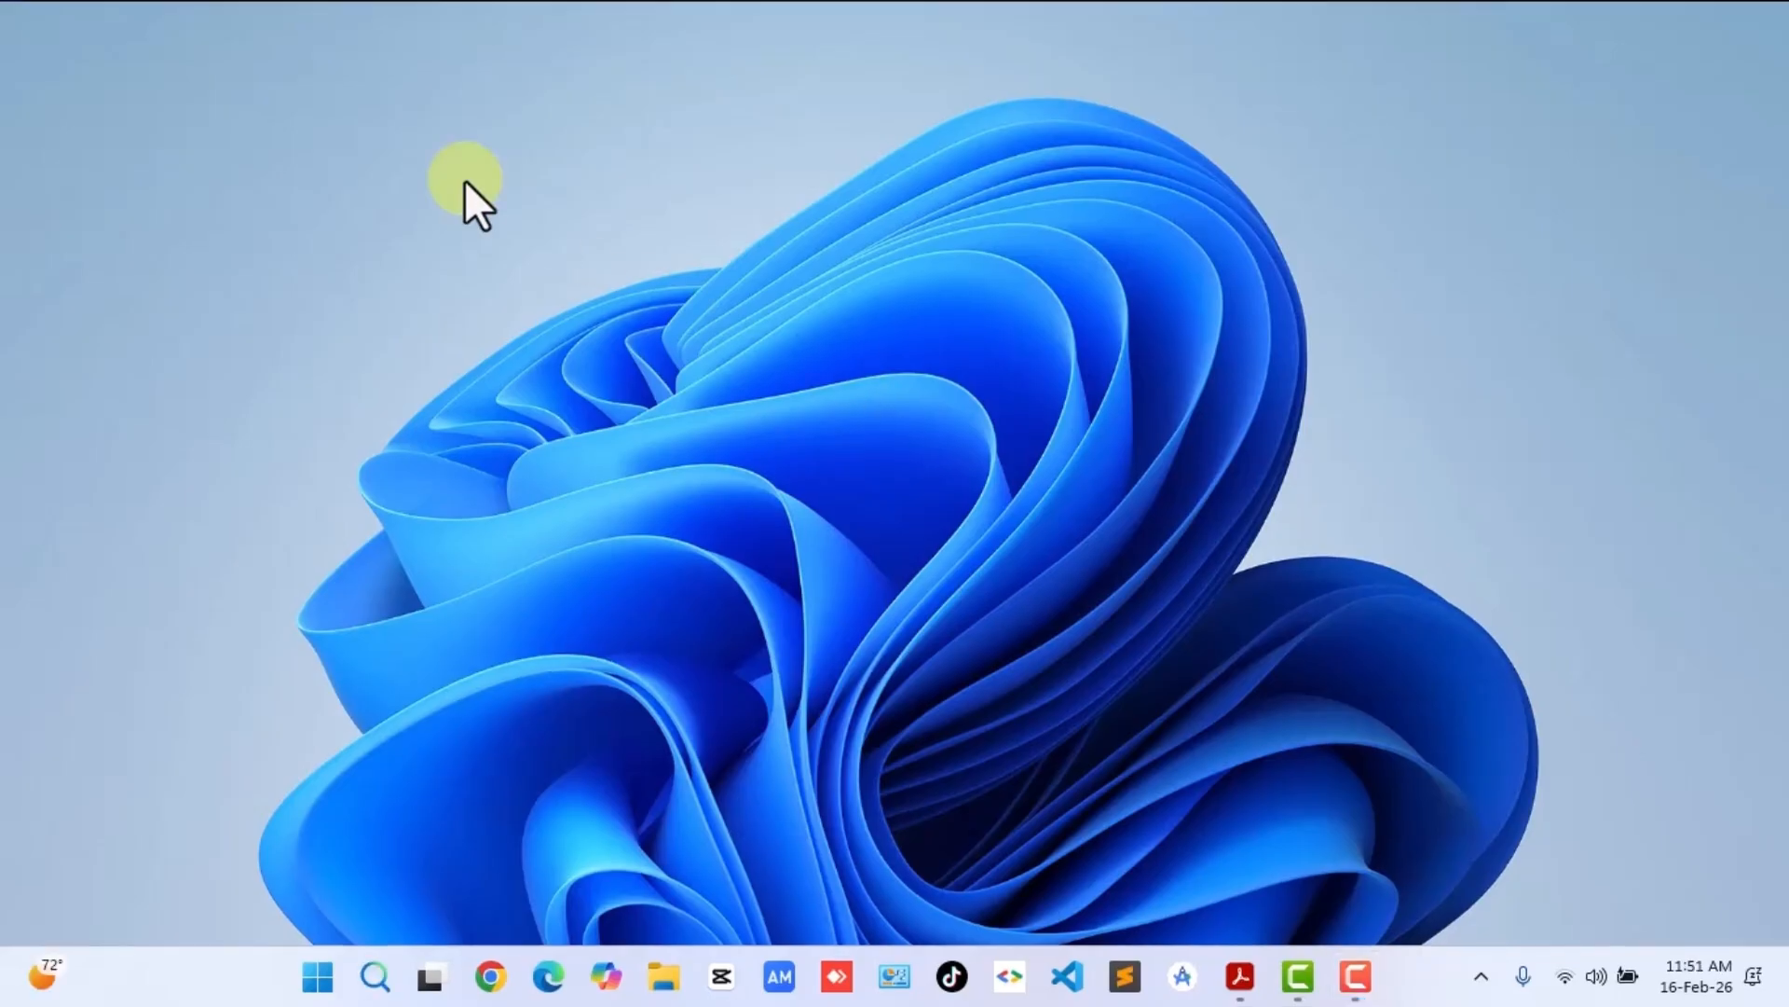
Browse the full list of installed applications to locate Excel.
key(super)
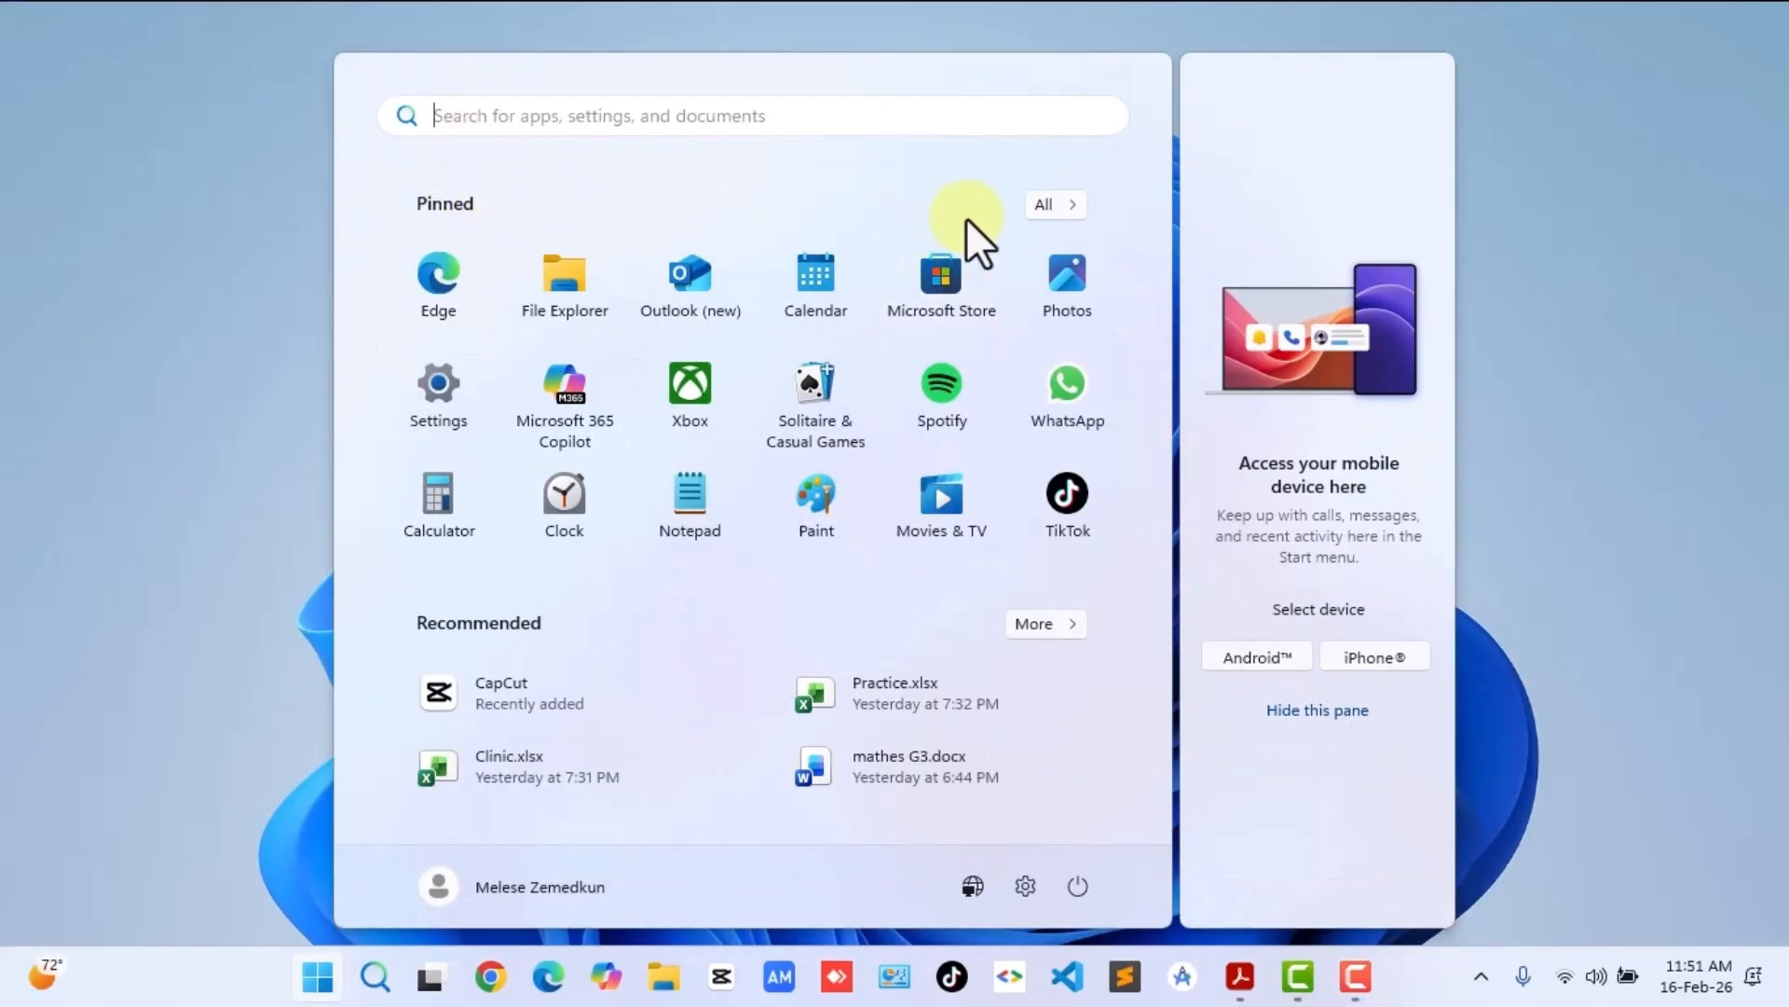
click(1051, 204)
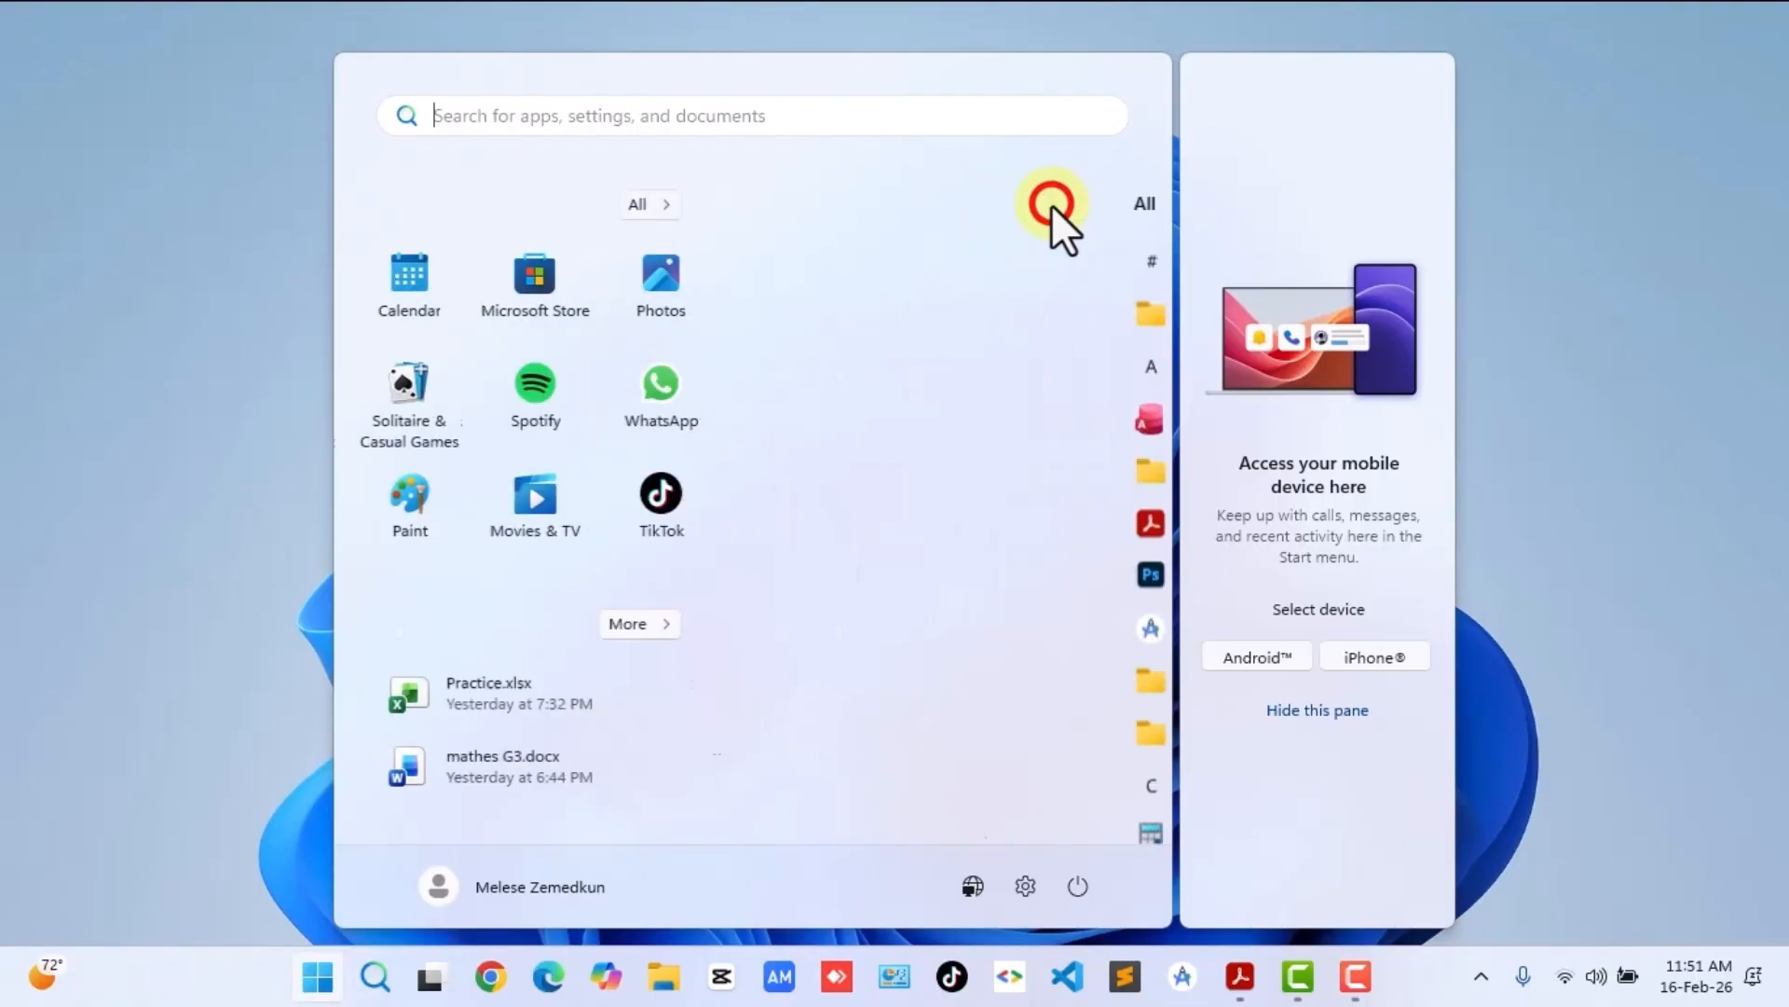
scroll(730, 520, down, 9)
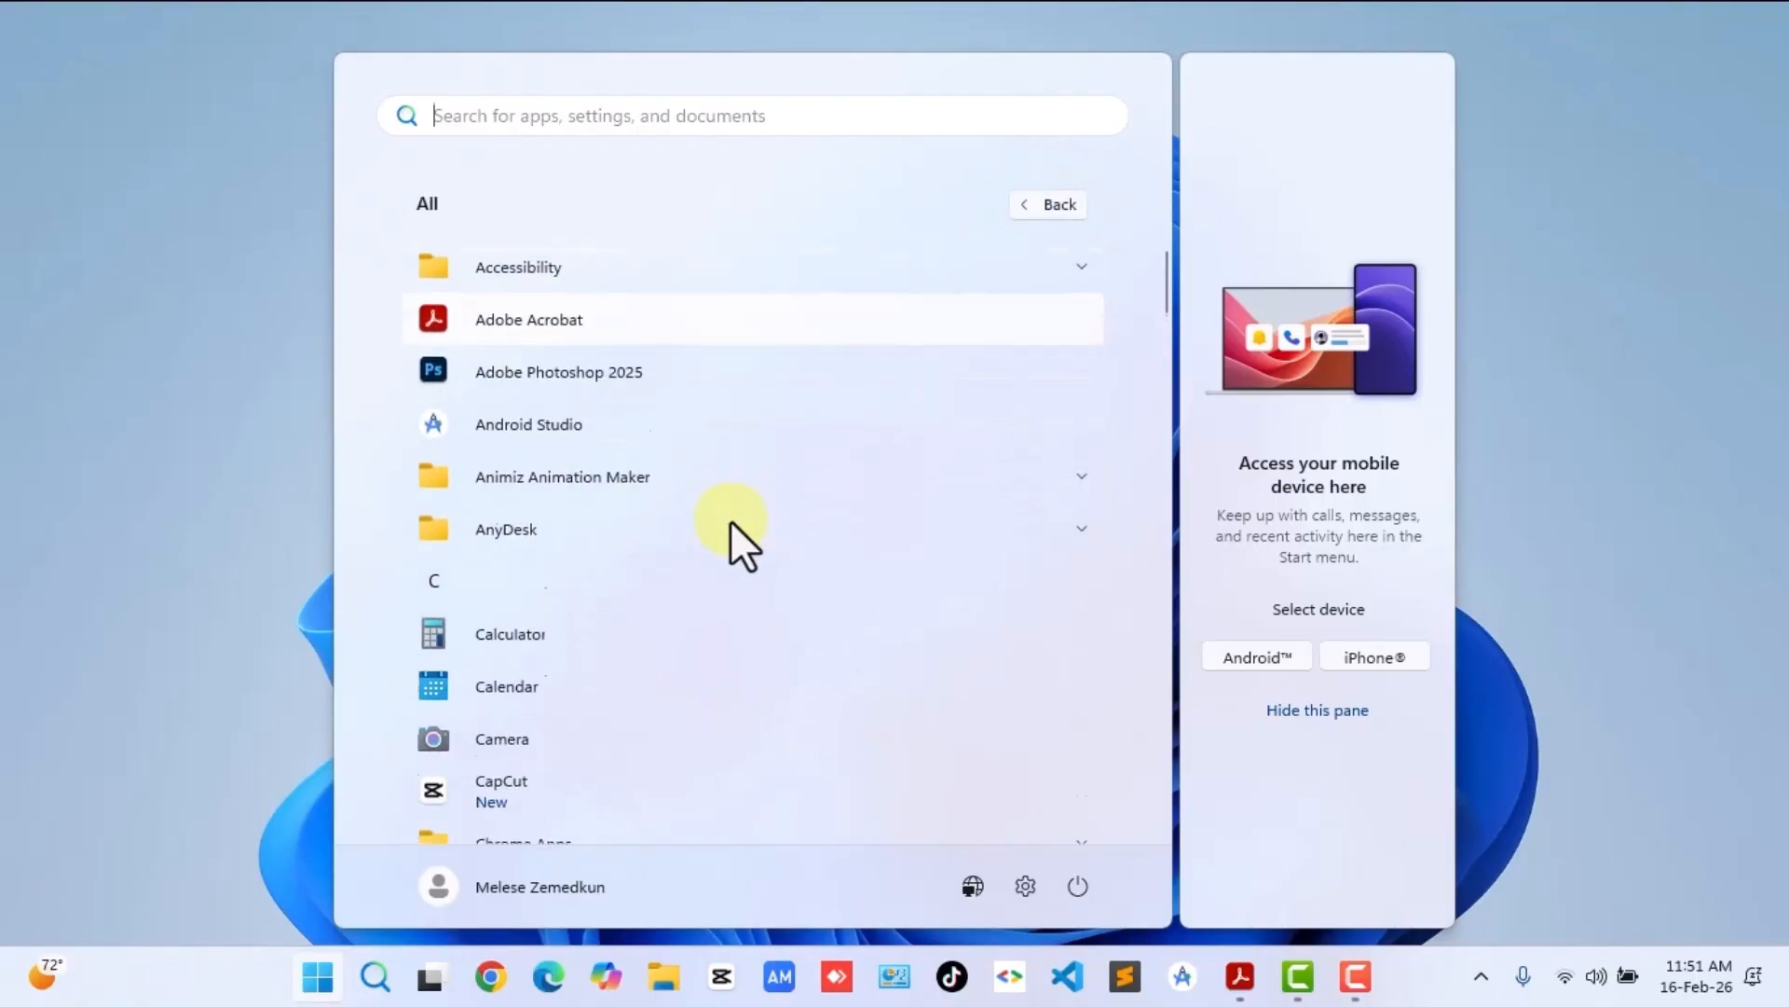
scroll(730, 520, down, 1)
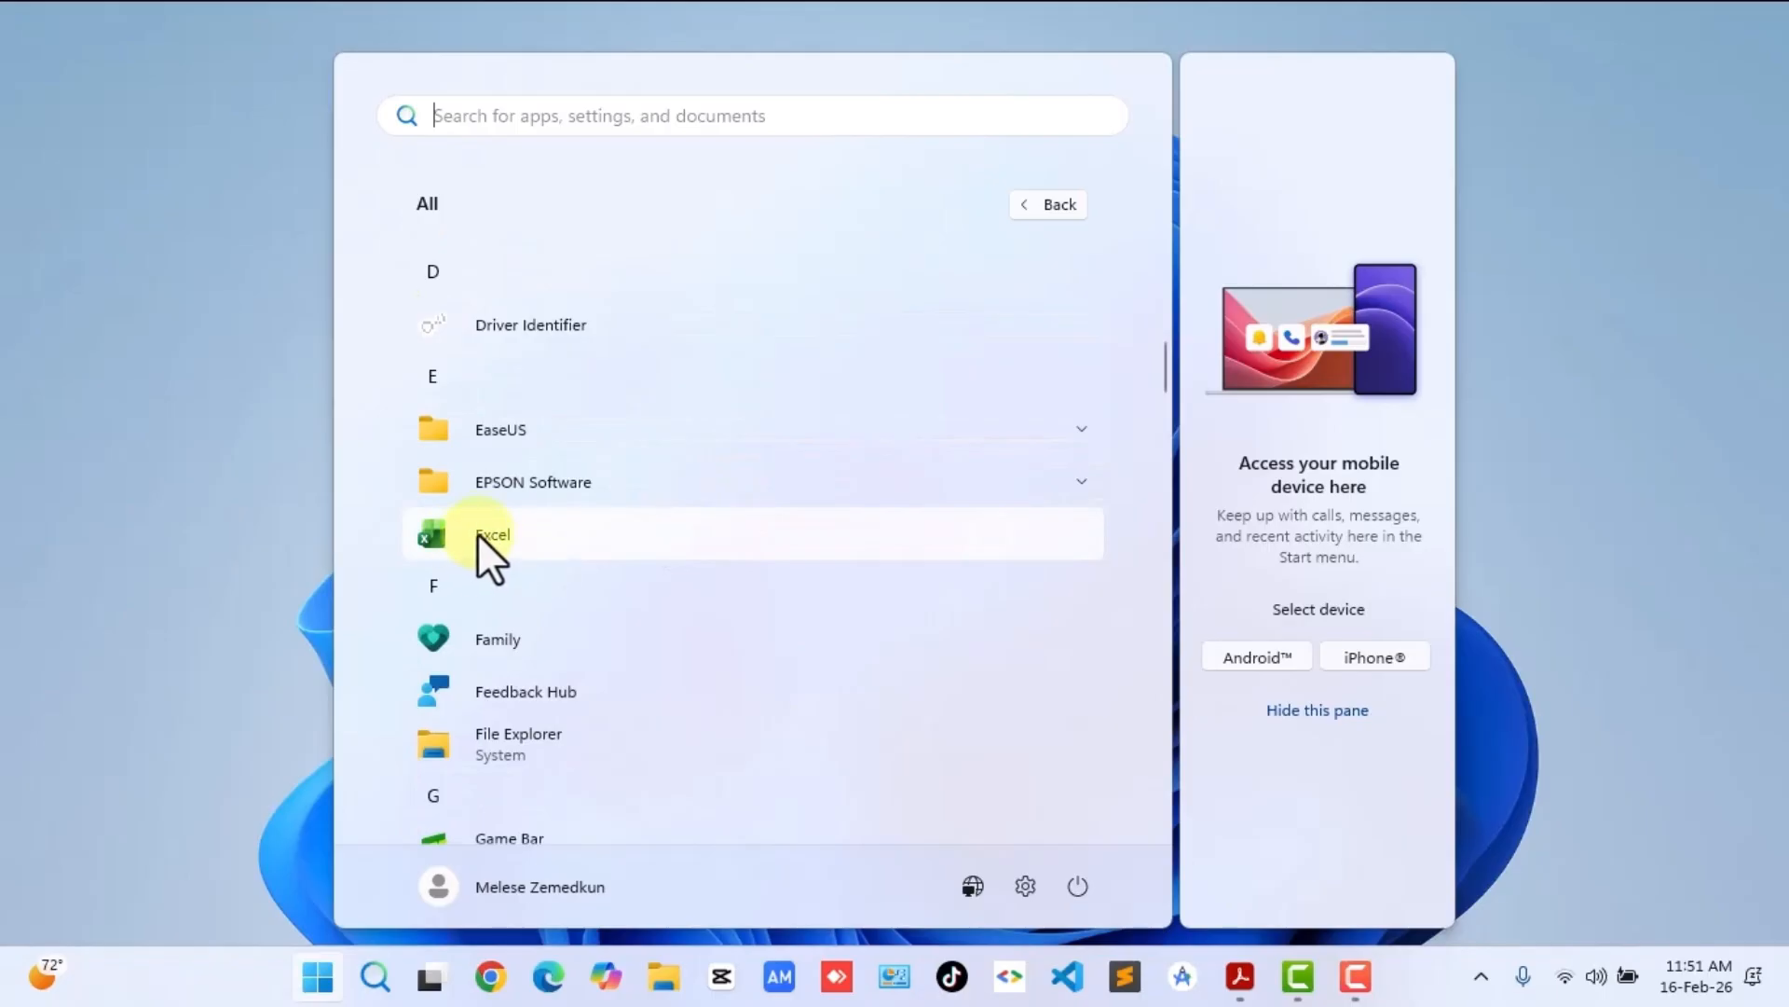
Search for Excel, launch it and create a blank workbook.
click(461, 116)
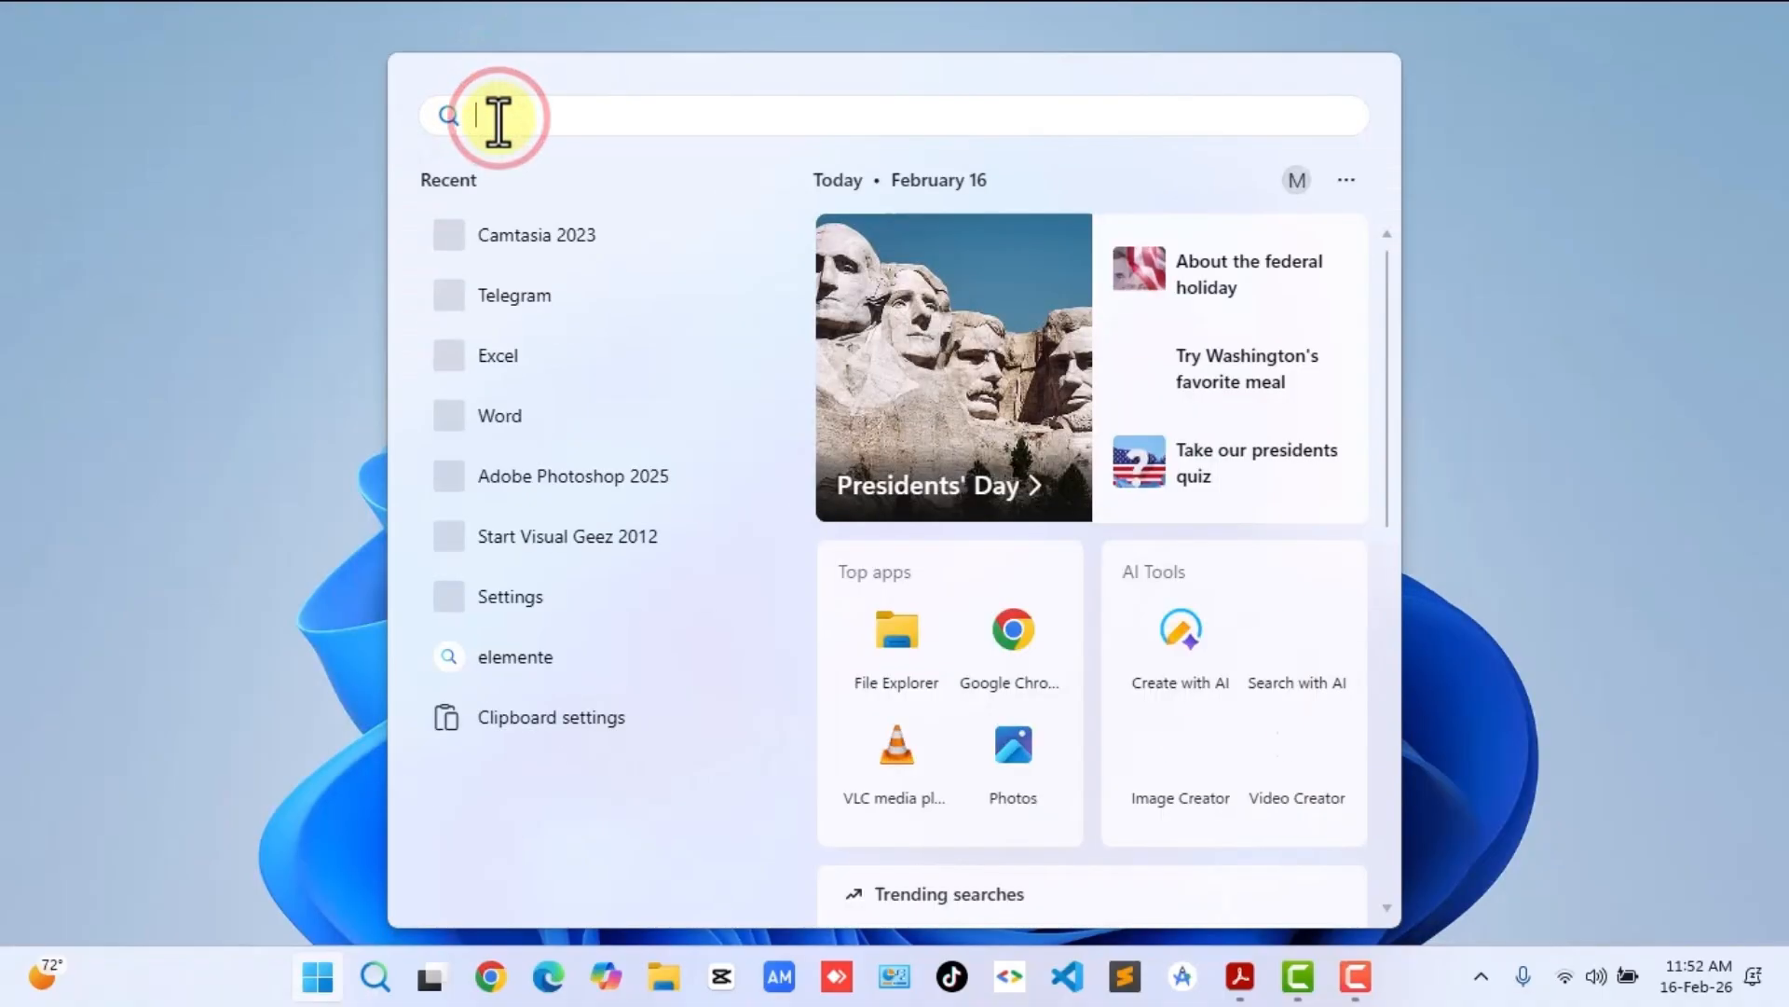
text(ex)
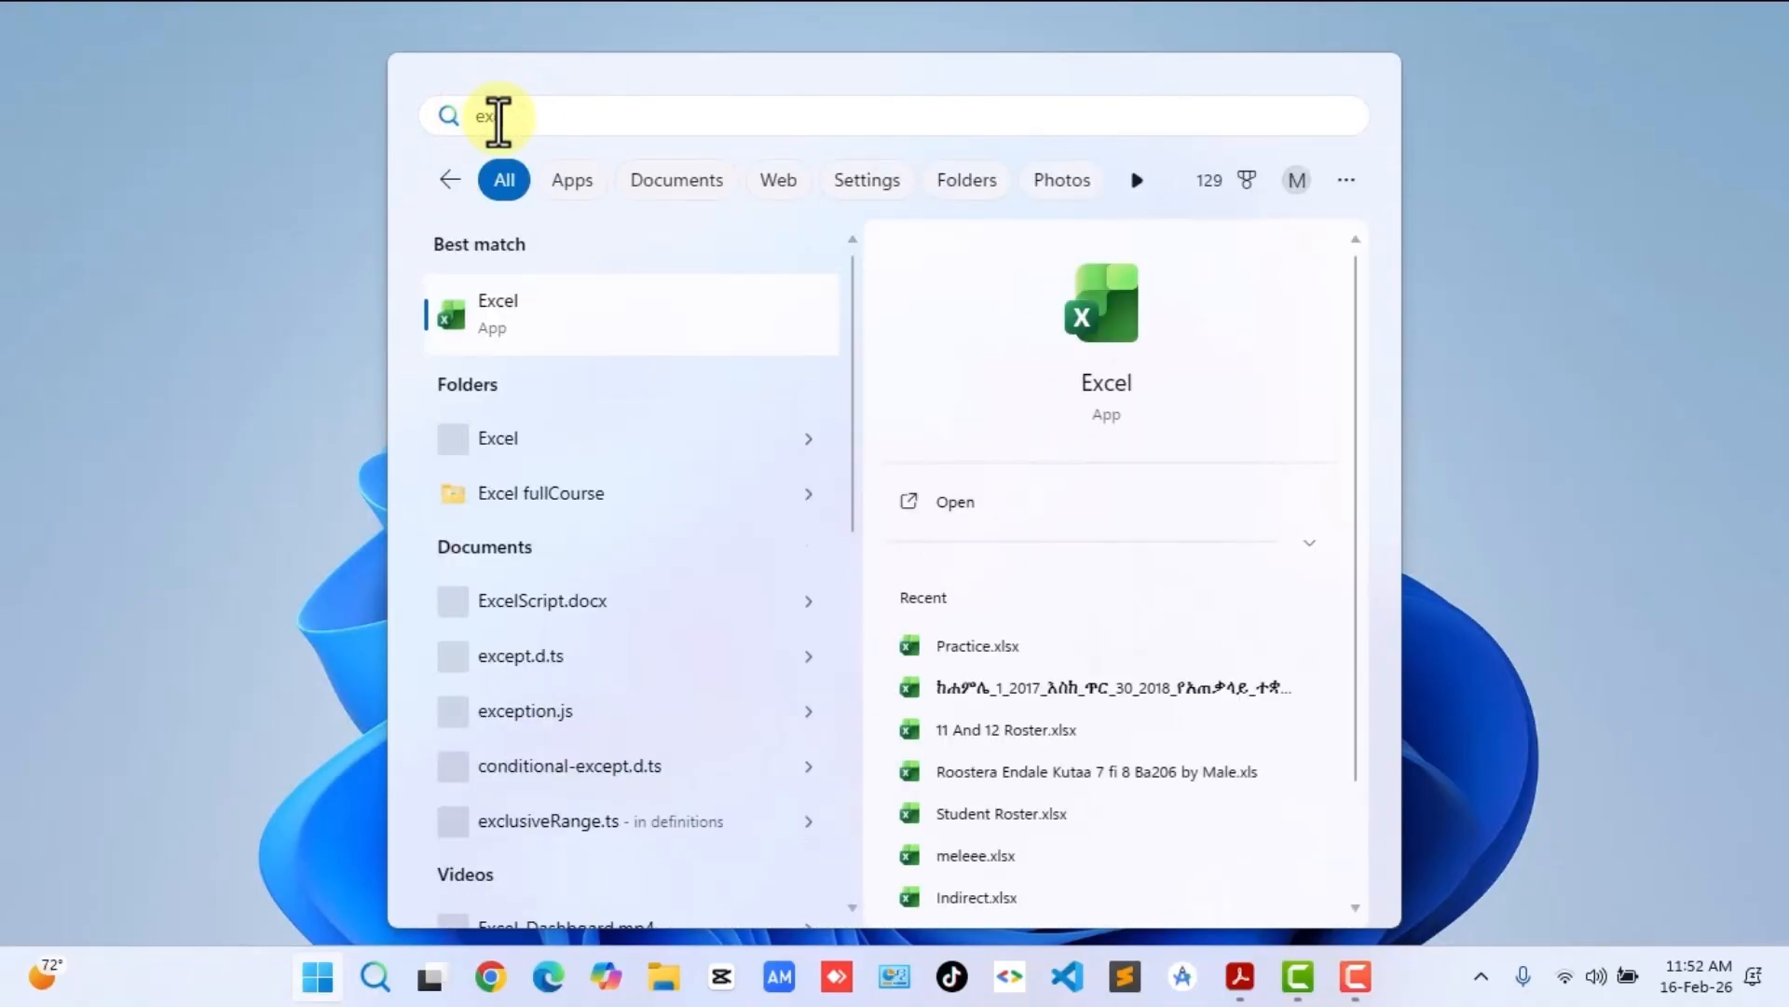
text(c)
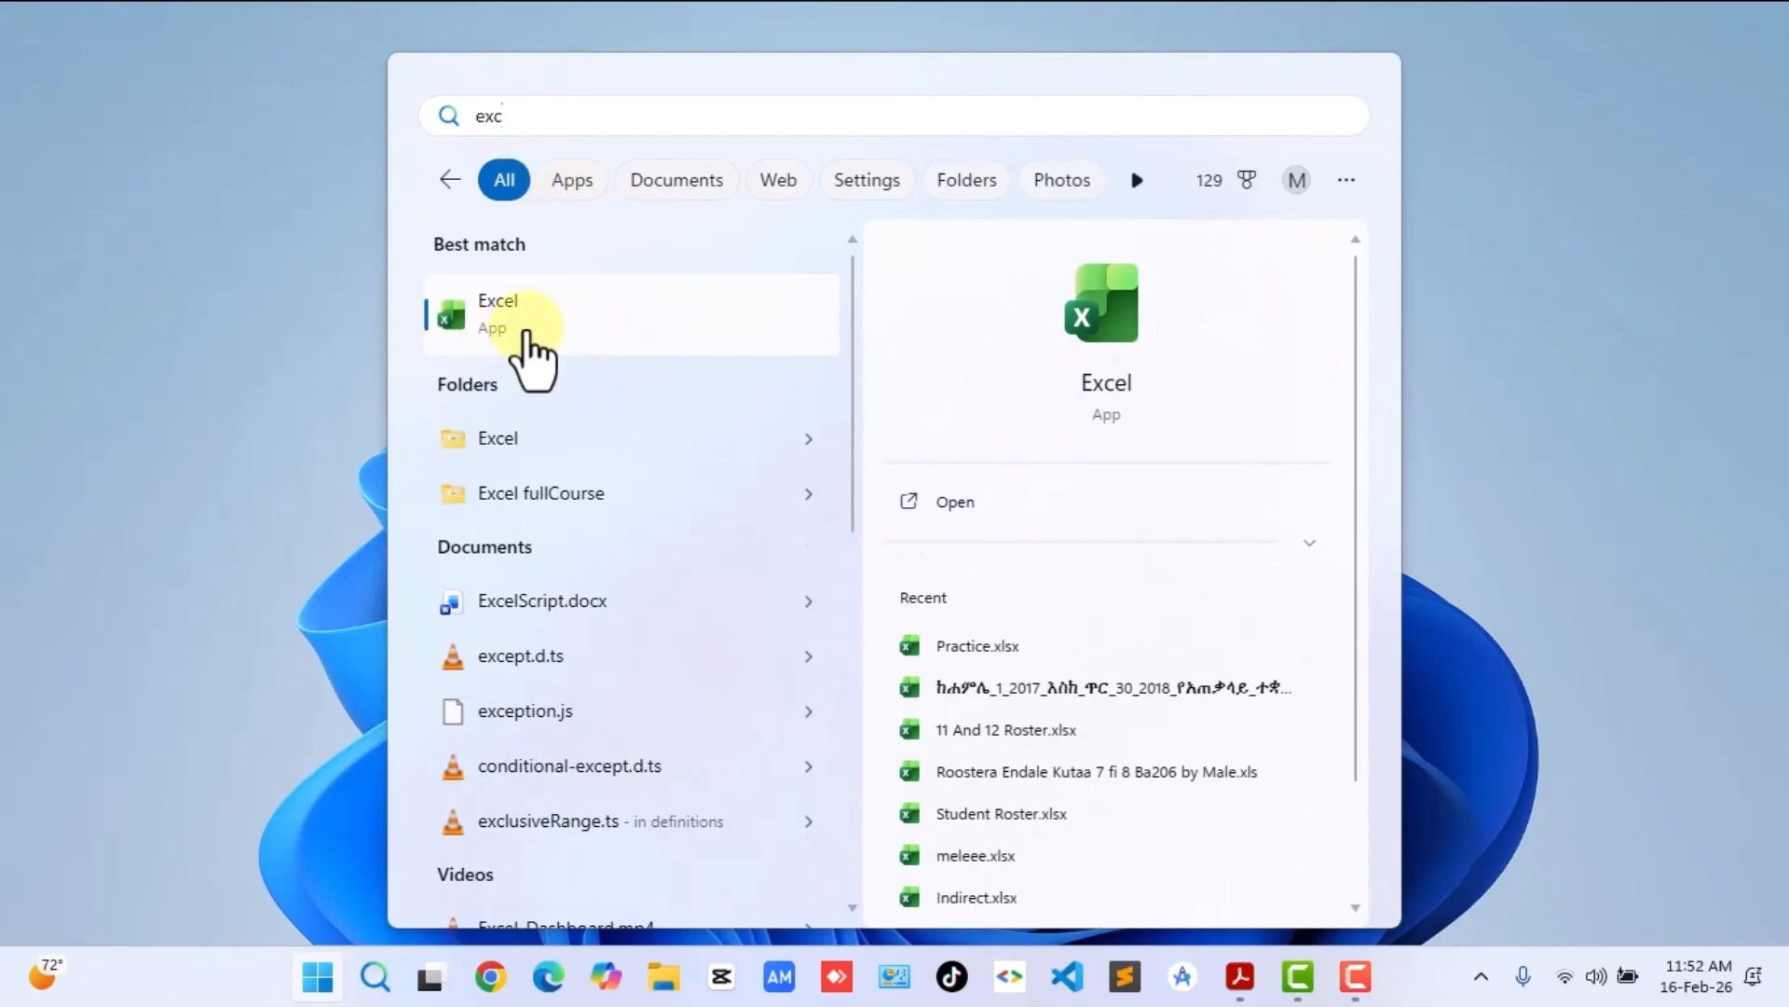
click(570, 317)
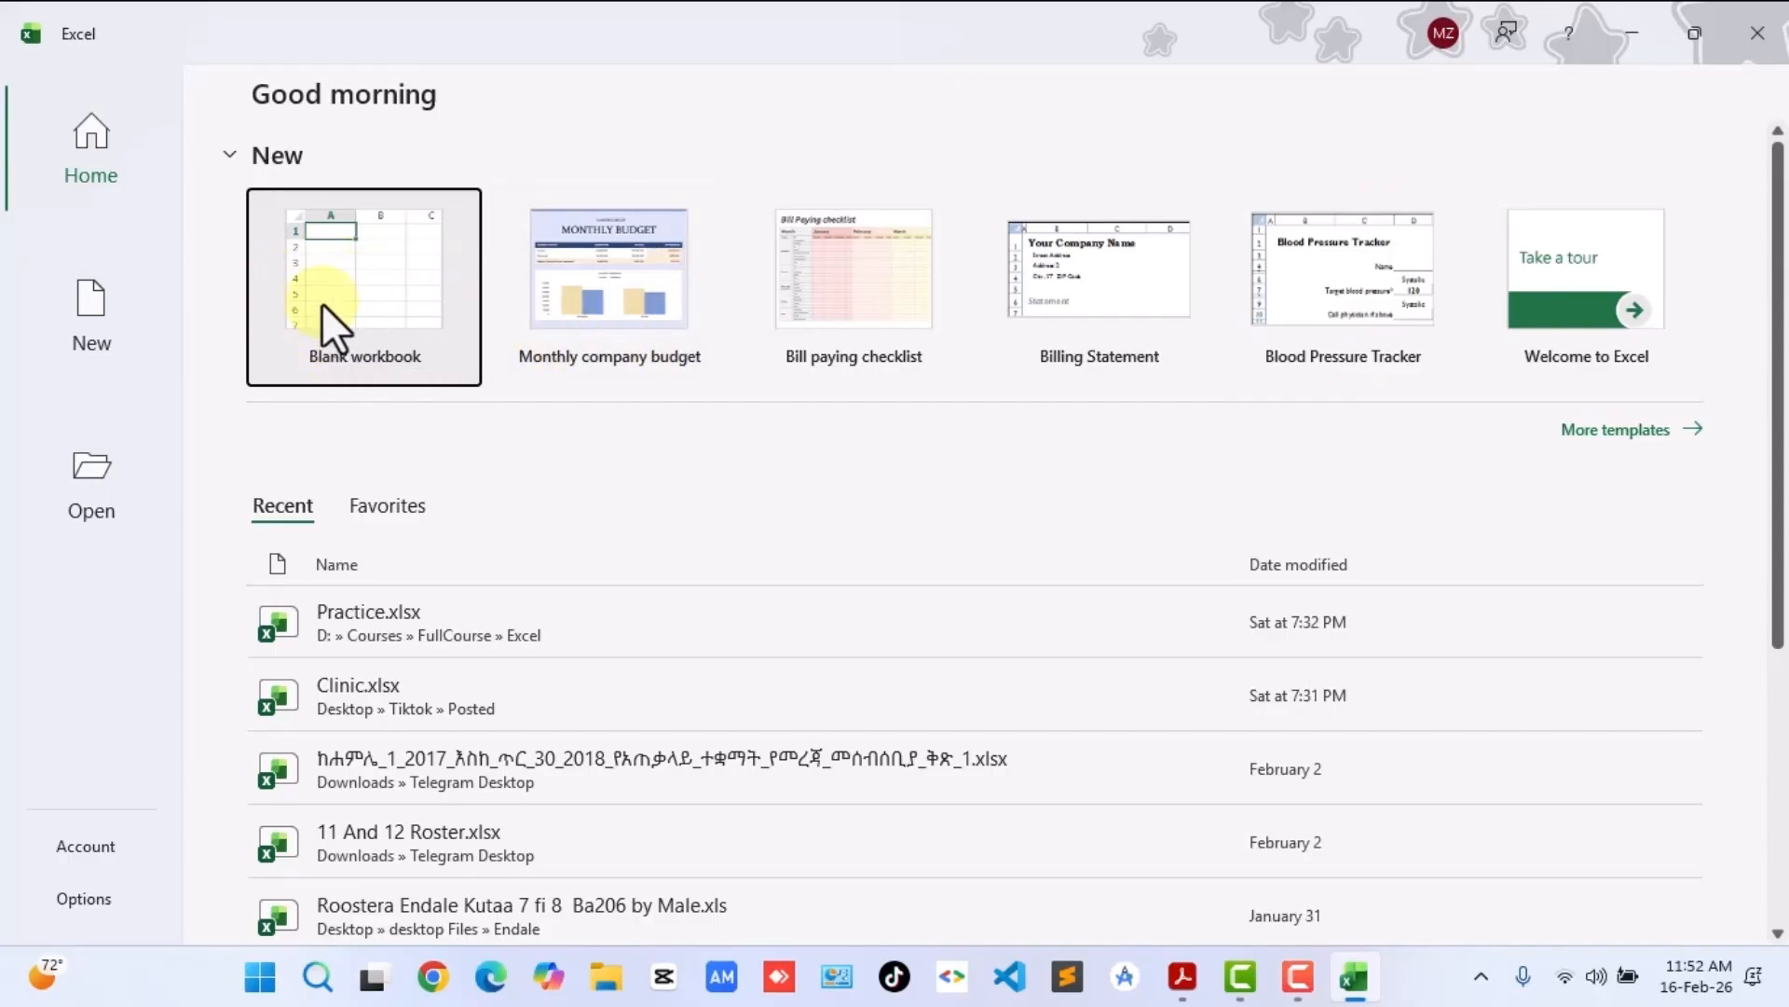
click(389, 287)
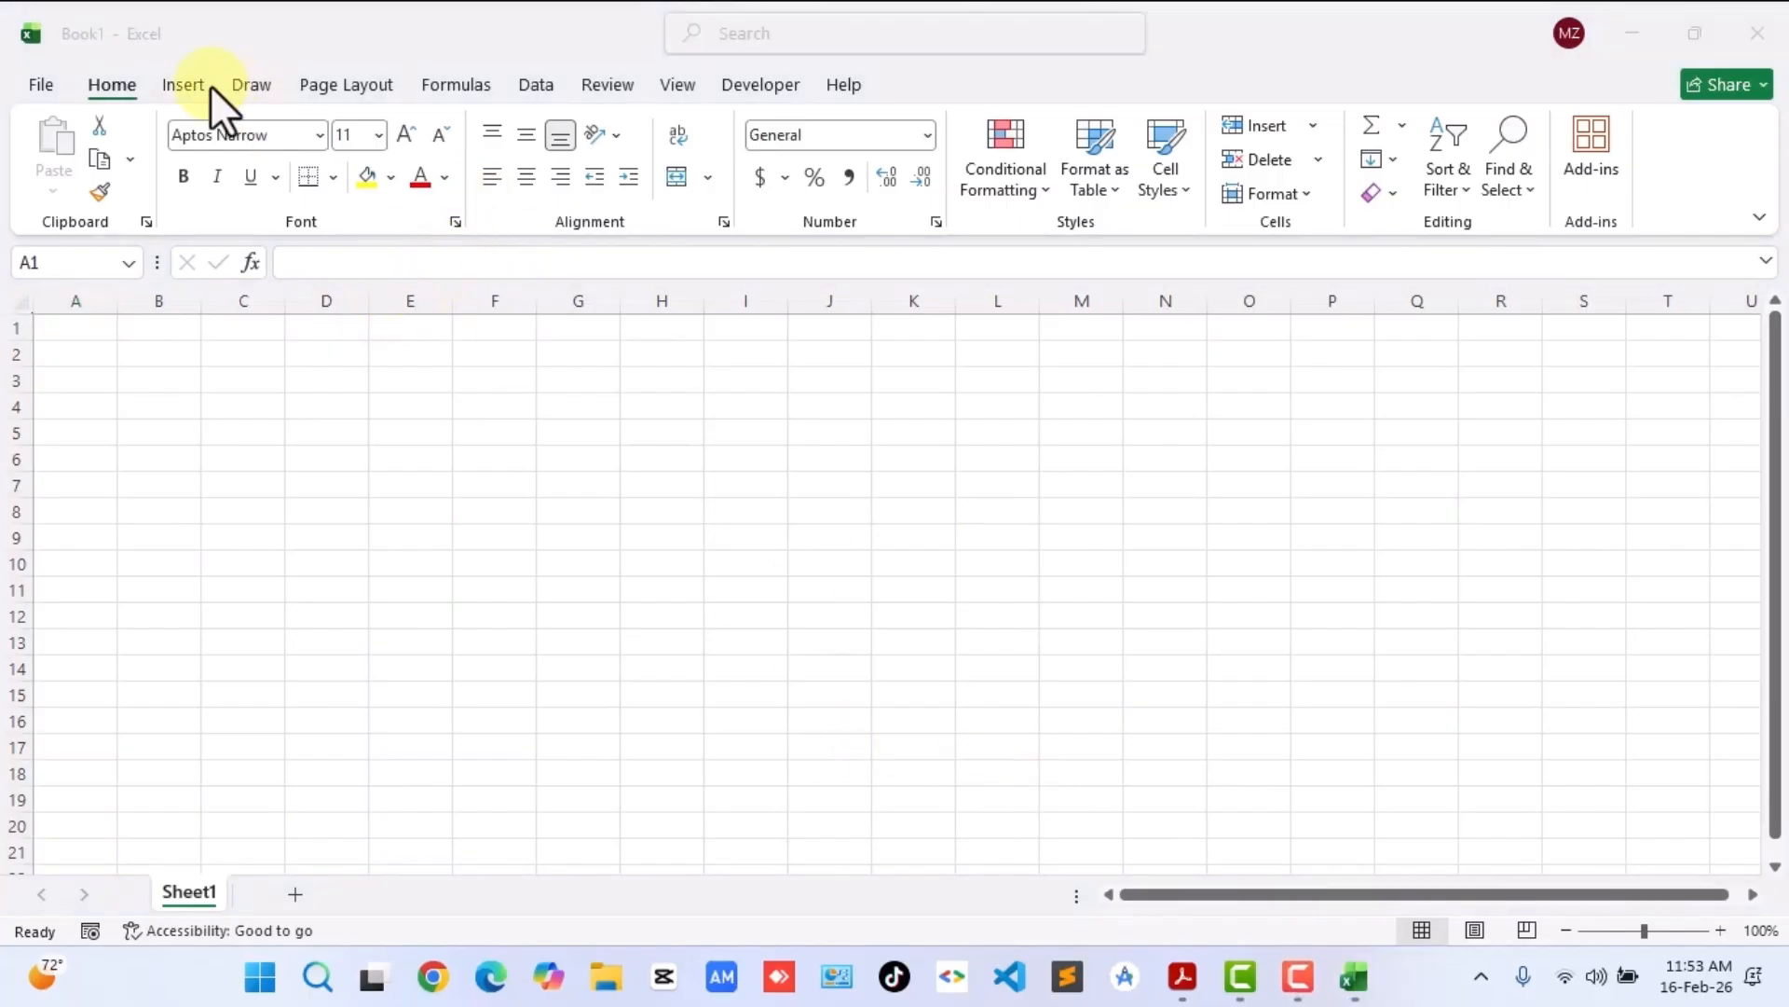
Select several individual cells one after another, including A1, B4, C6 and C5, to examine how cells are selected.
click(75, 328)
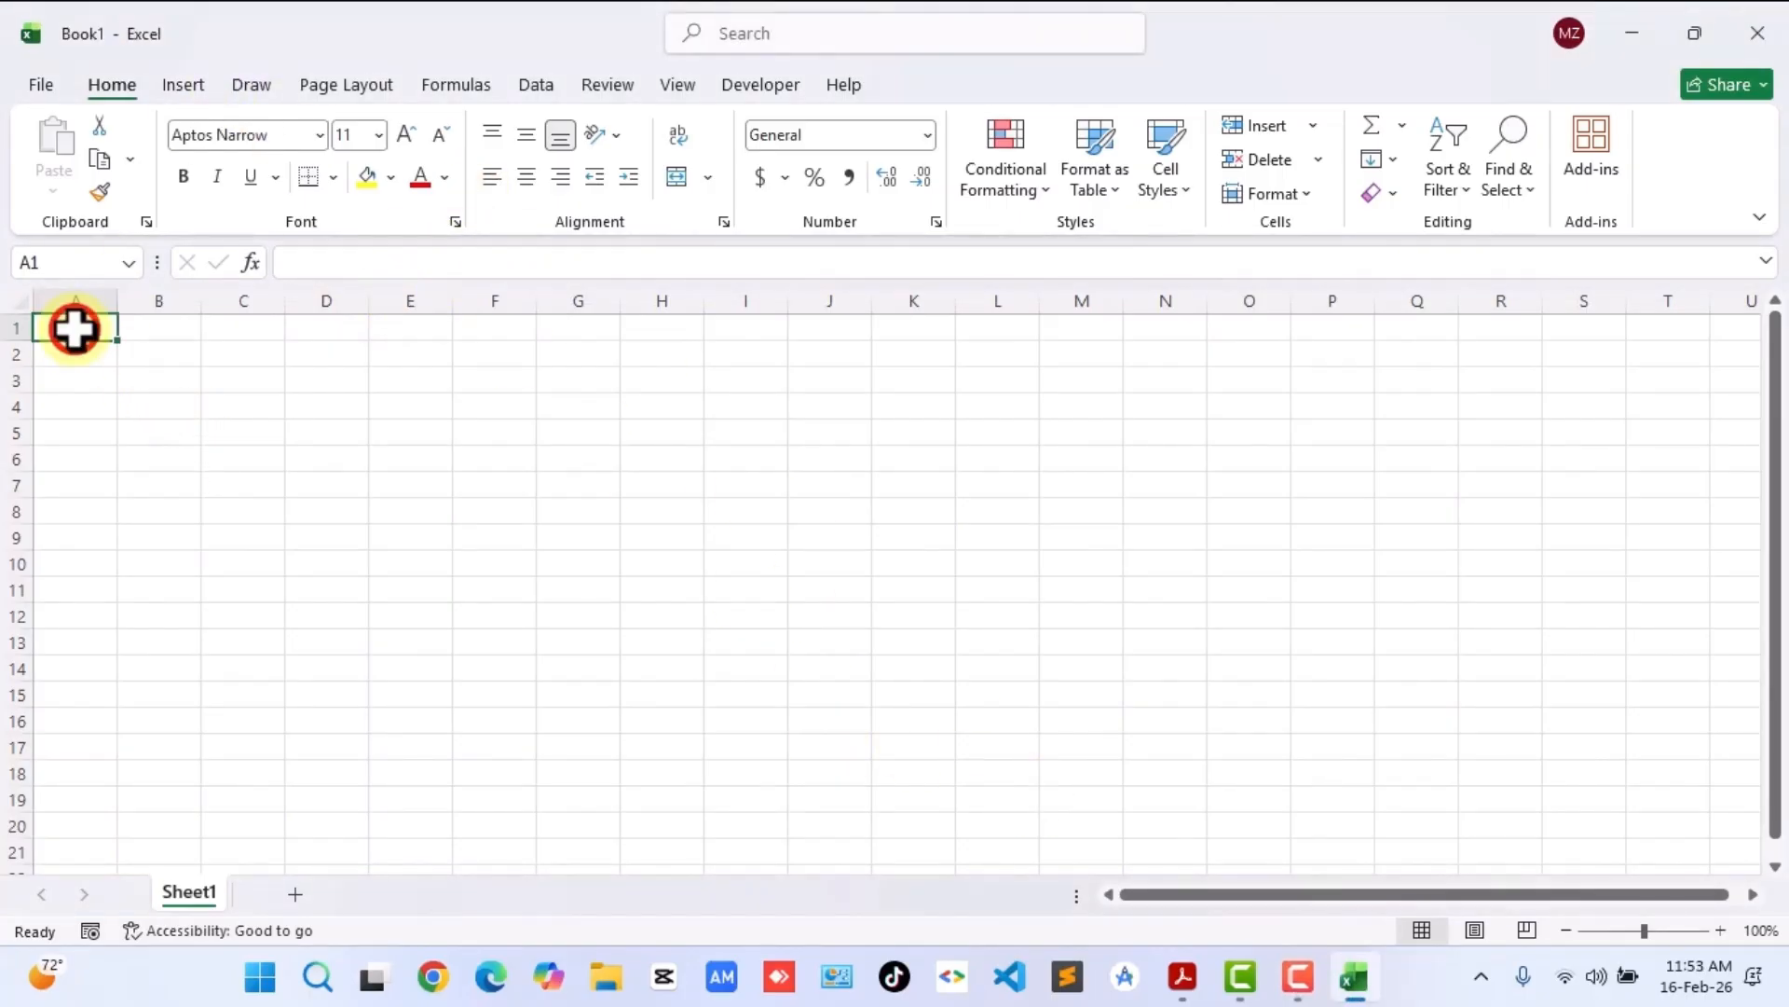
click(156, 427)
click(177, 404)
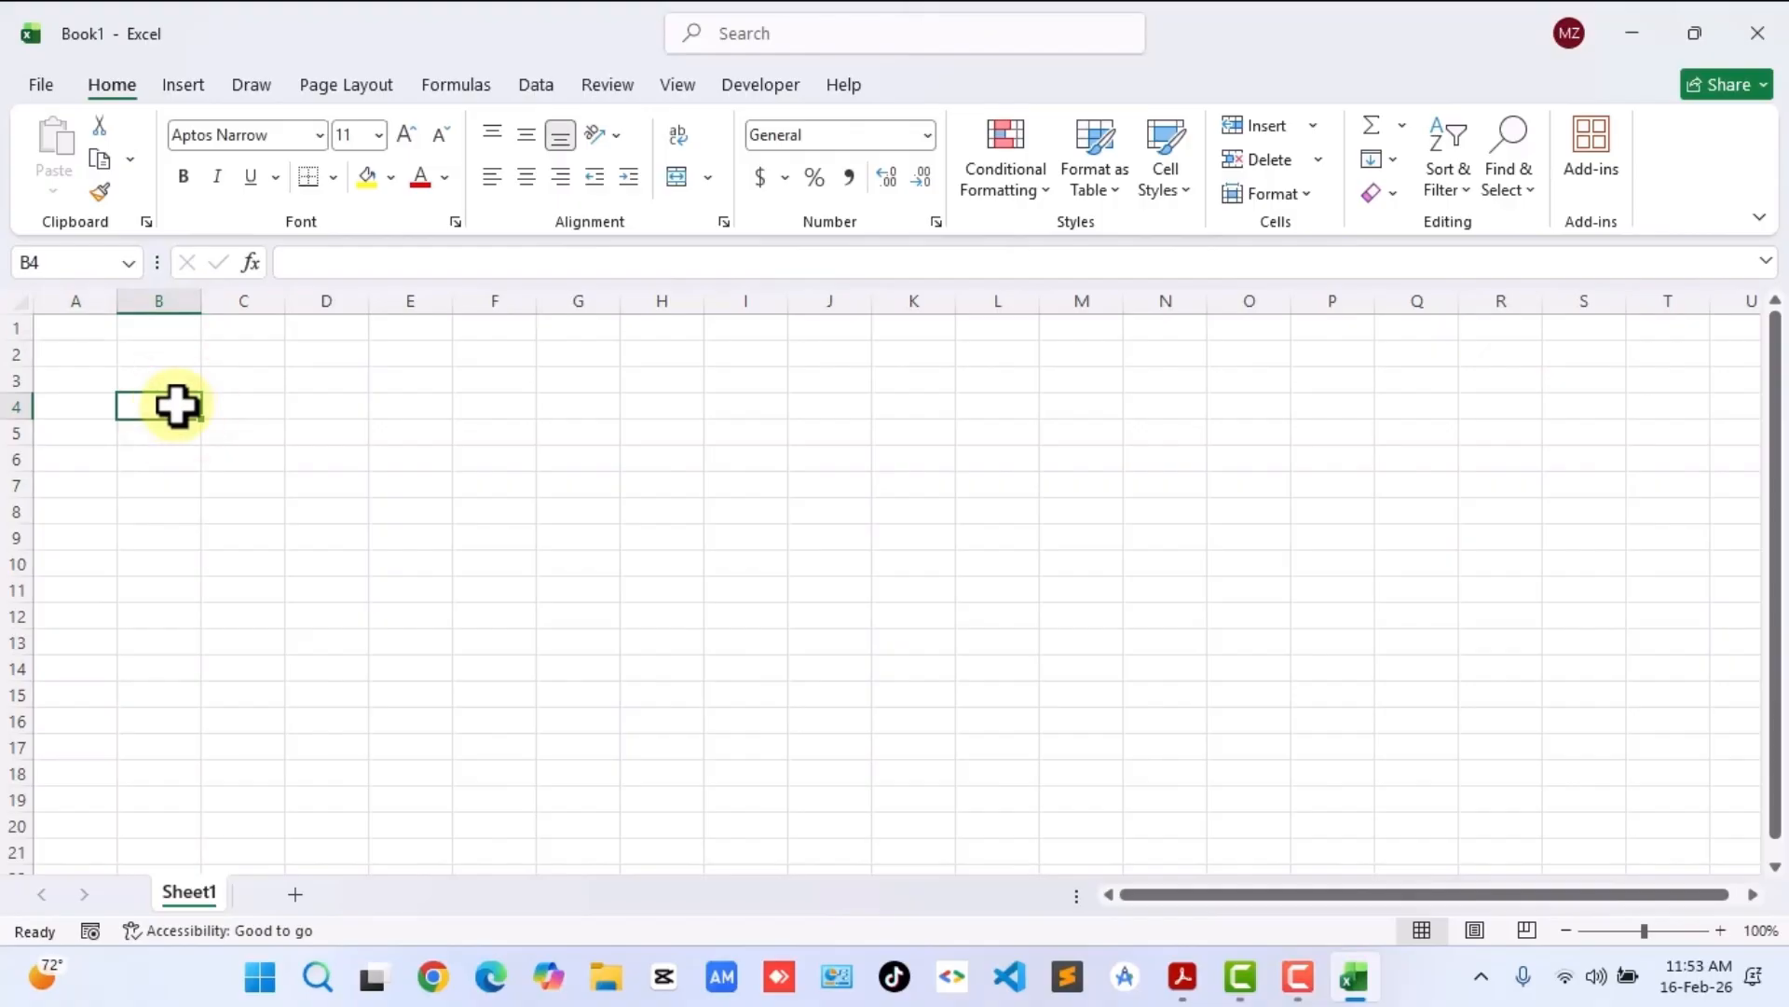
click(239, 404)
click(219, 450)
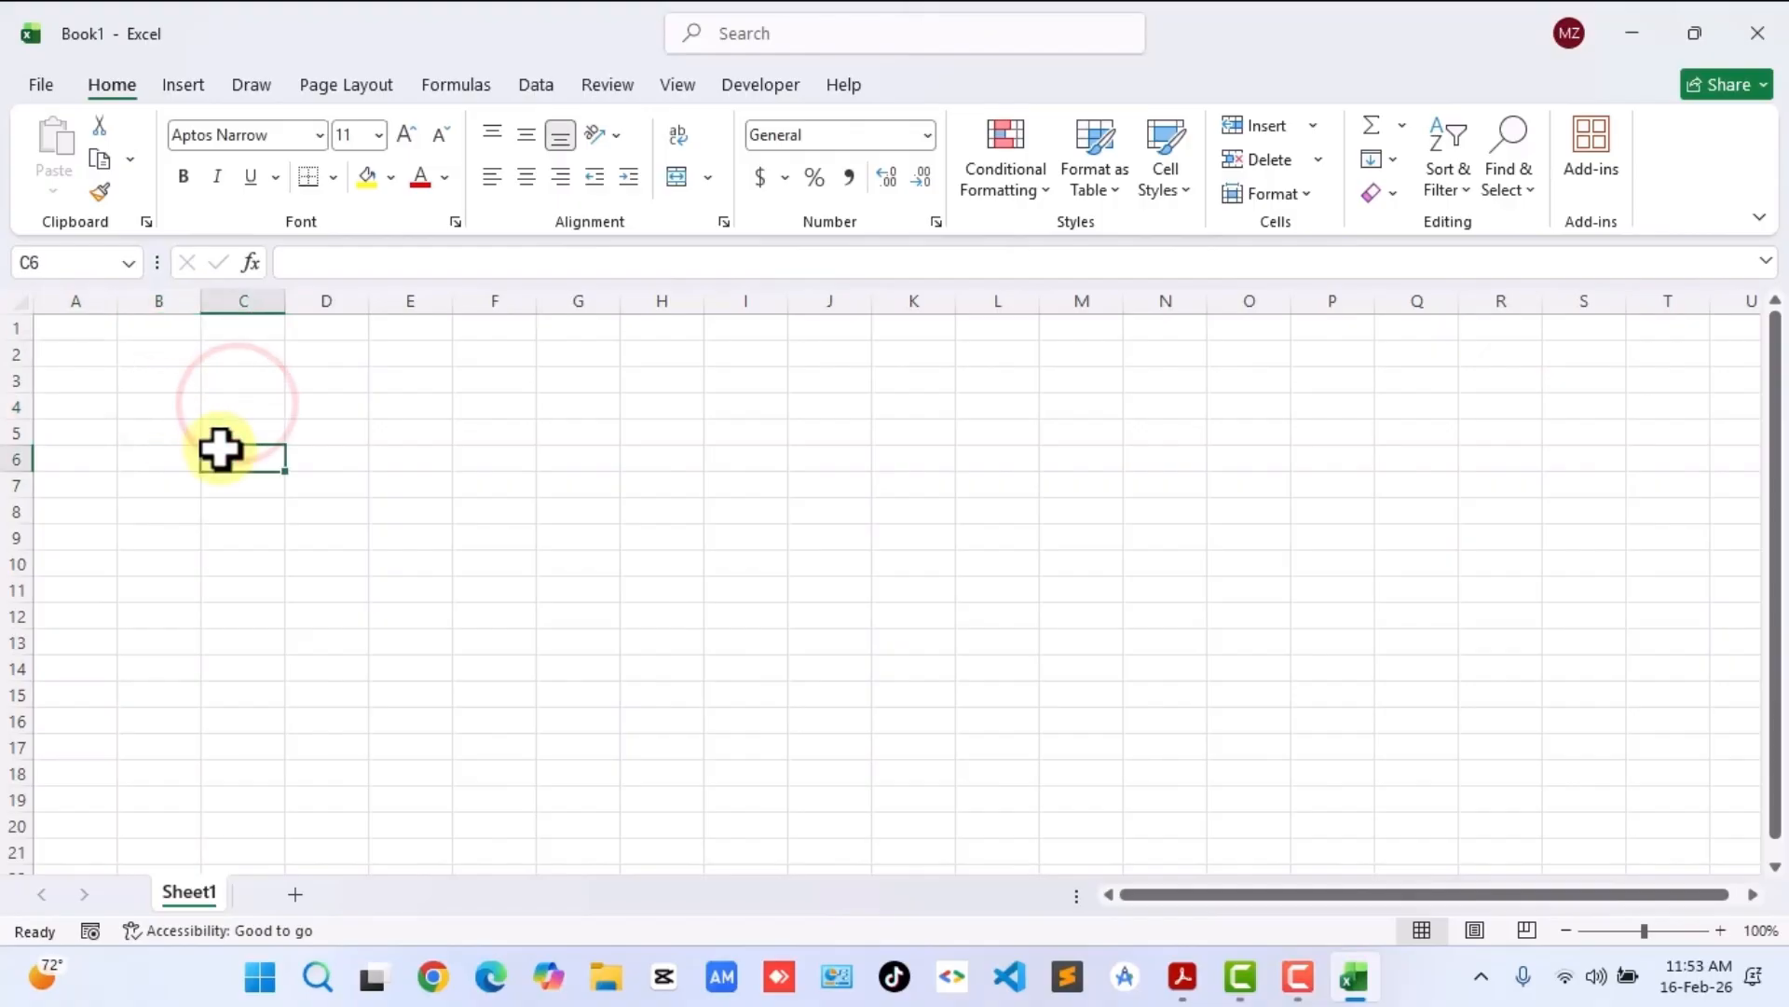
click(240, 438)
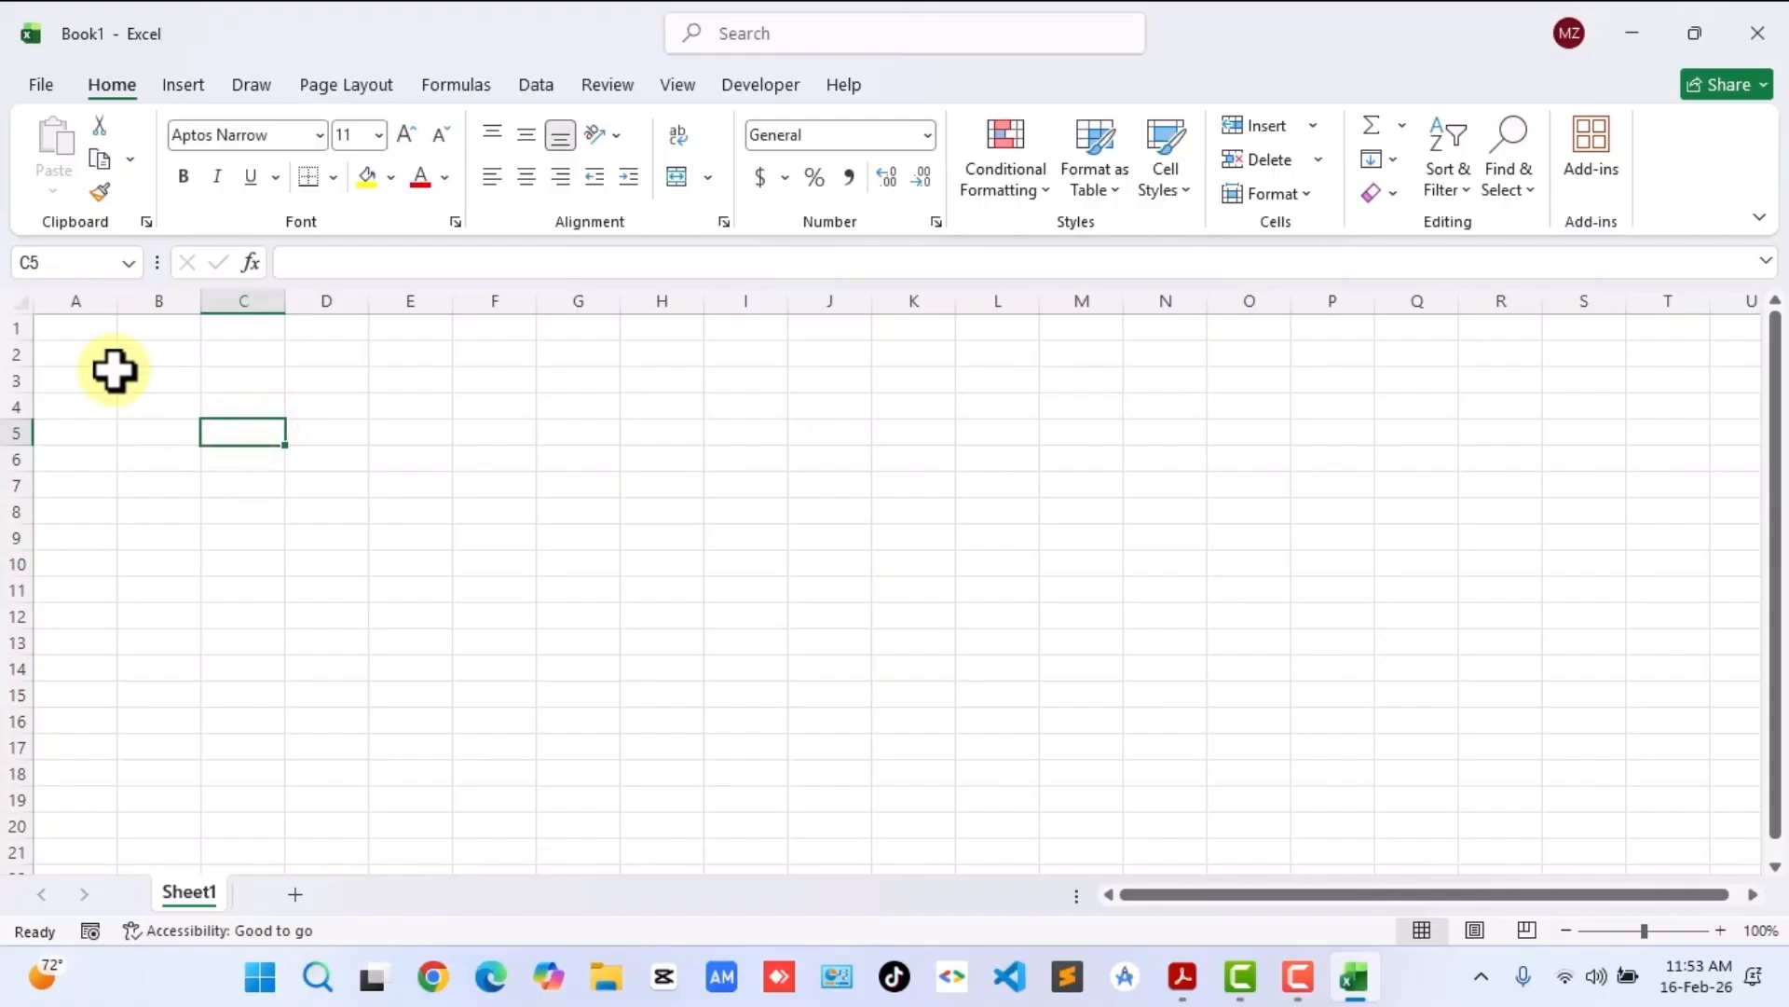
Enter "re456" in cell A1.
click(68, 325)
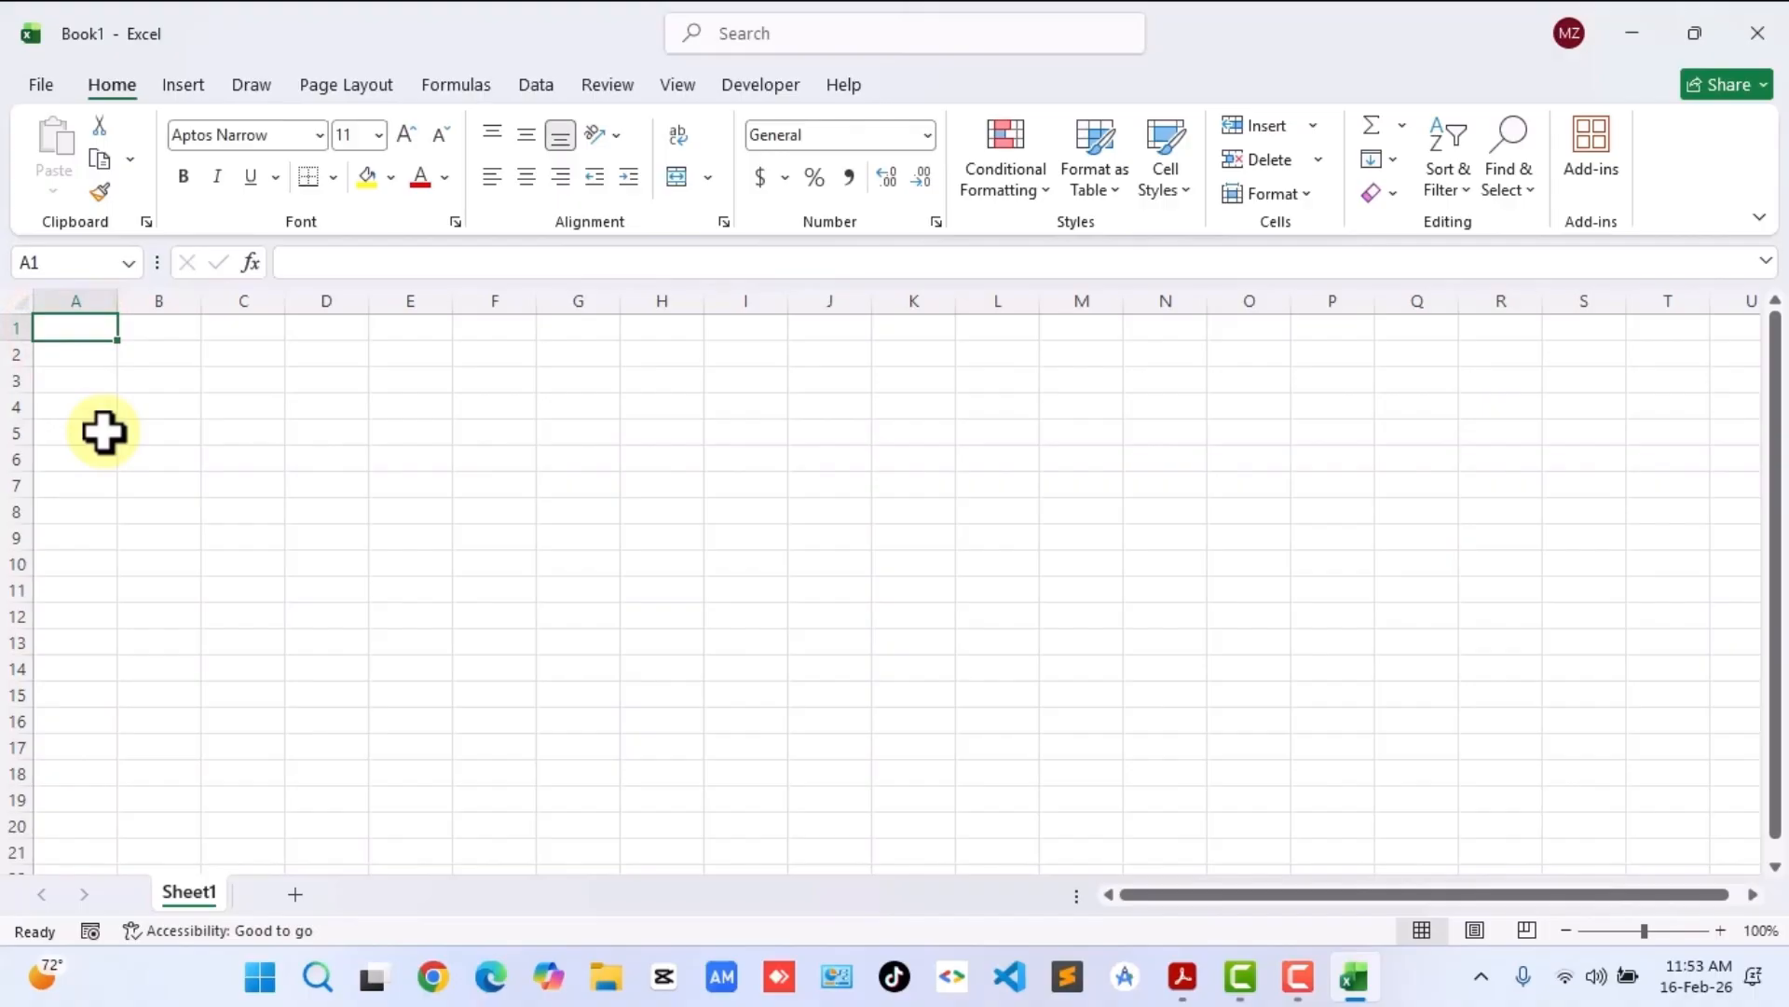
text(re456)
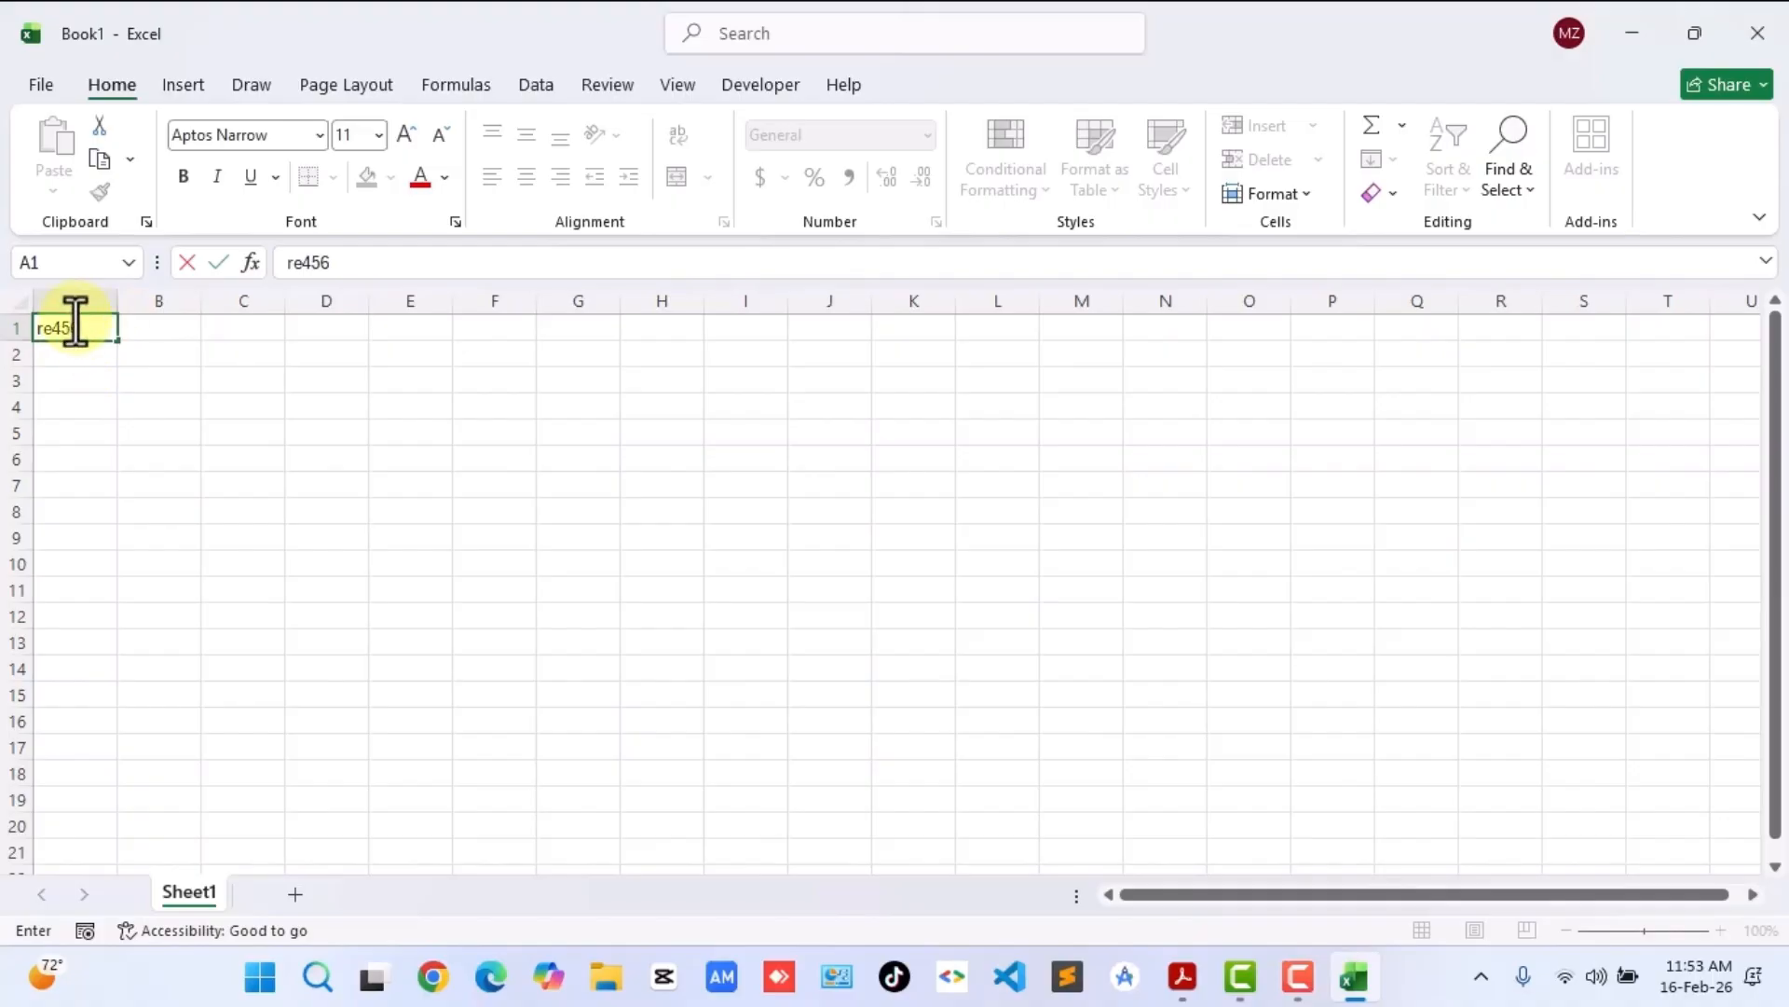
click(152, 387)
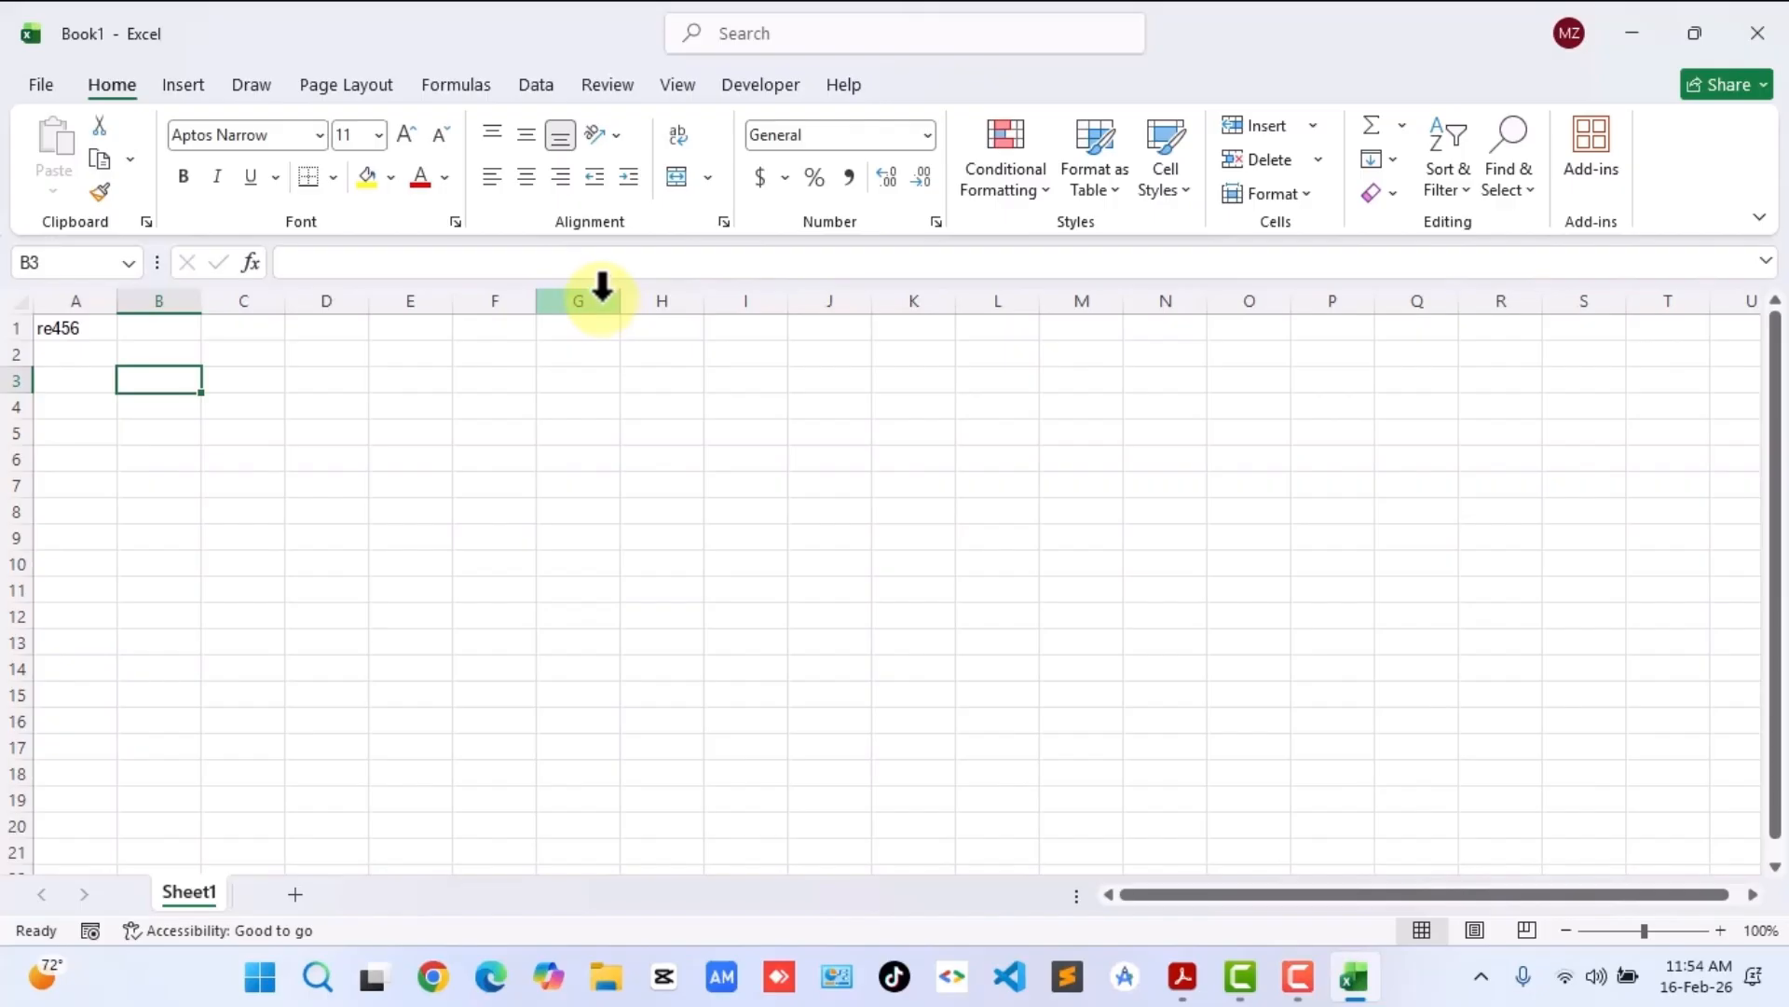
Compare what the formula bar shows for the filled cell A1 and for empty cells such as B3 and C6.
click(396, 259)
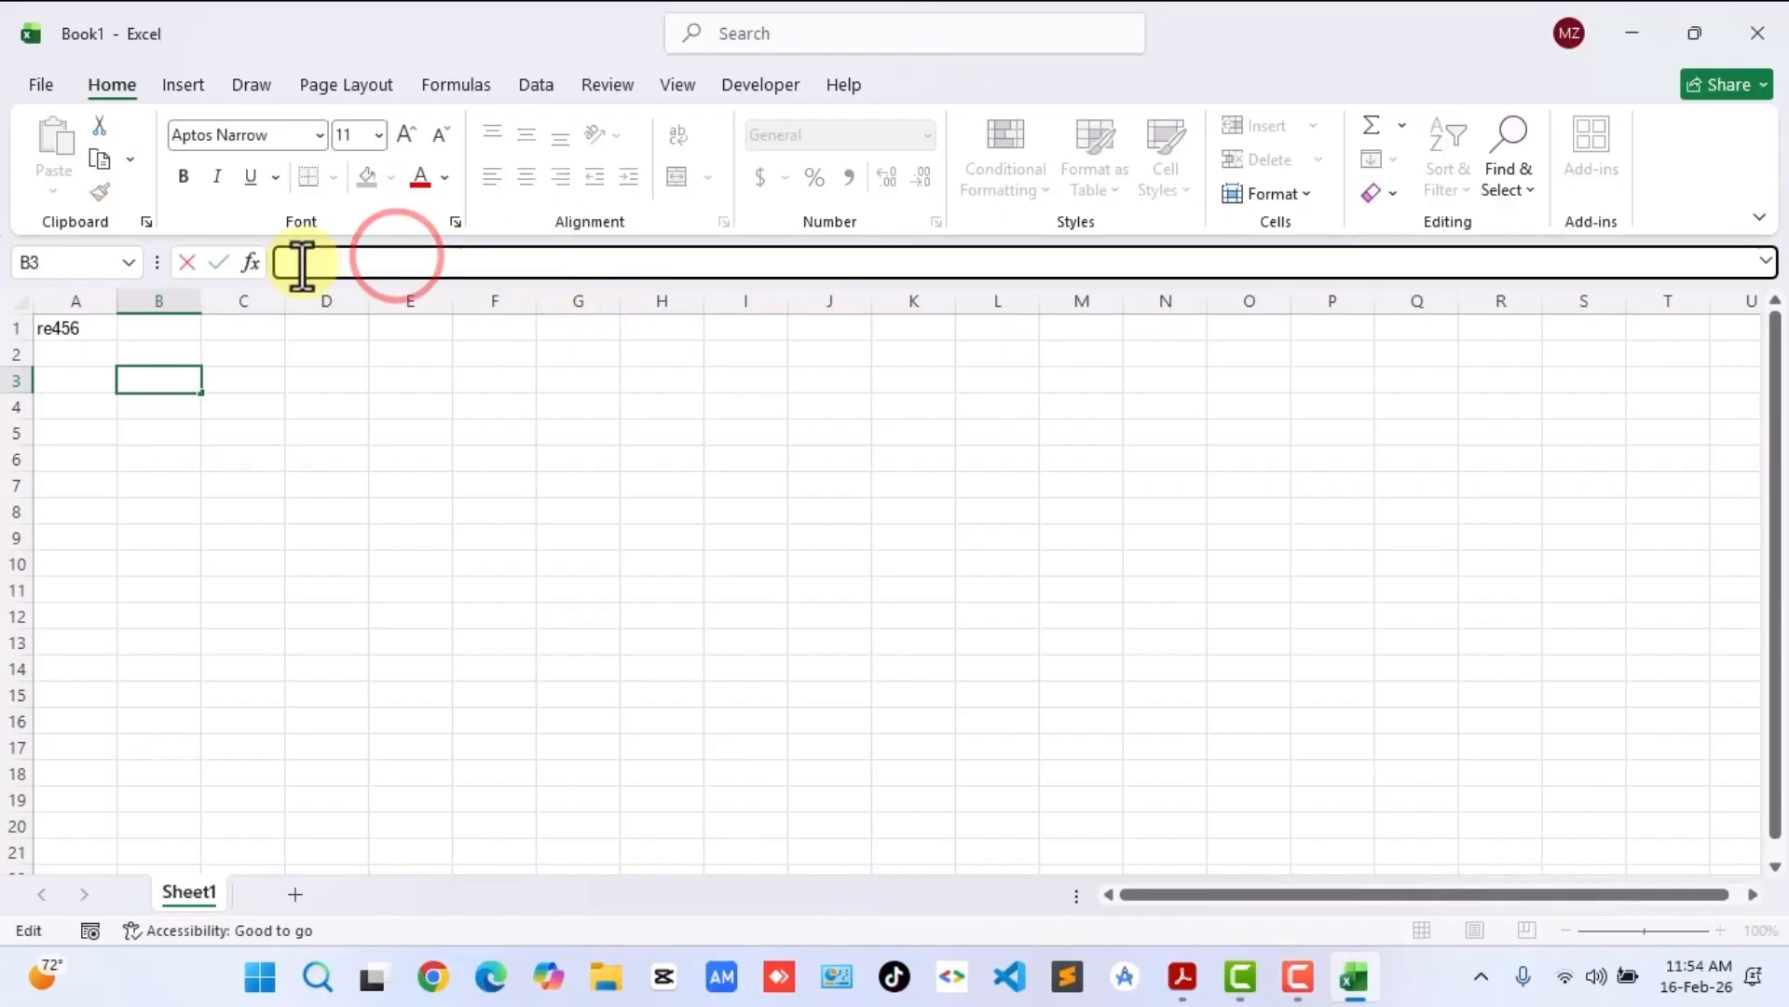
click(96, 368)
click(166, 359)
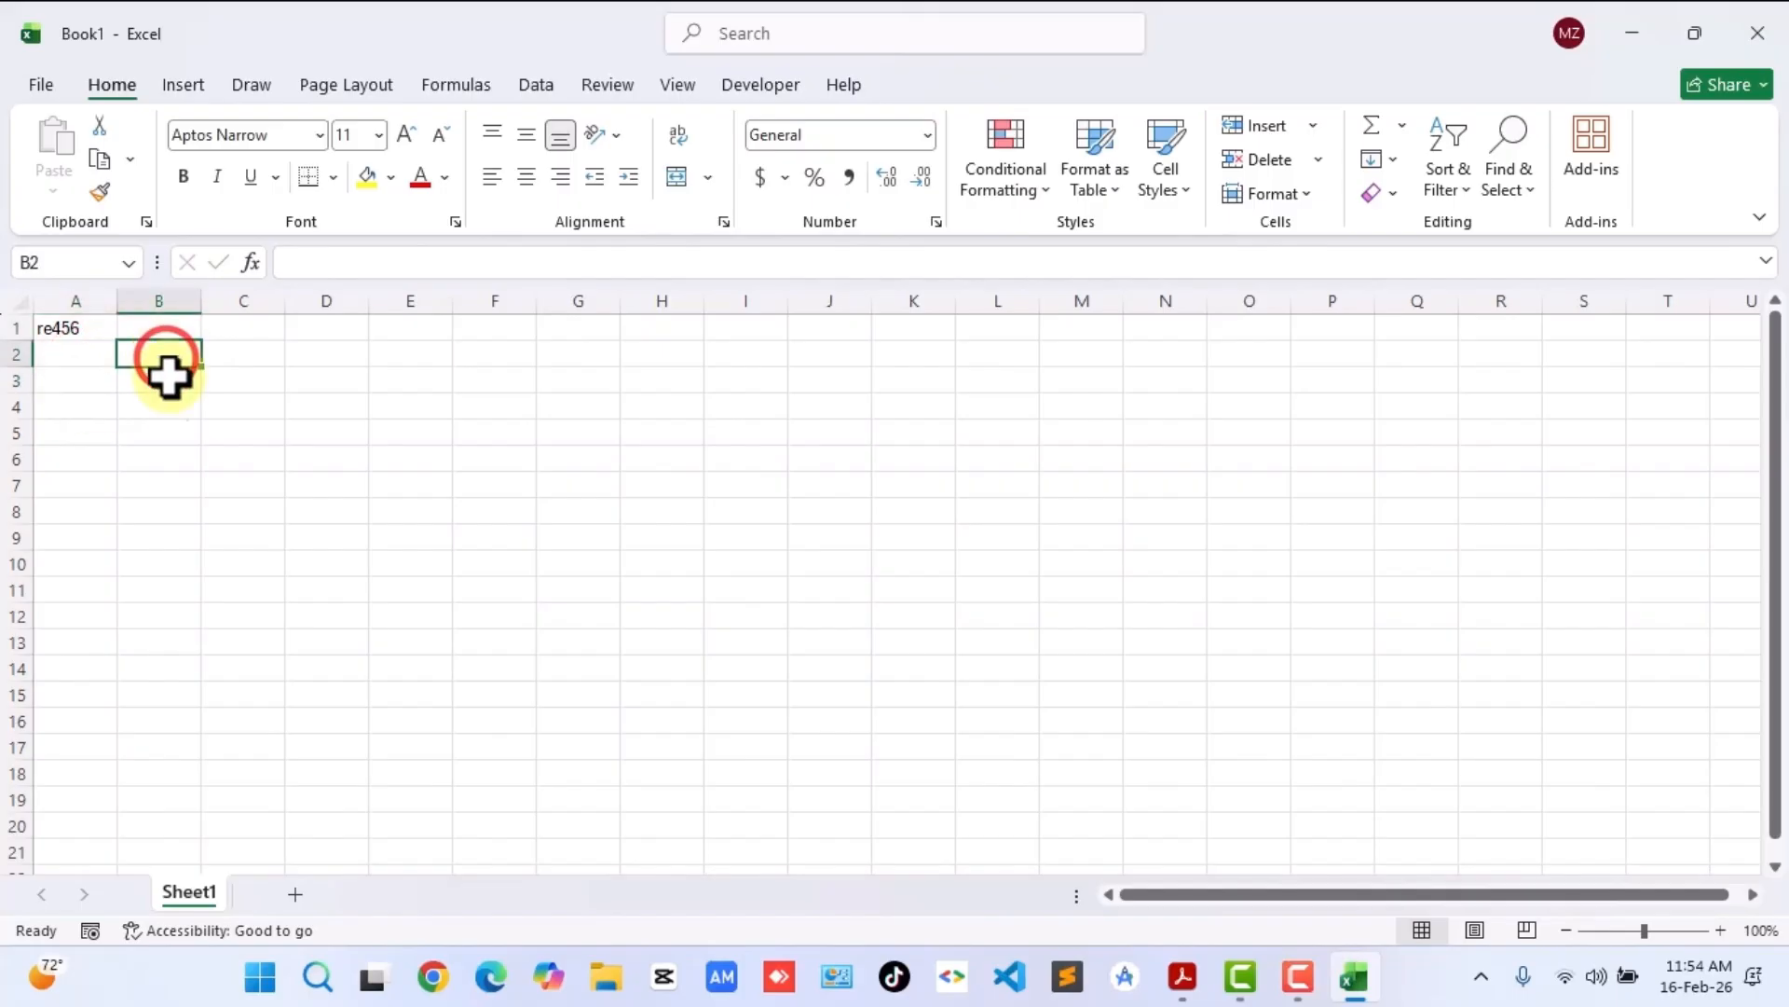
click(170, 384)
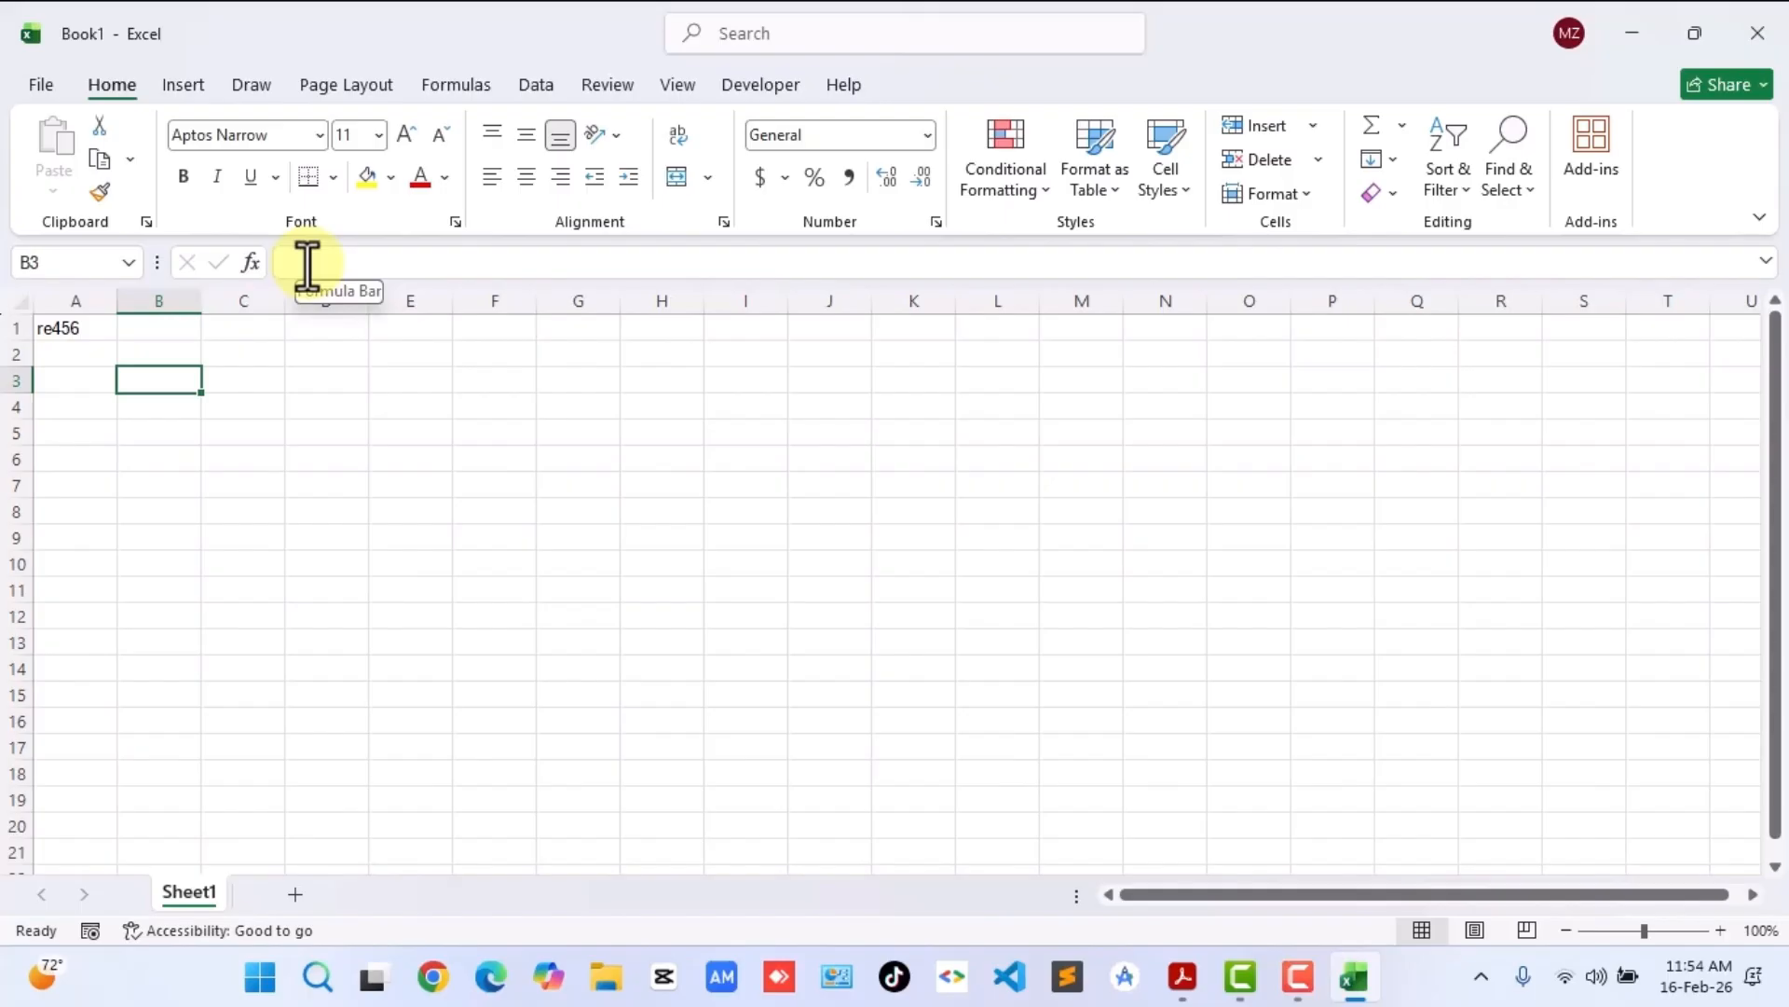
click(72, 327)
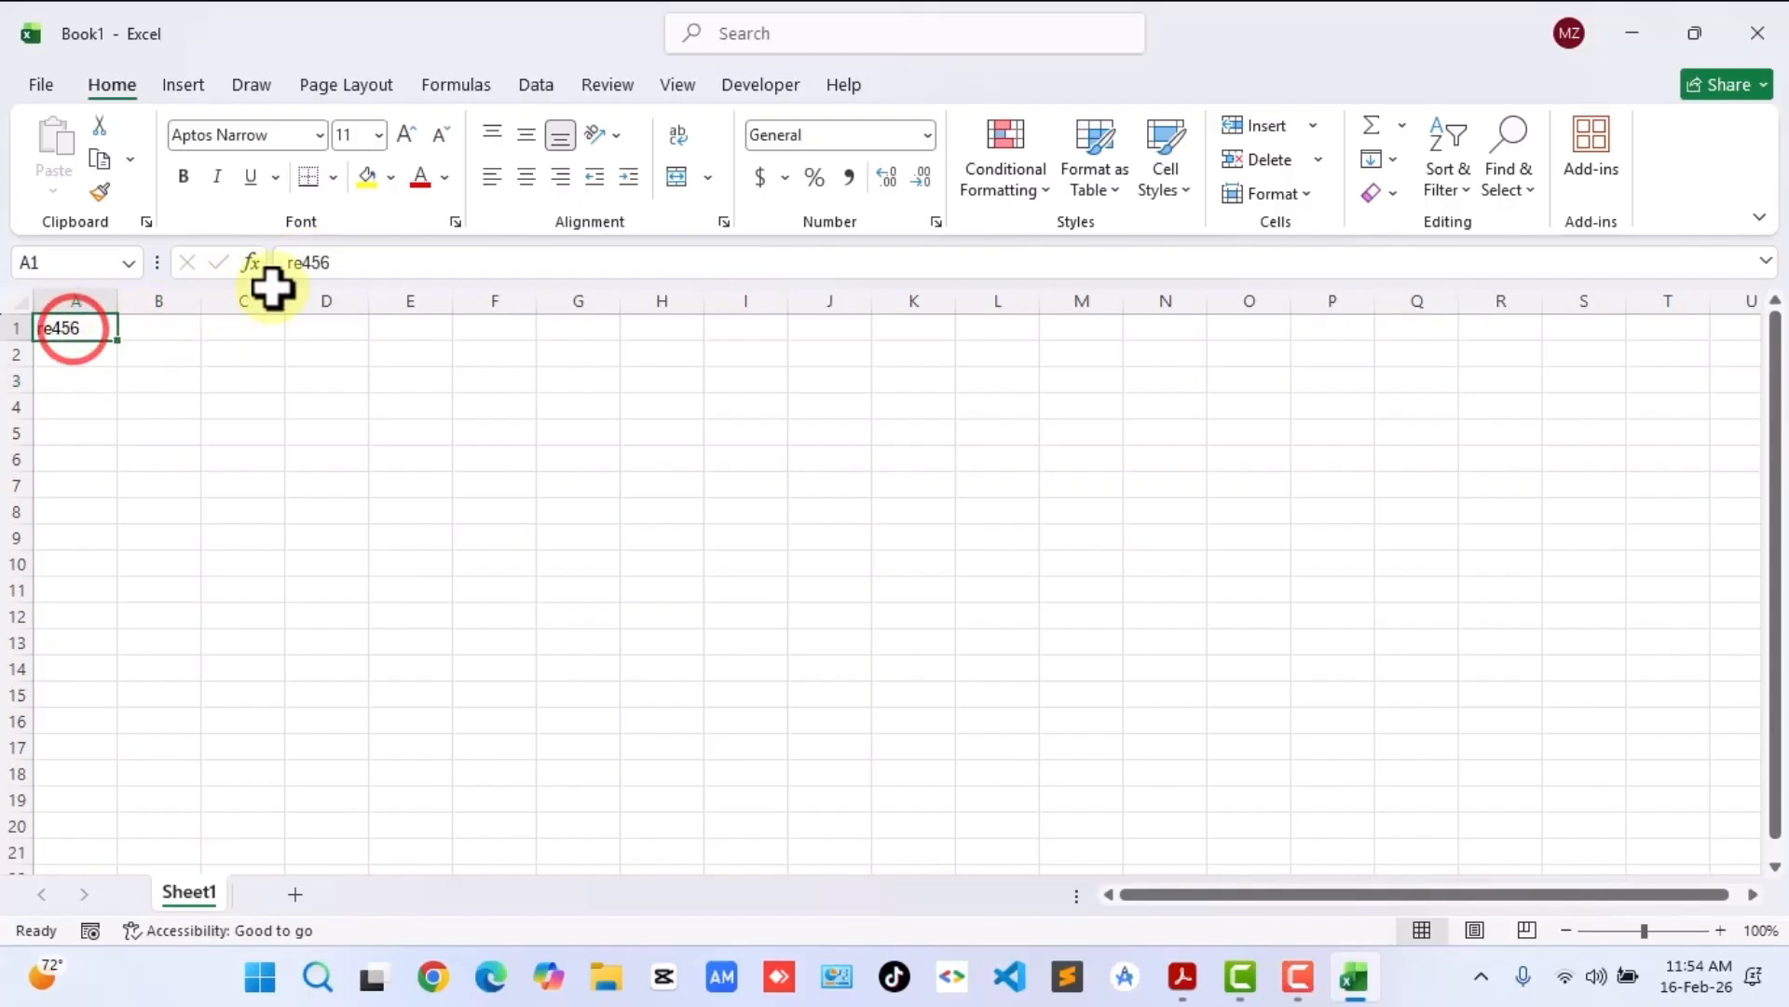
click(352, 262)
click(230, 449)
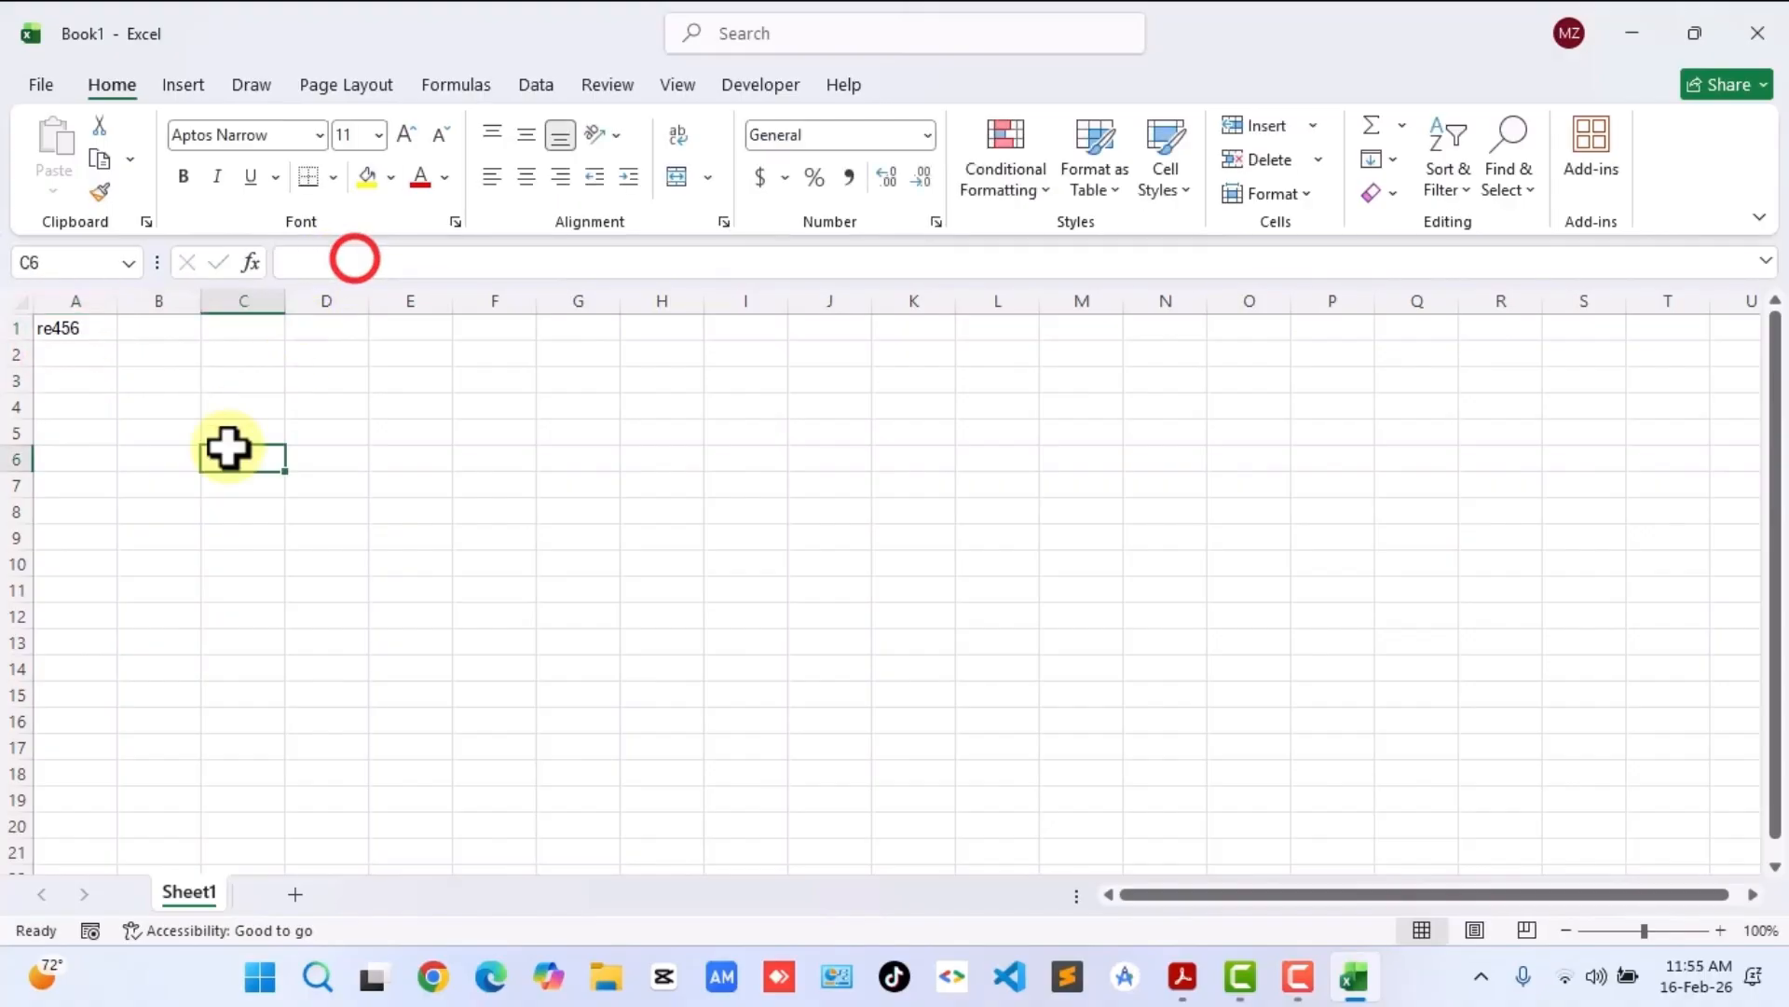
click(70, 325)
click(129, 408)
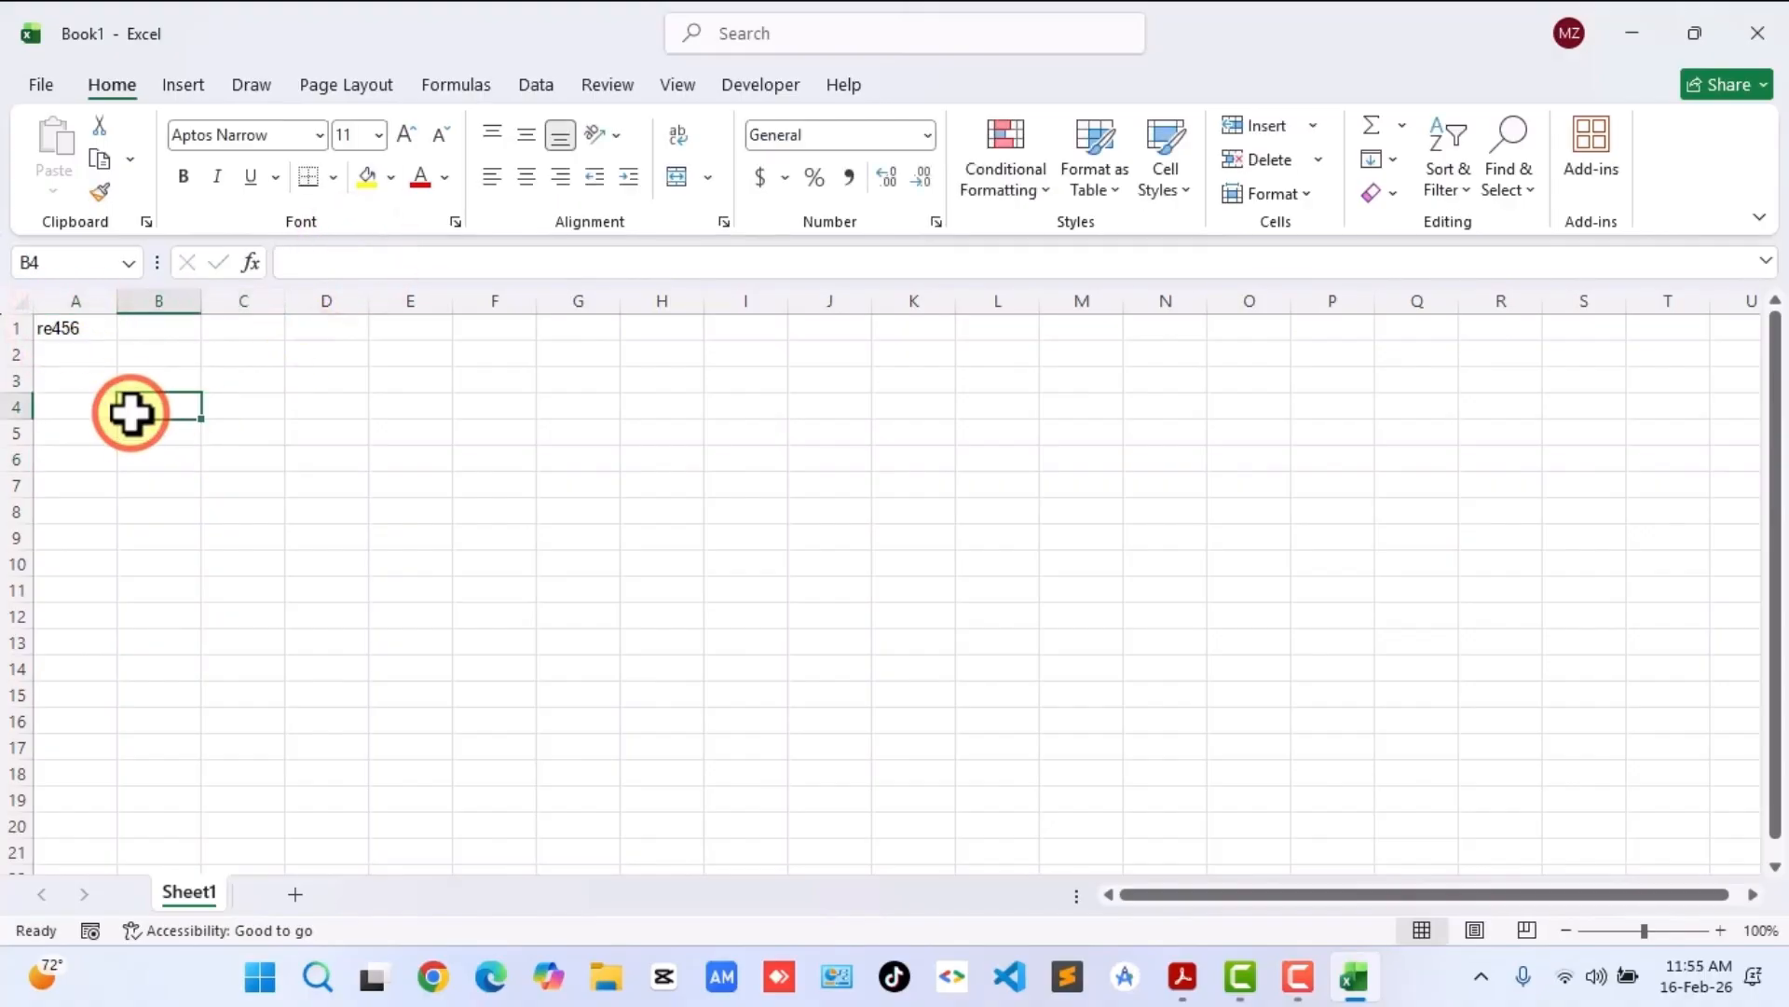
Select cells A1, A2 and A3 in turn and examine the cell address in the Name Box.
click(87, 329)
click(72, 354)
click(72, 380)
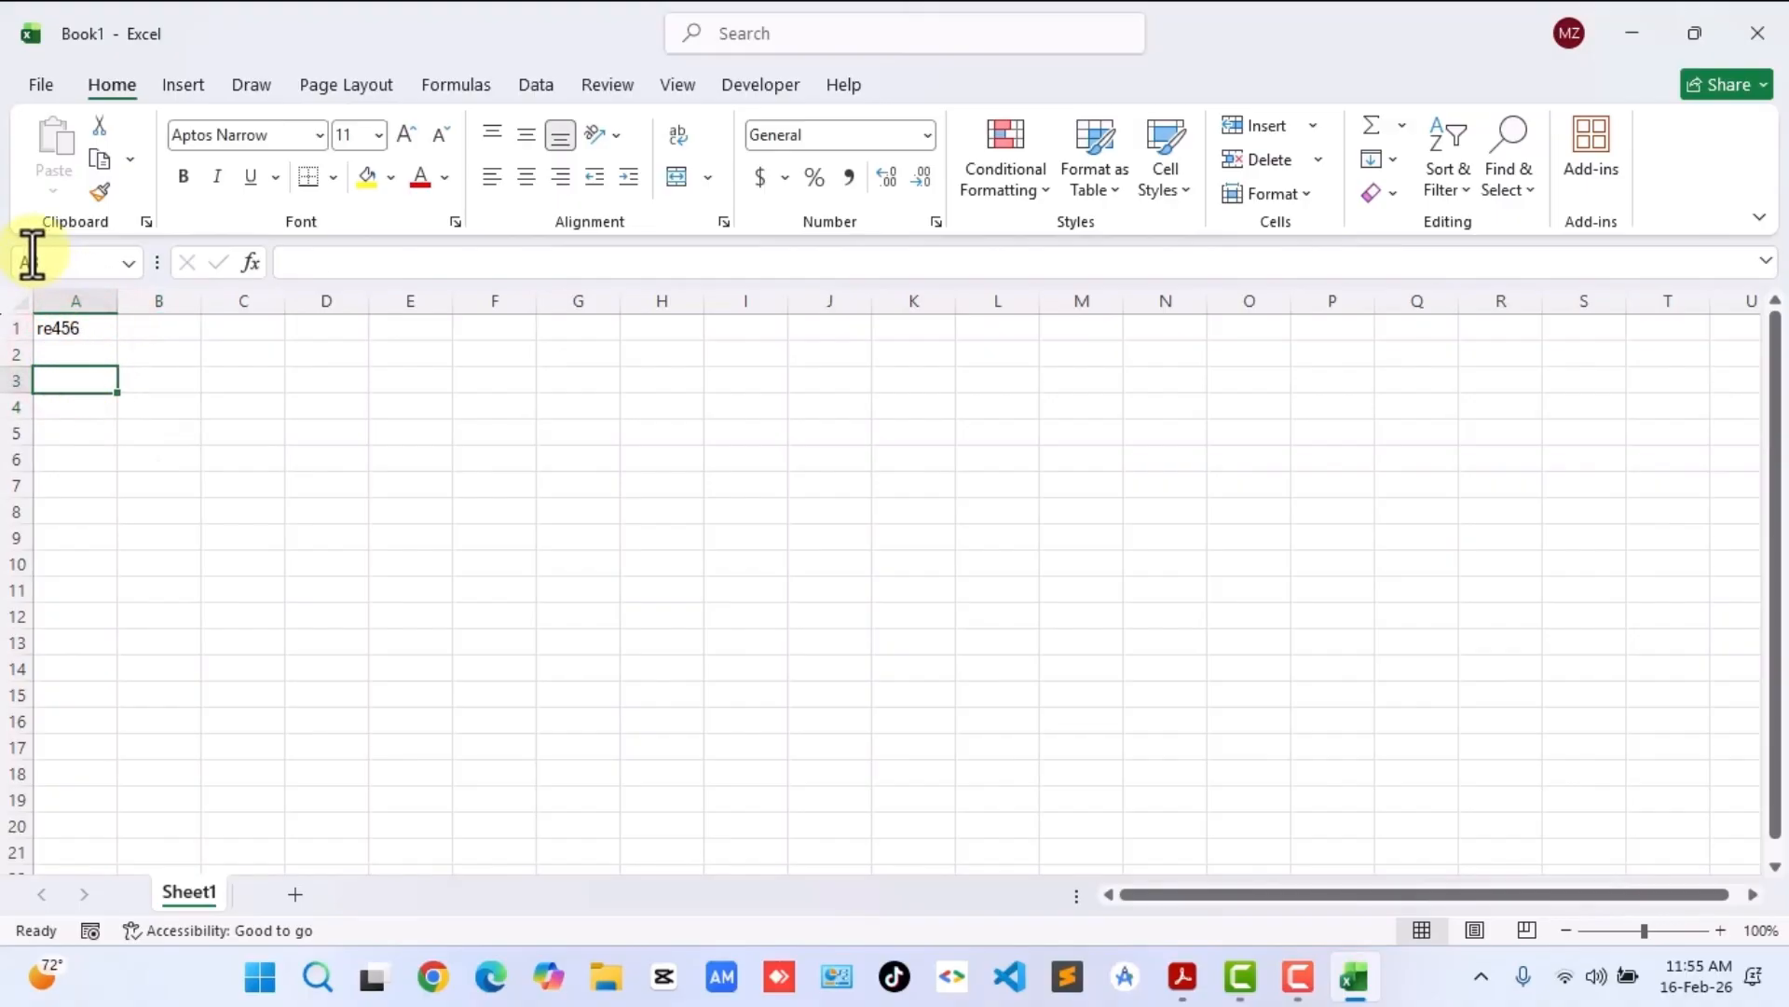
click(87, 351)
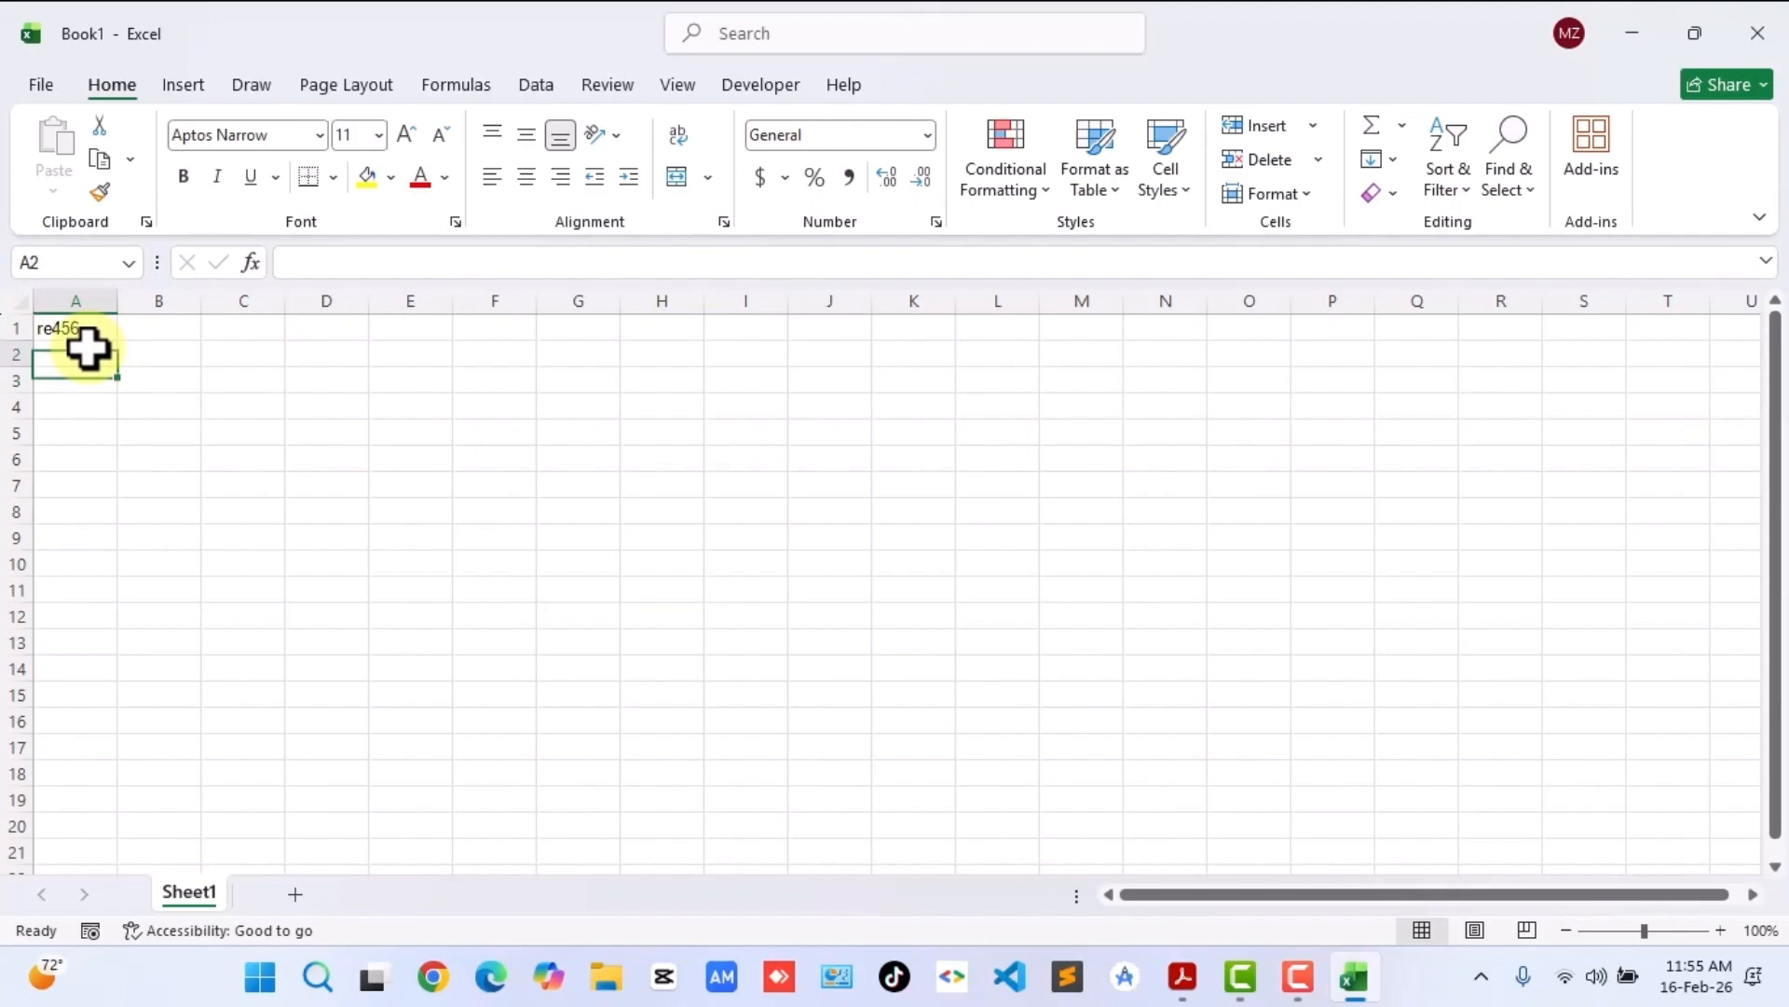
click(40, 262)
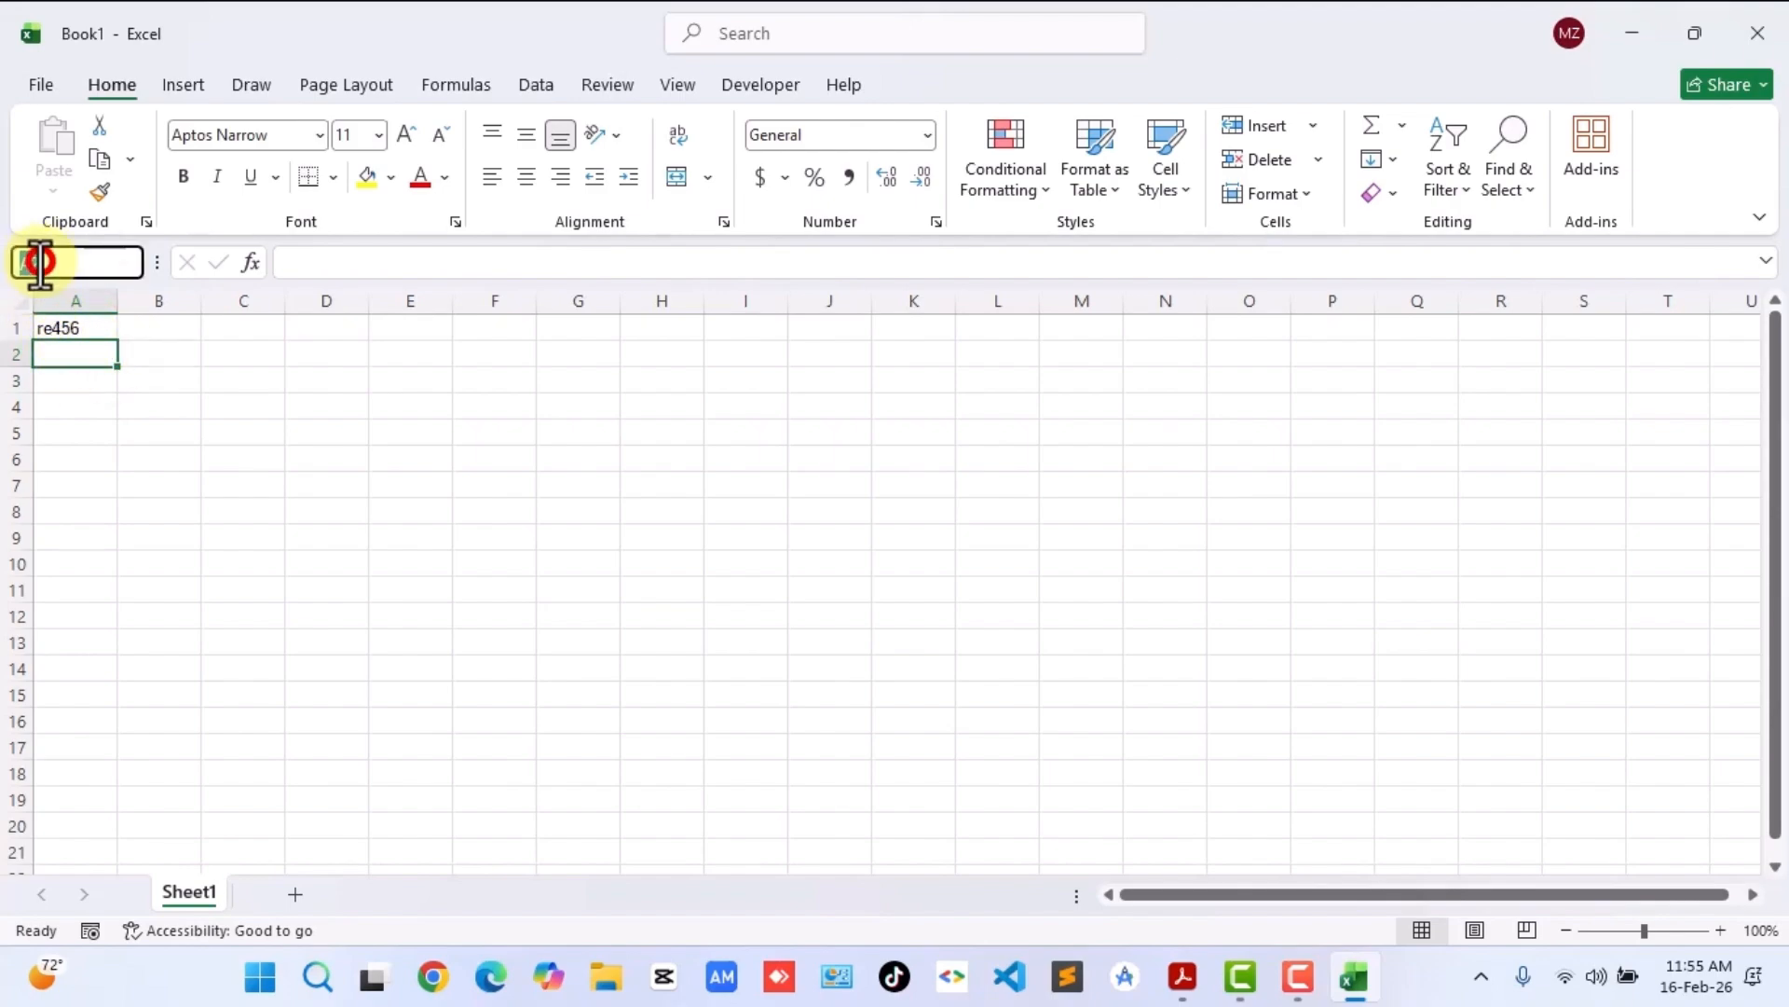
click(76, 361)
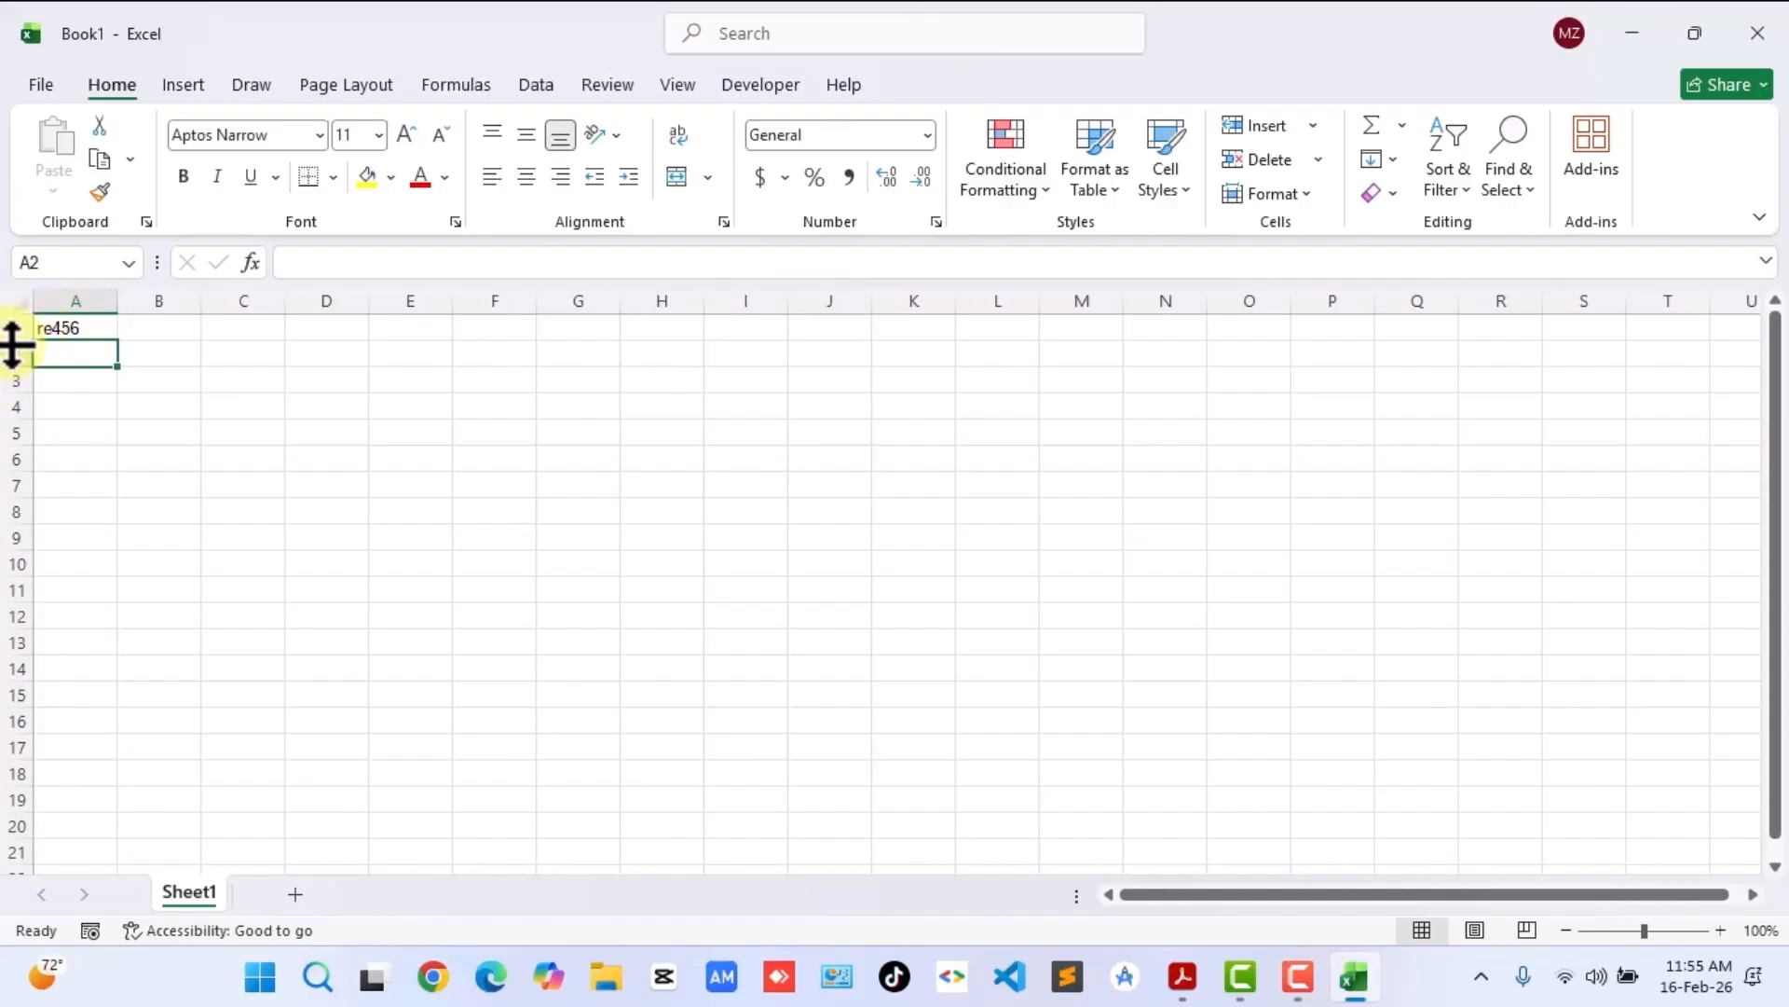
Look over the row numbers and extend the selection from cell A3 down to the worksheet's last row.
scroll(11, 727, down, 8)
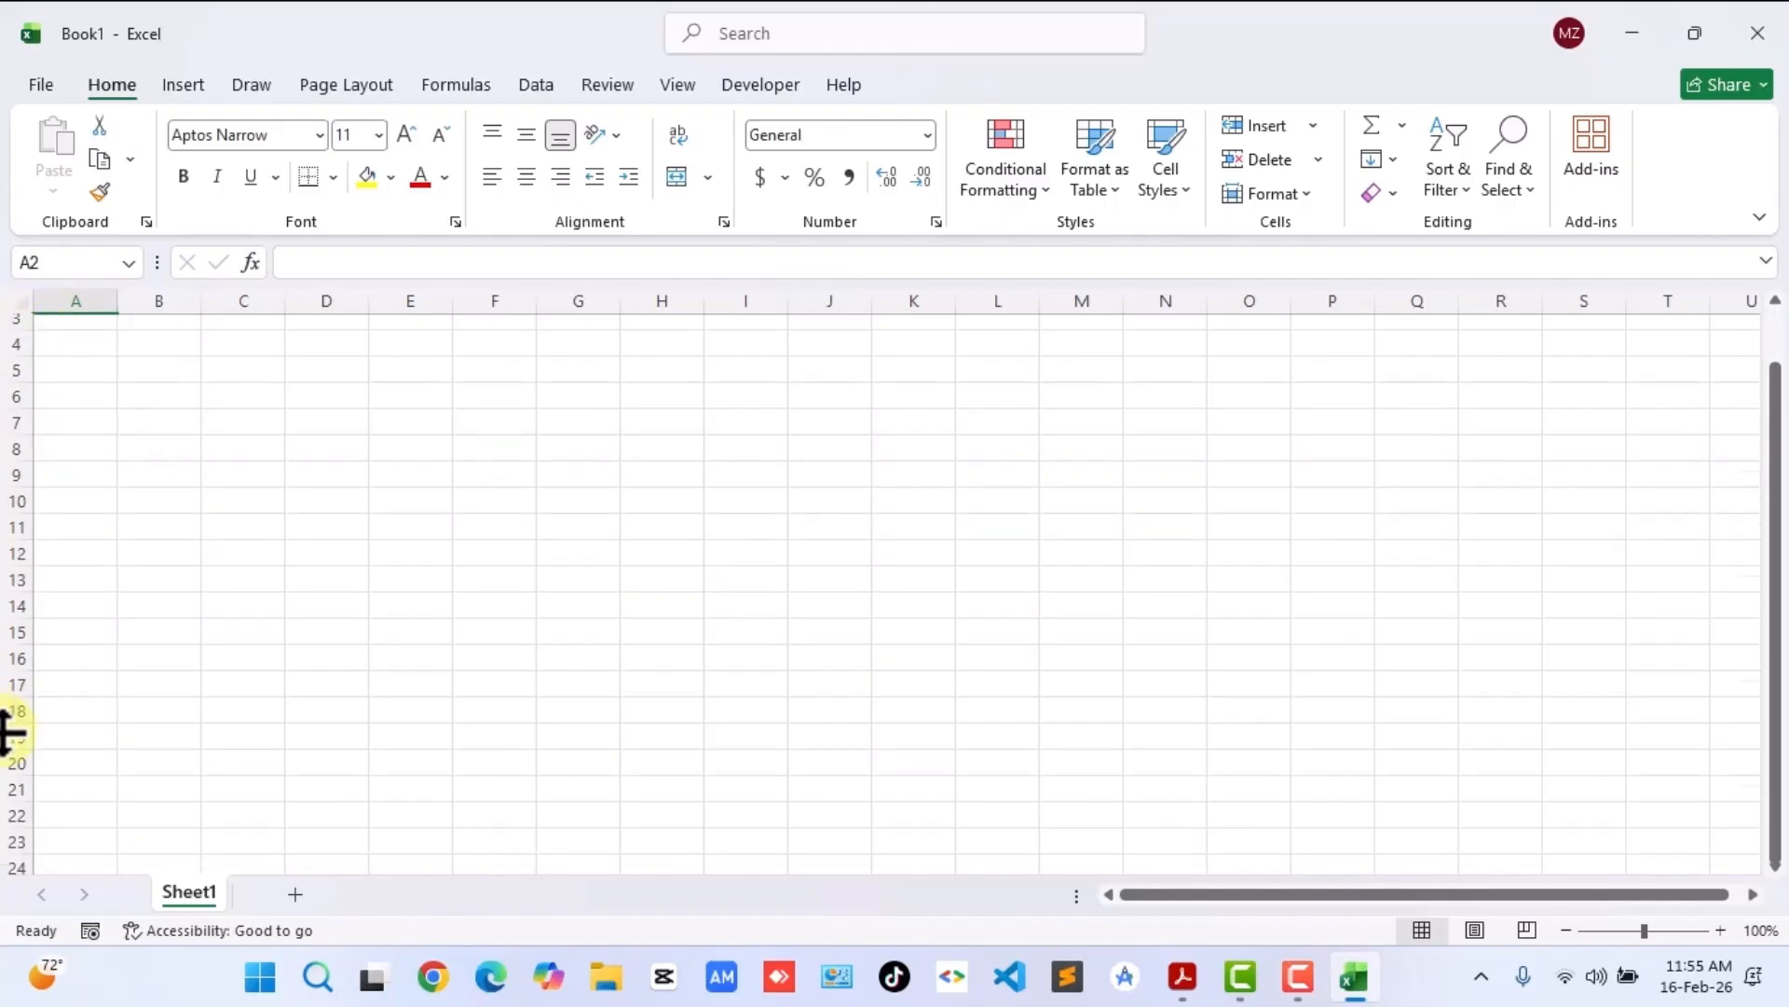
scroll(11, 727, up, 8)
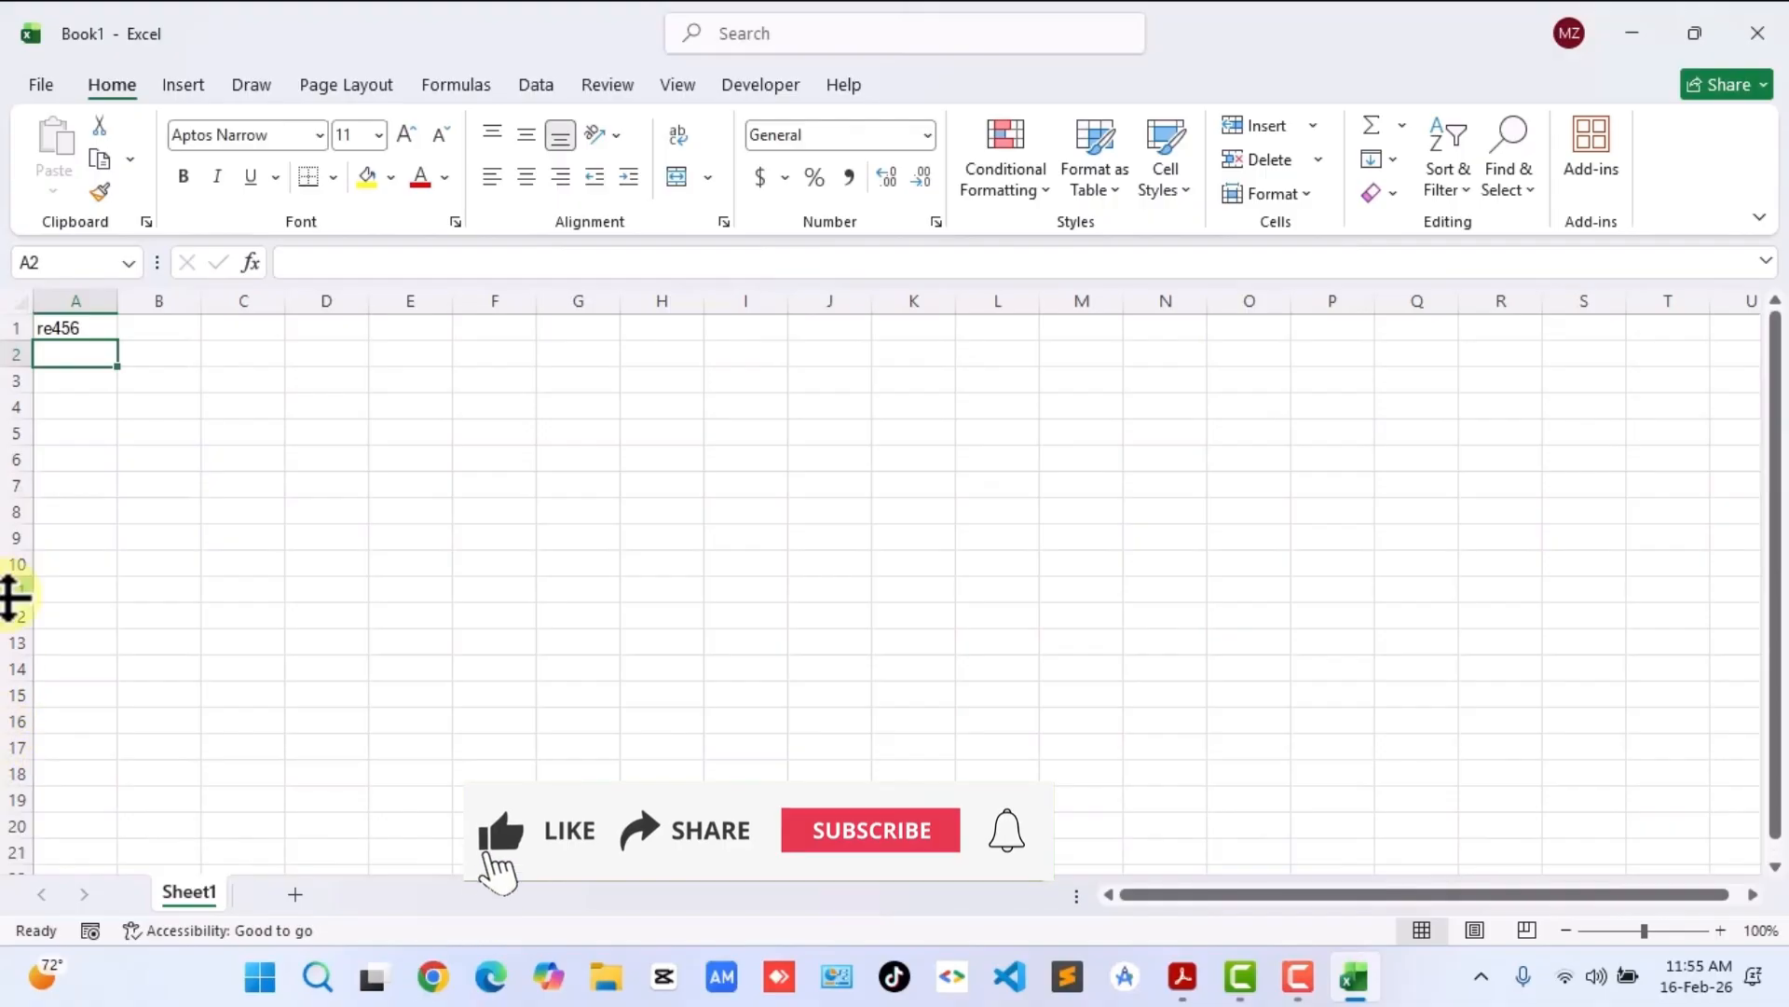
click(84, 451)
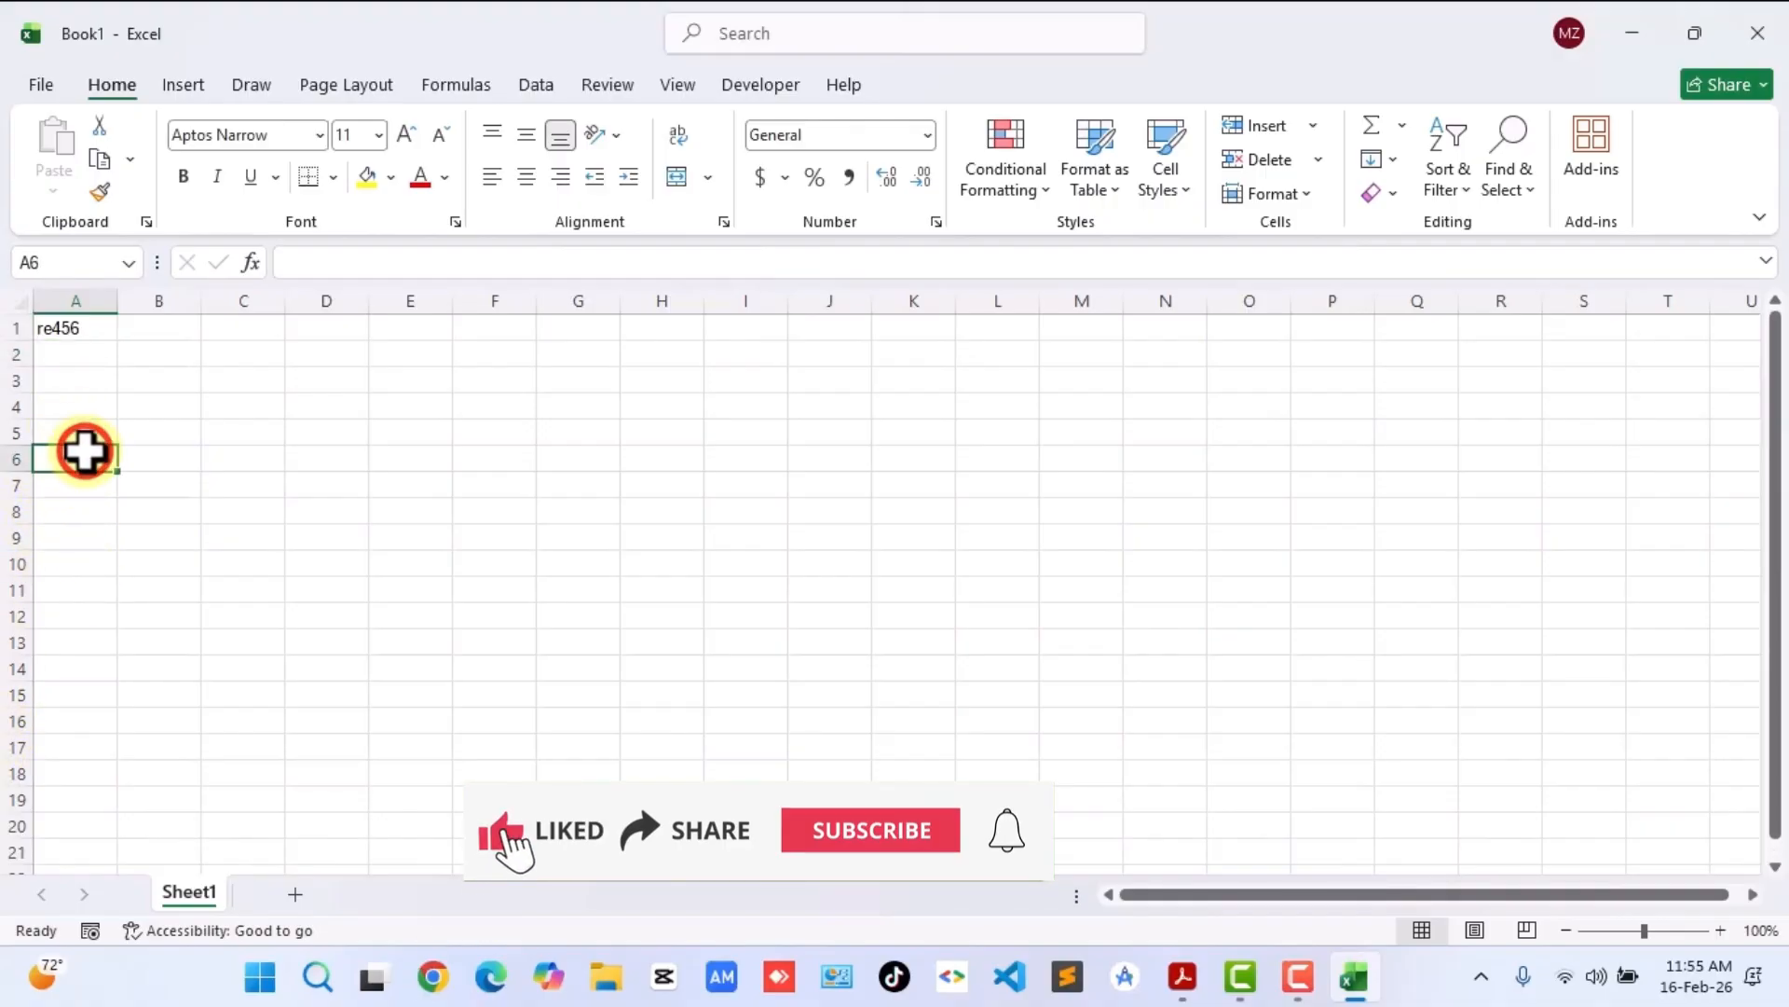
click(73, 378)
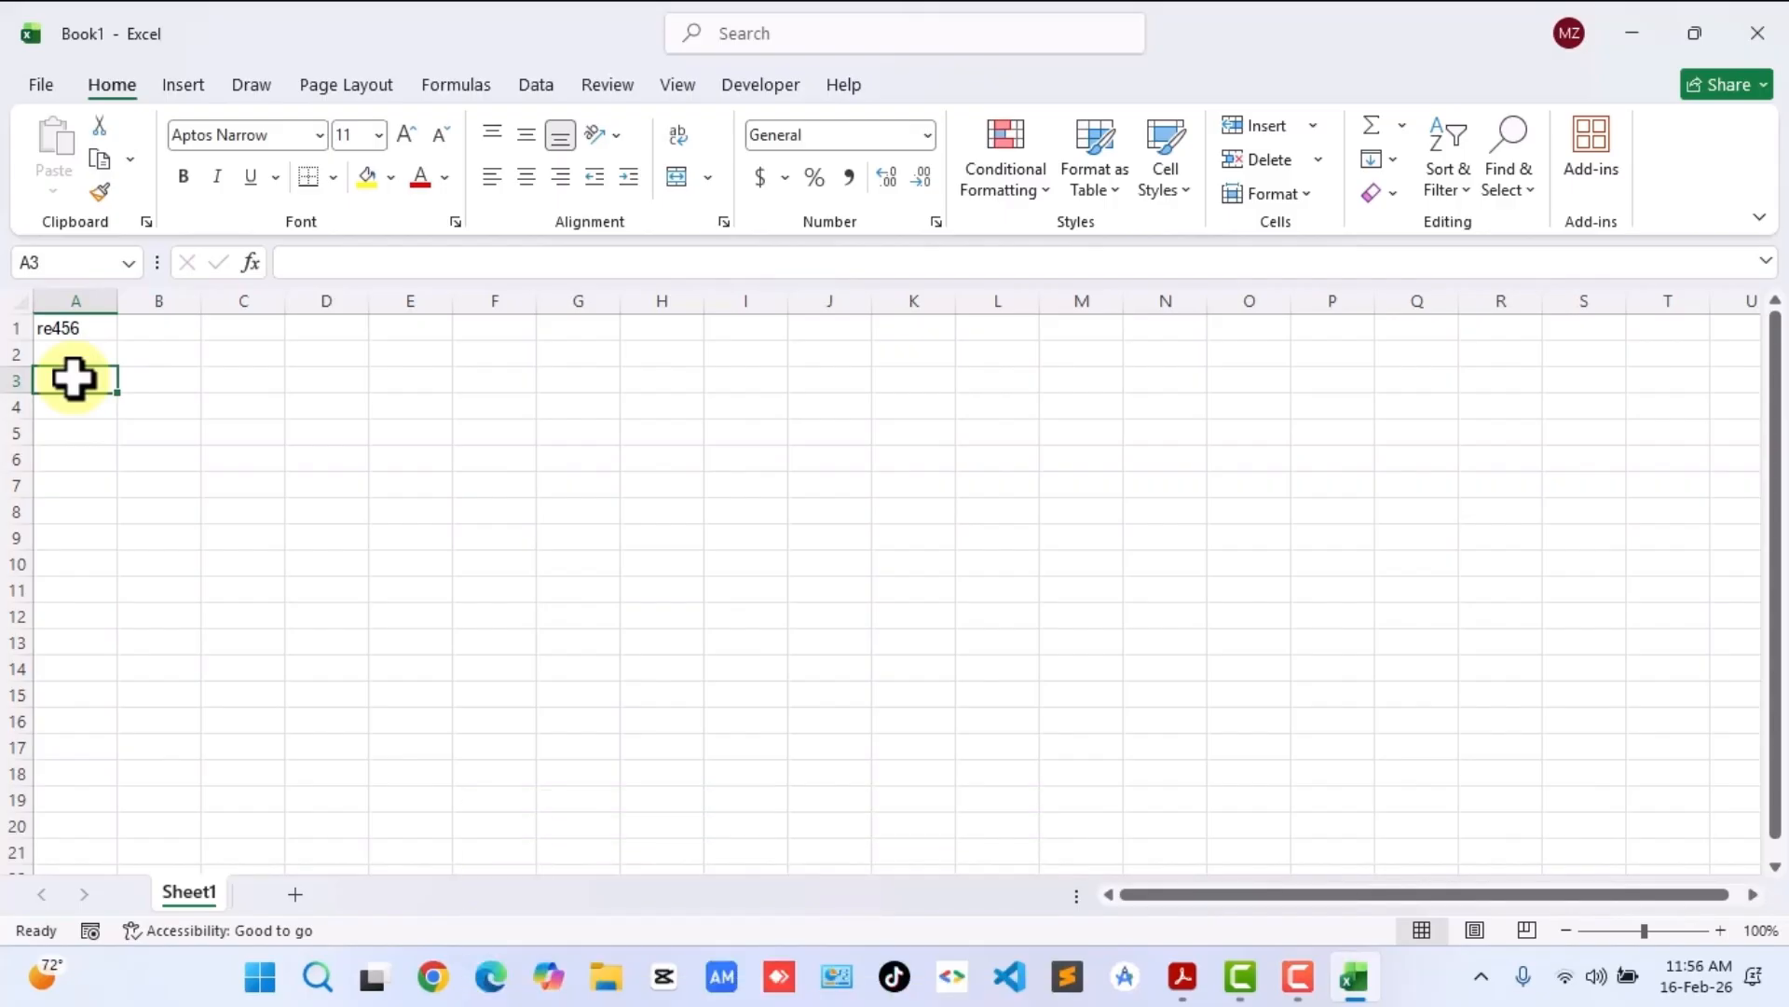
key(ctrl+shift+Down)
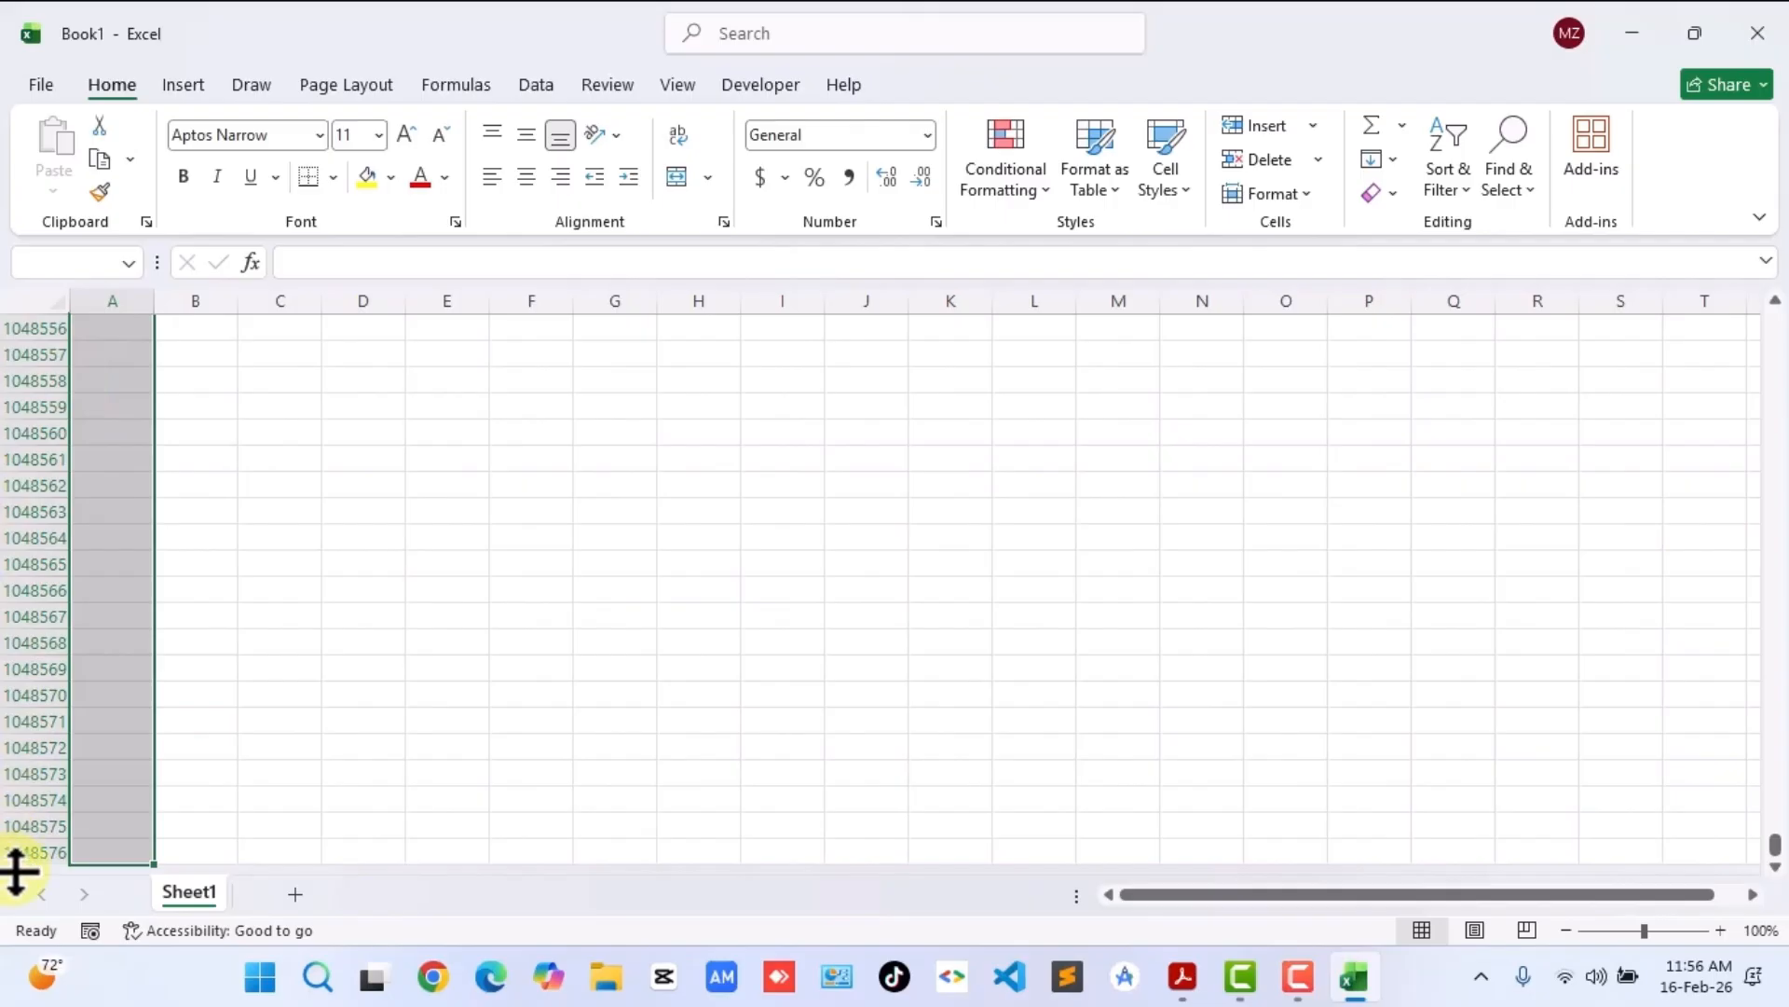
Extend the selection from cell A1048574 up to the first row, and return to cell A1.
click(153, 776)
click(119, 802)
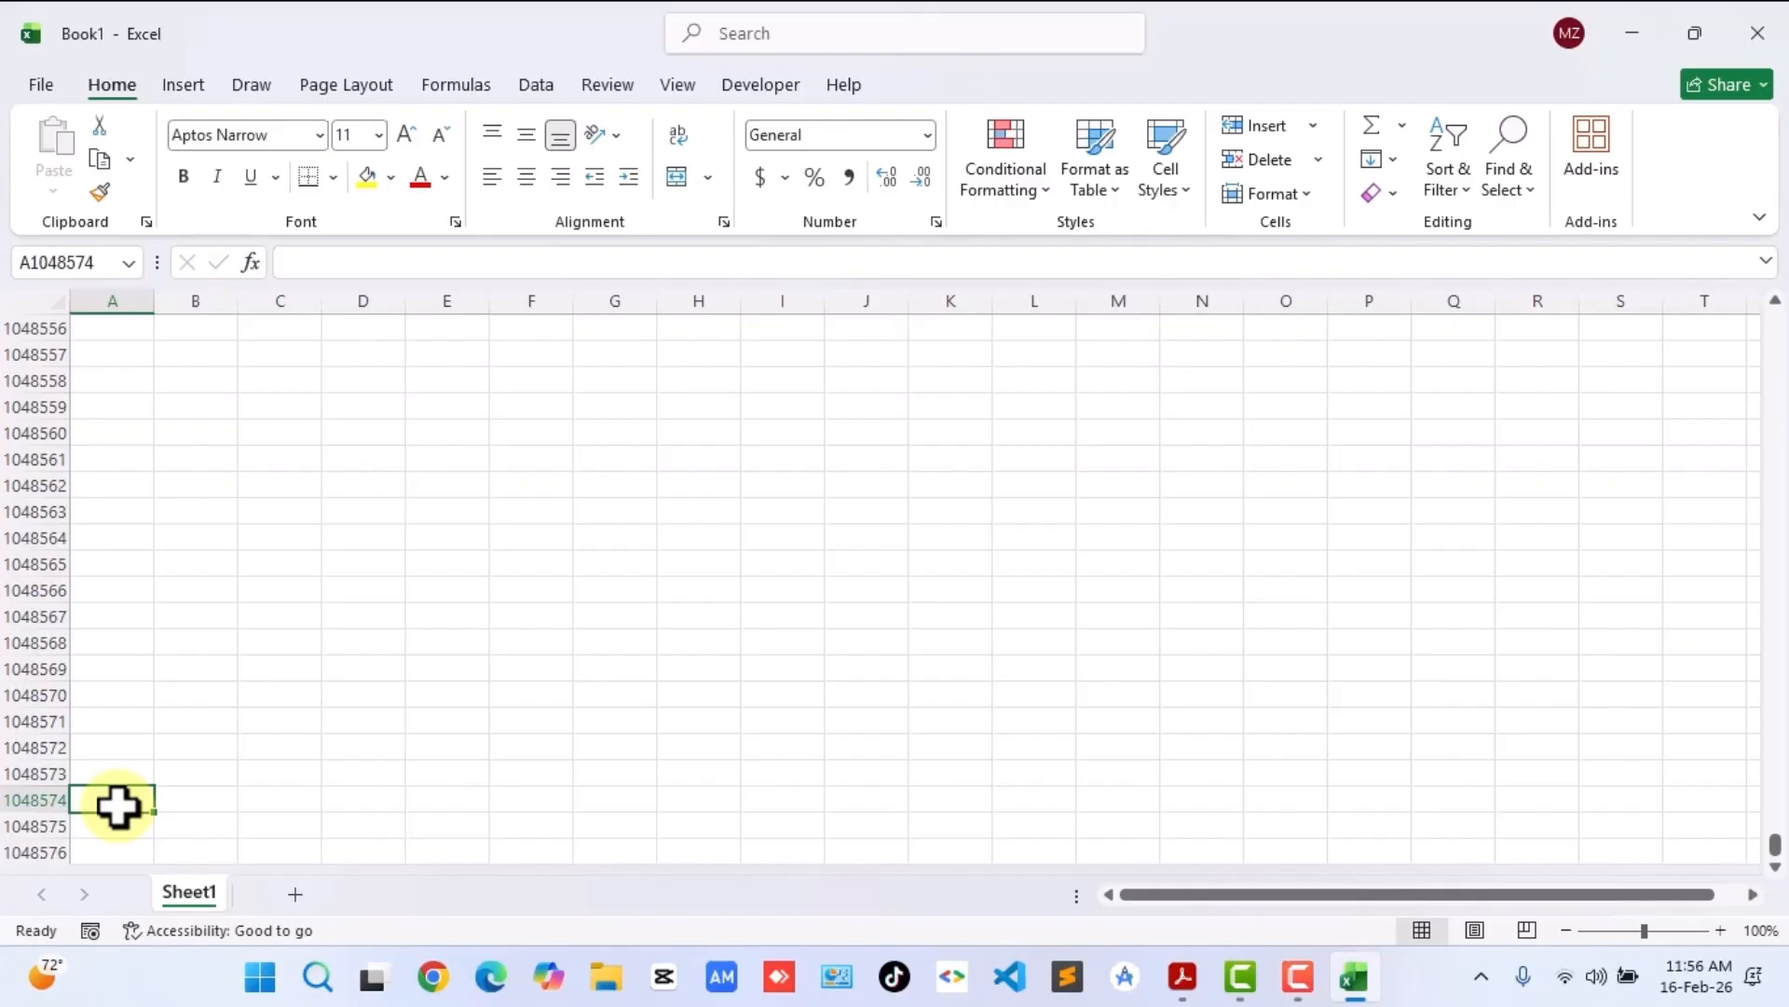
key(ctrl+shift+Up)
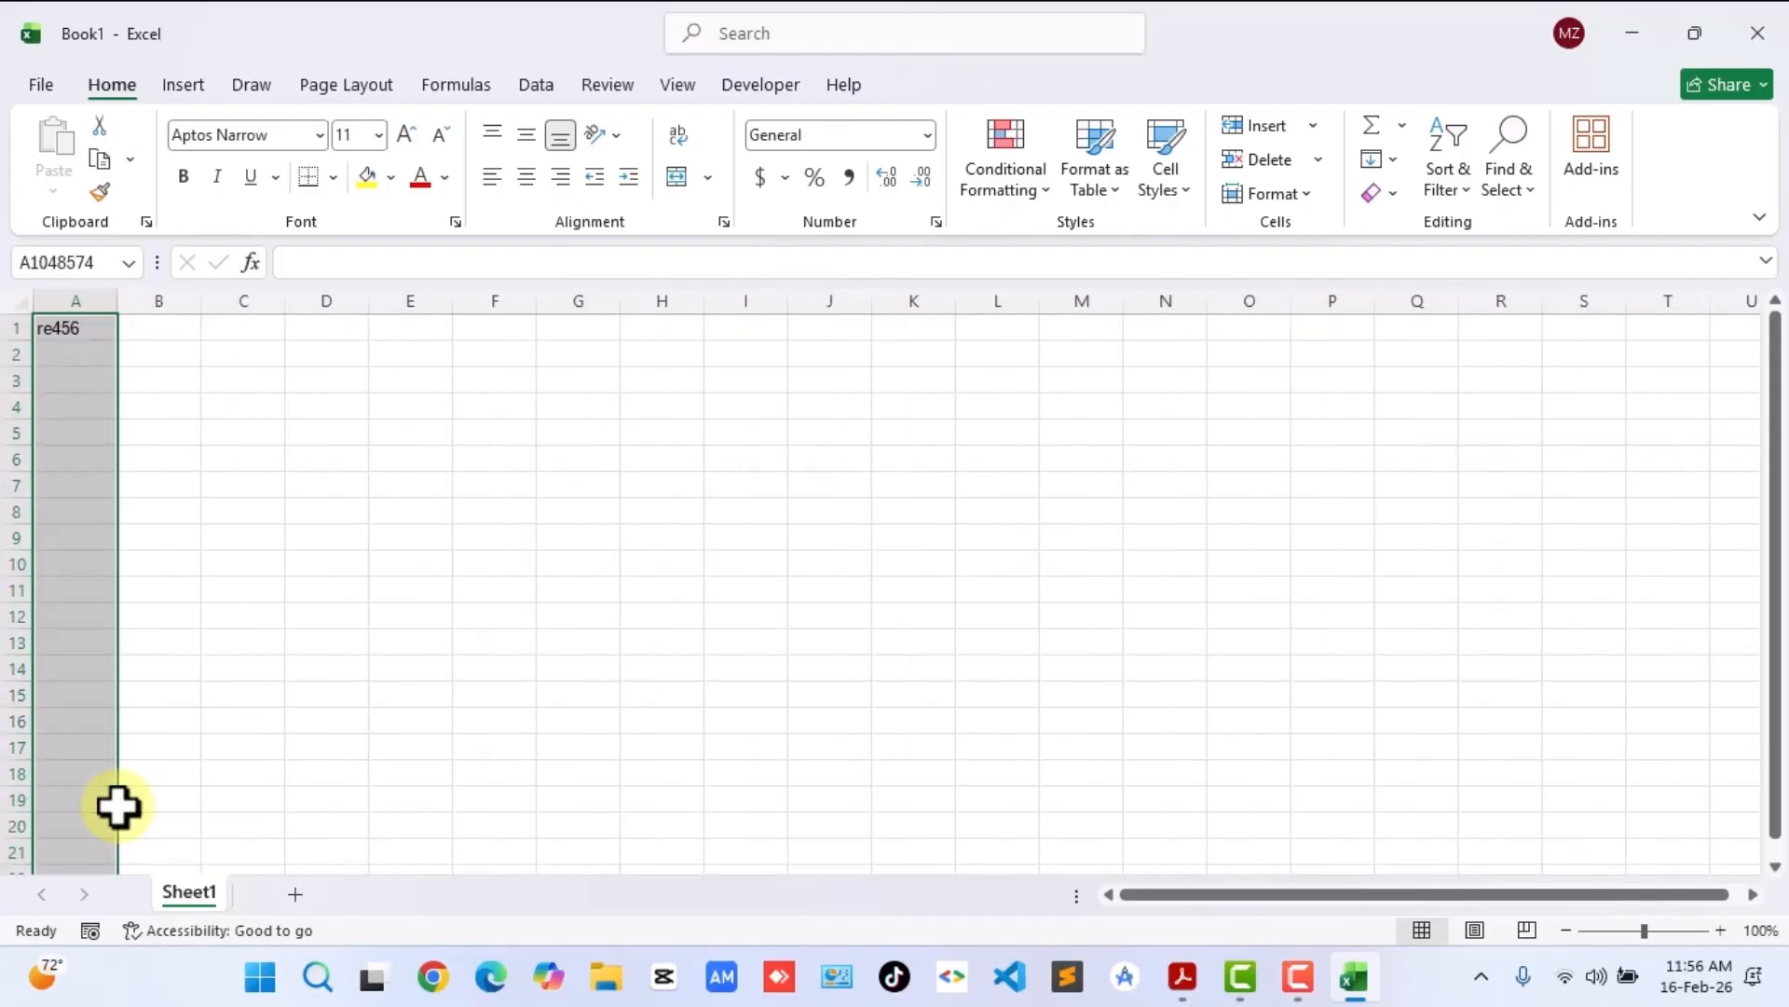
click(103, 417)
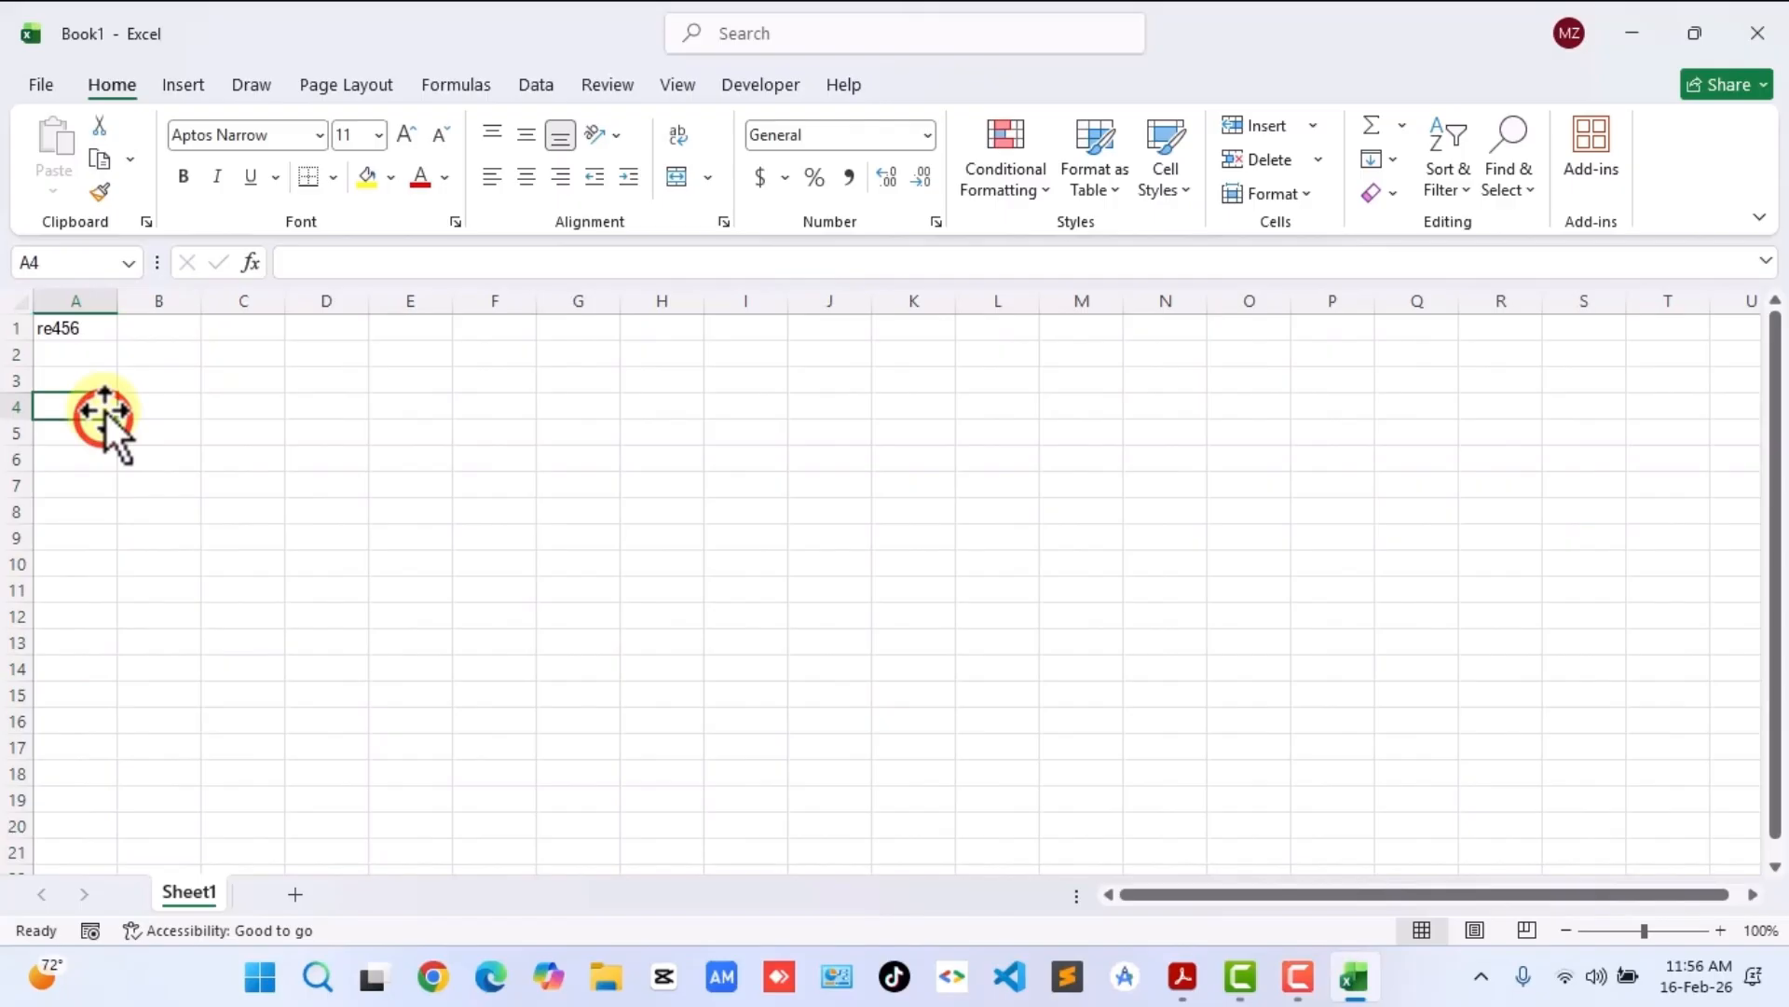
click(93, 329)
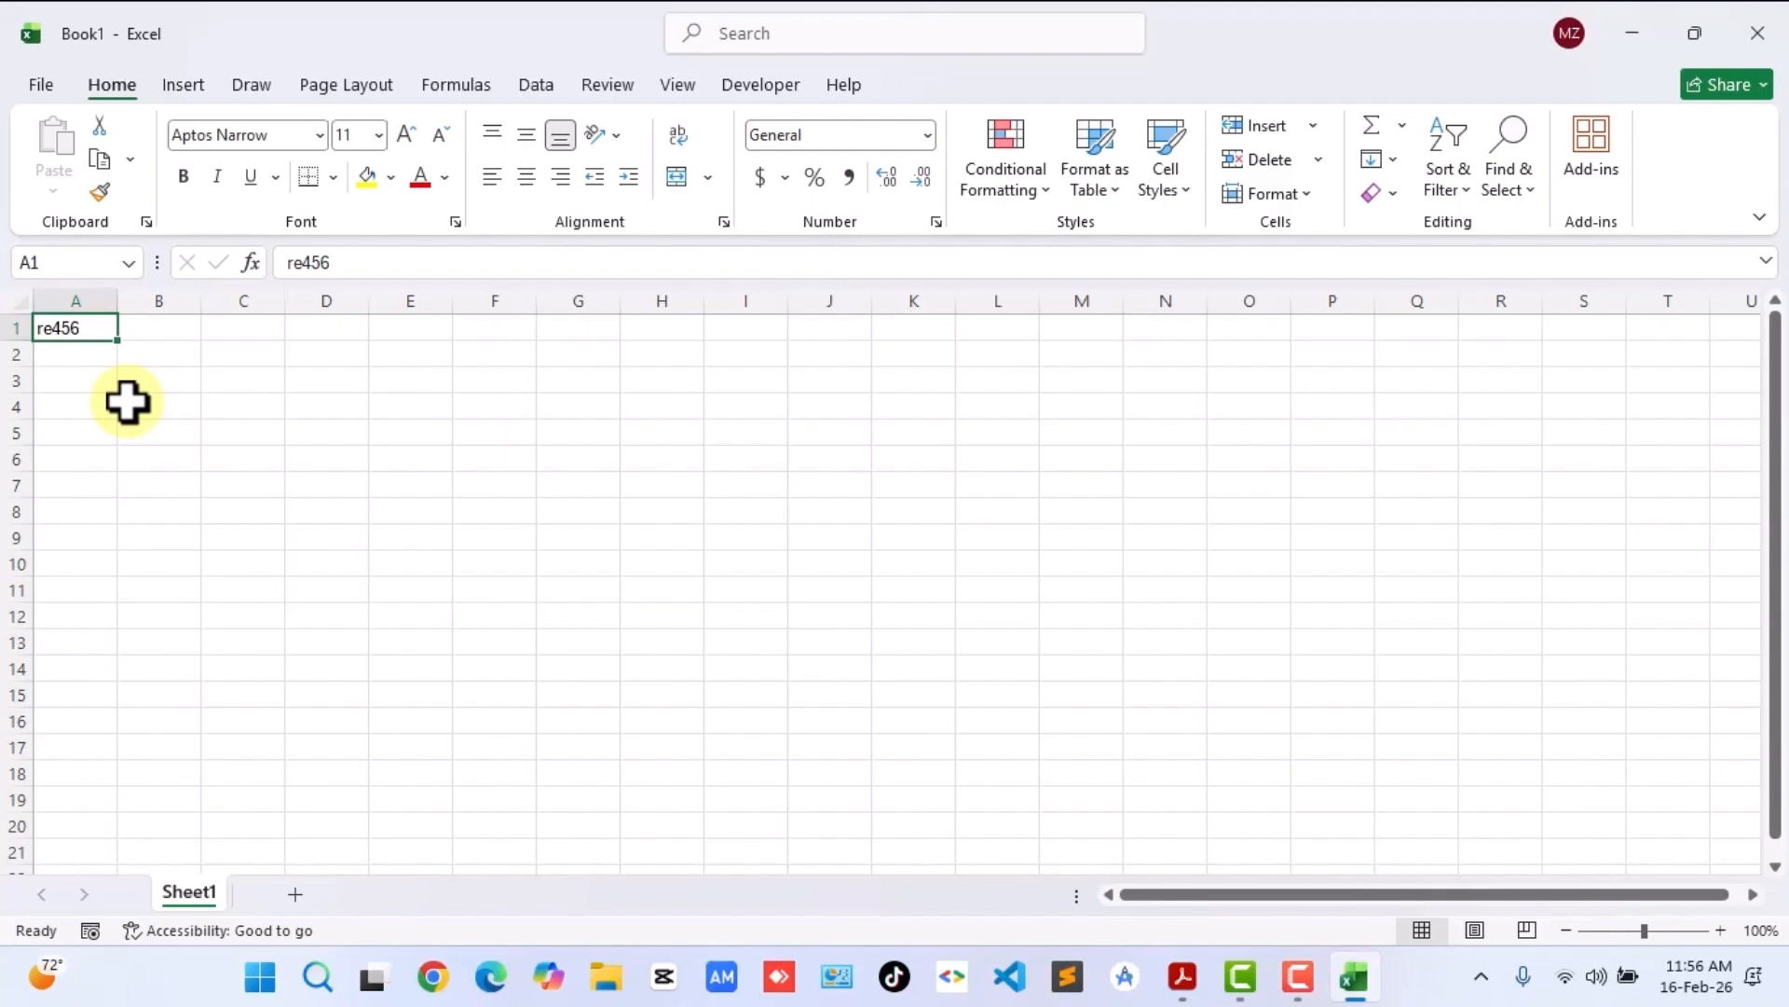
Add a second worksheet to the workbook, return to Sheet1 and select cell C11.
click(243, 481)
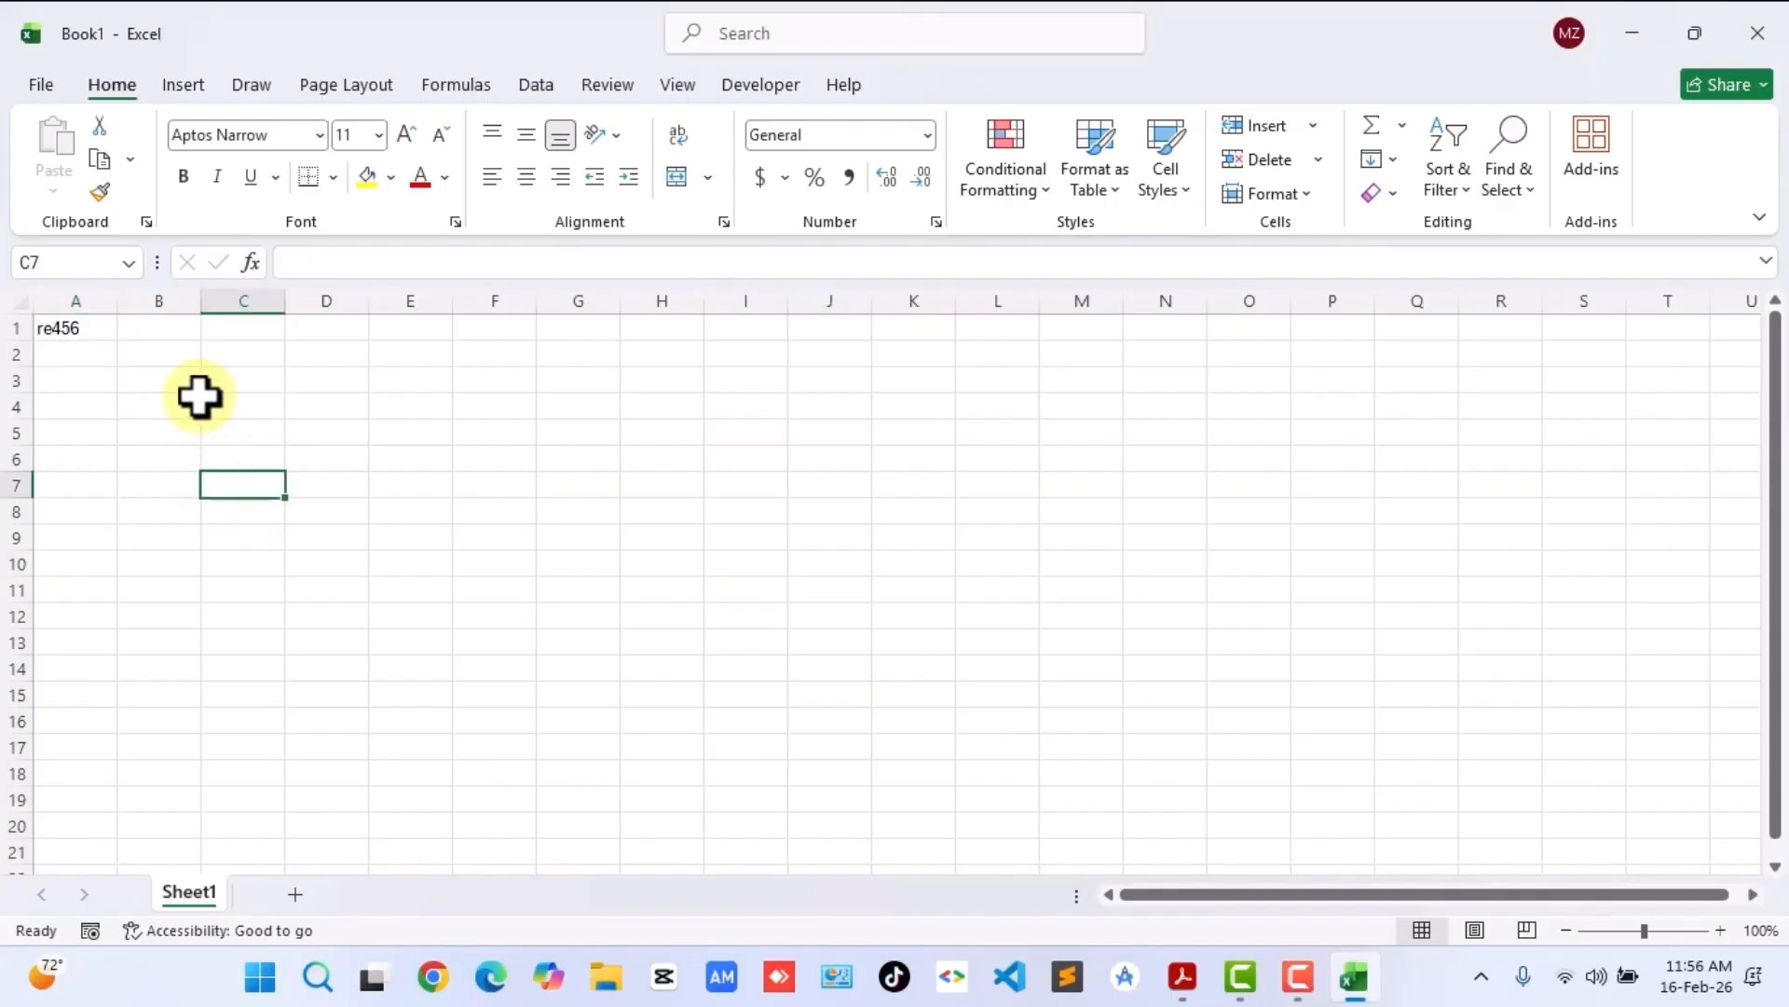
click(154, 509)
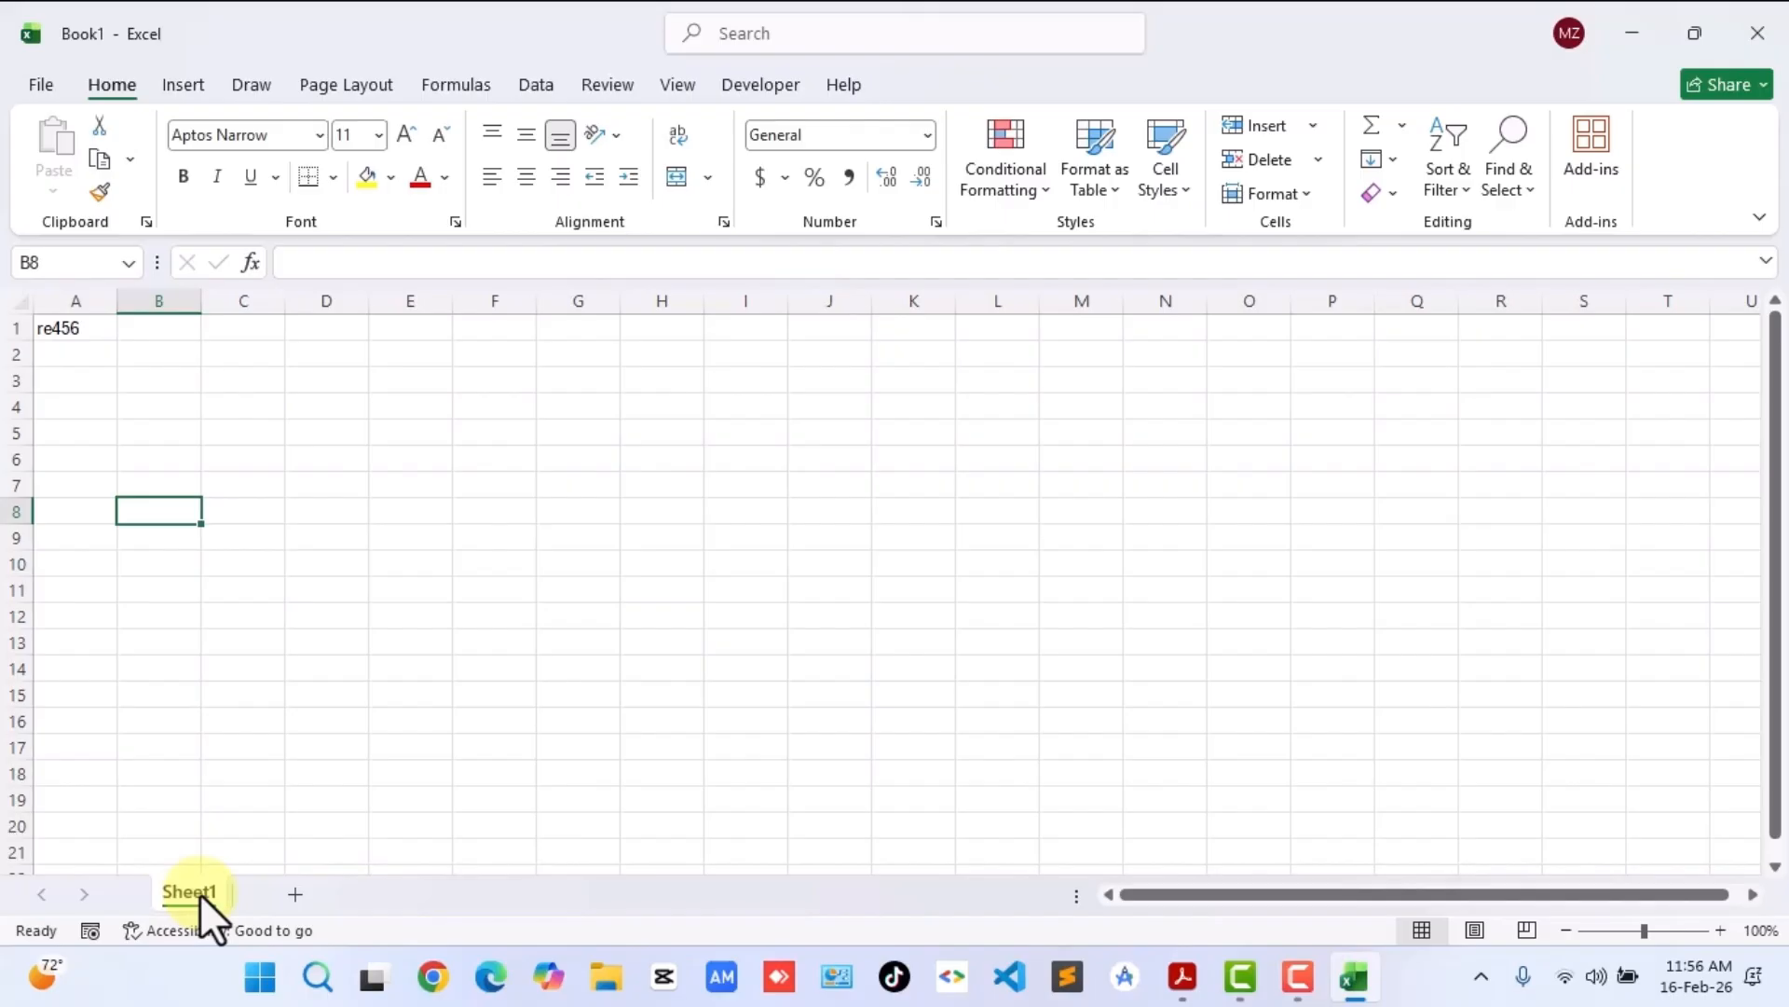
click(293, 891)
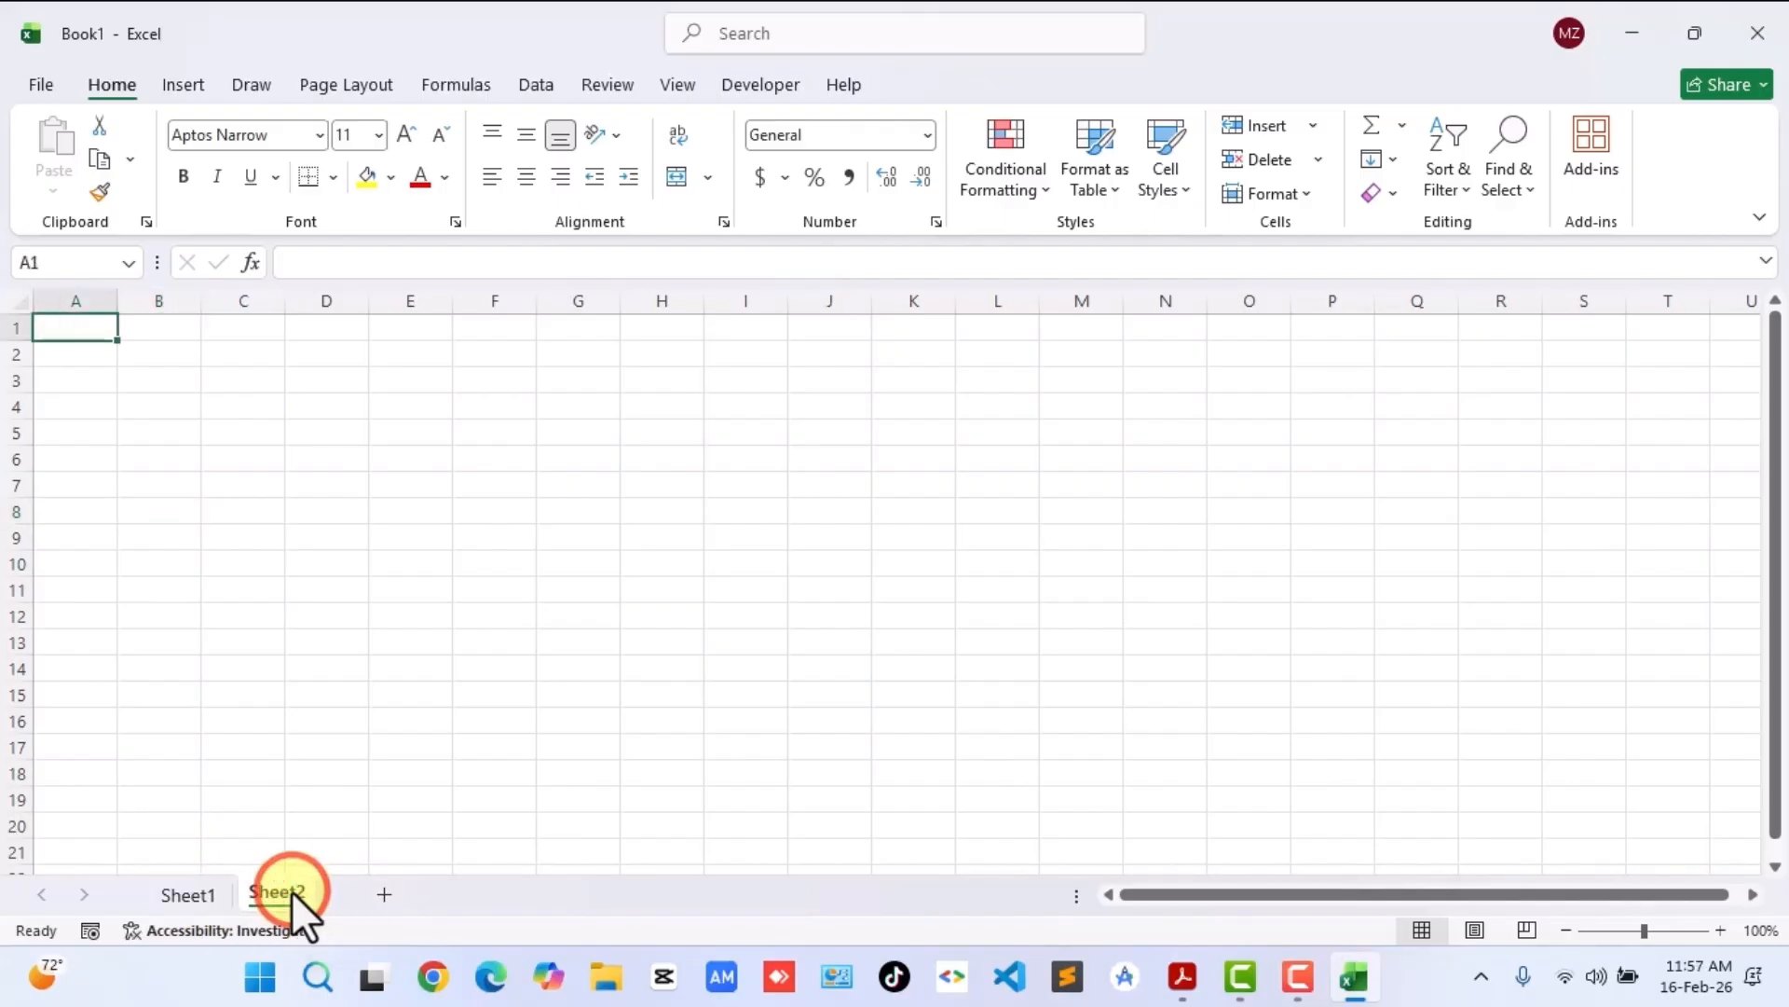
click(186, 892)
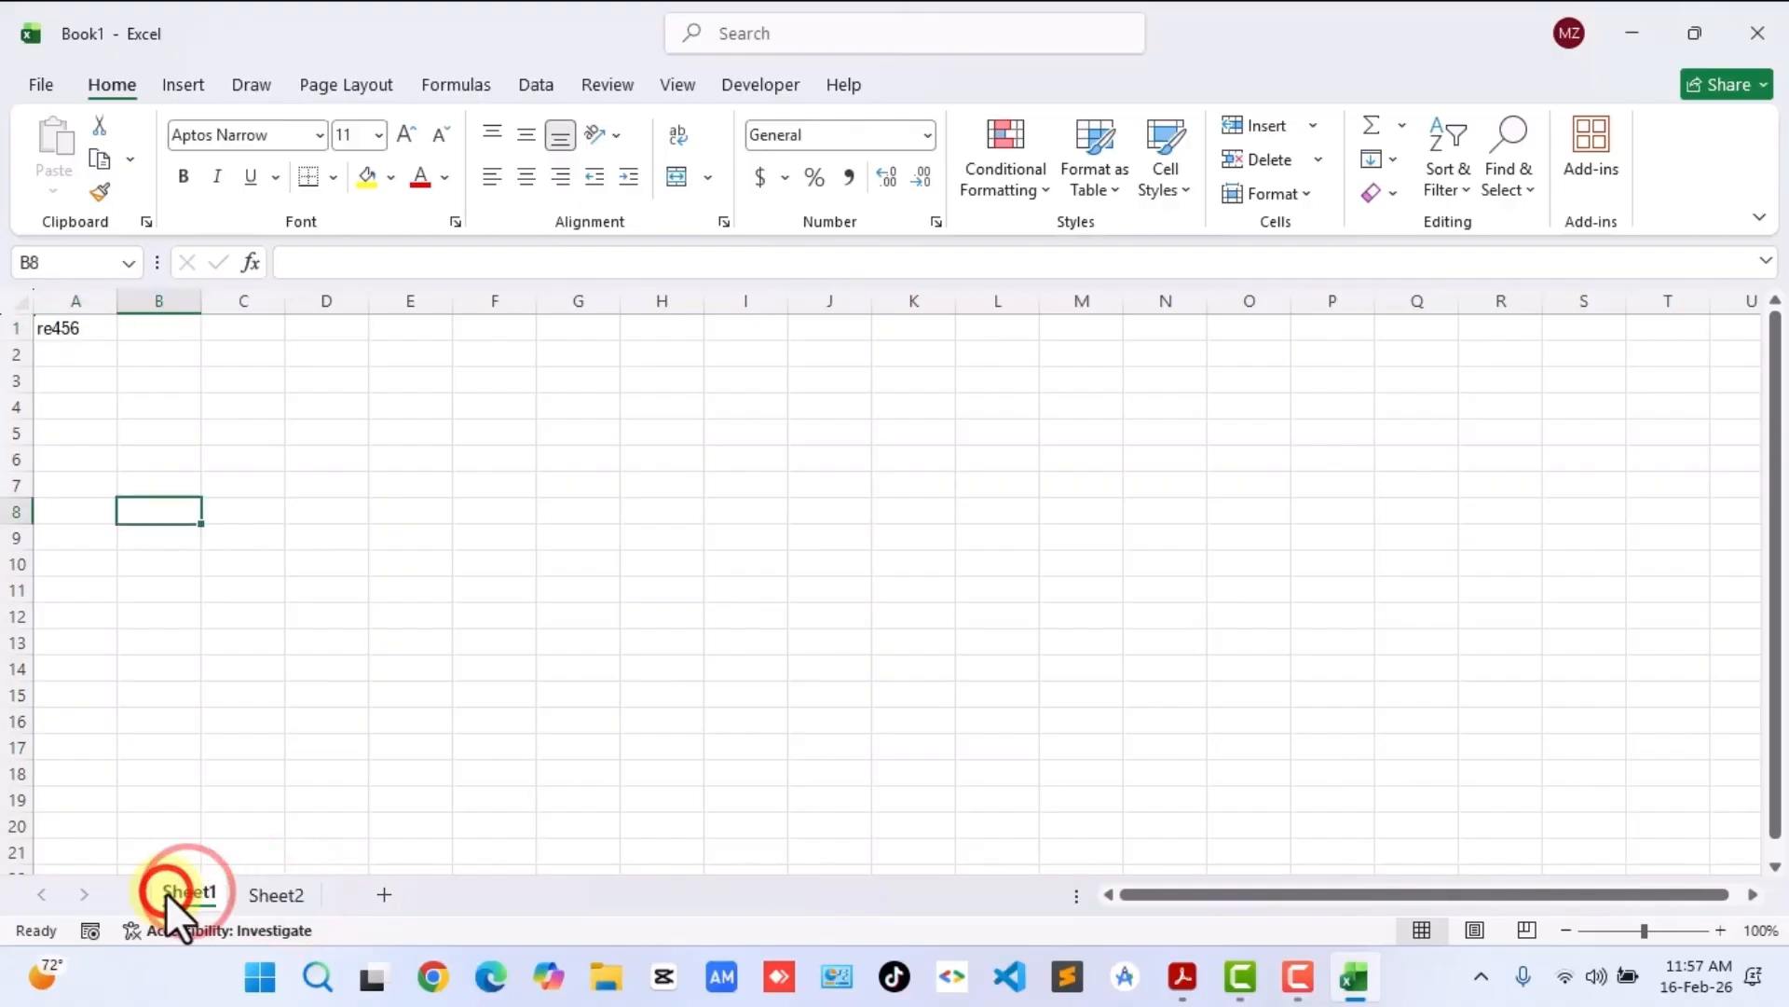
click(155, 749)
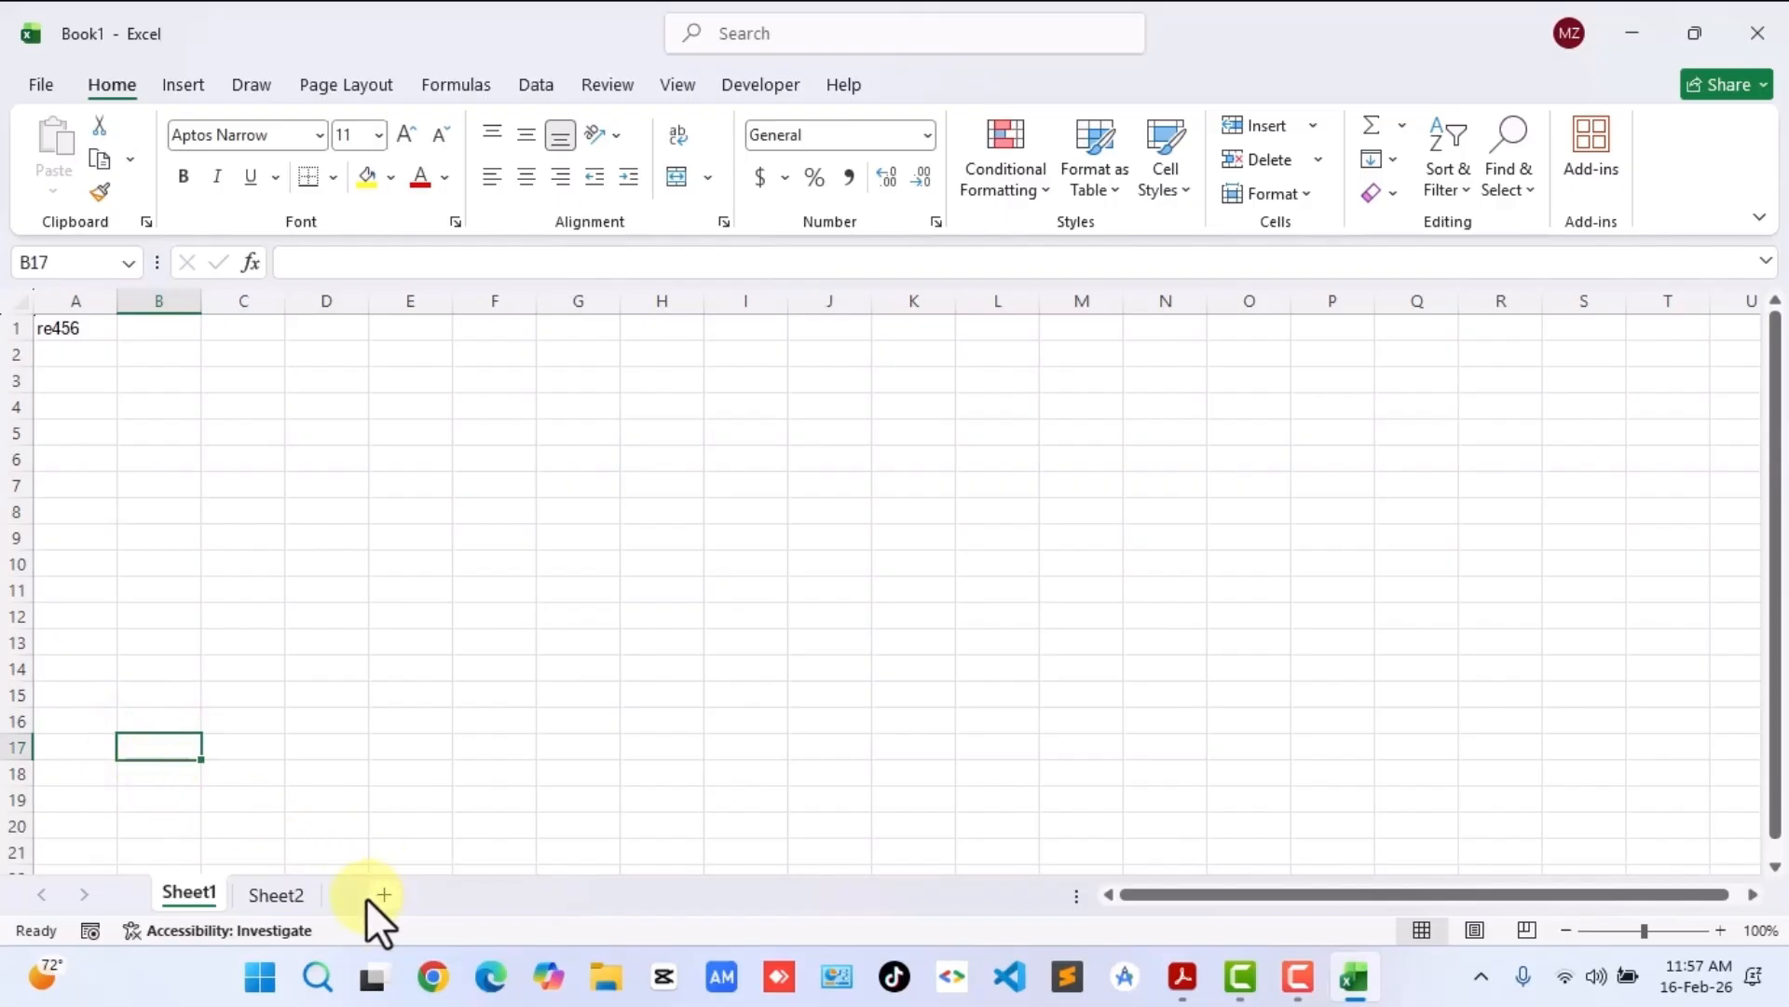
click(212, 588)
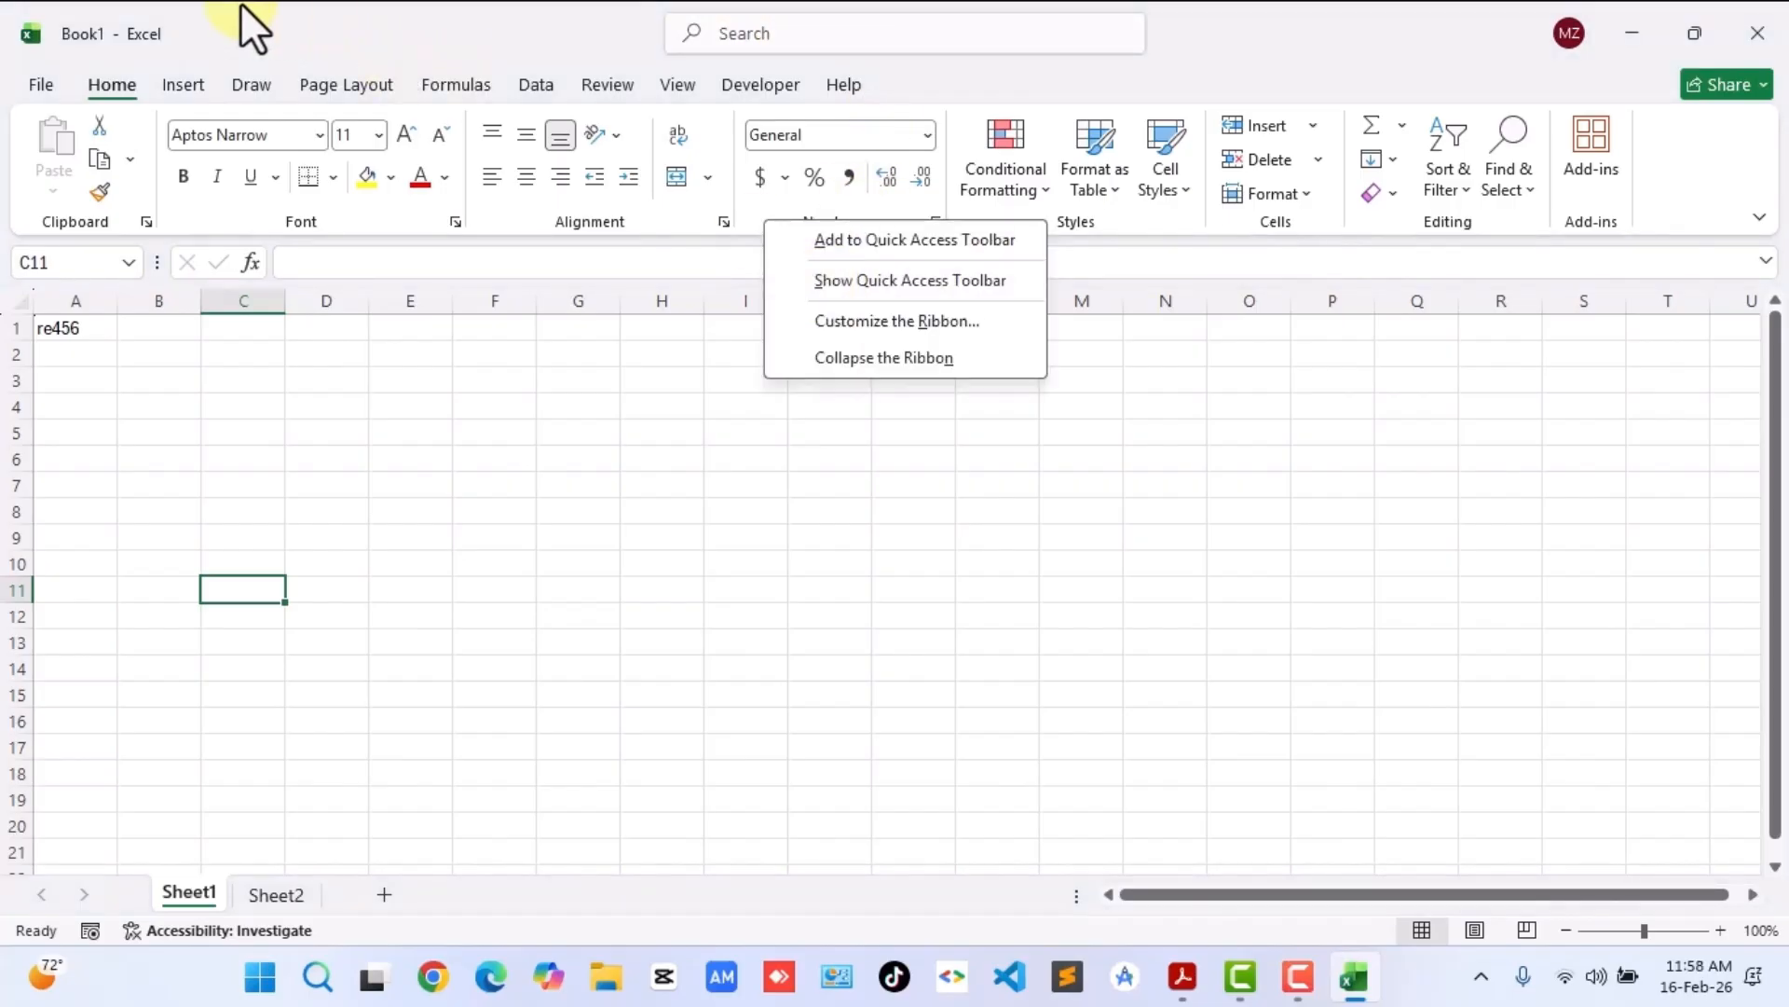
Show the Quick Access Toolbar and look over its list of customizable commands.
click(240, 3)
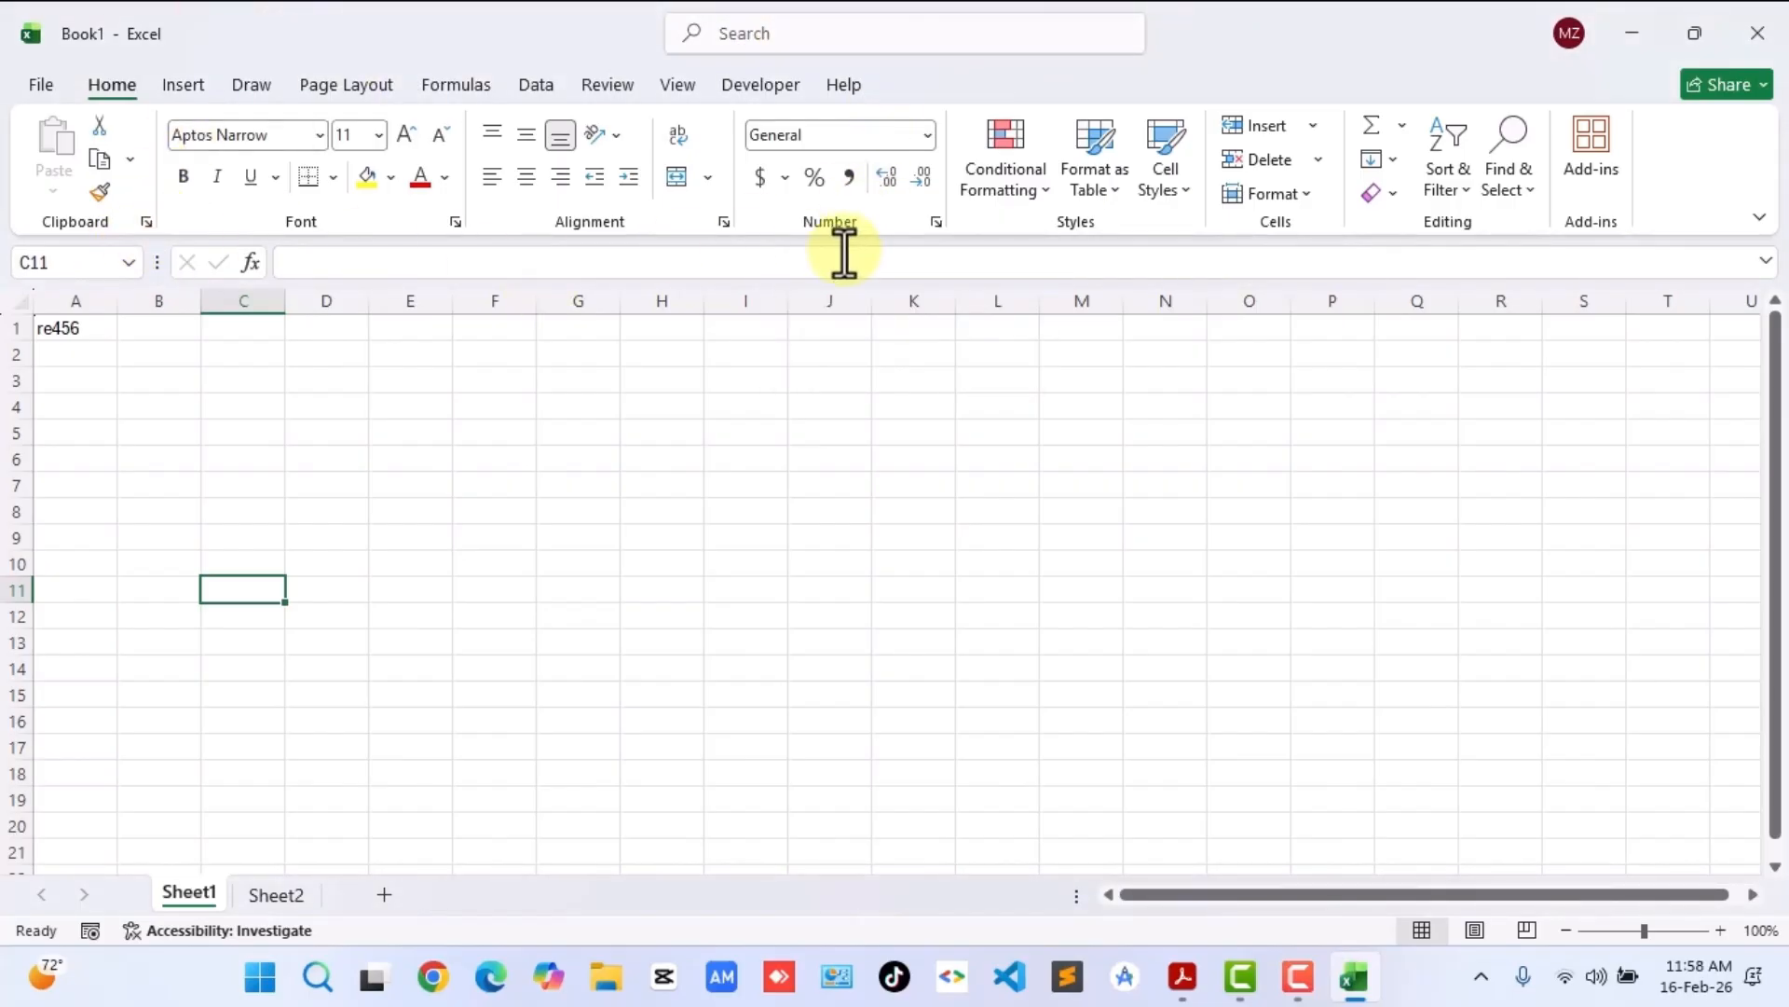
right_click(990, 217)
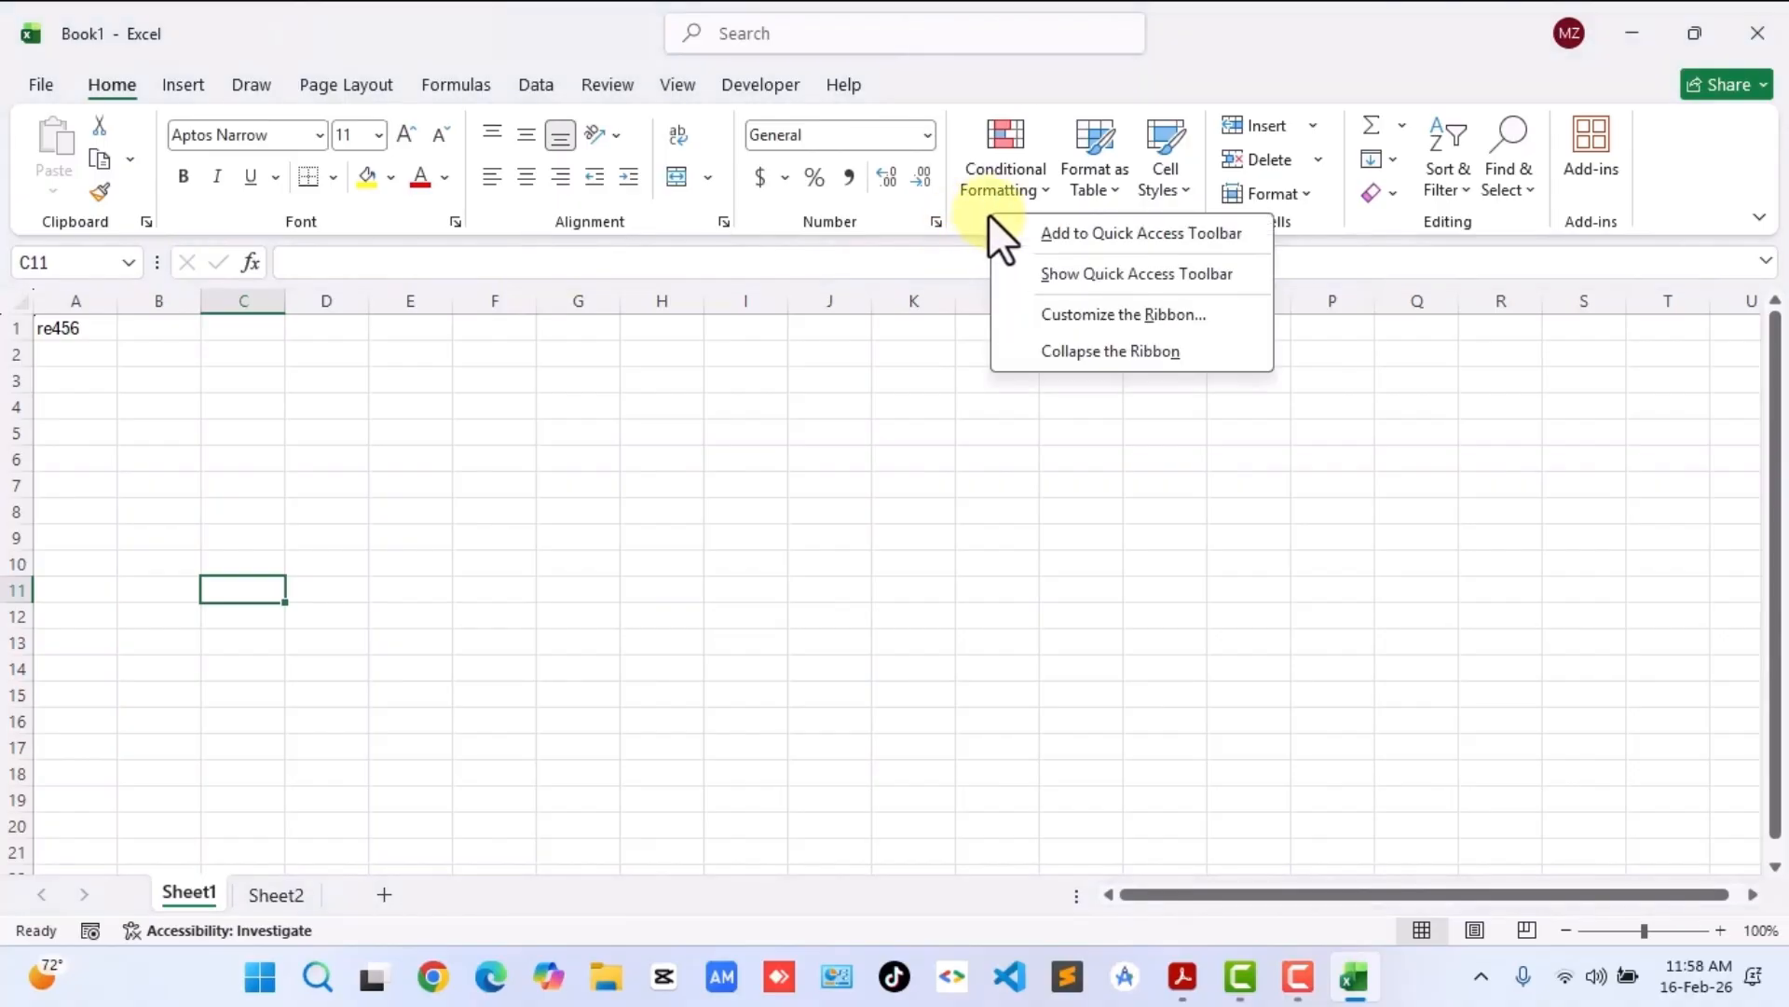
click(1099, 273)
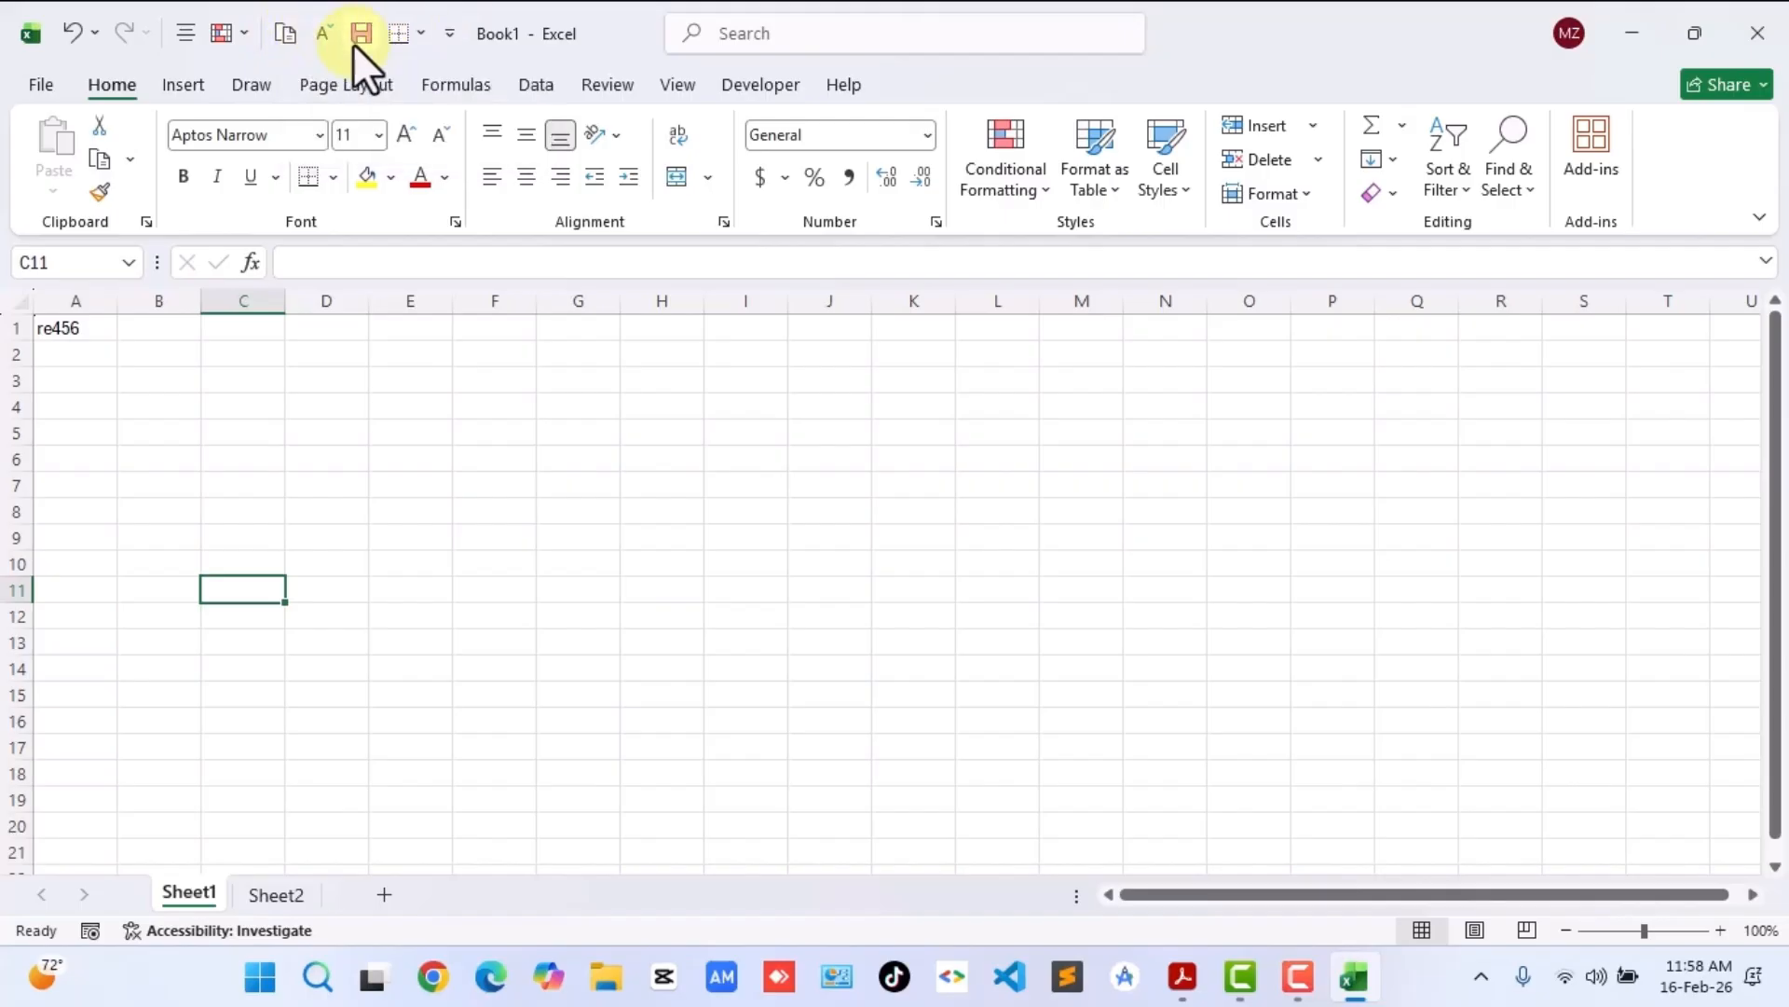
click(448, 36)
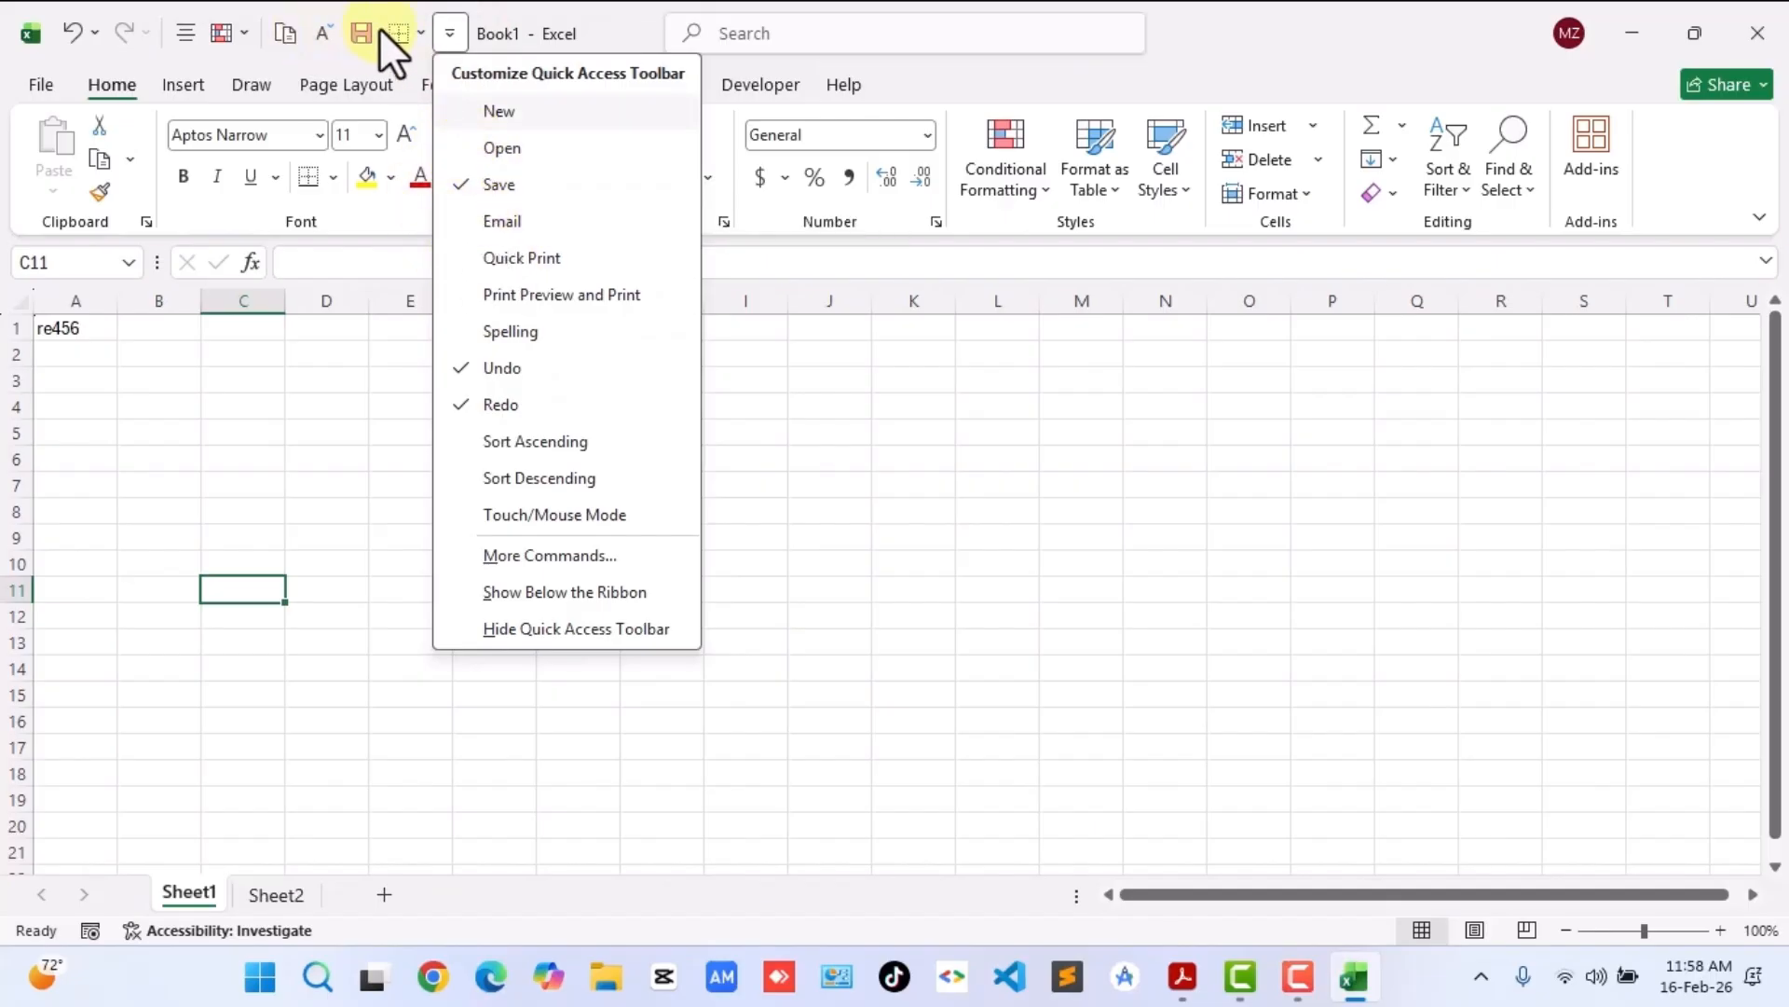
click(956, 70)
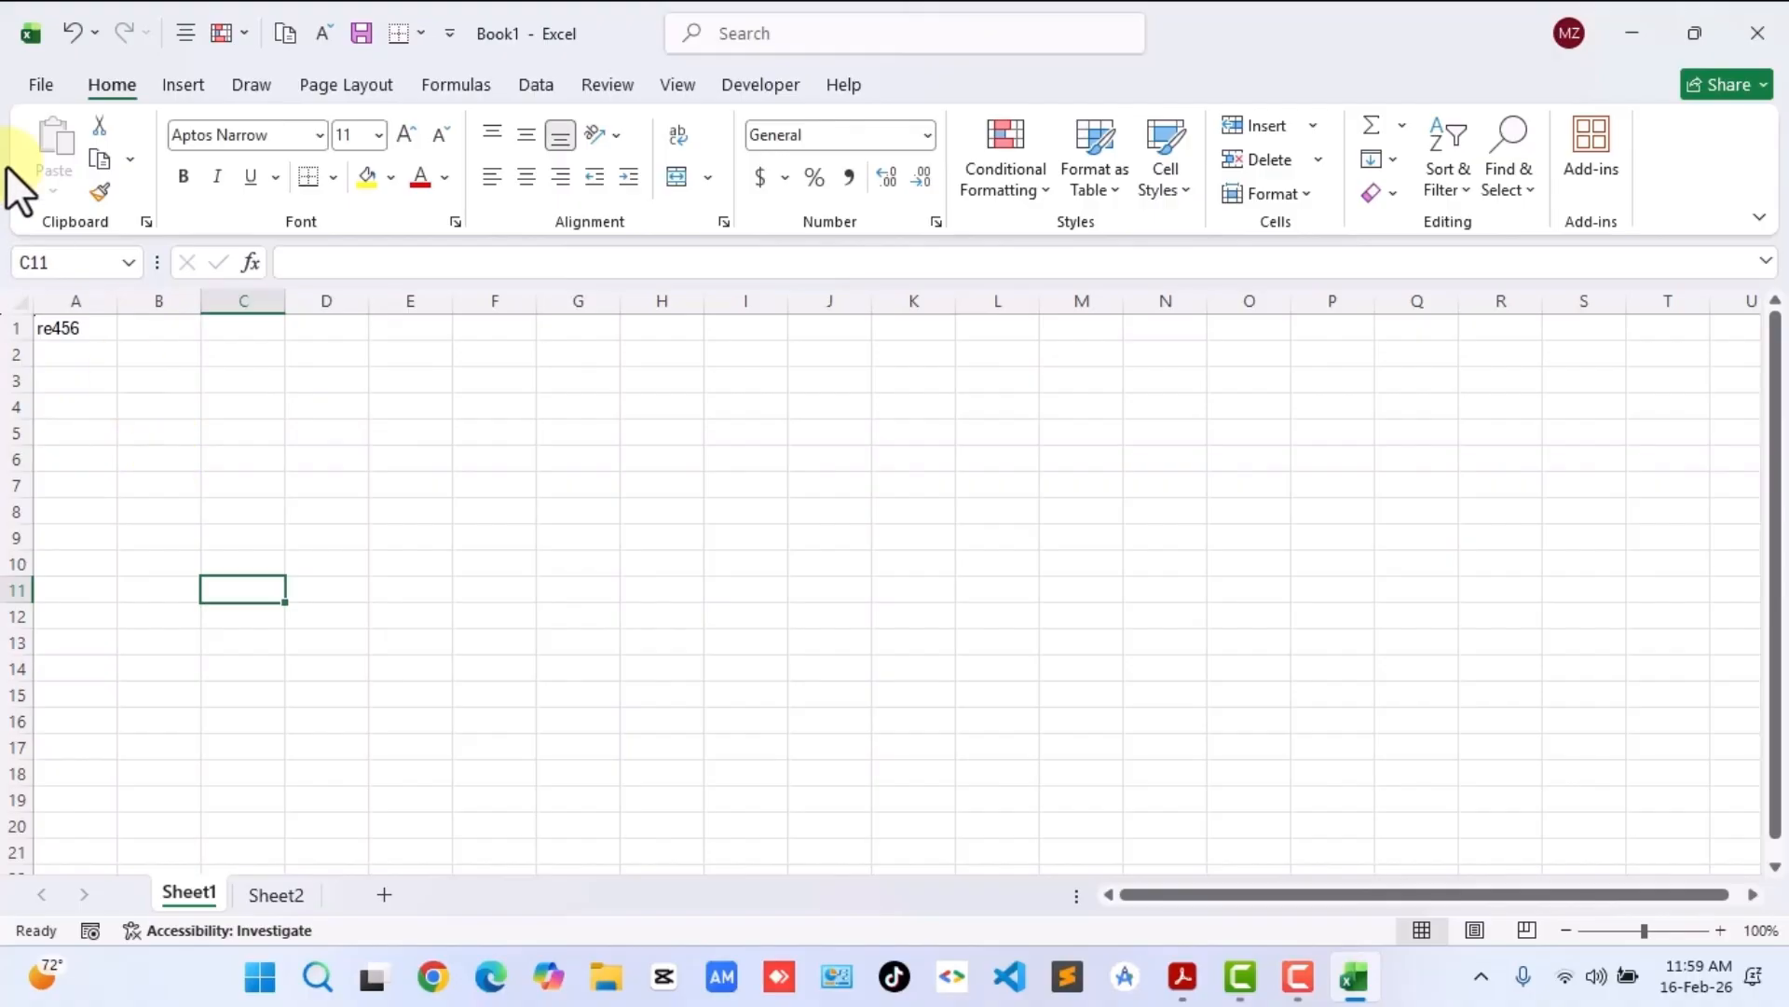
Examine the workbook's file management commands, such as New, Open and Save As, and return to the worksheet.
click(41, 86)
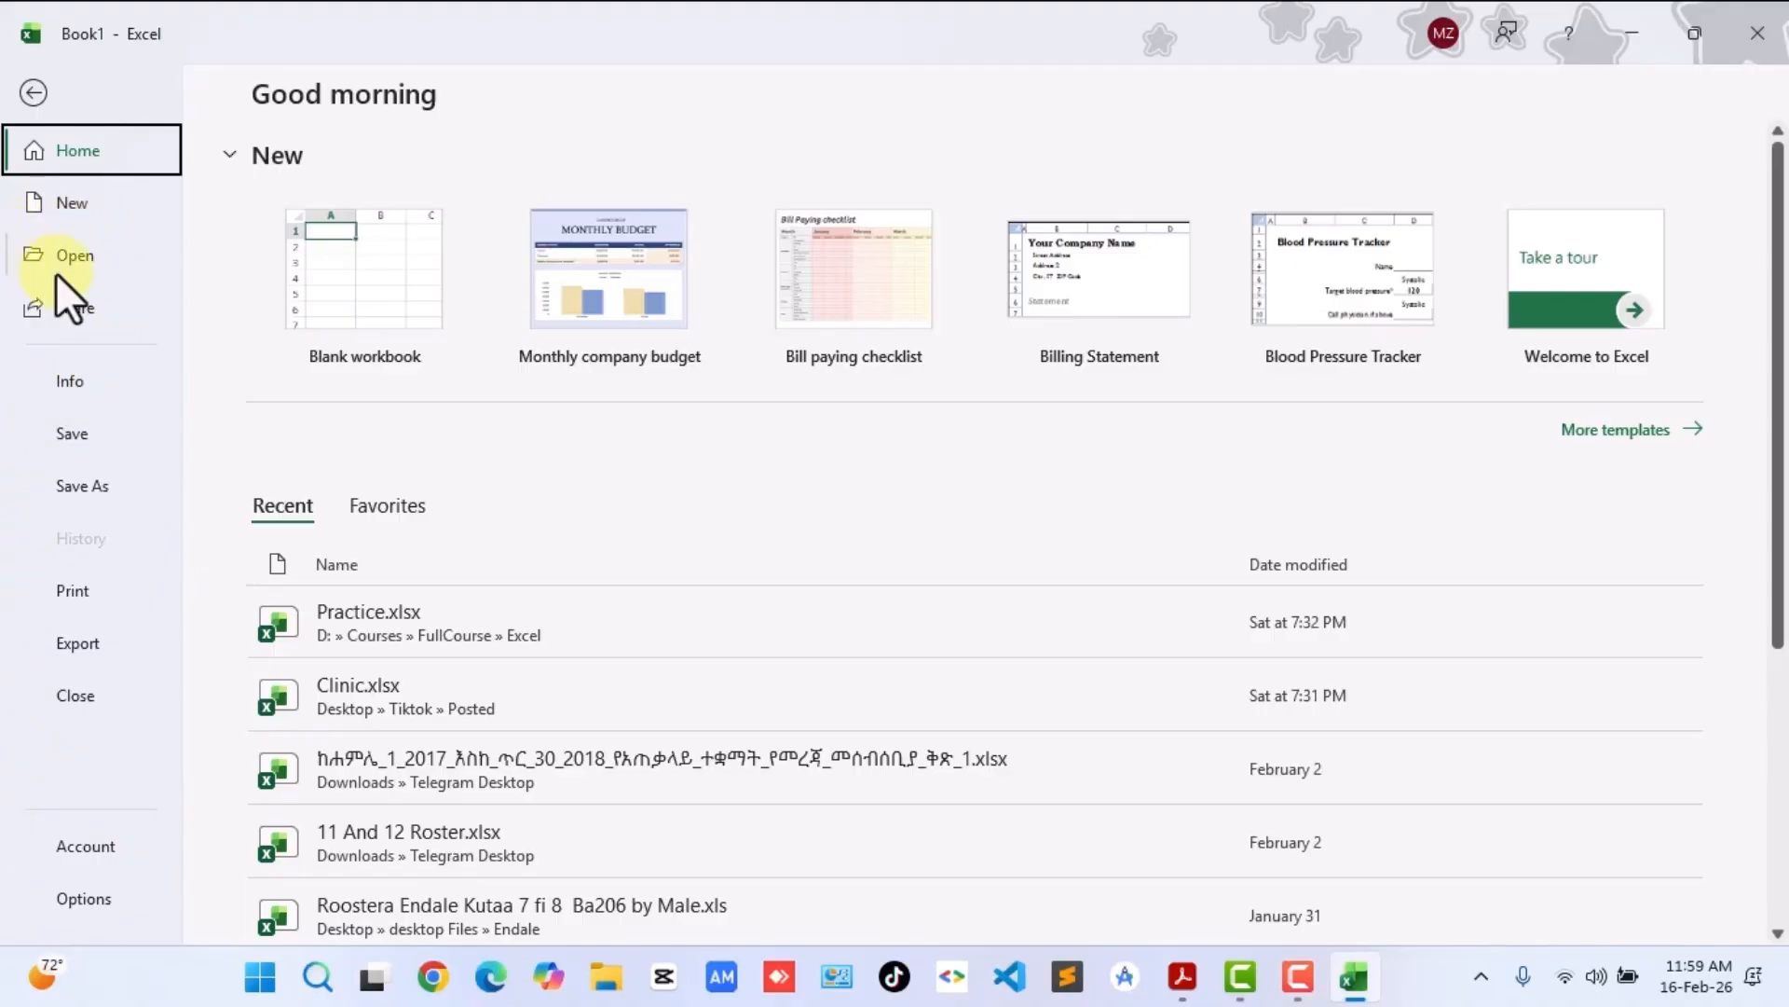
click(36, 90)
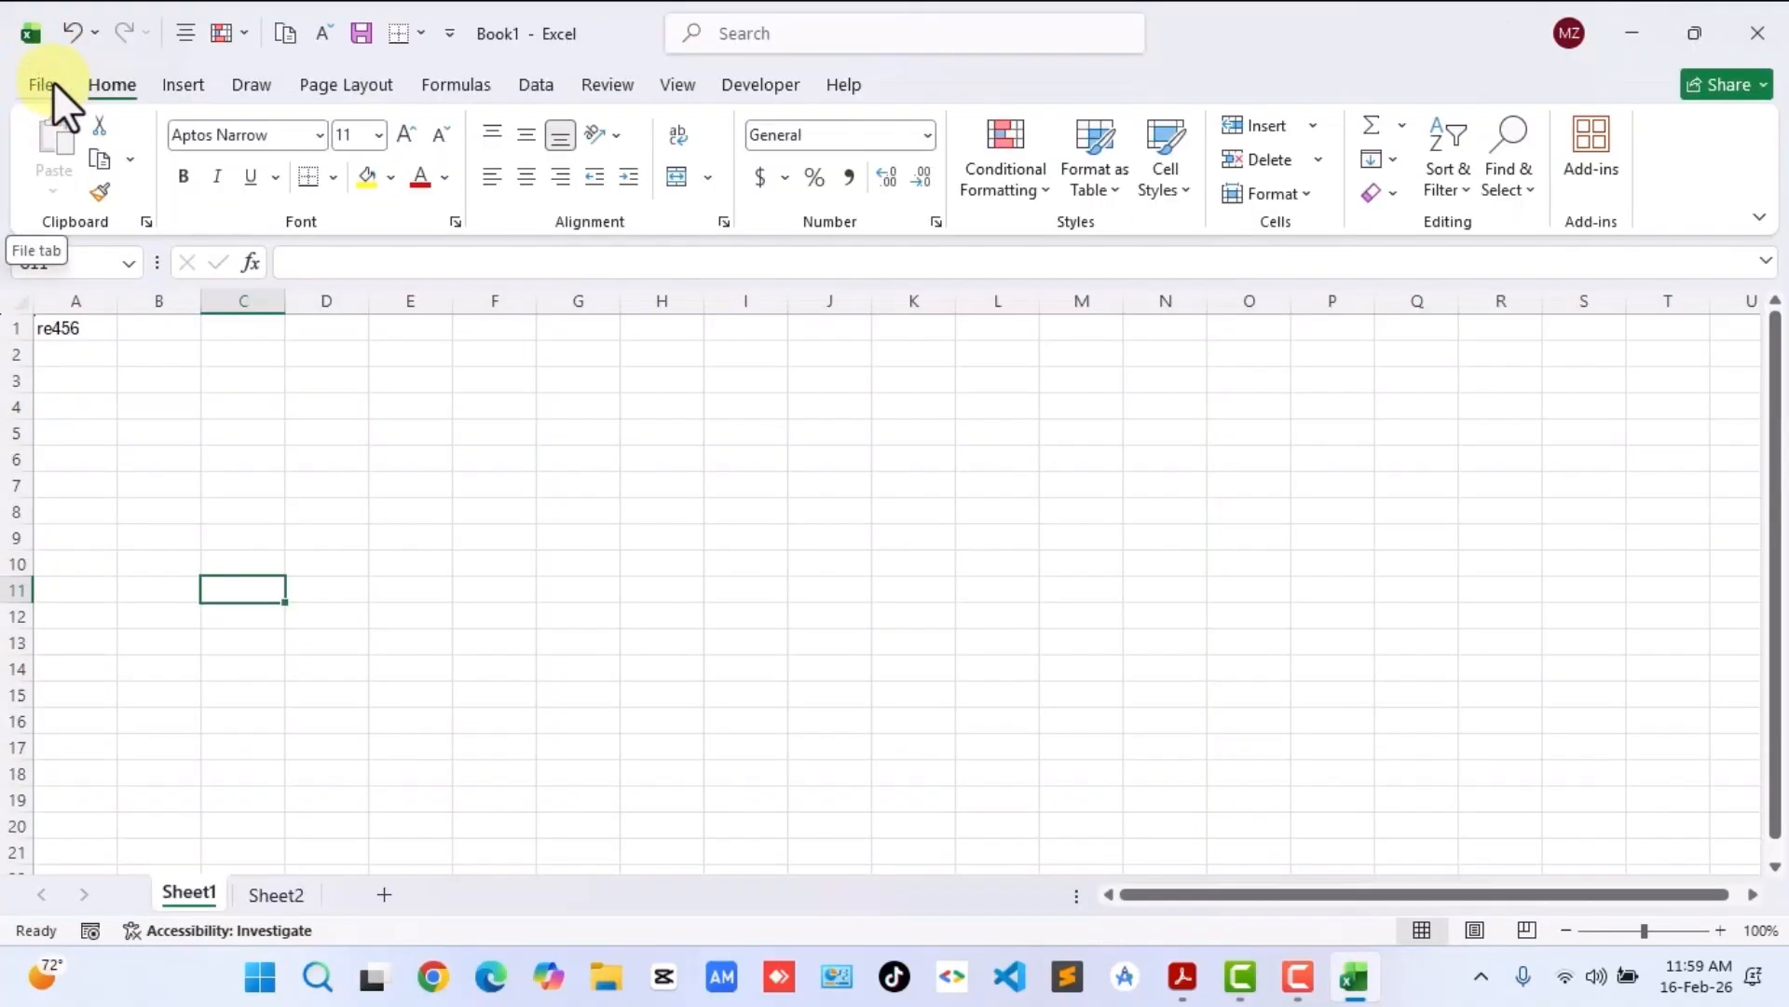
click(53, 81)
click(53, 81)
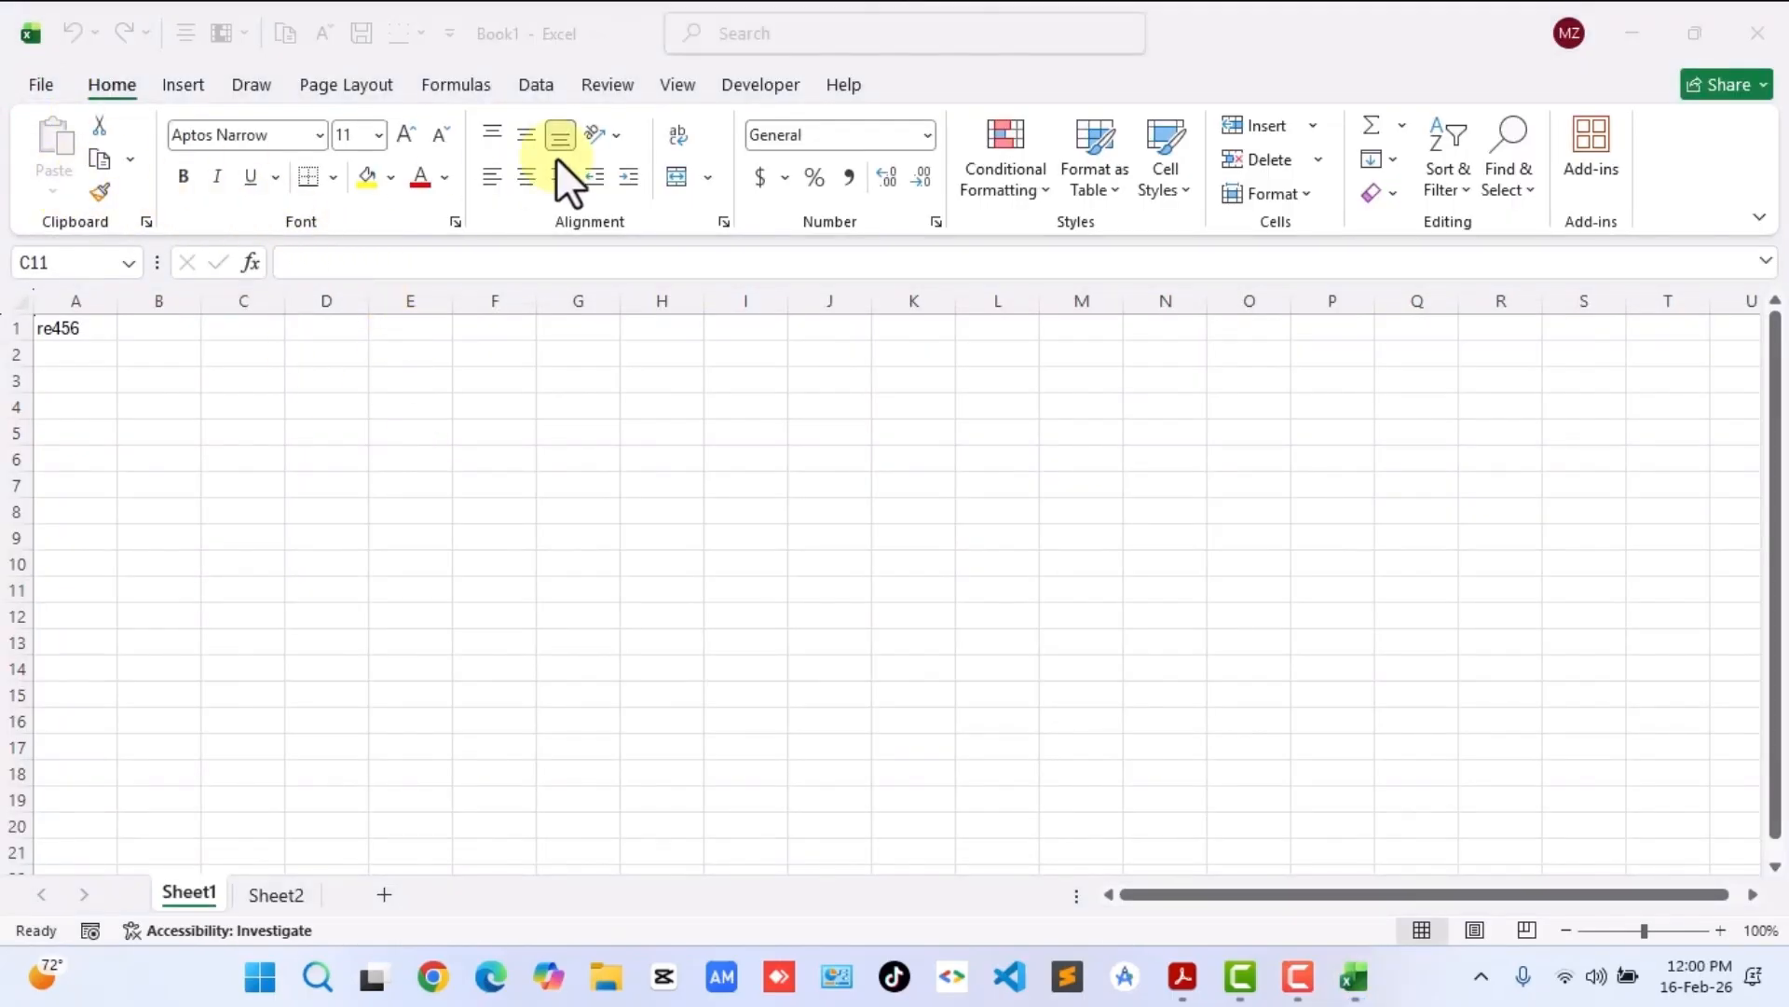
click(205, 209)
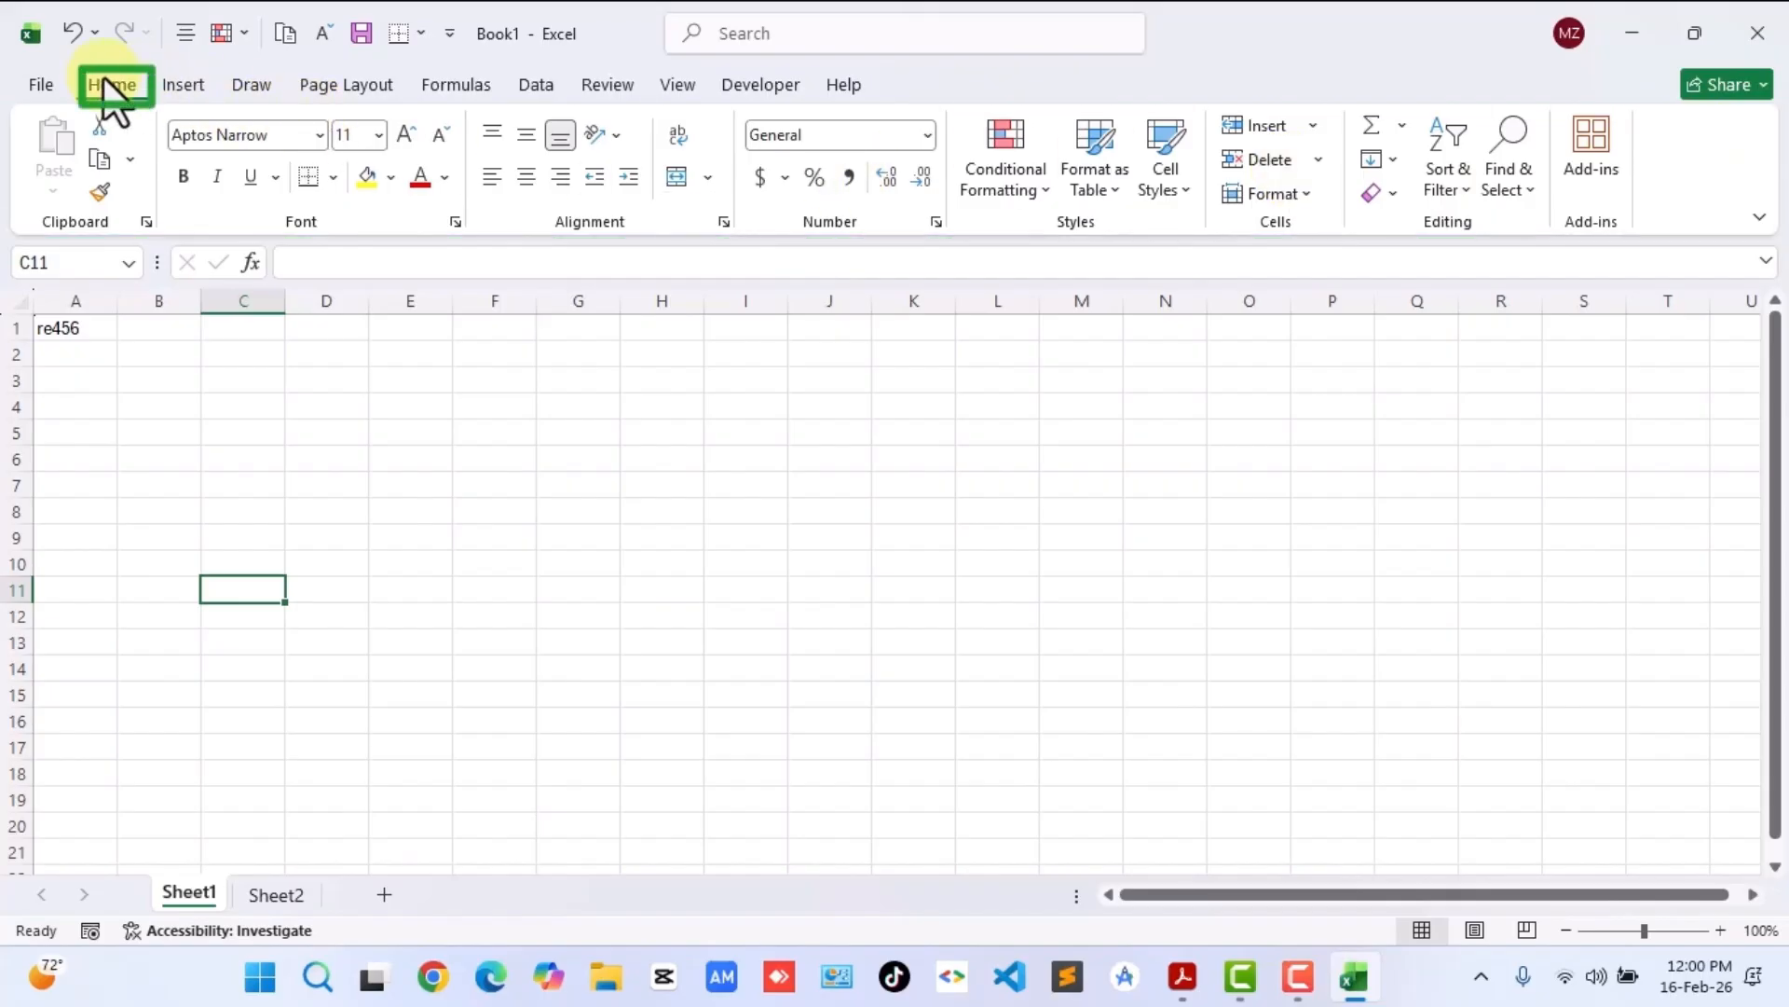
Examine the Insert and Page Layout command groups, and return to the Home commands.
click(171, 84)
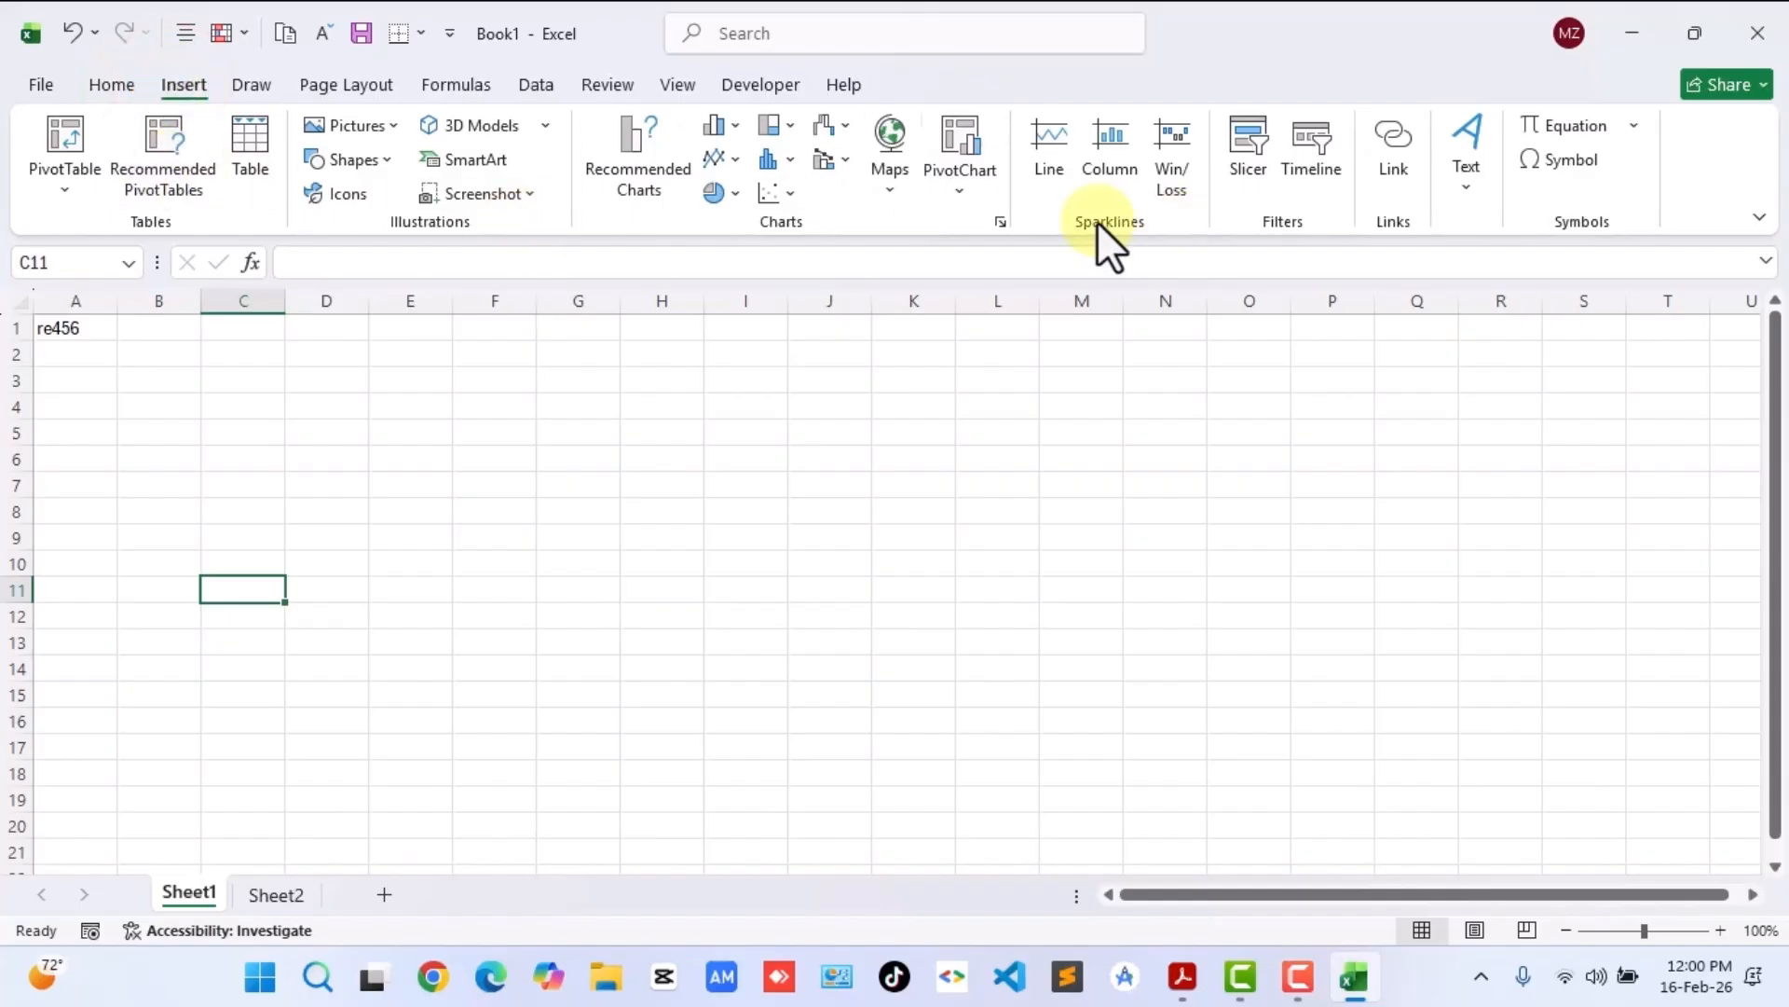
click(355, 85)
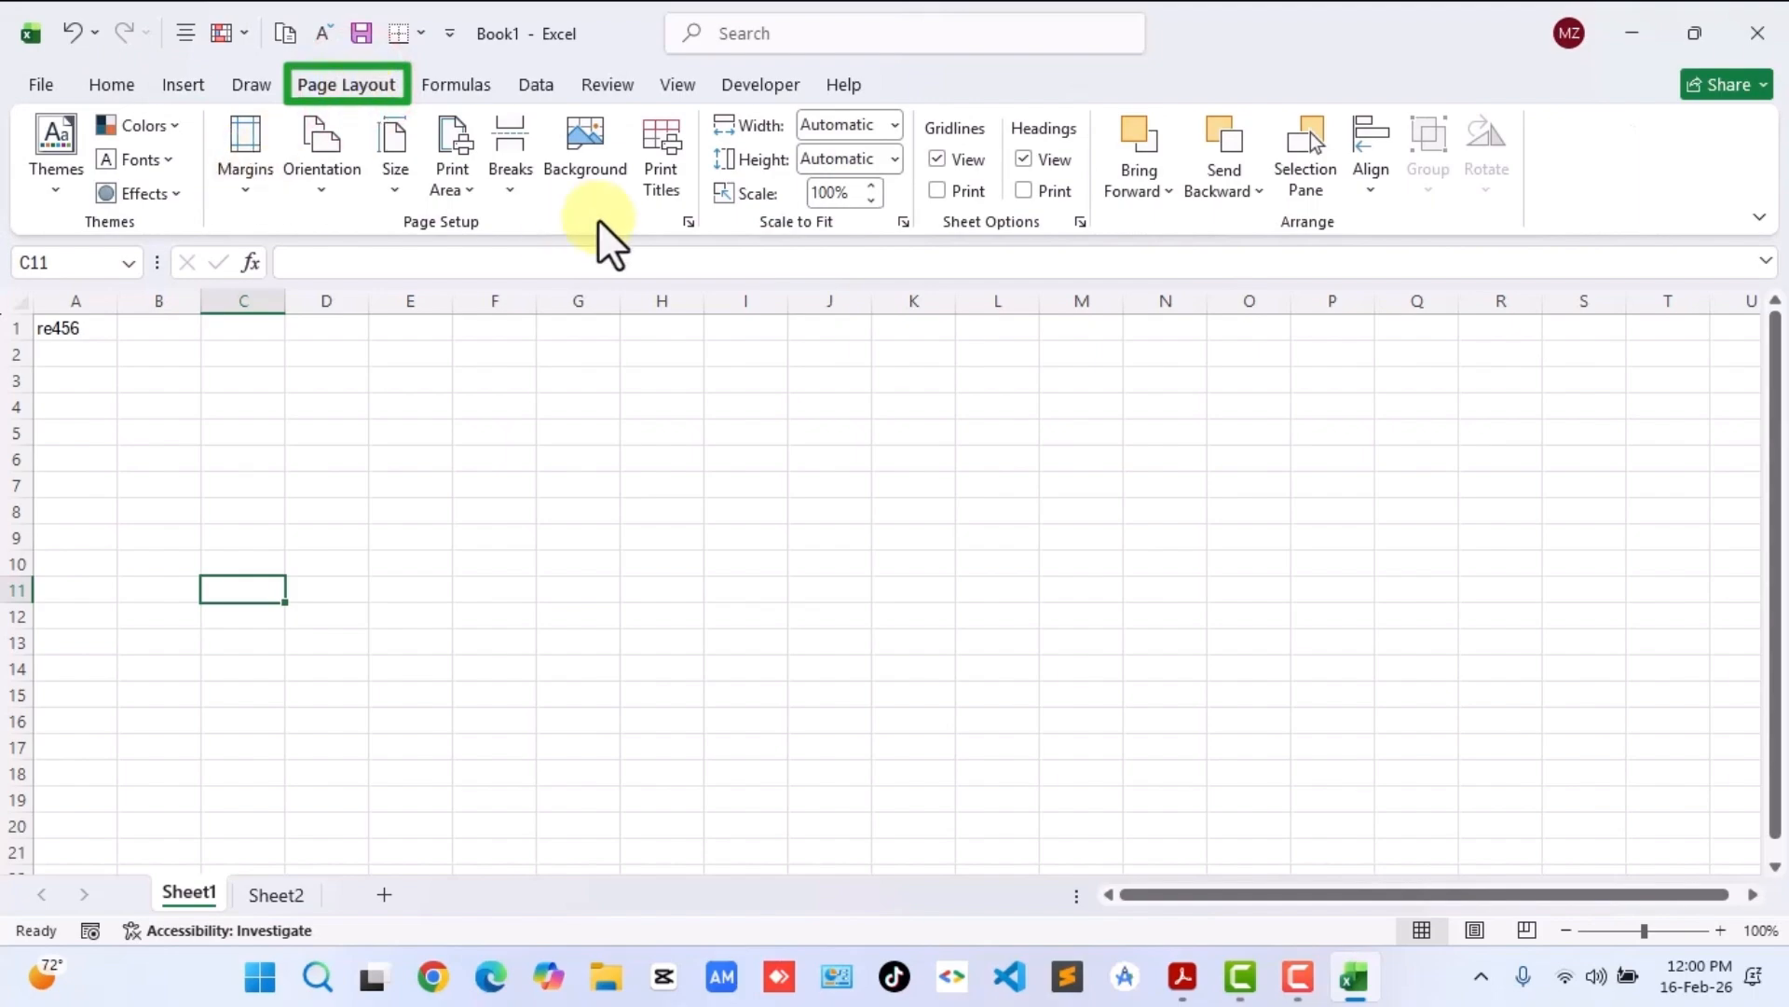
click(116, 87)
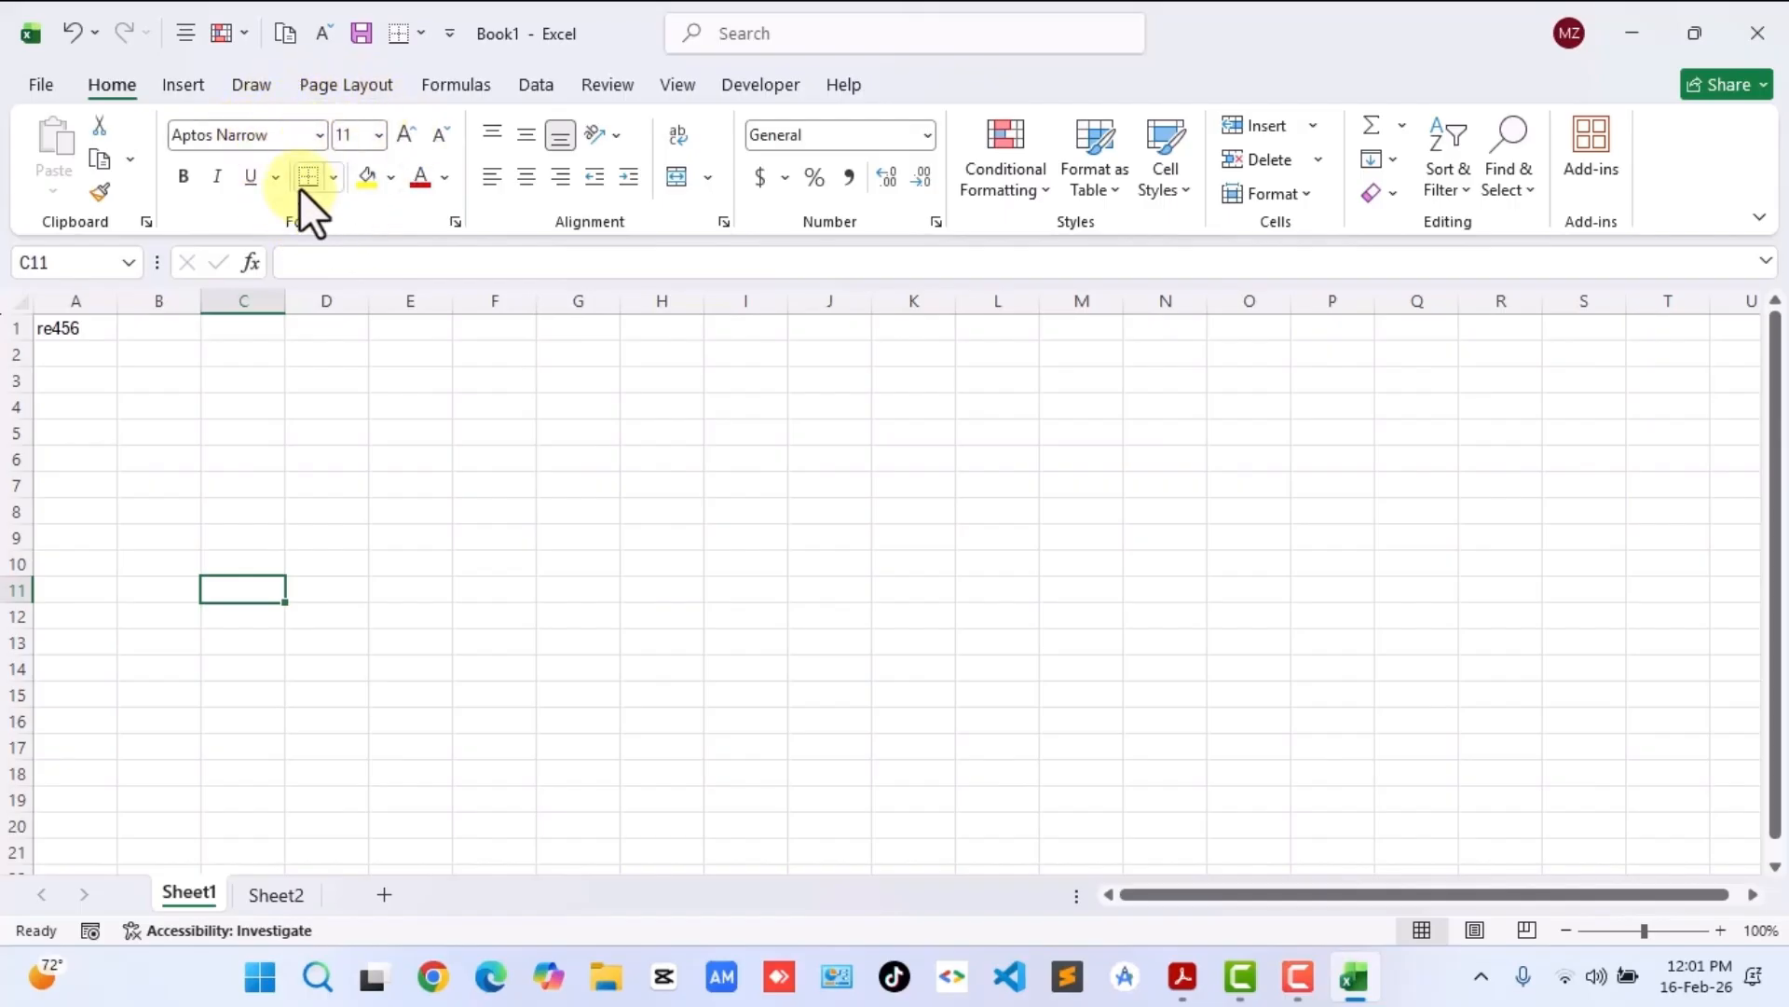
Examine the Font, Alignment and Number settings in Format Cells for cell C11, and close them unchanged.
click(454, 222)
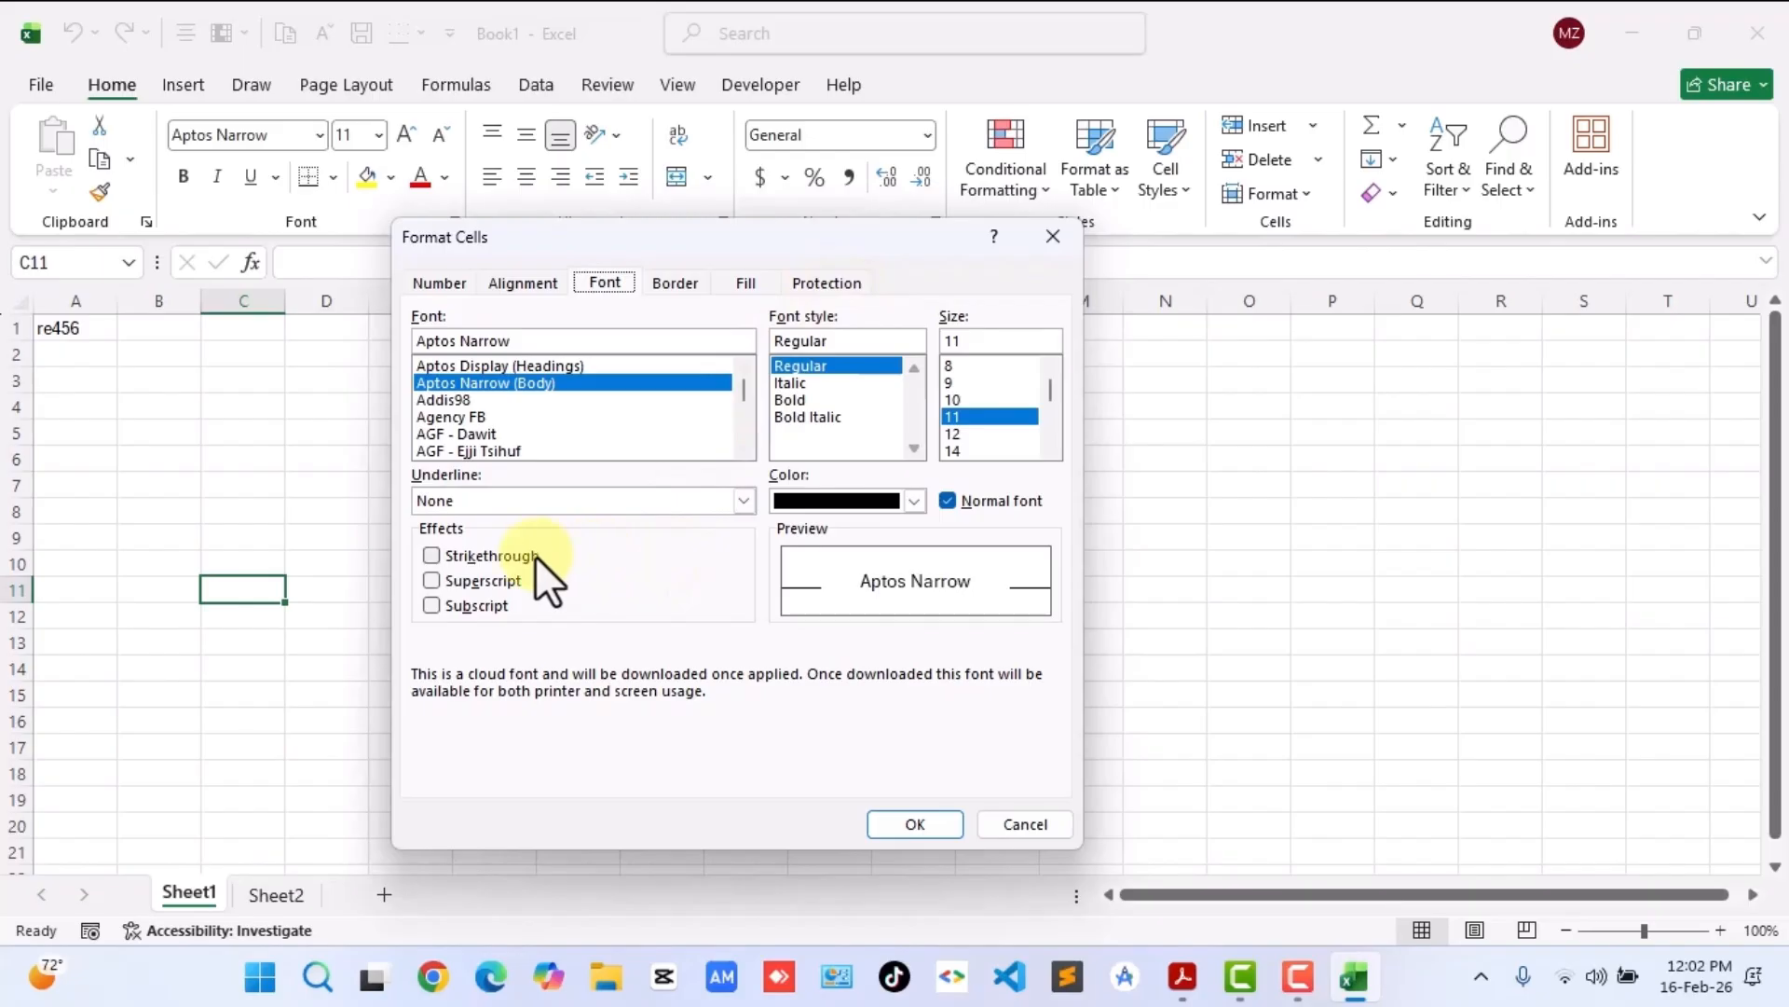
click(517, 285)
click(449, 286)
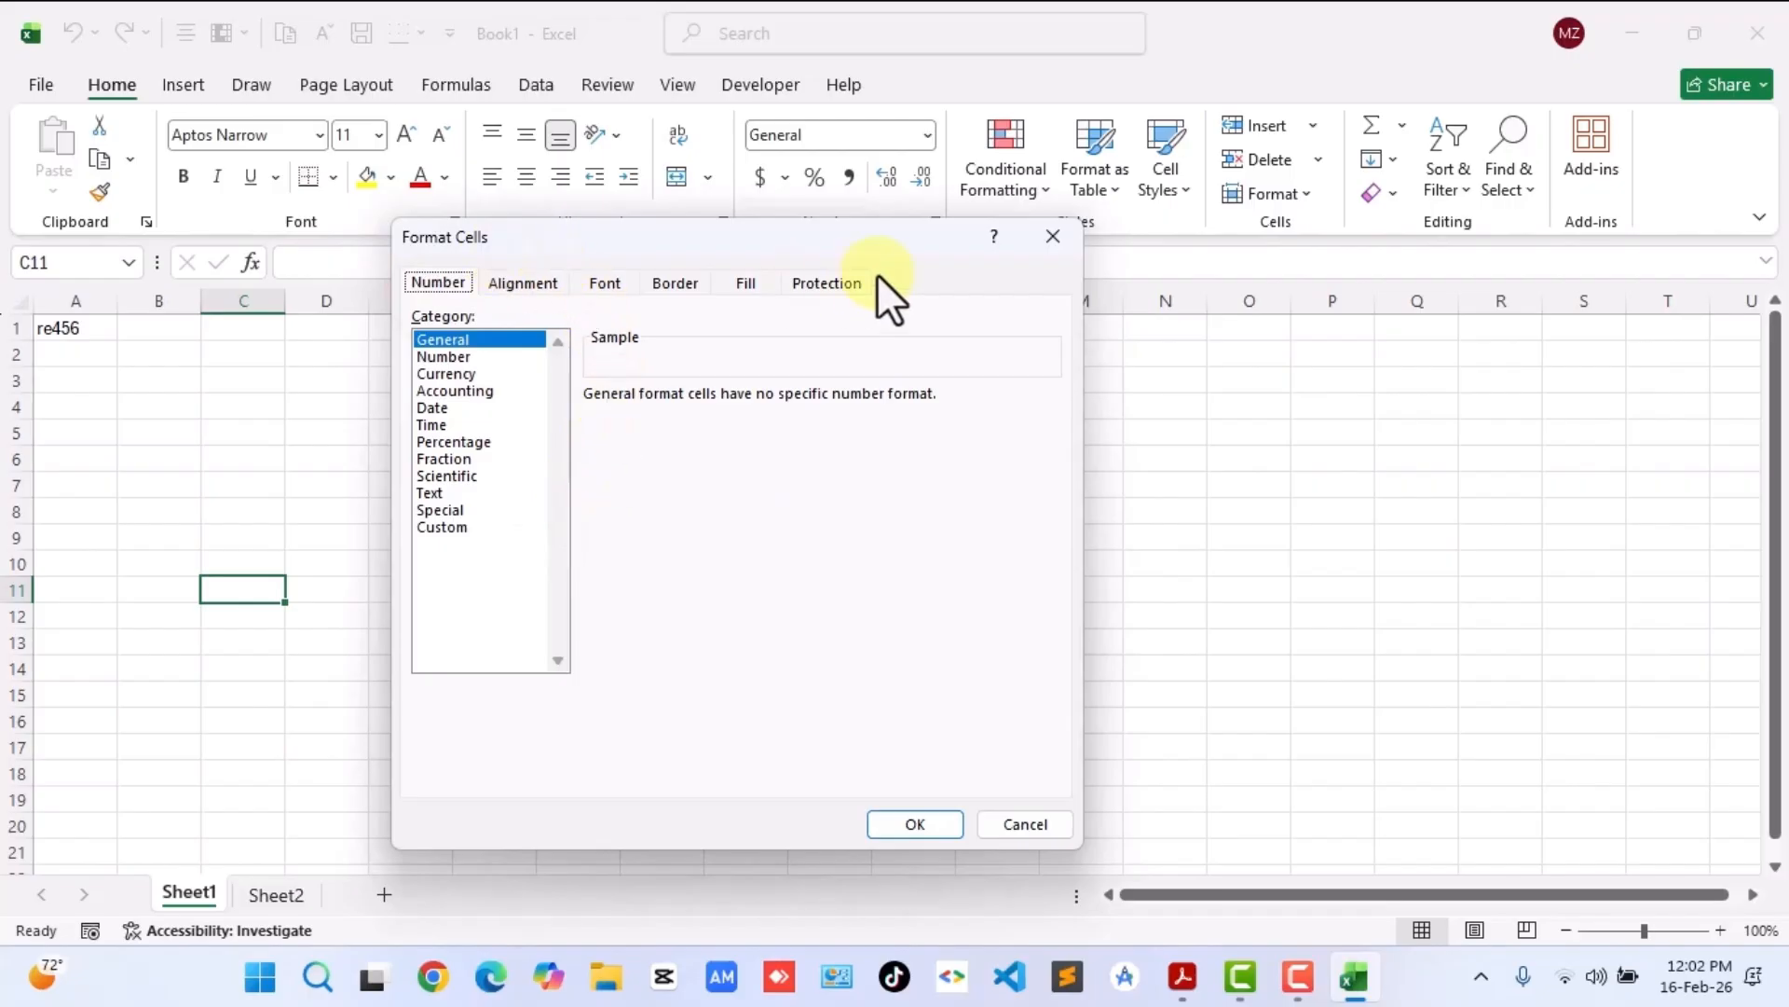
click(1050, 237)
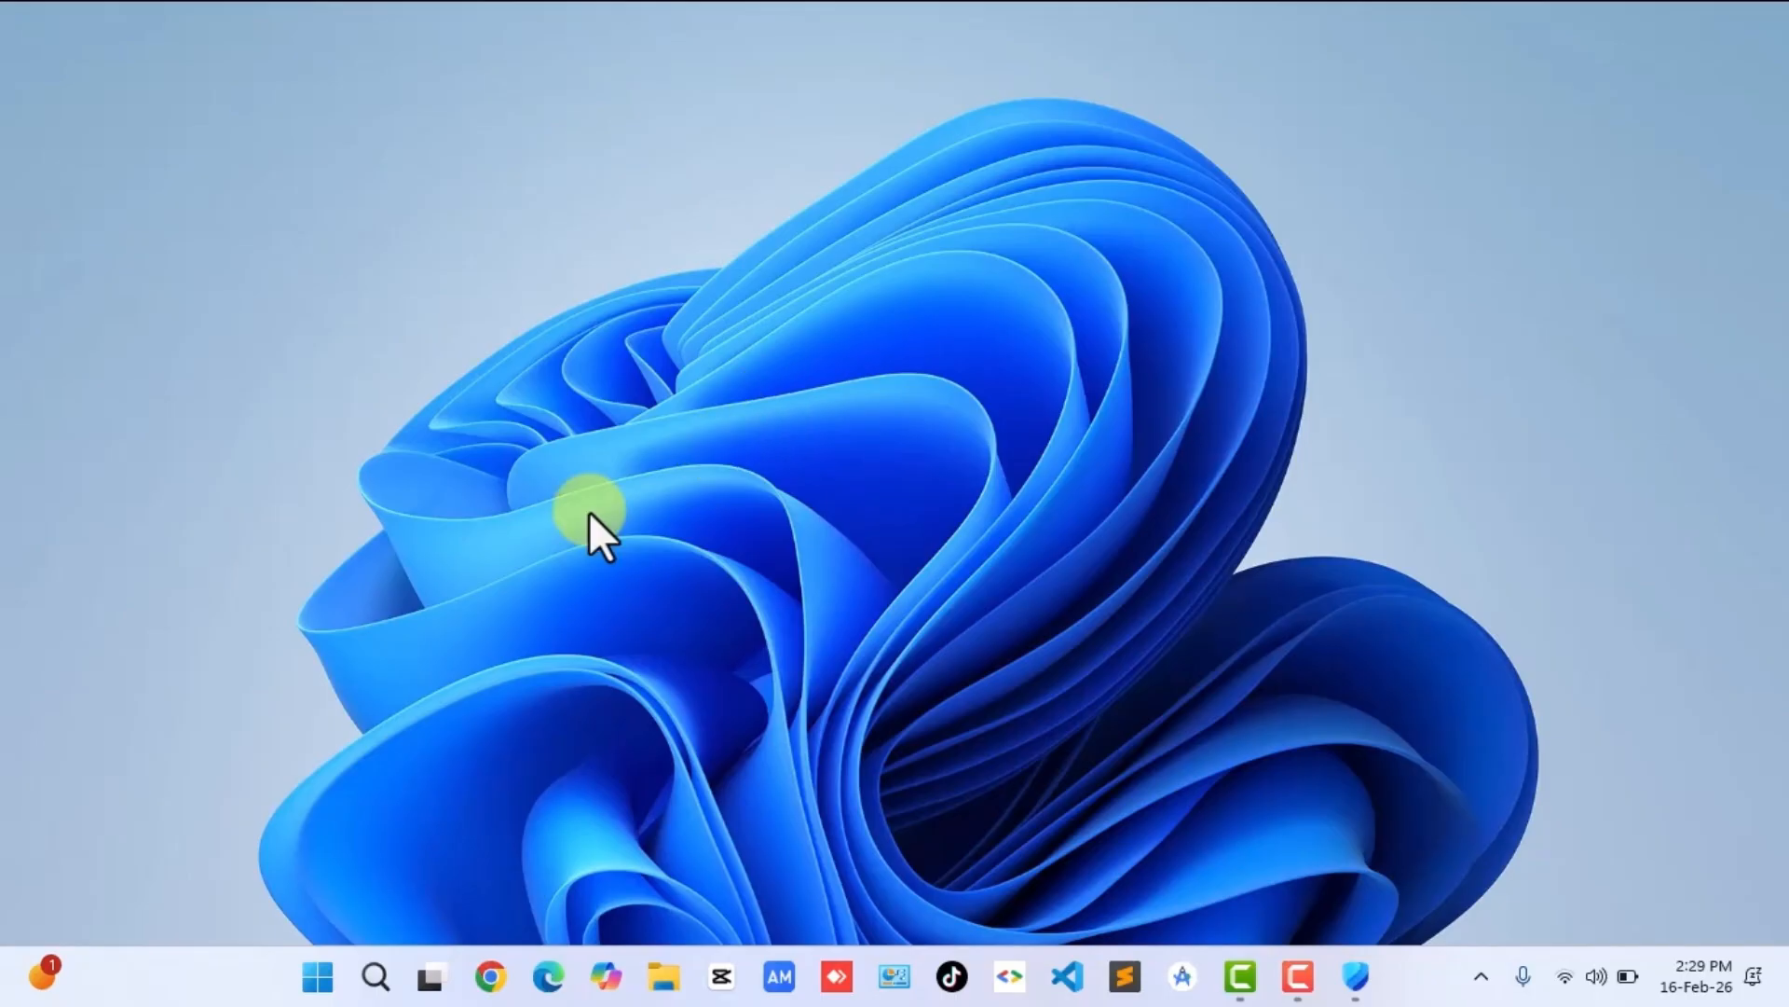
Search the computer for Excel and start the app.
key(super)
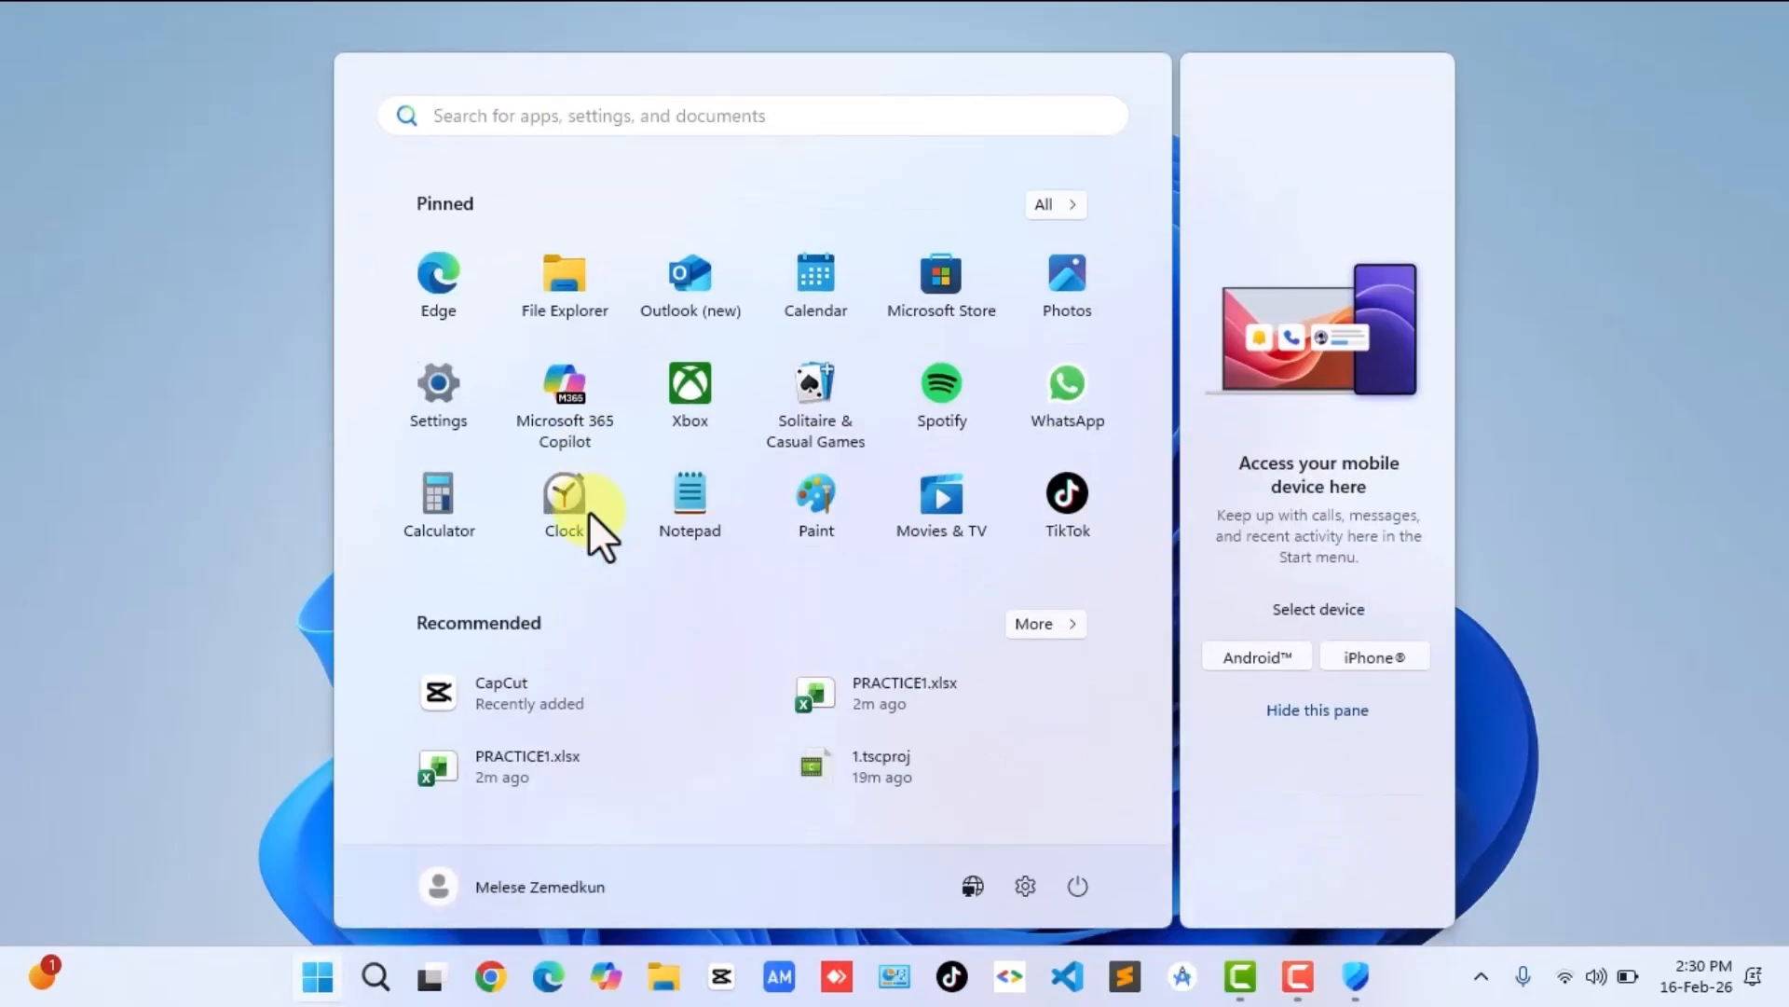
text(EXC)
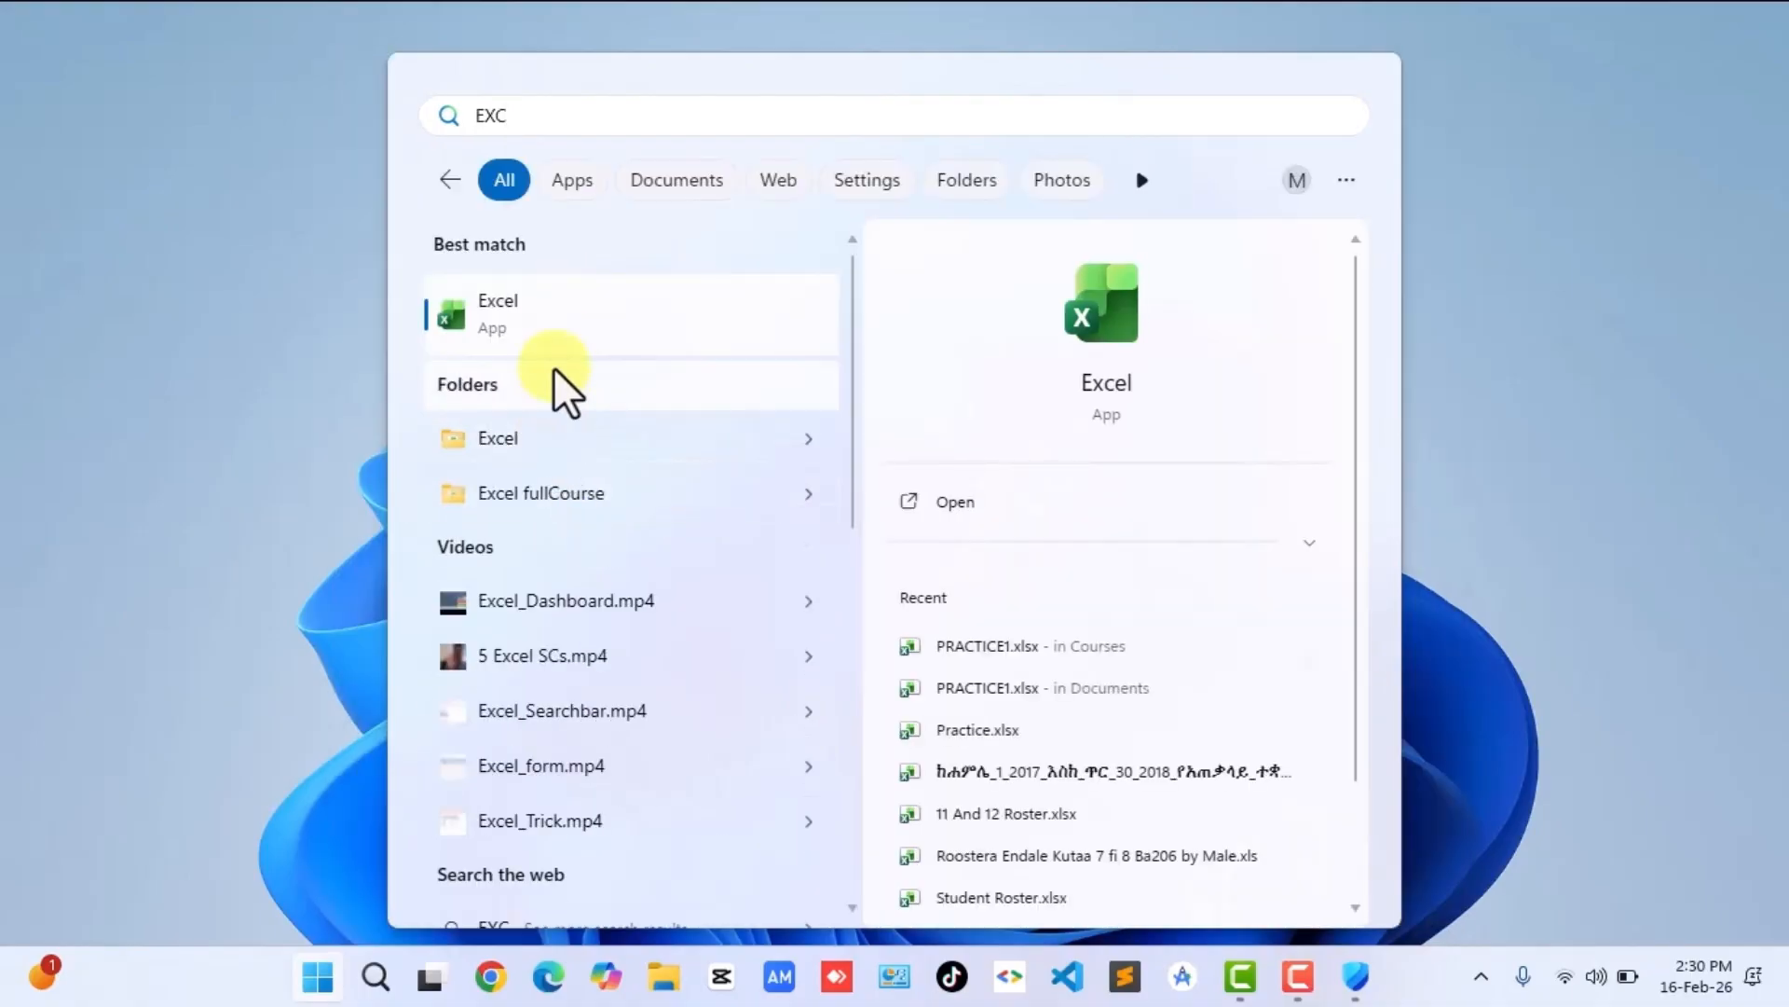
click(537, 315)
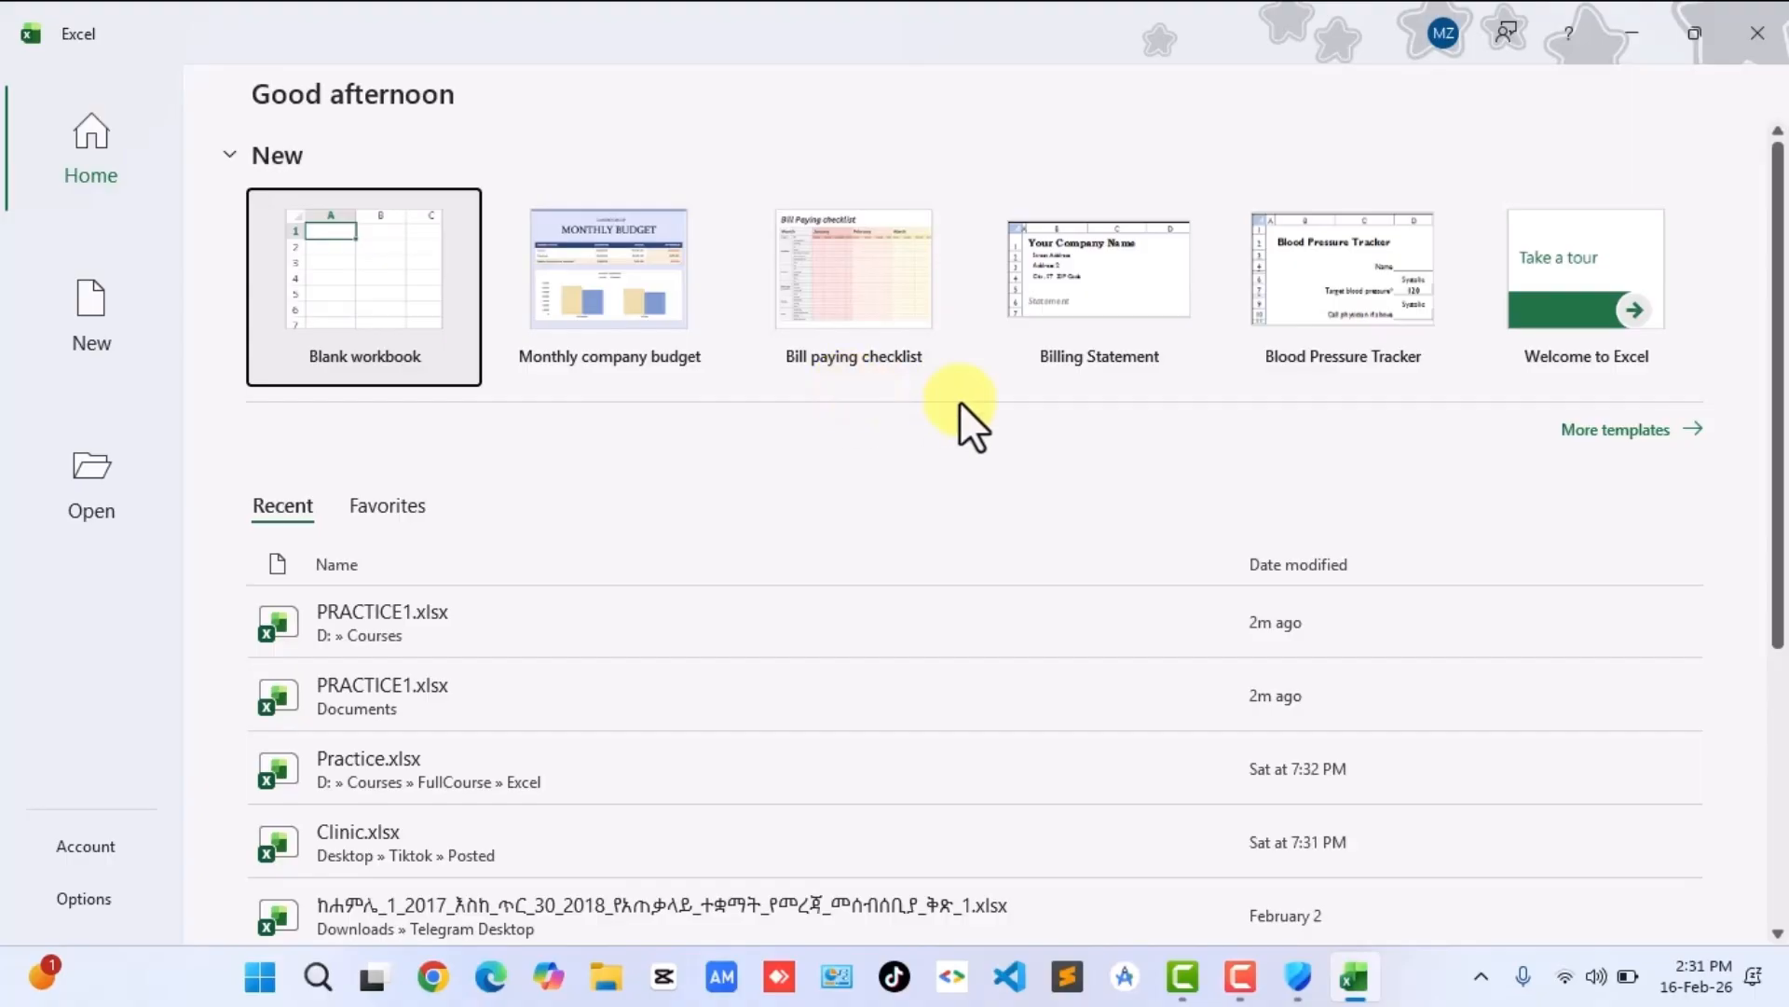
Browse the full gallery of workbook templates, from the tutorials to the Gantt charts, and return to the template search.
click(1592, 438)
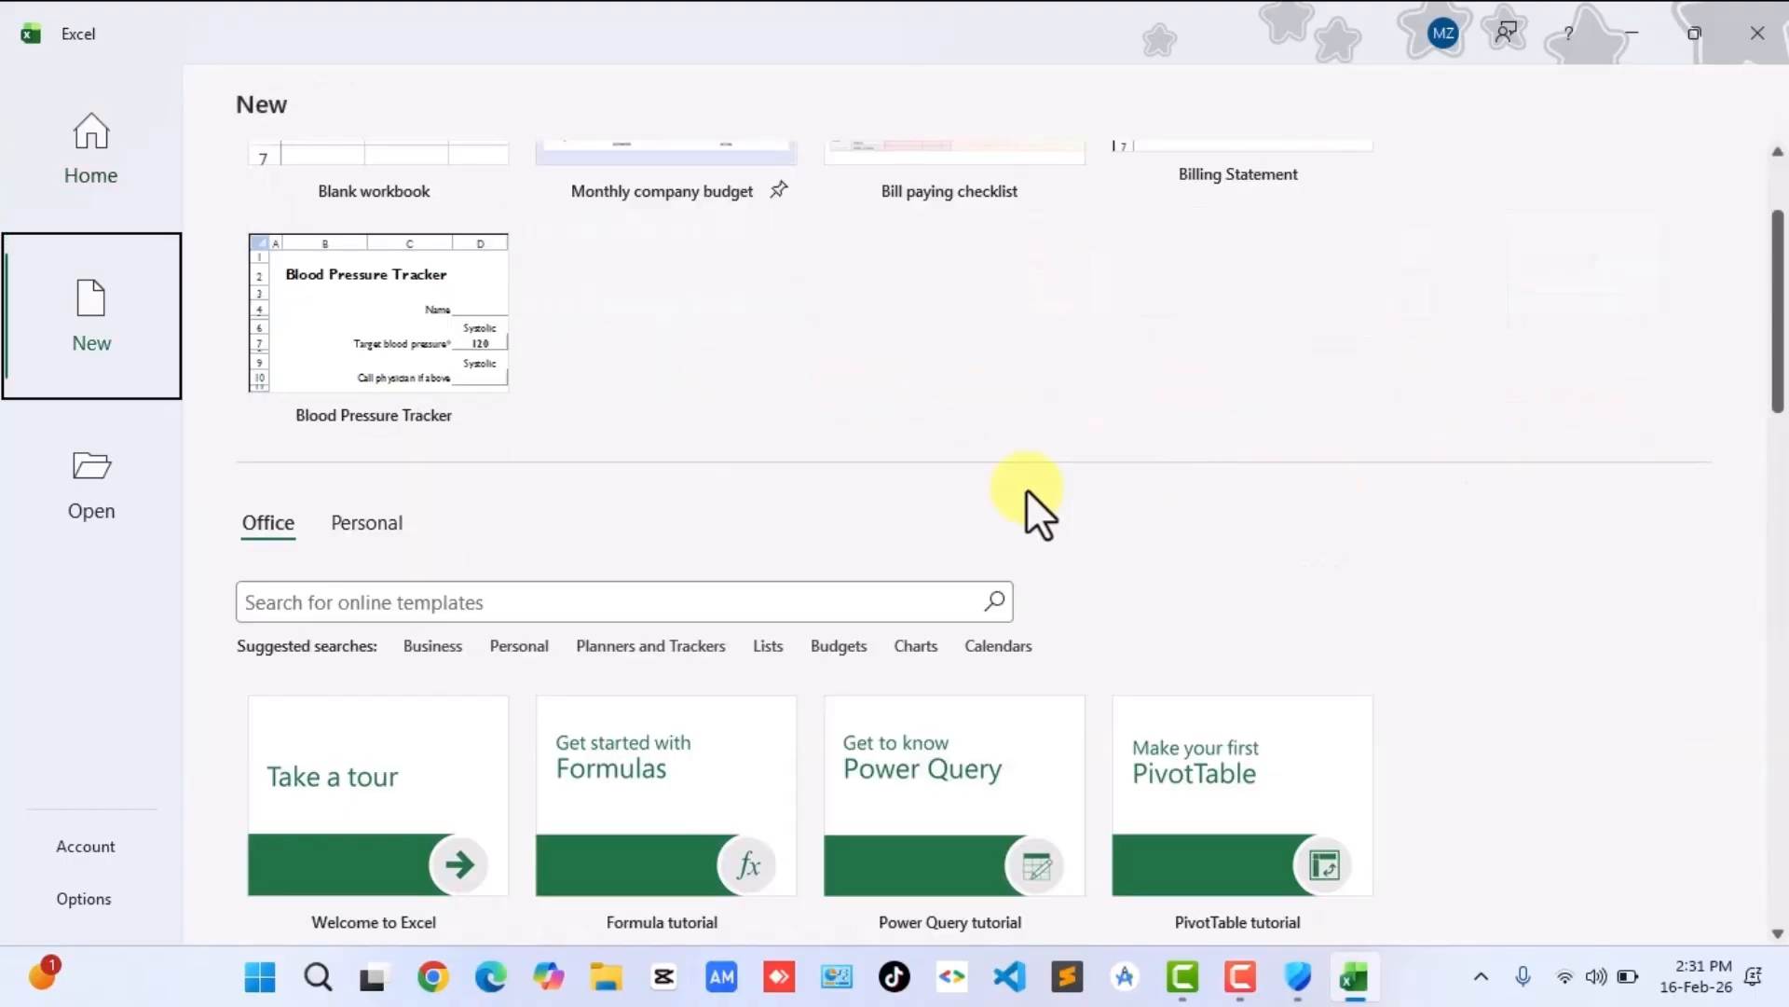
click(402, 601)
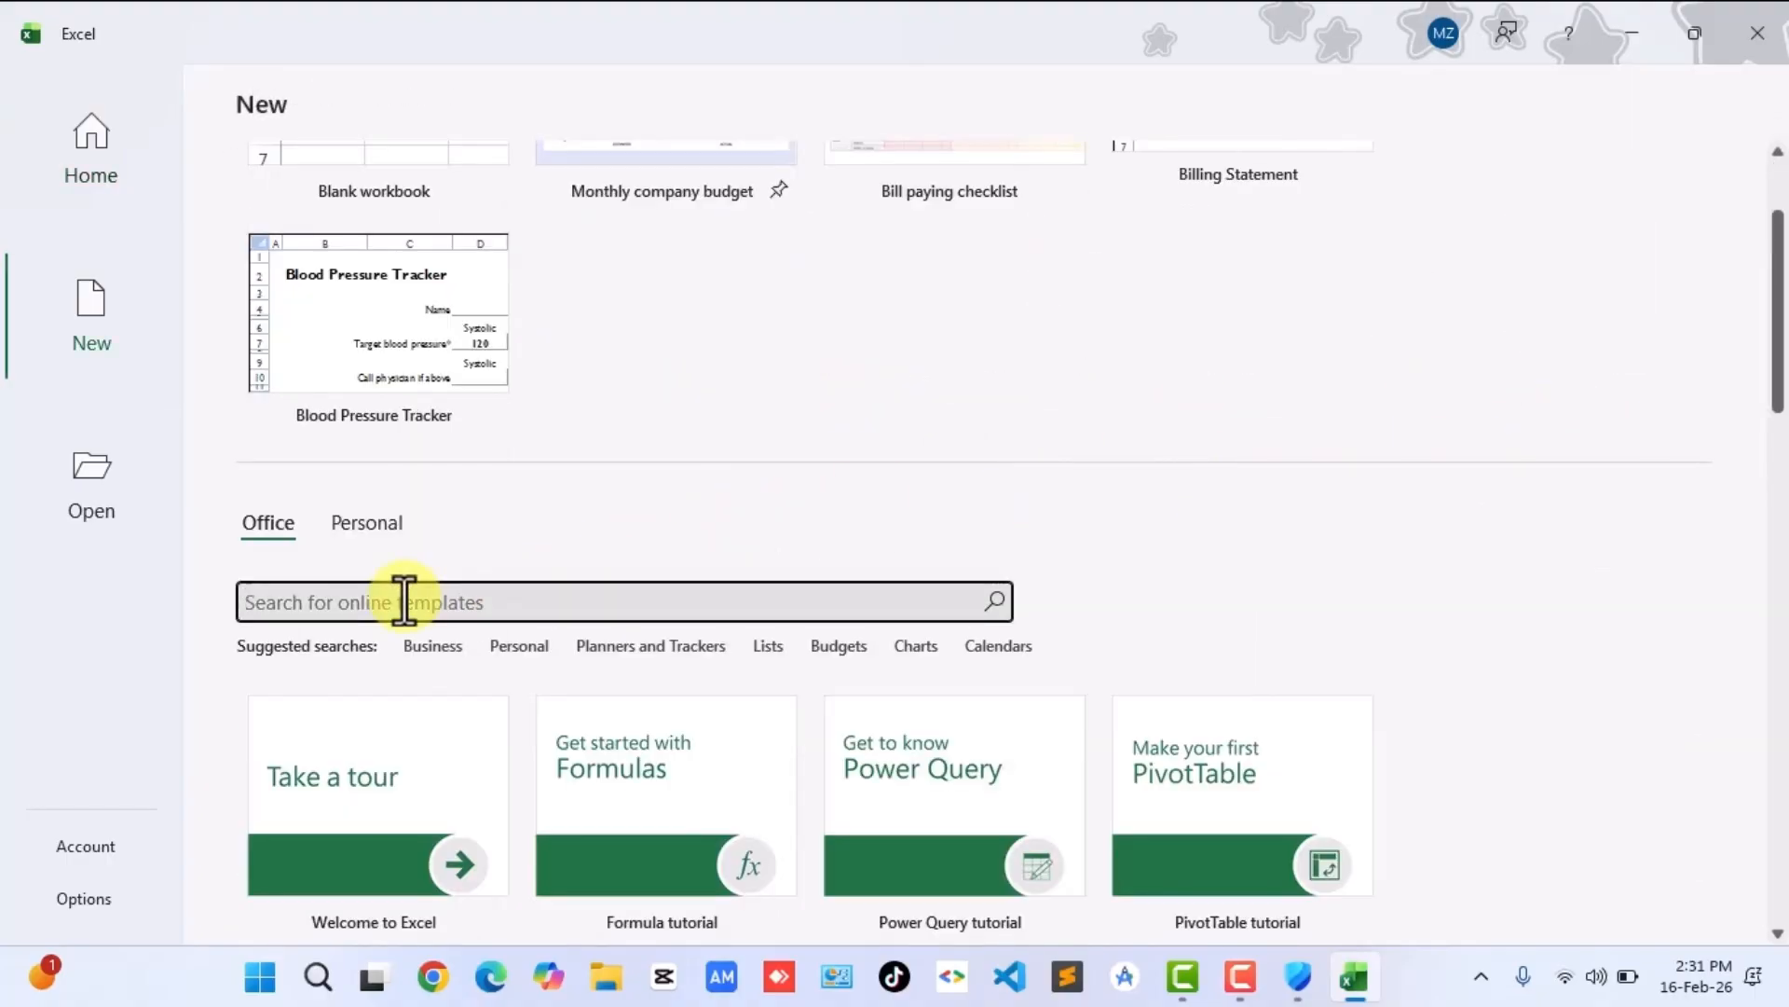
scroll(402, 601, down, 2)
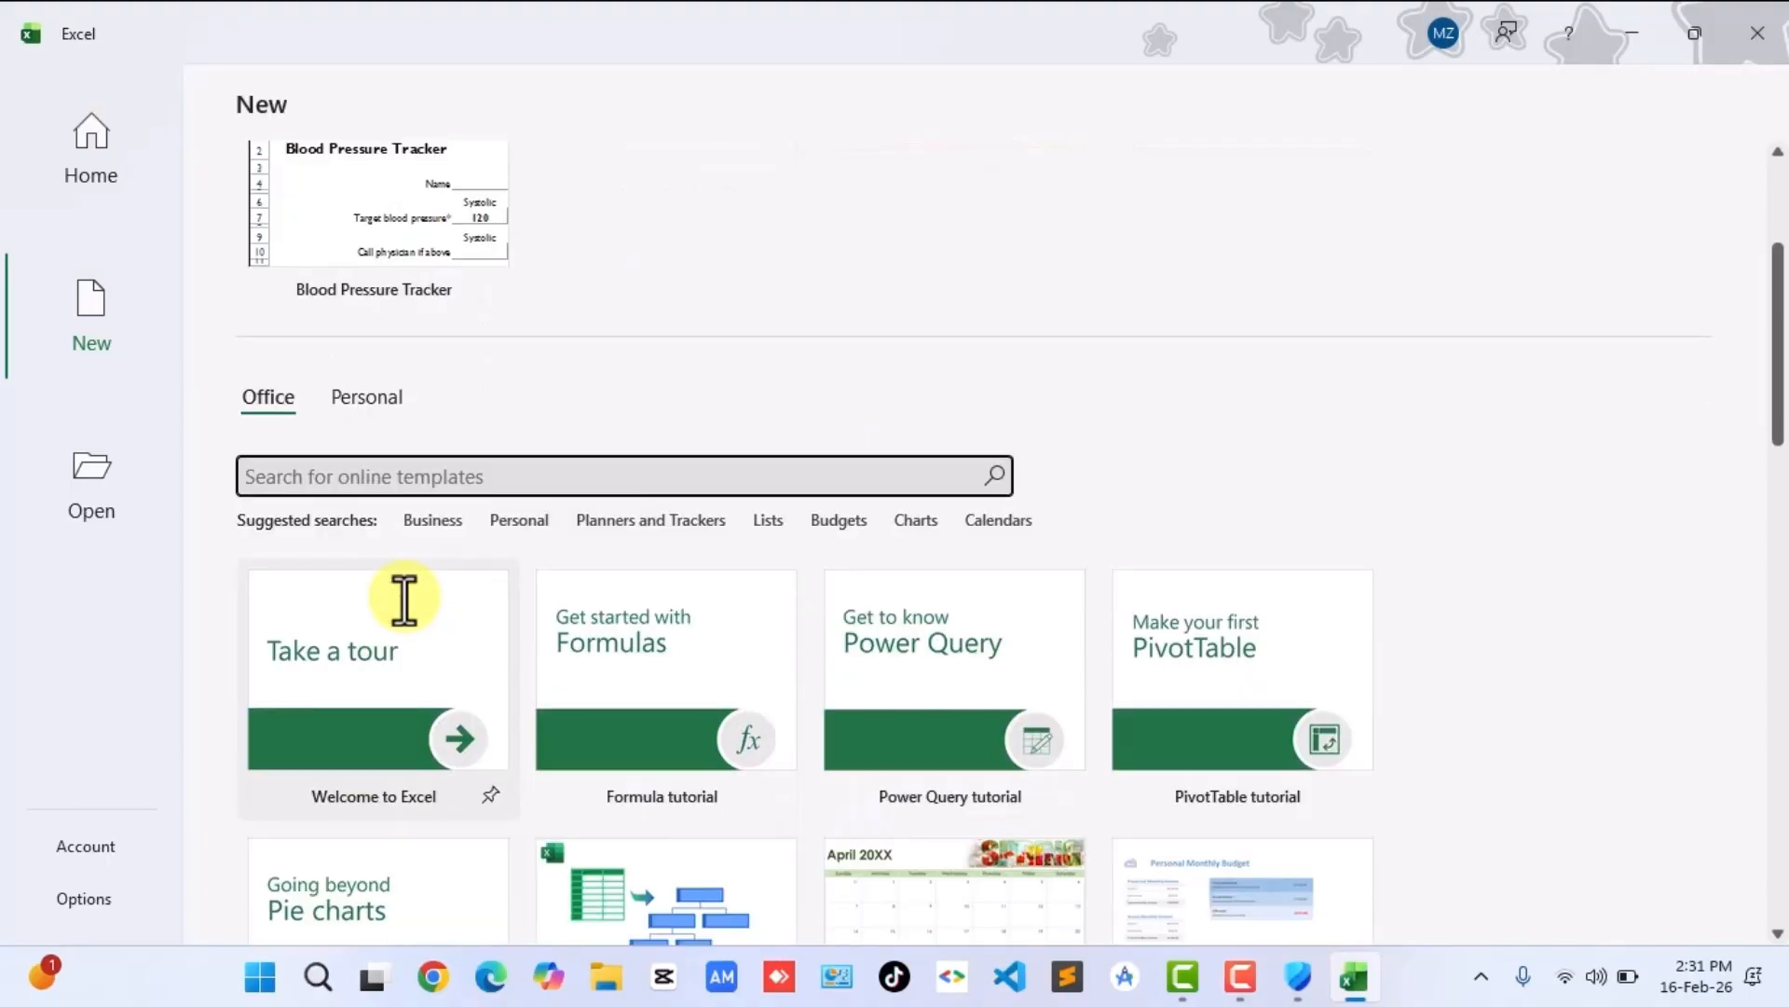
scroll(403, 597, down, 8)
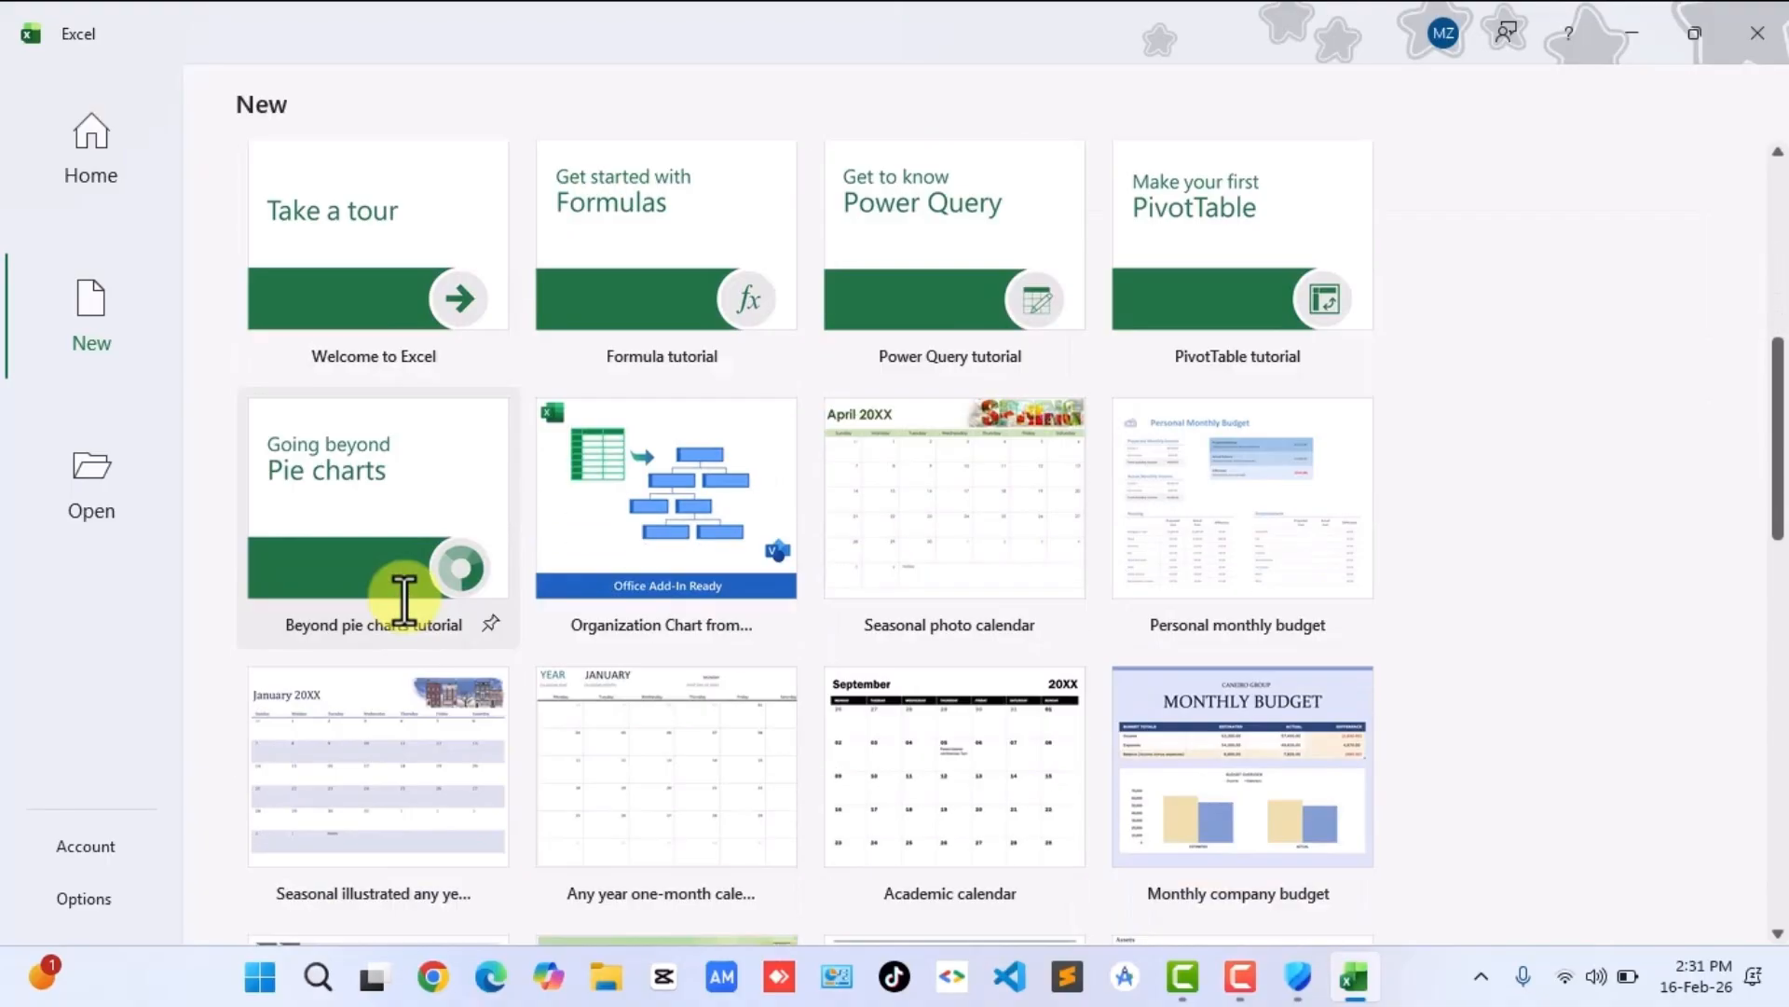
scroll(404, 599, down, 8)
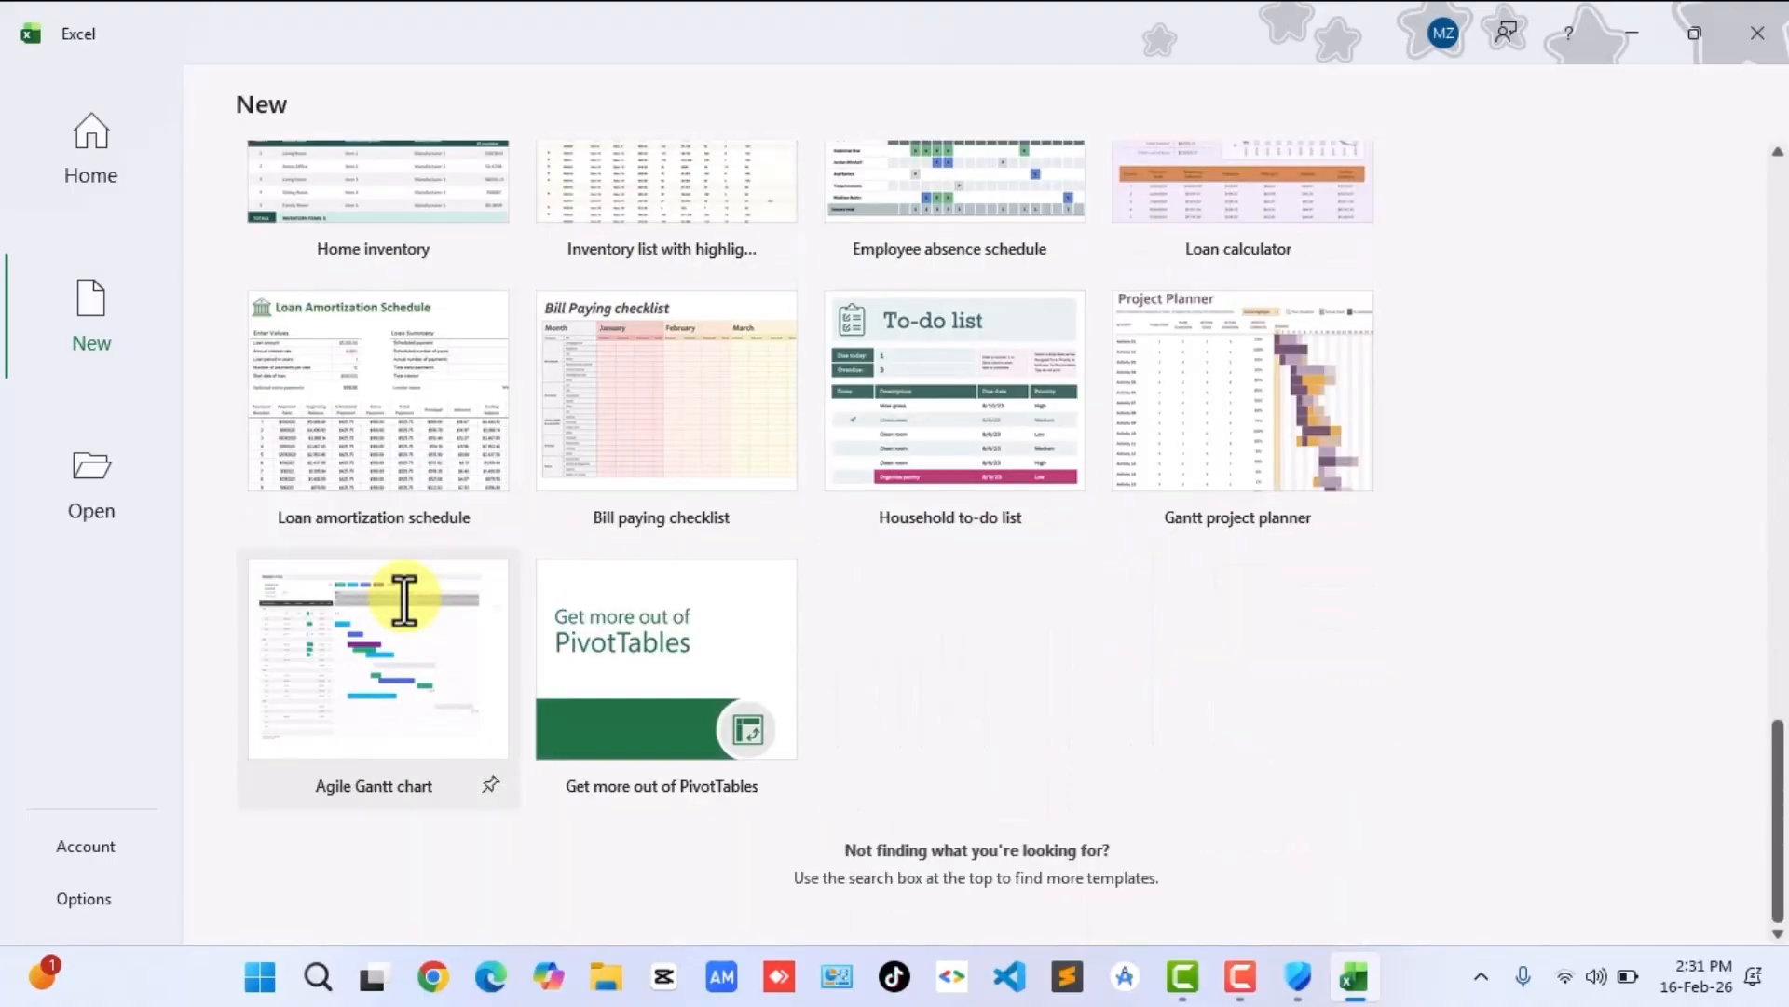
scroll(403, 600, up, 10)
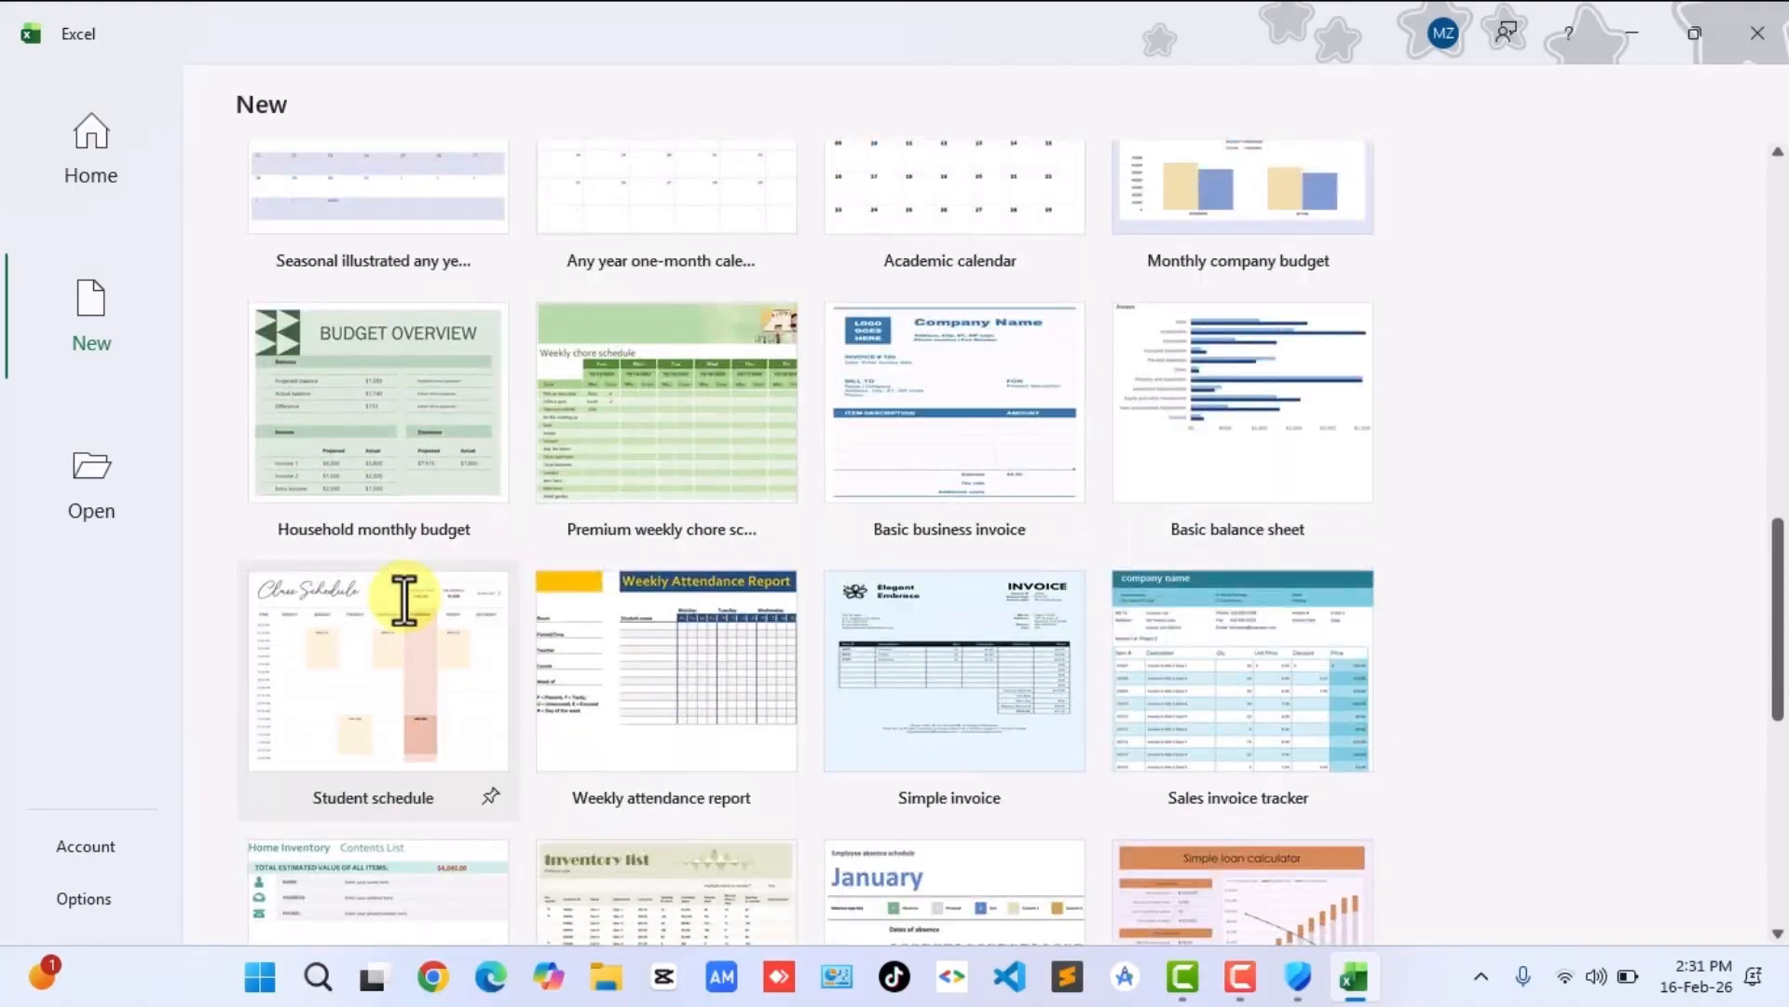
scroll(403, 599, up, 7)
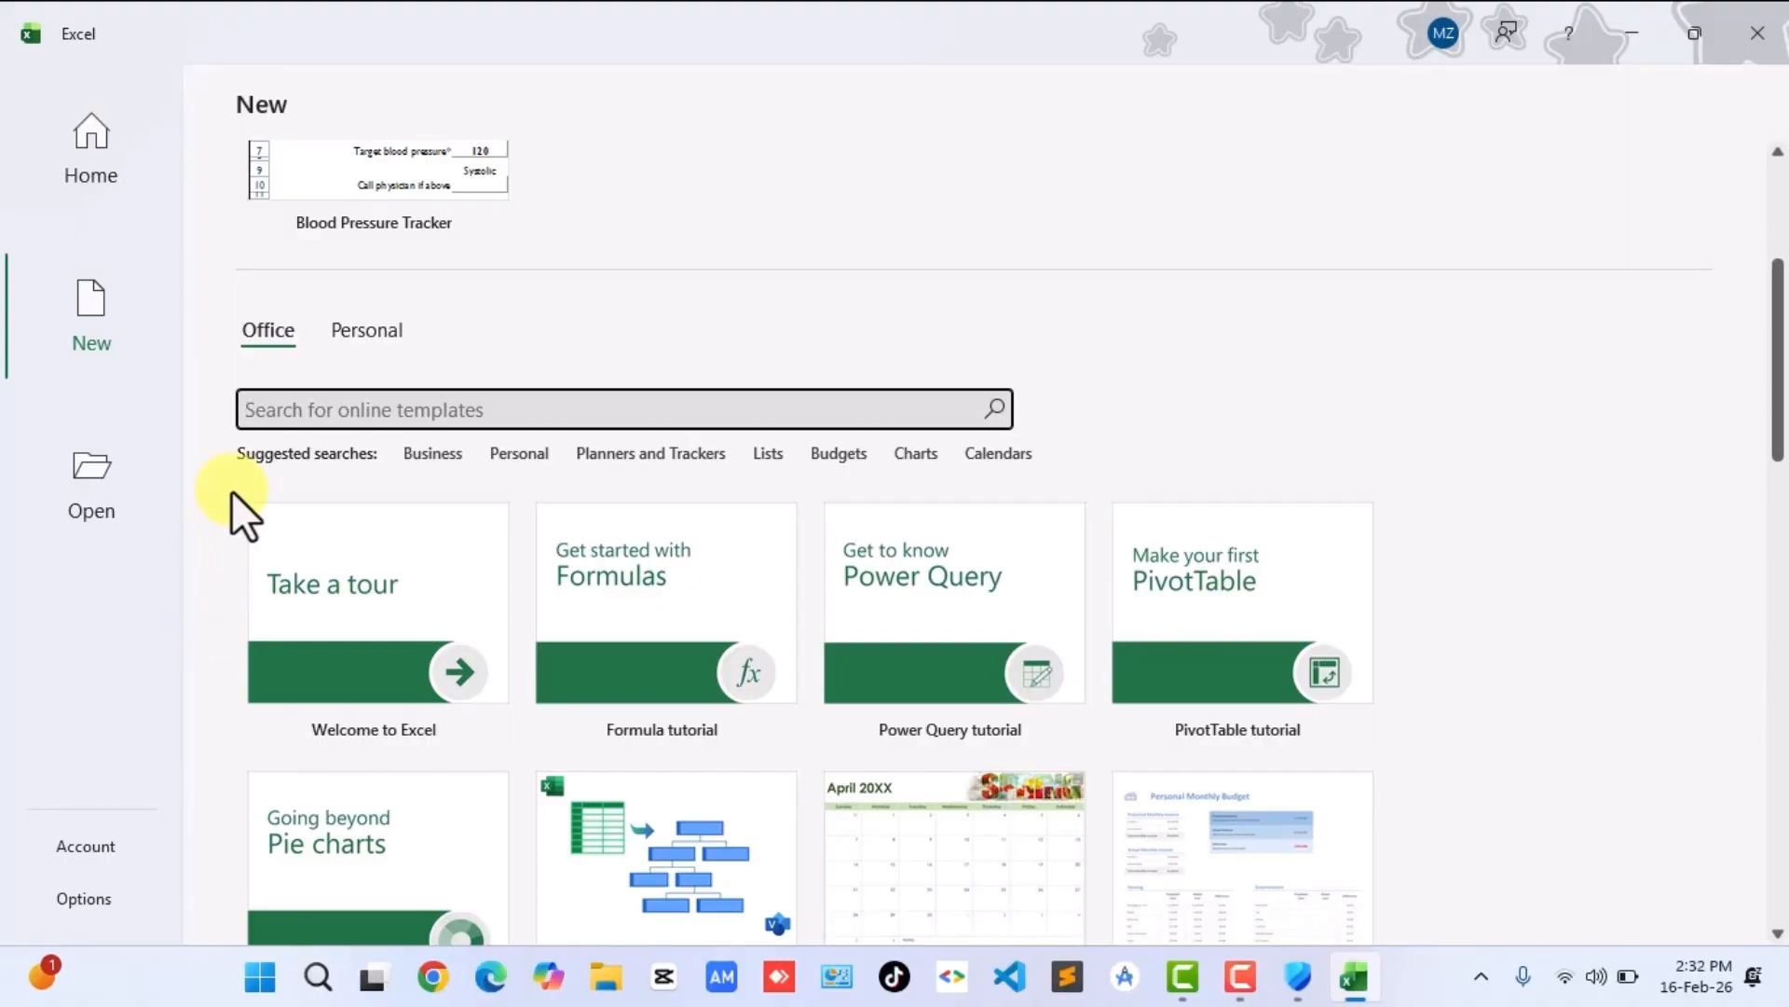
Search the online templates for FINANCE and browse the matching templates.
text(FINANCE)
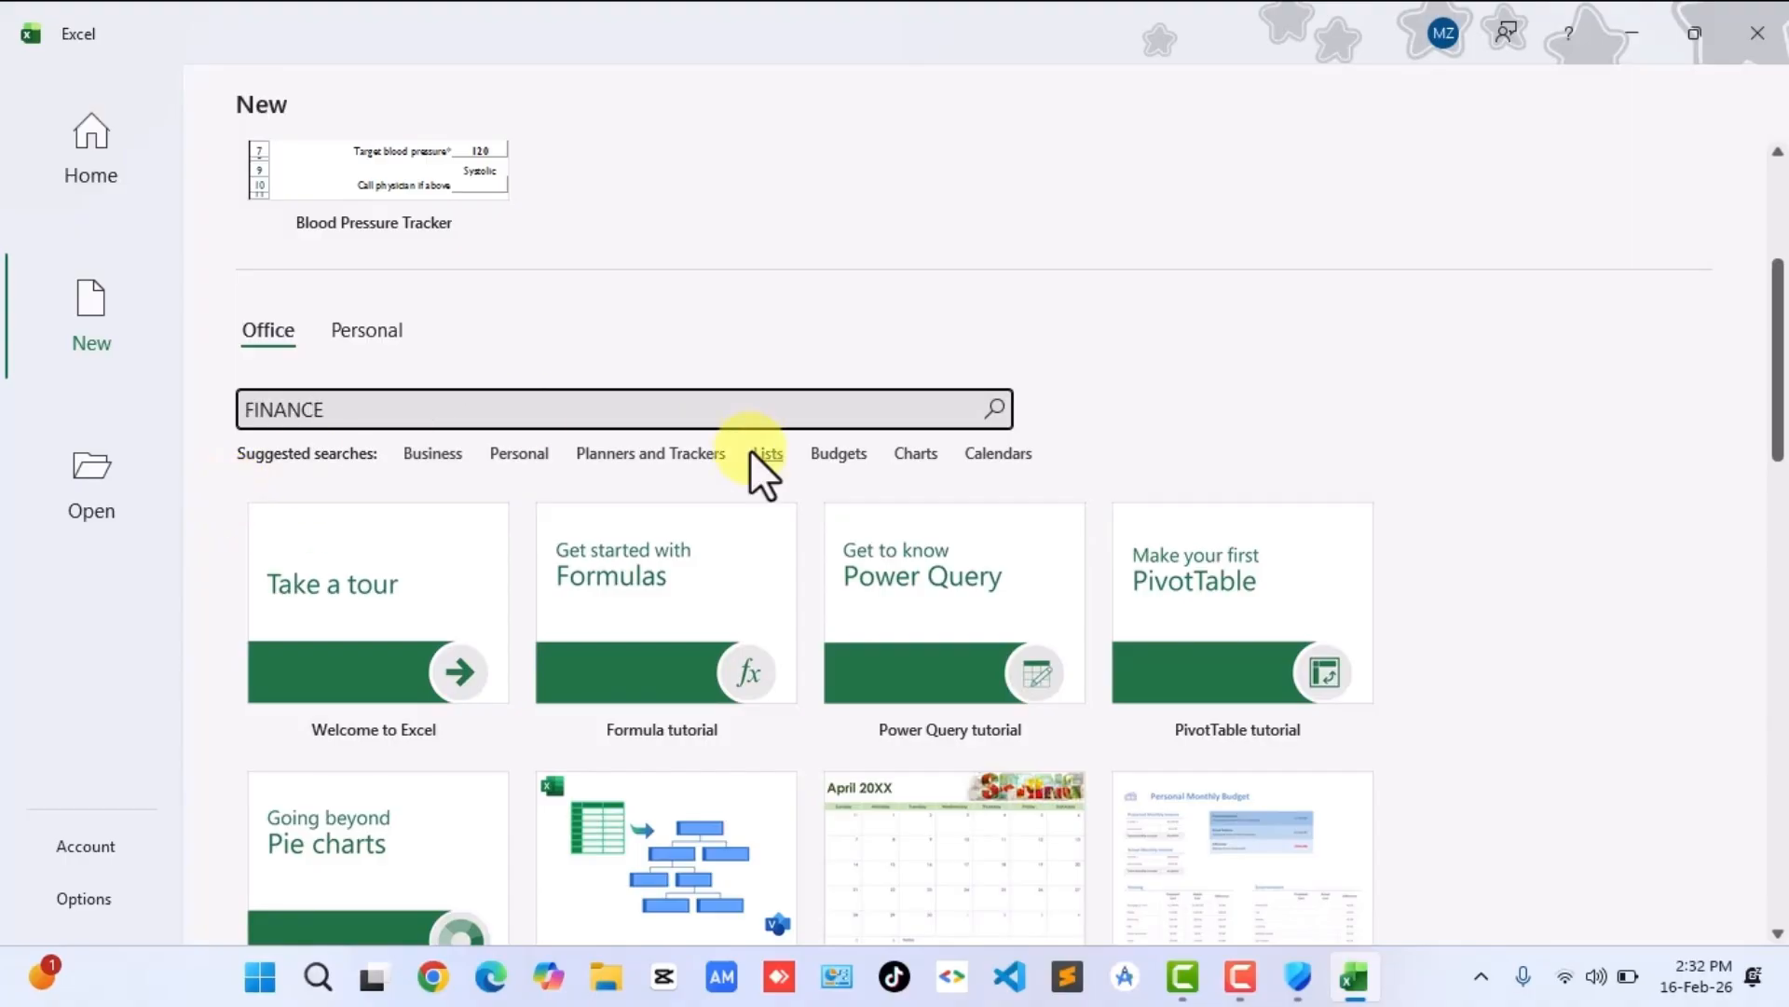
click(998, 408)
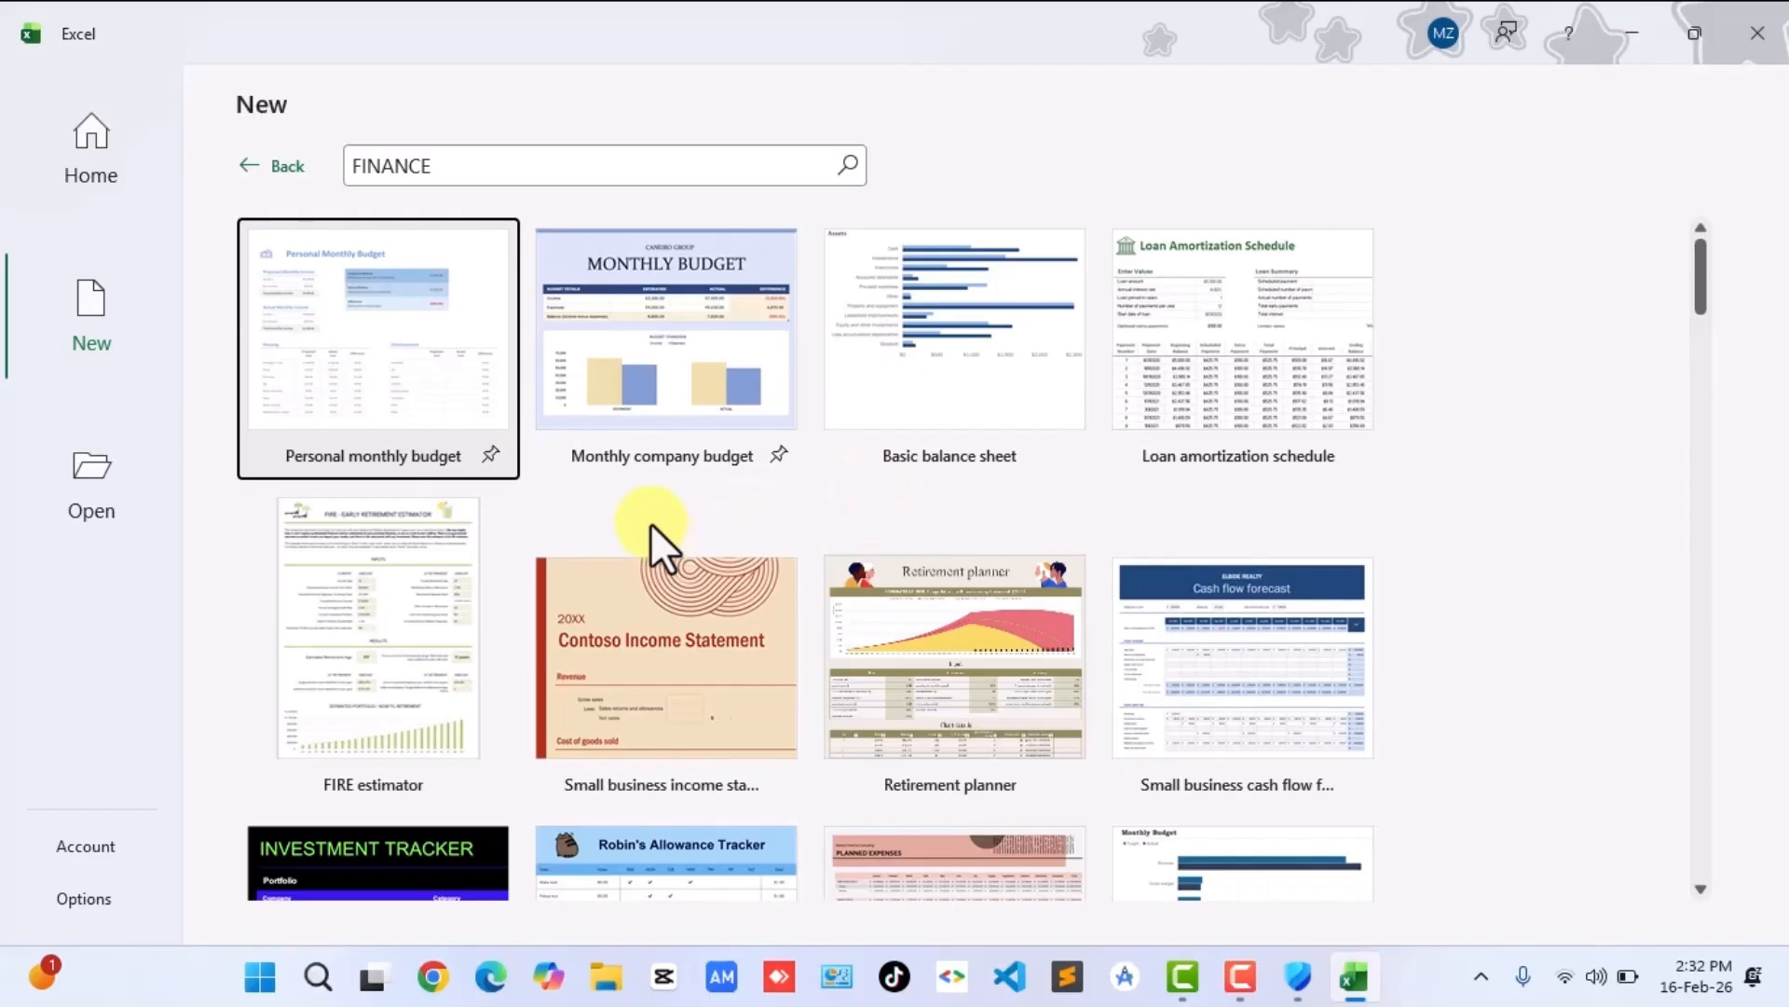
scroll(580, 511, down, 1)
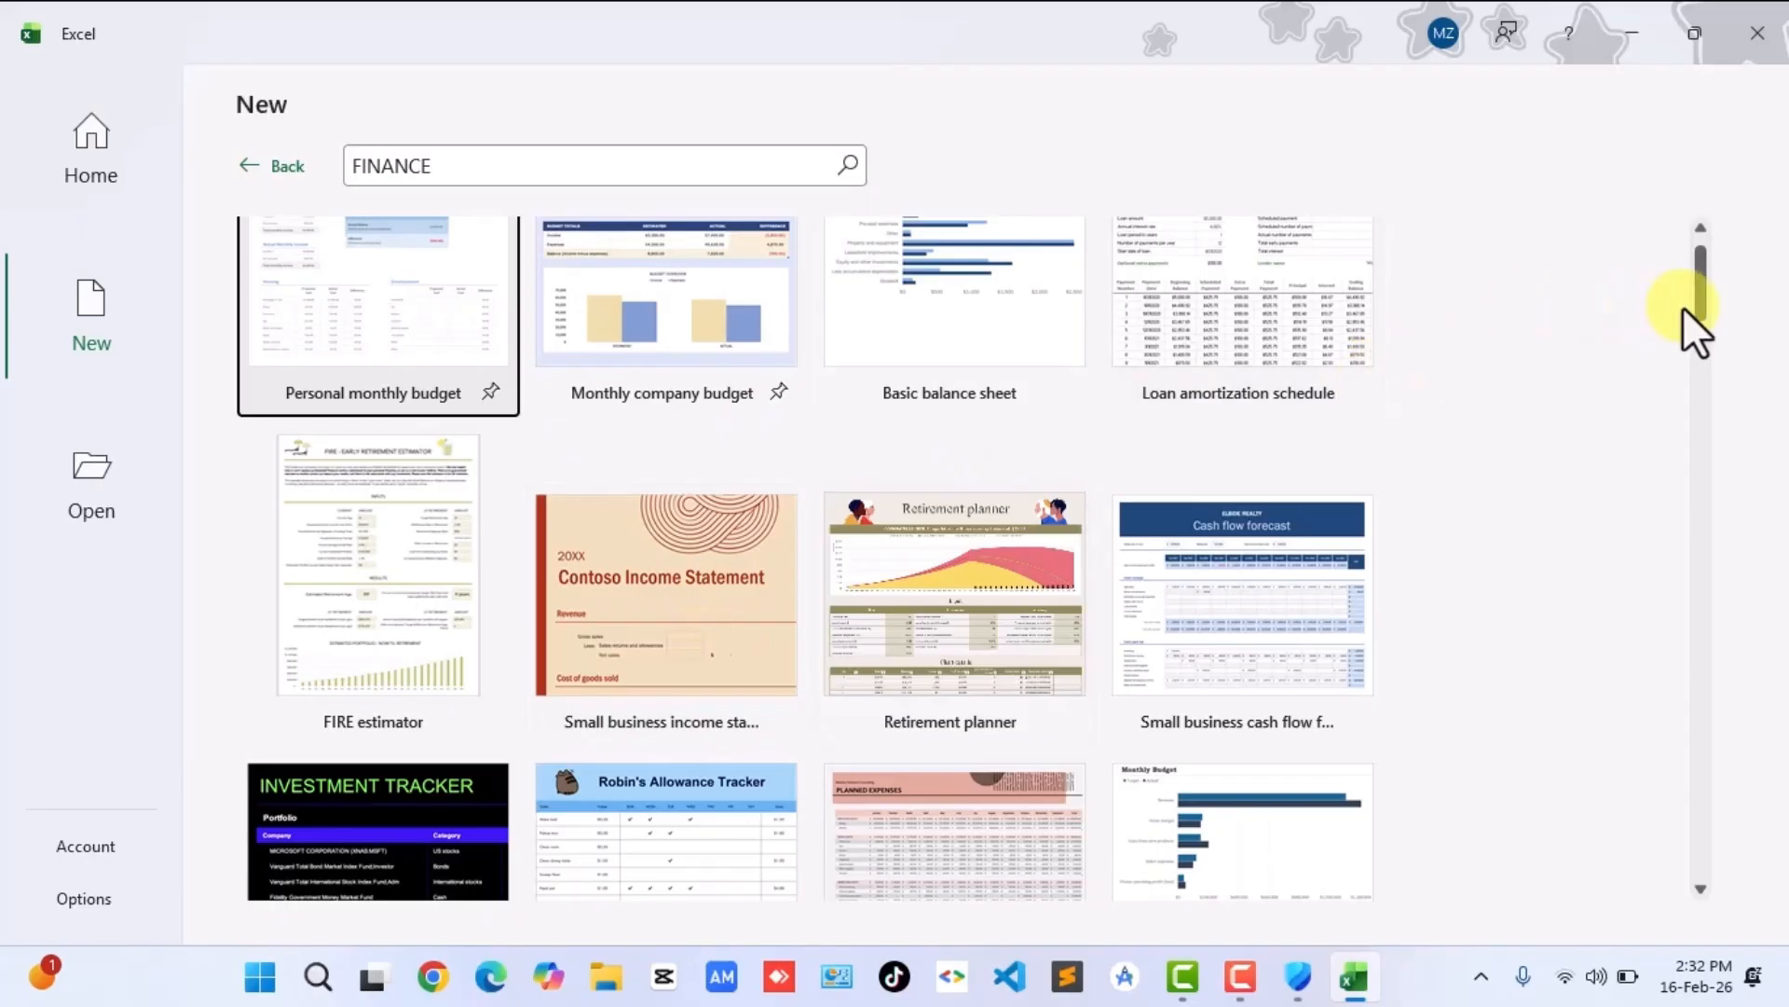
drag(1702, 295, 1708, 423)
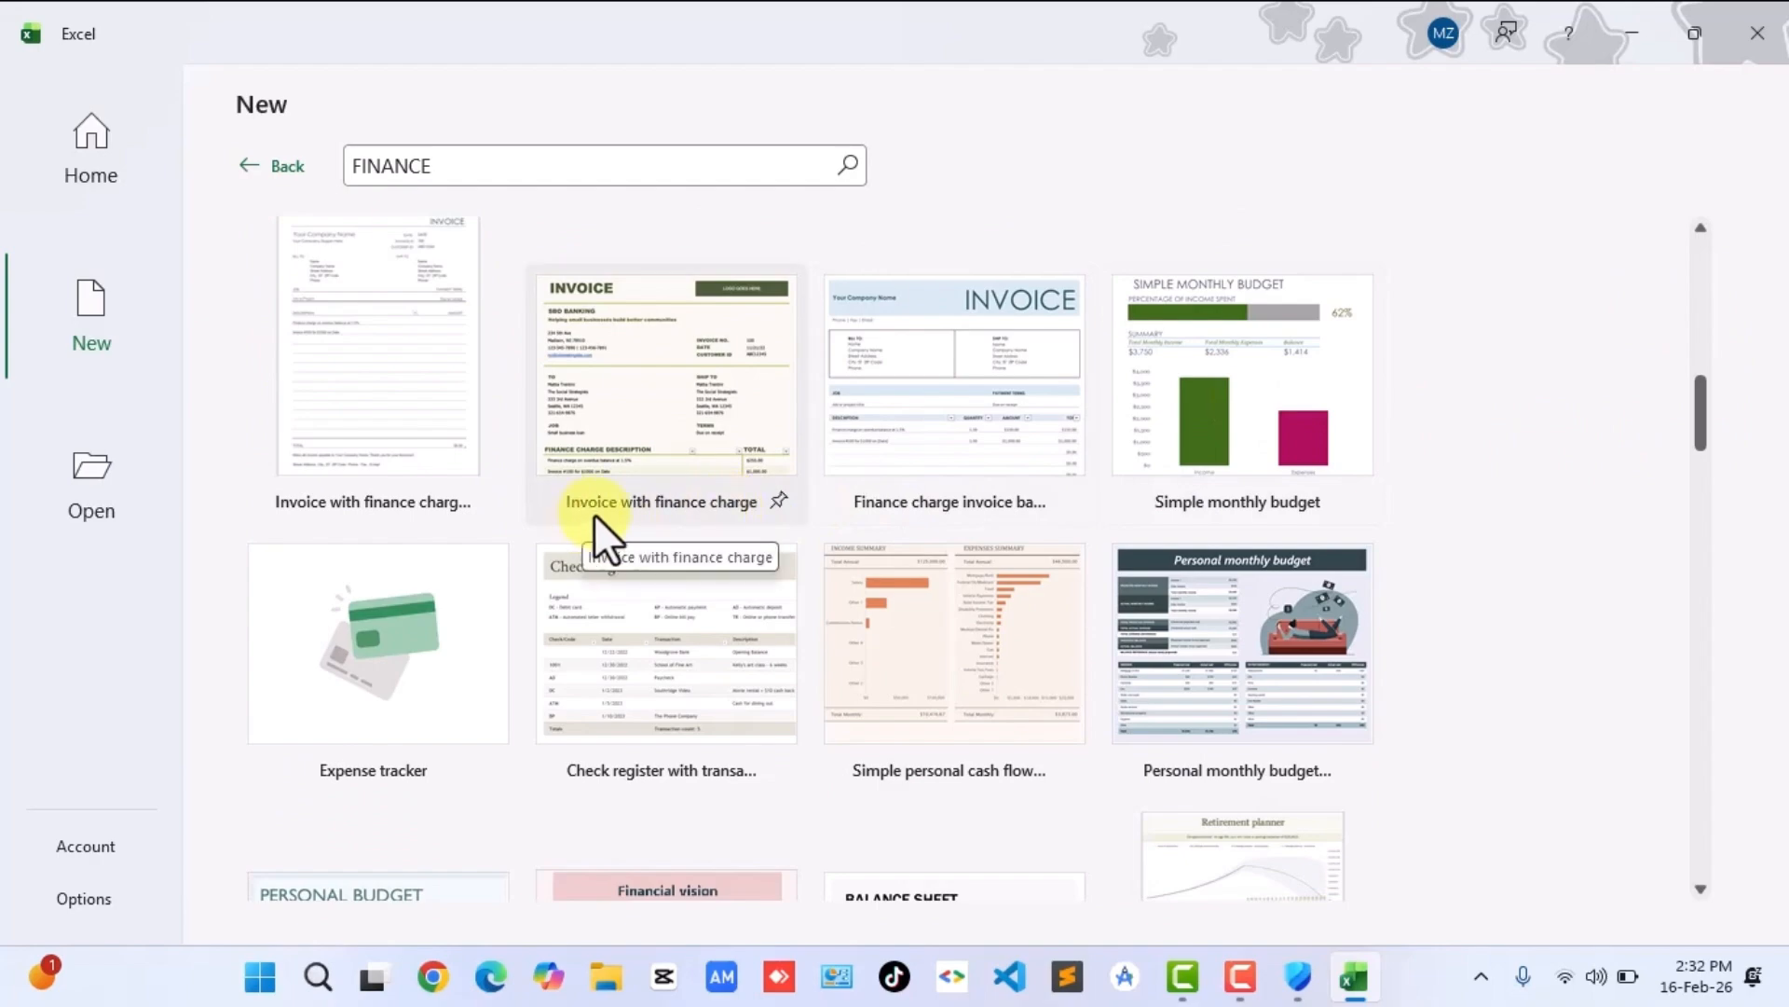
Create a workbook from the Invoice with finance charge template and select the company slogan in cell B3.
click(613, 384)
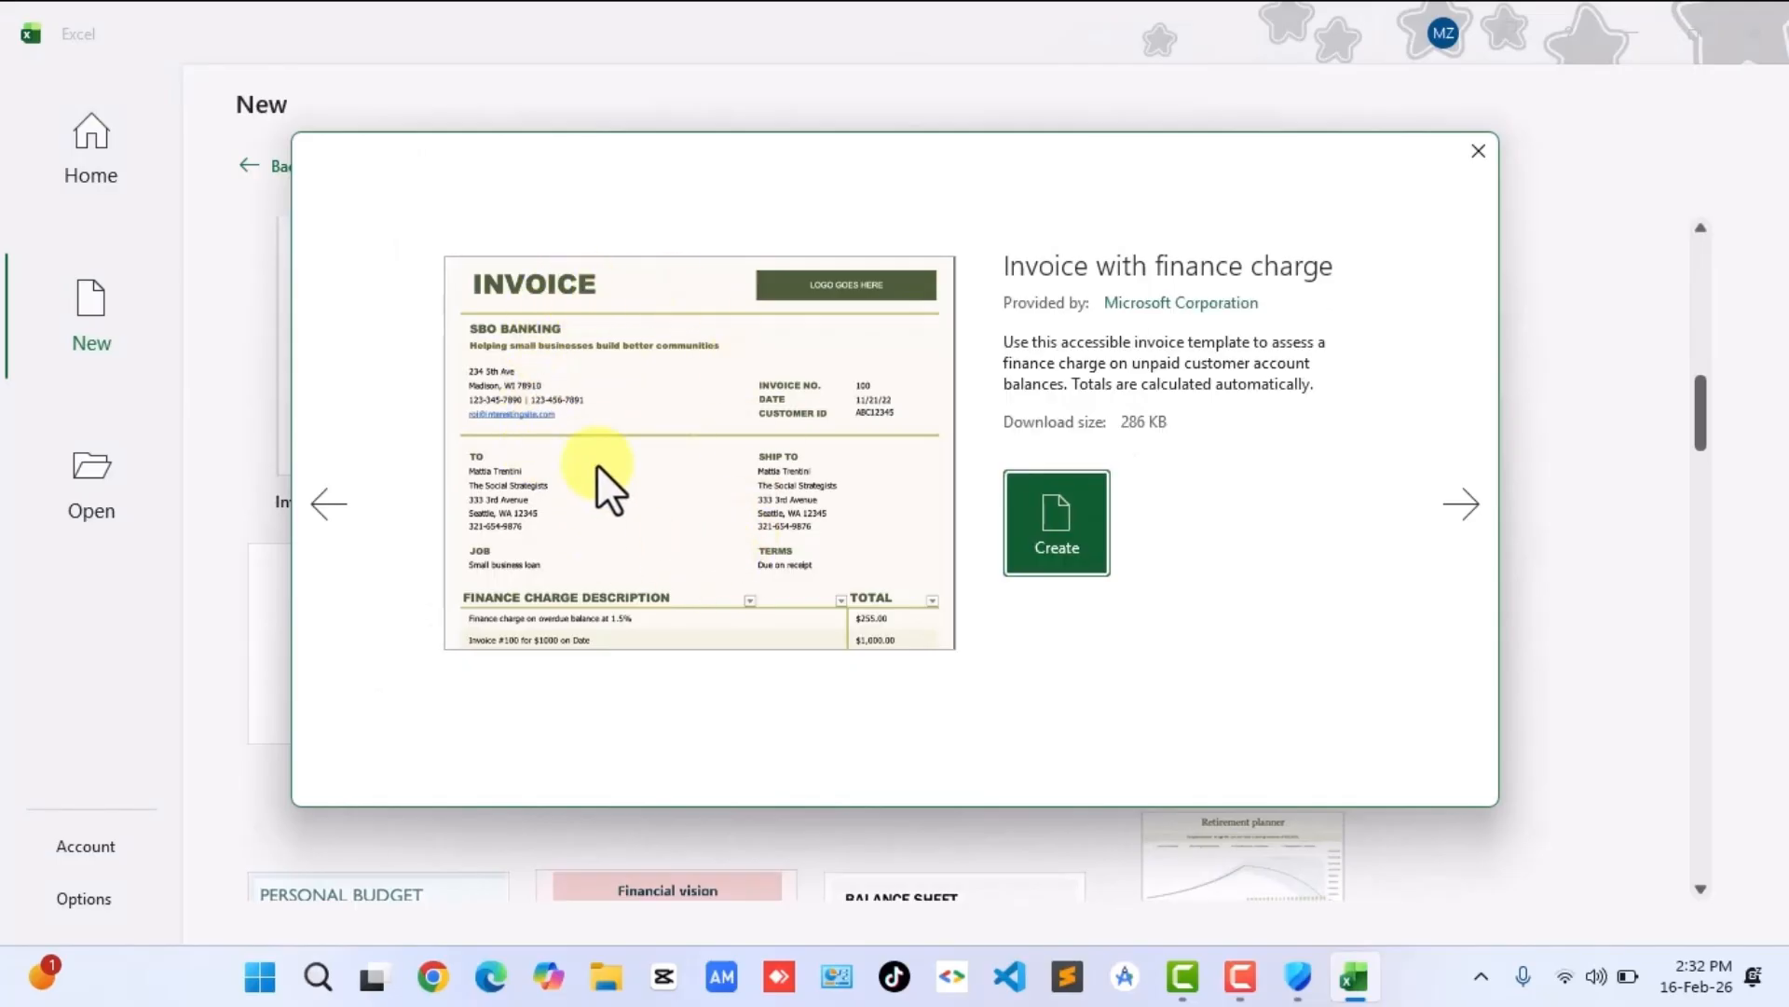
click(1055, 528)
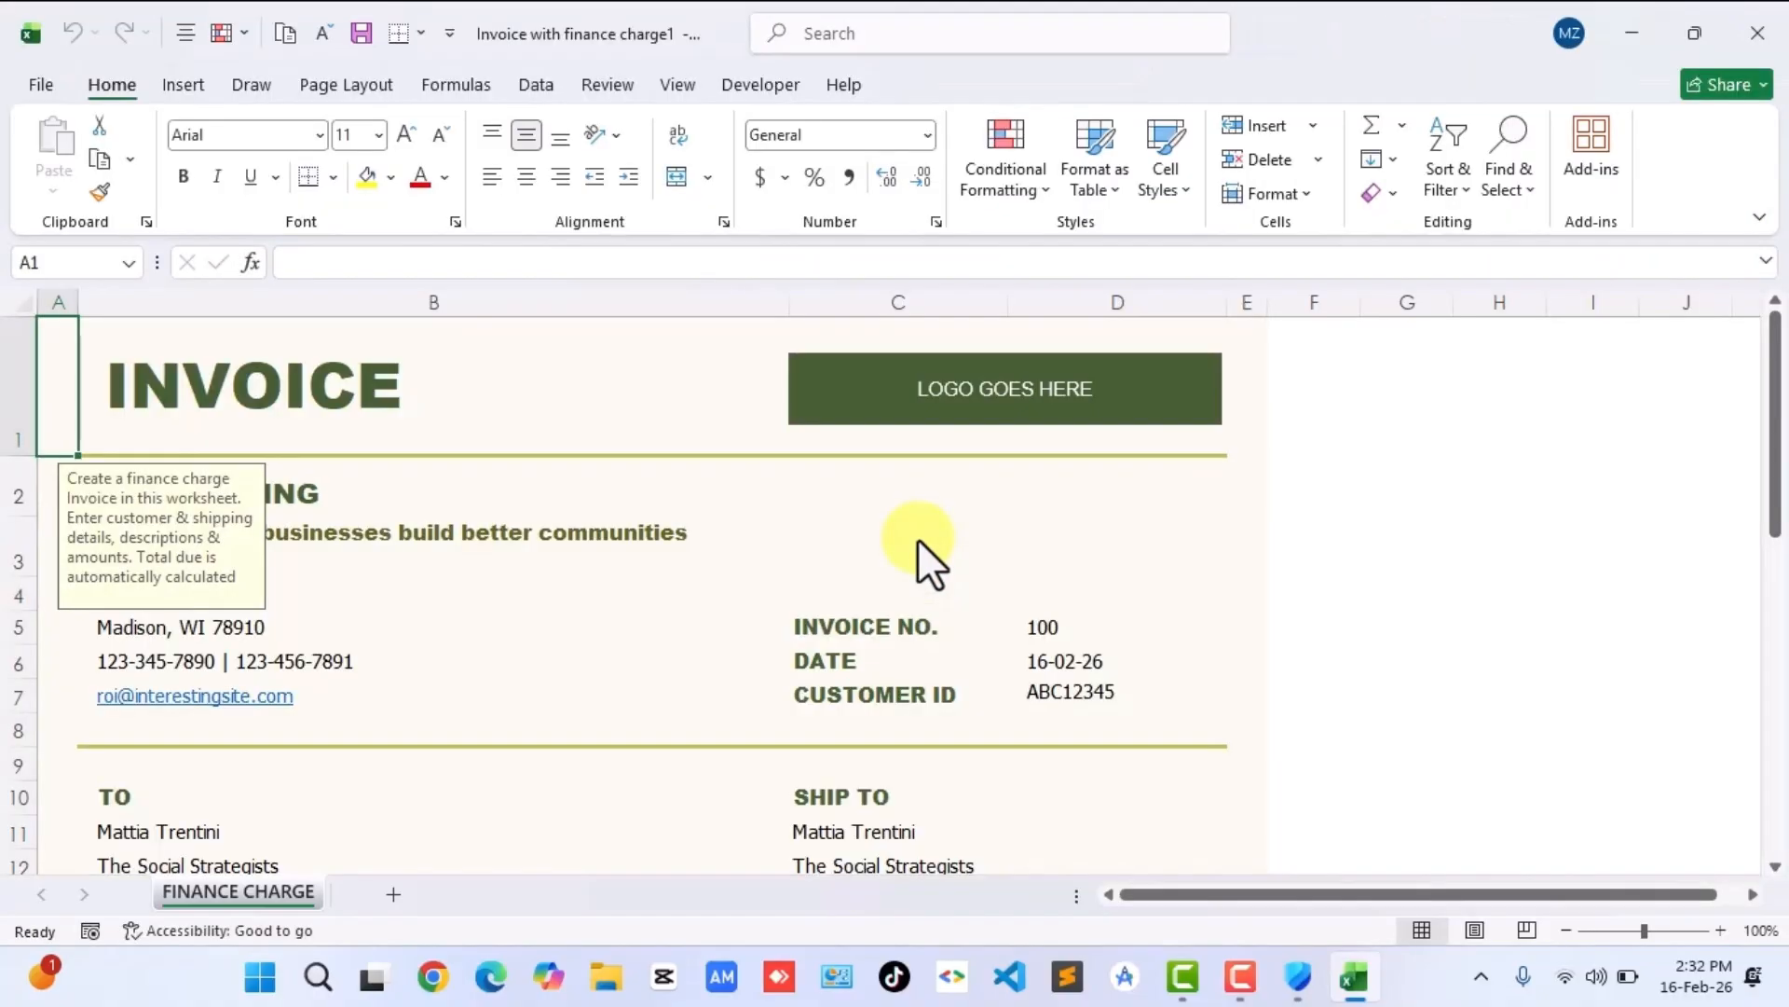
click(519, 515)
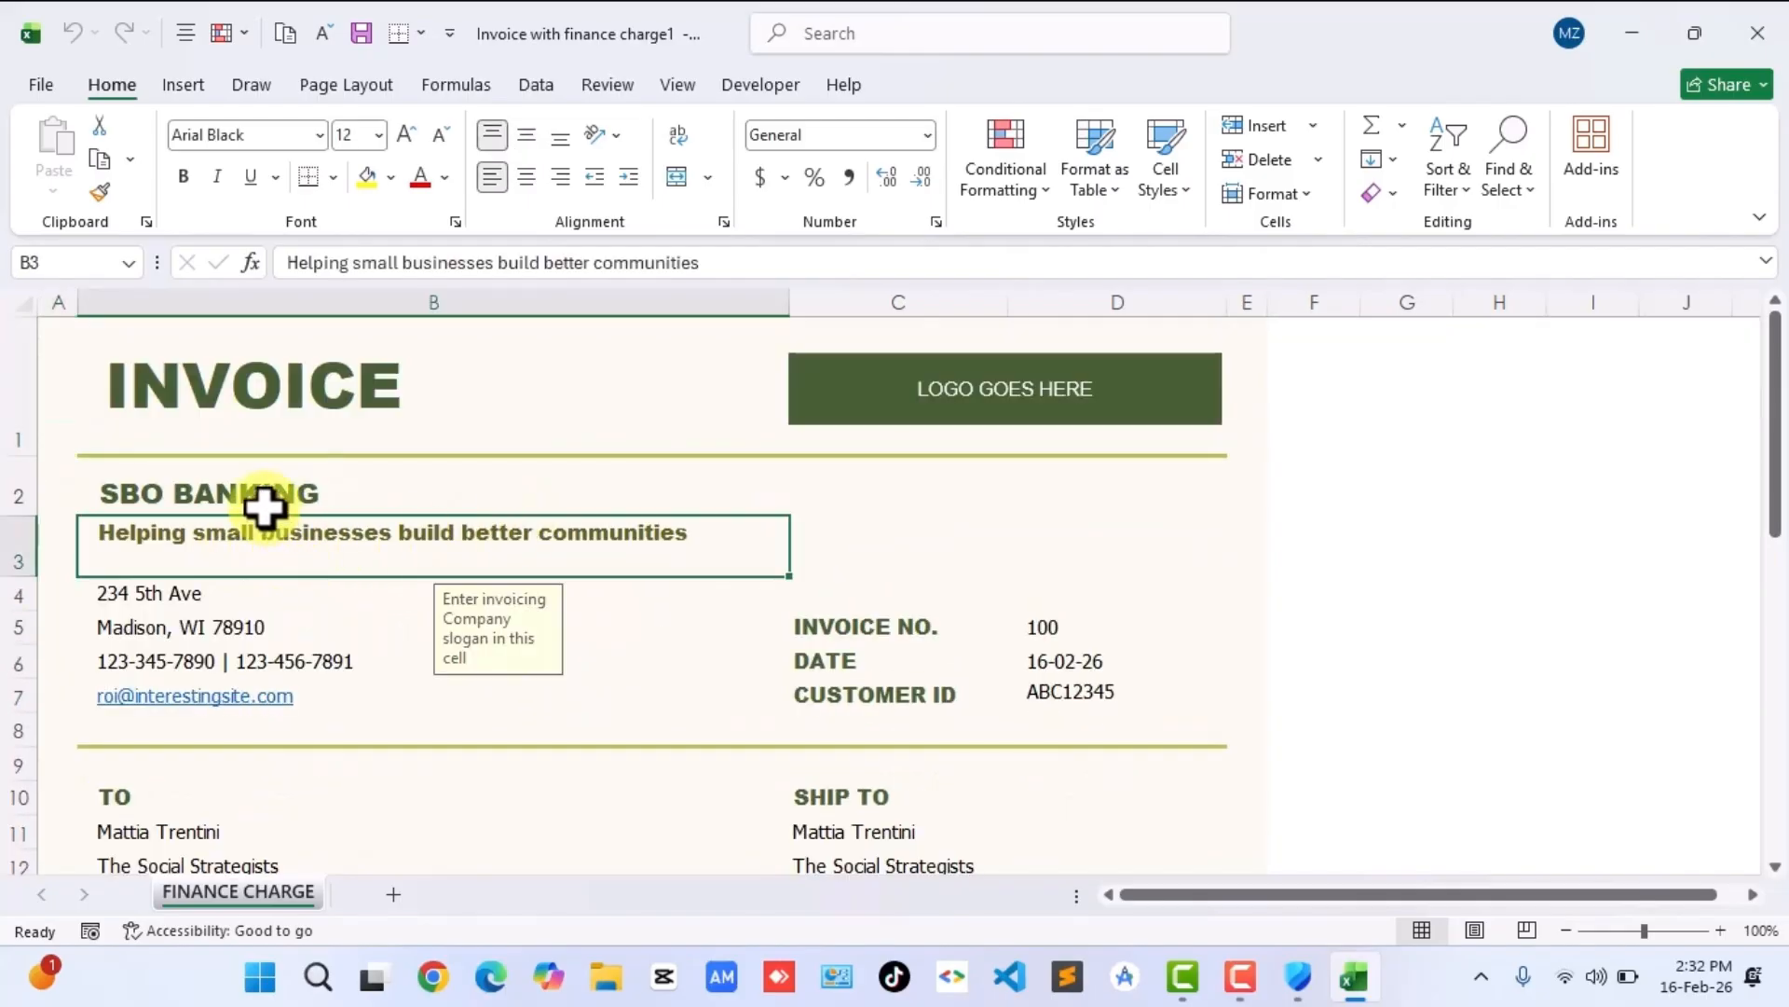
Examine the invoice sheet from its logo placeholder and company header through the customer details to the finance charge table.
scroll(288, 715, down, 7)
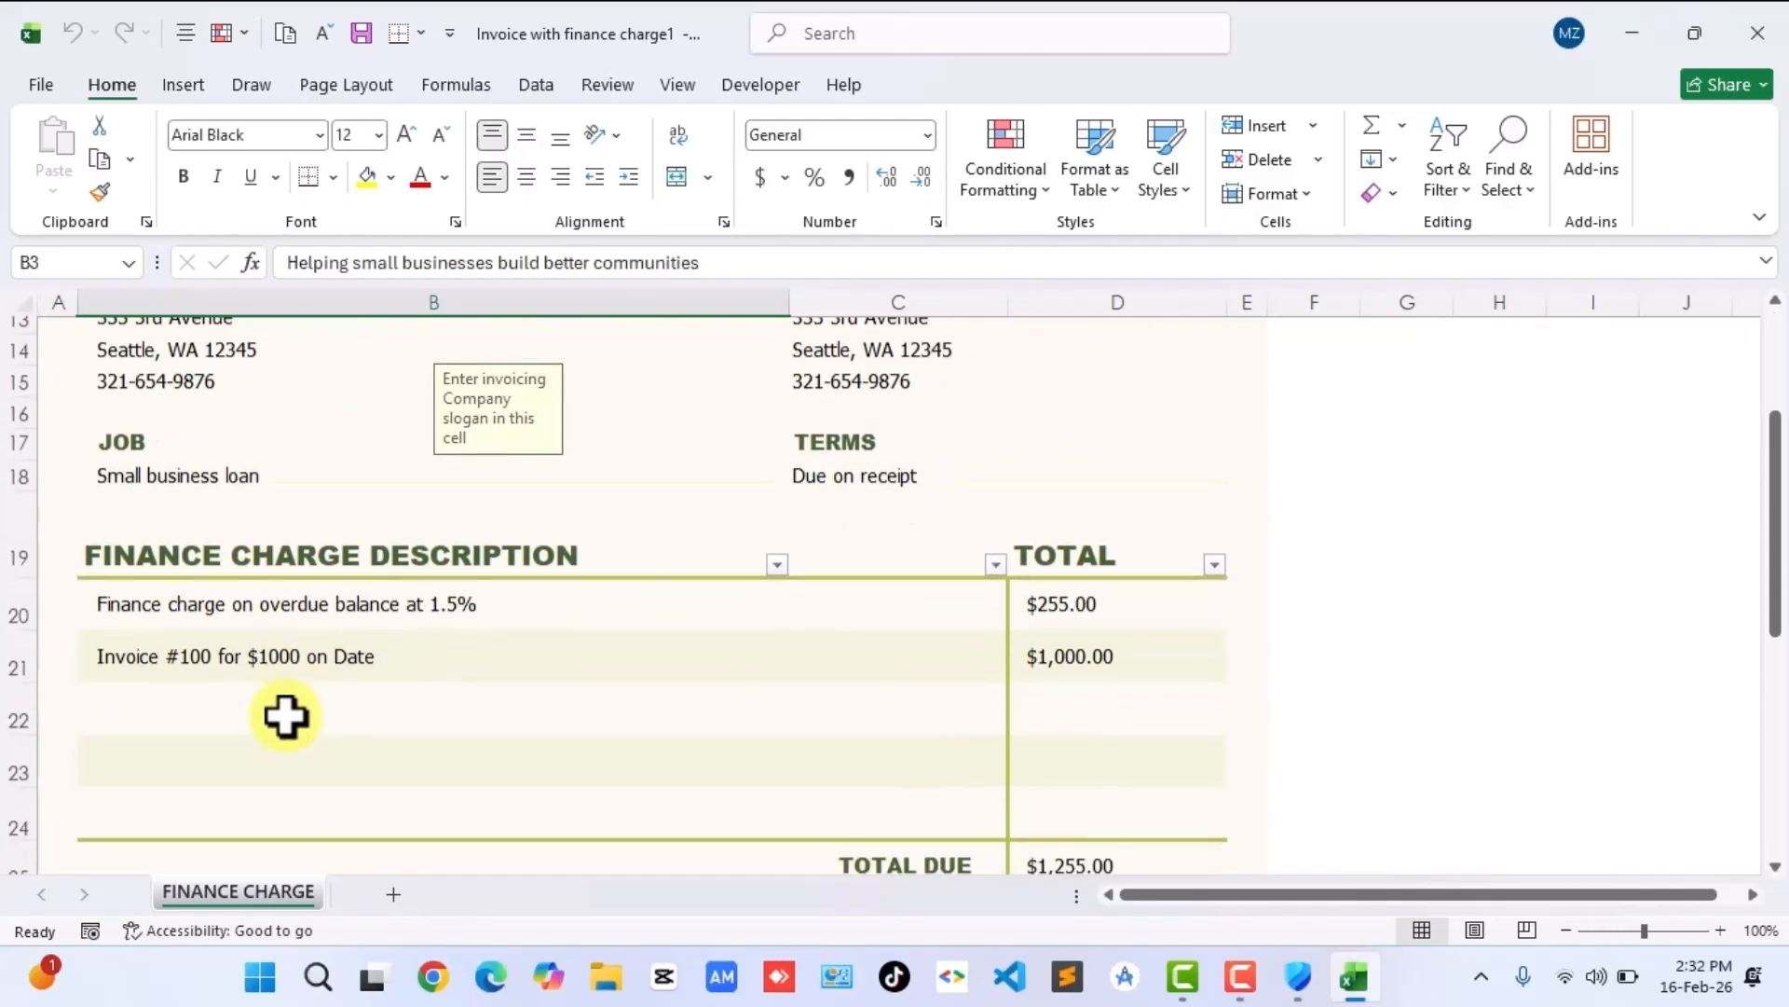
scroll(287, 716, up, 7)
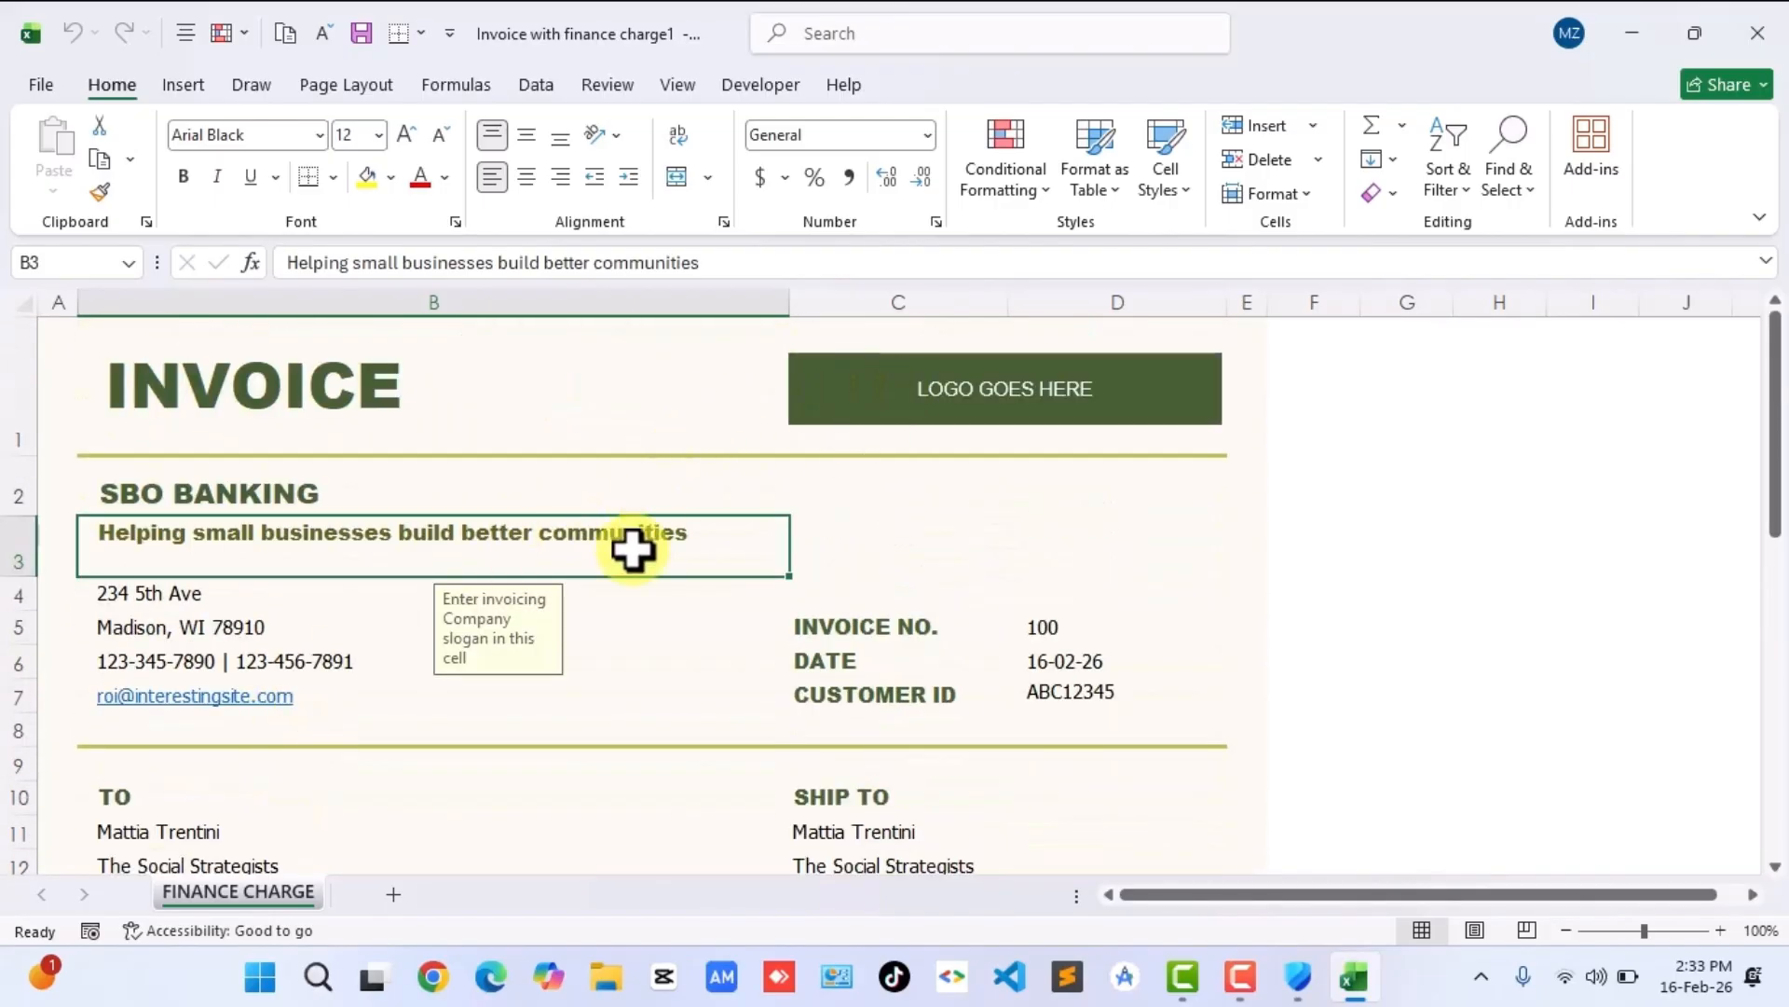
click(907, 384)
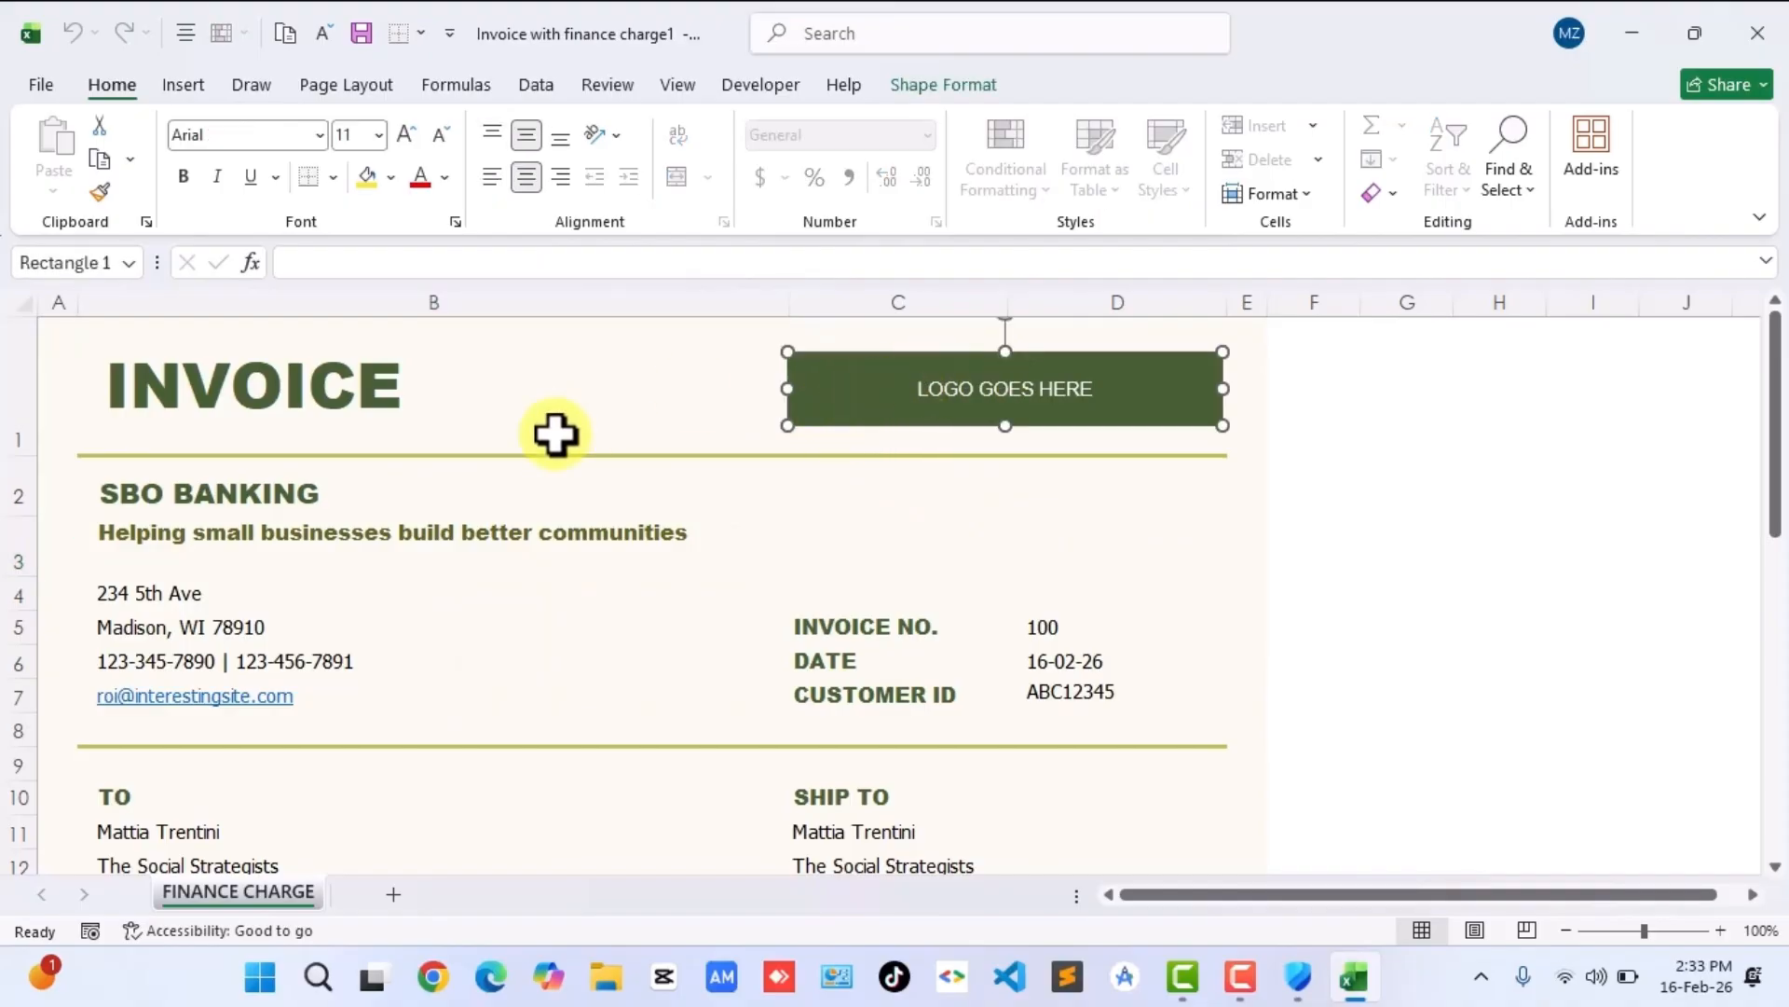
scroll(420, 667, down, 2)
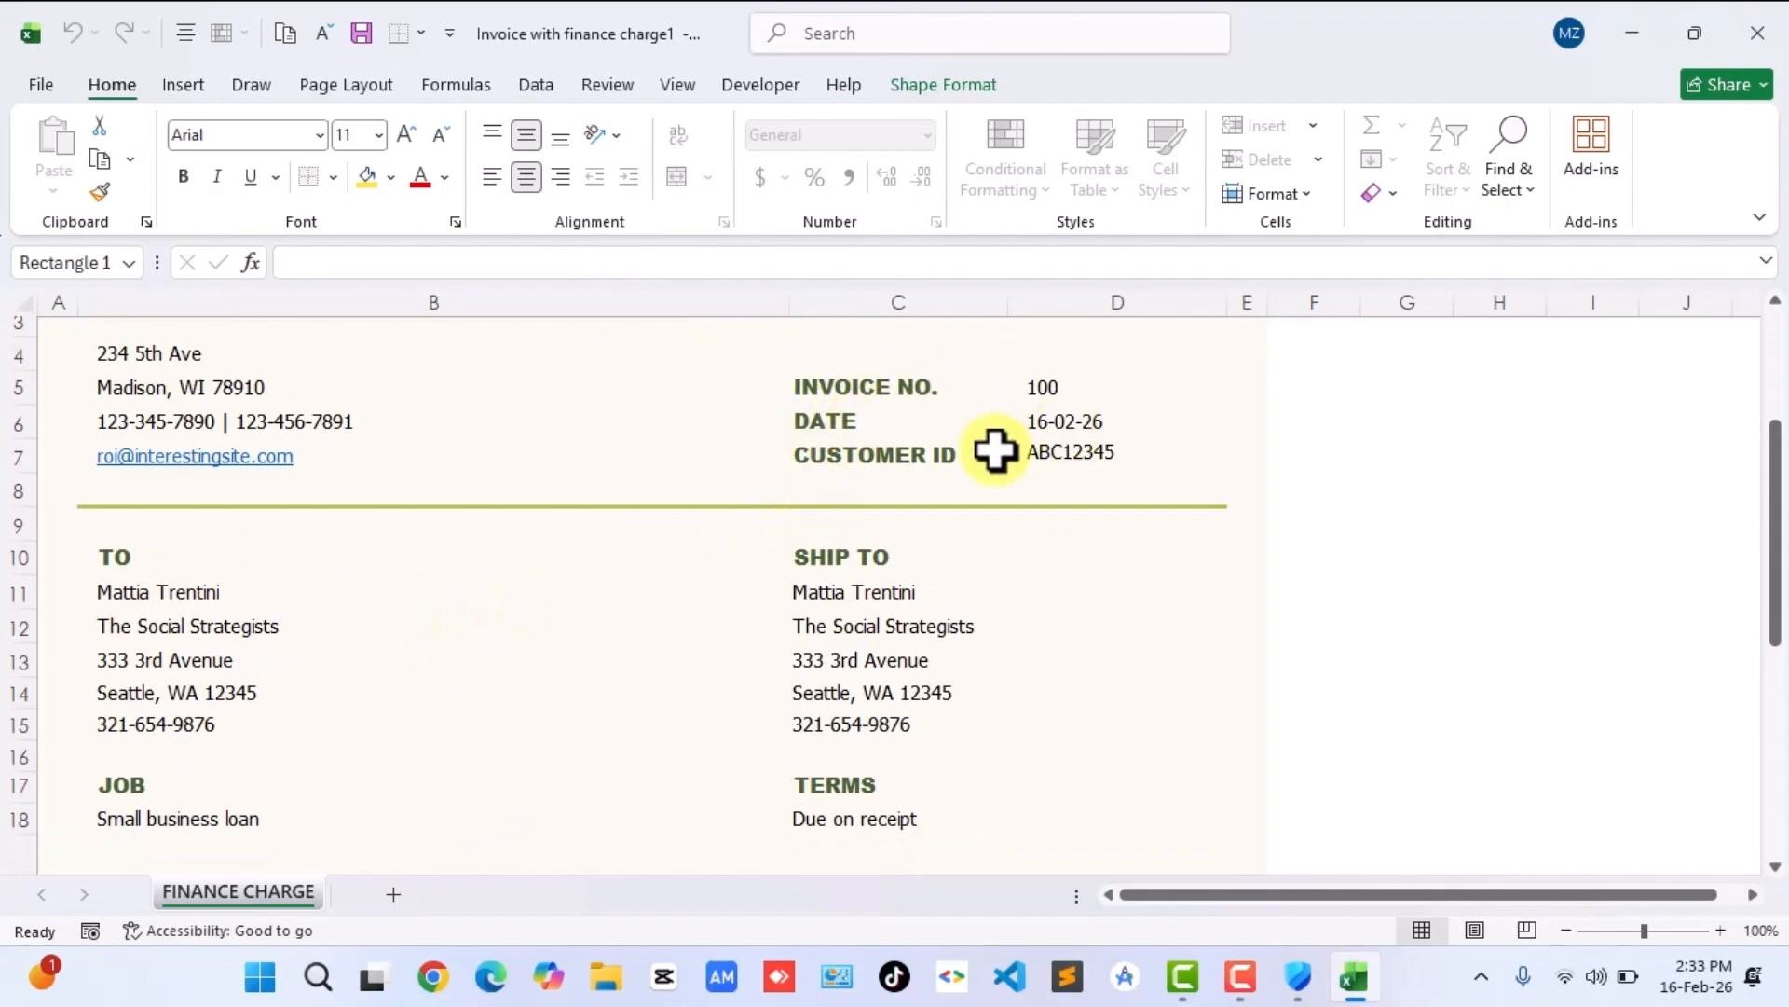
scroll(1063, 494, down, 2)
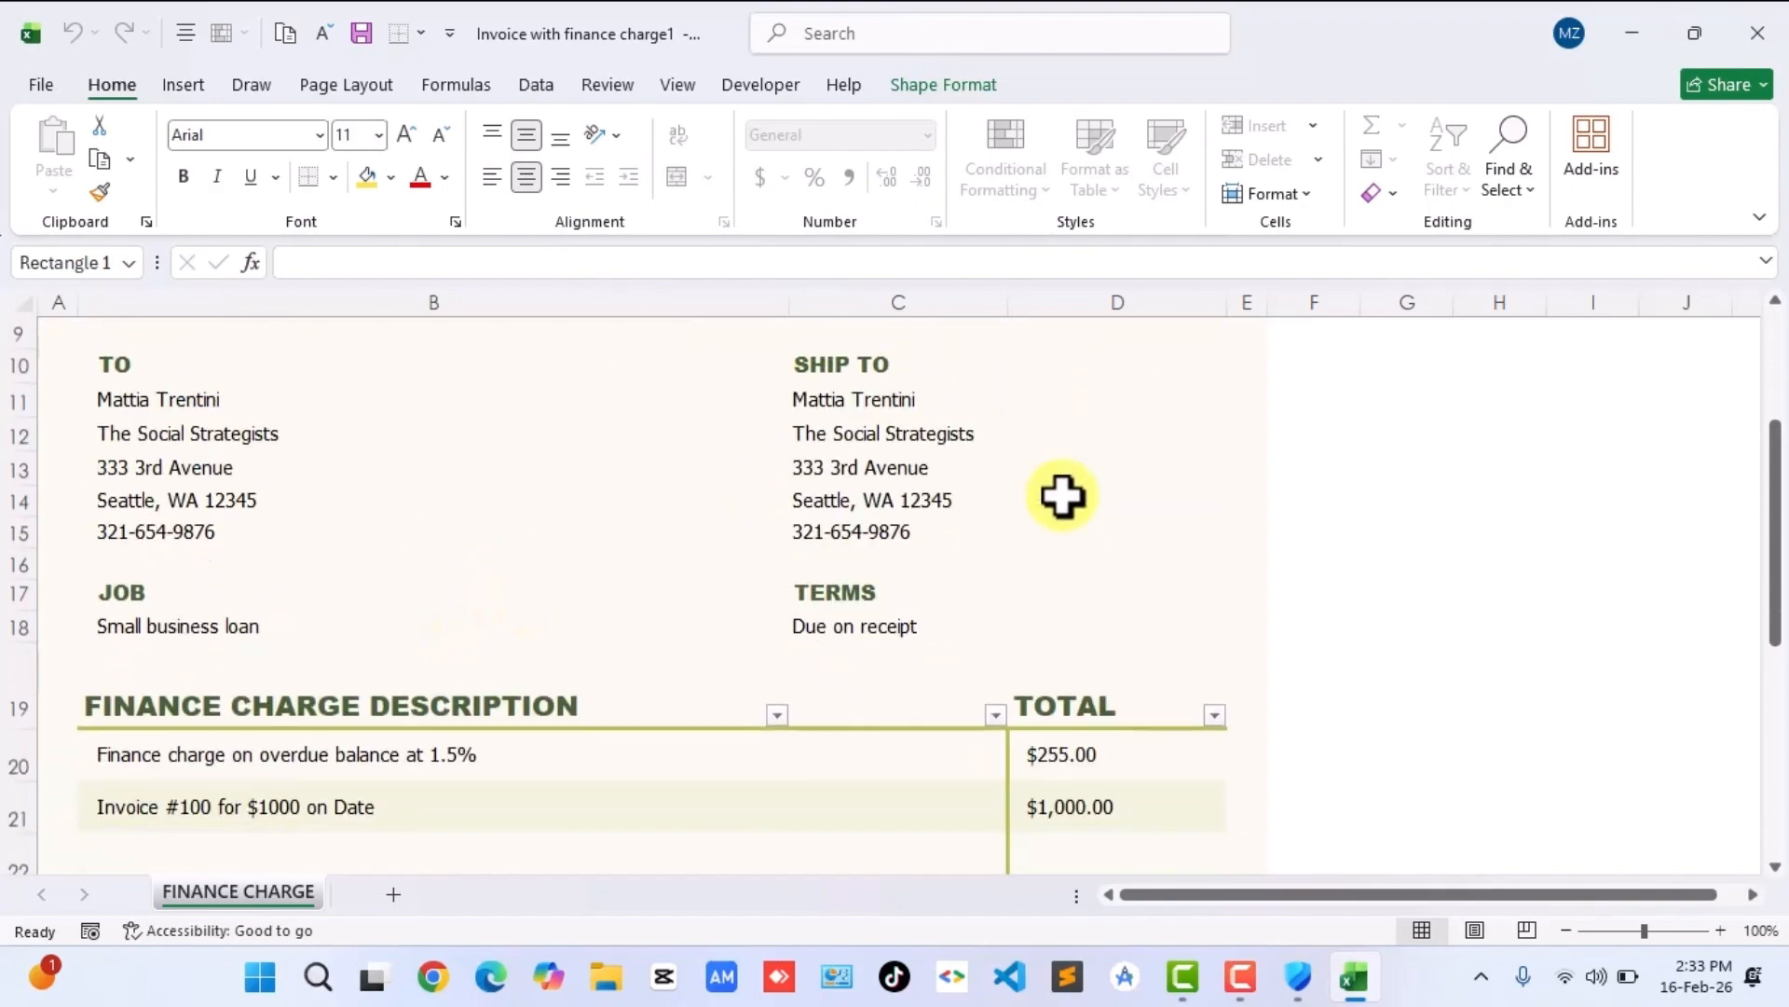
scroll(1062, 494, up, 4)
scroll(1062, 494, down, 11)
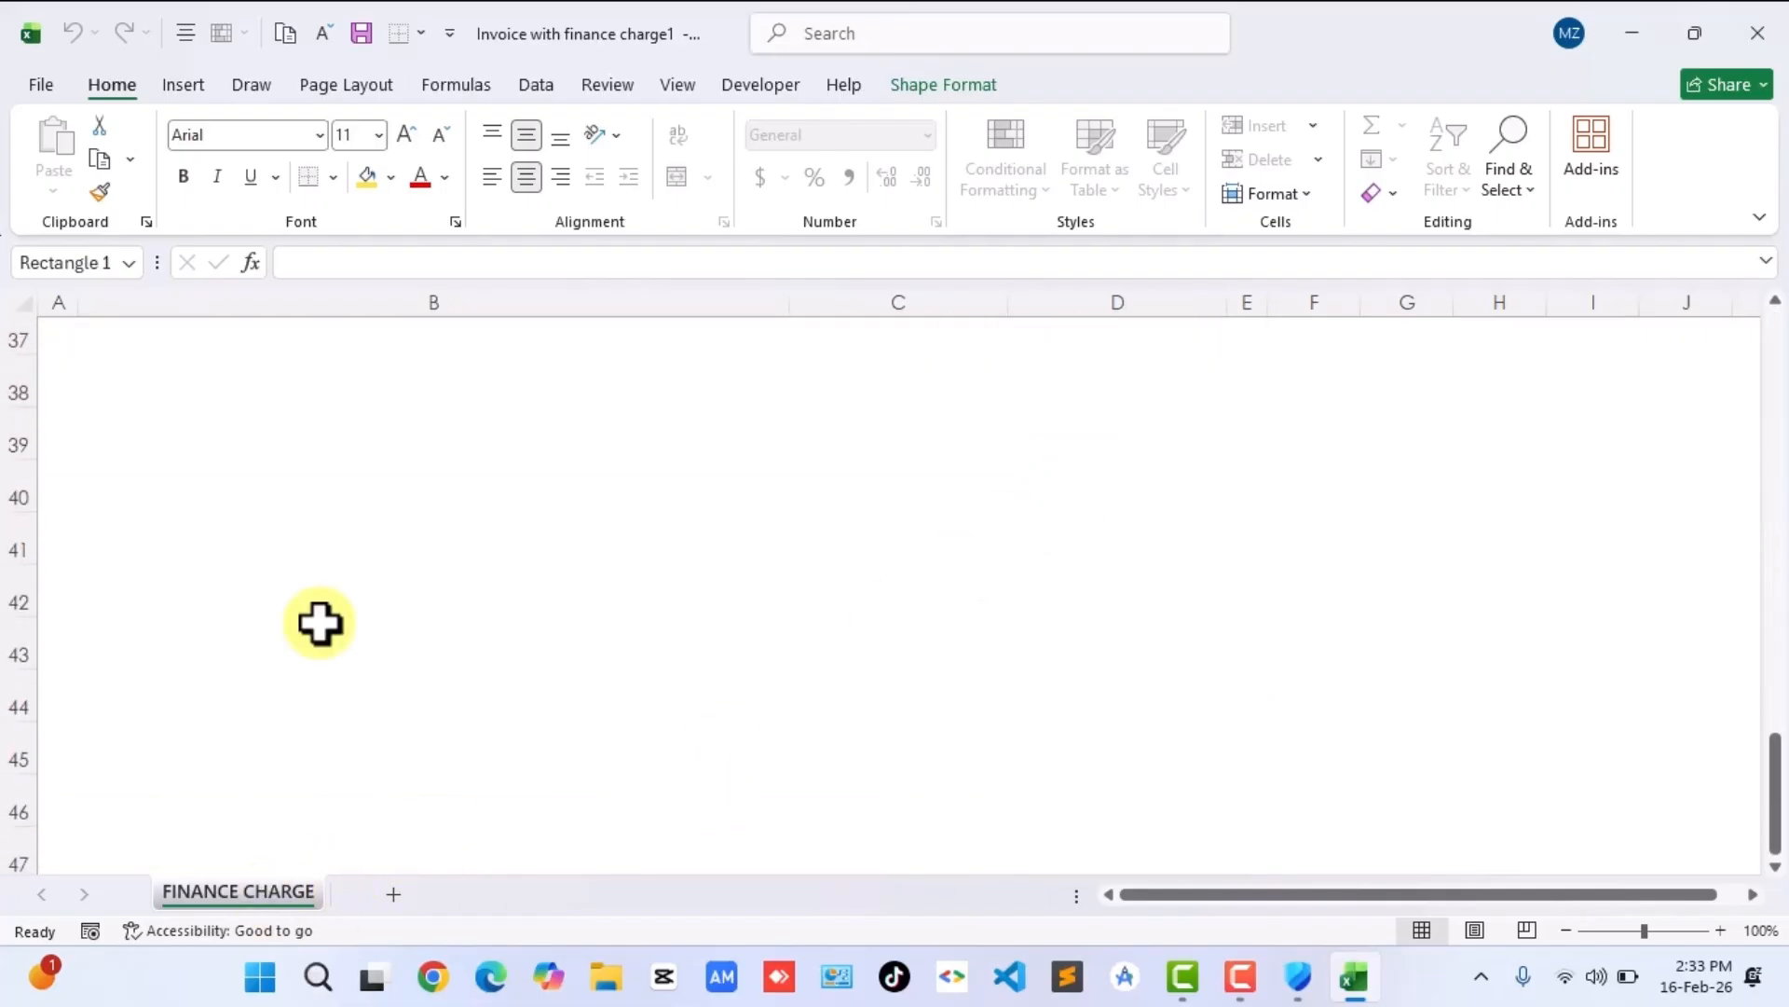
scroll(320, 622, up, 12)
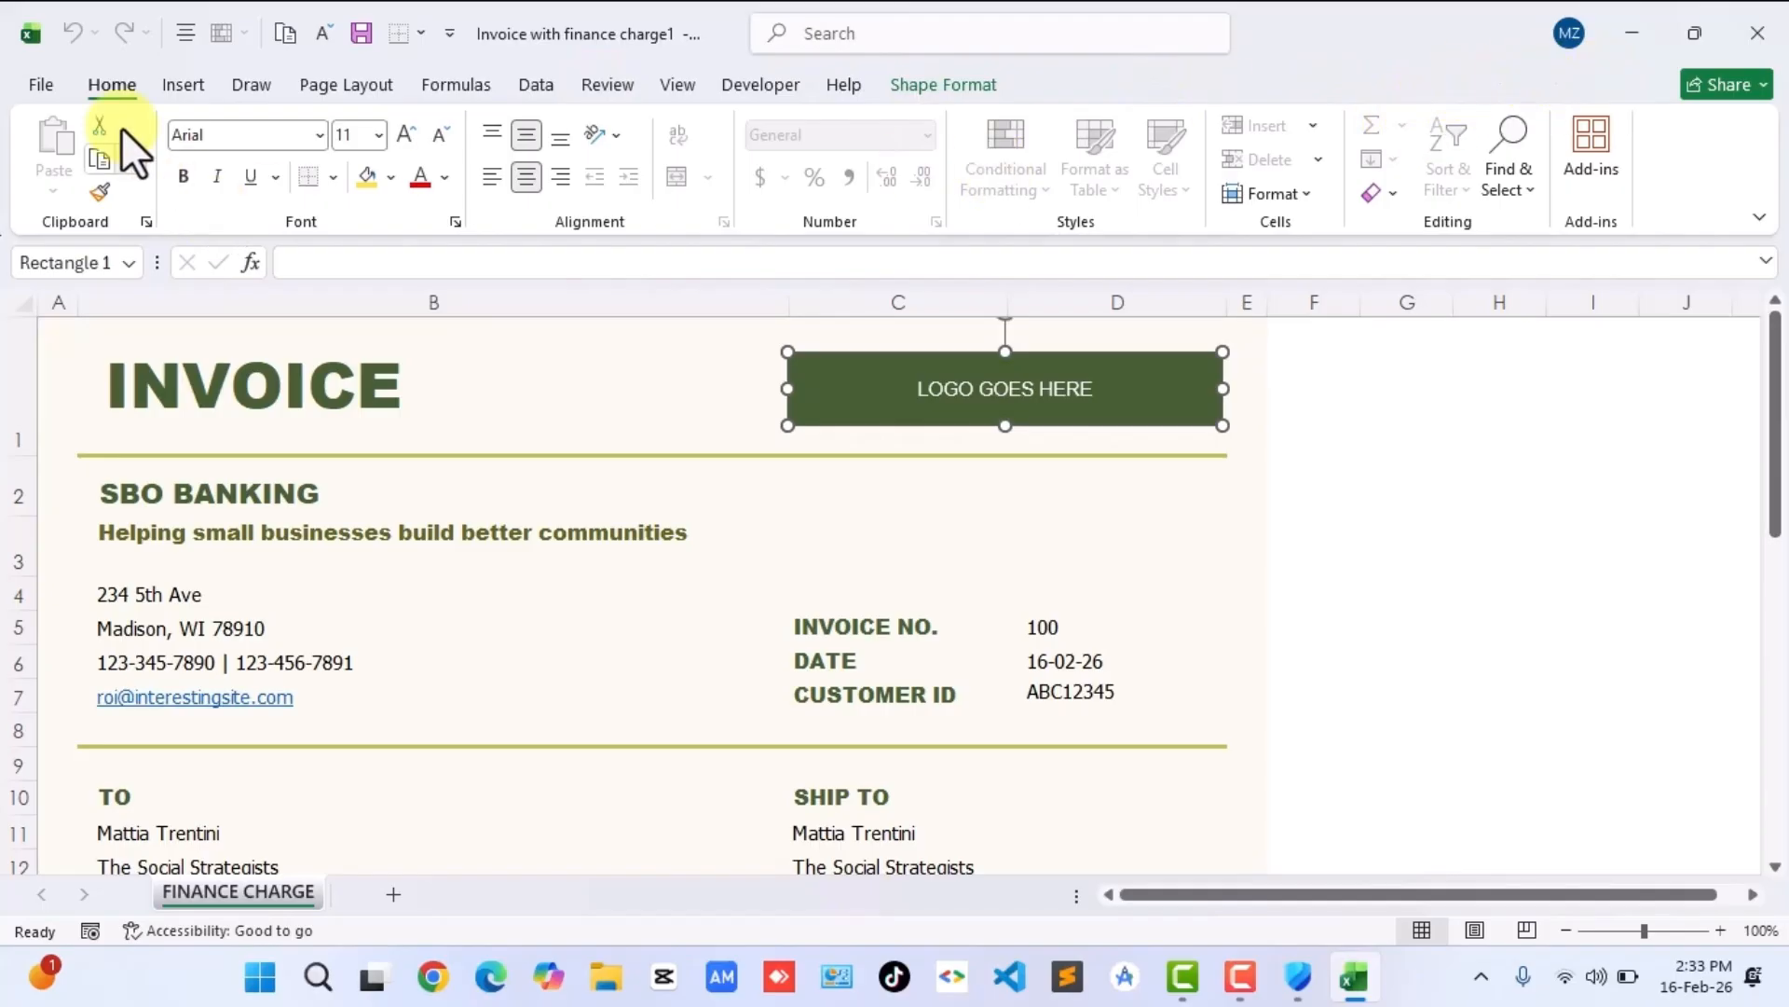
View the recent workbooks available to open, create a new blank workbook, and select cell B10.
click(43, 97)
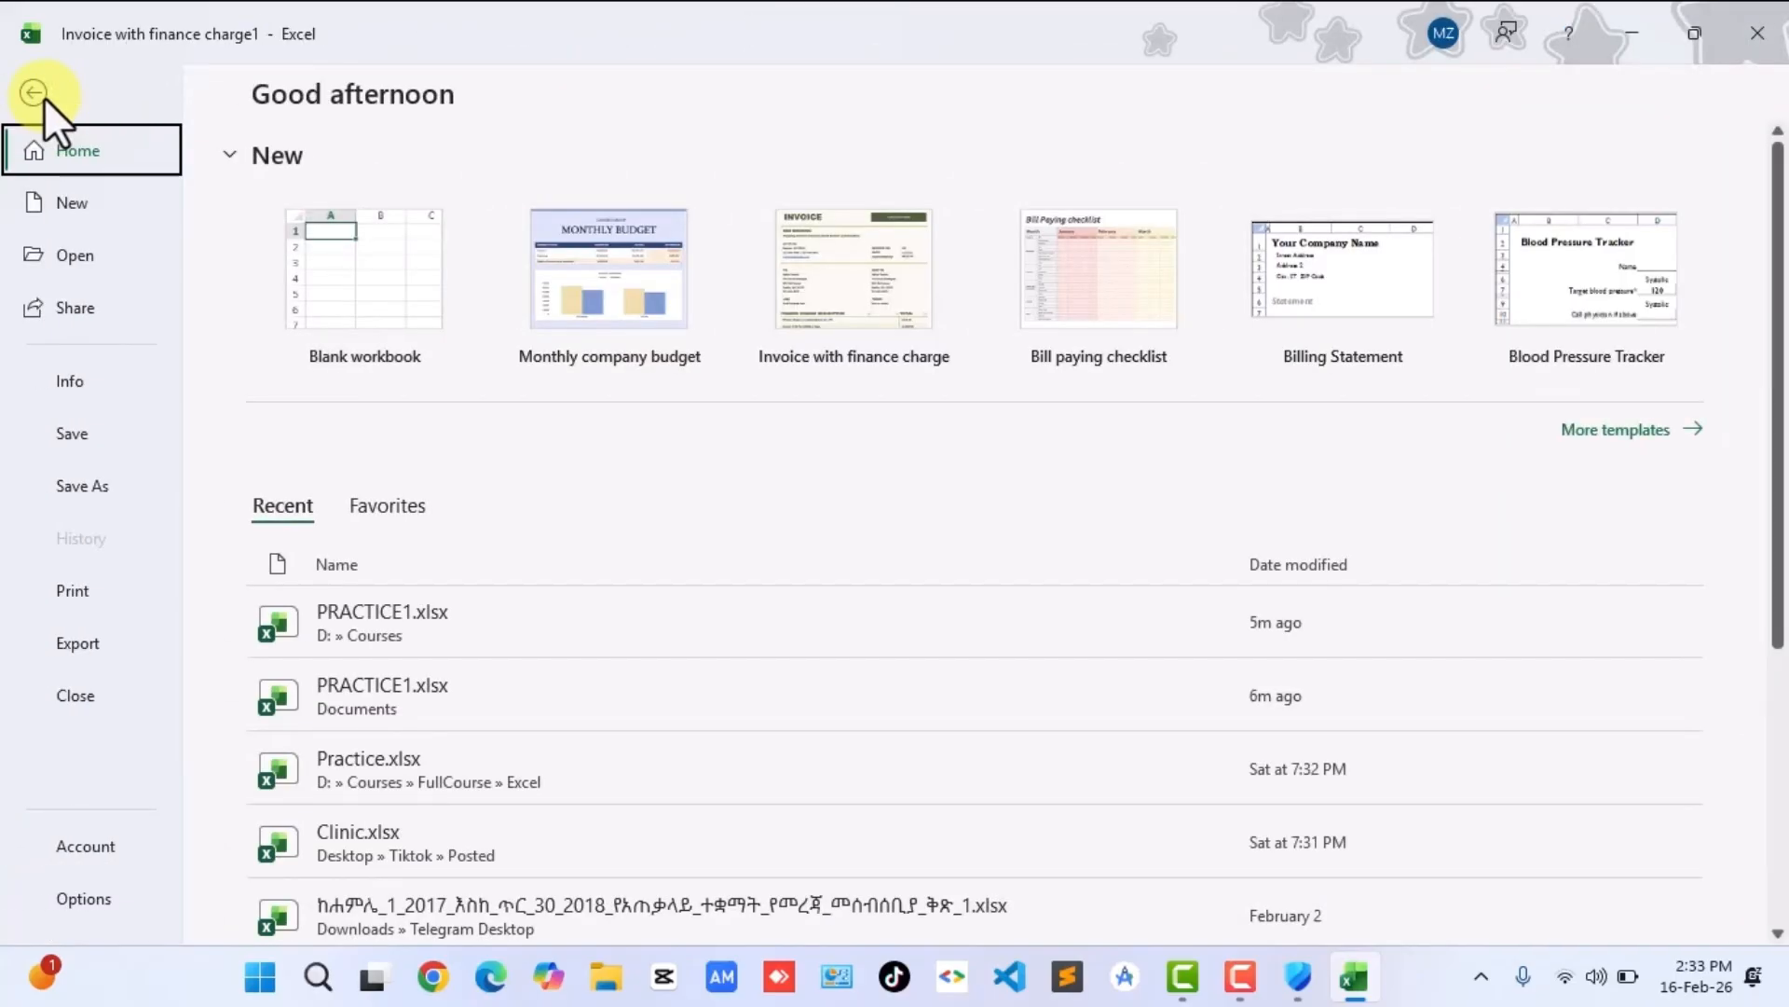
click(71, 205)
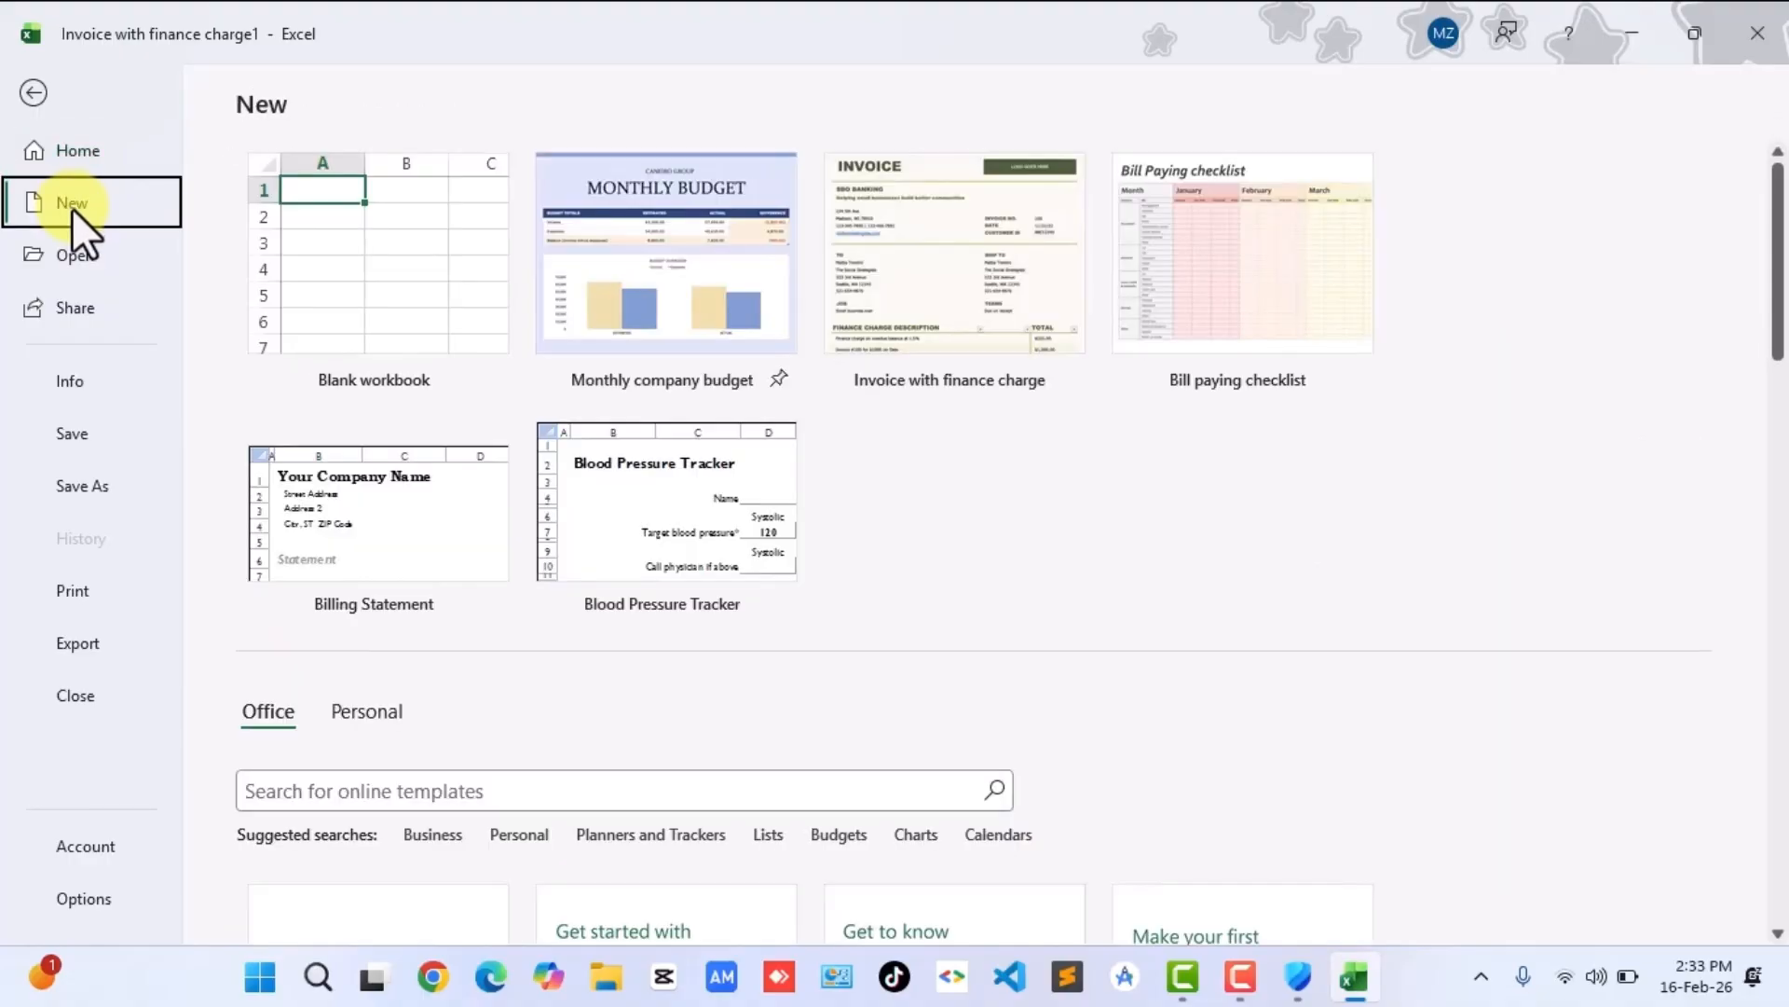
click(60, 250)
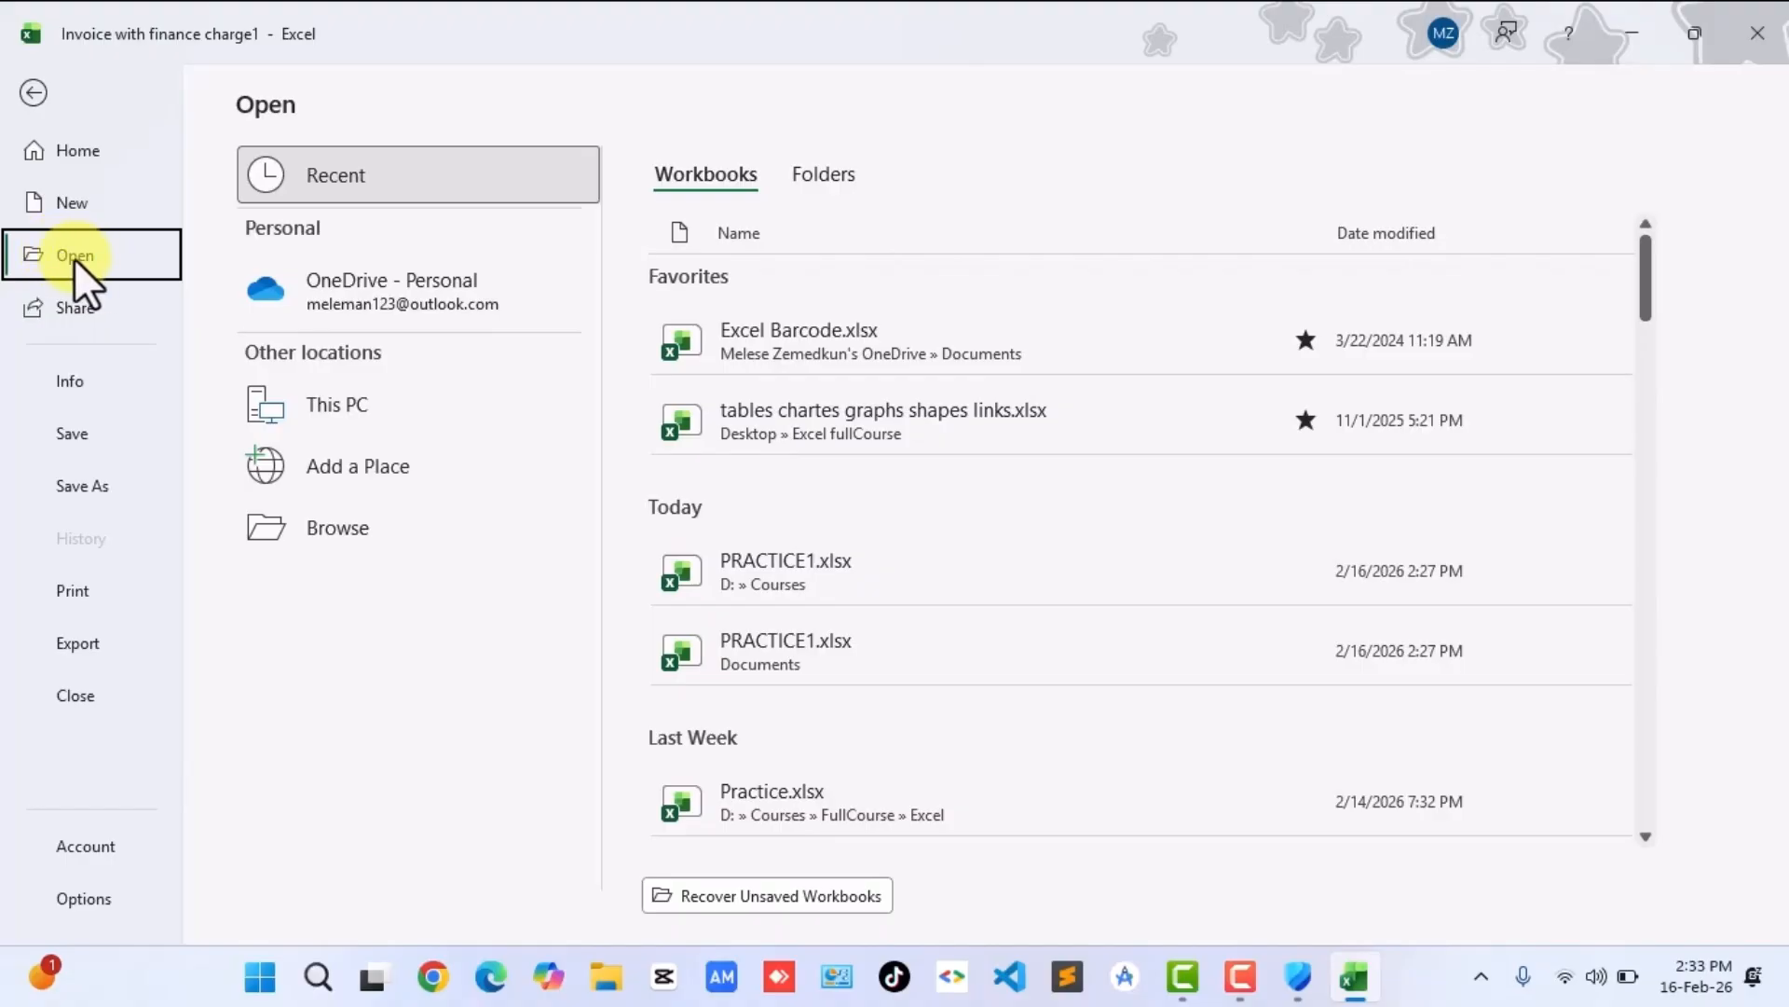
click(70, 203)
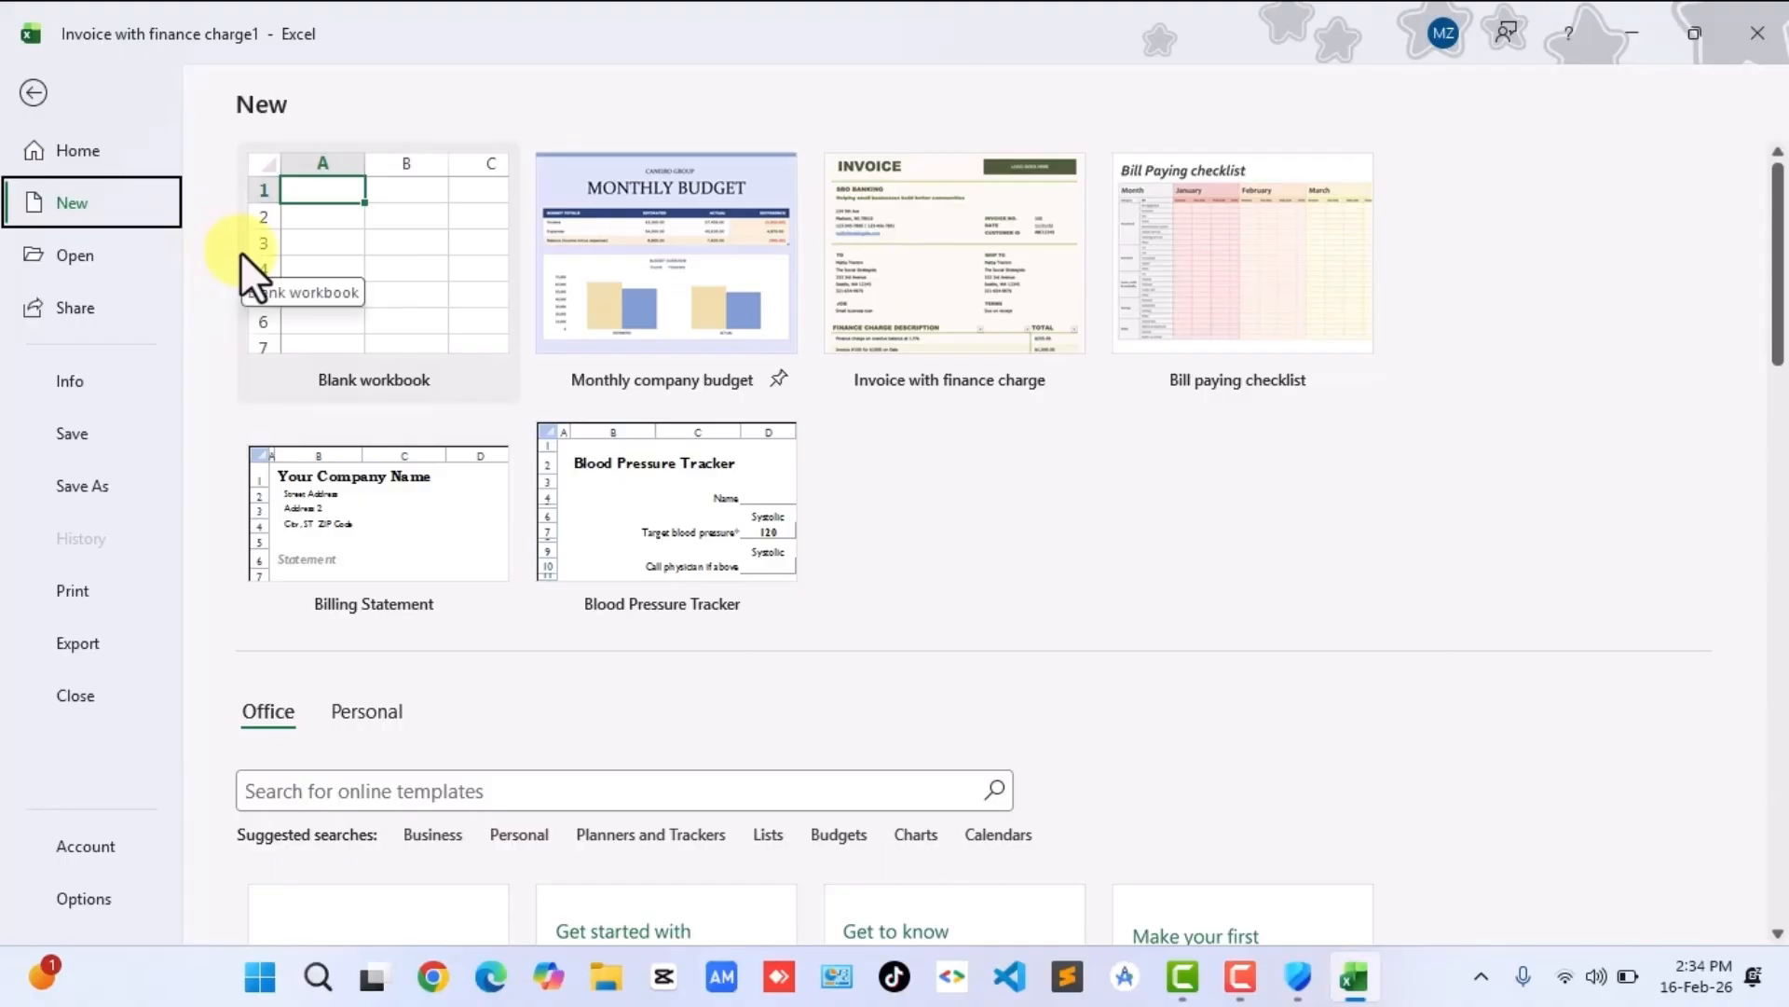
click(324, 256)
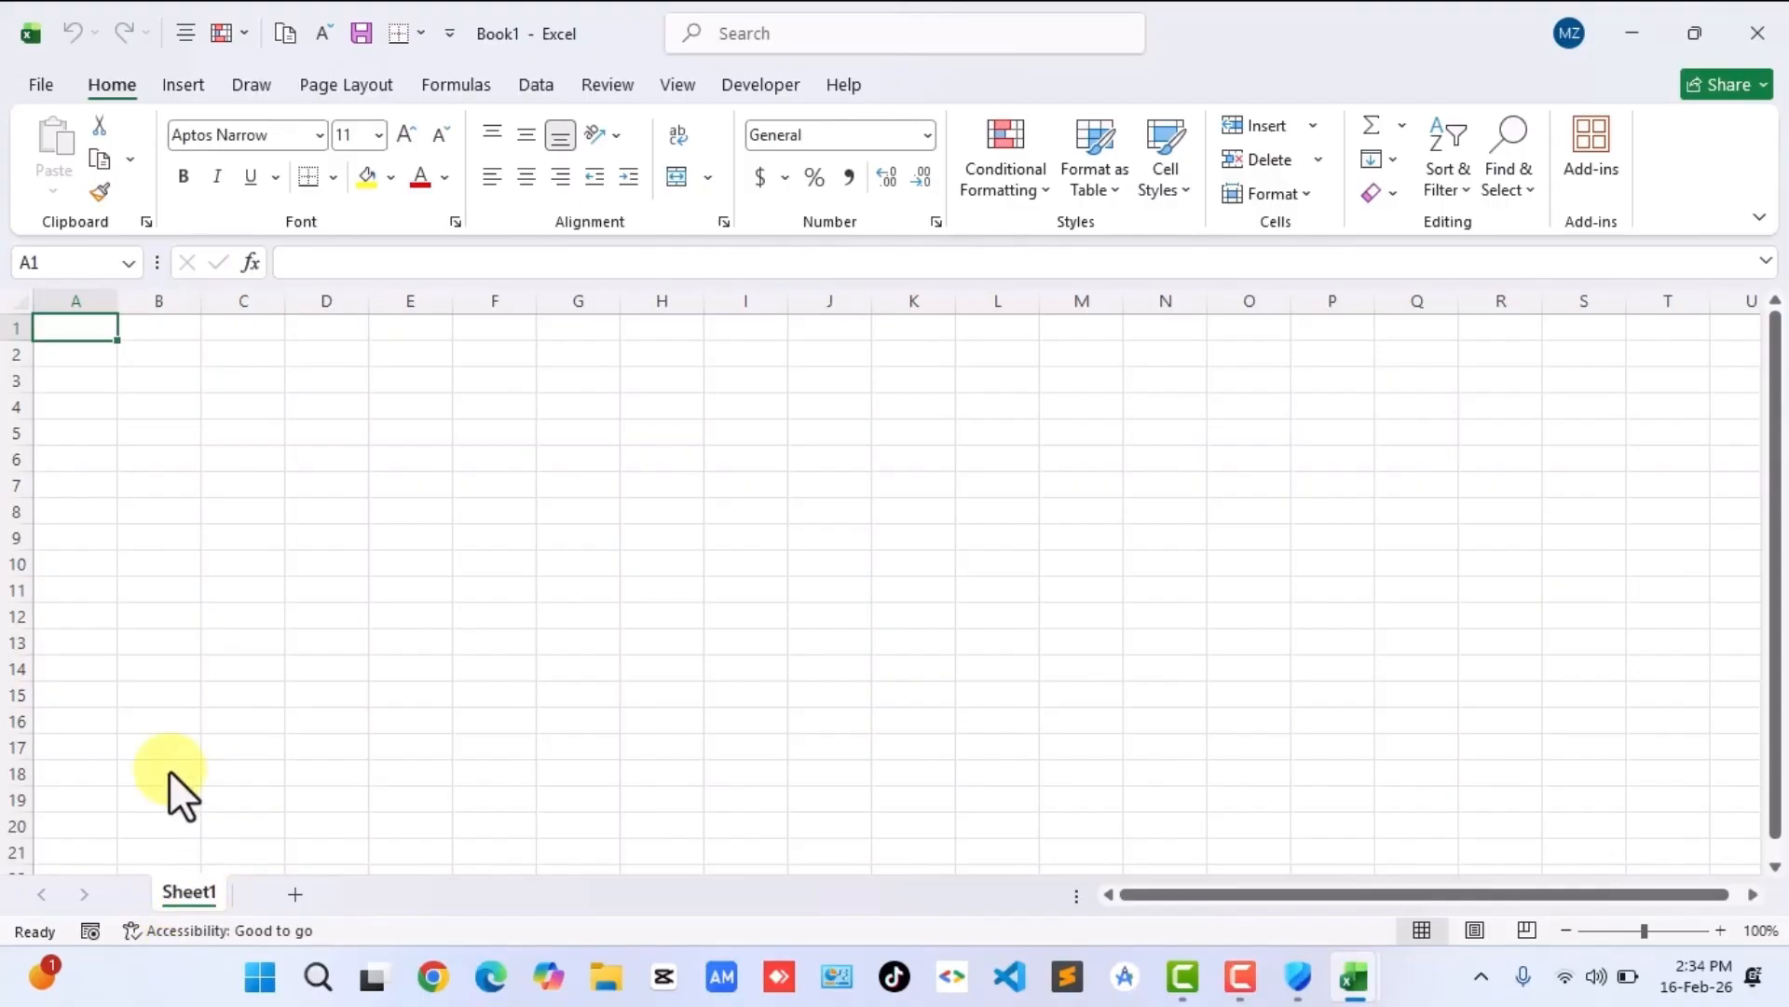
click(134, 559)
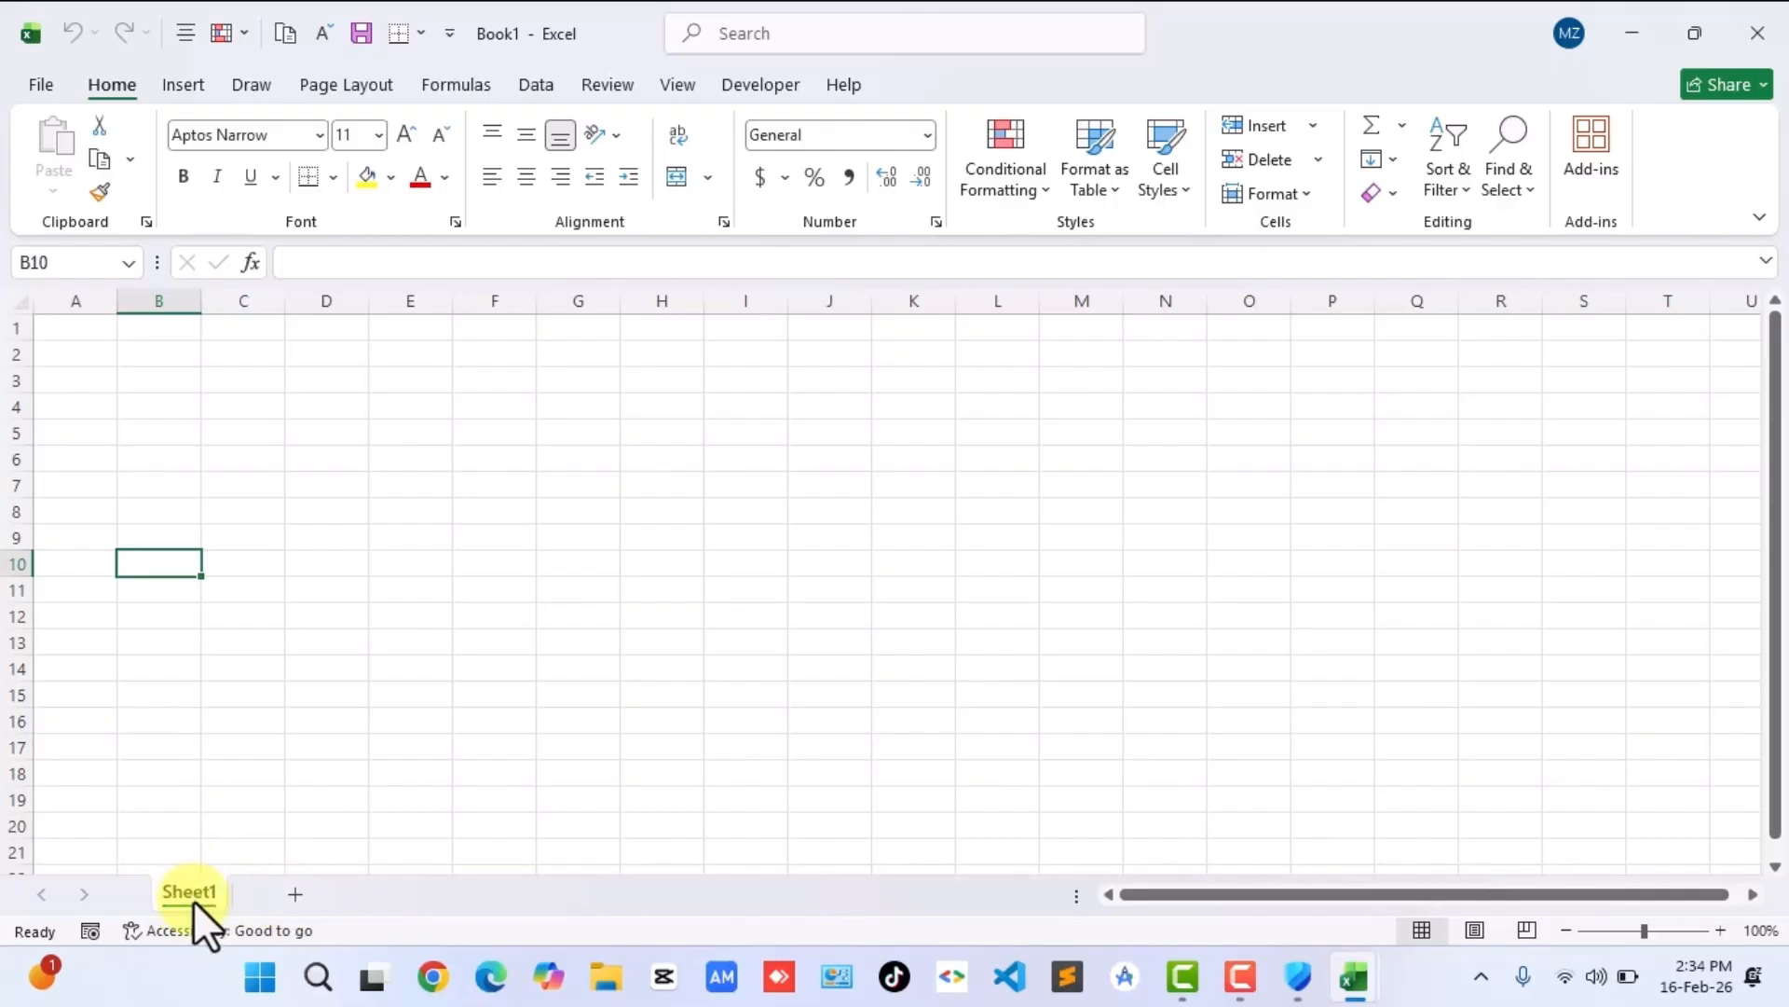
Add a second worksheet to the blank workbook and go back to Sheet1, leaving its name unchanged.
click(292, 892)
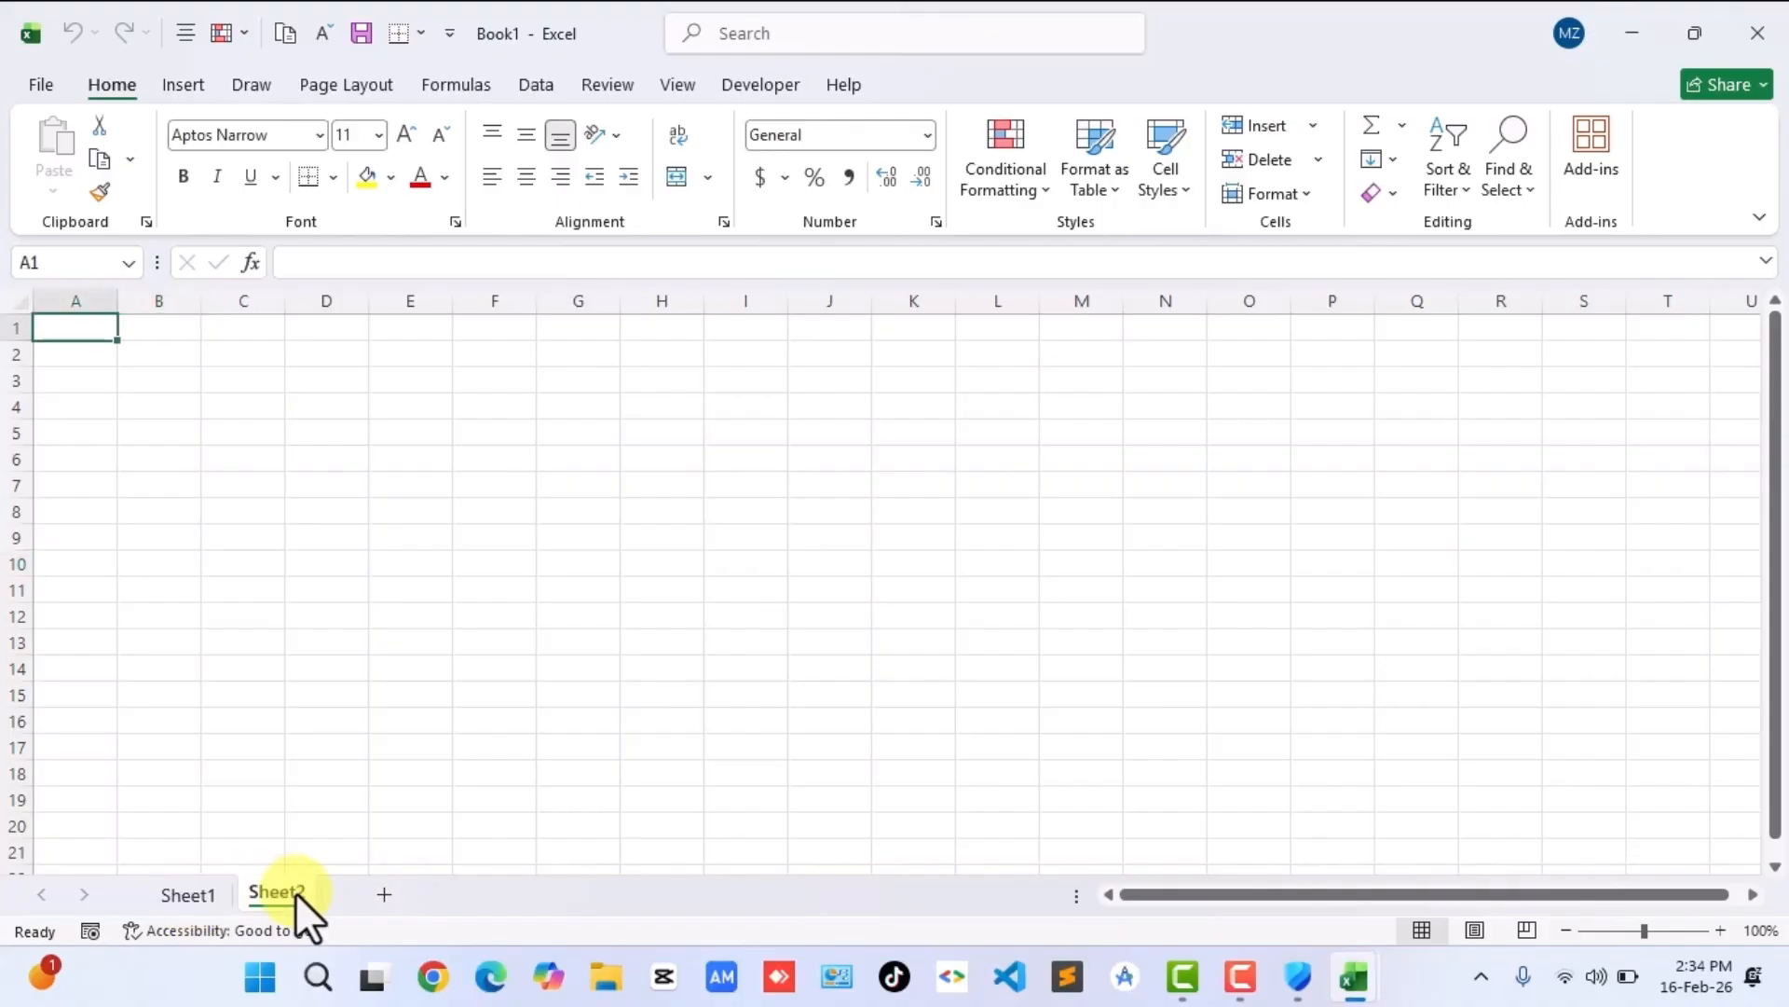
click(183, 896)
double_click(190, 894)
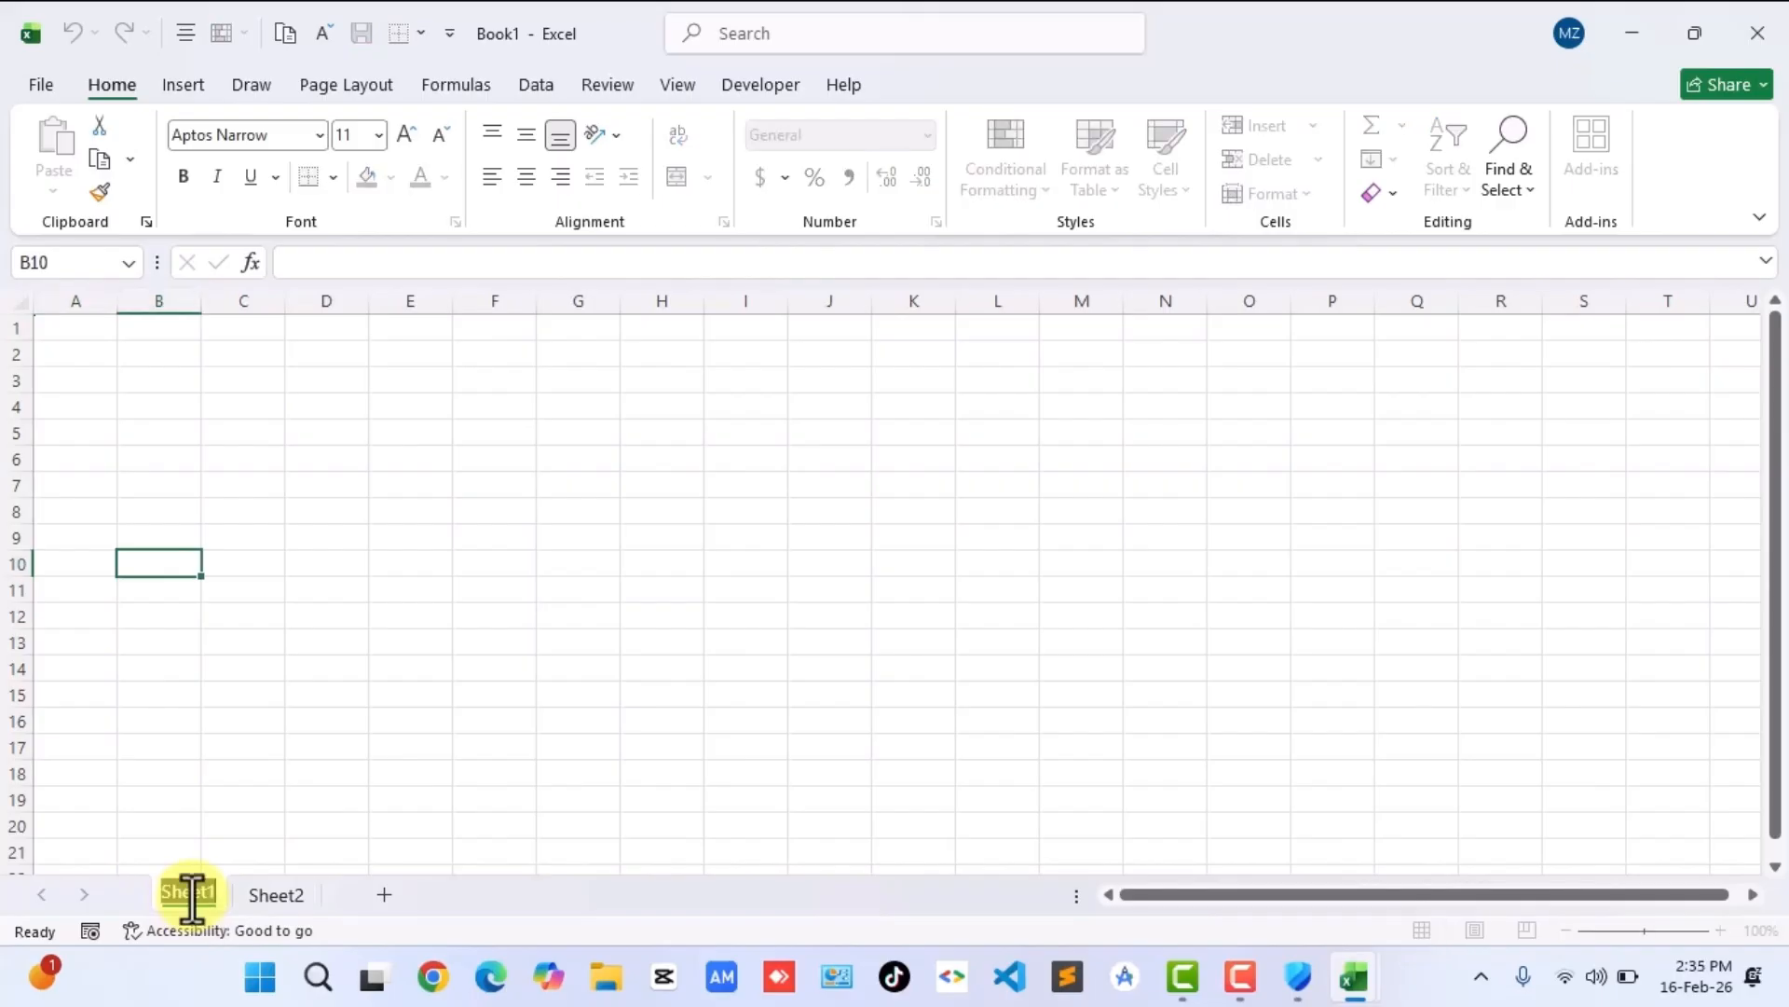
click(192, 893)
click(261, 897)
click(192, 898)
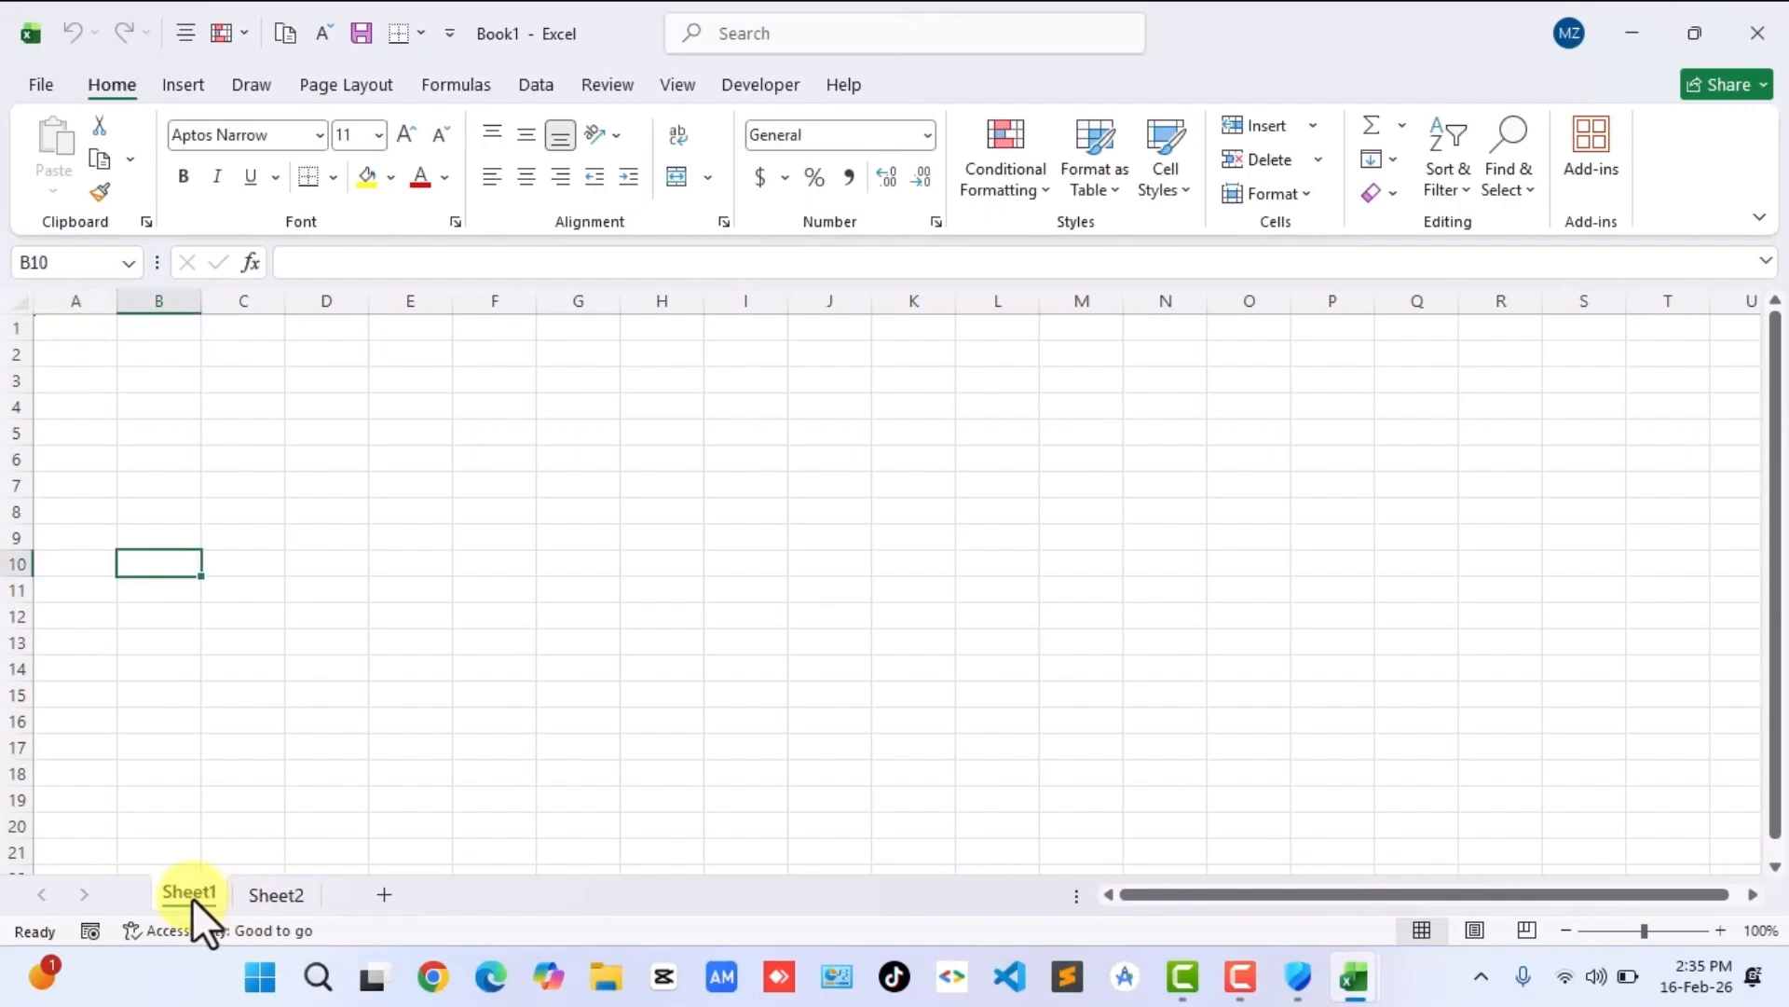
Rename the worksheet Sheet1 as 1.
right_click(192, 898)
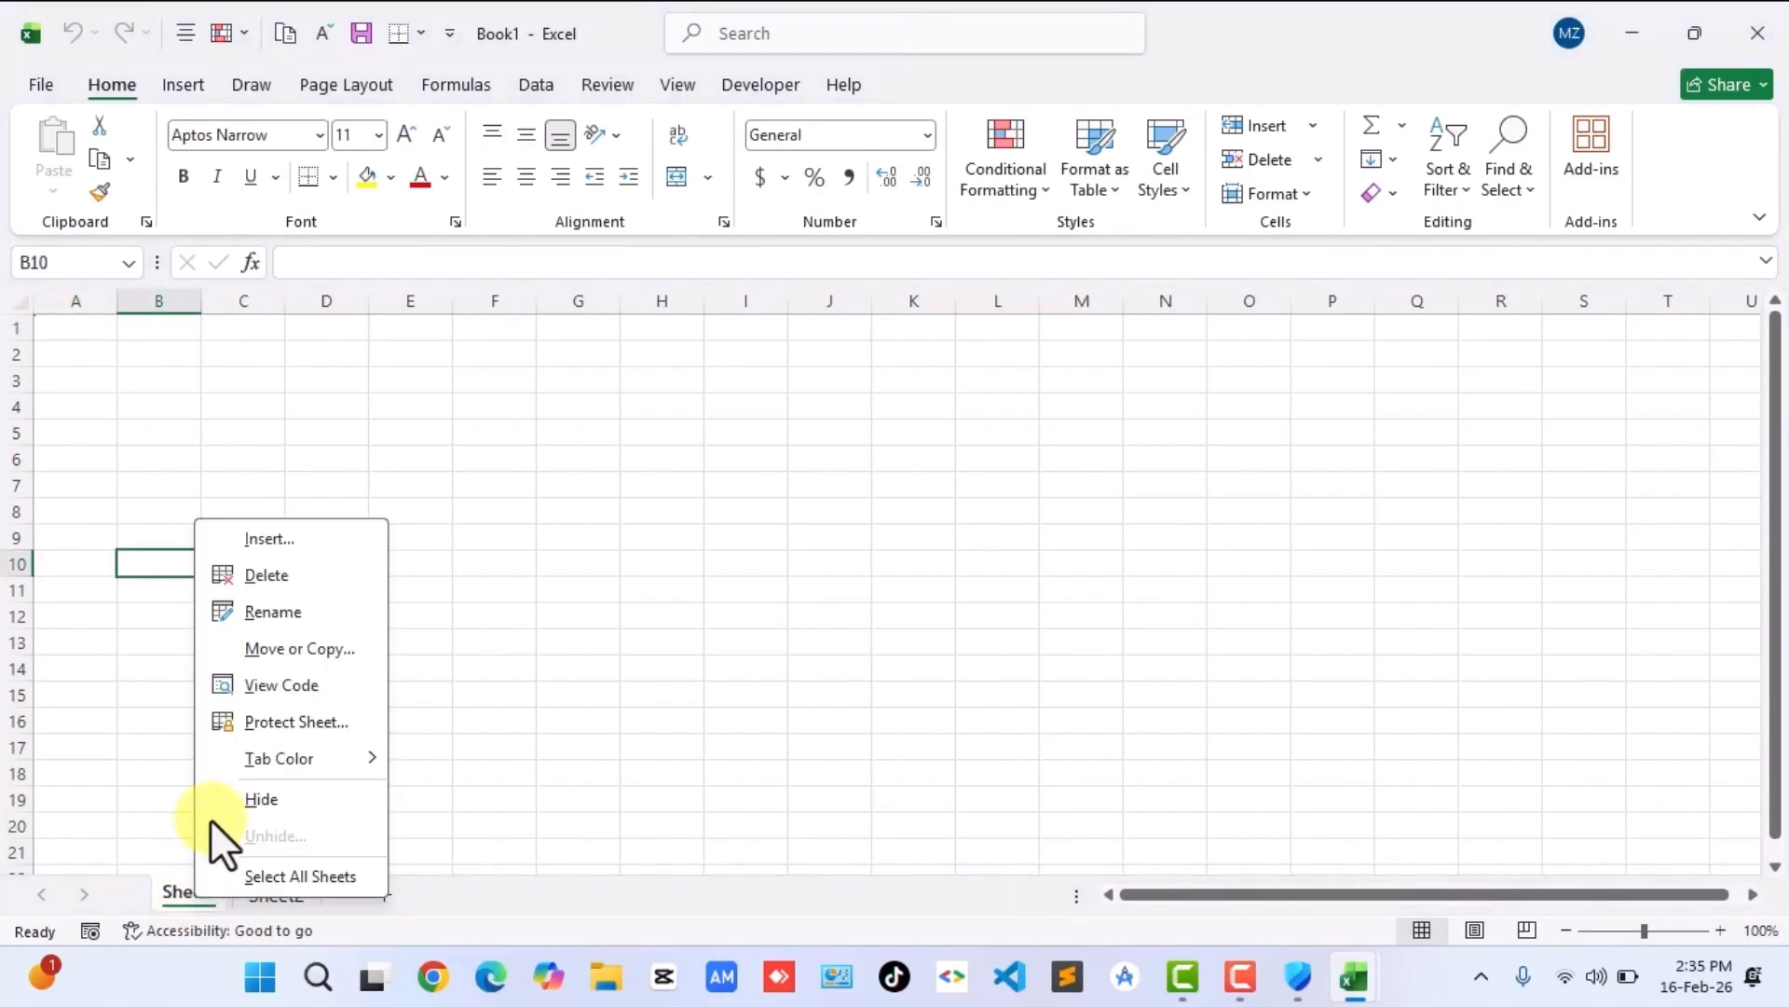
click(271, 611)
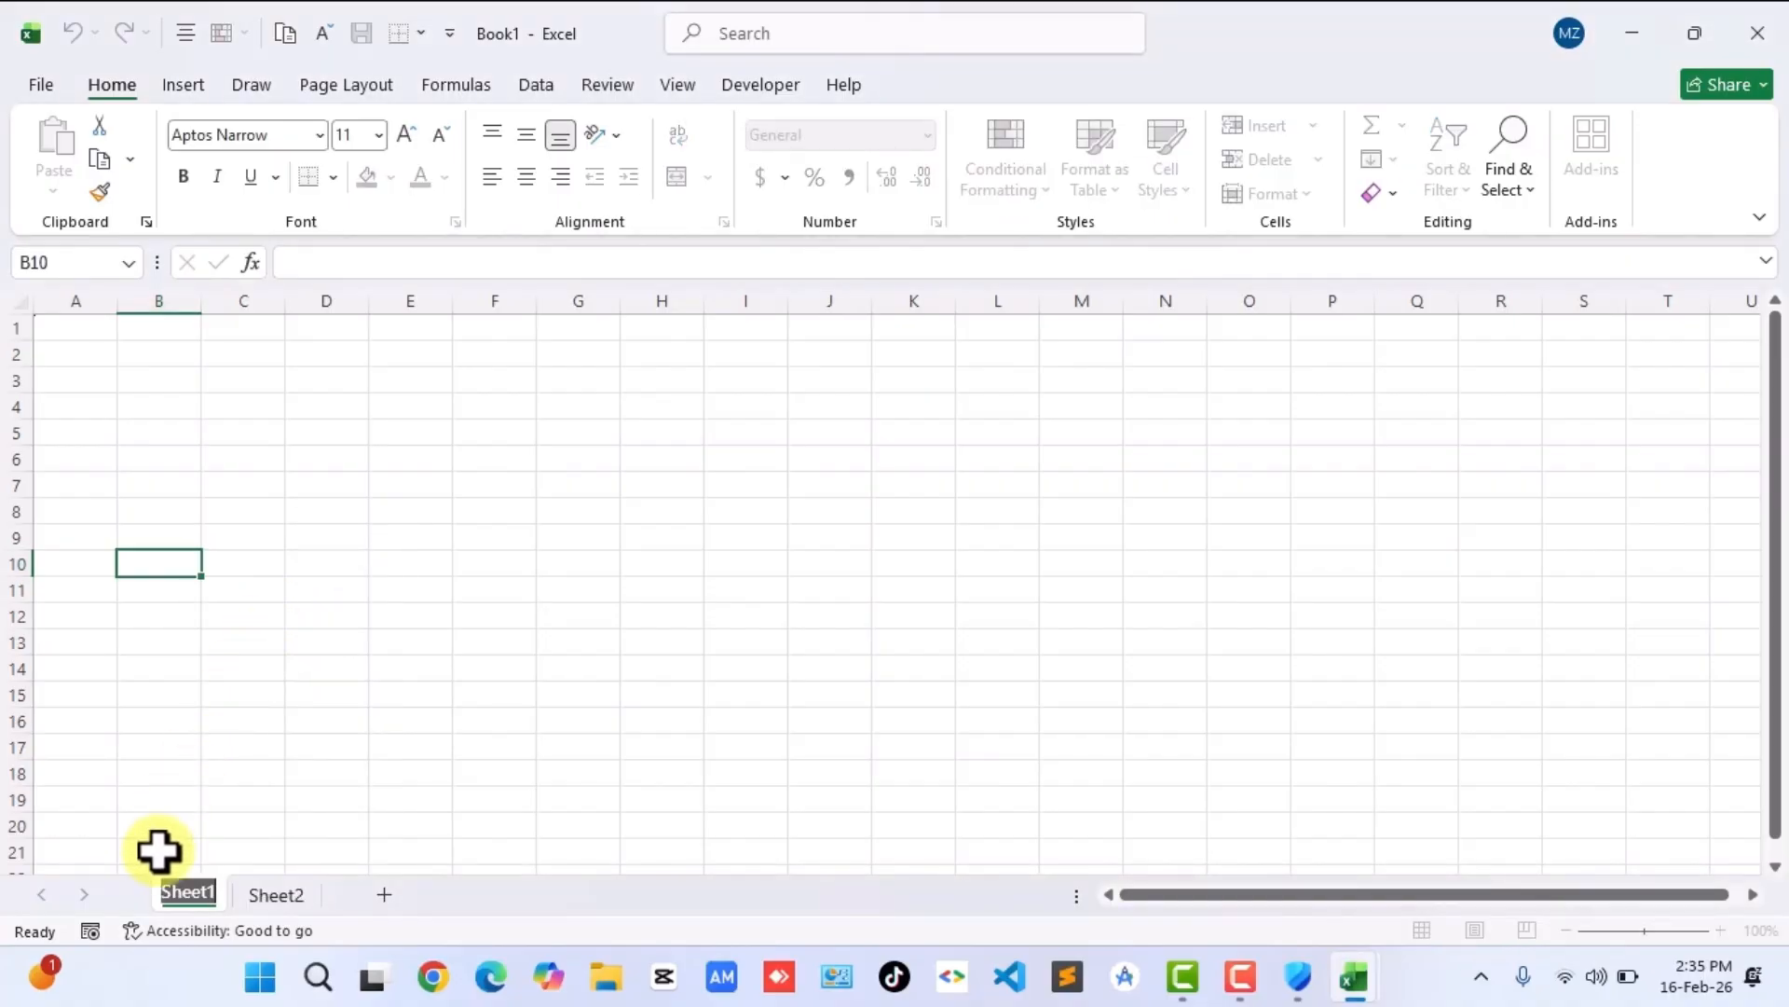
text(1)
click(280, 768)
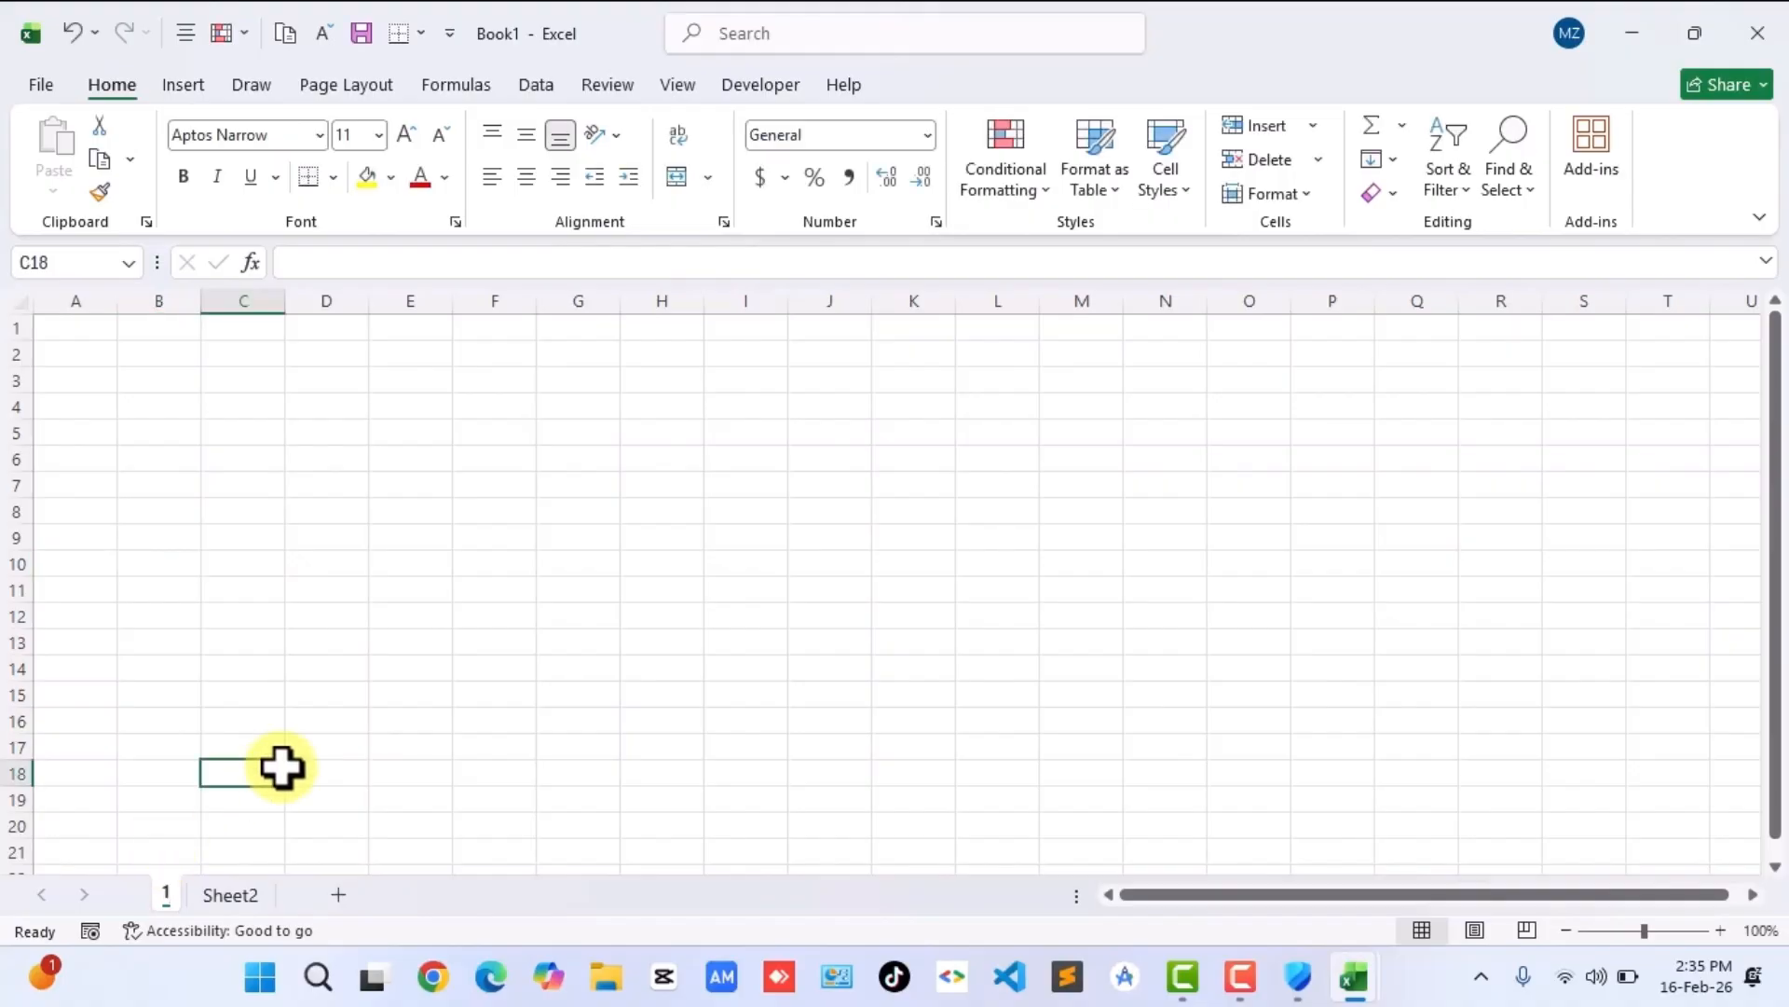
Rename the worksheet Sheet2 as 2.
click(215, 893)
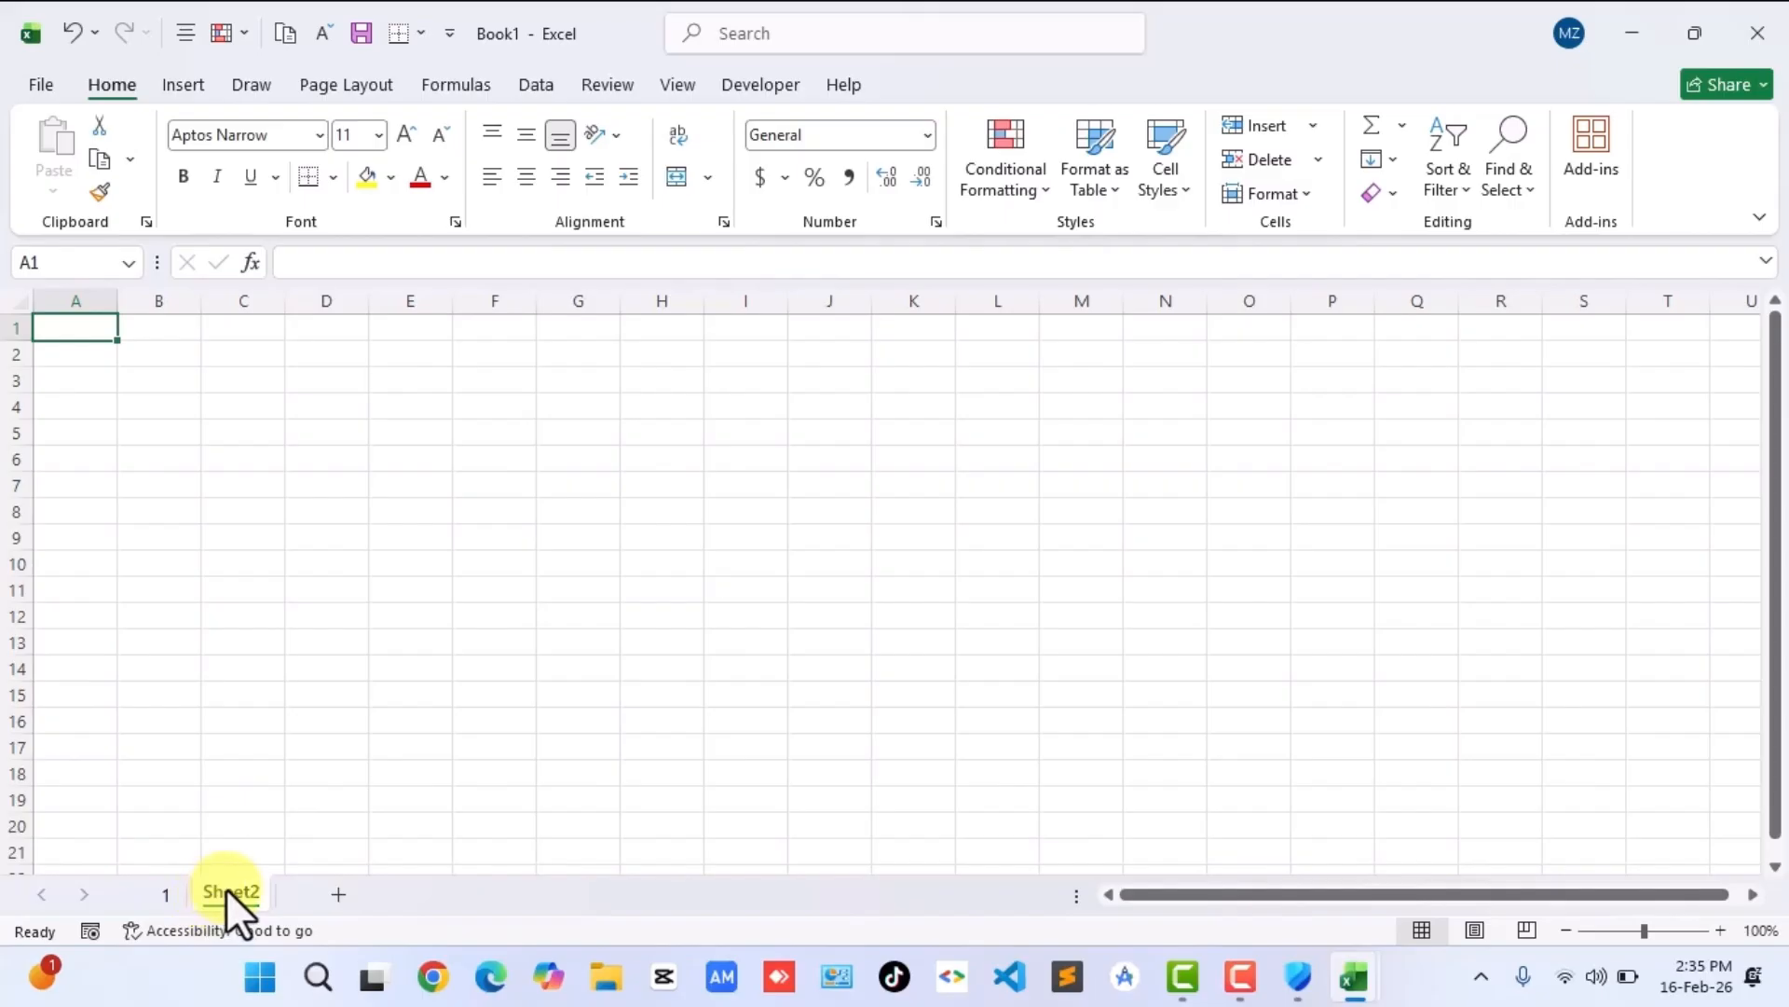
double_click(225, 890)
text(2)
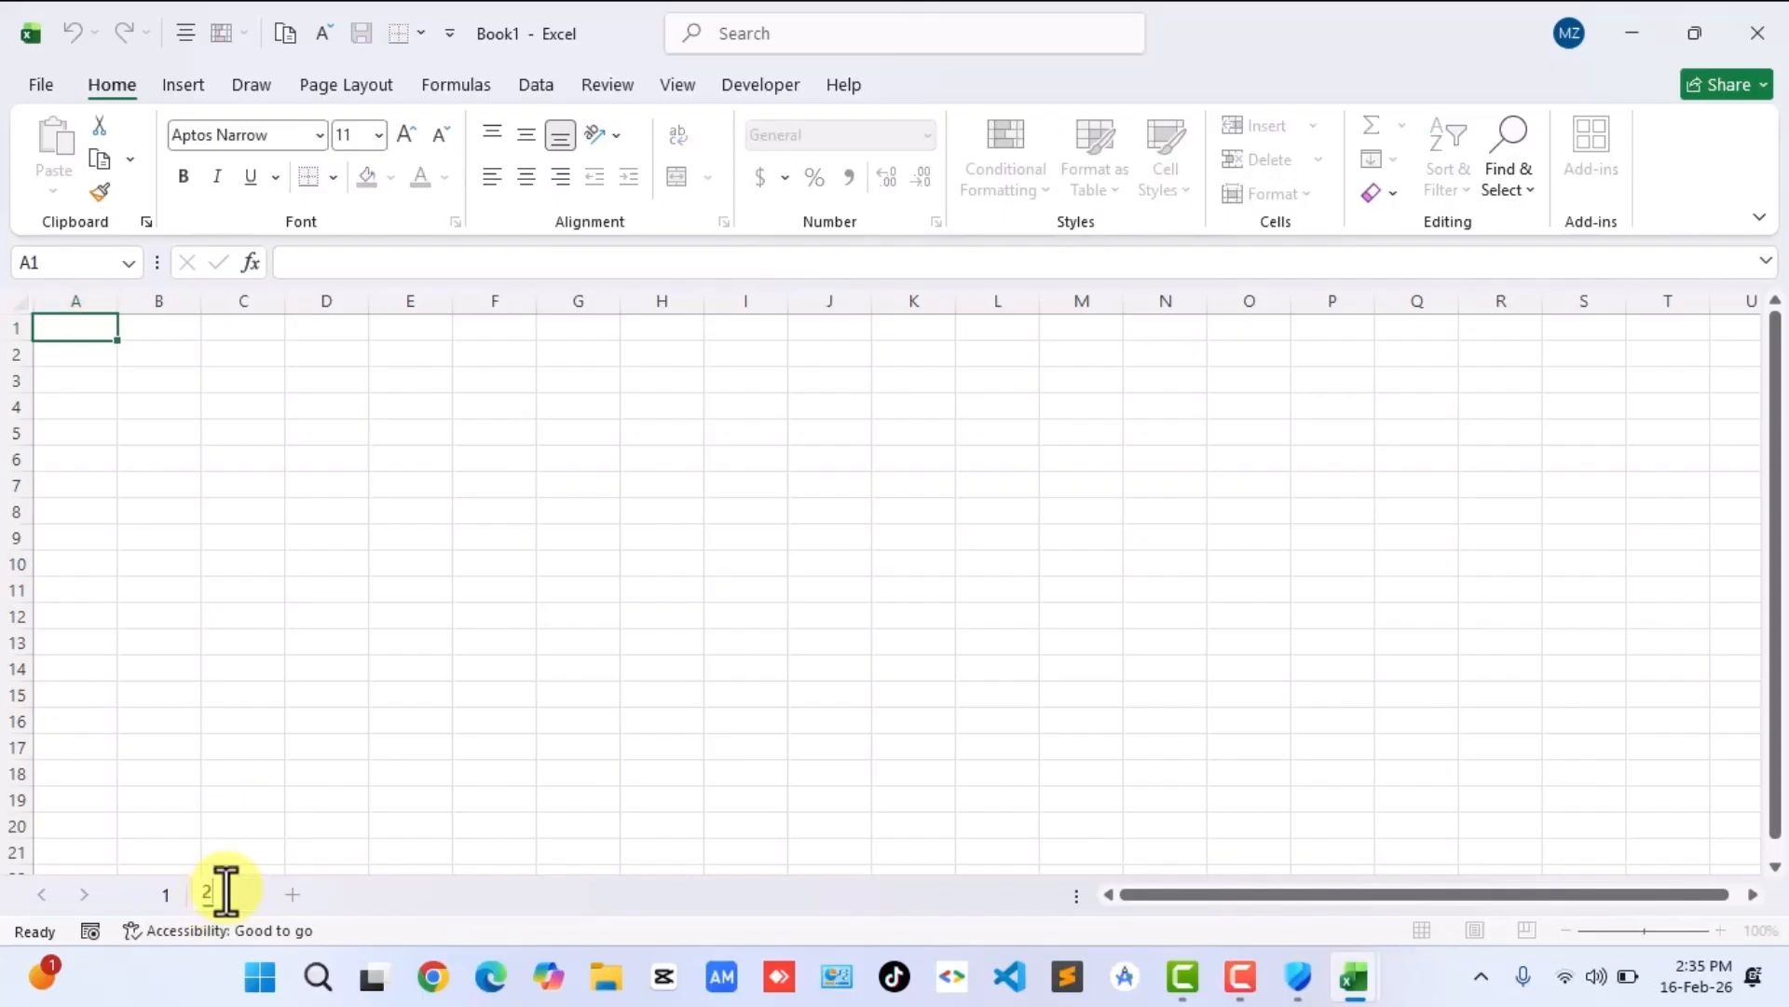
click(360, 669)
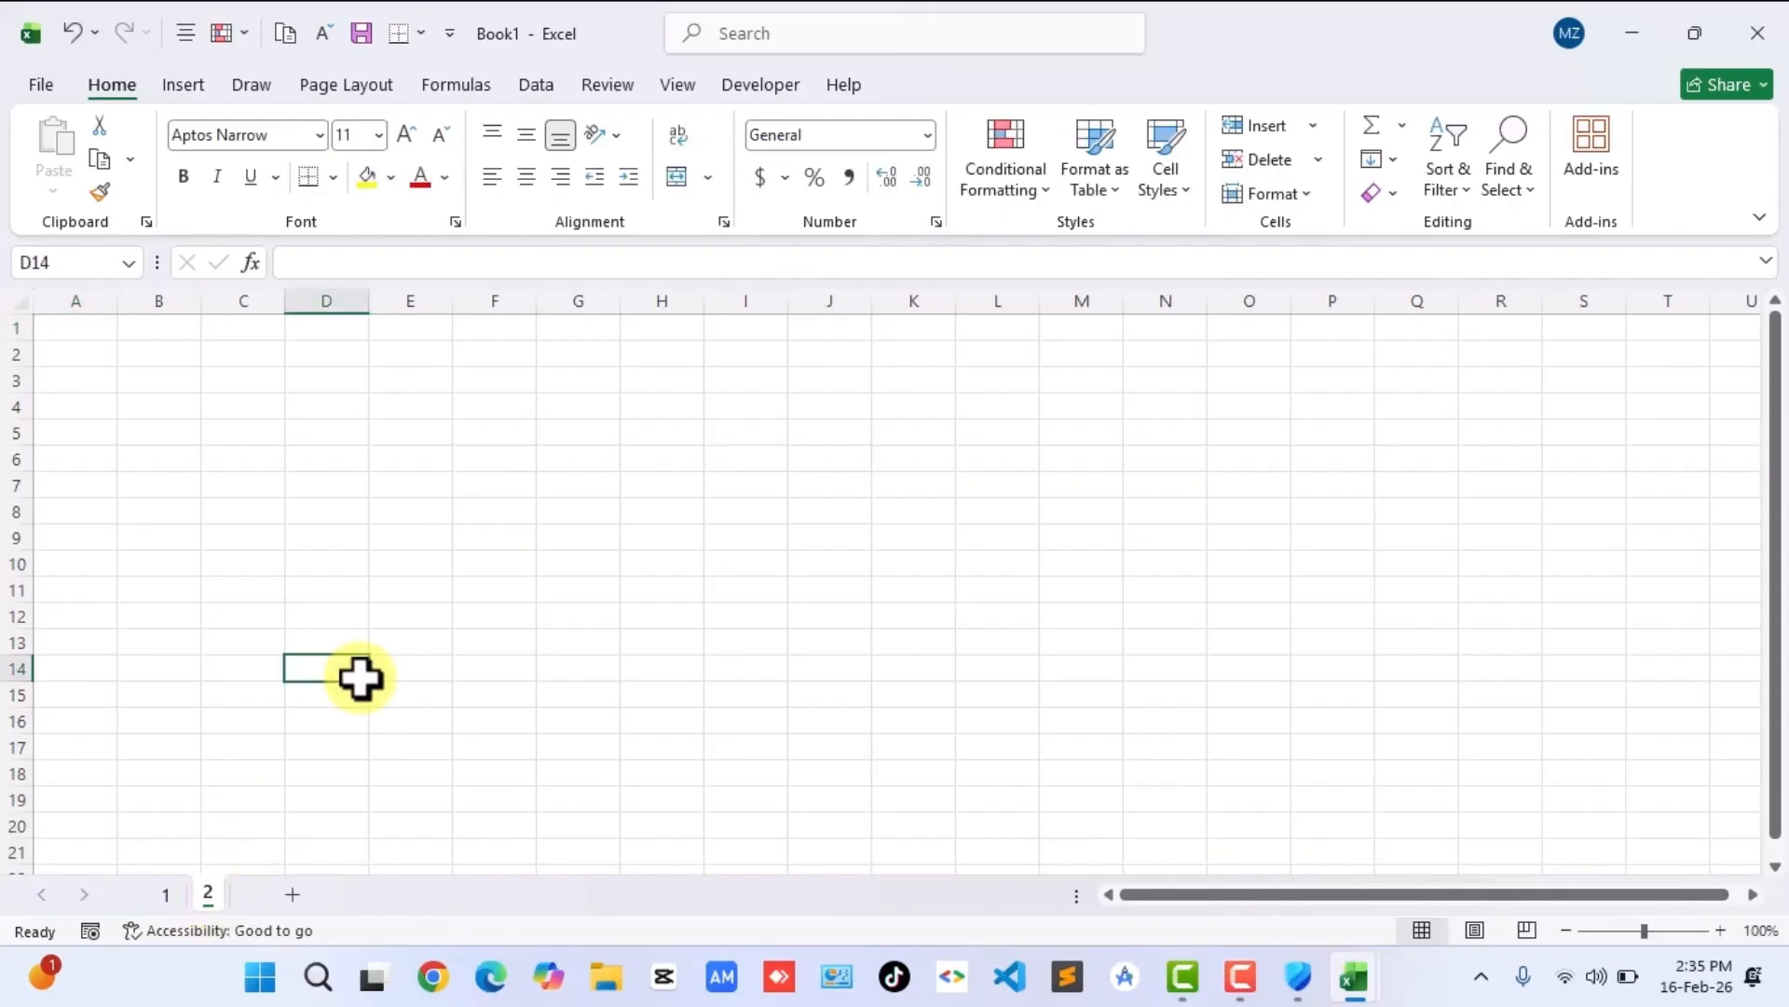
Switch back and forth between worksheets 1 and 2 to view their contents.
click(170, 897)
click(205, 894)
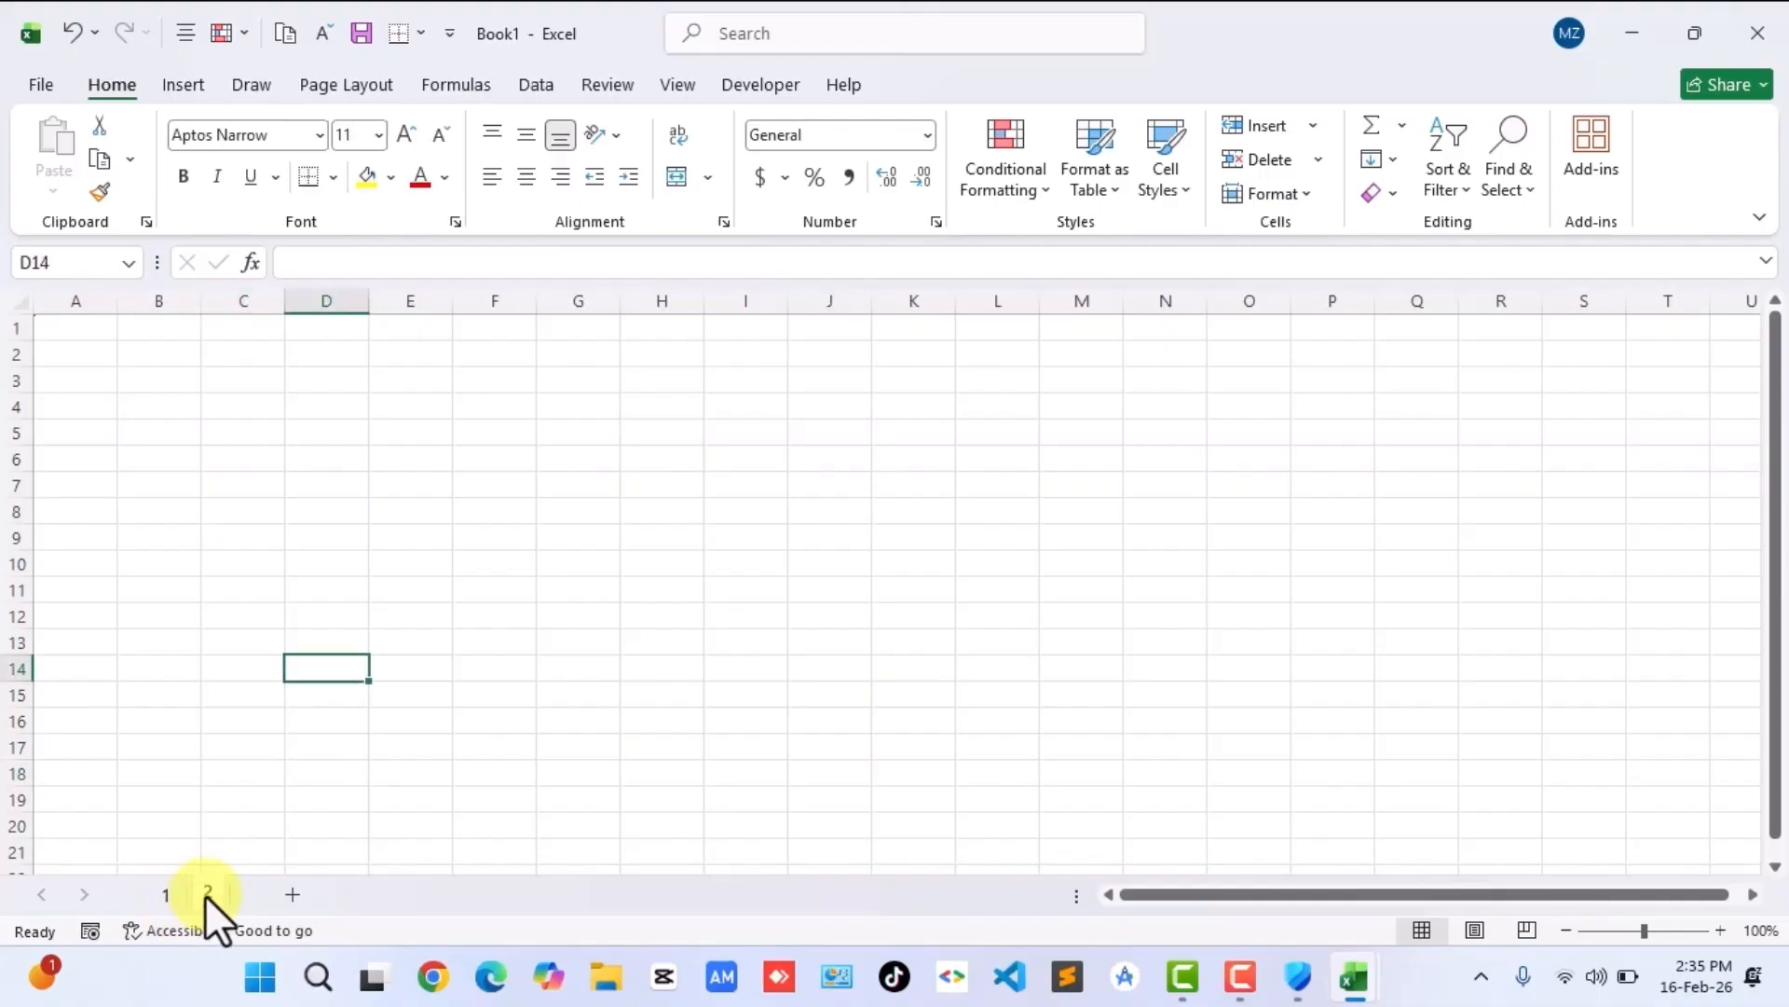
click(160, 746)
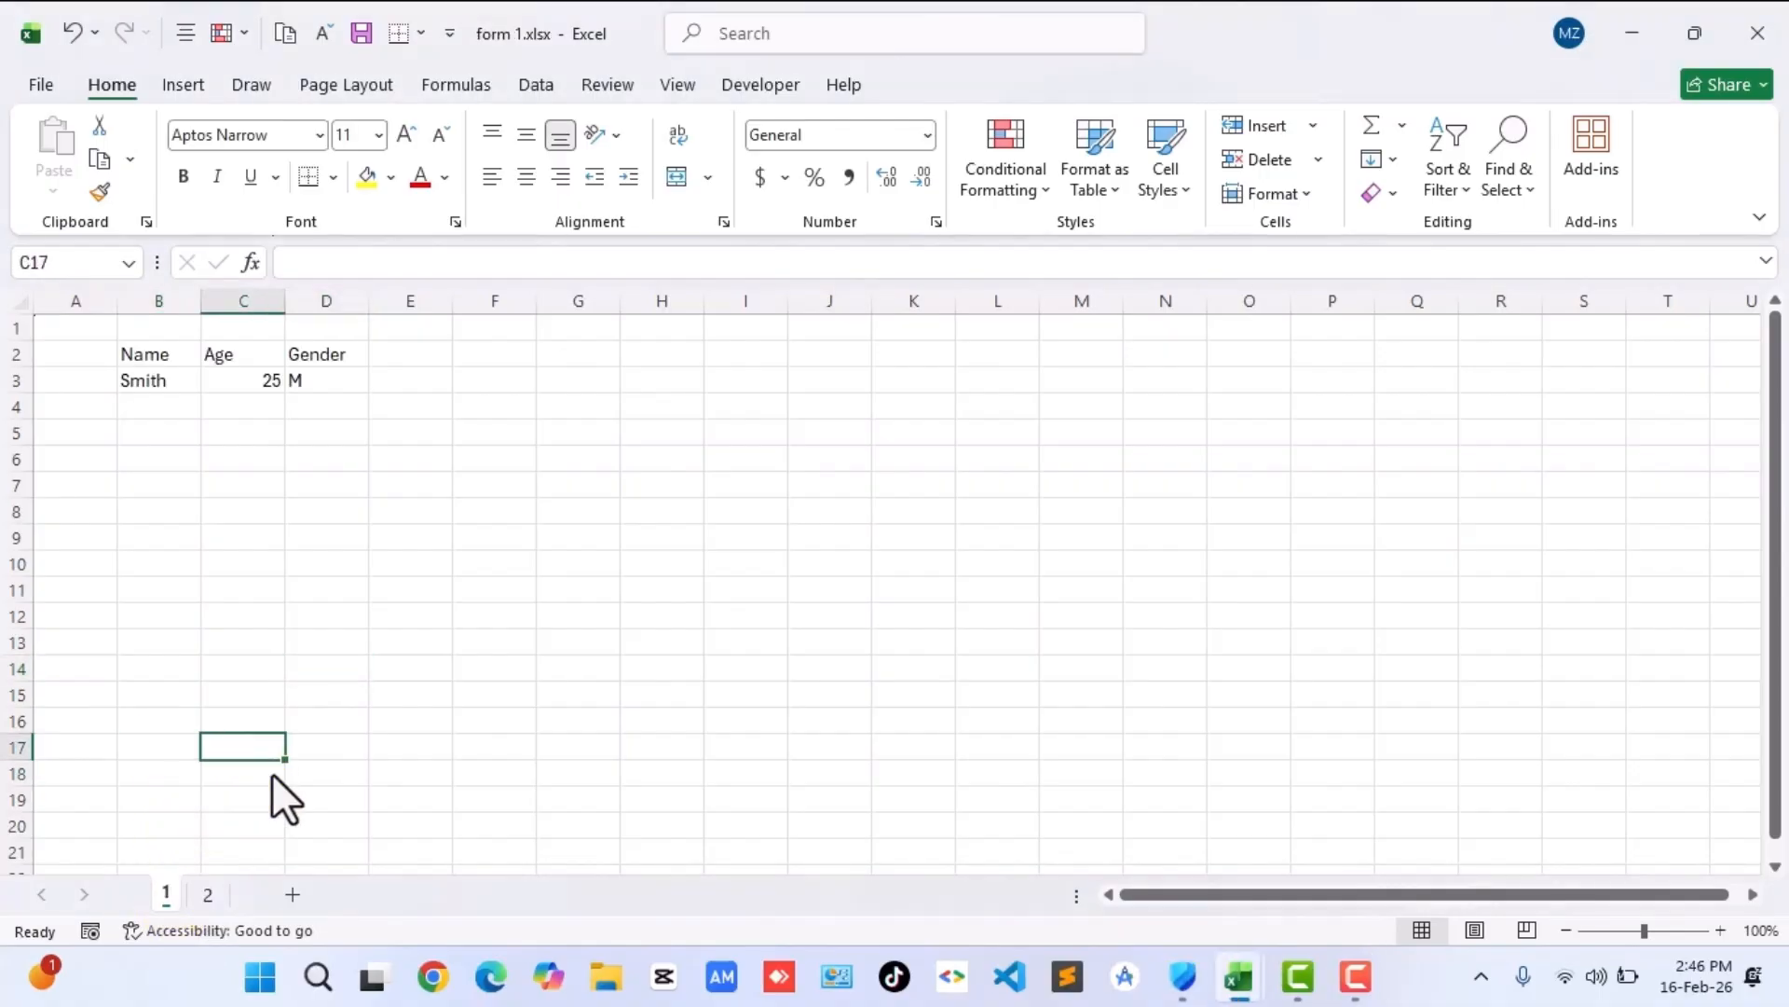
click(206, 895)
click(166, 897)
click(184, 891)
click(162, 894)
Add a new worksheet directly after worksheet 1 and rename it as 4.
click(287, 893)
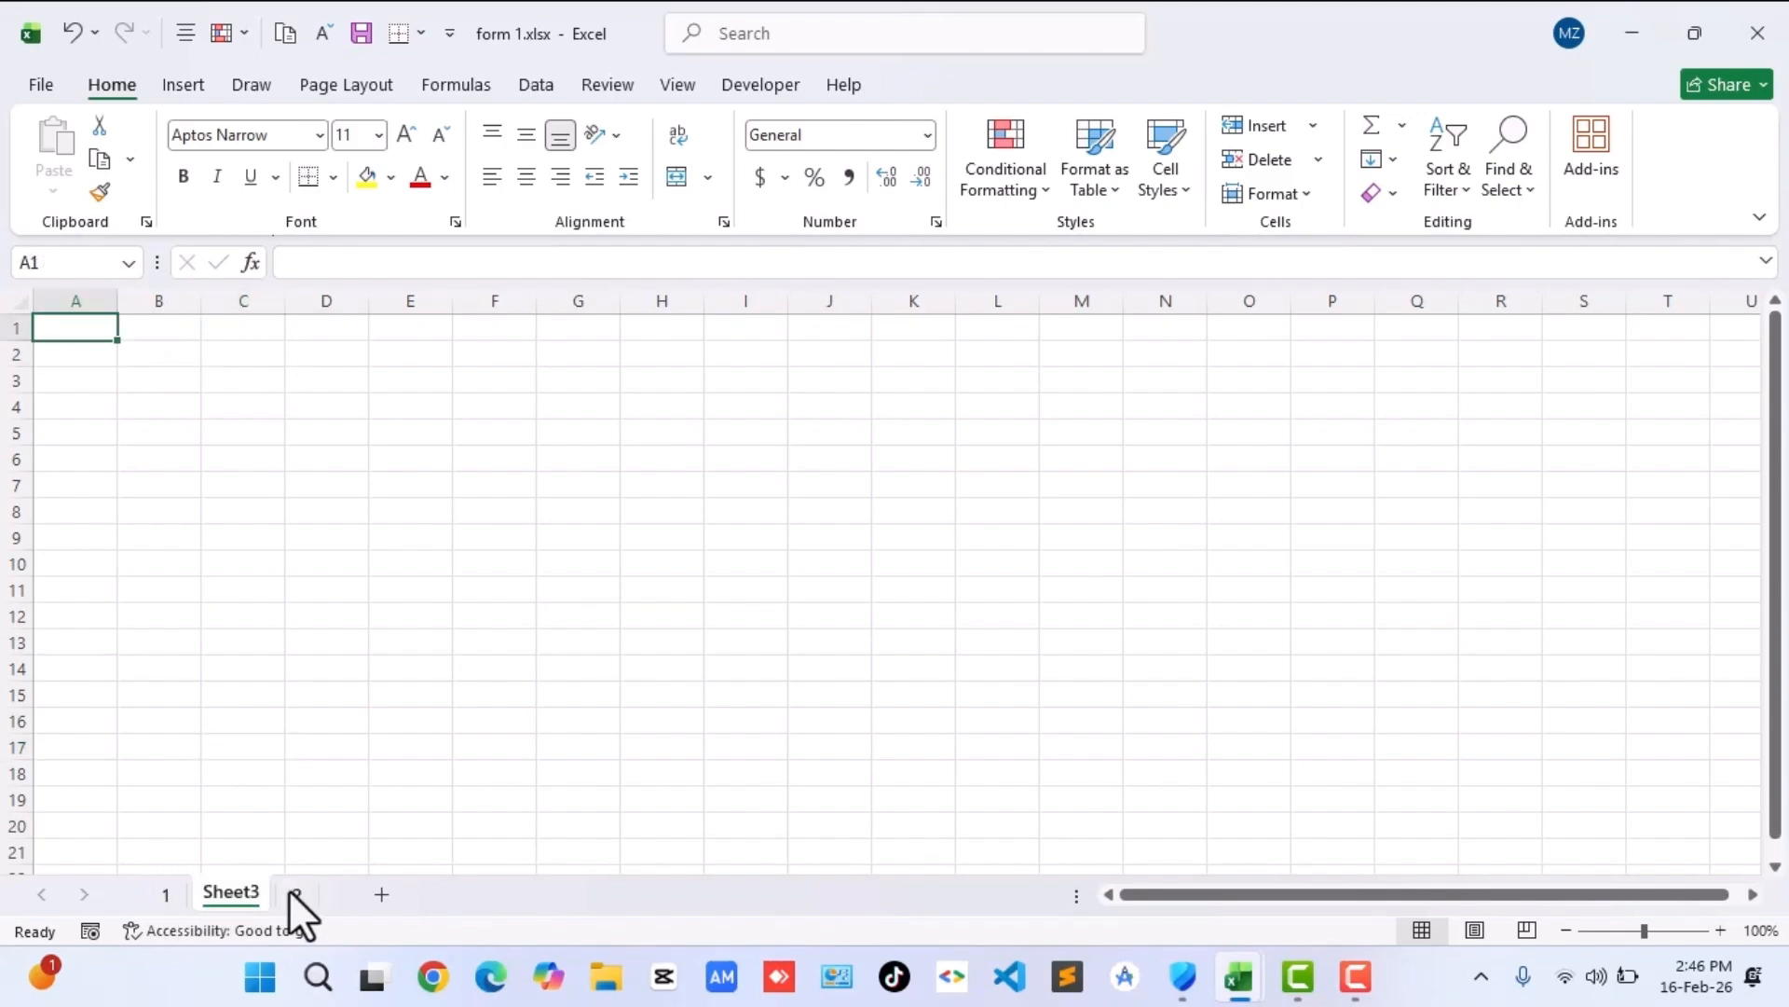
double_click(237, 893)
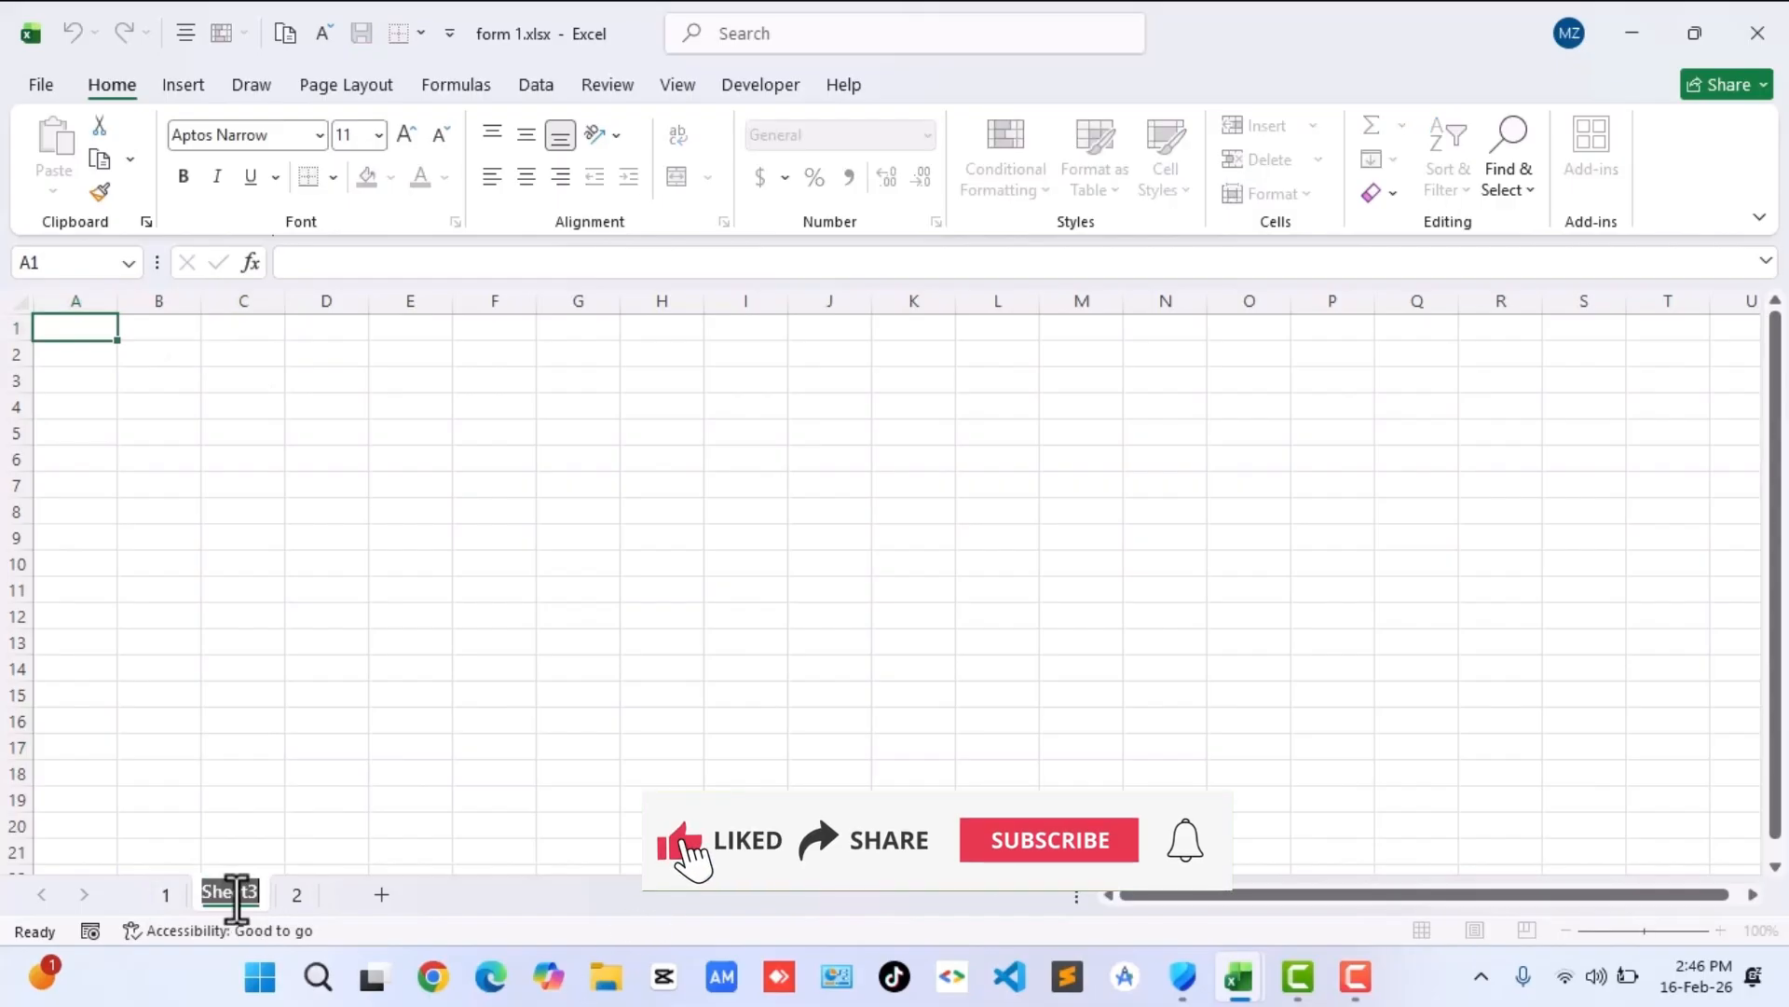
text(4)
click(328, 801)
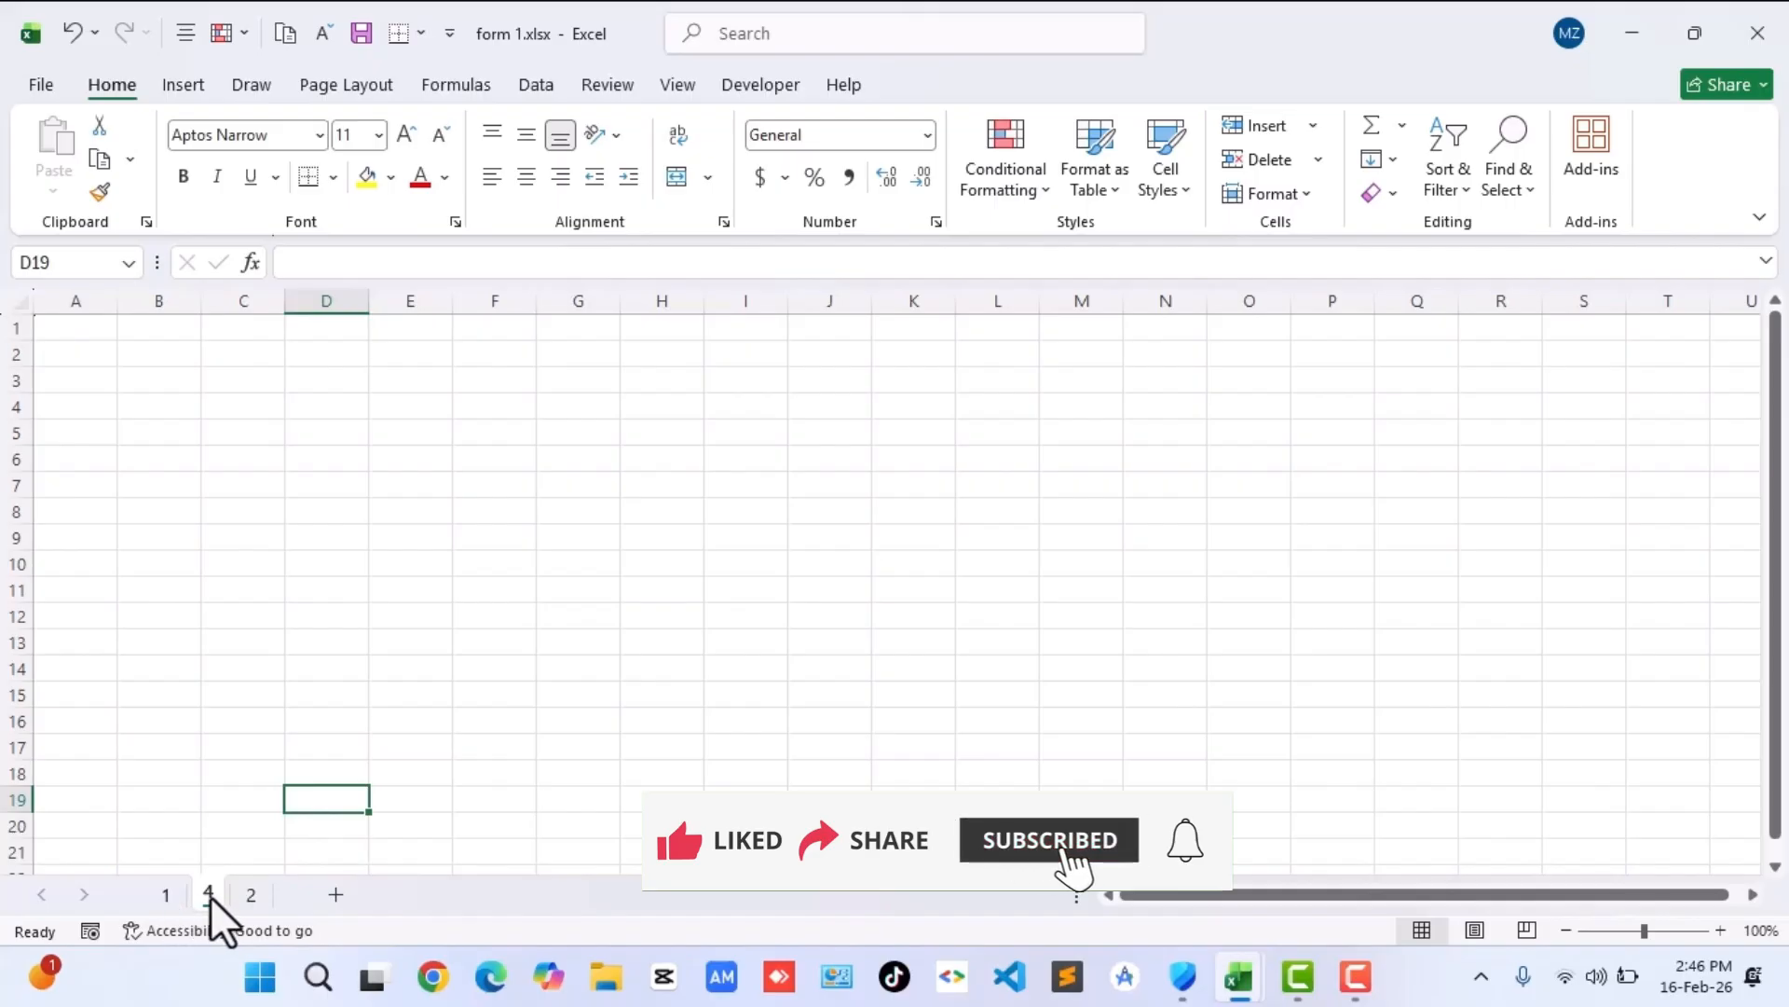
click(248, 894)
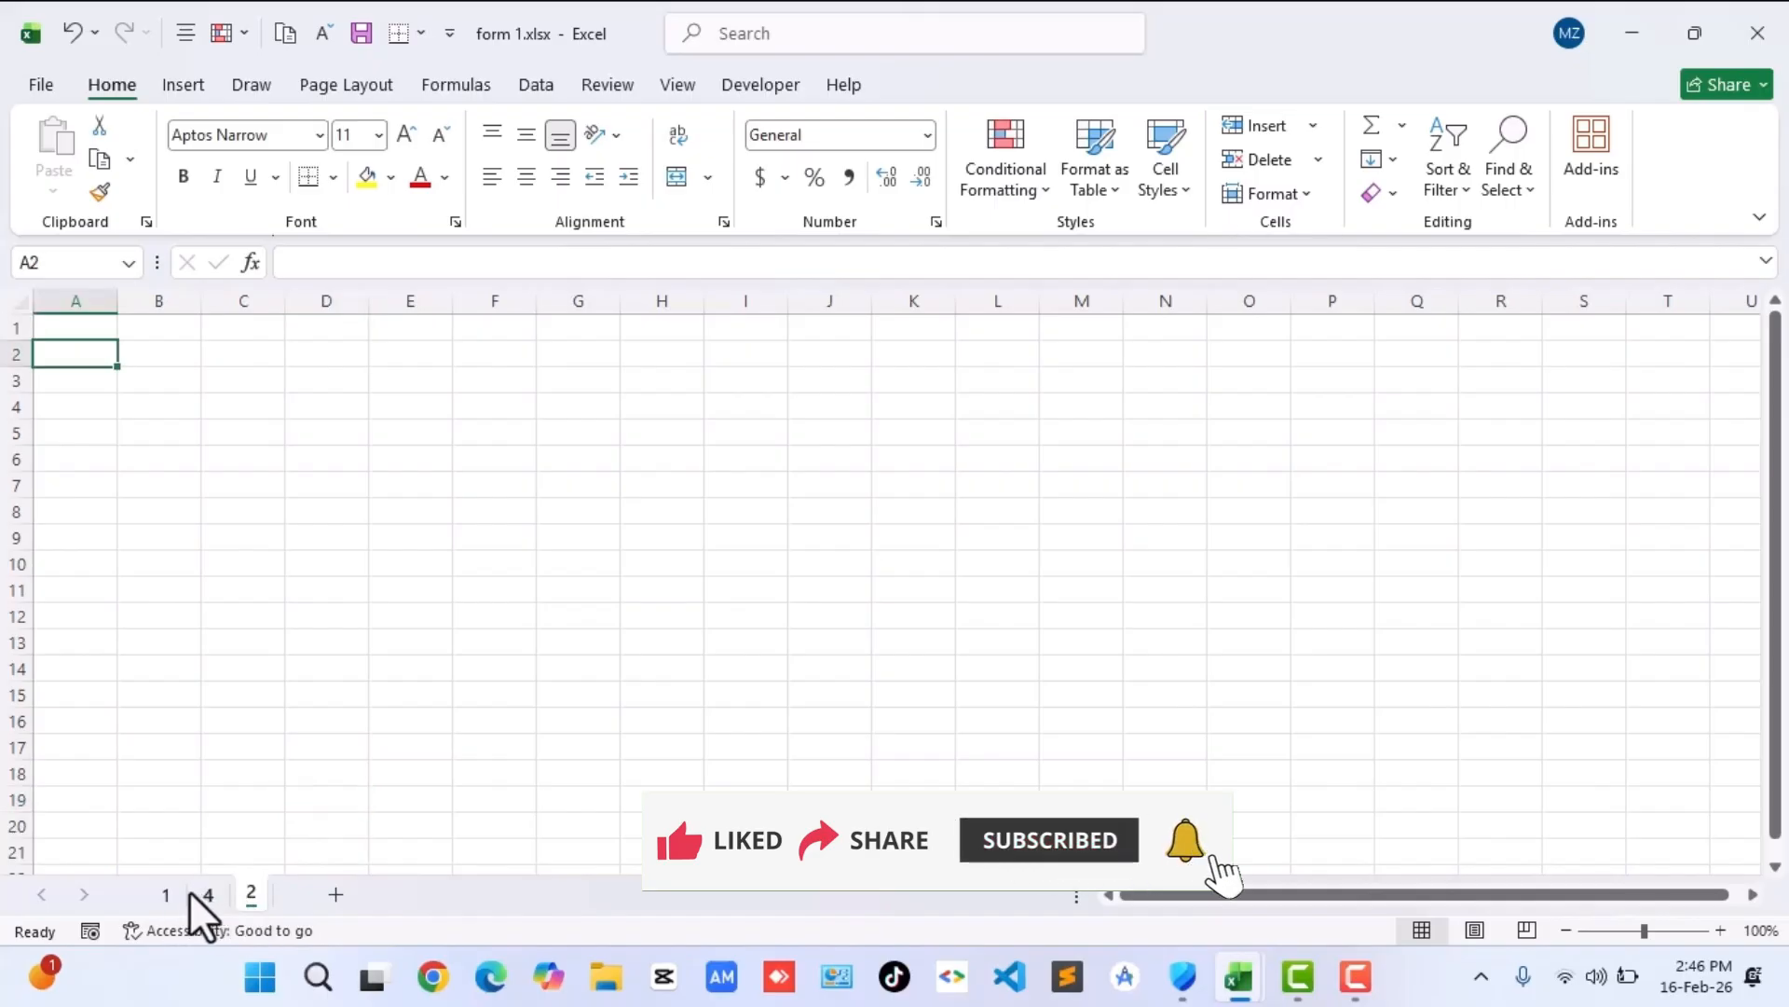
click(214, 894)
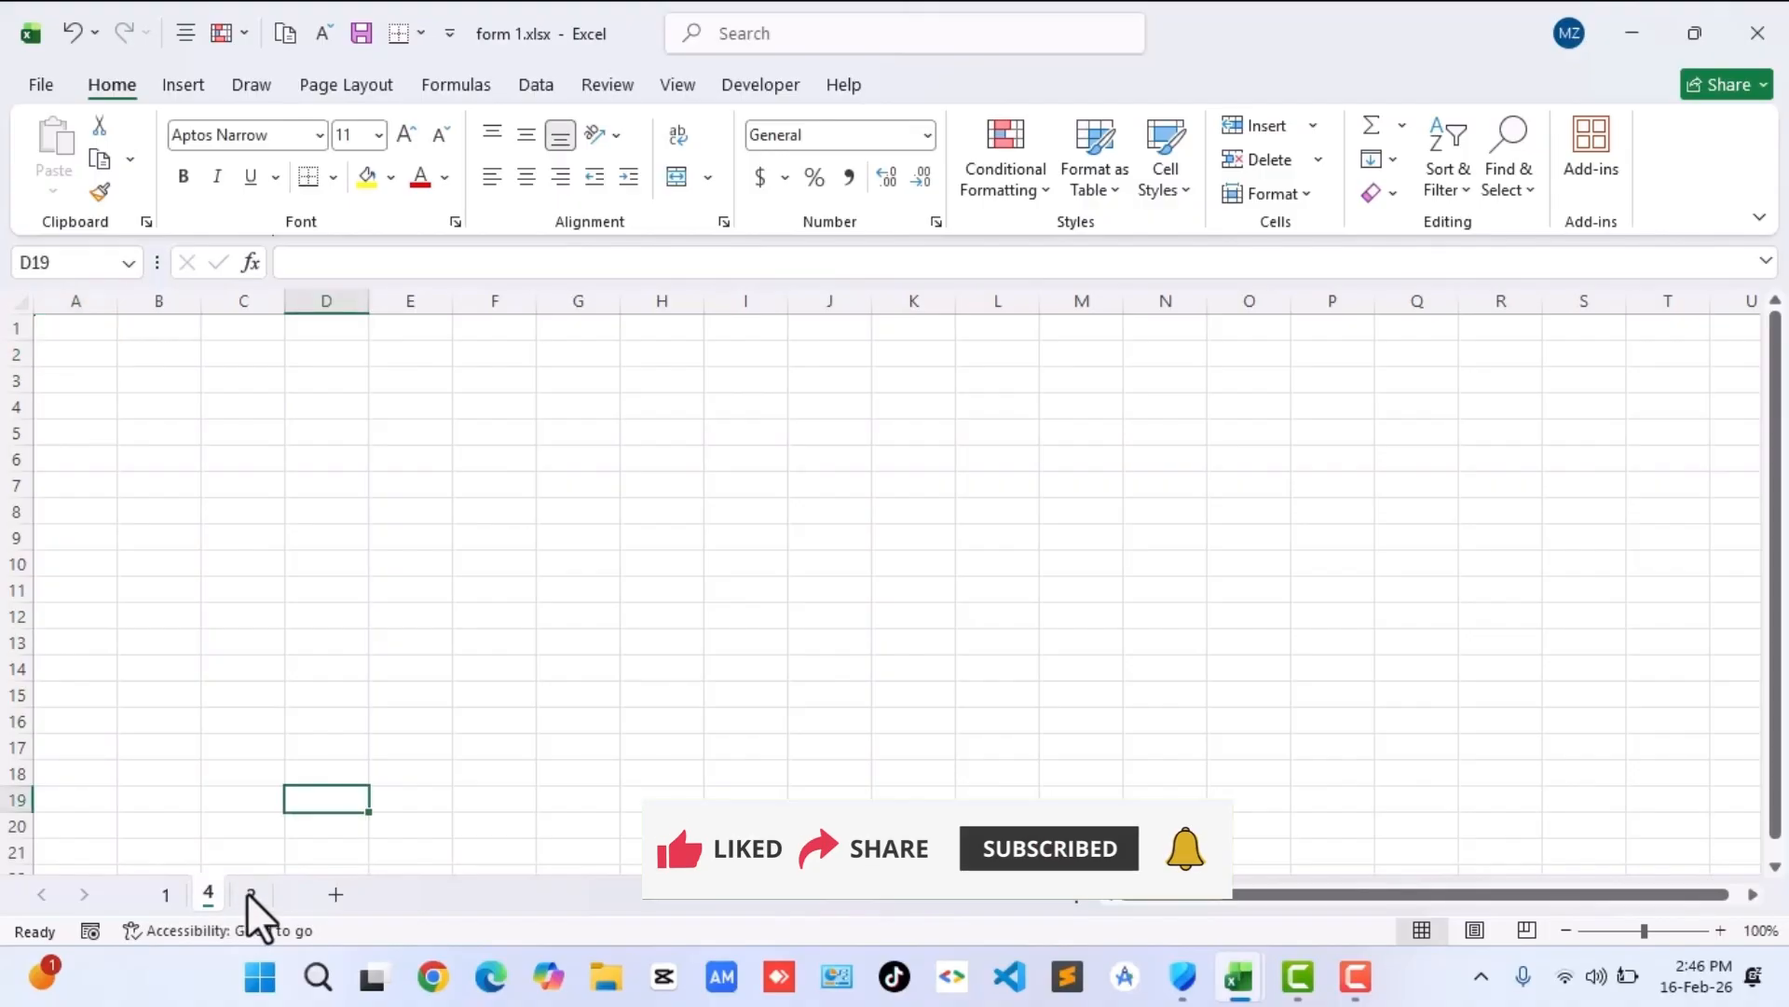
click(248, 892)
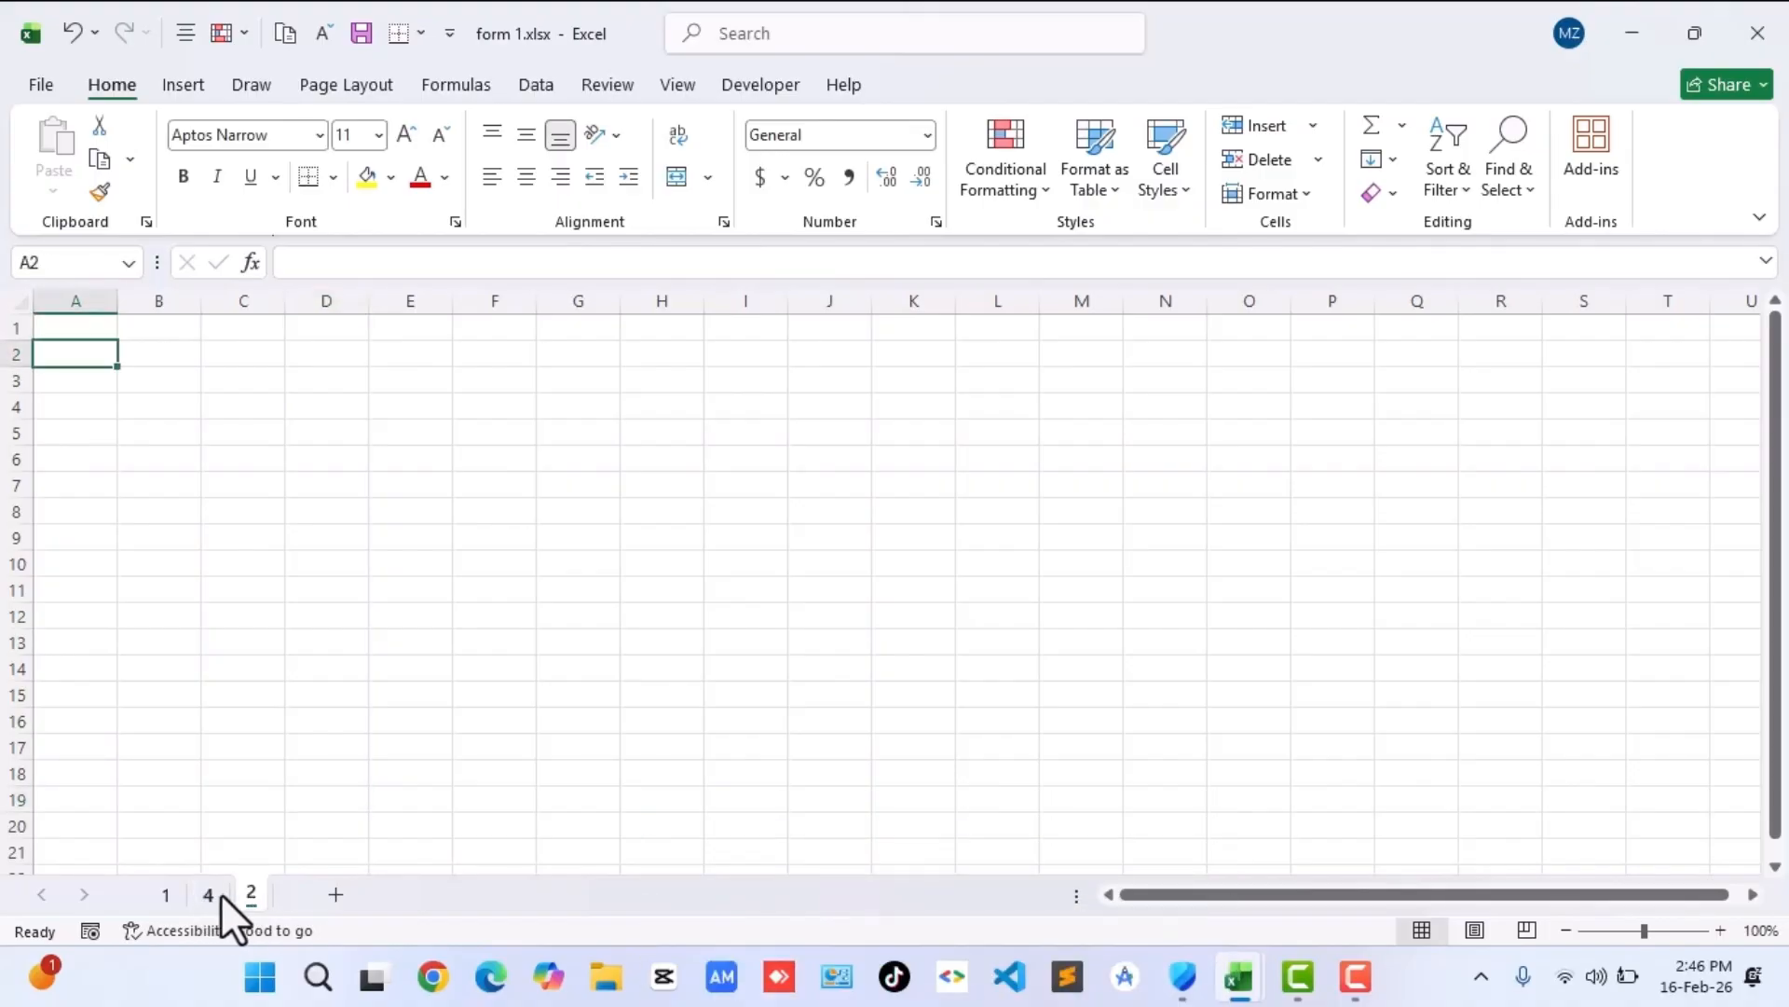
Move worksheet 4 to the end of form 1.xlsx with the Move or Copy command, without creating a copy.
click(208, 897)
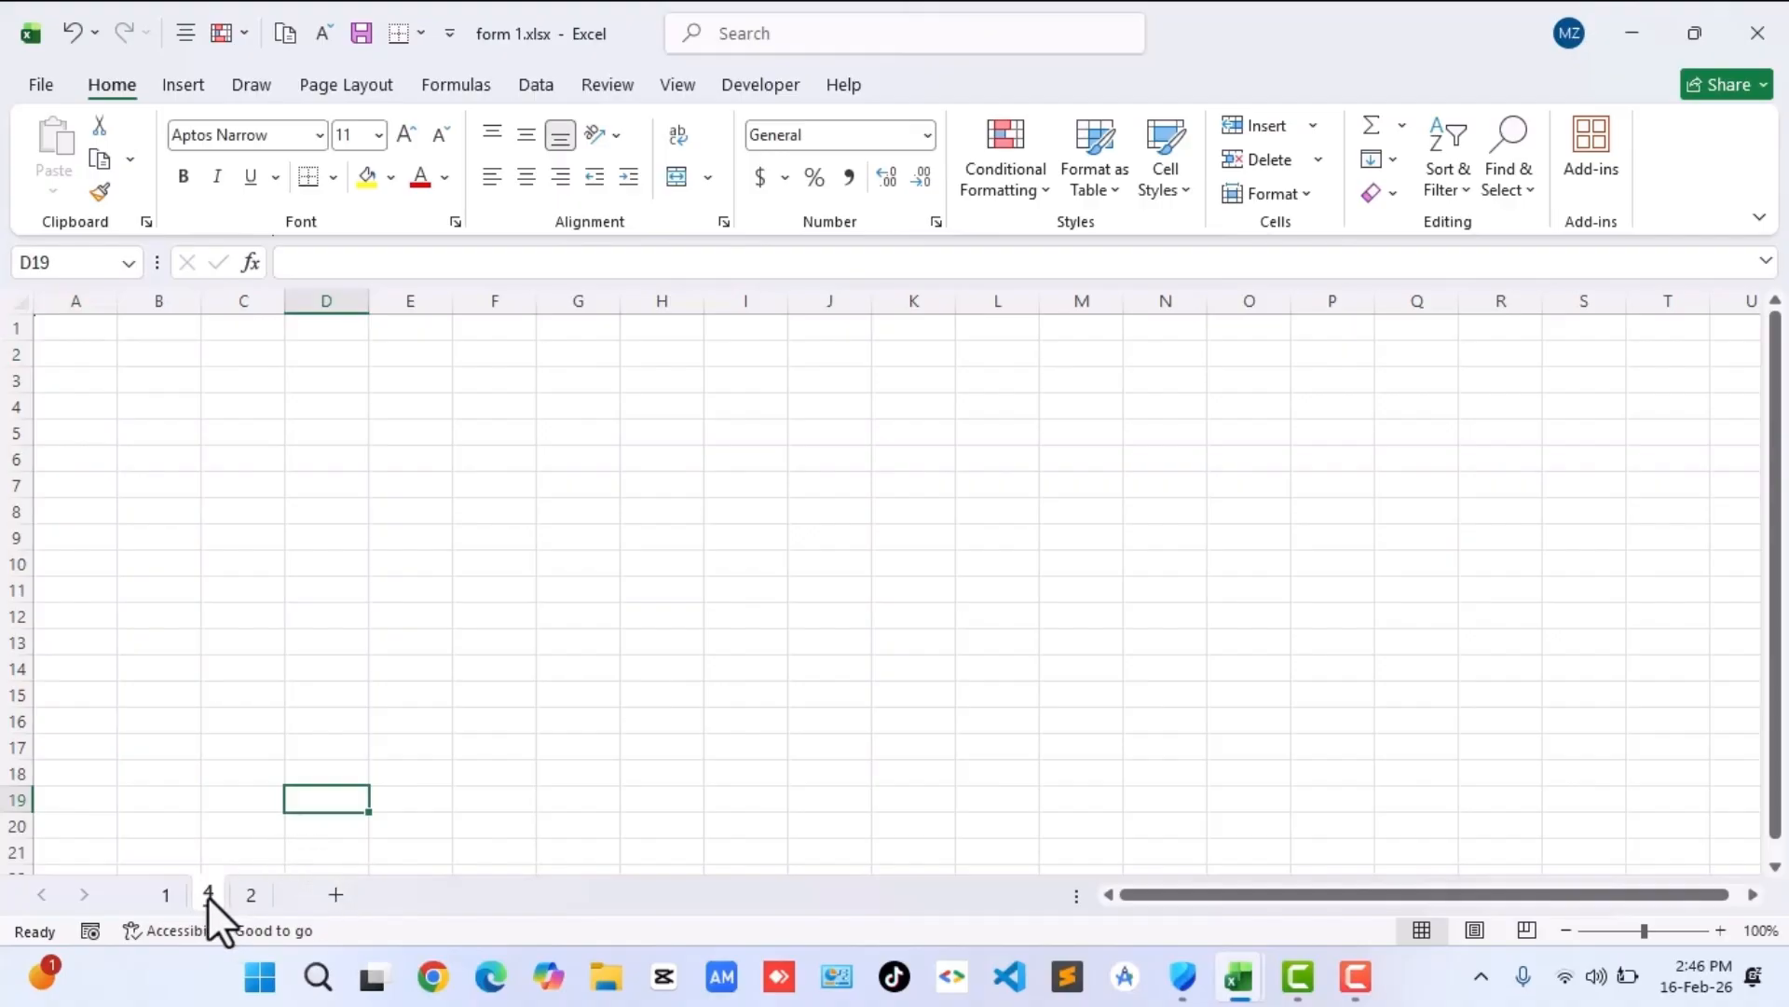
right_click(207, 896)
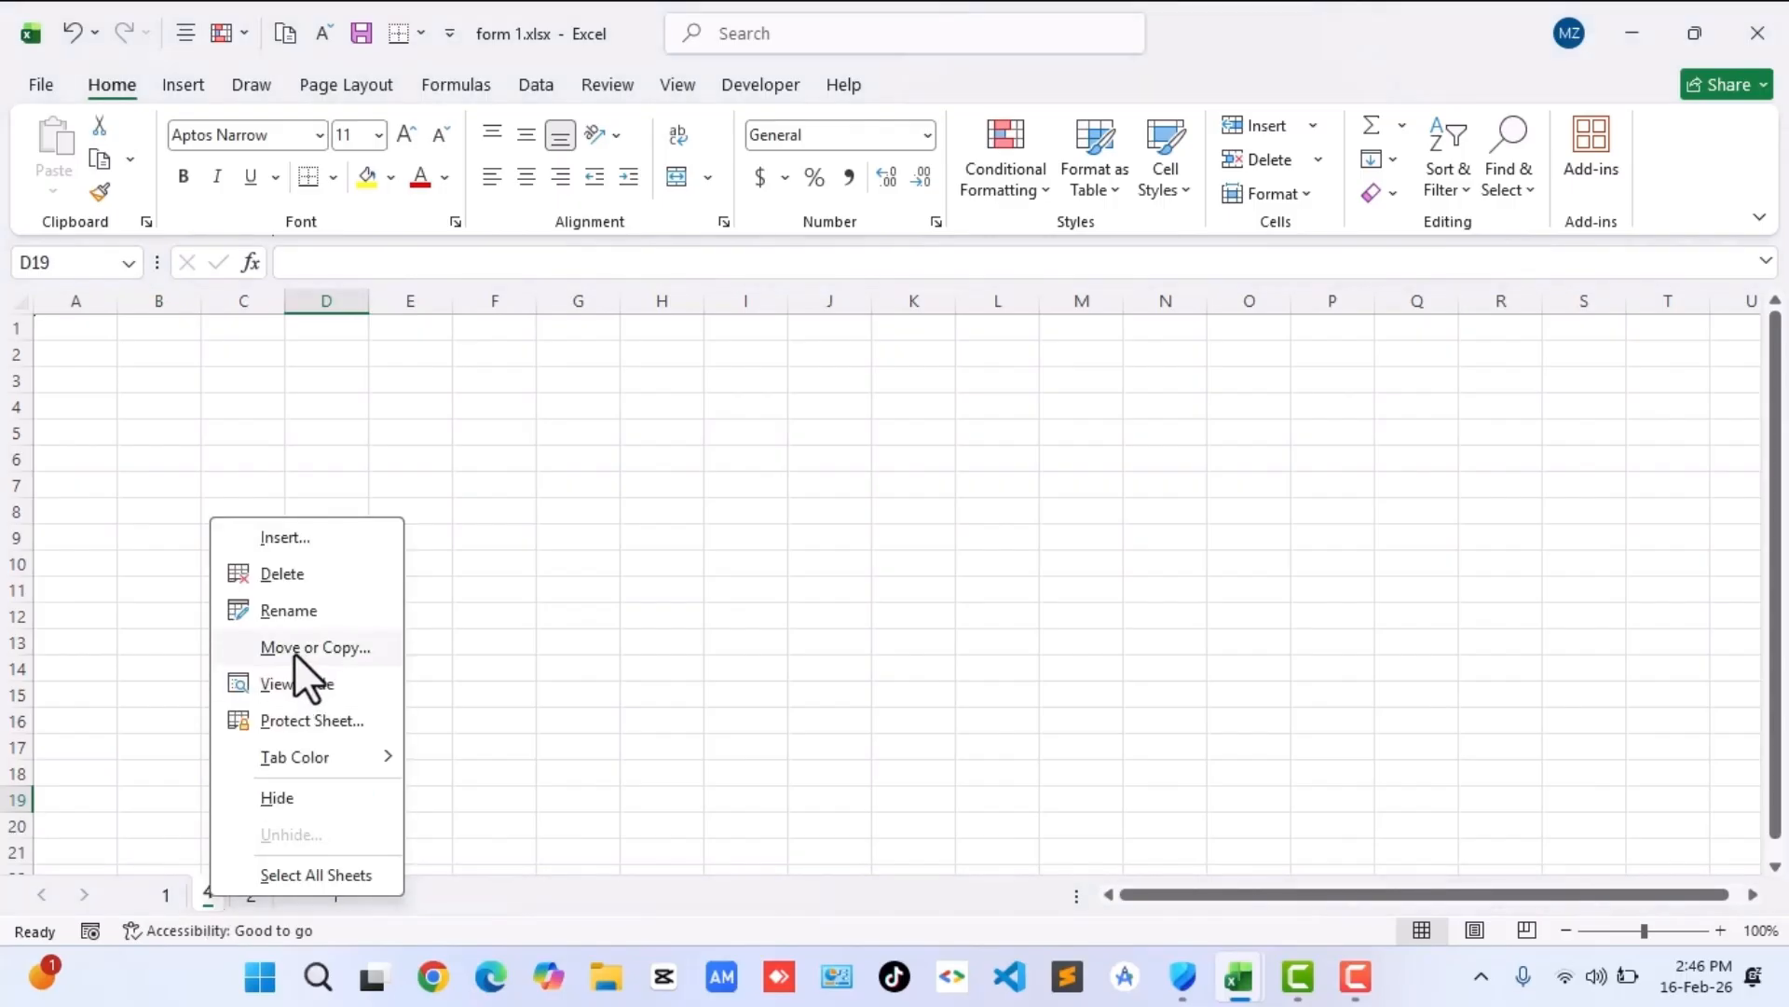
click(324, 646)
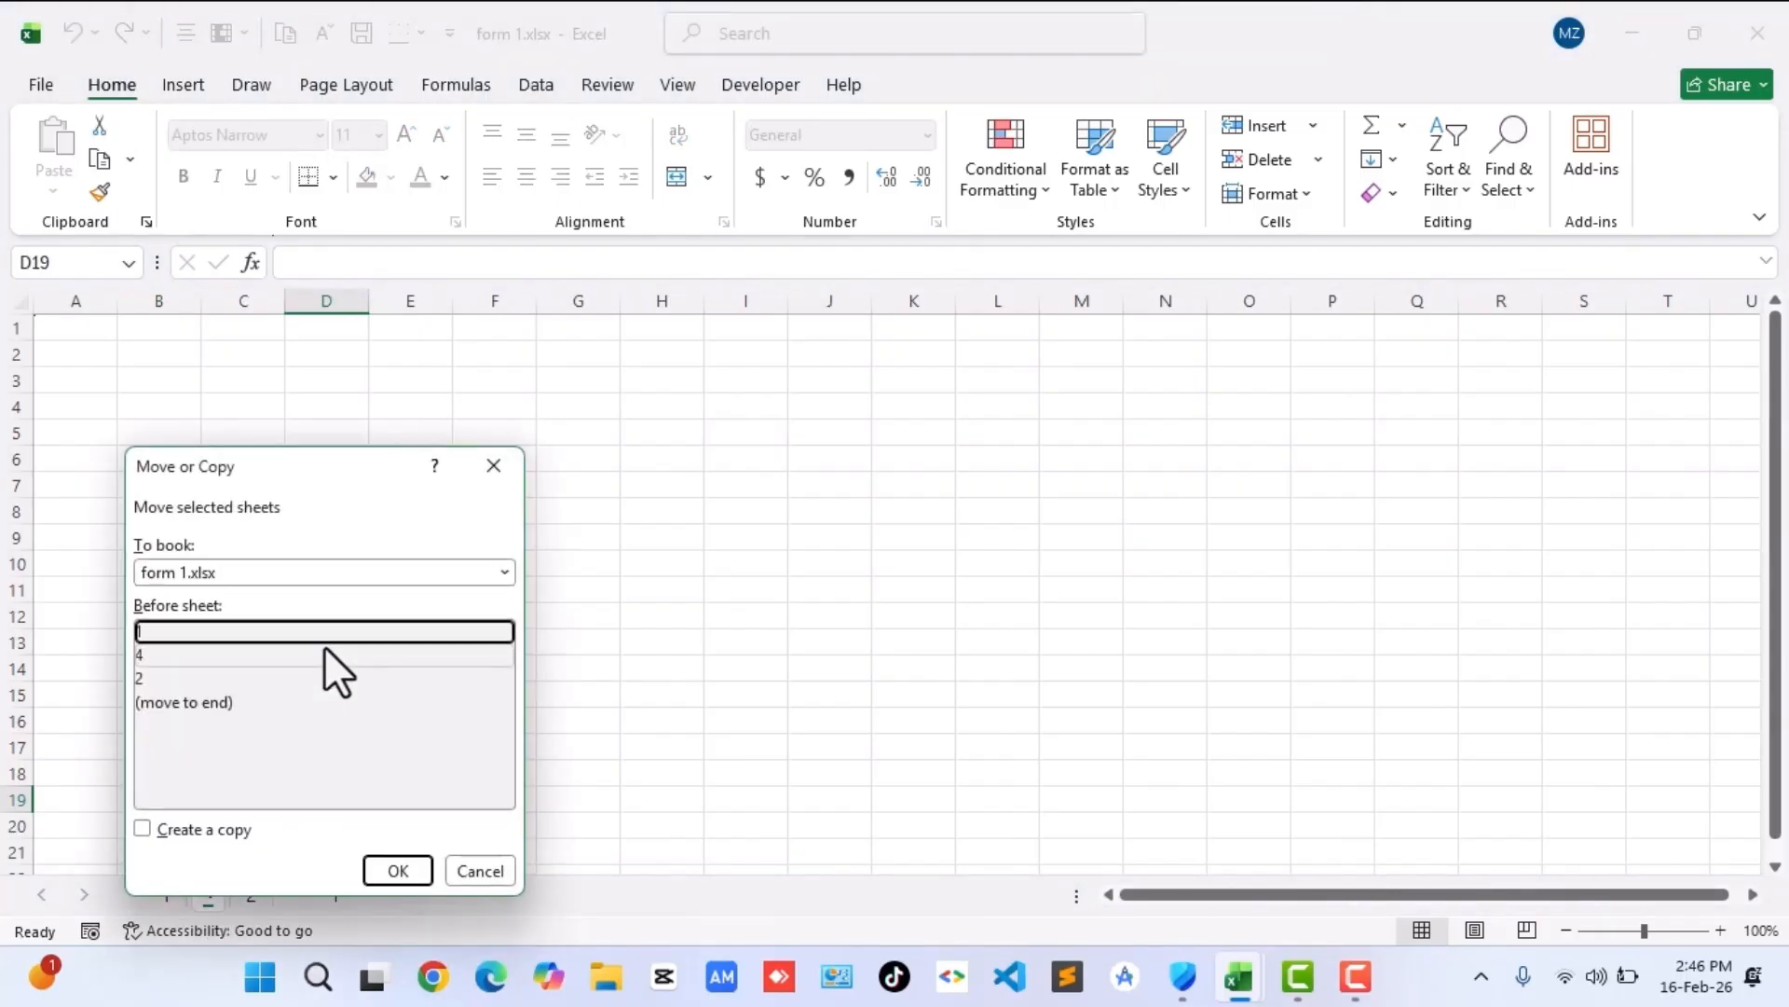
click(128, 699)
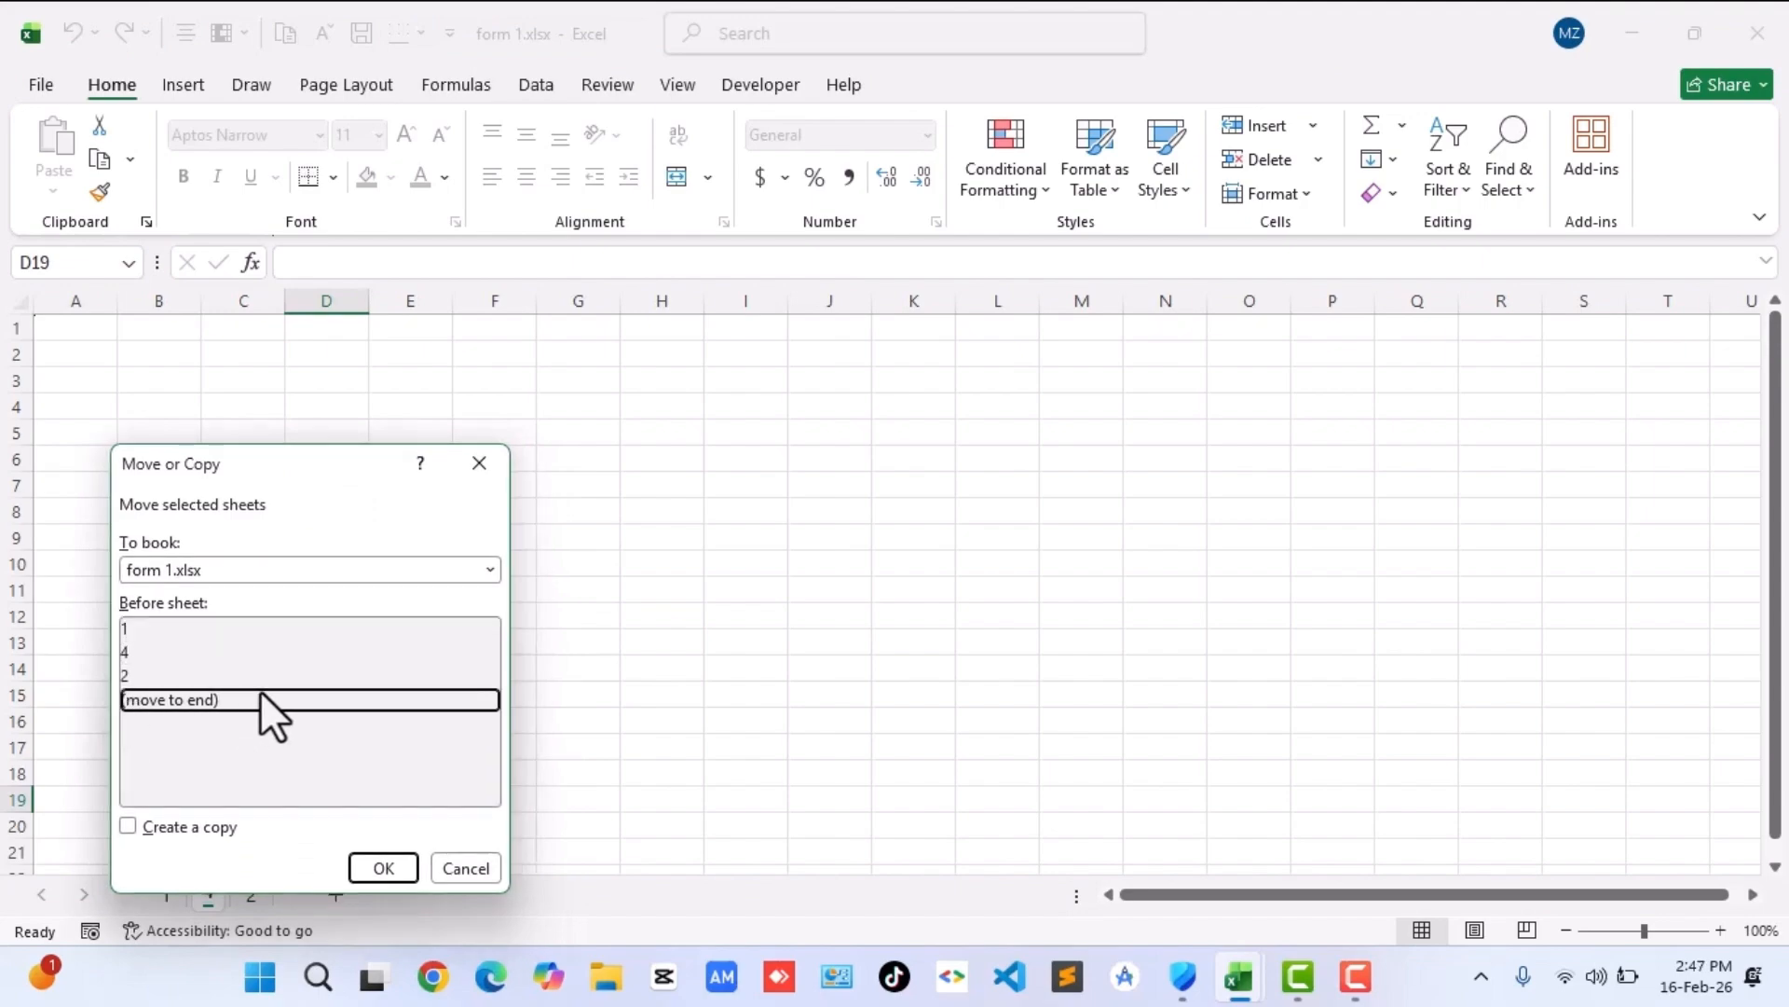
click(388, 865)
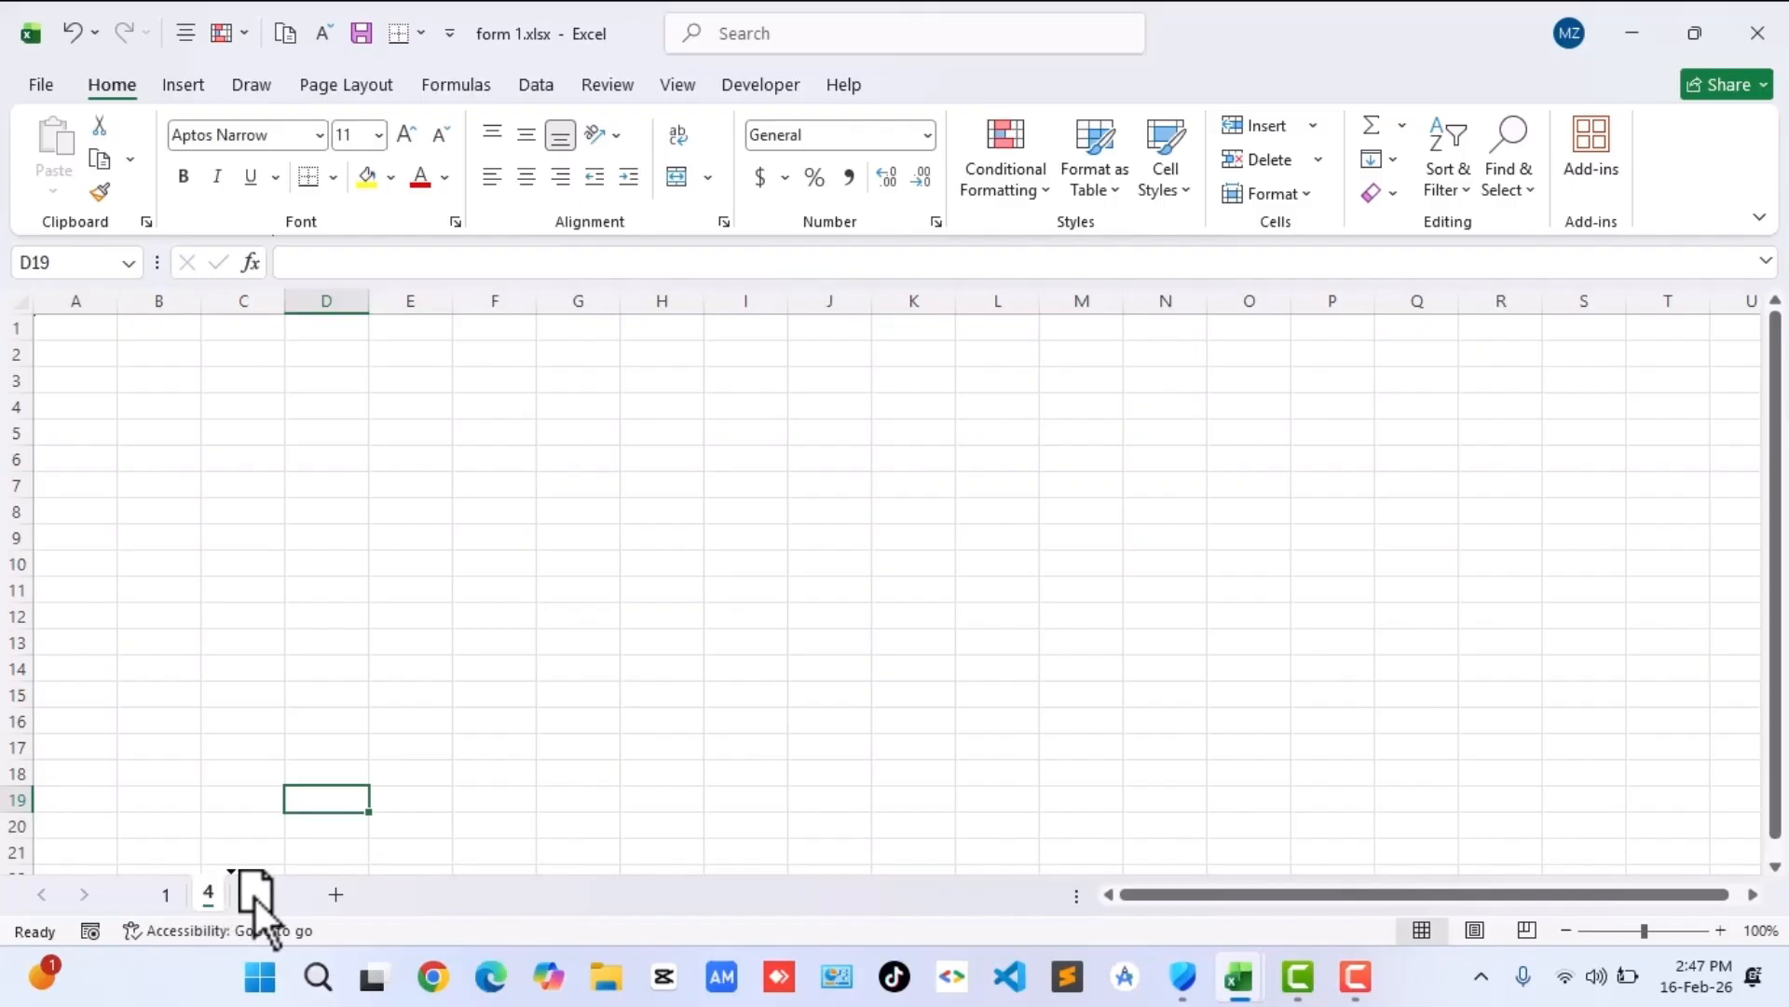
Reposition worksheet 4 directly among the sheet tabs so that it follows worksheet 2.
drag(289, 900, 289, 900)
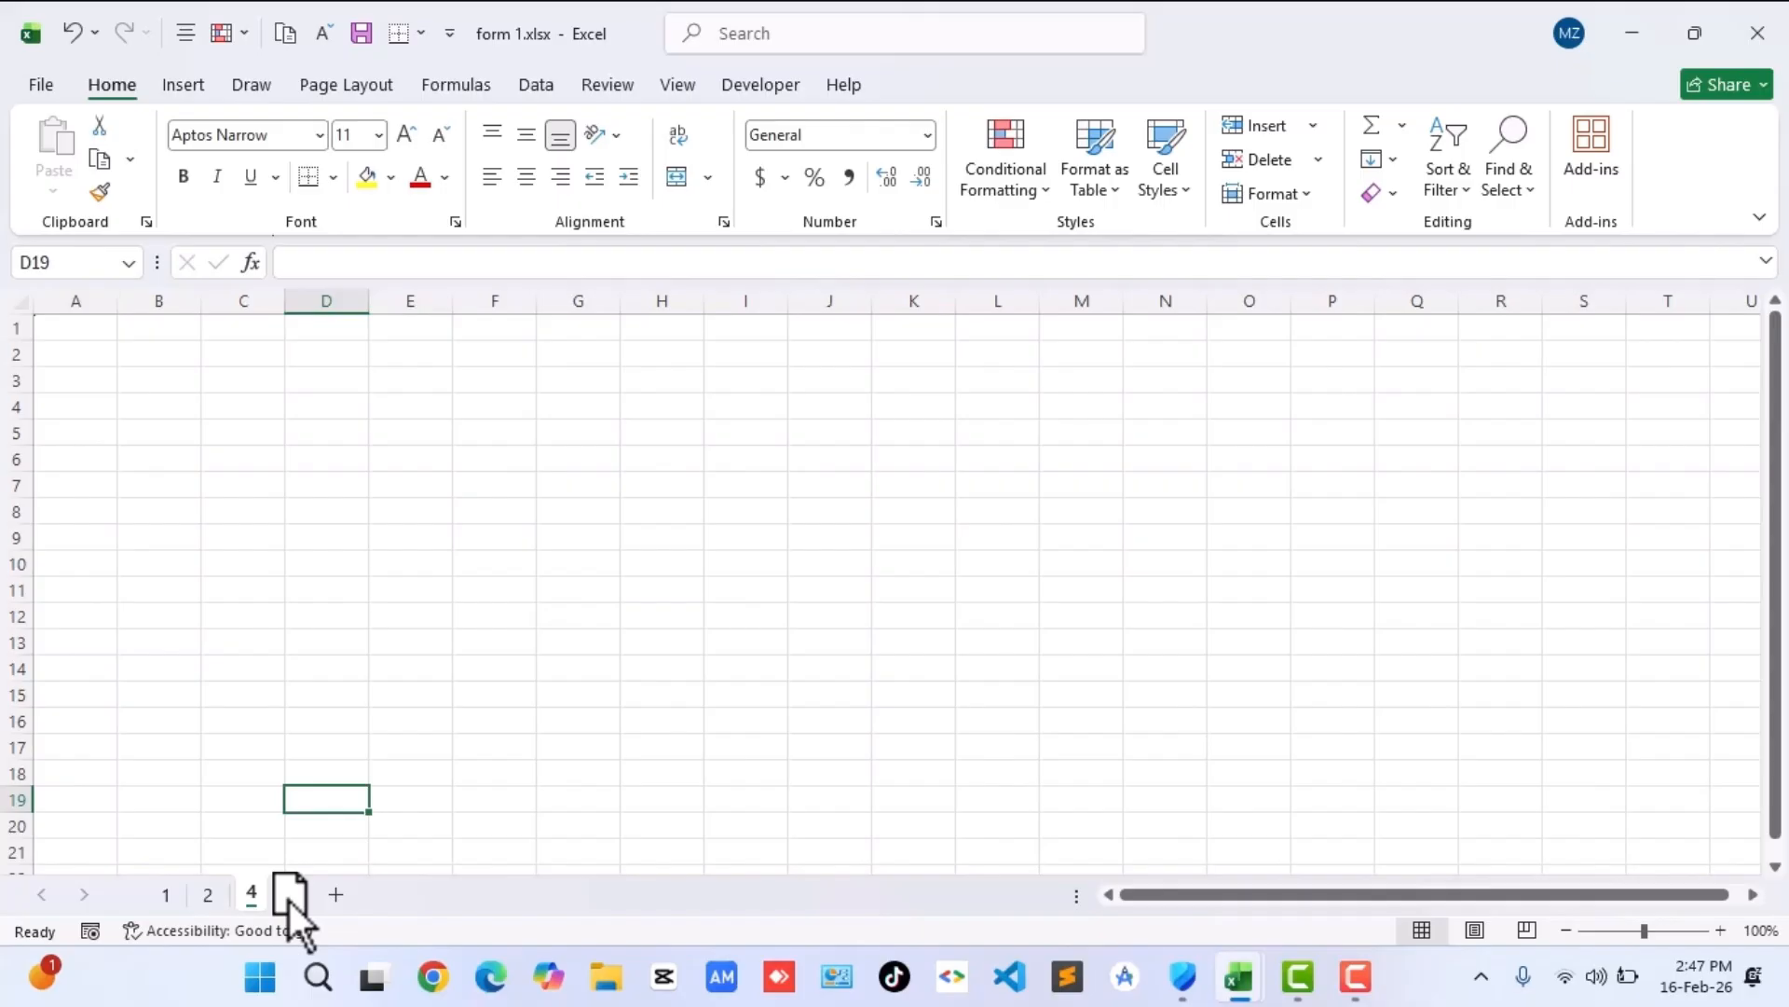
click(192, 796)
click(245, 665)
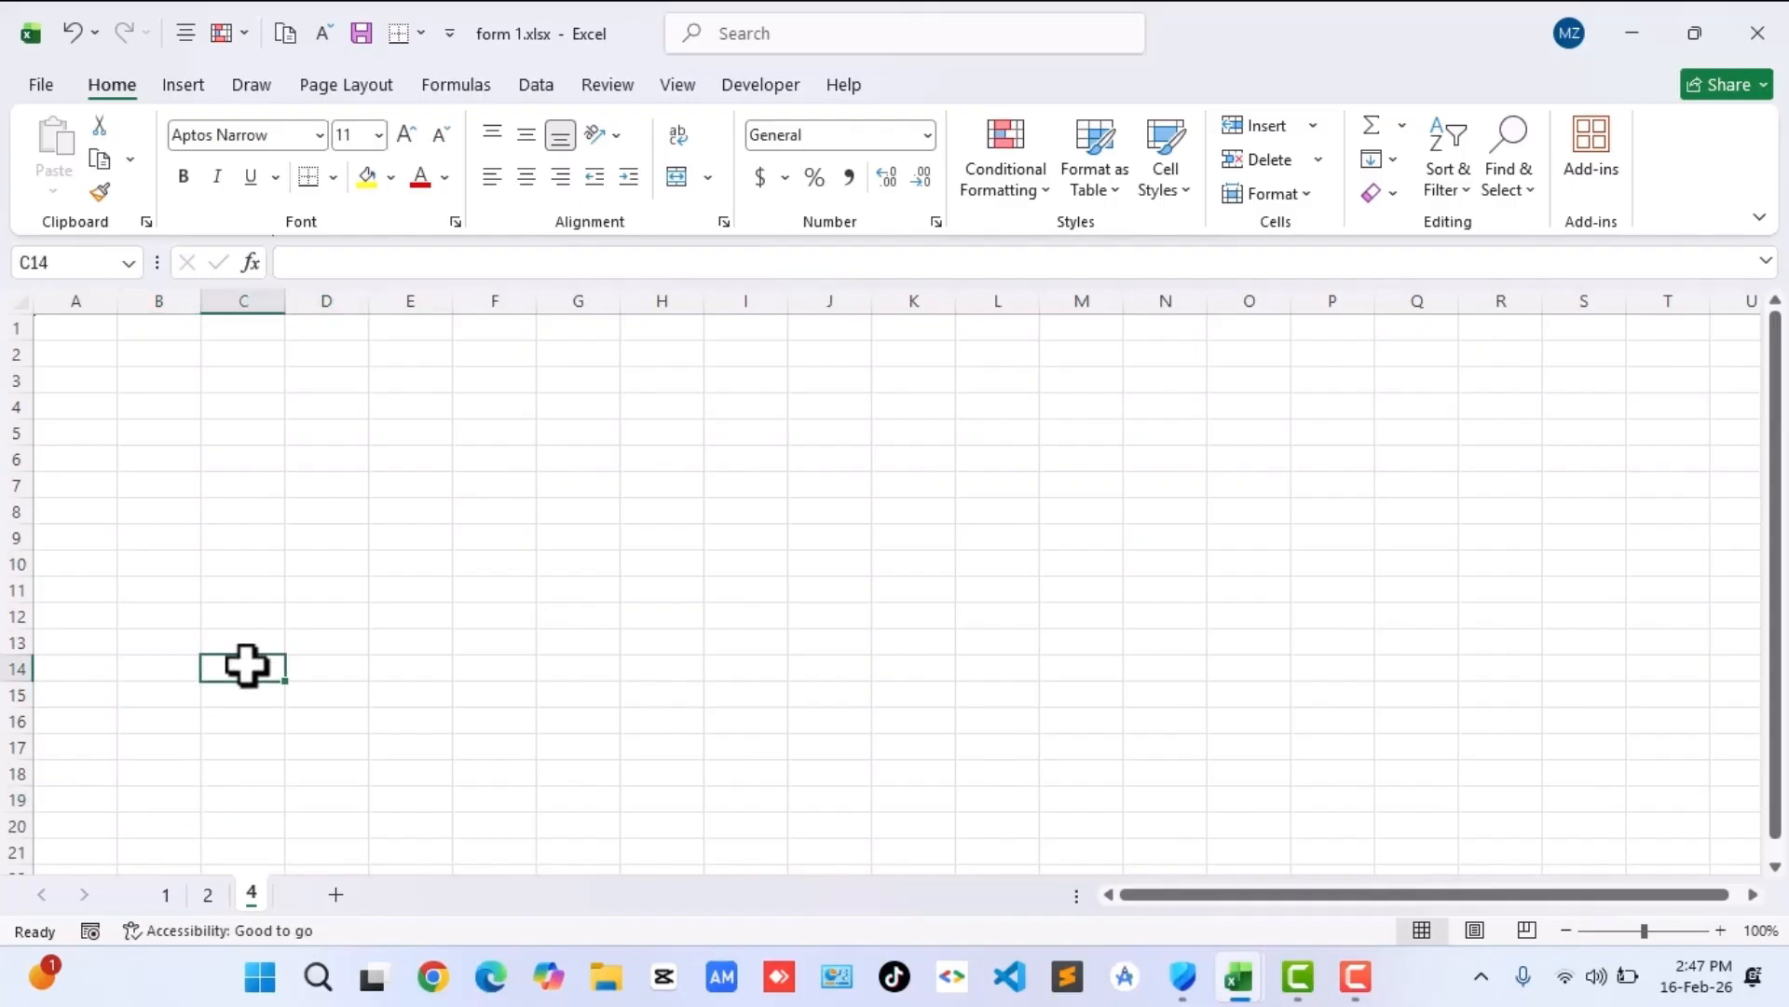
click(308, 691)
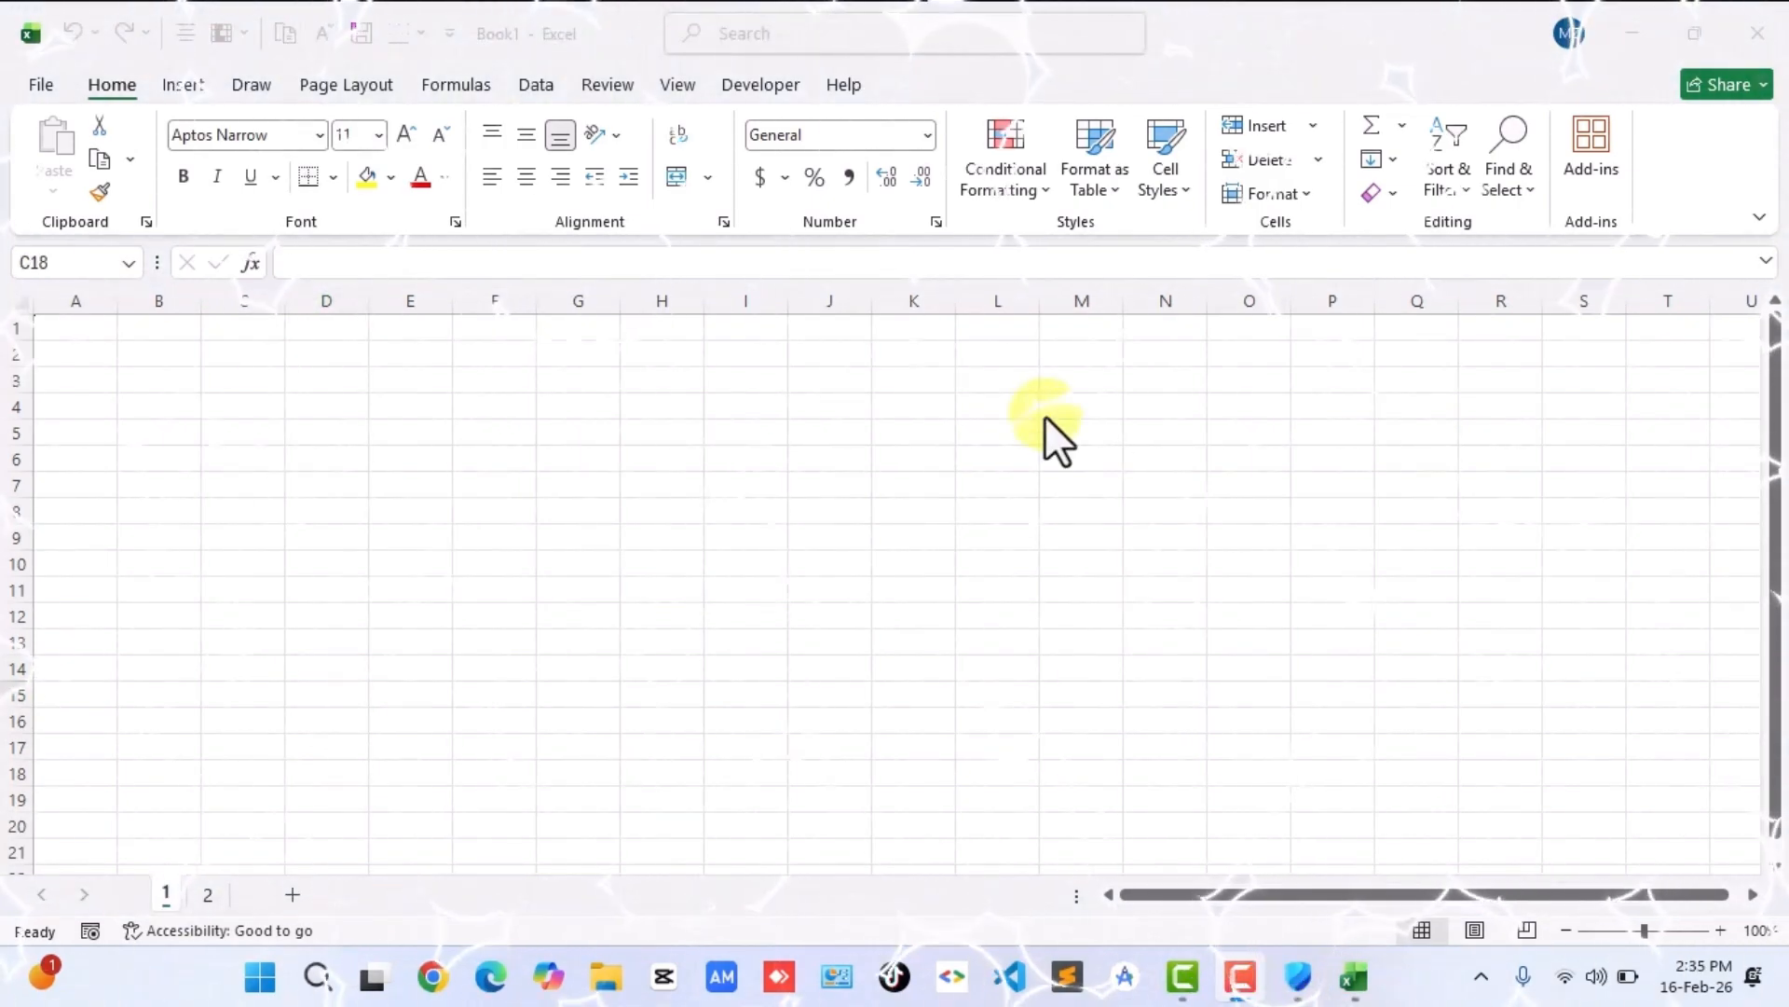
click(41, 87)
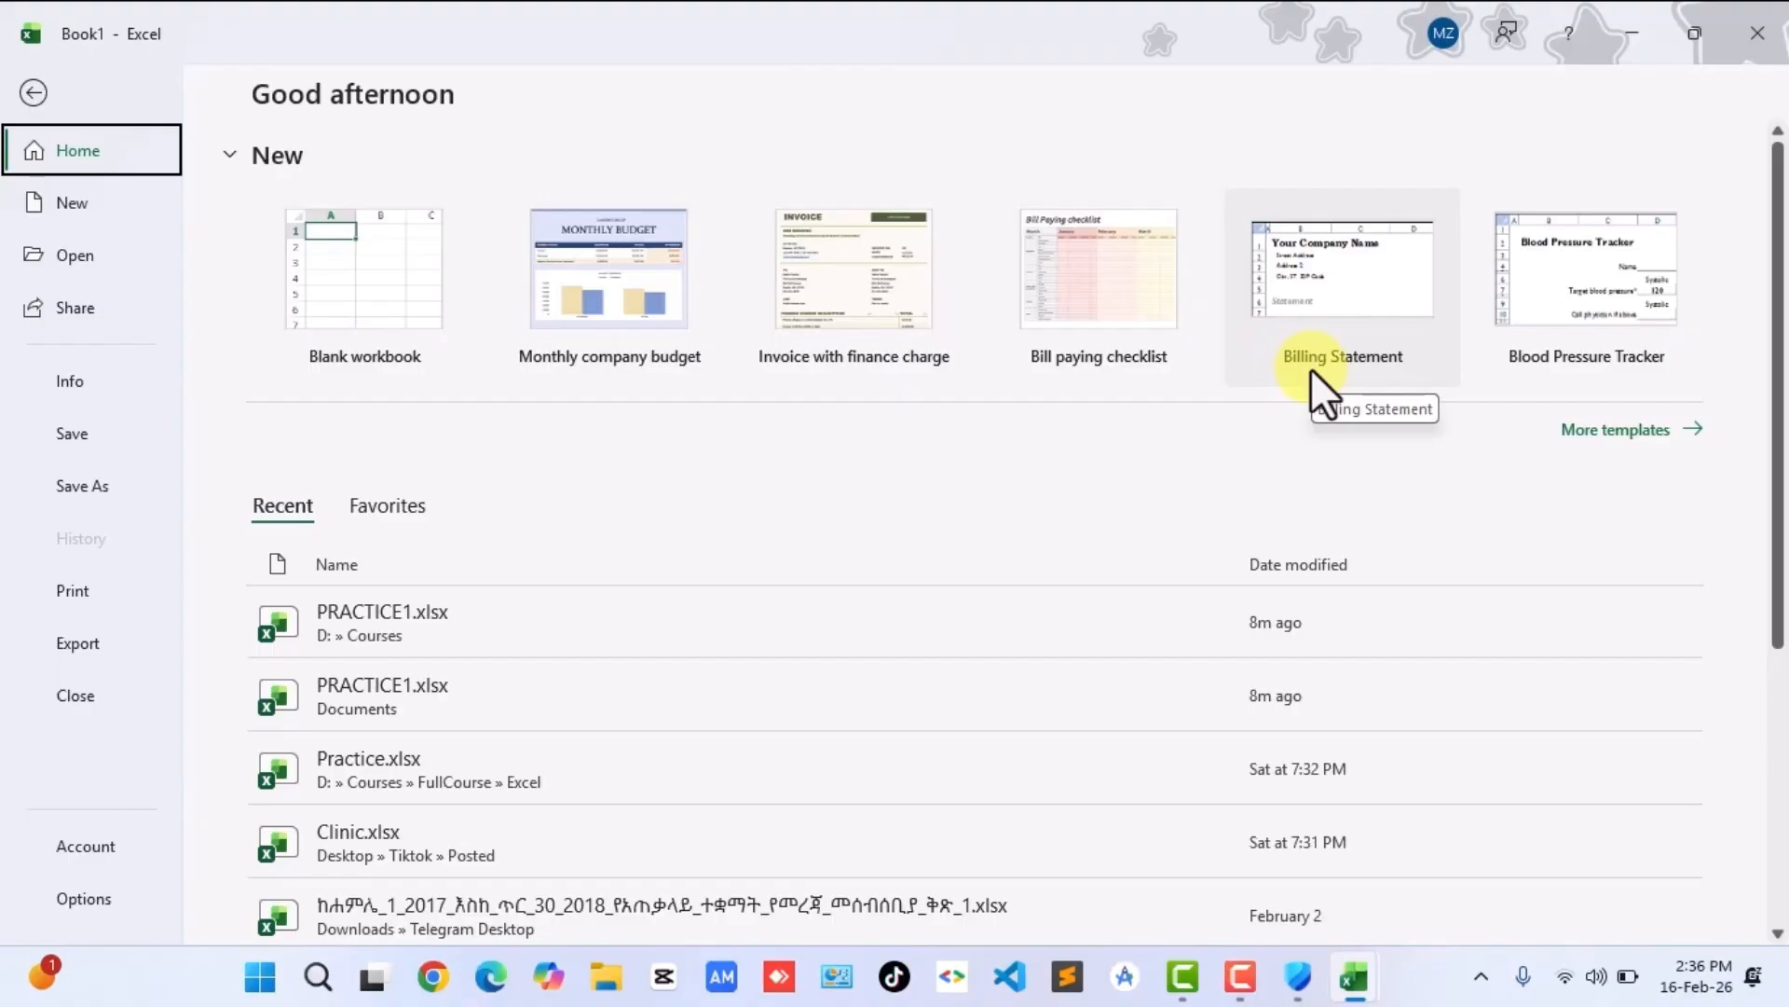
click(35, 94)
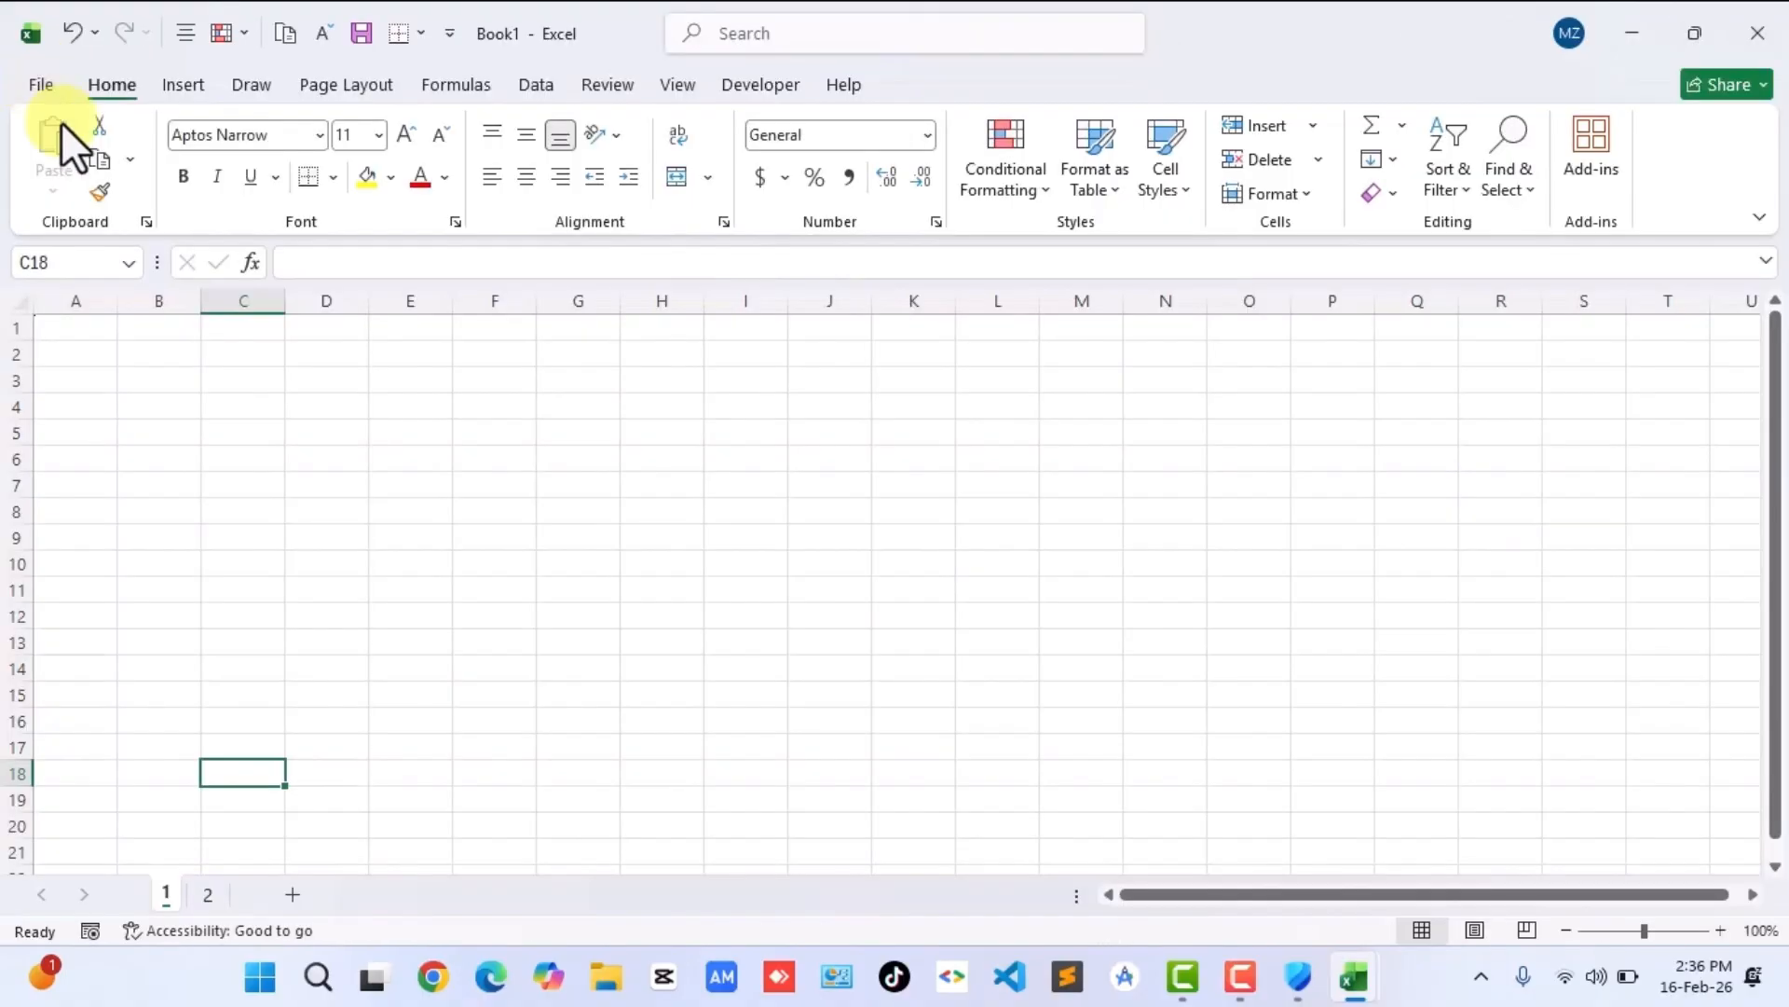
click(204, 485)
click(152, 467)
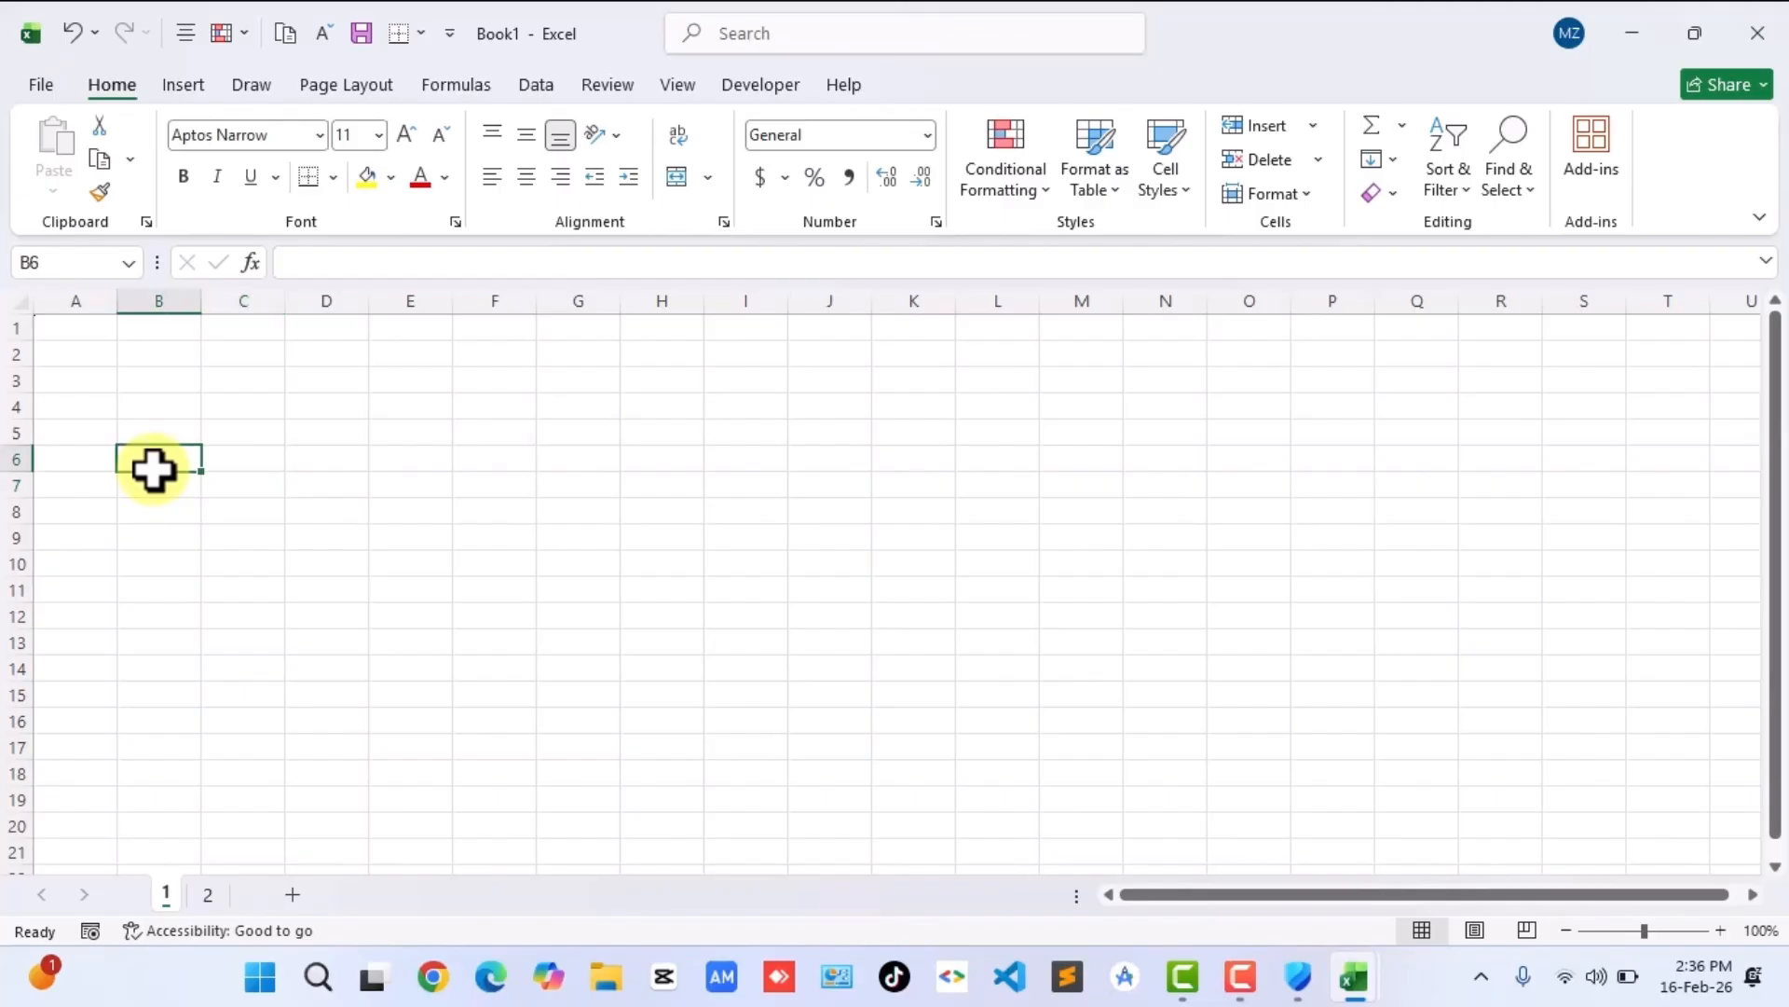
click(124, 406)
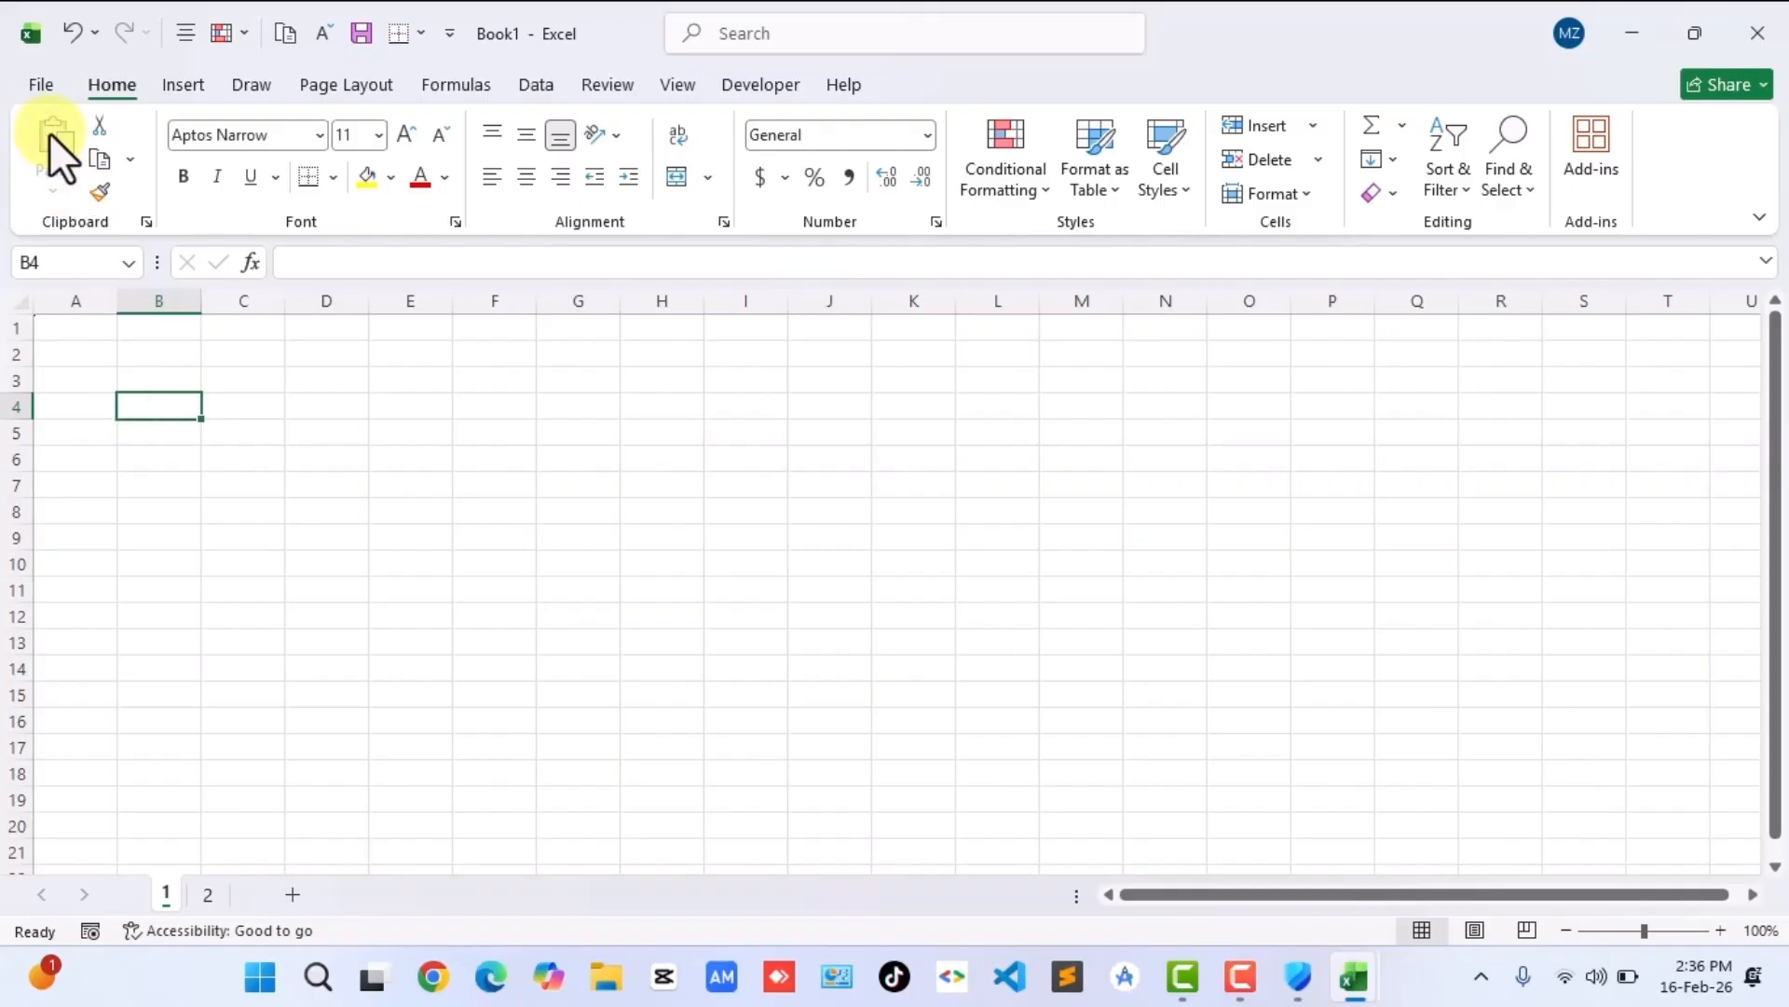
click(37, 86)
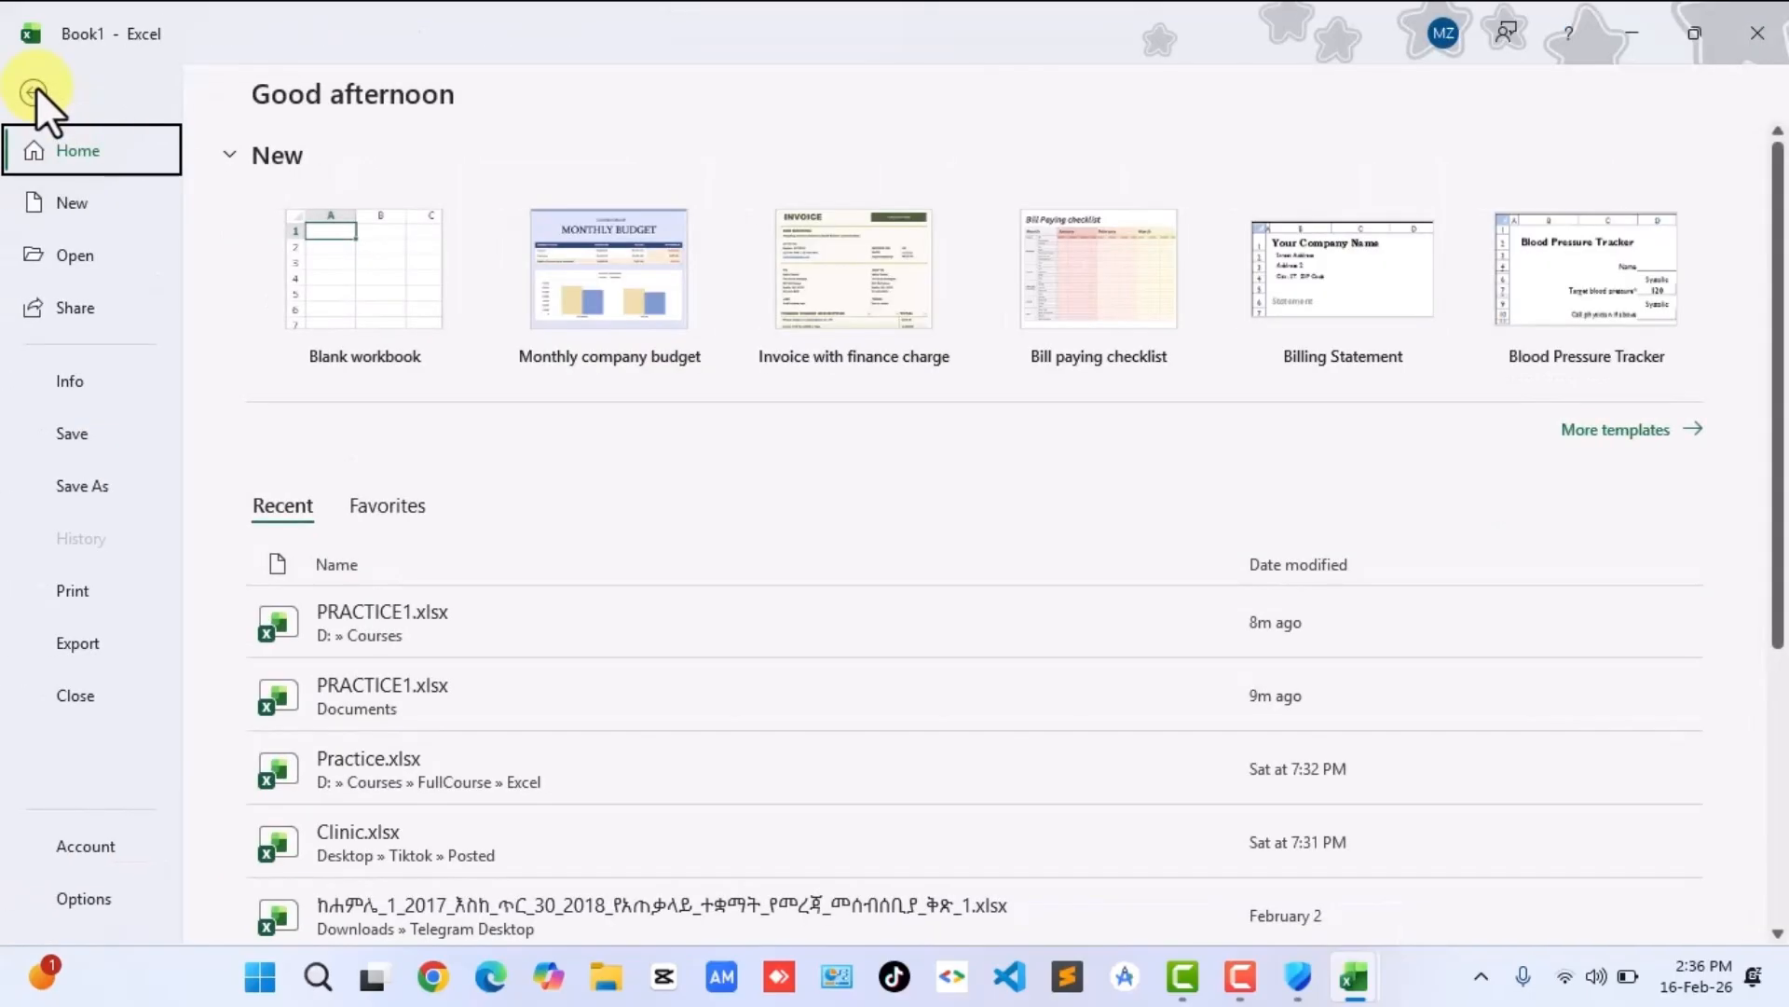
click(36, 88)
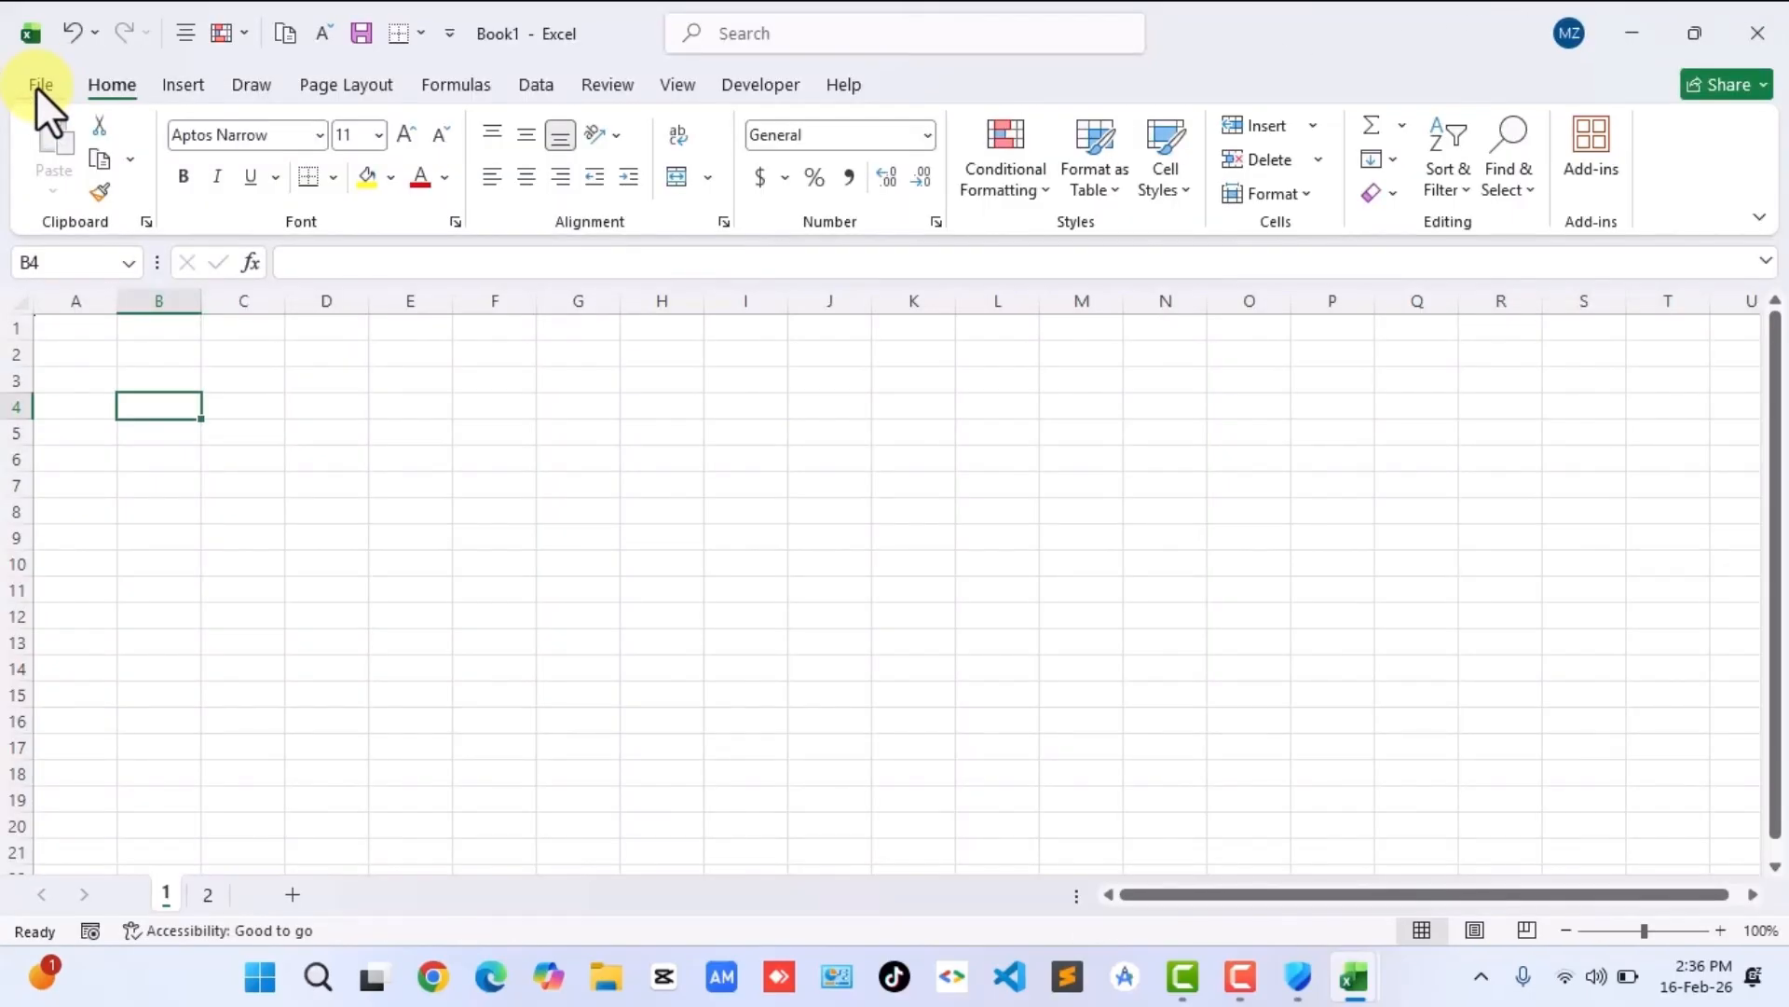
click(202, 457)
click(160, 401)
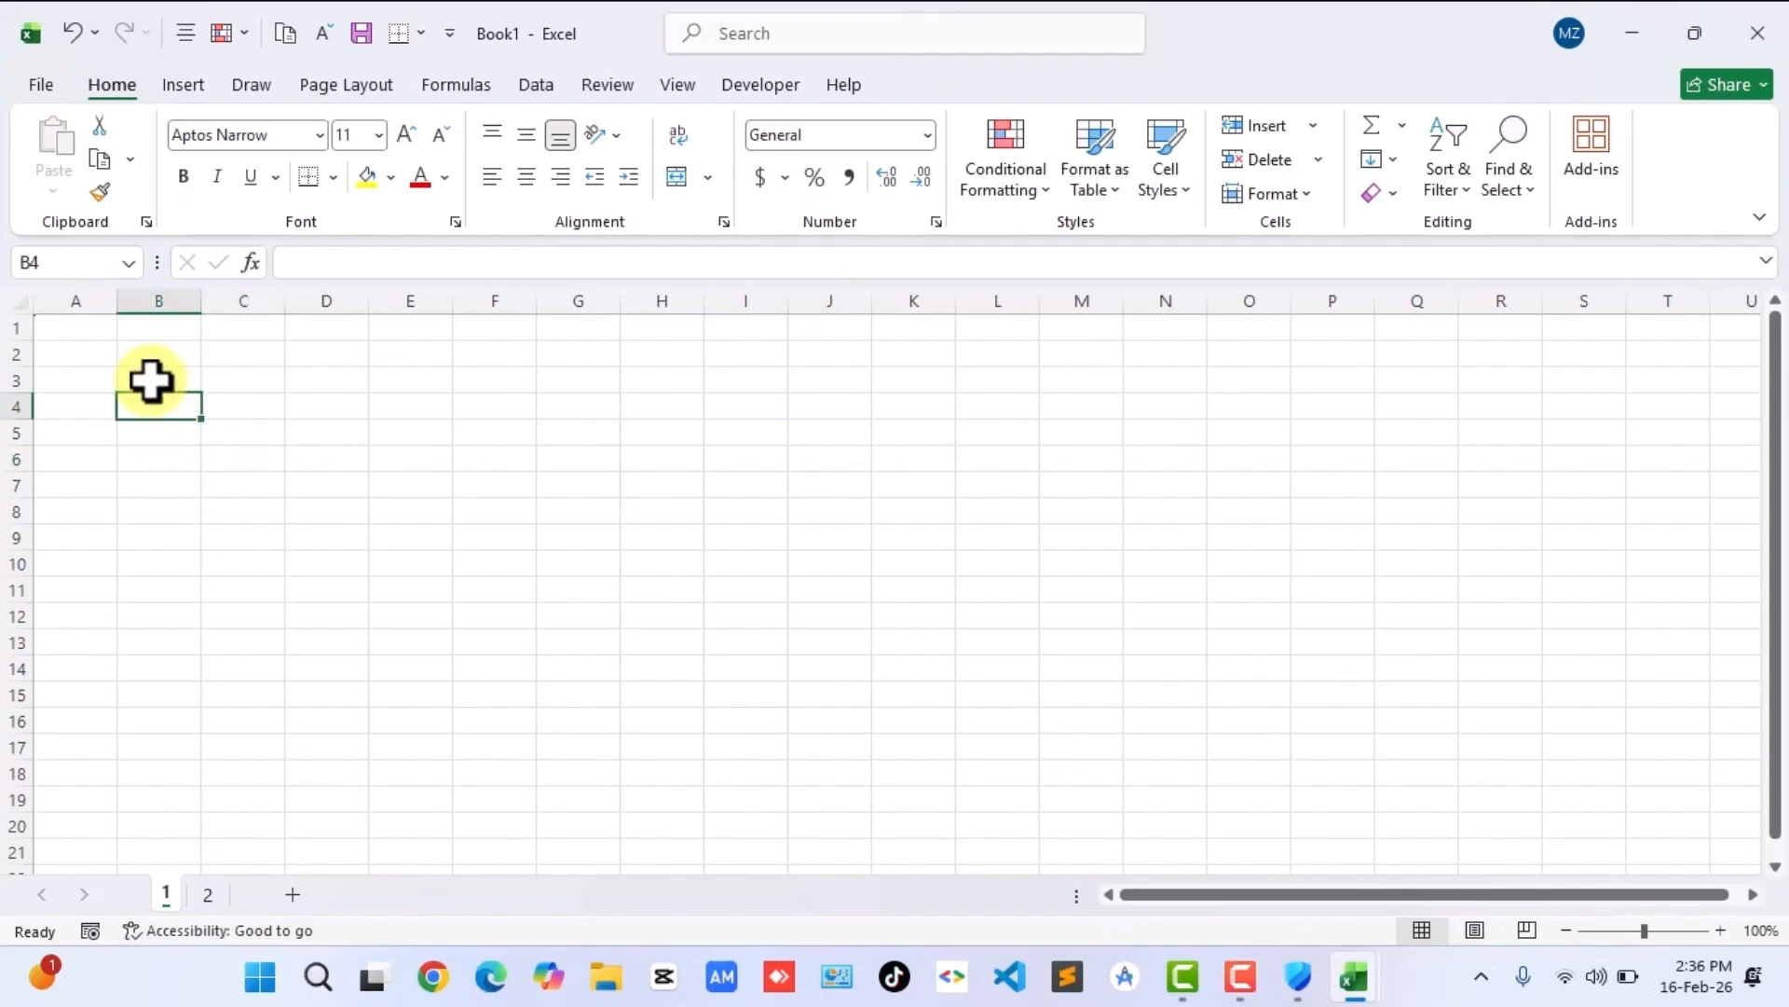
click(150, 381)
click(184, 441)
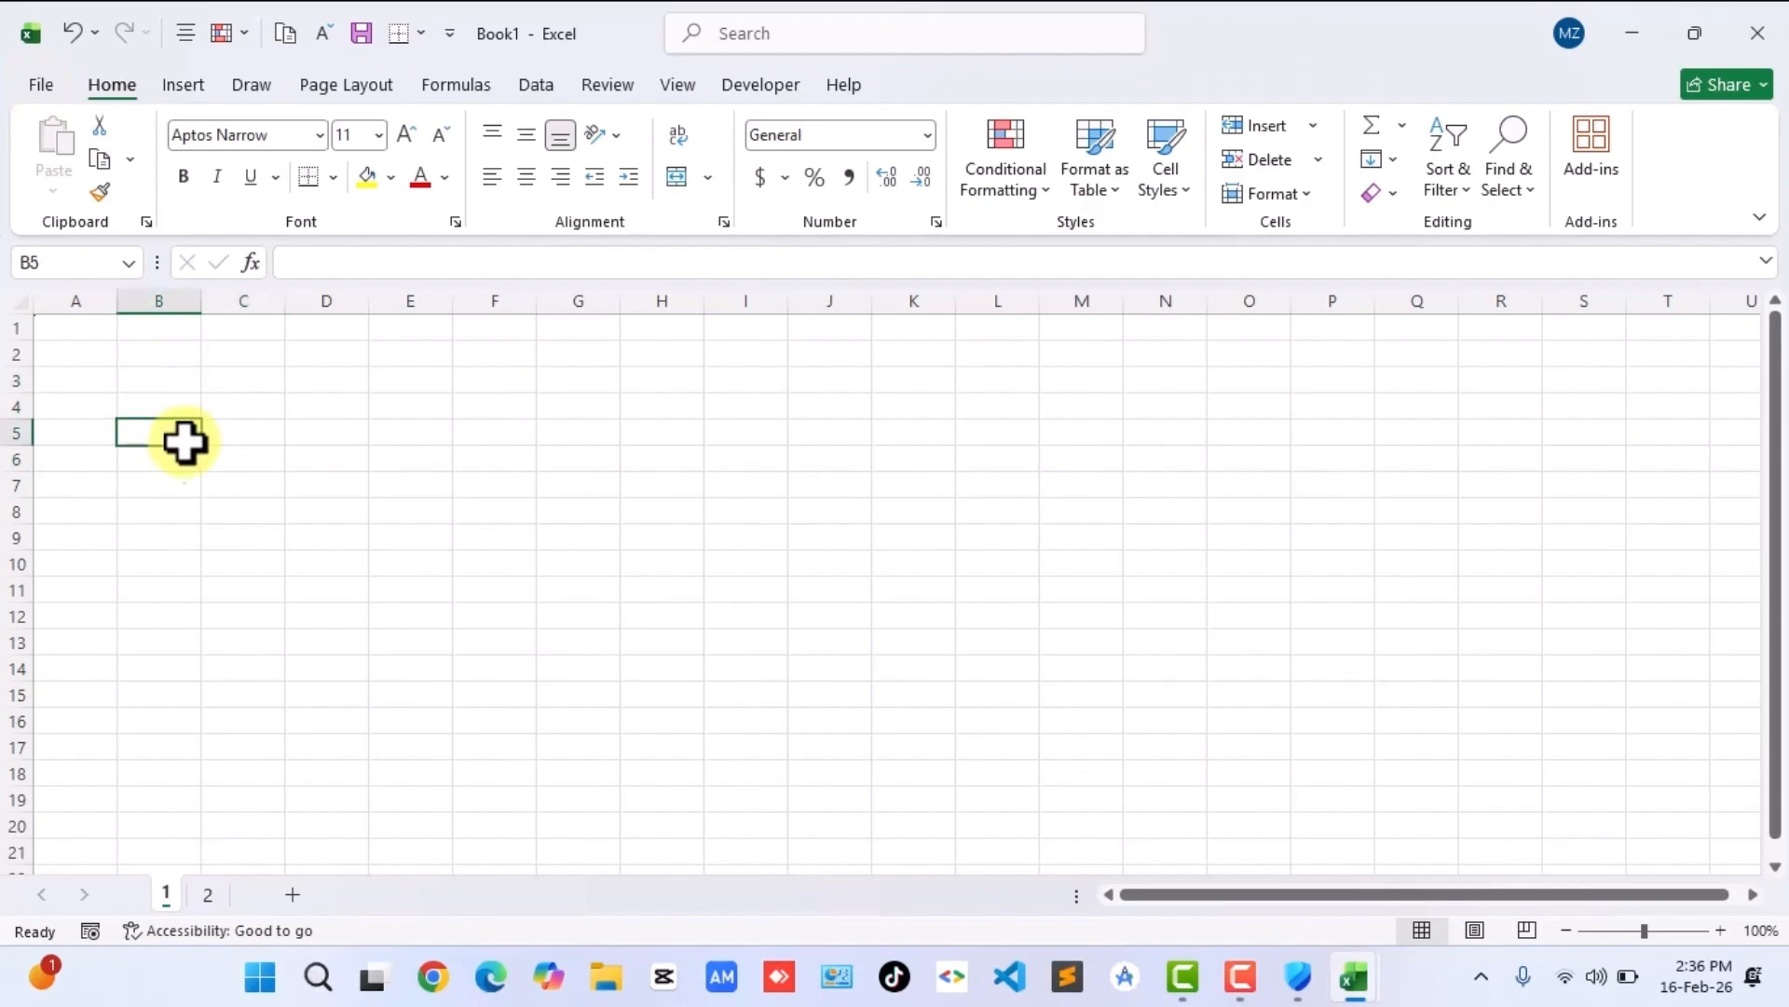
click(148, 381)
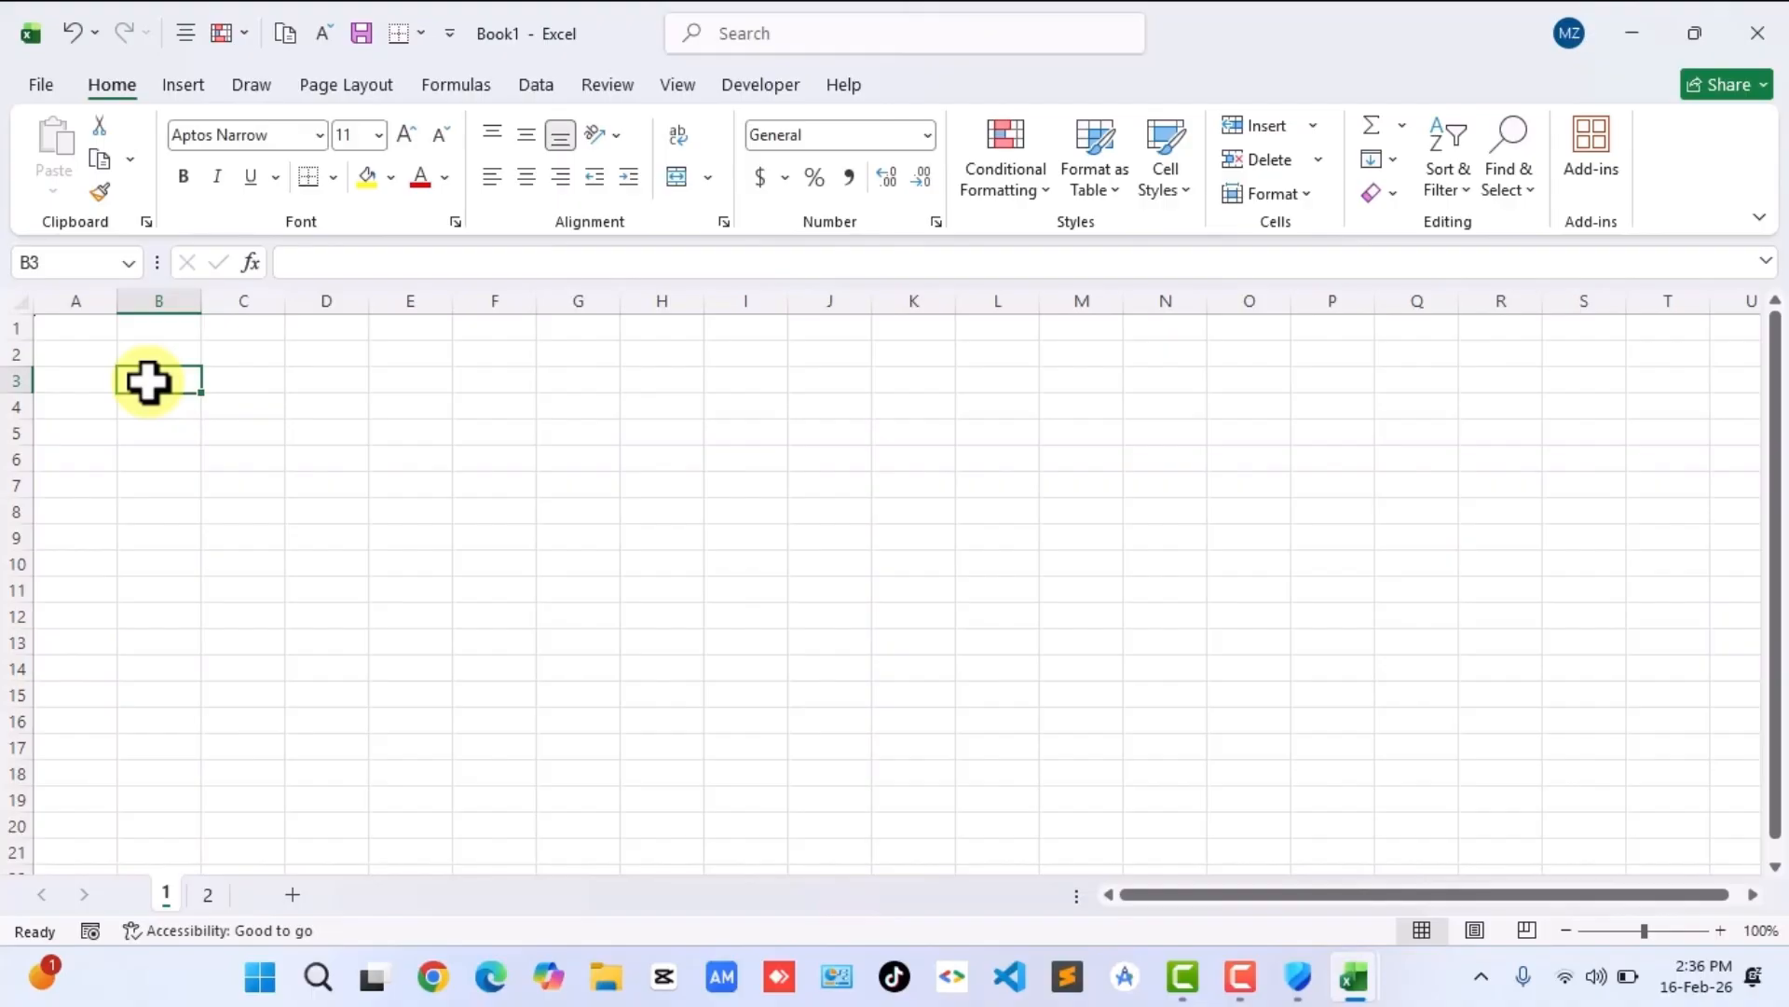
click(218, 486)
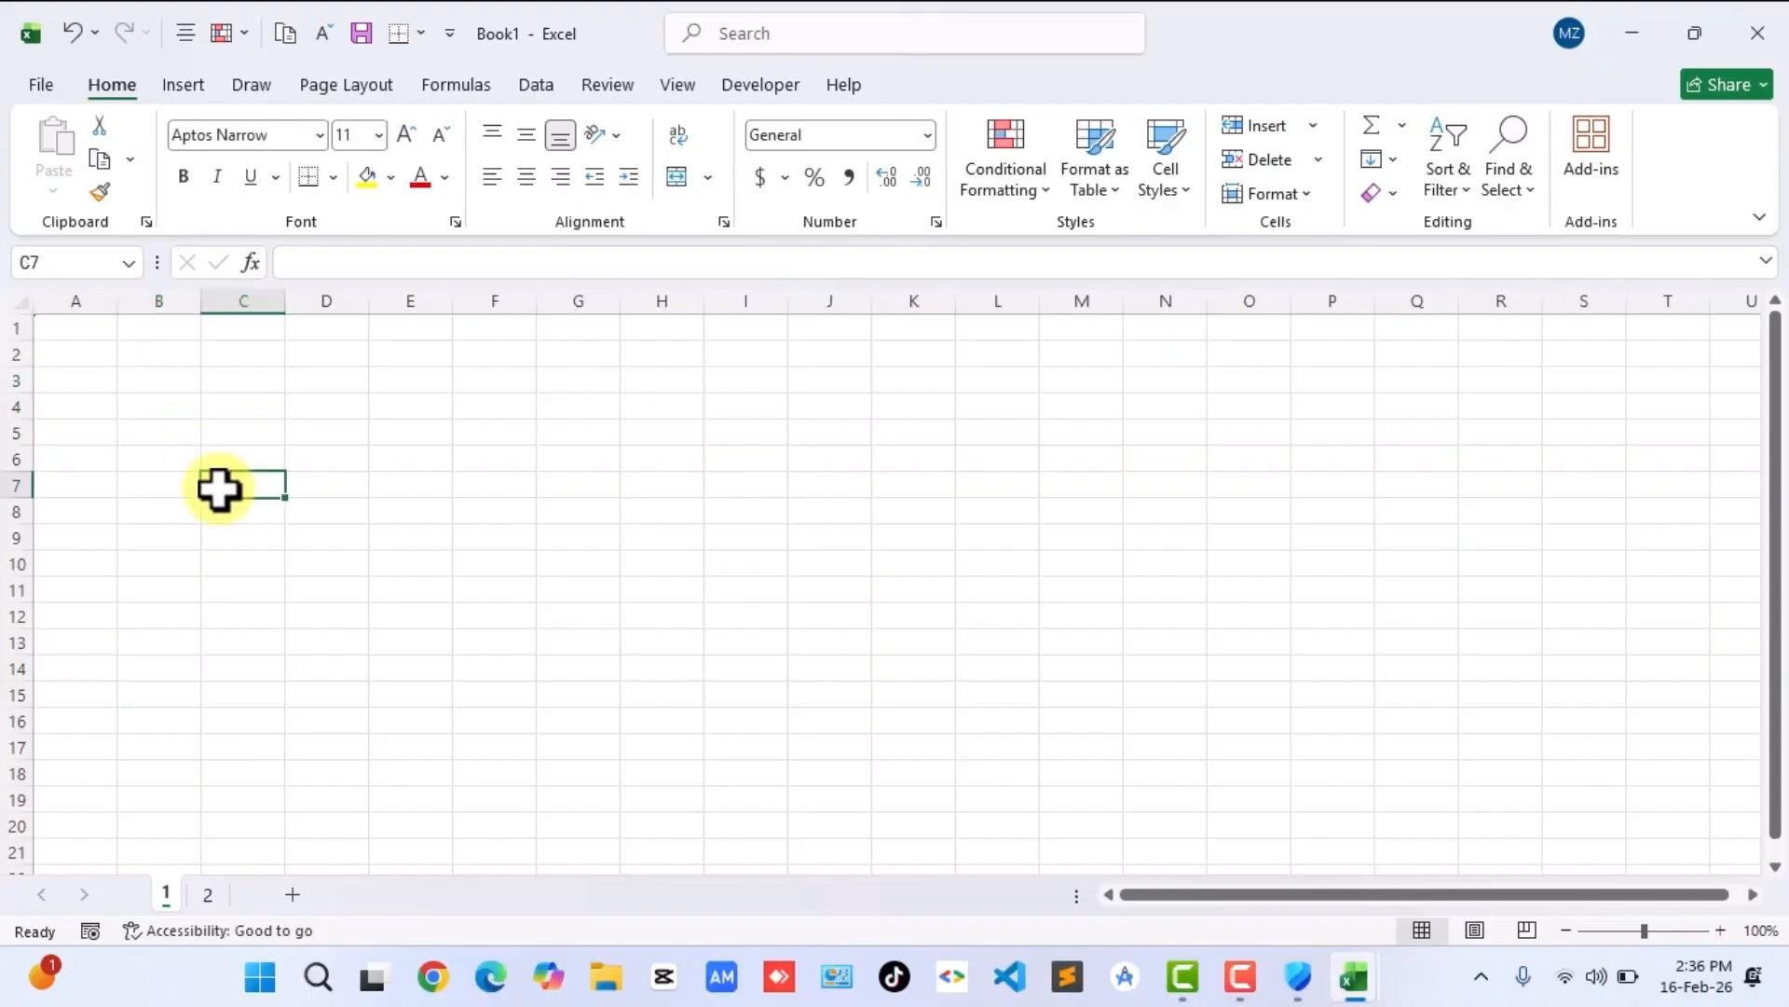
Enter the column headers Name, Age and Gender in cells B2, C2 and D2 of worksheet 1.
click(138, 355)
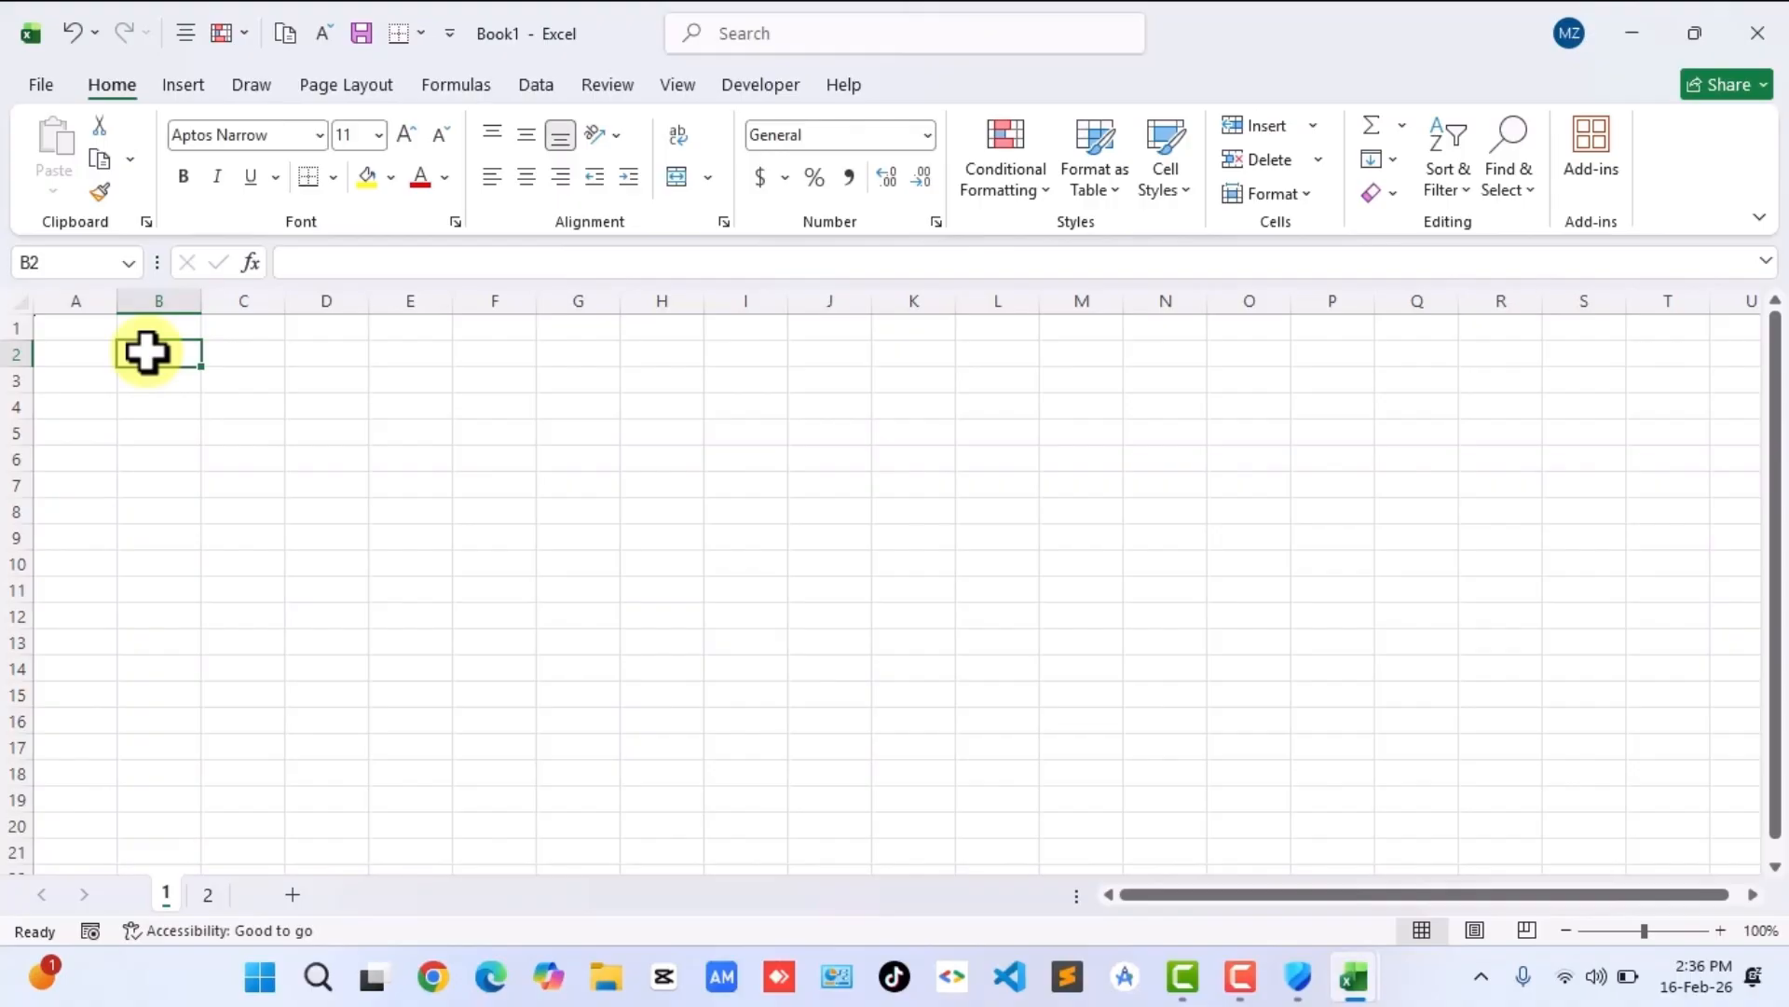
text(N)
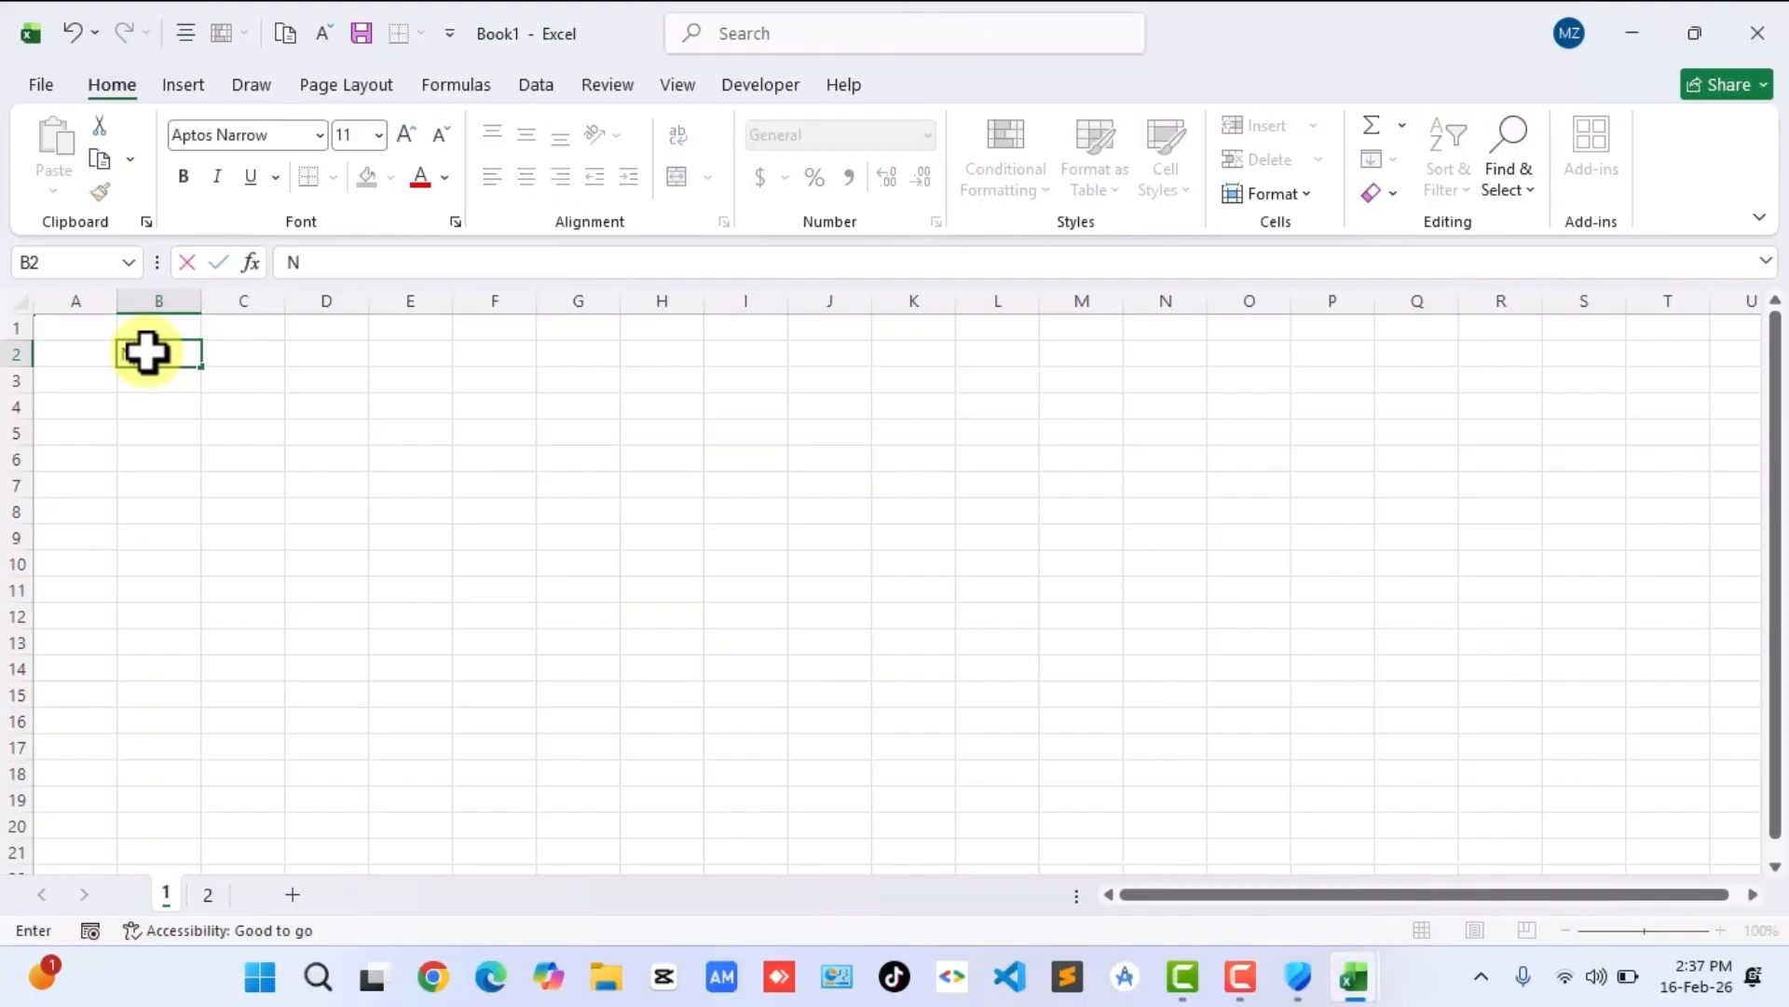
text(ame)
click(240, 357)
text(Age)
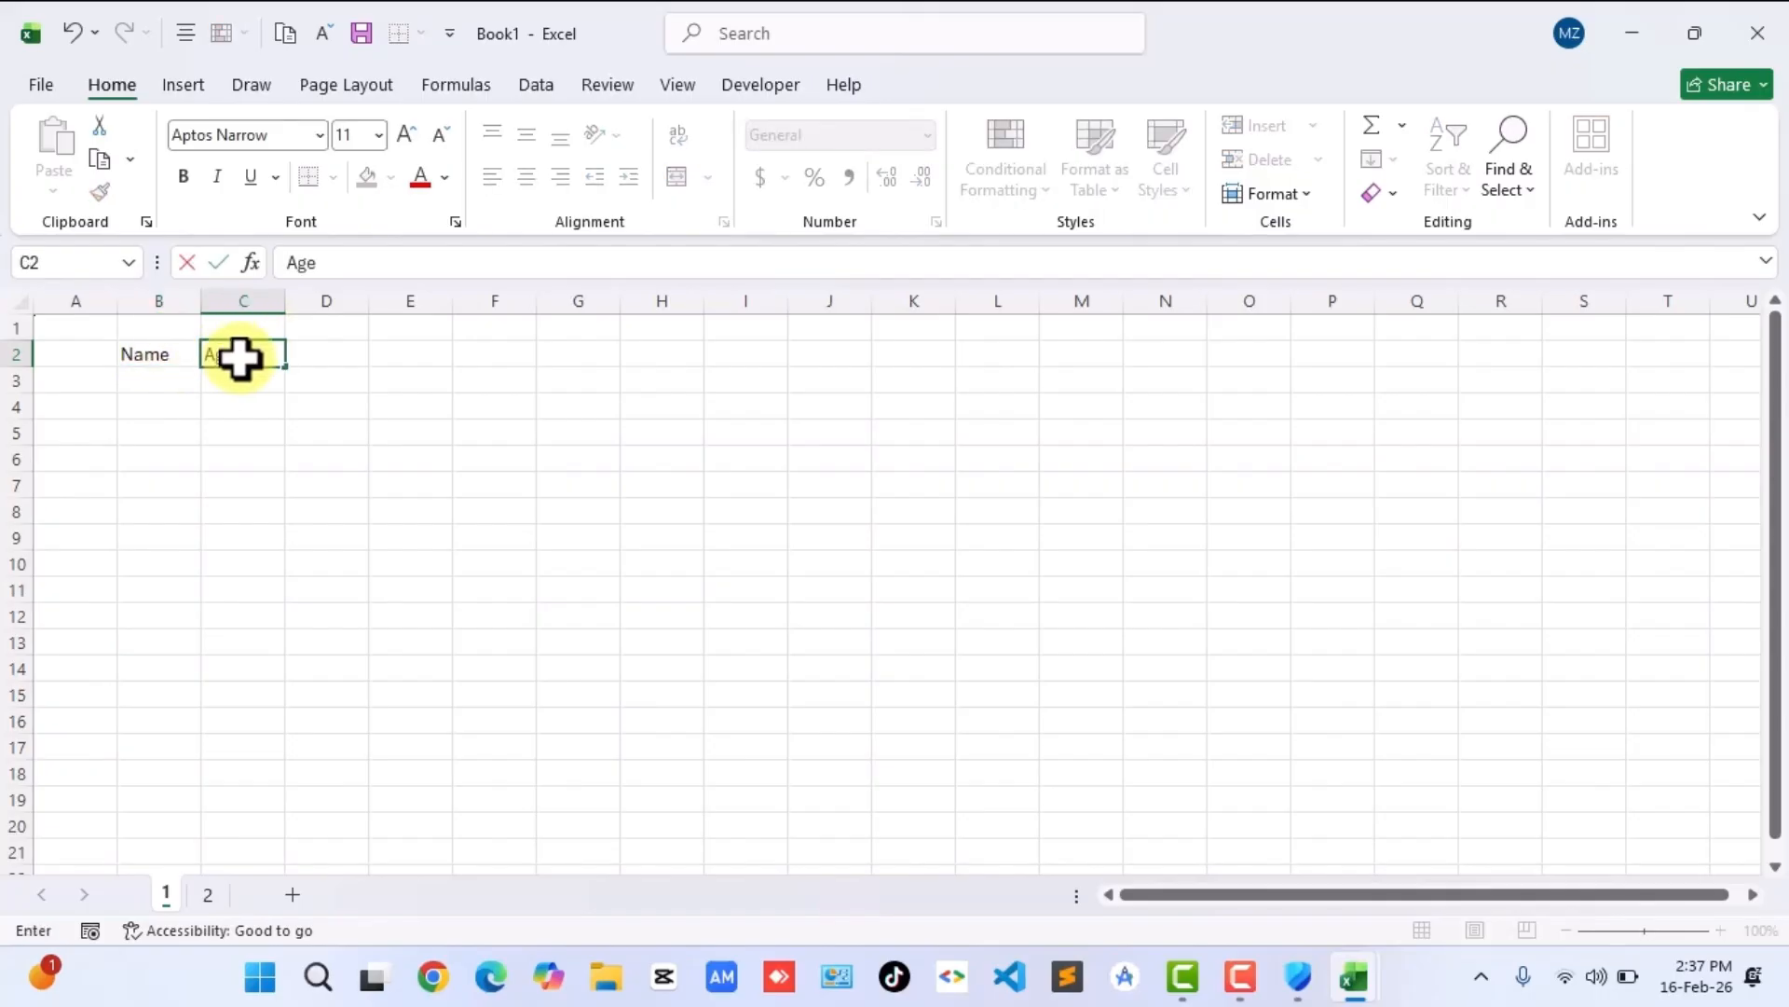
click(326, 358)
text(Gender)
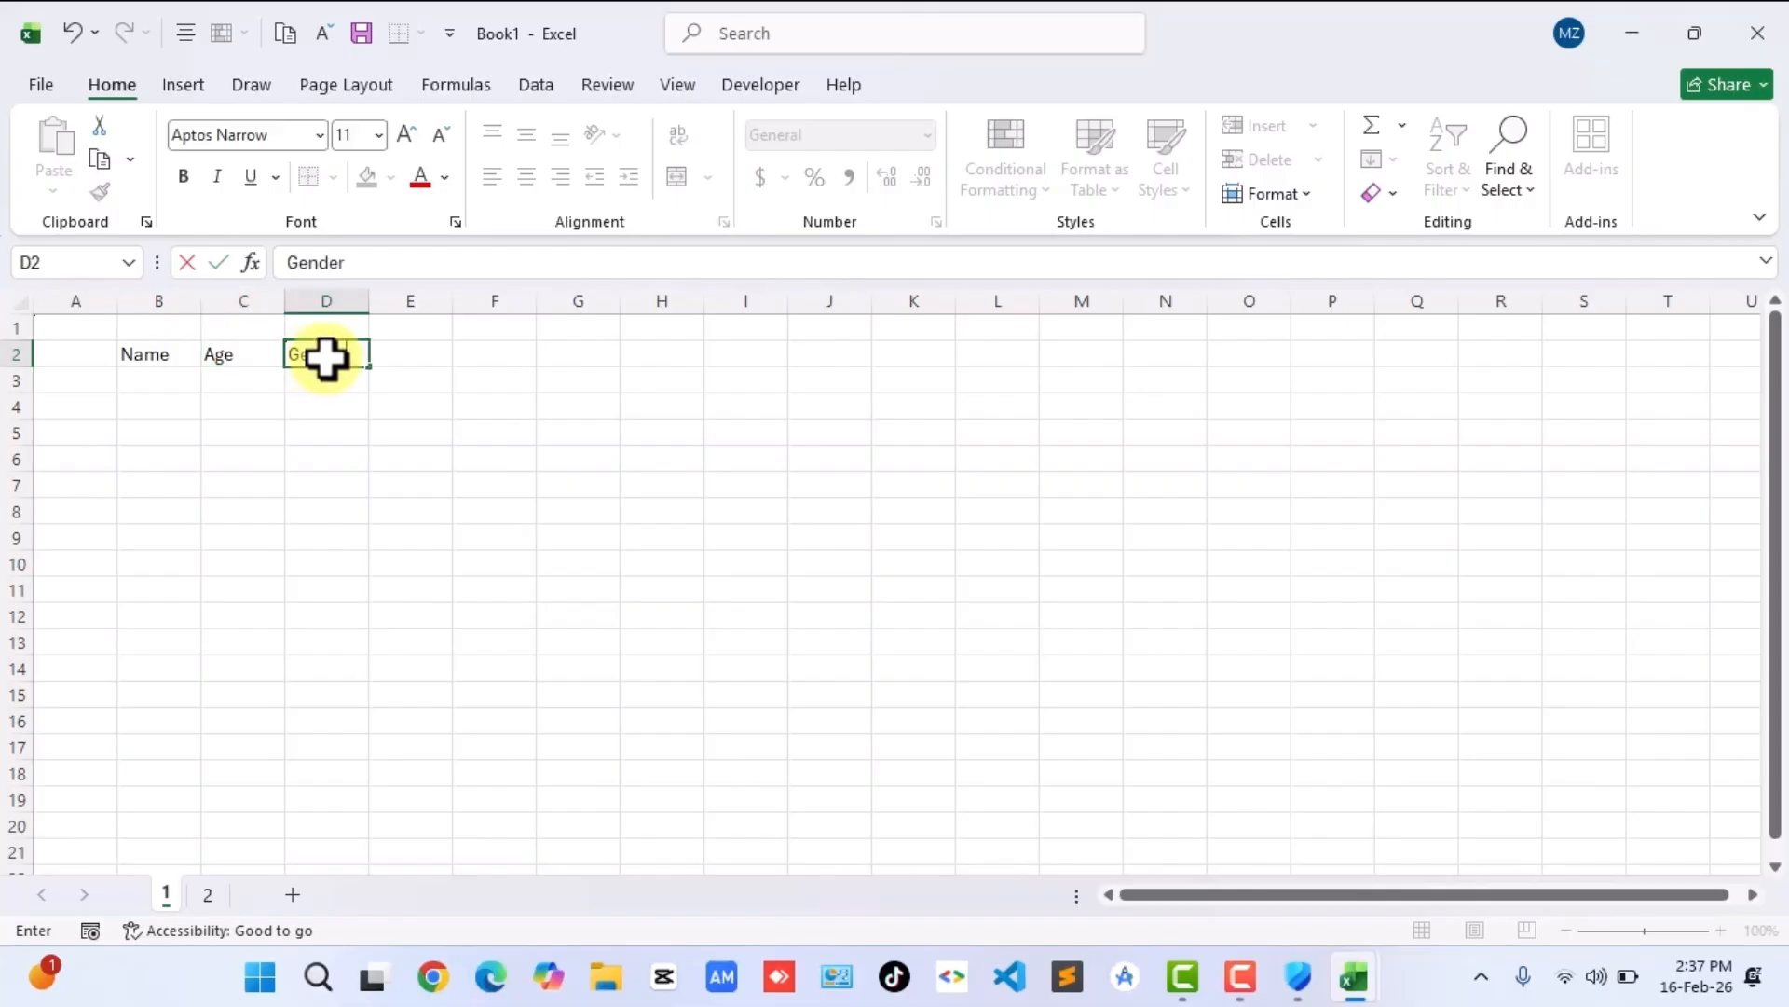
Fill in the first record in row 3 with the person's name in B3, 25 in C3 and M in D3.
click(167, 383)
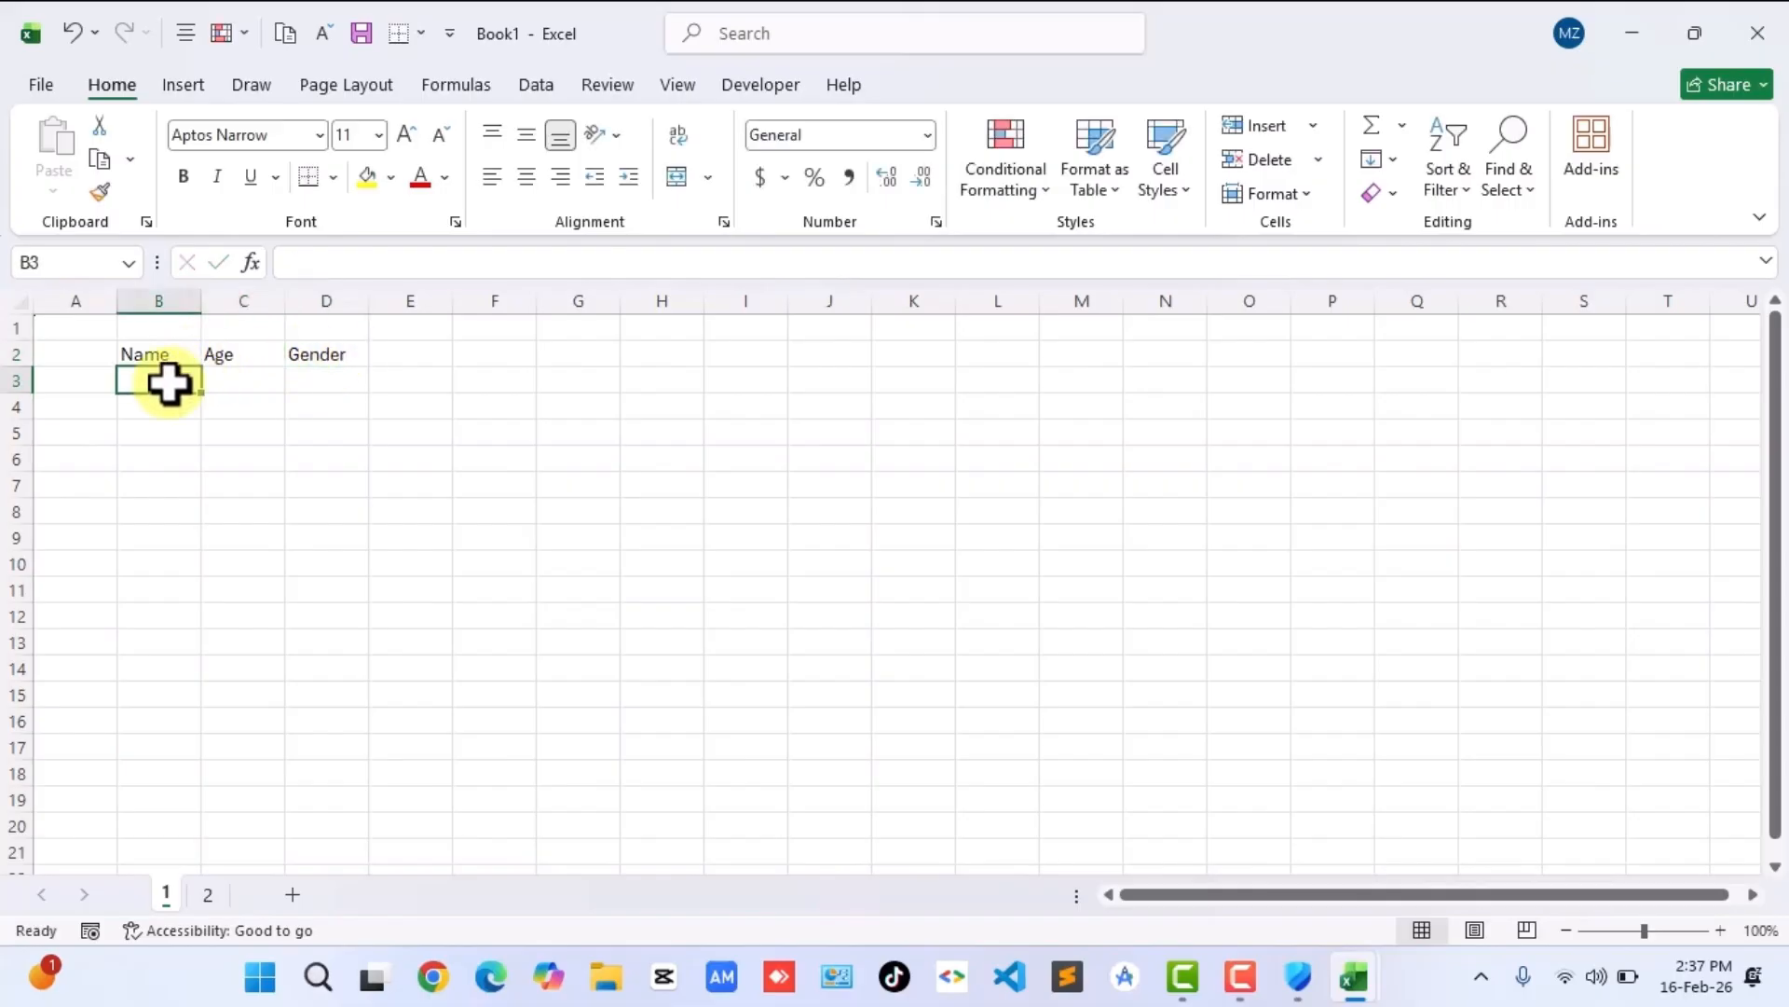
text(Smith)
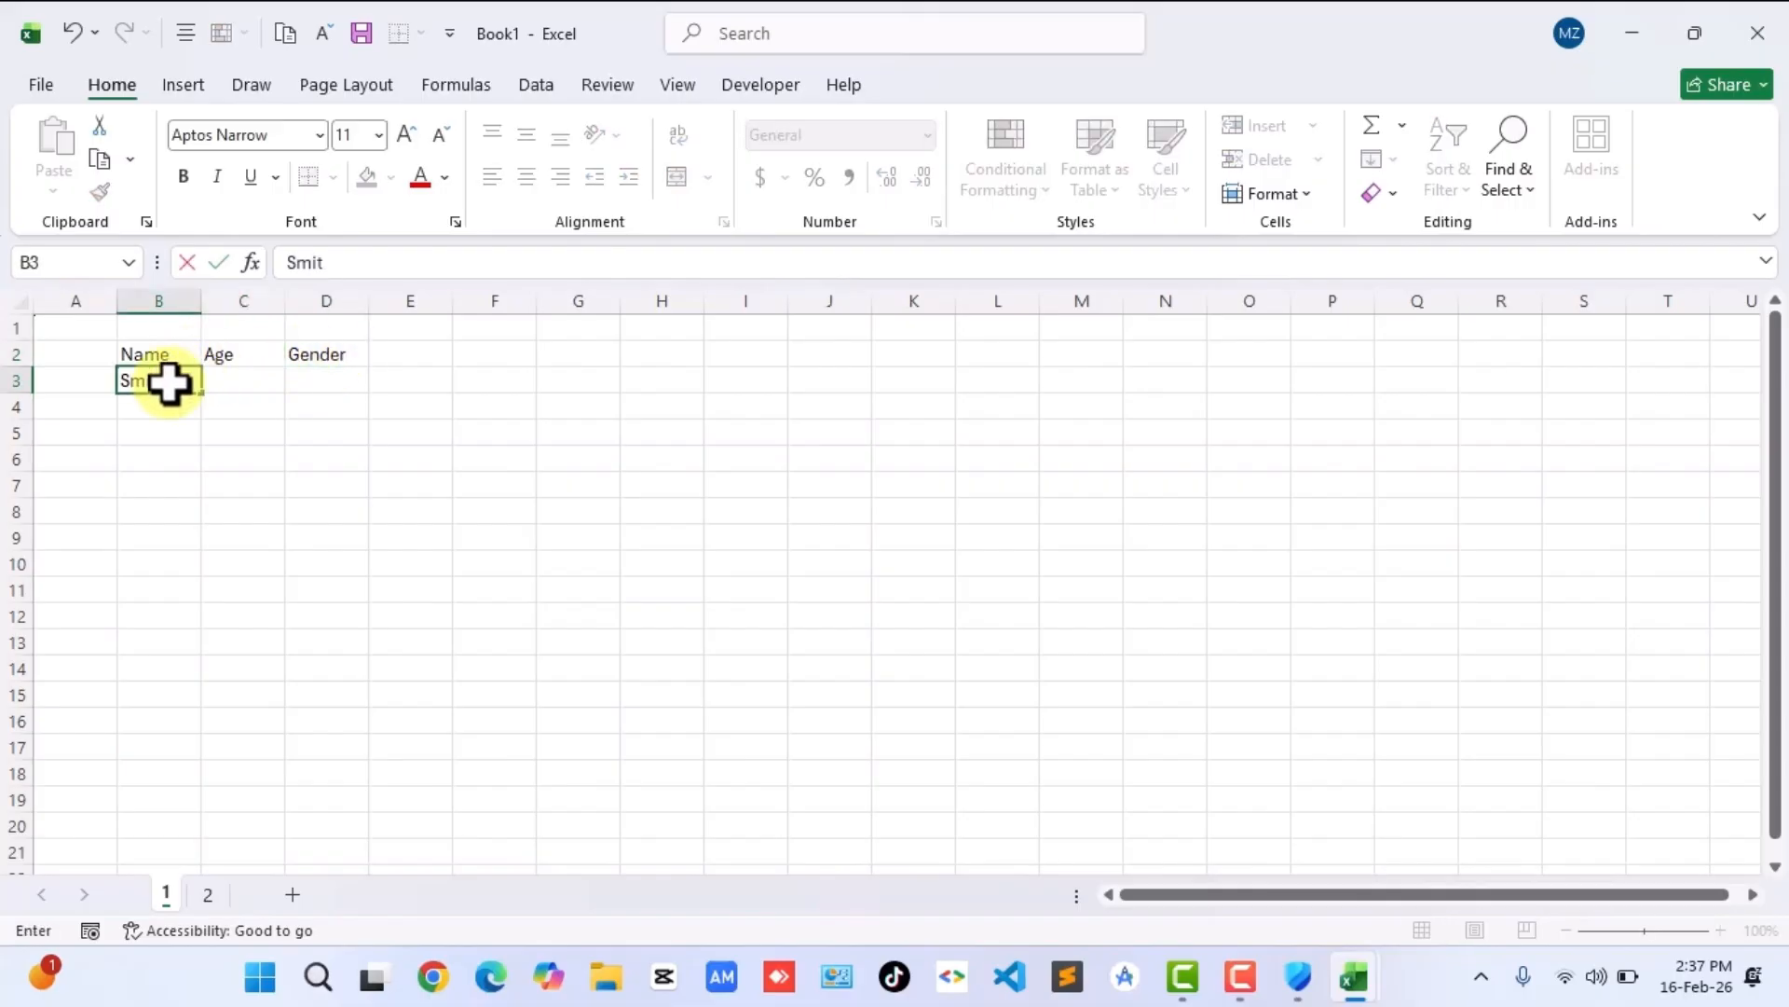
click(237, 384)
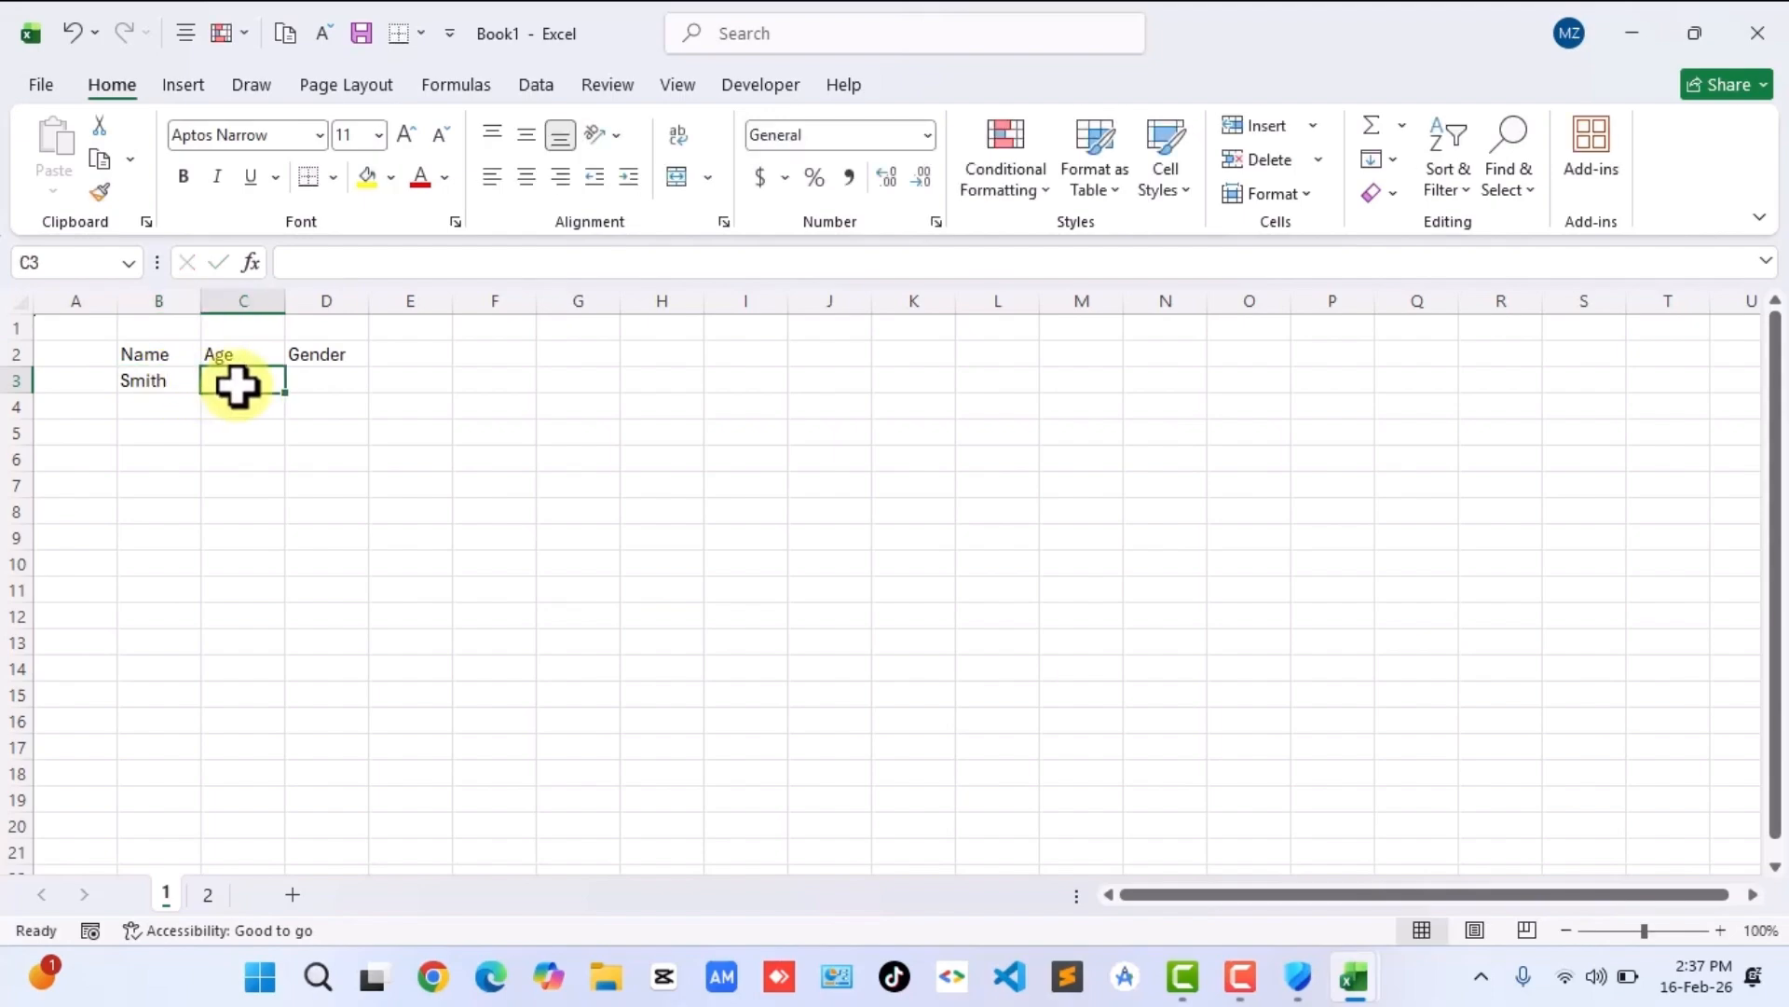
text(25)
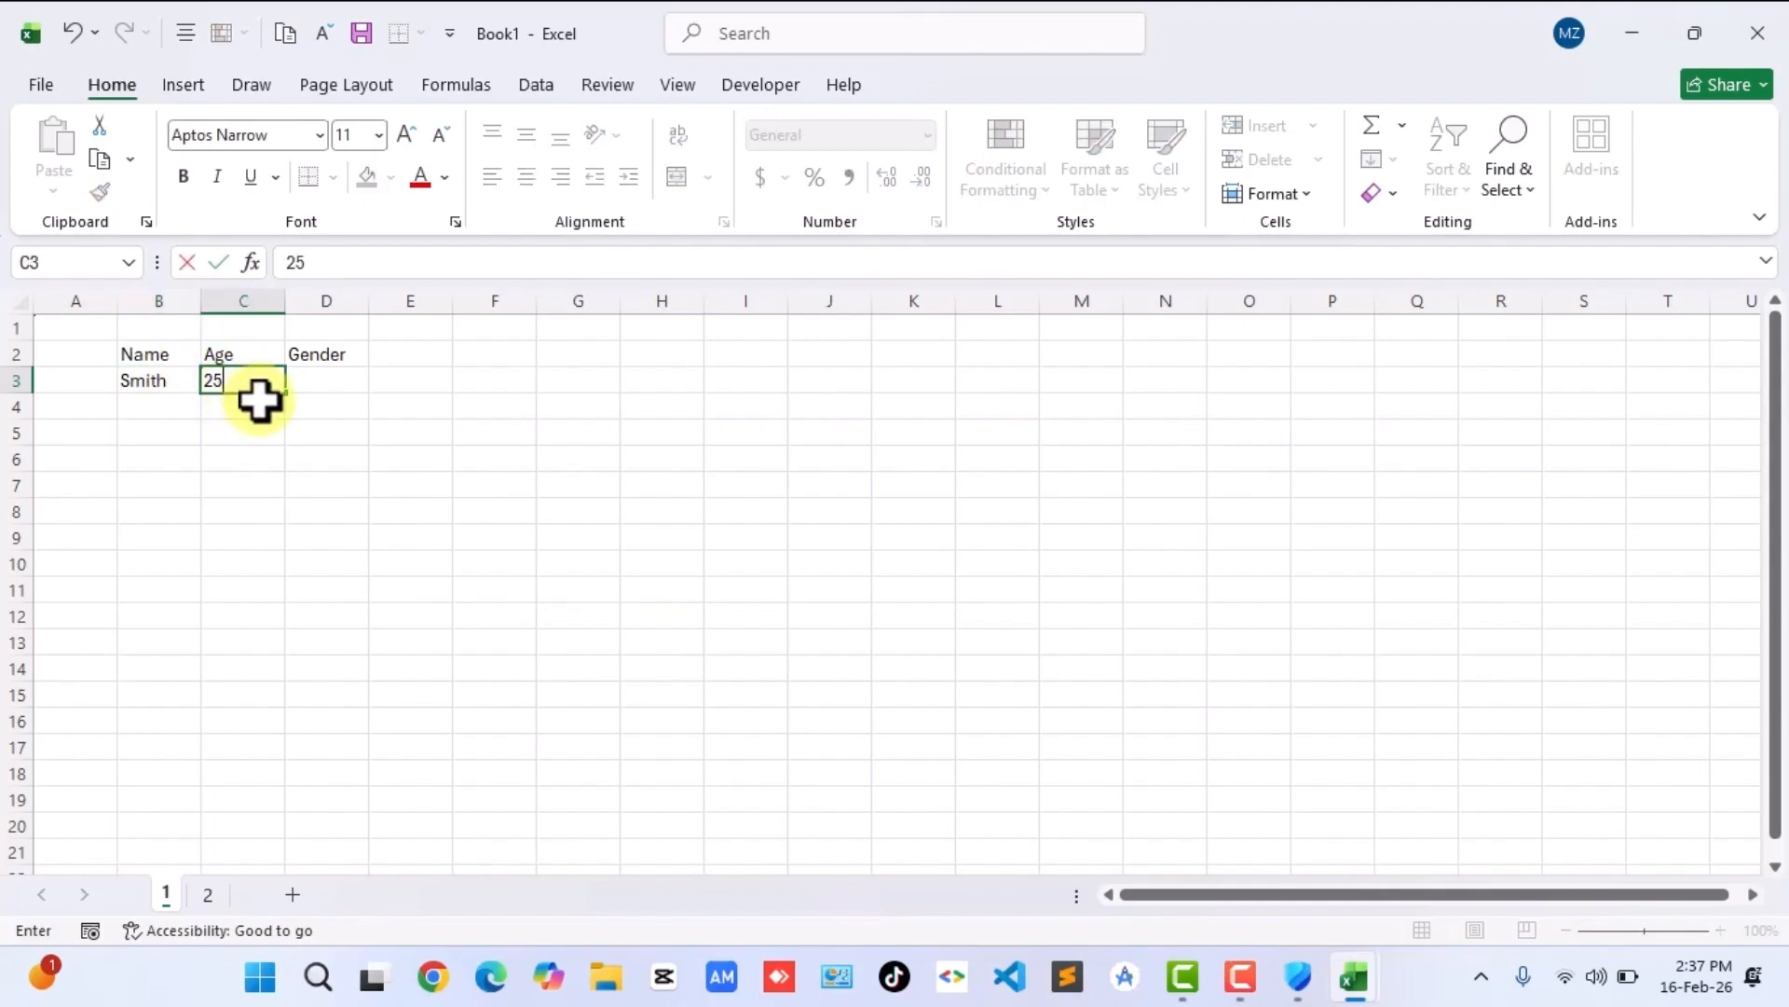
click(315, 384)
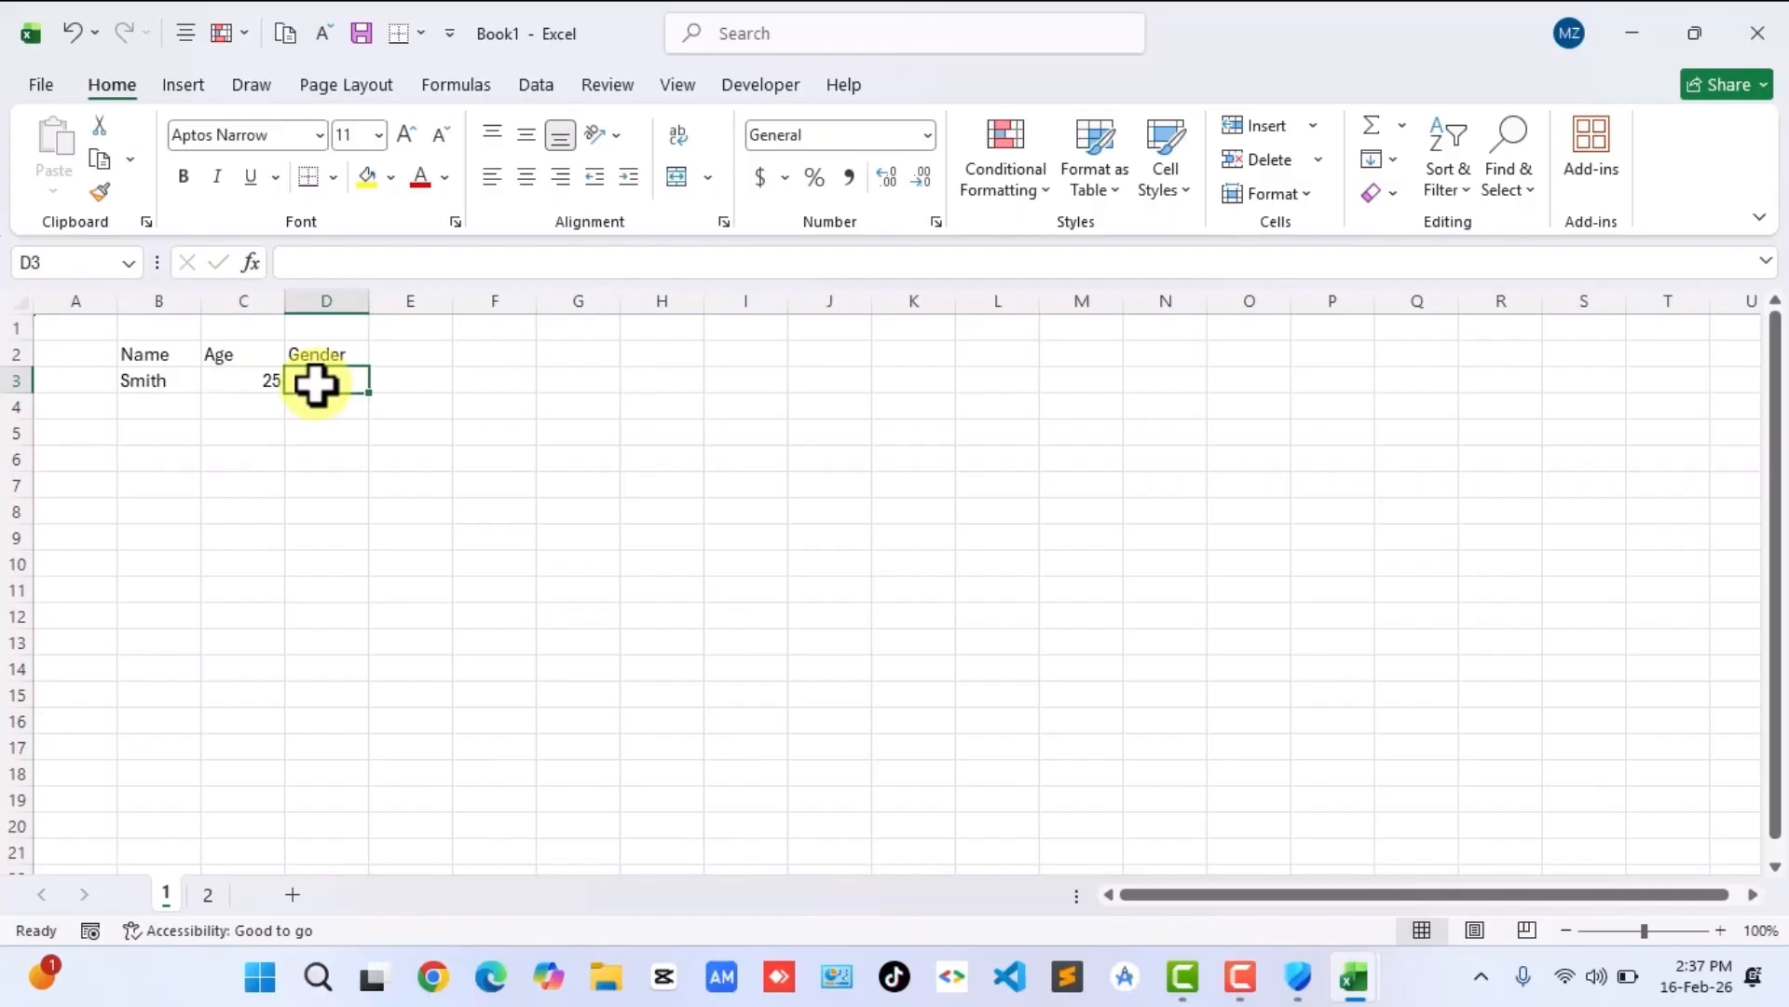
text(M)
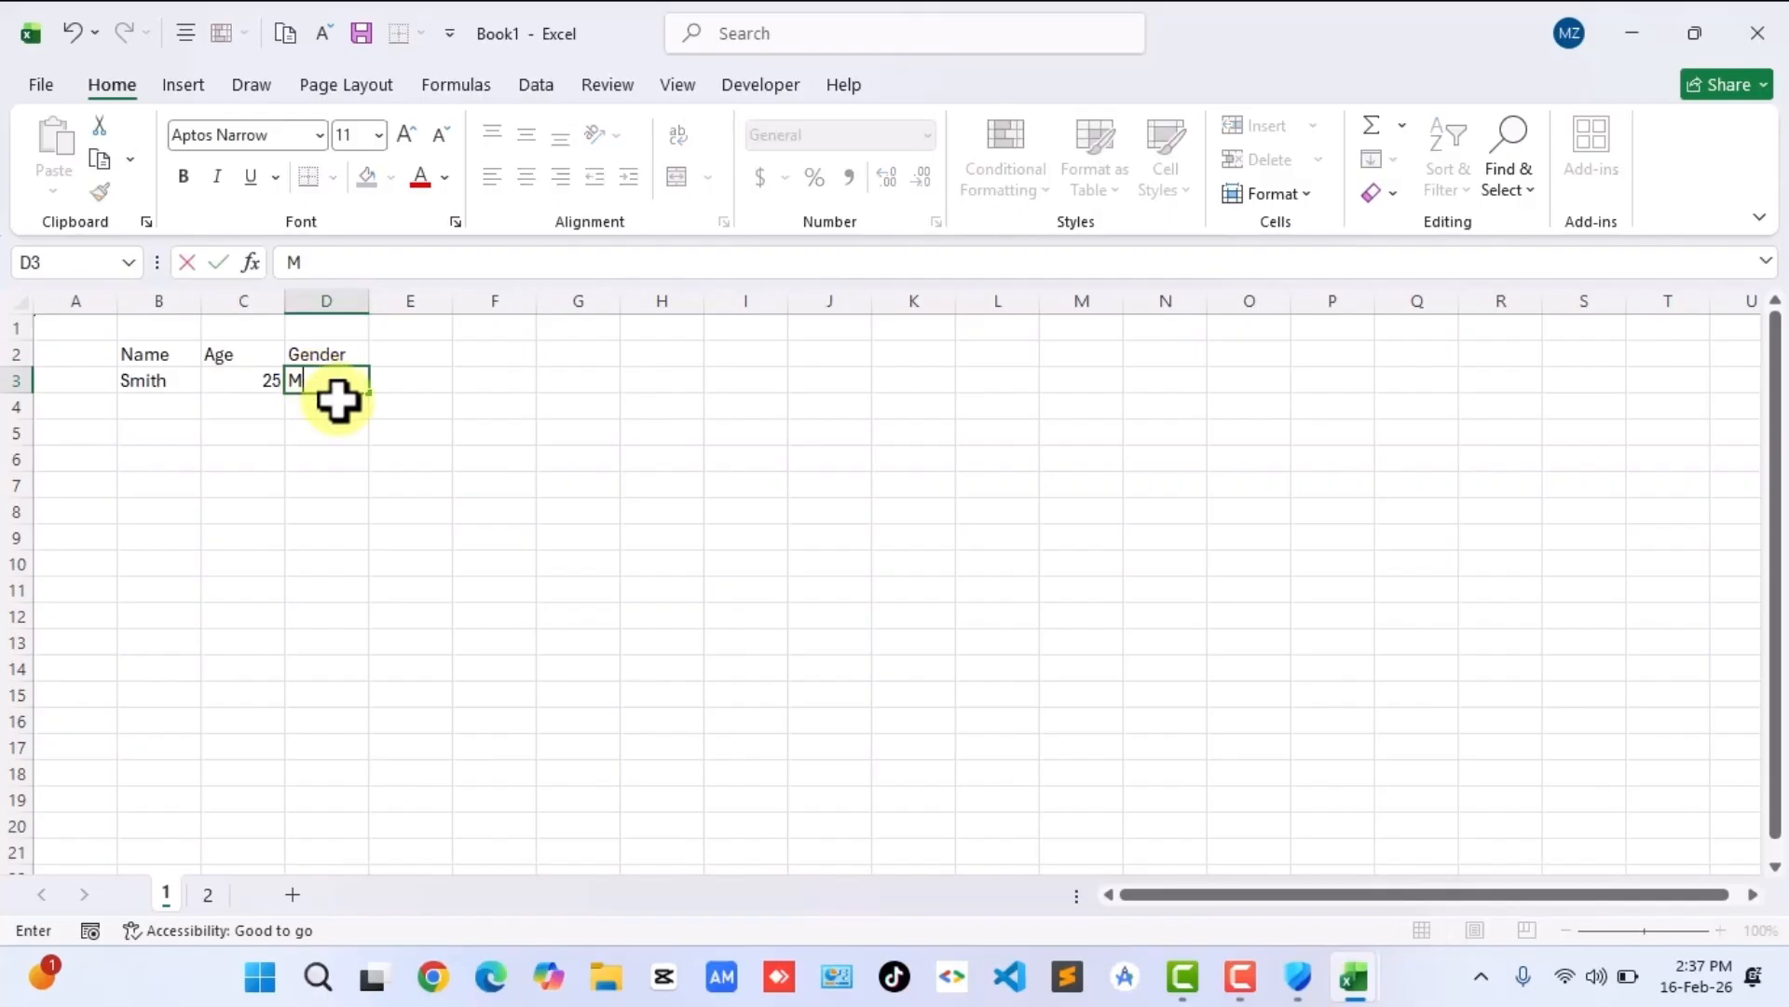
click(347, 433)
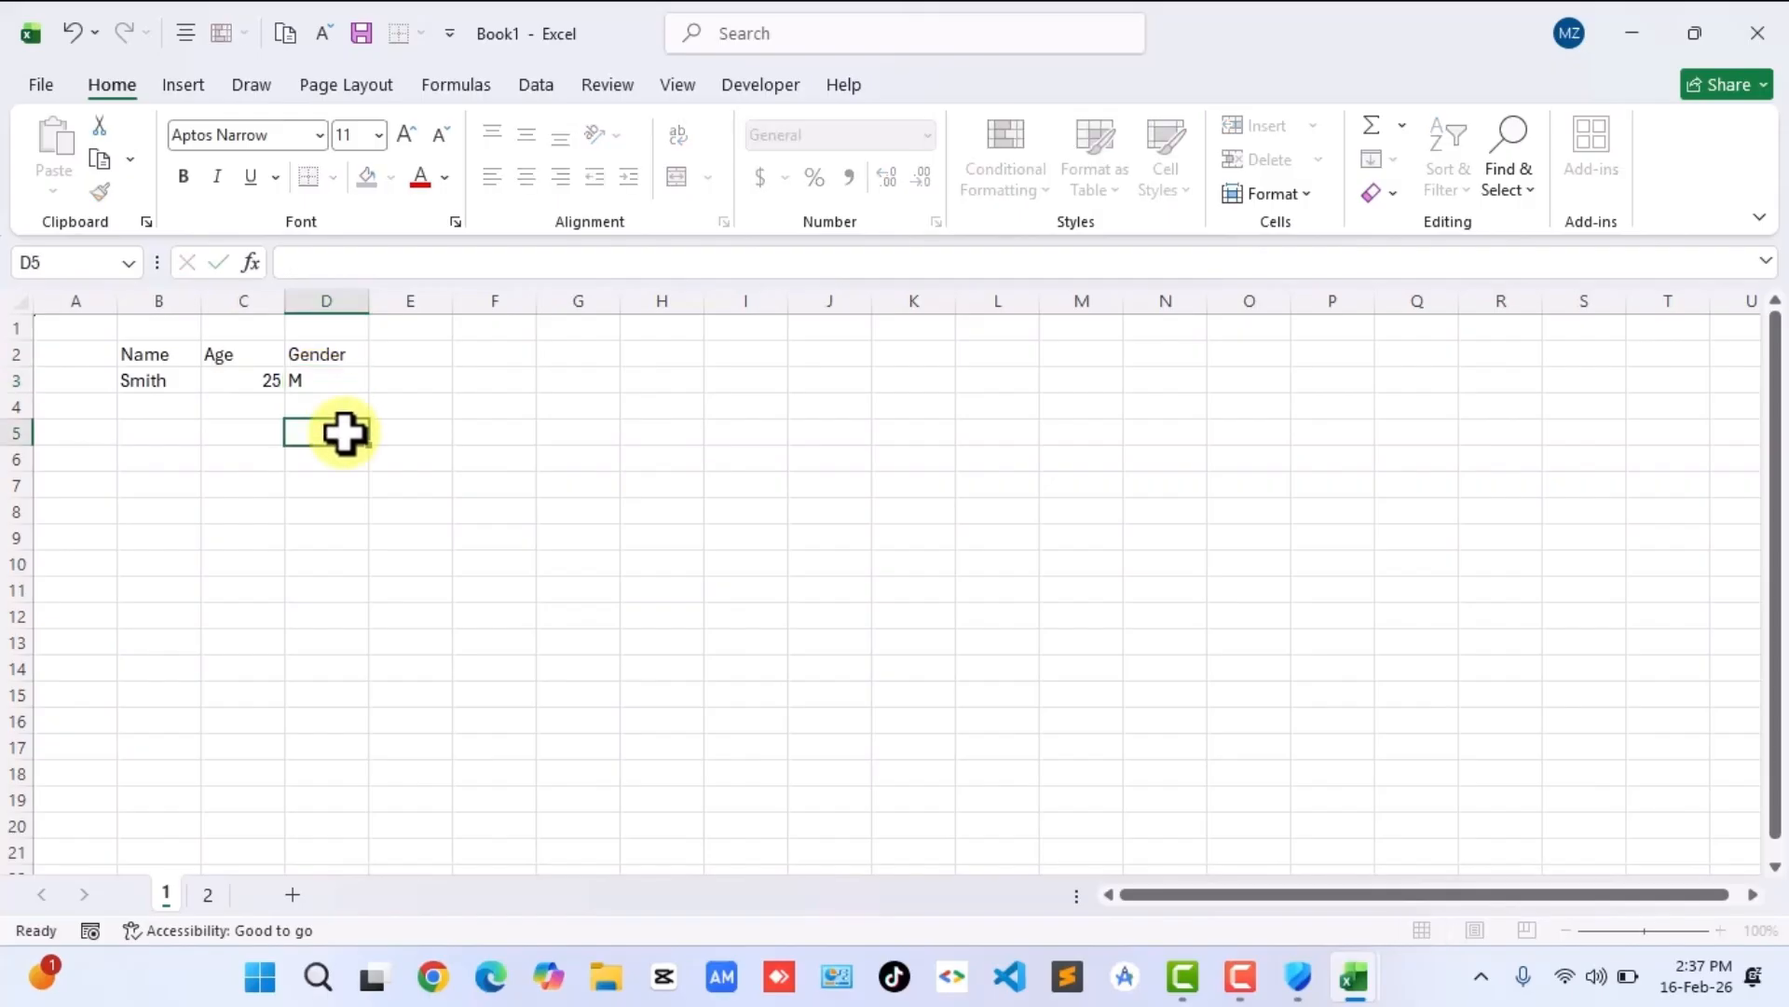
Save the new workbook in the Courses folder on drive D under the file name form 1.
click(145, 359)
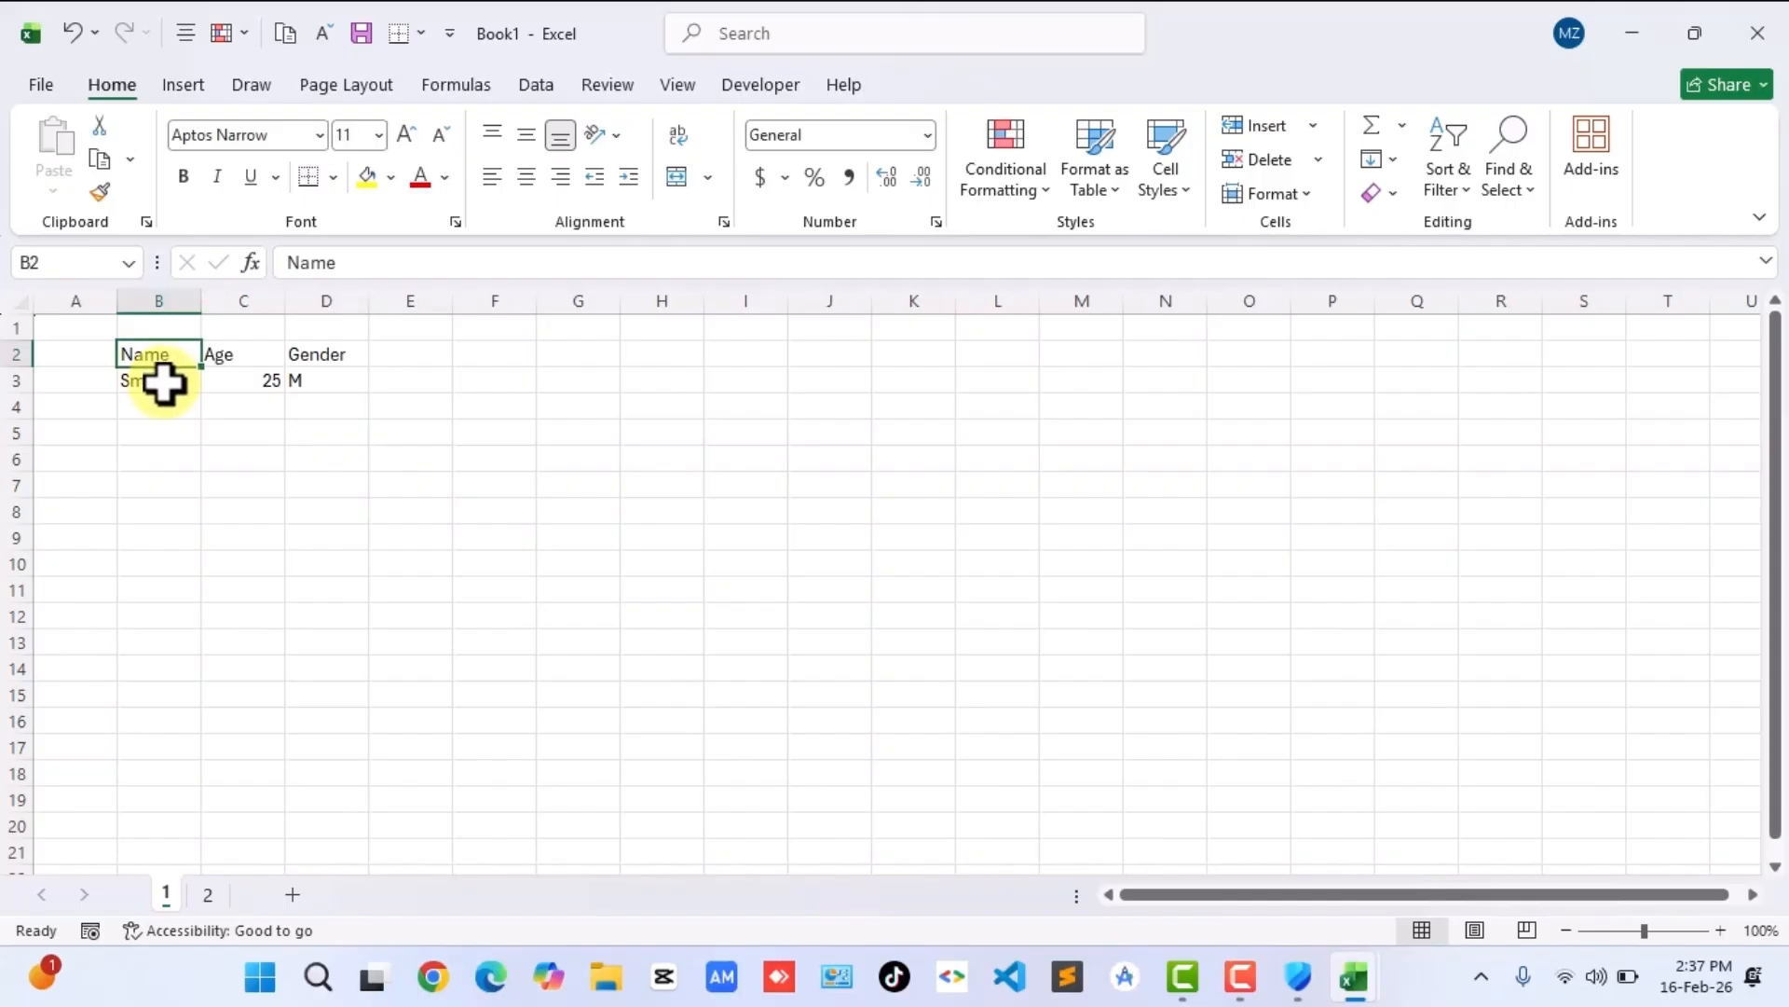
click(39, 92)
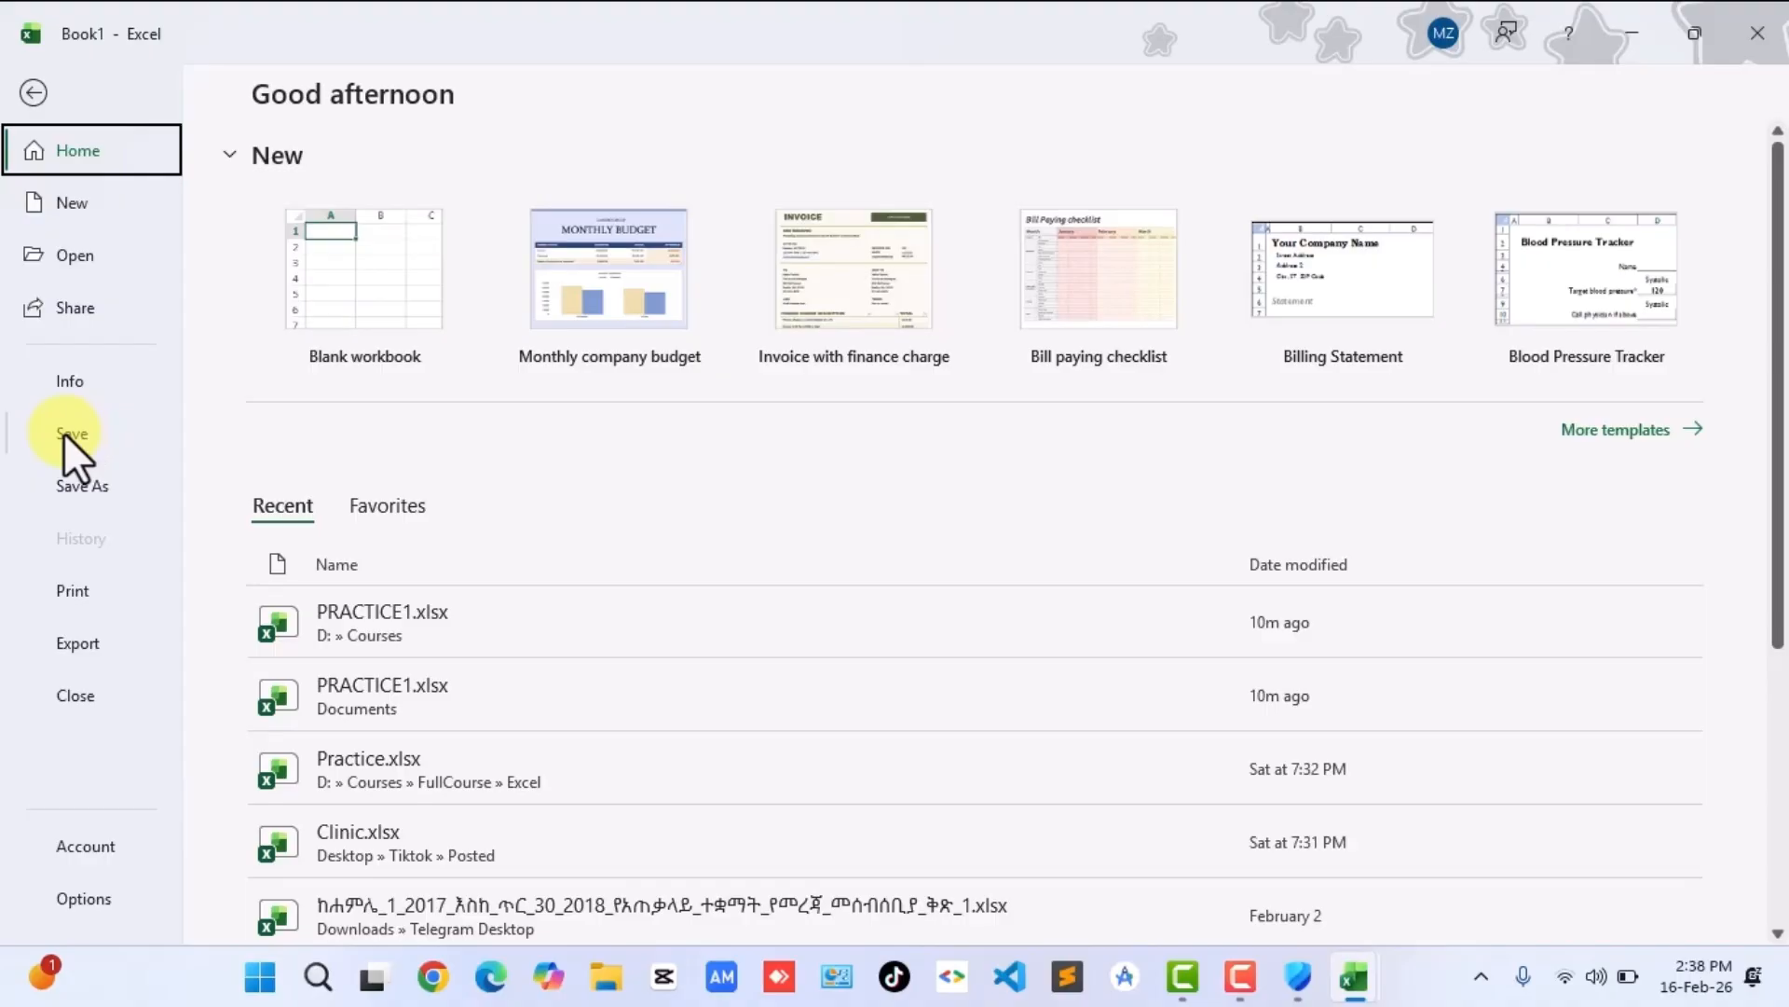
click(63, 433)
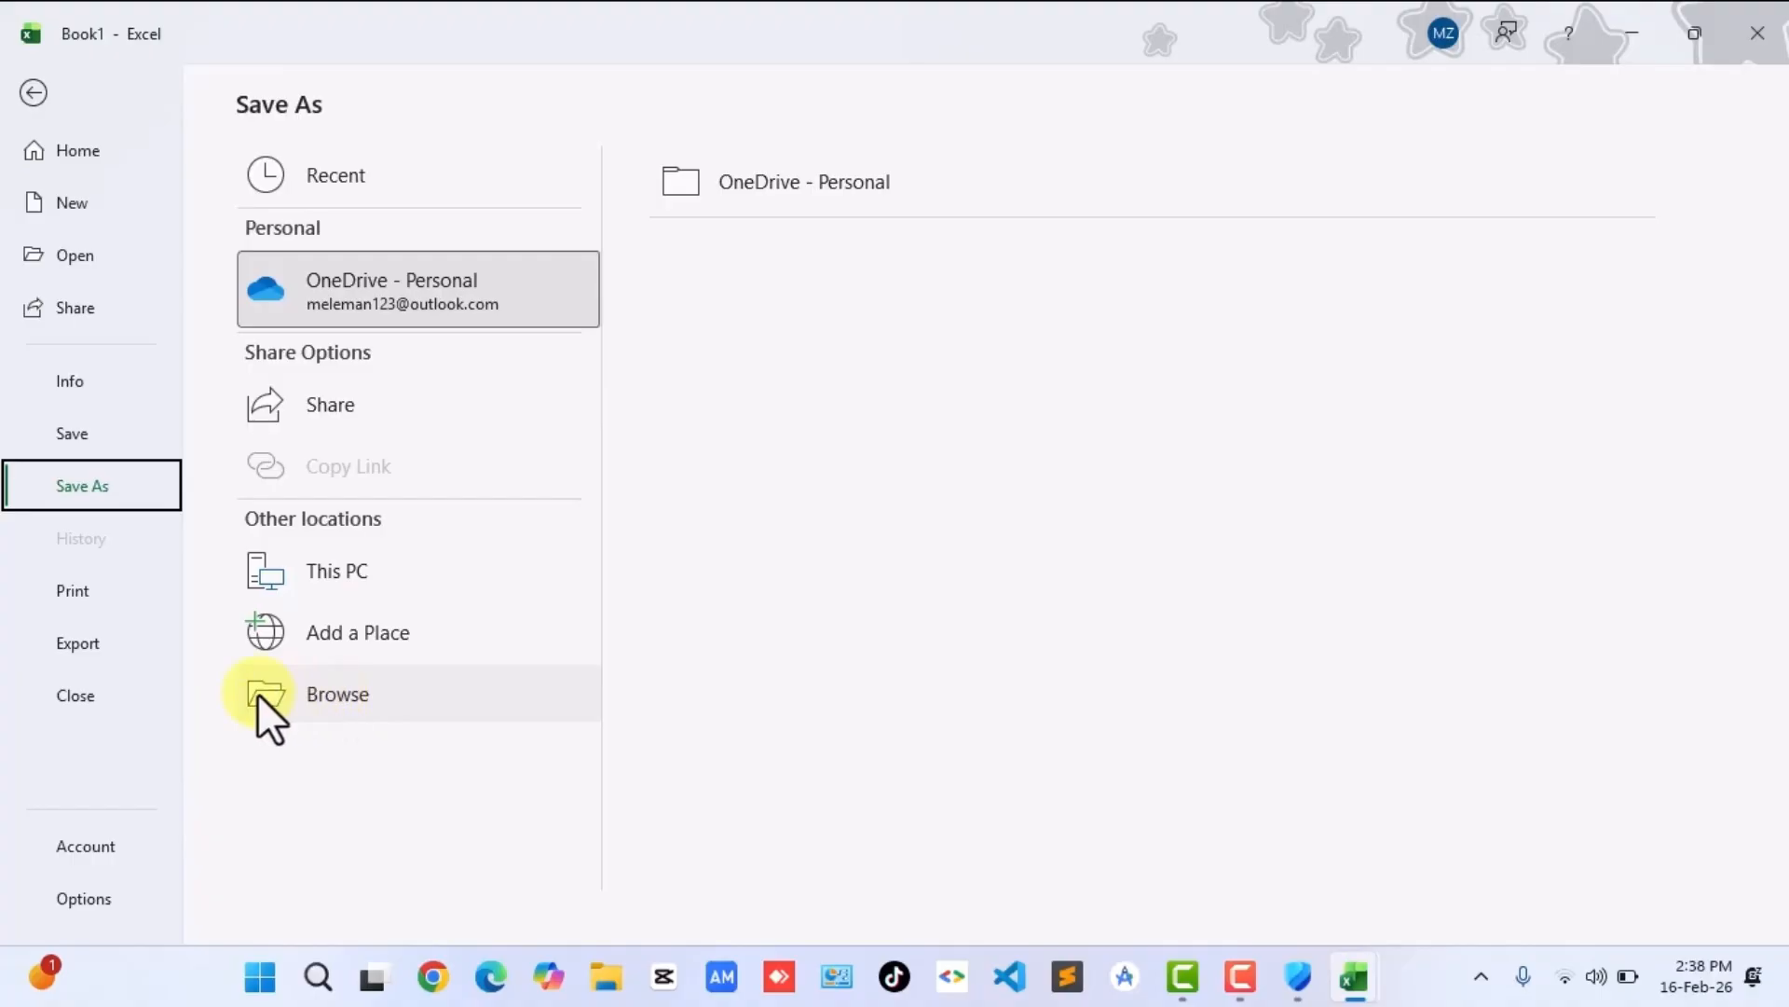
click(345, 690)
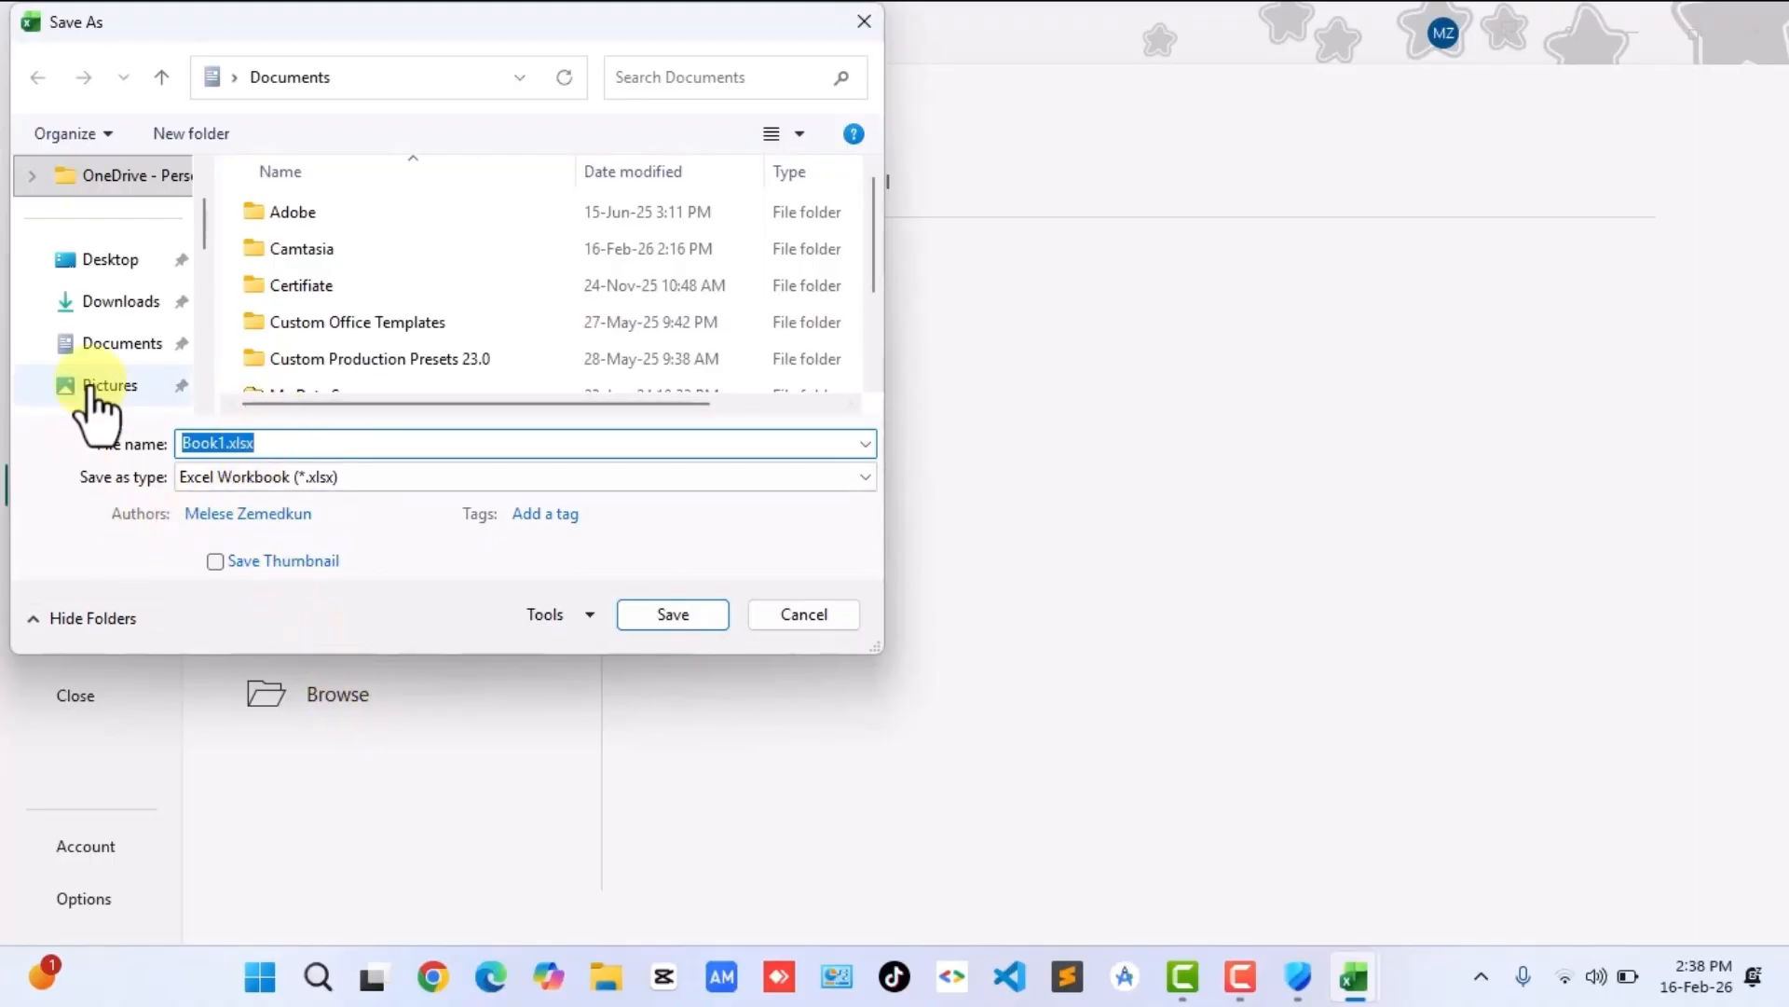
scroll(116, 331, down, 3)
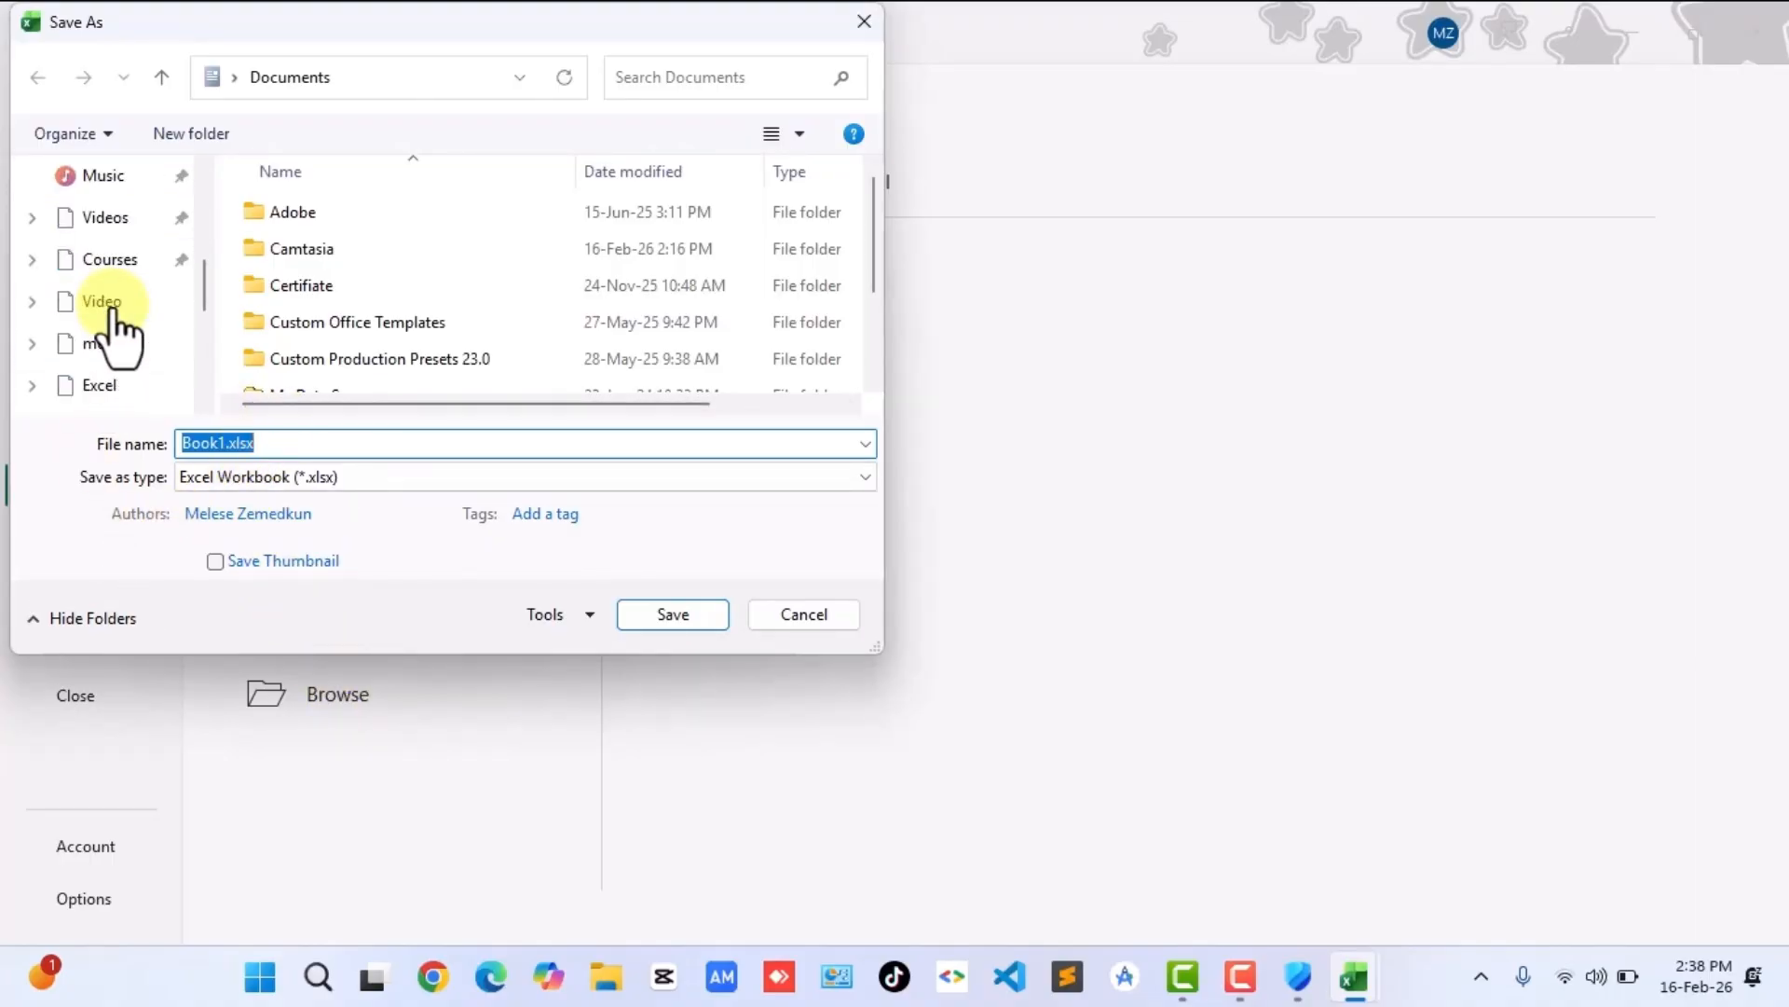
click(108, 262)
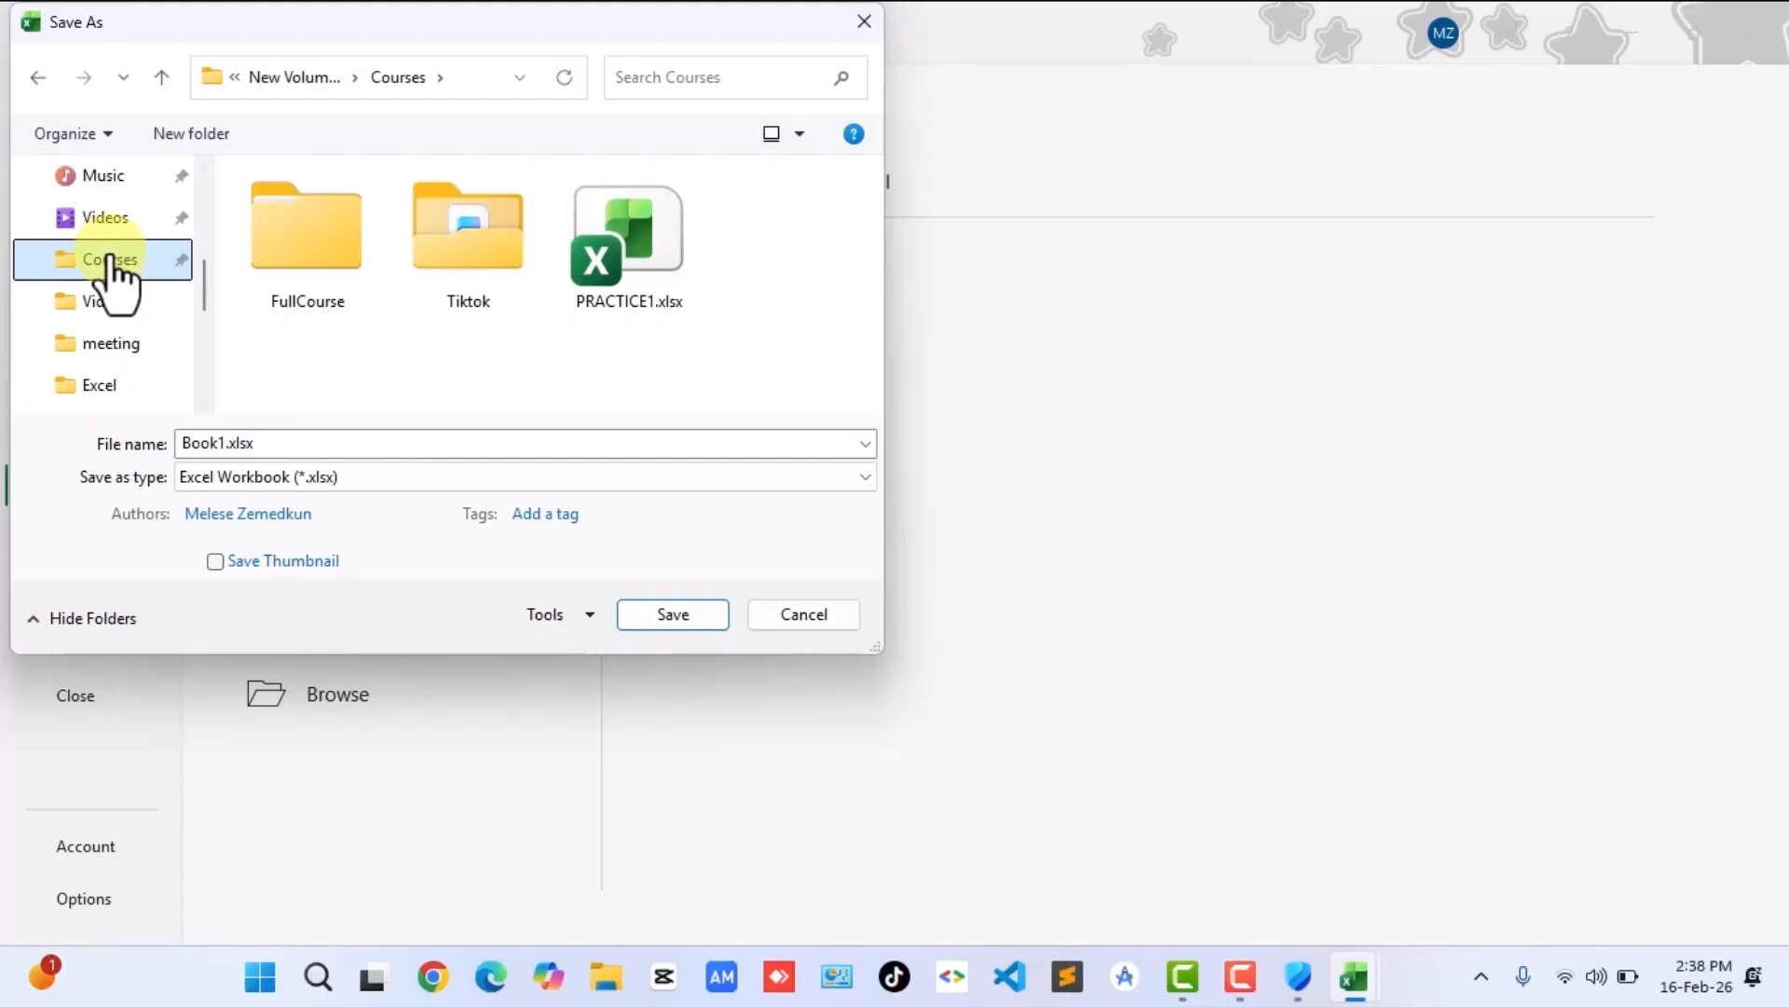
double_click(187, 444)
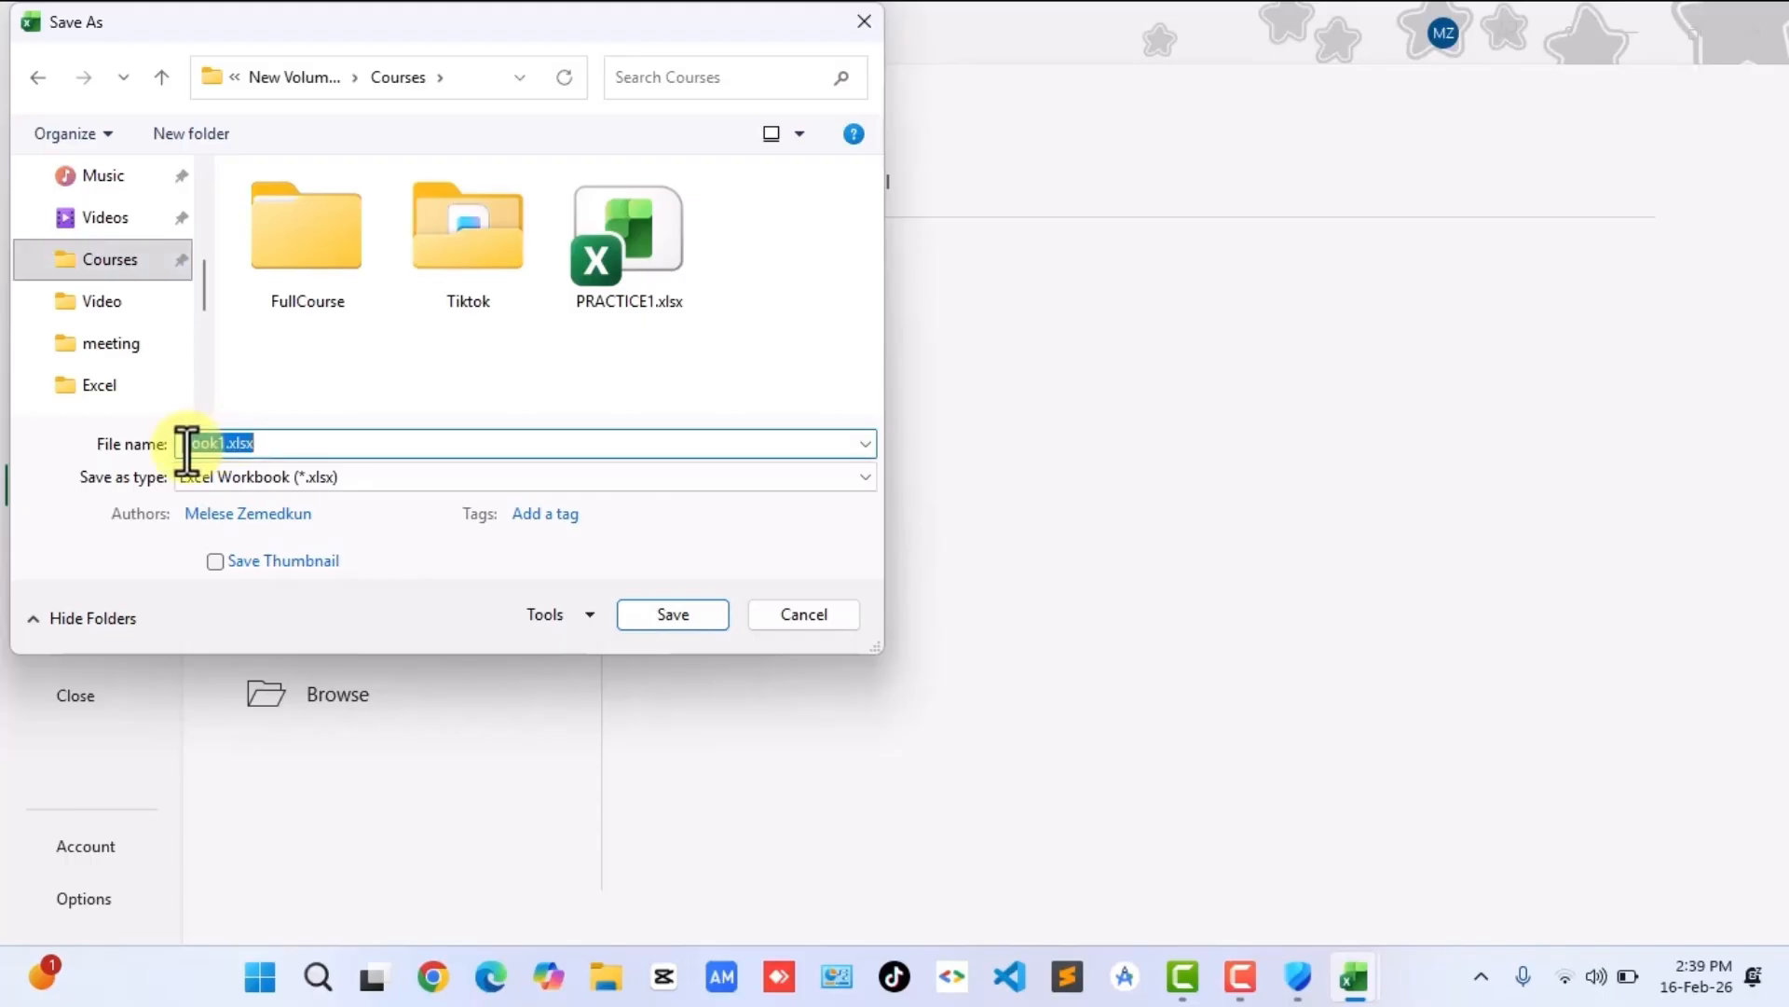
text(Form 1)
click(680, 613)
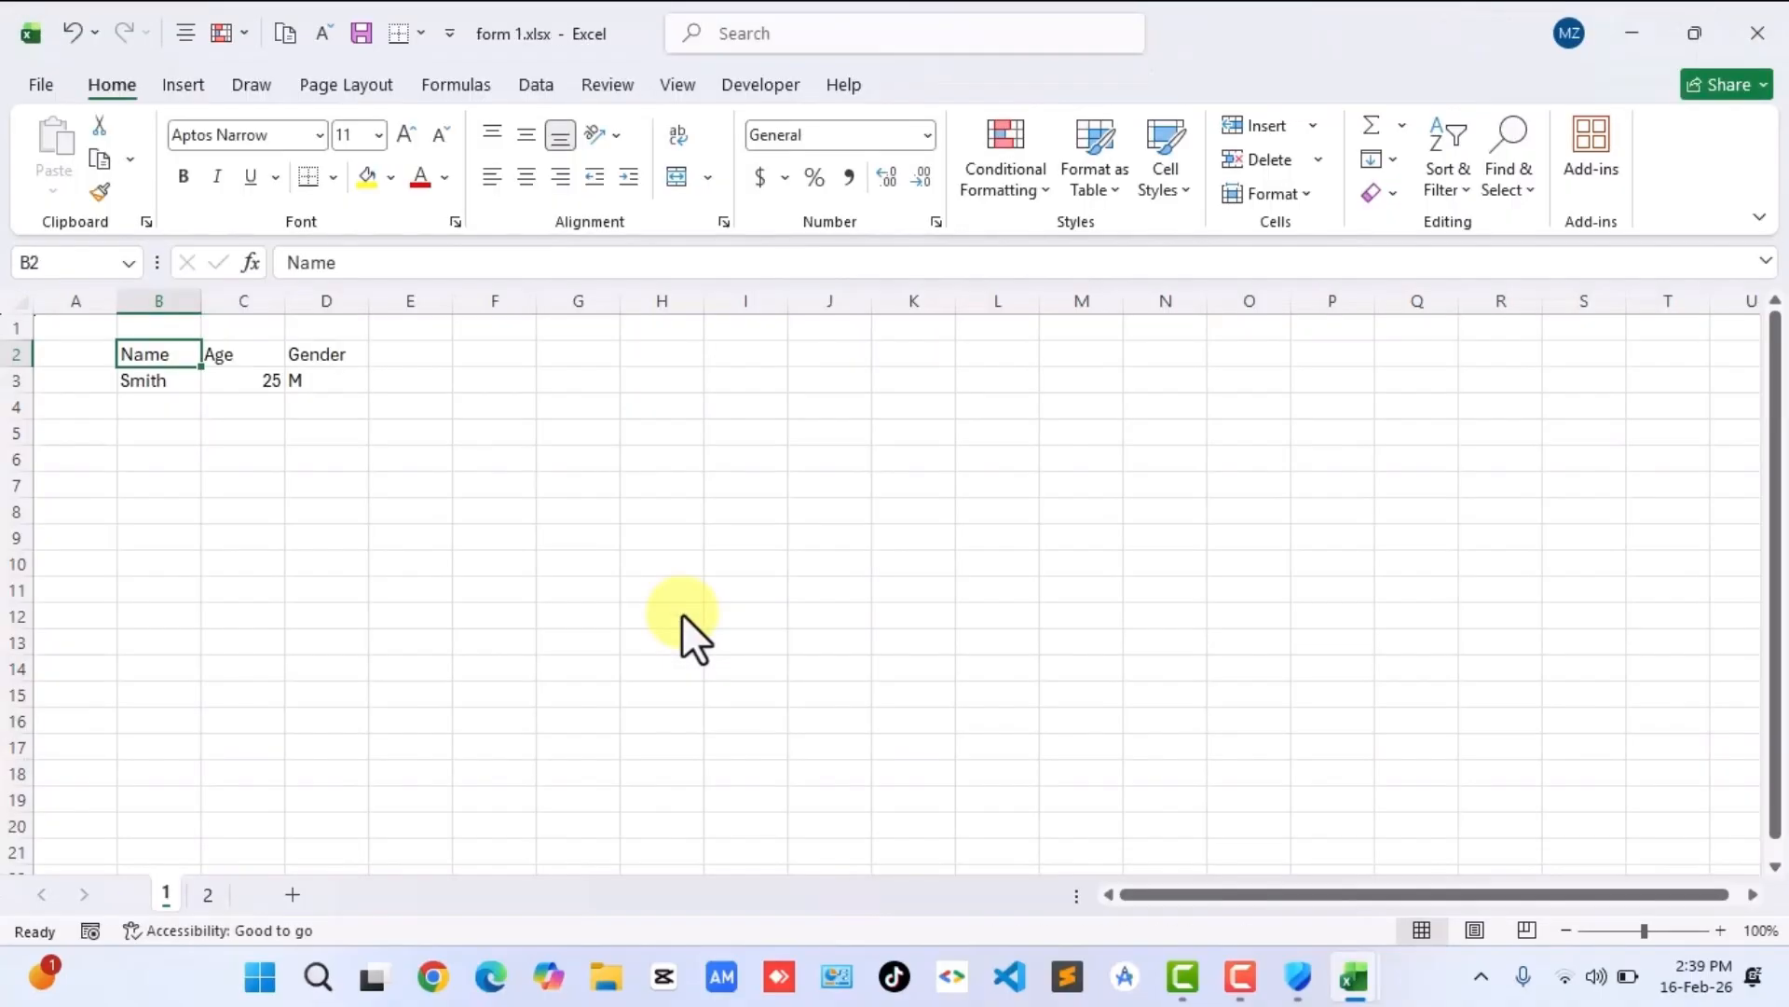
click(355, 544)
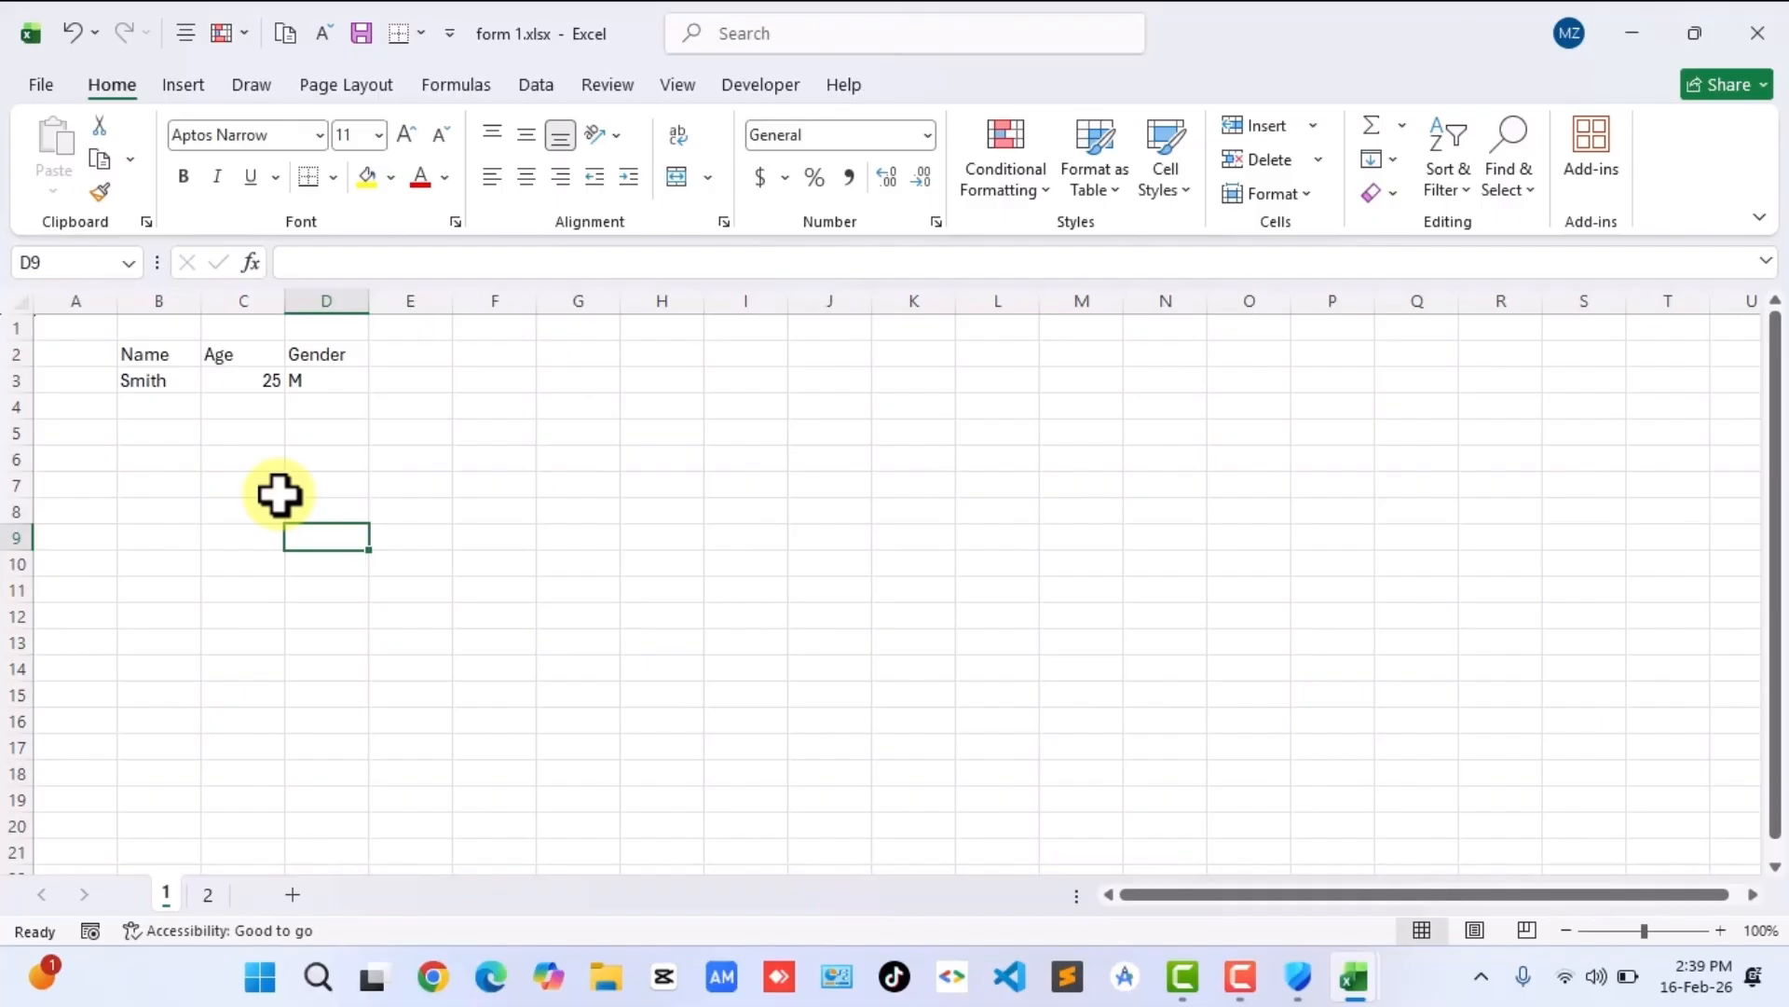
Switch to worksheet 2 and open form 1.xlsx from the Courses folder by browsing the computer.
key(ctrl+Page_Down)
click(97, 353)
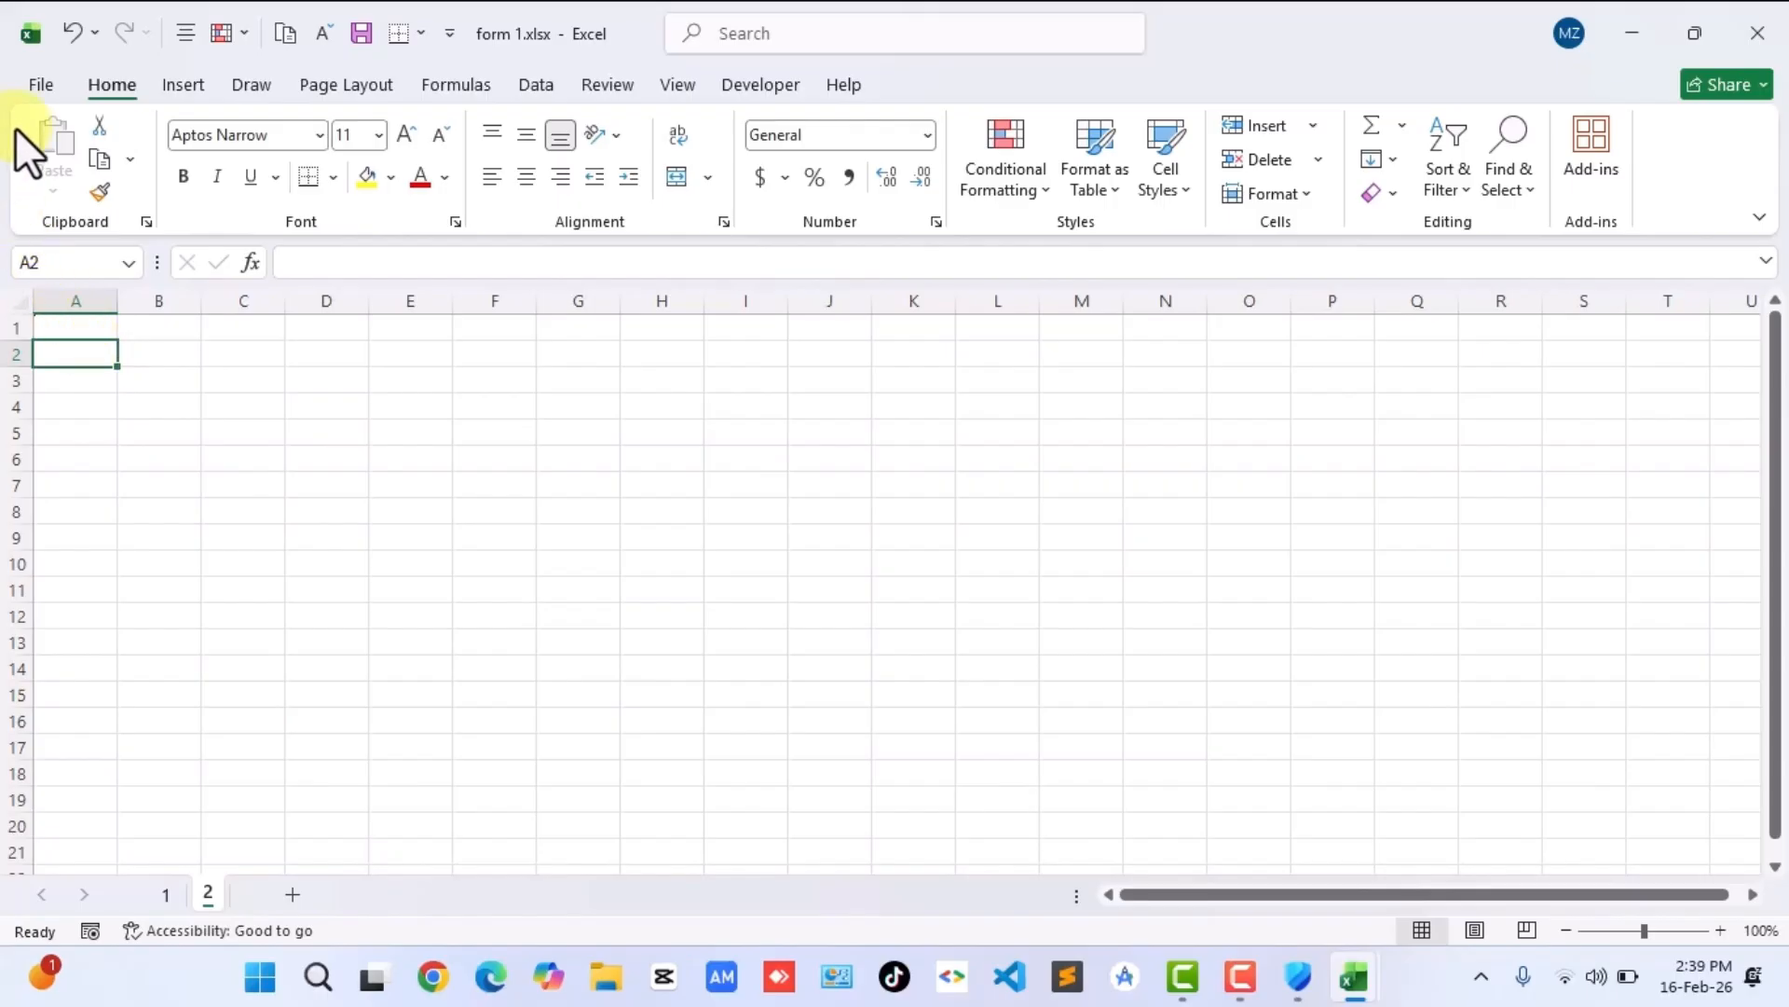
click(41, 85)
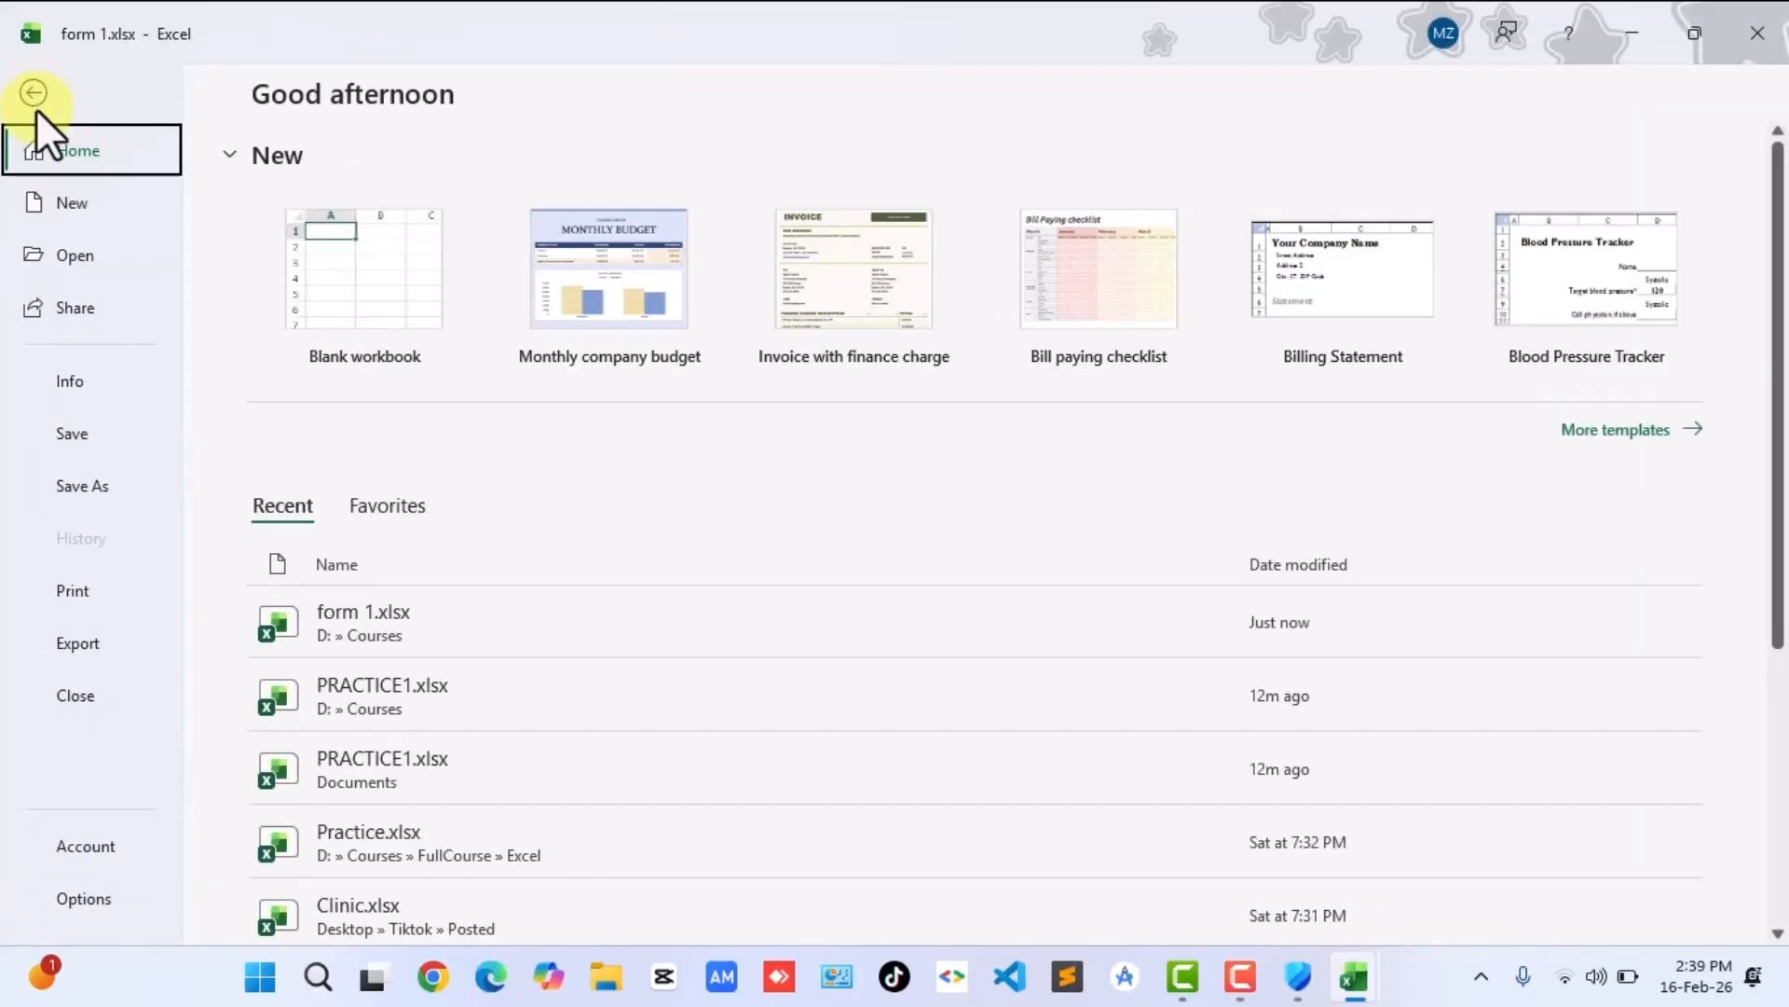
click(67, 261)
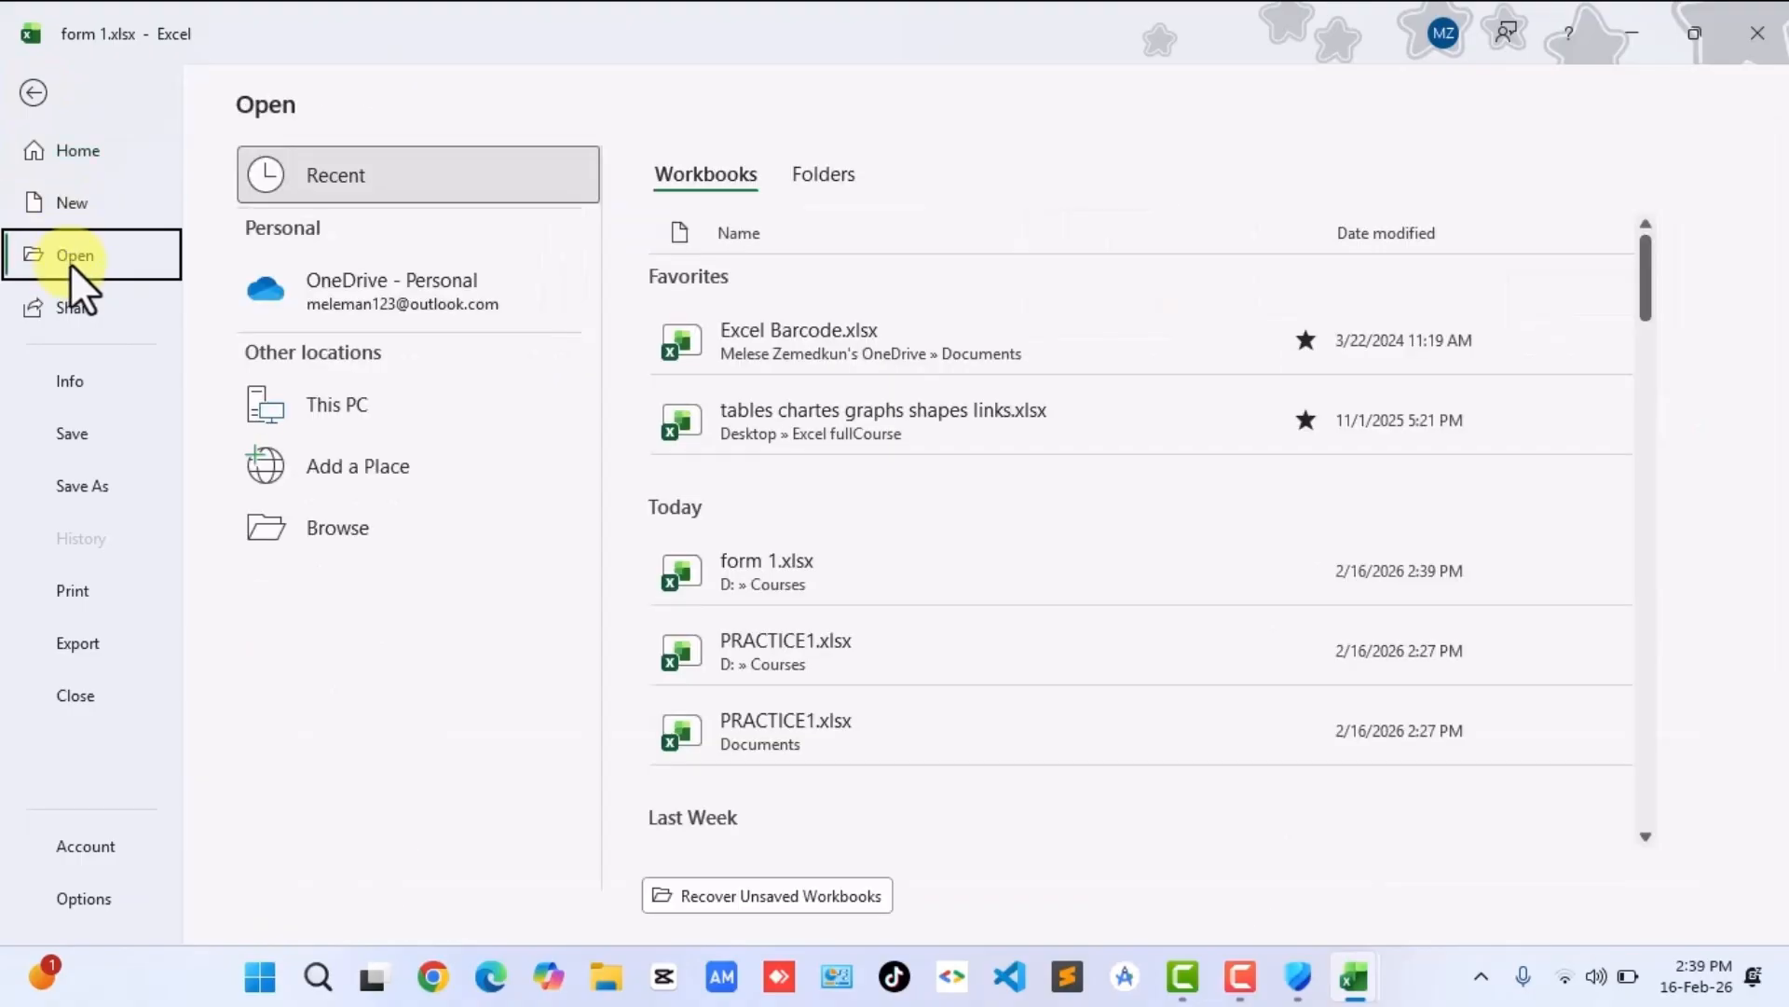
click(361, 525)
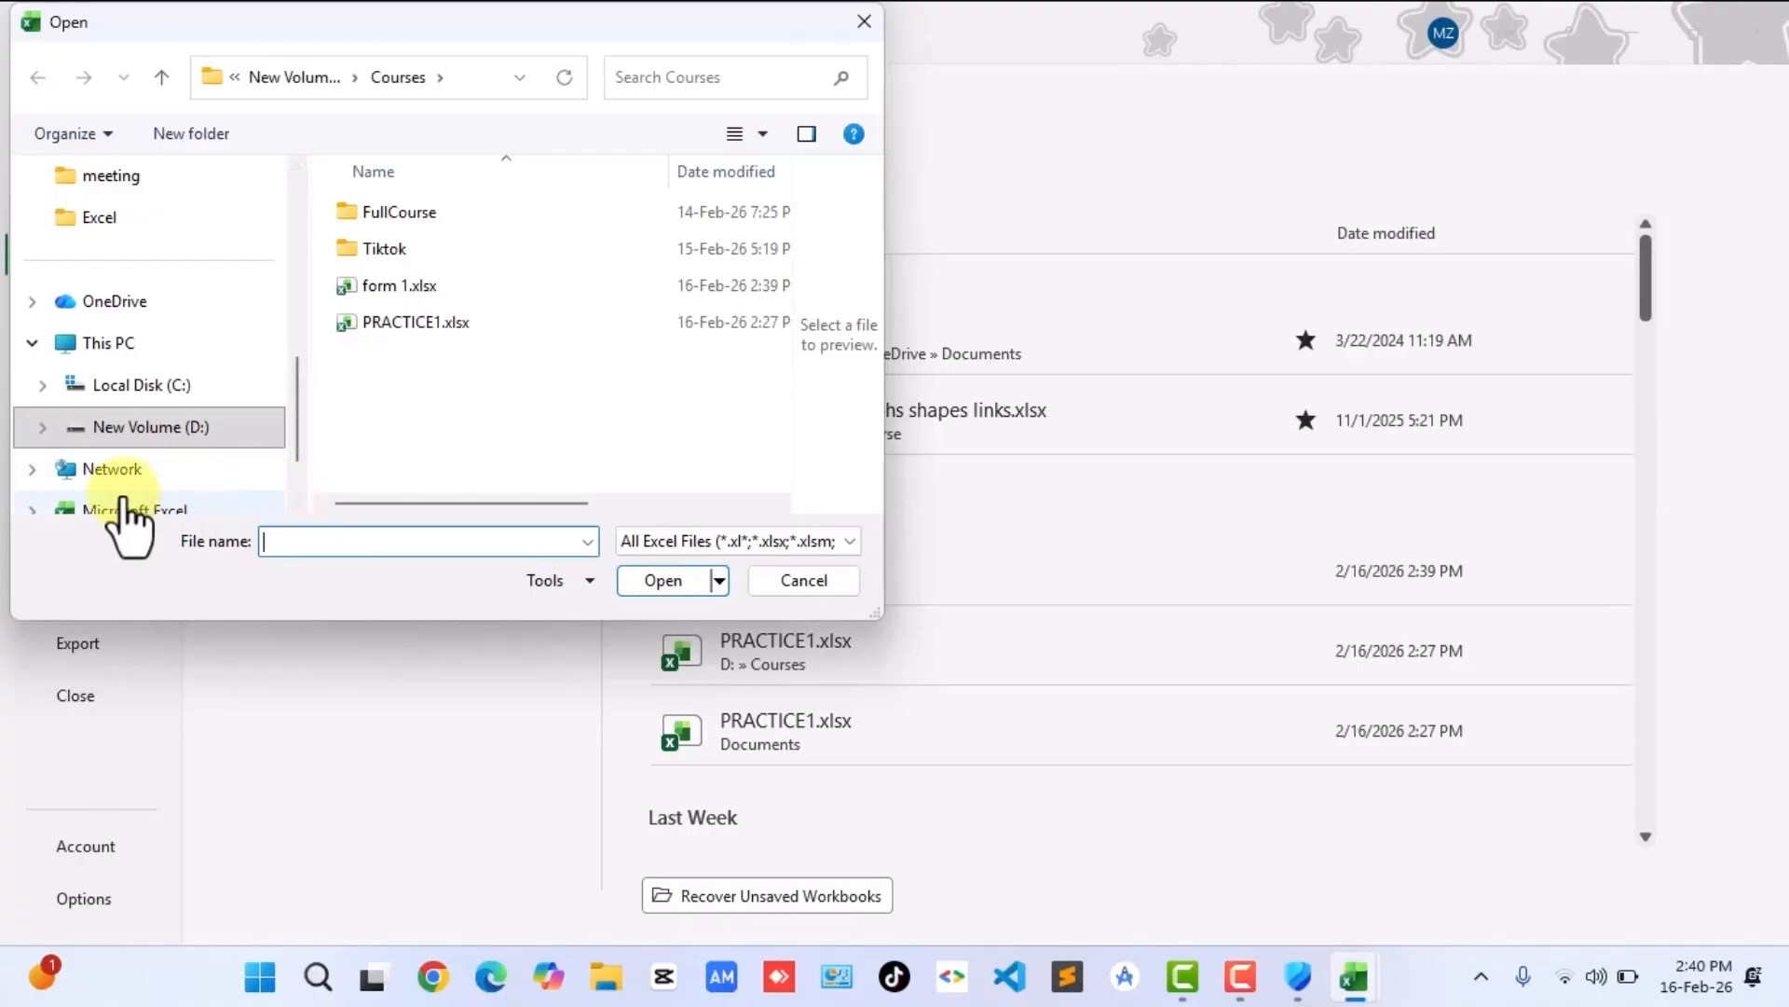
click(388, 284)
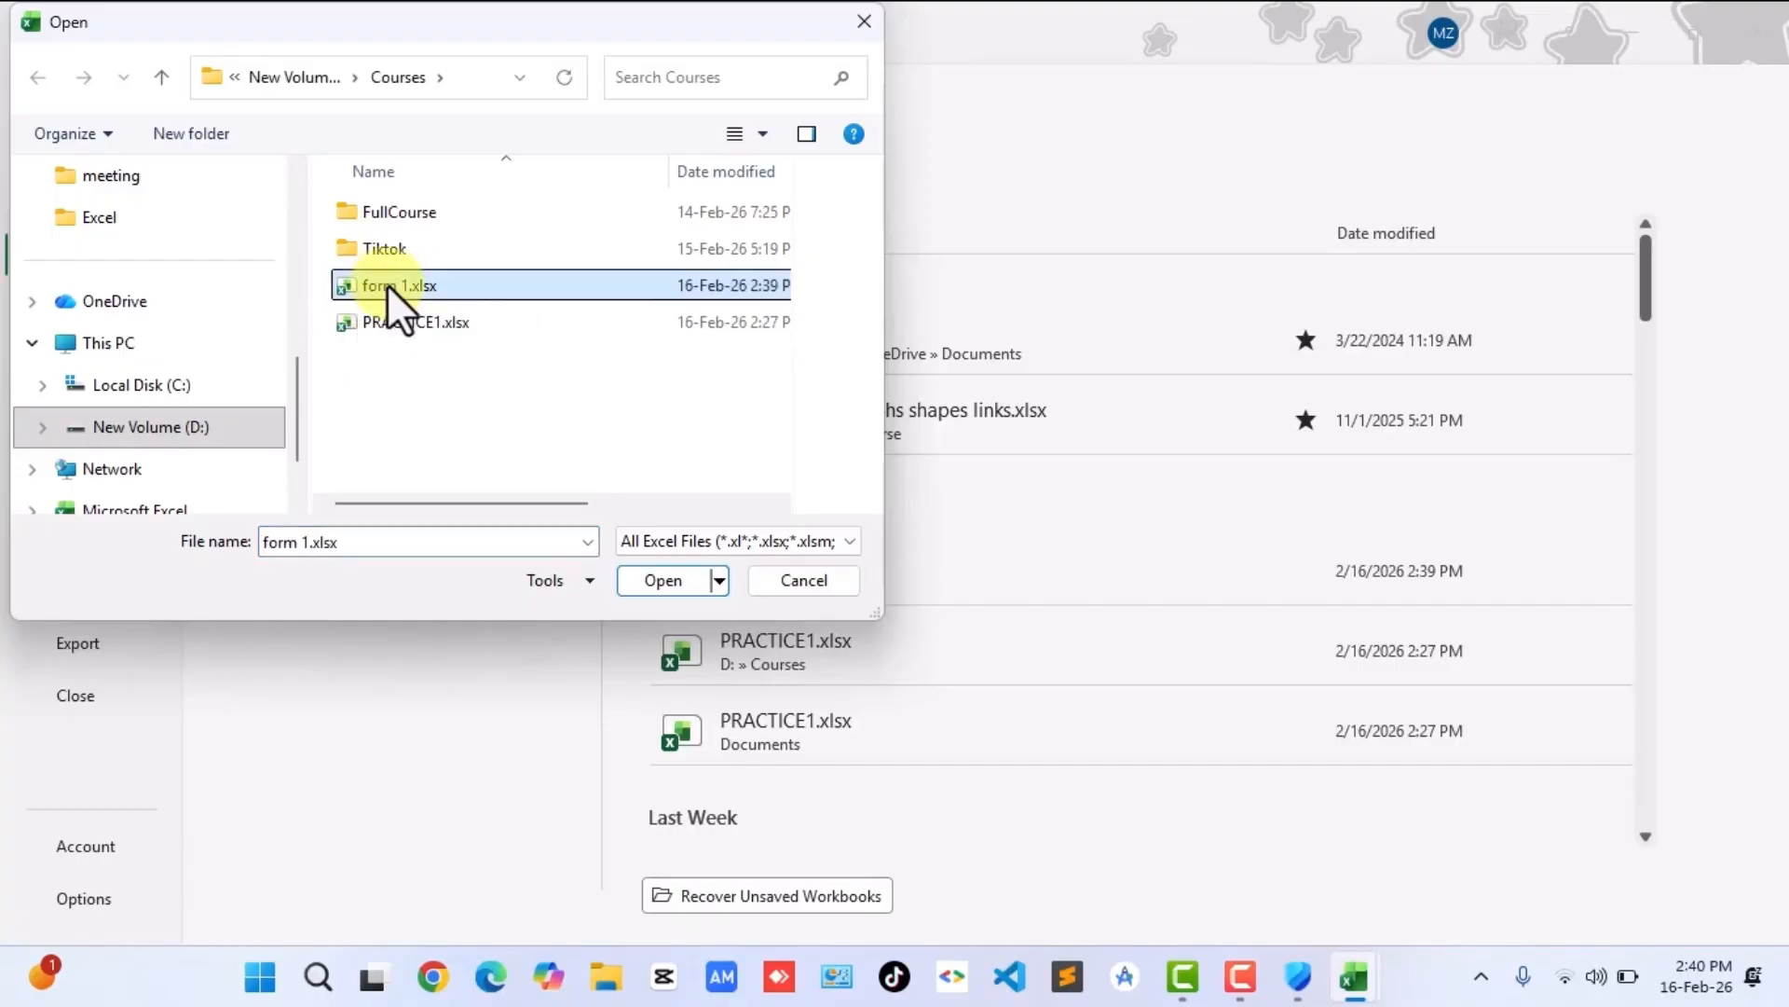
click(641, 581)
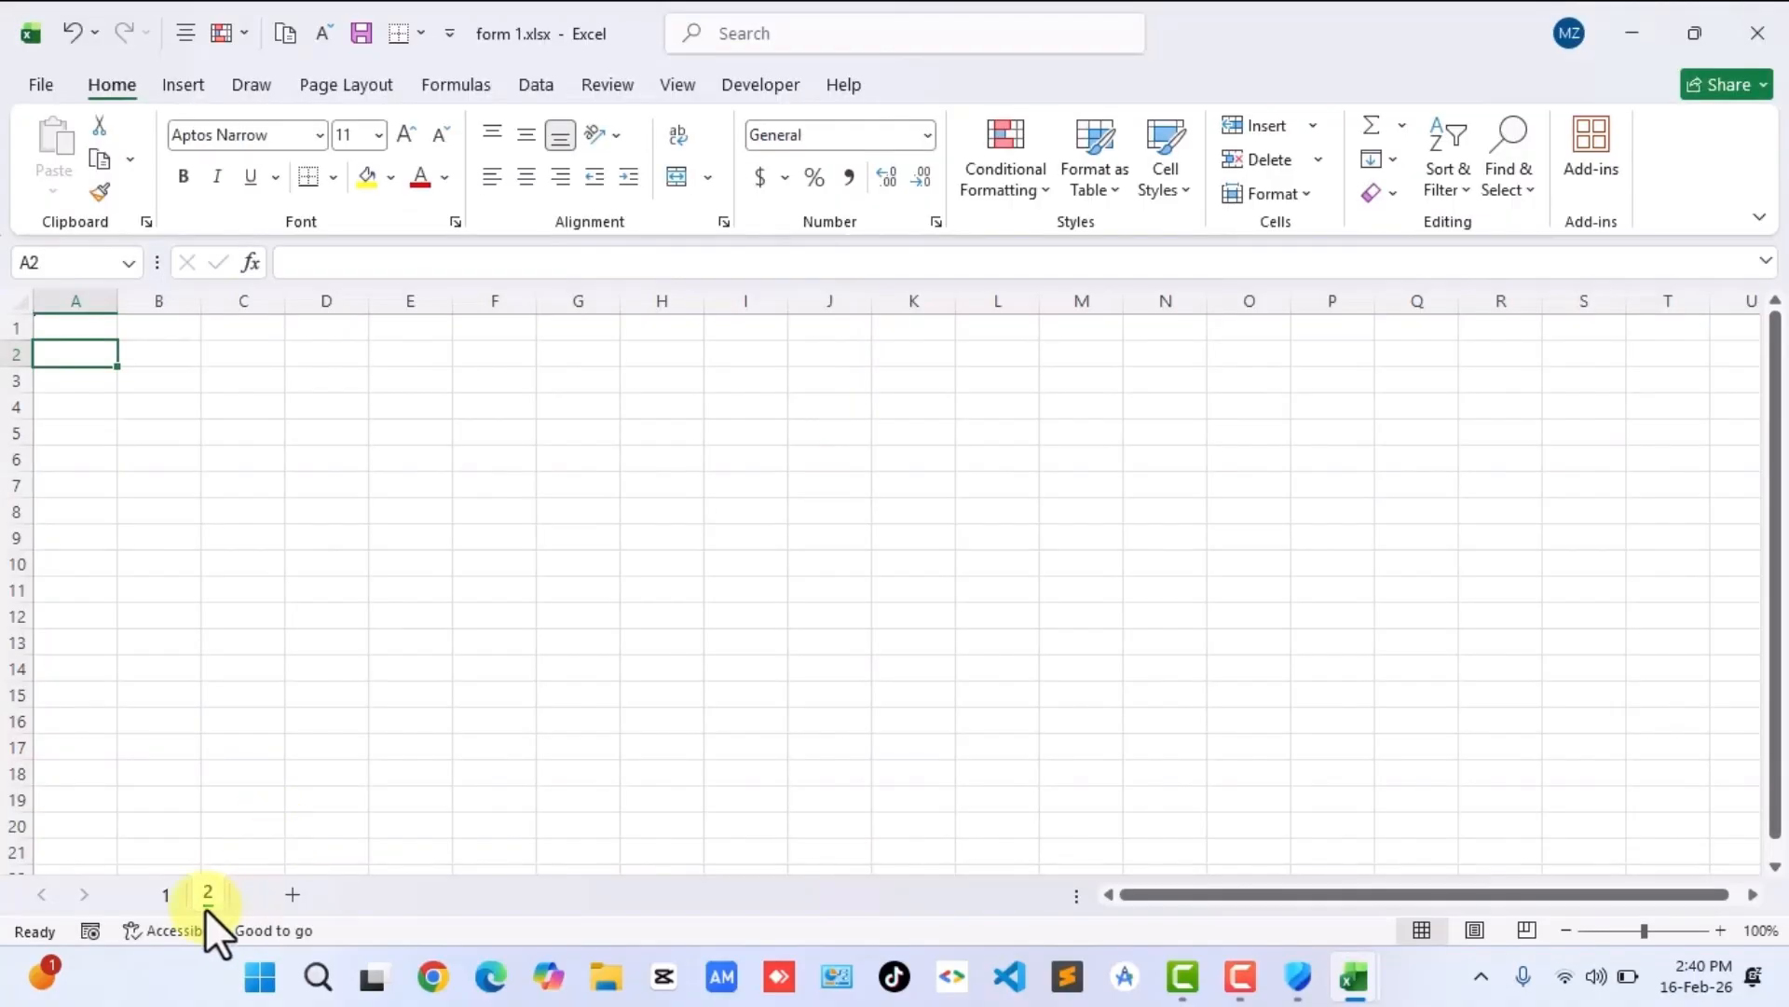
Check the contents of worksheet 1 and worksheet 2 in form 1.xlsx.
click(173, 894)
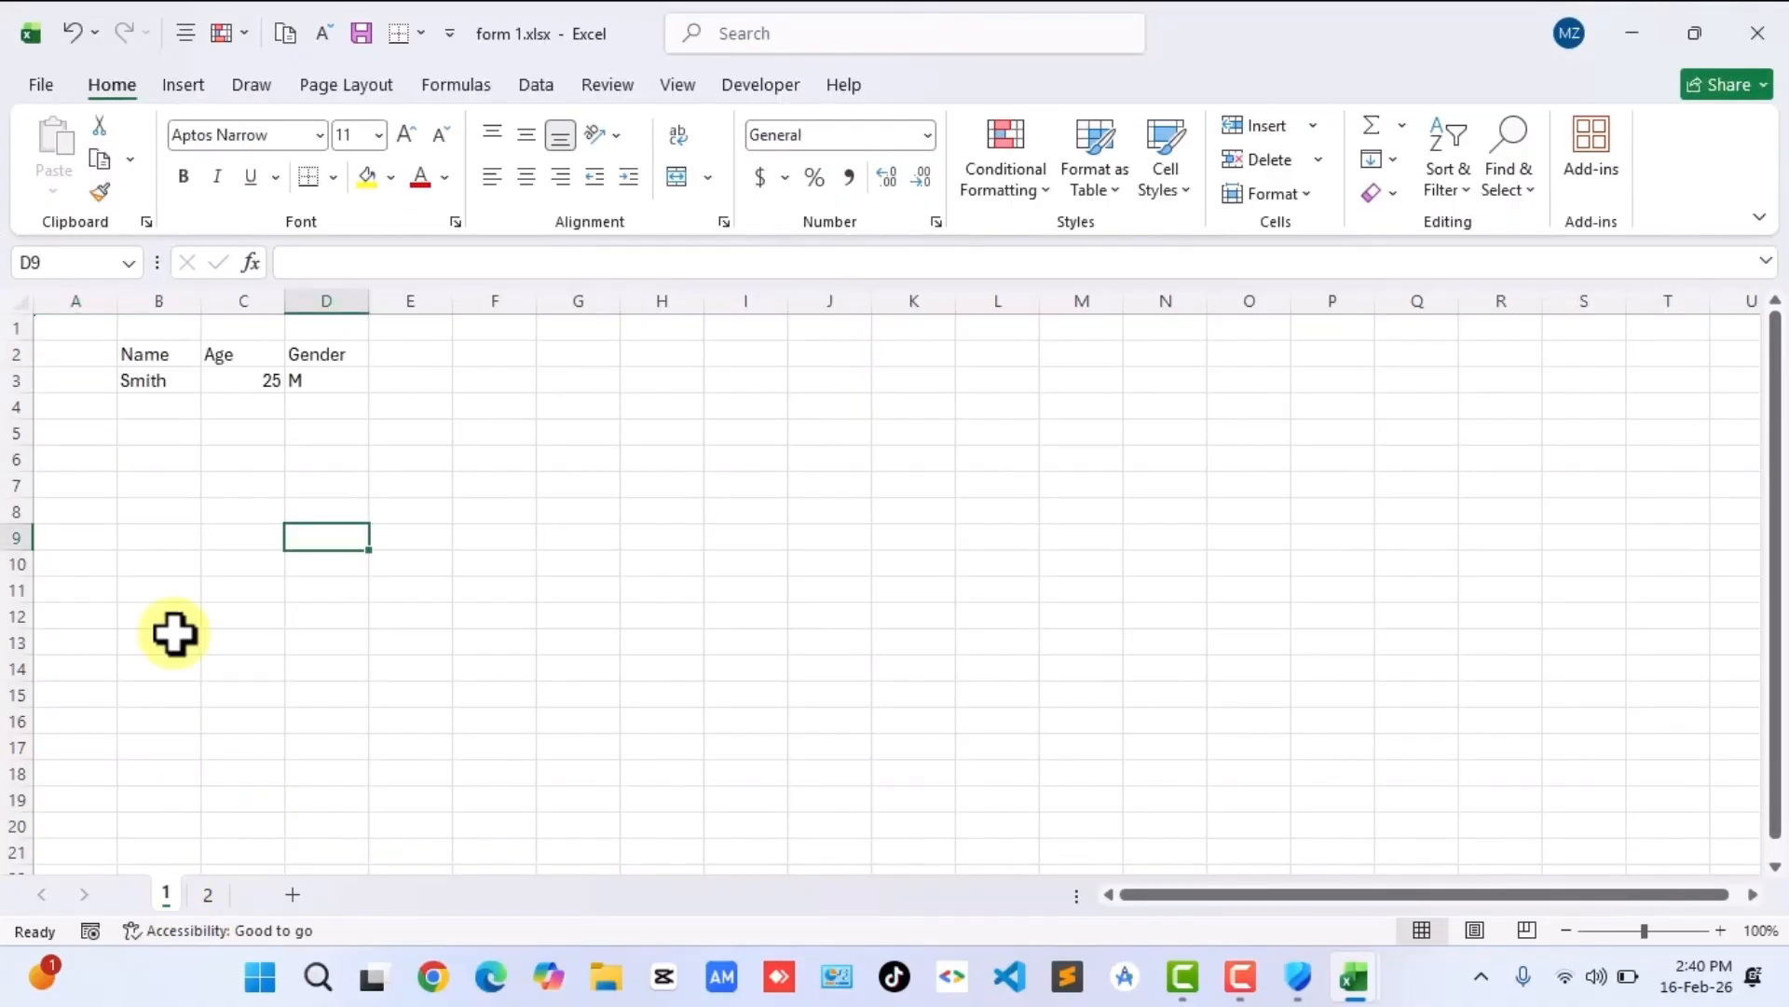
click(184, 508)
click(208, 426)
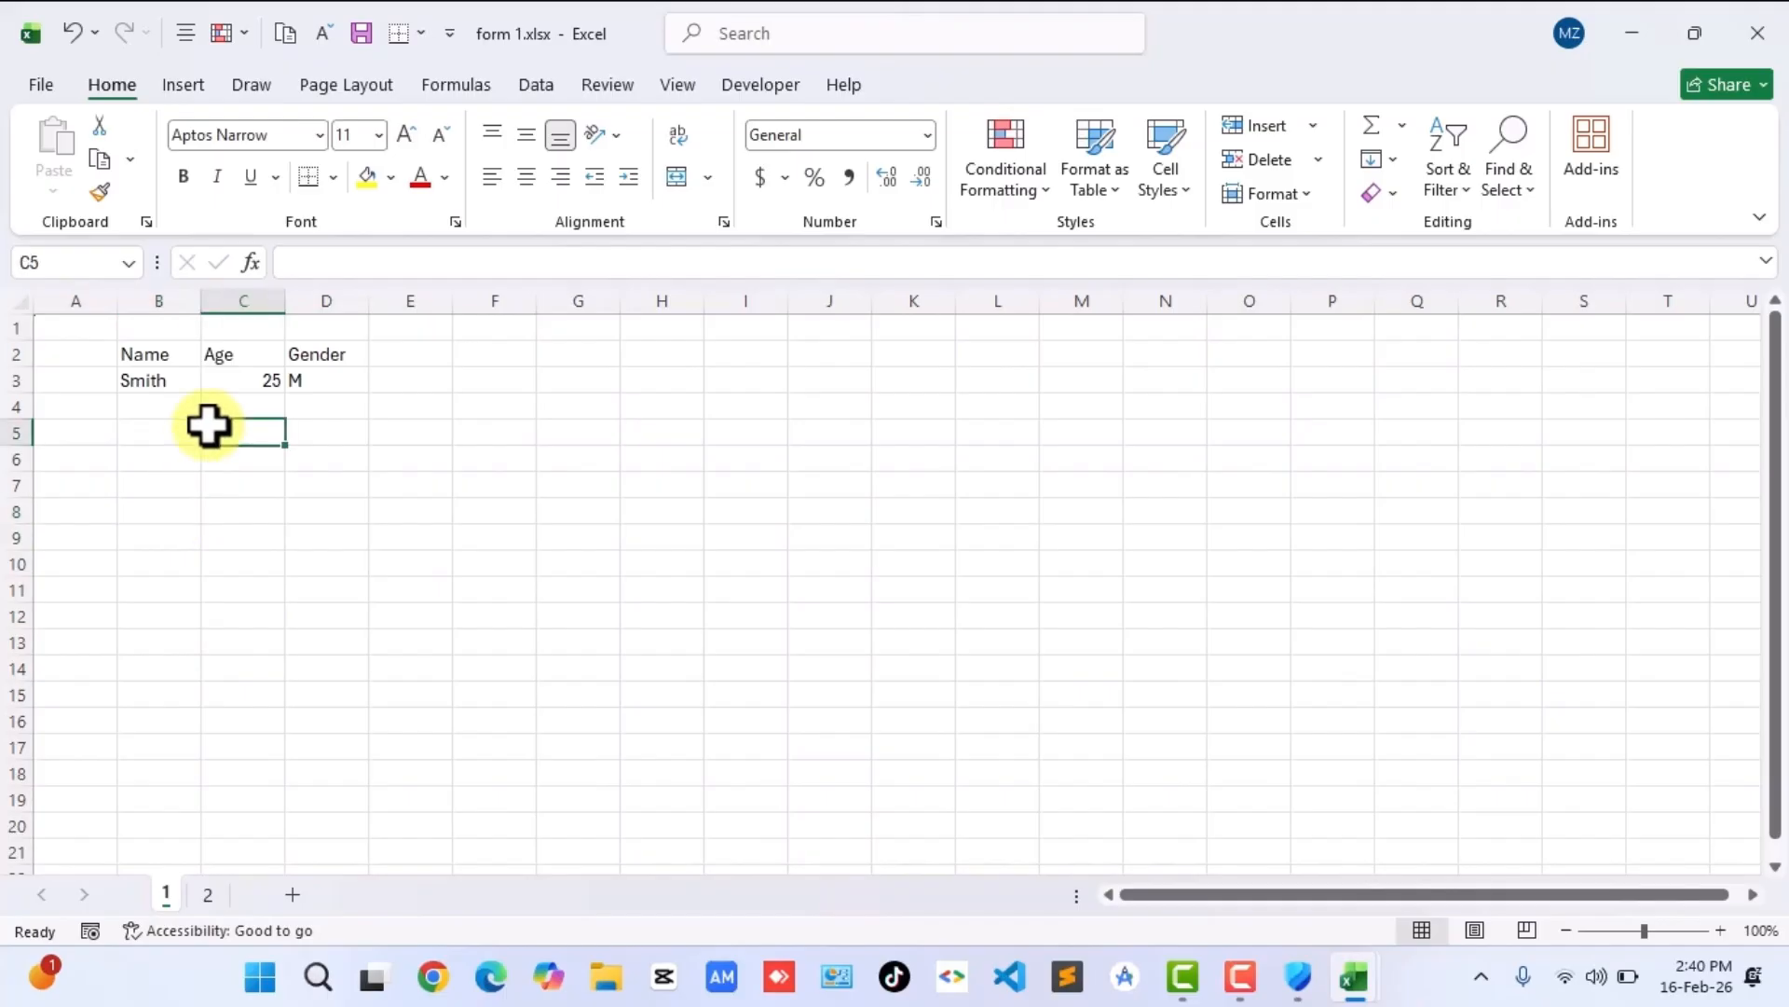
click(208, 895)
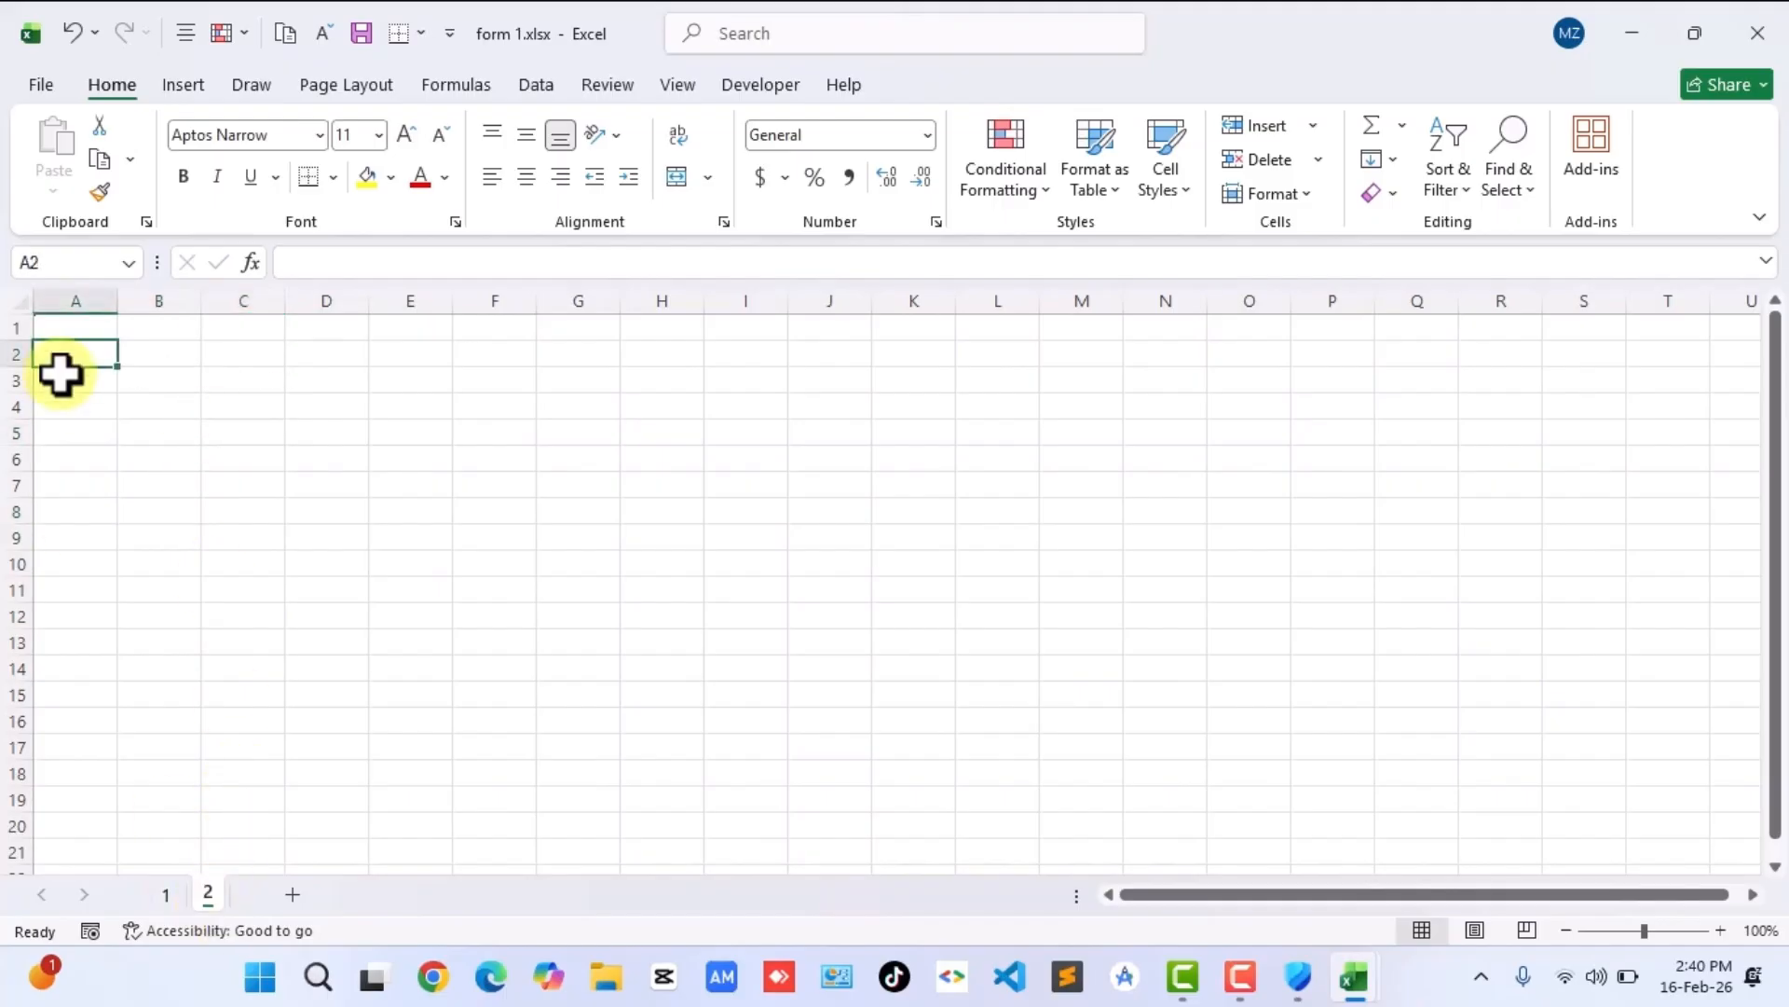
Browse to the Courses folder and open the PRACTICE1.xlsx workbook.
click(37, 84)
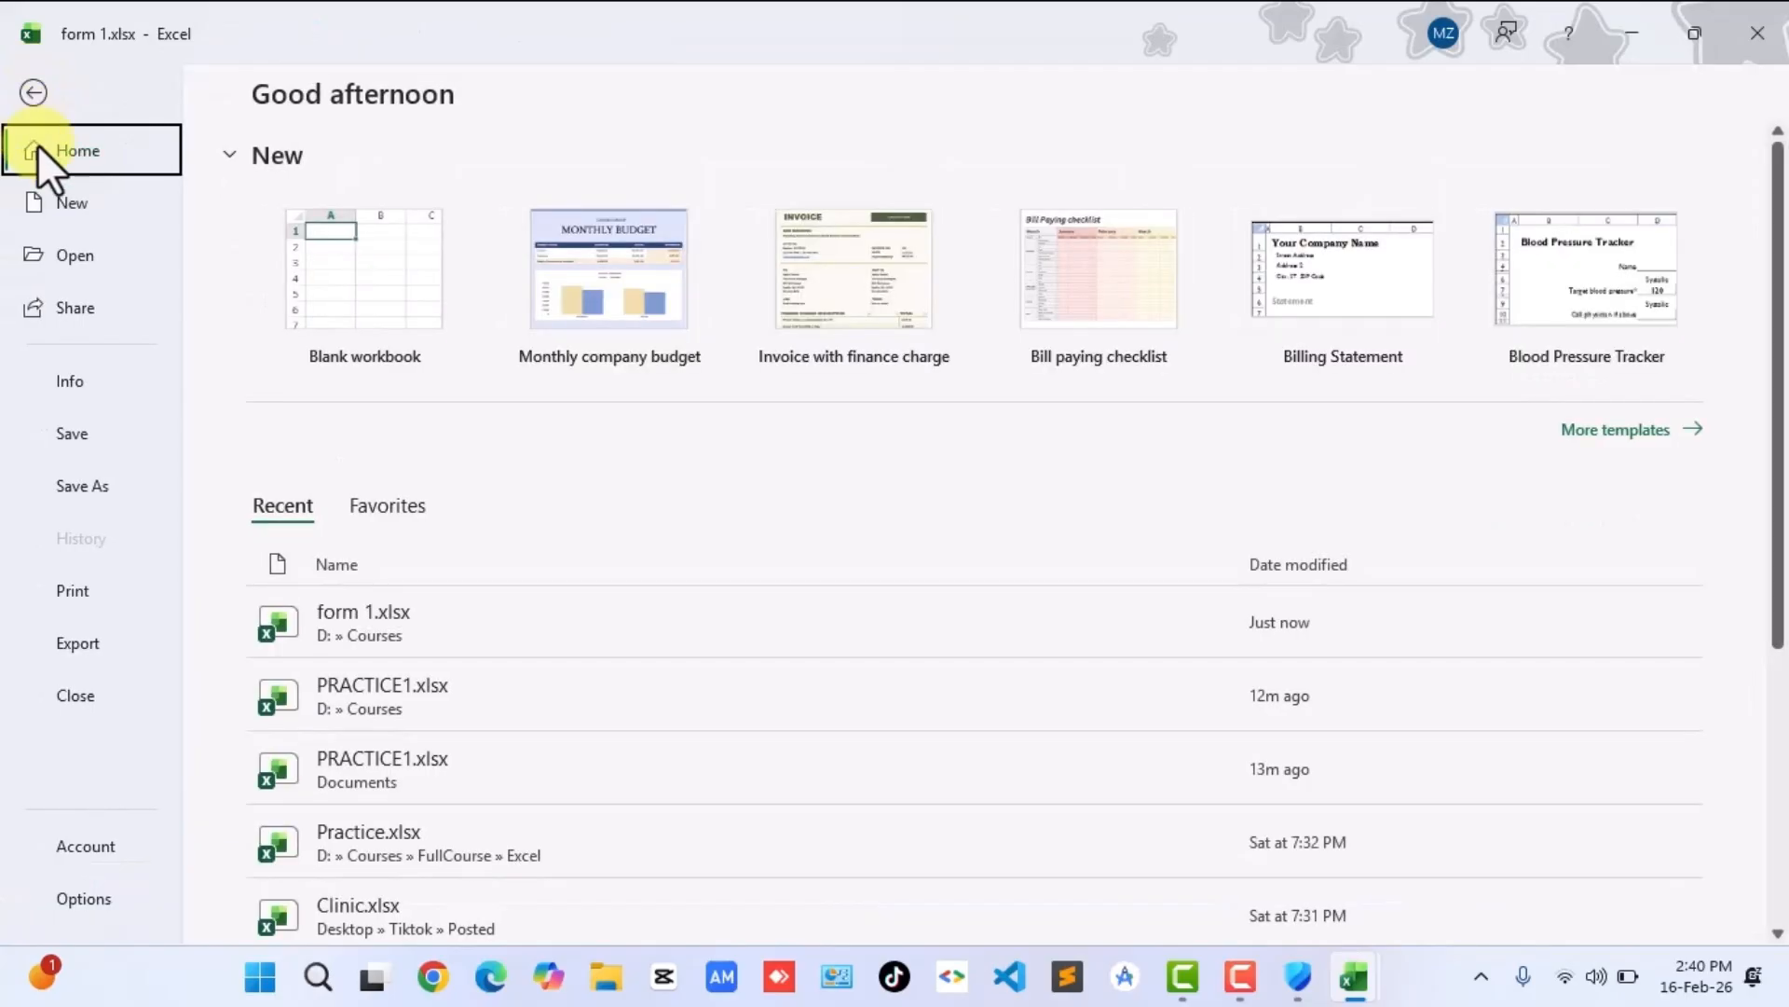
click(69, 254)
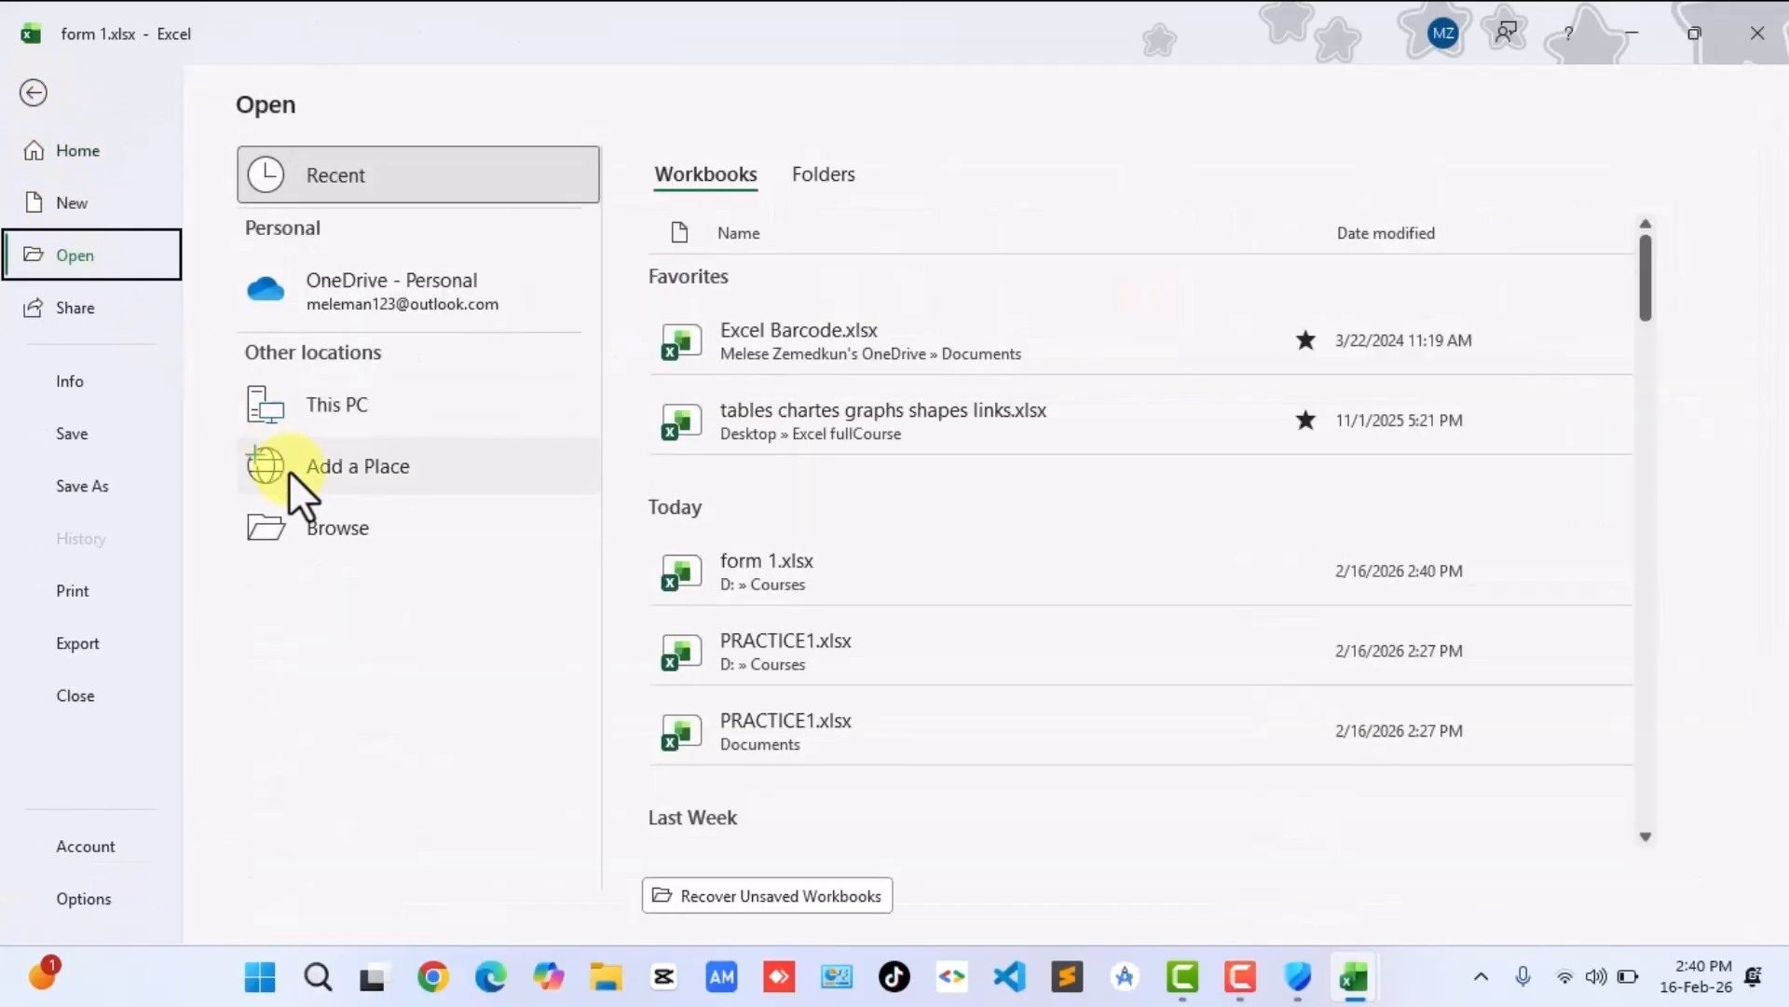
click(335, 520)
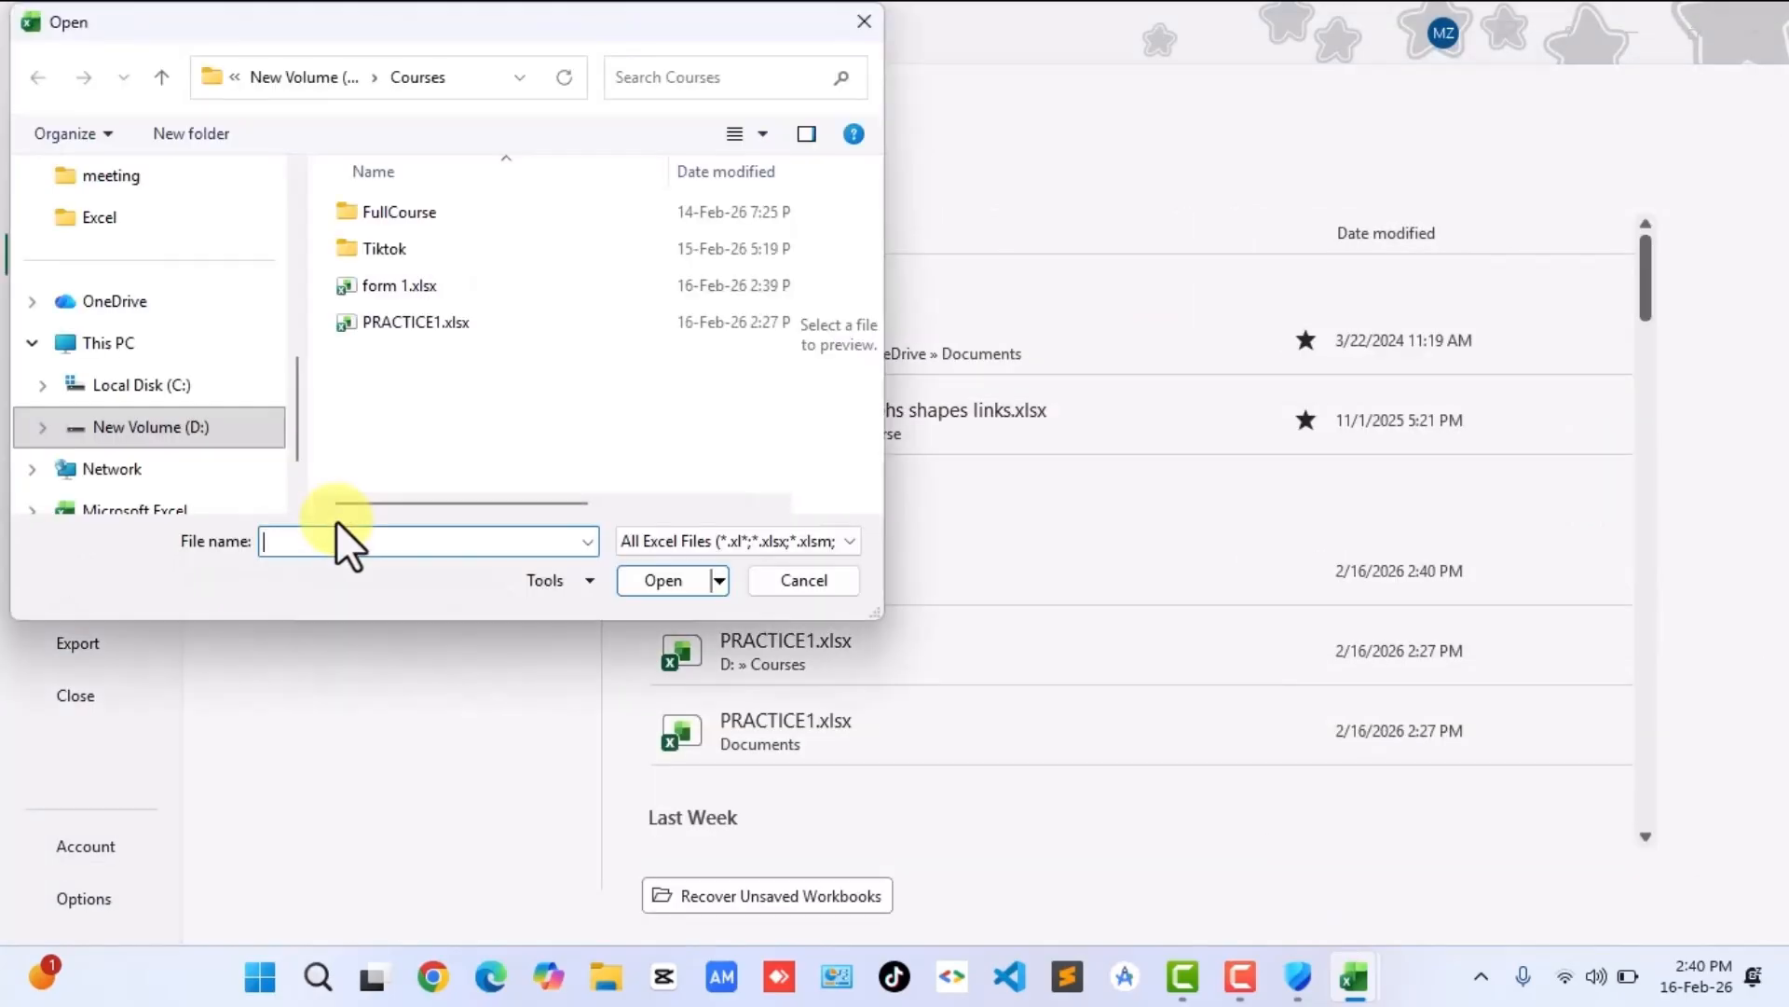
click(410, 324)
click(641, 583)
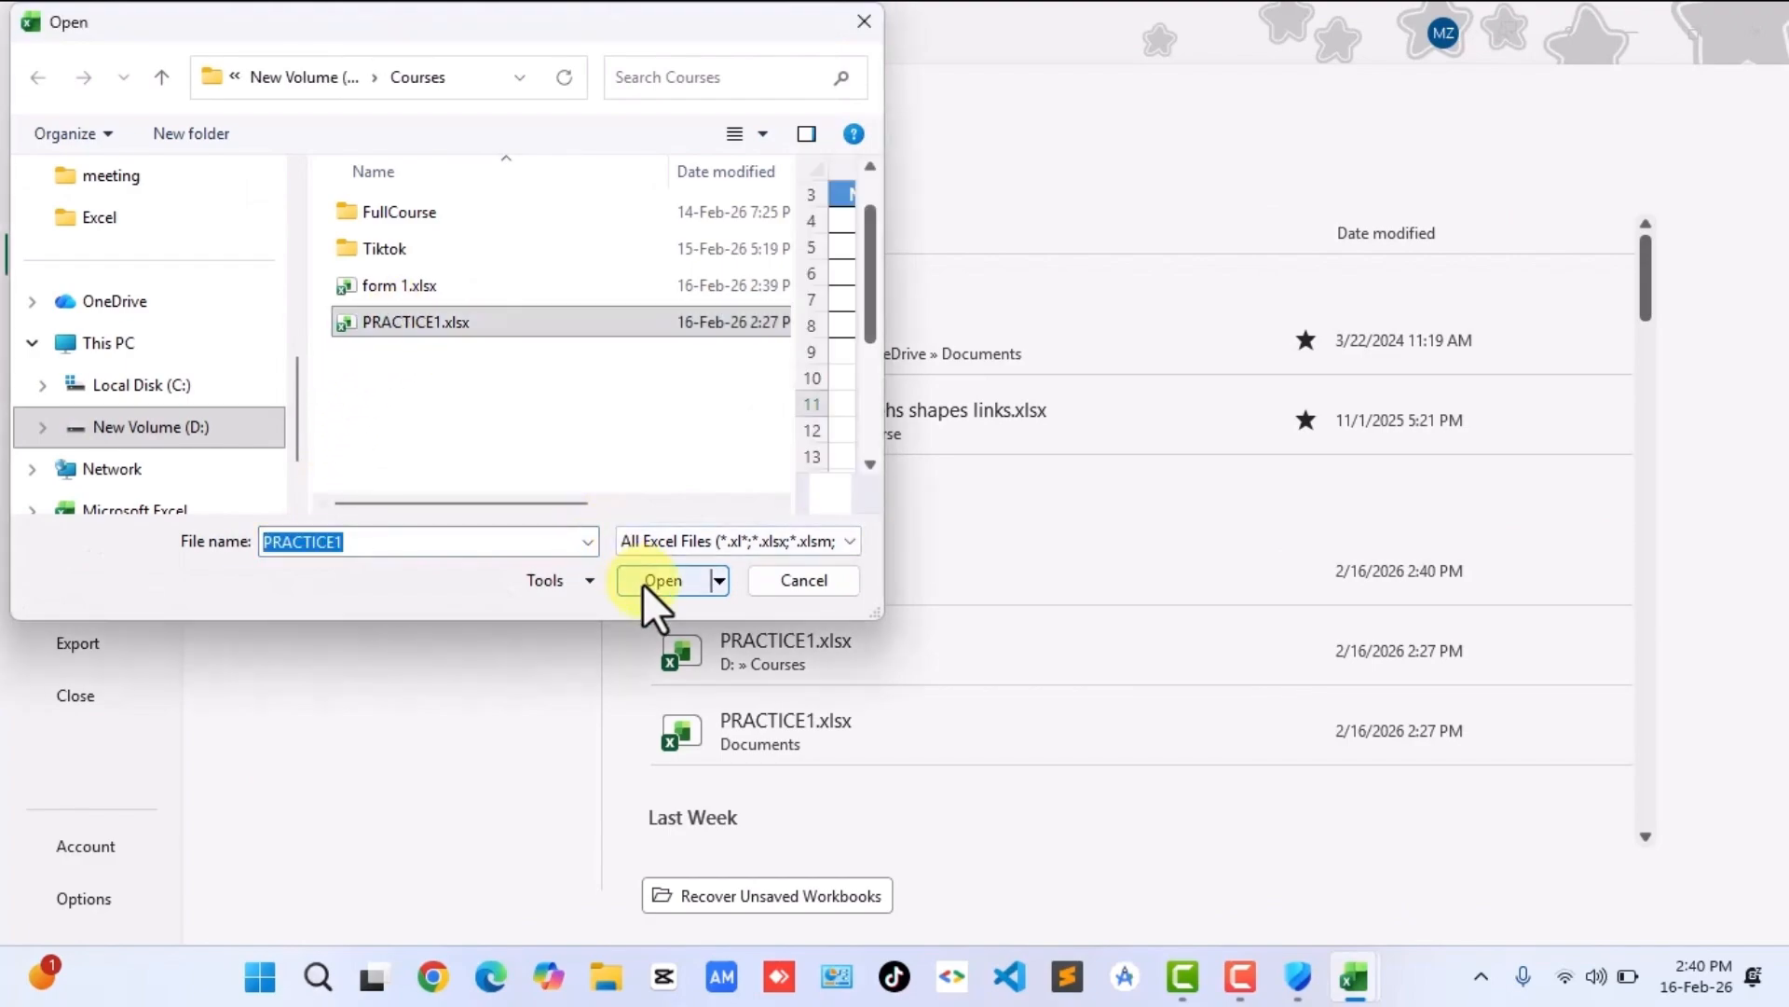
click(424, 591)
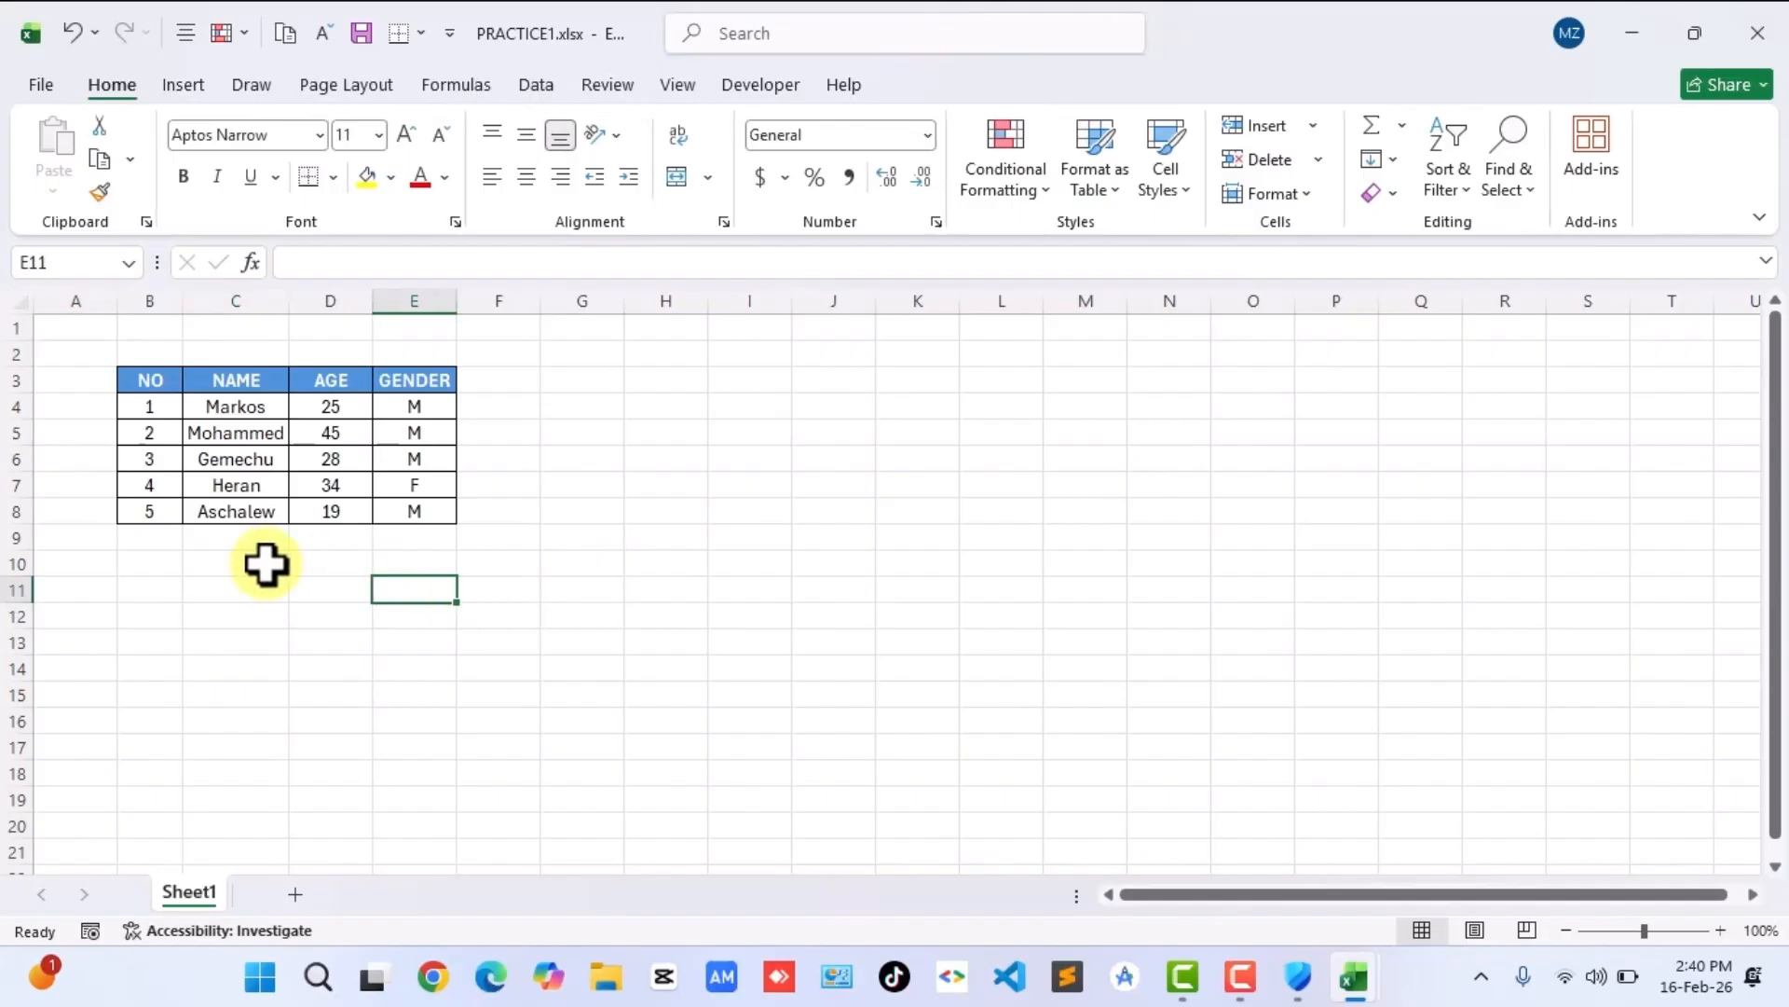
click(266, 563)
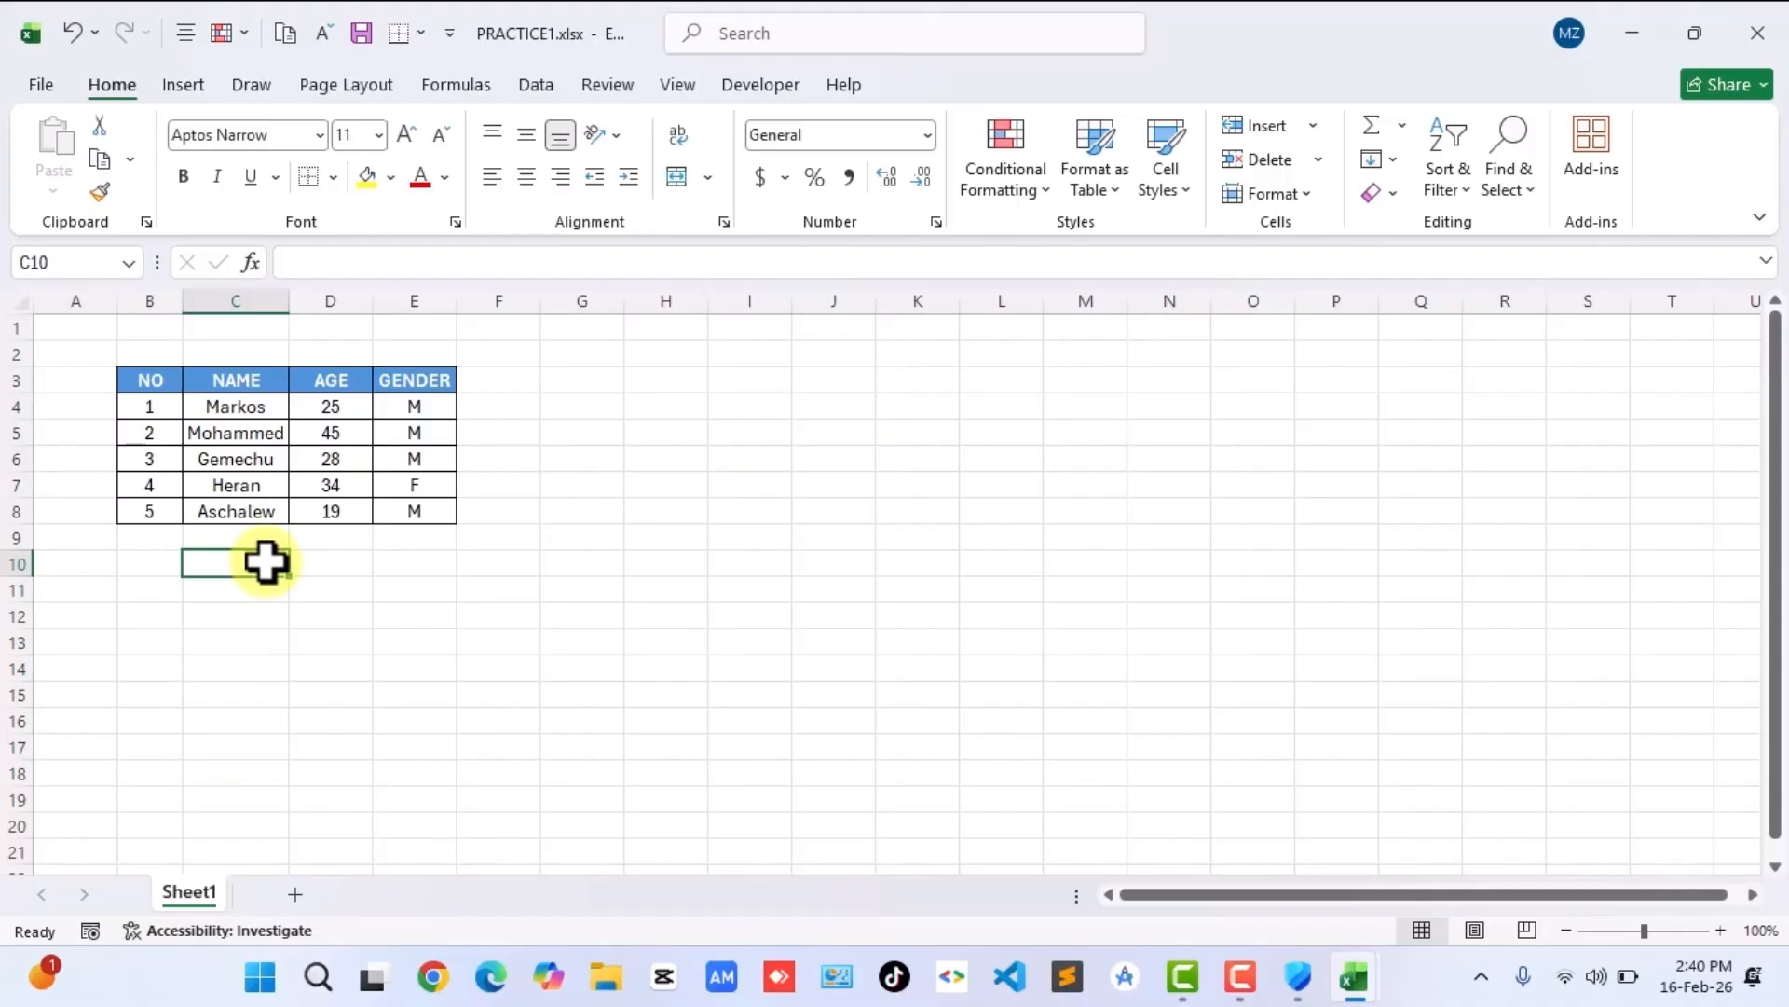
click(246, 514)
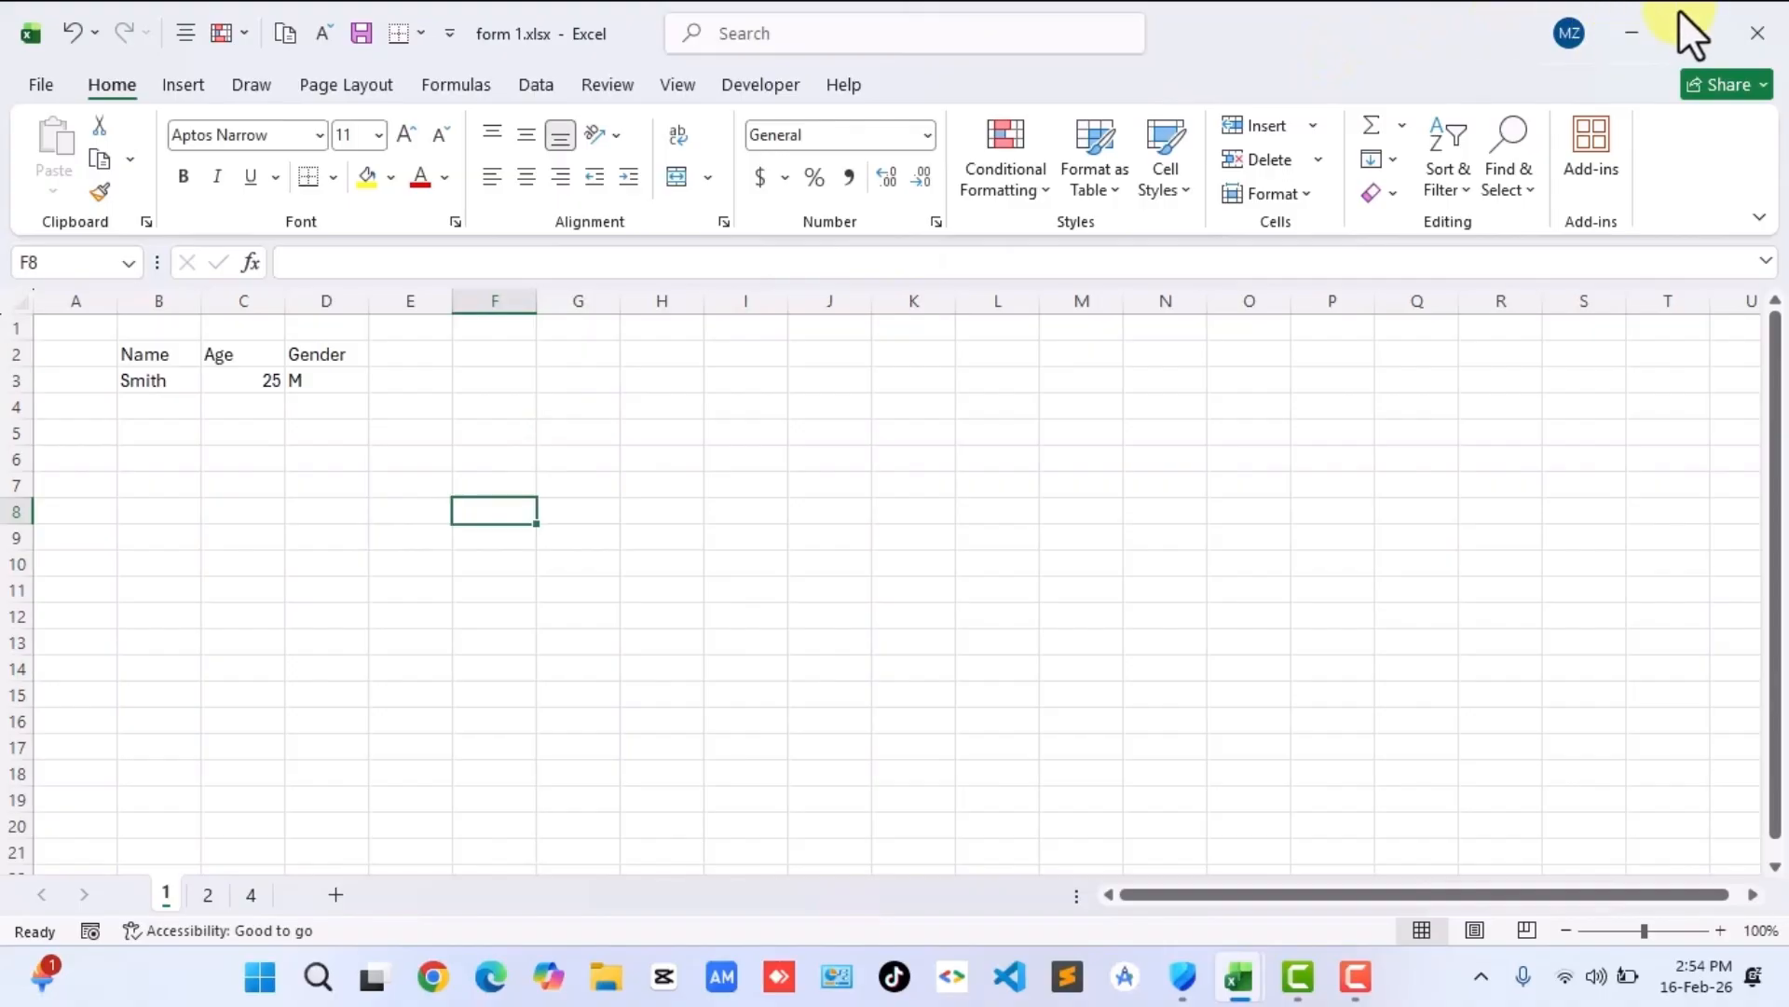
click(1757, 38)
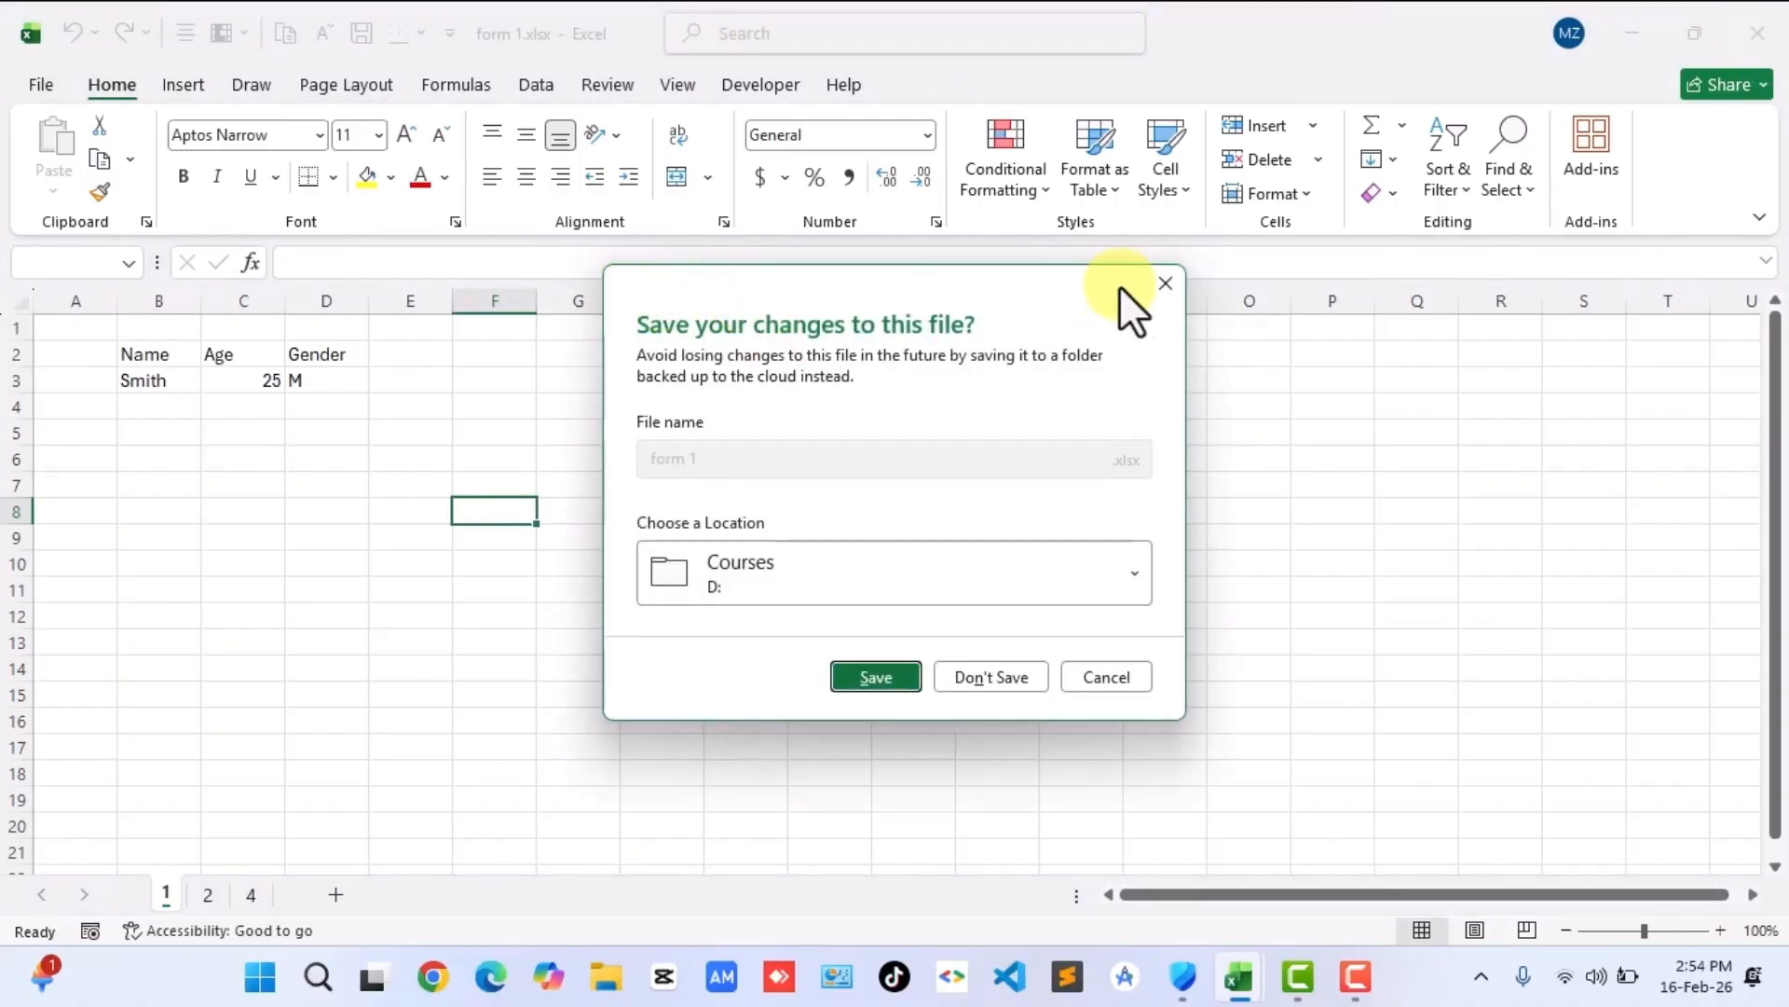
click(1165, 284)
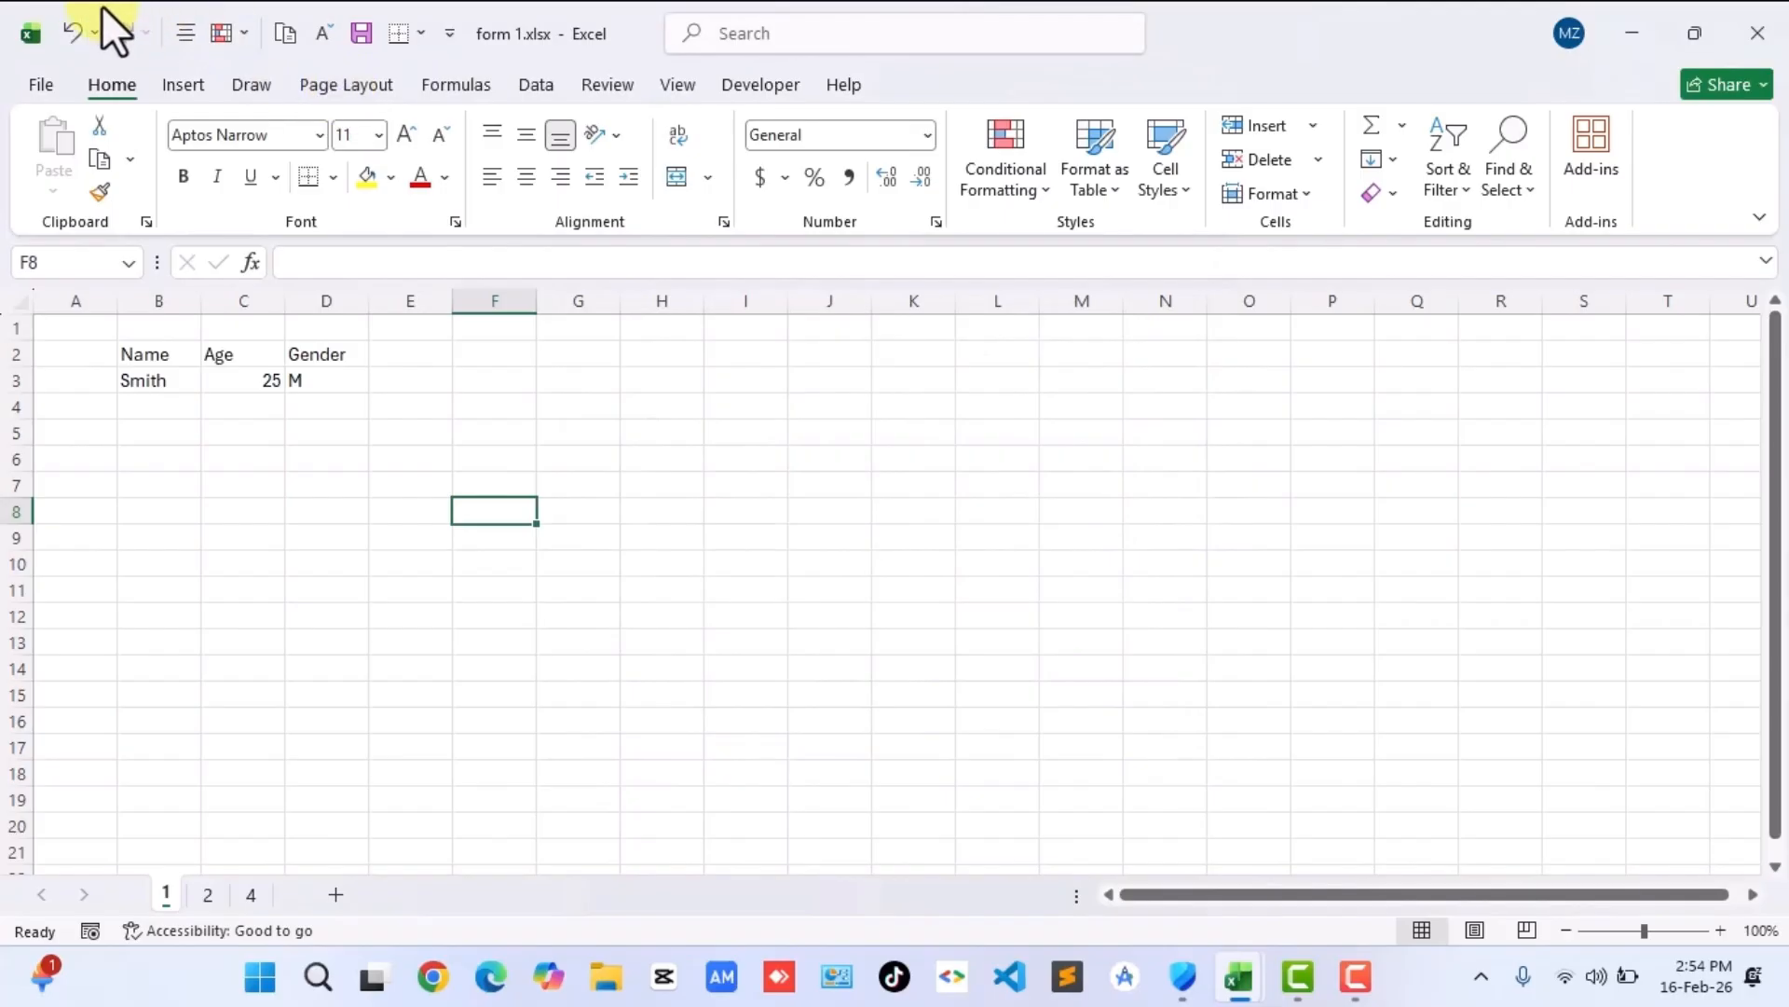
click(38, 19)
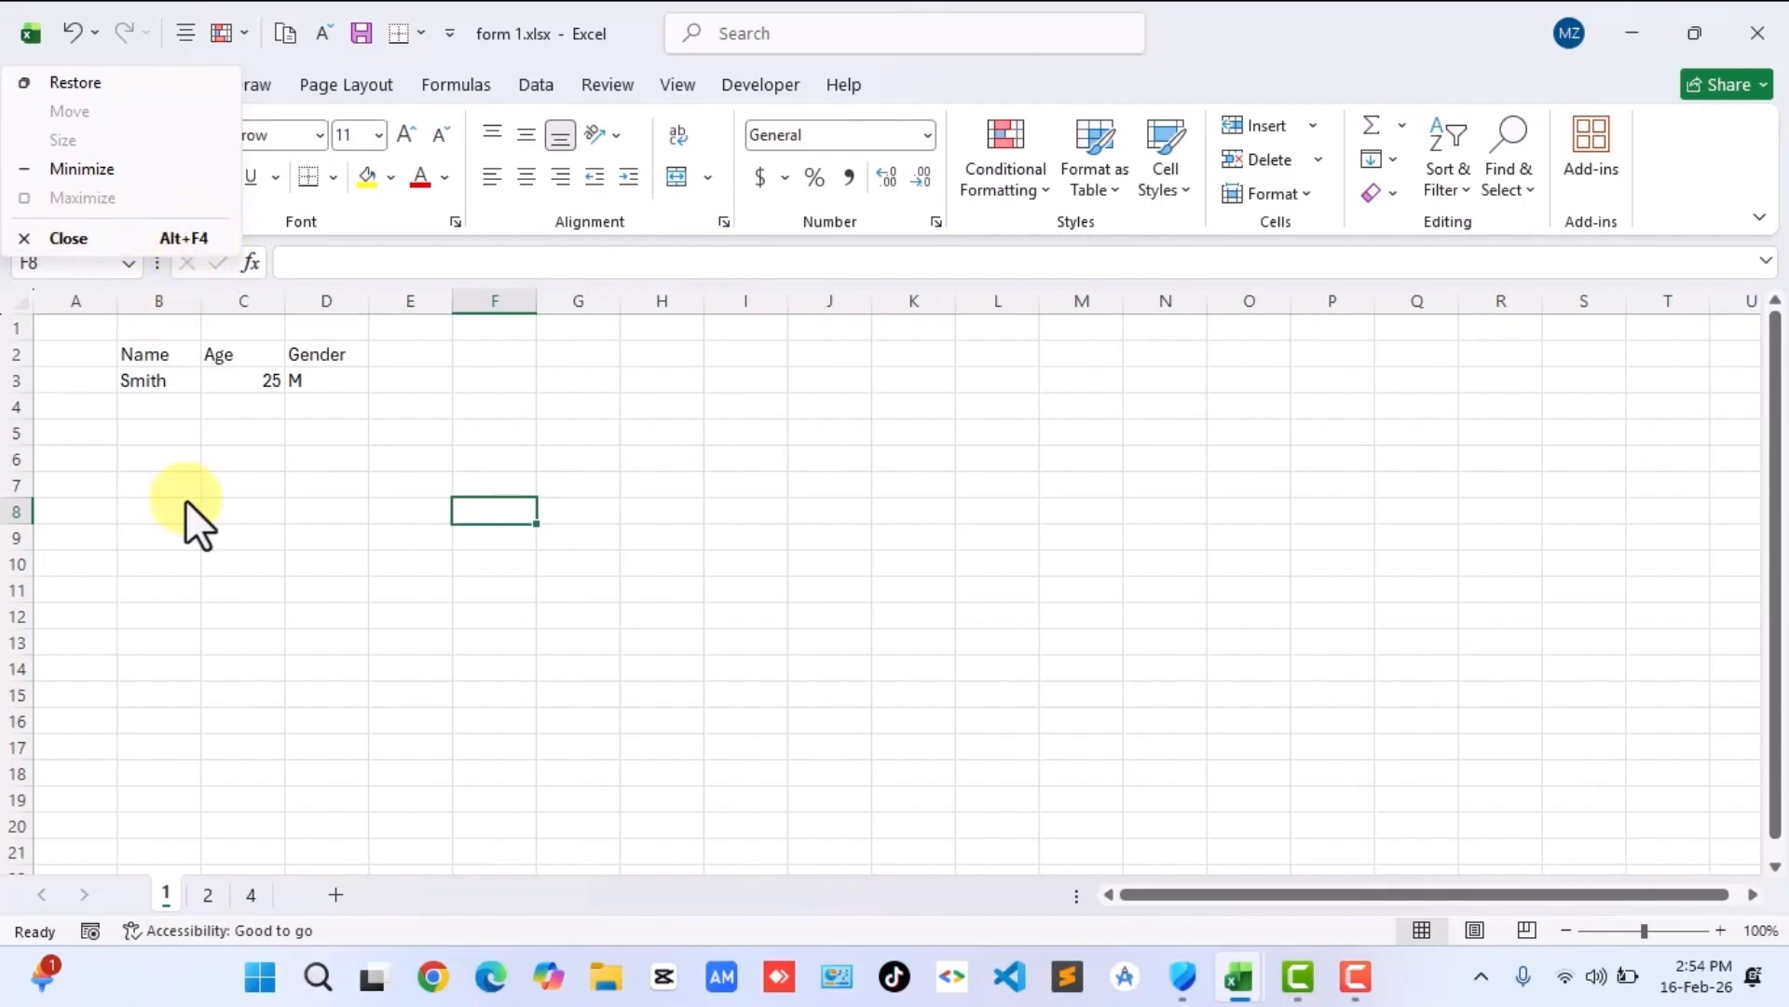
click(230, 633)
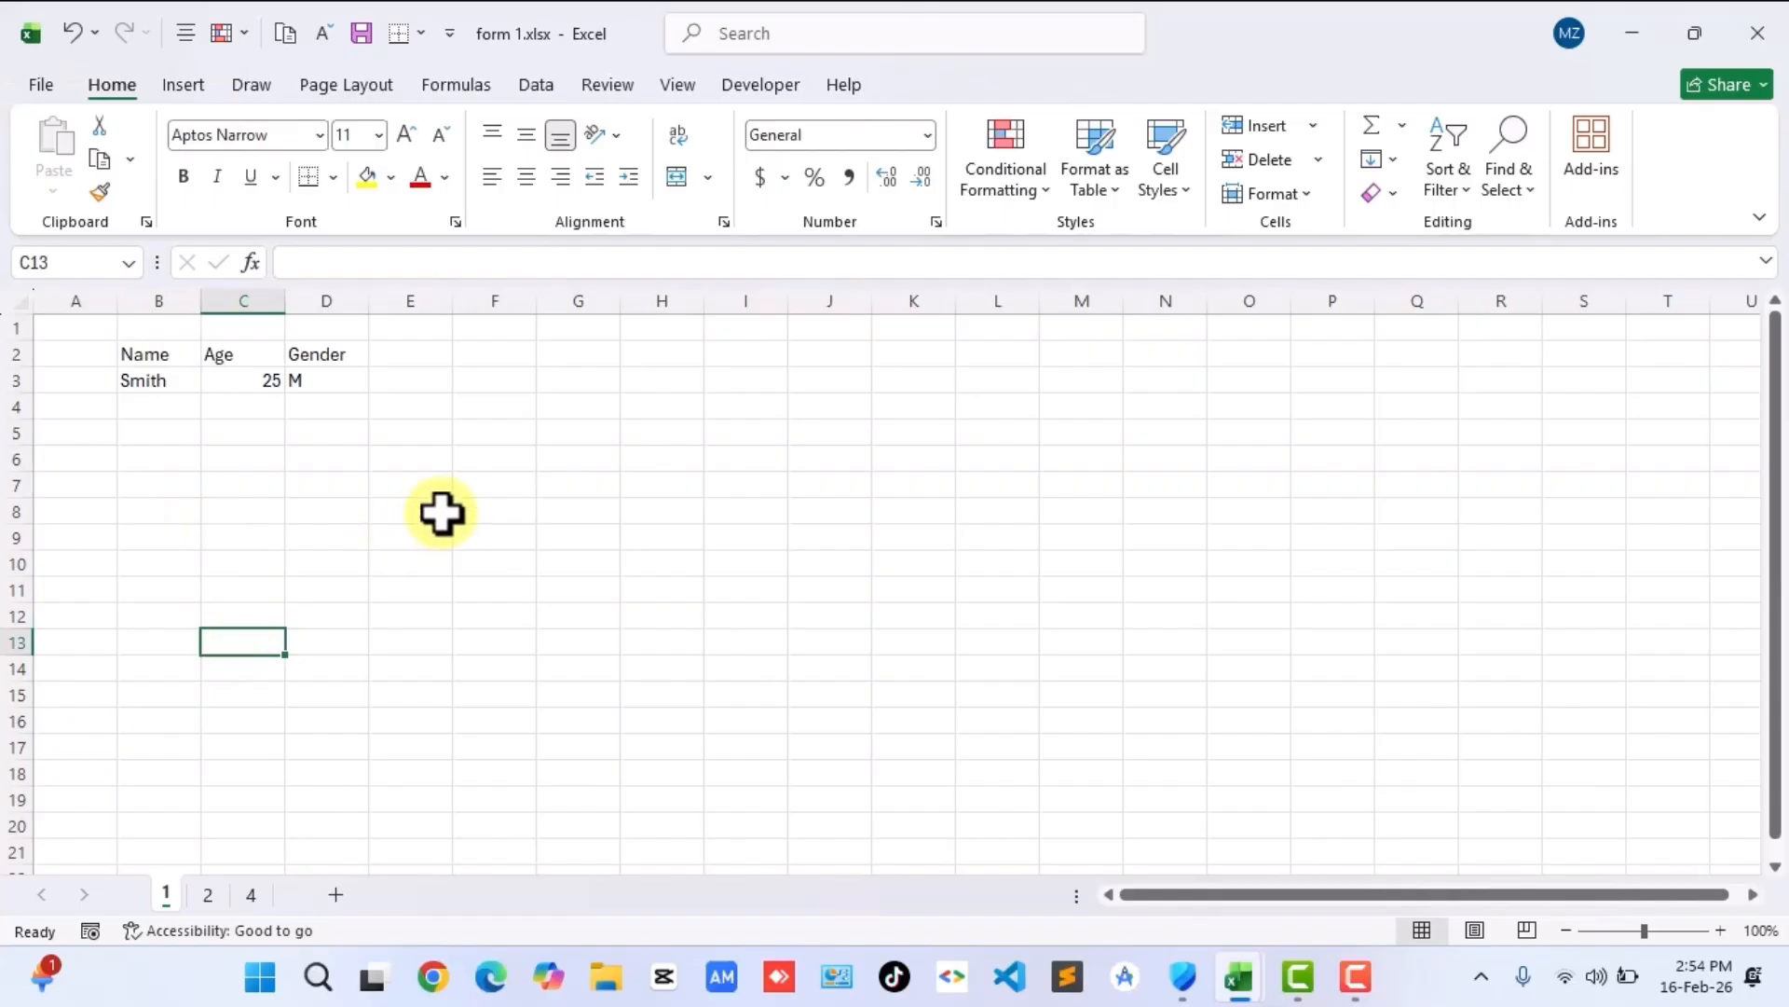
Close form 1.xlsx without saving its changes.
click(495, 485)
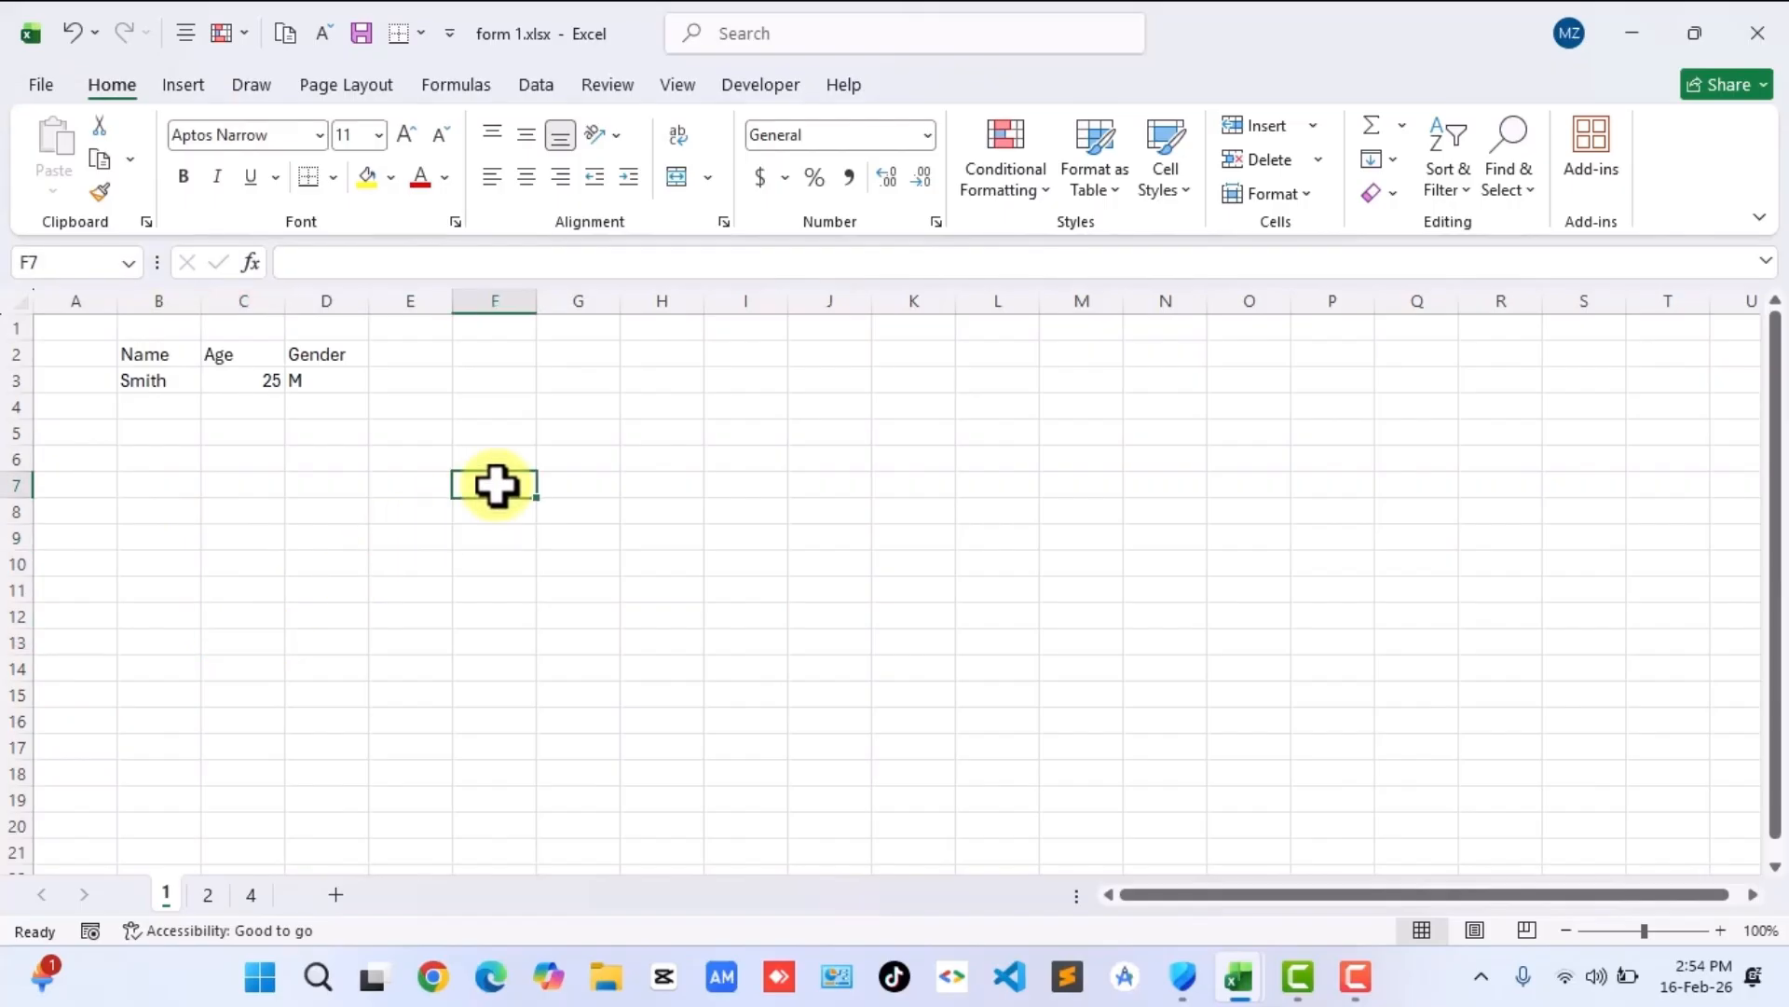
key(alt+F4)
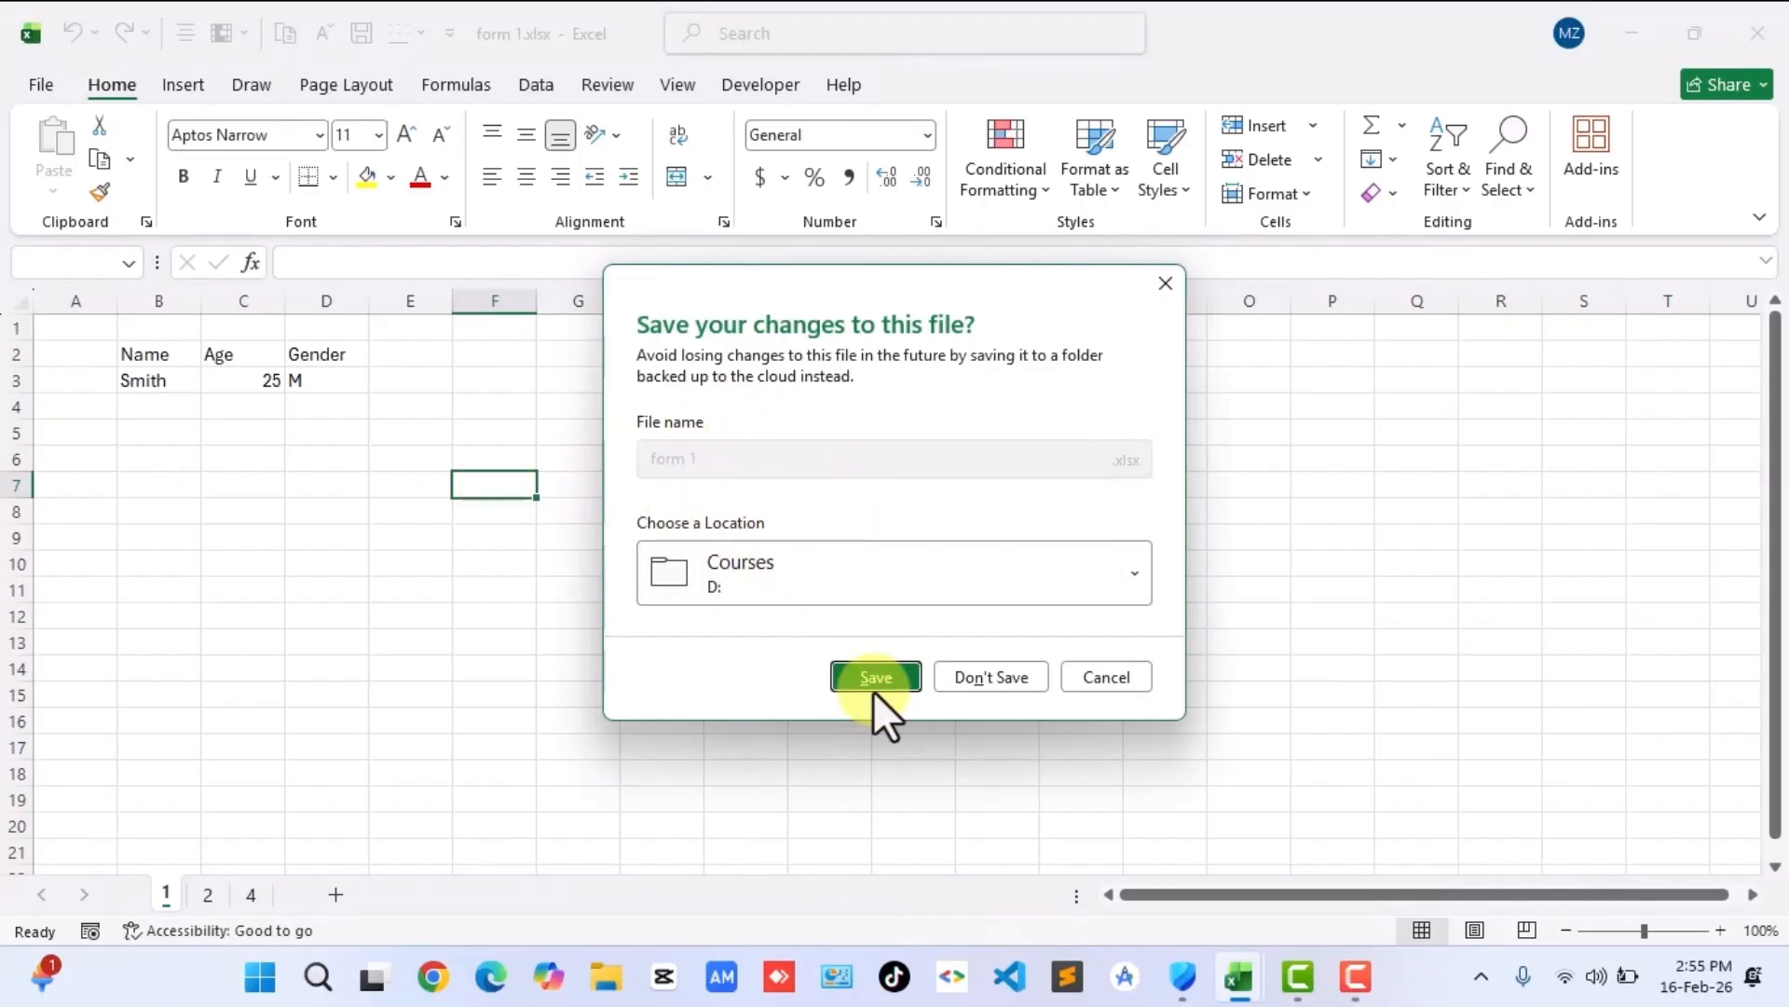
click(986, 674)
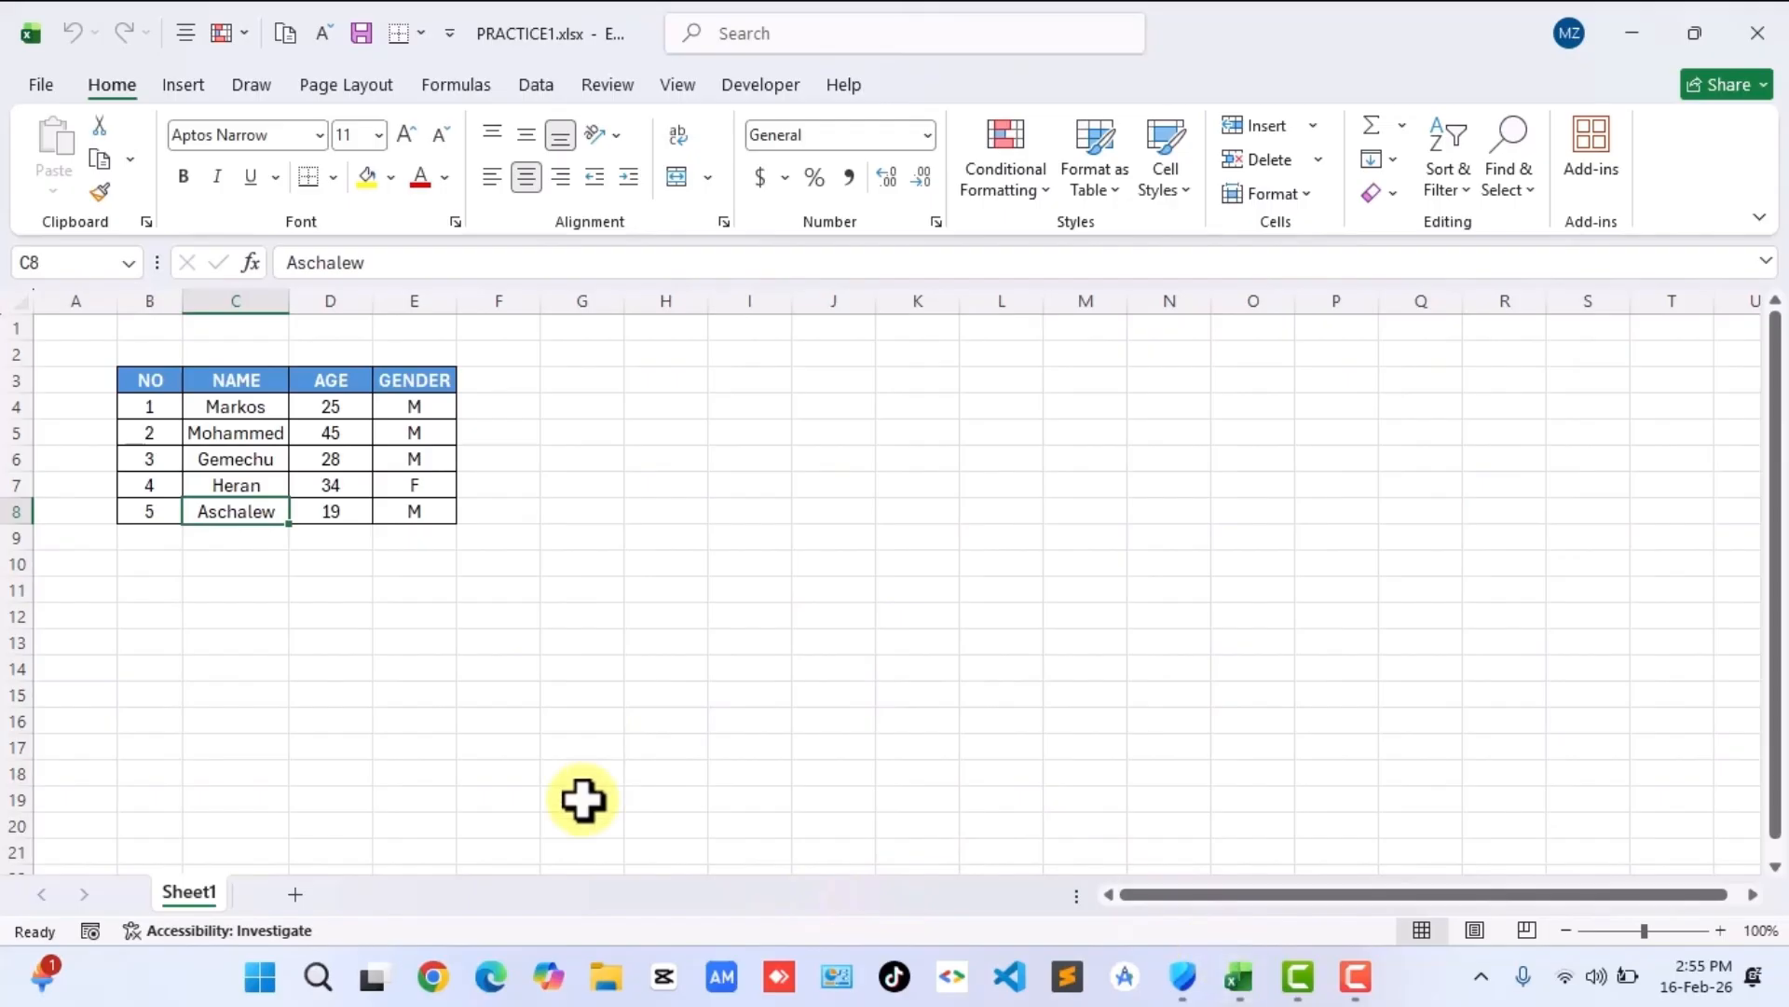
click(195, 699)
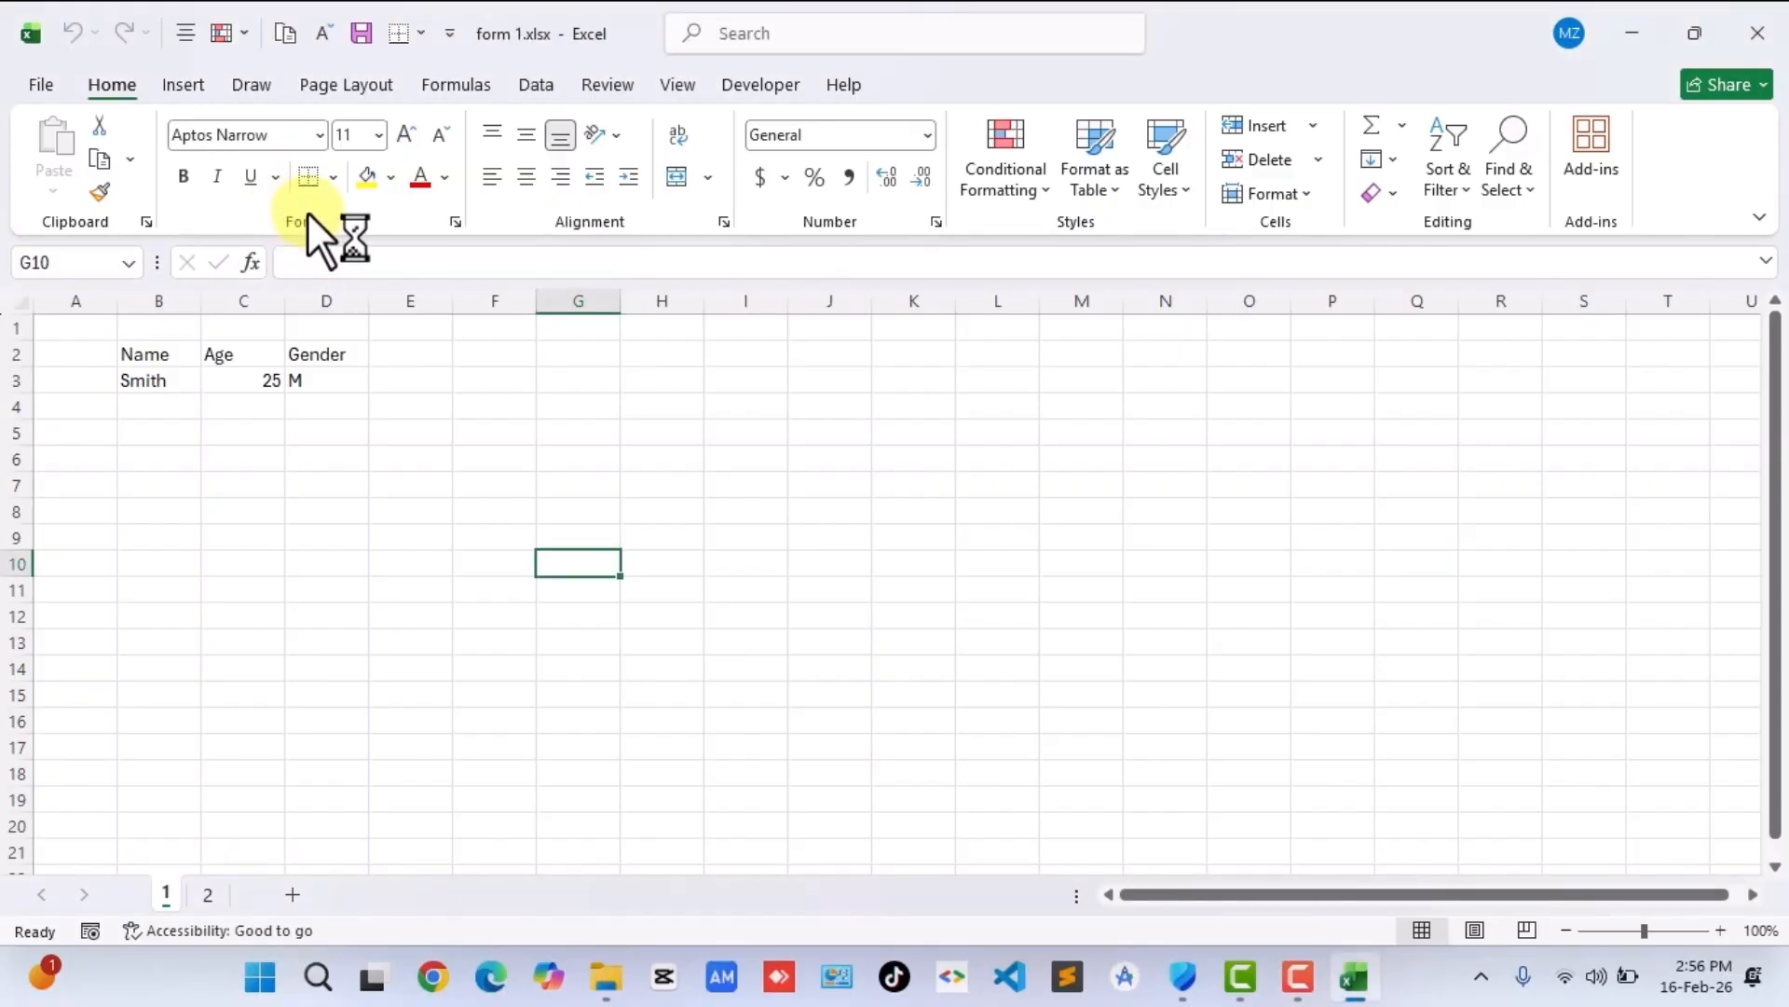
Make the Name header in B2 and the Age header in C2 bold, one cell at a time.
click(234, 431)
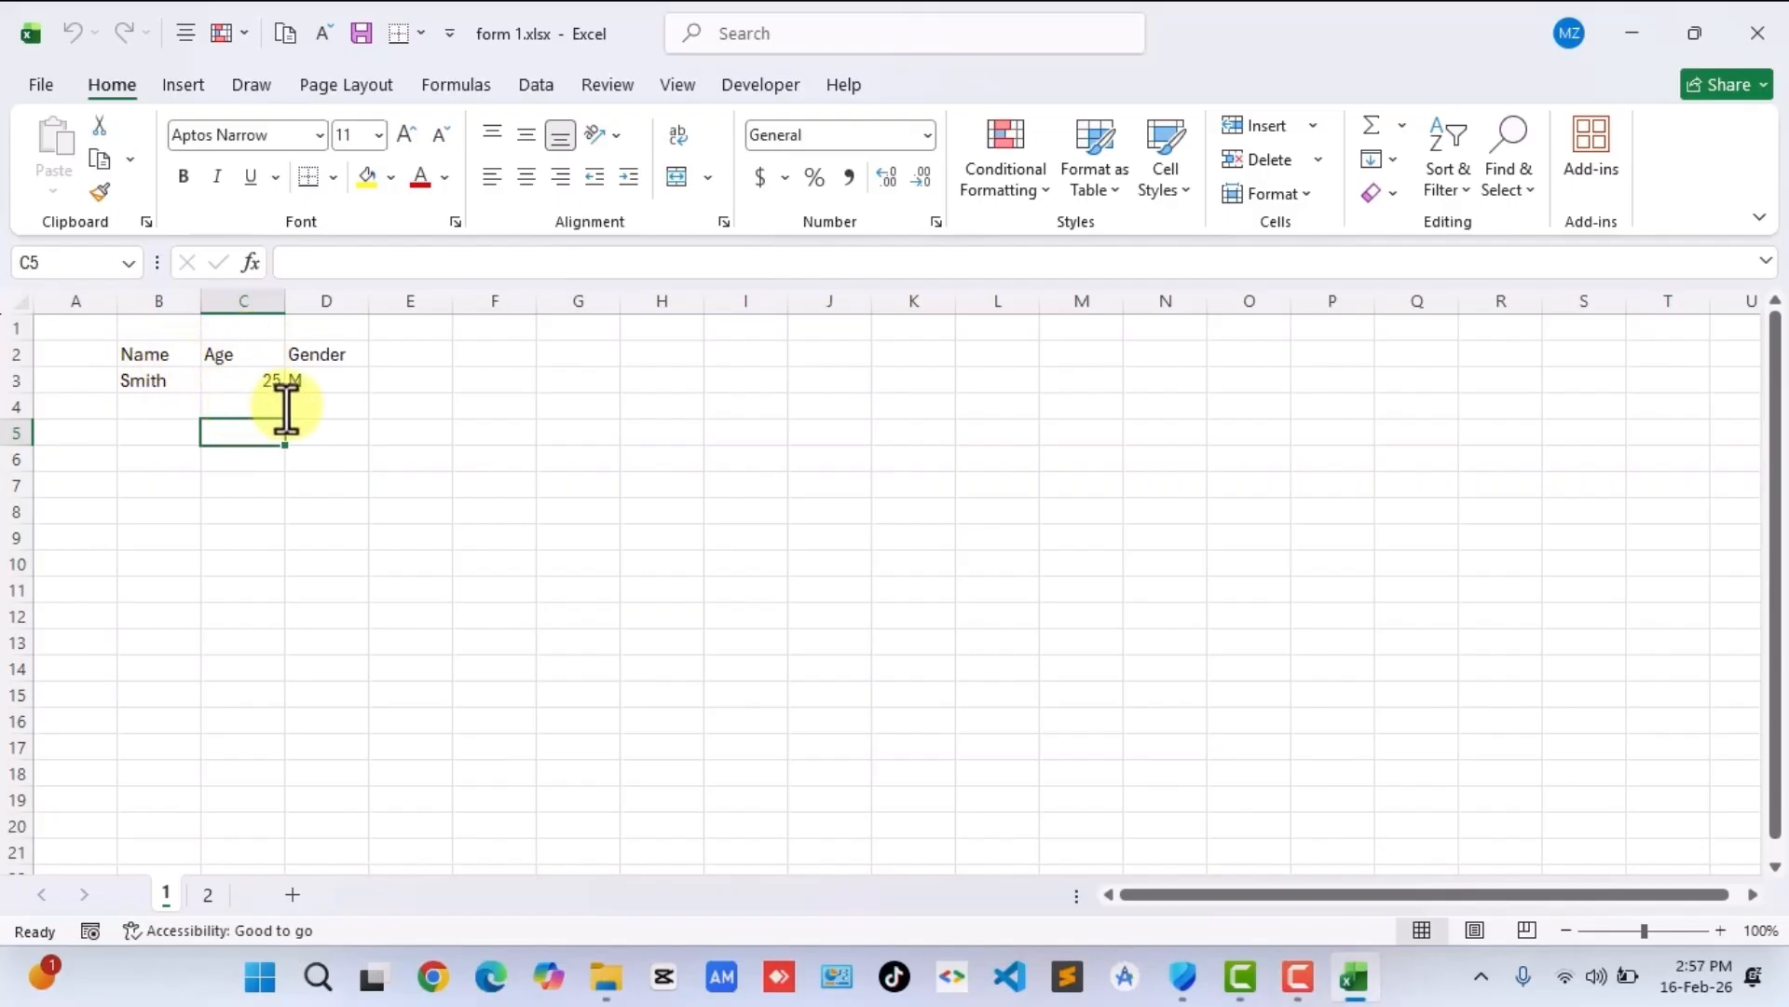
click(168, 360)
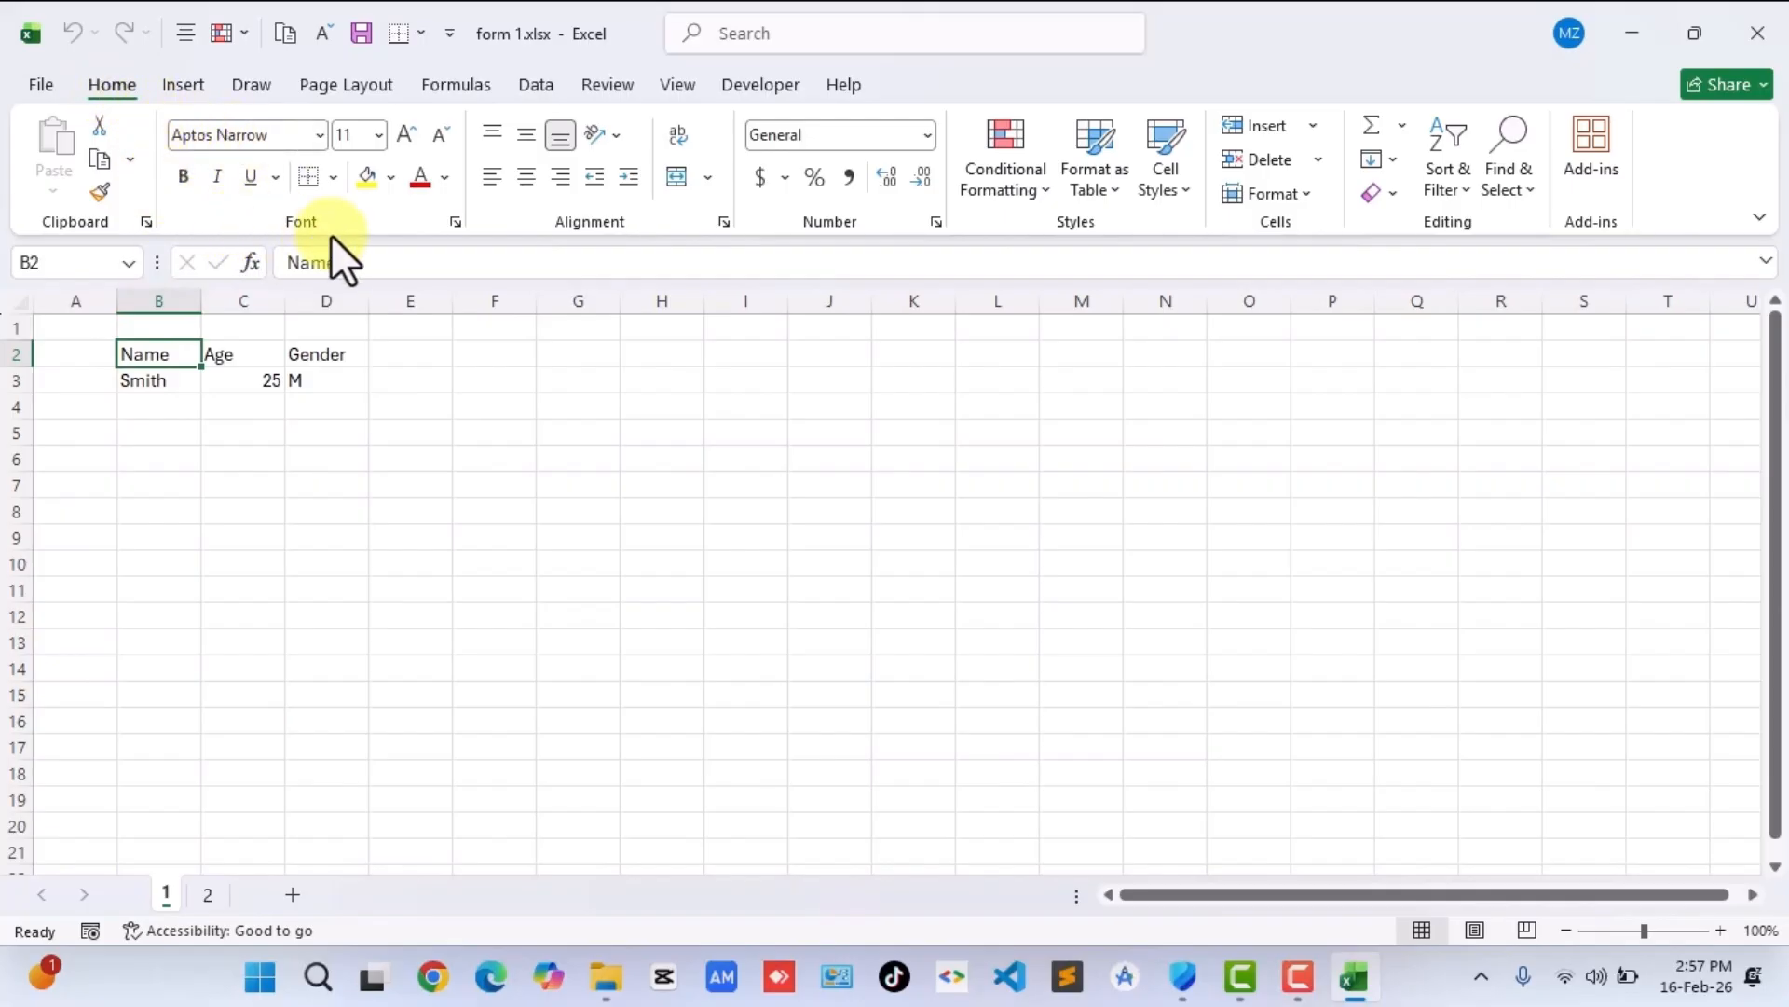
click(182, 176)
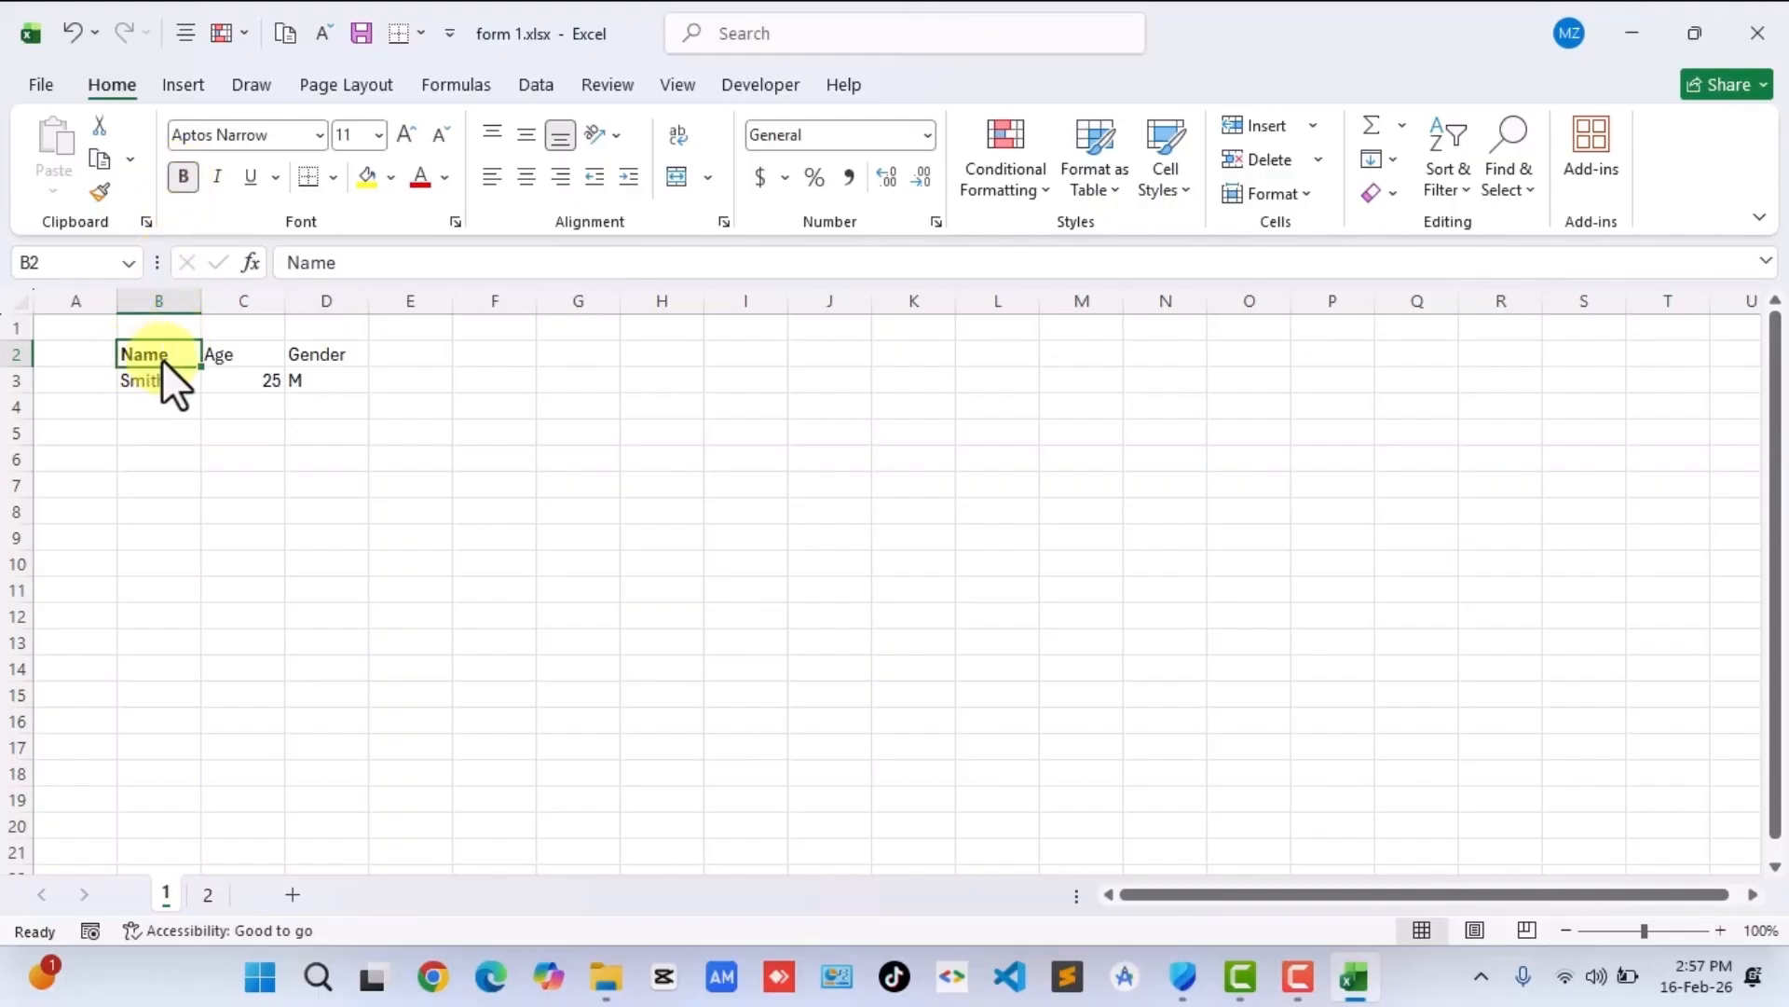
click(232, 365)
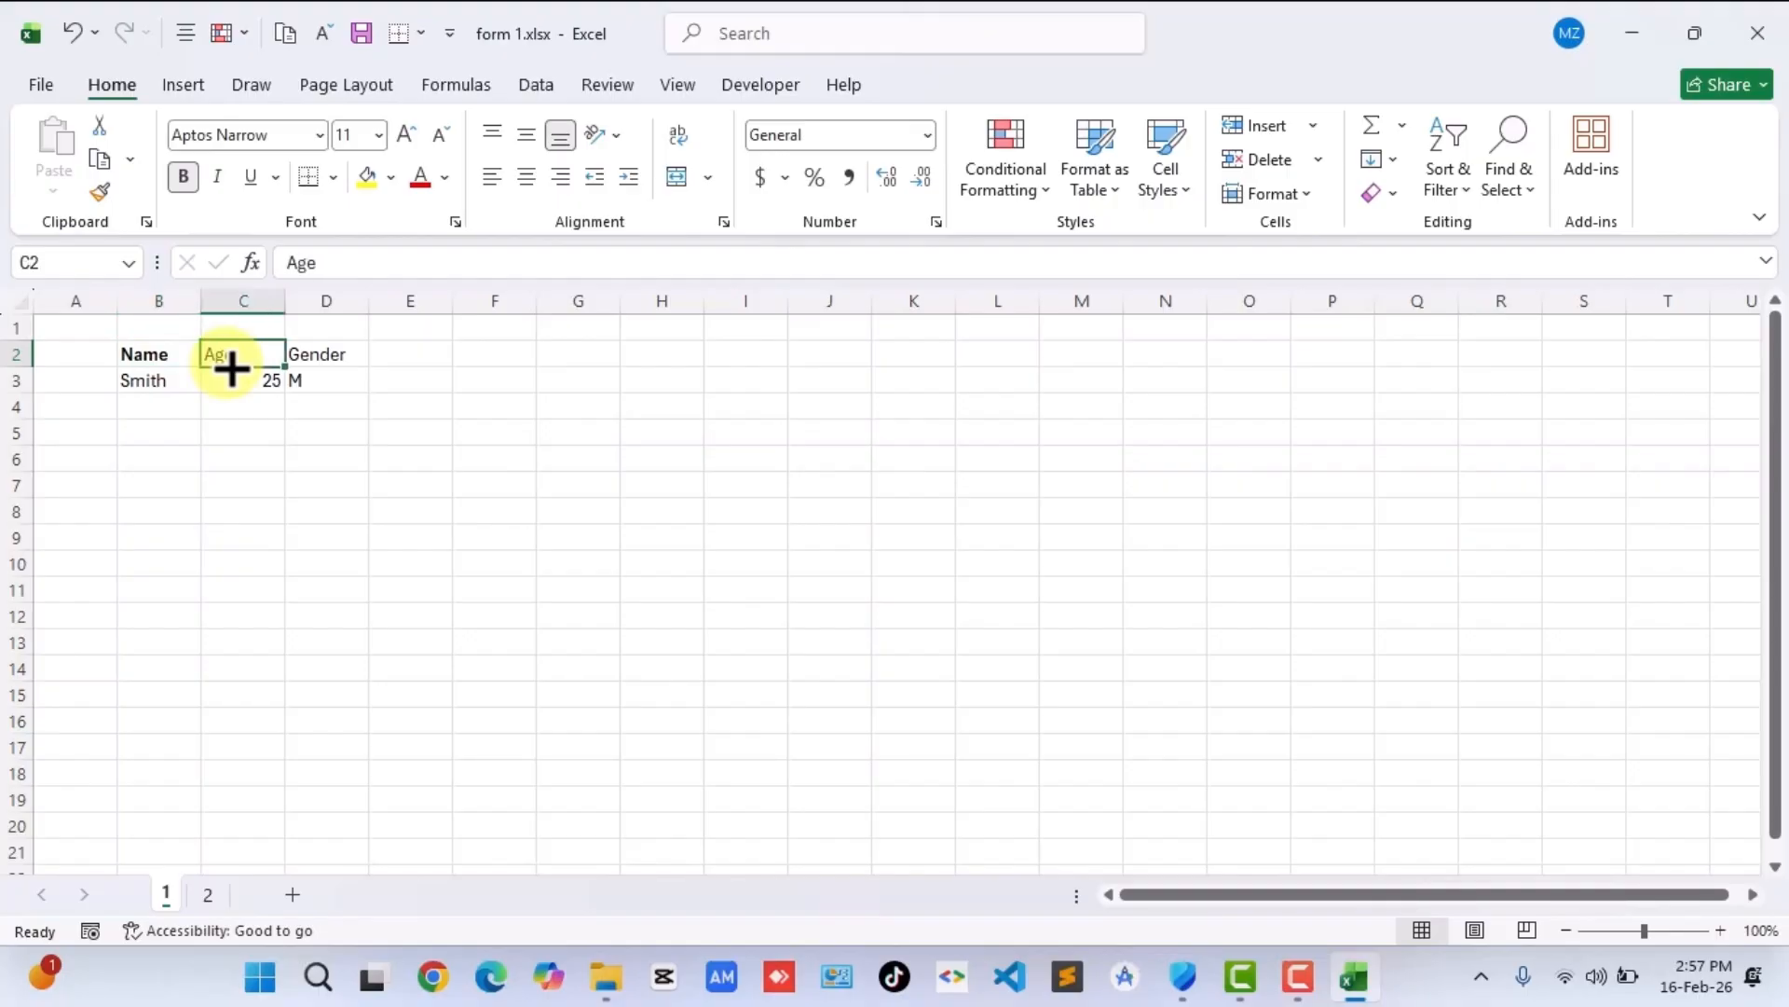
click(182, 176)
click(235, 456)
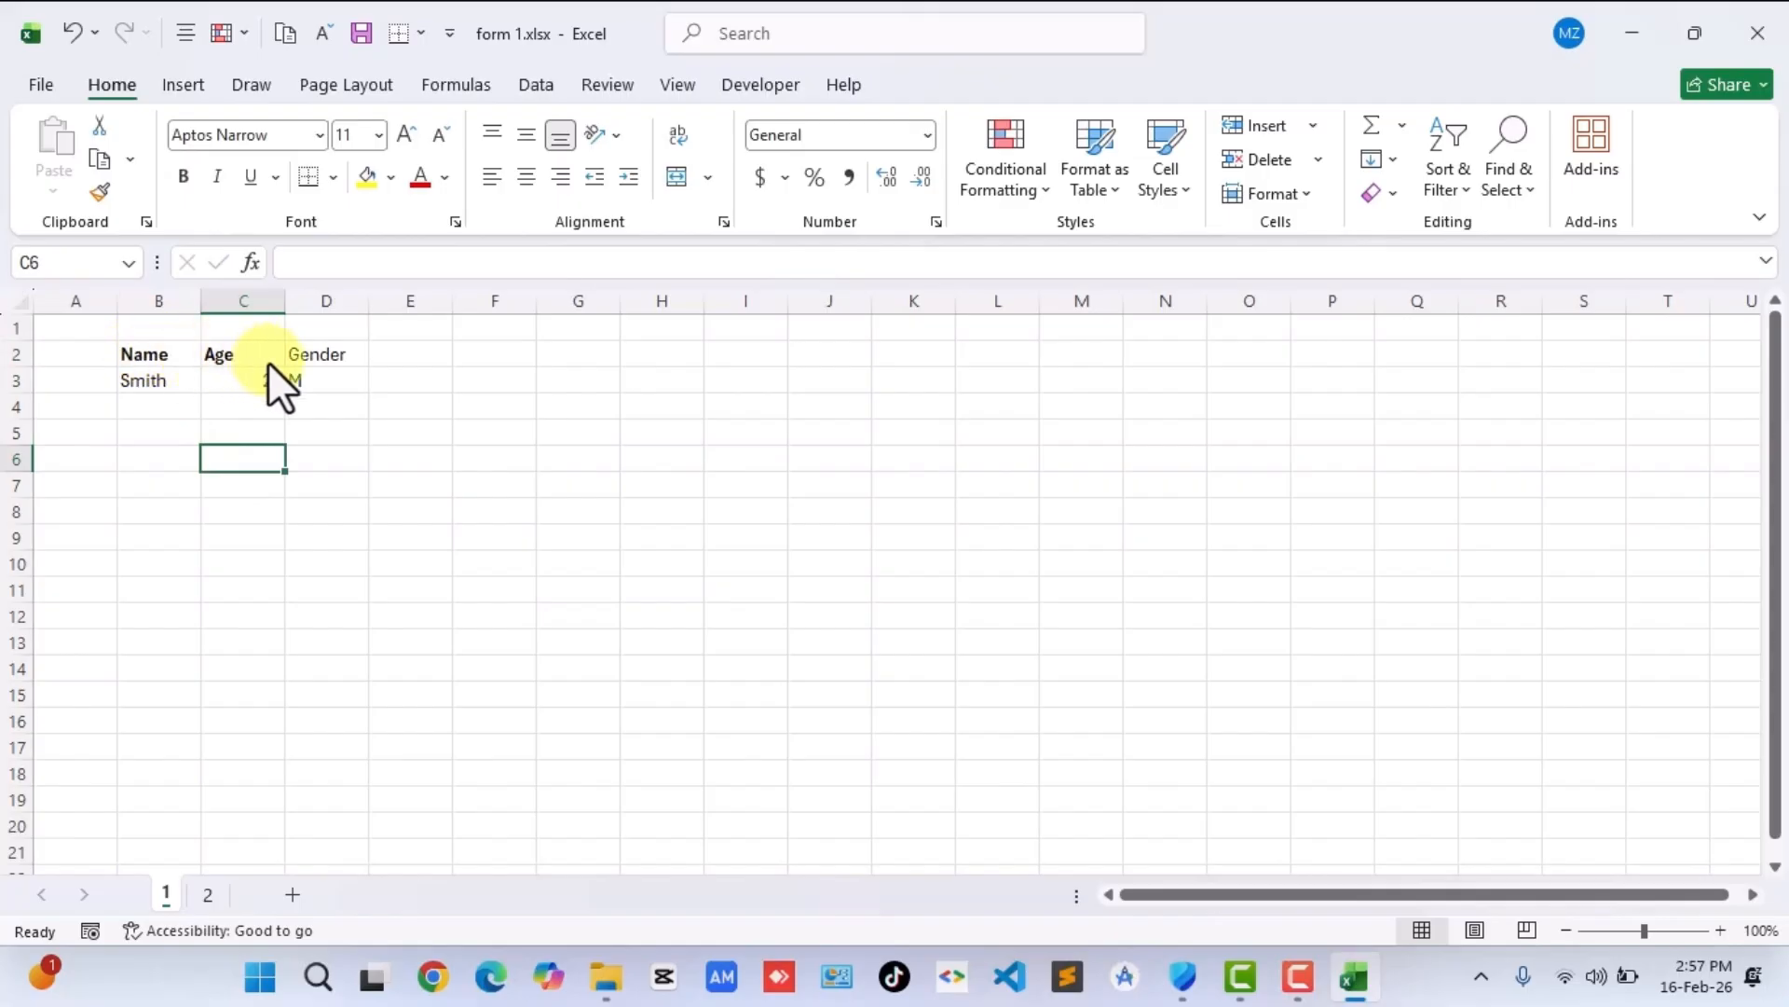
Select the header cells B2:D2 together and apply bold to all three, including Gender.
click(145, 354)
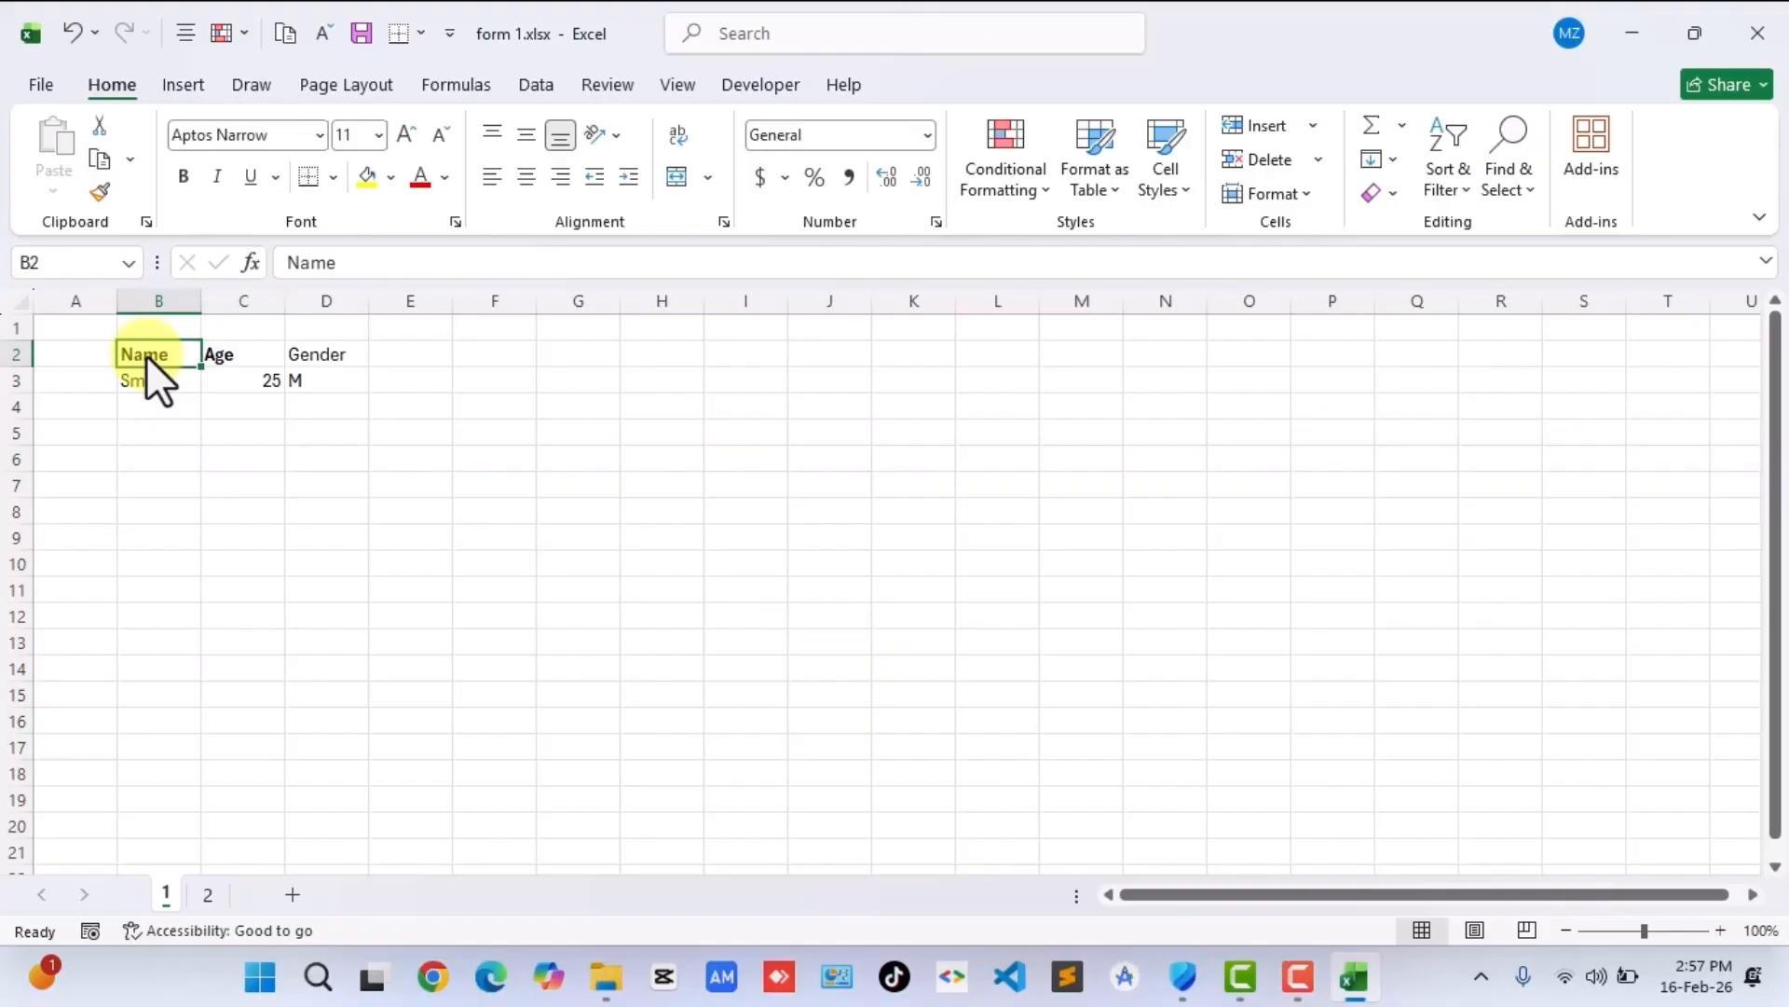
drag(146, 354, 306, 356)
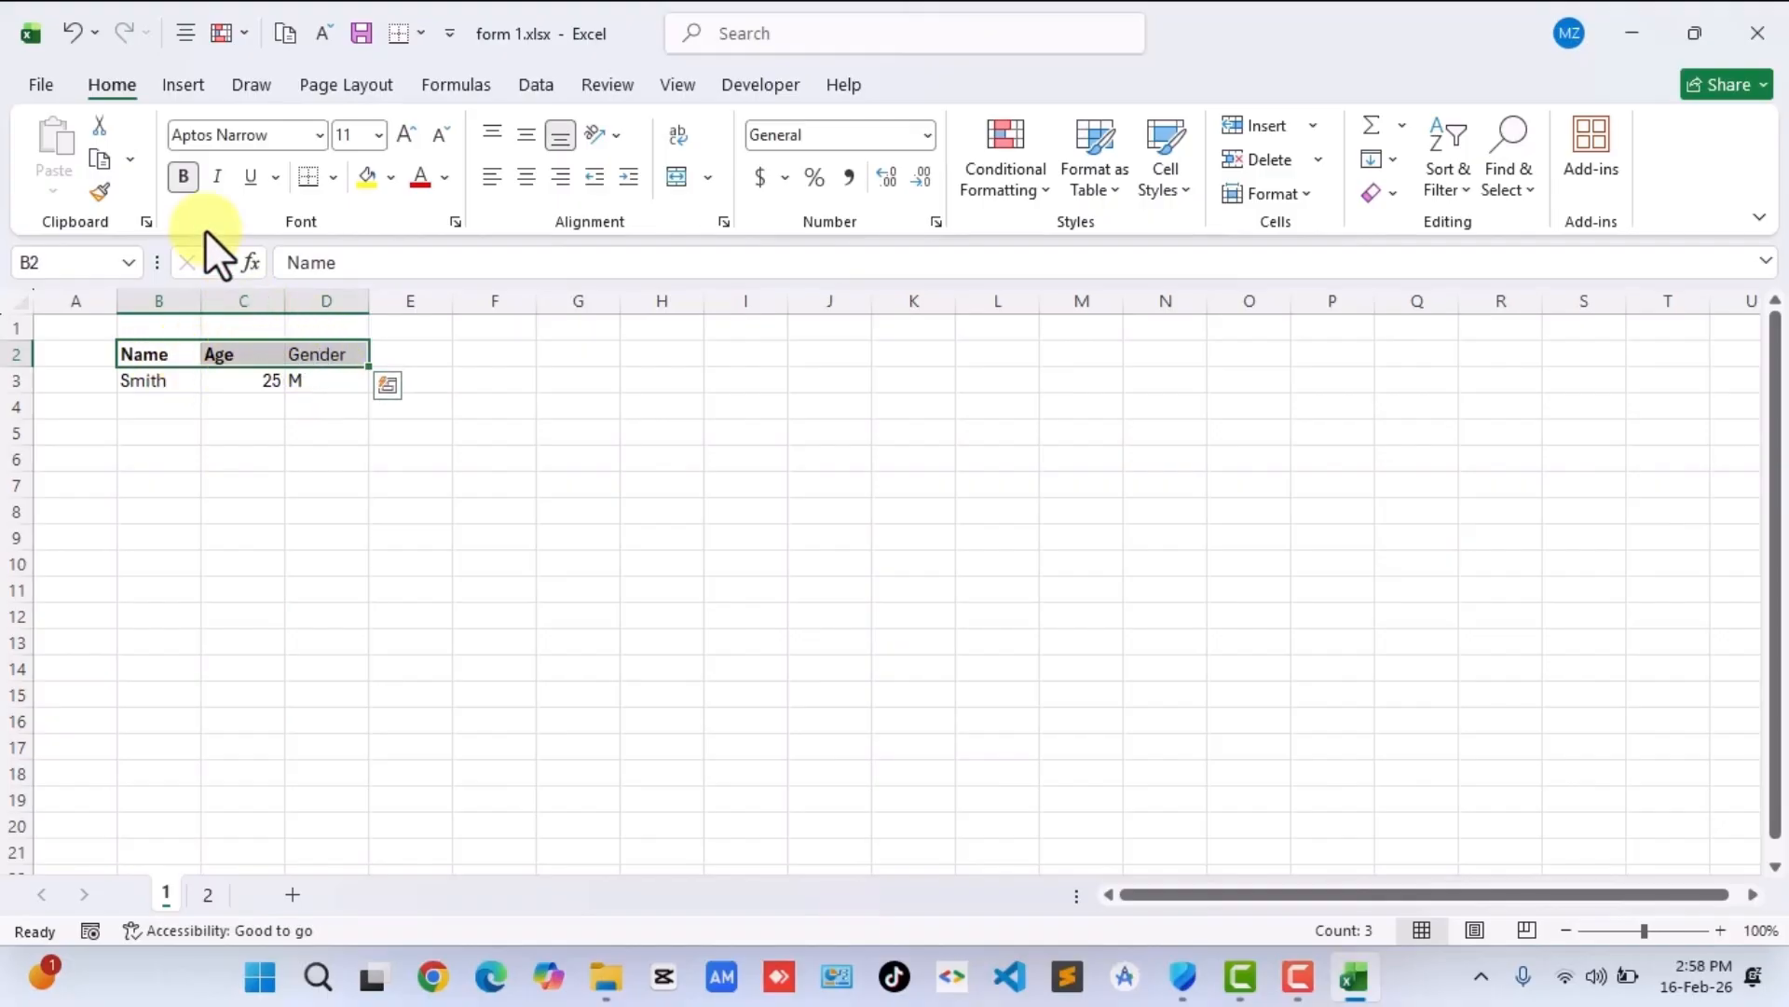
click(181, 173)
click(181, 173)
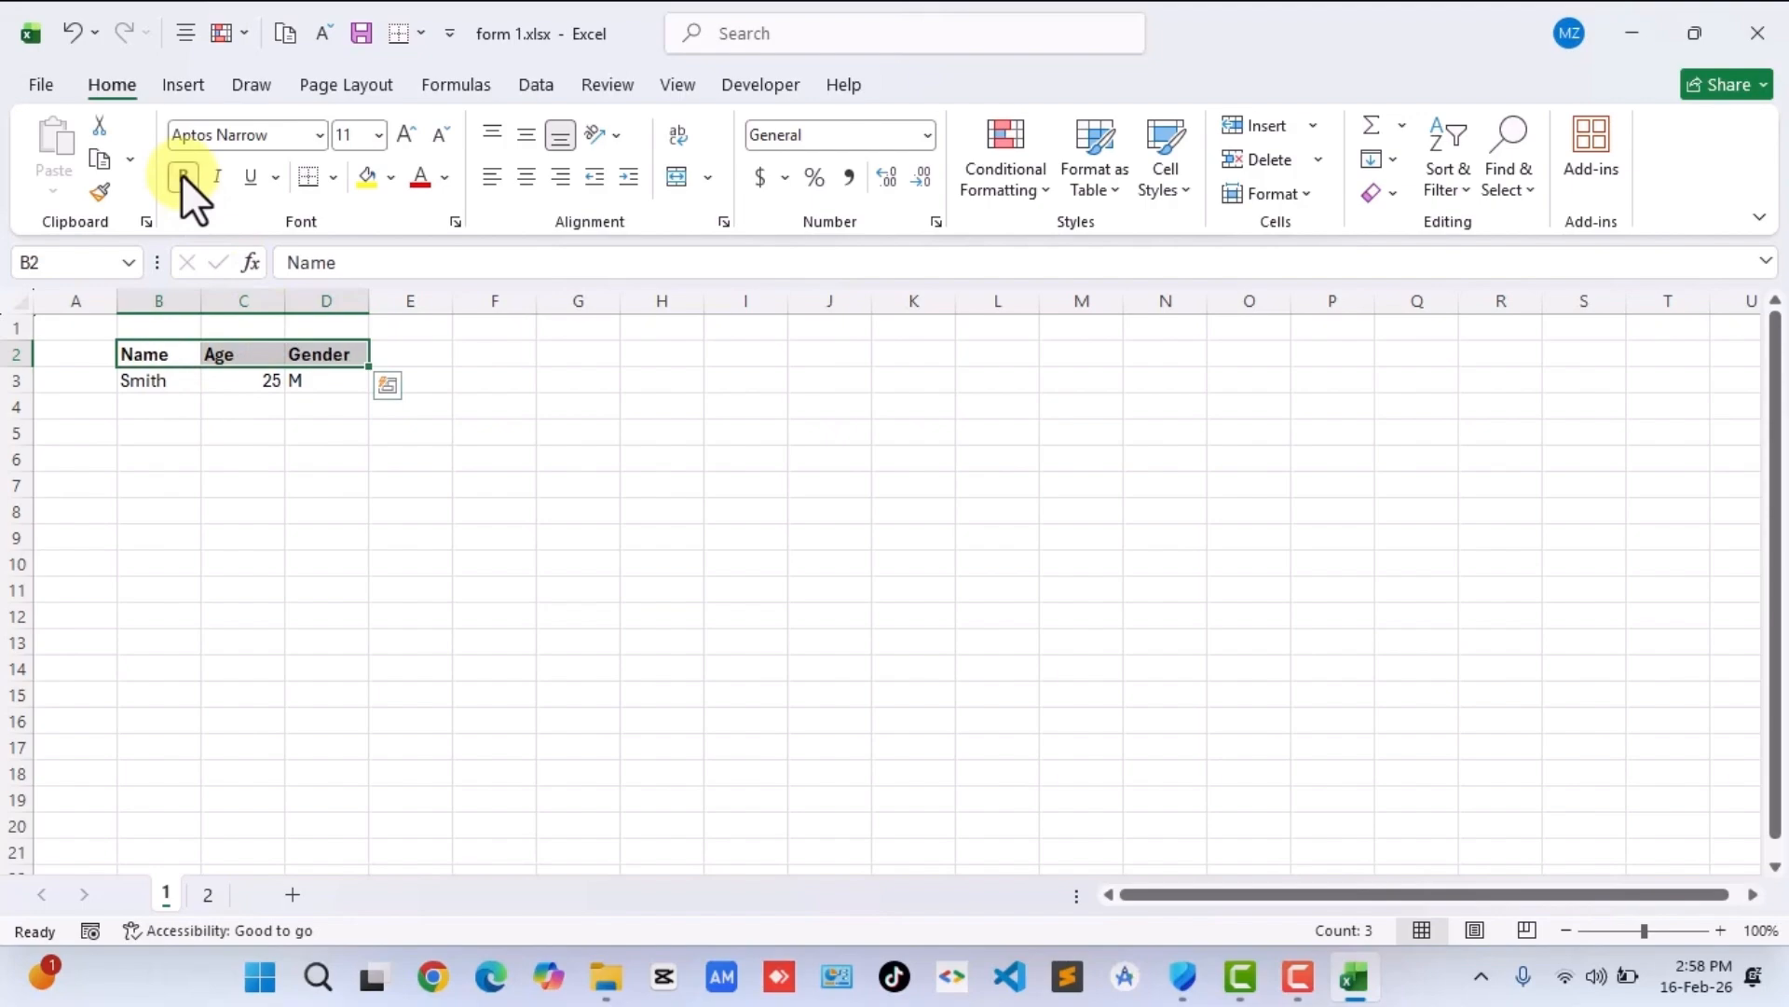
click(262, 442)
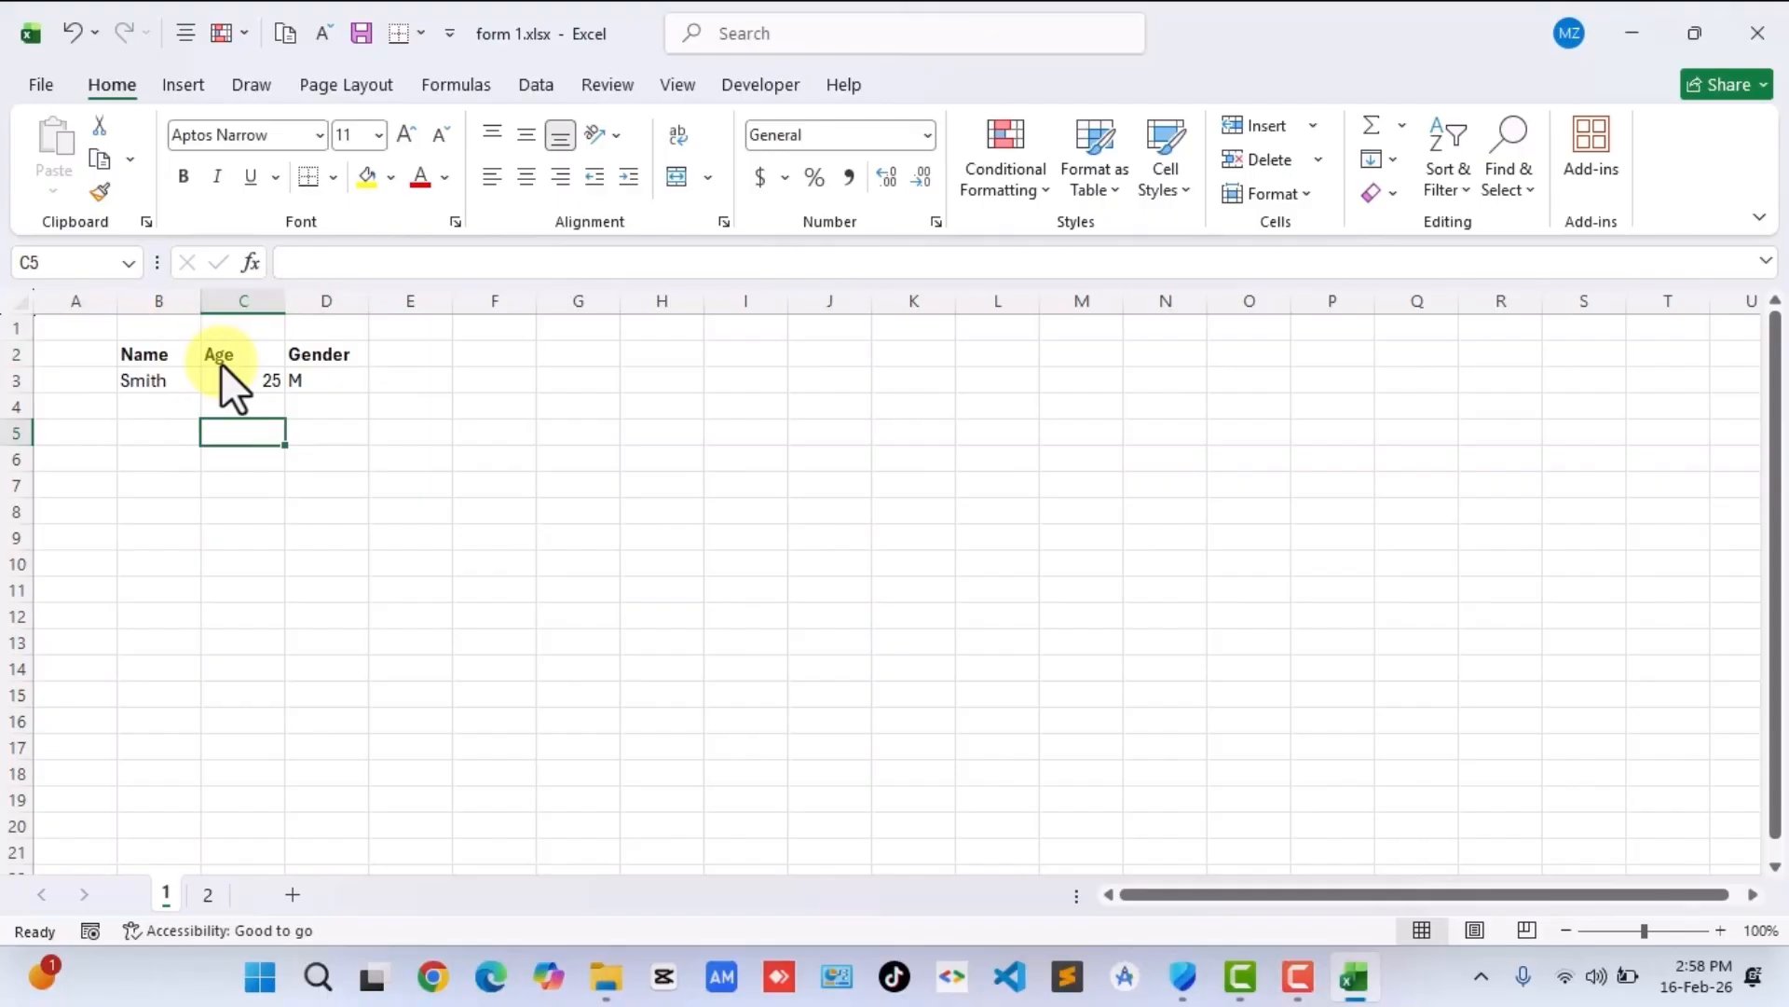
Try several shades from the extended colour palette for header cells B2:D2 and fill them with dark blue.
drag(160, 356, 291, 354)
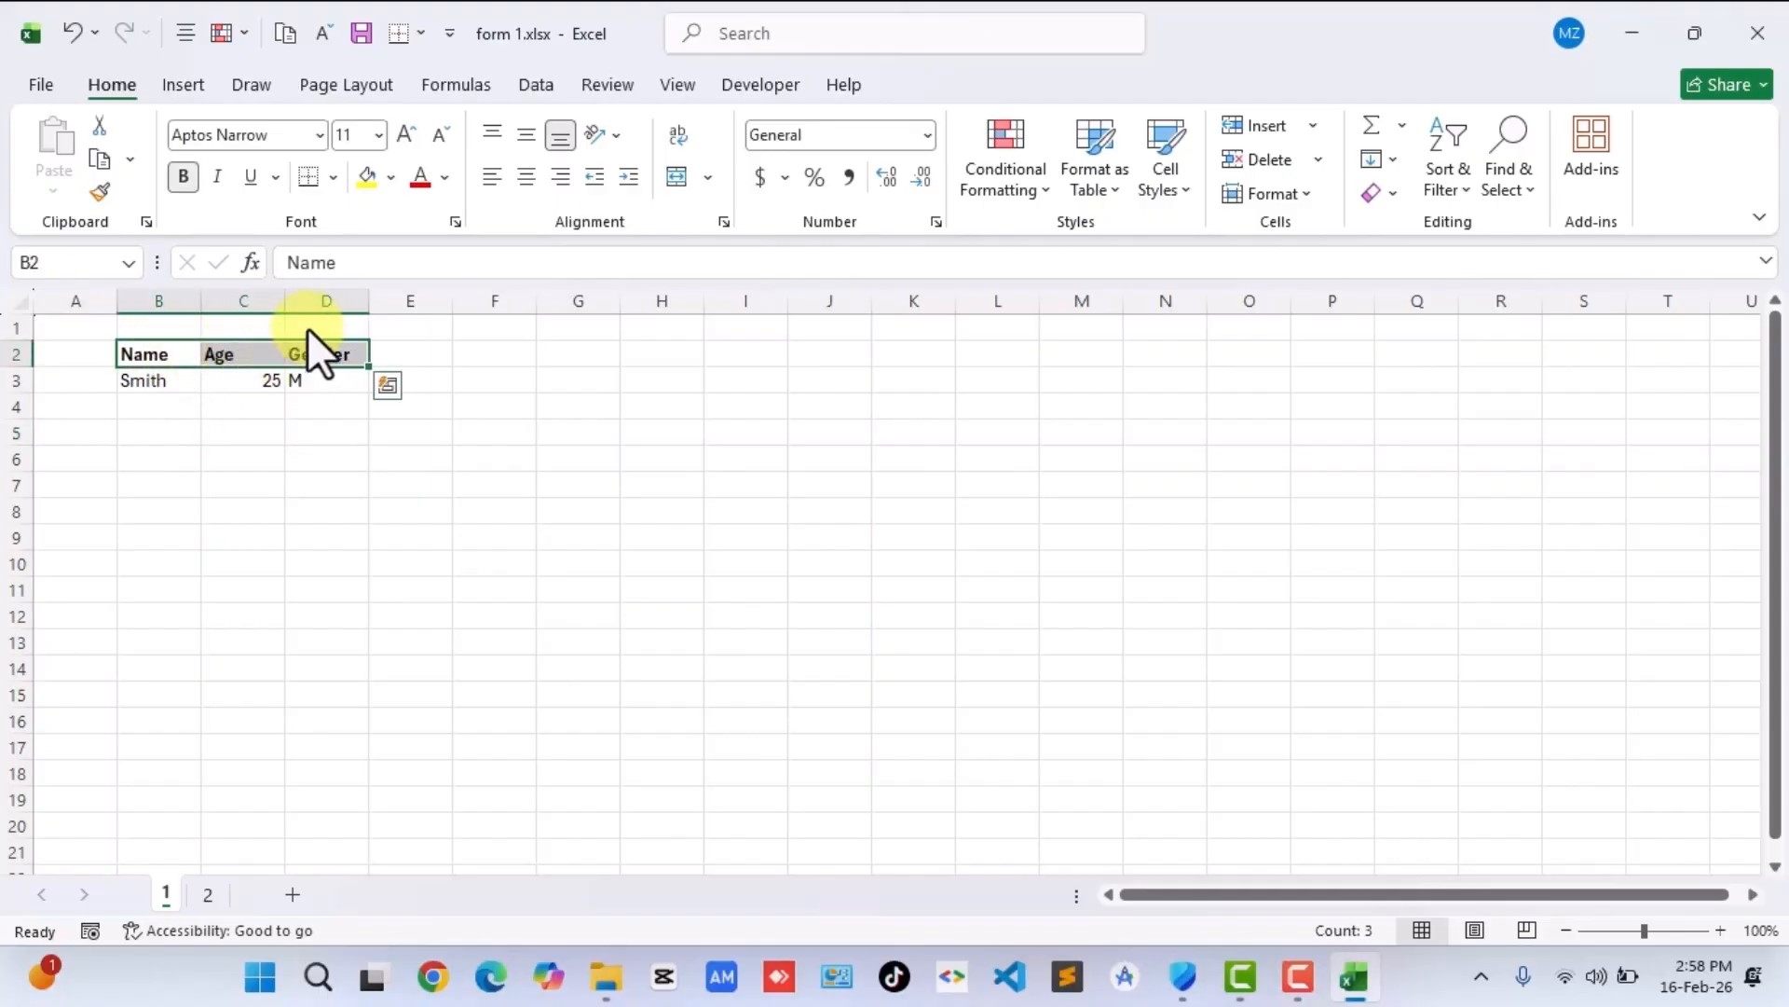
click(393, 177)
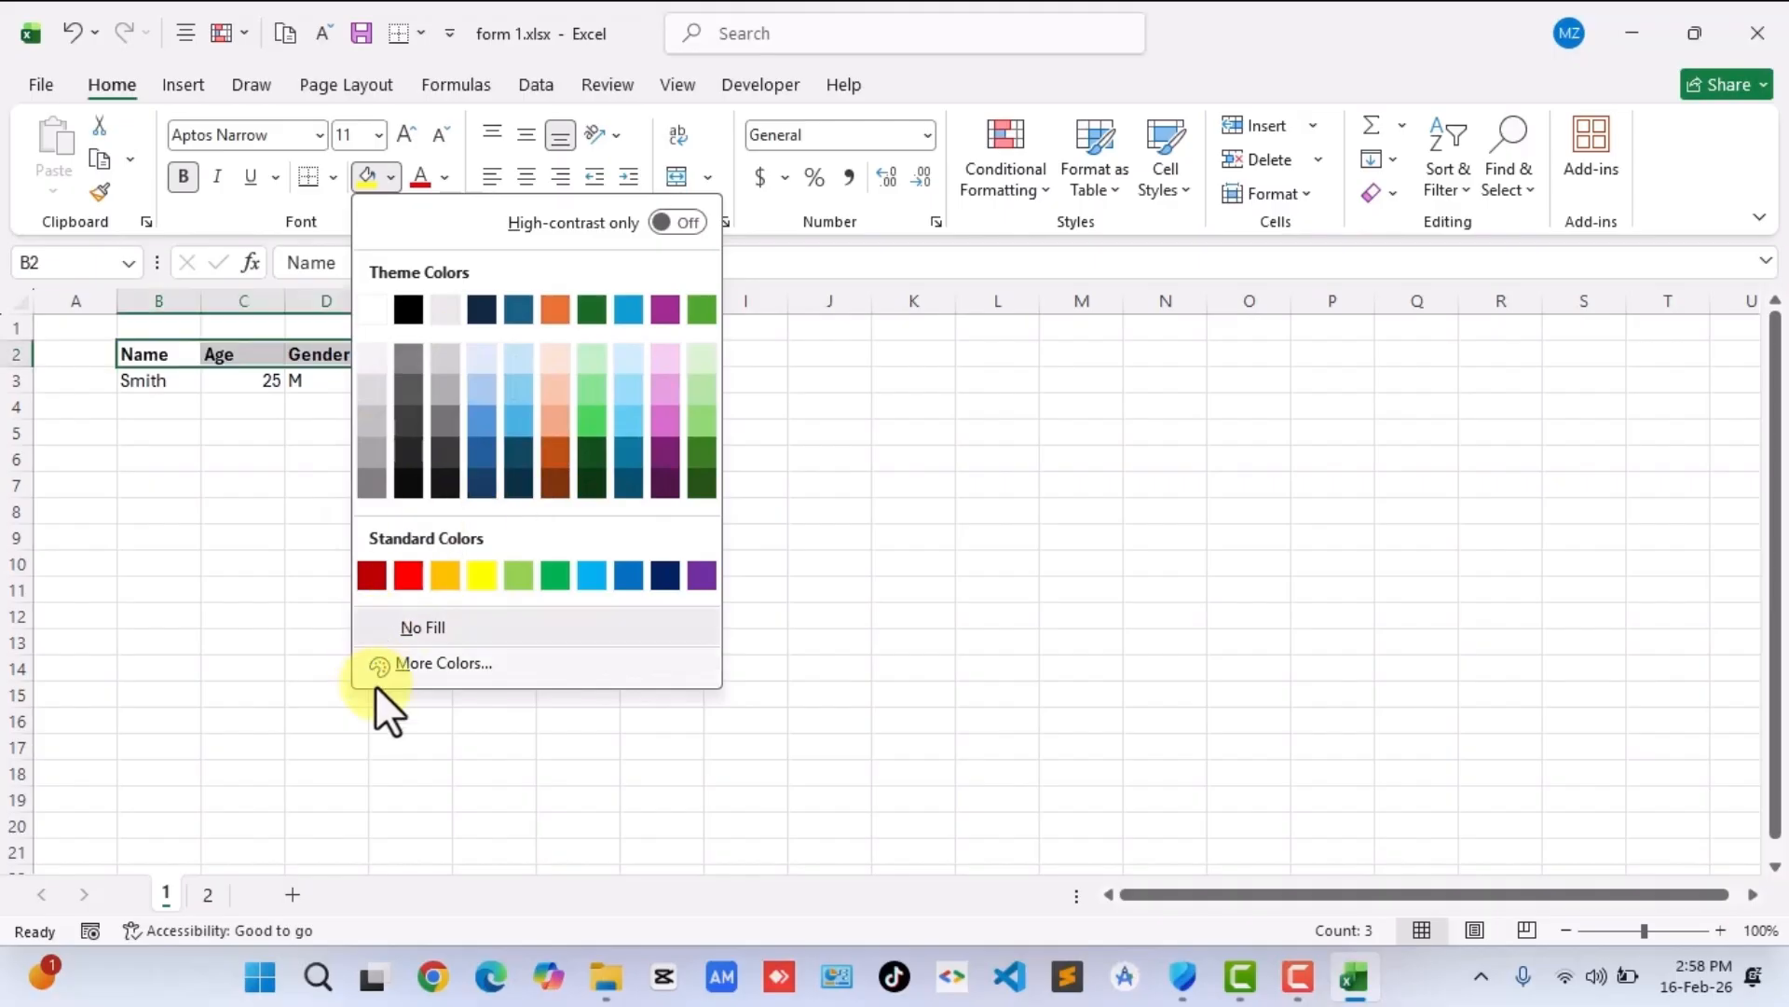
click(445, 663)
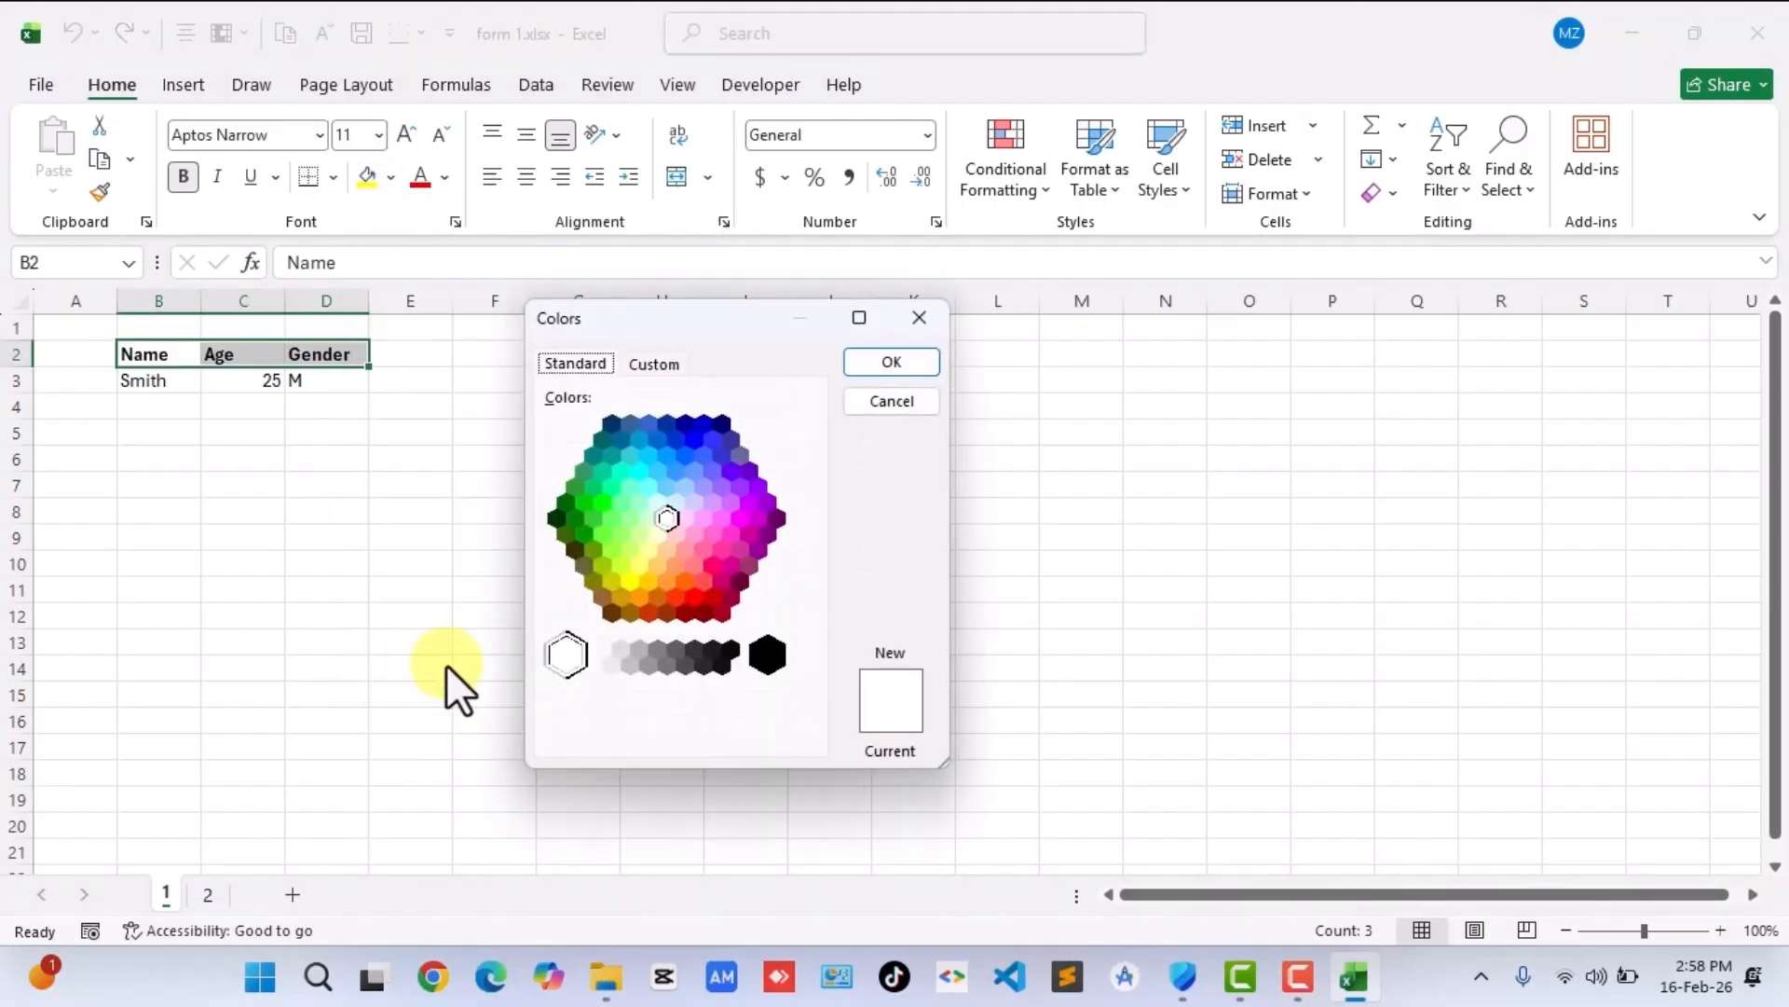
click(724, 546)
click(731, 504)
click(639, 529)
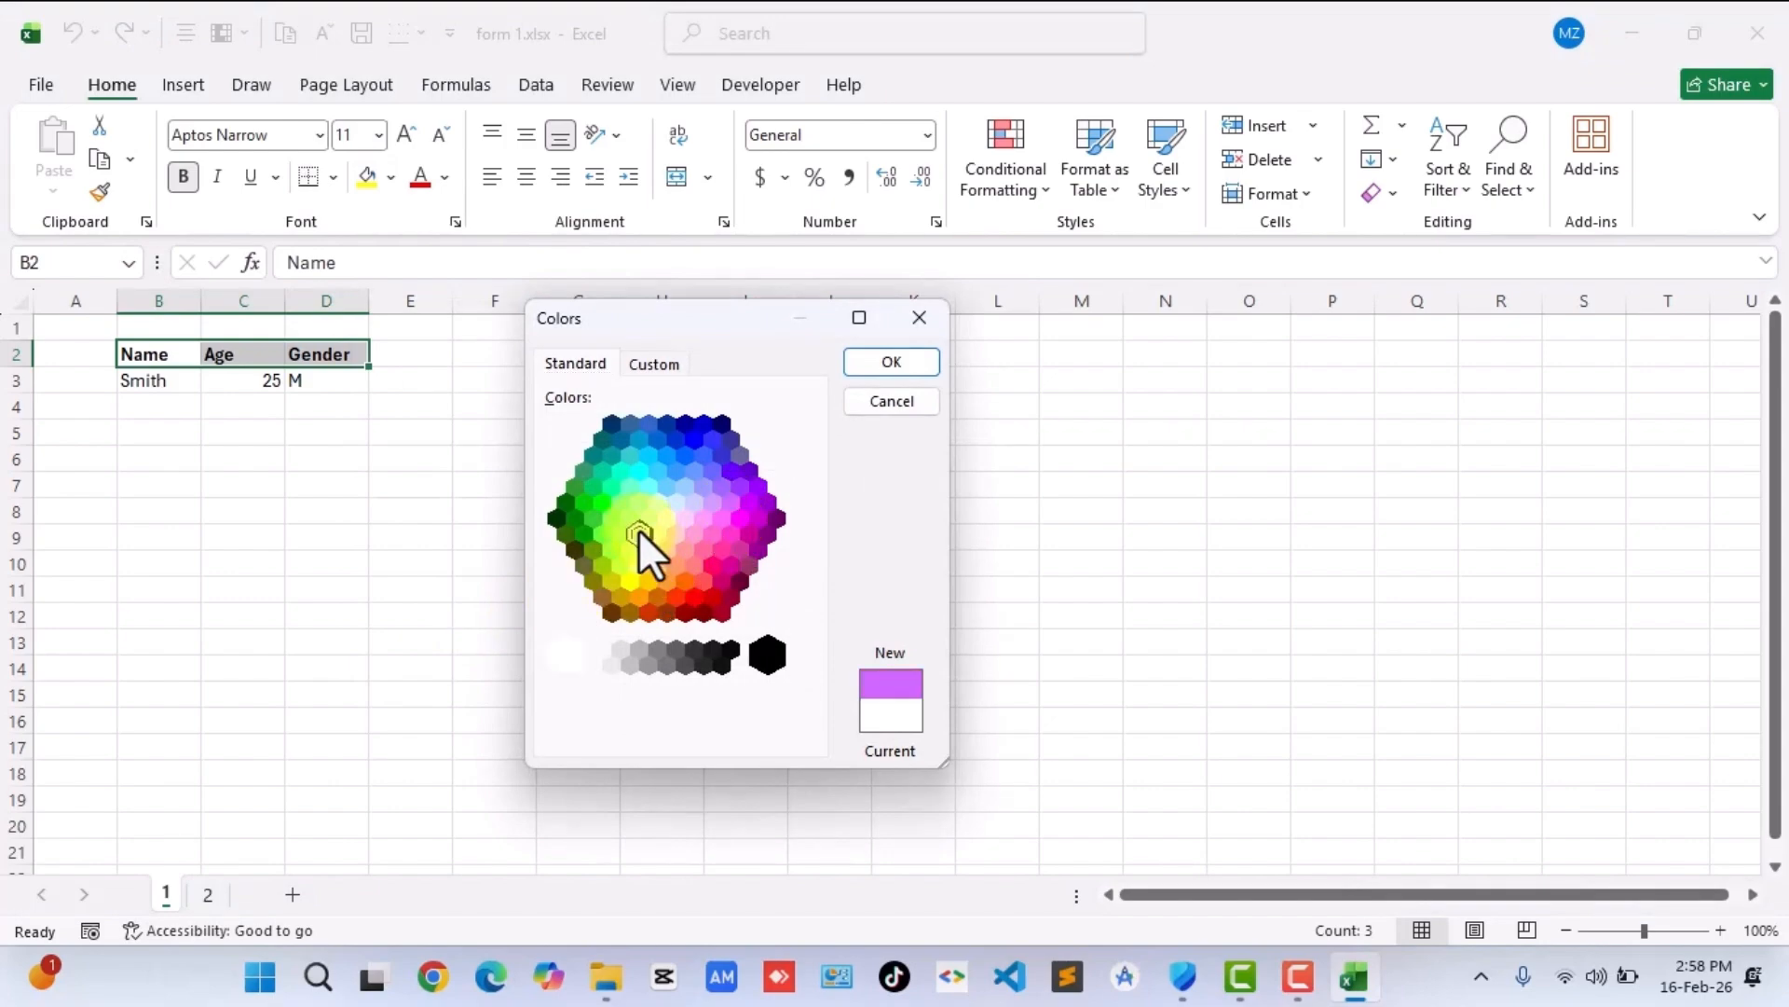
click(656, 470)
click(681, 457)
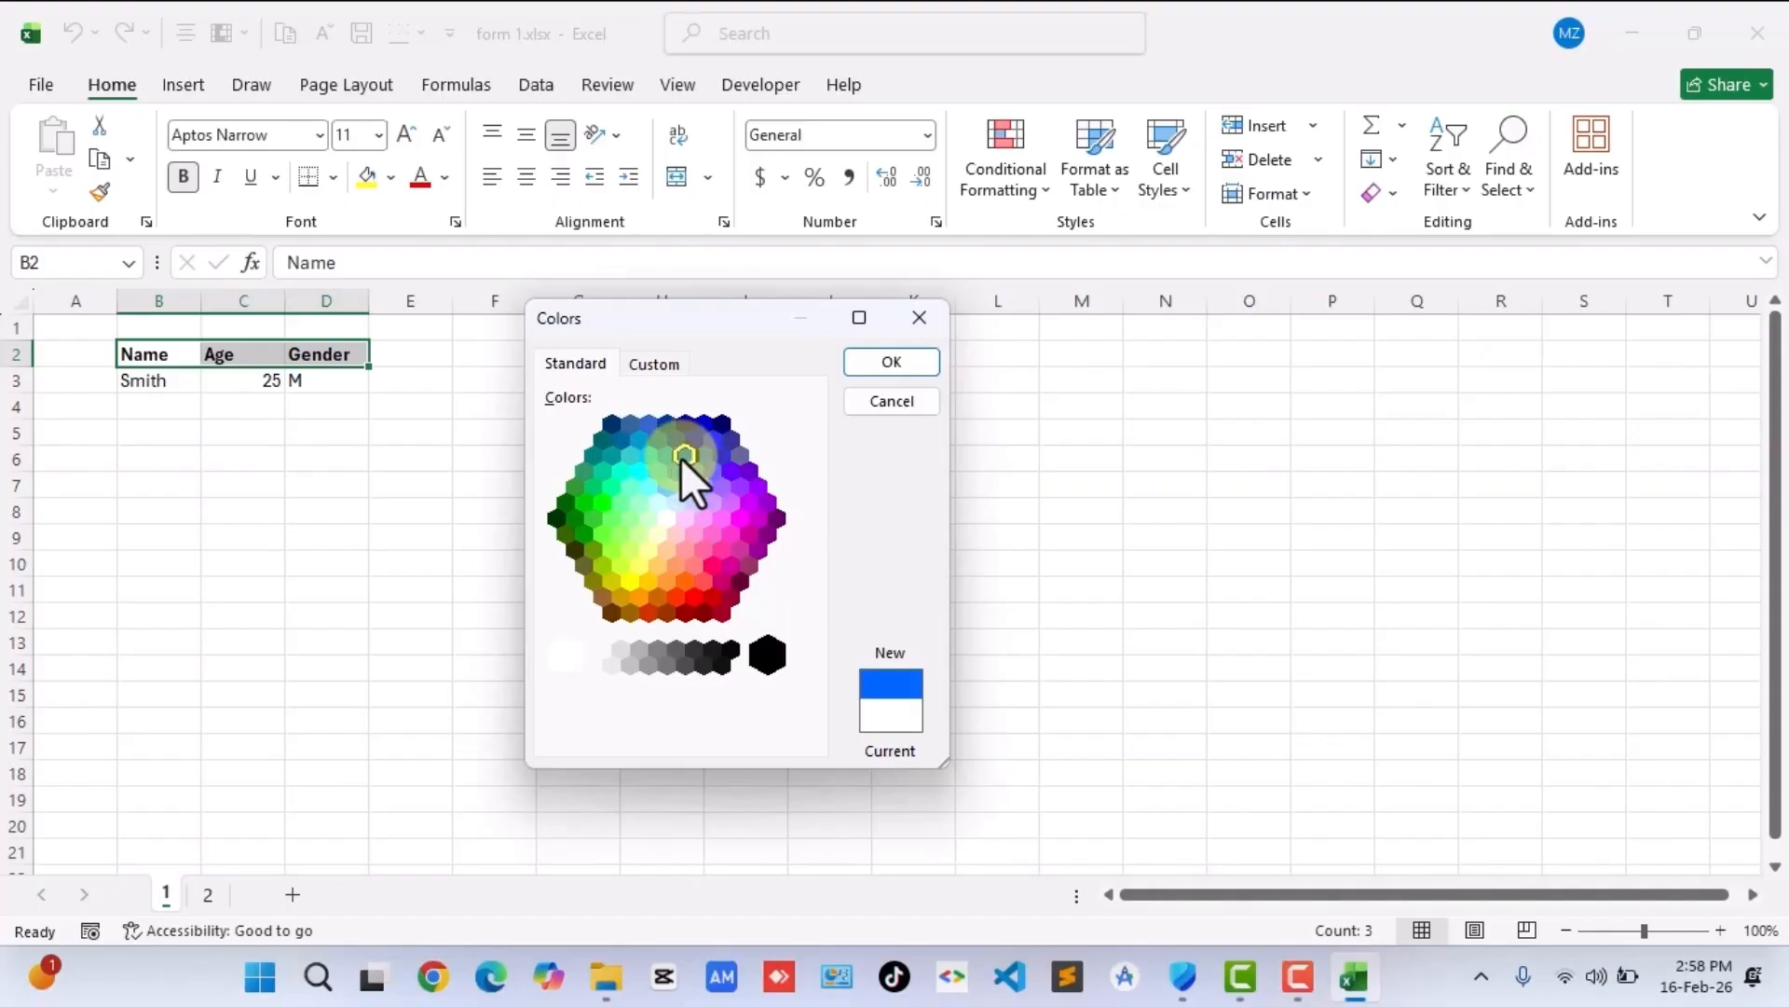
click(733, 473)
click(747, 502)
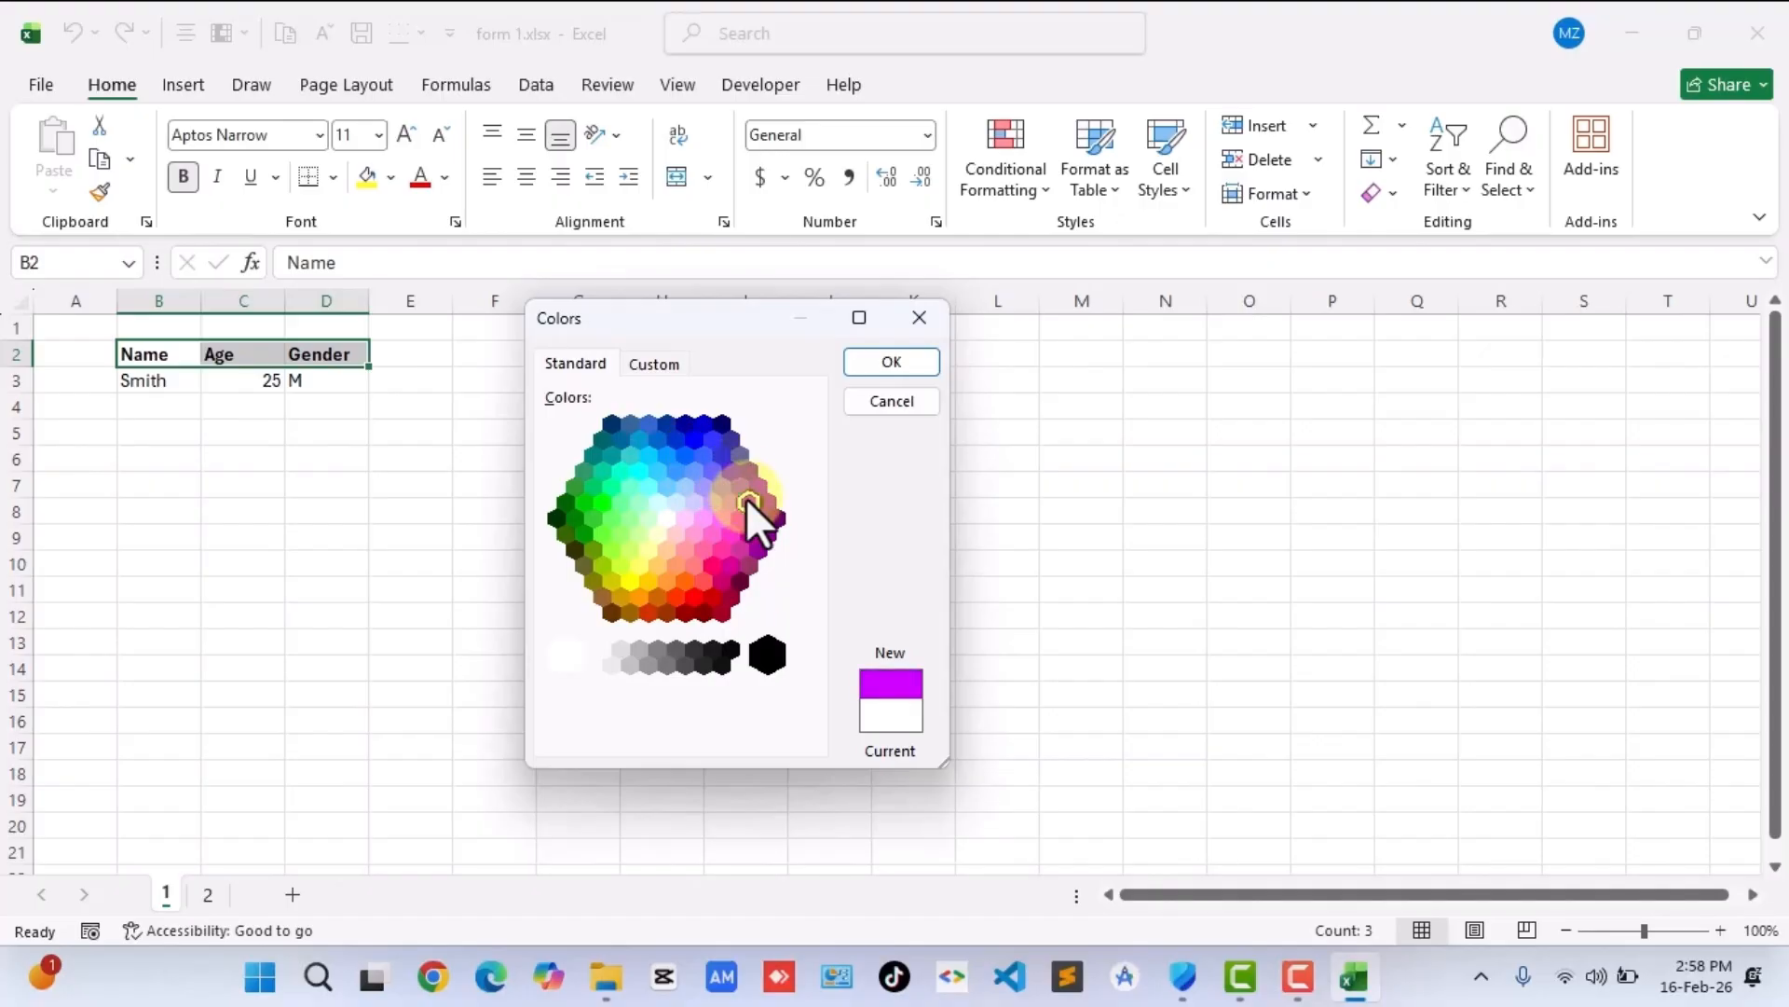
click(734, 523)
click(699, 515)
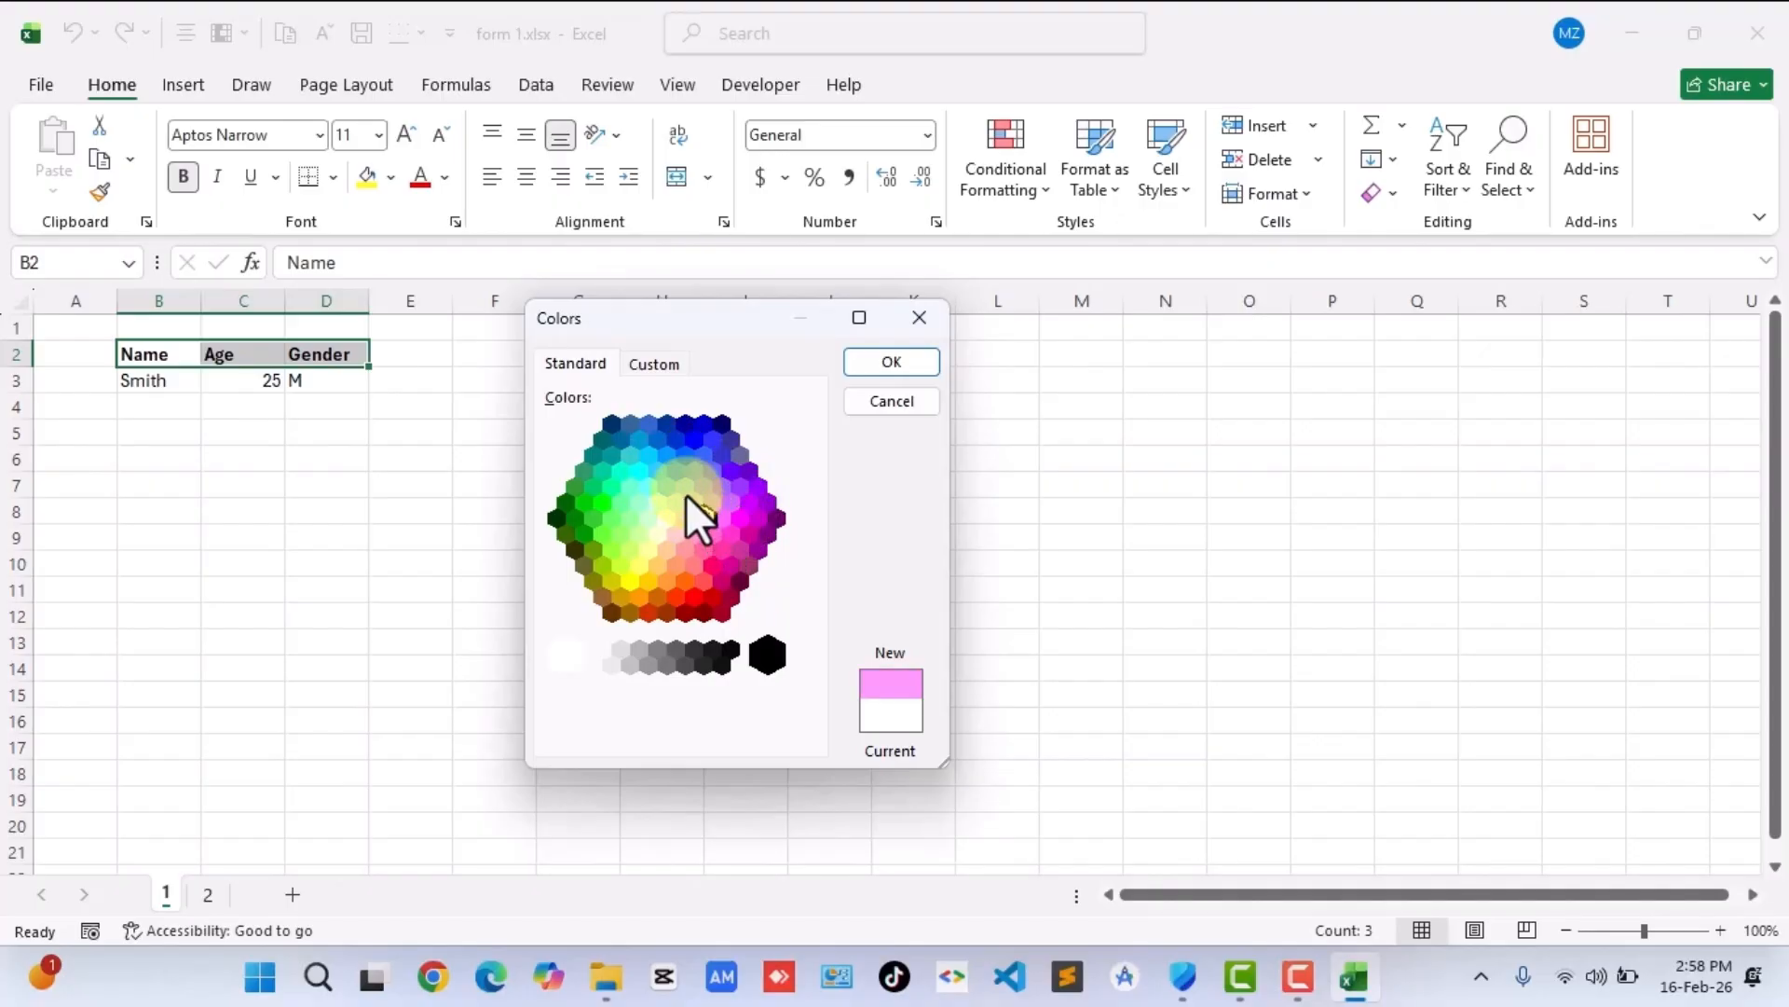
click(674, 441)
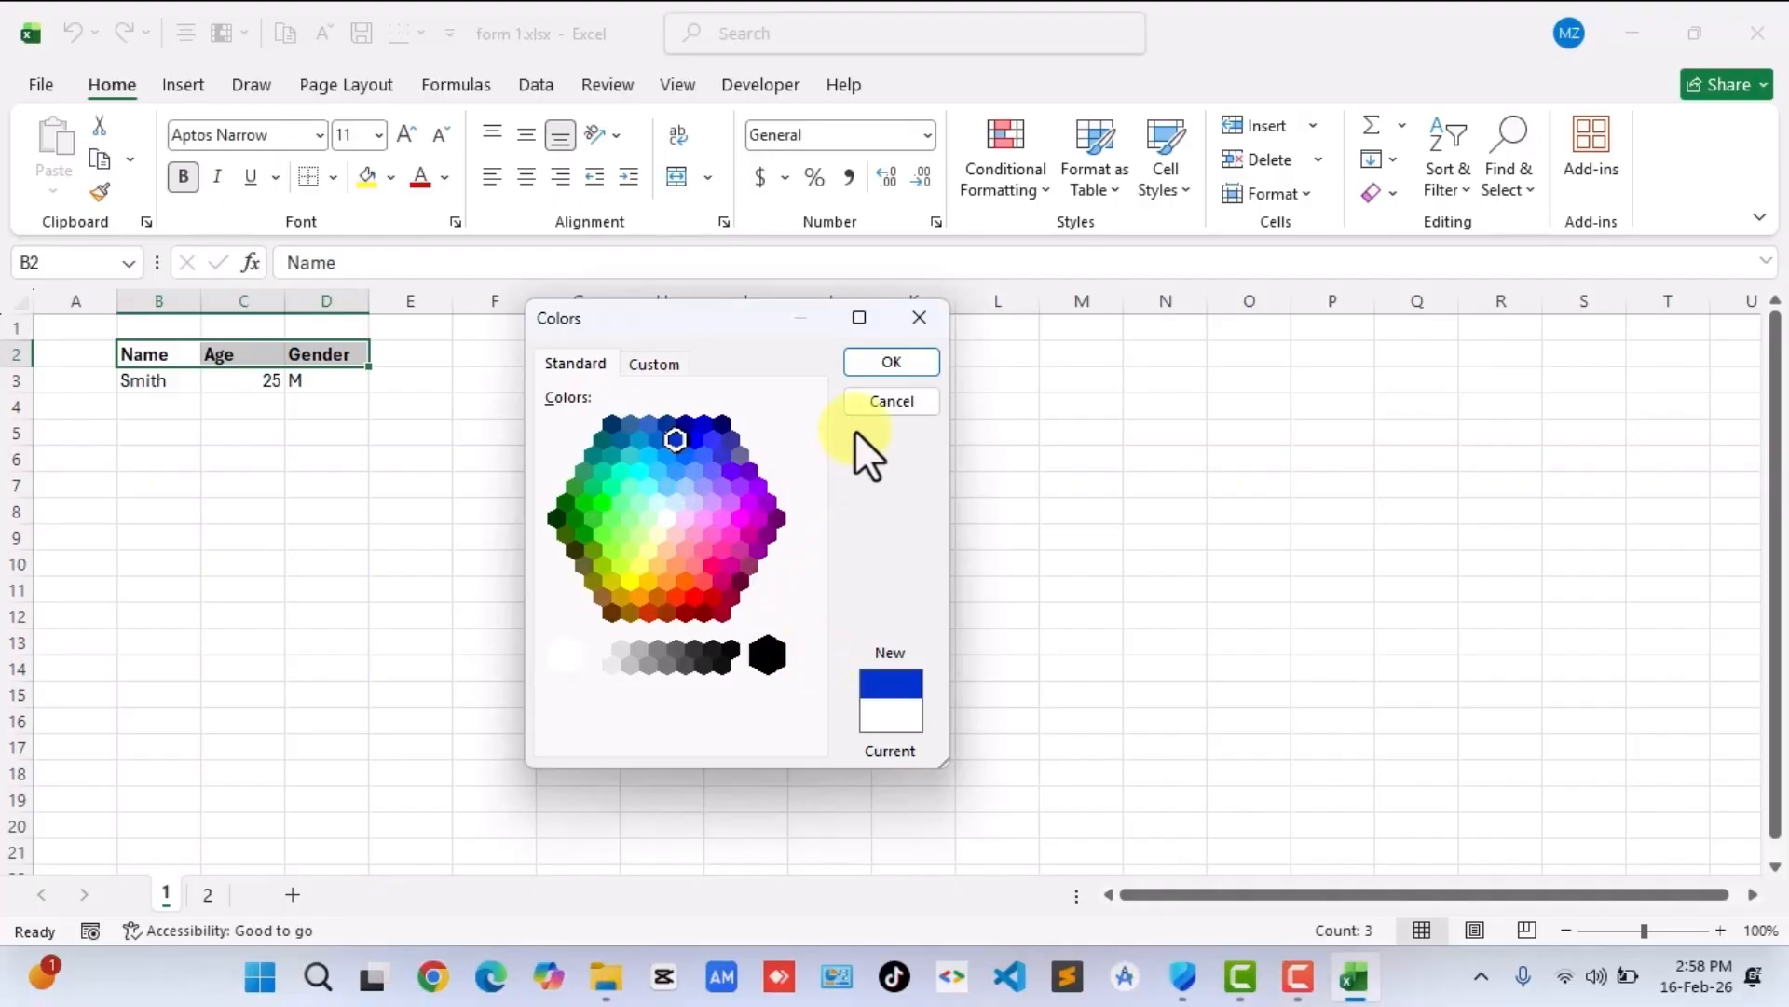
click(891, 361)
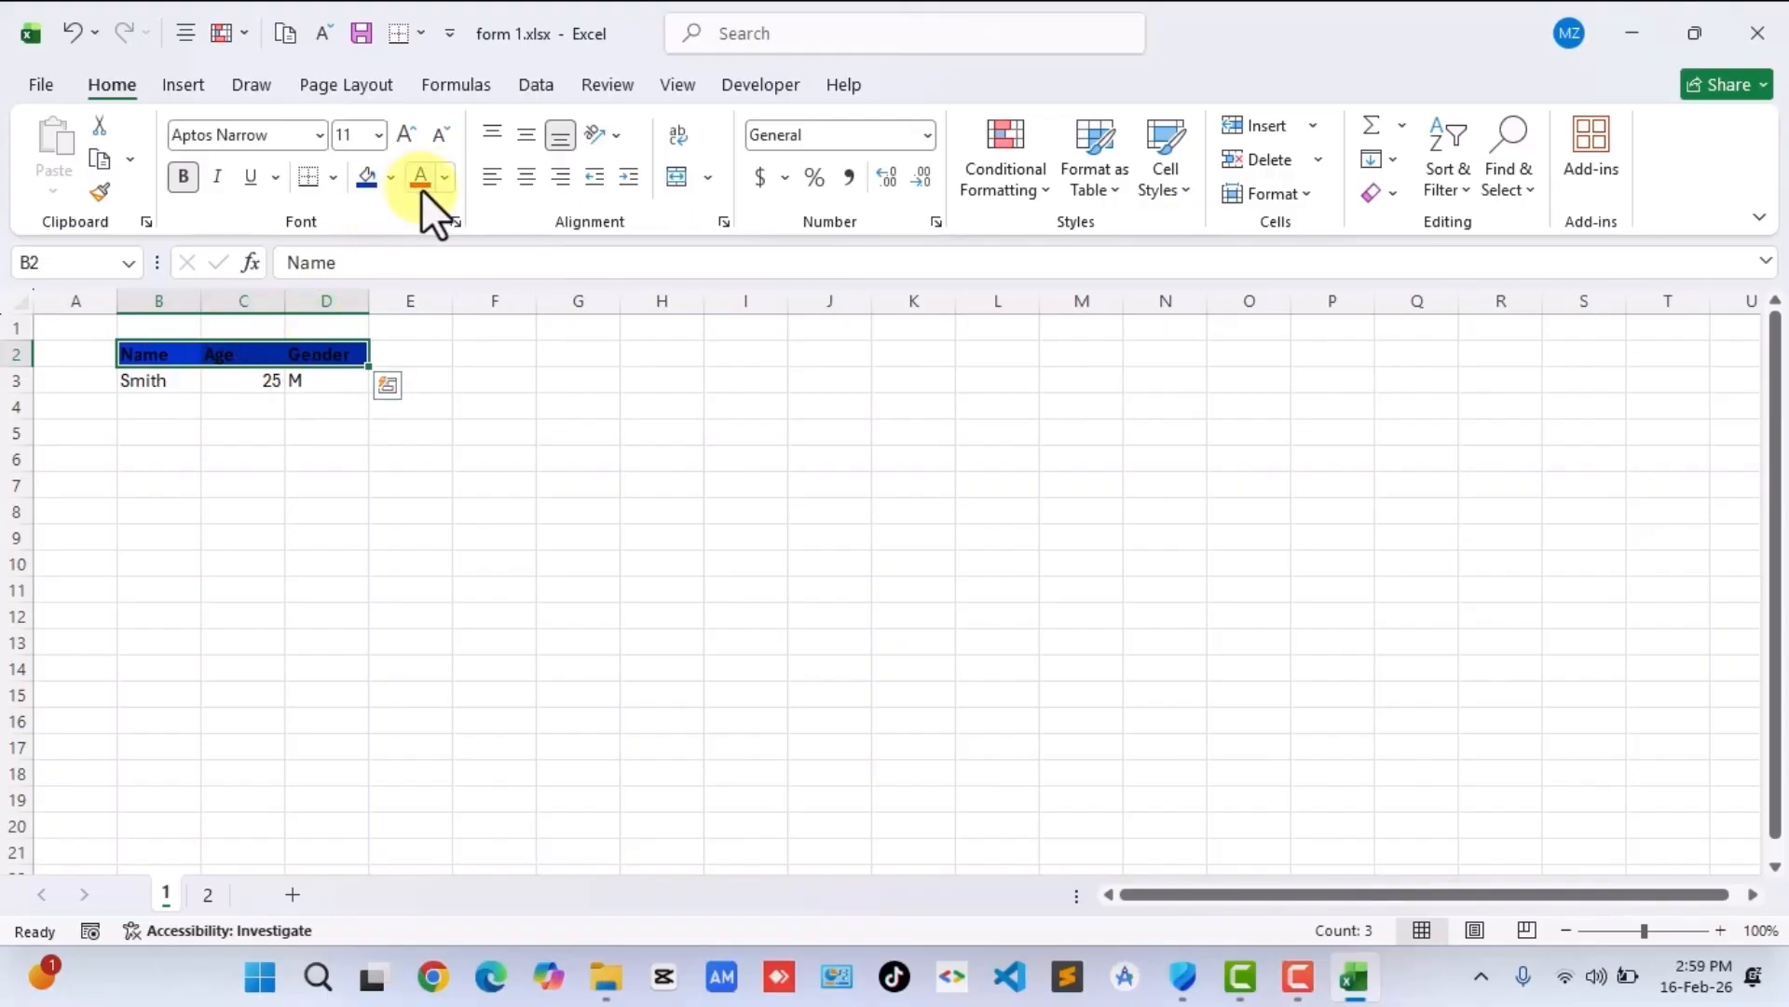
Set the font colour of the header cells B2:D2 to white.
click(444, 179)
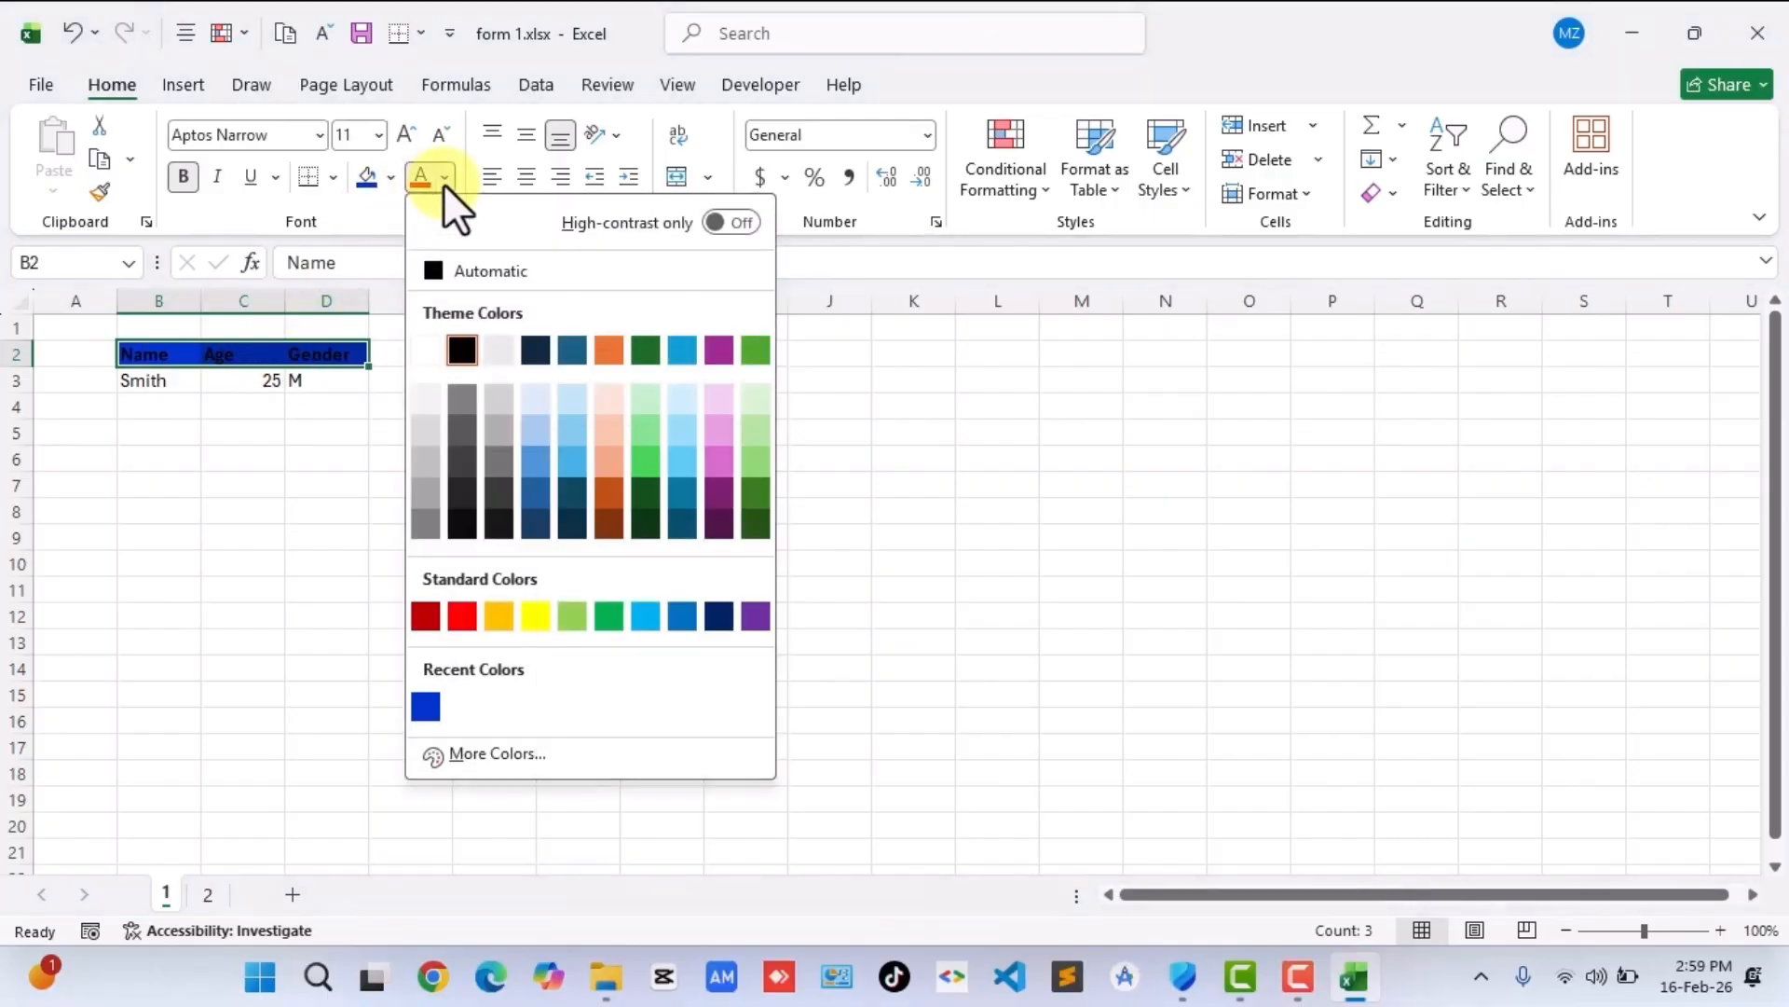
click(435, 345)
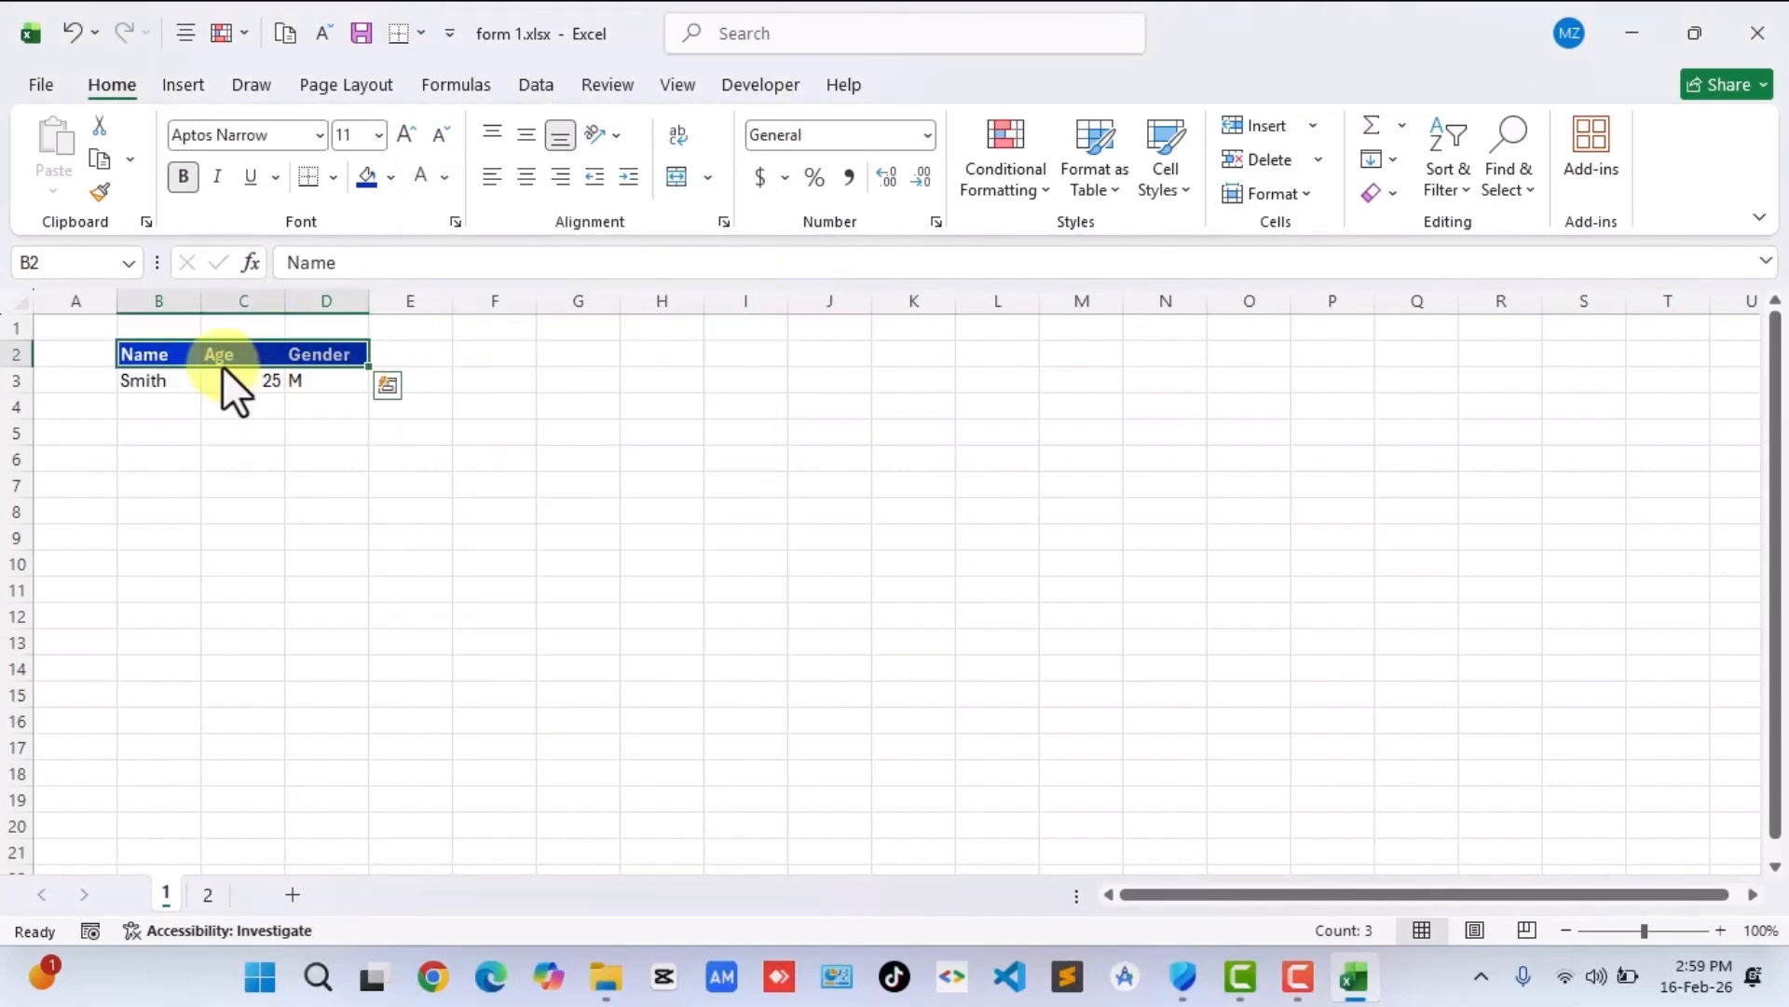
click(325, 411)
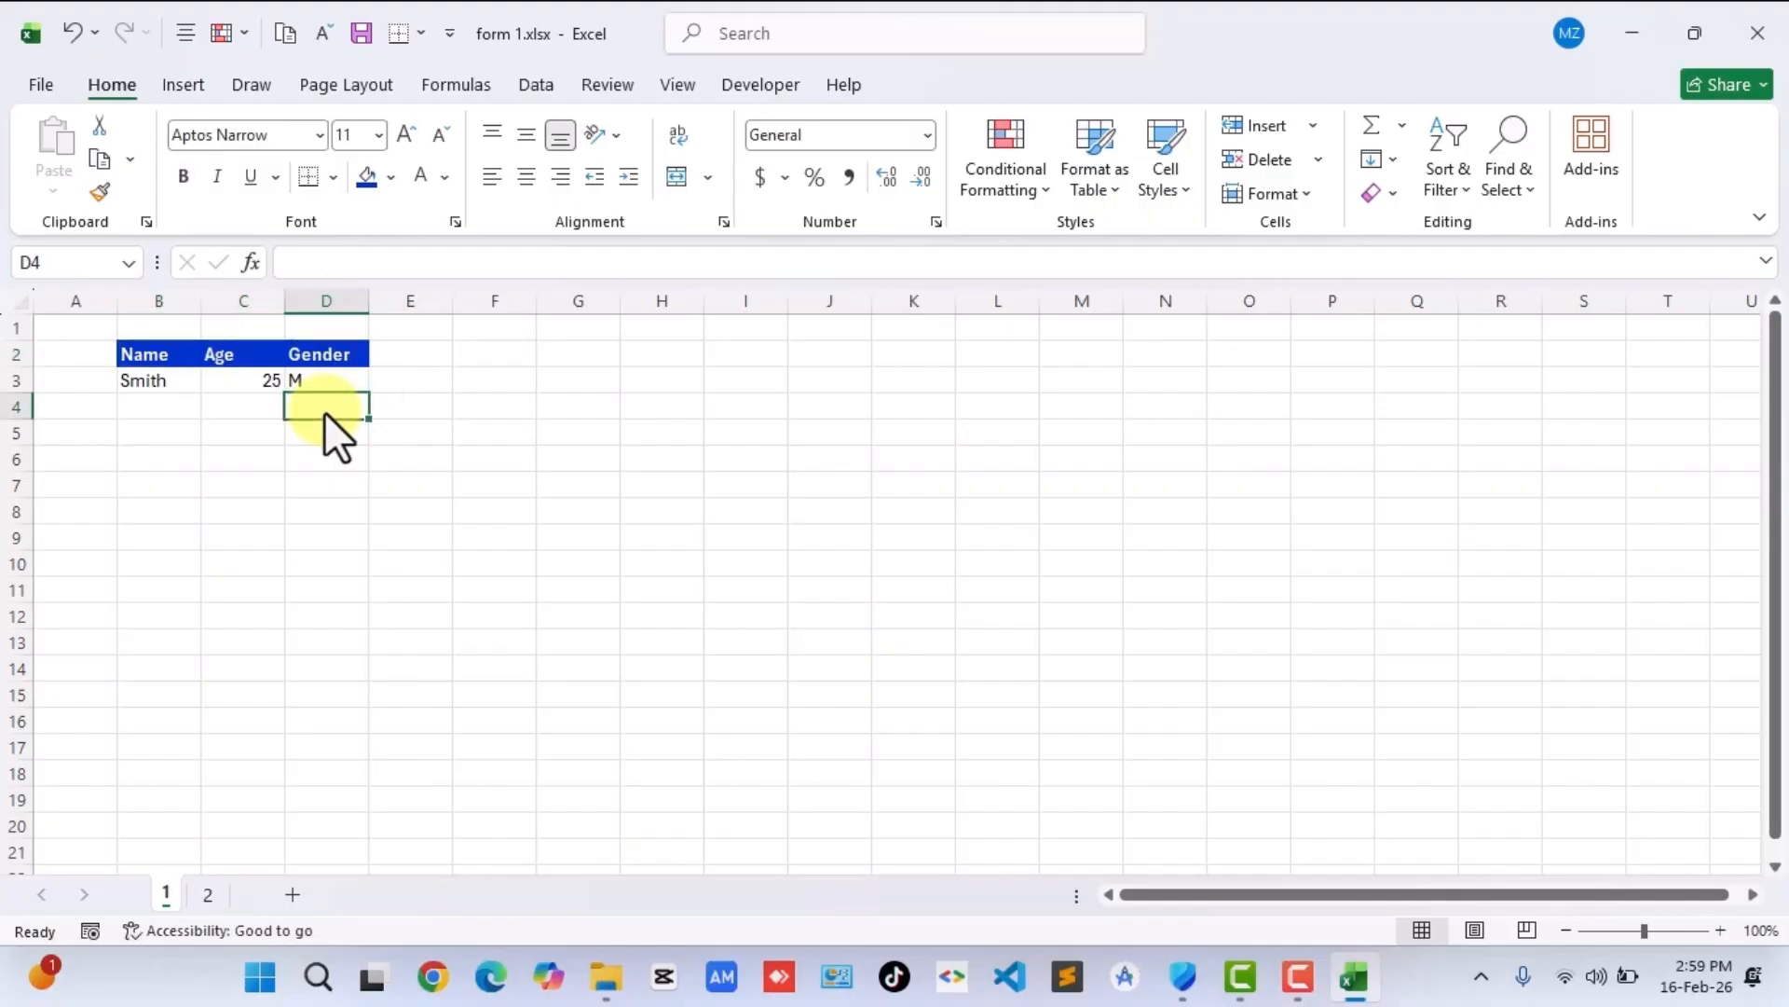
click(245, 485)
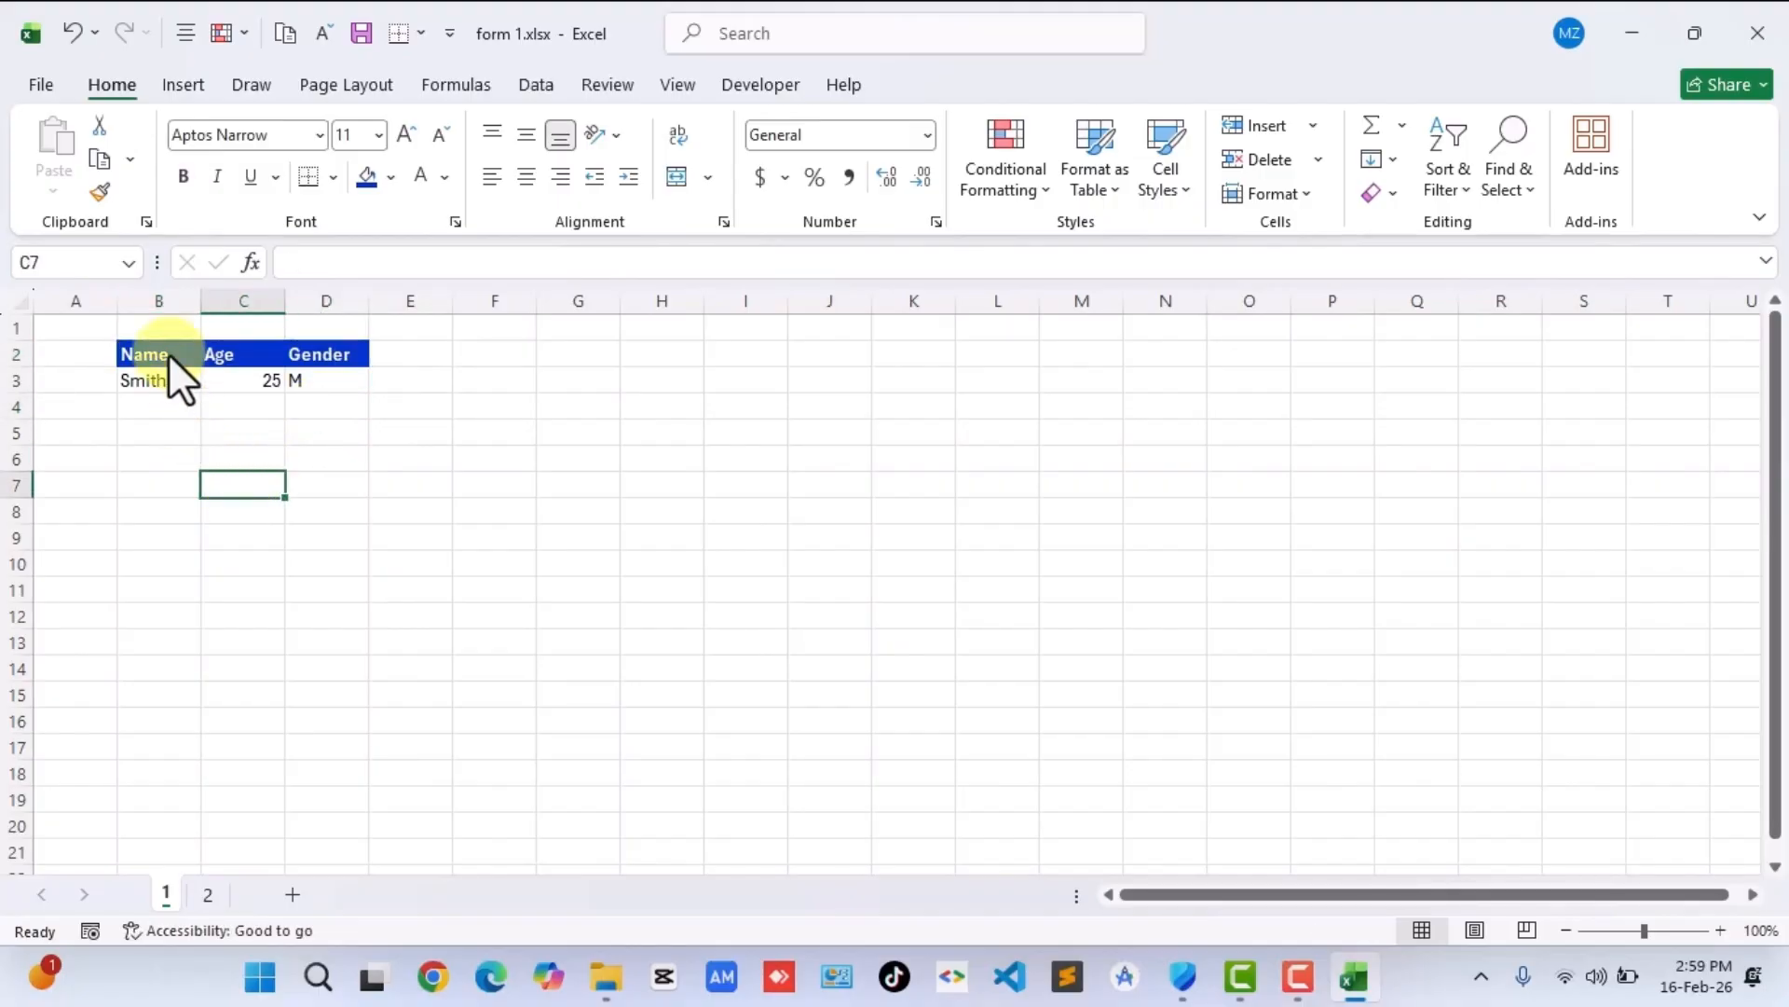
Centre the contents of the whole table, cells B2:D3, horizontally.
drag(167, 354, 313, 360)
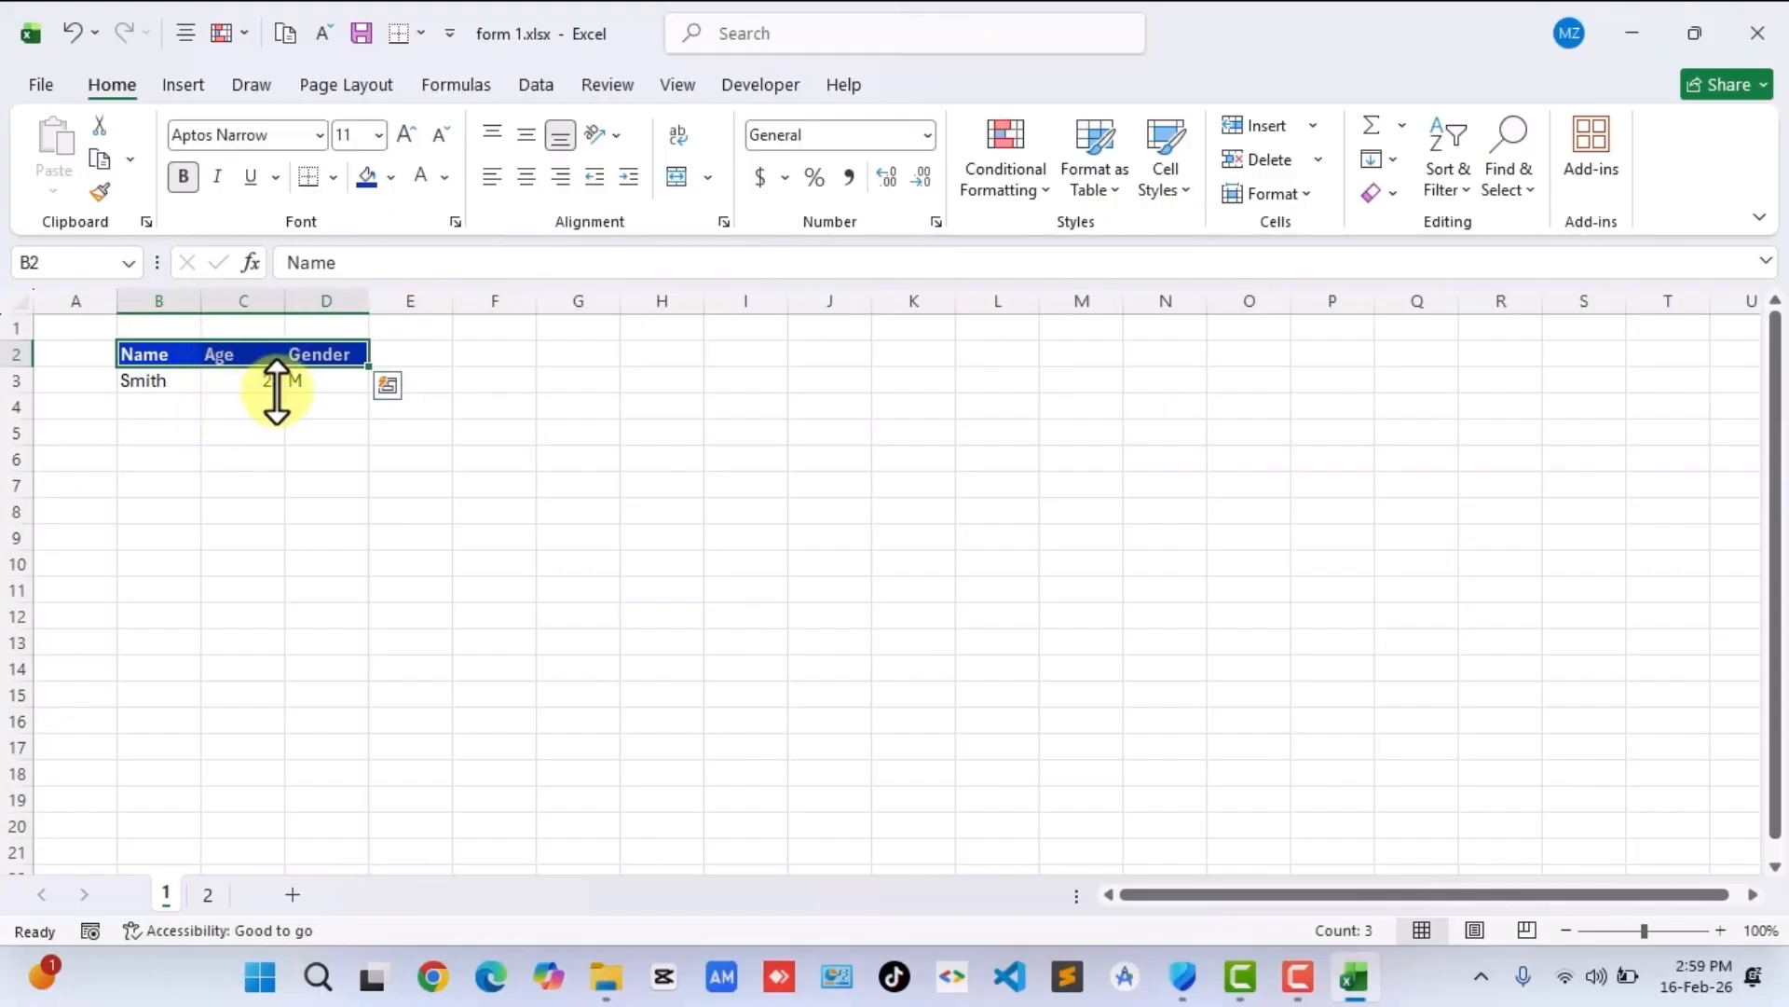
click(219, 407)
drag(152, 355, 300, 375)
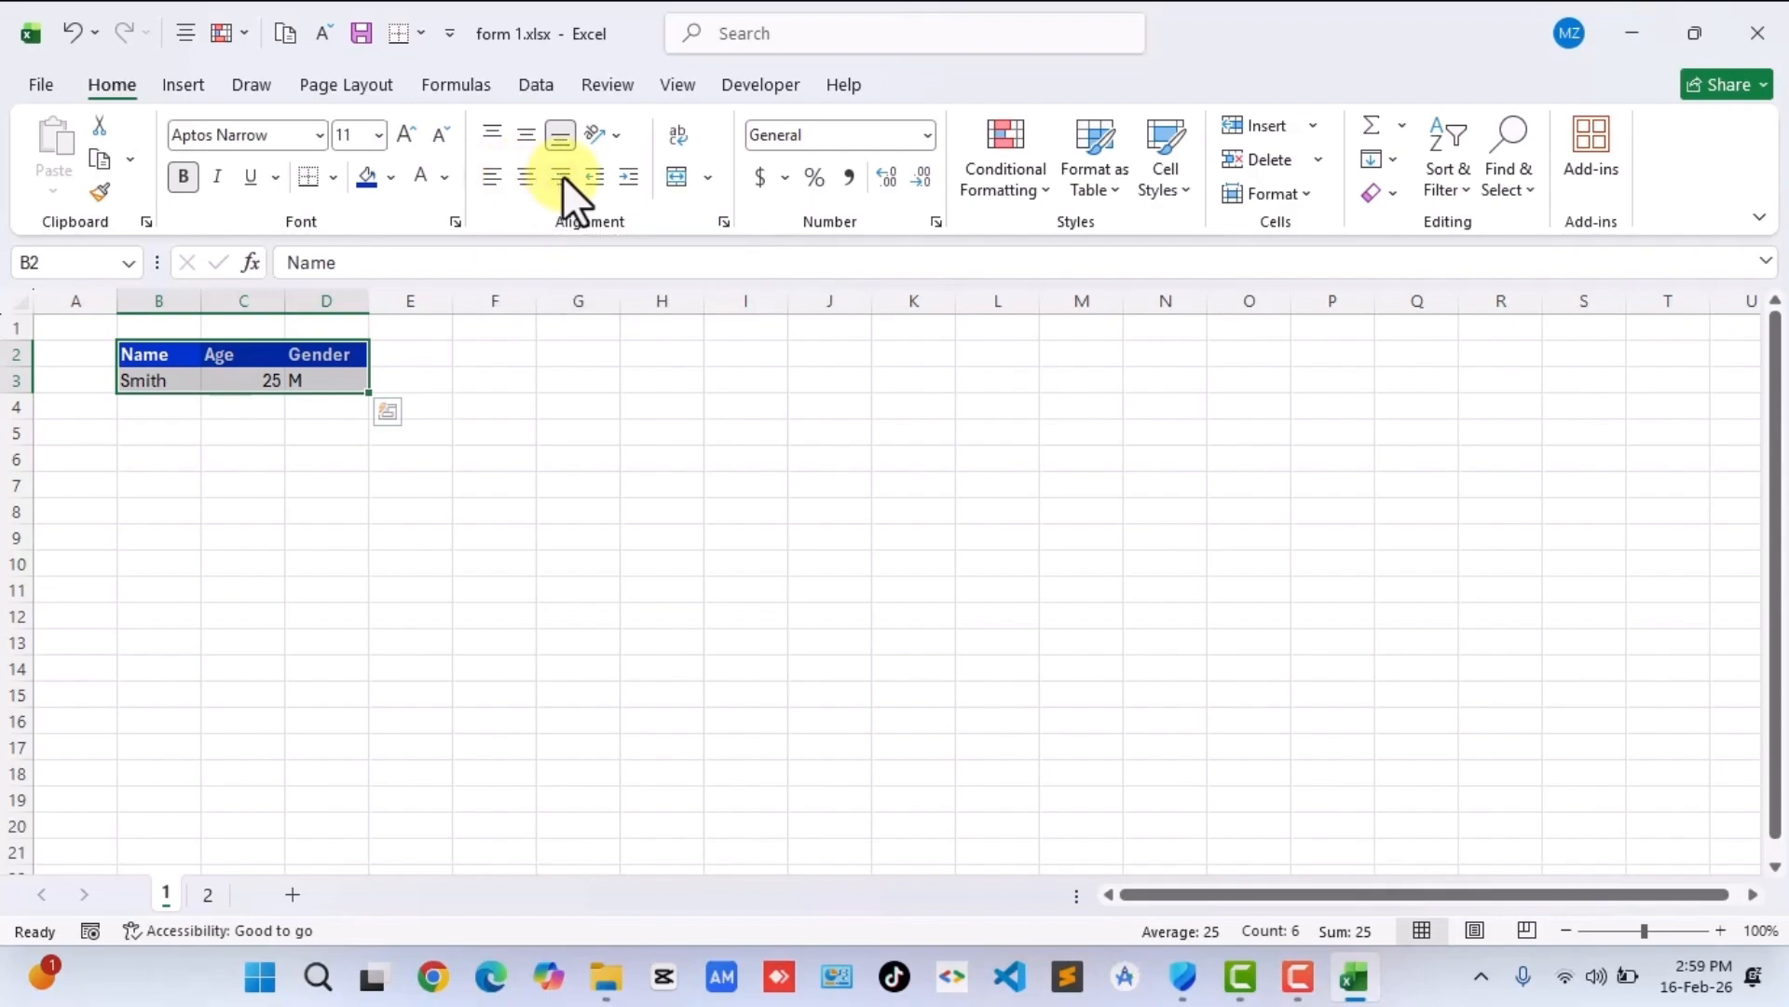
click(523, 176)
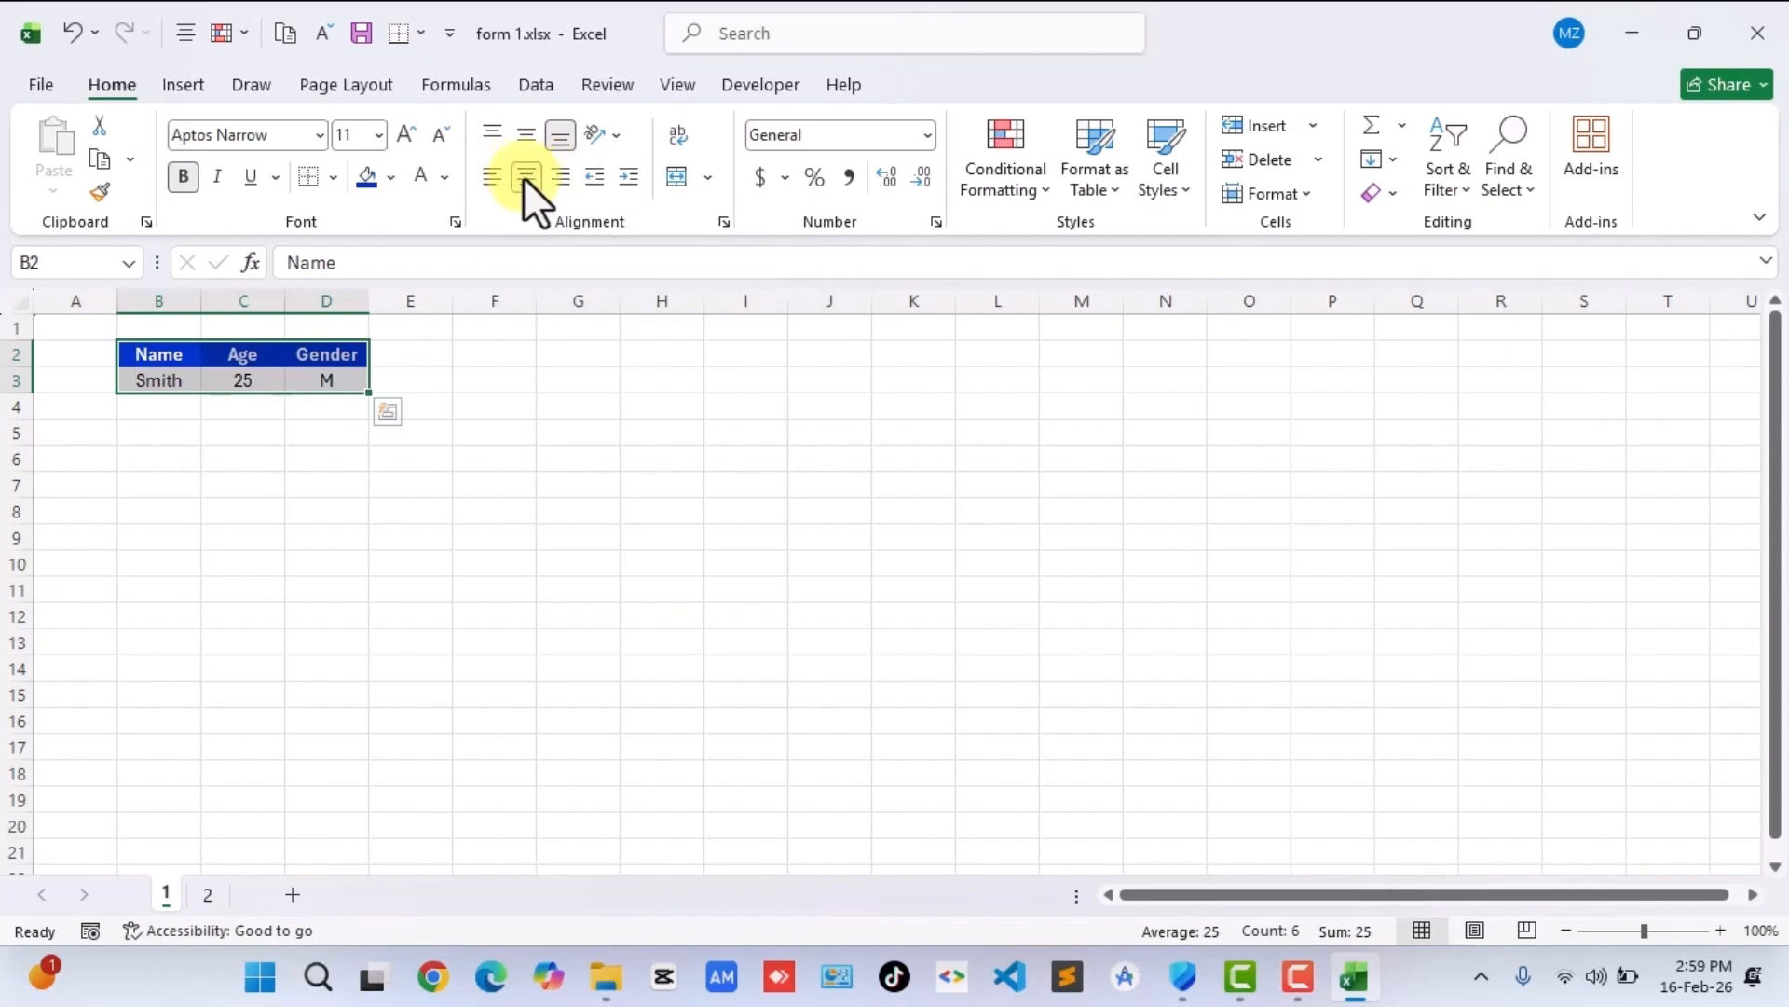
click(301, 434)
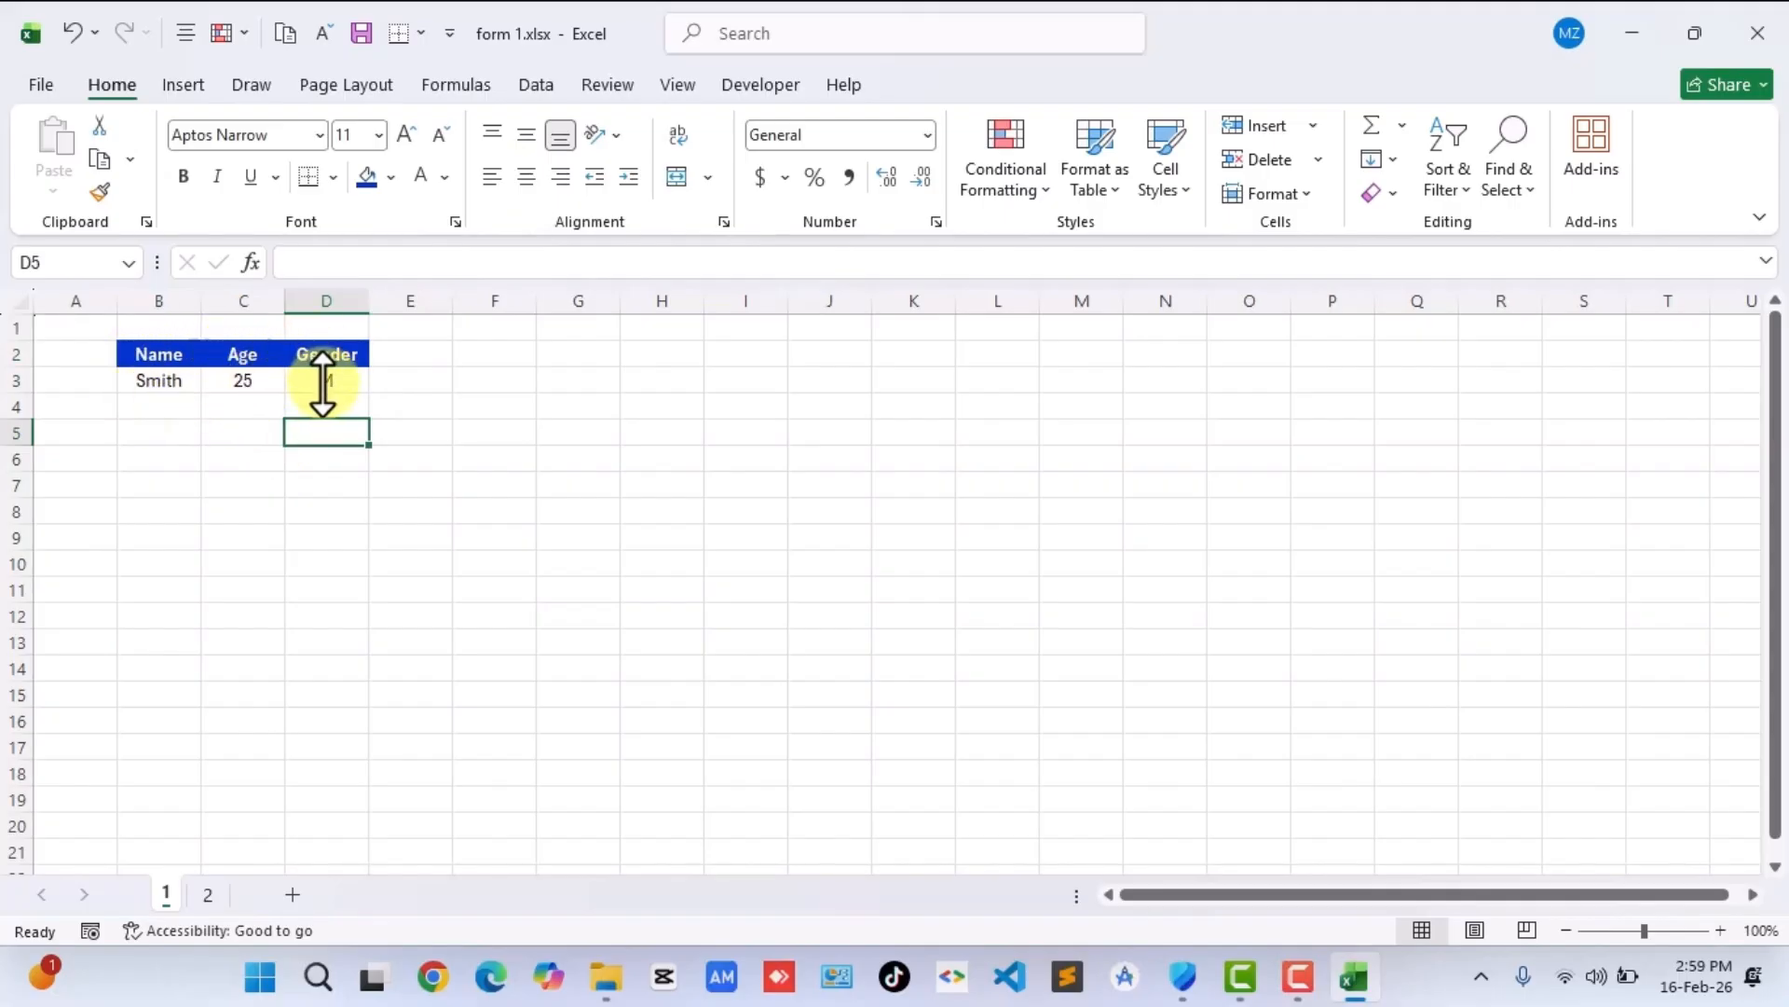
click(238, 436)
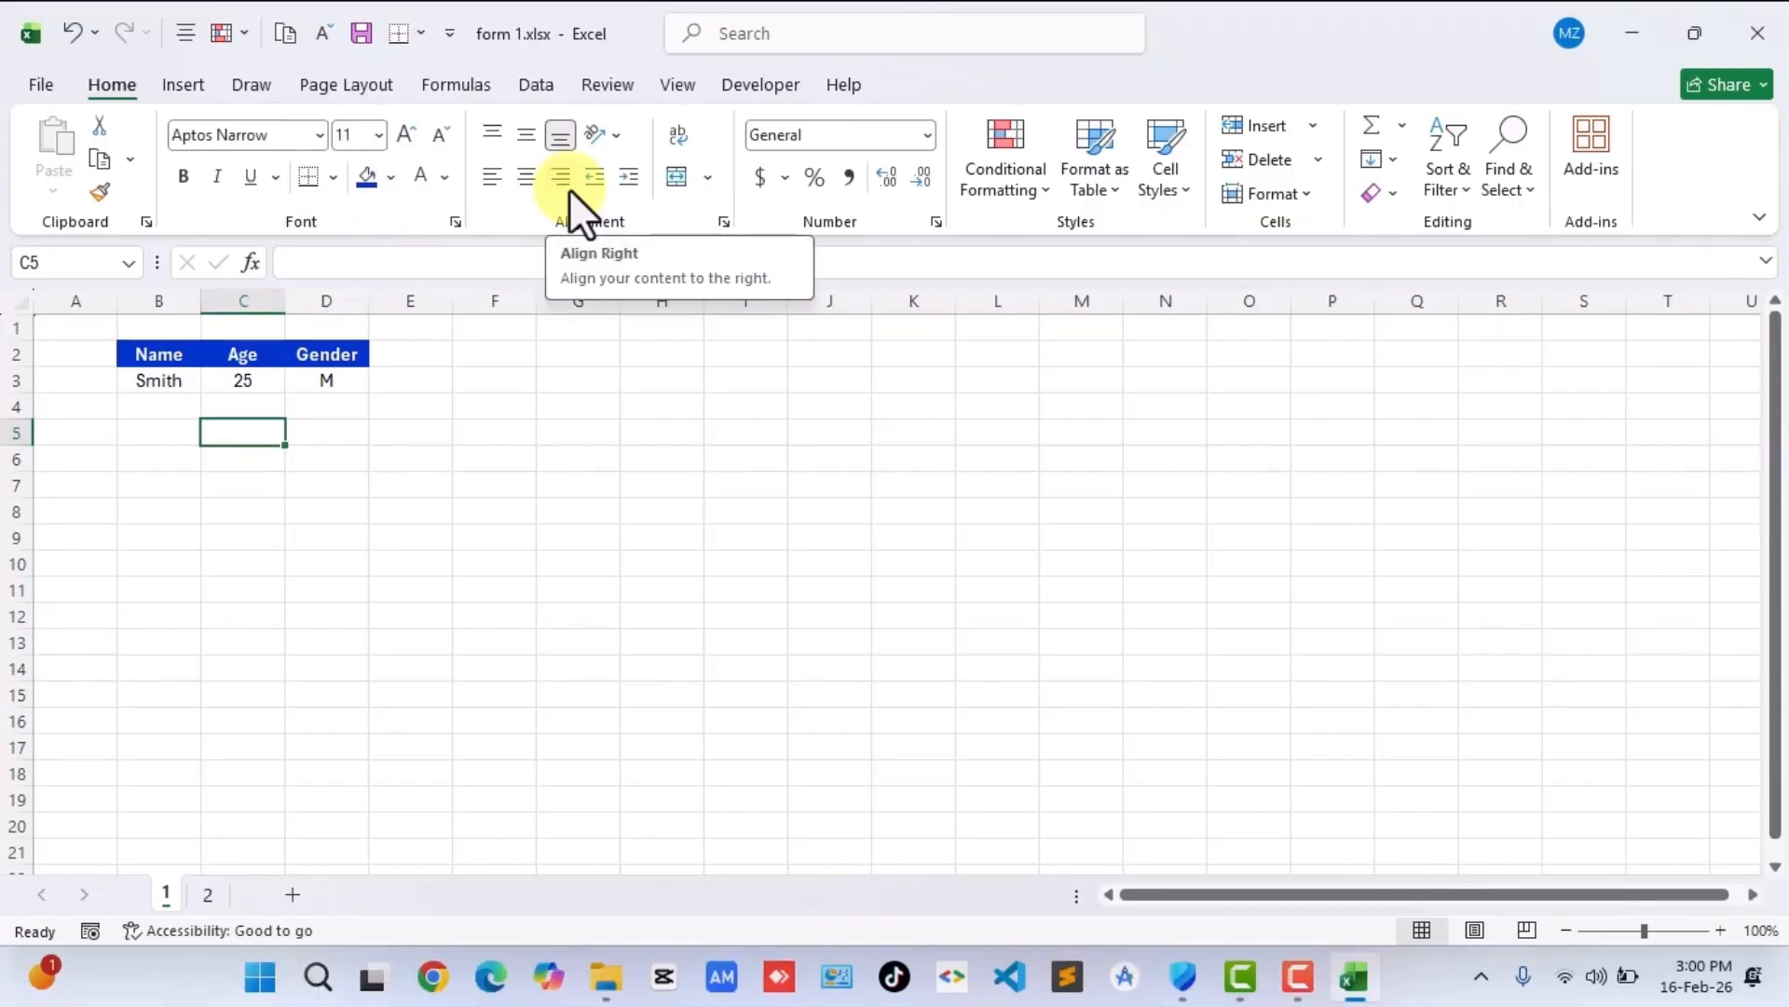
key(Right)
key(Right)
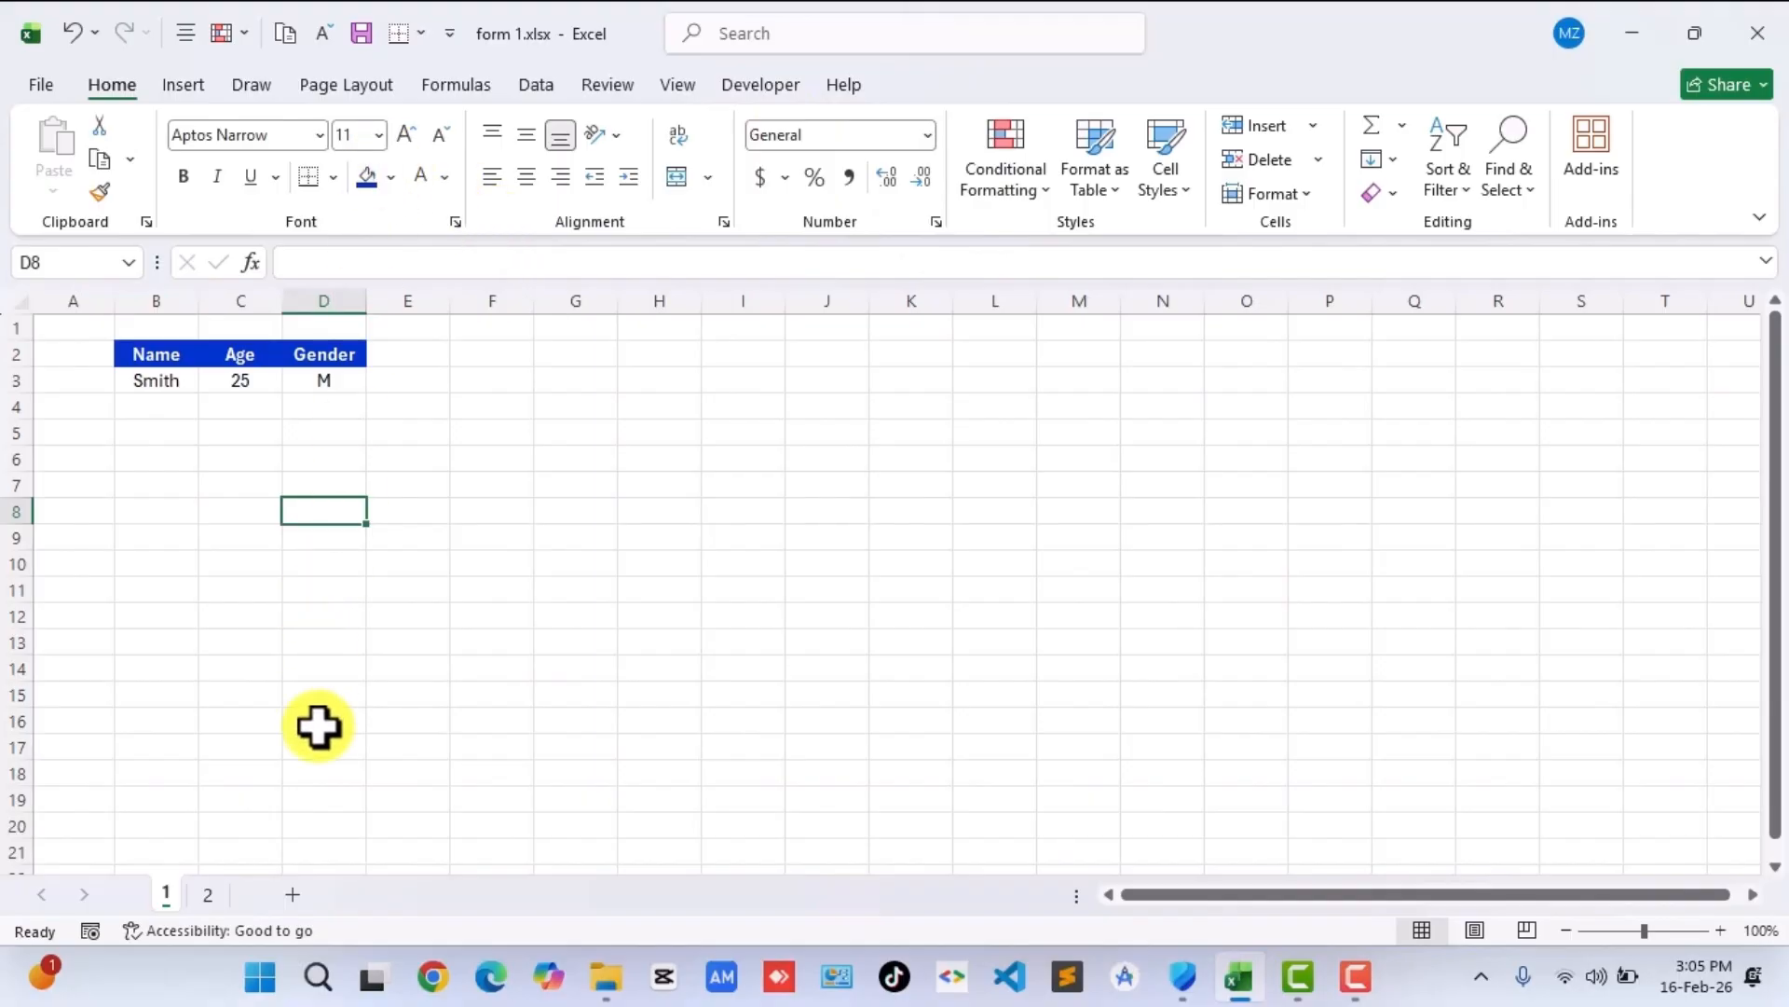
scroll(318, 726, down, 2)
scroll(318, 726, up, 2)
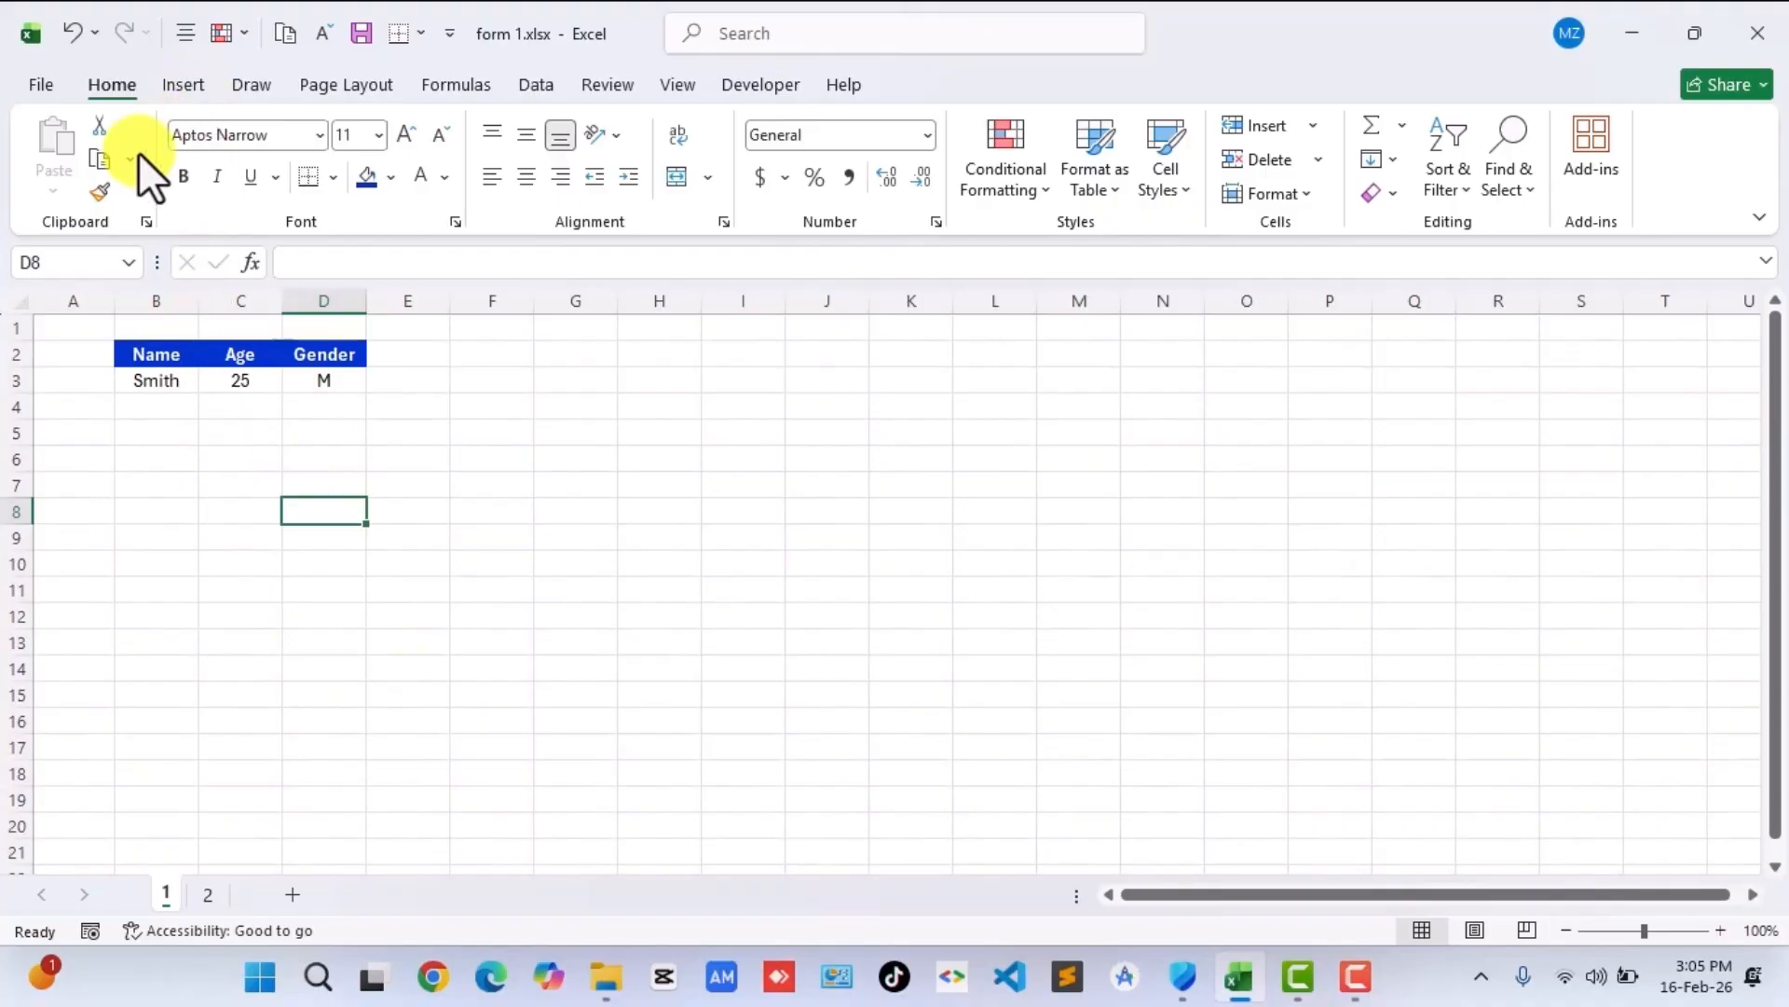
Collapse the ribbon, and temporarily display the Home commands and the Page Layout commands from the collapsed ribbon.
double_click(114, 84)
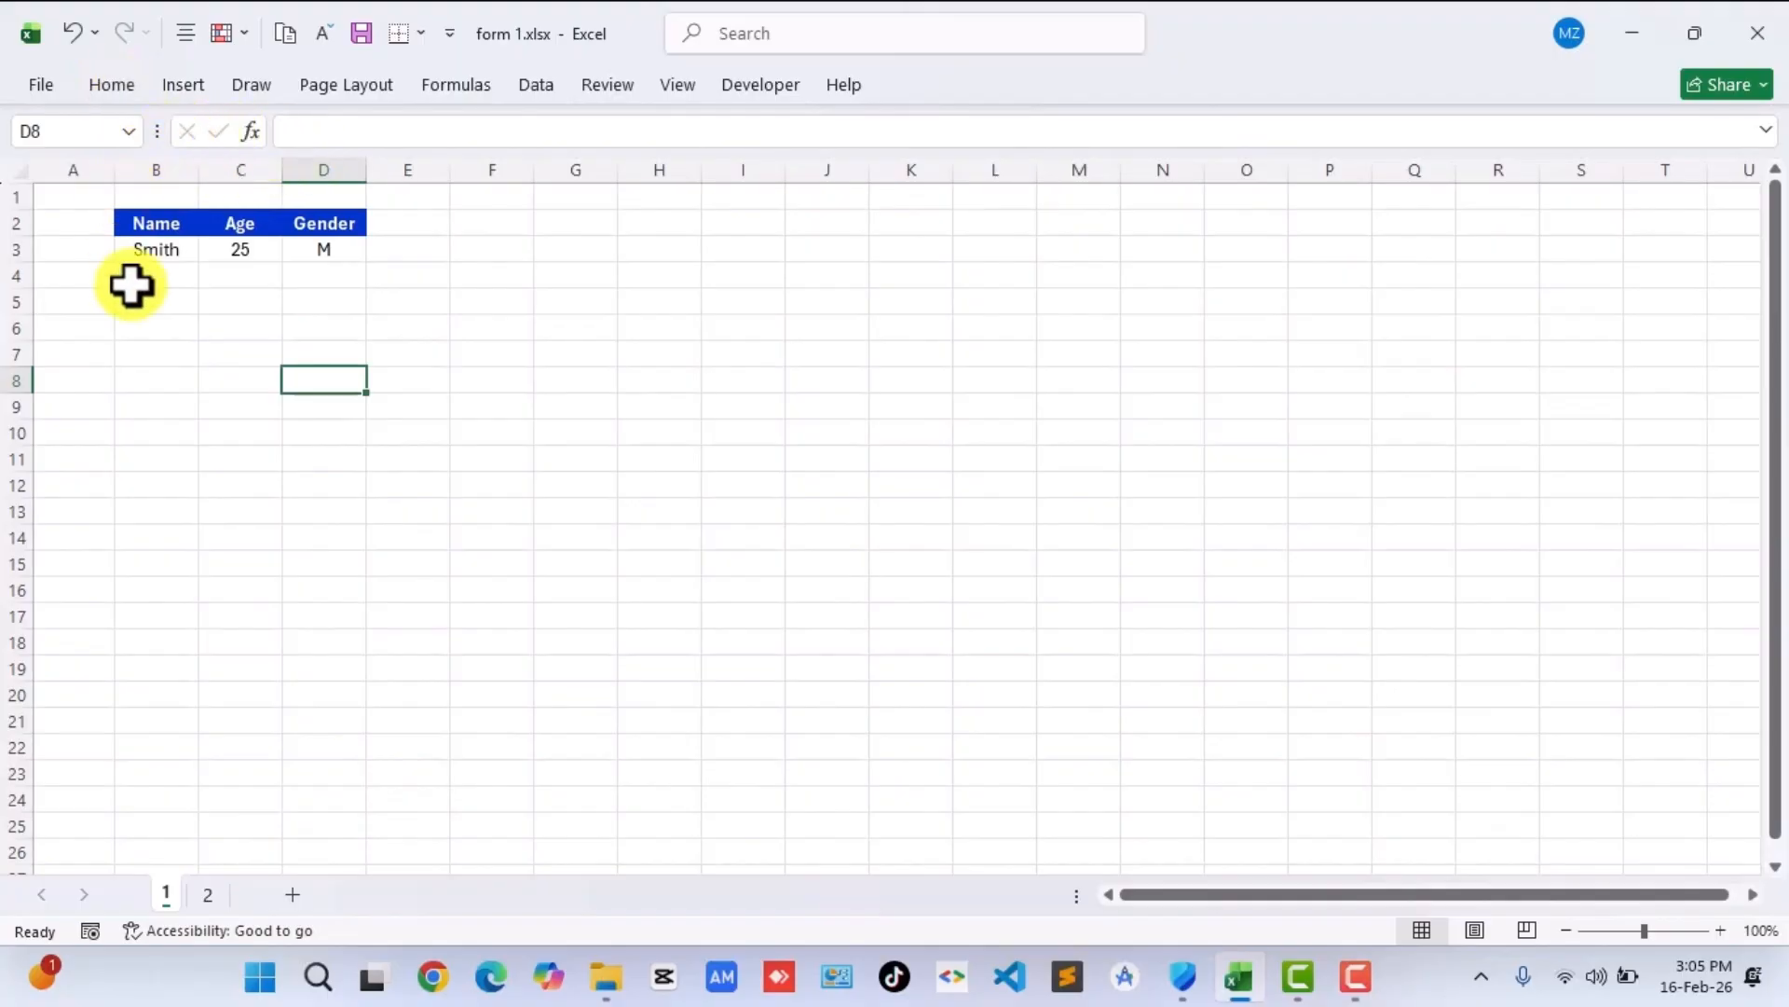
click(222, 539)
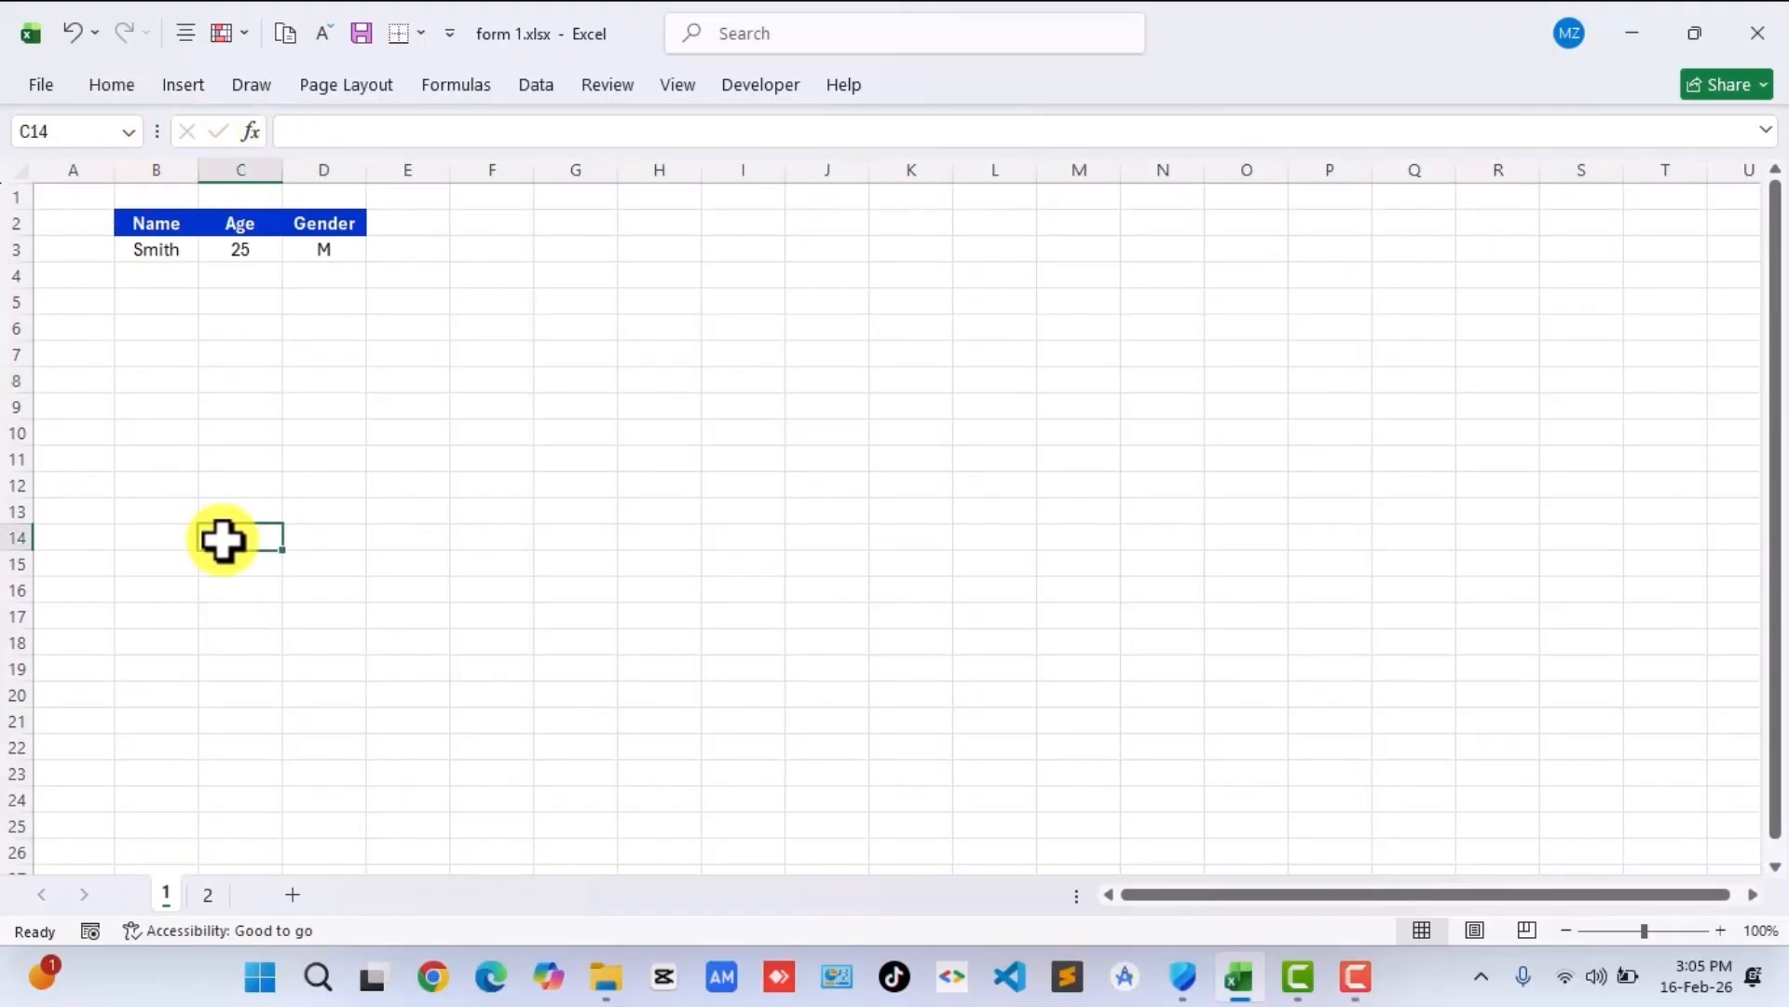
click(114, 84)
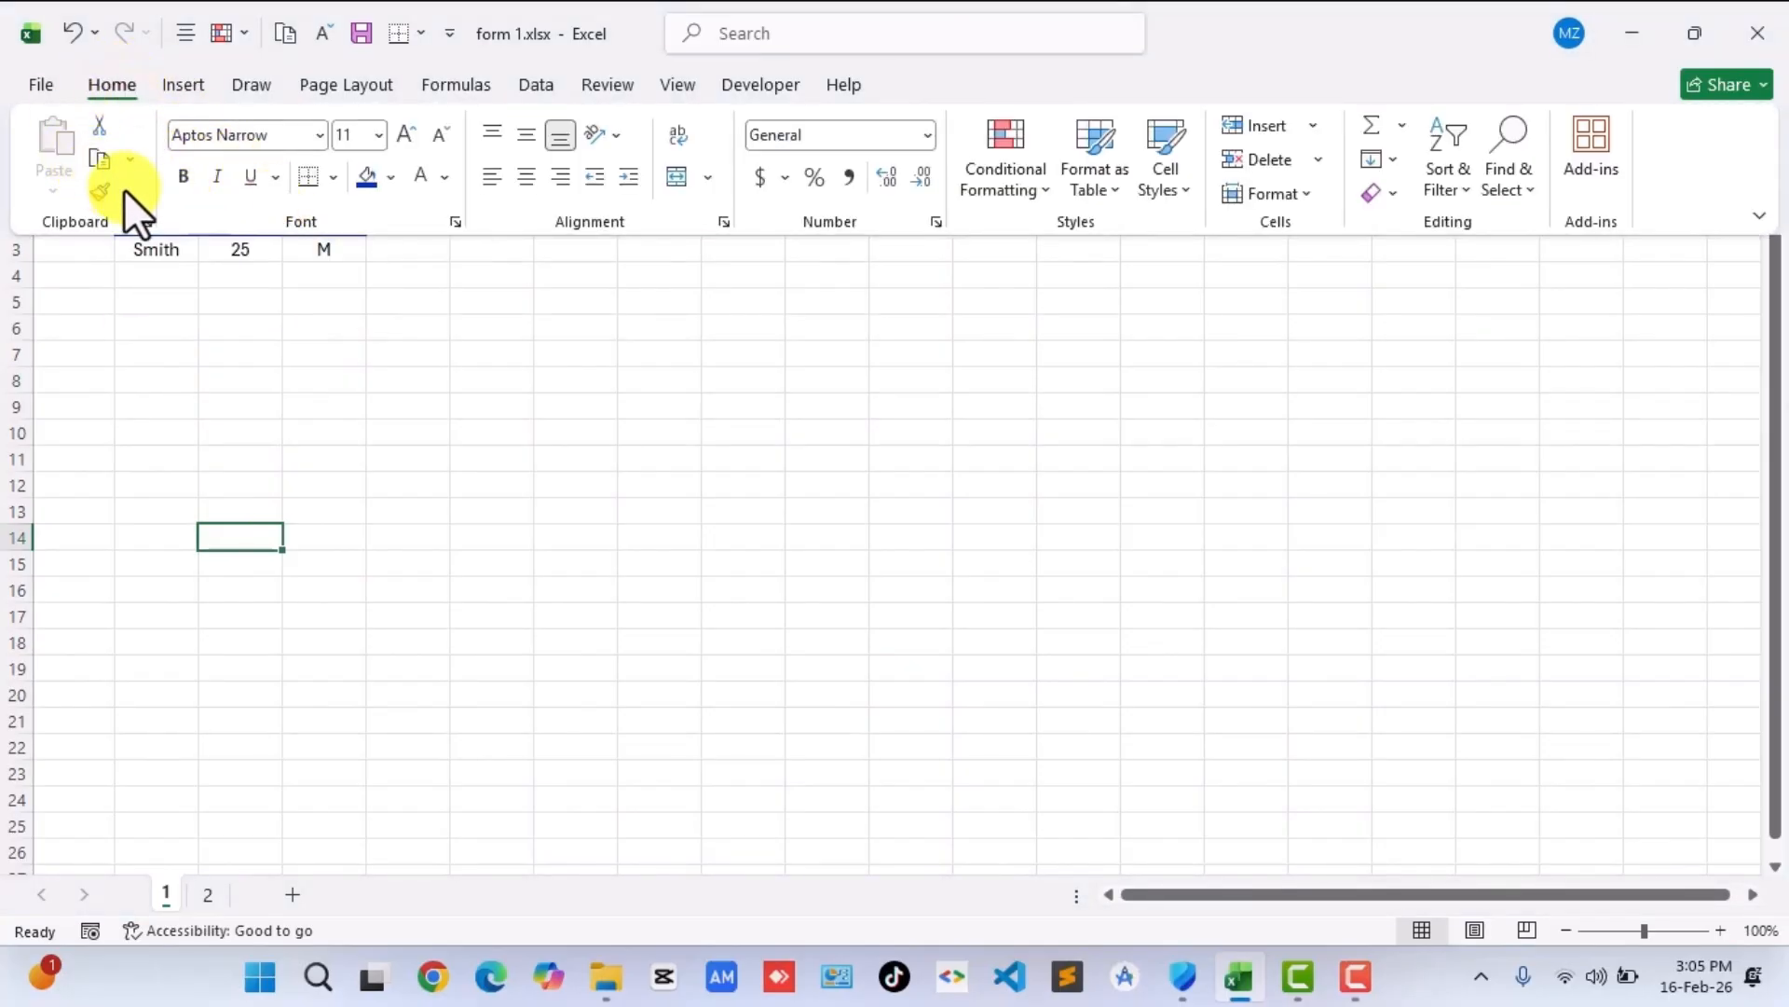
click(229, 428)
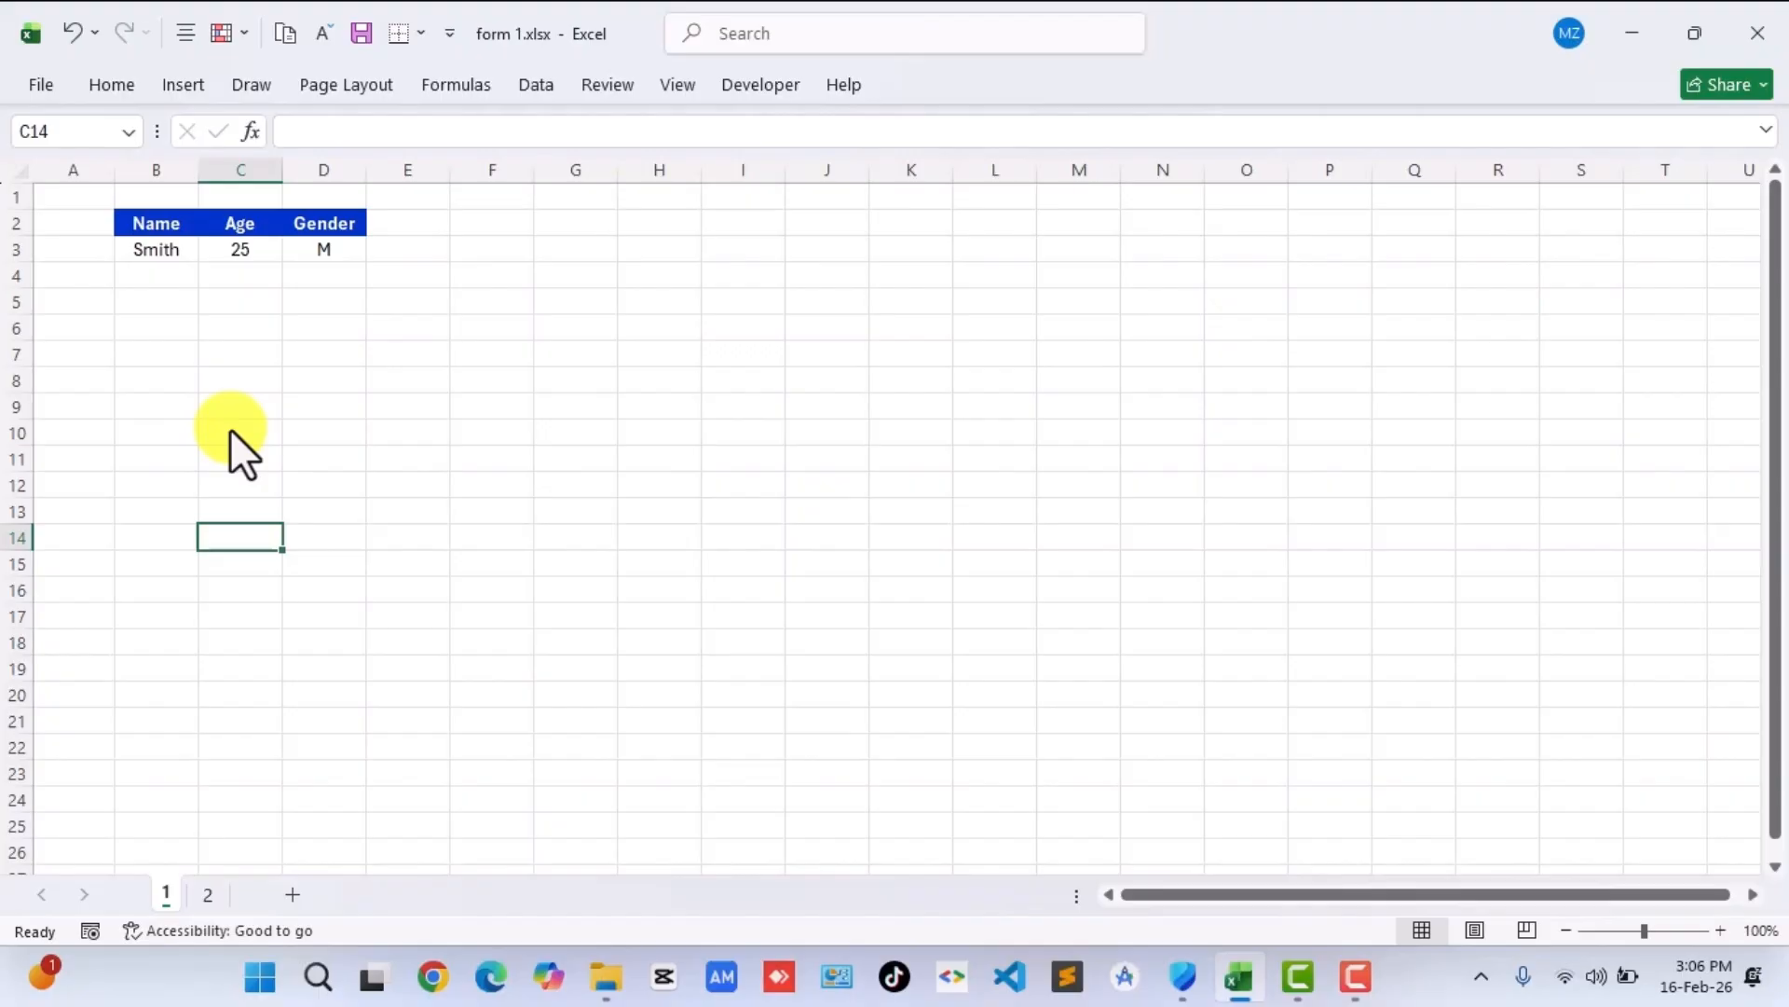
click(355, 86)
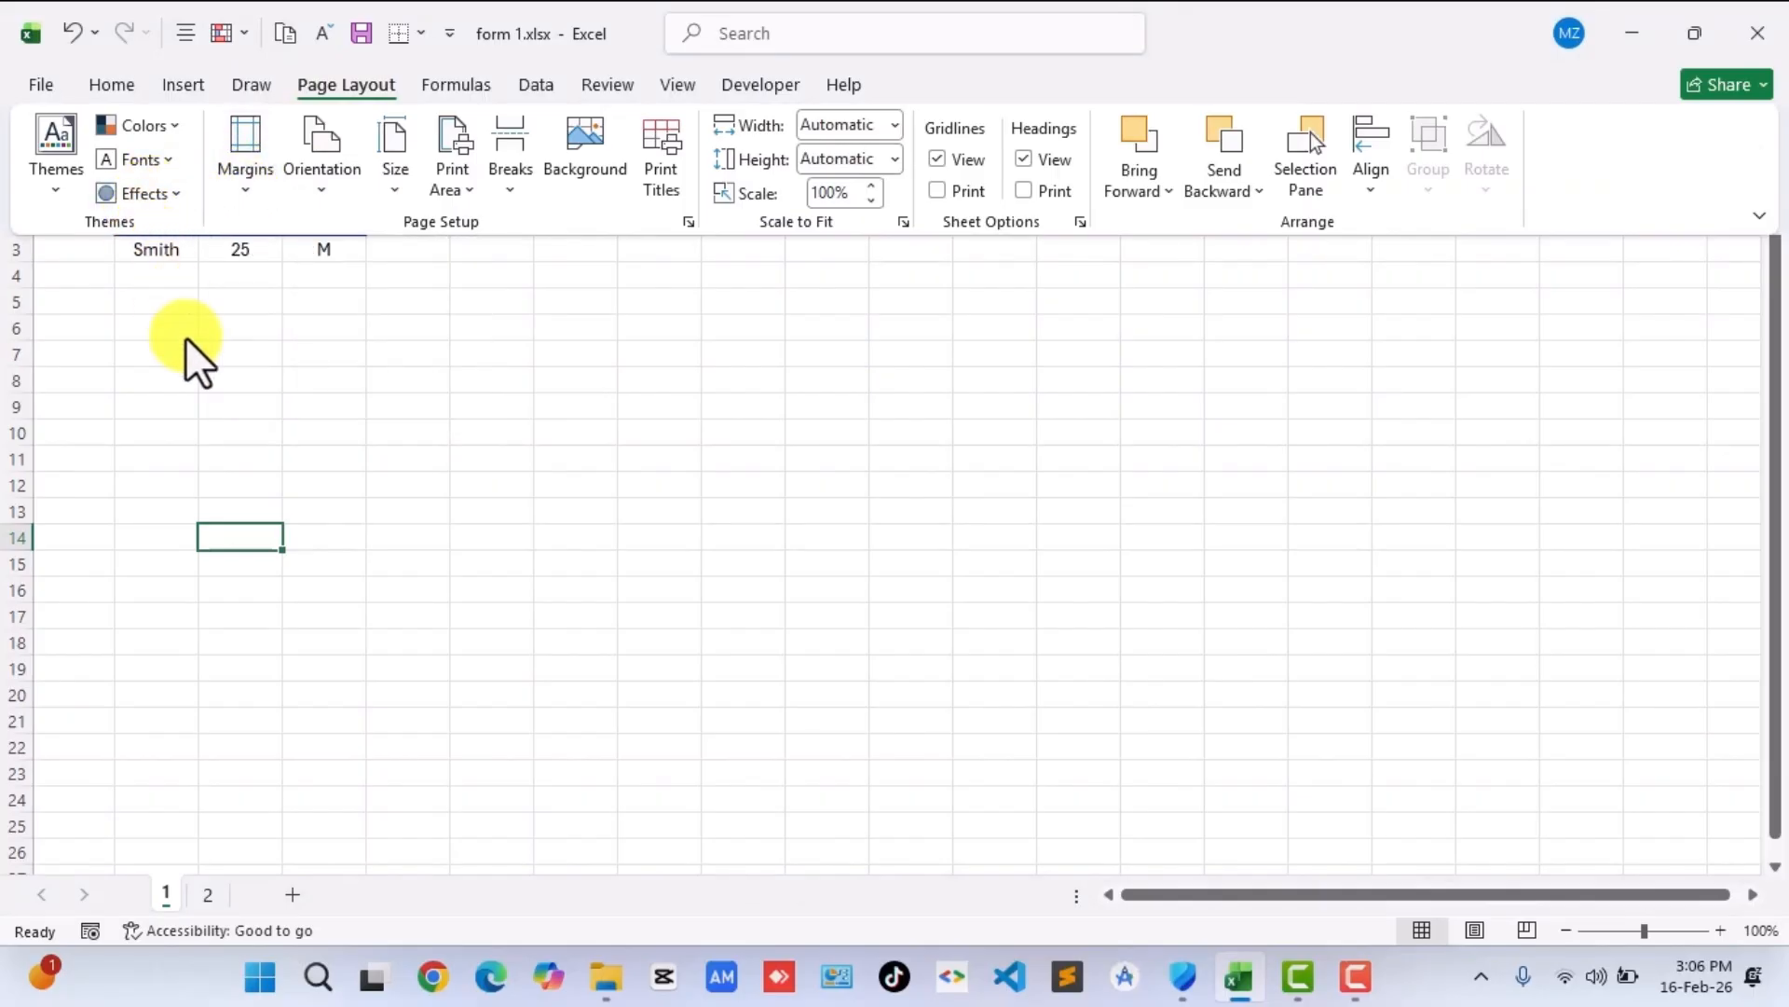
click(511, 488)
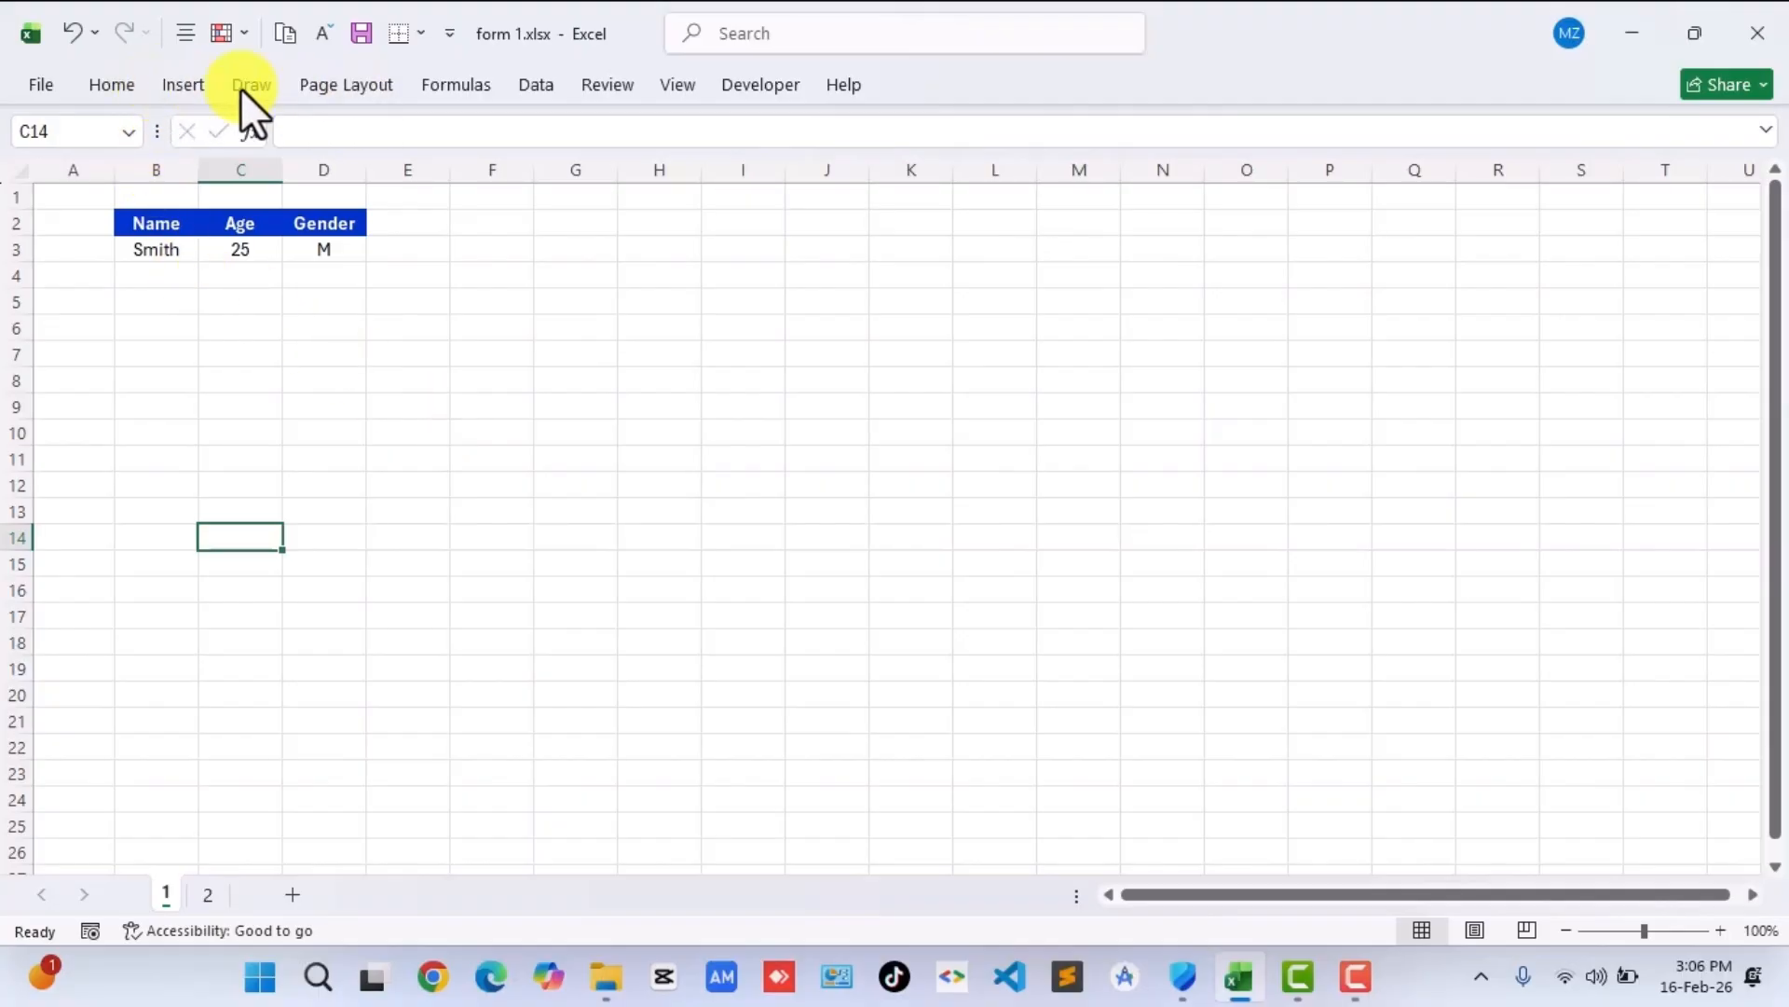
Display the Insert commands from the collapsed ribbon and restore the ribbon so it stays expanded while working in the sheet.
click(168, 84)
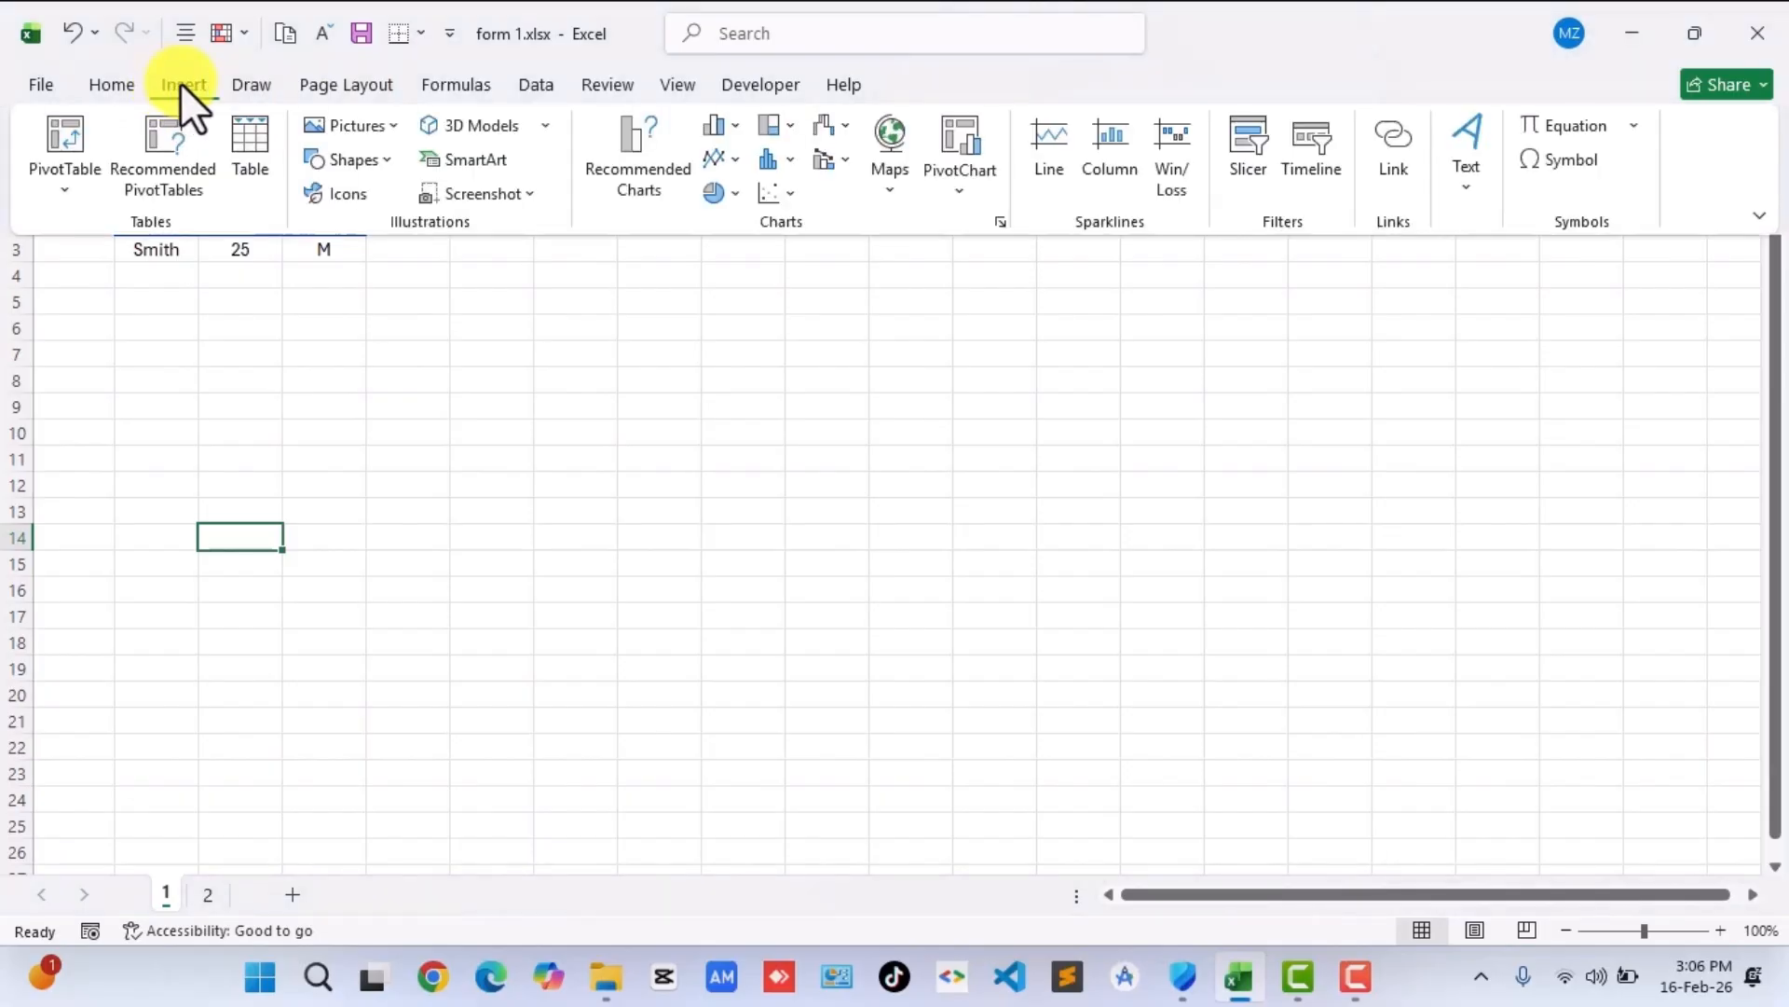
double_click(188, 82)
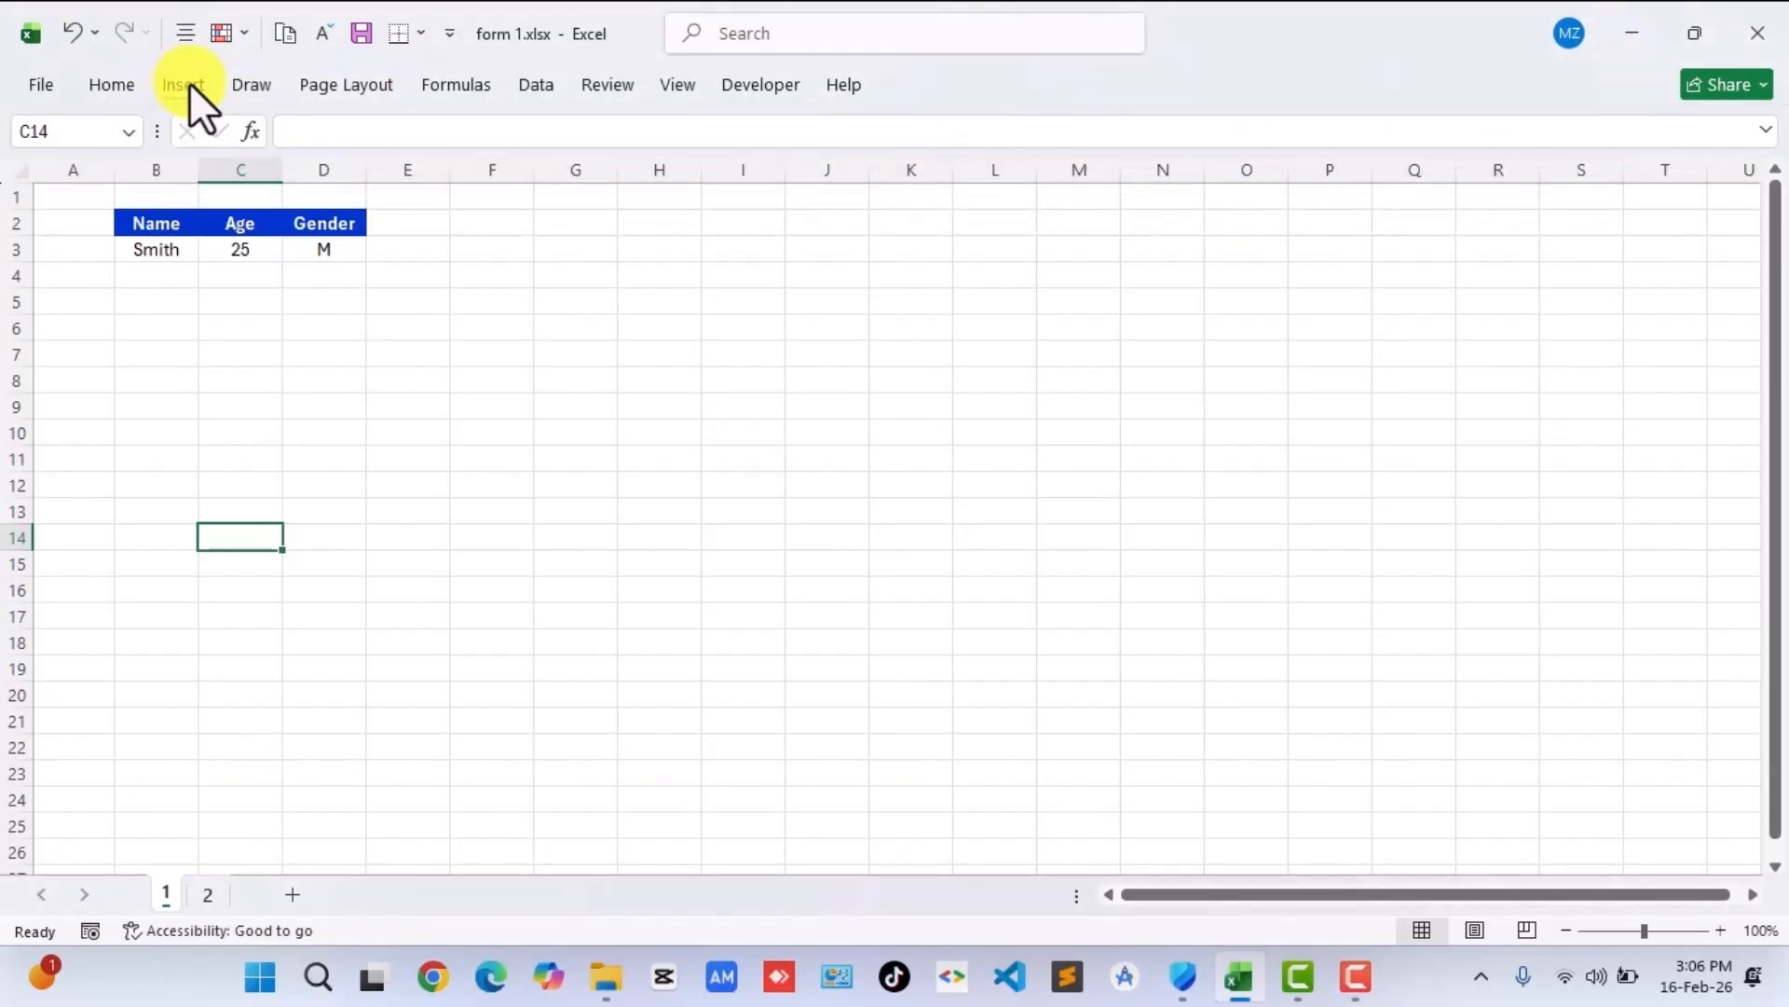
click(466, 461)
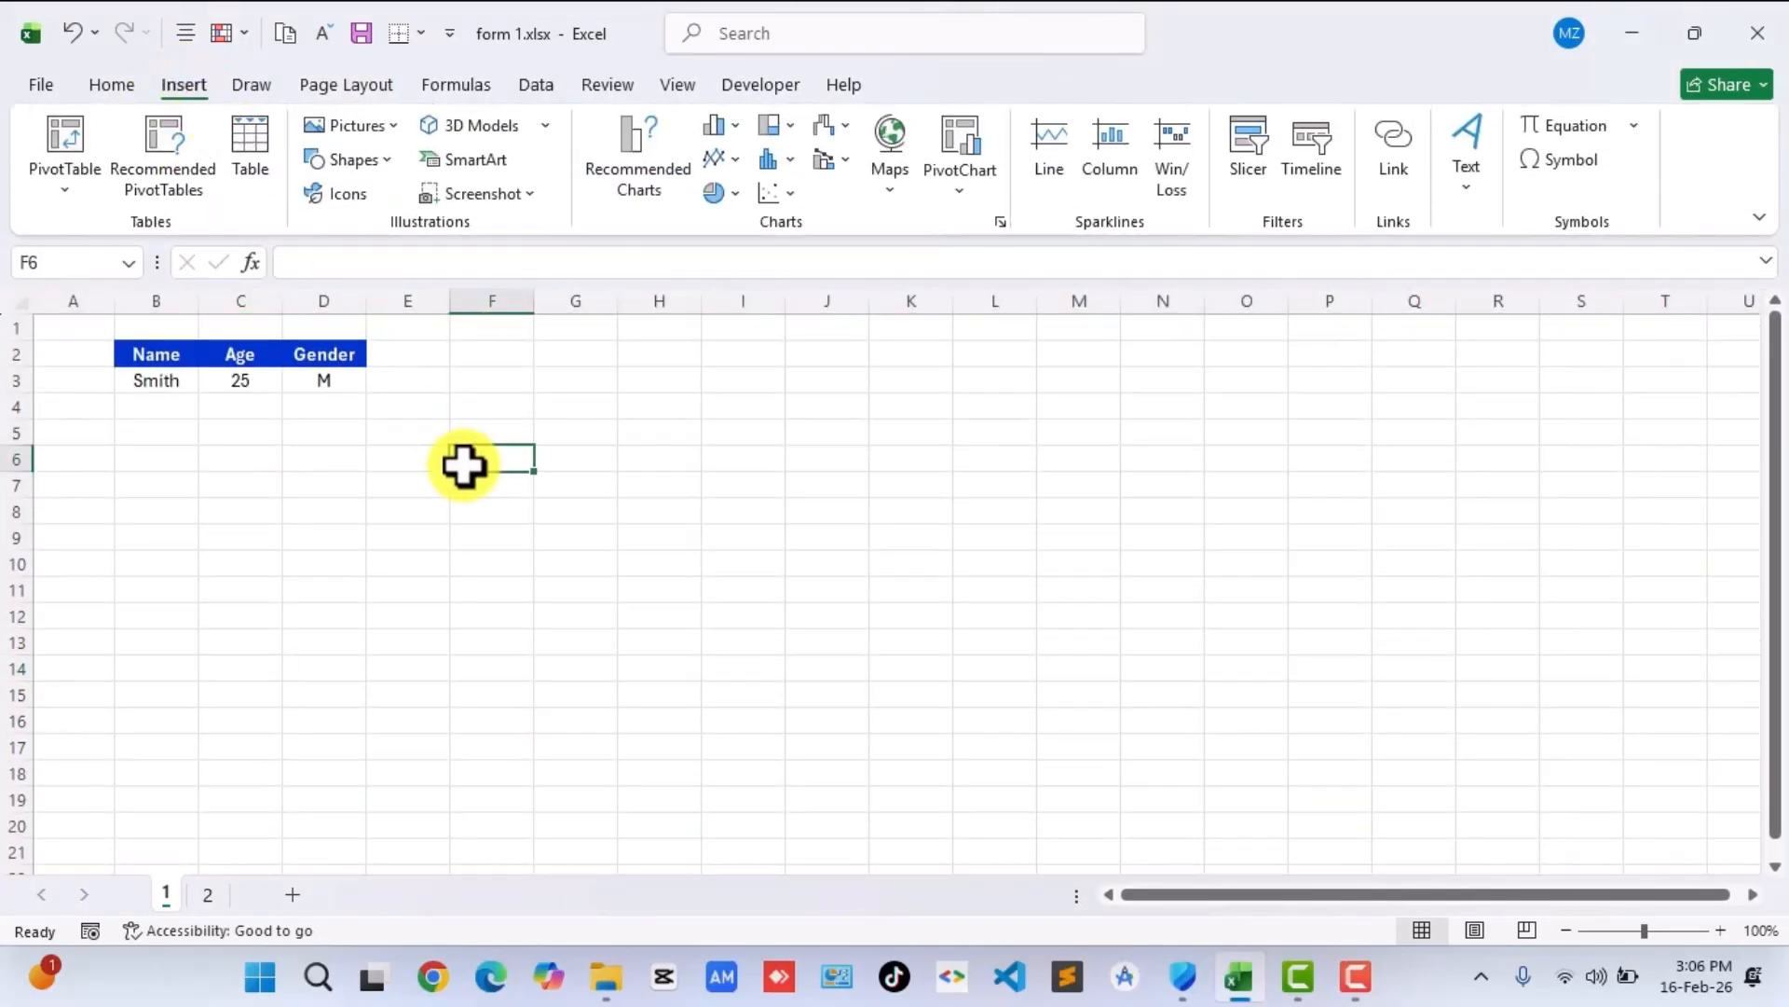
scroll(413, 566, down, 4)
scroll(413, 566, up, 4)
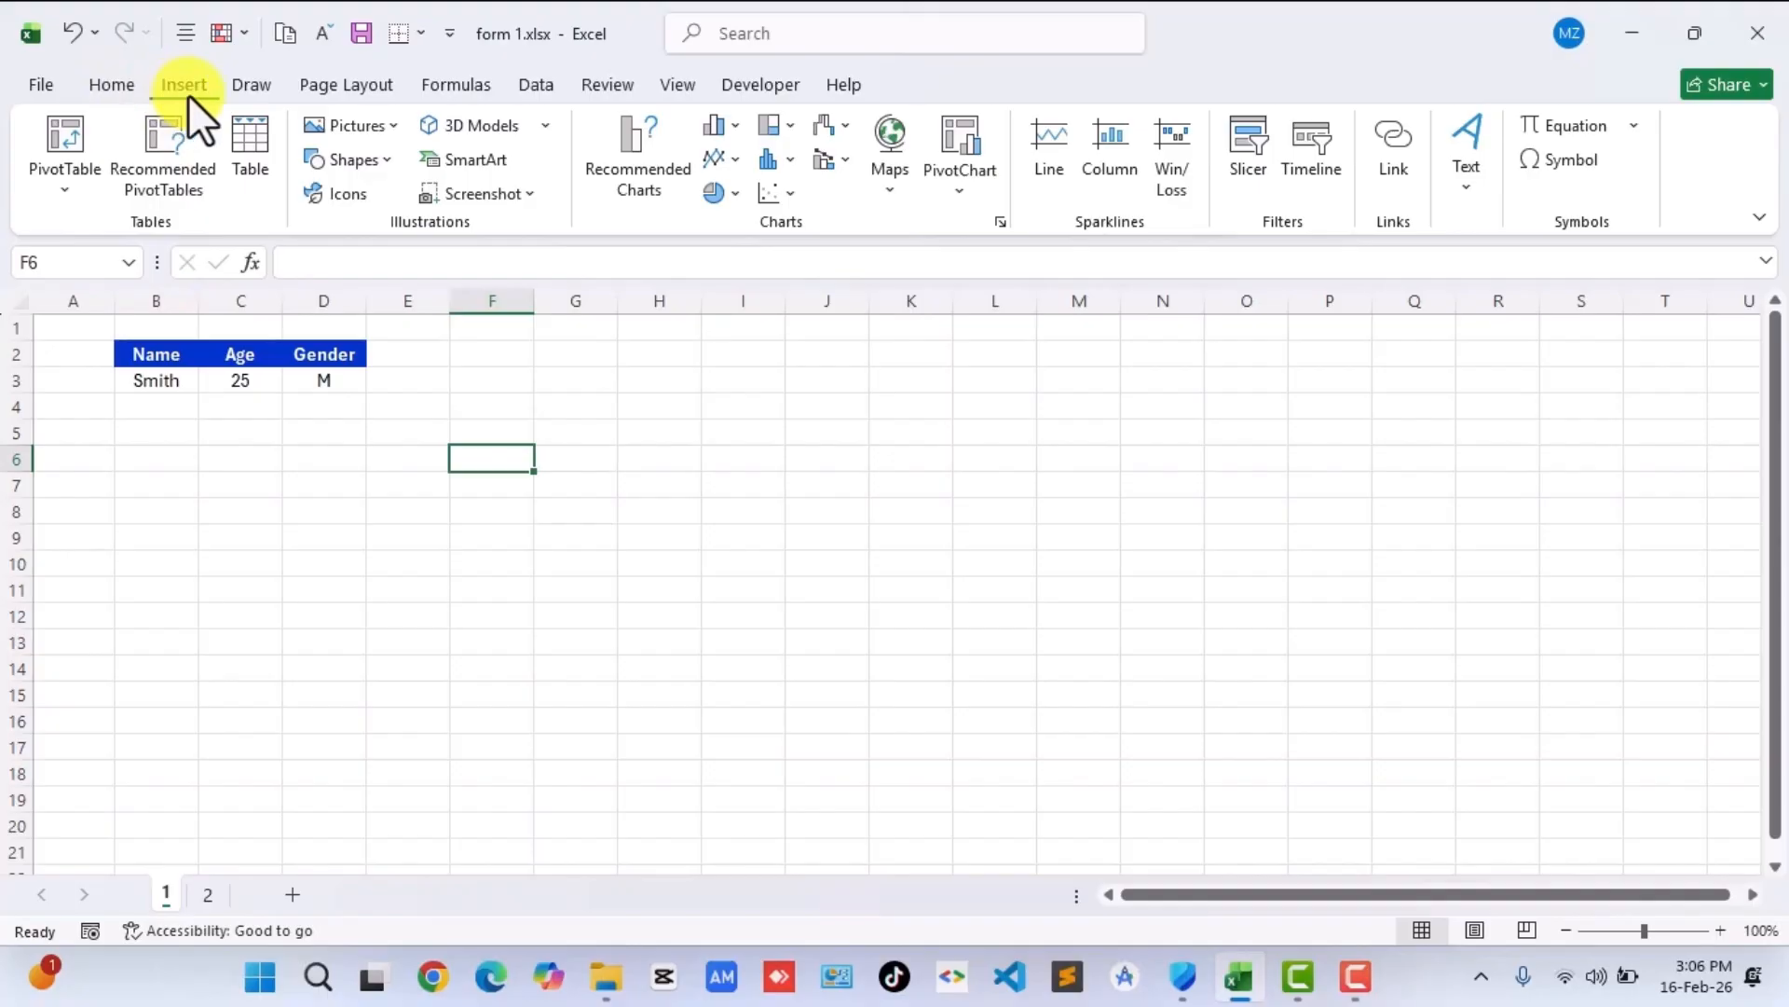
click(240, 455)
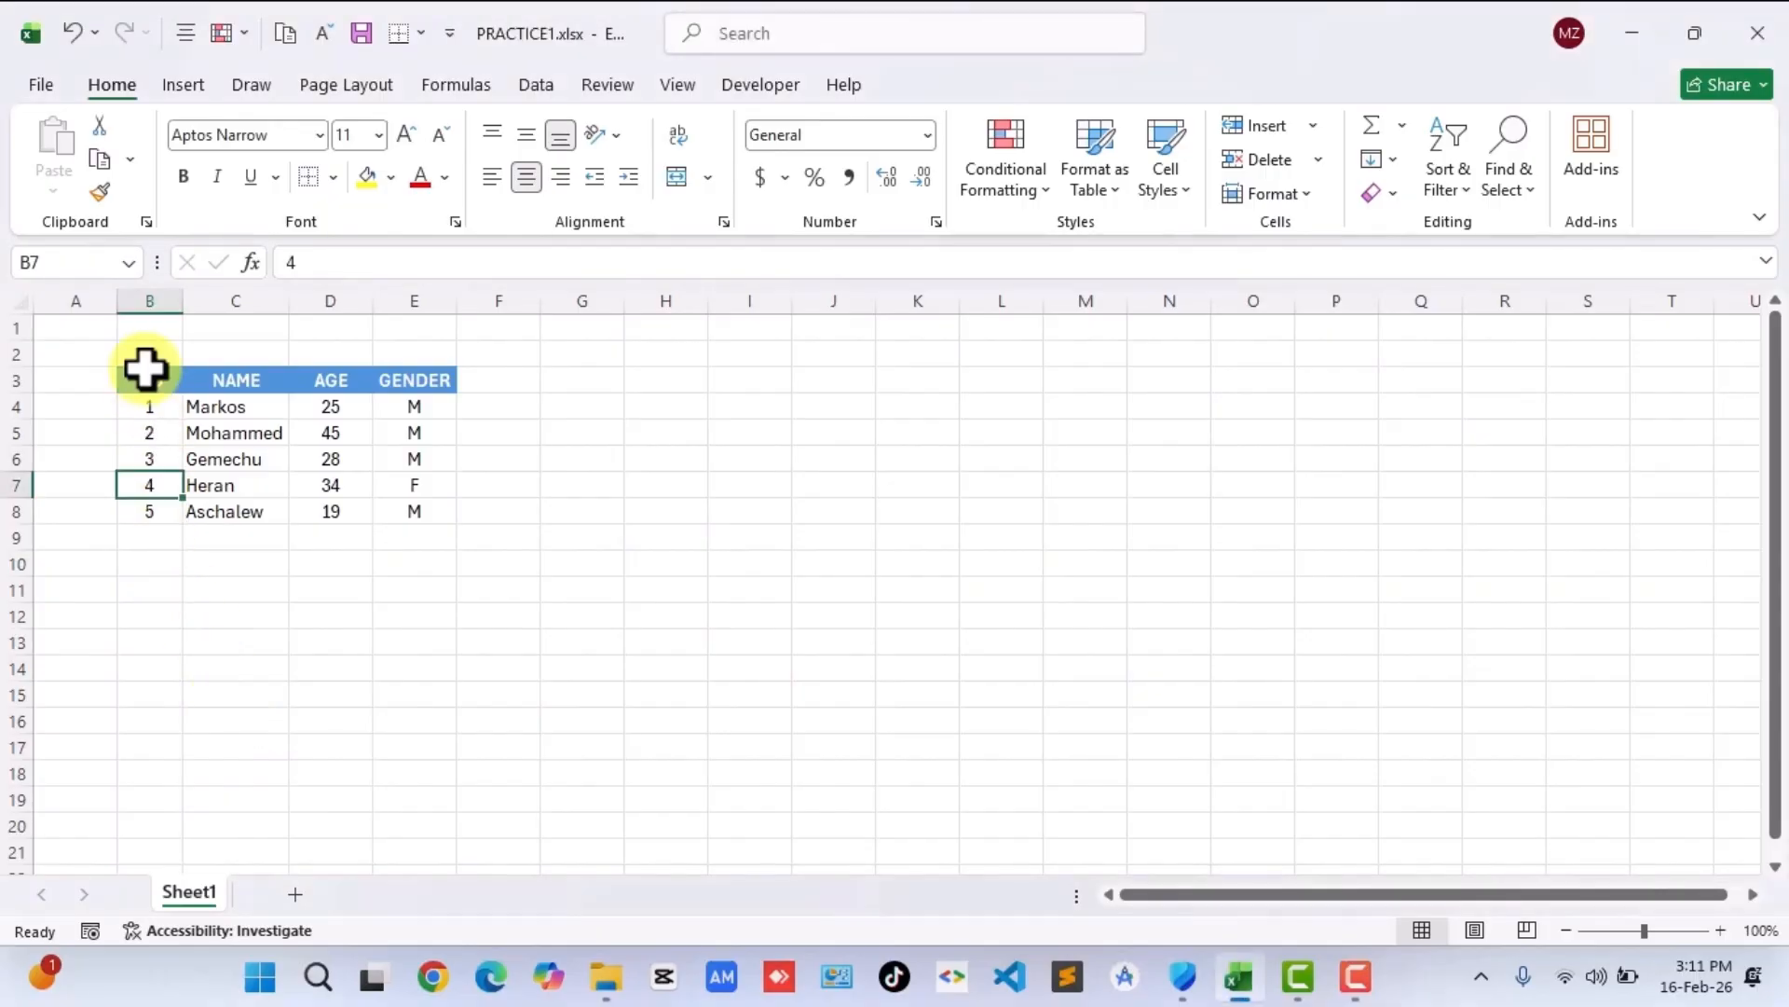
Select the table's header cells B3:E3 from NO to GENDER, and clear the selection by choosing cell D6.
drag(143, 388, 412, 387)
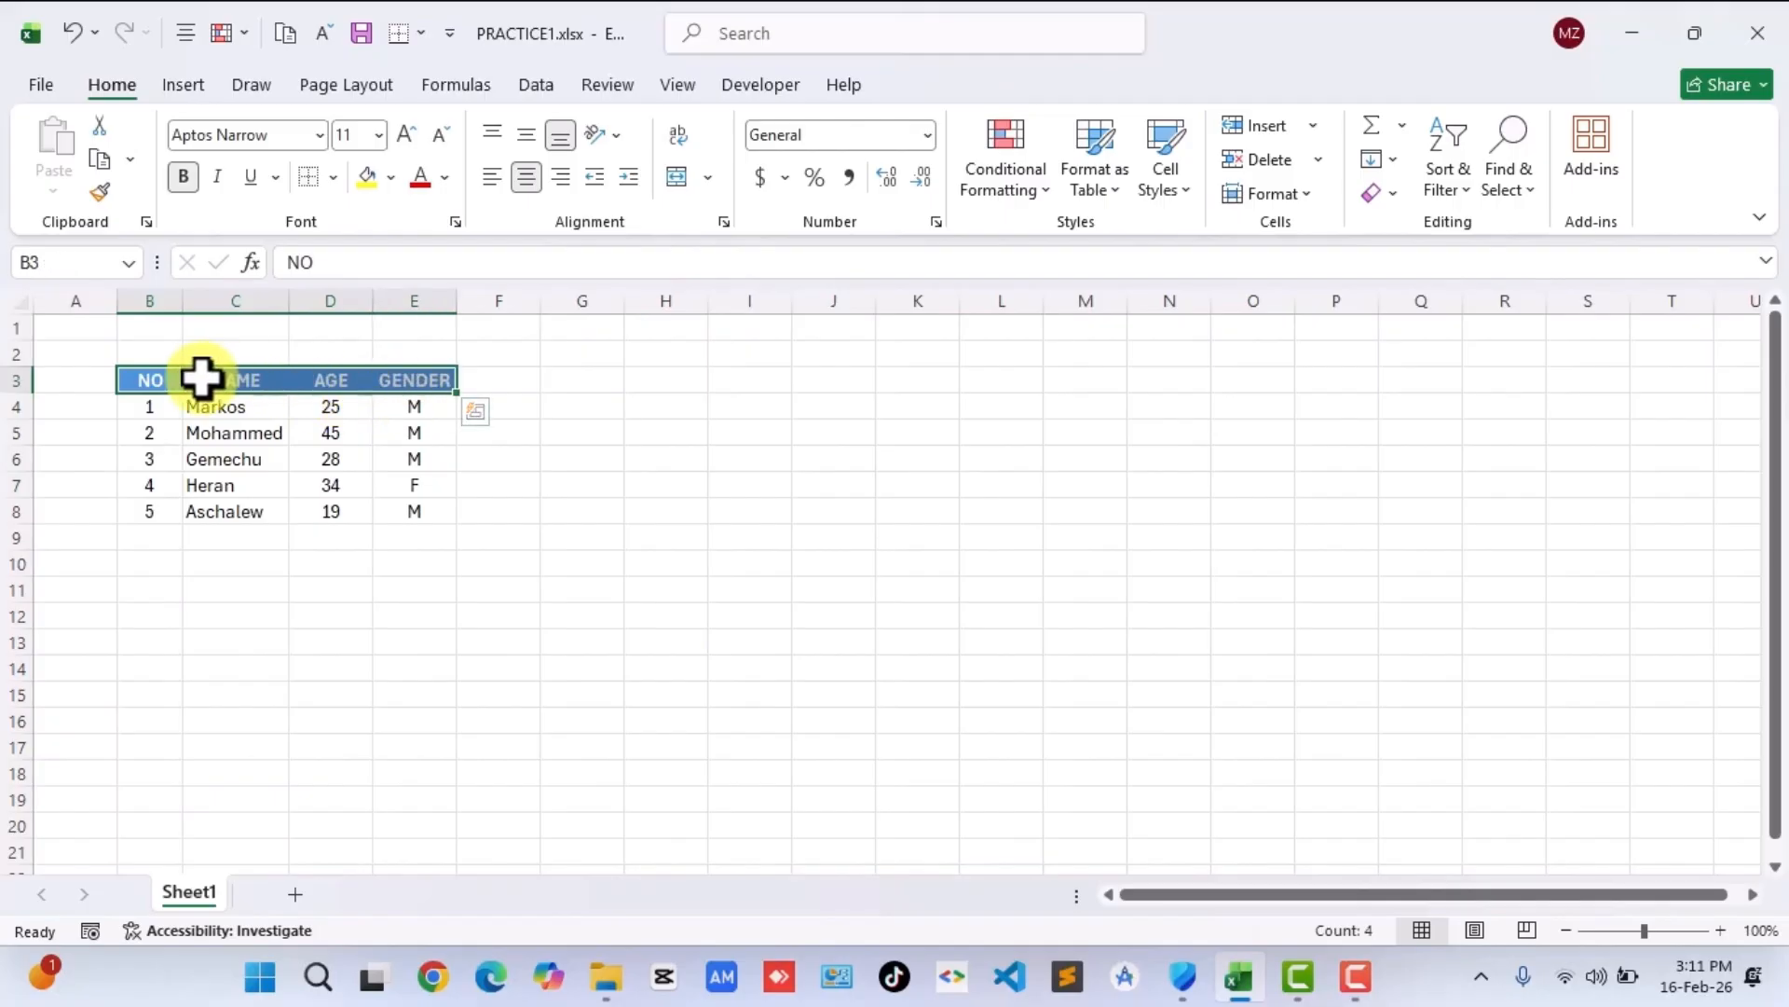
click(142, 378)
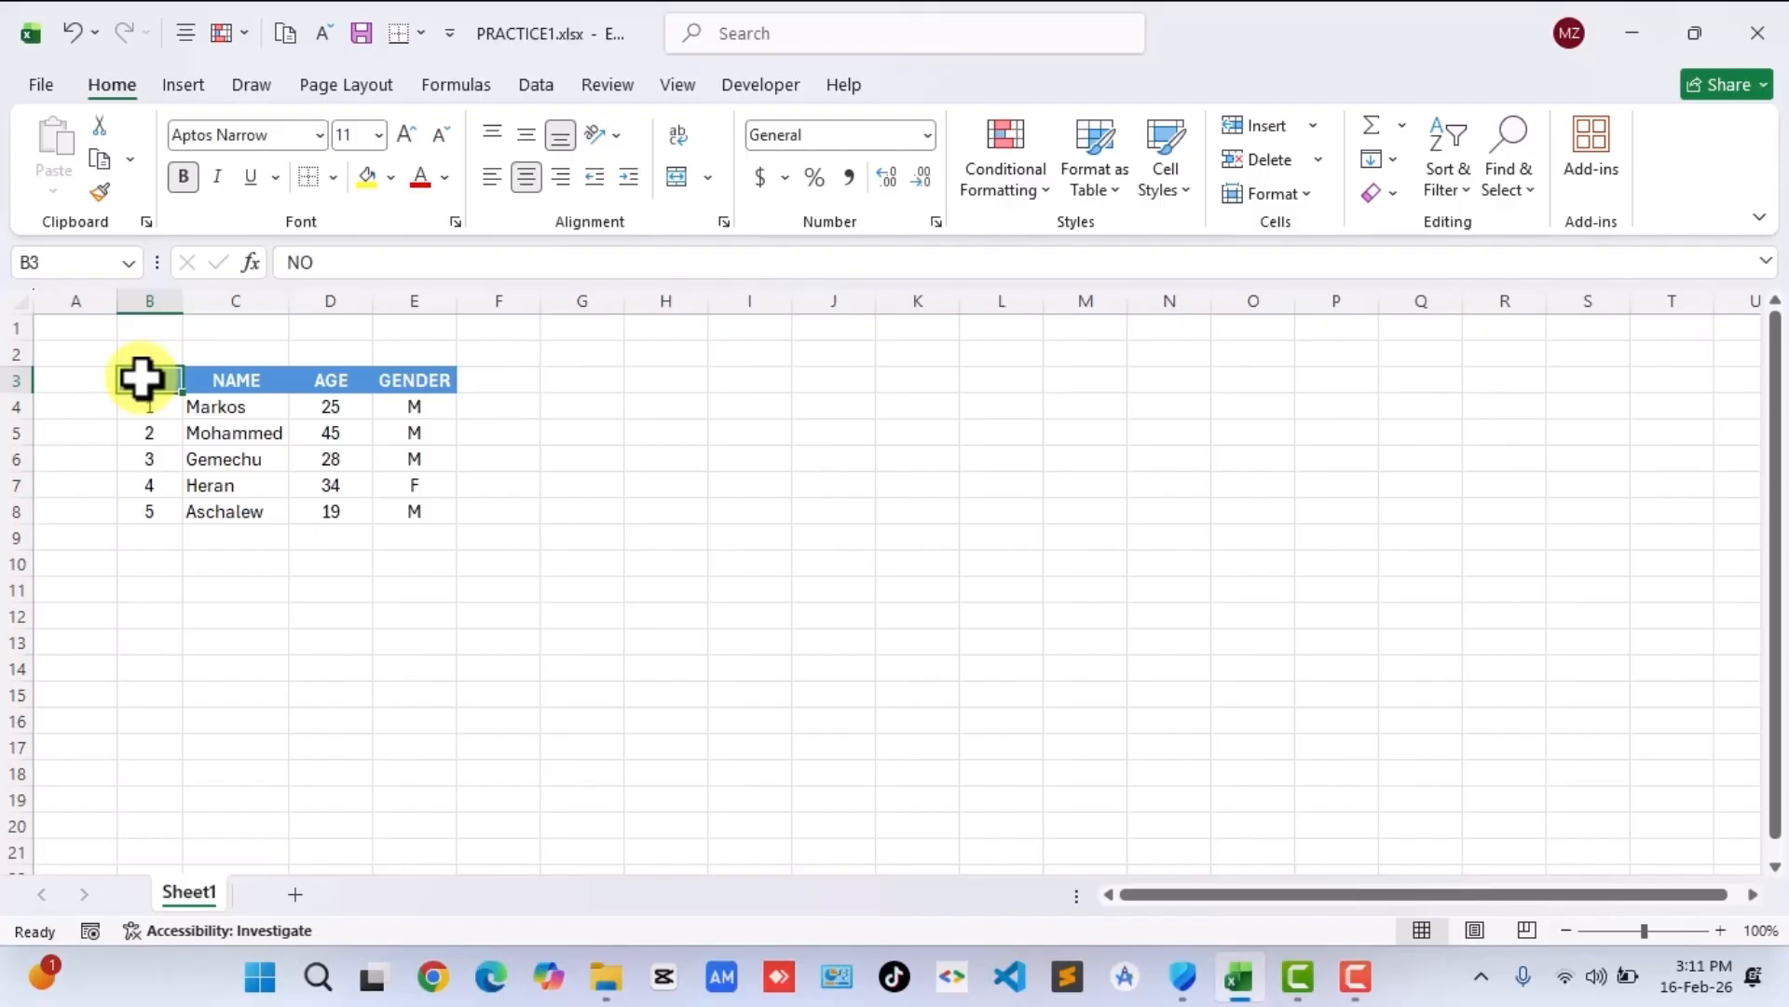
drag(141, 377, 411, 386)
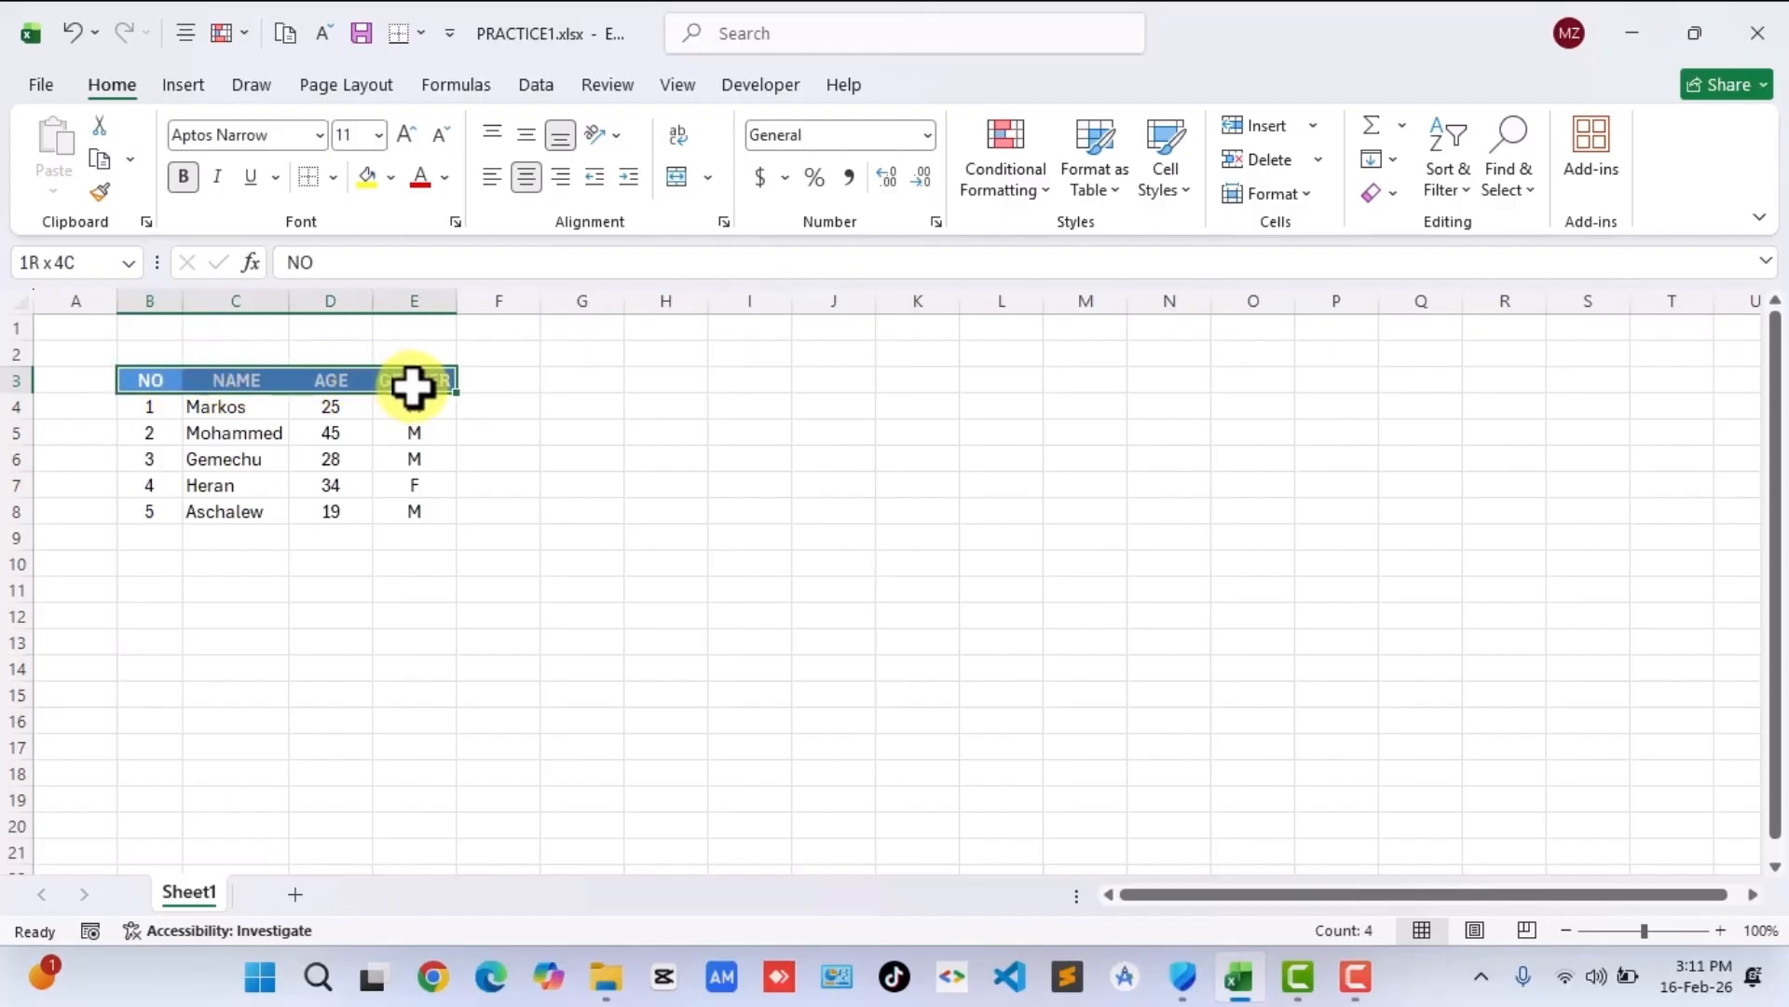
click(350, 452)
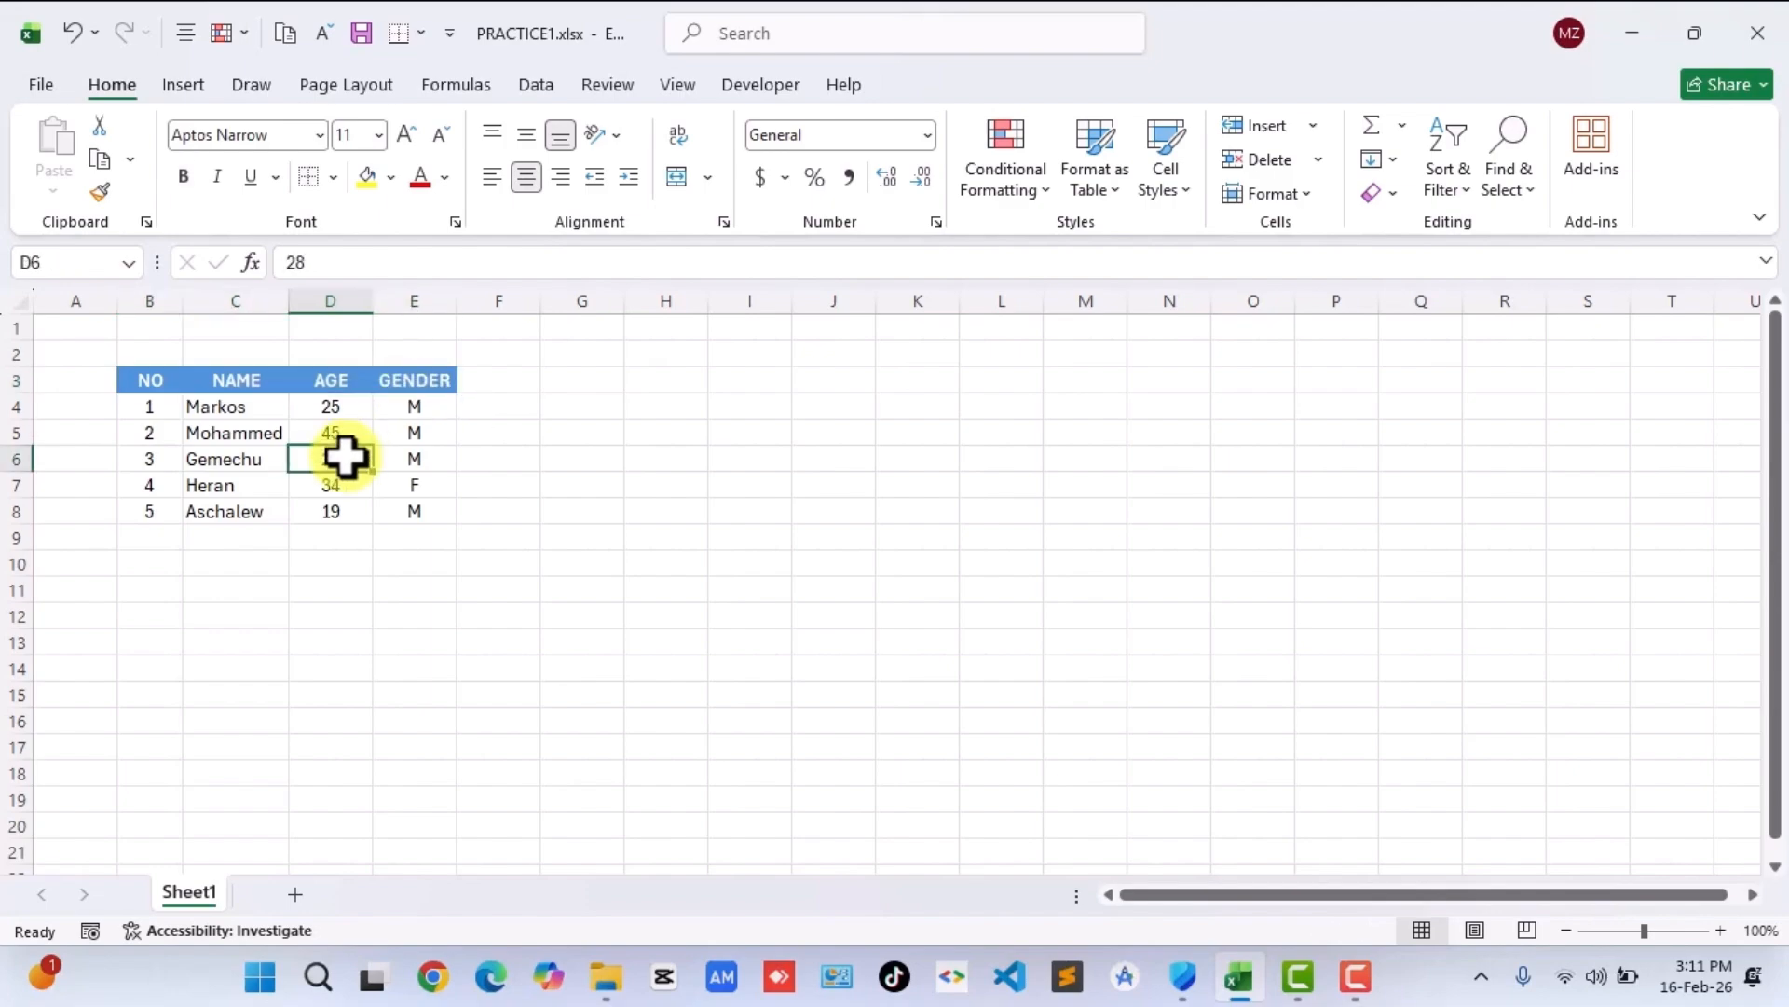
Starting at B3, extend the selection to the last filled row and the last filled column, covering B3:E8, and deselect it.
click(151, 382)
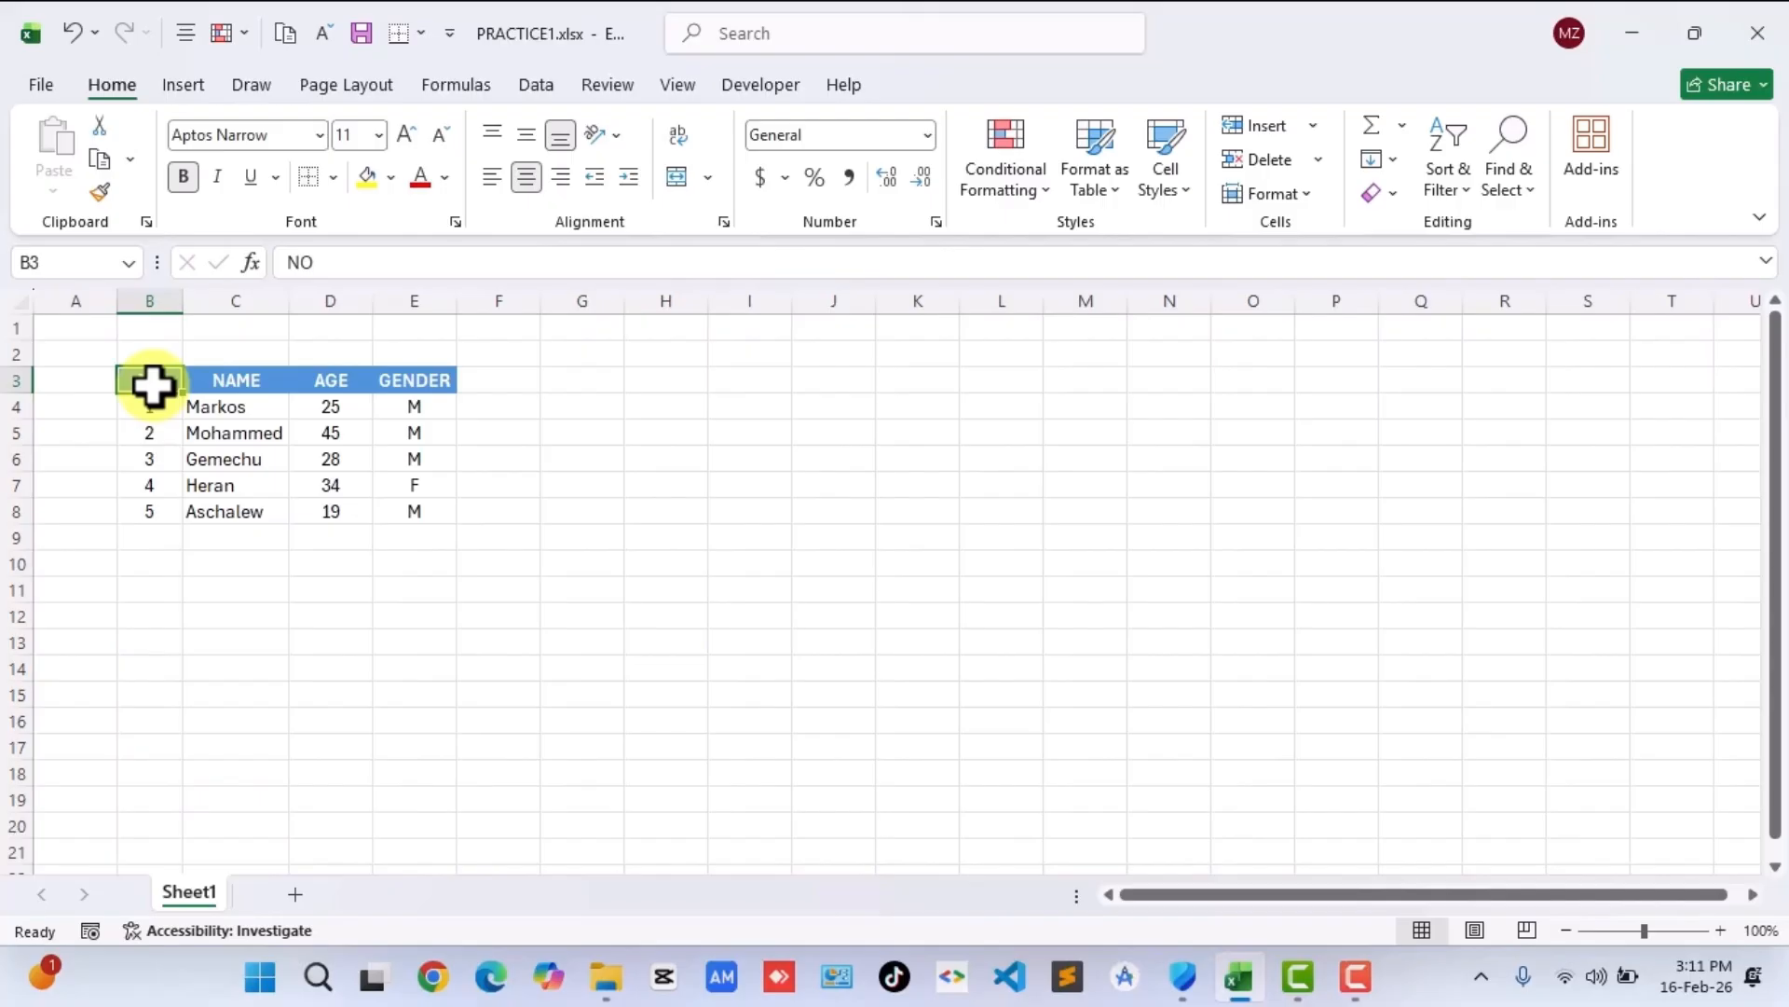
key(ctrl+shift+Down)
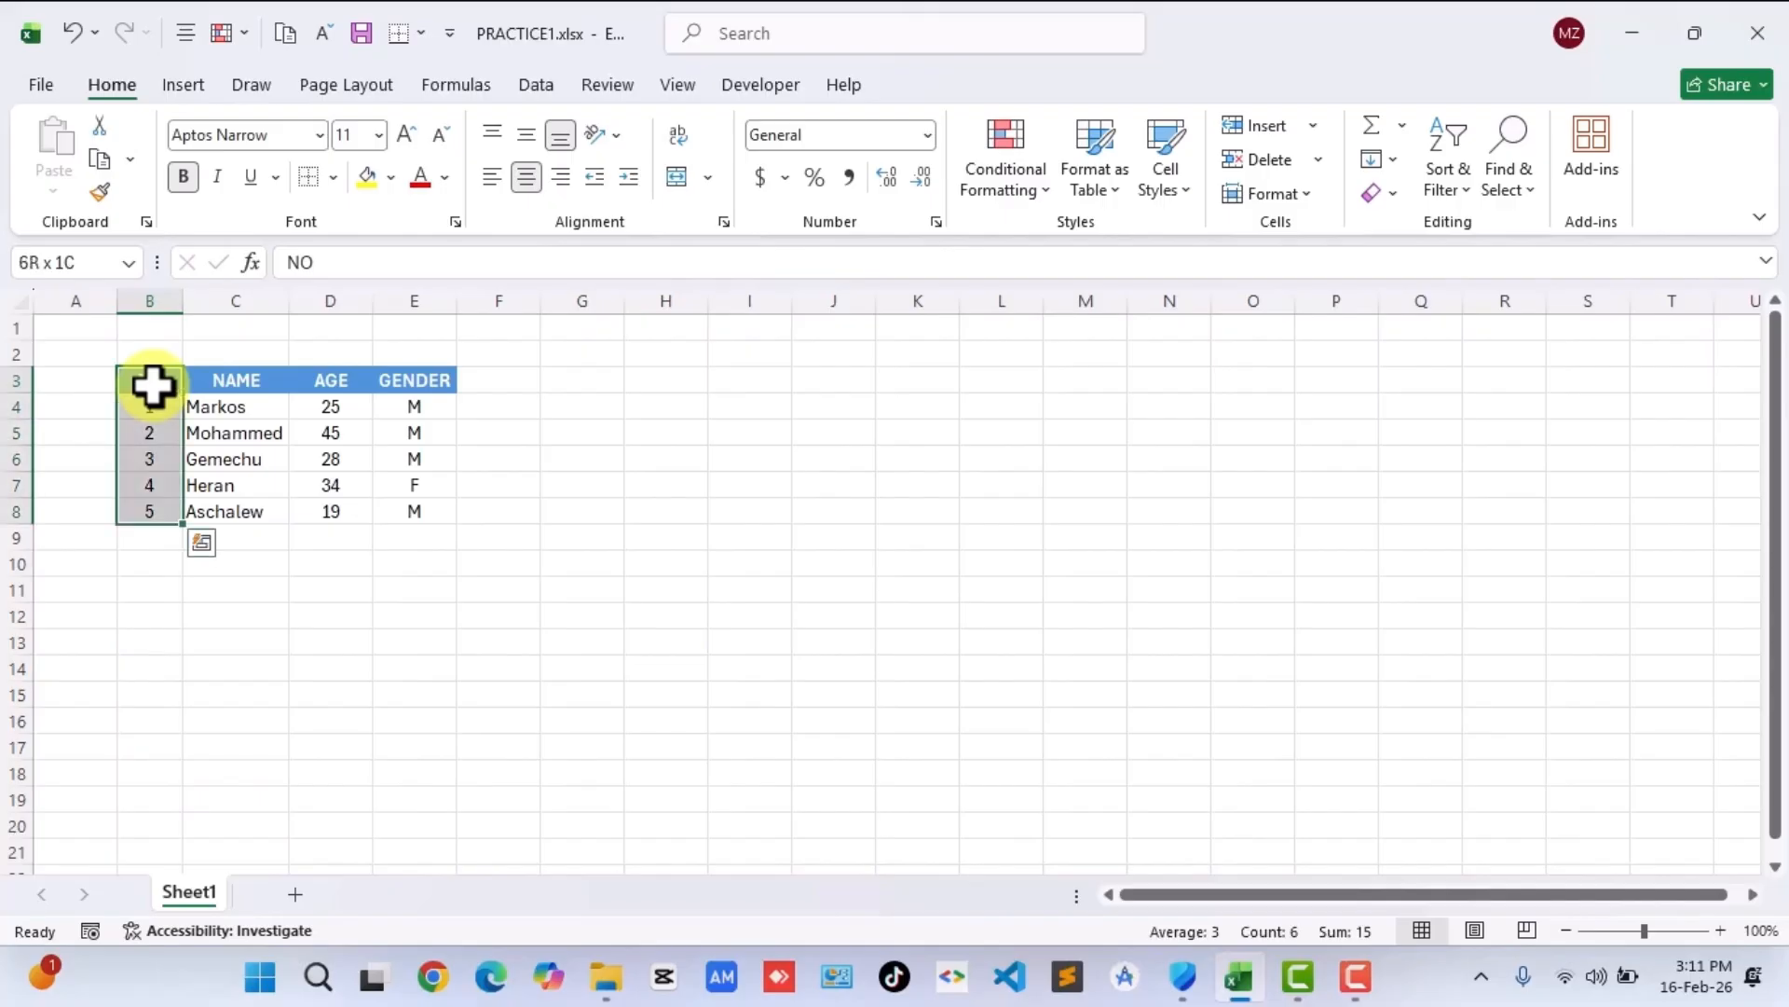
key(ctrl+shift+Right)
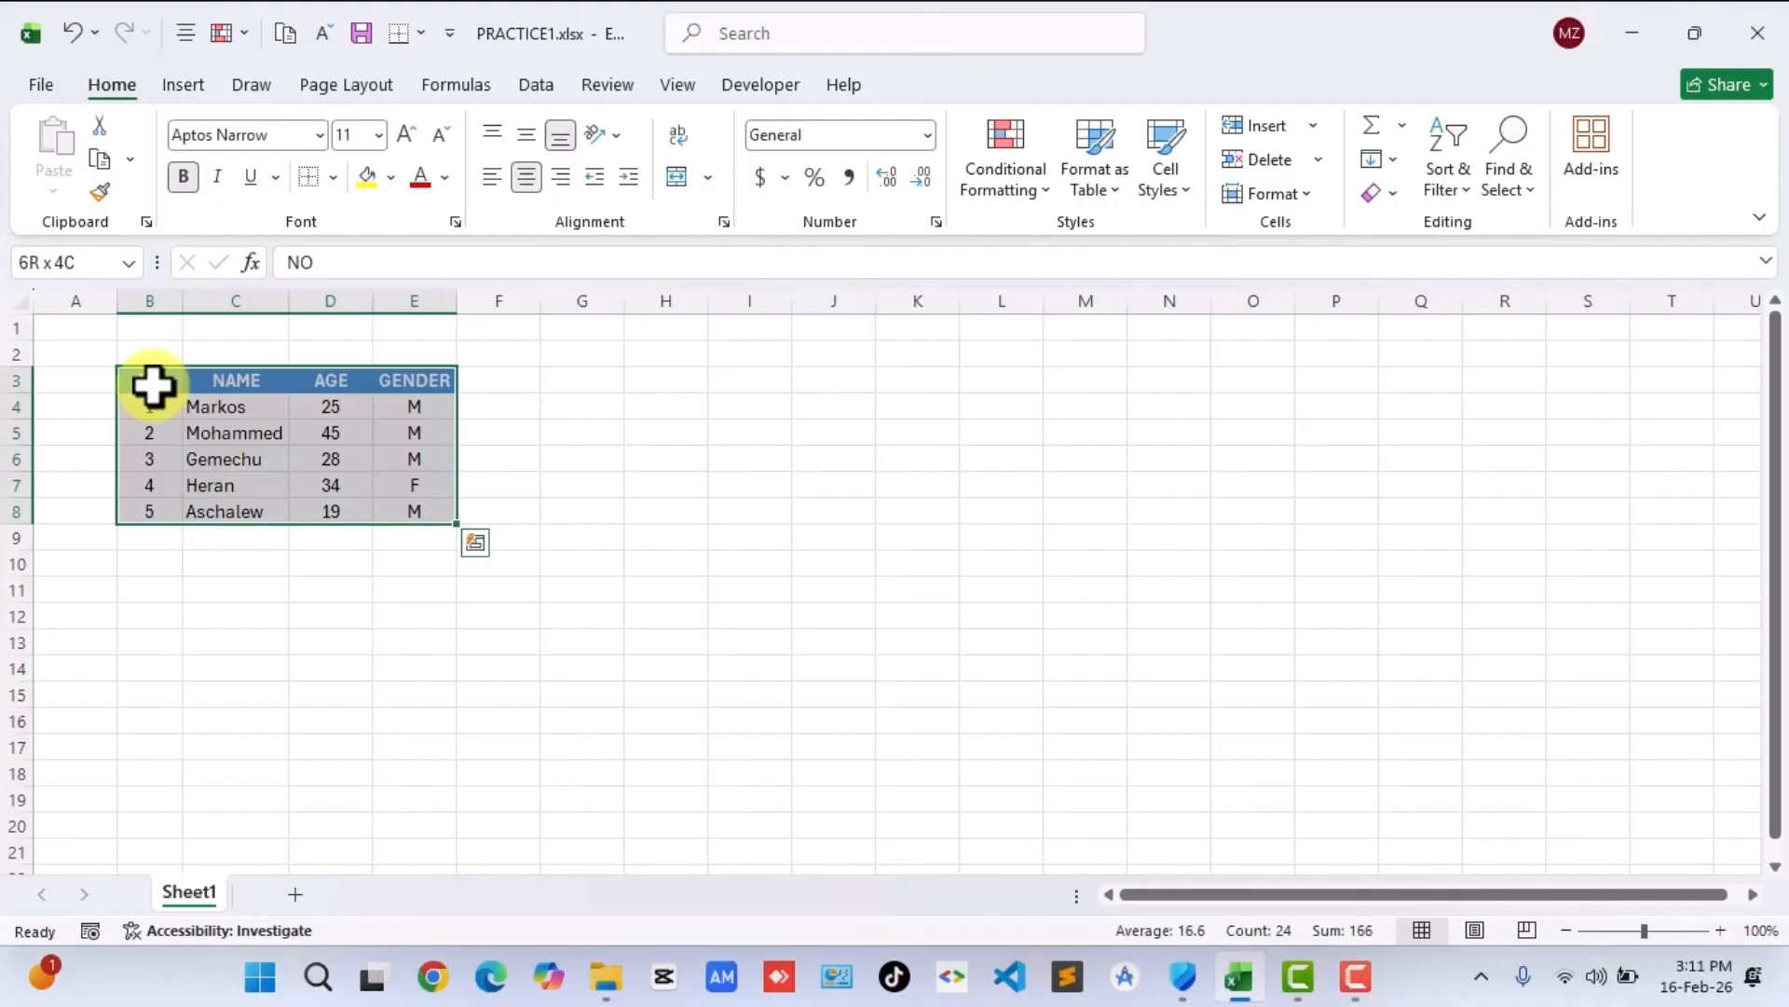
click(220, 480)
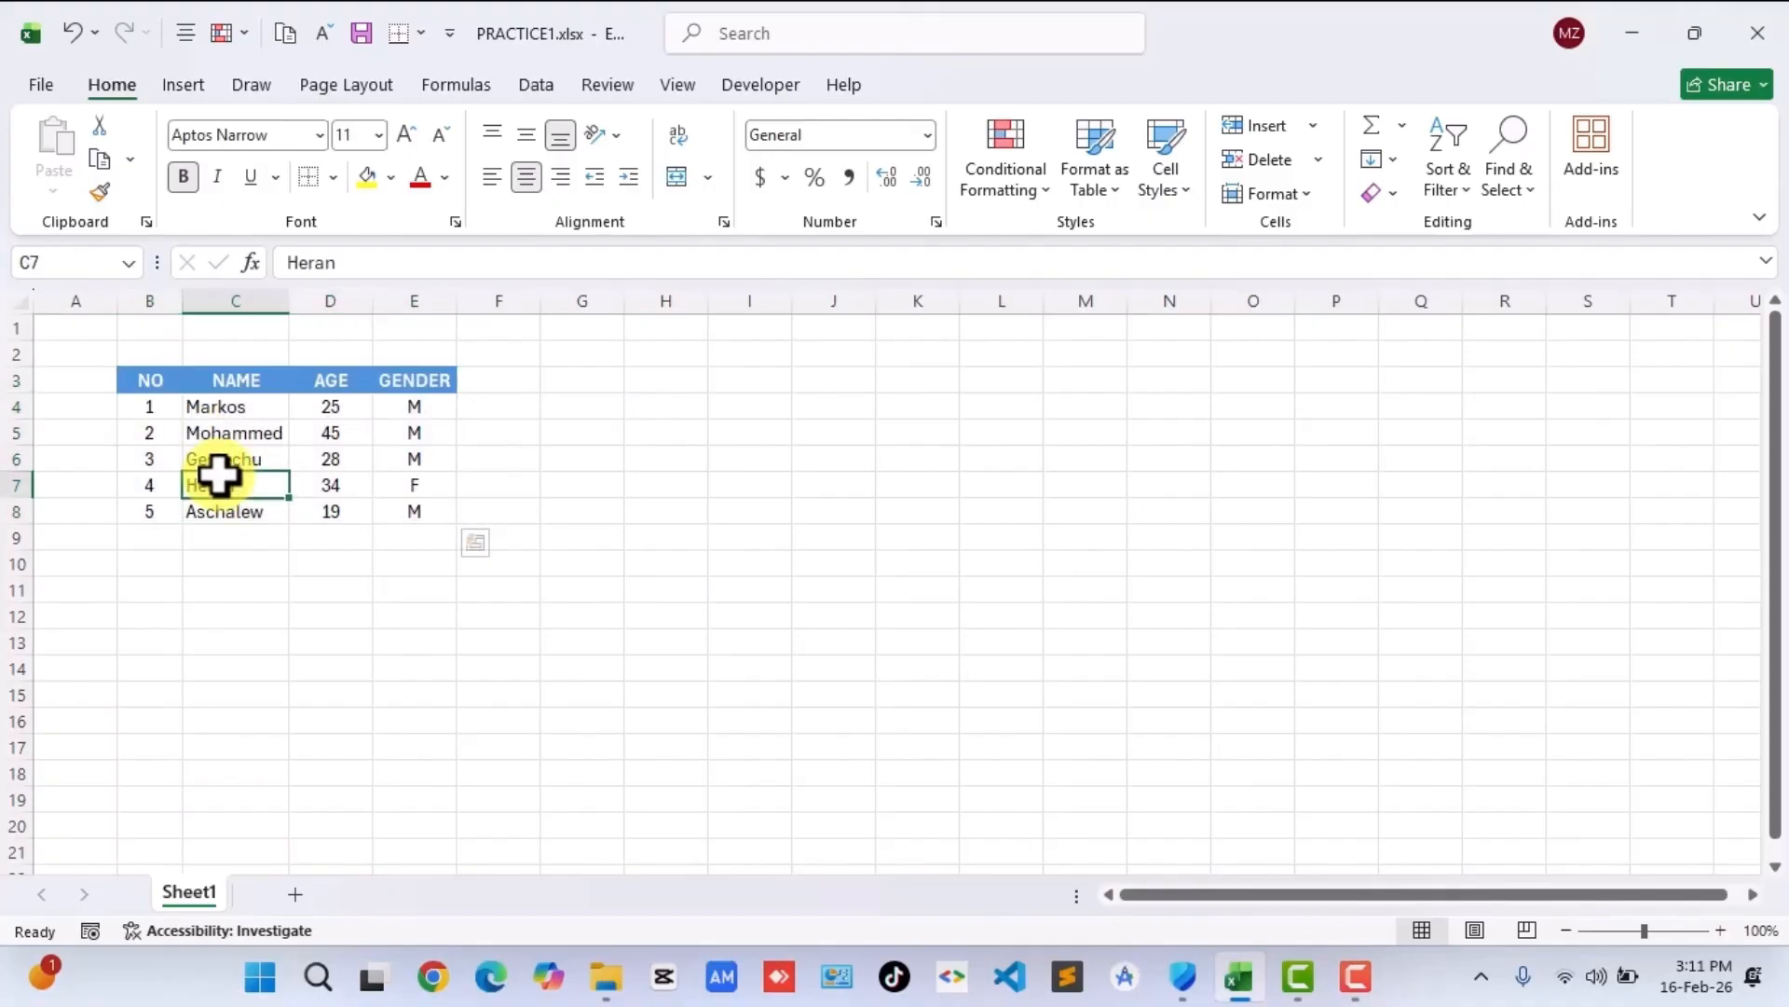
From cell A1, extend the selection down column A by a screenful at a time and shrink it back to A1.
click(62, 329)
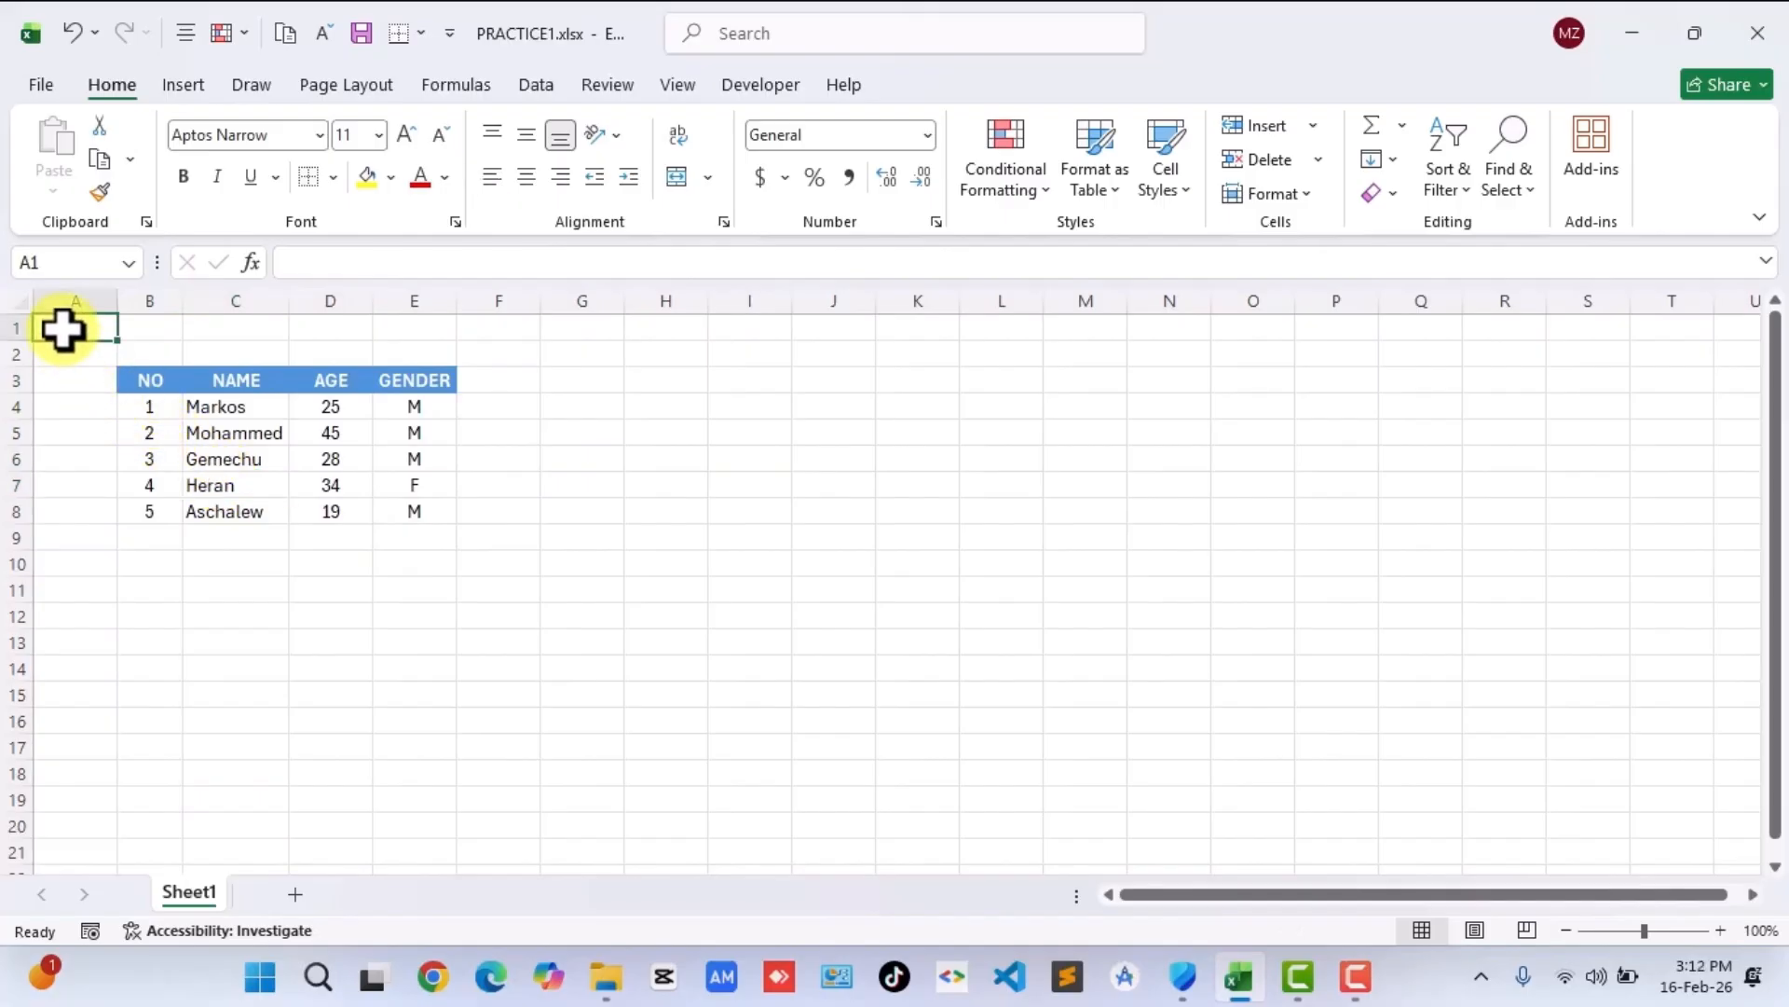
key(shift+Page_Down)
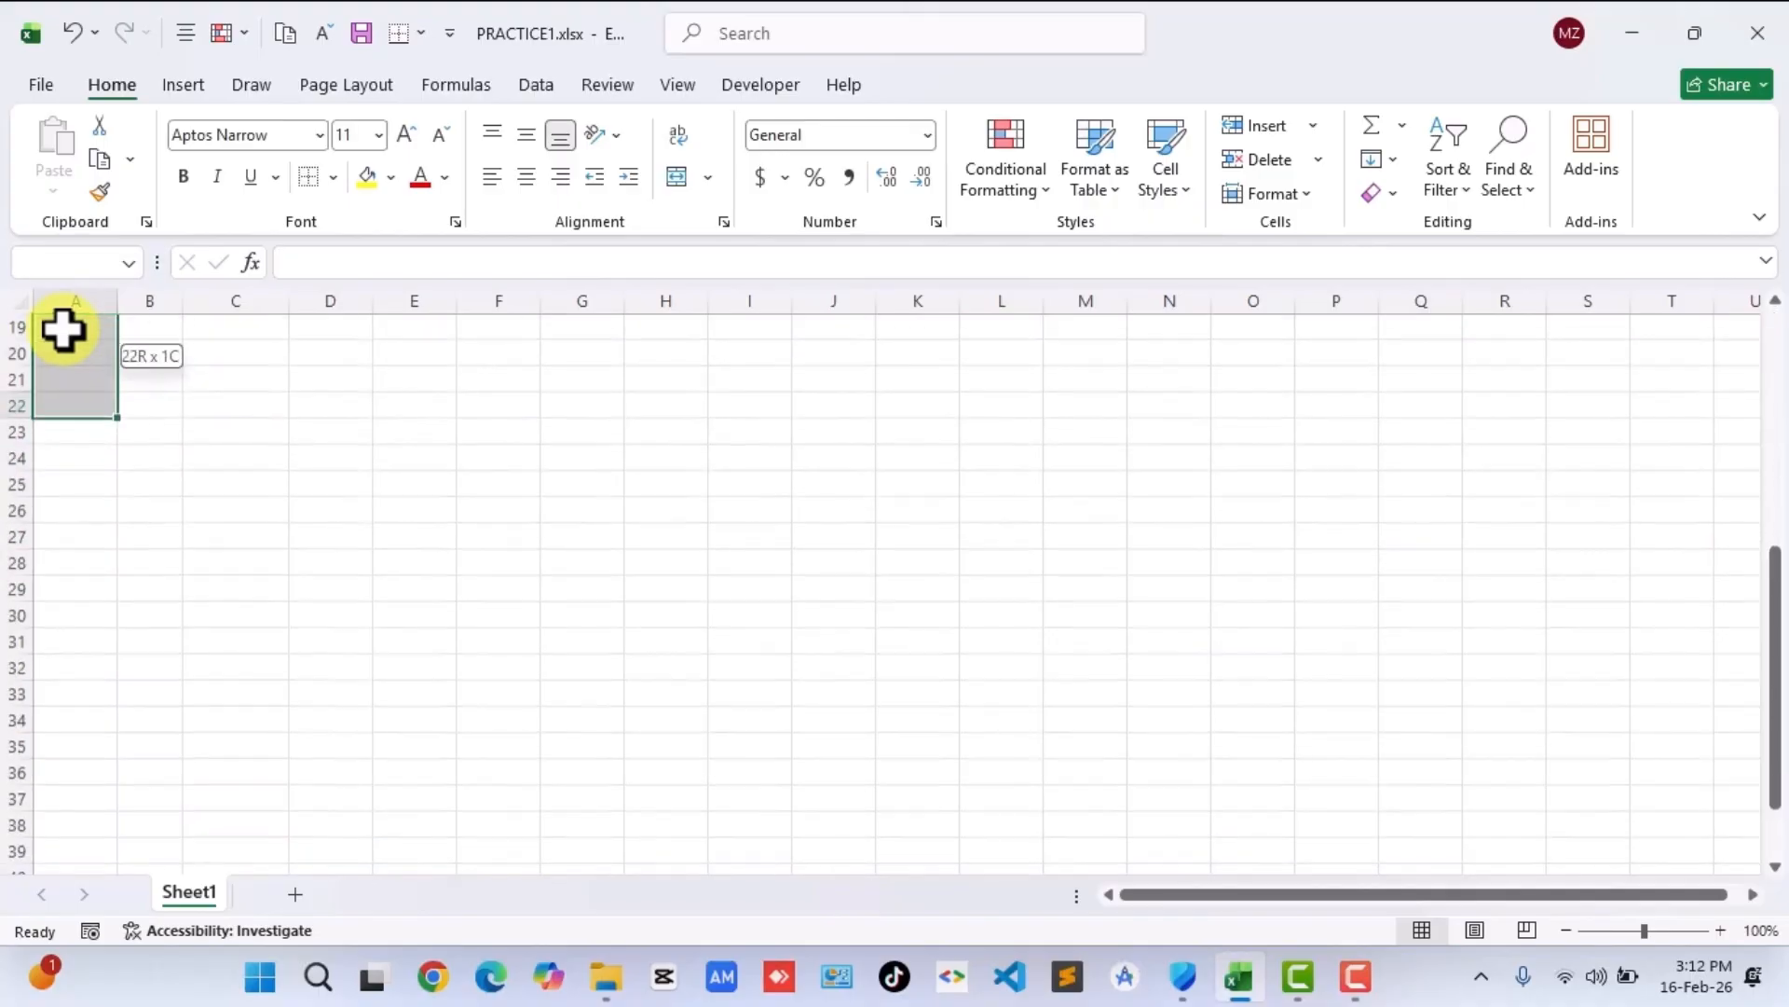
key(shift+Page_Up)
scroll(63, 330, up, 2)
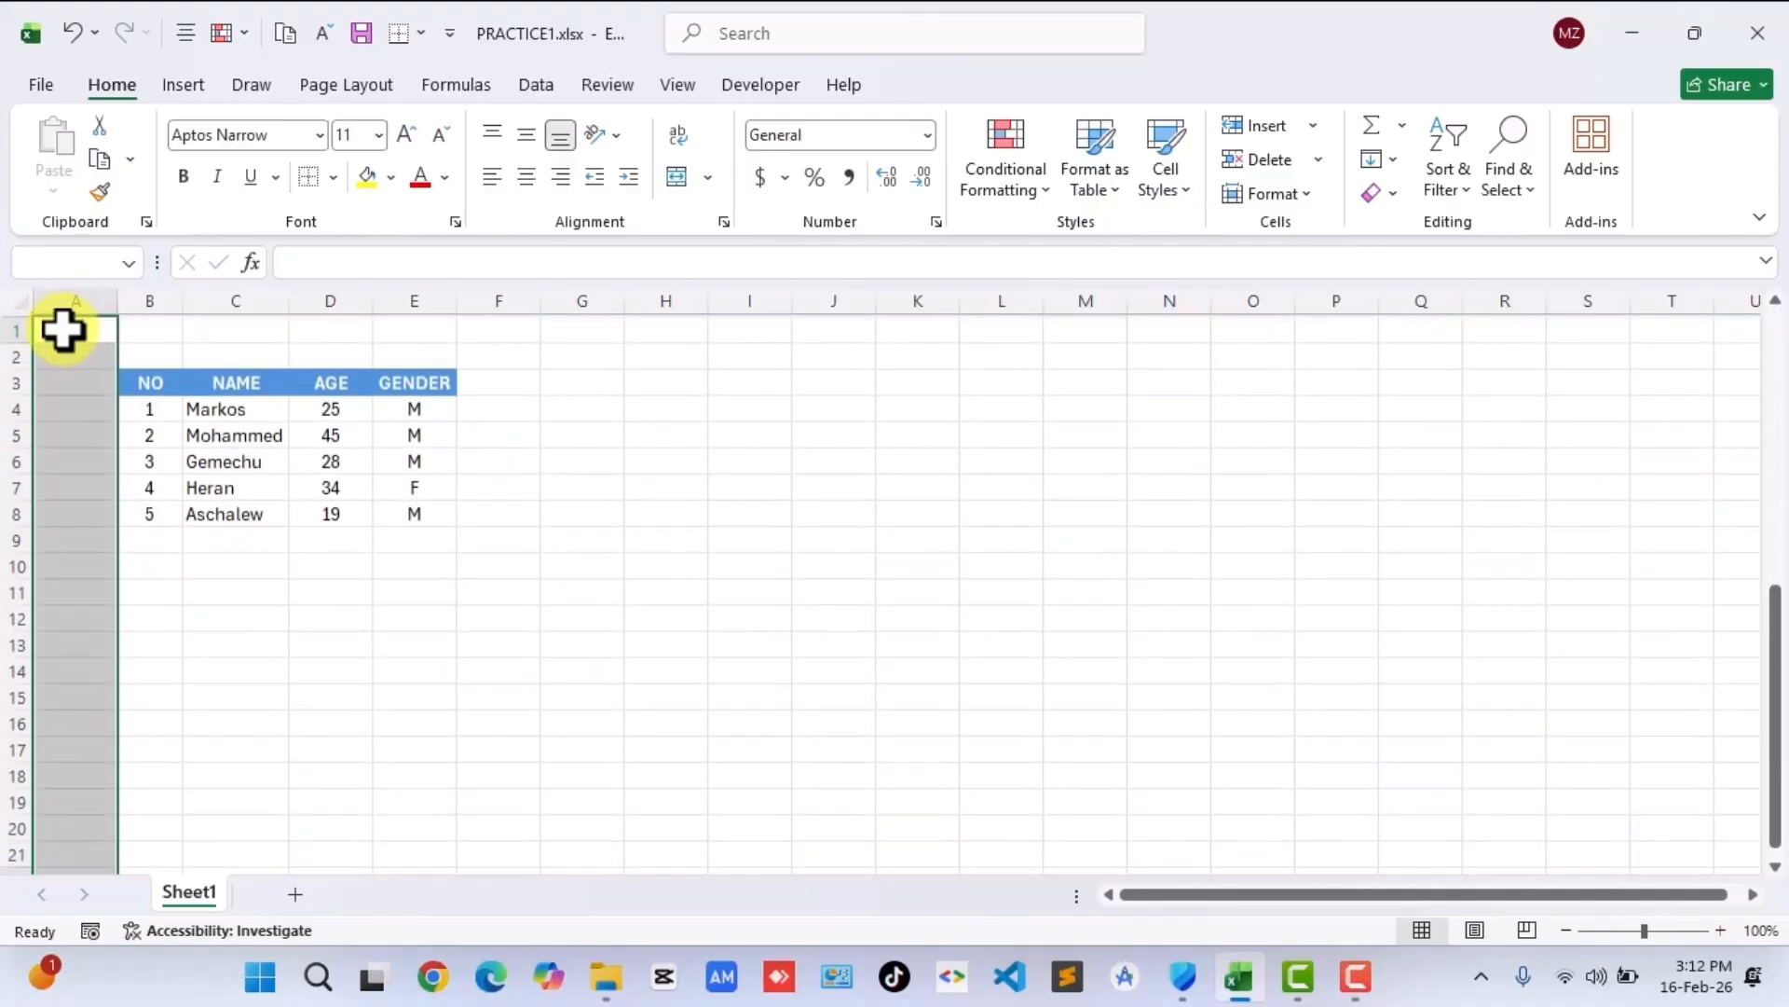
scroll(46, 575, down, 1)
scroll(47, 575, up, 1)
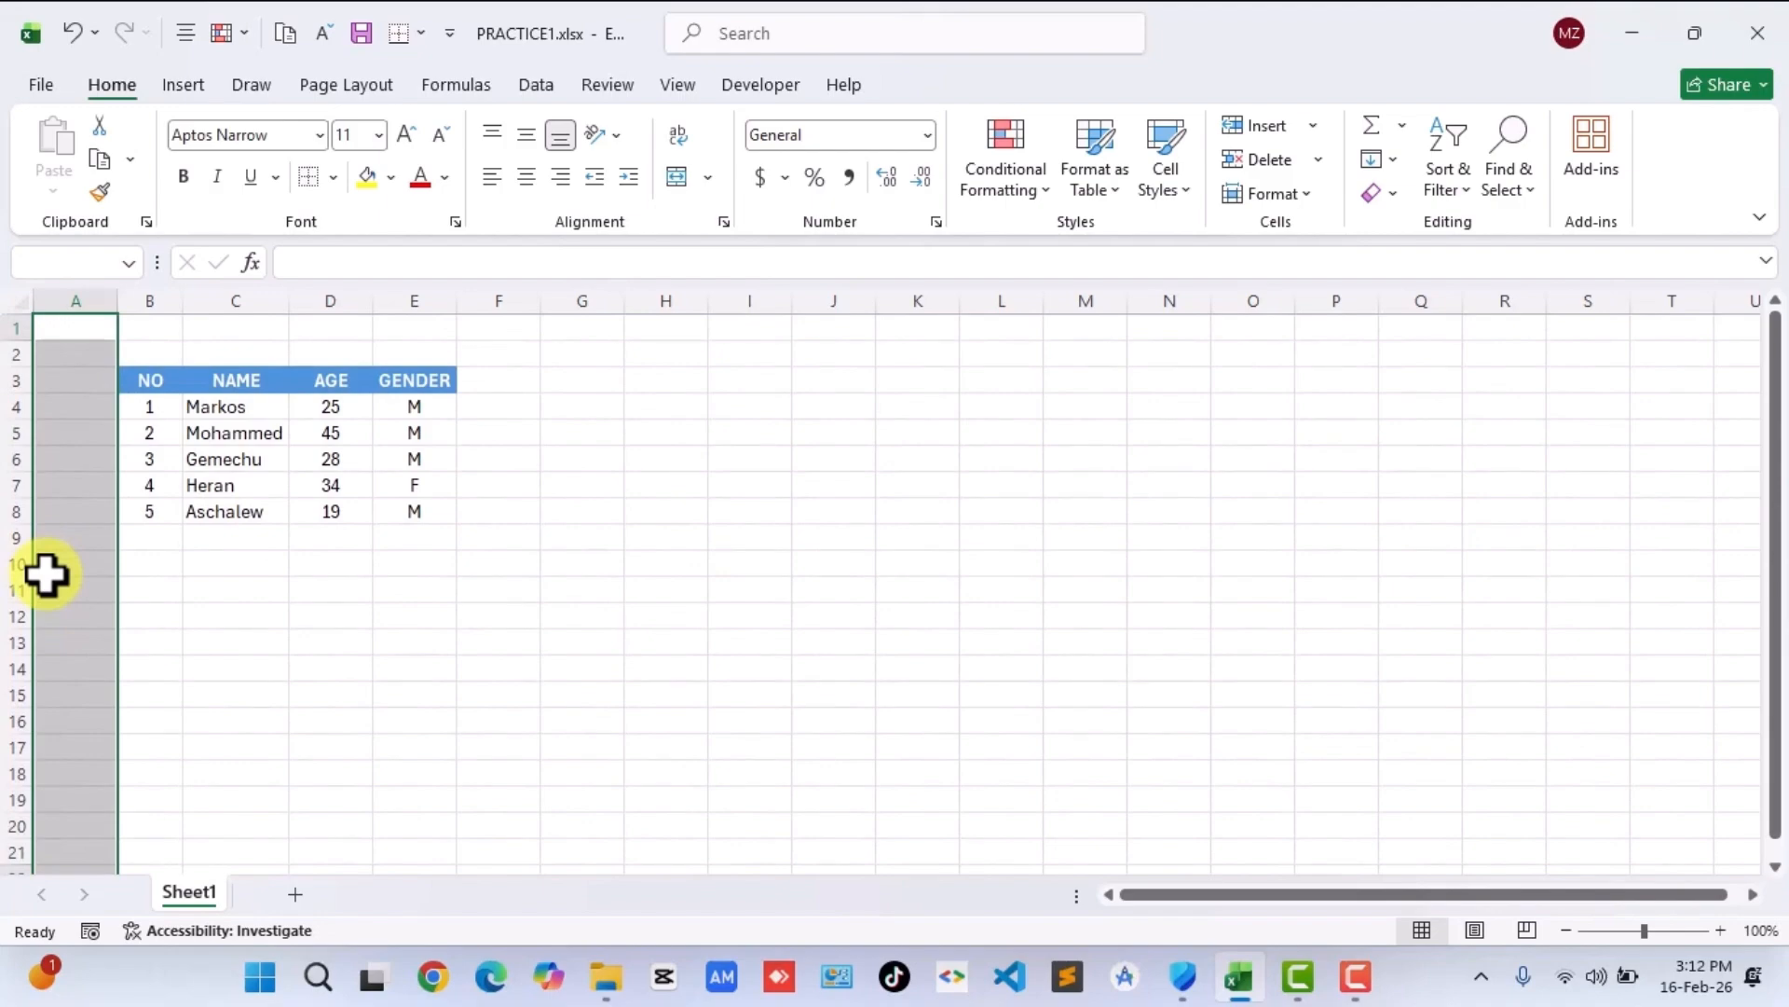
key(shift+Page_Up)
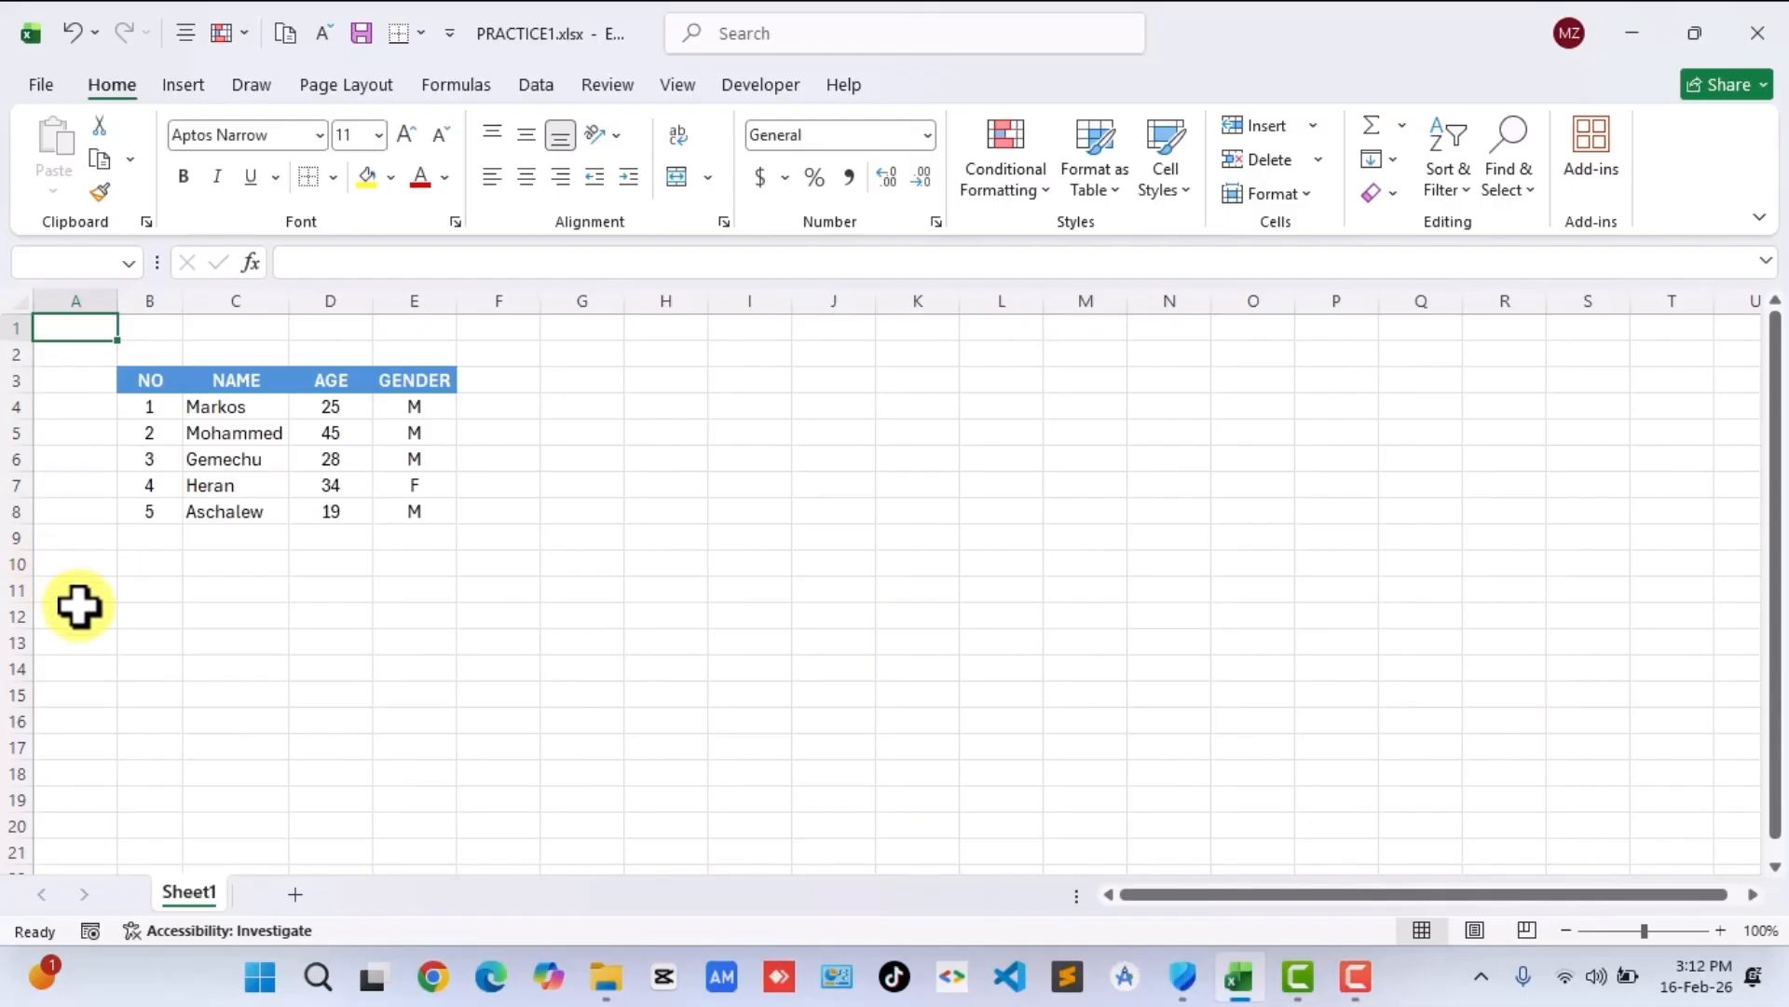
Jump from cell B3 to the last used cell of the sheet twice, and return to cell A1.
click(148, 382)
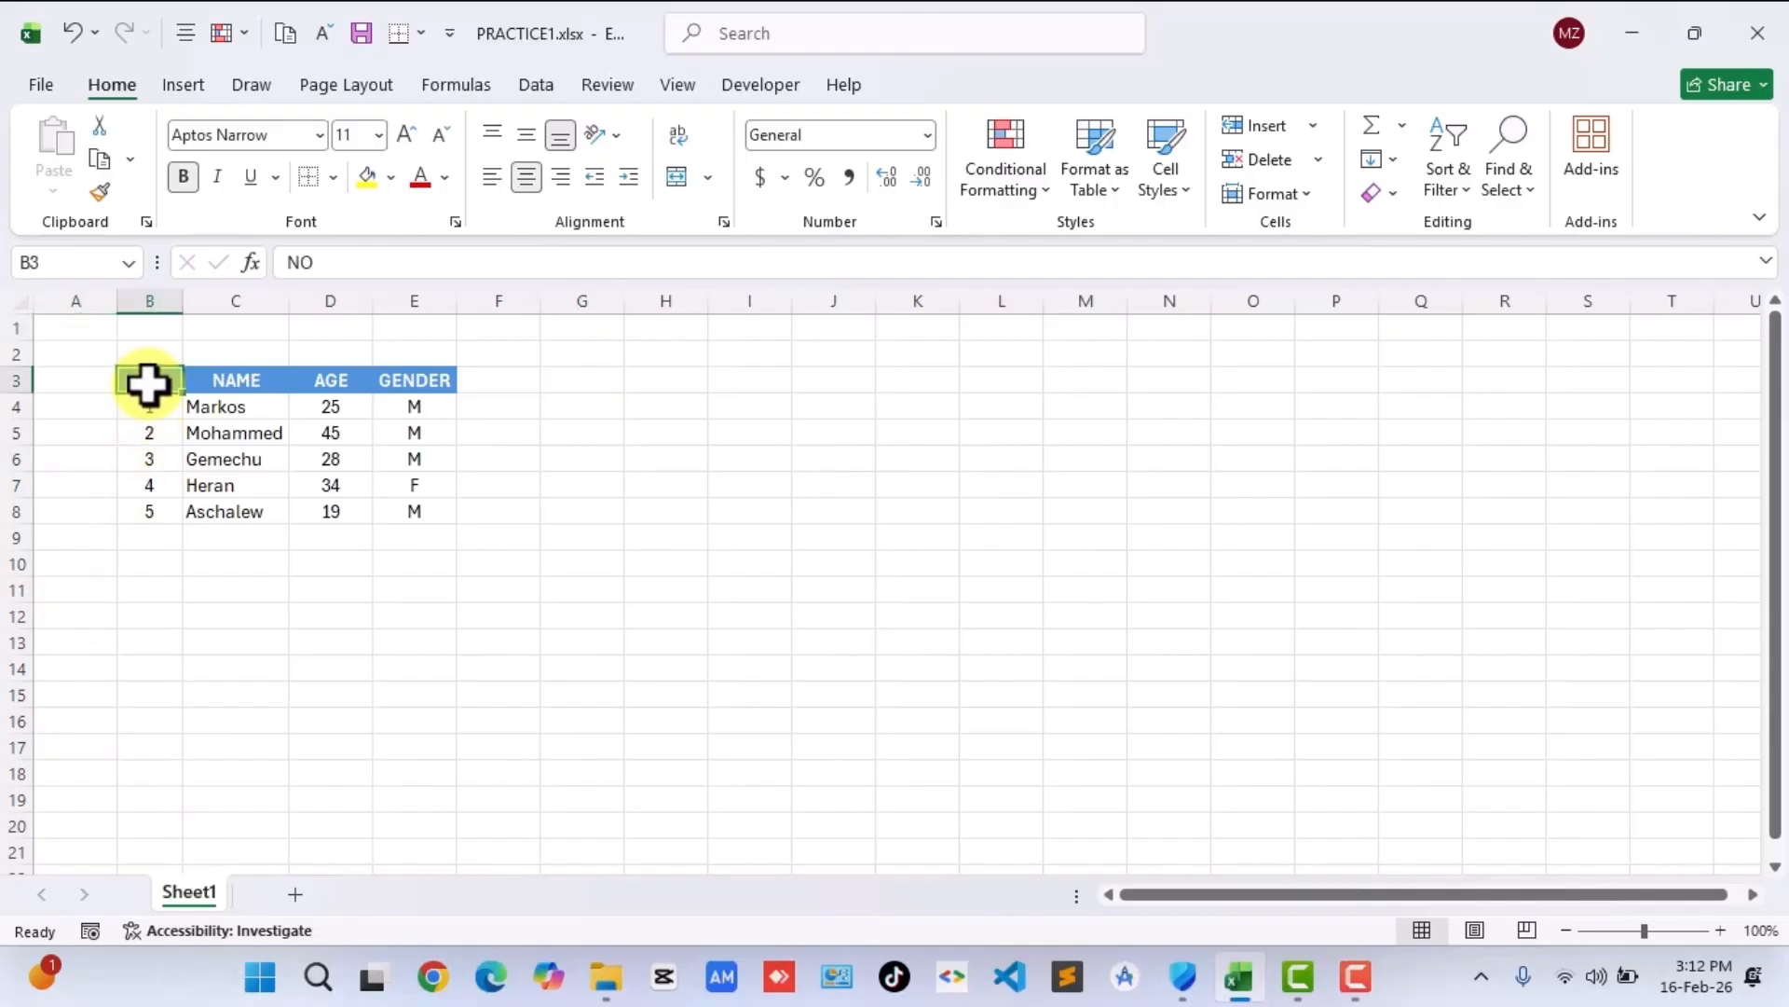
key(ctrl+End)
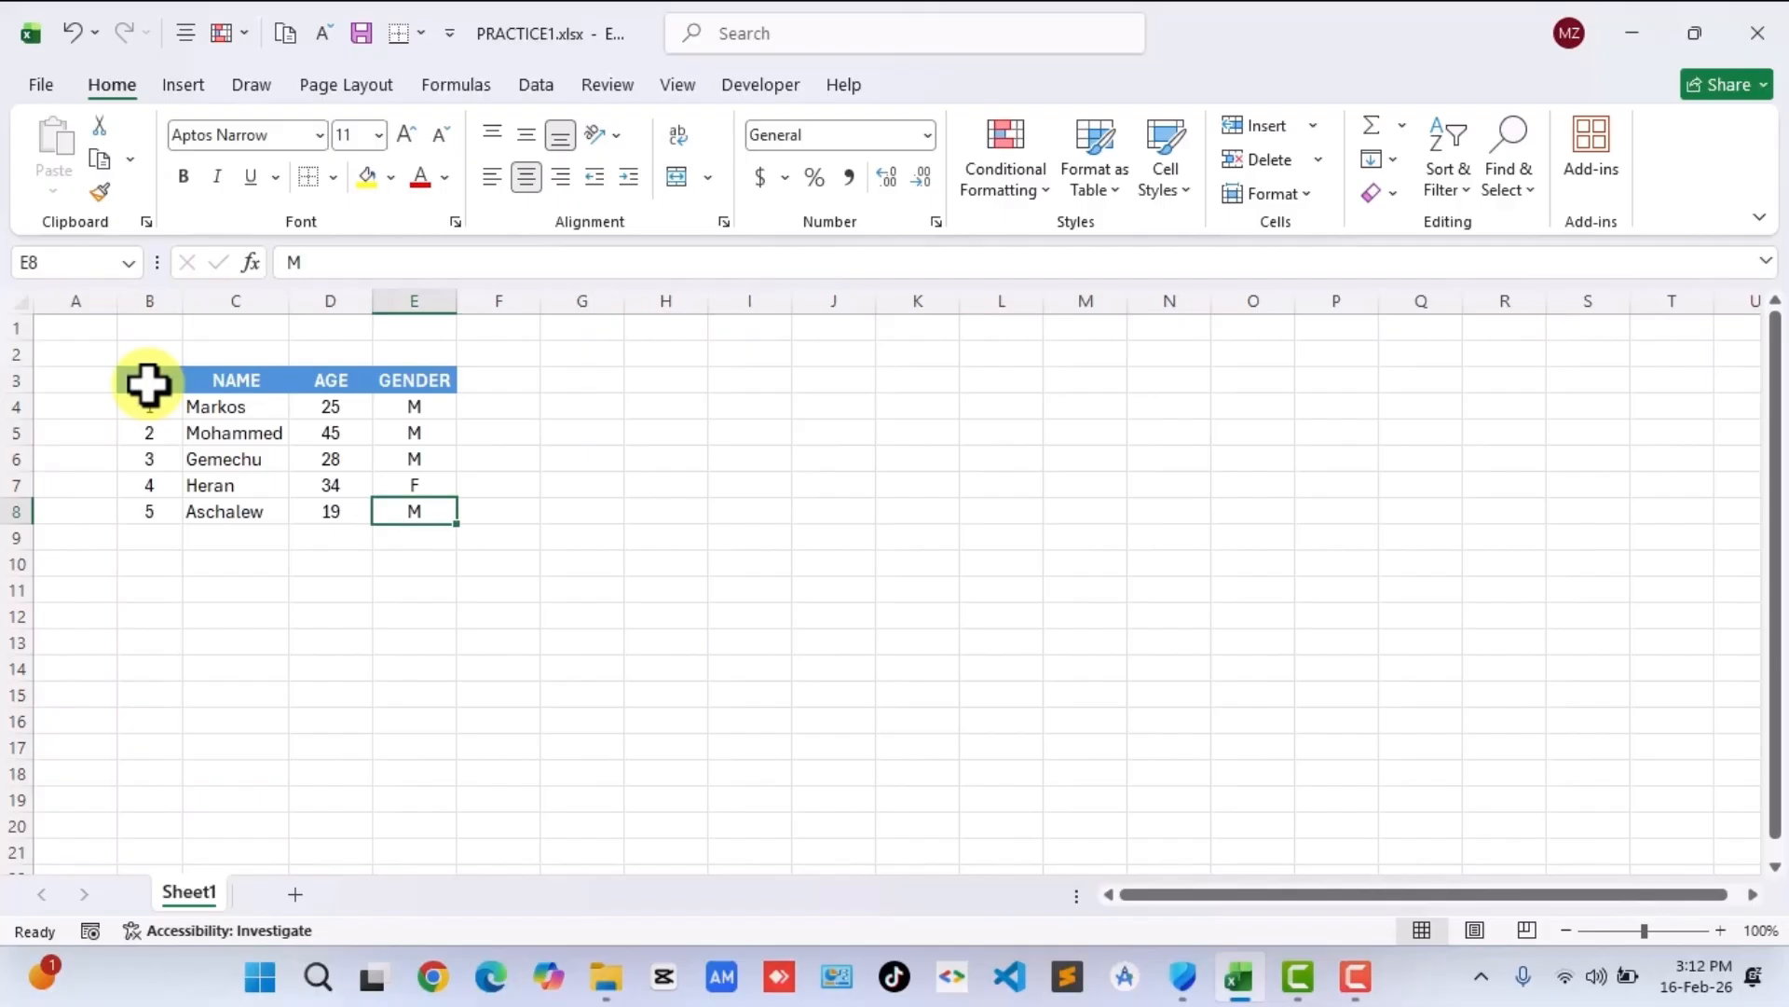
click(147, 382)
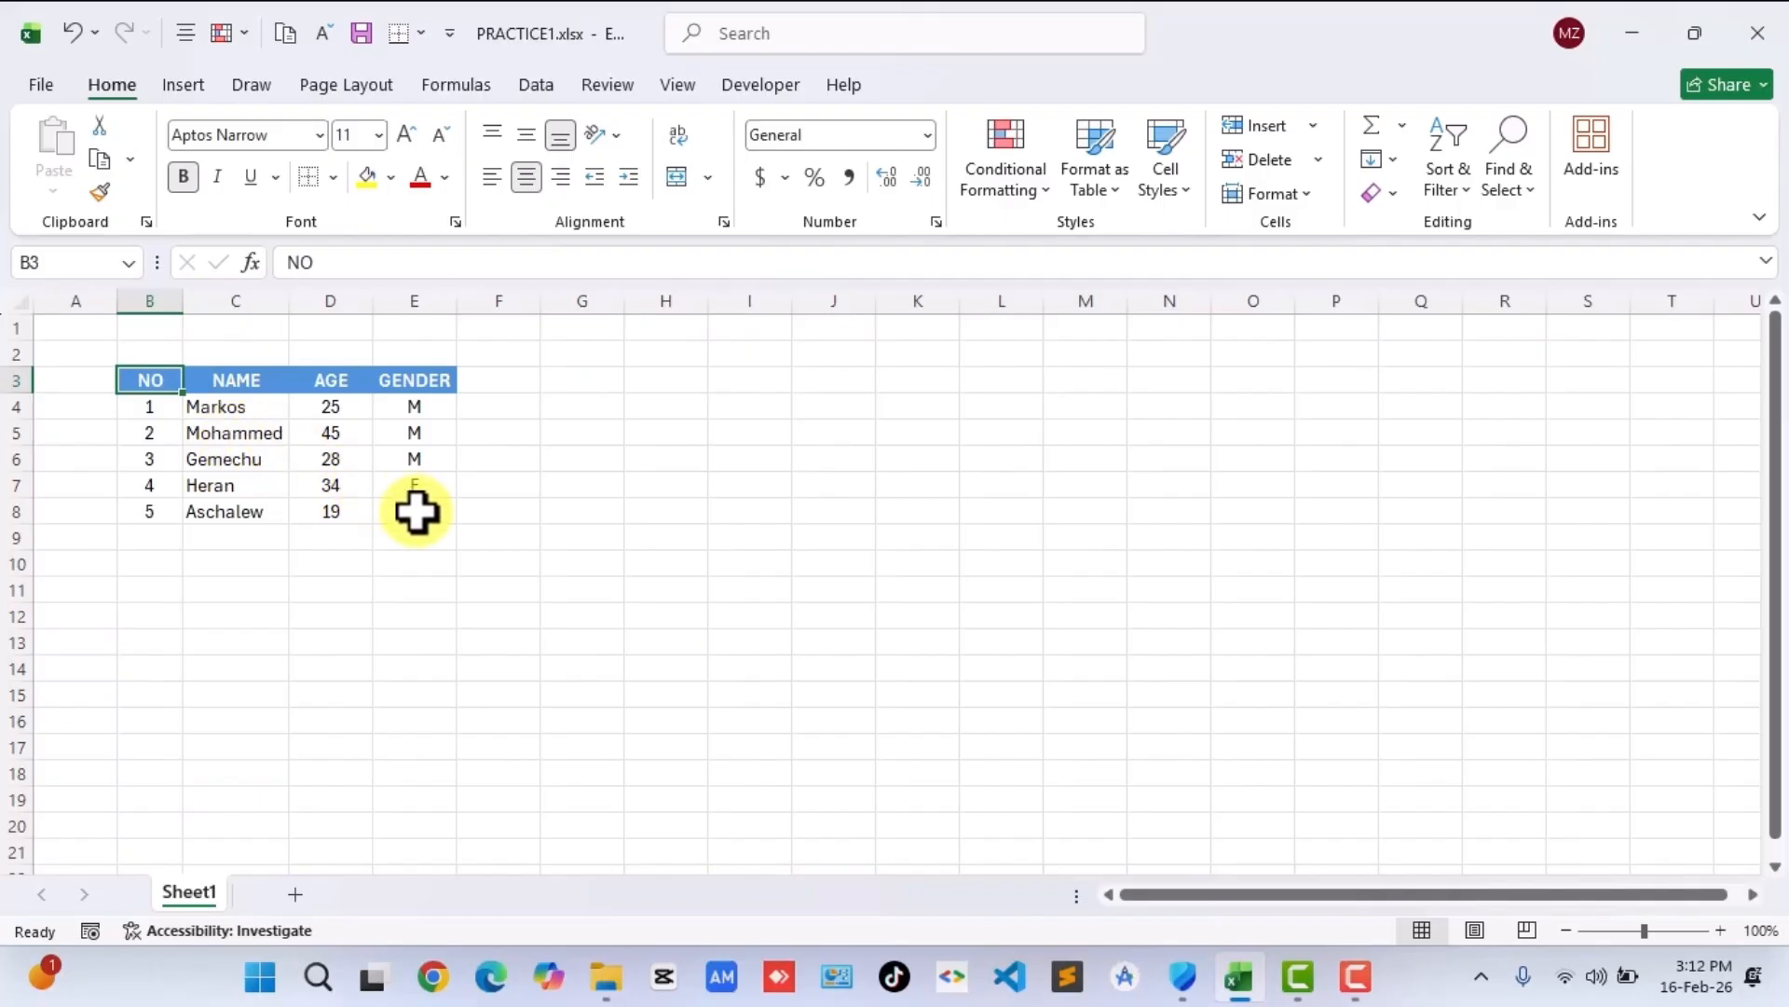
key(ctrl+End)
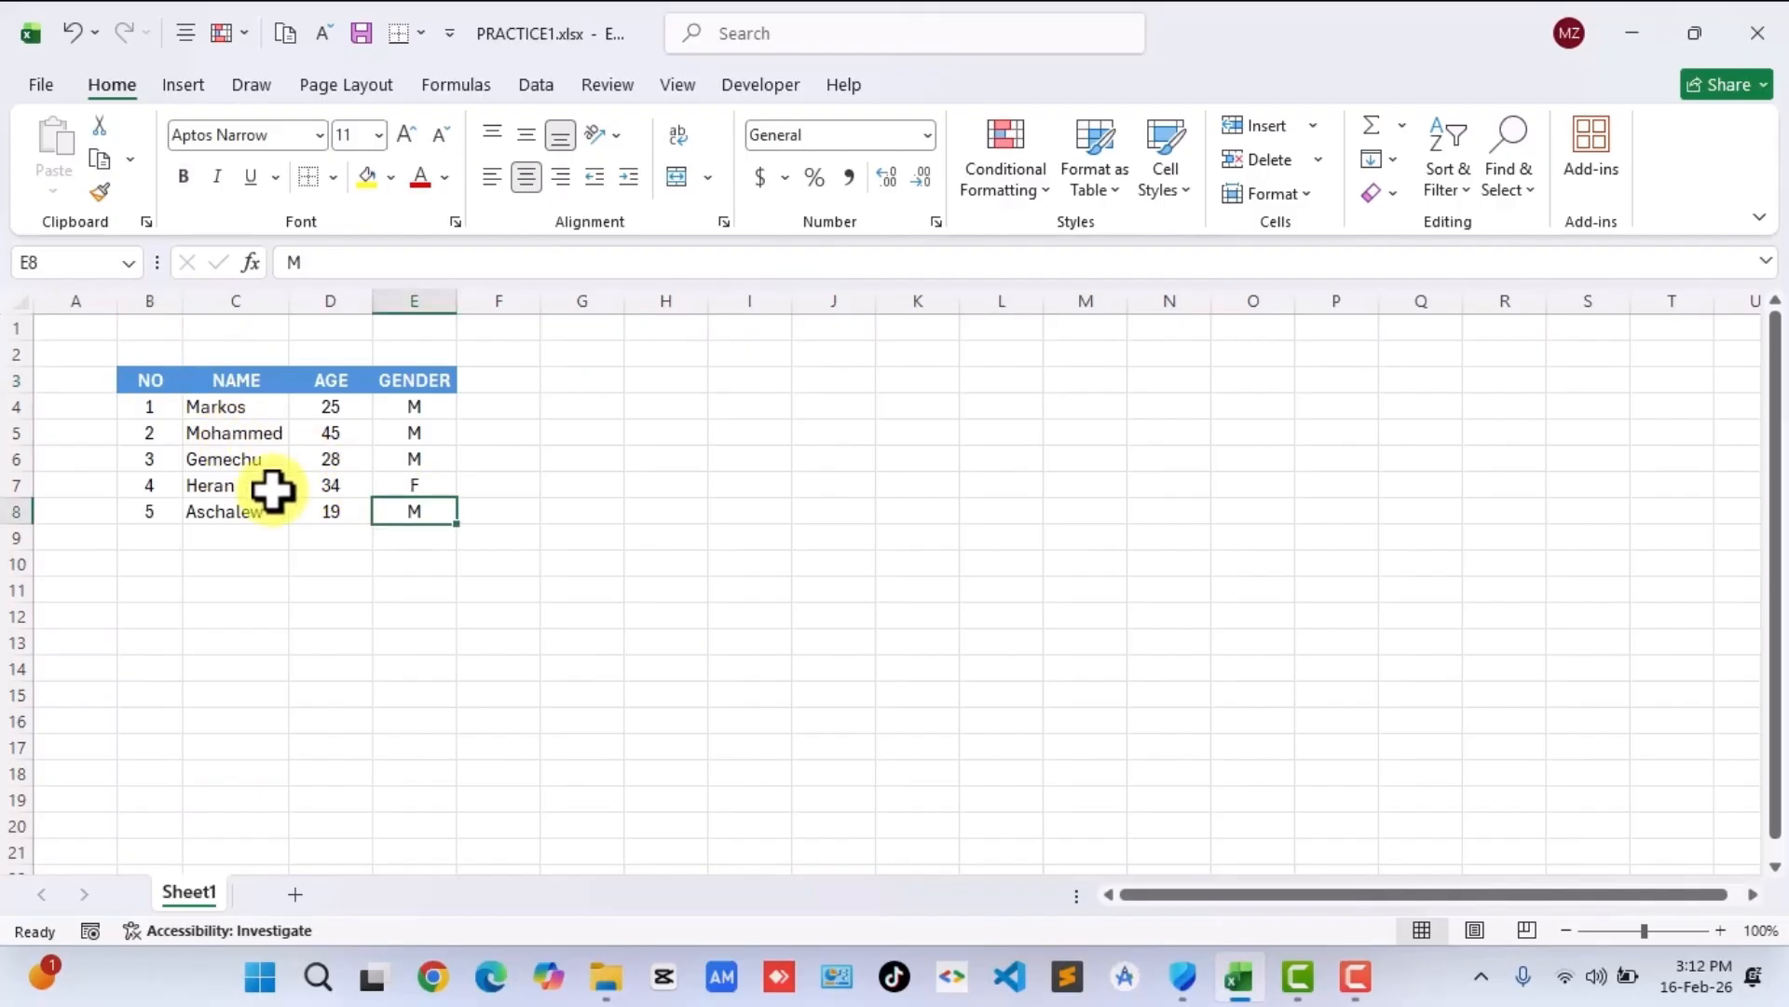
key(ctrl+Home)
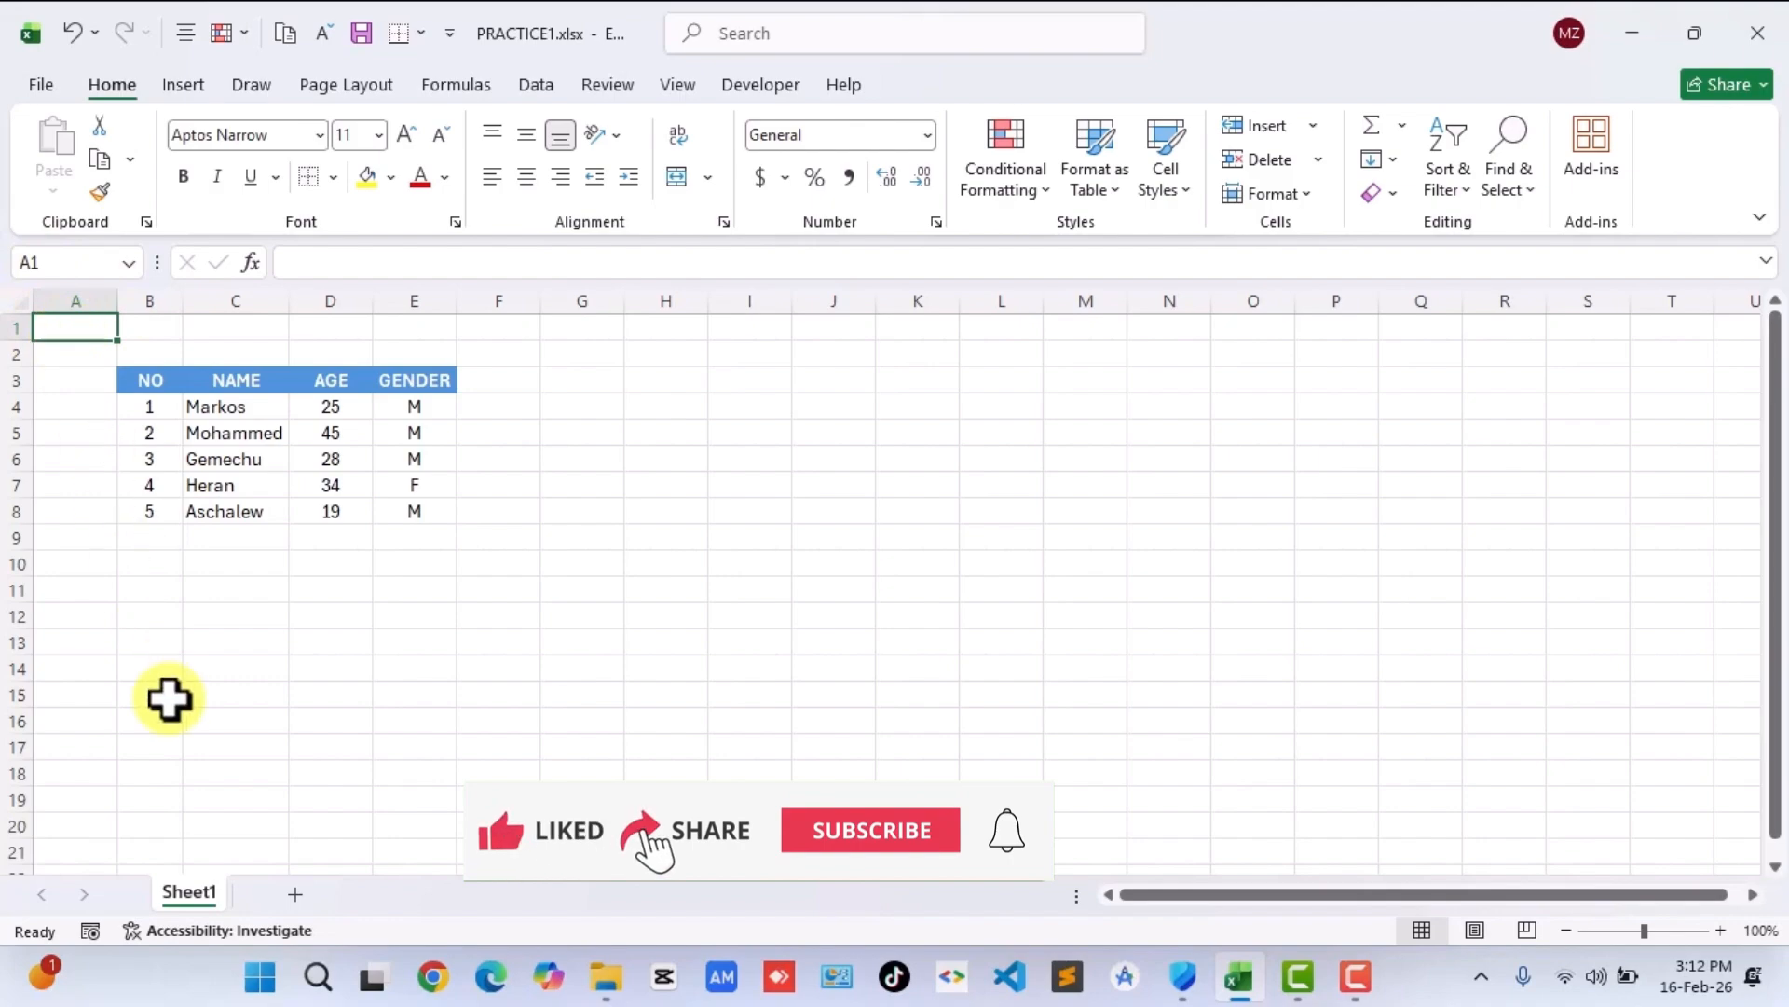
Select the whole table range B3:E8 in one sweep, and deselect it by choosing the empty cell D10.
click(253, 459)
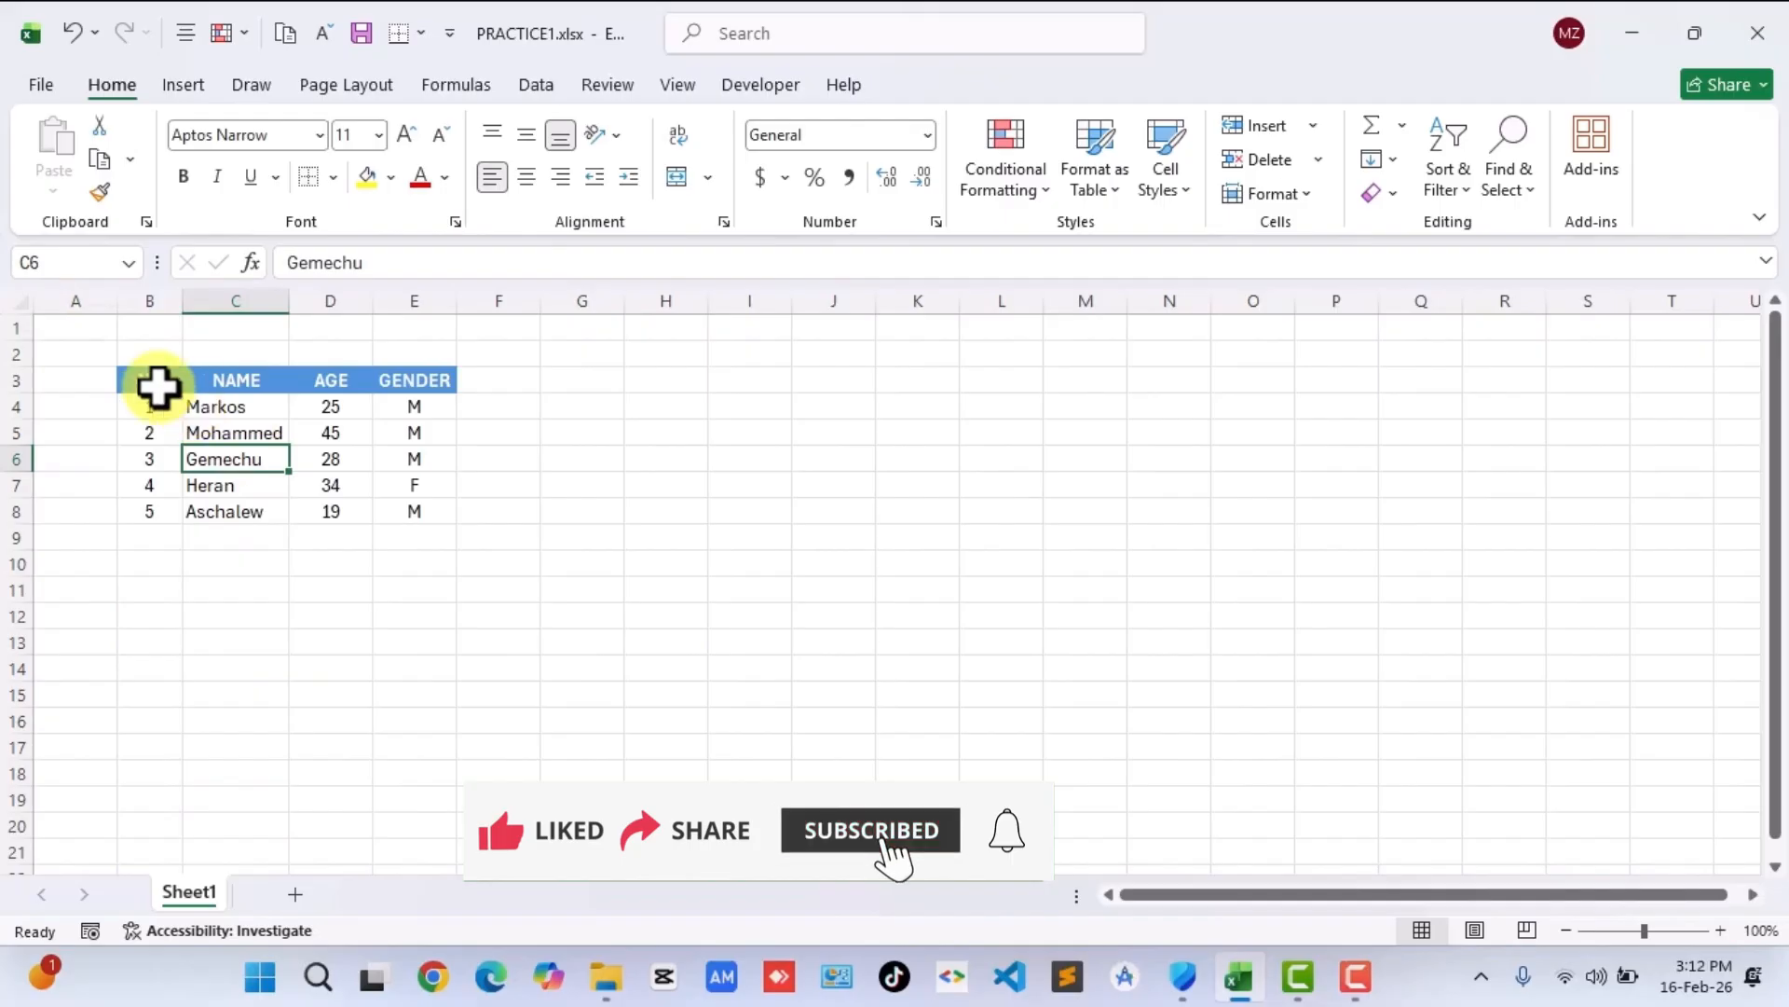
drag(154, 382, 404, 499)
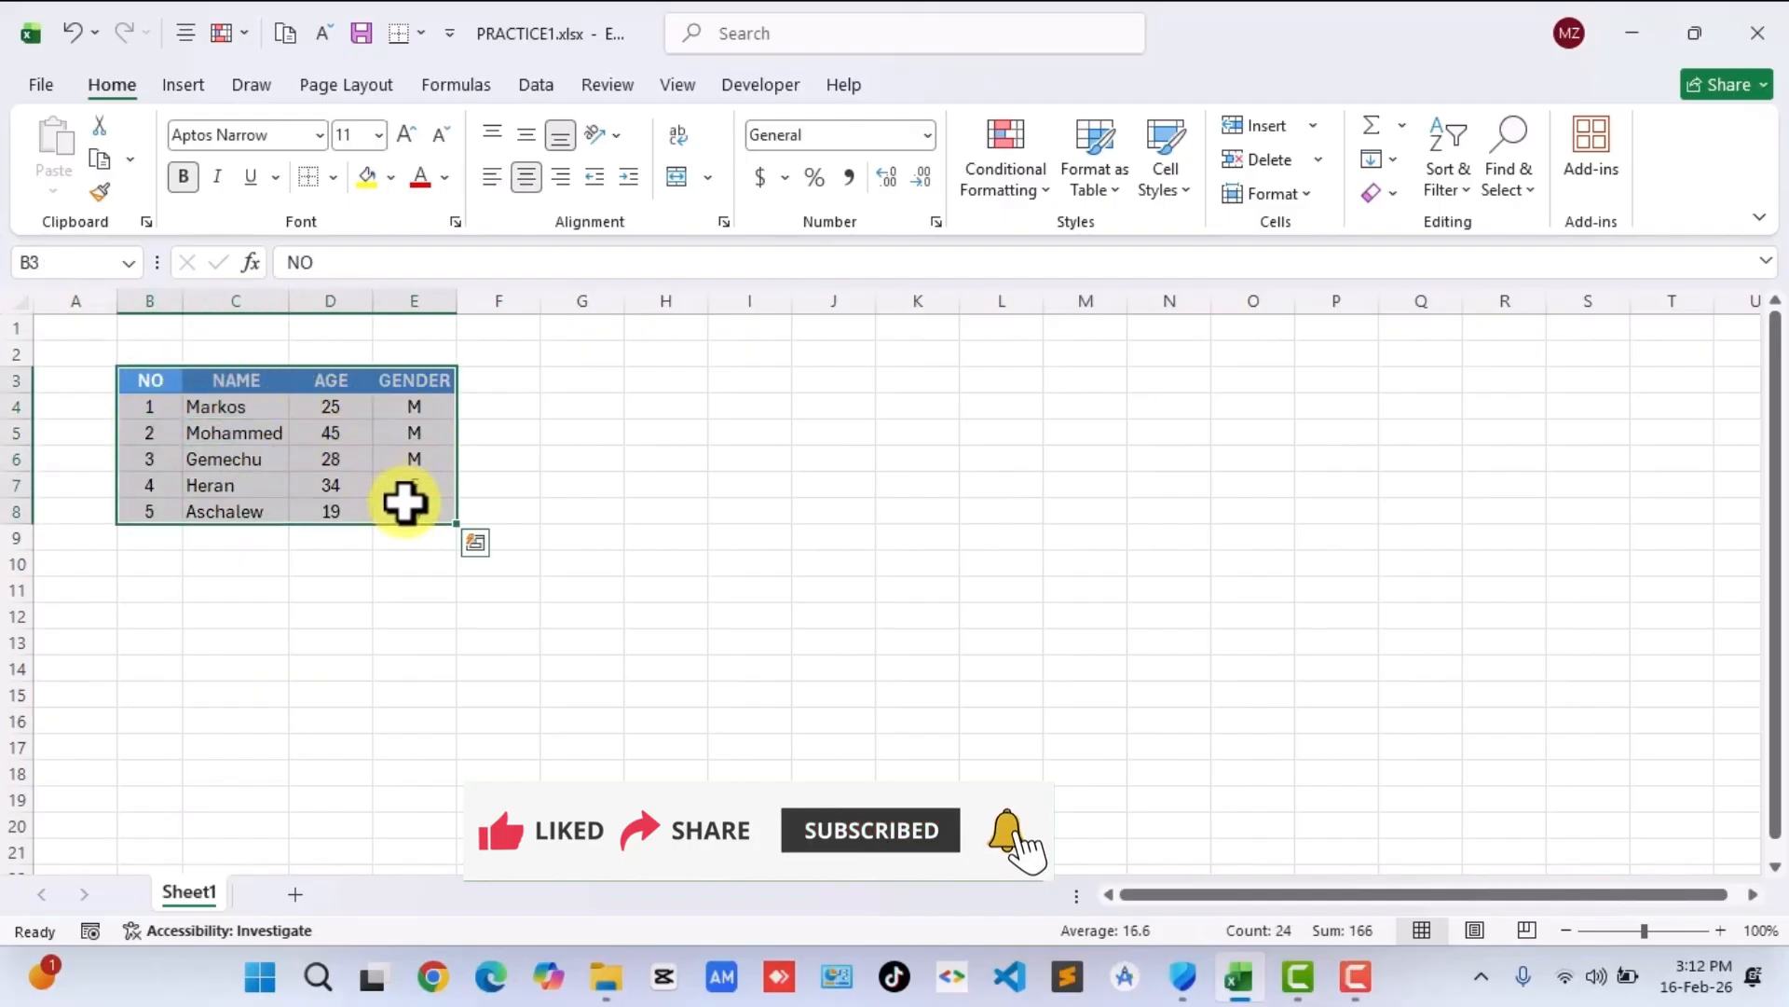
click(371, 562)
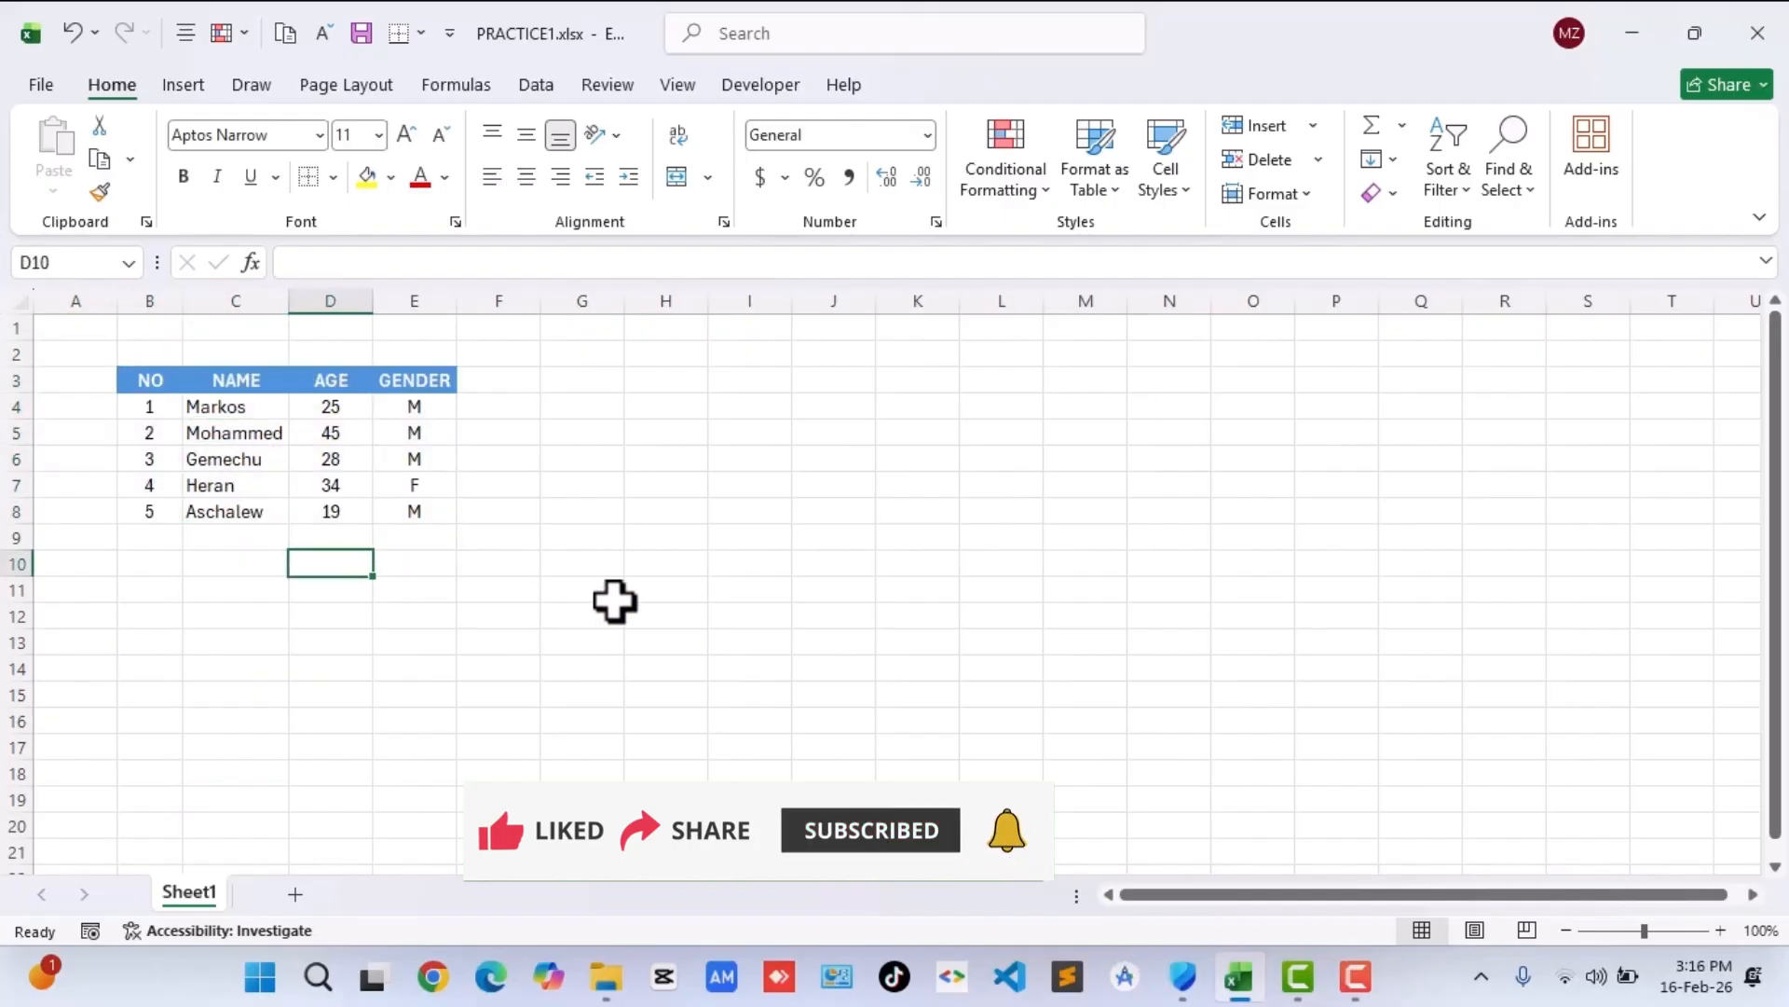
Scroll the sheet horizontally, including one full page to the right, and bring the view back to column A.
click(553, 648)
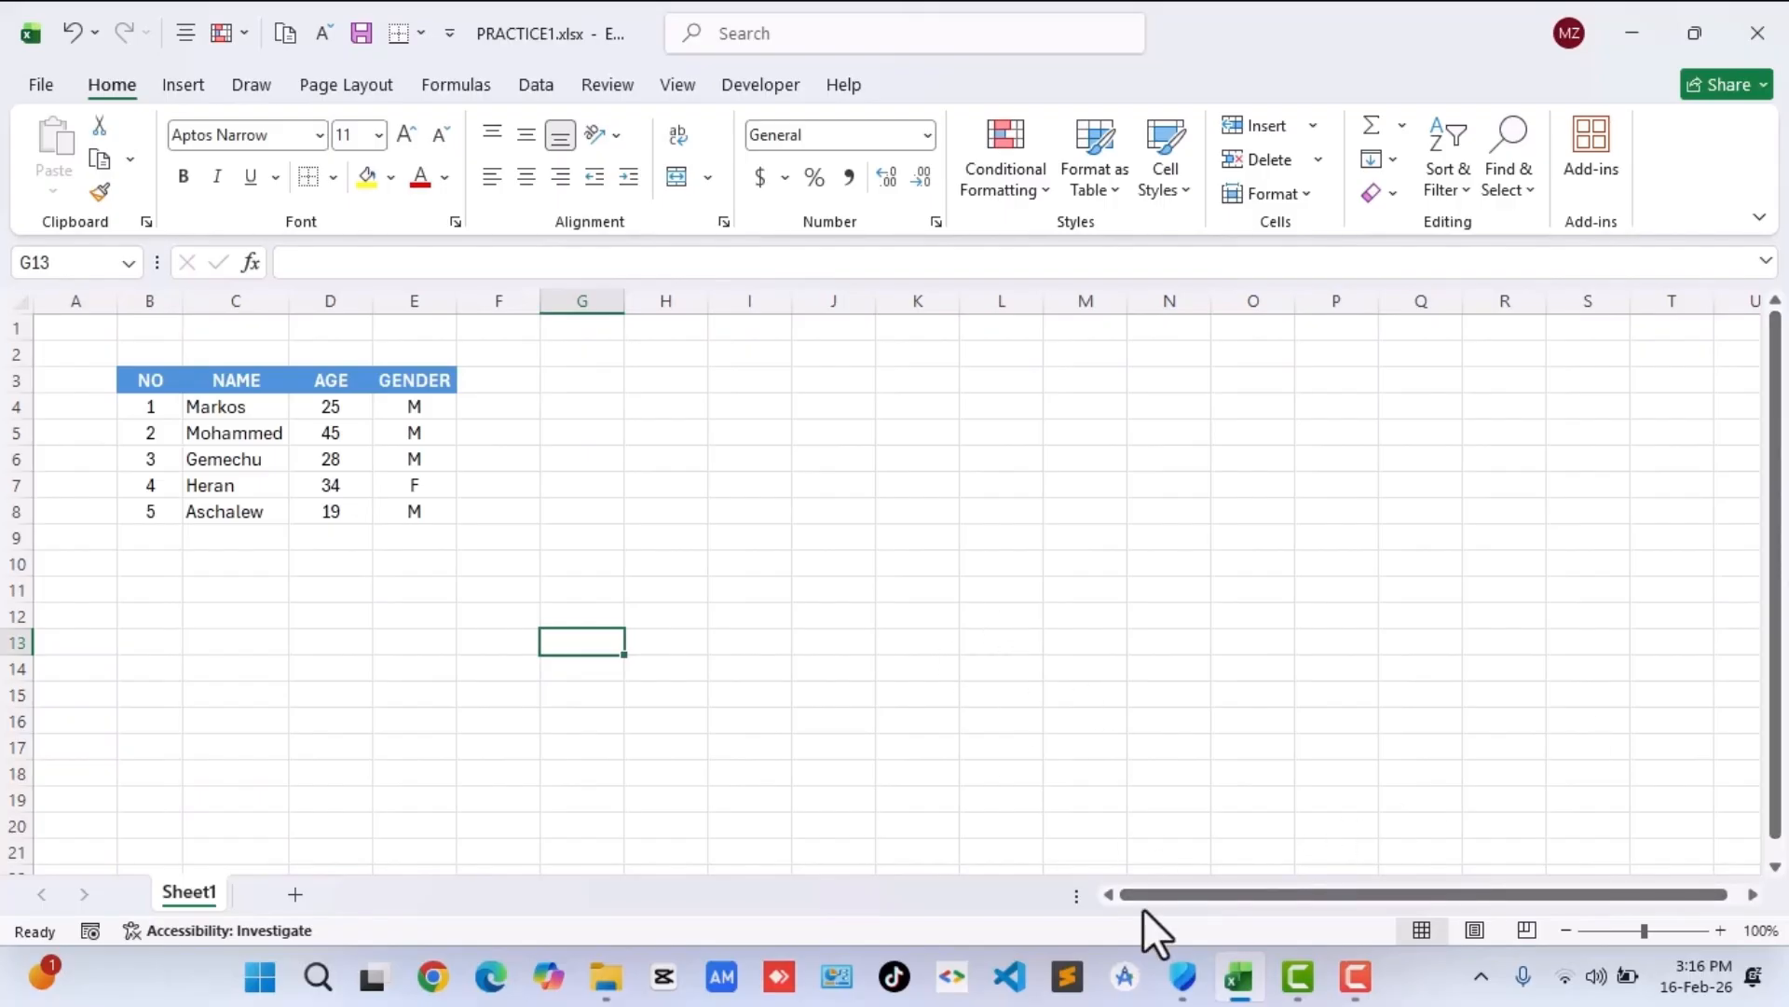
drag(1167, 893, 1293, 880)
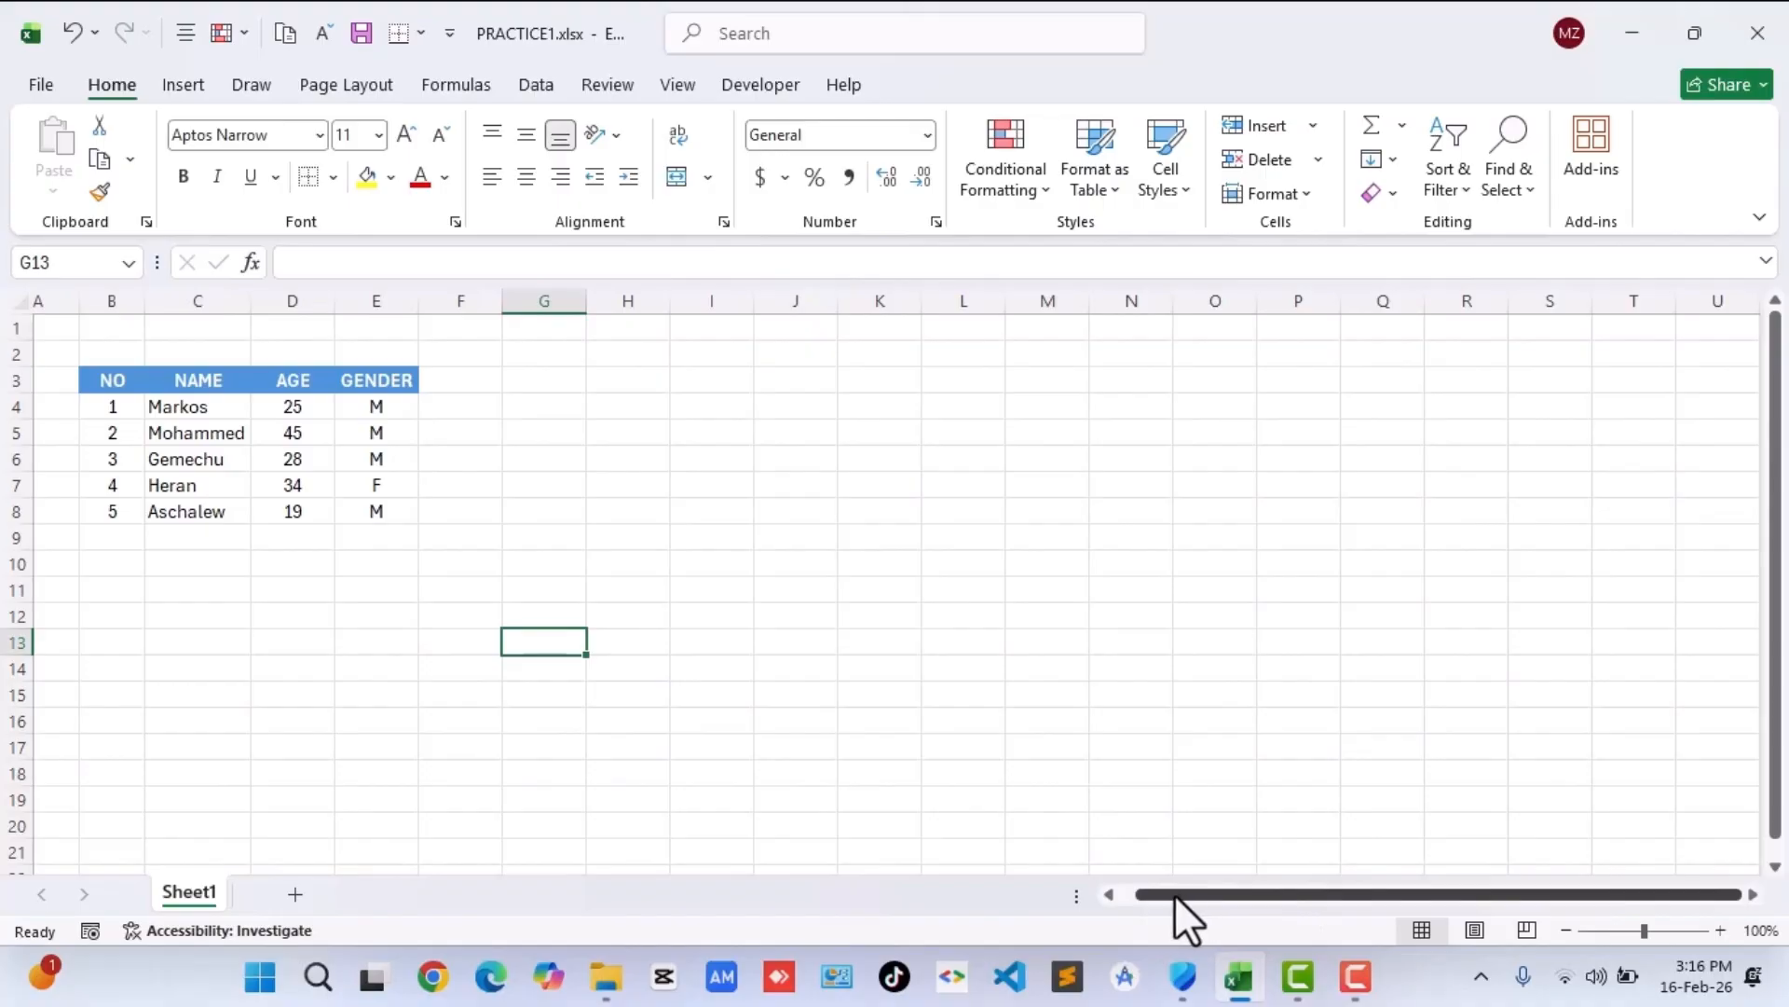
drag(1175, 893, 1366, 891)
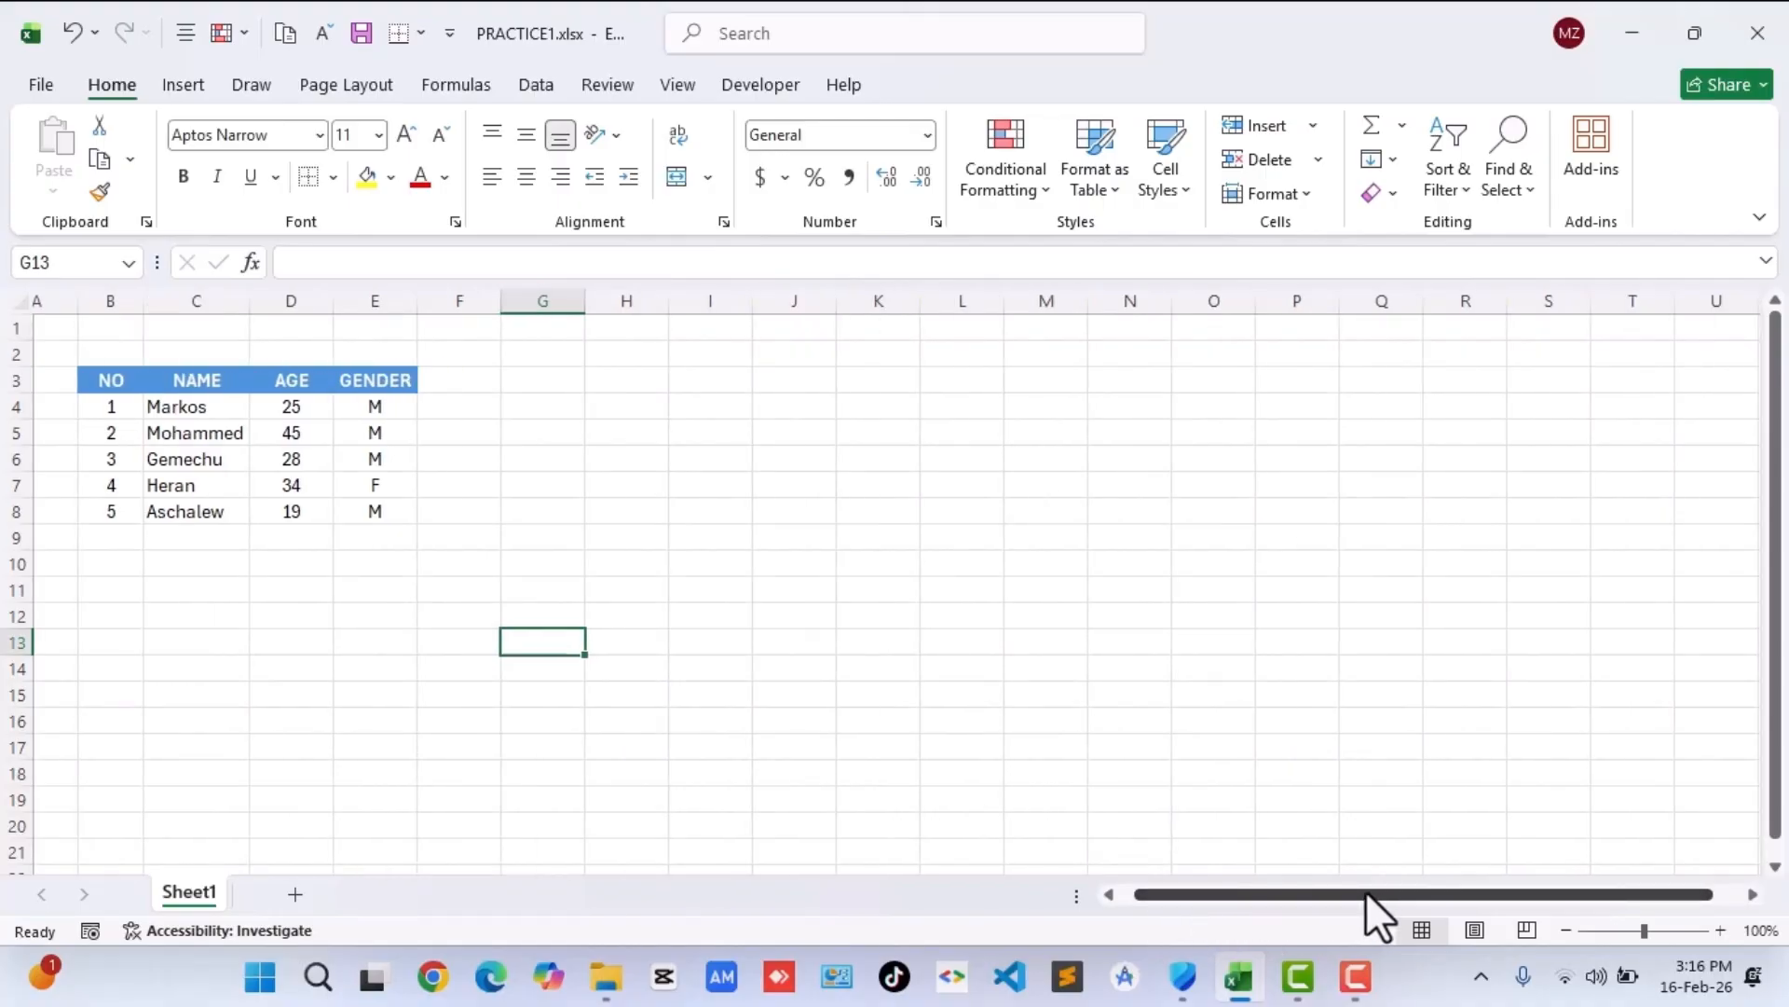
right_click(1257, 897)
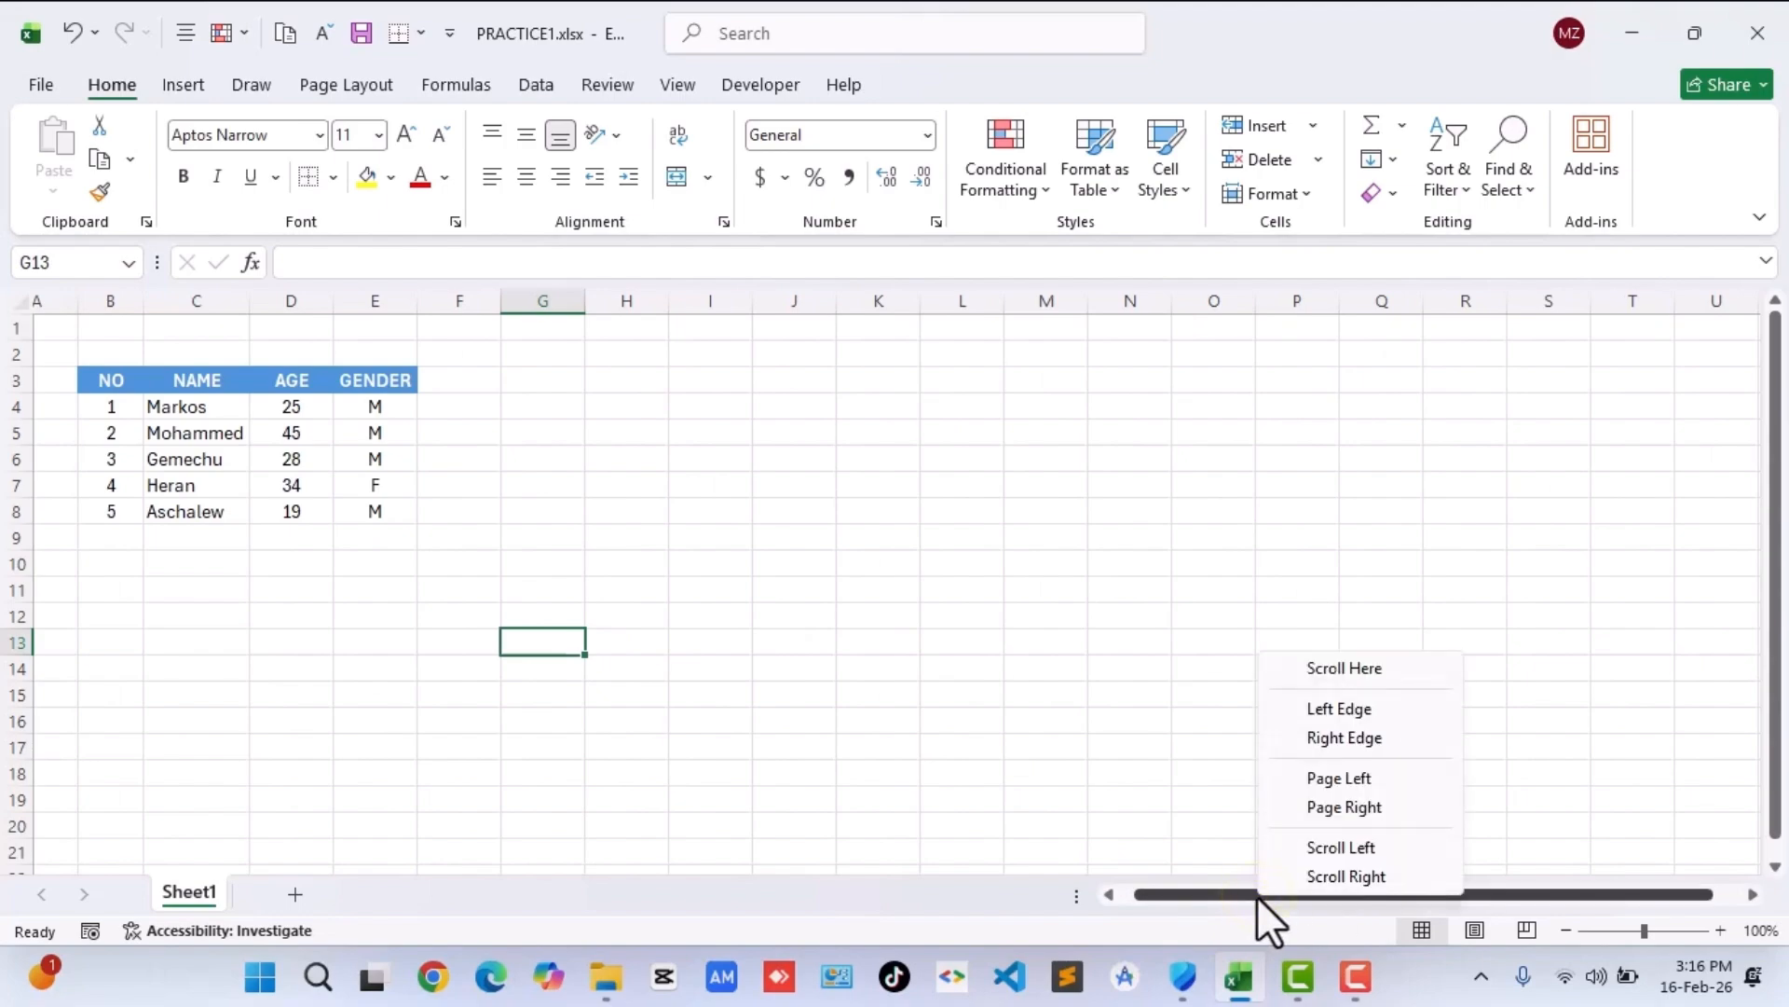
click(1344, 807)
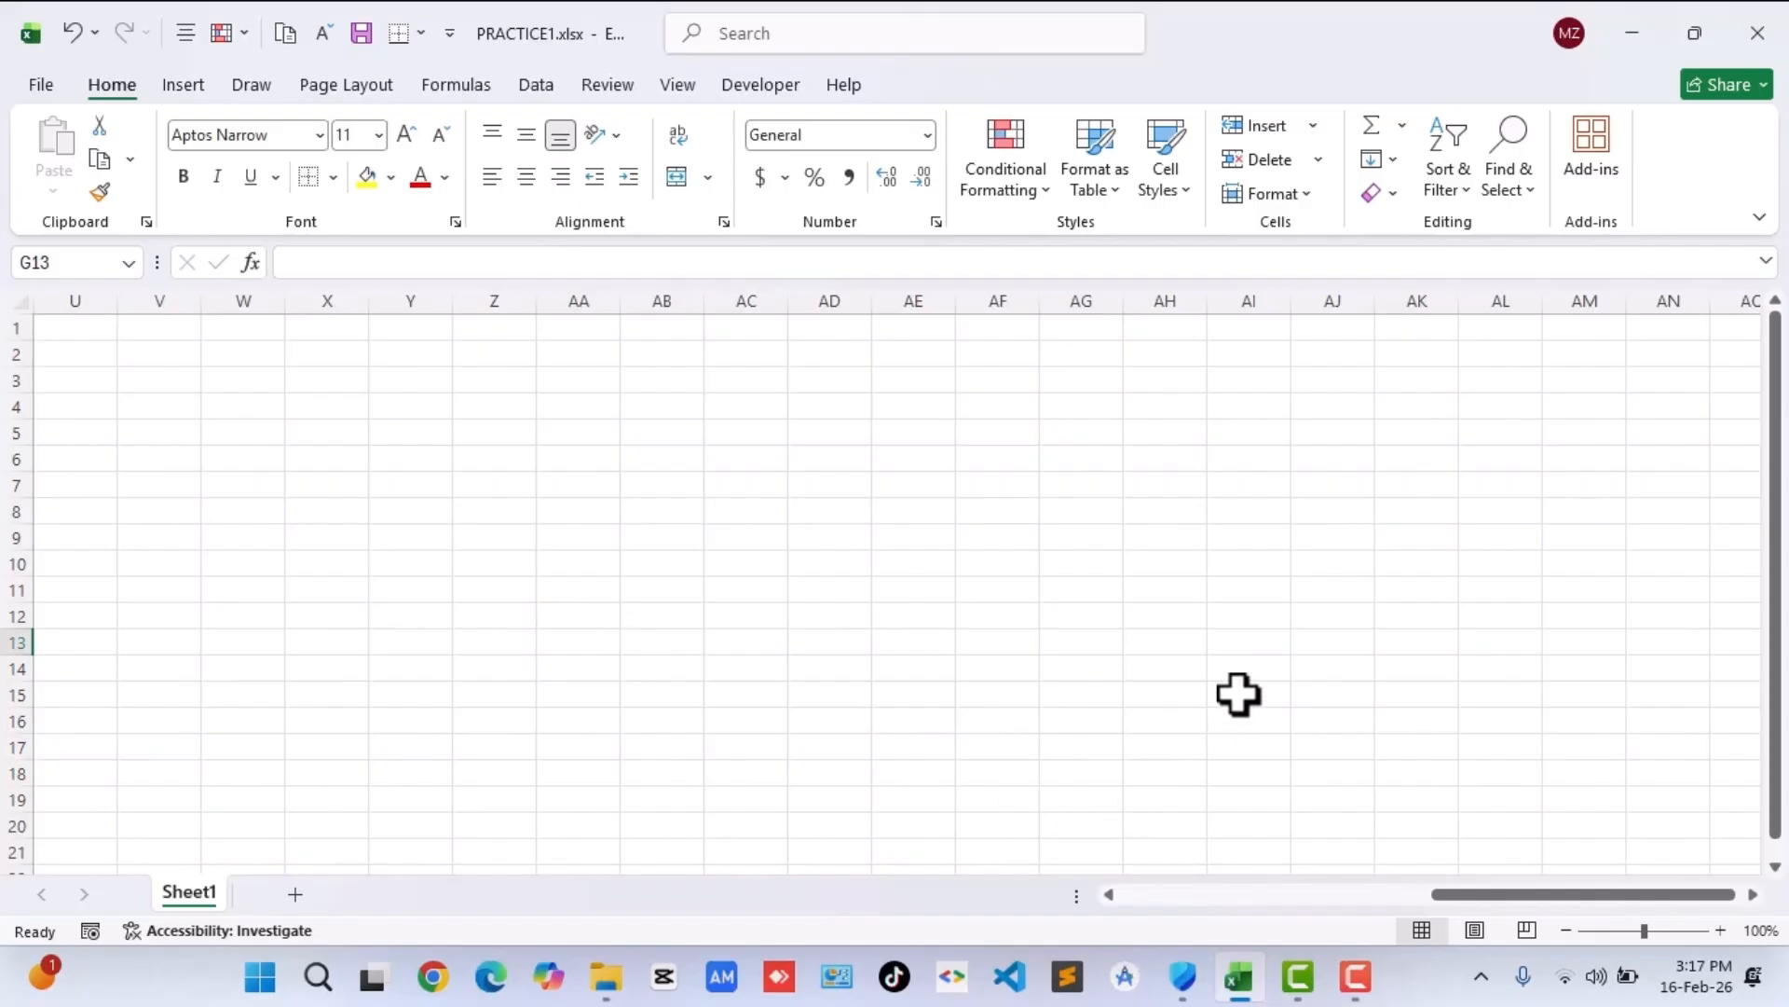
right_click(1488, 891)
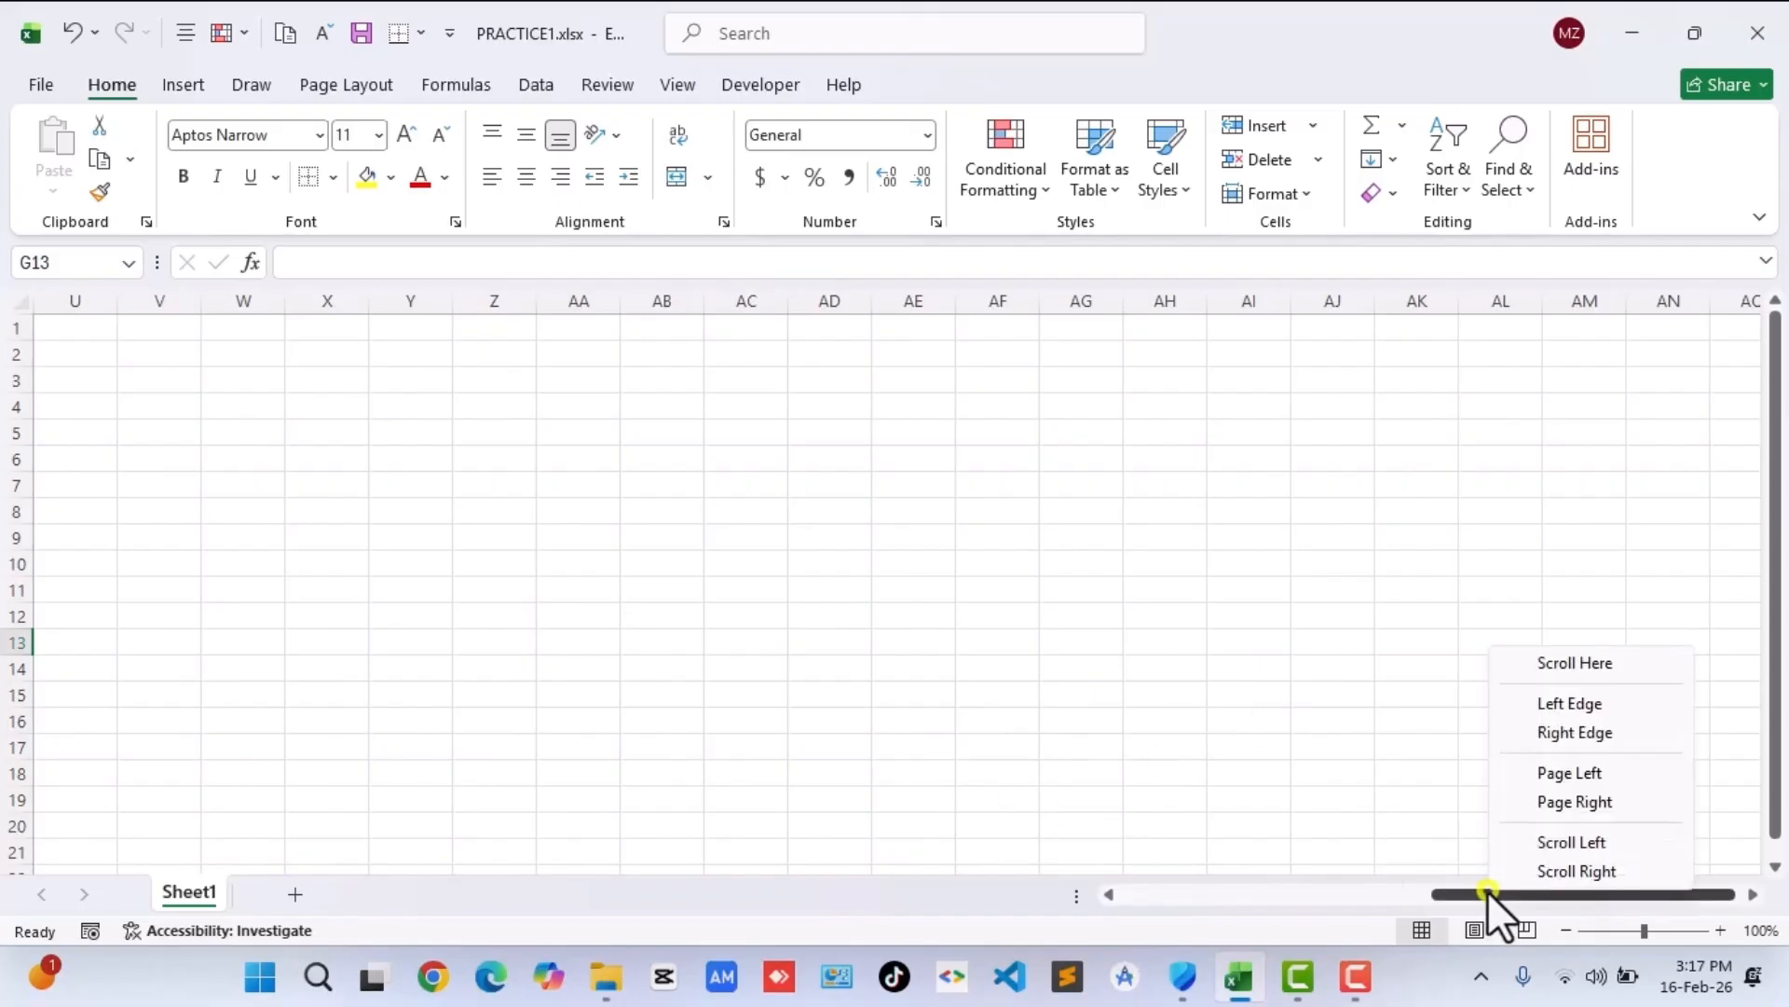
click(1551, 734)
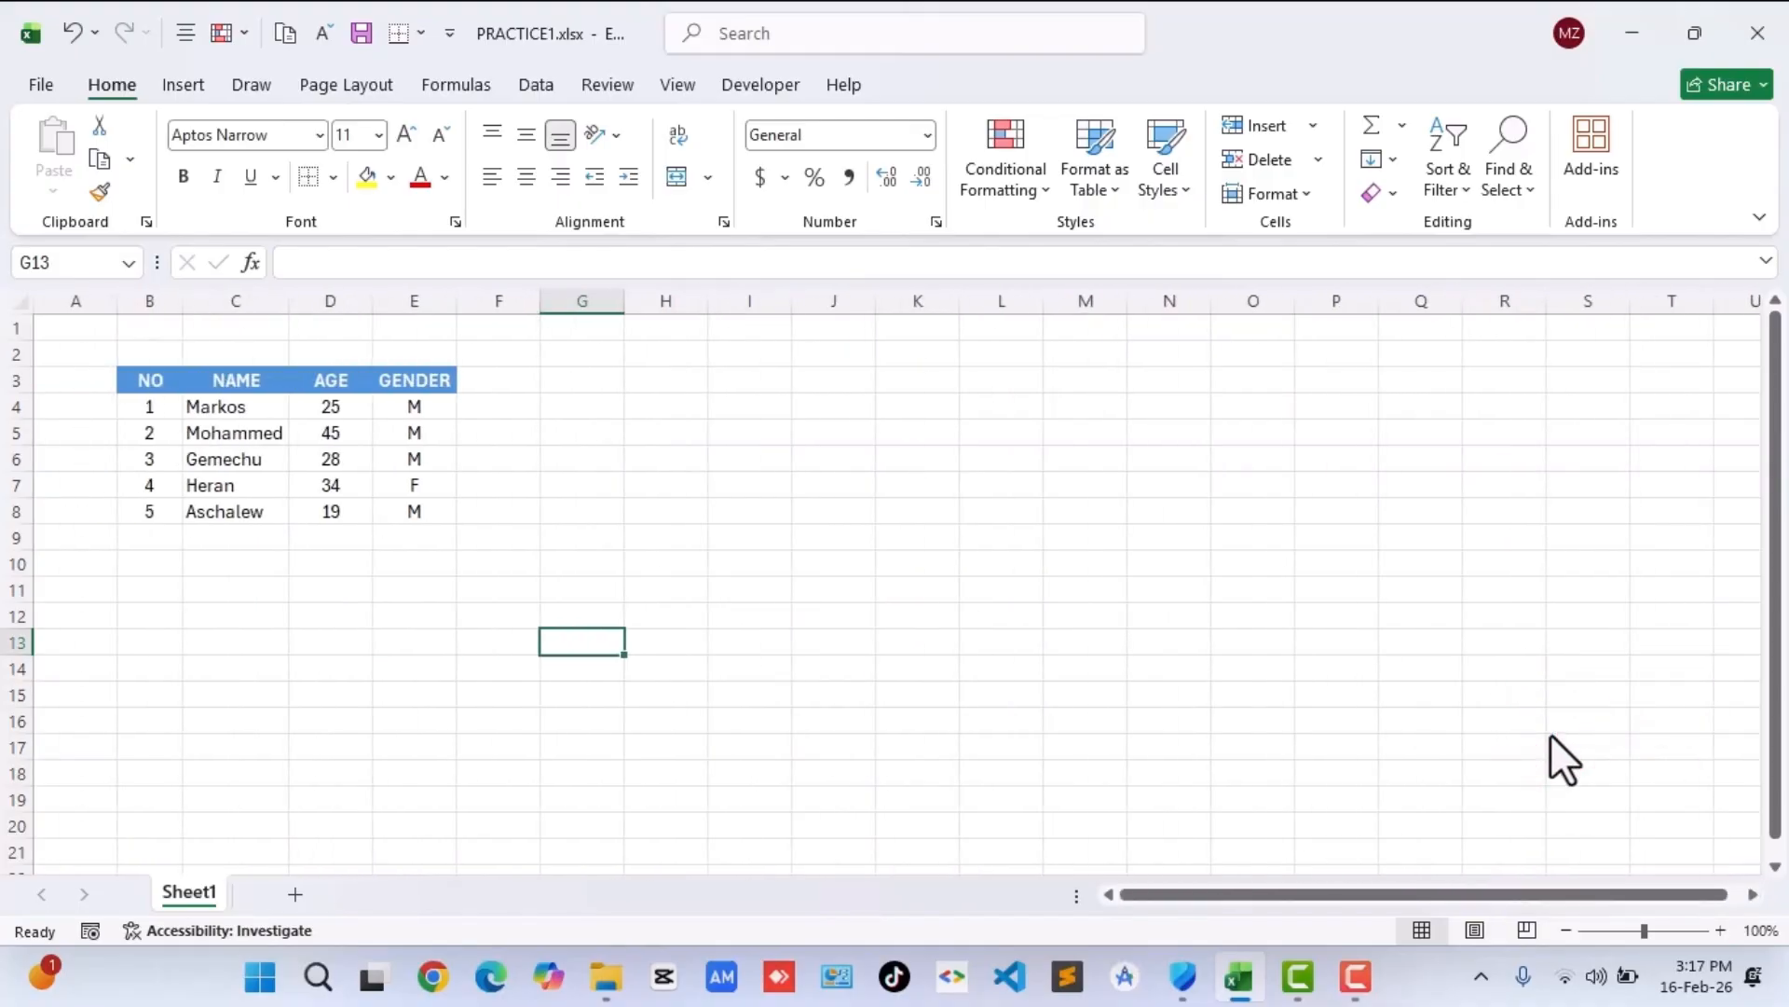
Scroll the sheet one increment to the right with the Scroll Right command.
right_click(1351, 889)
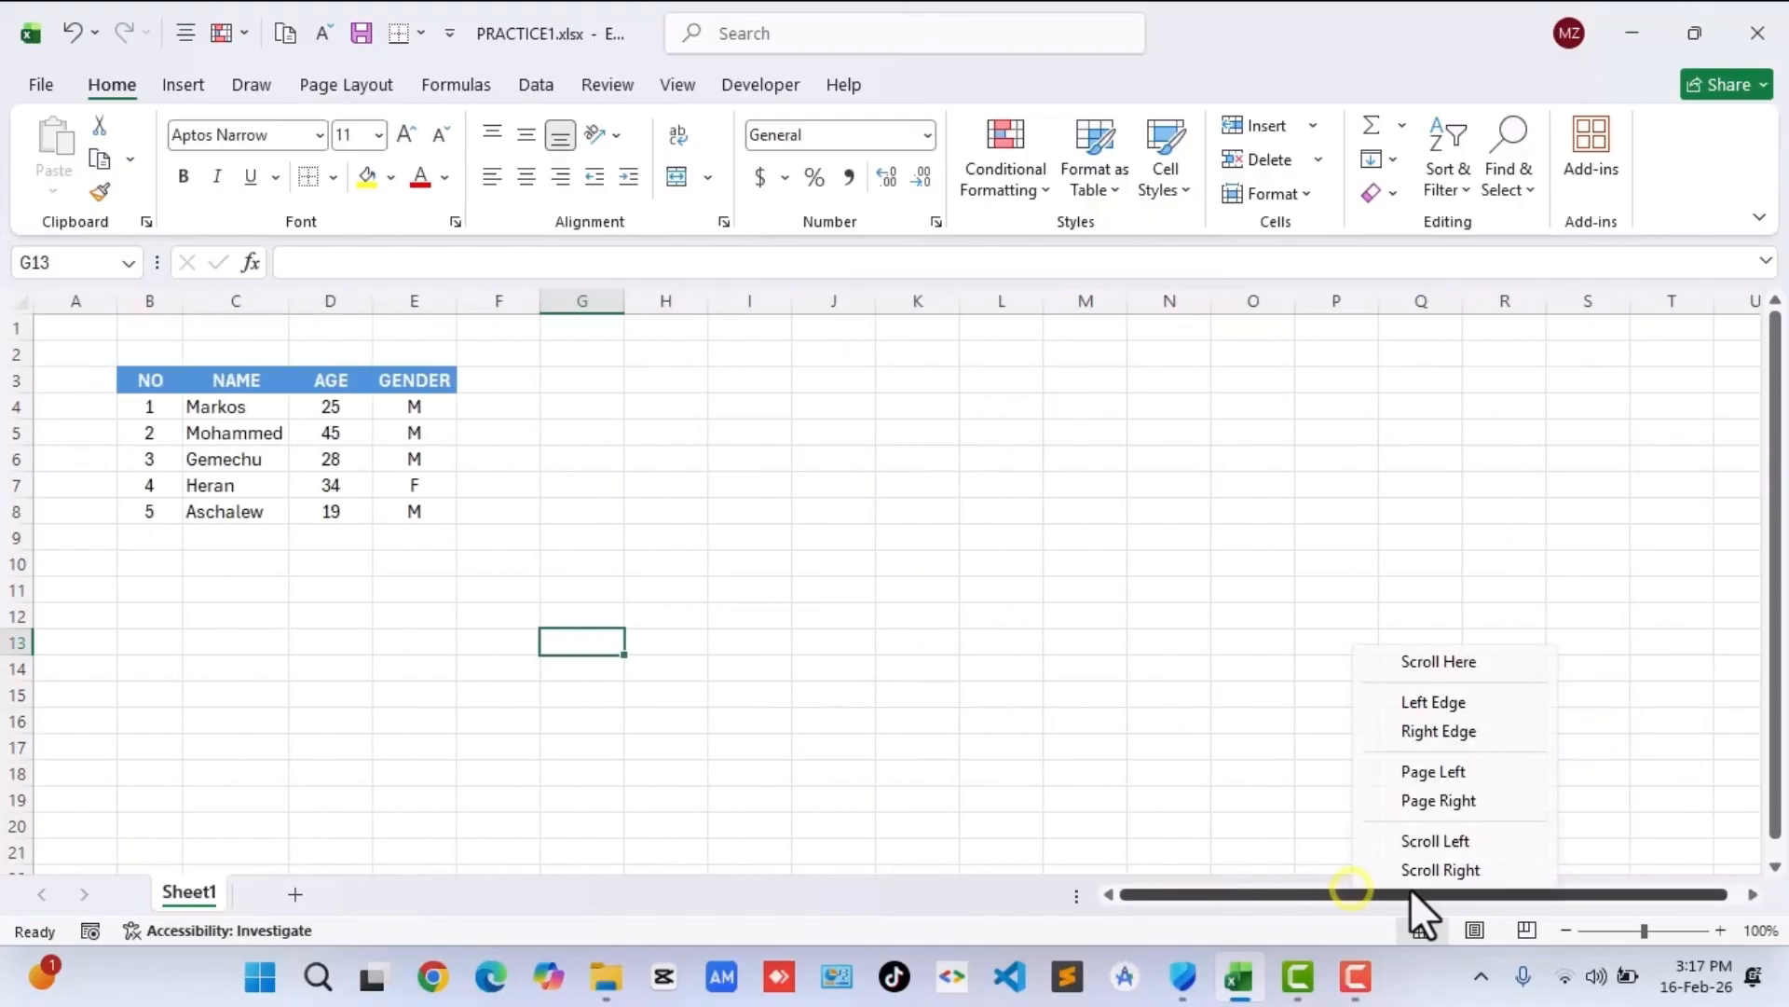
right_click(1345, 886)
click(1423, 868)
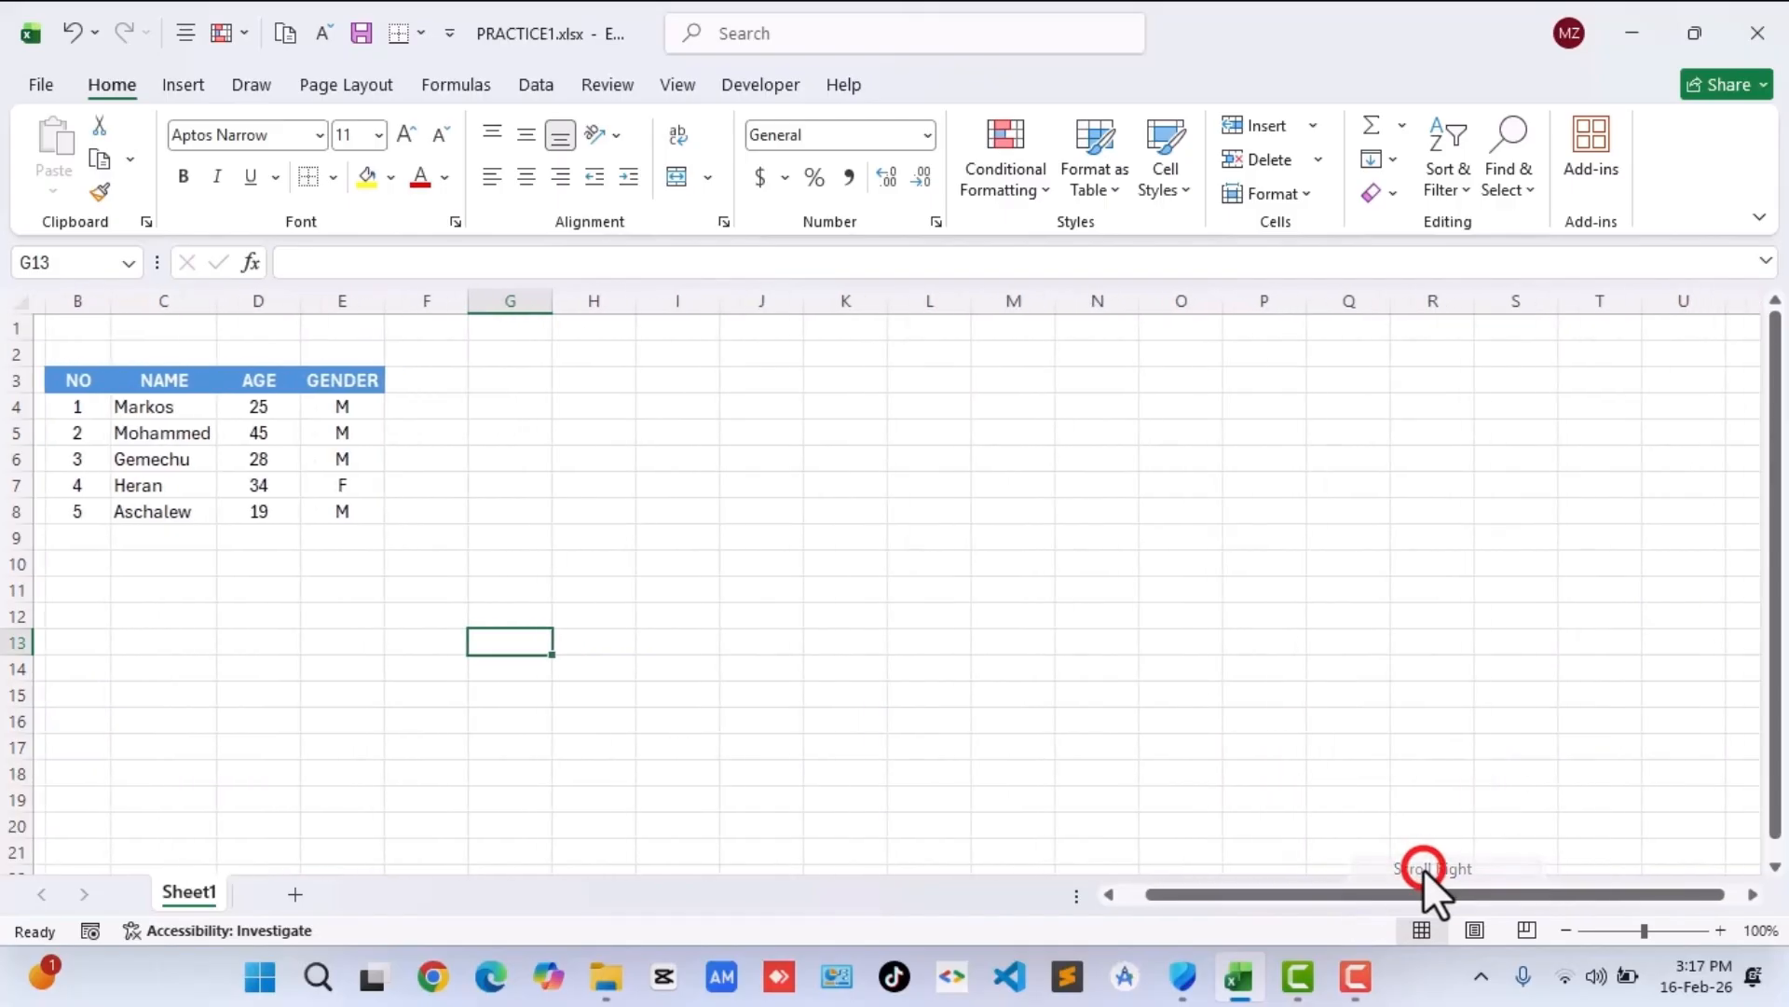
Move down the sheet two full pages with the Page Down scroll command, and return the view to the first row.
scroll(1309, 786, right, 1)
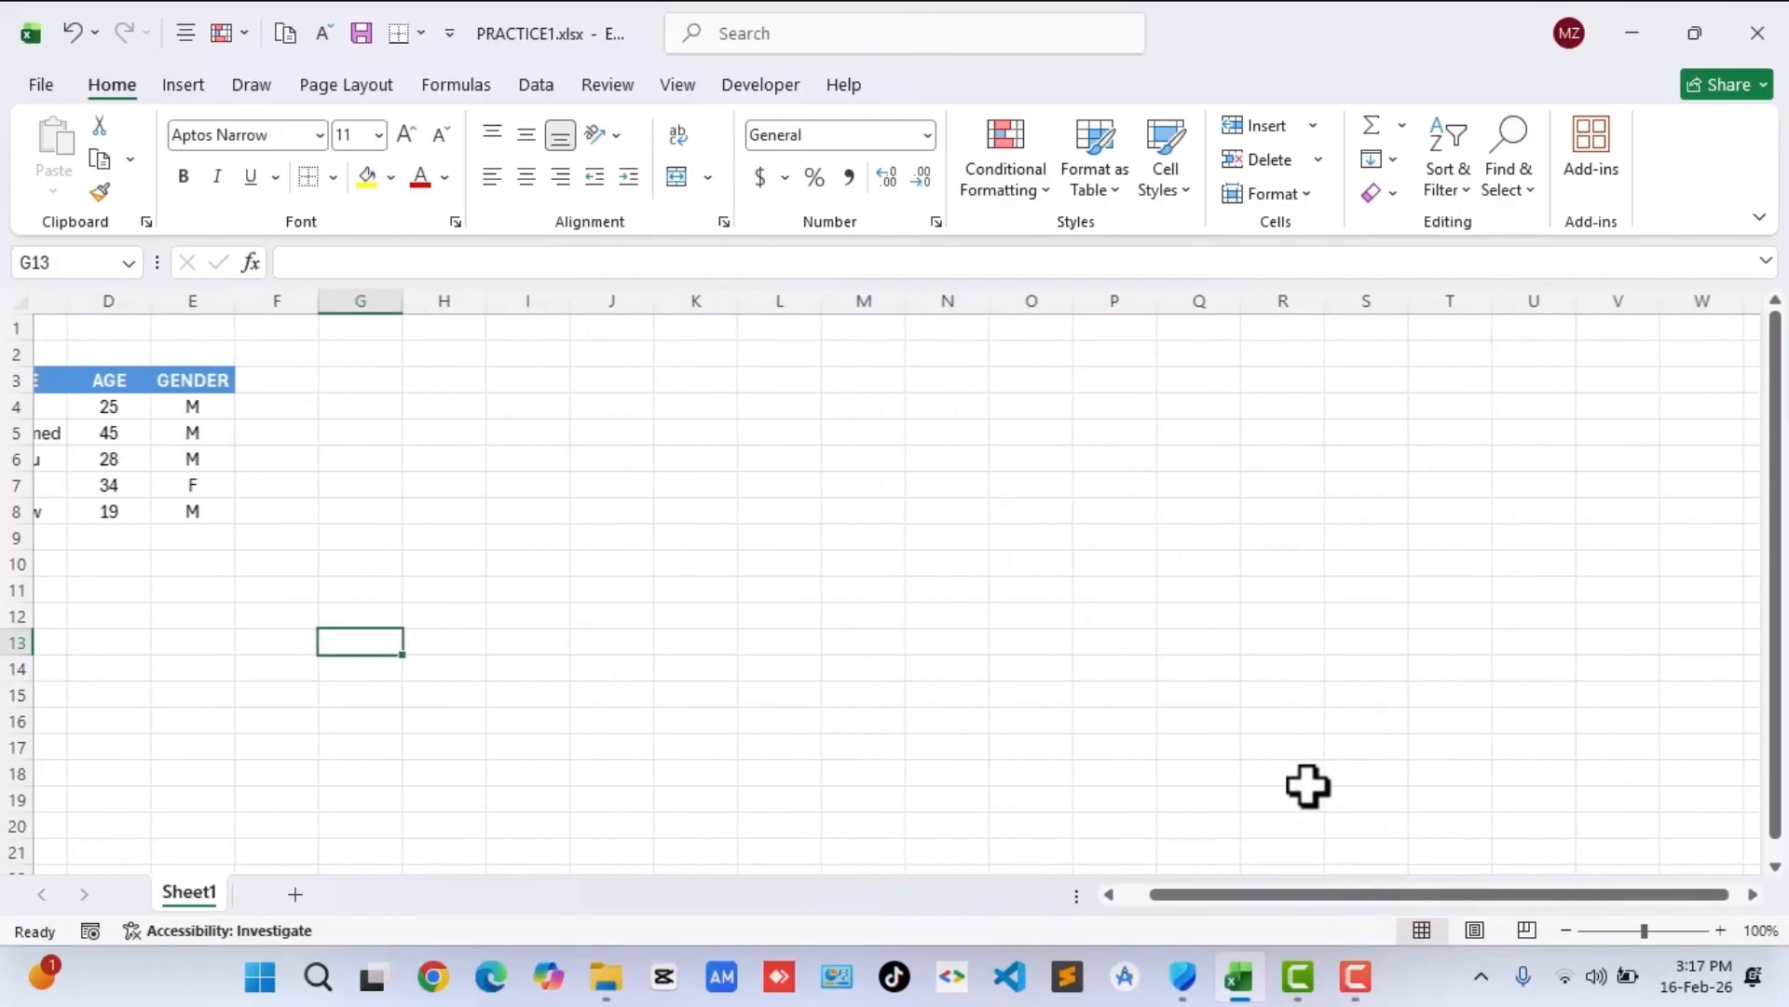
drag(1378, 899, 1271, 902)
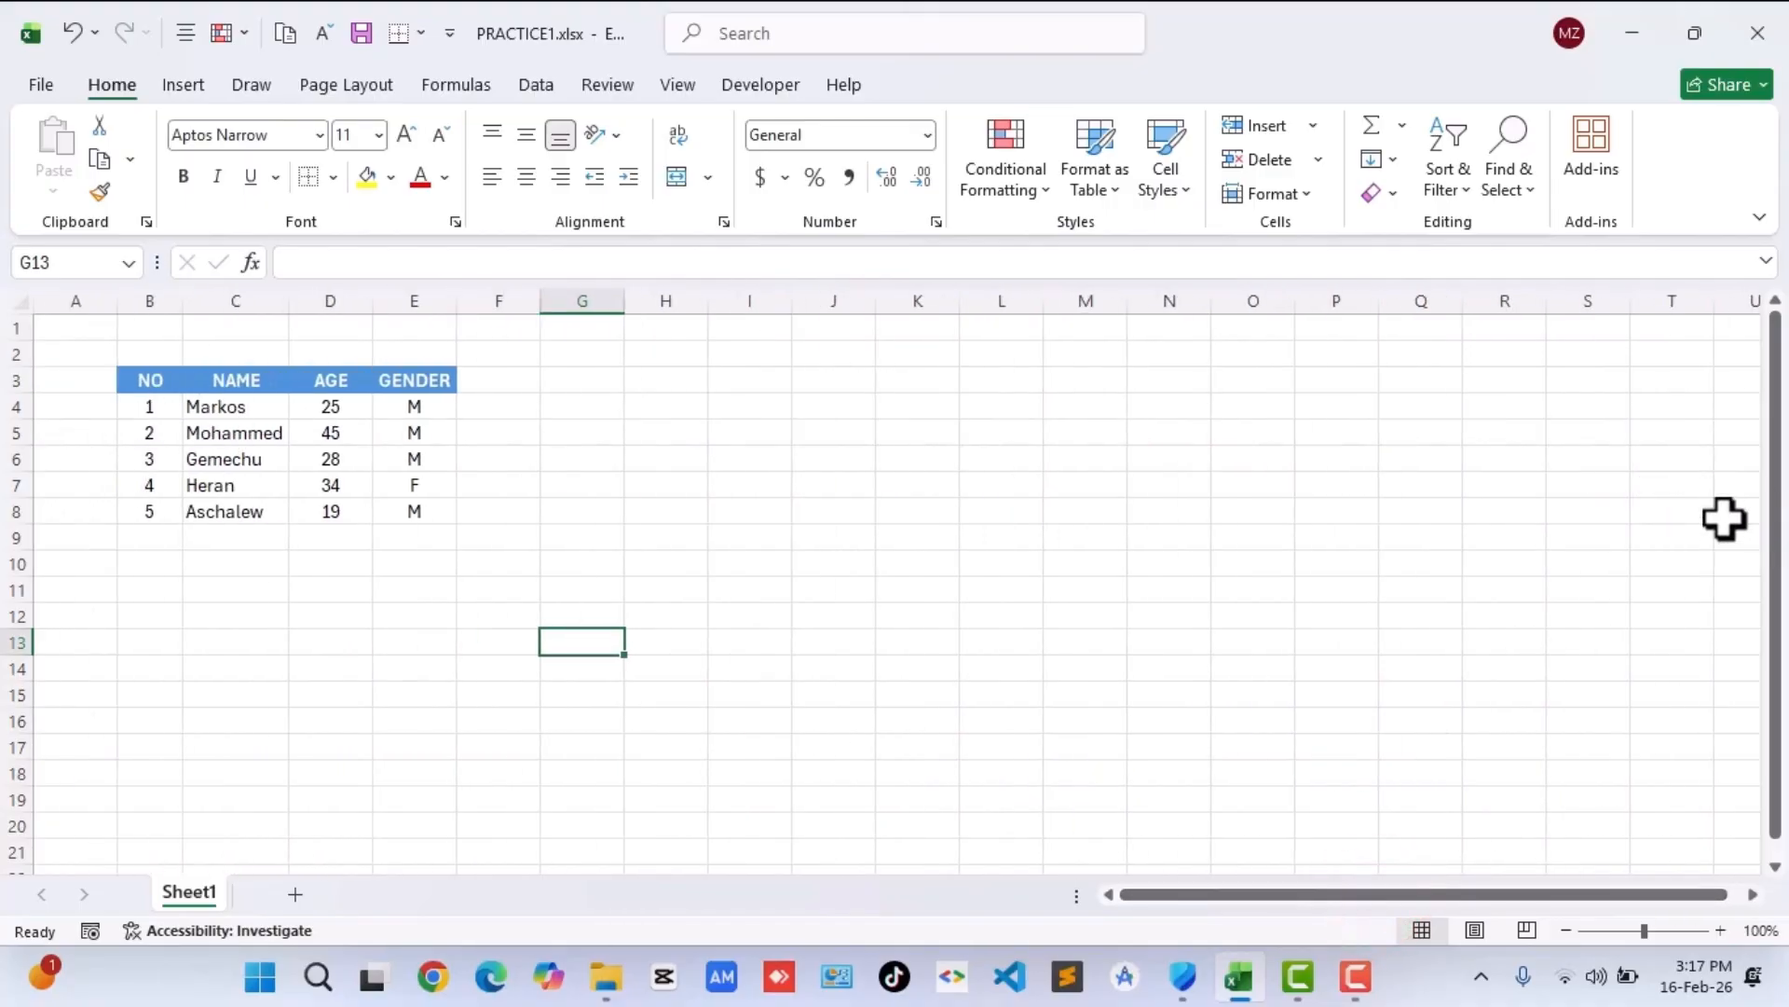
right_click(1780, 483)
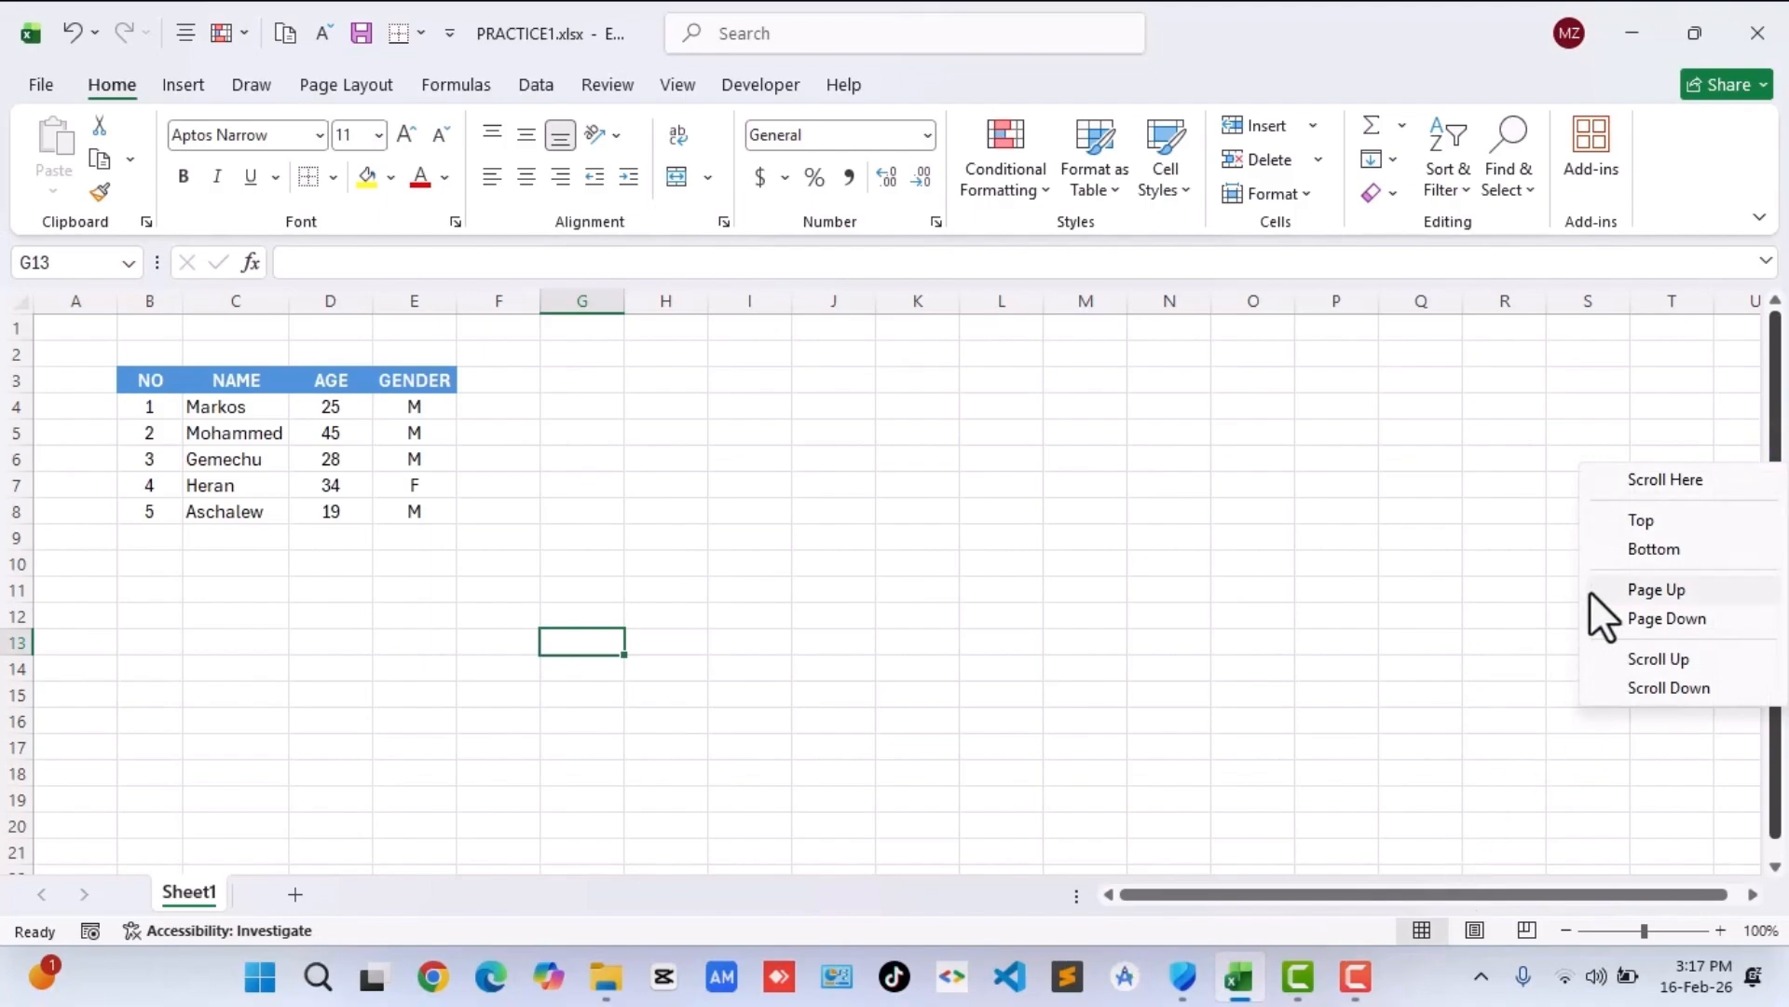
click(1646, 619)
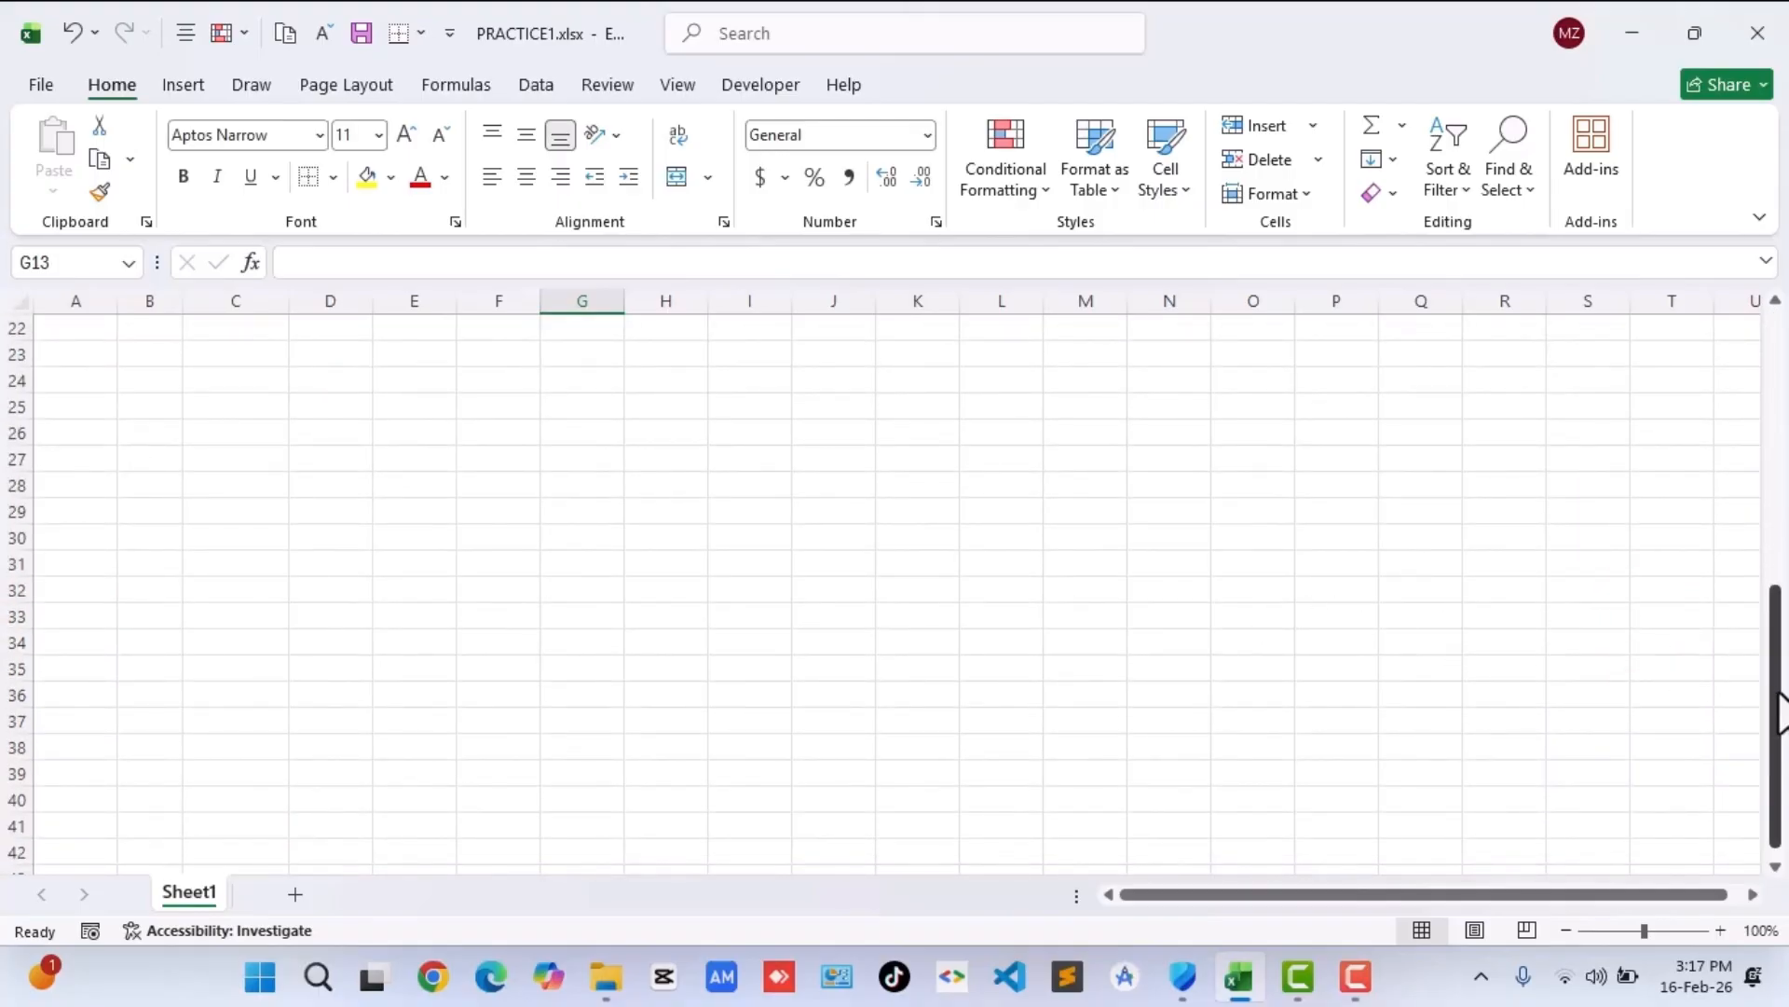
right_click(1776, 691)
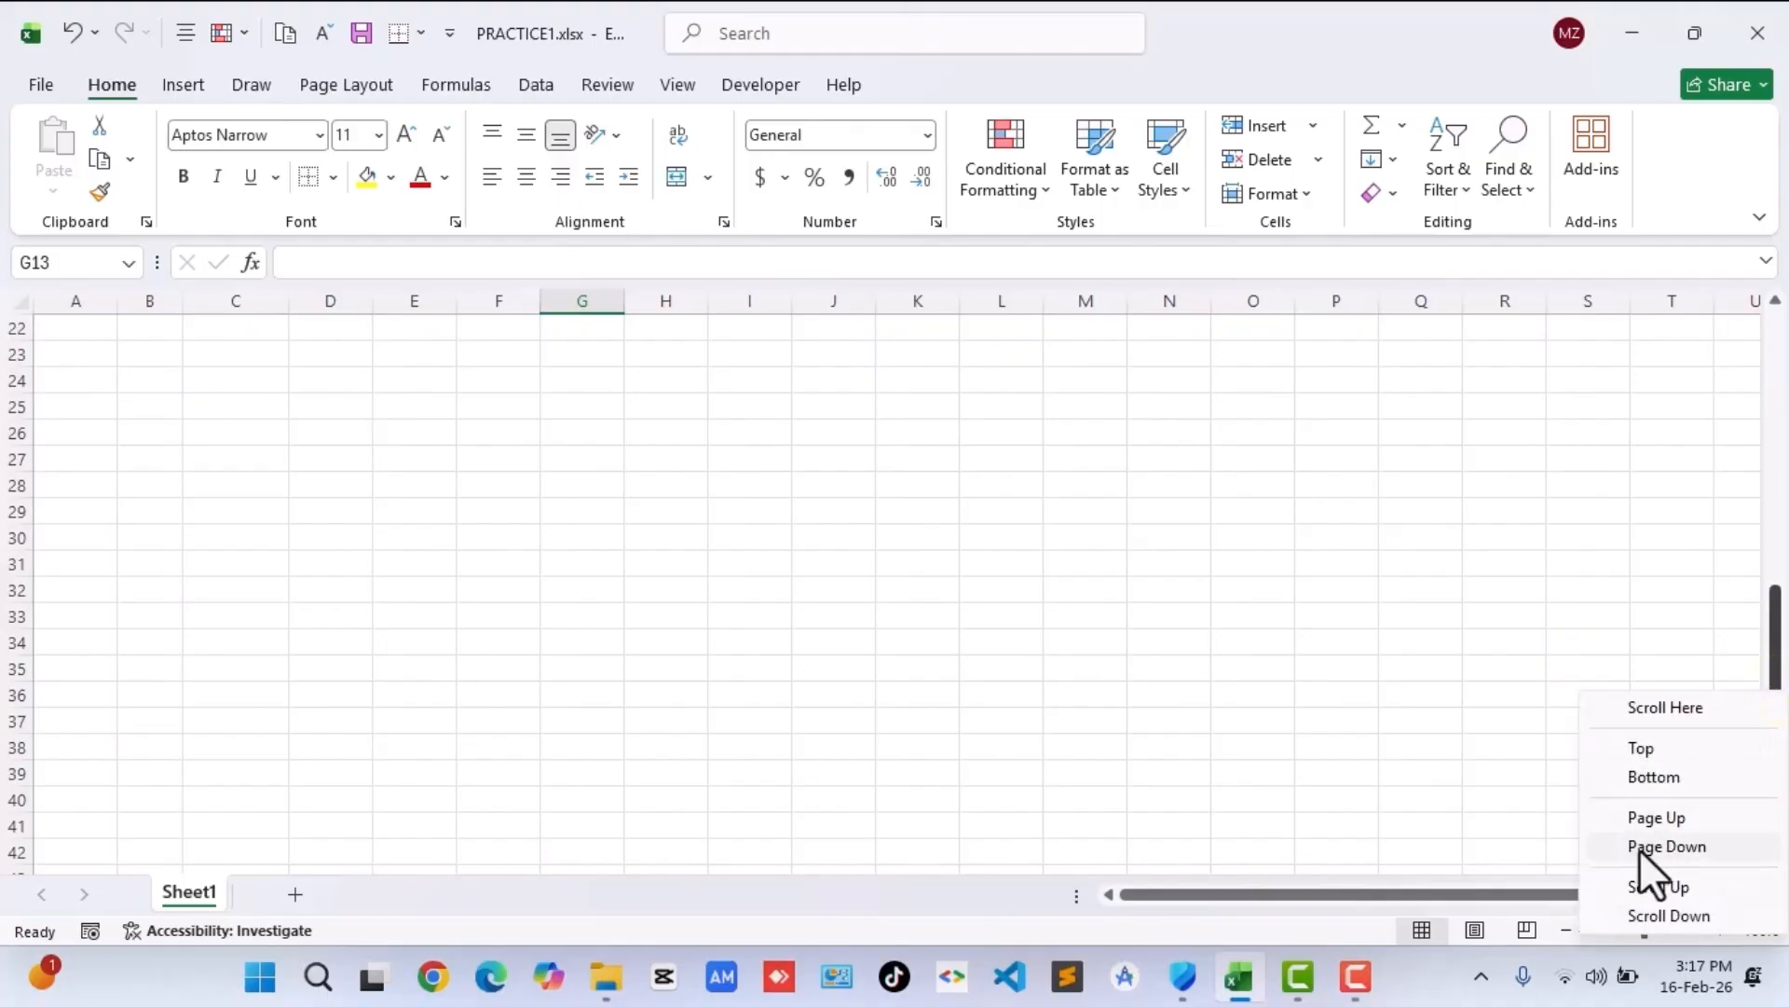
click(1666, 845)
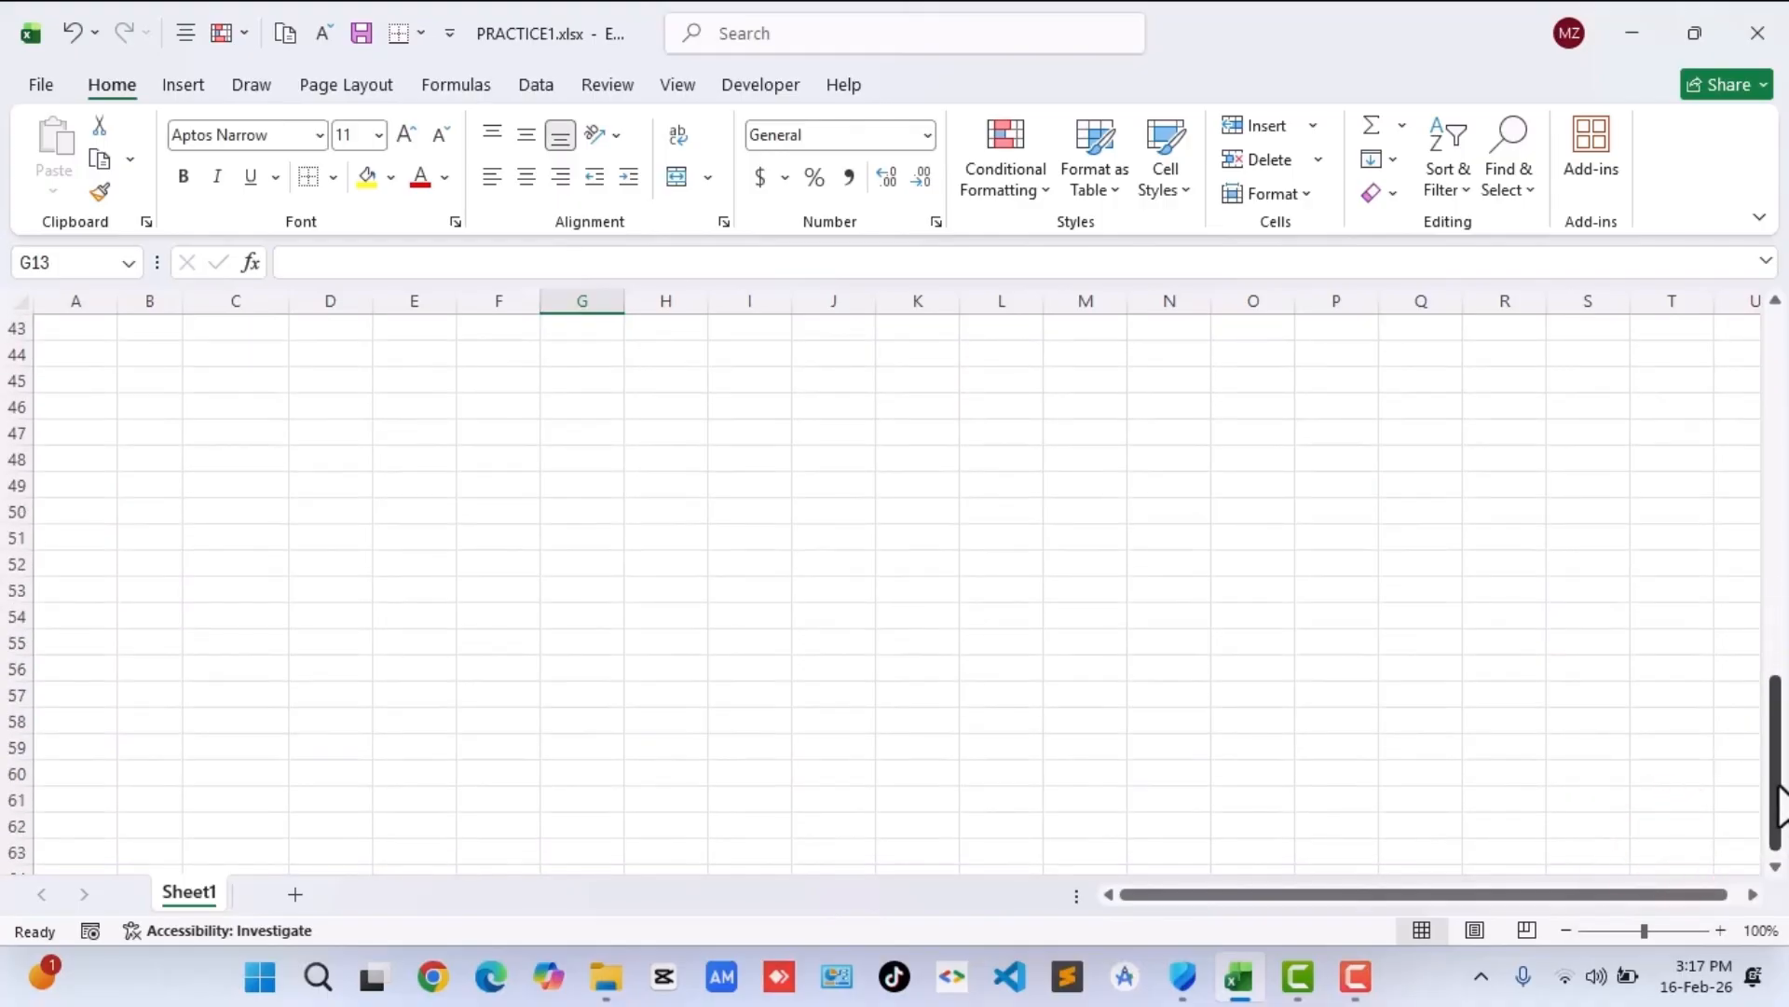
drag(1780, 800, 1774, 503)
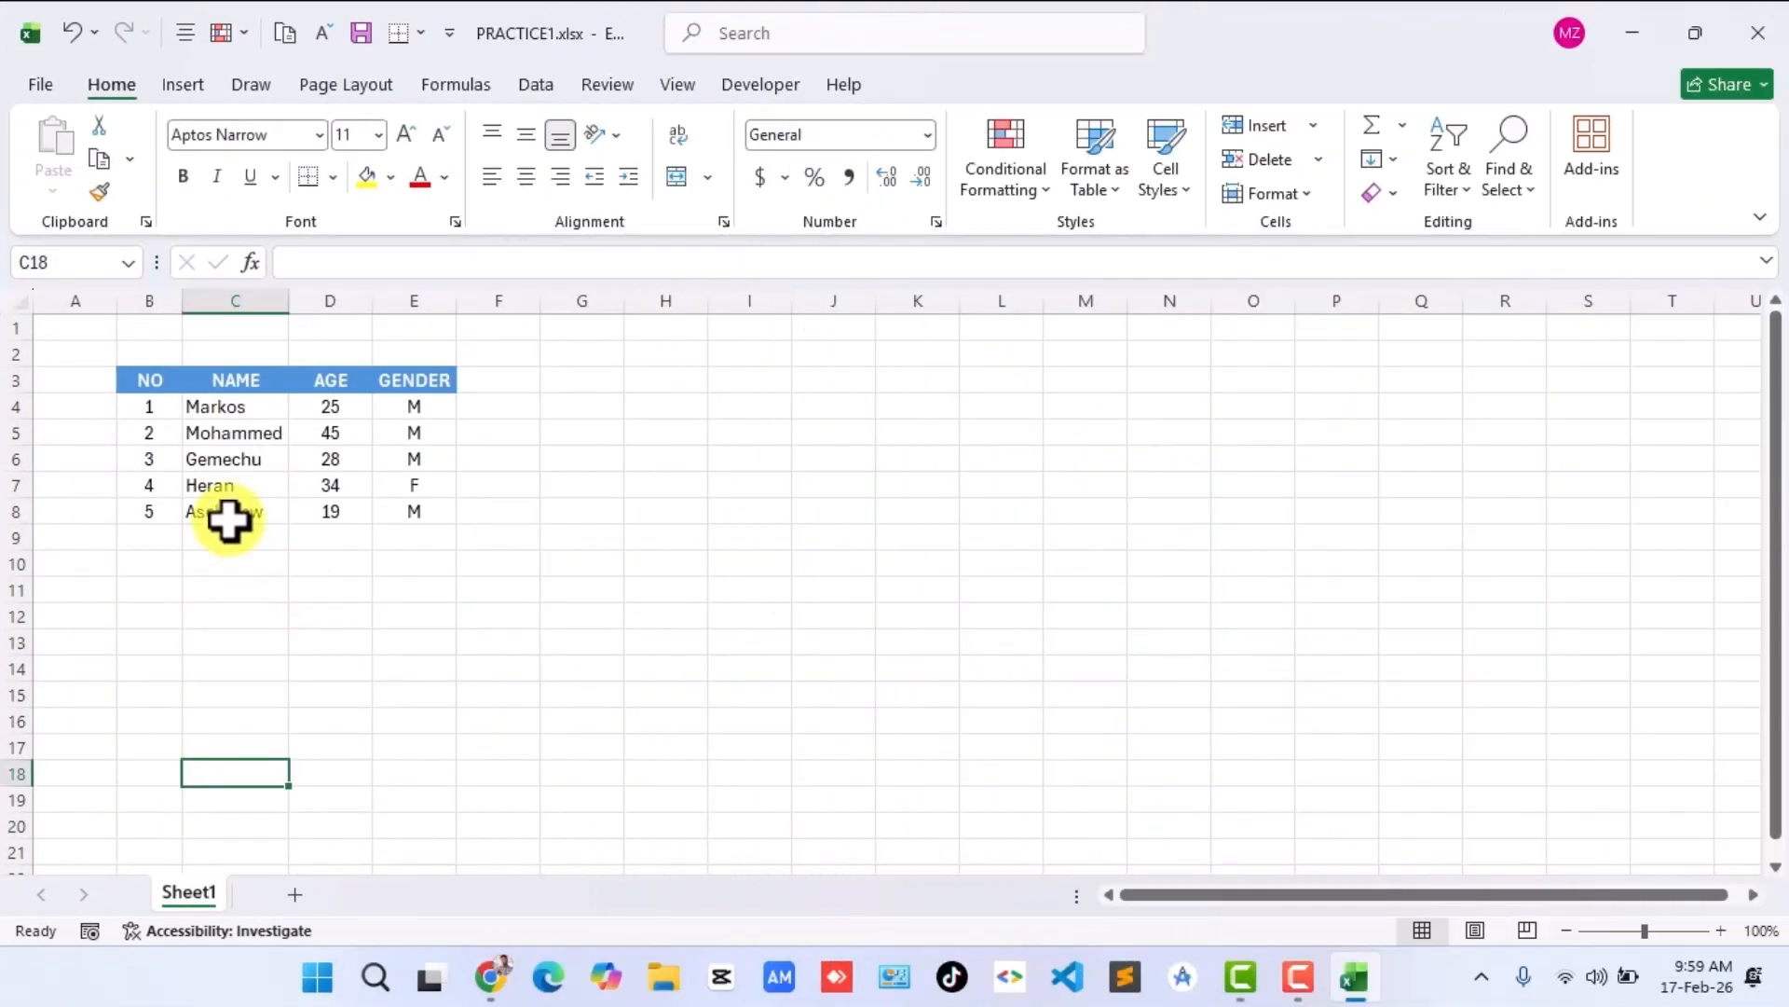
Edit the name in cell C5 in place, removing one of its doubled letters m.
click(220, 485)
click(209, 507)
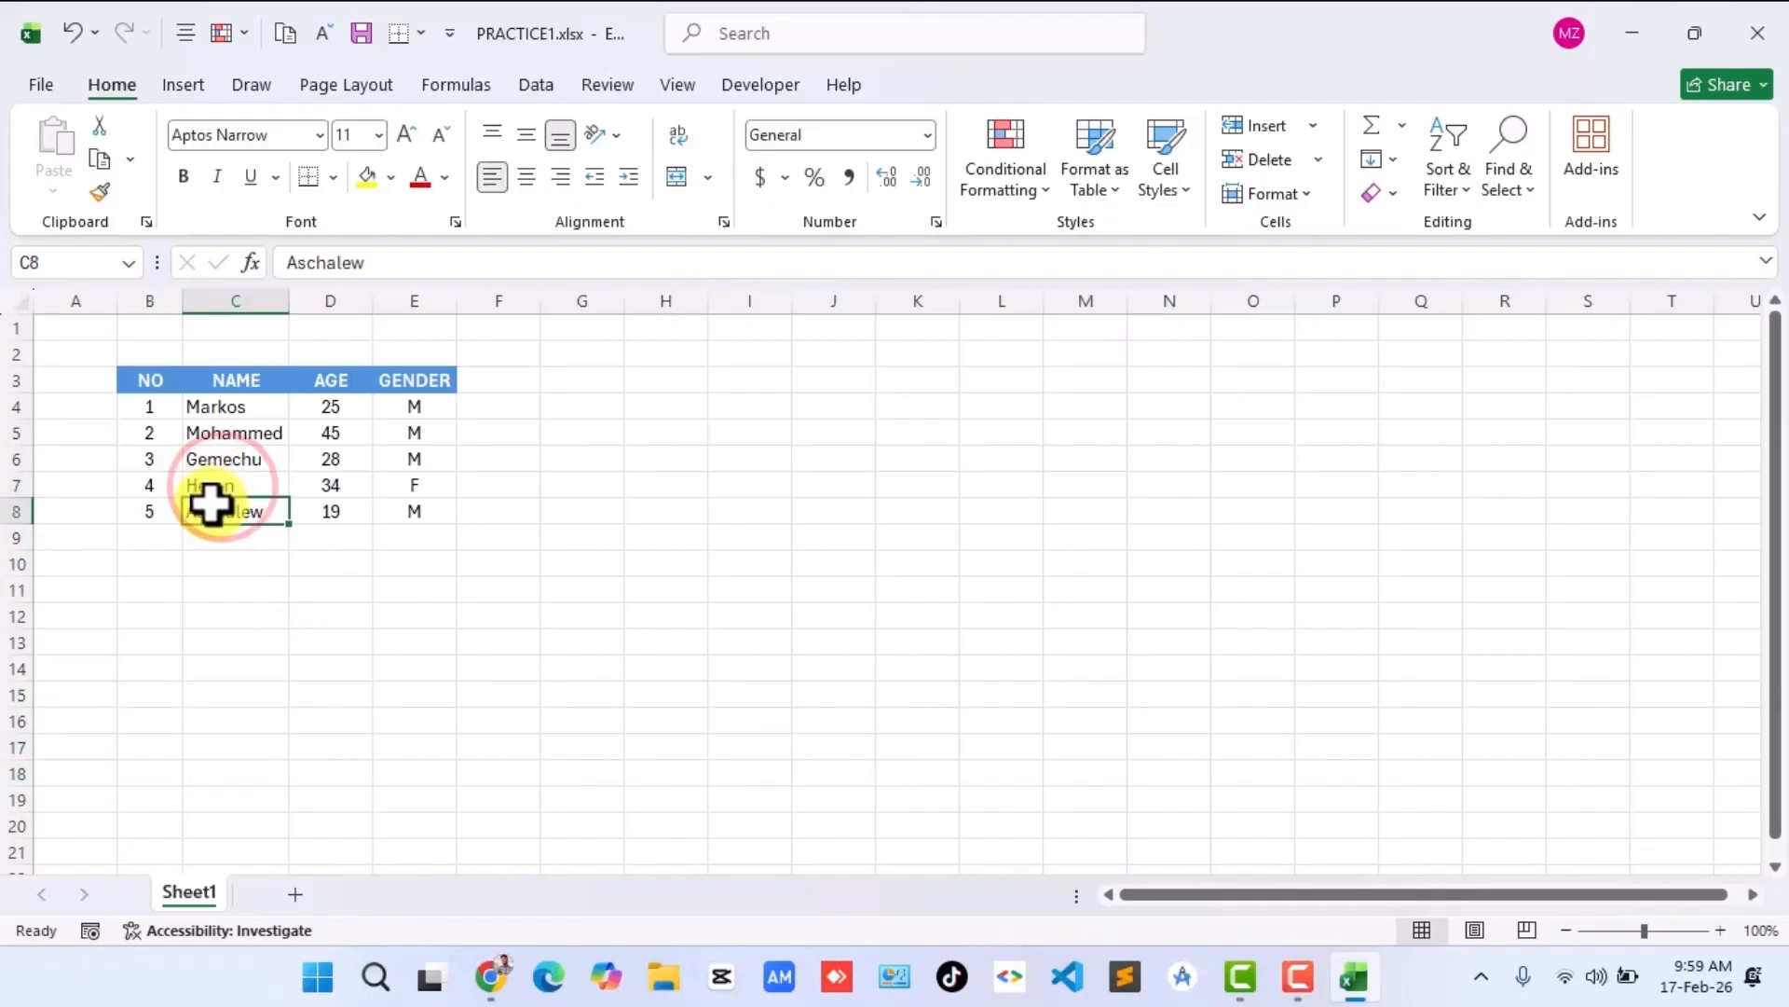
click(220, 434)
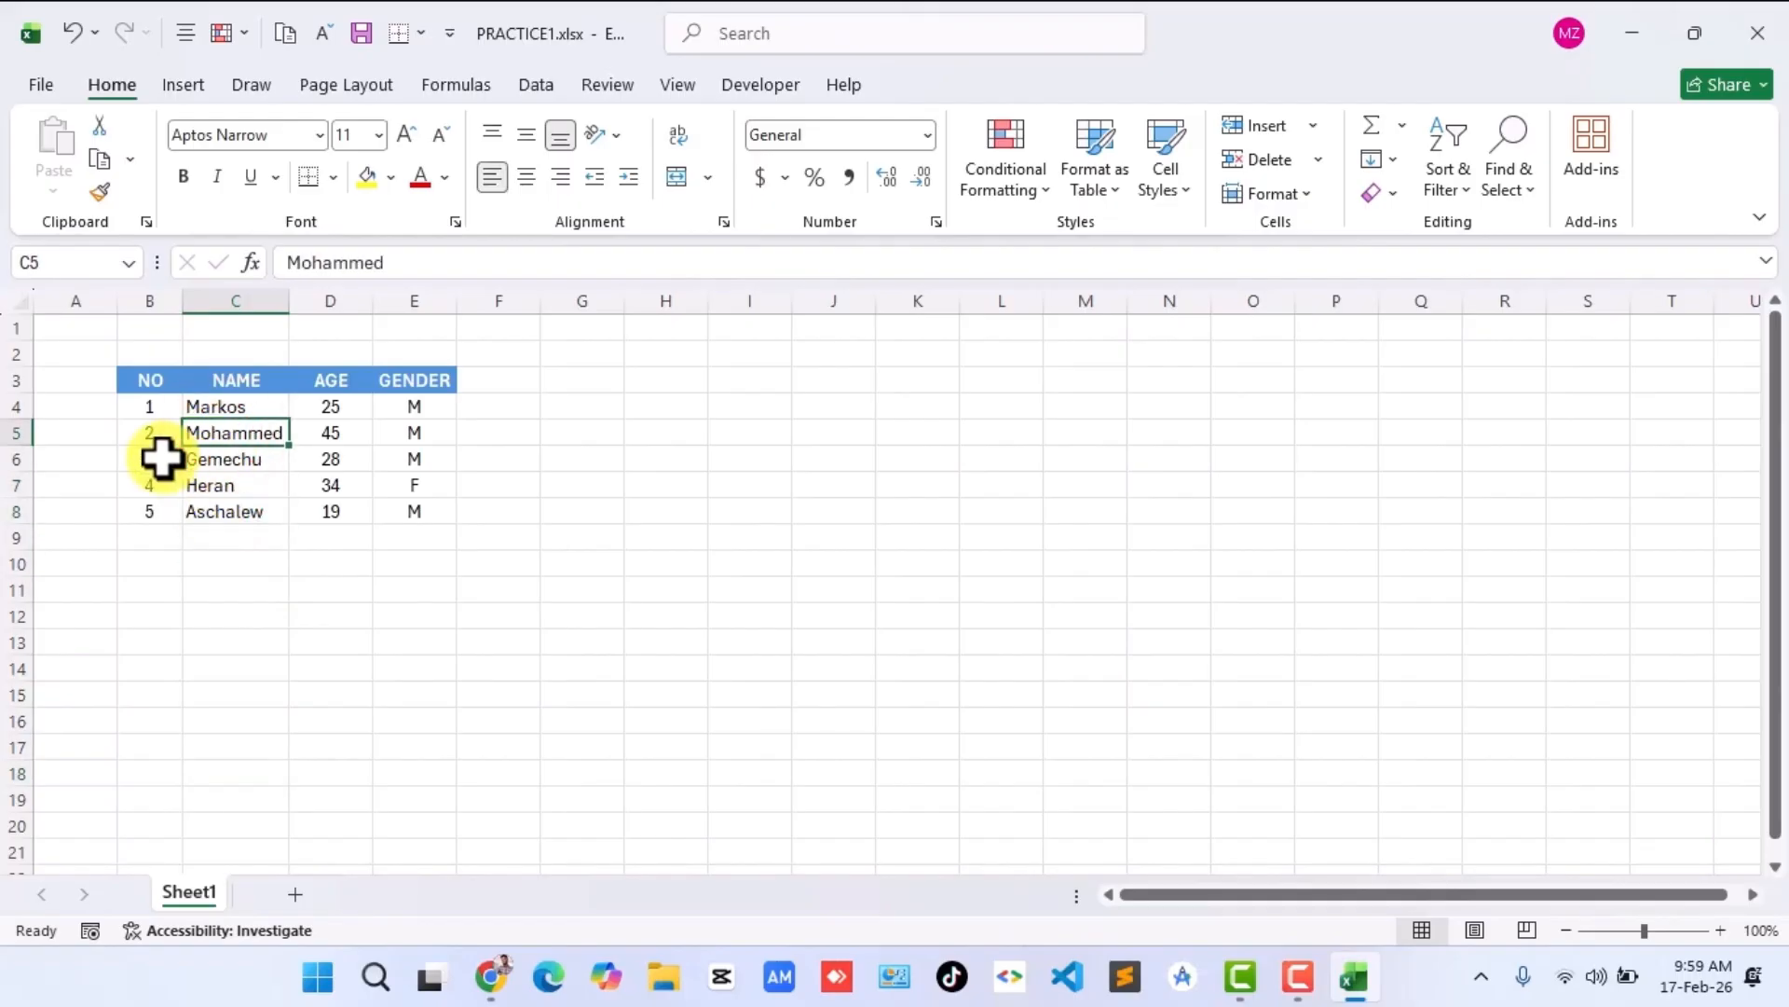
click(221, 431)
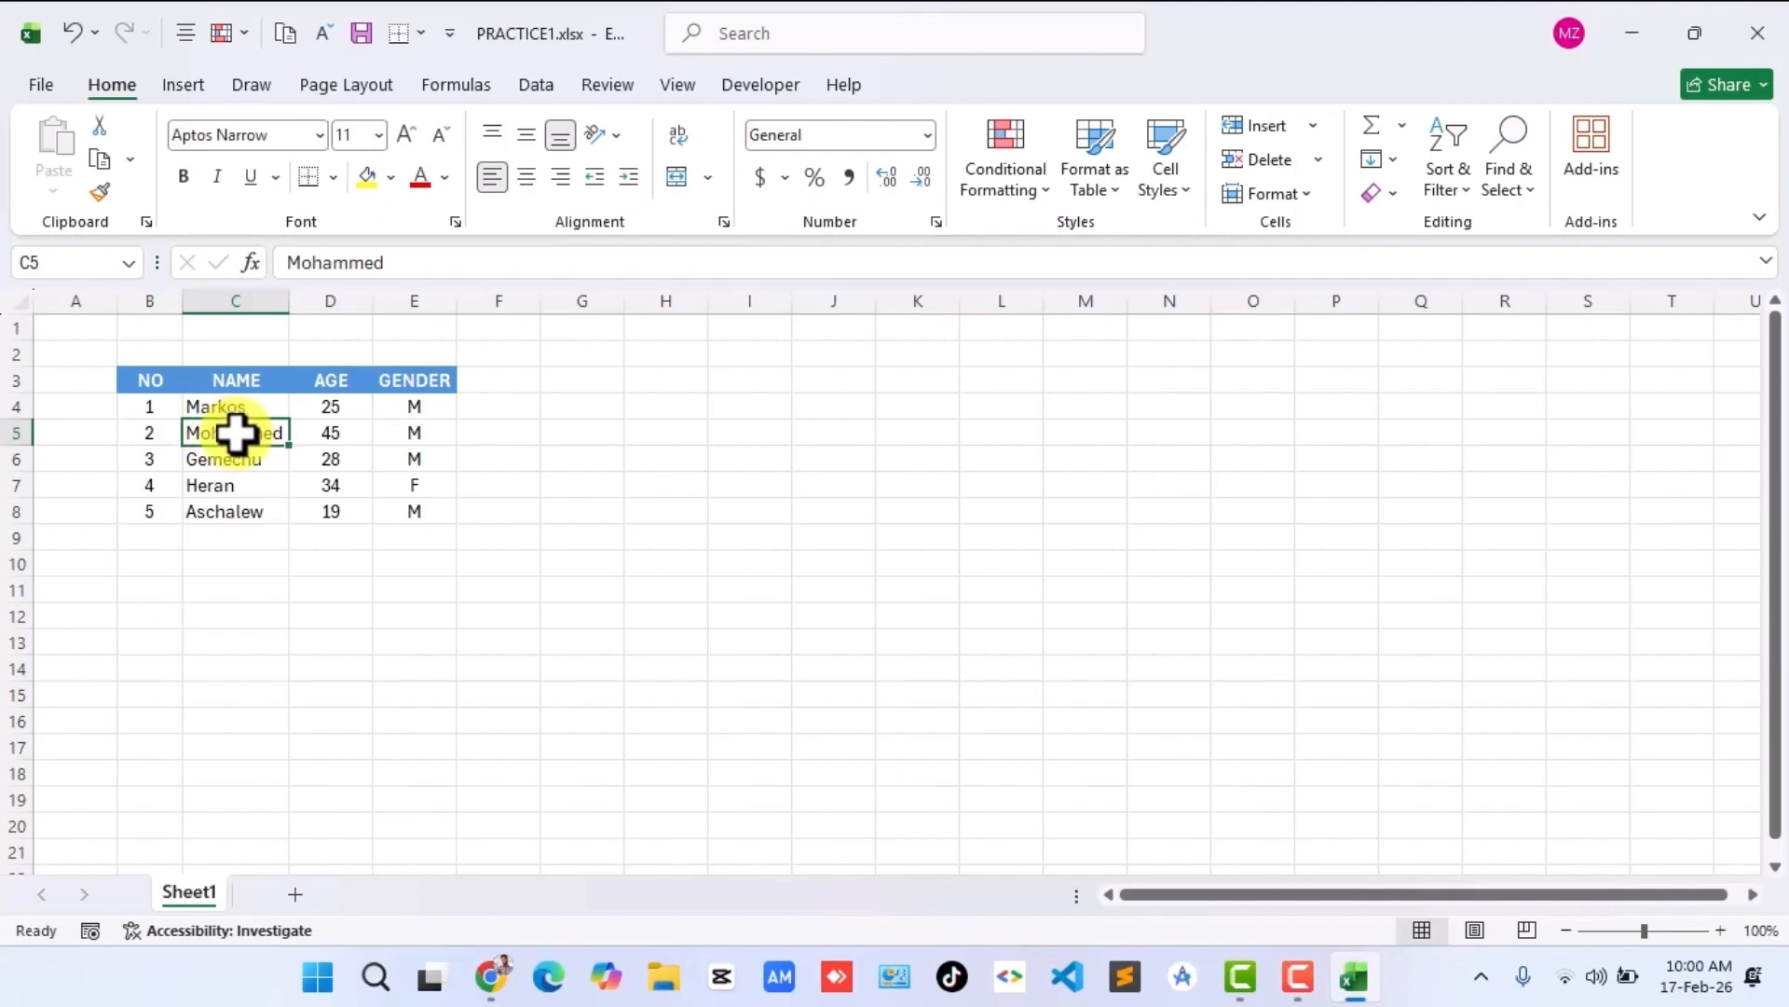
double_click(226, 431)
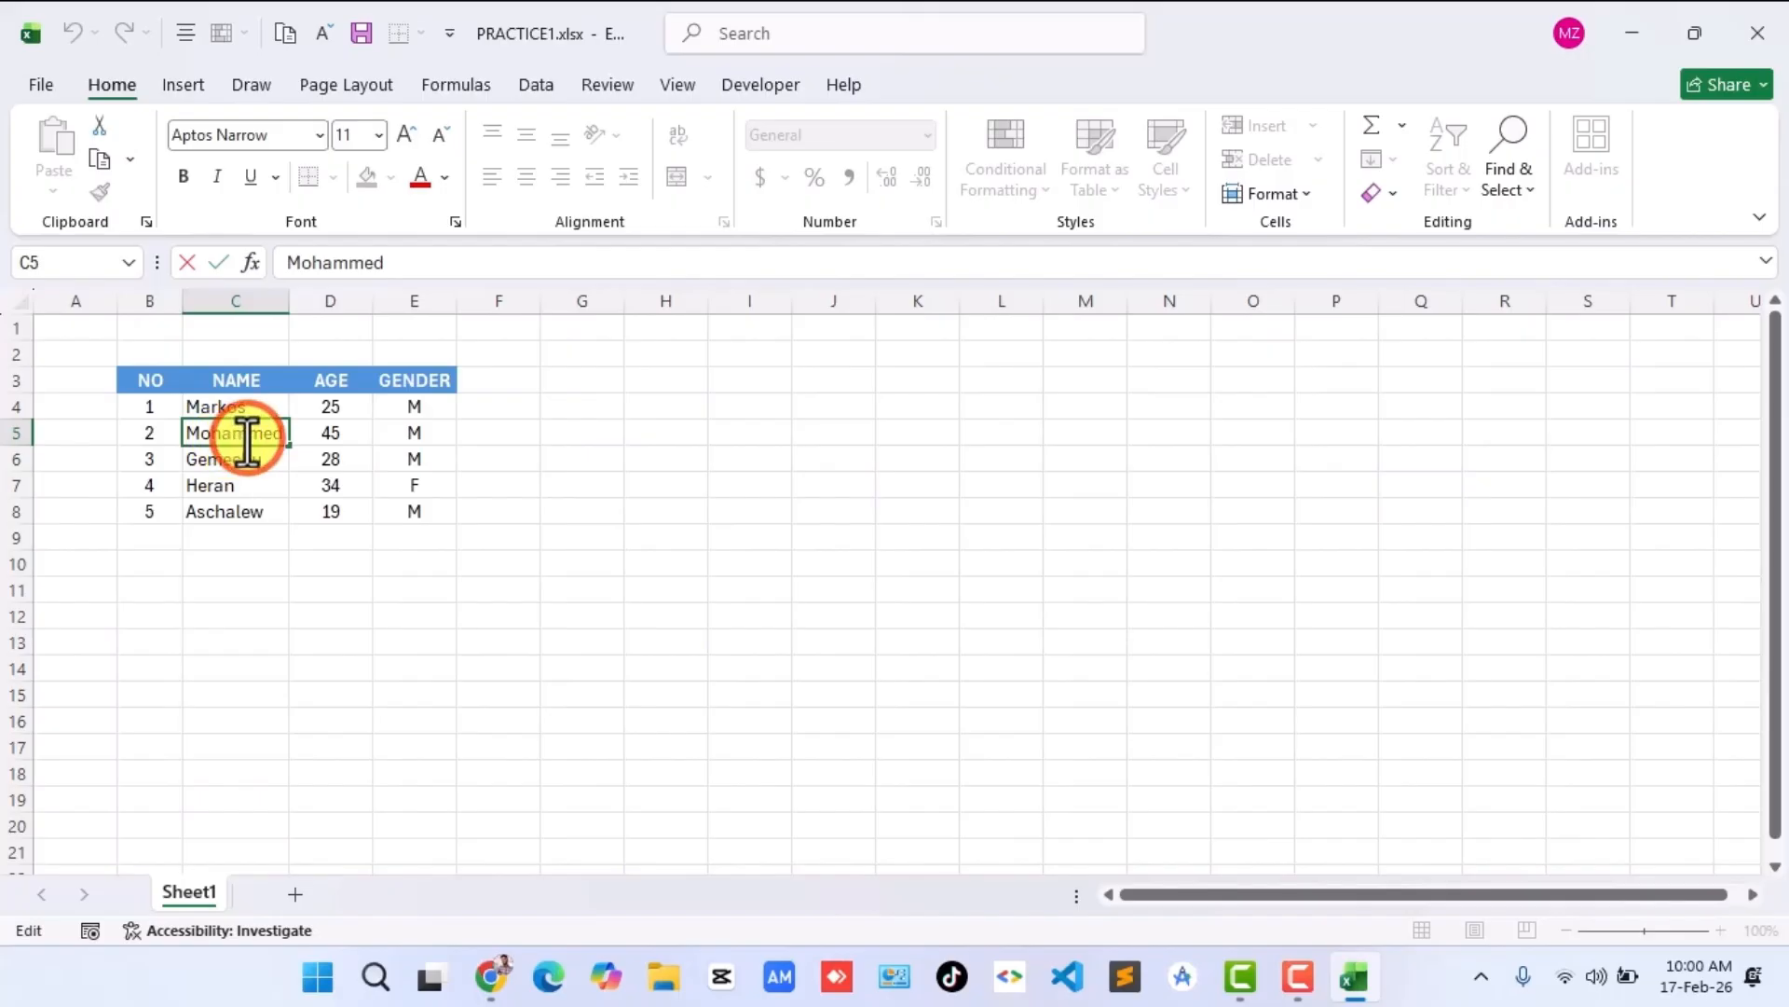
click(247, 442)
key(BackSpace)
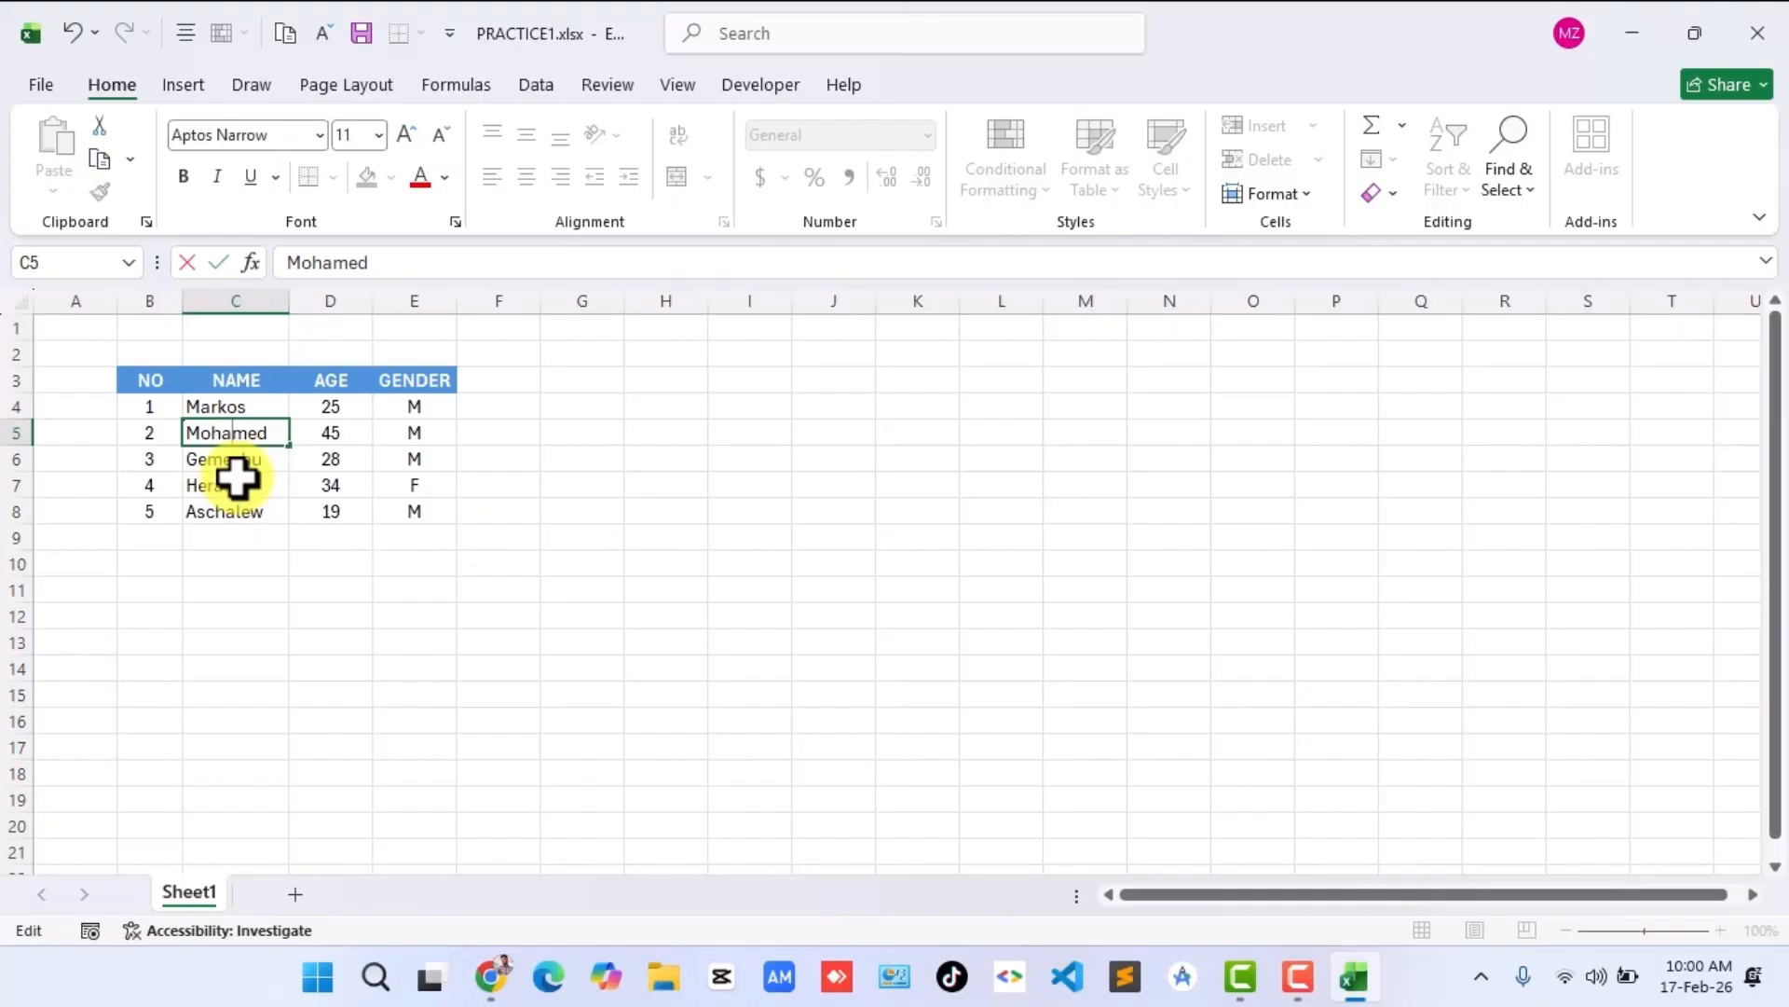
key(Return)
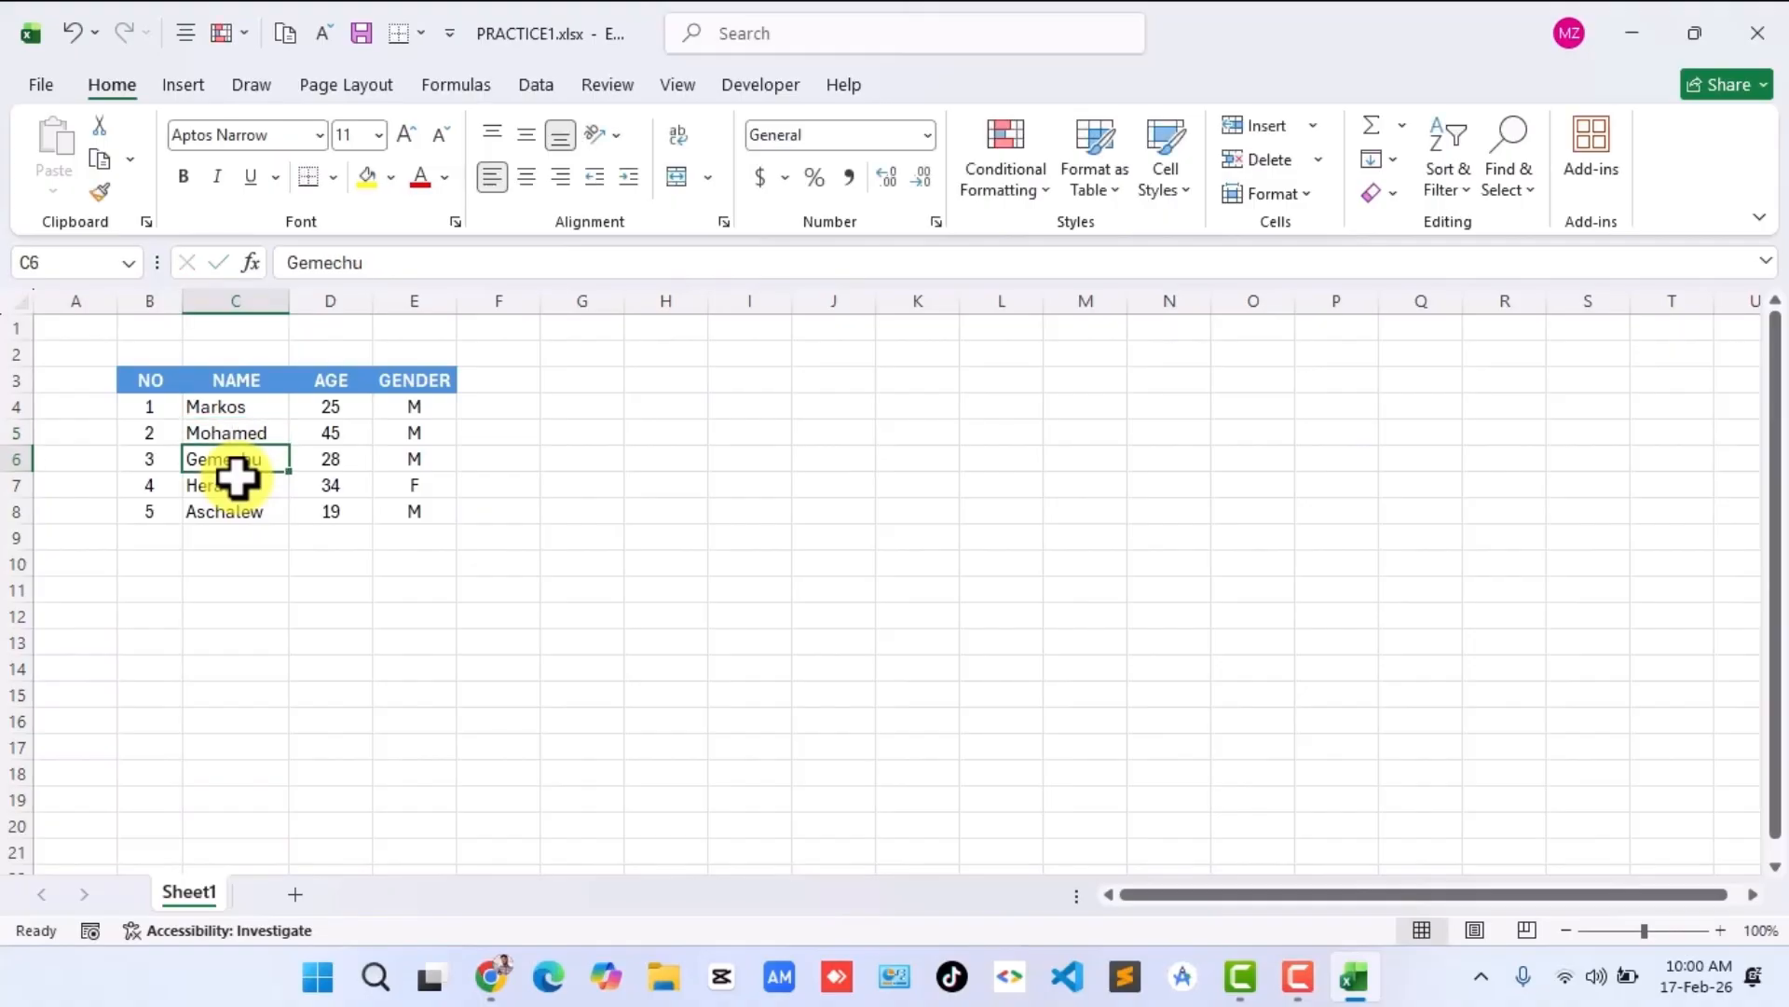
Start a new table row with number 6 in B9 and fill C9 with the AutoComplete suggestion of a name already in the column.
click(252, 511)
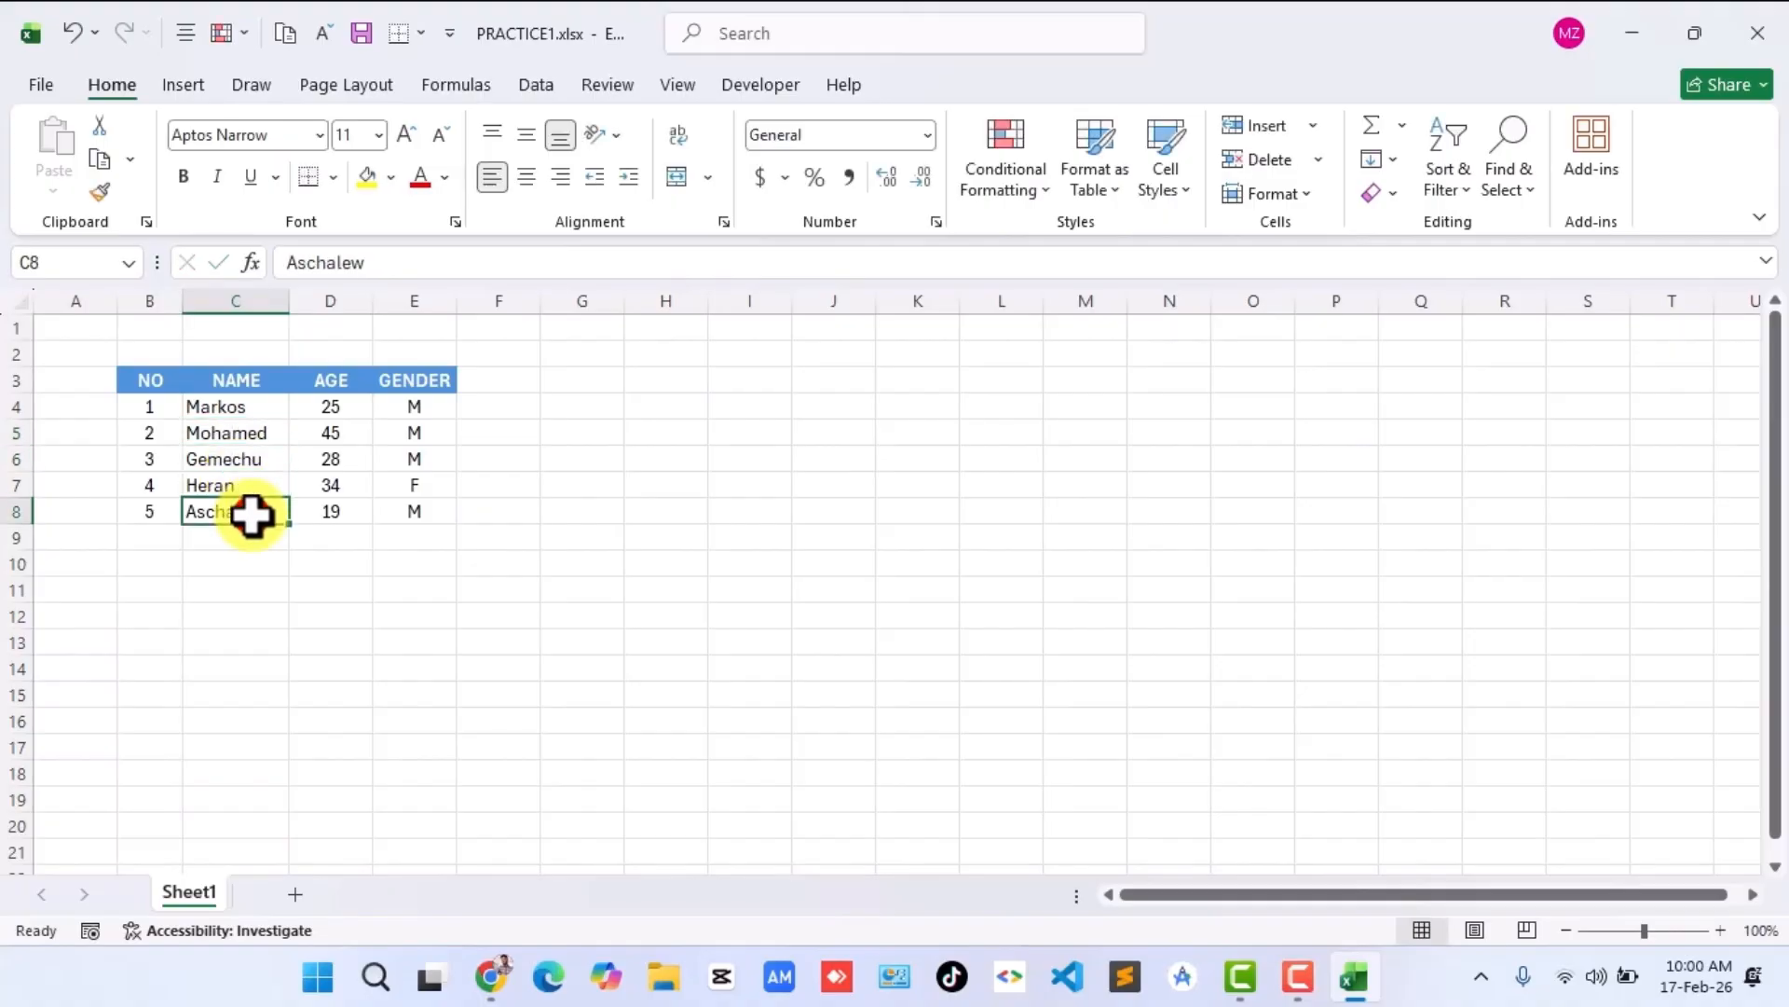
click(152, 543)
text(6)
click(220, 546)
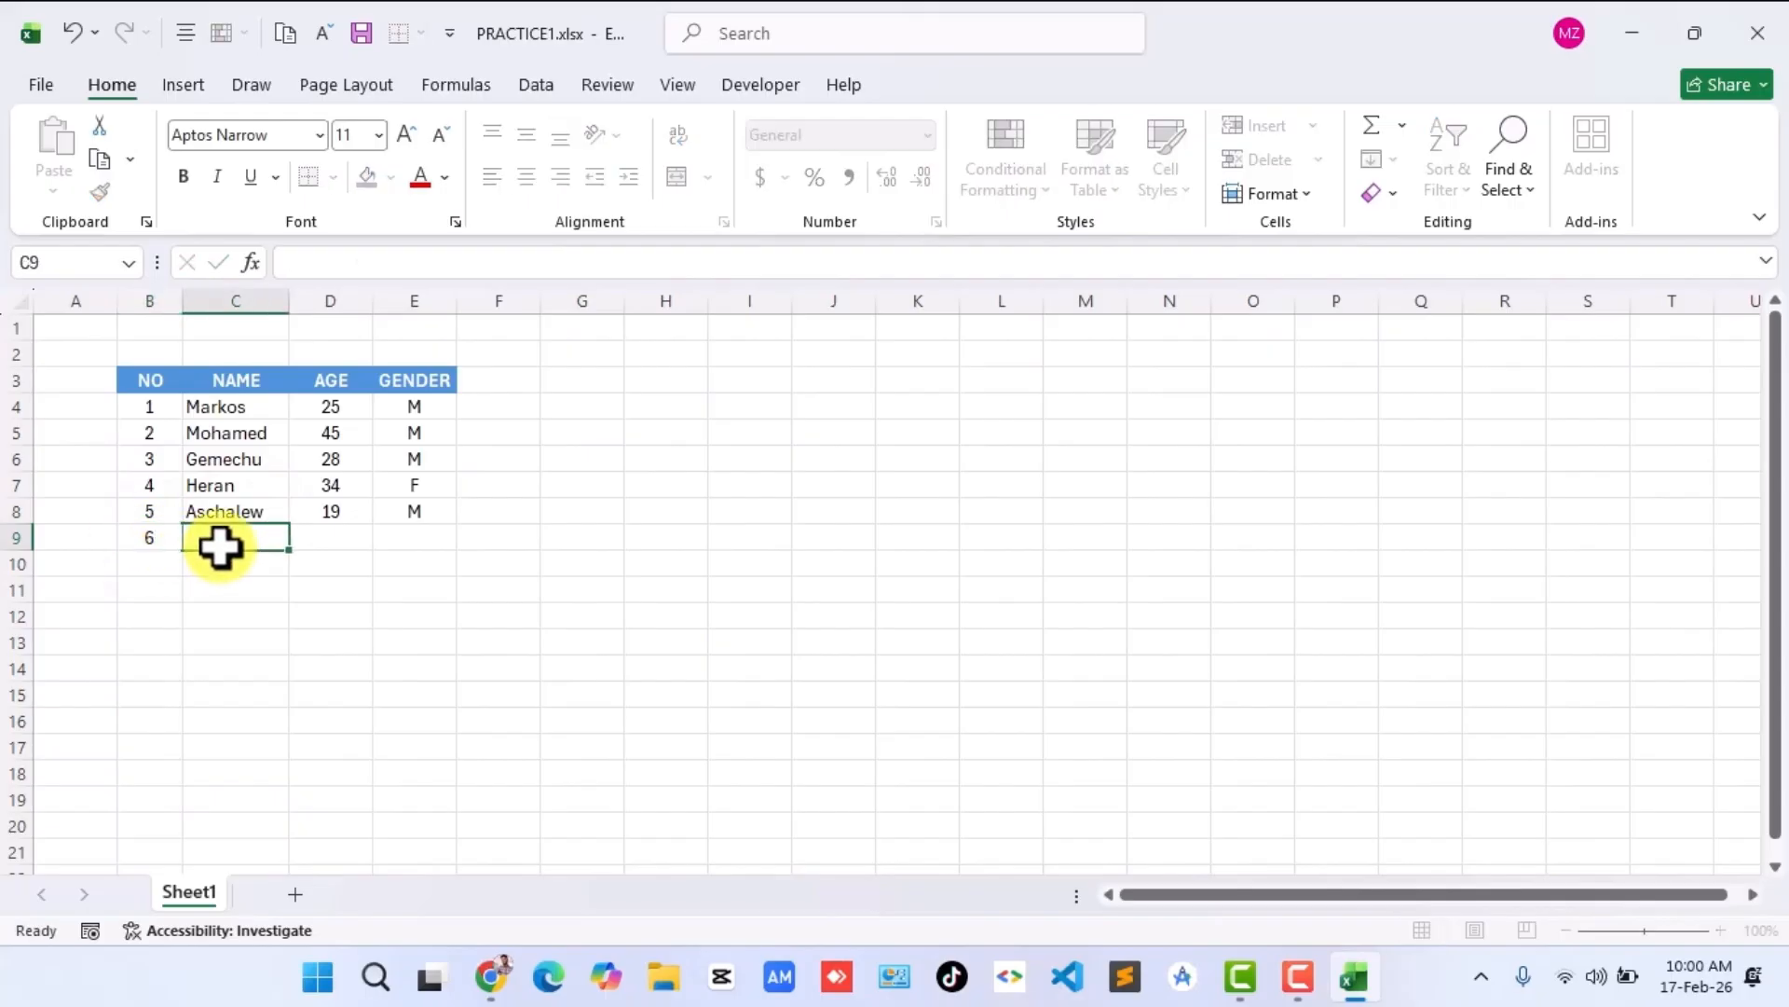
text(Heran)
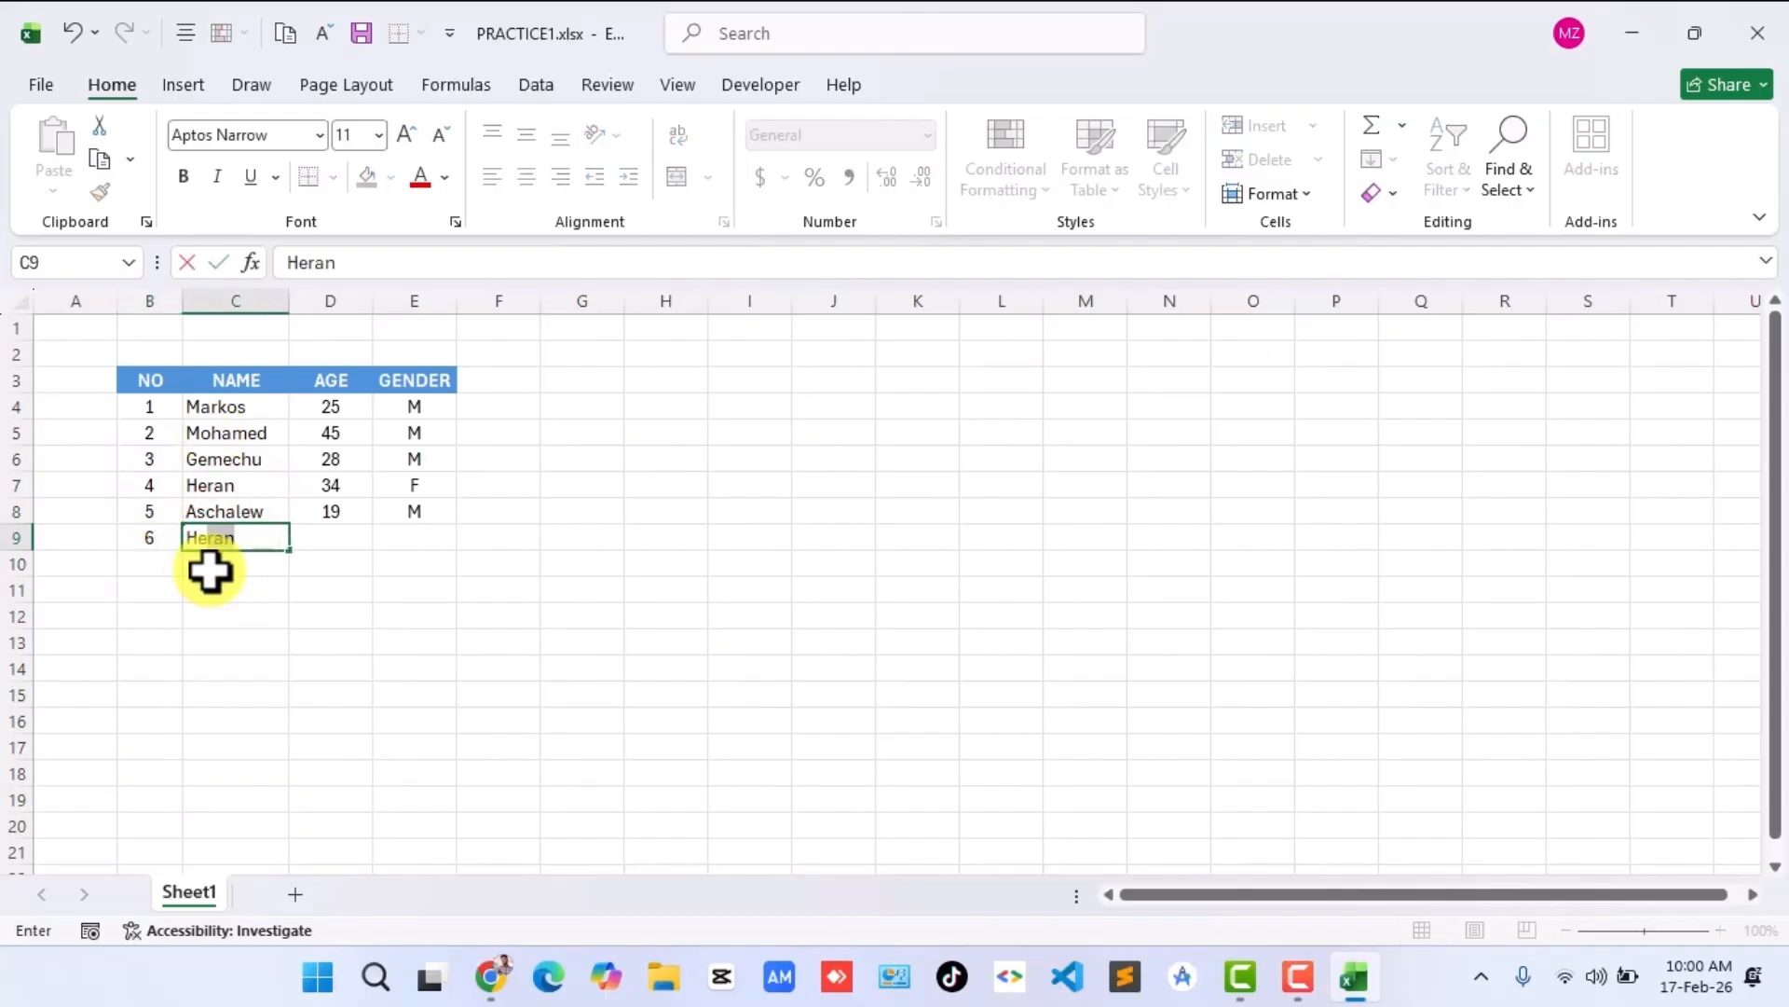
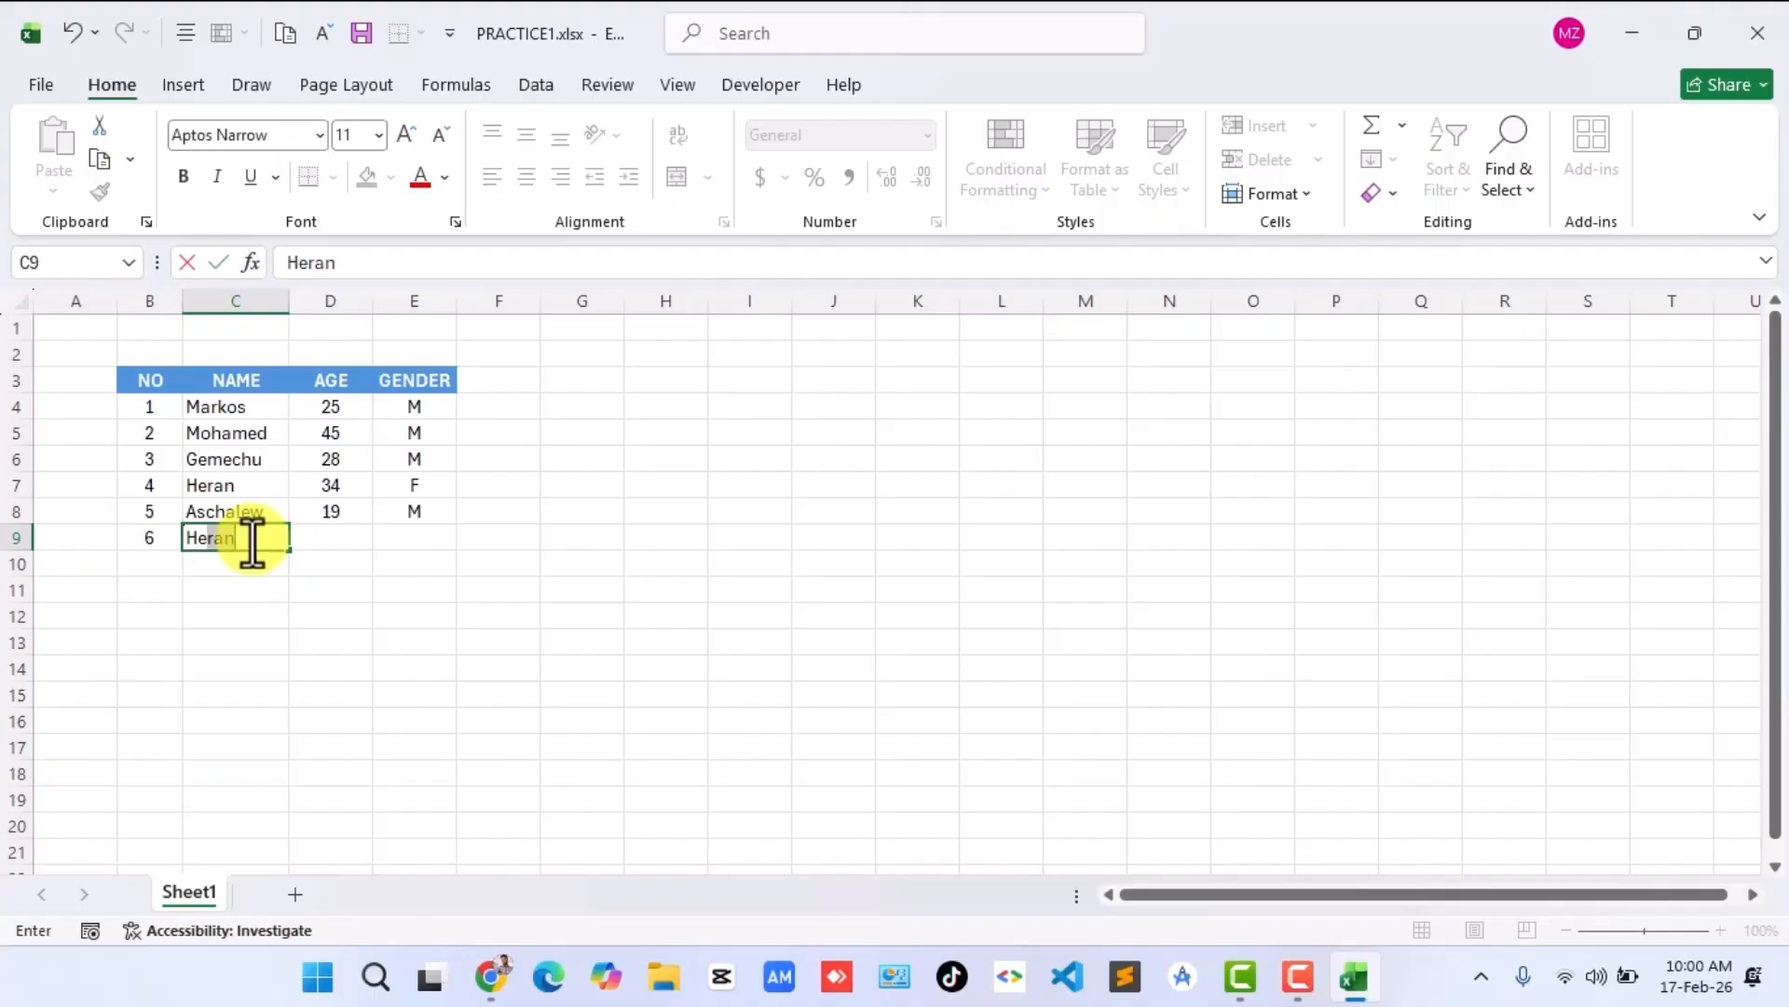
key(Return)
click(238, 536)
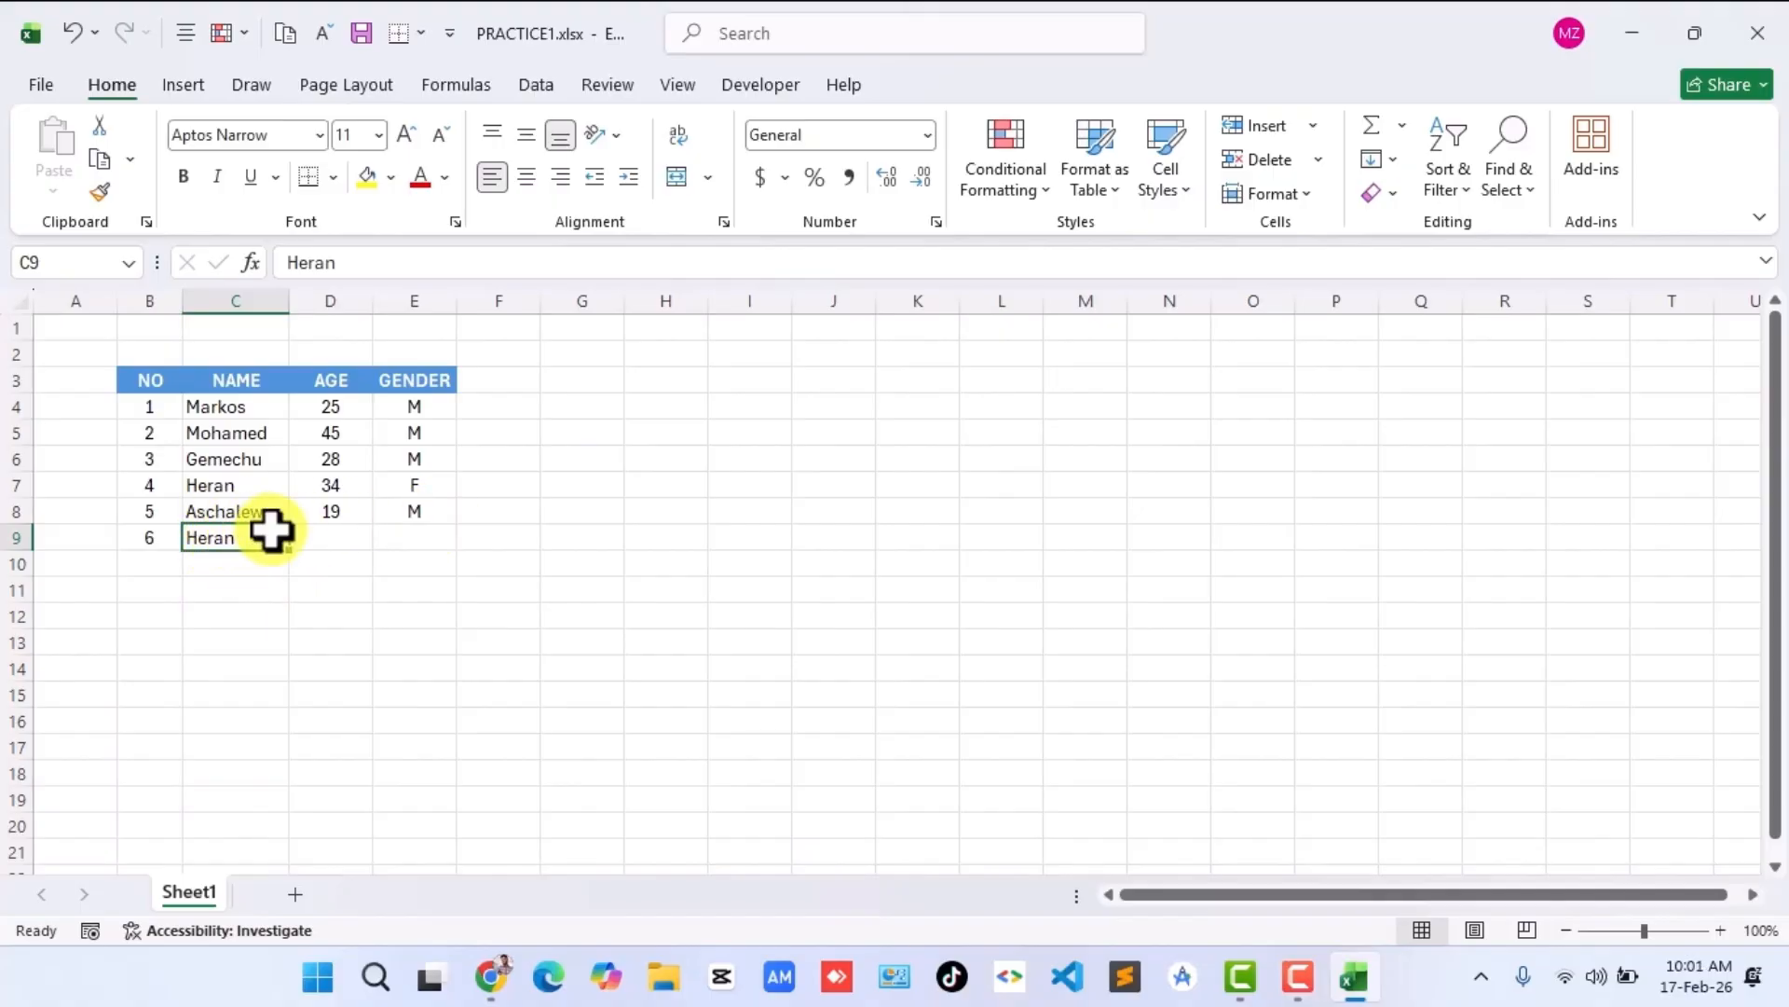
click(242, 568)
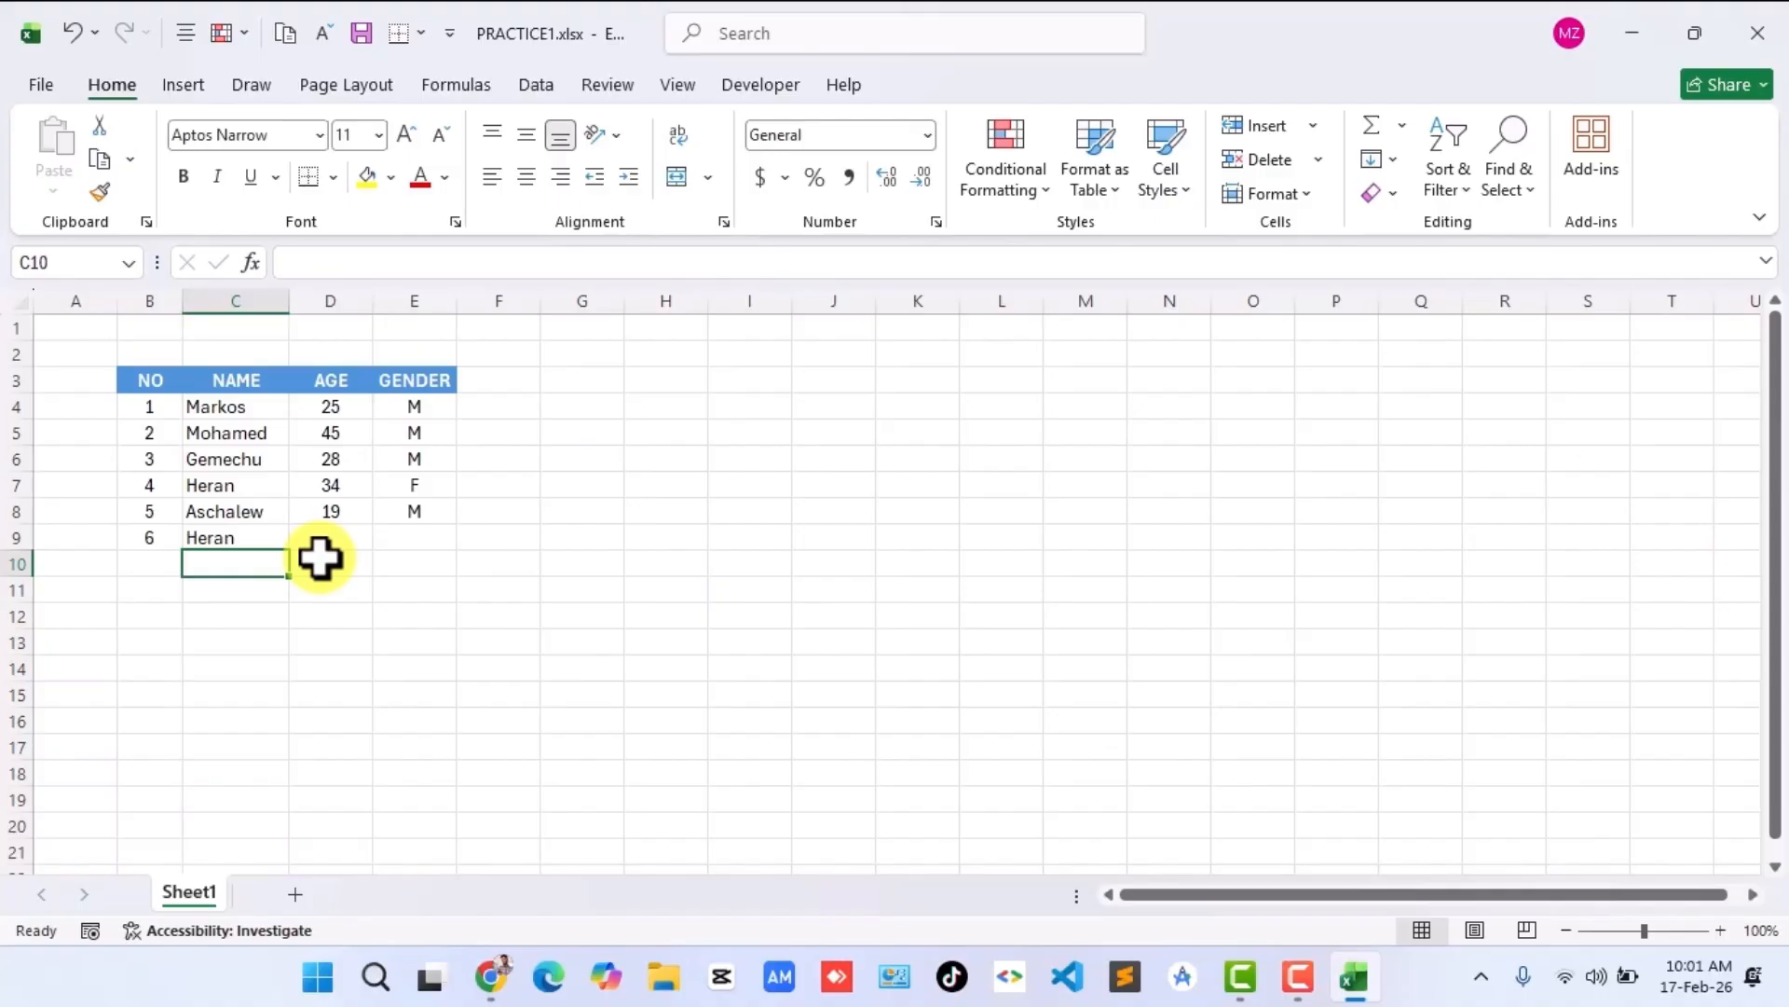
Open the recent workbook 2023-DOWNLOAD.xlsx.
click(241, 466)
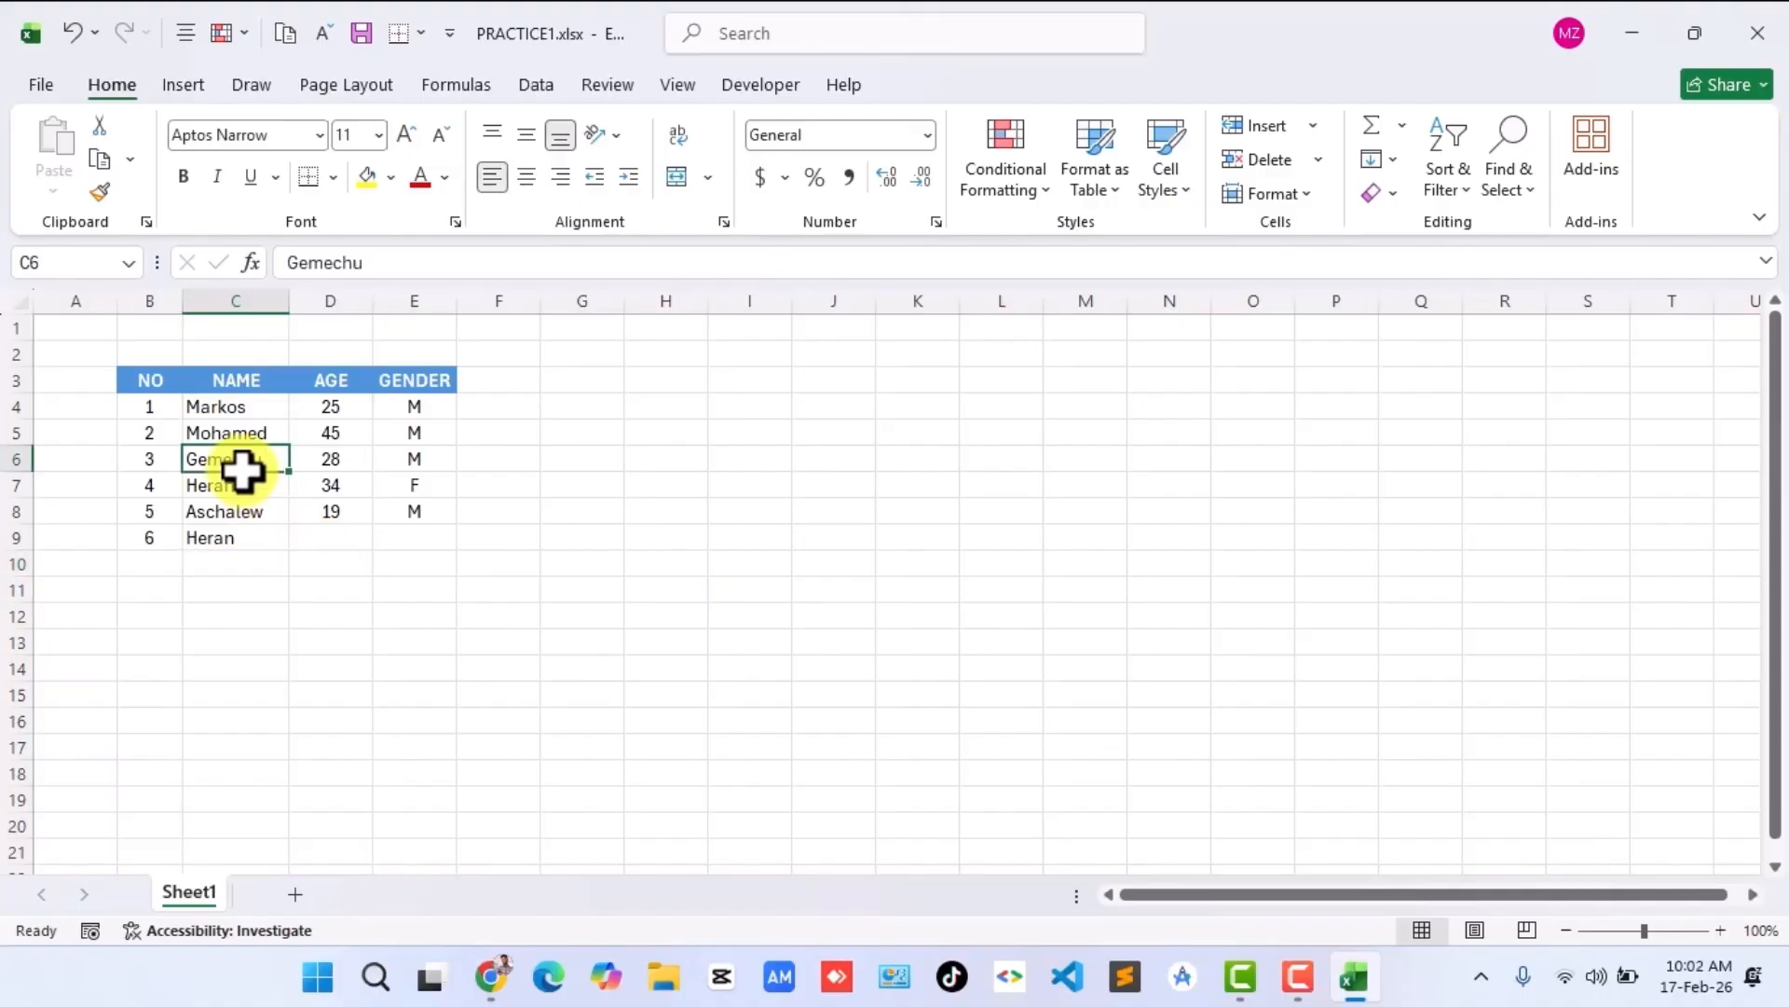
click(317, 976)
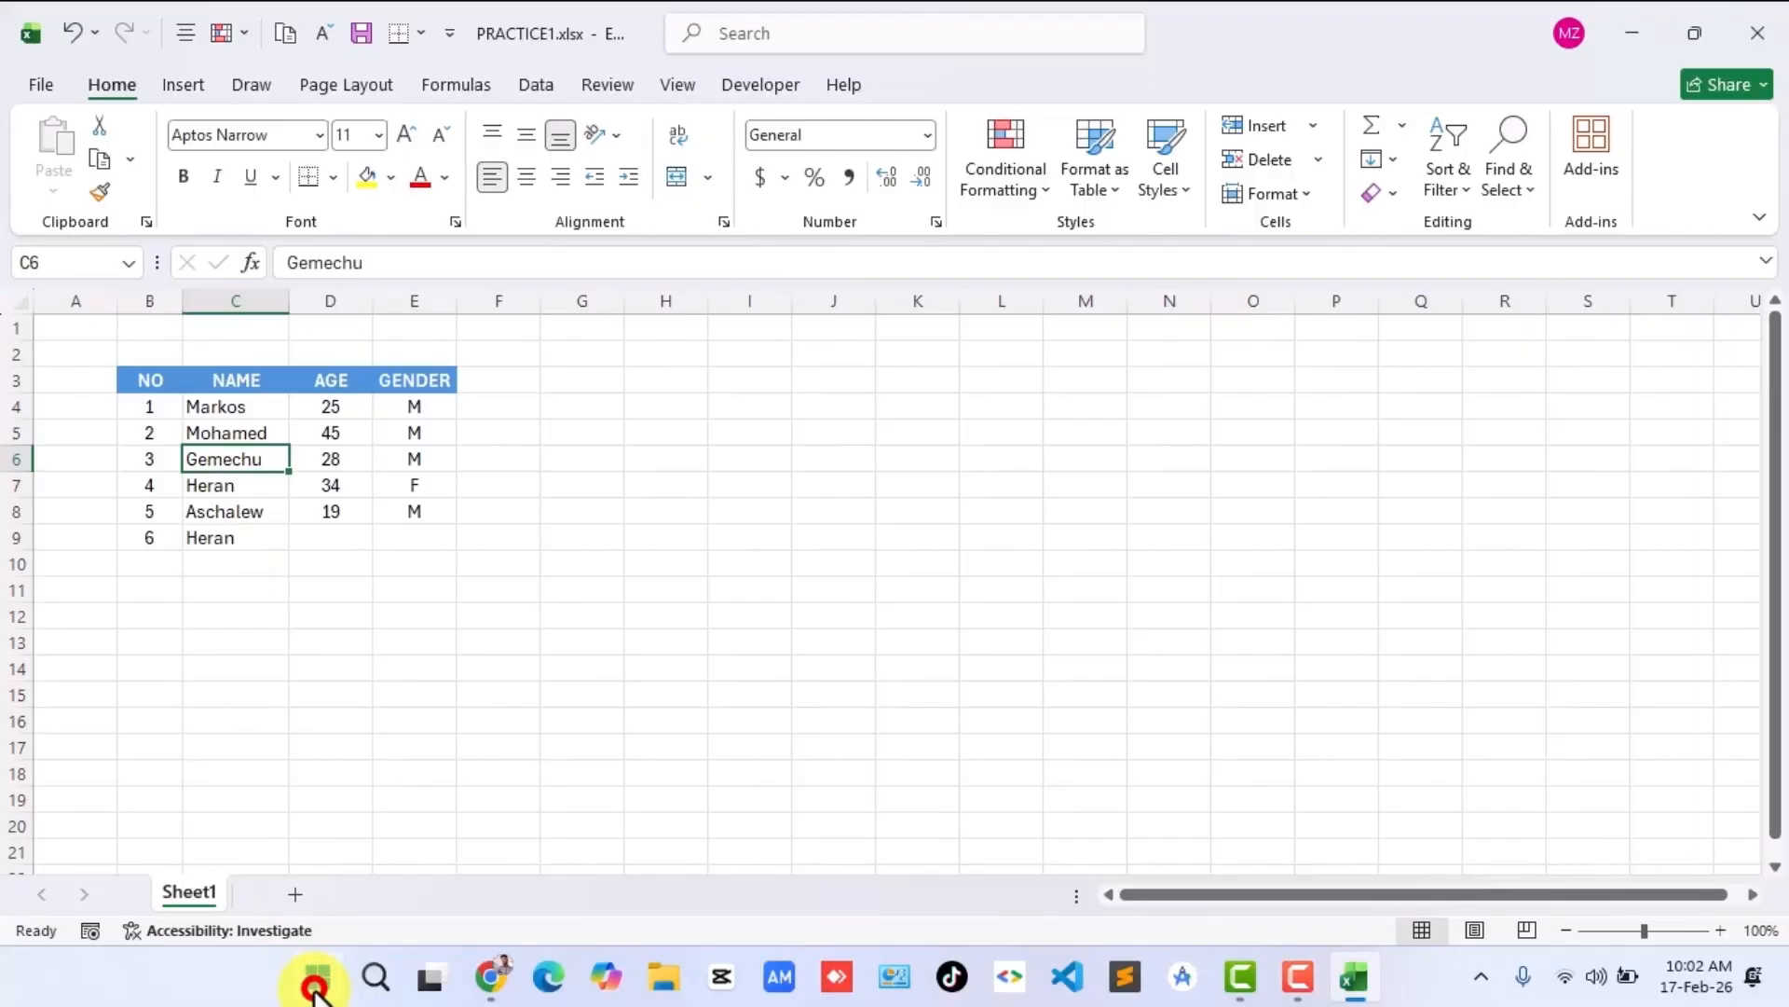
click(42, 86)
click(41, 86)
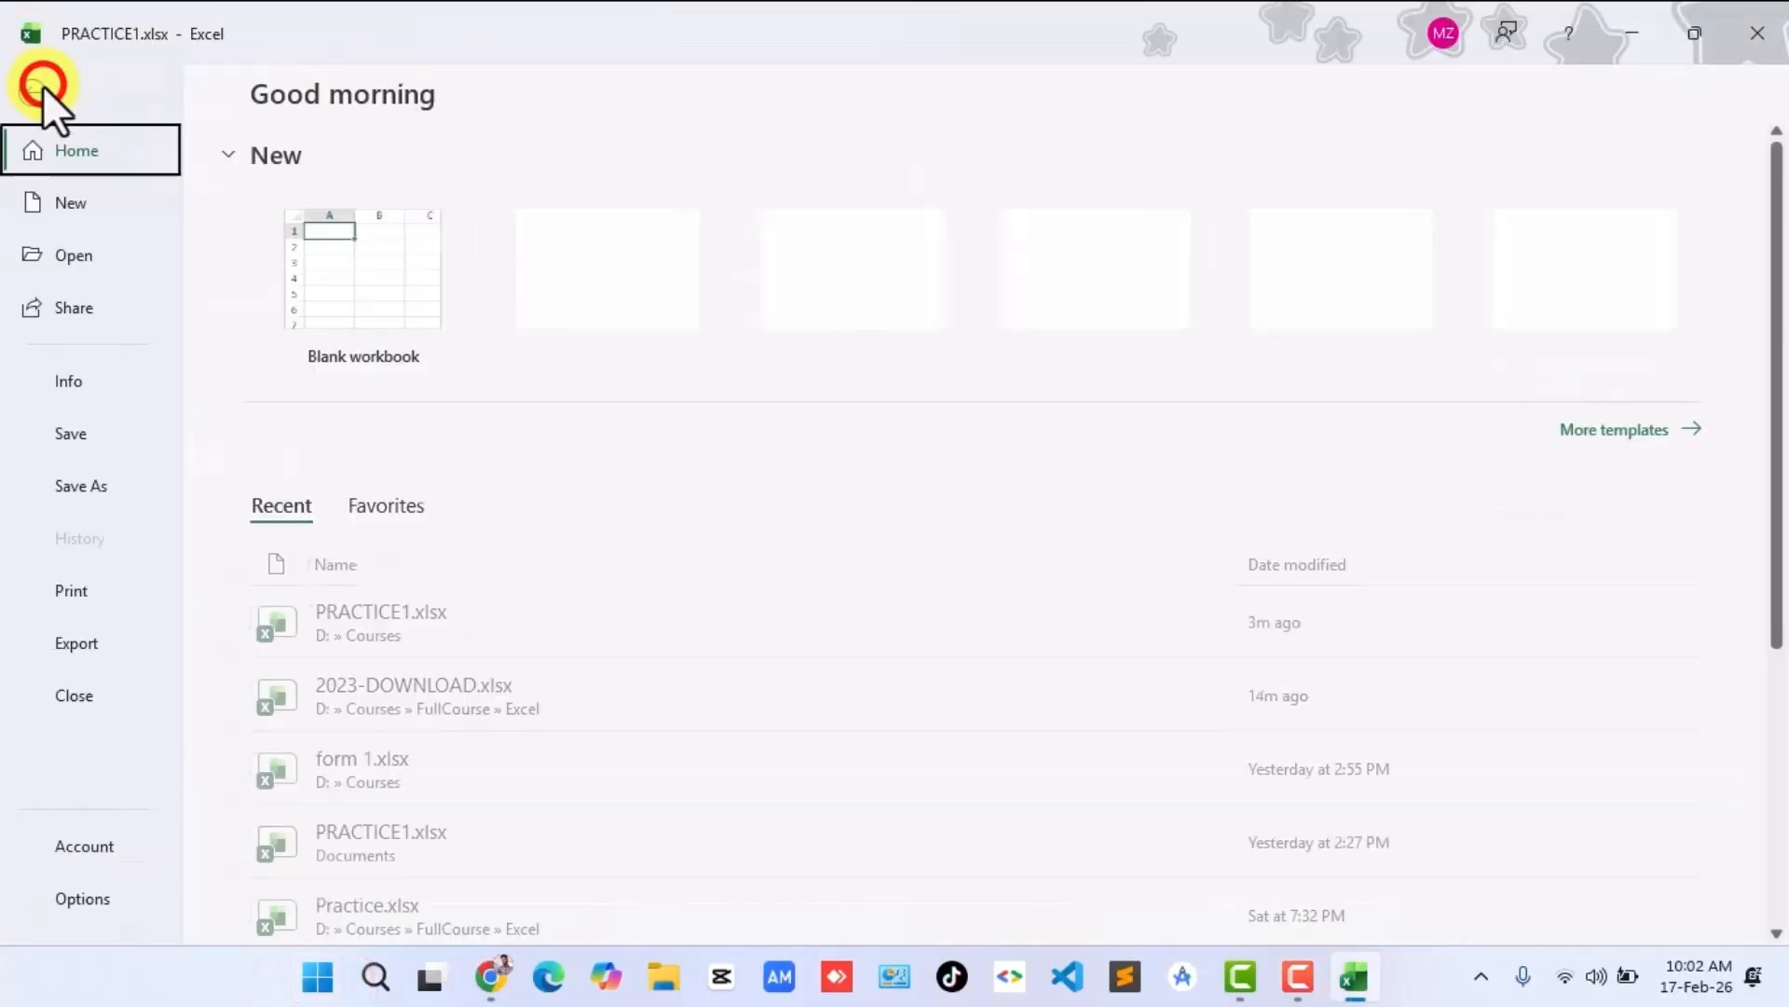
click(75, 256)
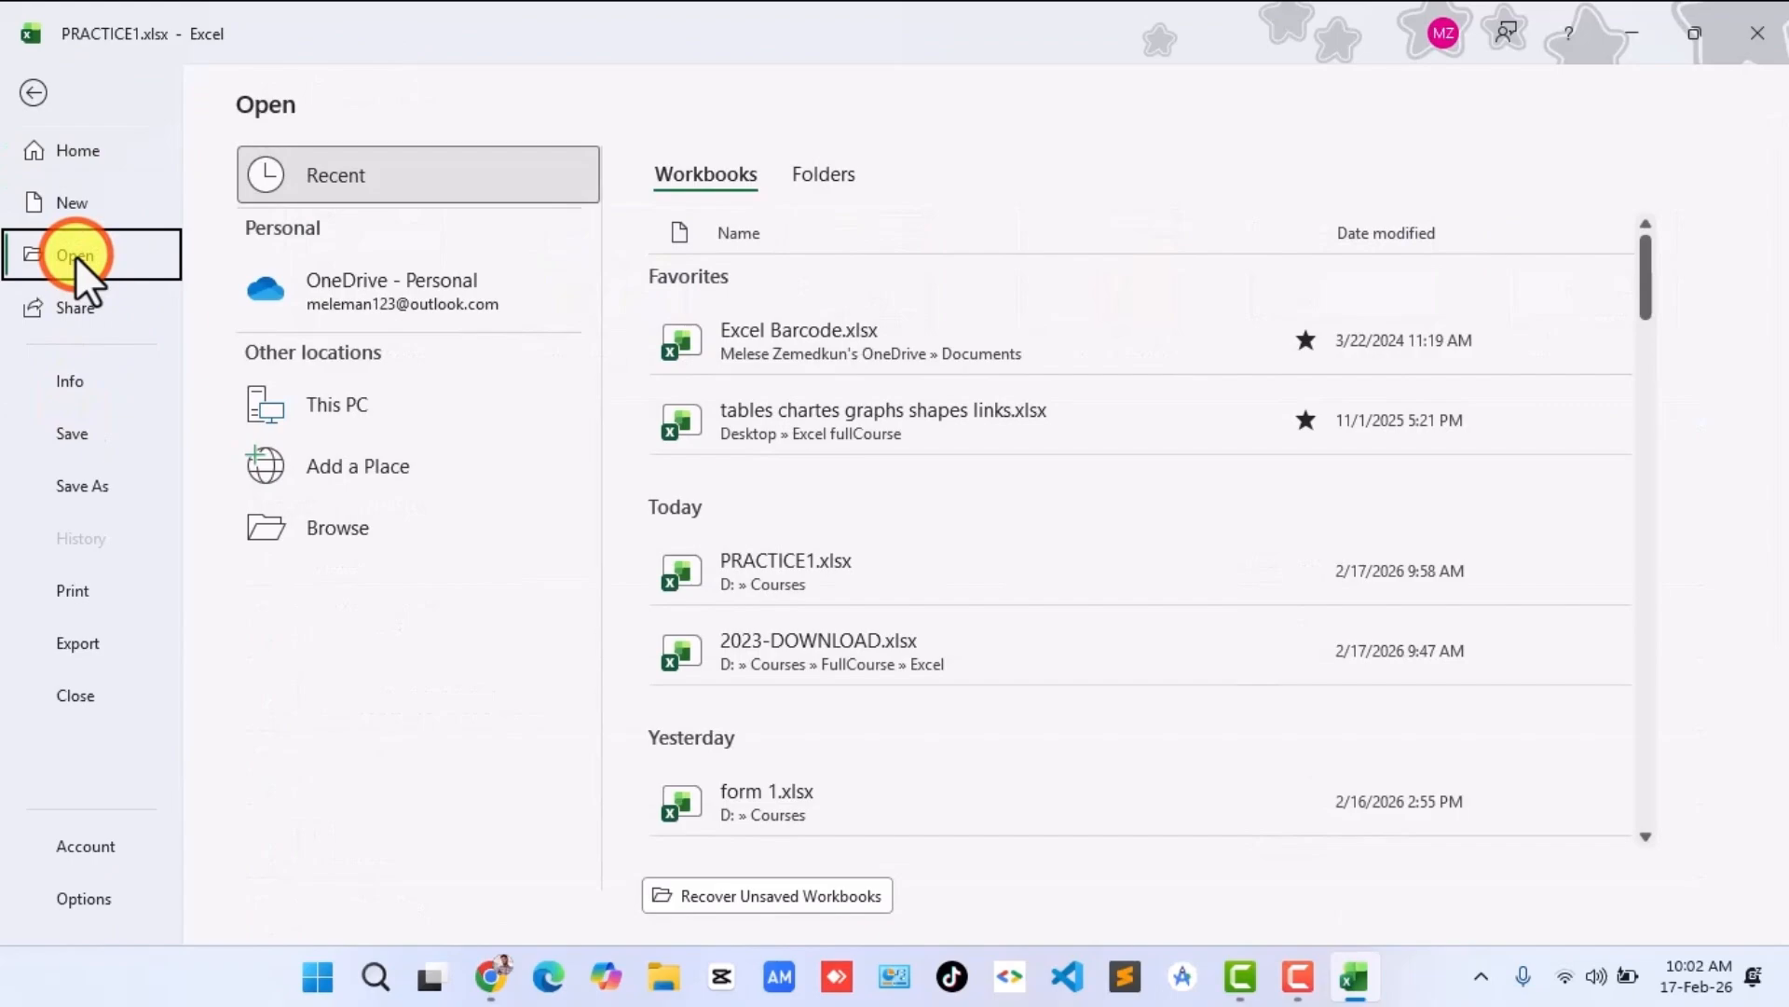
click(845, 672)
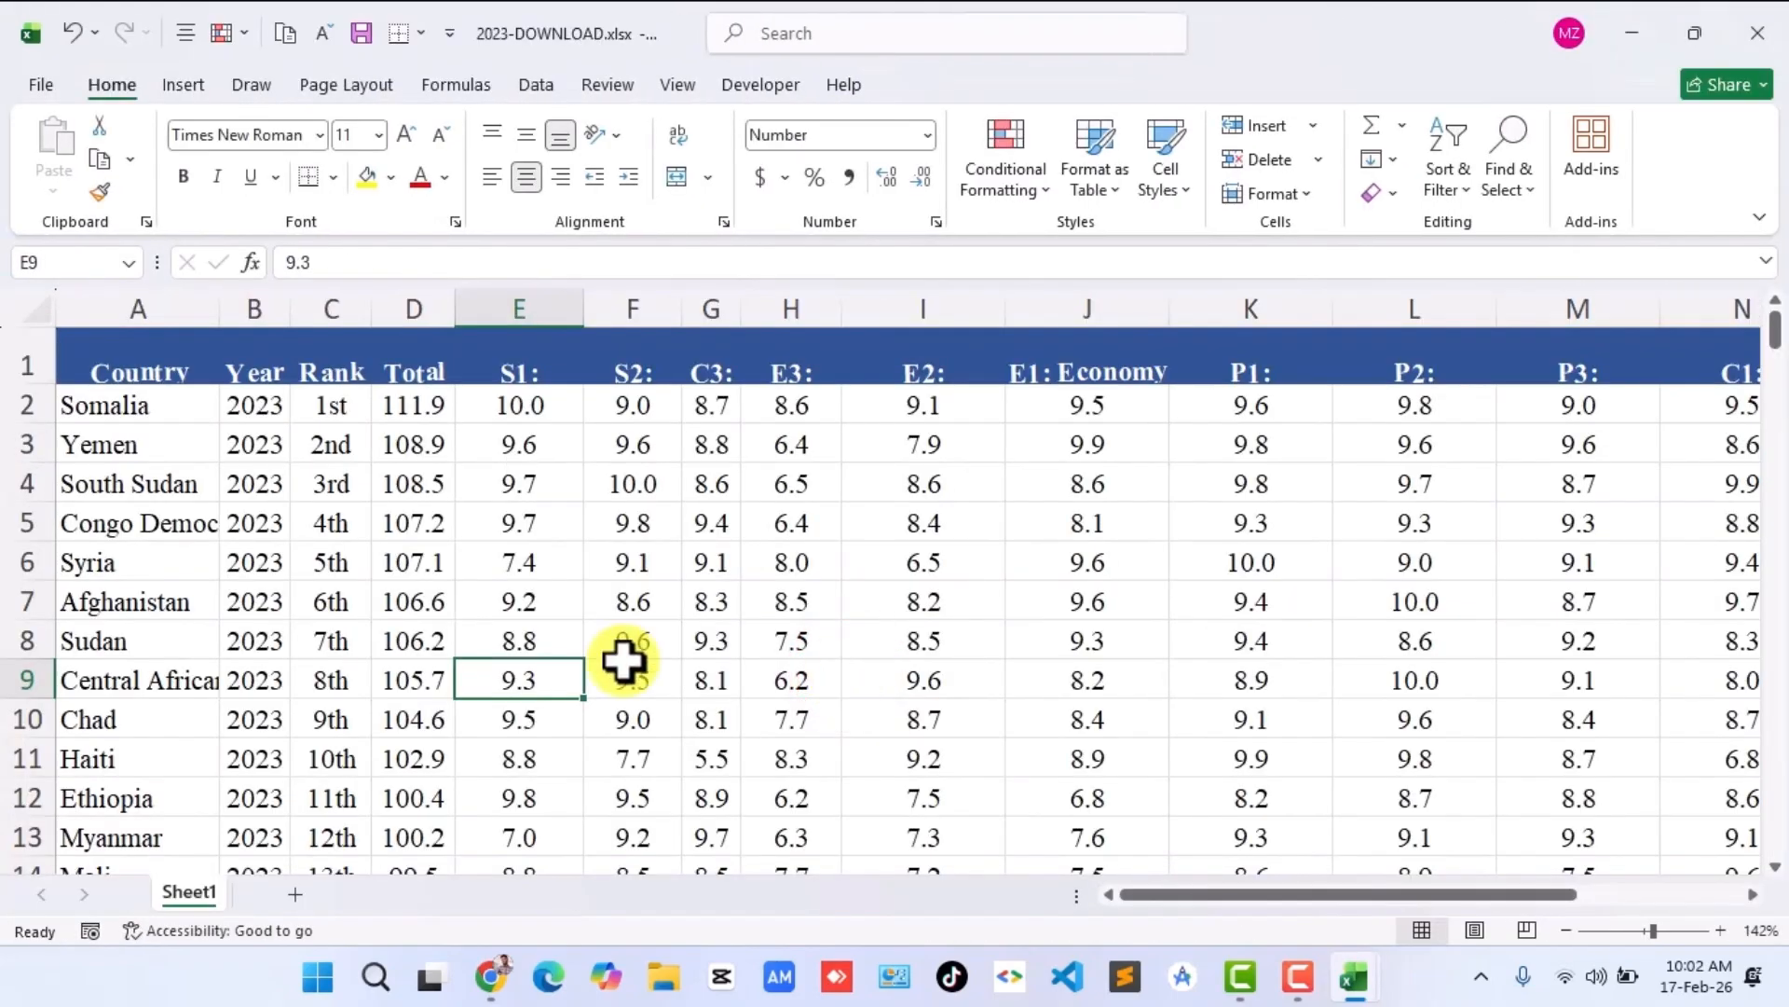
Jump from cell A2 to cell D23 with the Go To command.
scroll(624, 662, down, 2)
scroll(624, 663, up, 2)
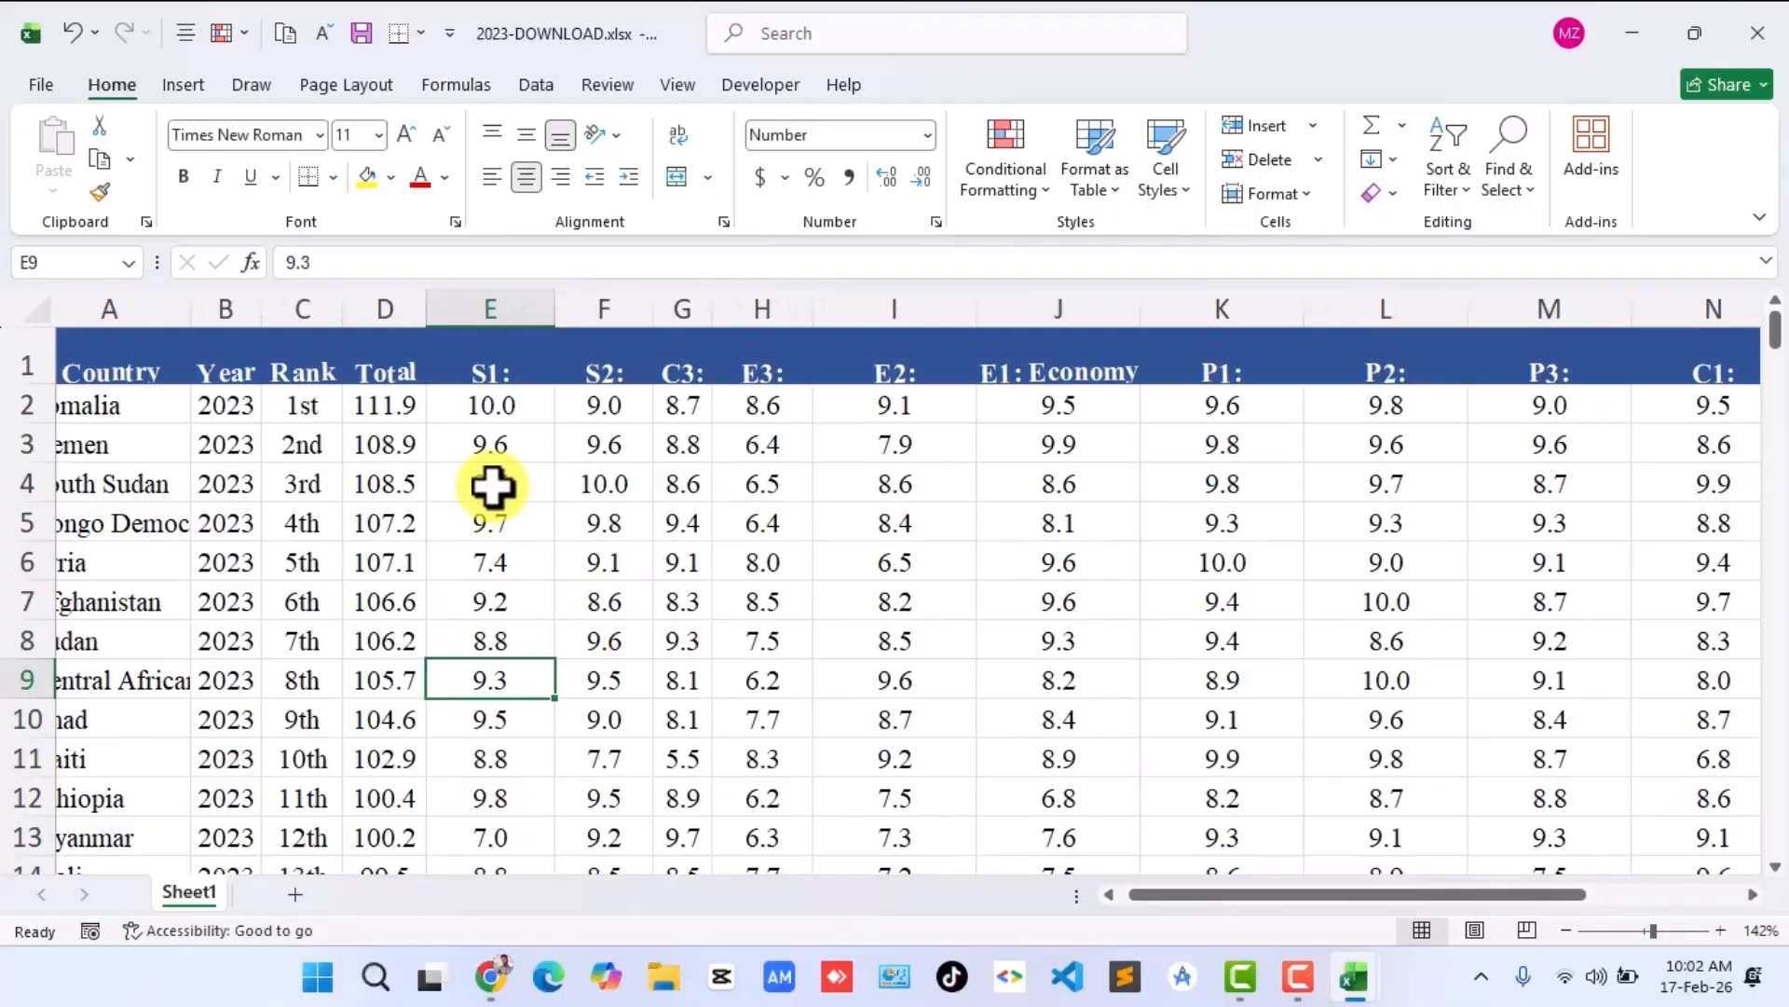
scroll(400, 511, left, 1)
scroll(400, 511, down, 1)
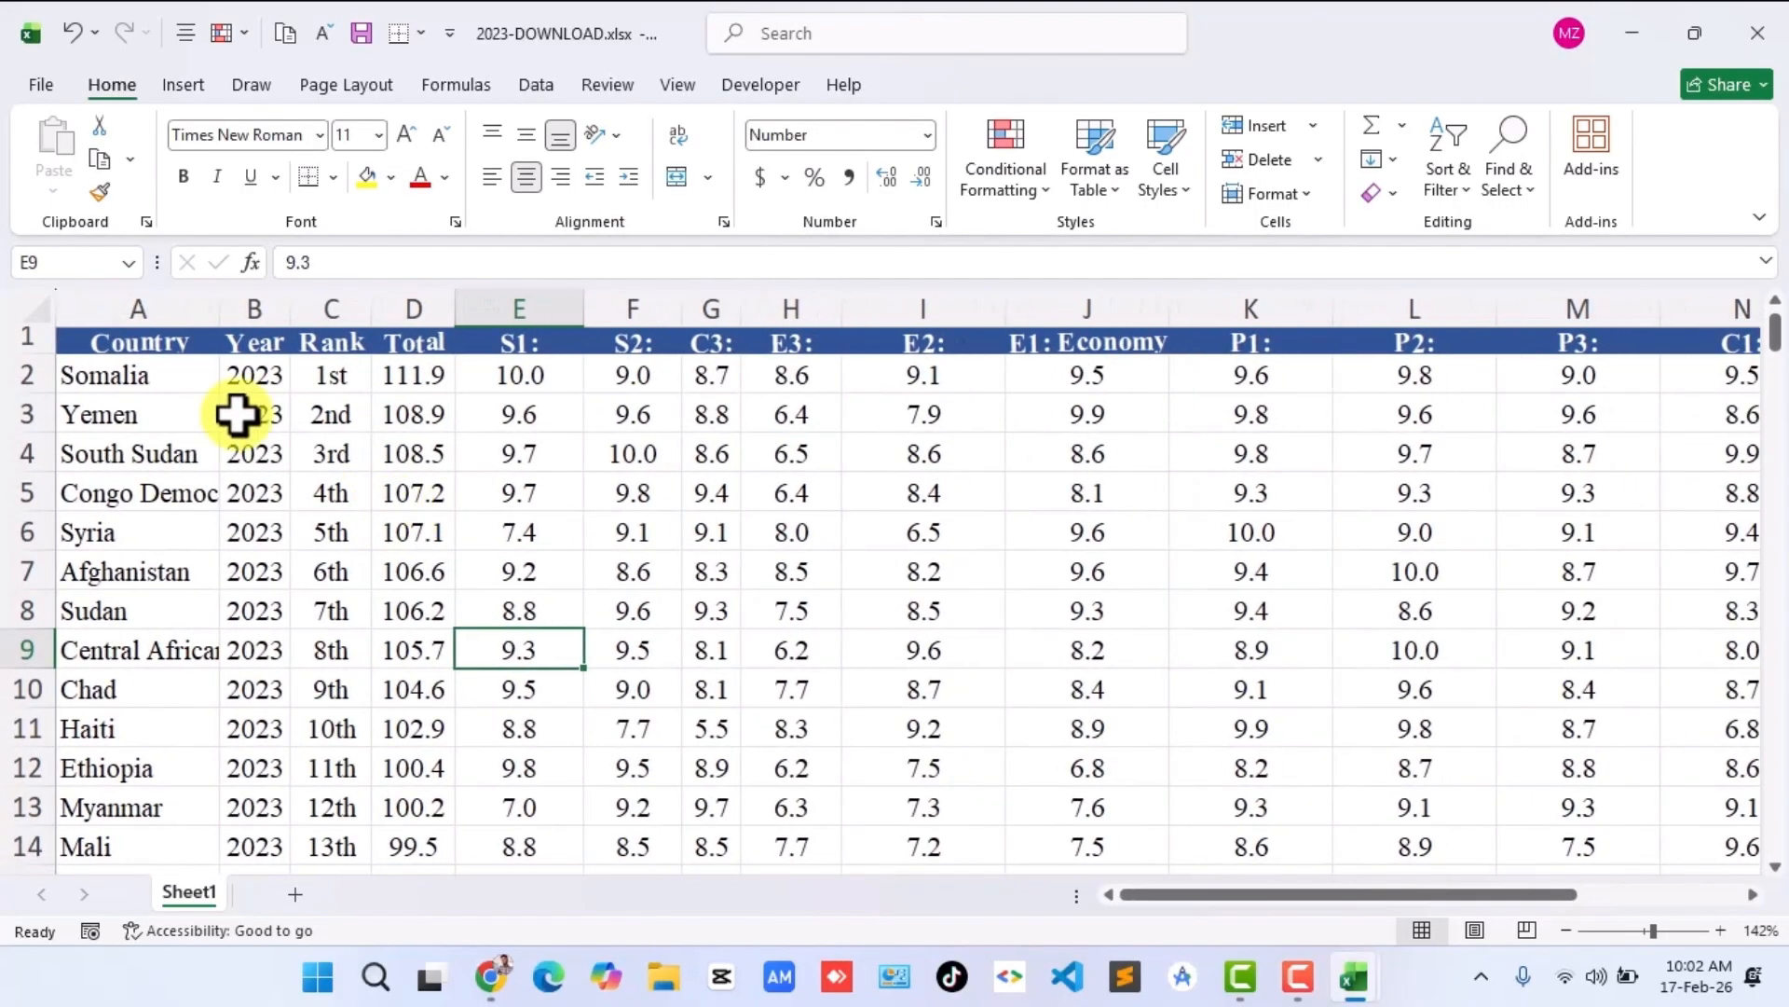
click(182, 380)
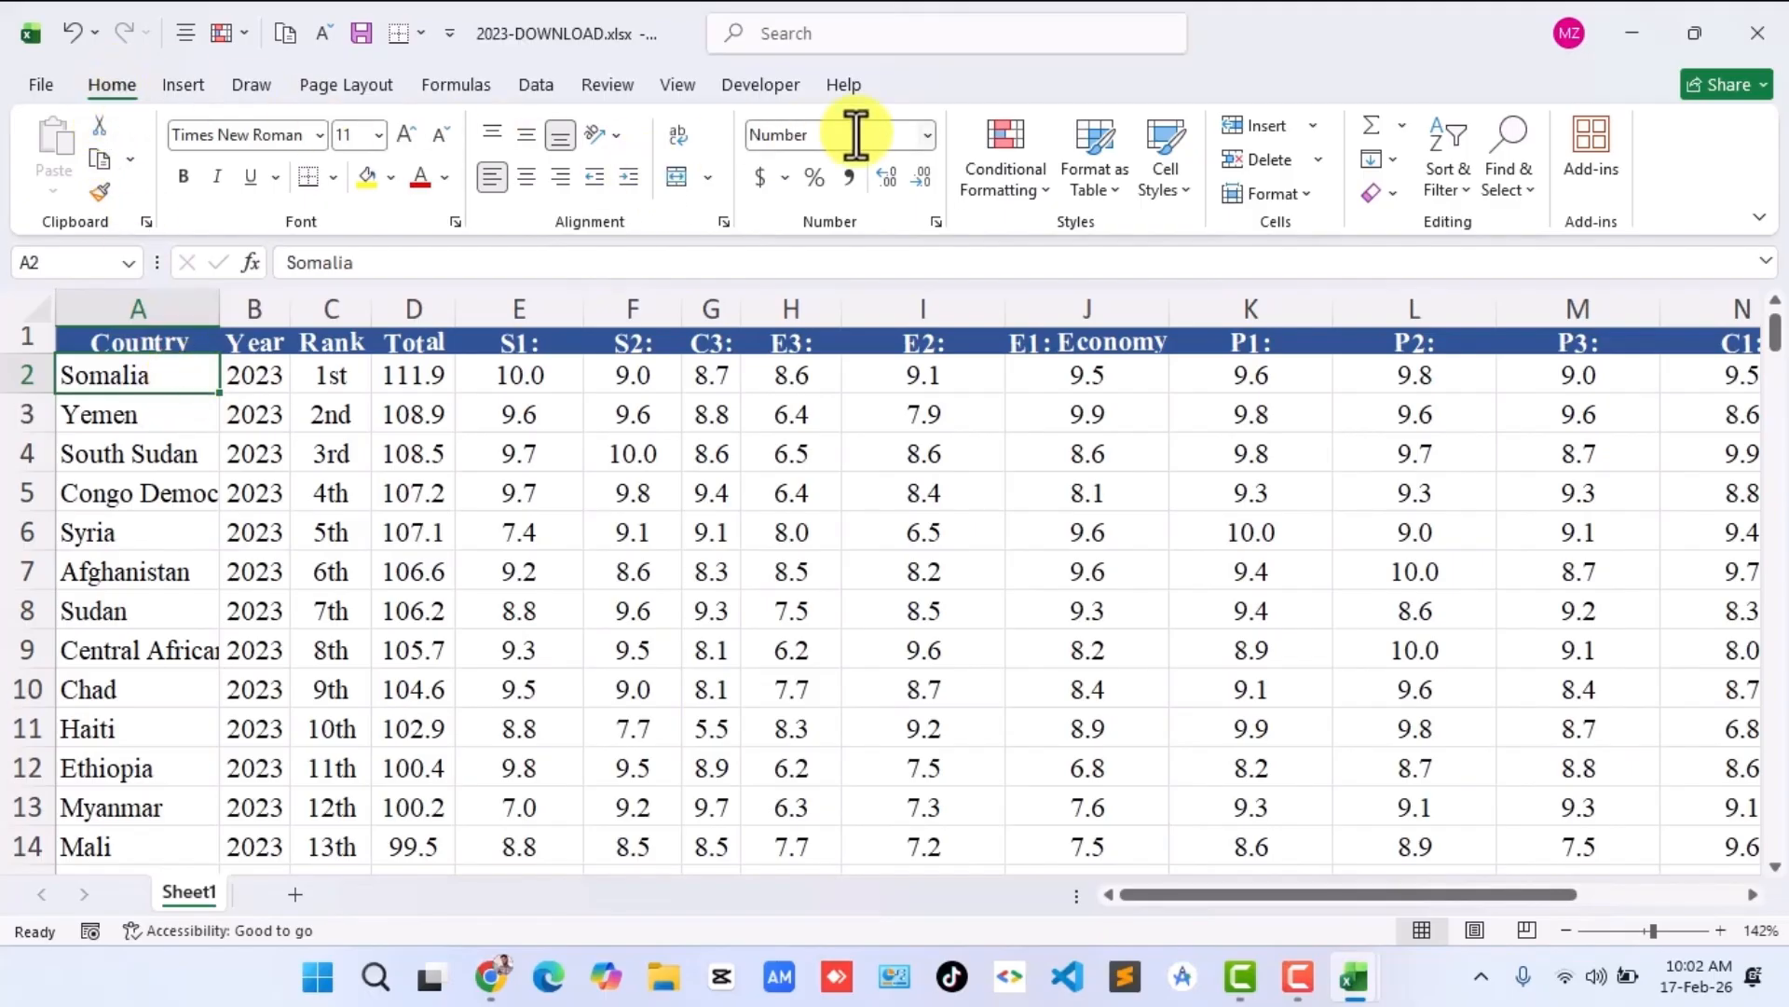
click(1528, 177)
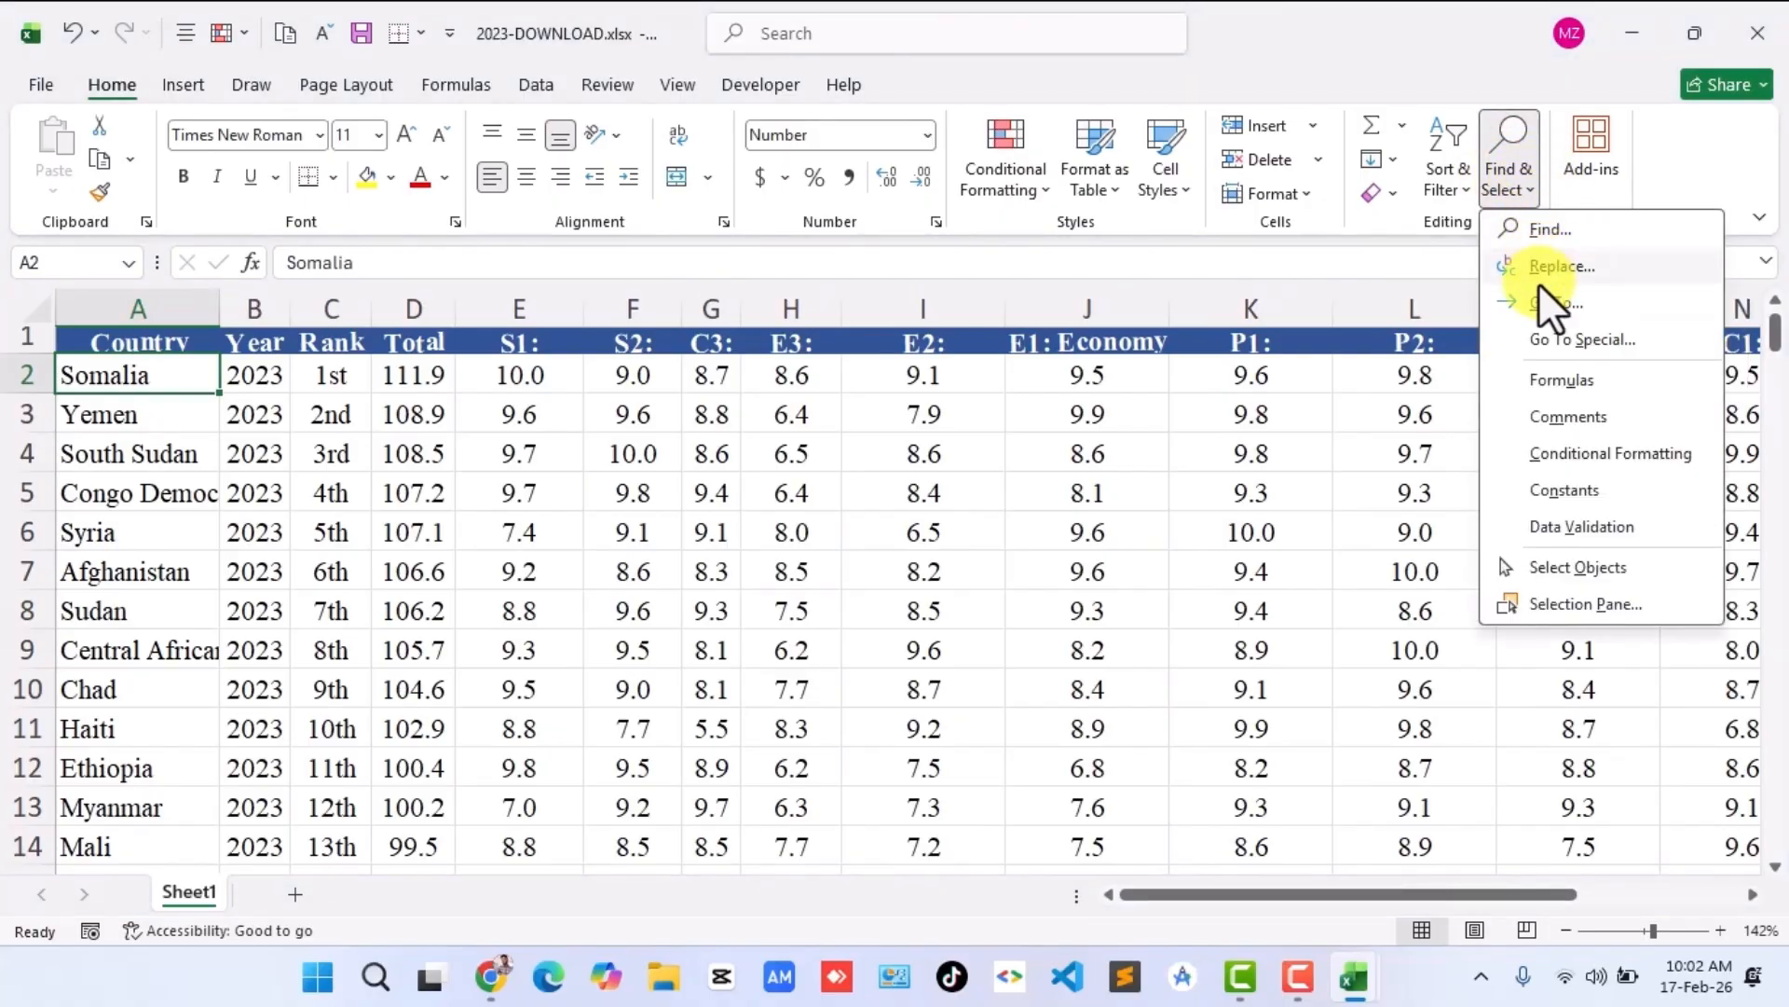
click(1562, 300)
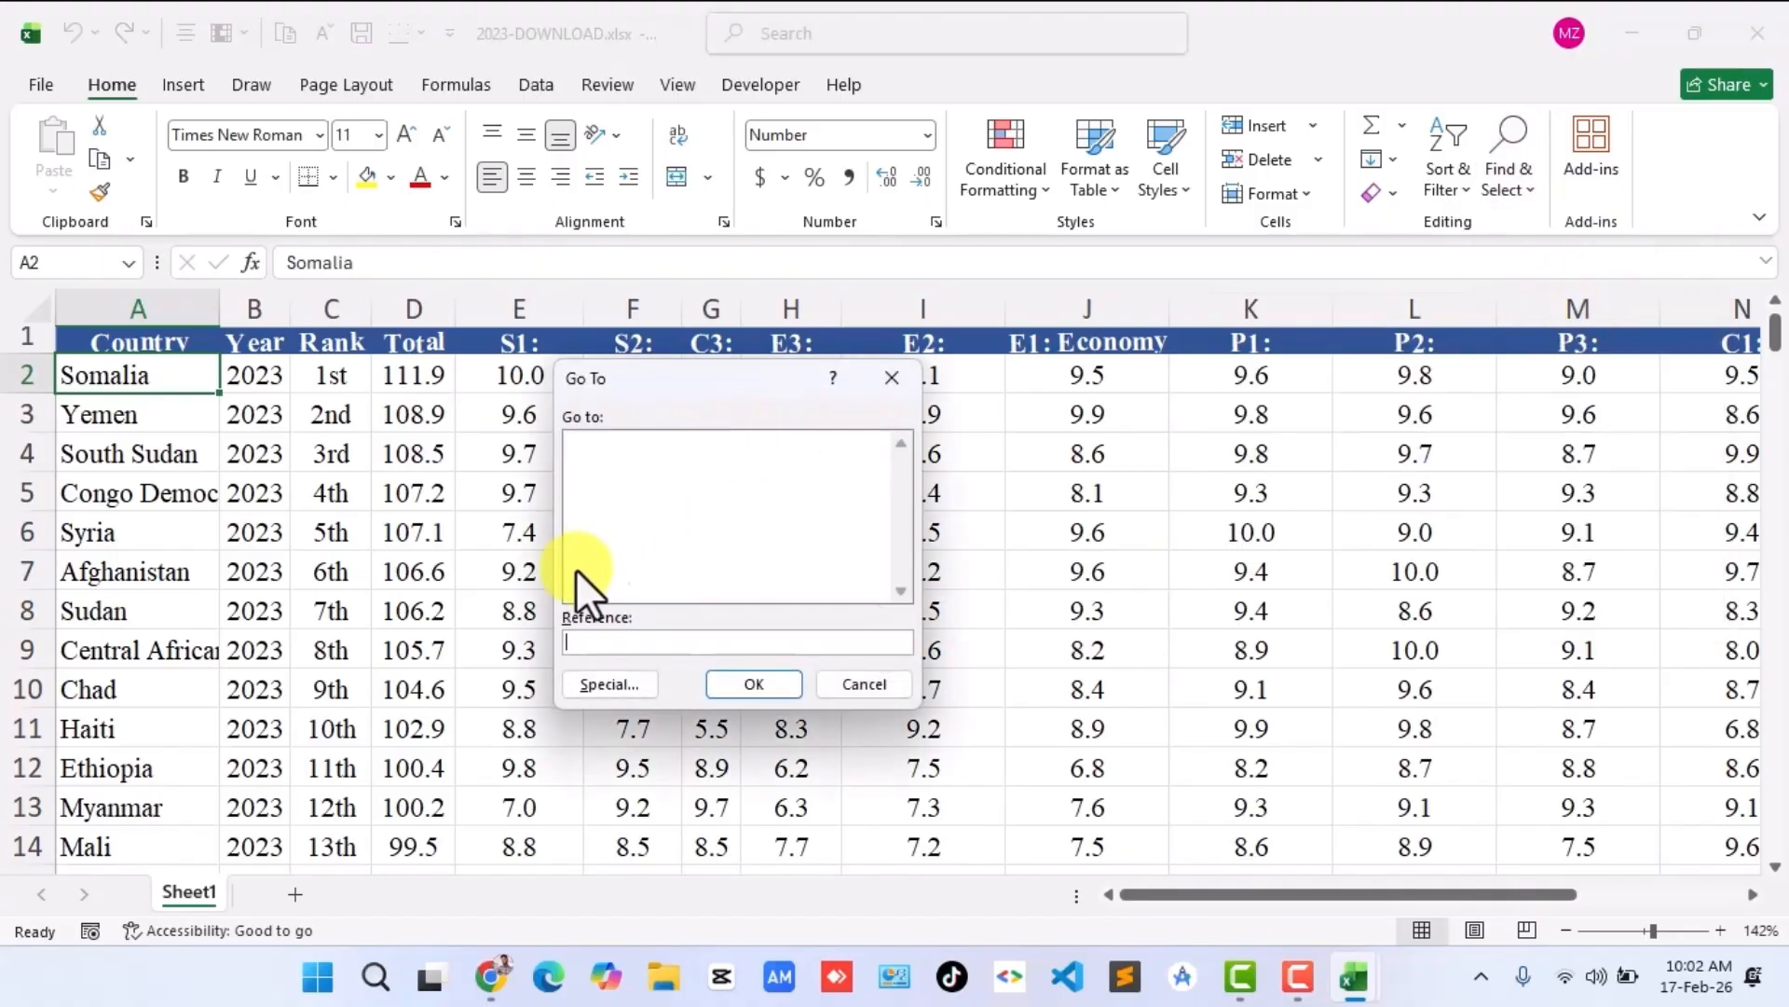
click(594, 641)
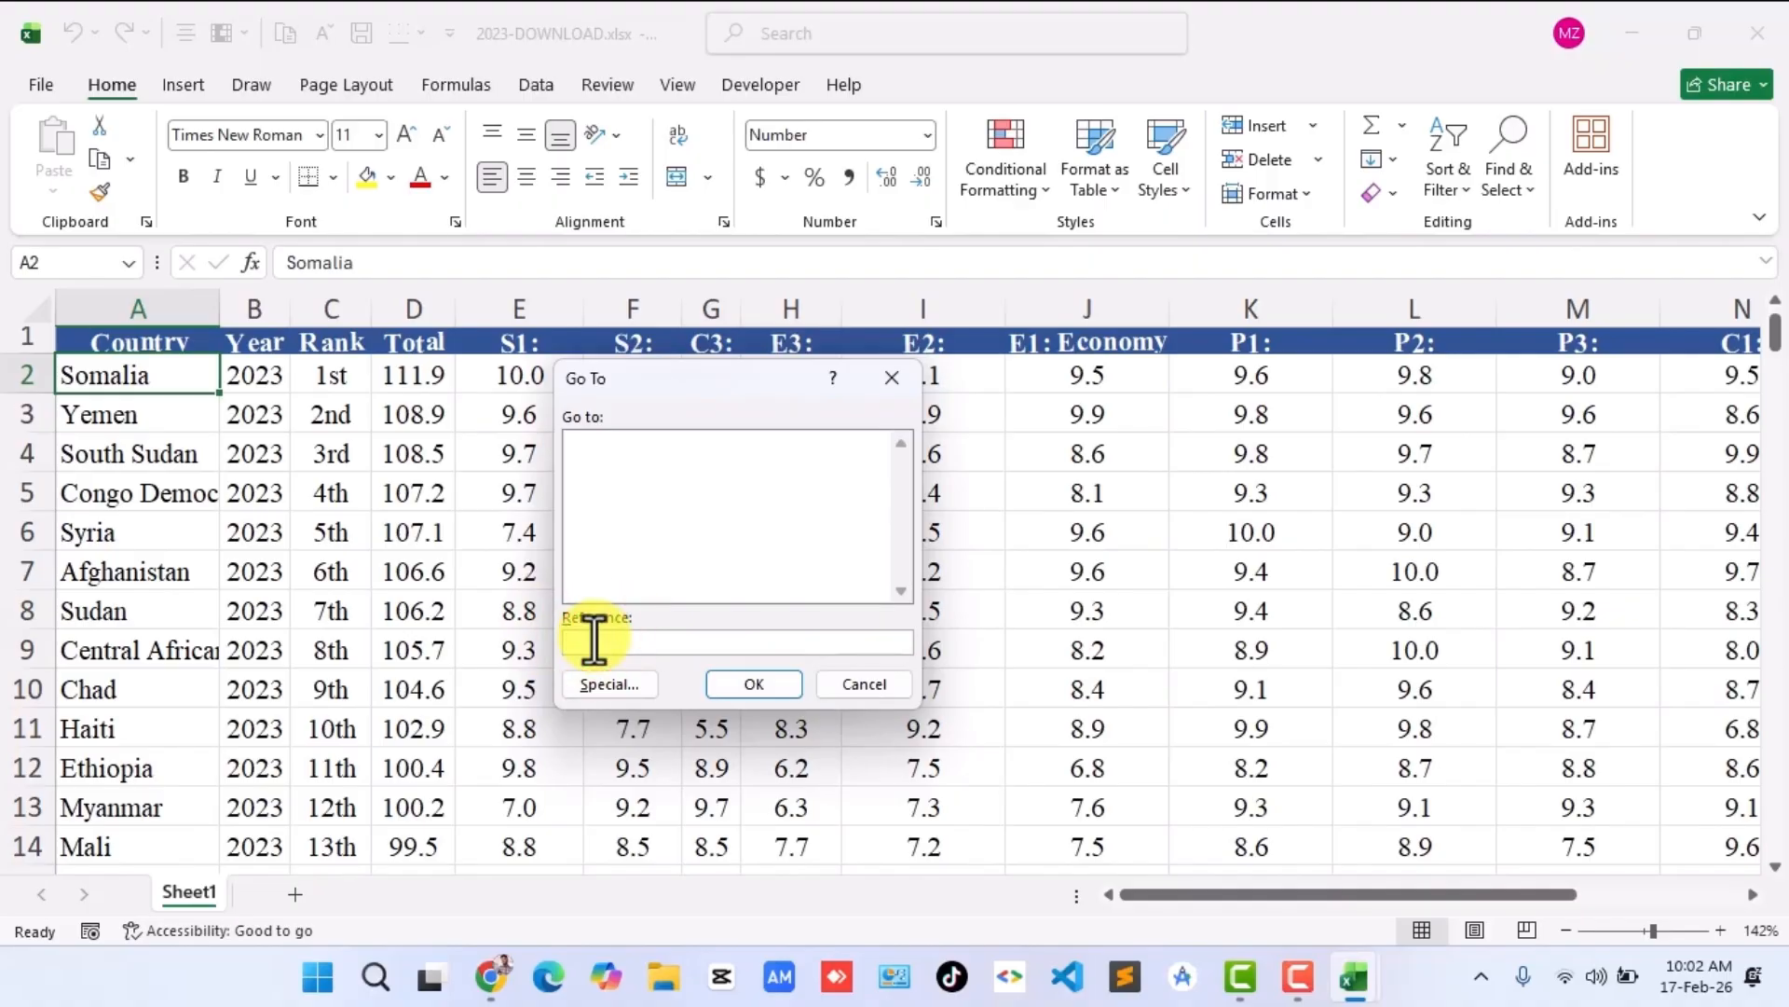
text(D23)
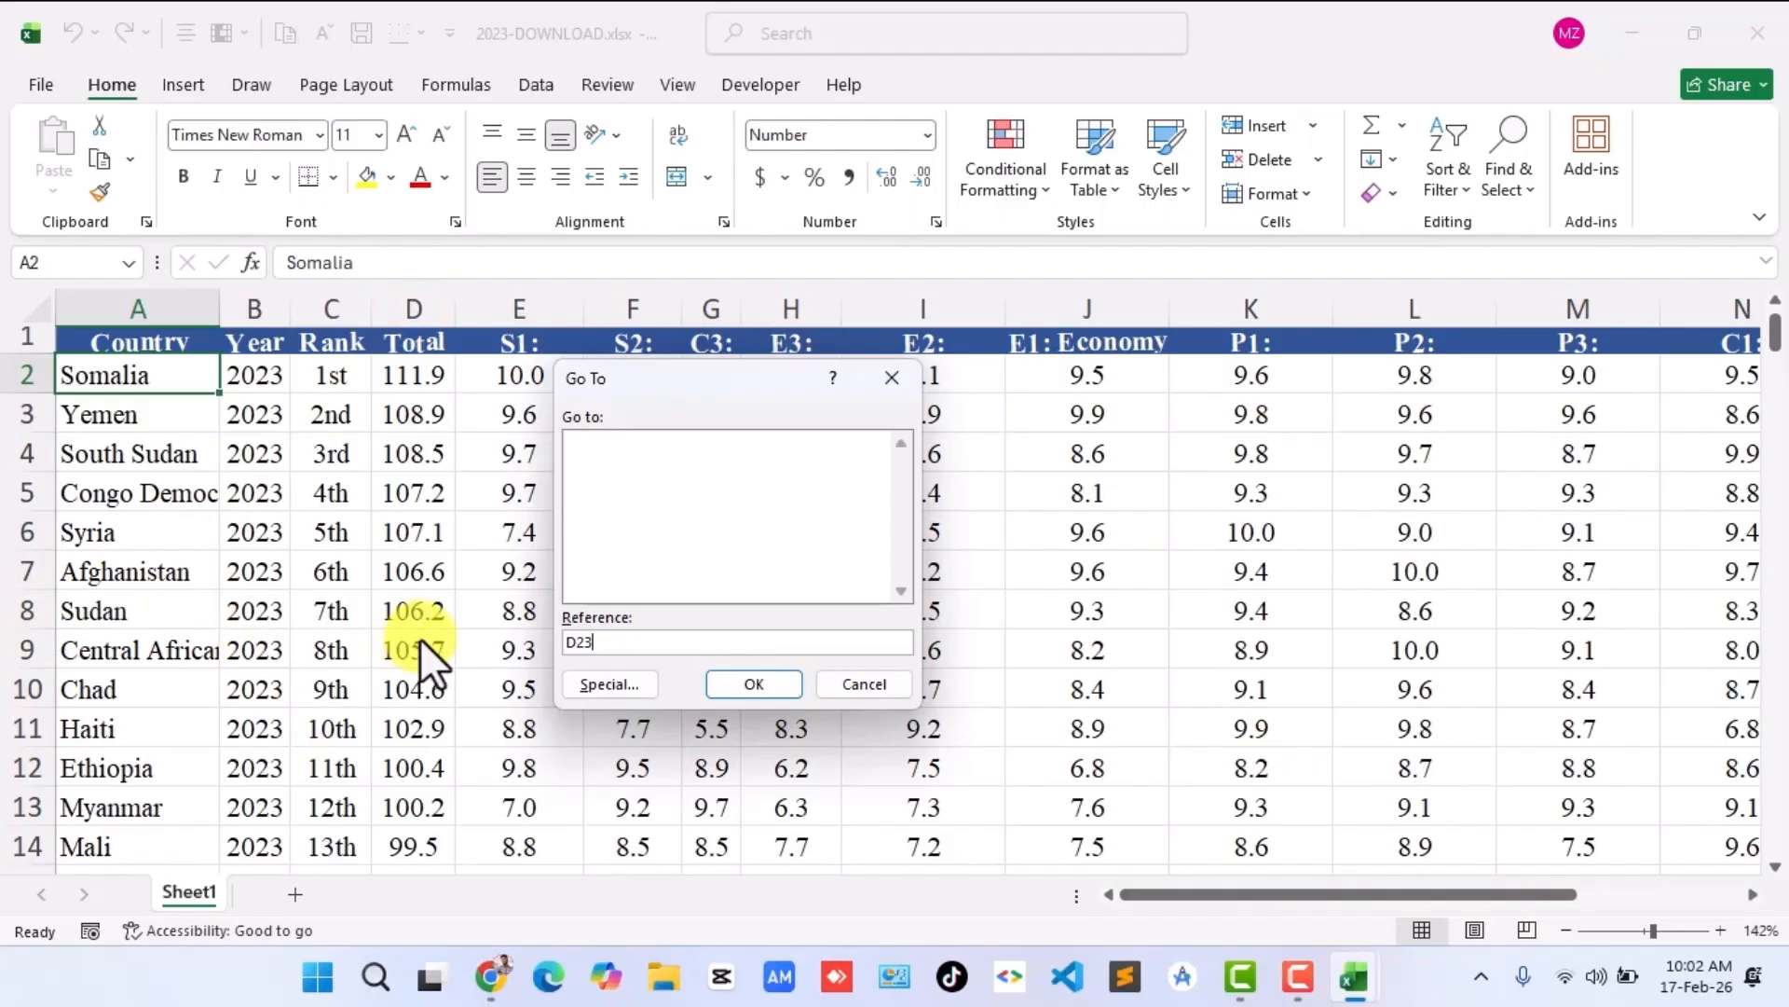
click(752, 685)
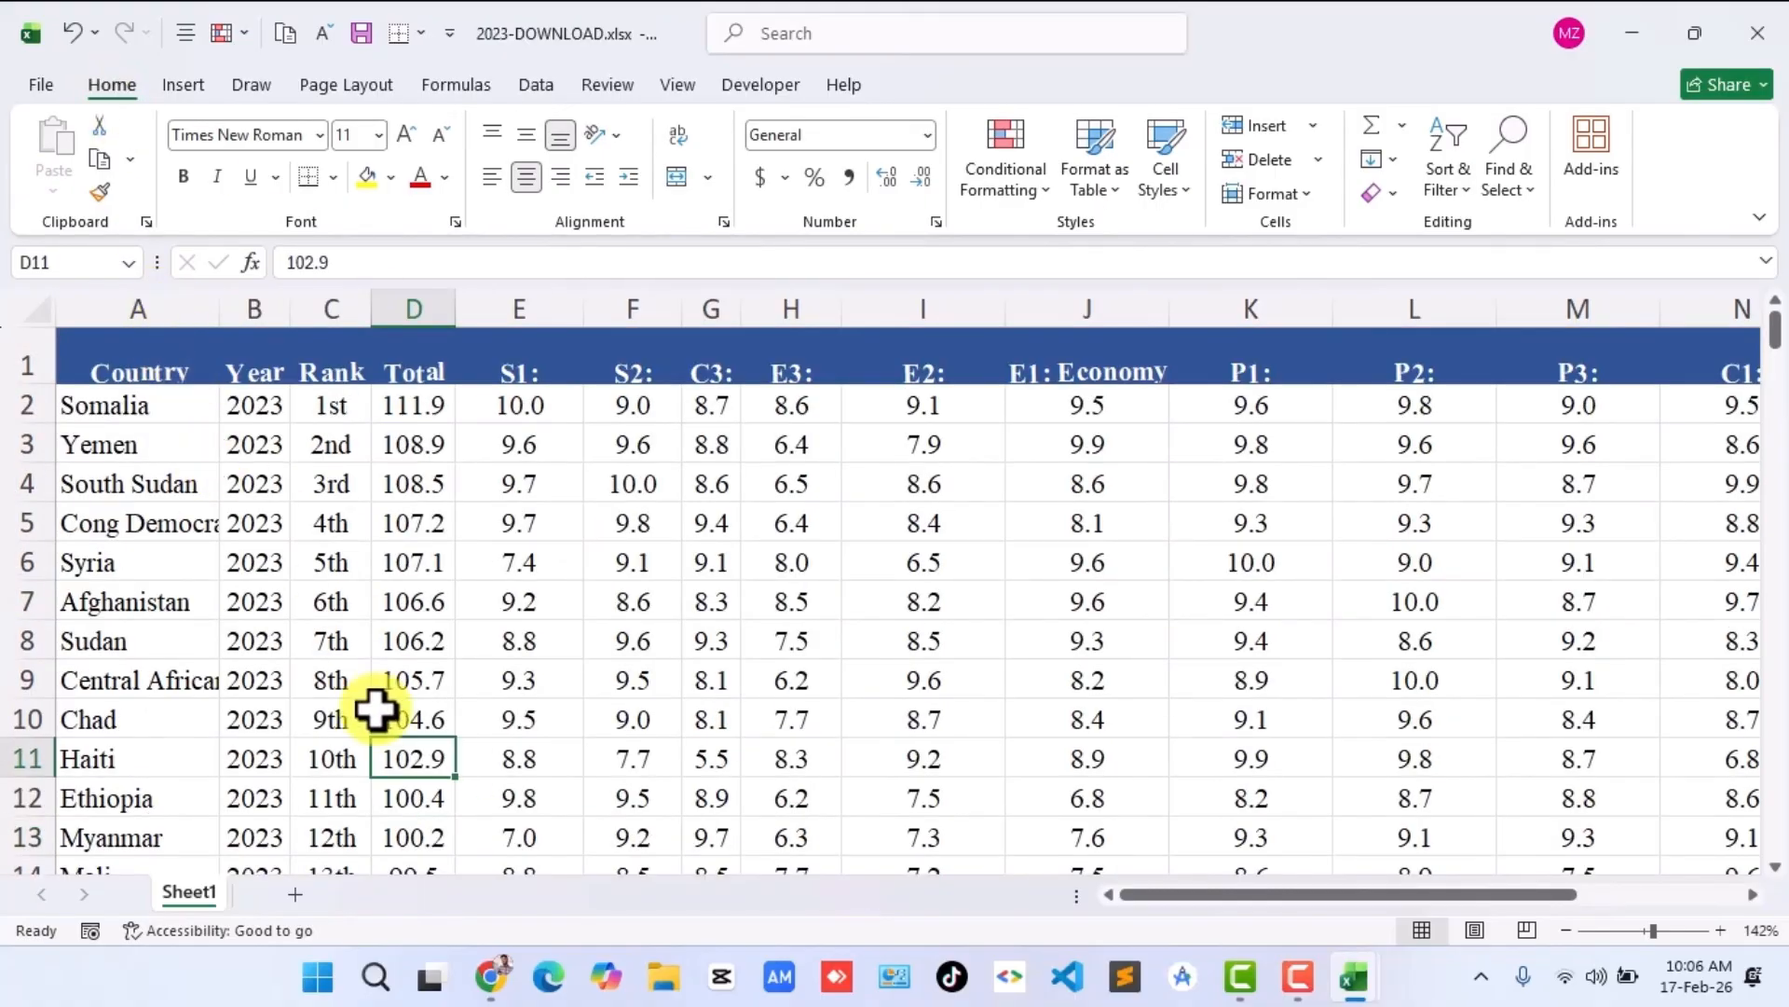
Select cell A6 in the Country column.
scroll(376, 711, down, 1)
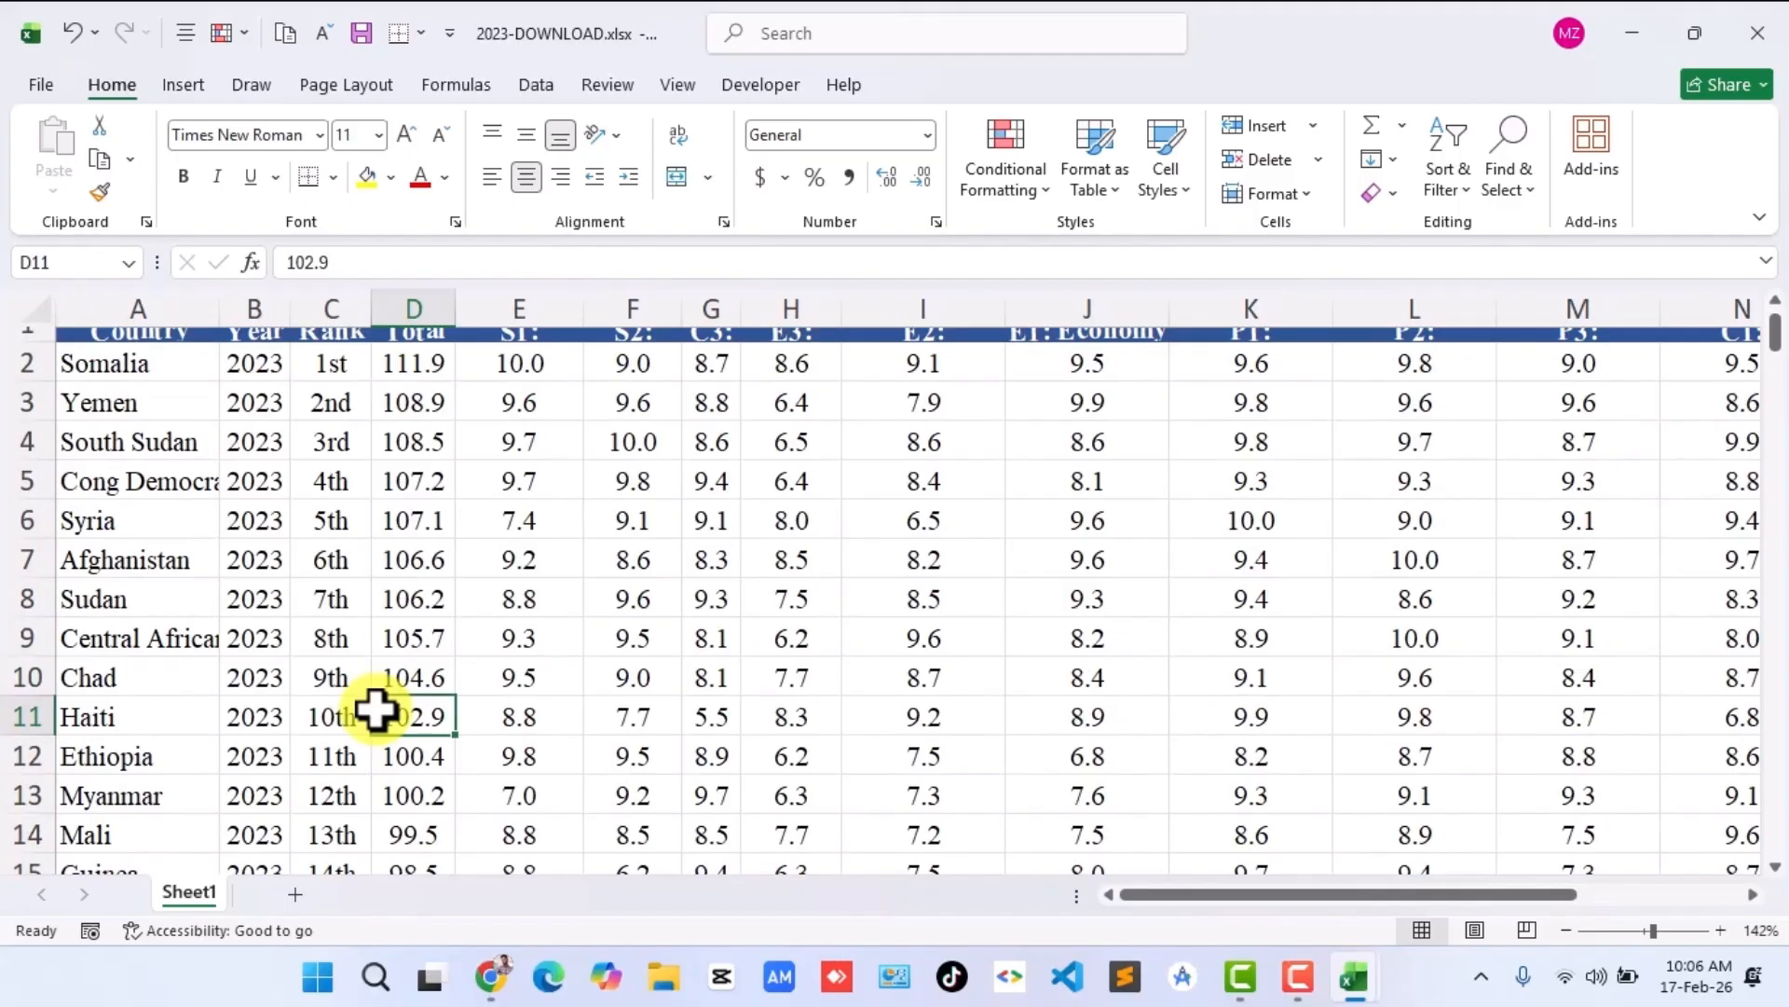
scroll(376, 711, up, 1)
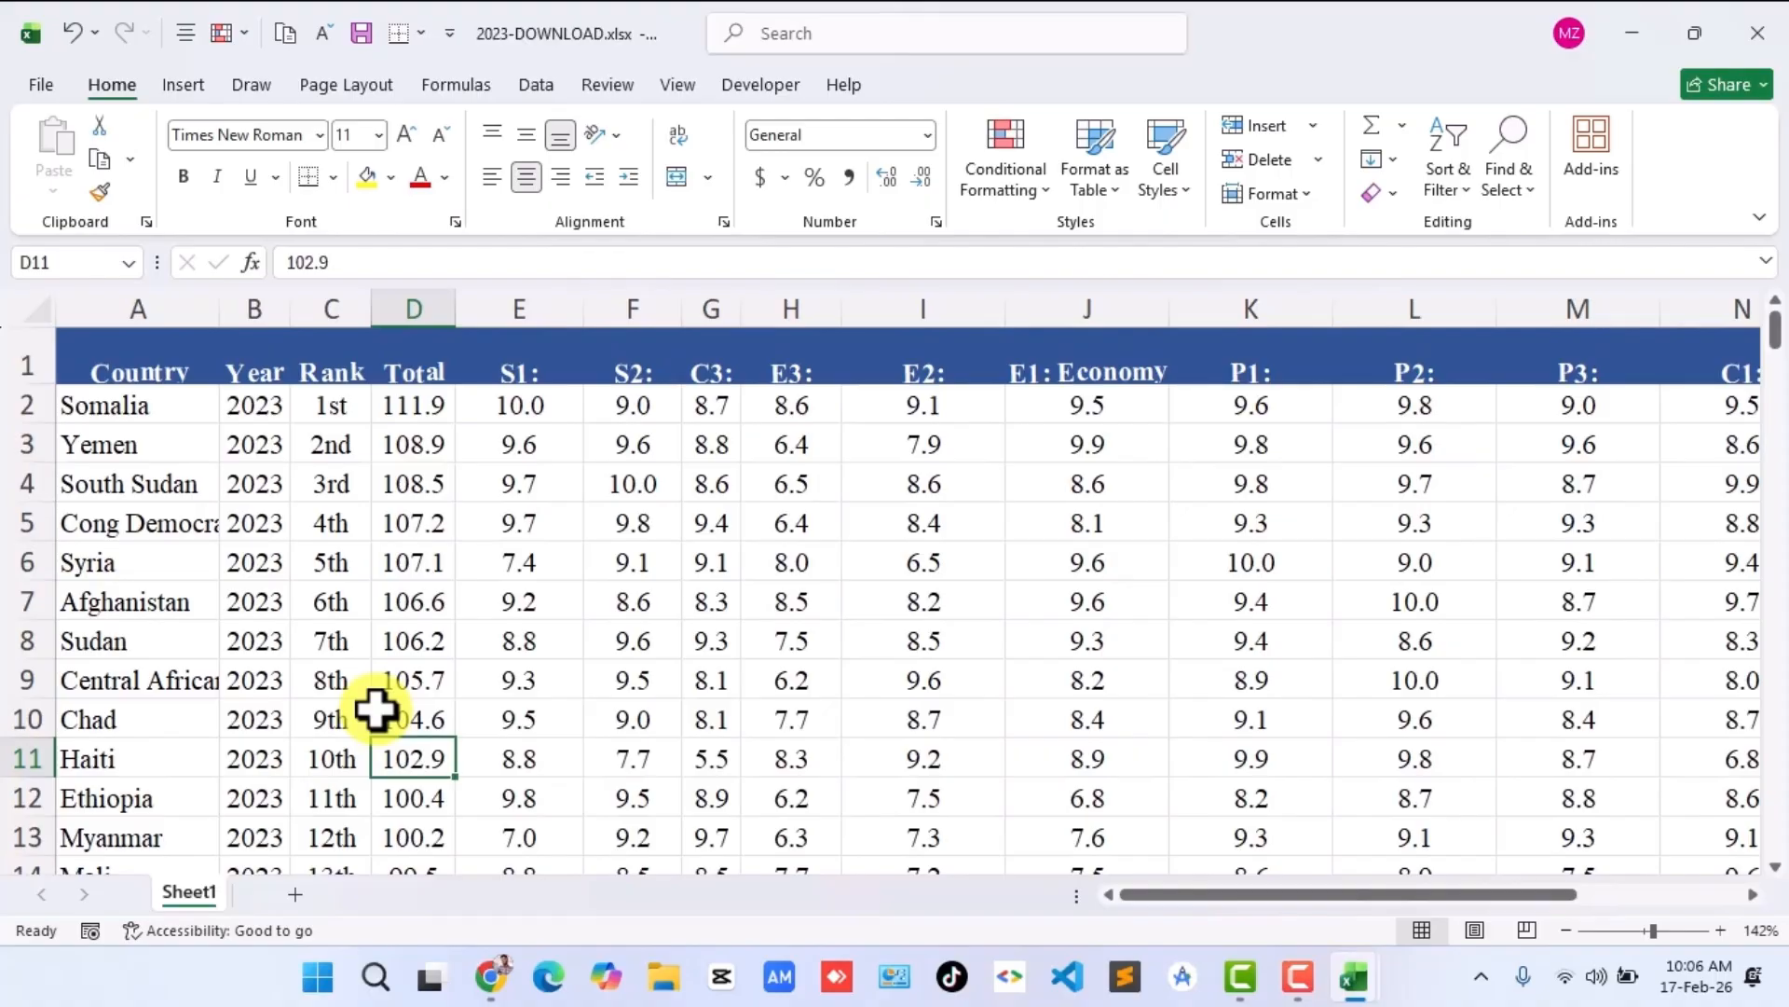
click(260, 508)
click(191, 557)
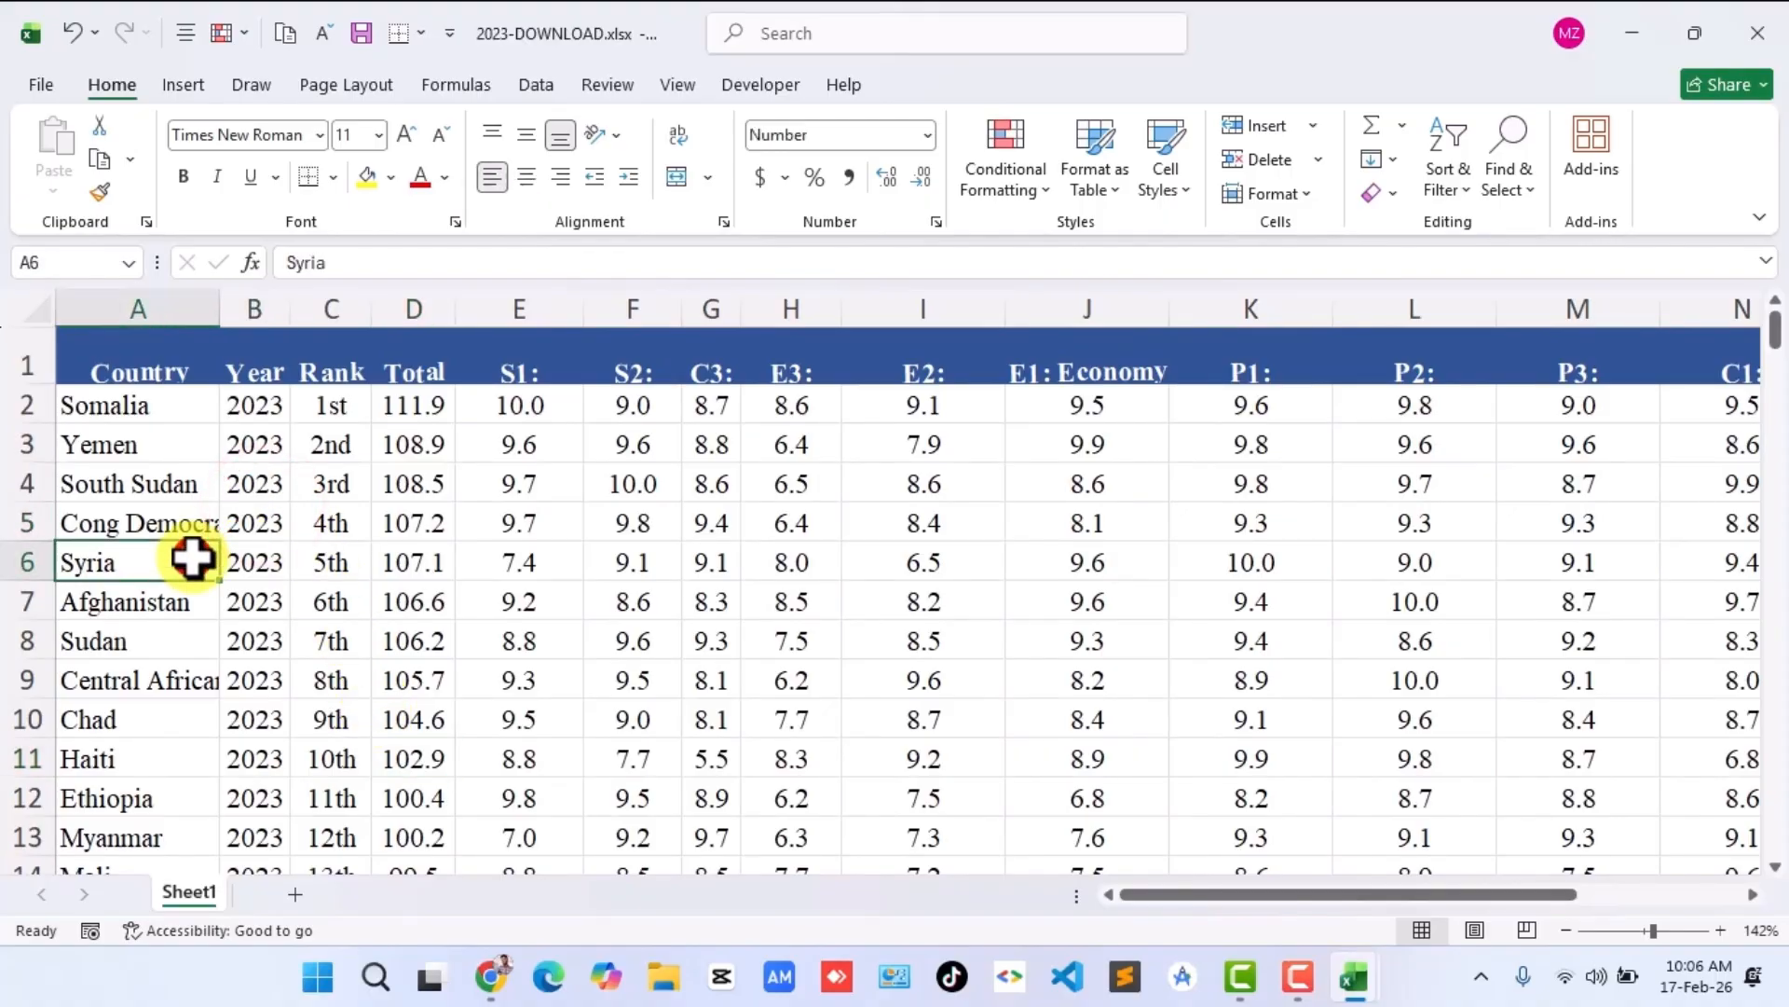
Select the South Sudan cell A4 in the Country column and save the workbook under its existing name.
click(127, 519)
click(112, 485)
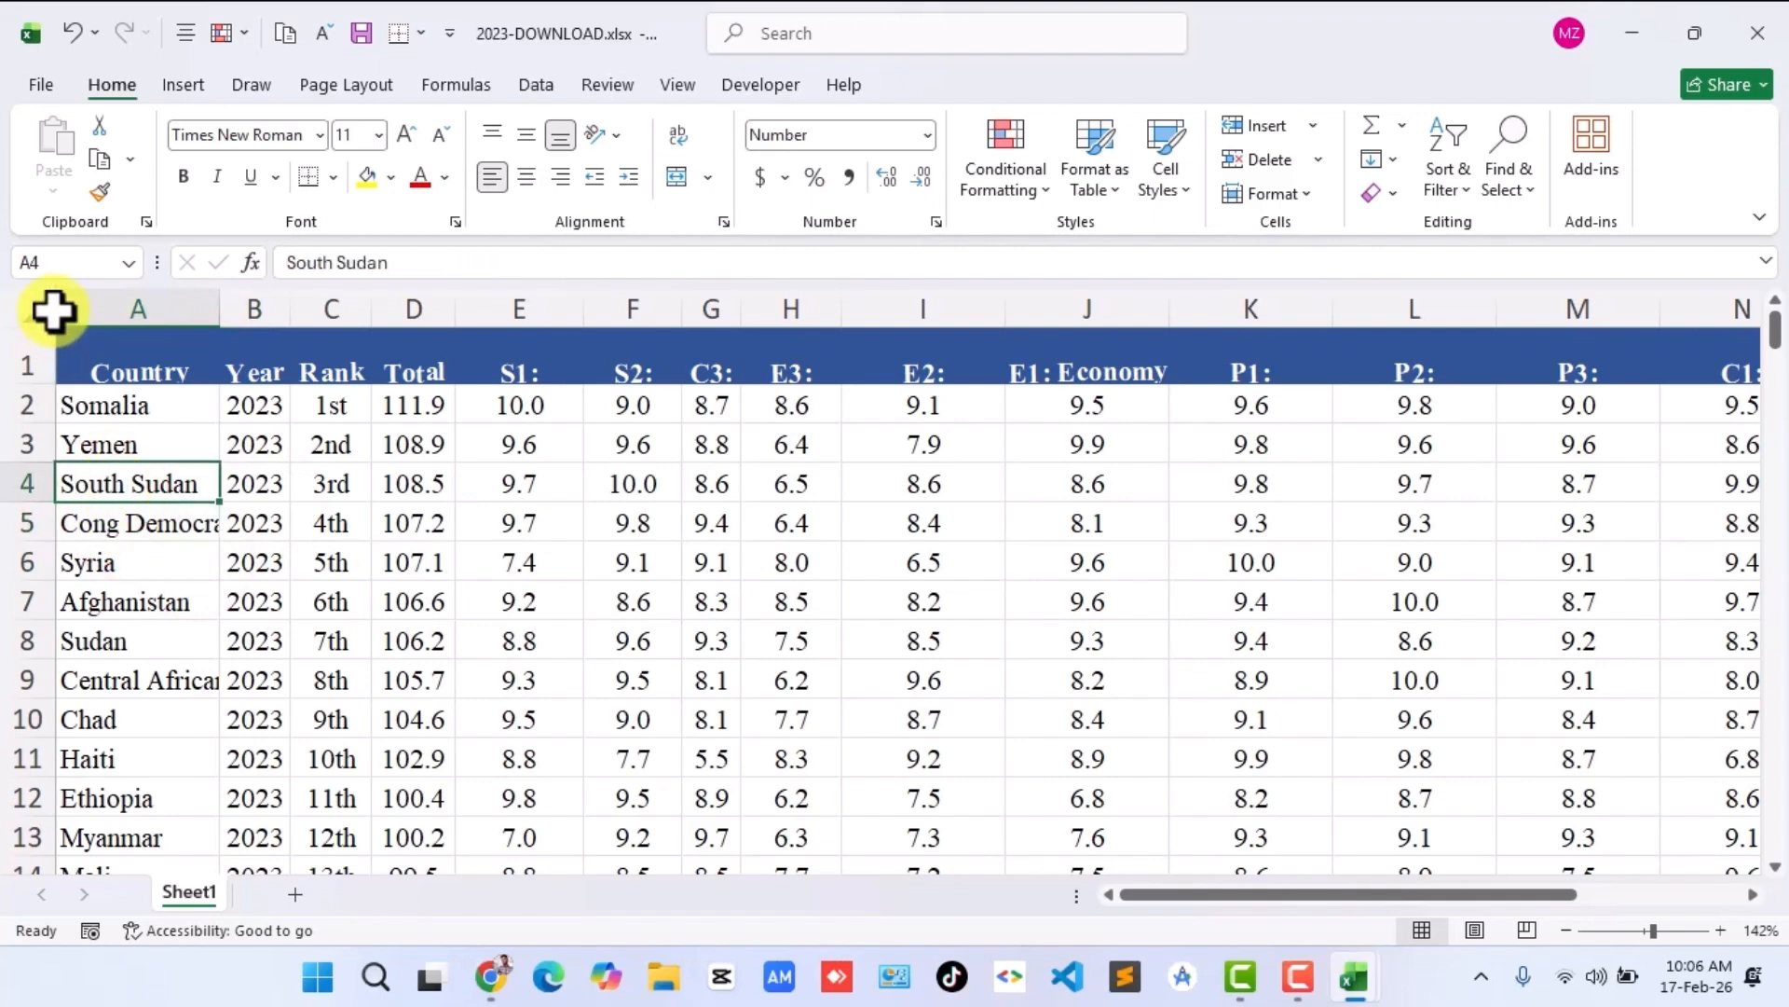
click(35, 82)
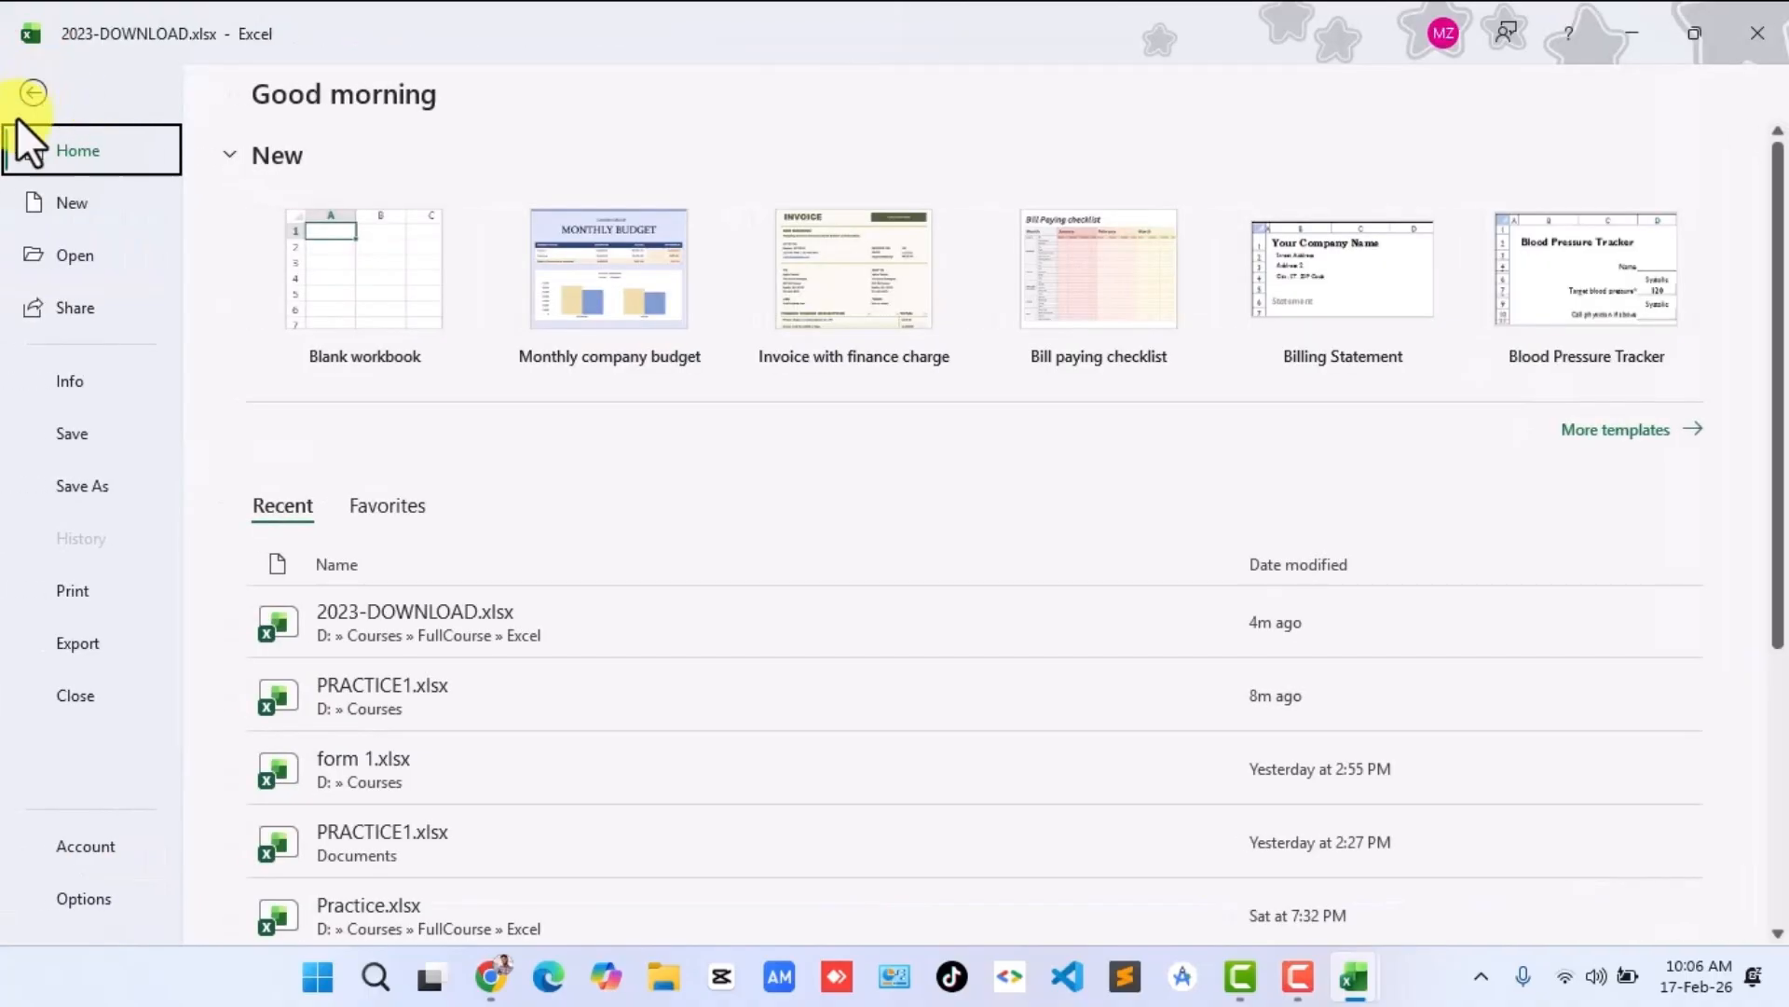
click(65, 433)
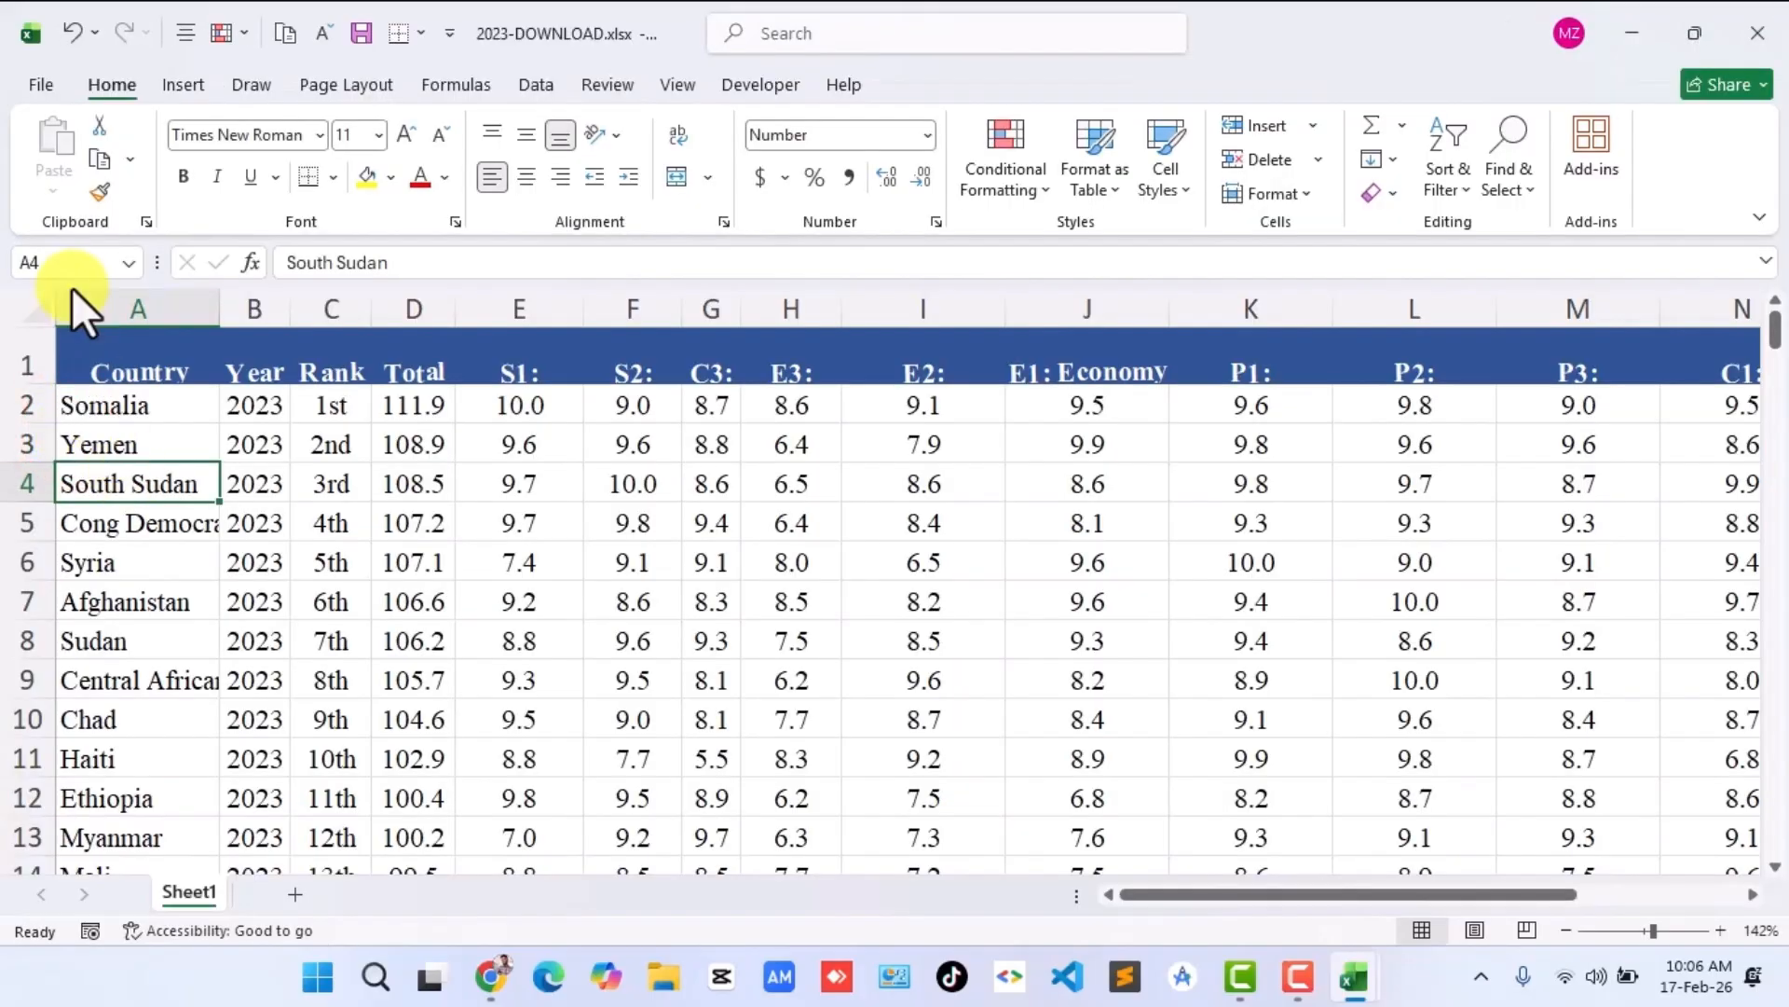
Save a copy of the workbook as 2026-DOWNLOAD.xlsx in the FullCourse Excel folder.
click(38, 85)
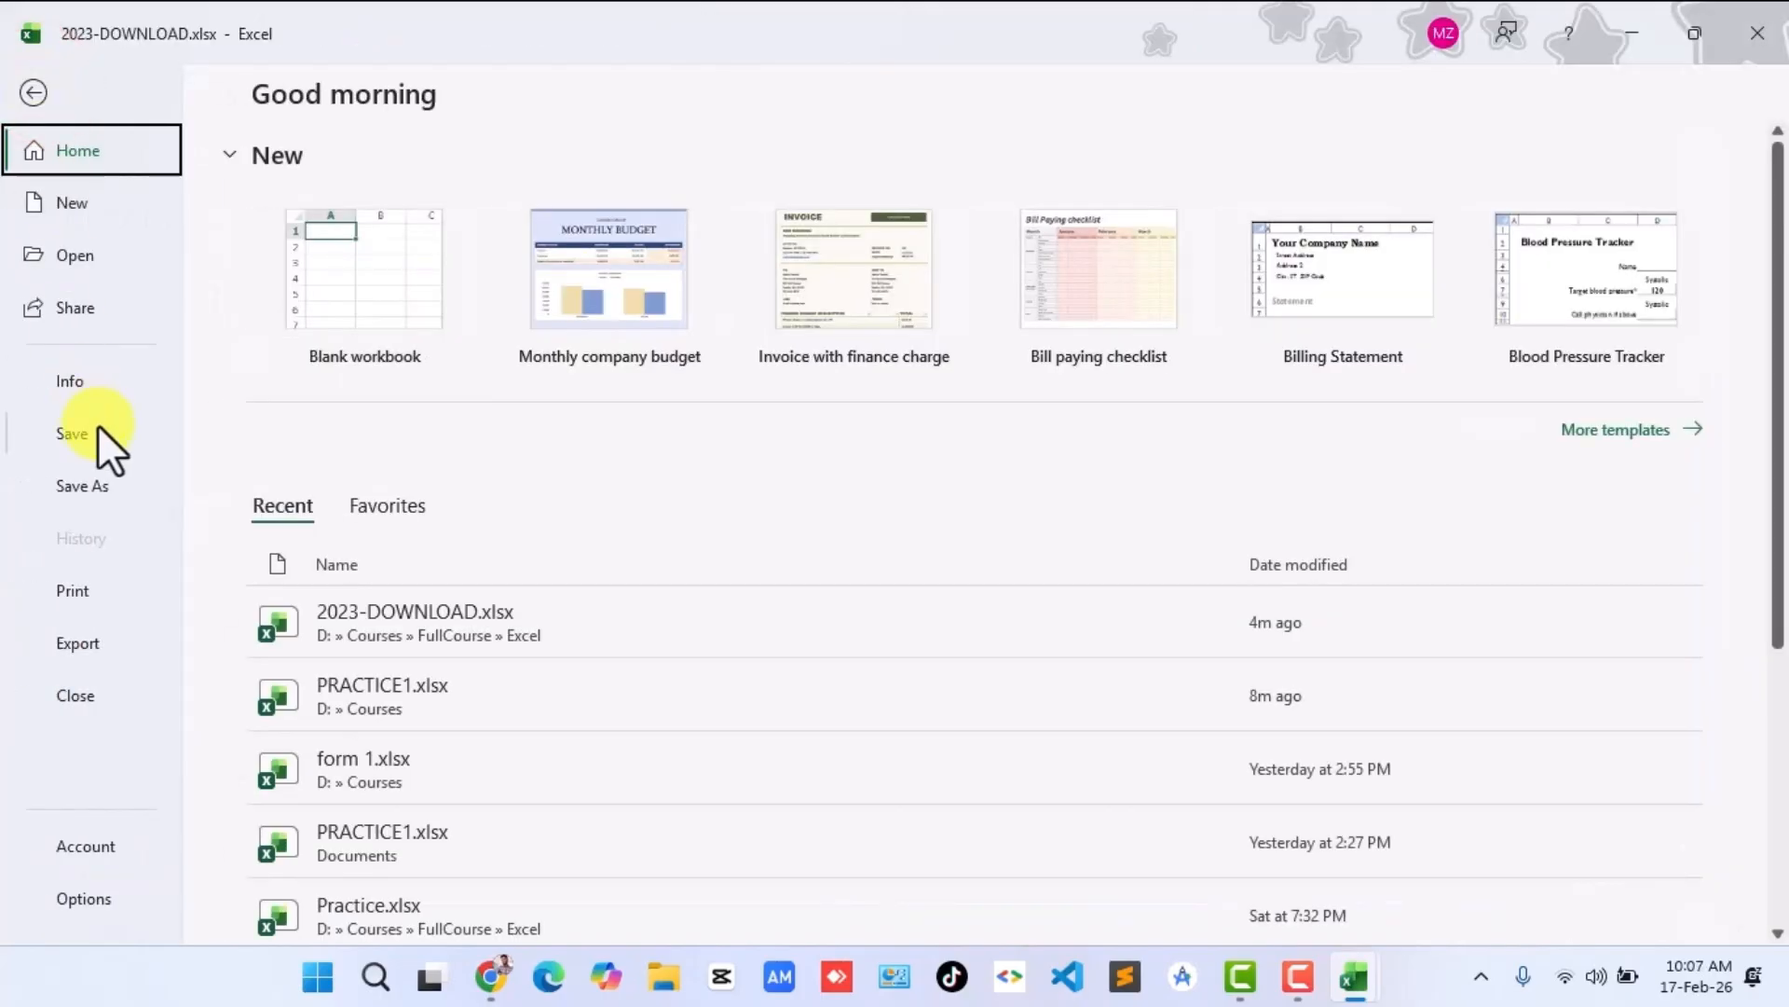
click(69, 485)
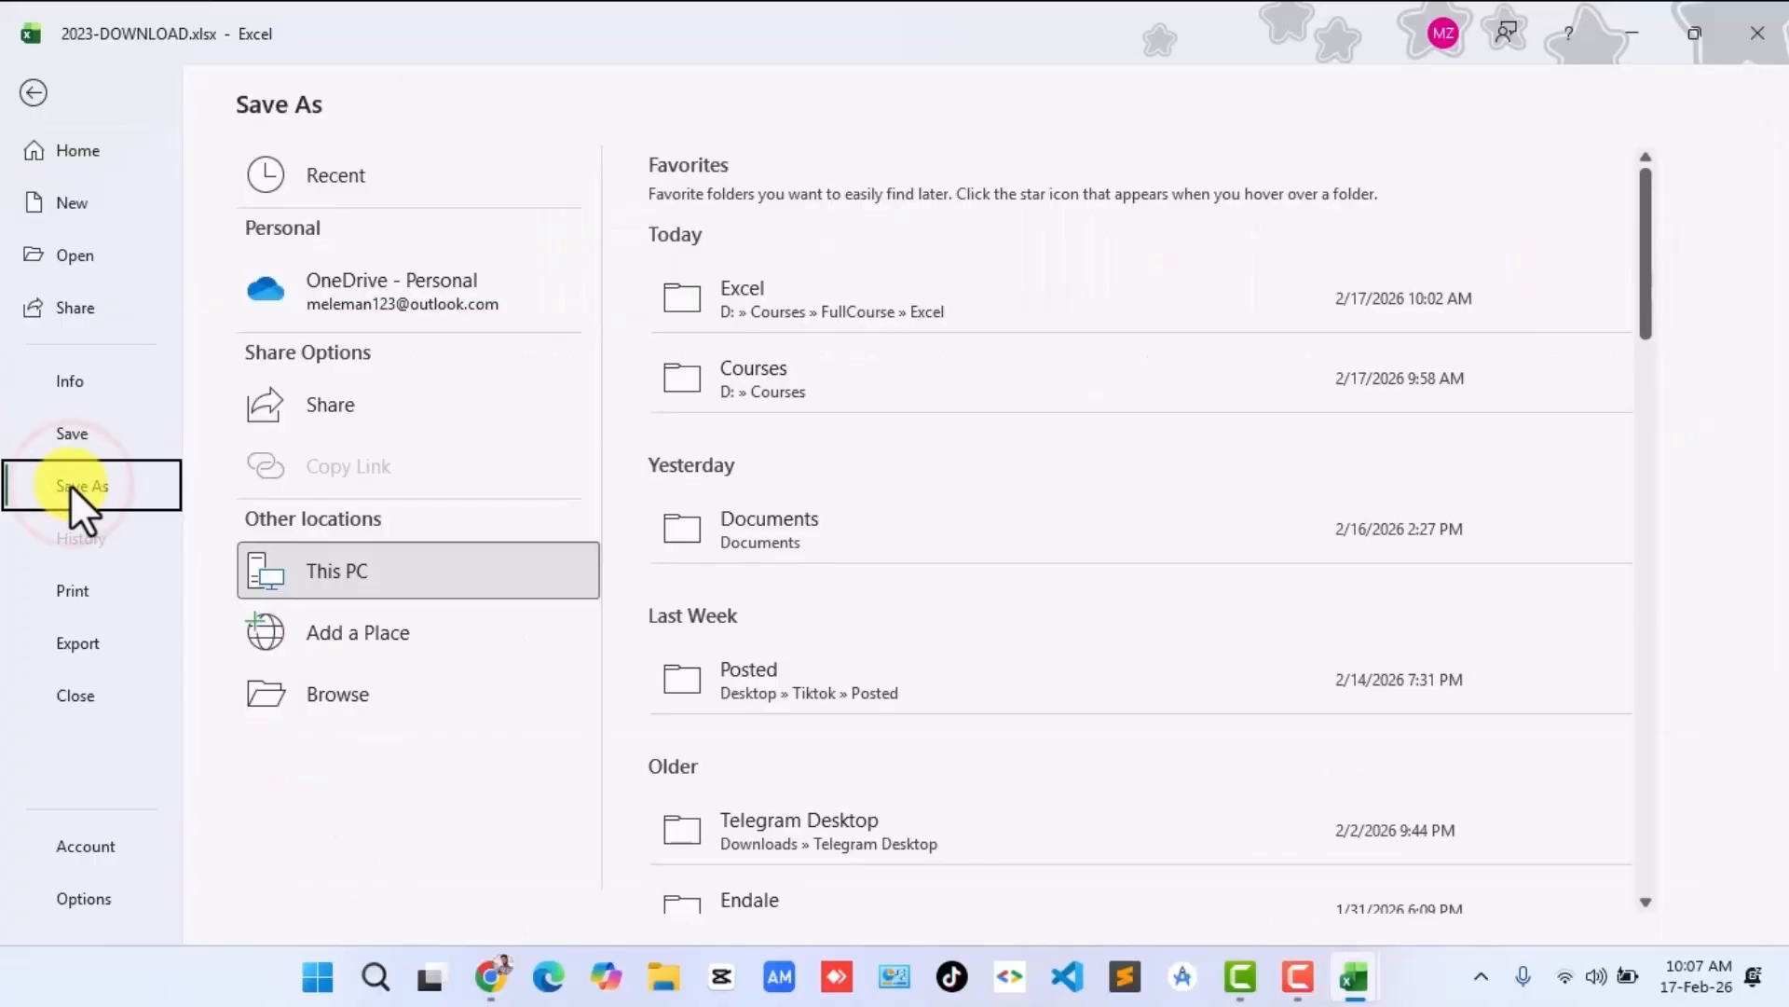
click(321, 692)
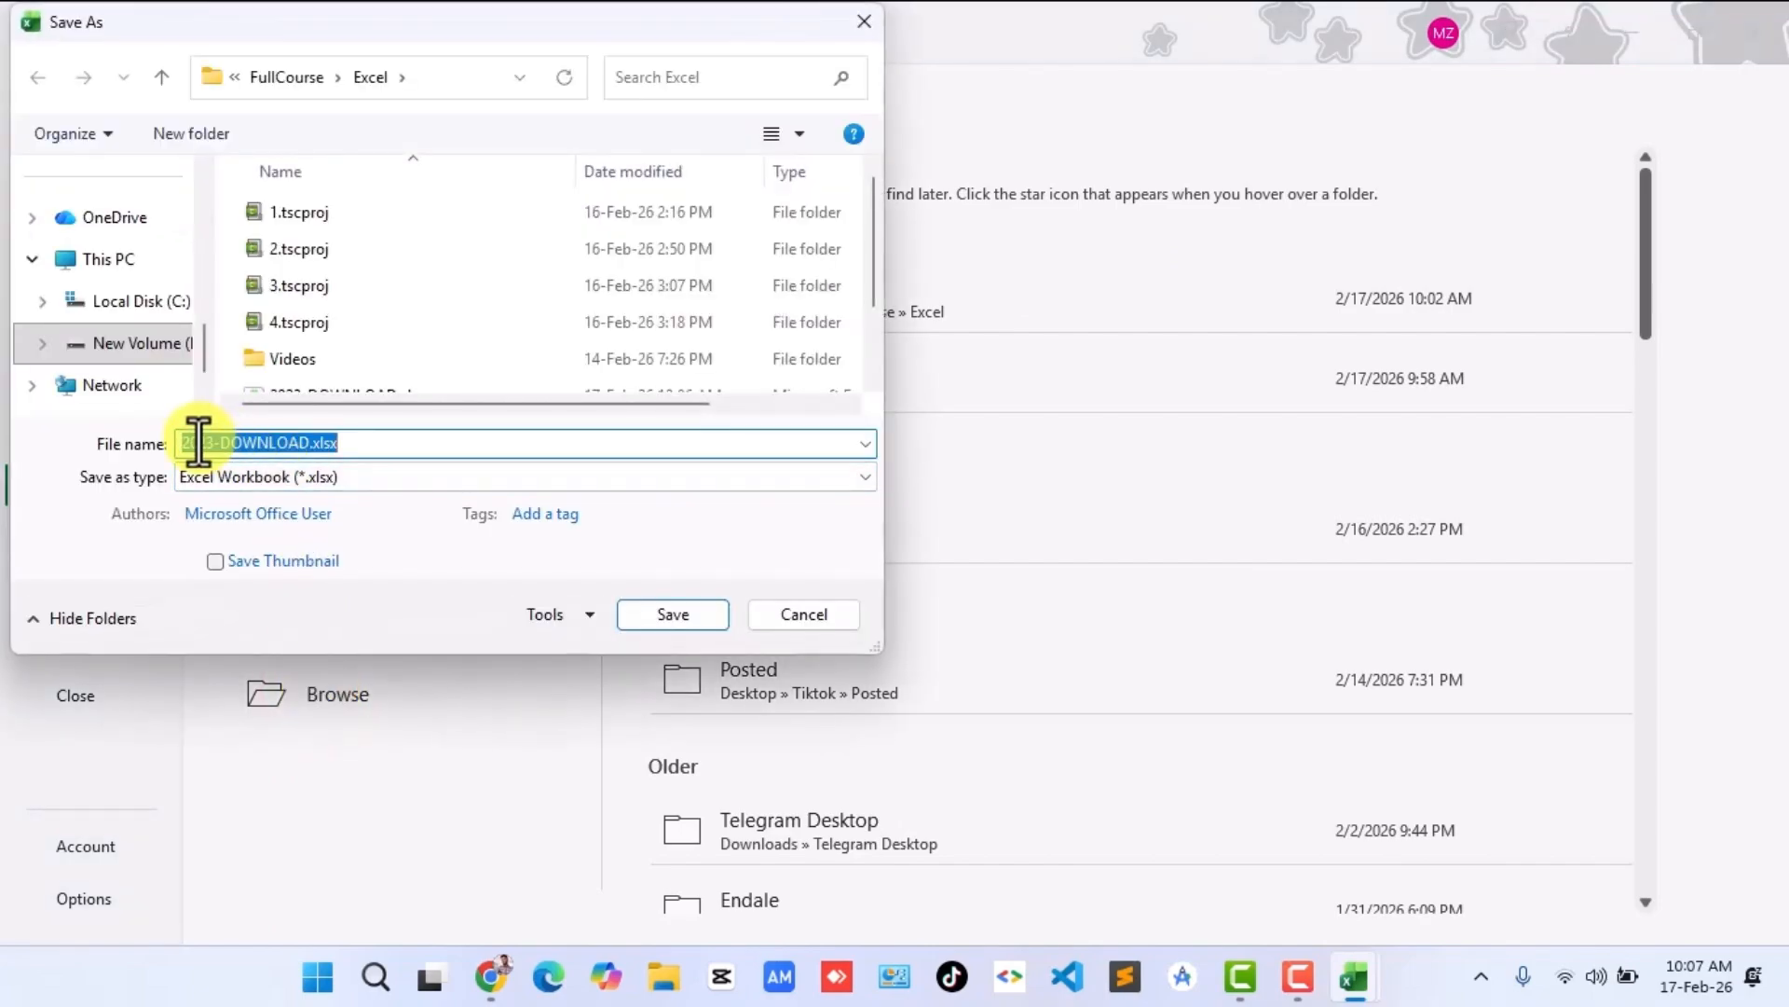
click(262, 442)
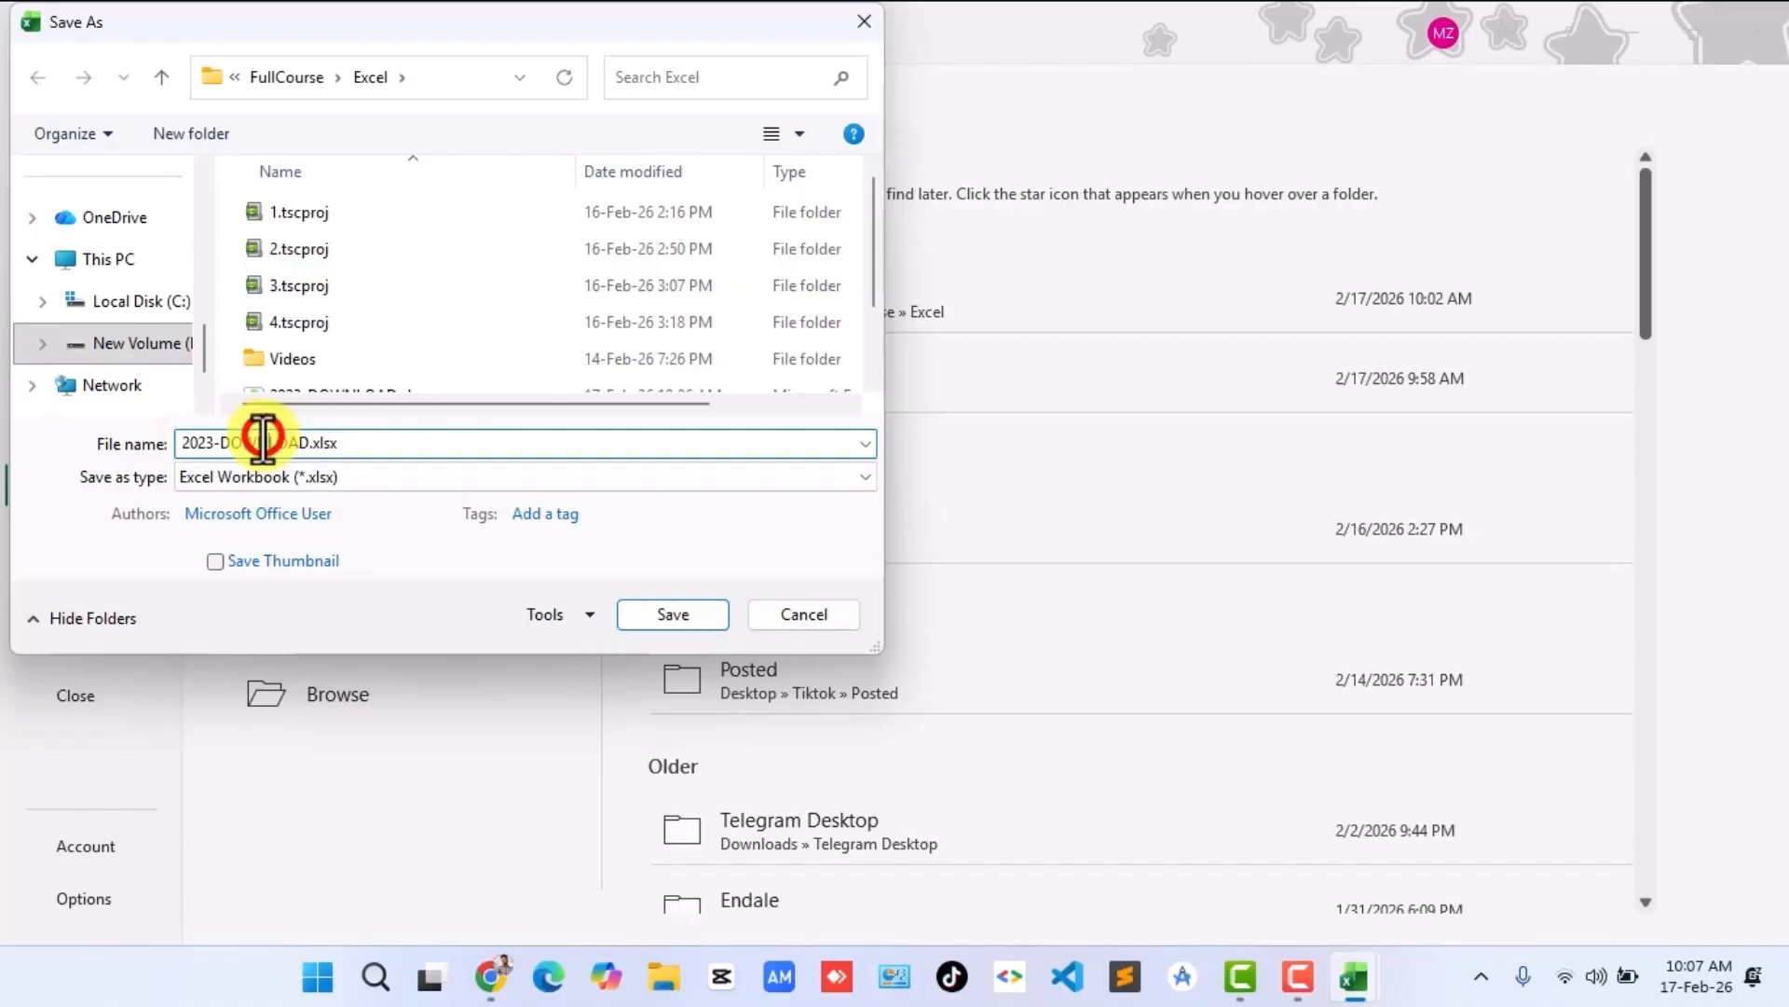
click(214, 441)
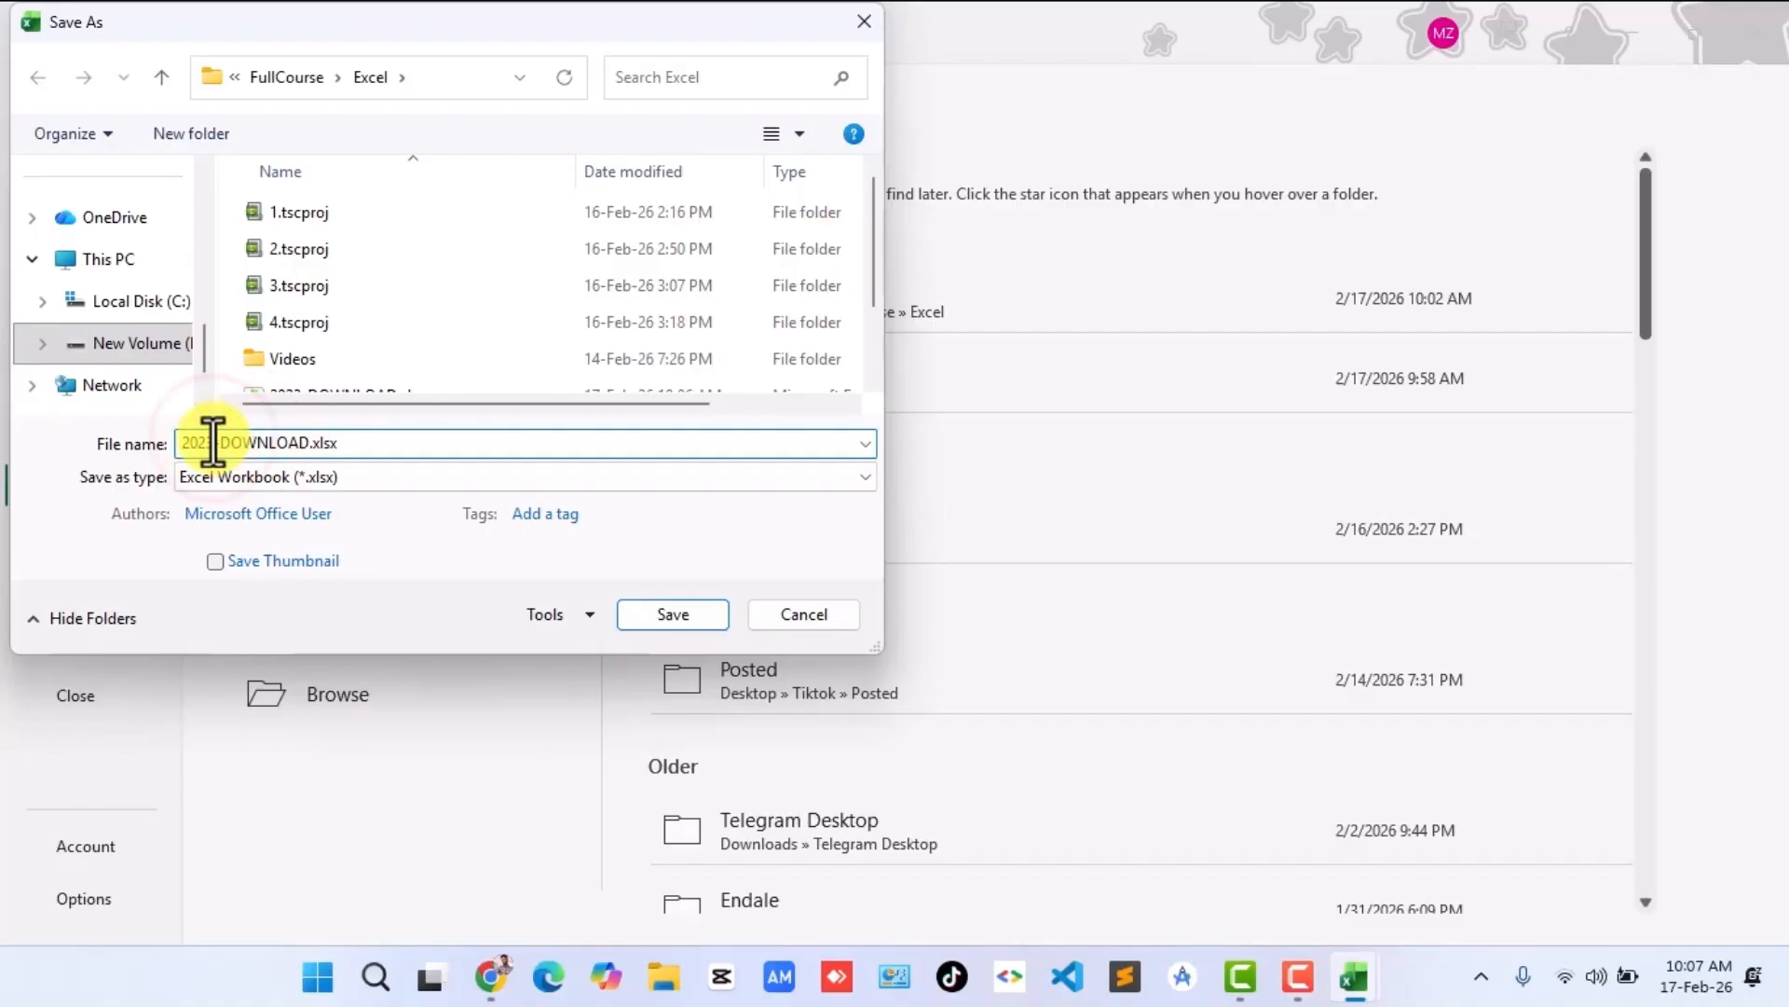
key(BackSpace)
text(6)
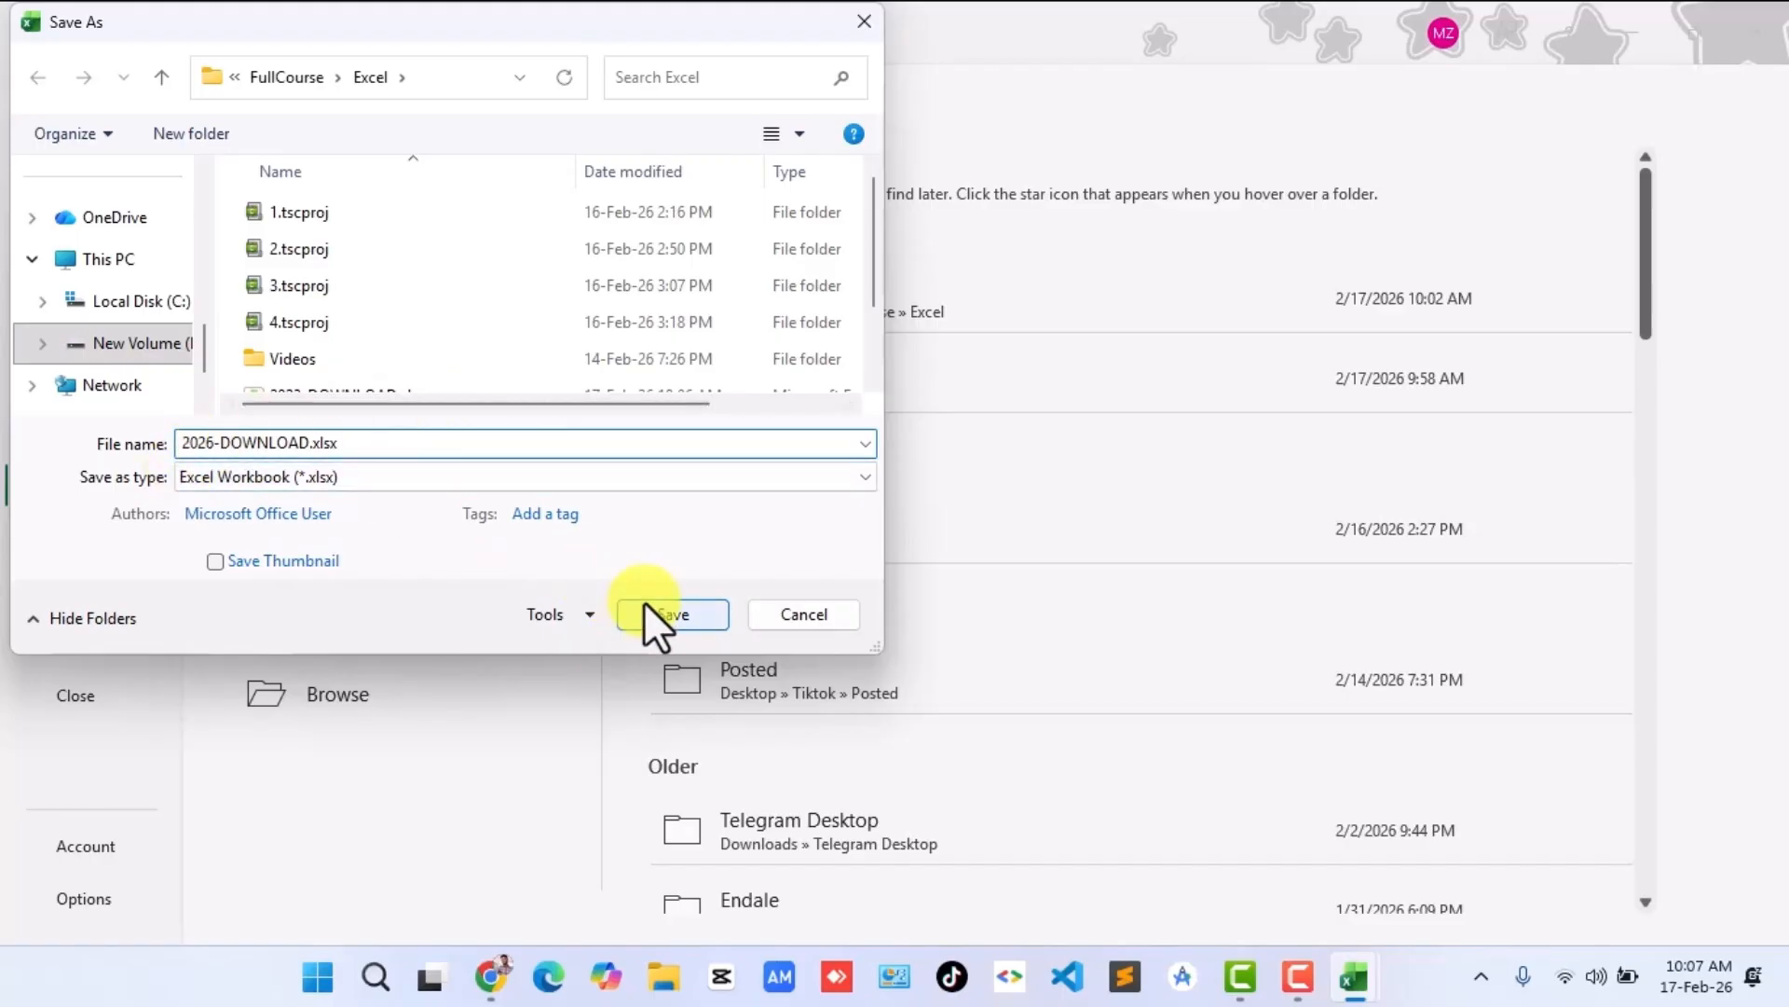
click(671, 613)
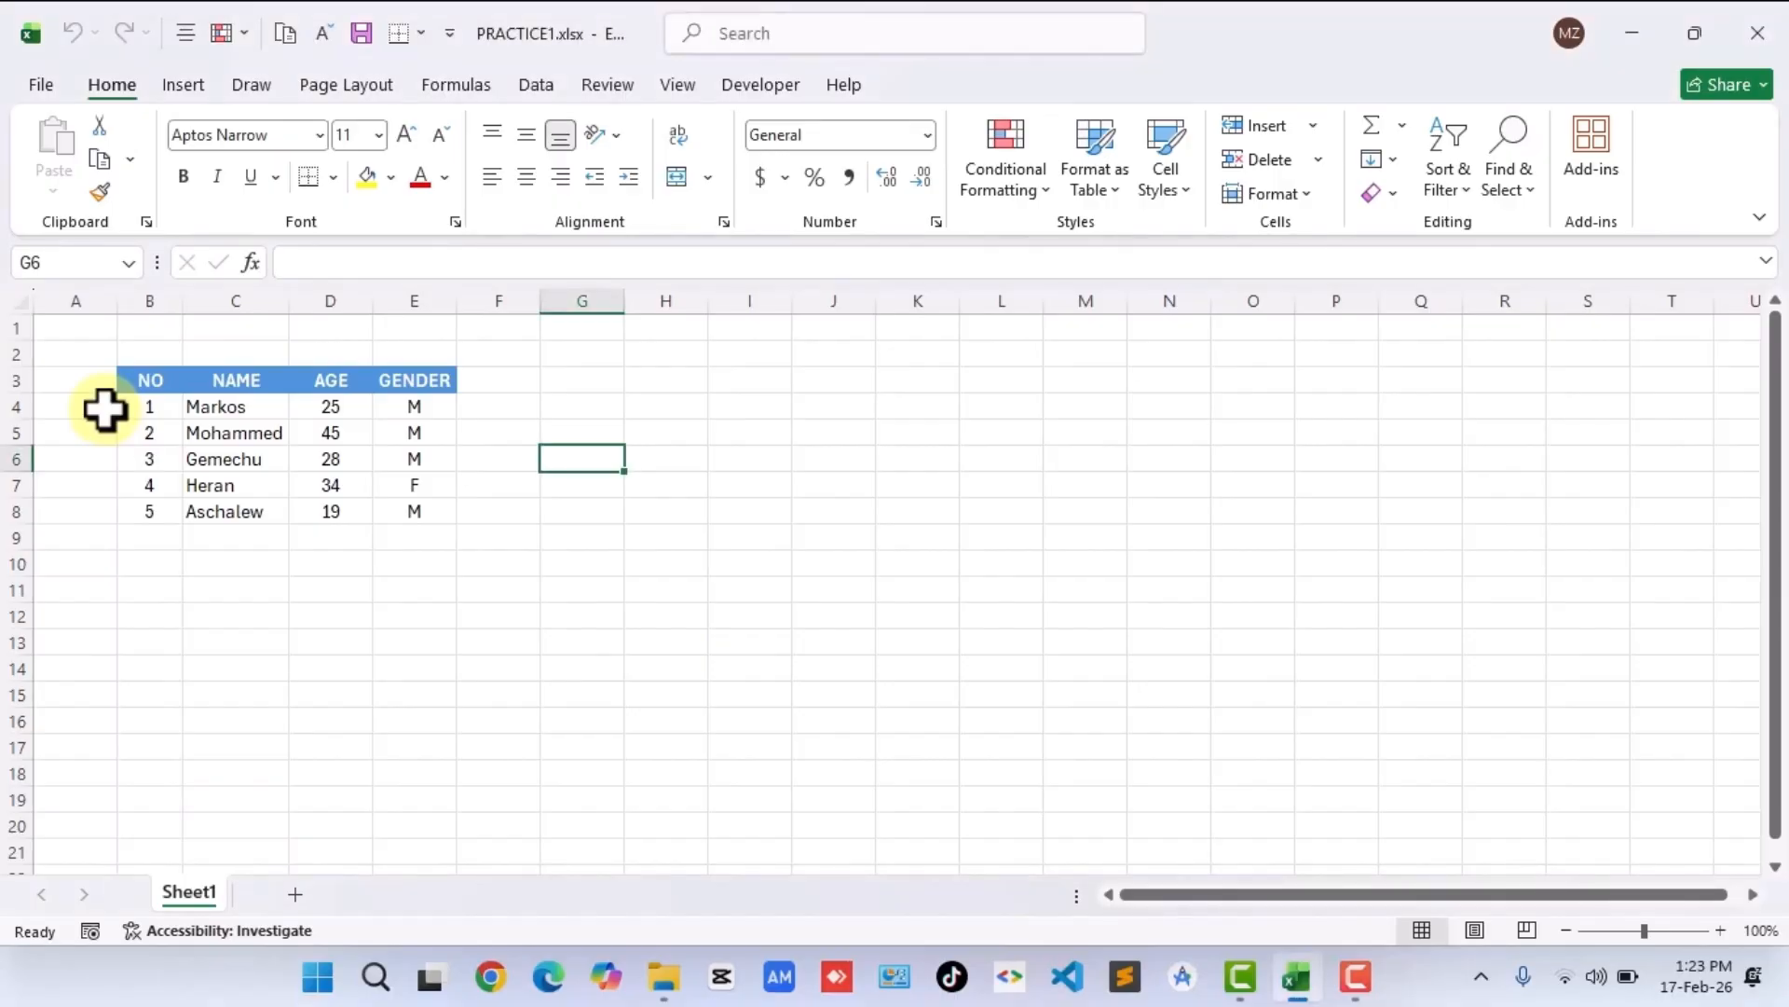
In PRACTICE1.xlsx, select the cell range A3:E9 covering the table, and clear the selection by choosing cell D11.
click(94, 383)
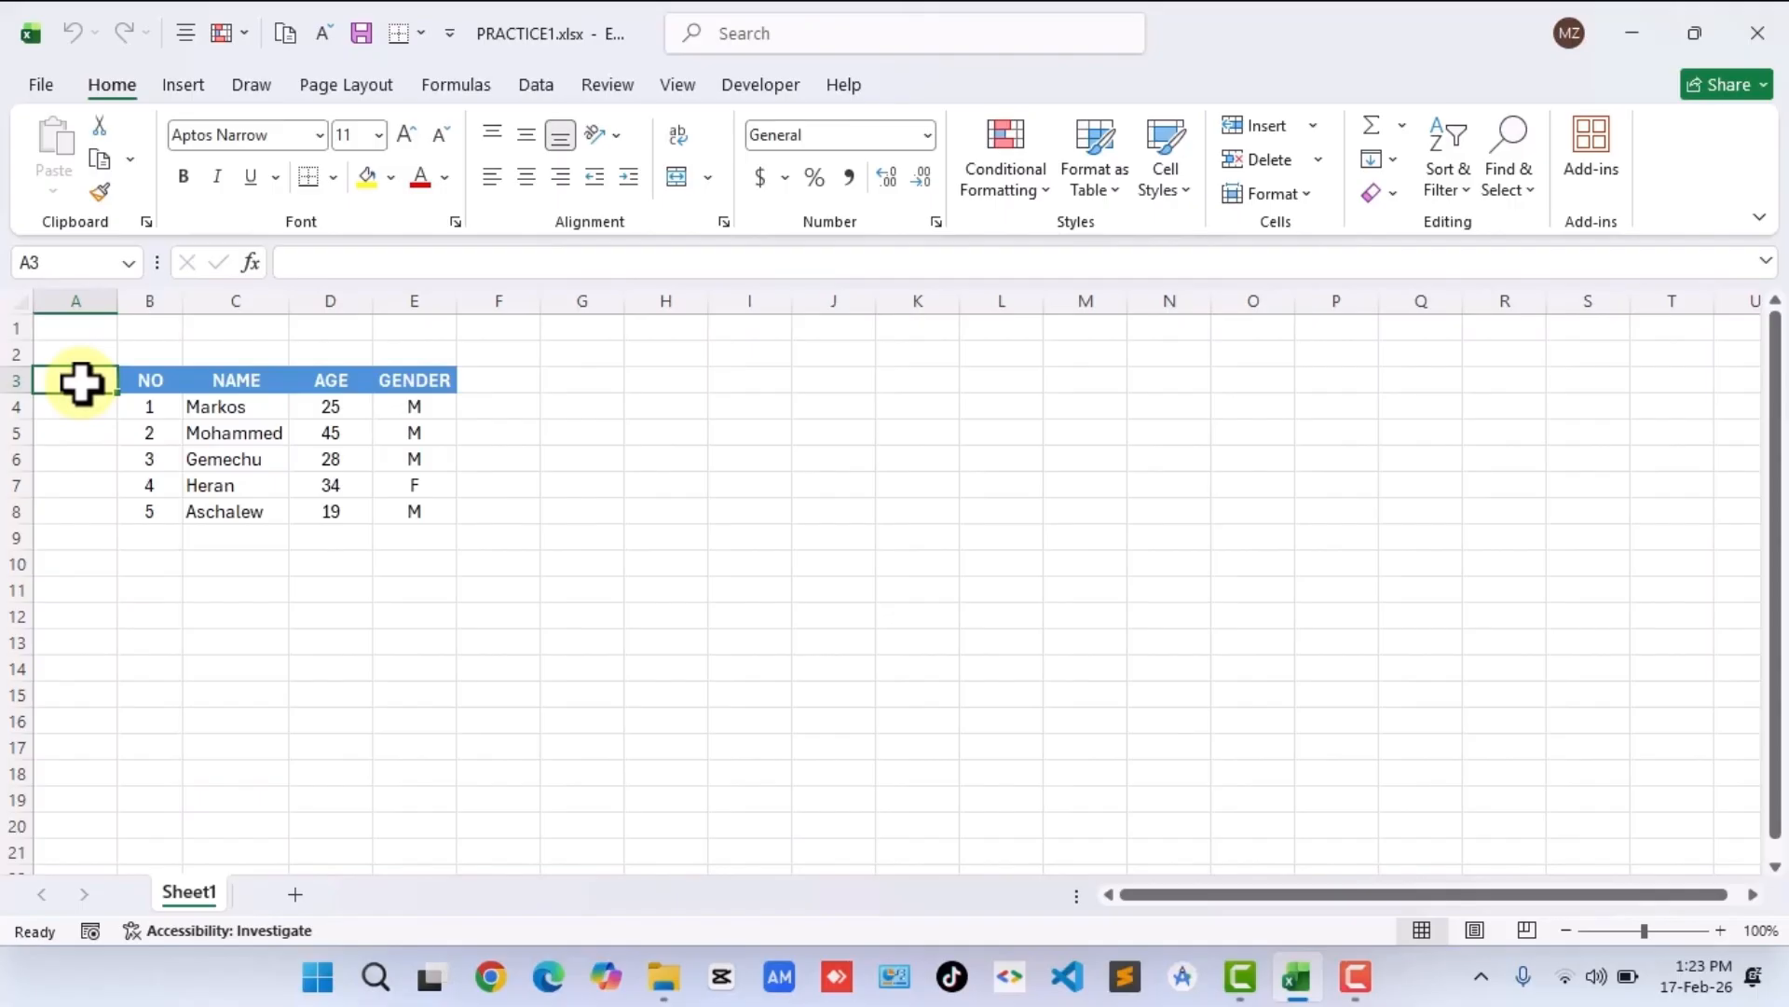
drag(80, 383, 94, 531)
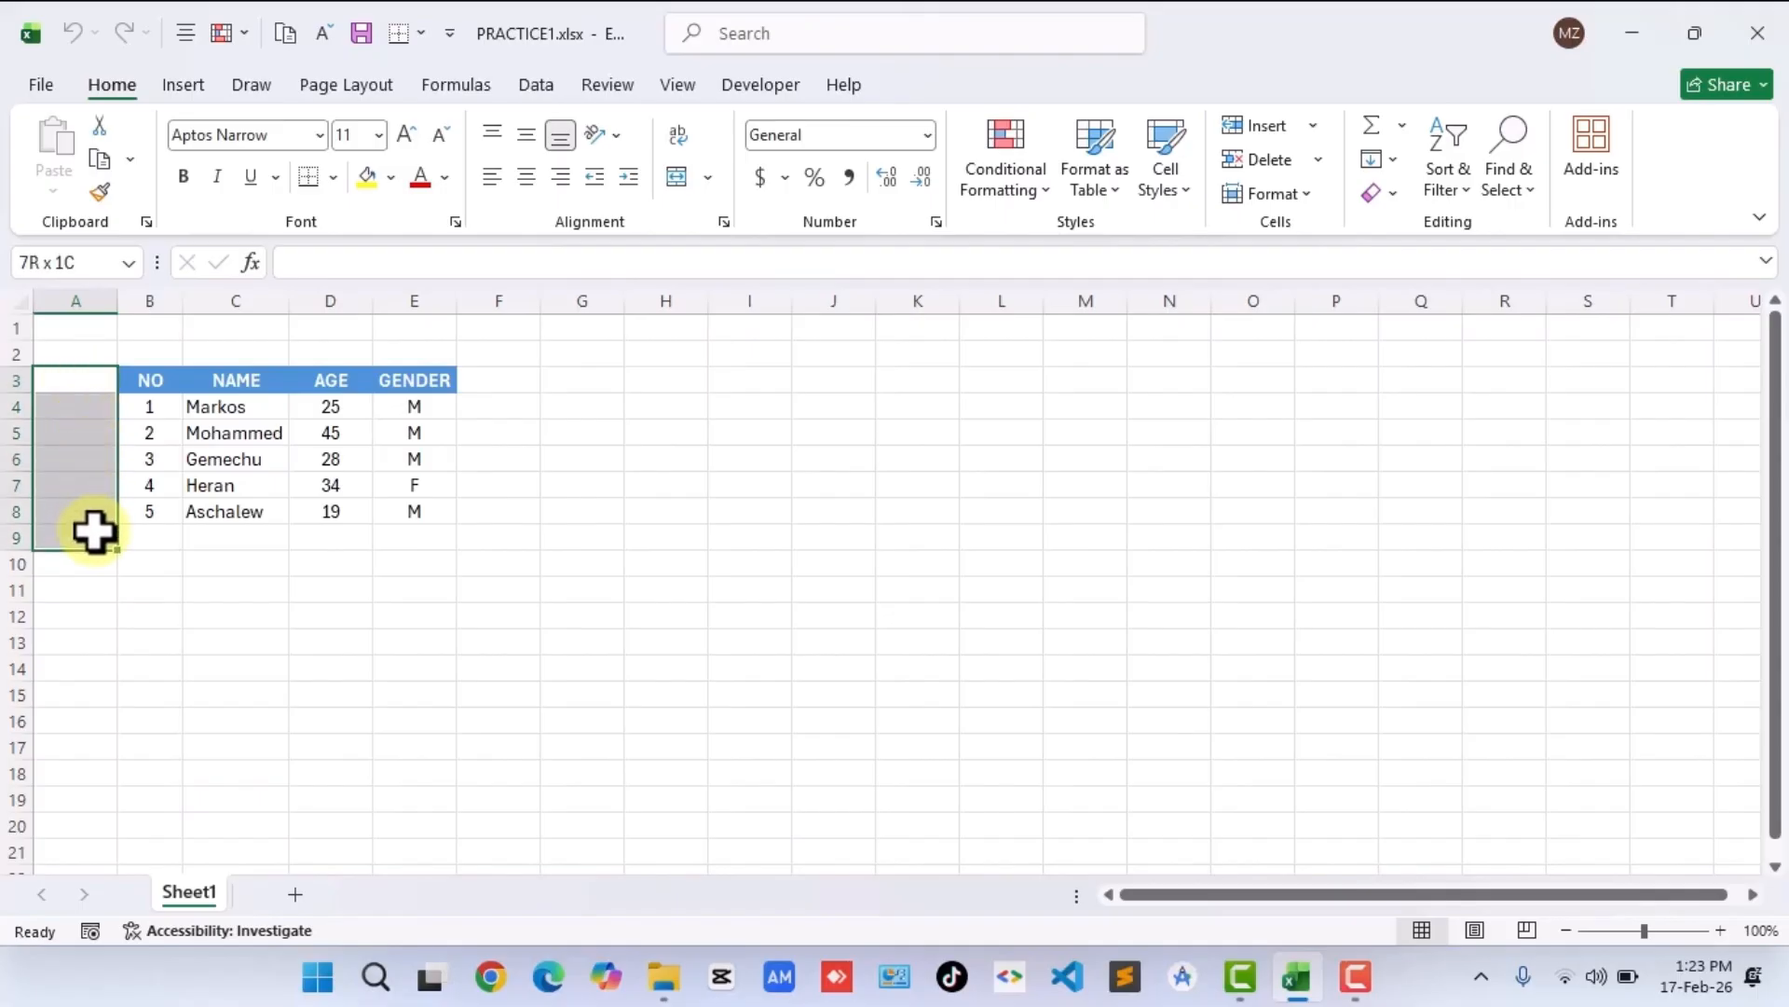
drag(94, 531, 411, 528)
click(328, 596)
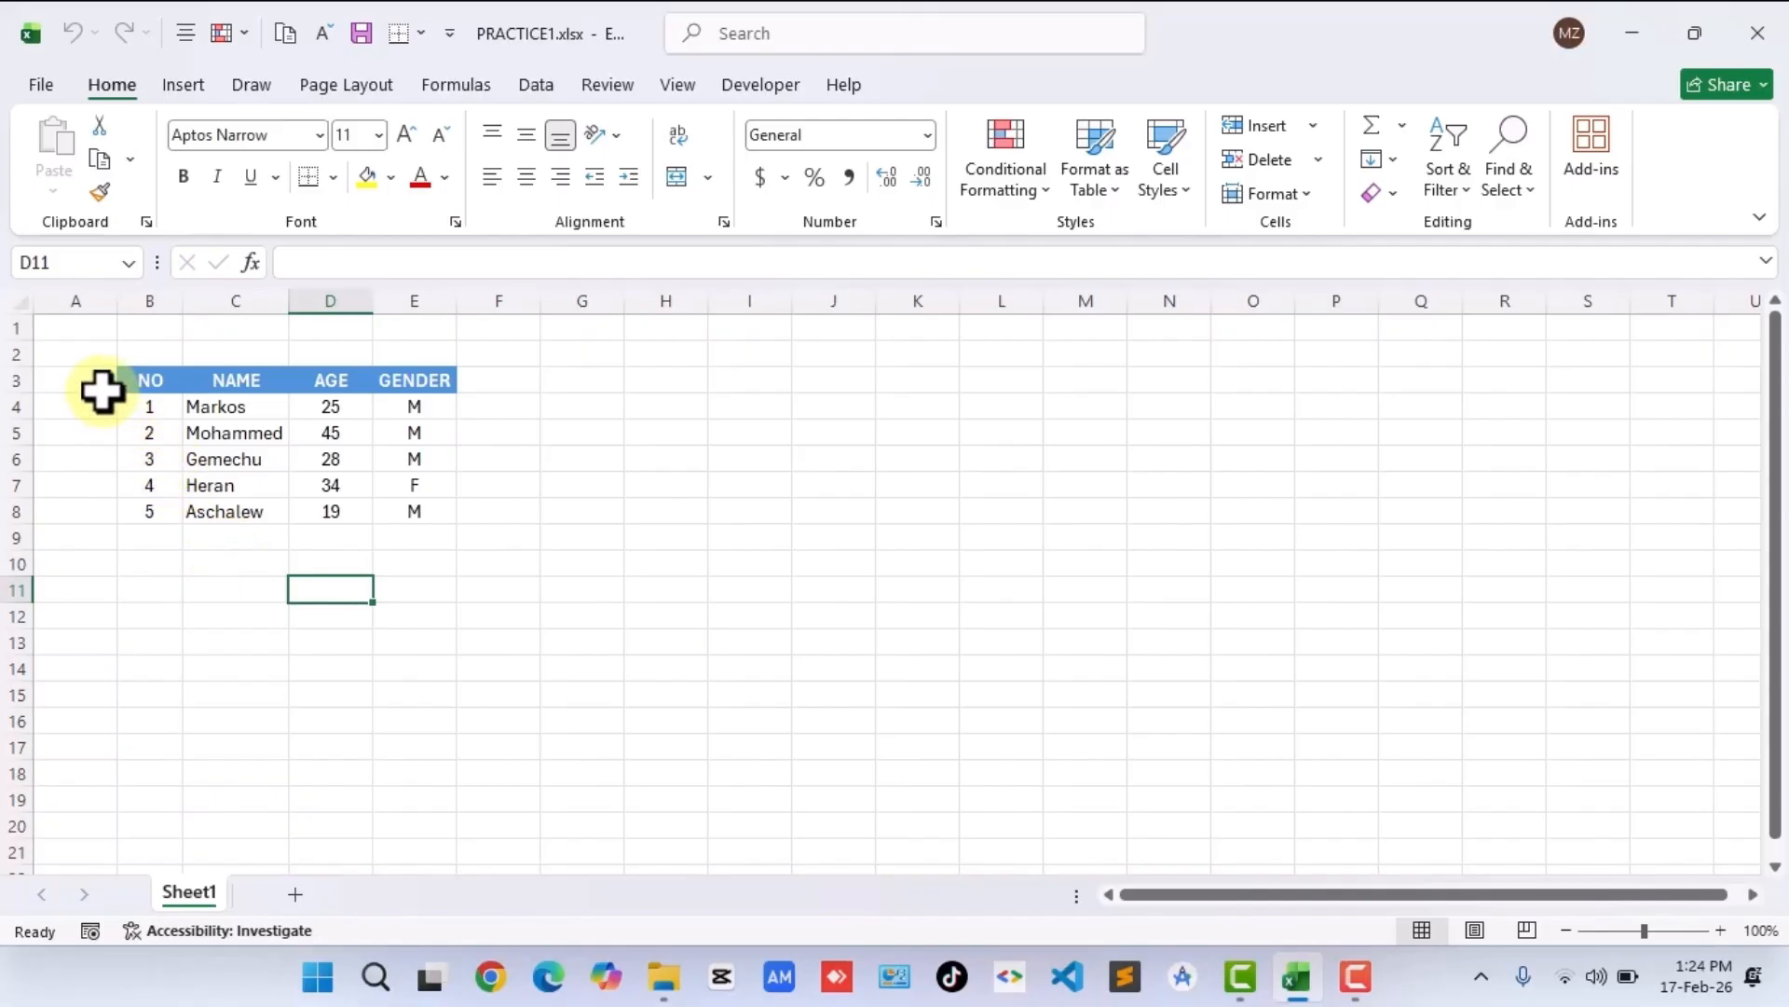
Select the entire row 1, and then select the entire column A instead.
click(7, 325)
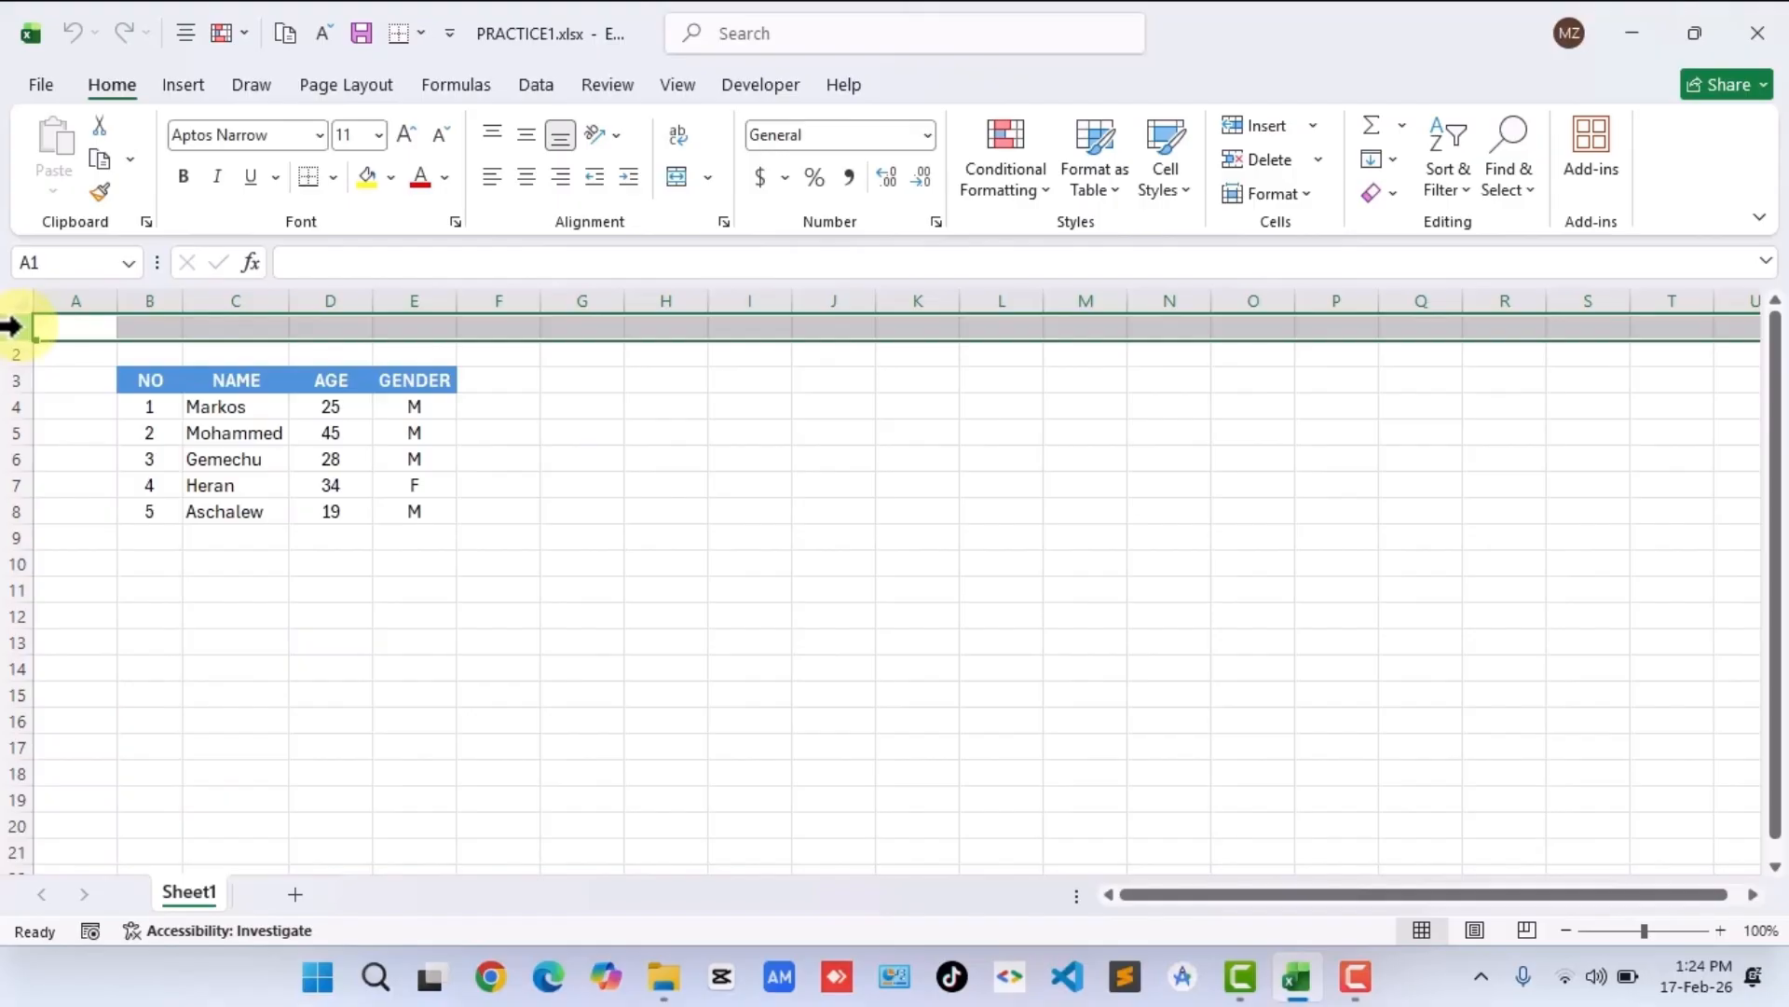
scroll(271, 348, right, 3)
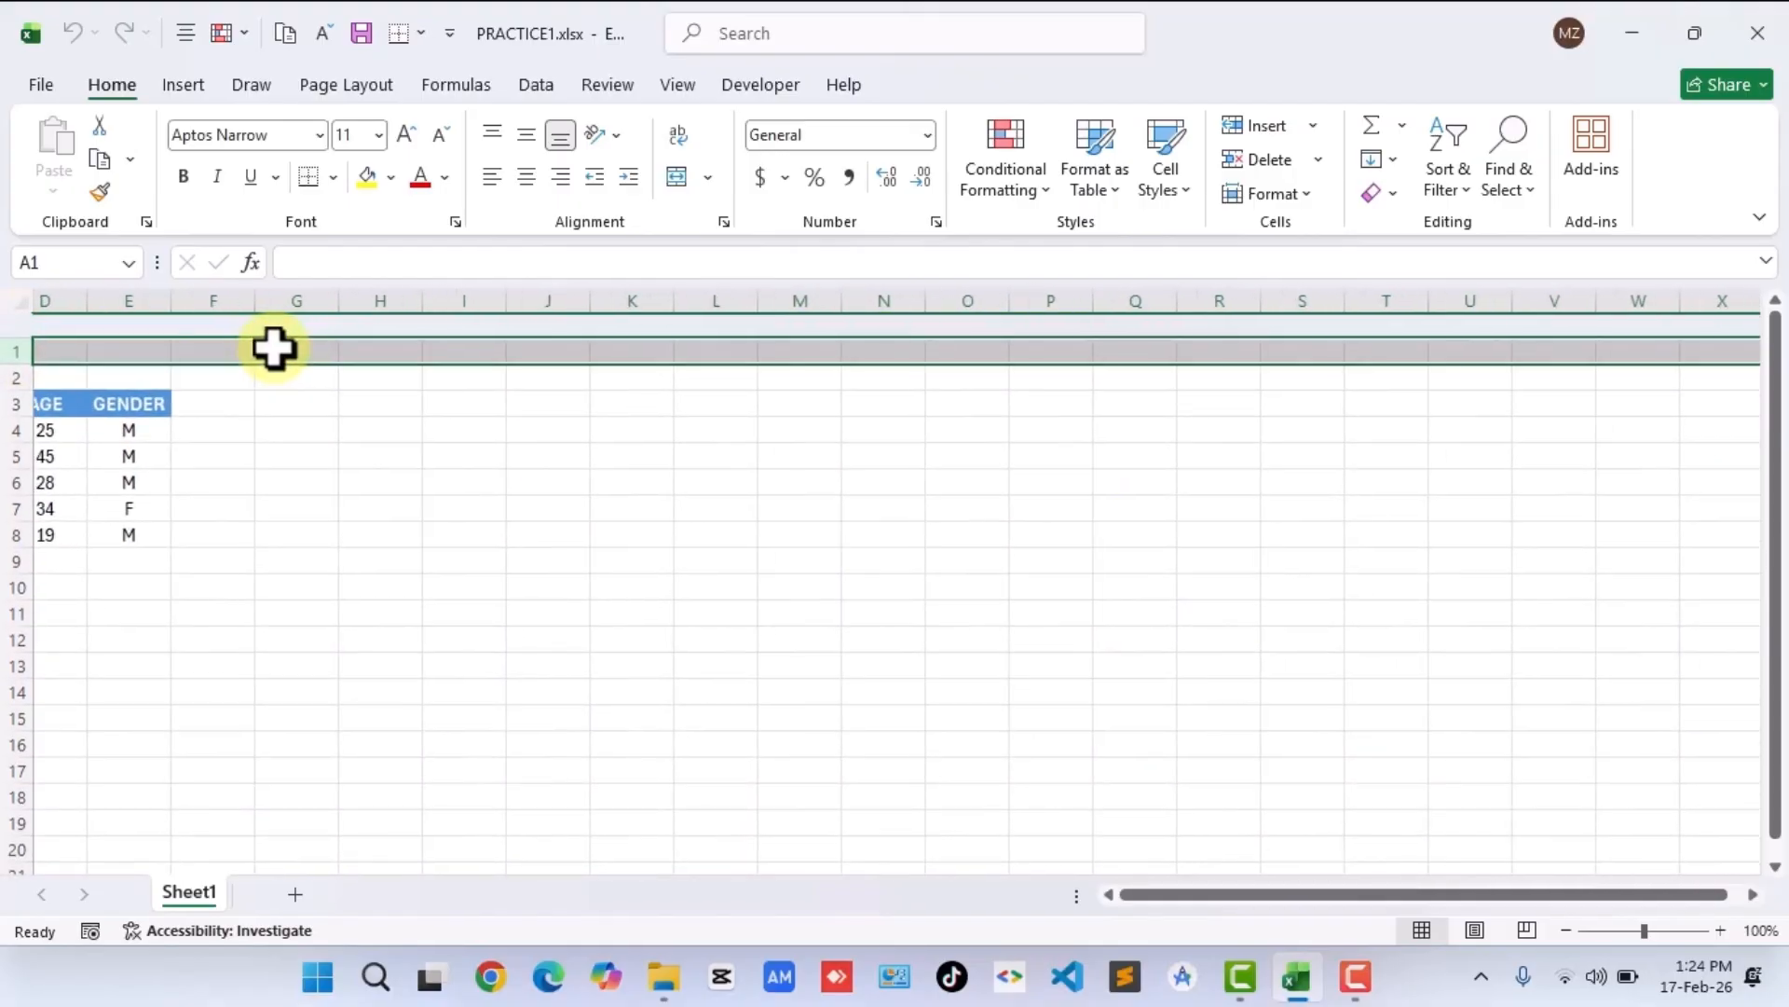
scroll(272, 348, left, 5)
scroll(271, 348, left, 2)
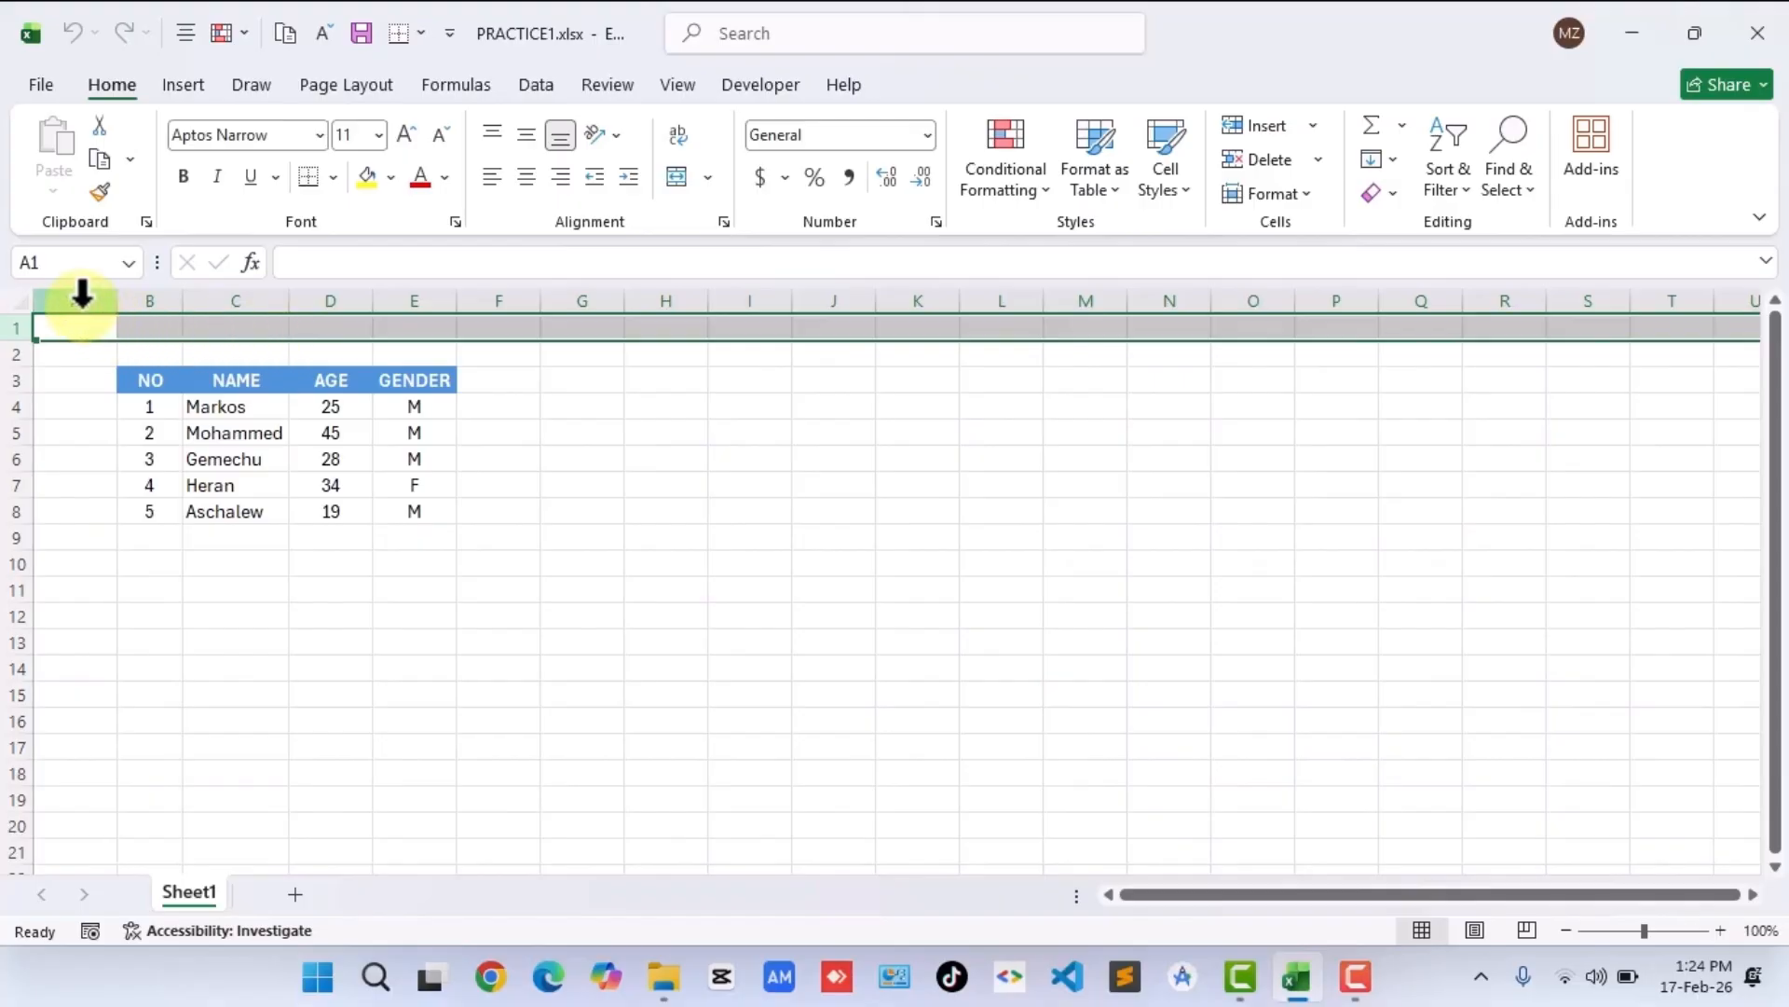
click(82, 294)
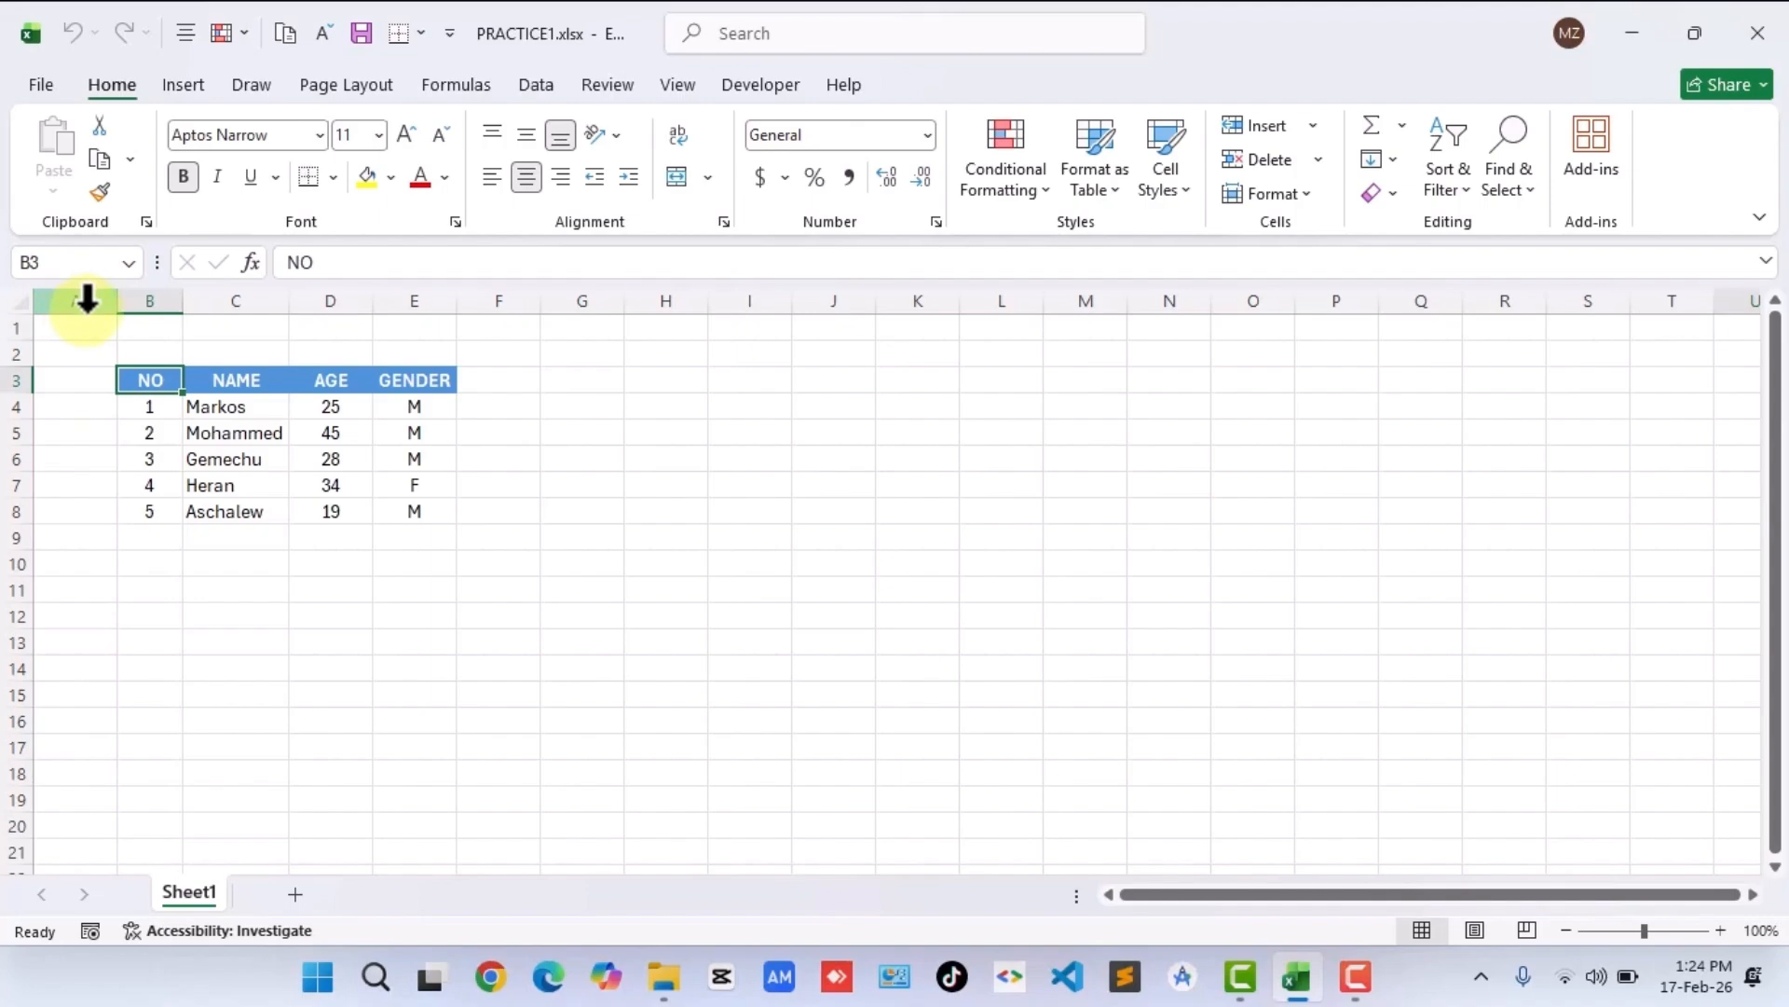
Select the adjacent columns A through C, then select the non-adjacent columns A, C and E together and clear the selection.
mouse_move(64, 289)
mouse_down()
mouse_move(154, 312)
mouse_move(277, 308)
mouse_up()
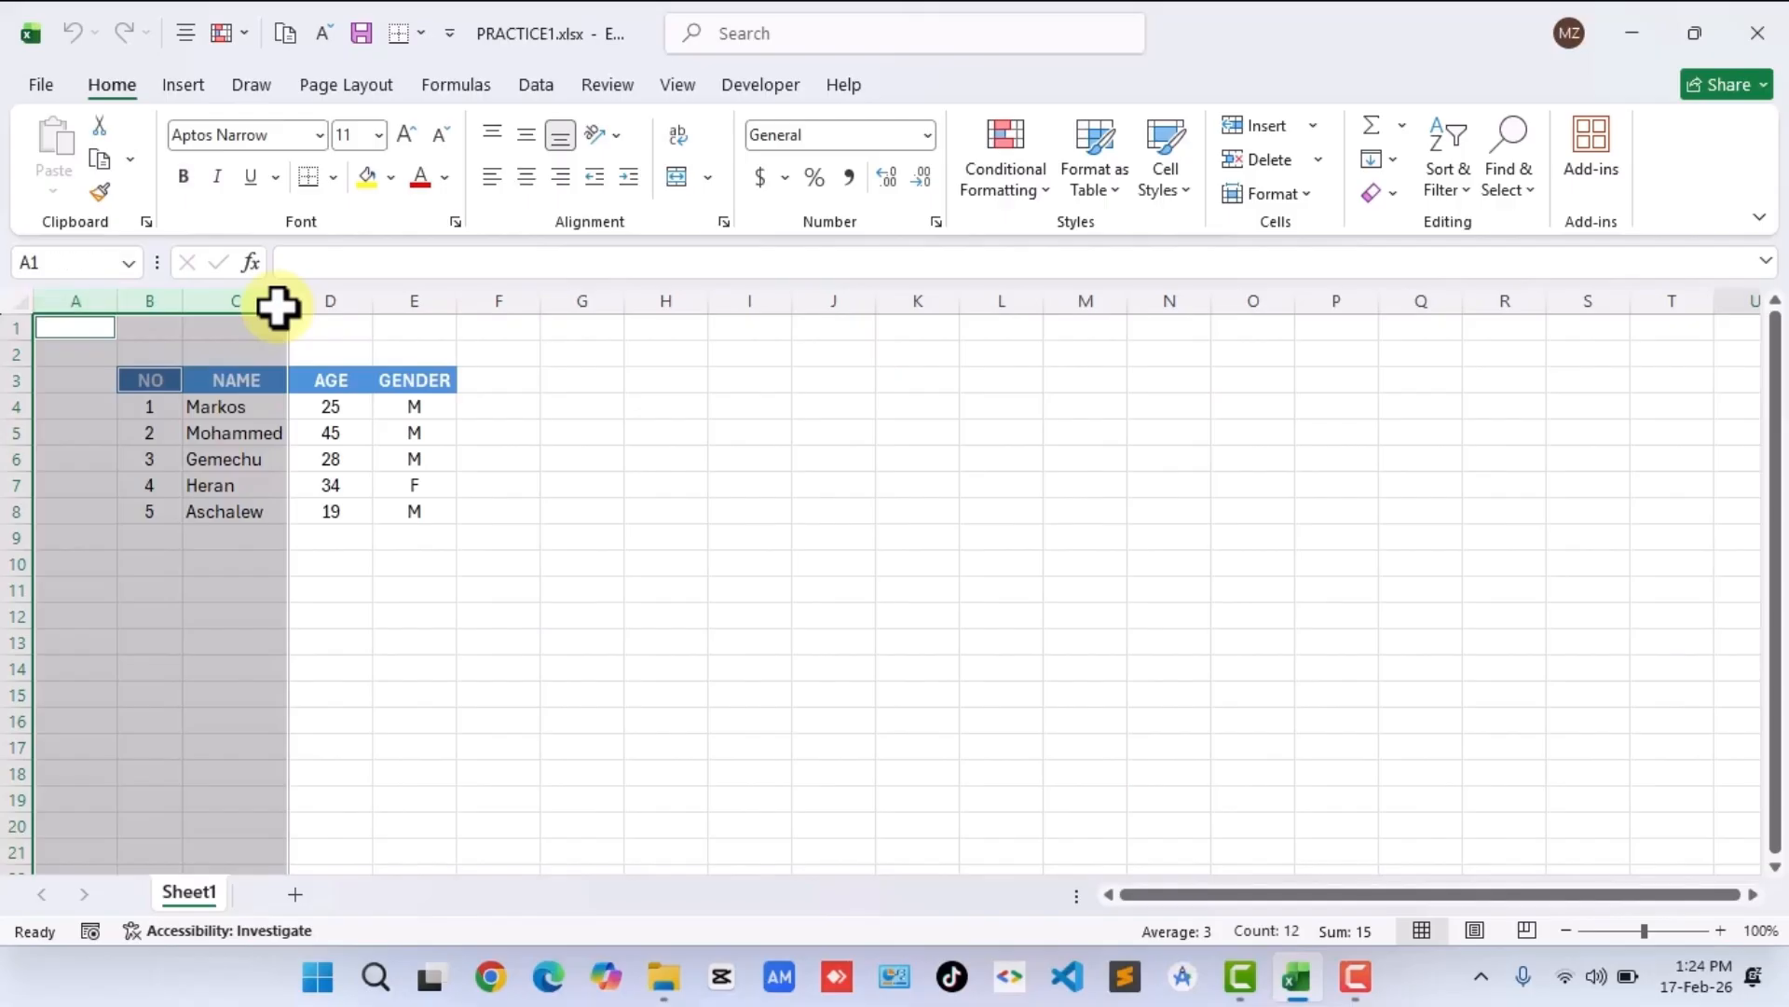
click(253, 300)
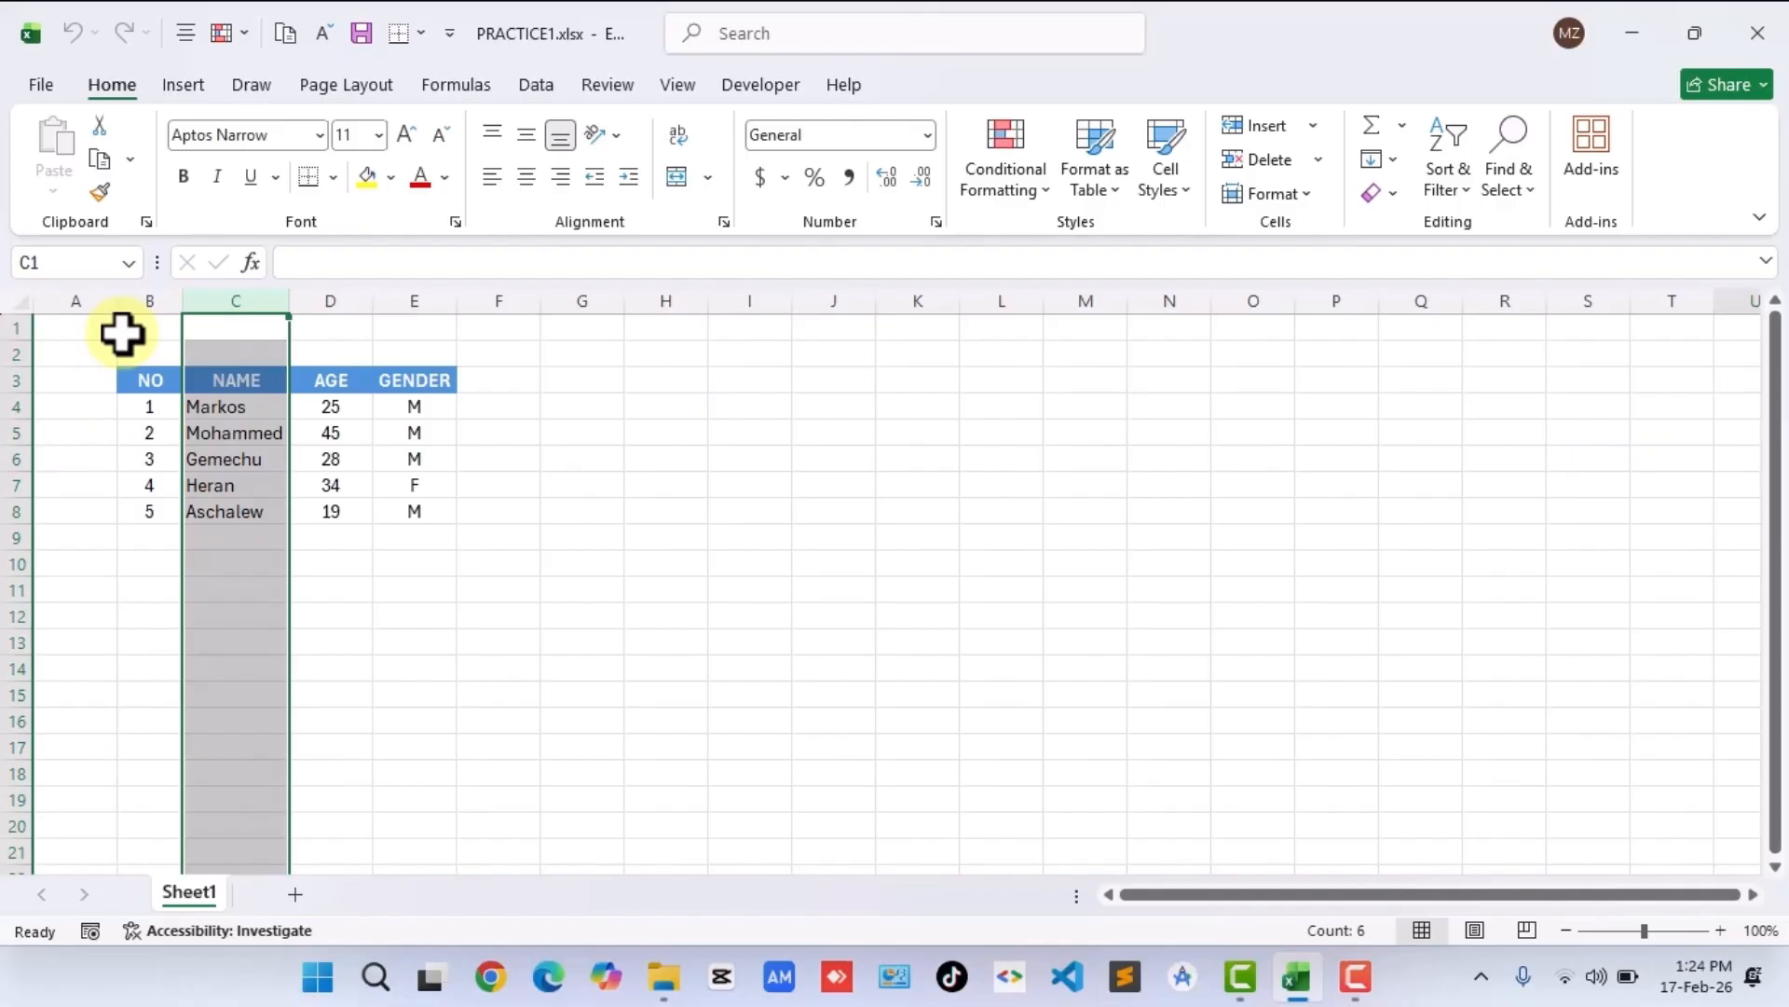
ctrl+click(88, 297)
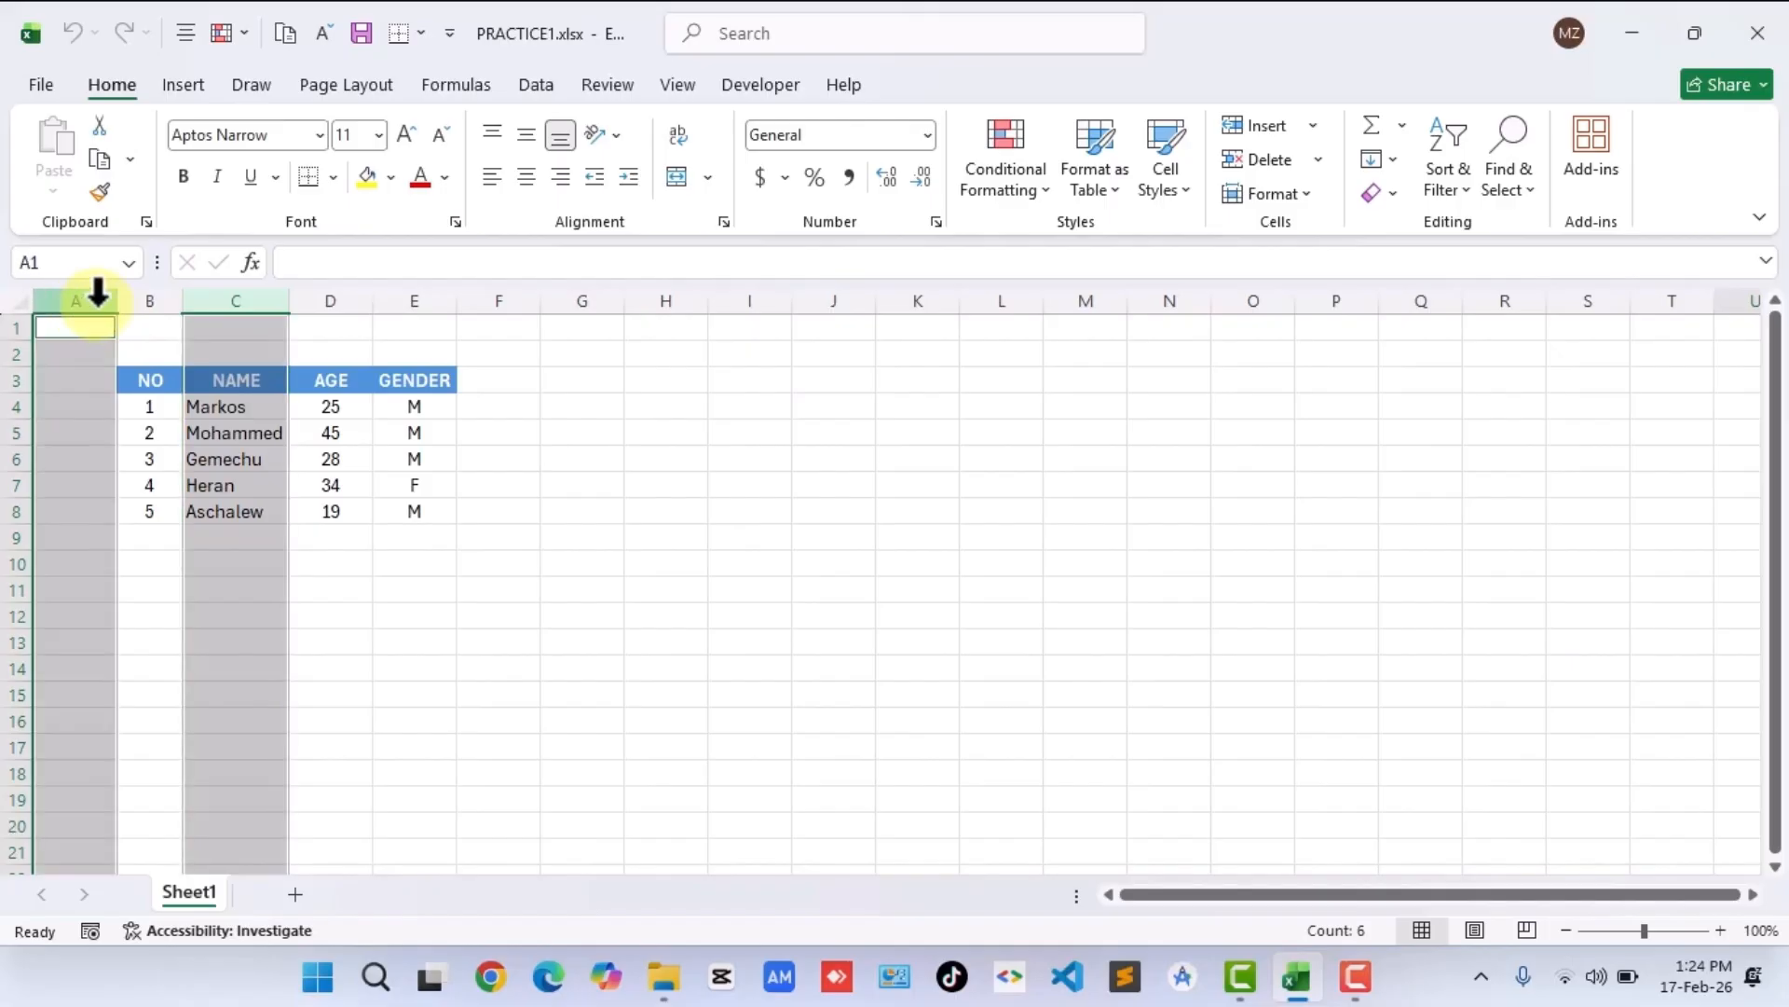
ctrl+click(317, 295)
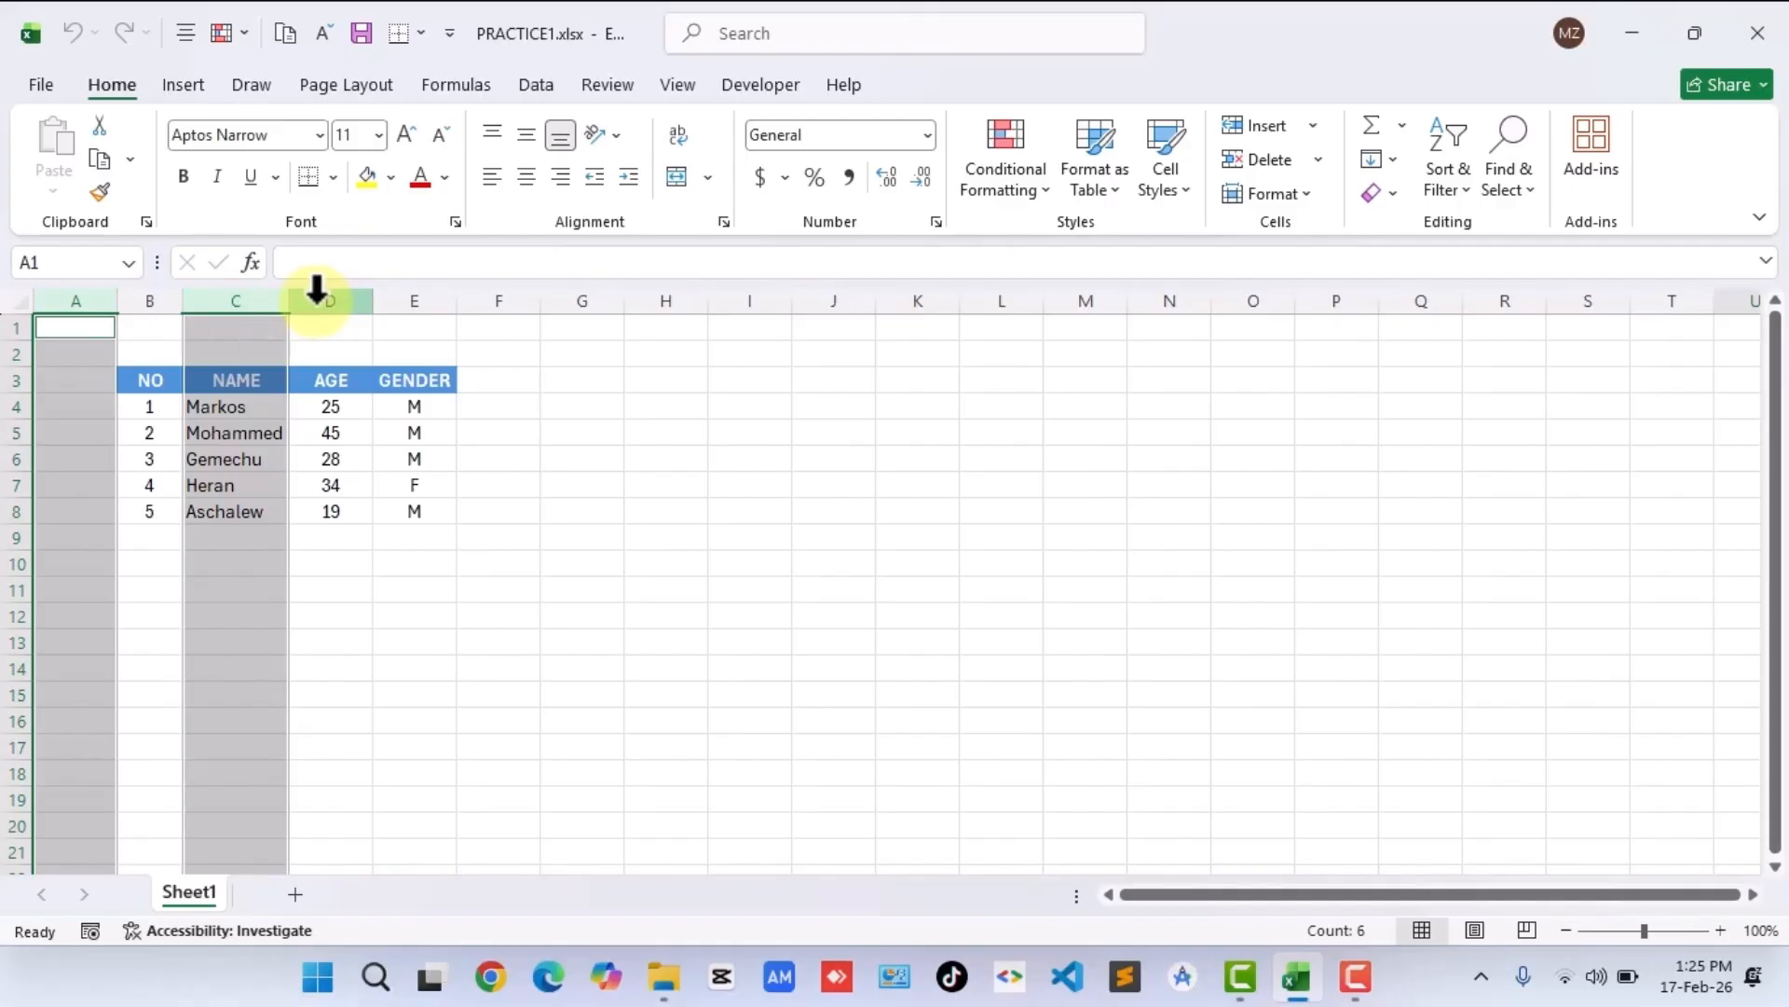
ctrl+click(415, 289)
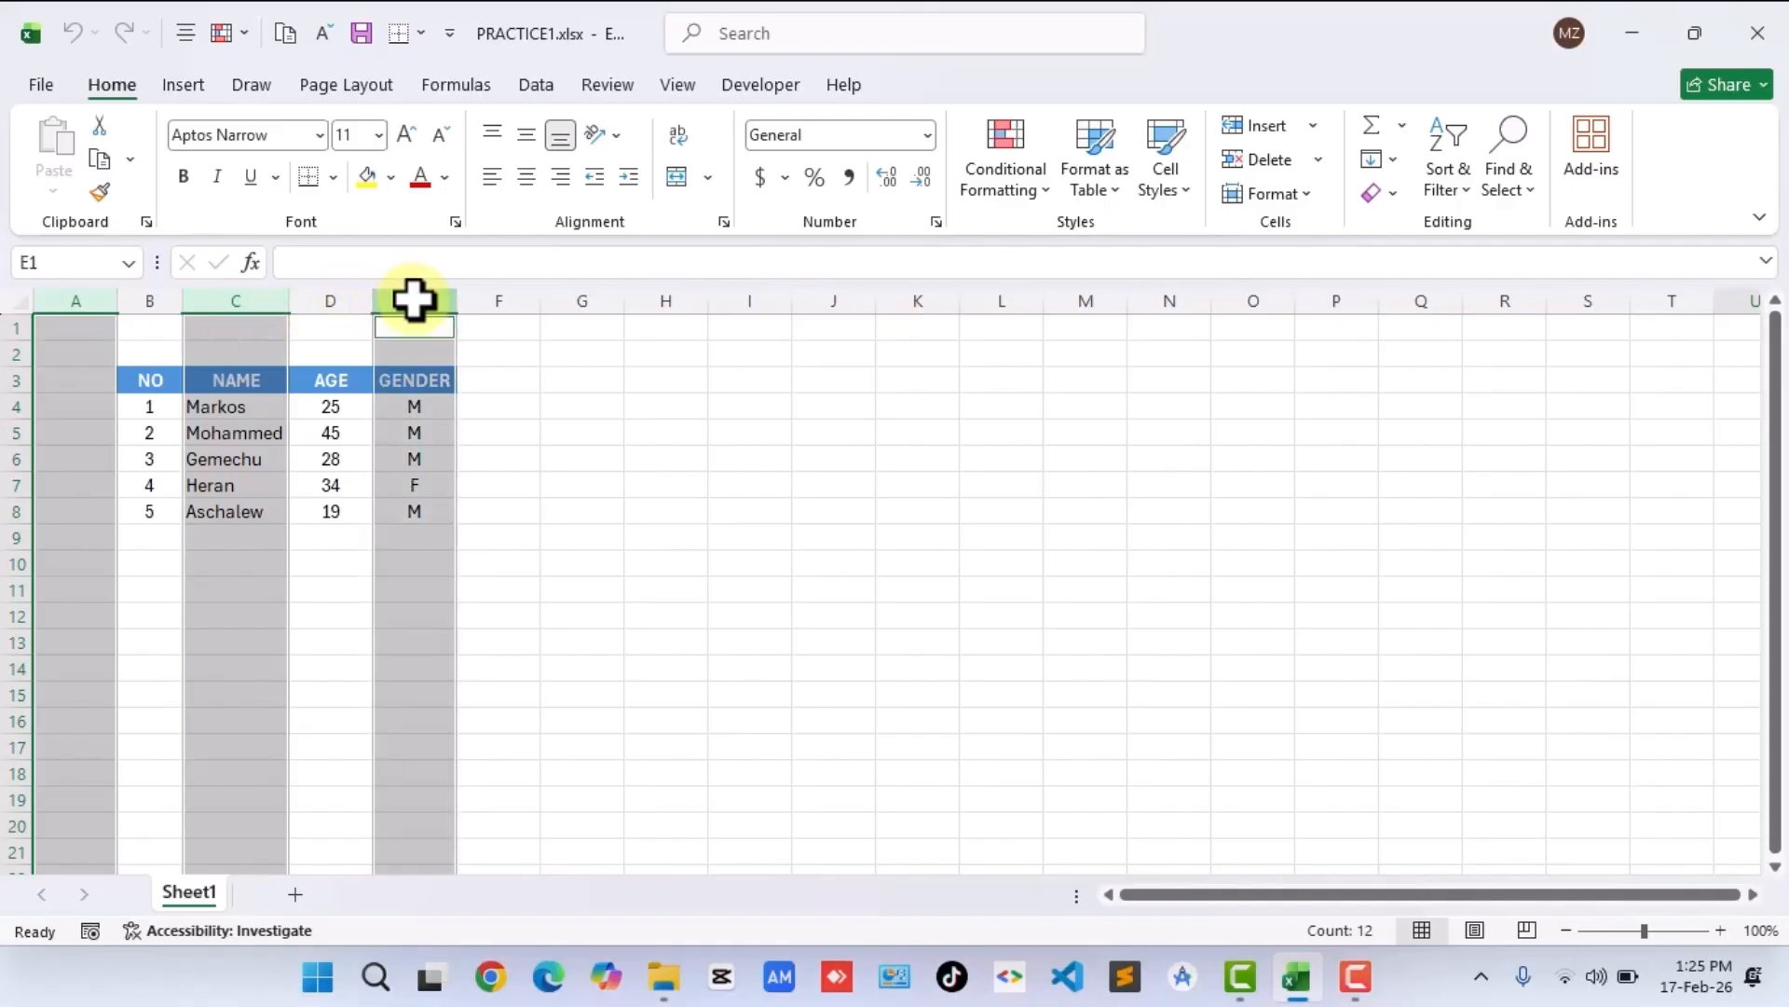
click(515, 481)
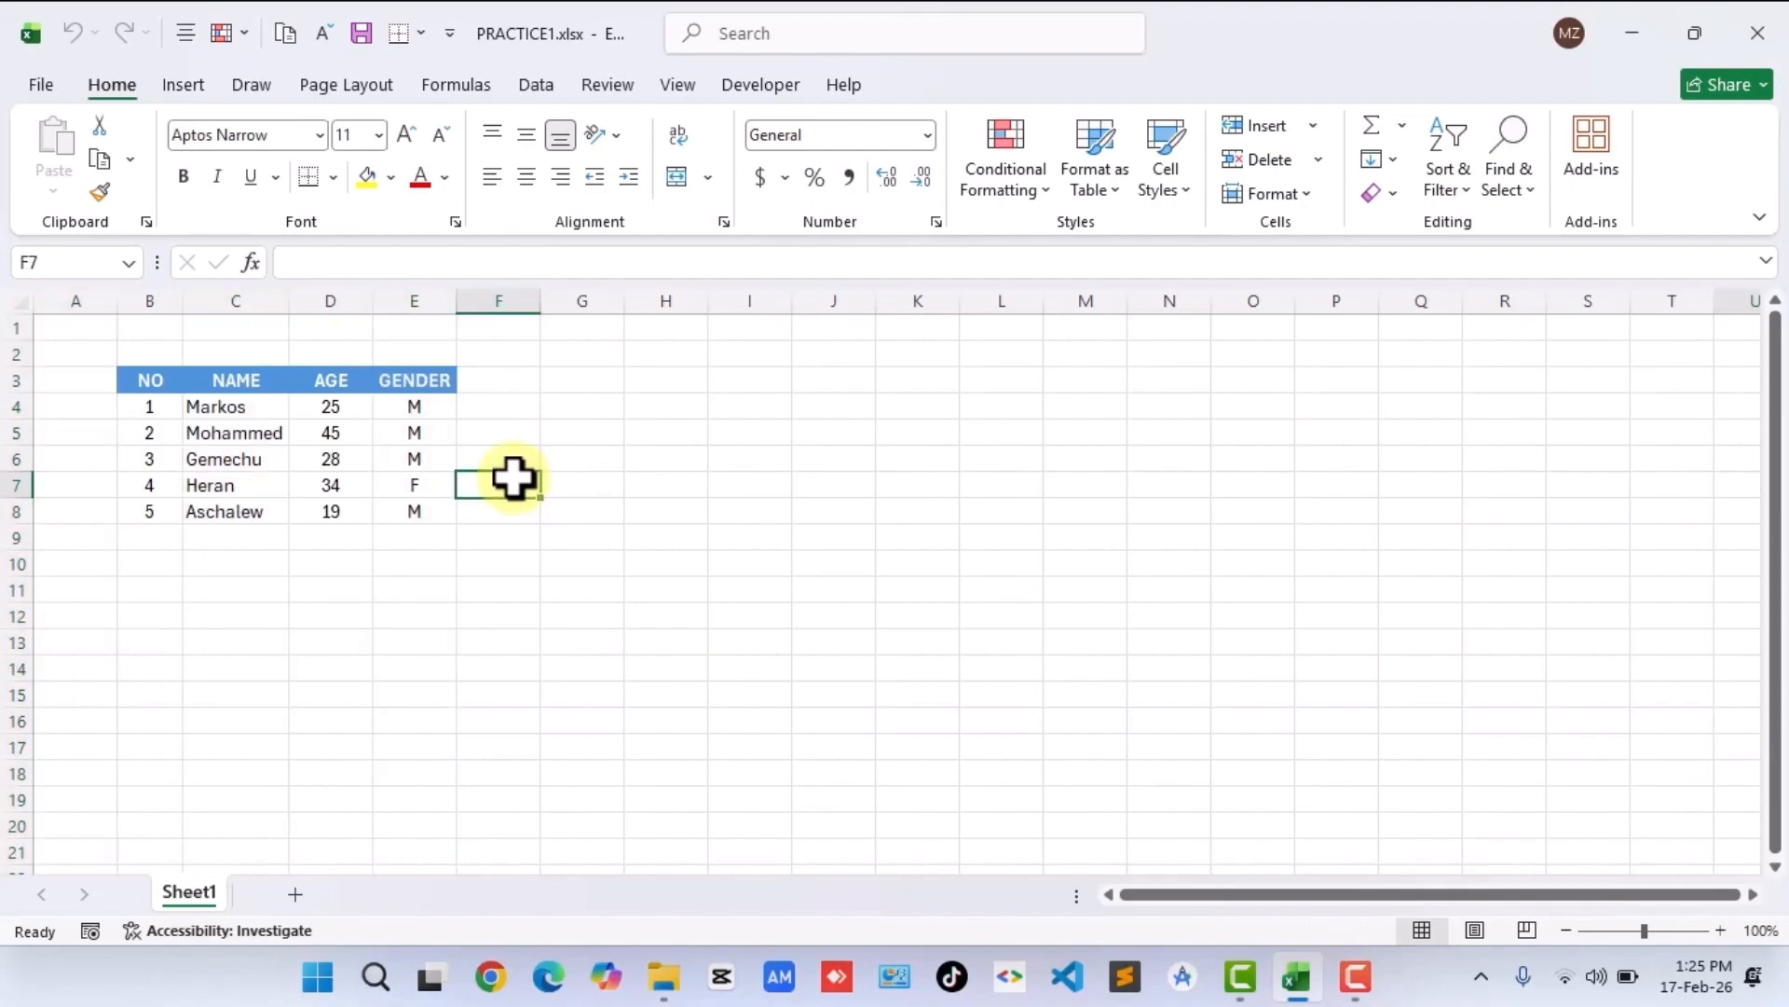
Select the non-adjacent rows 1, 3 and 5 together, and clear the selection by choosing cell D11.
click(11, 328)
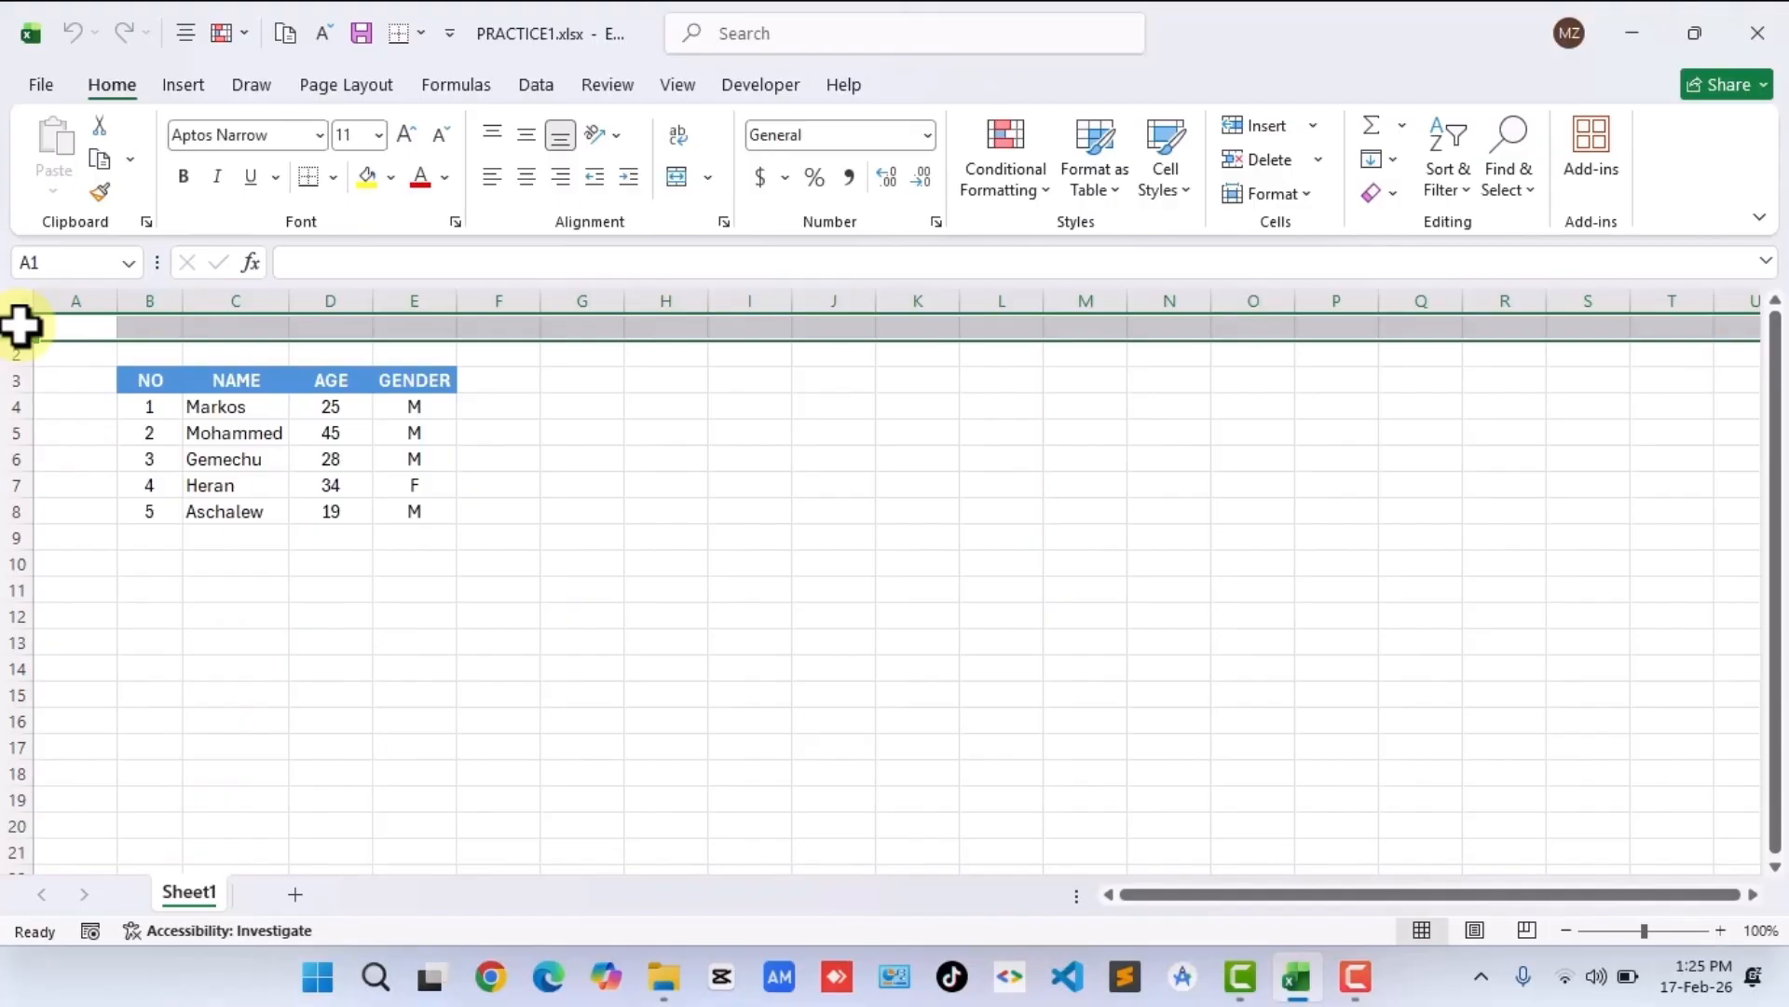
ctrl+click(9, 377)
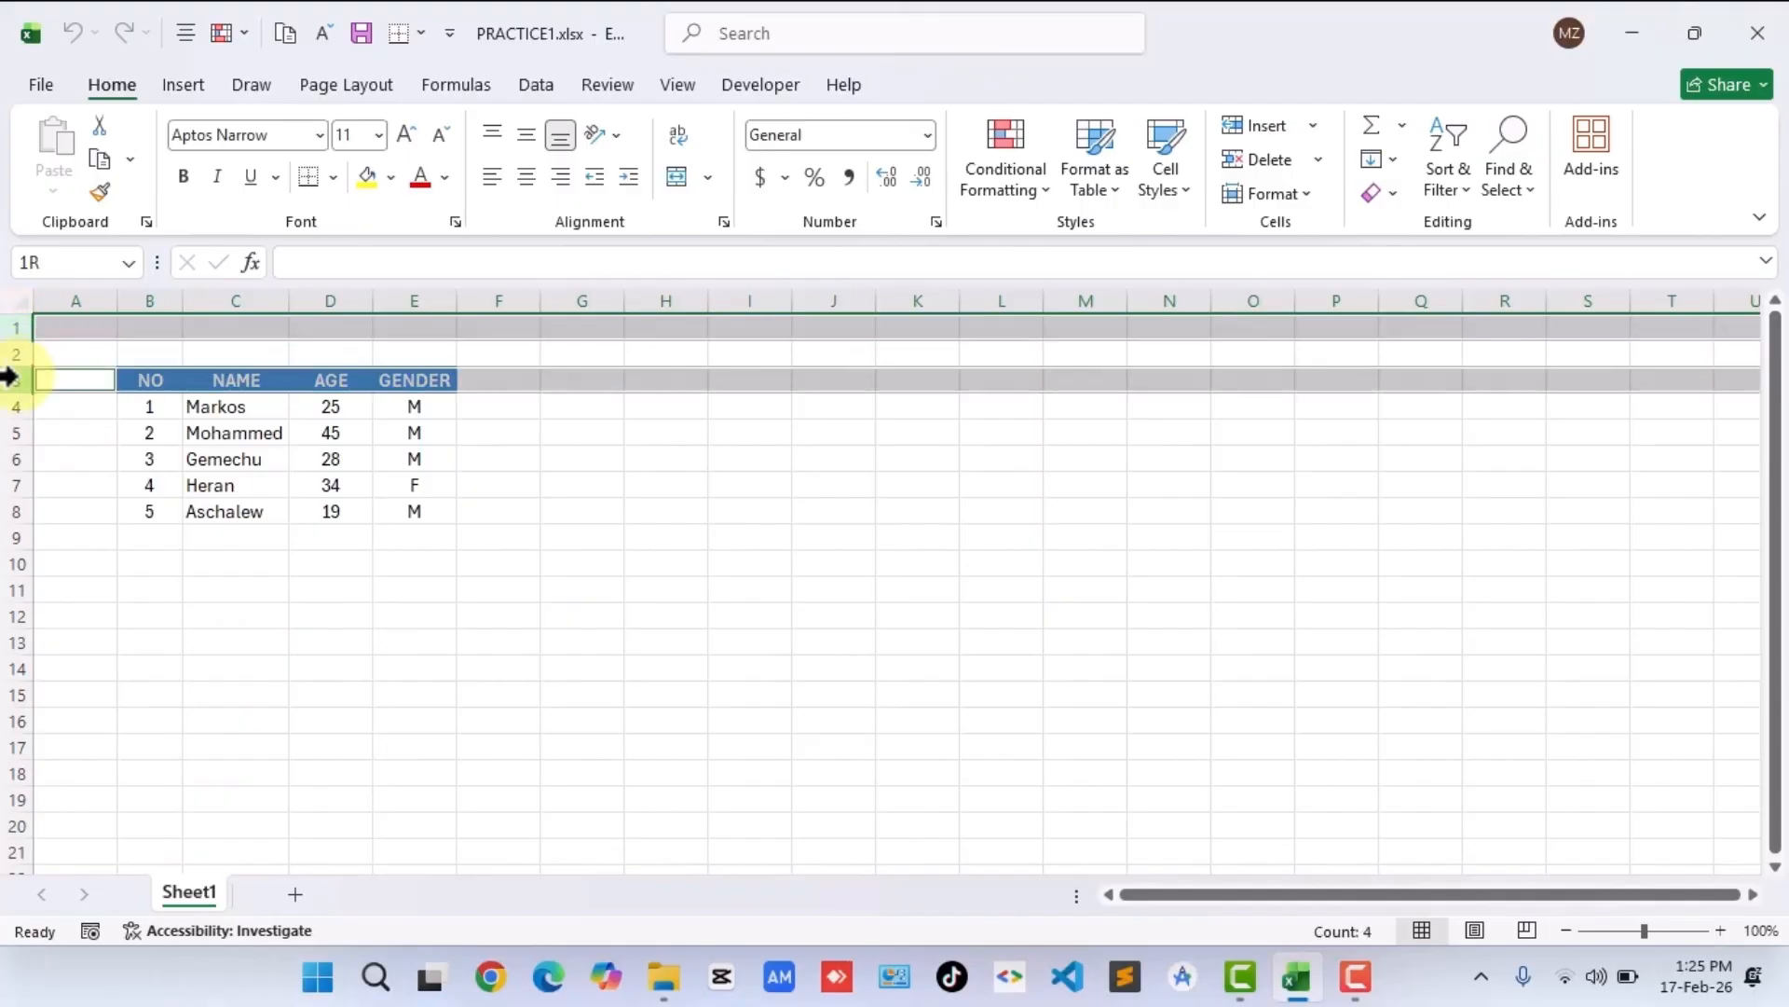
ctrl+click(14, 431)
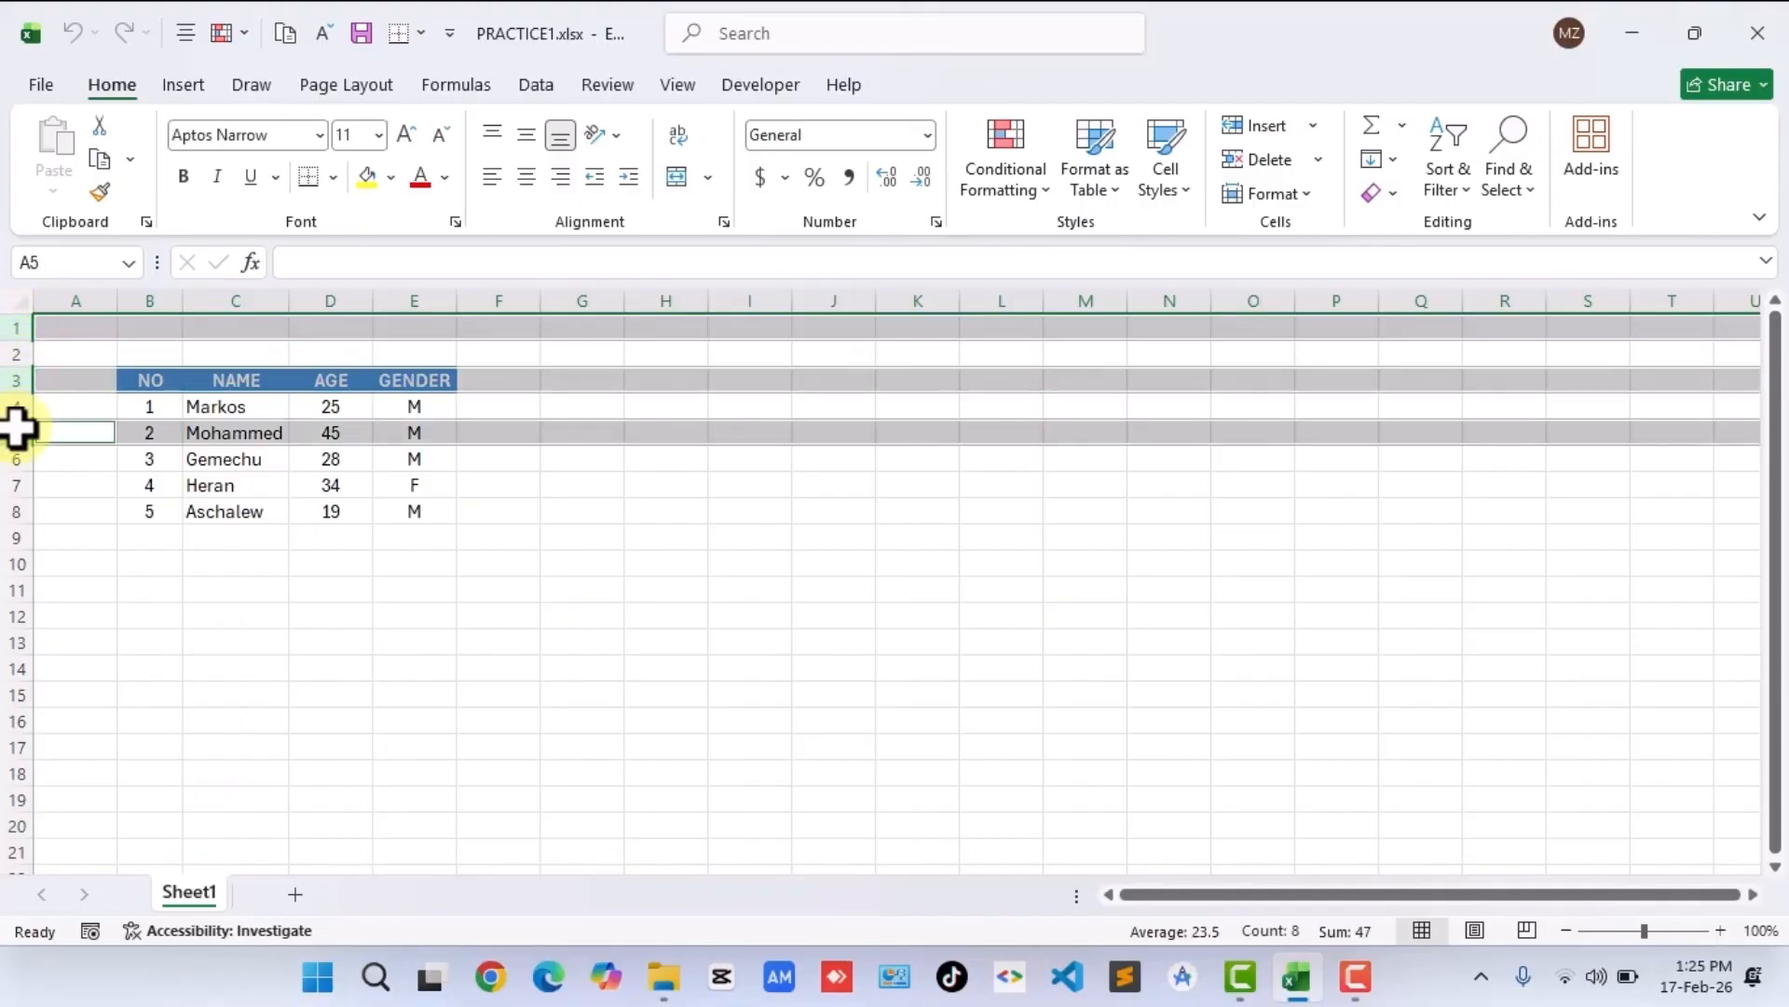
scroll(304, 518, up, 1)
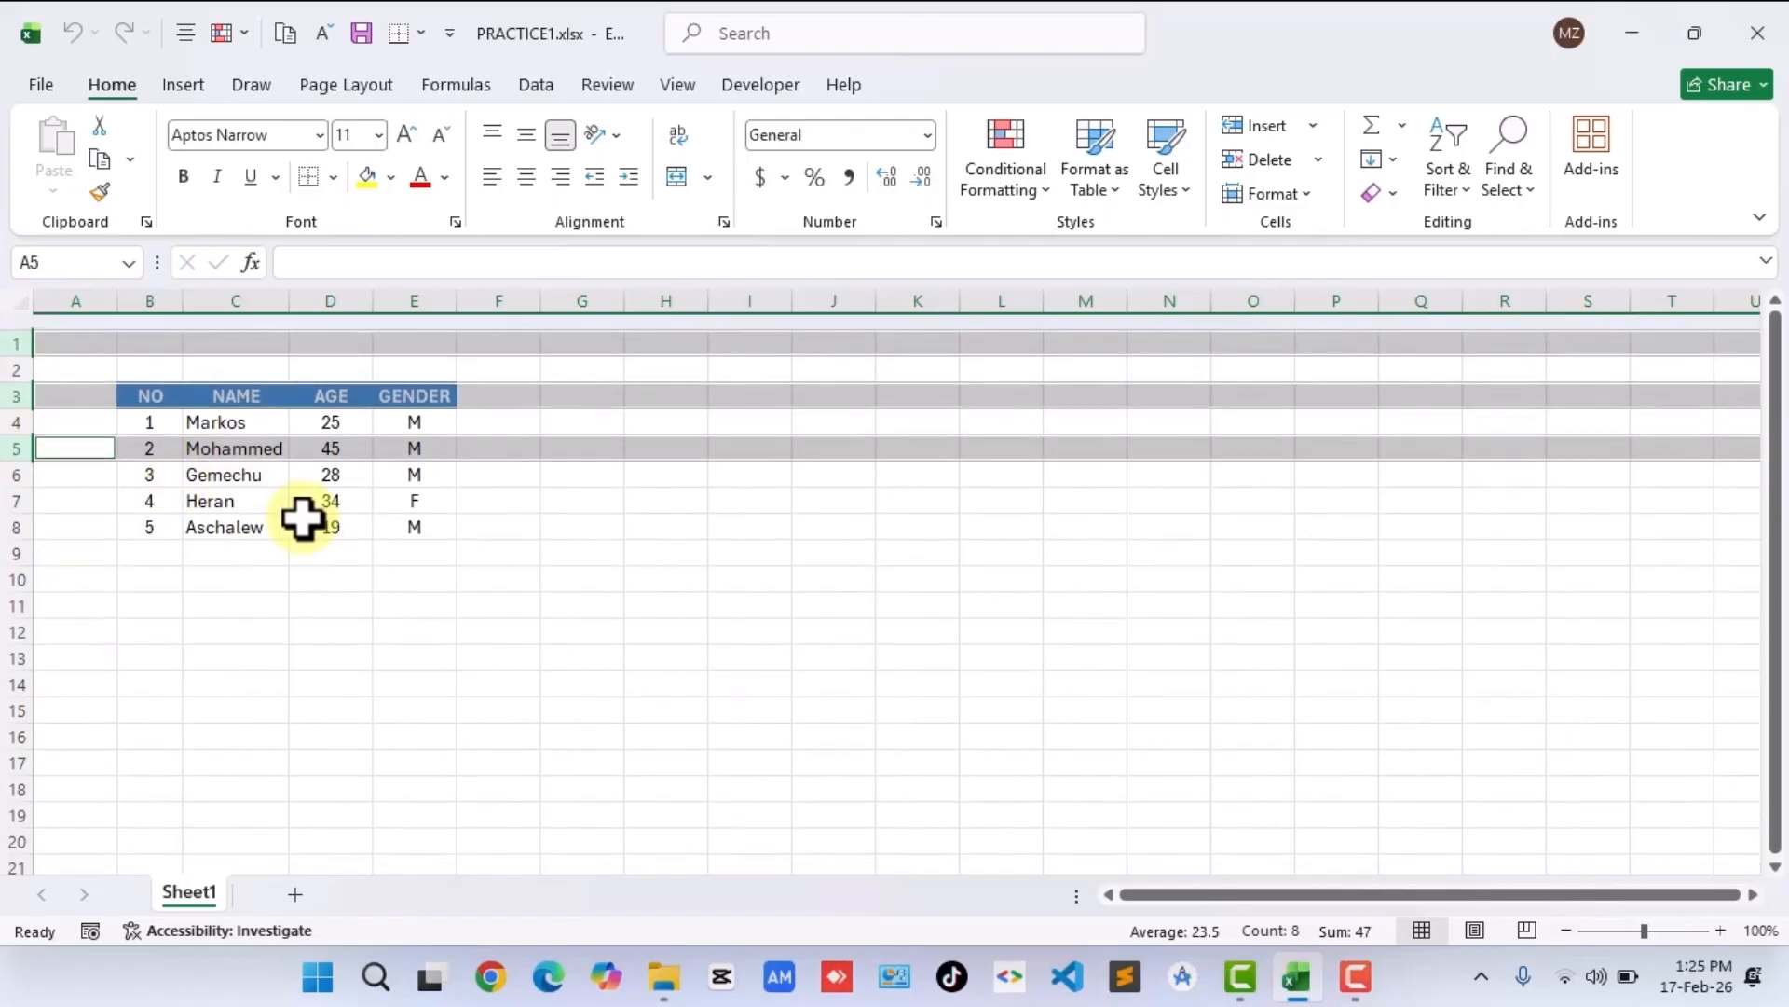
click(320, 586)
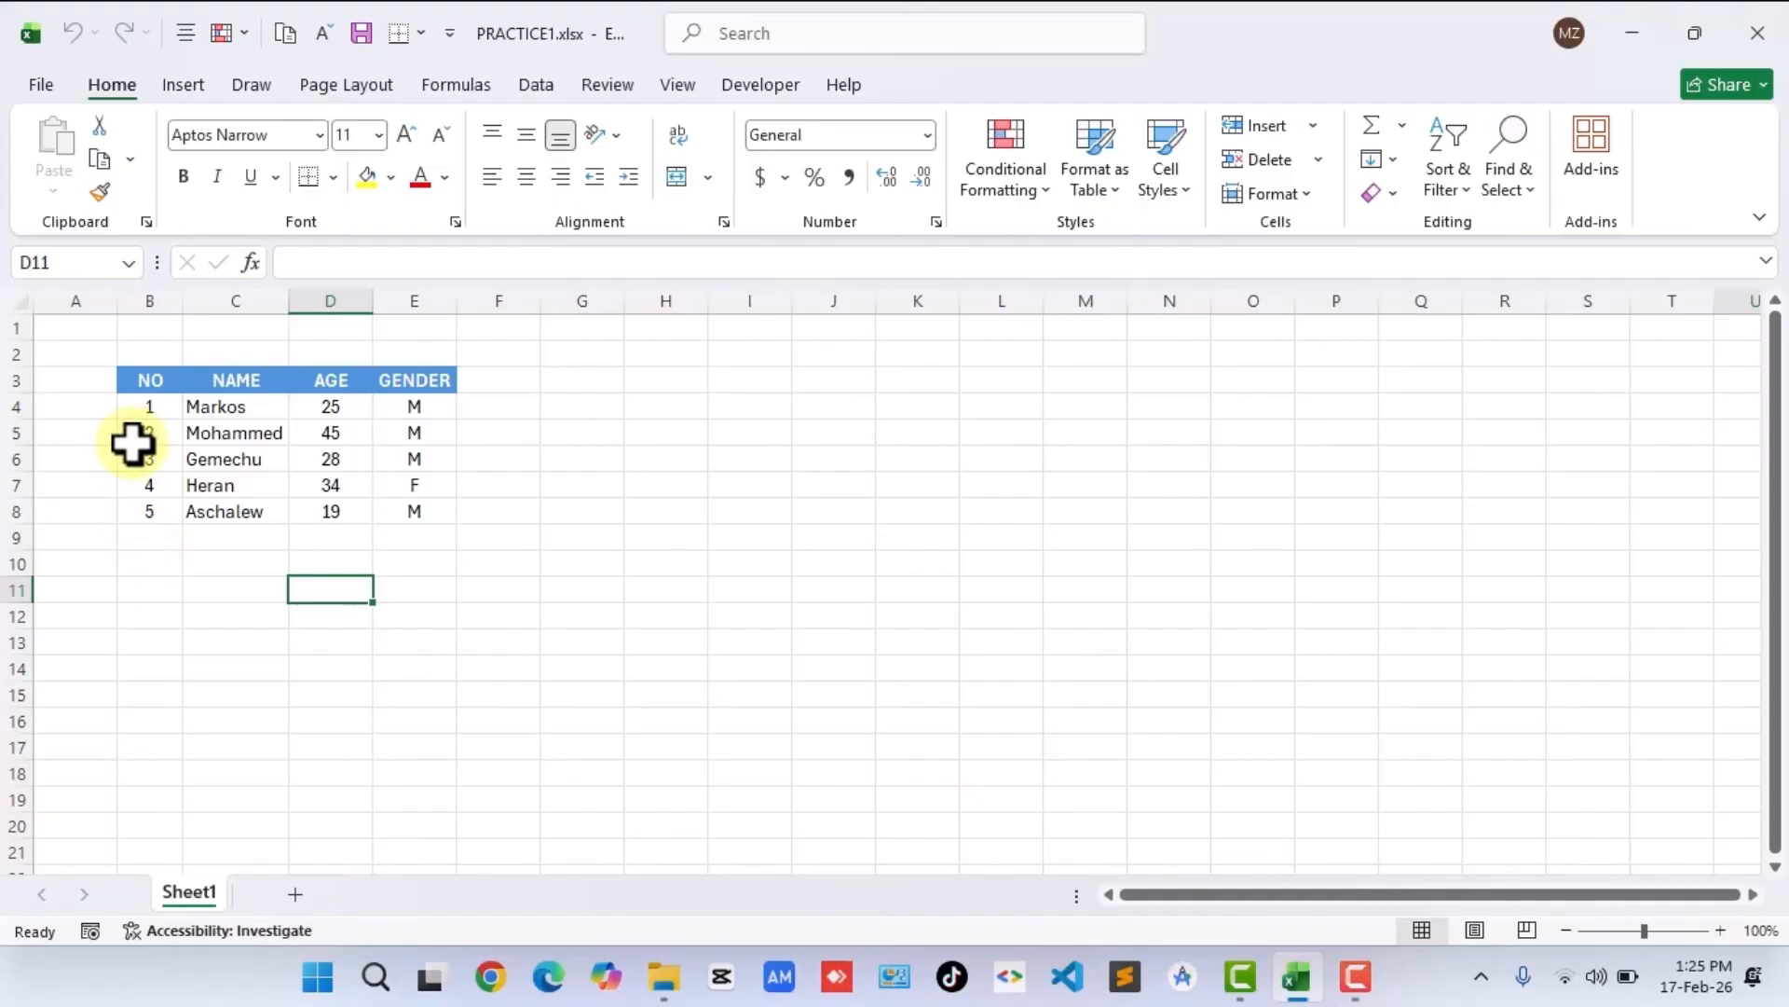
Select the two separate ranges B3:E8 and G4:K10 together, and clear the selection by choosing cell E10.
drag(139, 382, 398, 512)
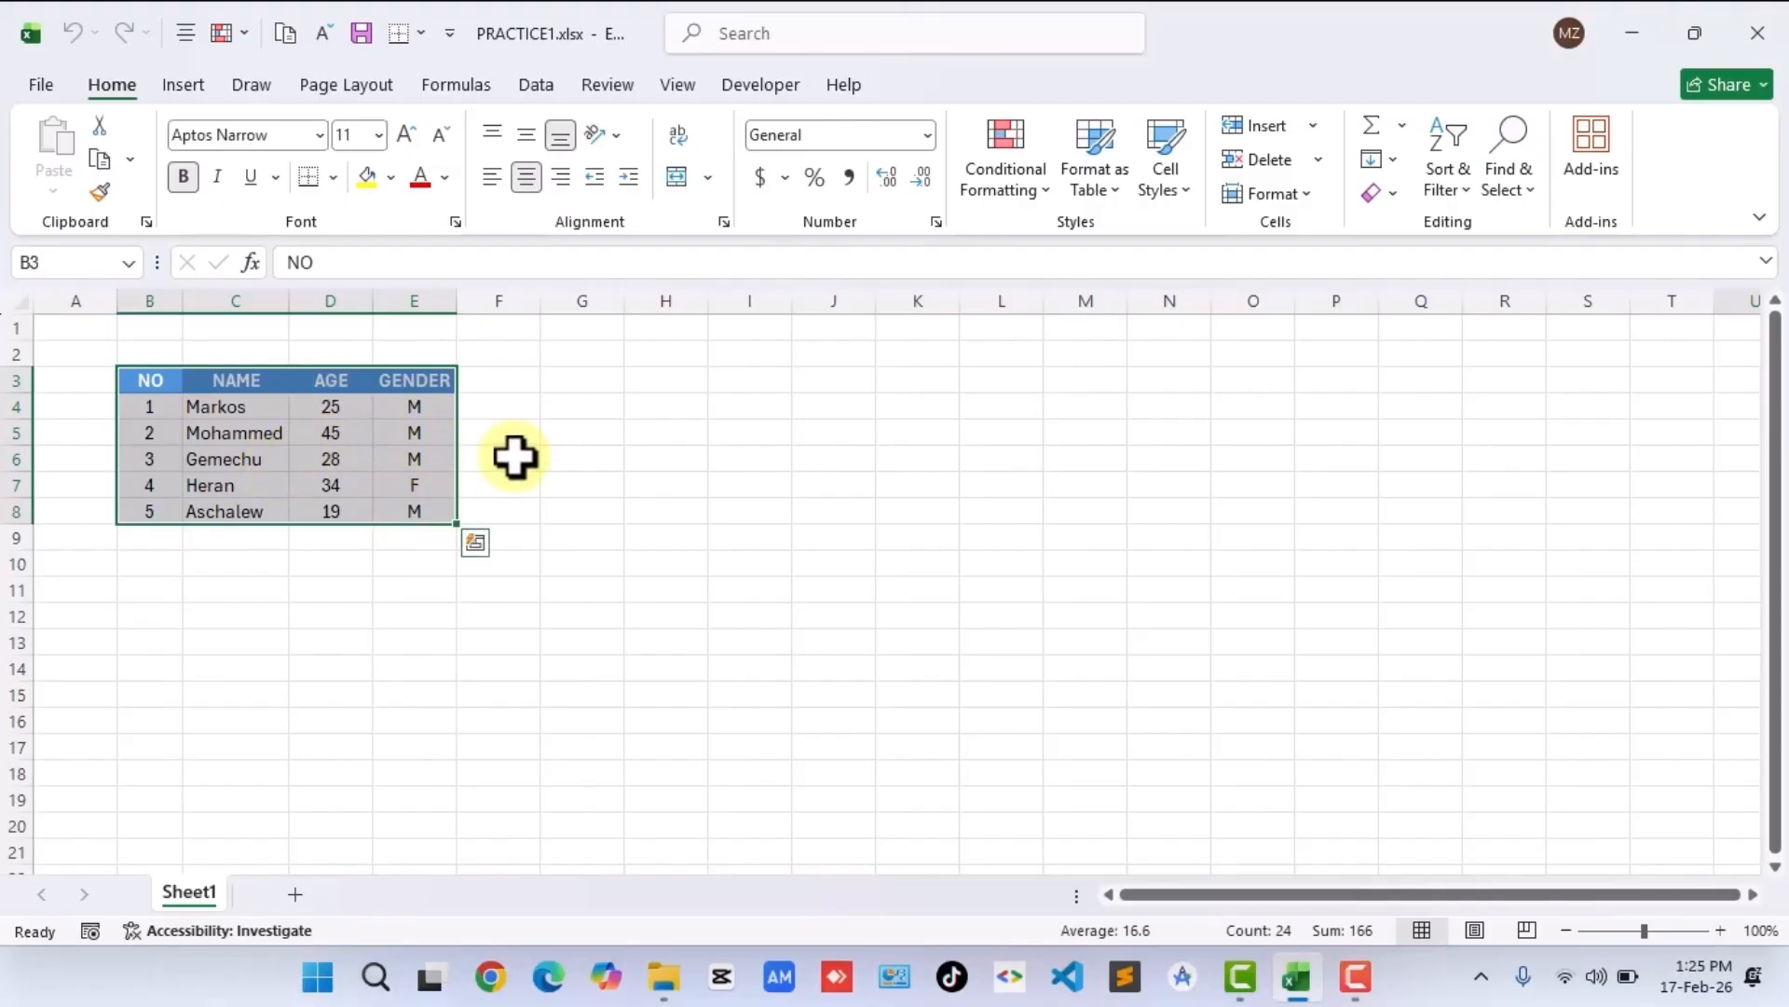
drag(587, 411, 923, 556)
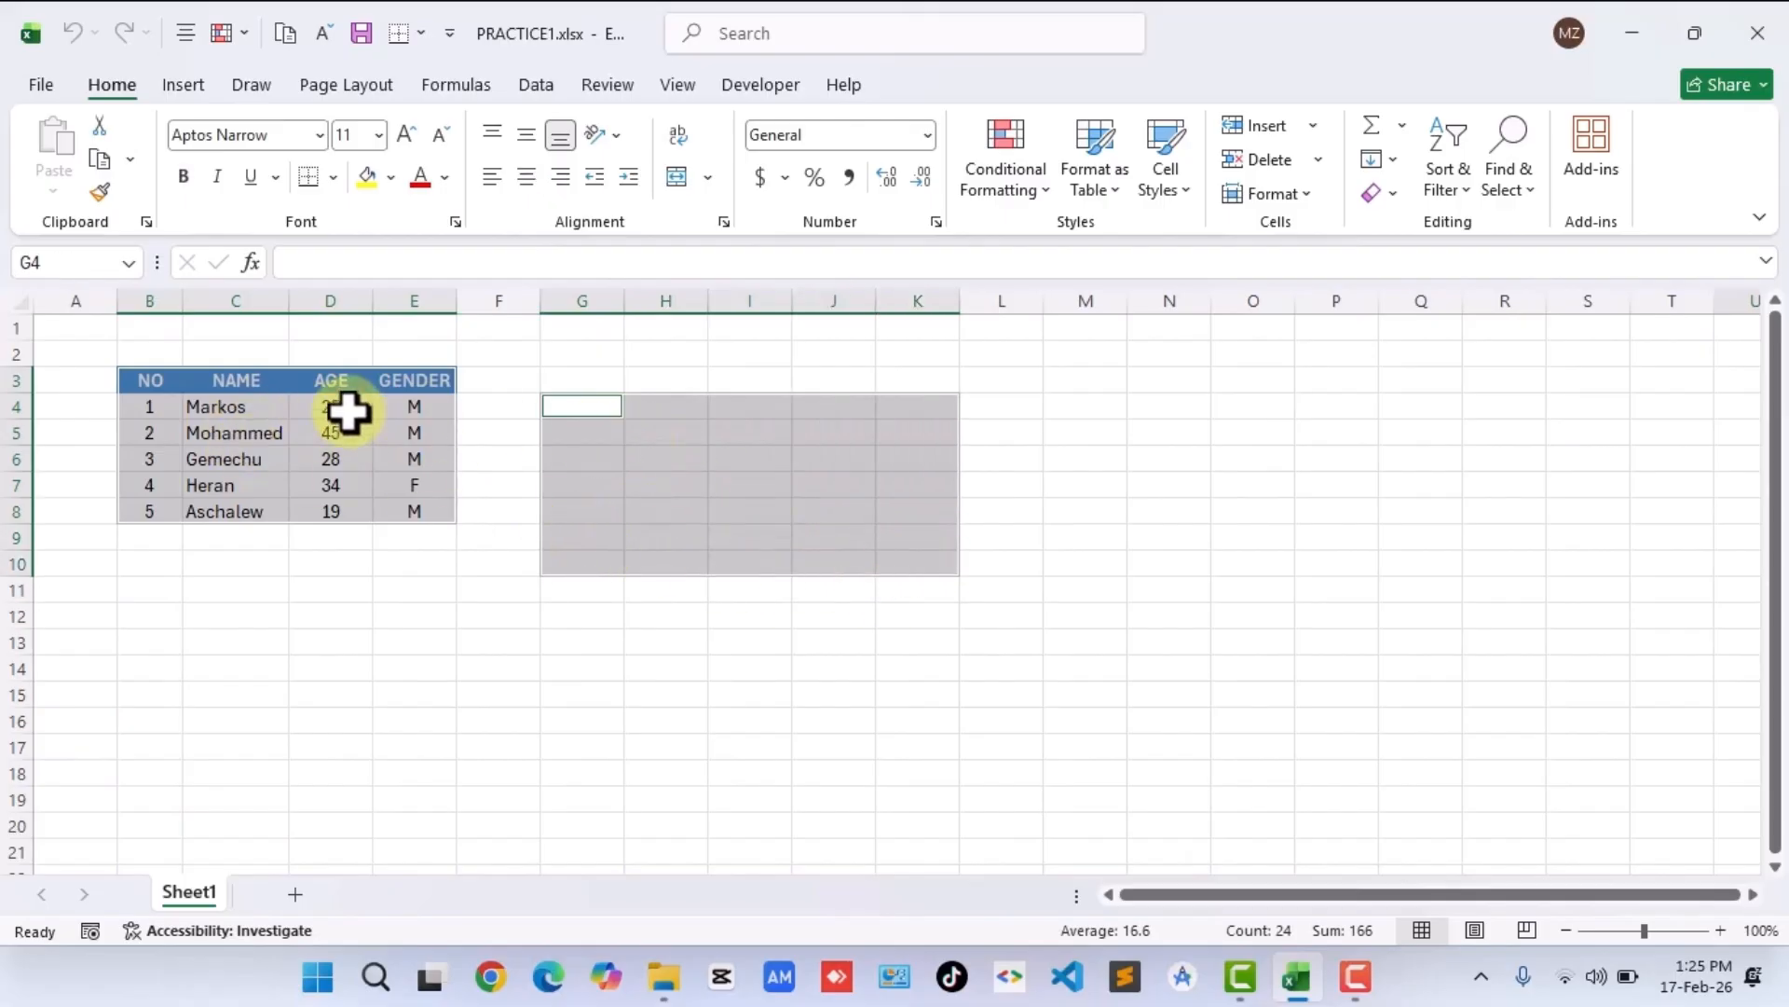
click(383, 464)
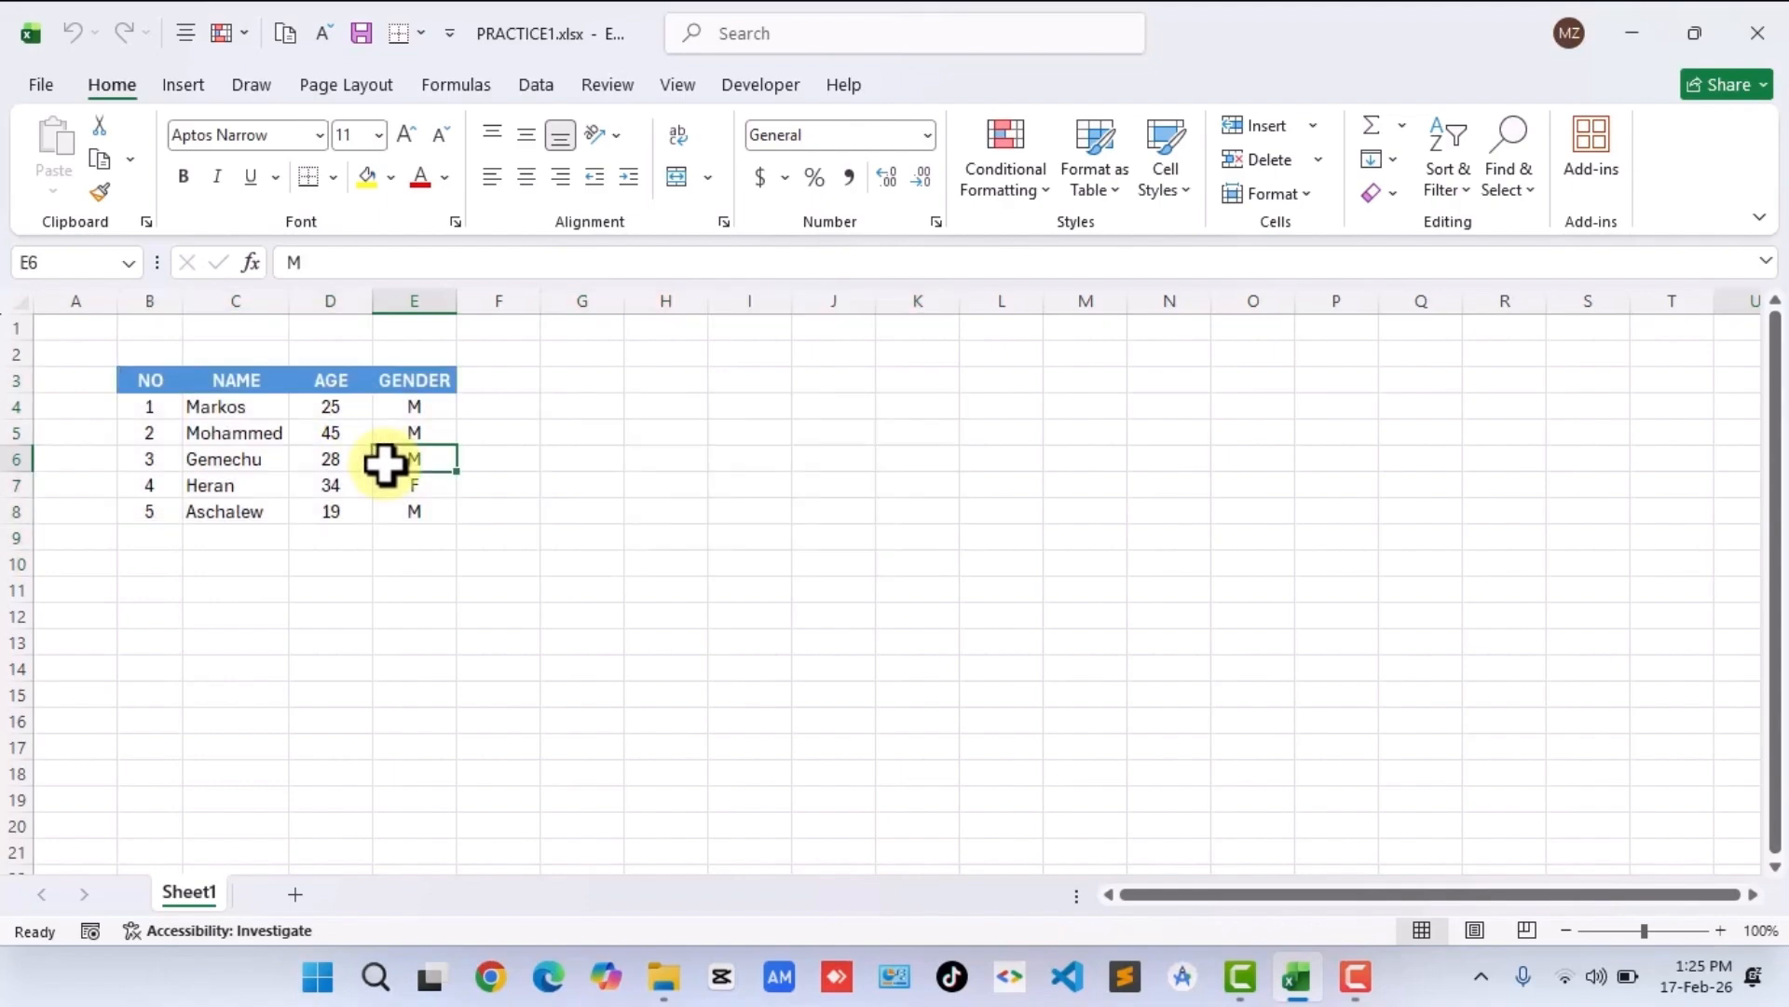
click(398, 556)
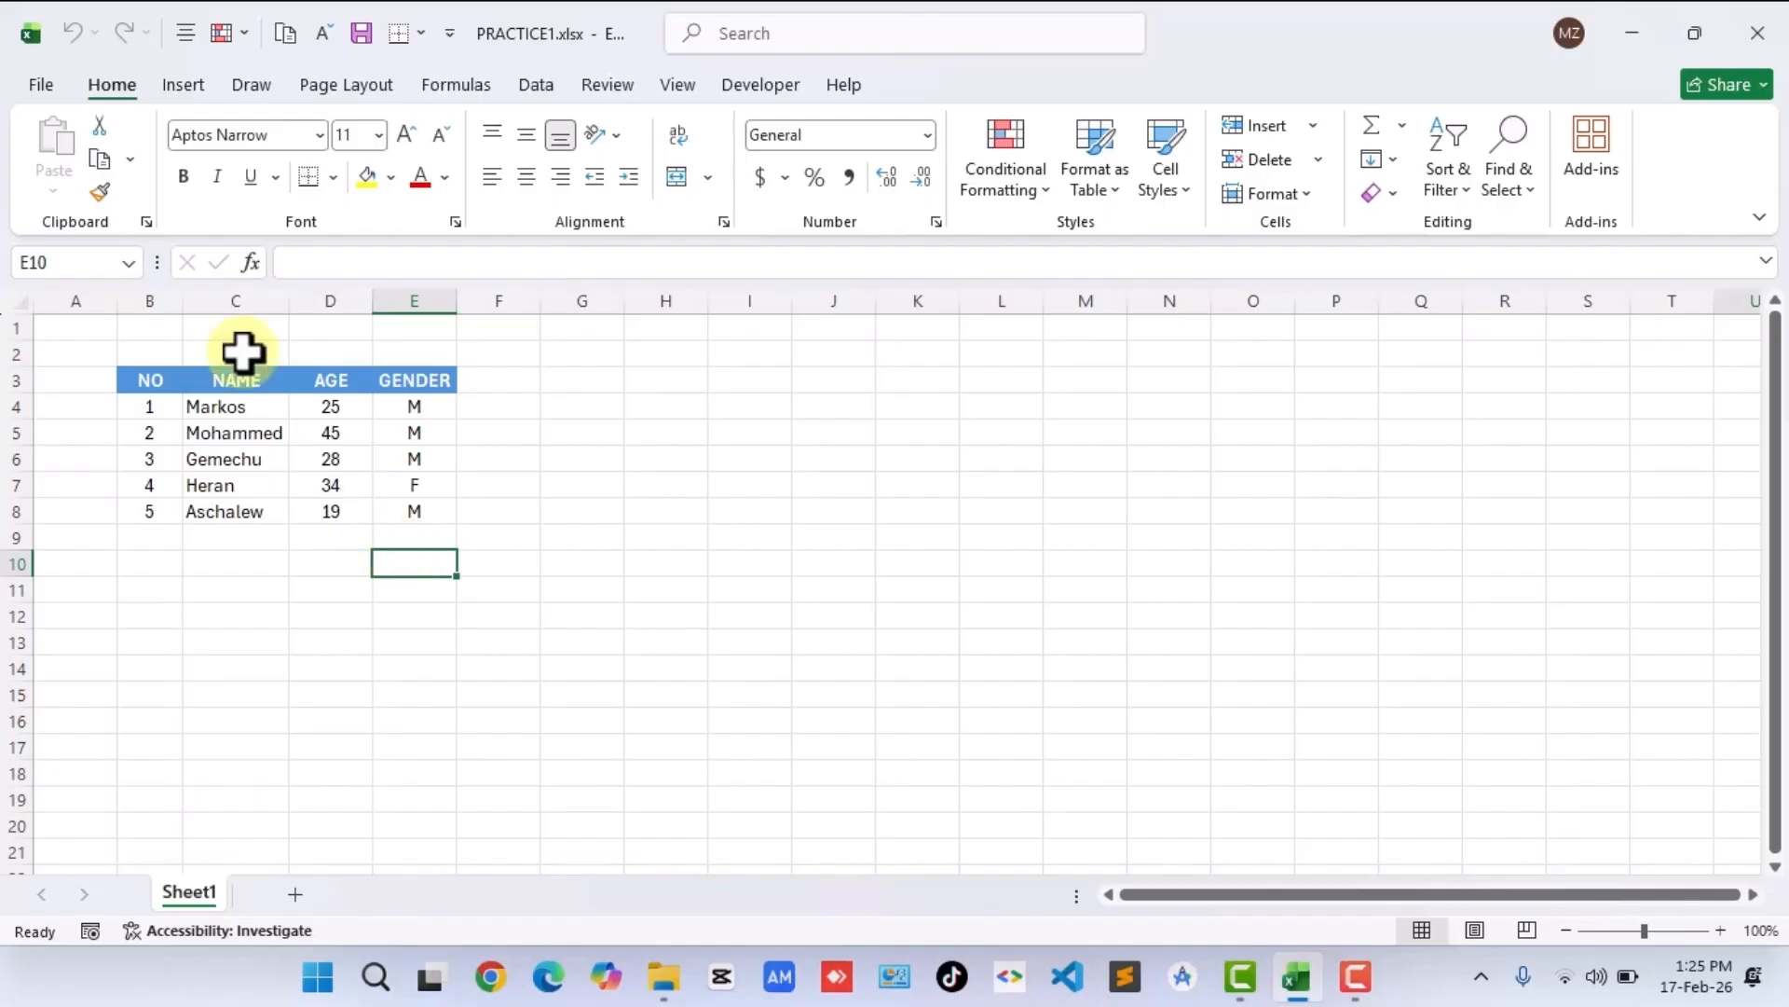
Select the NAME and AGE header cells one after the other, then select the entire AGE column D.
click(233, 389)
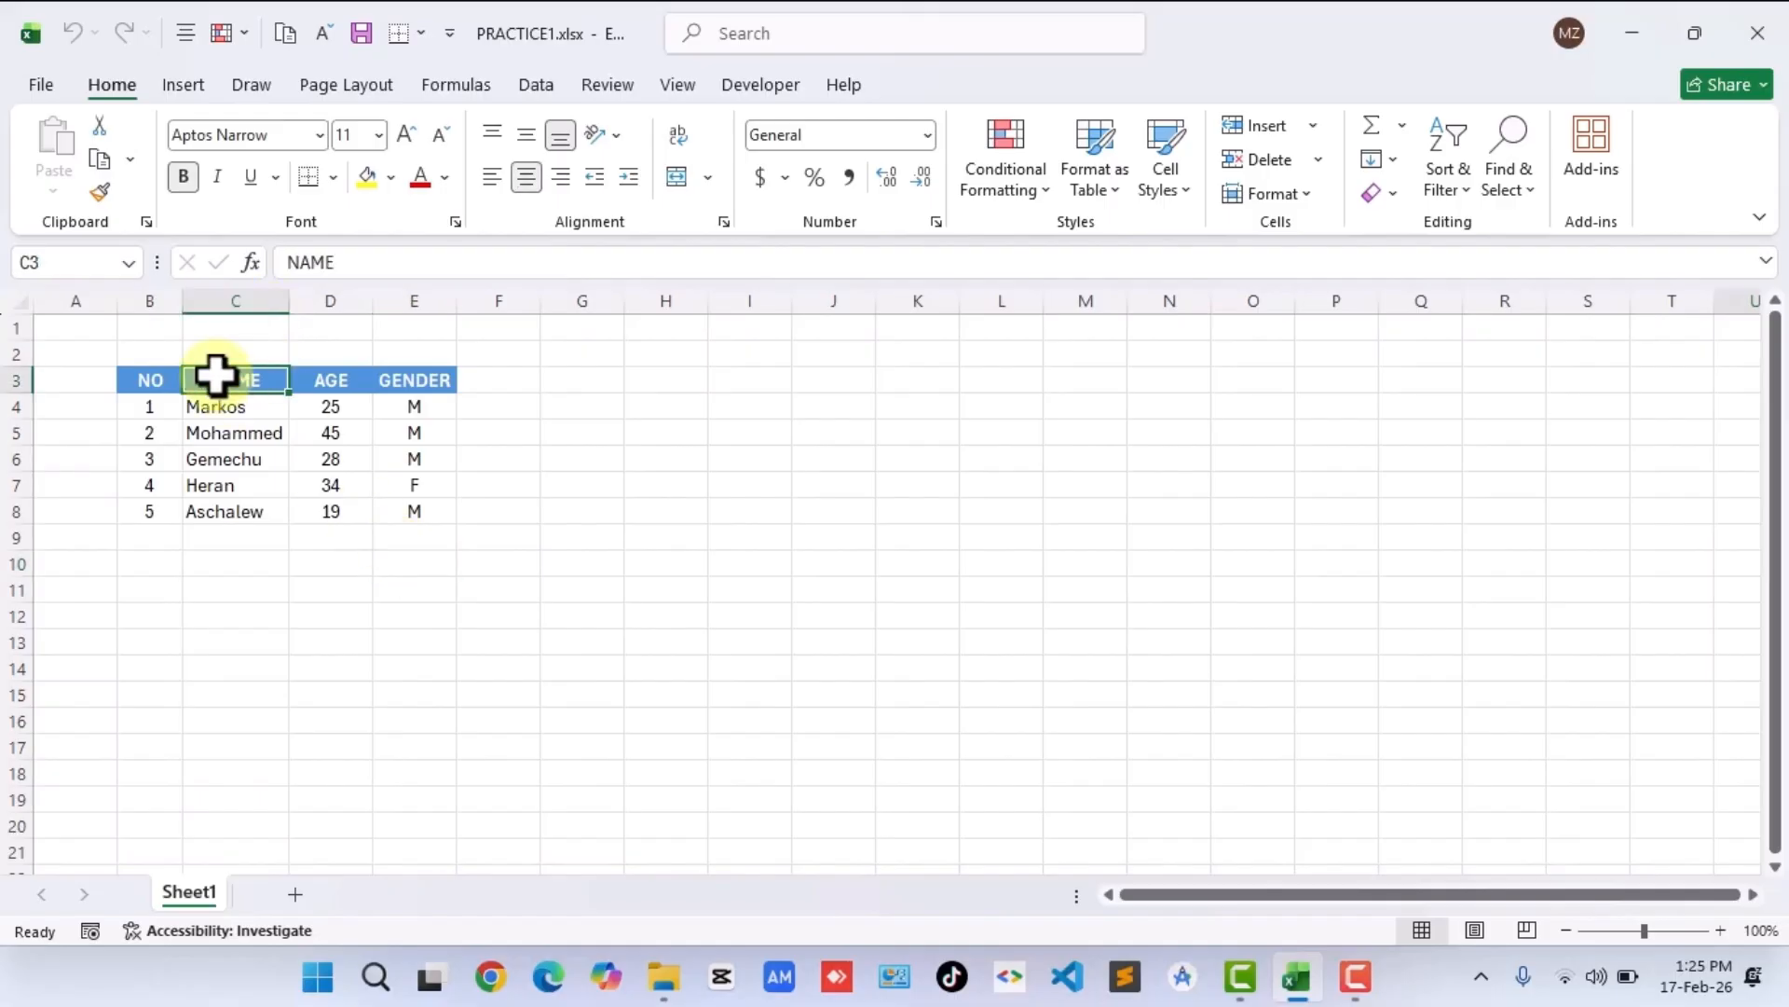
click(323, 382)
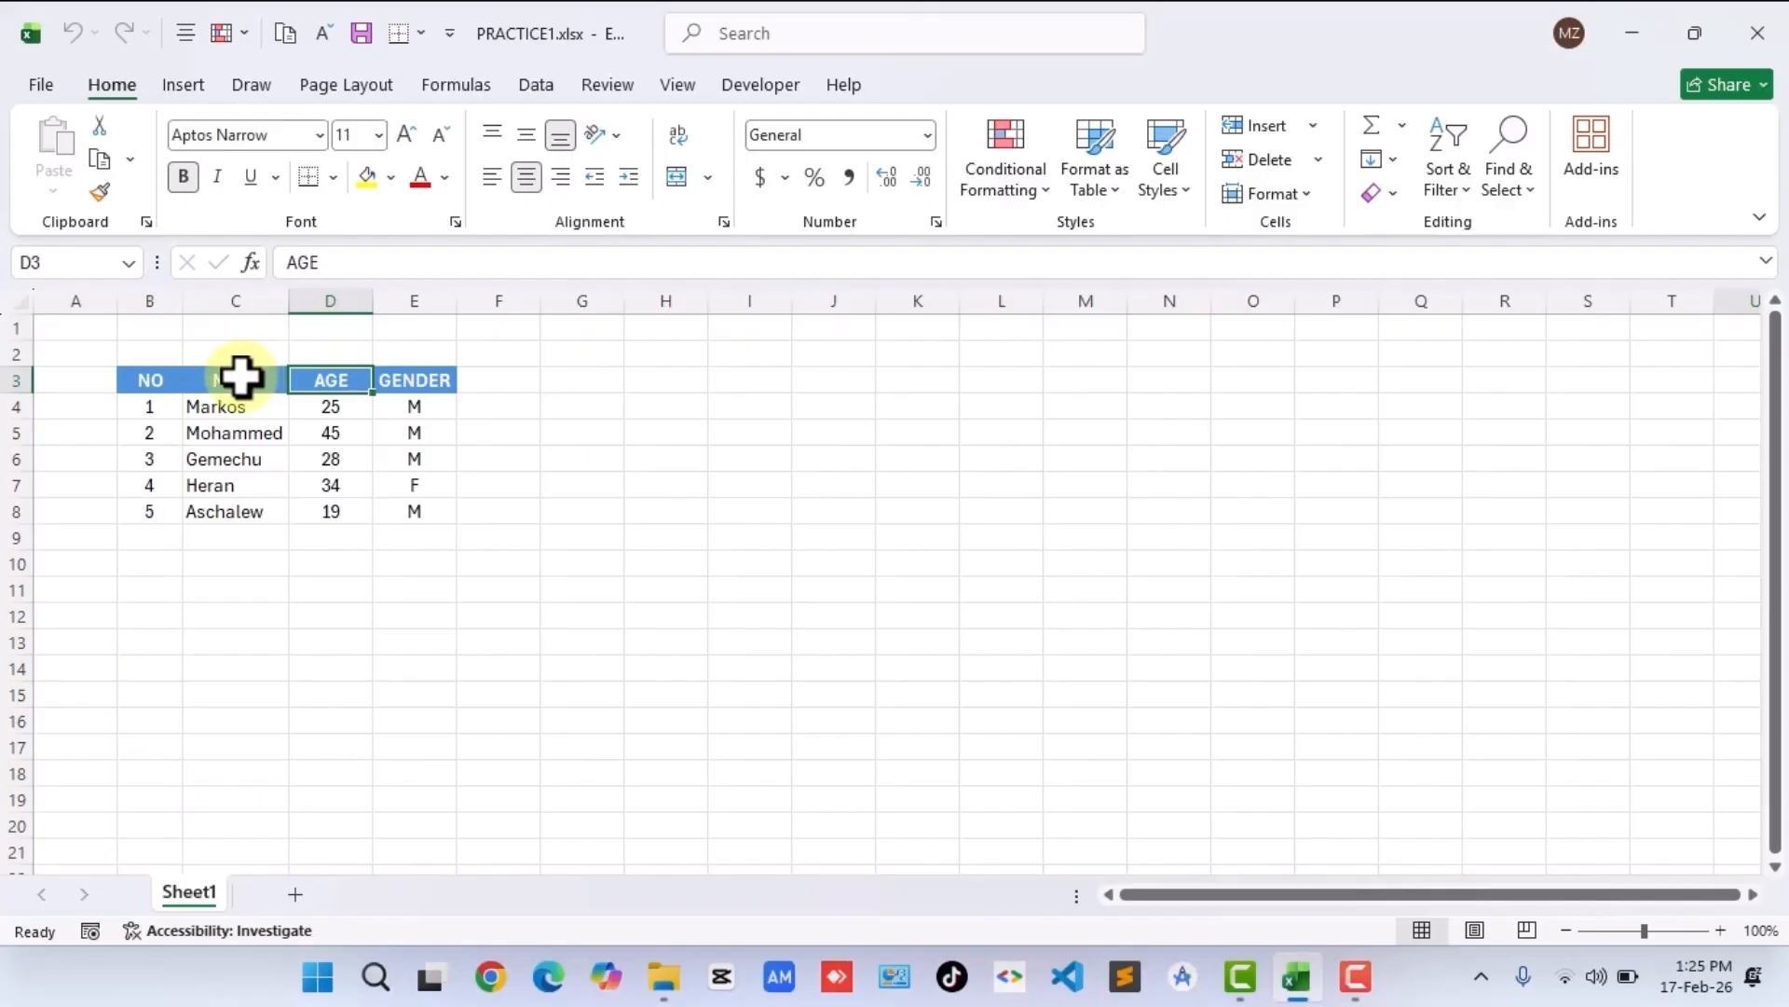
click(332, 293)
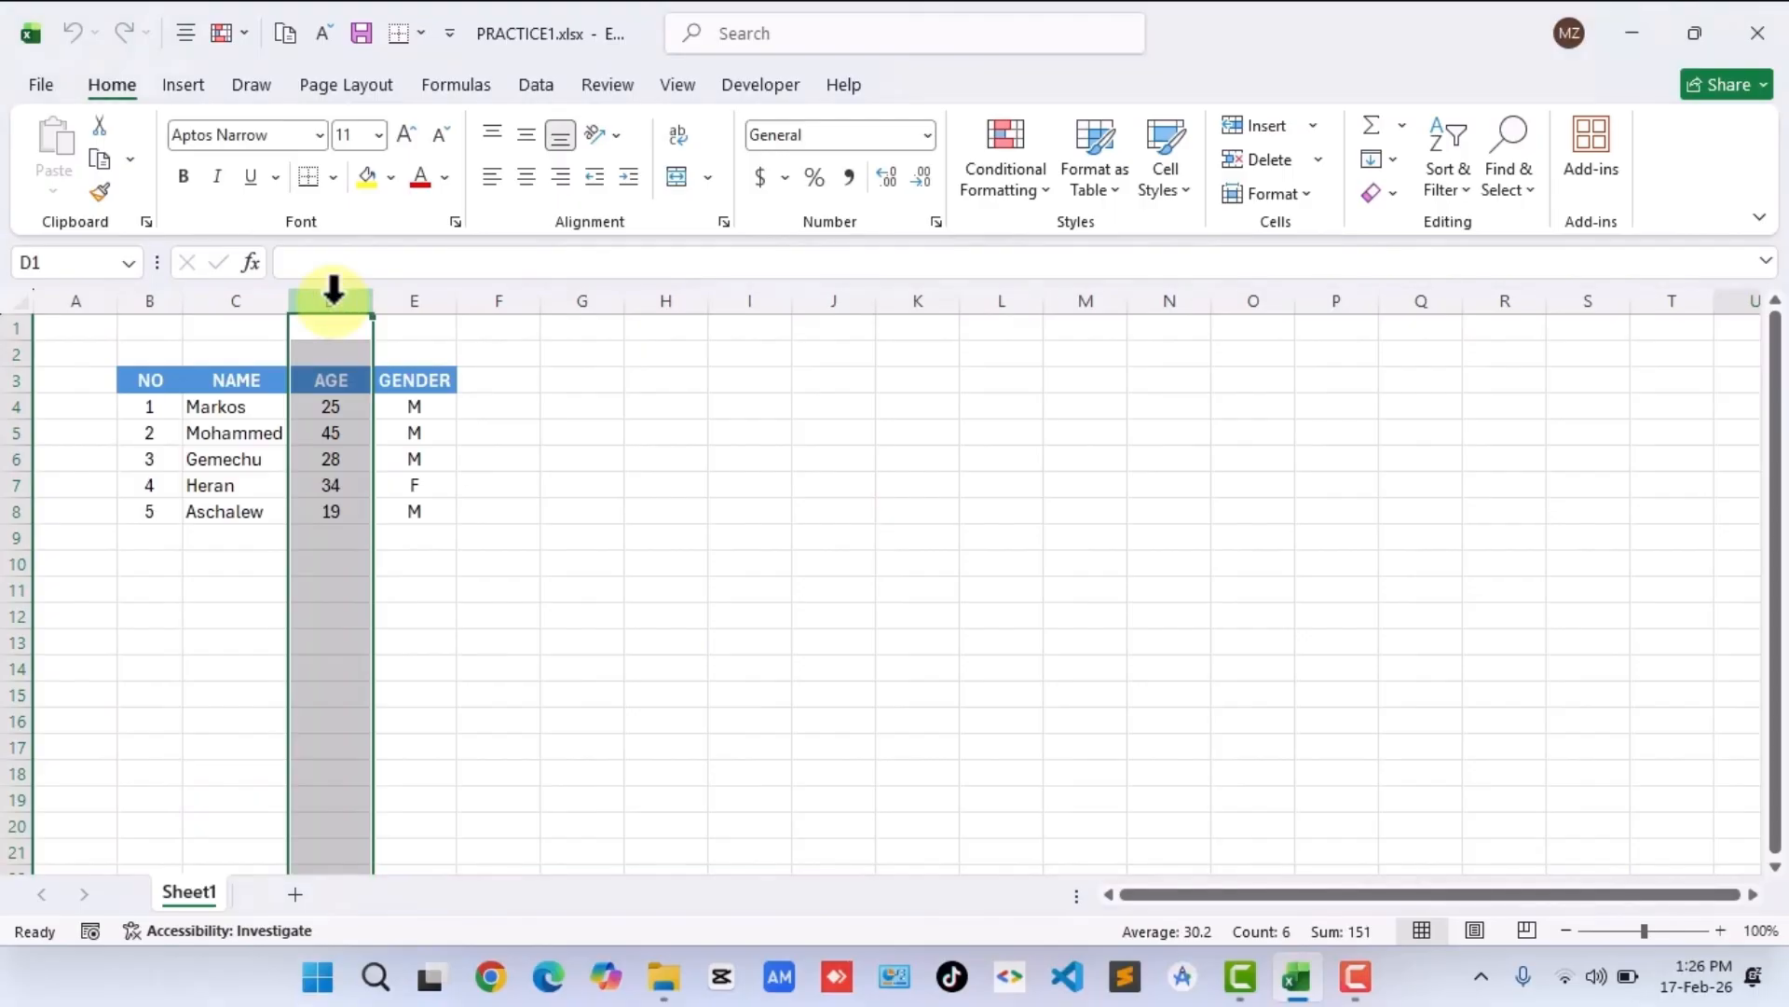
Insert an empty column before the AGE column and clear the column selection.
right_click(333, 292)
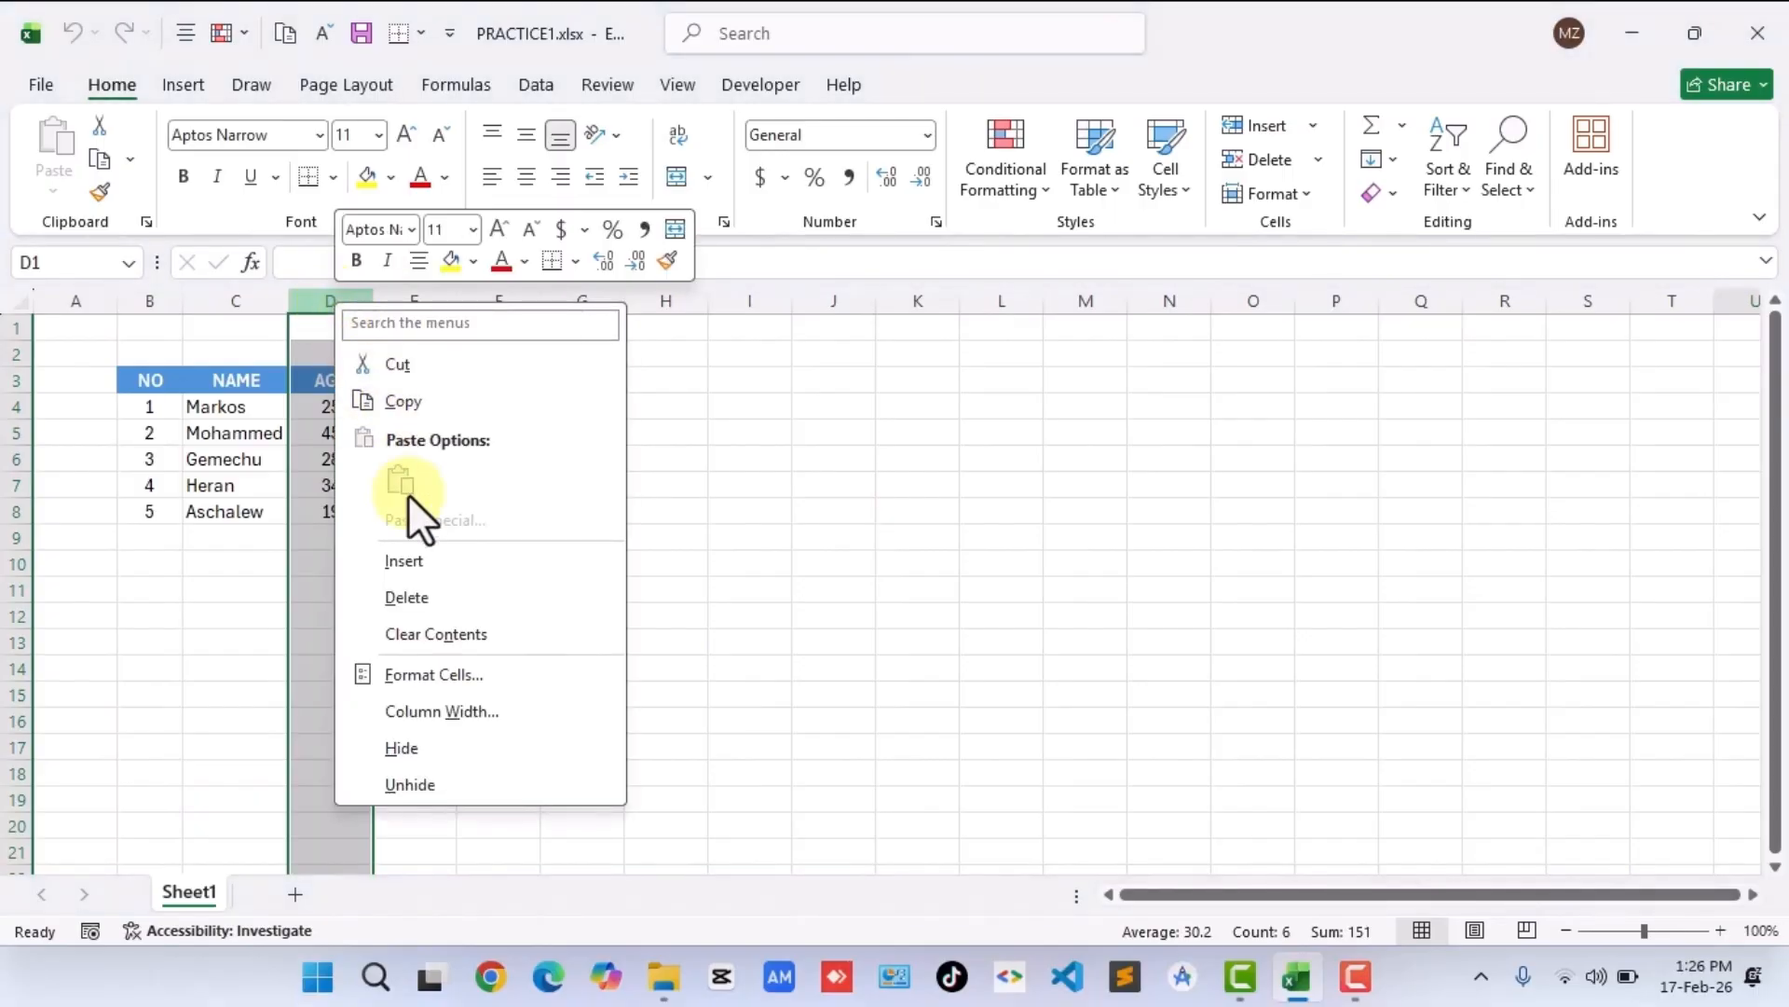
click(412, 562)
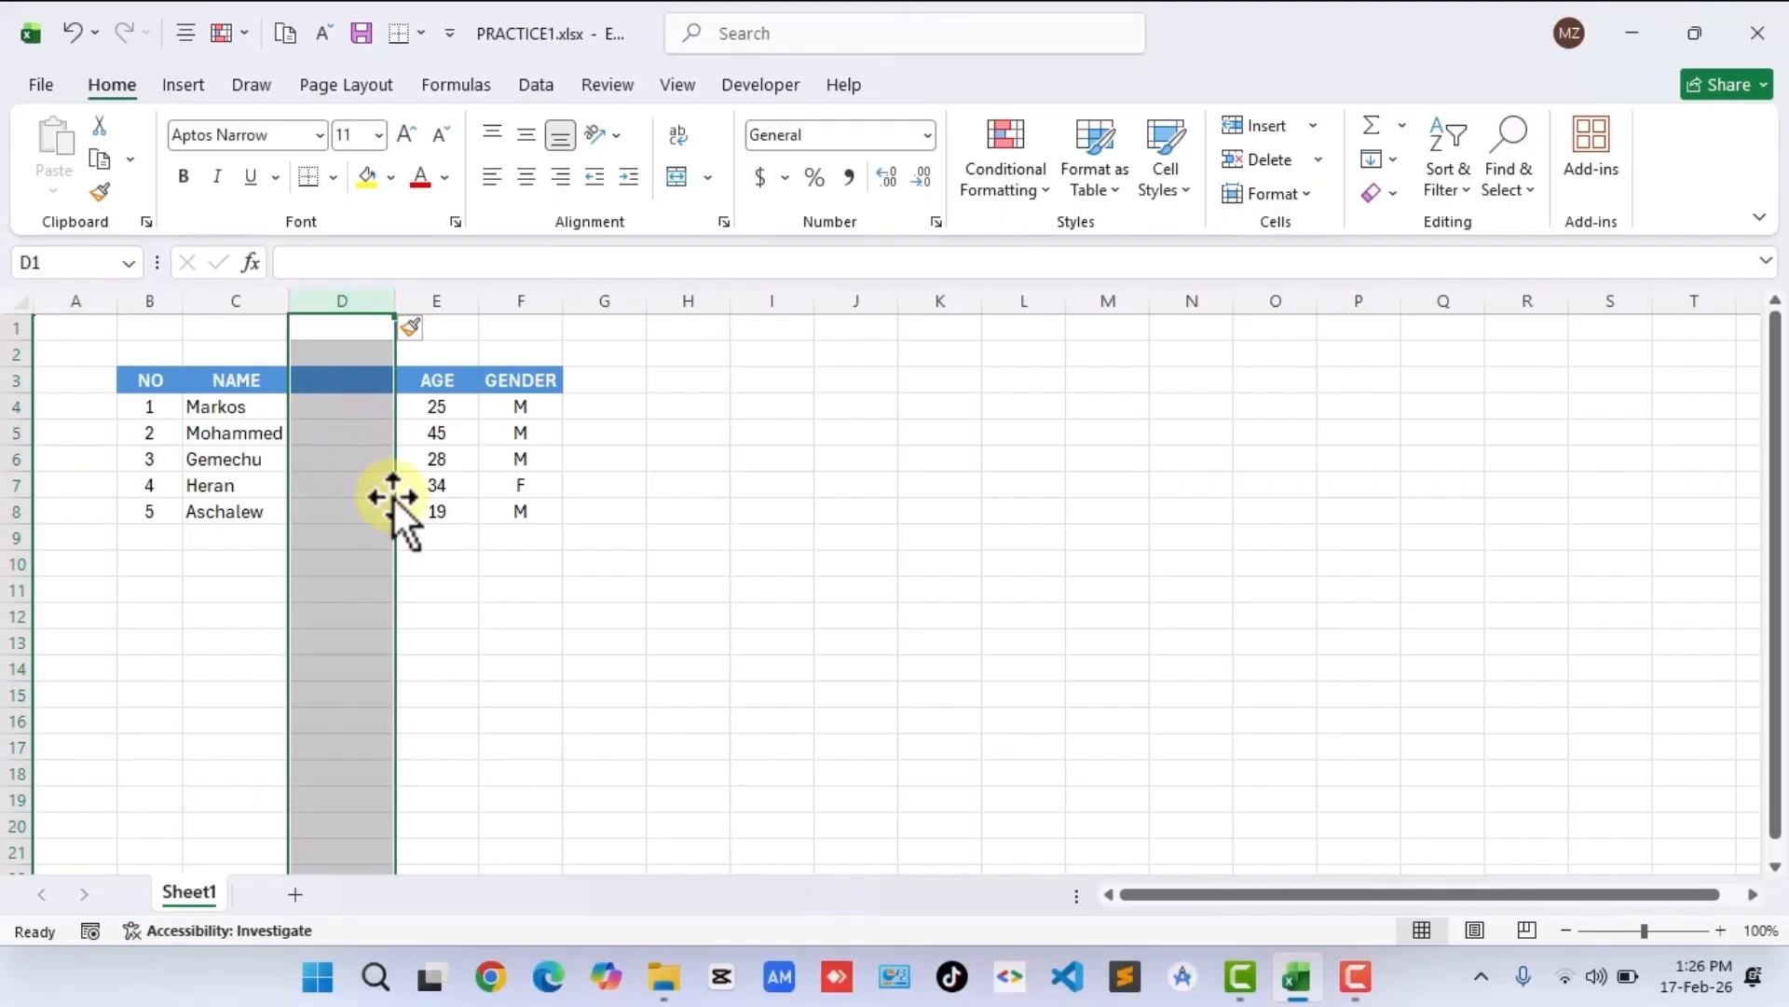
click(431, 507)
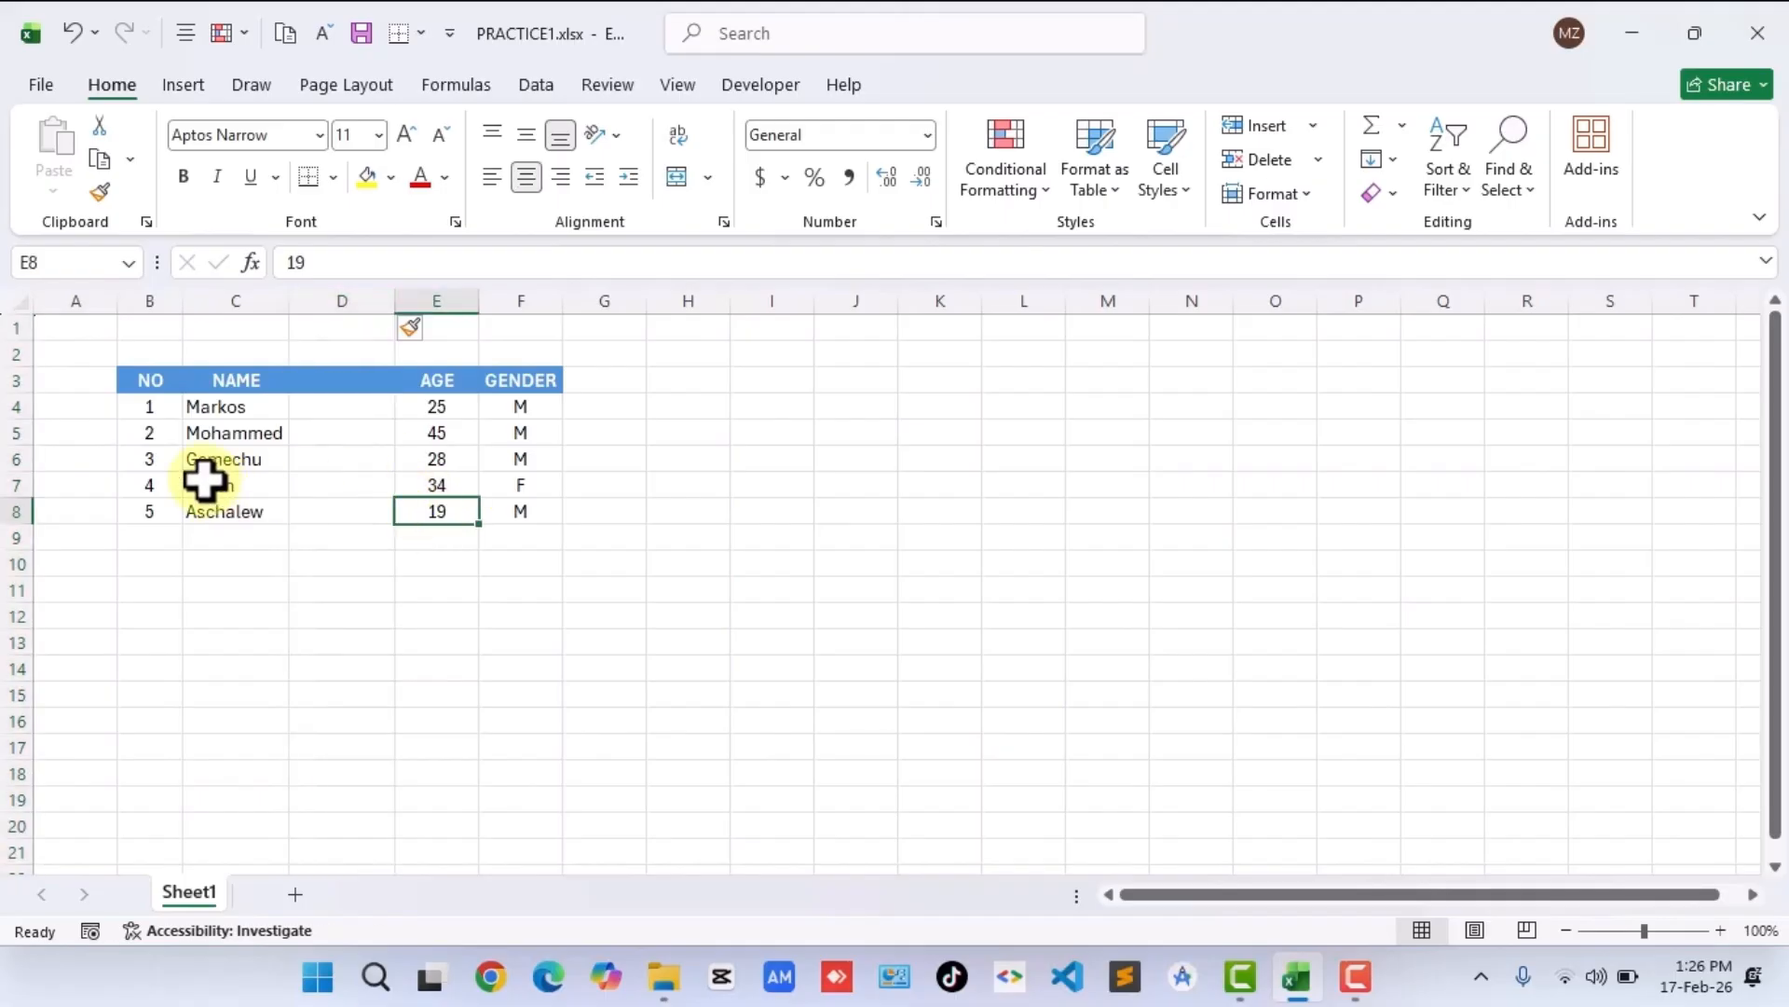
Insert an empty row at row 7, above record number 4, and clear the row selection.
click(160, 455)
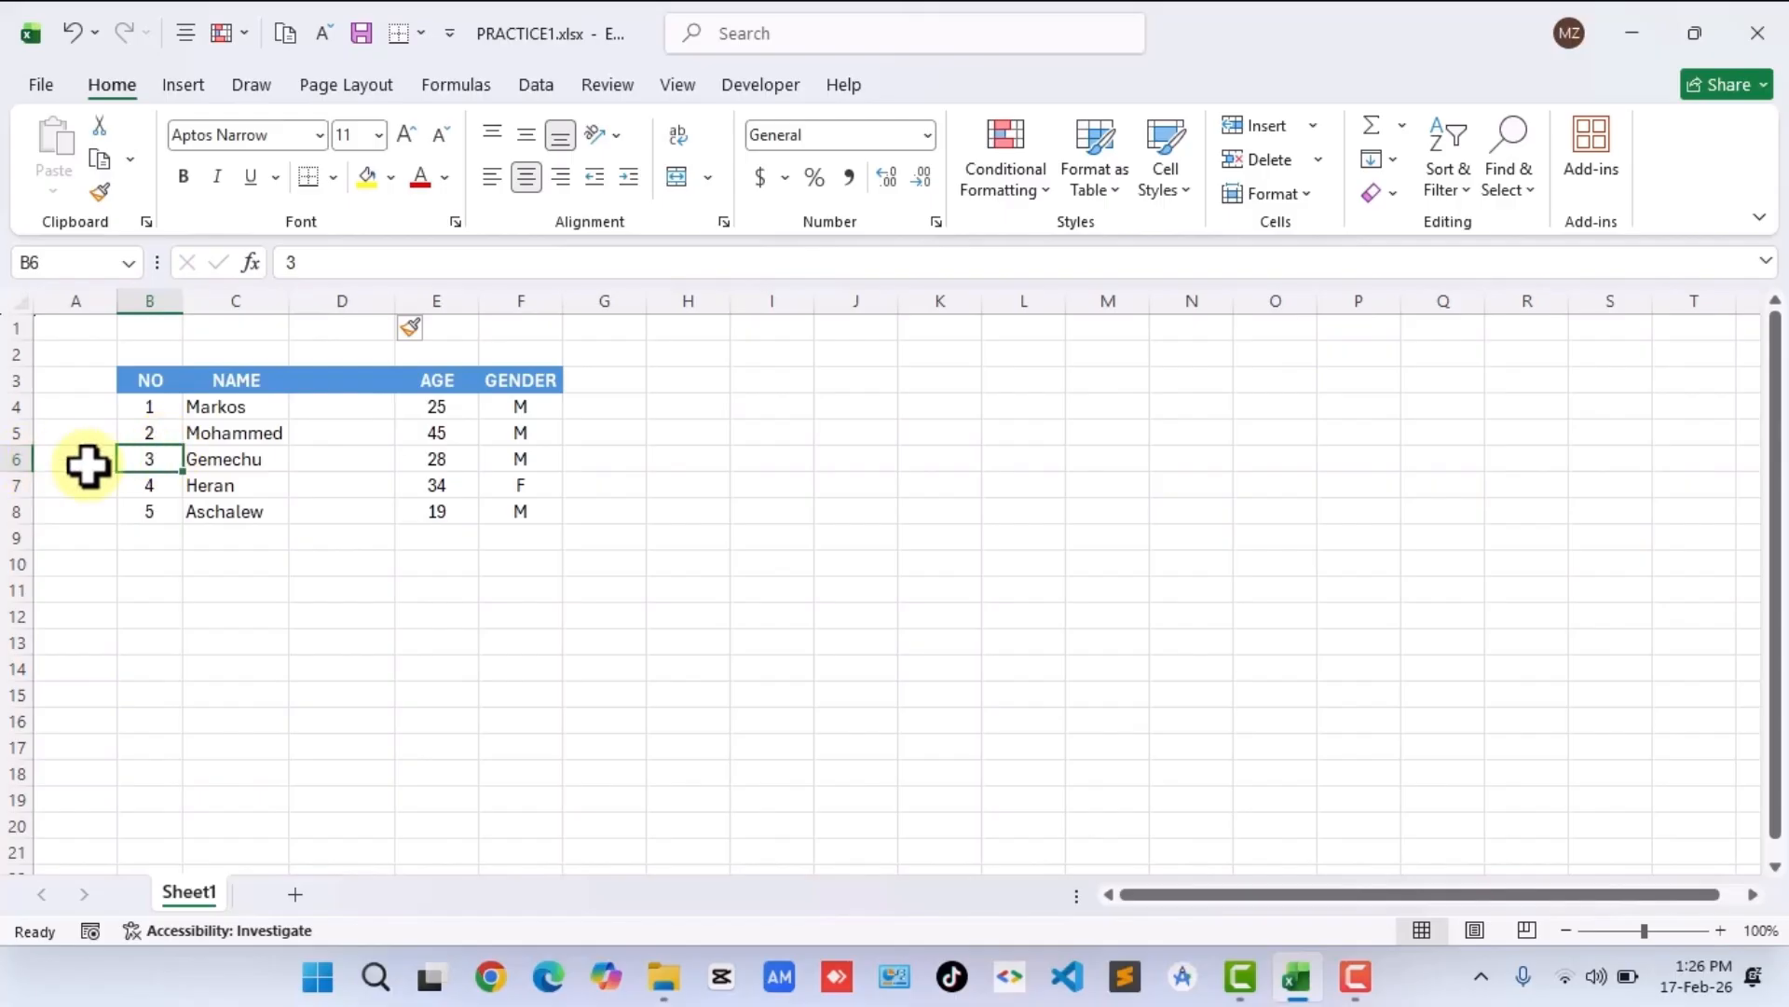
click(6, 484)
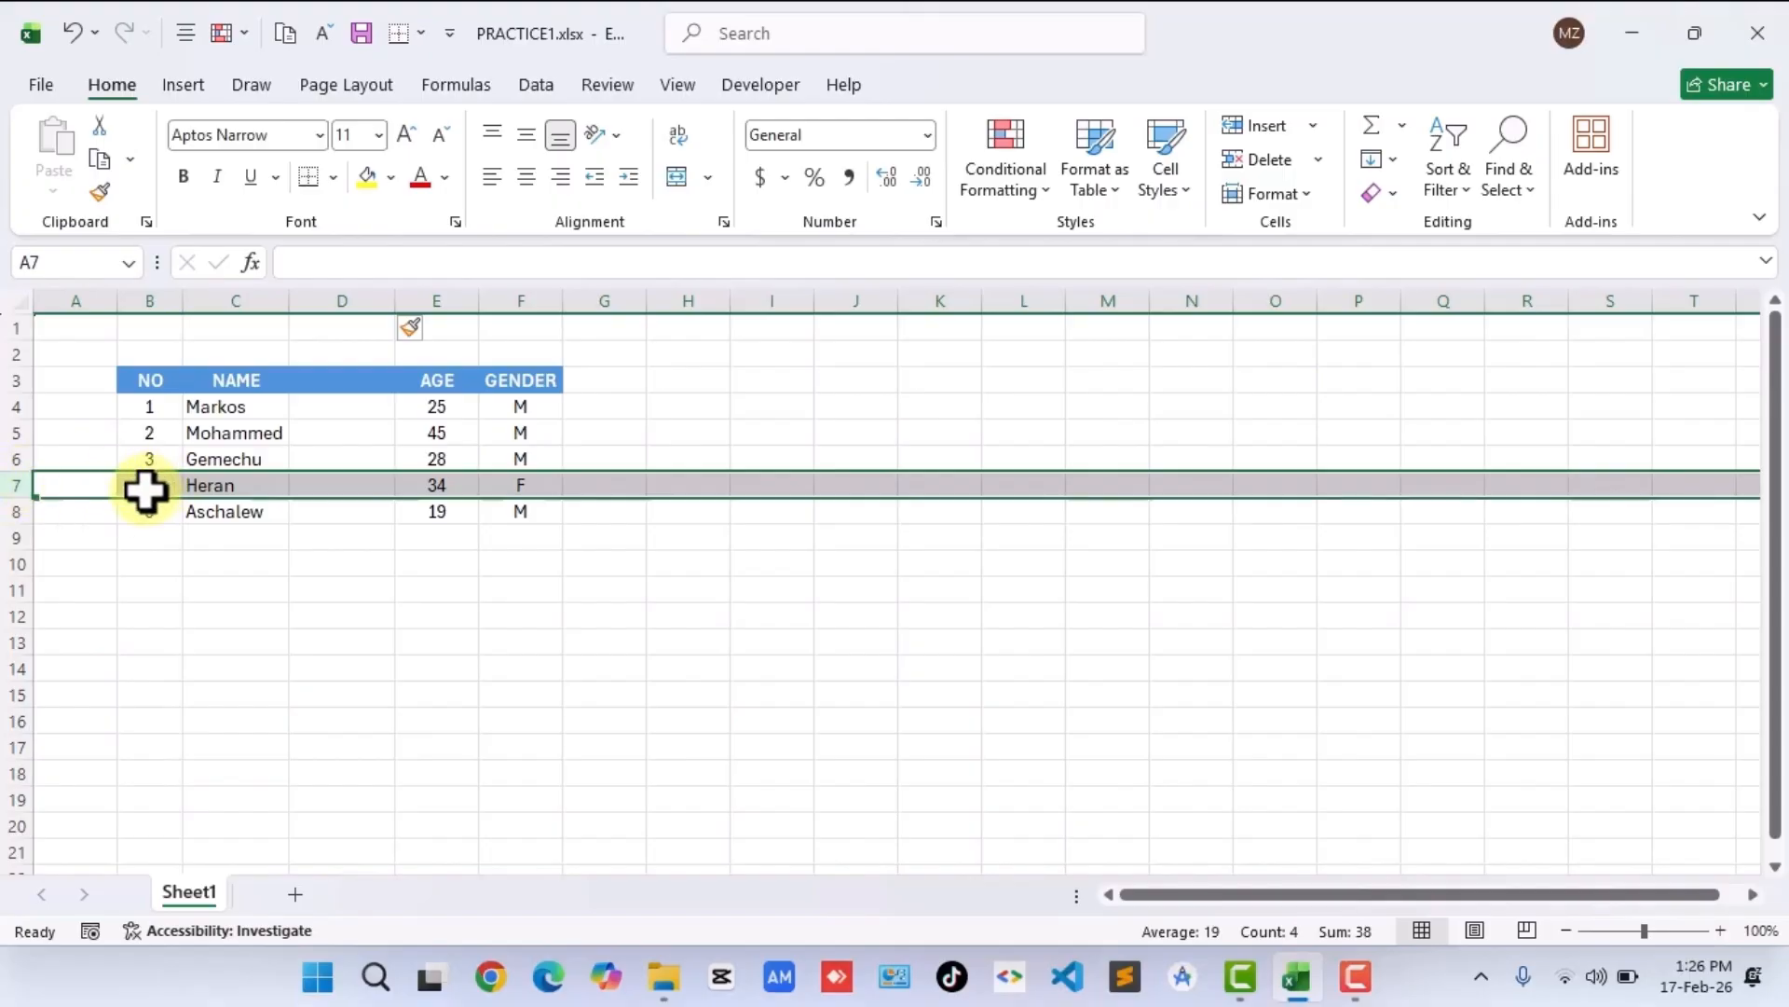
right_click(13, 486)
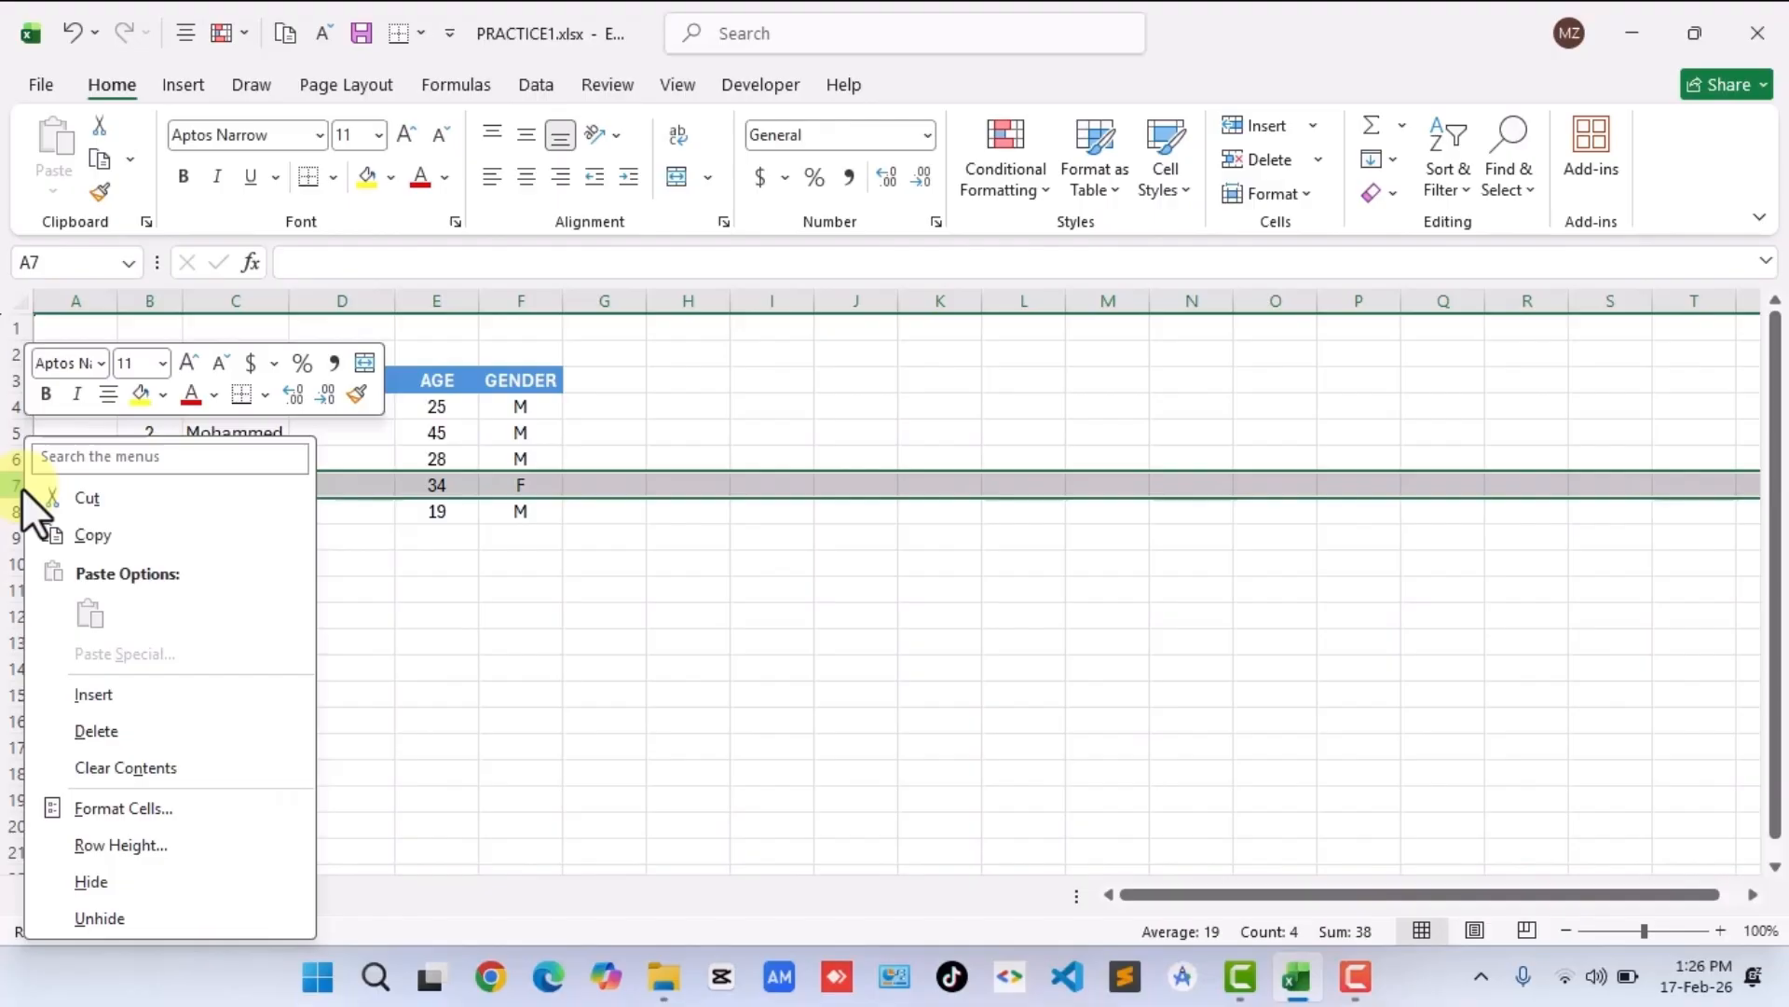
click(83, 692)
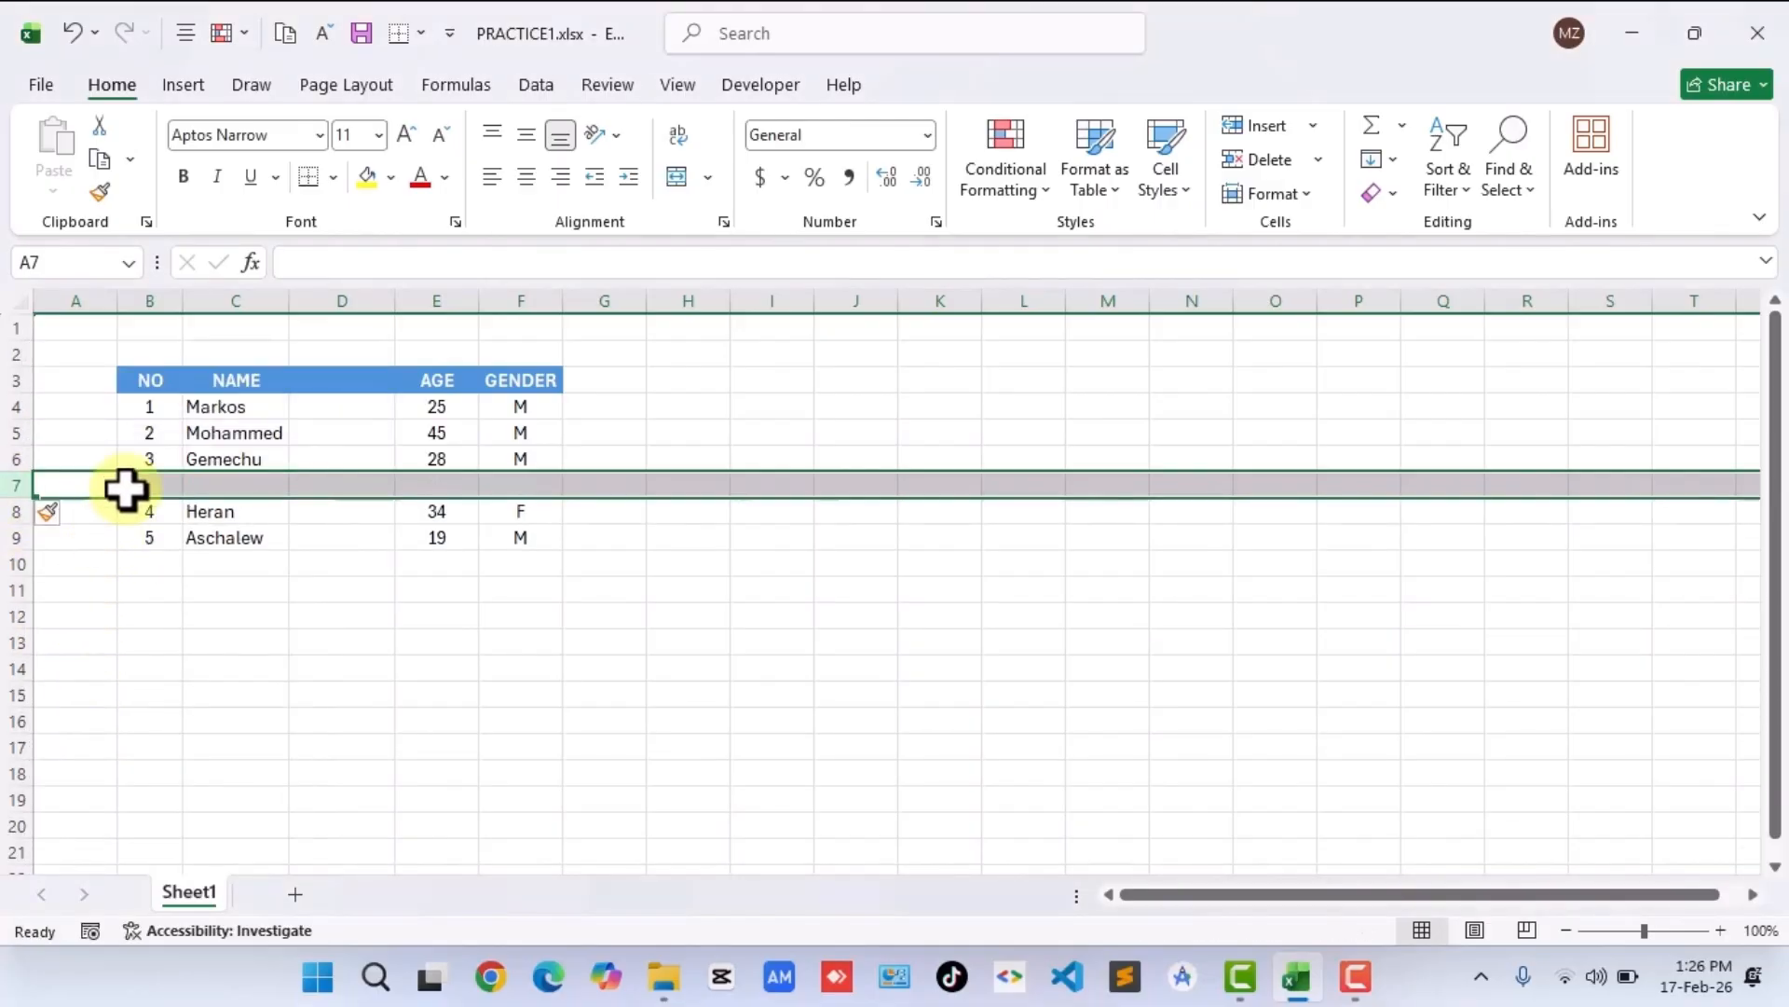
click(208, 528)
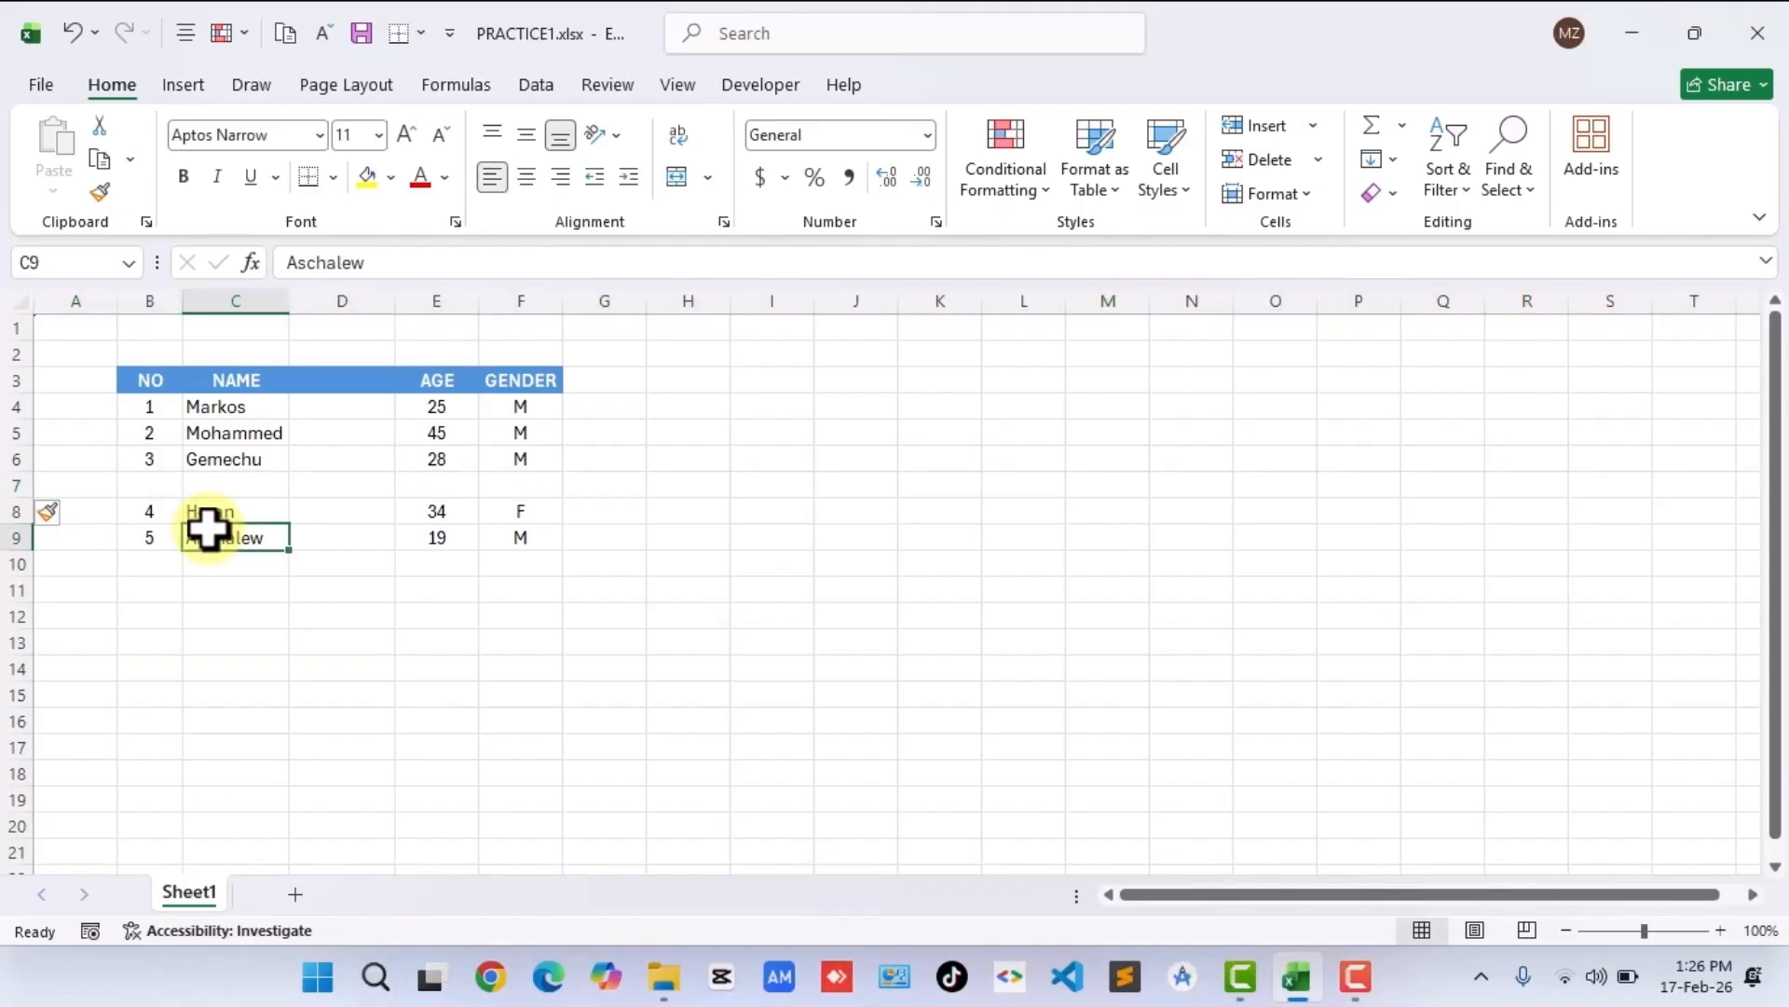
click(160, 482)
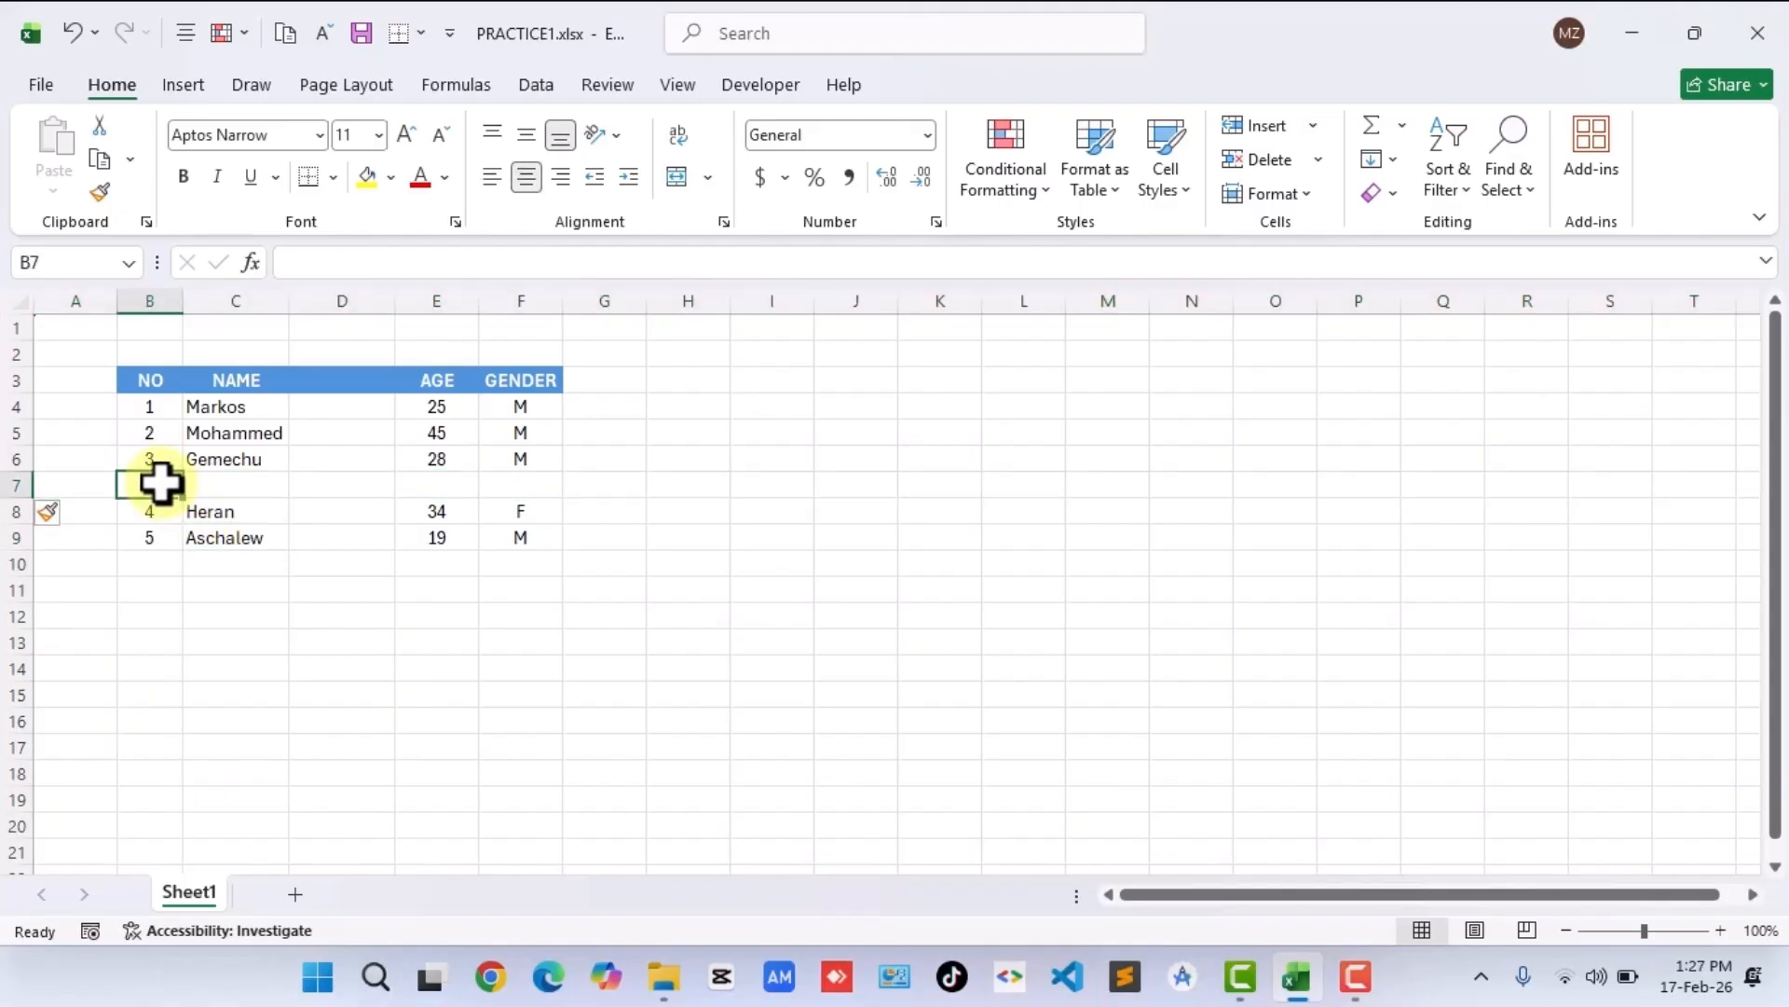
Practise resizing column B by narrowing it slightly, widening it to about twice that width, and narrowing it again.
click(8, 328)
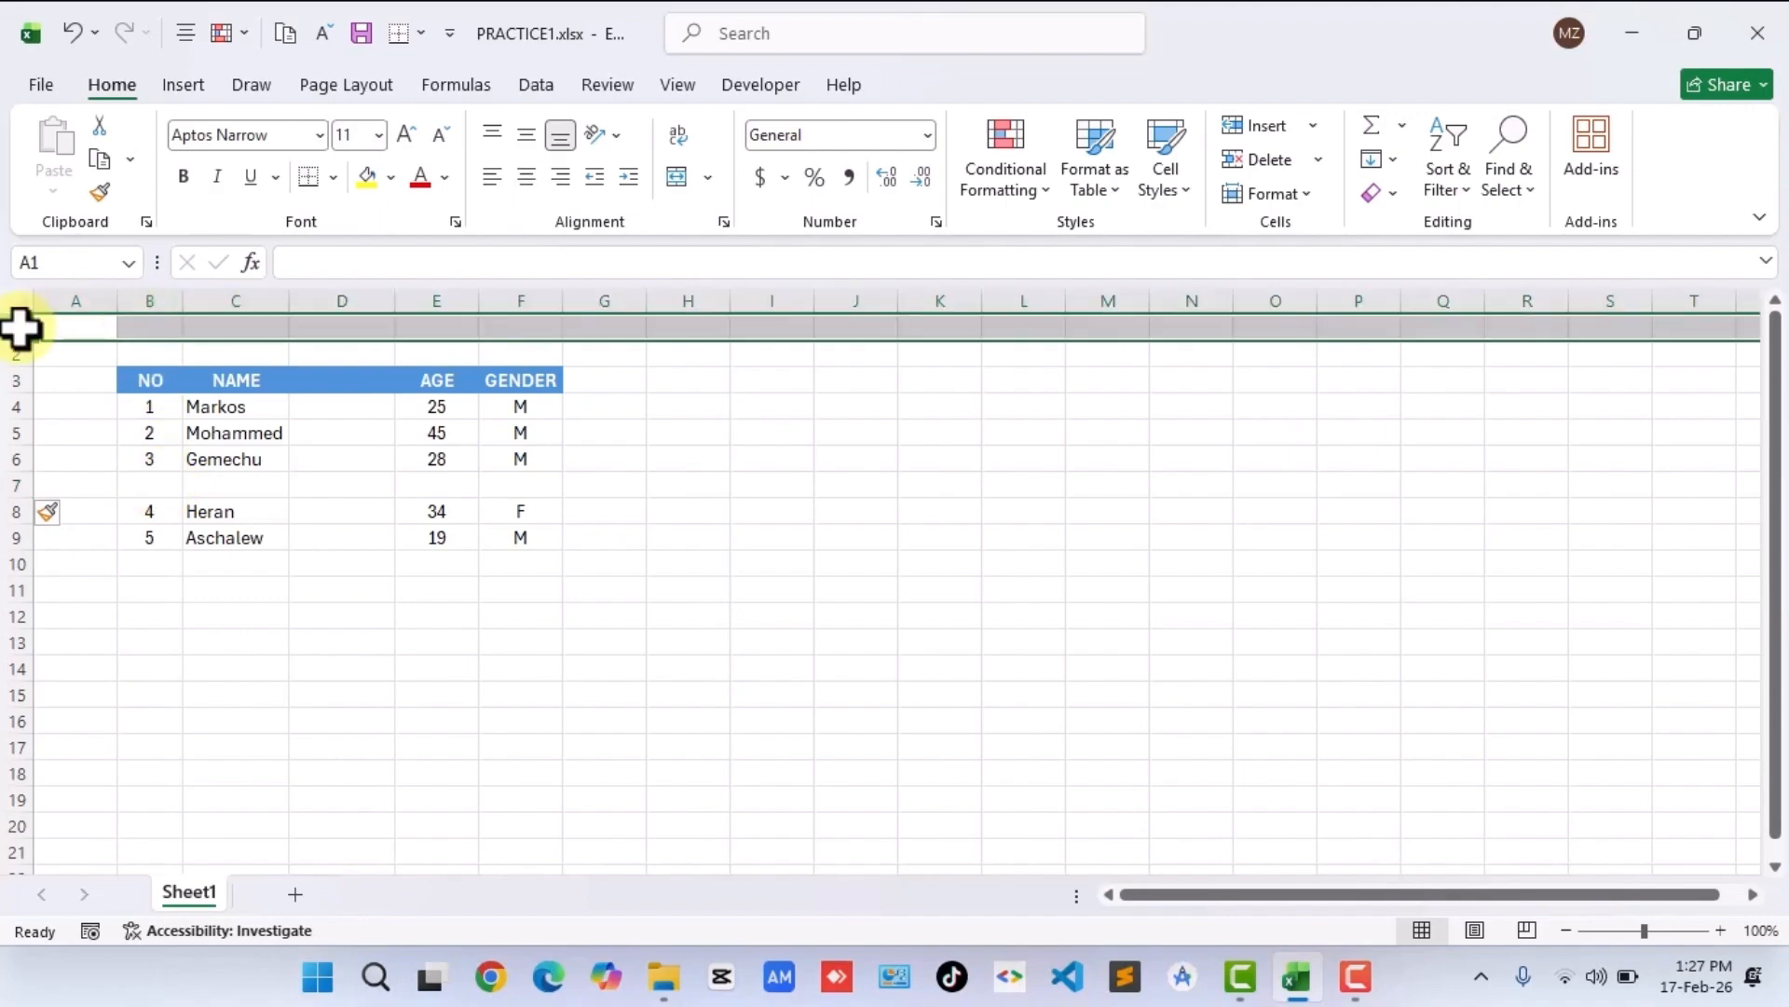
click(142, 303)
click(298, 546)
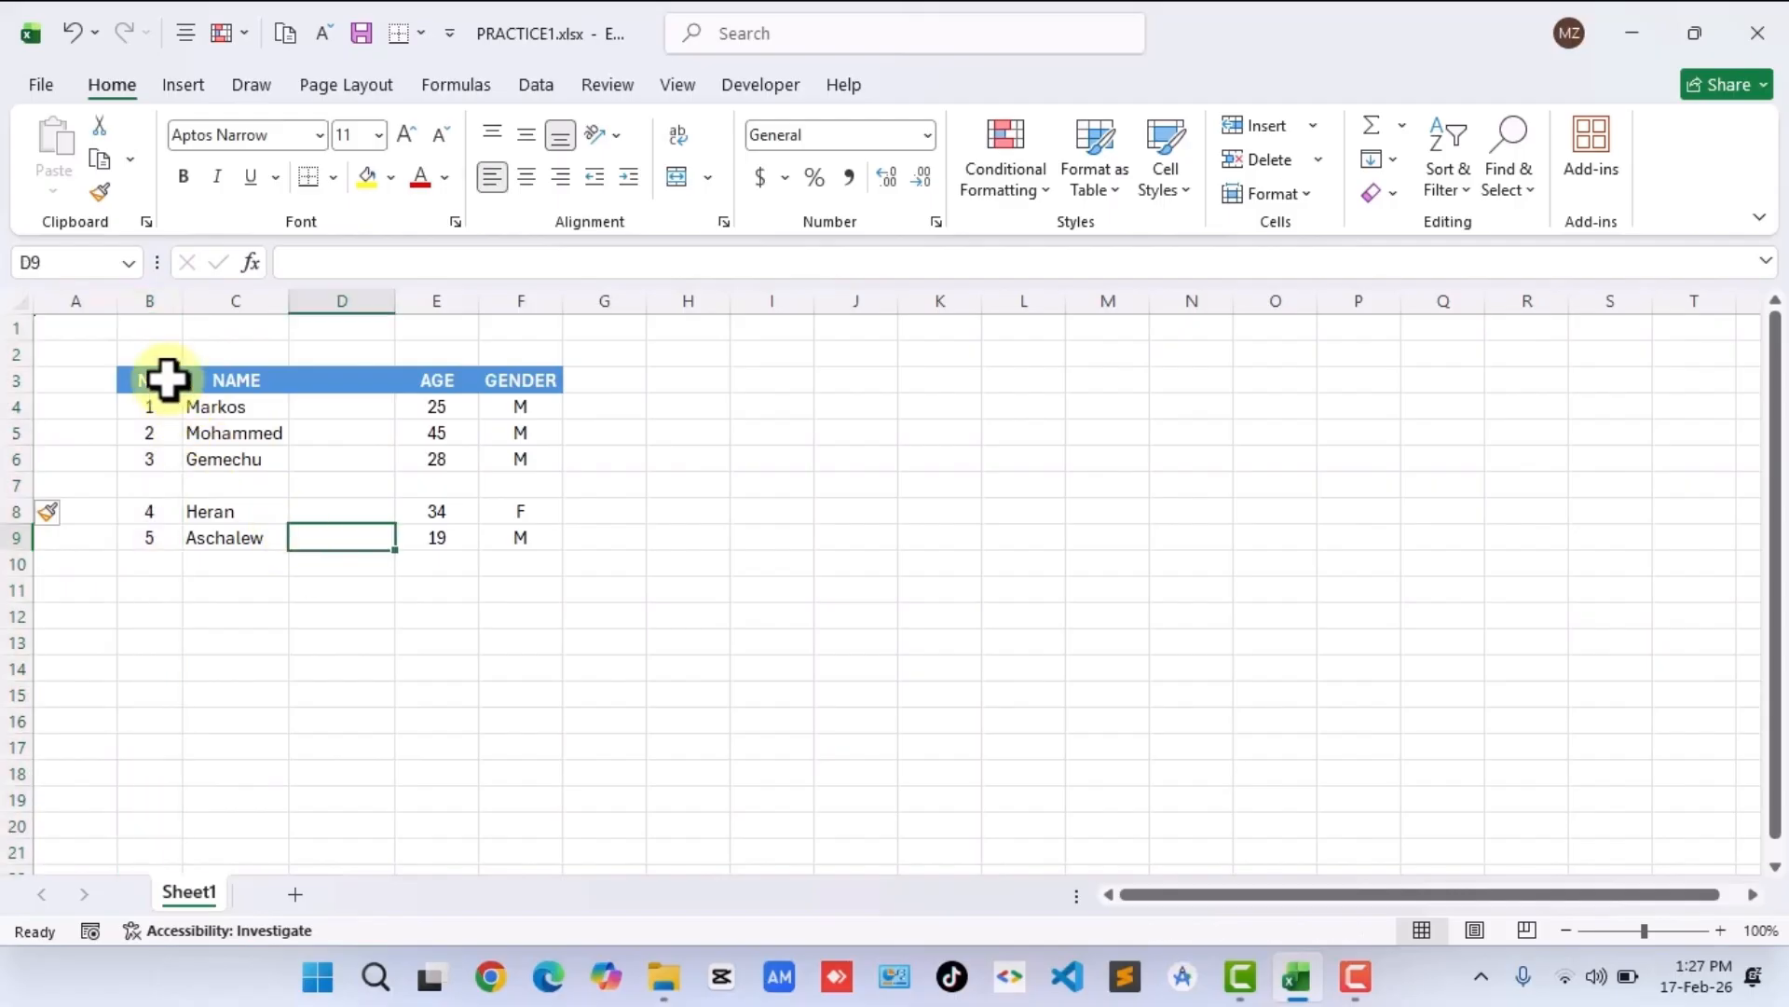
mouse_move(184, 301)
mouse_down()
mouse_move(224, 301)
mouse_move(177, 308)
mouse_up()
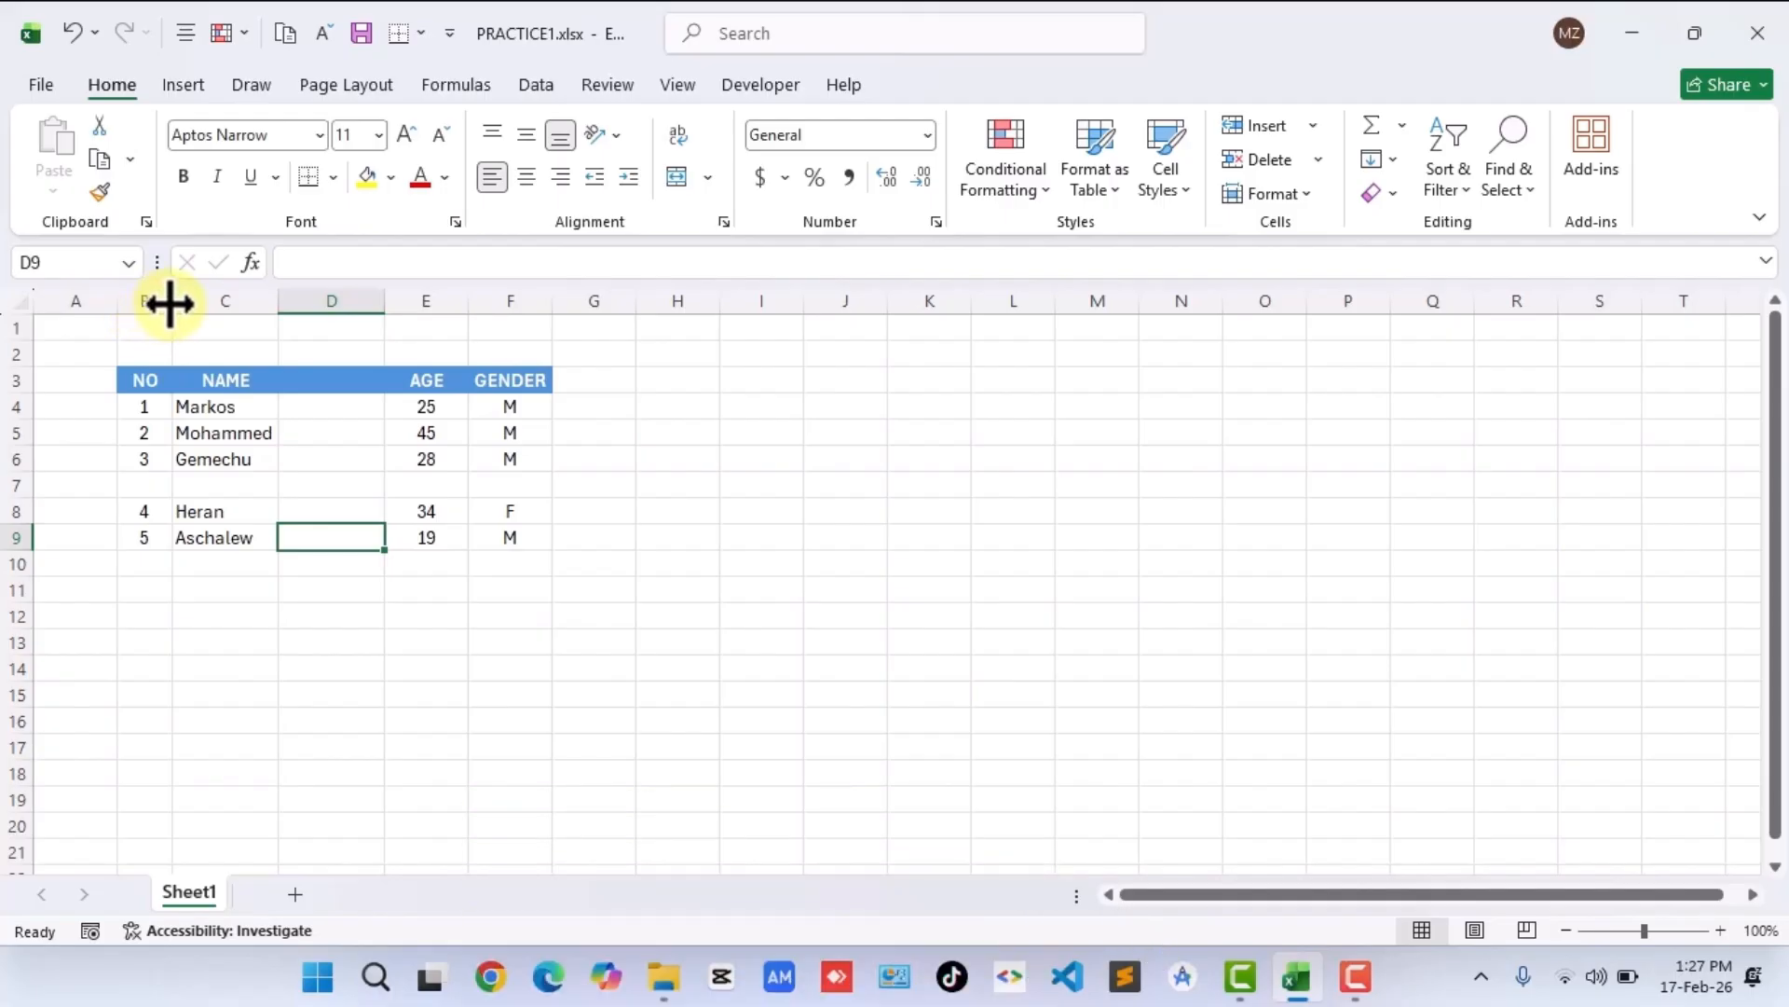
drag(169, 303, 231, 302)
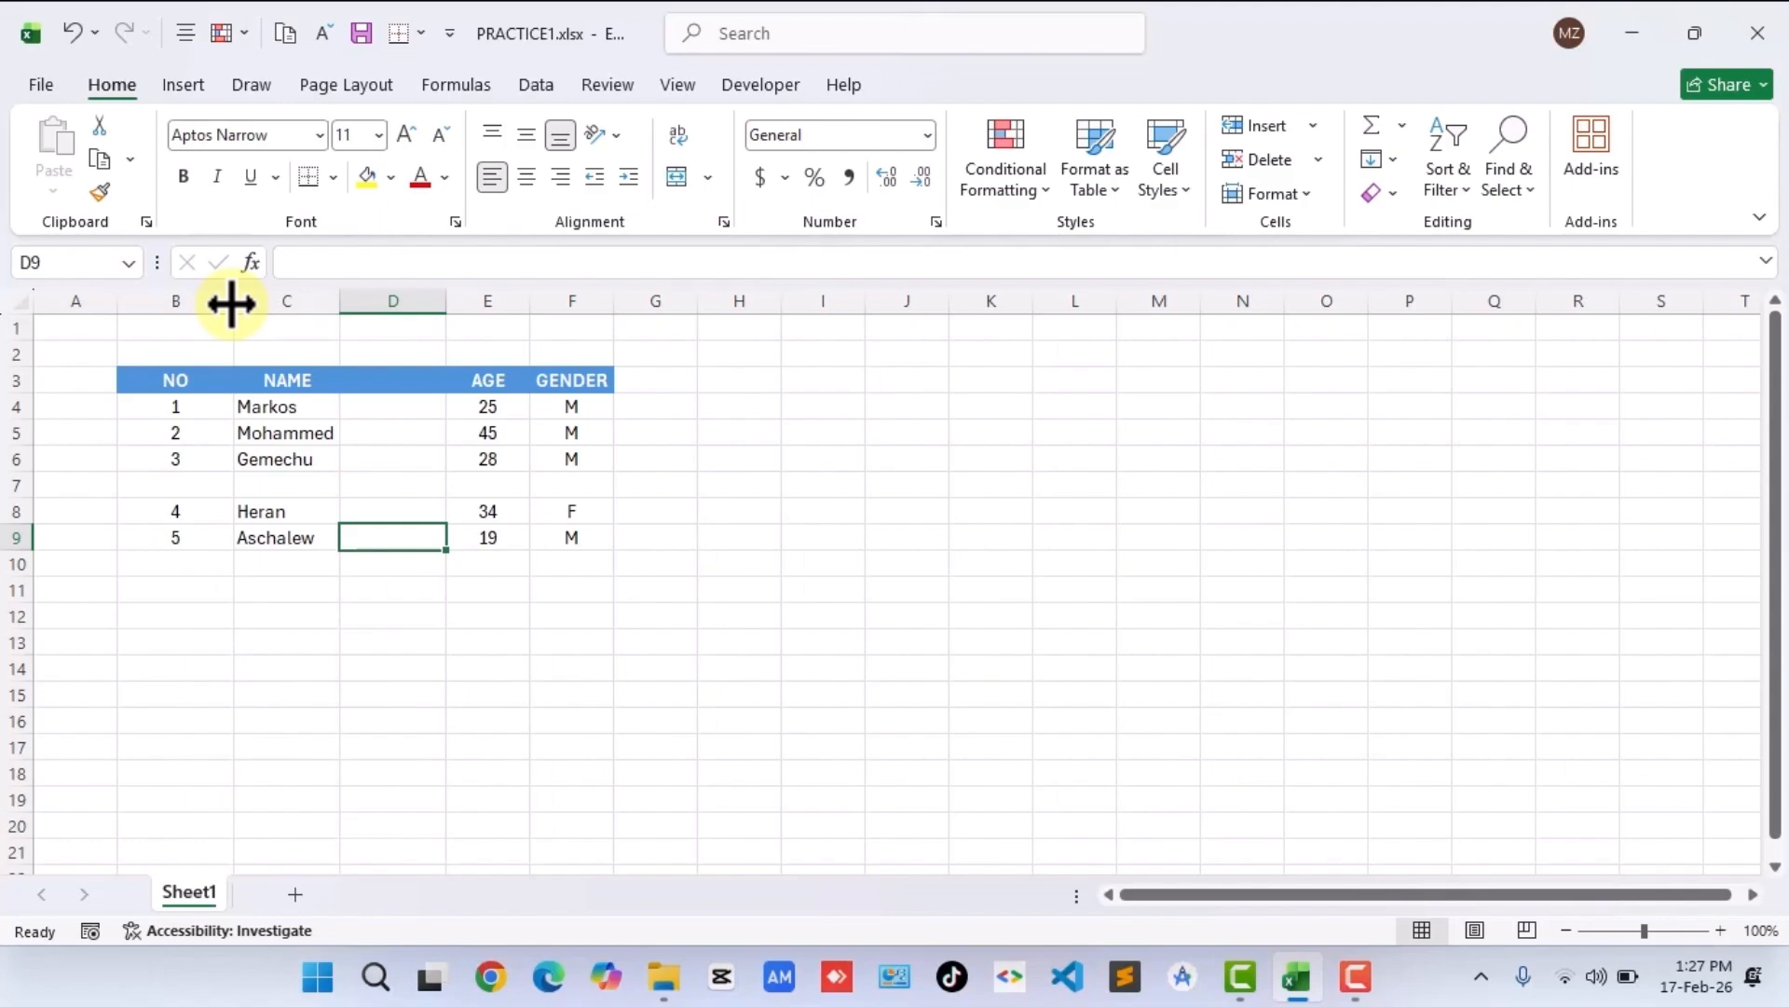
drag(231, 303, 172, 305)
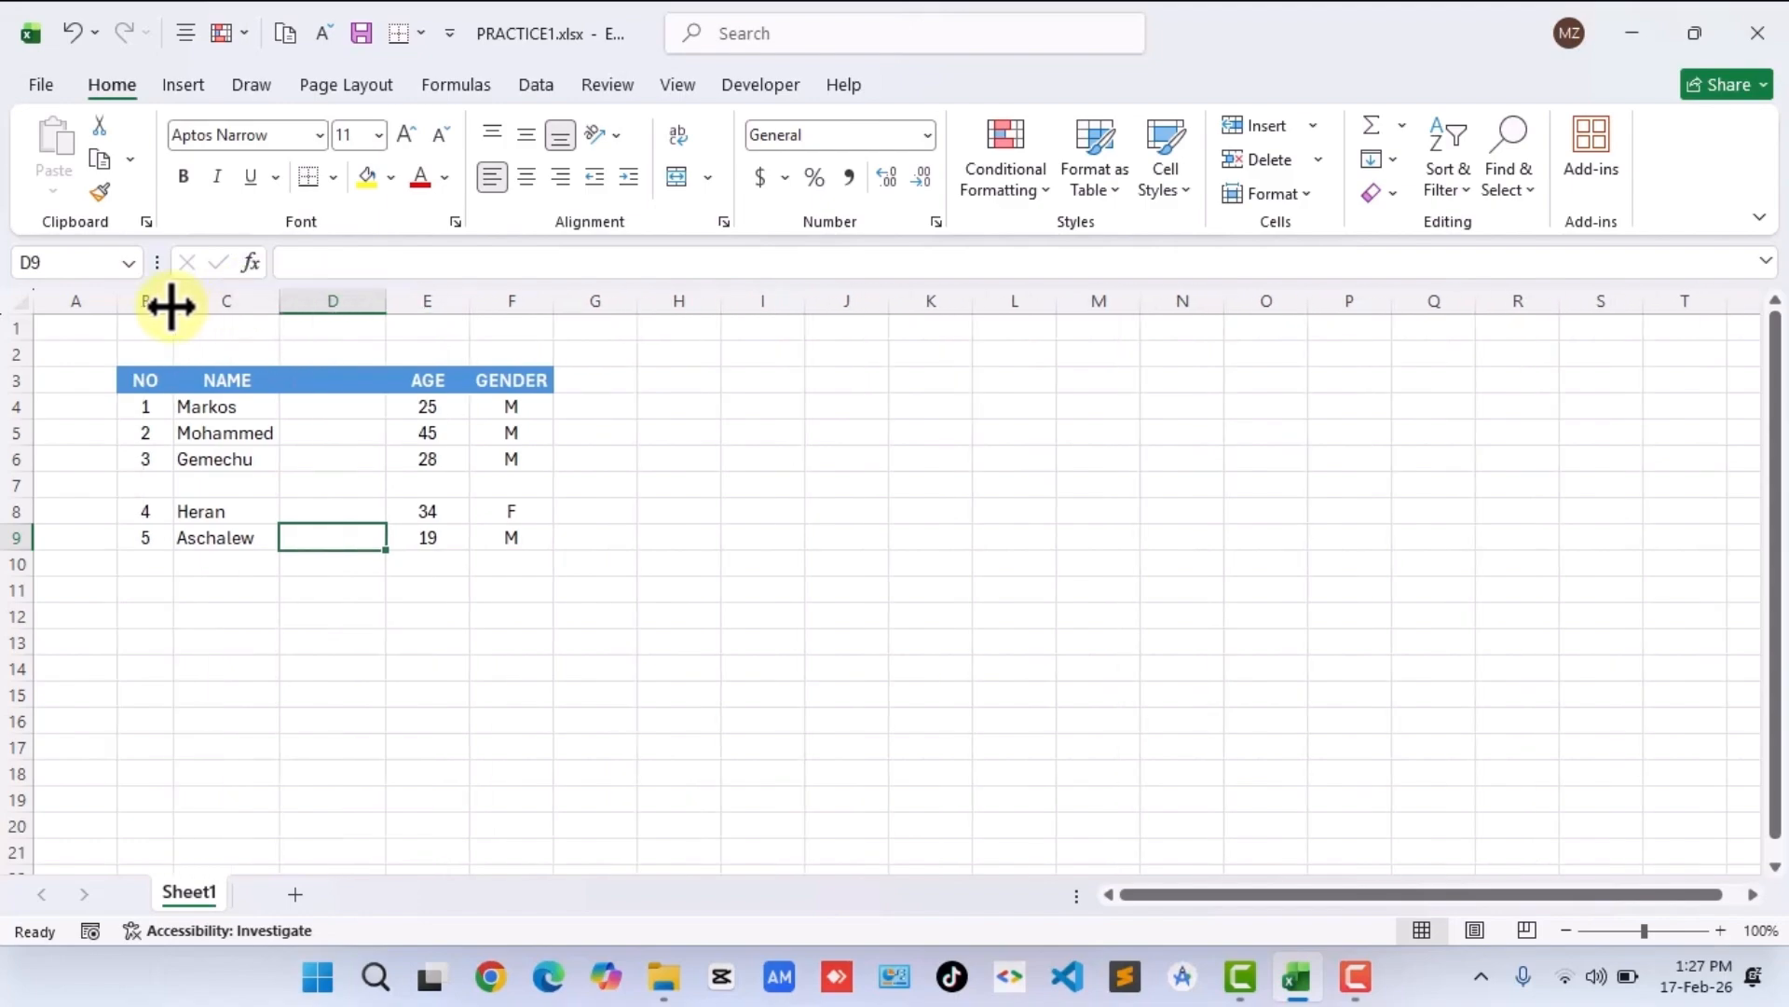
Increase the height of the empty row 2 above the table header to nearly three times the other rows' height.
click(9, 351)
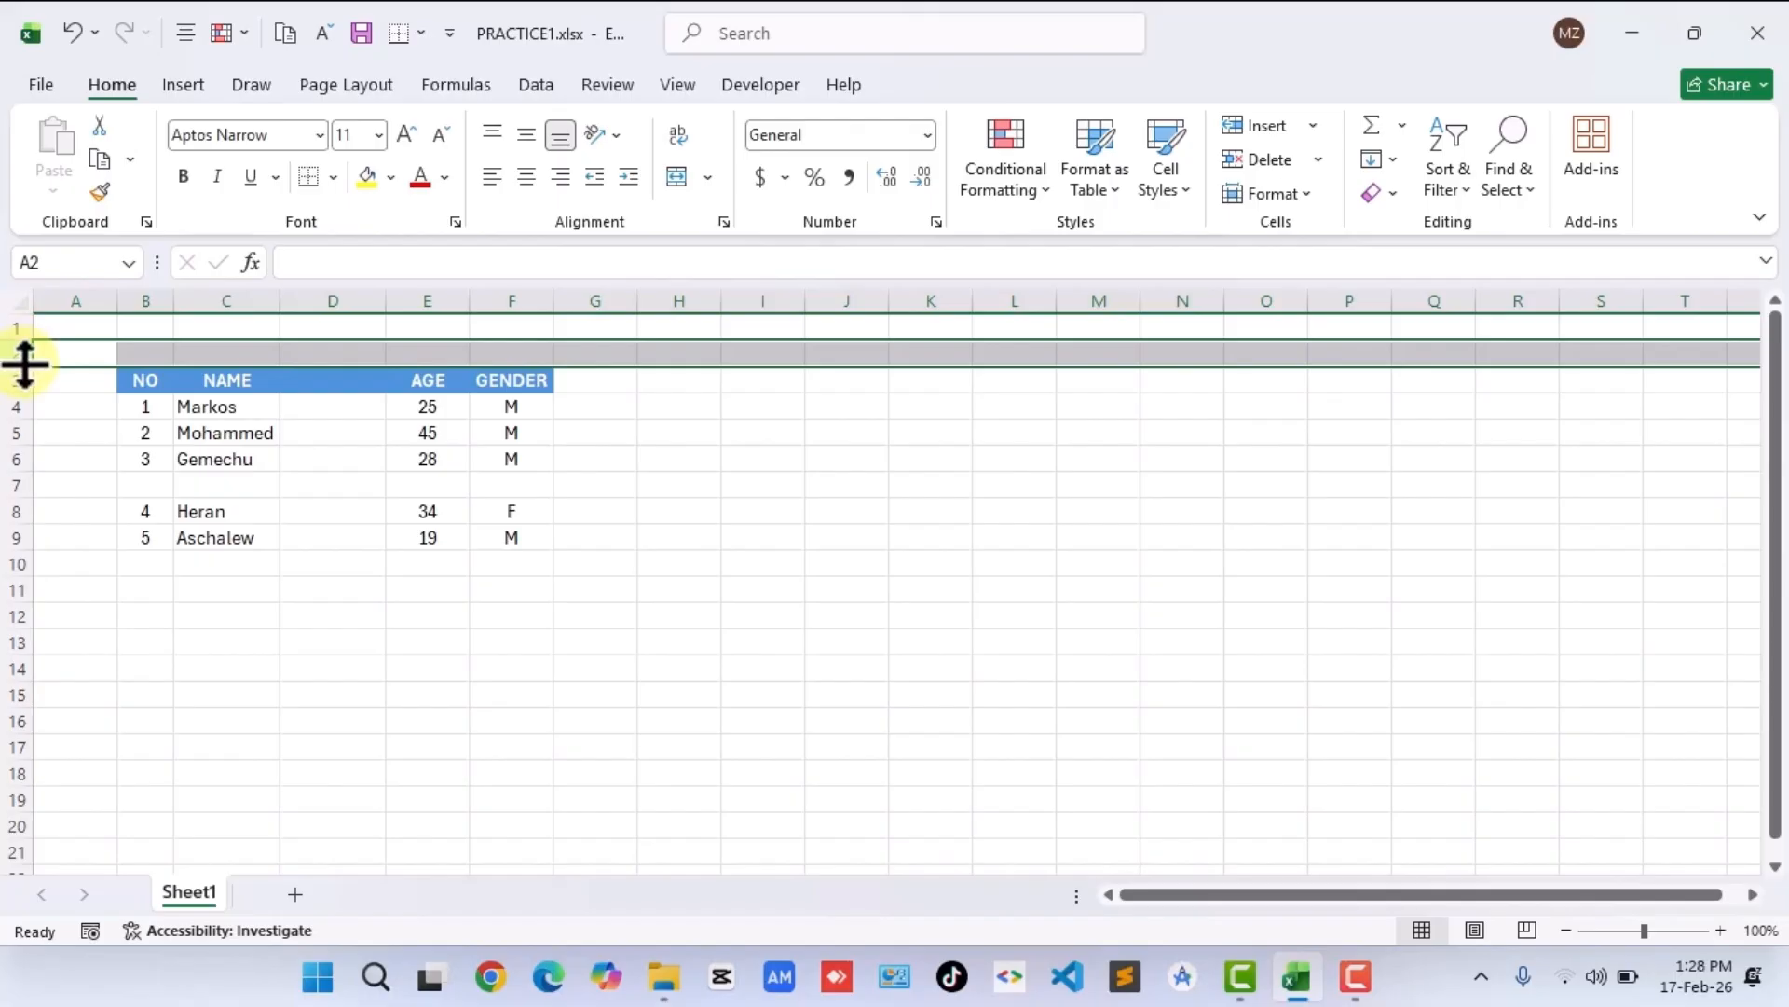
drag(25, 363, 28, 408)
click(151, 494)
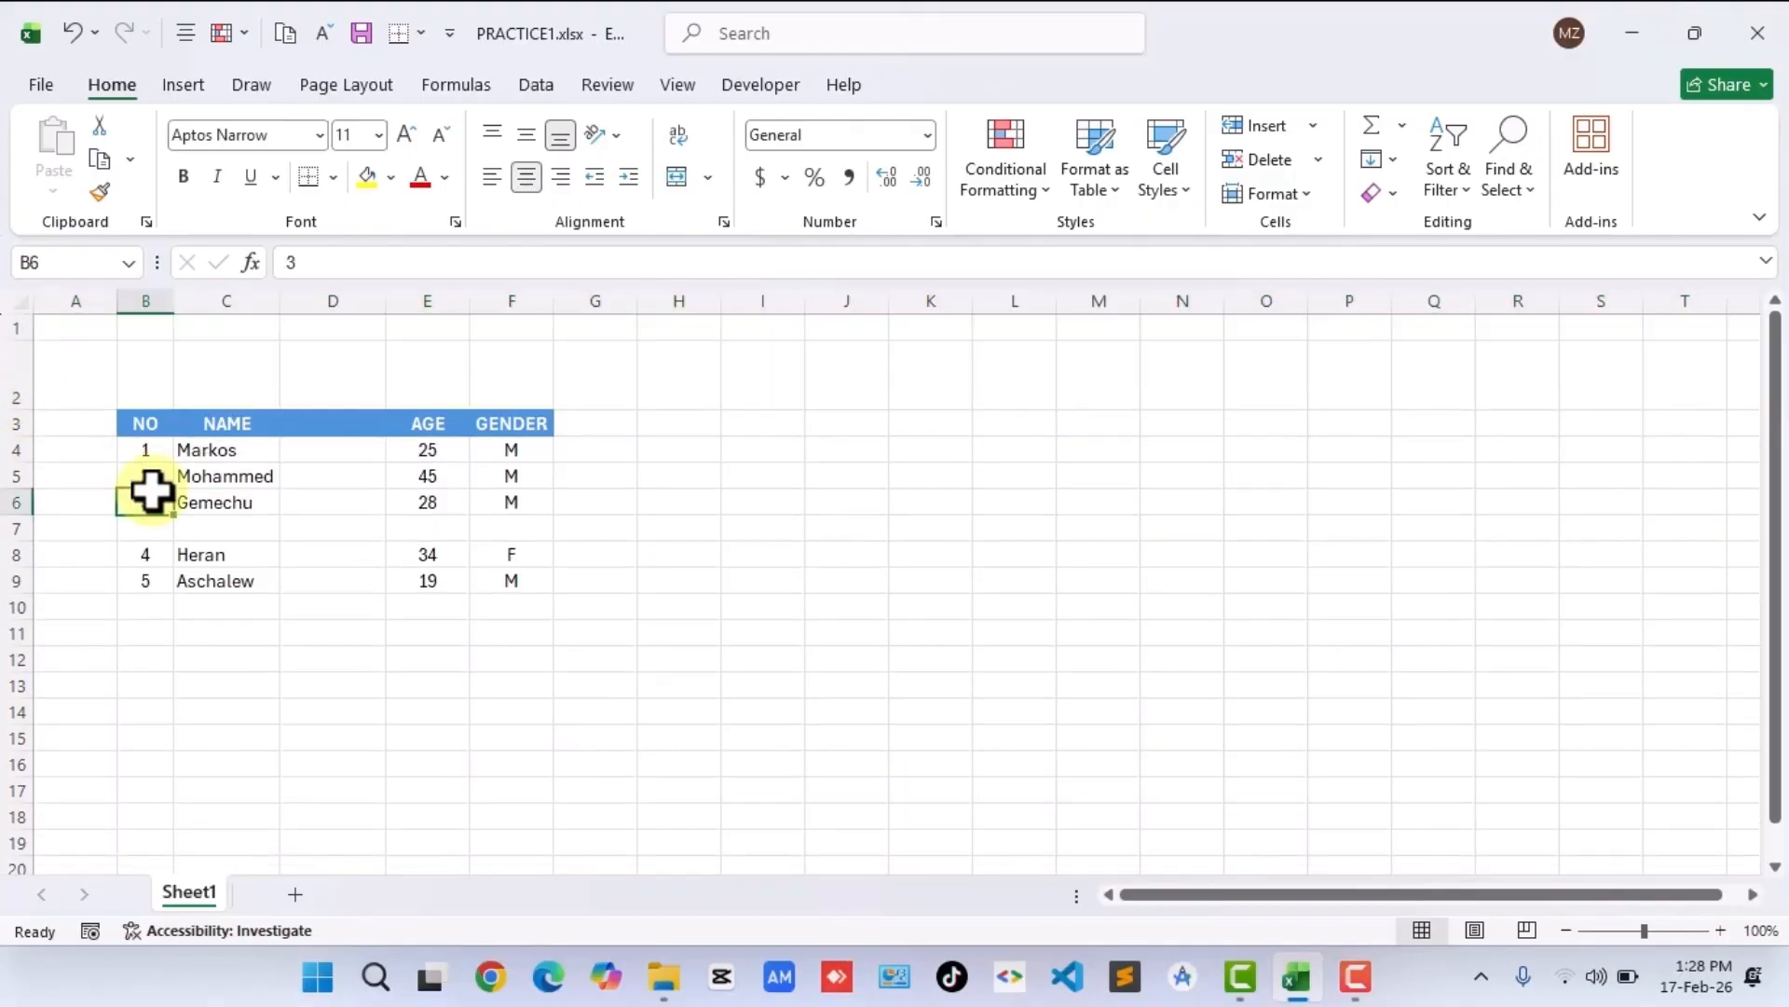
click(182, 449)
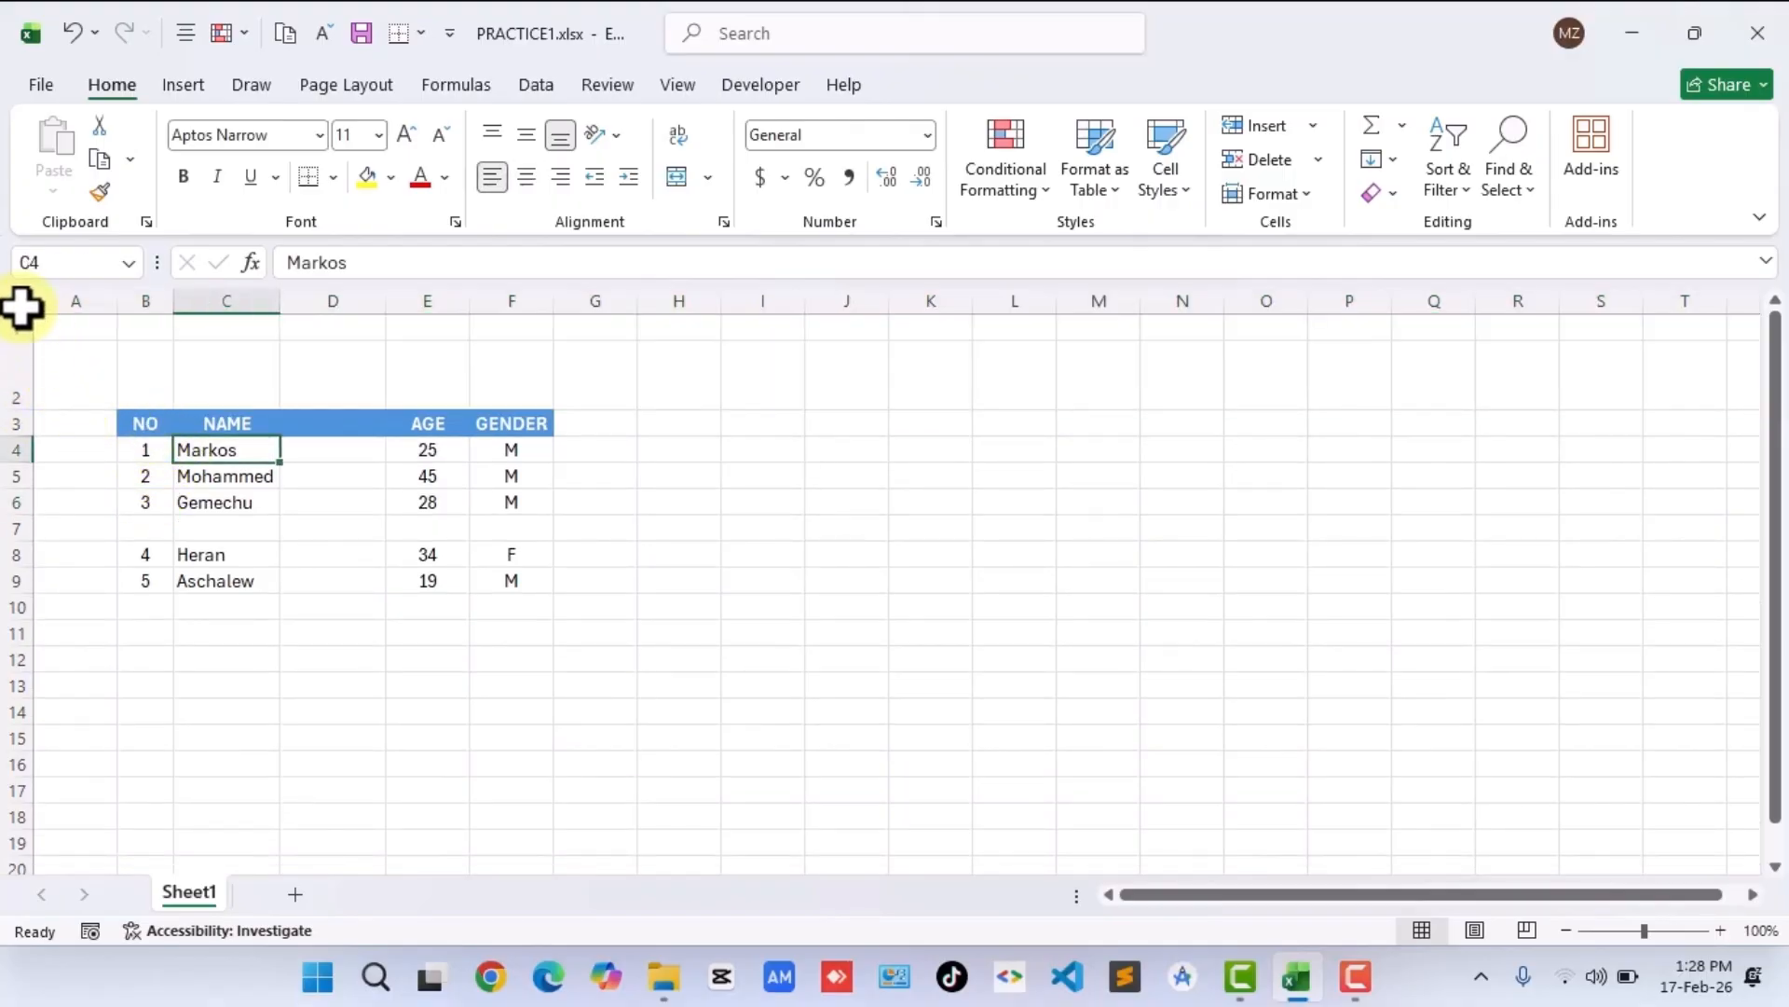
click(102, 385)
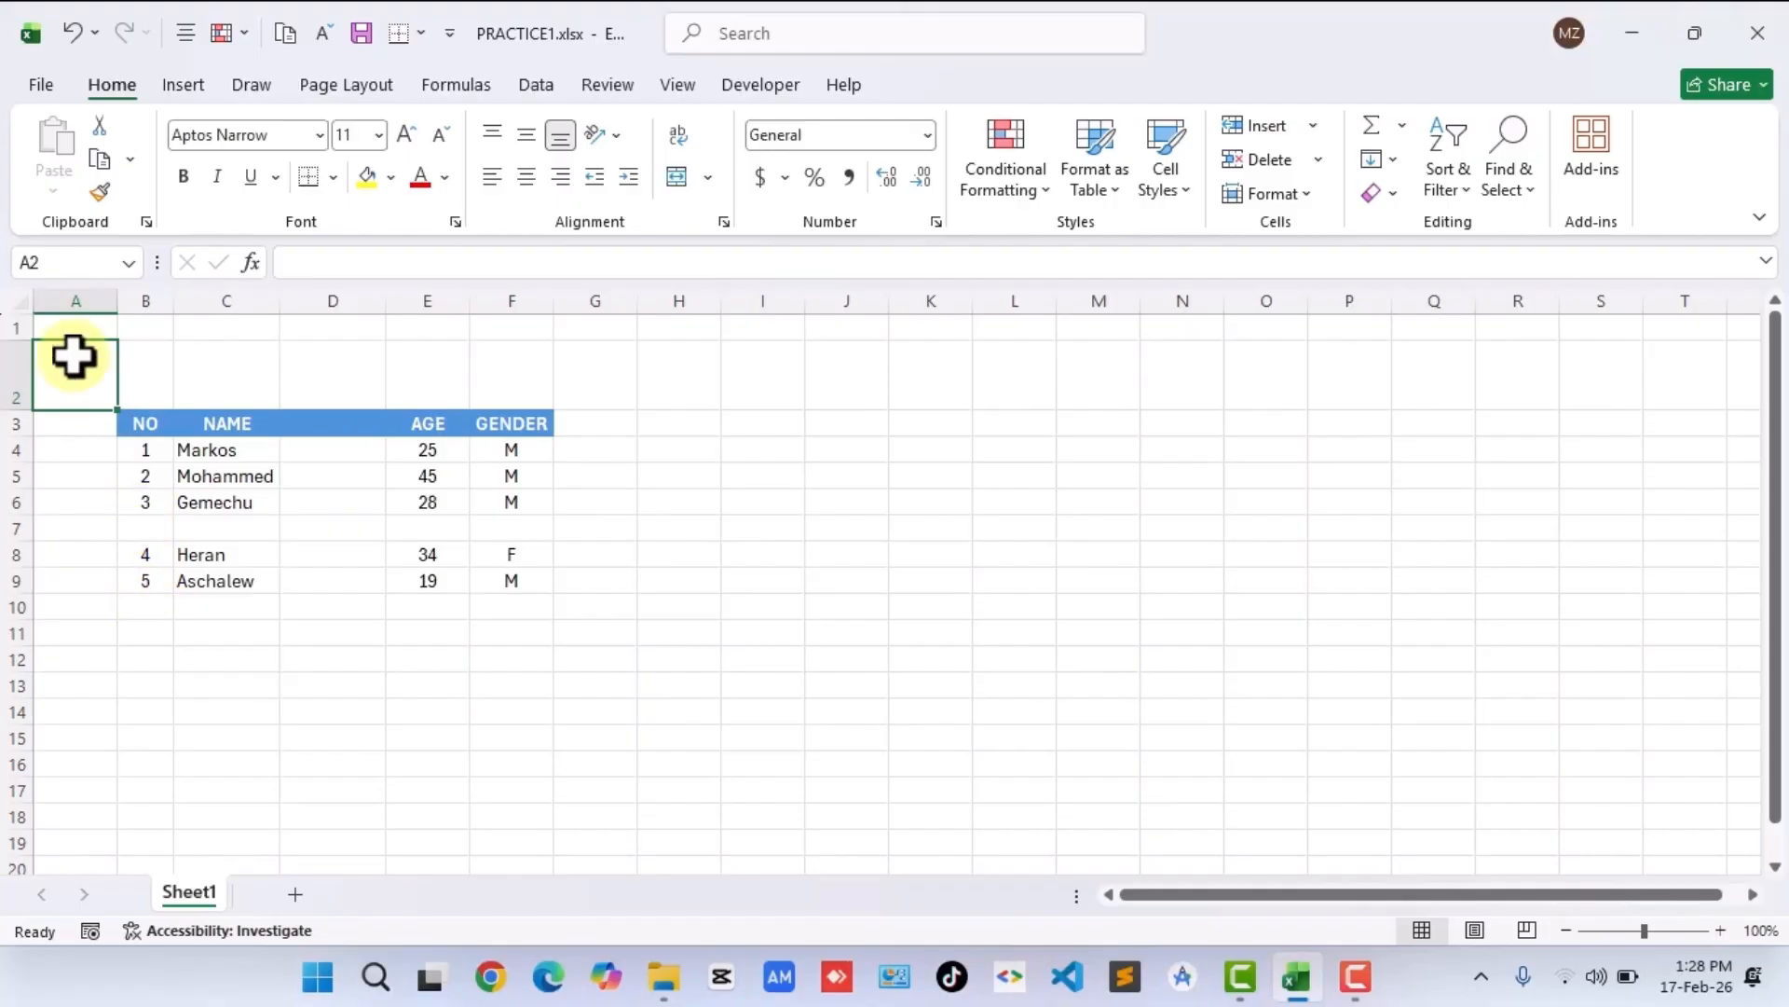
Select all cells of the worksheet at once, clear the selection, and repeat the whole-sheet selection before clearing it.
click(24, 301)
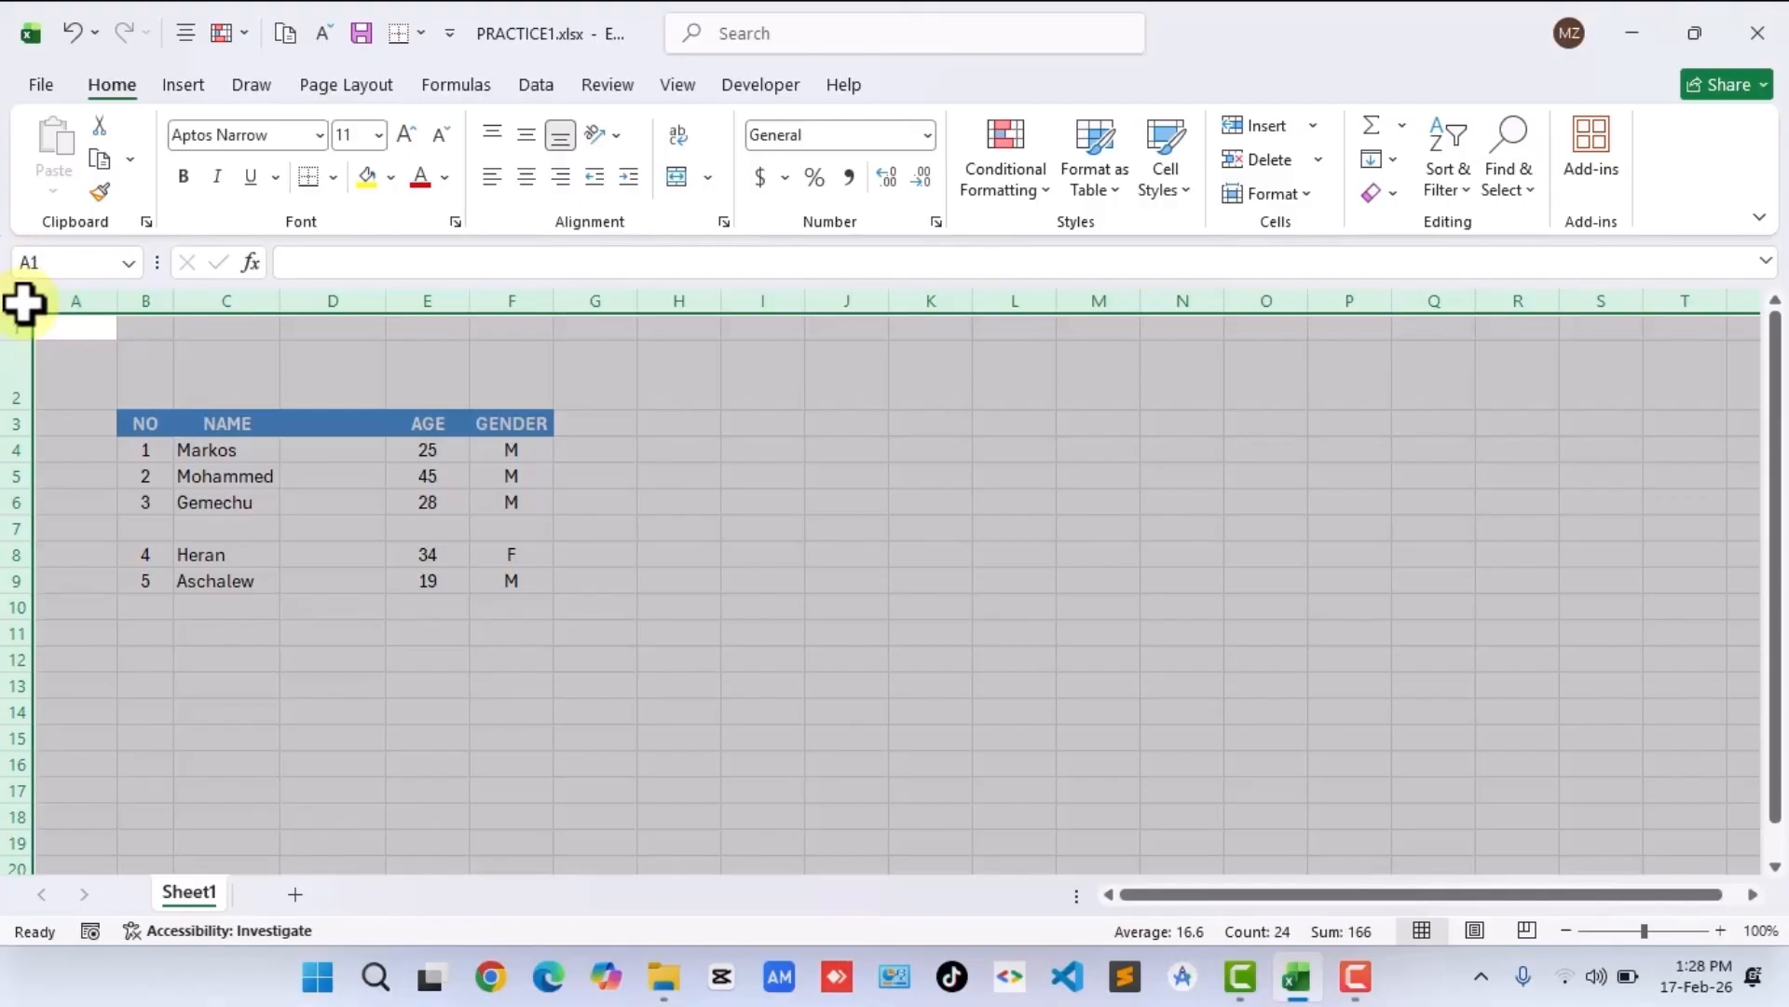
click(77, 365)
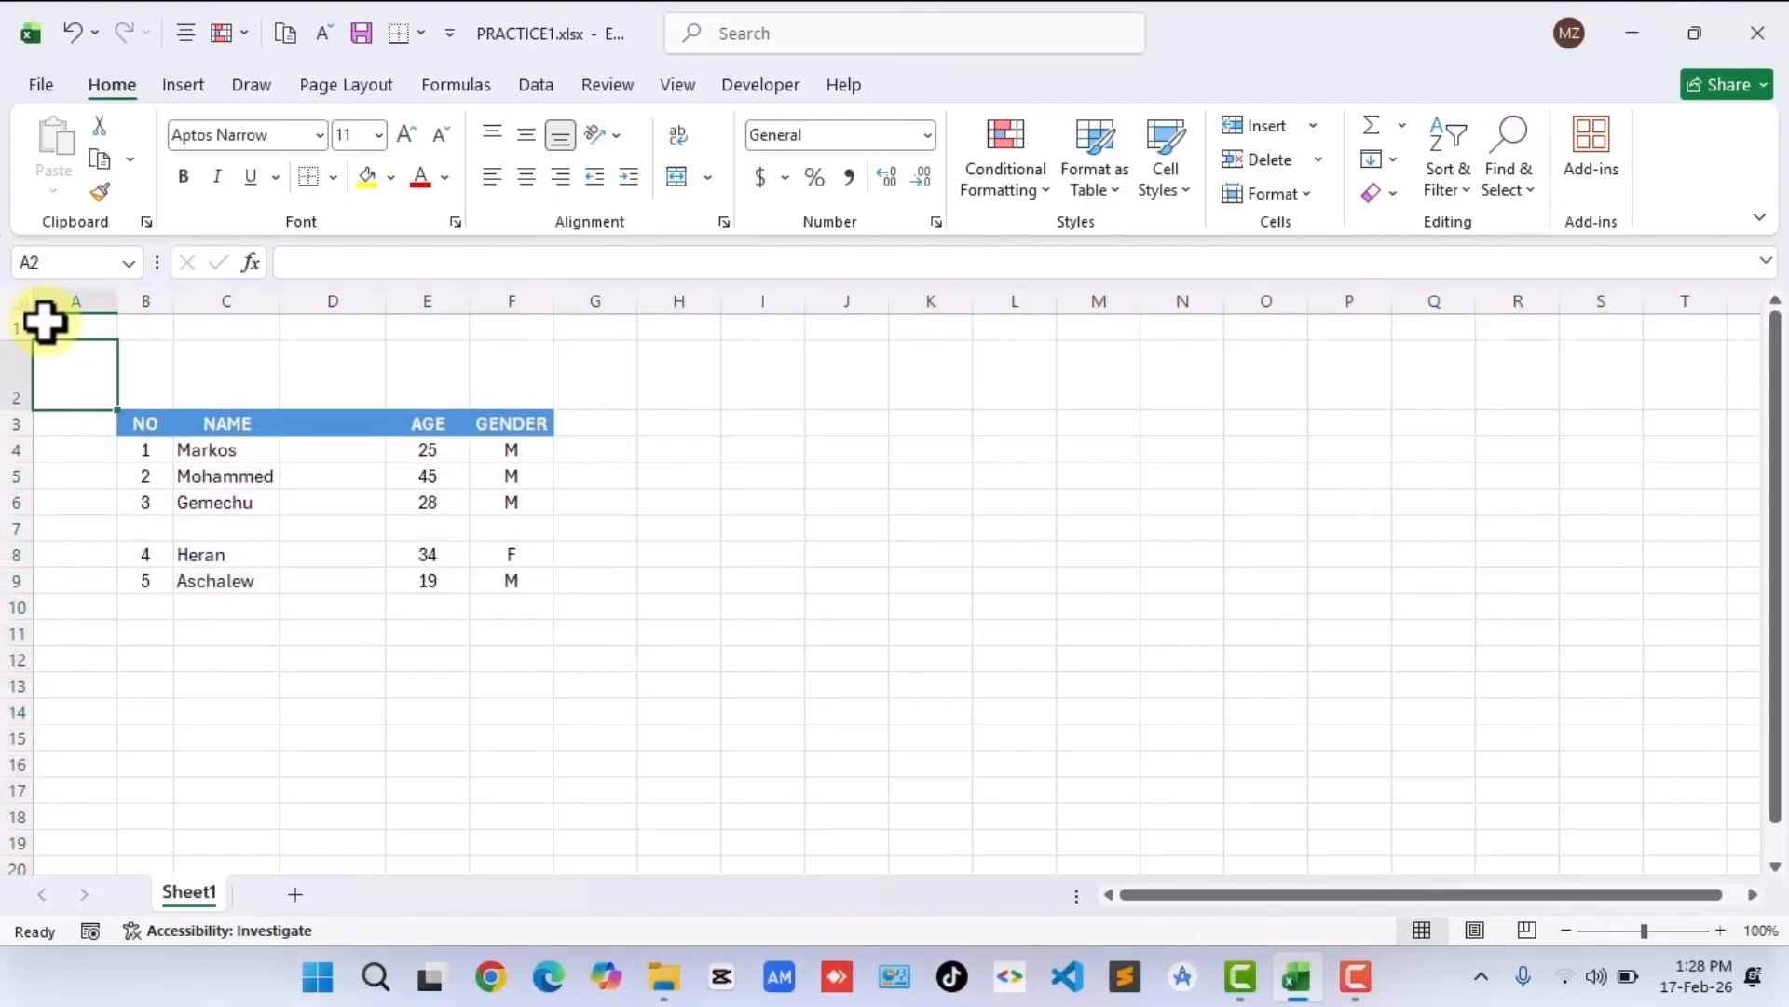
click(13, 300)
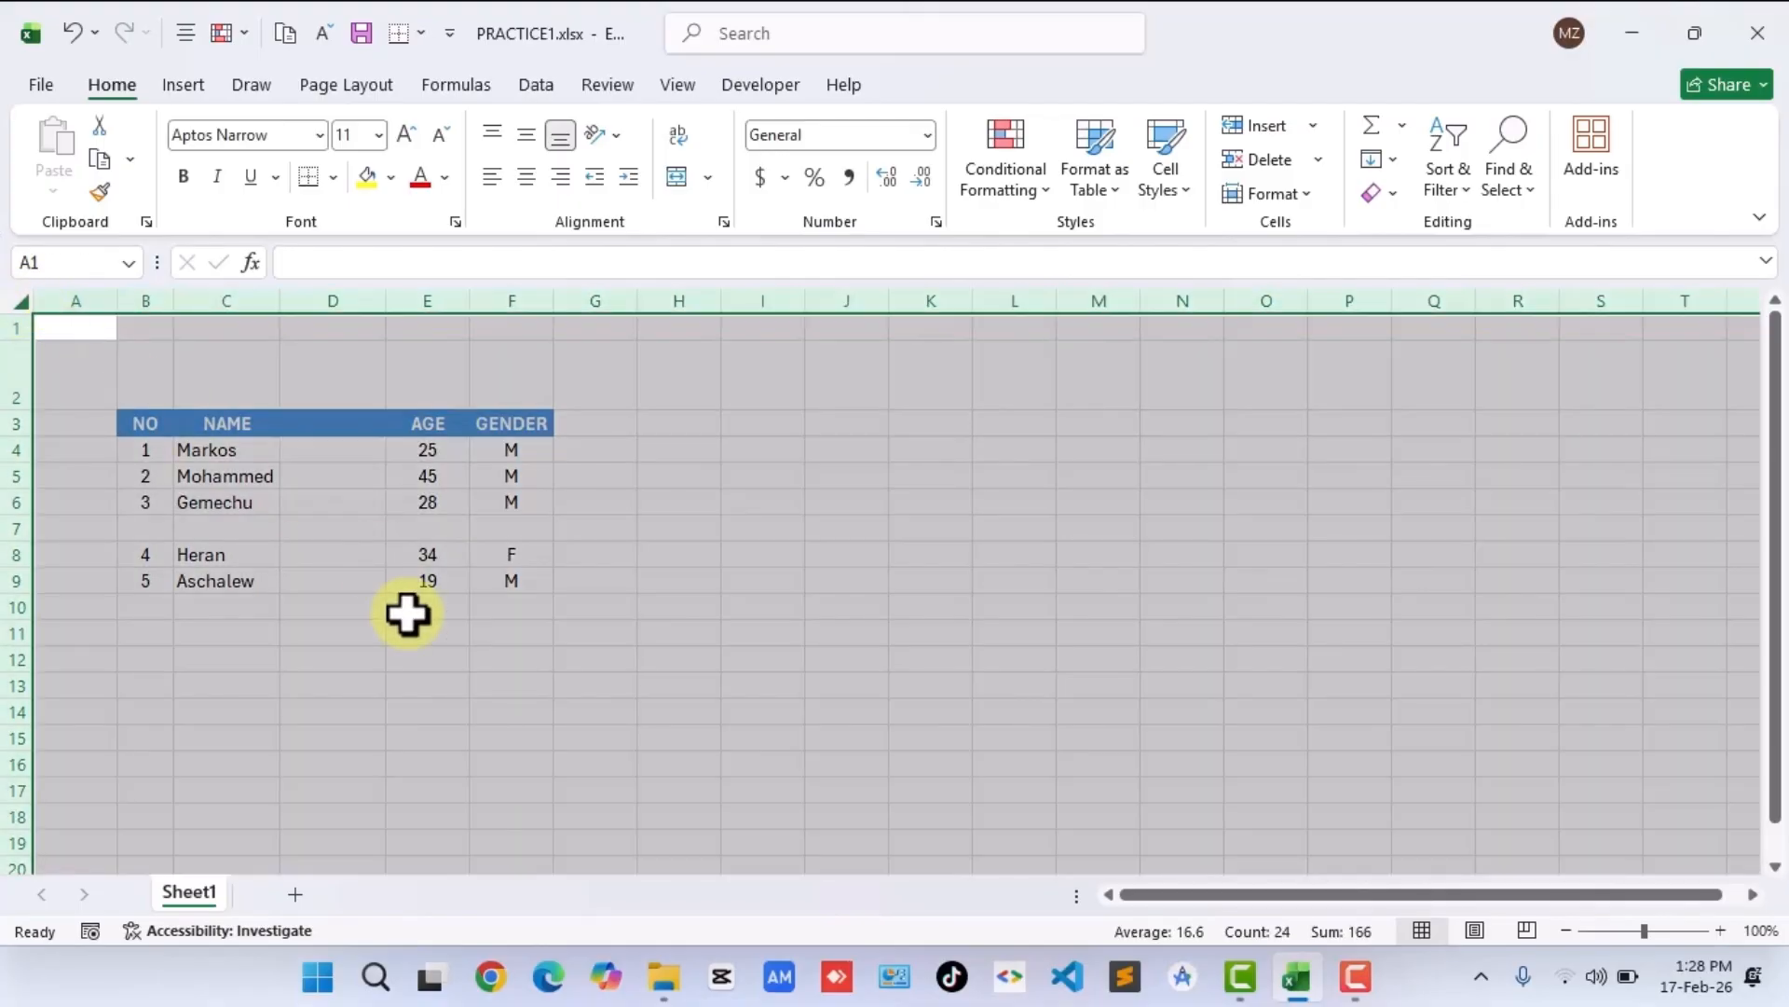
click(320, 542)
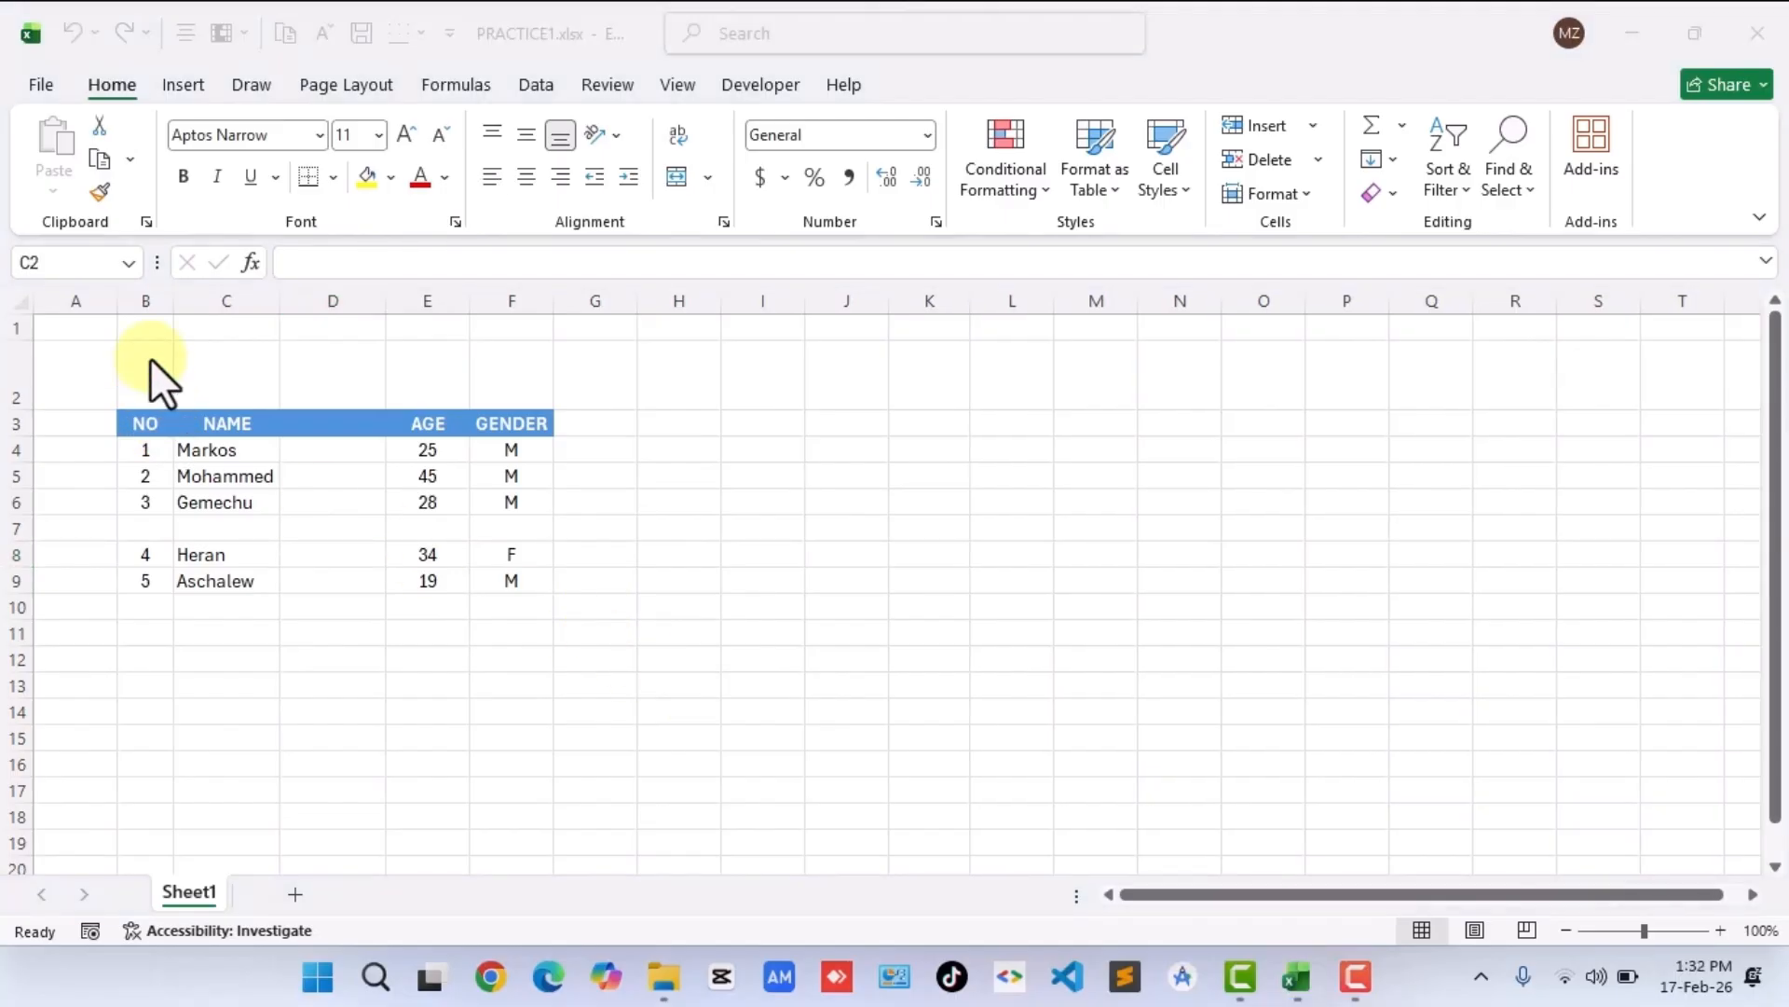
AutoFit the widths of columns B through F together to their contents, and clear the selection by choosing cell G4.
click(151, 294)
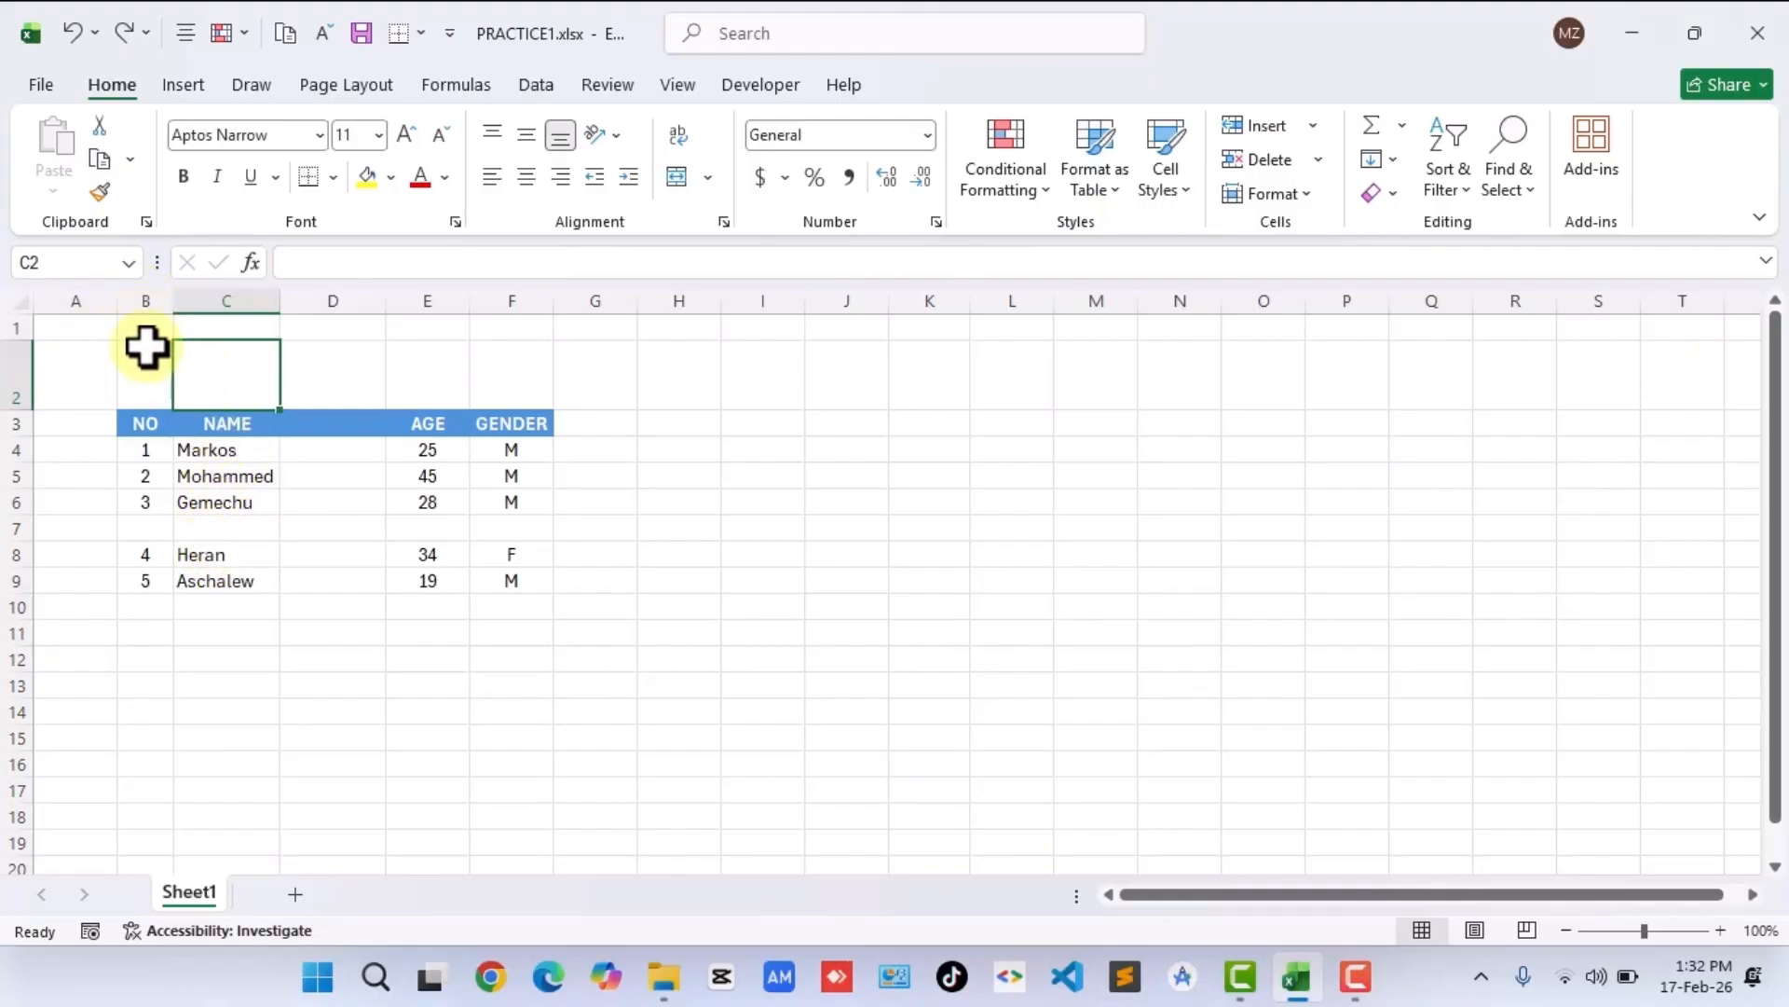
drag(148, 289, 496, 309)
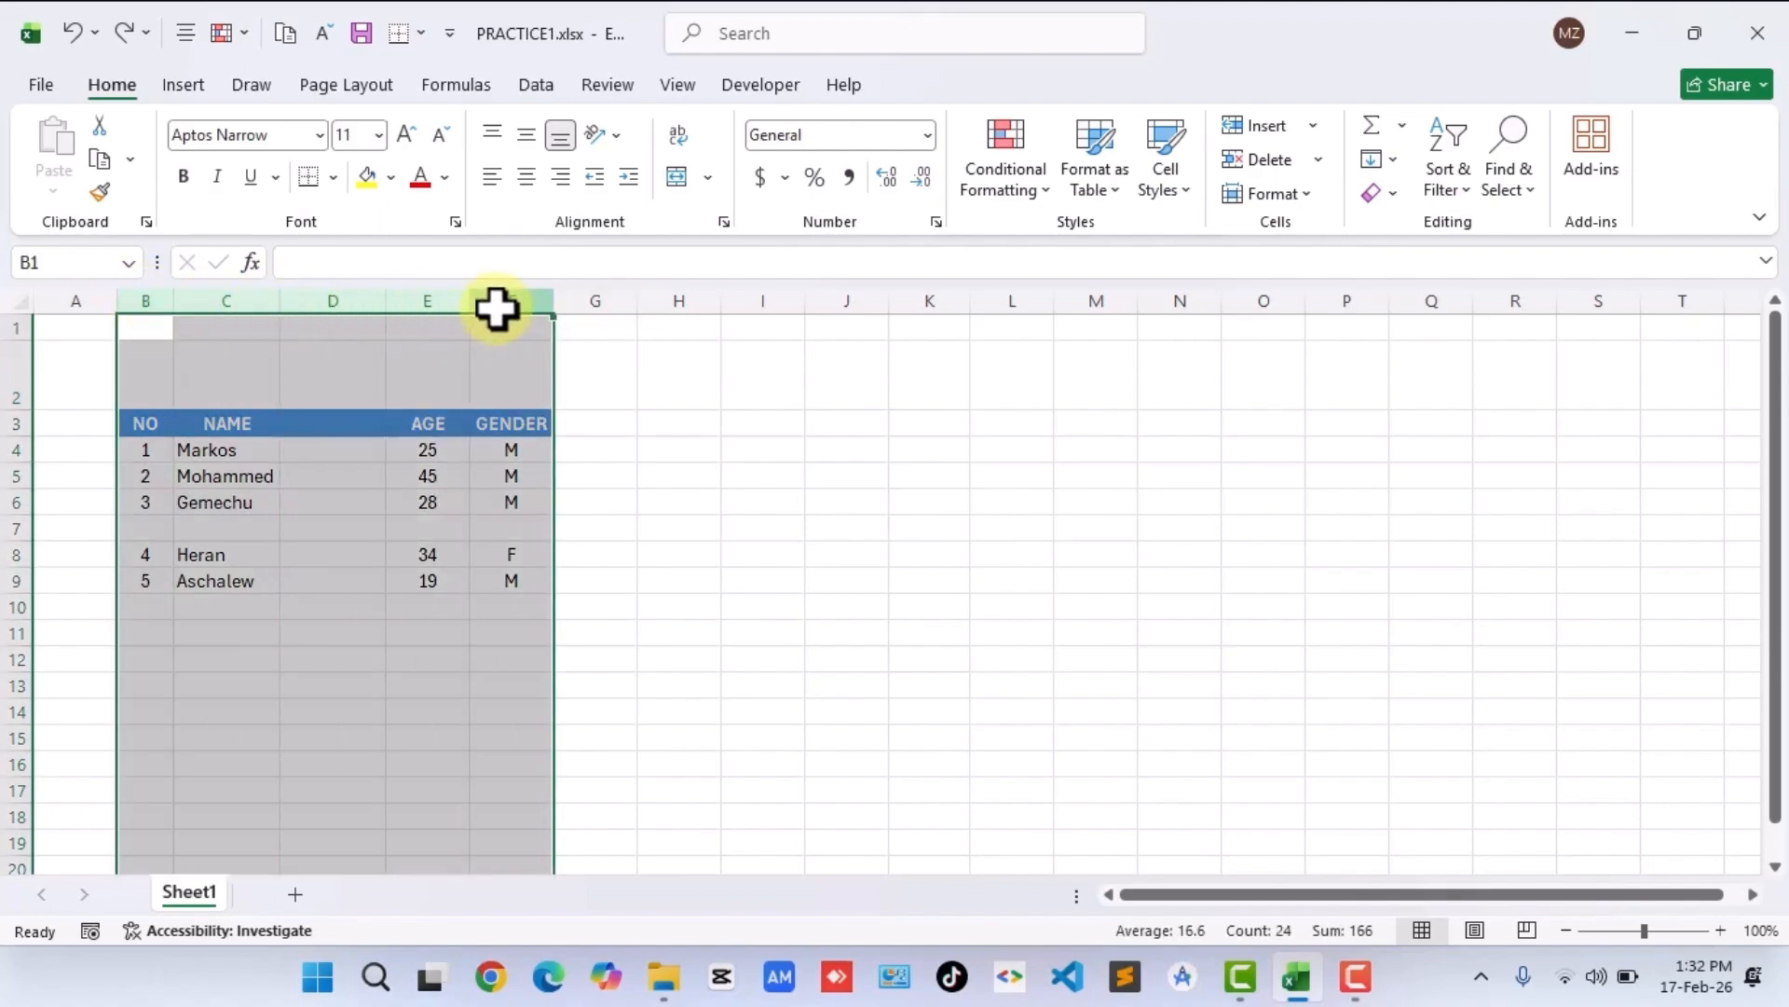
double_click(550, 303)
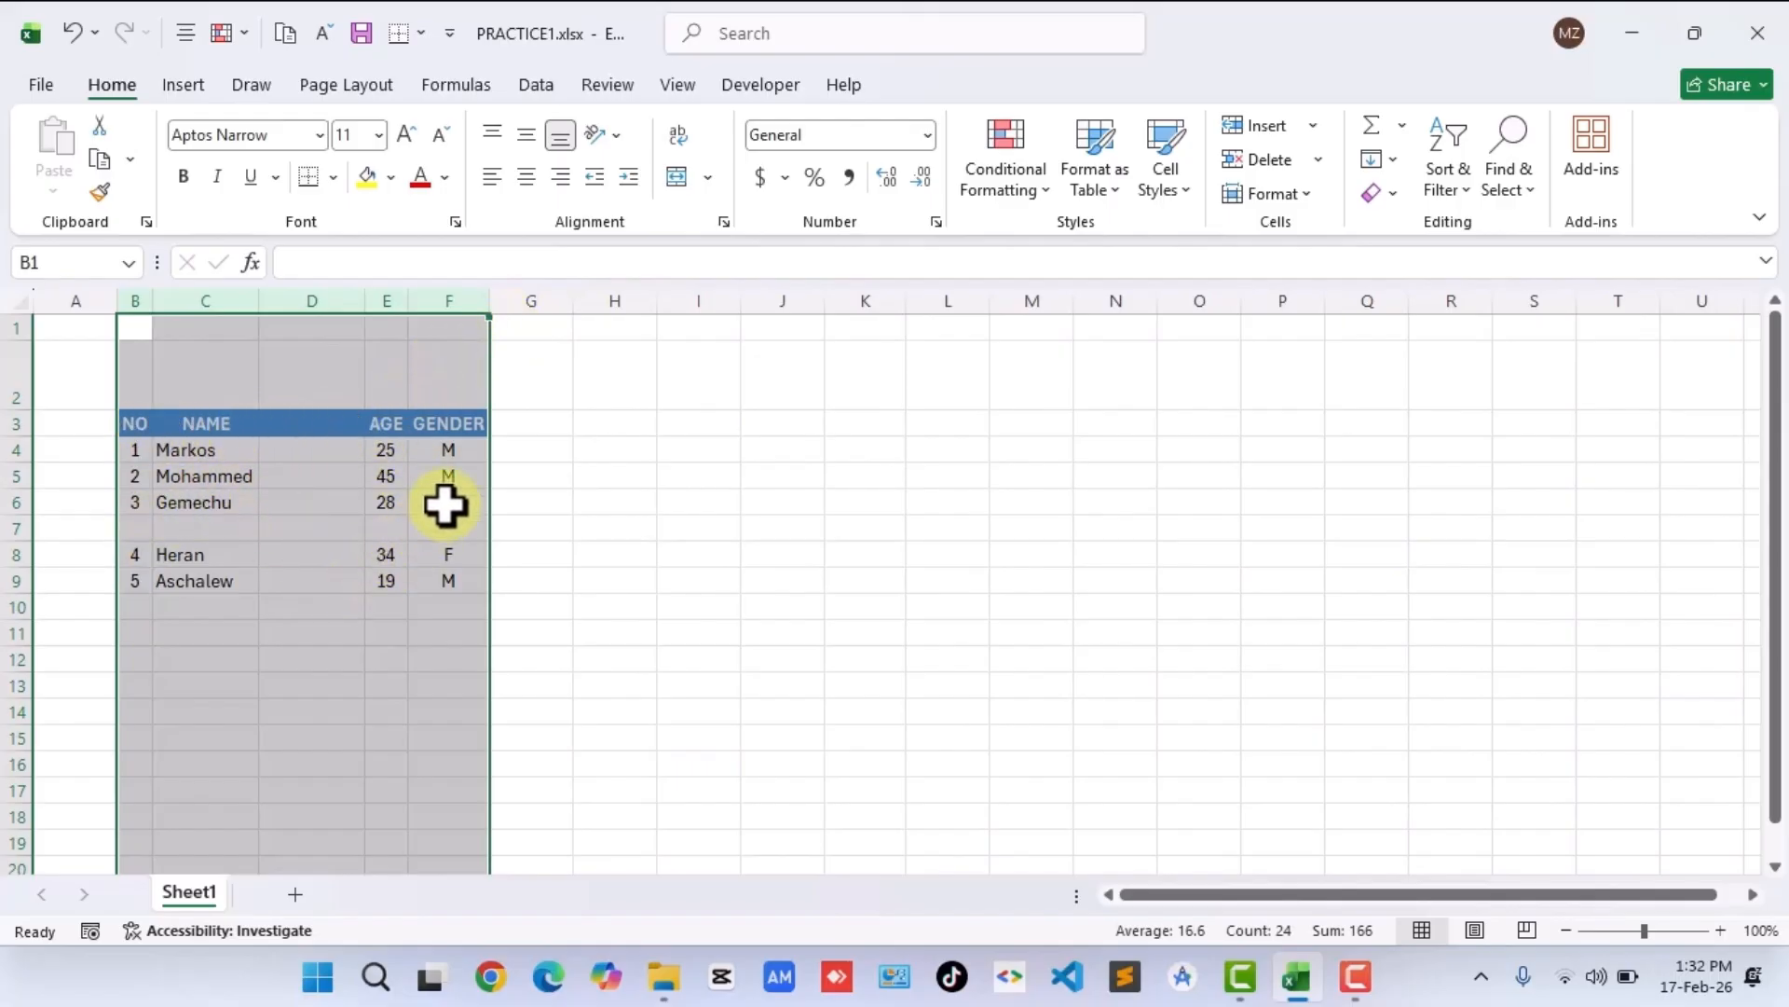
click(518, 448)
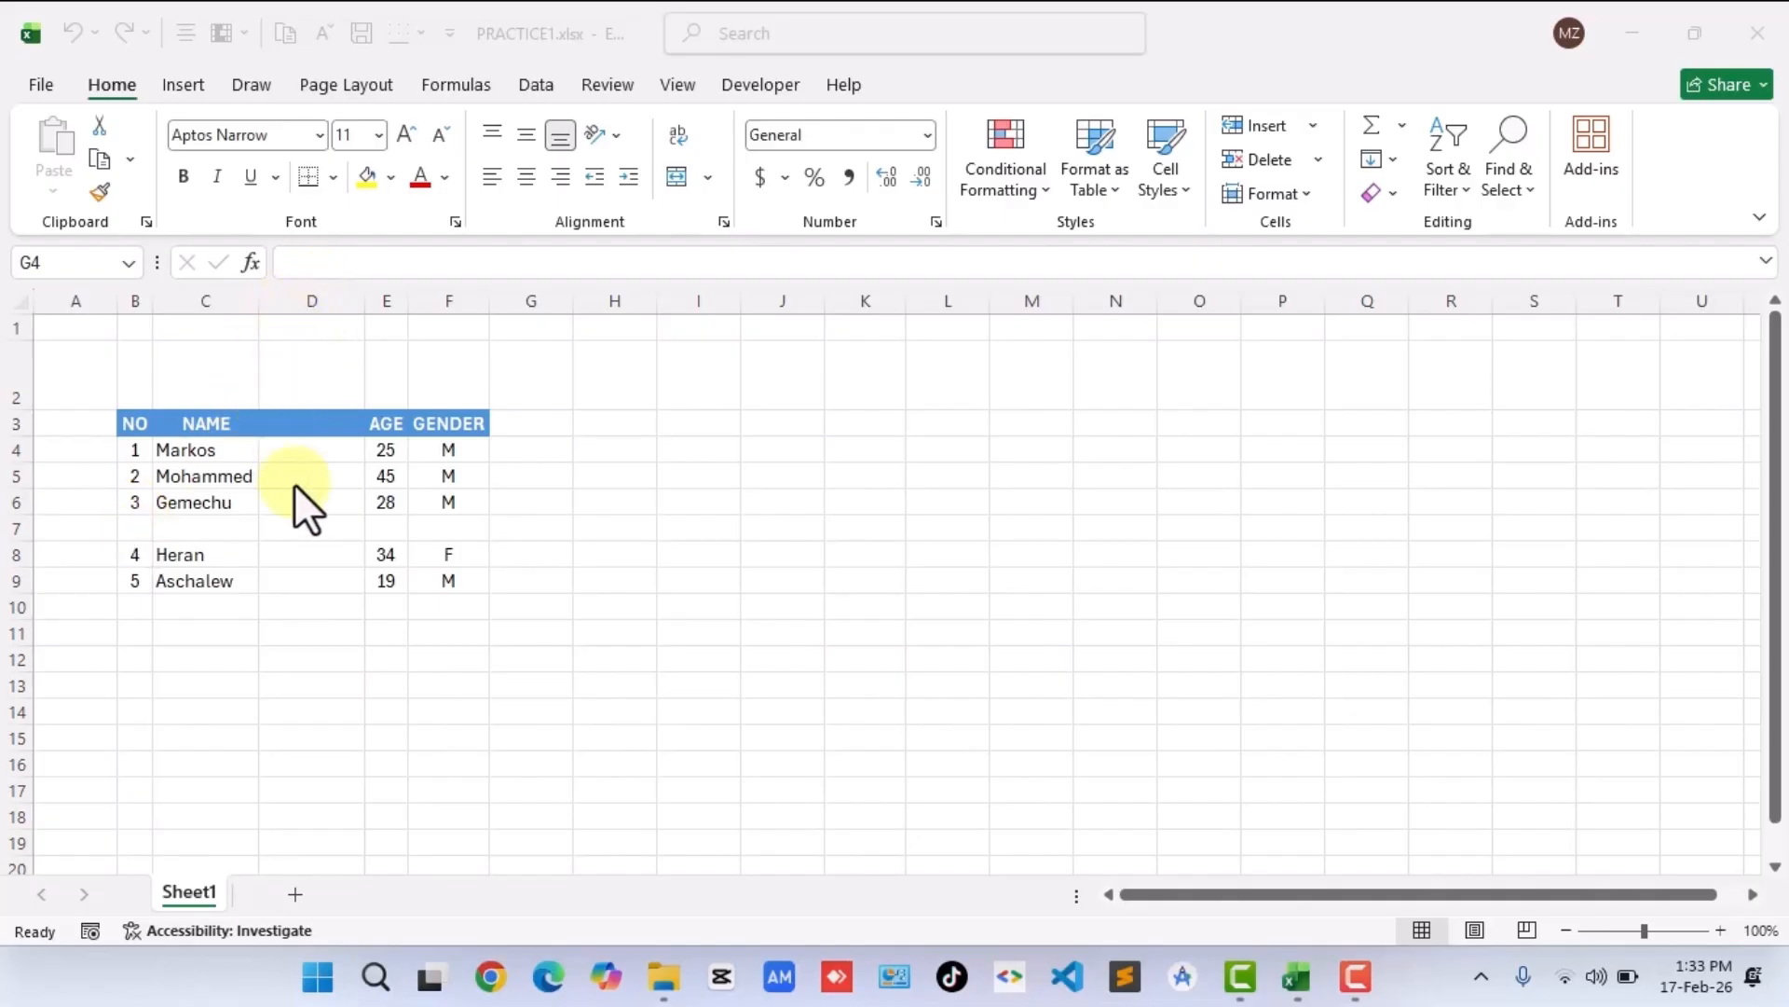
Delete the empty column D between the NAME and AGE columns.
click(318, 298)
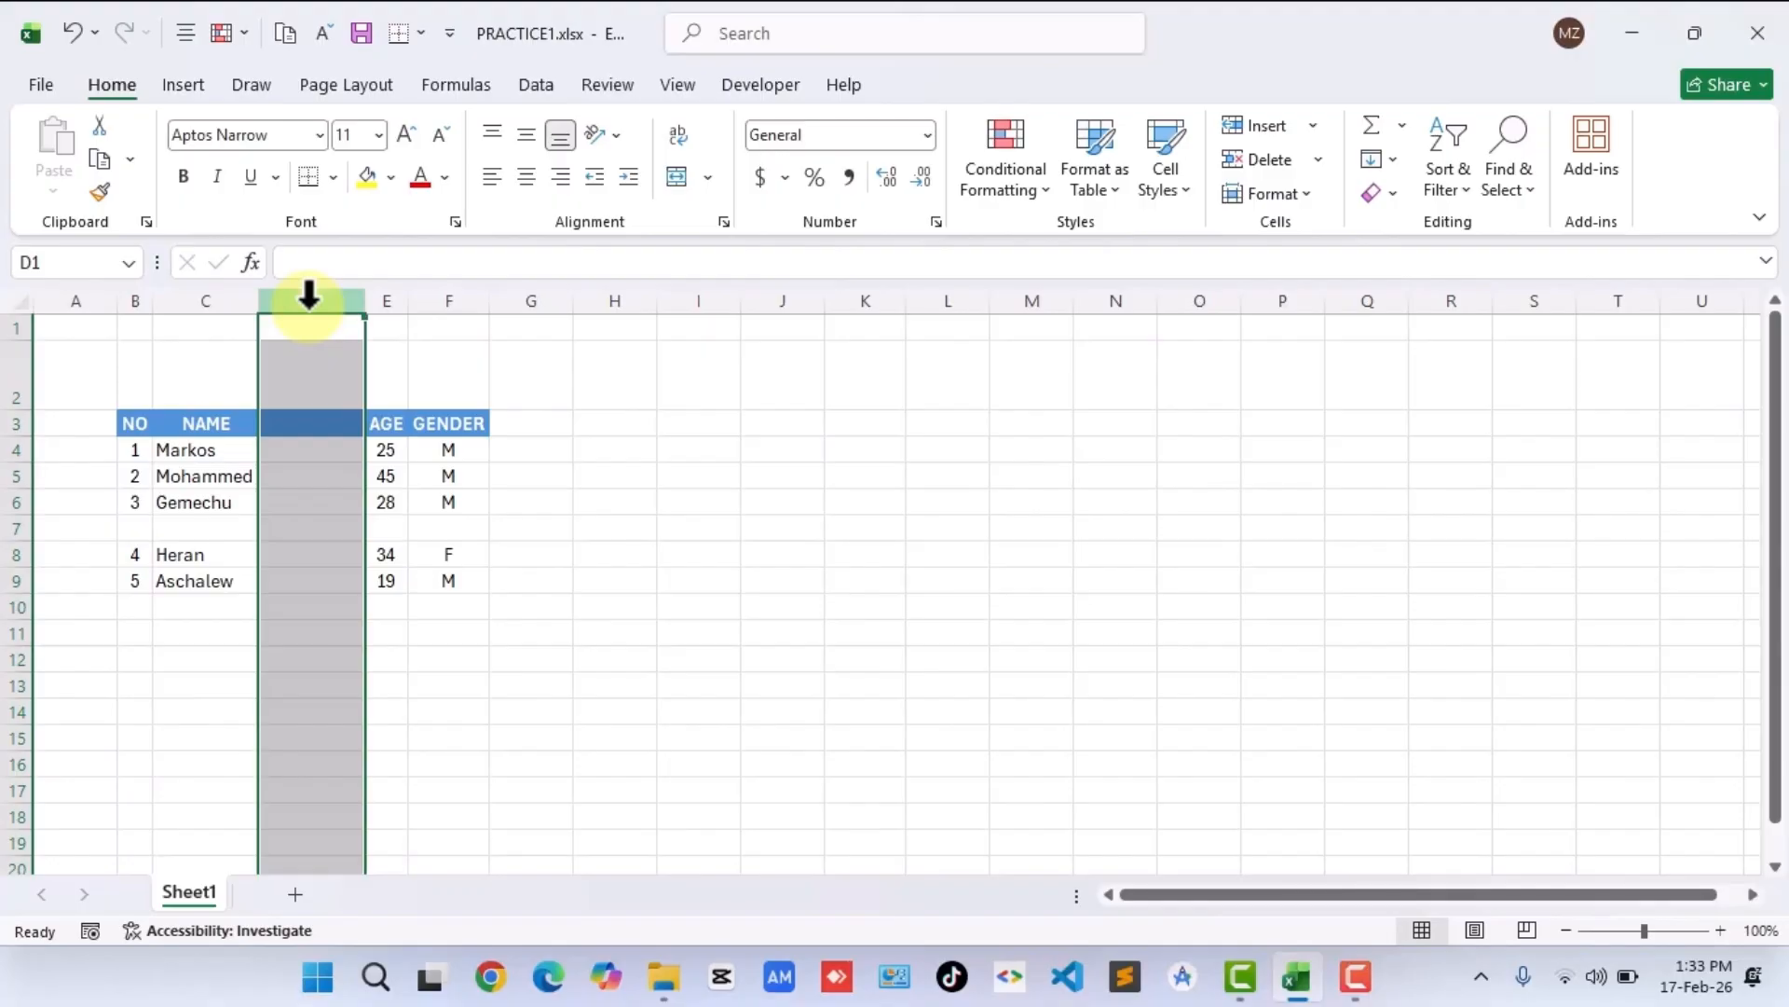
right_click(309, 296)
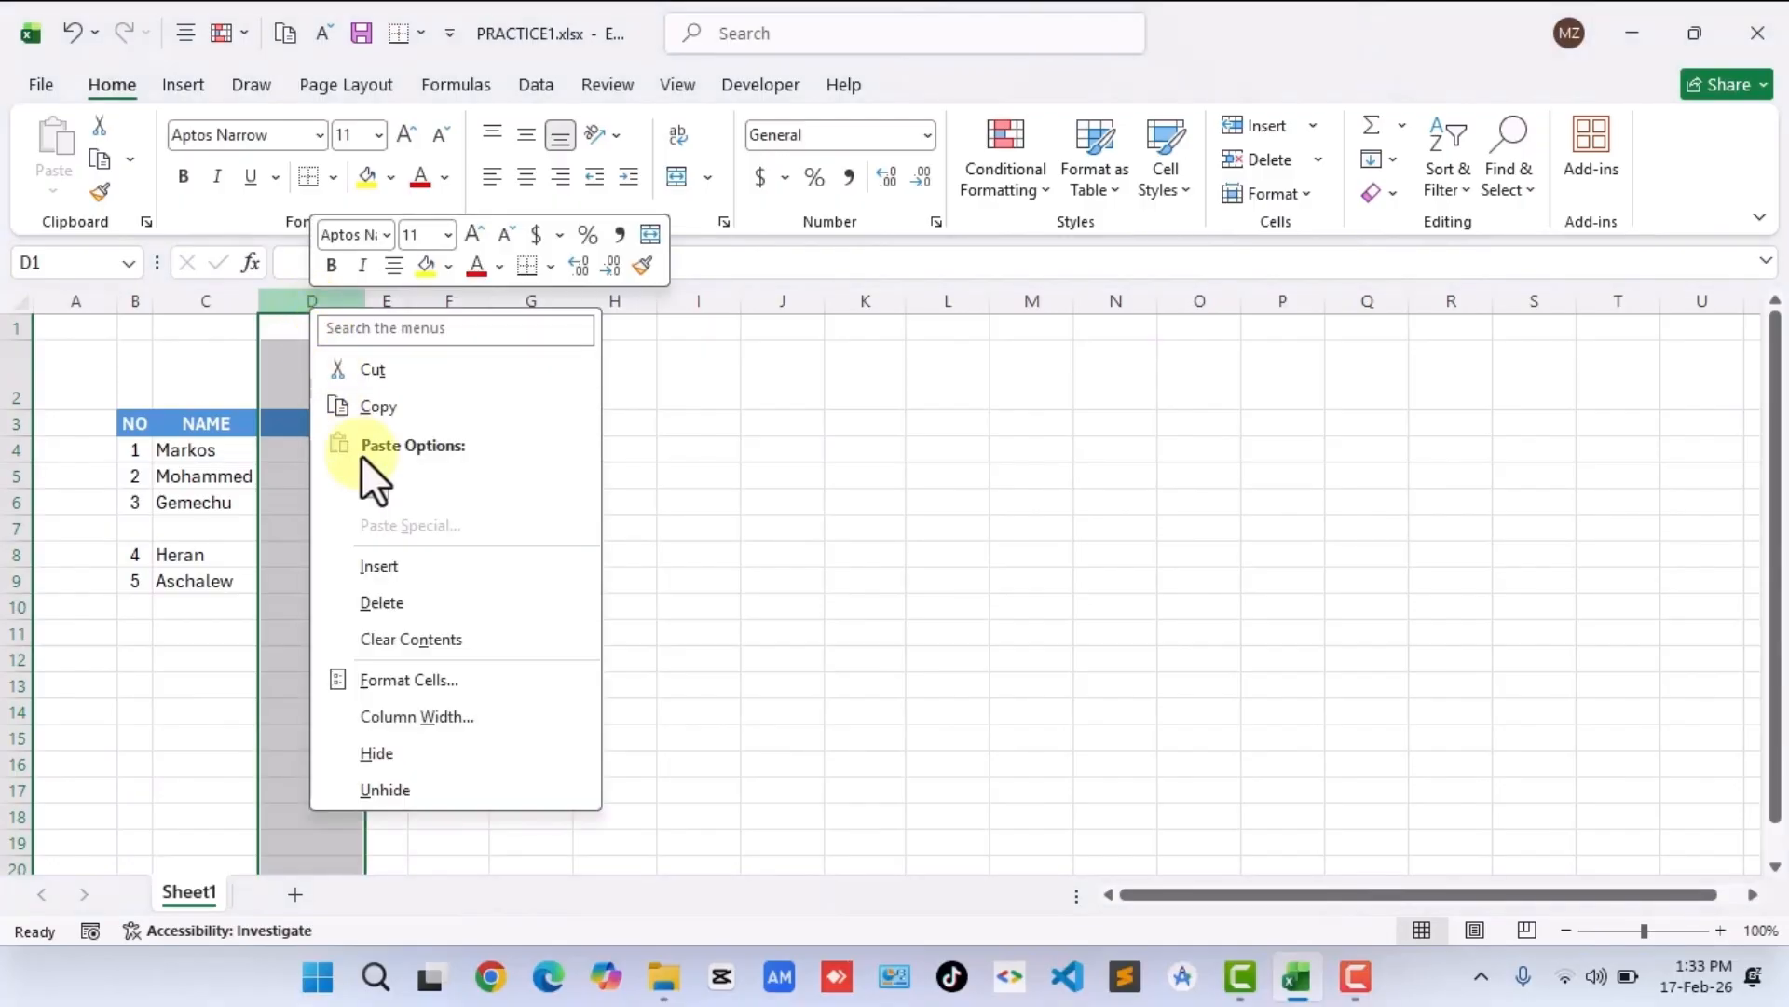
click(382, 602)
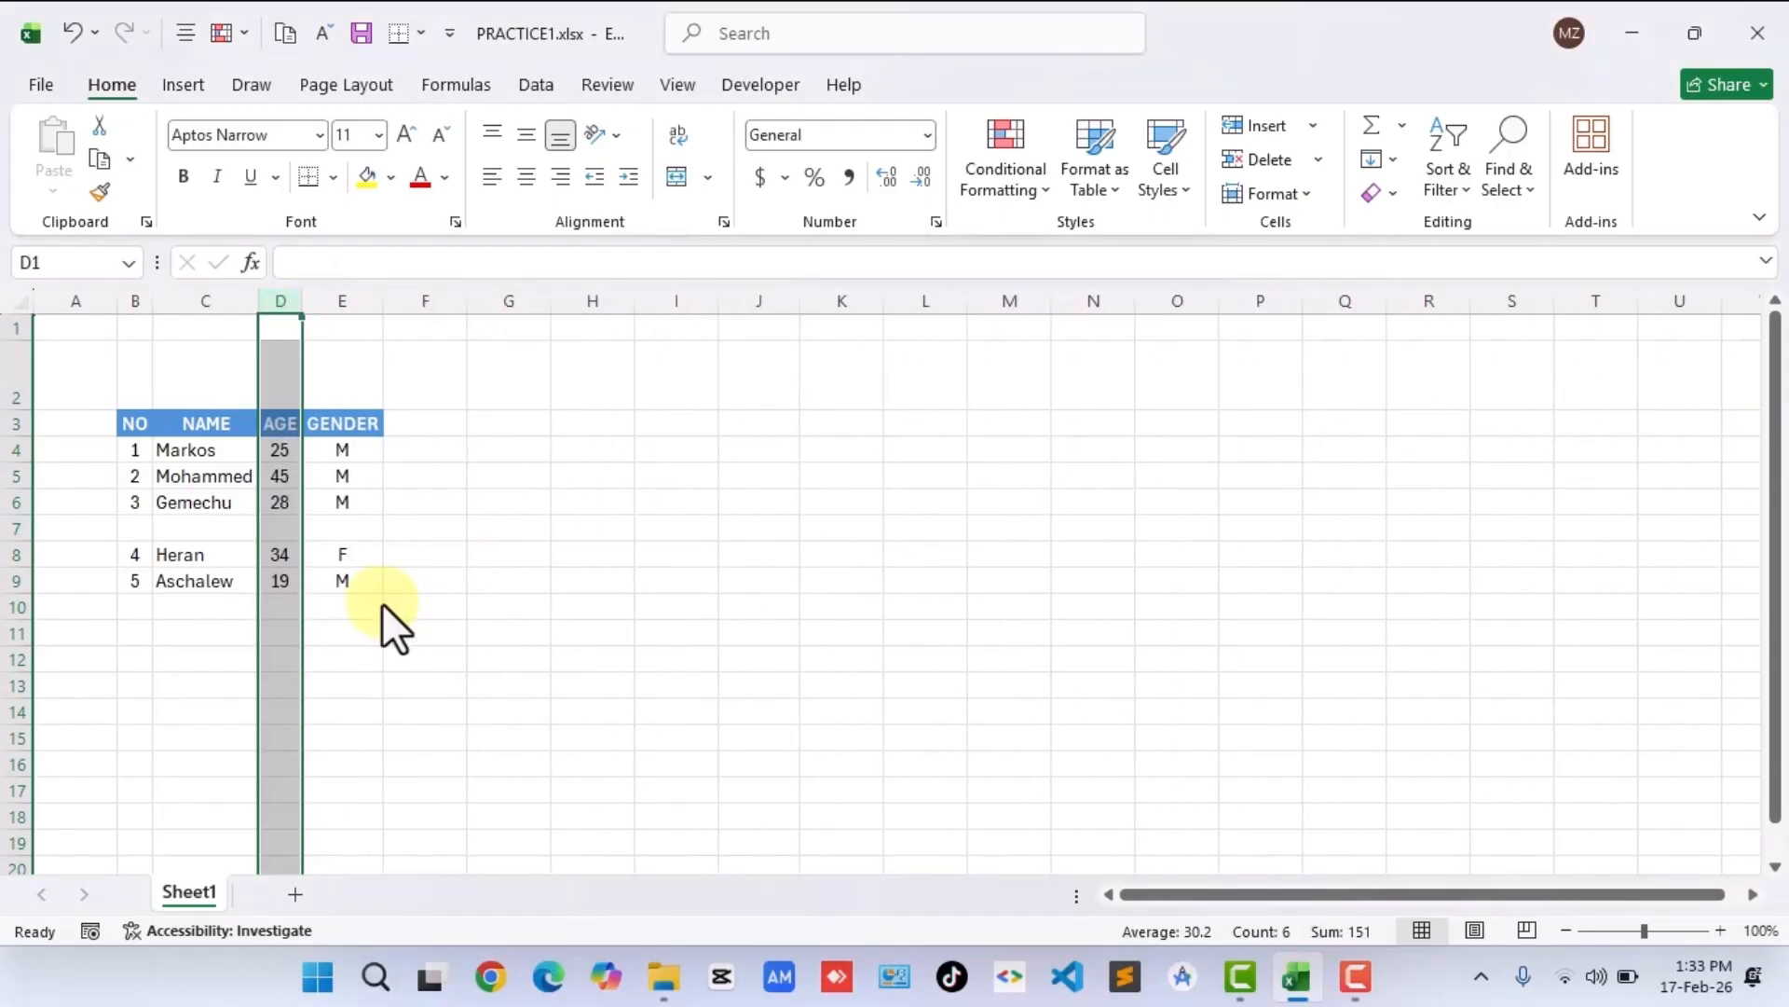
Delete the empty row 7 between records 3 and 4 of the table, and clear the row selection.
click(11, 531)
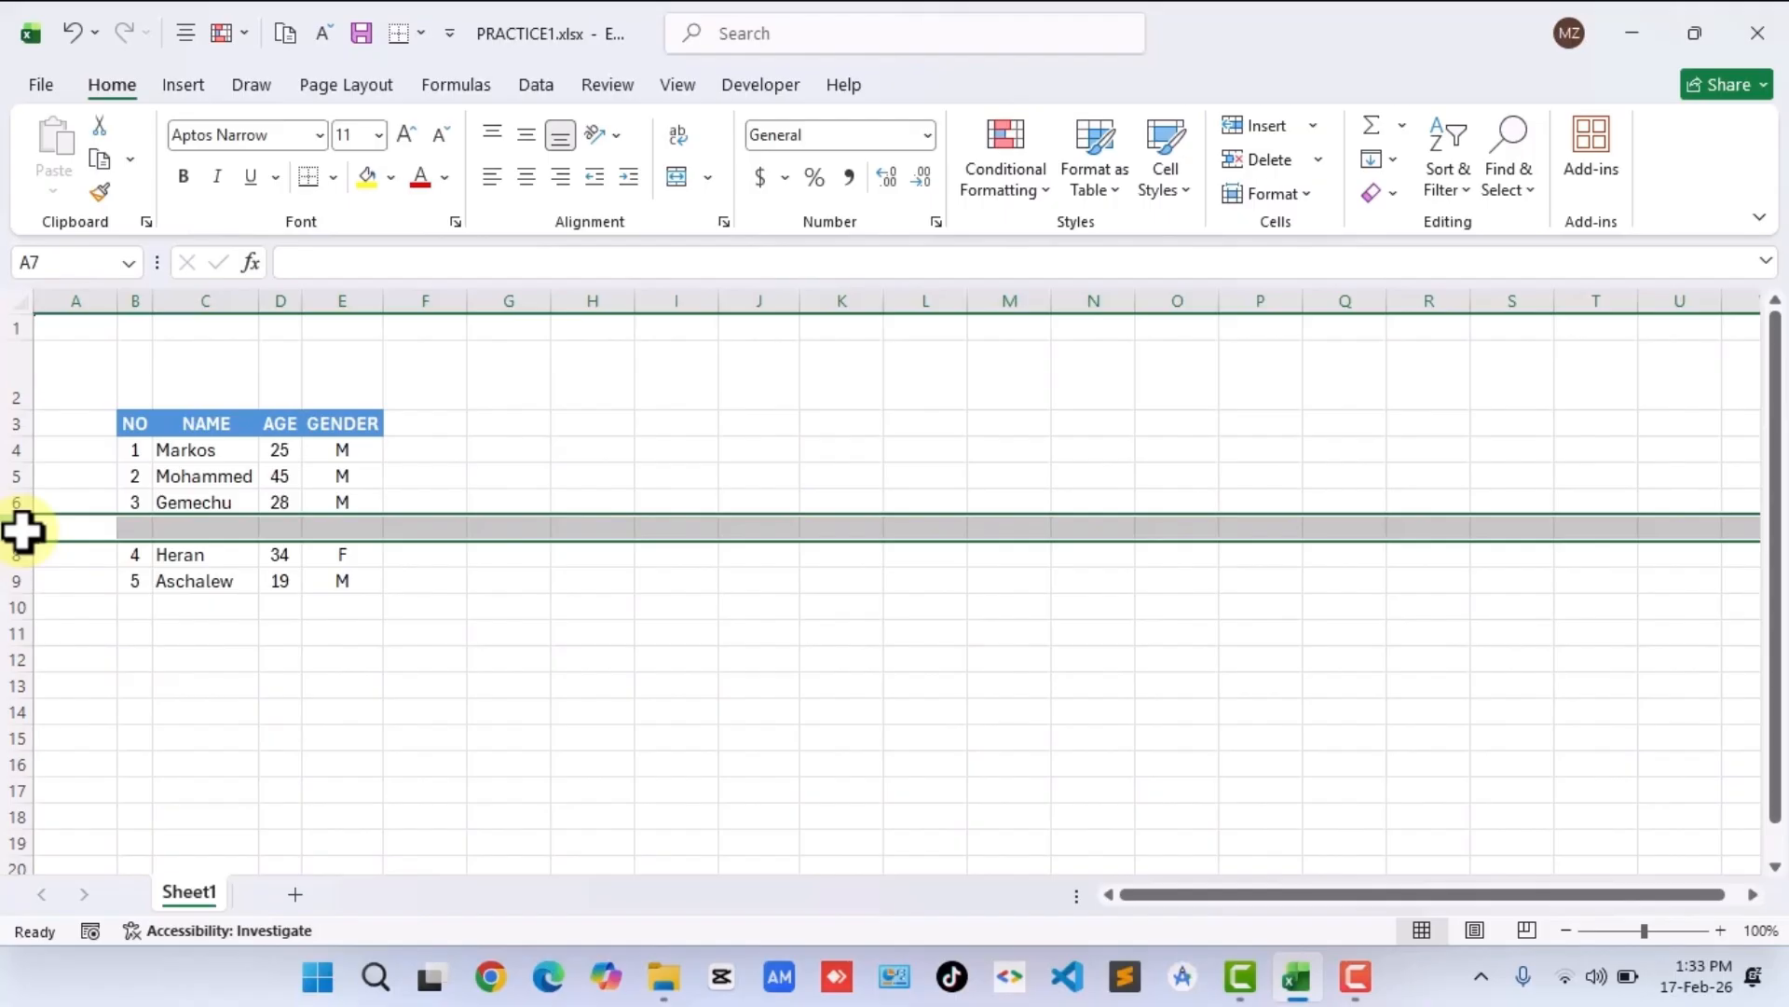
right_click(9, 531)
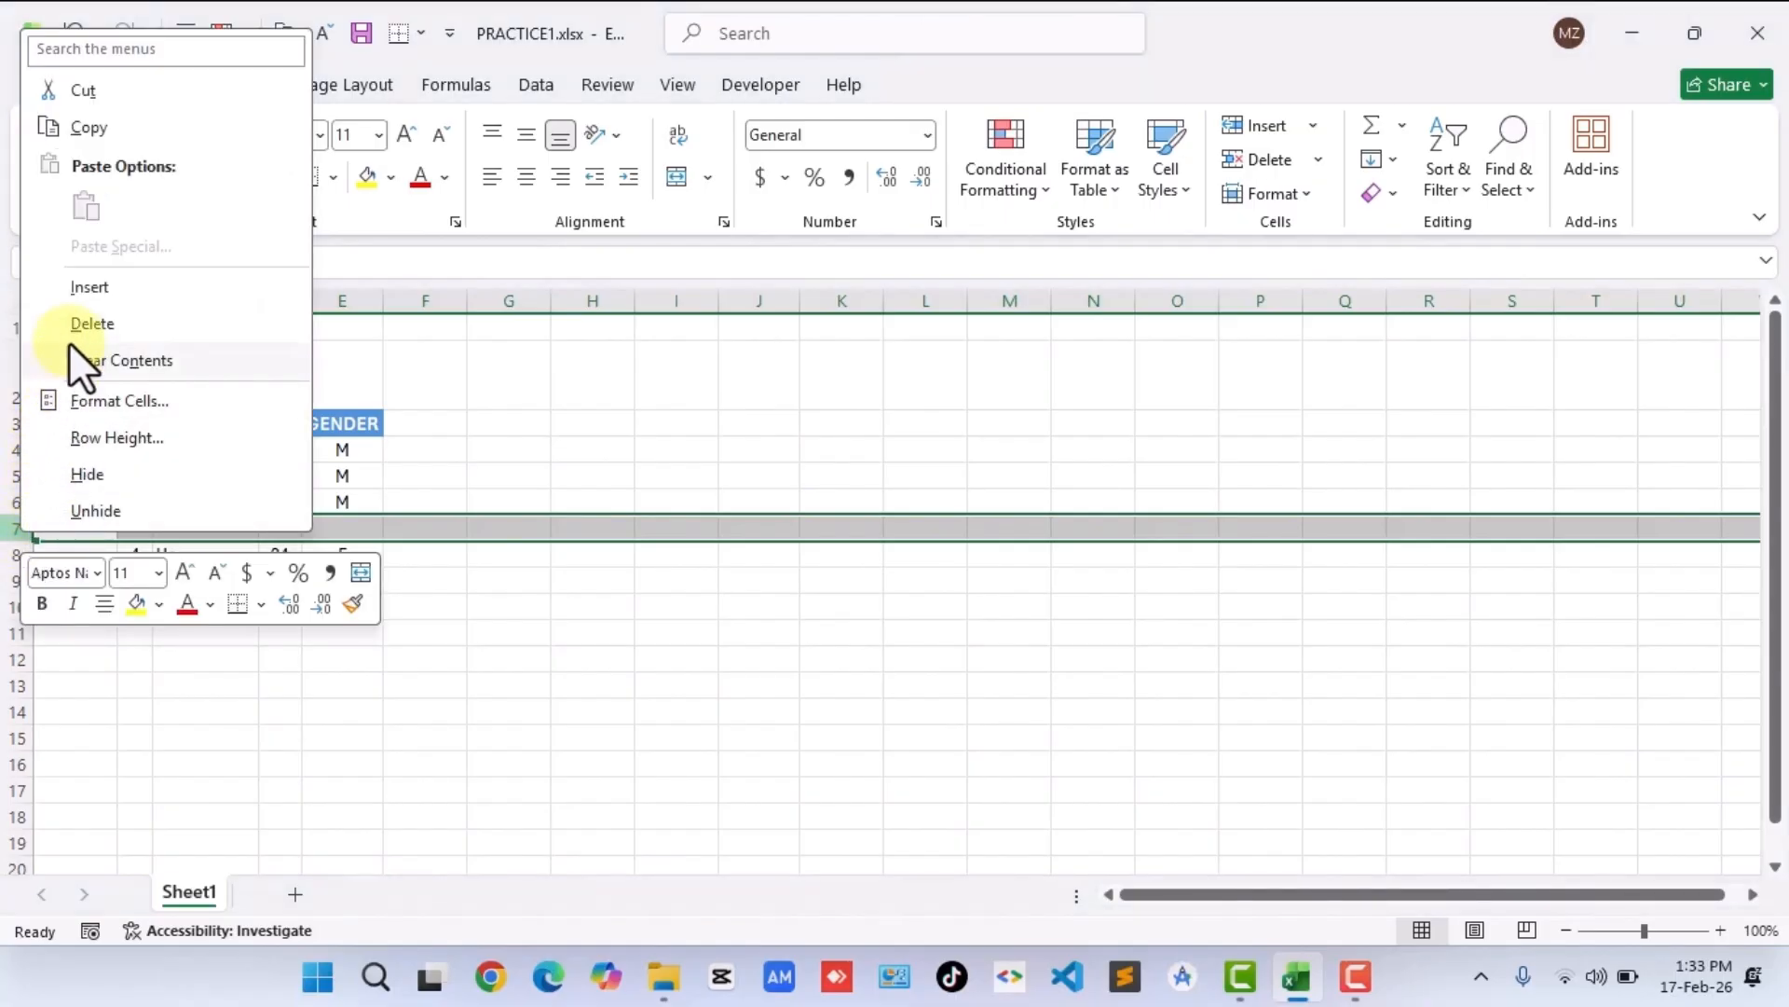
click(82, 323)
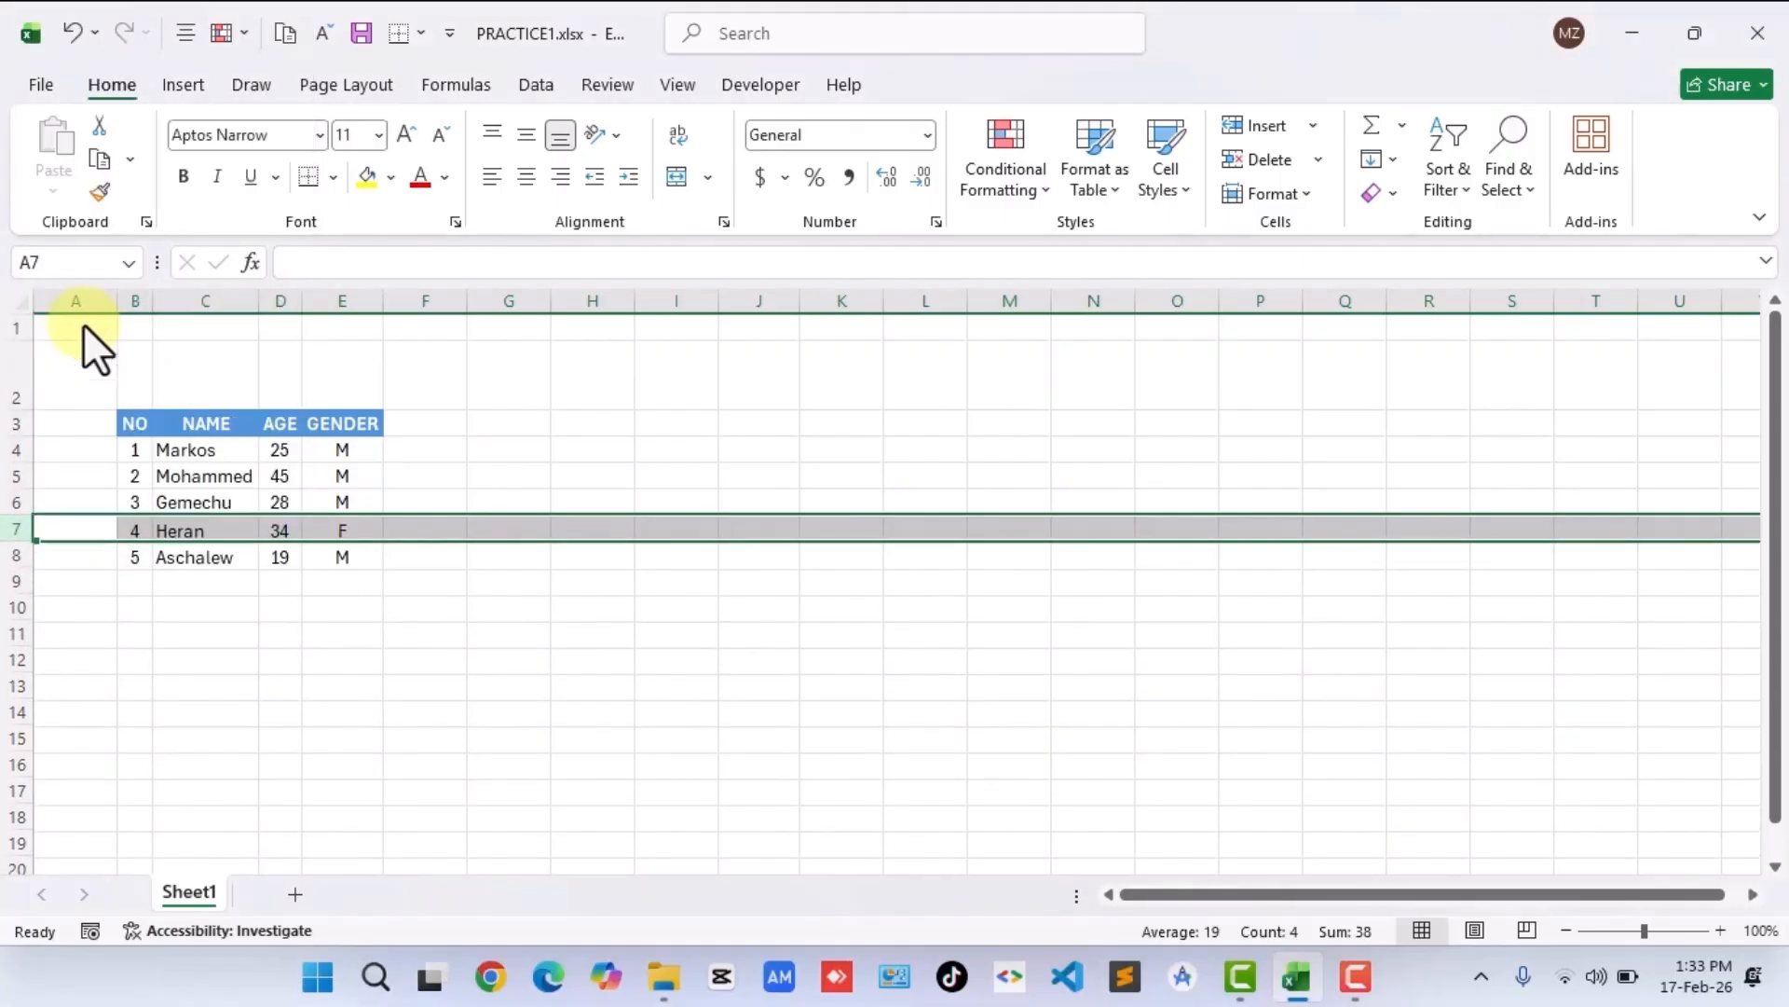
click(216, 572)
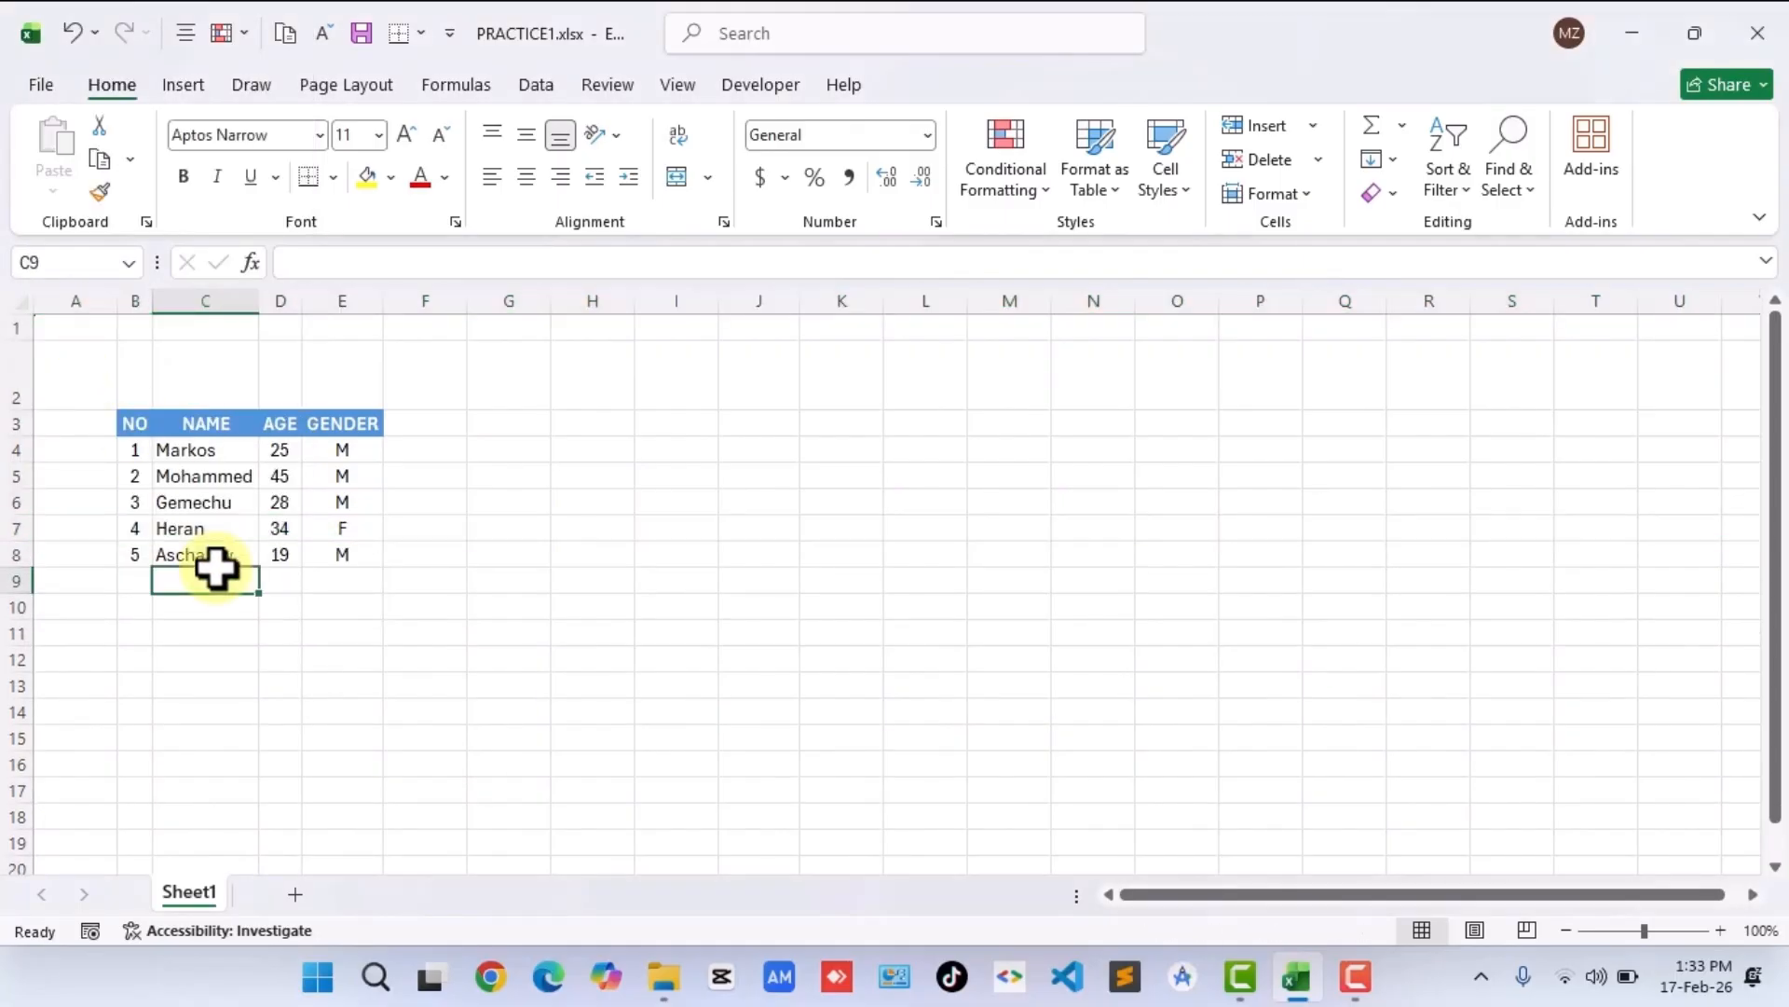
click(215, 471)
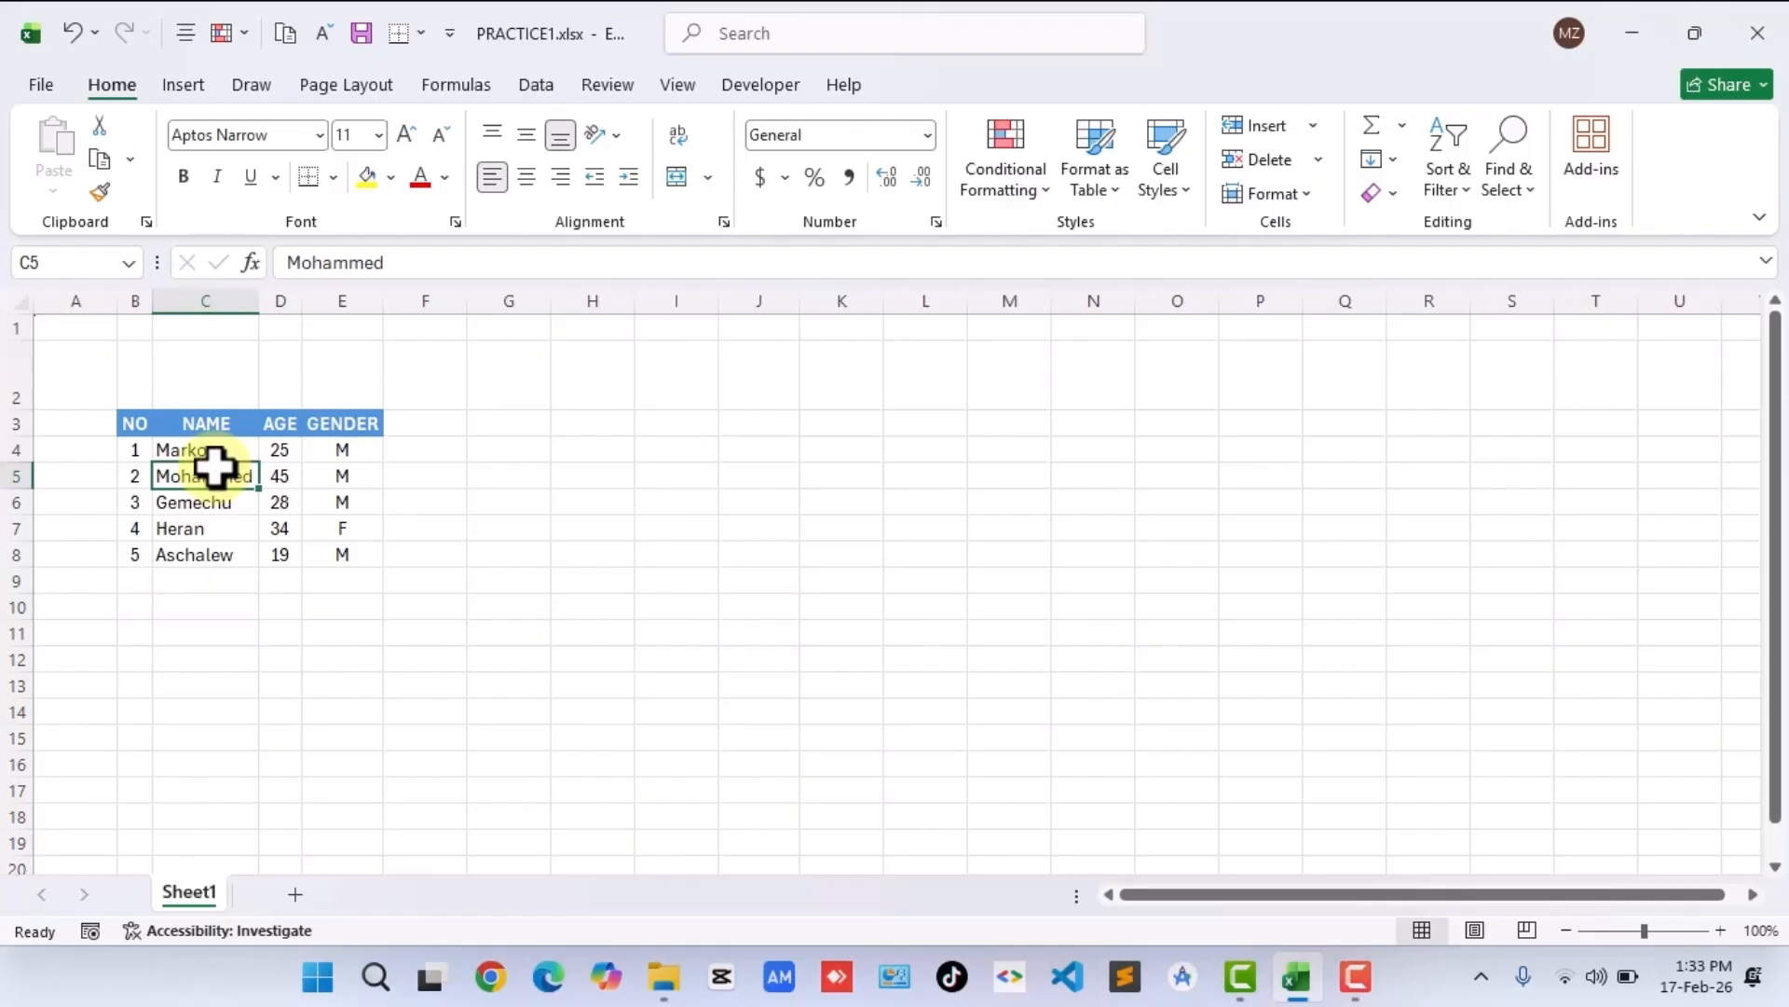
scroll(201, 471, down, 1)
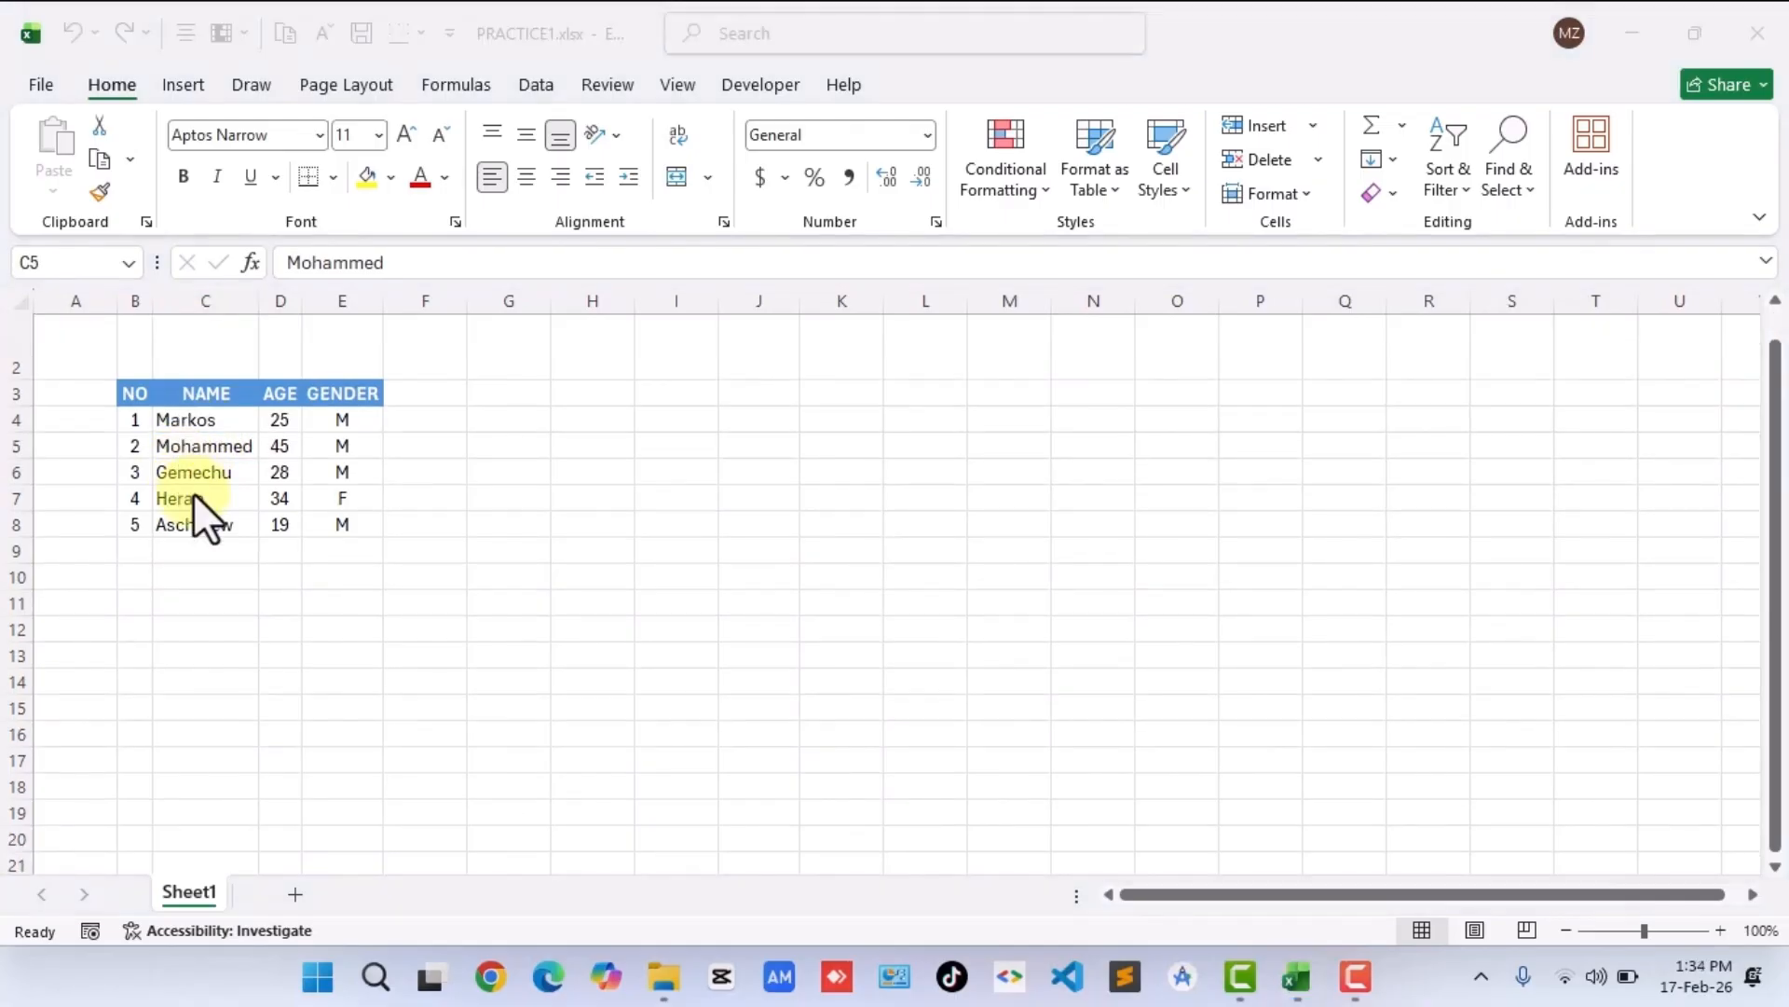
Open the recent workbook 2026-DOWNLOAD.xlsx.
scroll(193, 494, down, 3)
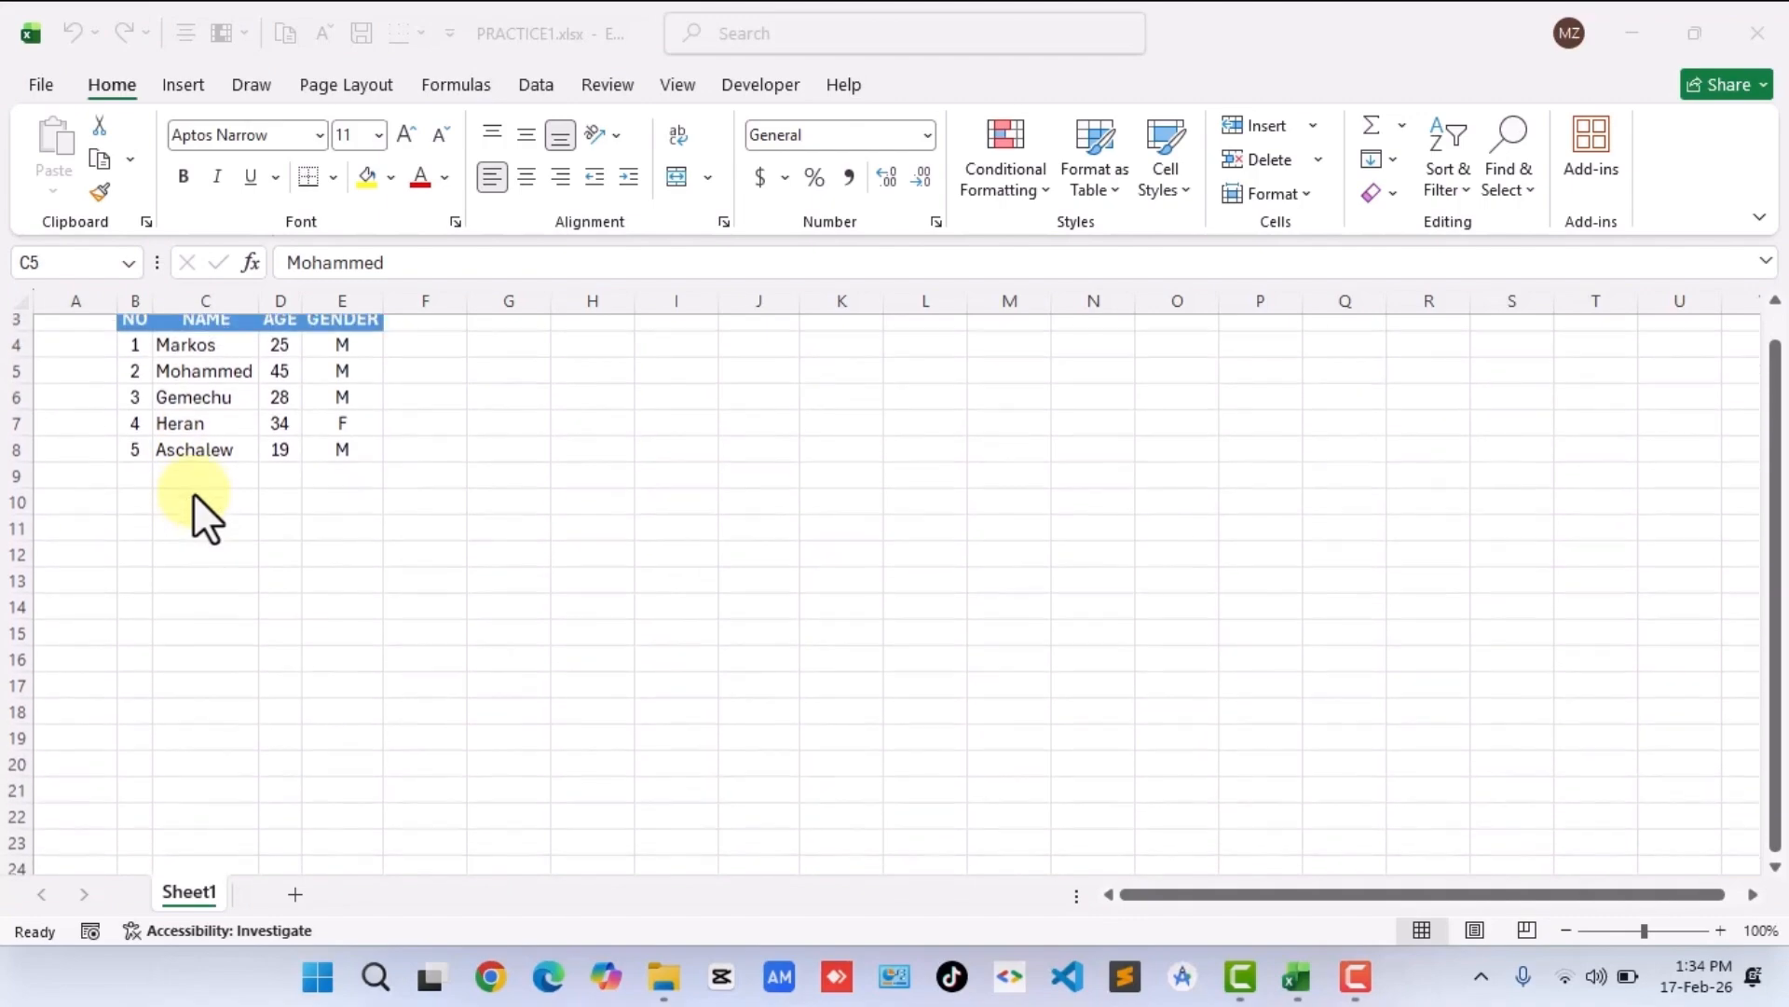
scroll(193, 492, up, 1)
scroll(193, 492, down, 3)
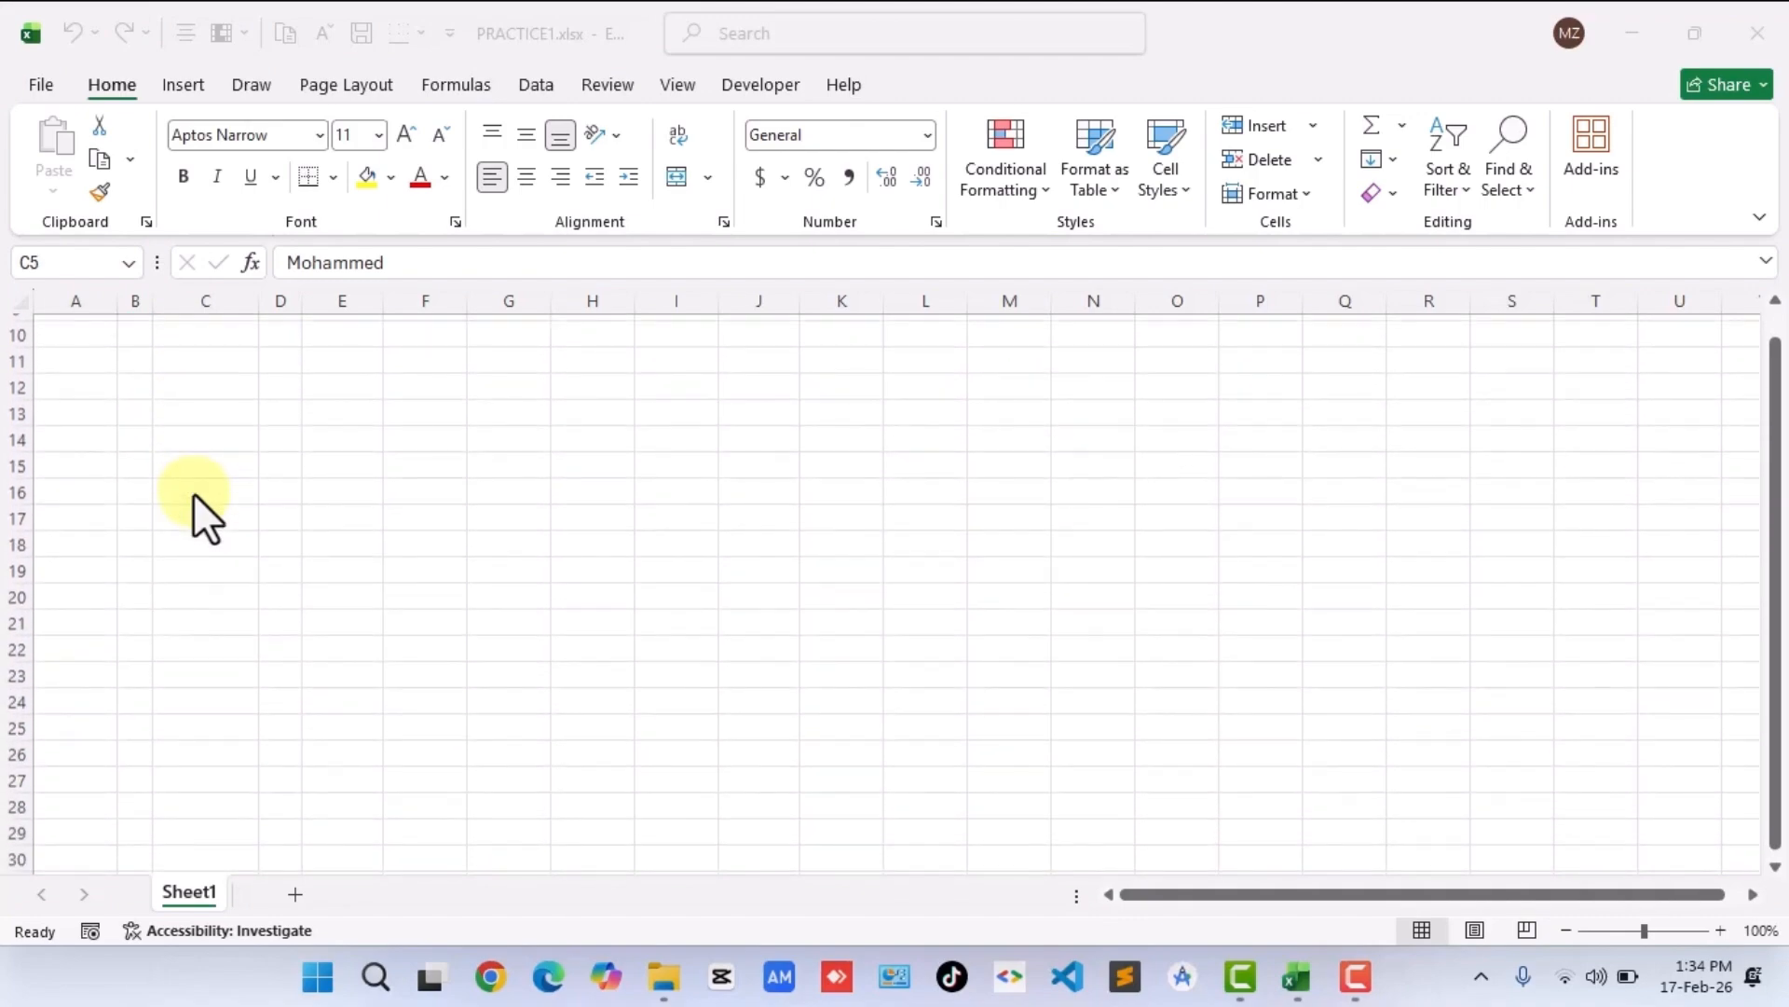
scroll(193, 492, up, 3)
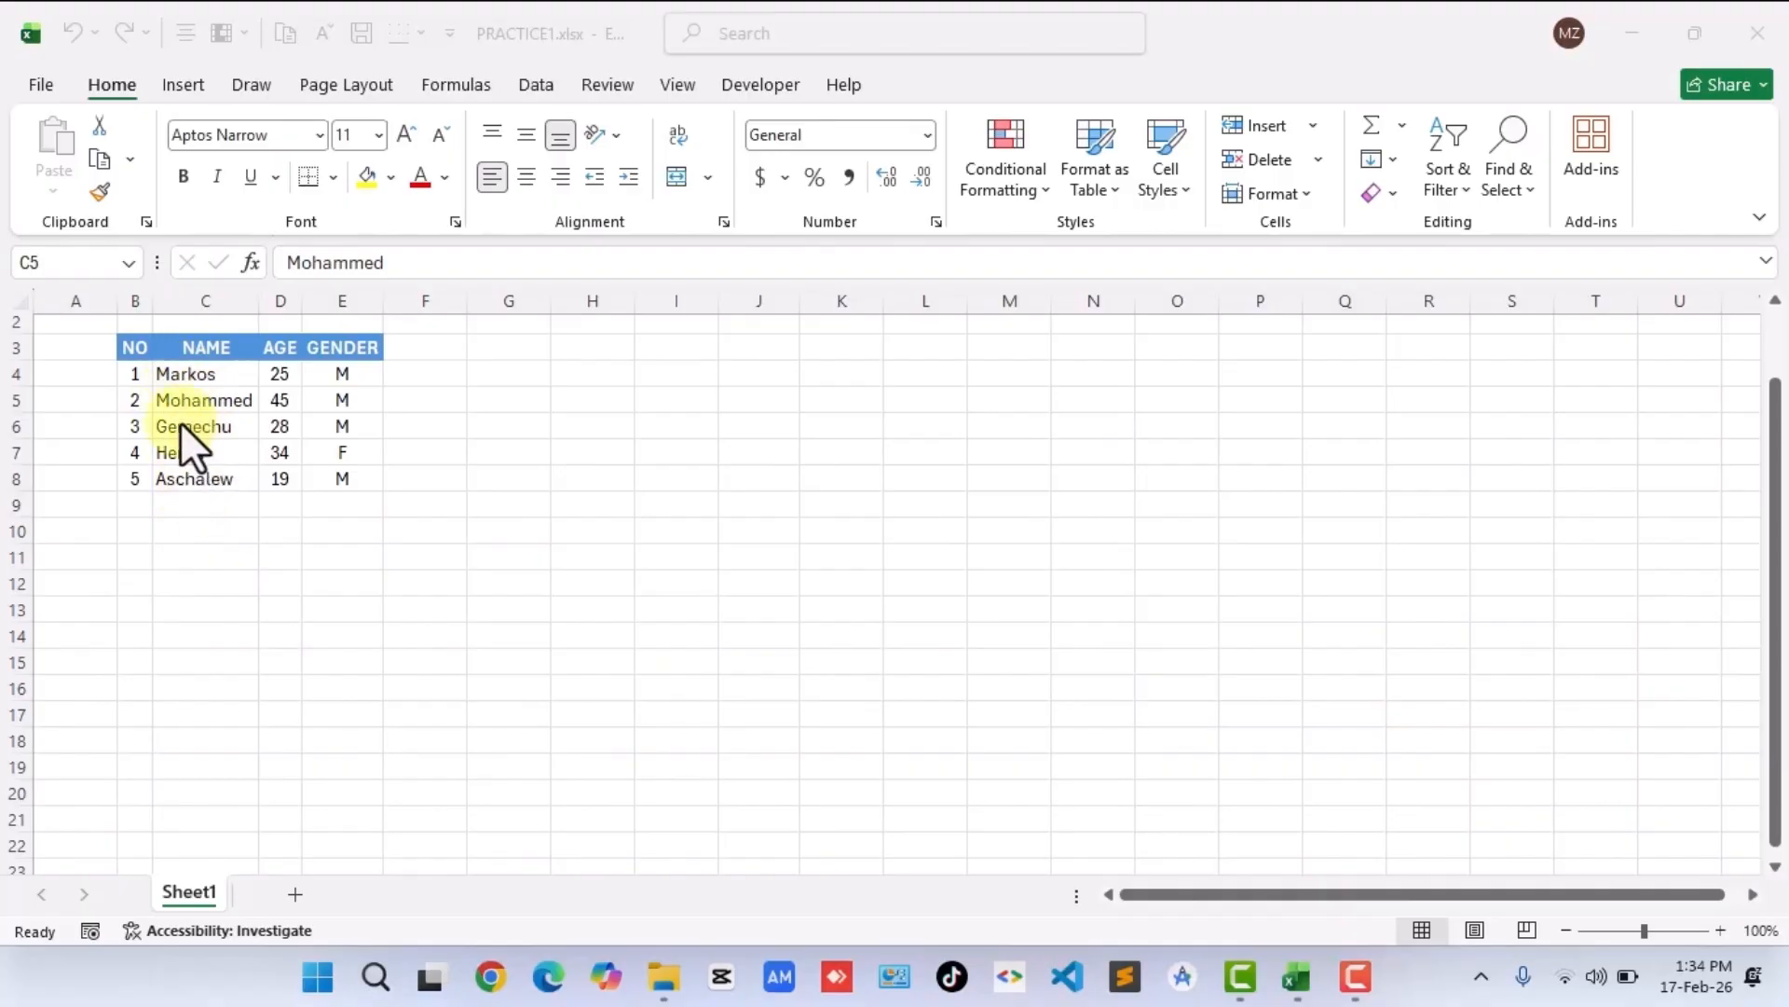
click(42, 86)
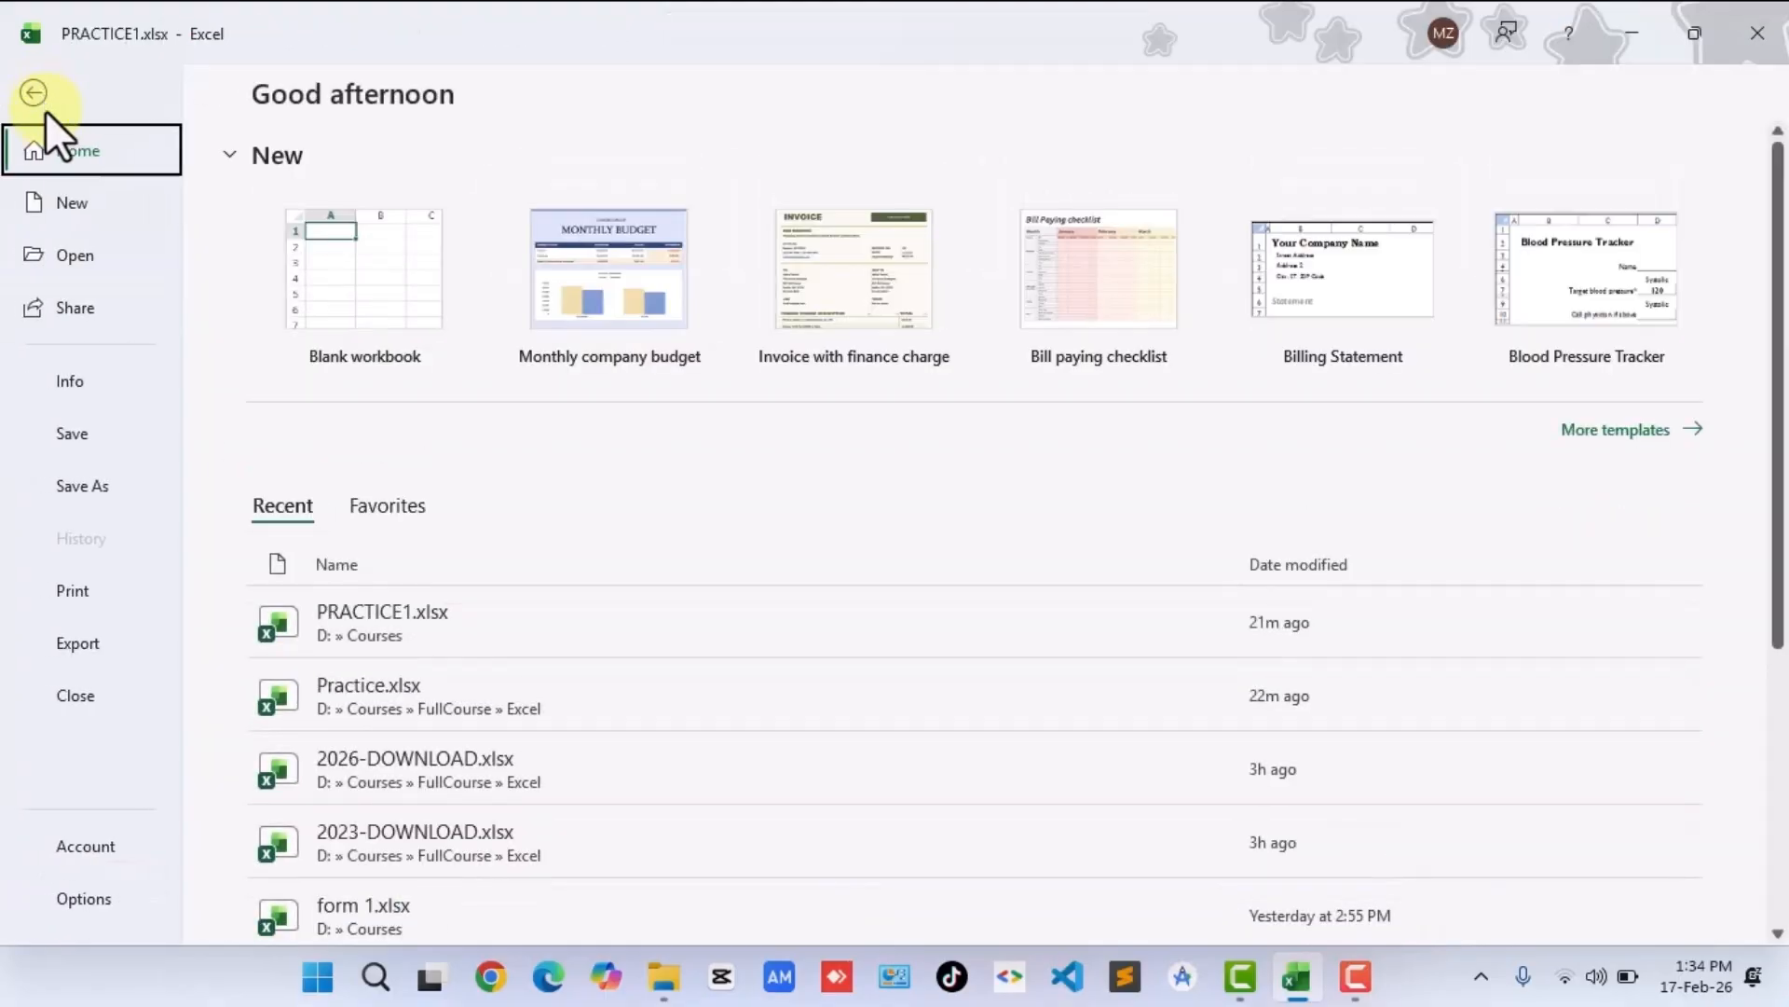
click(389, 734)
Examine the country data rows against their column headings in row 1, checking cells E3, F3 and G3.
scroll(389, 735, down, 4)
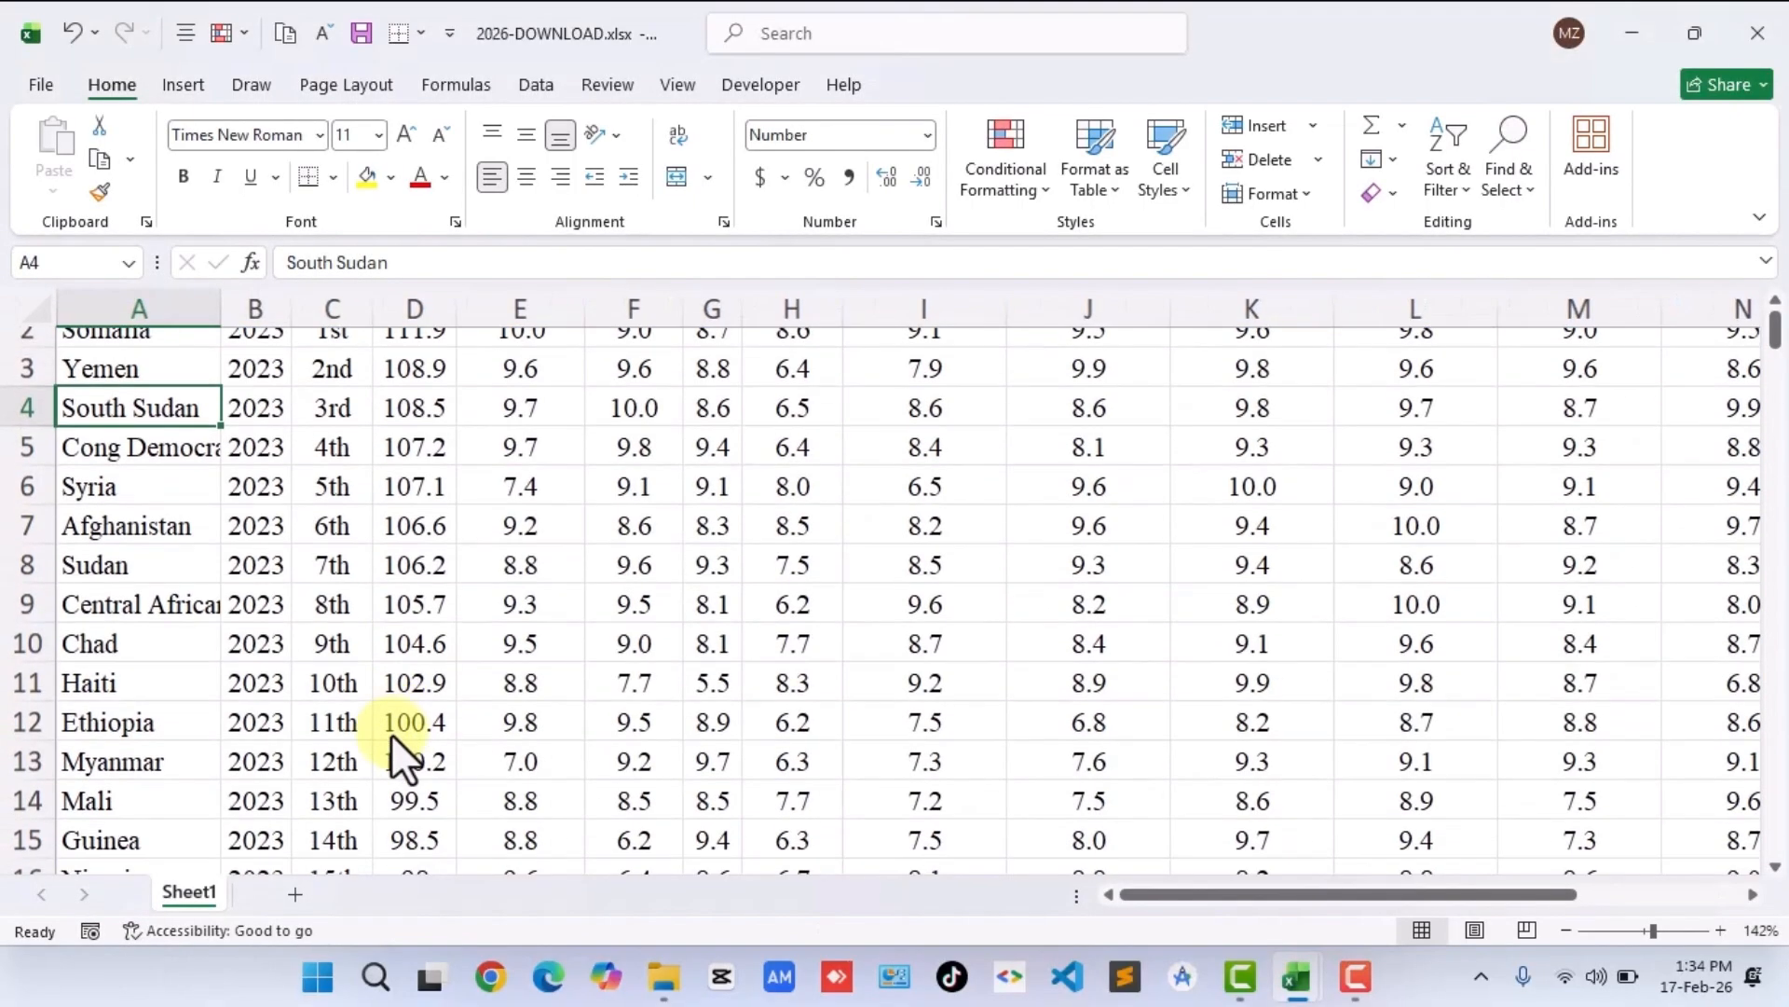
scroll(390, 734, down, 3)
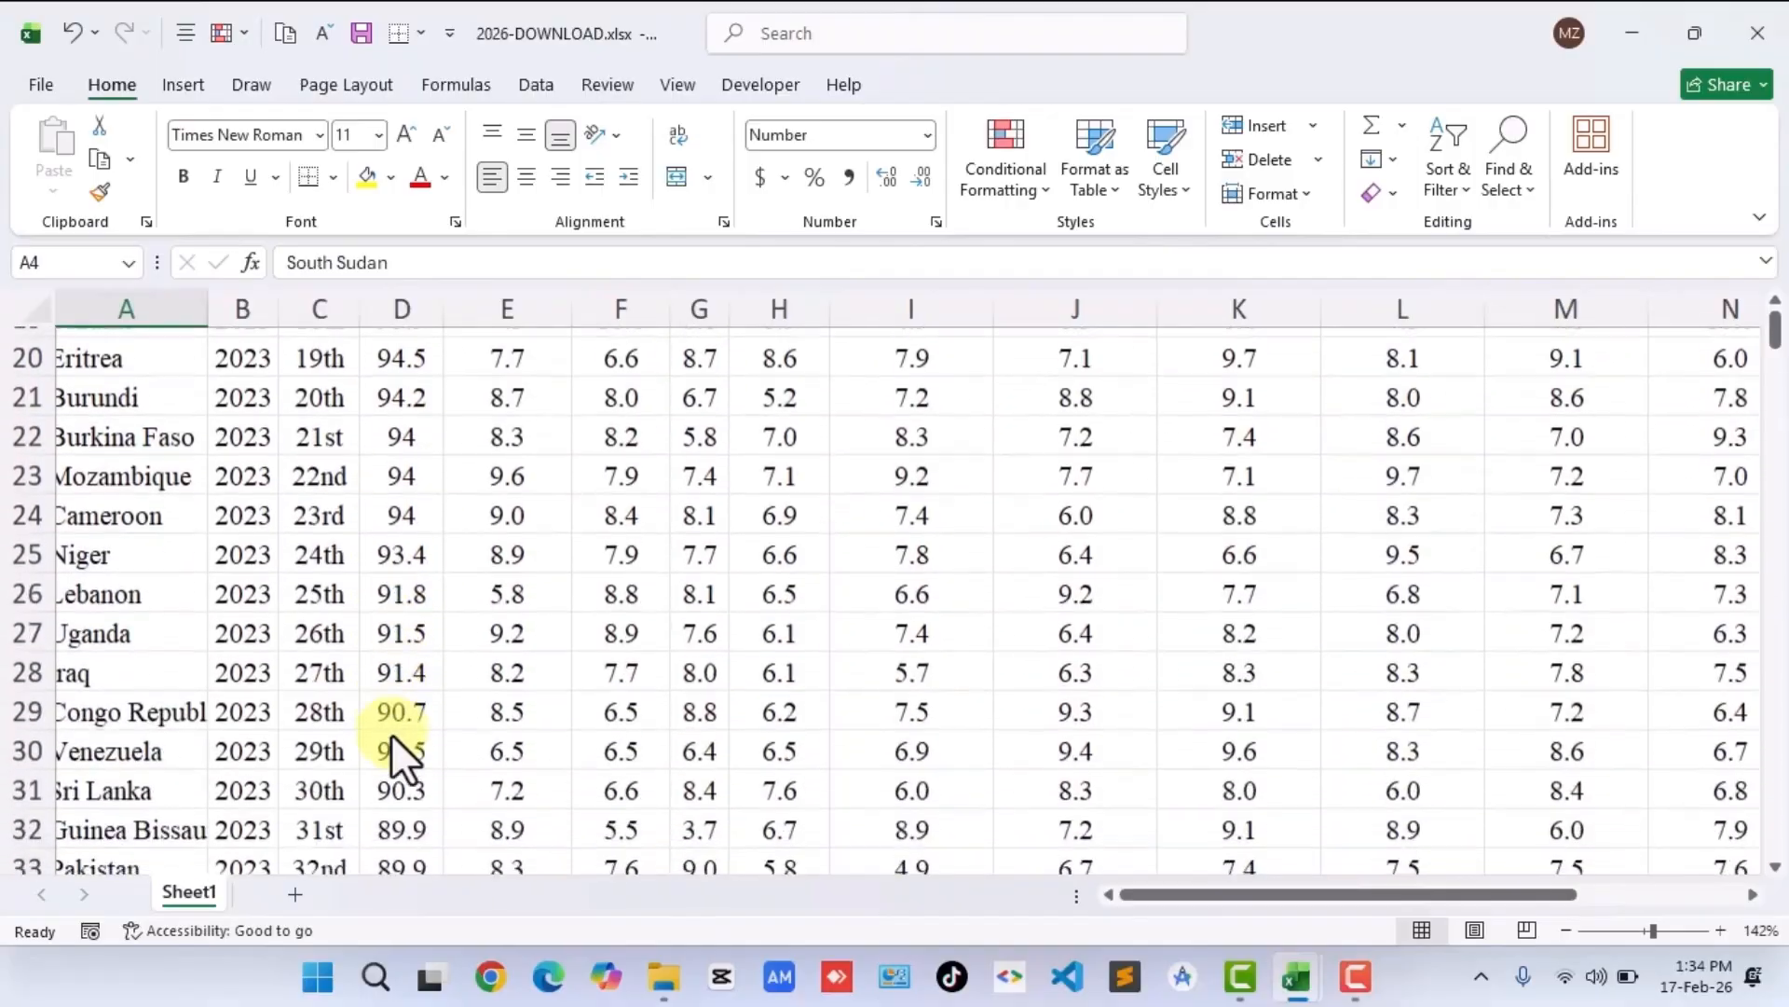
scroll(389, 735, up, 6)
scroll(390, 735, down, 1)
scroll(390, 734, up, 1)
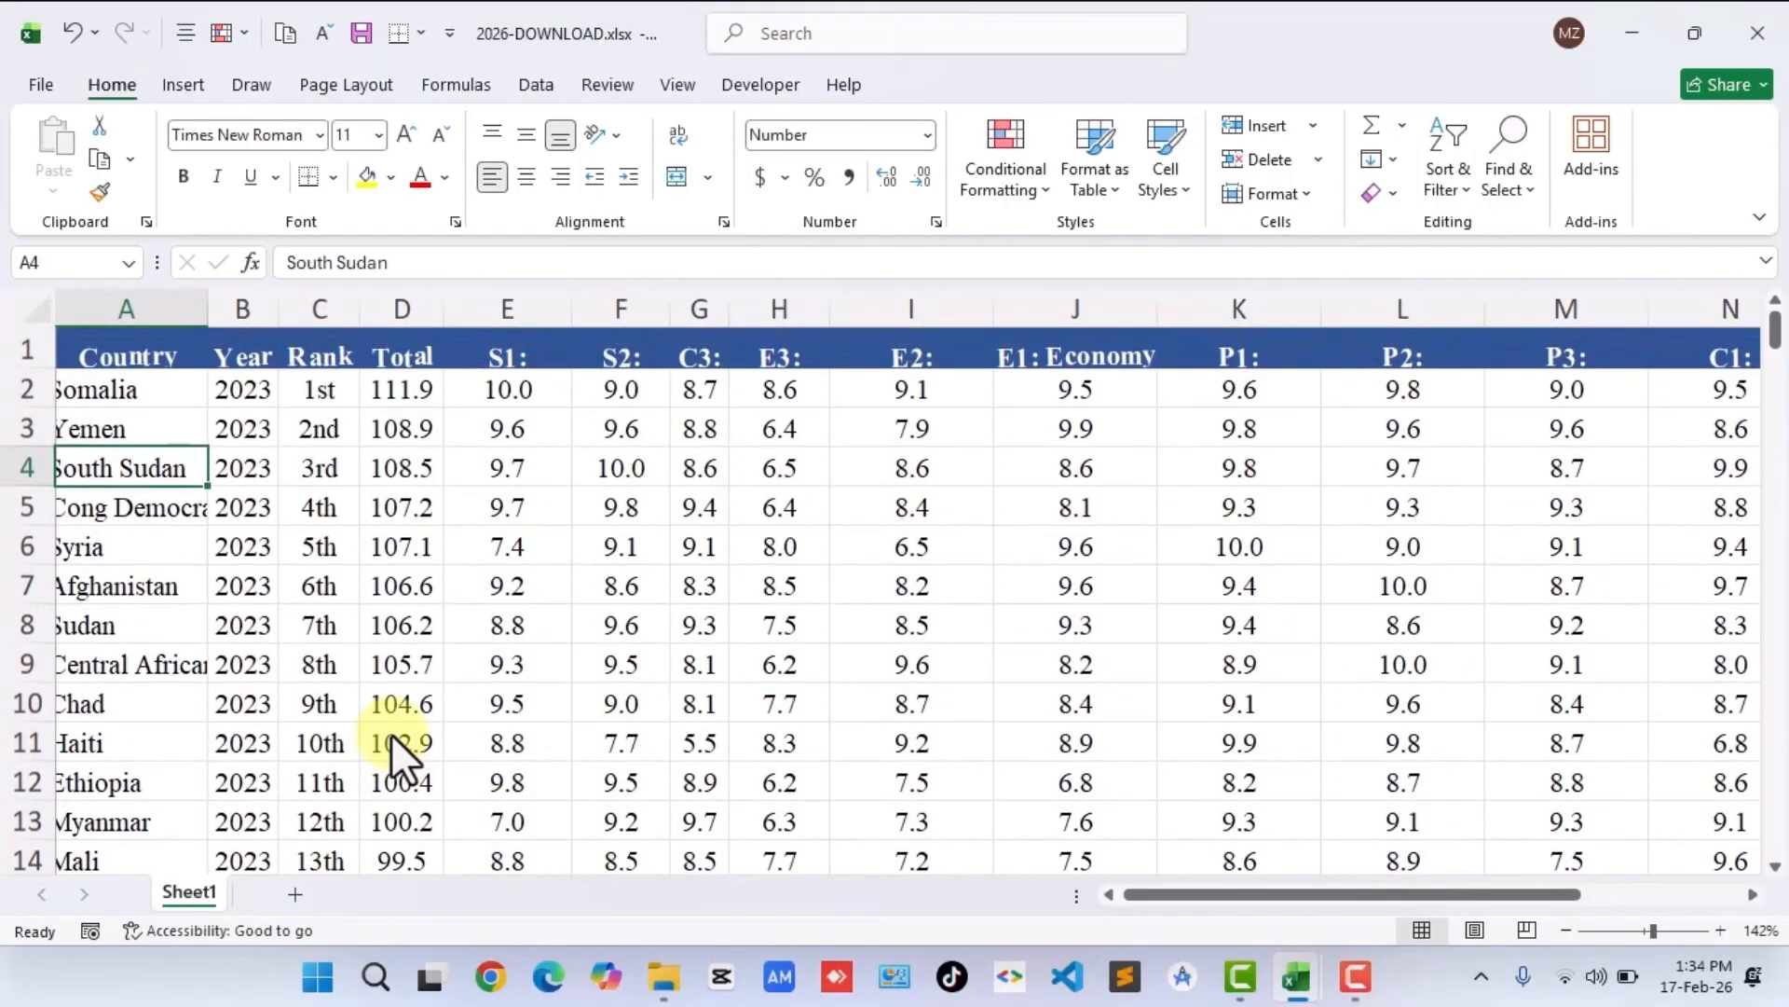
scroll(389, 734, down, 2)
click(505, 367)
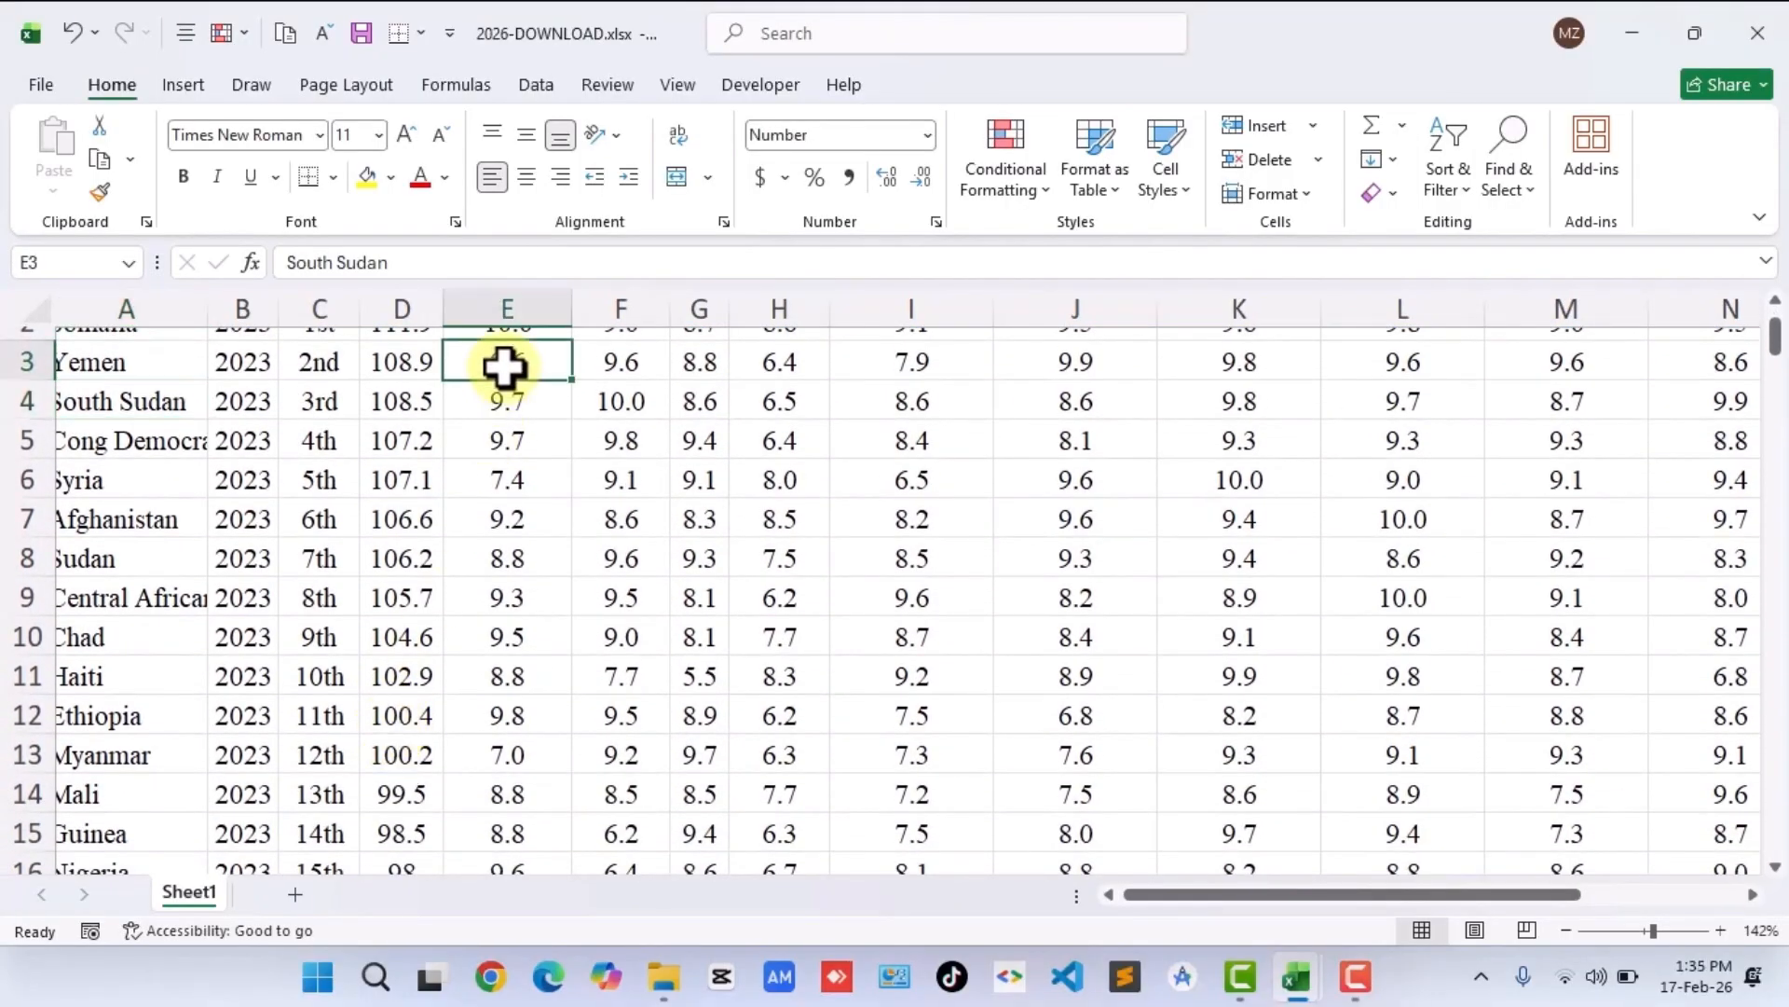
click(622, 365)
click(697, 364)
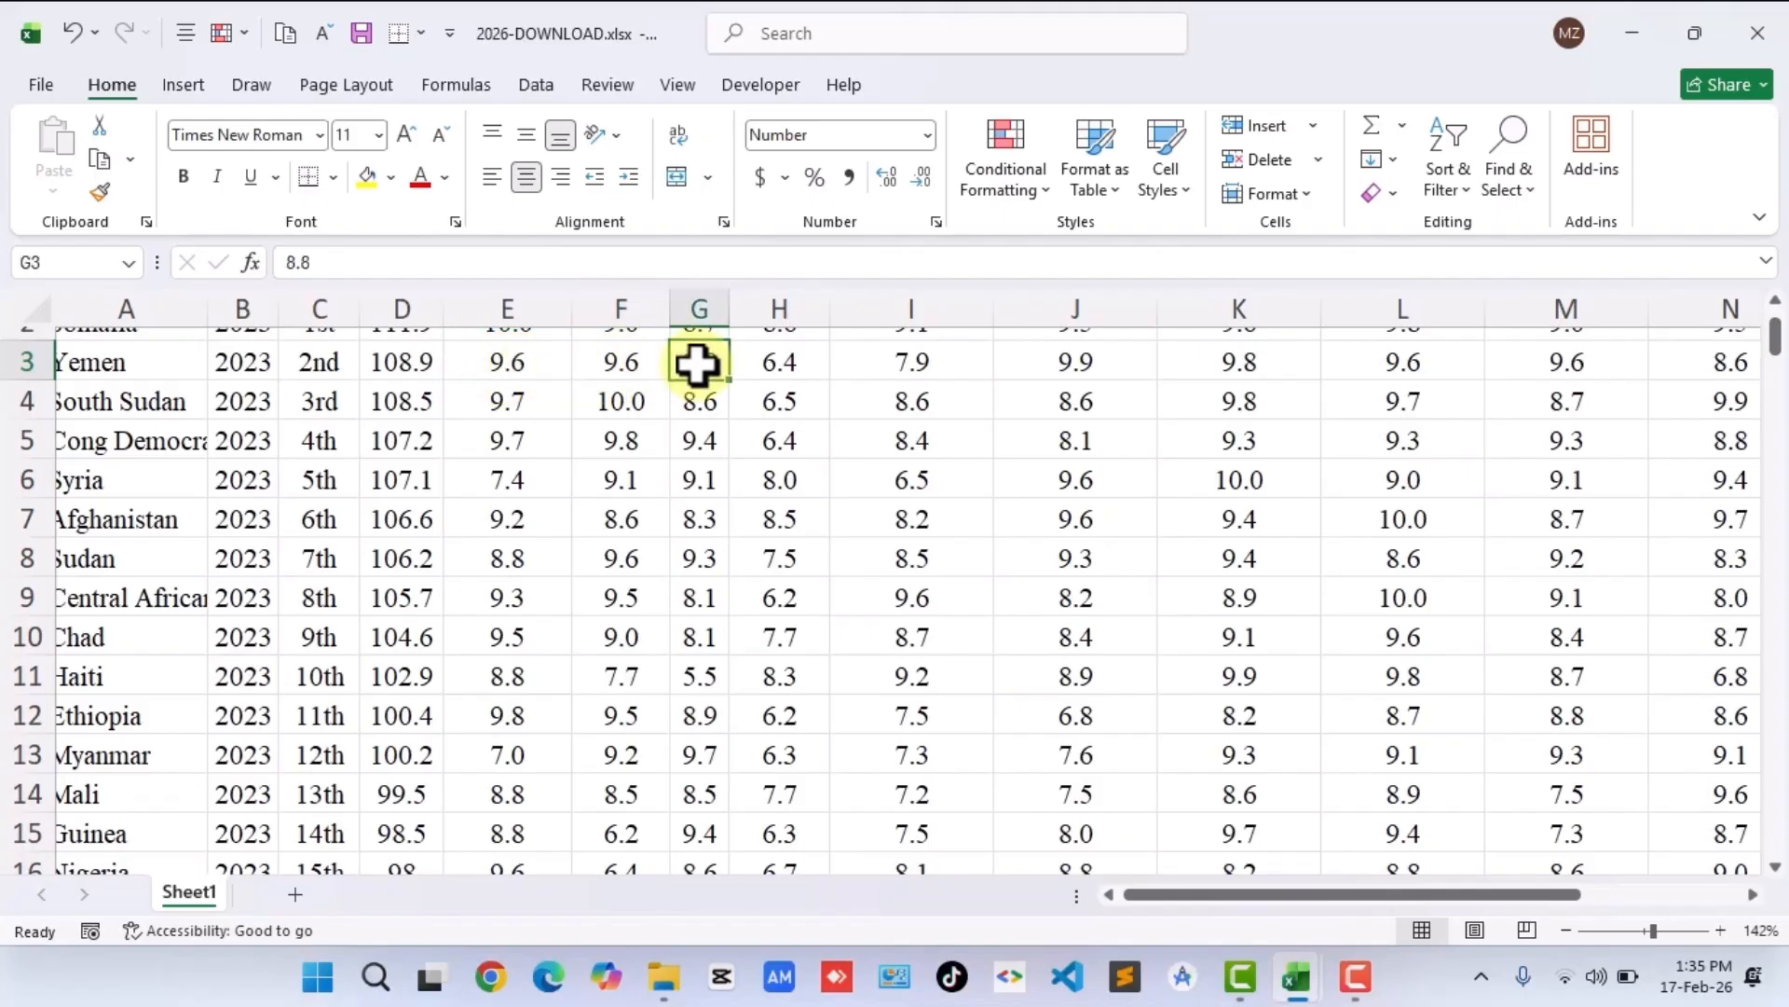
scroll(487, 556, down, 1)
scroll(459, 534, up, 2)
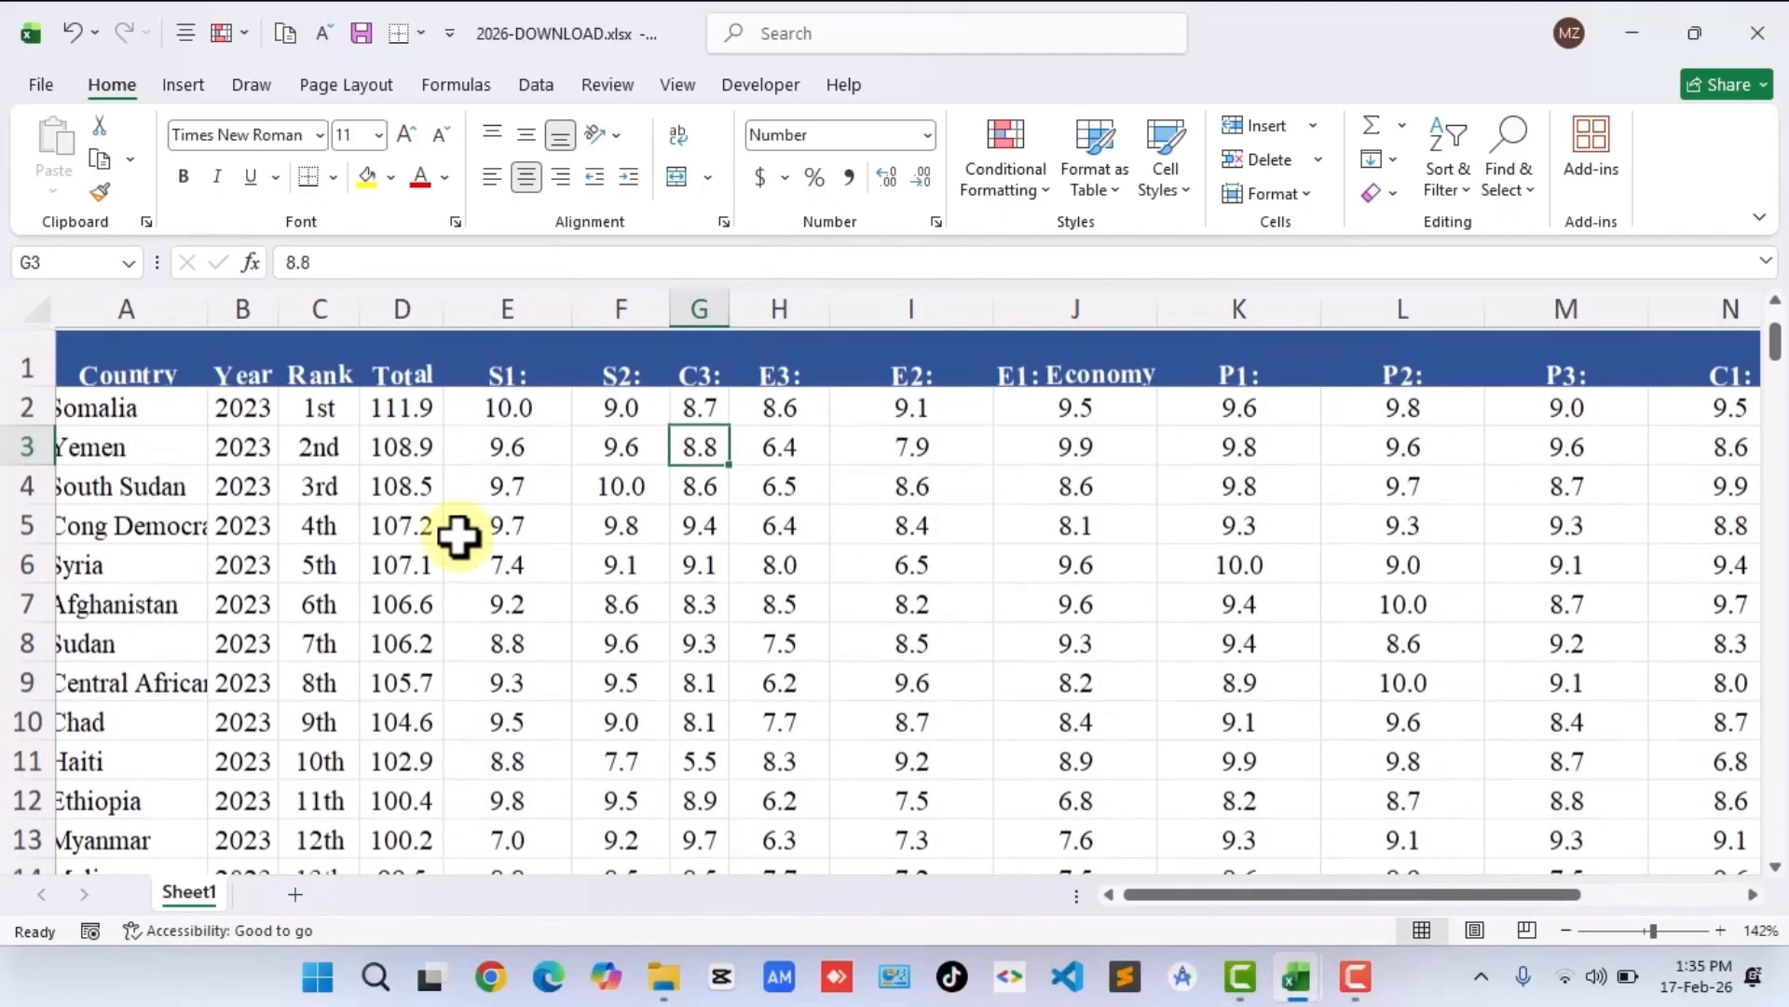
Select the entire header row 1 and look across its headings, clear and repeat the selection, and select the Country column A.
click(159, 355)
click(41, 362)
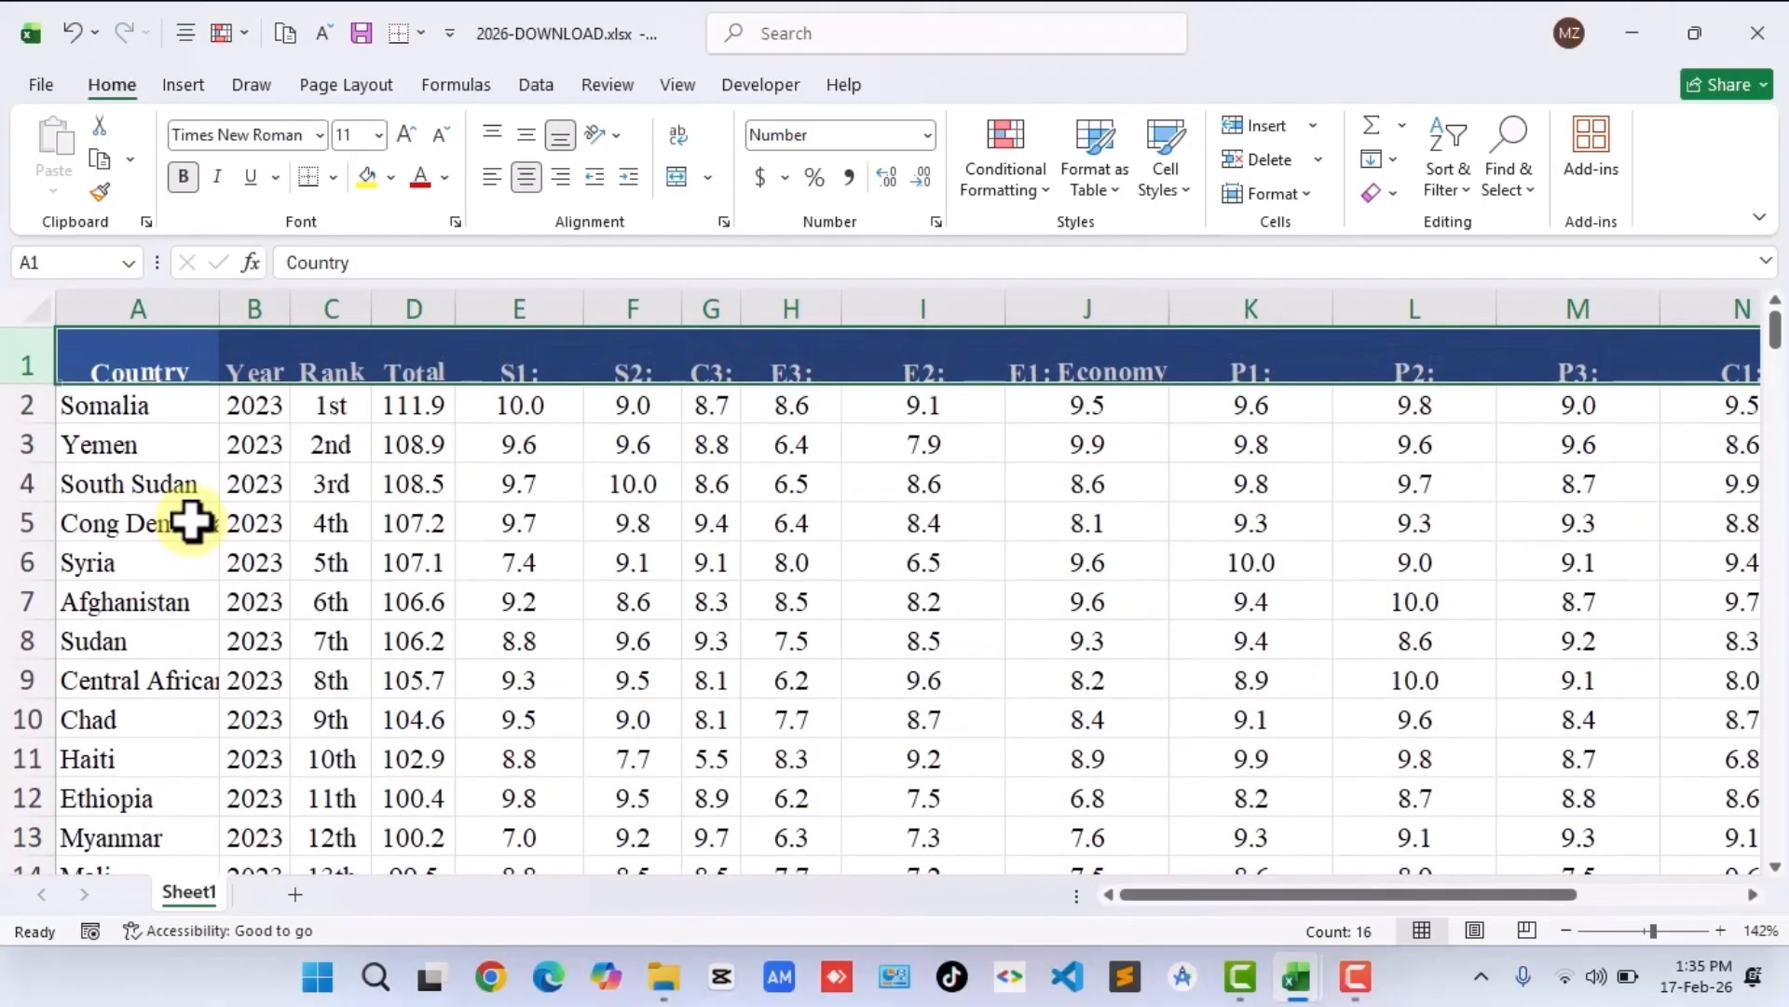
scroll(299, 466, right, 2)
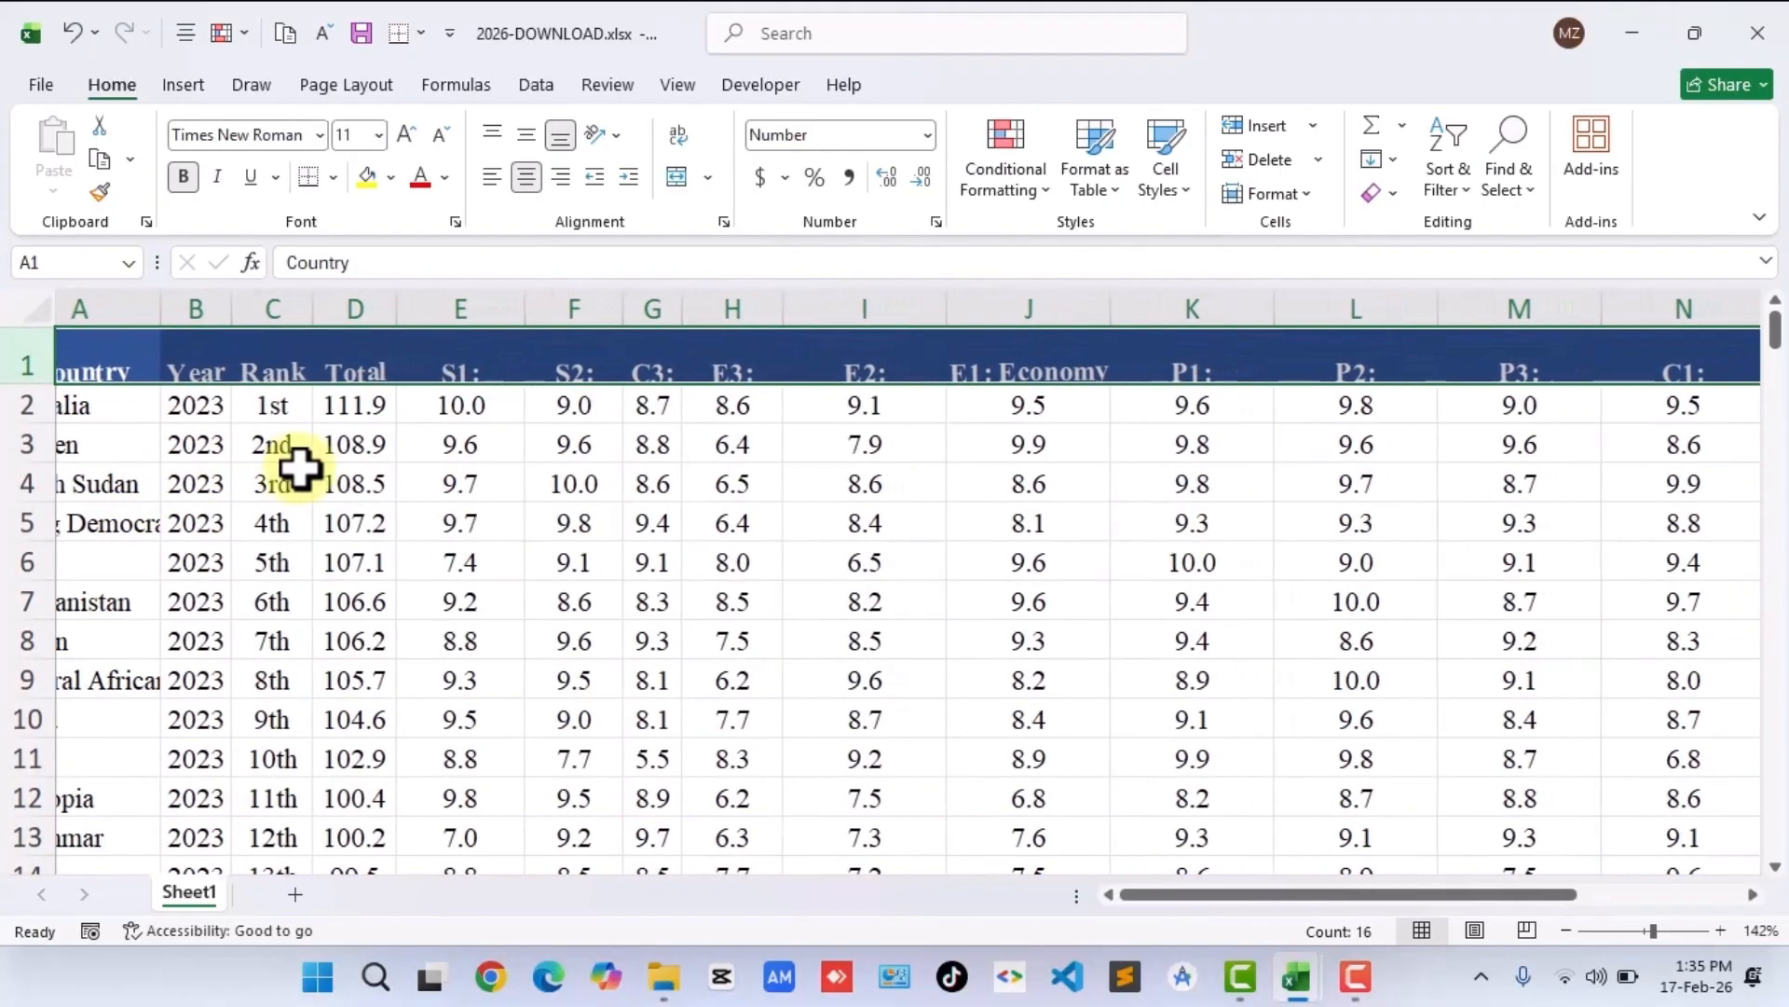
scroll(299, 466, right, 1)
scroll(299, 466, left, 3)
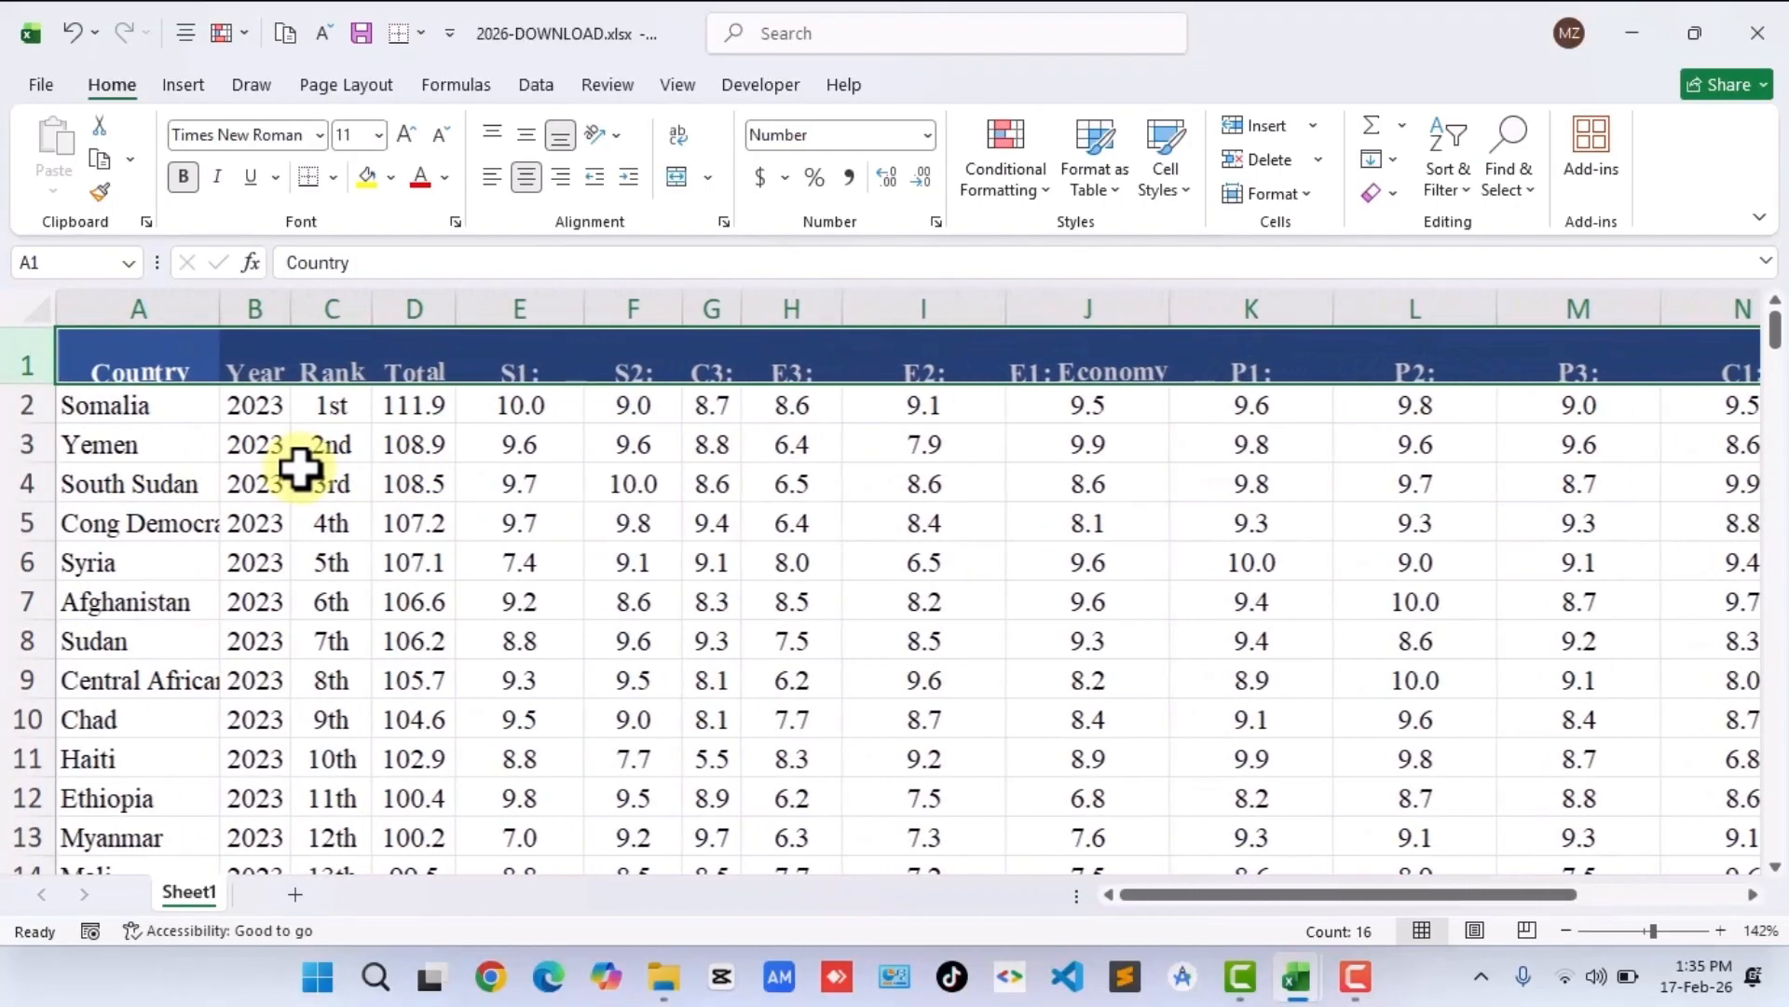
click(287, 475)
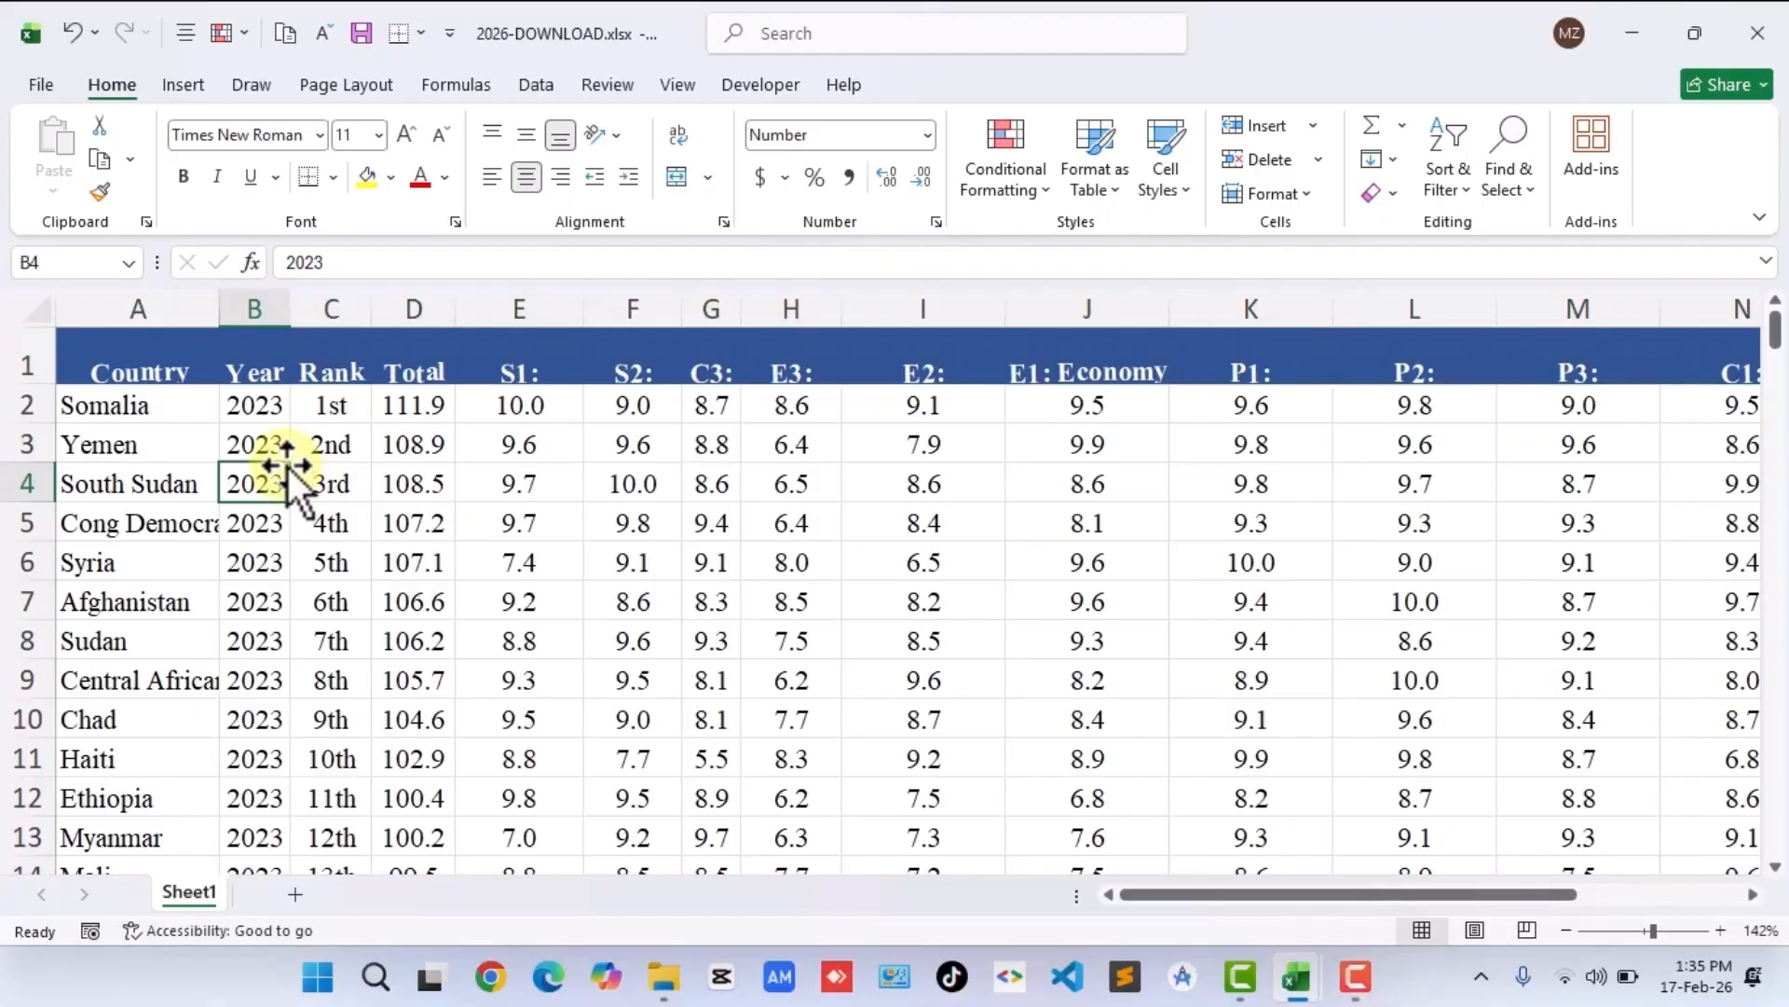
click(12, 350)
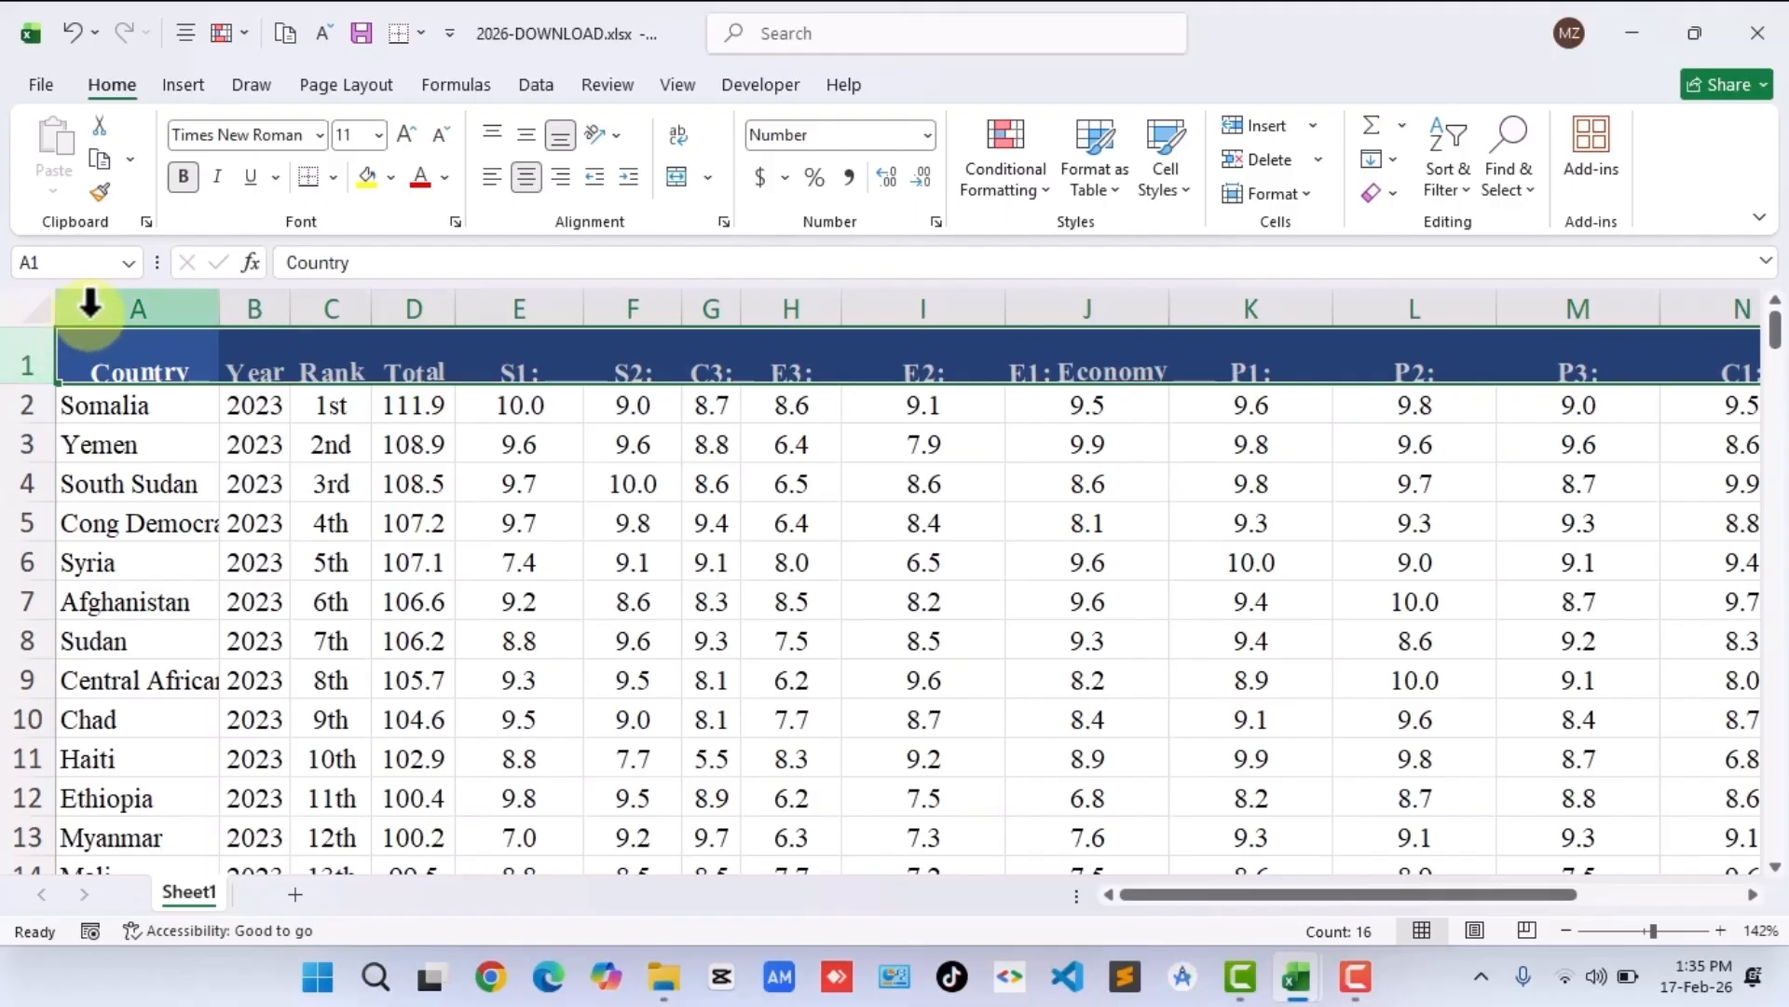
click(114, 301)
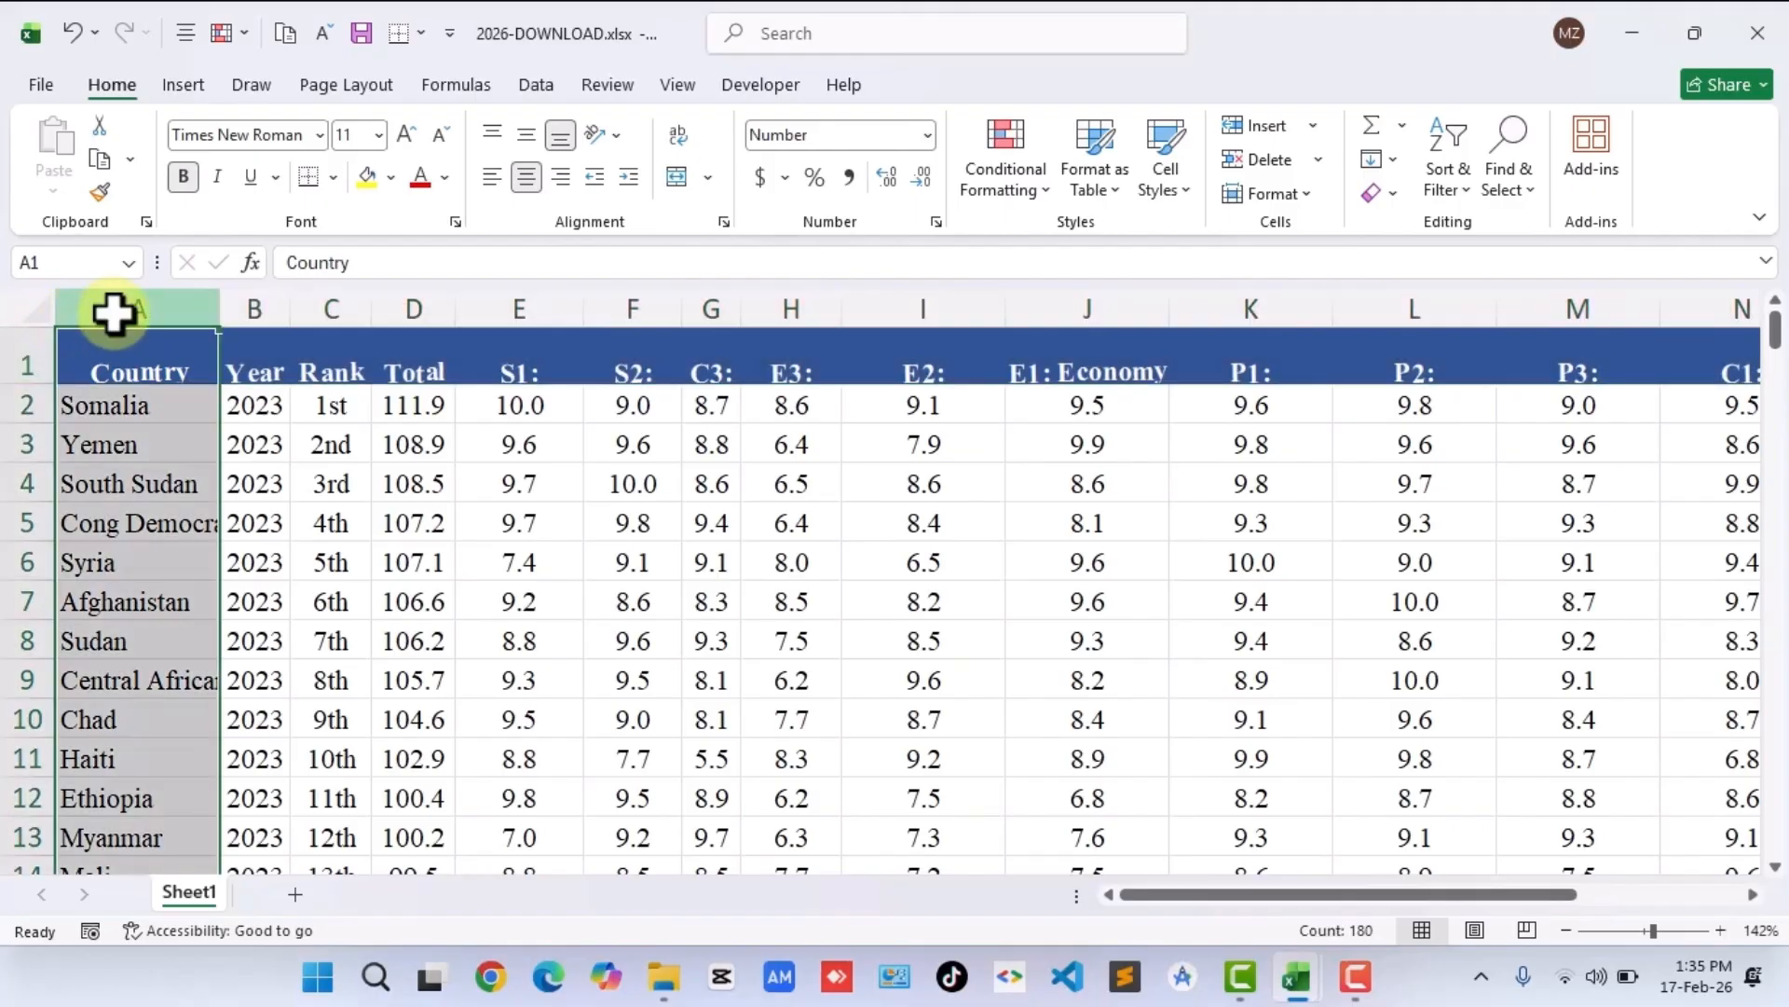
Freeze the panes at cell B2 to lock header row 1 and the Country column.
click(249, 404)
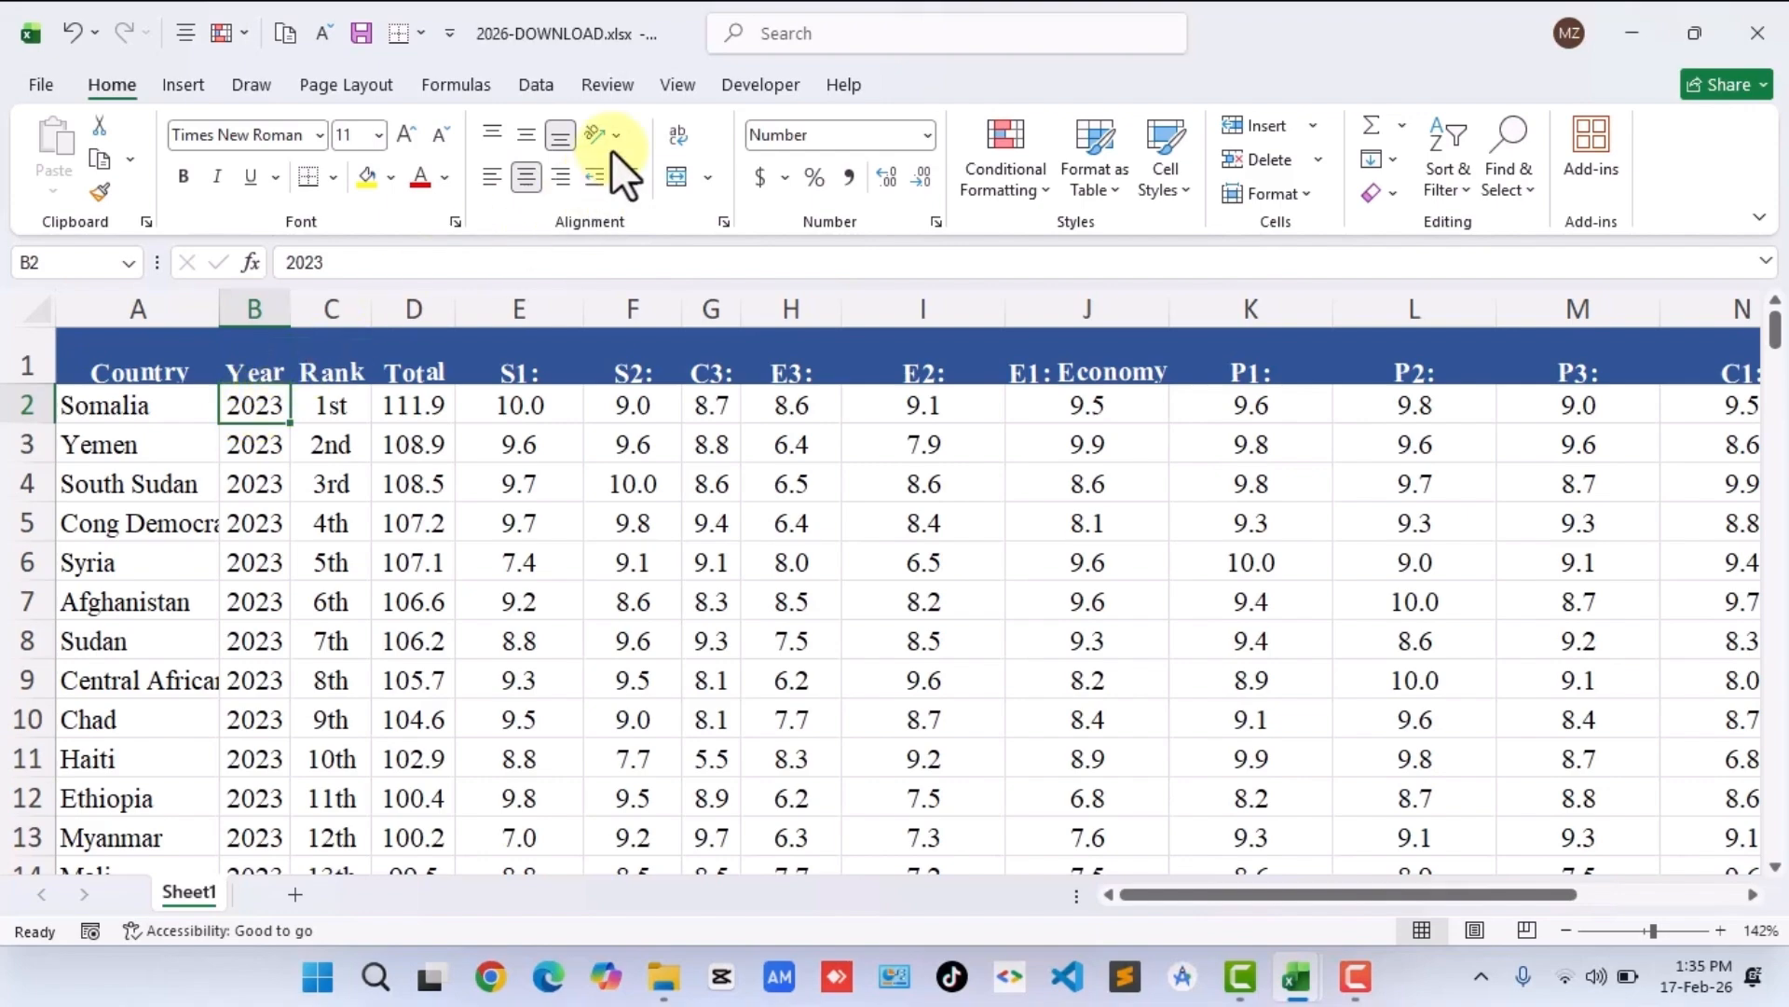
click(675, 84)
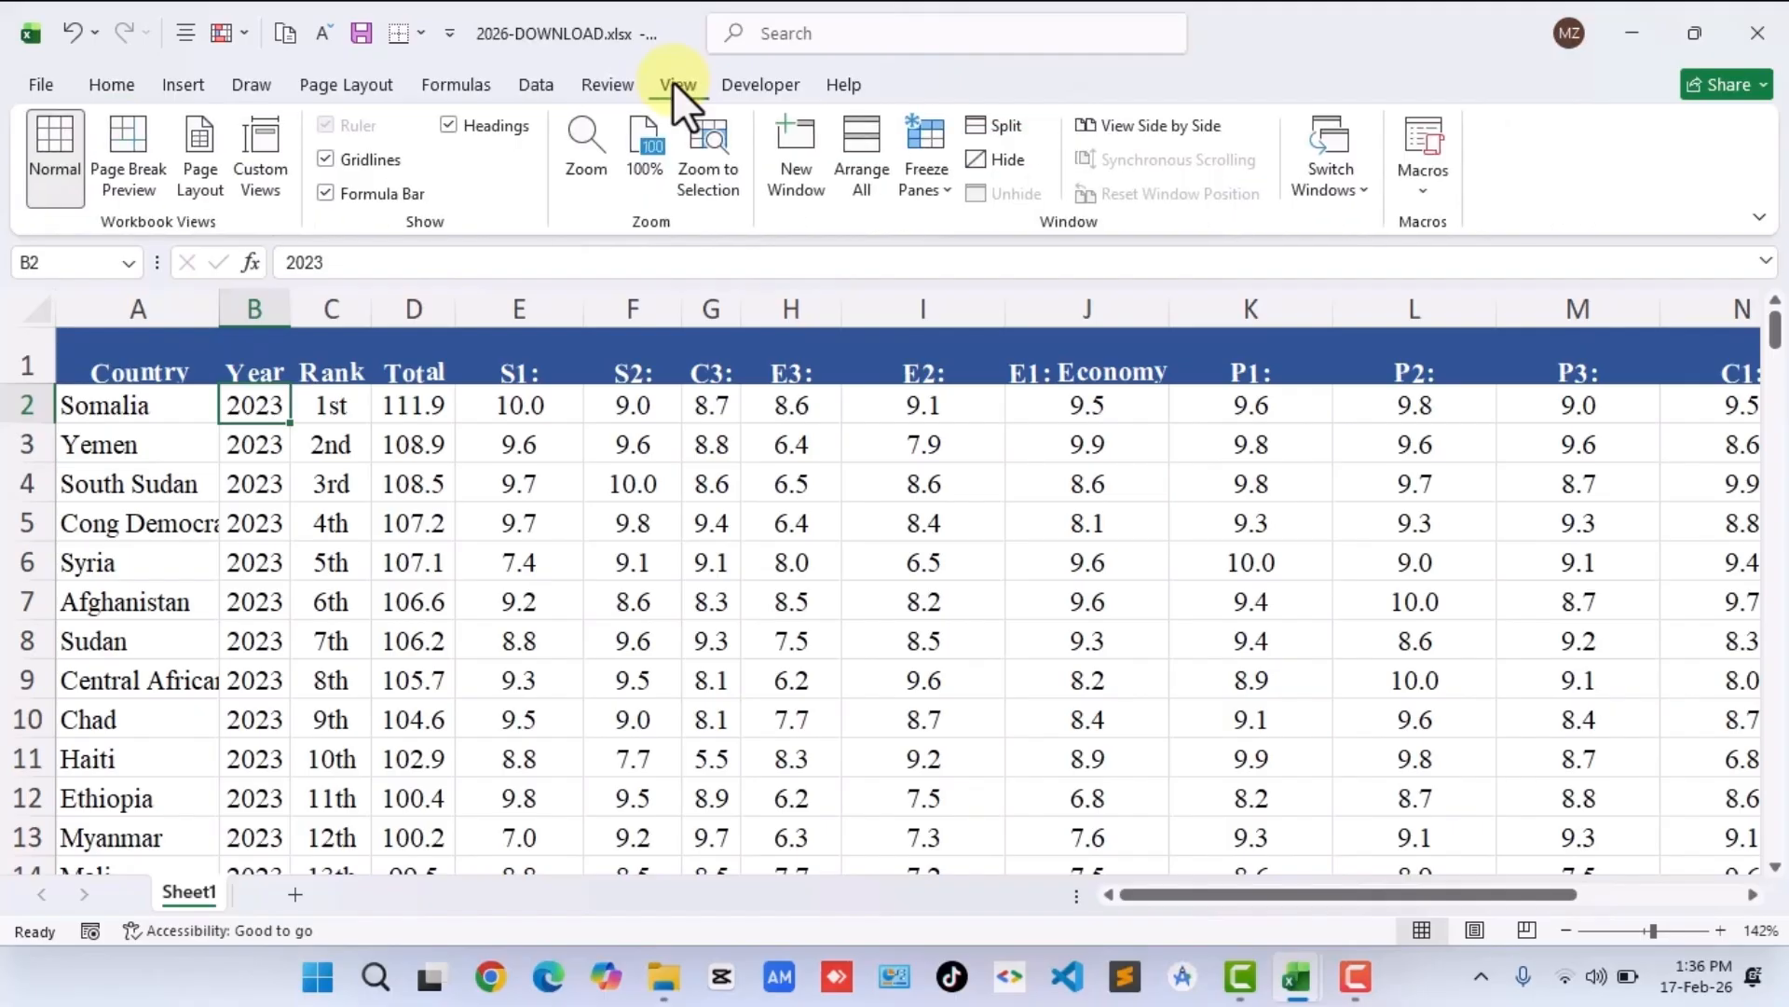
click(943, 188)
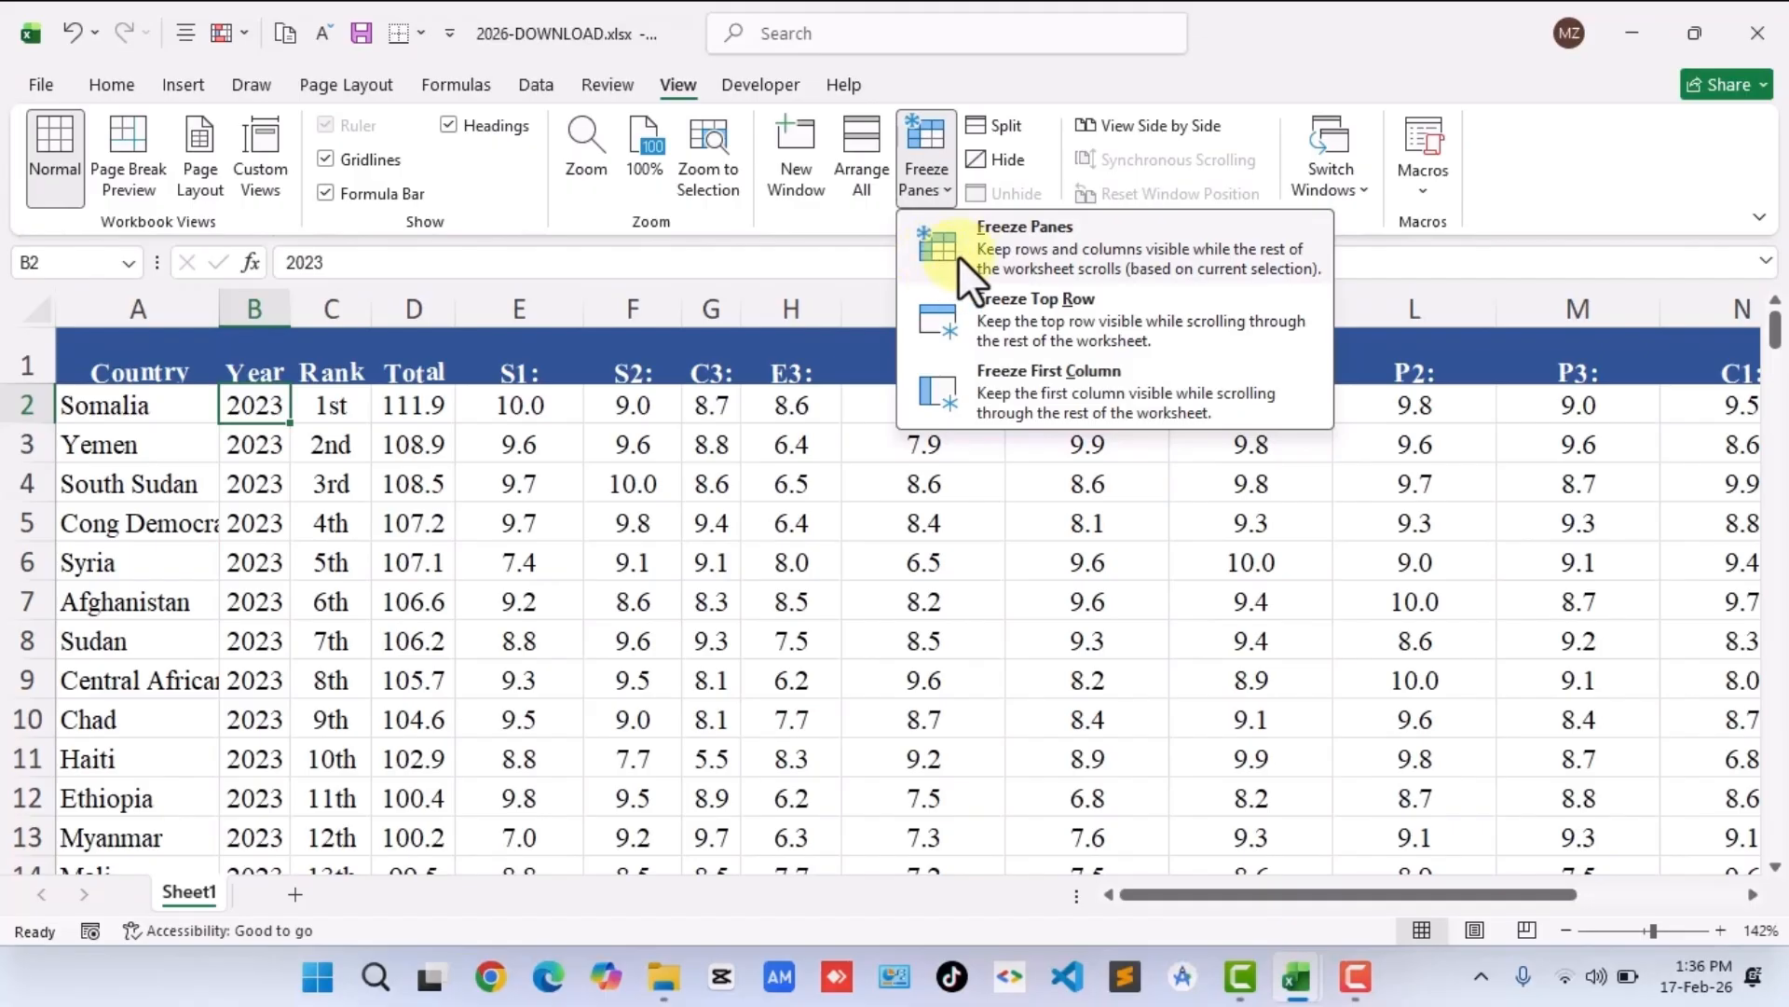
click(1025, 254)
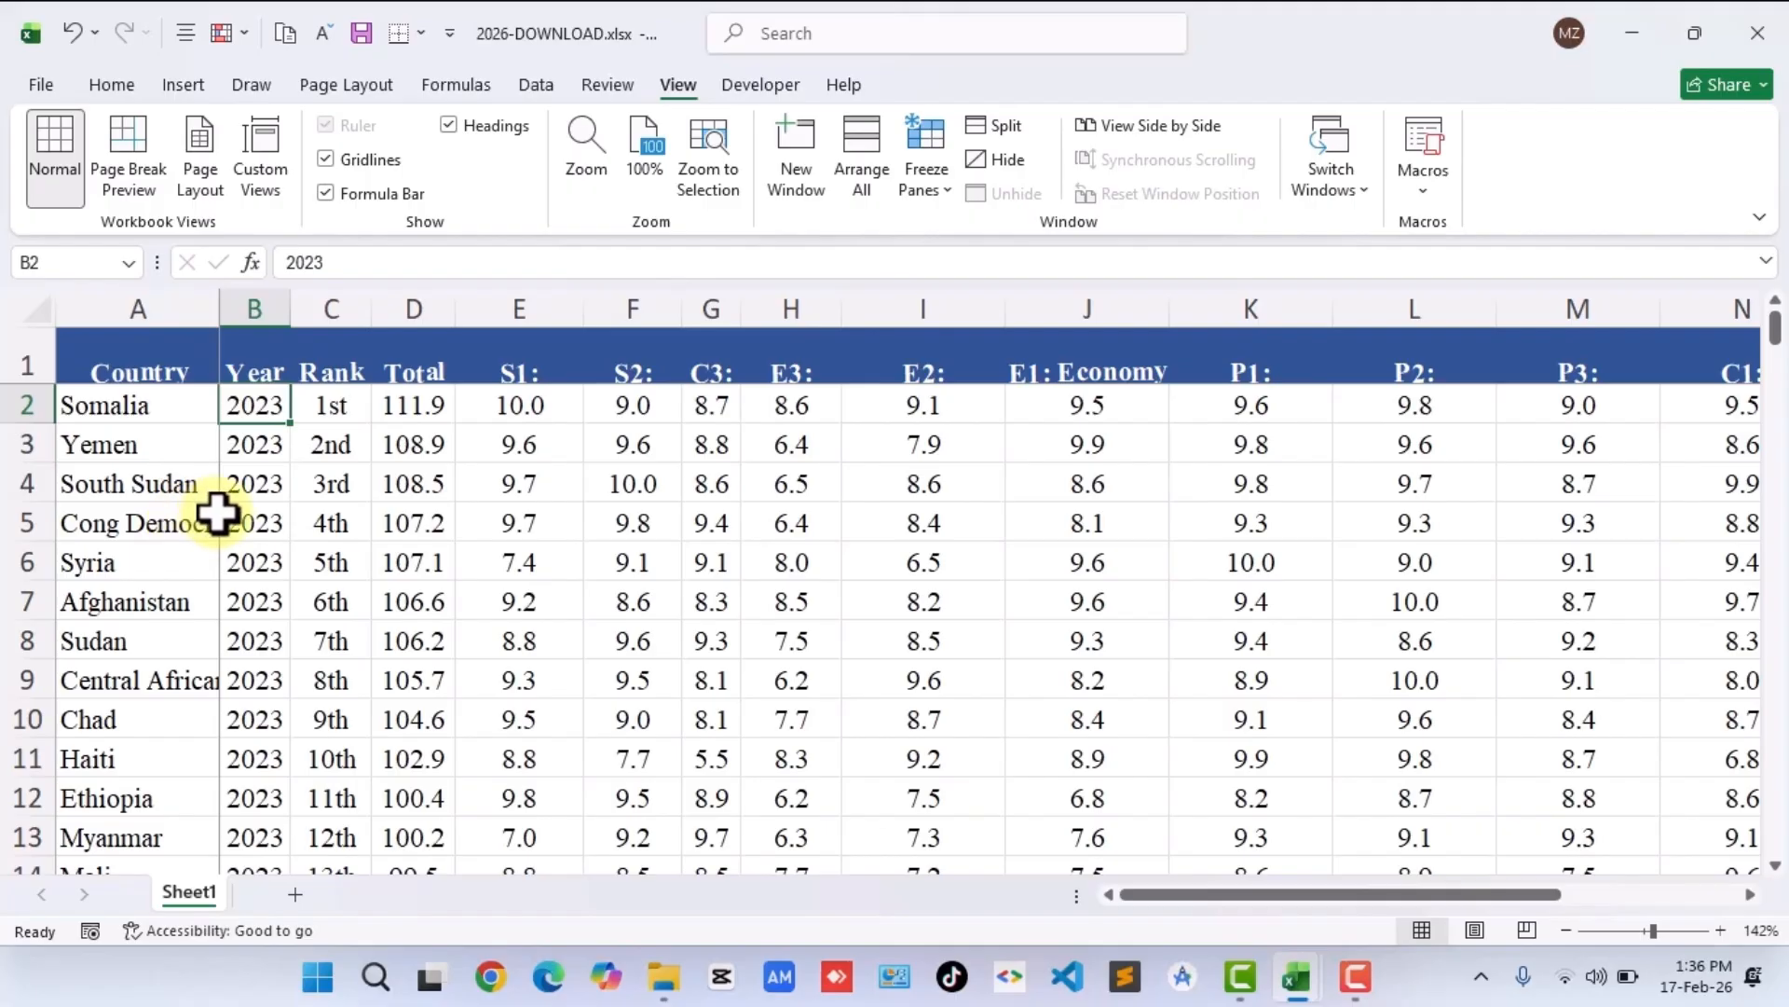
Check the frozen header row and Country column while browsing the lower rows and the farther columns of the table.
click(383, 556)
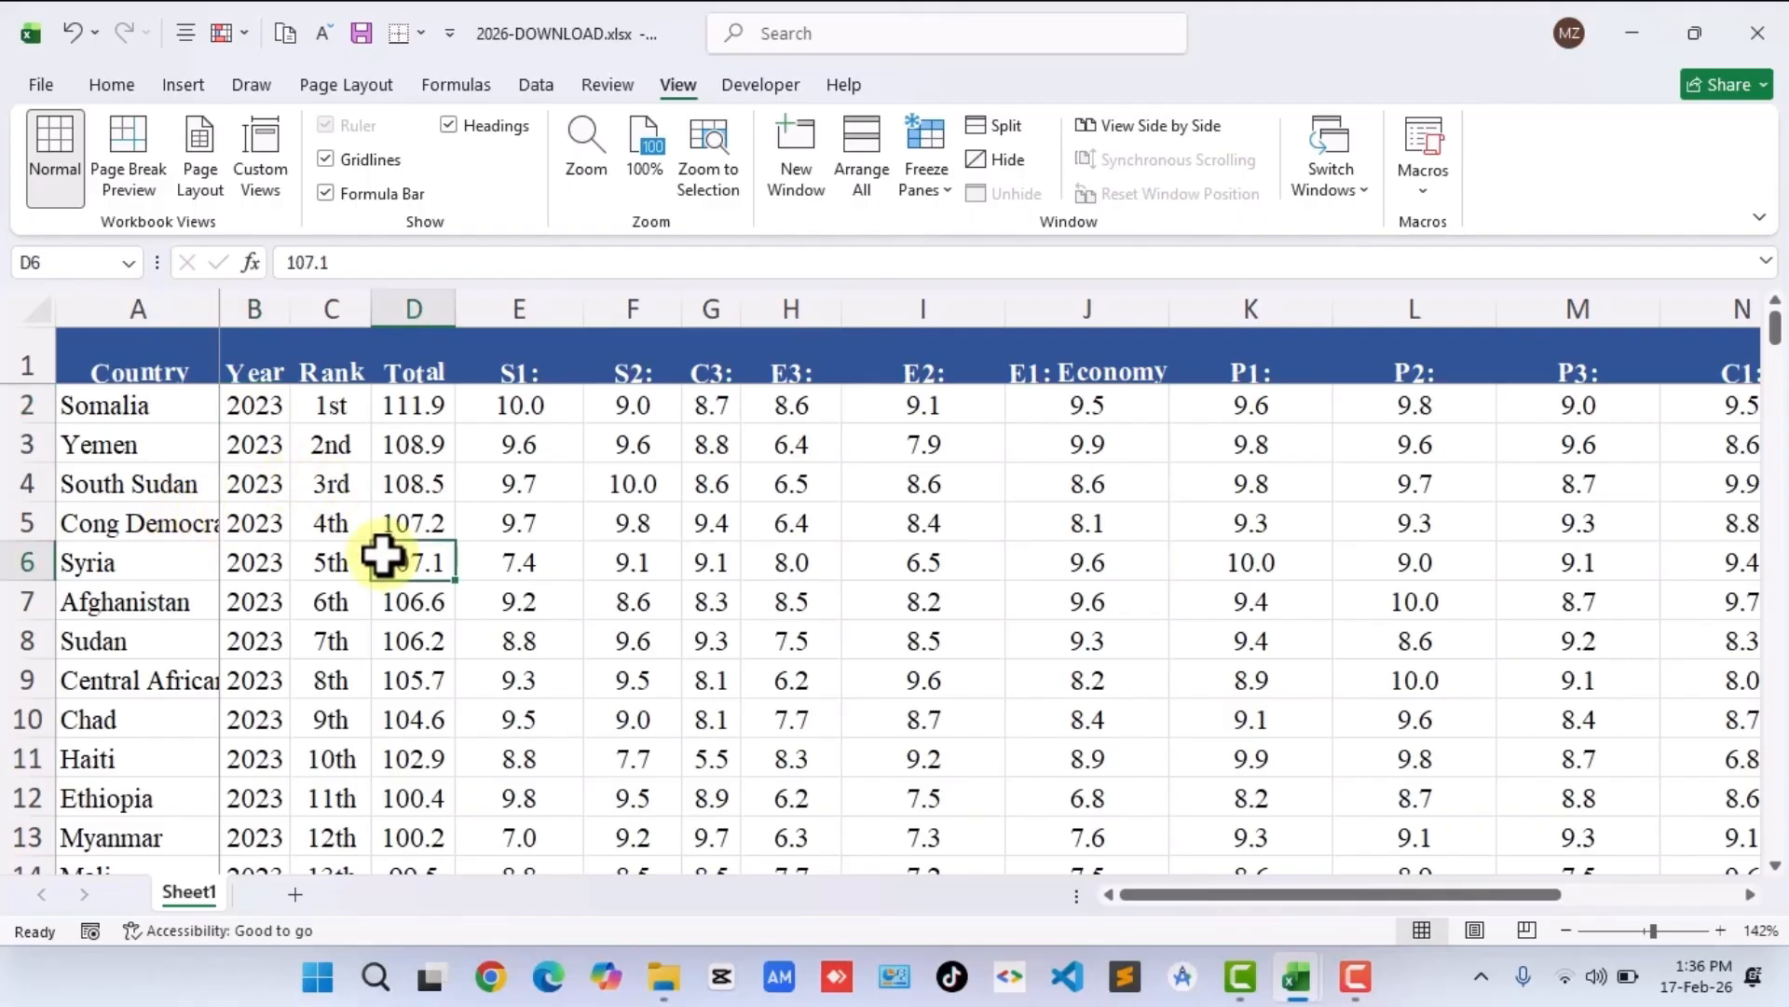
scroll(343, 524, down, 3)
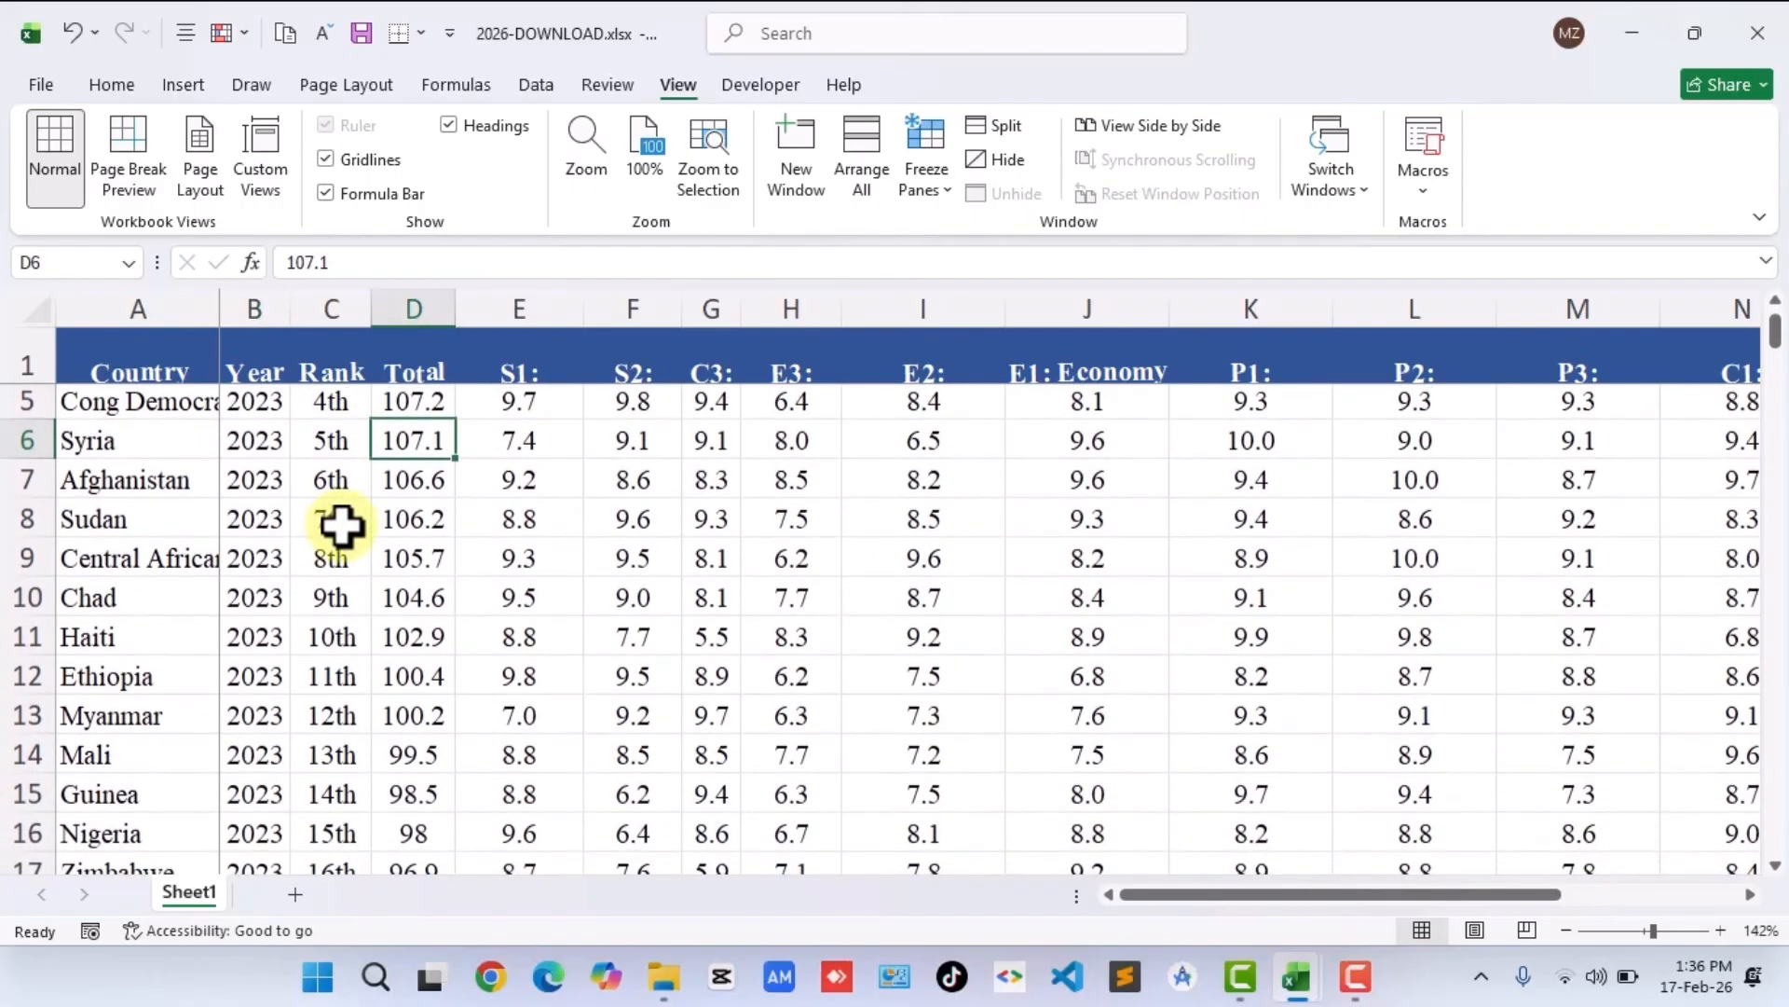
scroll(341, 525, down, 5)
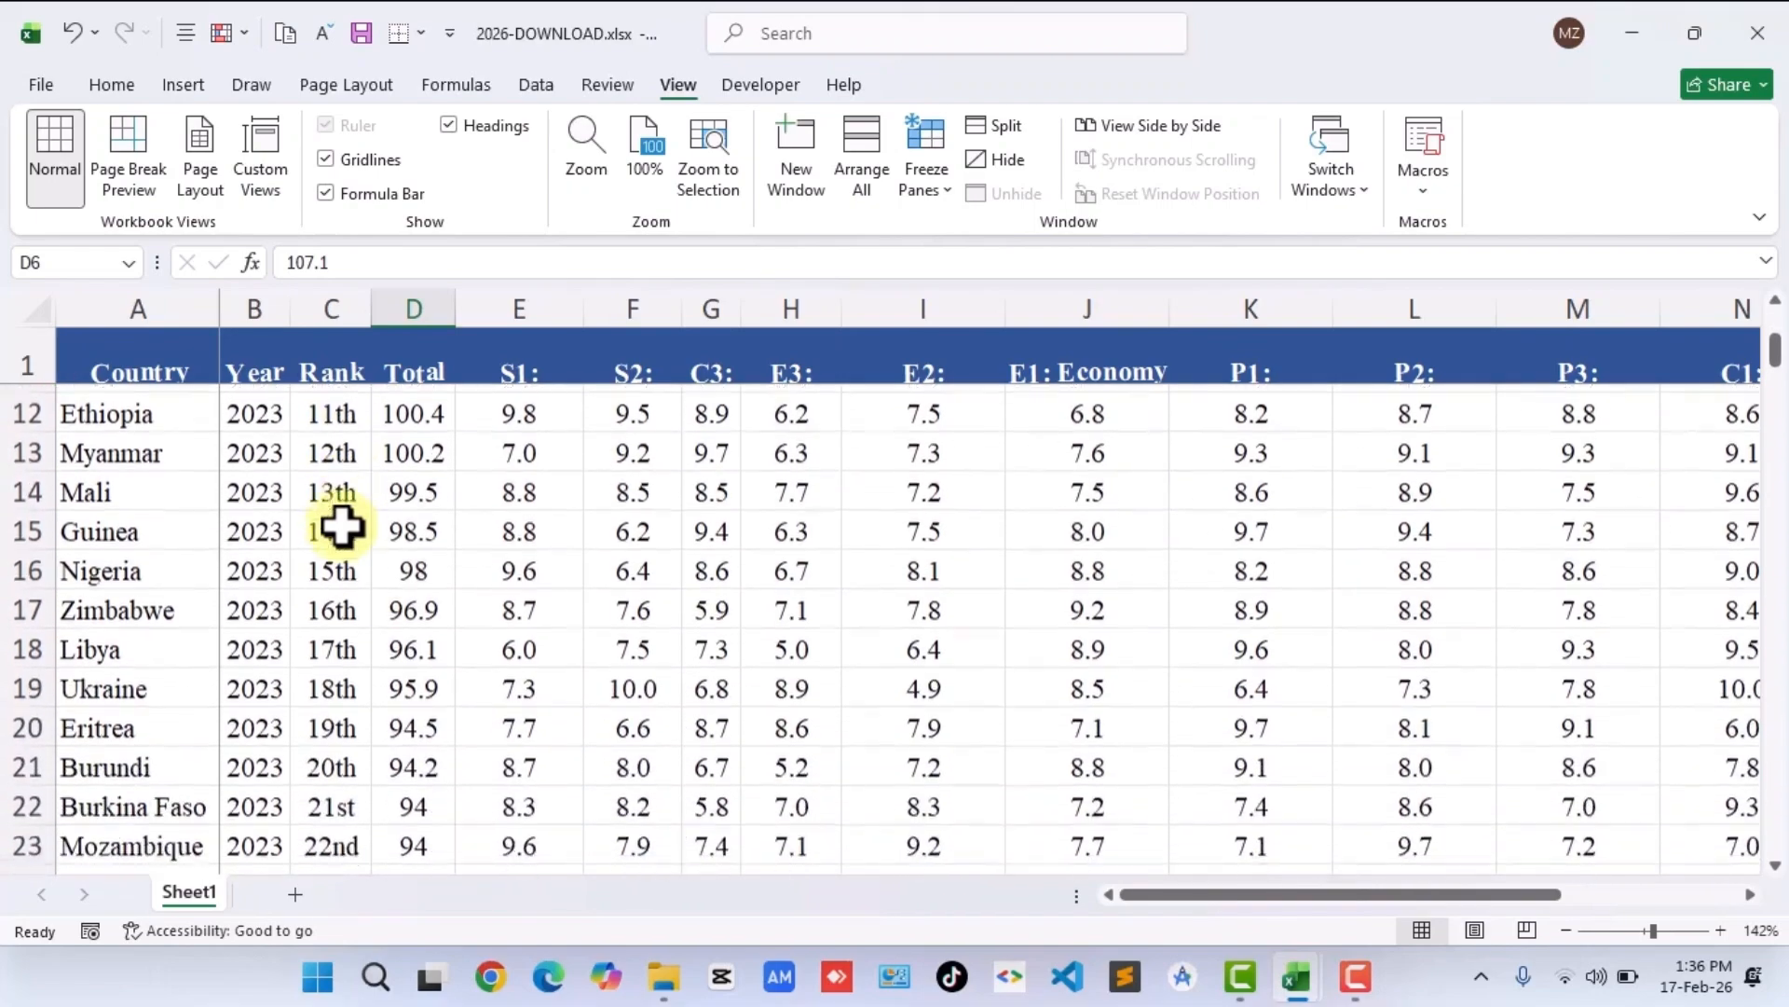
scroll(341, 527, down, 3)
scroll(341, 526, up, 6)
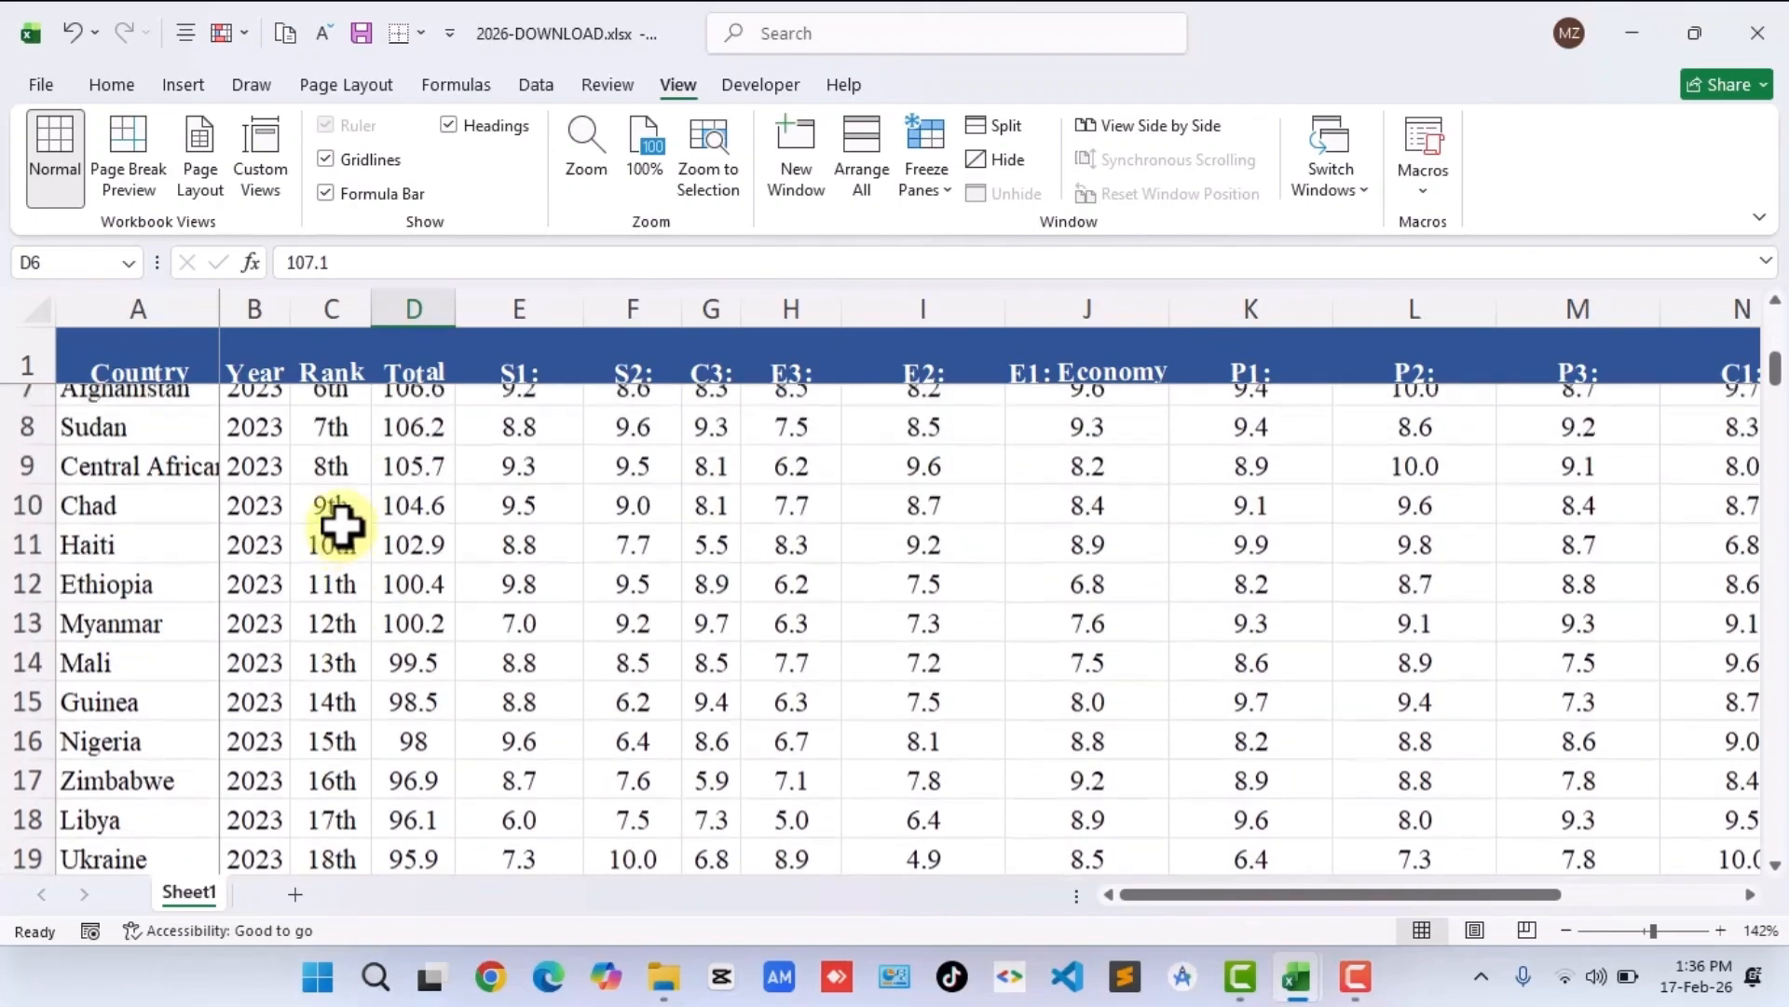
scroll(341, 527, up, 5)
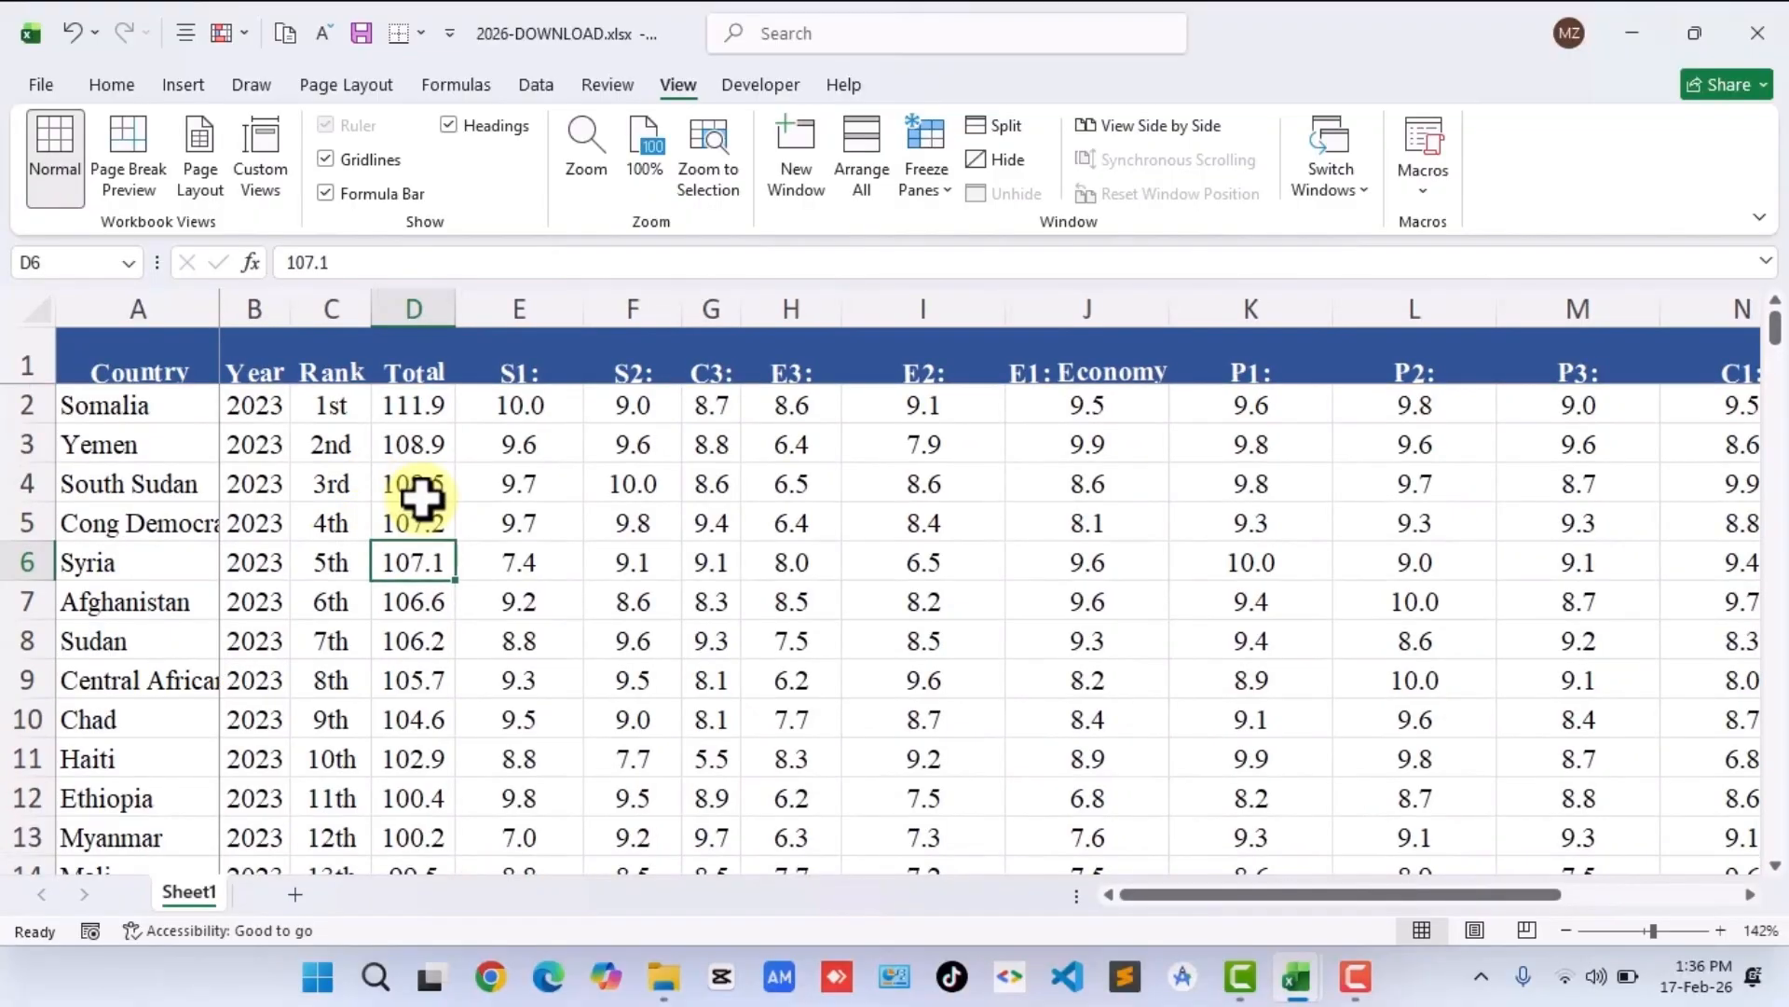
scroll(421, 498, right, 1)
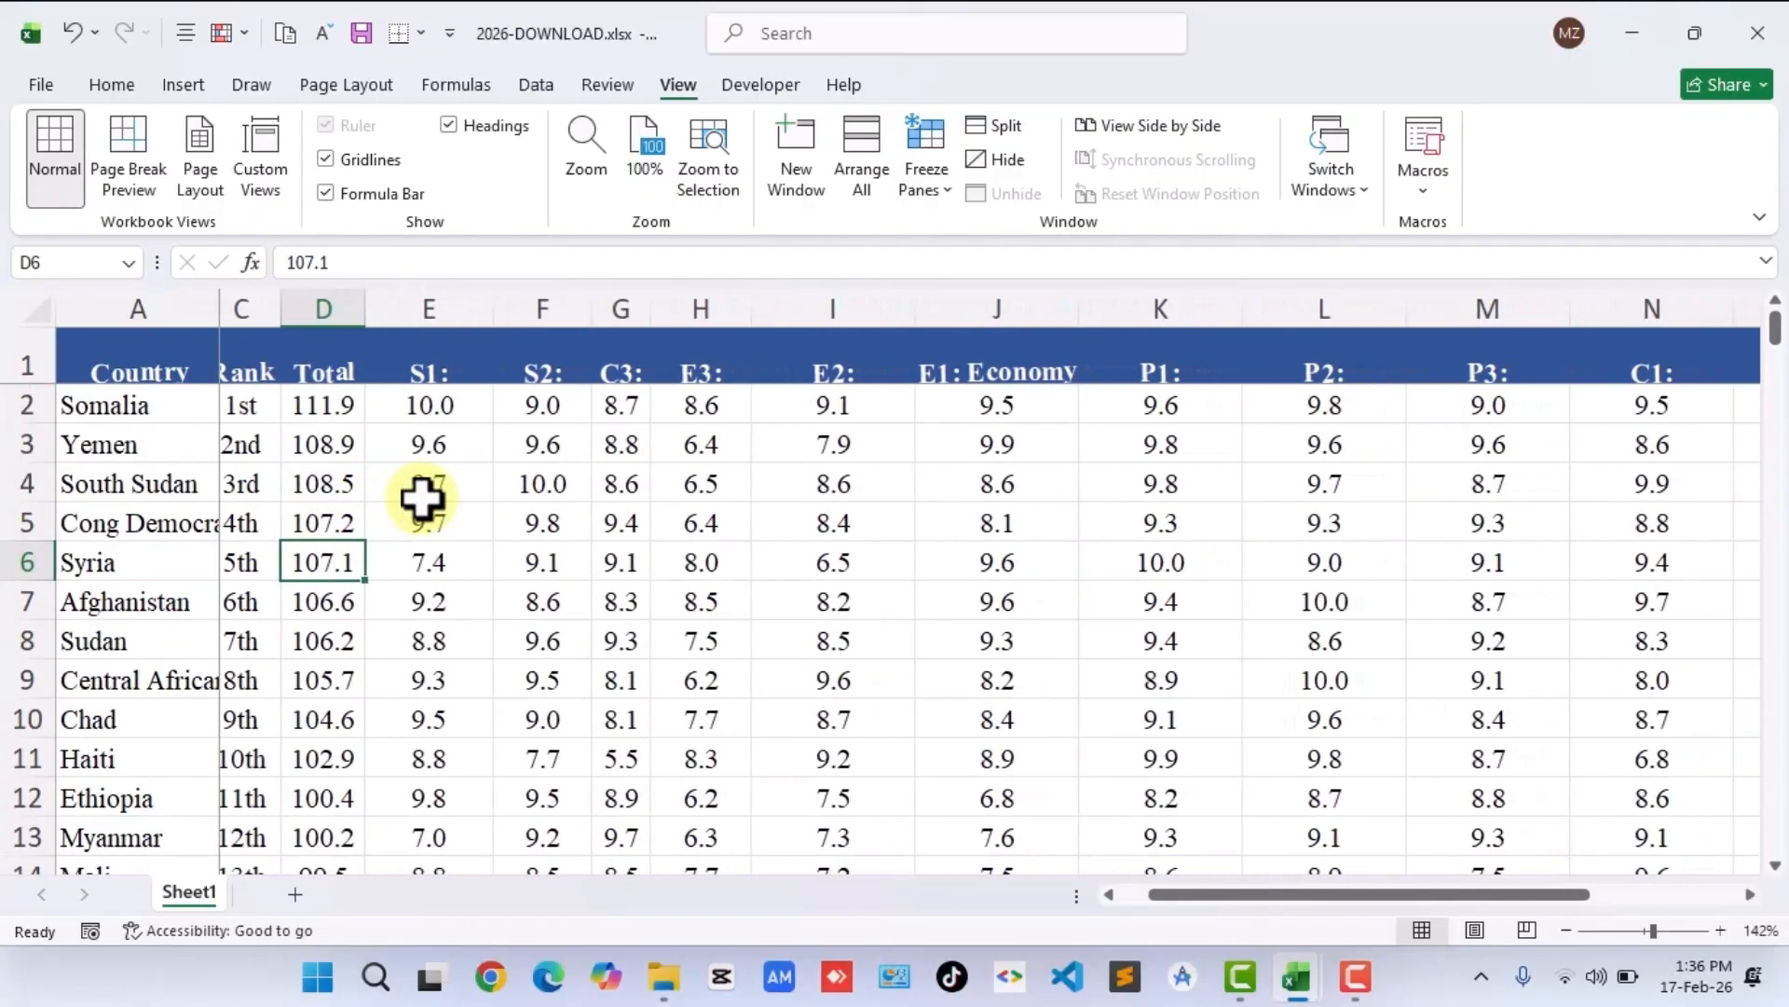
scroll(421, 499, right, 2)
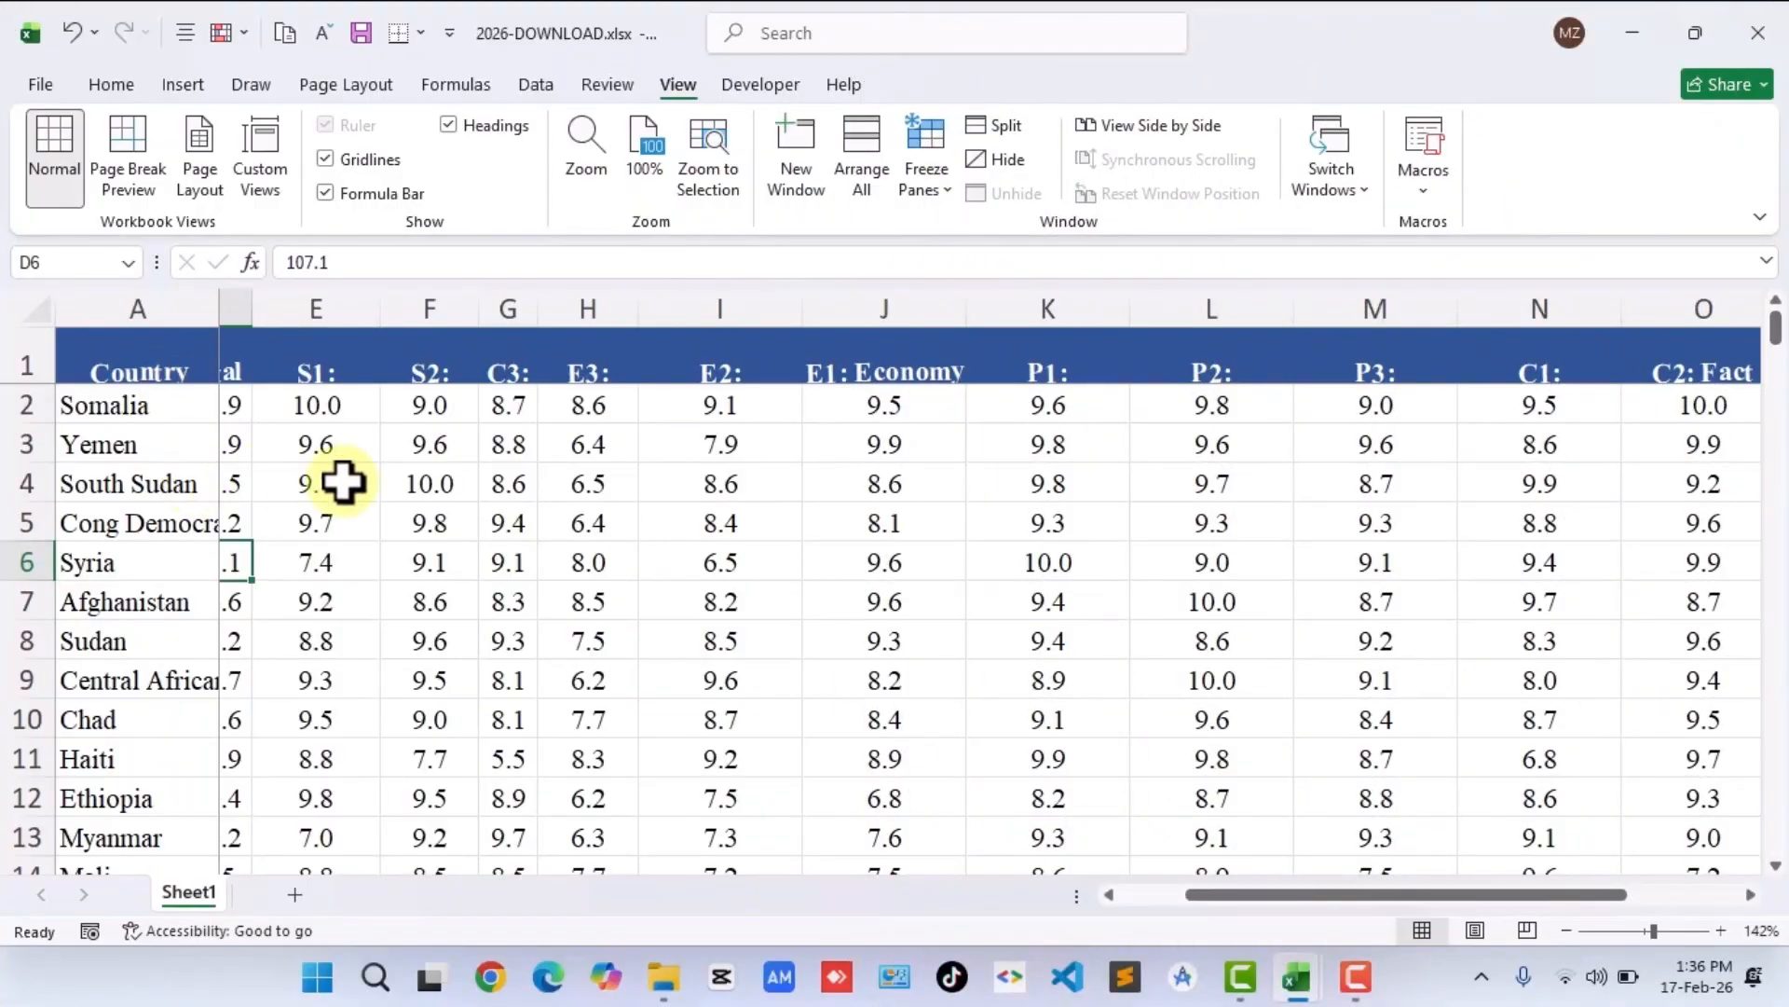
scroll(348, 479, left, 3)
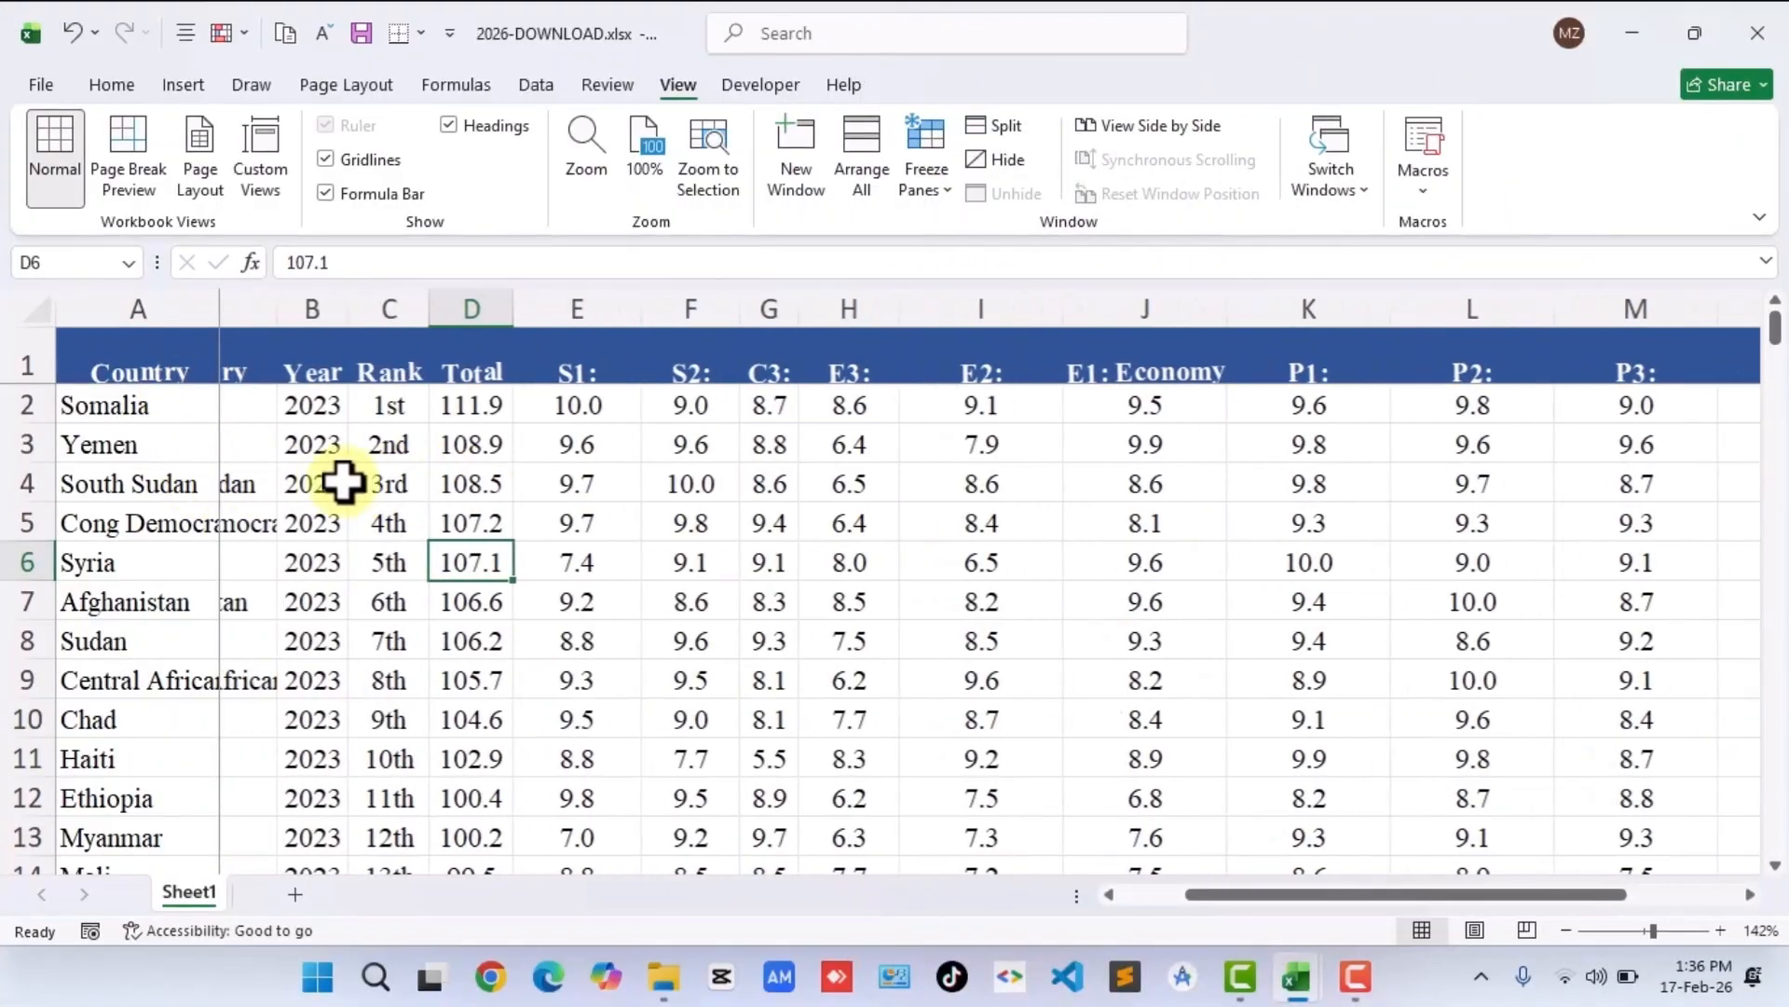
scroll(344, 482, left, 1)
scroll(344, 482, right, 1)
scroll(344, 482, down, 1)
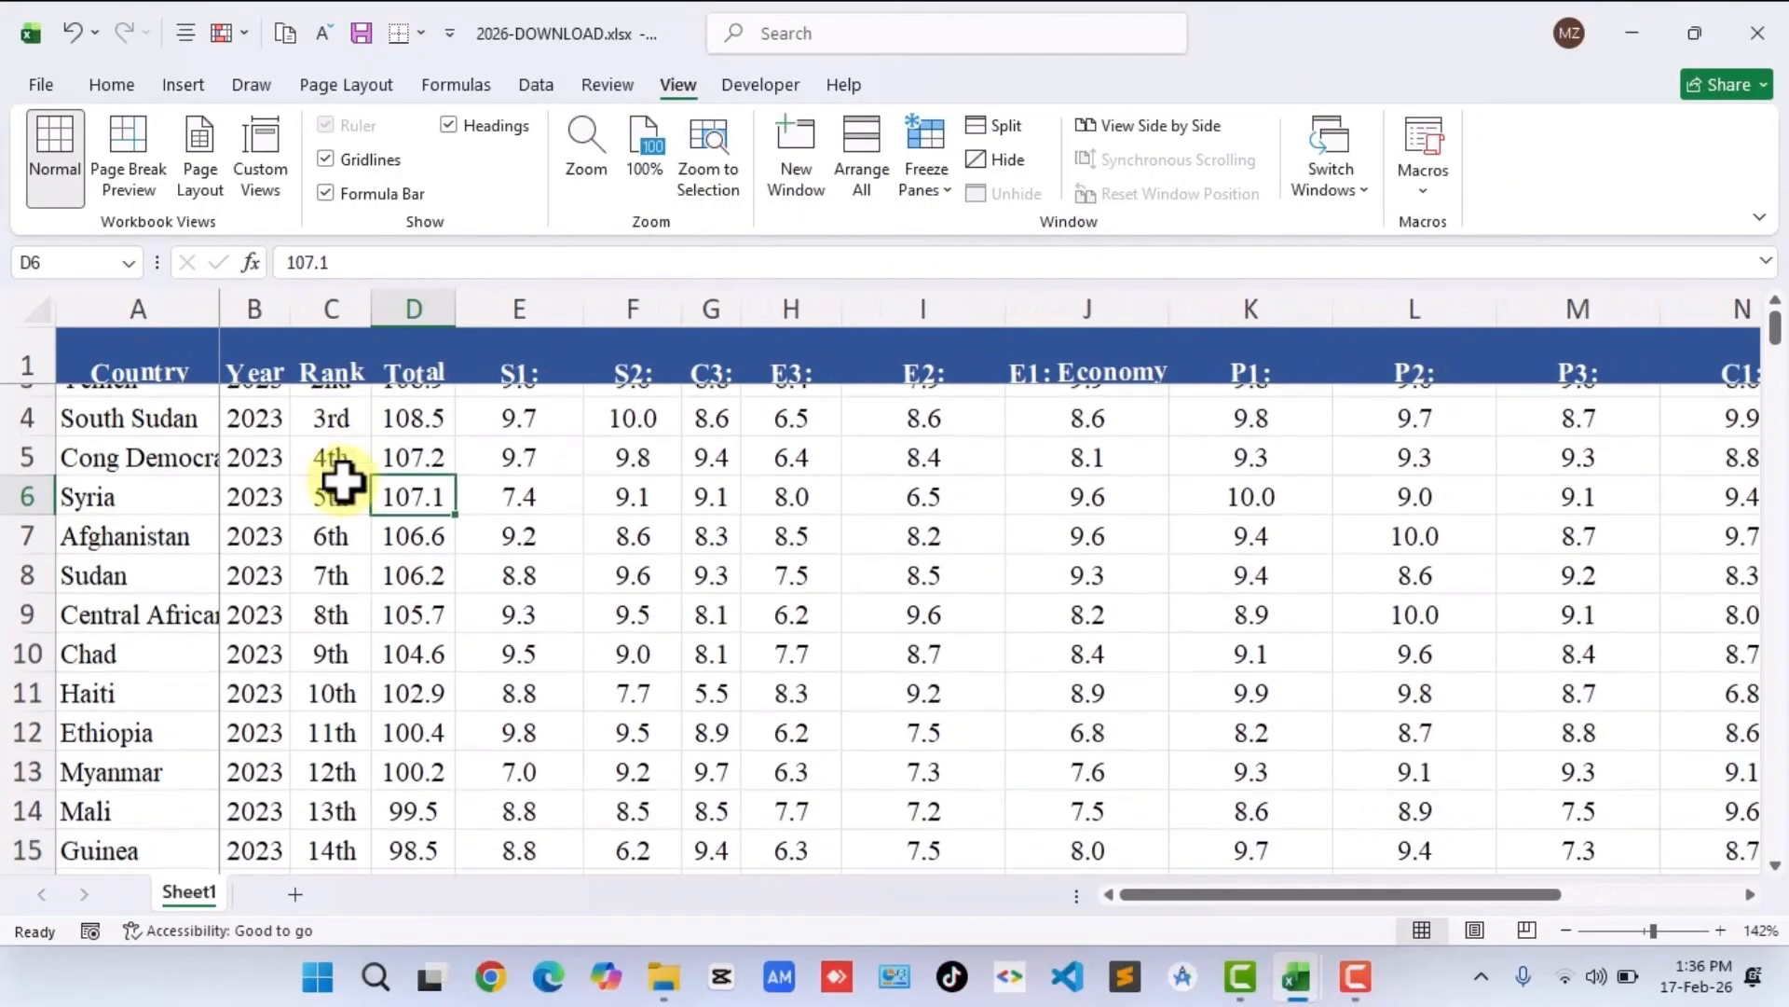
scroll(343, 481, up, 2)
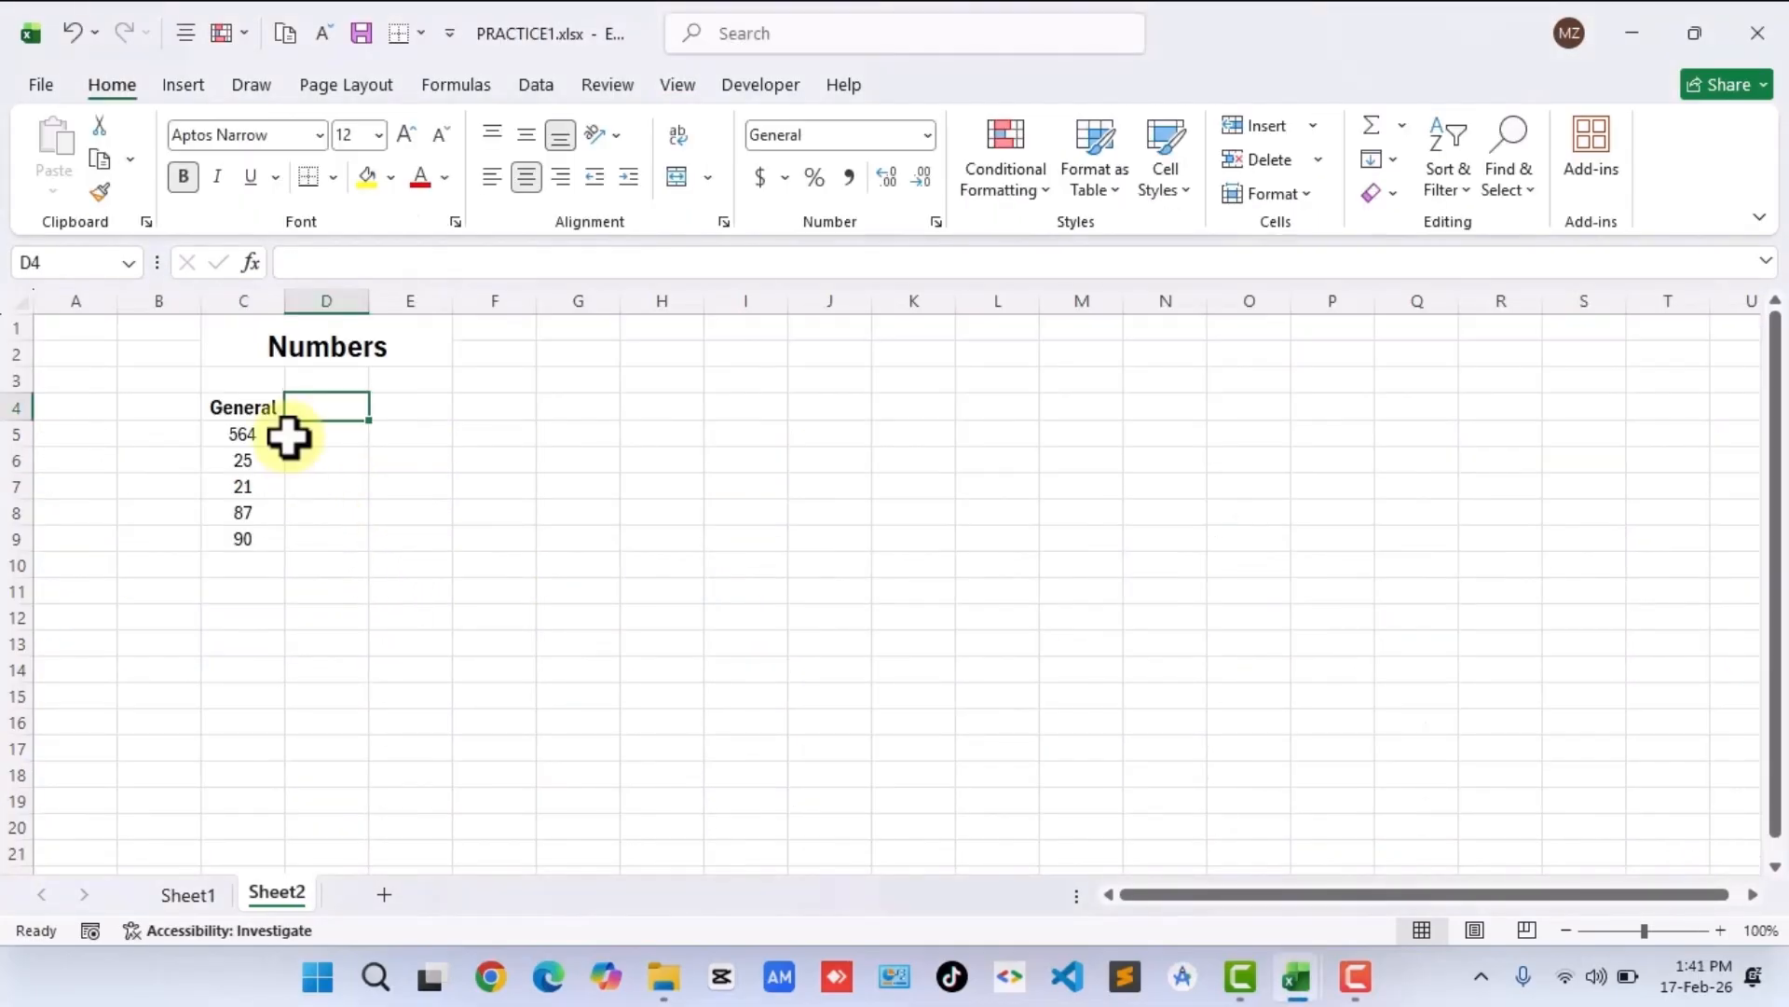
click(254, 438)
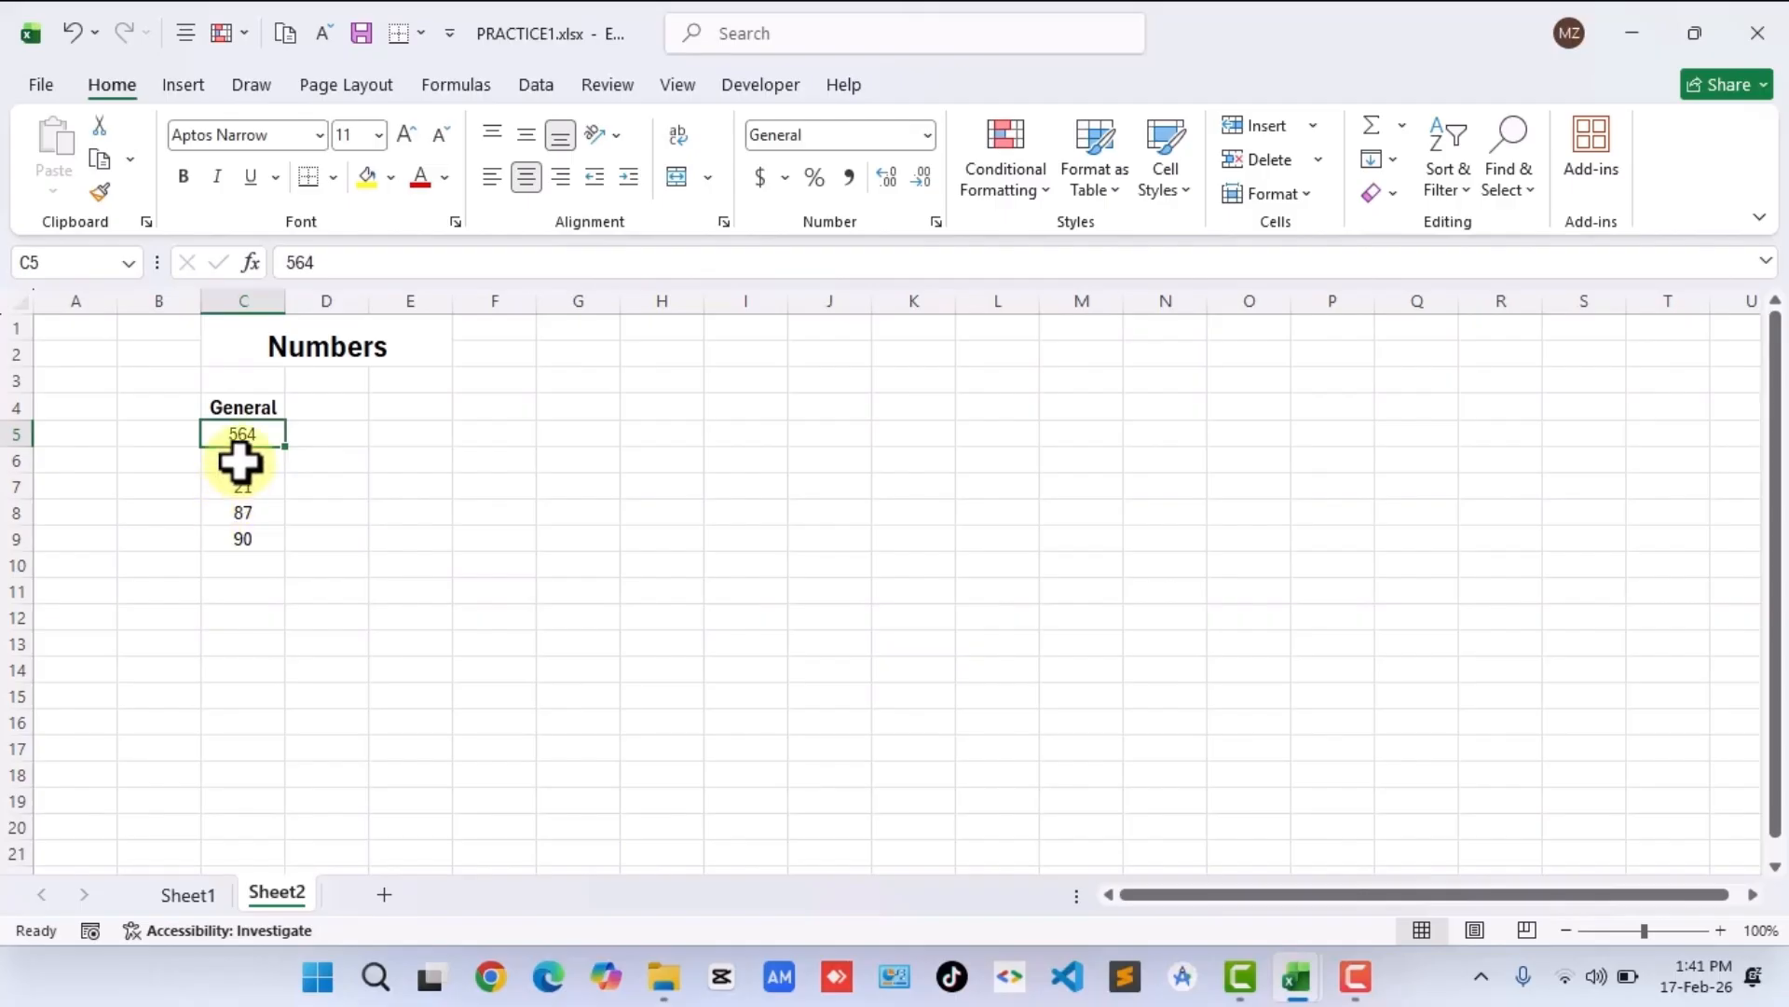
click(295, 506)
click(230, 405)
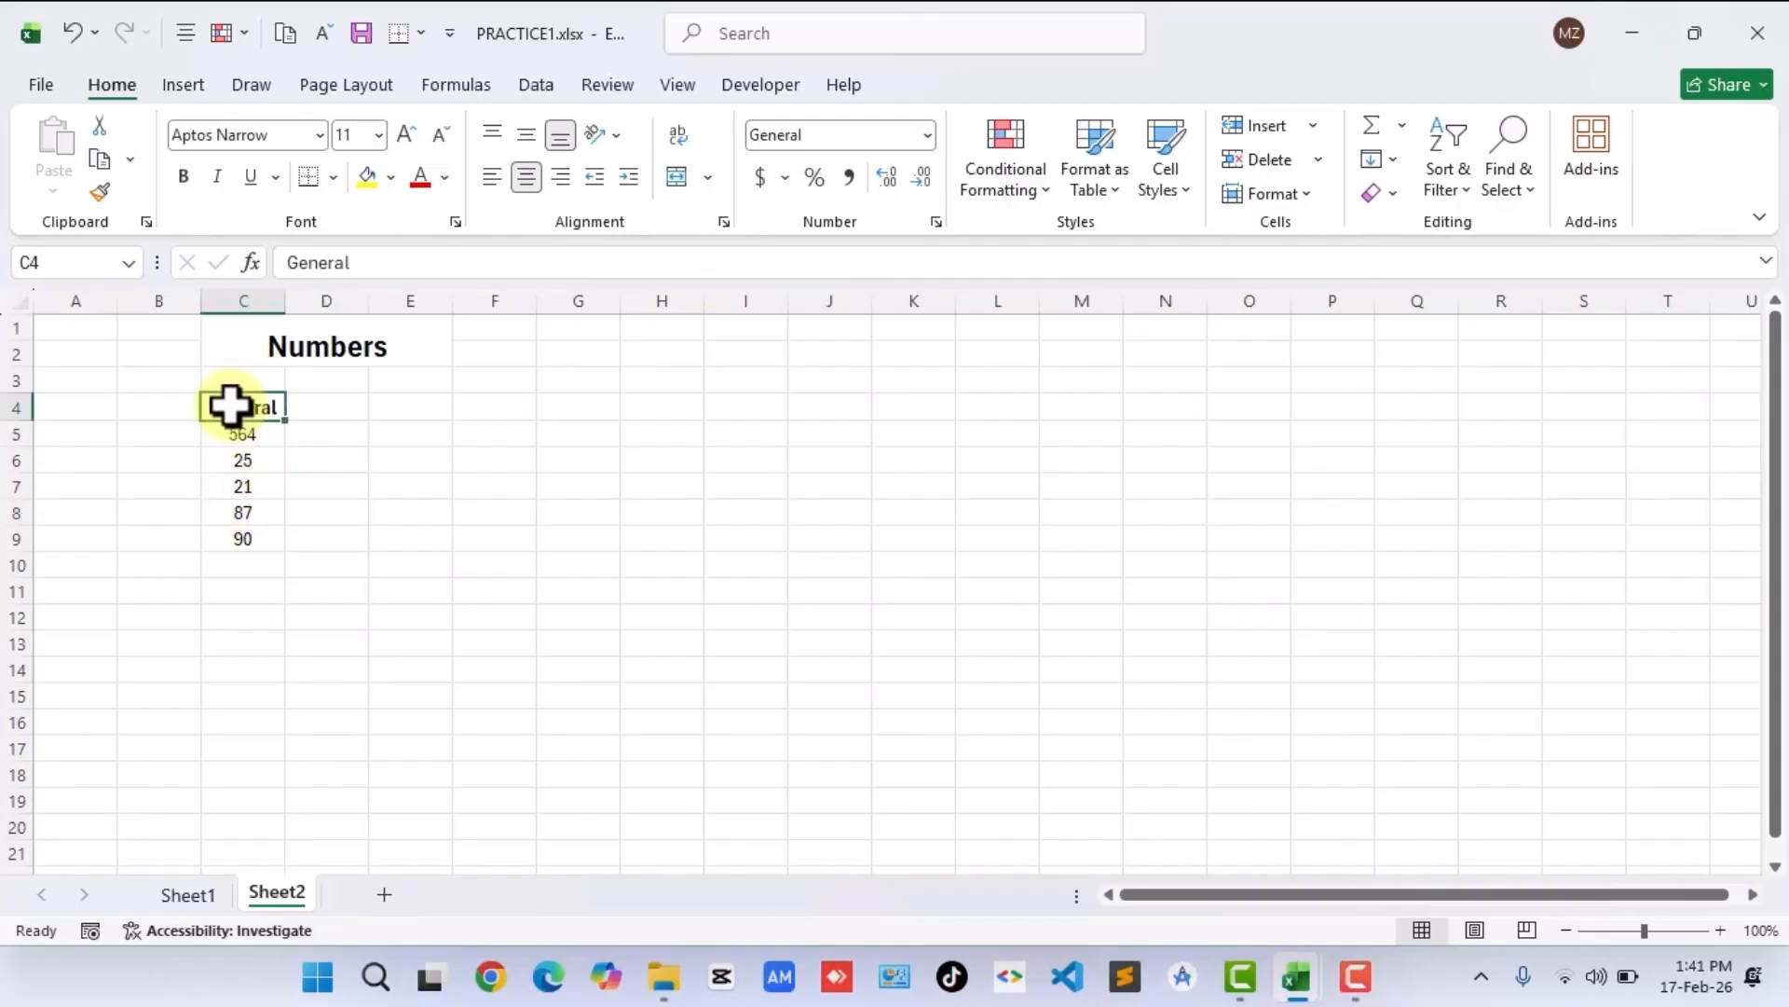
Enter the heading "Number" in cell D4, beside the General heading.
click(300, 410)
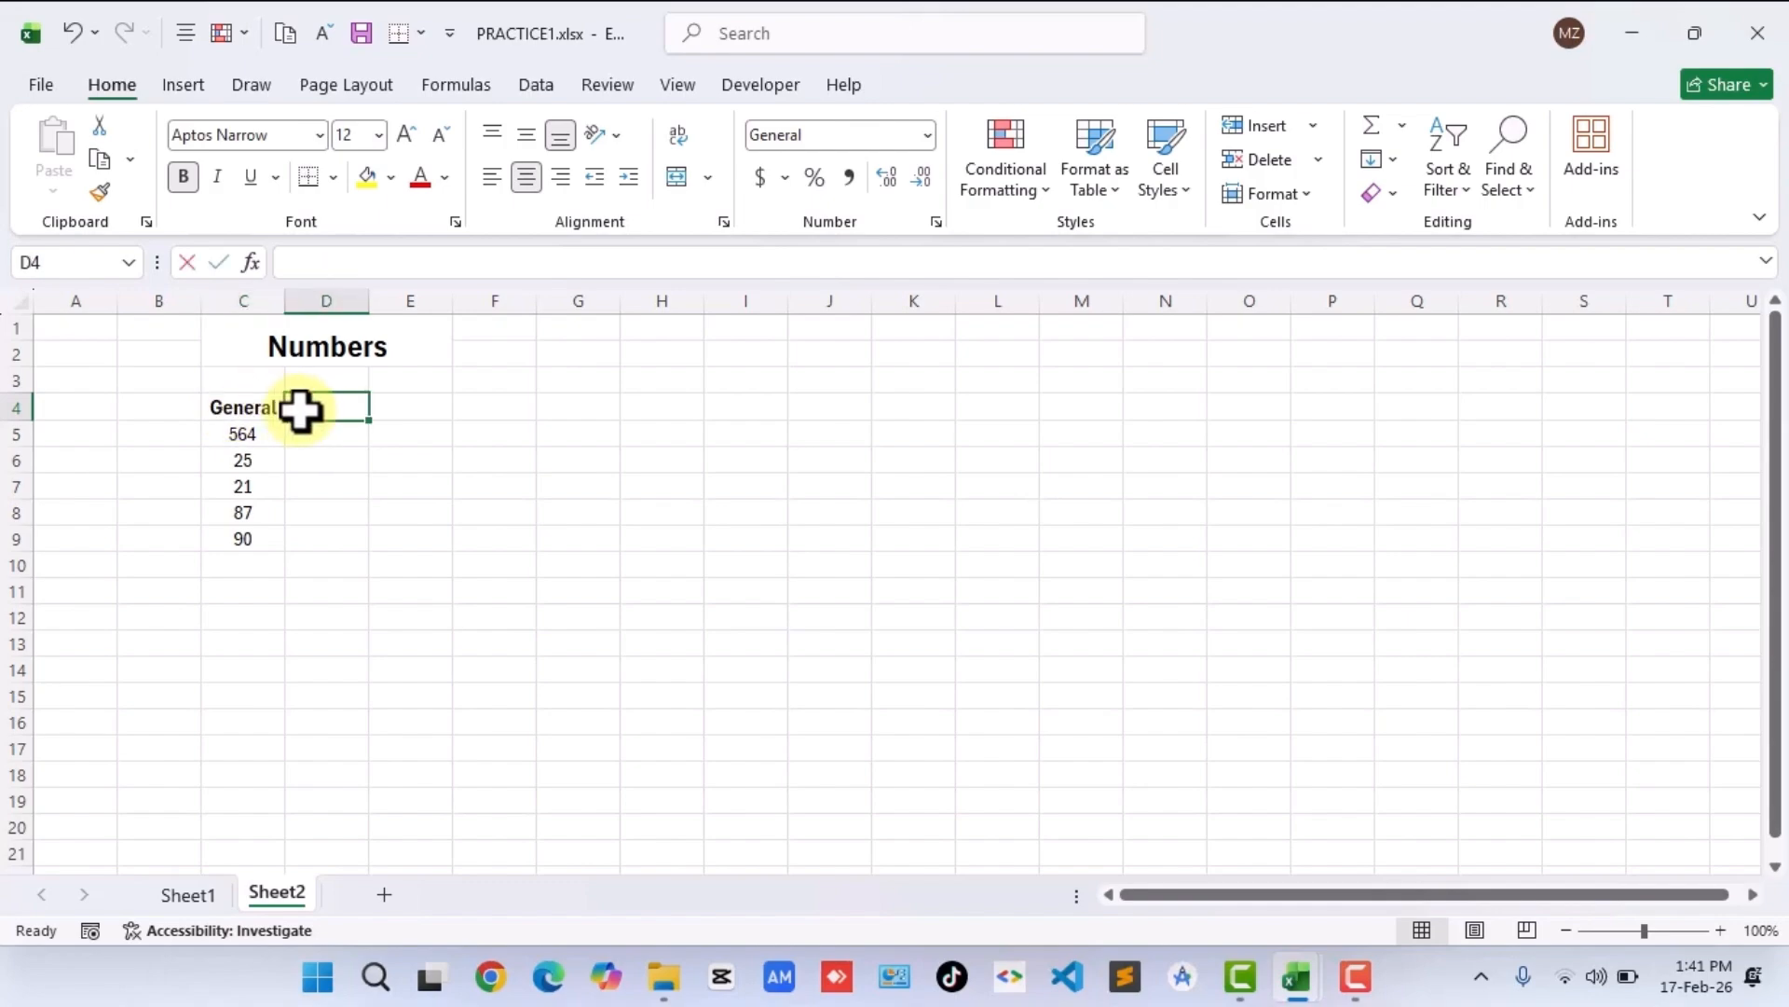
text(Nu)
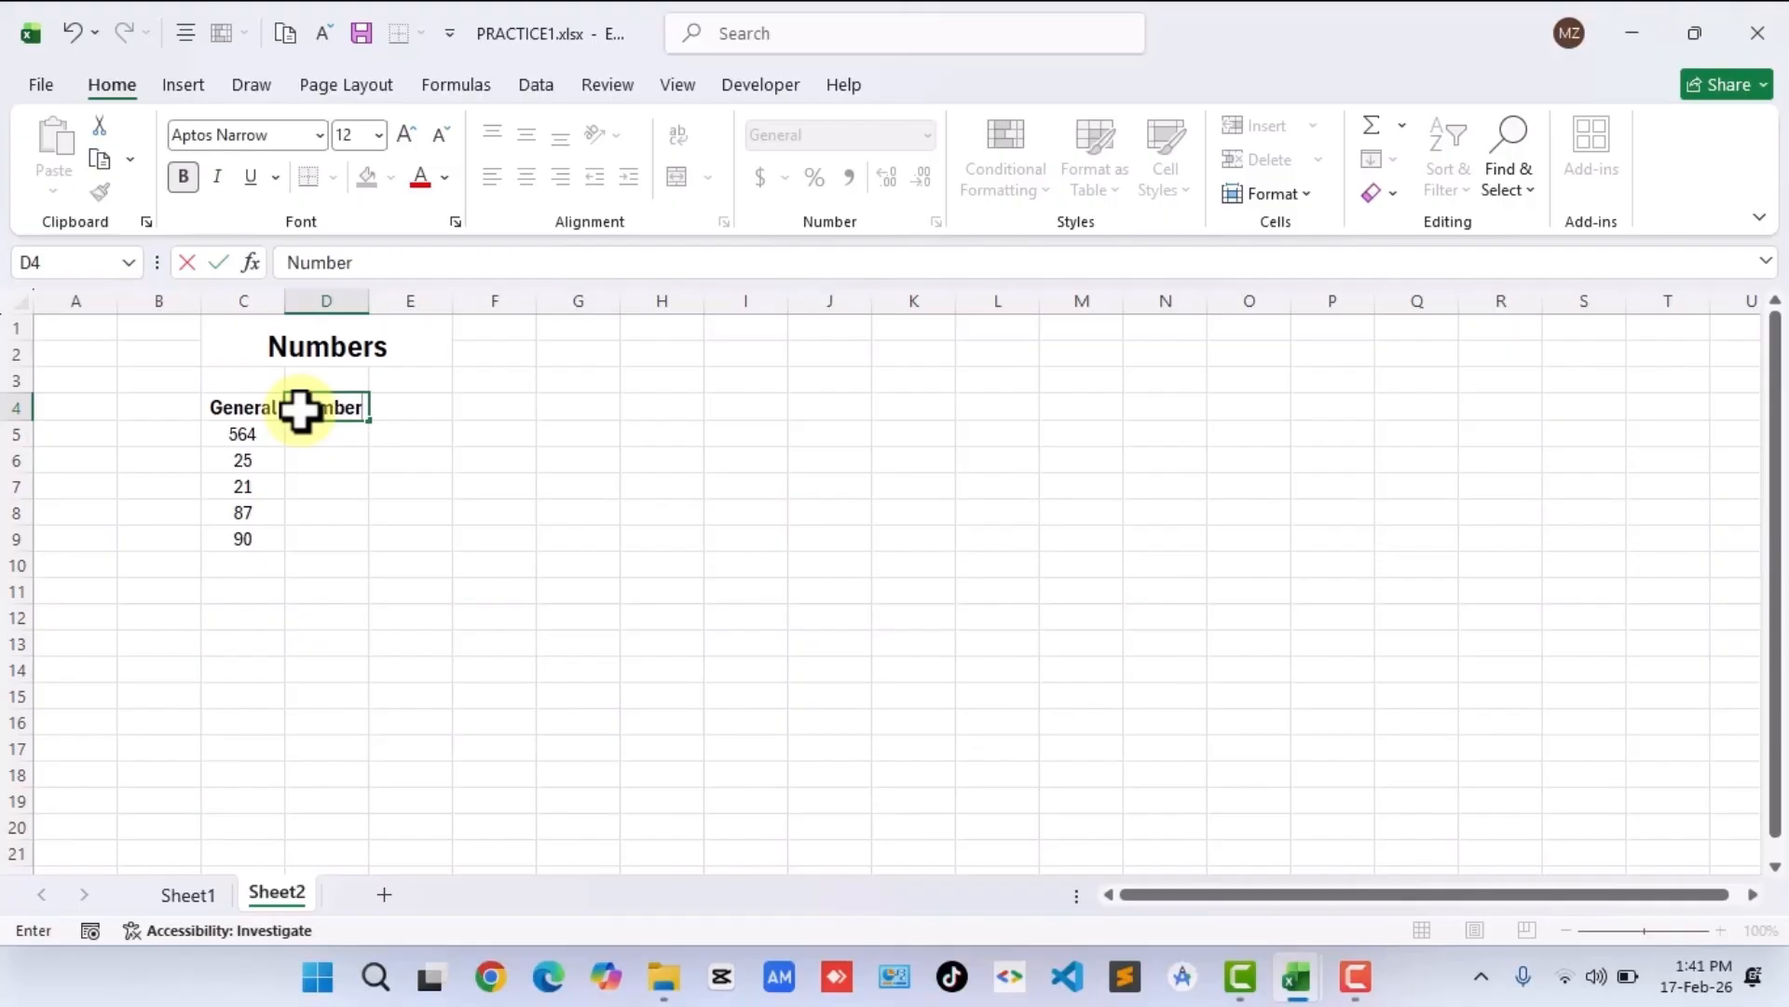
text(mber)
Fill D5:D9 with references to the General values, starting from =C5, and apply the Number format to them.
click(309, 438)
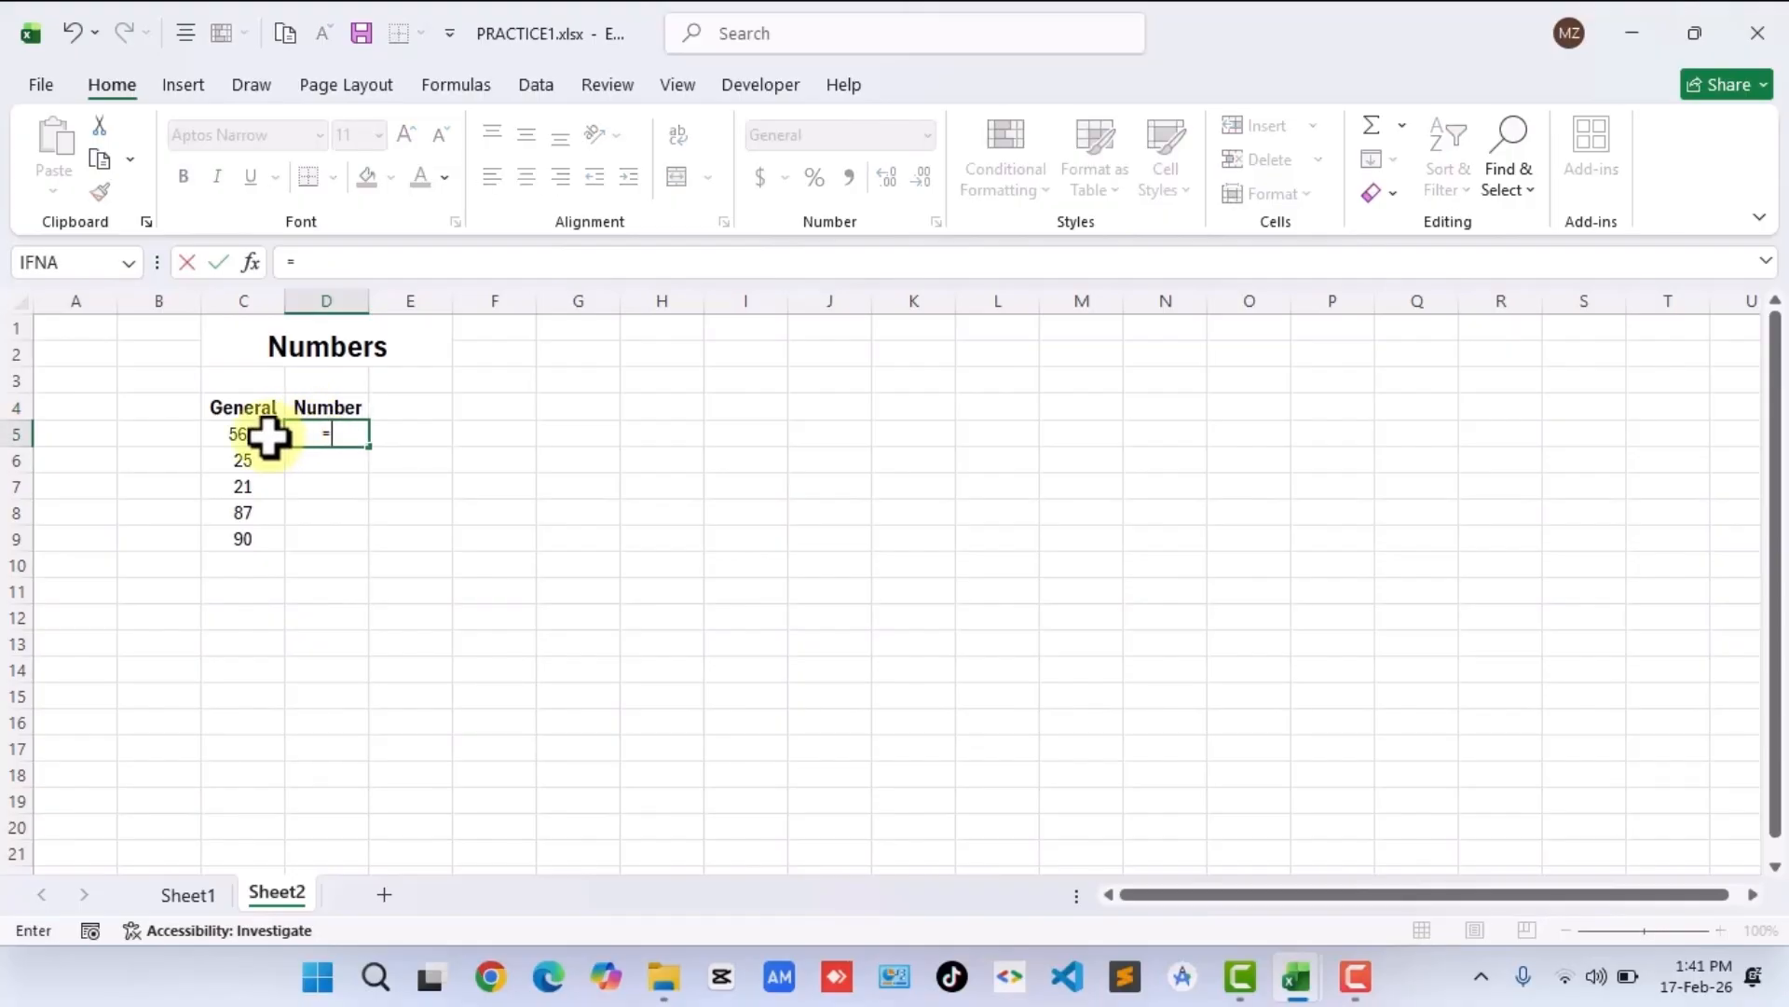
click(217, 436)
key(Return)
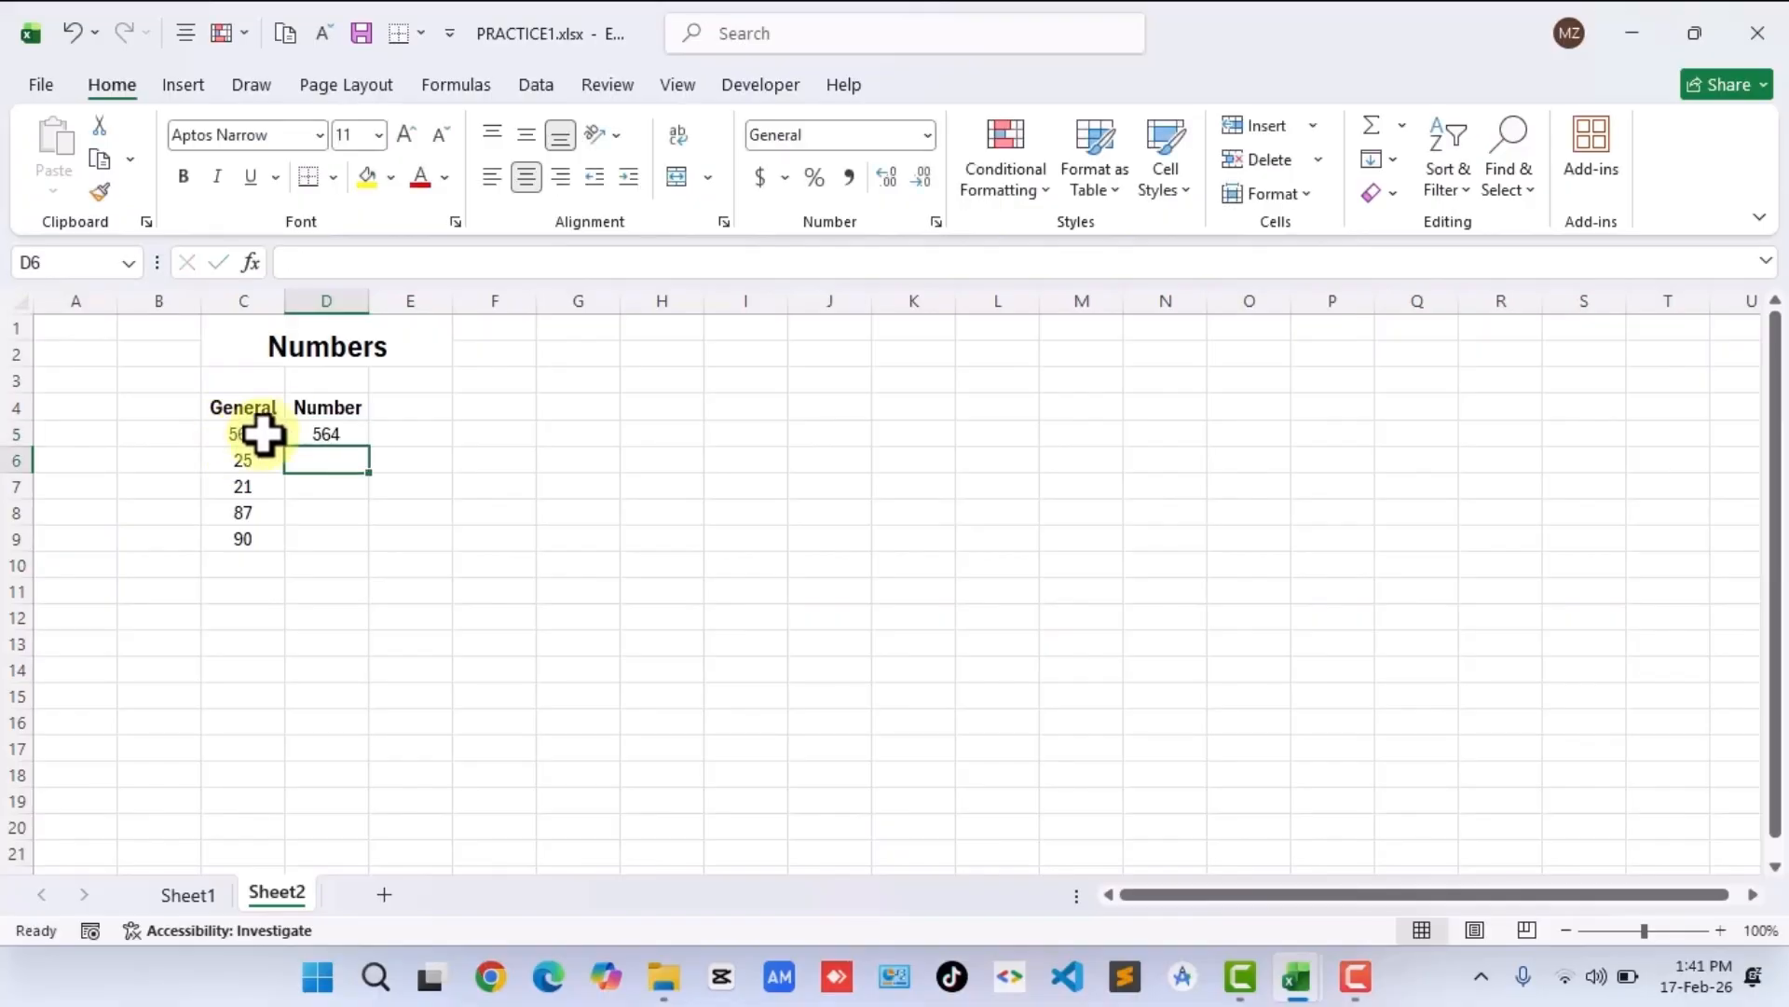
click(313, 432)
drag(372, 451, 363, 553)
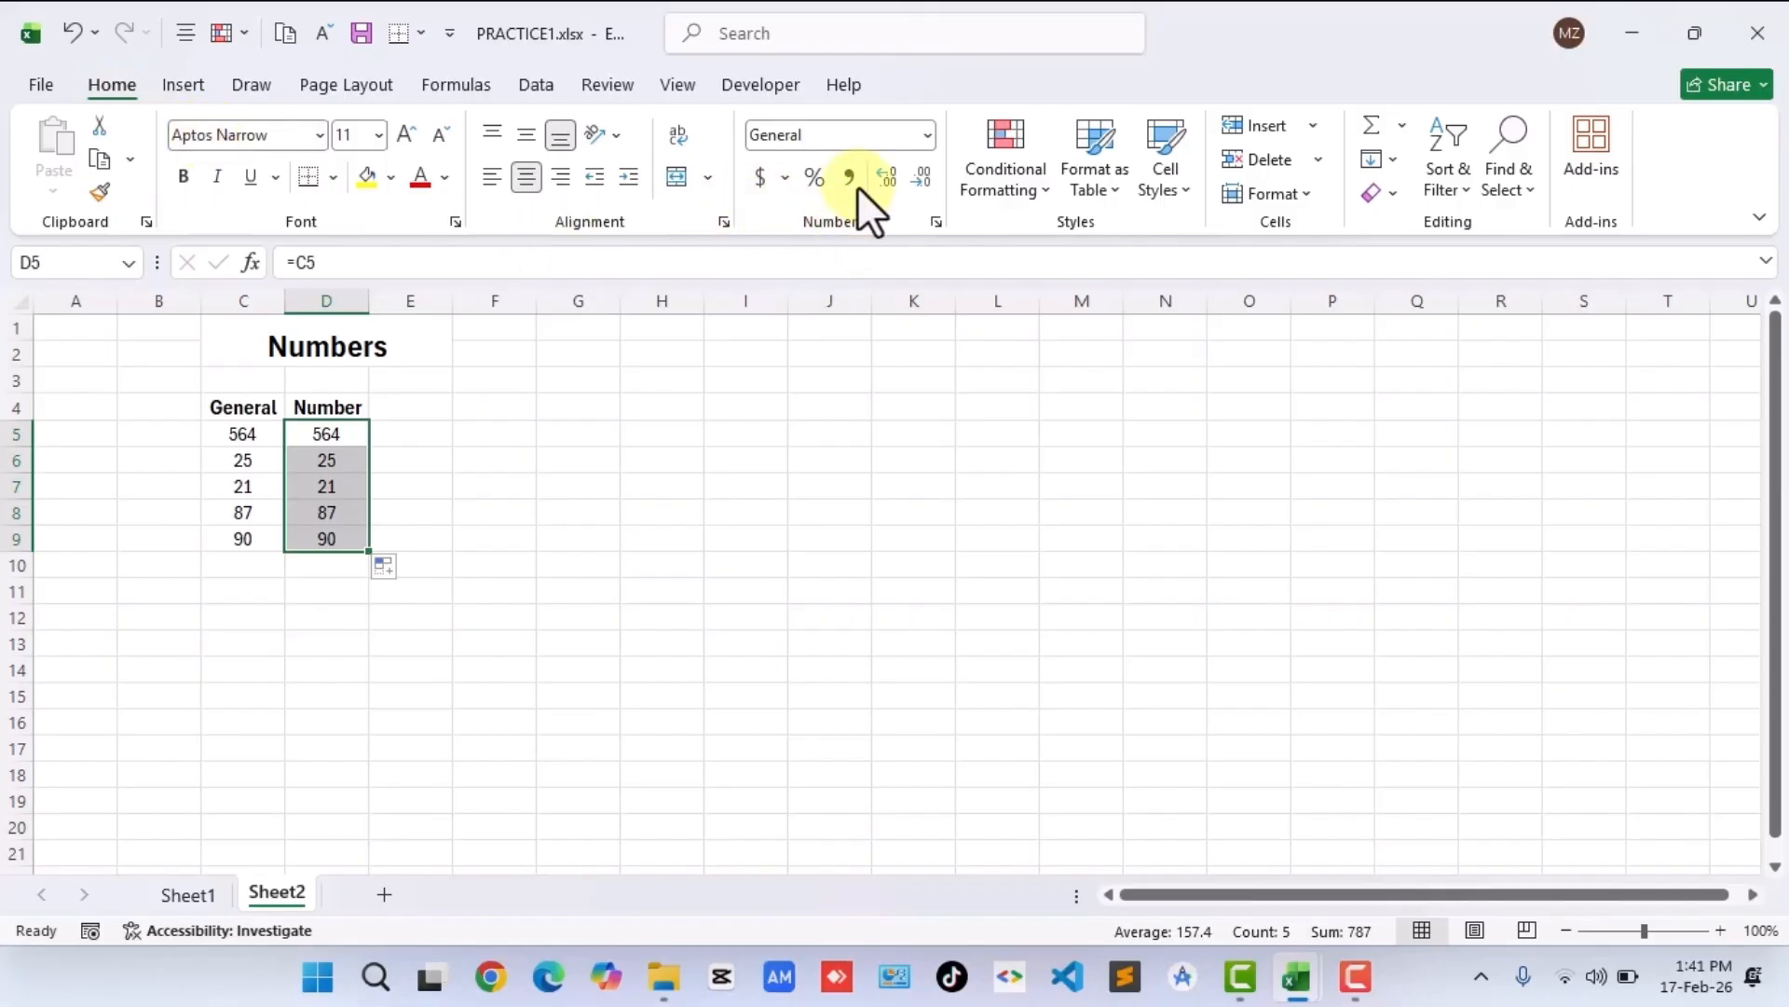
click(928, 136)
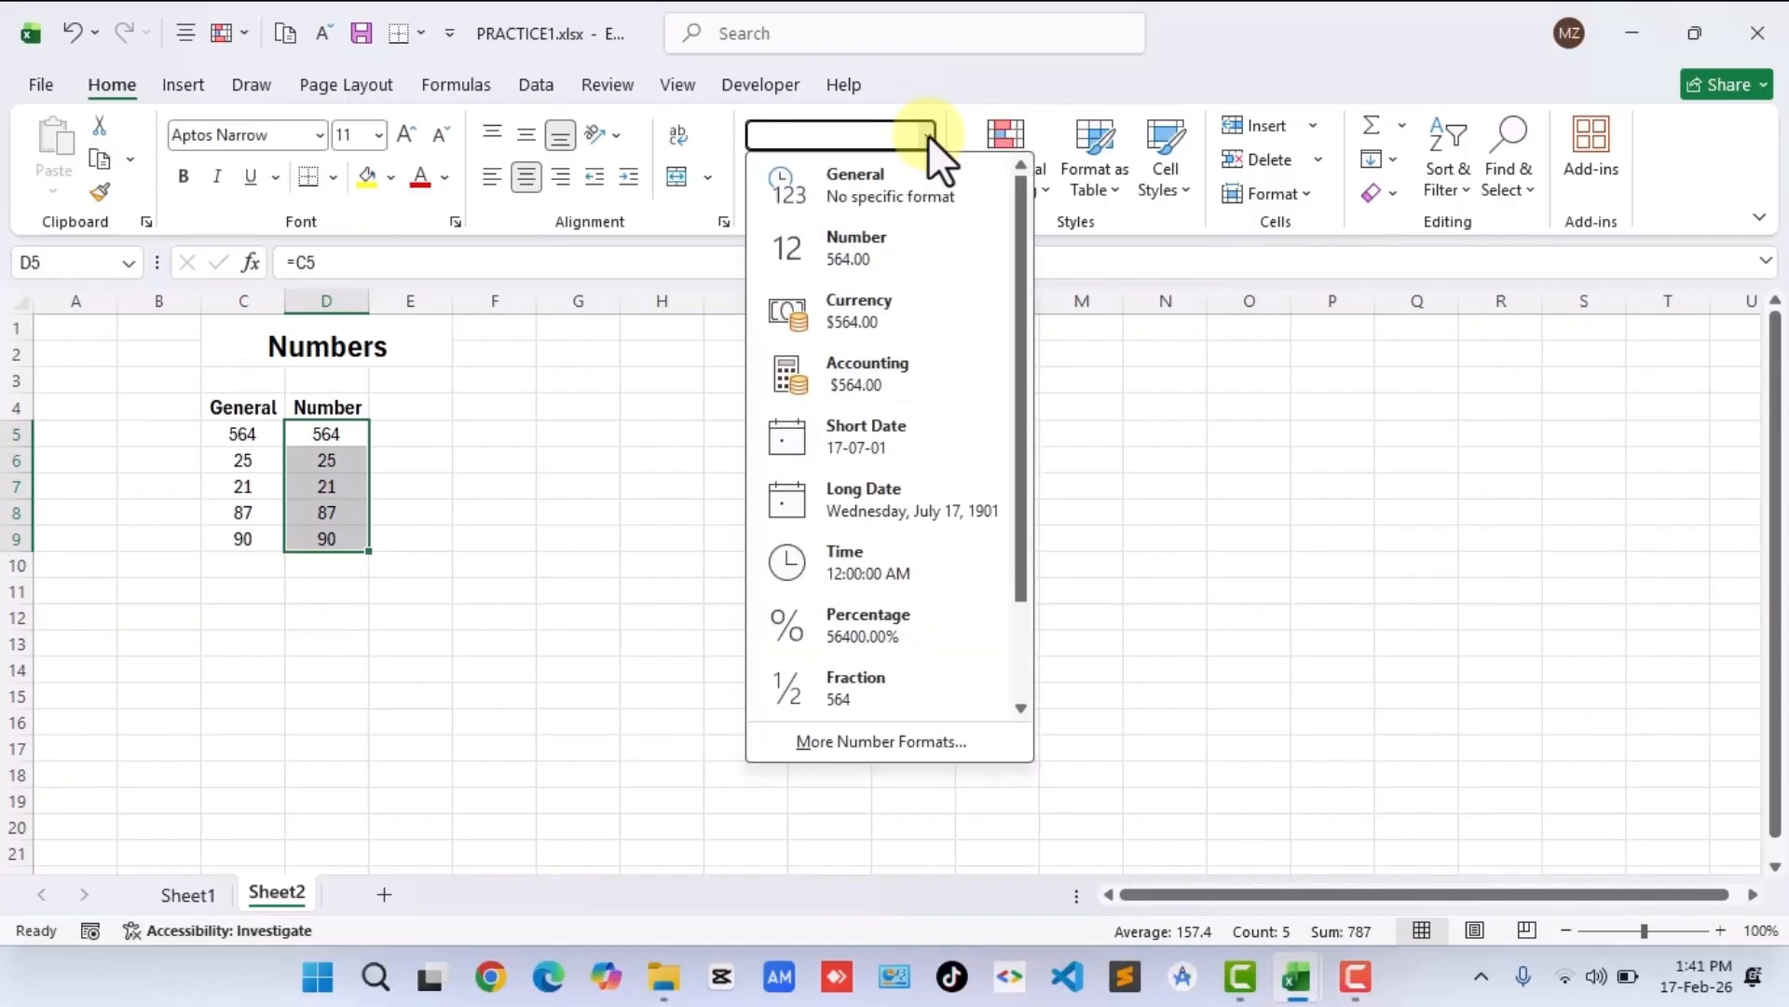
click(863, 248)
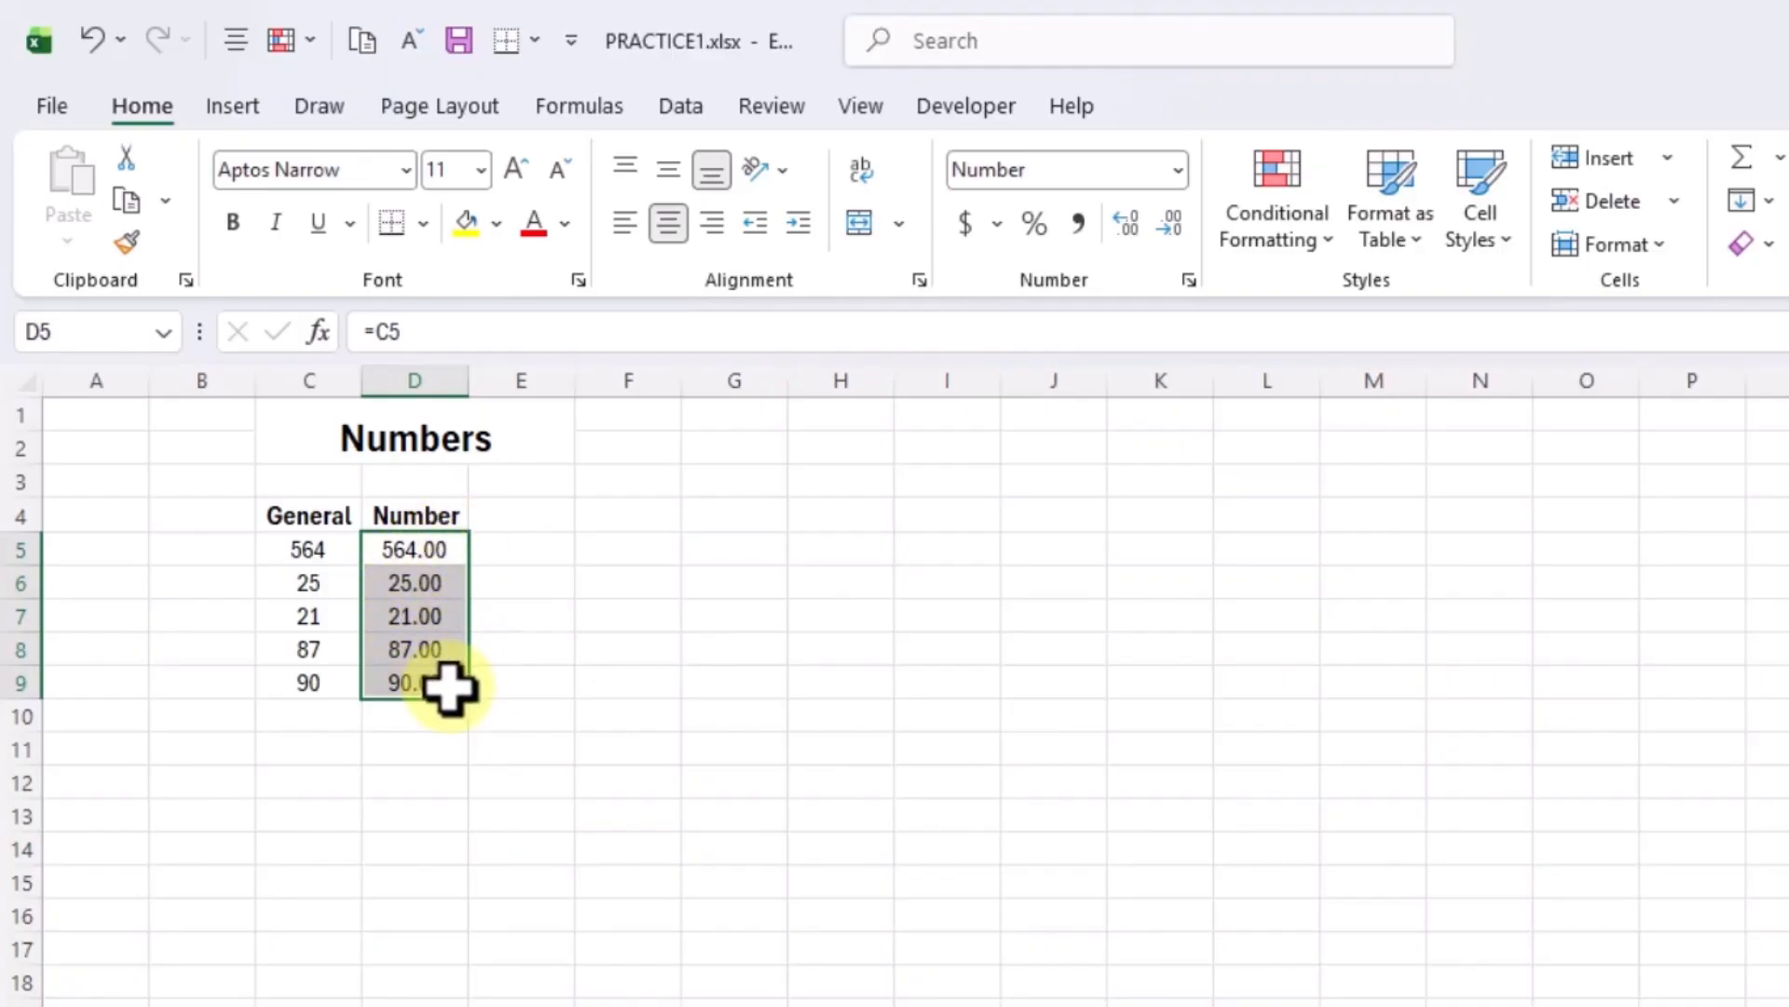
Enter the heading "Accounting" in cell E4 and autofit the width of column E.
click(520, 518)
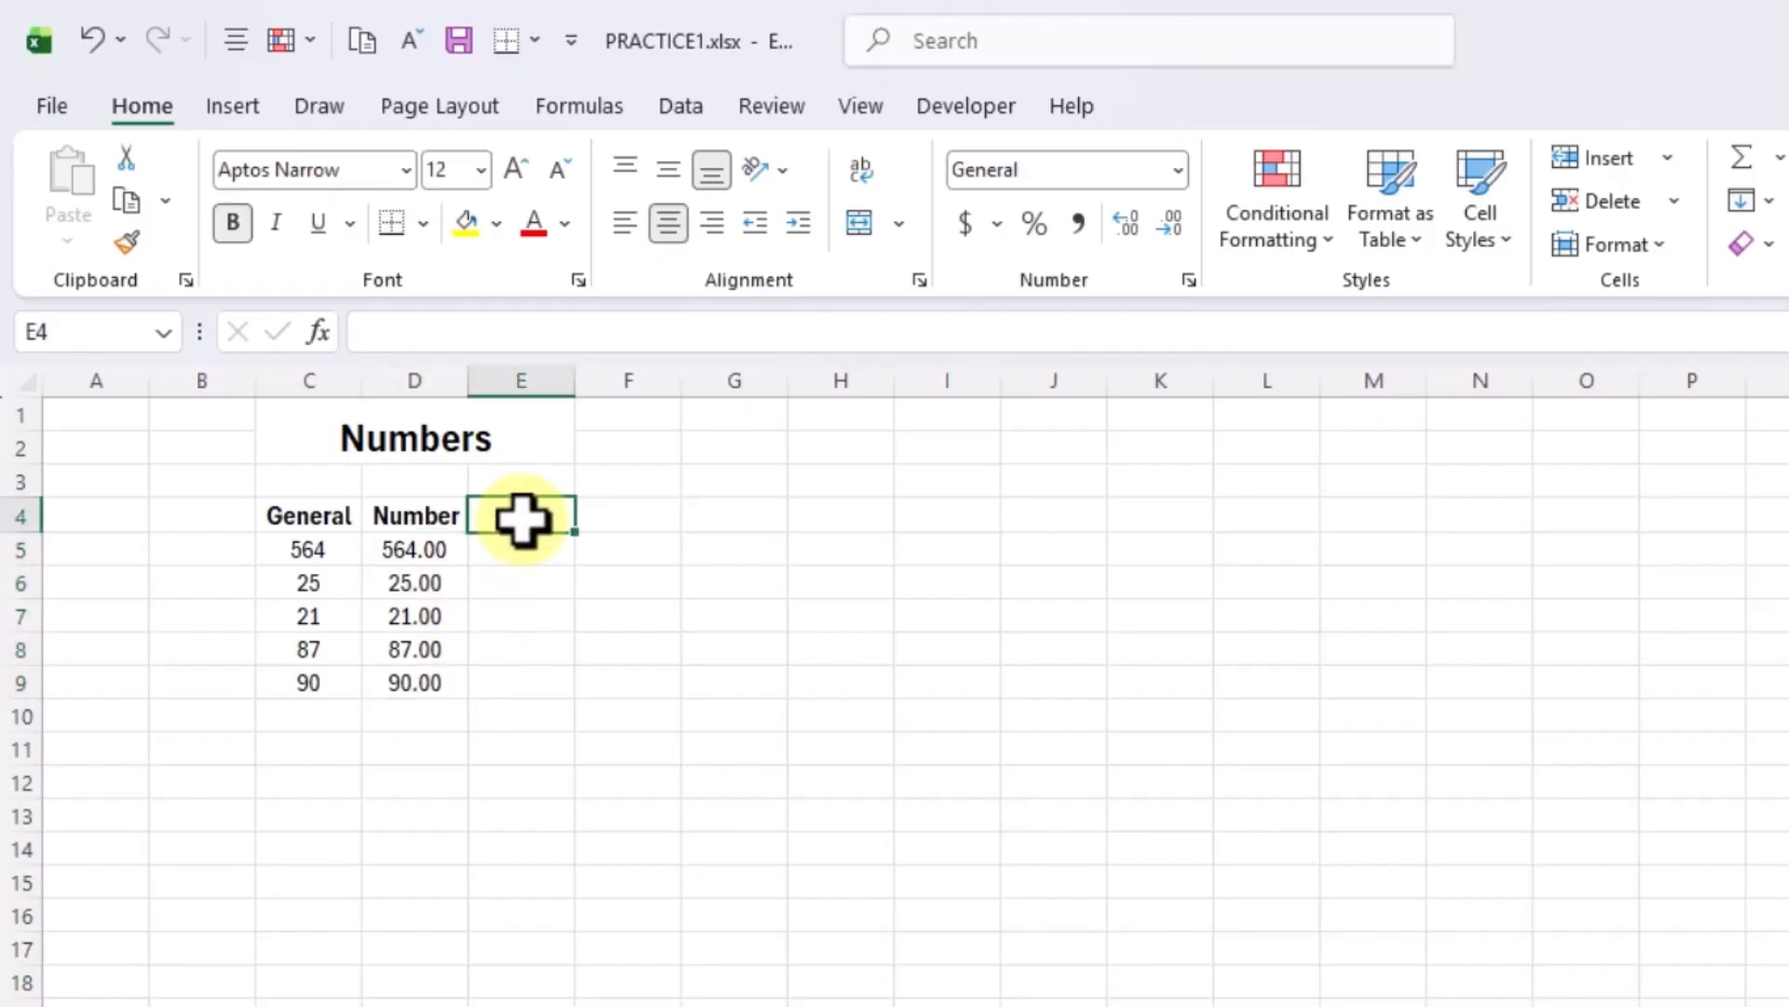
text(Accoun)
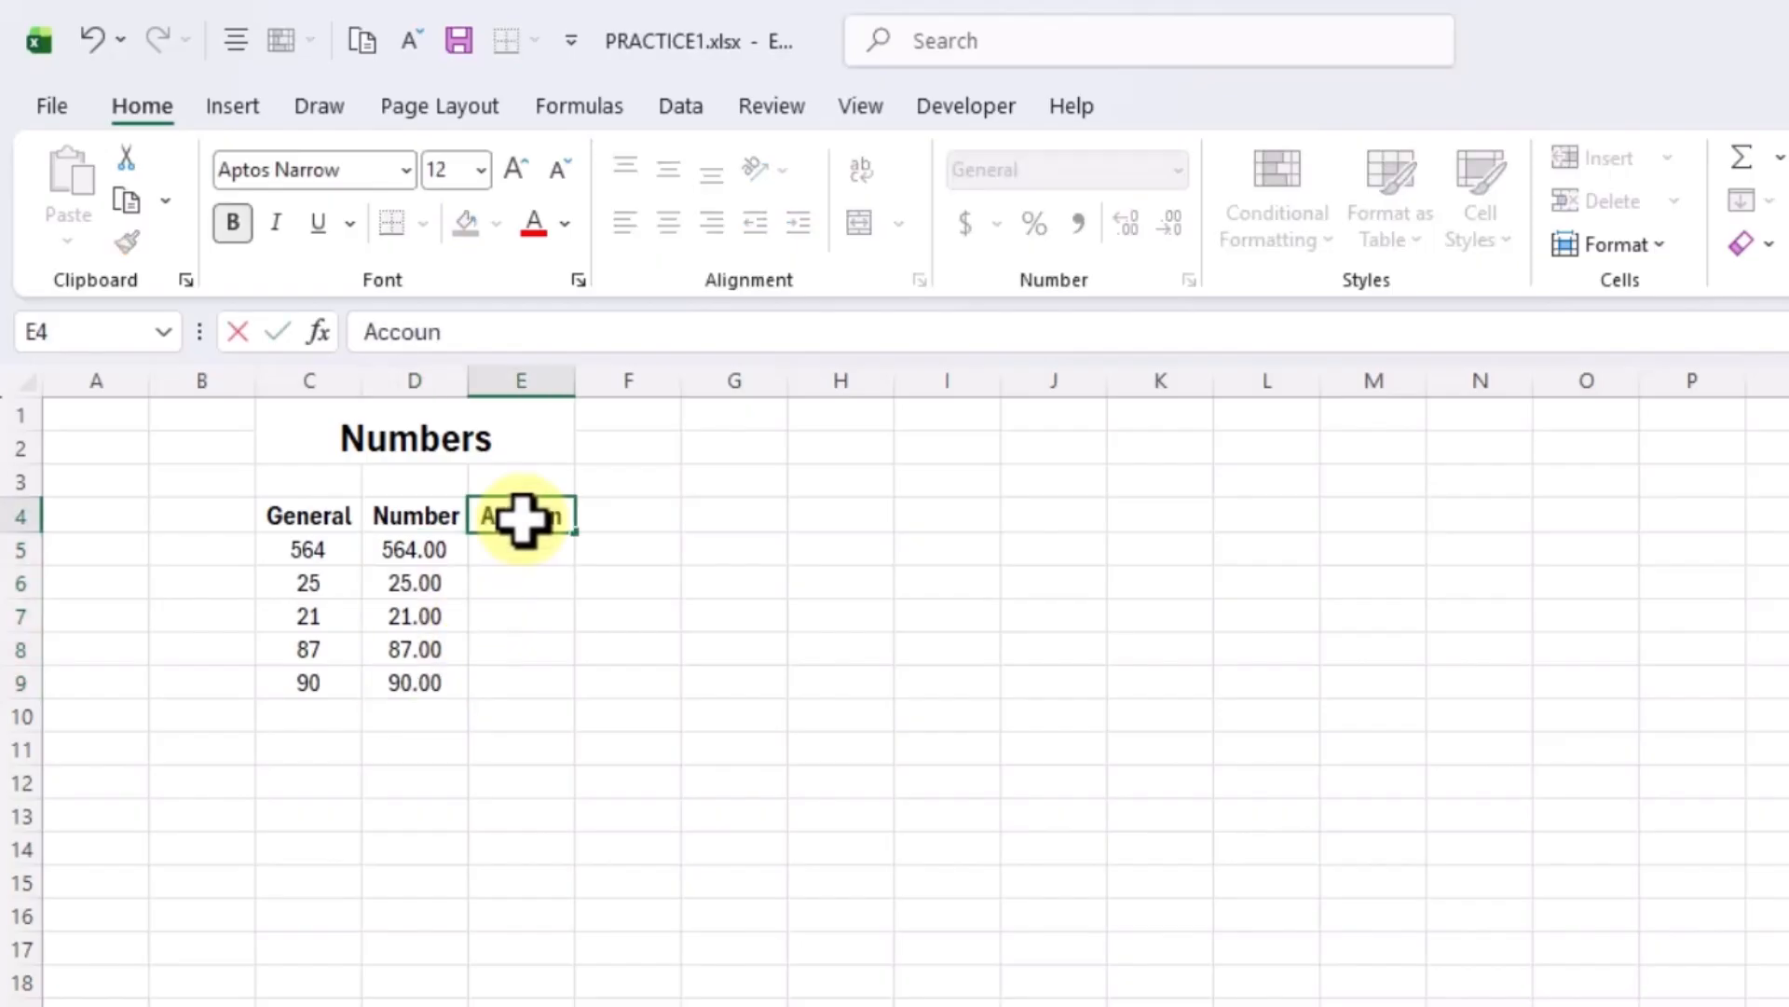
text(ting)
click(520, 583)
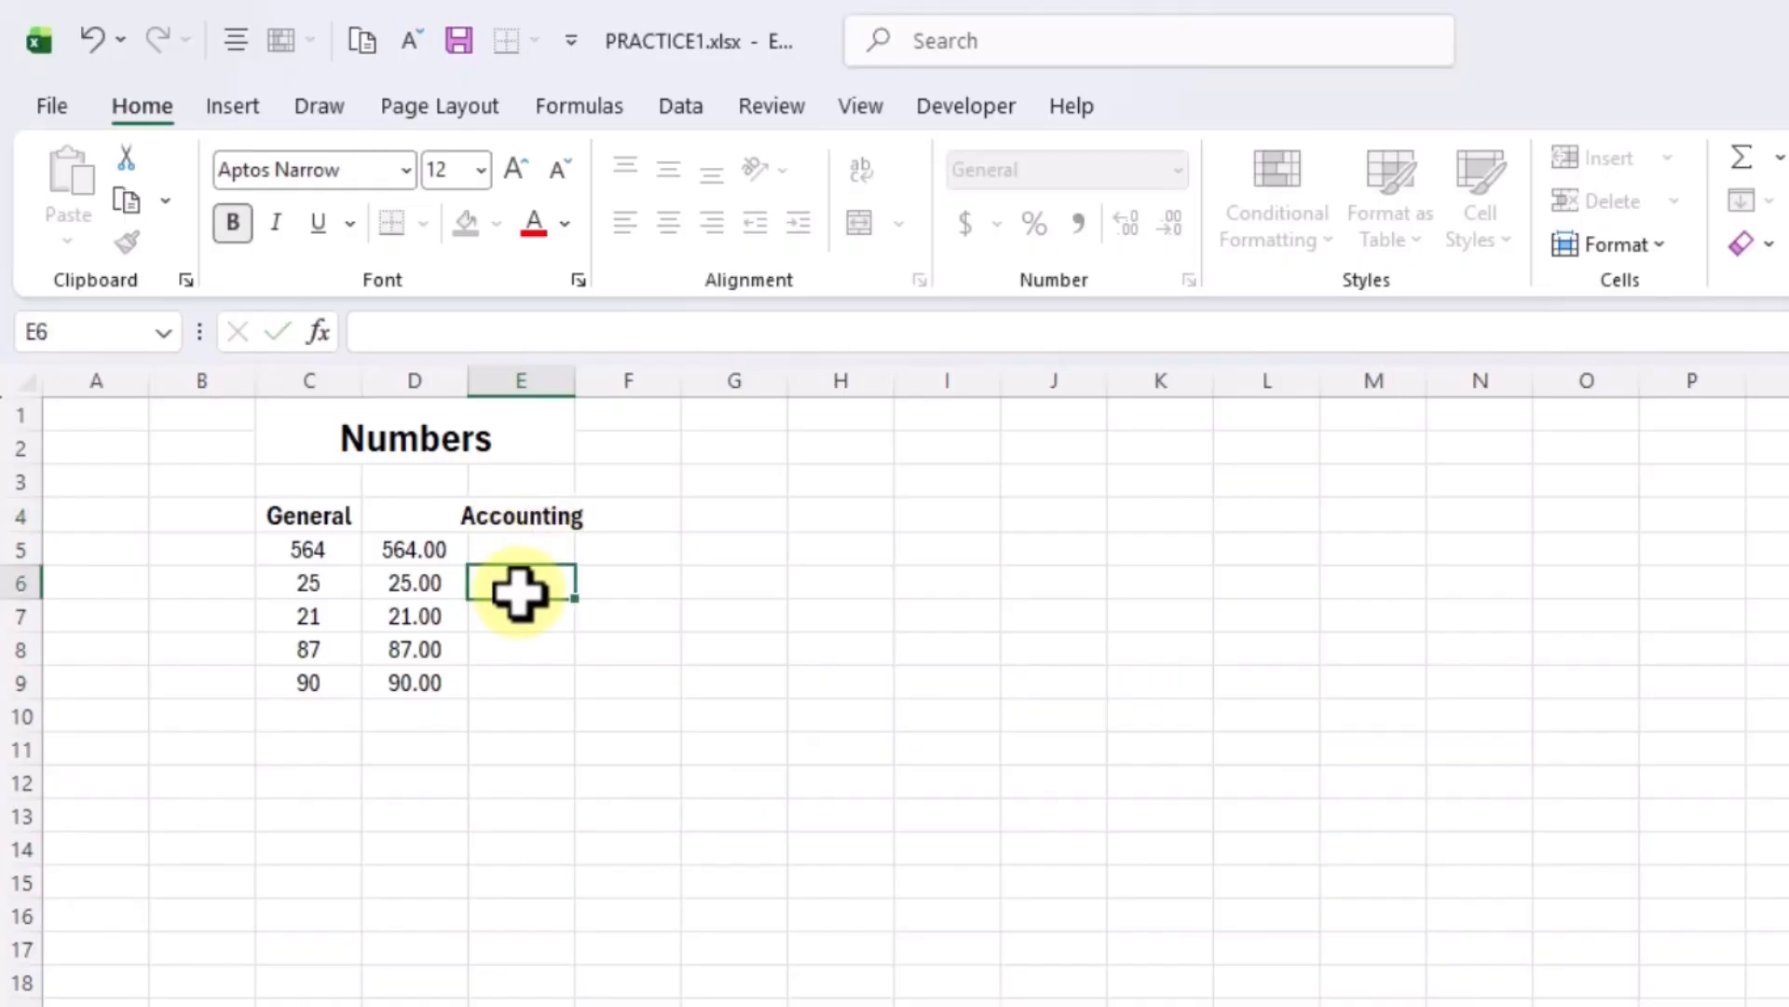
double_click(569, 373)
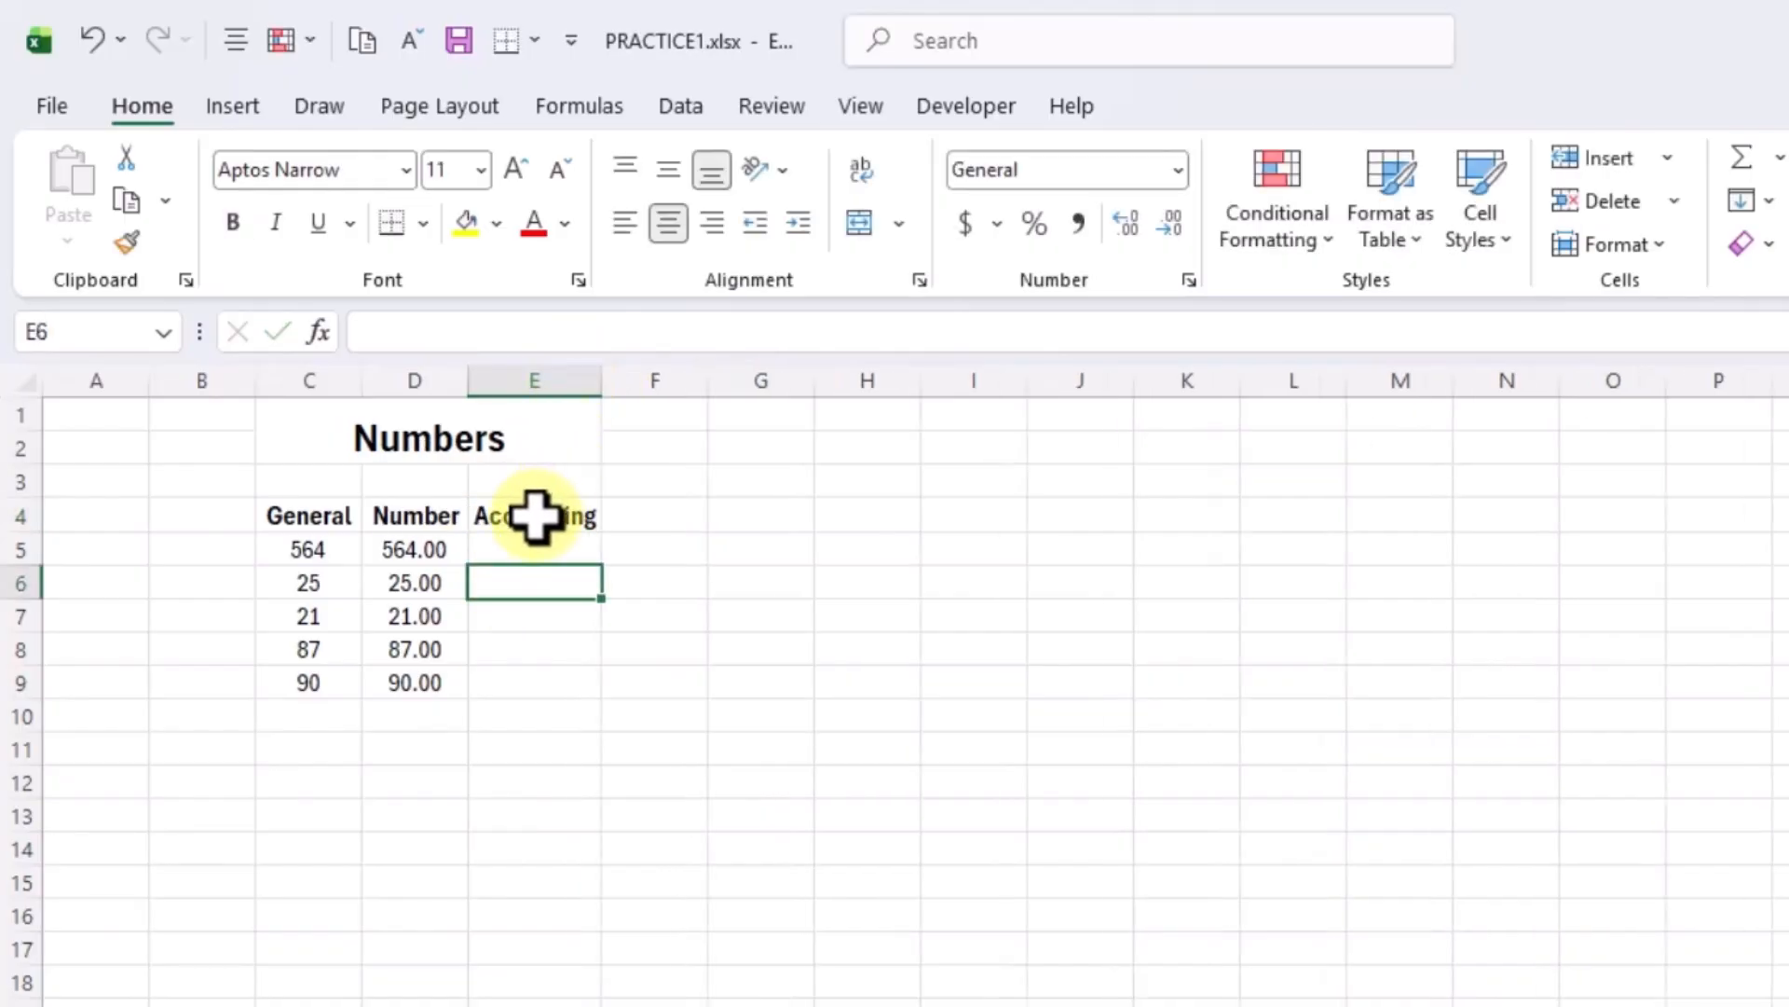
Fill E5:E9 with references to the General values, starting from =C5, and apply the Accounting format to them.
click(515, 550)
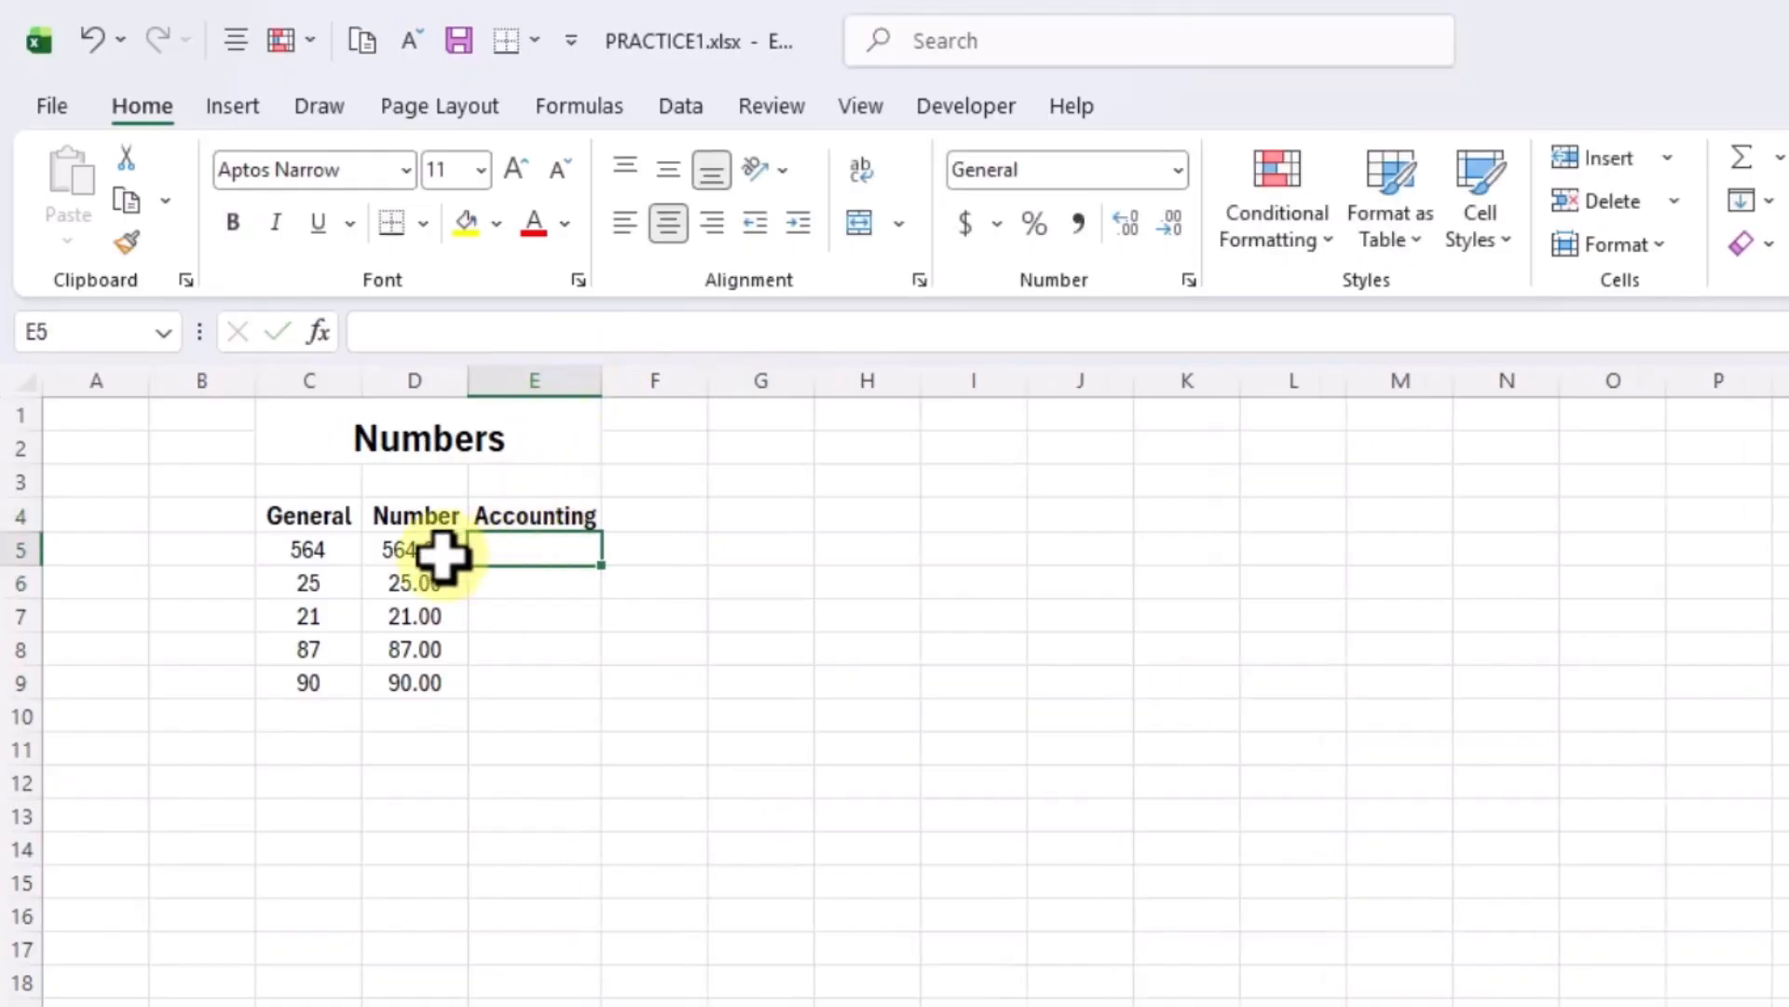
text(=)
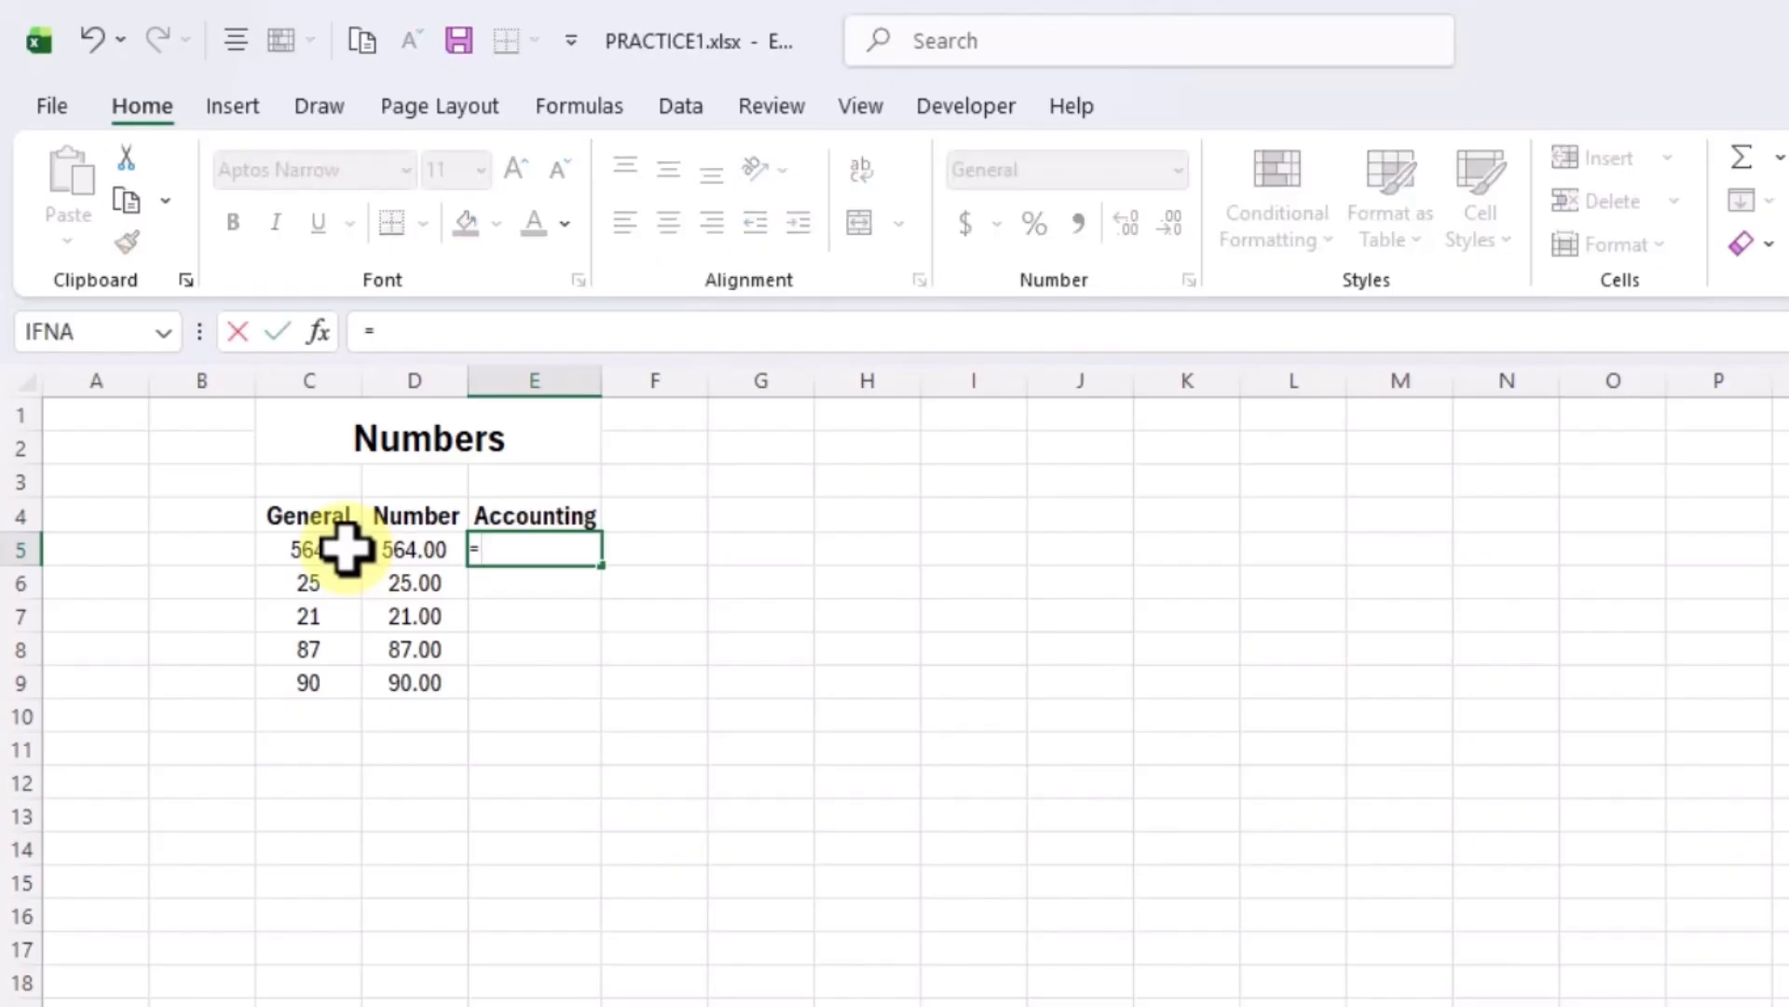
click(317, 550)
key(Return)
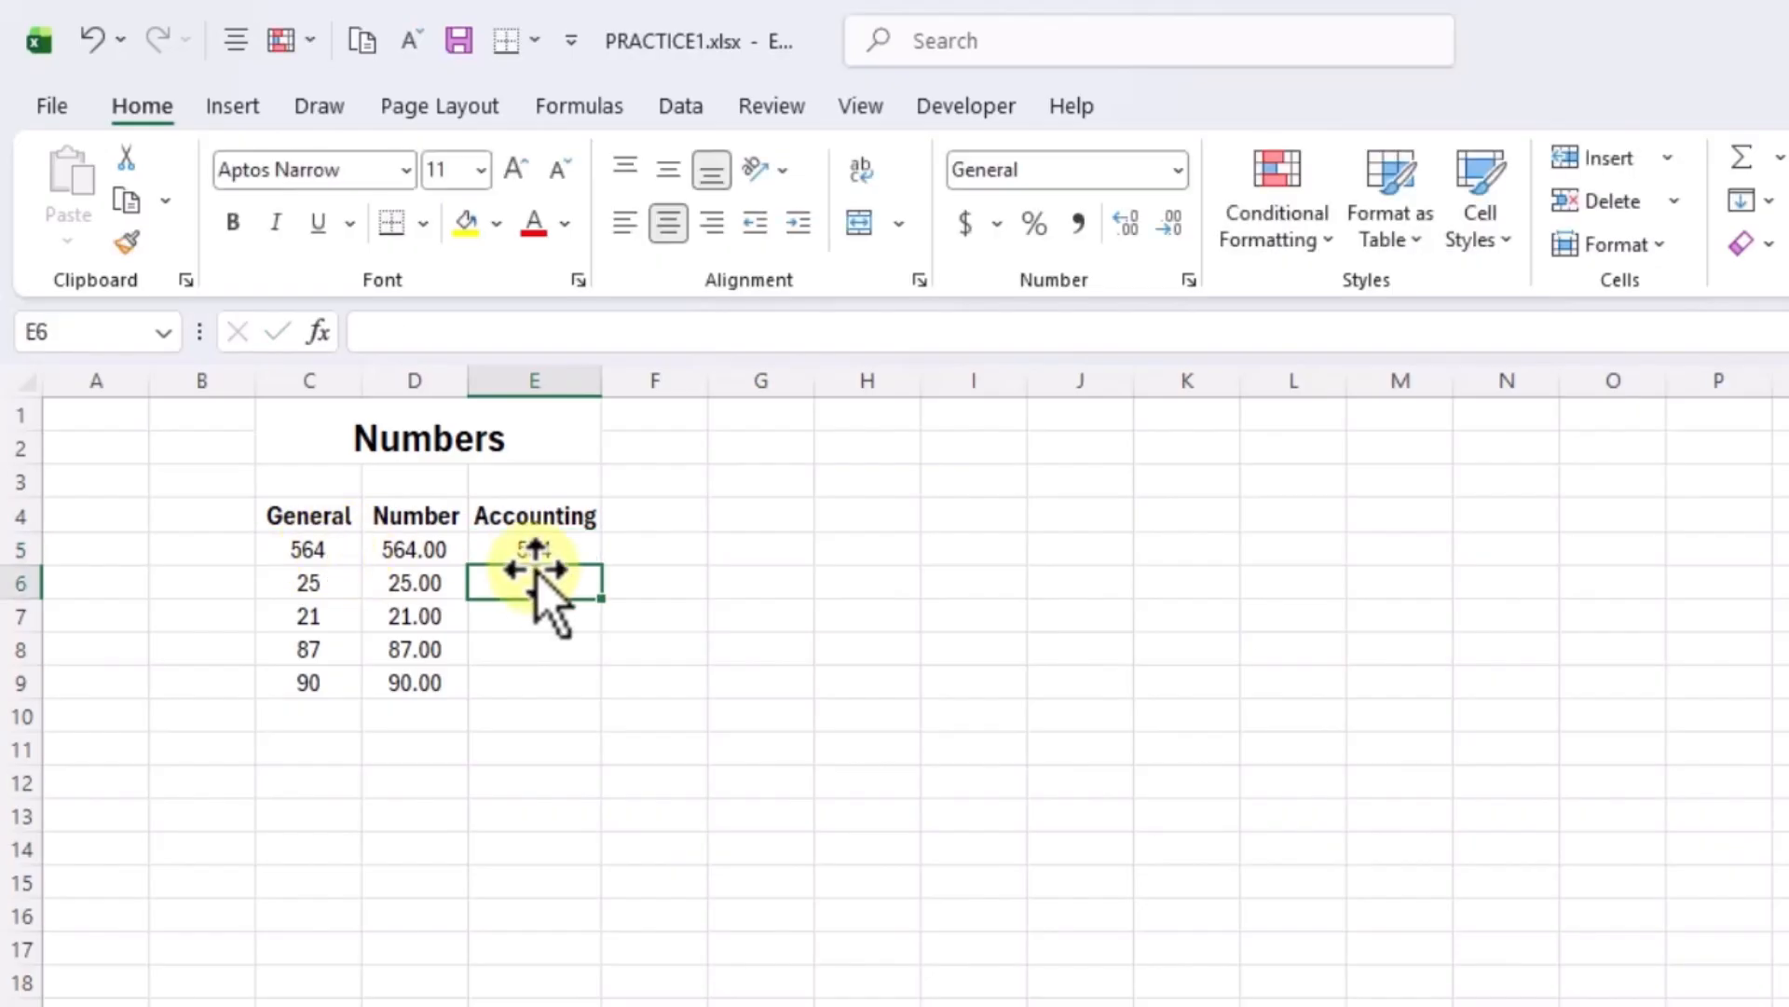
click(587, 555)
drag(600, 567, 596, 695)
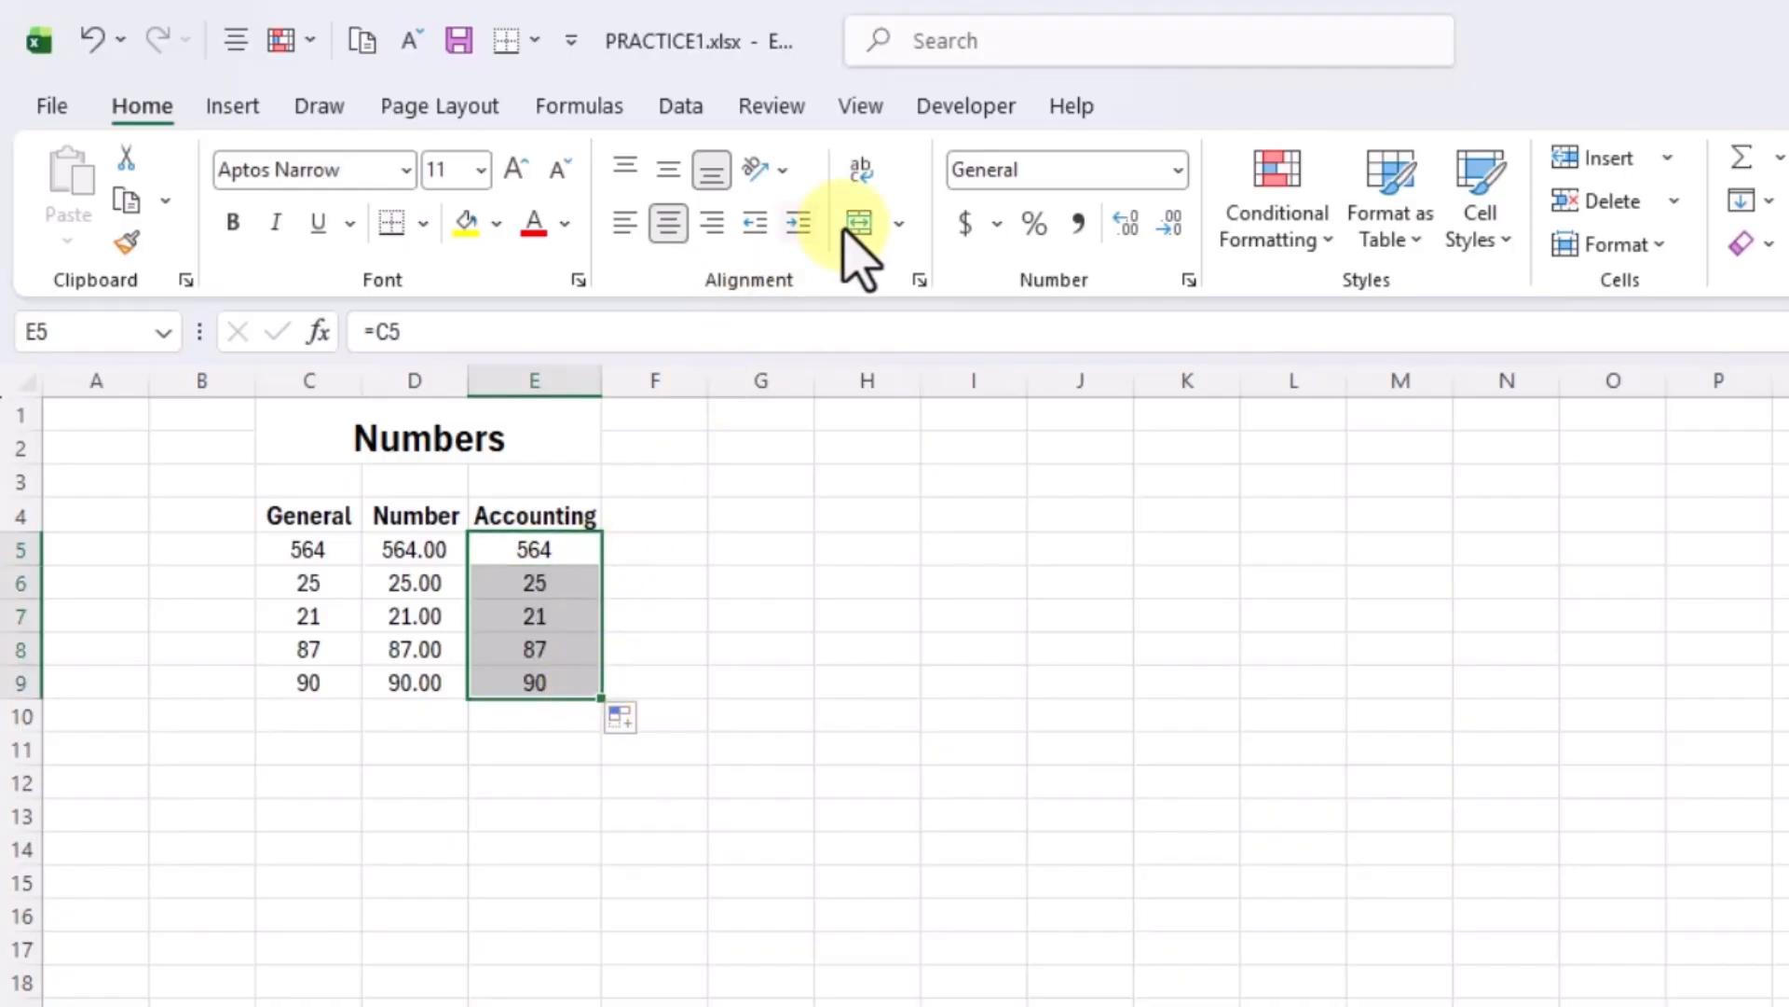
click(1177, 171)
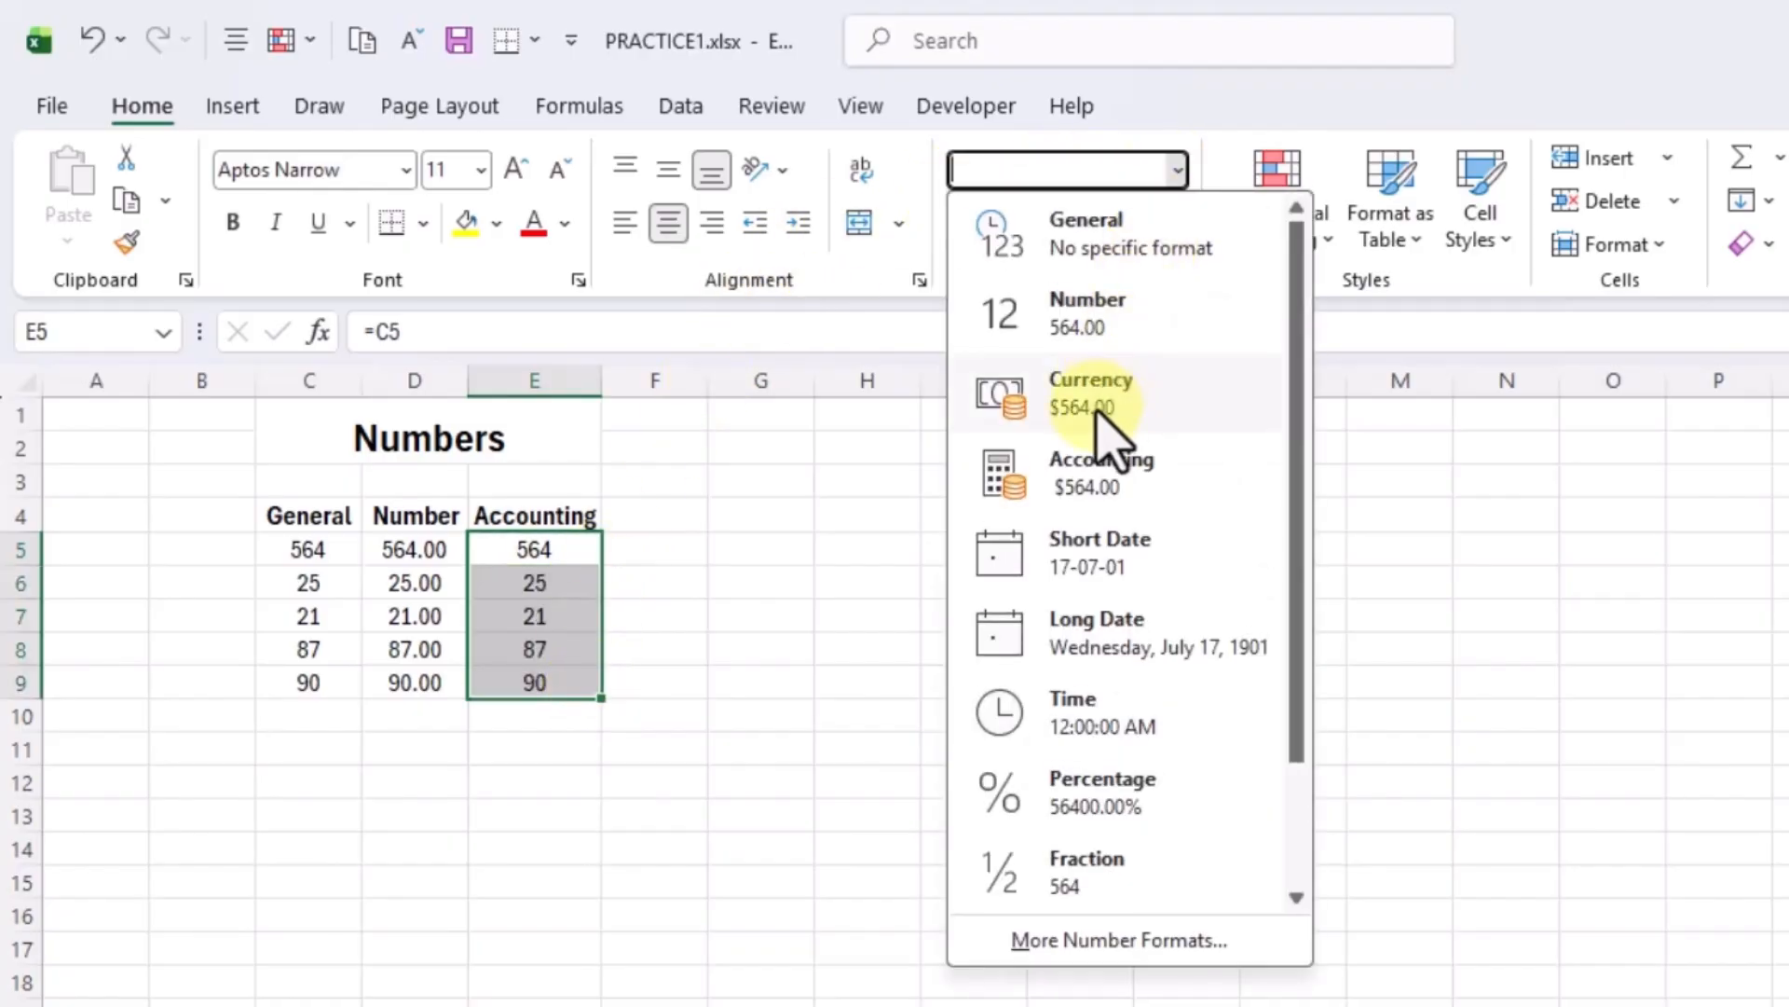
click(1062, 485)
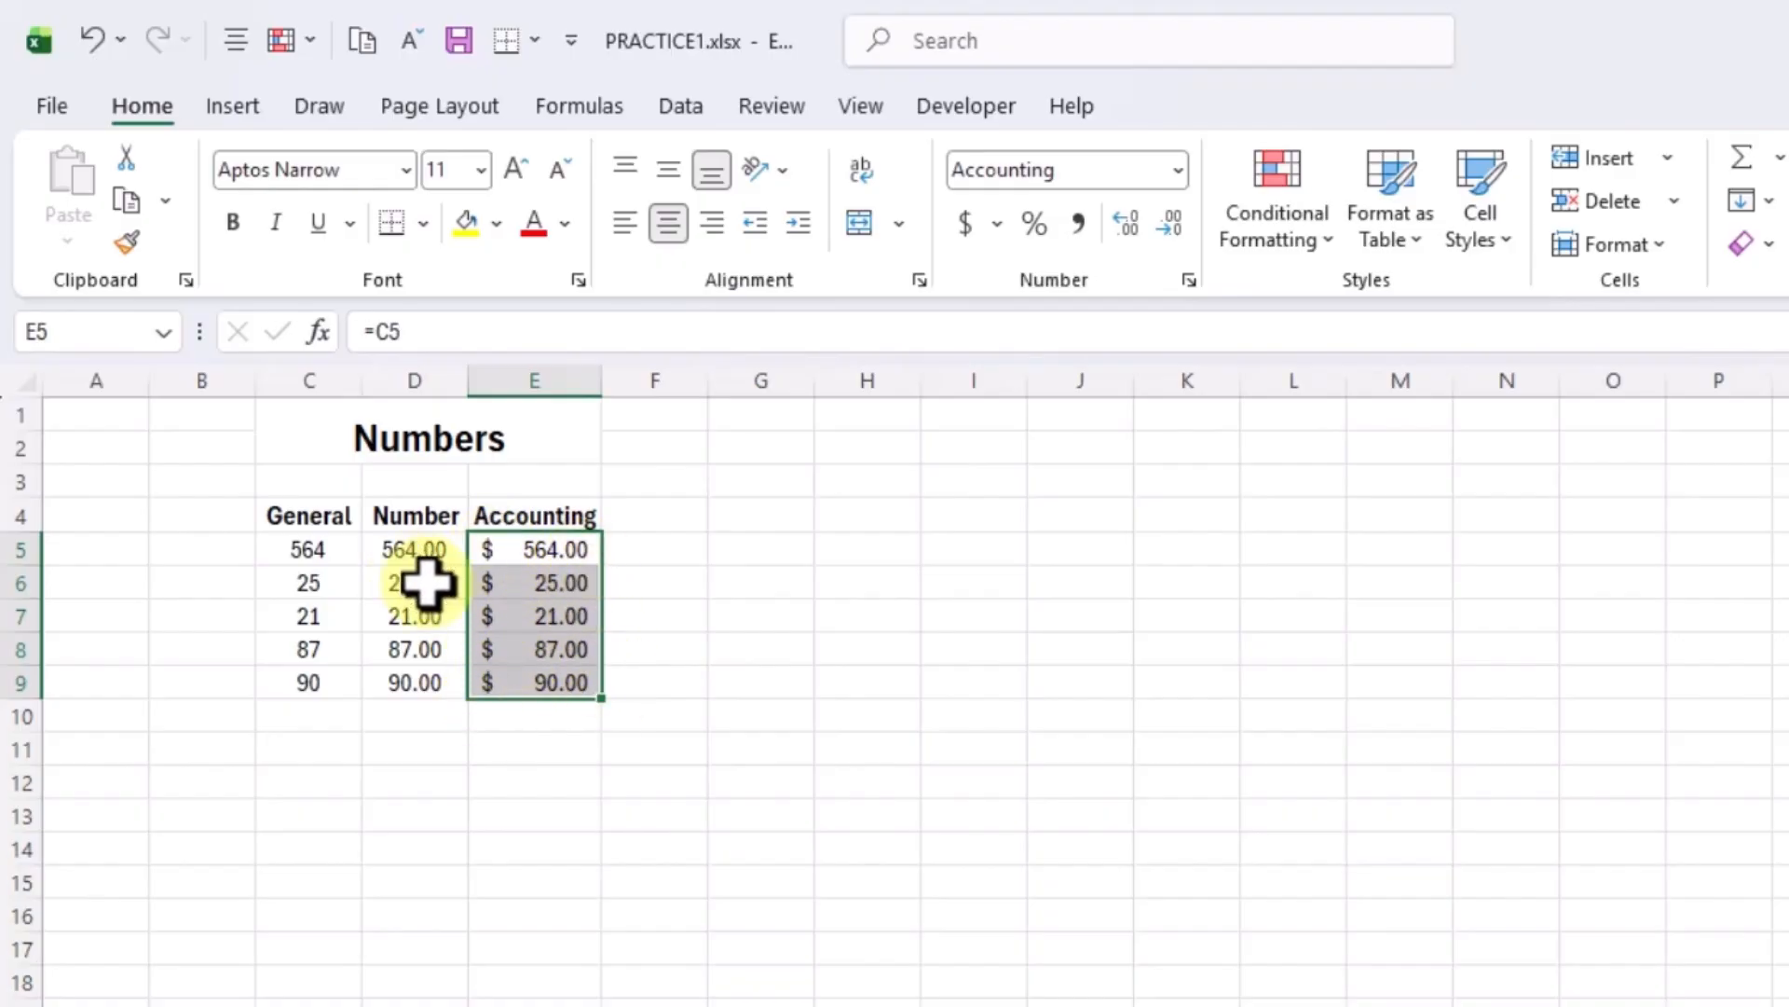
Enter the heading "Currency" in cell F4.
click(643, 511)
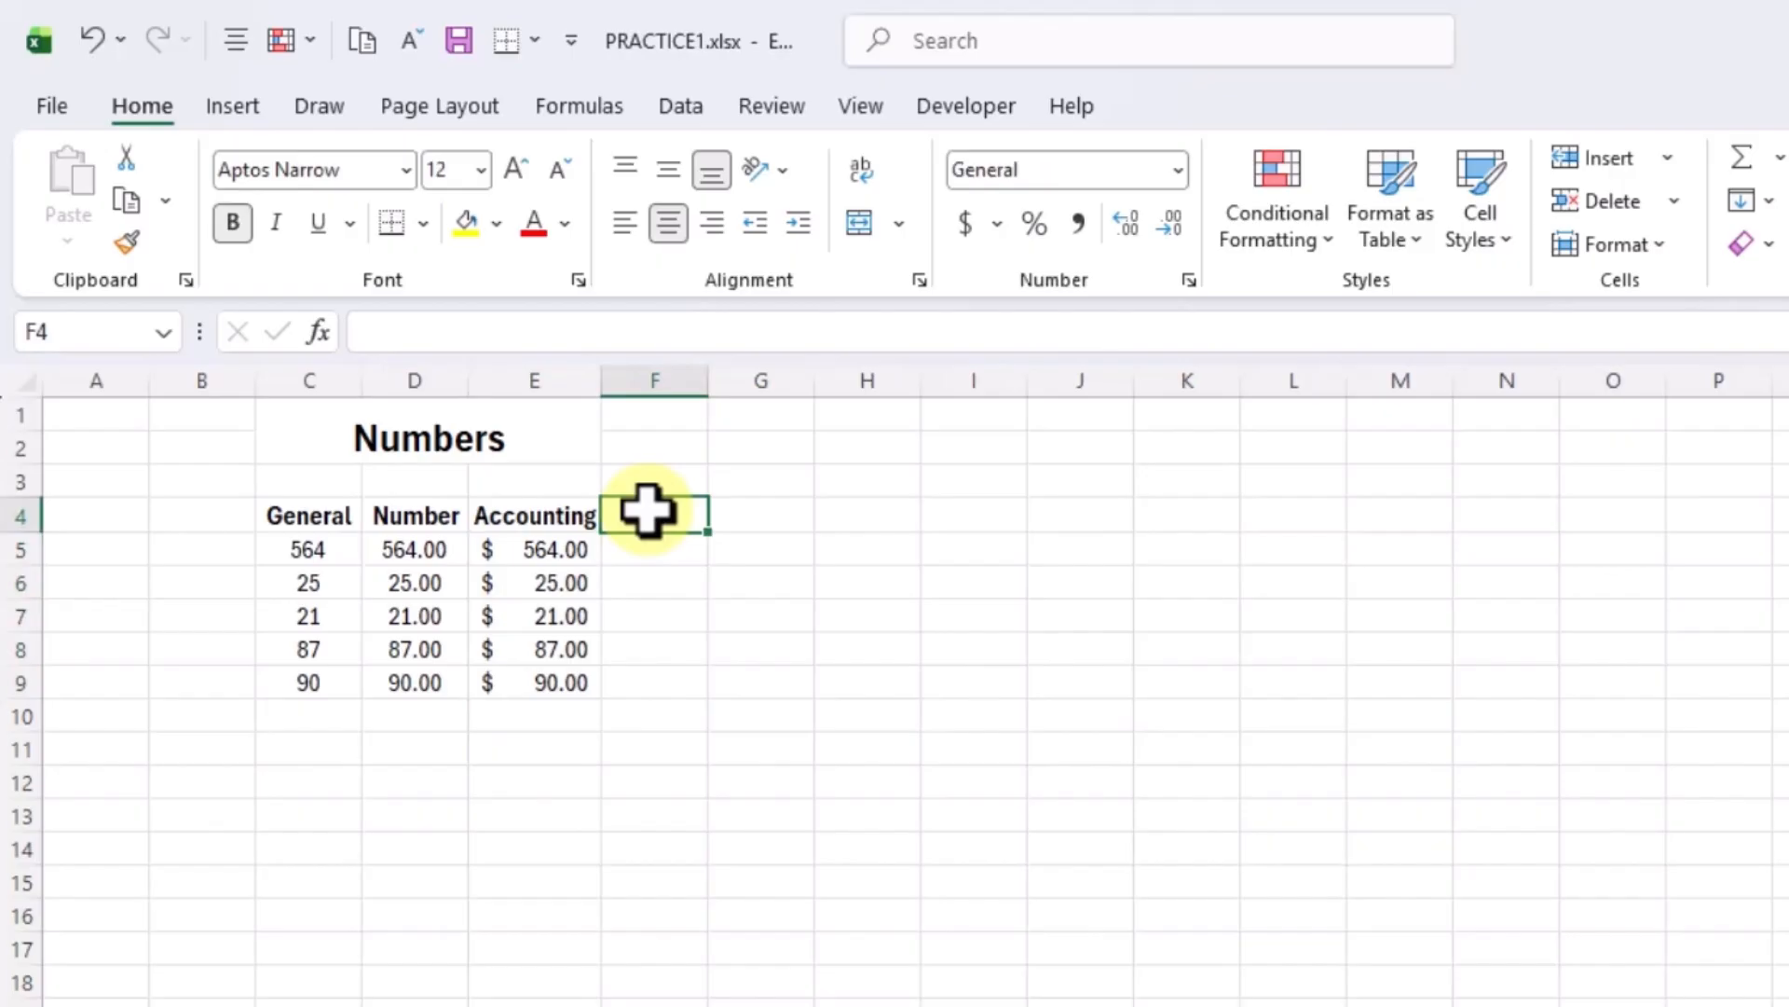
text(Currency)
click(659, 590)
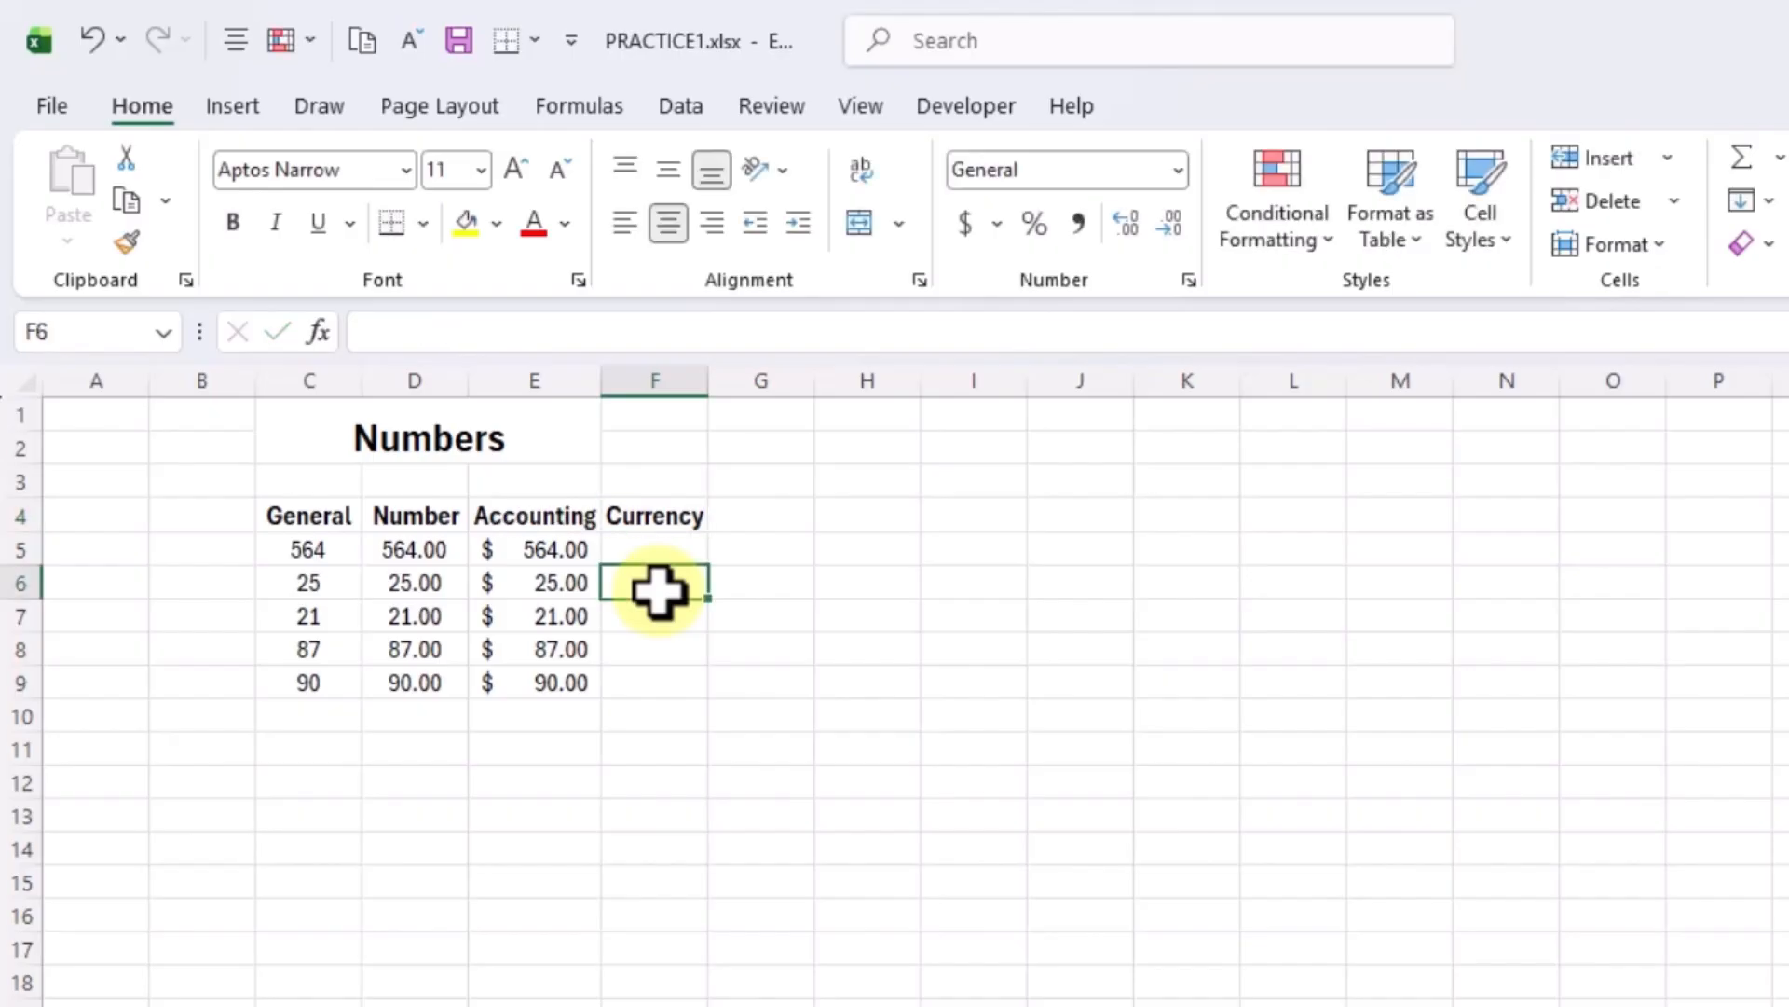
Fill F5:F9 with references to the General values, starting from =C5, and apply the Currency format to them.
click(645, 554)
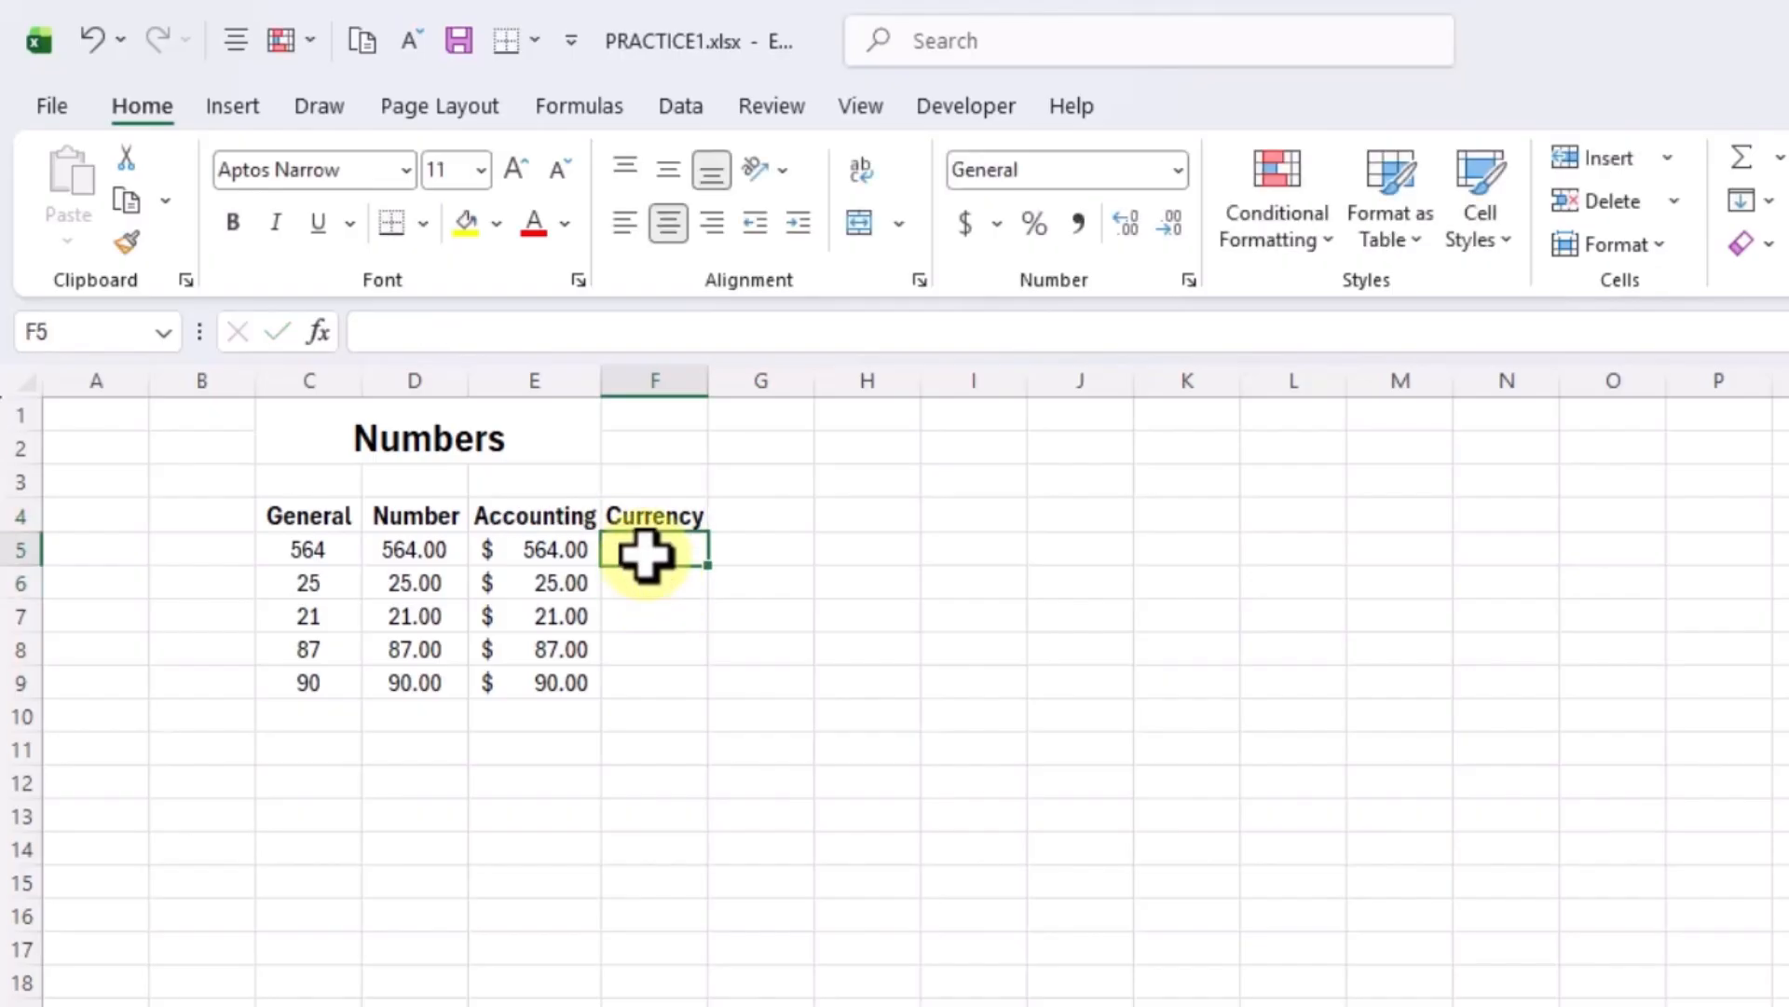
text(=)
click(316, 548)
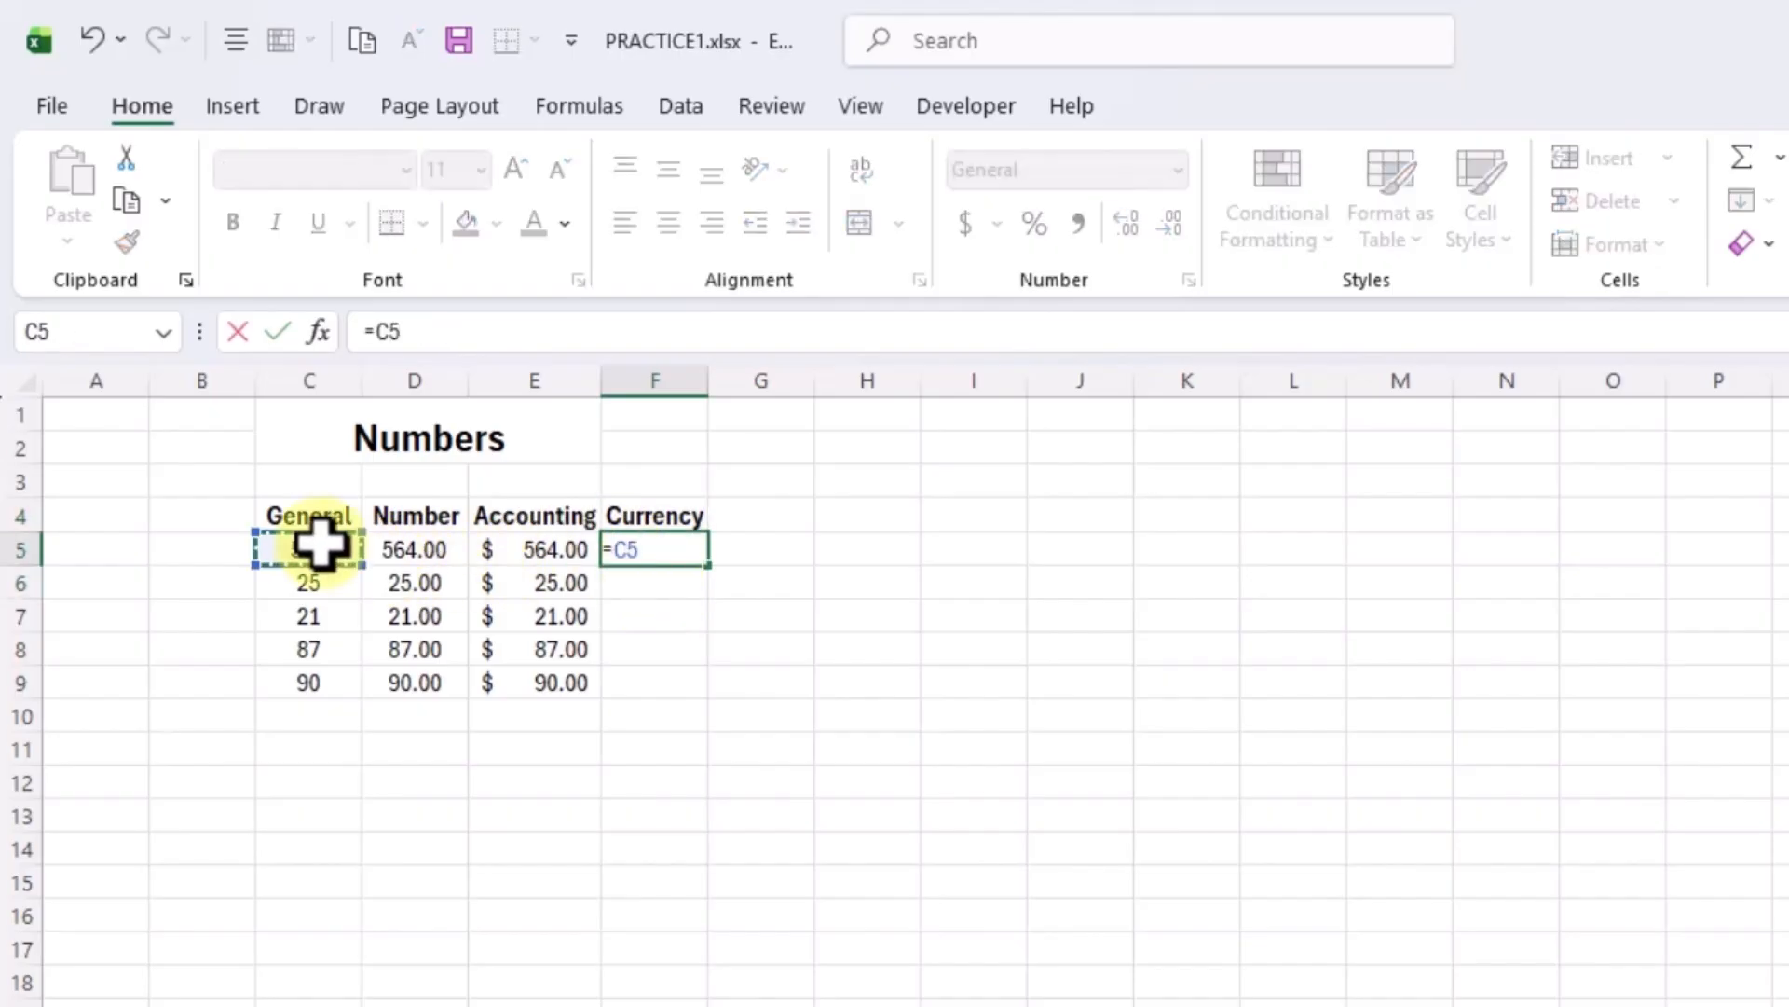
key(Return)
click(673, 554)
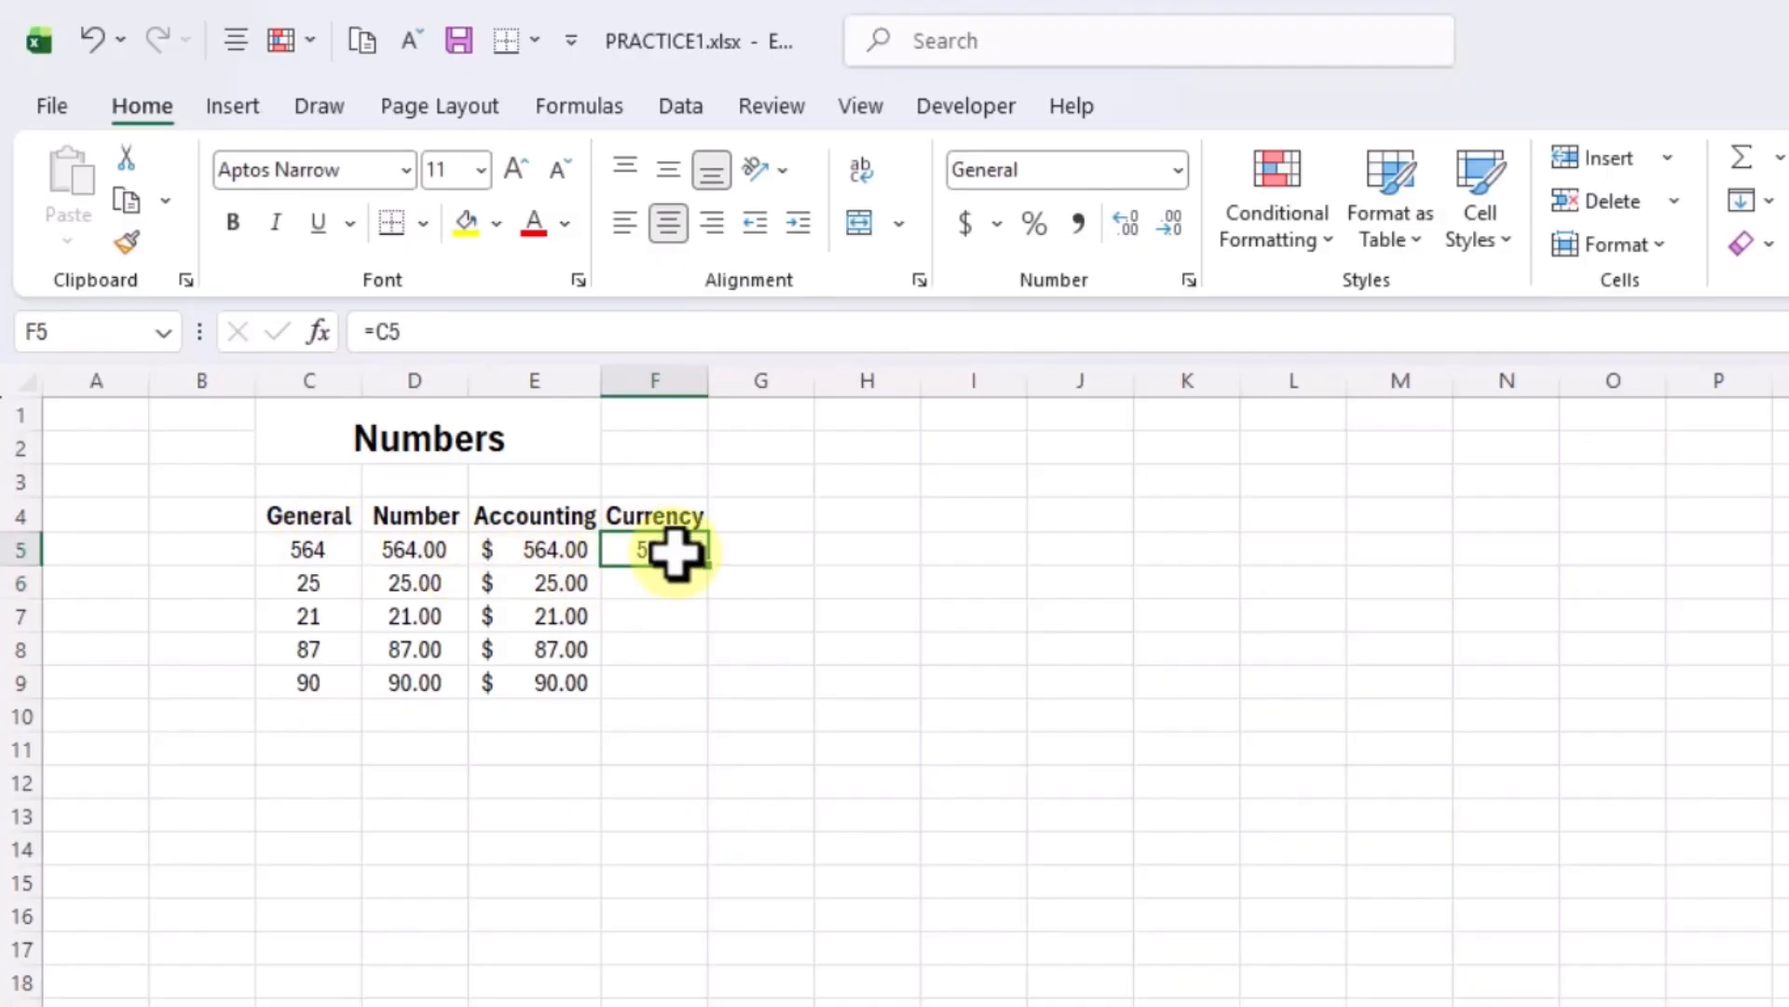
drag(708, 570, 707, 701)
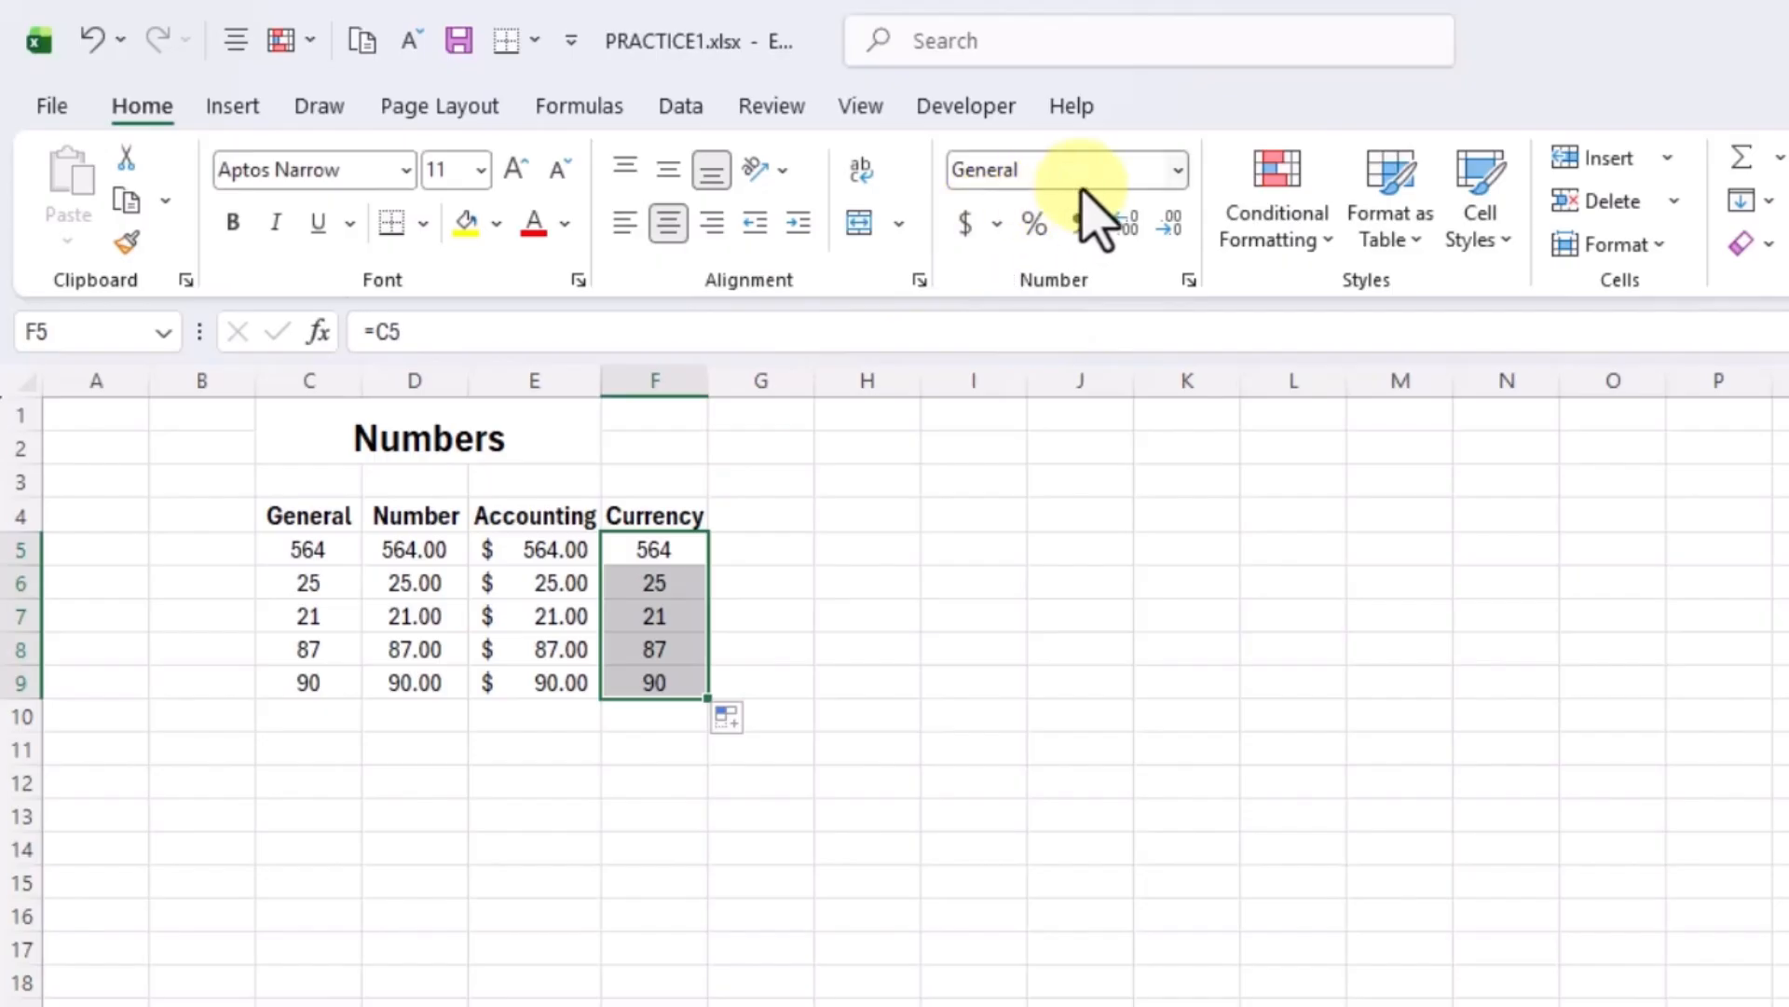
click(1178, 171)
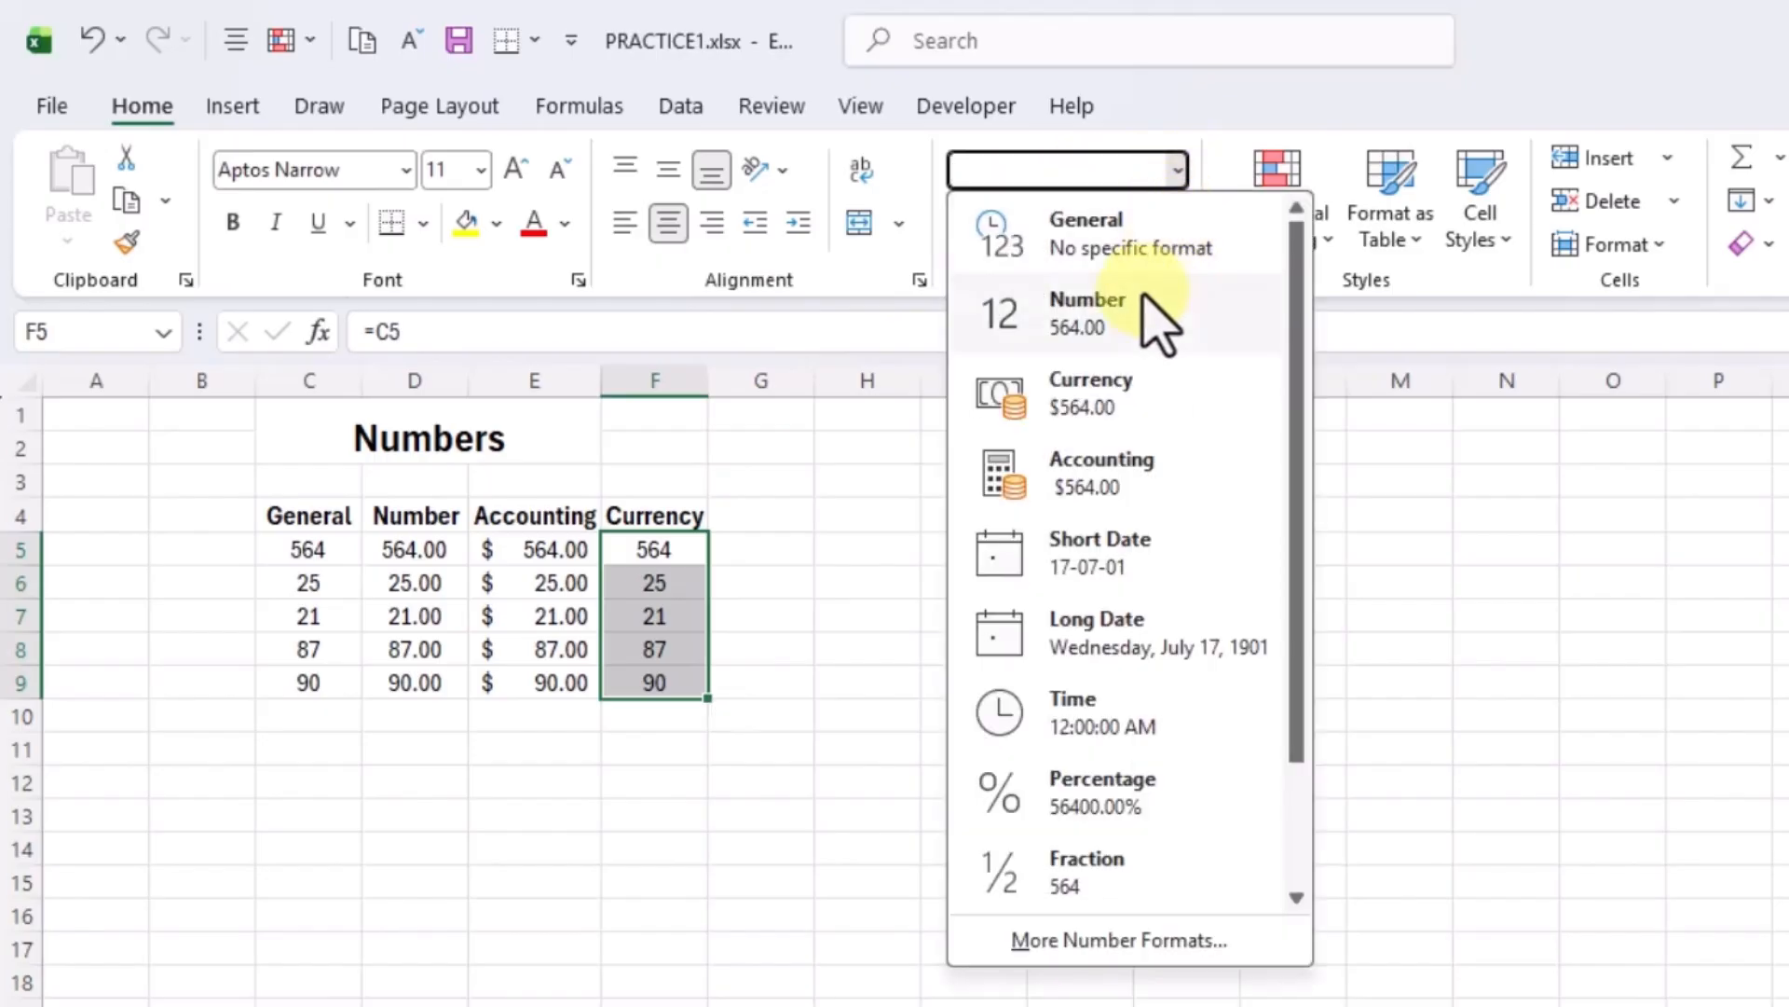
click(1087, 399)
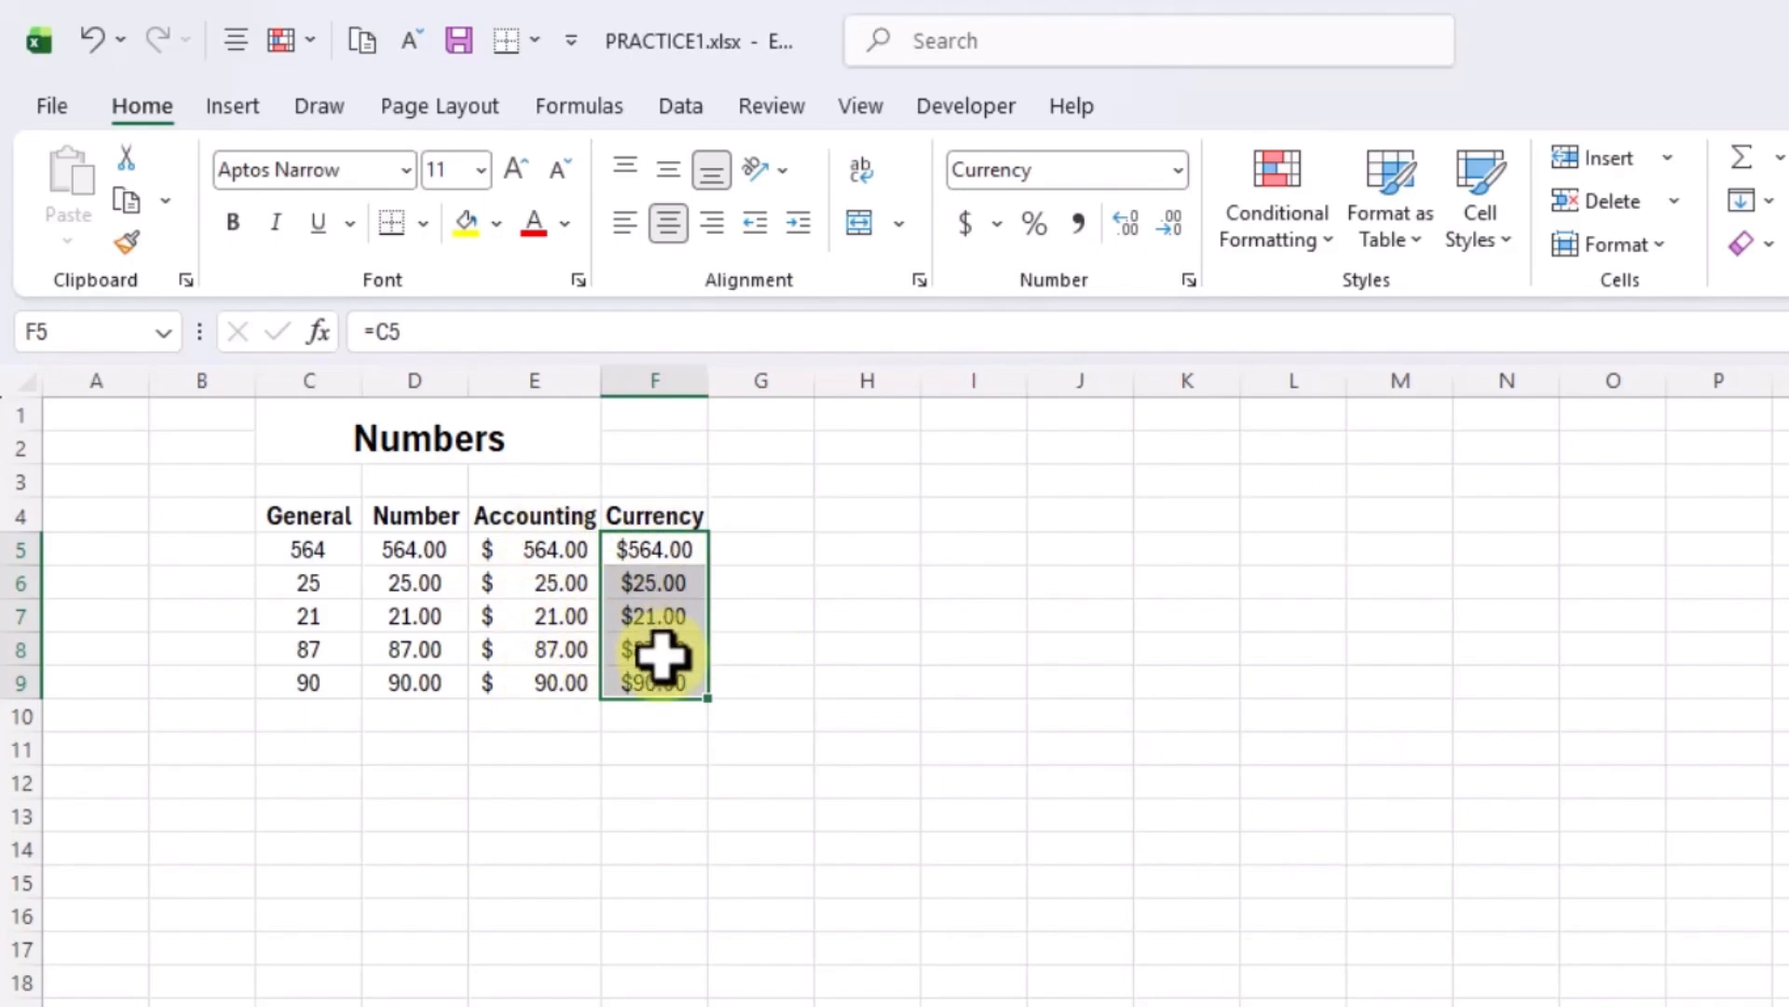
Enter the heading "Comma" in G4 and the values 235354, 4326, 23154, 6453 and 4756337 in G5:G9.
click(782, 518)
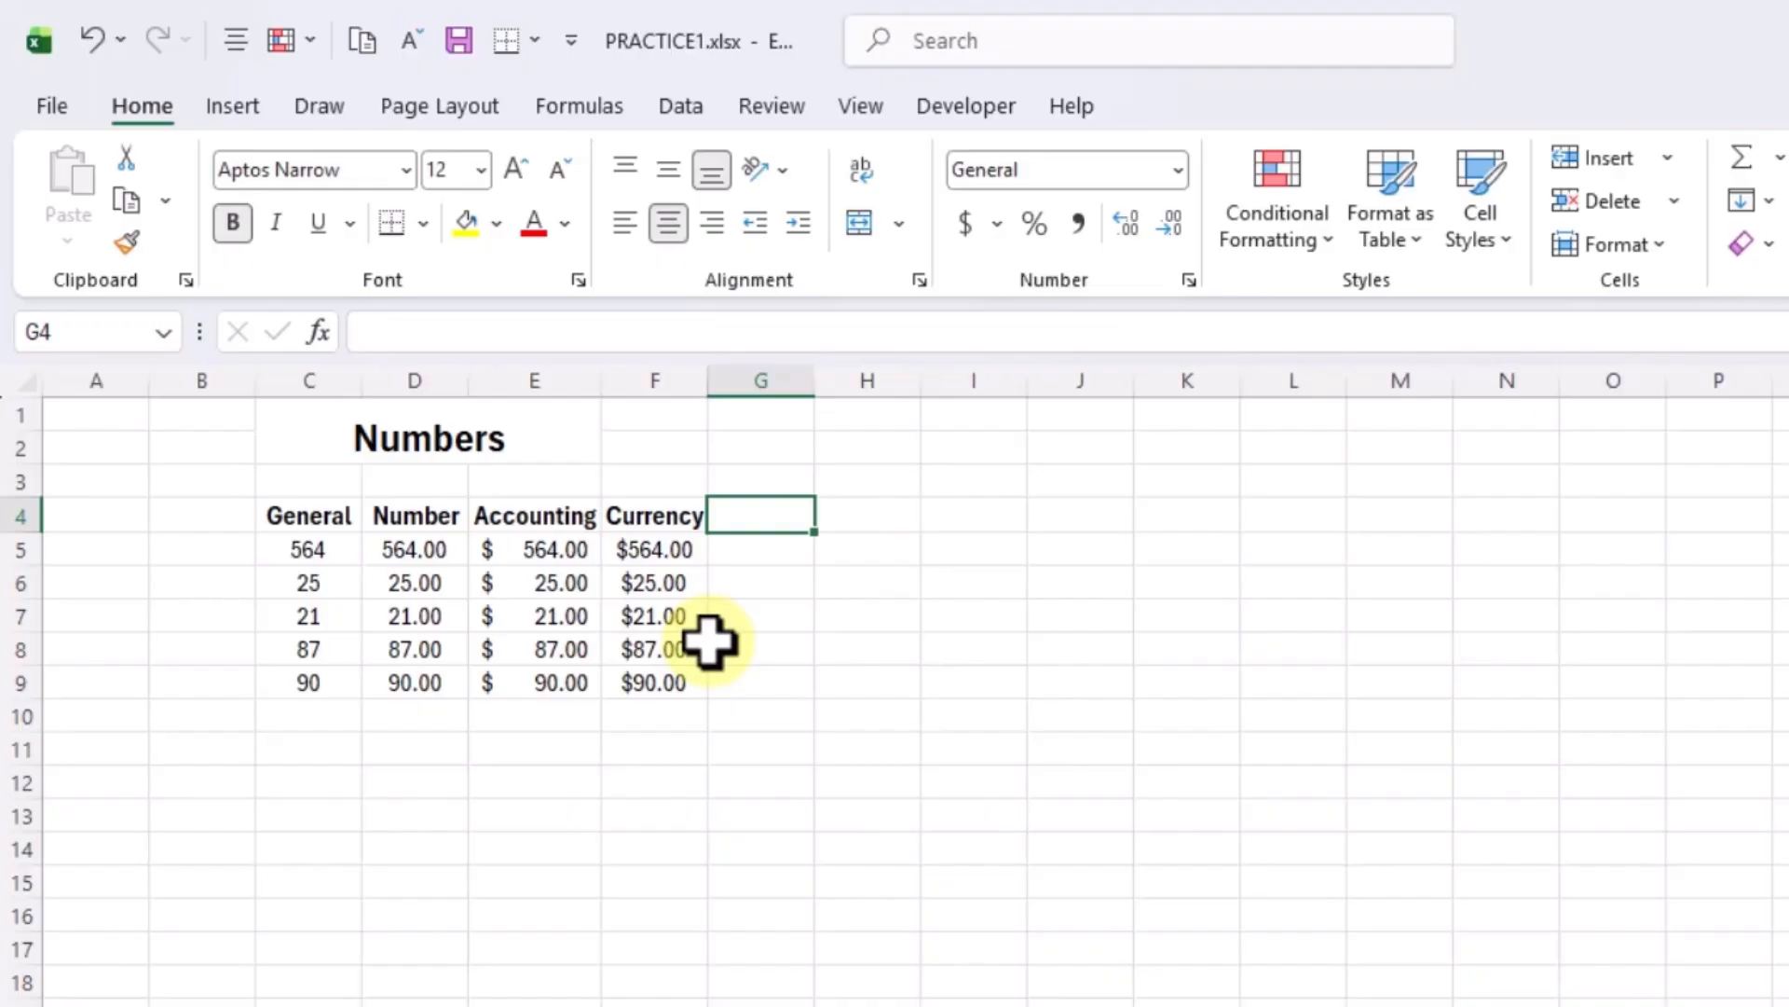
text(Comma)
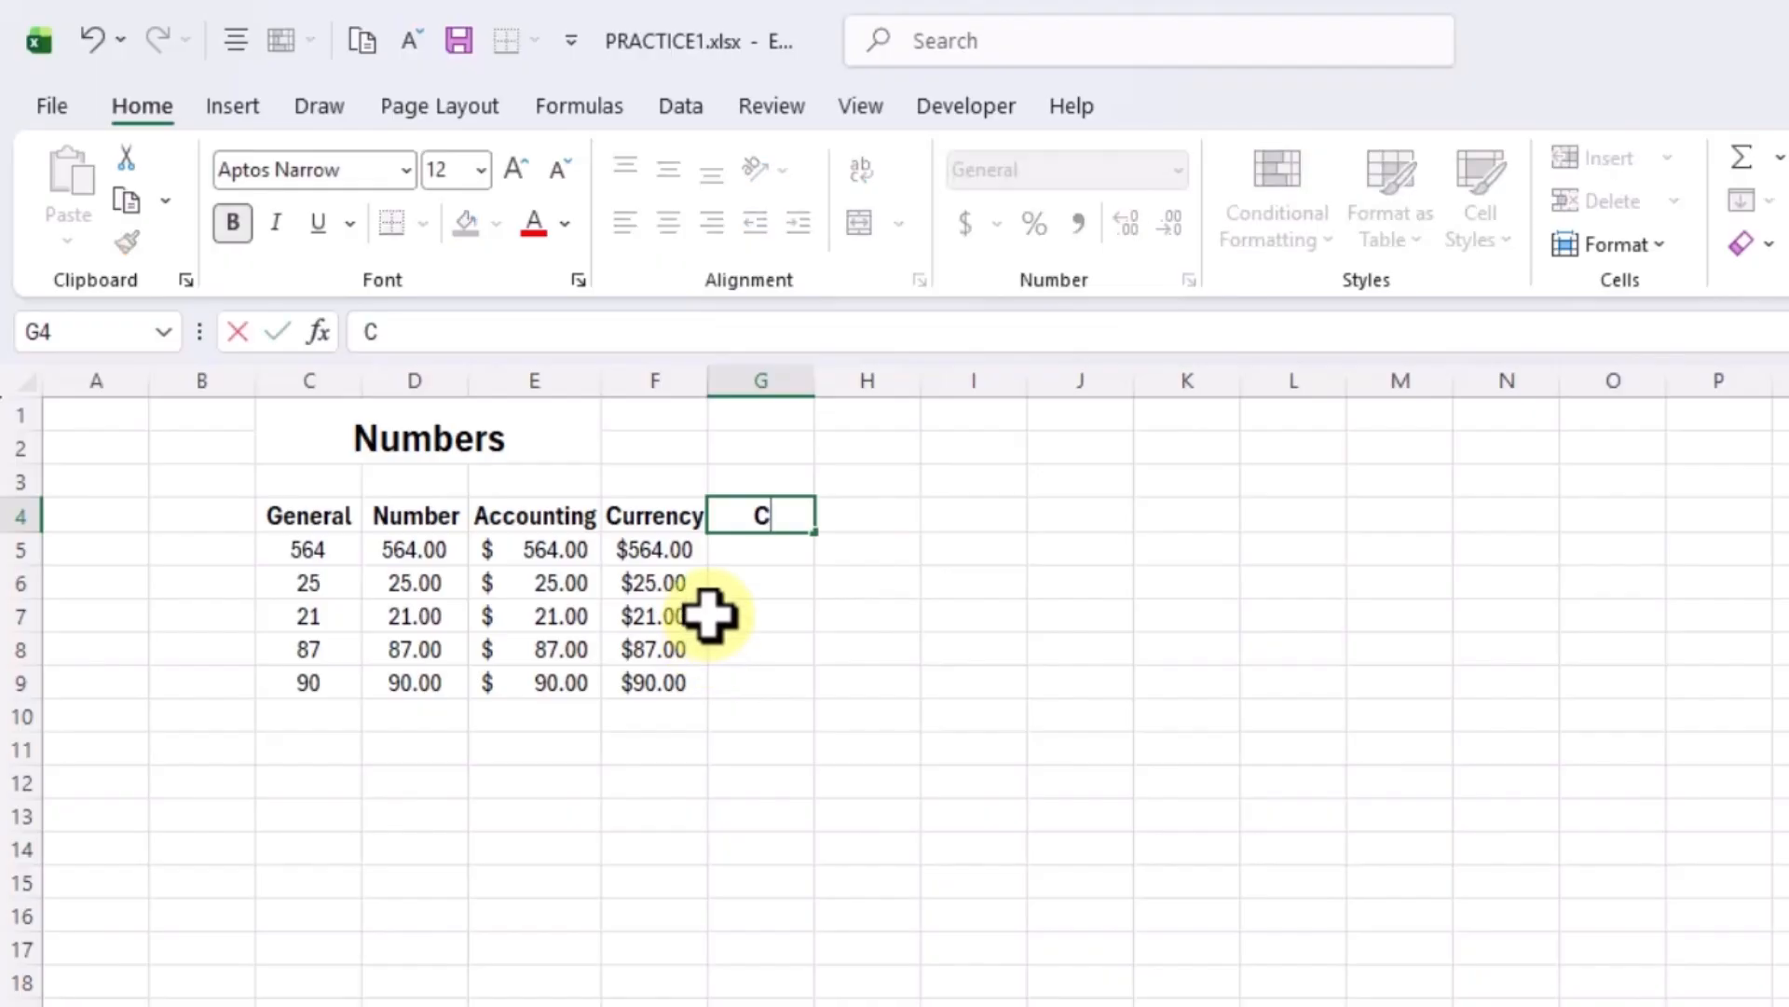
click(760, 550)
text(23)
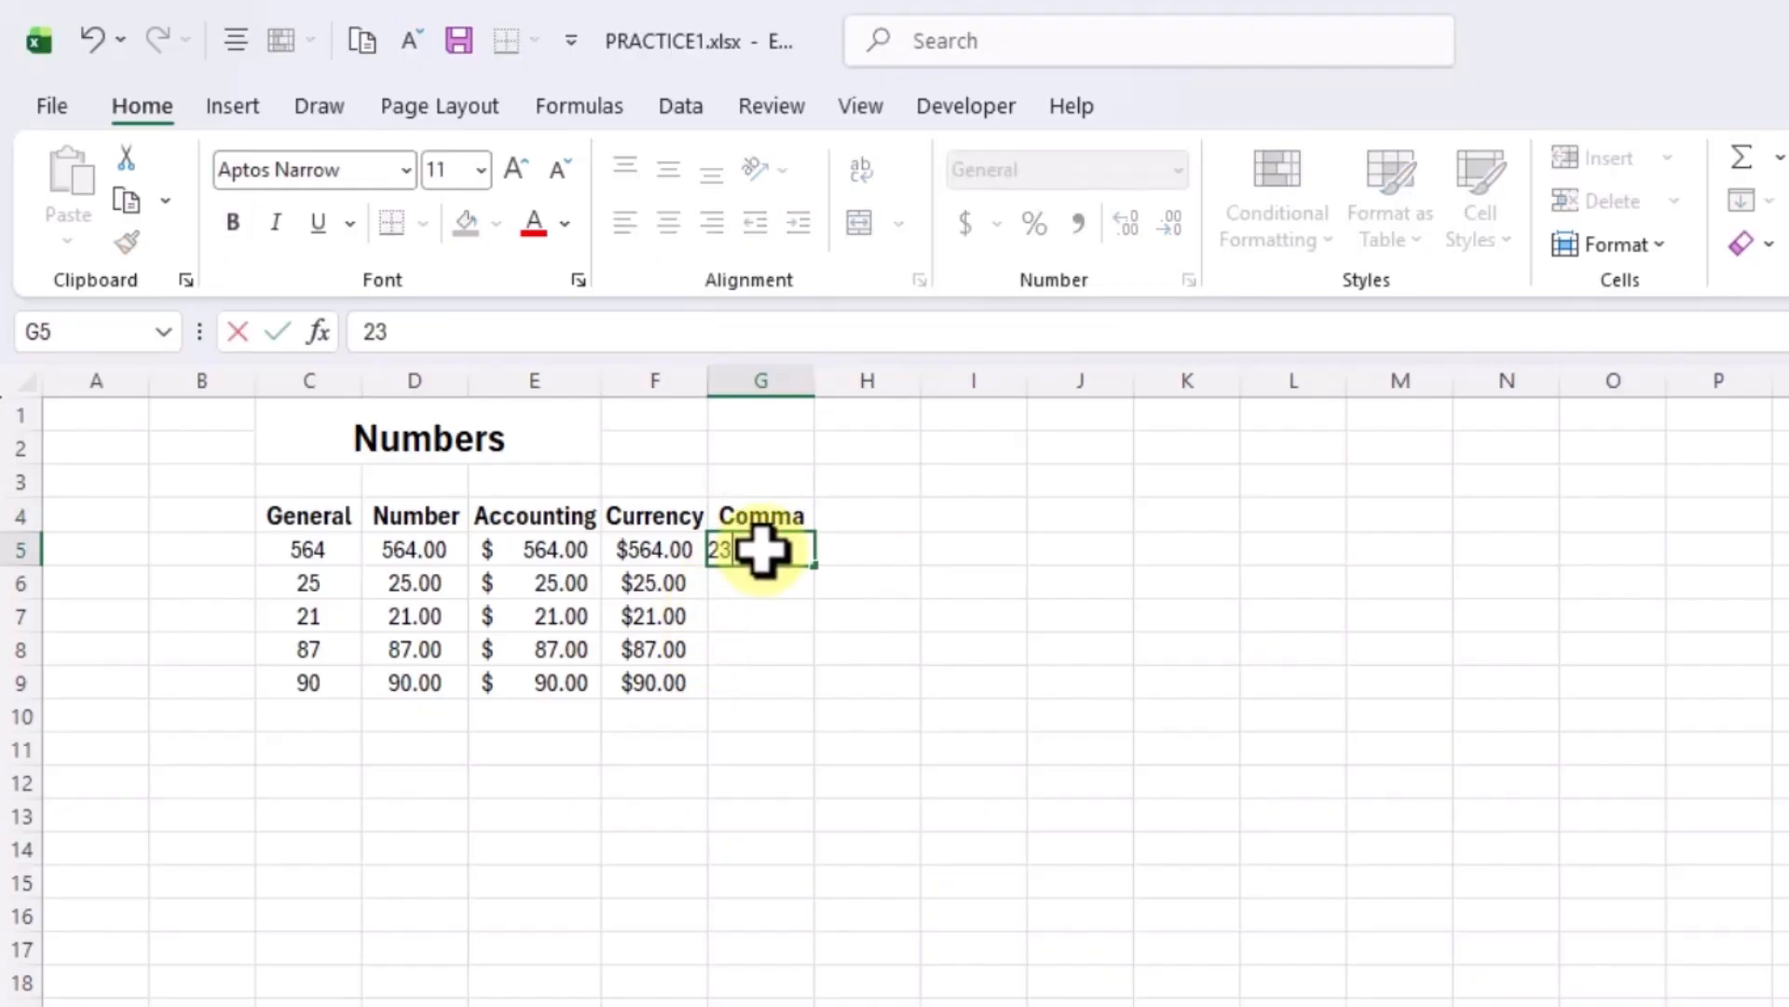
text(5354)
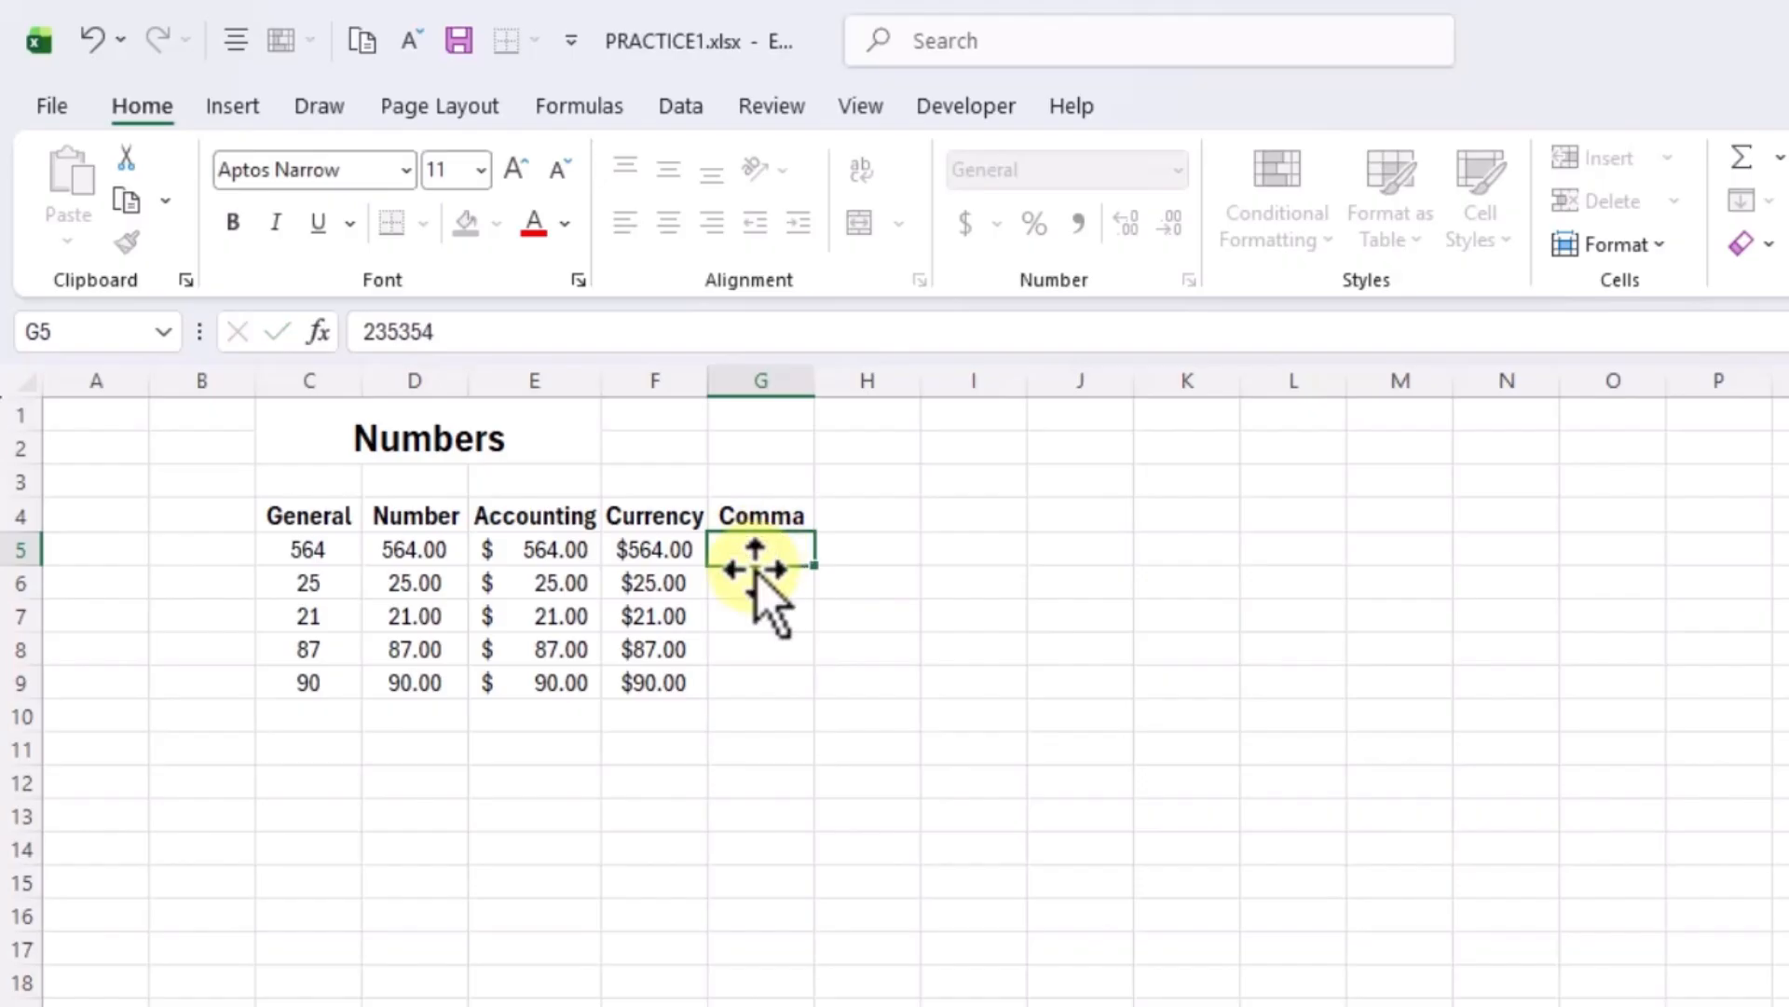
key(ctrl+Return)
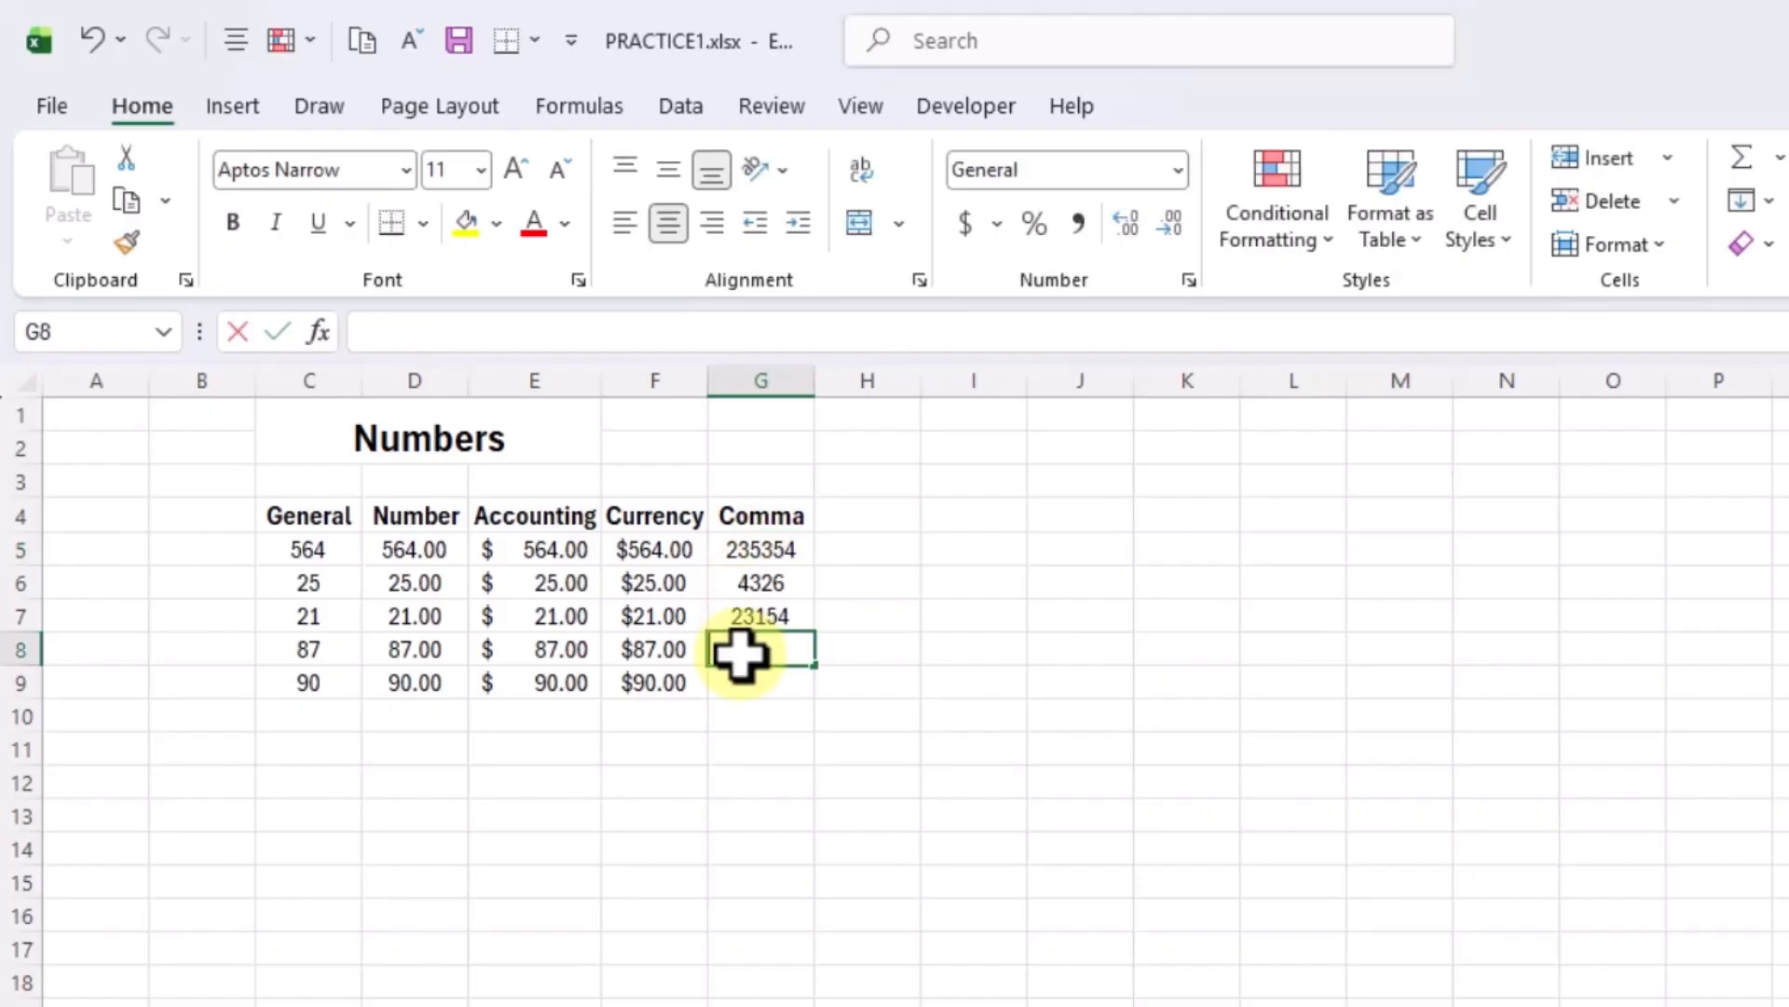
text(6453)
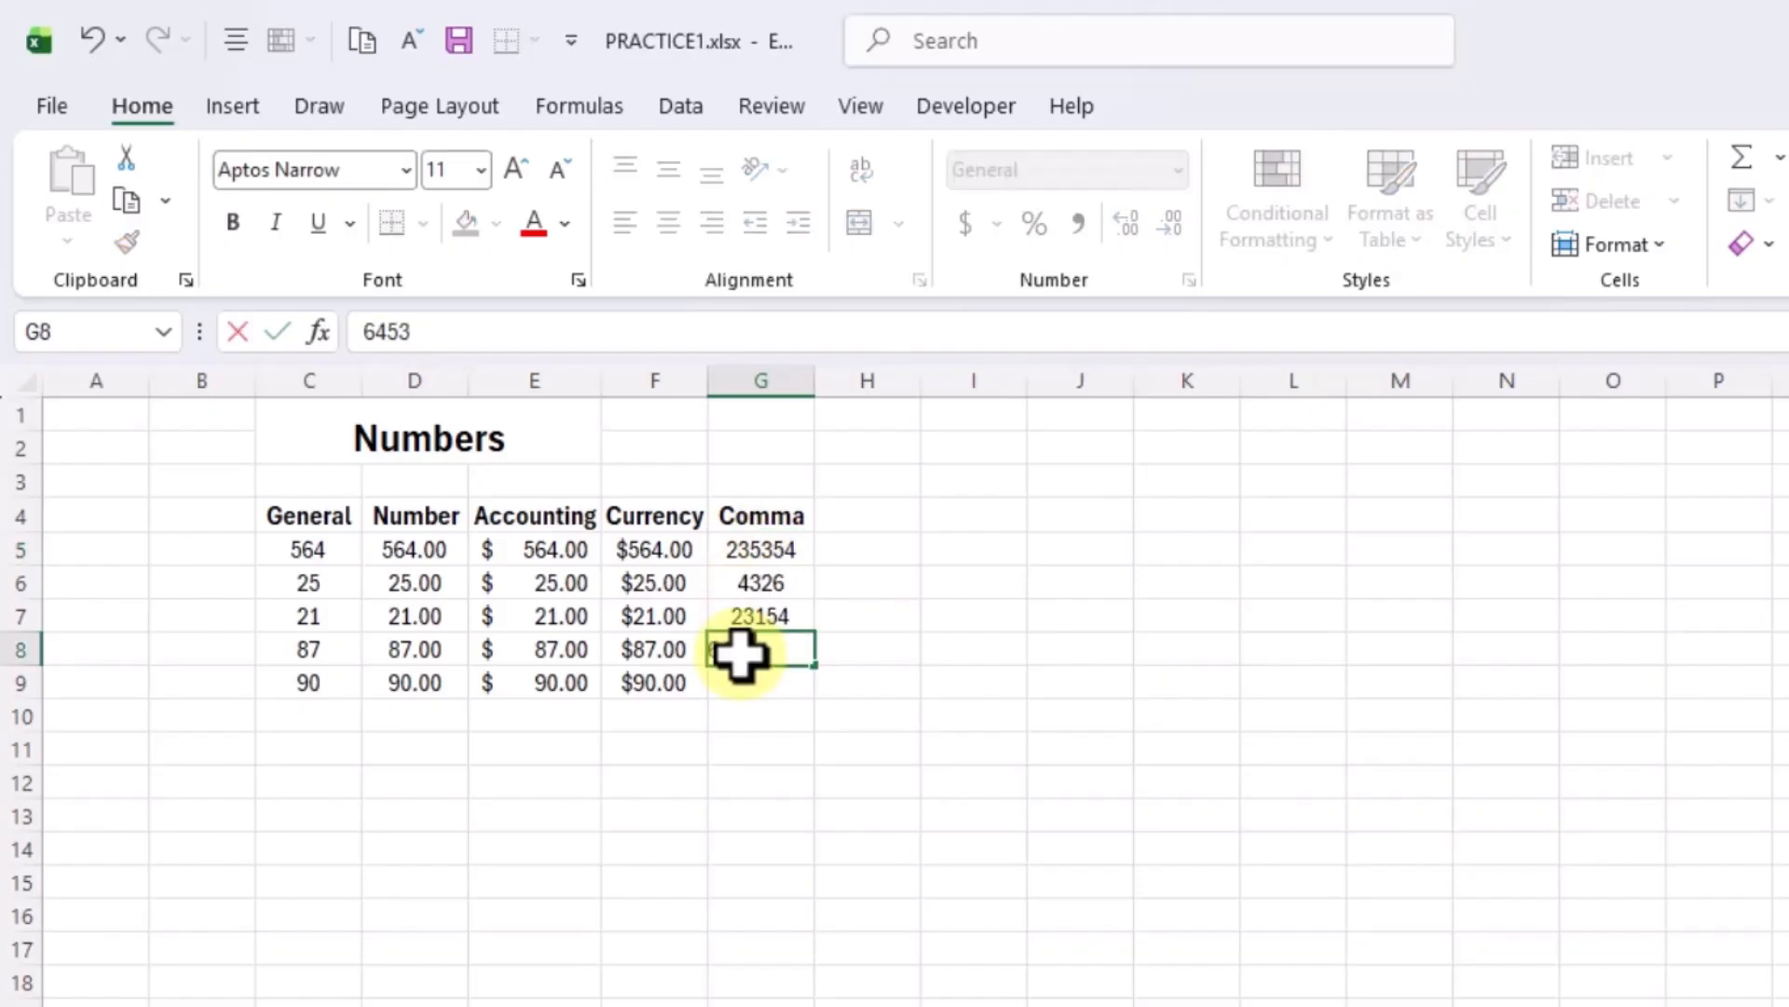
key(Return)
text(4756337)
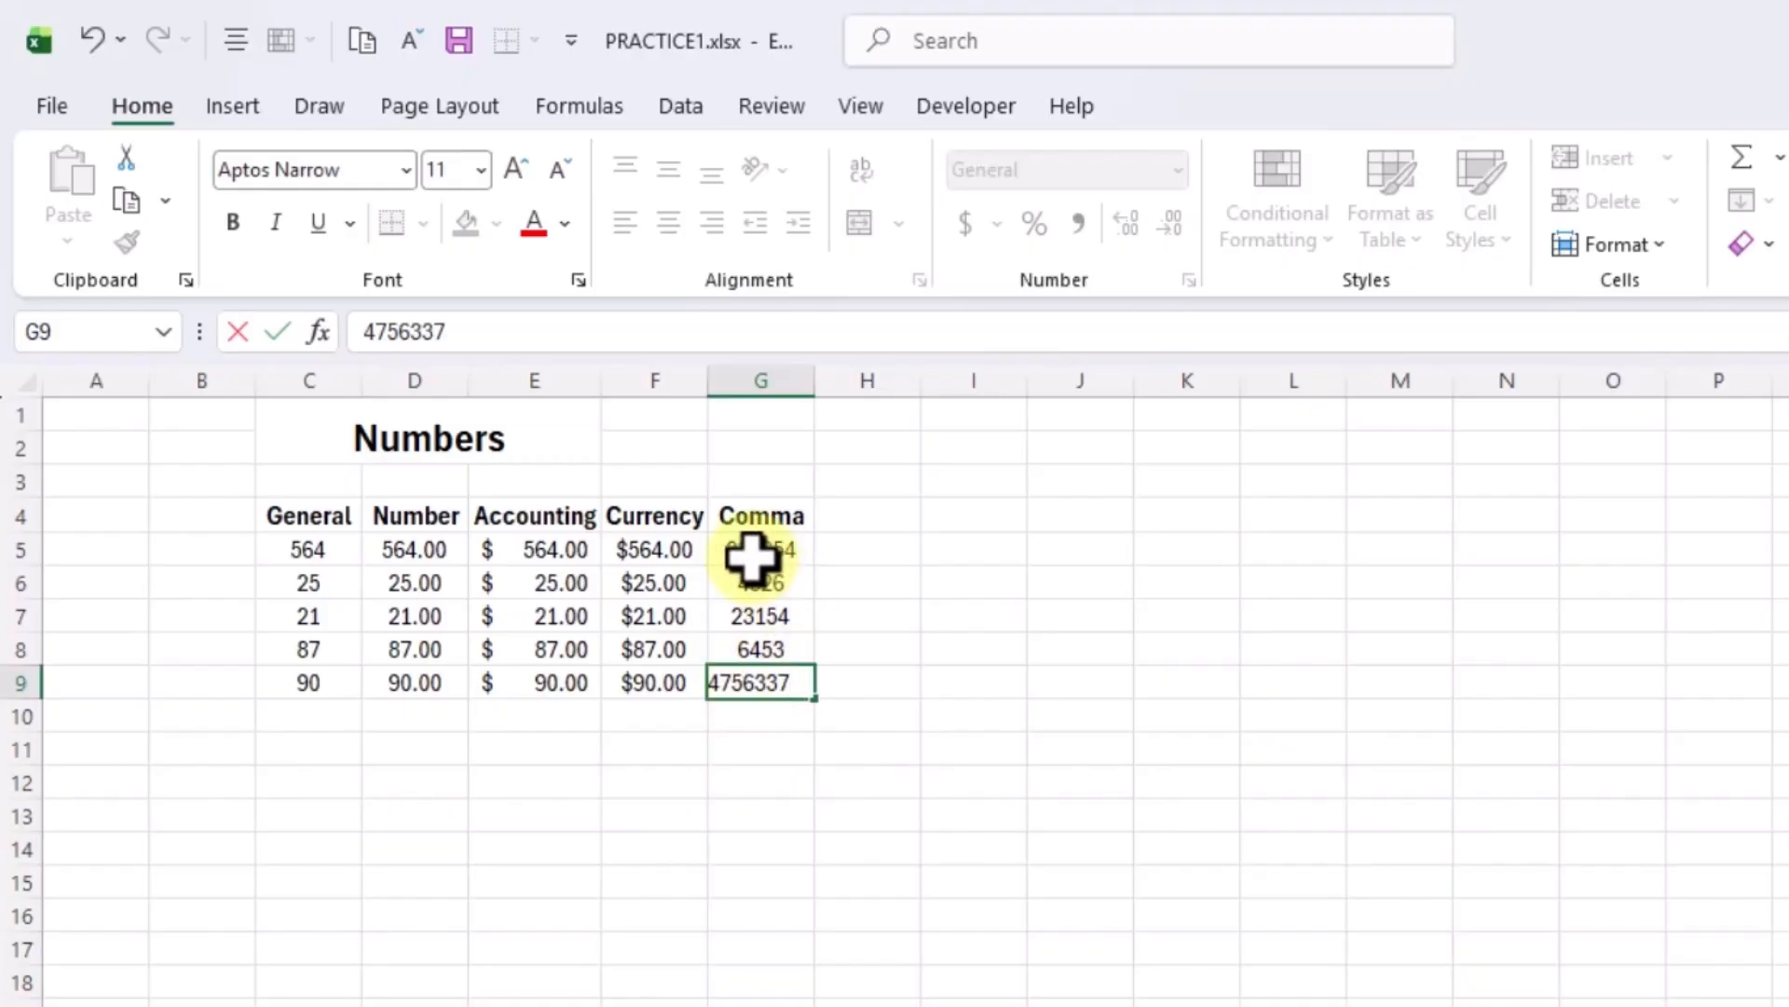
Apply the Comma style to the values in G5:G9.
drag(751, 551, 774, 673)
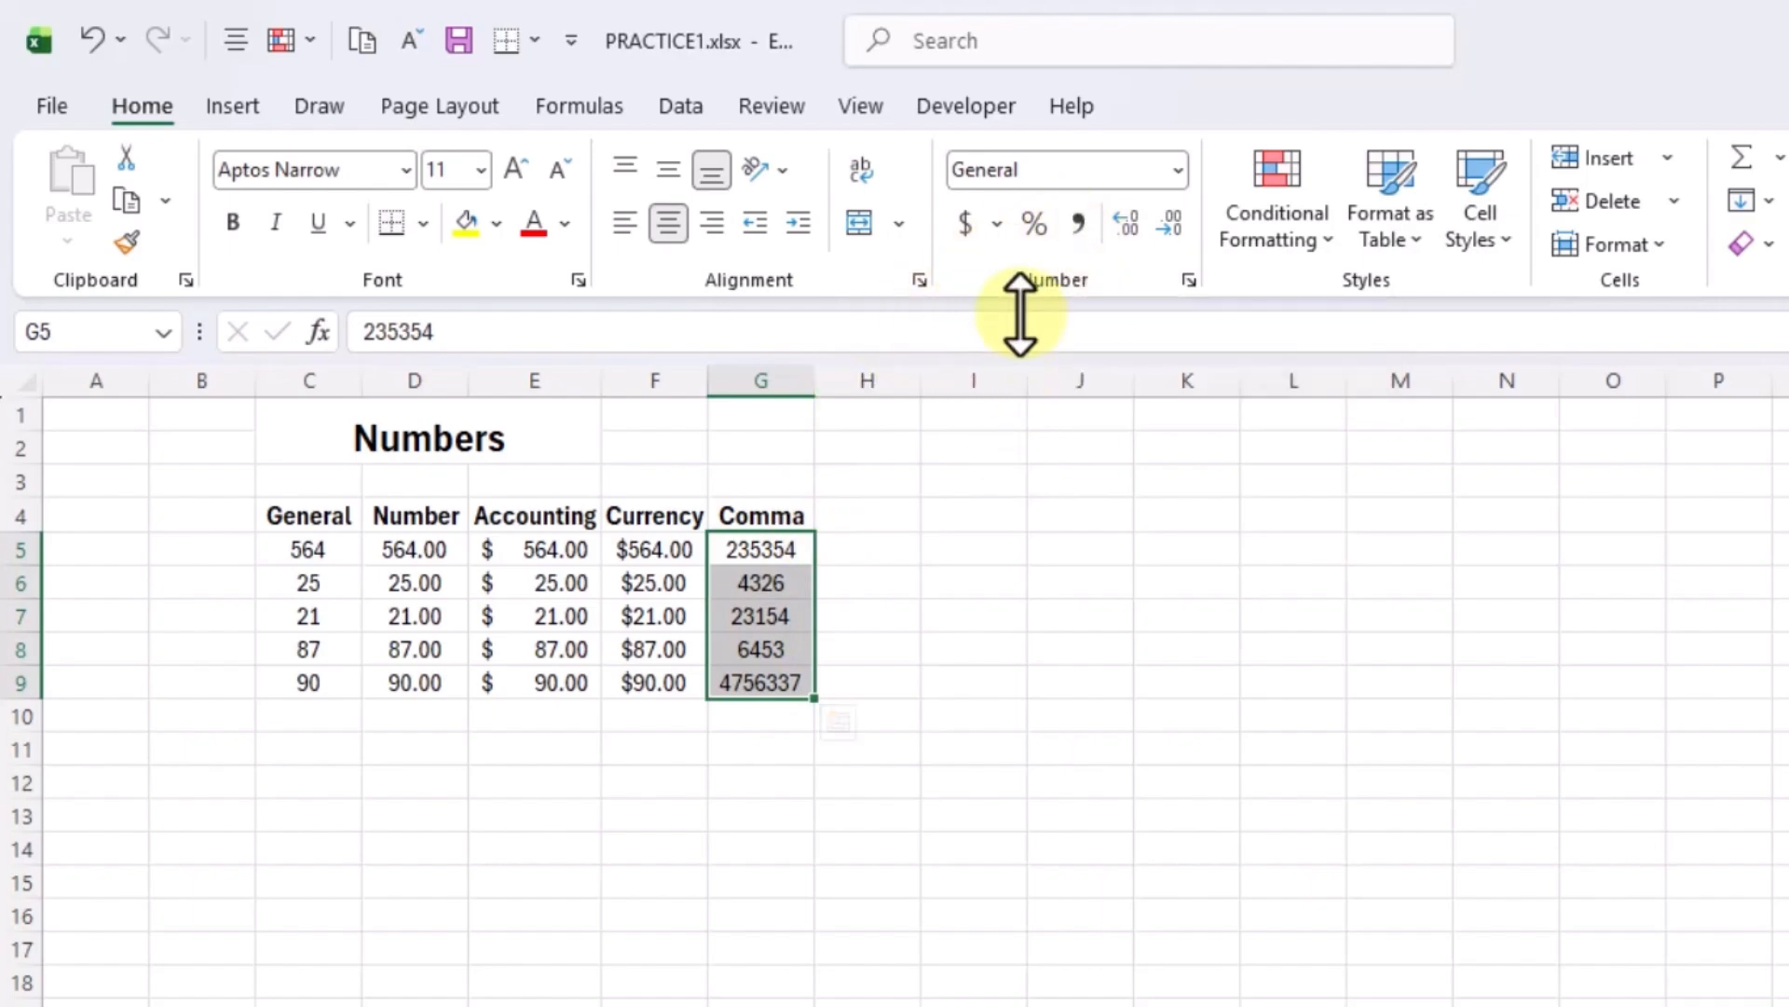
click(1081, 222)
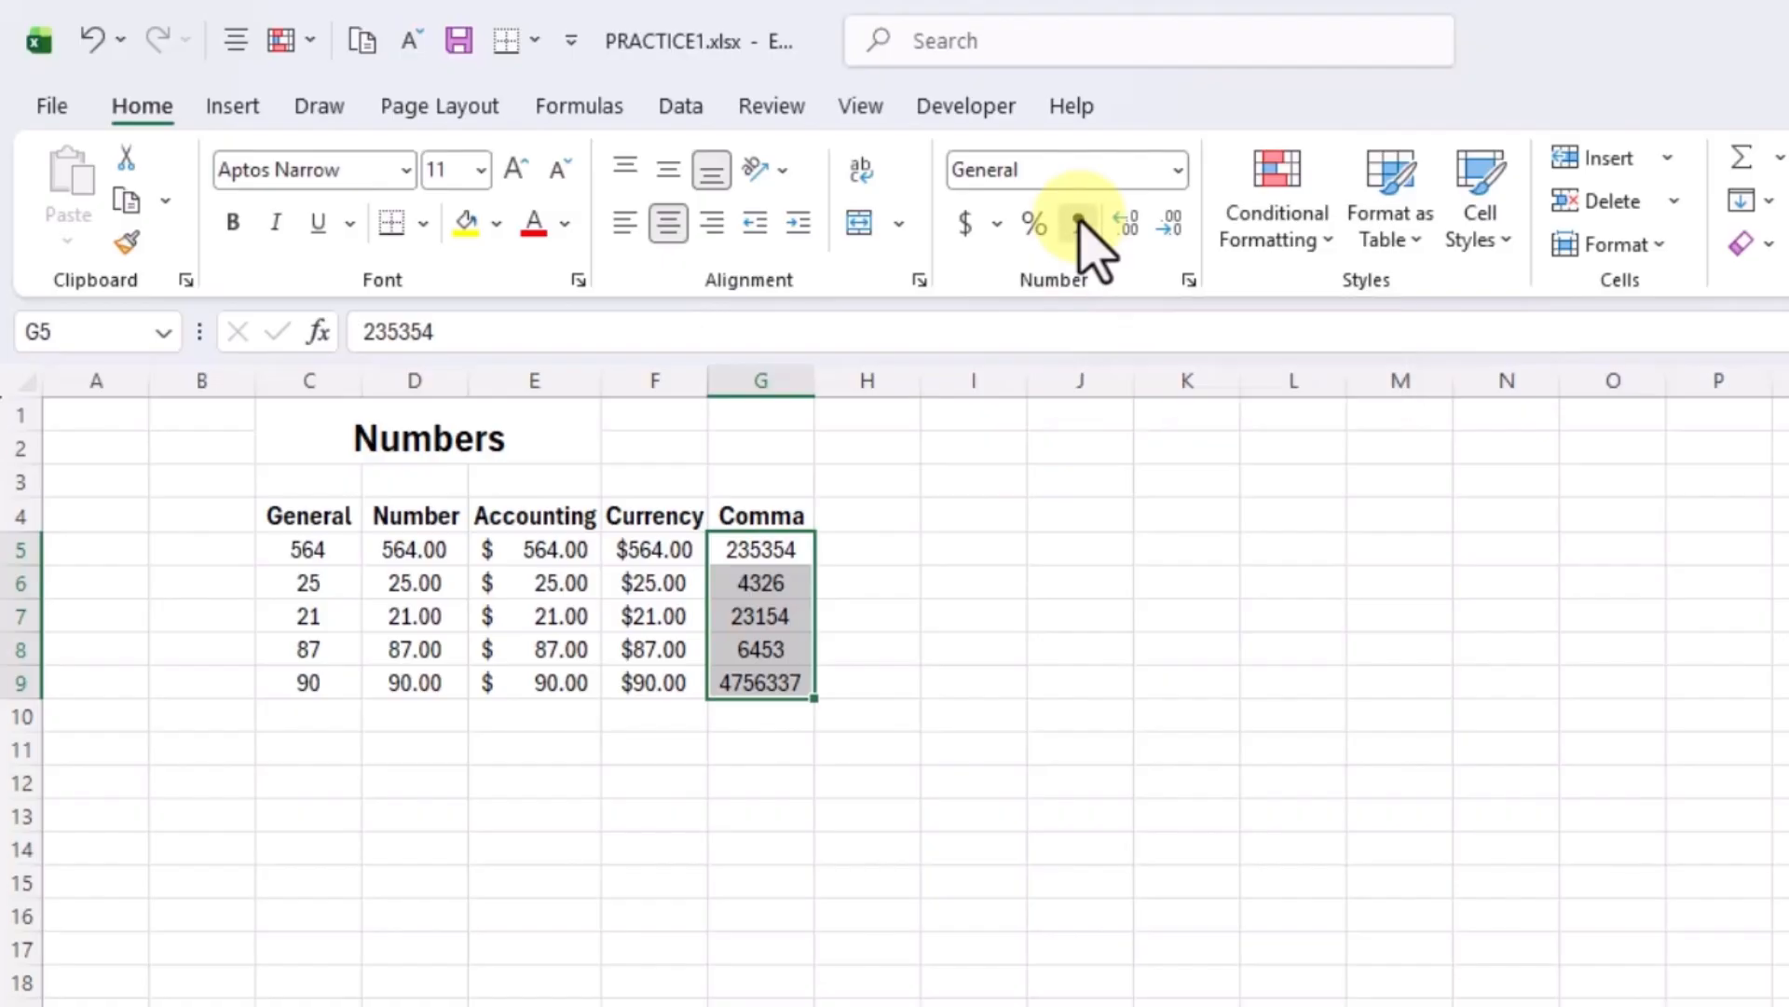
click(1021, 616)
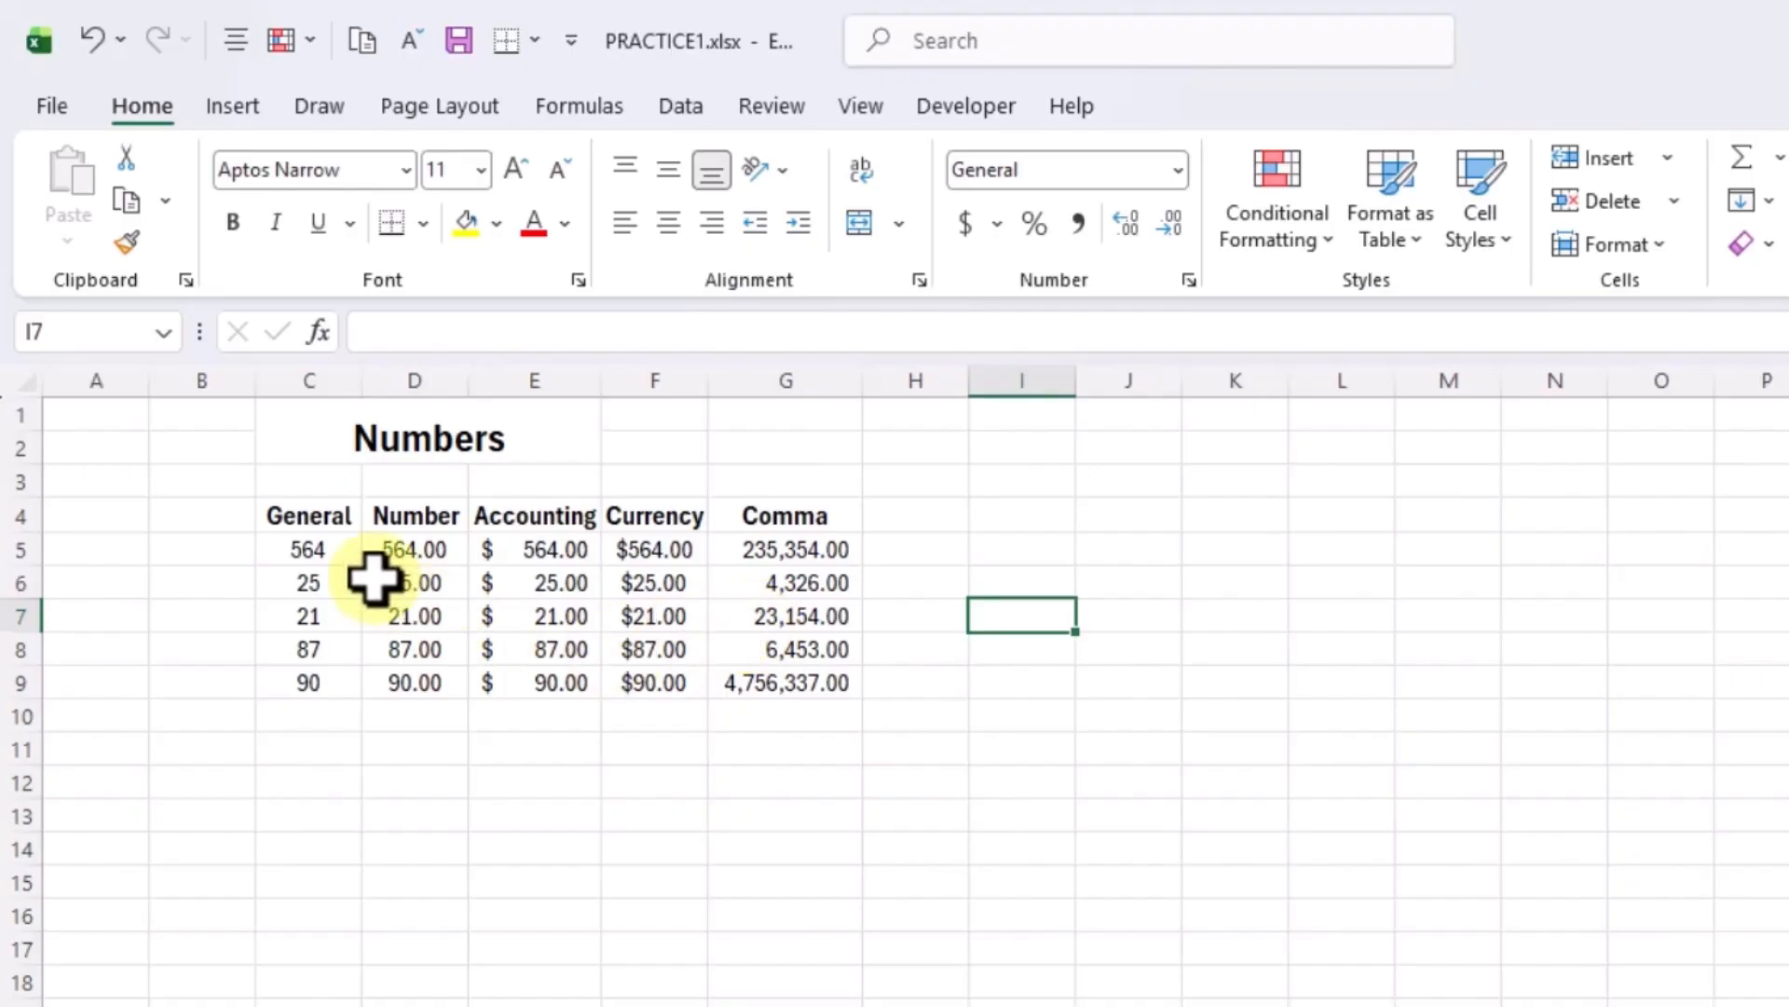
Add All Borders to the table range C4:G9.
drag(293, 522, 771, 680)
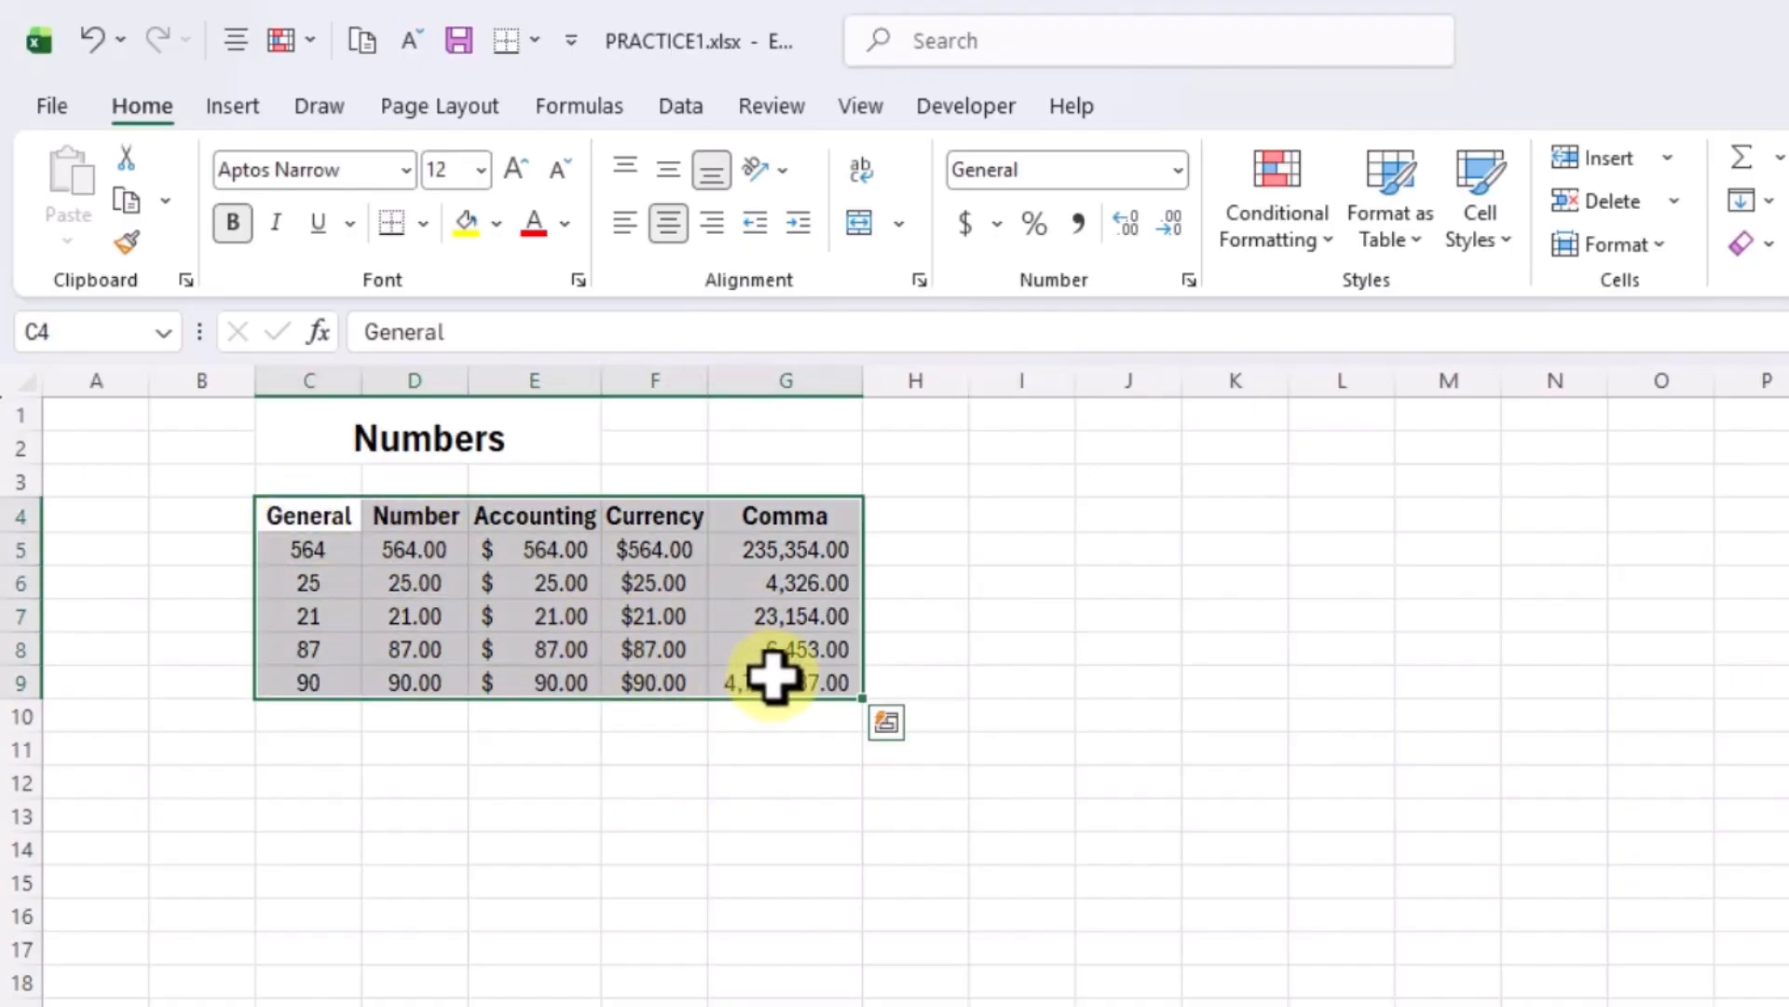
click(422, 222)
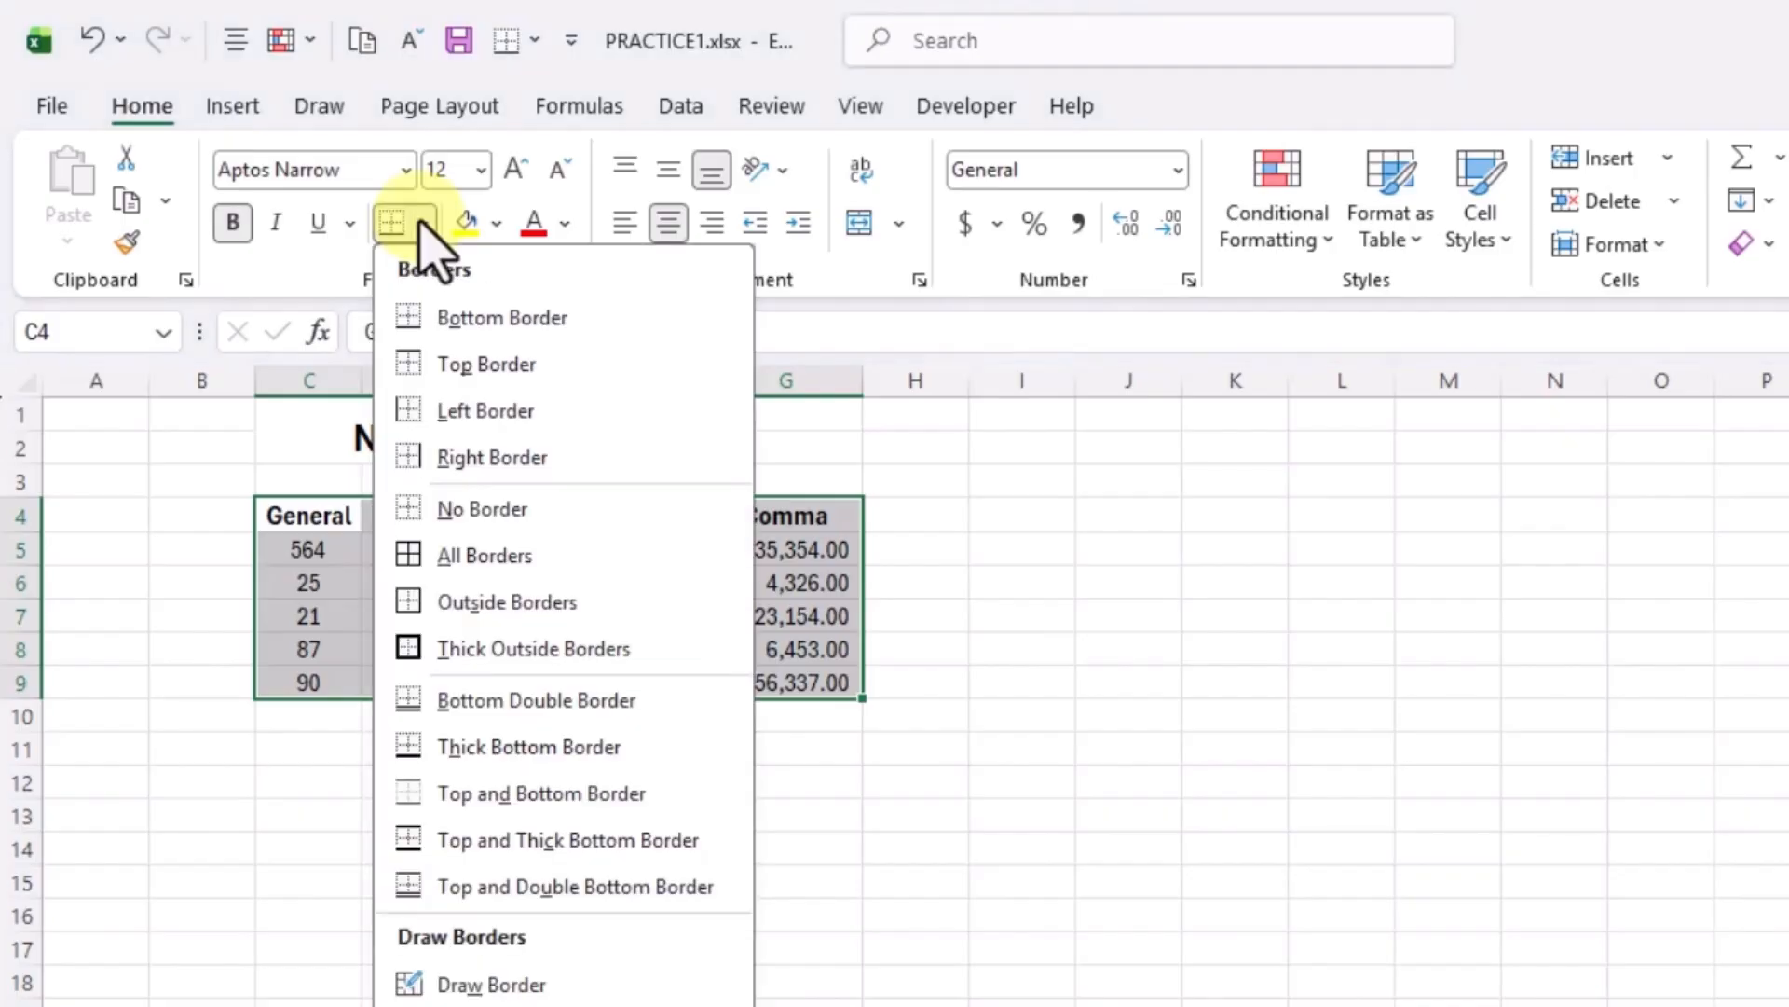
click(470, 558)
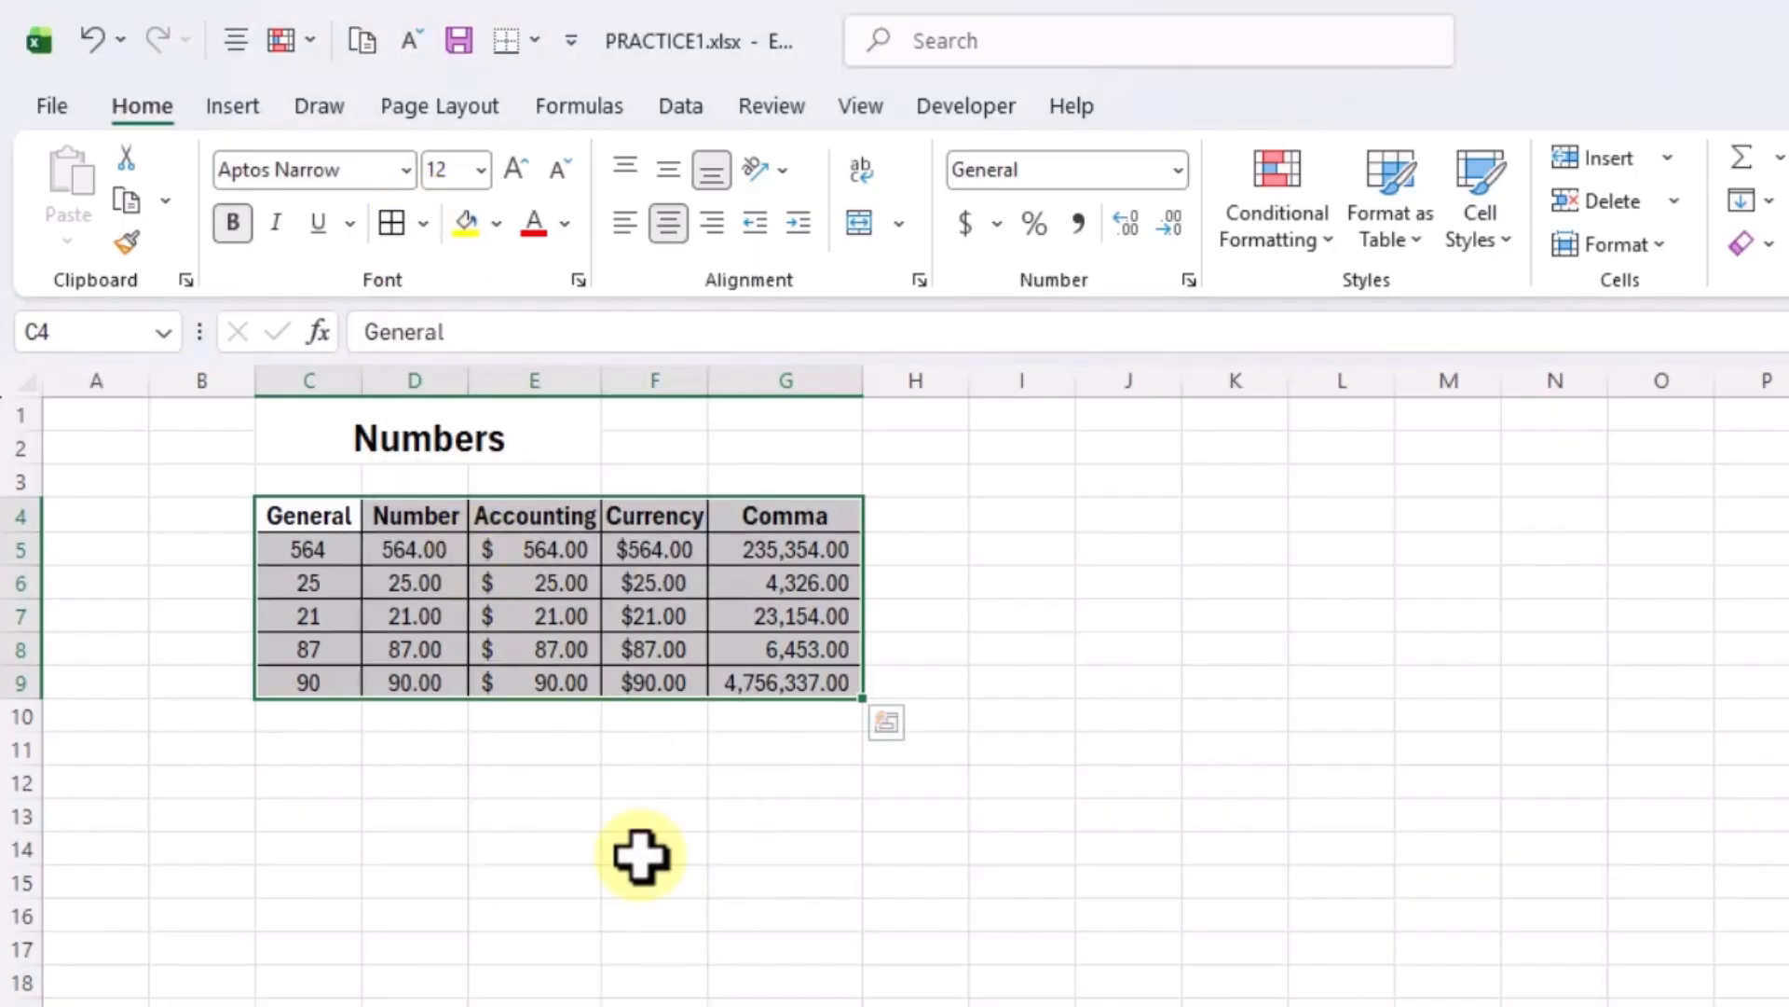
click(655, 909)
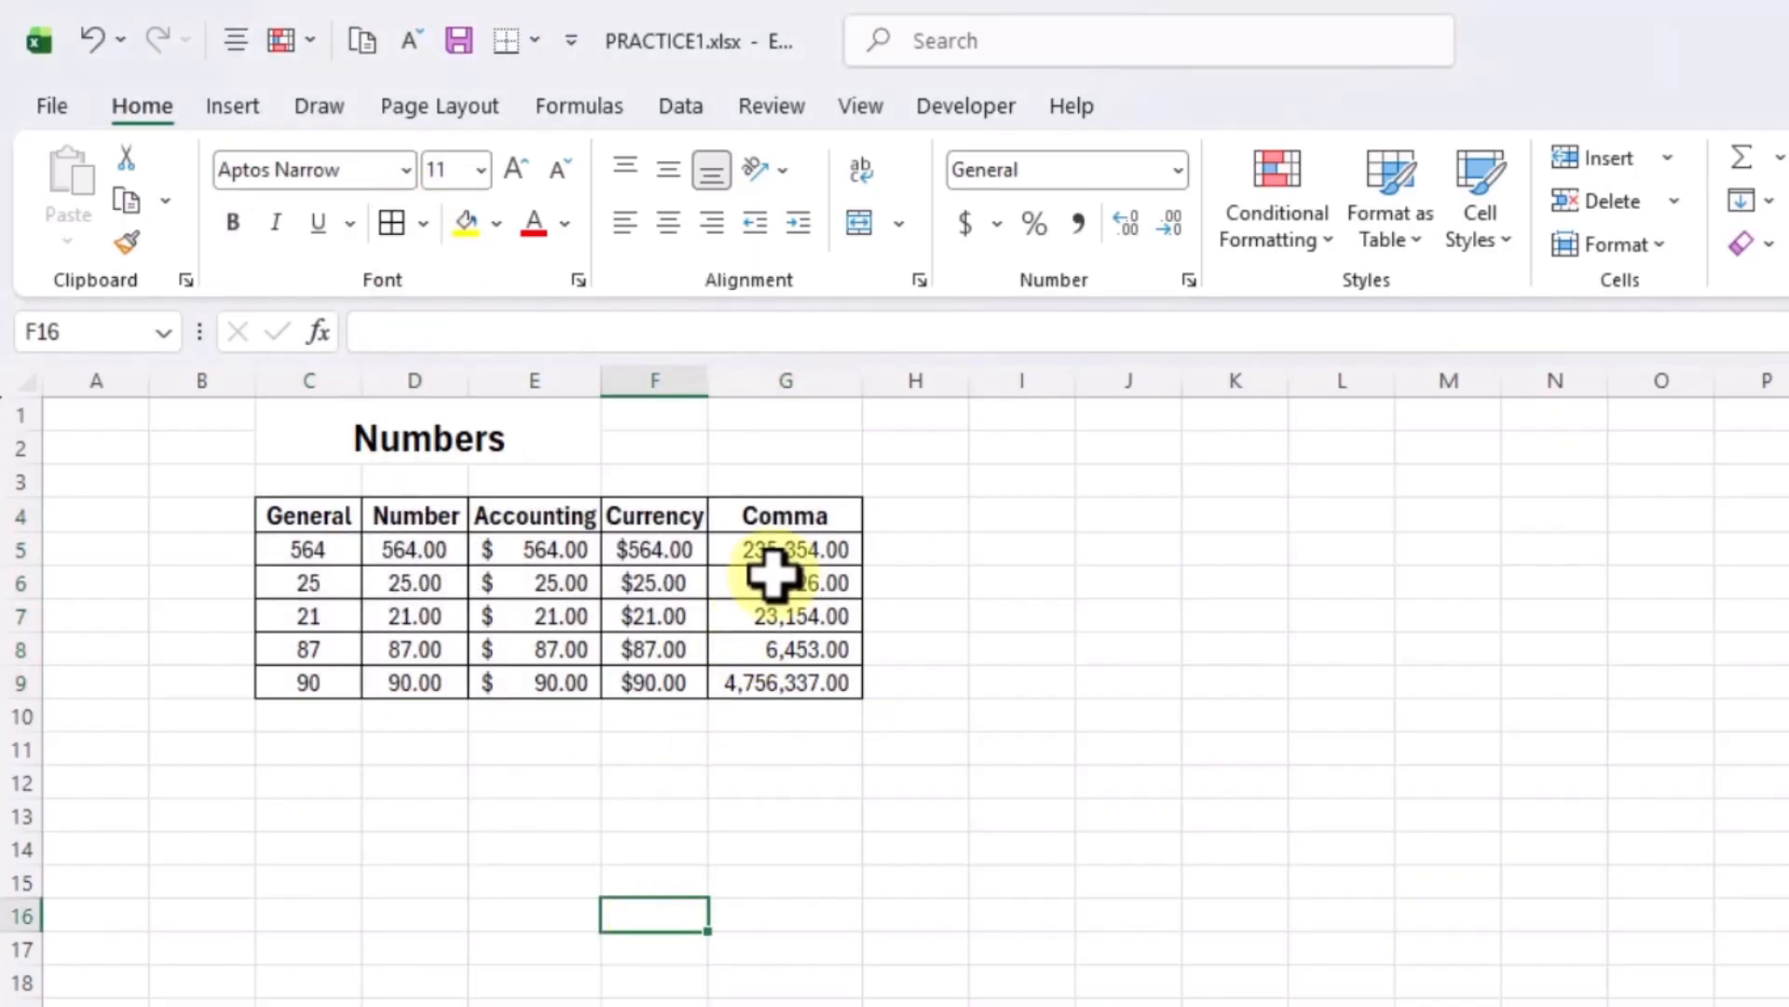
Try one and three decimal places on the Comma values in G5:G9.
drag(783, 551, 821, 678)
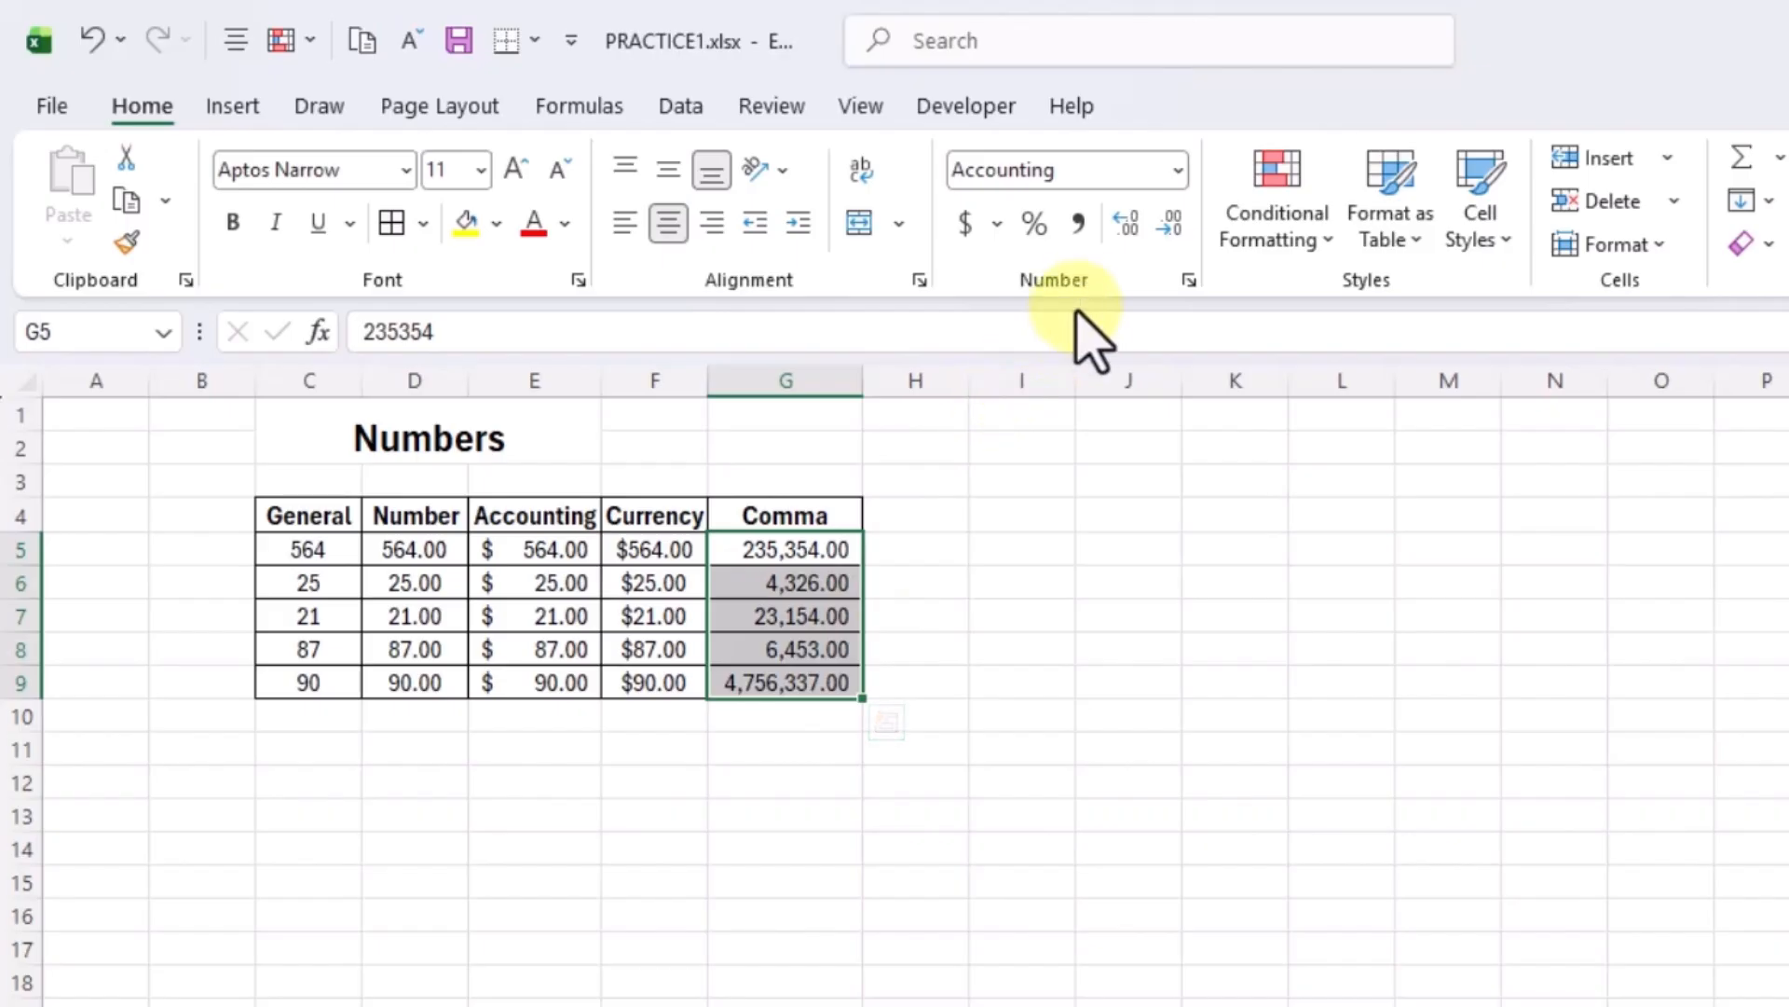
click(1171, 224)
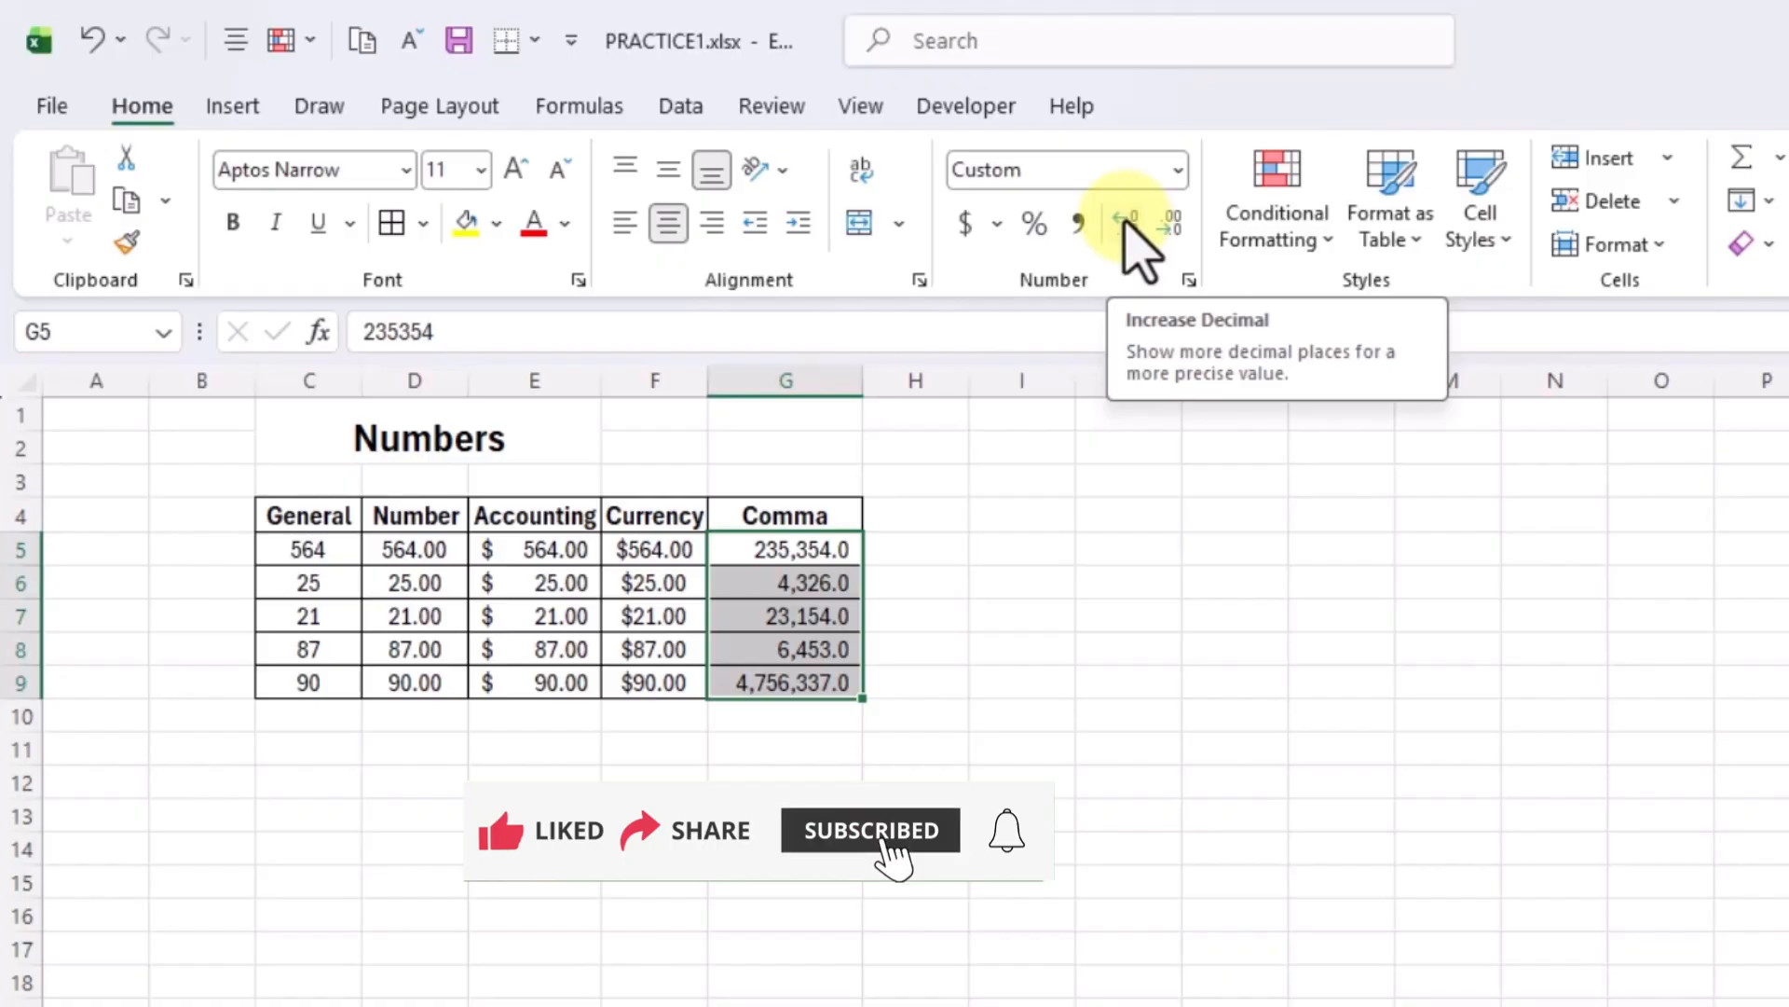
click(1125, 224)
click(1125, 224)
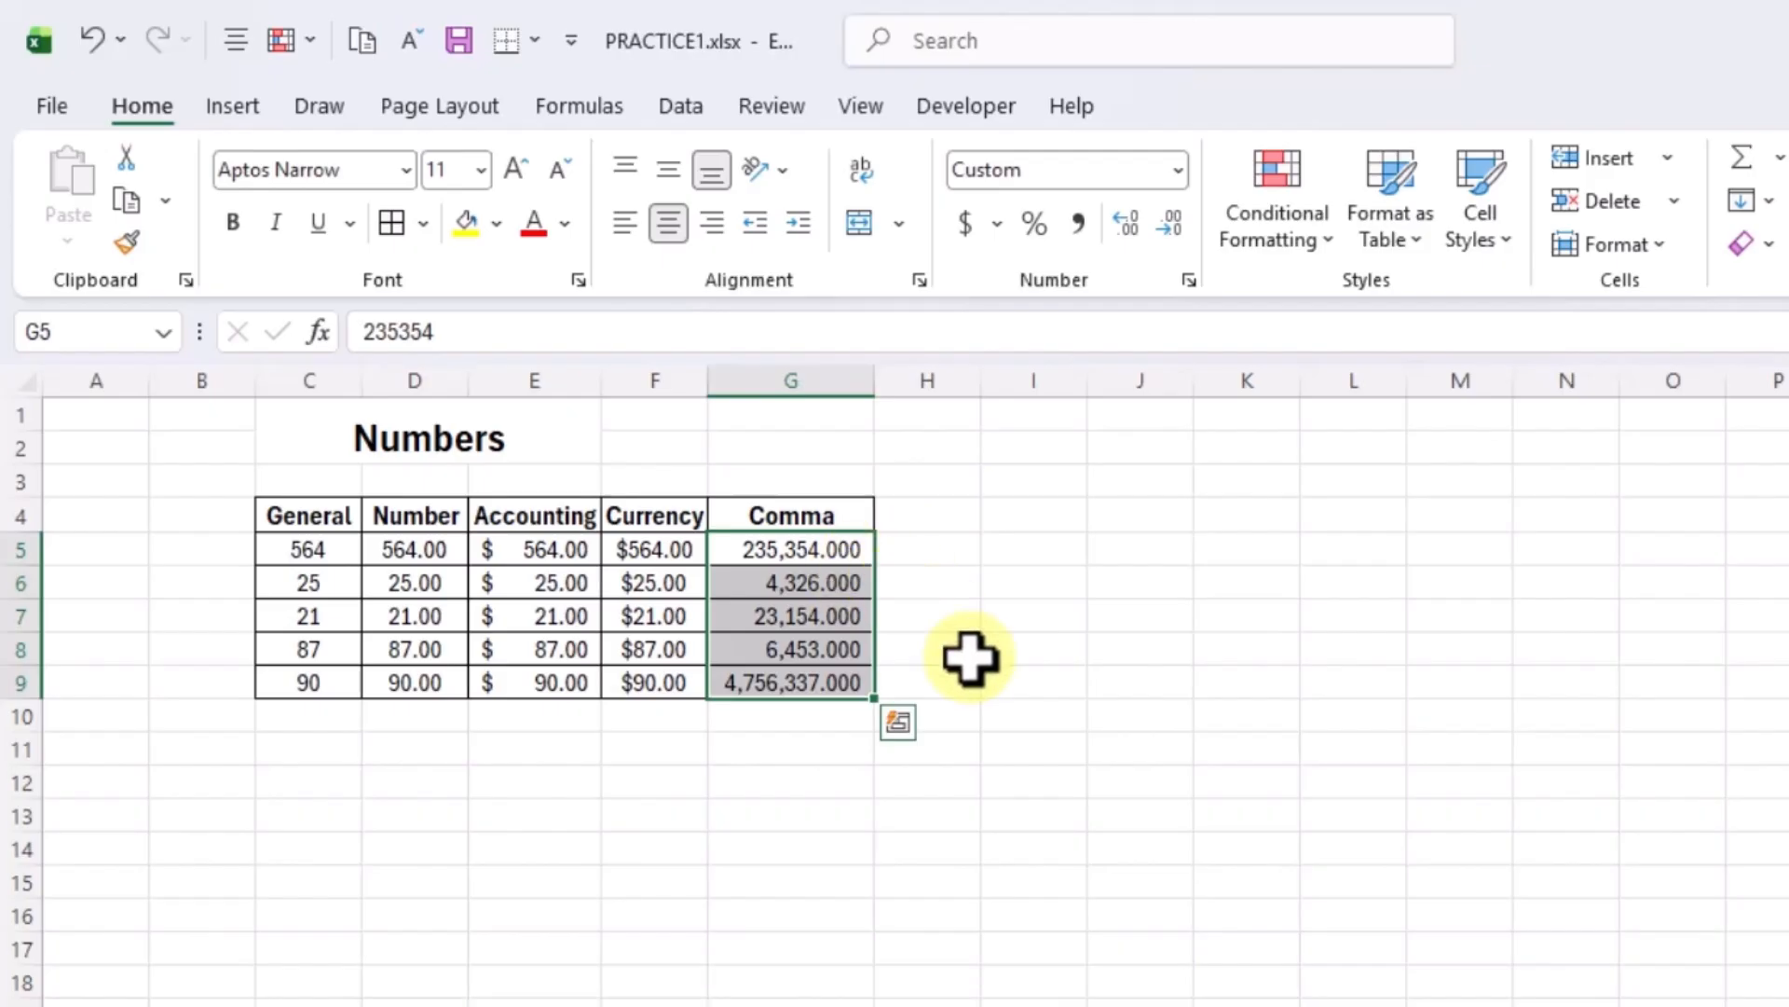
Remove all decimal places from the Comma values in G5:G9.
click(1171, 225)
click(1171, 226)
click(1170, 225)
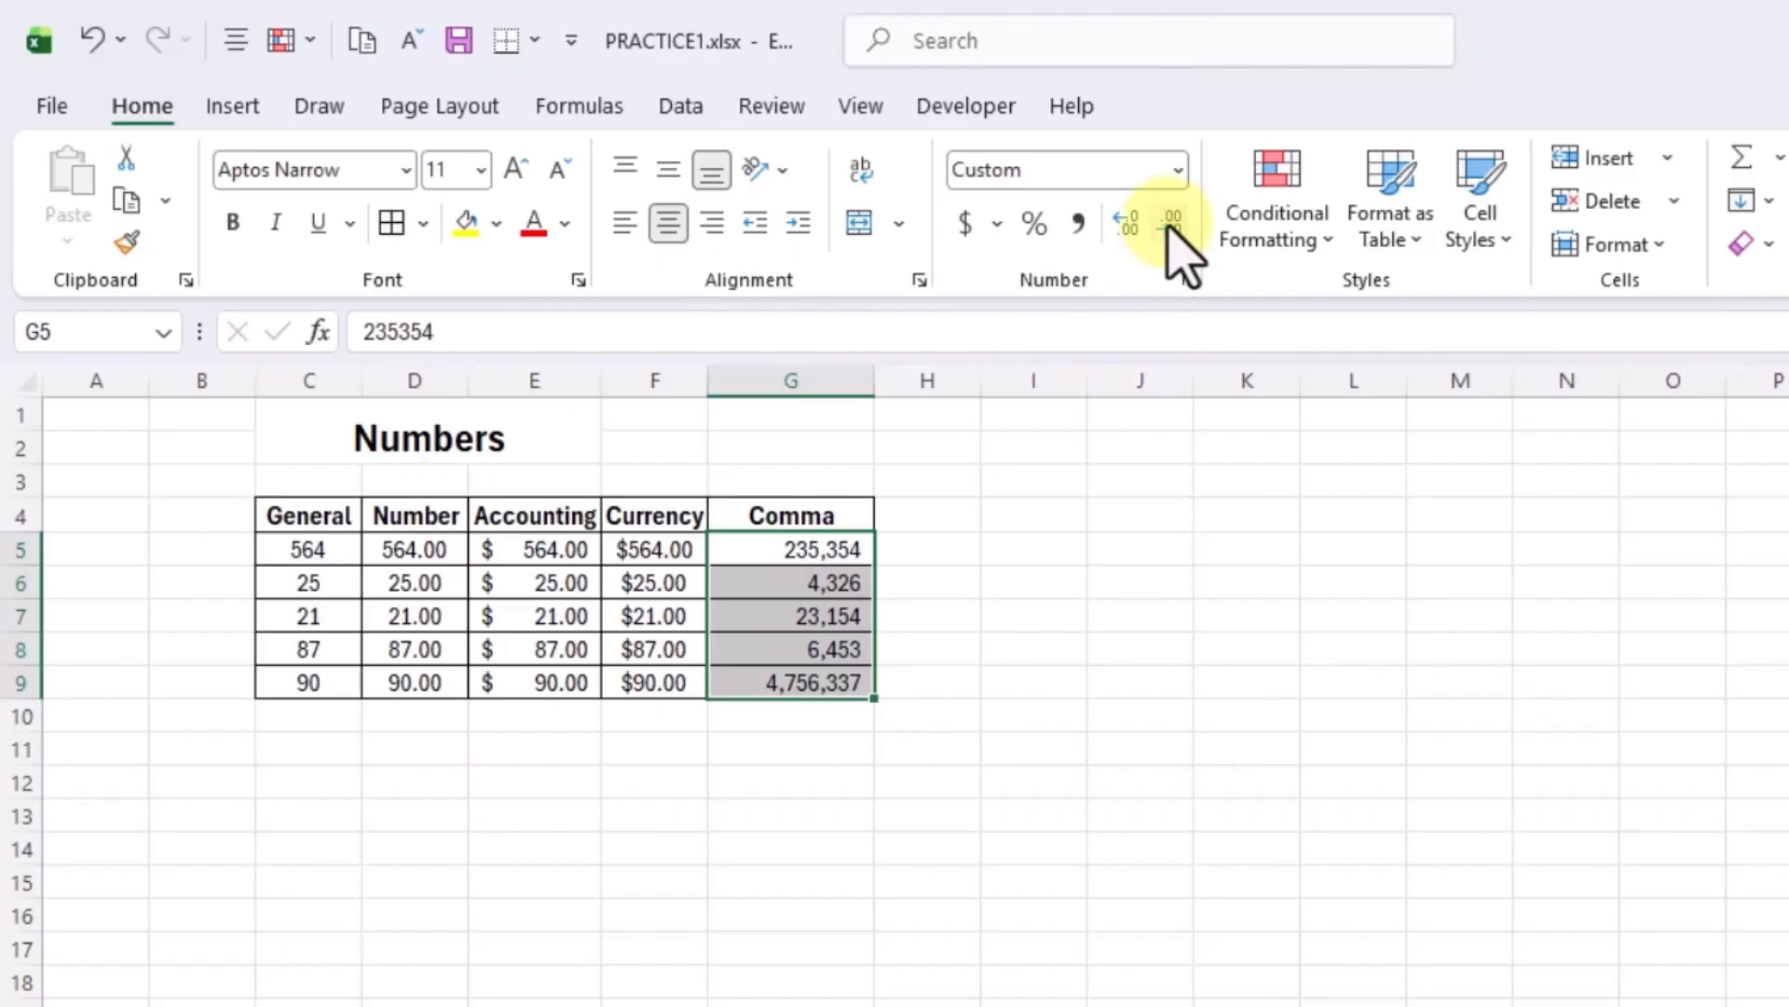
click(762, 654)
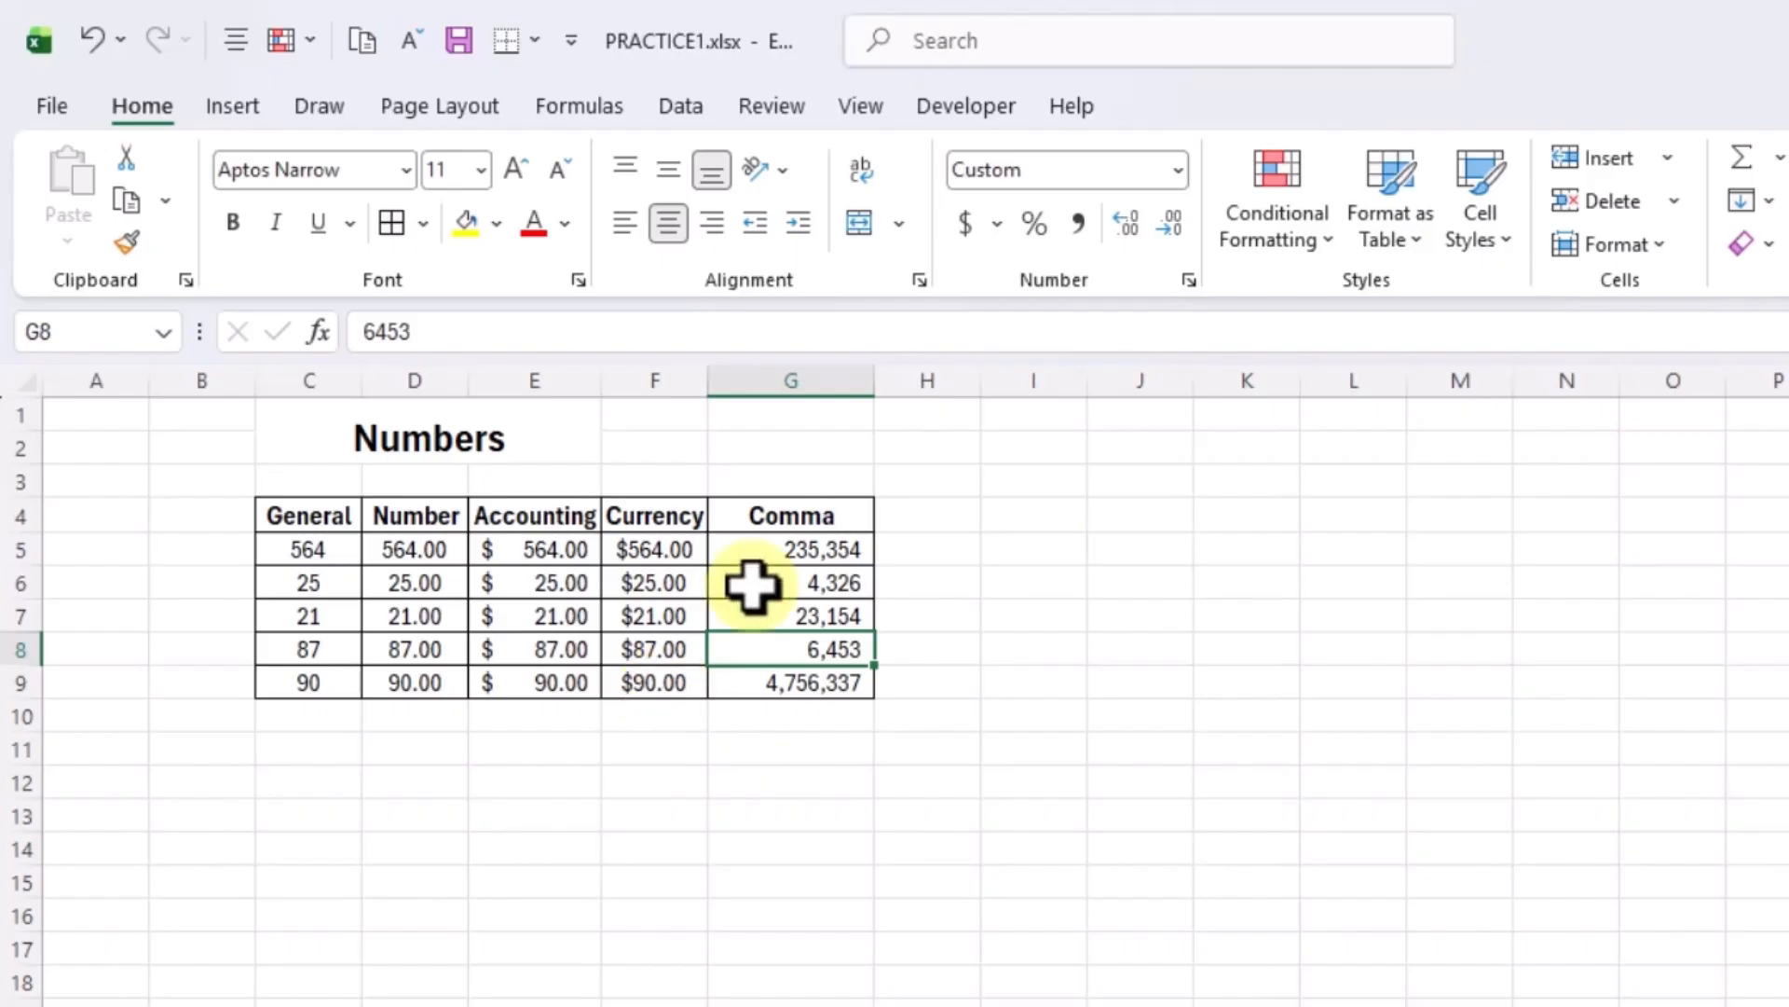
Enter the heading "Percent" in cell H4.
click(892, 514)
text(Perce)
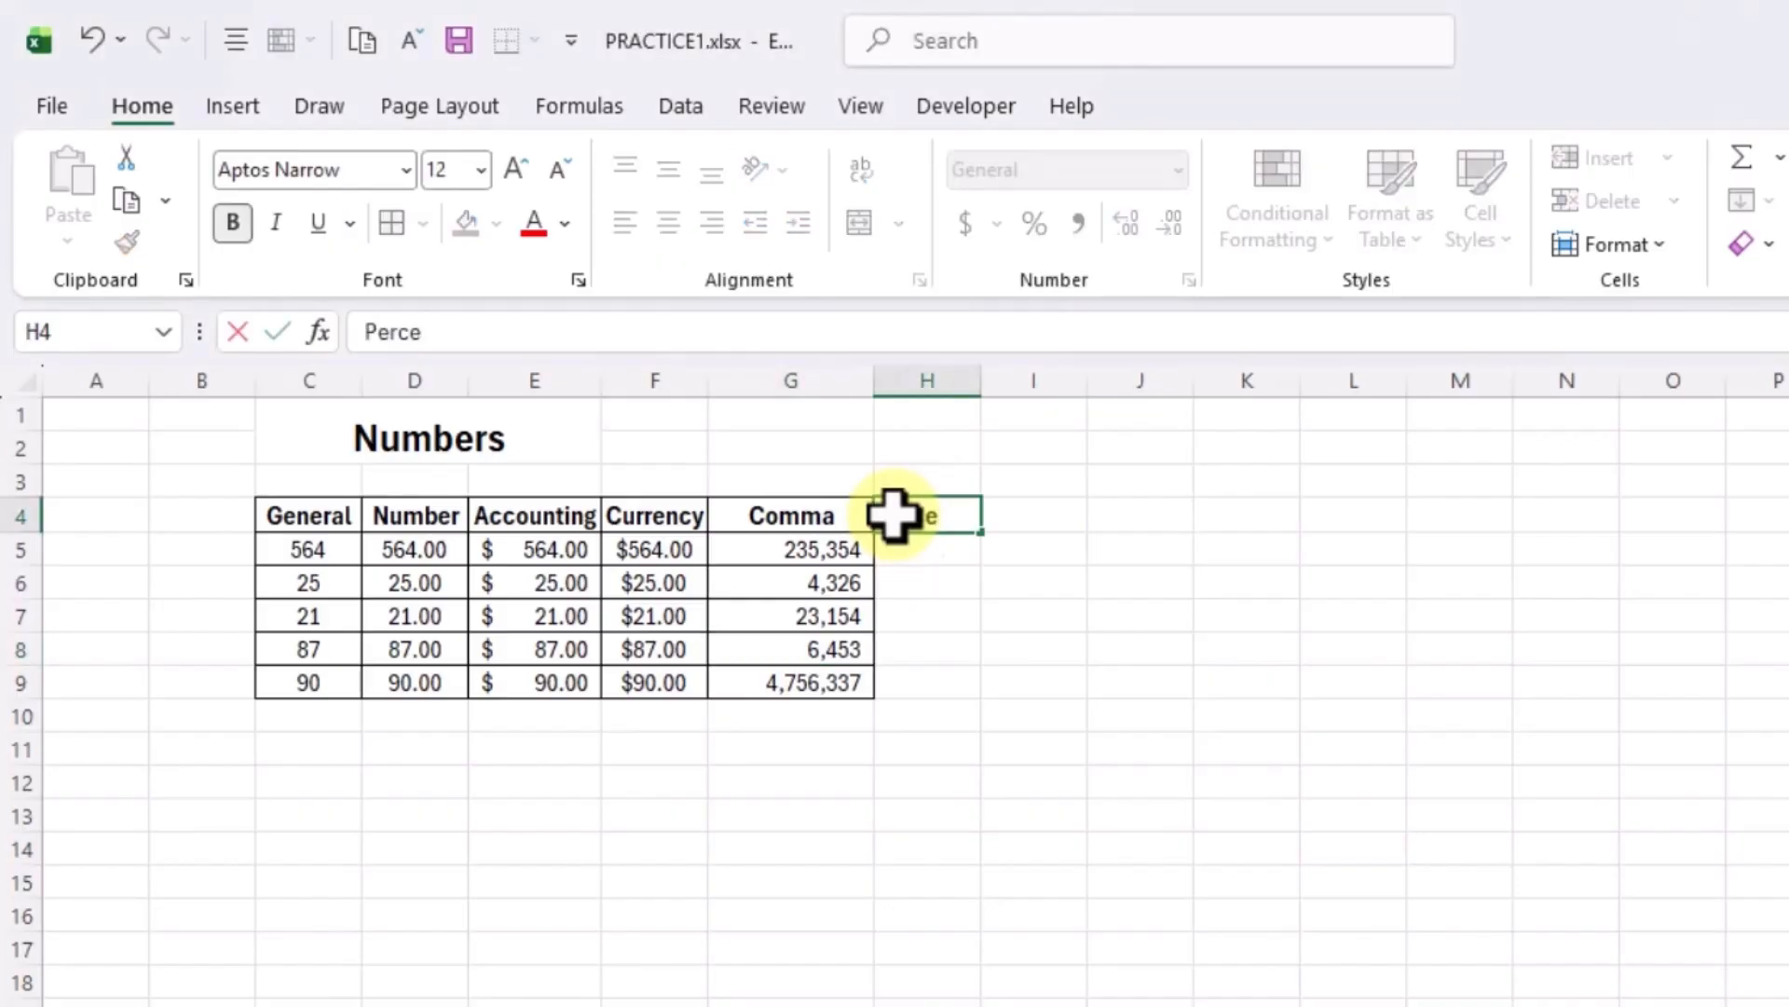
text(nt)
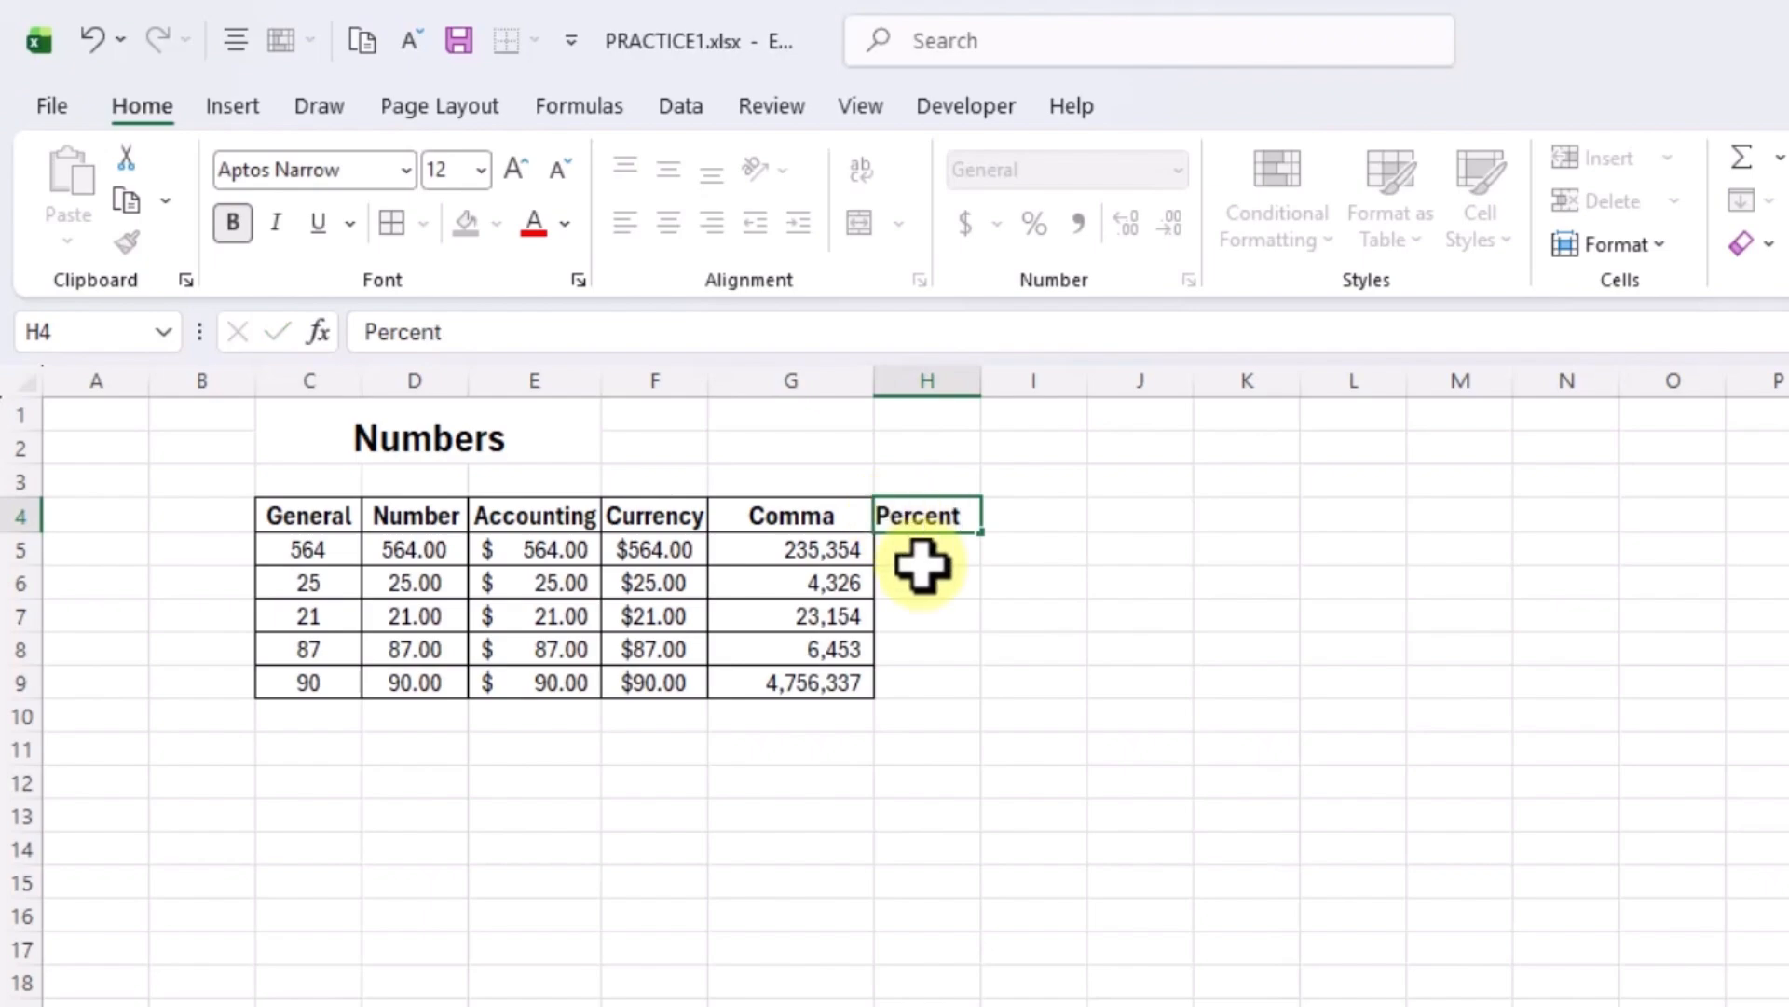
key(Return)
Fill H5:H9 with references to the General values, starting from =C5, and apply the Percentage format to them.
text(=)
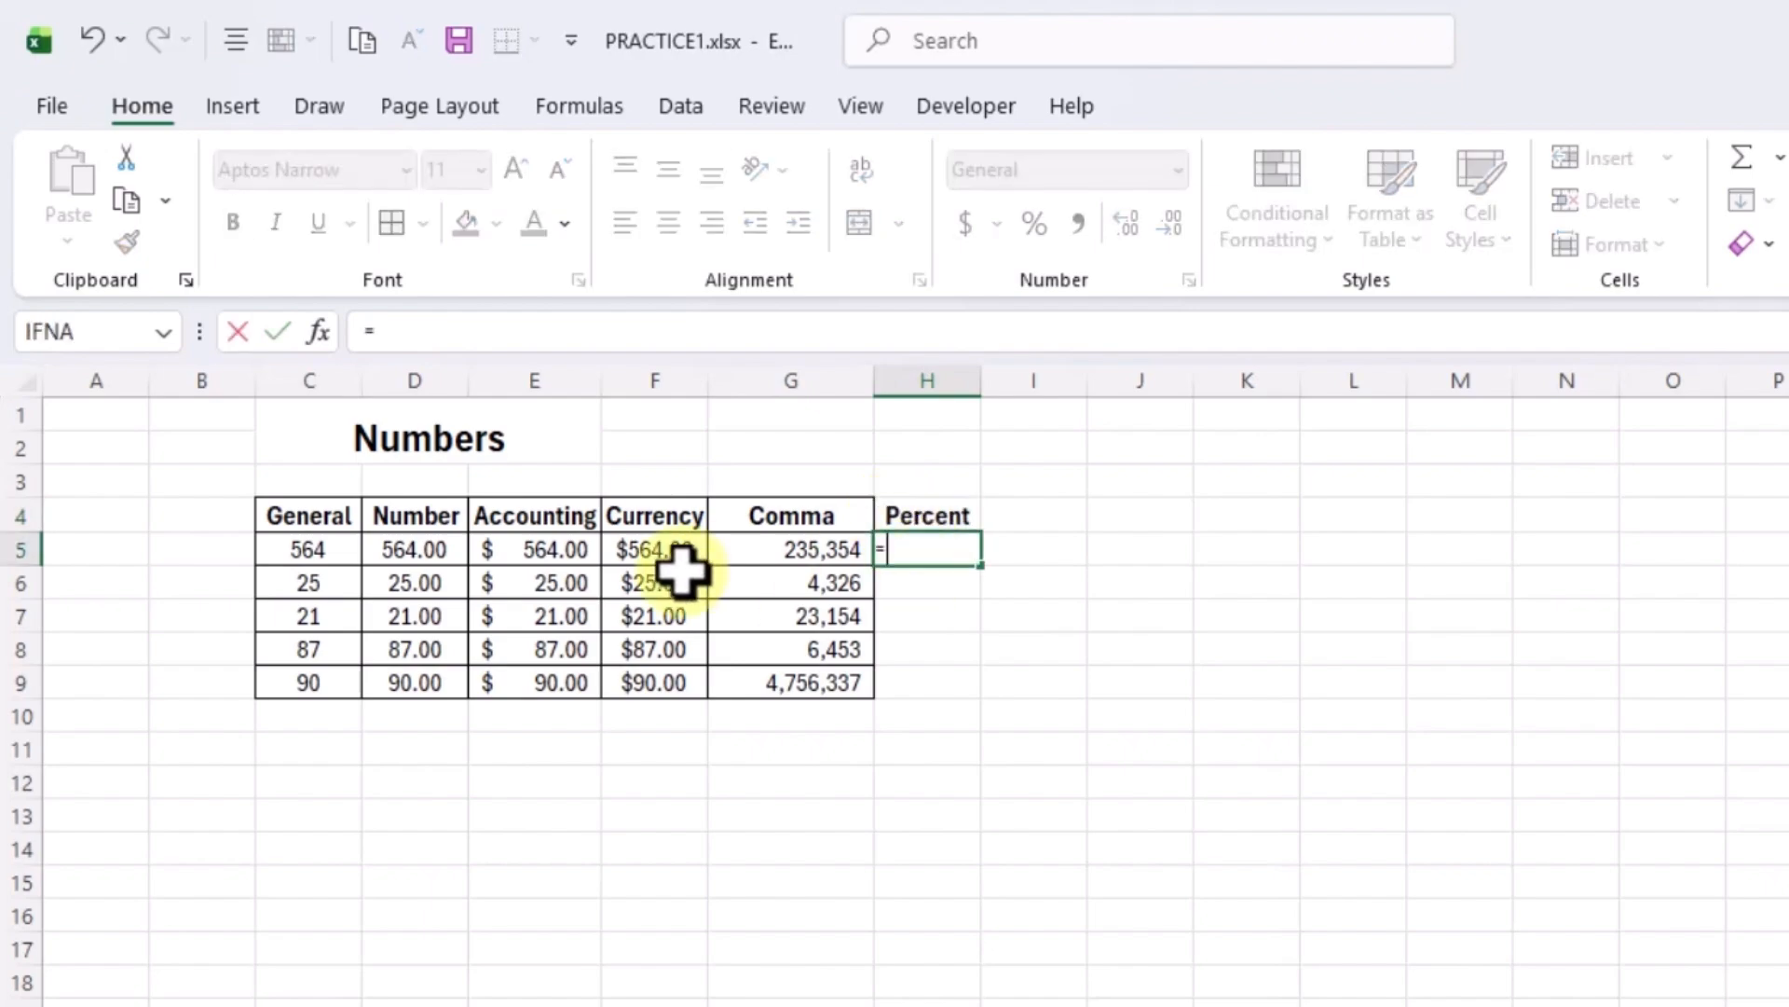
click(292, 545)
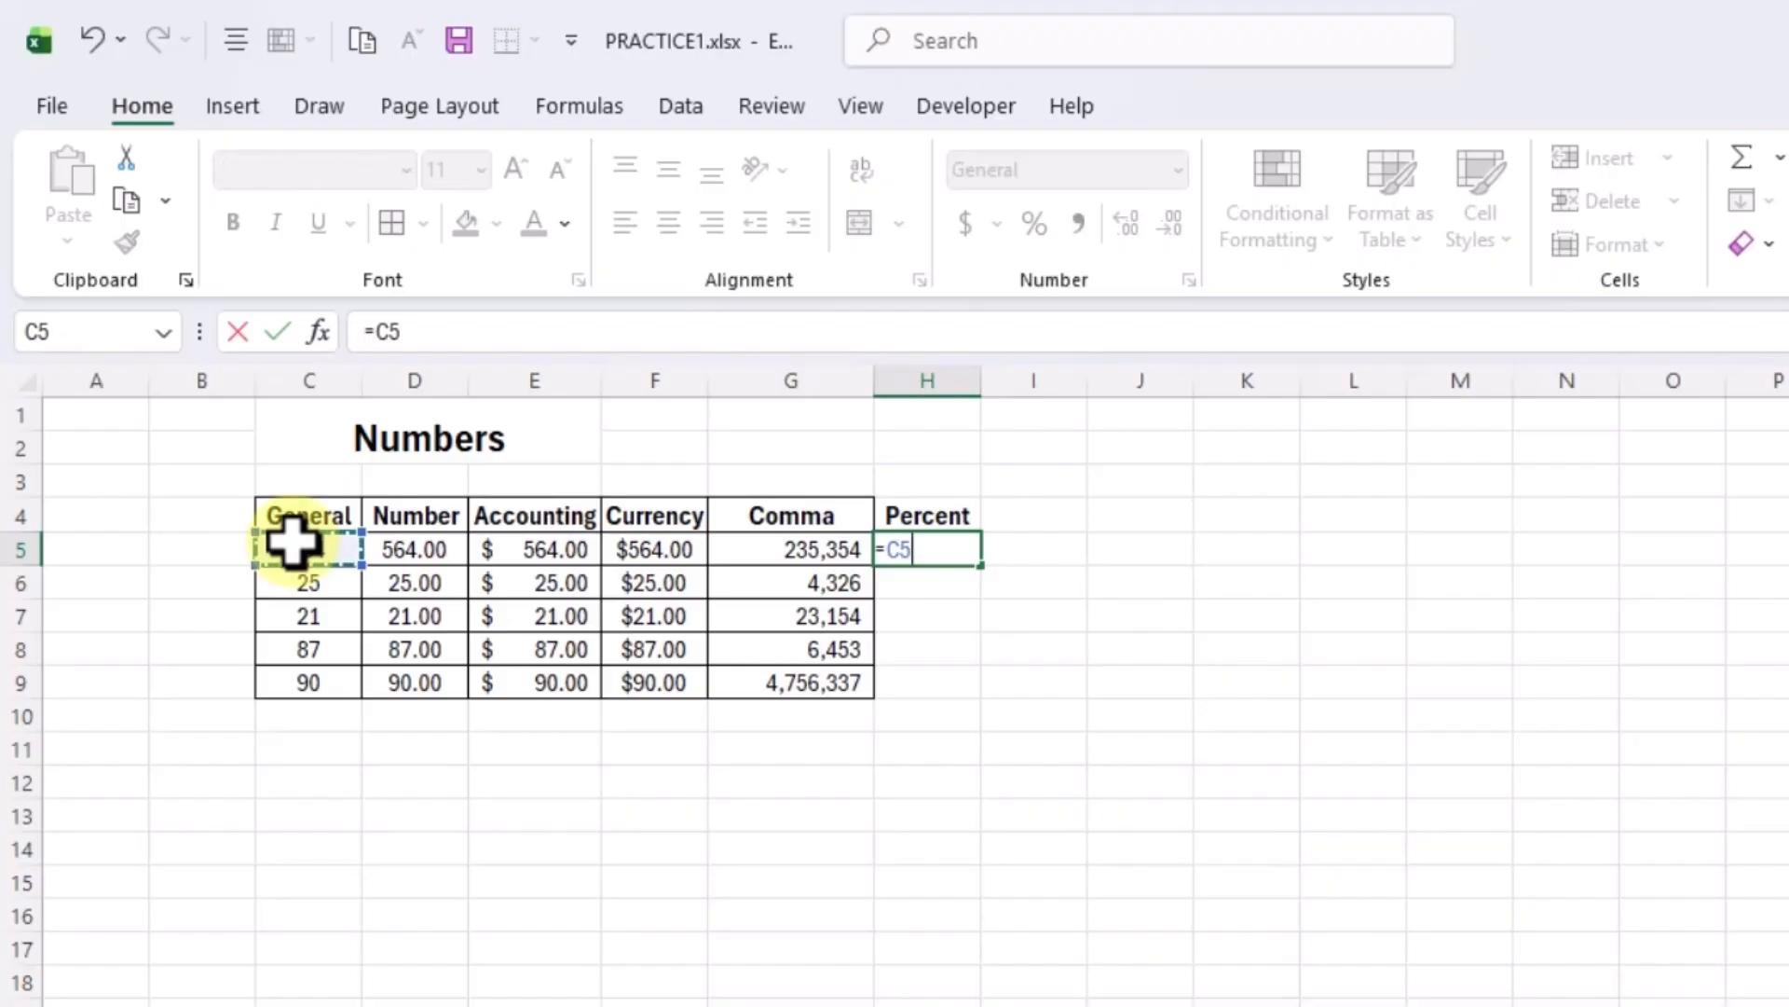
key(Return)
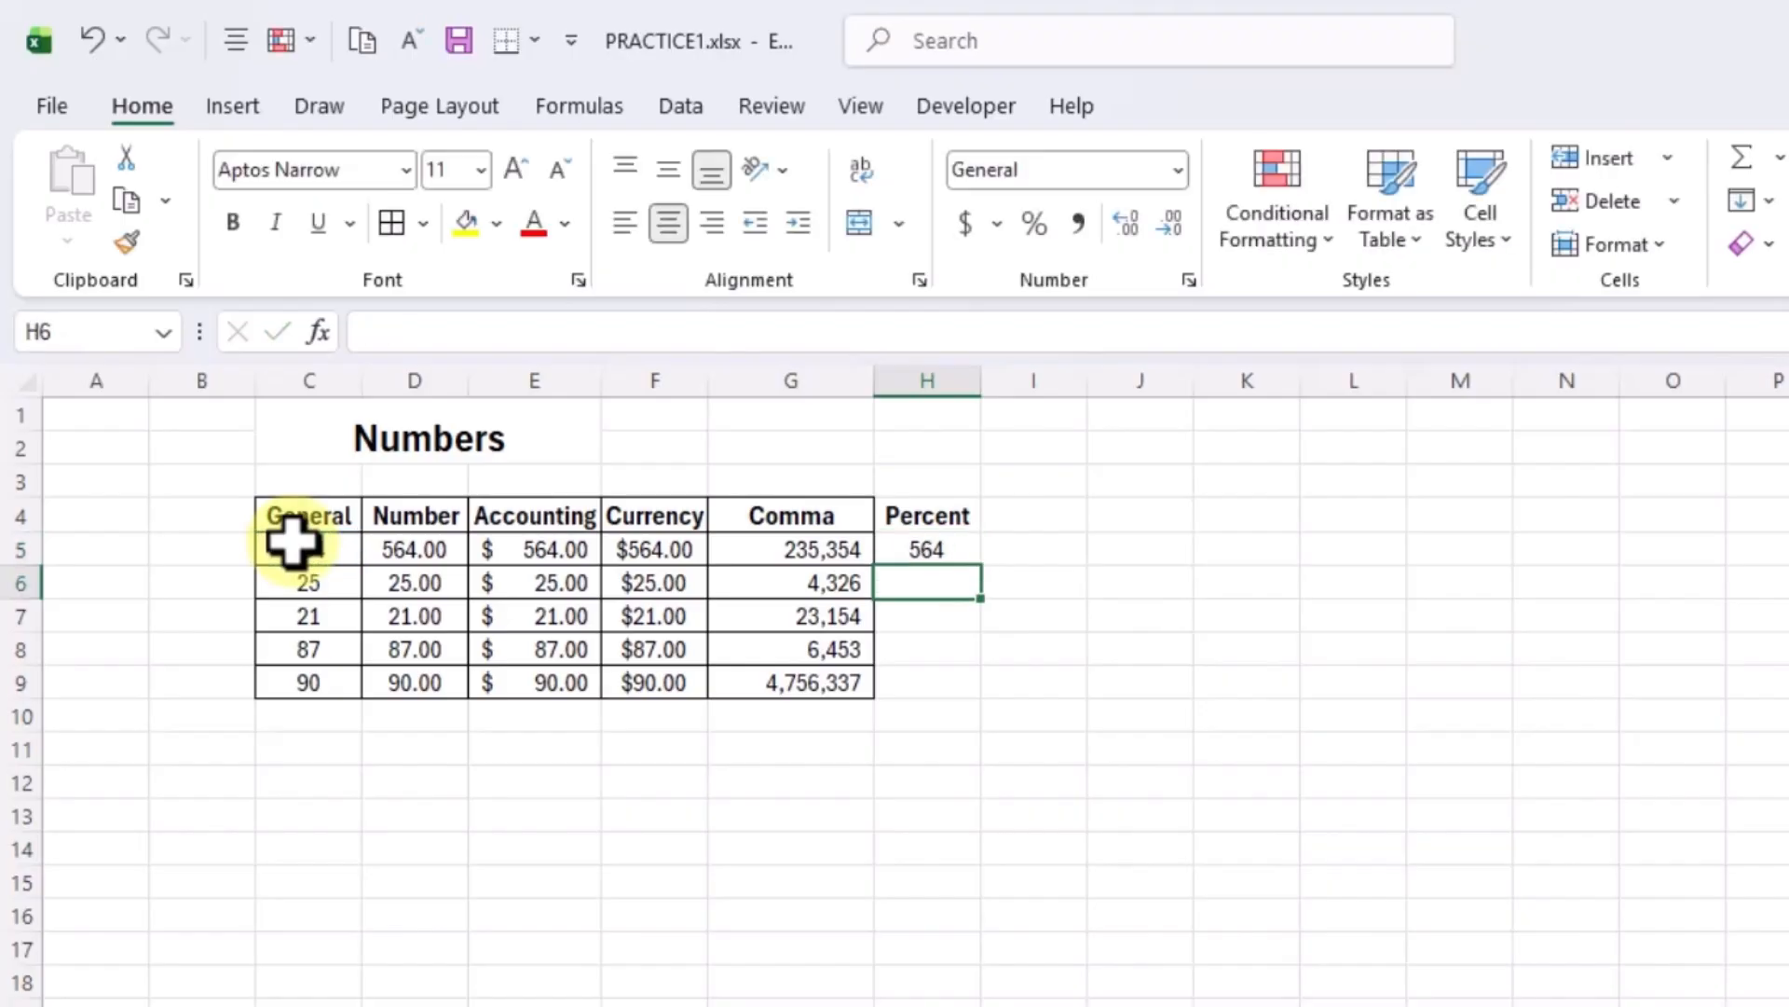
click(916, 548)
drag(981, 566, 963, 701)
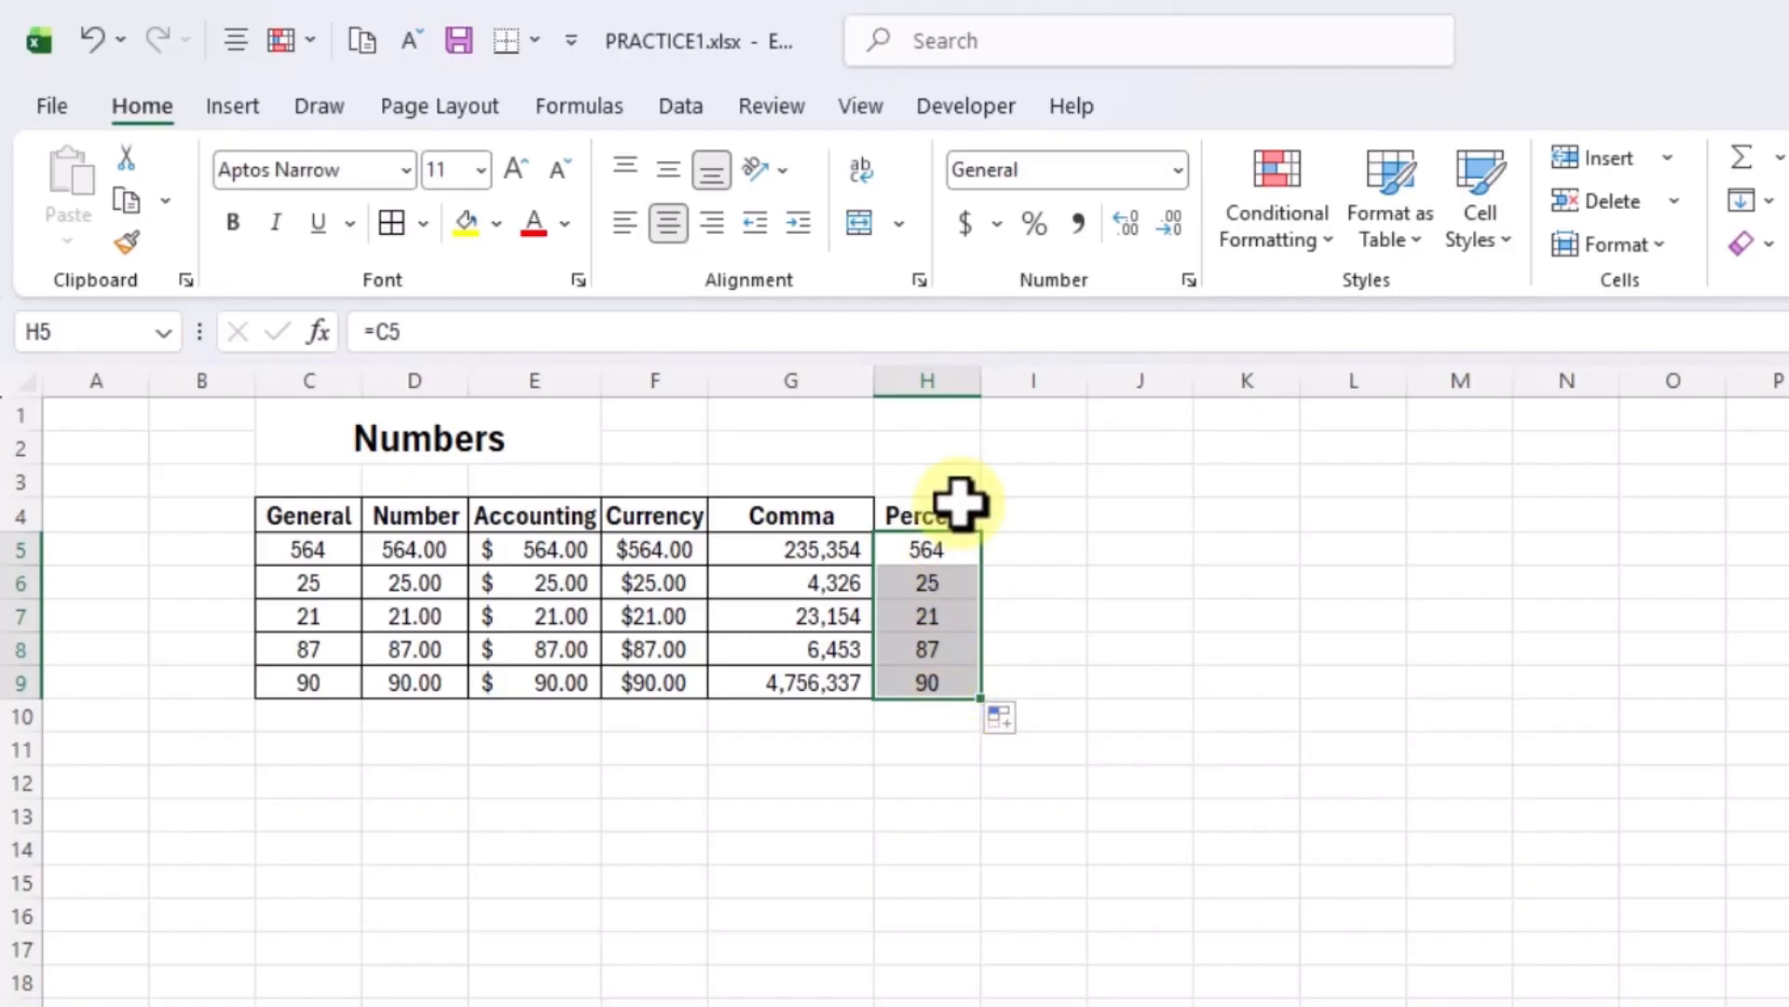
click(1031, 226)
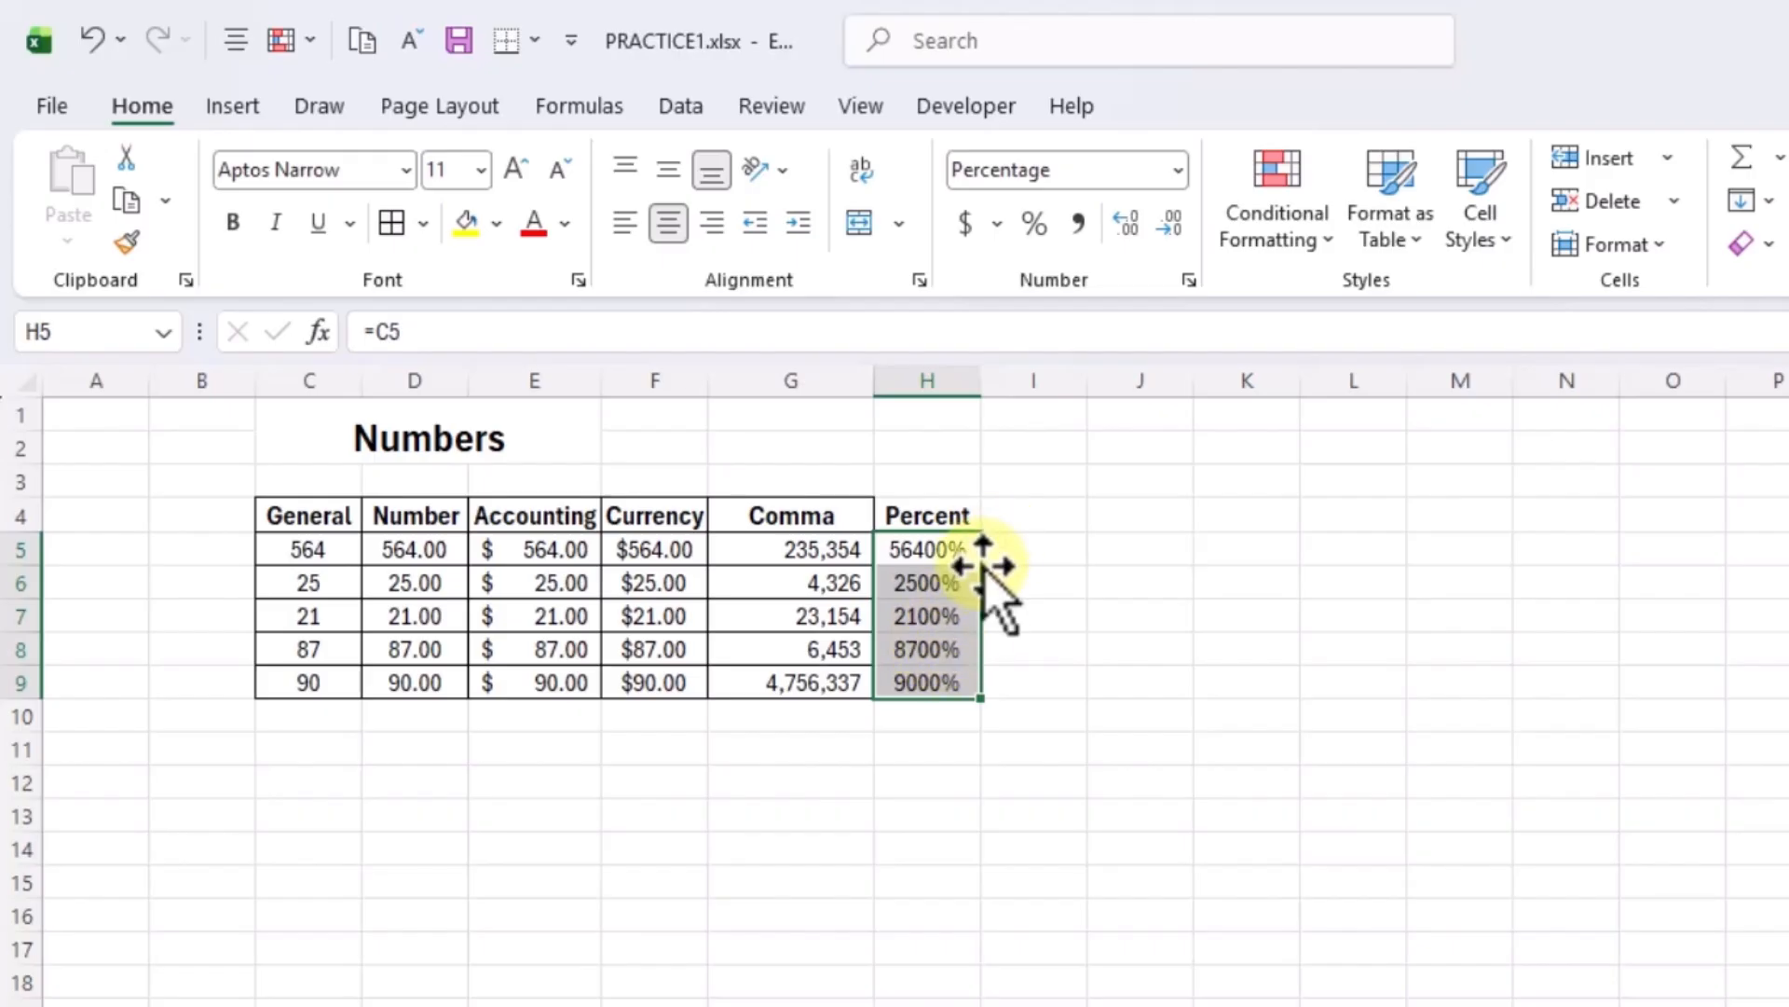
click(1022, 543)
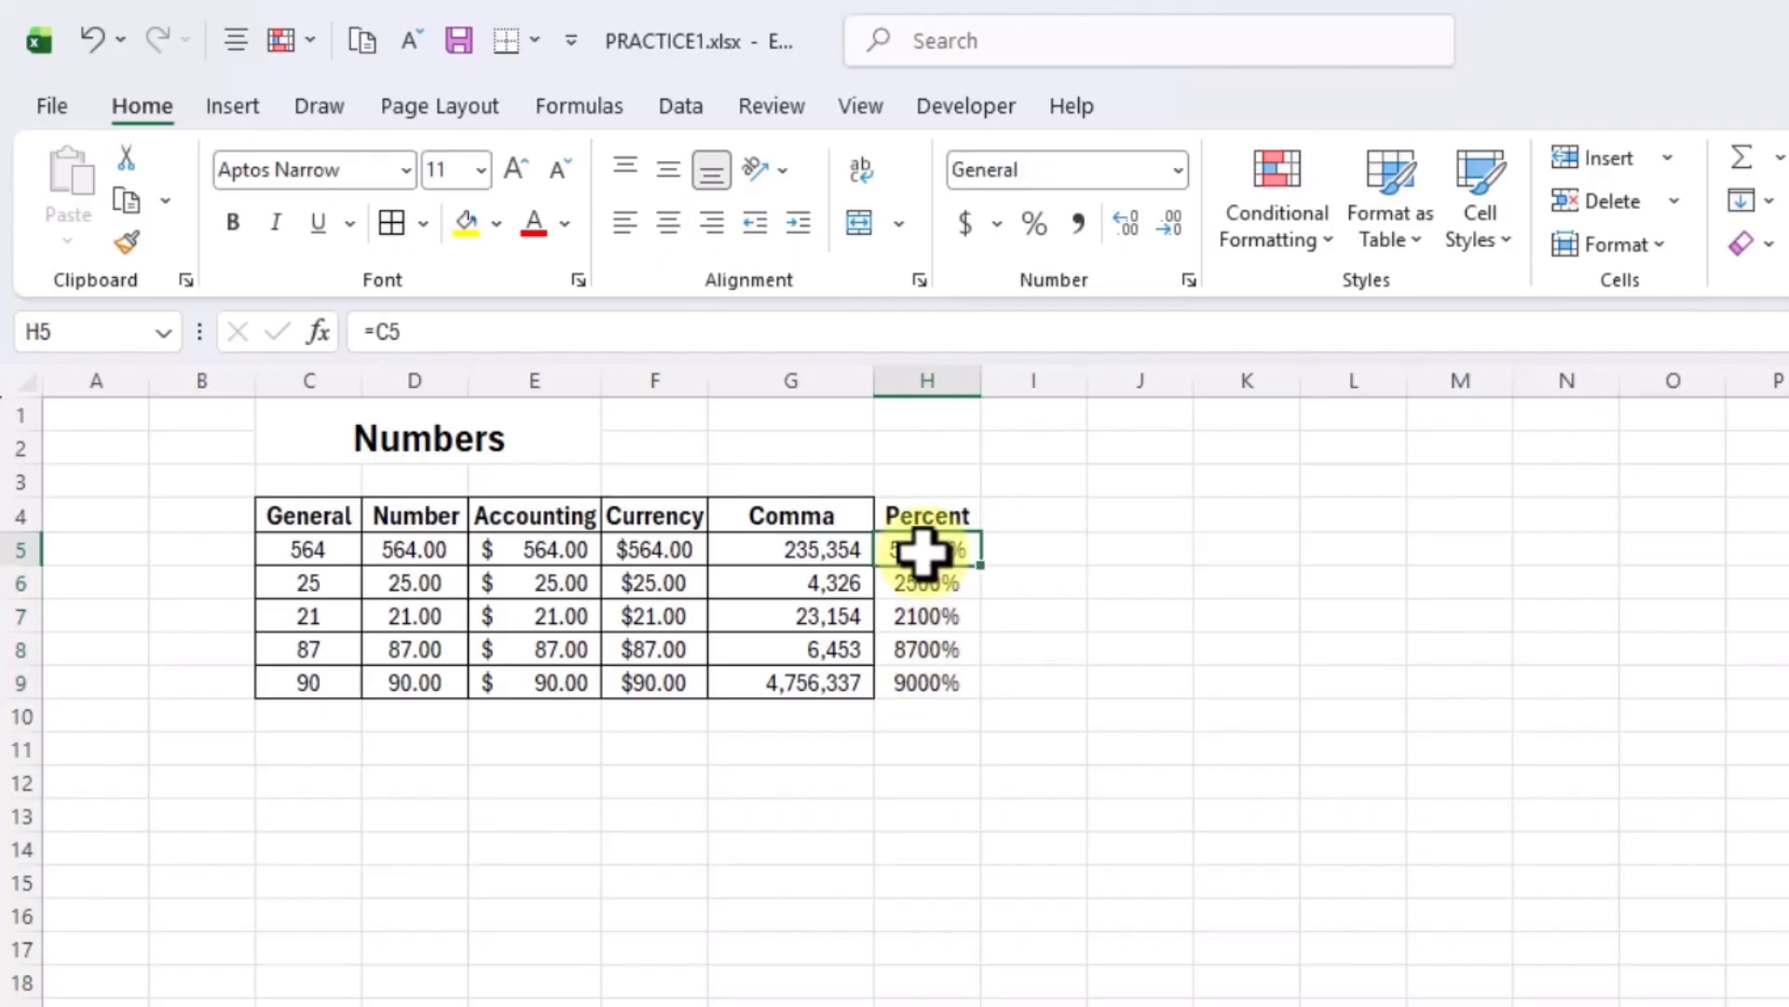
Try the value 0.9% in H5 and clear H5:H9 back to the General format.
drag(923, 547, 932, 680)
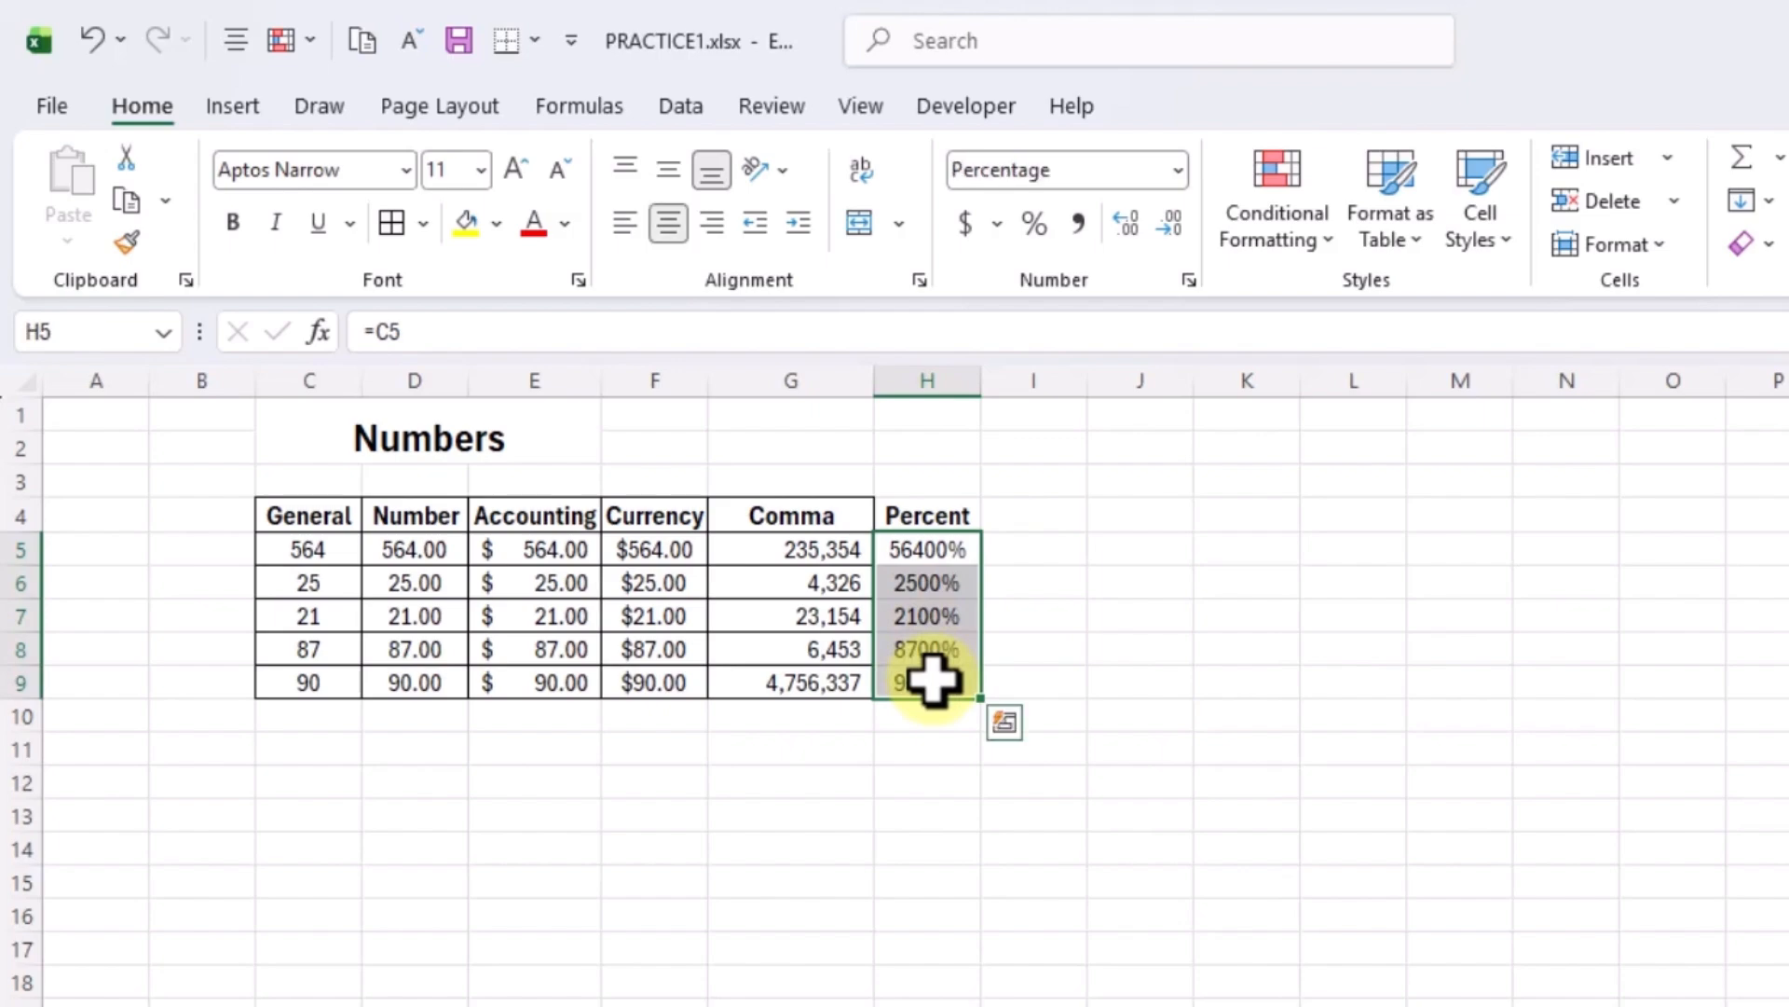
text(0.9)
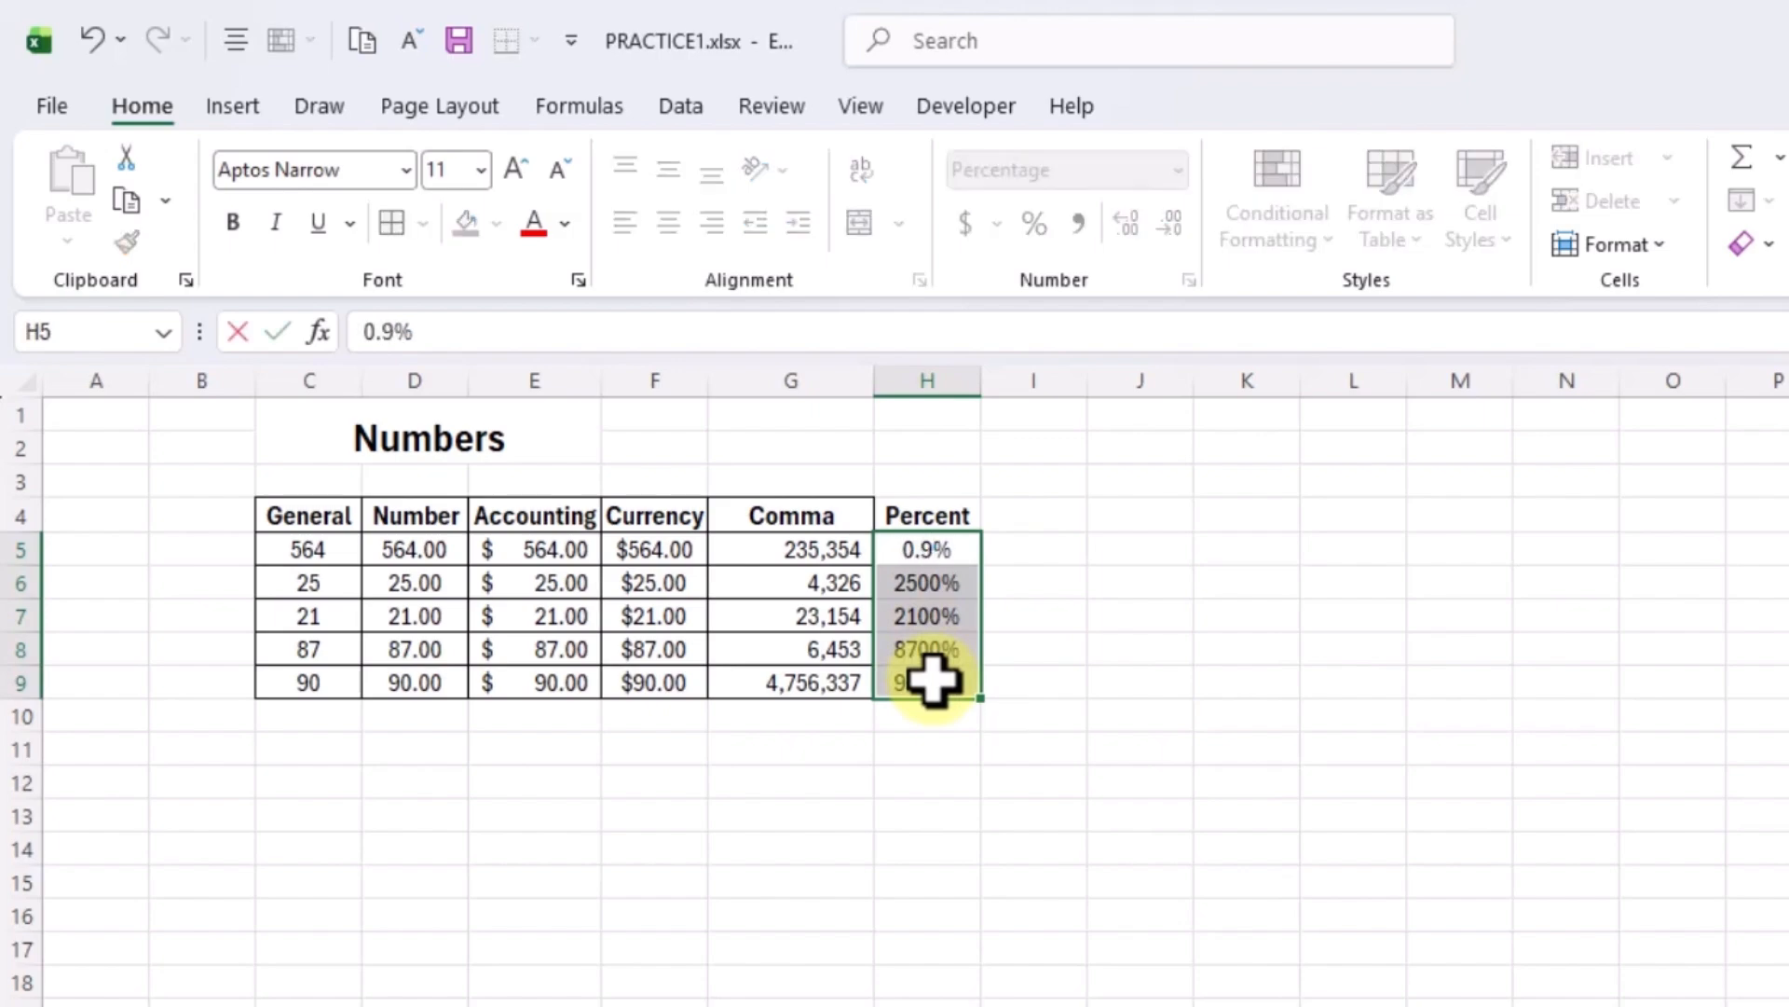
key(Return)
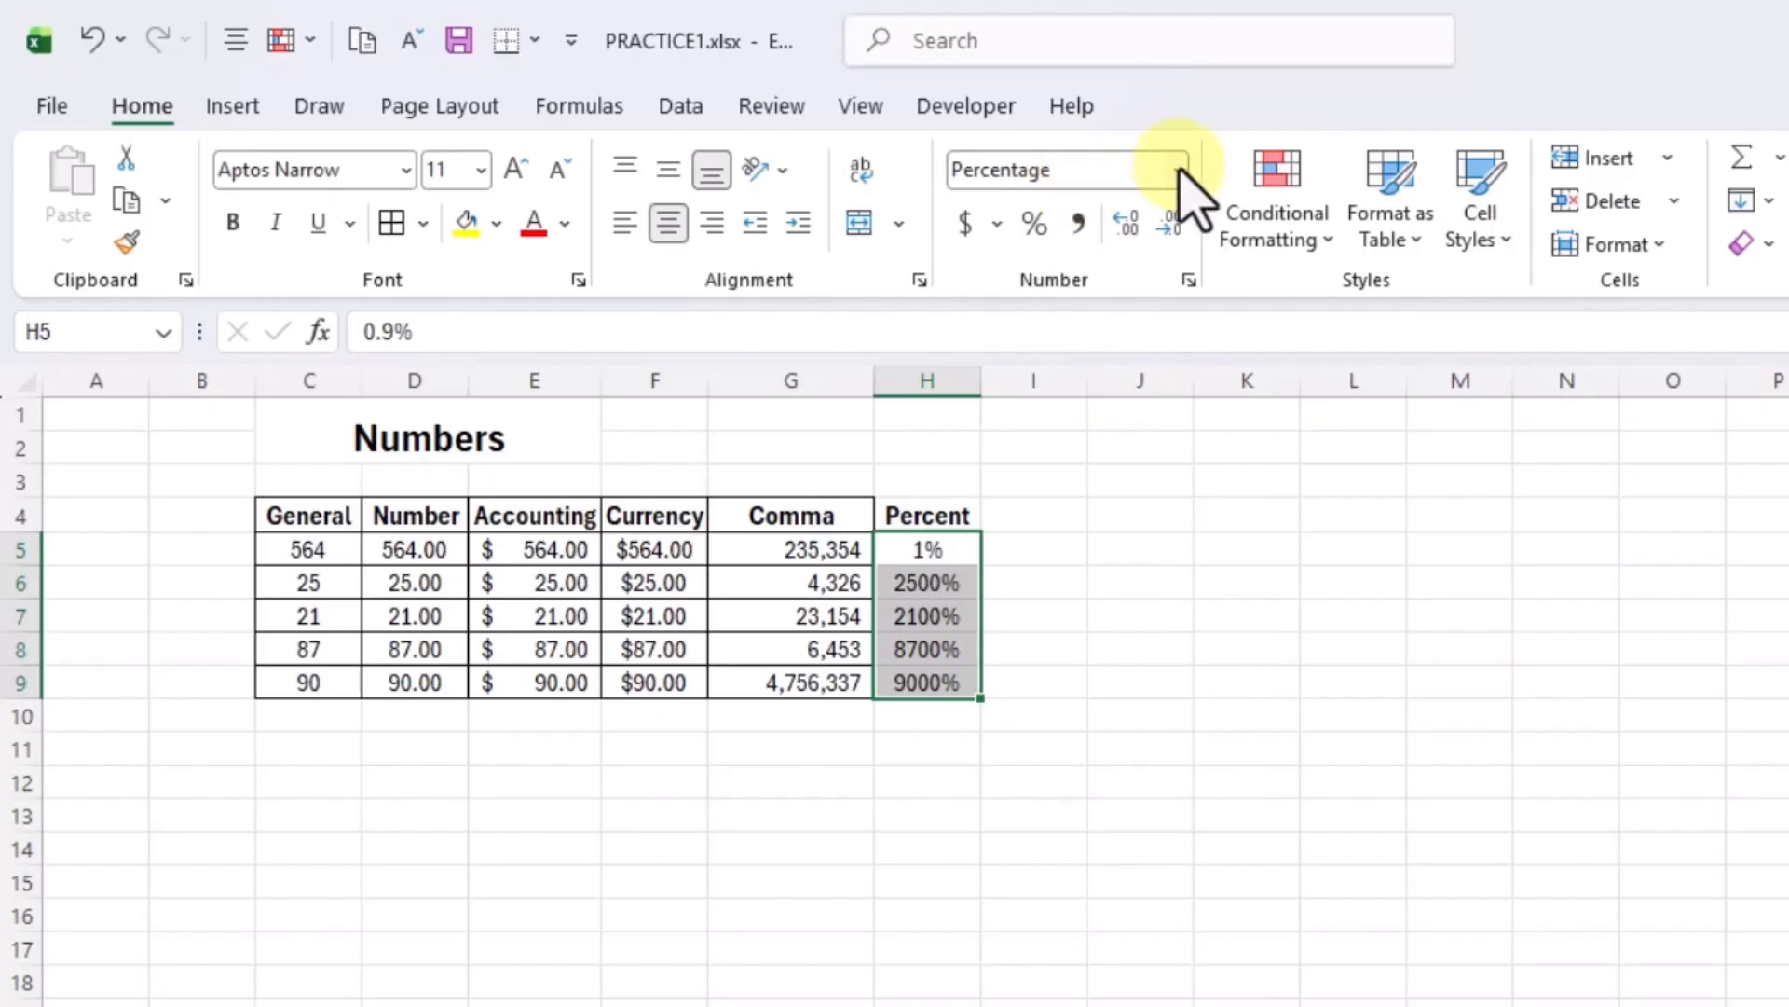
click(1182, 172)
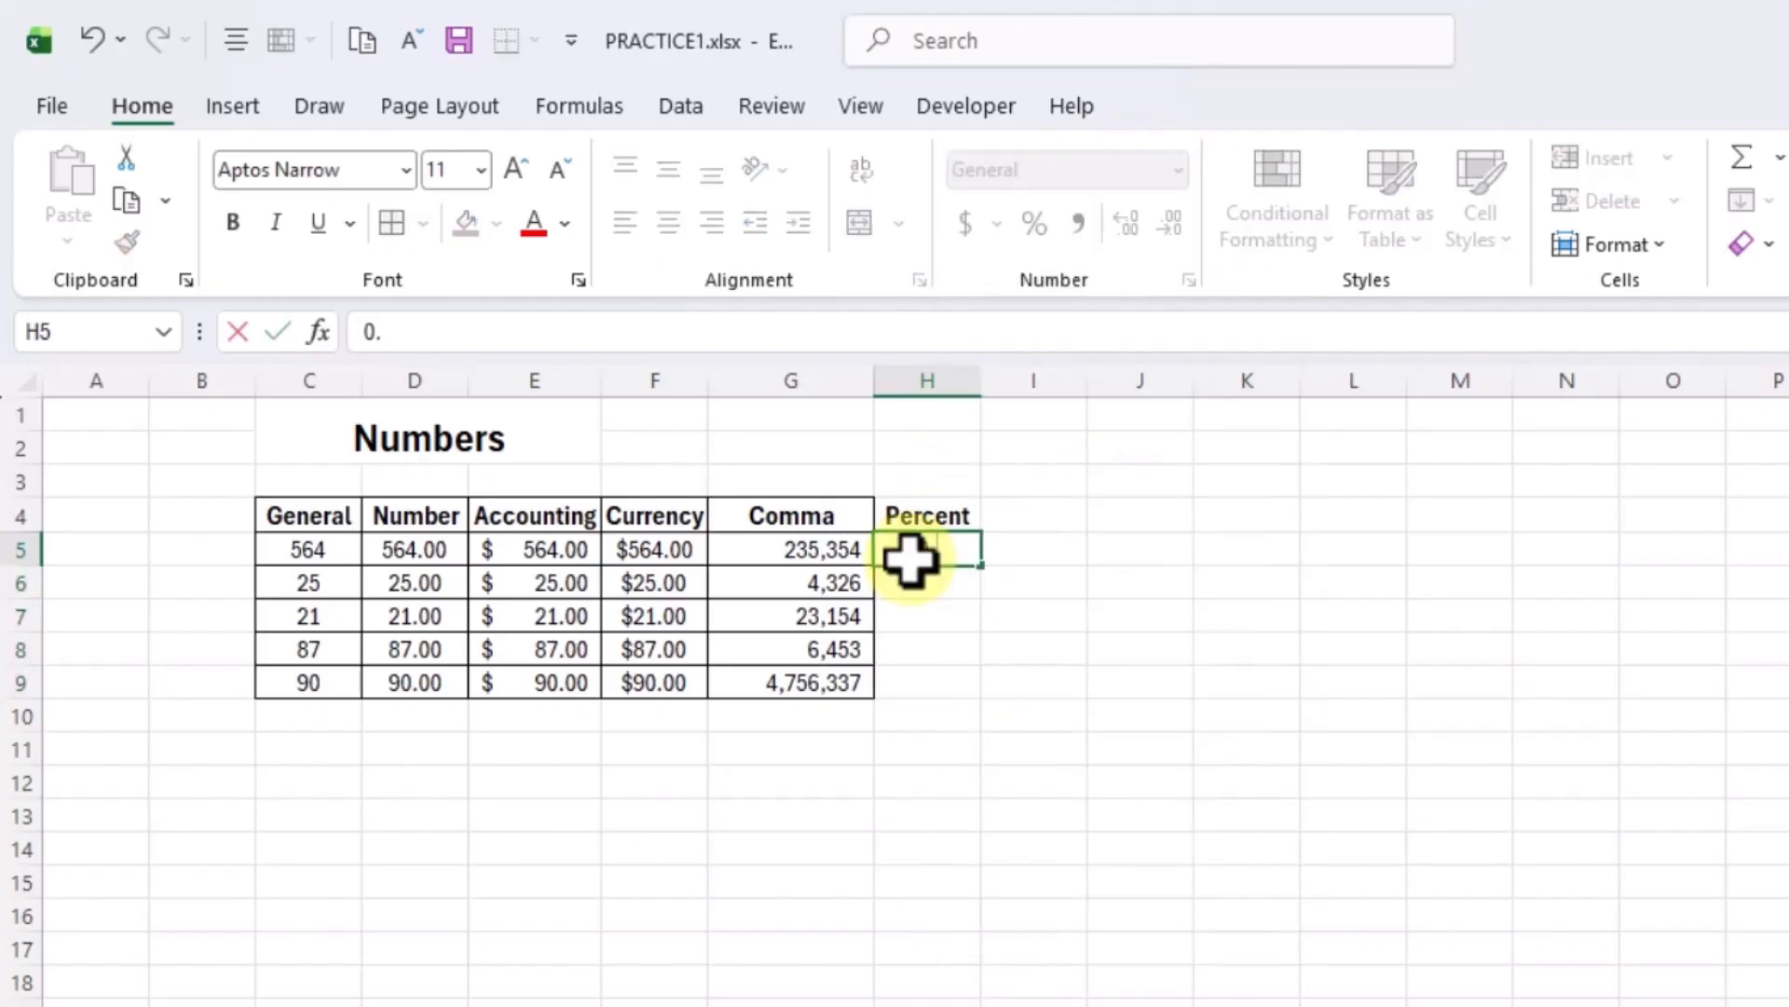
Enter the values 0.5, 0.7, 0.69, 0.89 and 0.75 in H5:H9 under the Percent heading.
click(923, 580)
text(0.7)
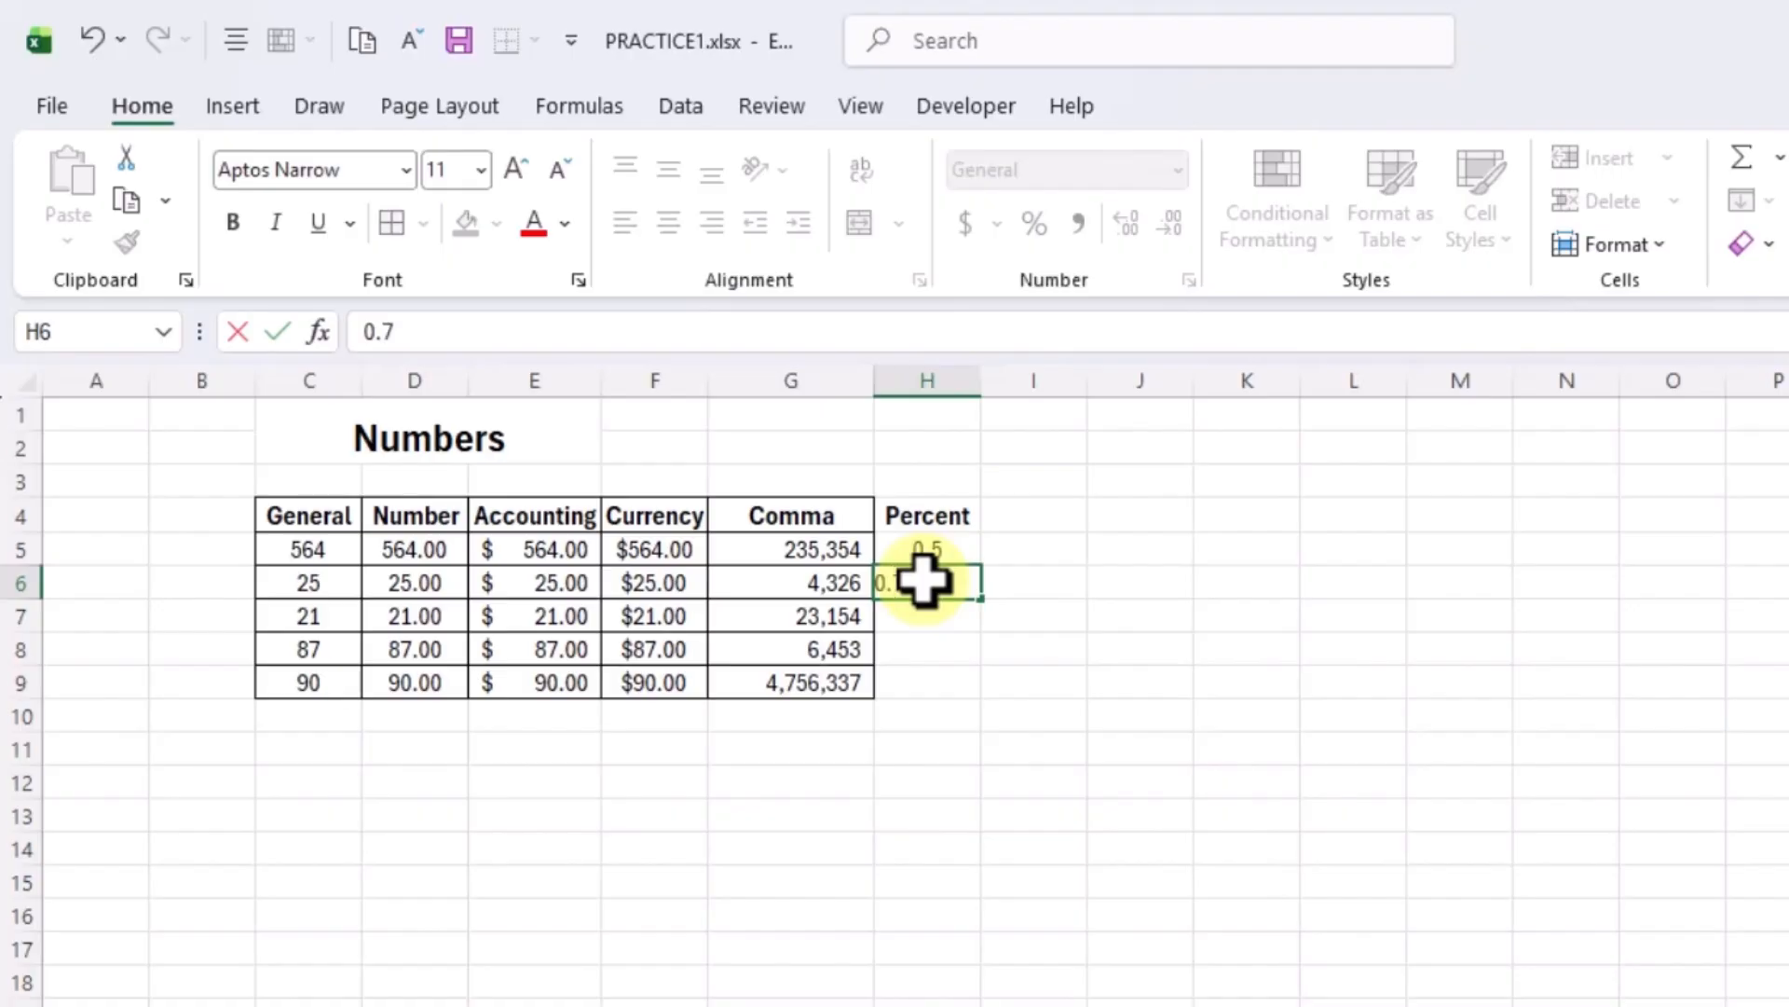
click(920, 619)
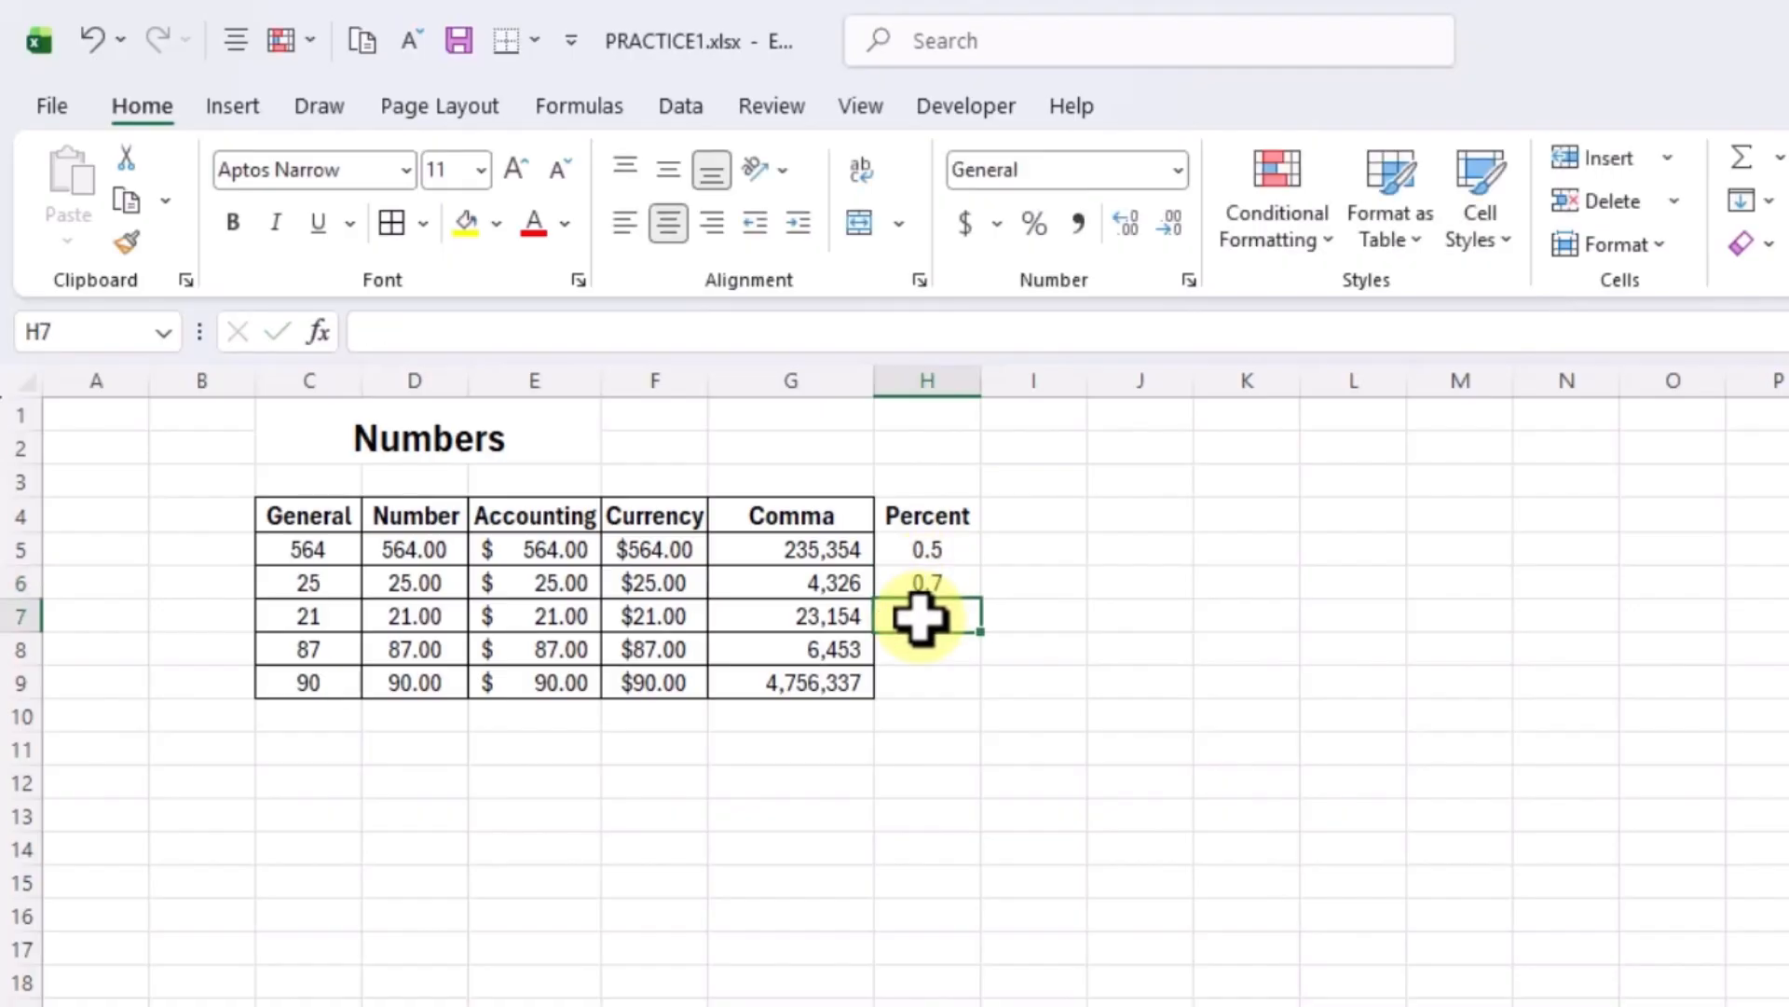
text(.)
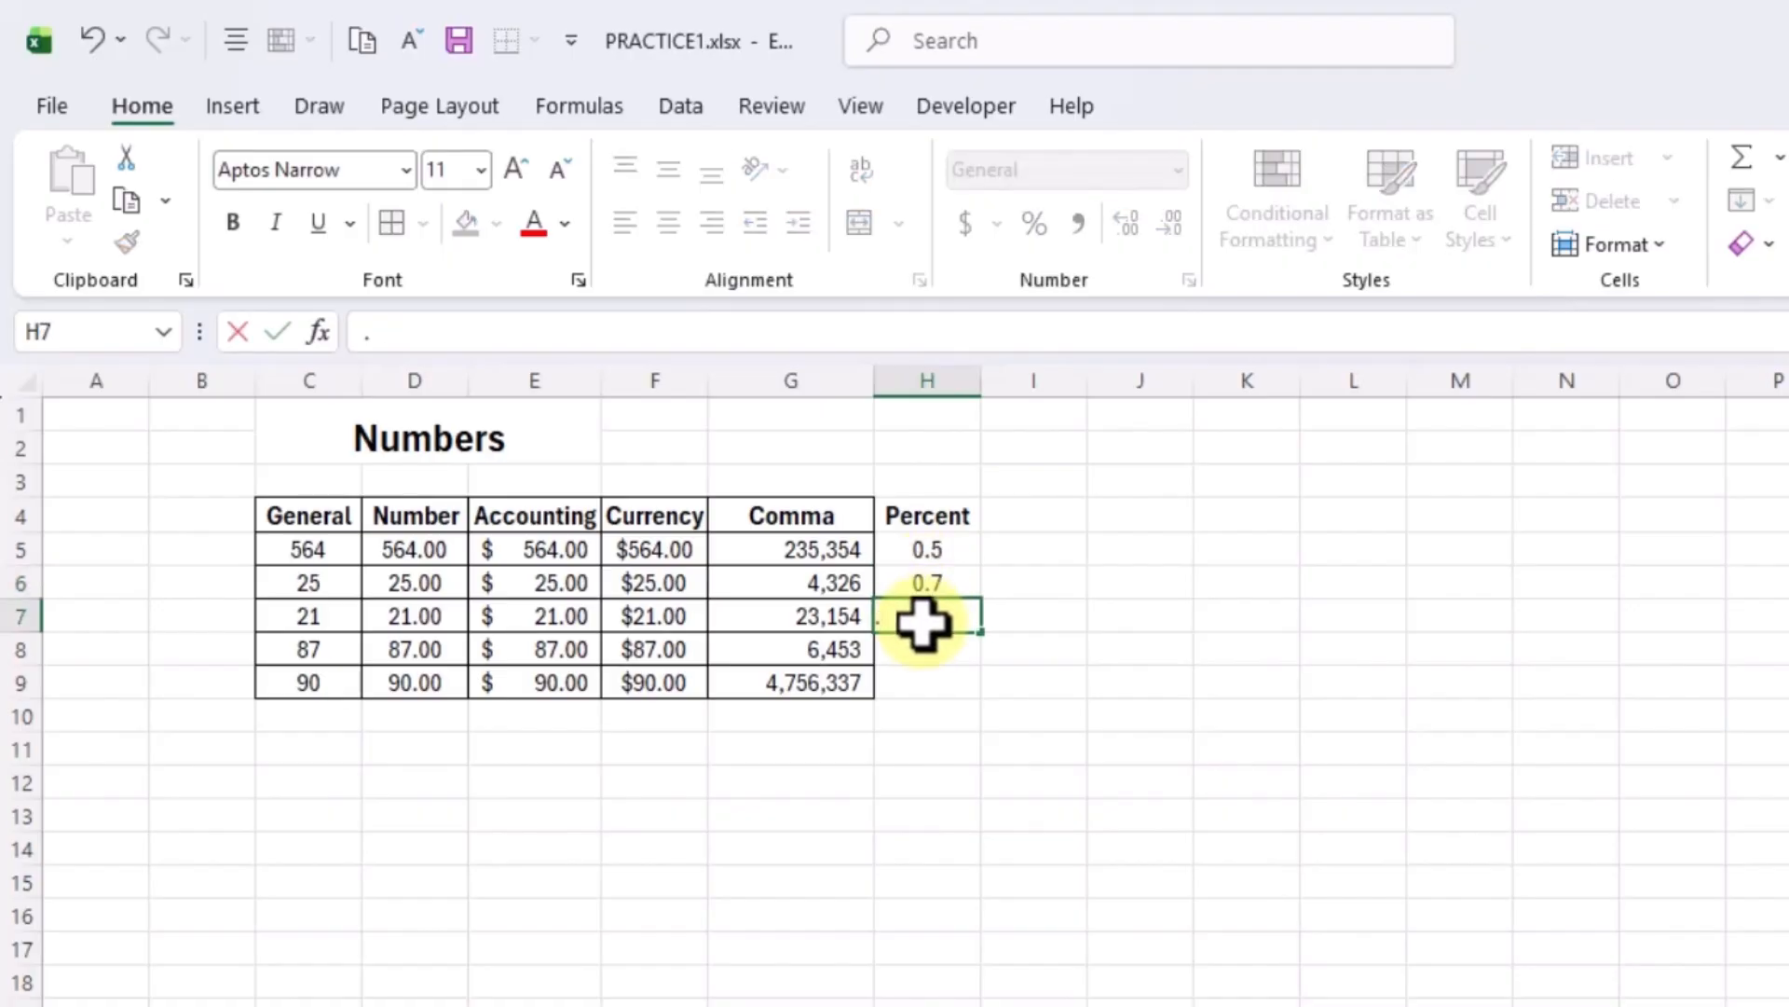
text(69)
click(929, 645)
text(.89)
click(929, 680)
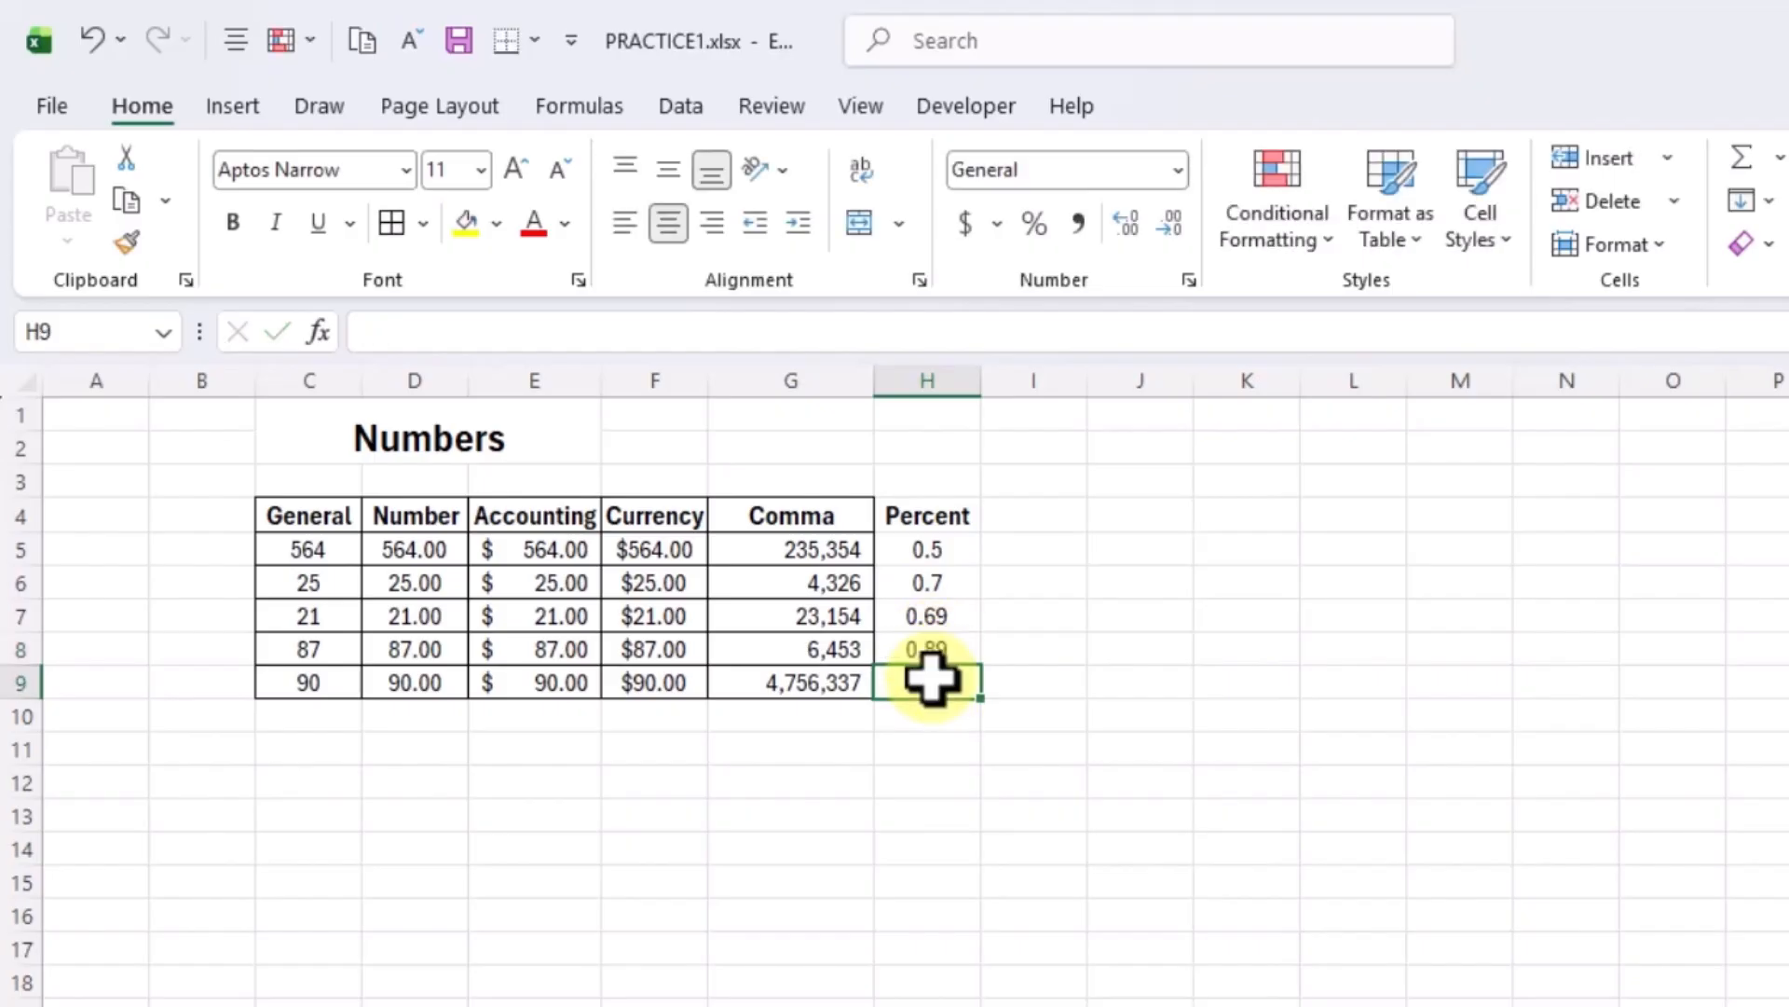
text(.75)
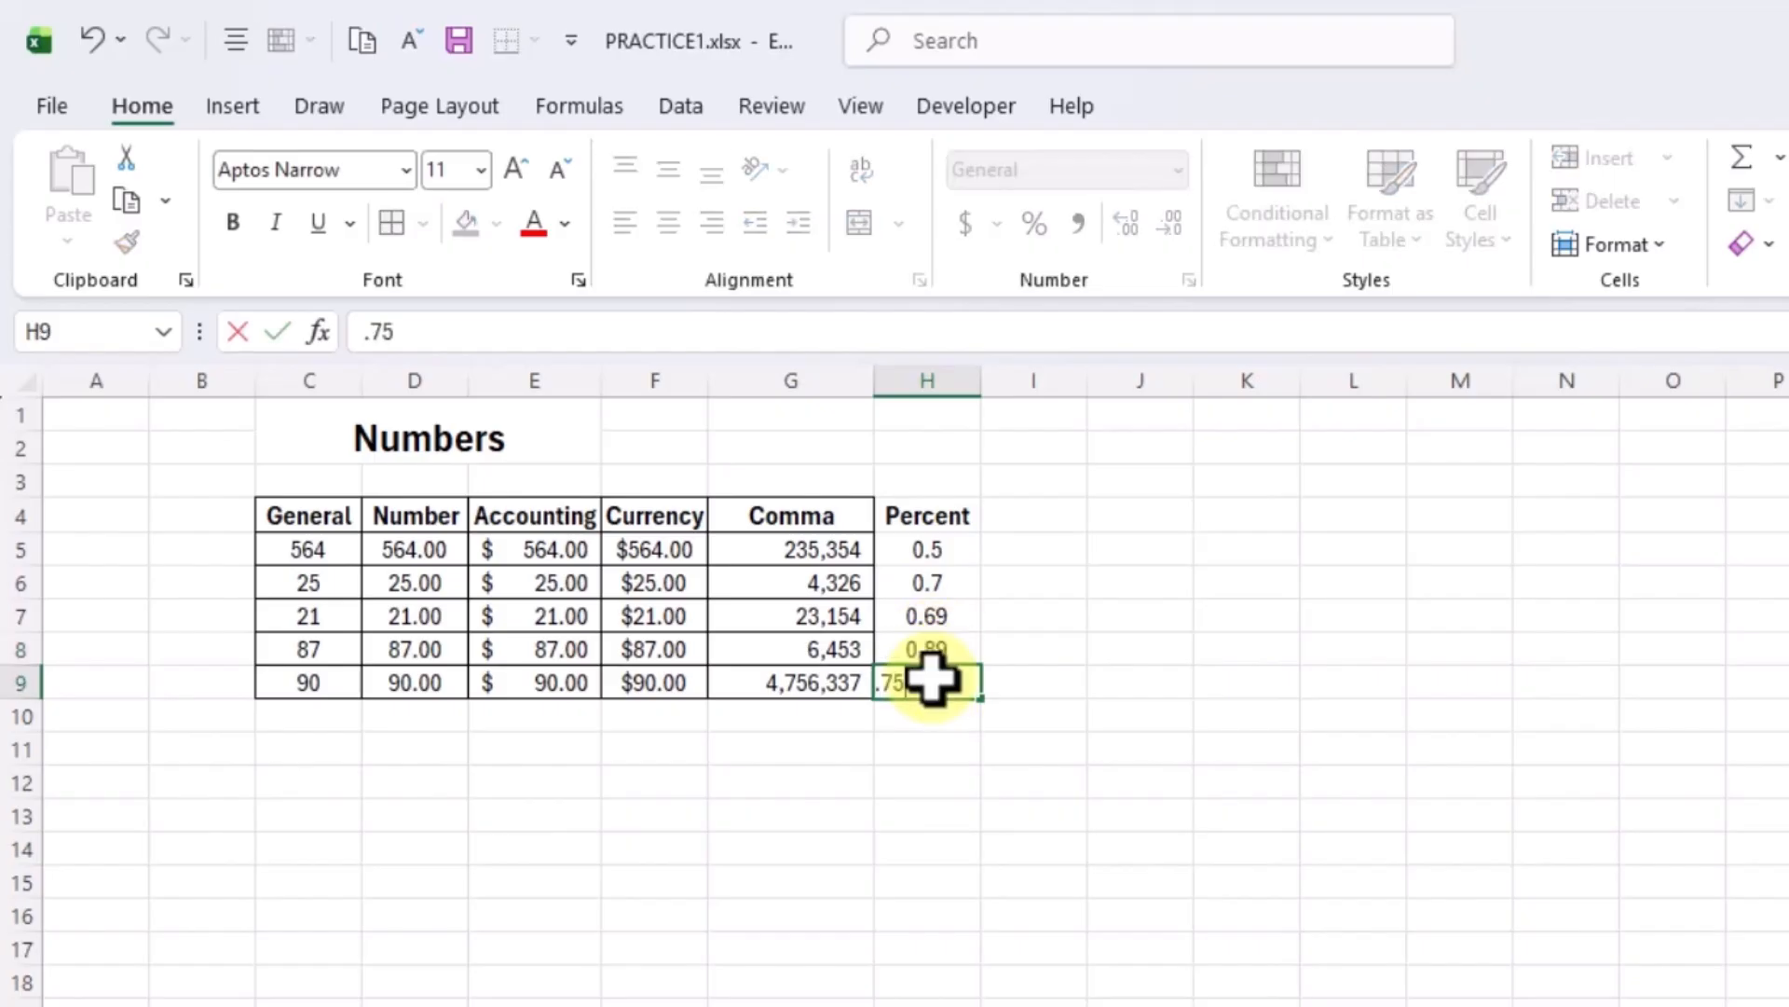
click(1082, 615)
Apply the Percentage format to the decimal values in H5:H9.
drag(927, 549, 930, 675)
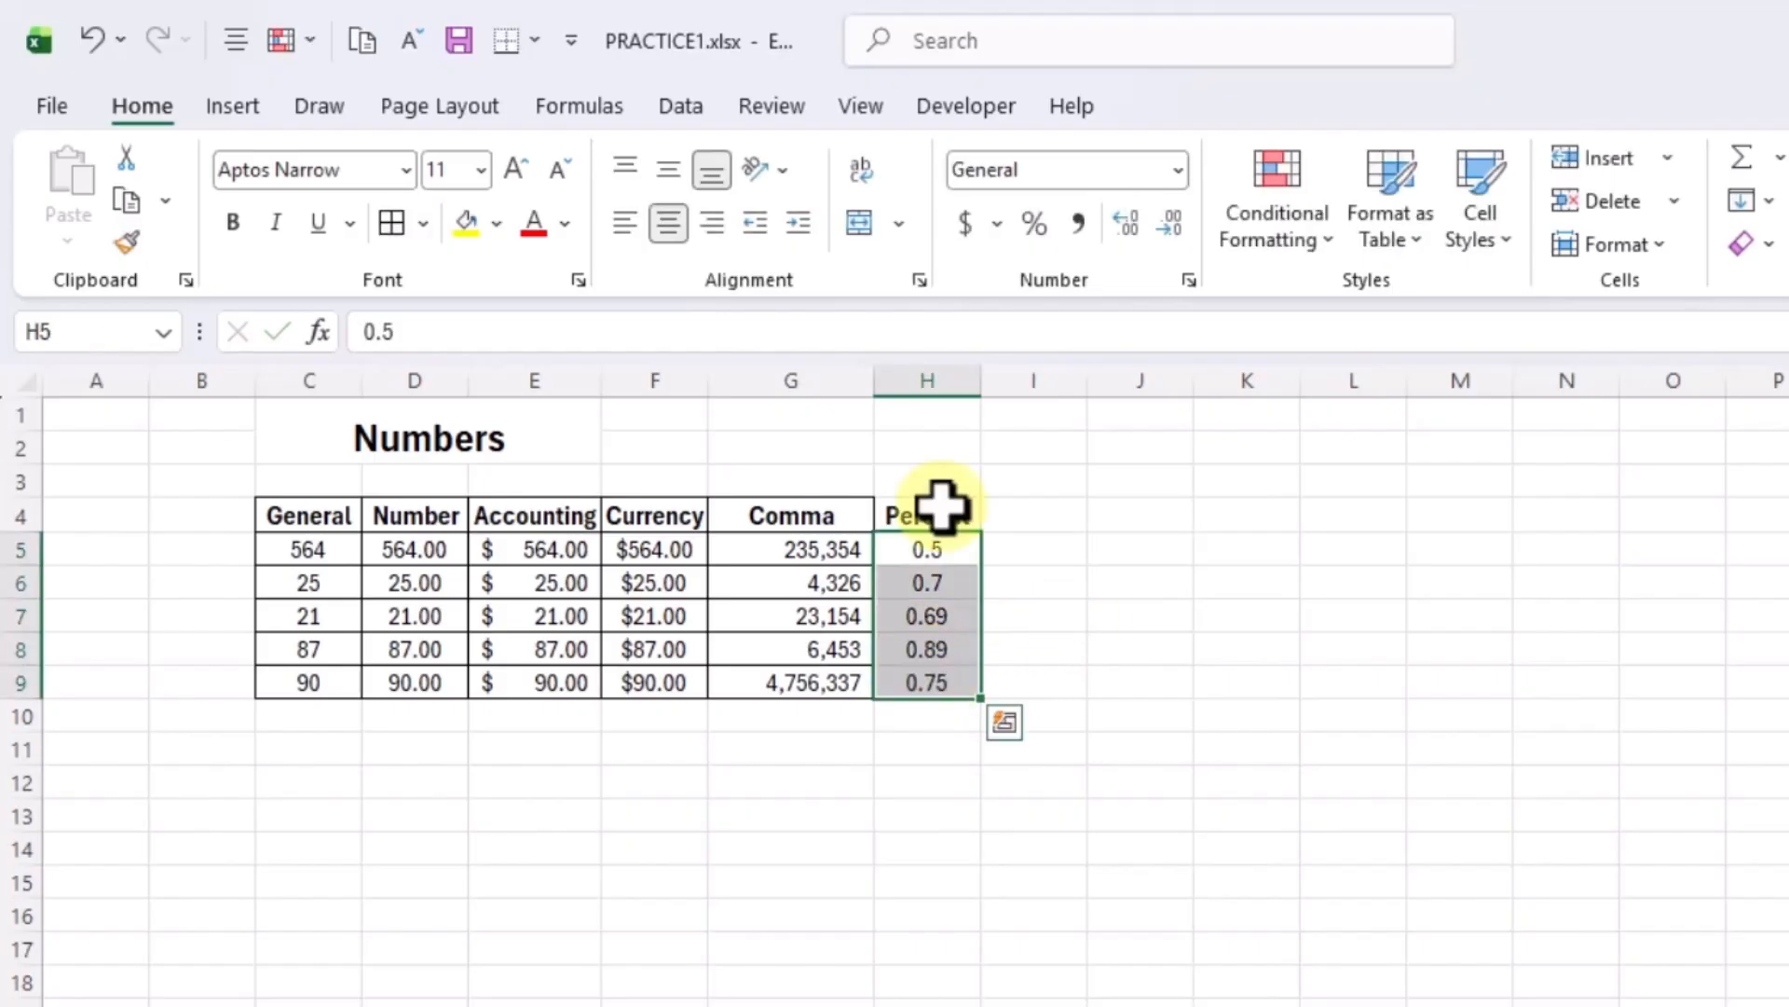
click(1032, 224)
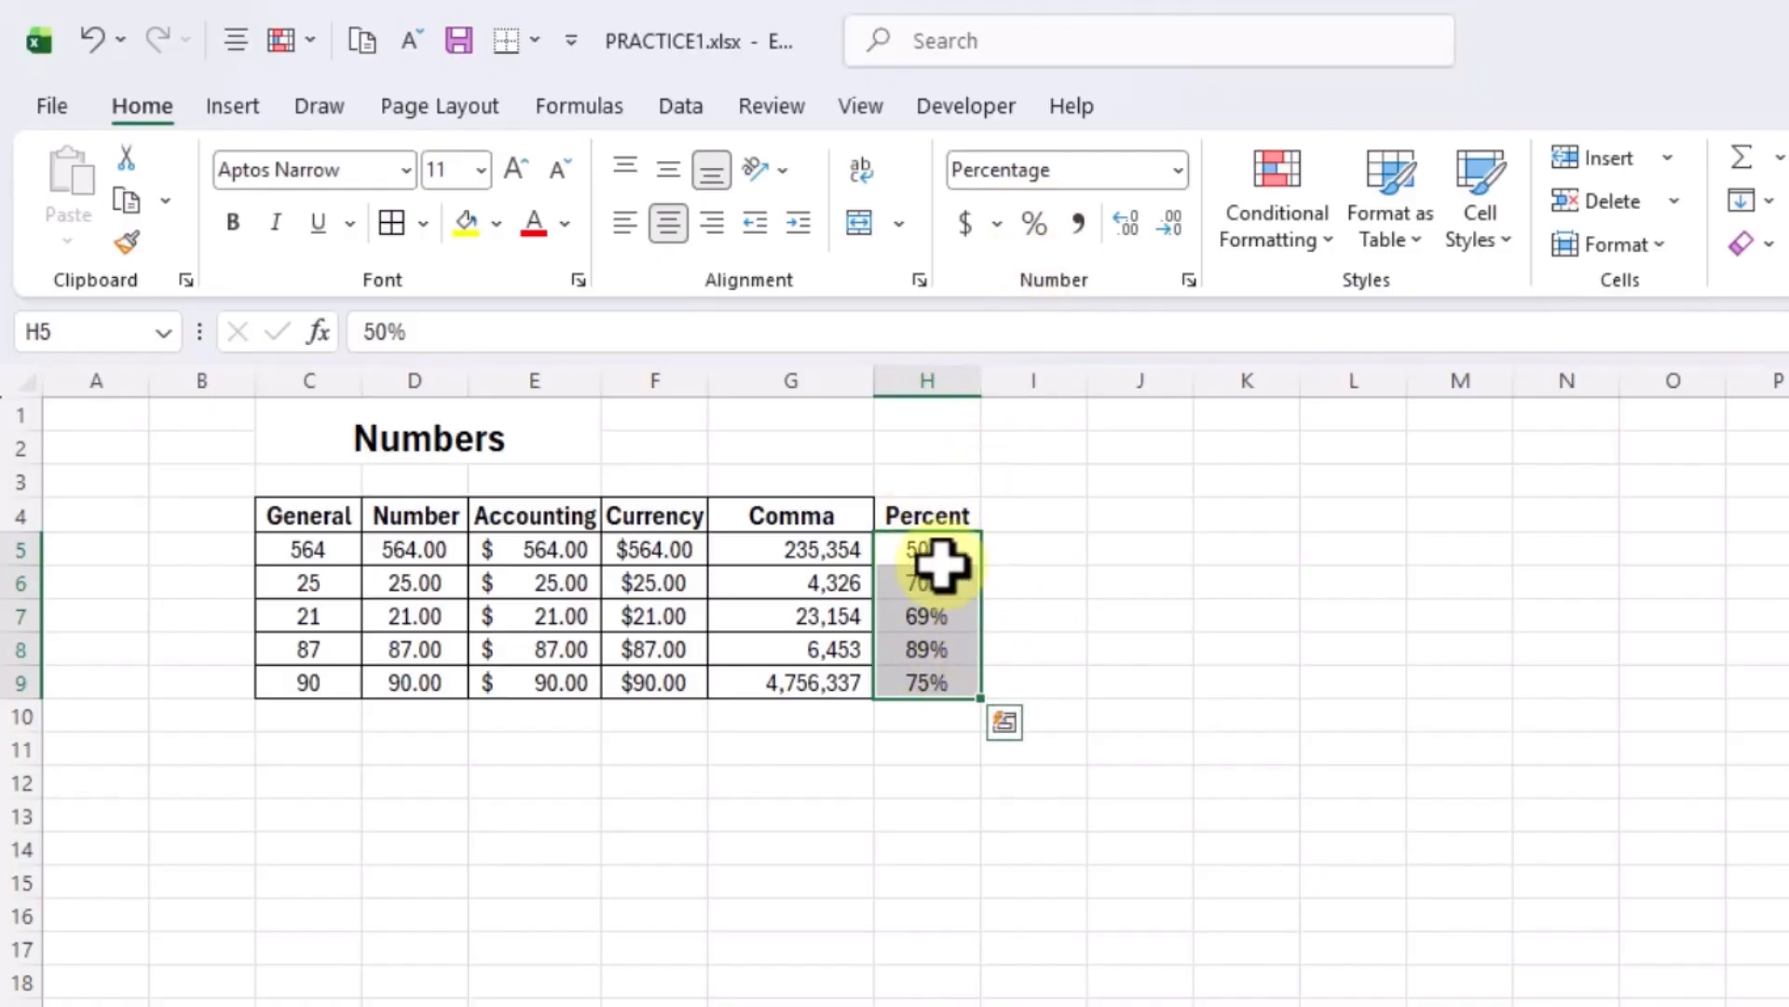
click(1066, 615)
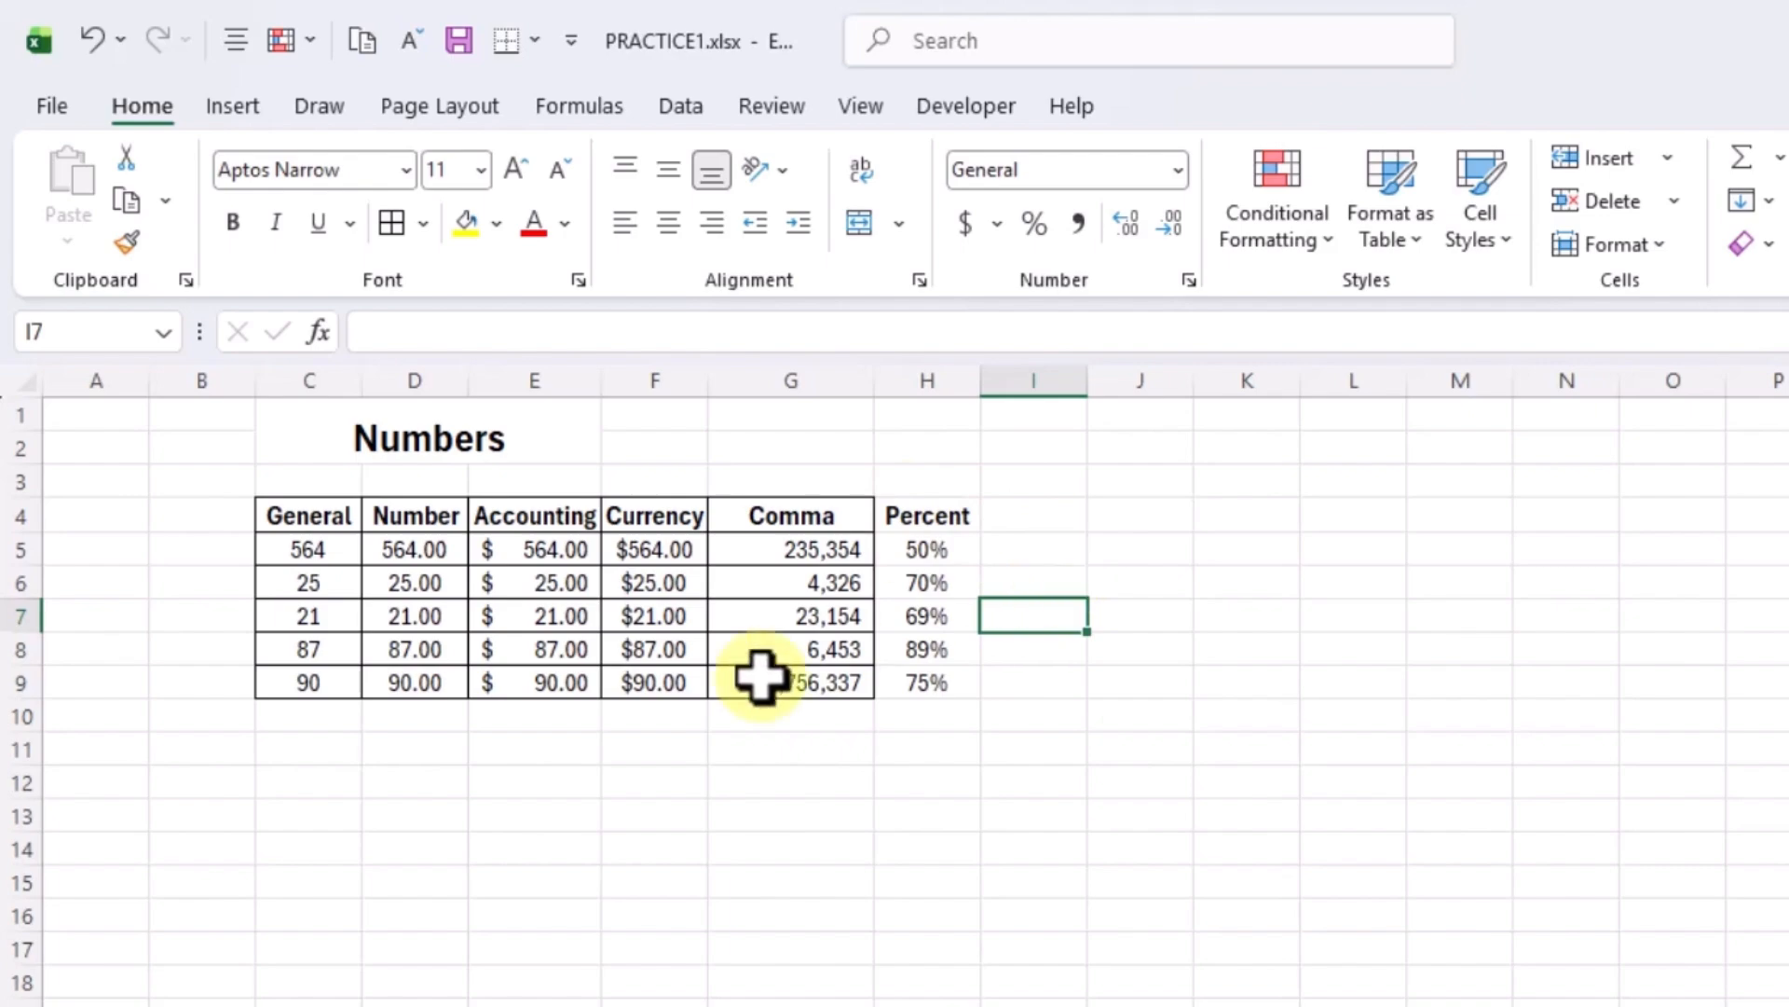
Enter the row label "Total" in cell B10, just below the table's last row.
click(534, 813)
click(291, 779)
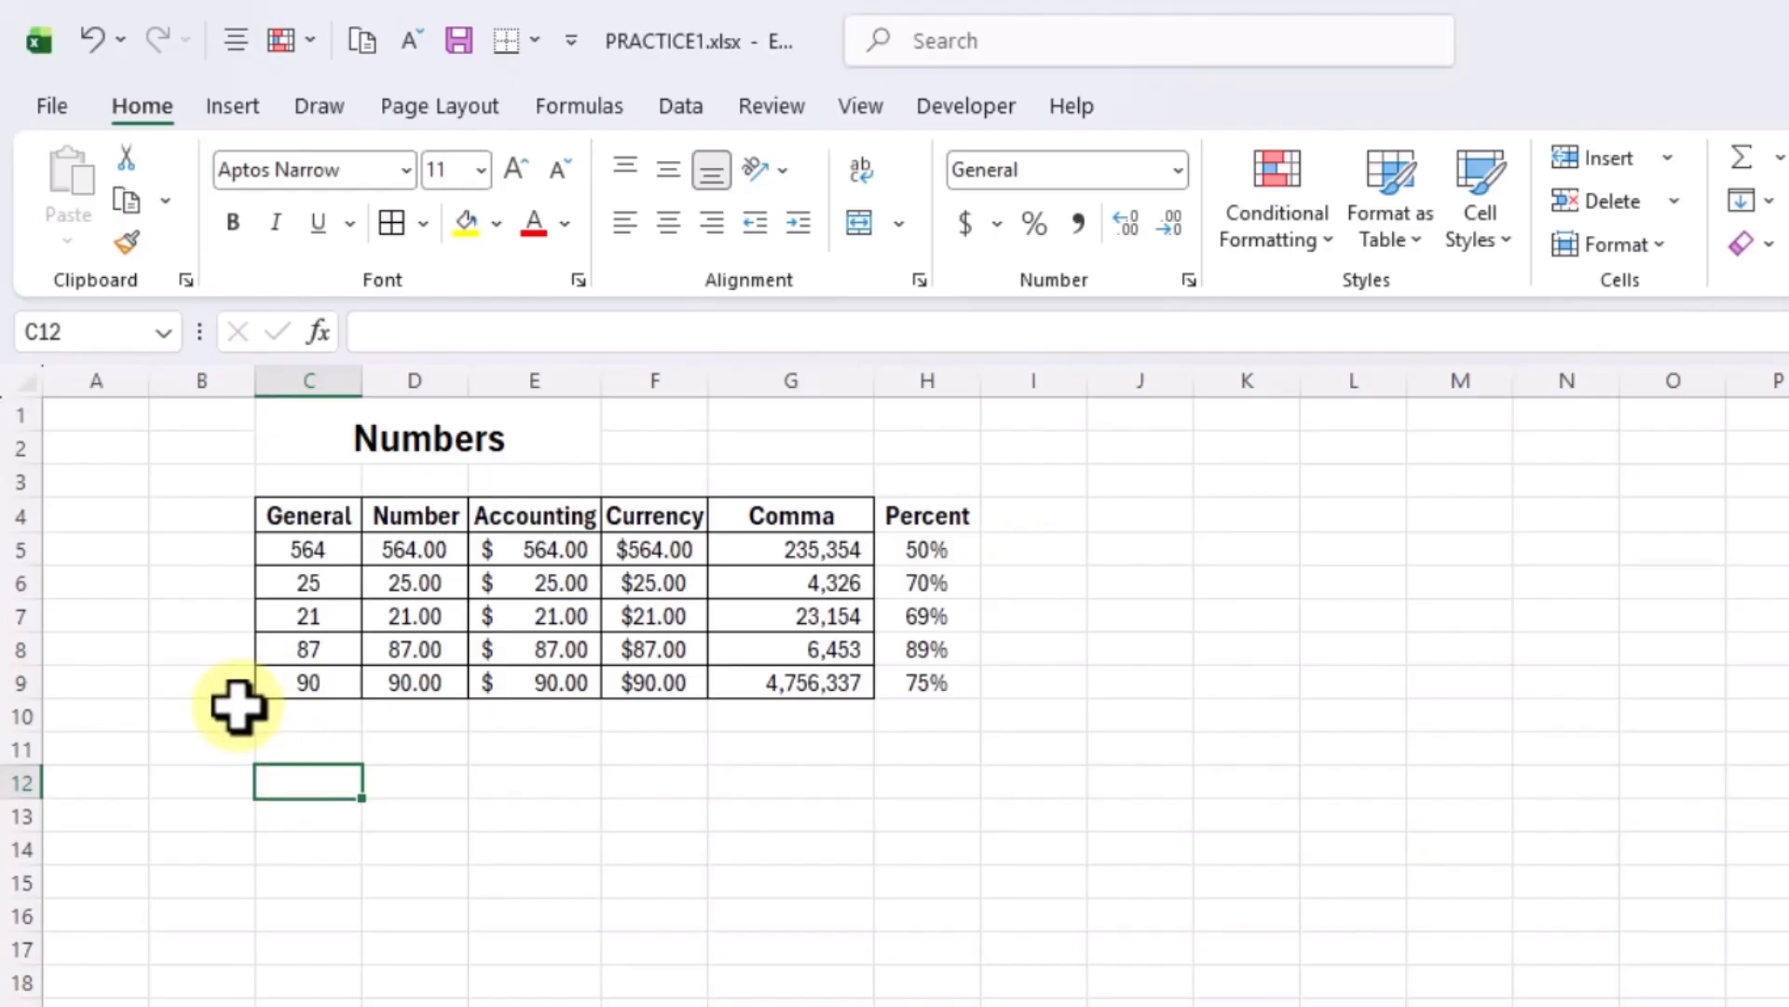
click(237, 710)
text(Tot)
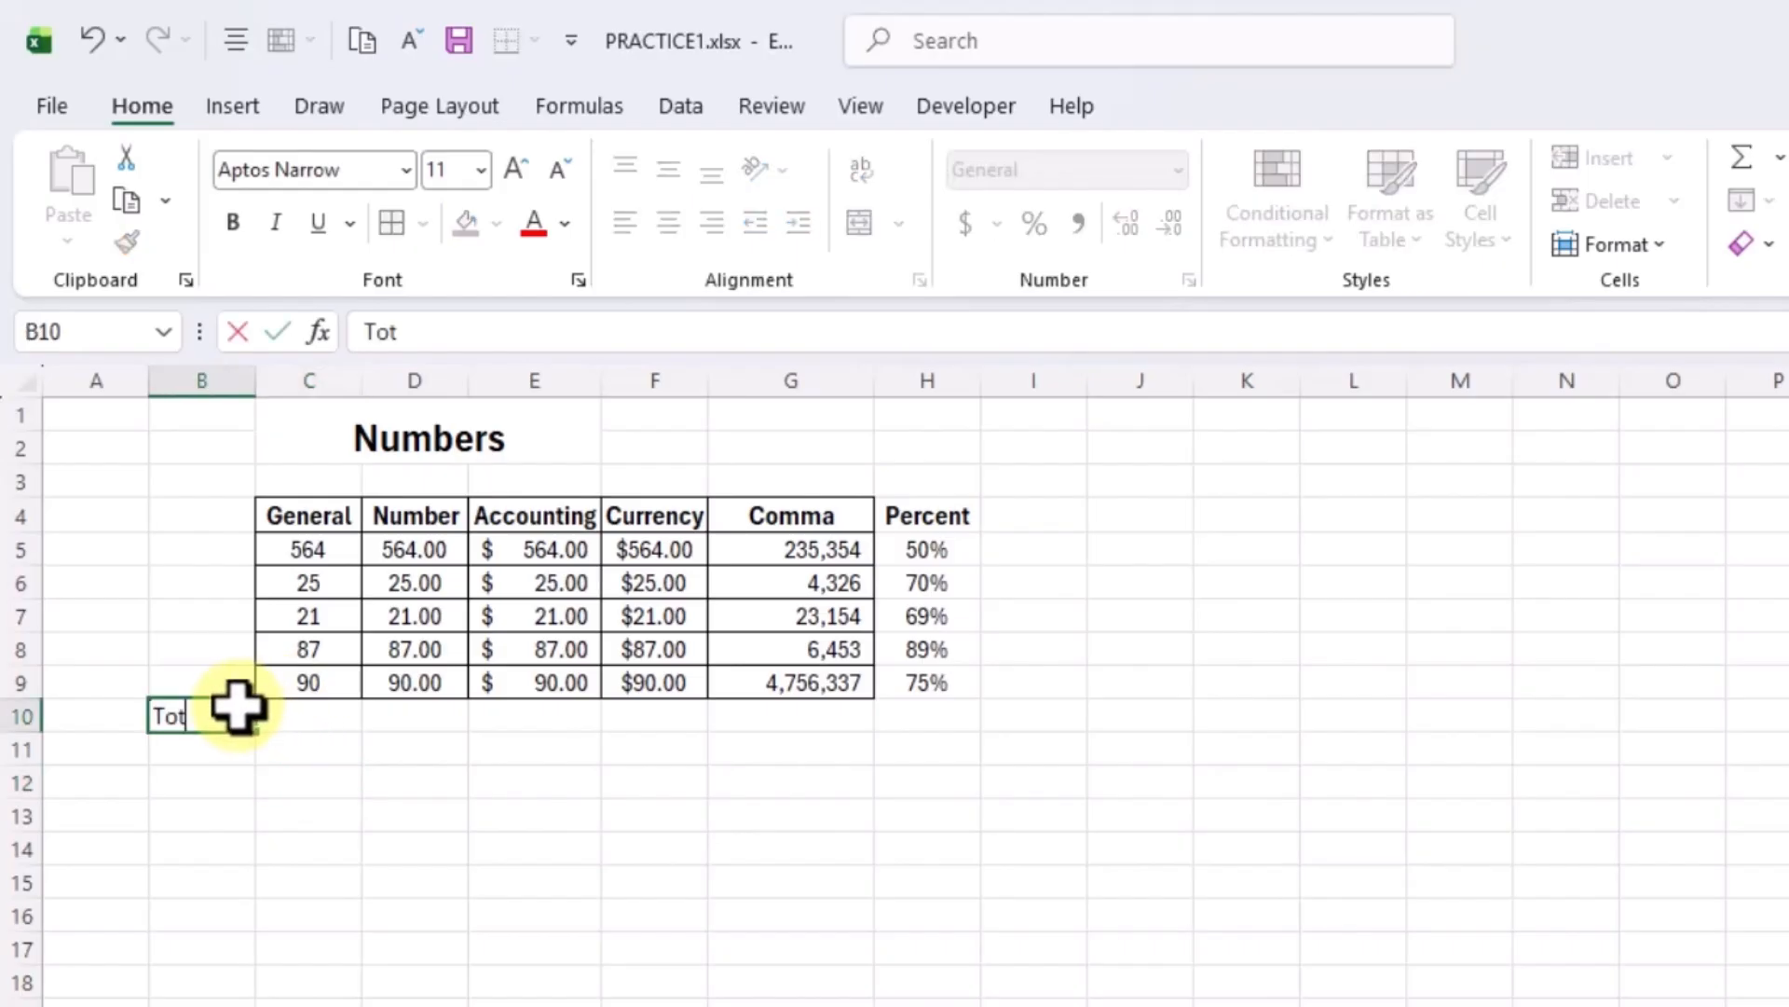
text(al)
click(210, 811)
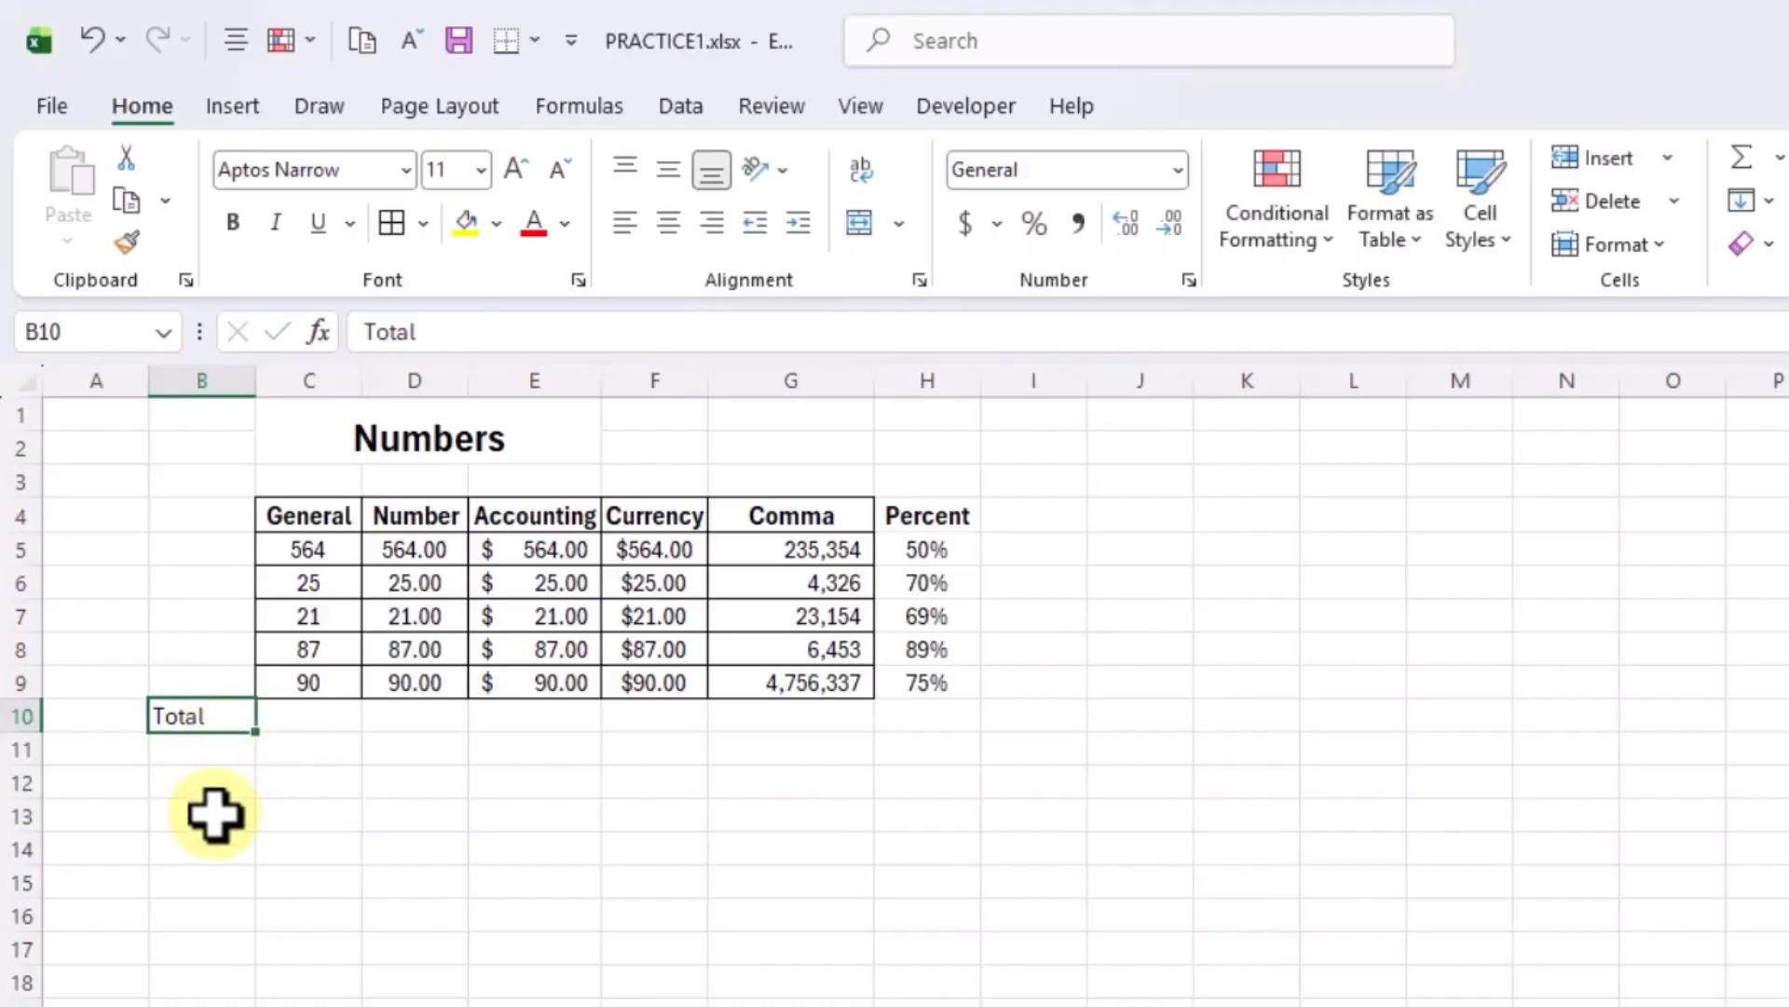
Set the font size of the "Total" label in B10 to 18.
click(195, 716)
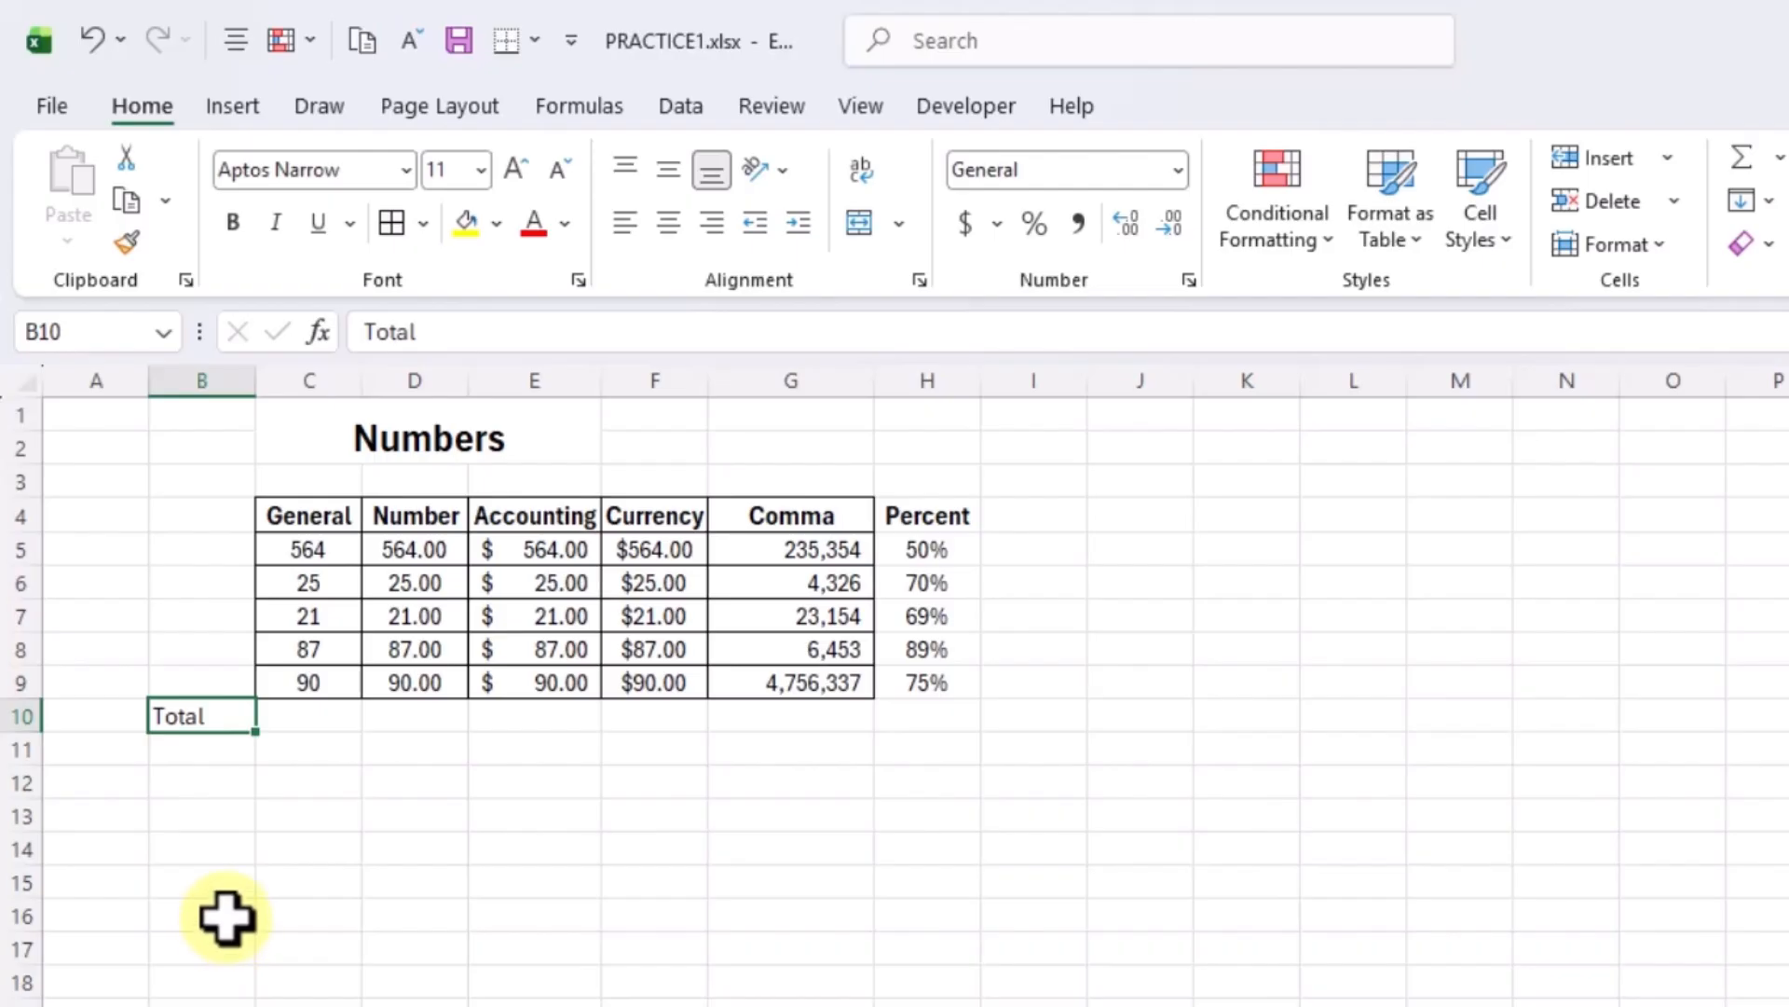
click(219, 876)
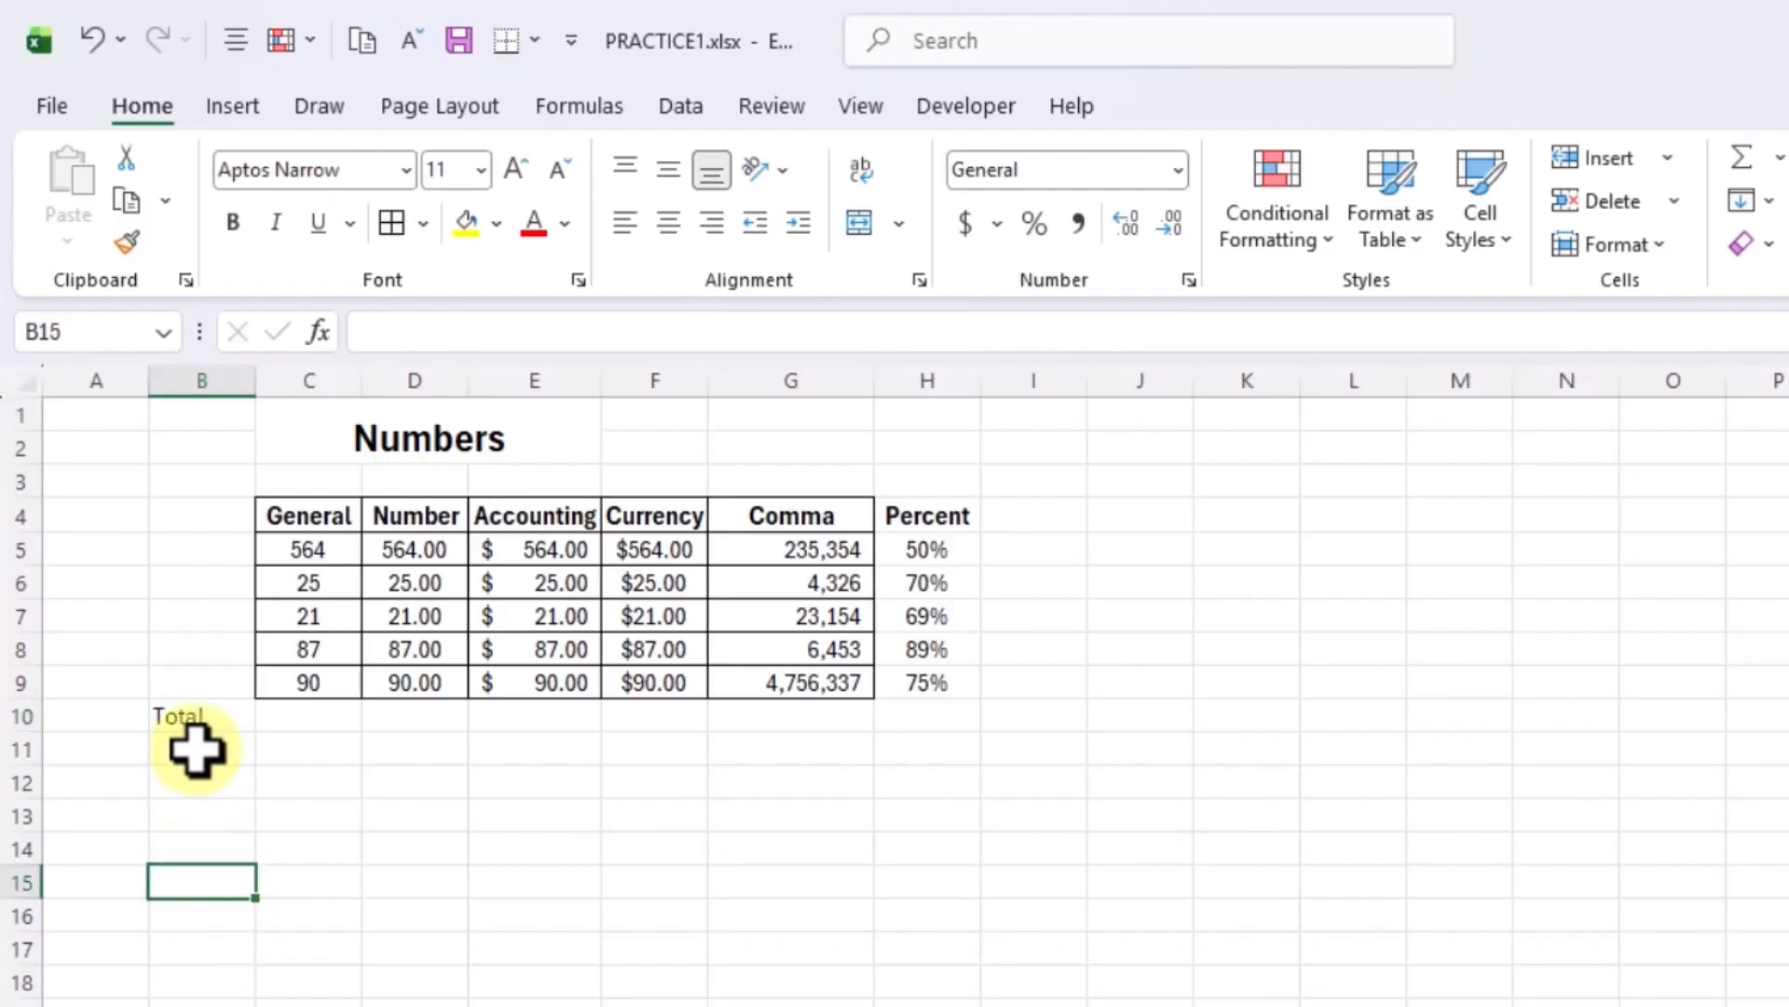
click(204, 719)
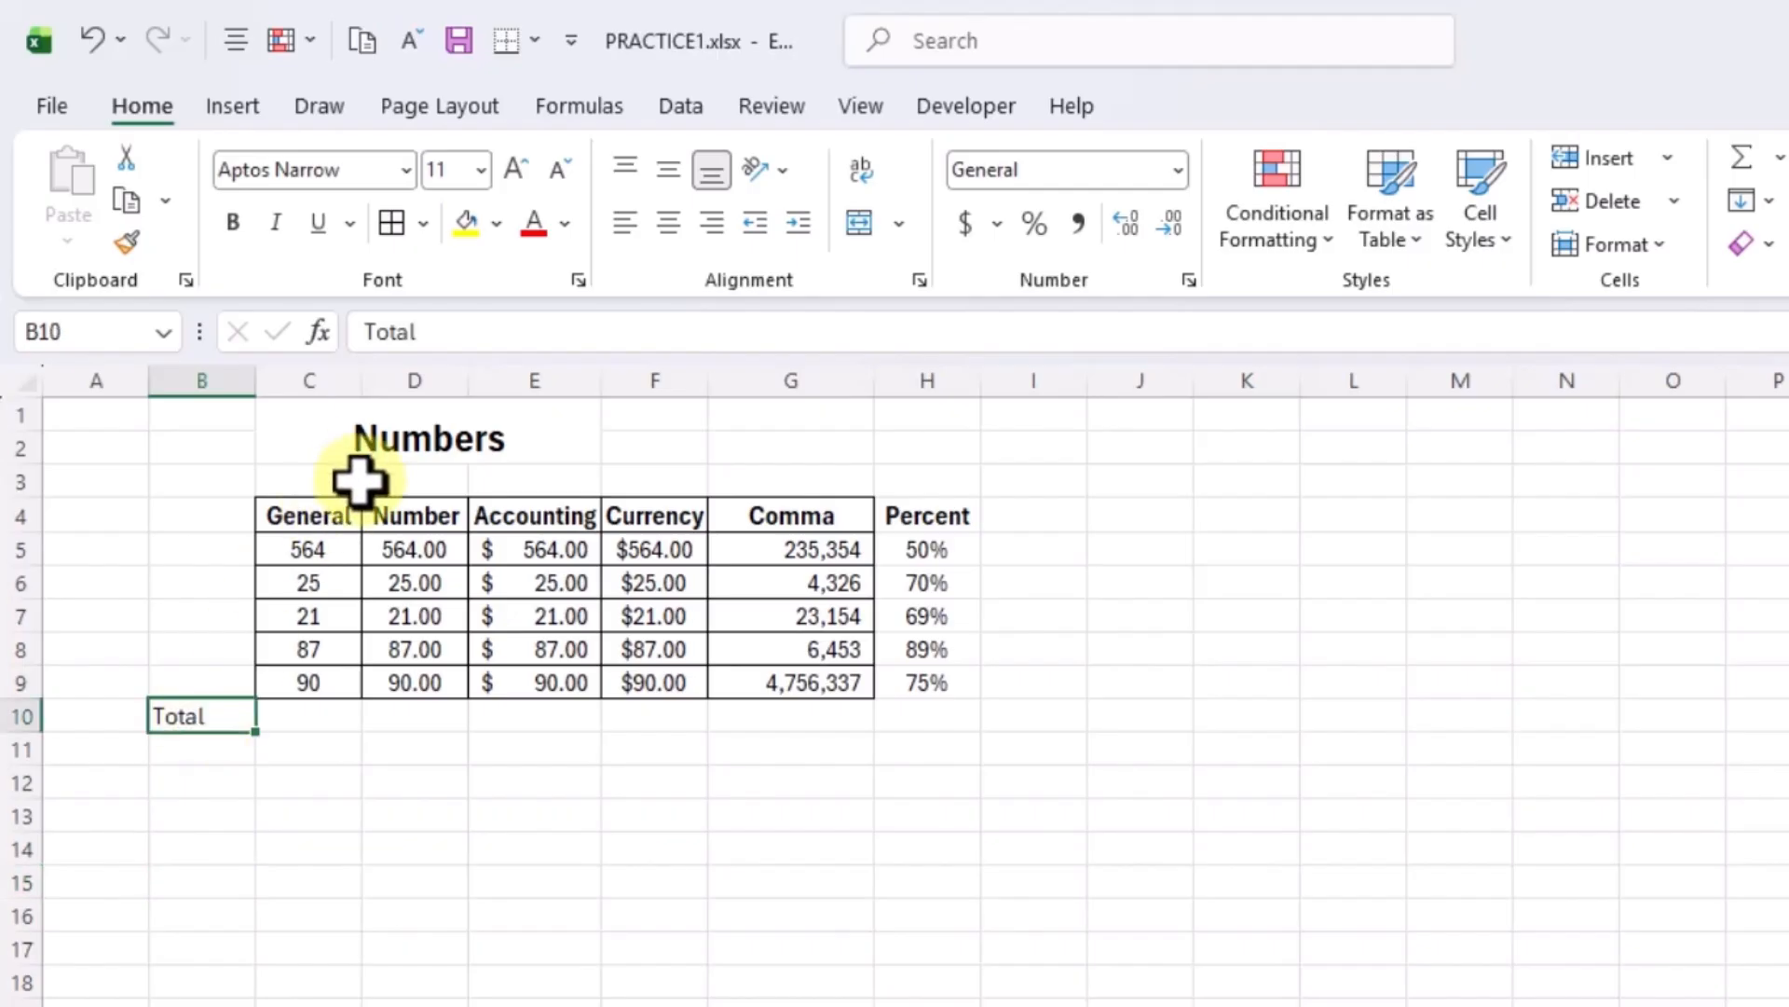
click(481, 170)
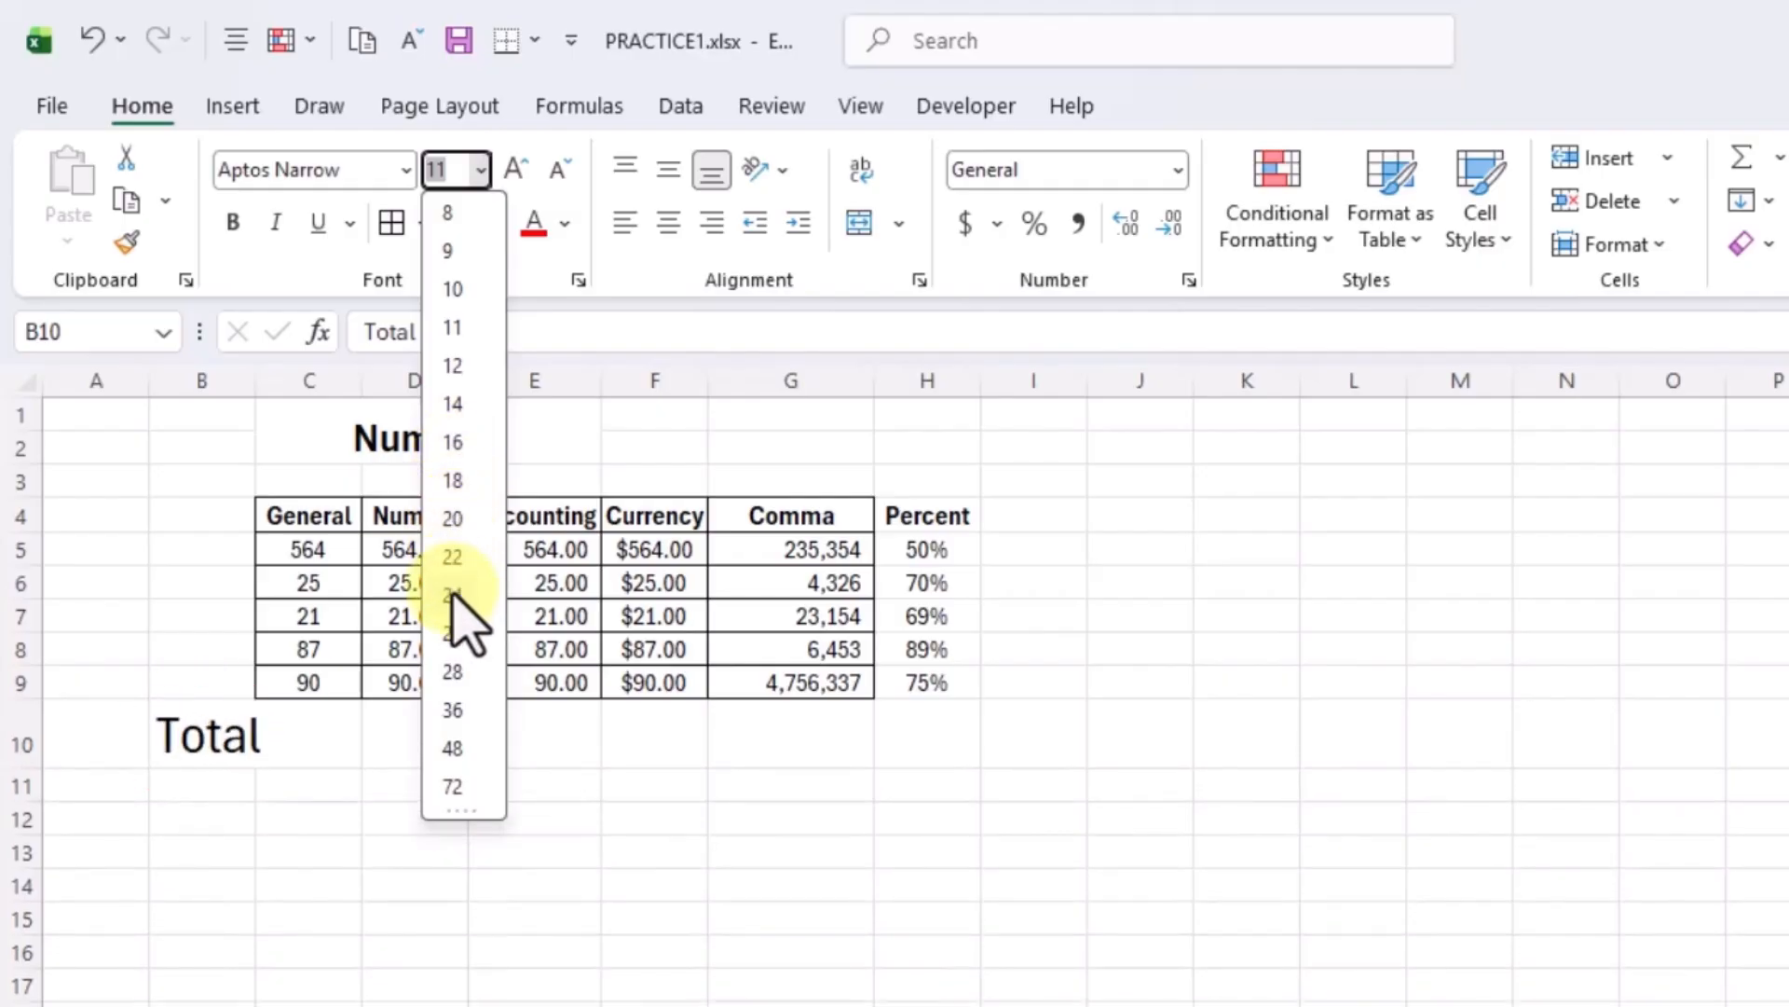
click(453, 480)
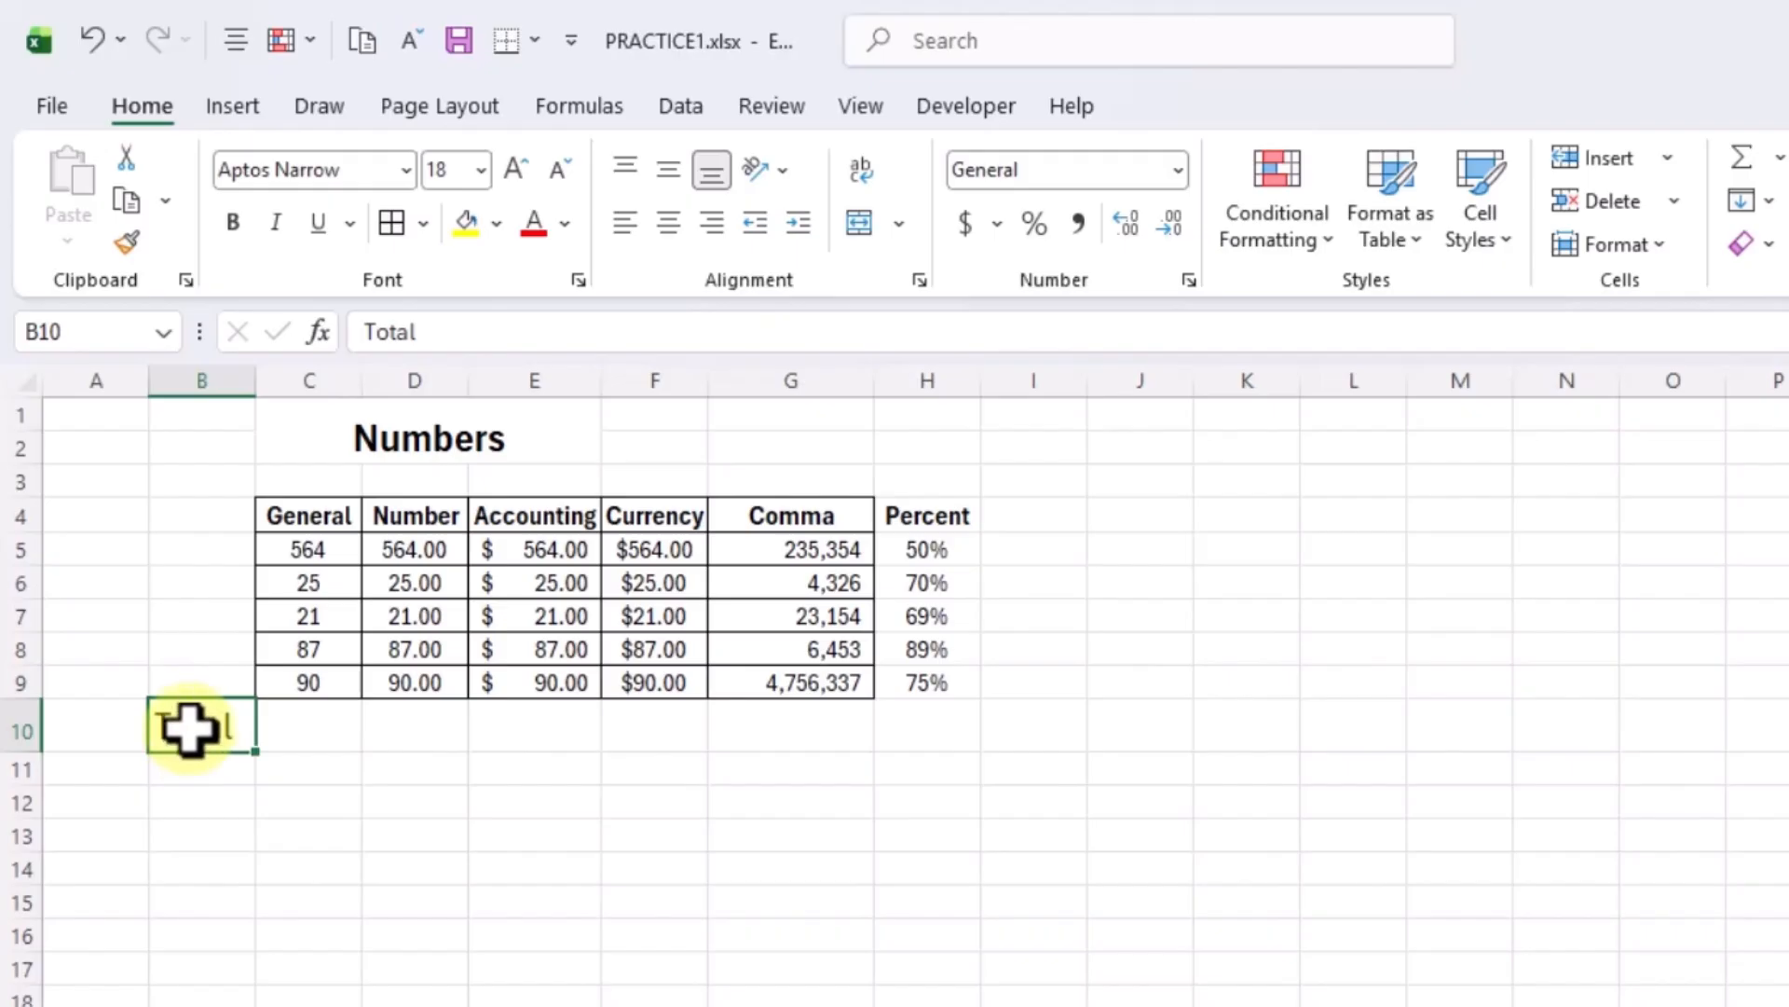
Make the "Total" label in B10 bold and italic, and give it a double underline.
click(233, 223)
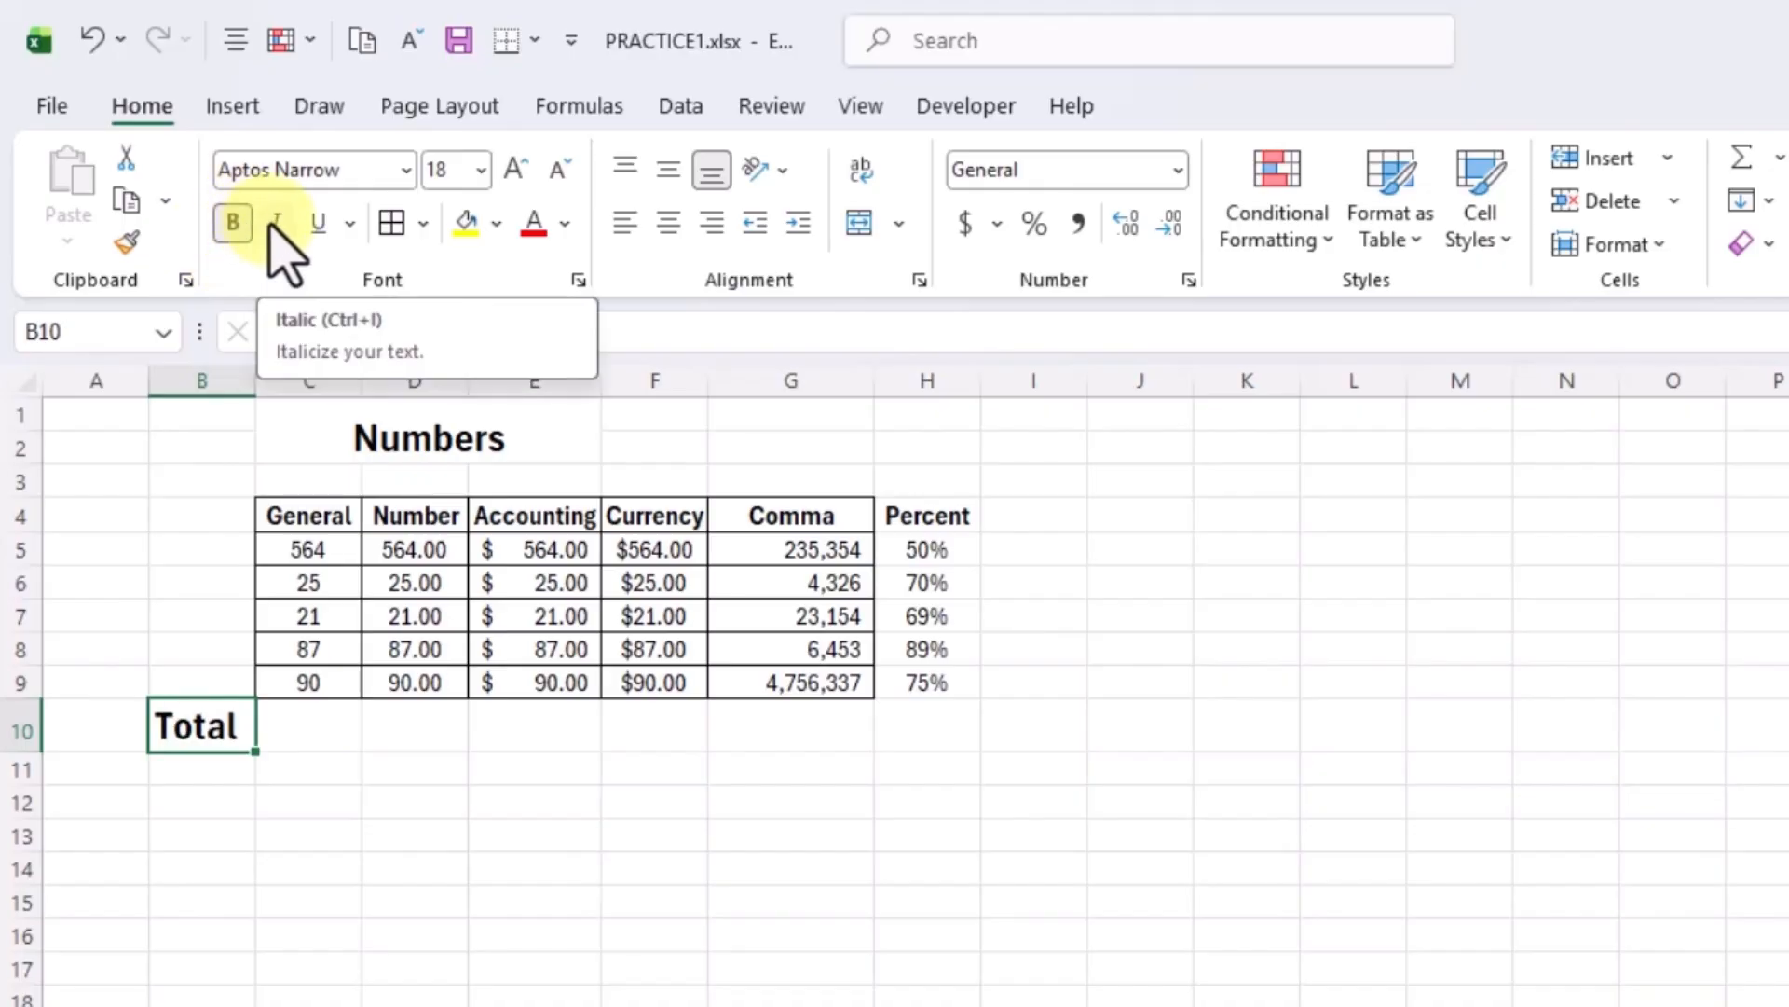
click(277, 224)
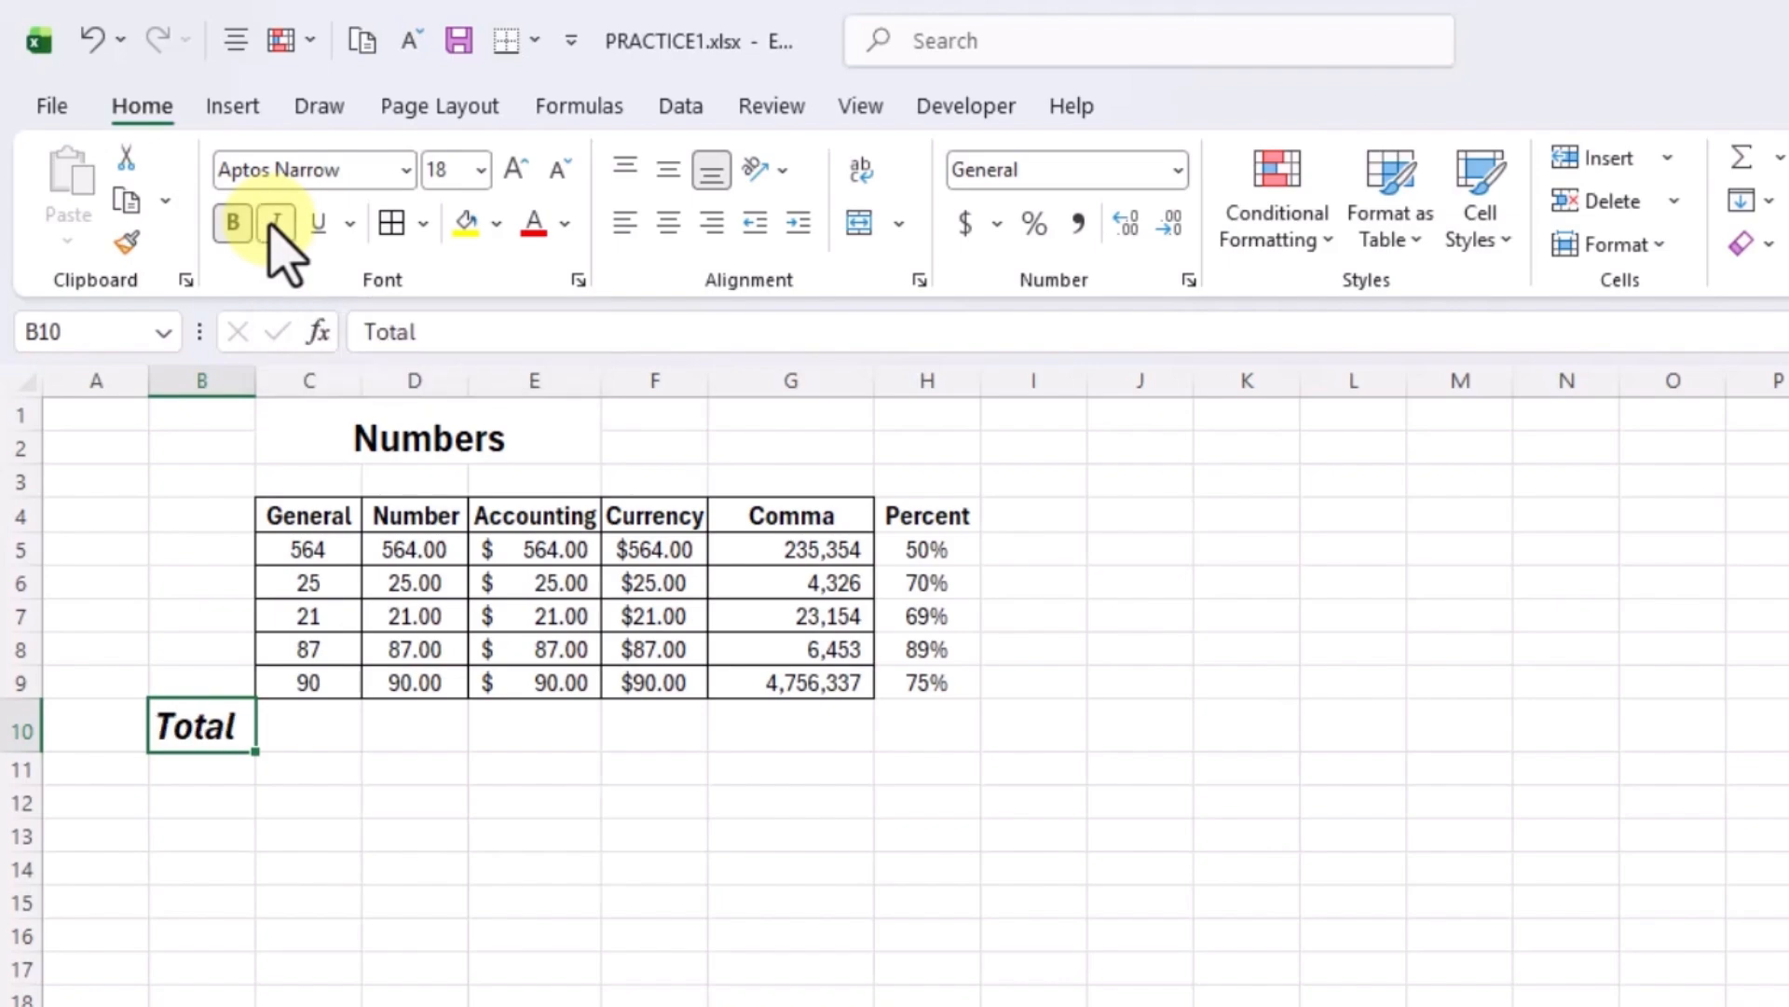
click(319, 224)
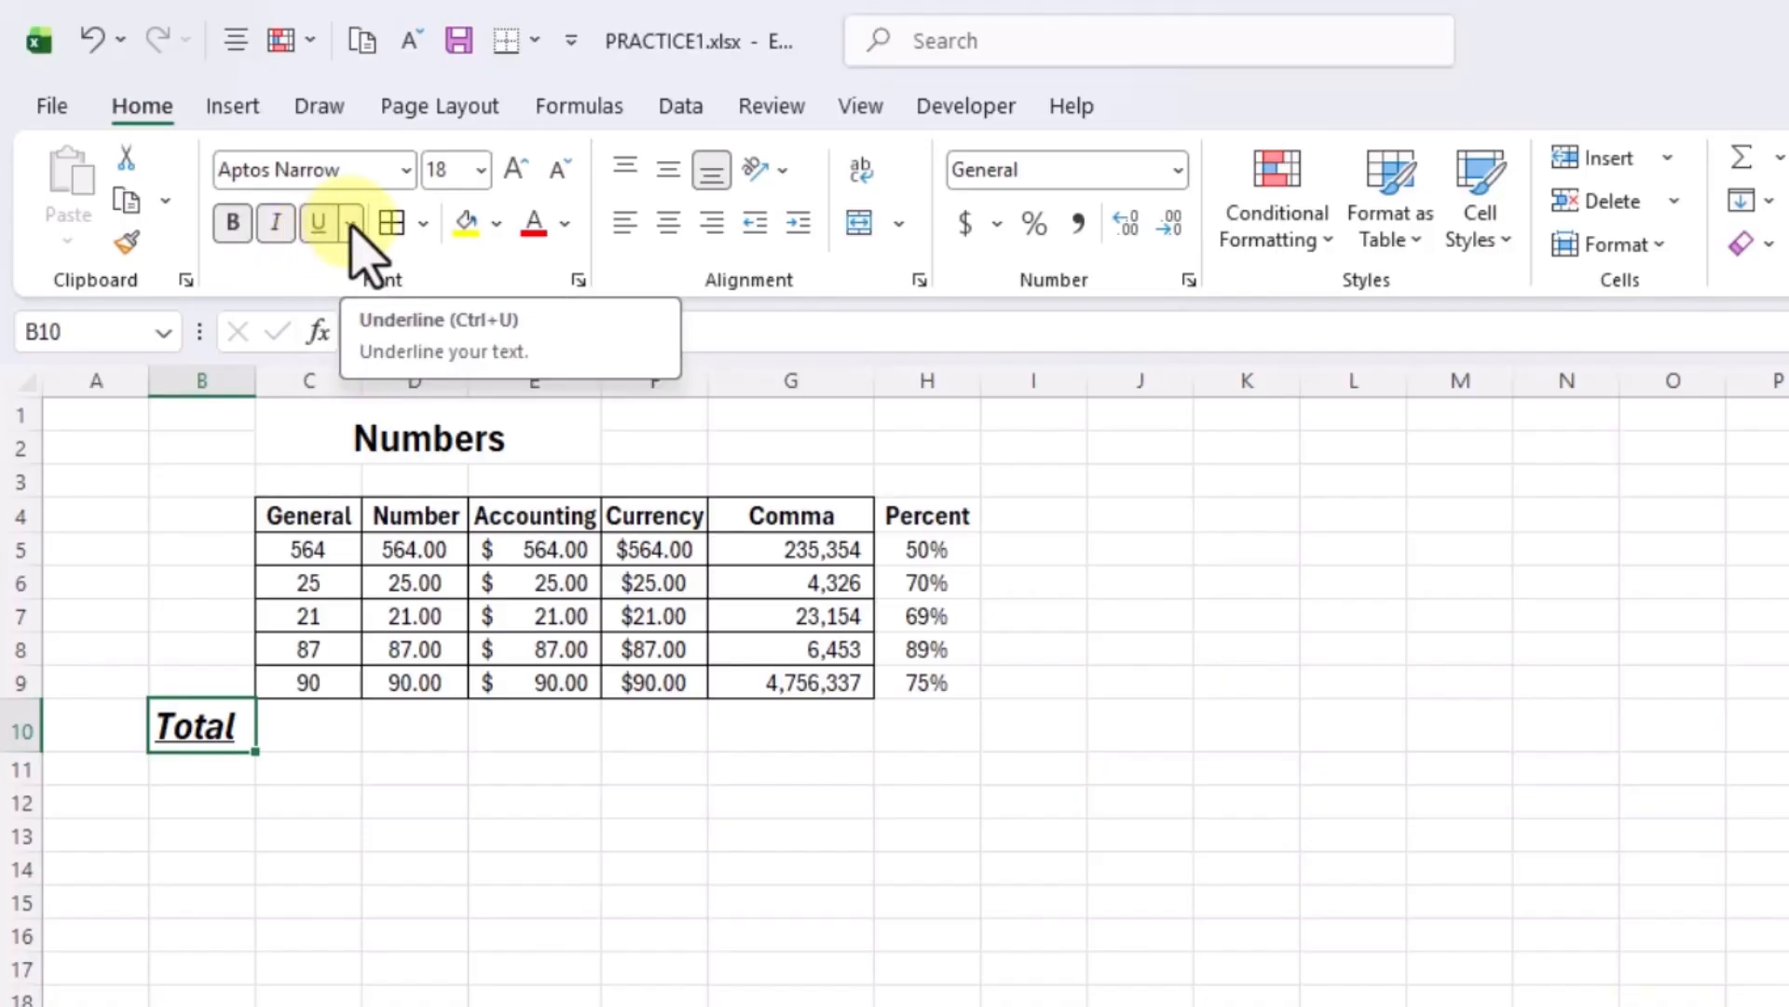
click(352, 224)
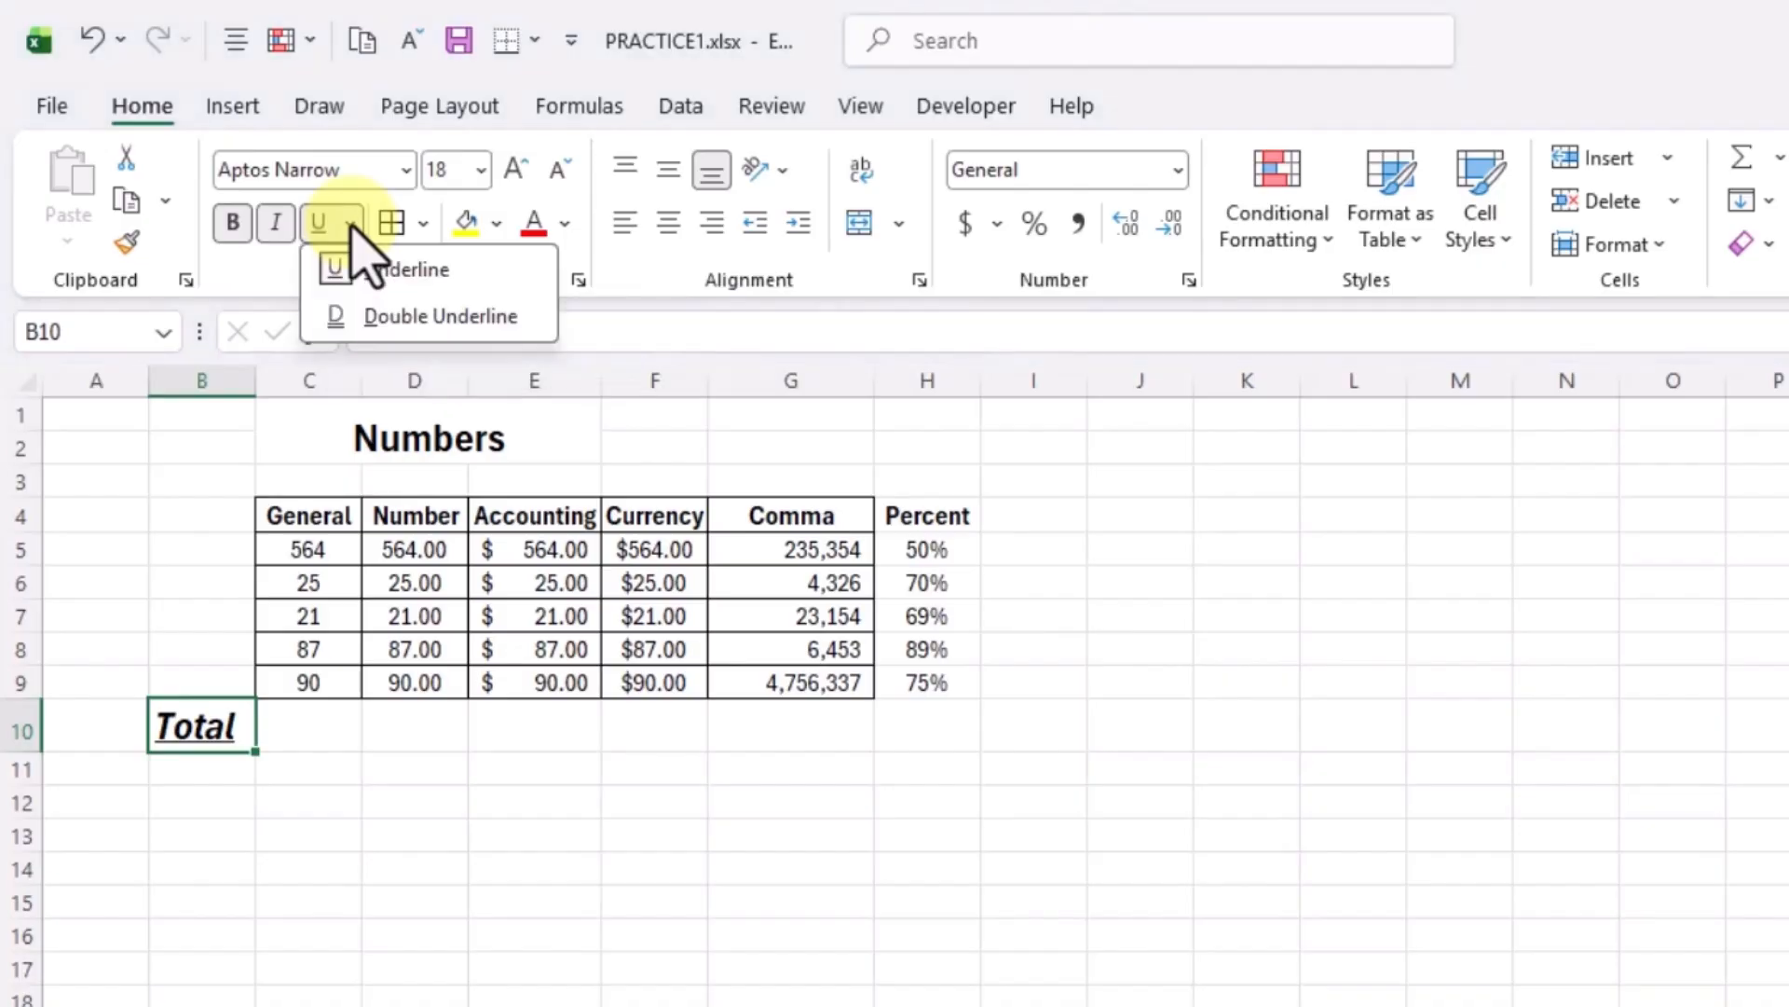
click(343, 319)
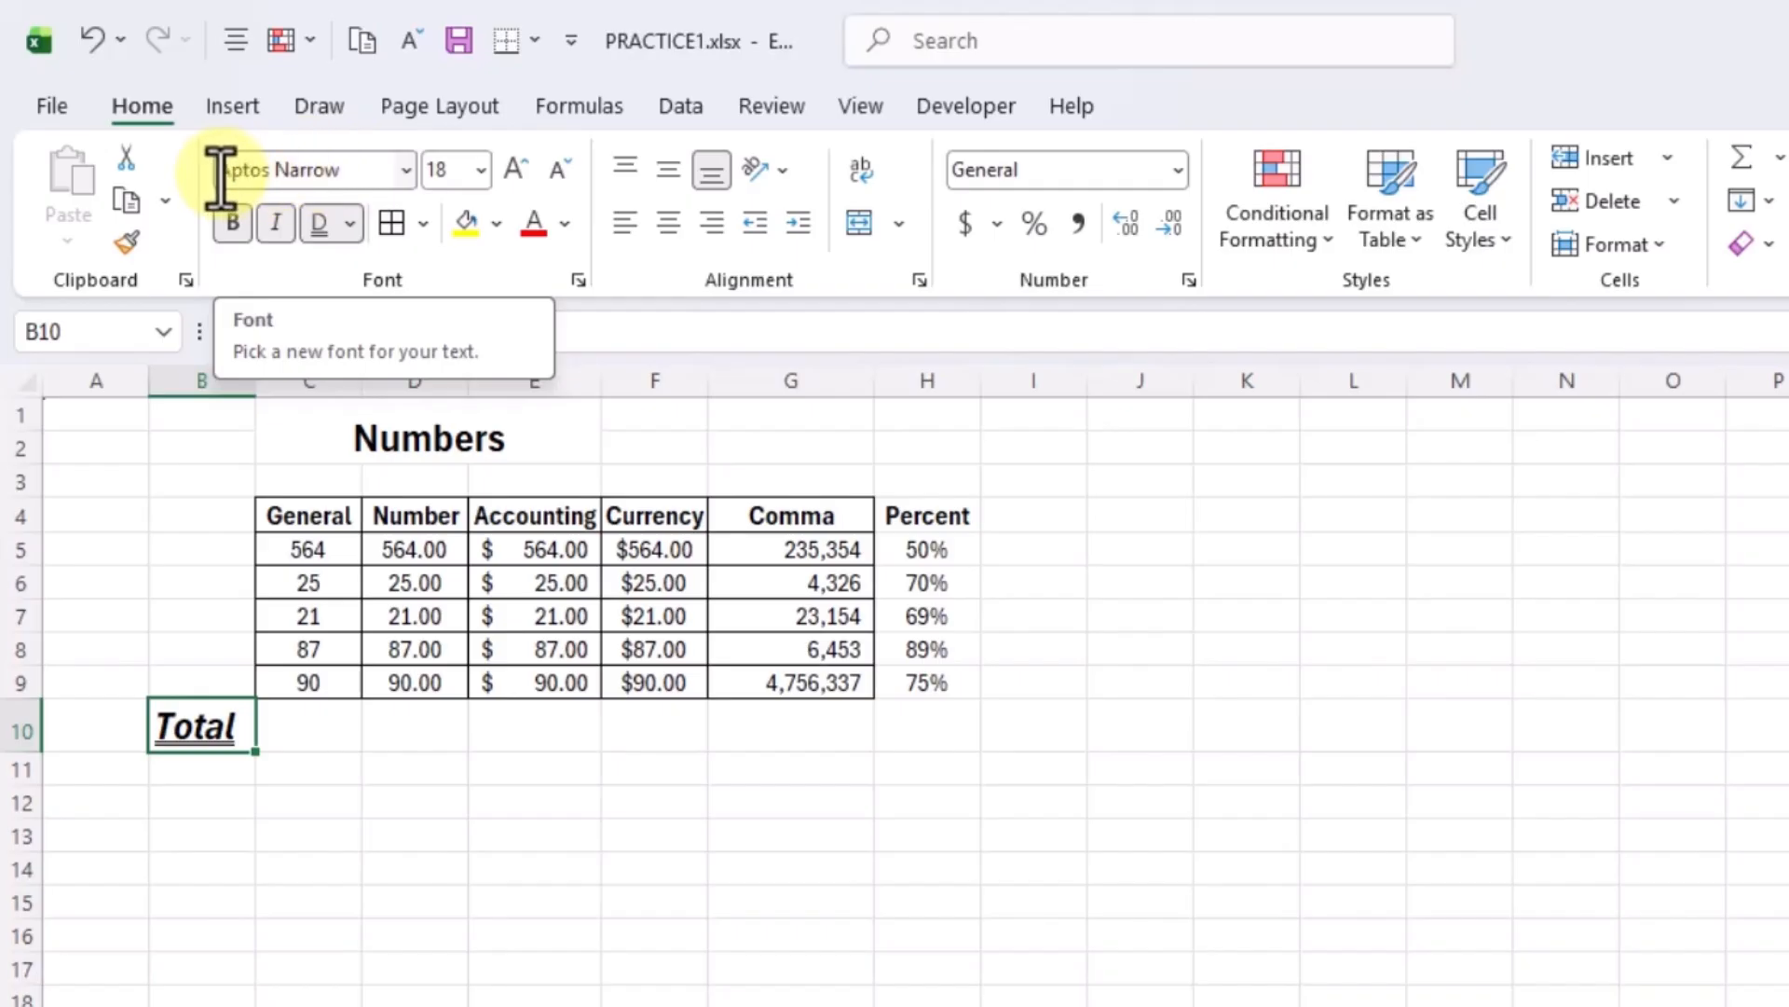
Change the "Total" label's font to Arial Rounded MT Bold and autofit column B to the text.
click(406, 170)
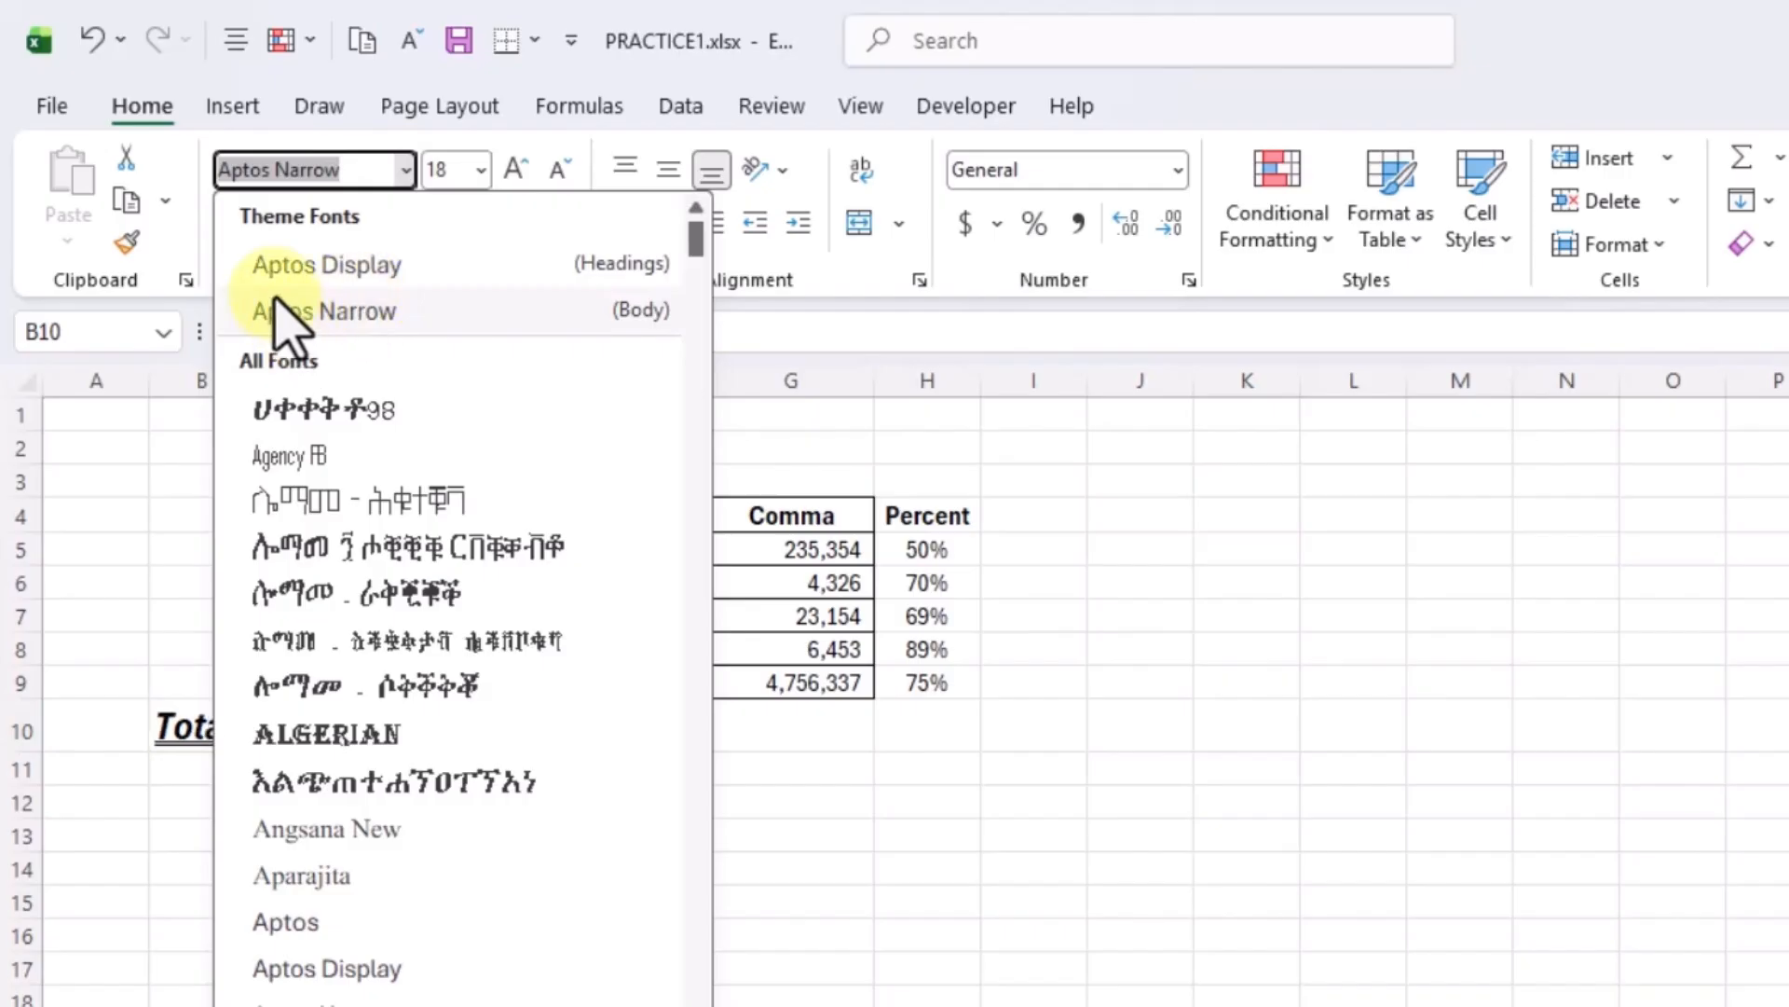
scroll(399, 511, down, 3)
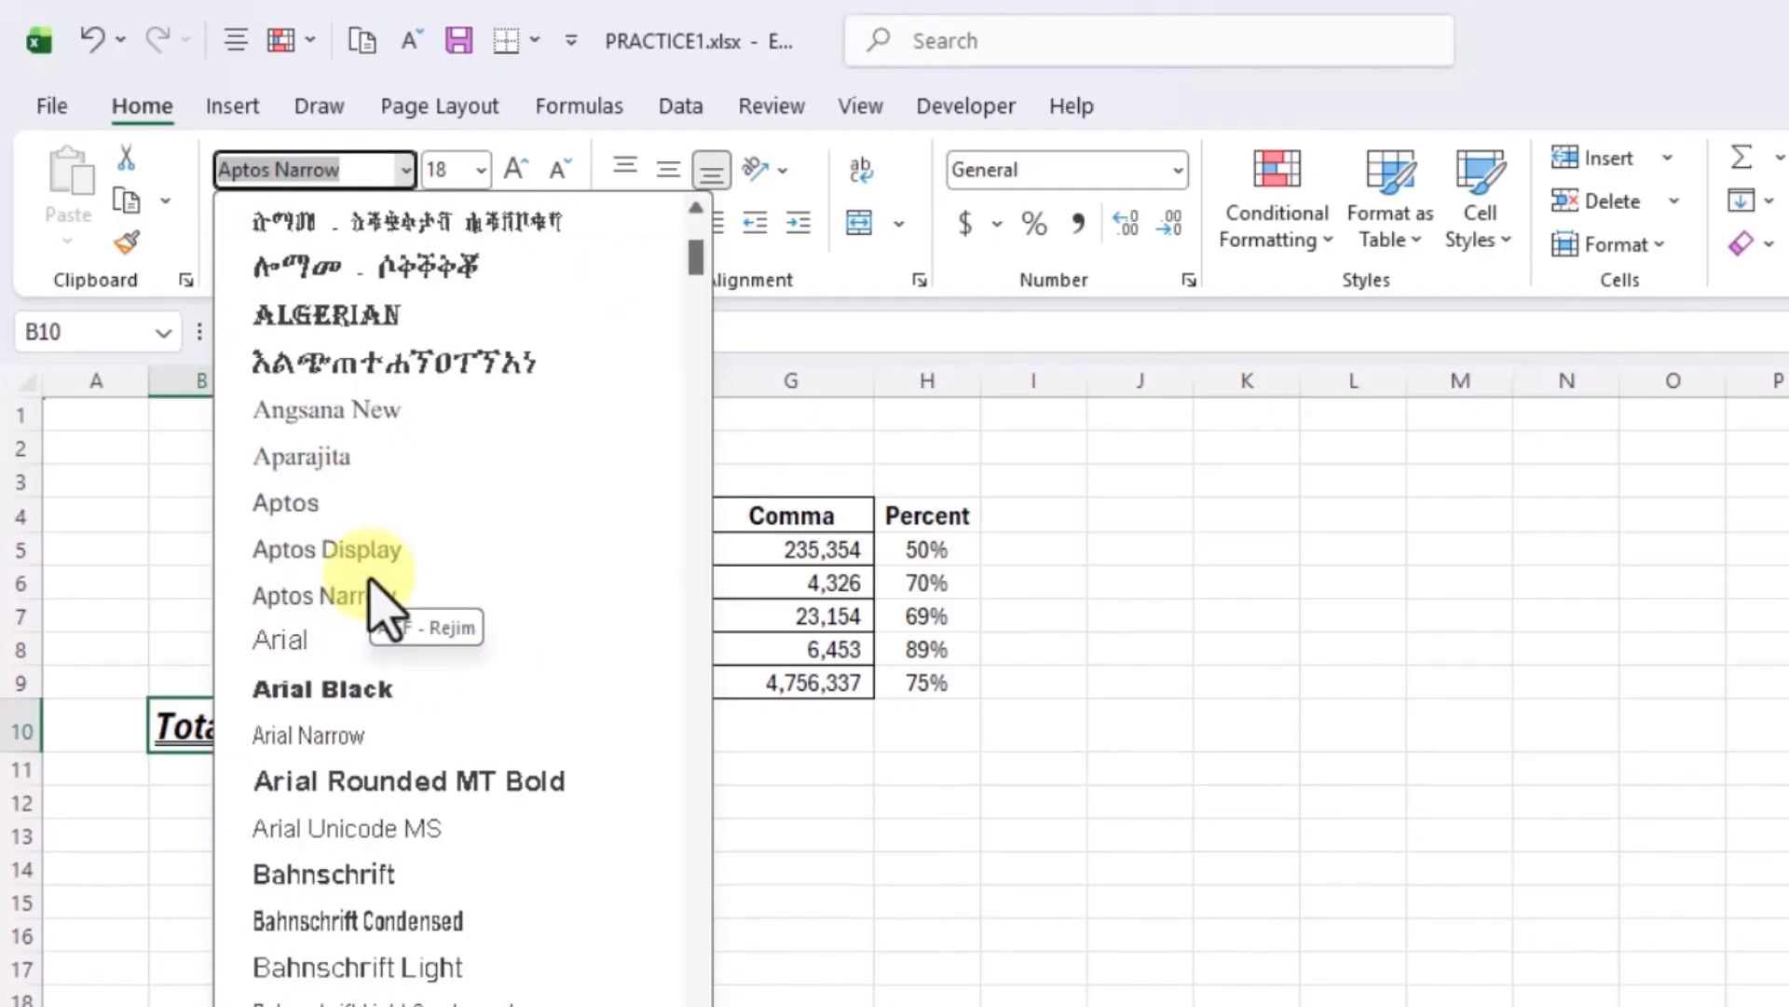
scroll(378, 598, down, 2)
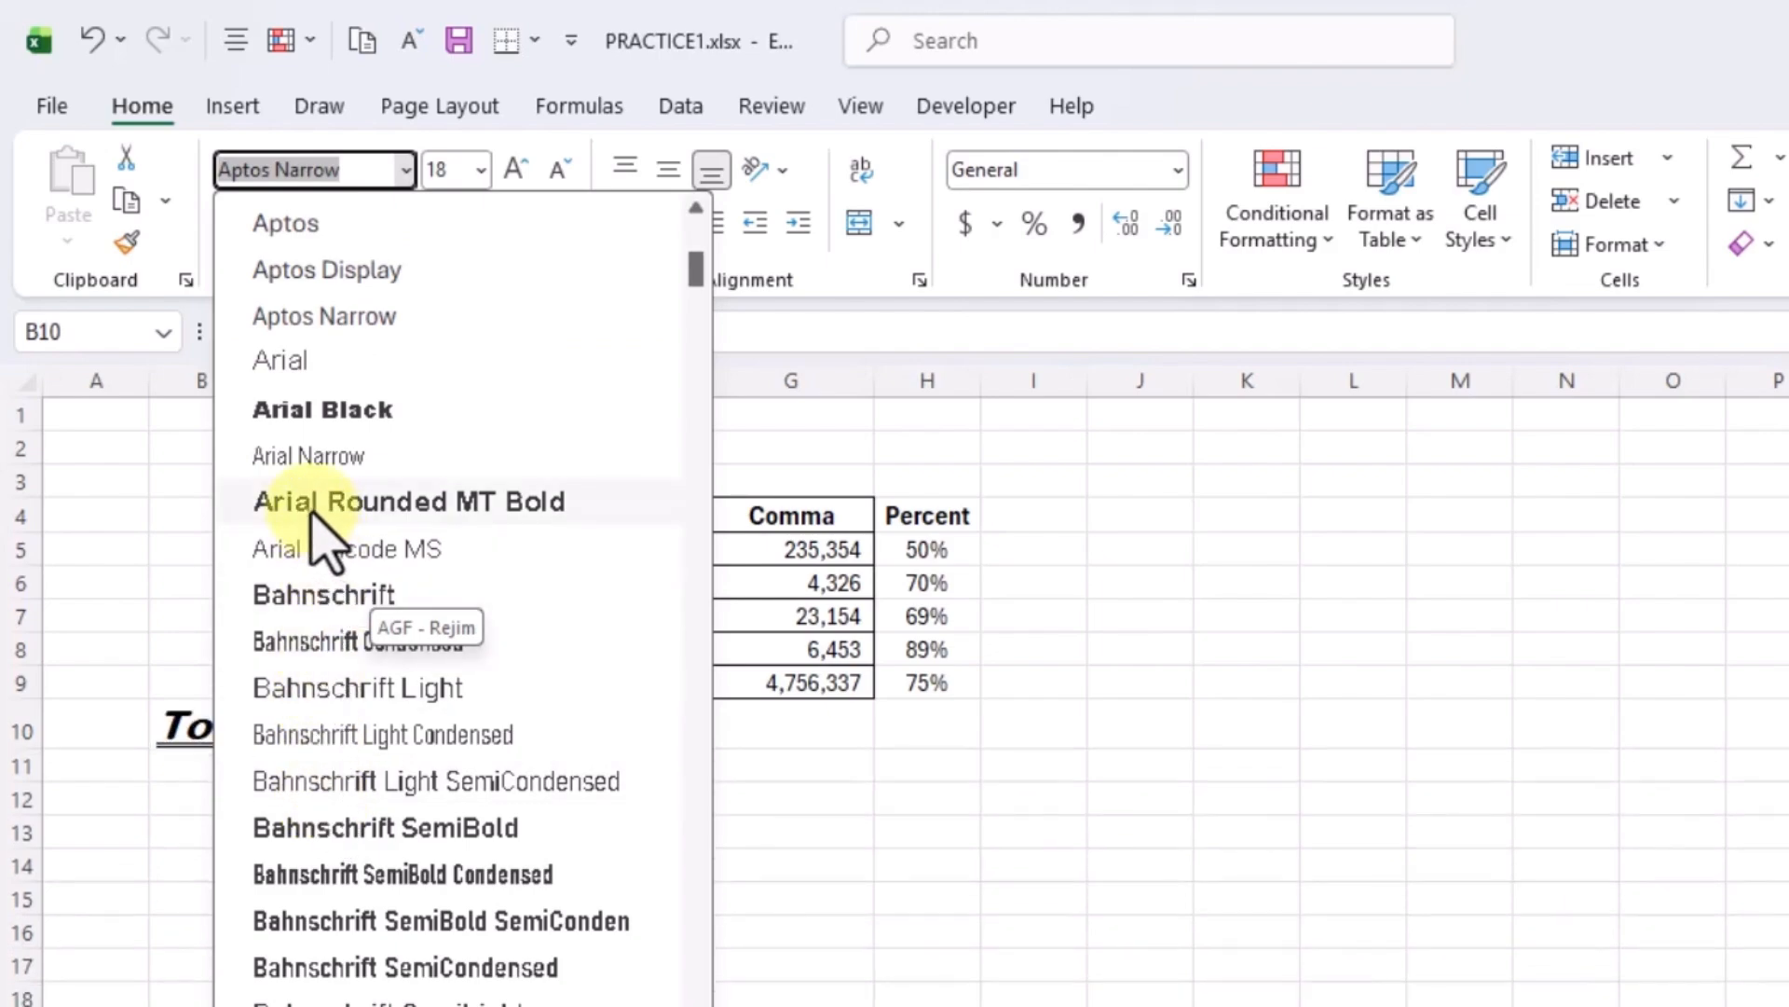
click(311, 508)
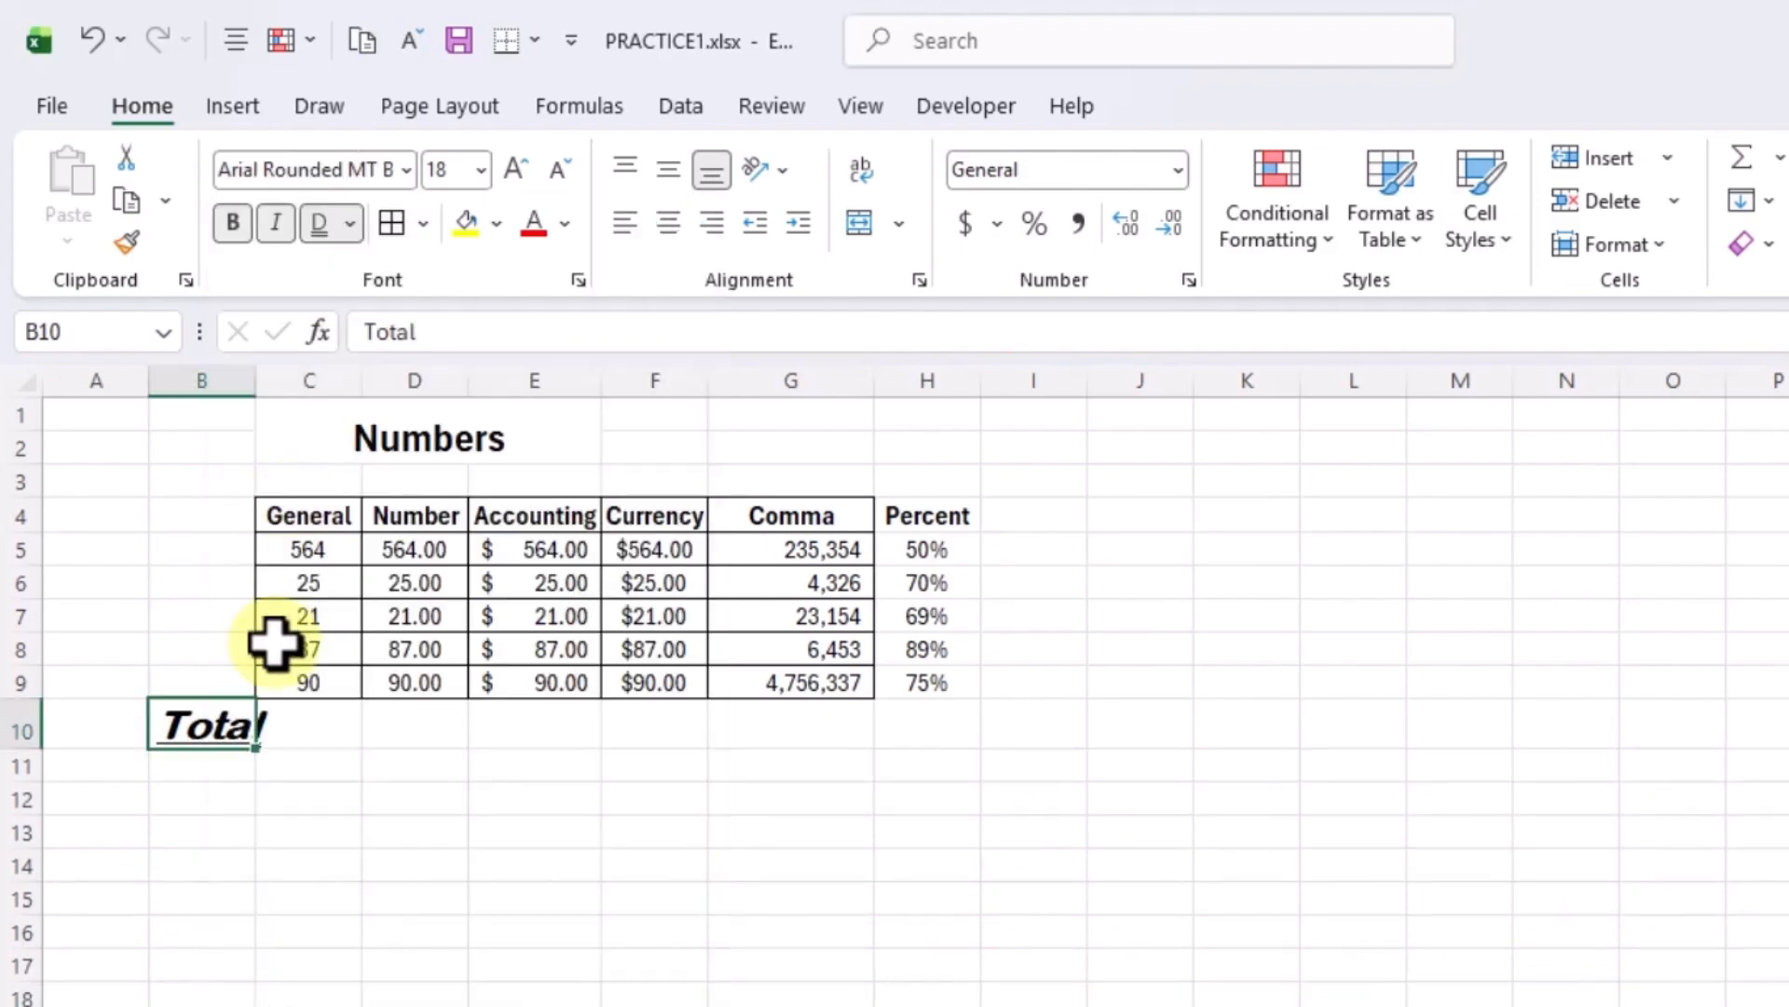
double_click(255, 380)
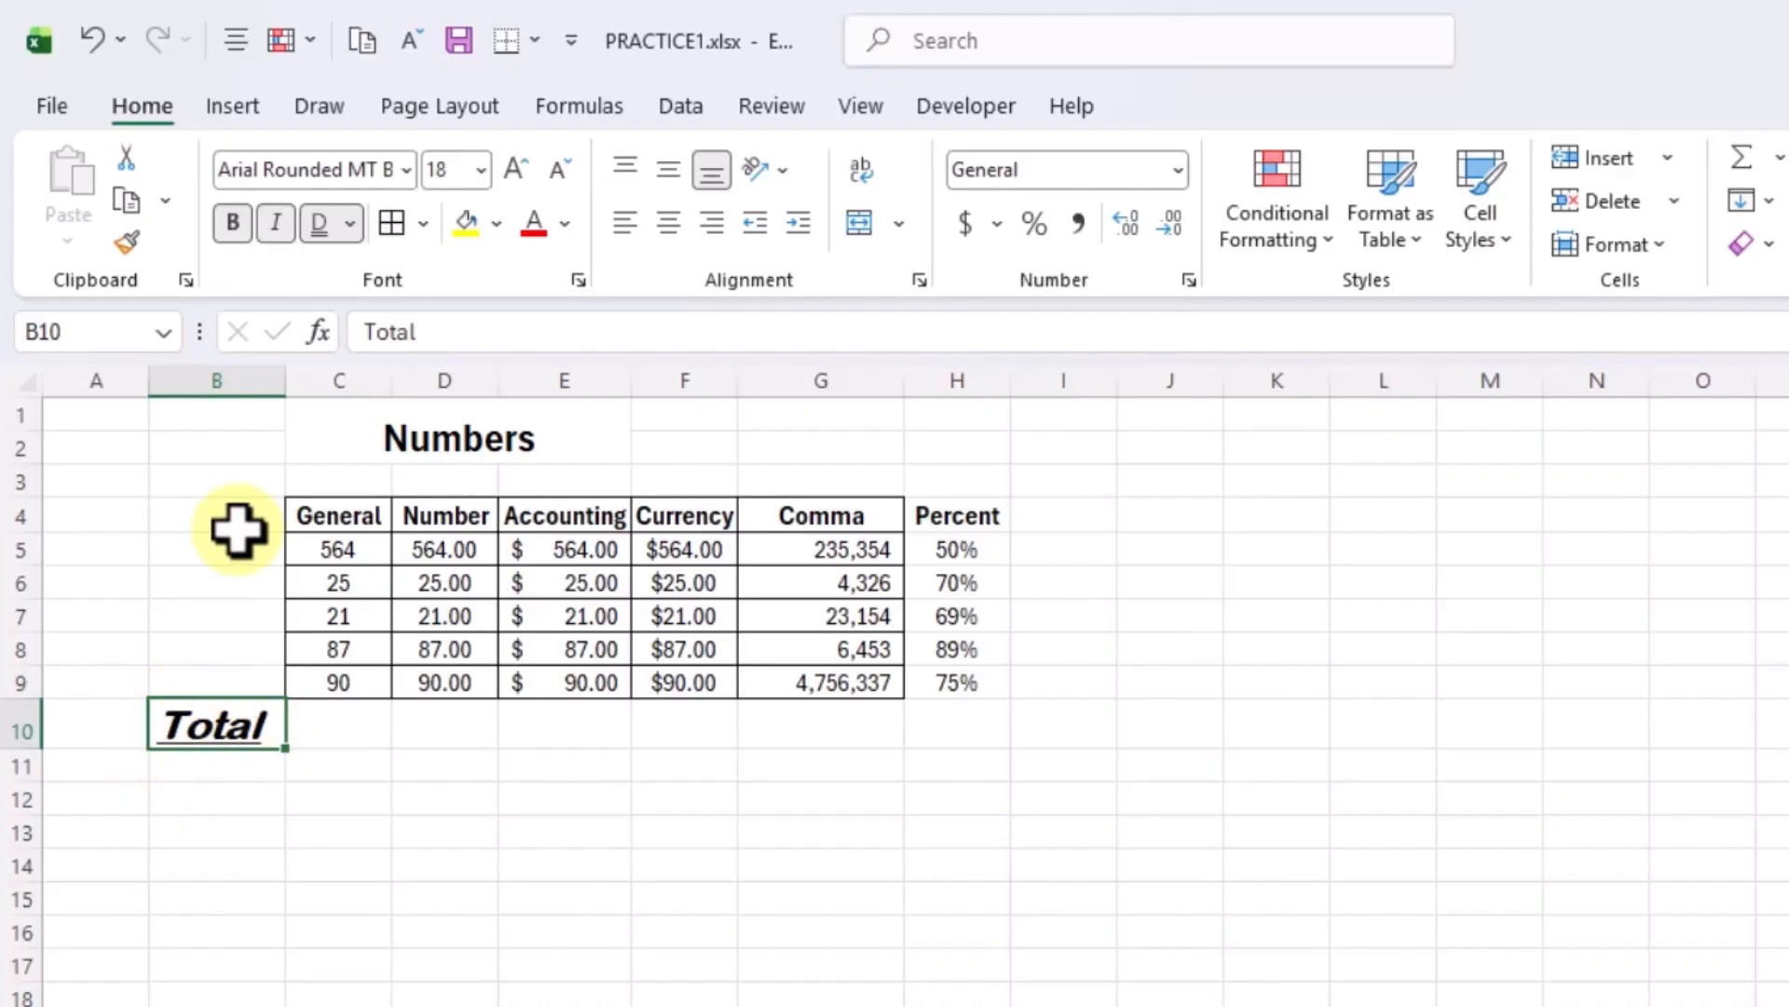
Fill cell B10 with the standard dark blue and set its text colour to white.
click(499, 224)
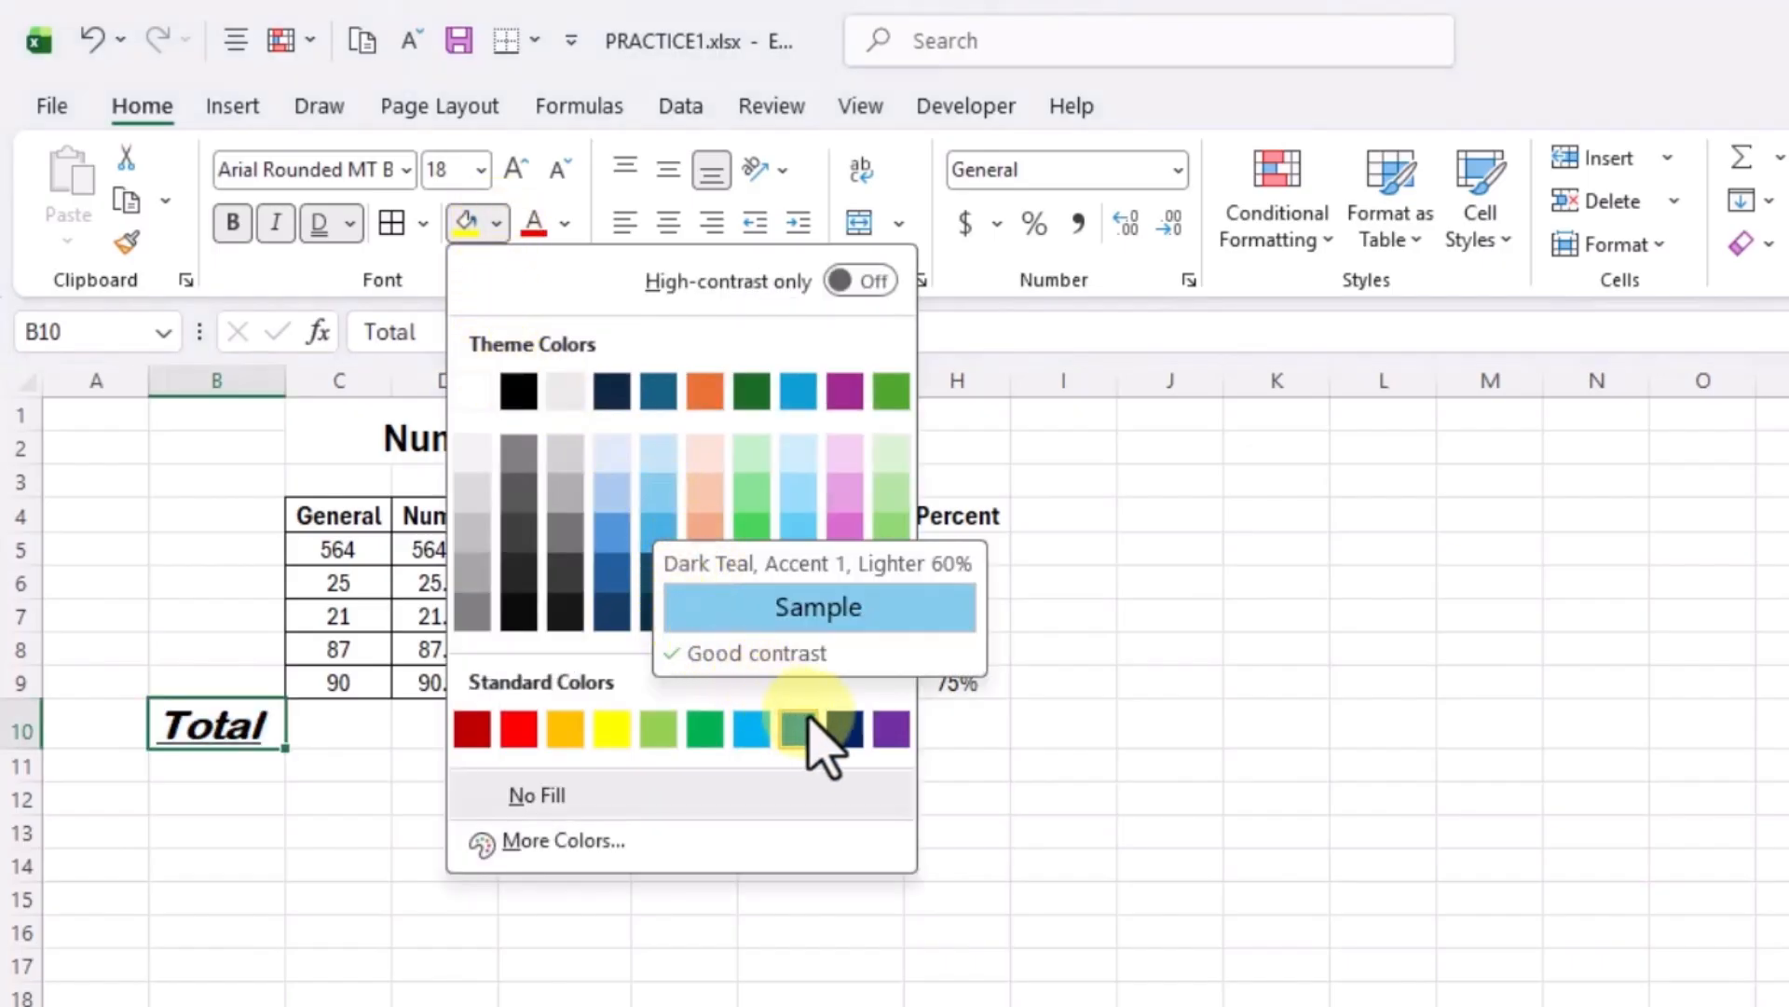
click(843, 729)
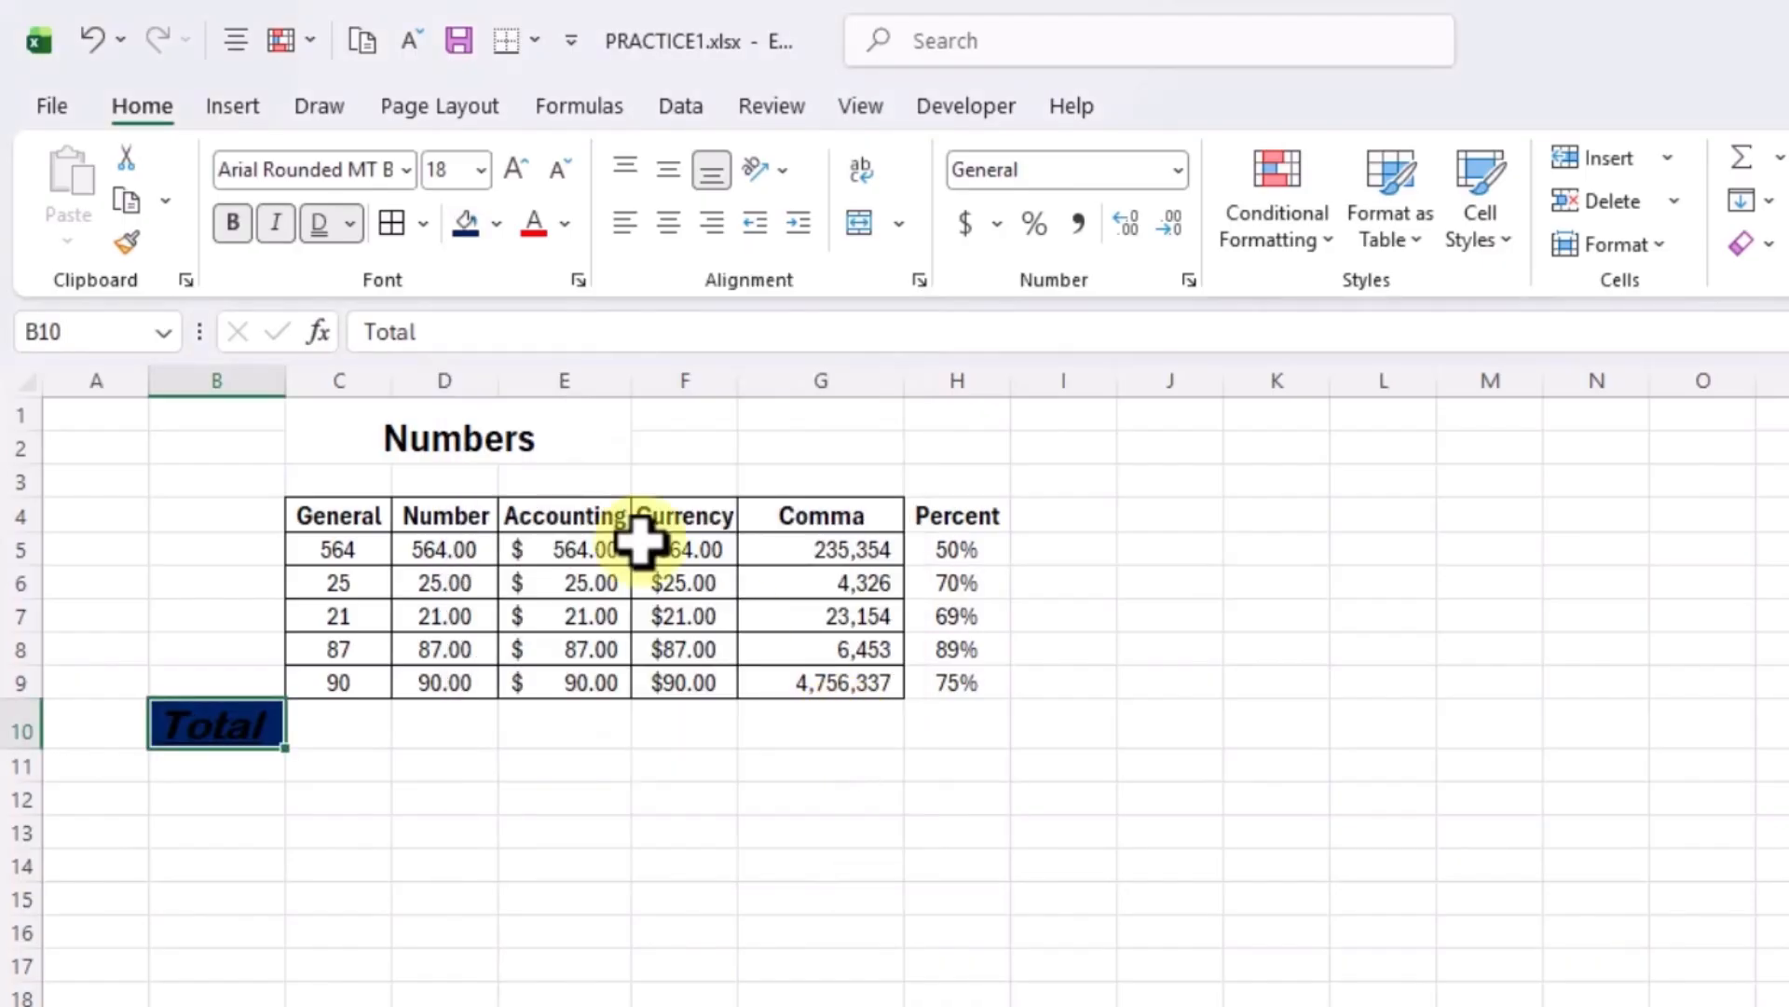
click(566, 223)
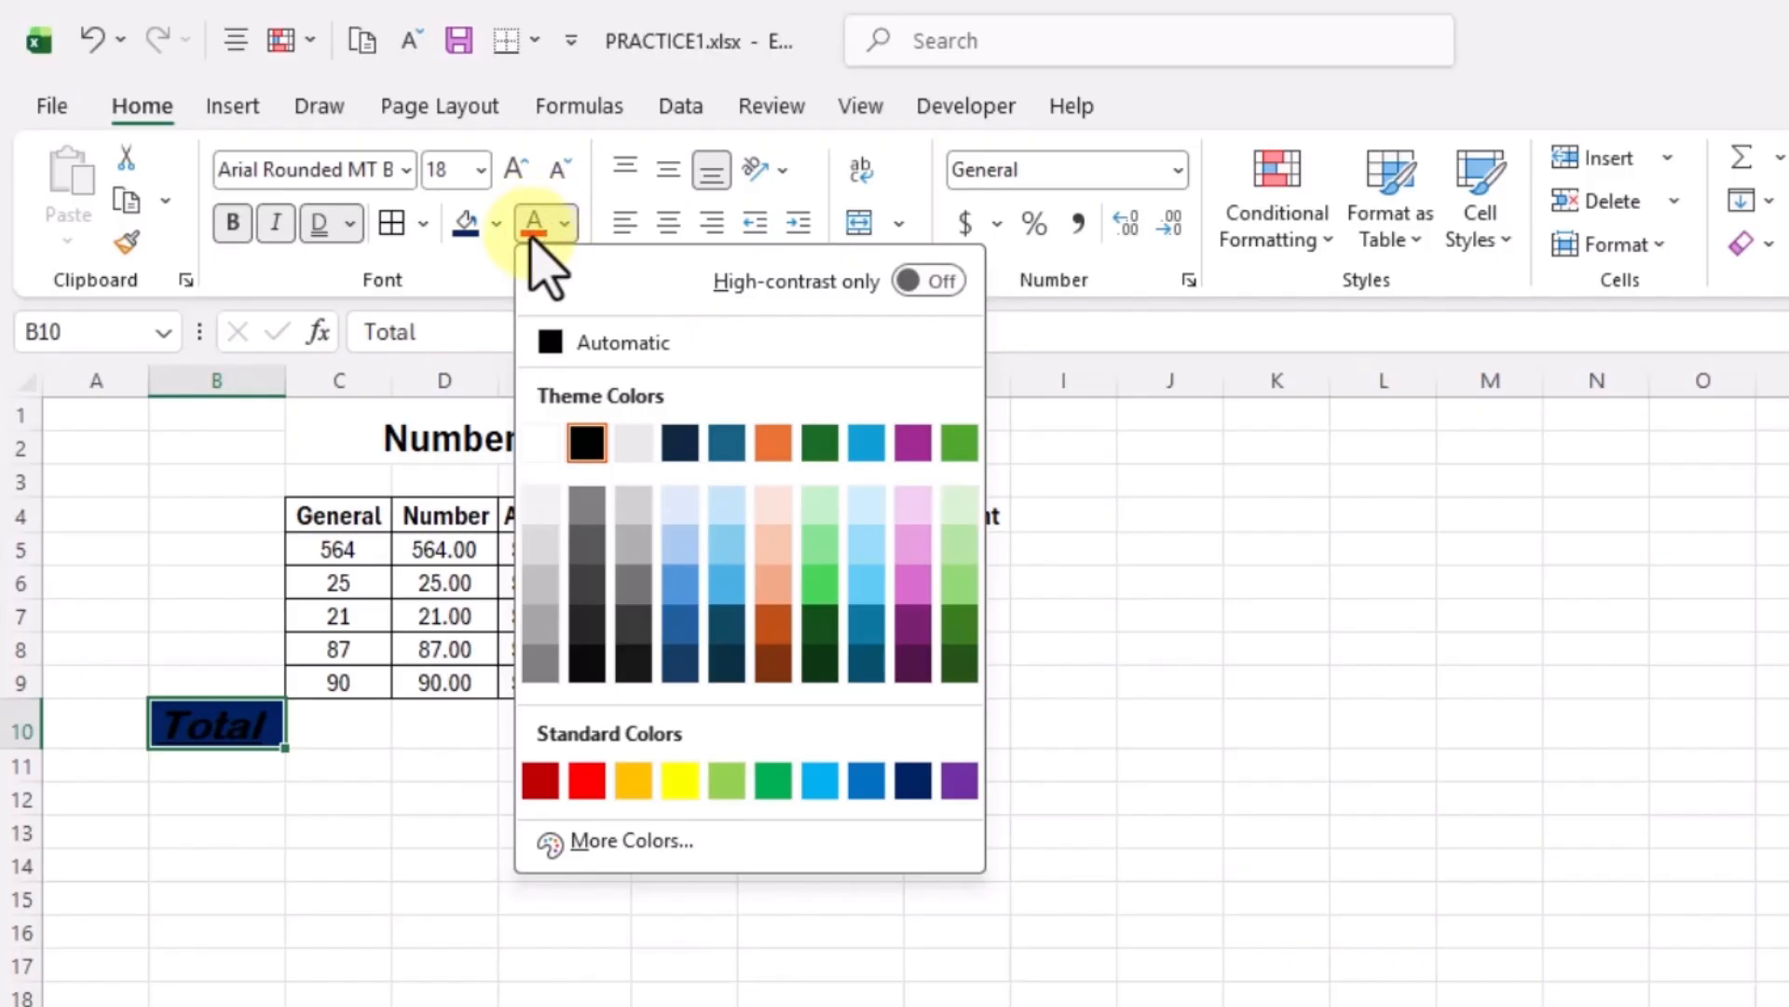
click(543, 443)
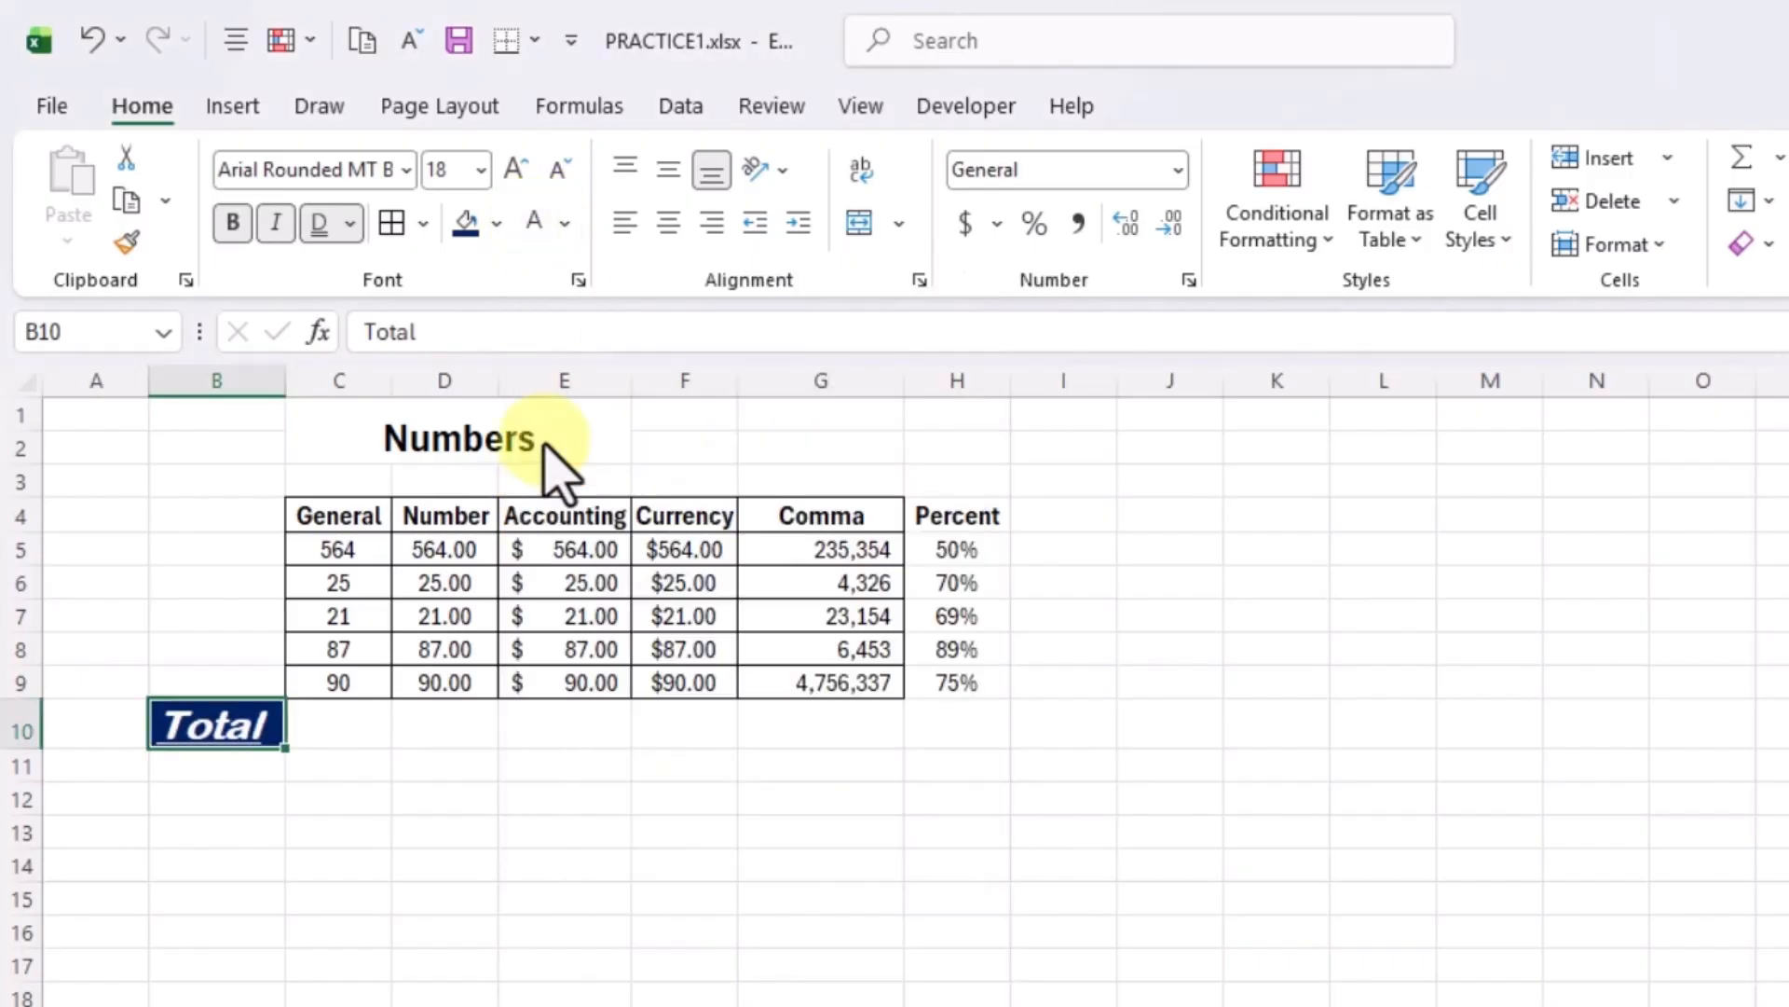
click(368, 764)
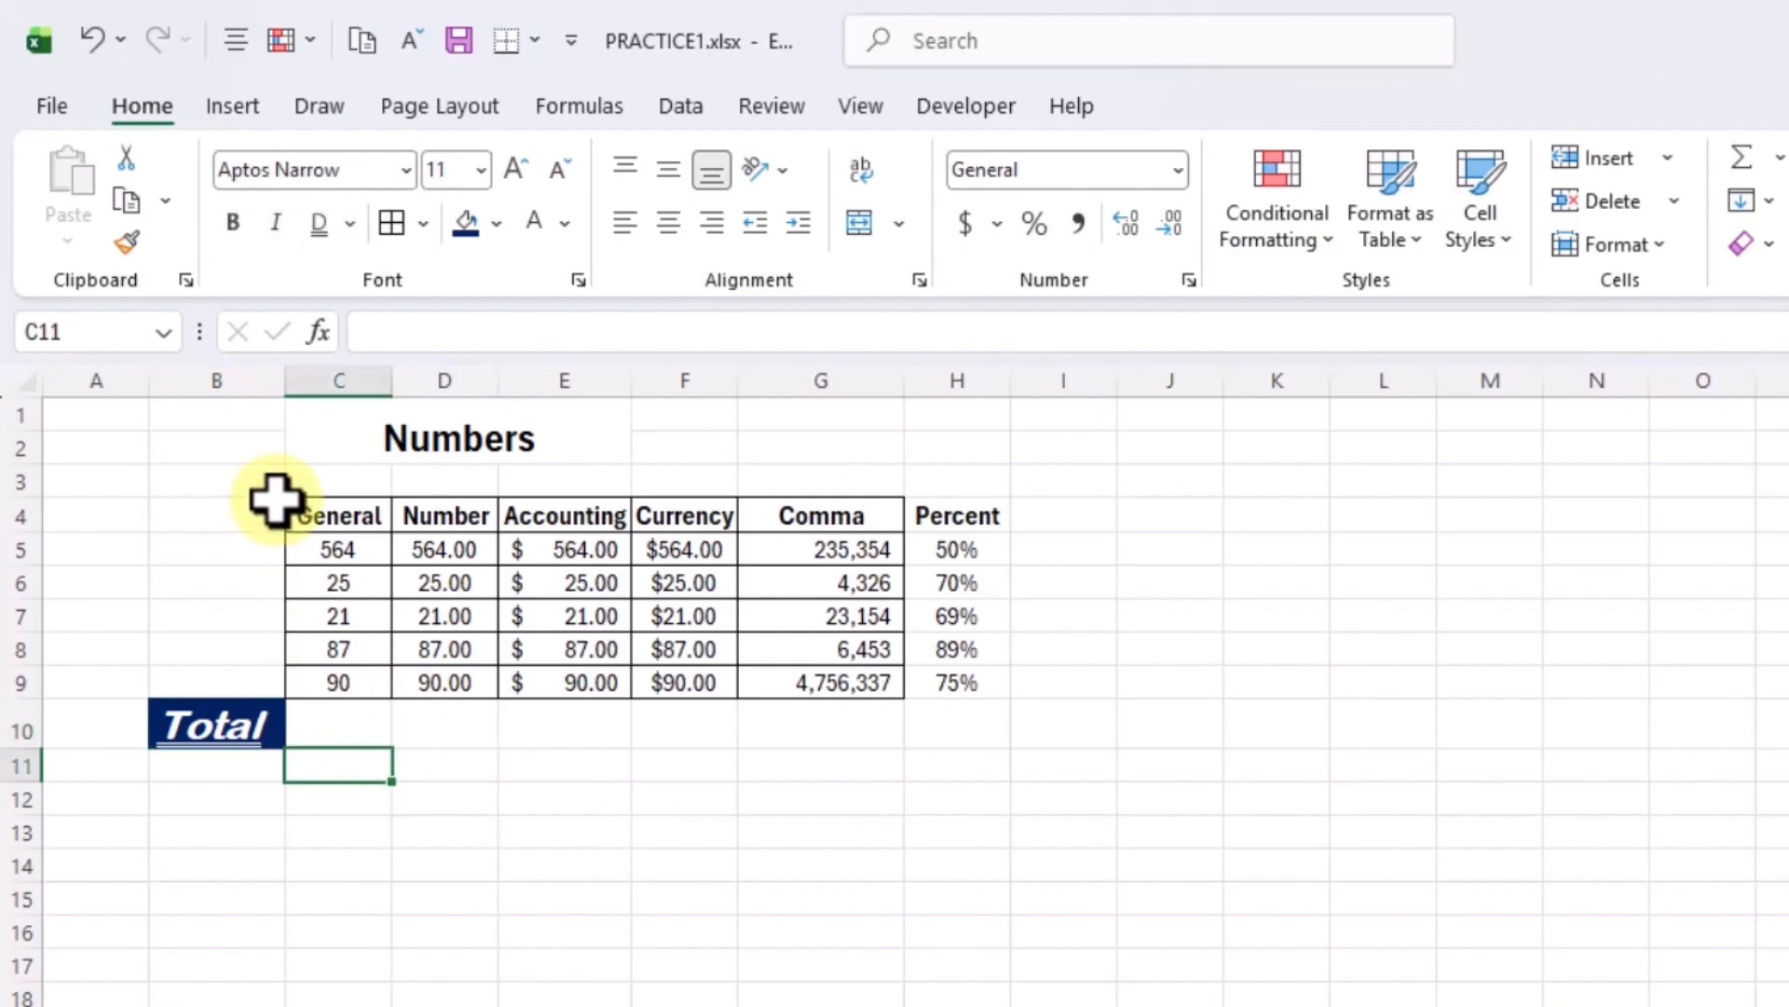
Widen column B well beyond its text, try centring the "Total" label and finally align it right within B10.
drag(283, 382, 380, 376)
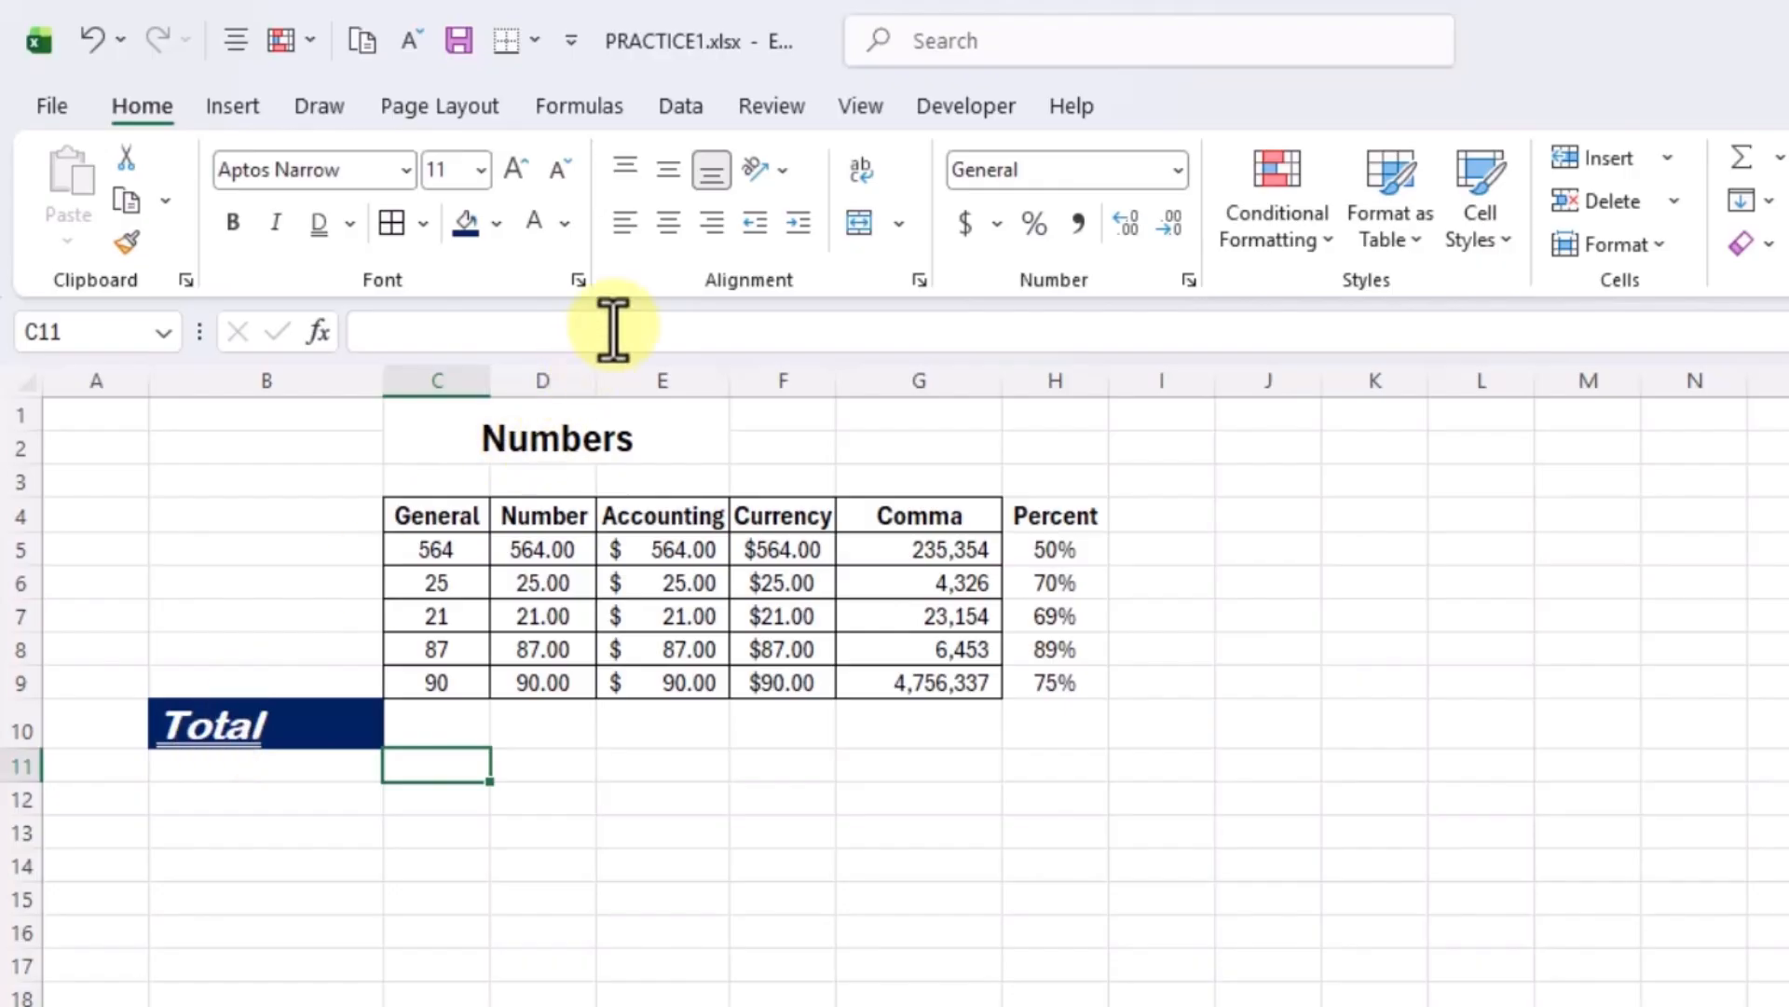
click(669, 226)
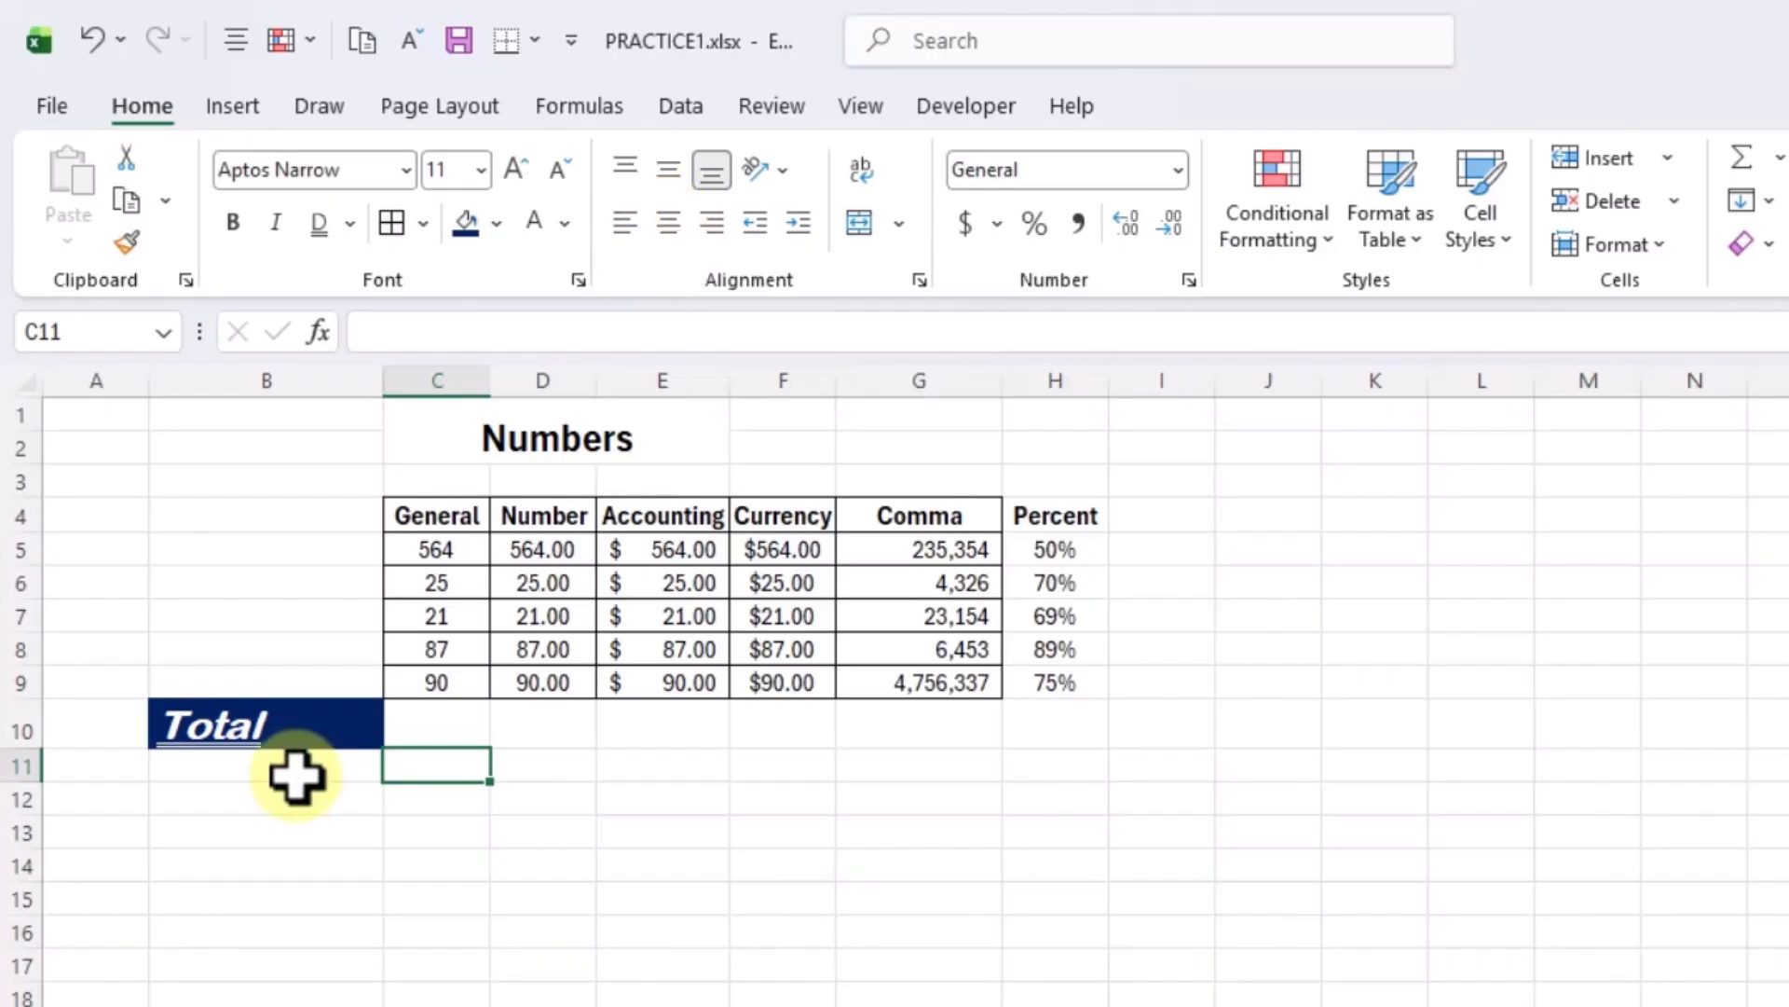
click(288, 728)
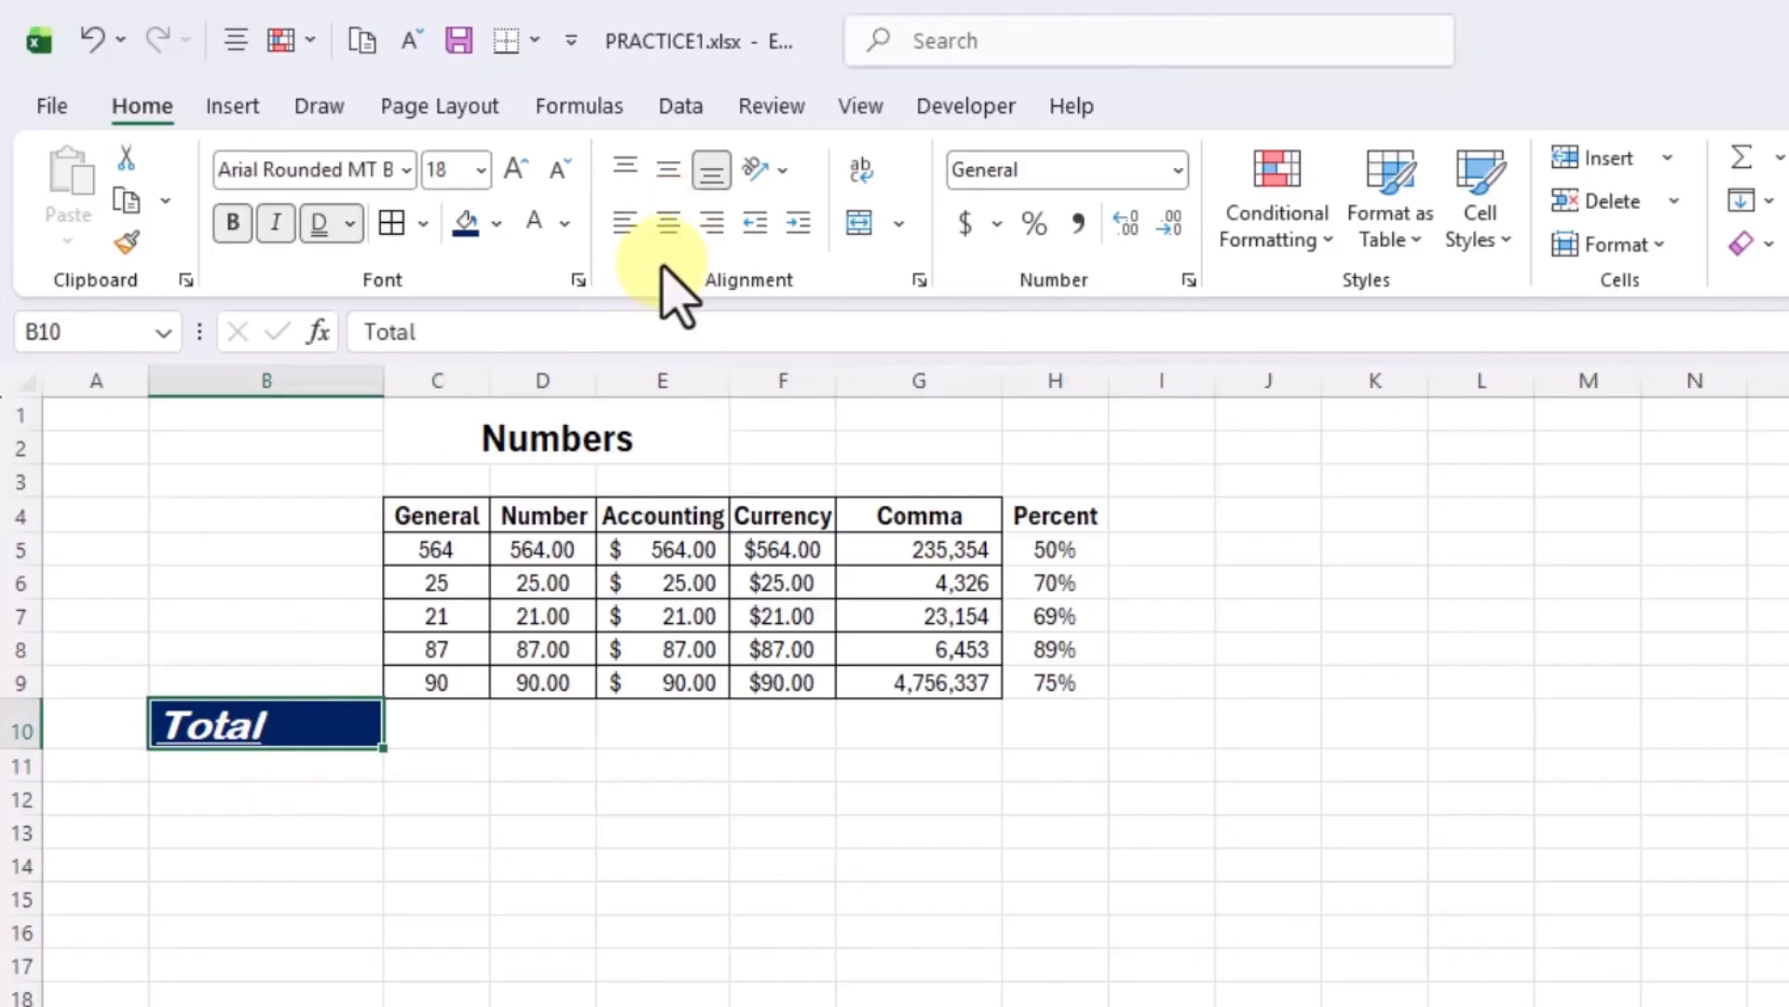
click(667, 225)
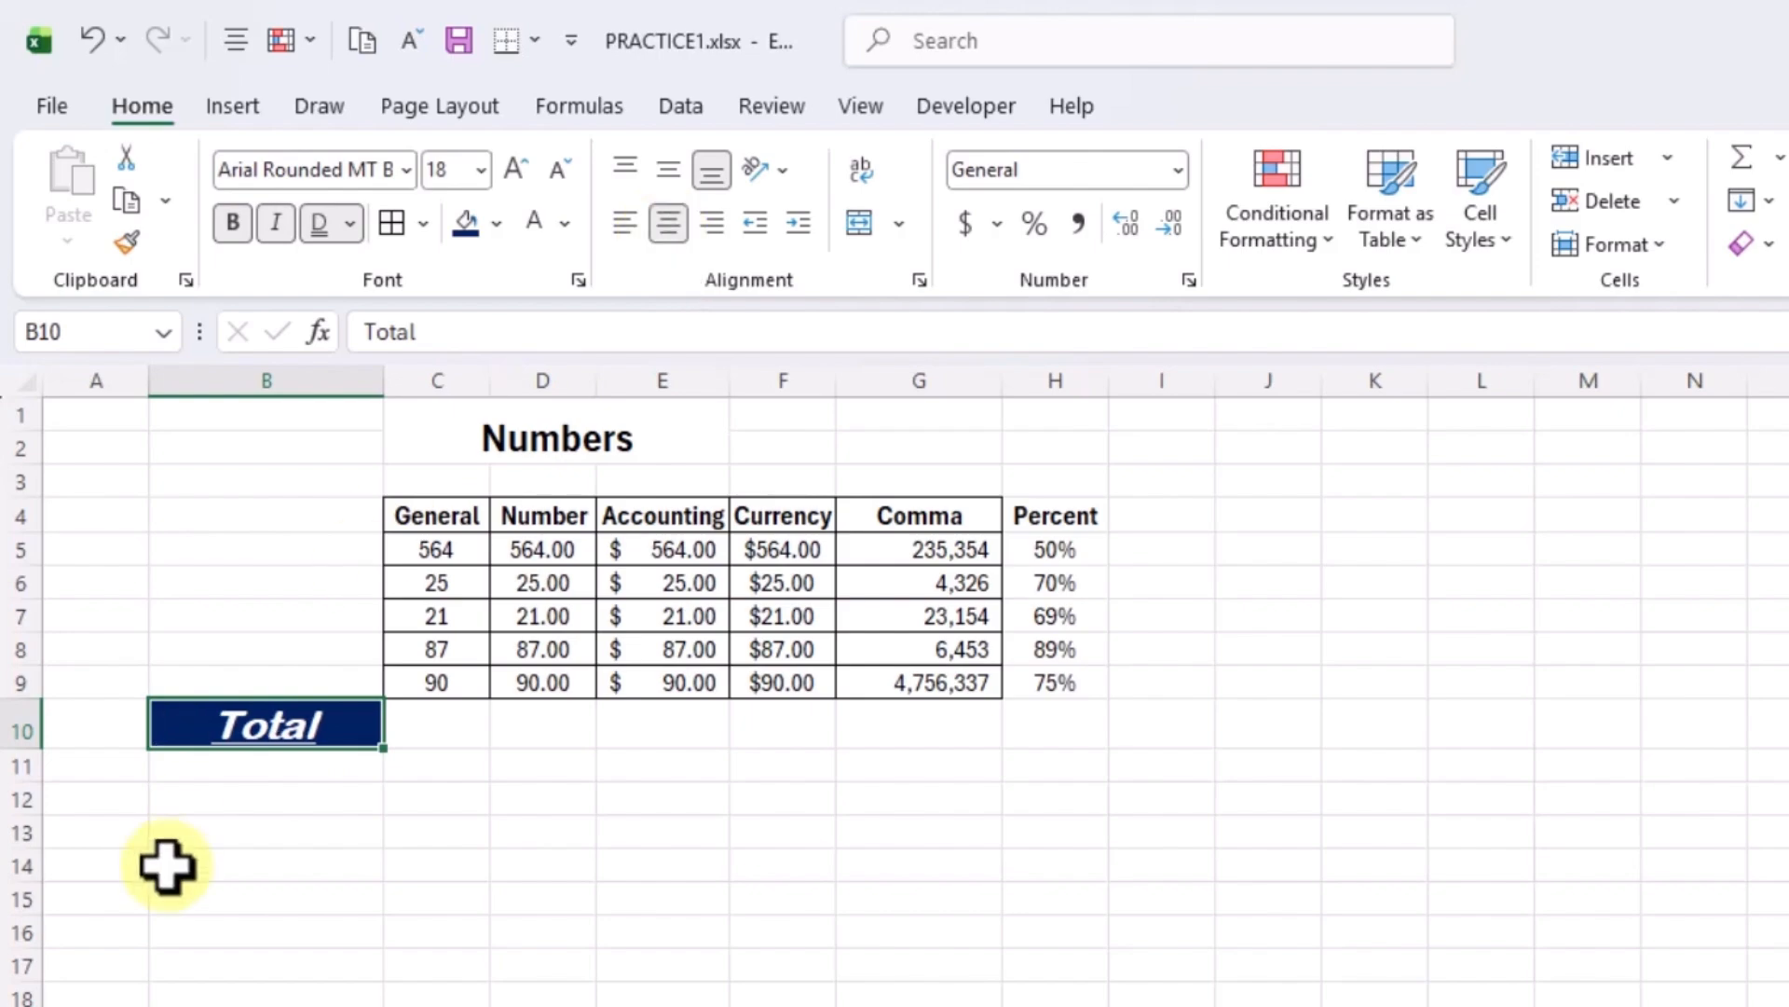
click(321, 732)
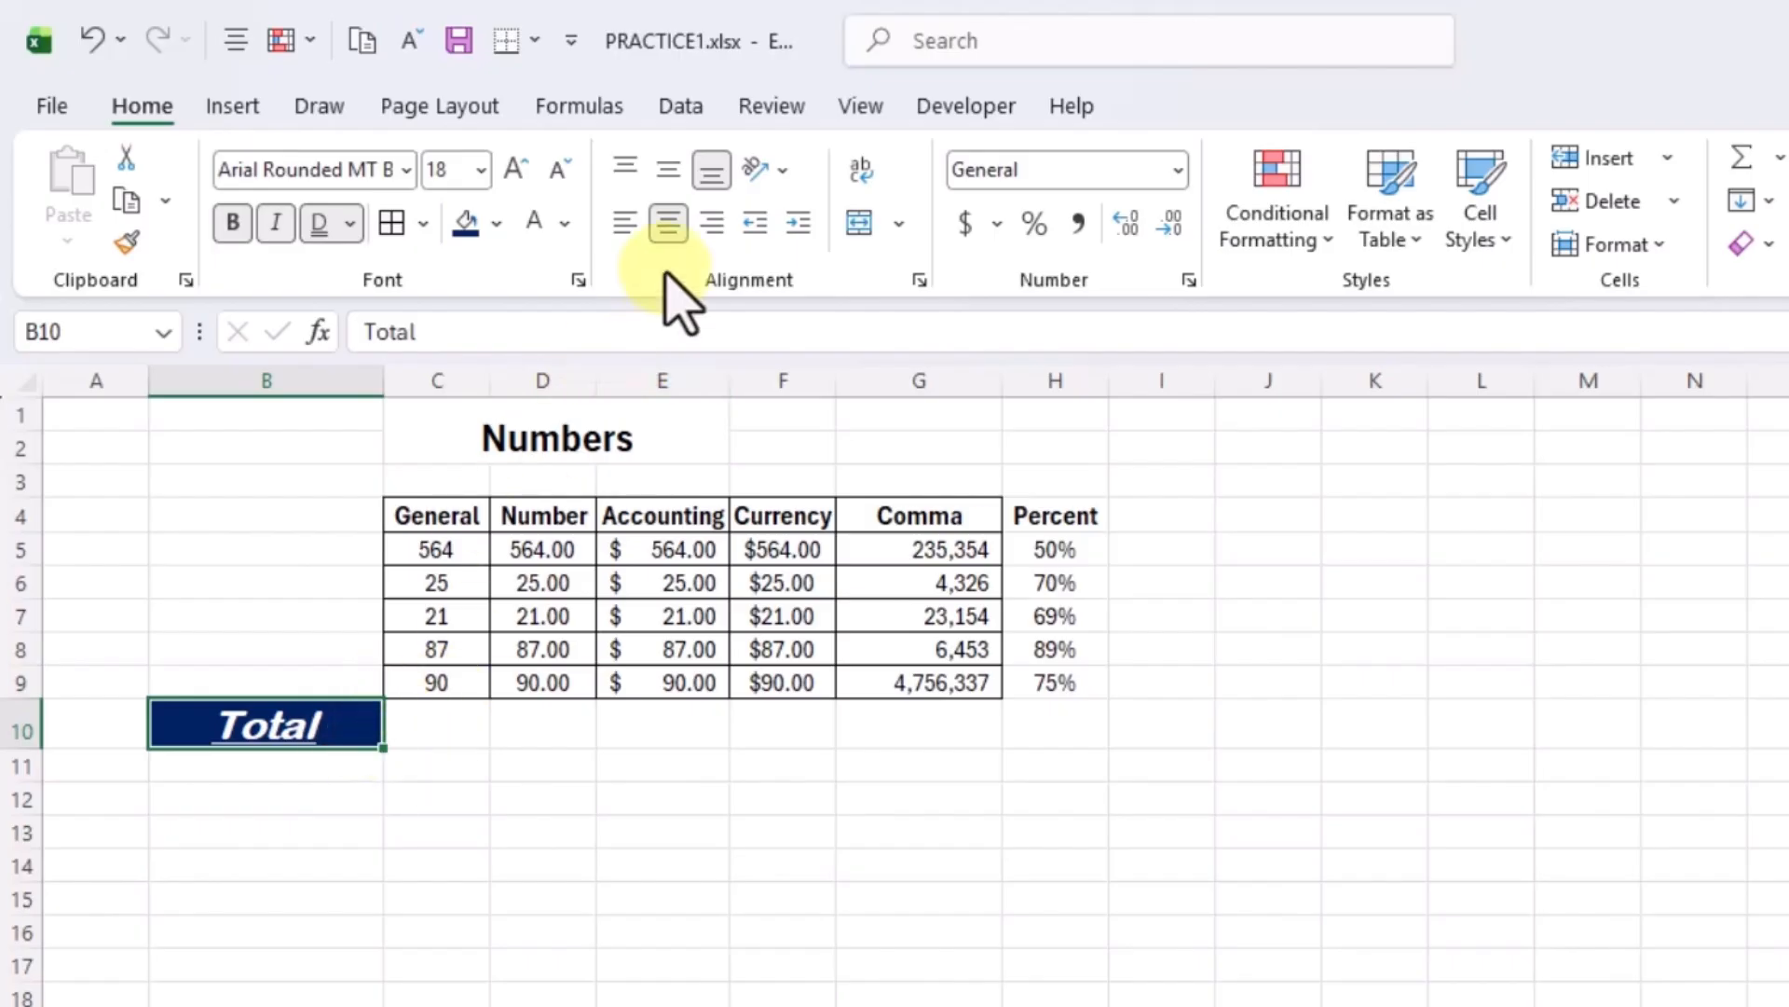
click(712, 223)
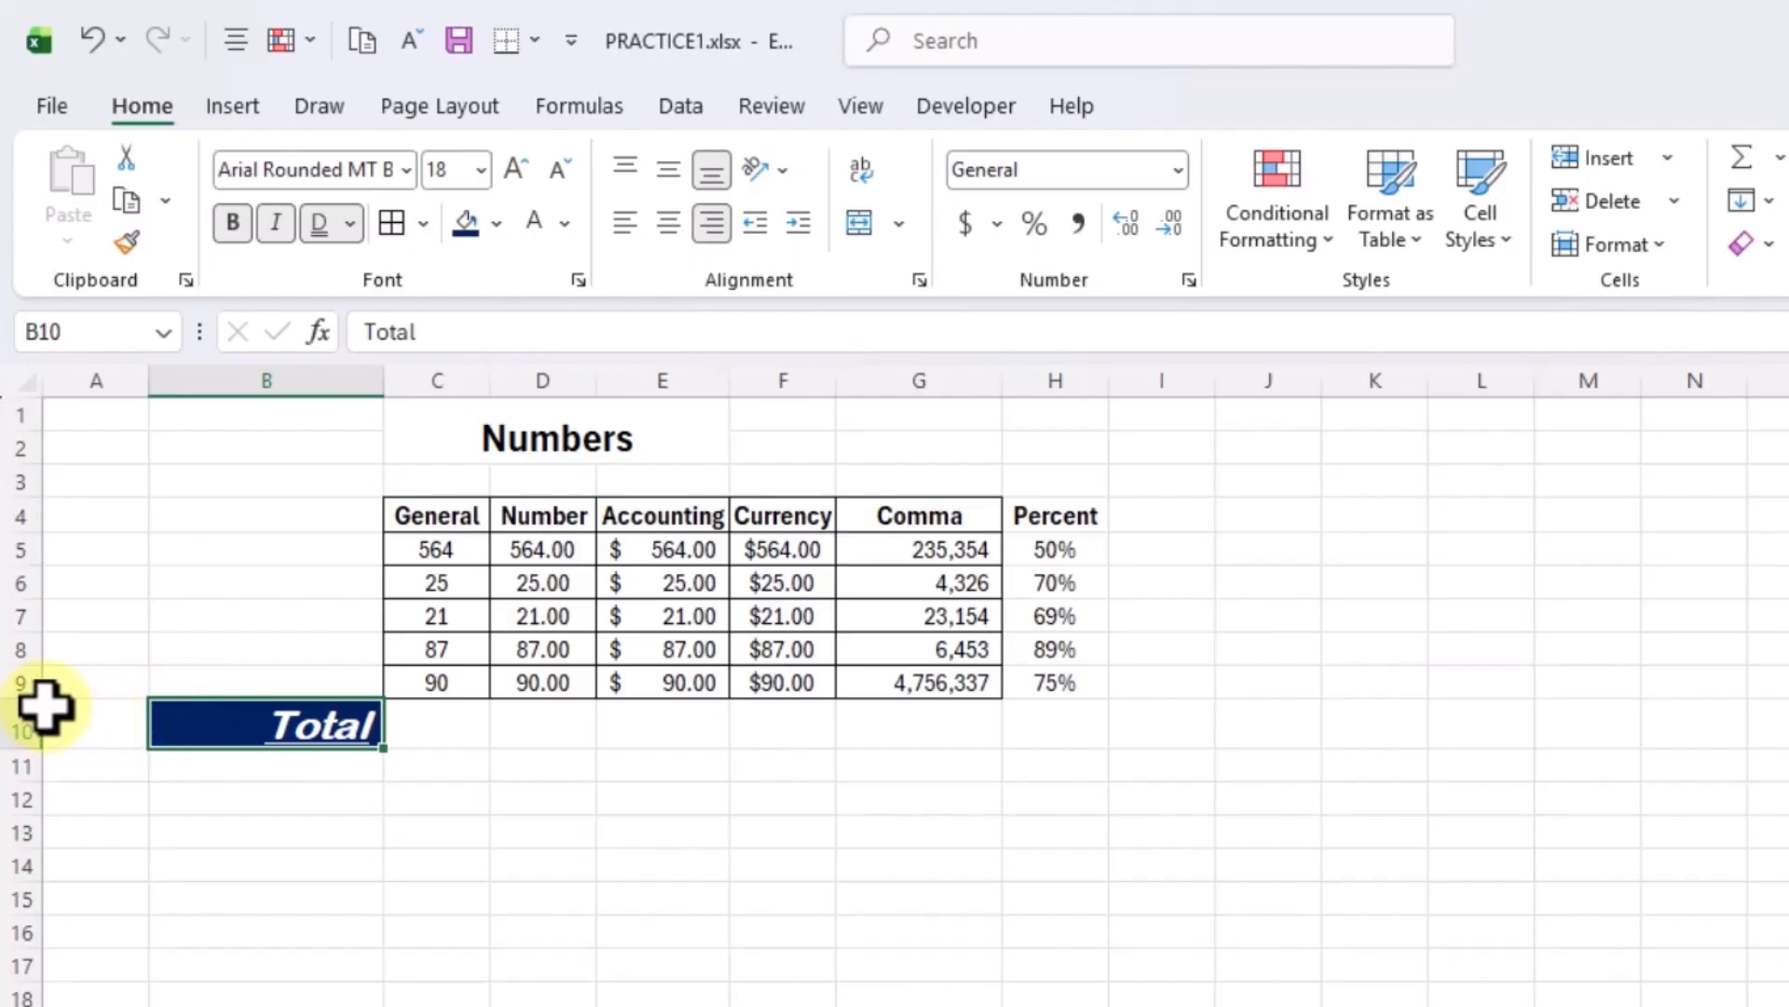
Make row 10 taller, try top alignment for the "Total" label and settle on middle vertical alignment.
drag(32, 701, 26, 752)
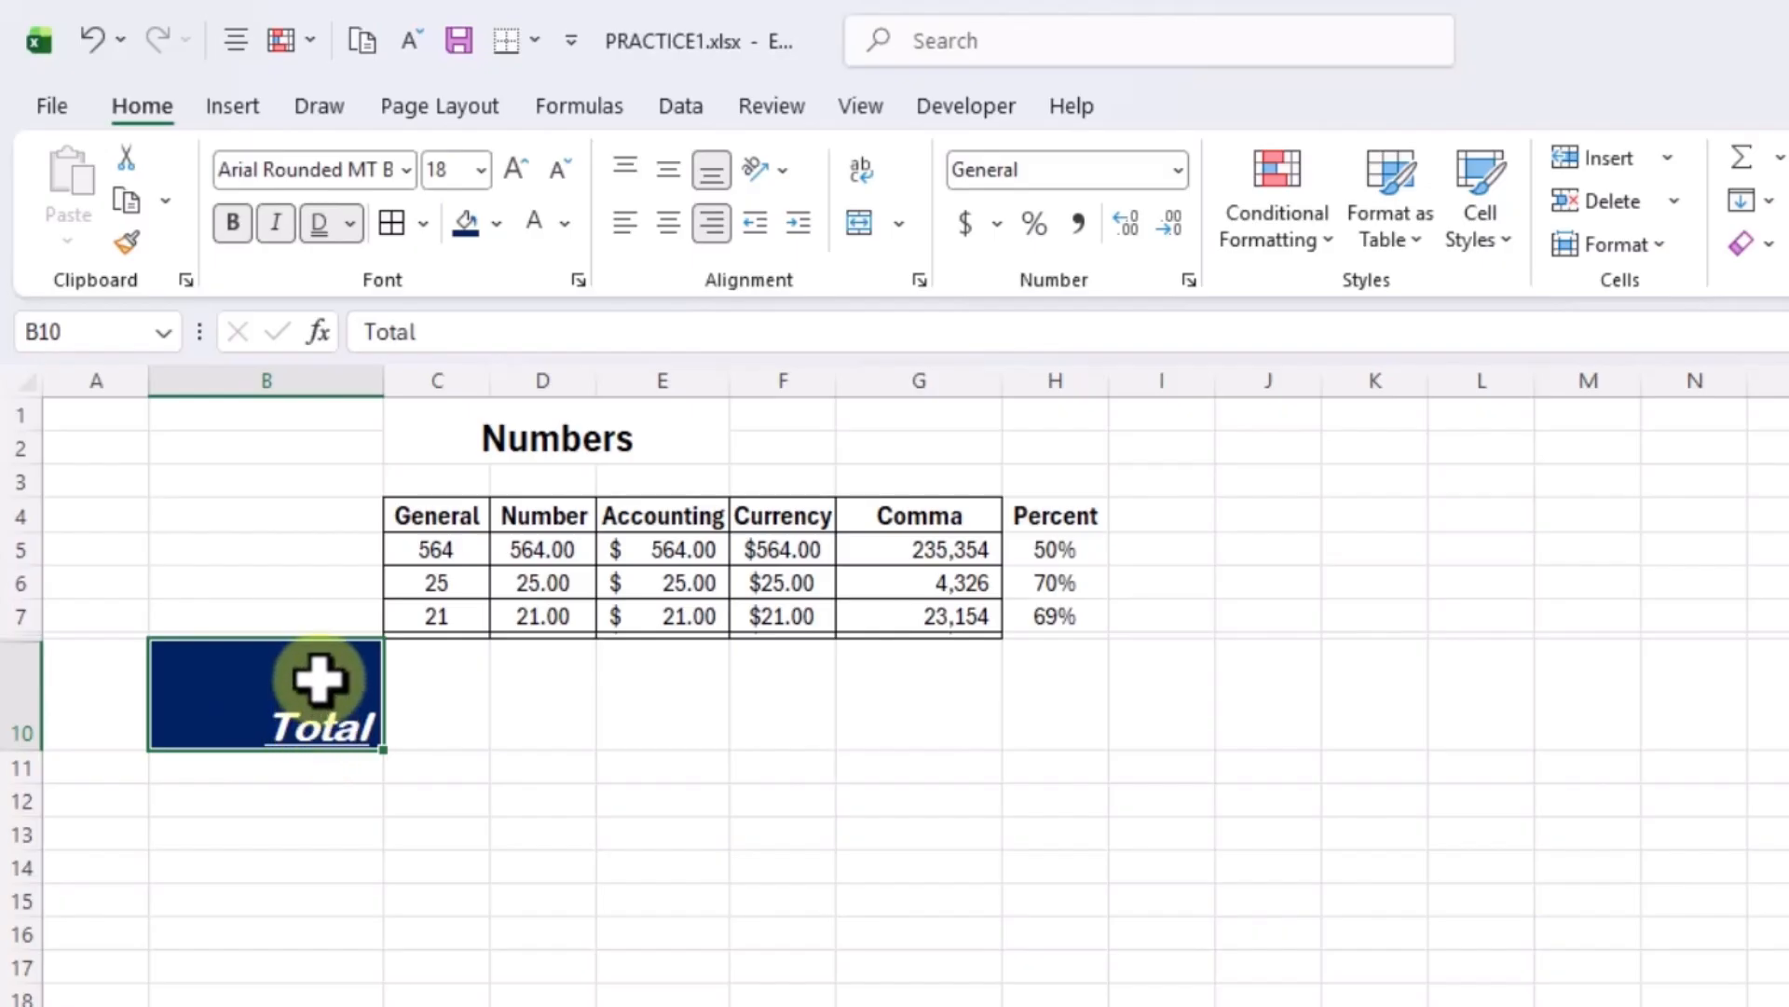
click(626, 171)
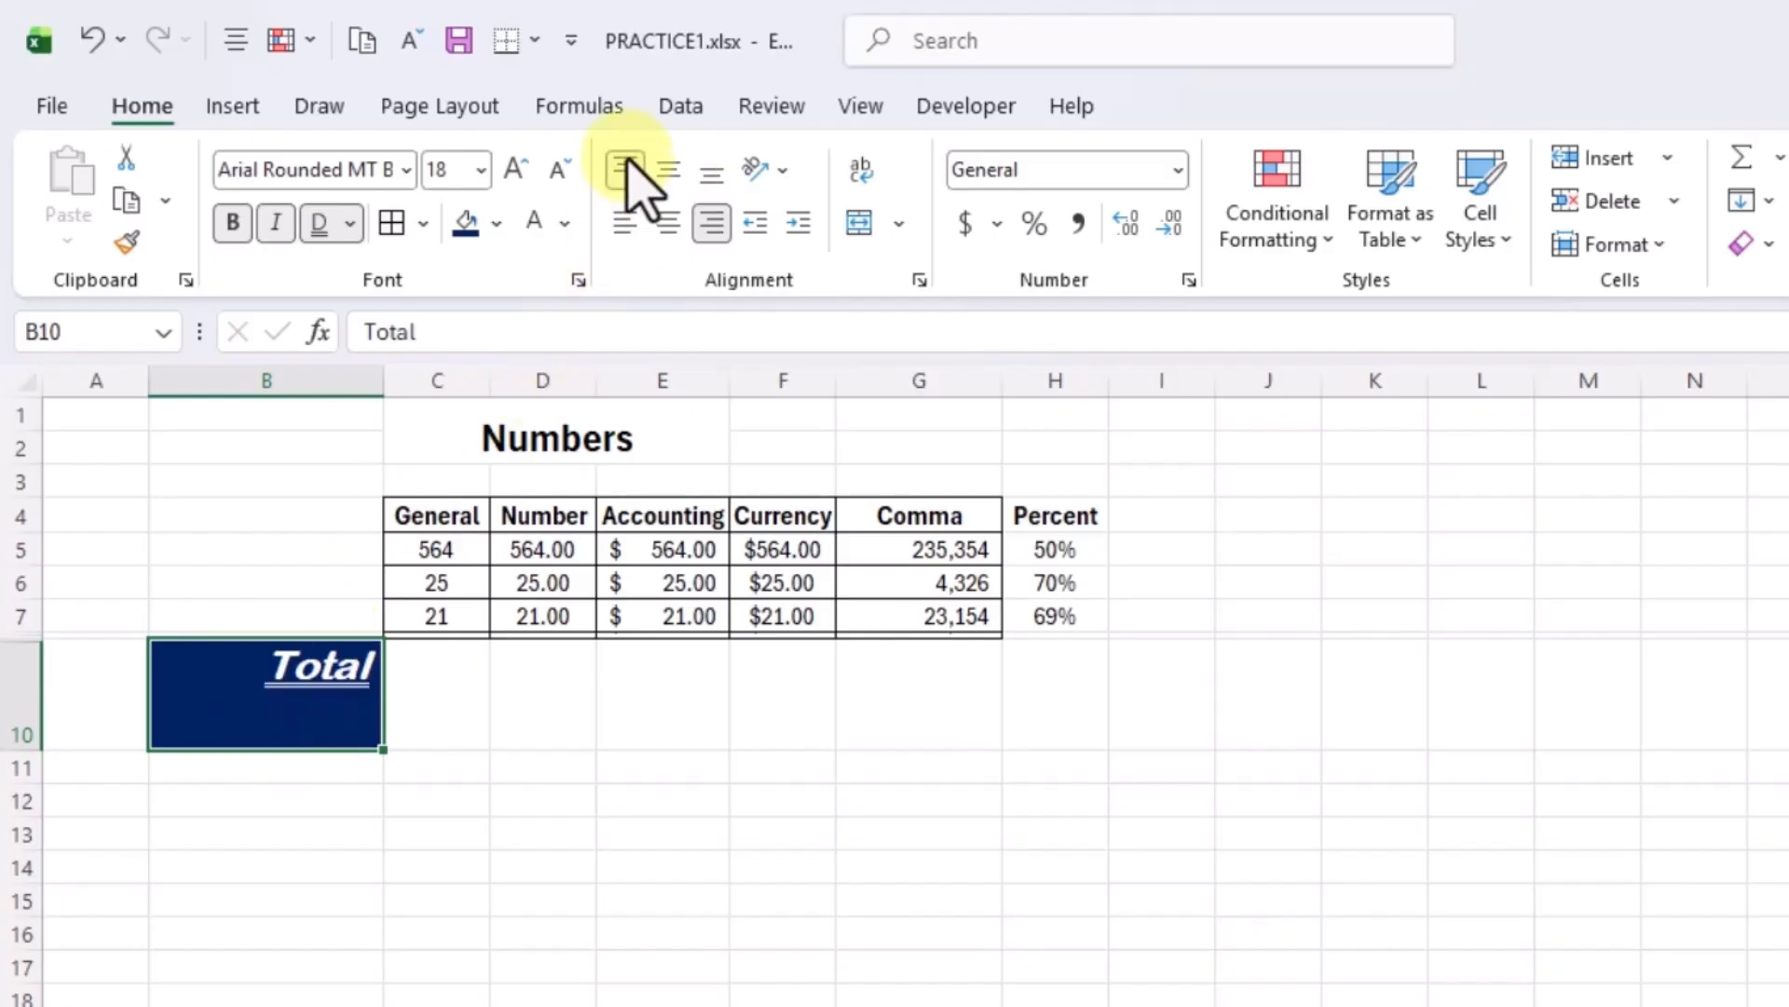
click(667, 172)
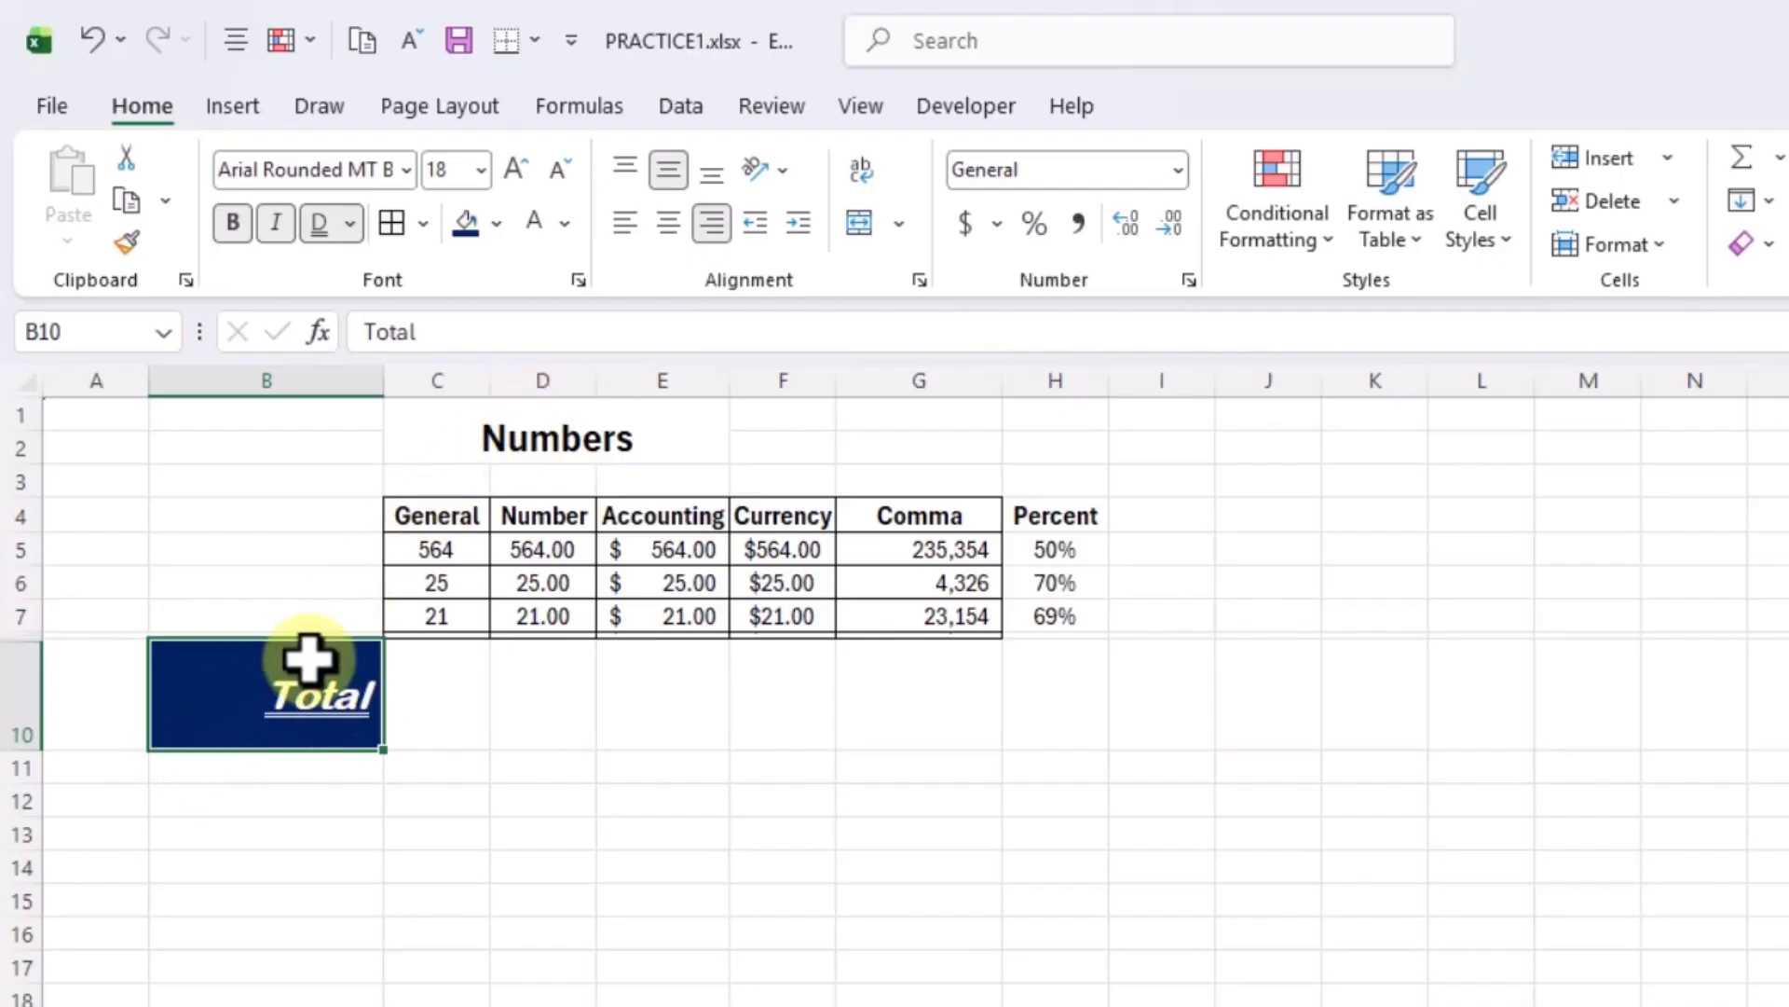
Try the Angle Counterclockwise orientation on the "Total" label in B10, and replace it with Rotate Text Up.
click(750, 175)
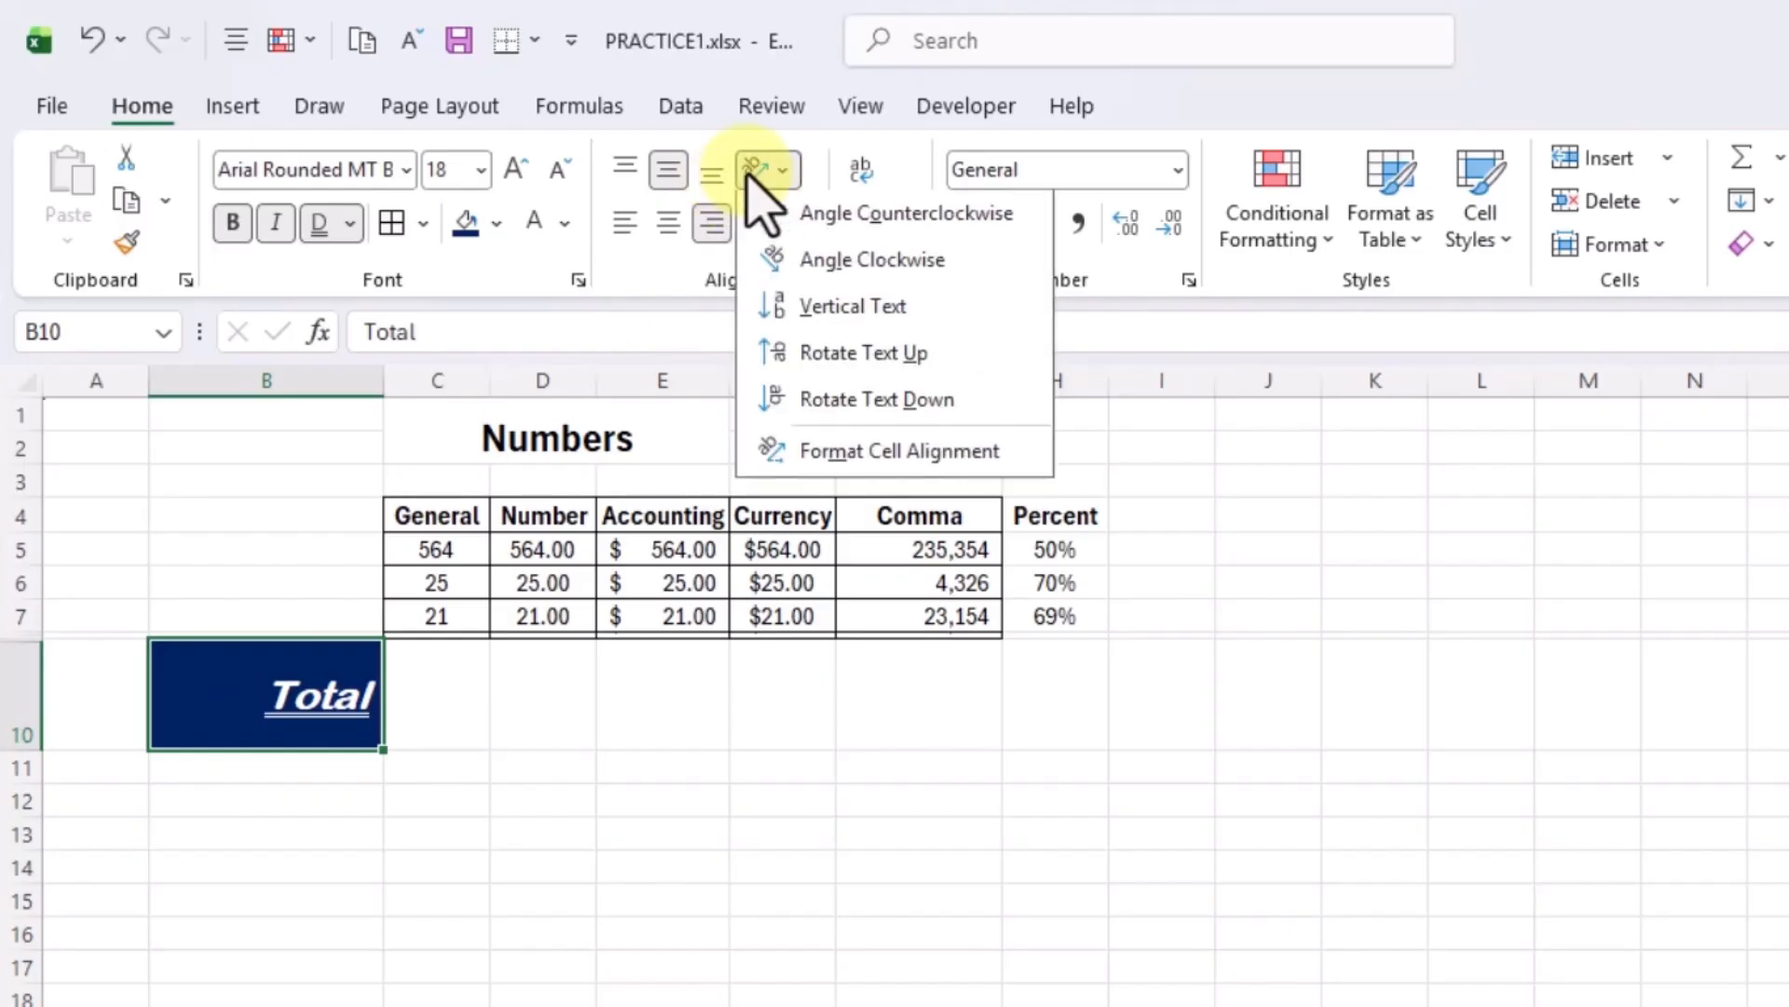
click(807, 224)
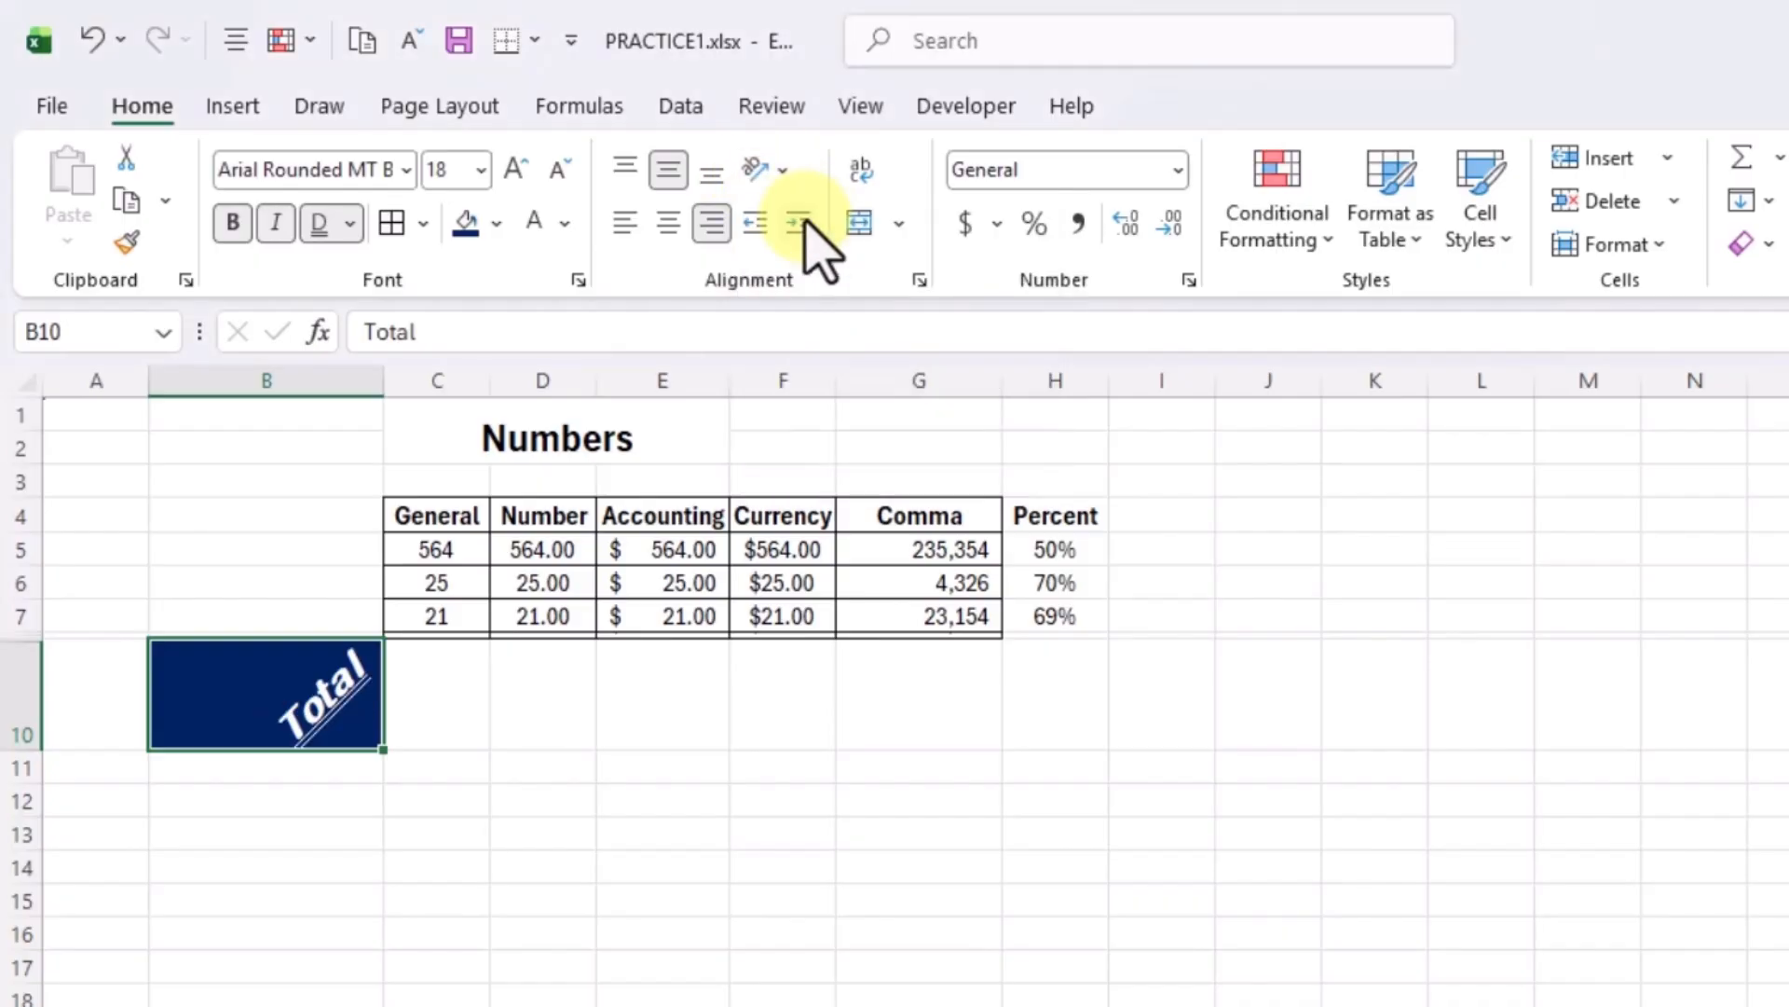
click(785, 173)
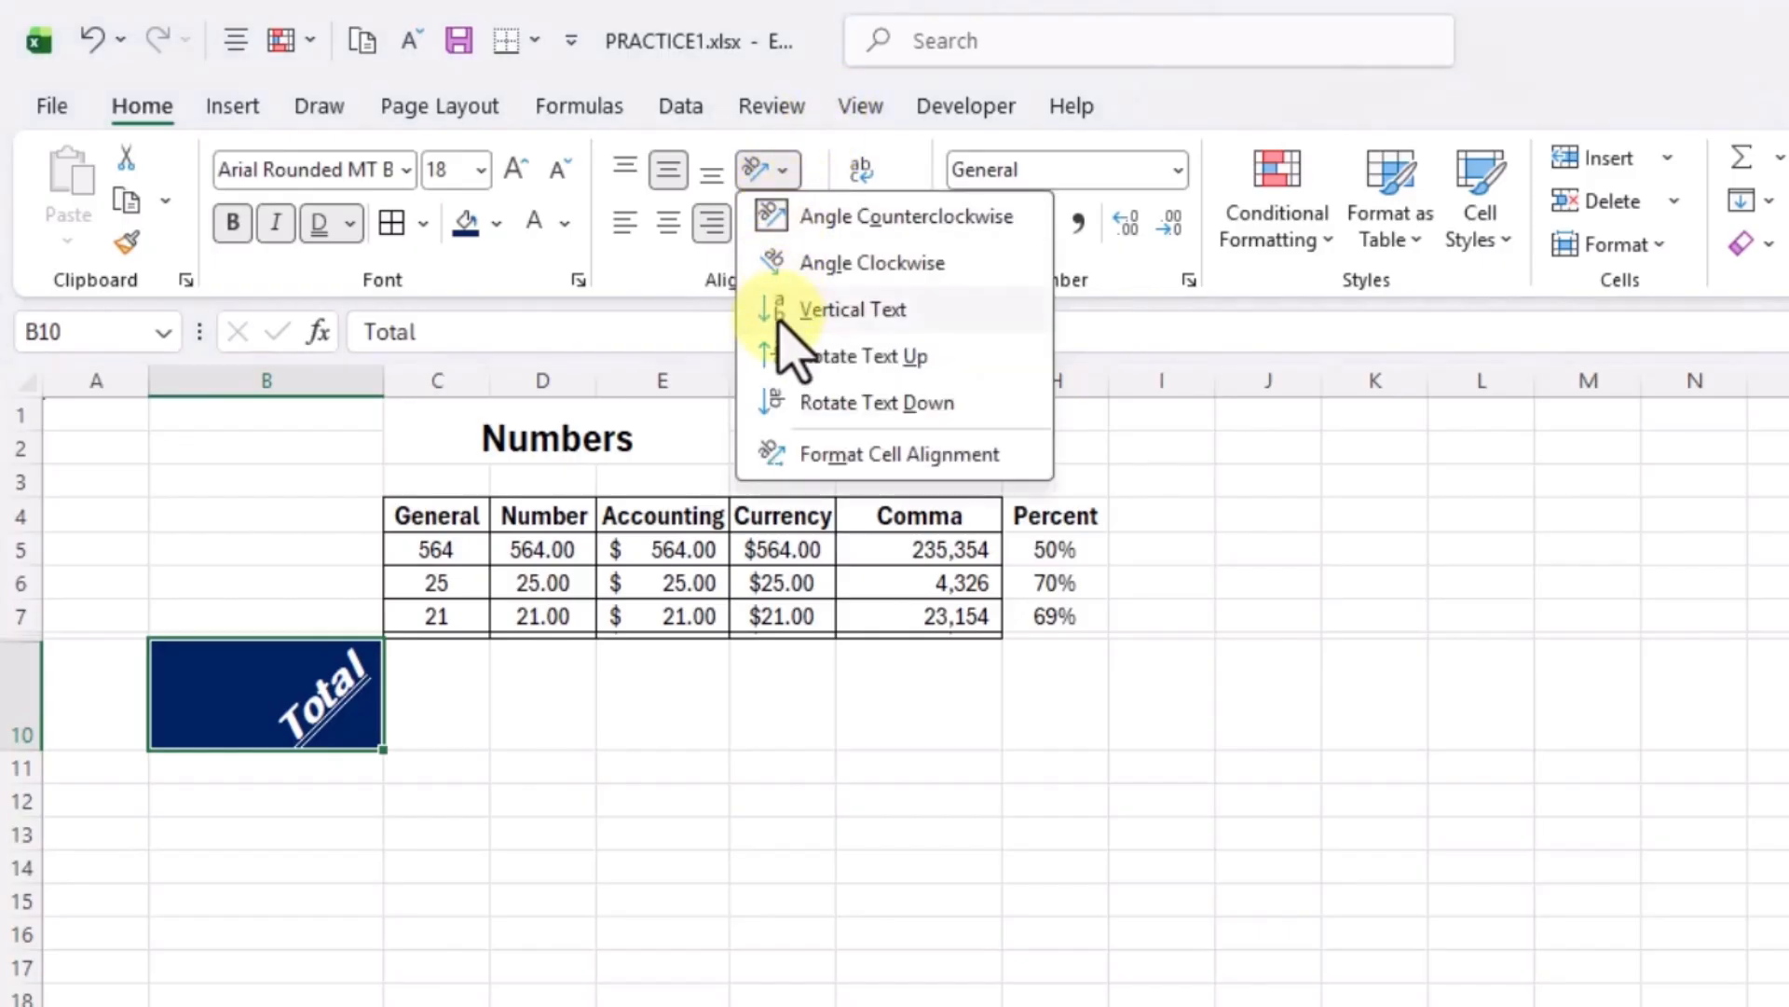
click(790, 376)
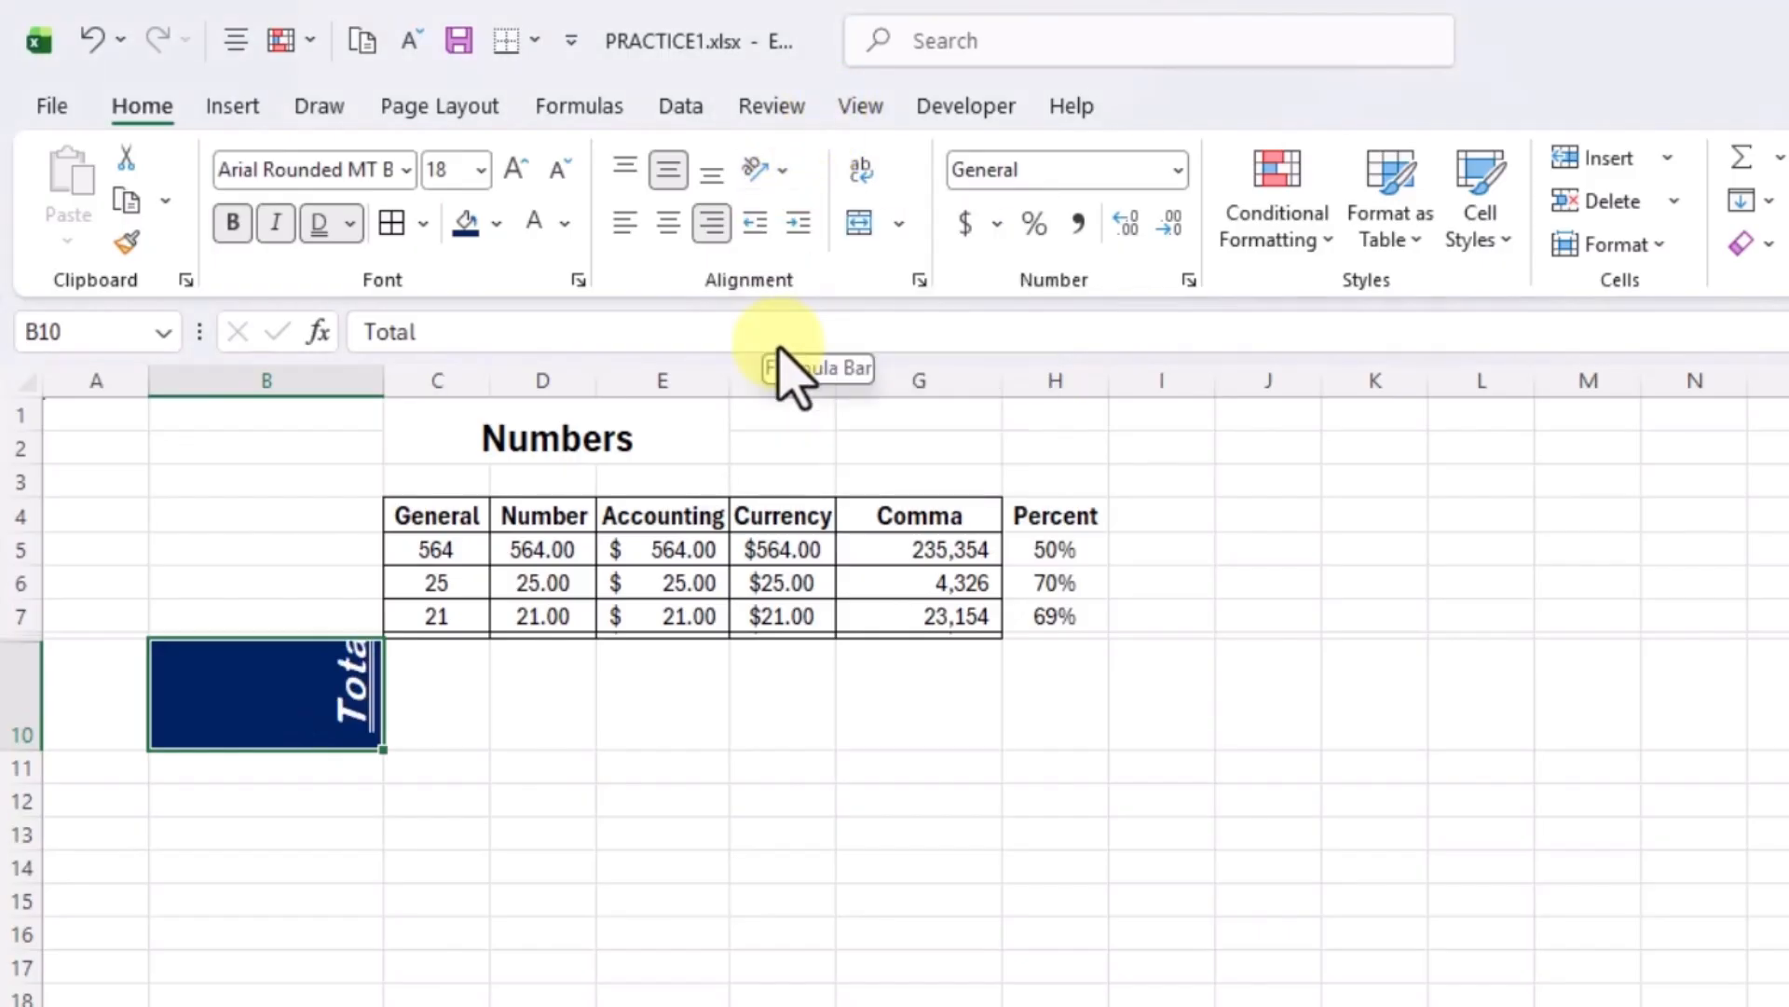
Set the text orientation of the "Total" label in B10 back to 0 degrees through the cell alignment settings.
click(777, 170)
click(821, 454)
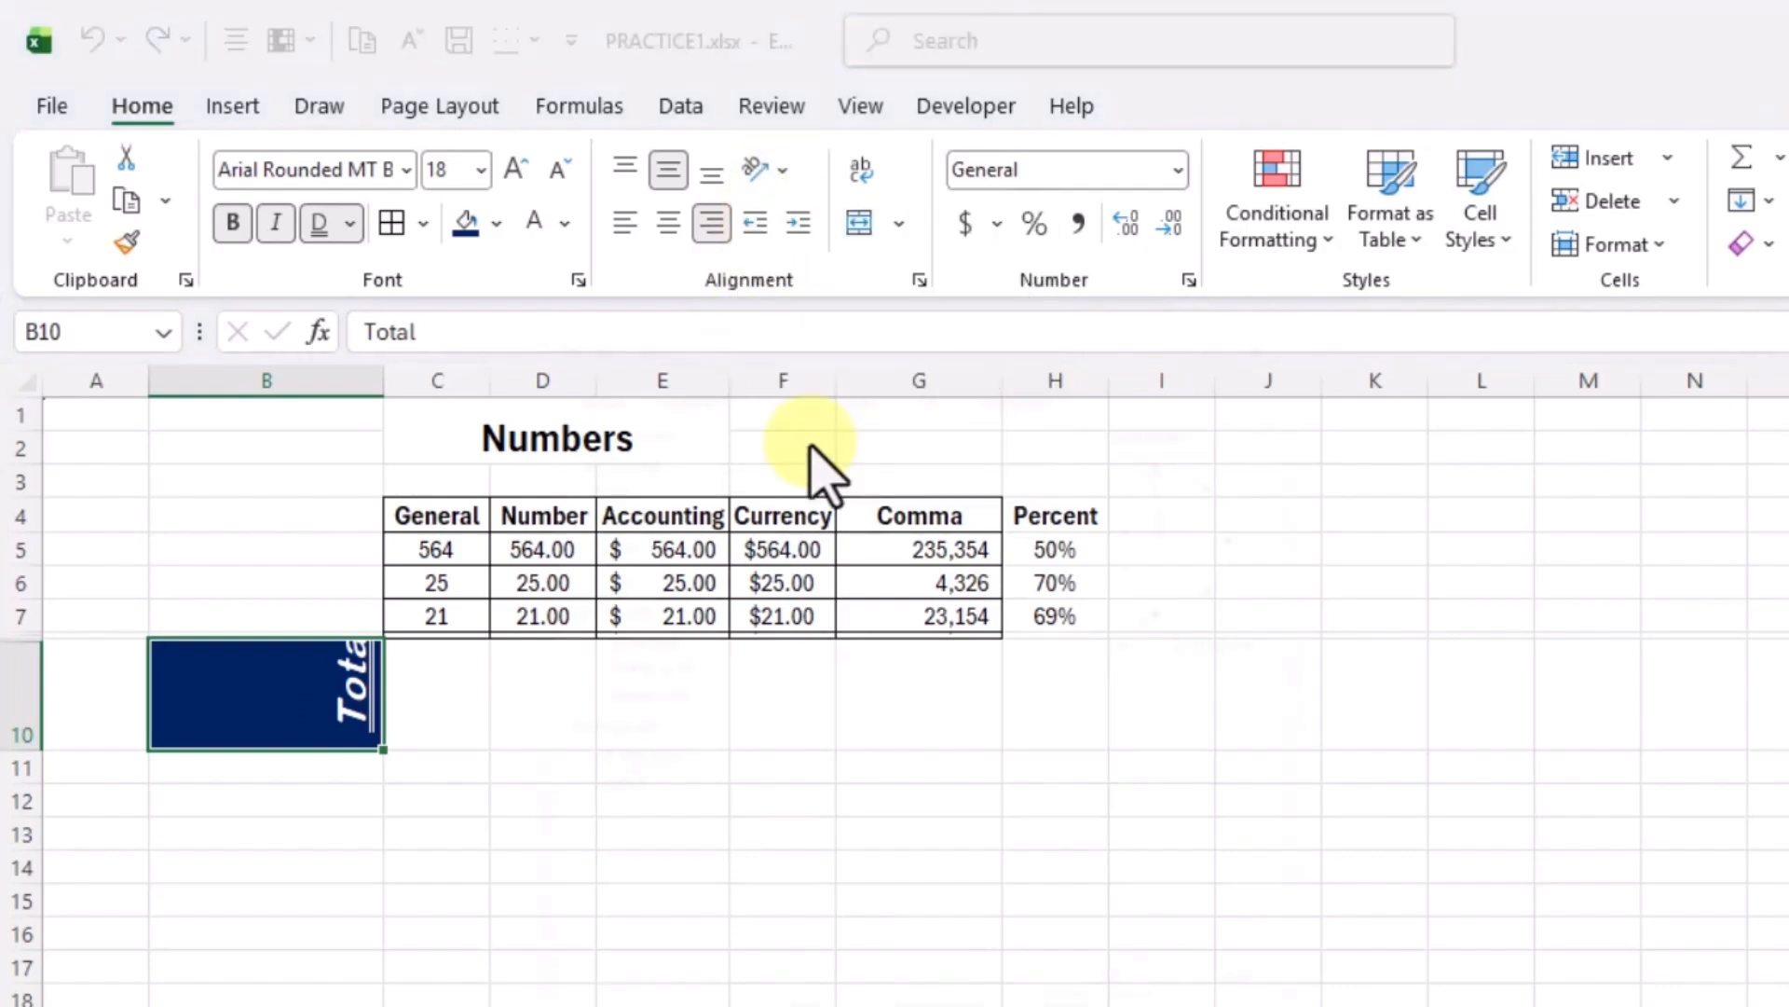
drag(1220, 440, 1286, 515)
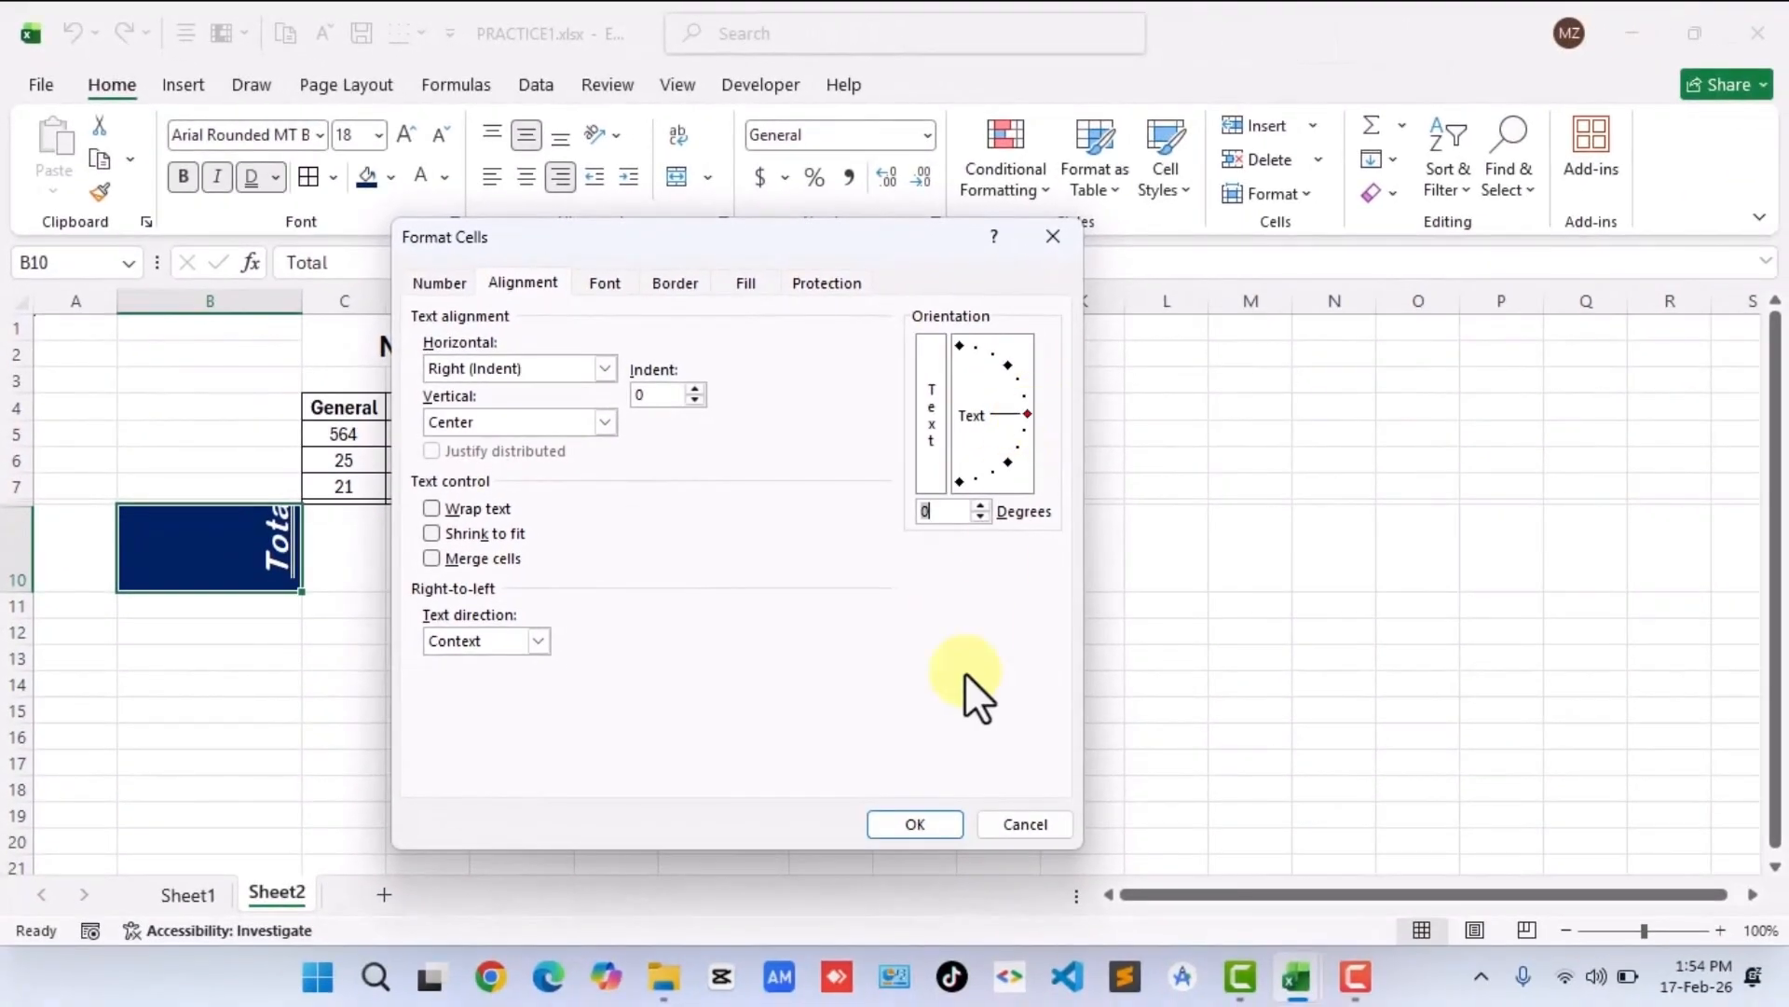
click(902, 825)
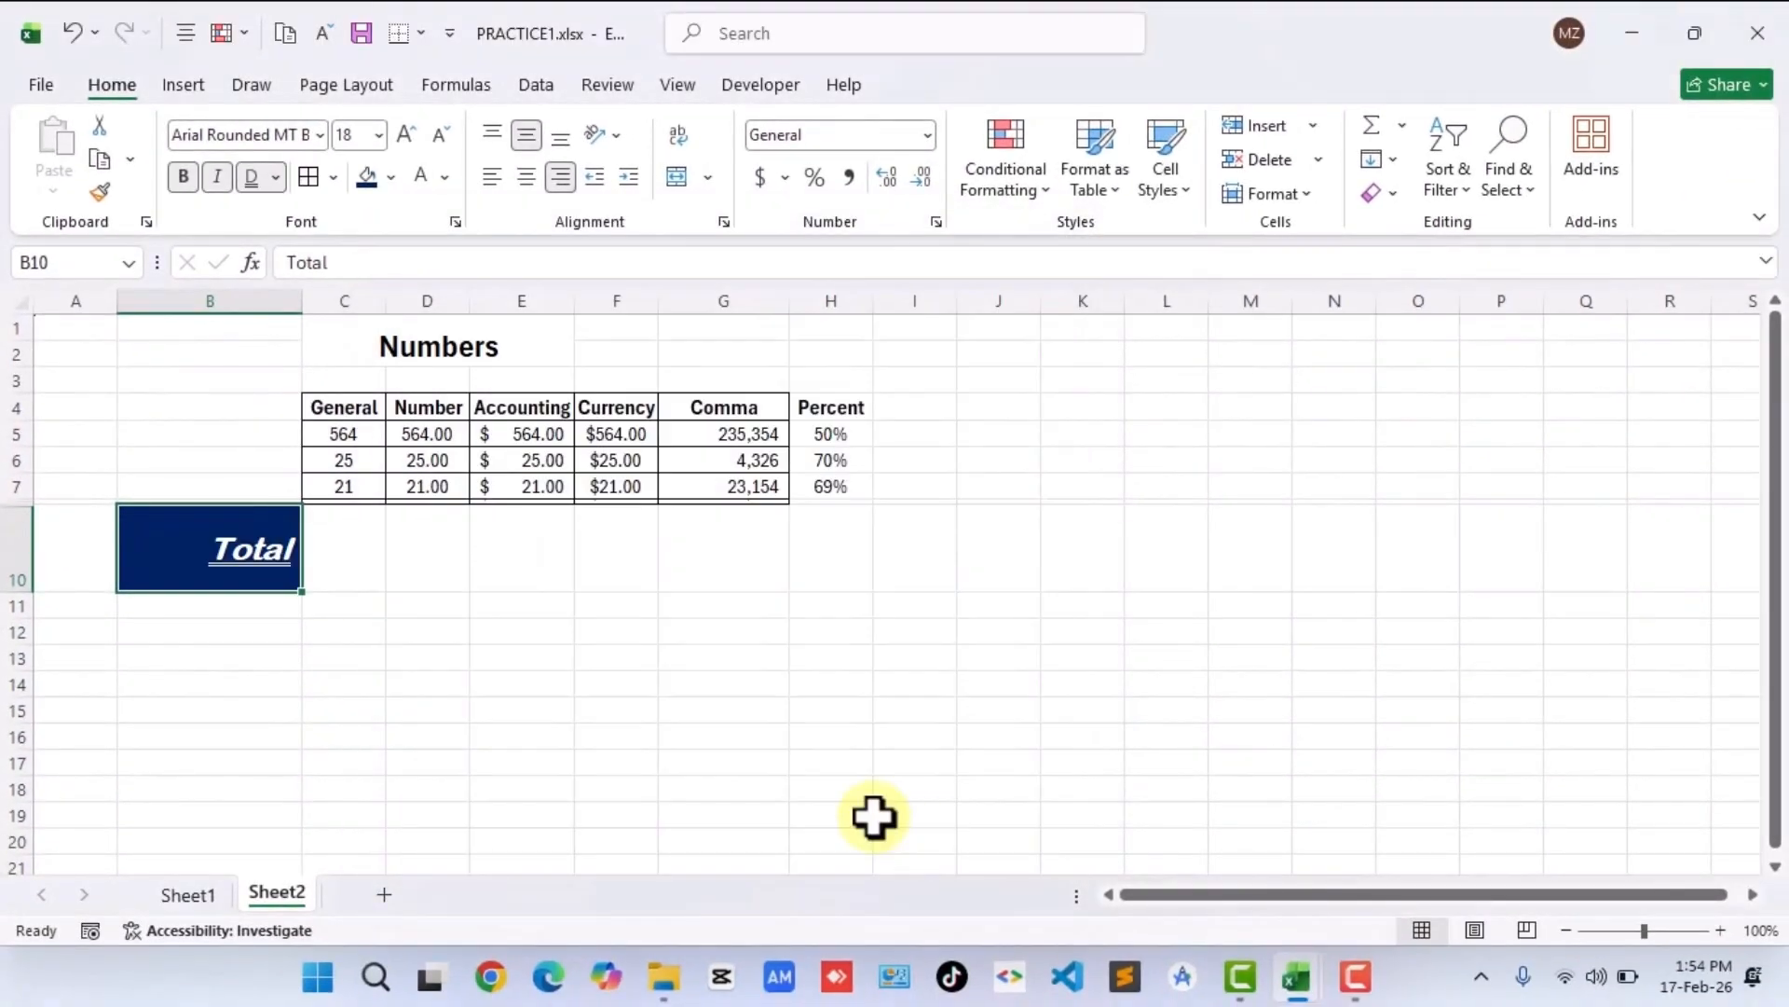
click(545, 685)
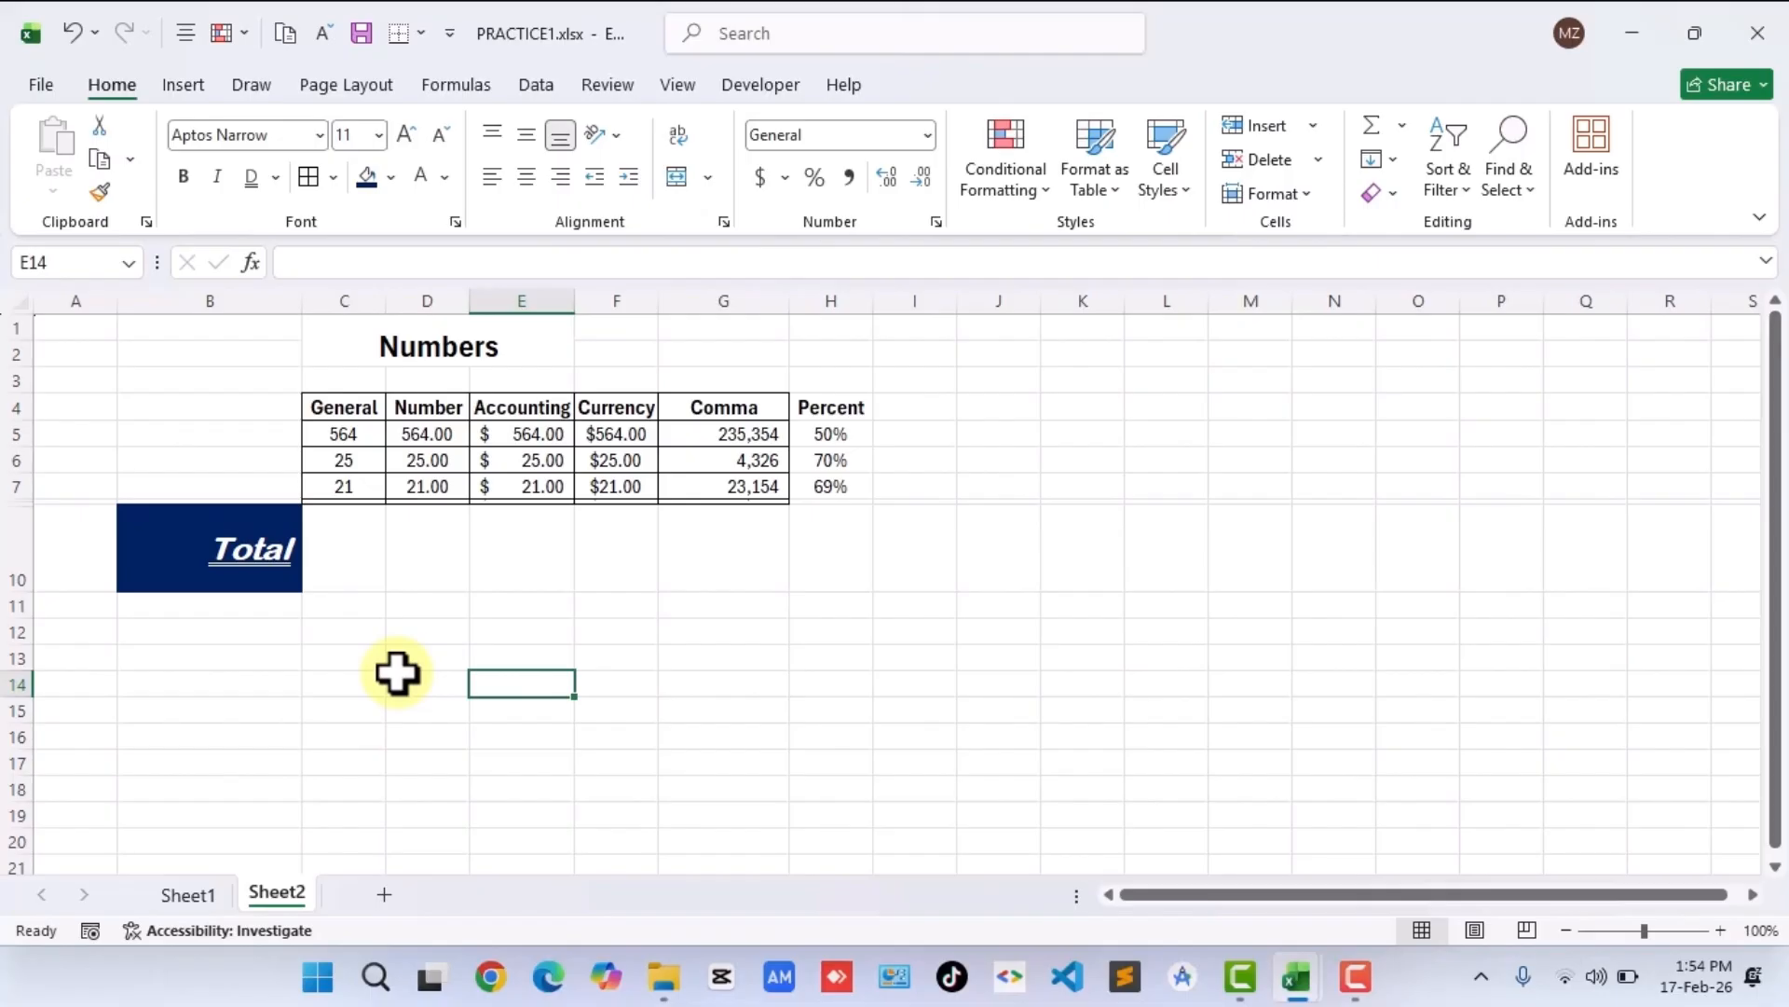
click(282, 550)
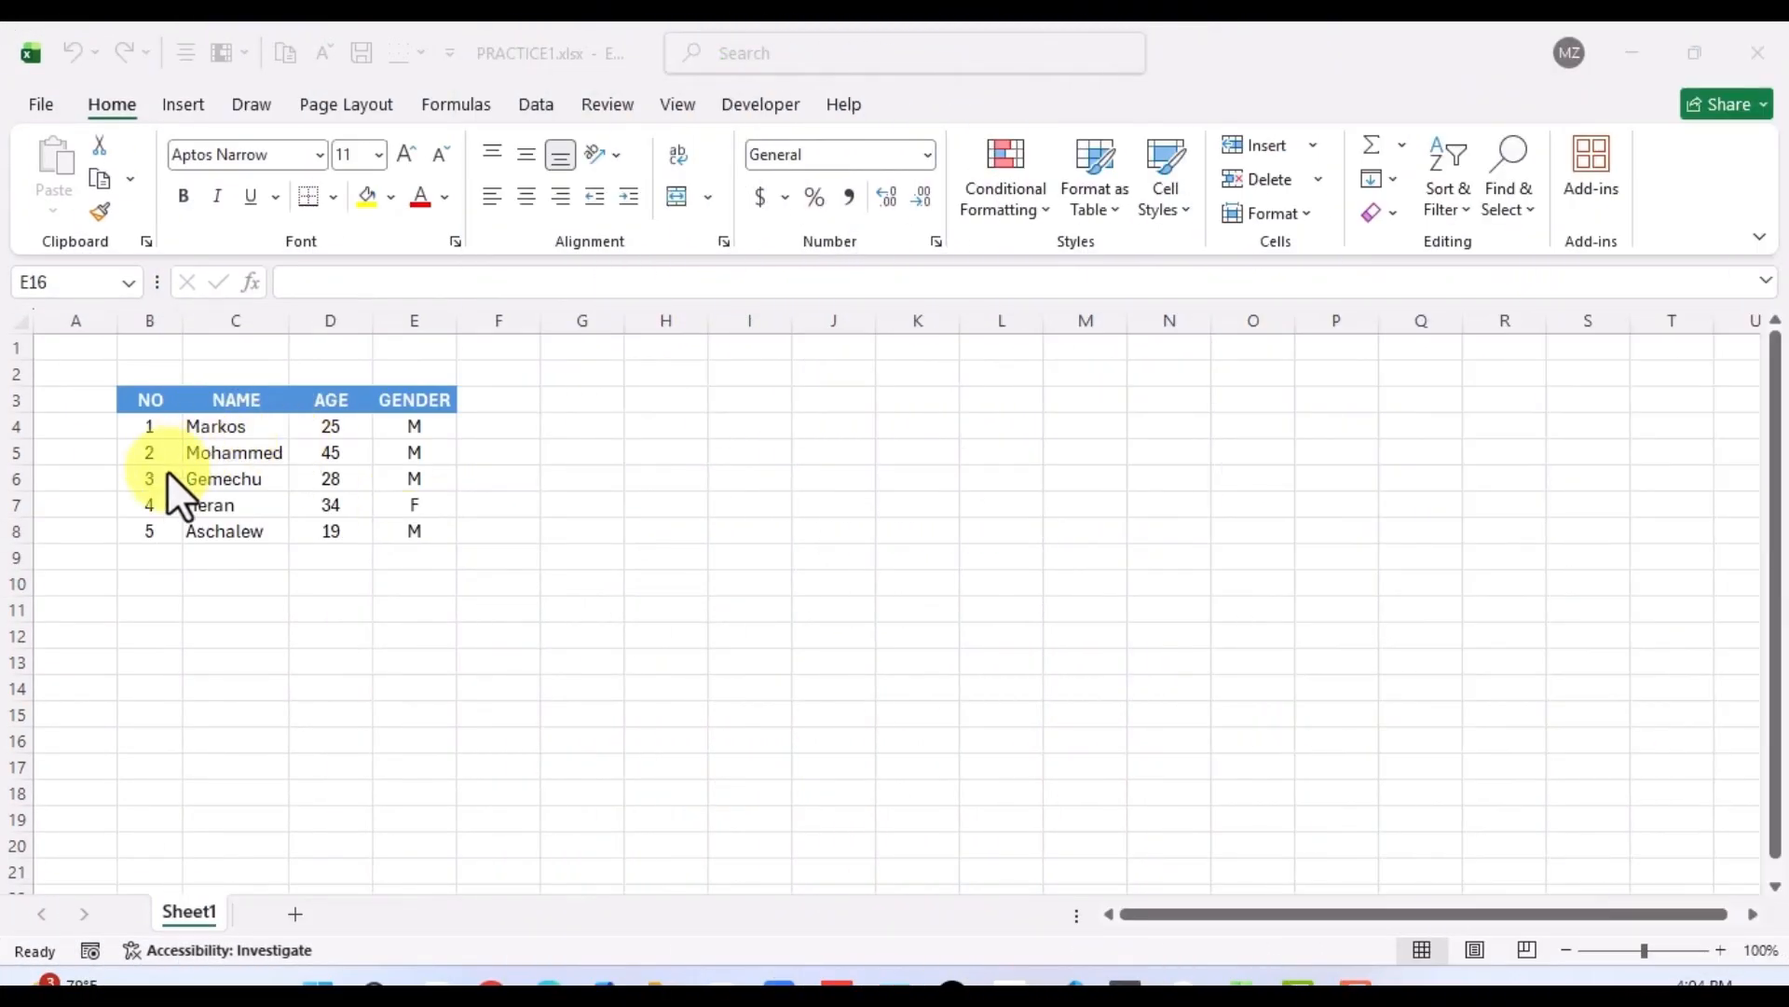
Try Merge & Center on cells C1:C2 above the NAME heading in Sheet1.
click(280, 366)
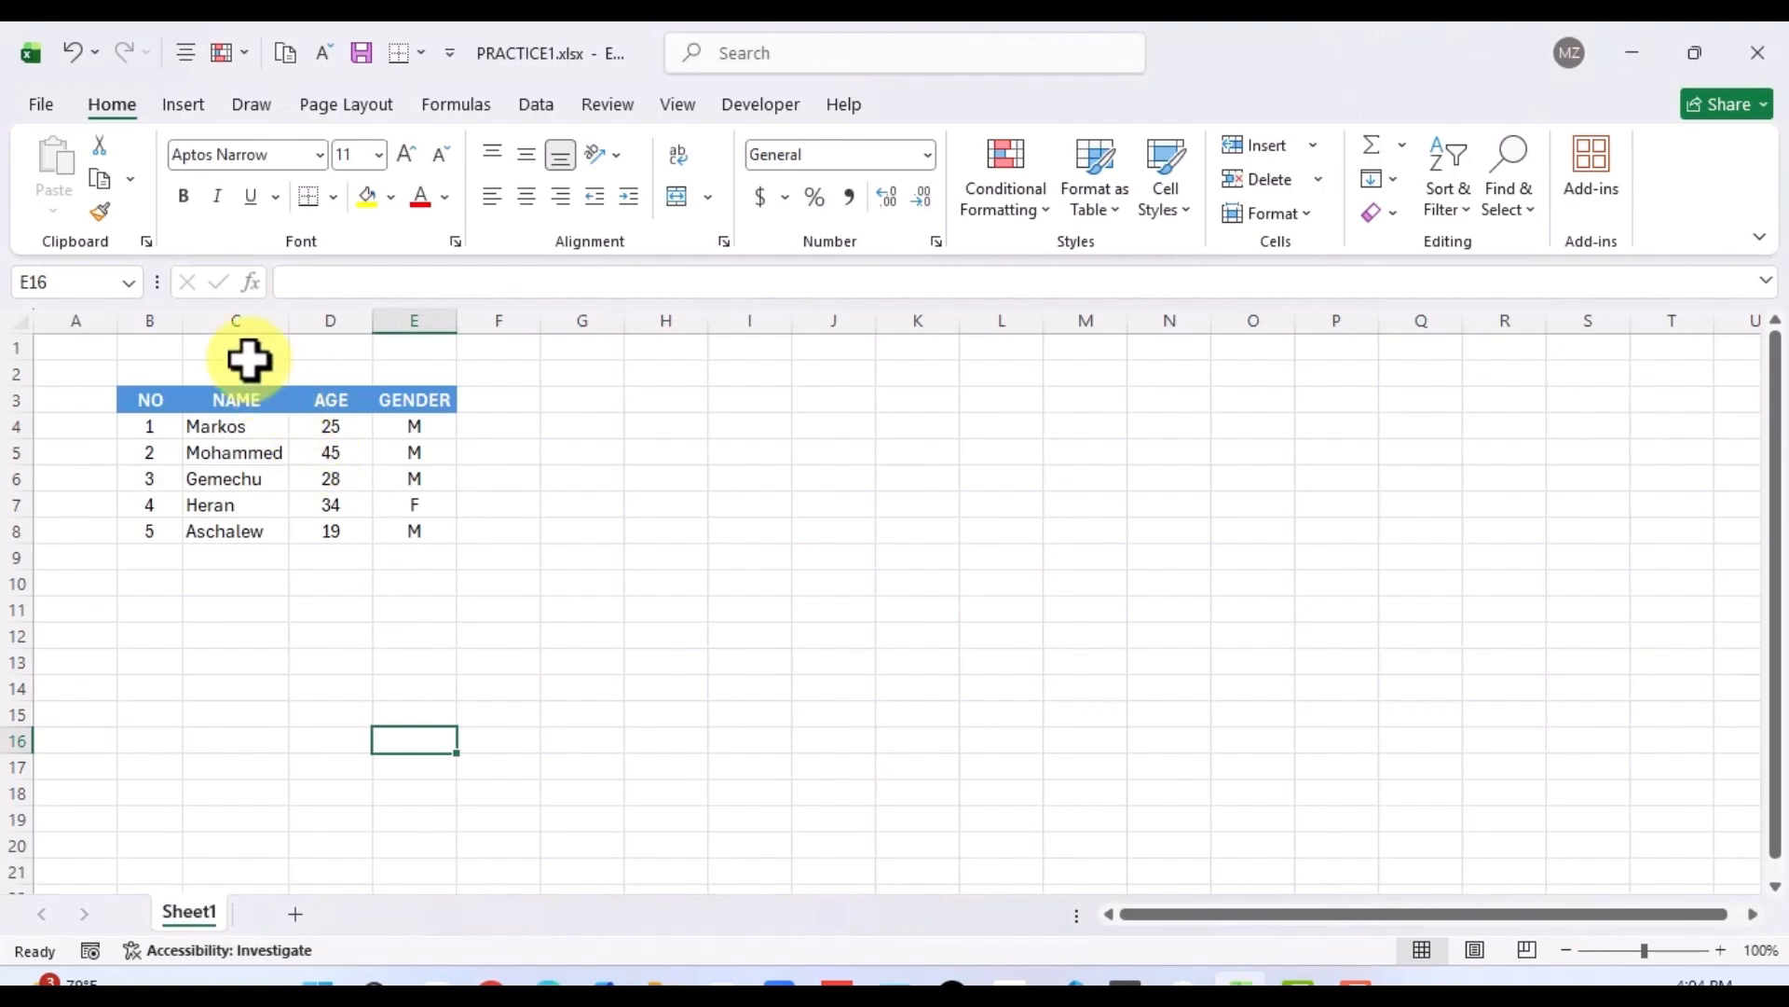
drag(250, 353, 264, 363)
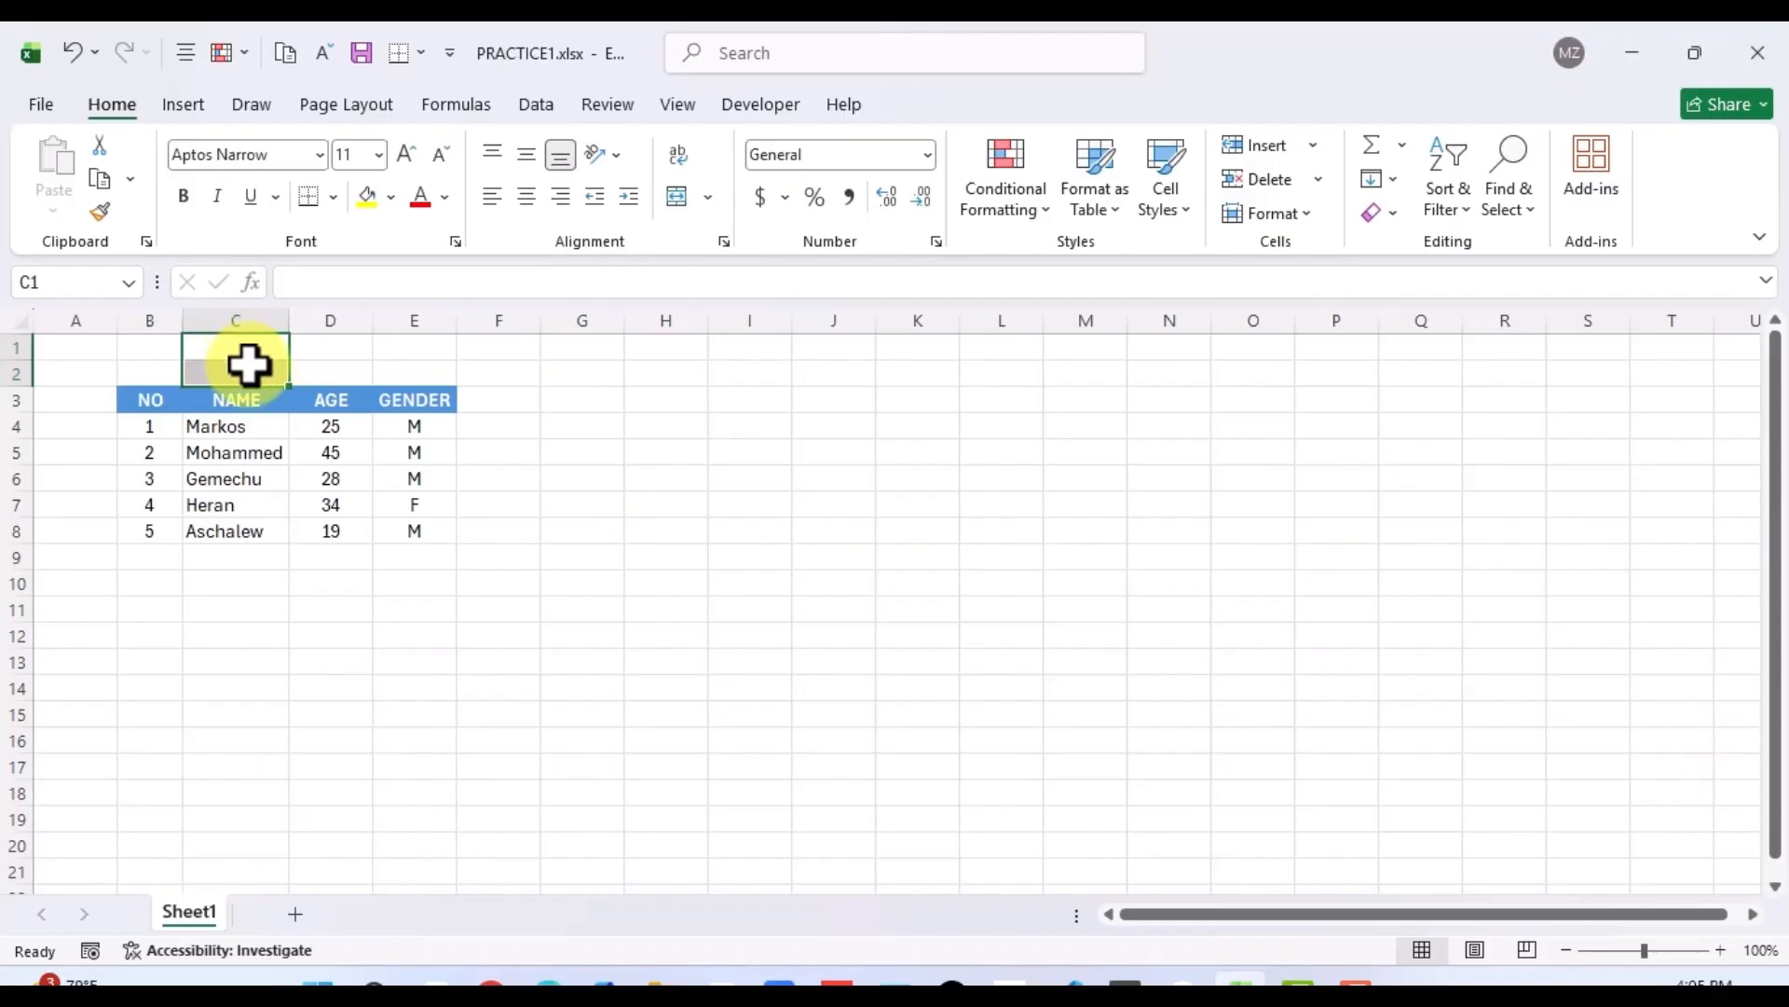
click(676, 195)
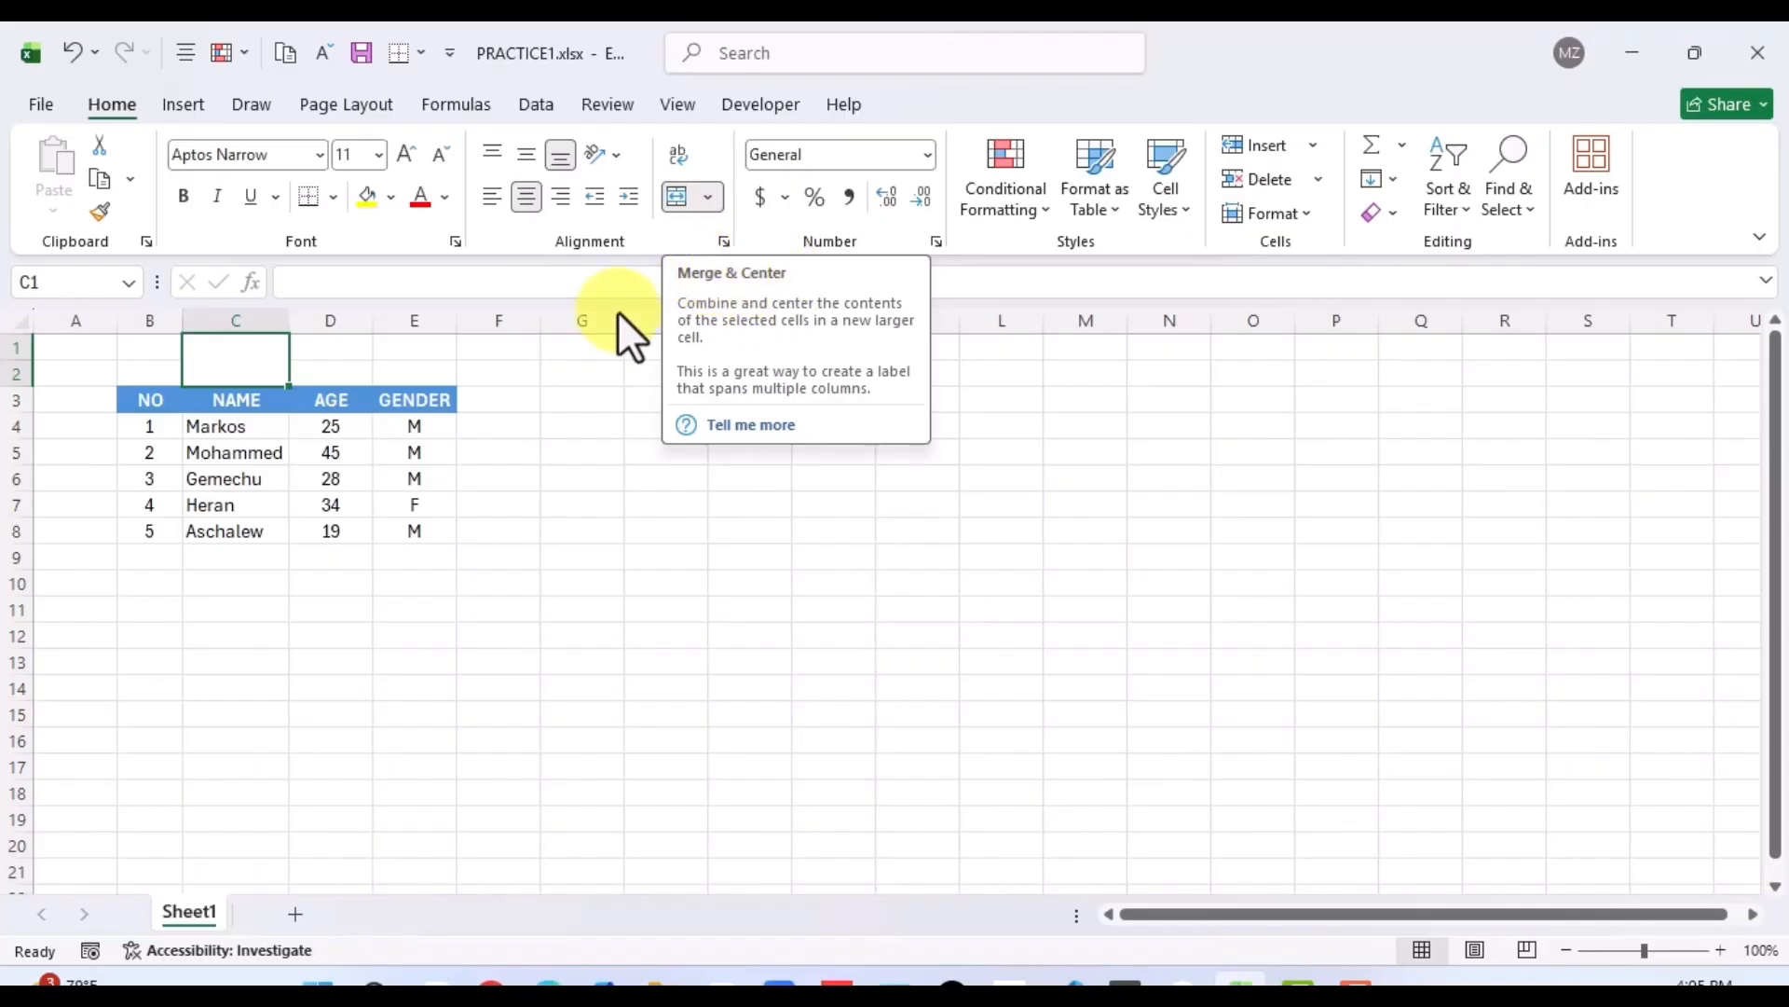
click(397, 350)
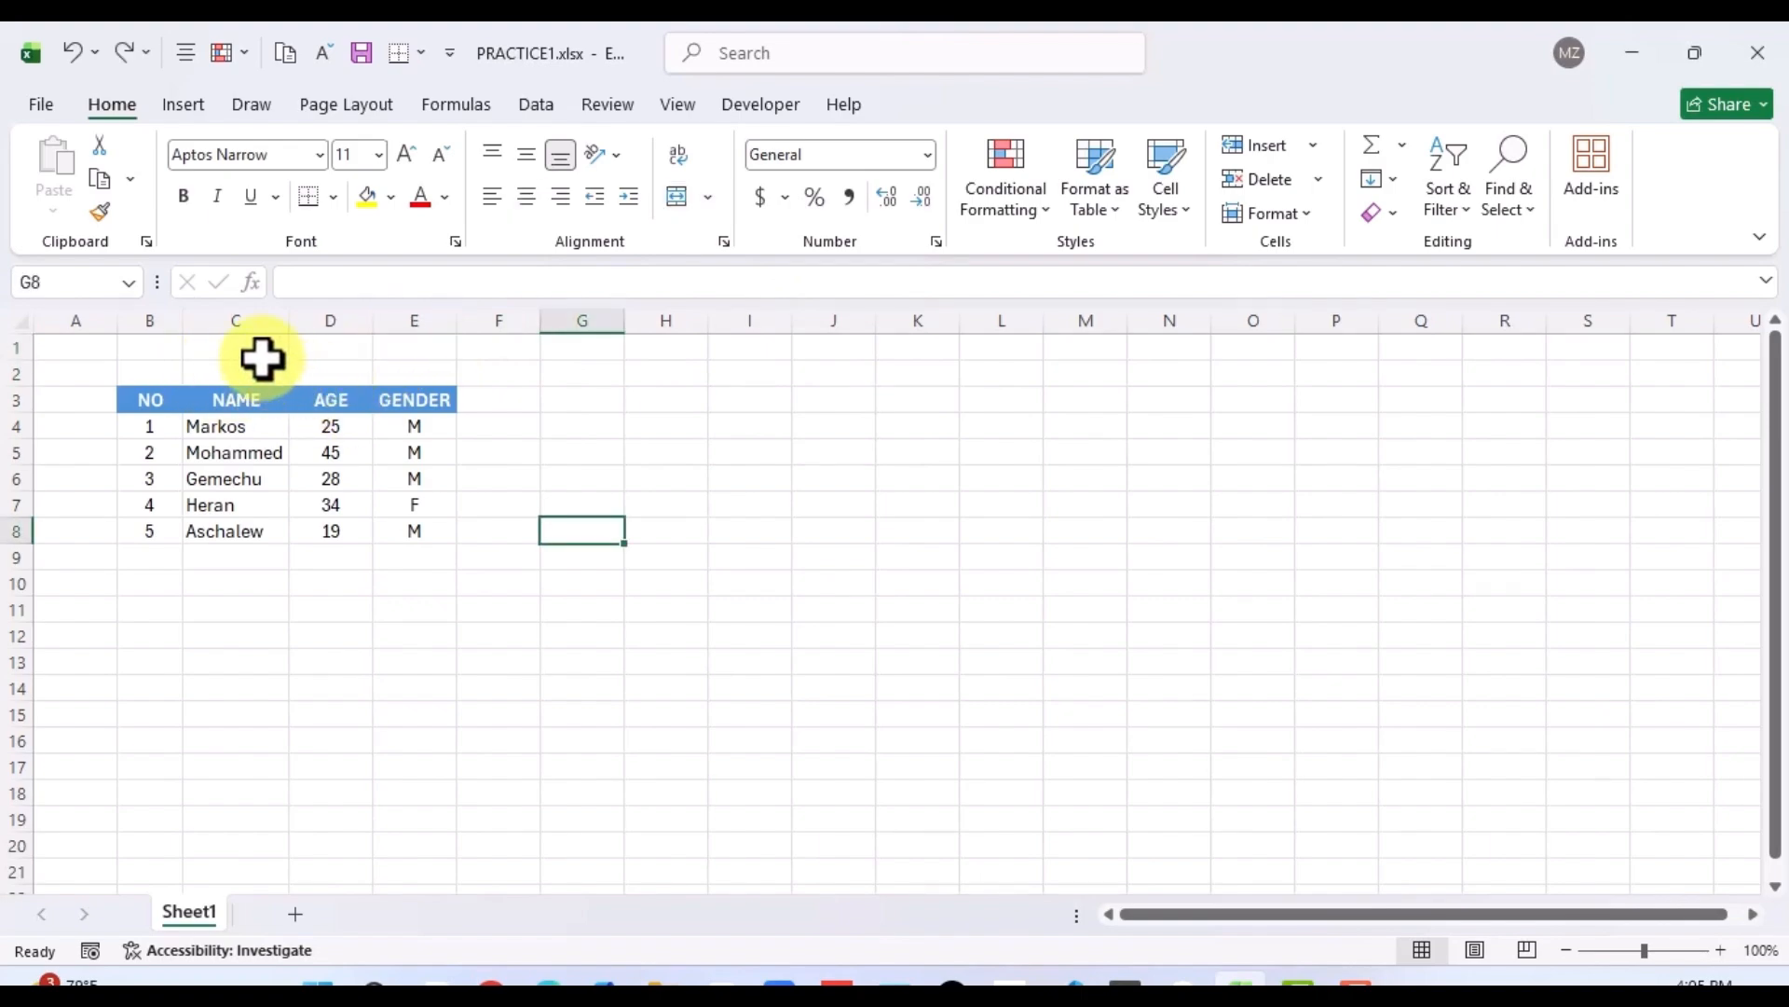
Apply Merge Across to cells C1:D2 above the table and check the merged cell in row 1.
drag(262, 359, 331, 365)
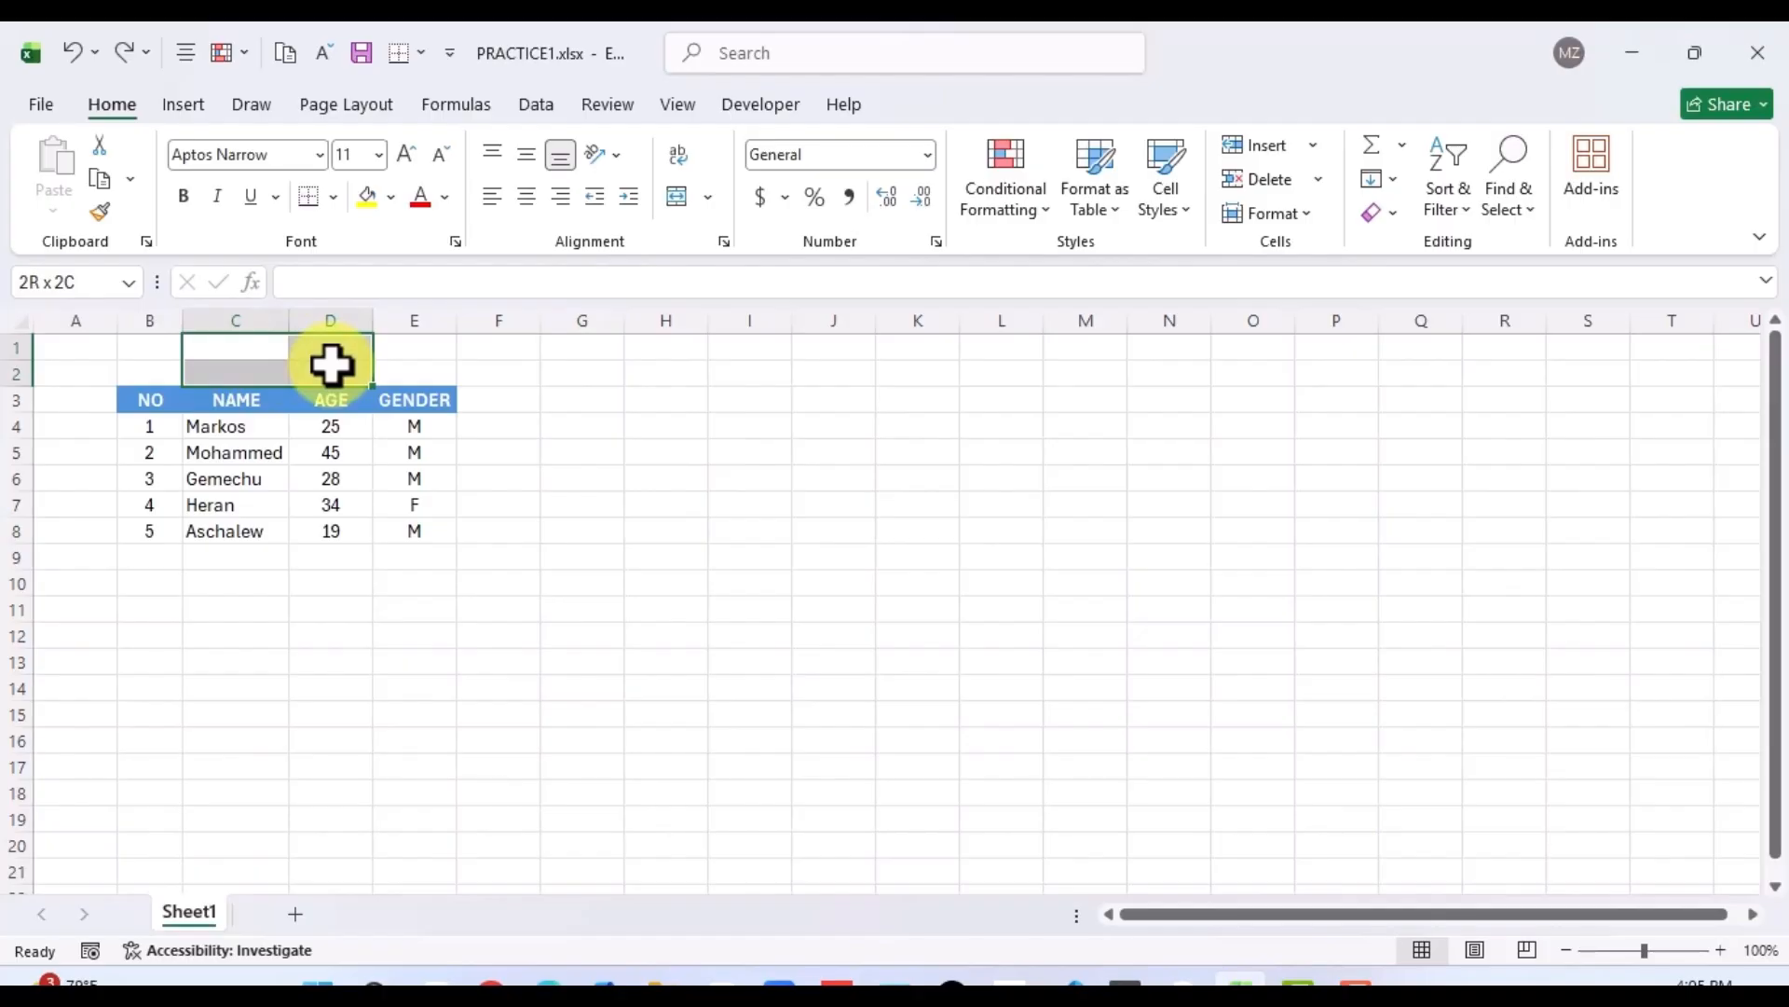
drag(331, 364, 331, 364)
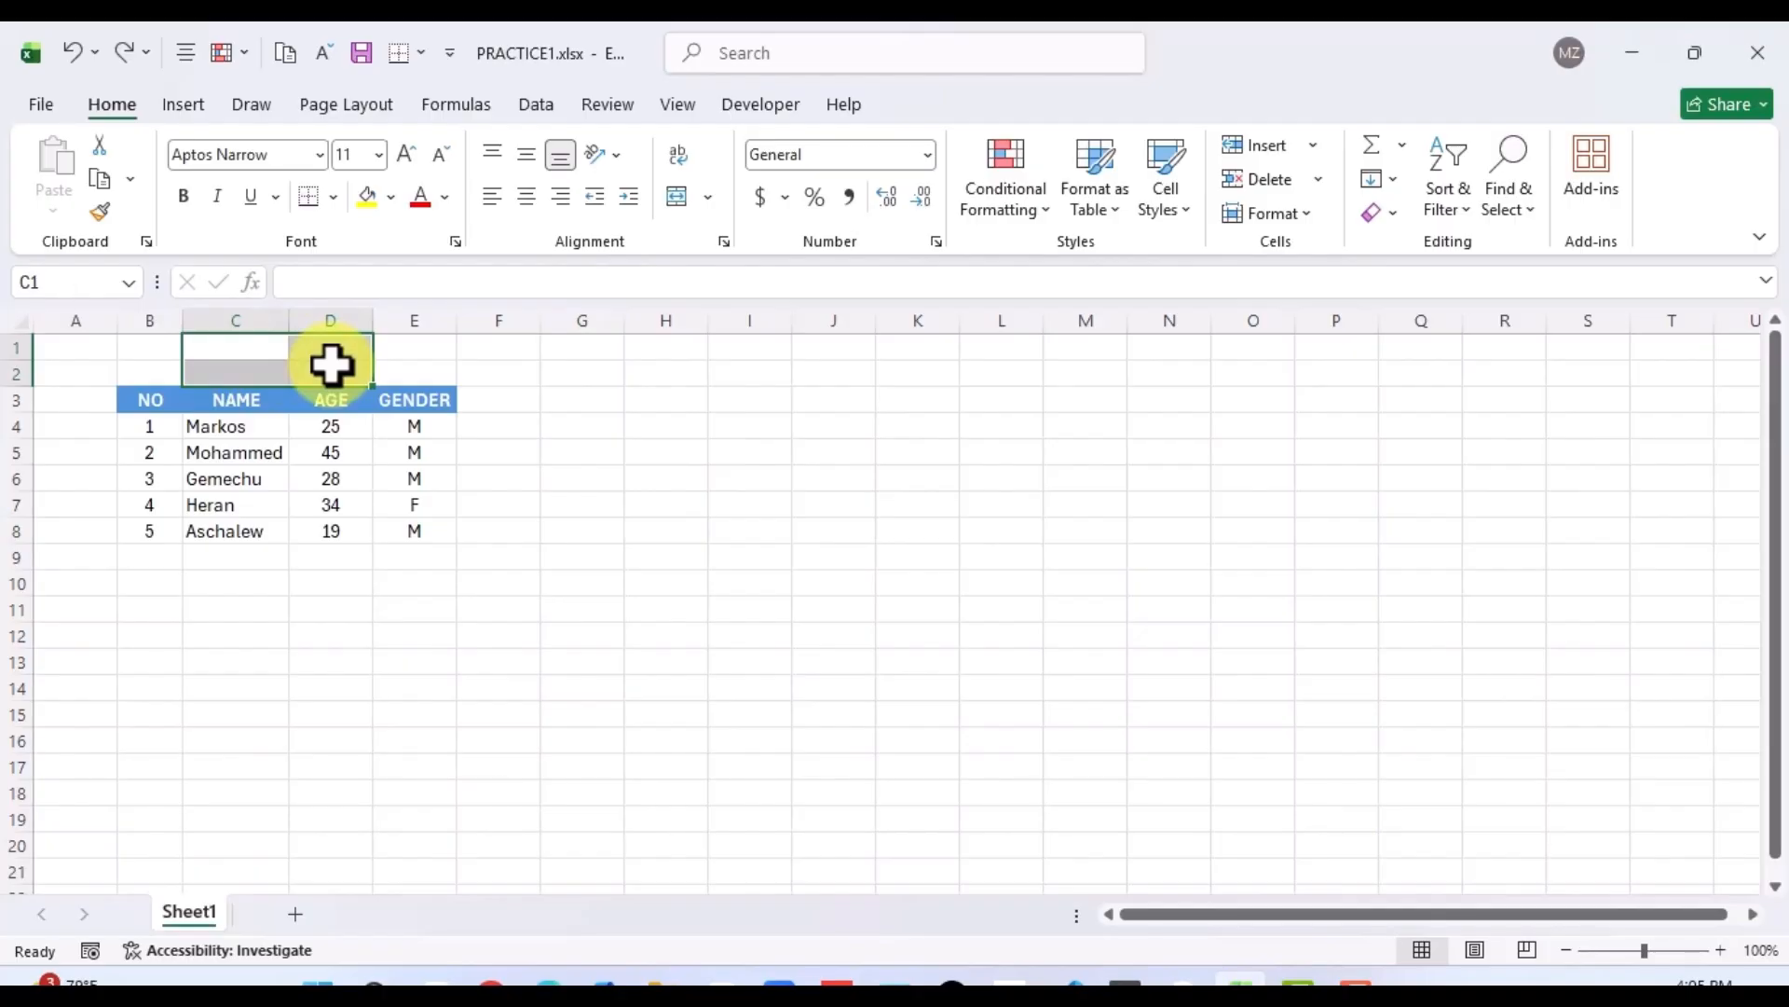
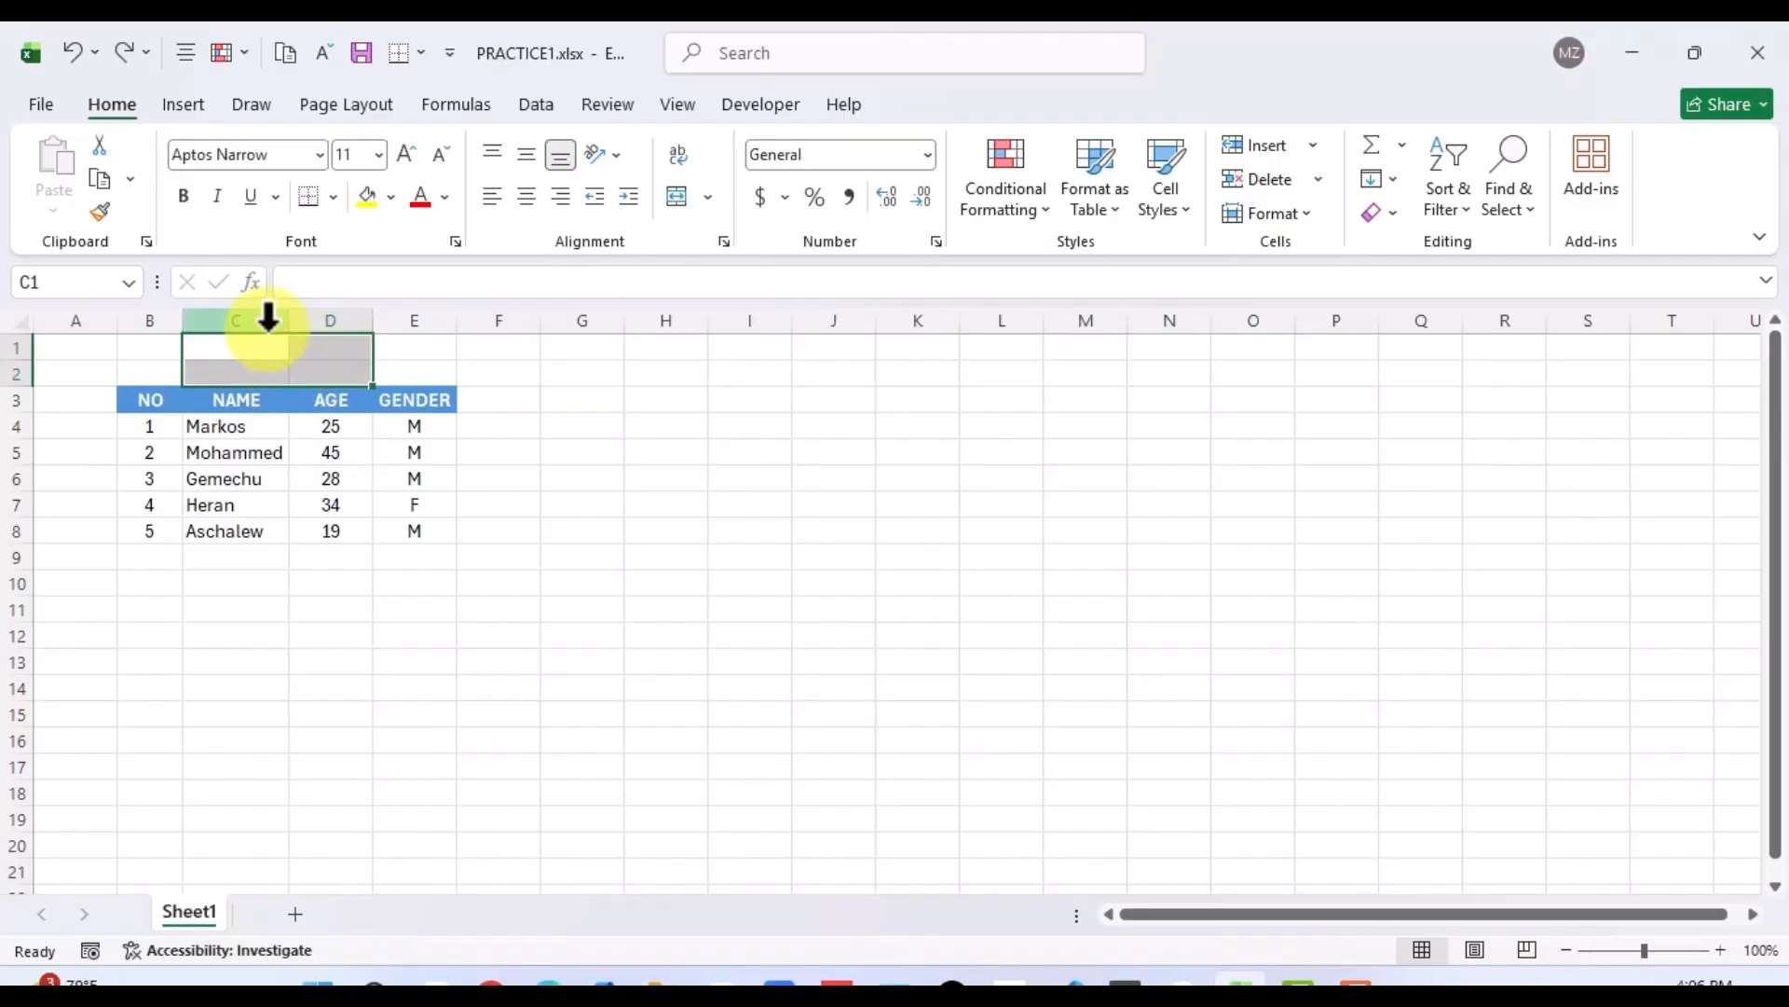
click(710, 196)
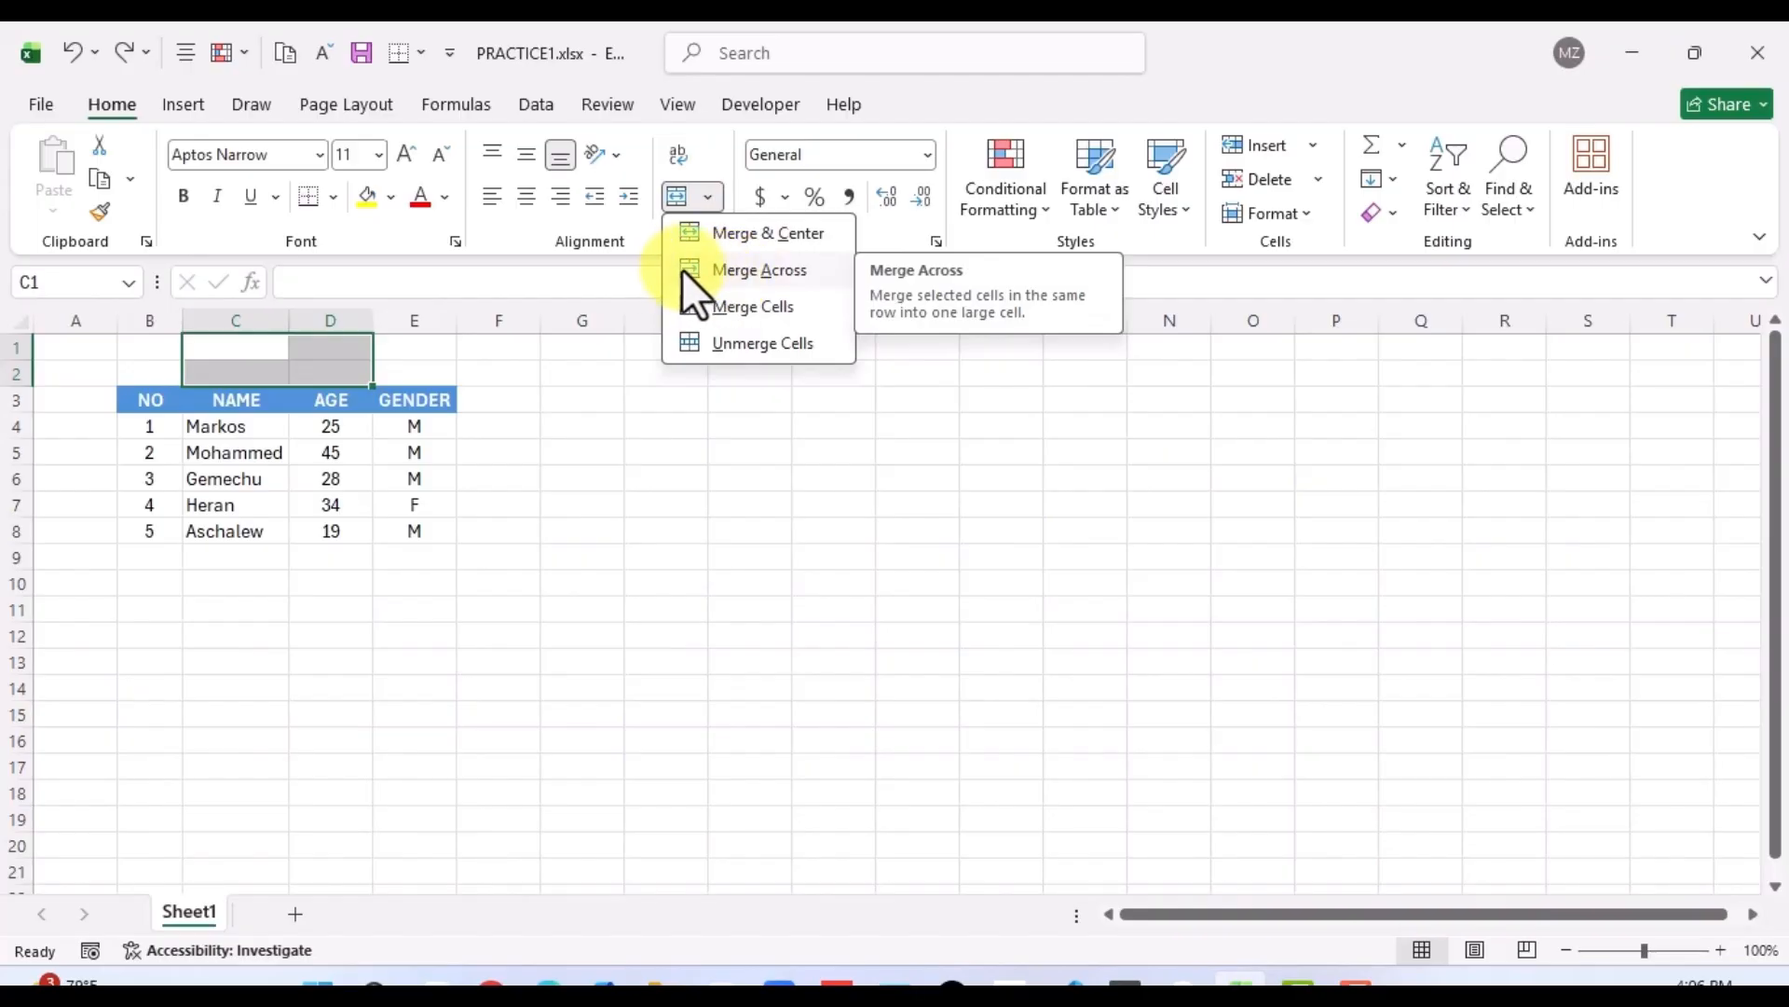
click(746, 270)
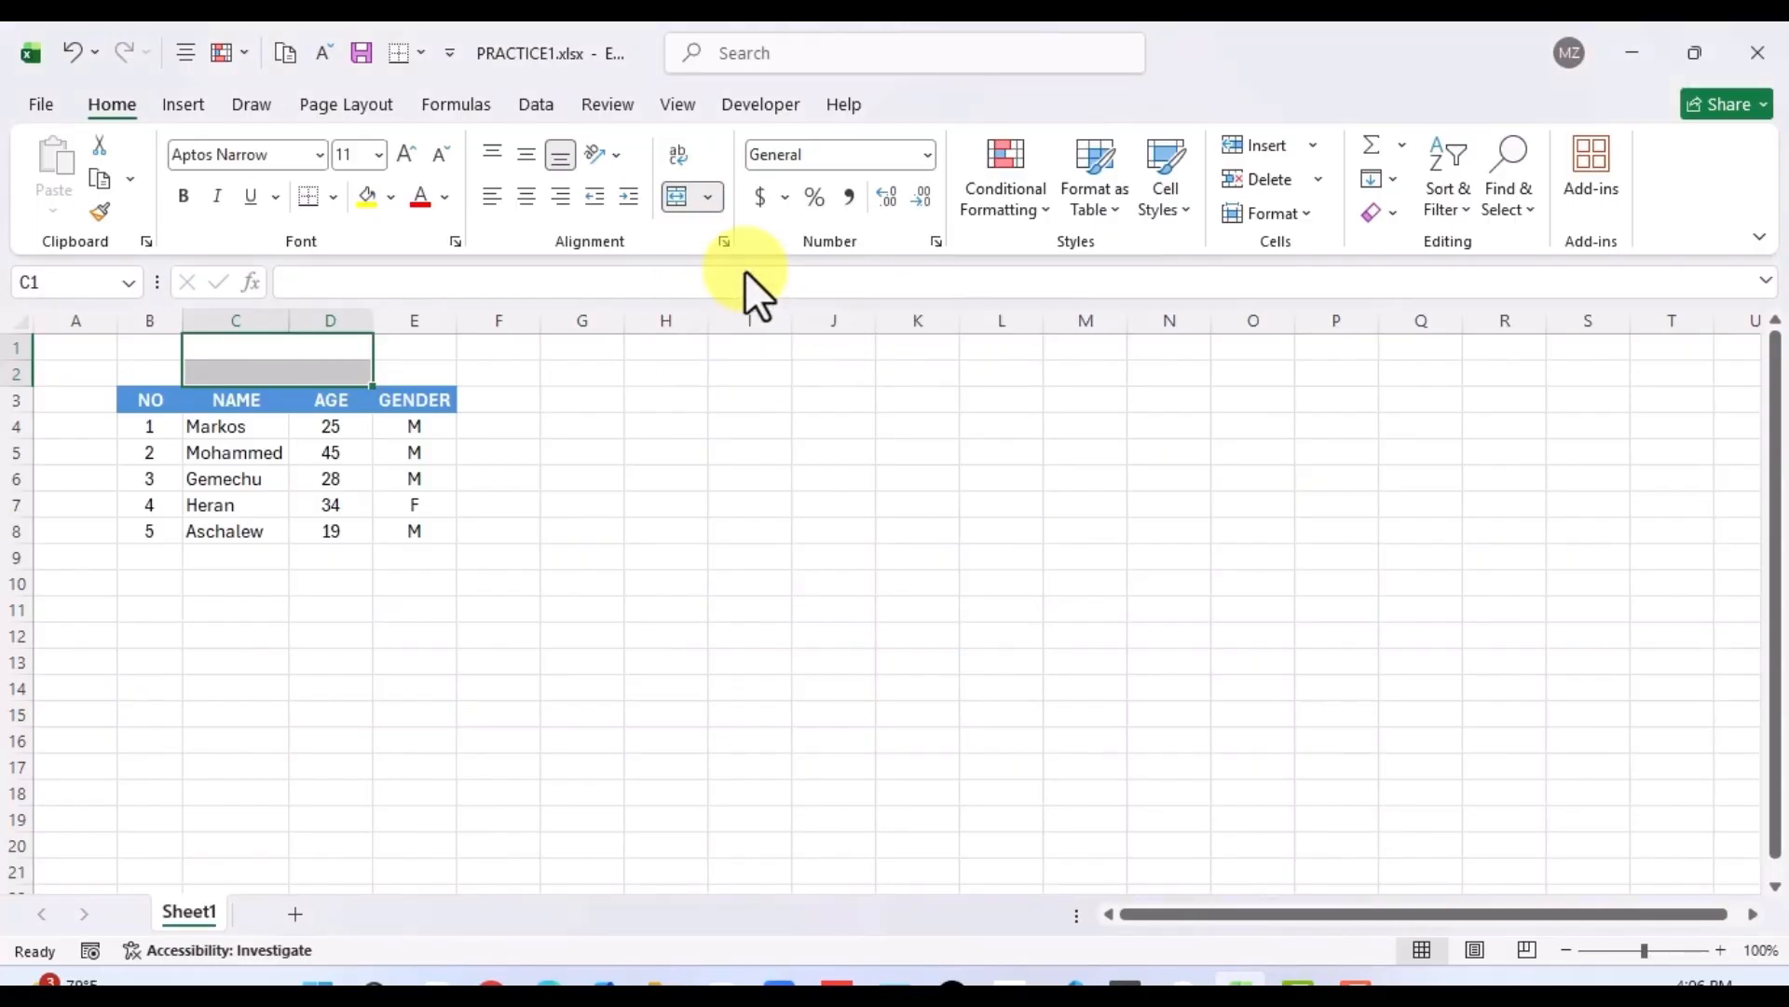
click(292, 452)
click(267, 352)
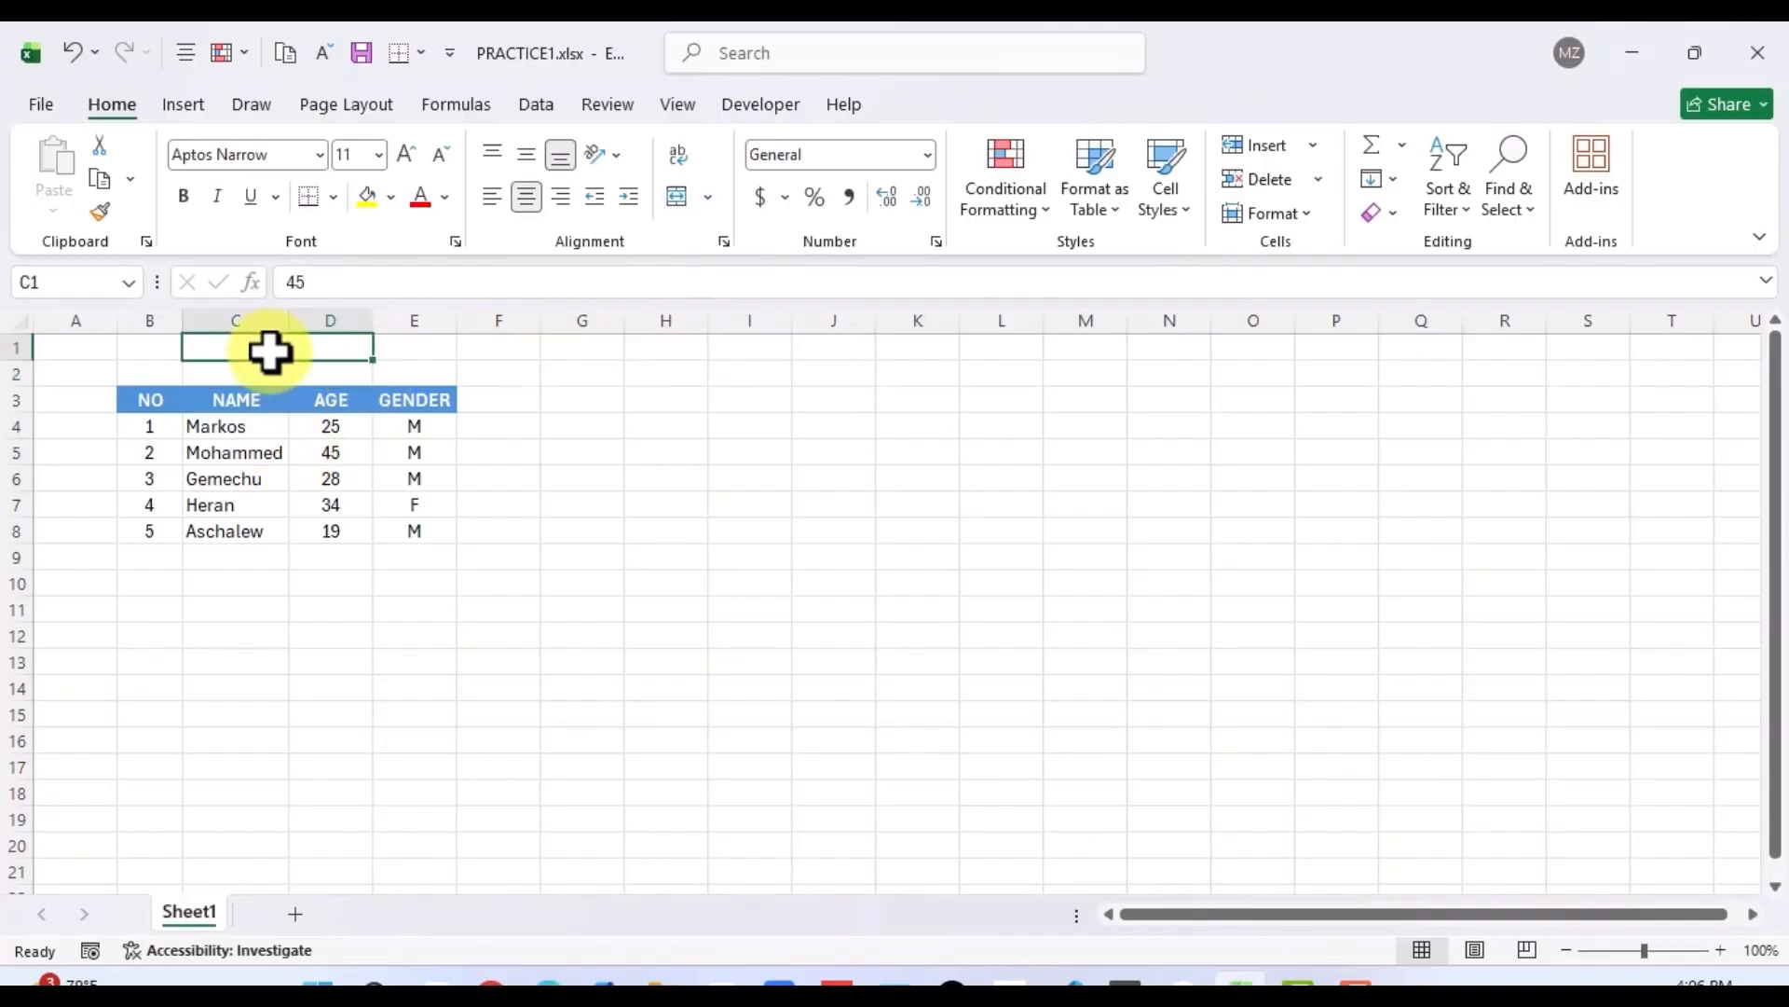
Unmerge the row-wise merged cells in C1:D2.
drag(240, 348, 320, 359)
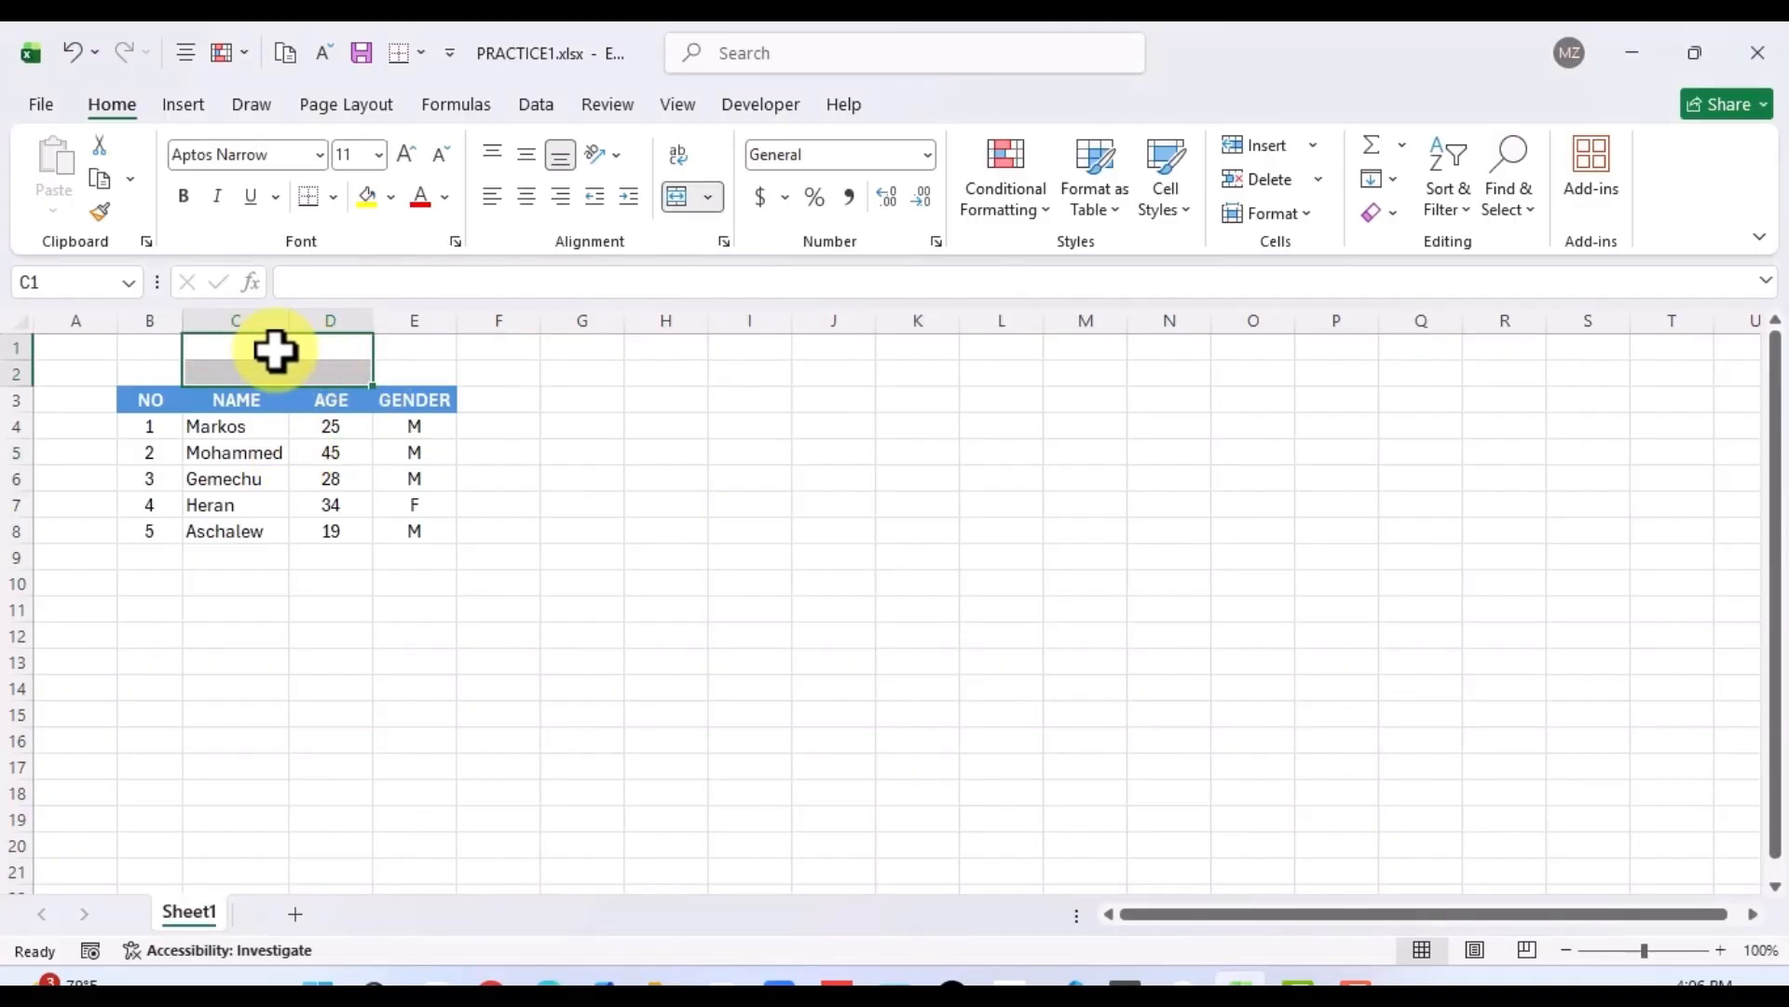
click(710, 197)
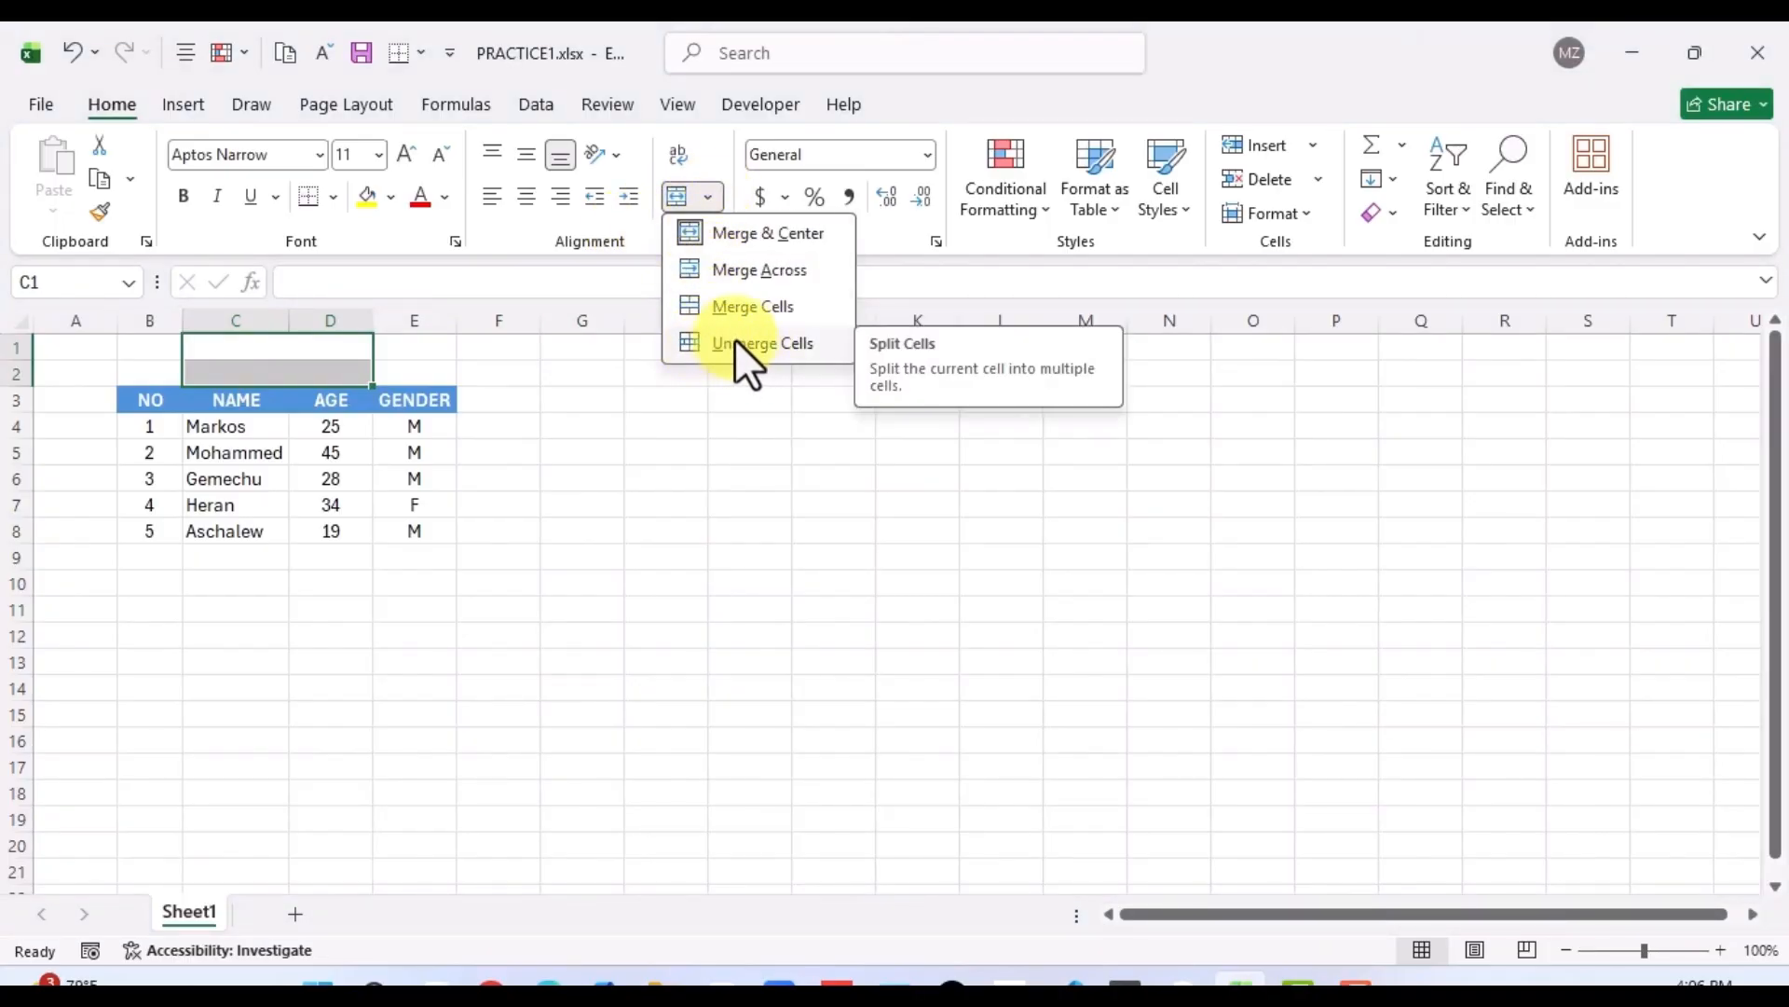
click(745, 362)
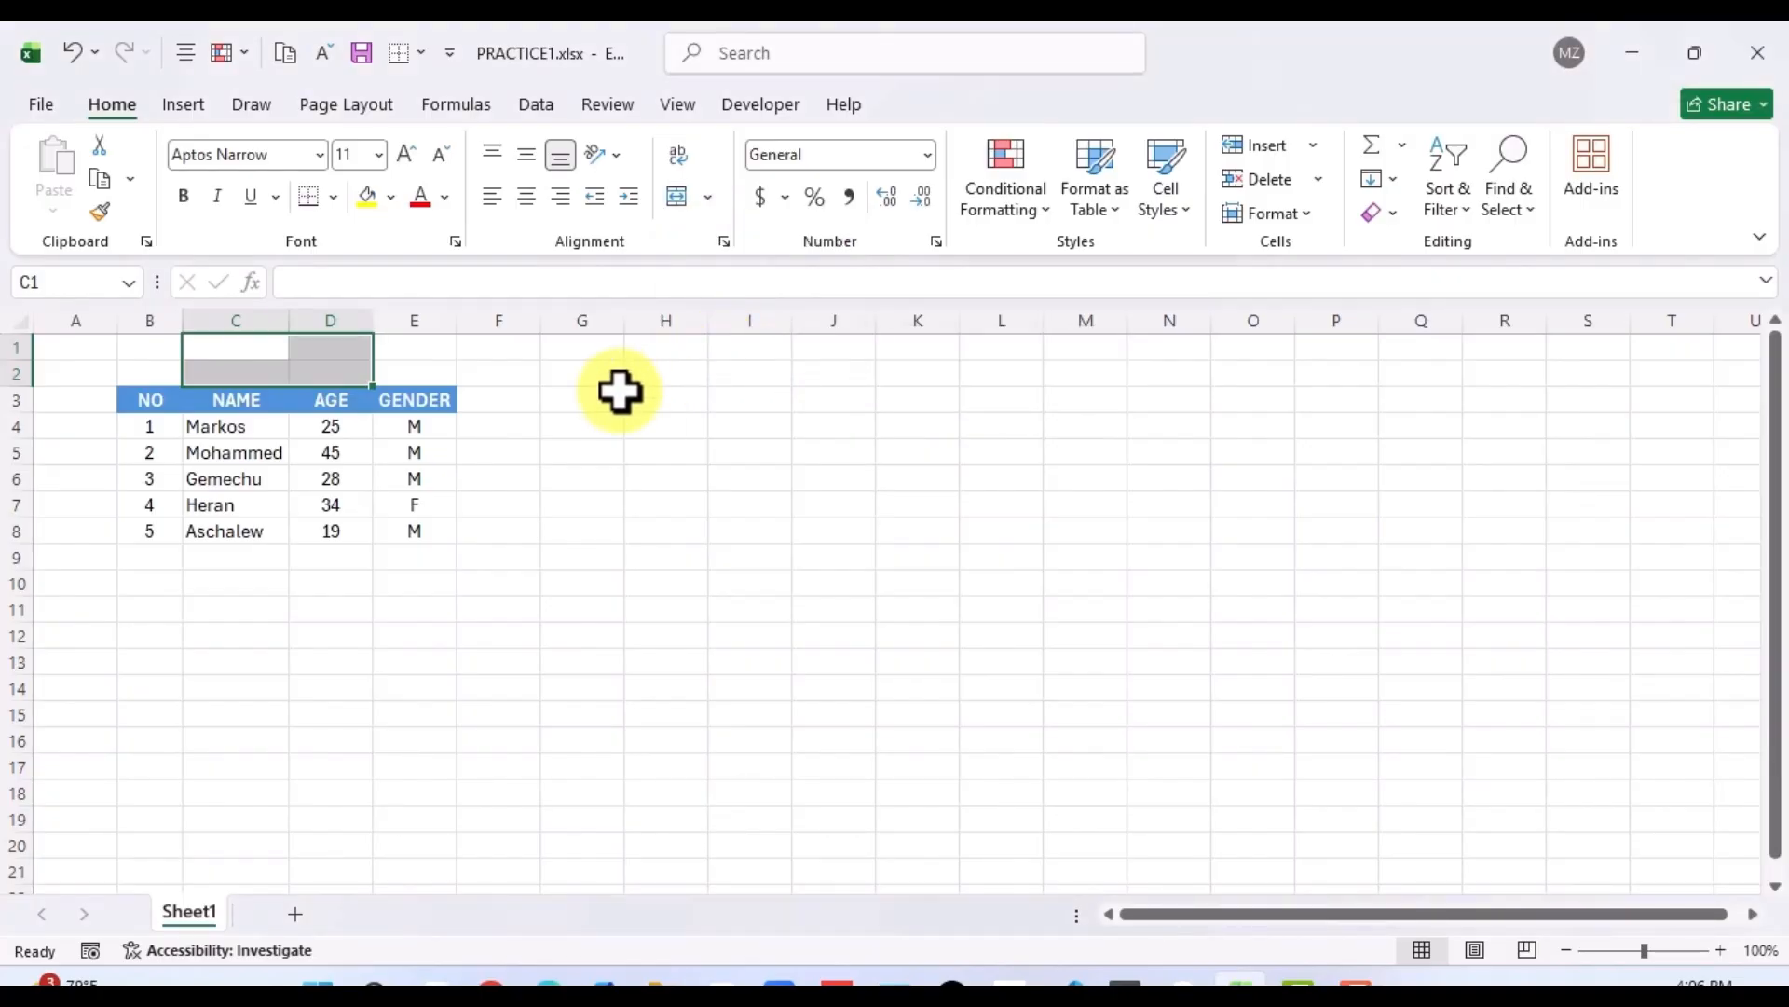
click(476, 434)
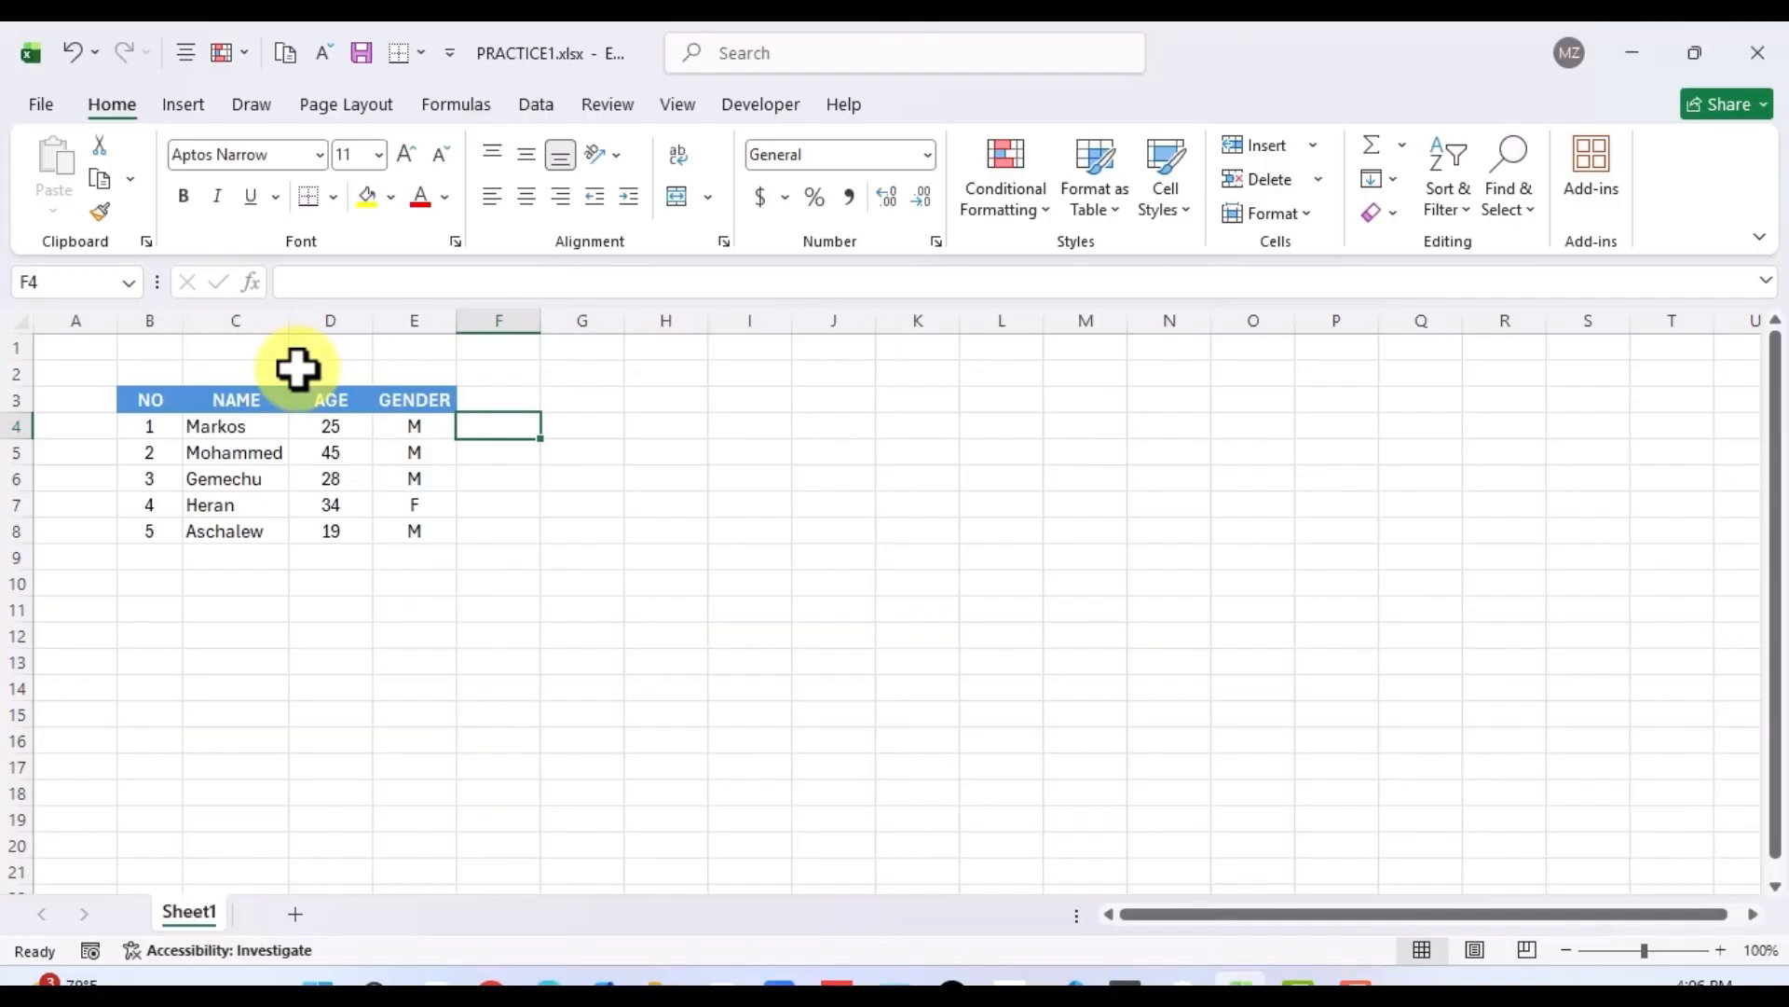
Apply All Borders to cells C1:D2 above the NAME and AGE headings.
click(232, 354)
drag(232, 353, 300, 370)
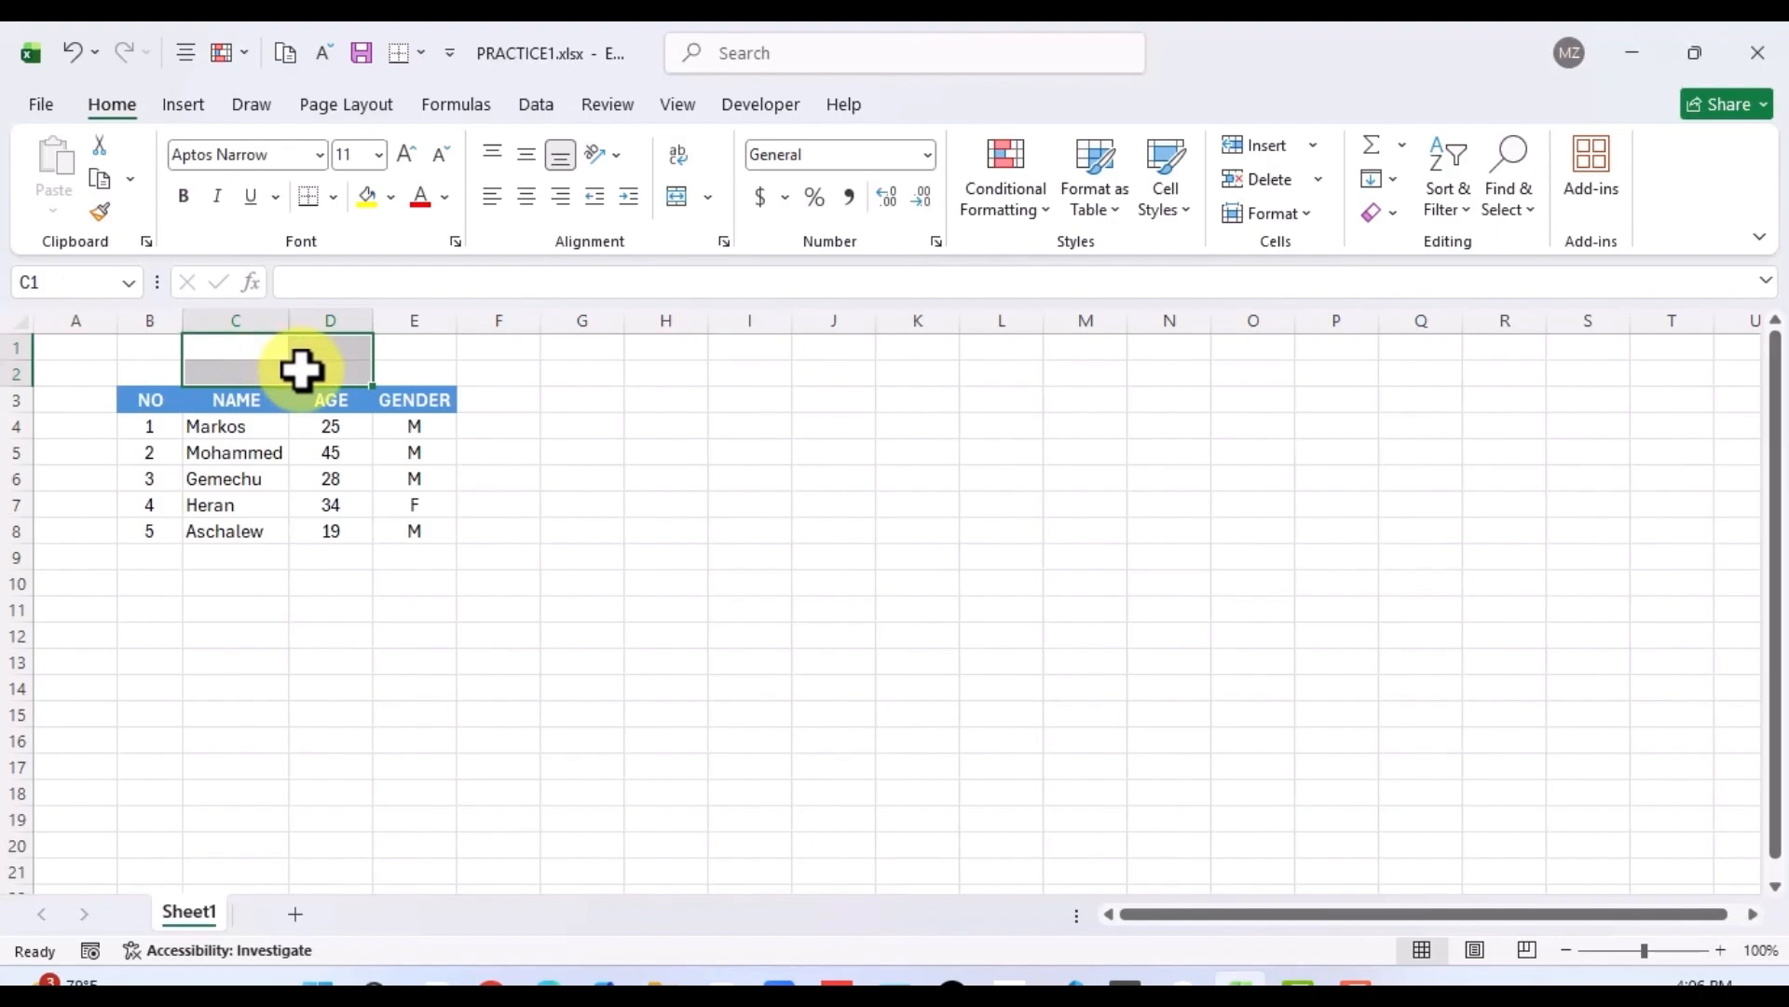
click(336, 195)
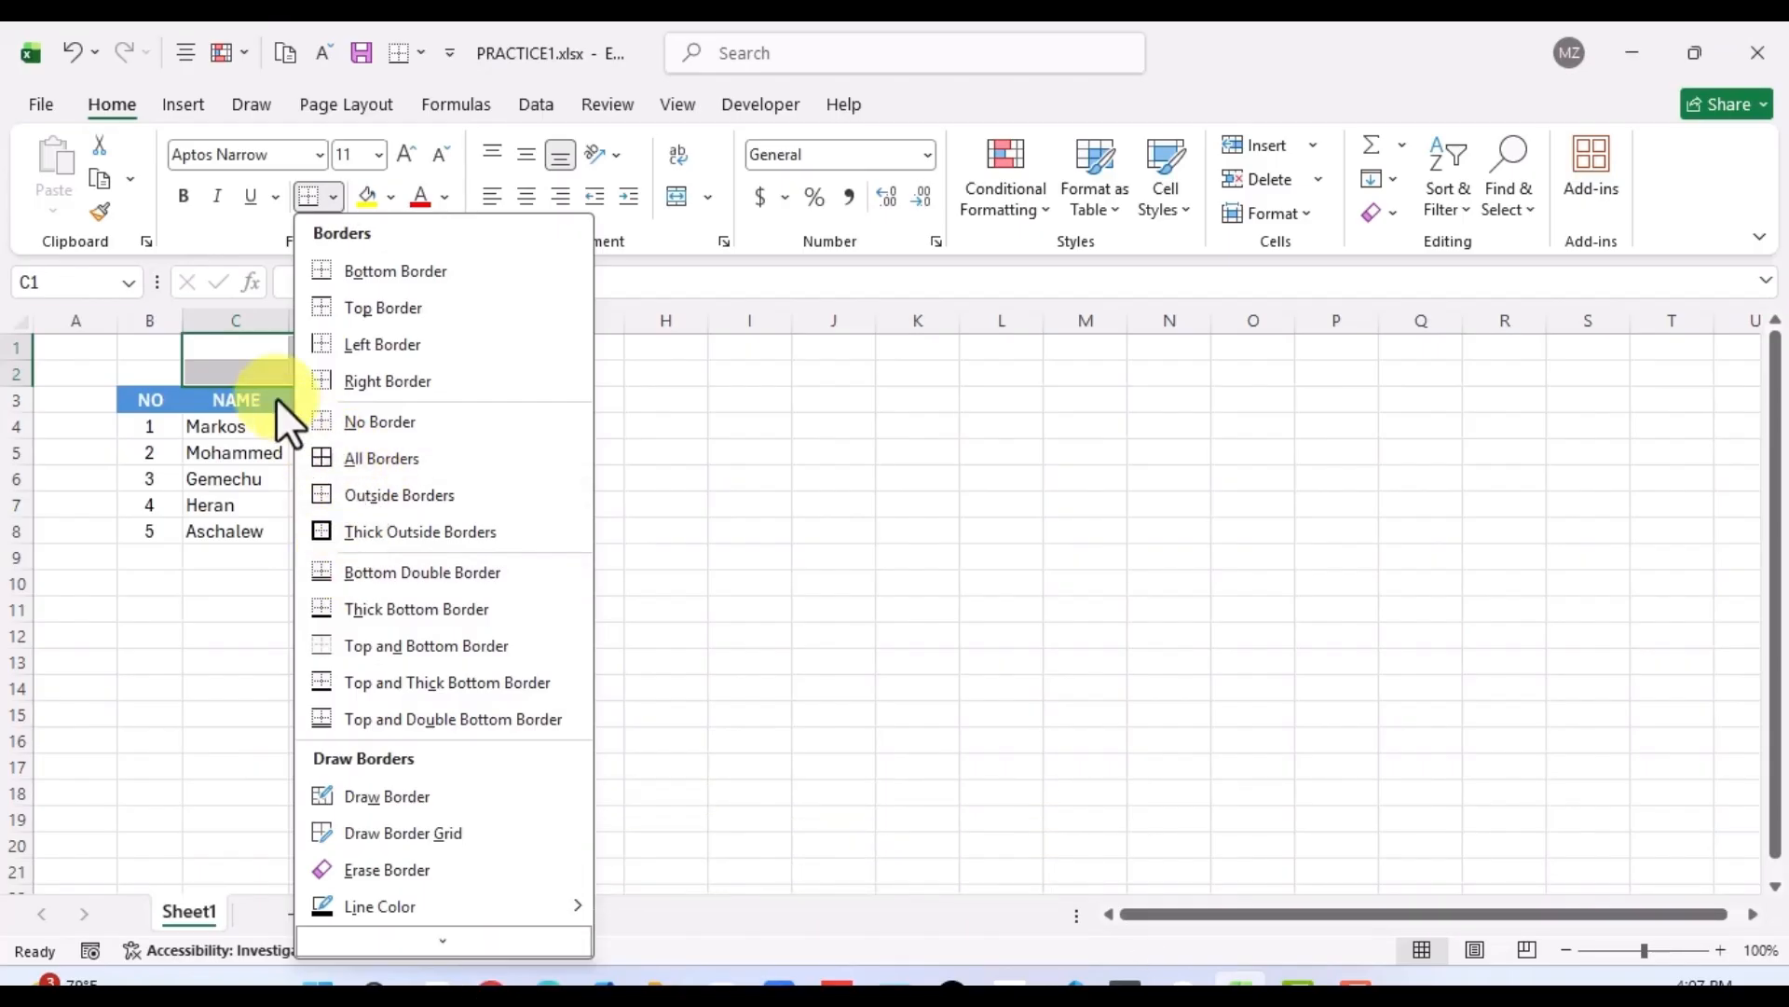
click(342, 464)
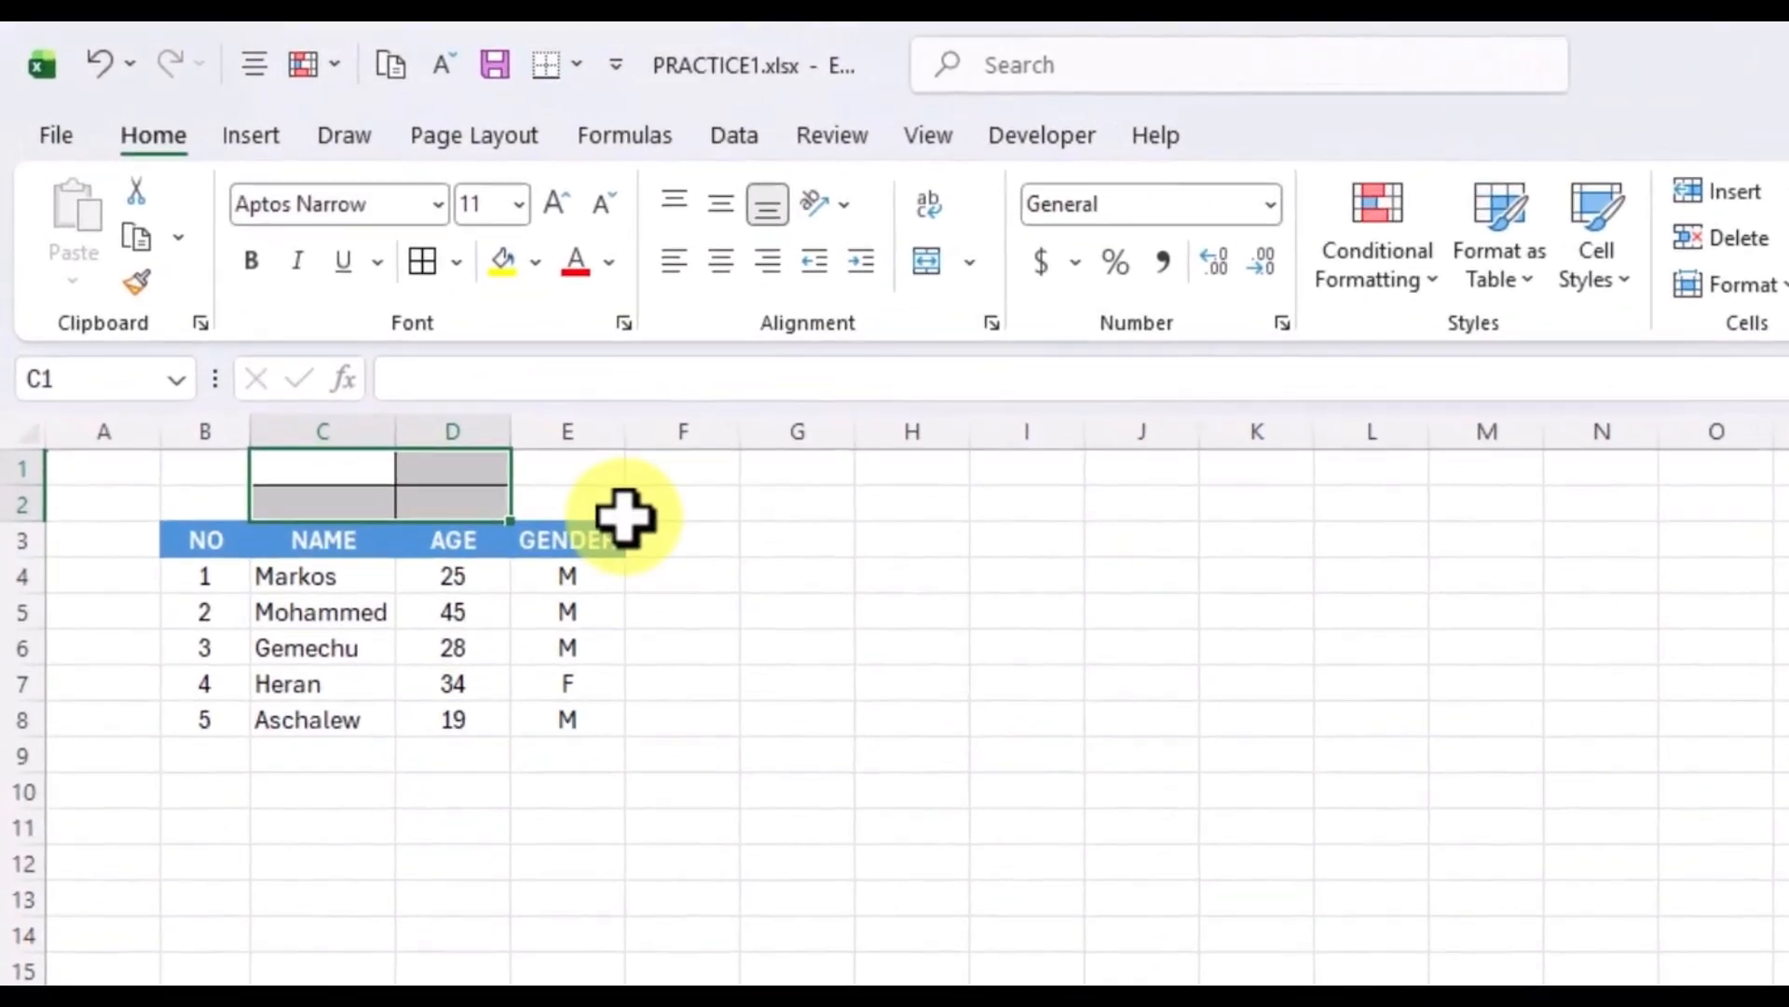
click(620, 512)
Add a Thick Bottom Border to cells C1:D2 and inspect the border lines there.
click(375, 472)
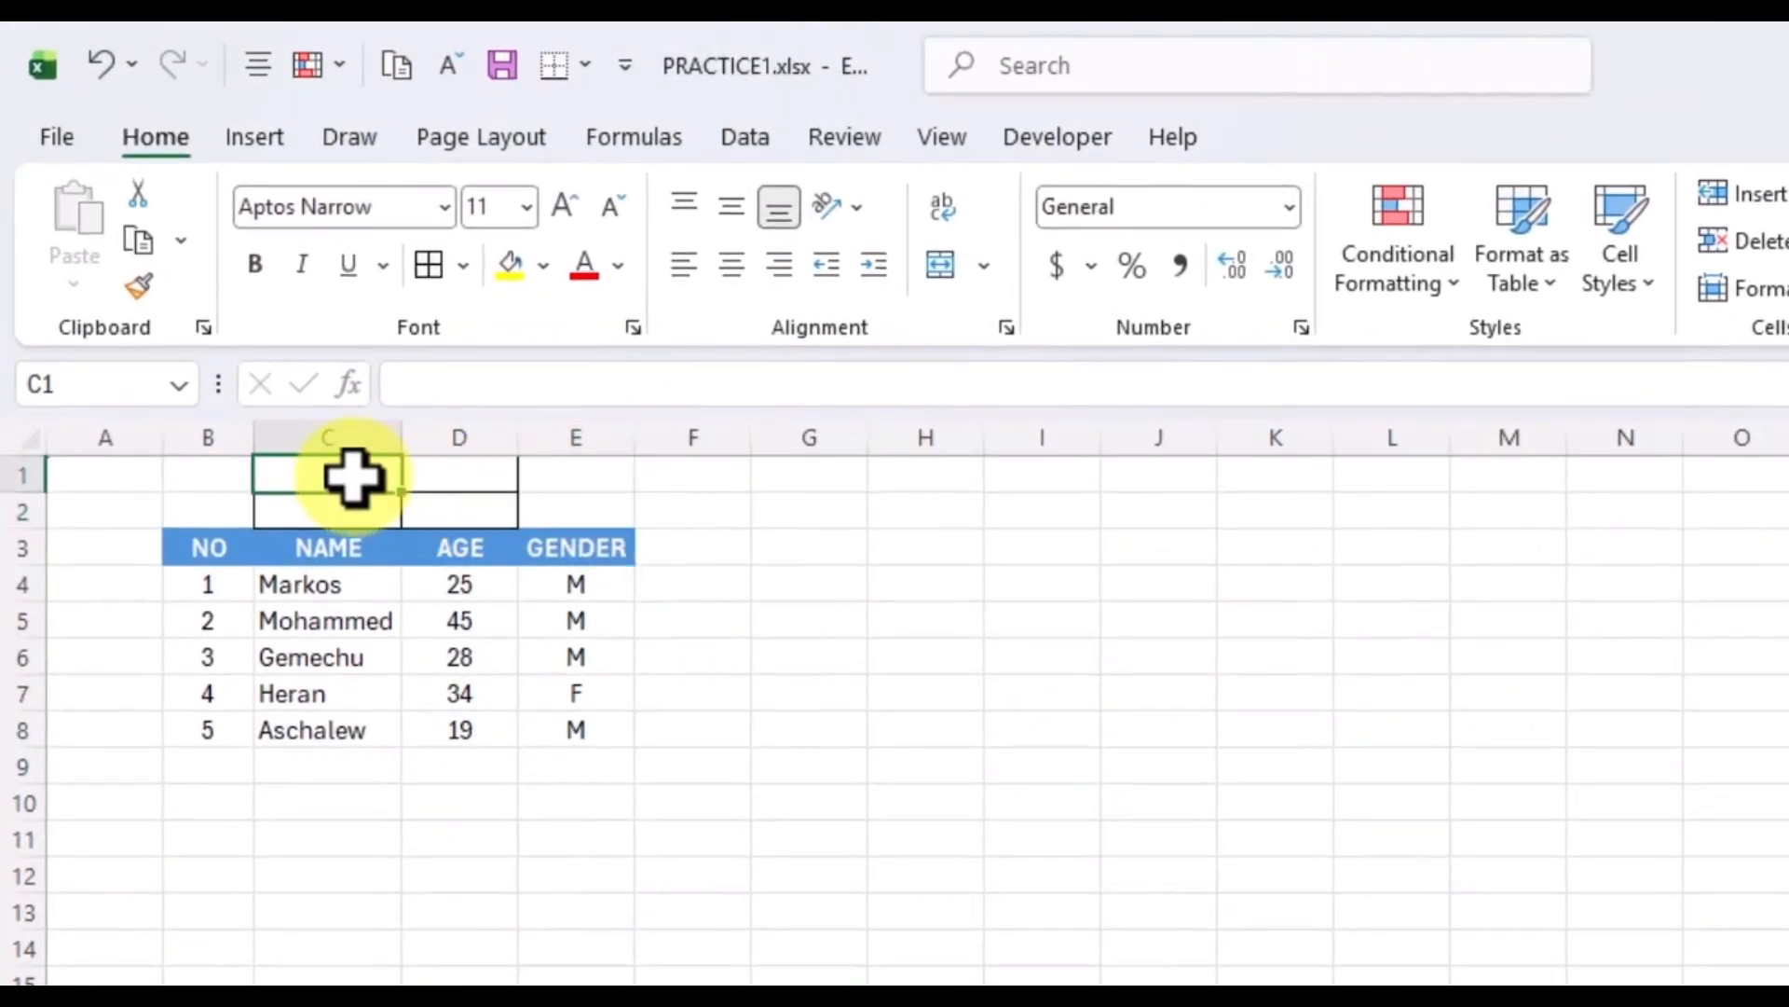
drag(353, 478, 459, 498)
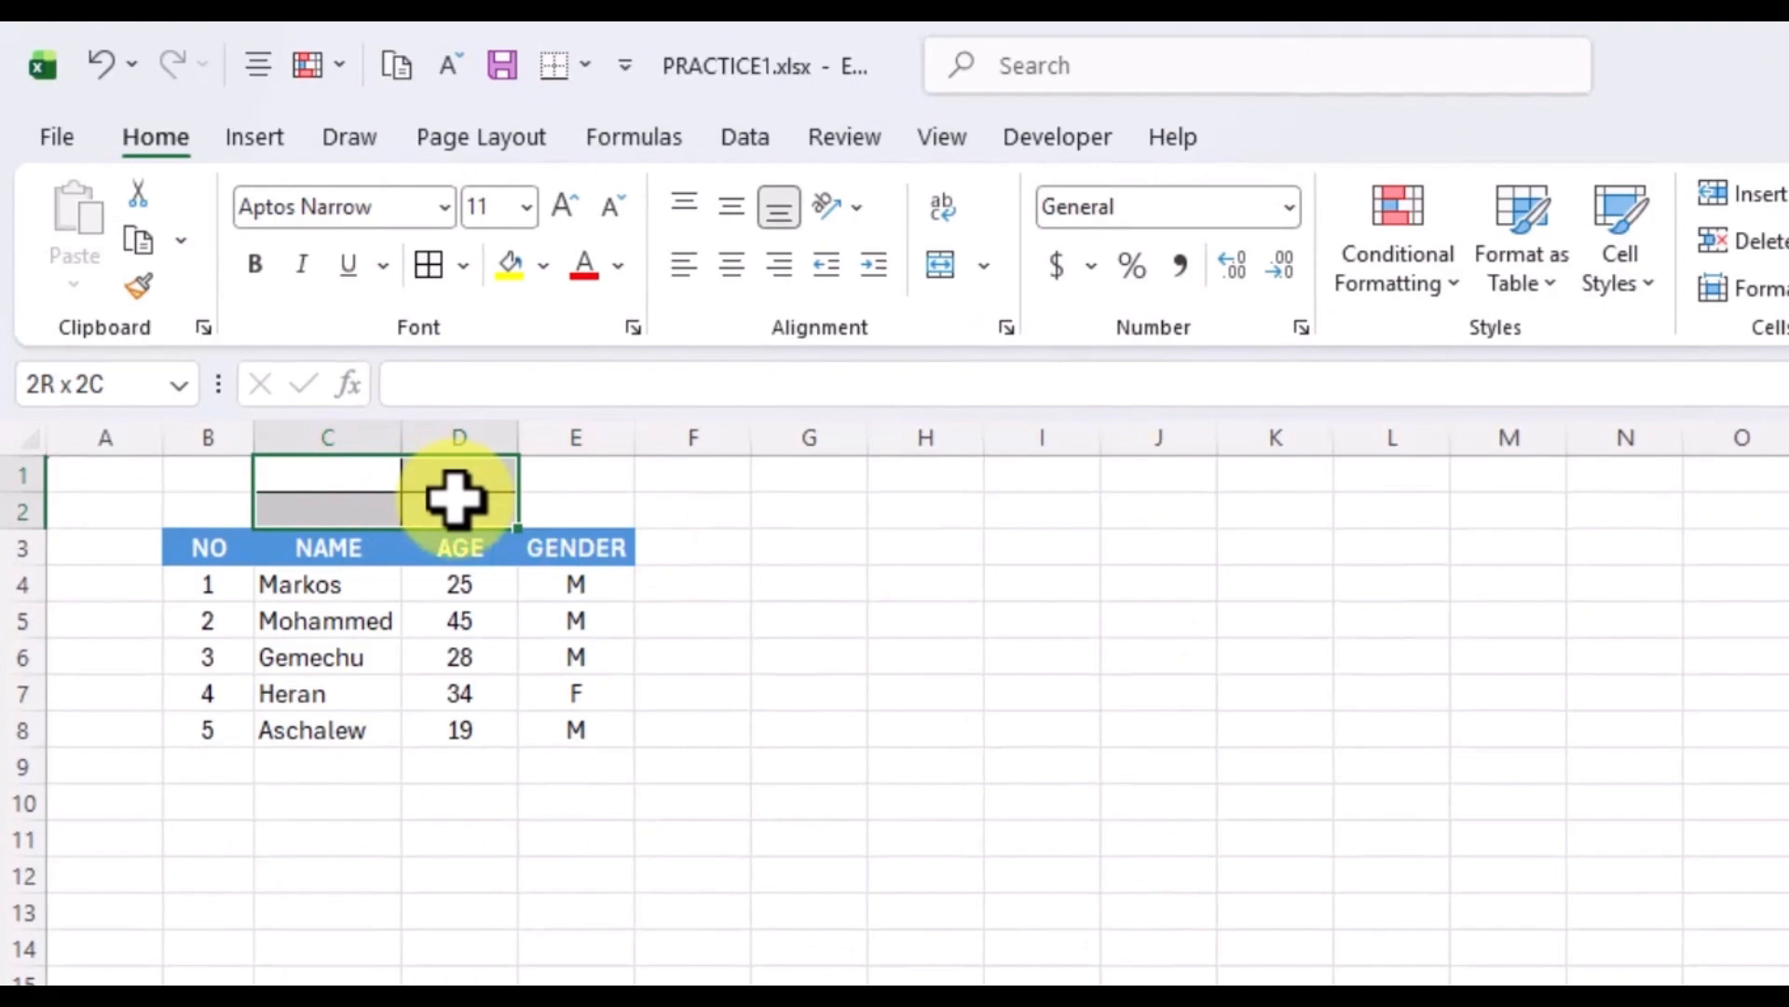
click(464, 272)
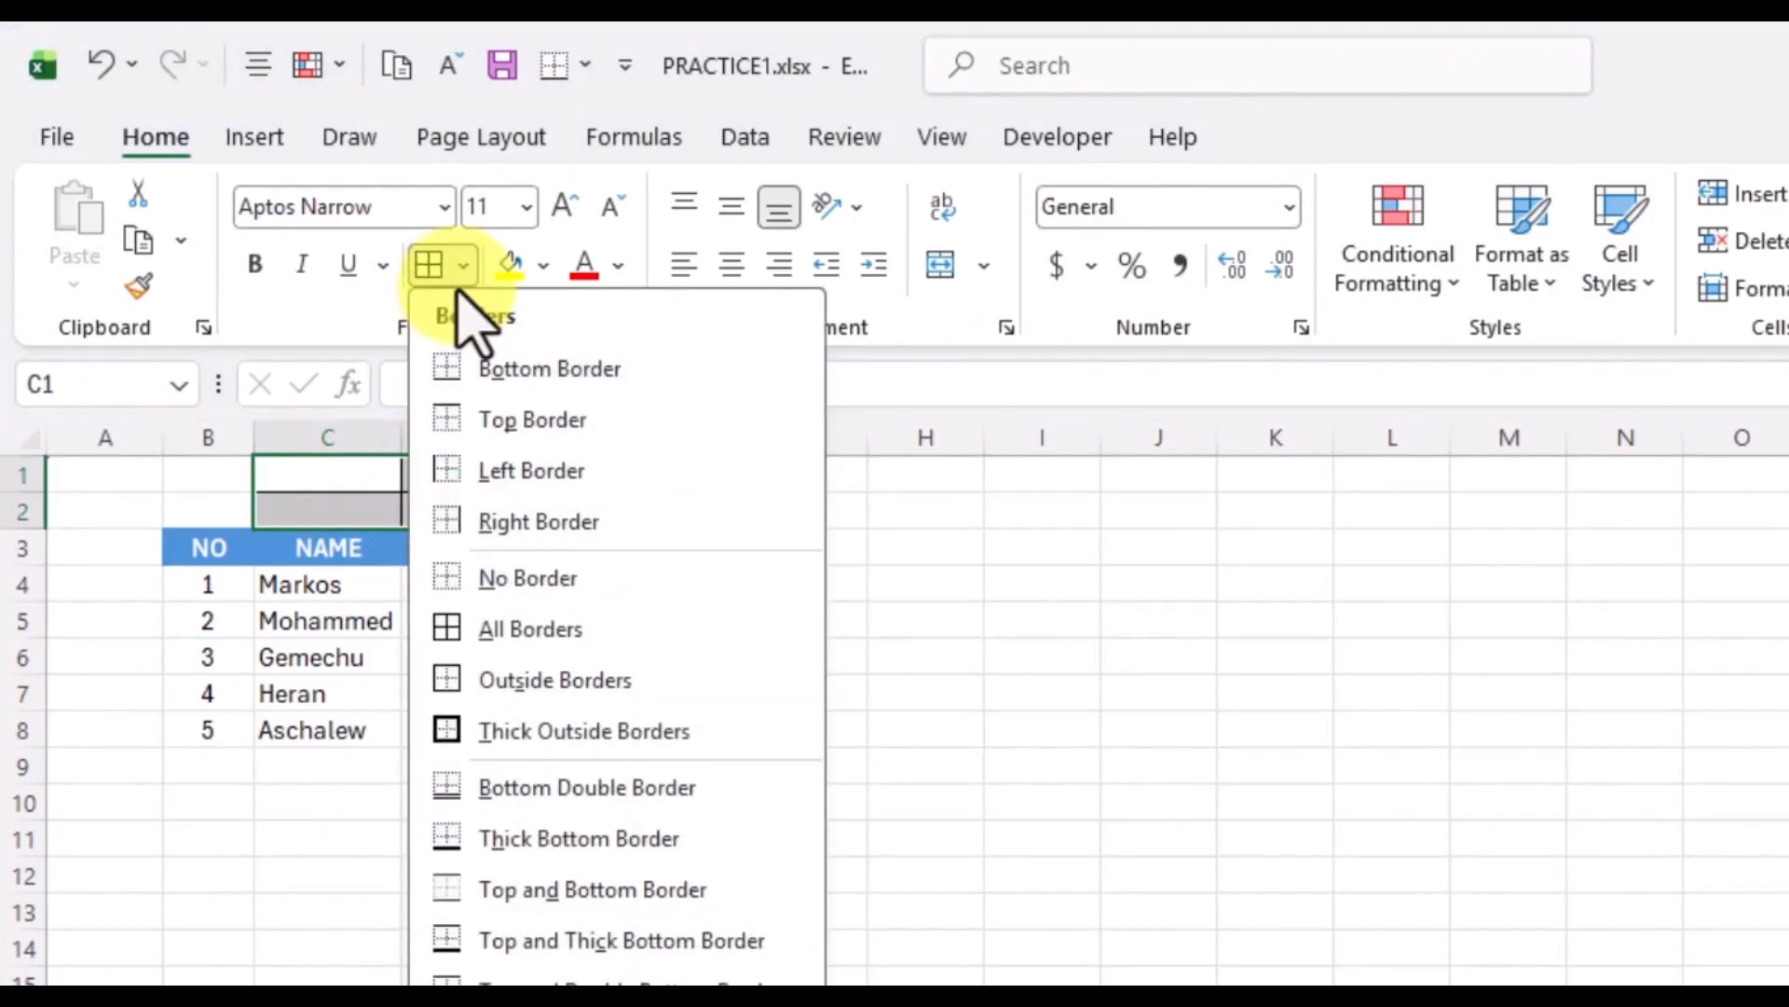
click(494, 842)
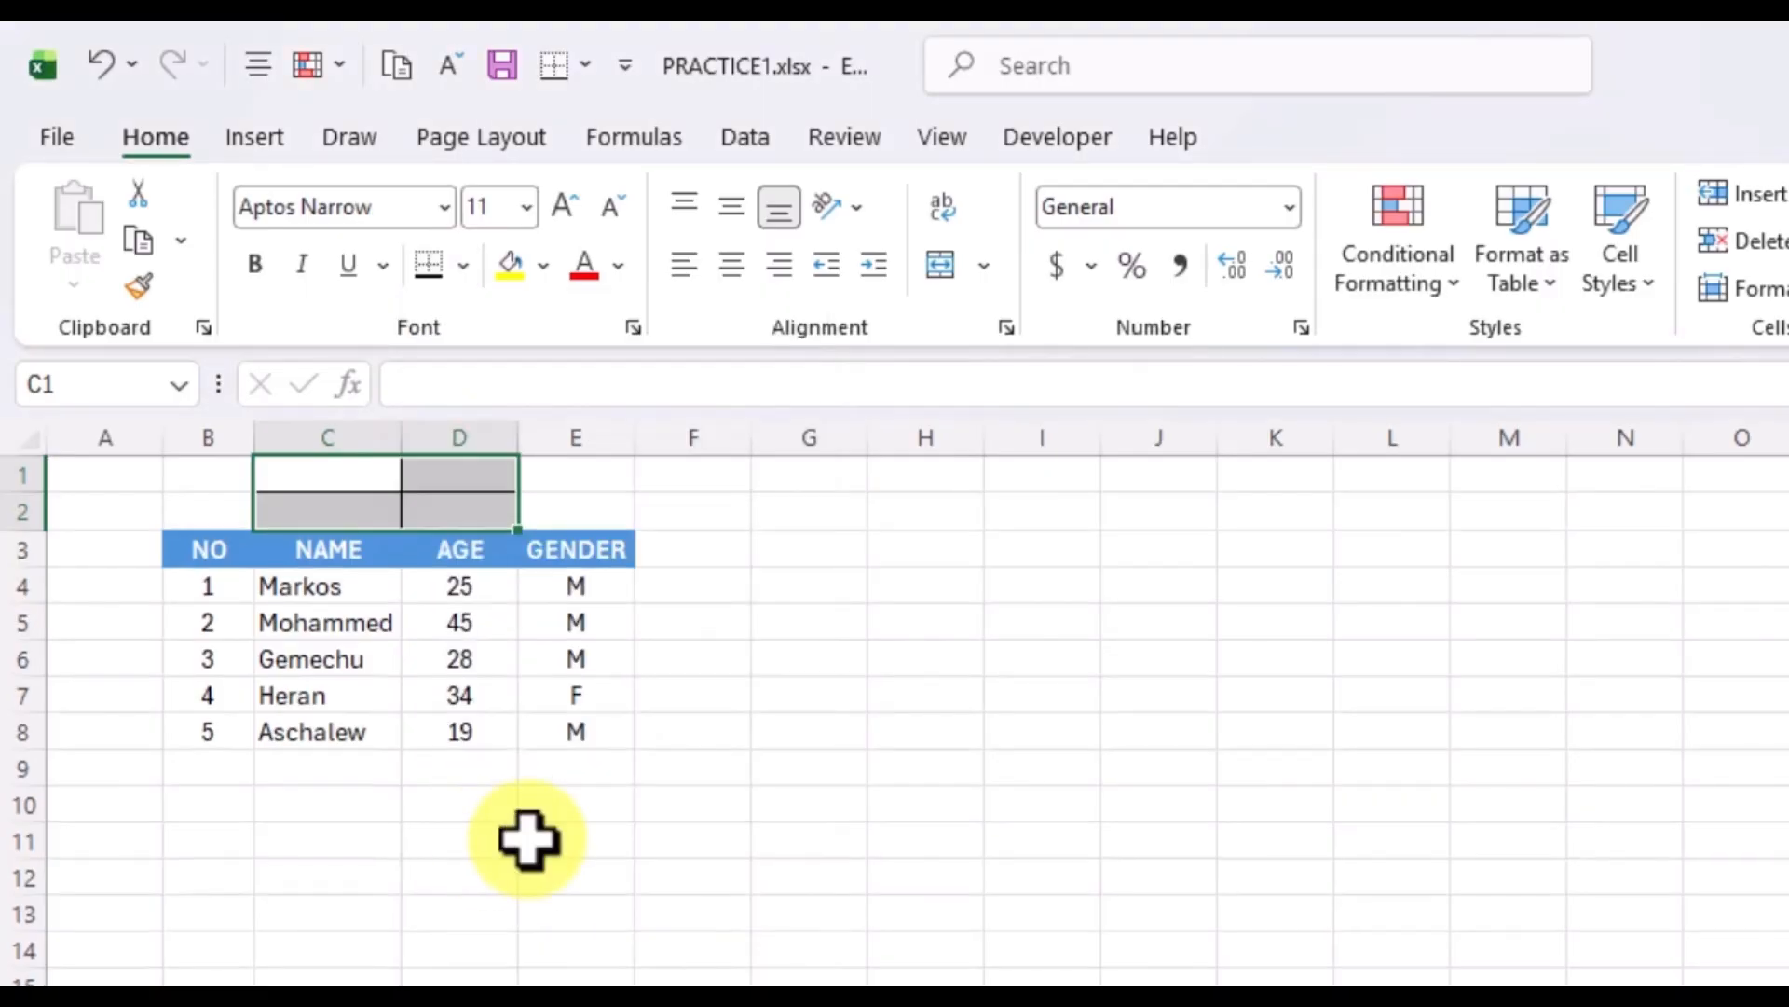
click(711, 833)
click(415, 480)
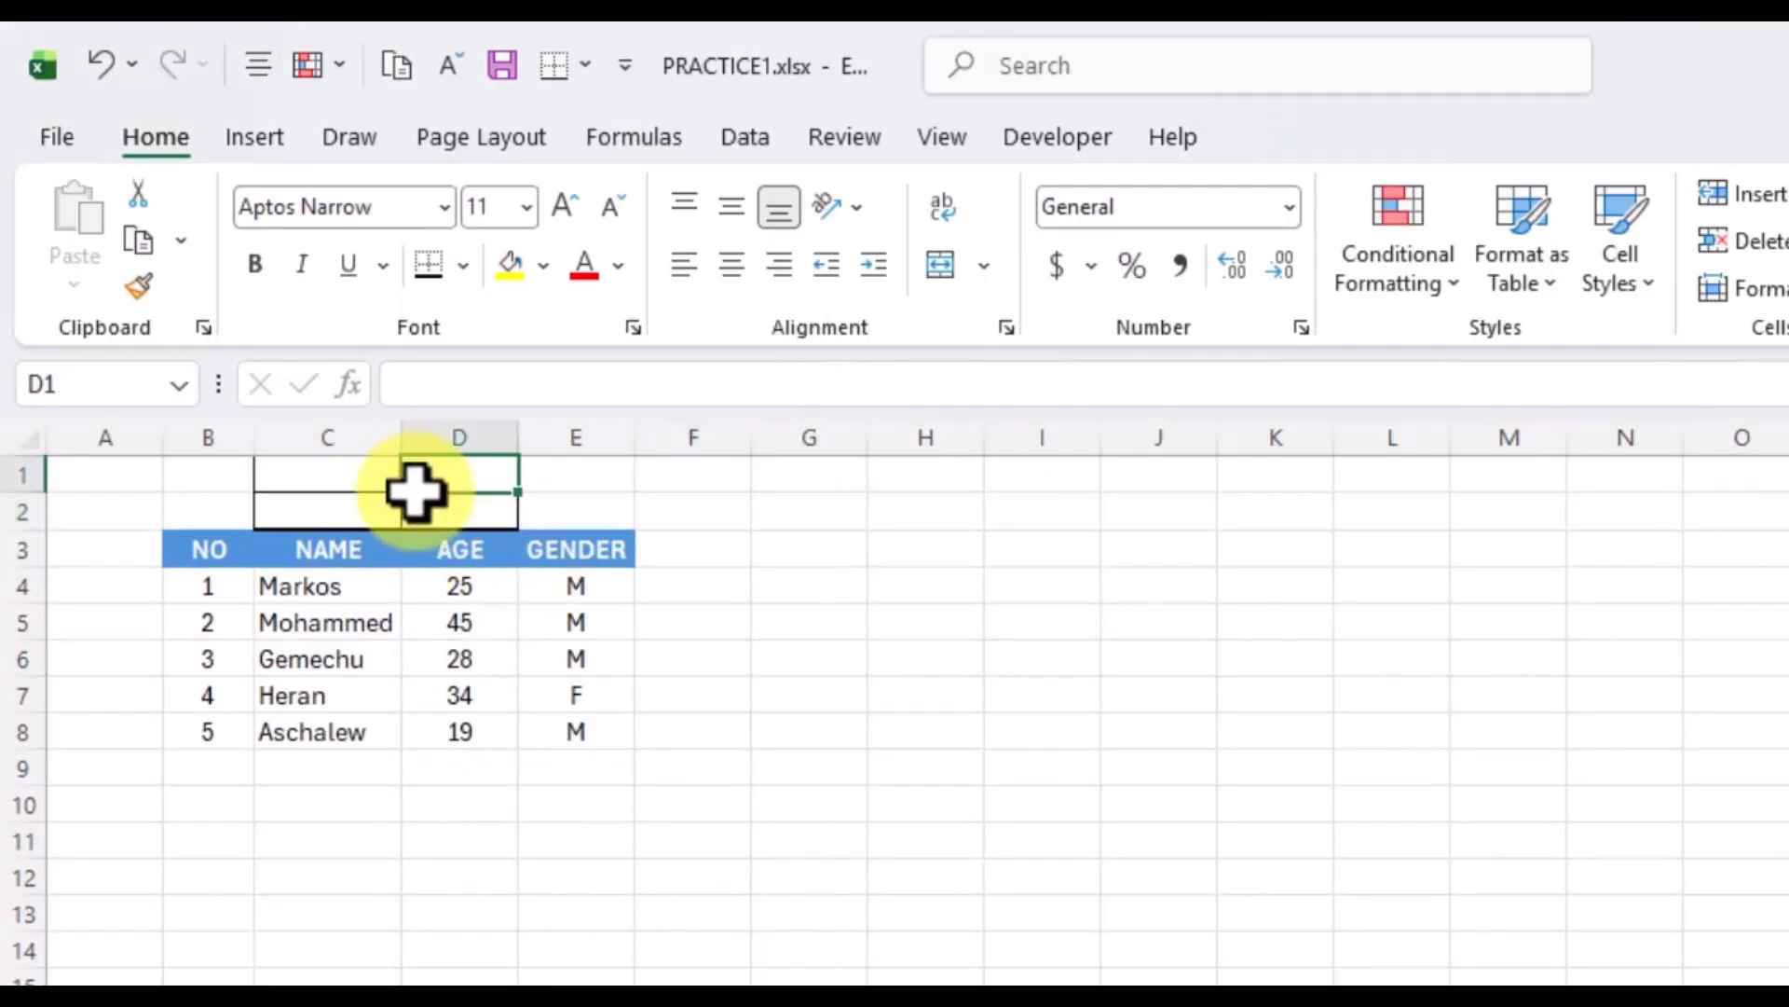
click(424, 539)
click(451, 503)
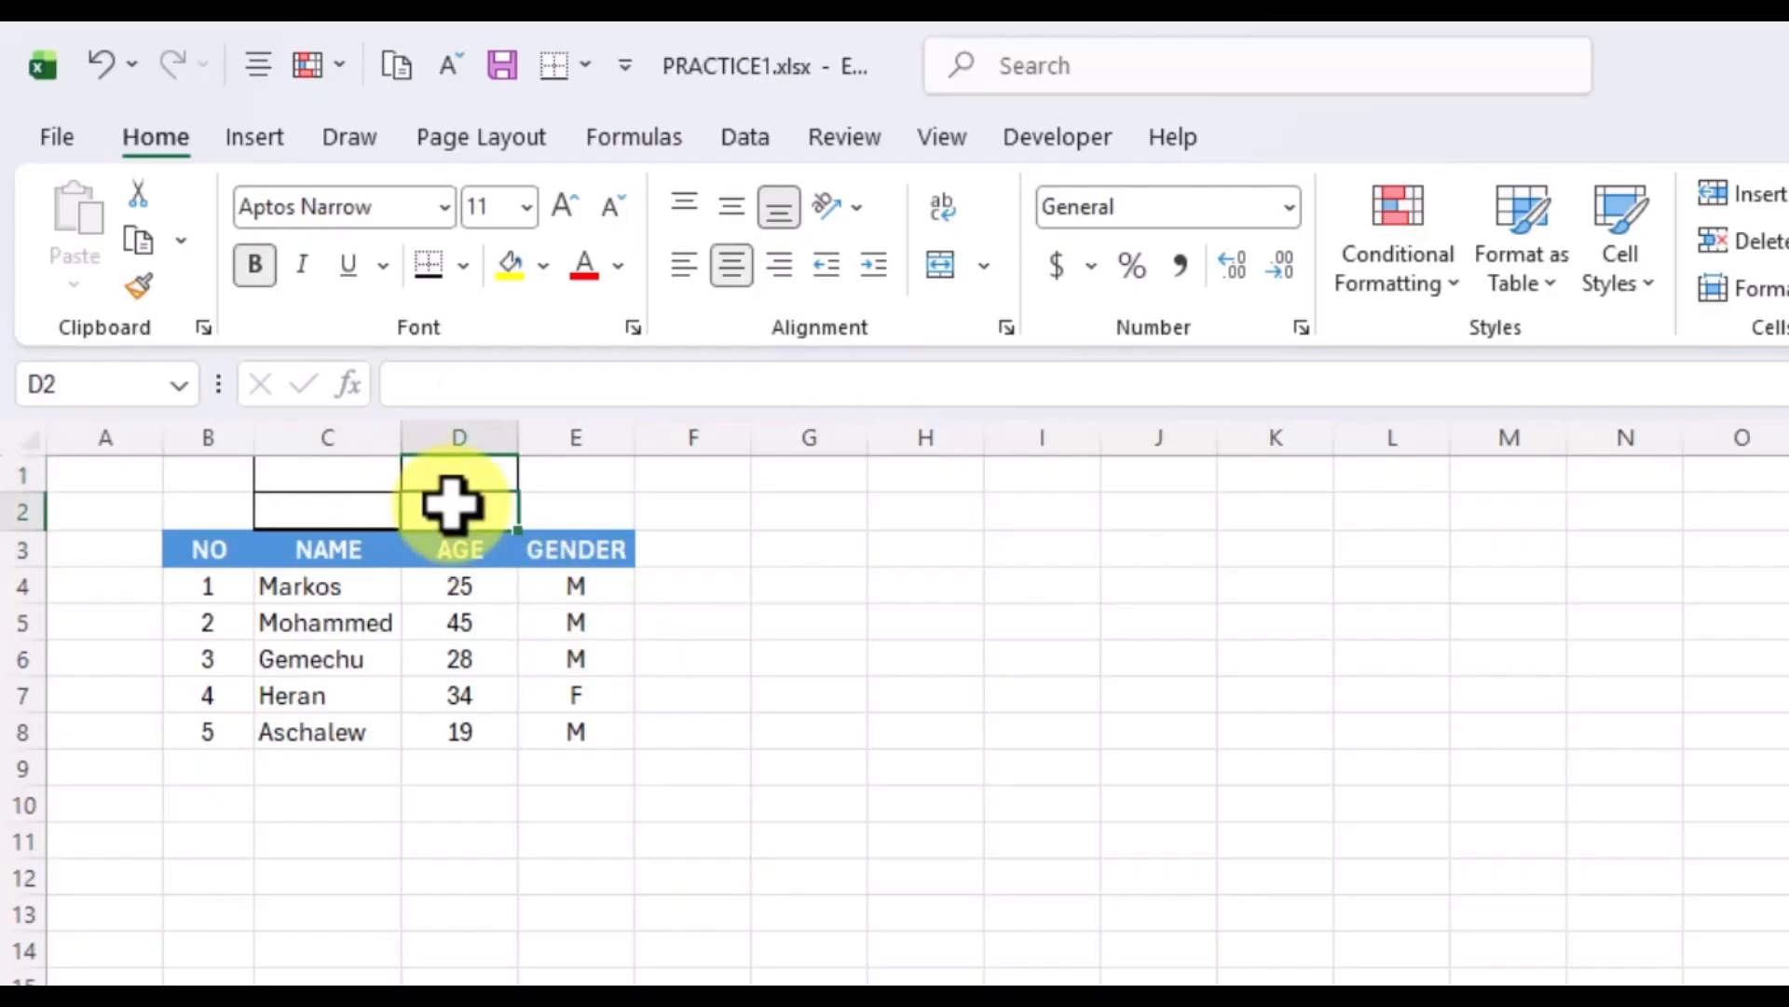
click(718, 657)
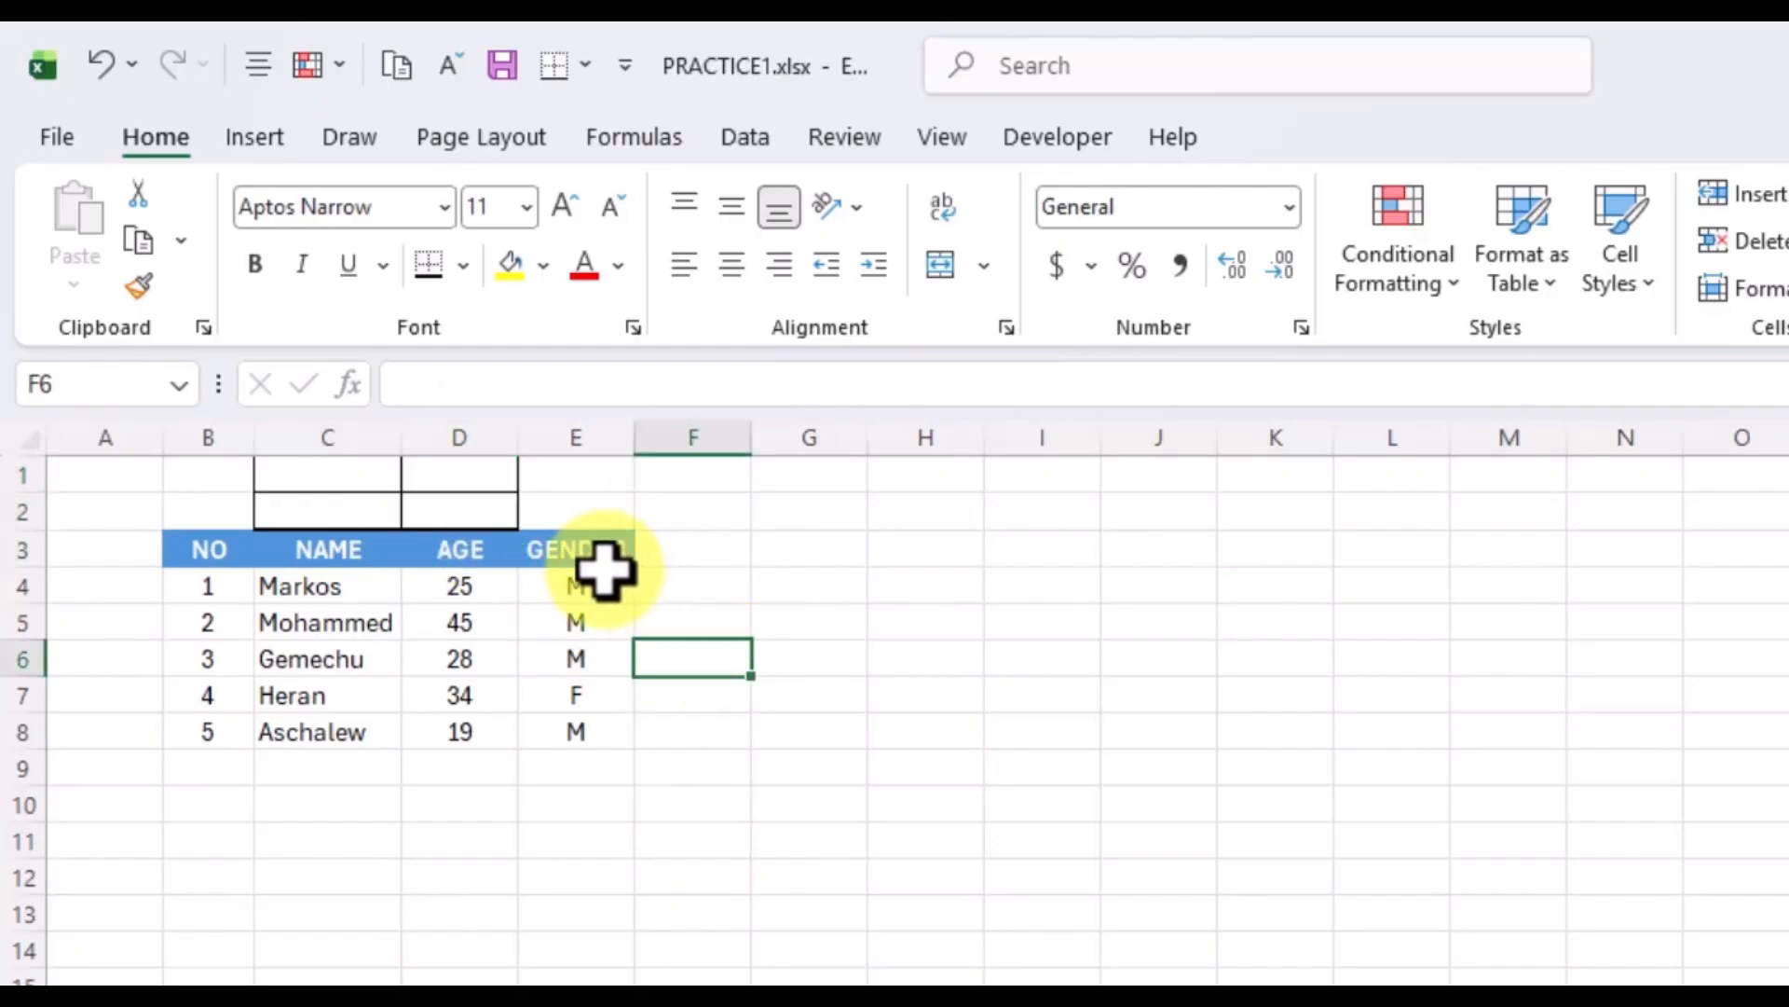
Draw freehand cell borders with Draw Border, outlining the block F11:G12 and the adjoining cell H11.
click(463, 267)
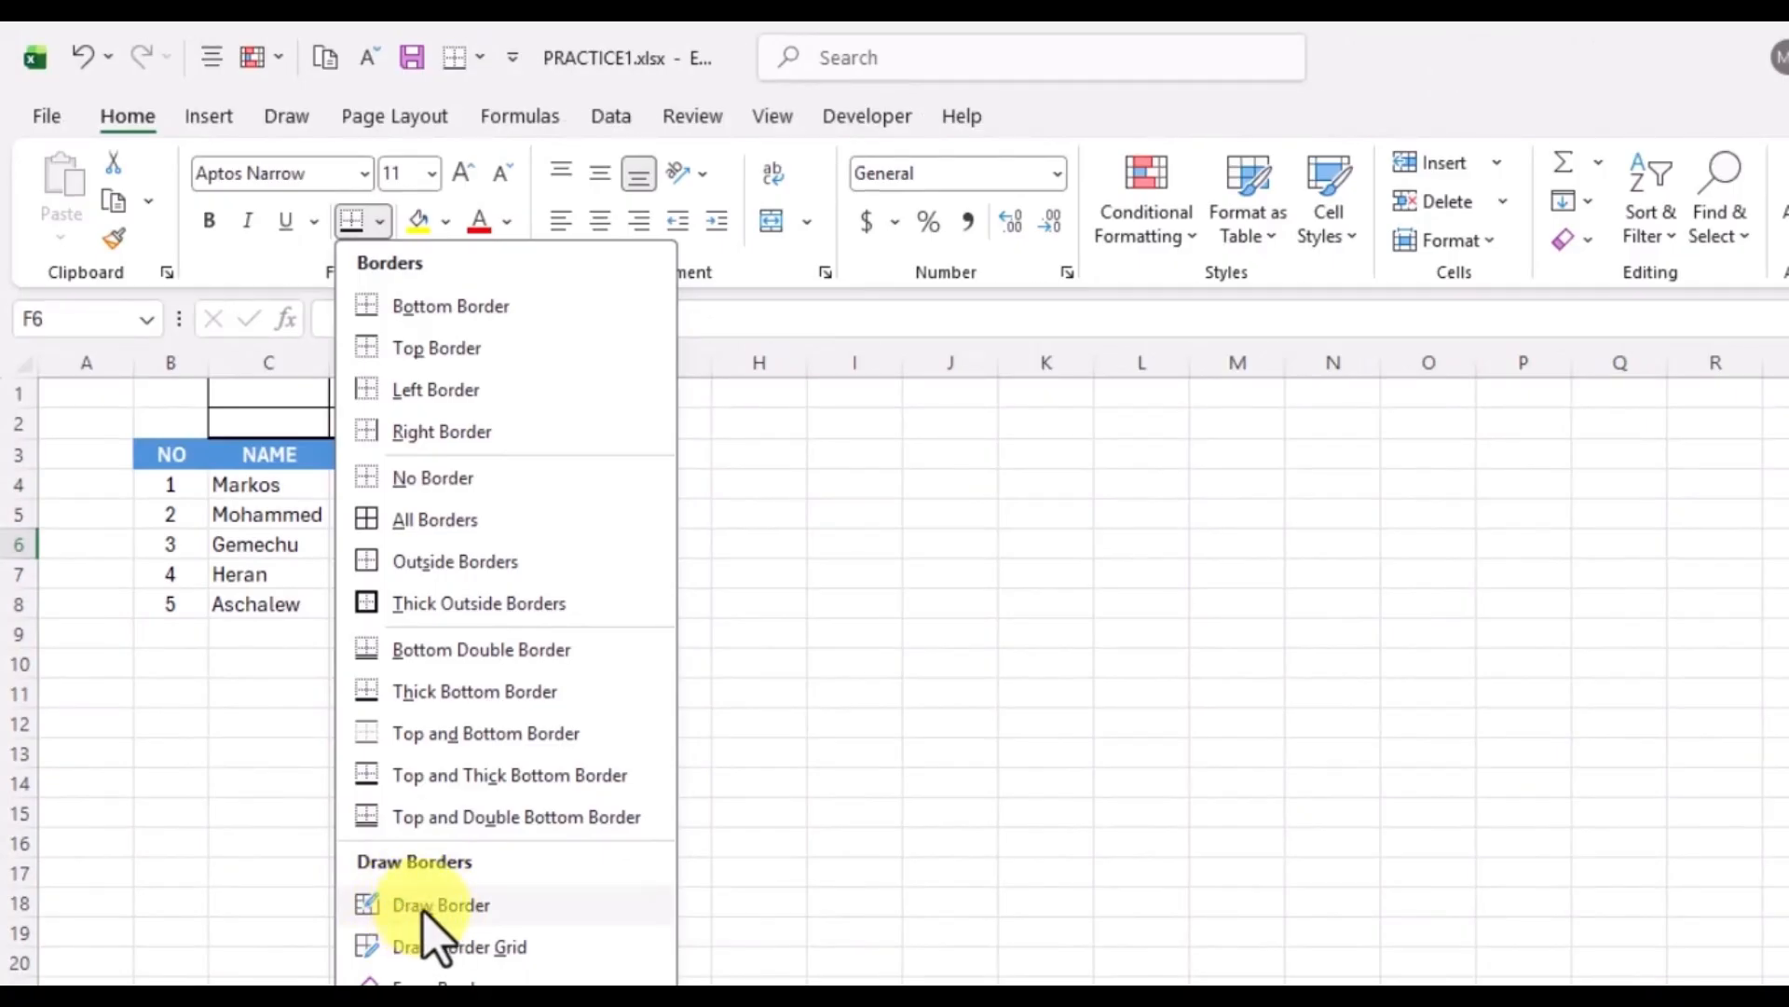
click(425, 909)
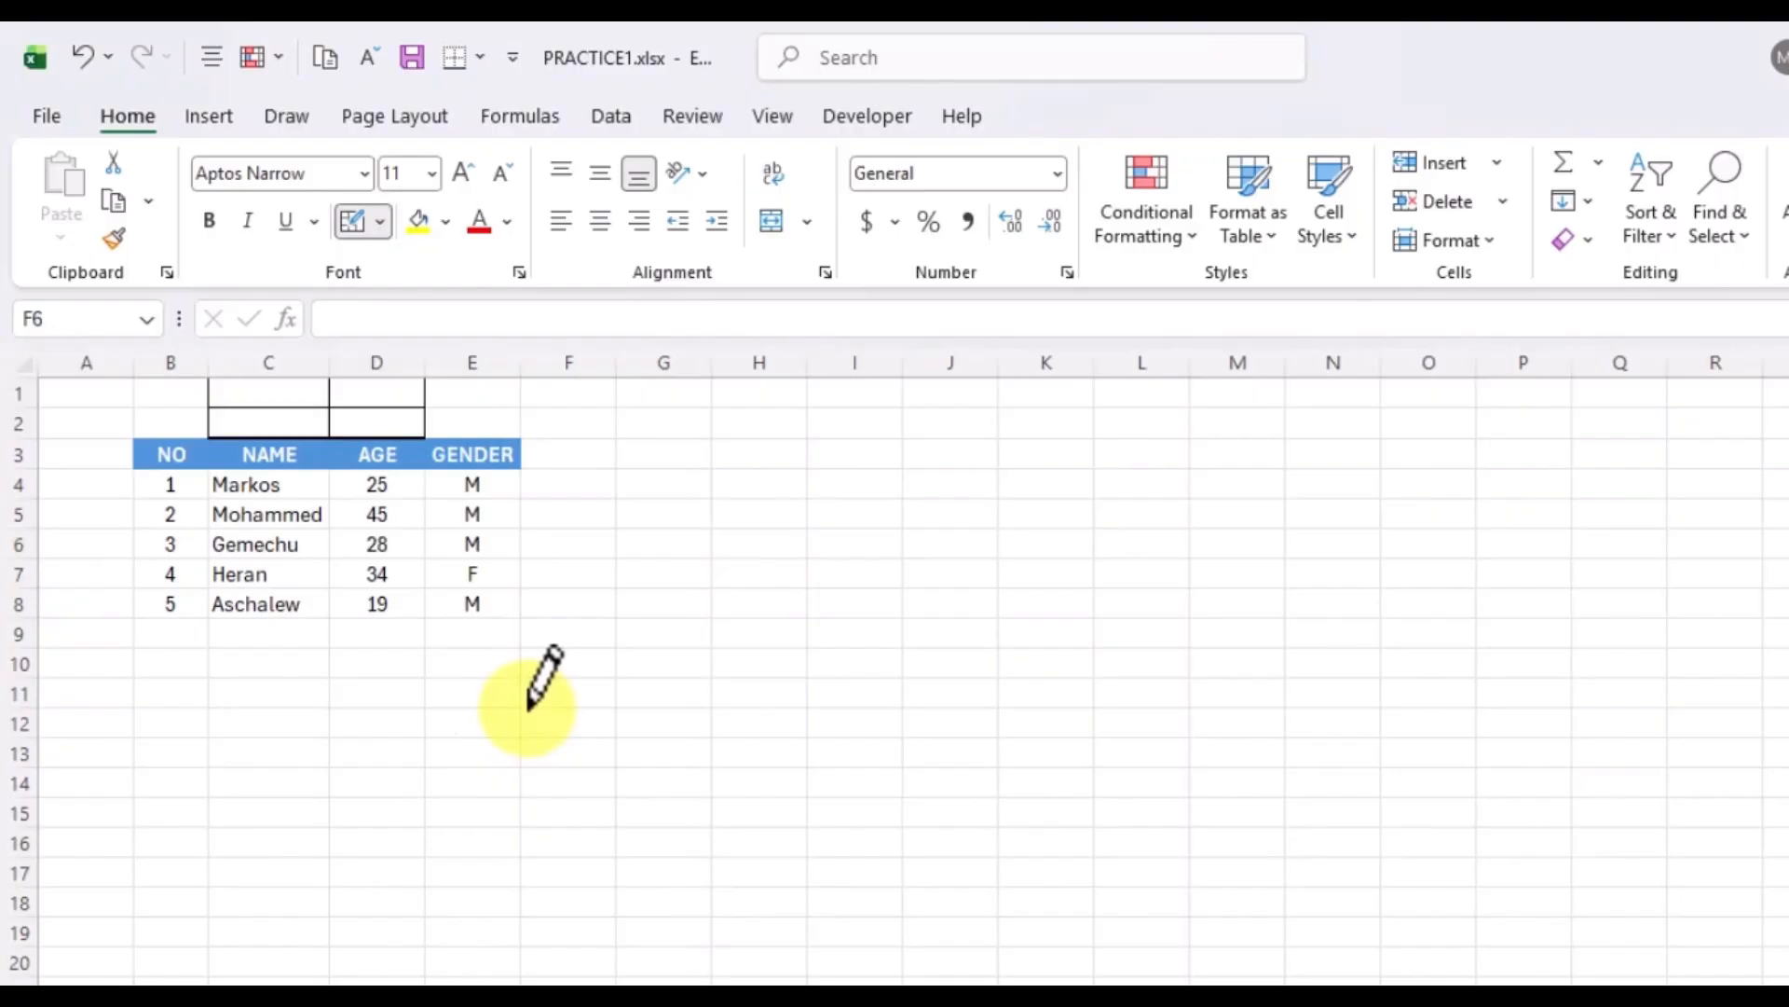
mouse_move(528, 727)
mouse_down()
mouse_move(595, 736)
mouse_move(614, 716)
mouse_move(621, 733)
mouse_move(714, 707)
mouse_up()
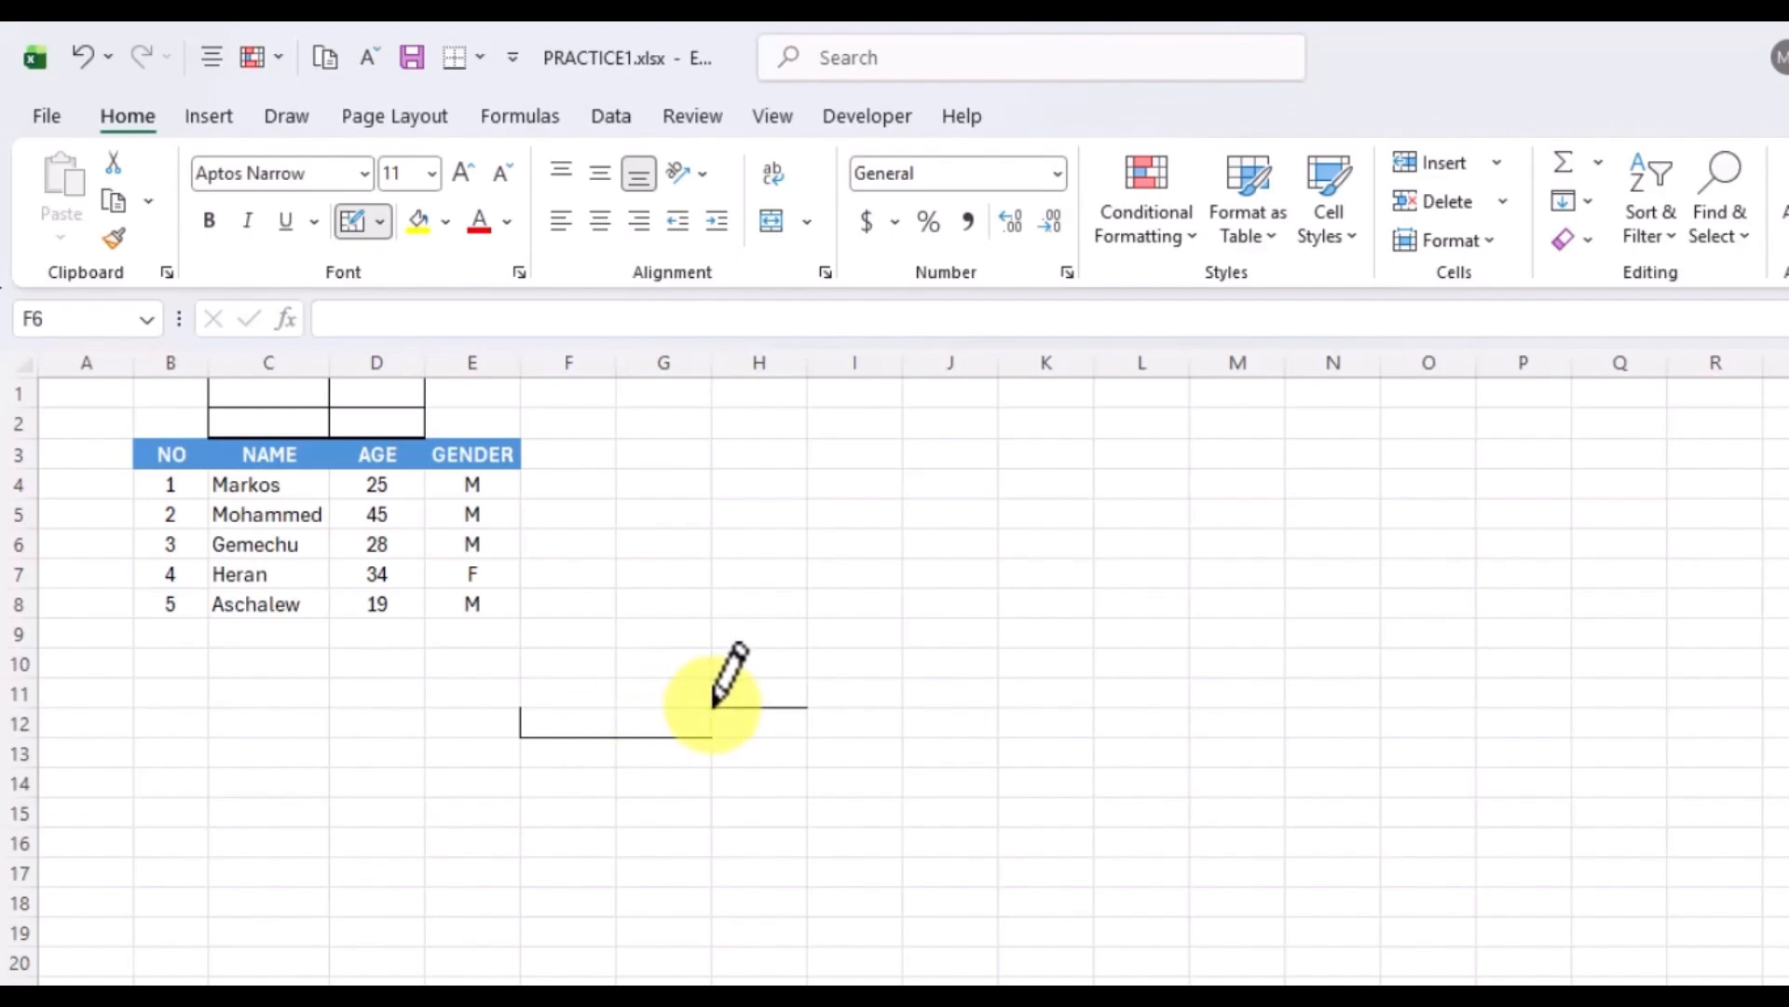
drag(713, 725, 712, 692)
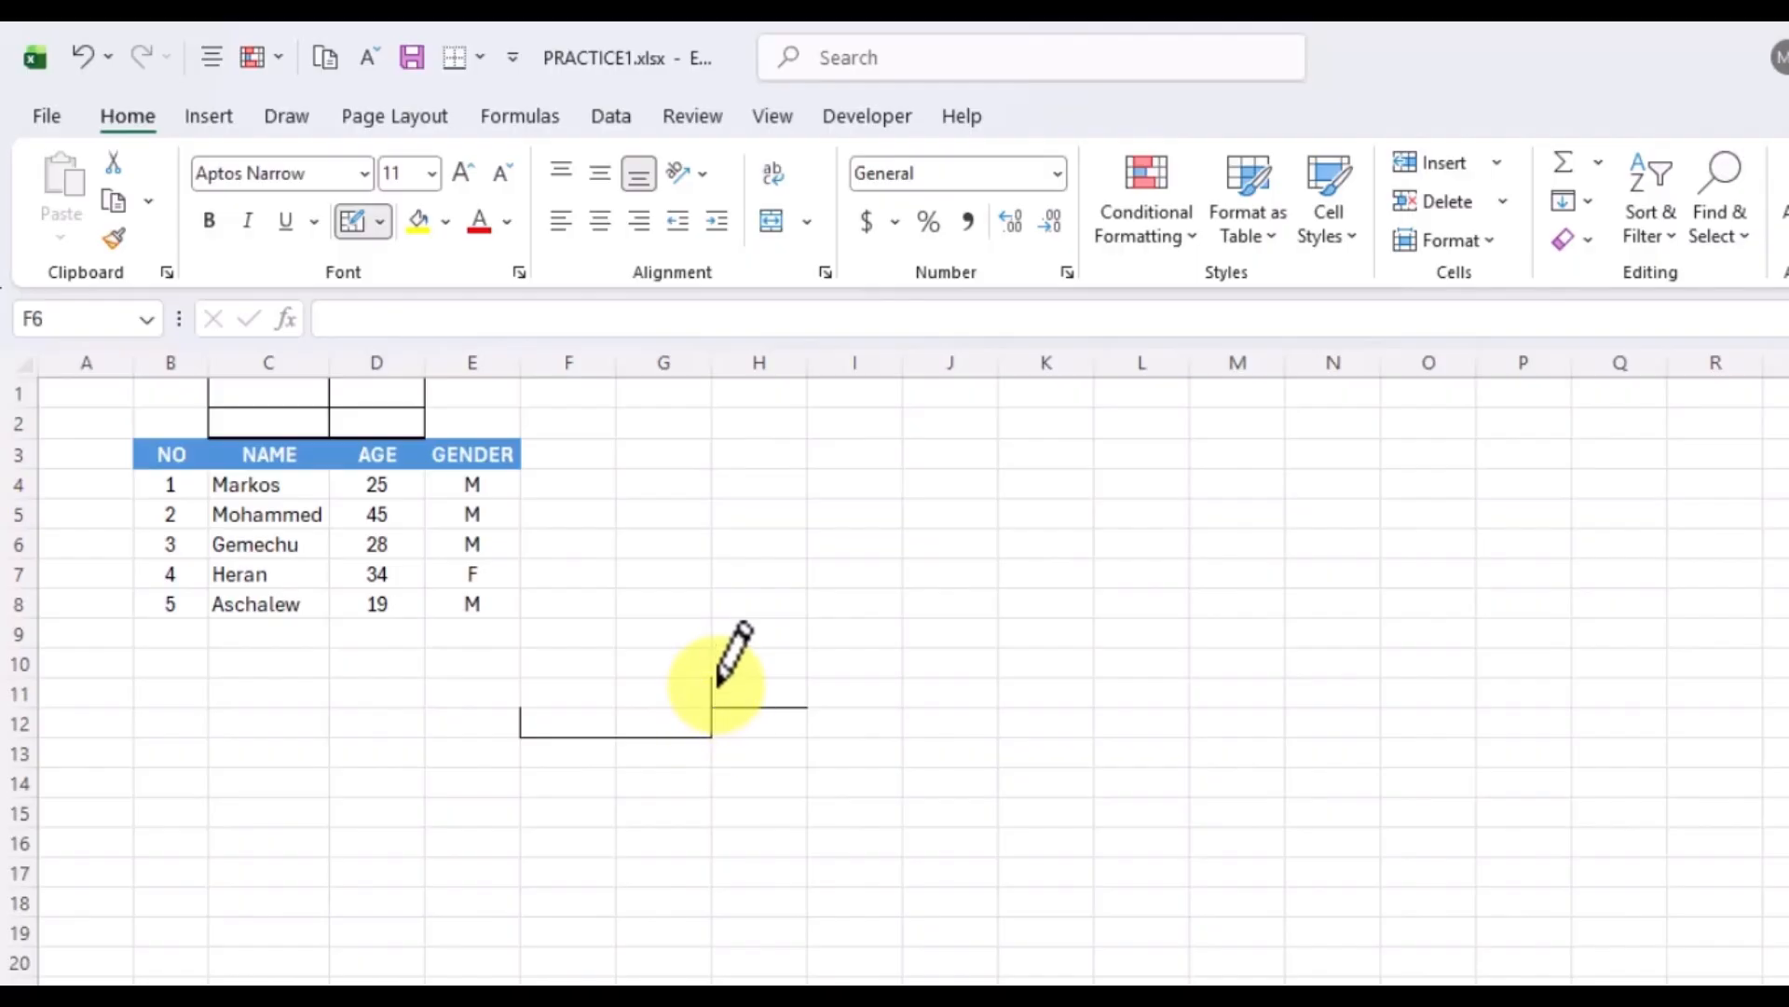
mouse_move(717, 681)
mouse_down()
mouse_move(783, 675)
mouse_move(807, 705)
mouse_up()
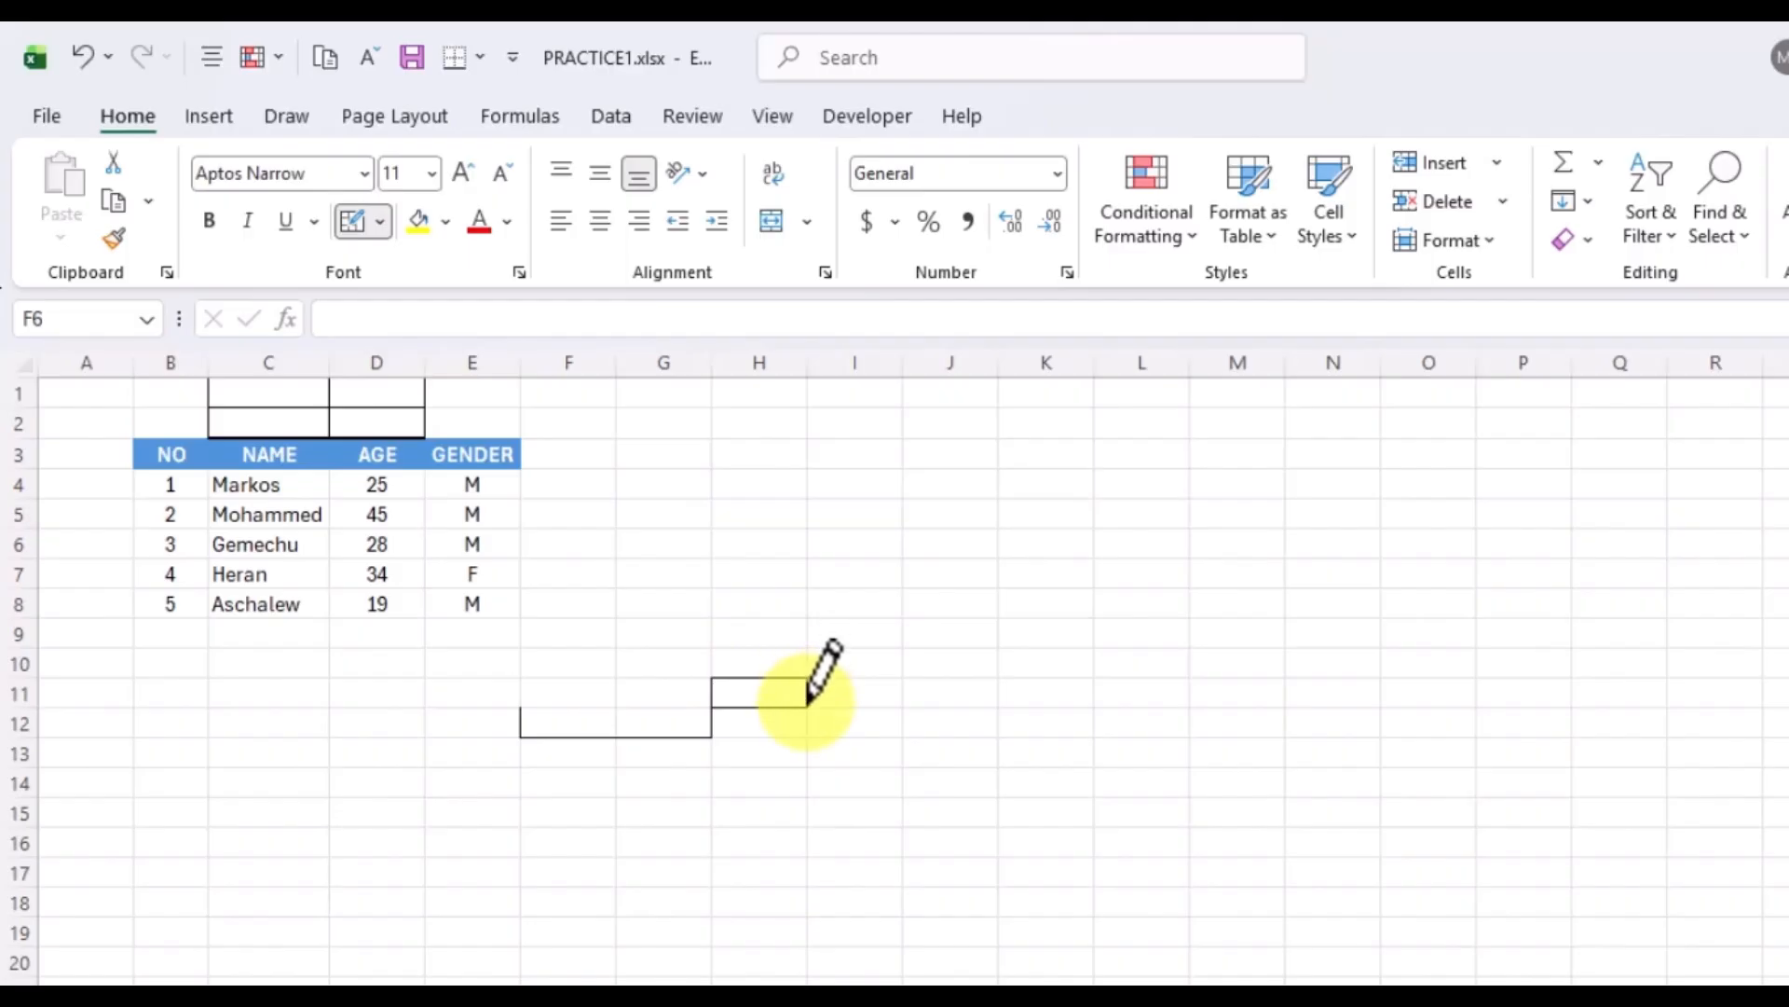
mouse_move(520, 677)
mouse_down()
mouse_move(685, 681)
mouse_move(518, 690)
mouse_up()
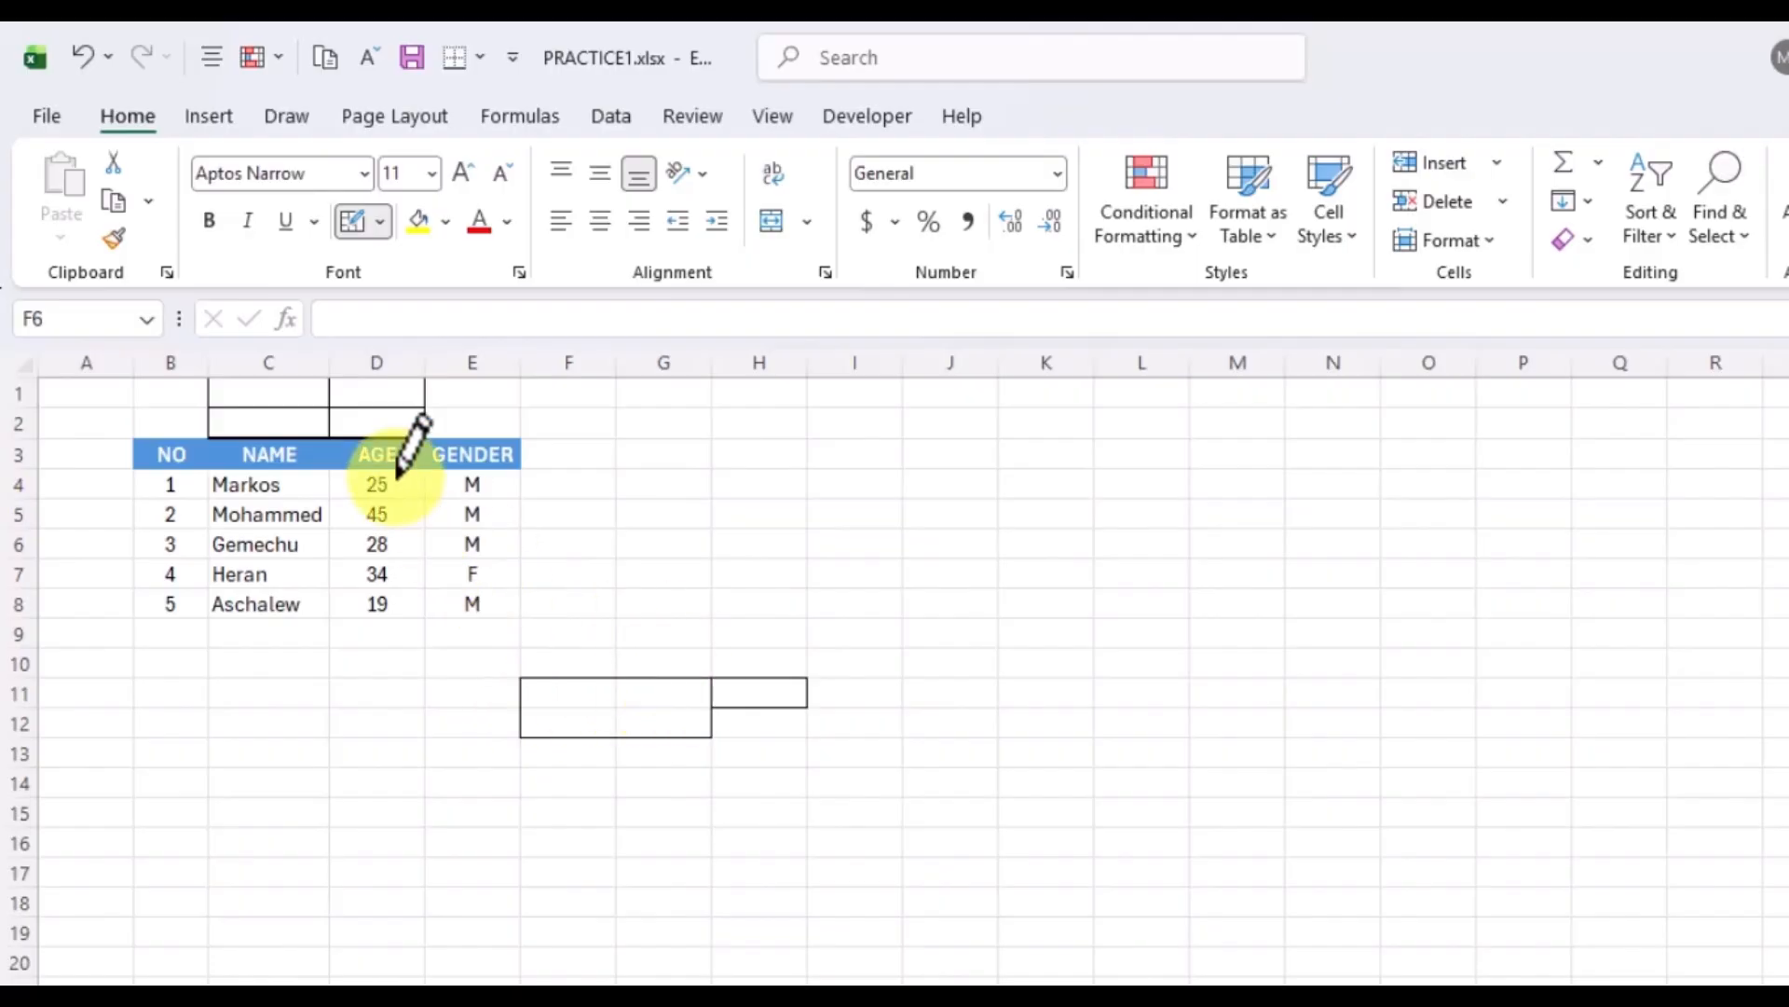
Leave Draw Border mode and return to normal cell selection.
key(Escape)
click(461, 657)
click(524, 550)
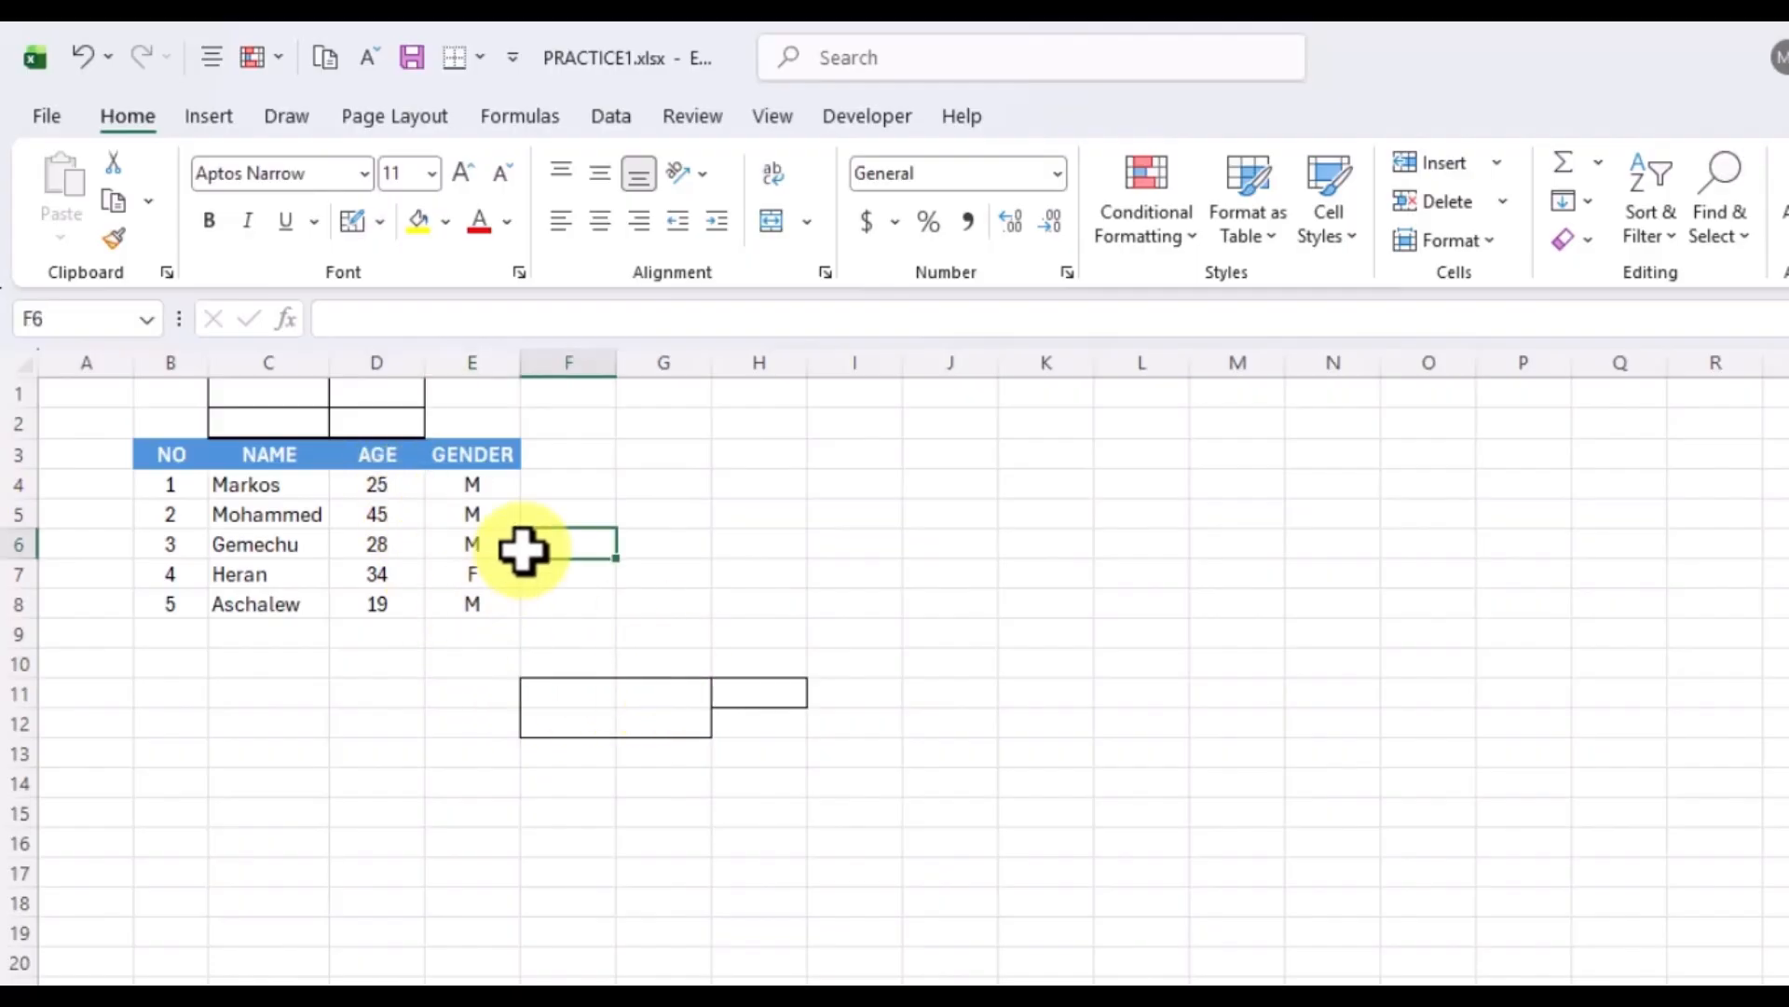
click(576, 722)
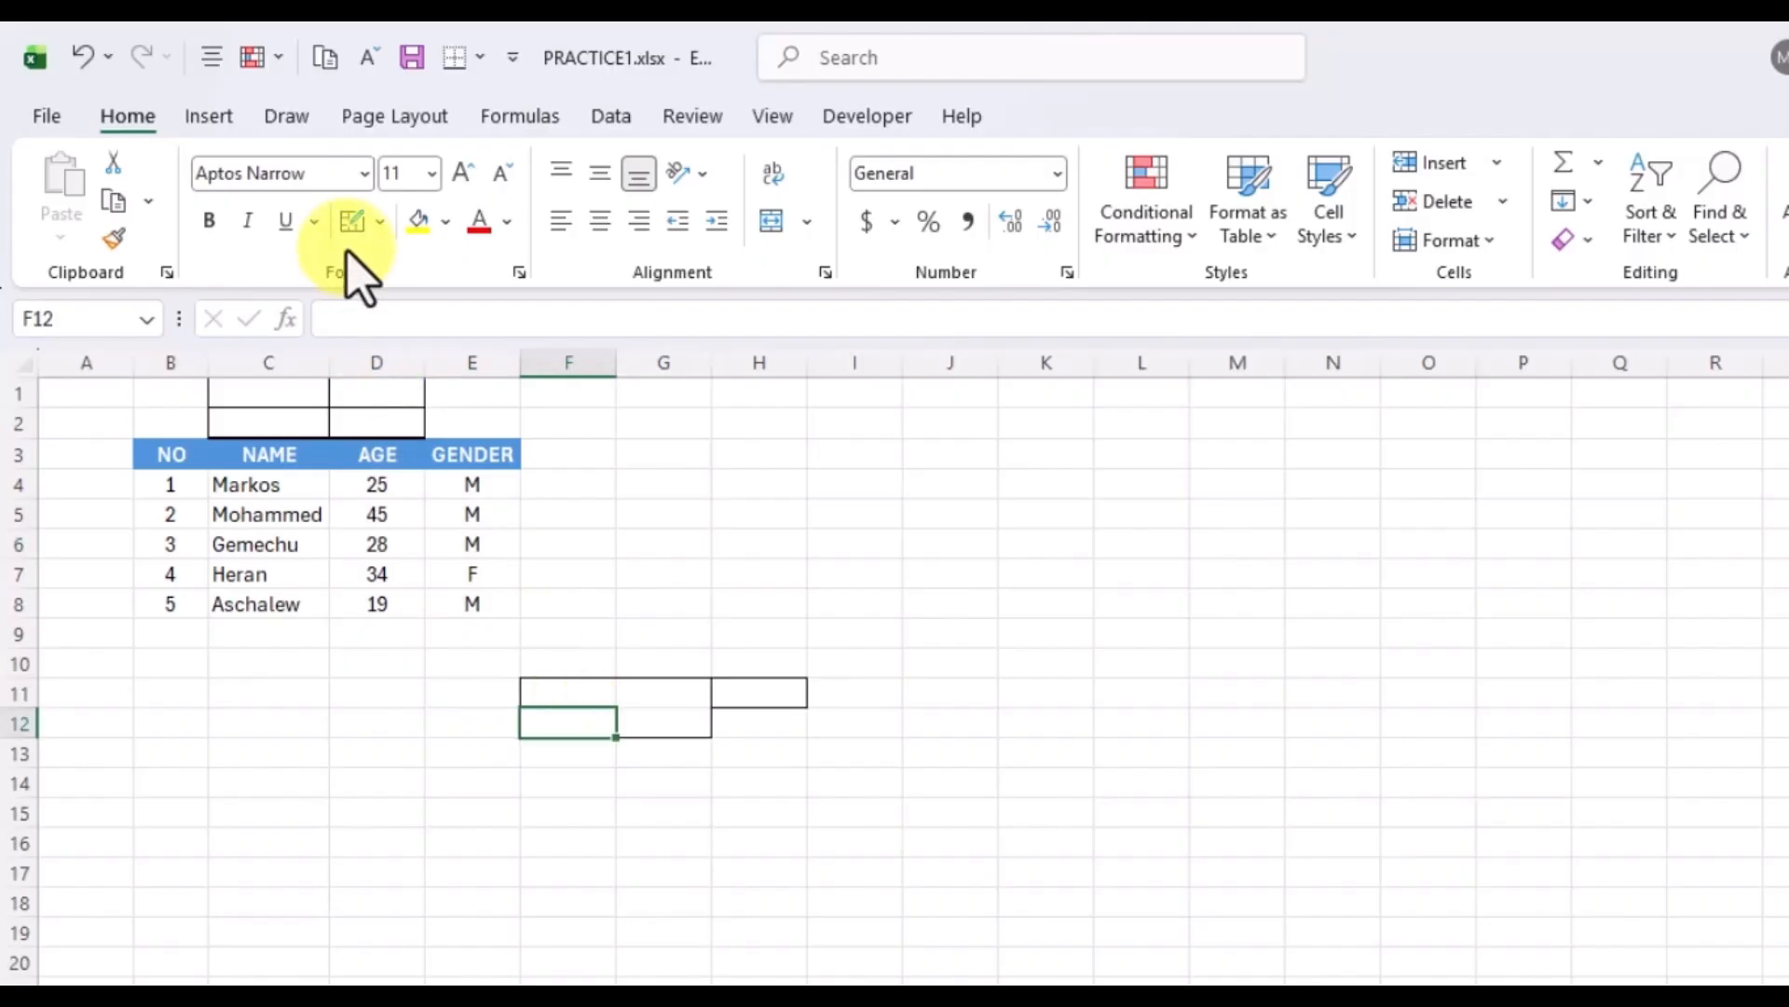
click(352, 222)
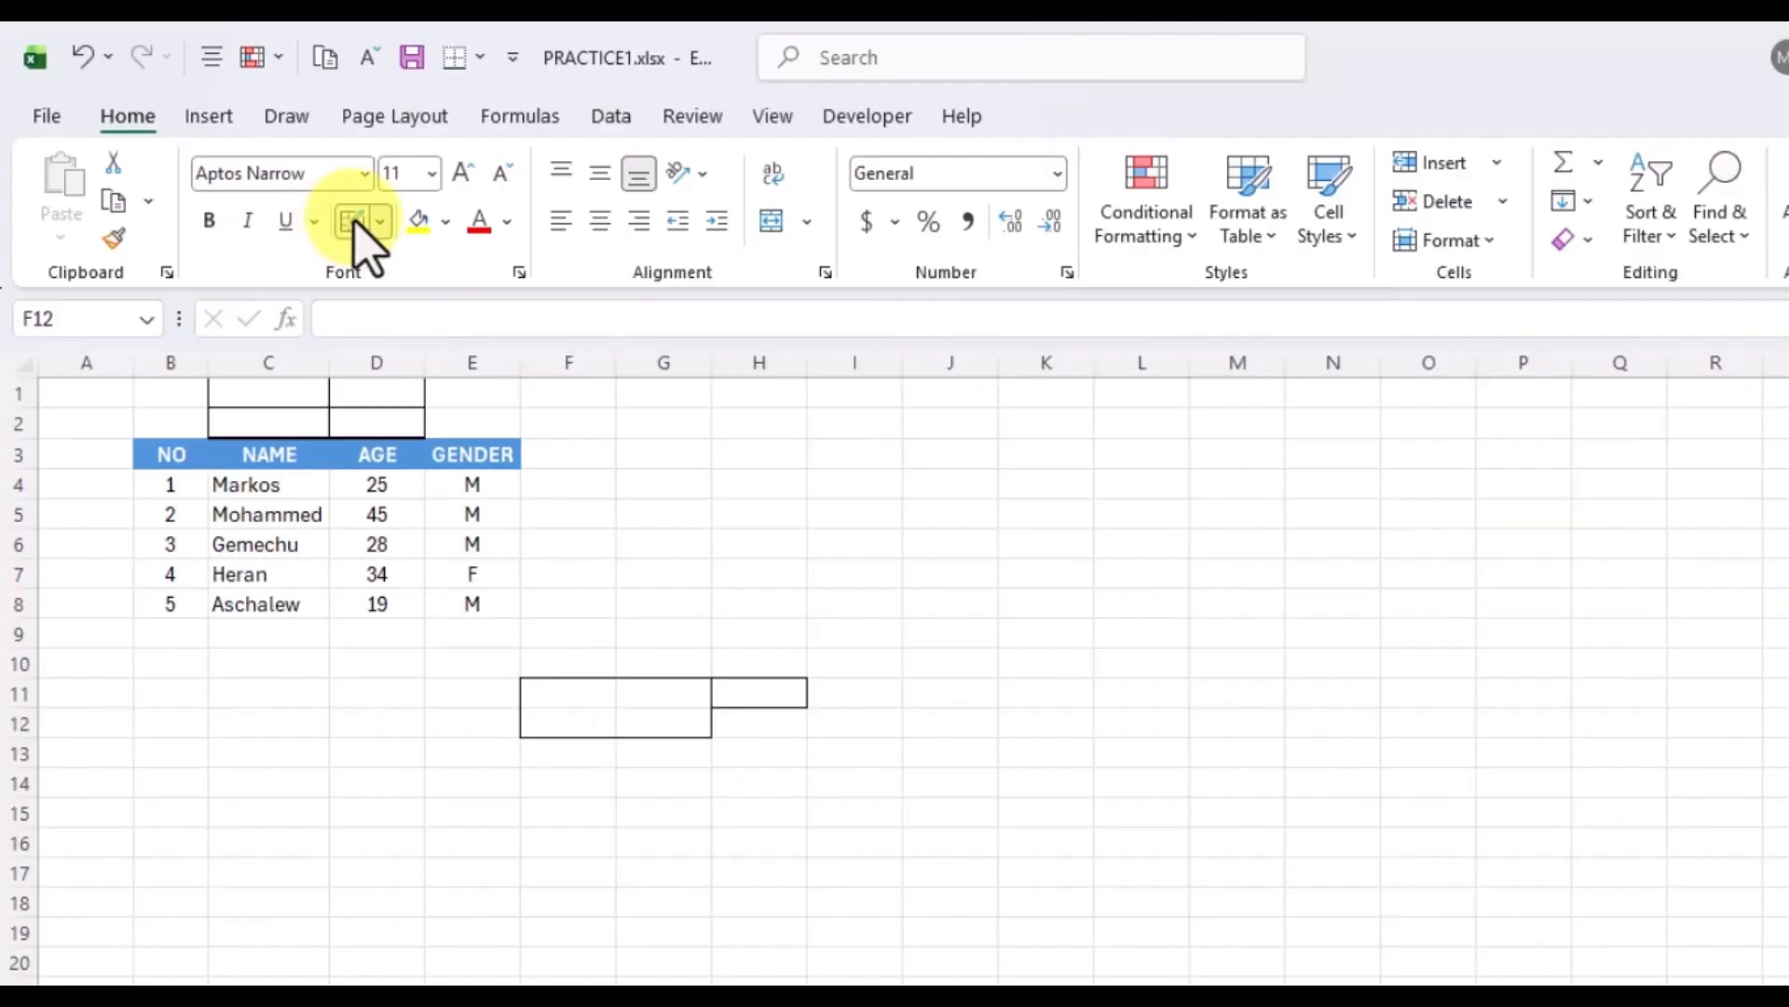
click(355, 222)
click(567, 575)
click(587, 662)
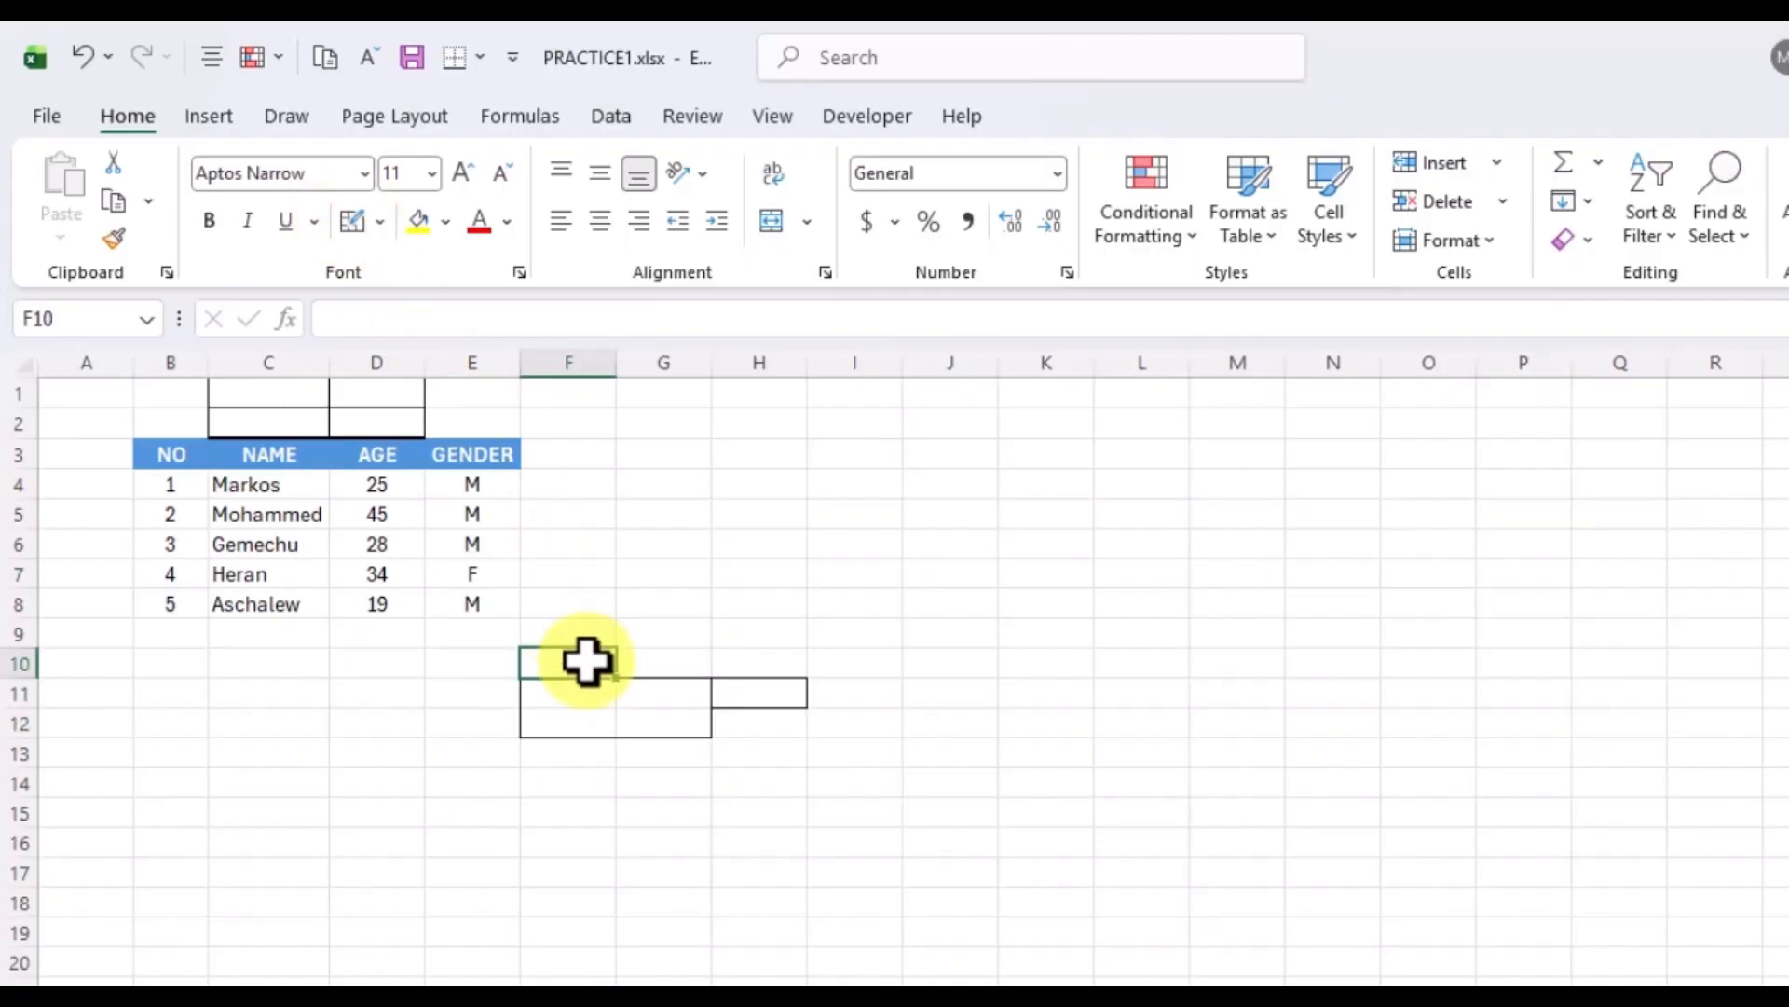
click(559, 602)
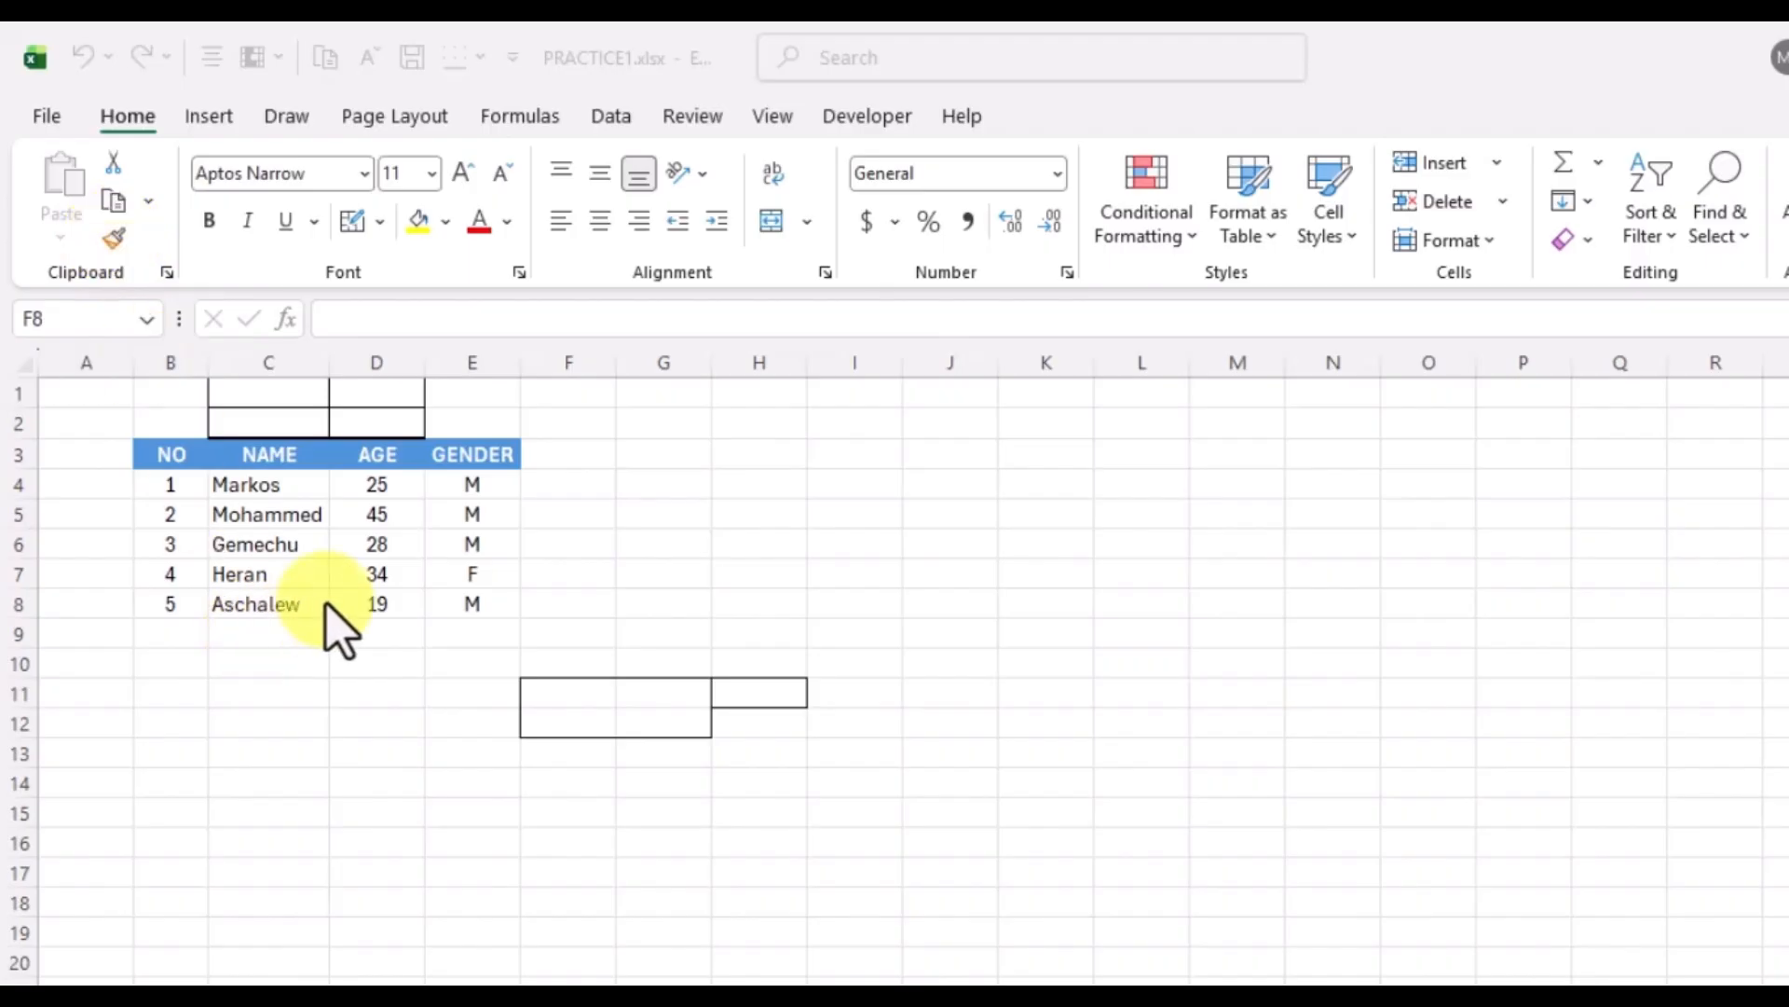
click(552, 448)
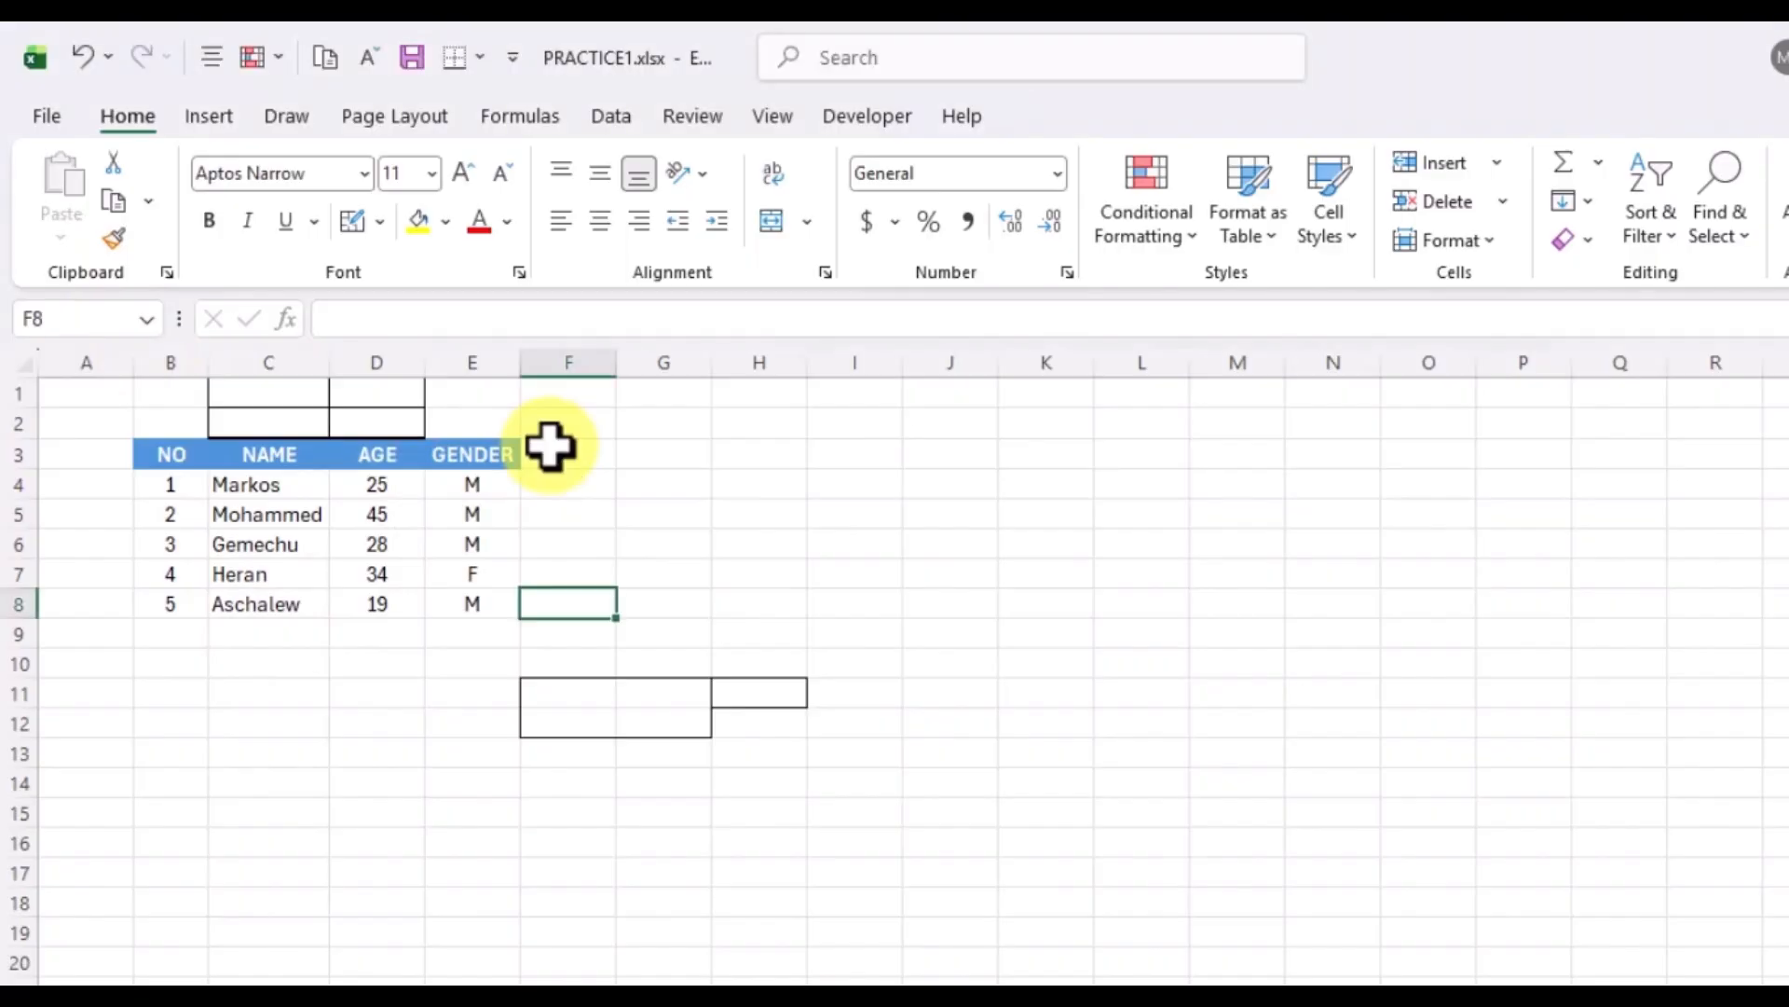
Enter the text "Hey" in cell H6.
click(751, 545)
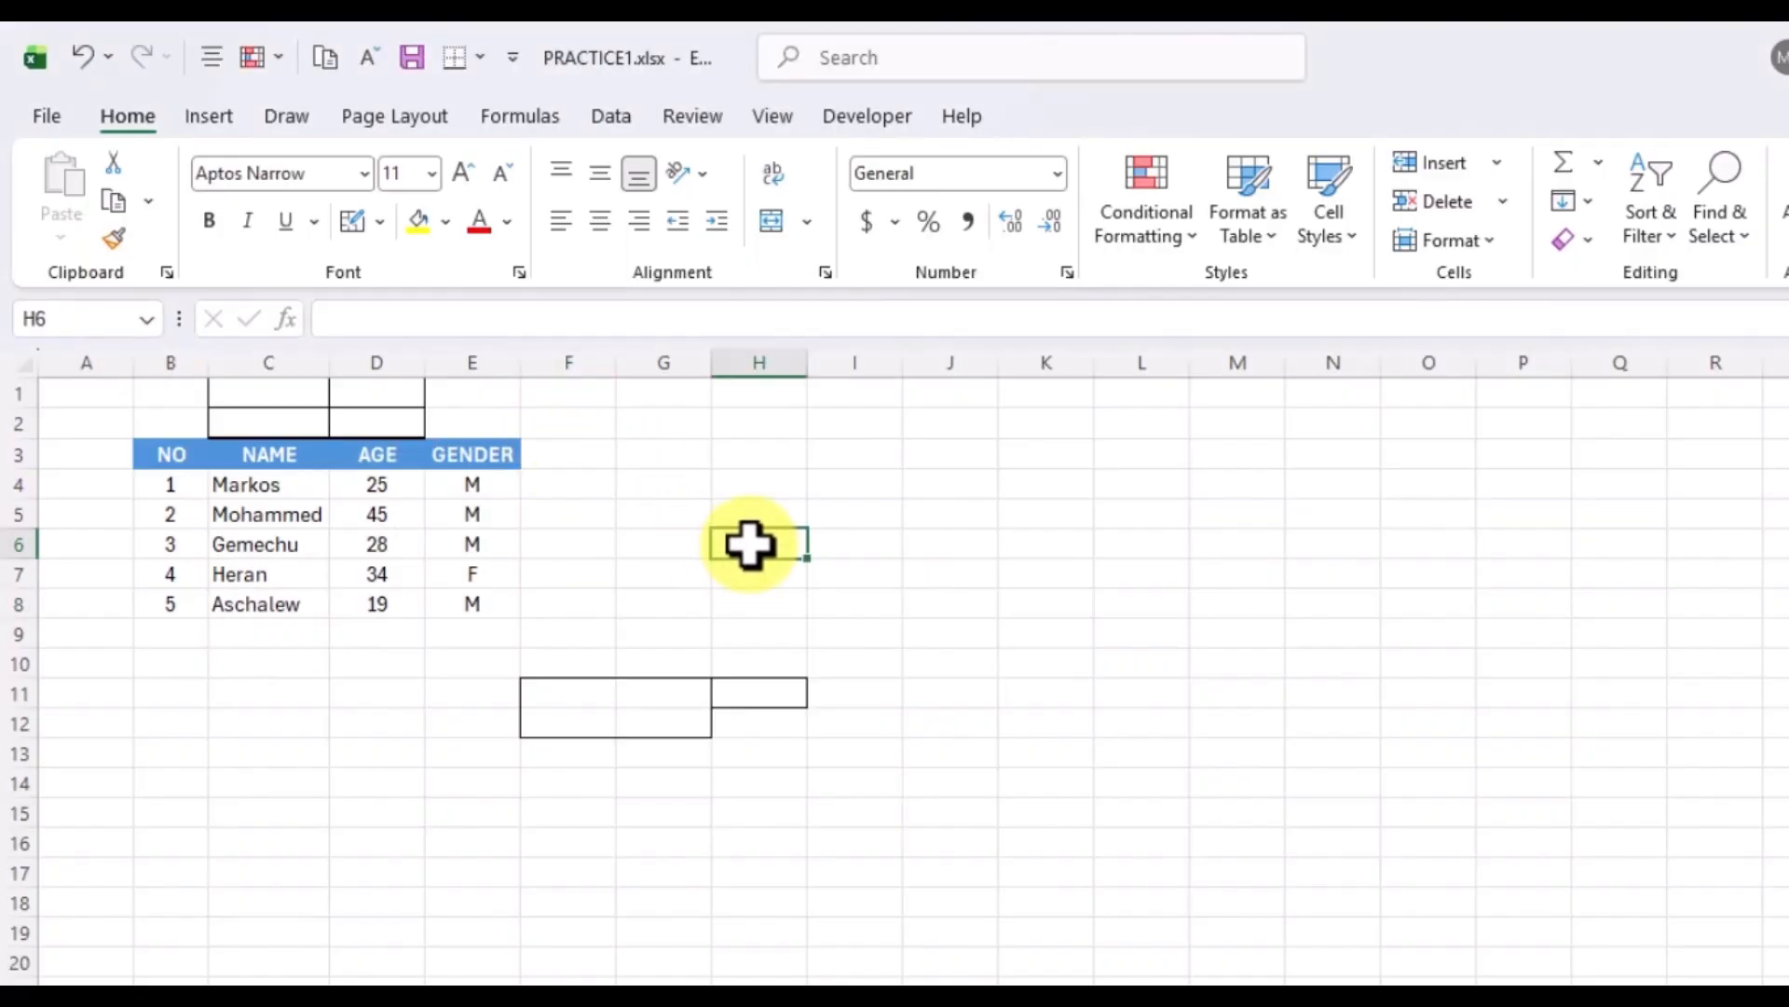
text(Hey)
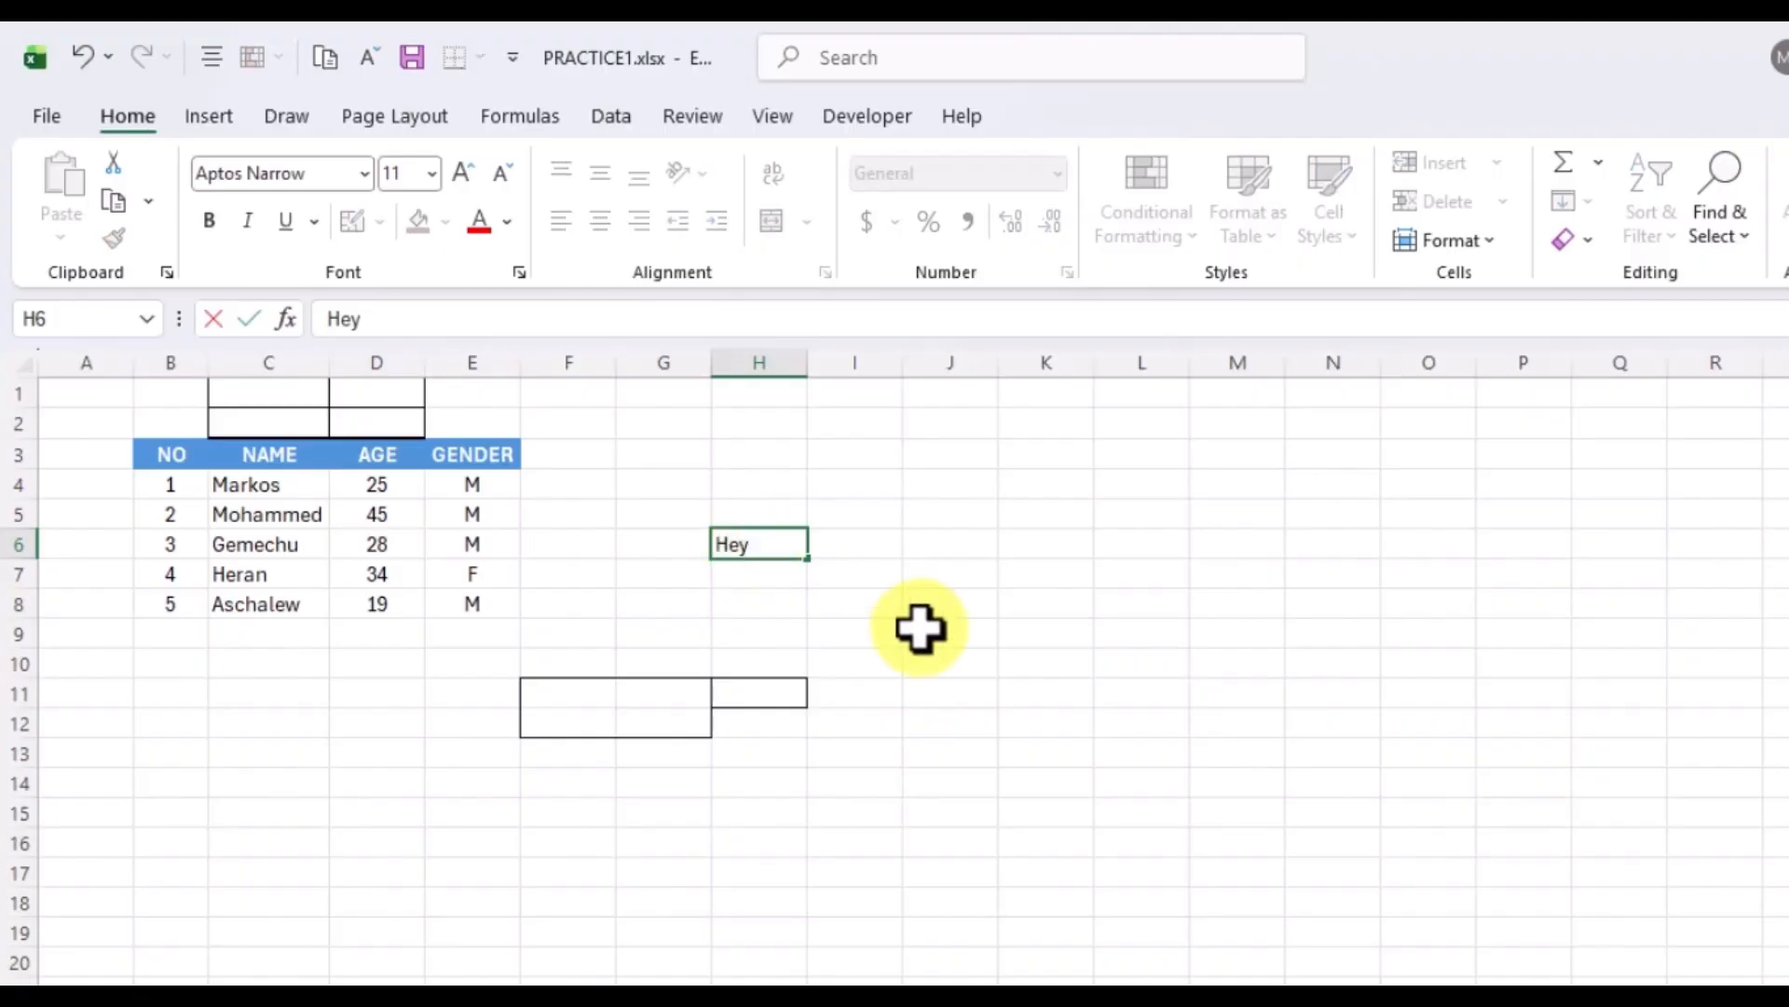
click(919, 627)
Increase the font size of the "Hey" text in H6 to 12.
click(741, 542)
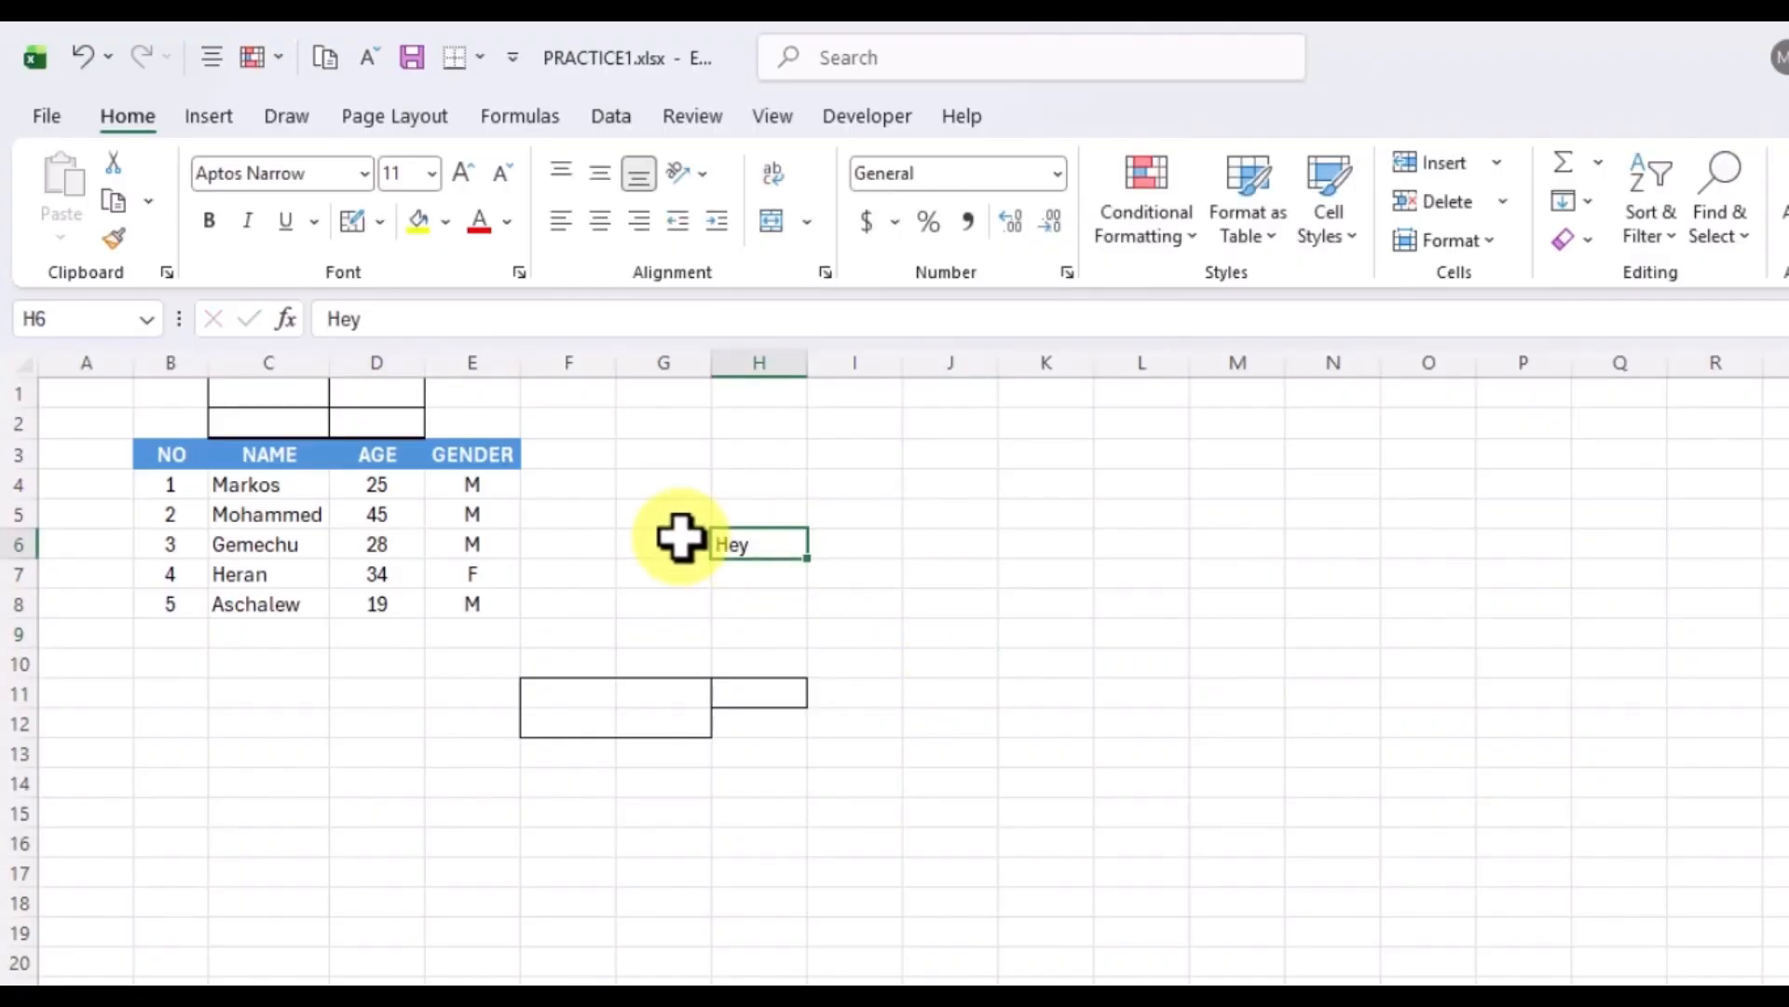
click(471, 451)
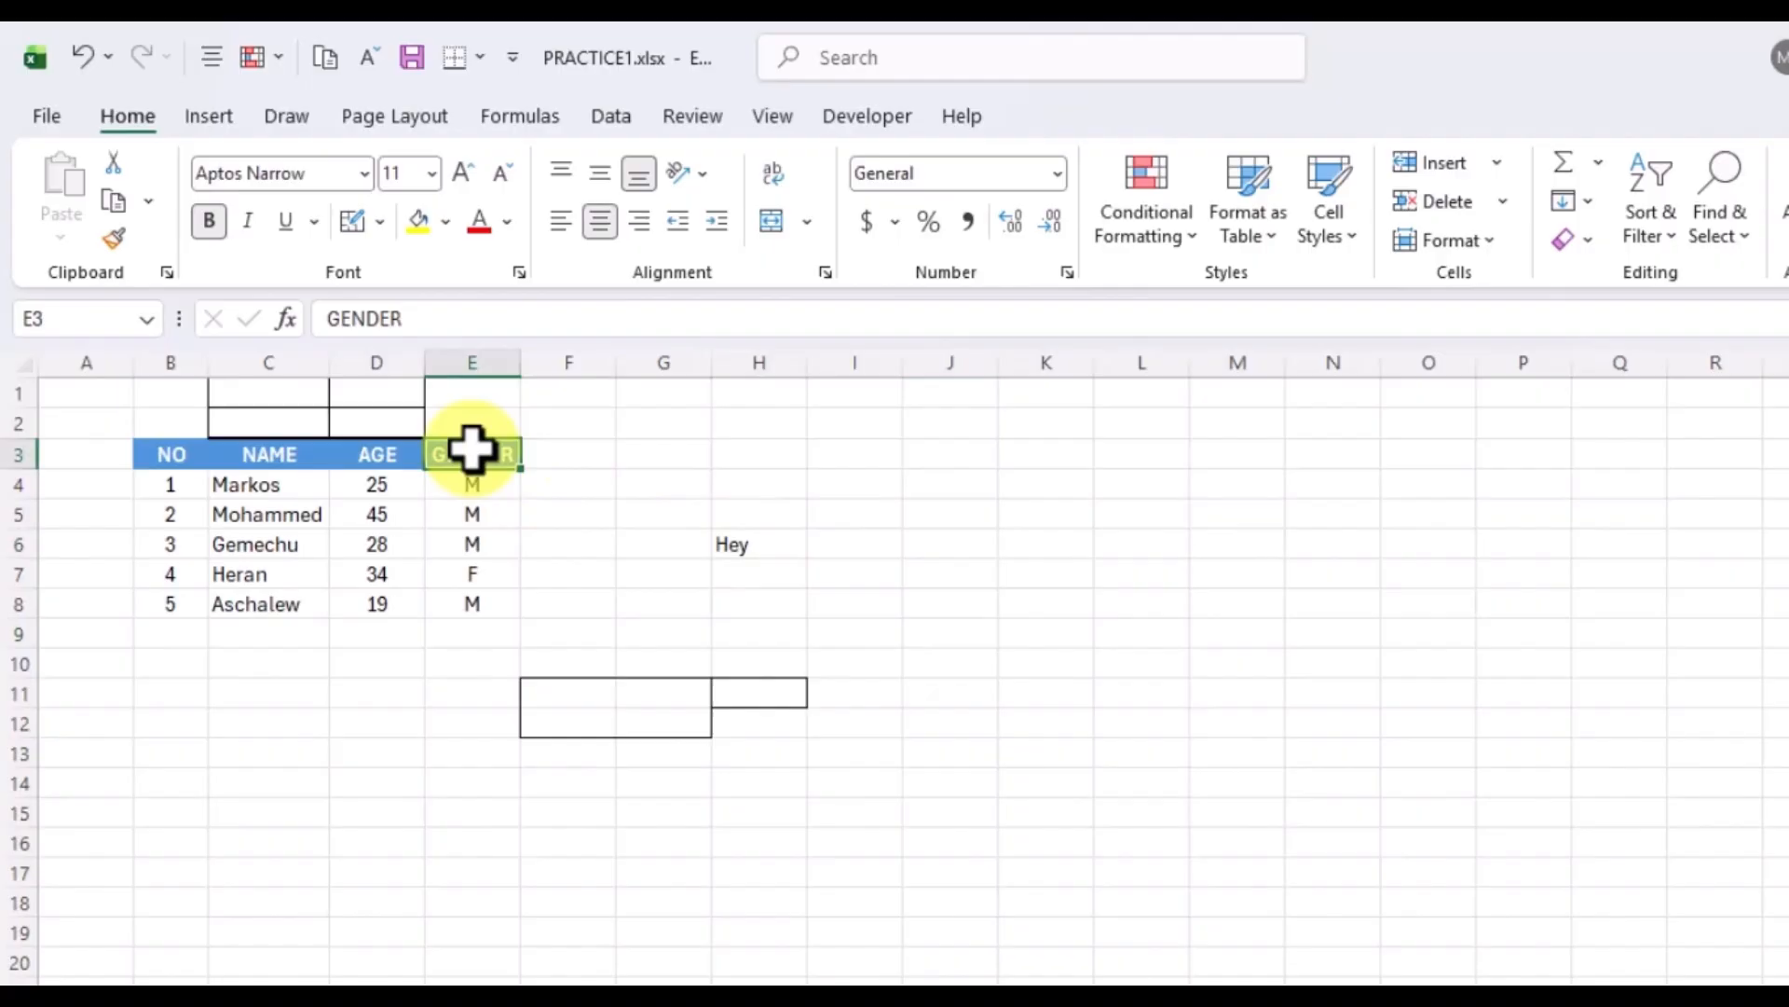
click(755, 545)
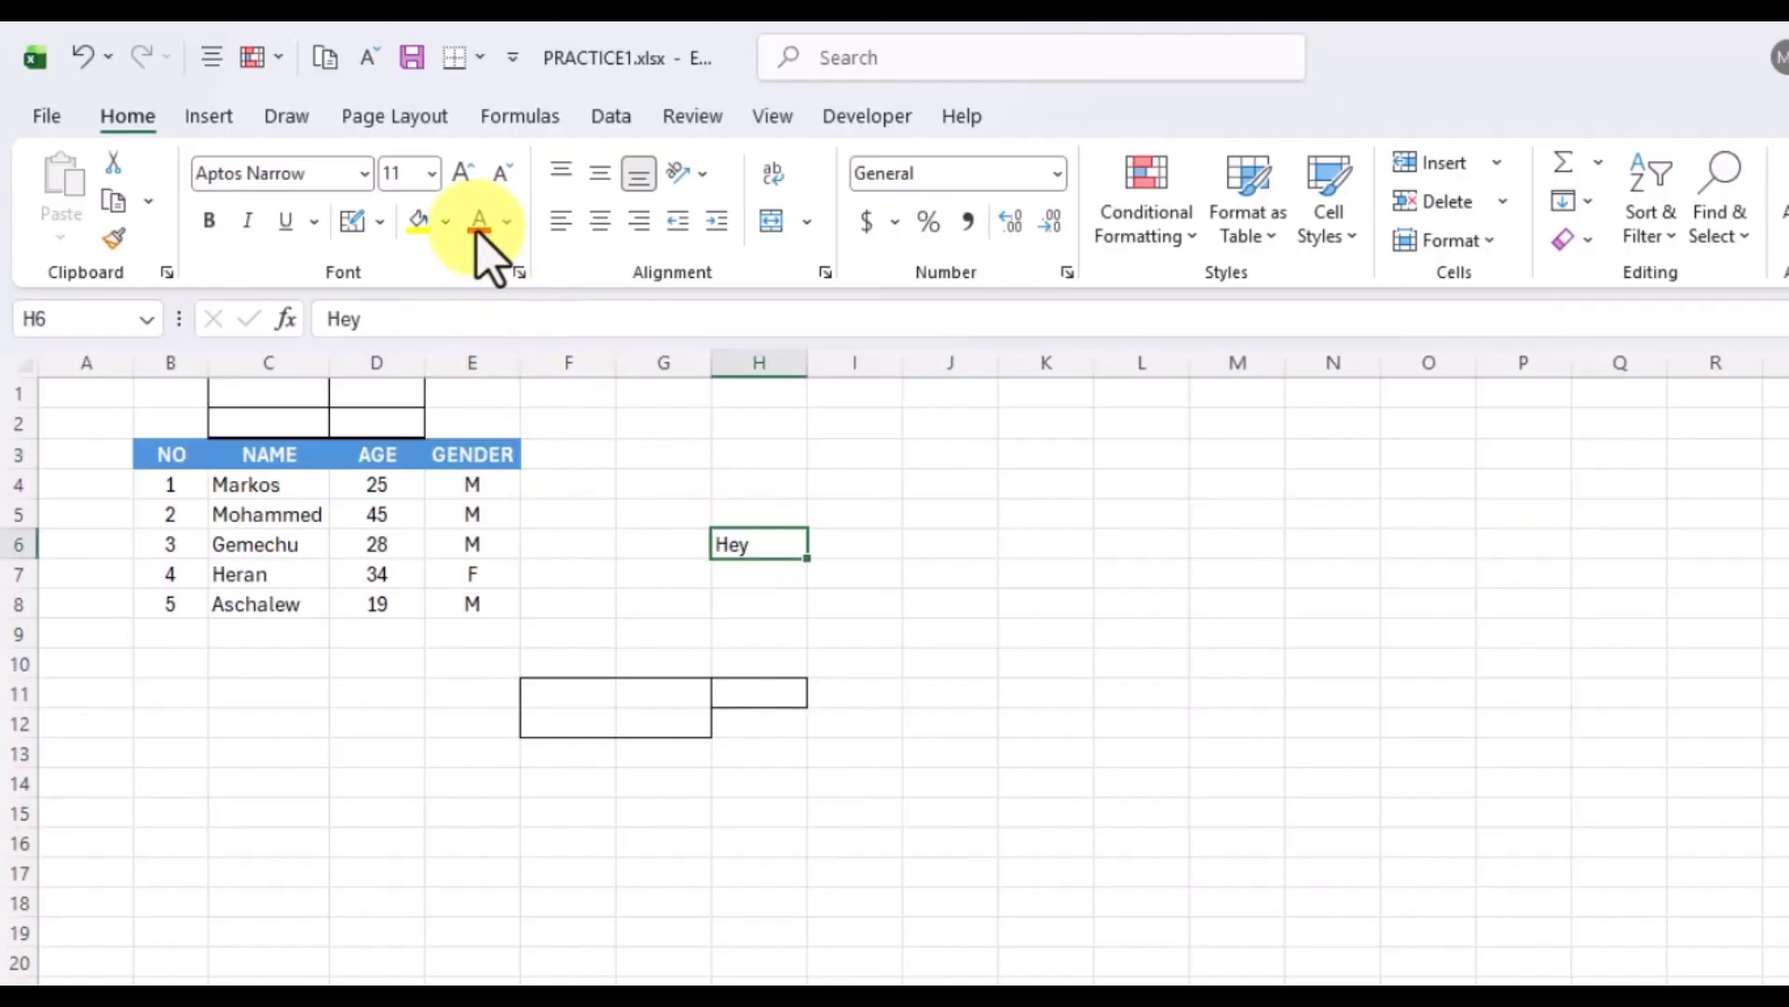
click(461, 175)
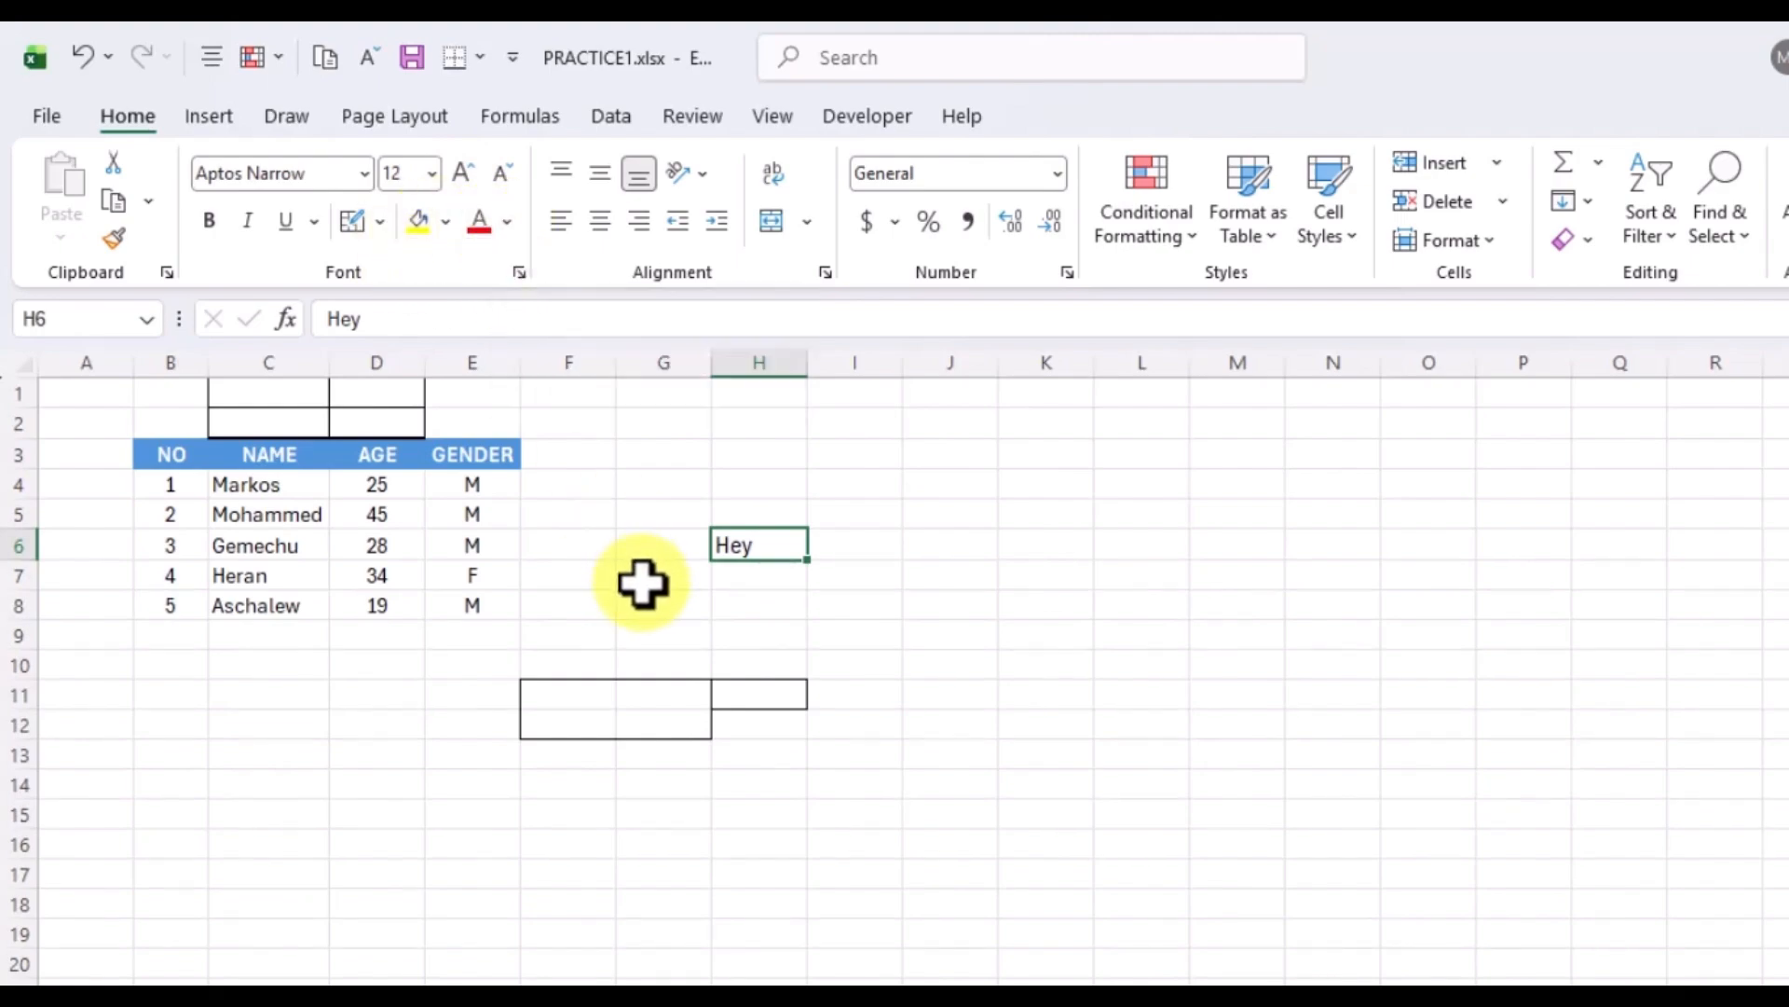
click(762, 601)
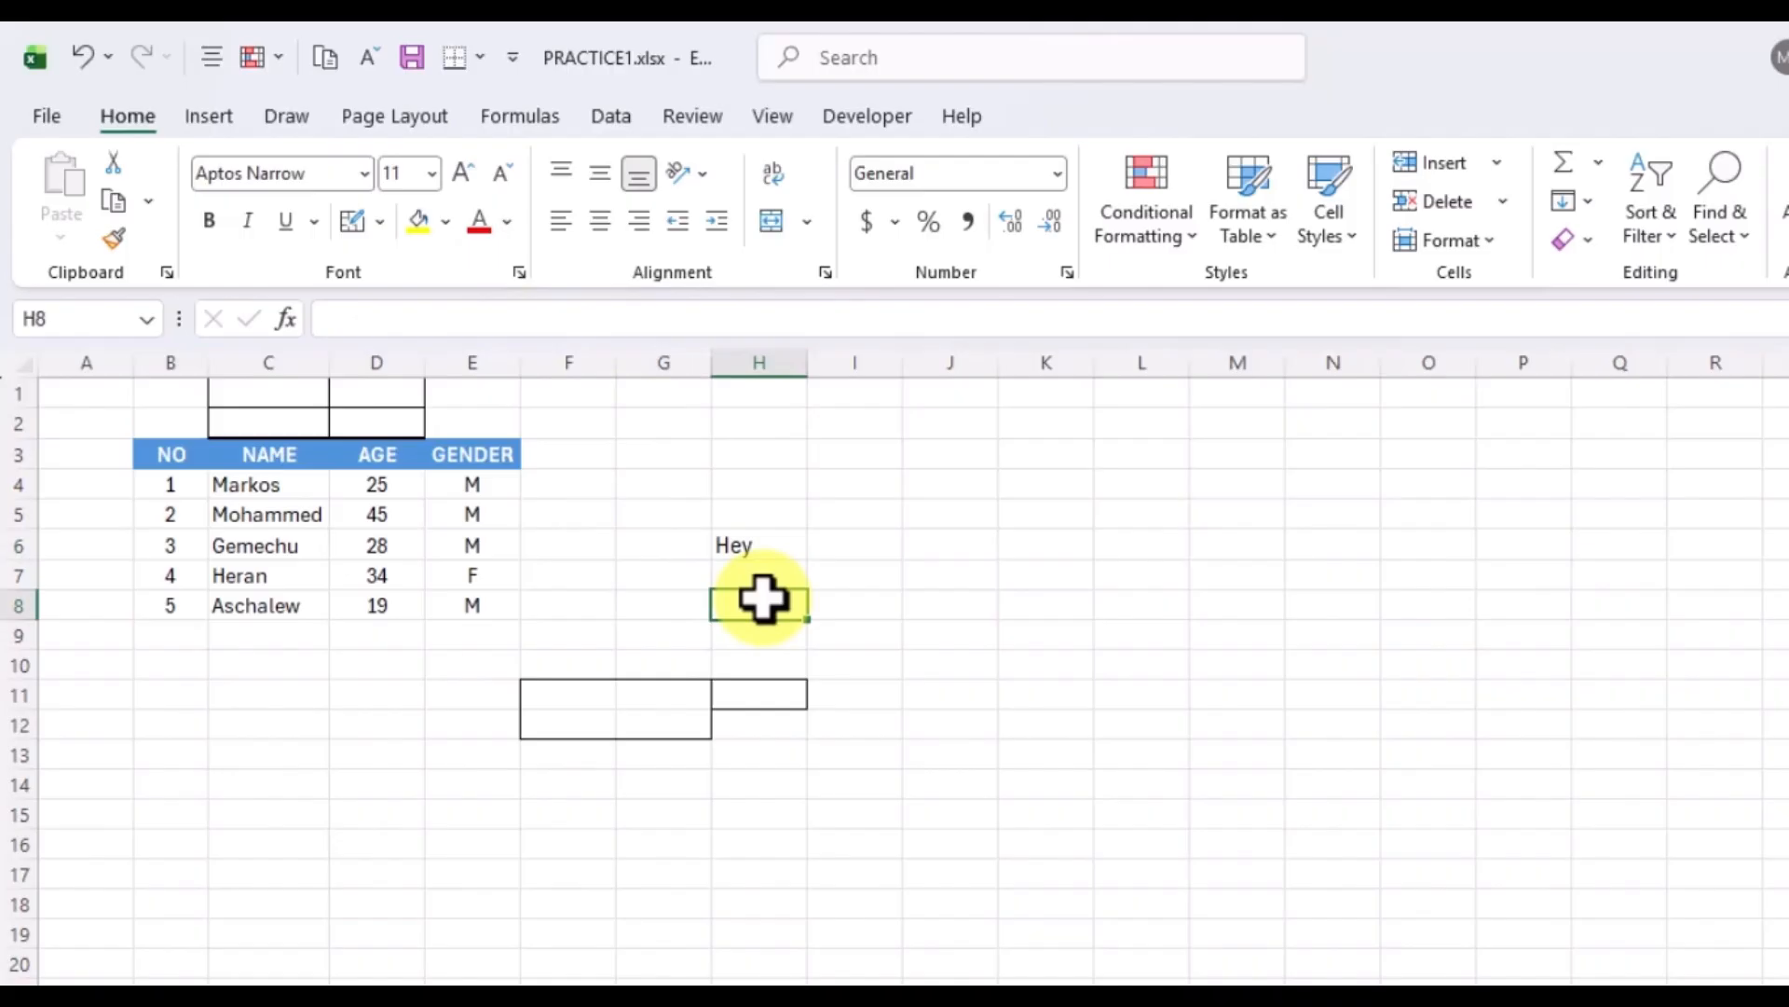
click(752, 547)
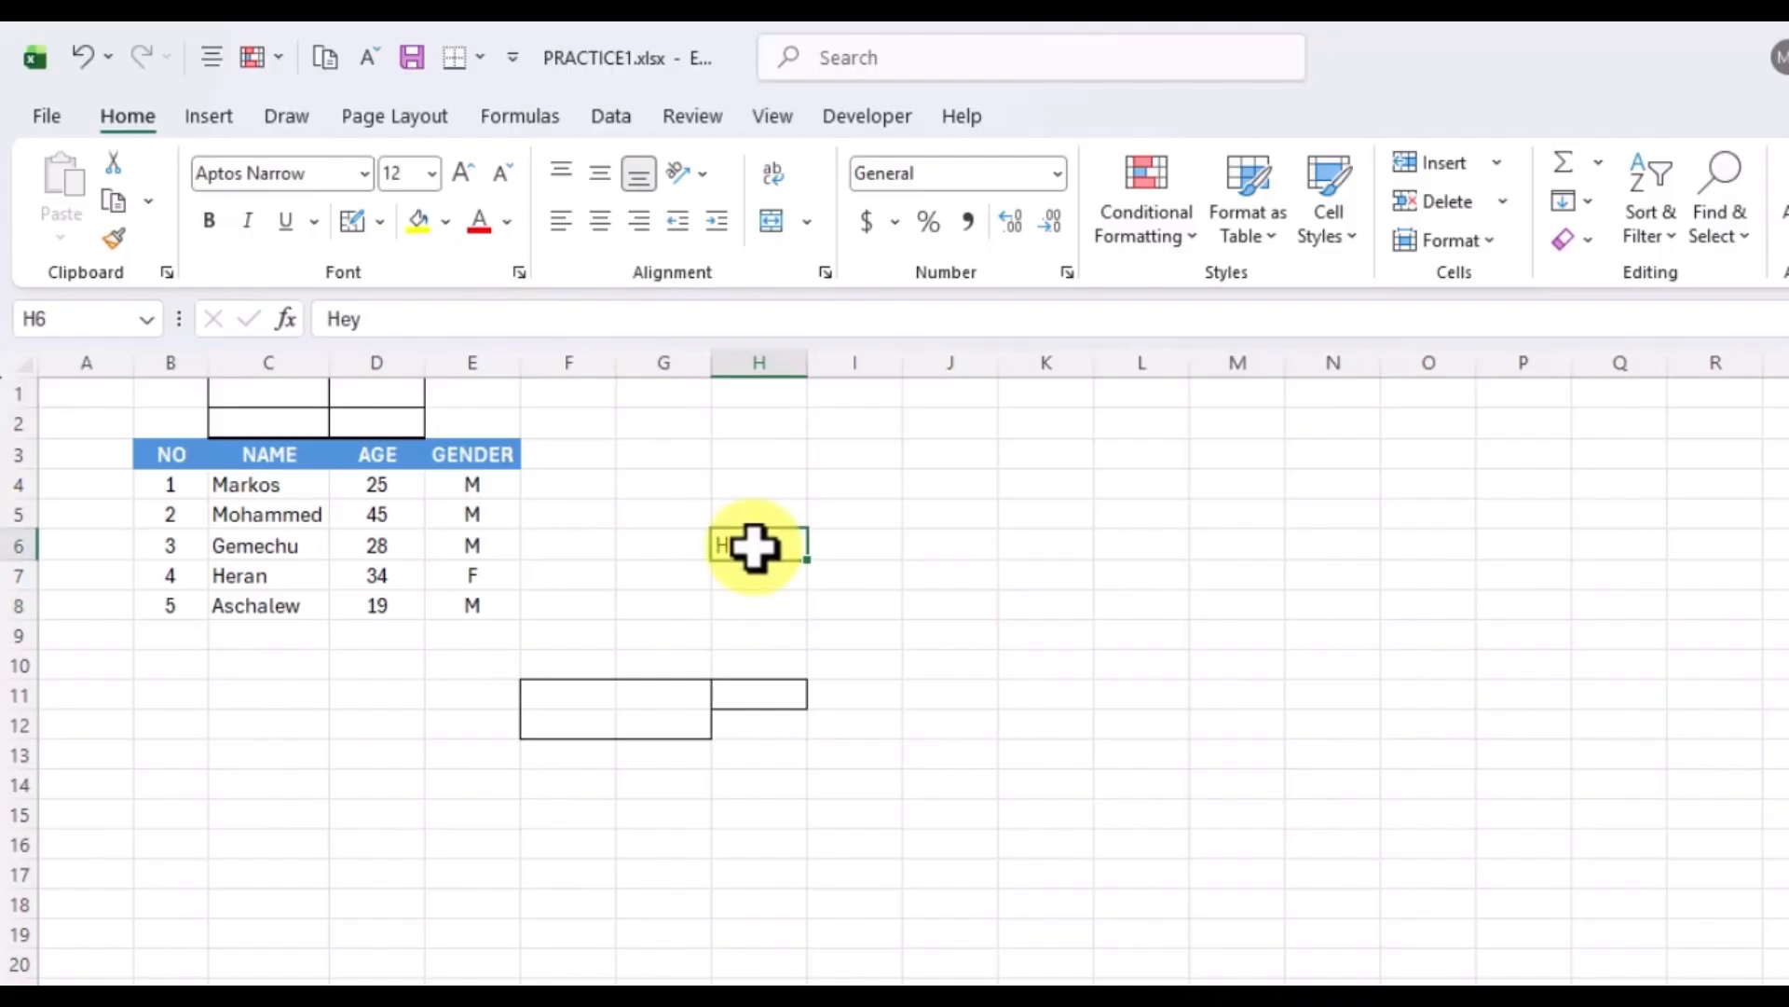
Copy the formatting of the GENDER heading in E3 onto the "Hey" cell H6 with Format Painter.
click(477, 456)
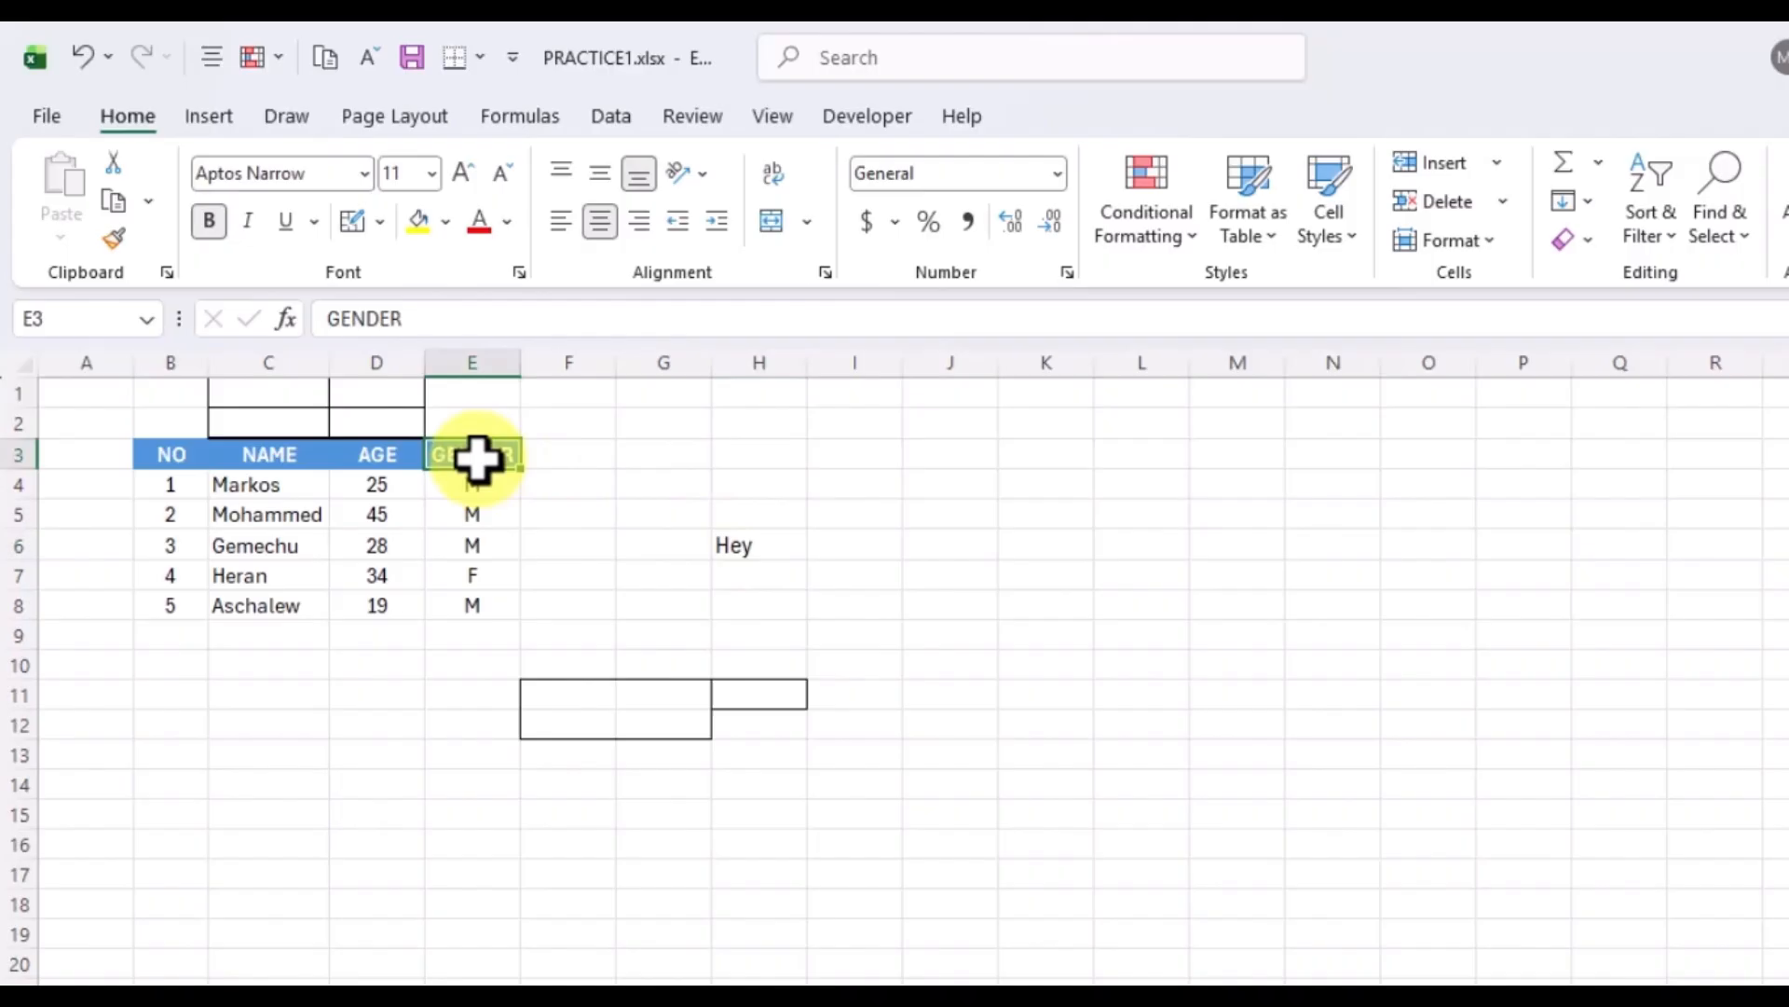
click(113, 240)
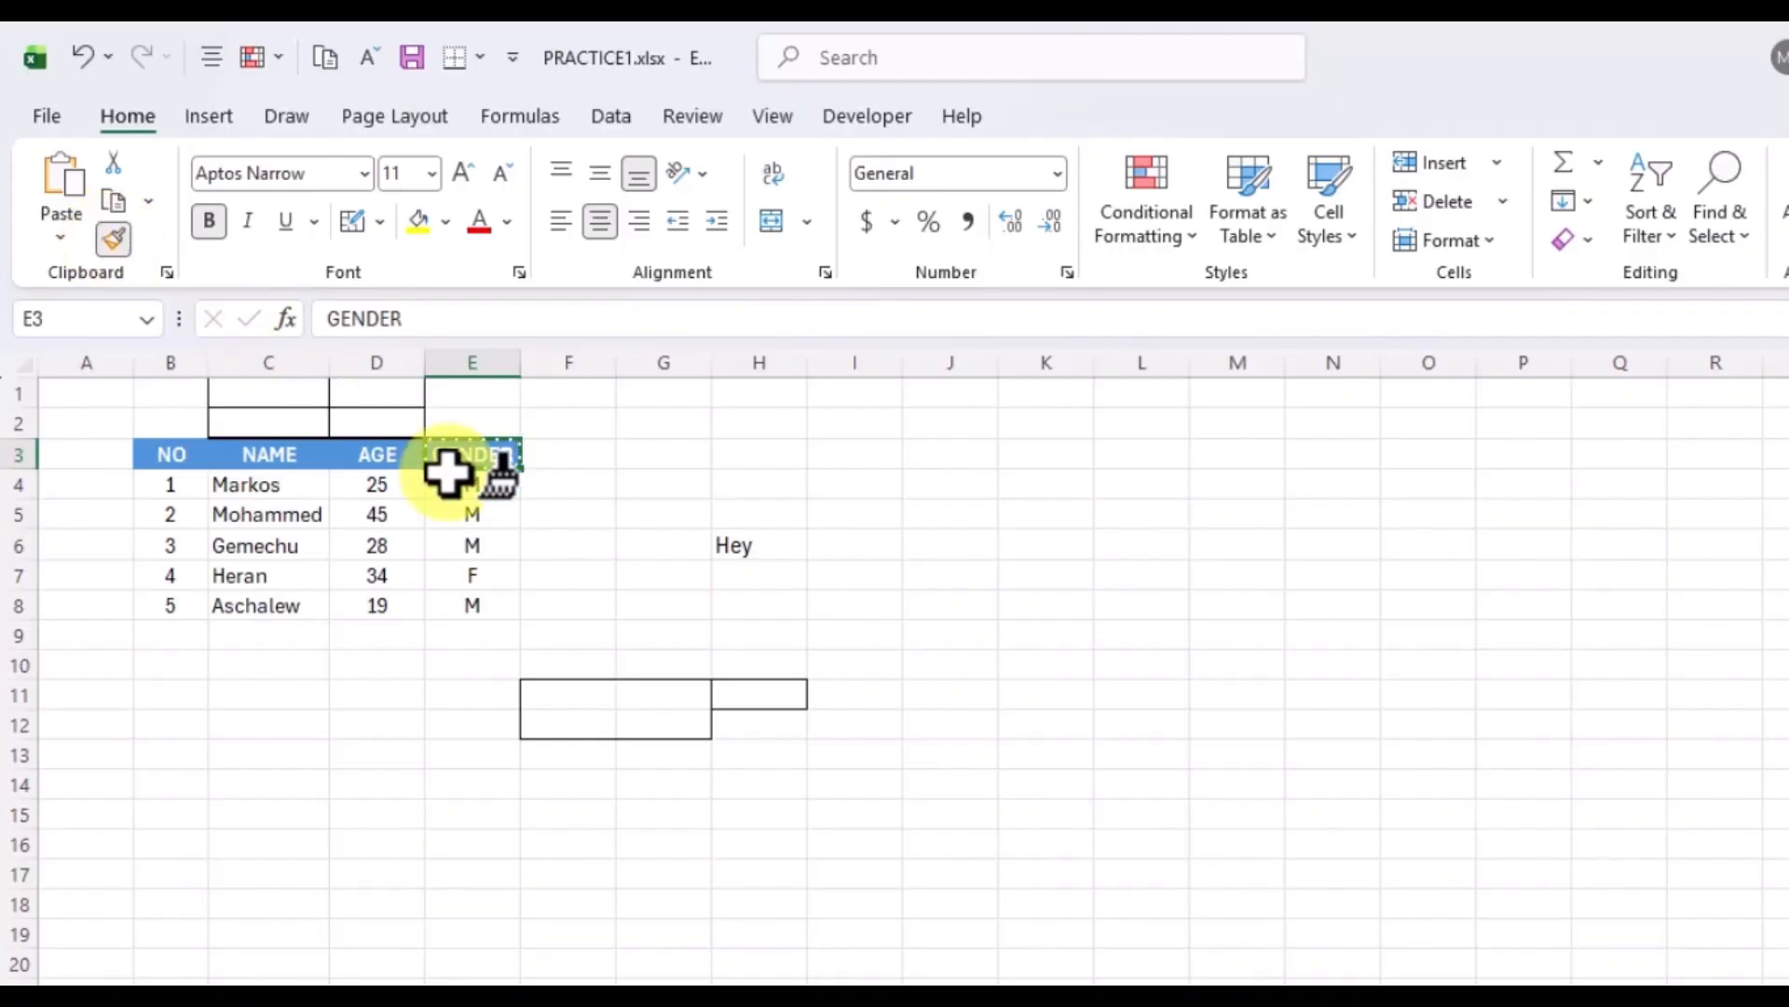
click(746, 546)
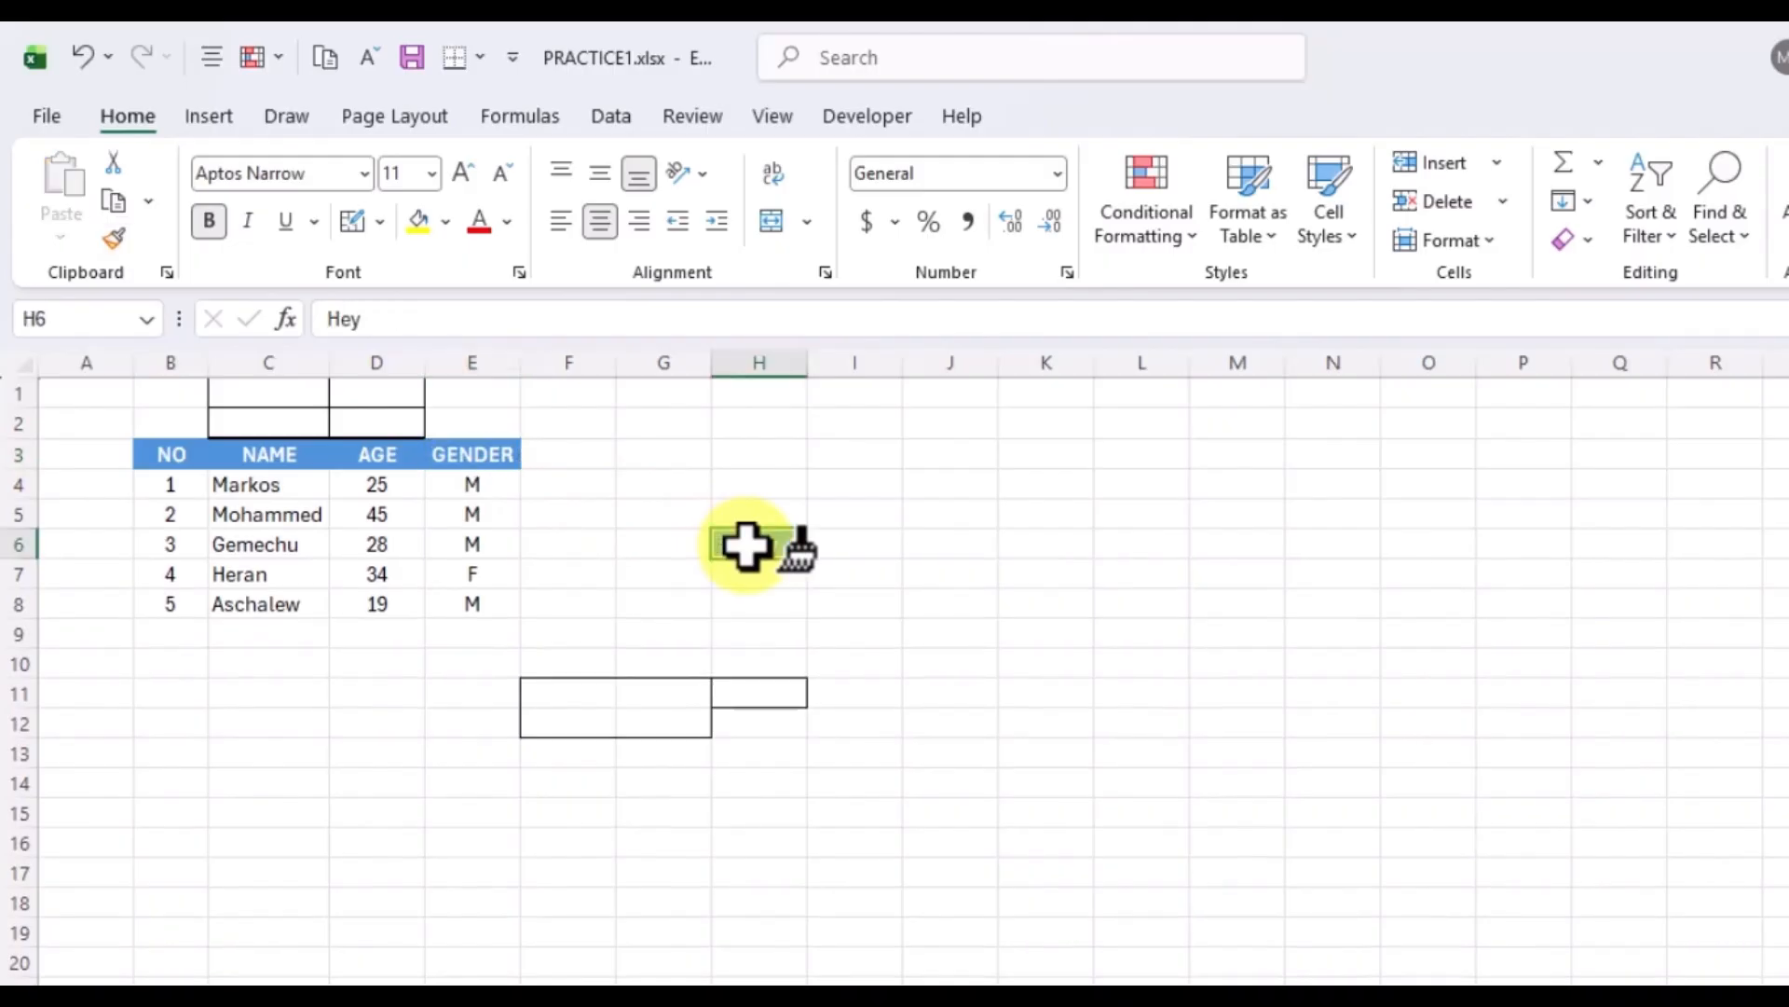
click(782, 601)
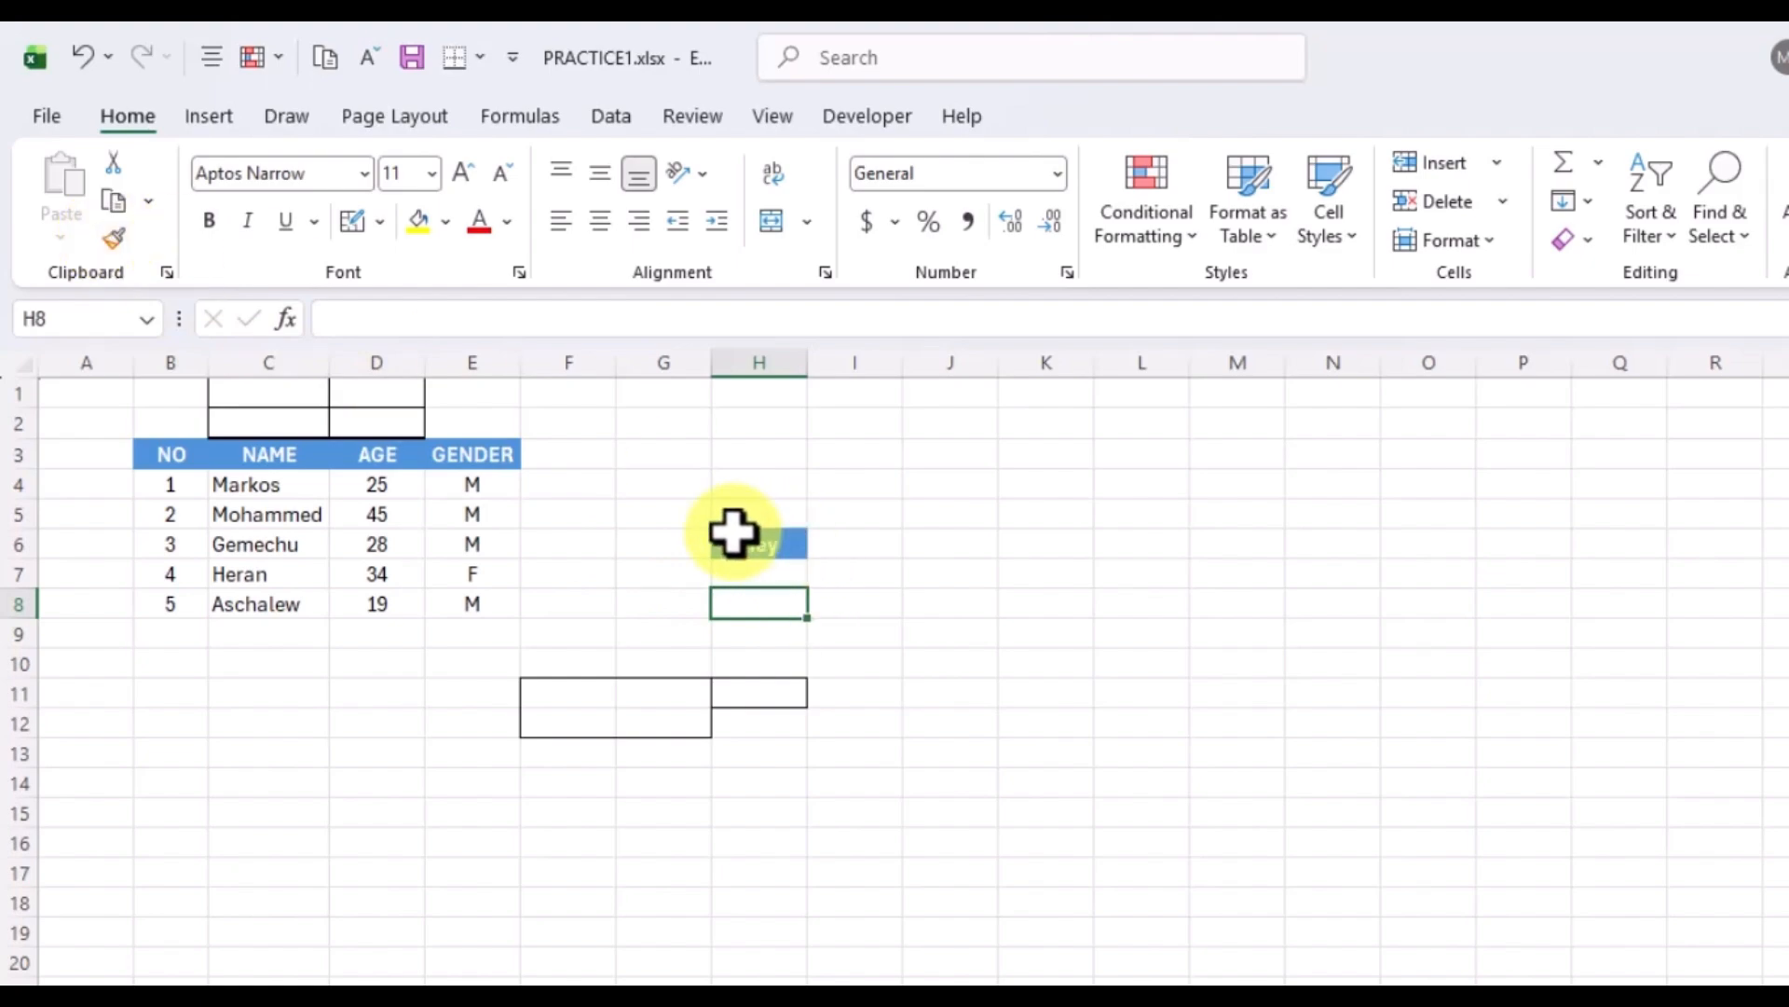
click(762, 541)
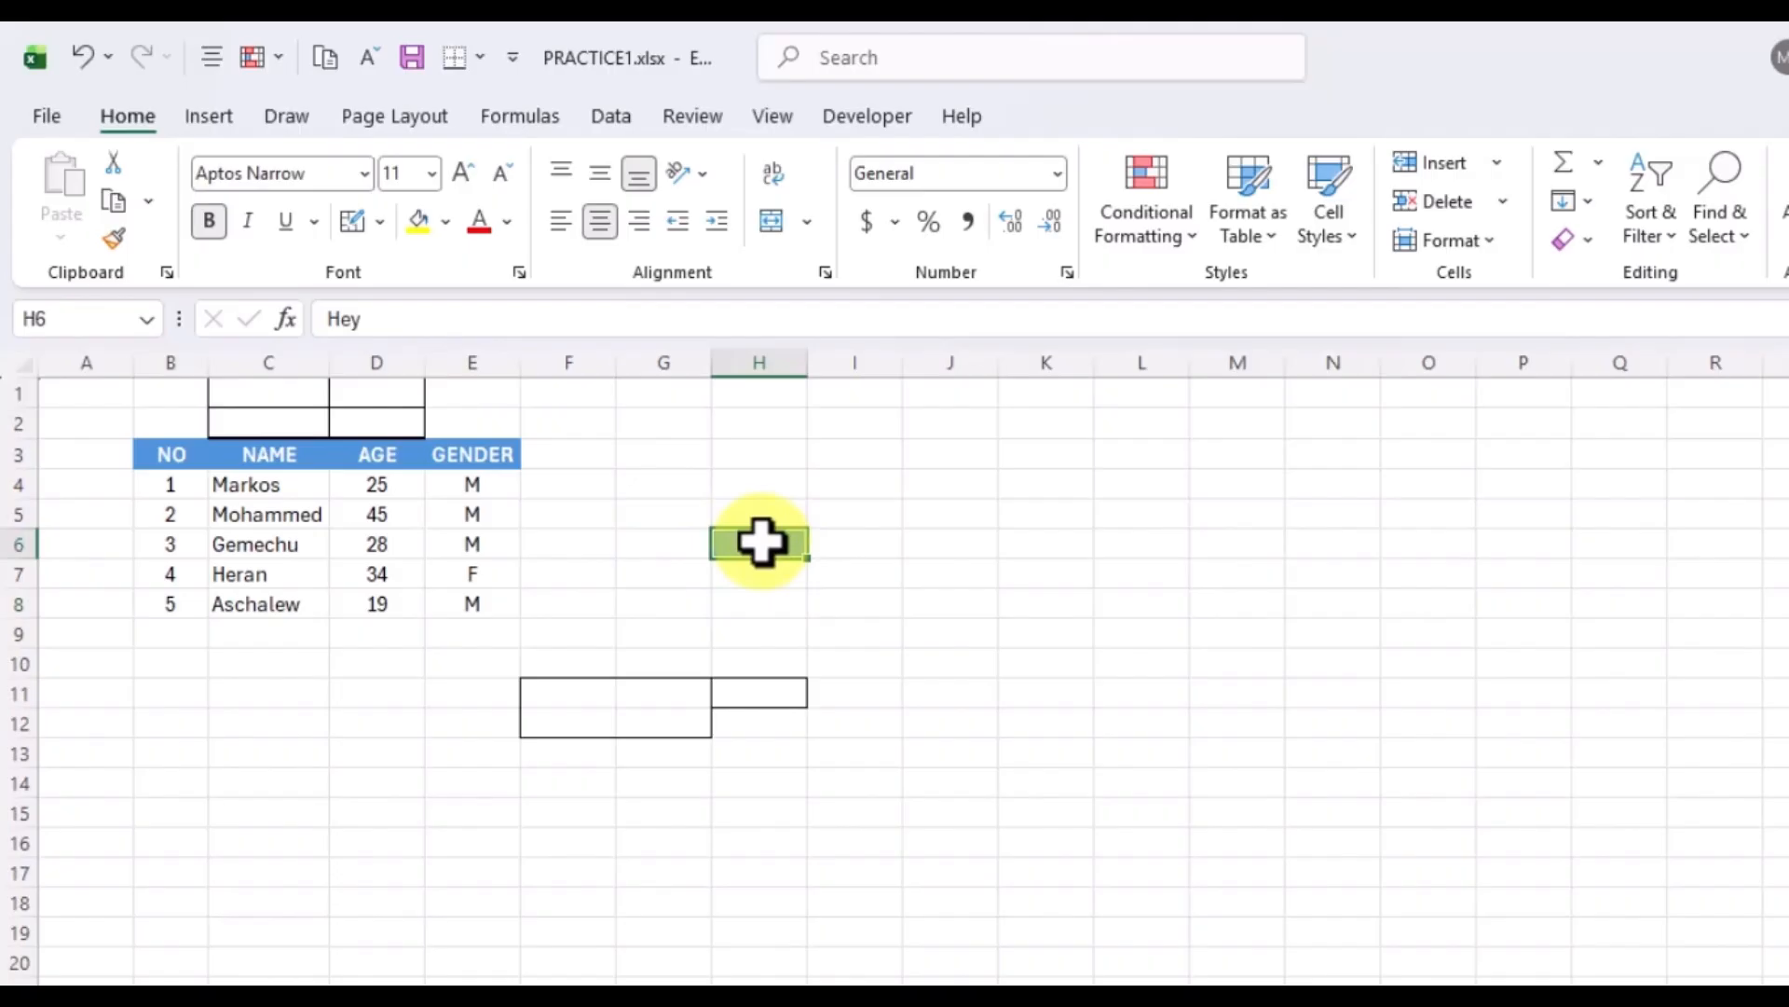
click(867, 543)
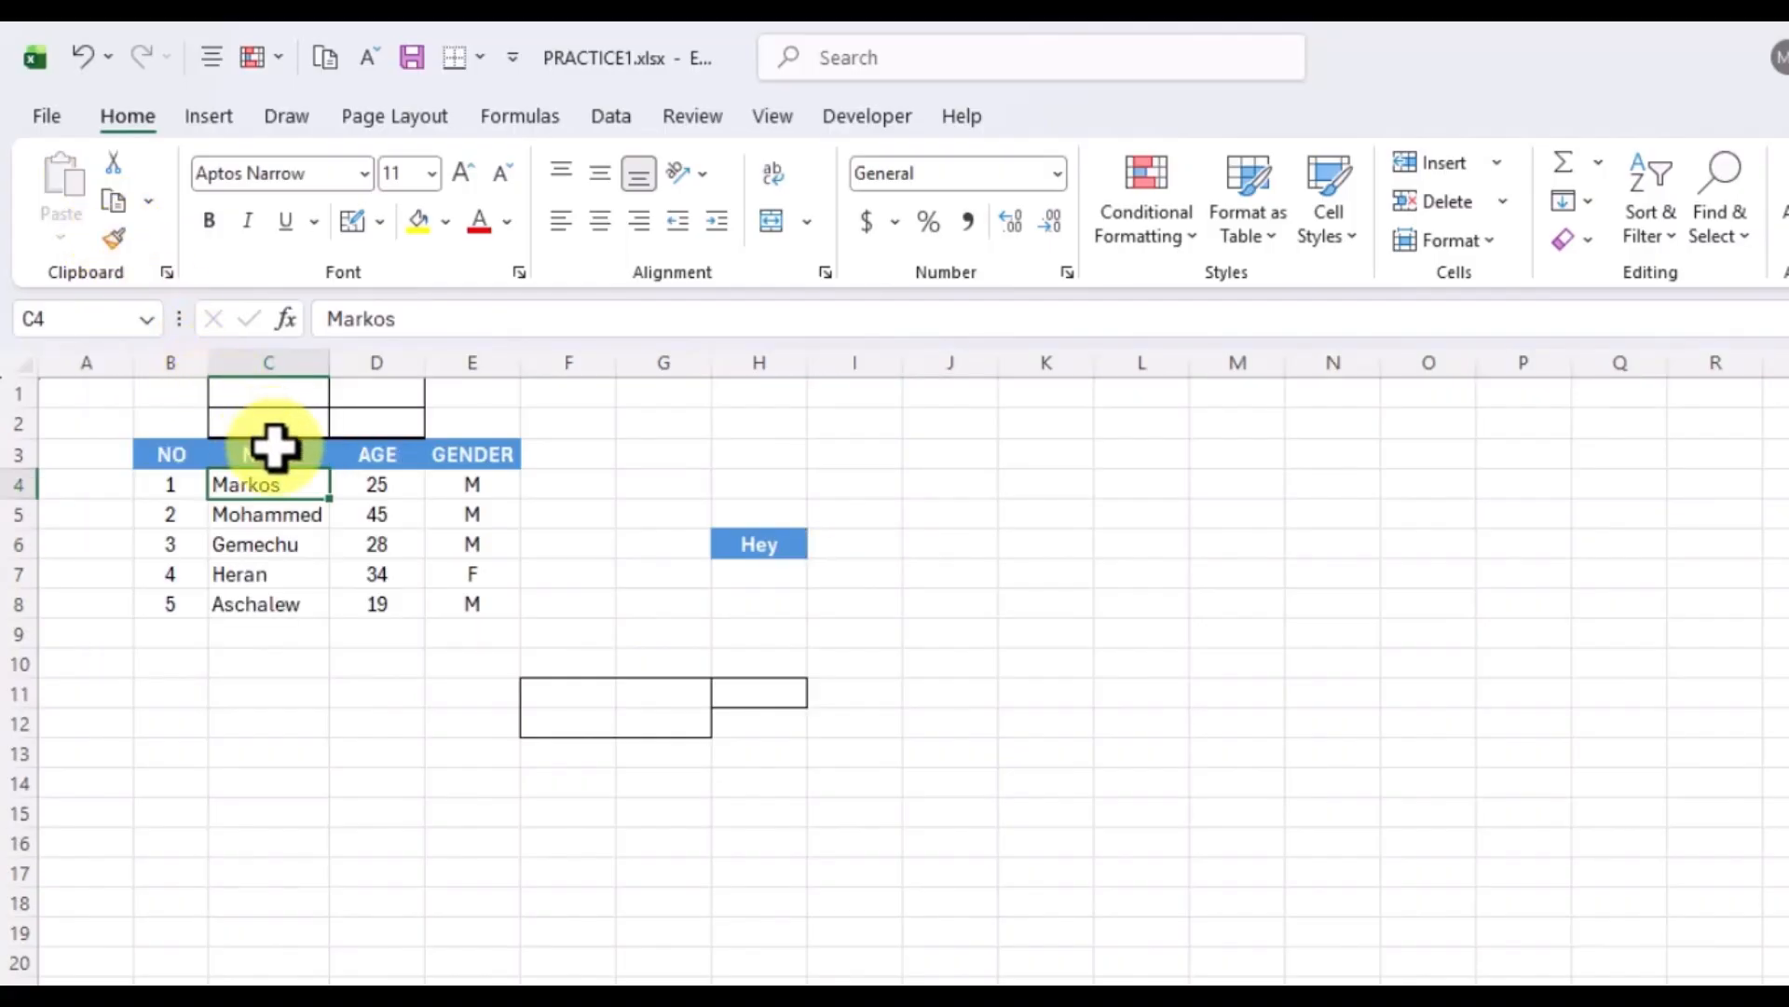
Apply the NAME heading's formatting to cells C5, C7, E7 and E5 with a locked Format Painter and switch the painter off.
click(274, 448)
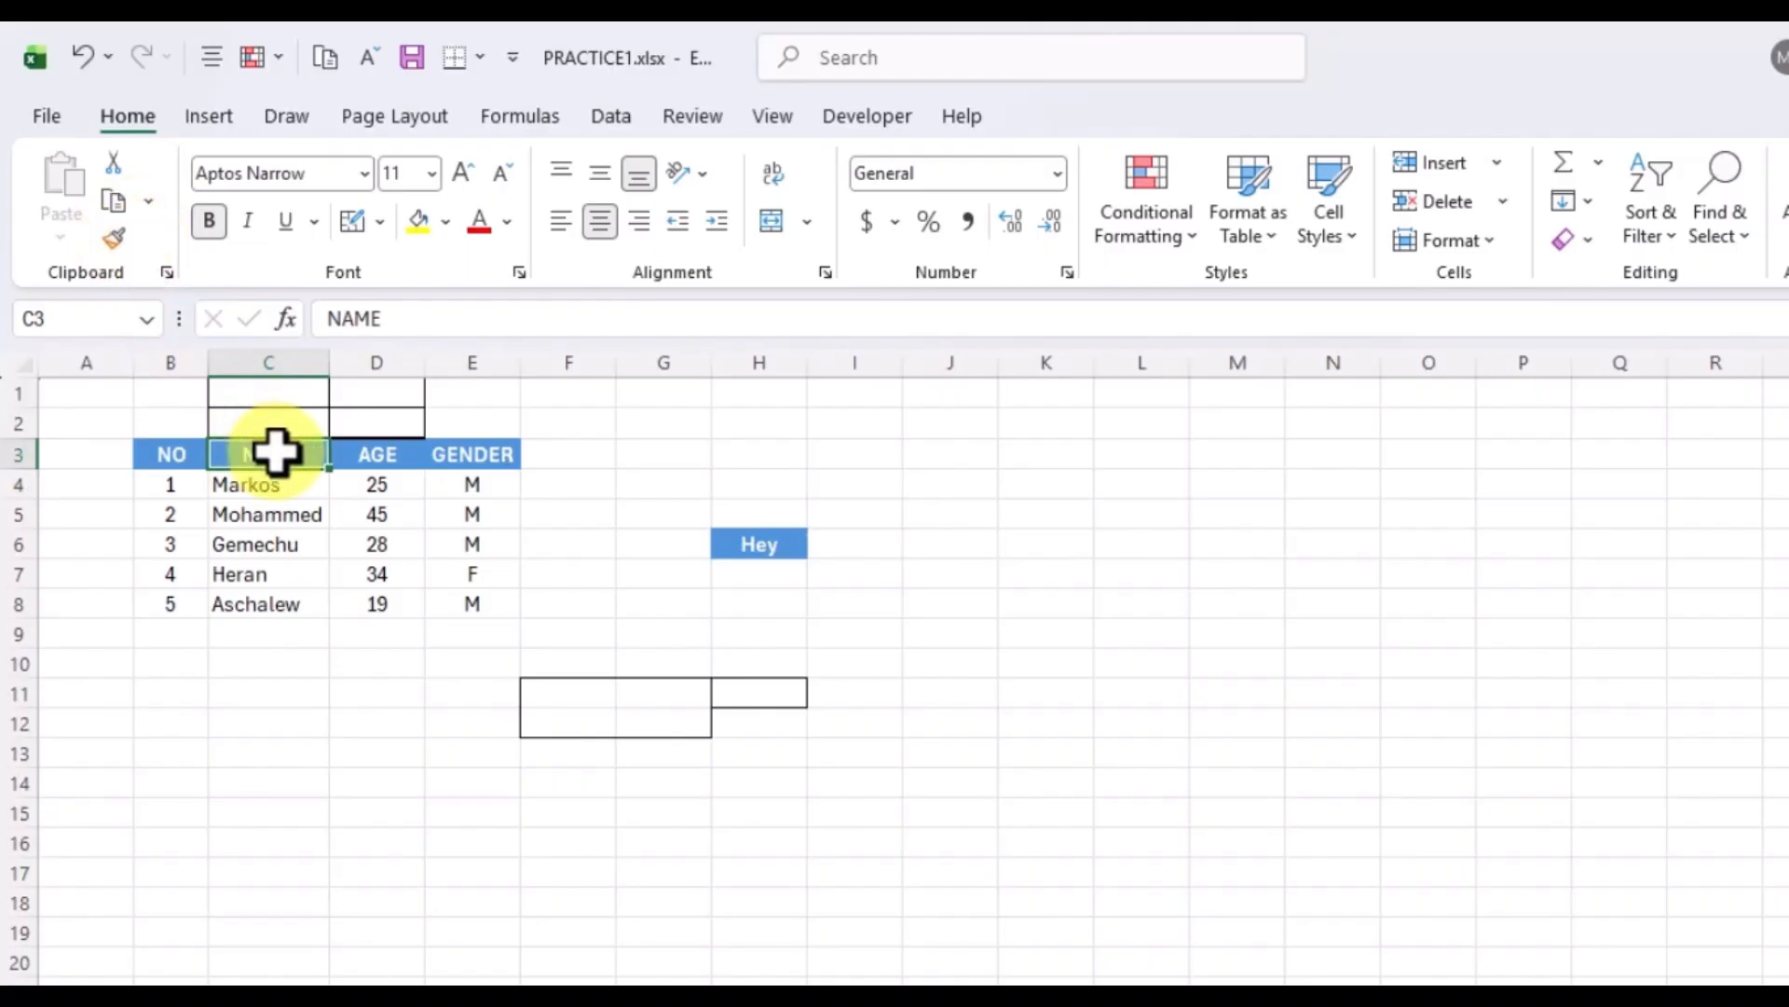
click(113, 240)
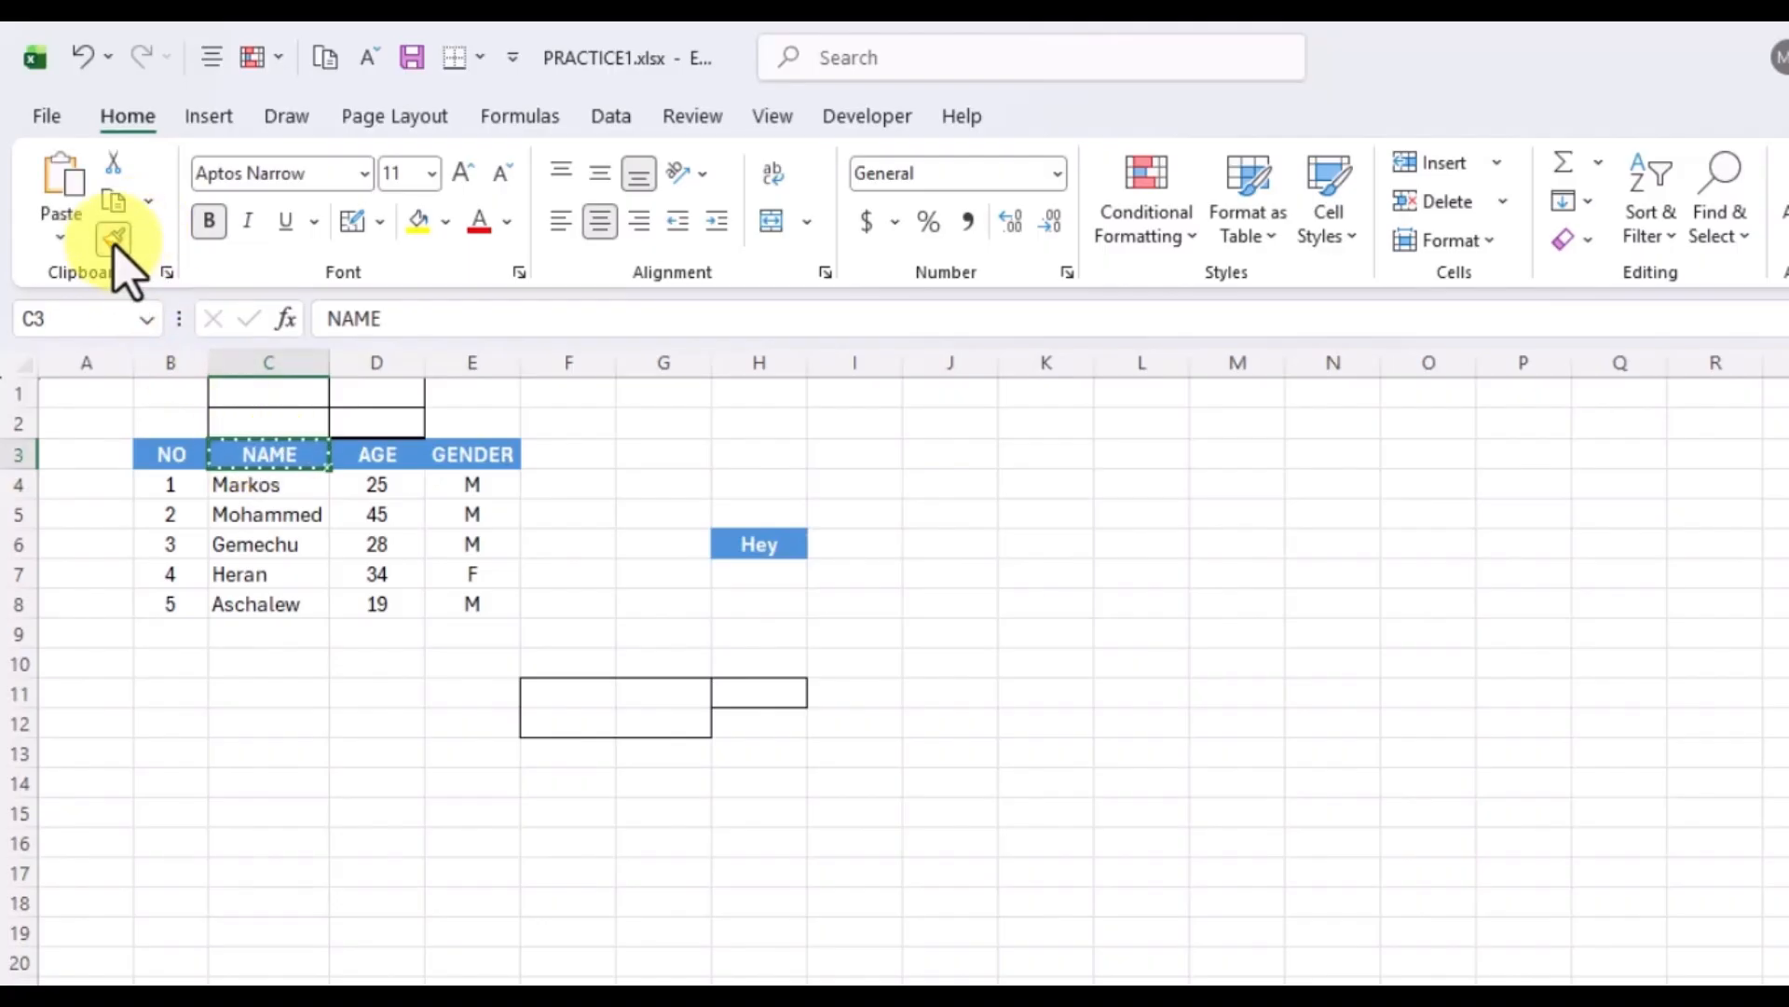
drag(253, 492, 252, 515)
click(252, 514)
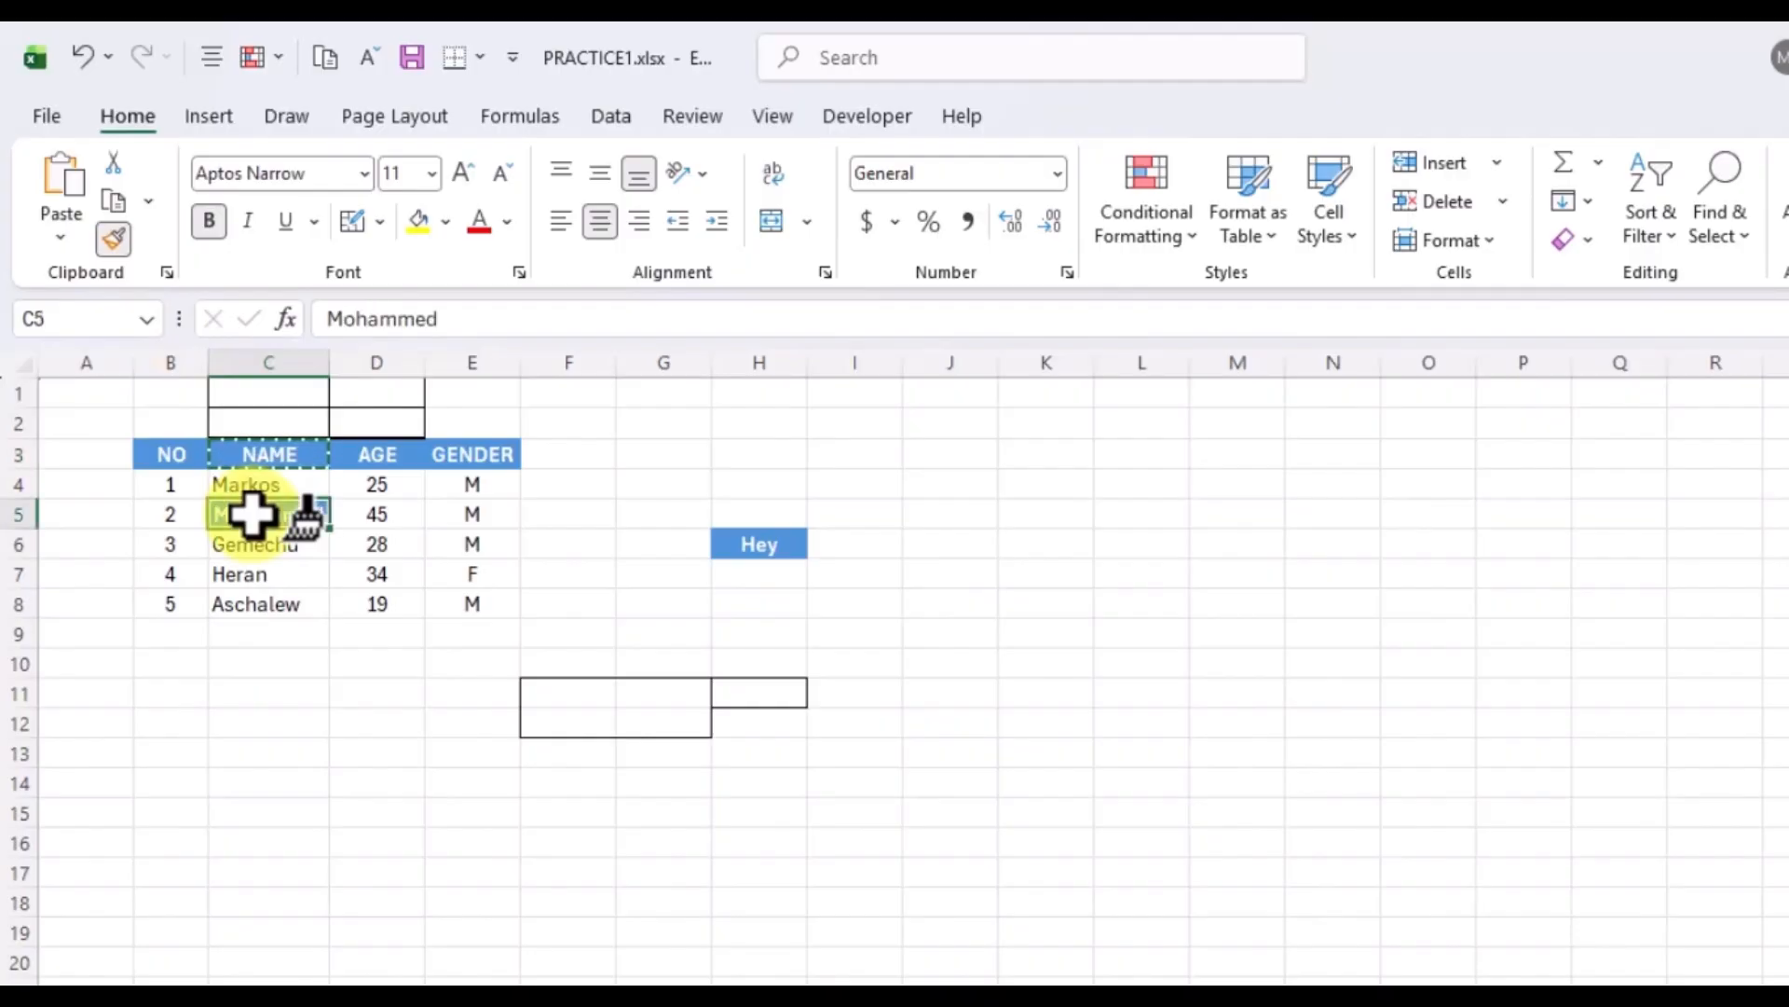
click(250, 574)
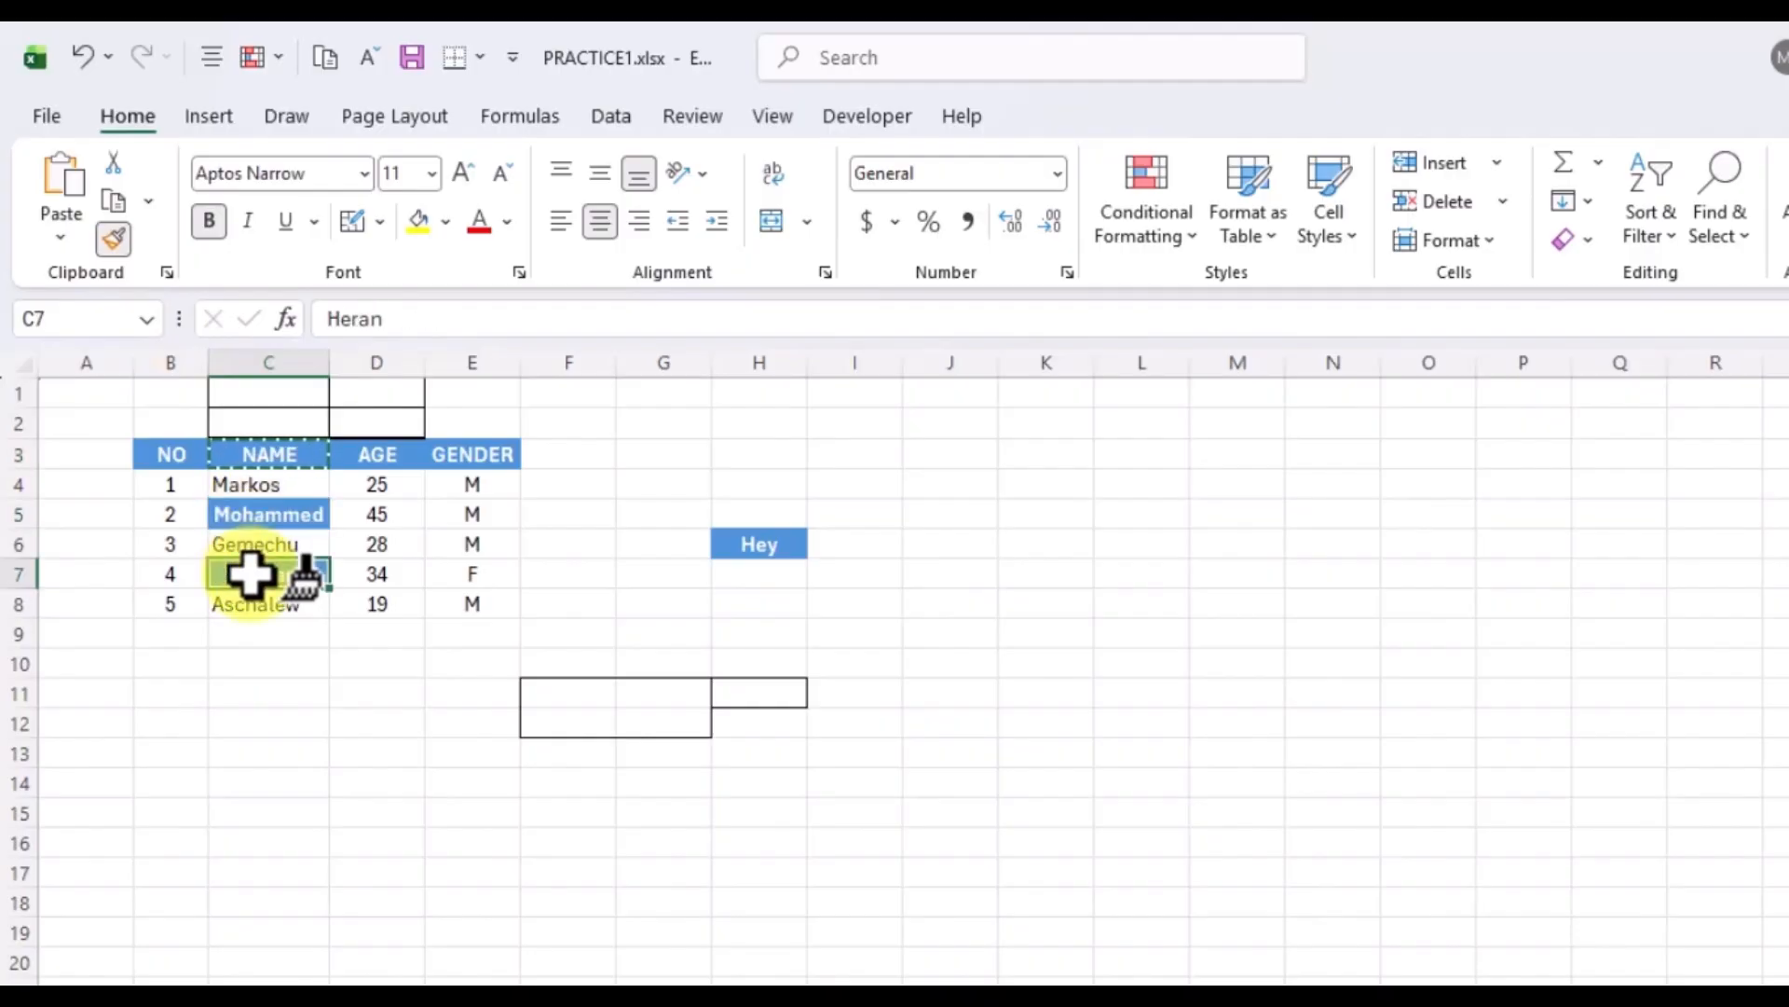
click(475, 572)
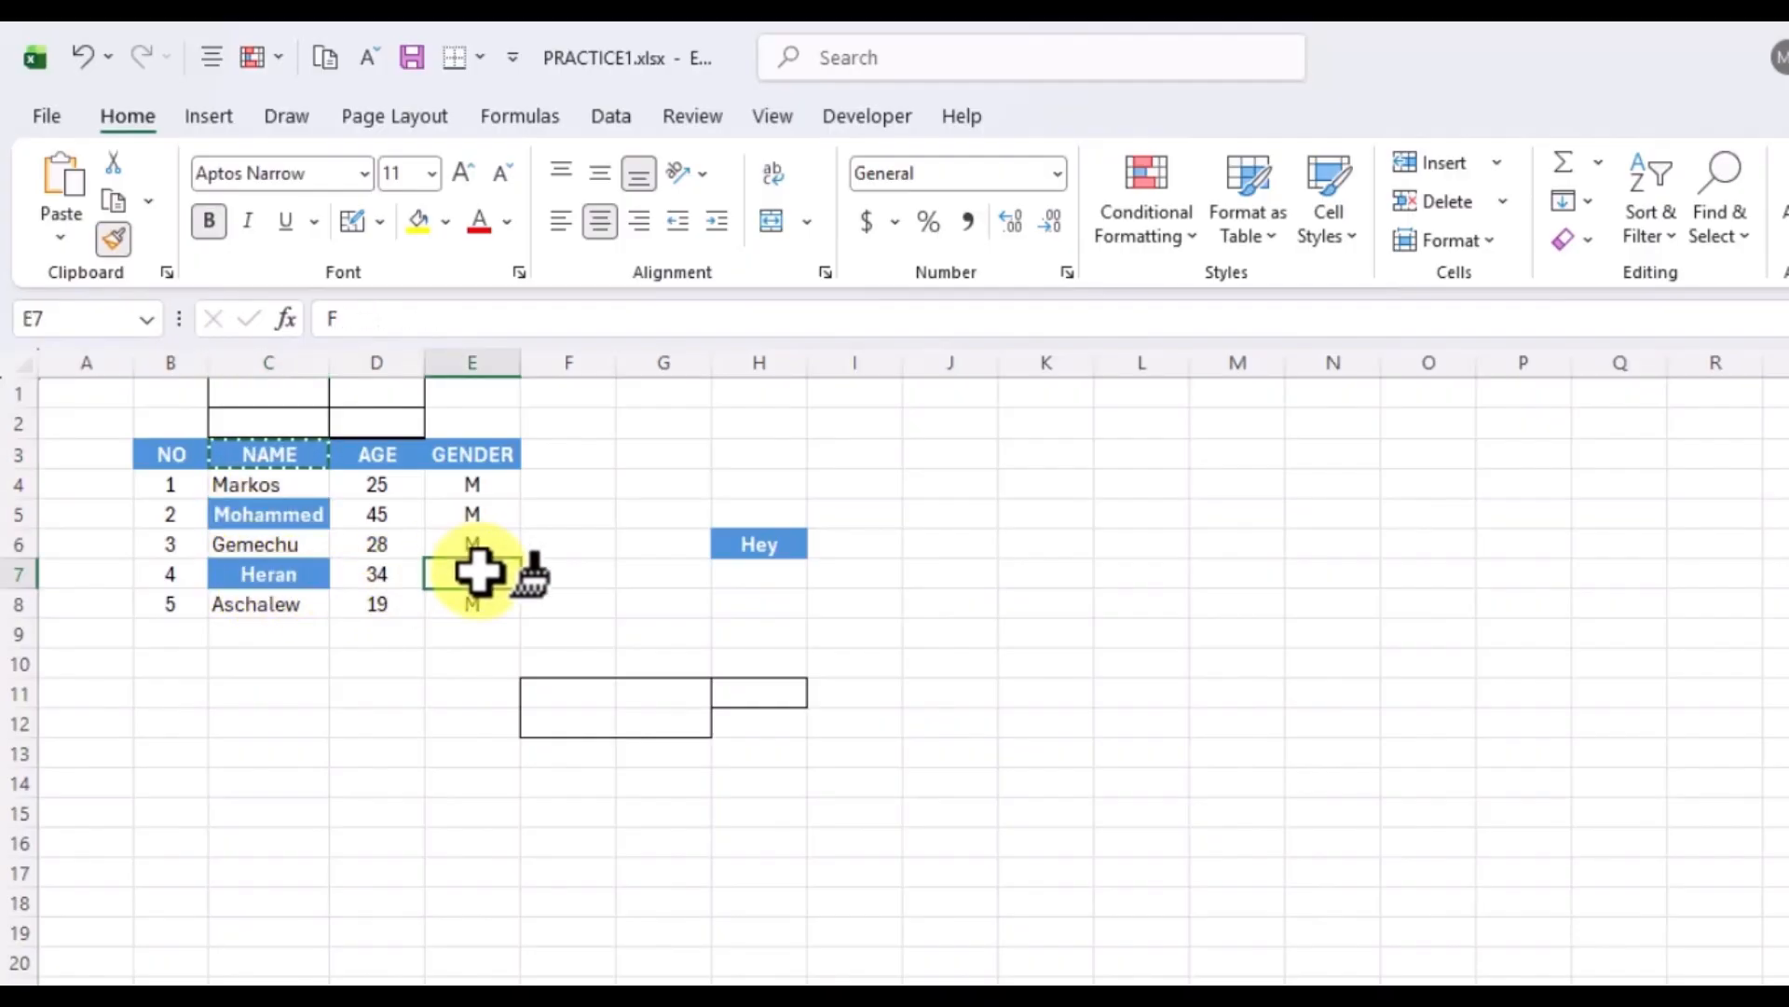
click(474, 512)
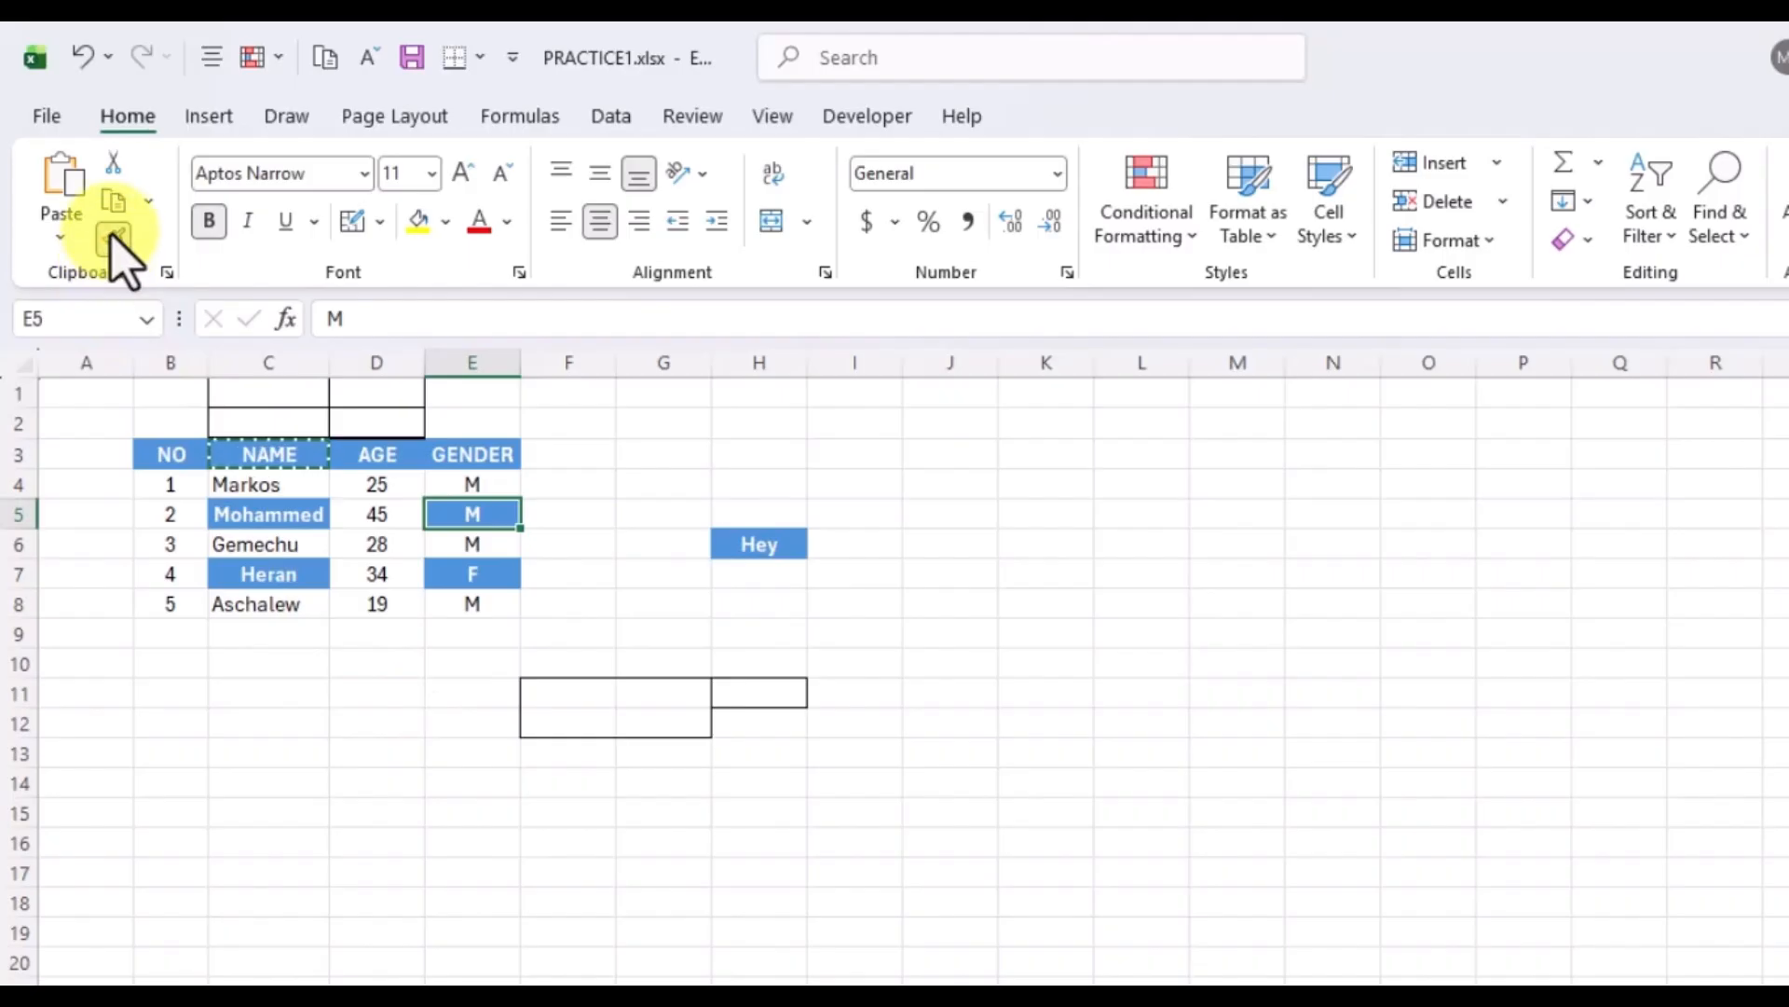
click(308, 779)
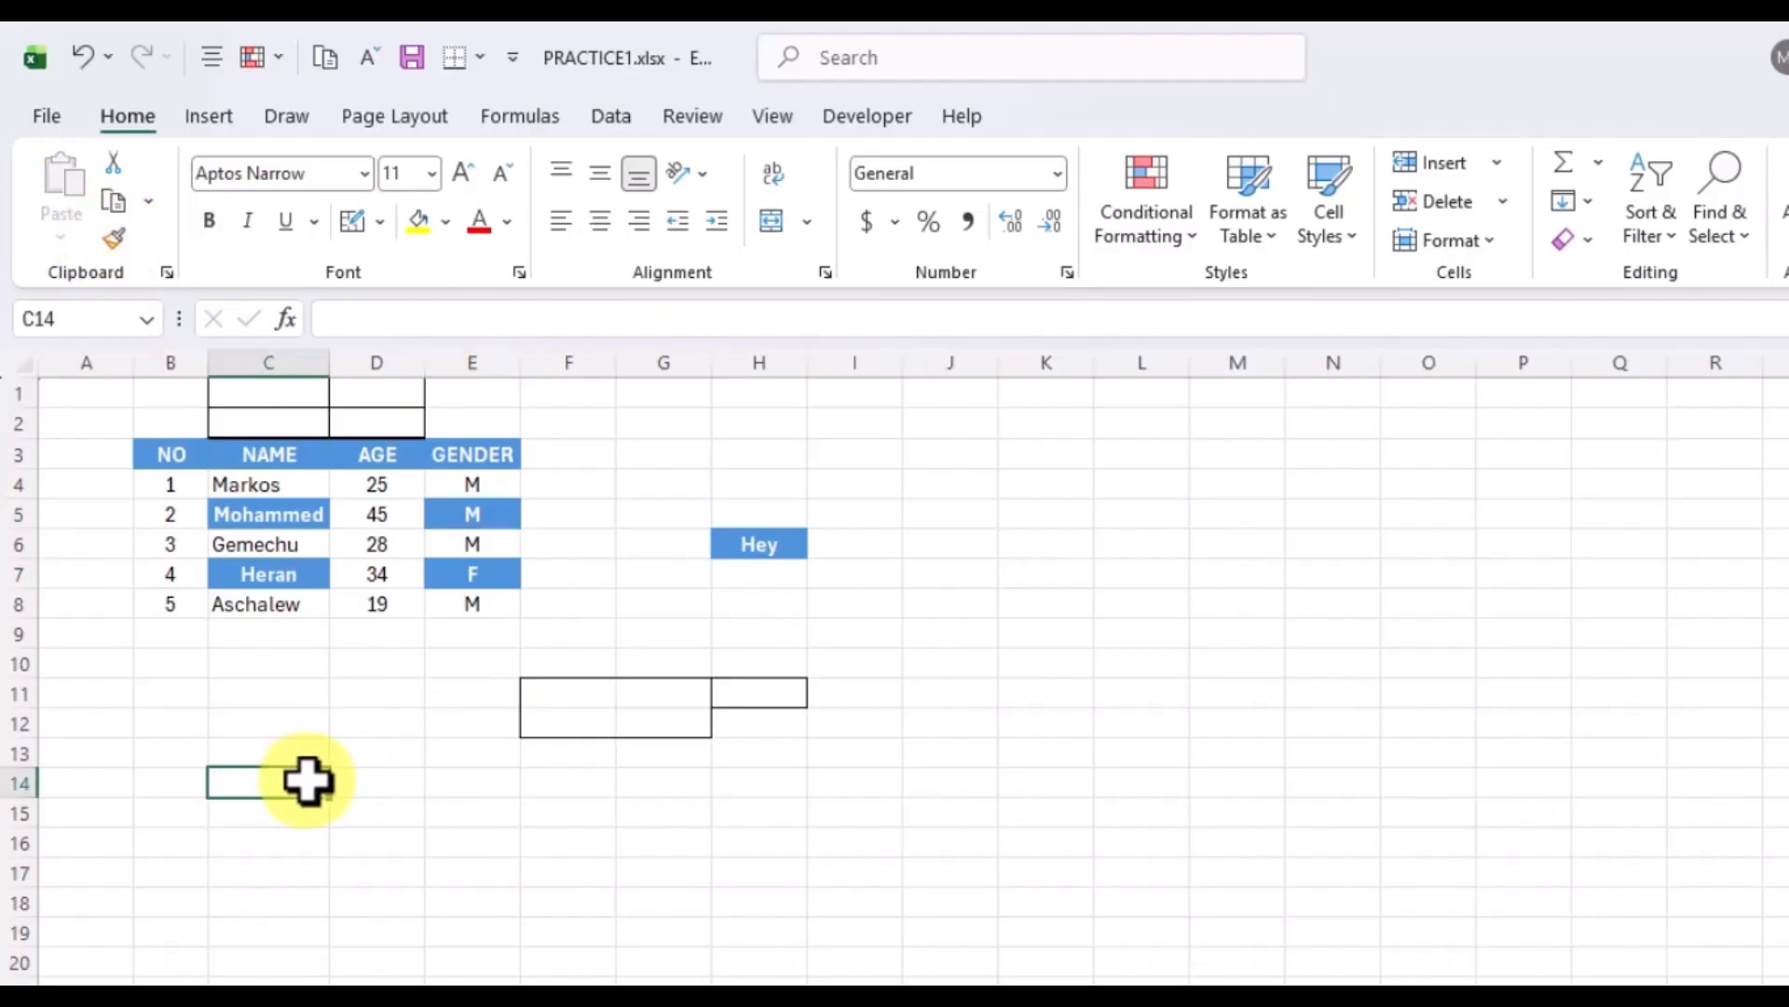
click(349, 694)
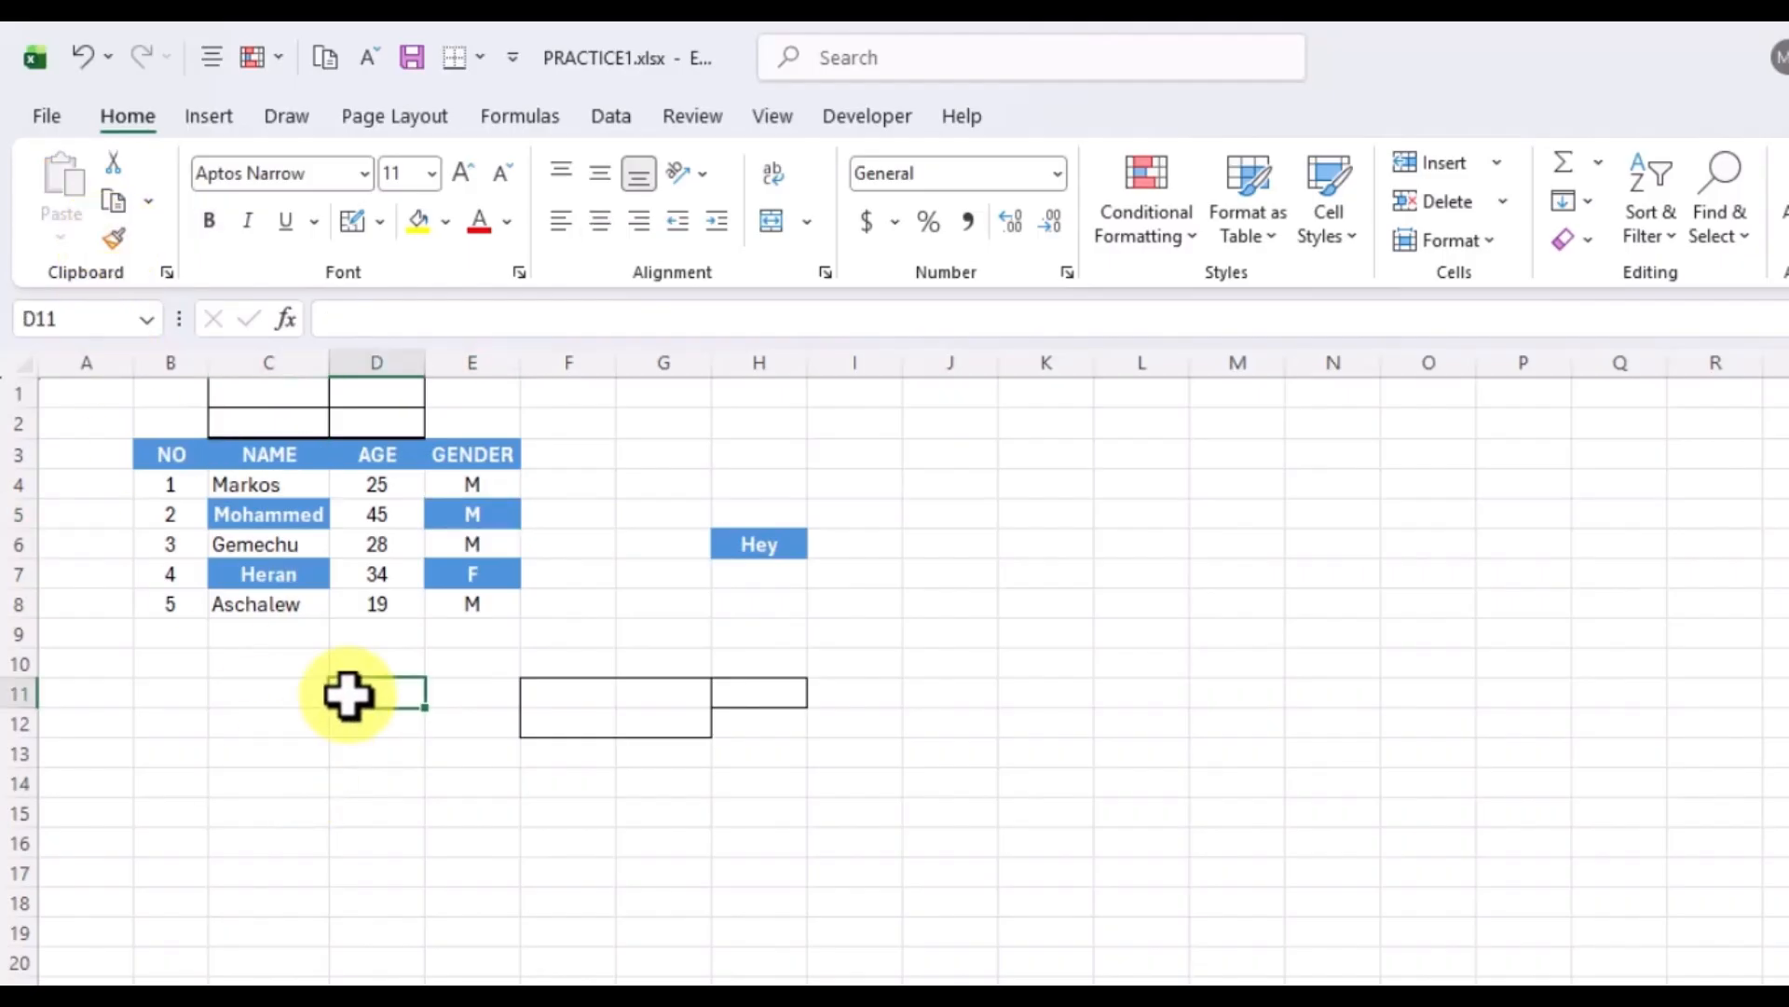
Cut cells C5:D7 and insert the cut cells at K6, shifting existing cells right.
scroll(340, 745, down, 1)
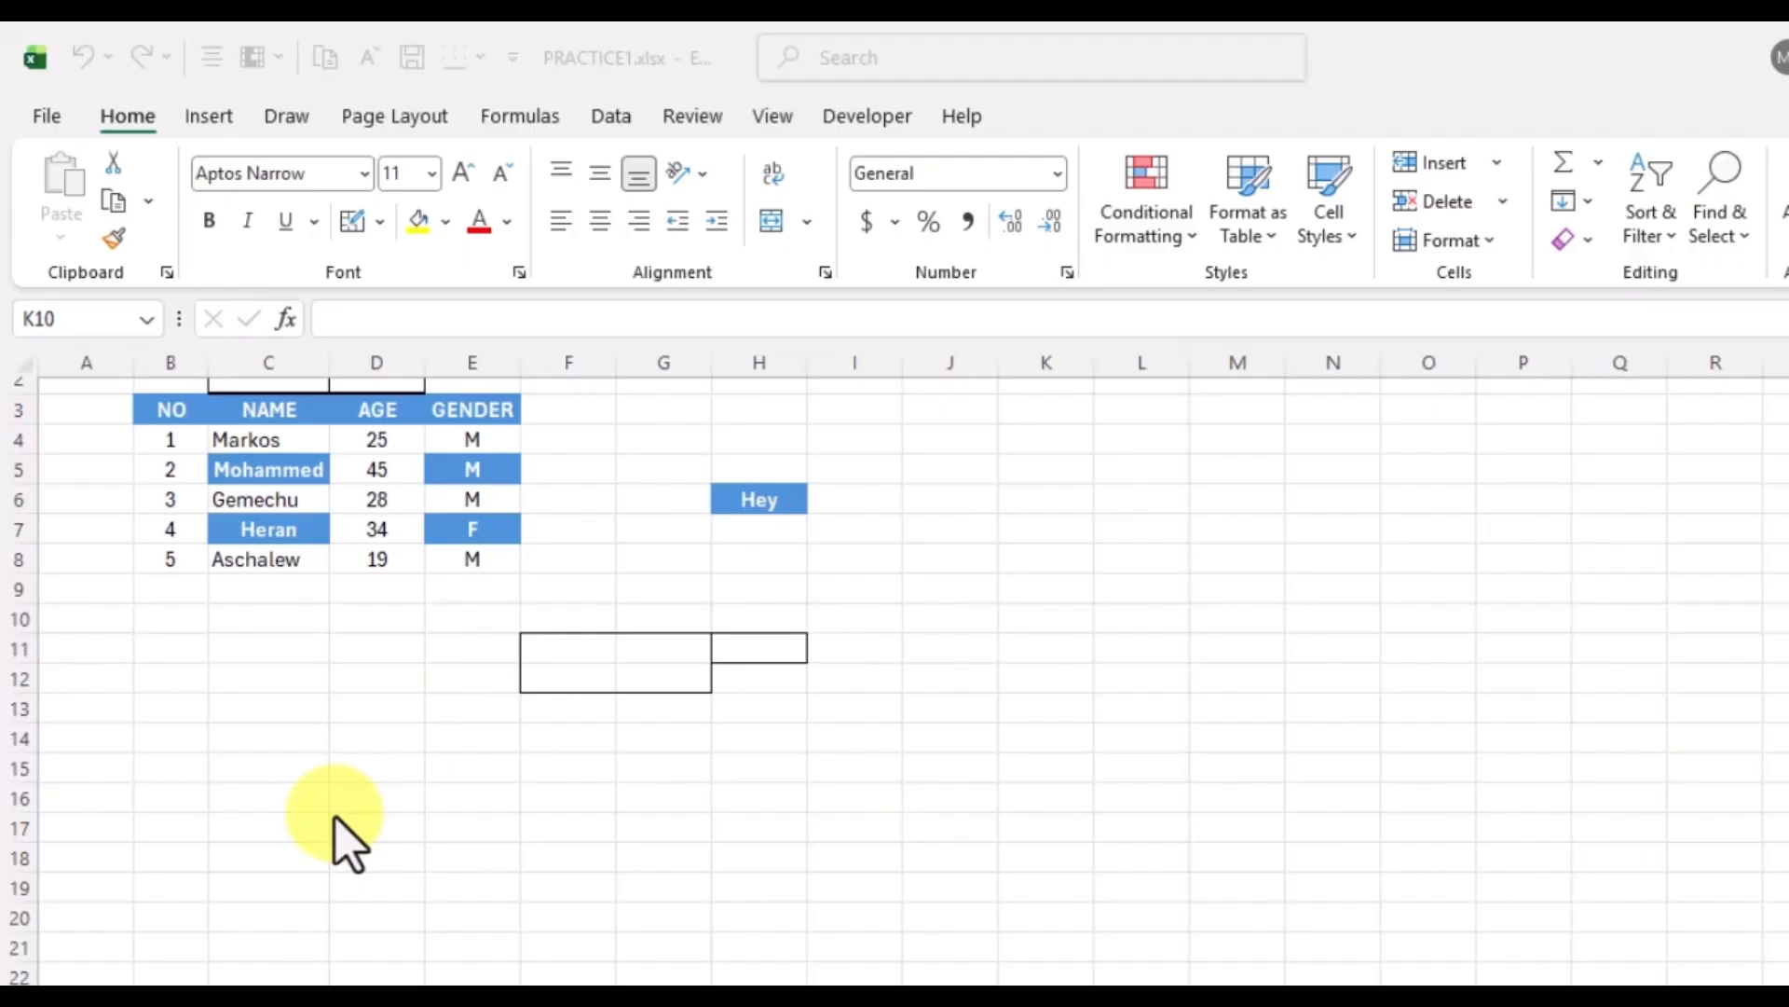
click(248, 469)
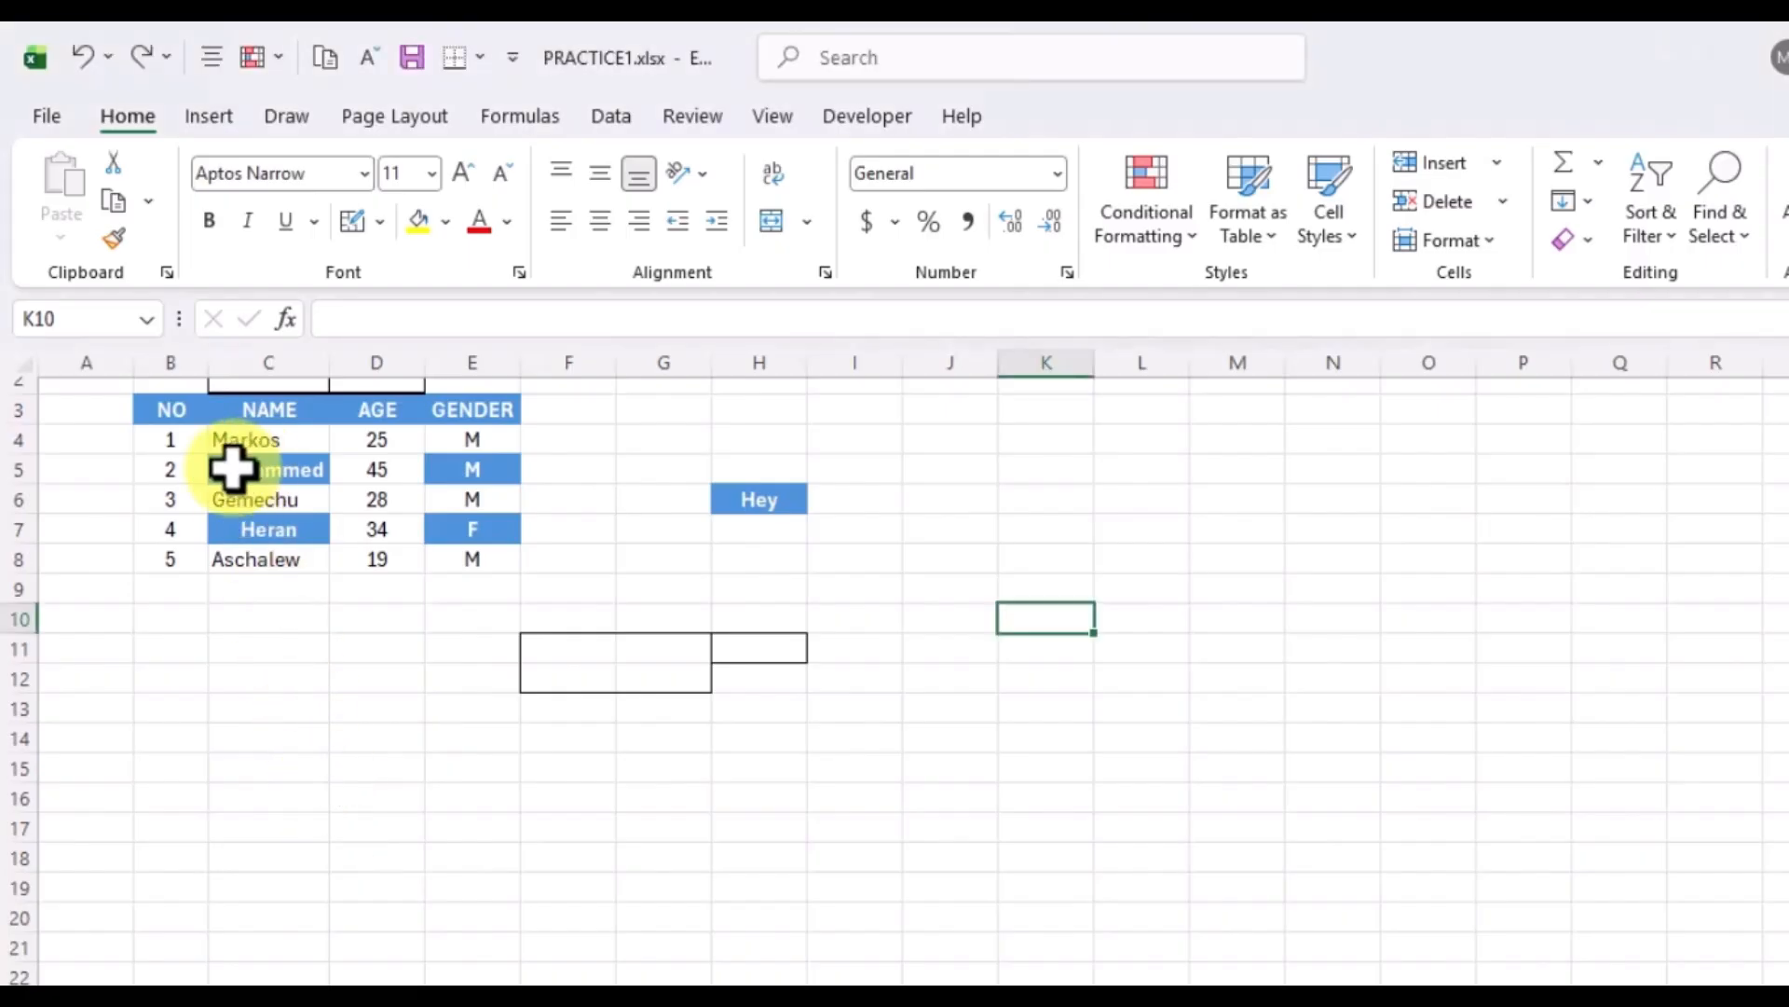
drag(232, 469, 411, 528)
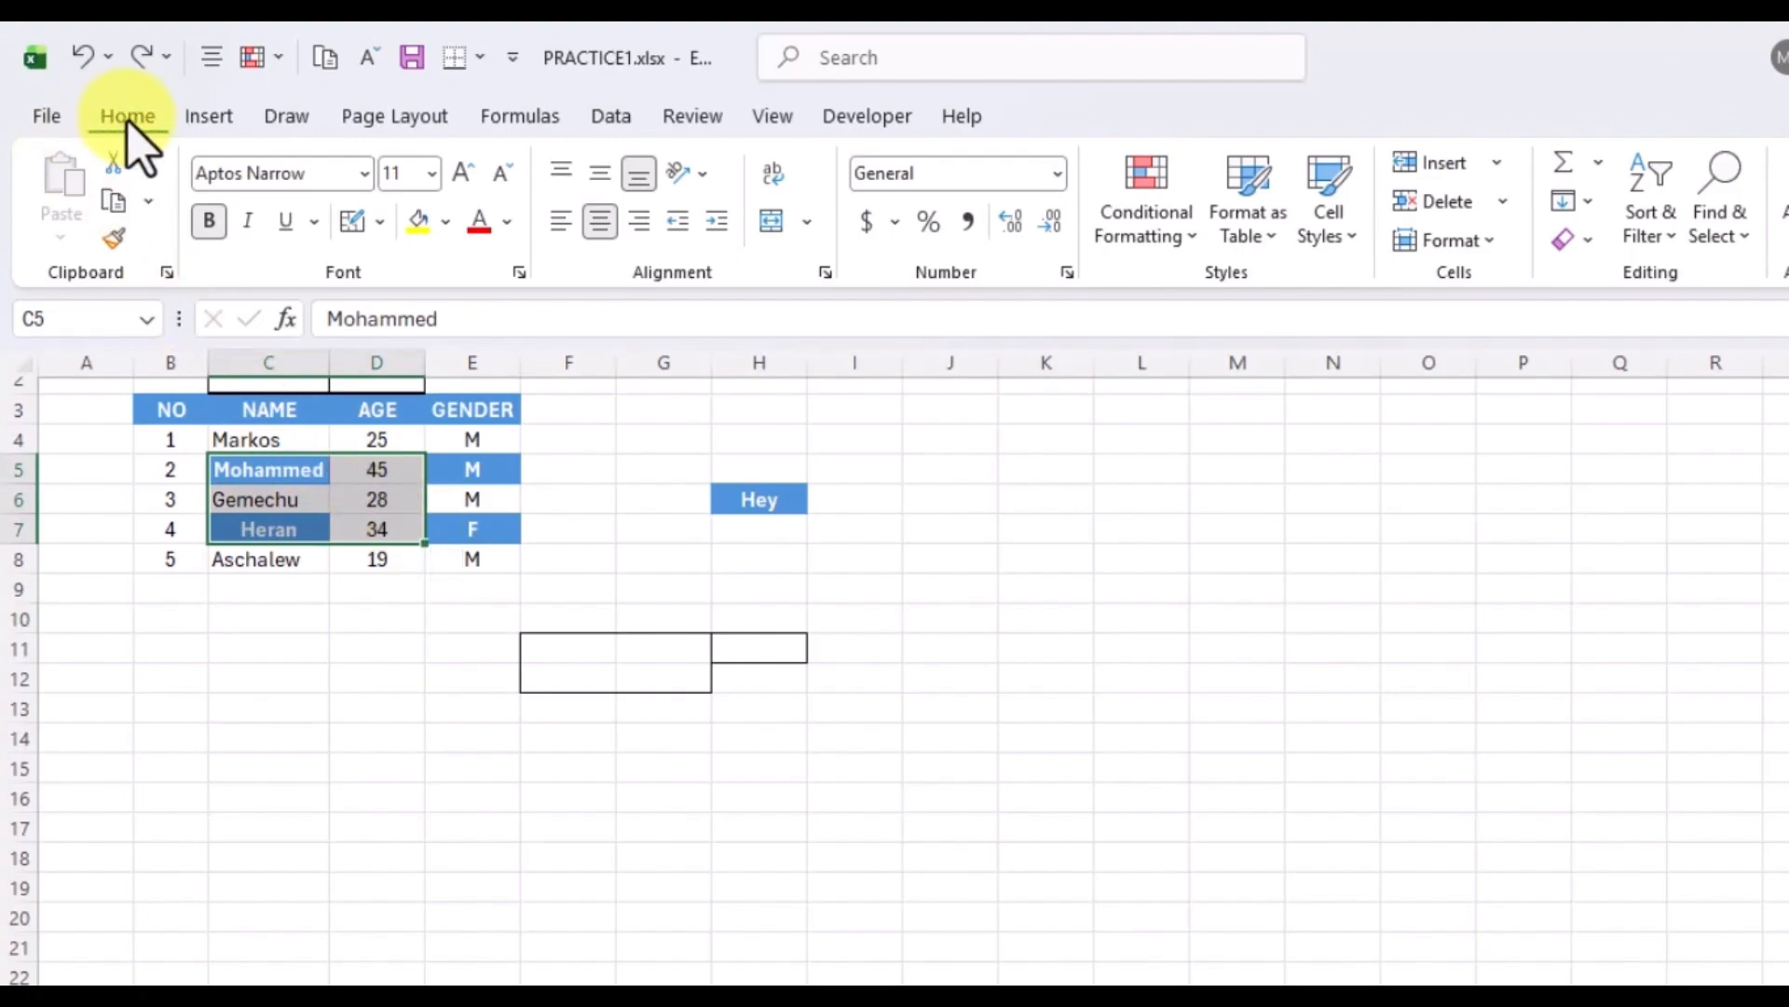
click(113, 166)
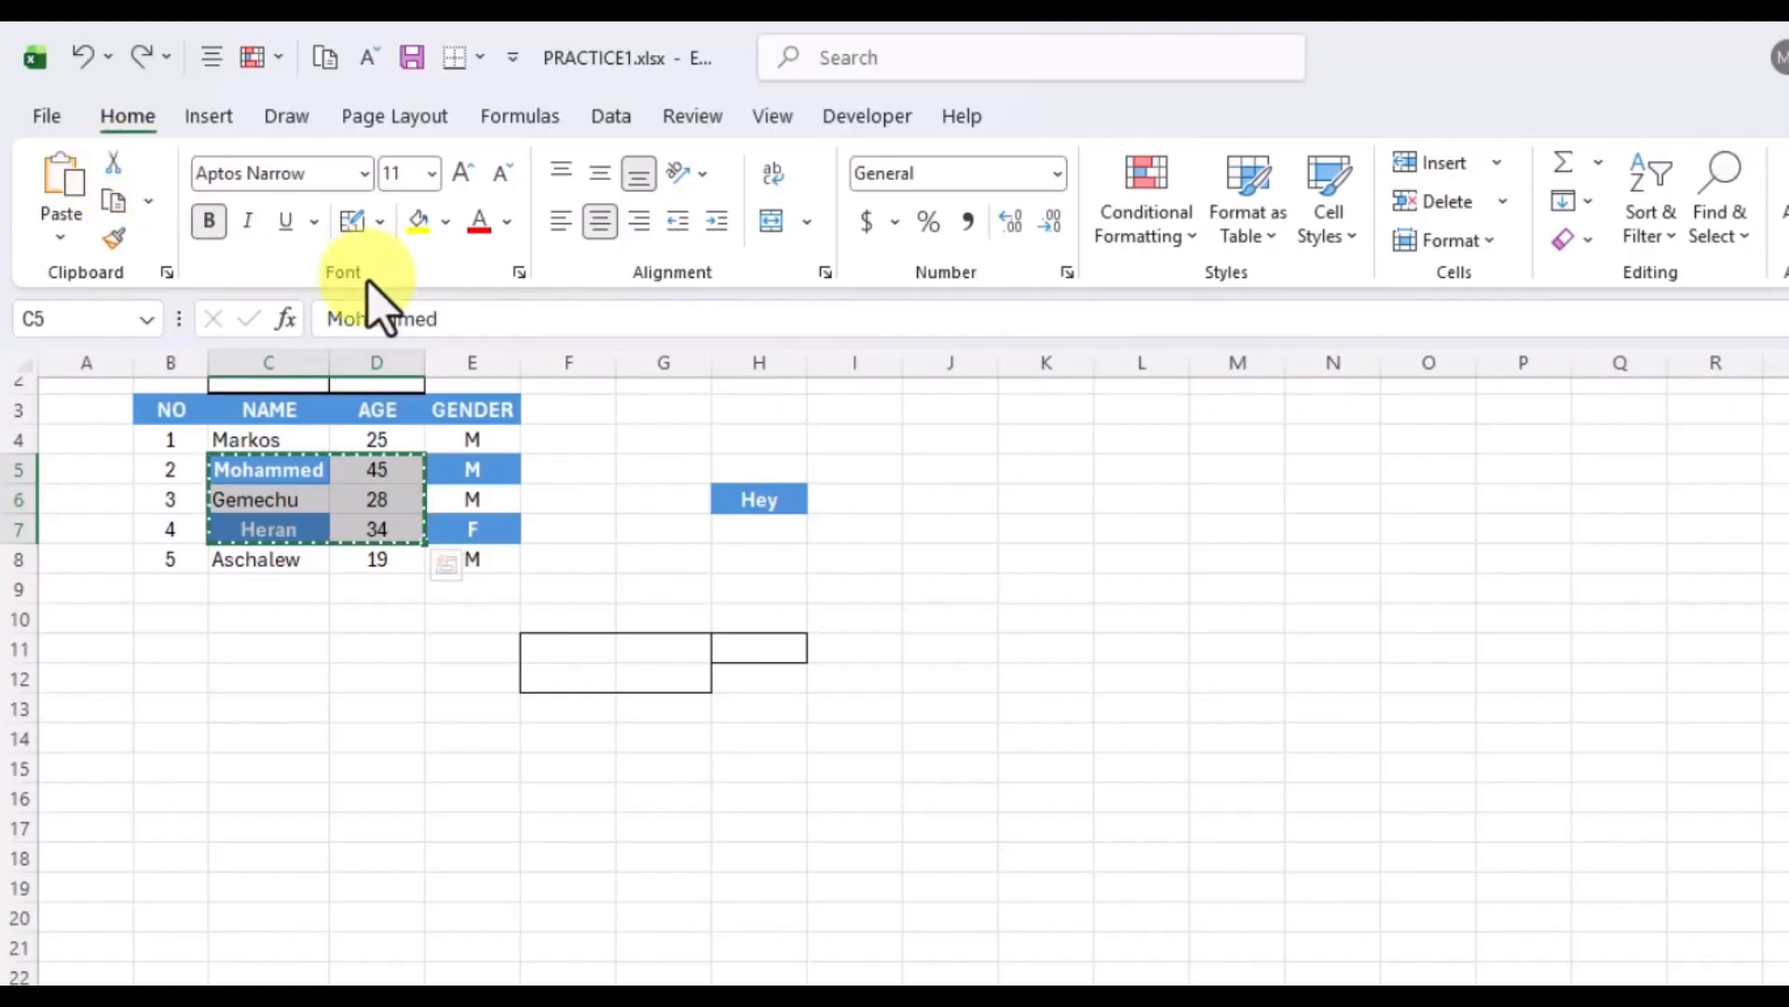
click(1048, 504)
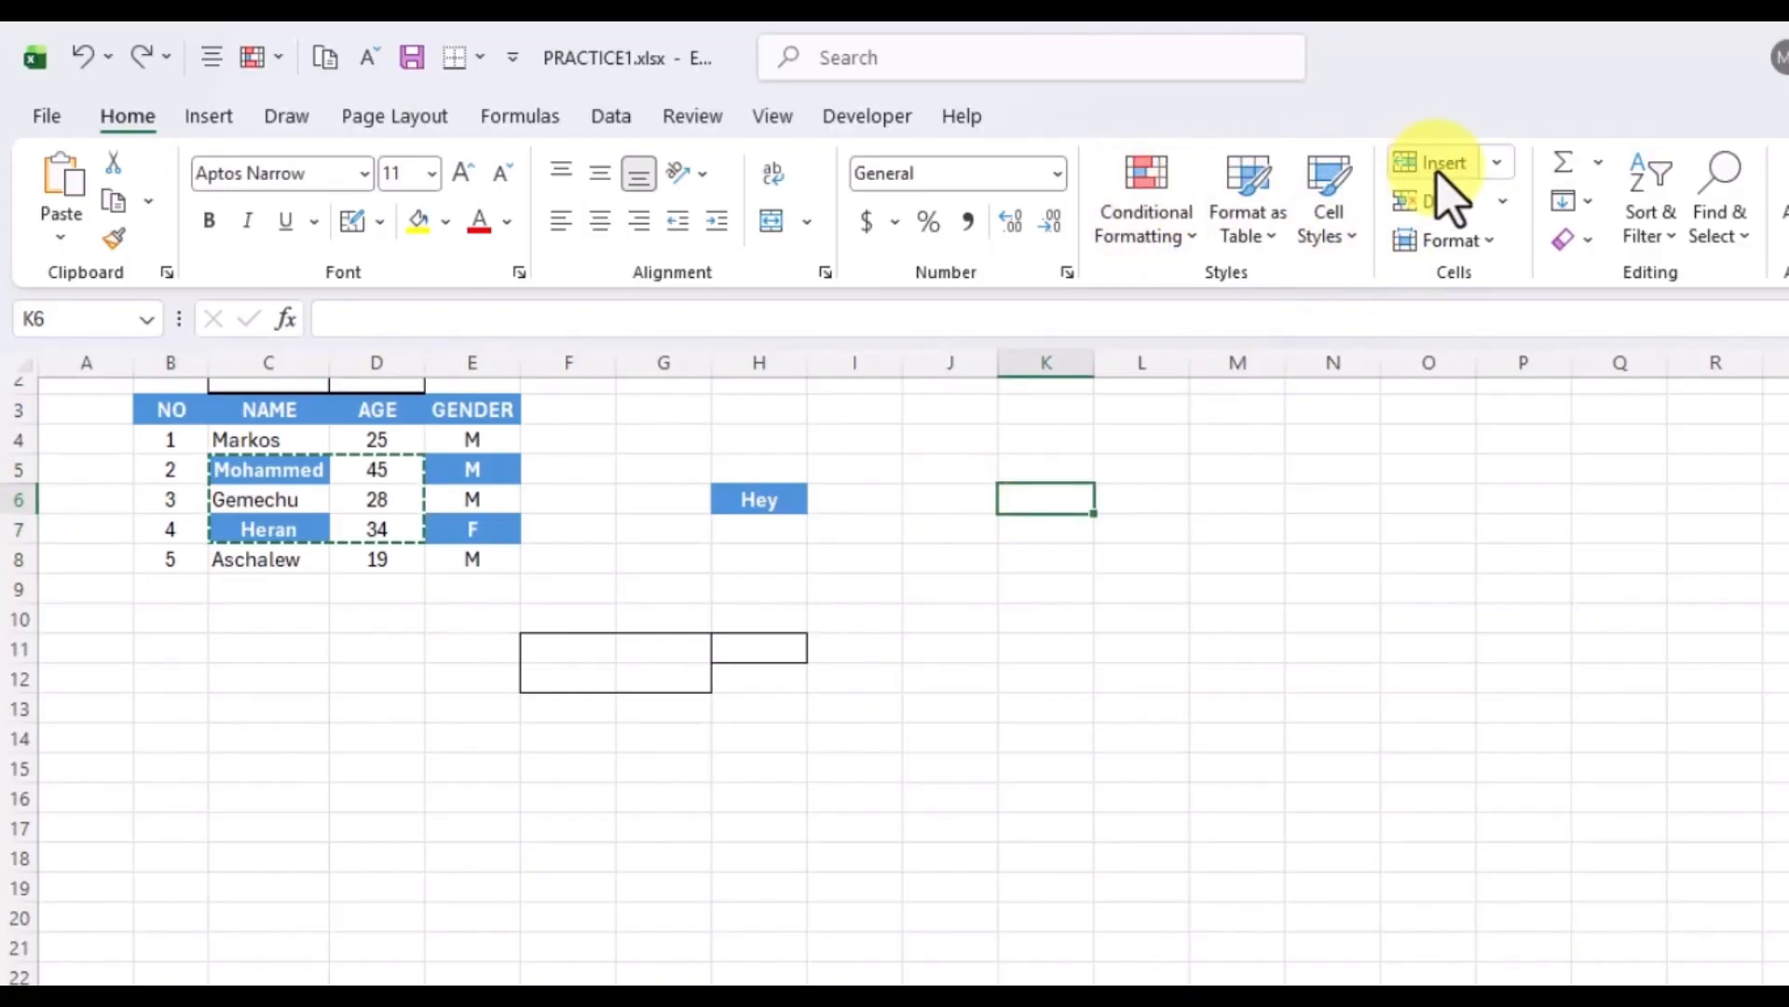
click(1497, 164)
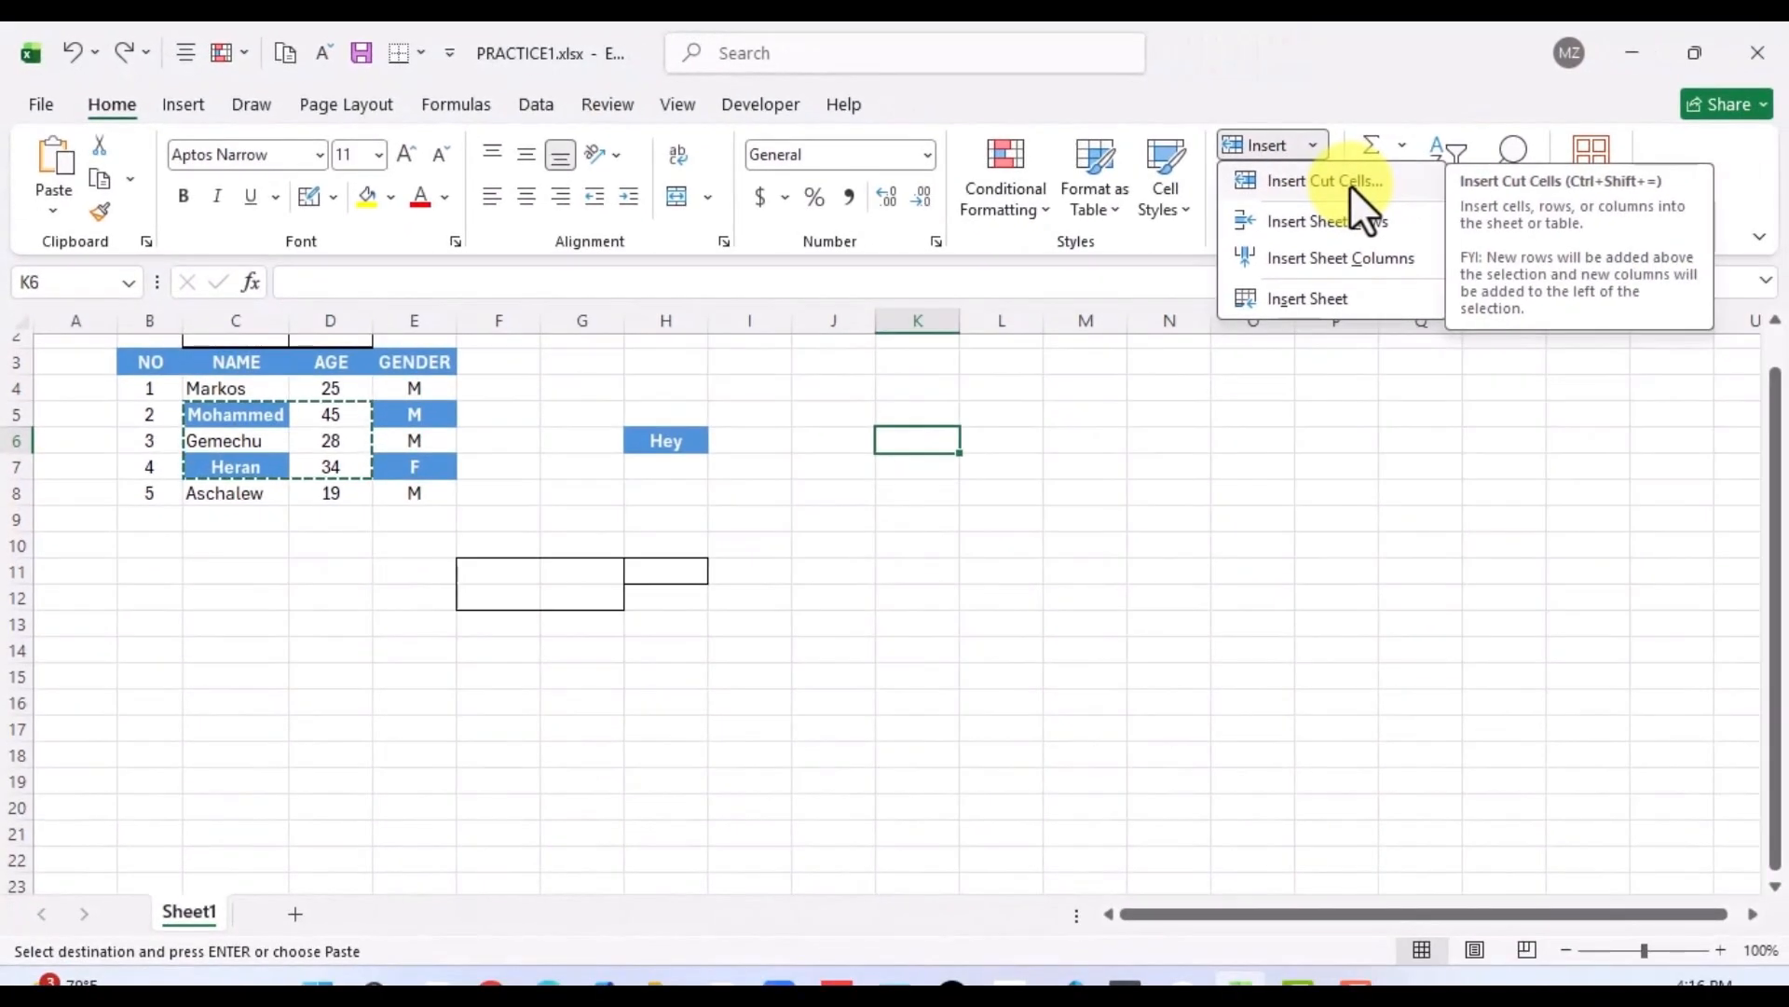
click(1344, 182)
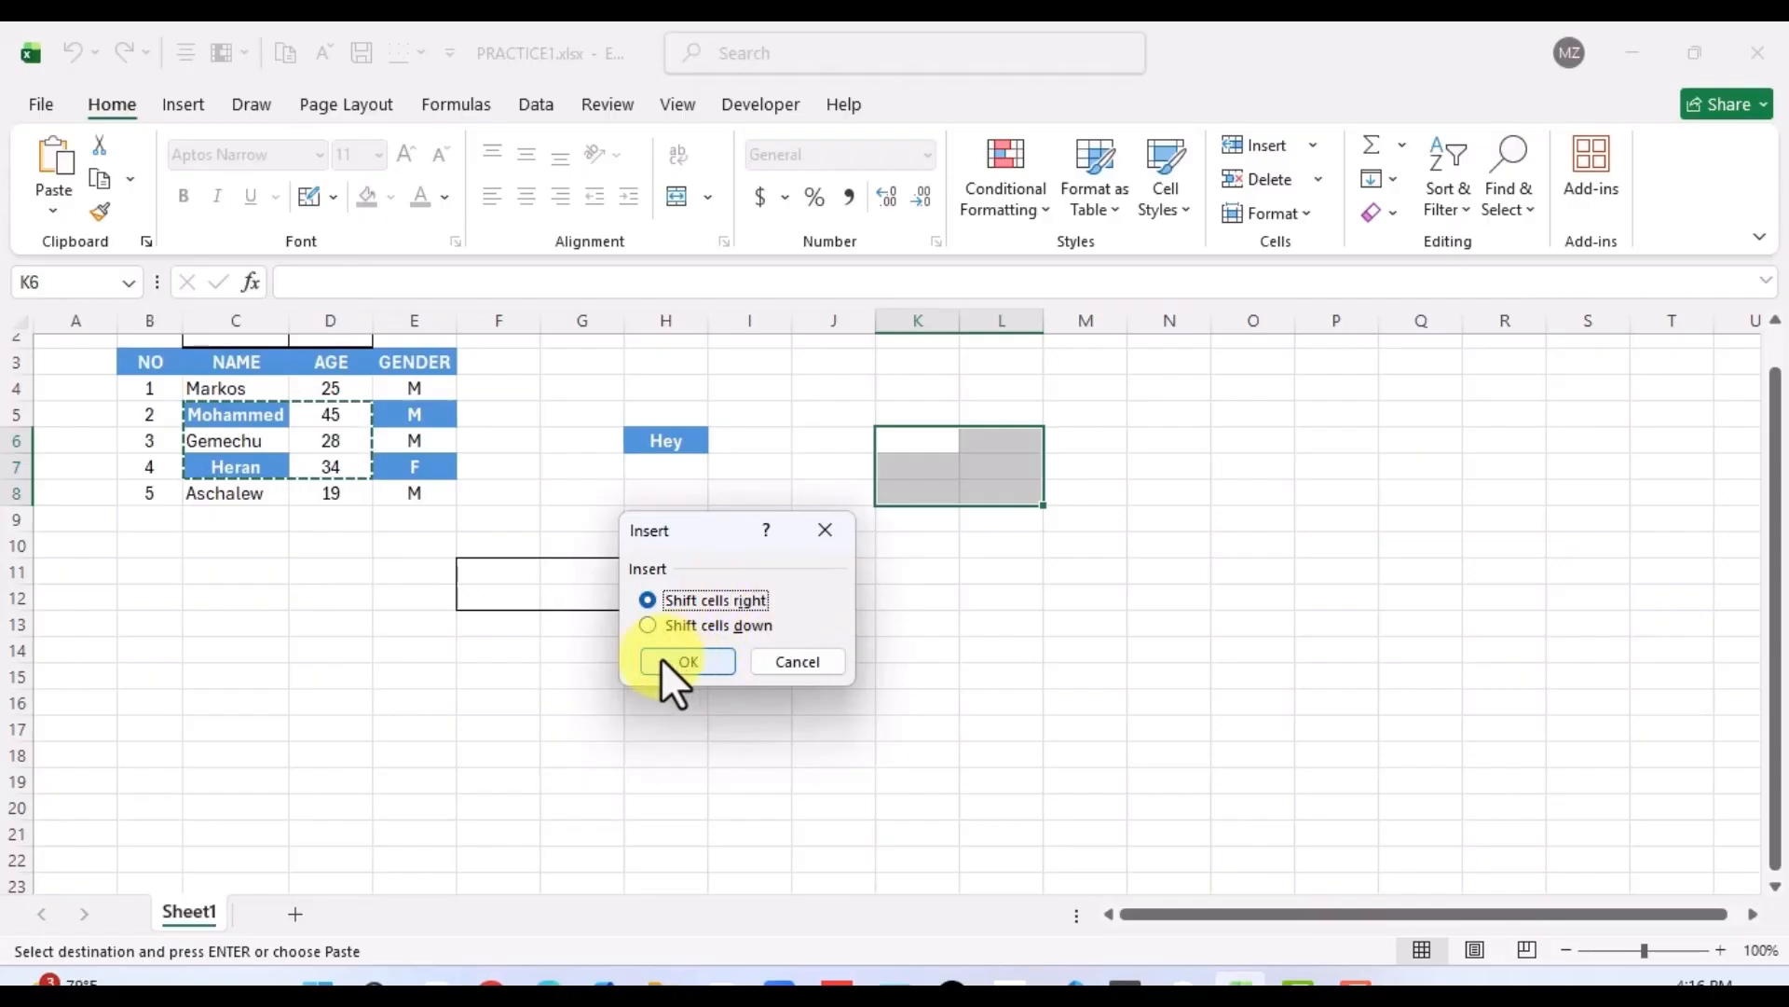
click(687, 661)
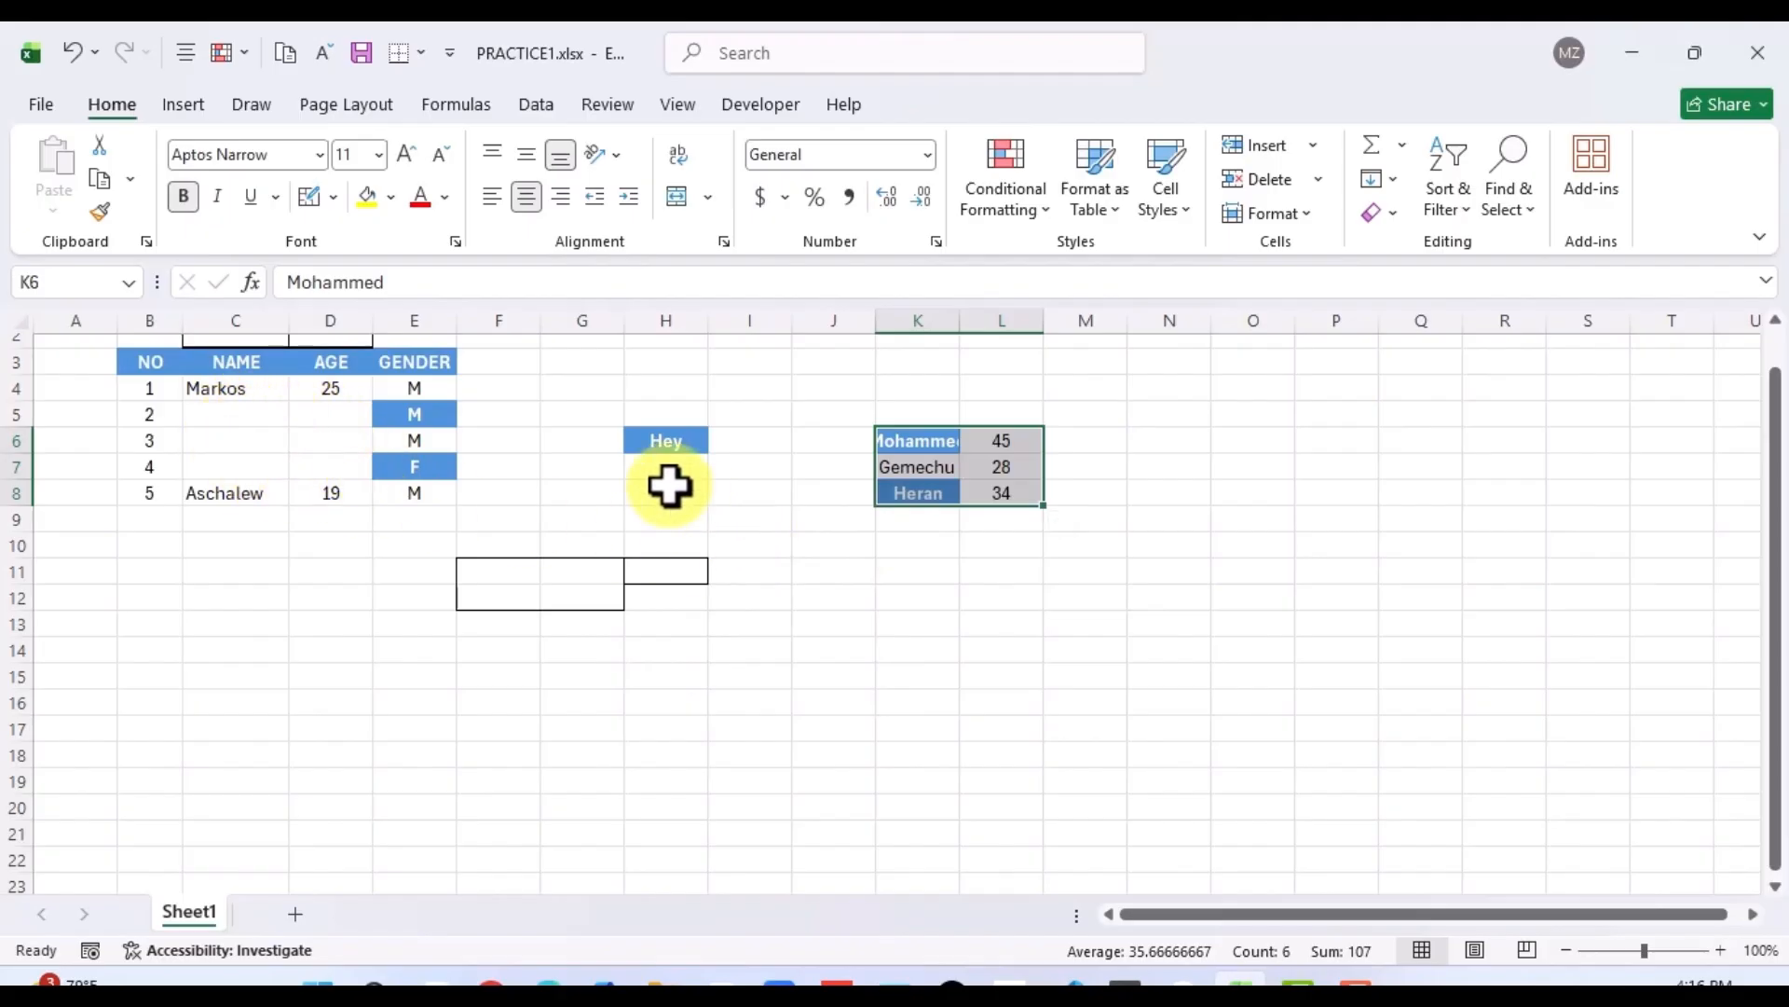
Auto-fit the width of column K to its contents.
click(991, 489)
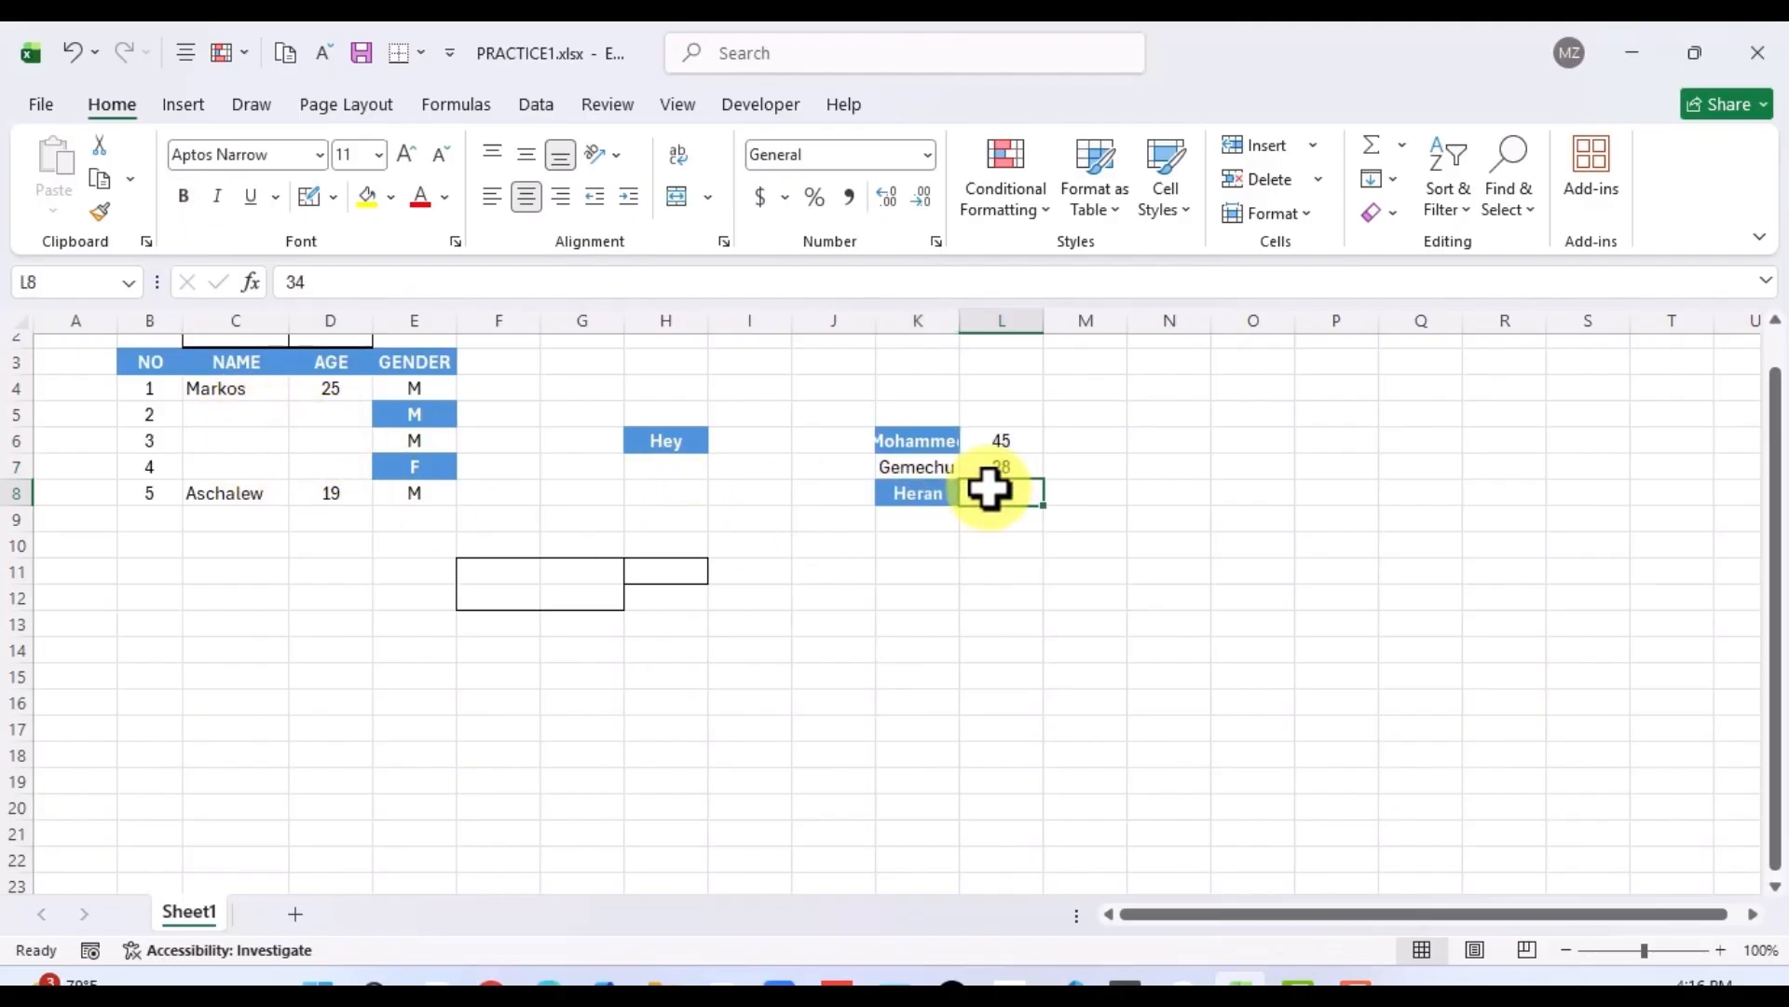
click(1086, 461)
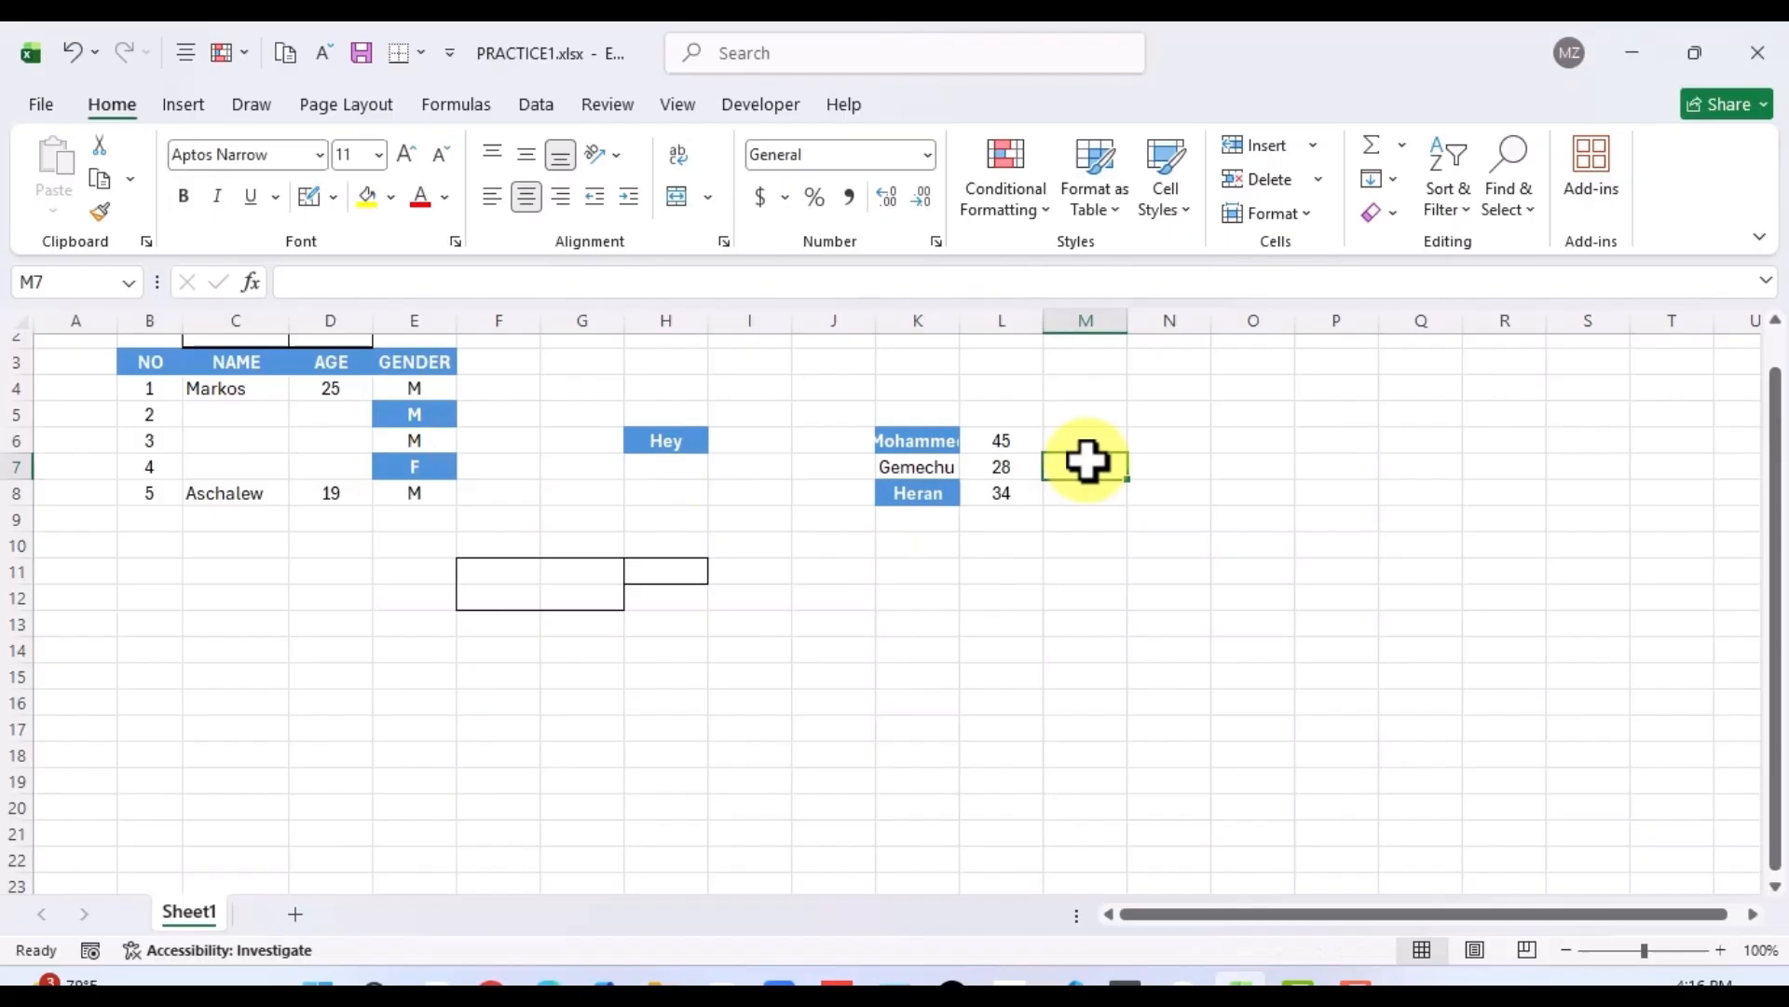
double_click(961, 325)
click(984, 542)
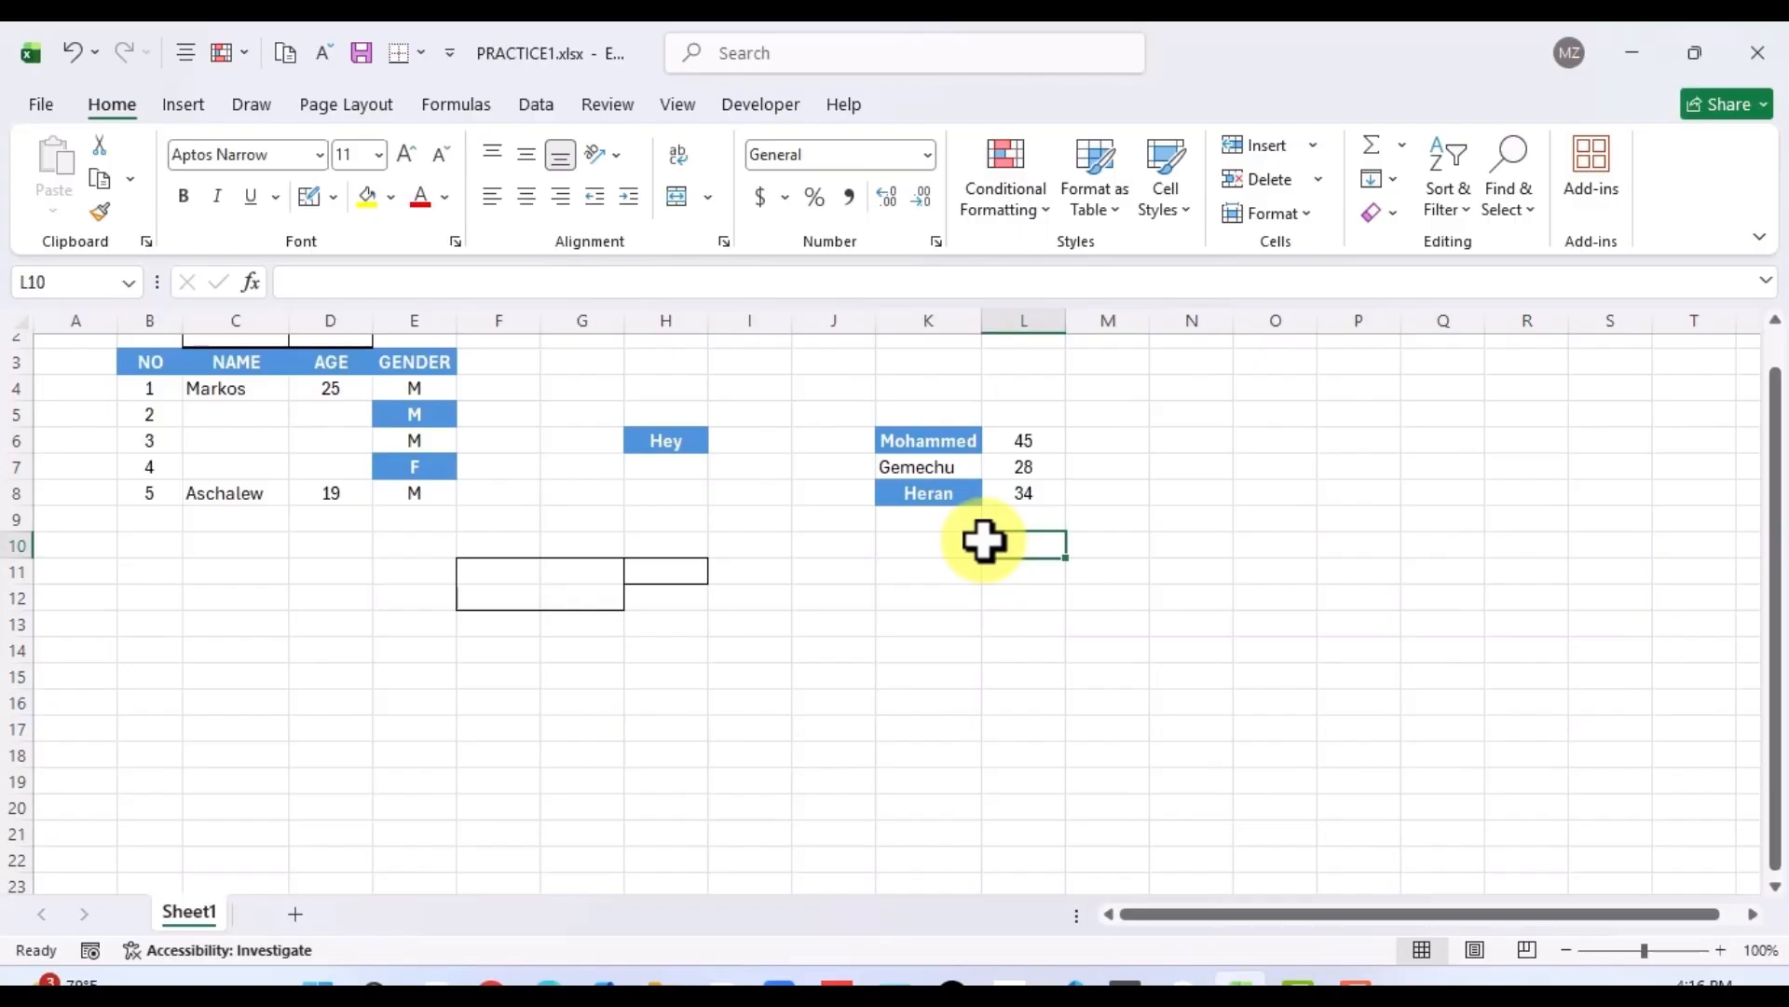
Undo the column K resize and the insertion of the cut cells, and cancel the pending cut.
key(ctrl+z)
key(ctrl+z)
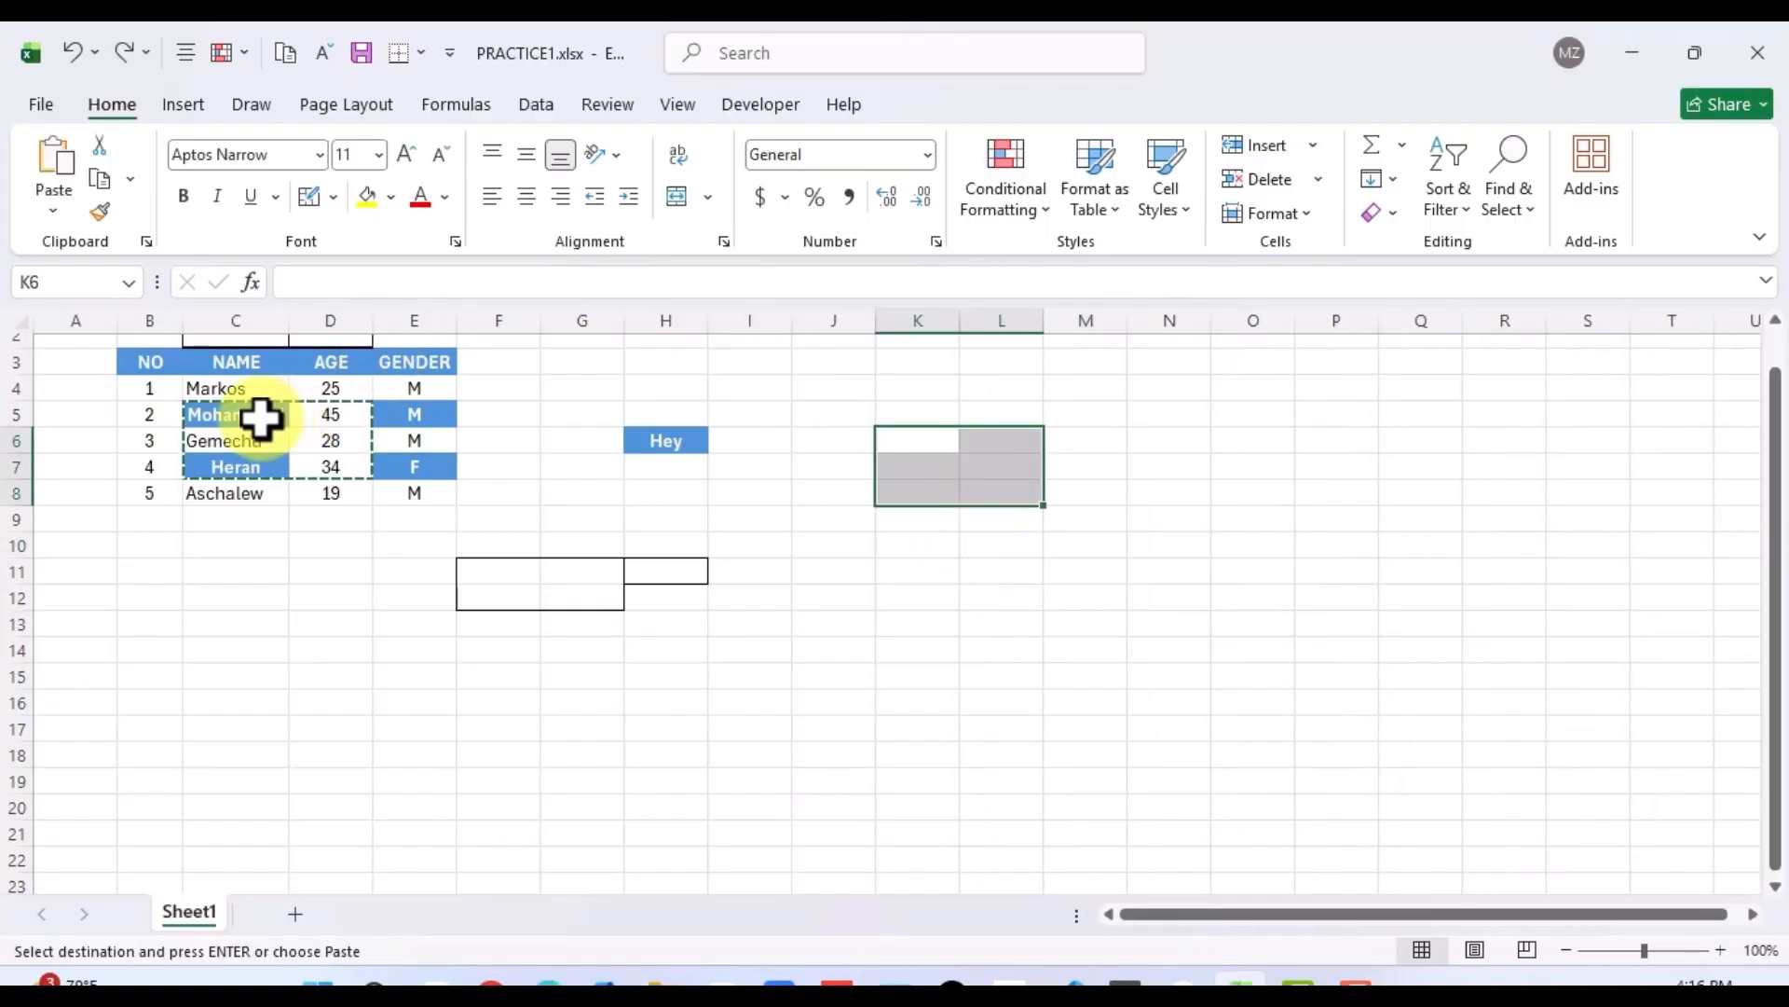
key(Escape)
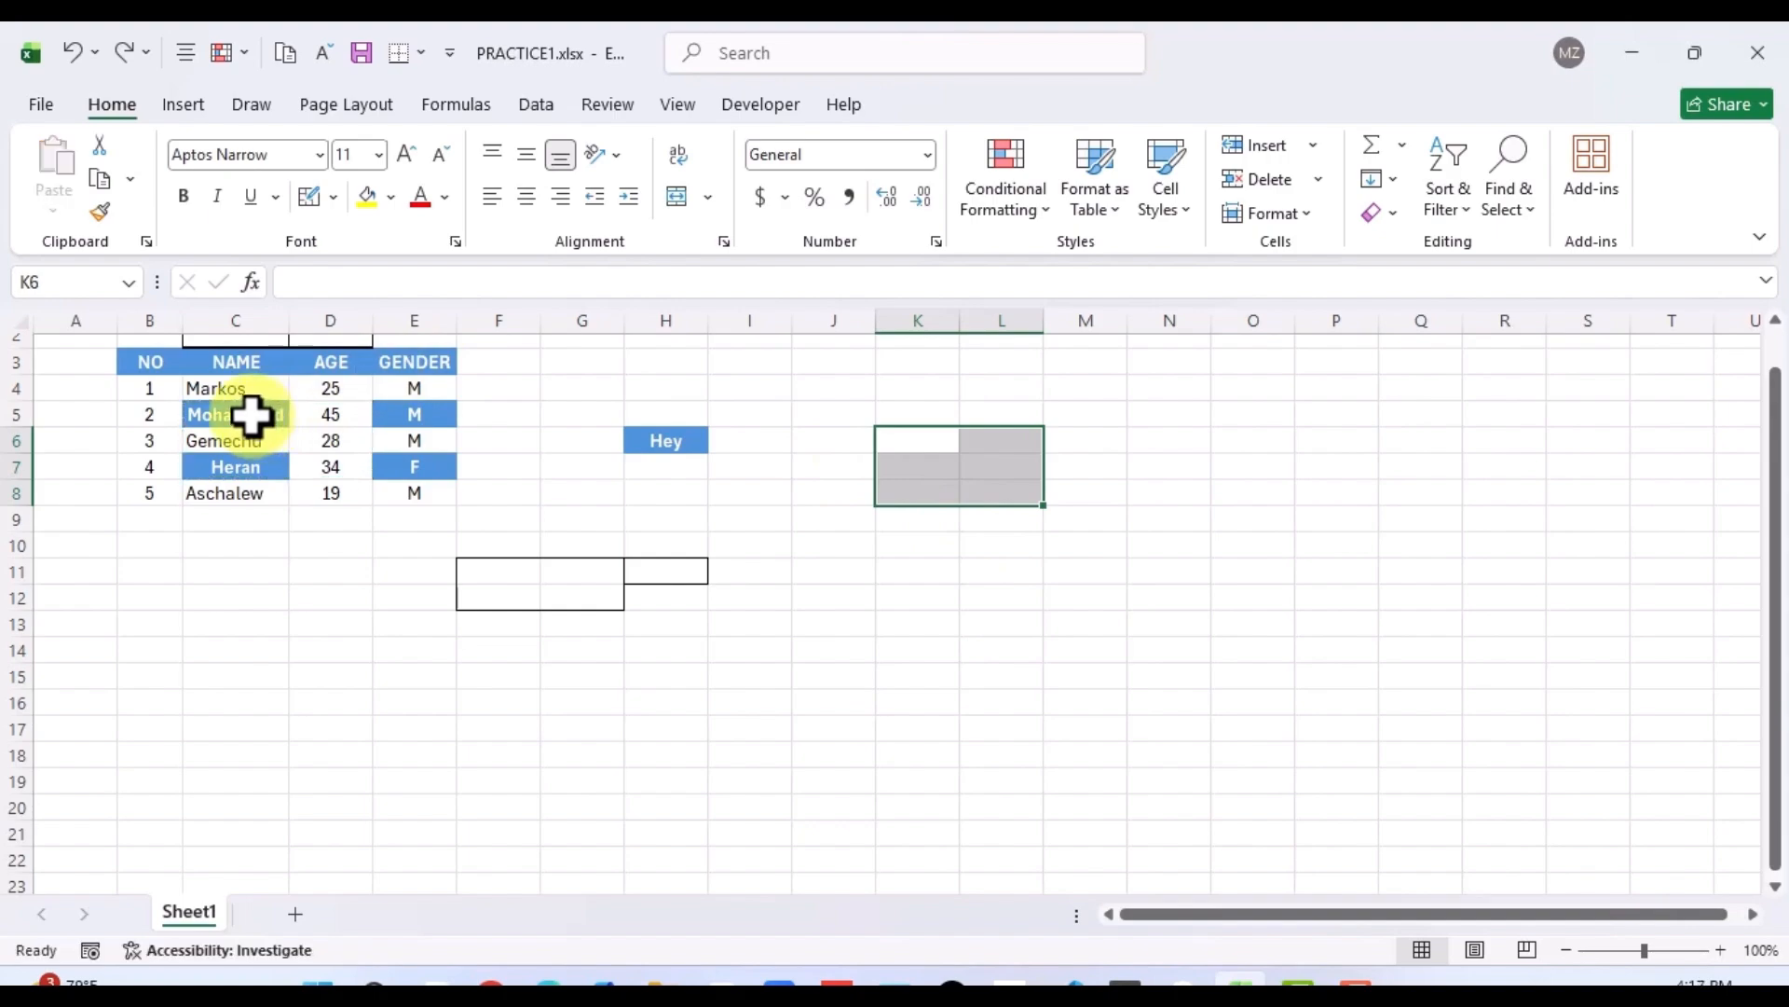
Copy cells C5:D7 and insert the copied cells at K6, shifting existing cells right.
click(266, 419)
drag(282, 428, 335, 459)
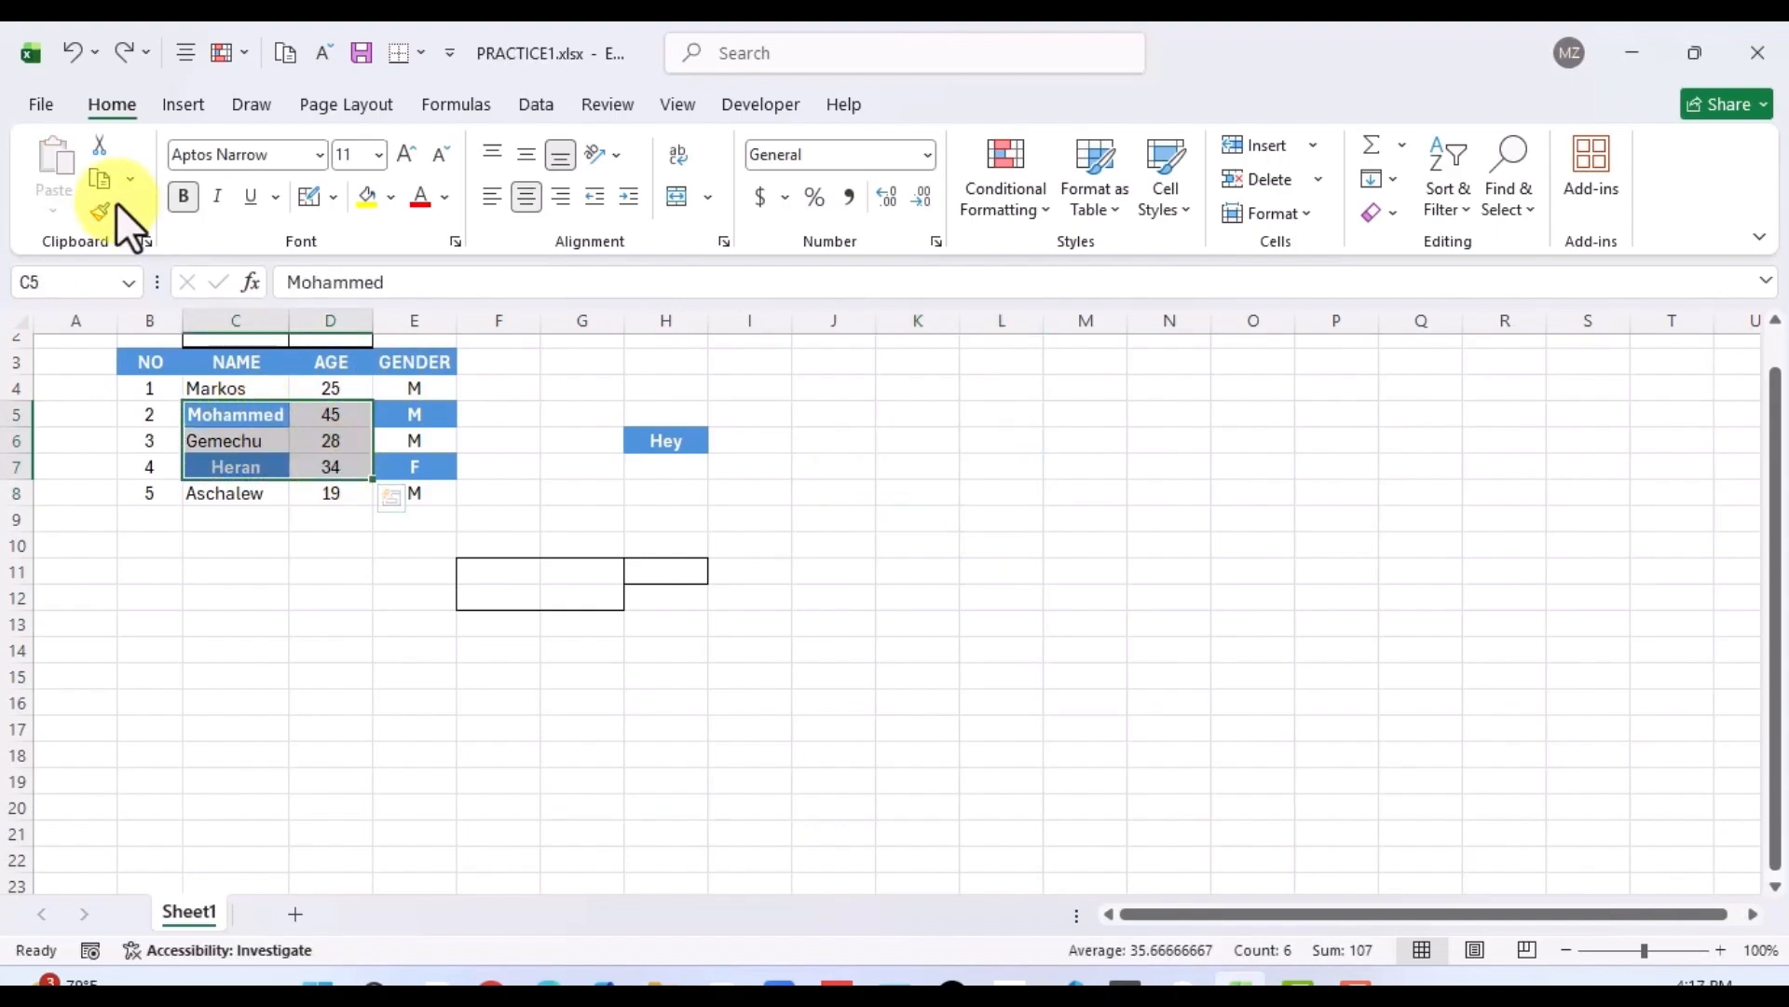
click(99, 180)
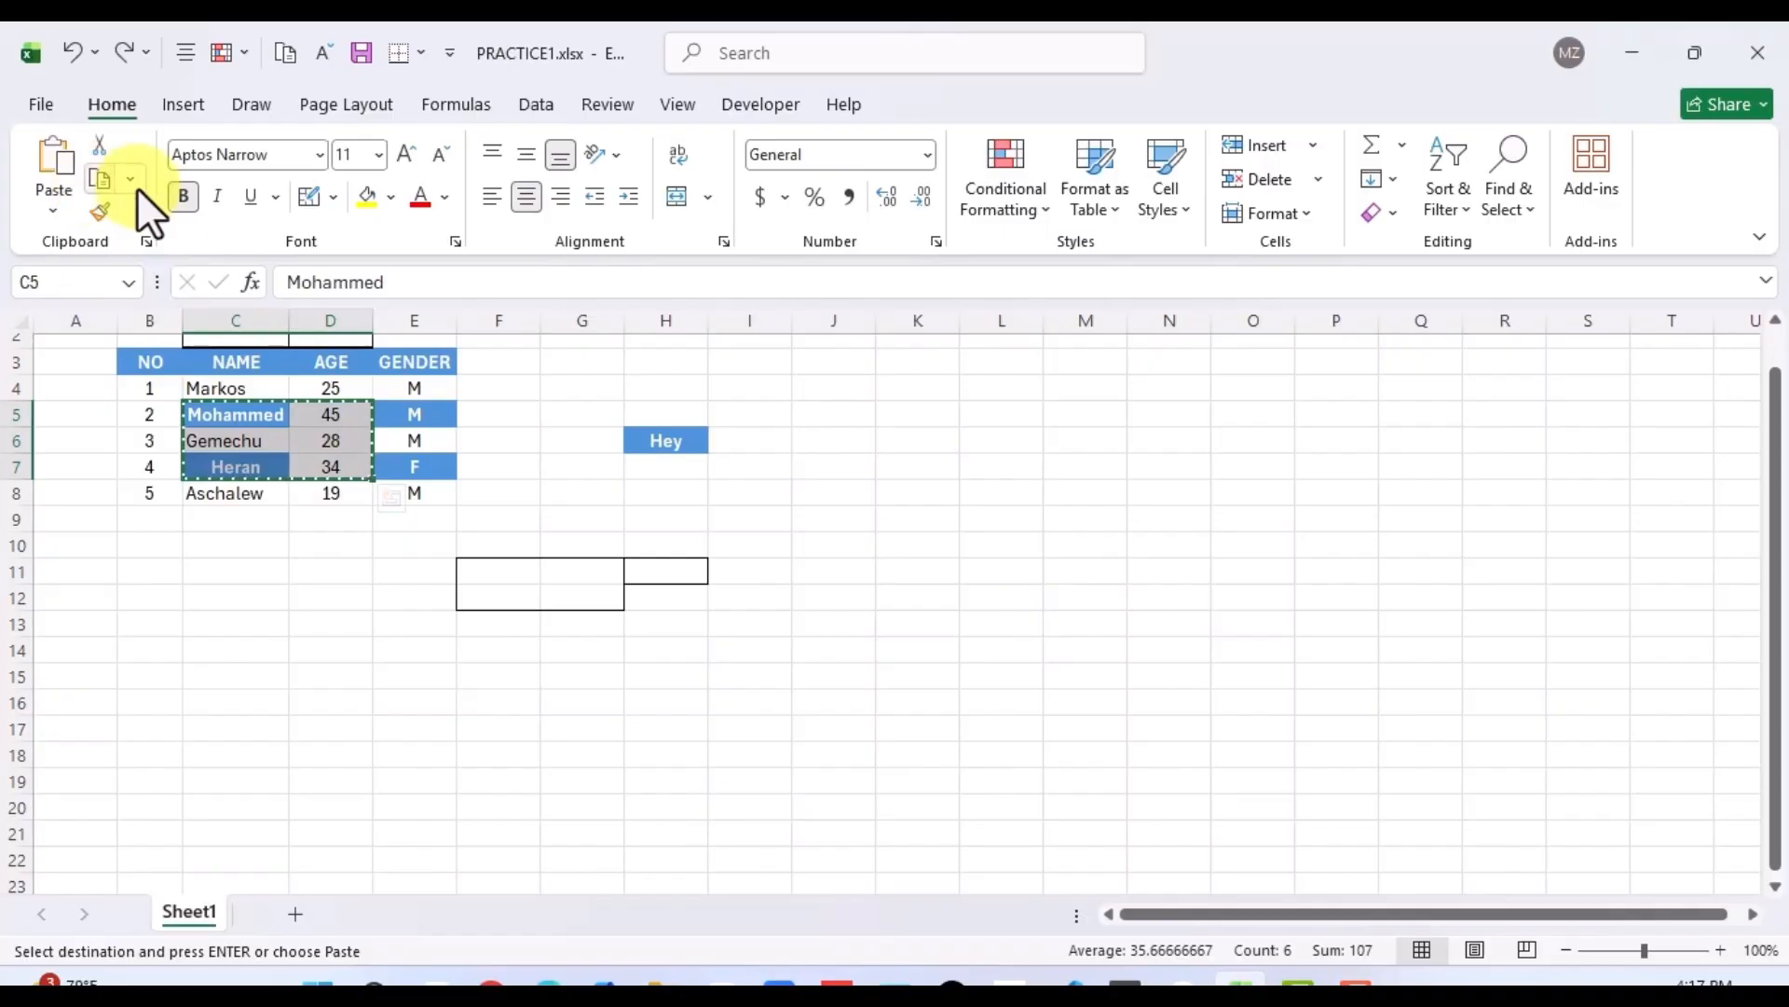
click(886, 440)
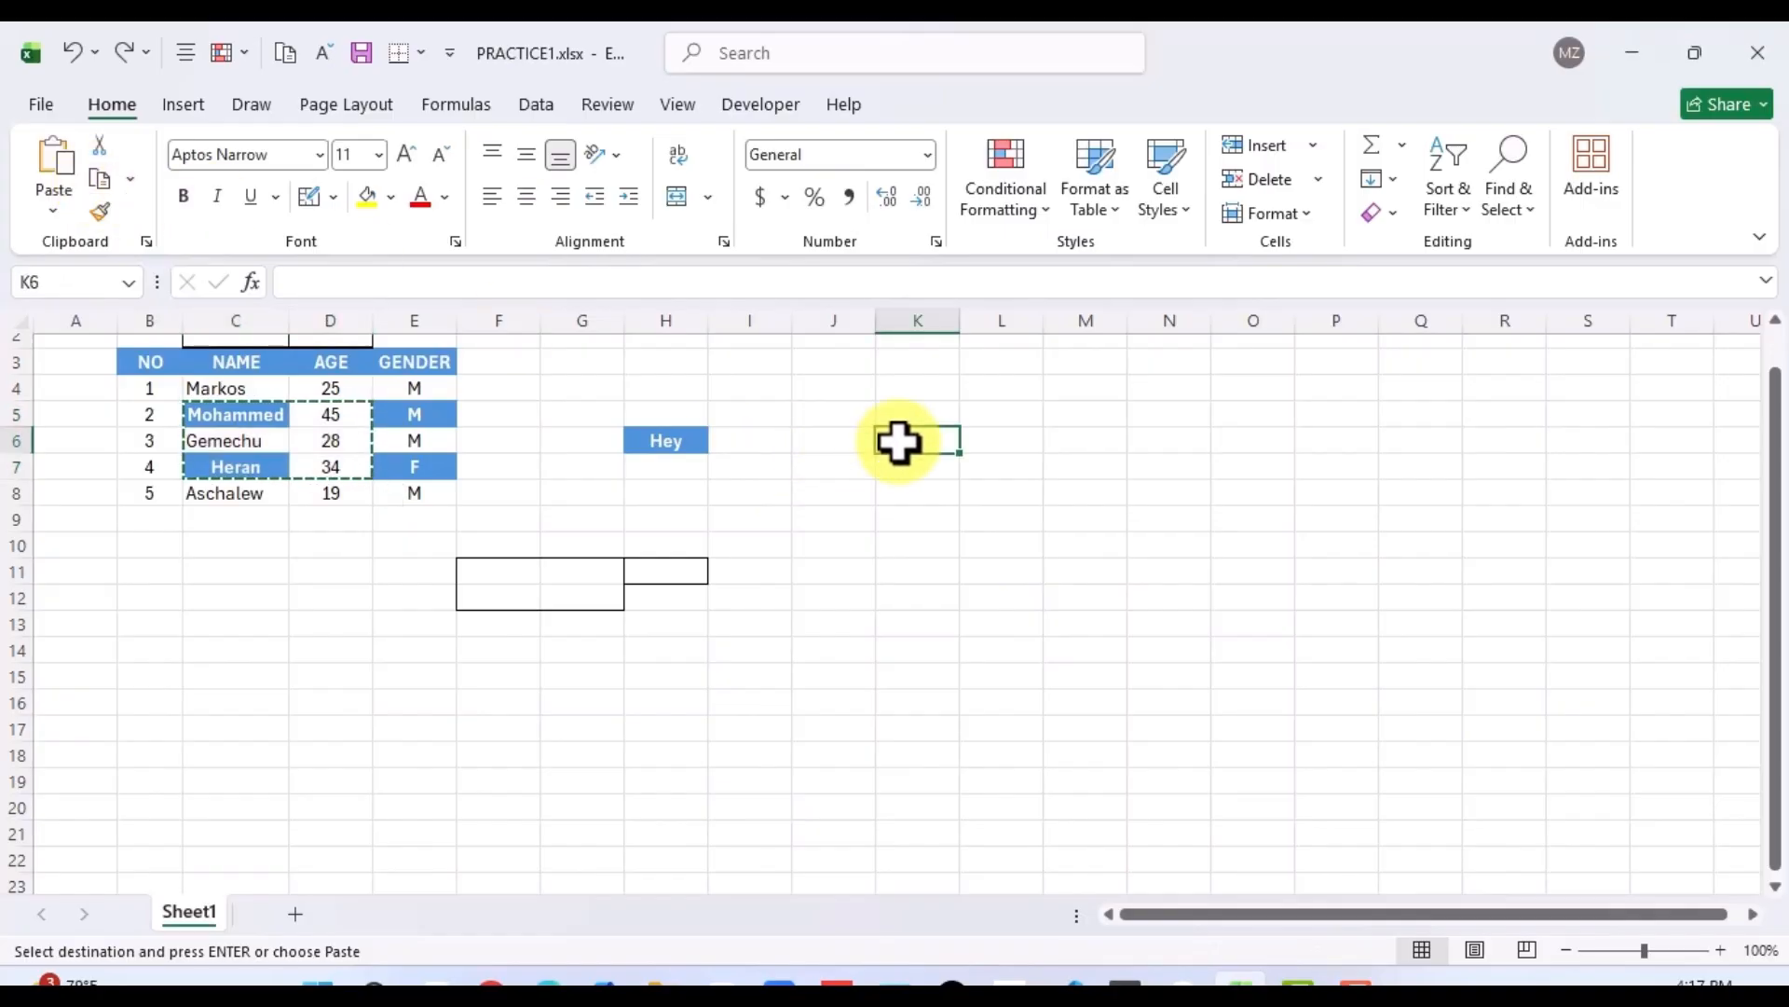
click(1306, 144)
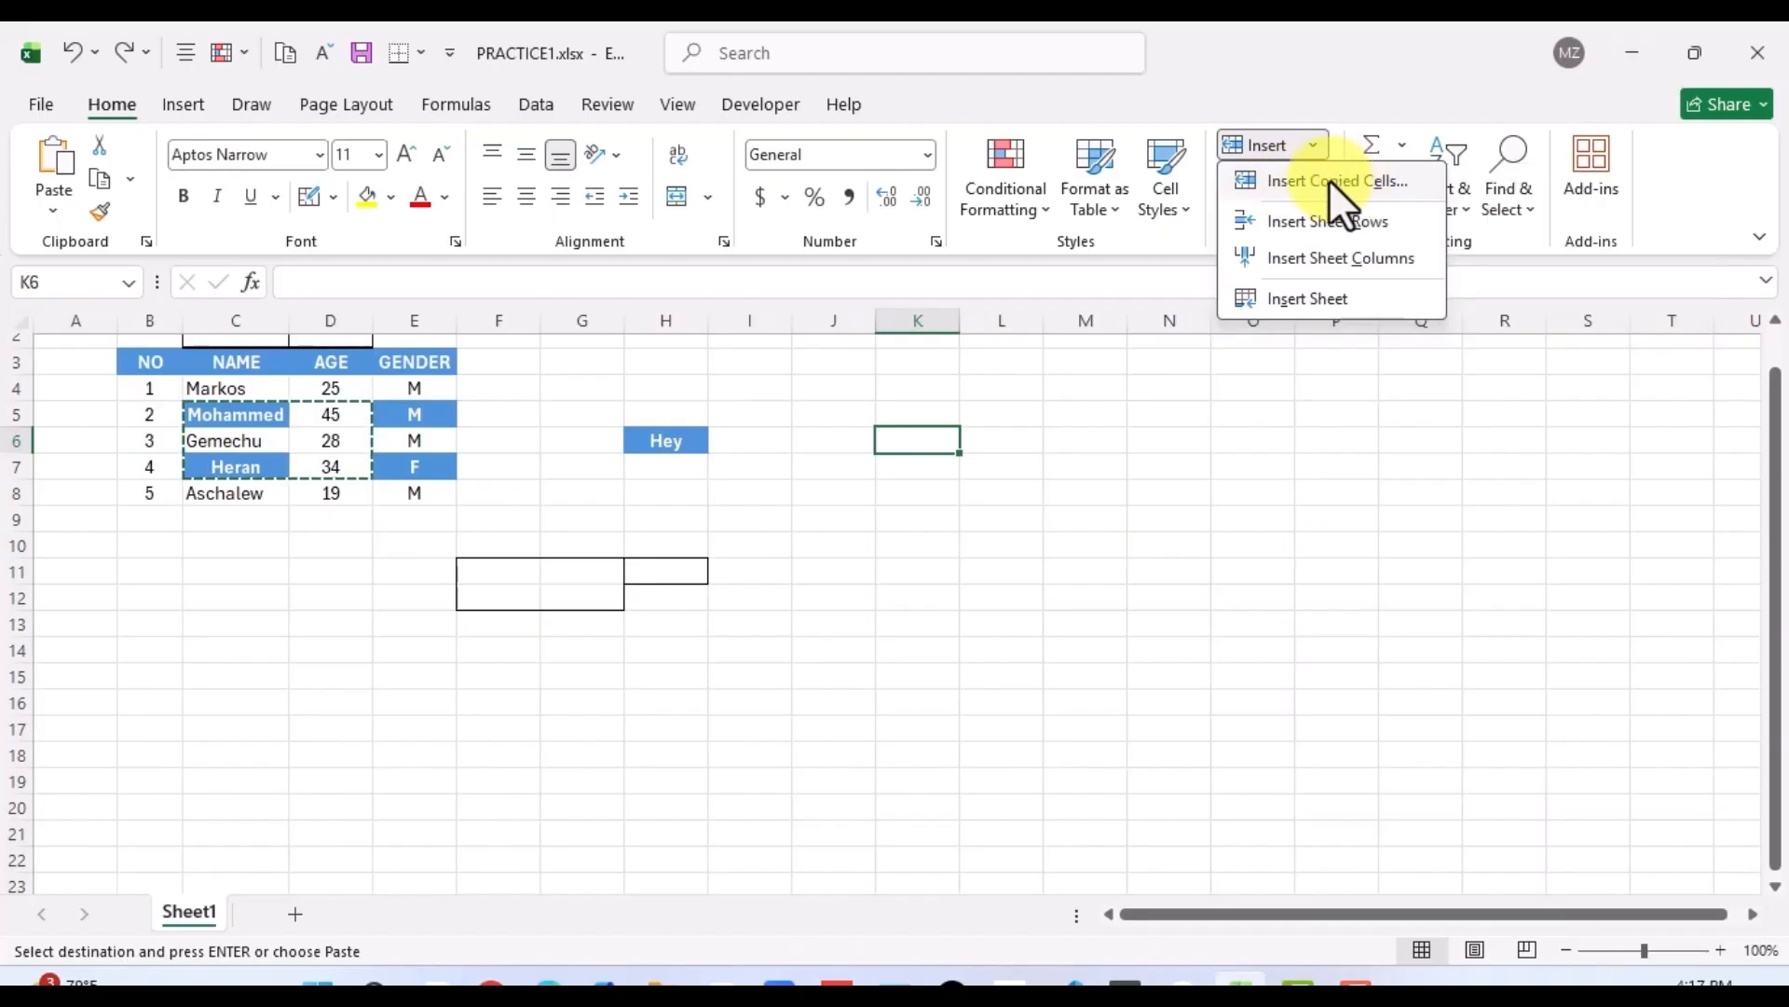
click(1329, 180)
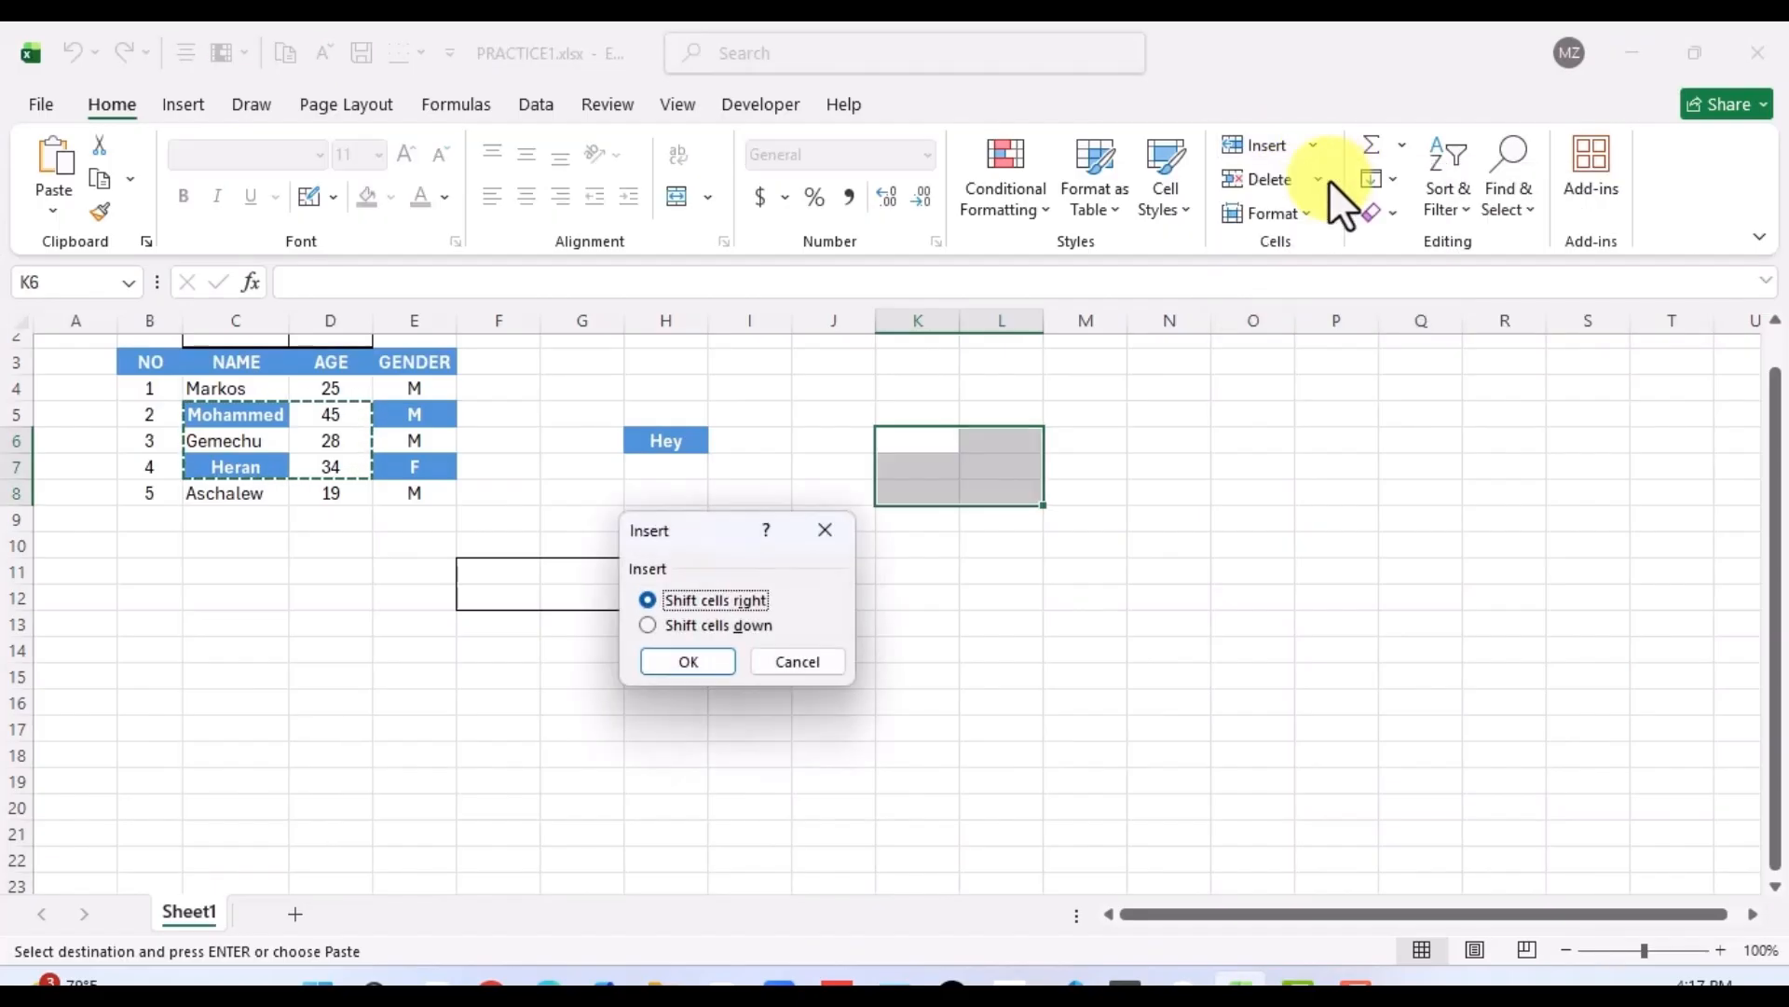
click(661, 662)
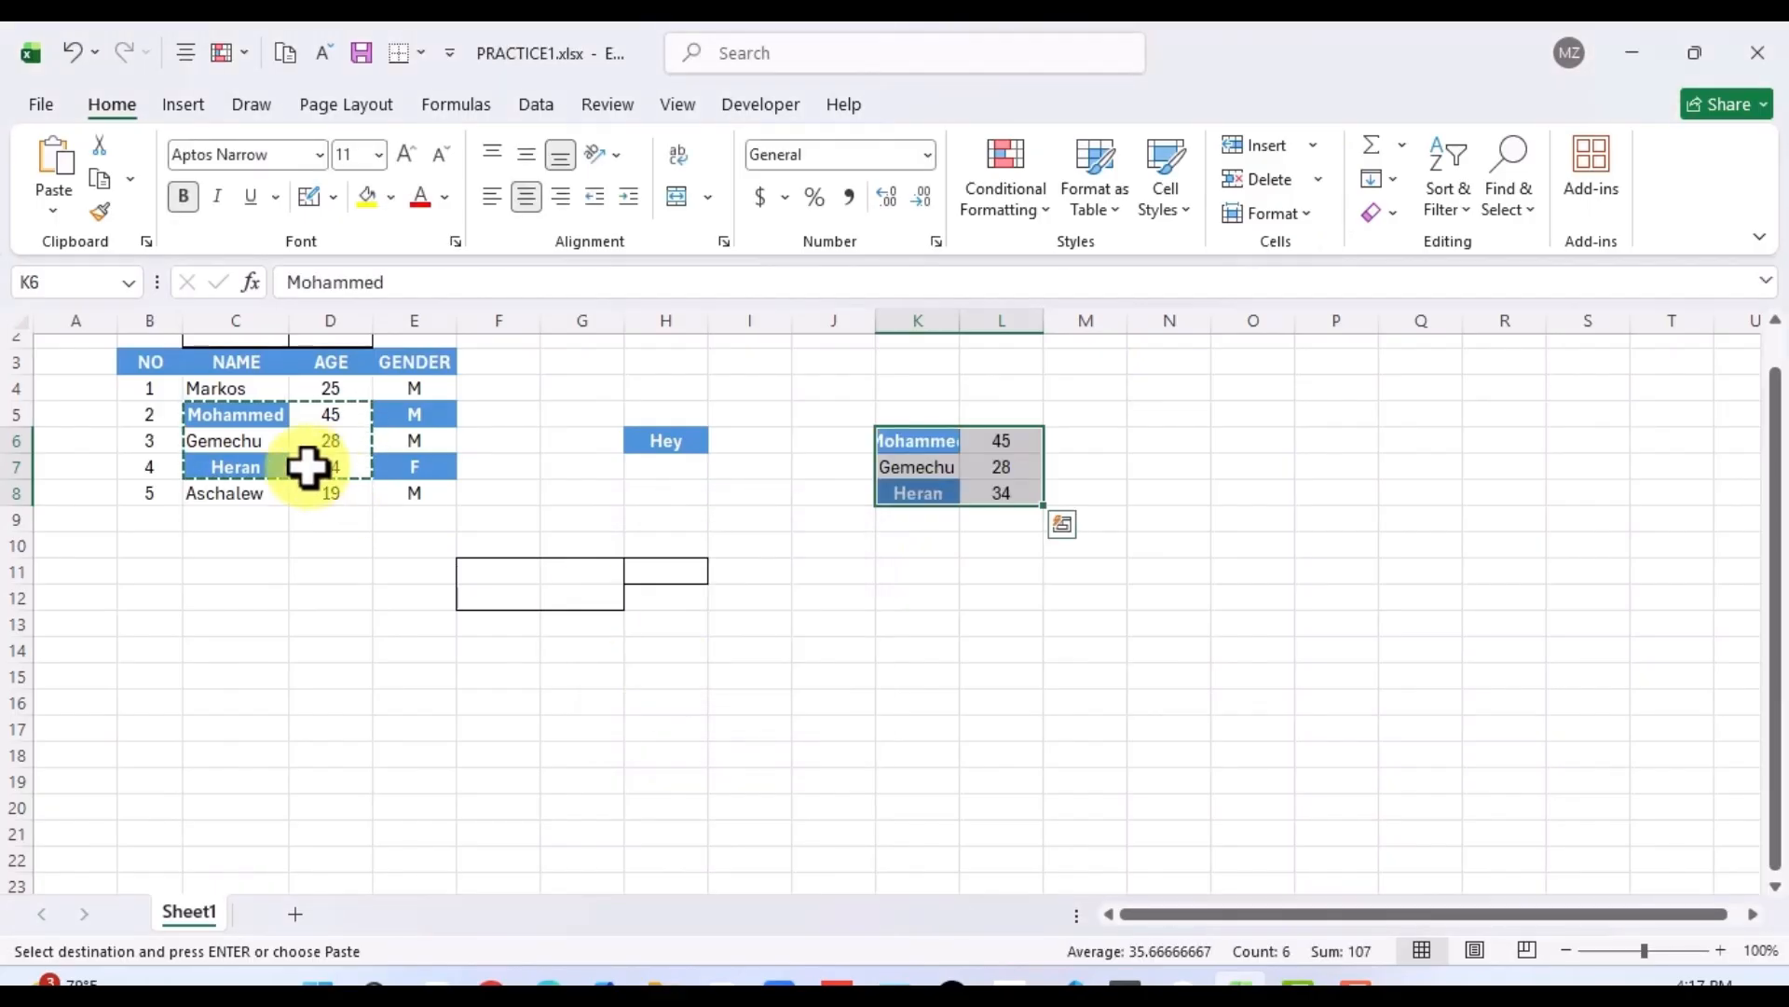
click(971, 514)
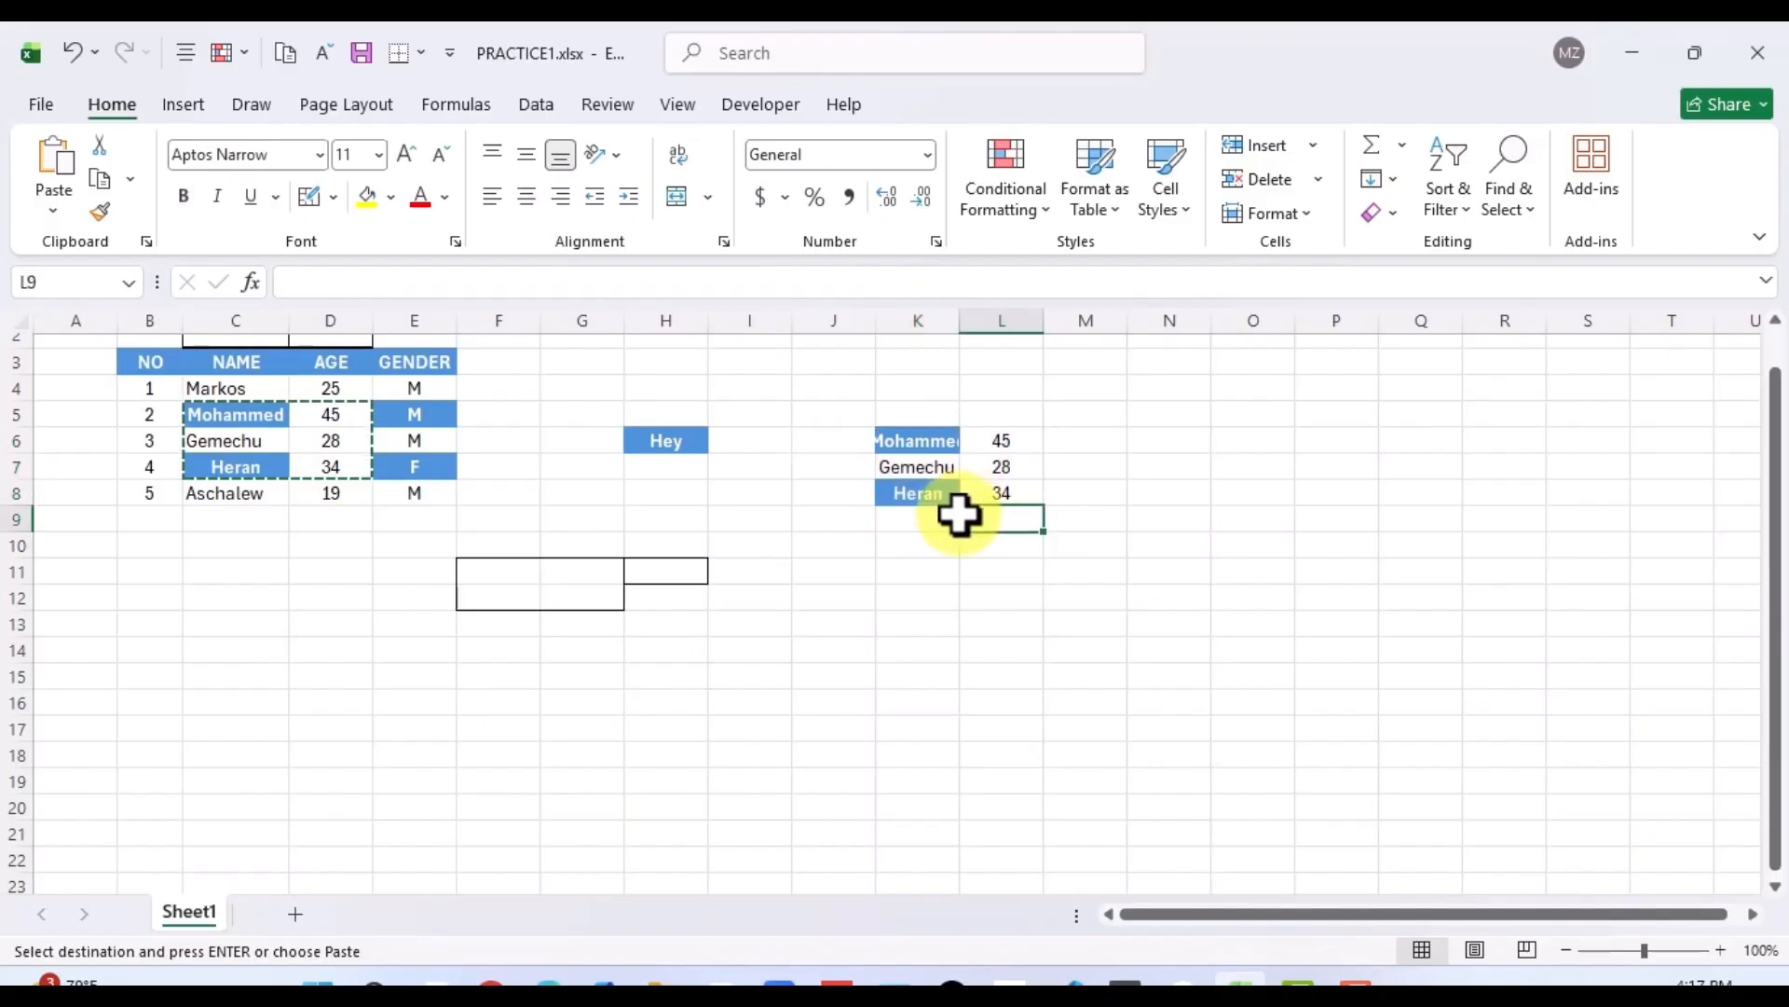
Copy cells C5:D7 again and paste them at N6 as values only.
click(331, 519)
mouse_move(253, 418)
mouse_down()
mouse_move(324, 460)
mouse_move(248, 439)
mouse_up()
right_click(248, 439)
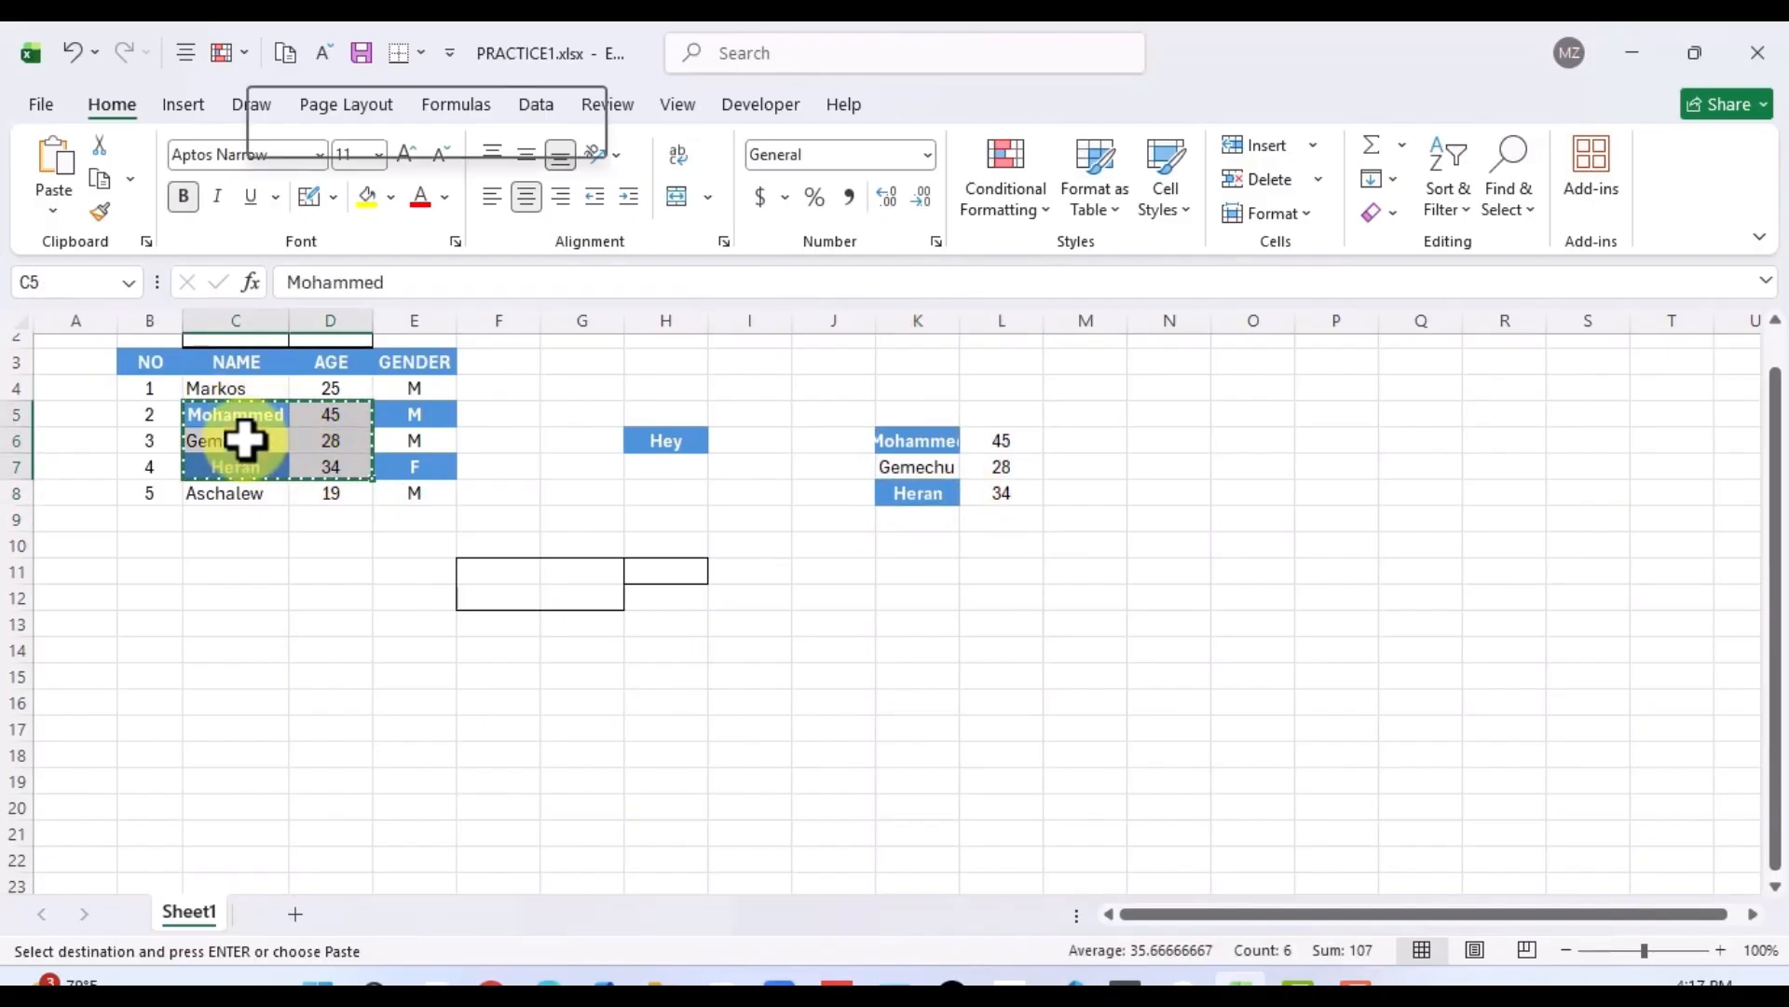
click(311, 276)
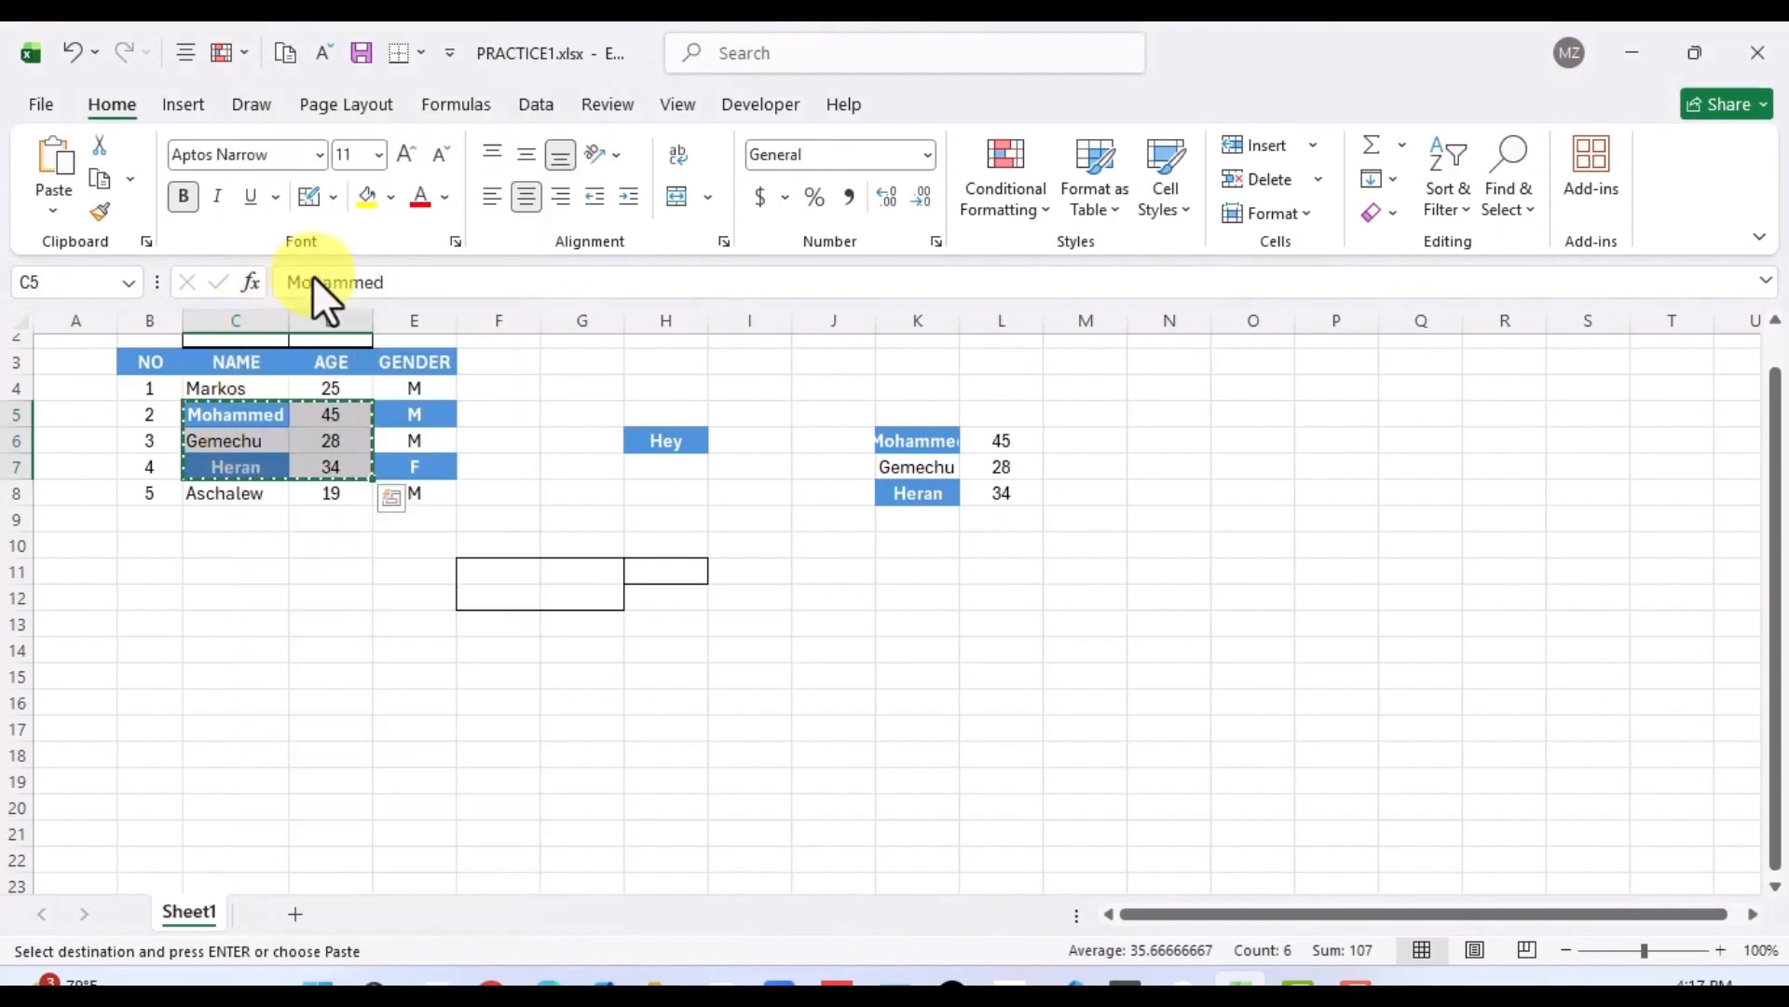
click(1171, 439)
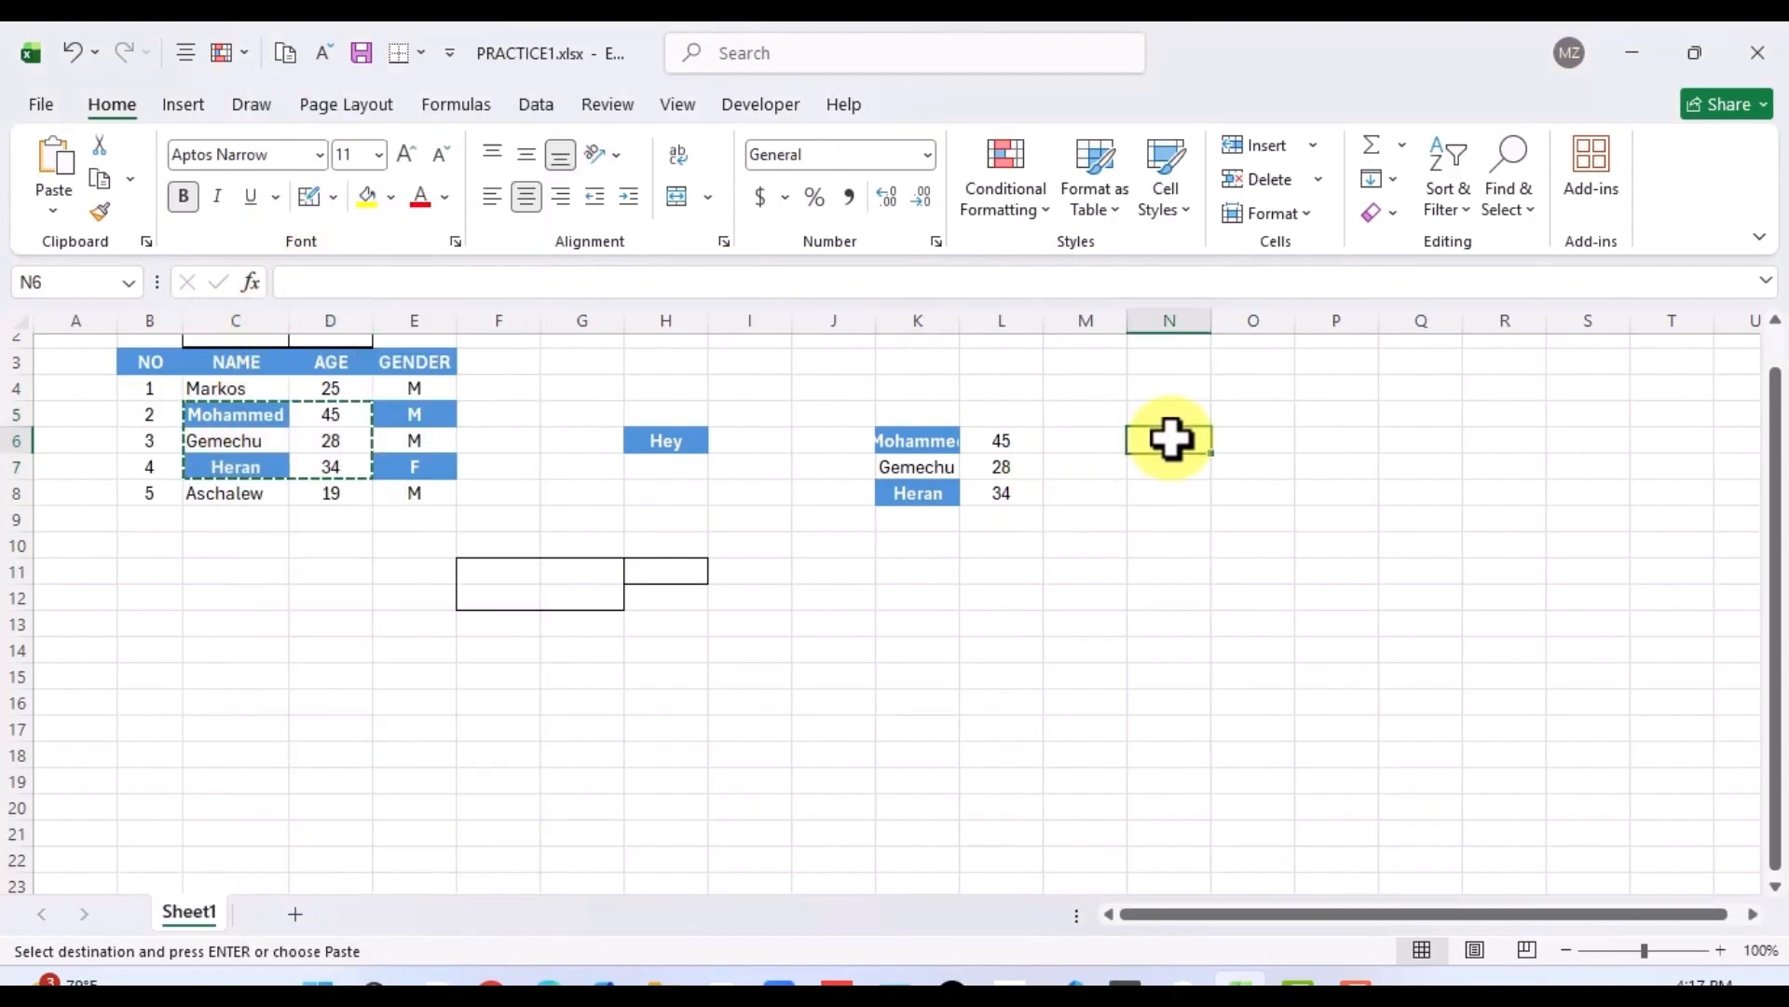
right_click(1170, 439)
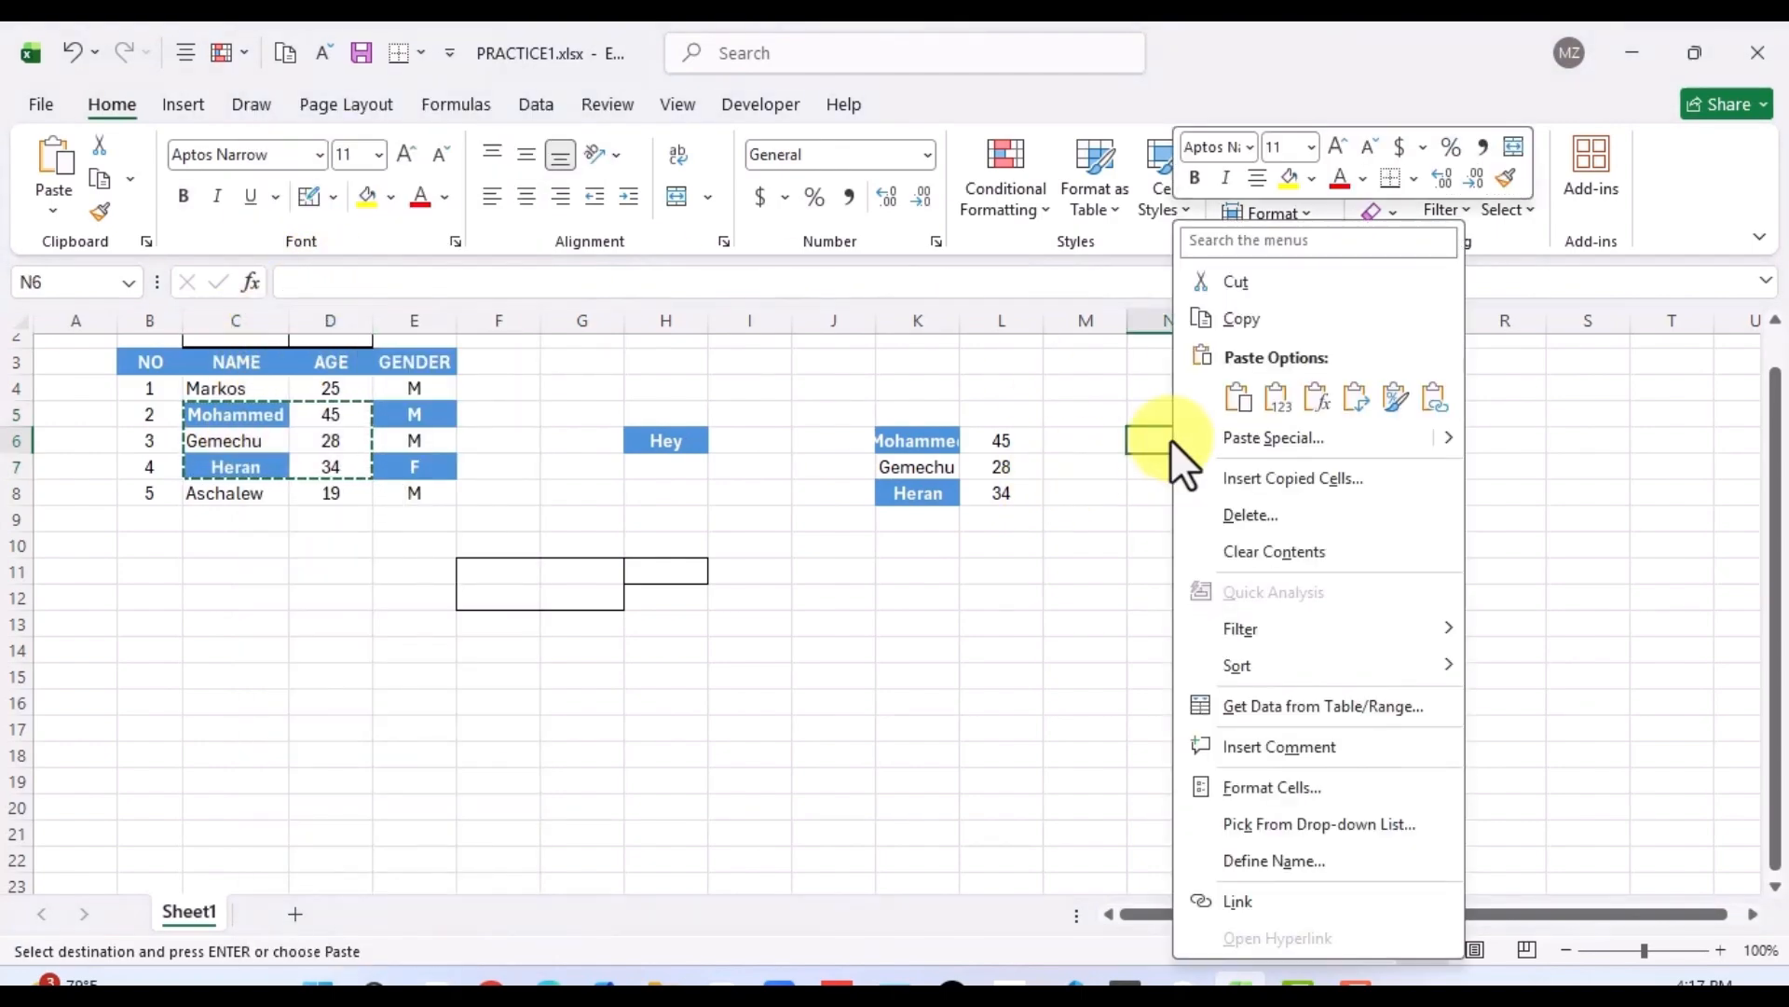
click(1237, 399)
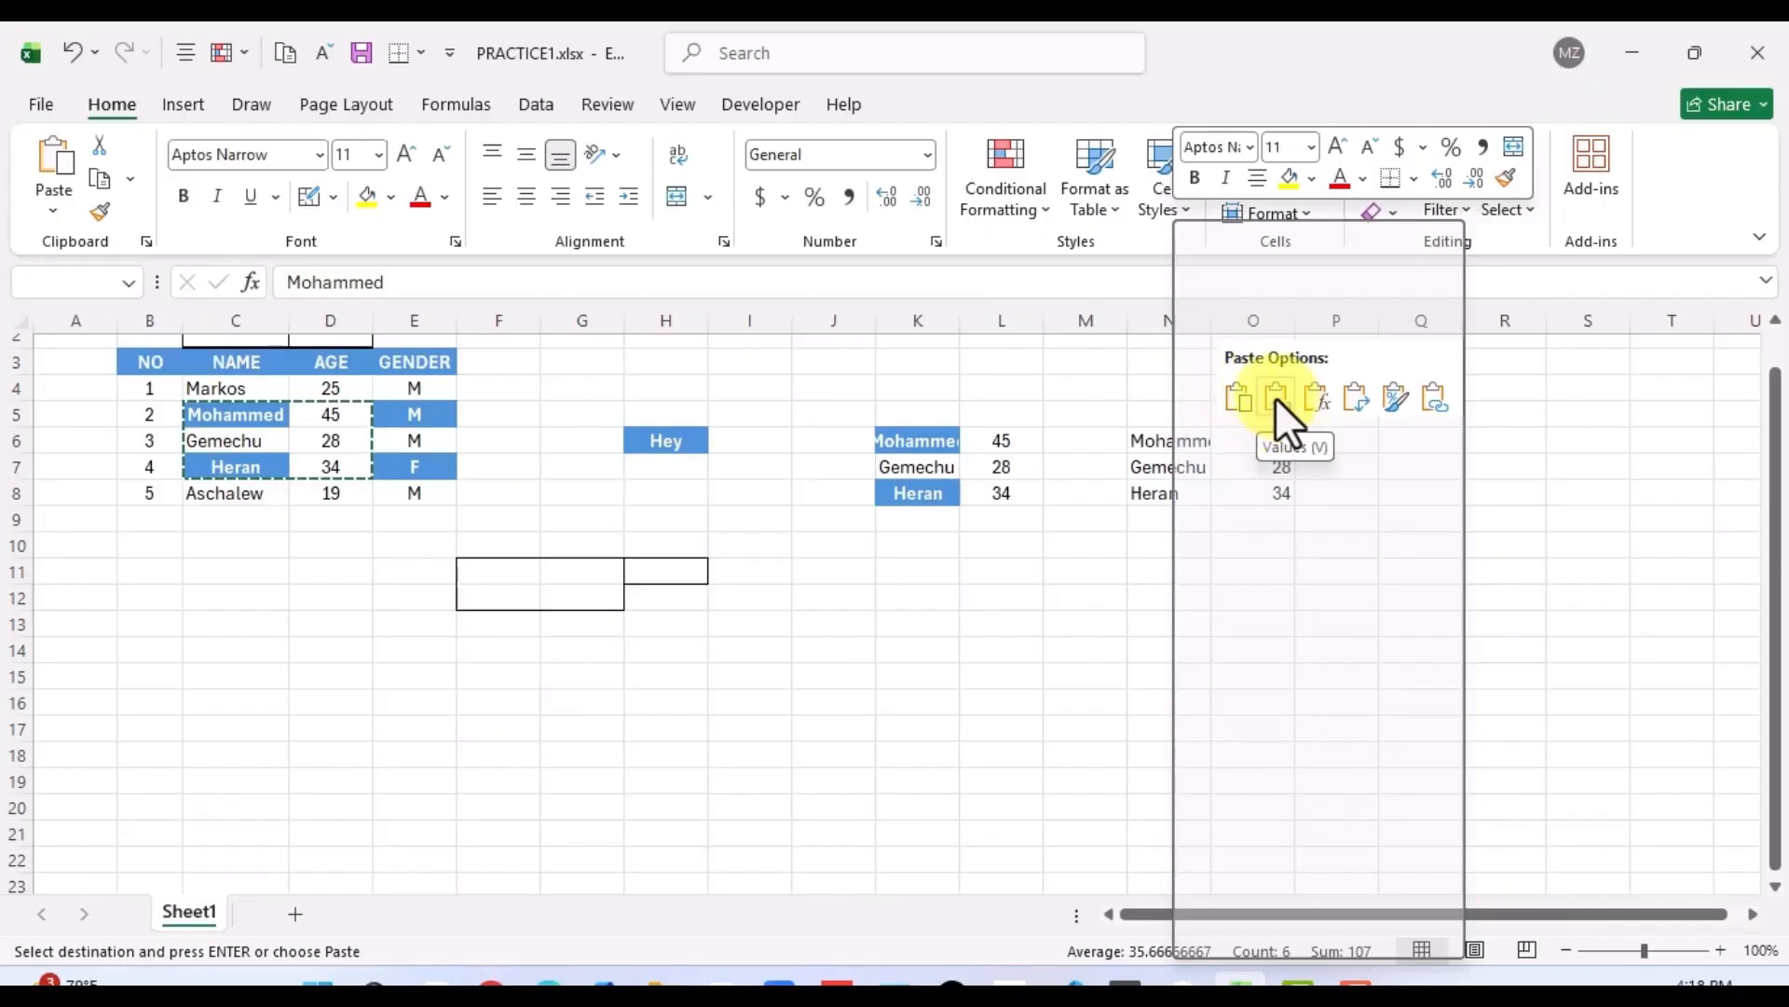
click(1275, 397)
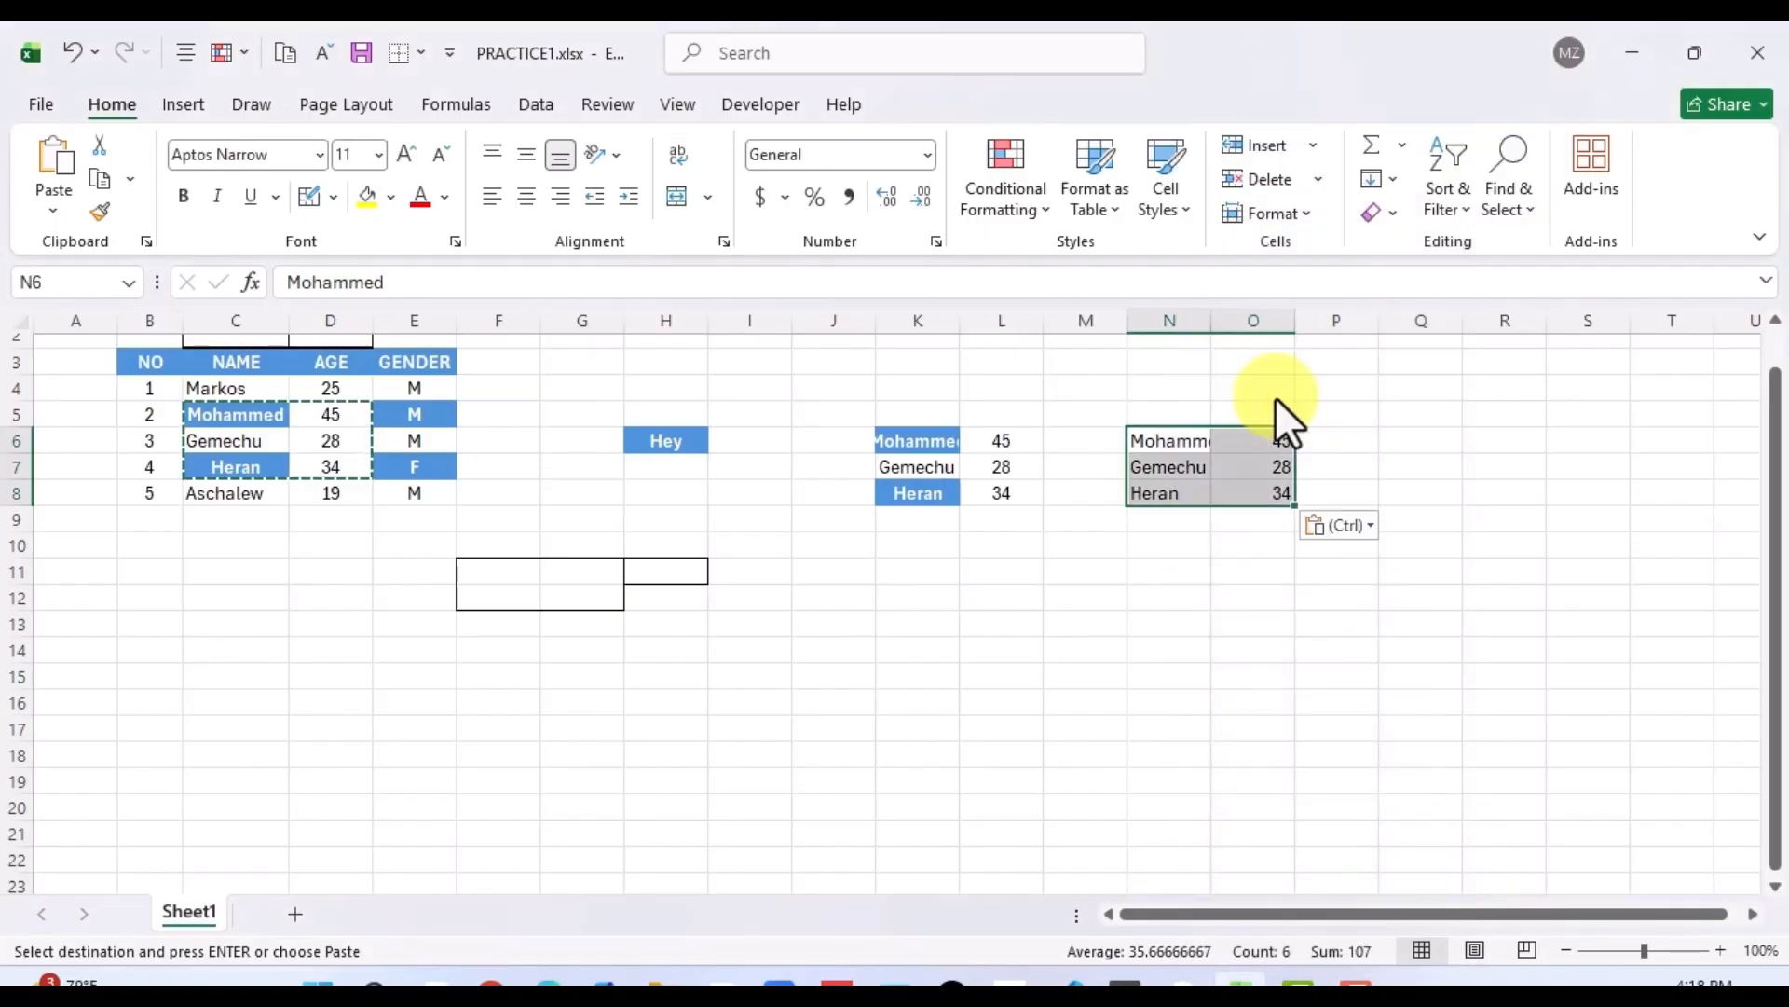
click(1246, 545)
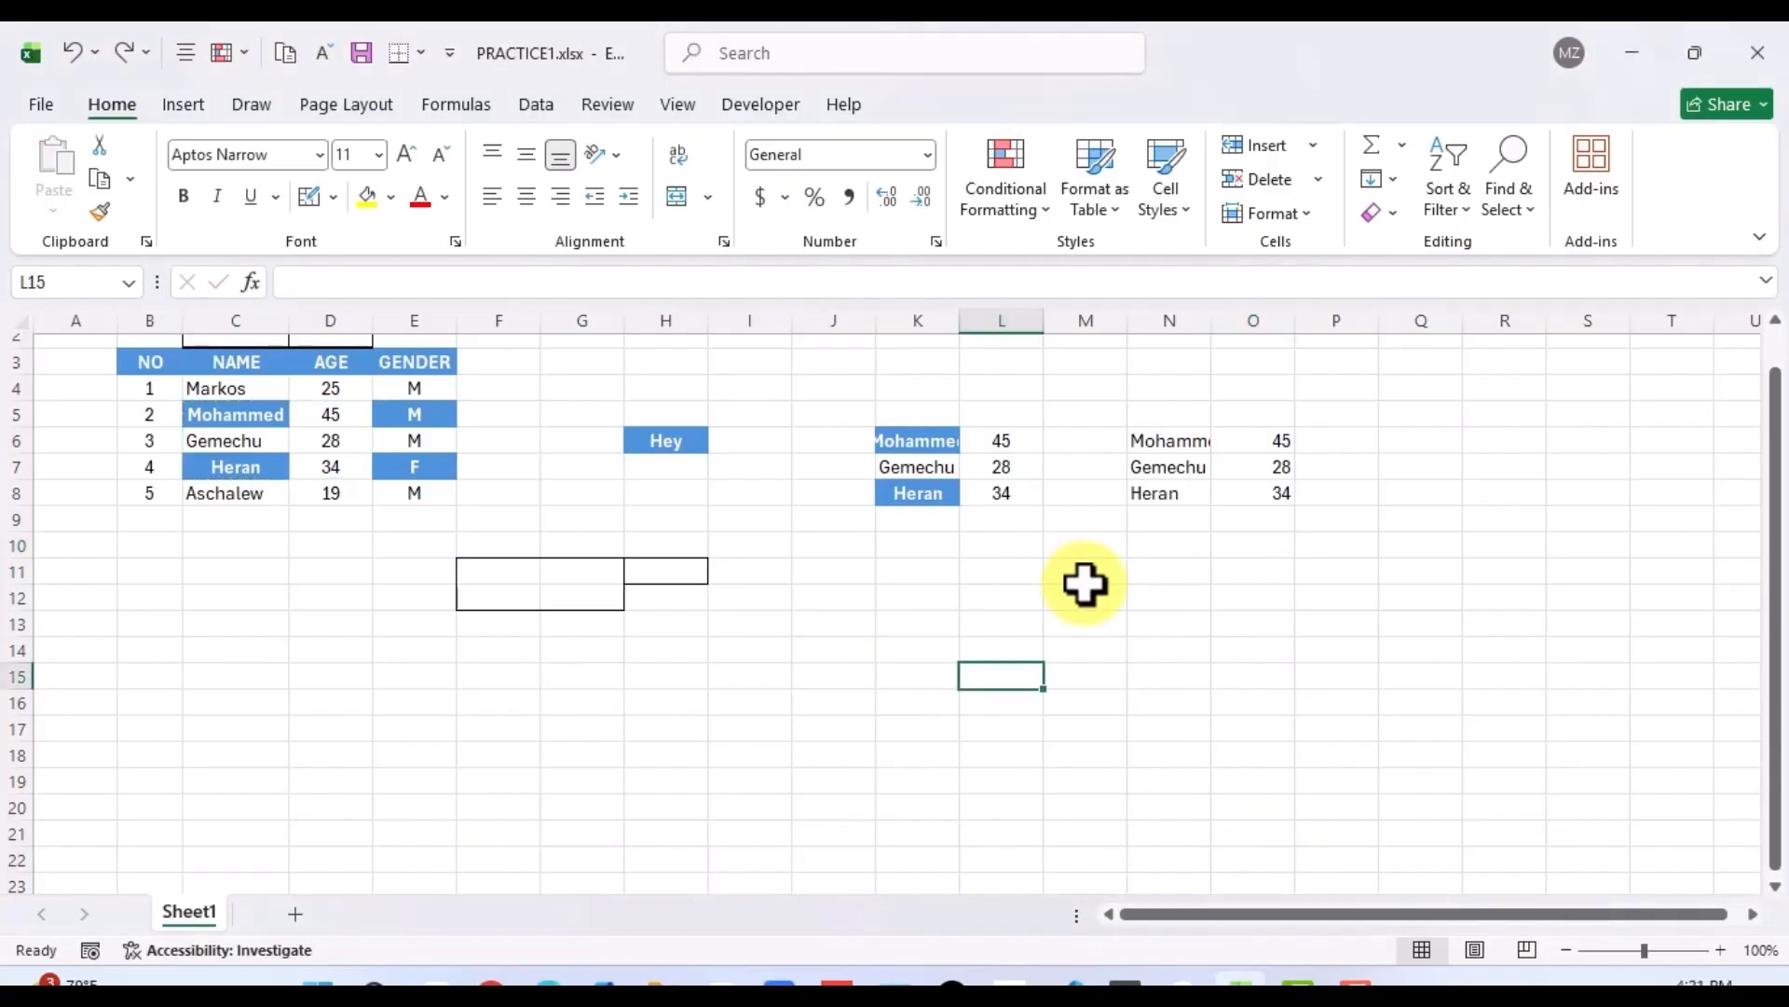
Try deleting cells N6:N7 with neighbouring cells shifted left, and undo the deletion.
click(1142, 492)
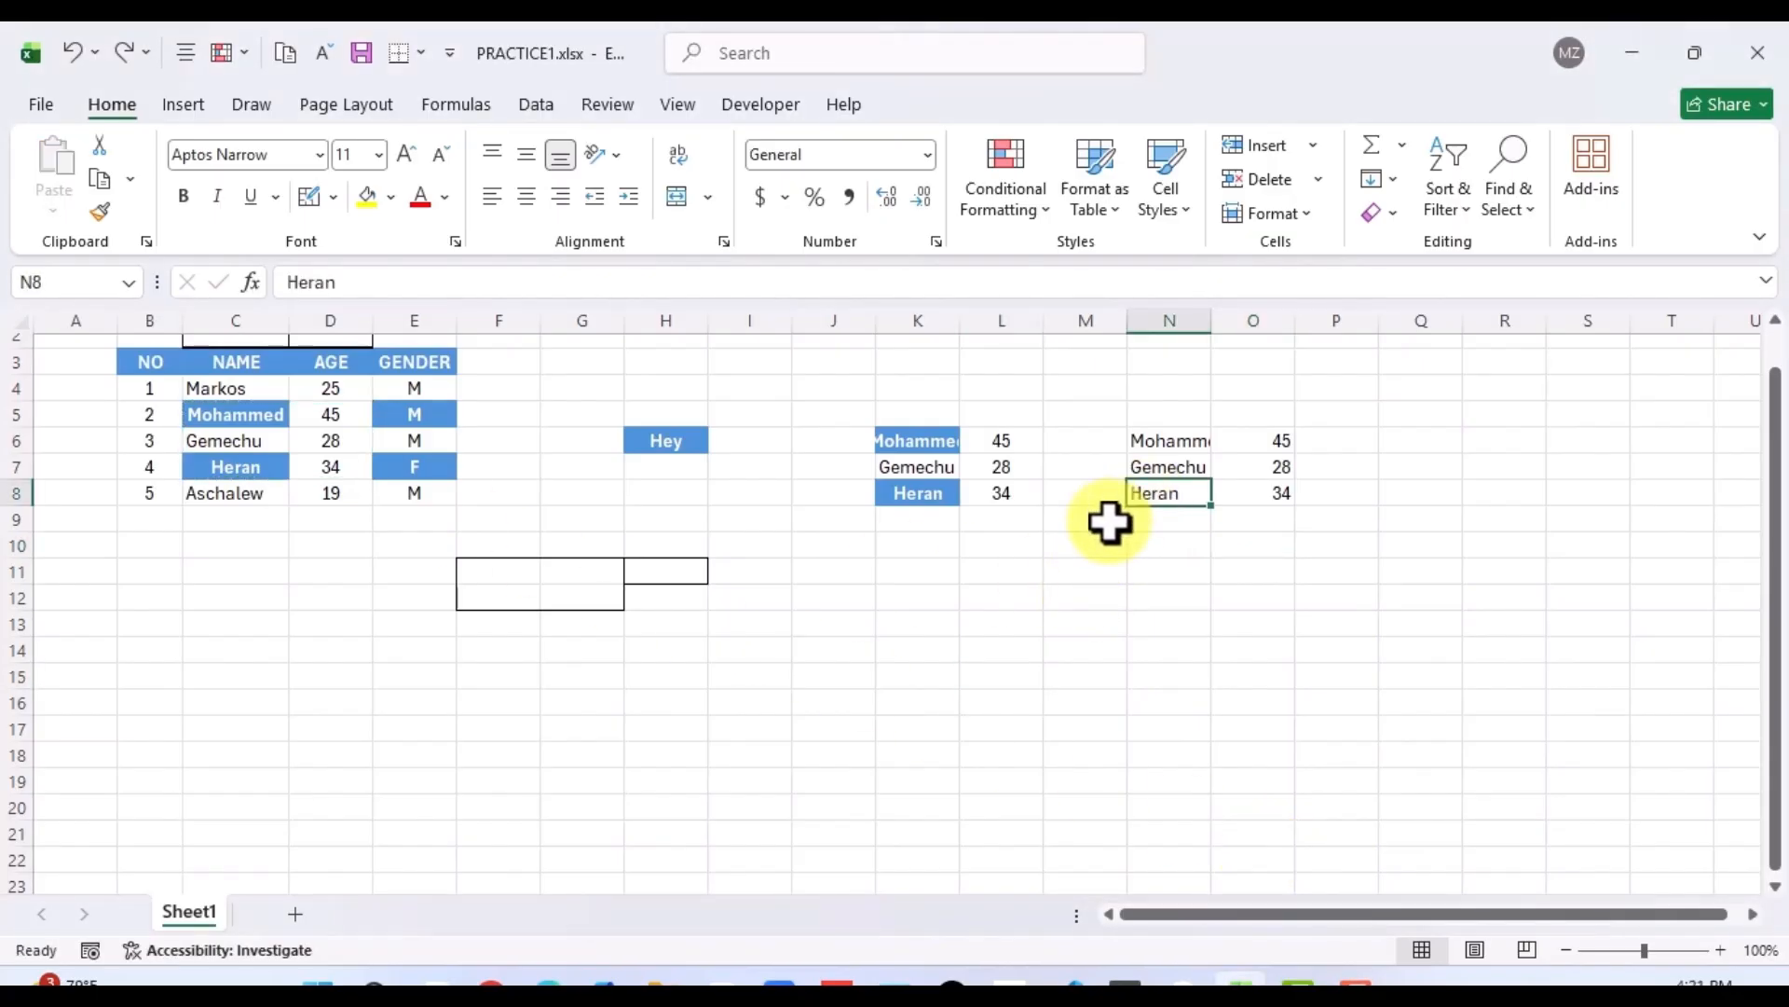
click(1167, 448)
drag(1166, 447, 1181, 459)
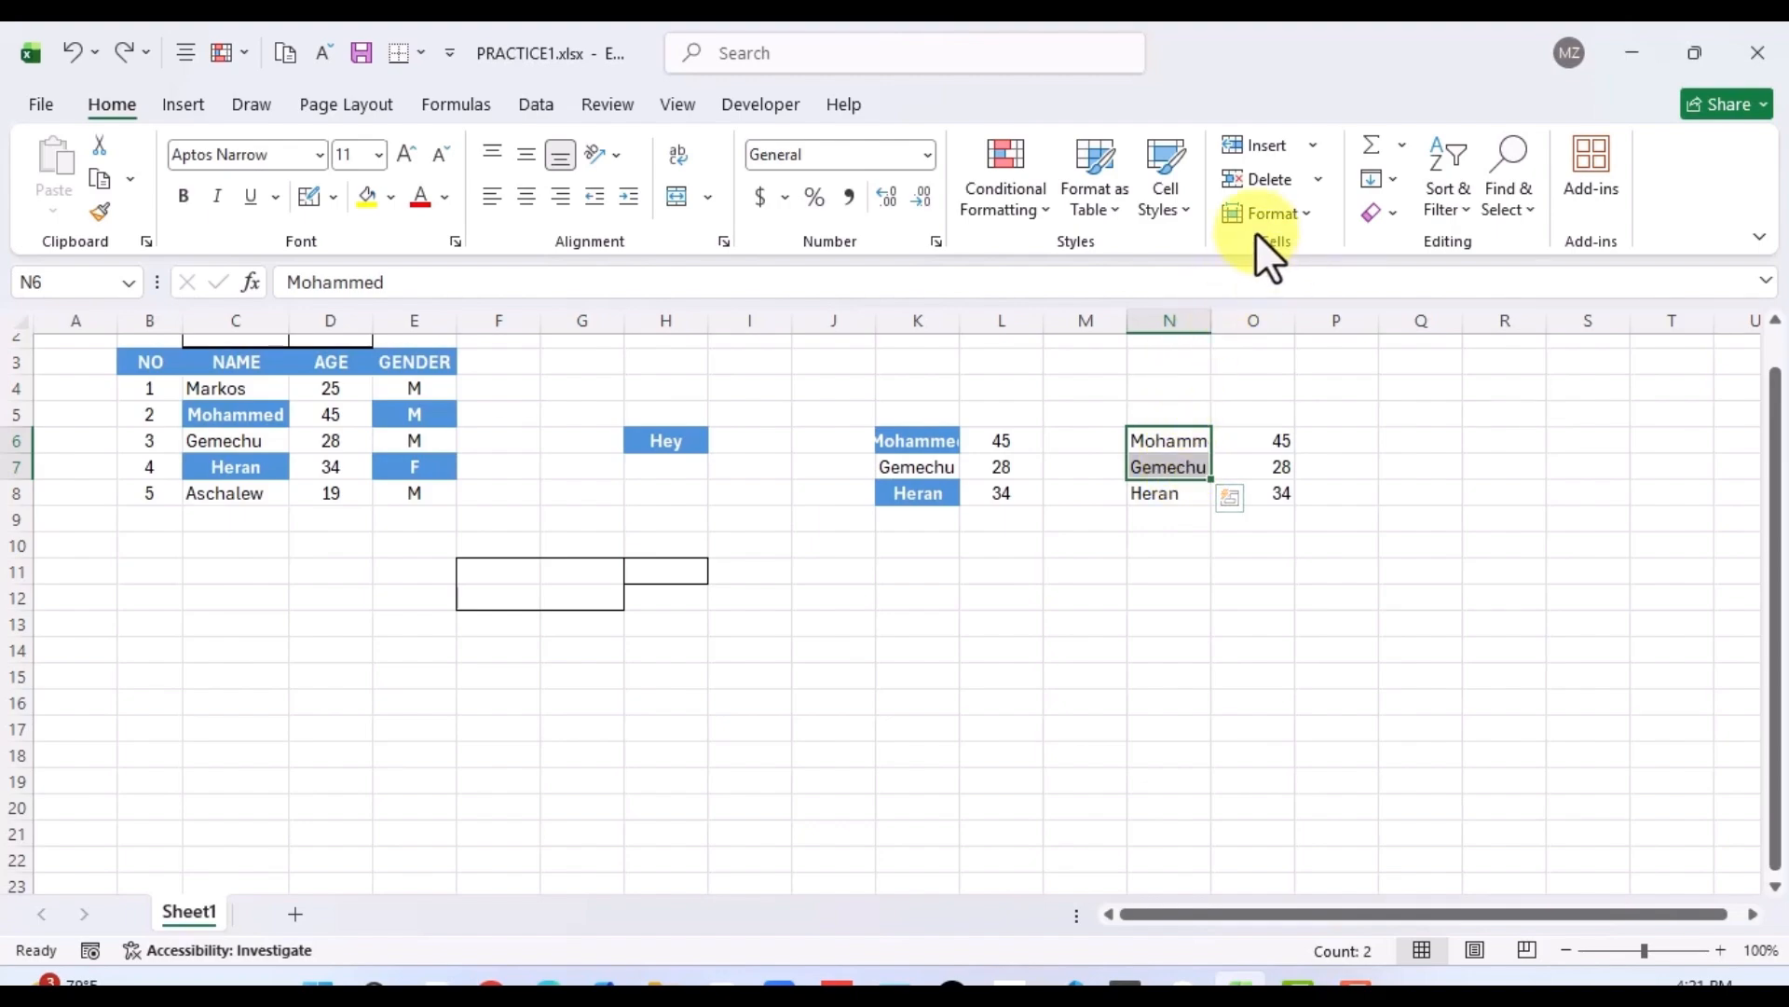
click(1311, 179)
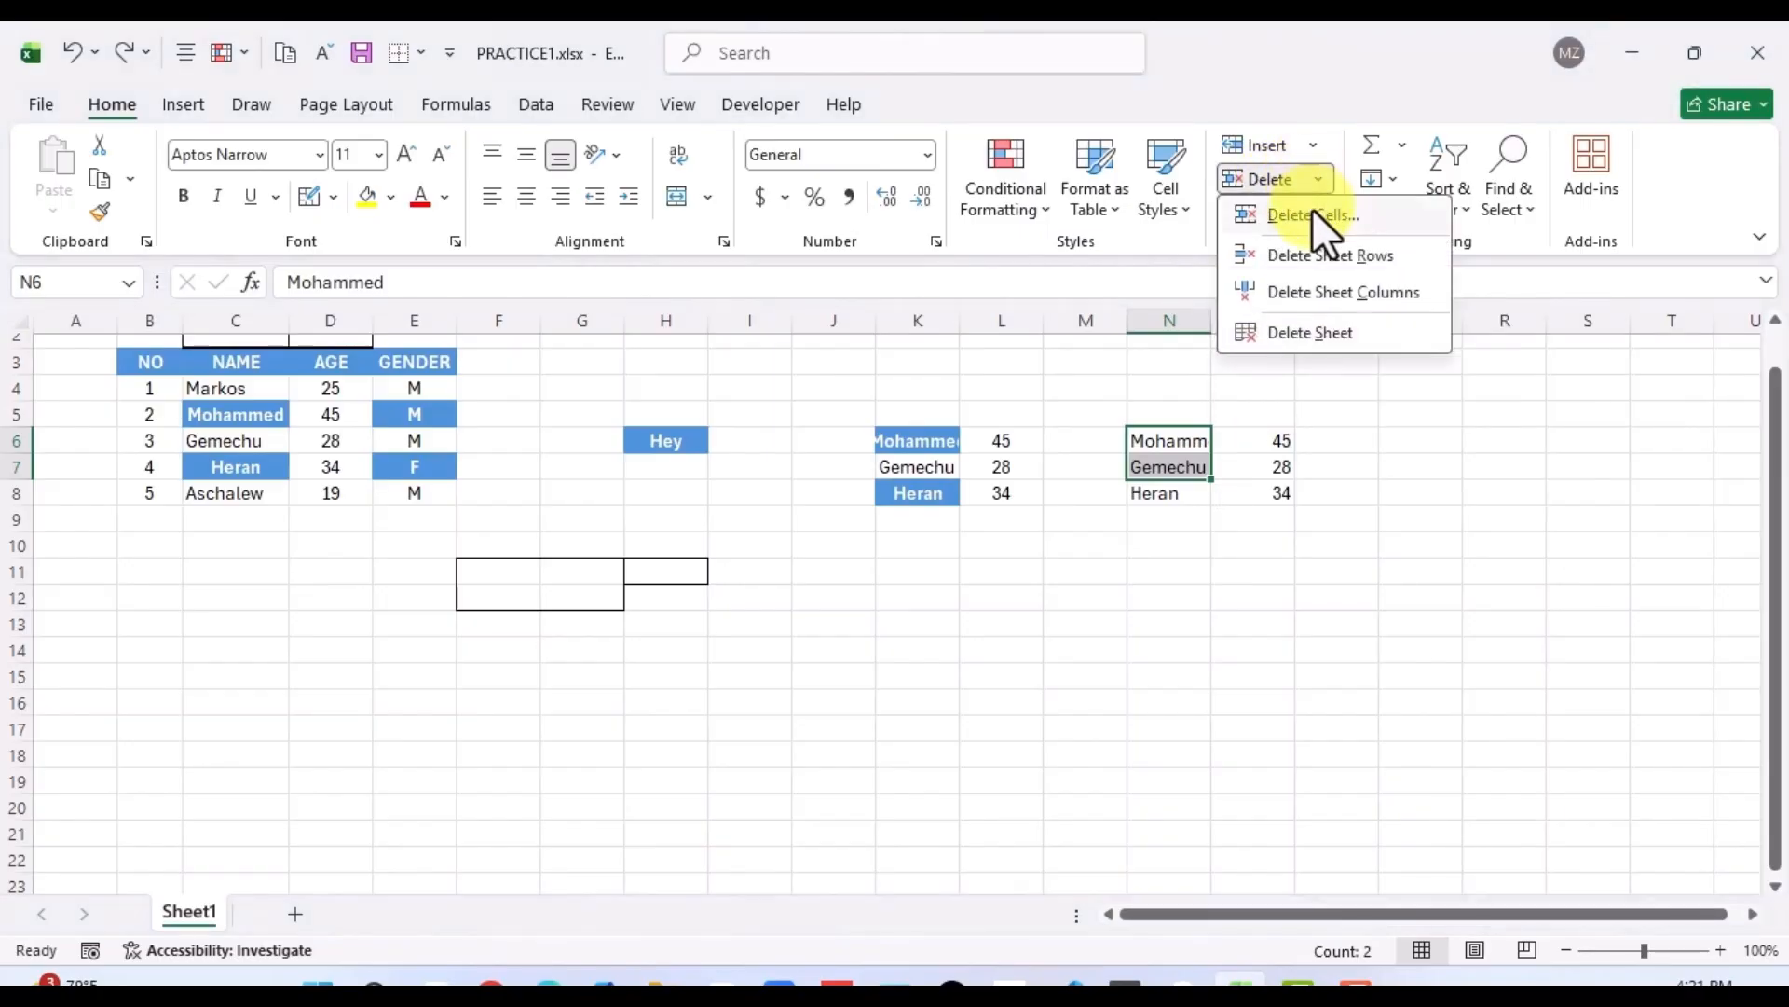
click(1312, 211)
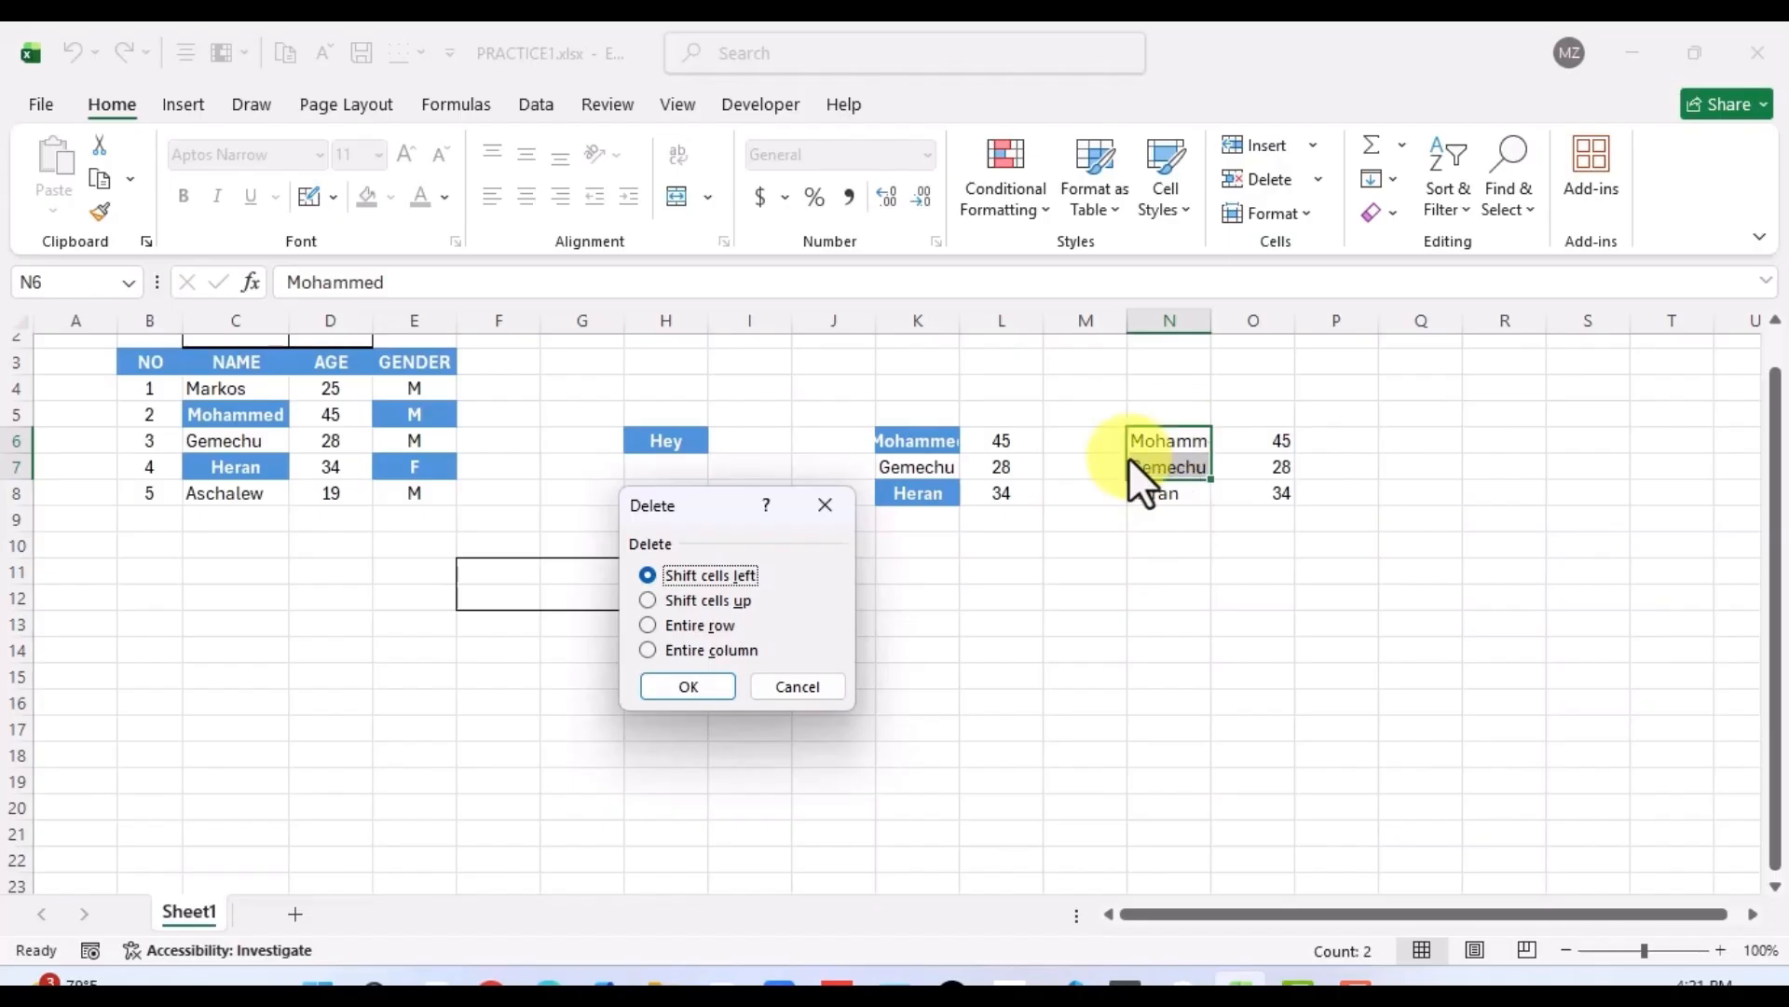
click(686, 684)
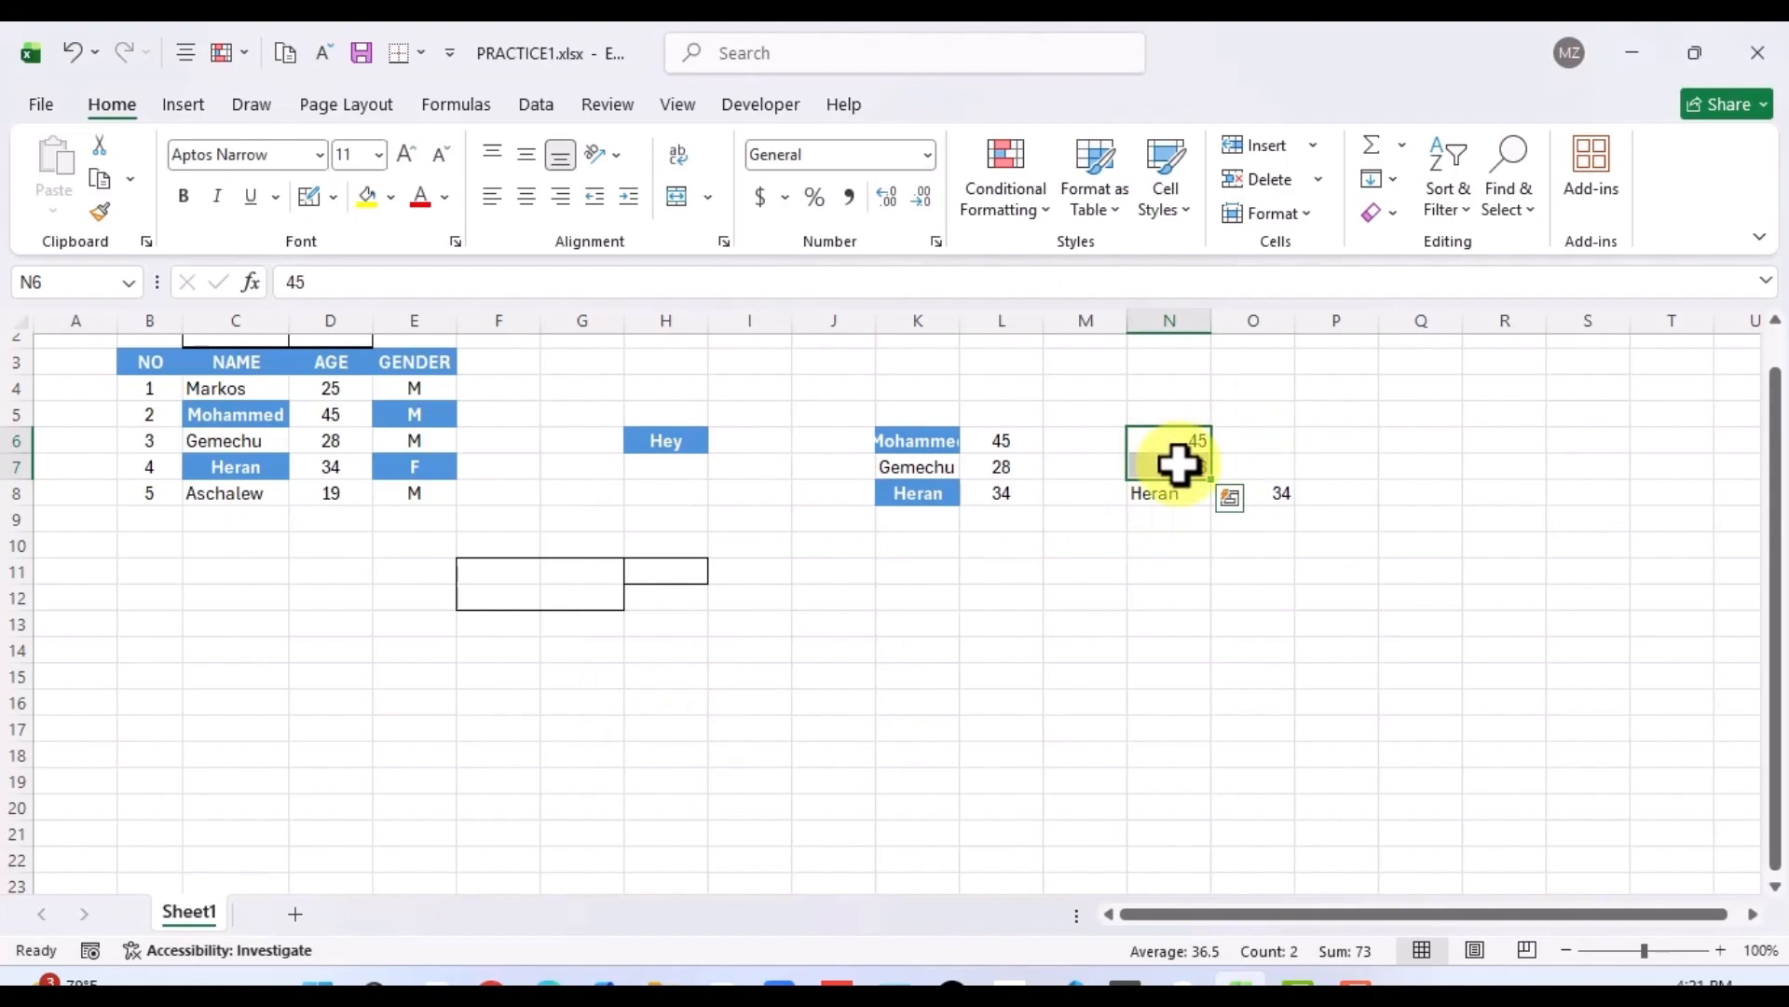
key(ctrl+z)
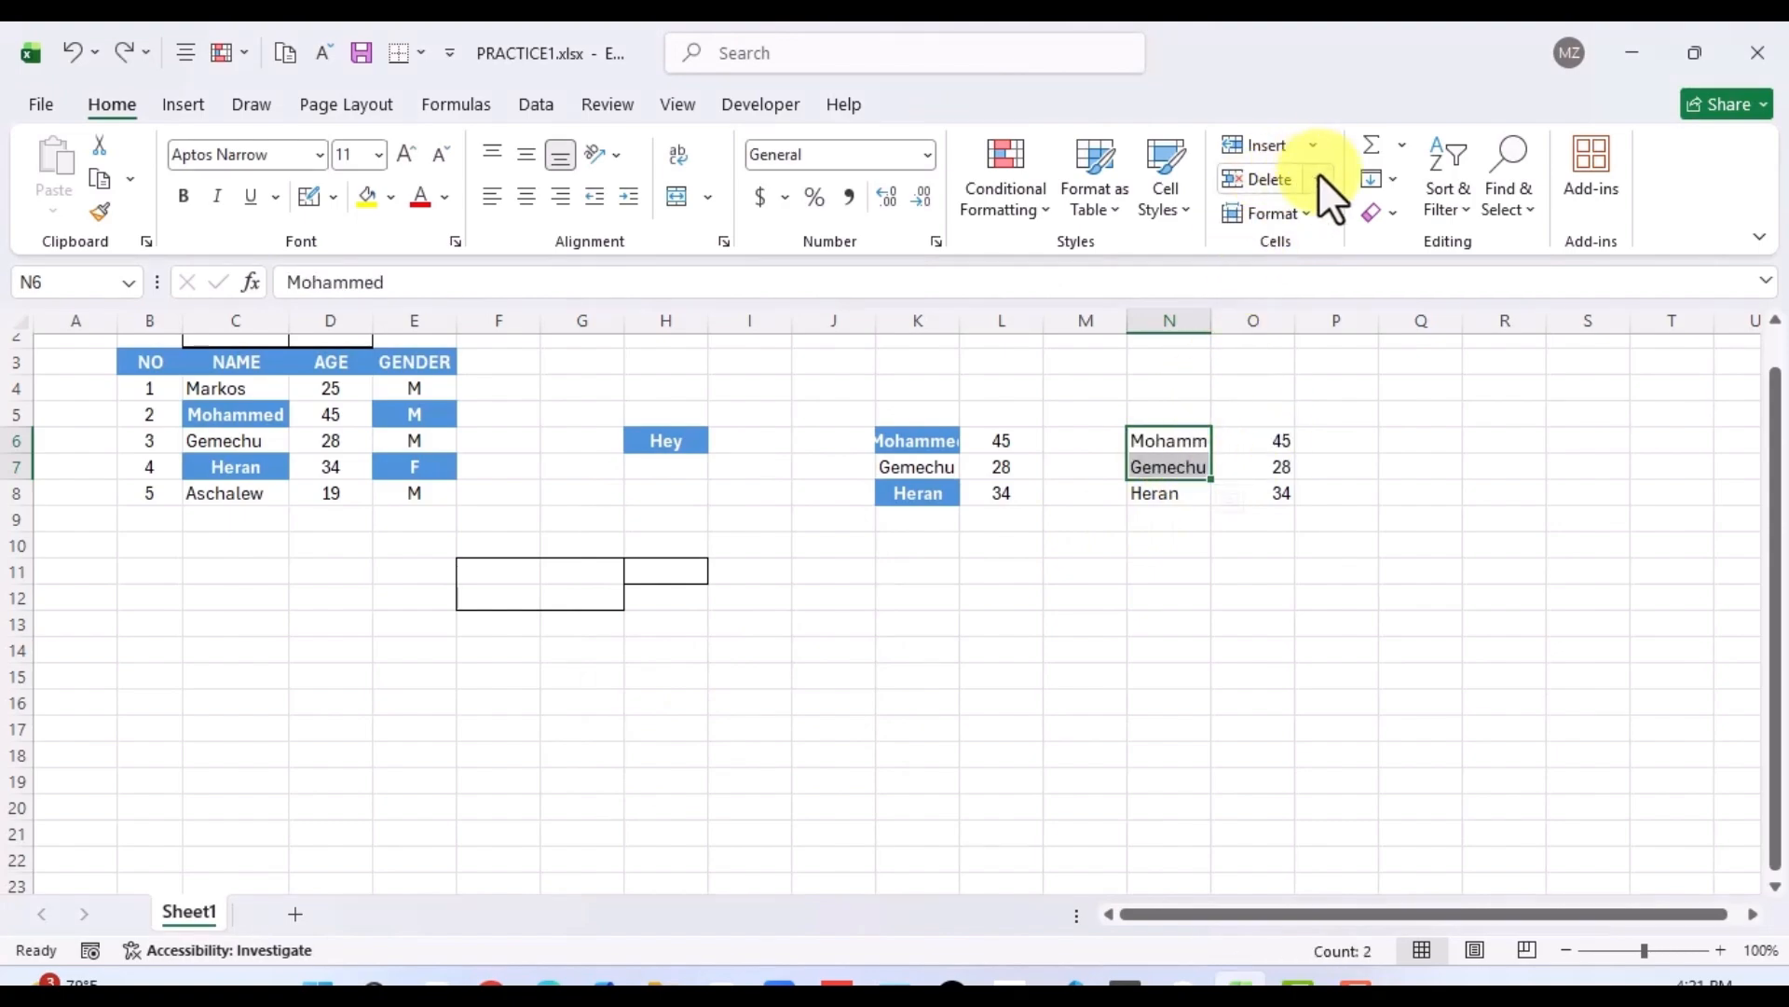
Delete cells N6:N7, shifting the cells below up.
click(1318, 176)
click(1296, 213)
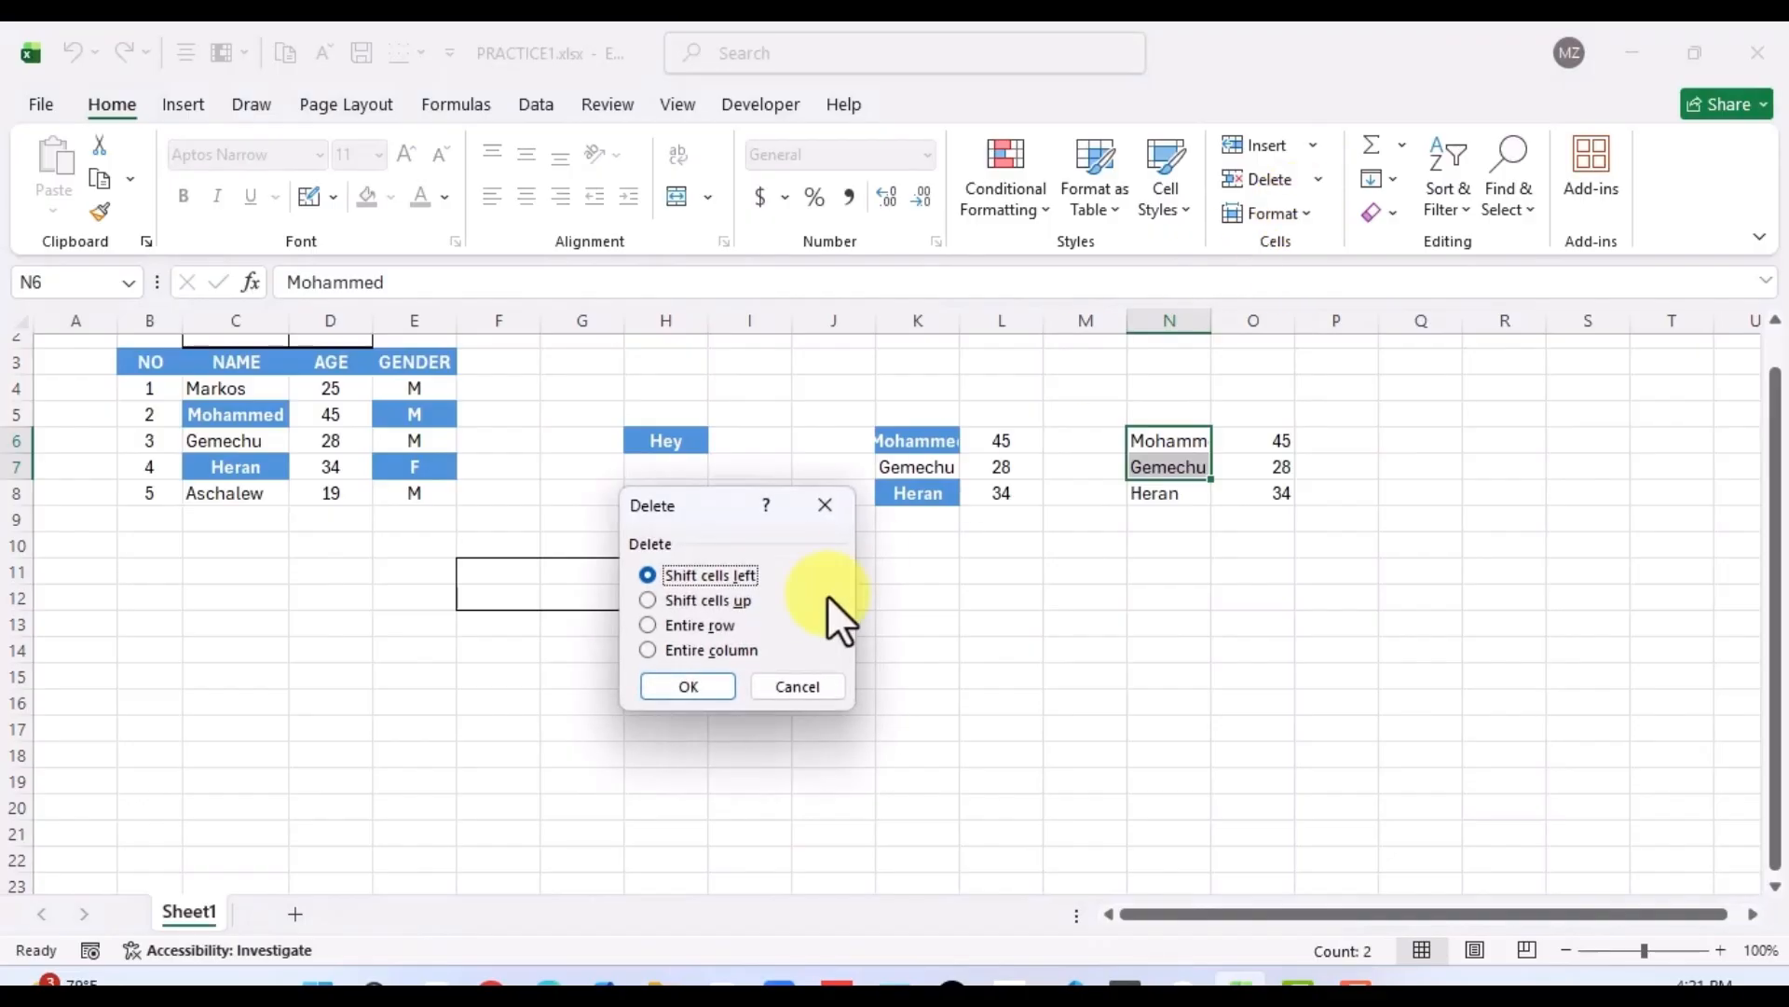
click(648, 602)
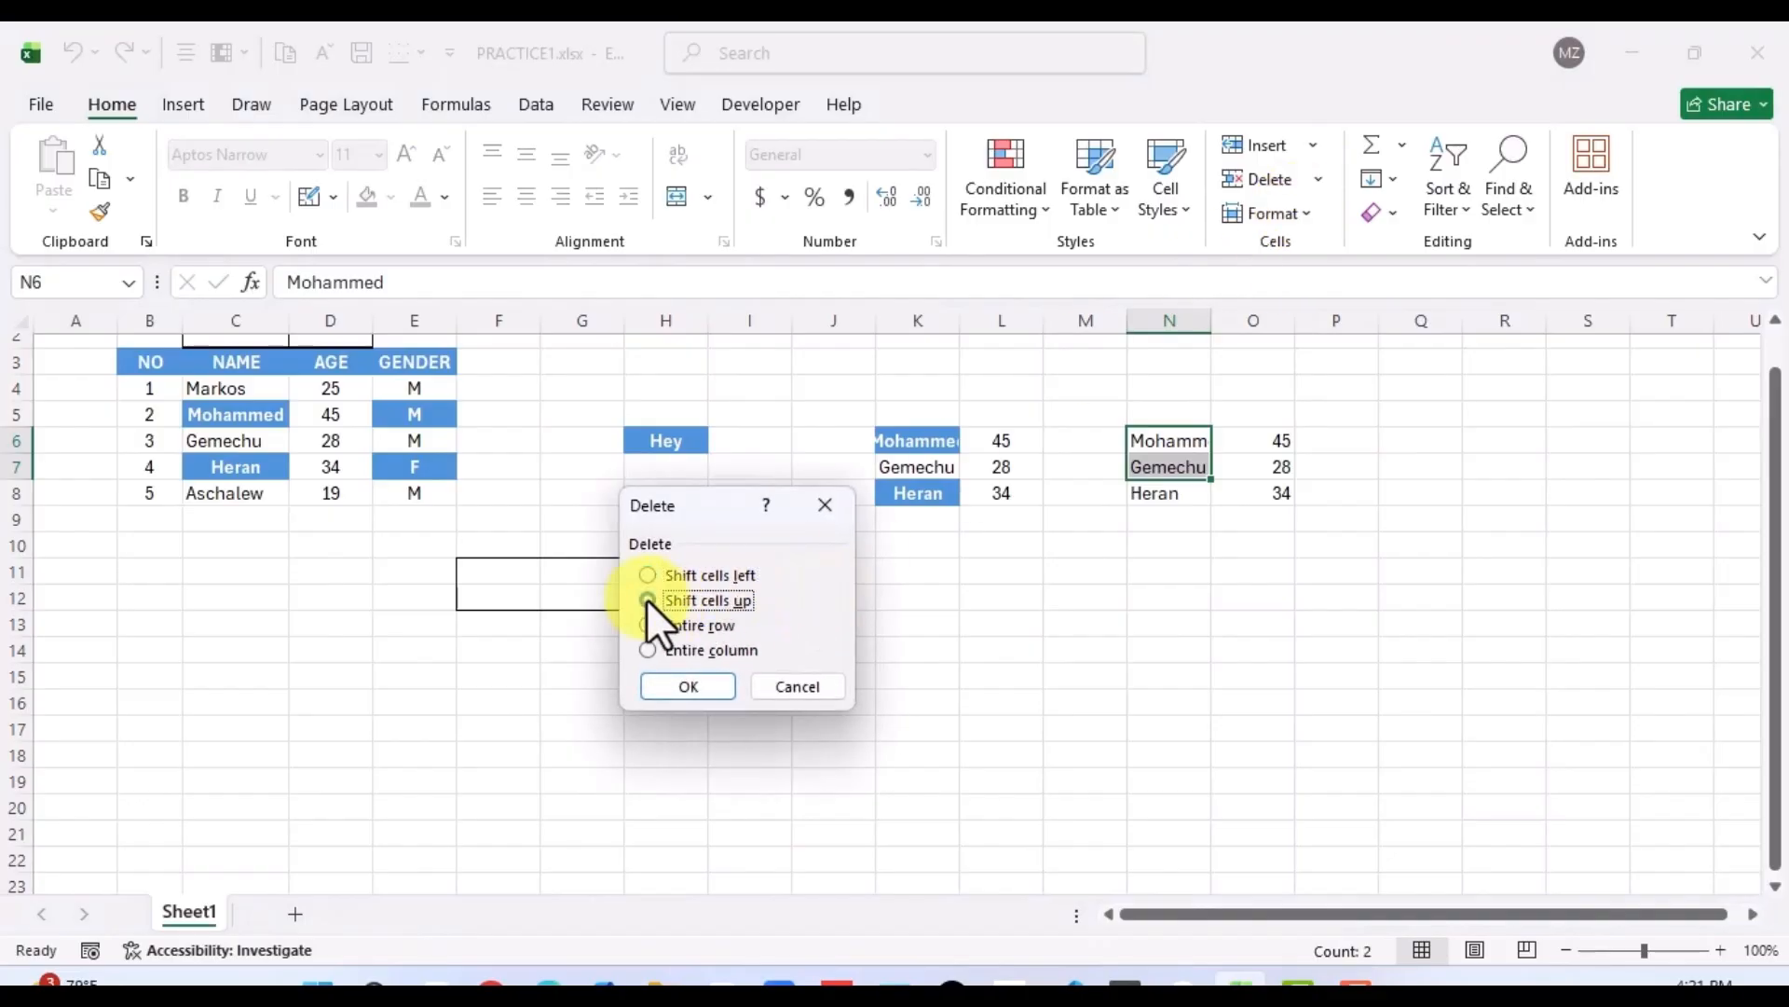
click(687, 687)
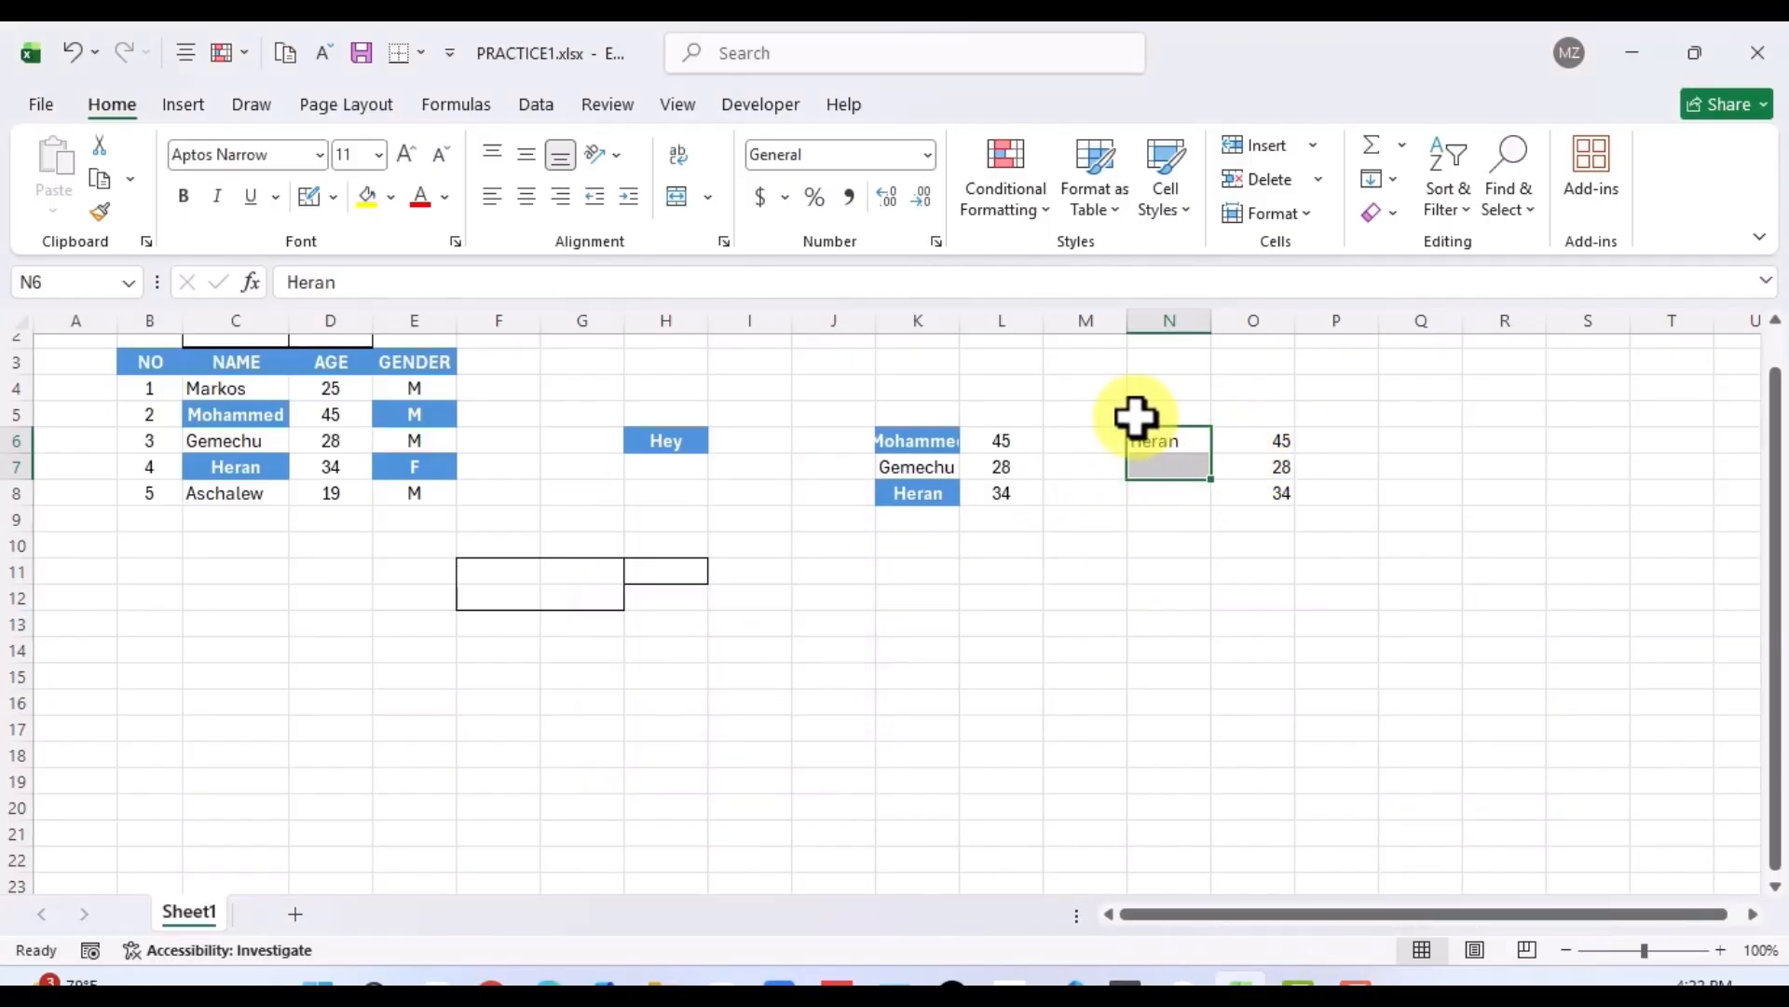
click(1138, 613)
click(1116, 536)
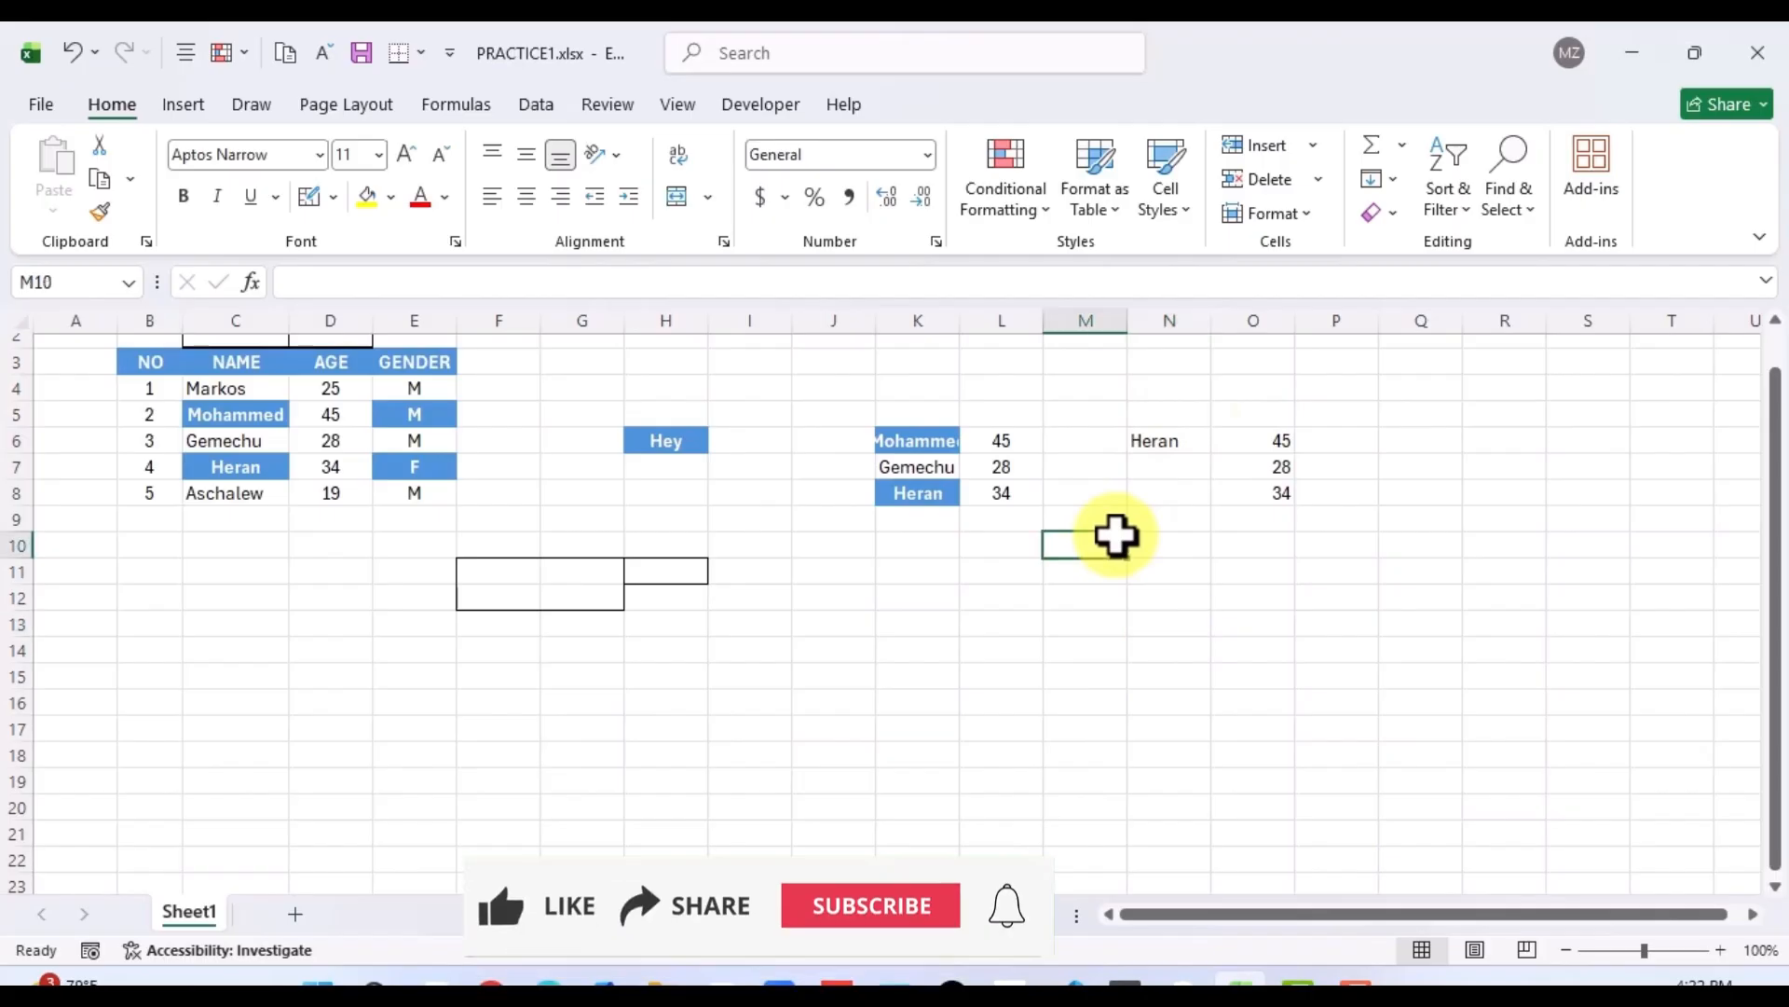
click(1072, 491)
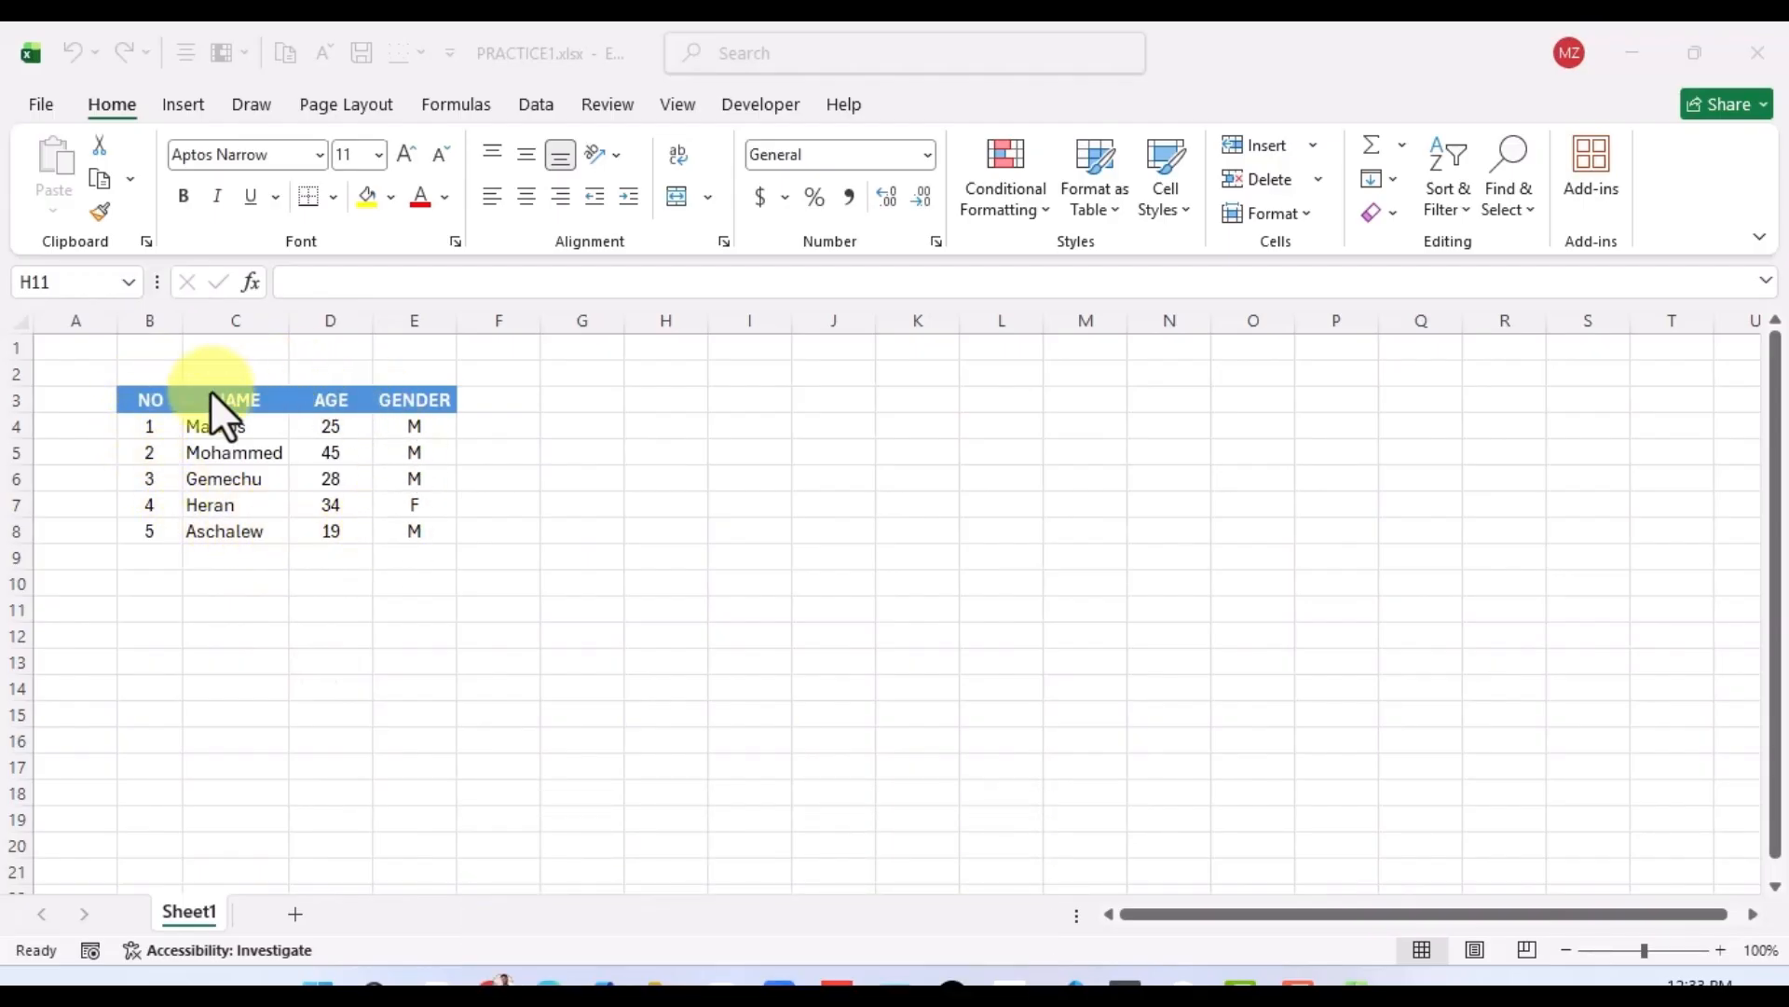
Convert the range B3:E8 into a table with headers and view the NO column's sort and filter options.
click(138, 418)
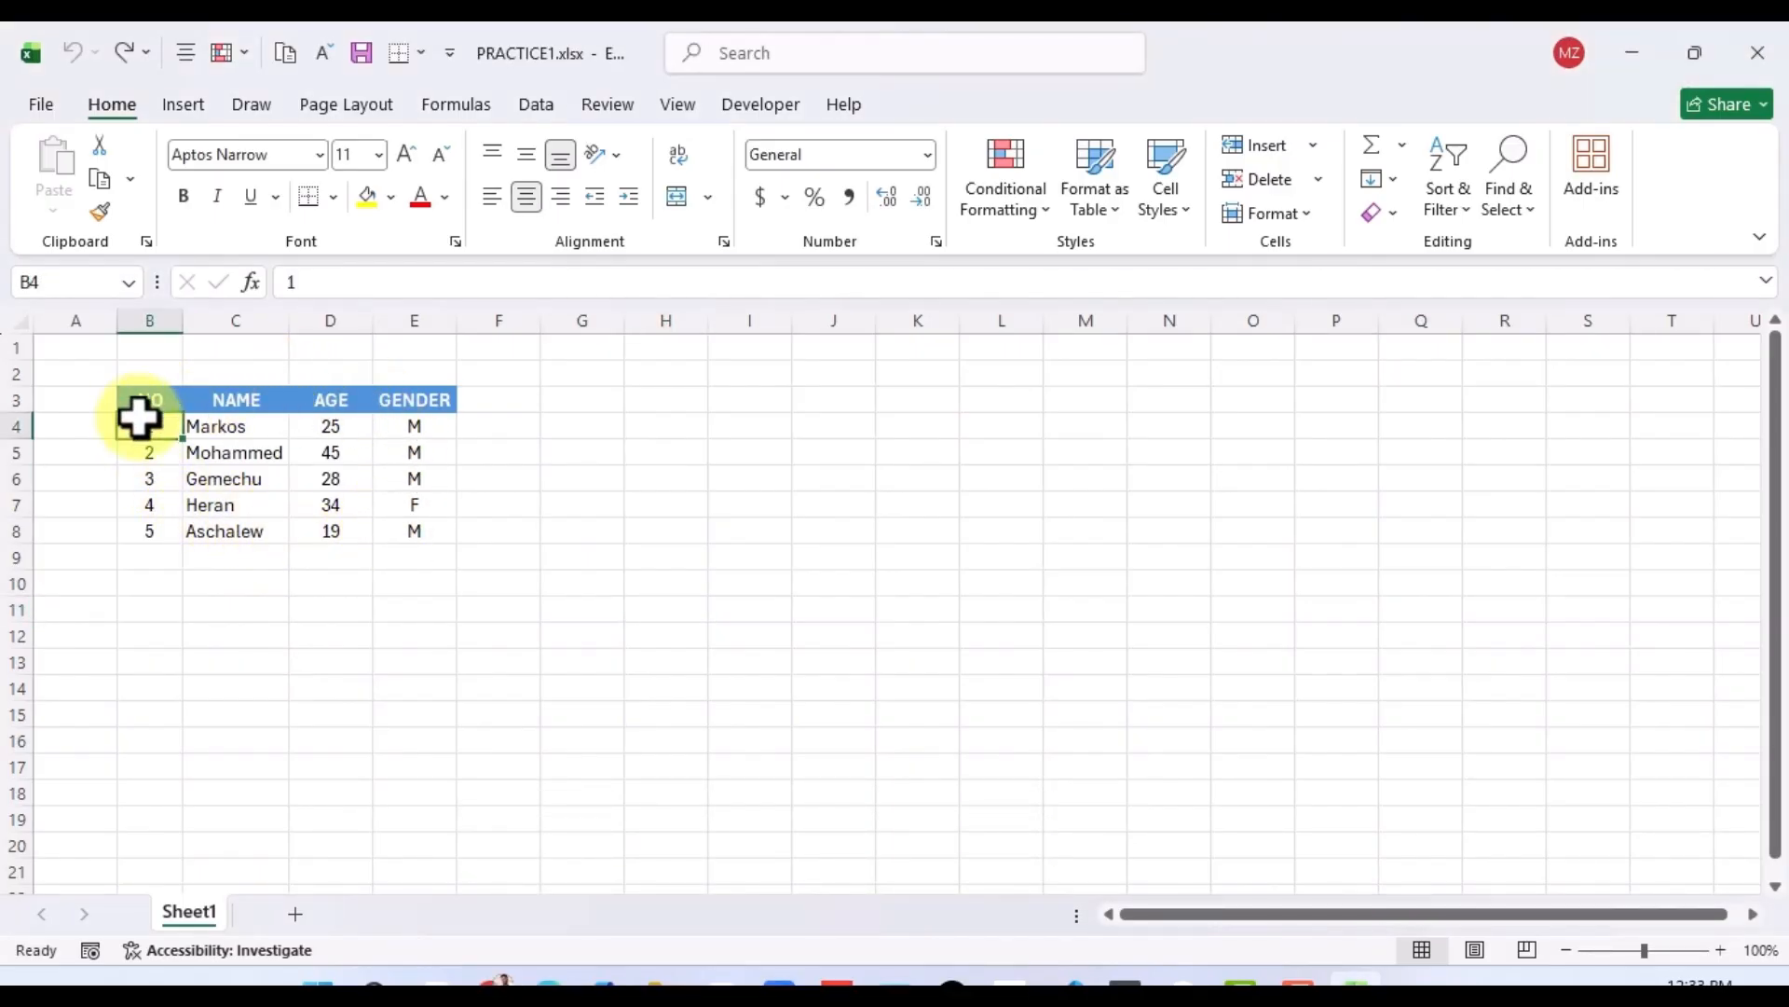
click(151, 395)
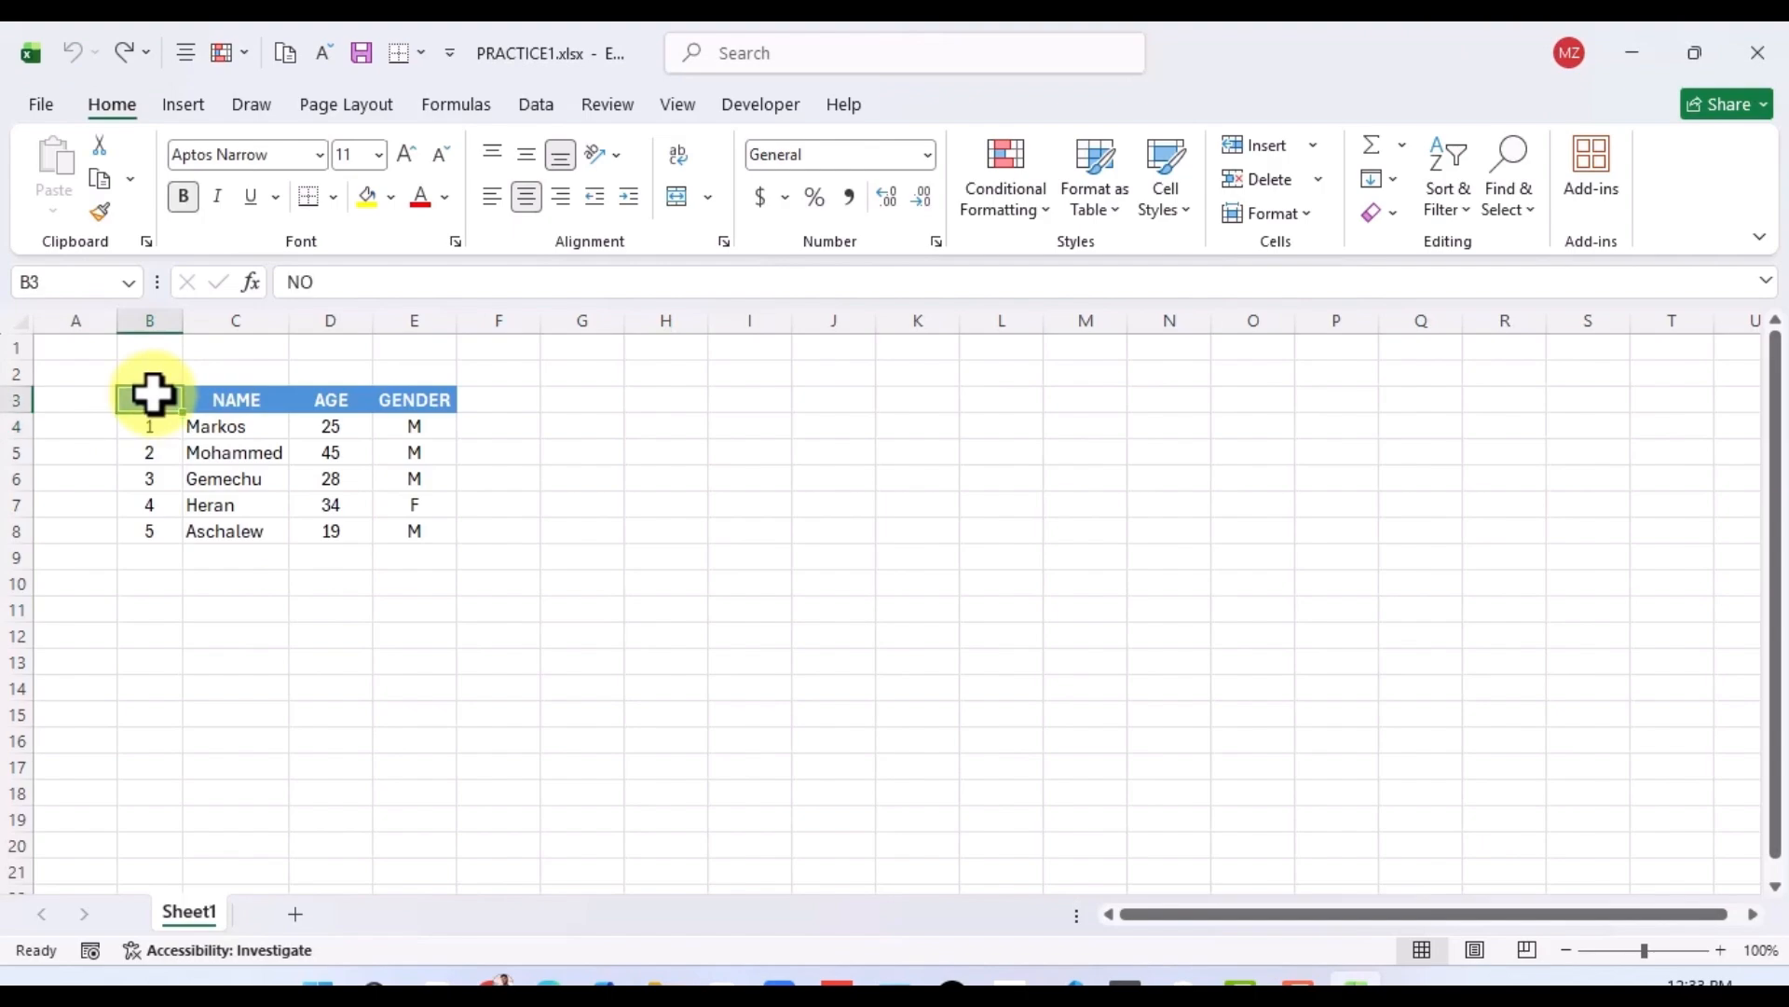
click(217, 539)
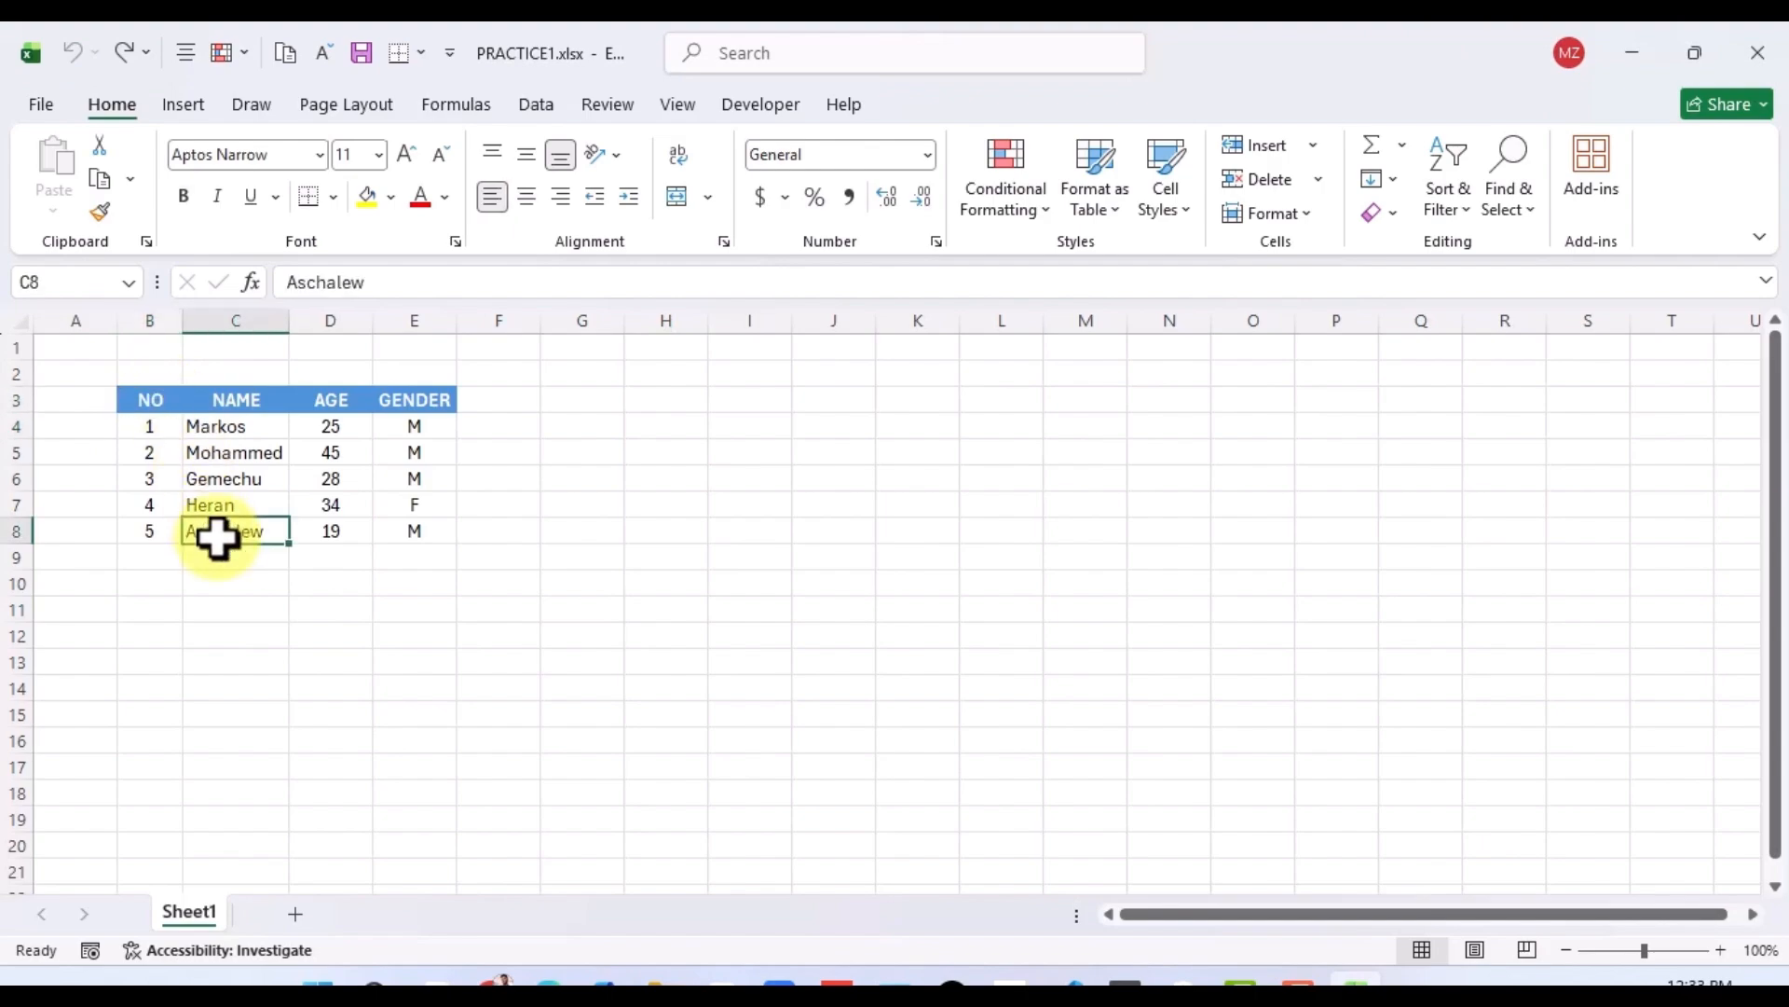
click(147, 398)
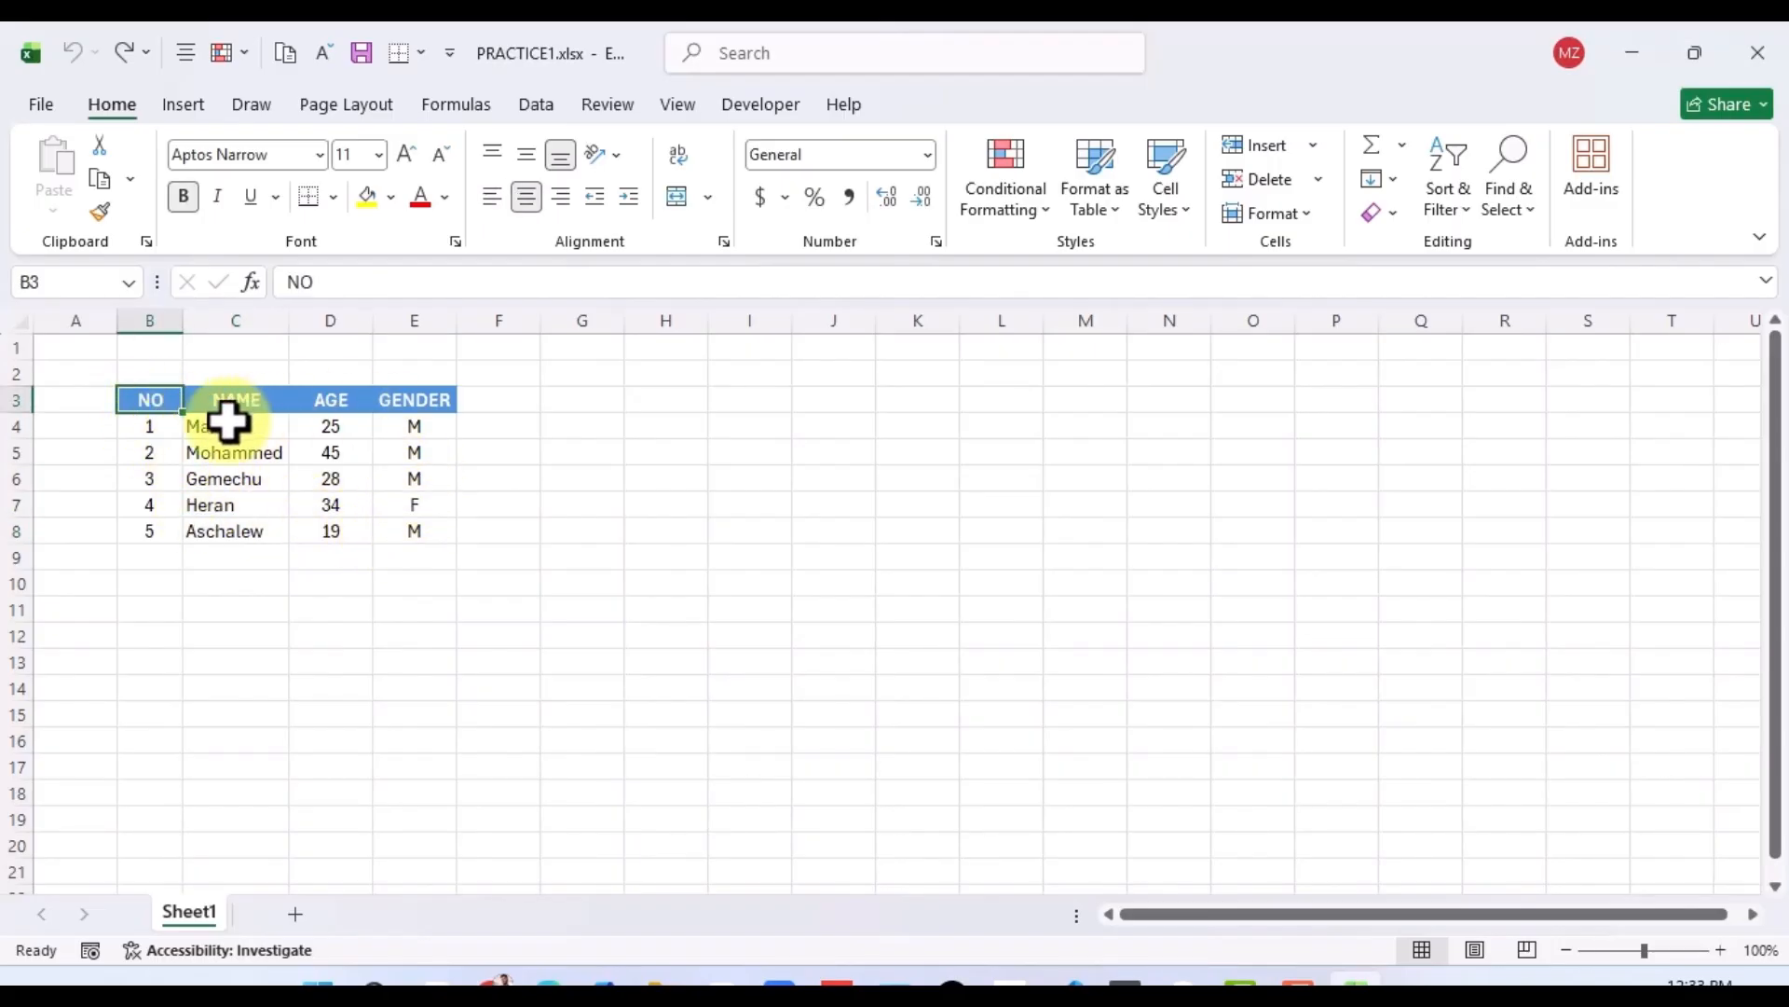
drag(136, 403, 431, 531)
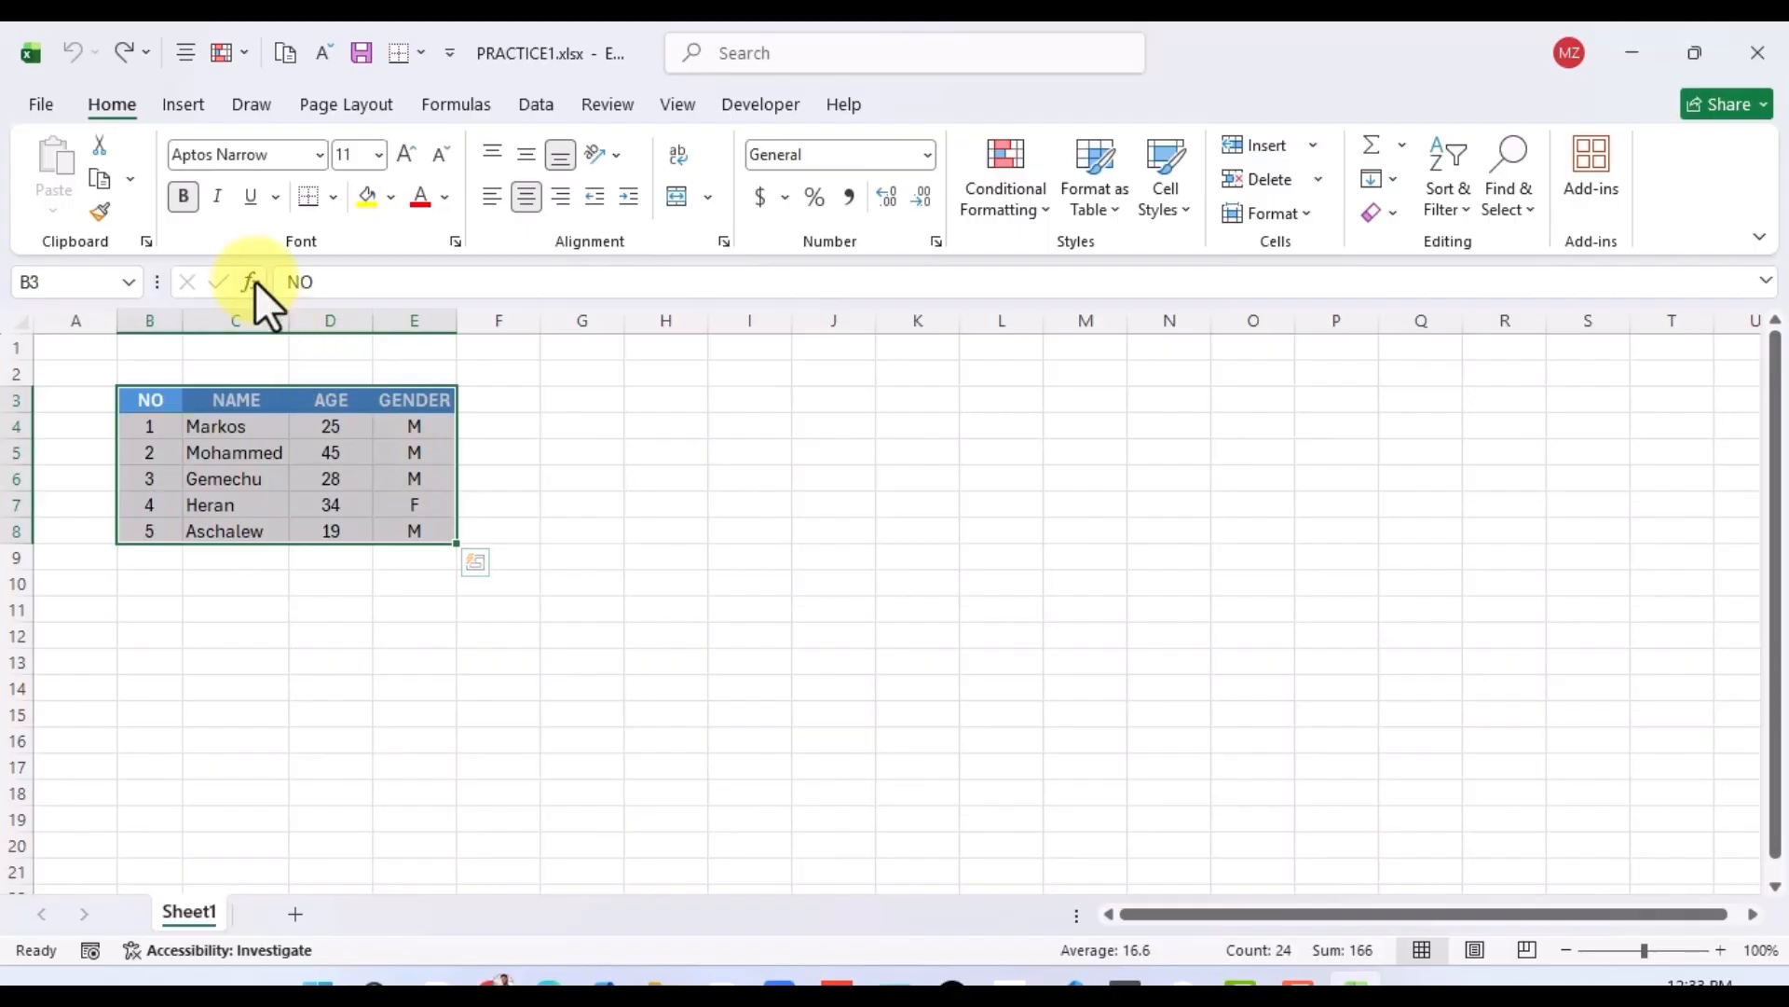
click(182, 104)
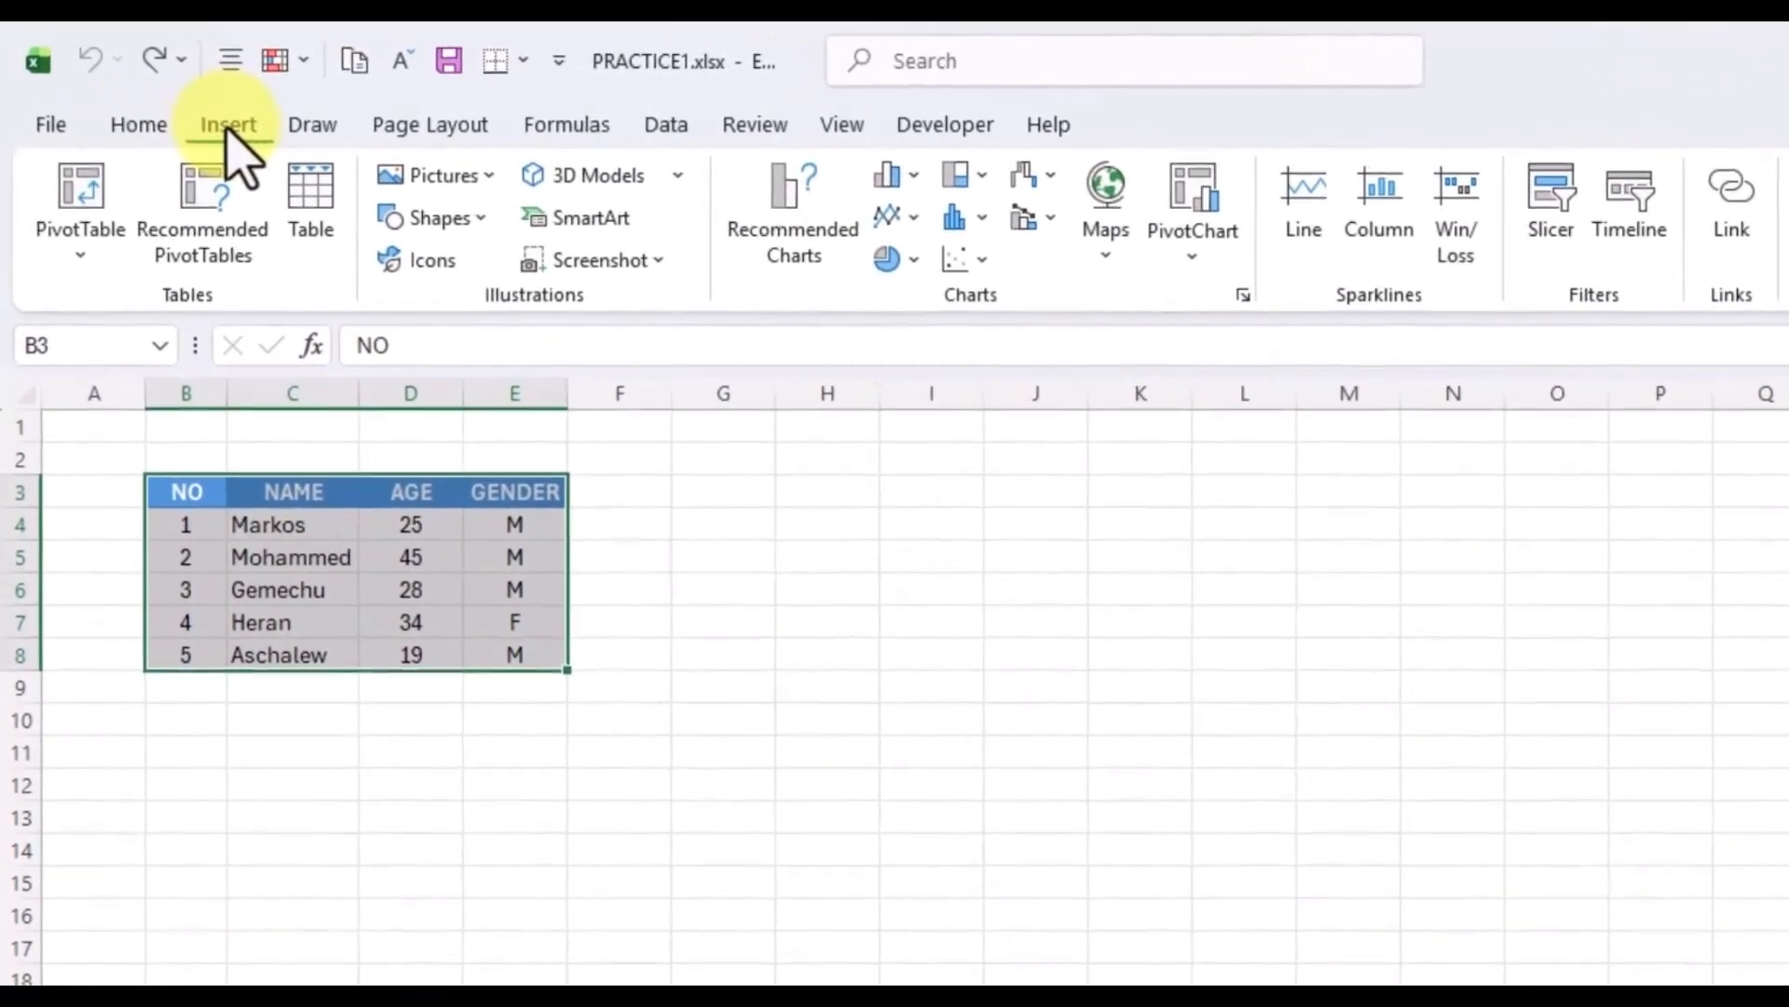
click(326, 233)
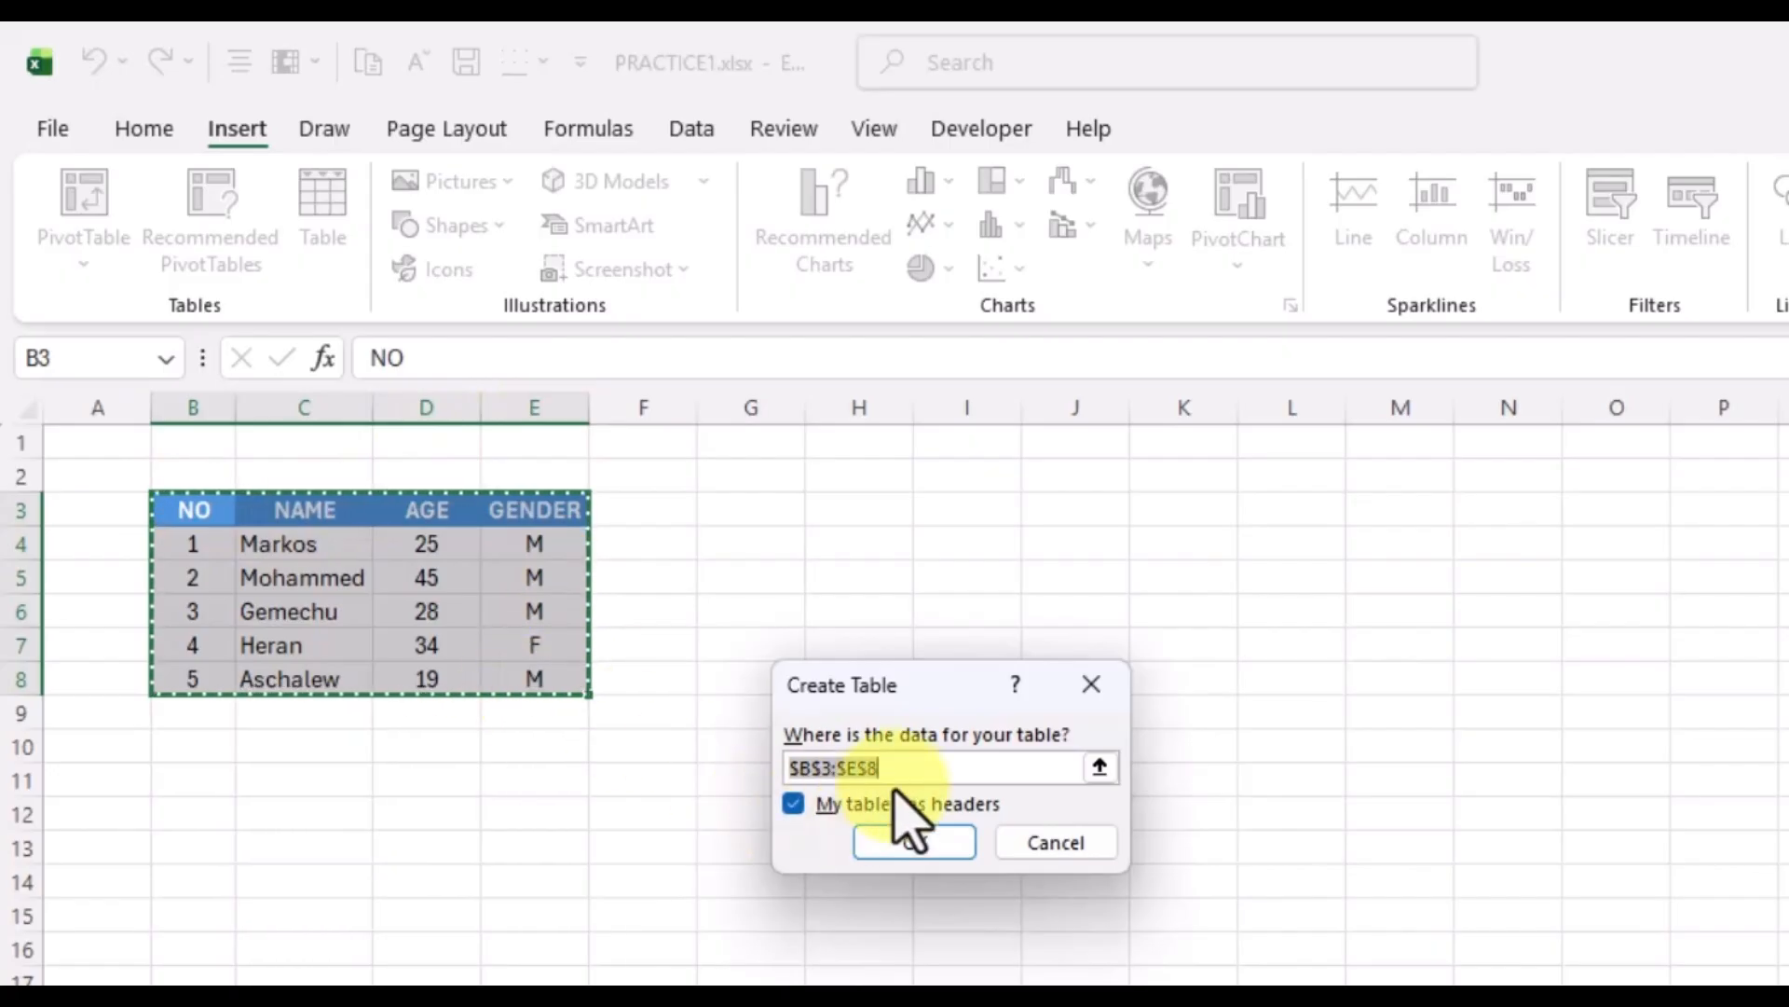
click(935, 770)
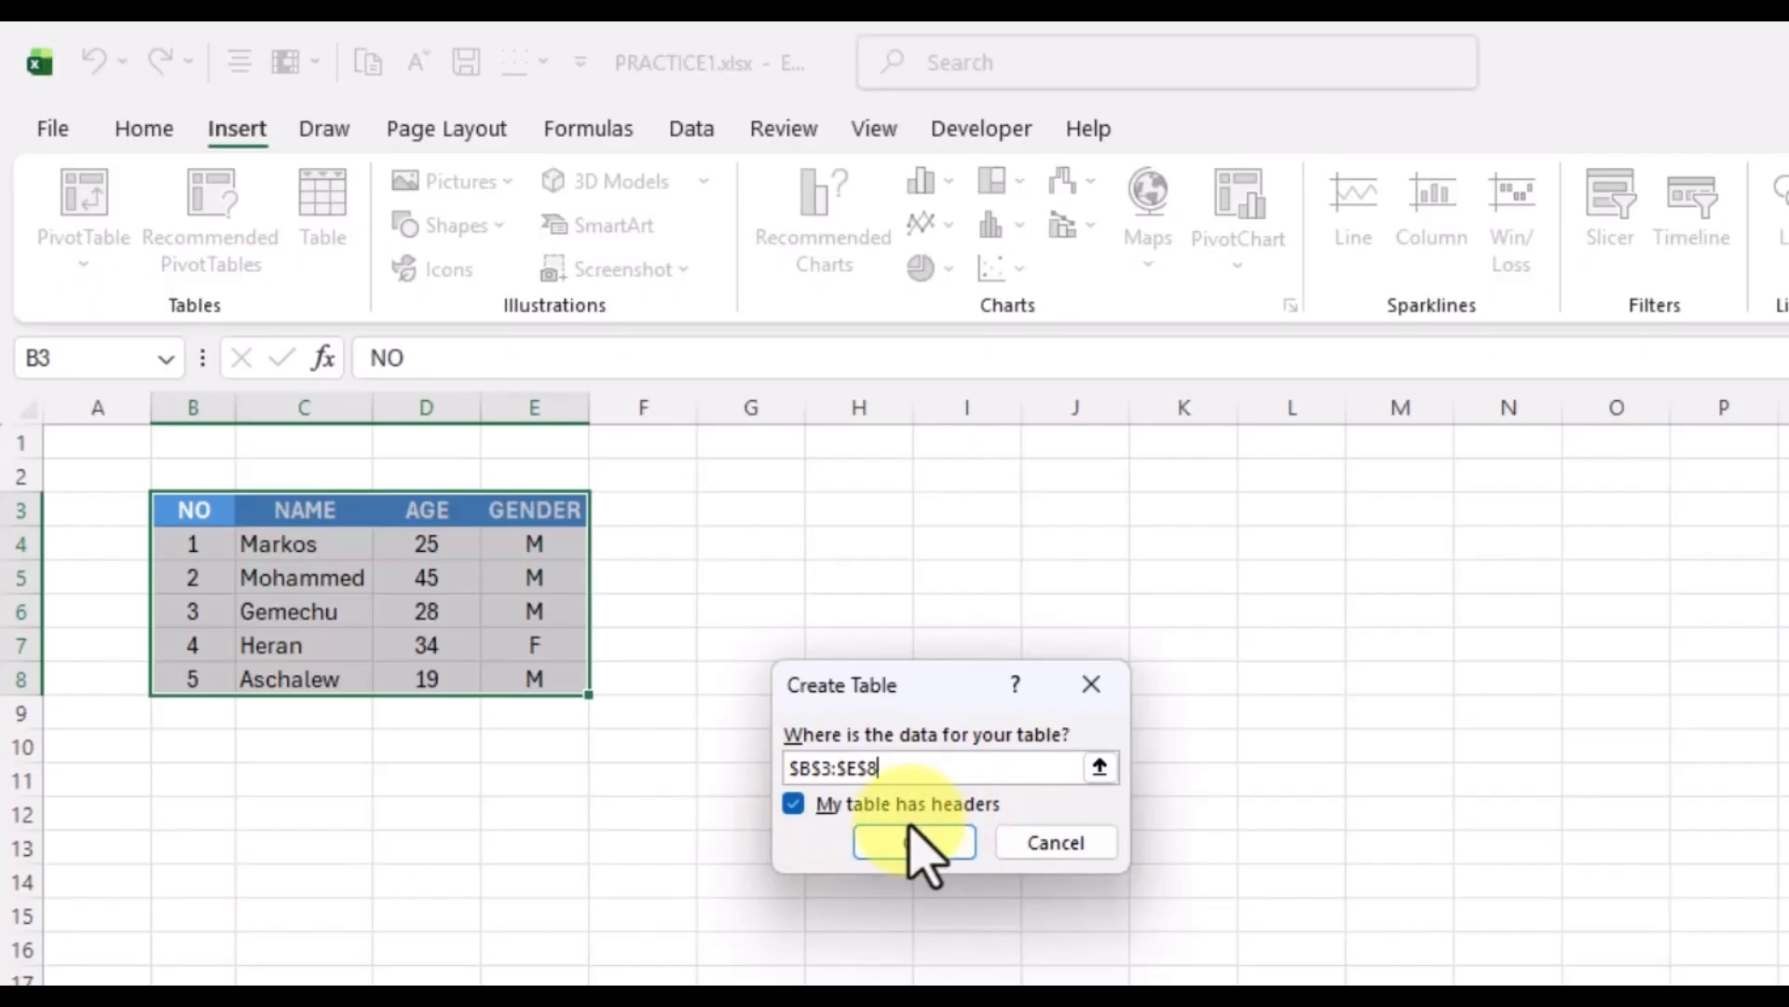
click(793, 804)
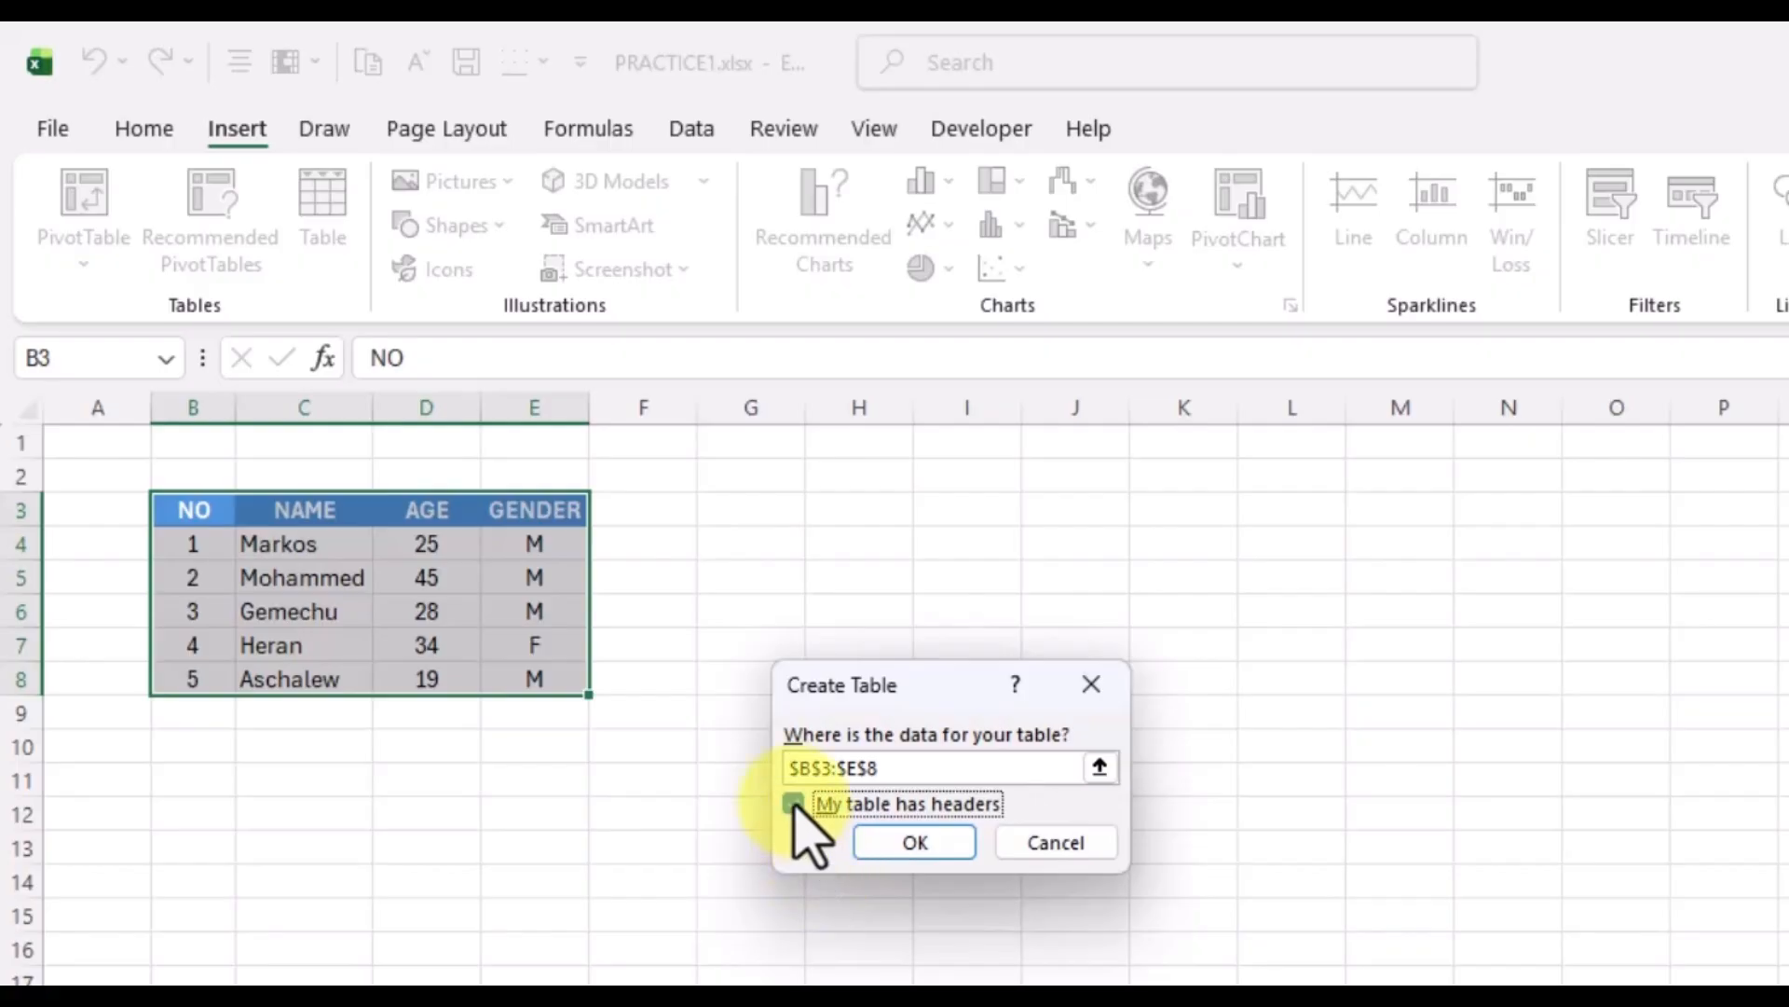
click(914, 846)
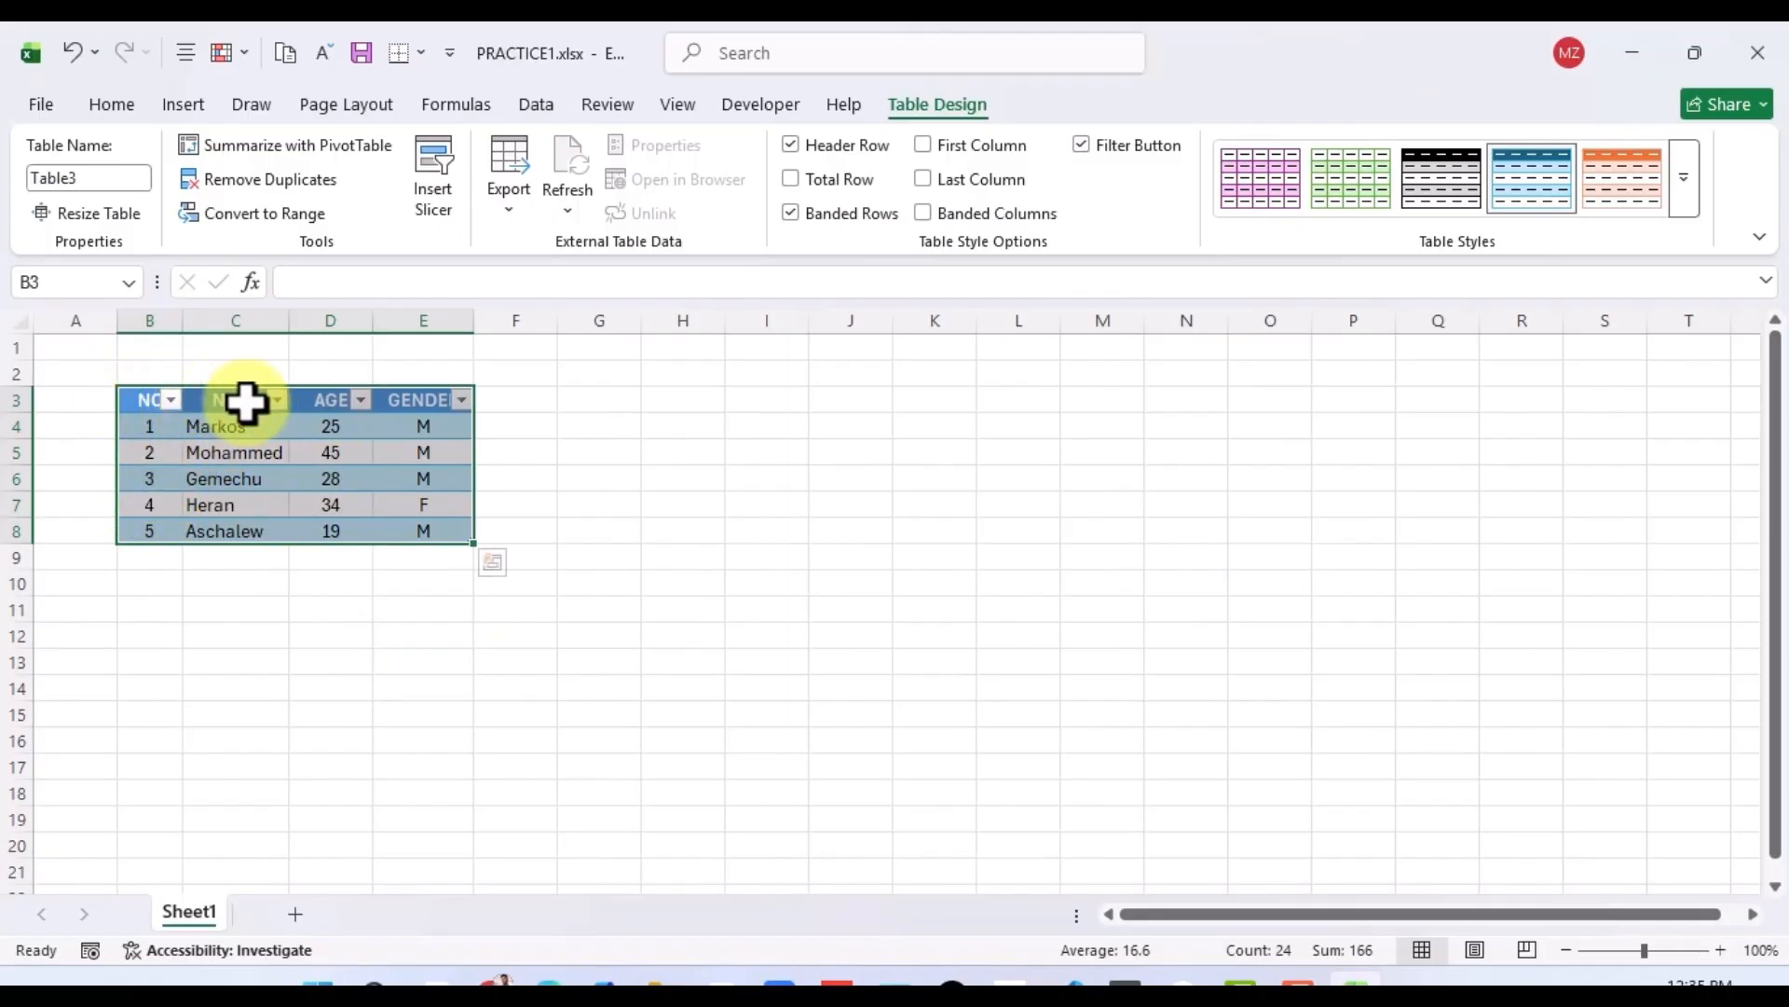
click(169, 399)
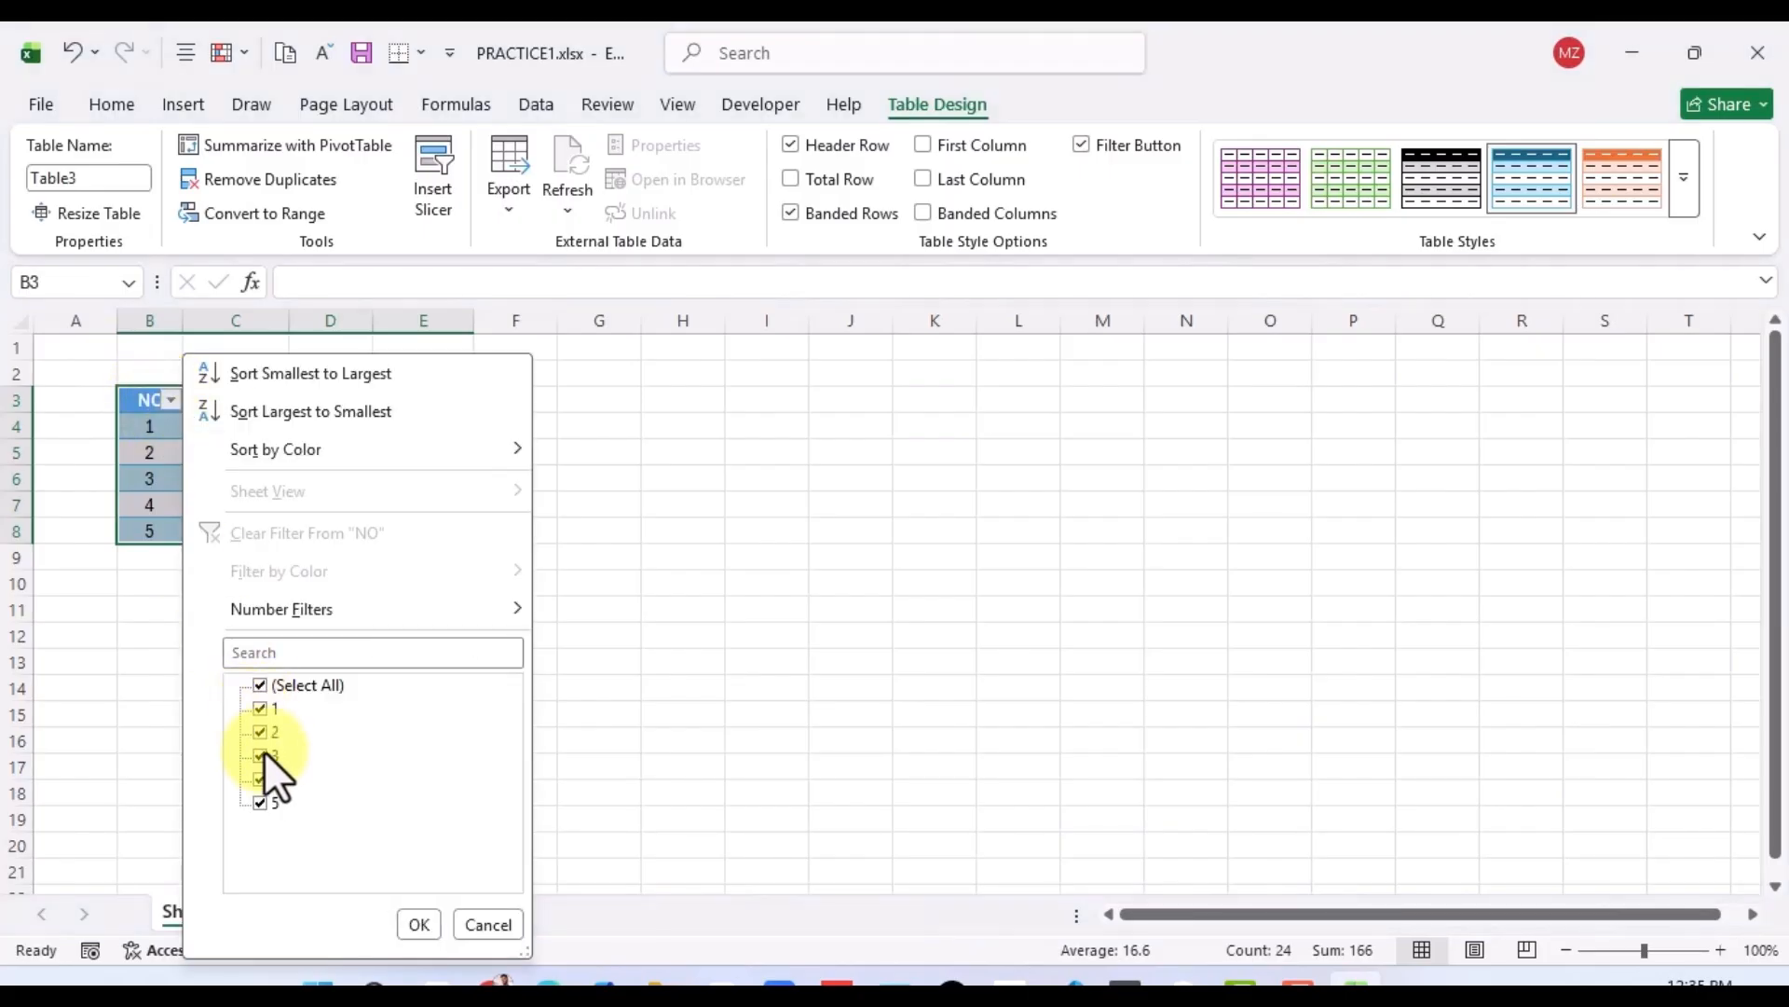
key(Escape)
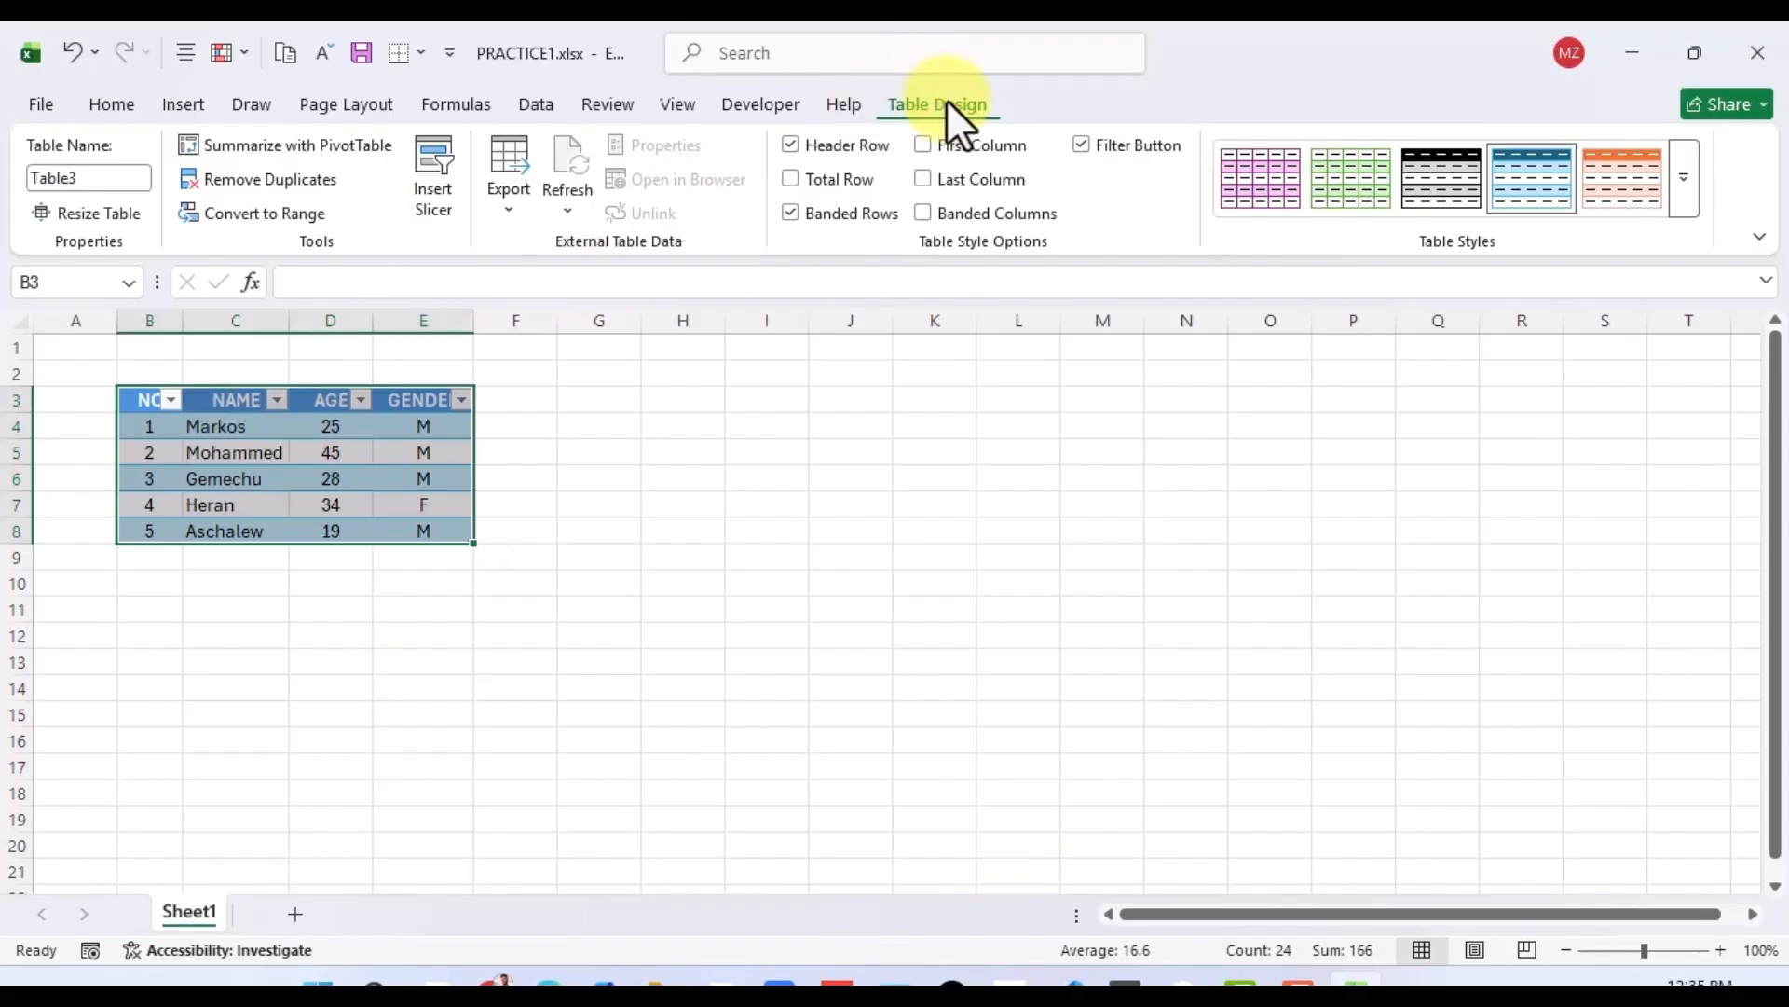
Try the light purple, light green and medium blue styles on the table.
click(1260, 177)
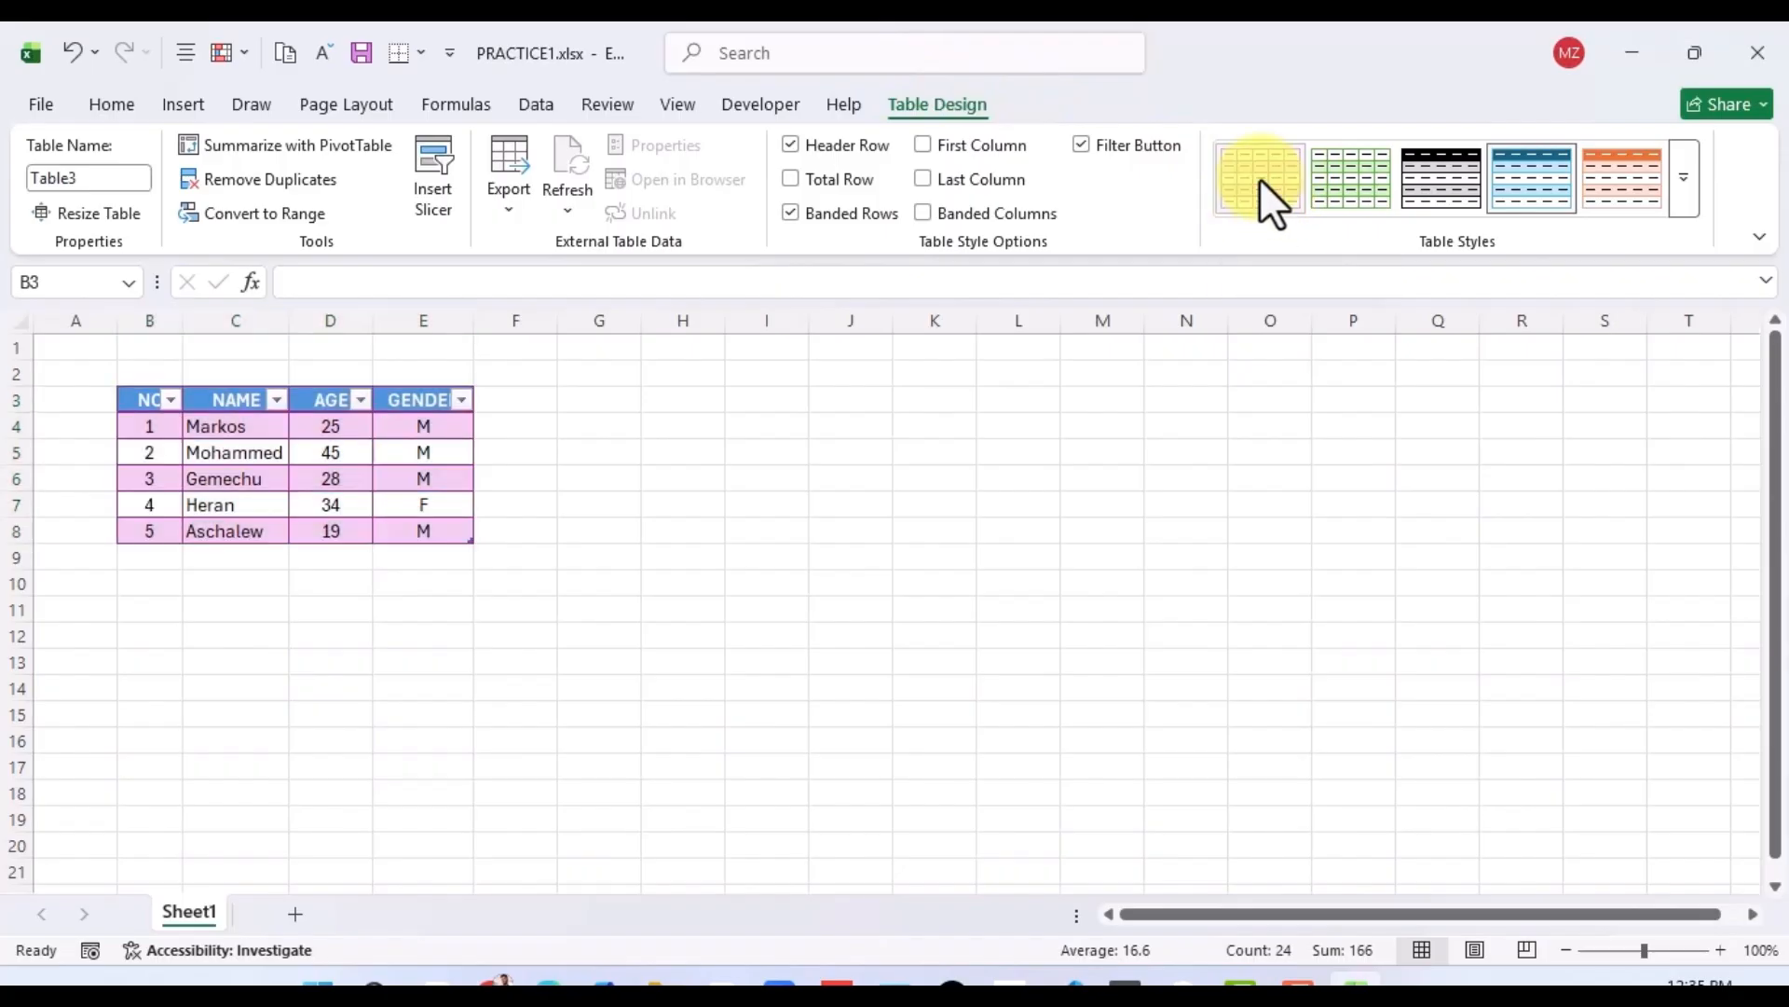
click(1349, 187)
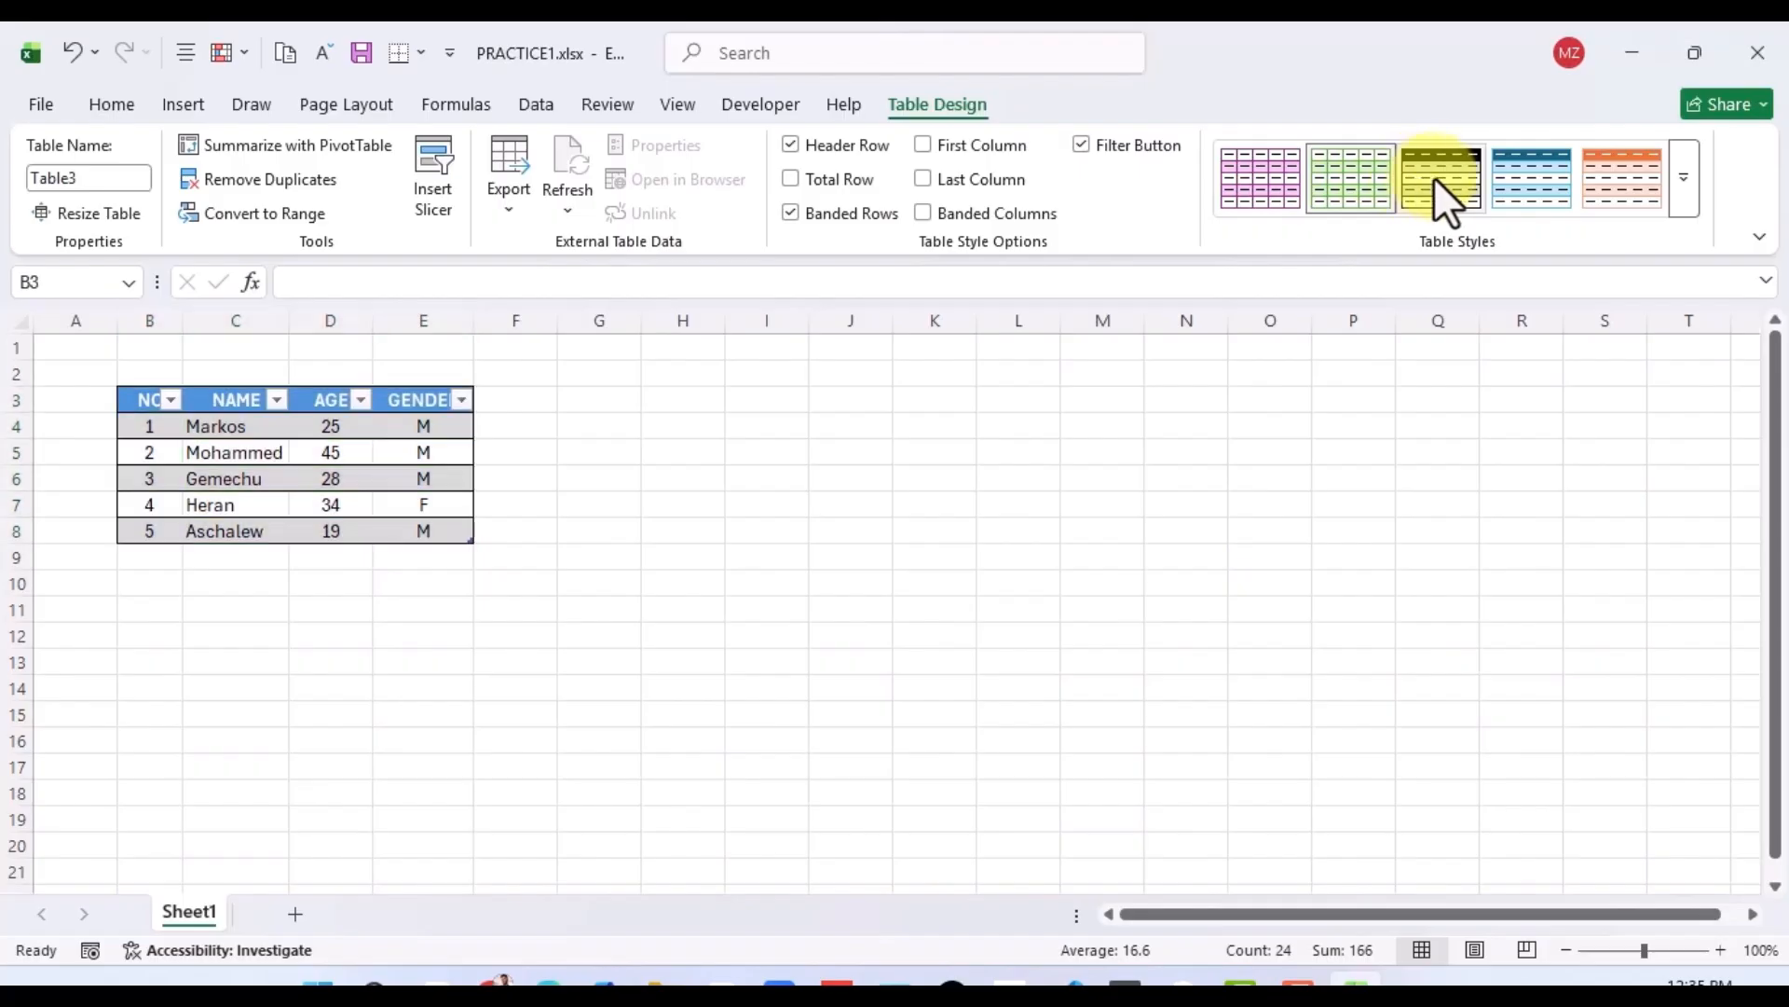
click(1510, 182)
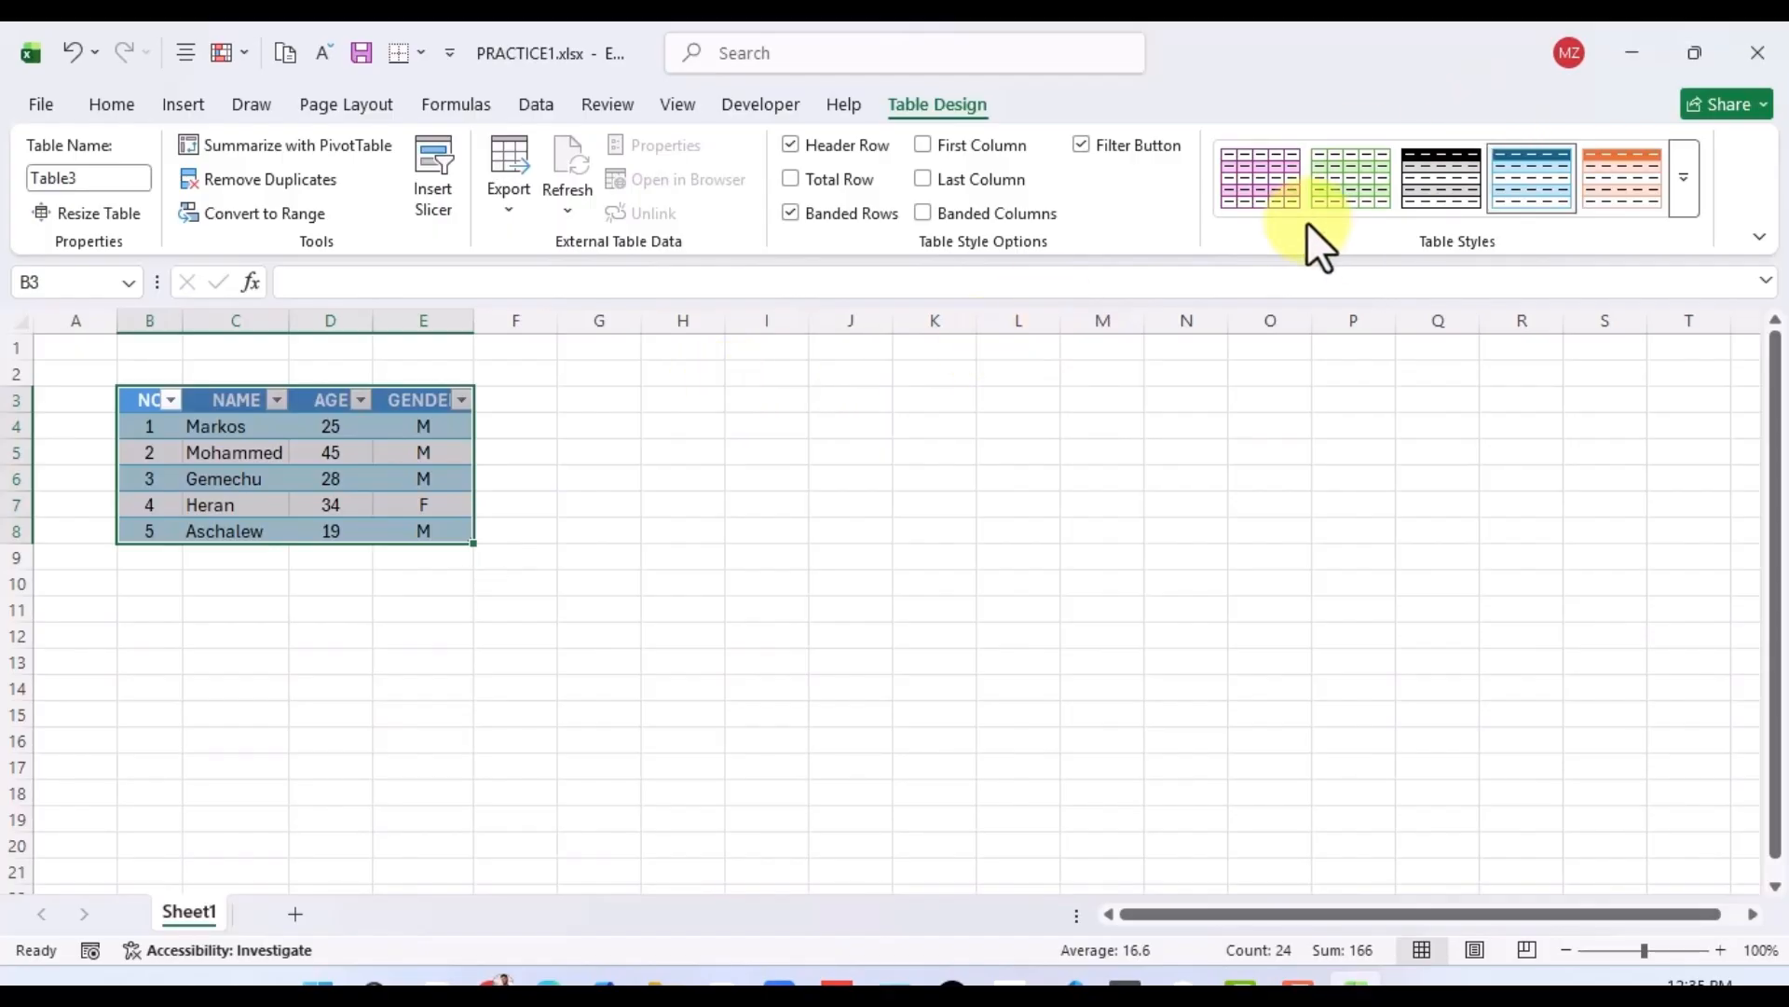
Apply the purple style with the black header from the Dark table styles to the table.
click(1685, 182)
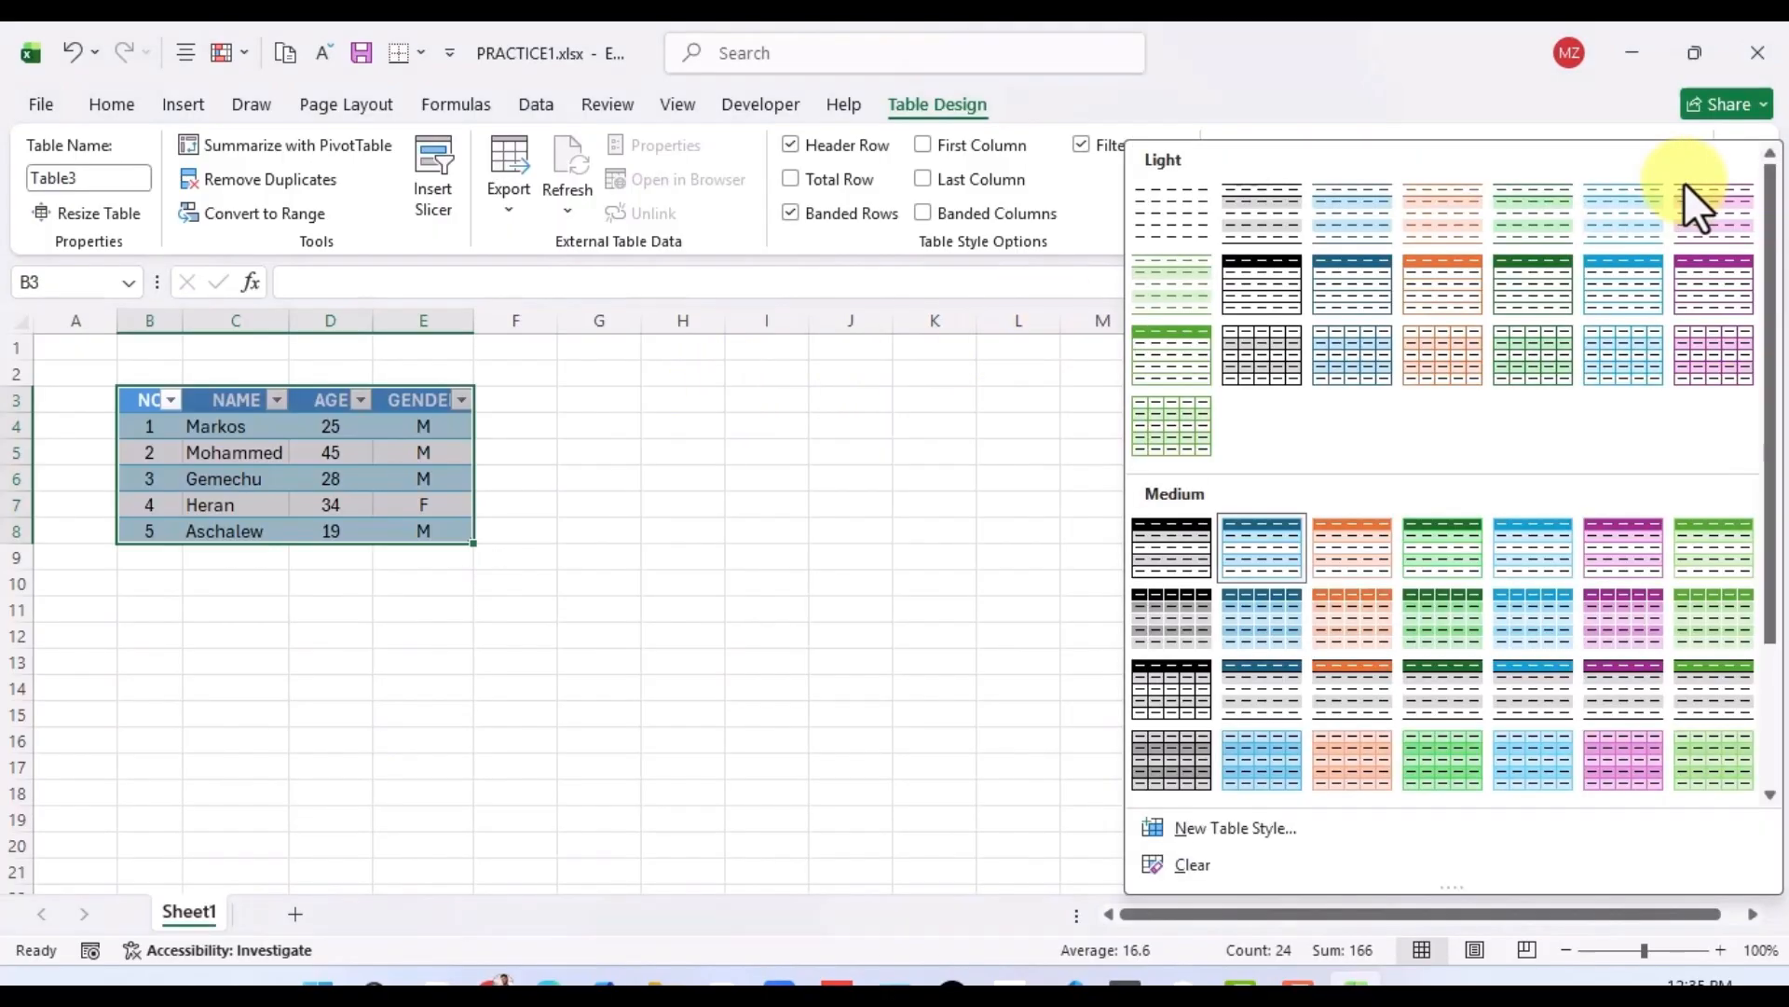
scroll(1456, 467, down, 3)
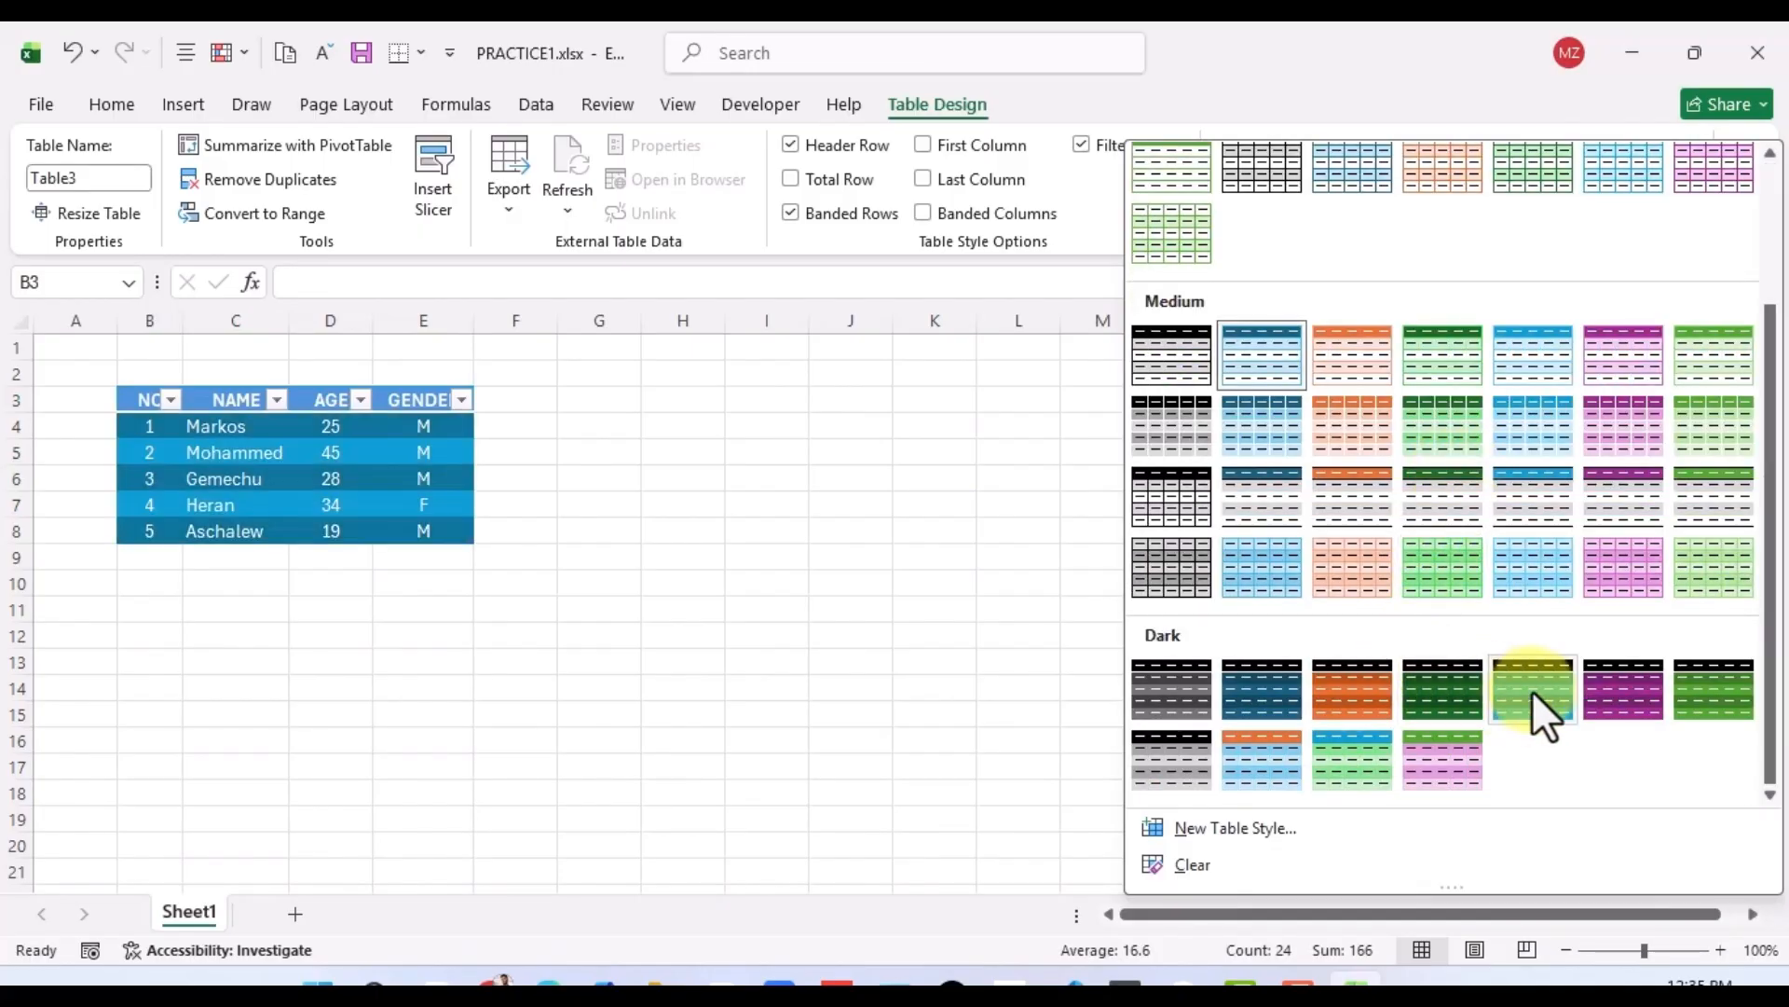
click(1620, 704)
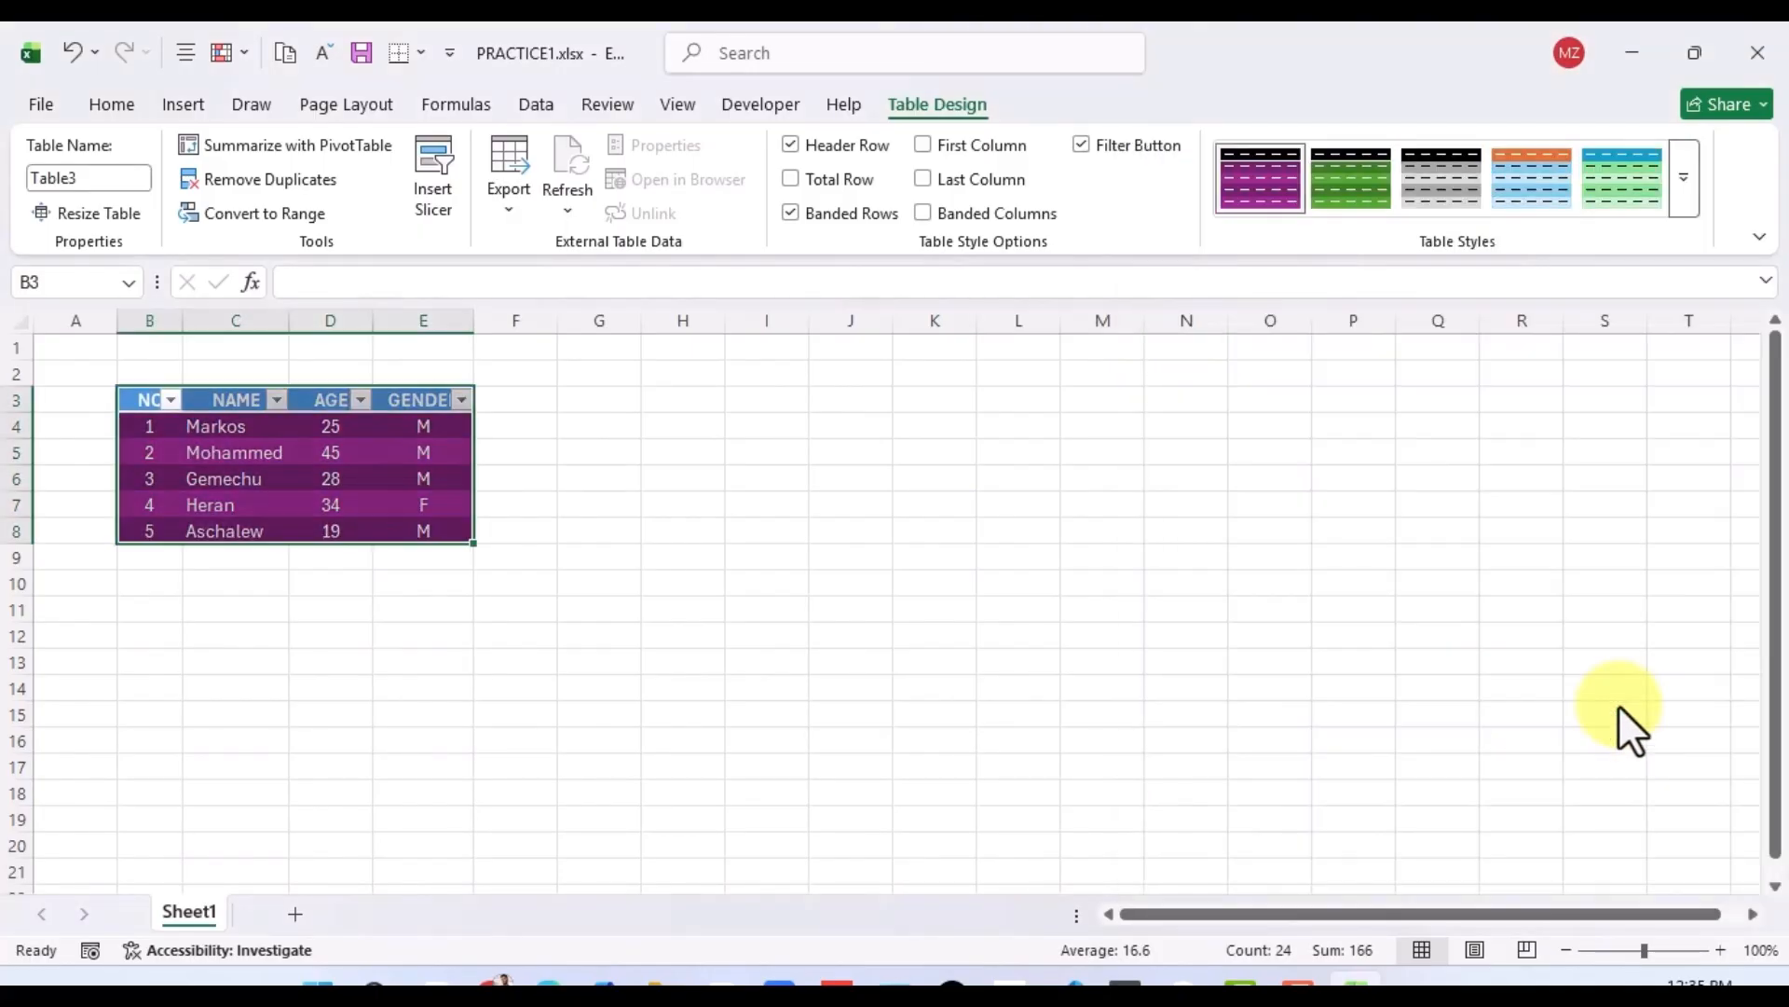
click(579, 487)
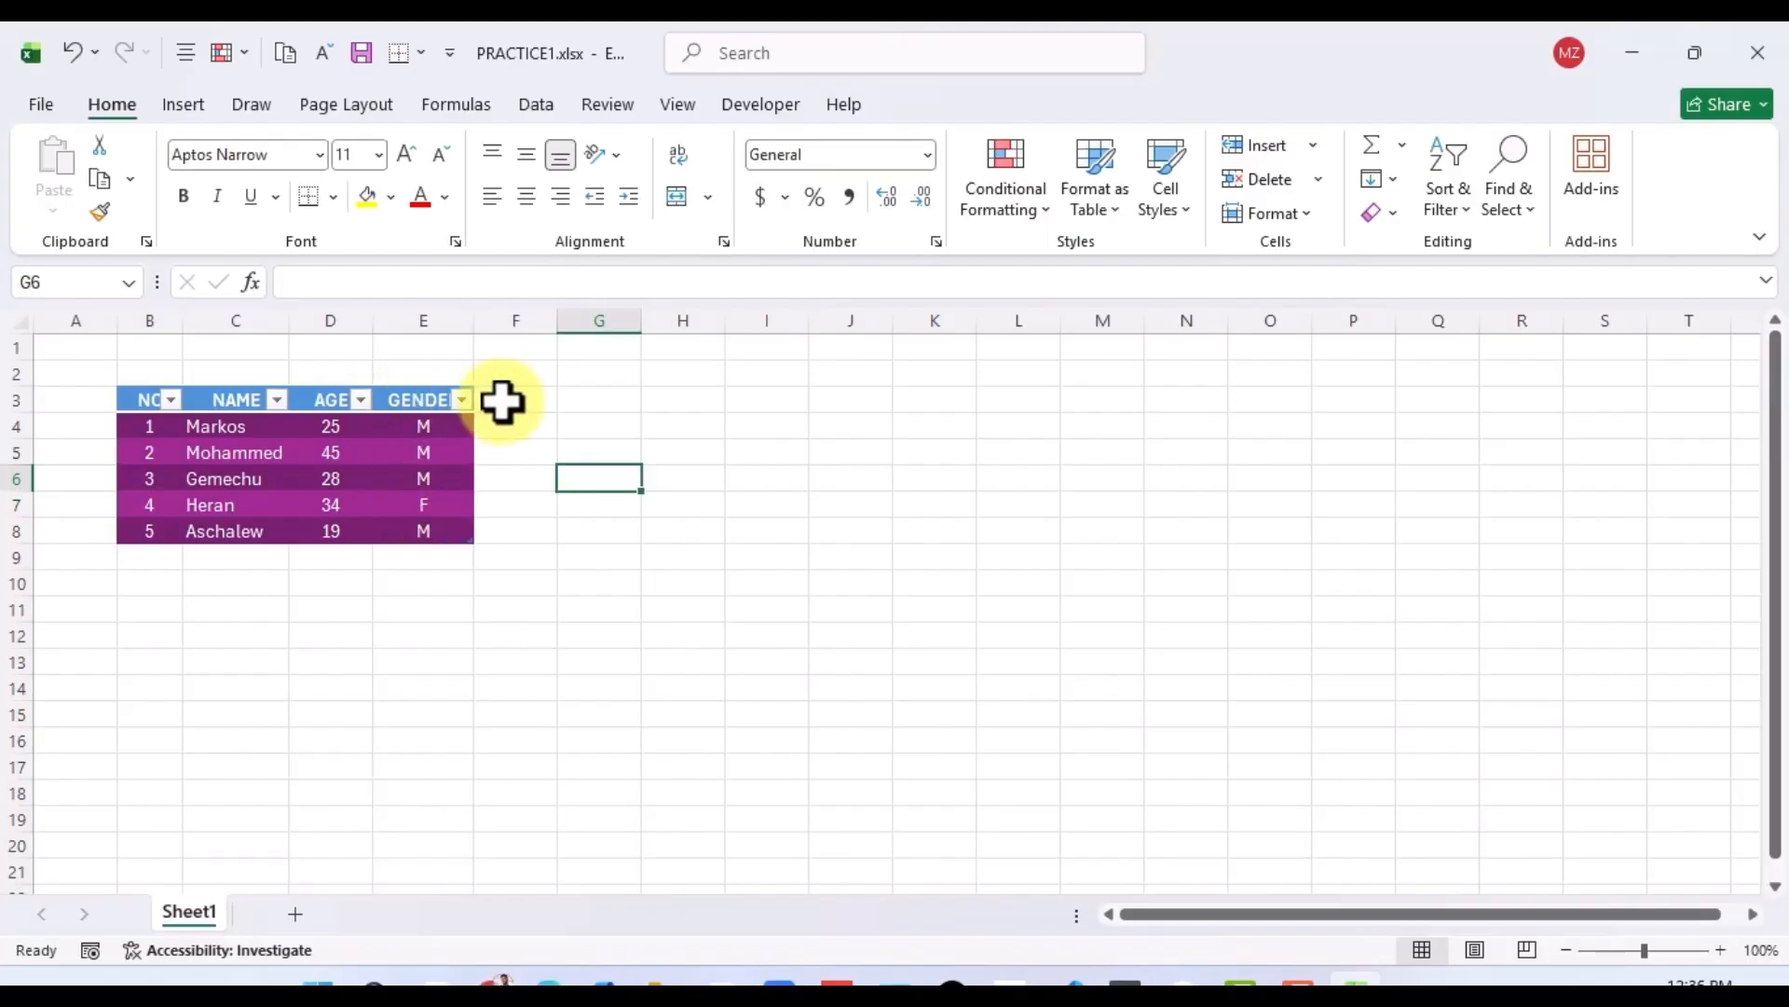
Extend the table by two rows by entering 6 in B9 and 7 in B10.
click(147, 563)
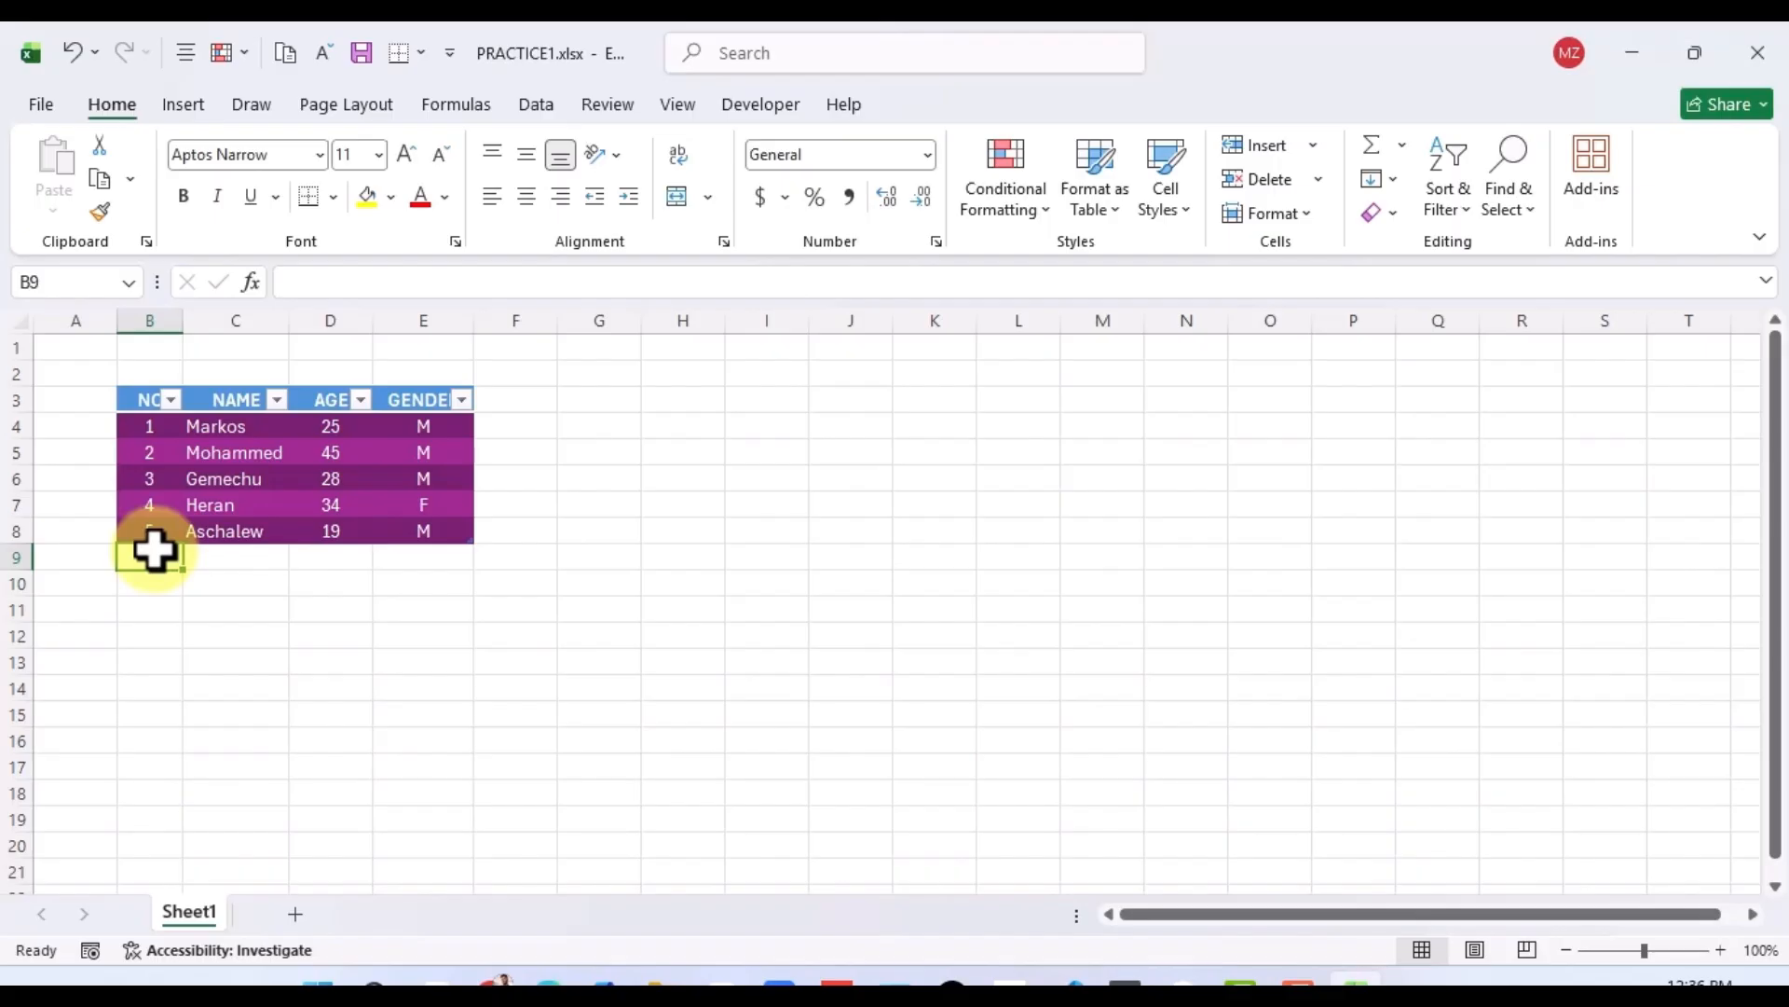
text(6)
click(193, 624)
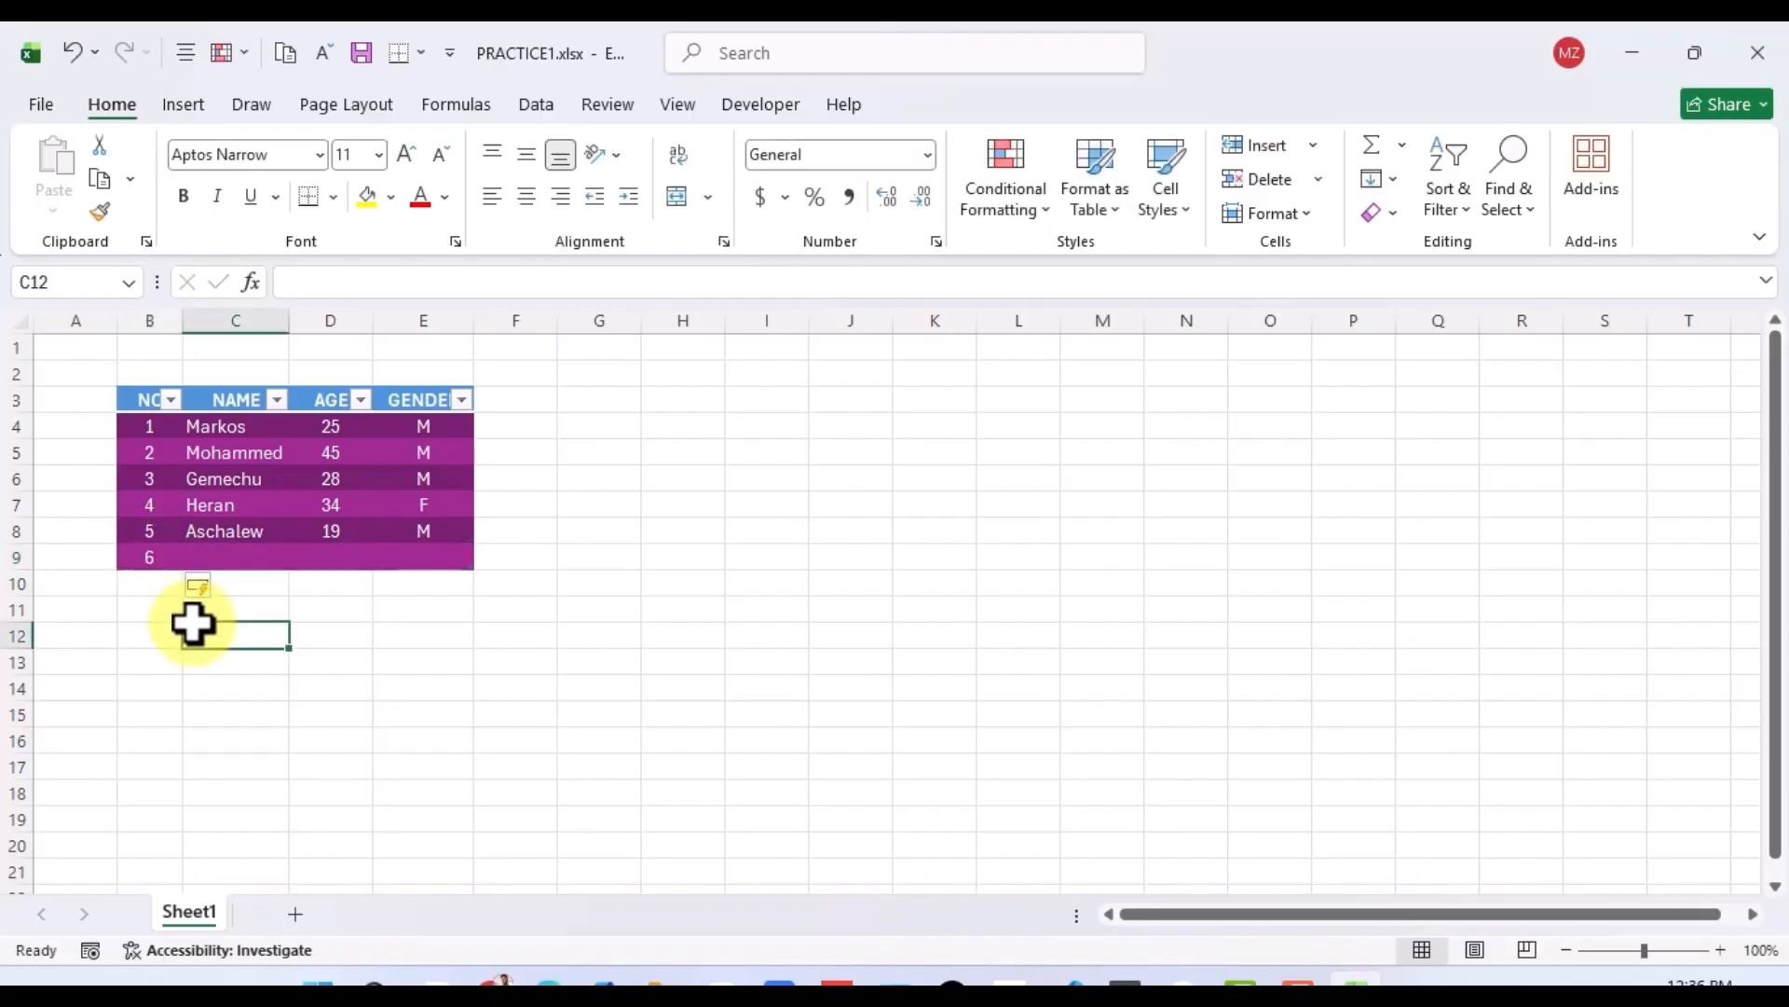
click(150, 581)
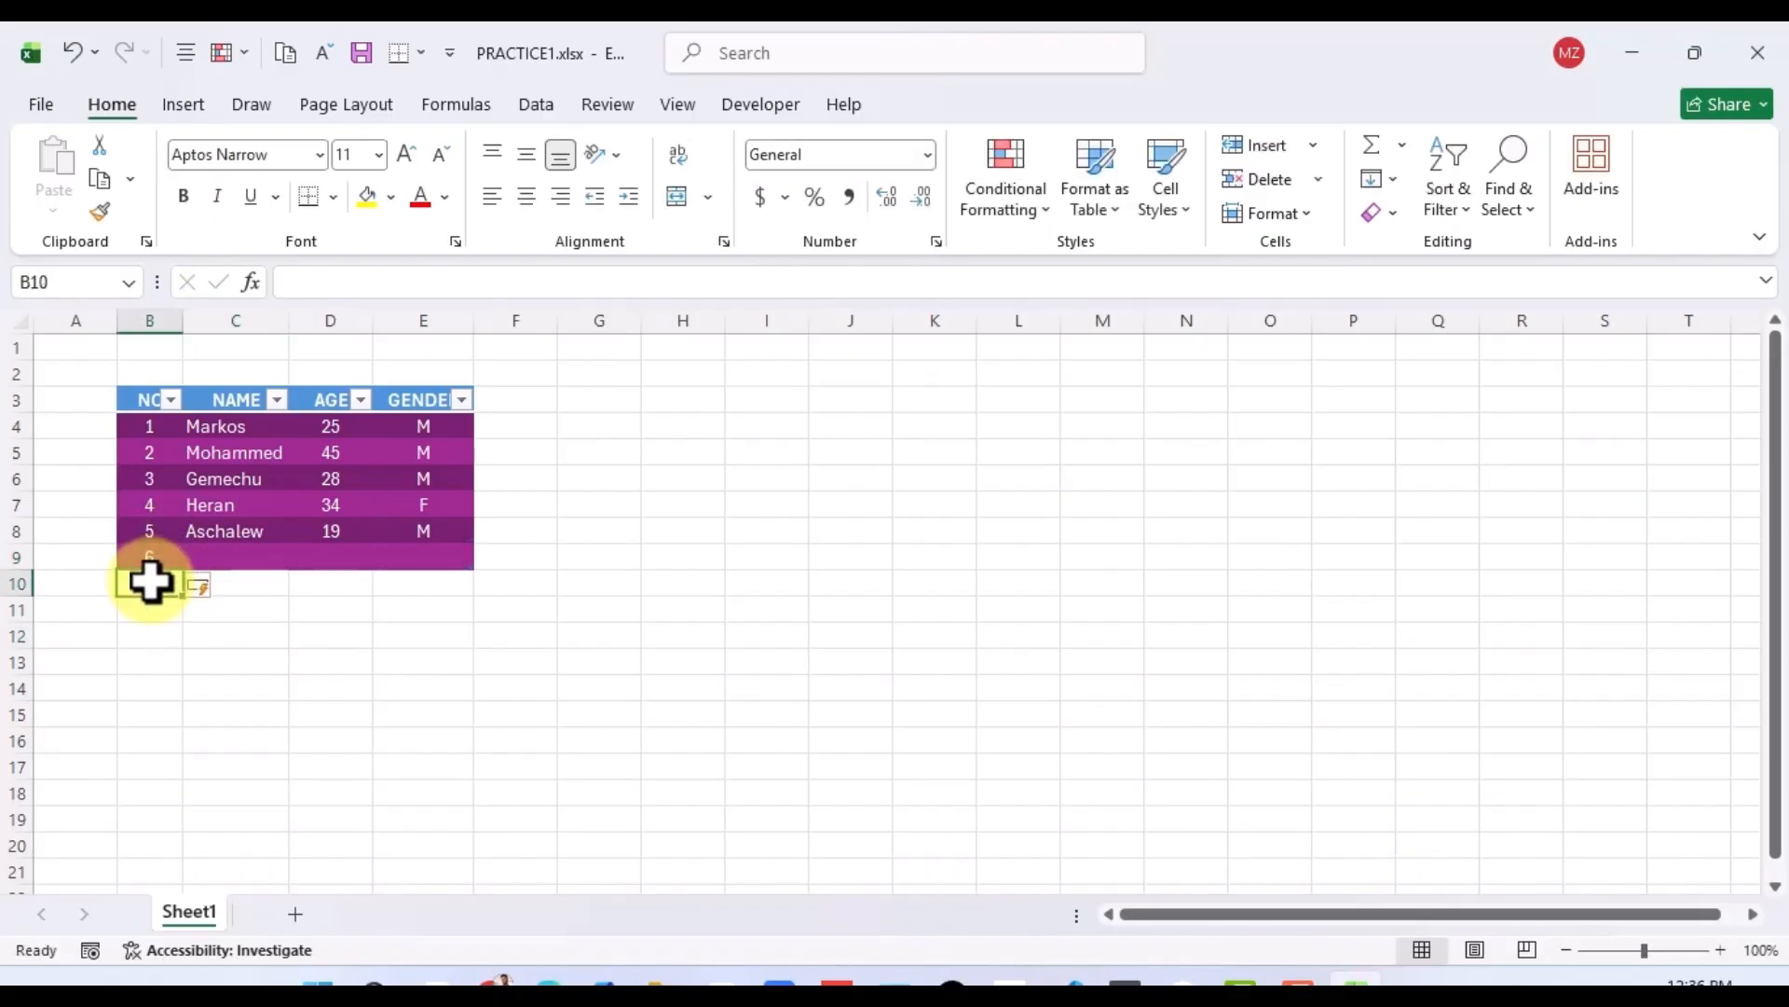
text(7)
click(180, 659)
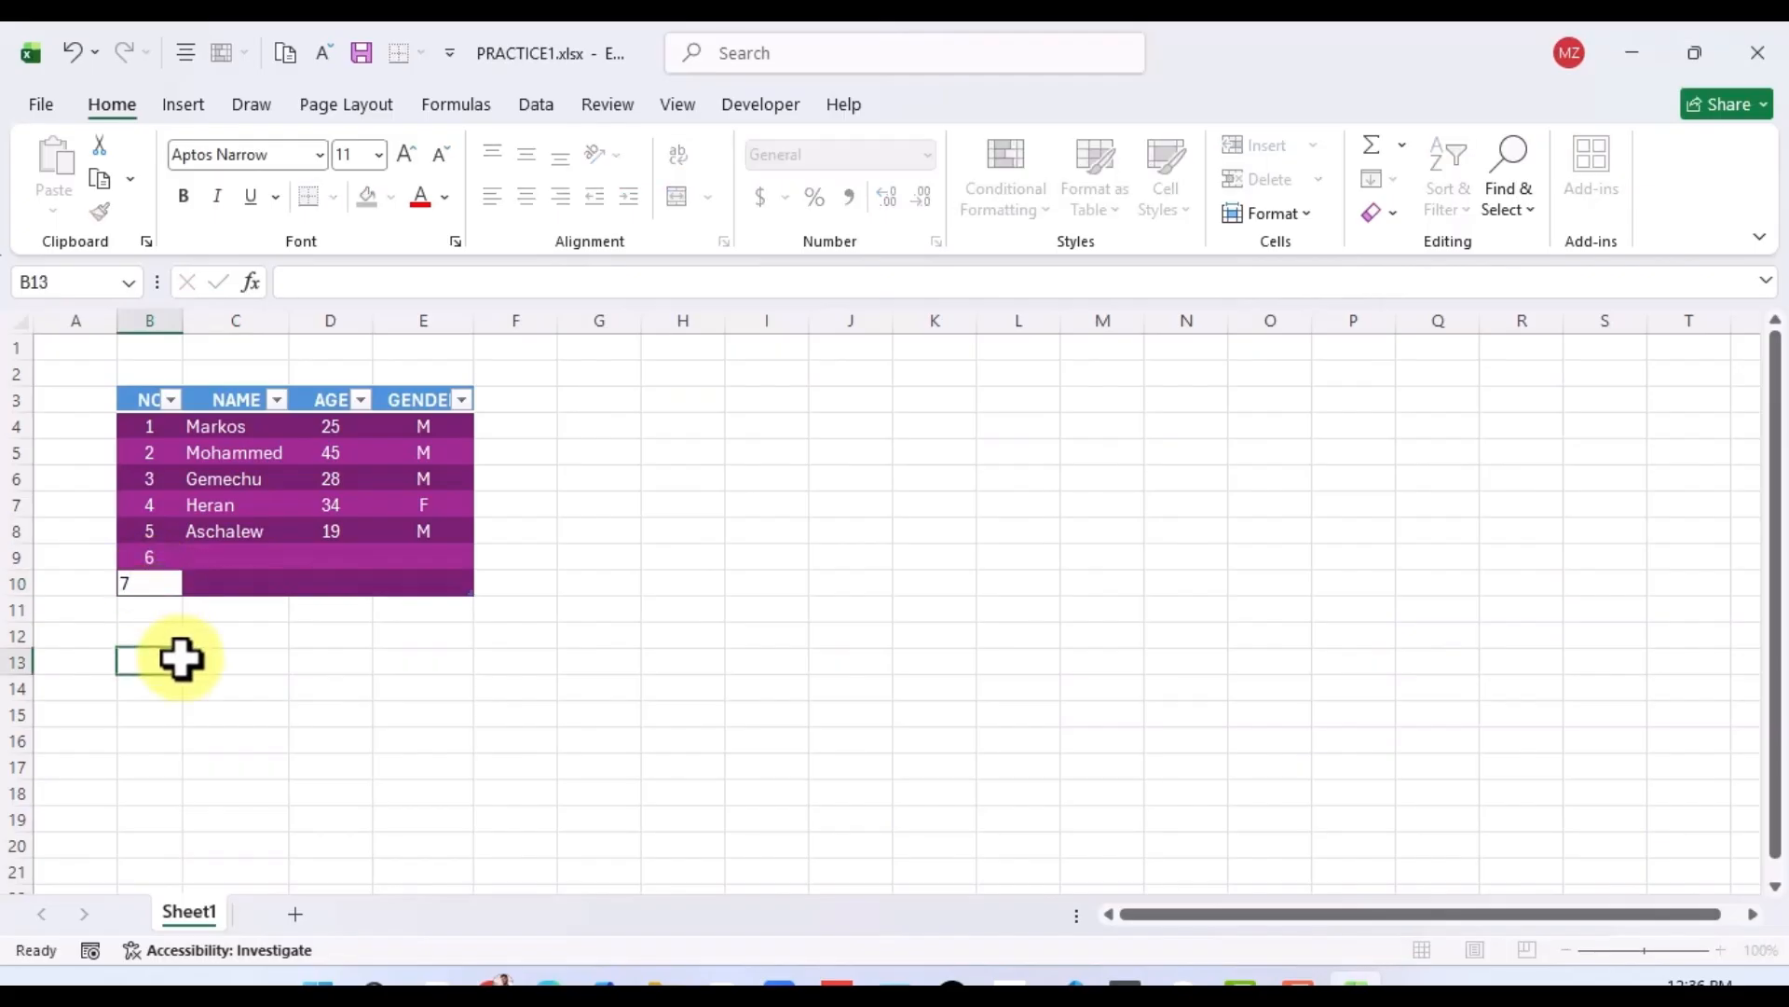
Add a table column by entering the header "grade" in F3.
click(509, 391)
text(grade)
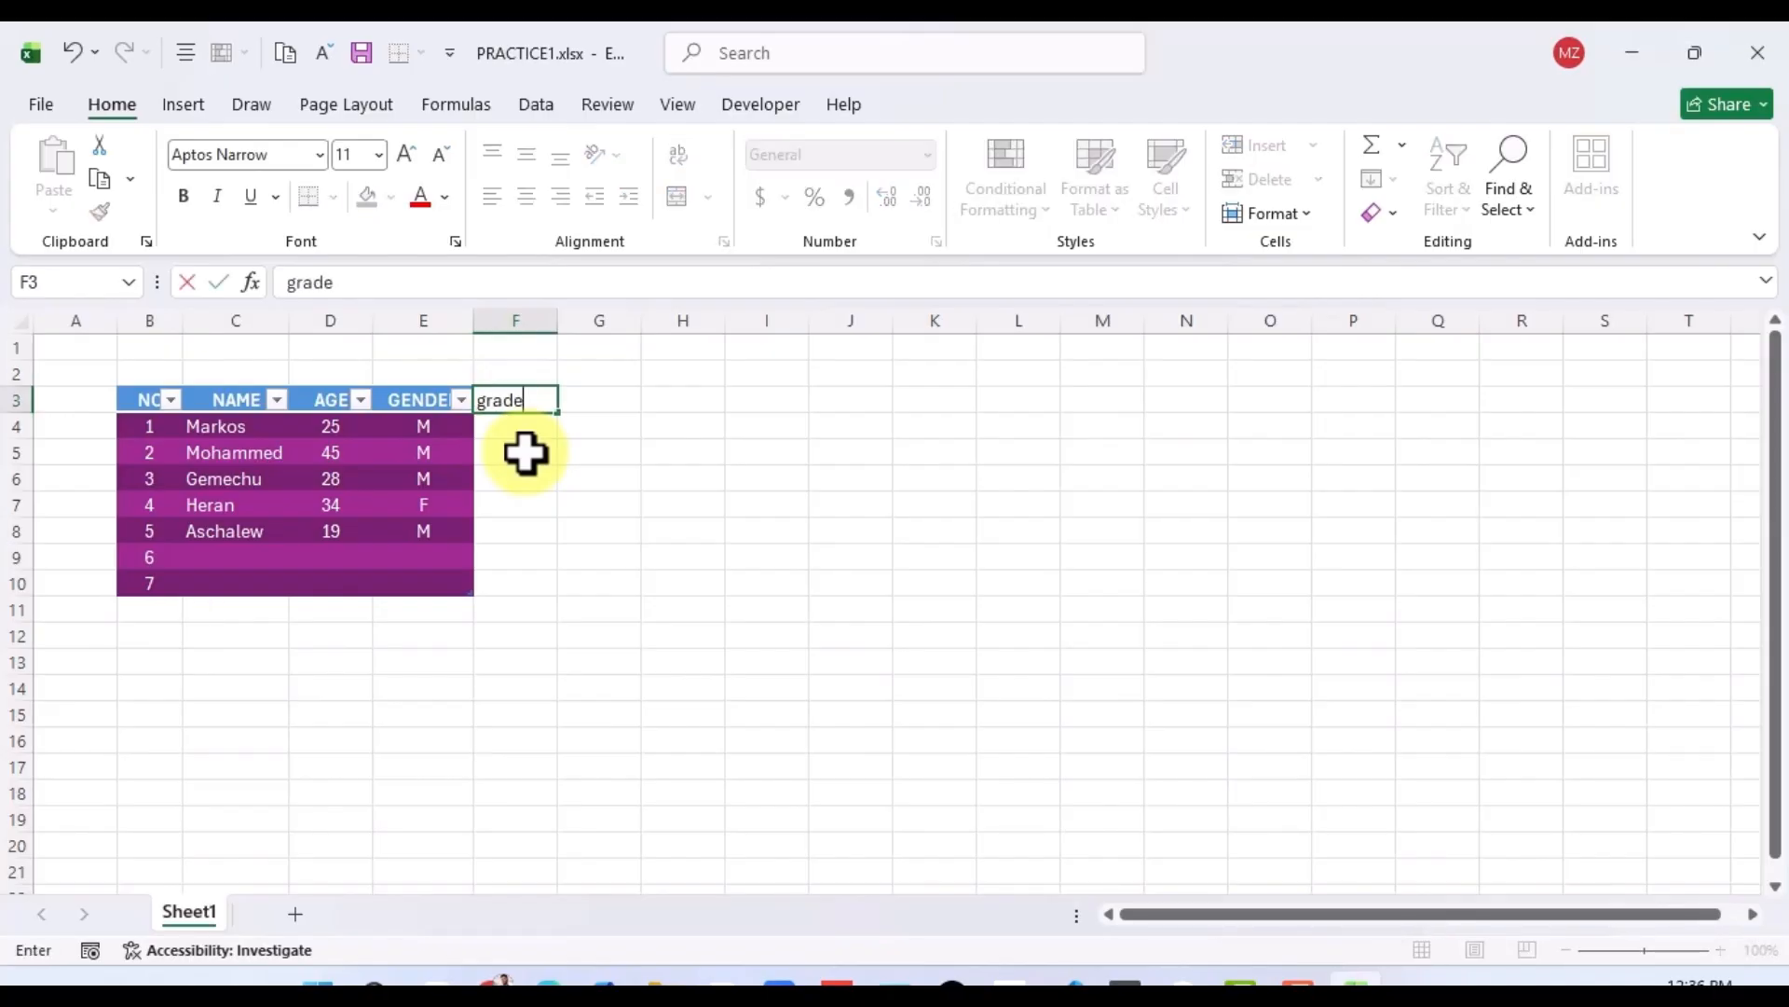
click(607, 528)
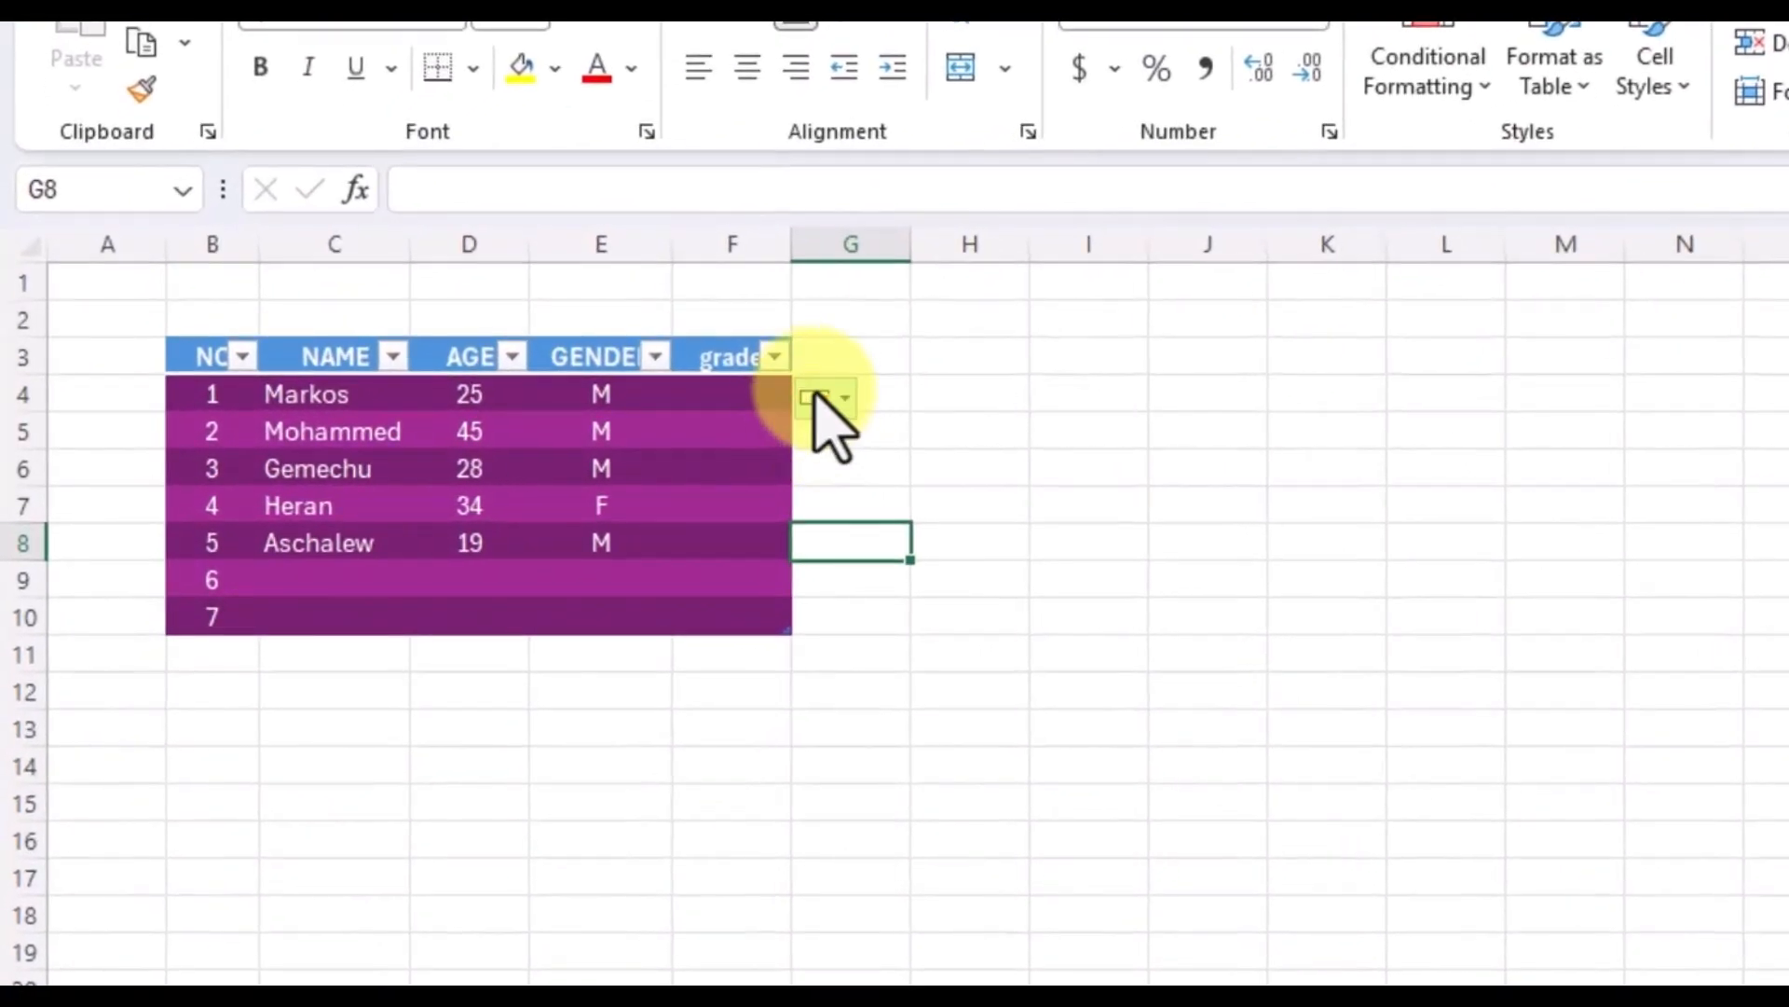
Stop Excel from automatically expanding tables, using the AutoCorrect options of the new grade column.
click(830, 399)
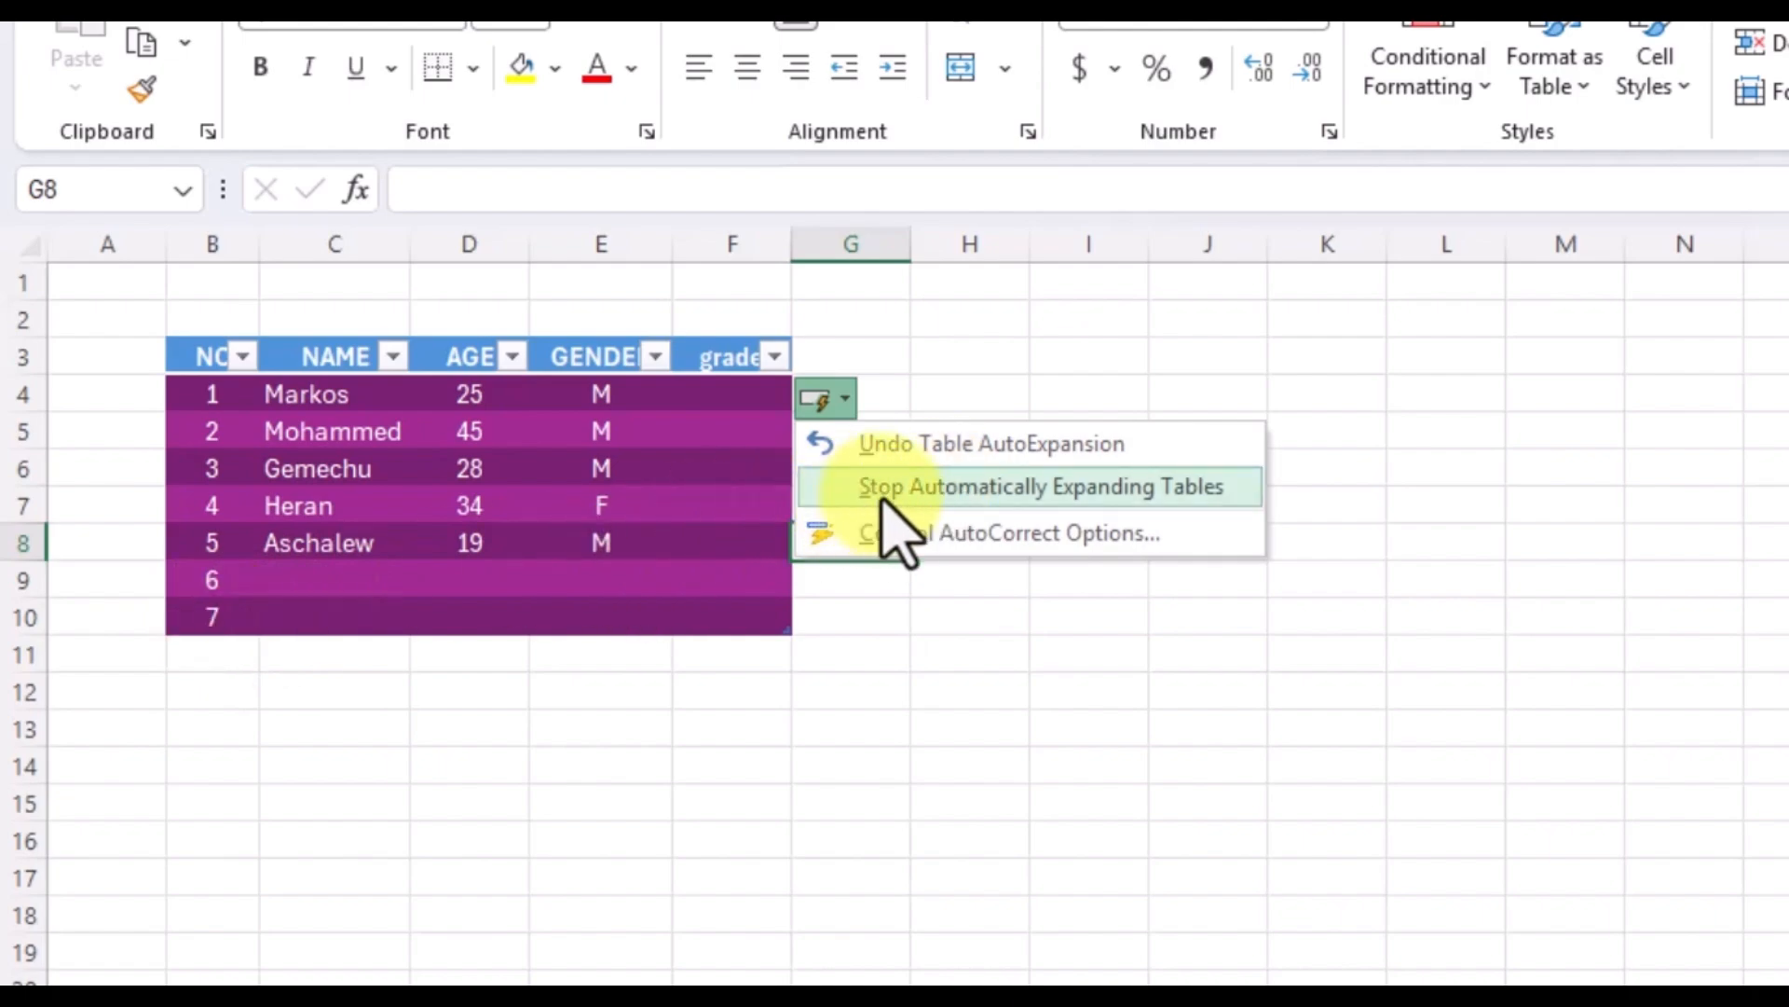
click(918, 492)
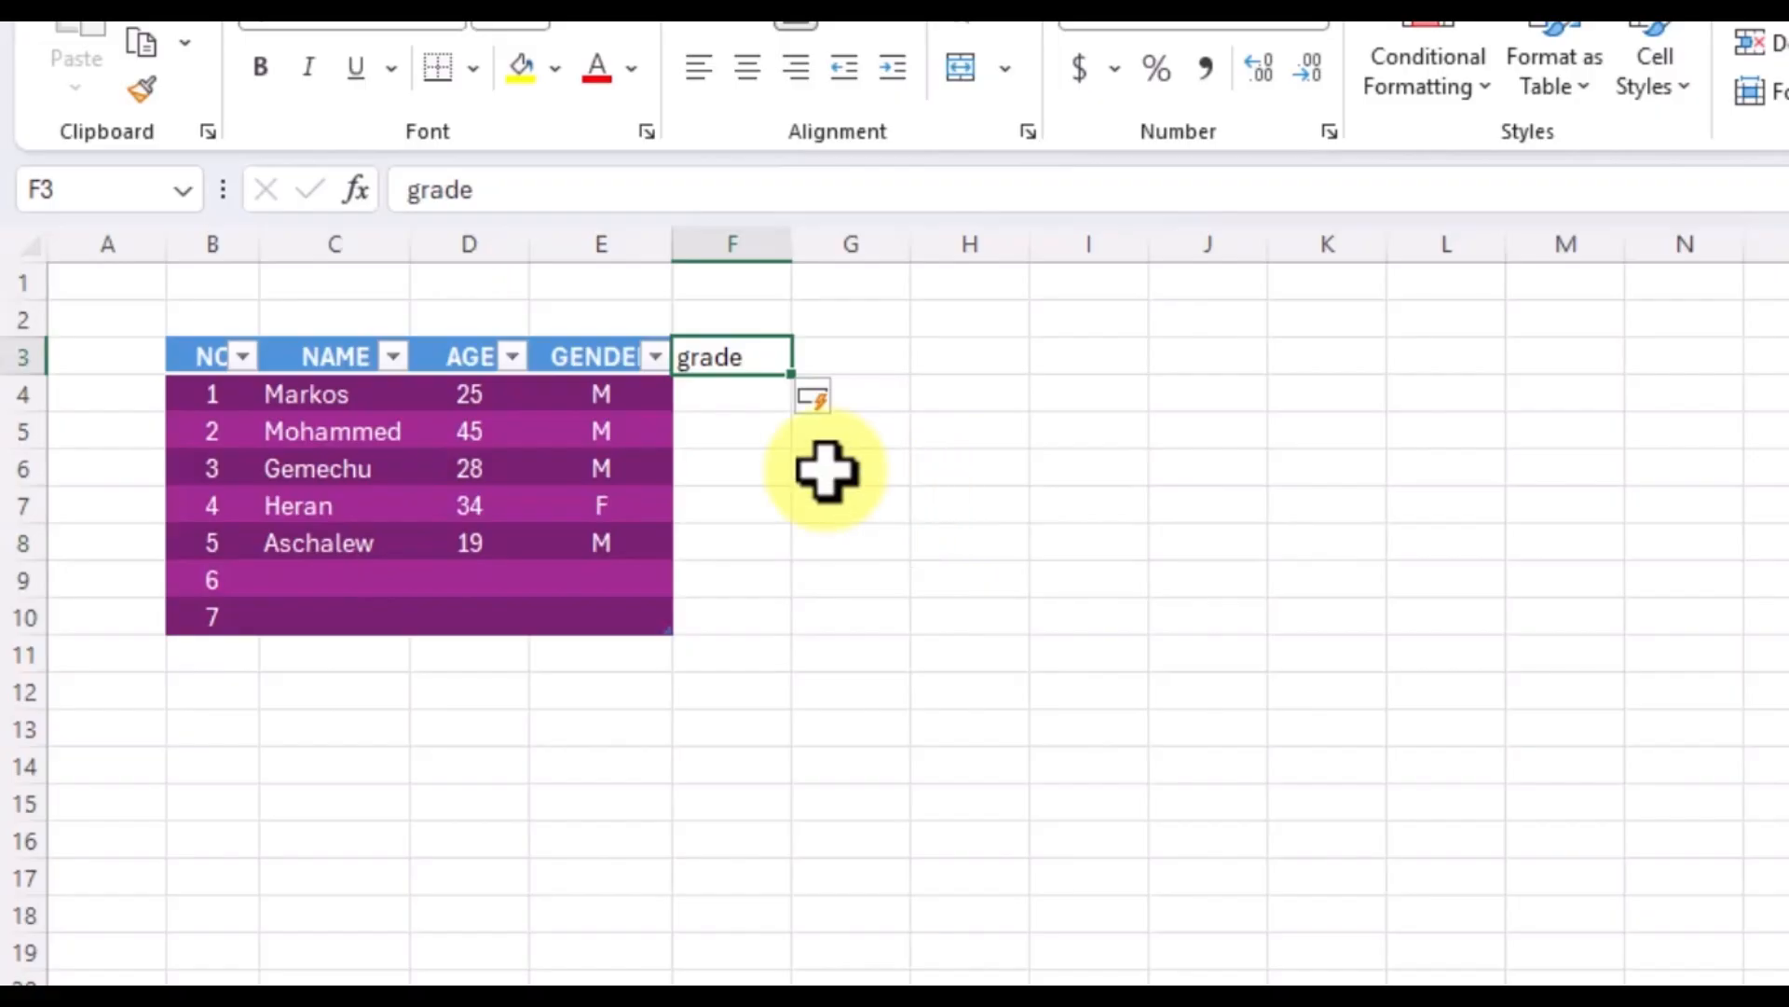
click(208, 695)
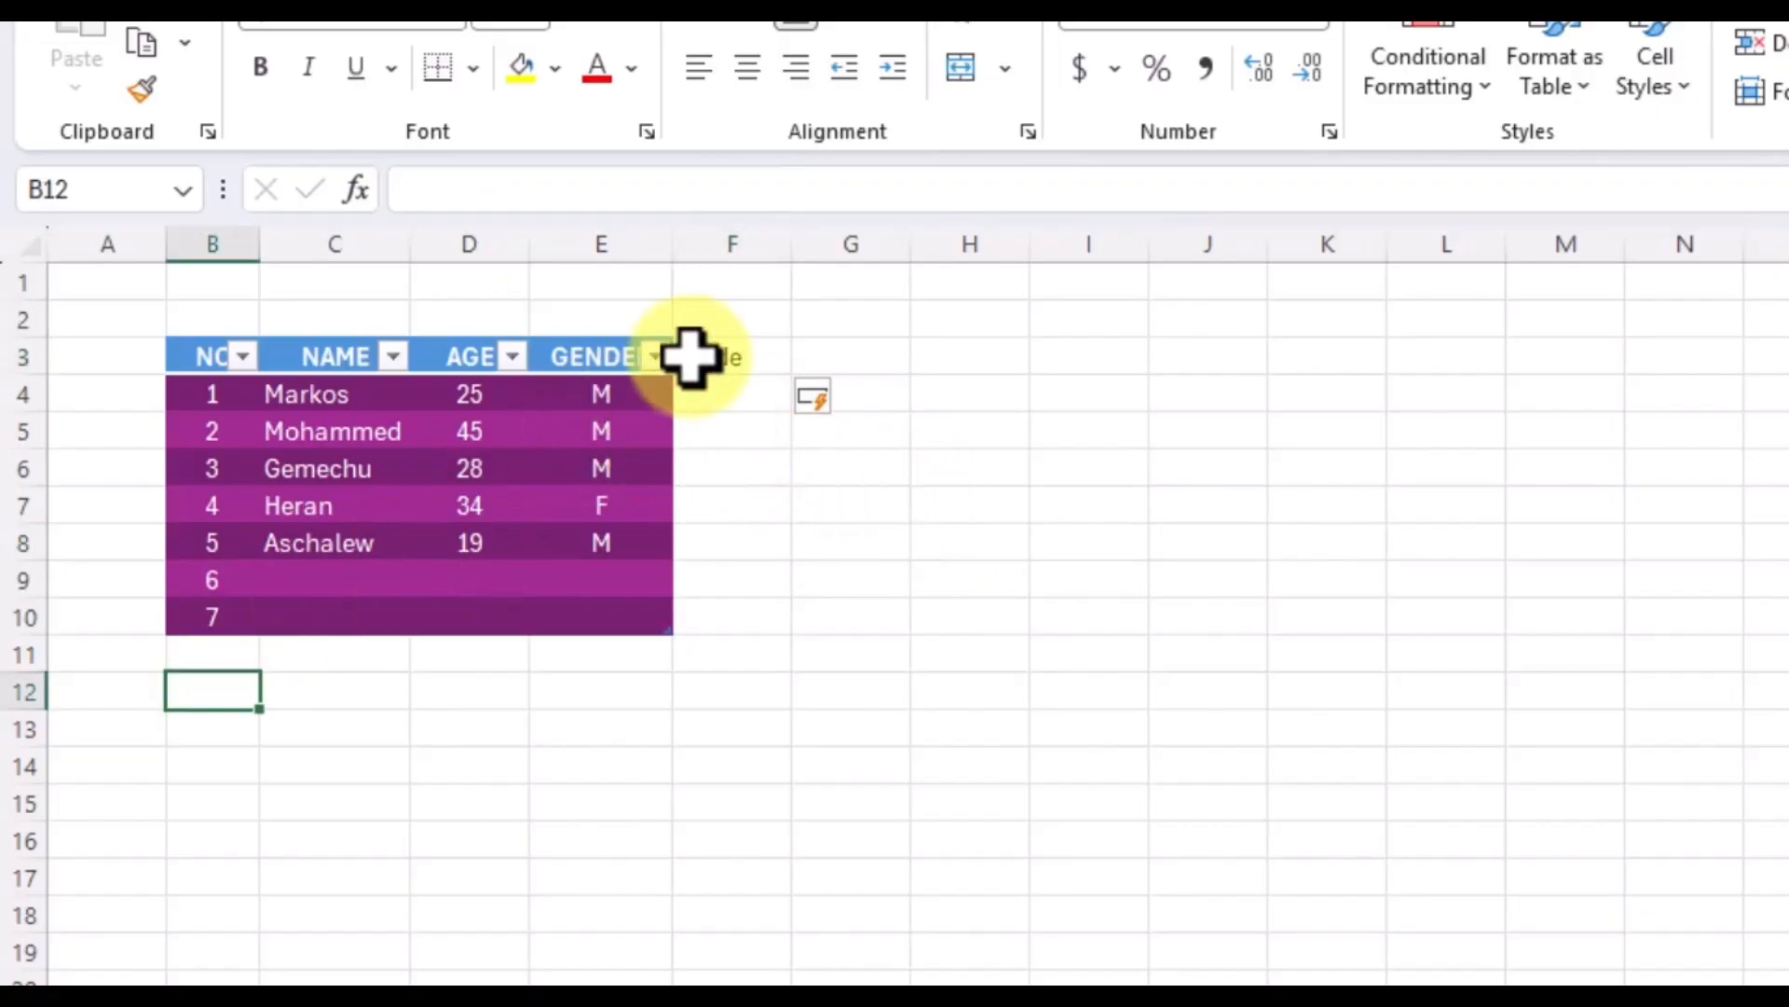
Turn automatic table expansion back on from the grade header's AutoCorrect options in F3, bringing the grade column into the table.
click(705, 382)
click(706, 364)
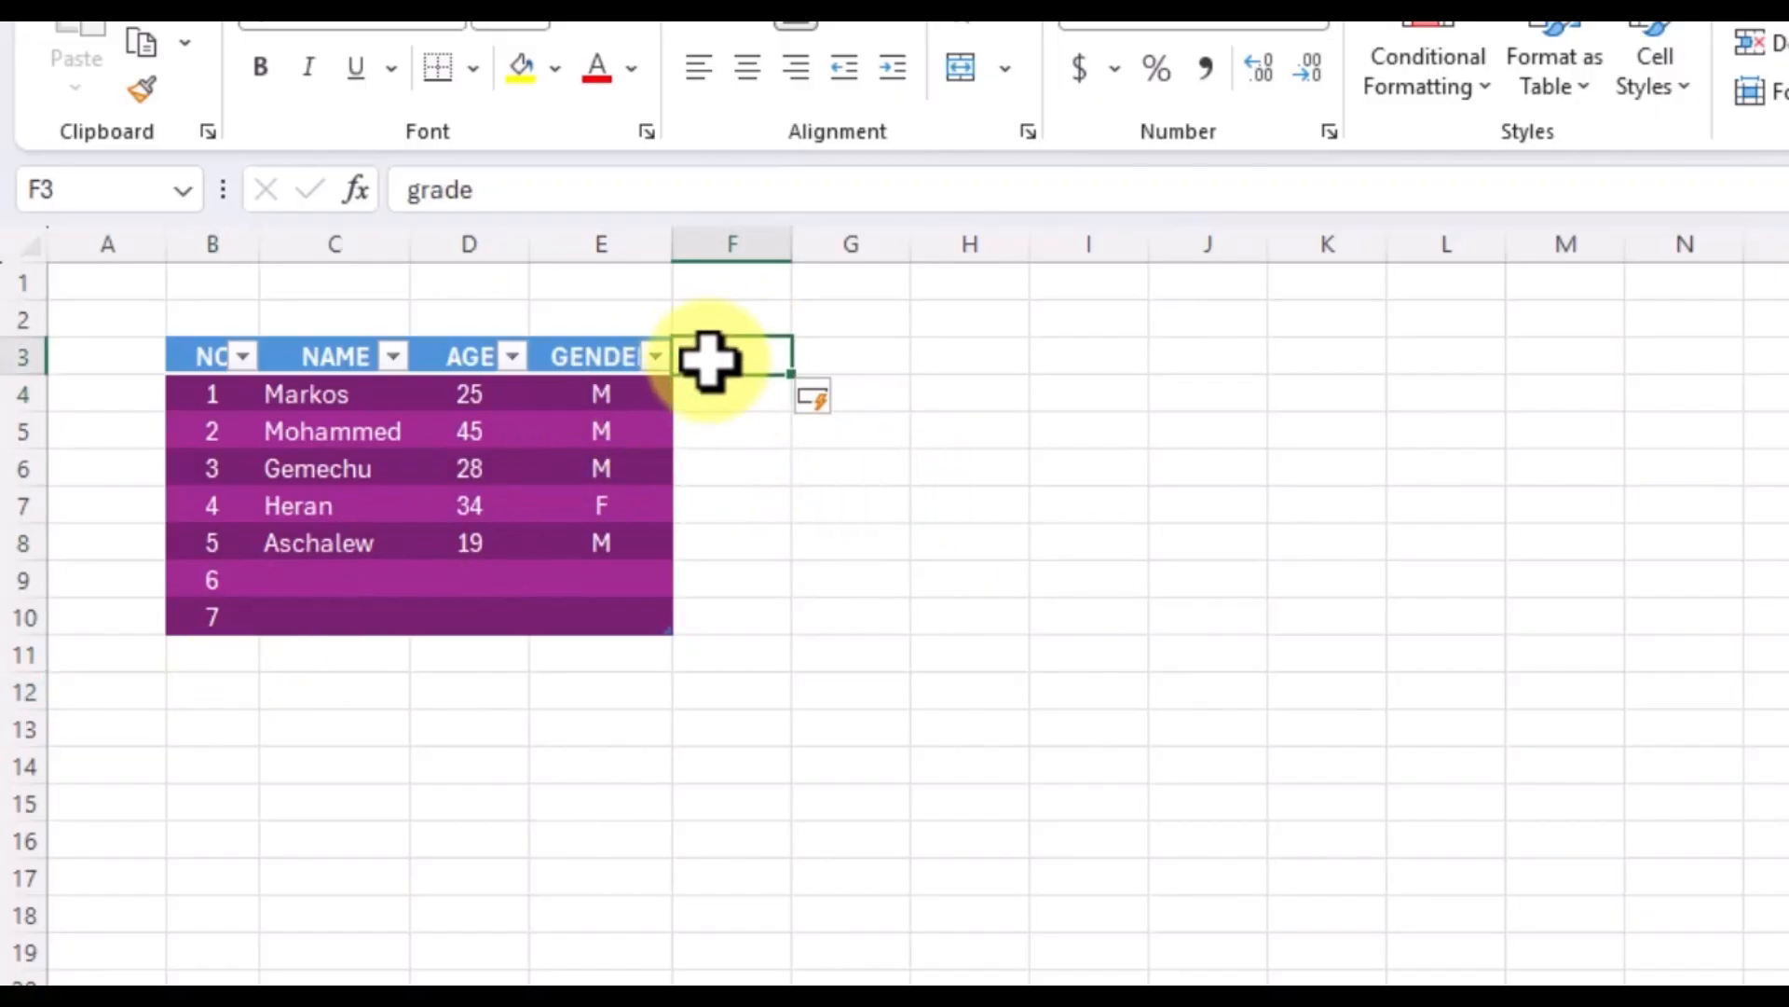
click(841, 402)
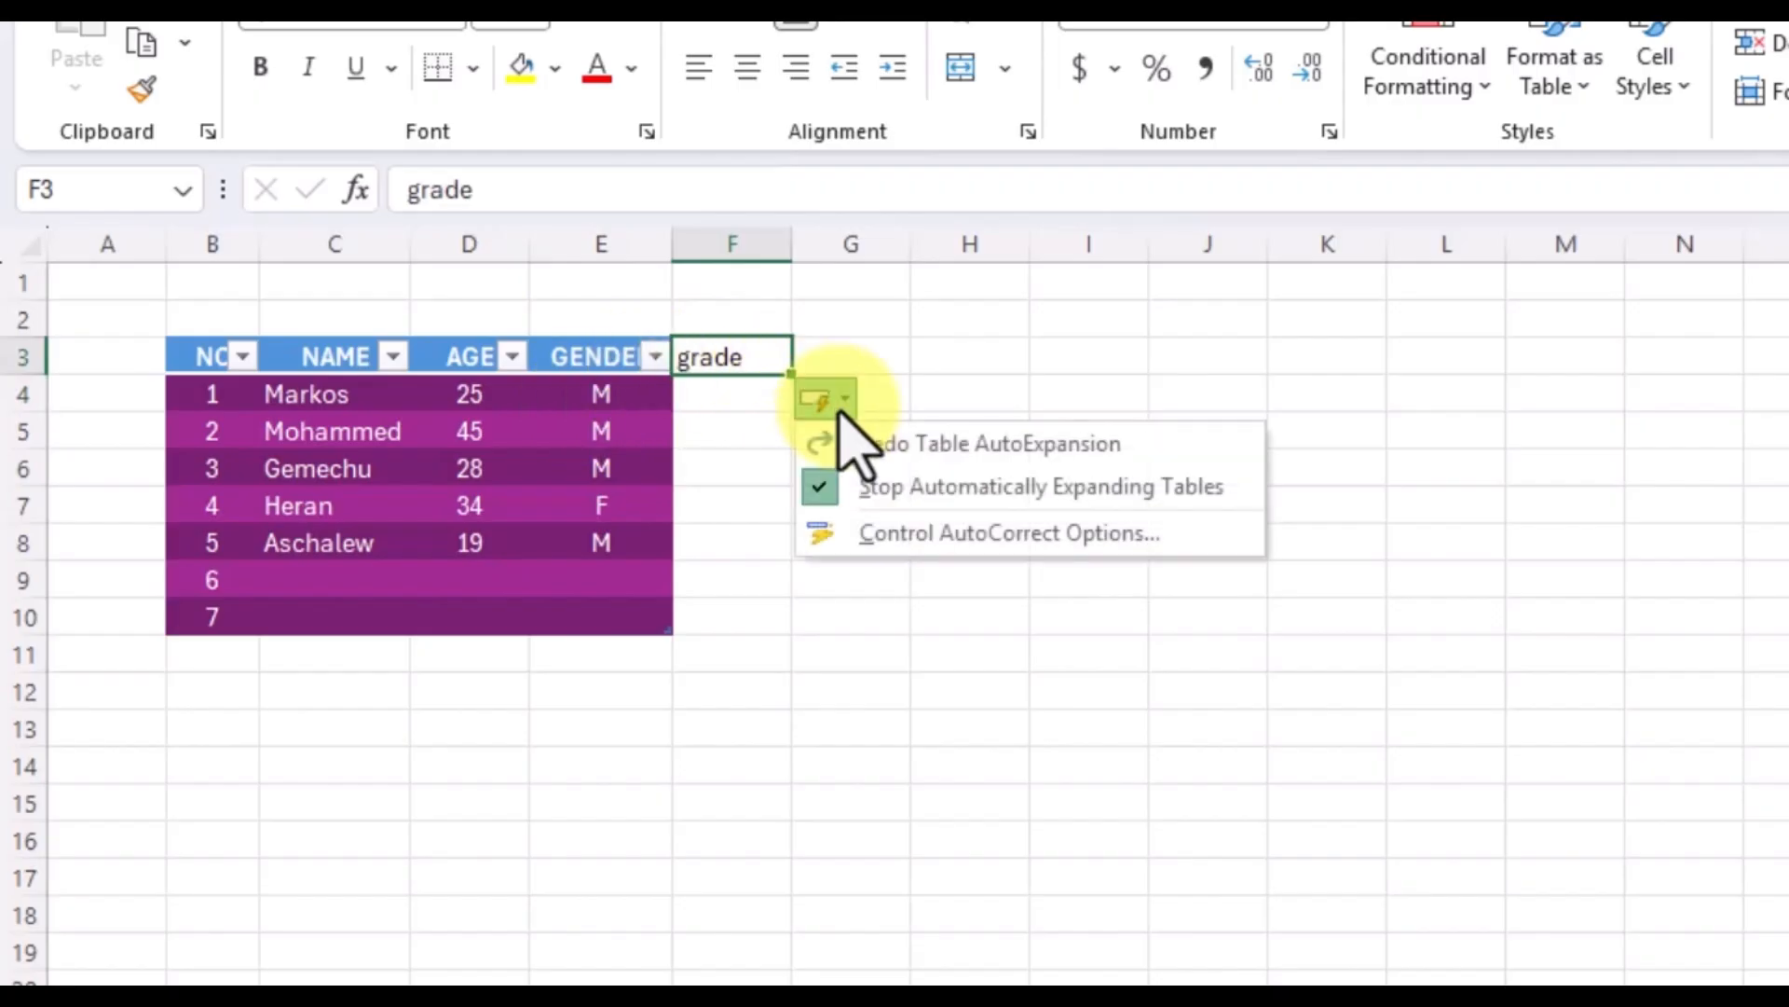
click(839, 489)
click(918, 565)
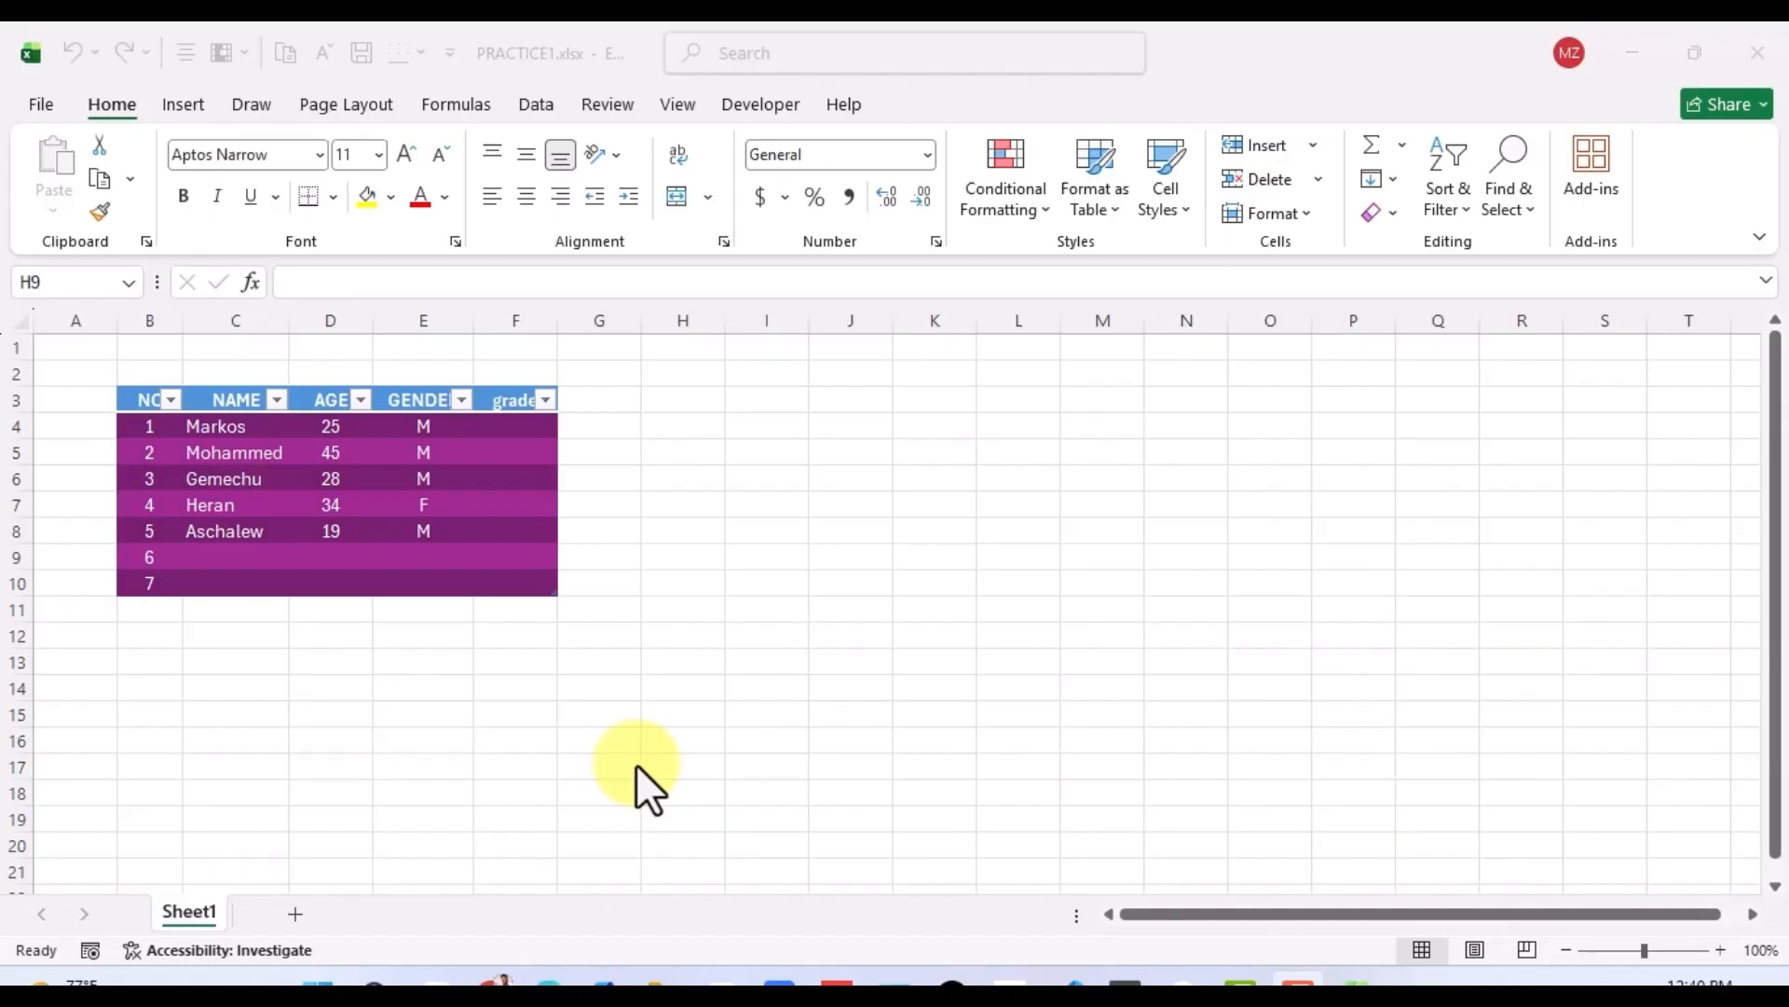
Enter the addition formula =10+10 in cell H5 and check the formula behind the result.
click(793, 550)
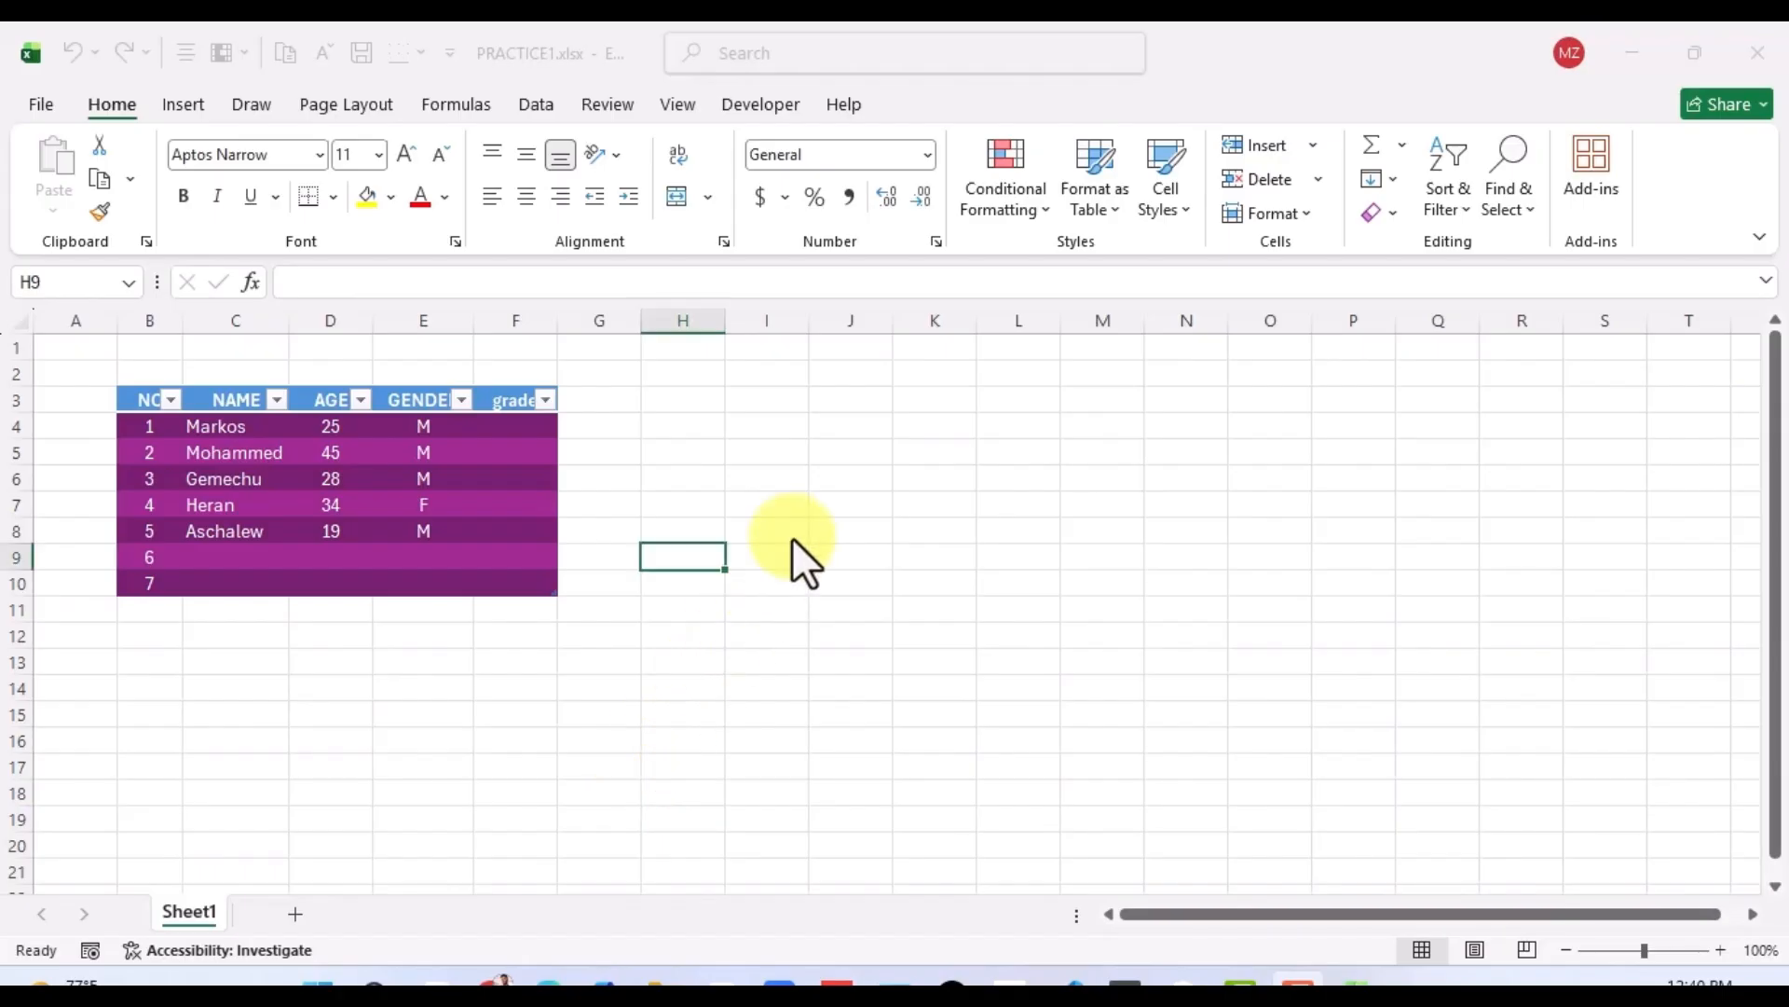
click(777, 607)
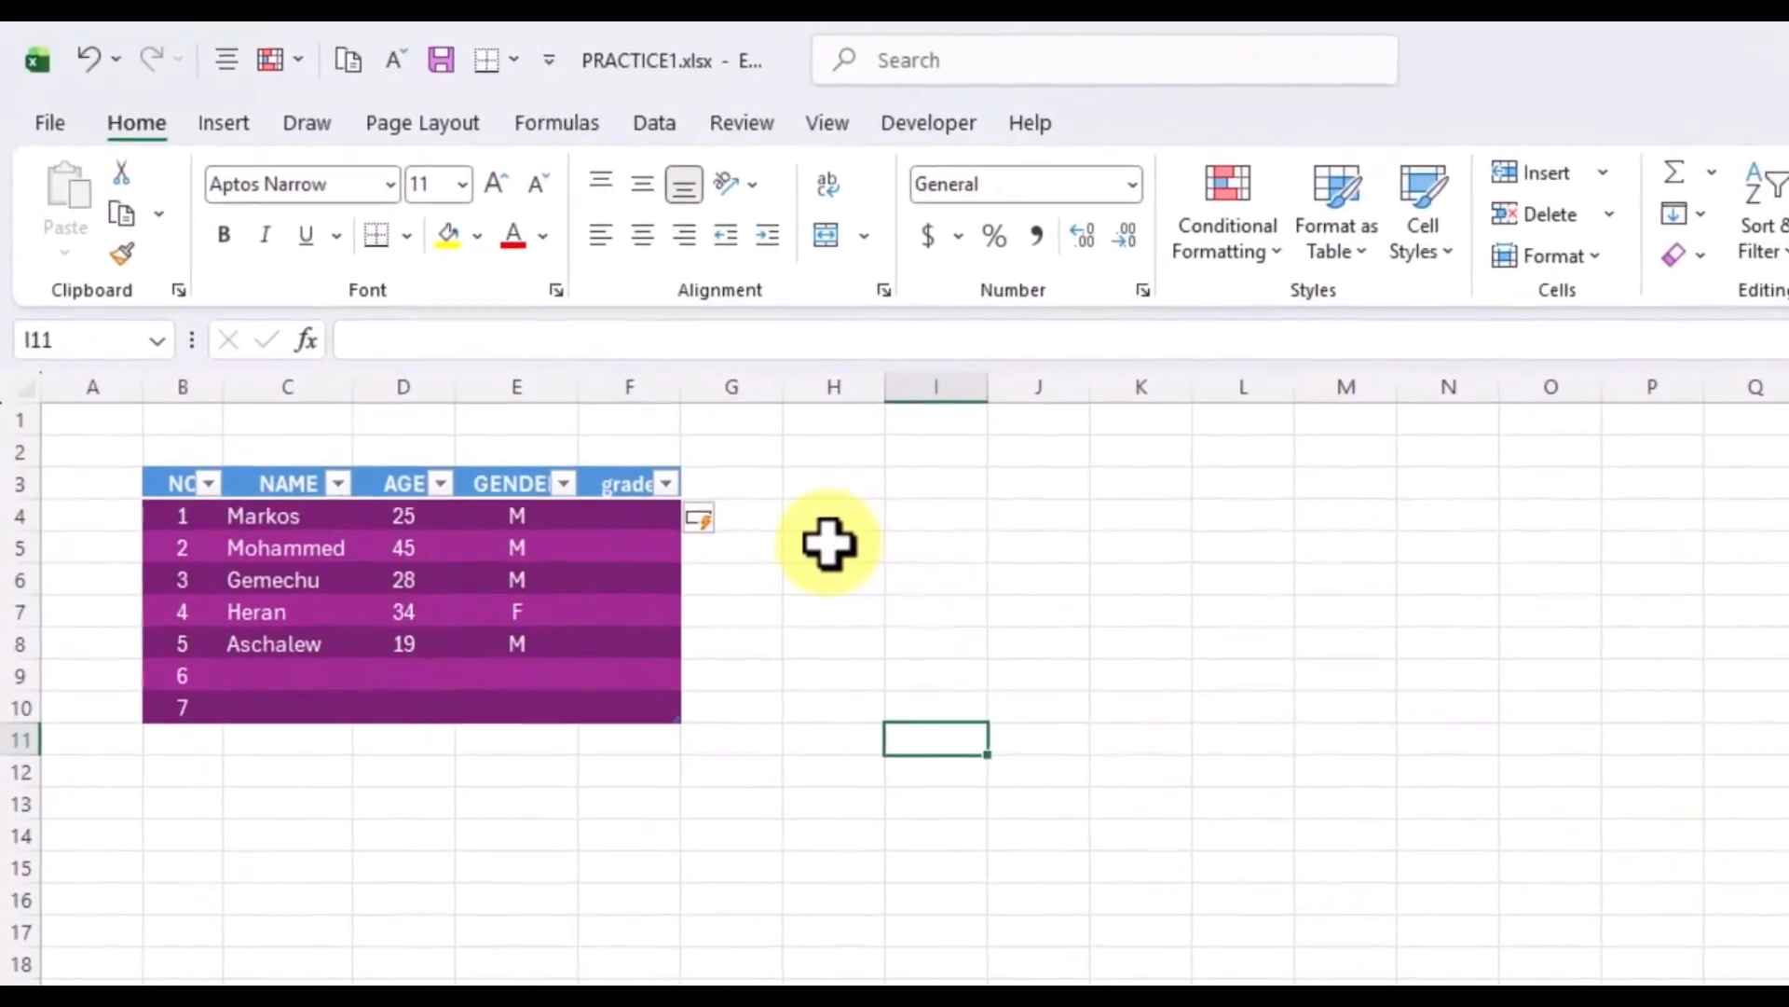
click(829, 545)
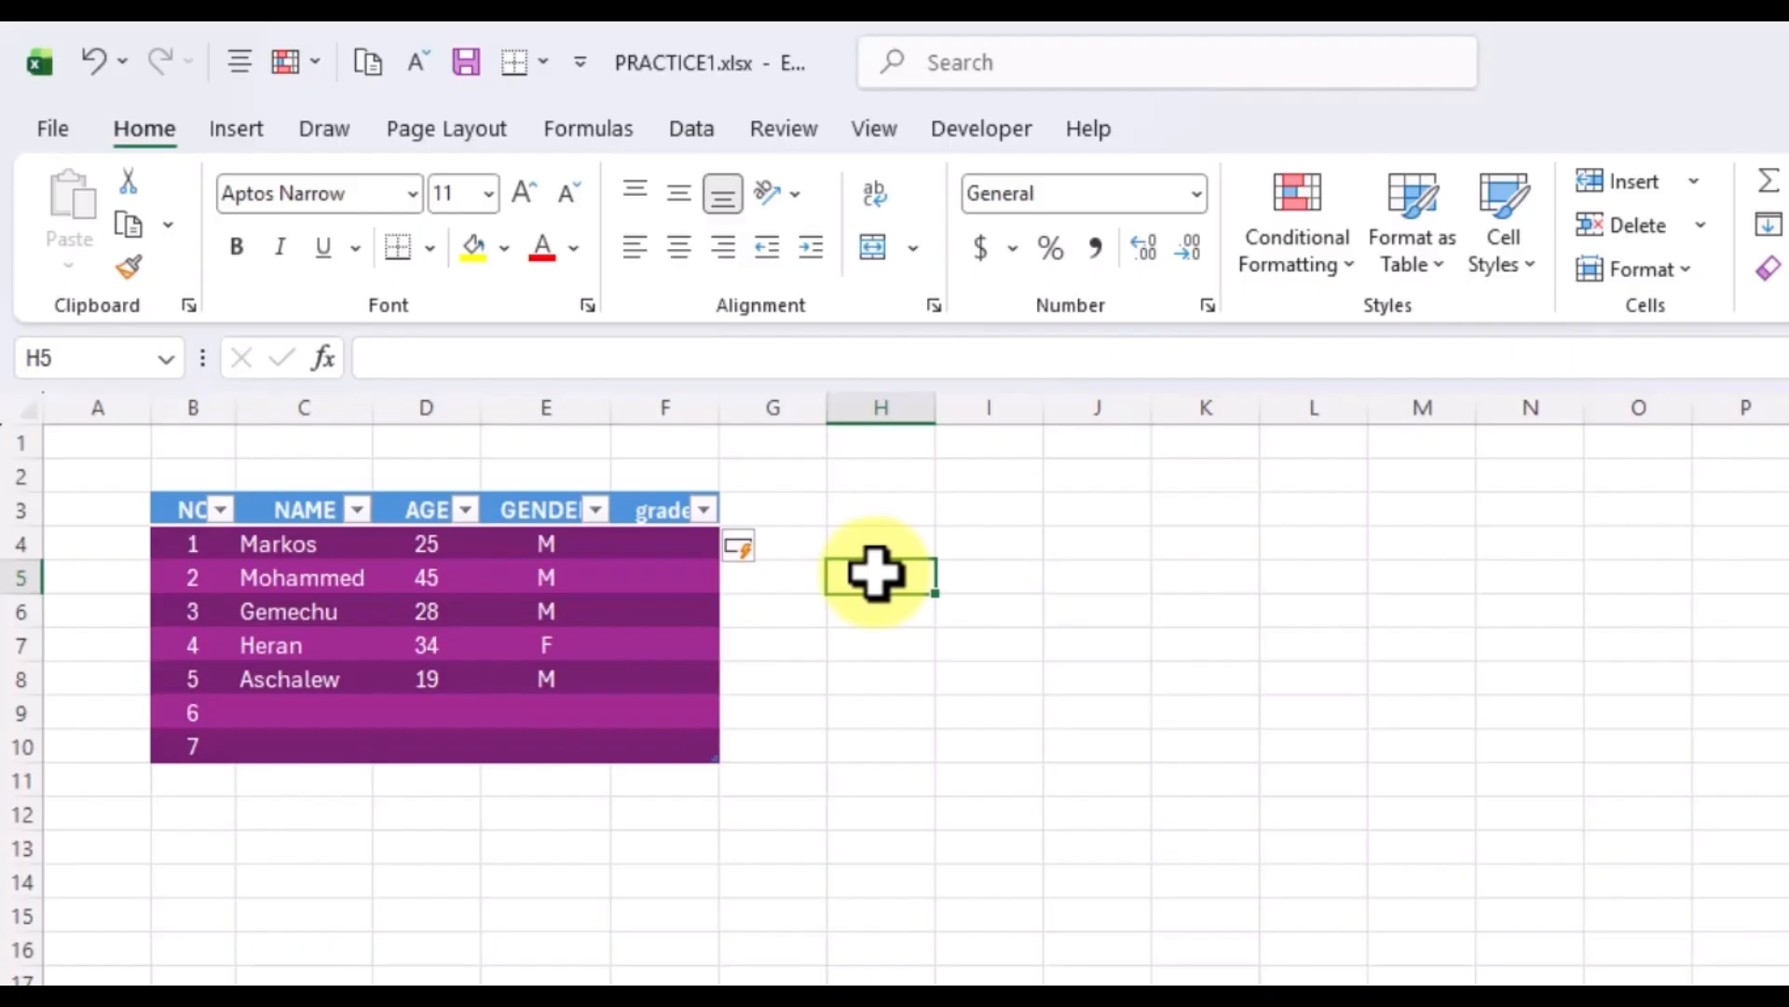
text(=)
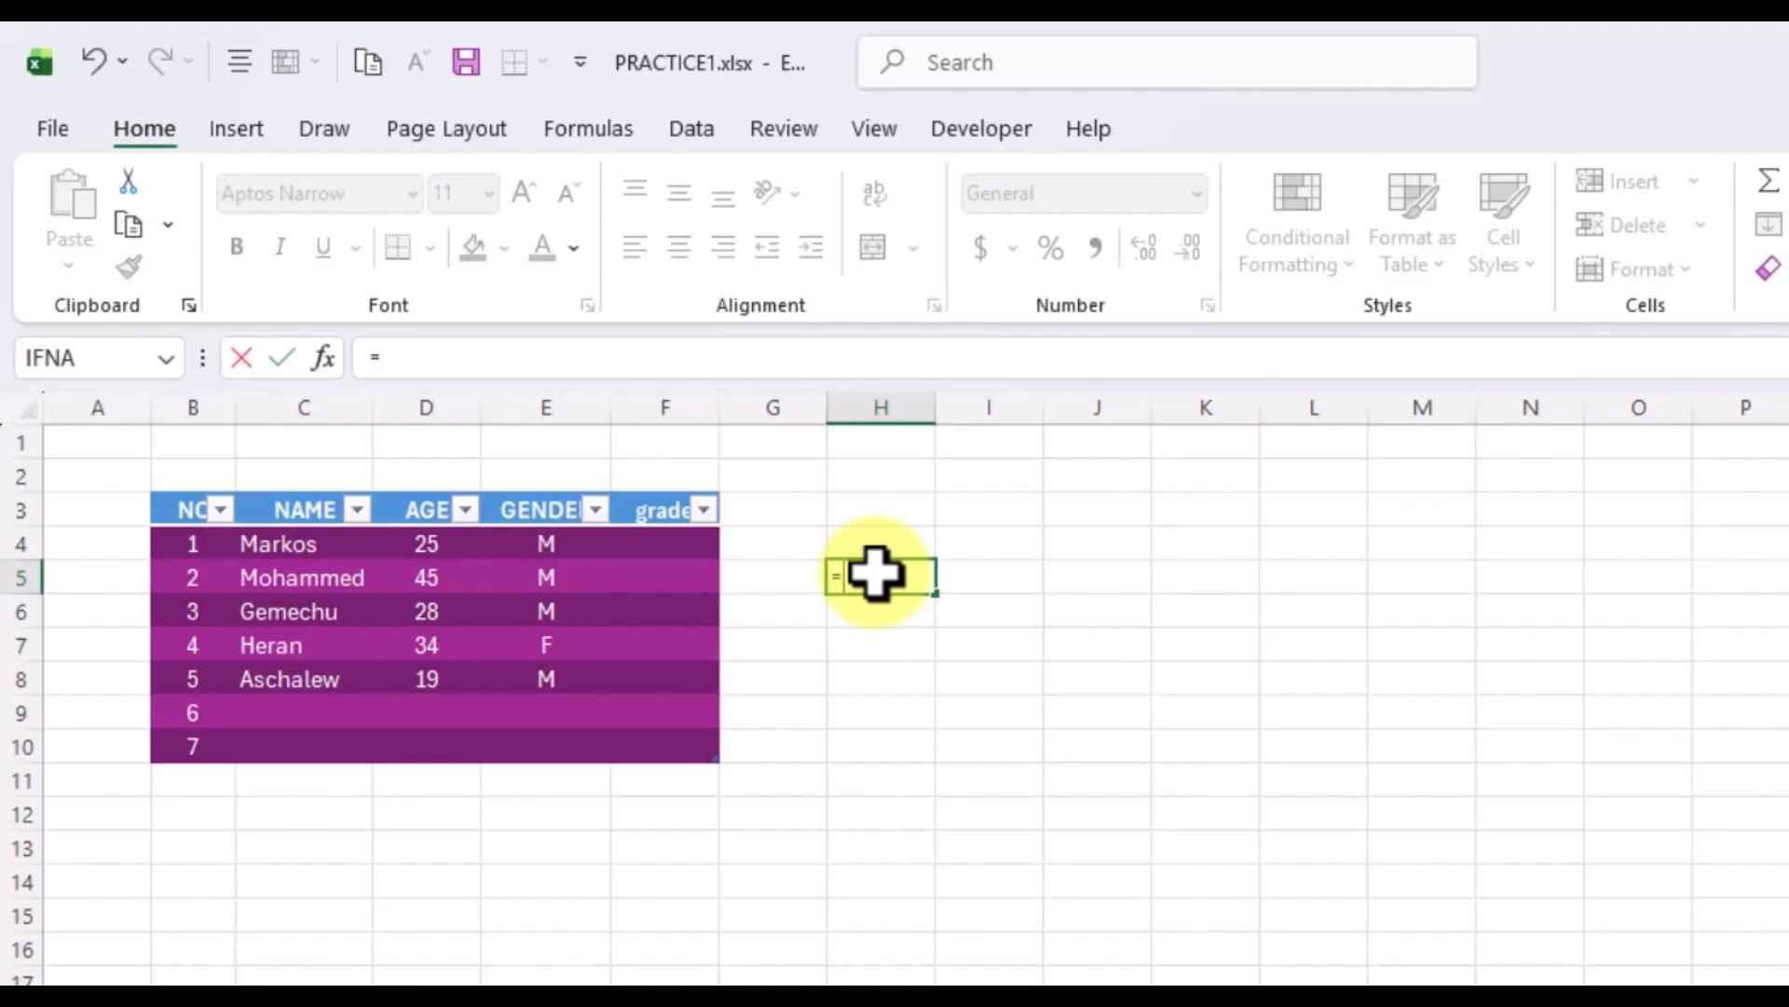
text(10)
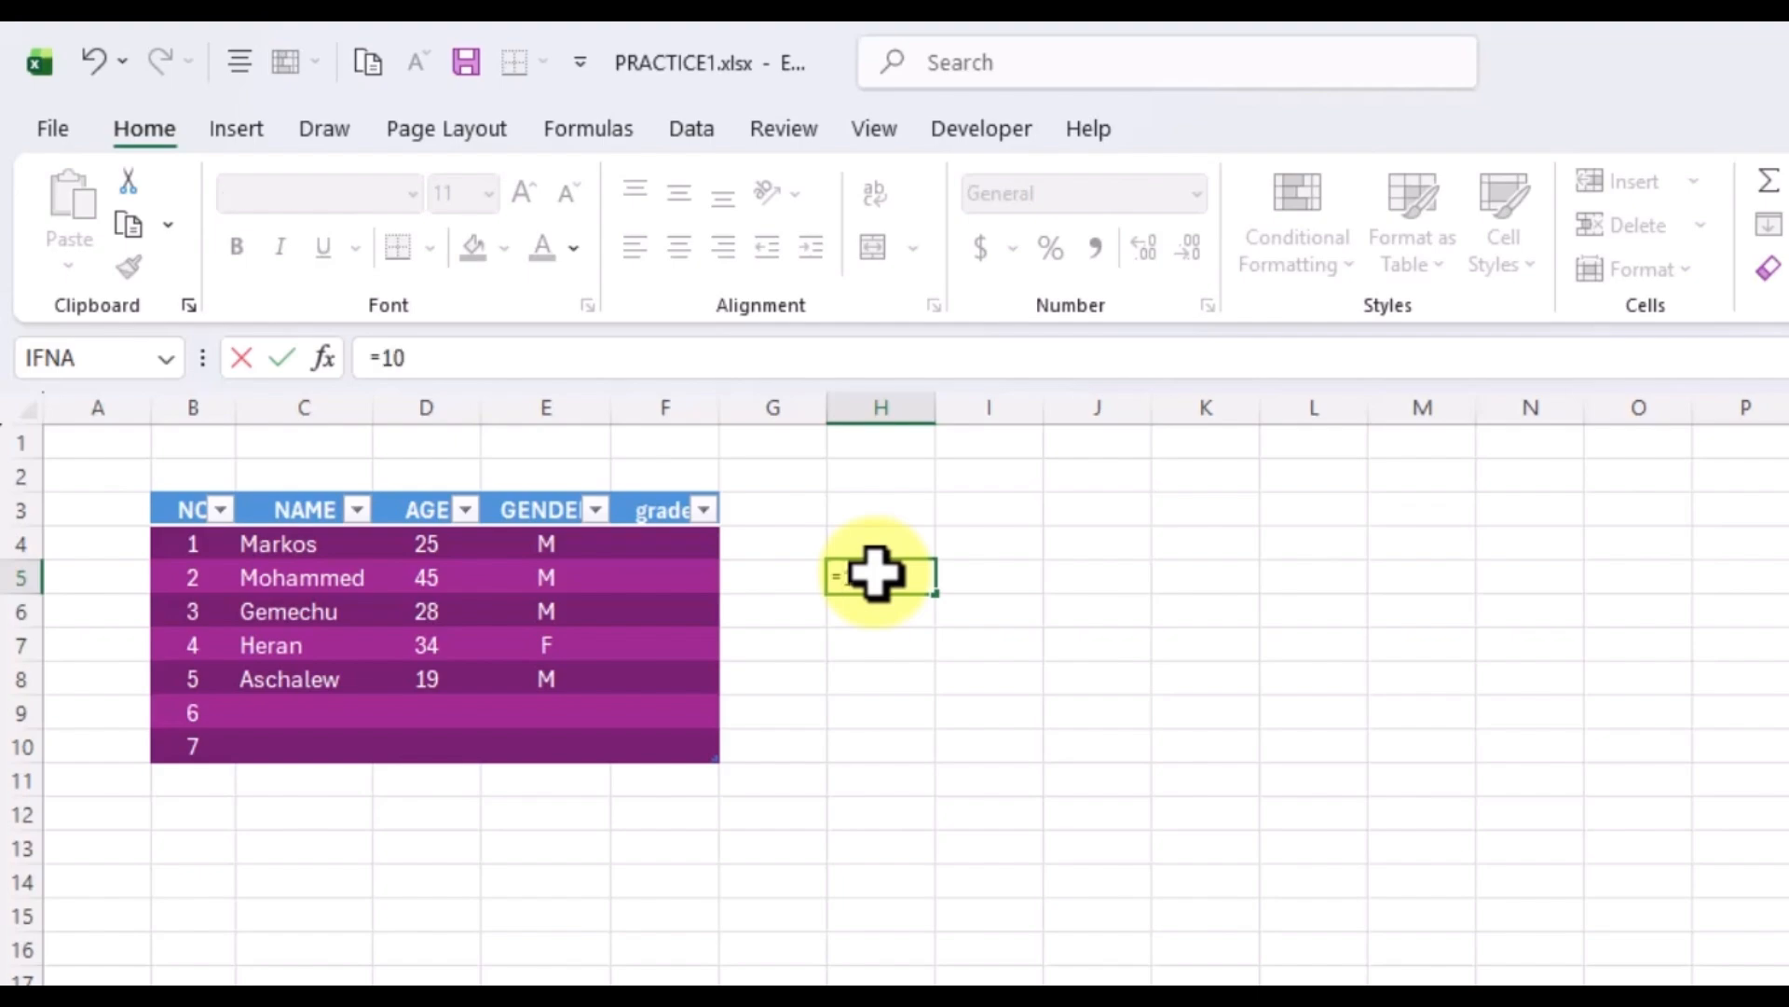
text(+10)
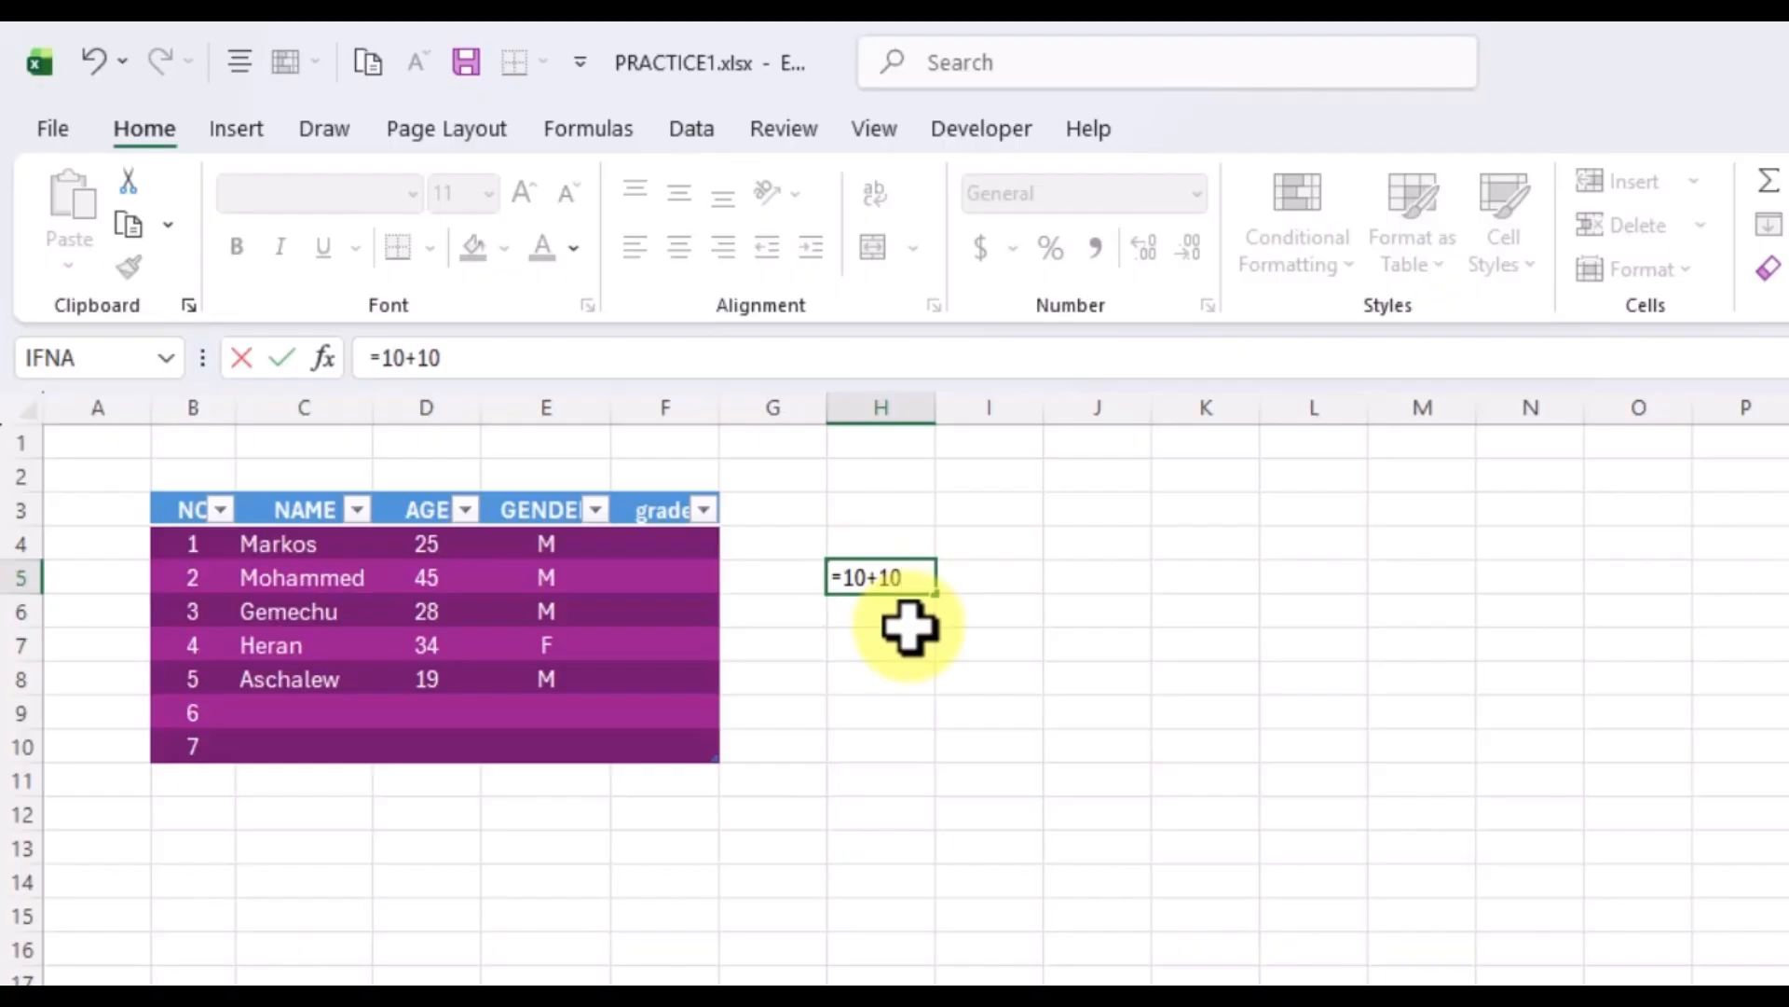
key(Return)
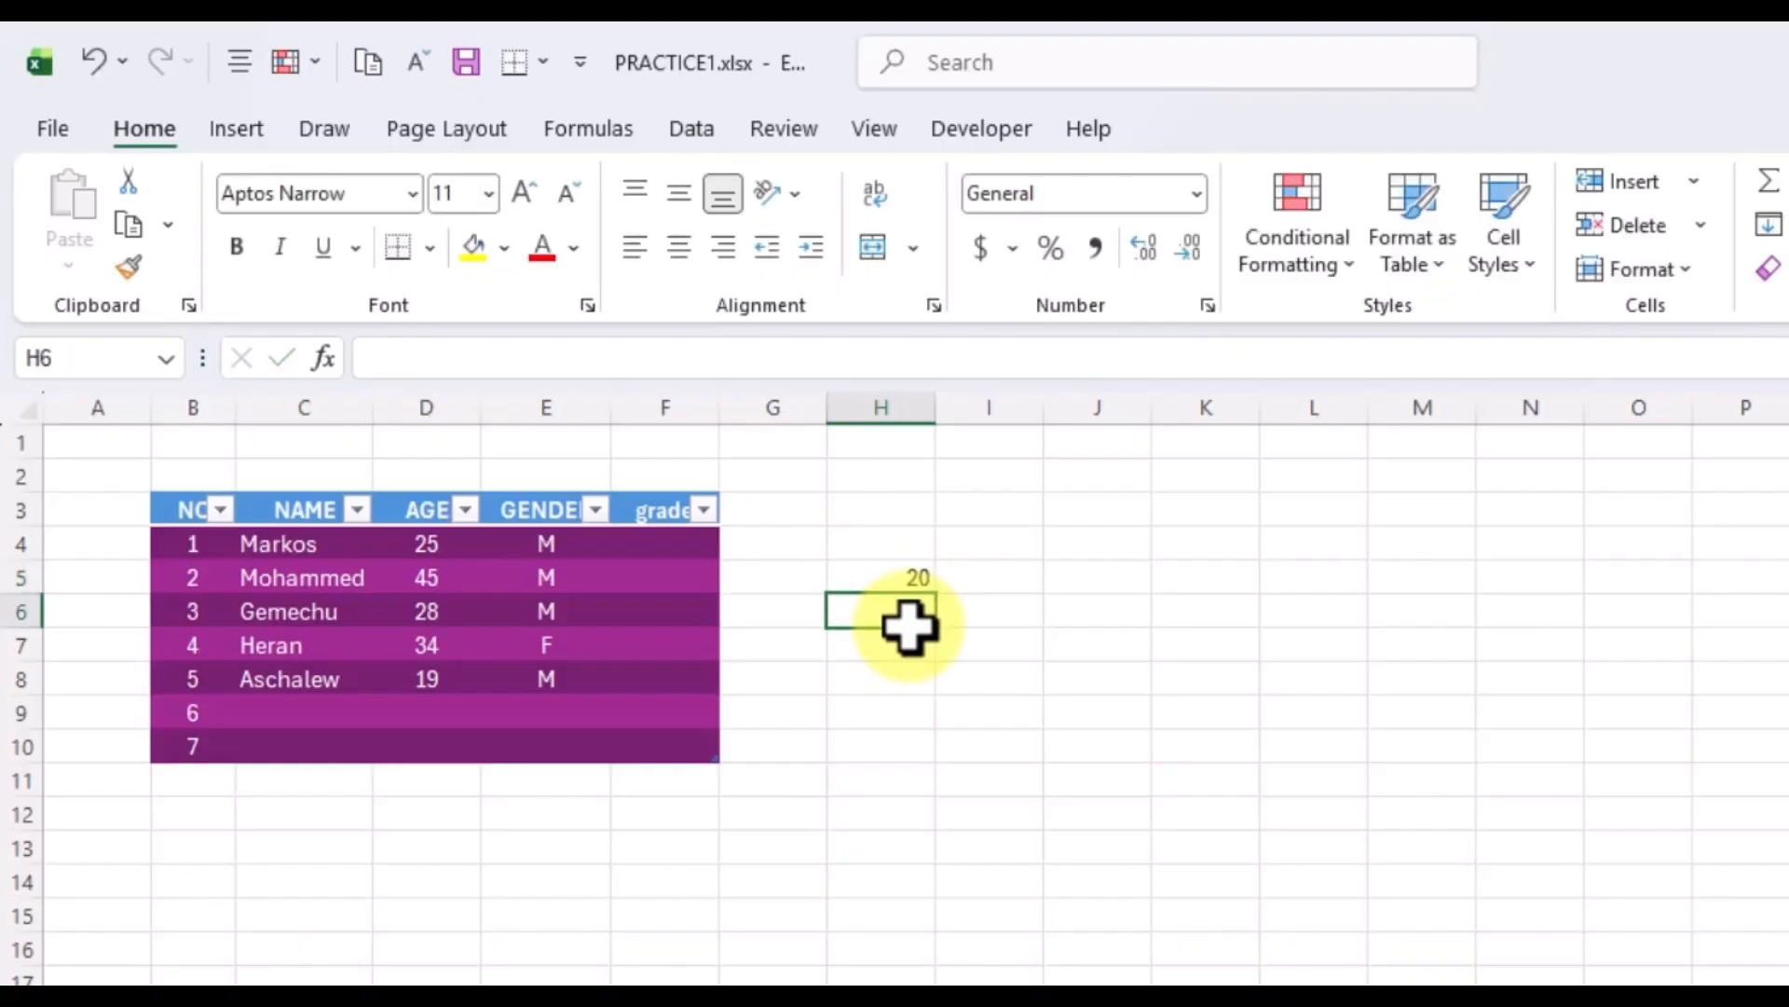
click(890, 578)
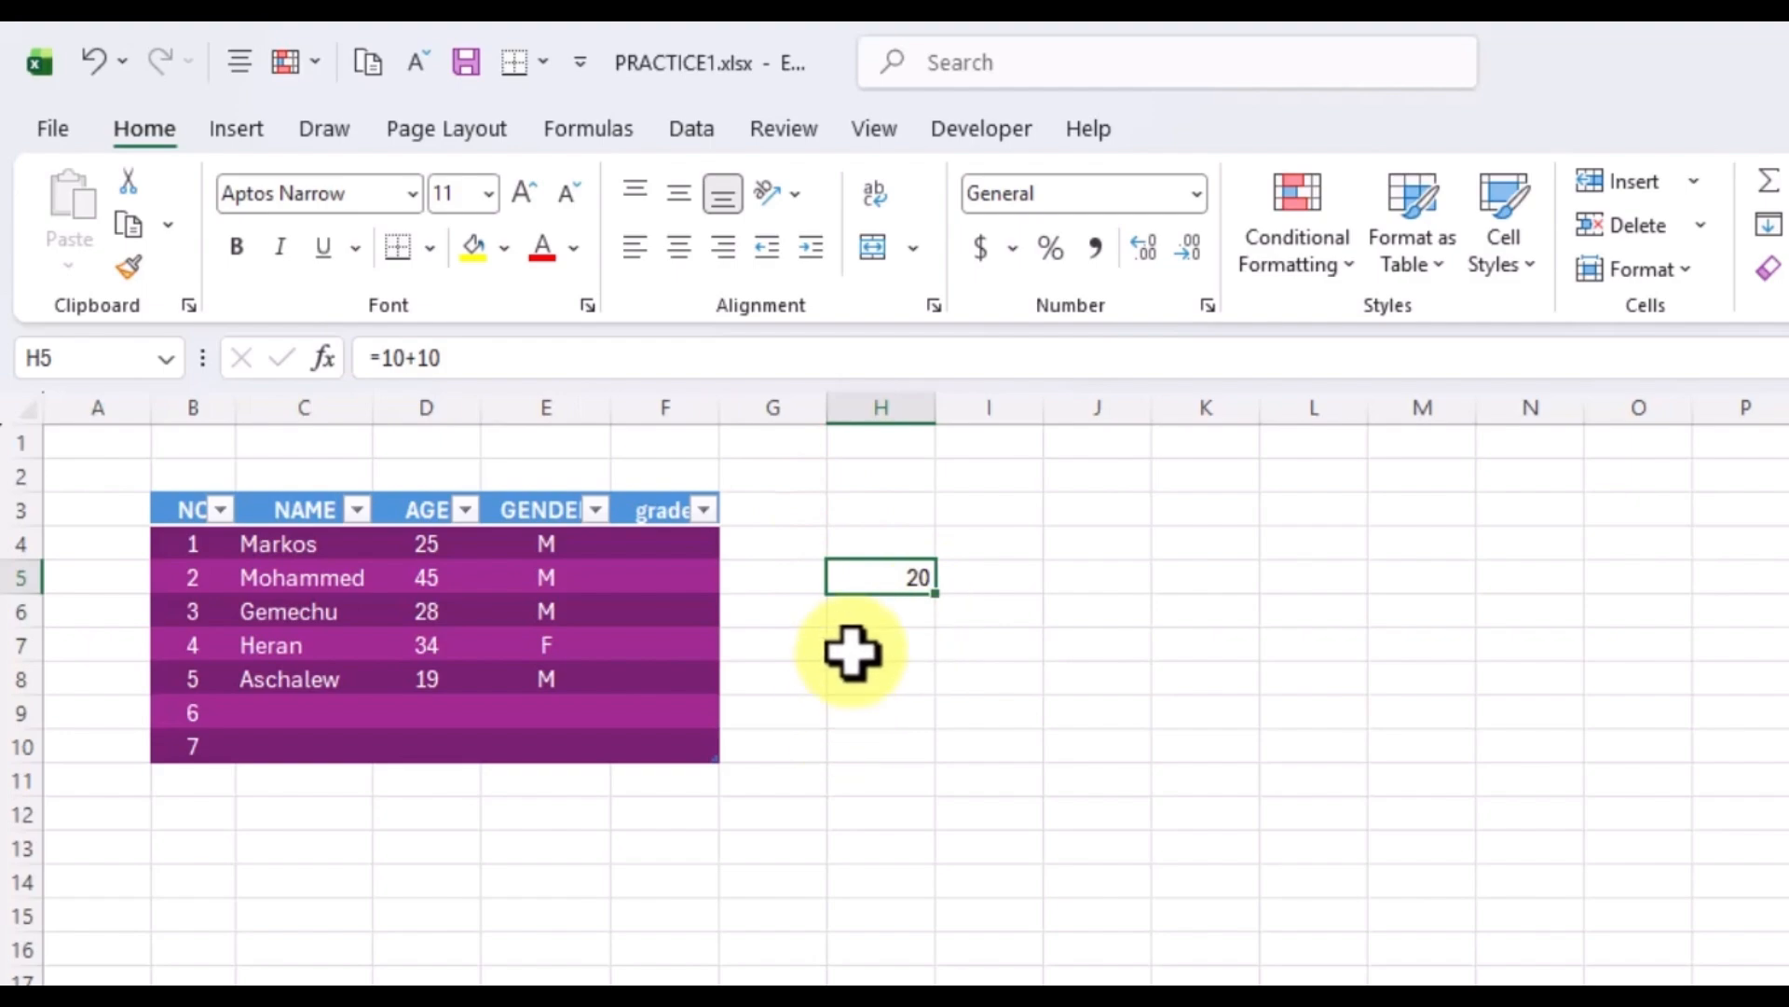
Enter the subtraction formula =10-5 in cell H6.
click(871, 618)
text(=)
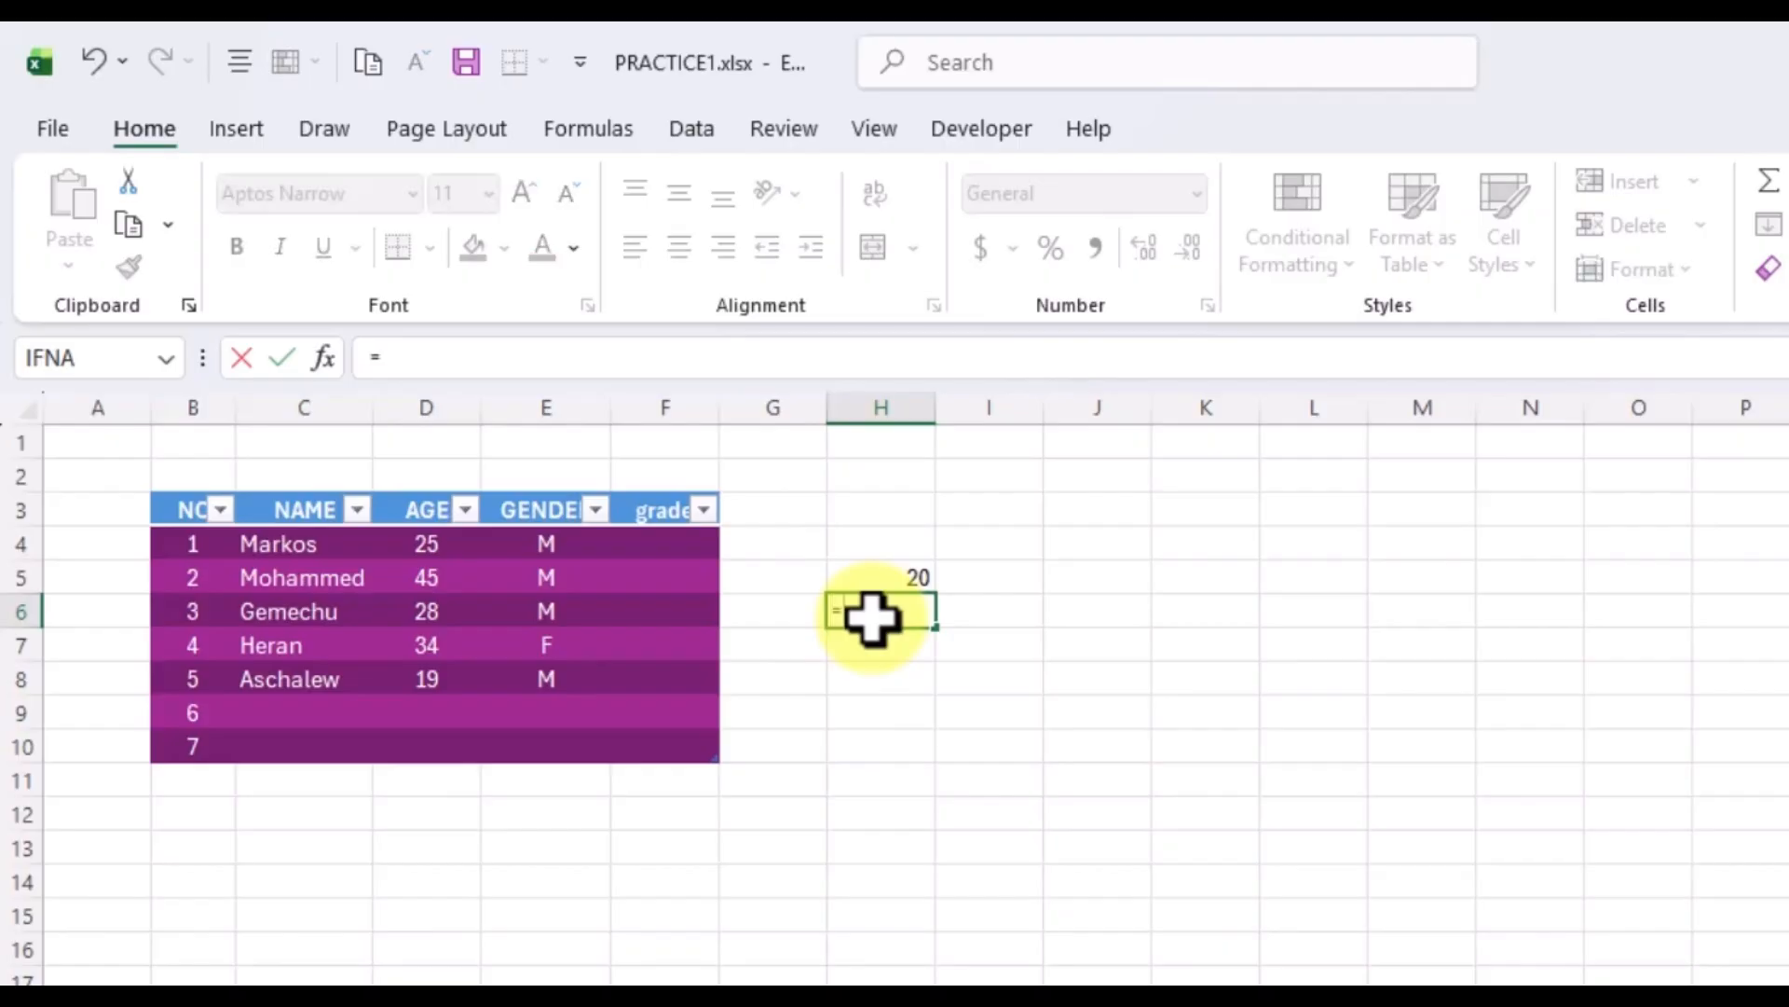
text(10-5)
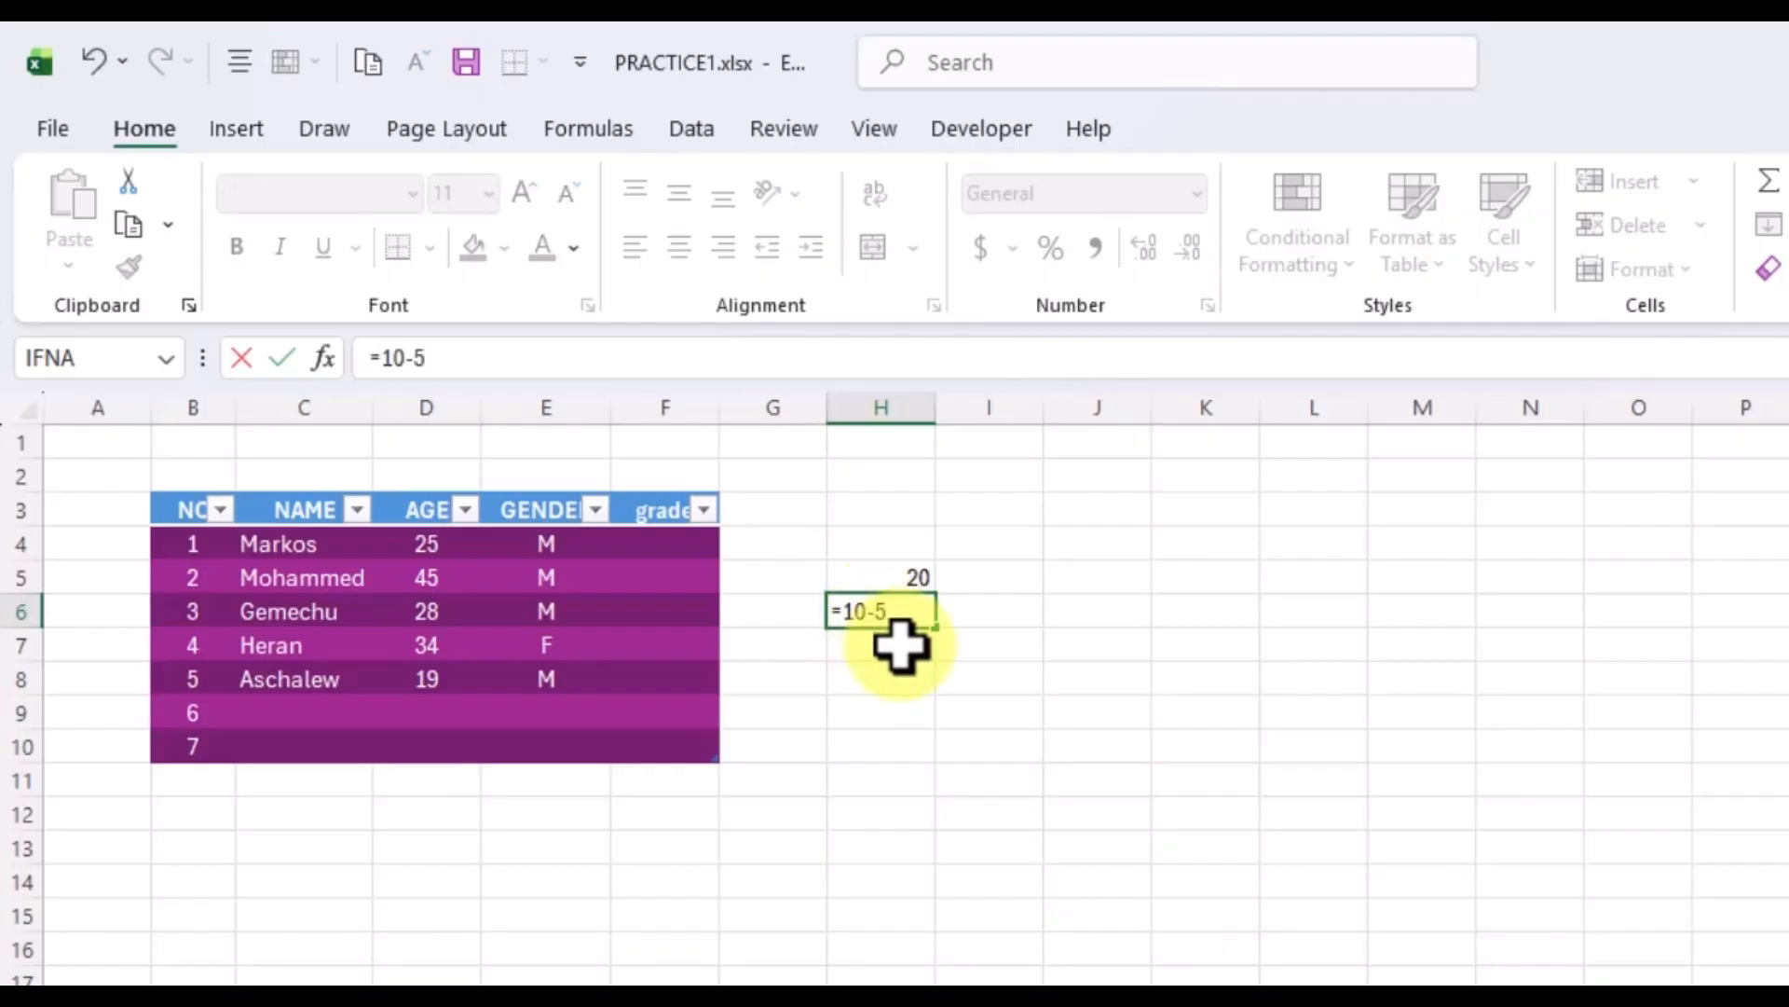
click(908, 685)
click(904, 614)
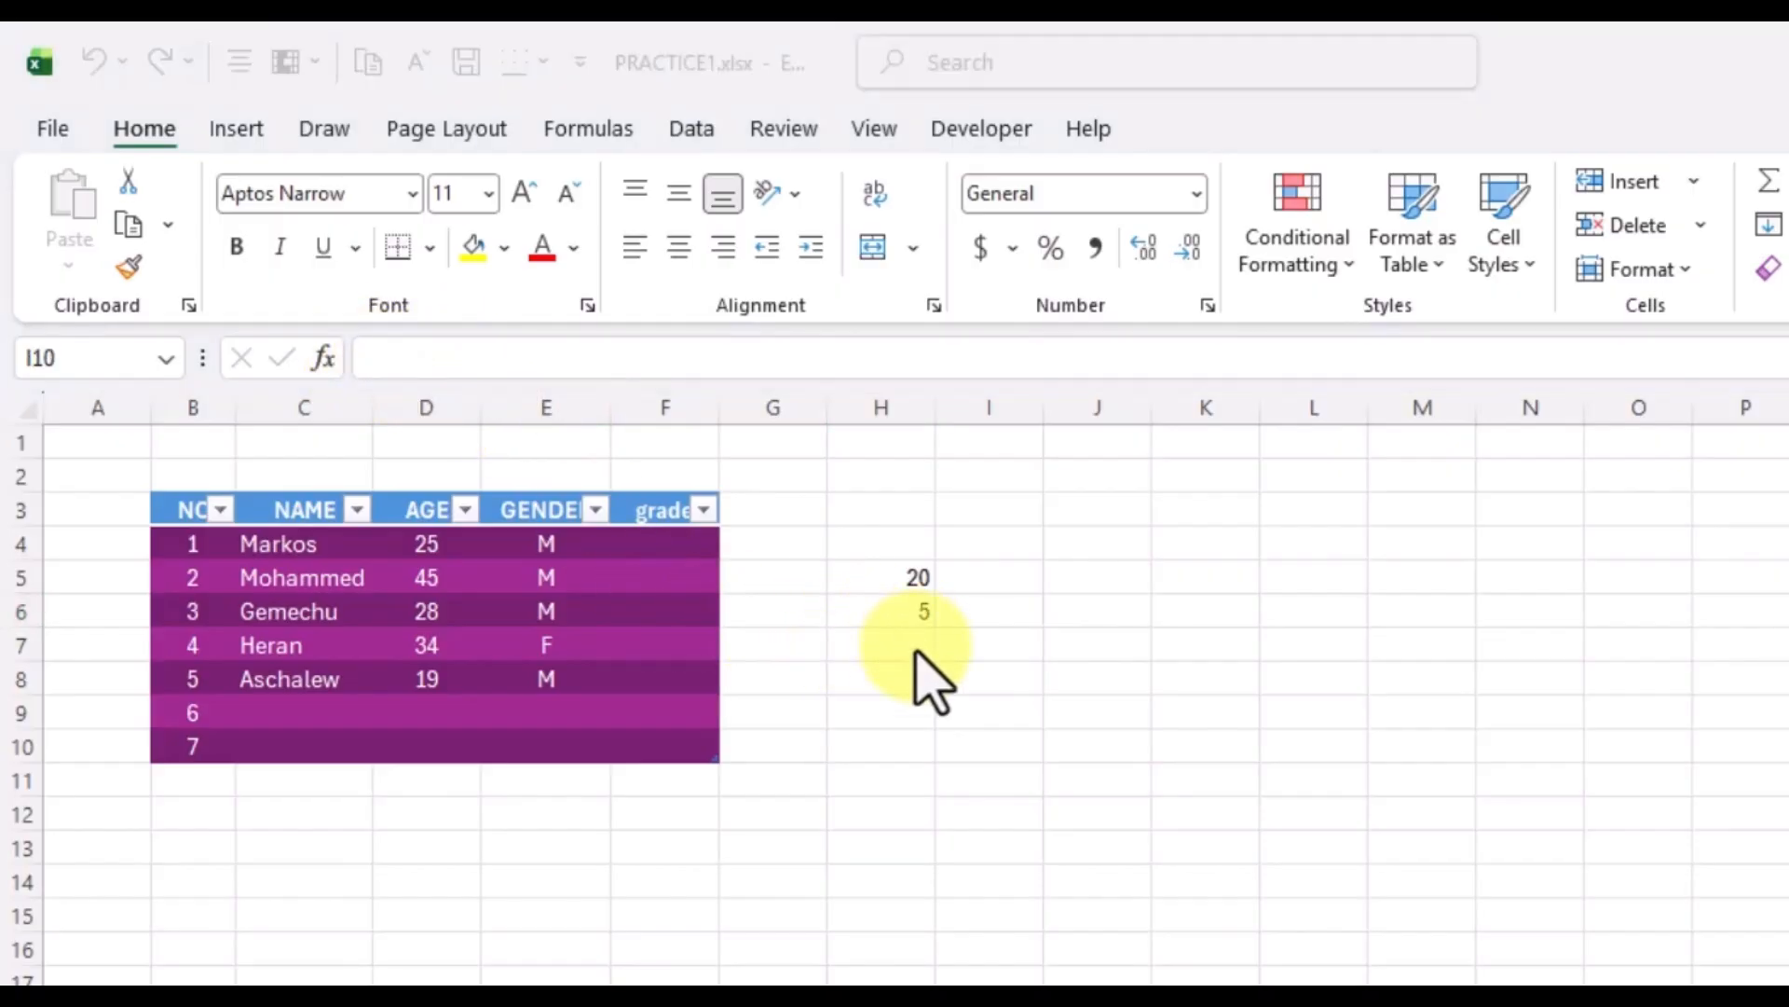
Set cell H7 to the General number format and enter the division formula =10/5 in it.
click(883, 645)
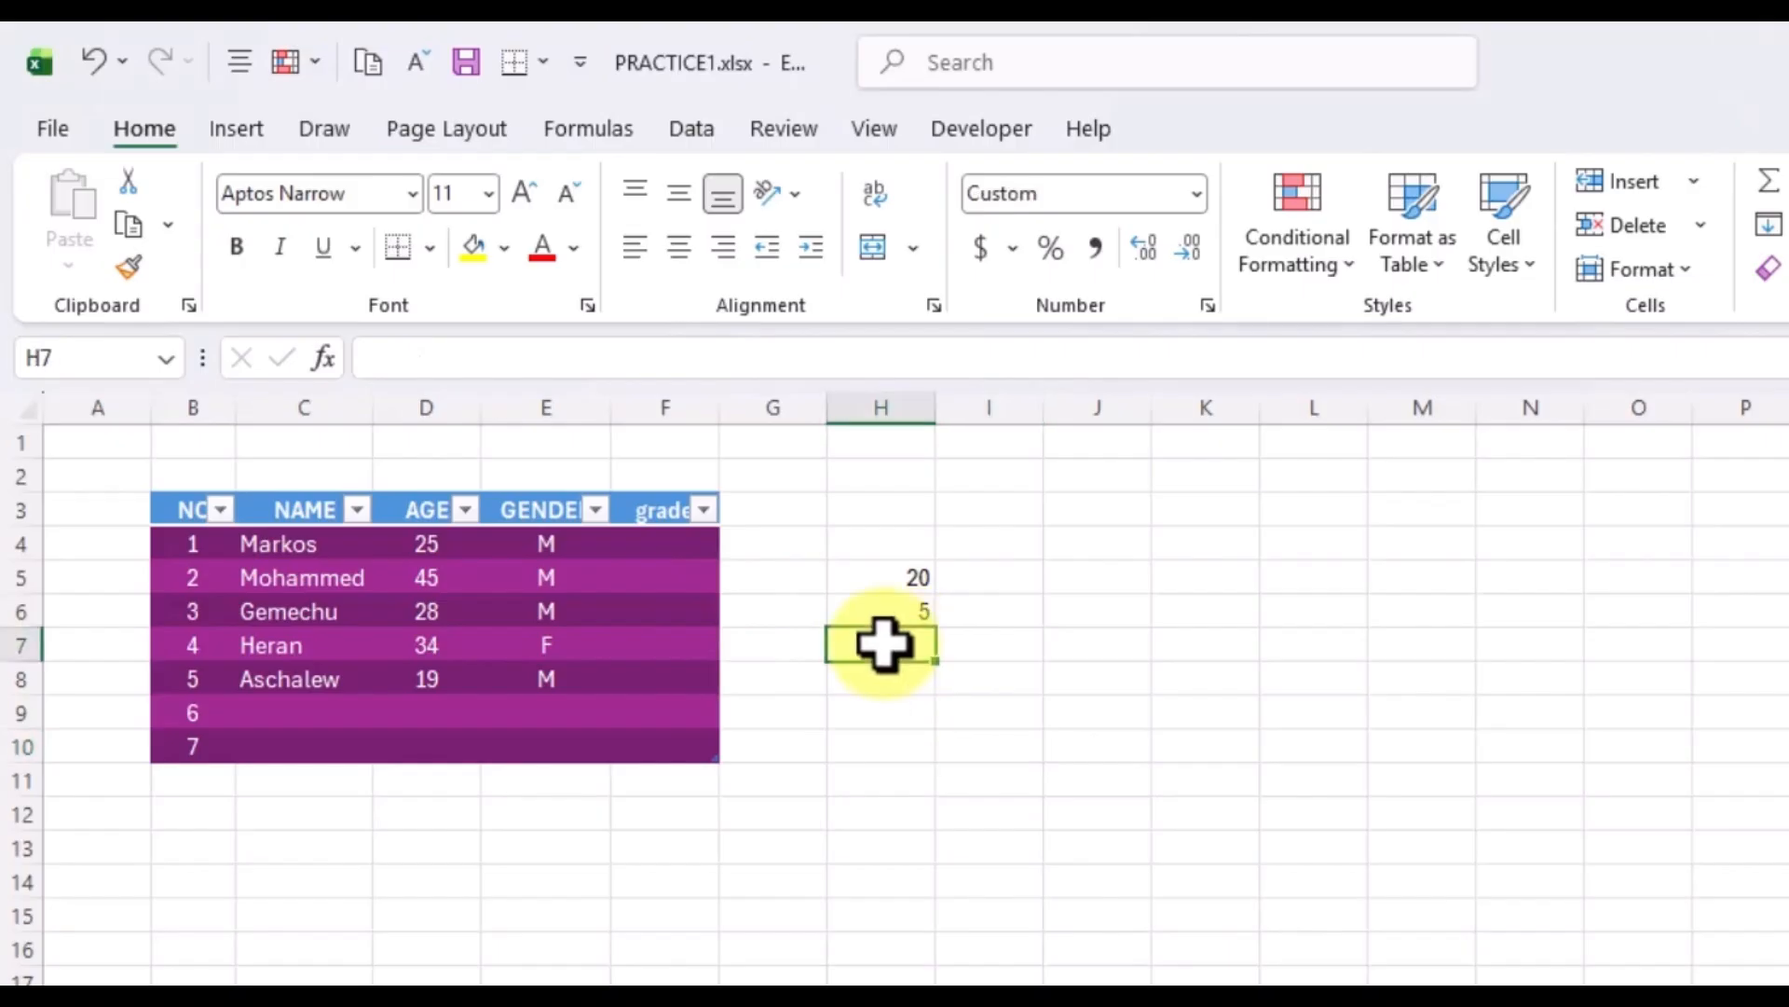
click(1195, 194)
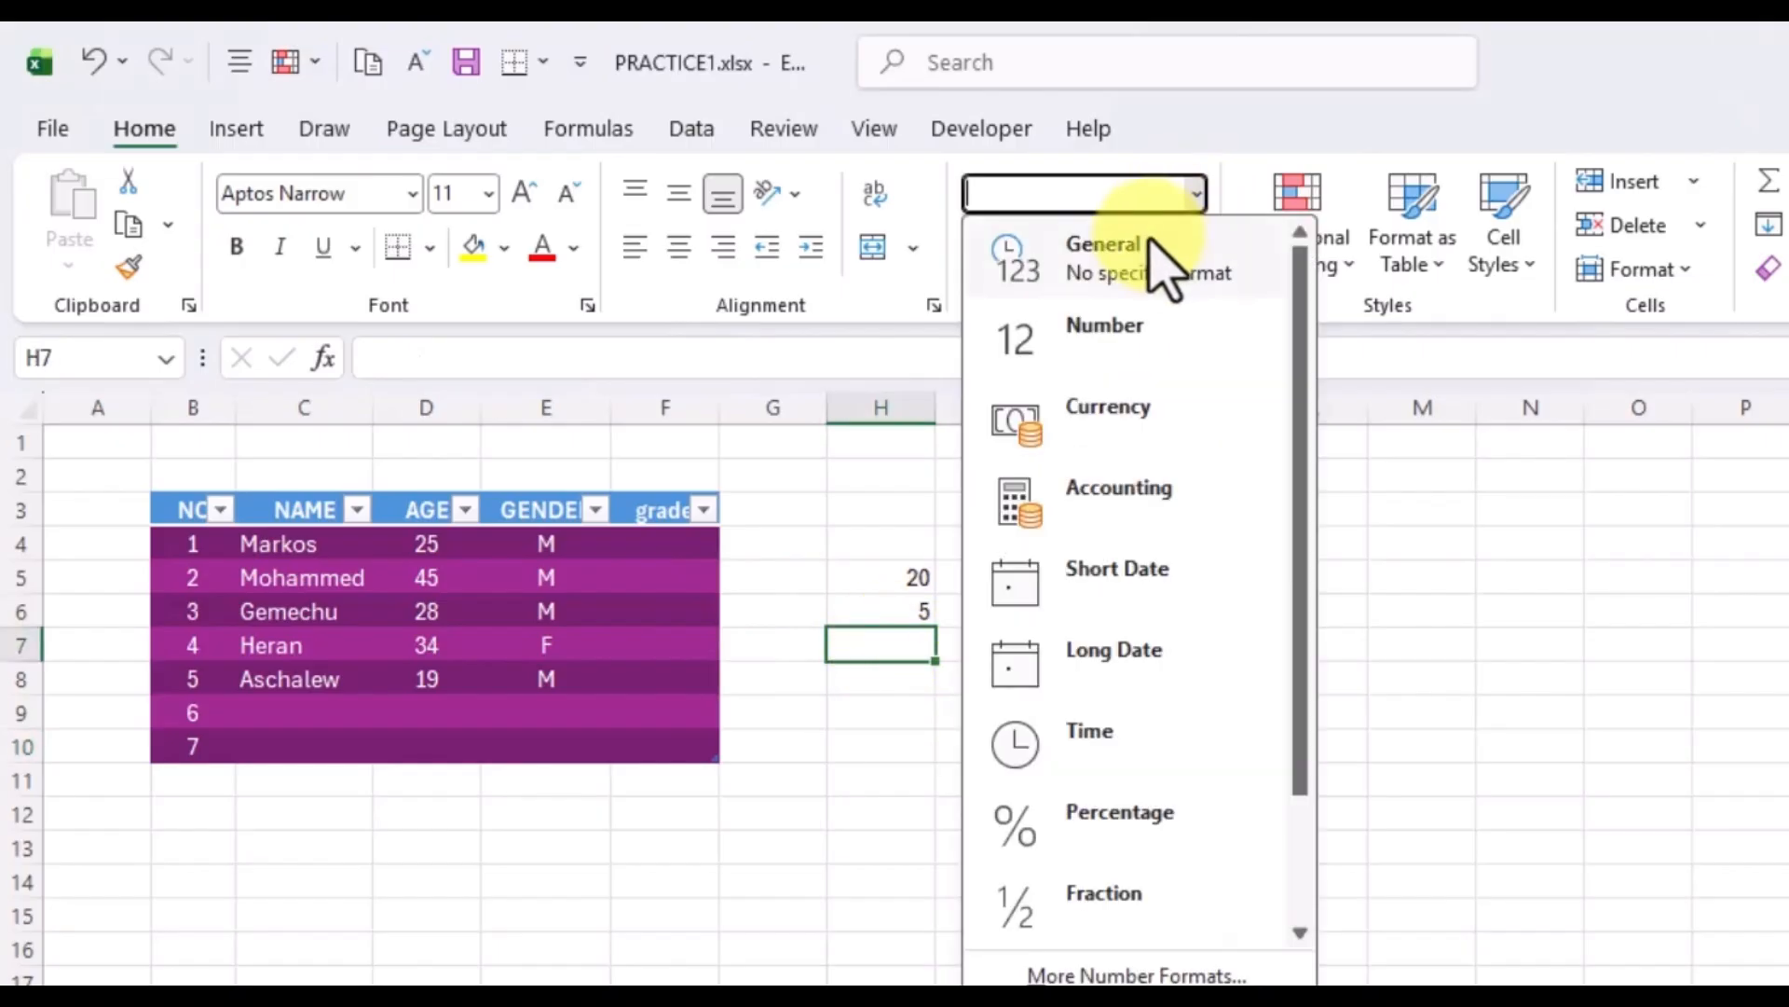
click(1133, 266)
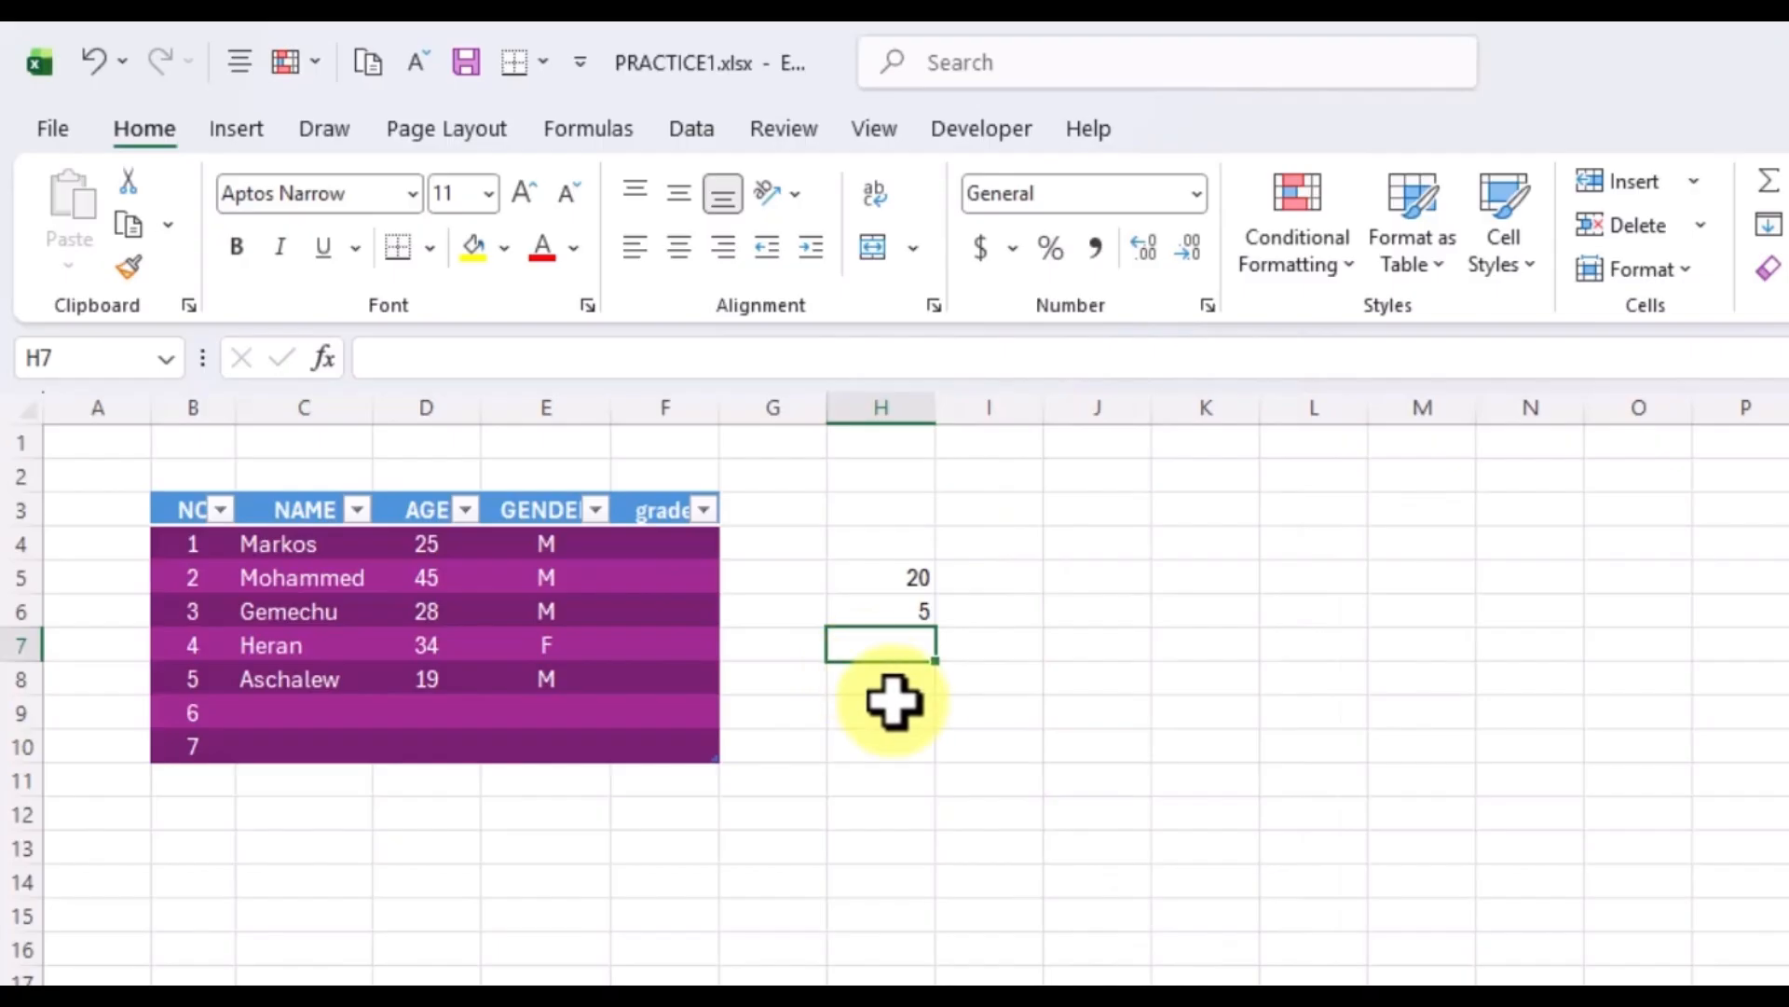
text(=10)
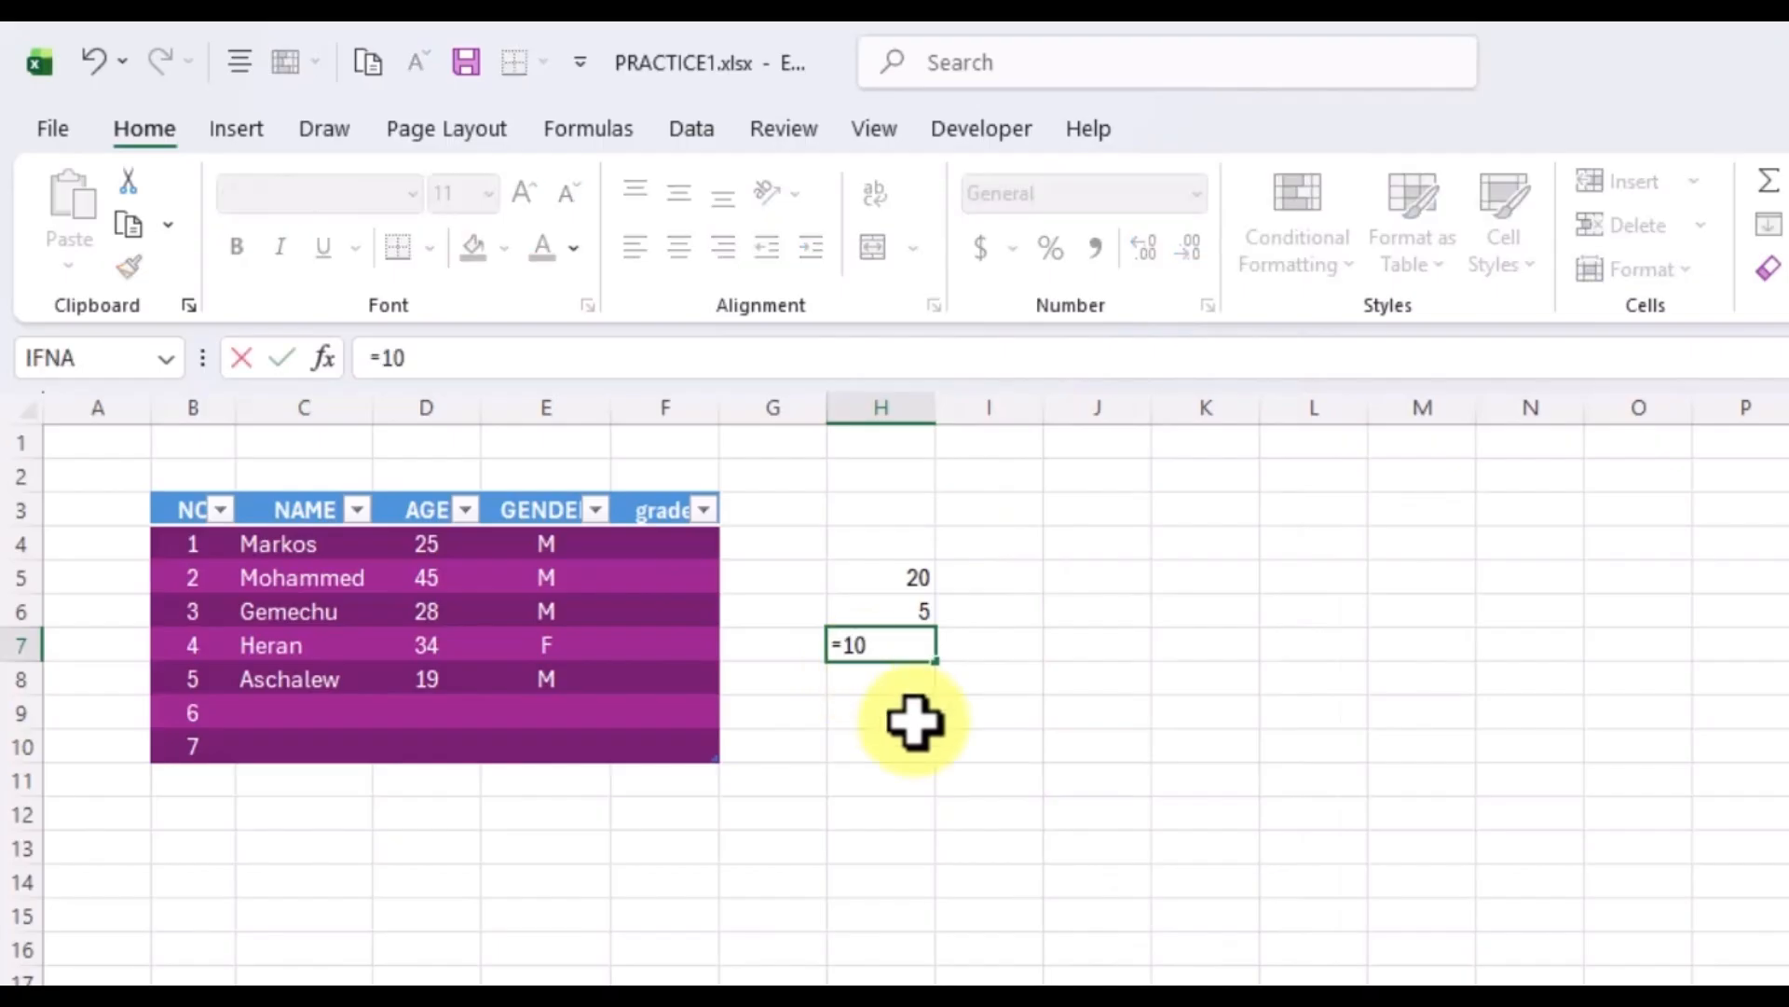
text(/5)
key(Return)
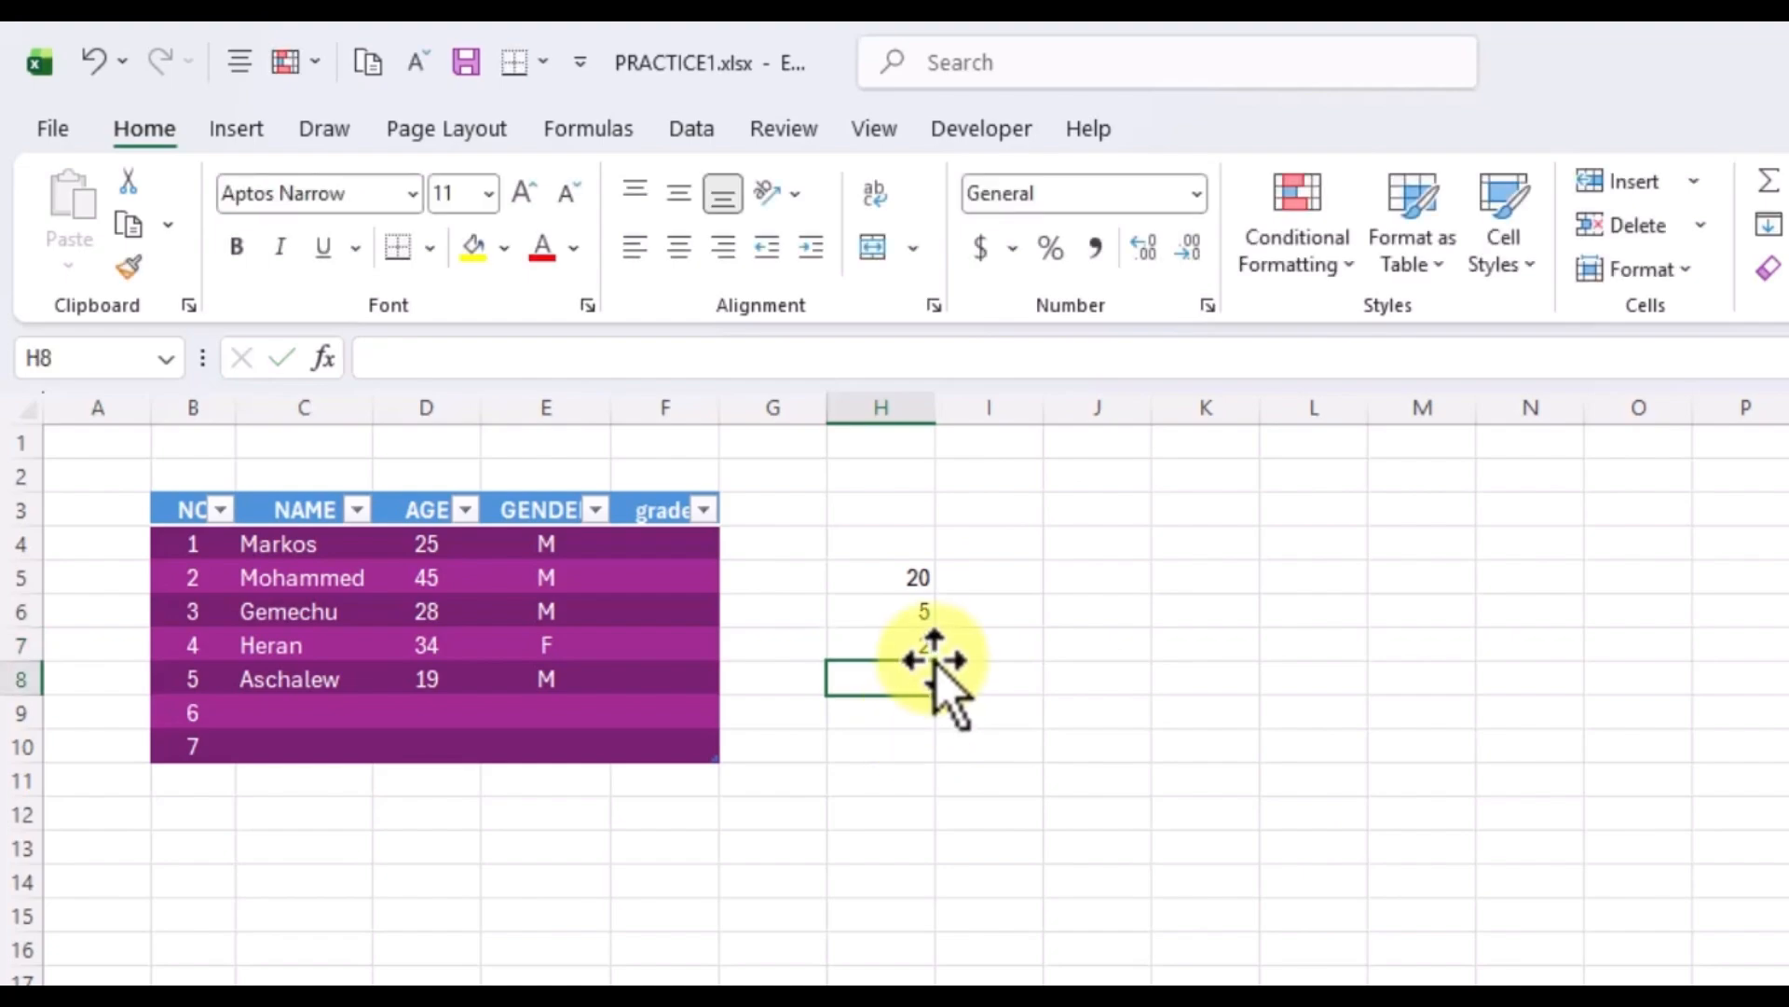
click(898, 645)
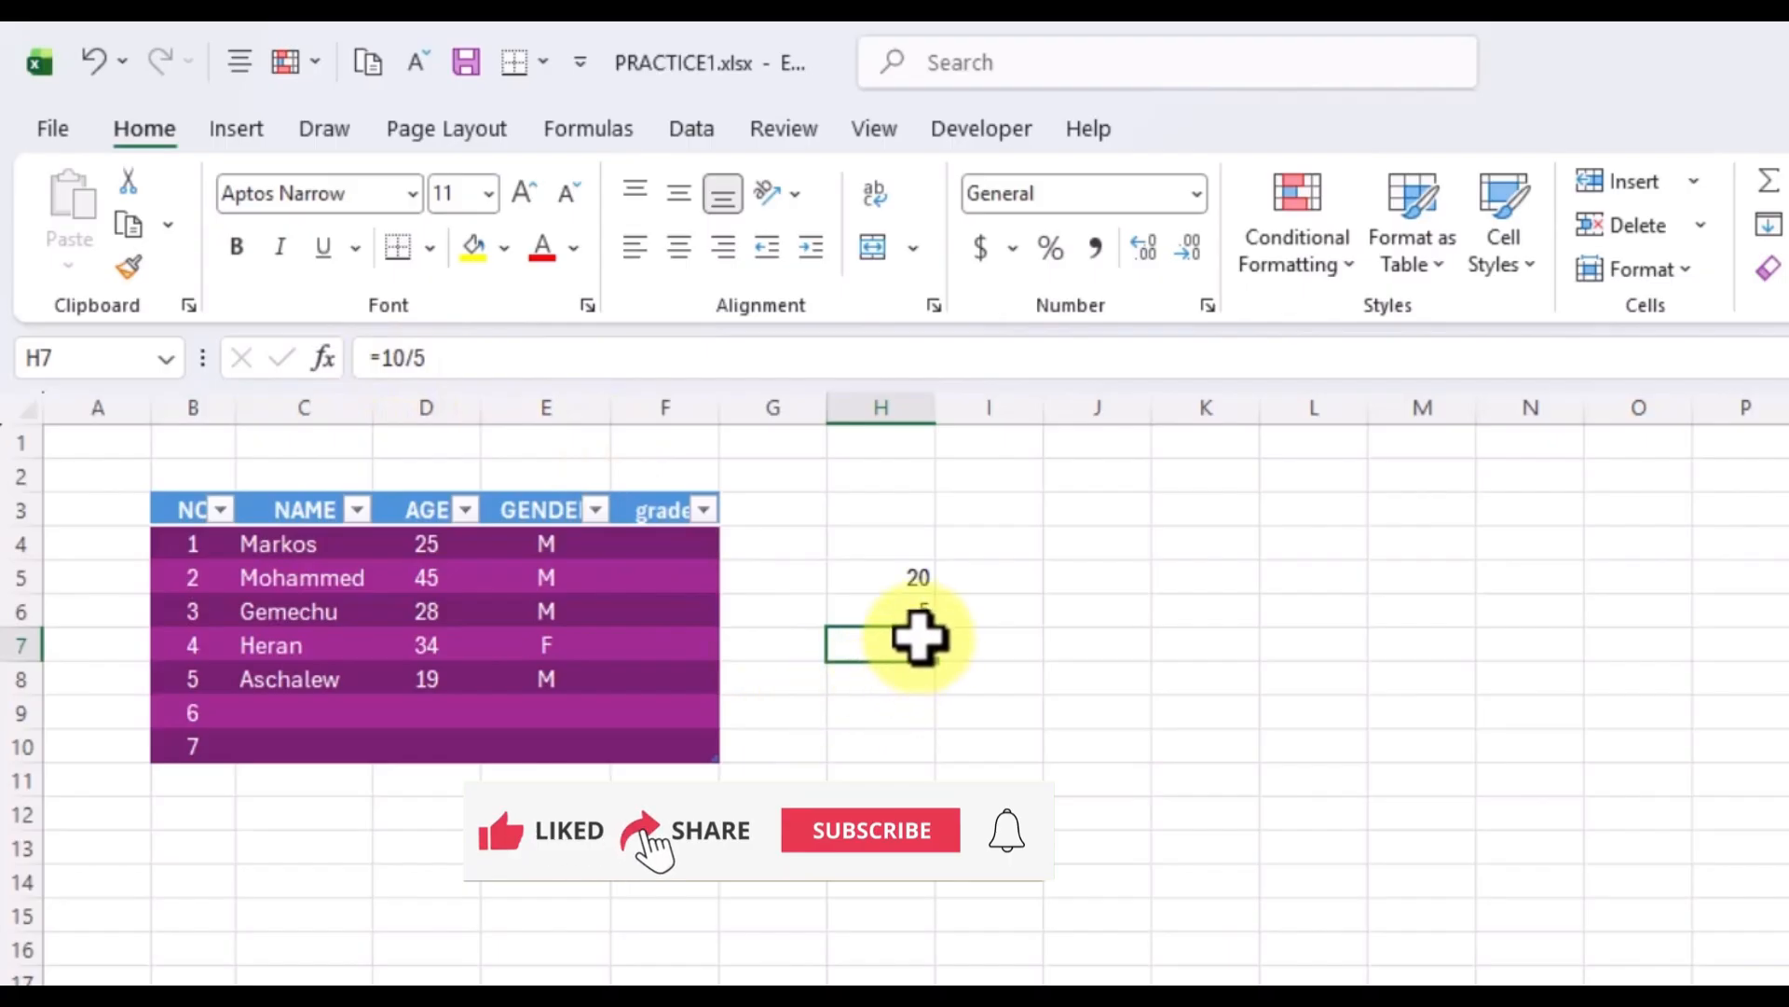
click(928, 685)
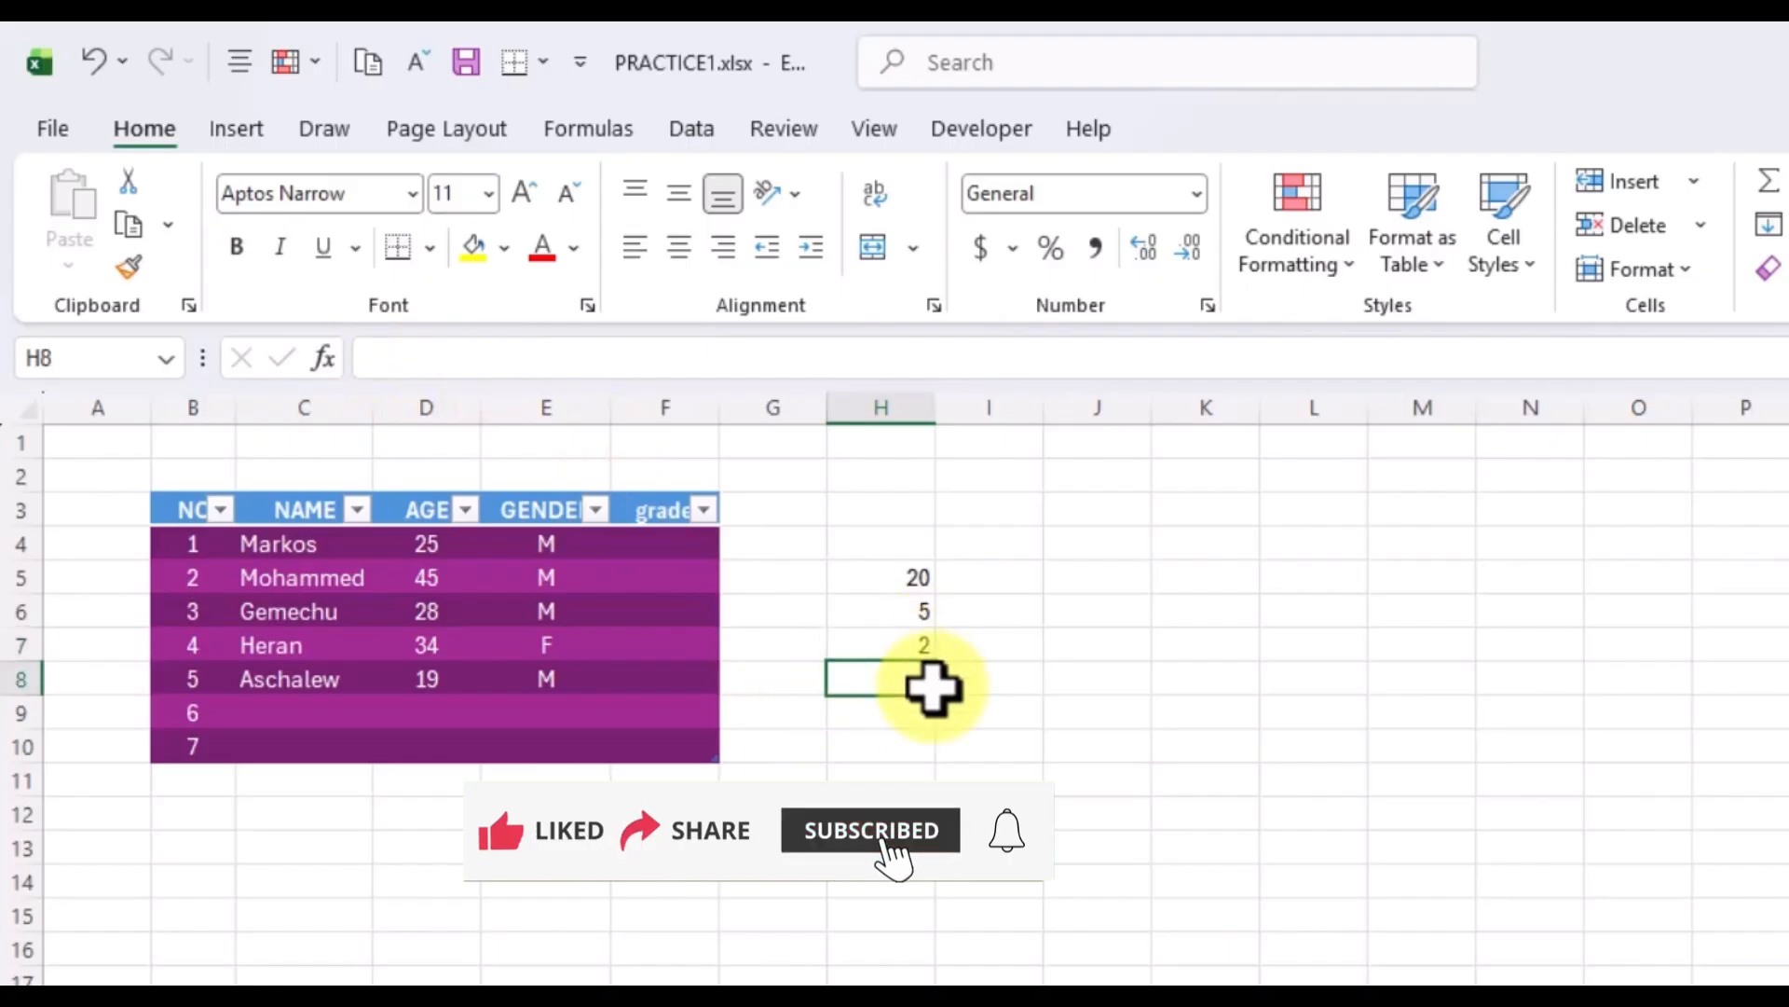
click(907, 572)
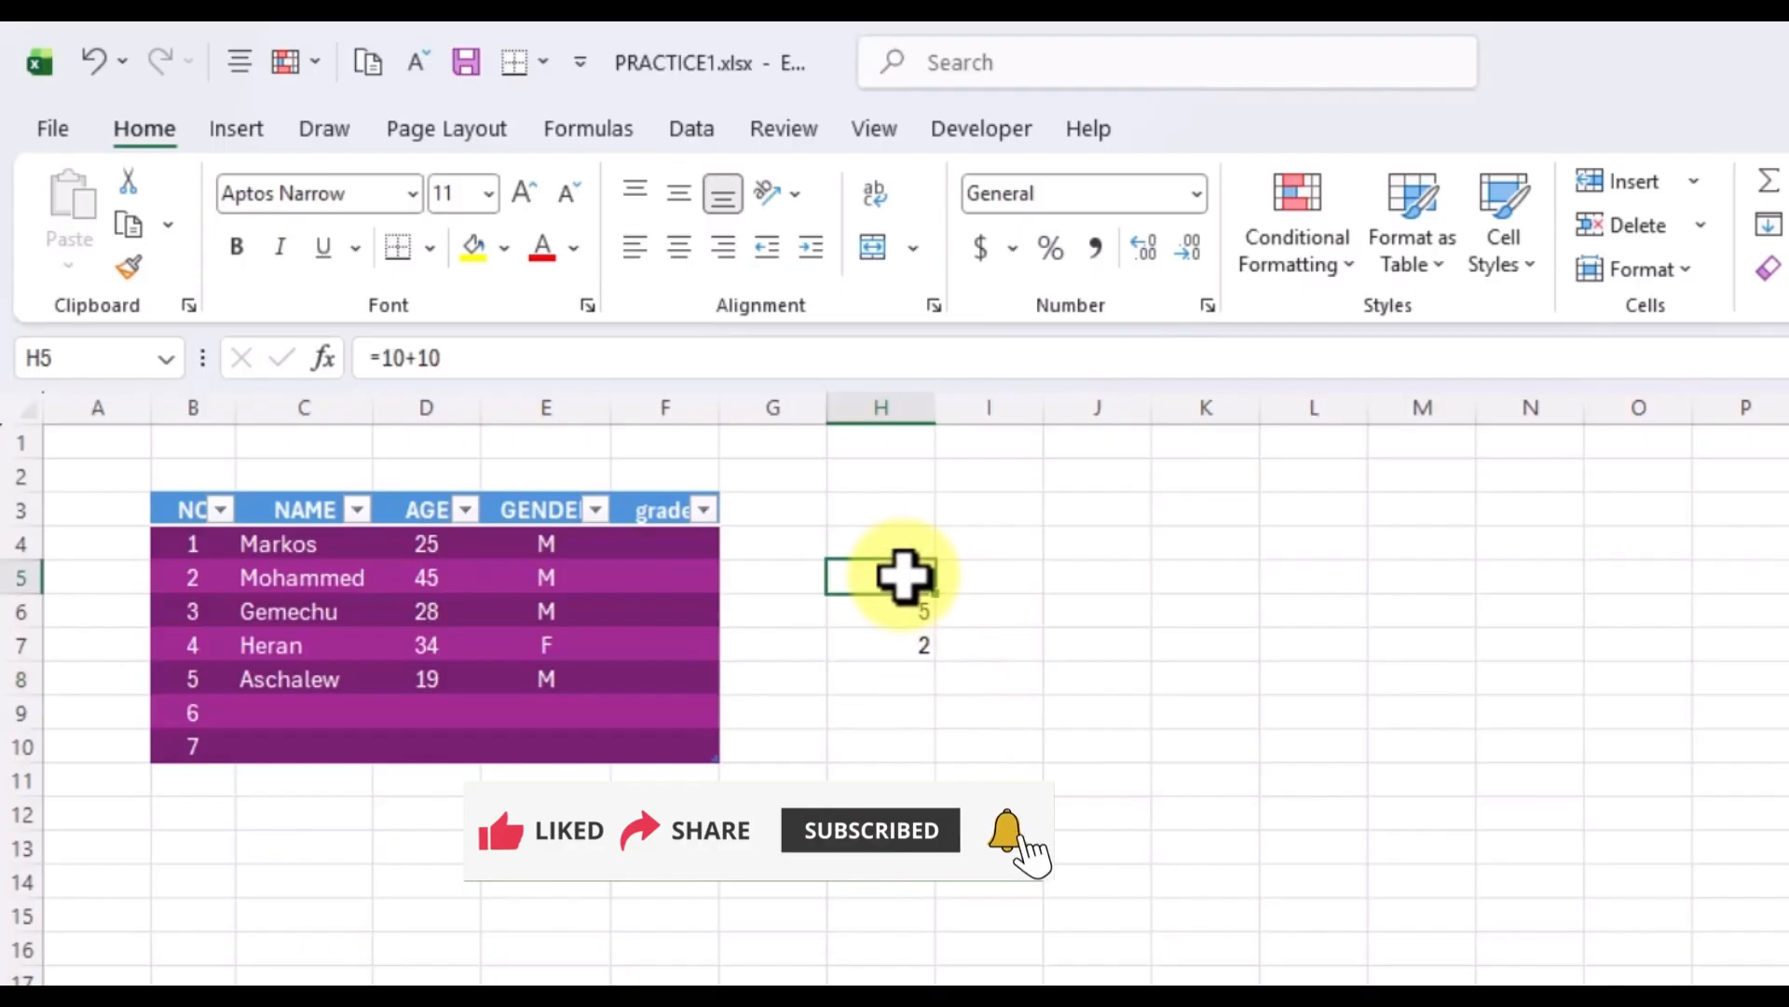
click(904, 611)
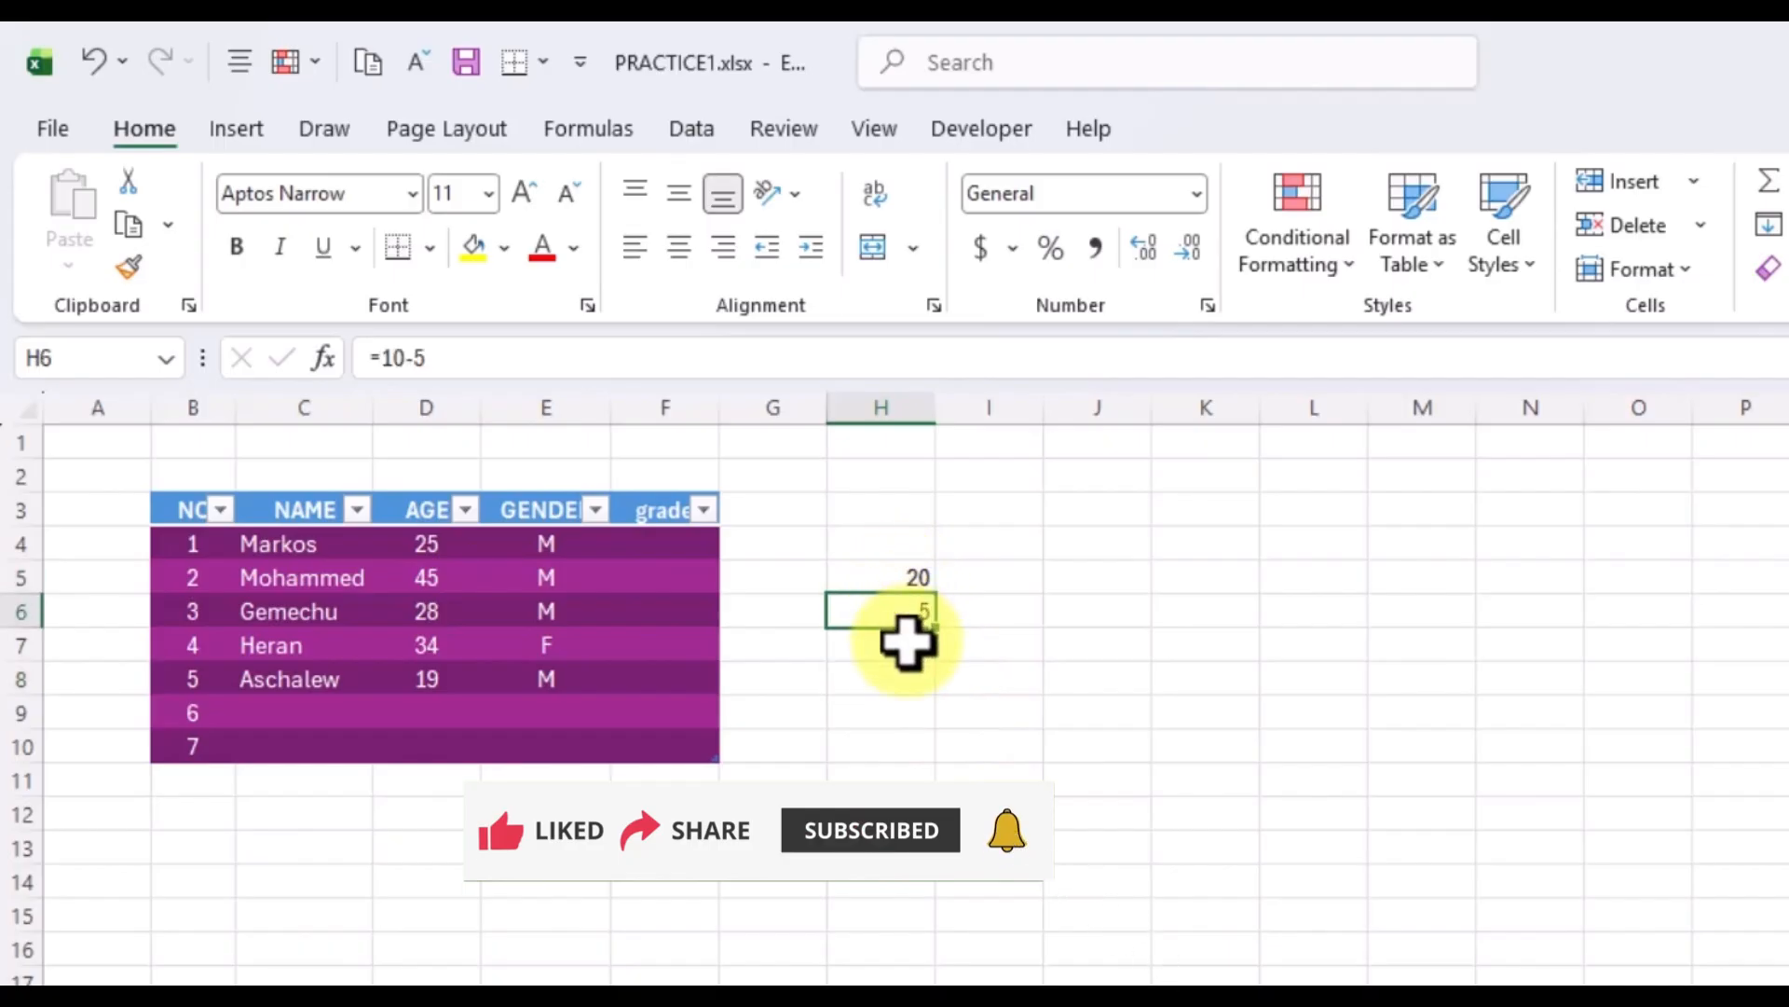
click(910, 643)
Enter the multiplication formula =10*2 in cell H8, adding the equals sign in front of the expression.
click(907, 682)
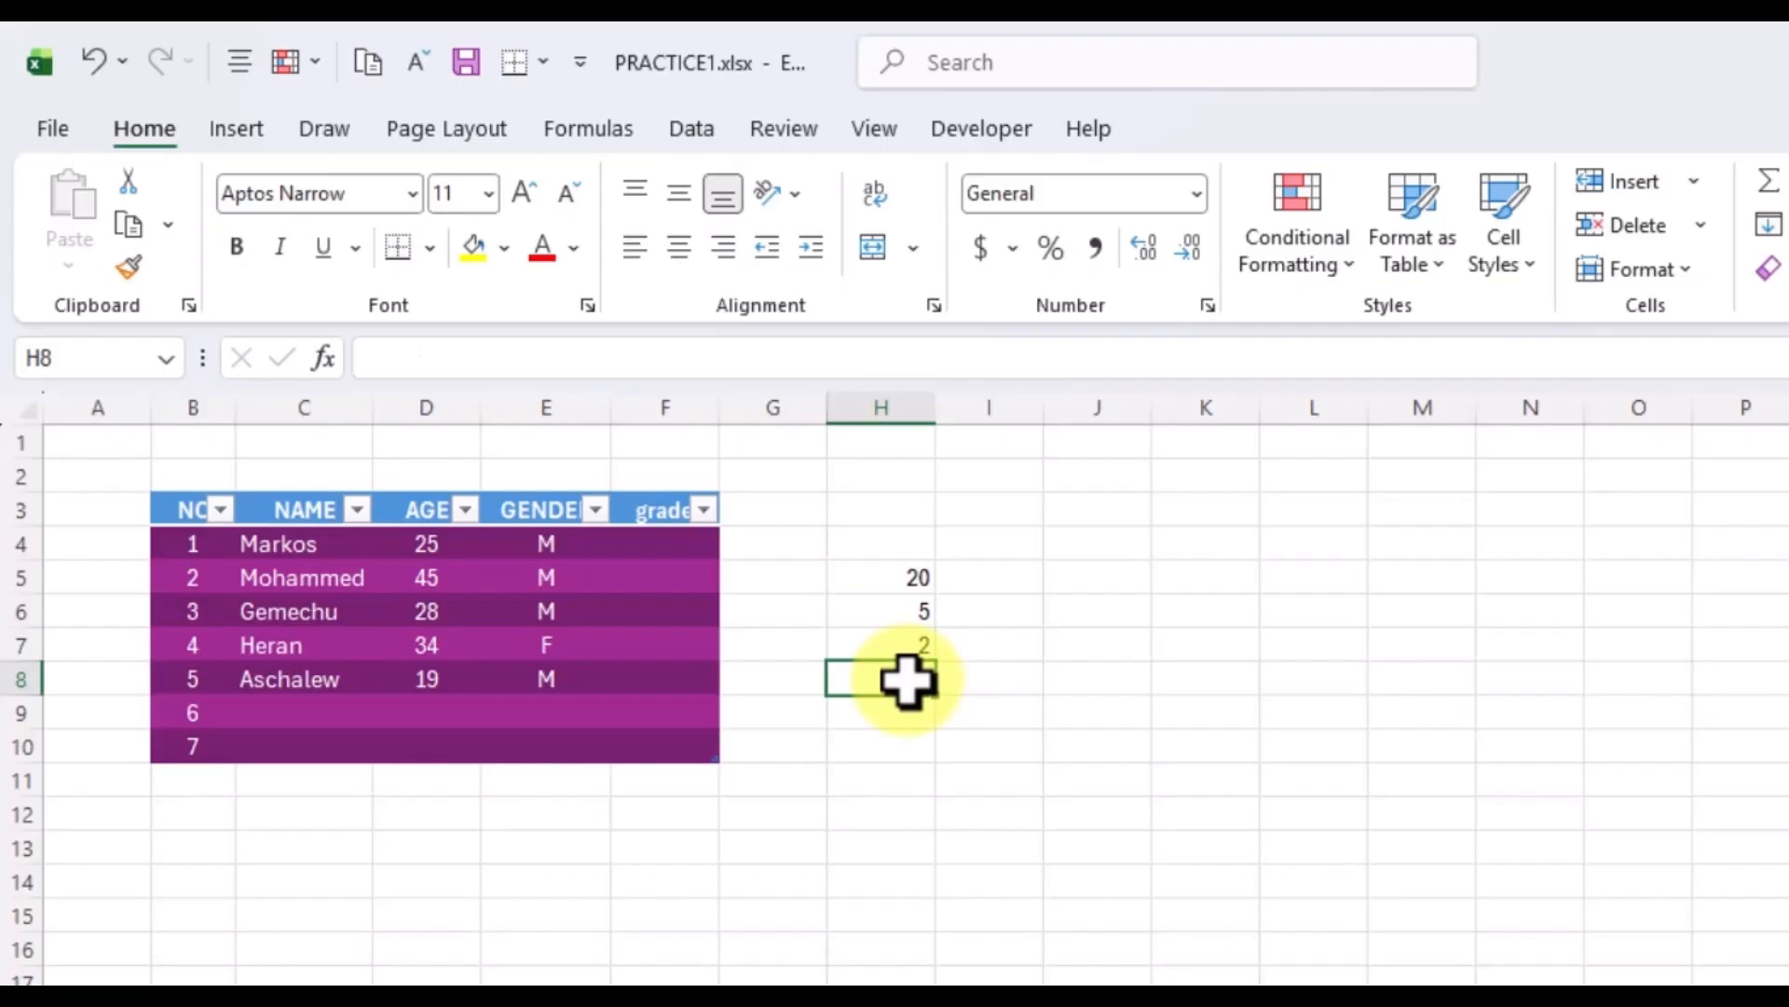
text(10)
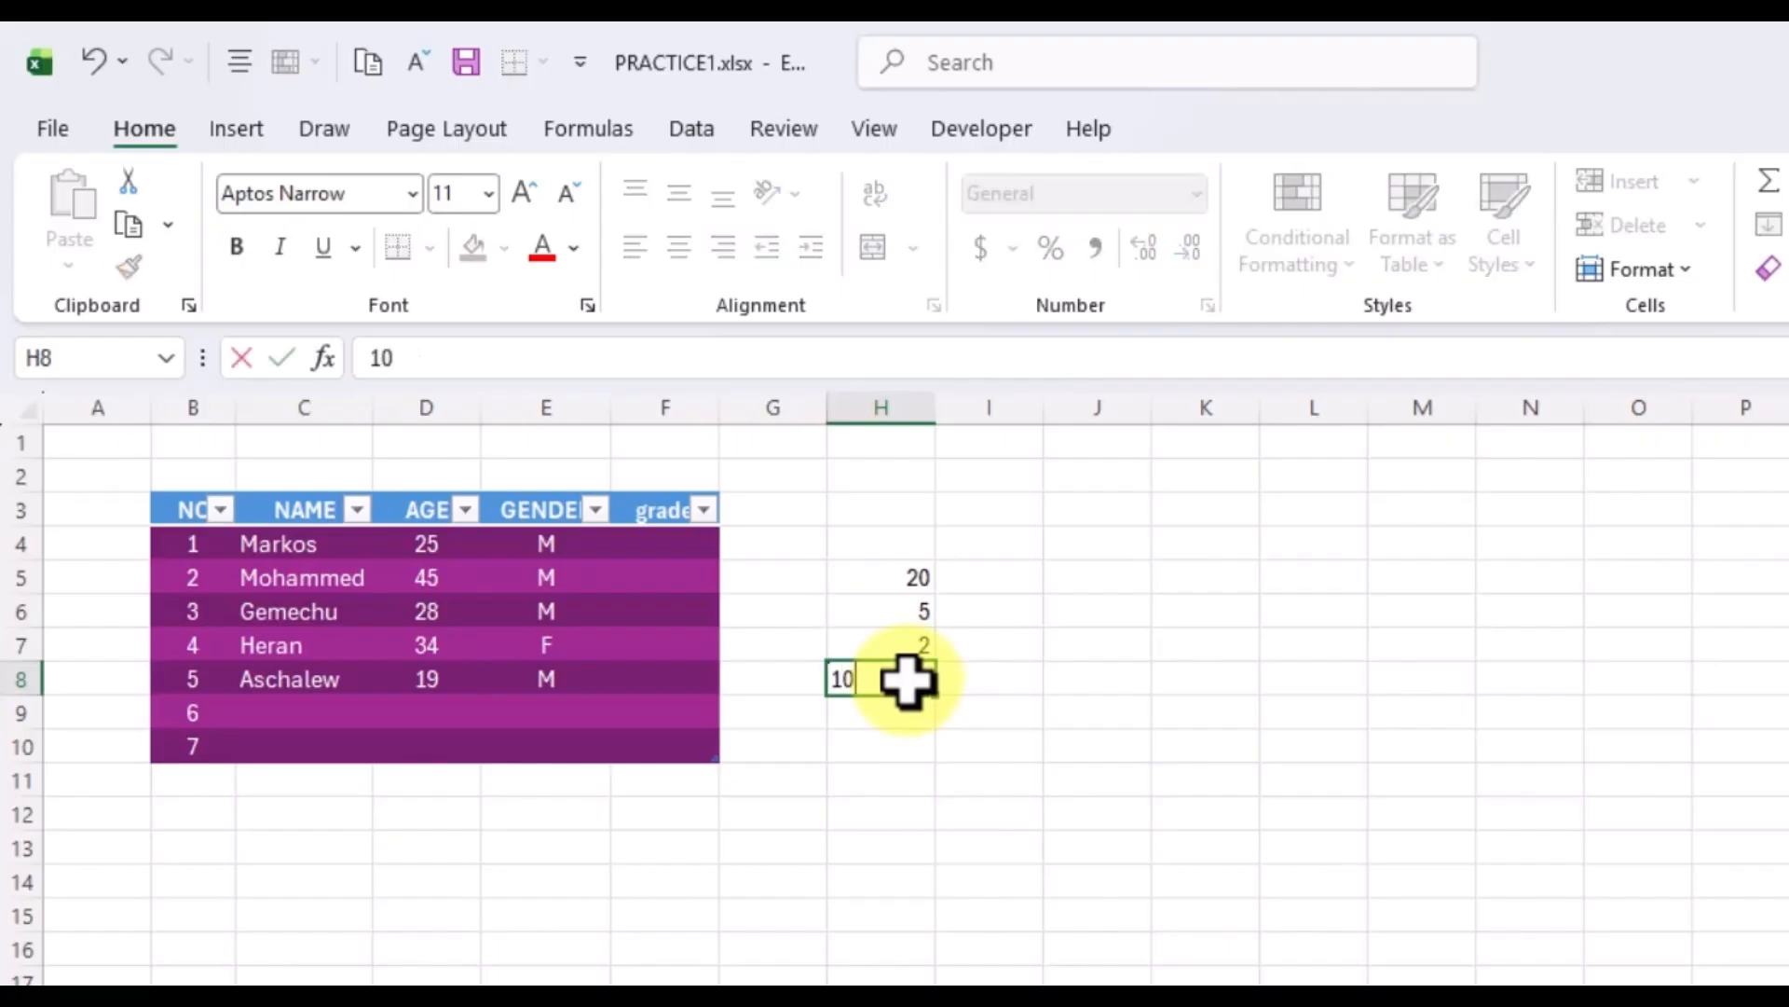
text(*2)
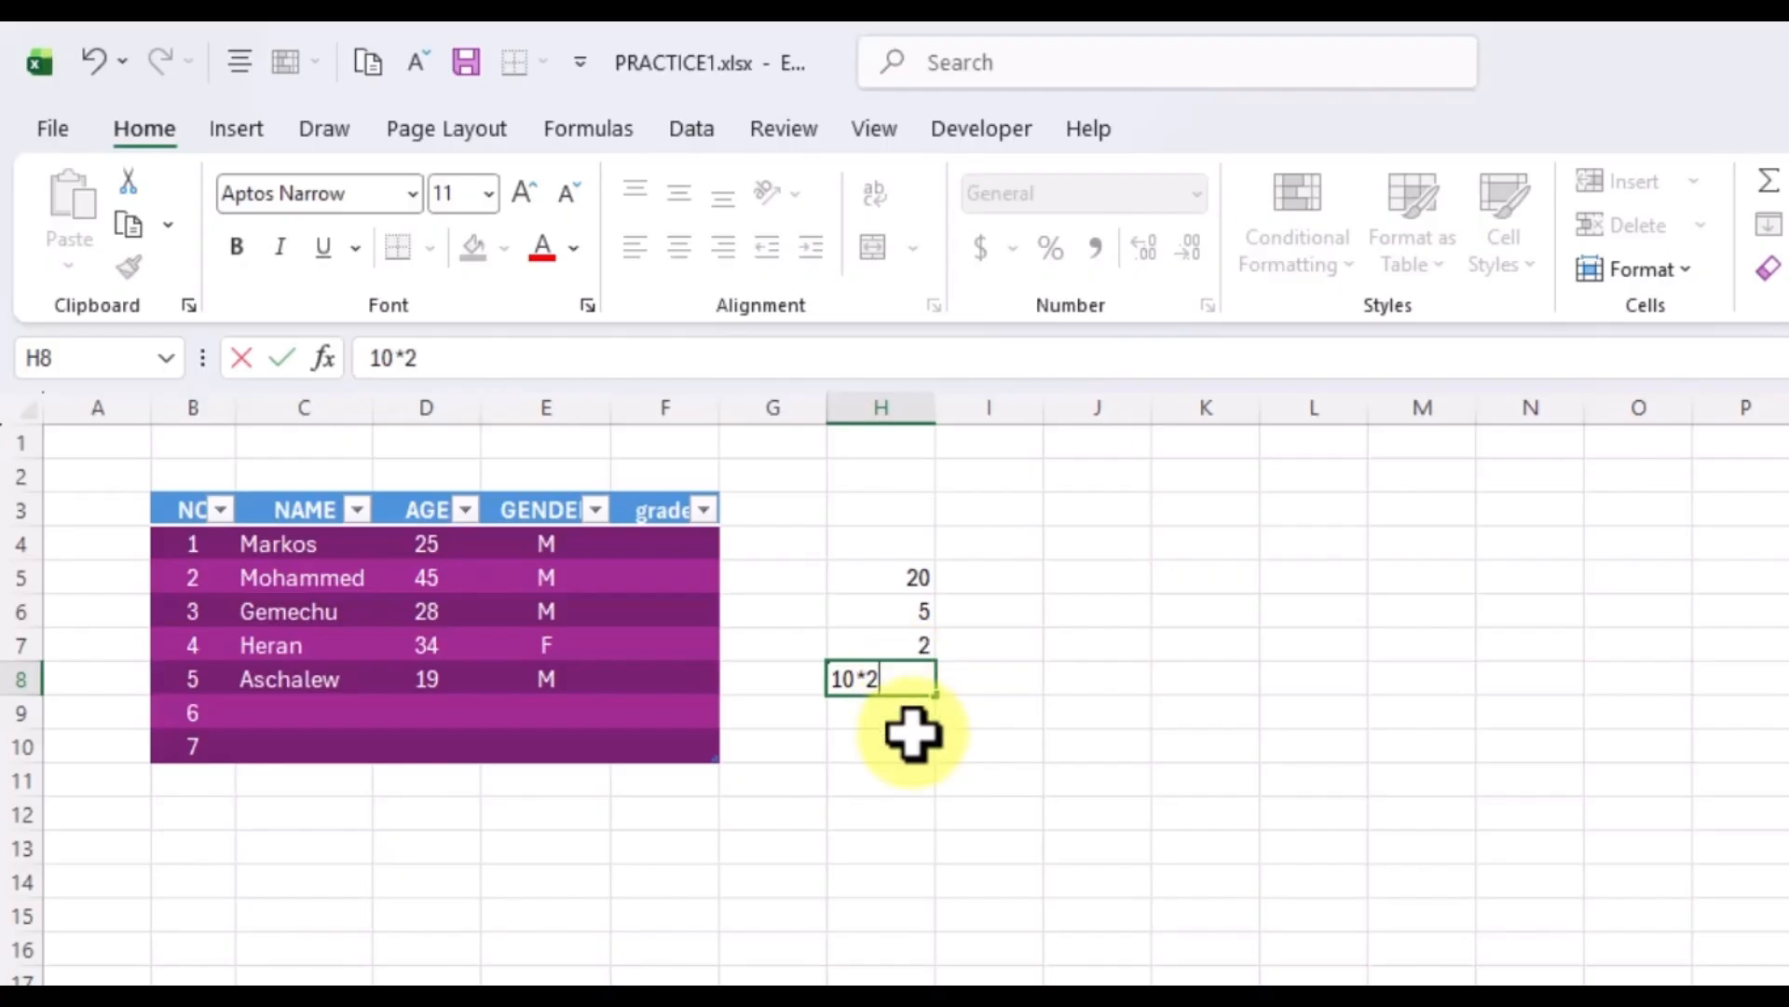
click(836, 678)
text(=)
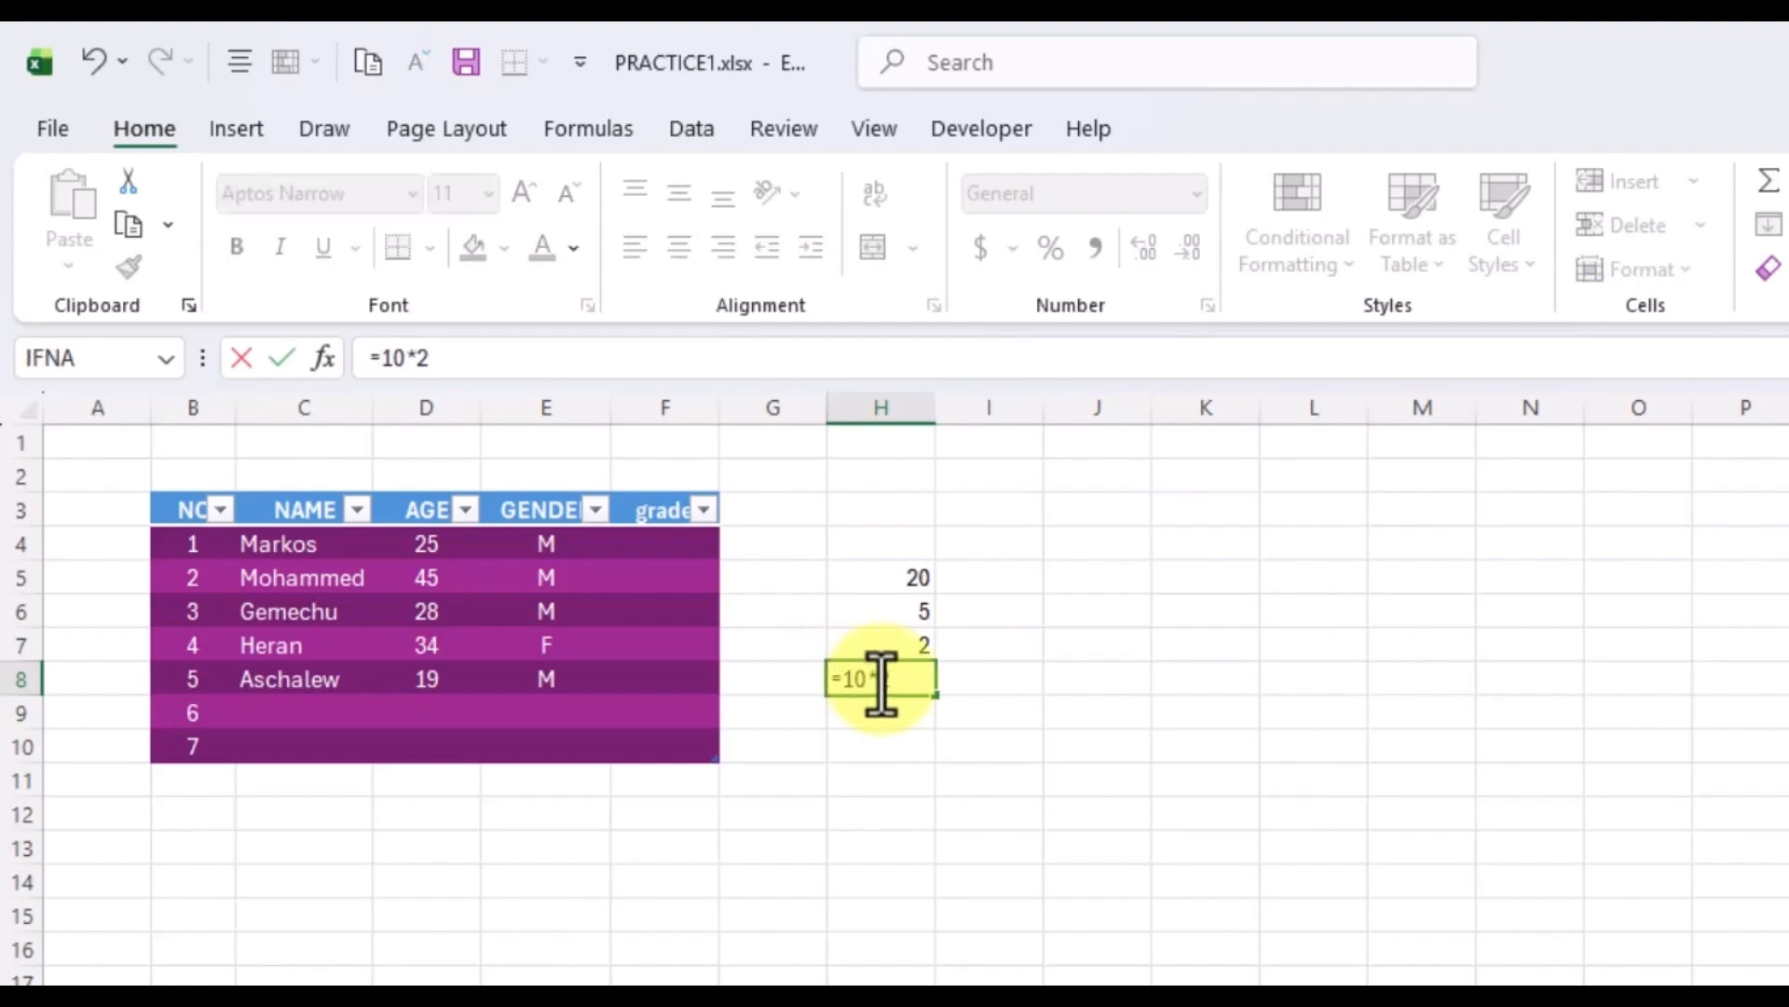
click(988, 708)
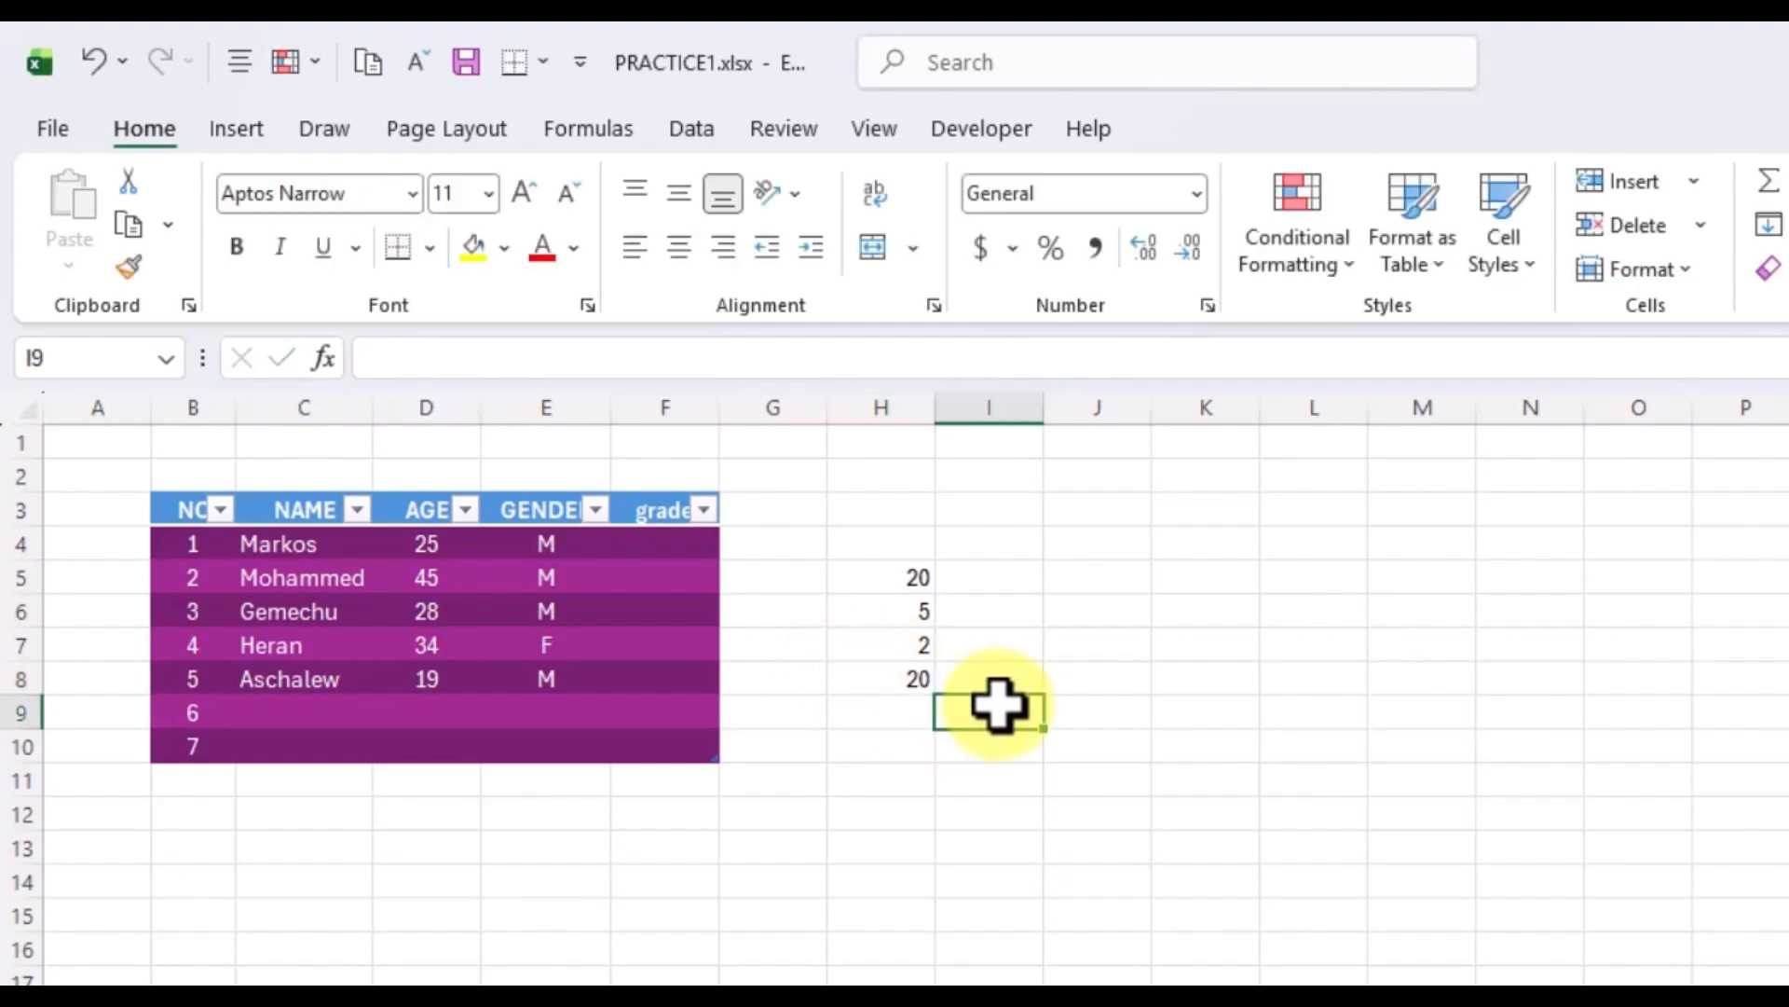
click(918, 577)
drag(918, 578, 923, 674)
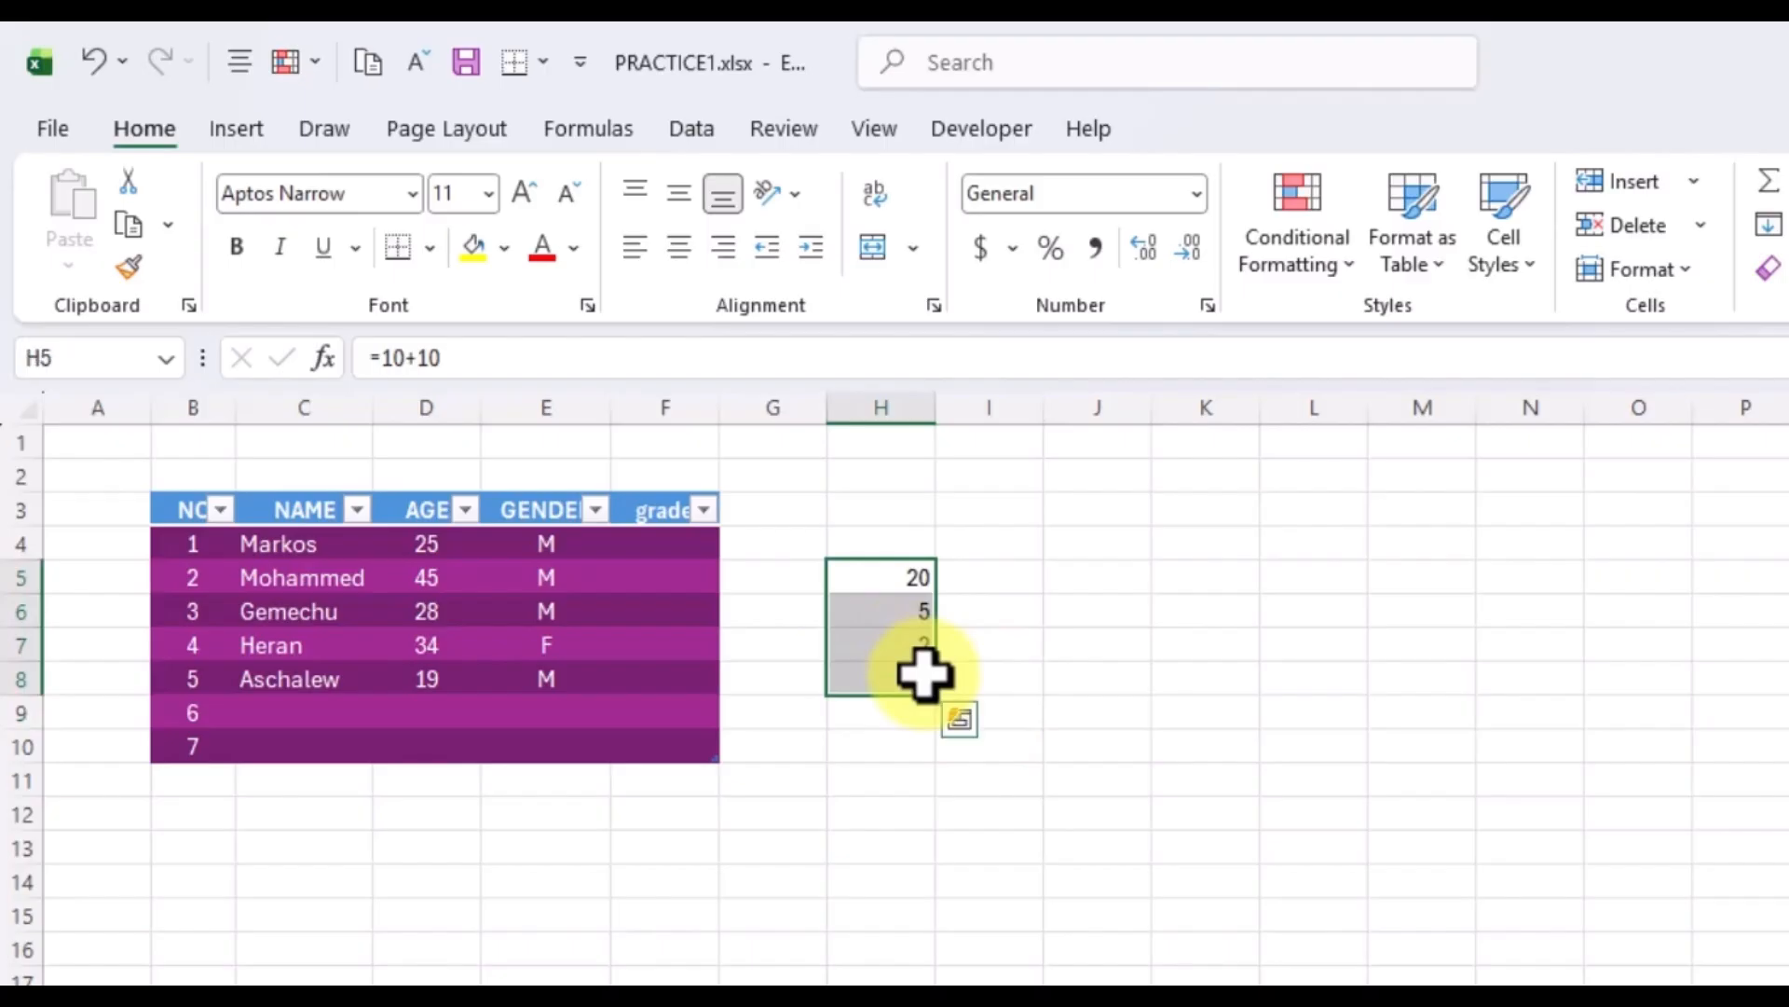
click(1039, 653)
Enter the exponent formula =10^5 in cell H9, and select the formula results in H5:H9.
click(913, 705)
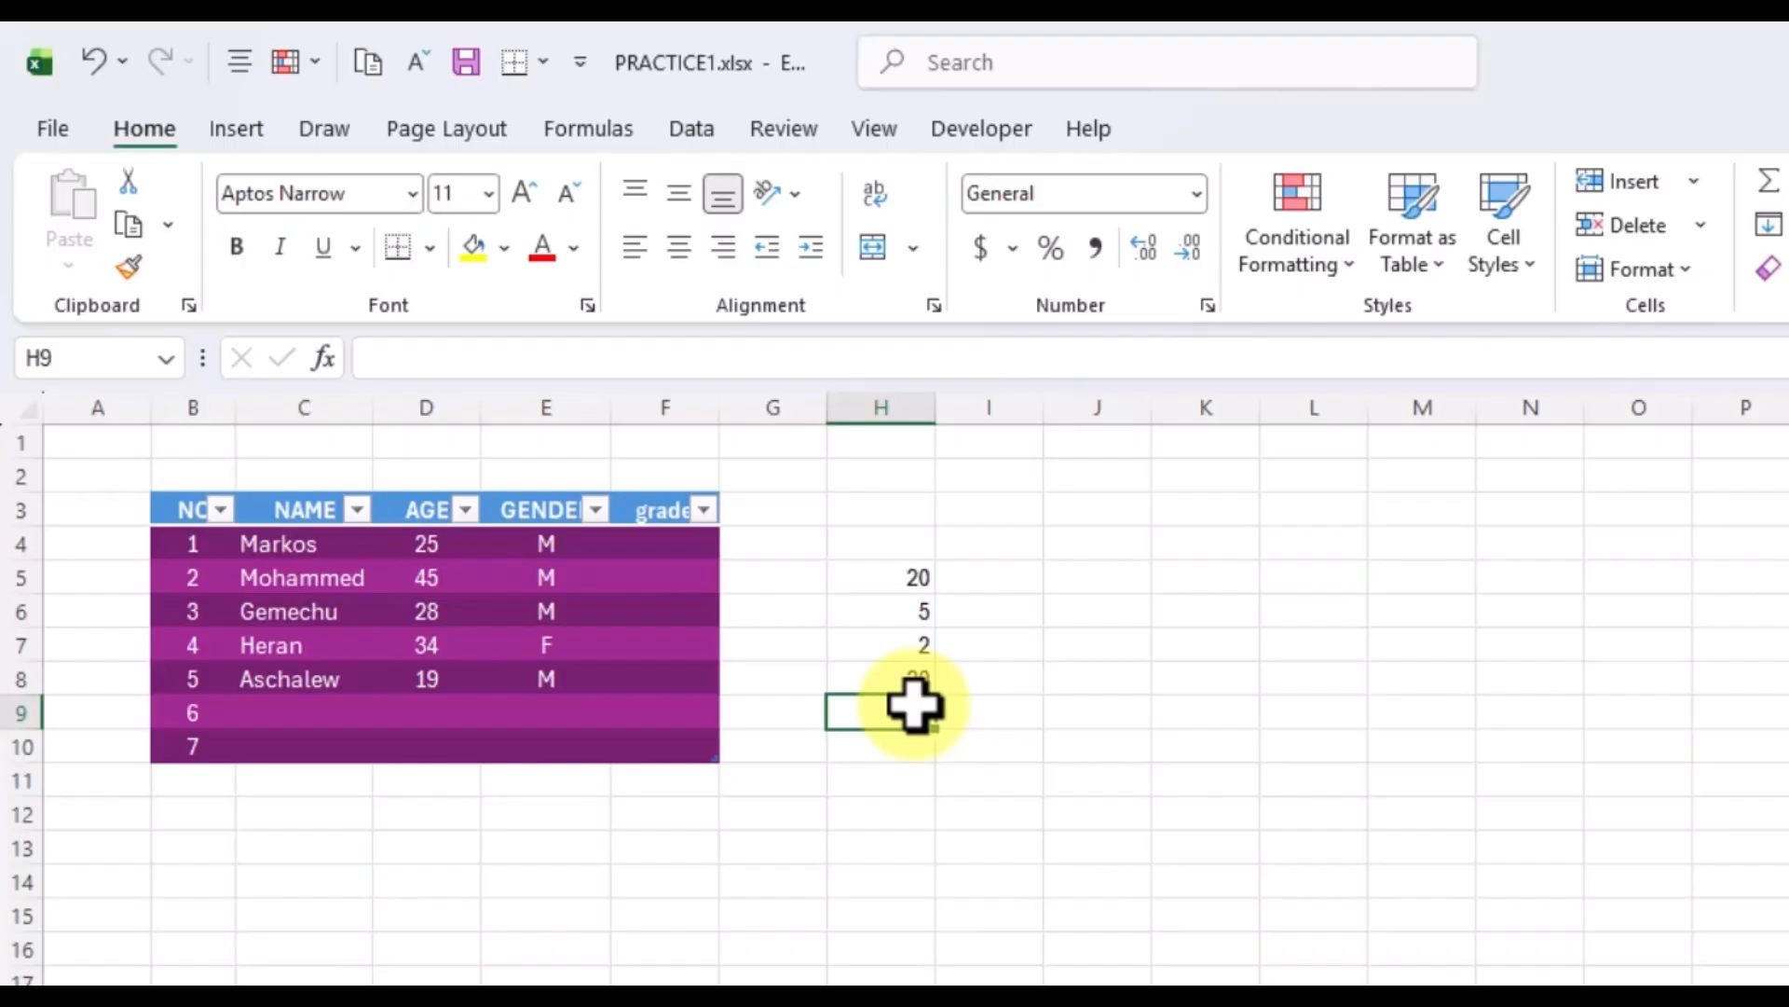
text(=)
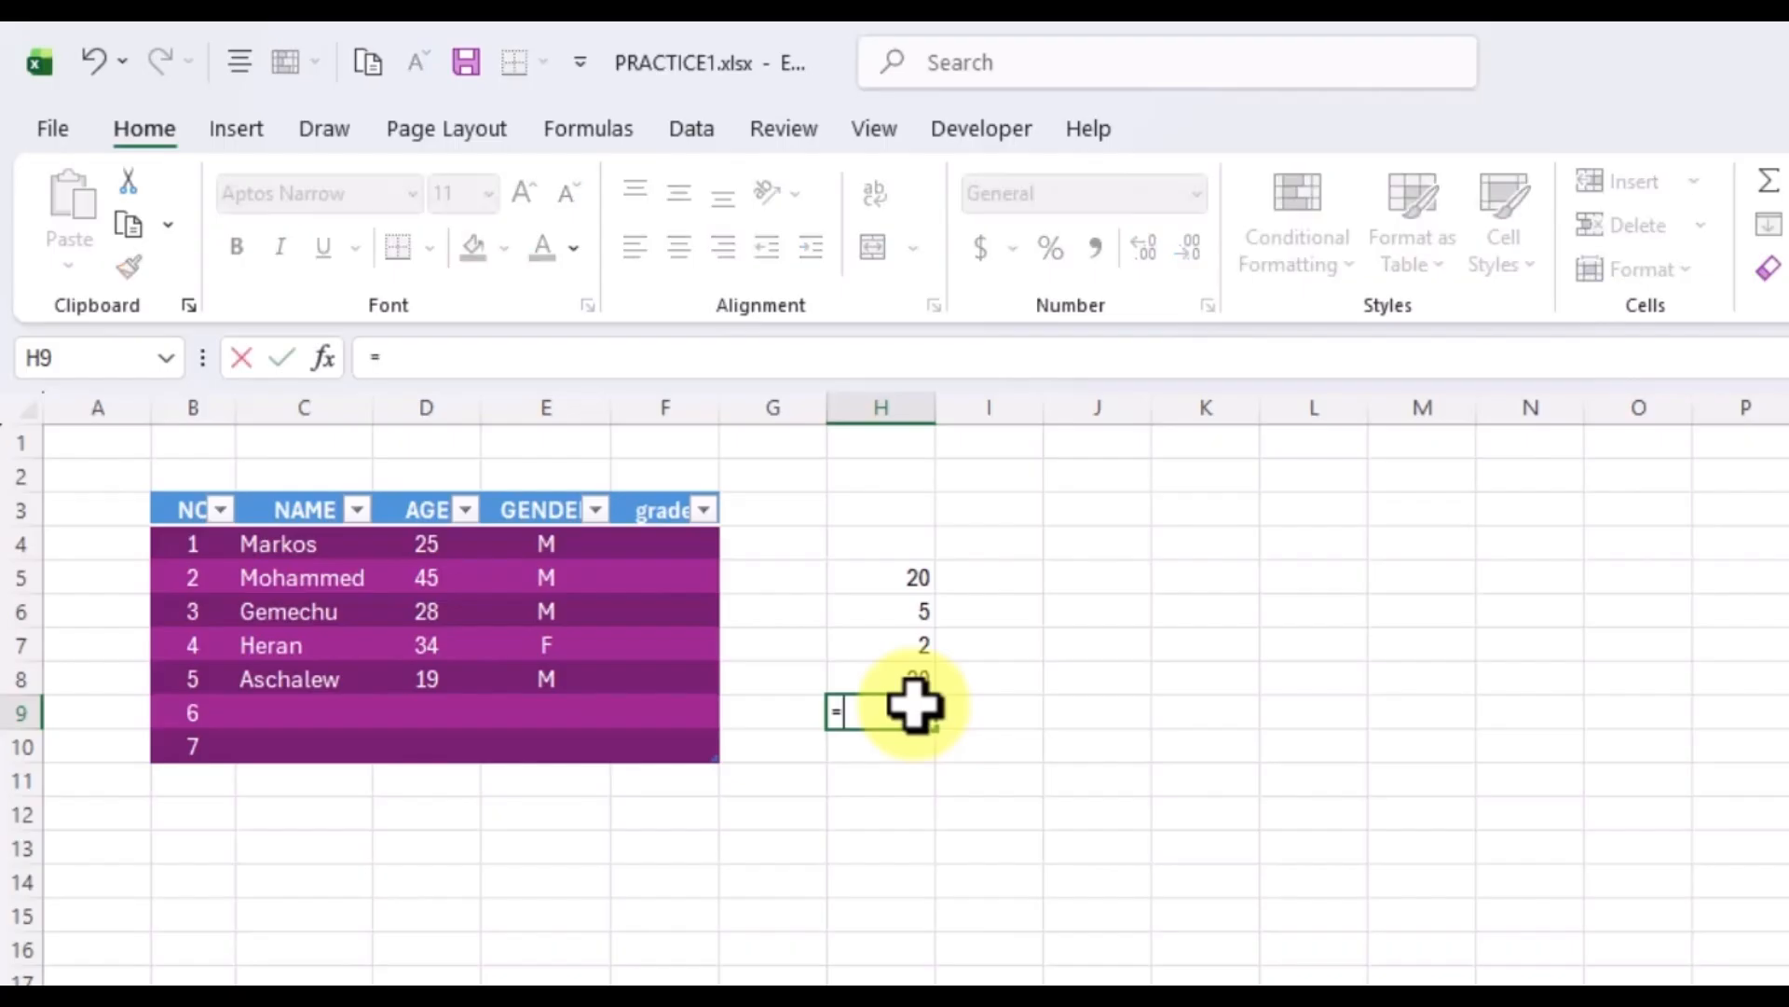
text(10^5)
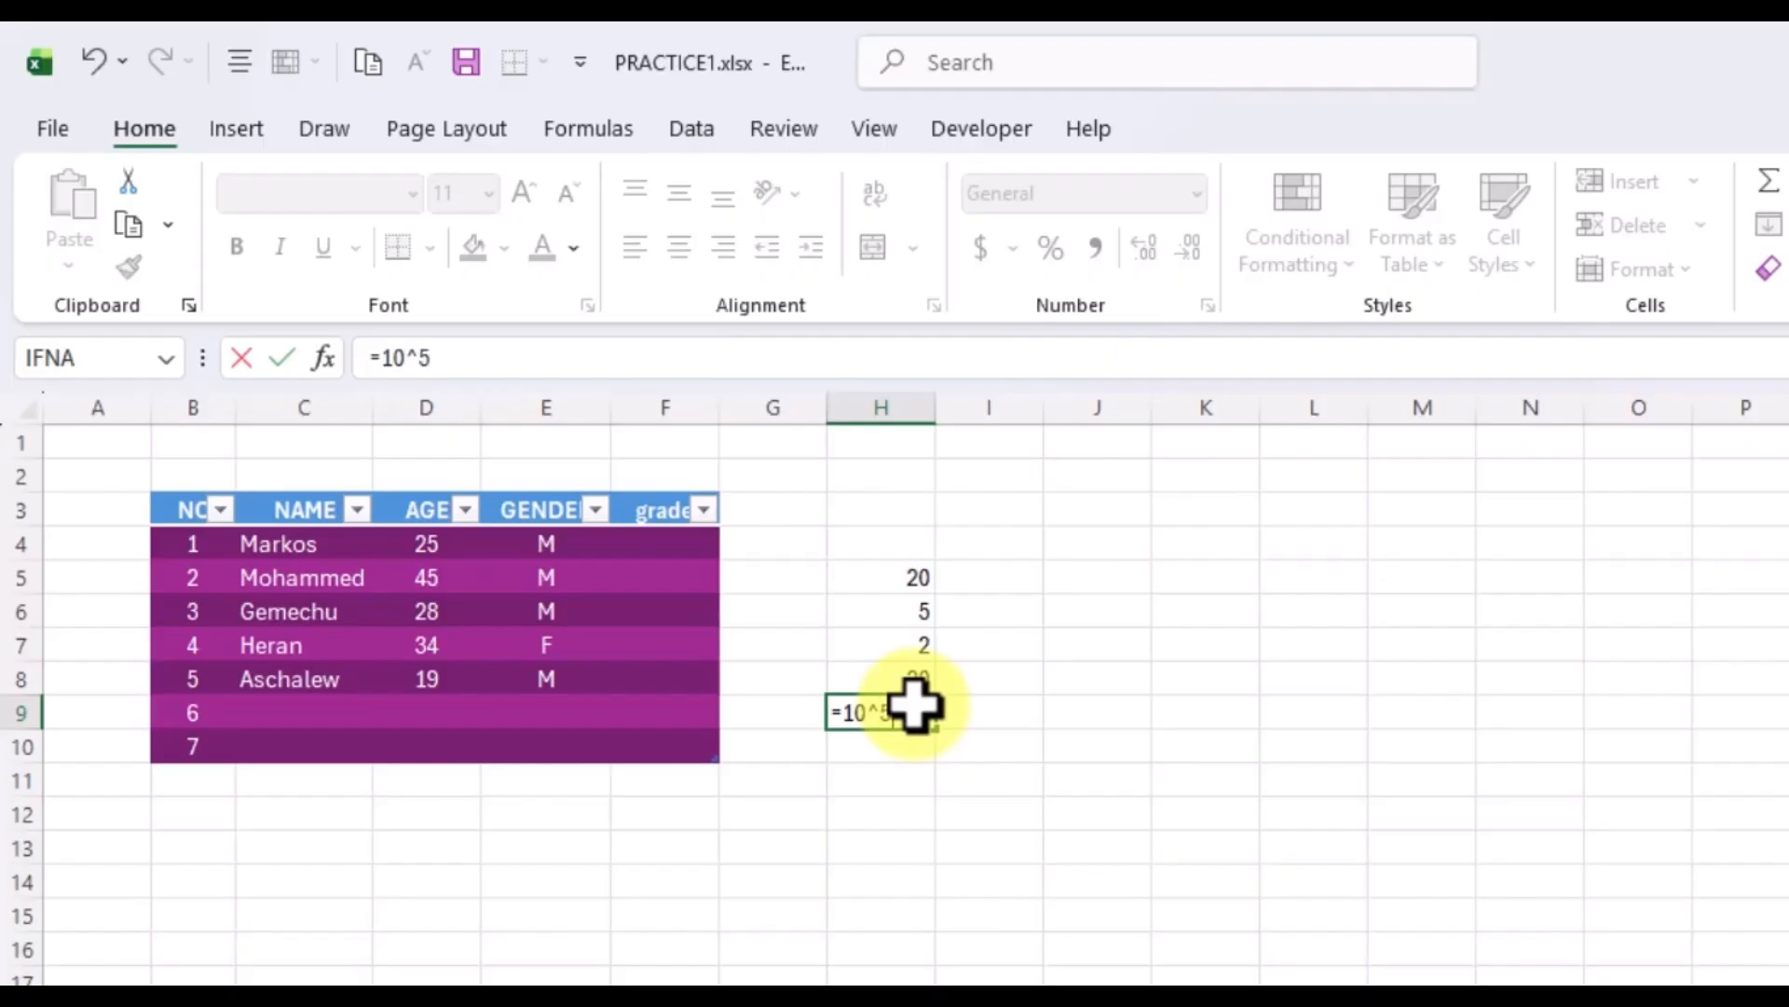
key(Return)
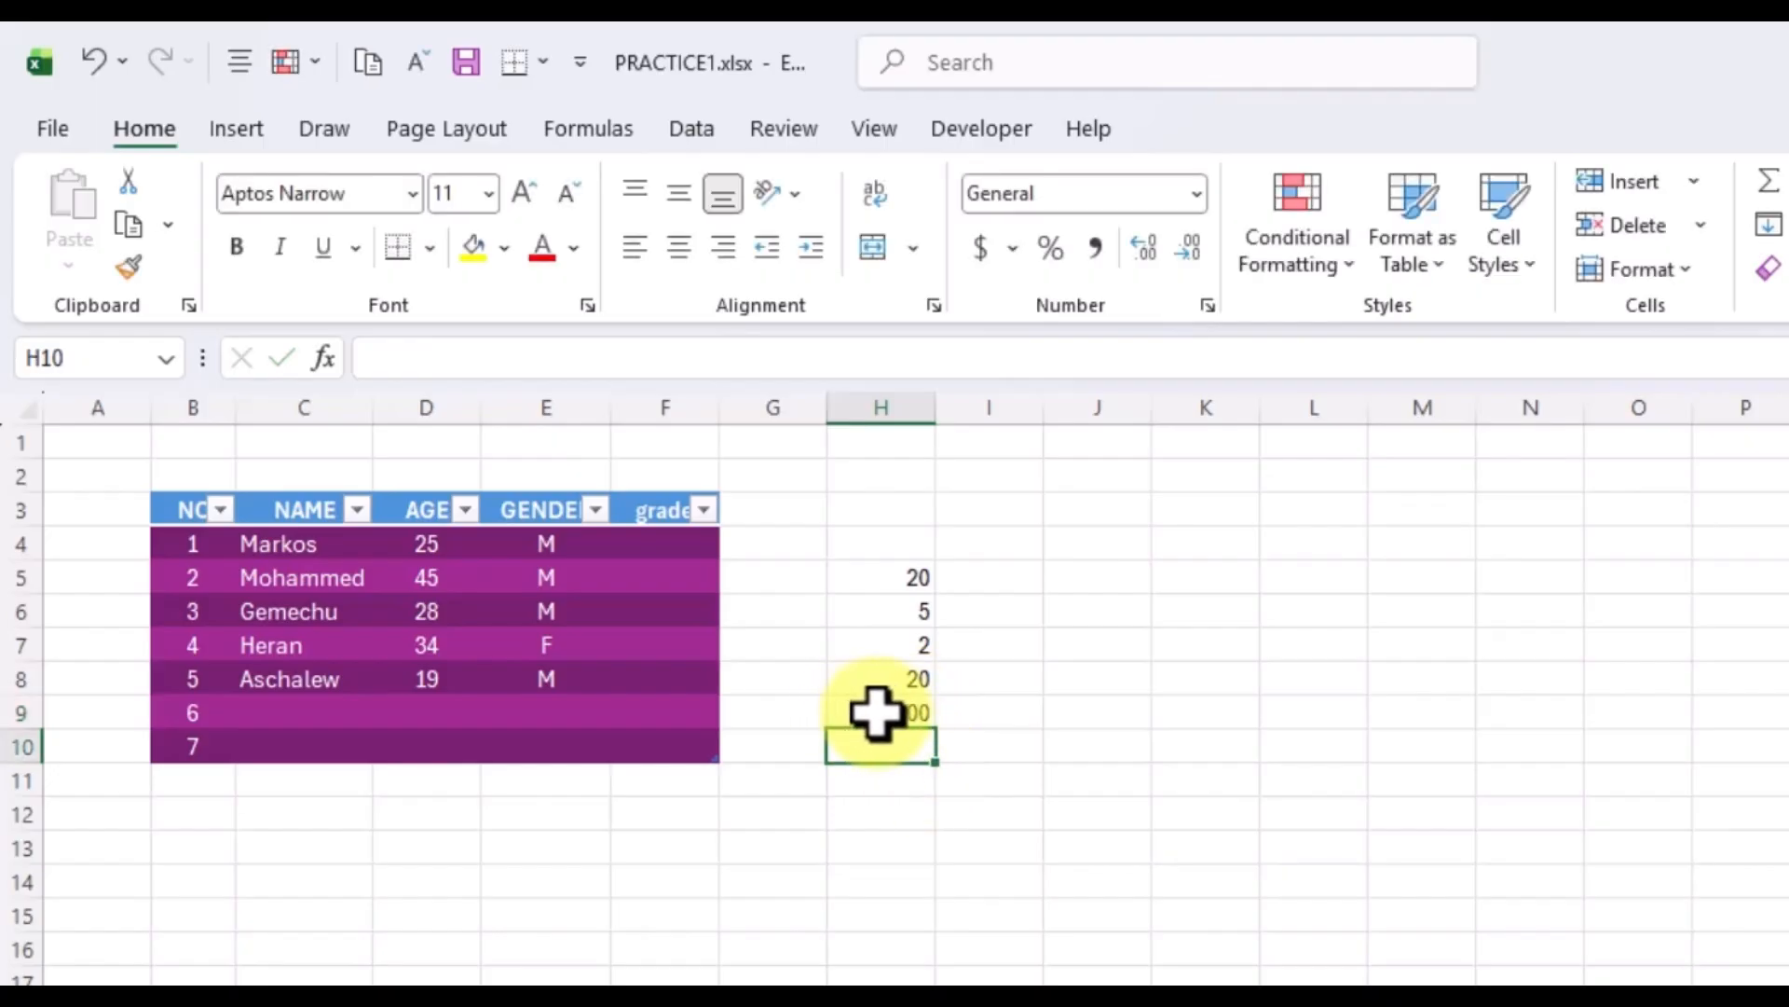
click(880, 713)
click(986, 710)
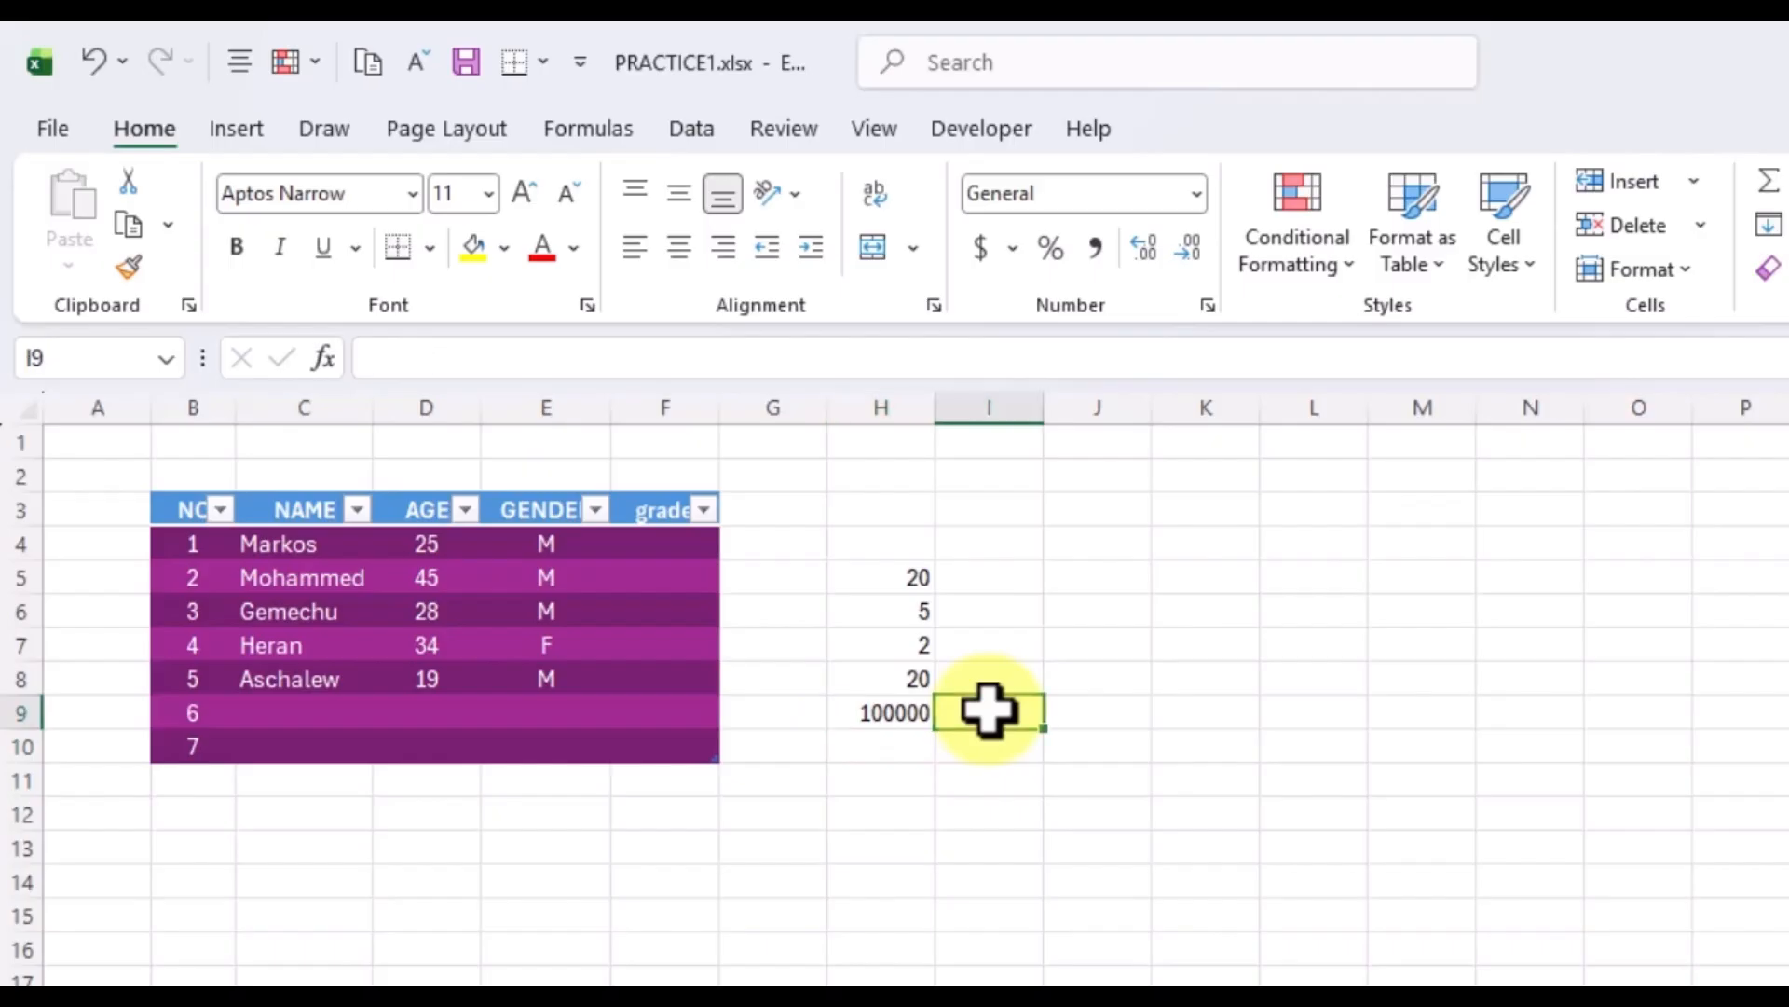
click(911, 577)
drag(910, 610, 914, 699)
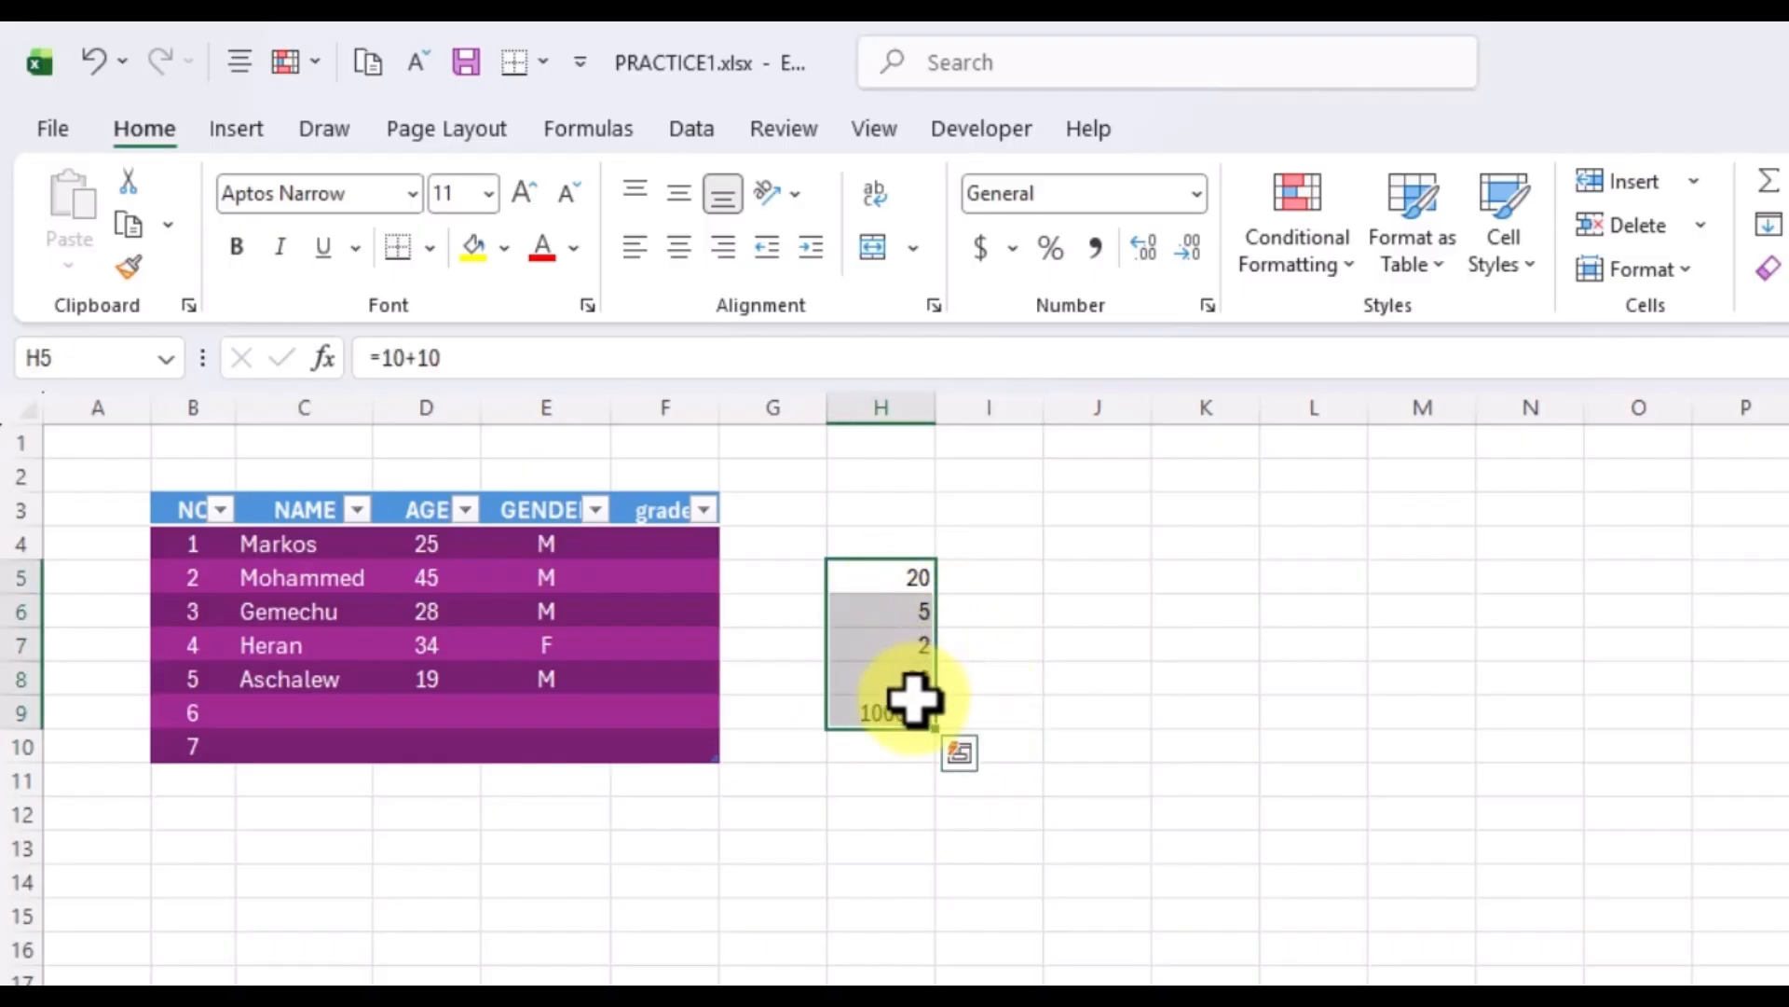
Review the arithmetic formulas in cells H5, H6 and H7.
click(993, 709)
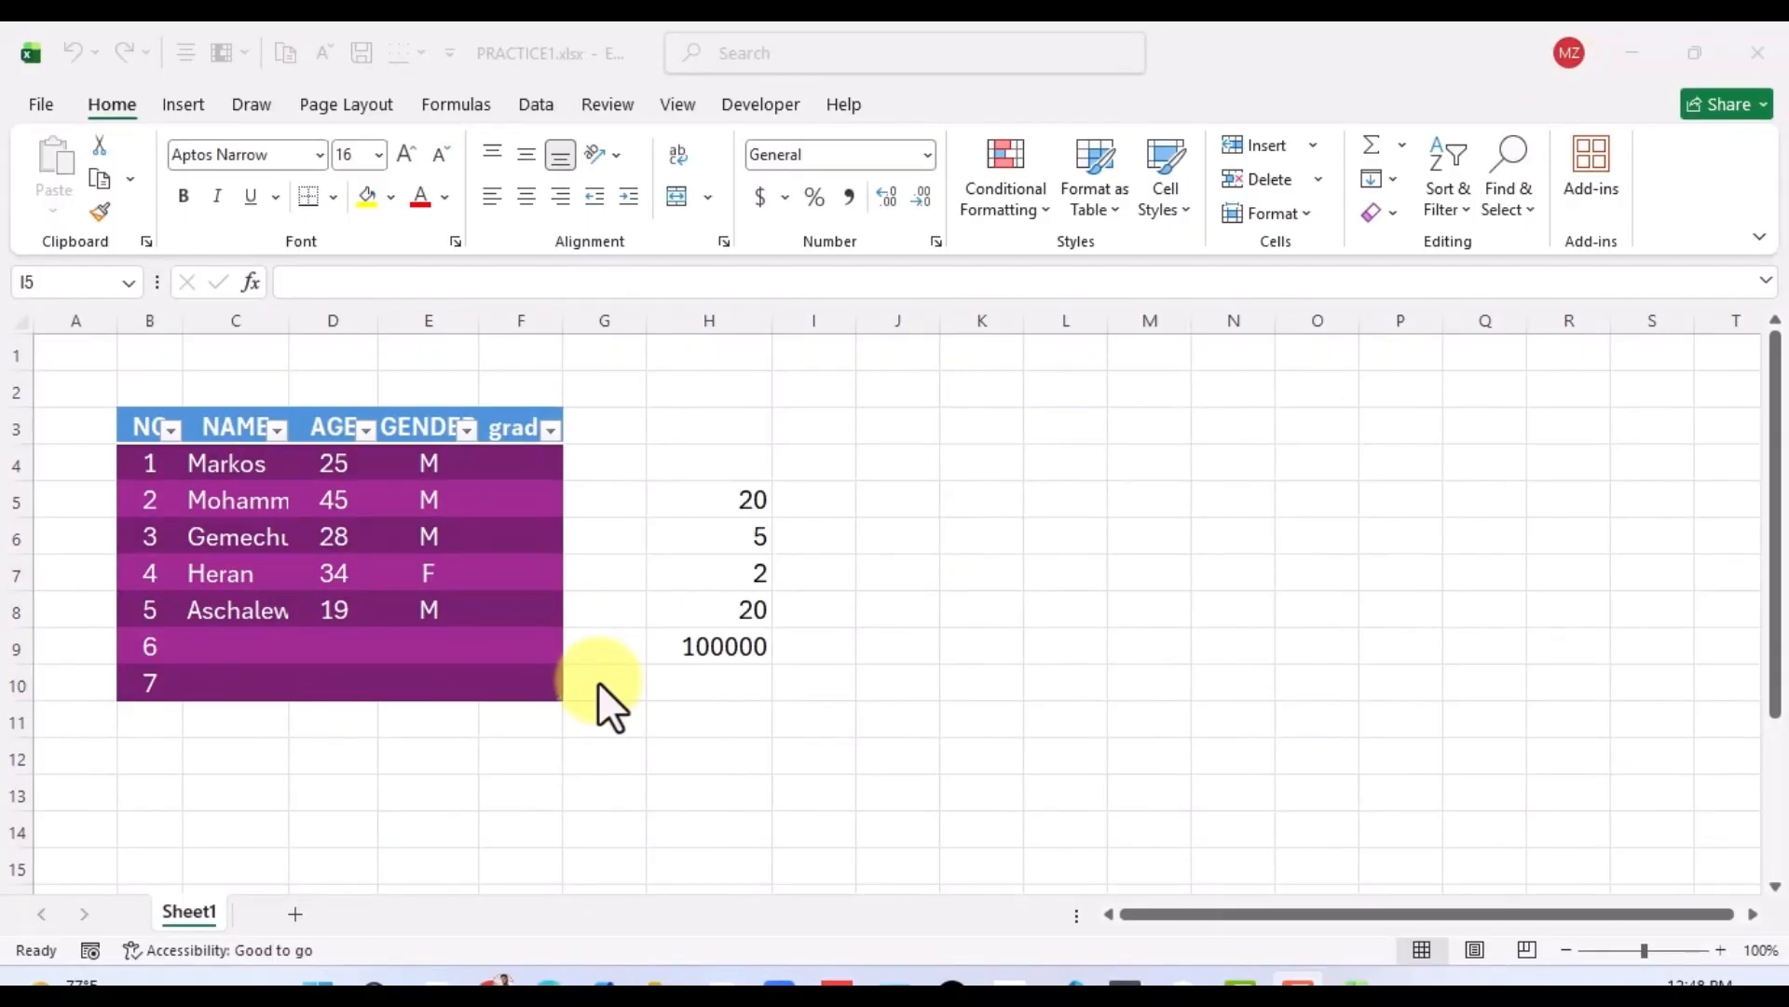
click(741, 496)
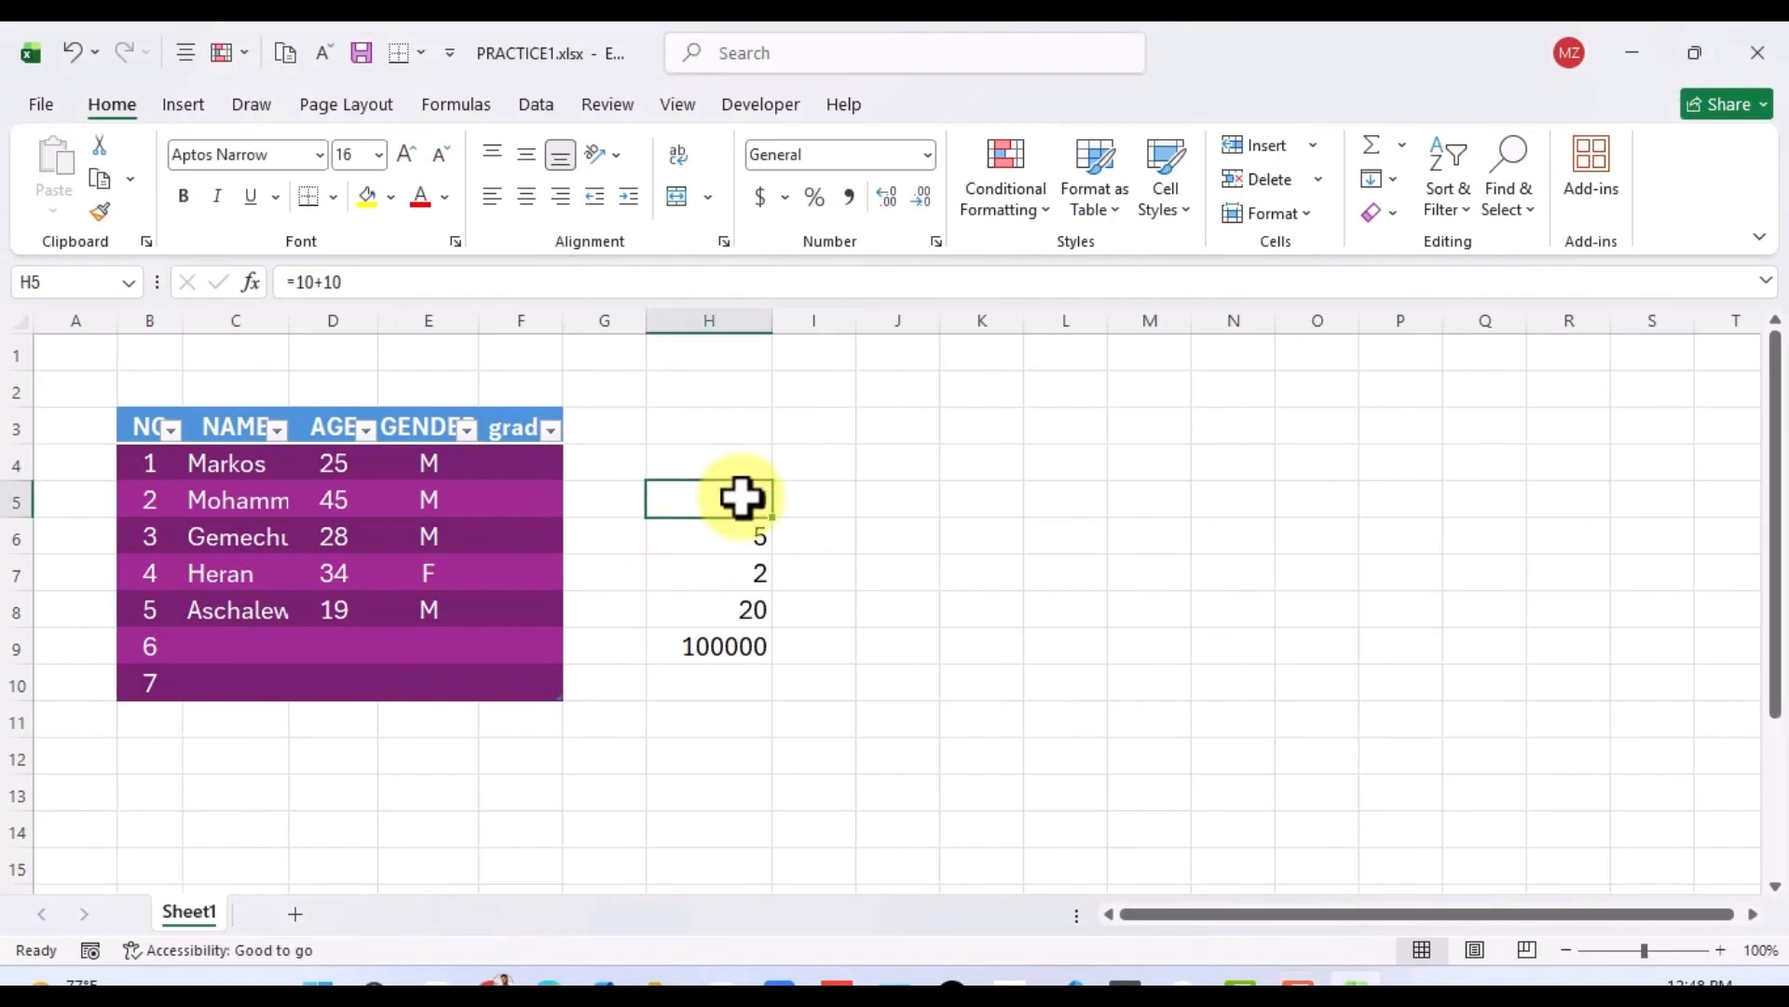
click(751, 544)
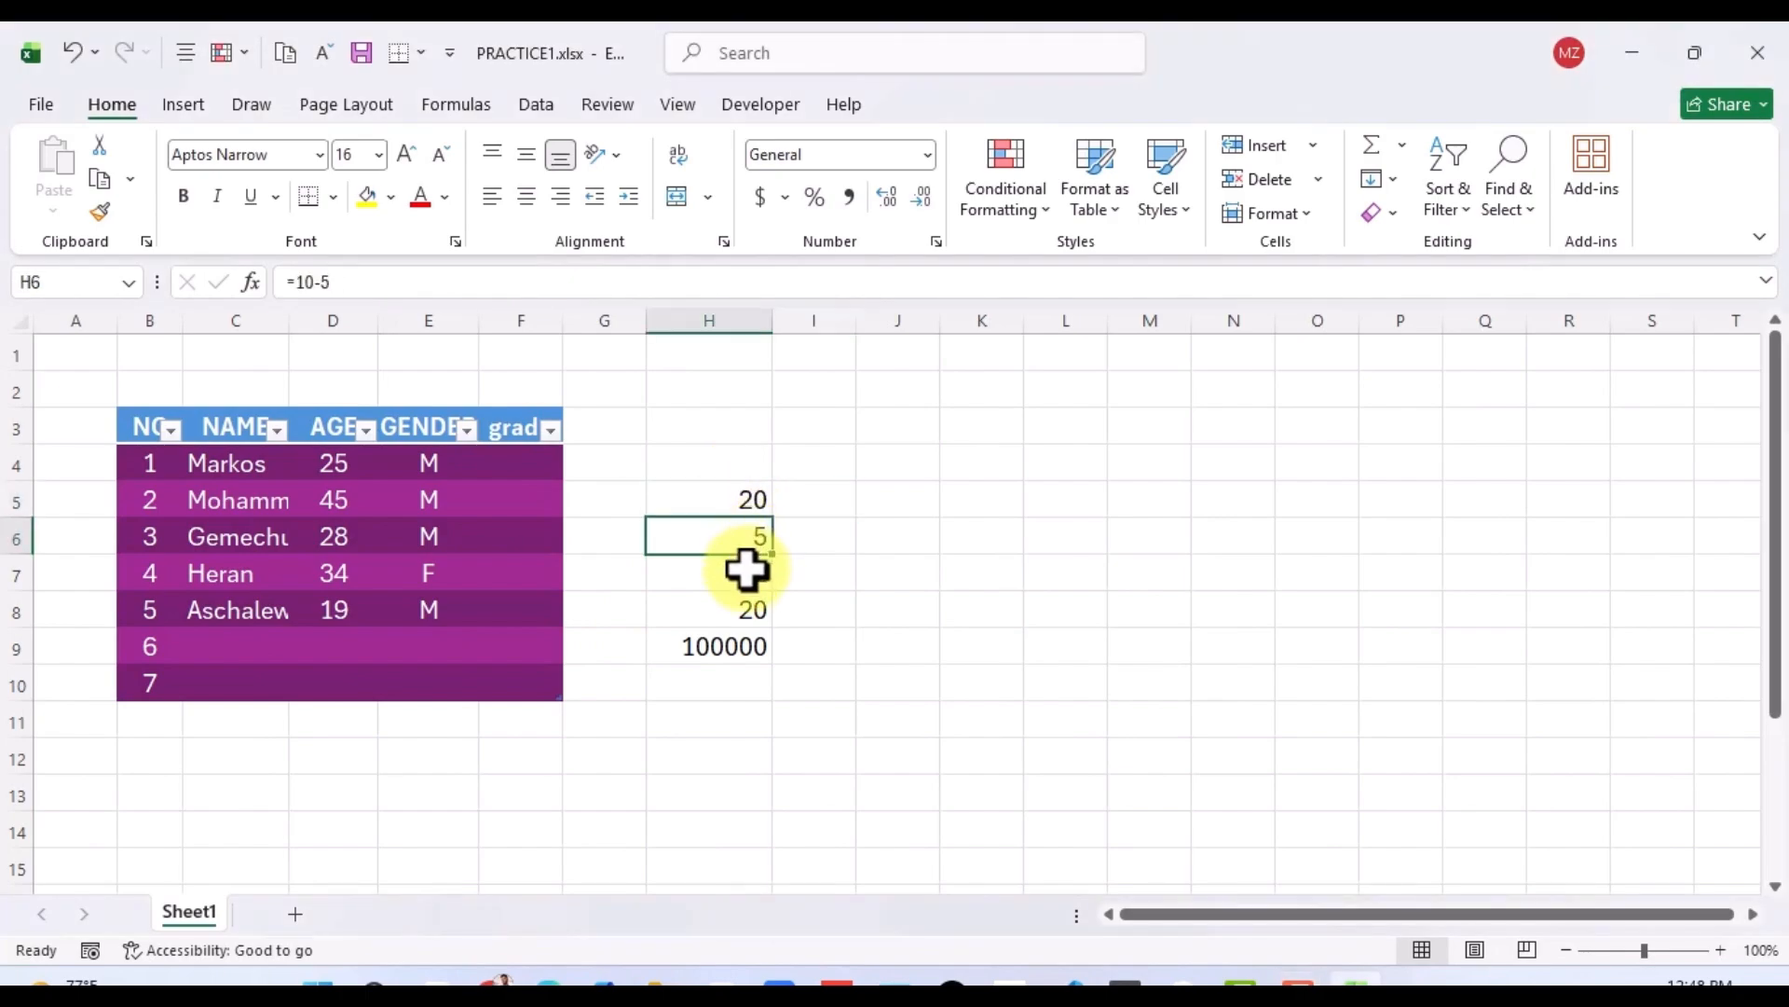
click(746, 570)
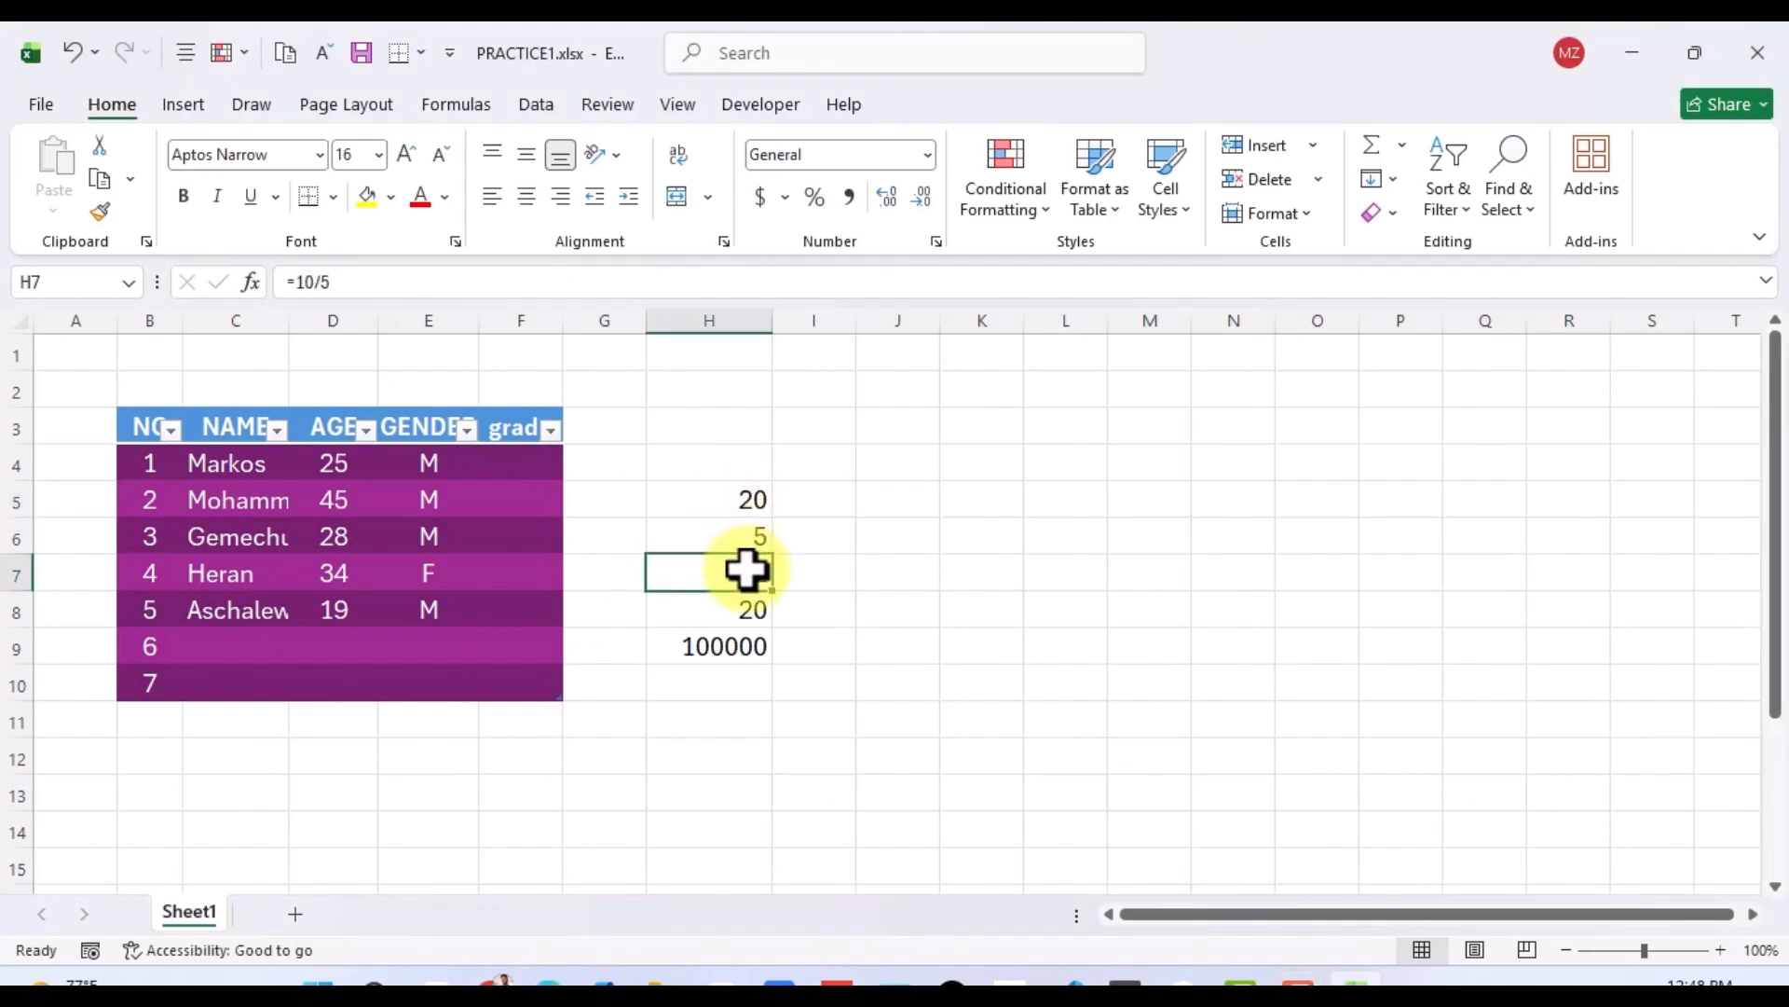
click(741, 502)
key(Right)
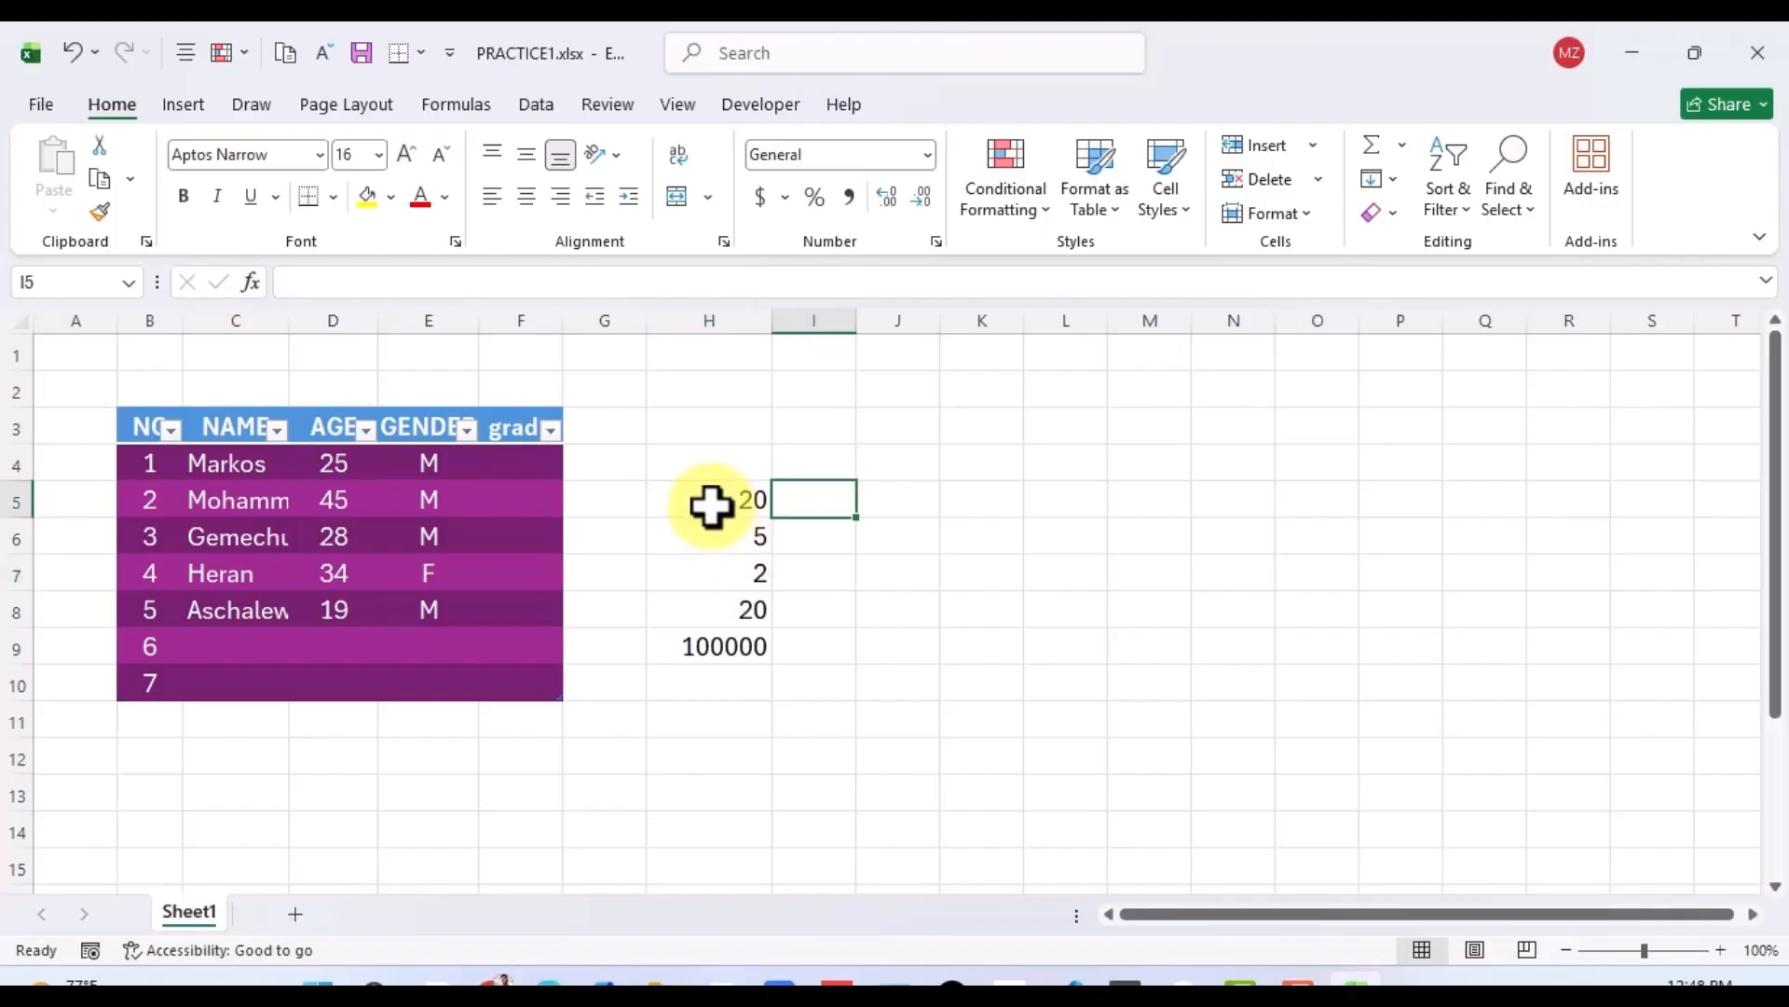
Enter a formula in cell I5 that adds 20 to the referenced cell H5 (=H5+20).
click(707, 491)
key(Right)
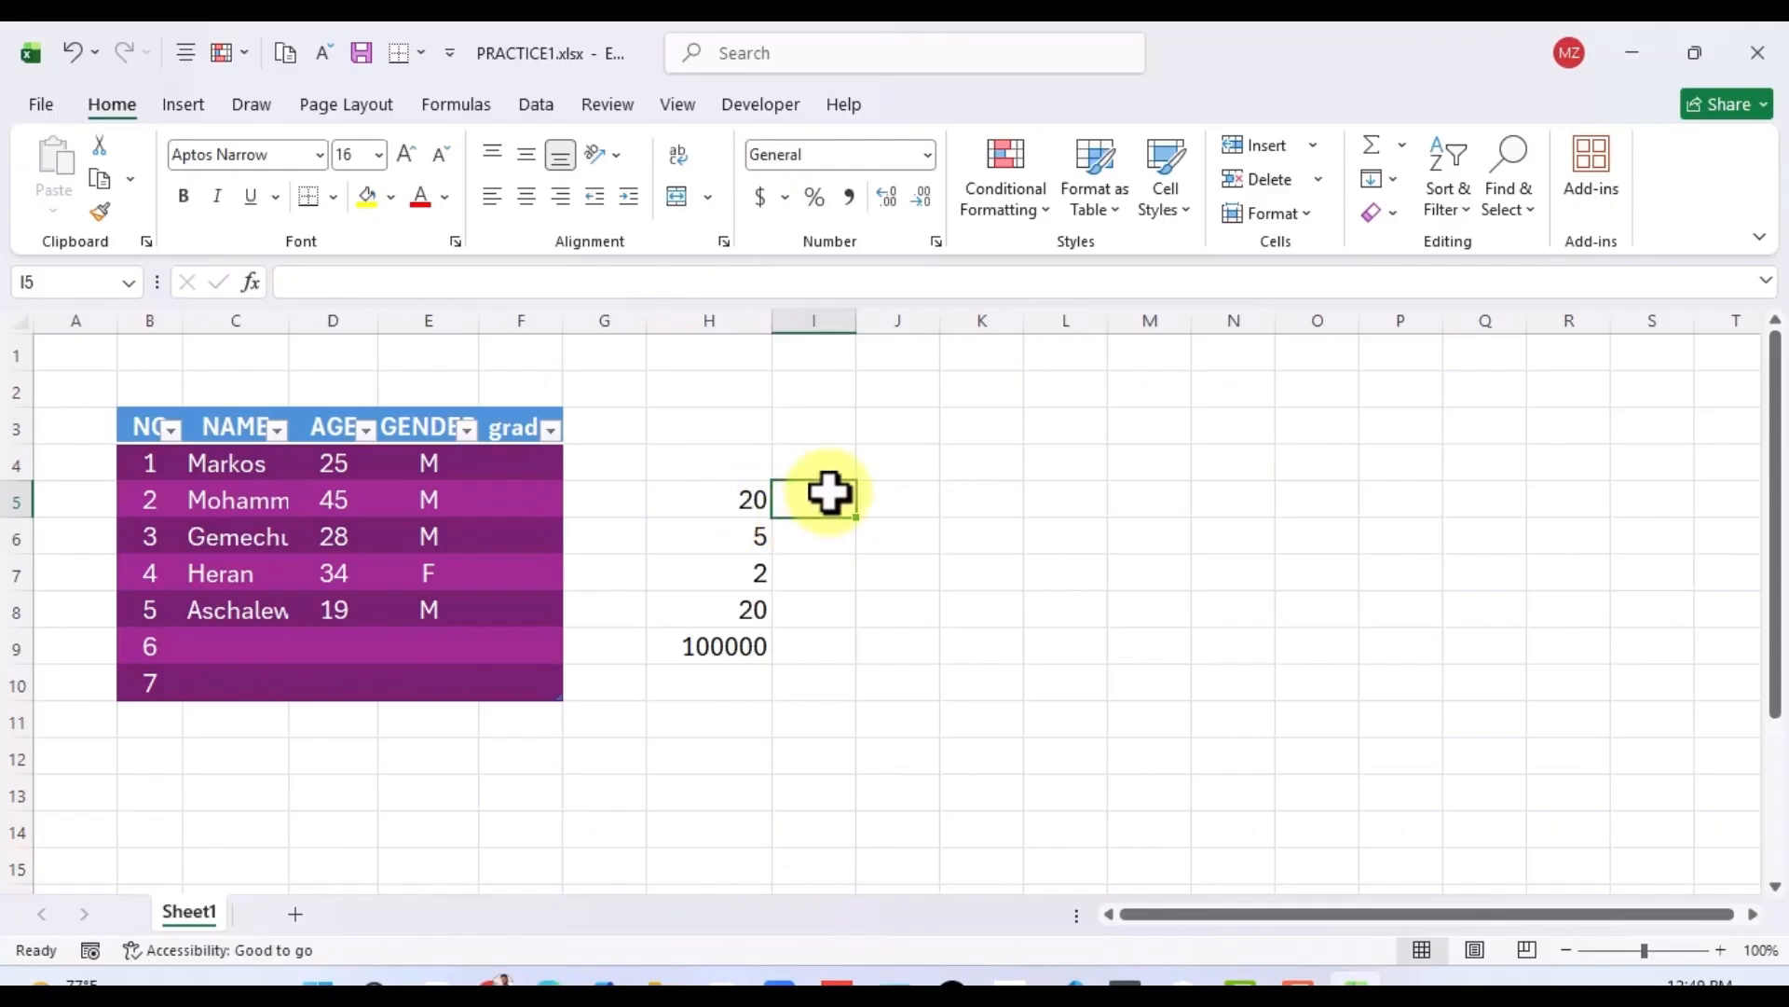
text(=)
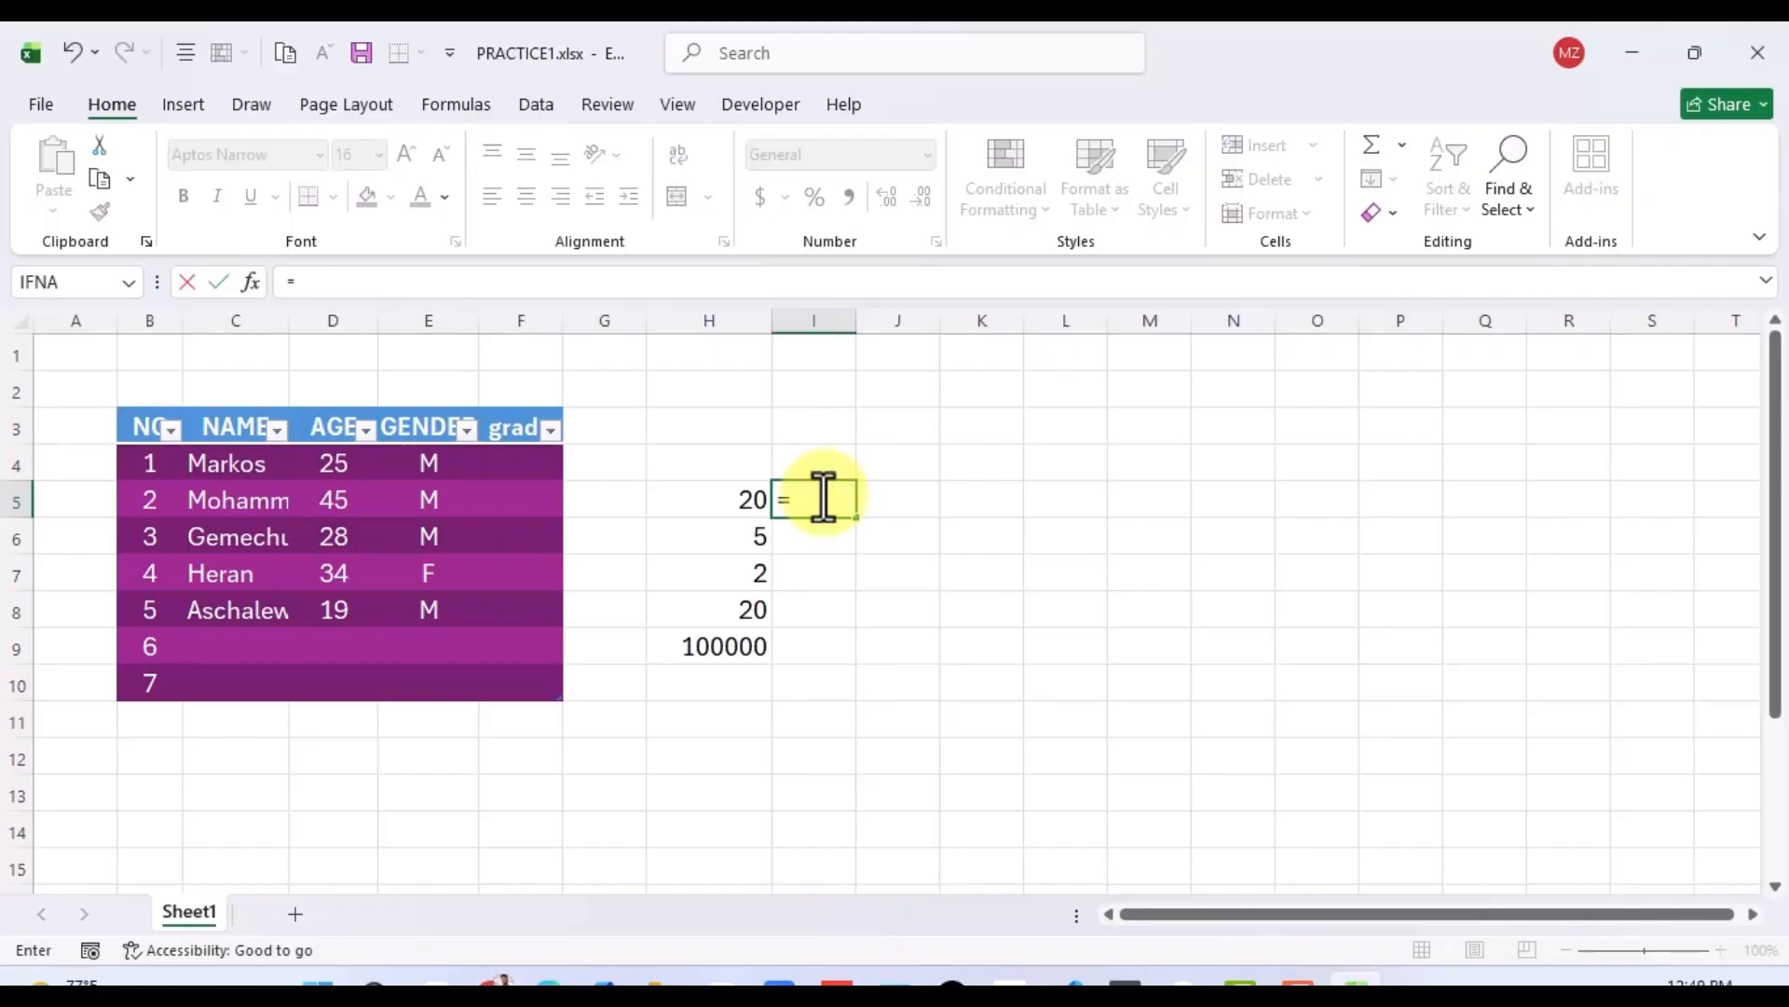
click(742, 498)
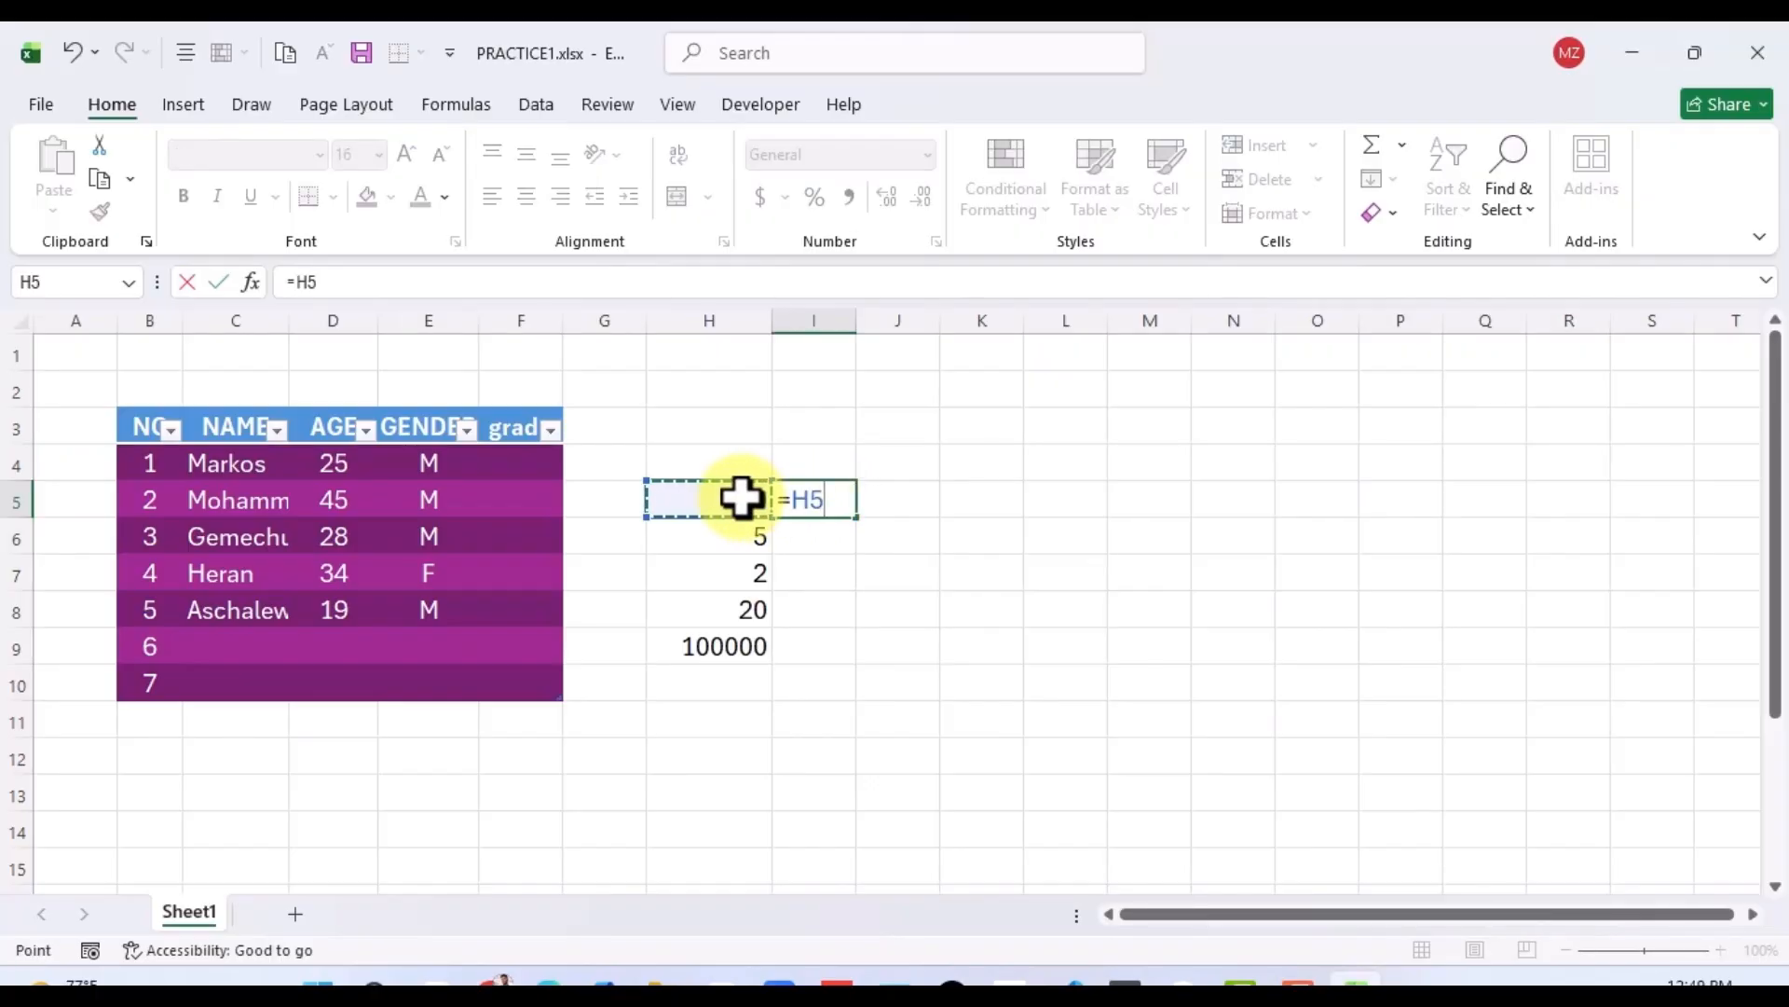
text(+20)
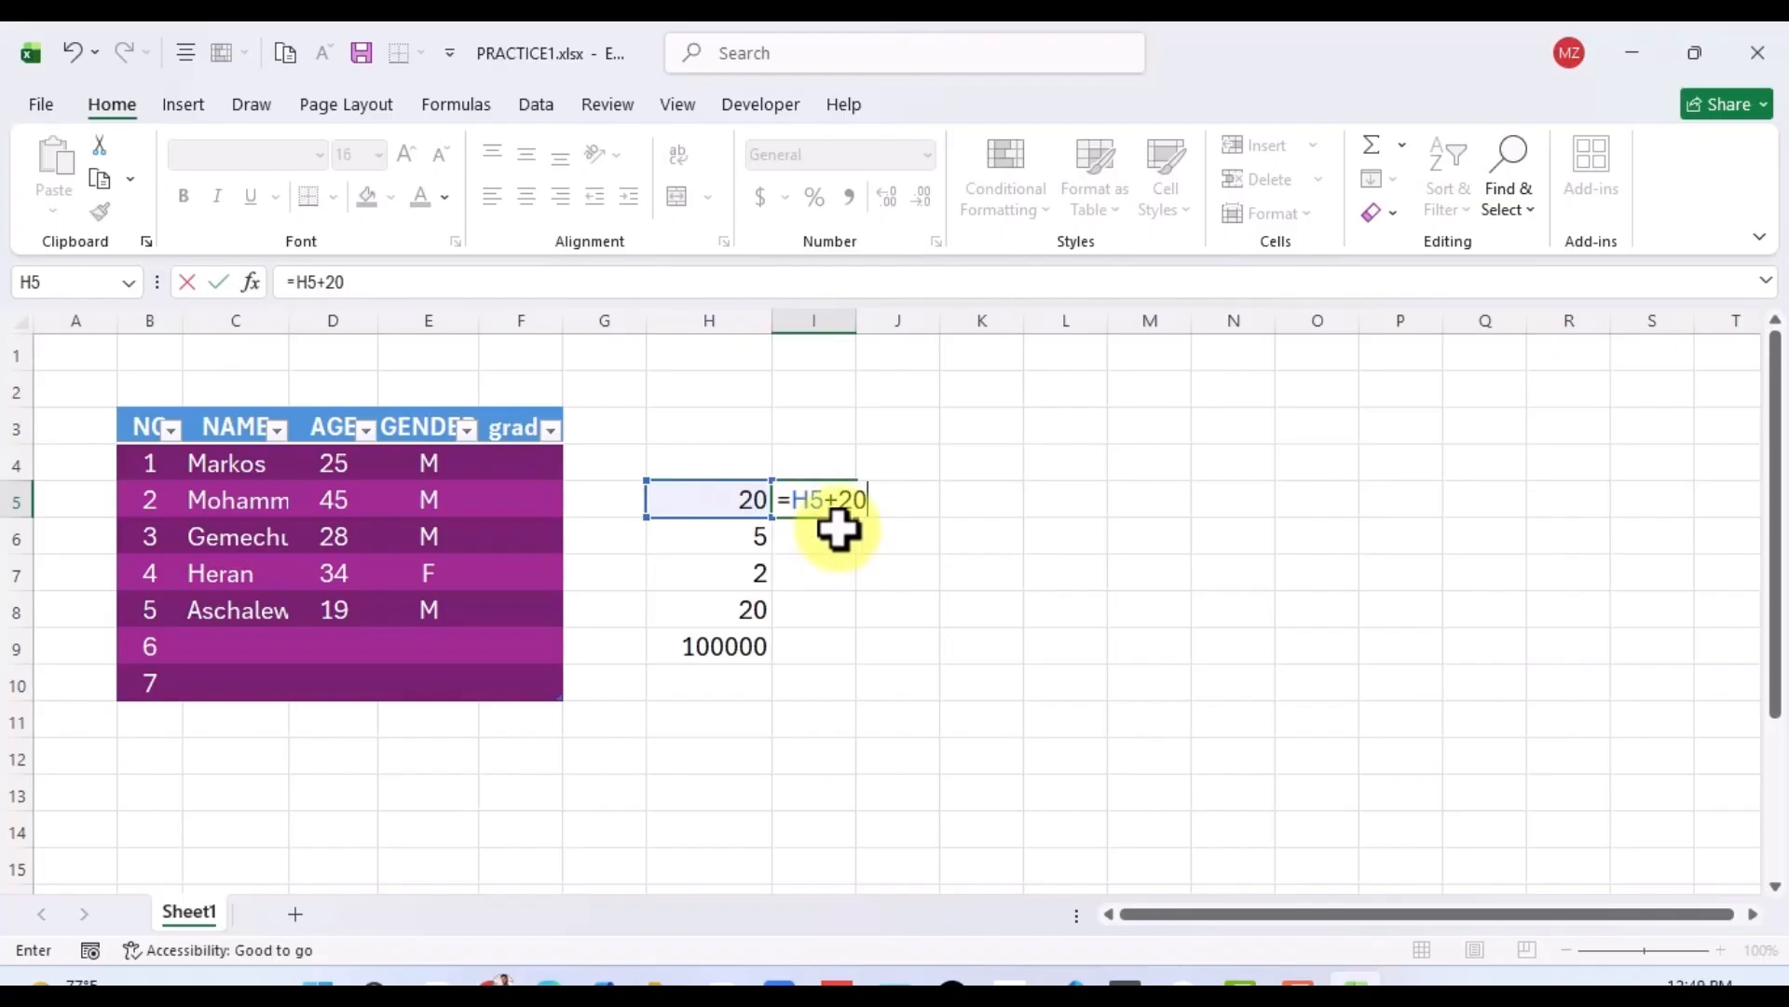
key(Return)
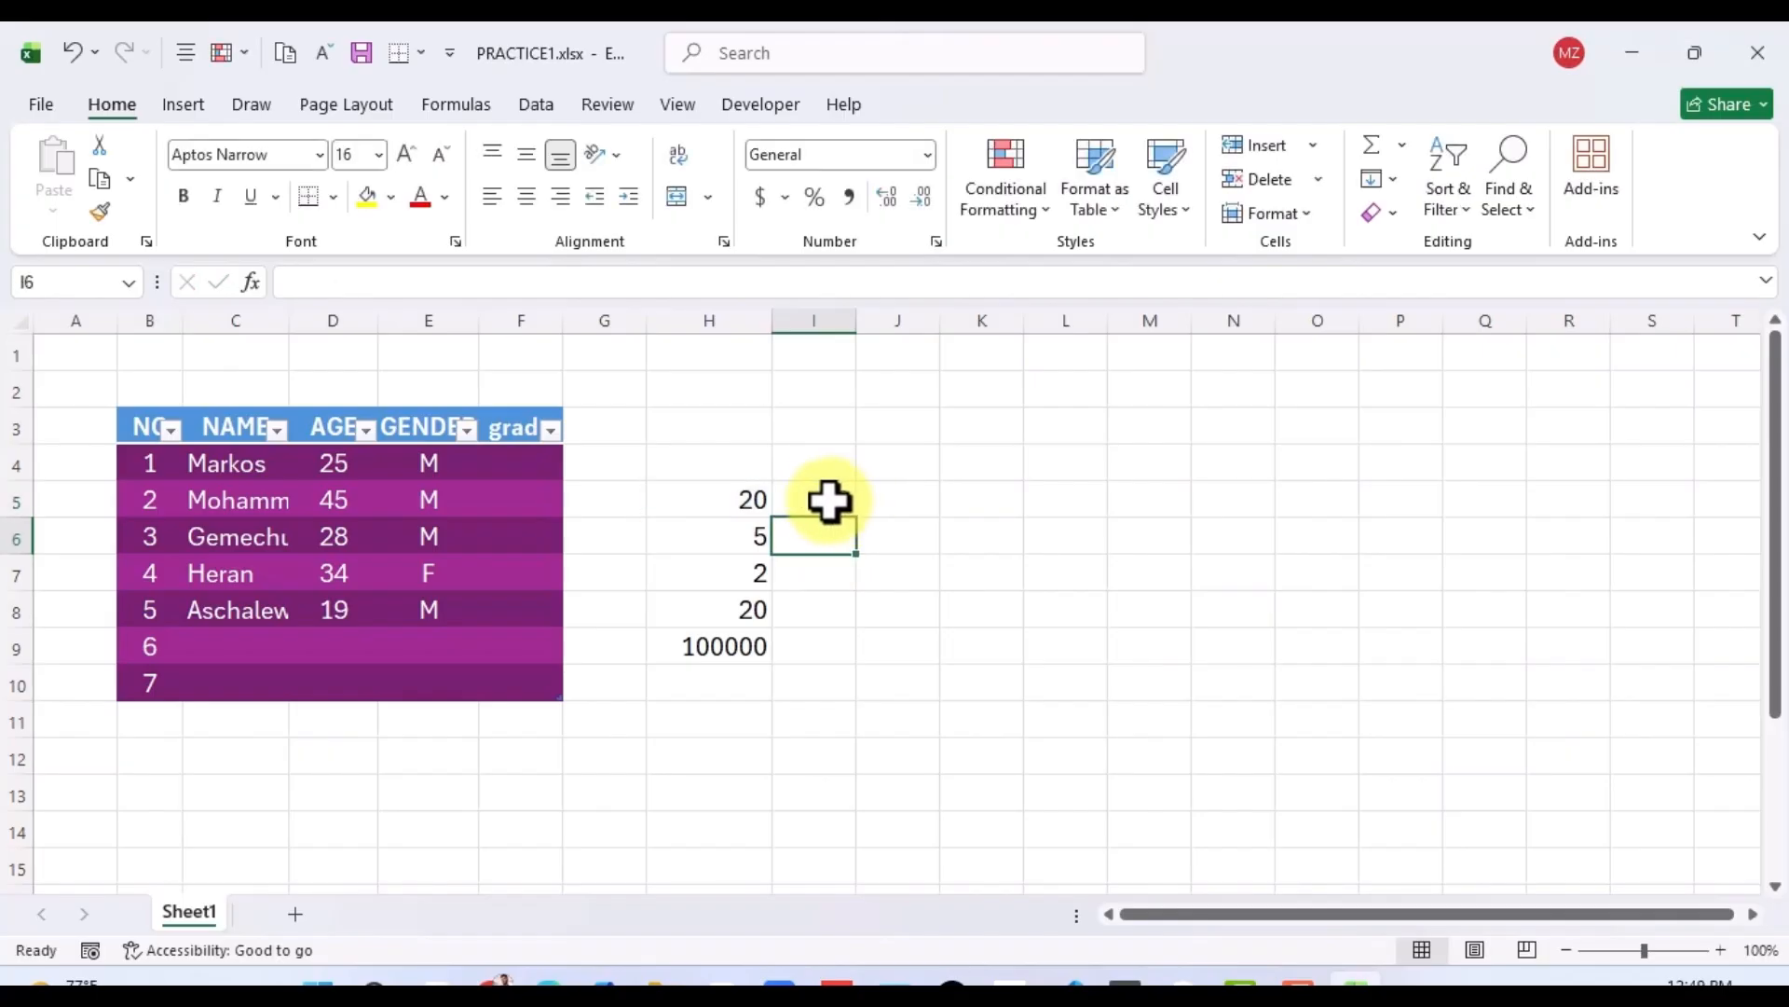
Fill the I5 formula down through I9 and autofit the width of column I to its contents.
click(807, 501)
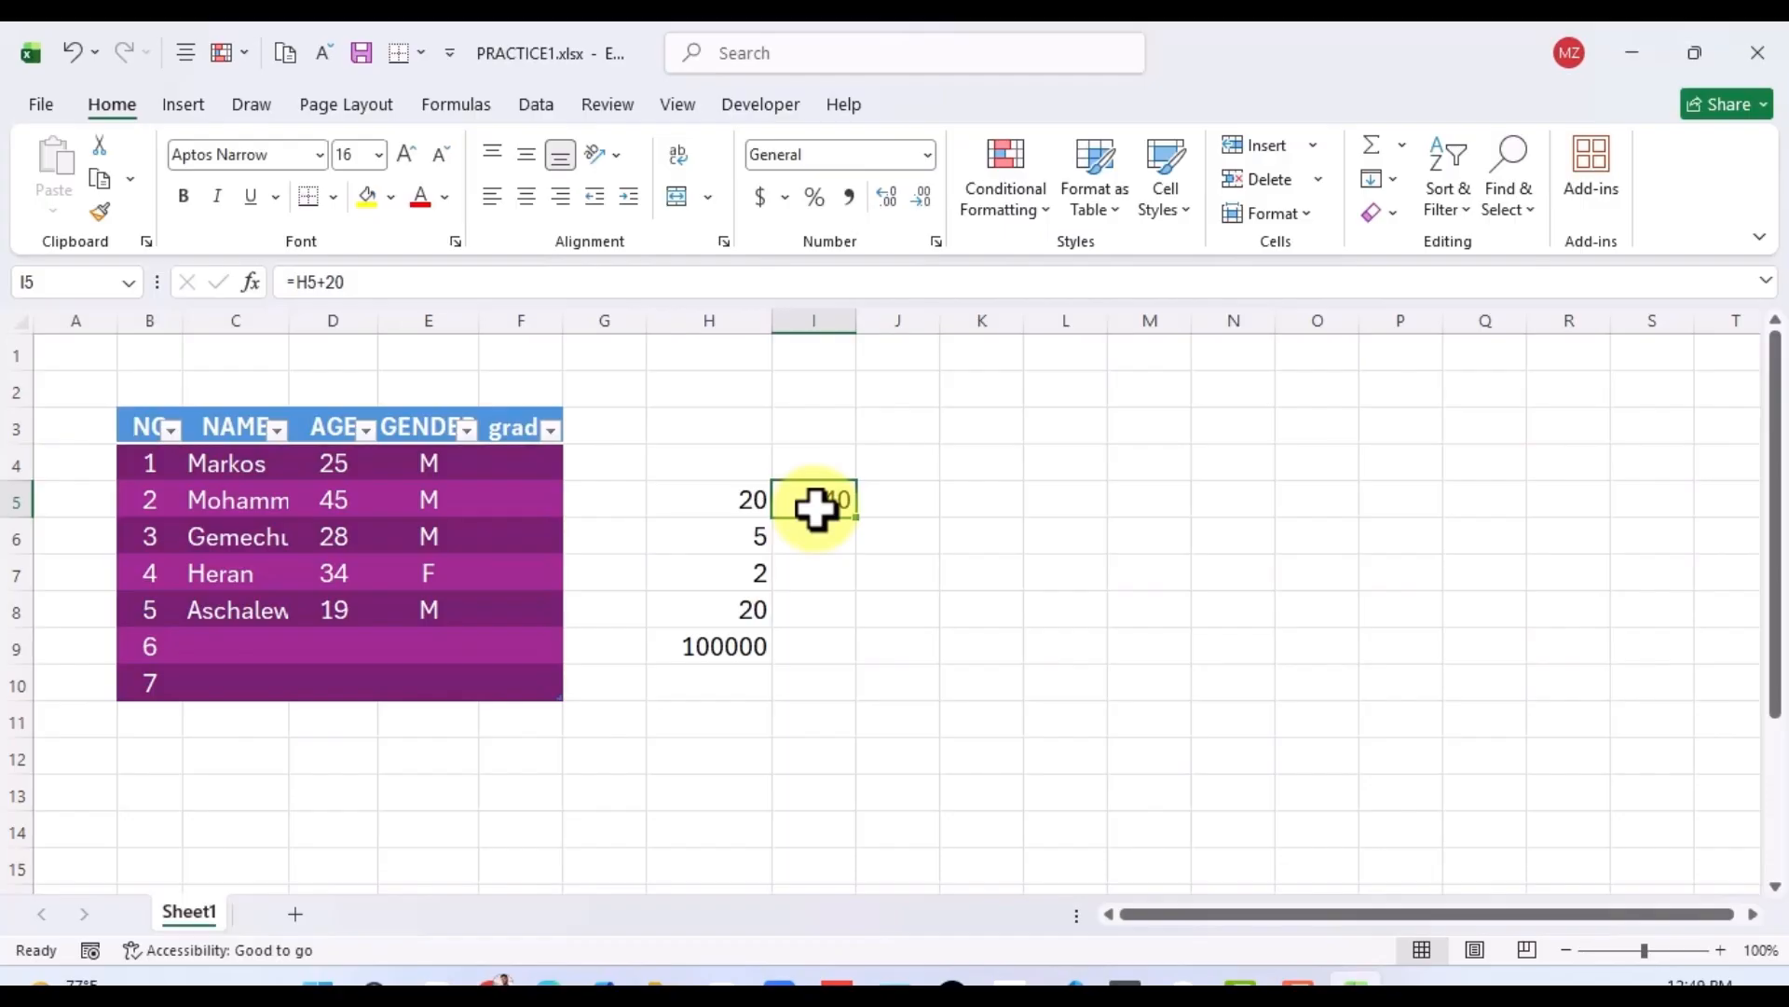
click(755, 532)
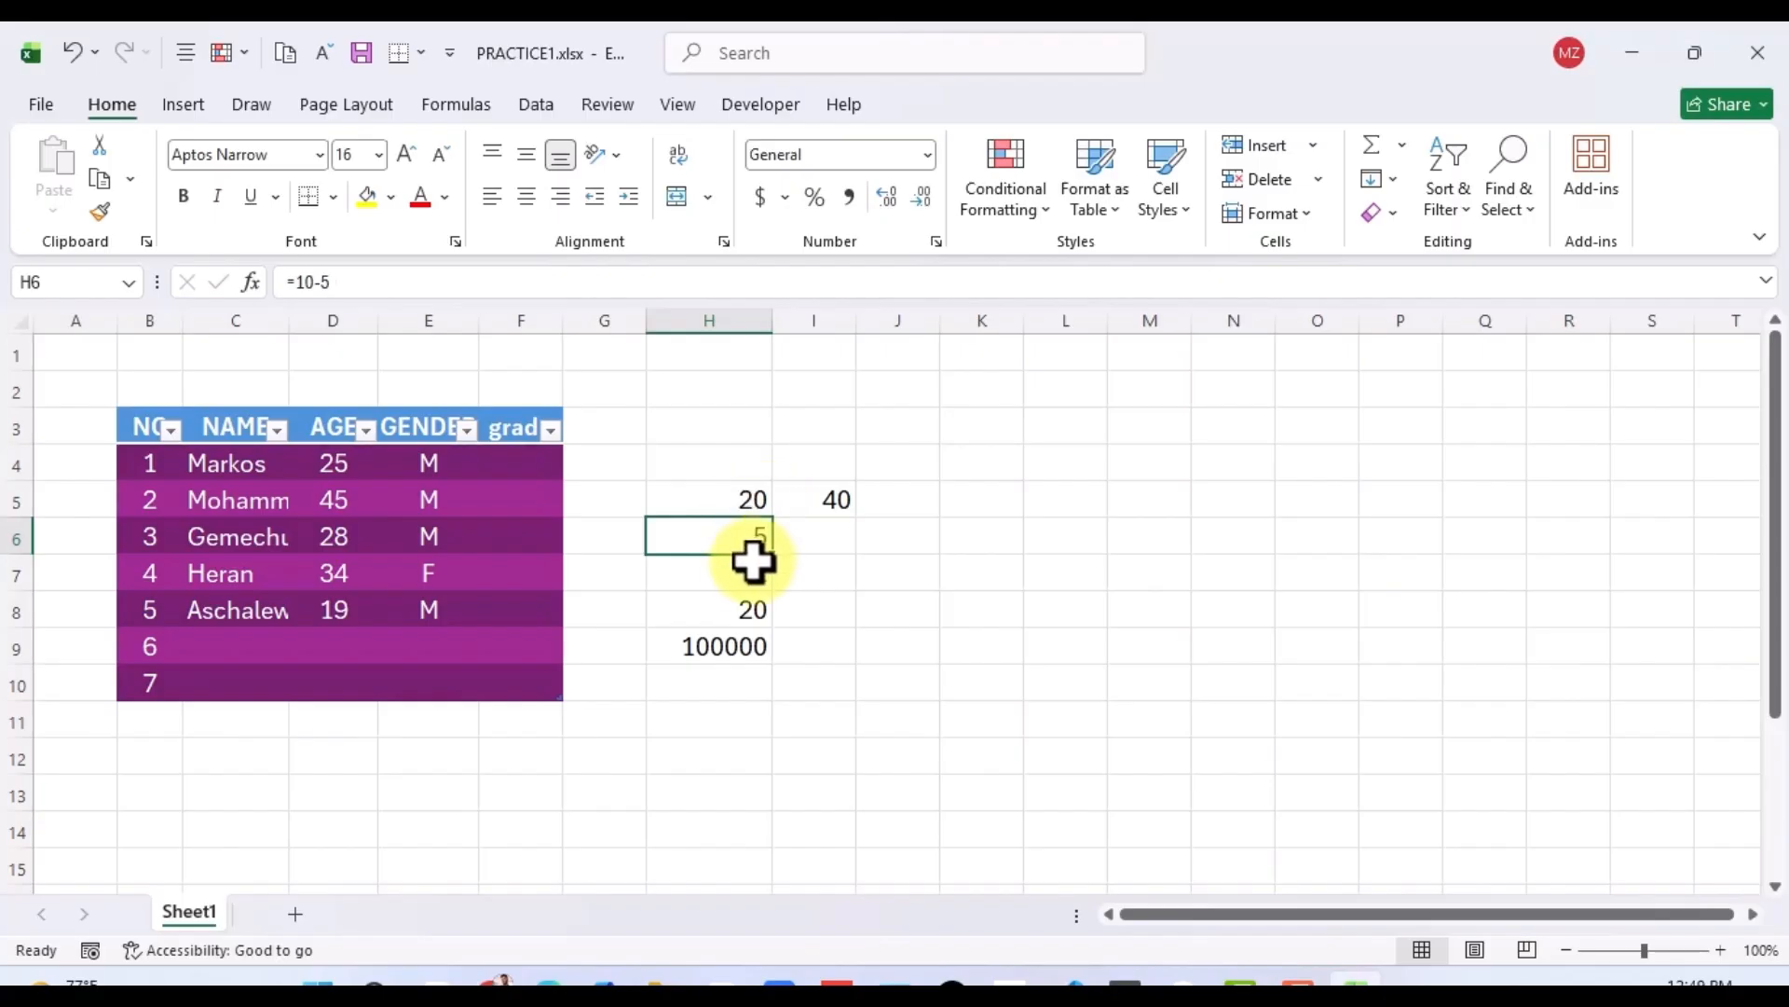
click(808, 502)
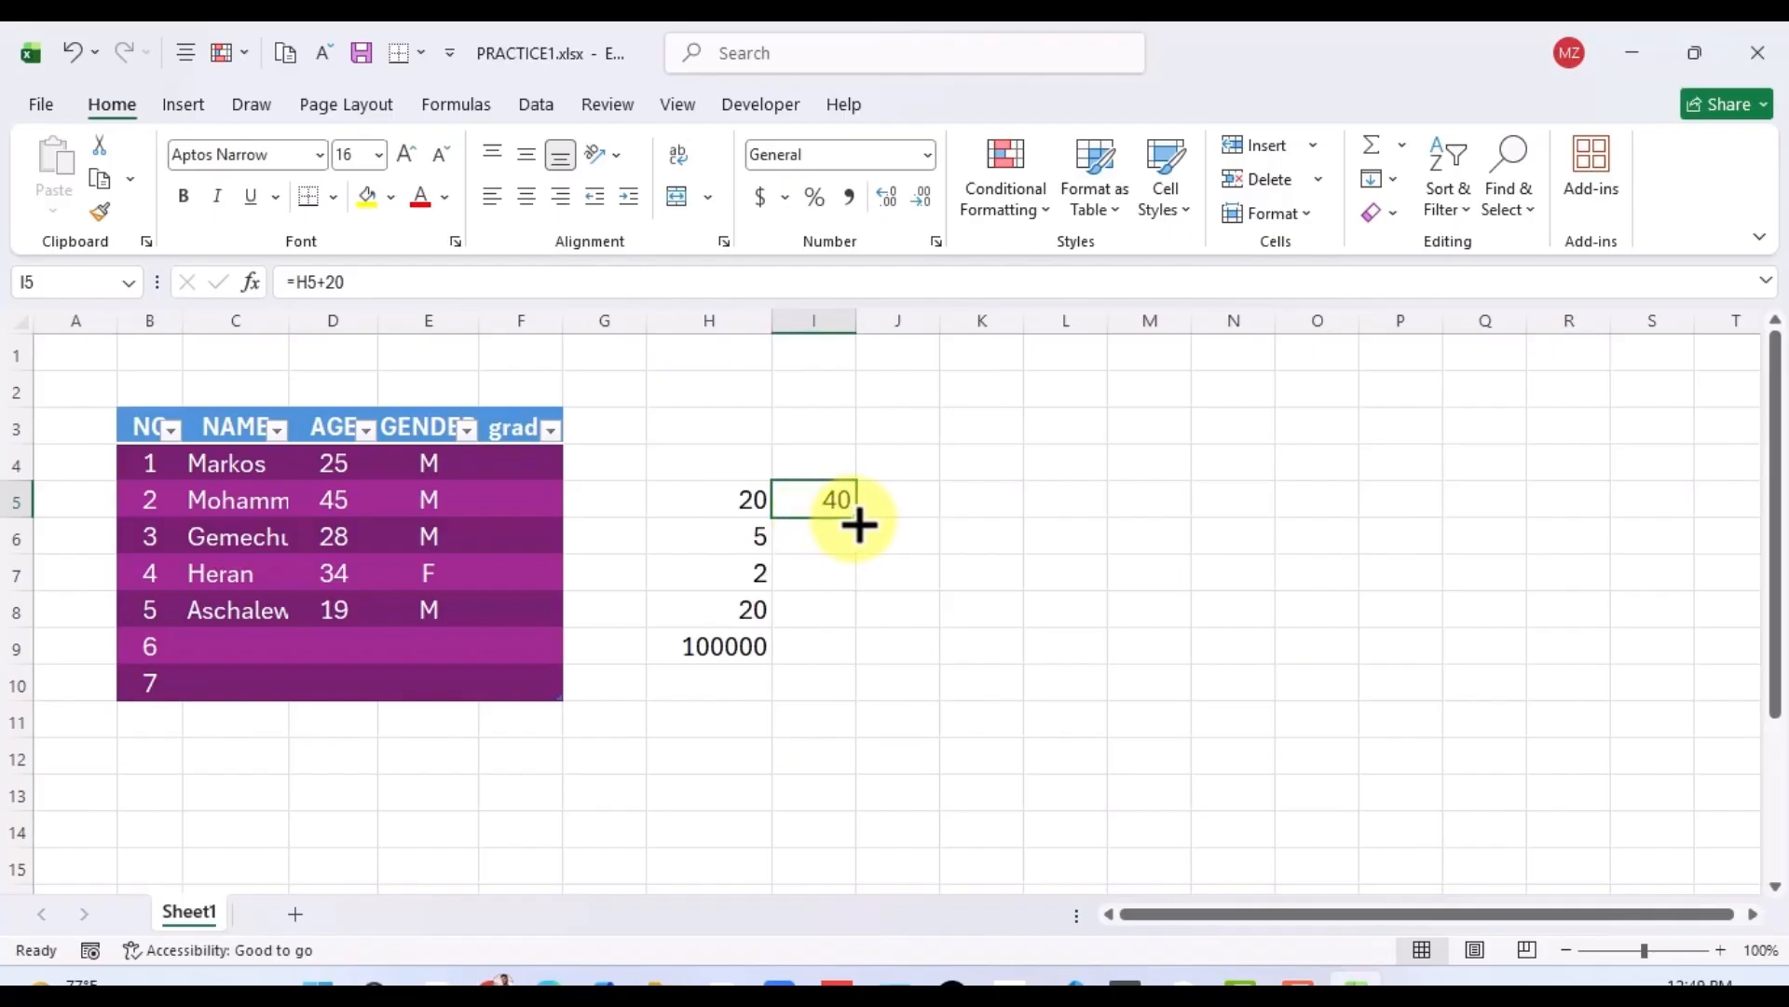
drag(857, 524, 851, 665)
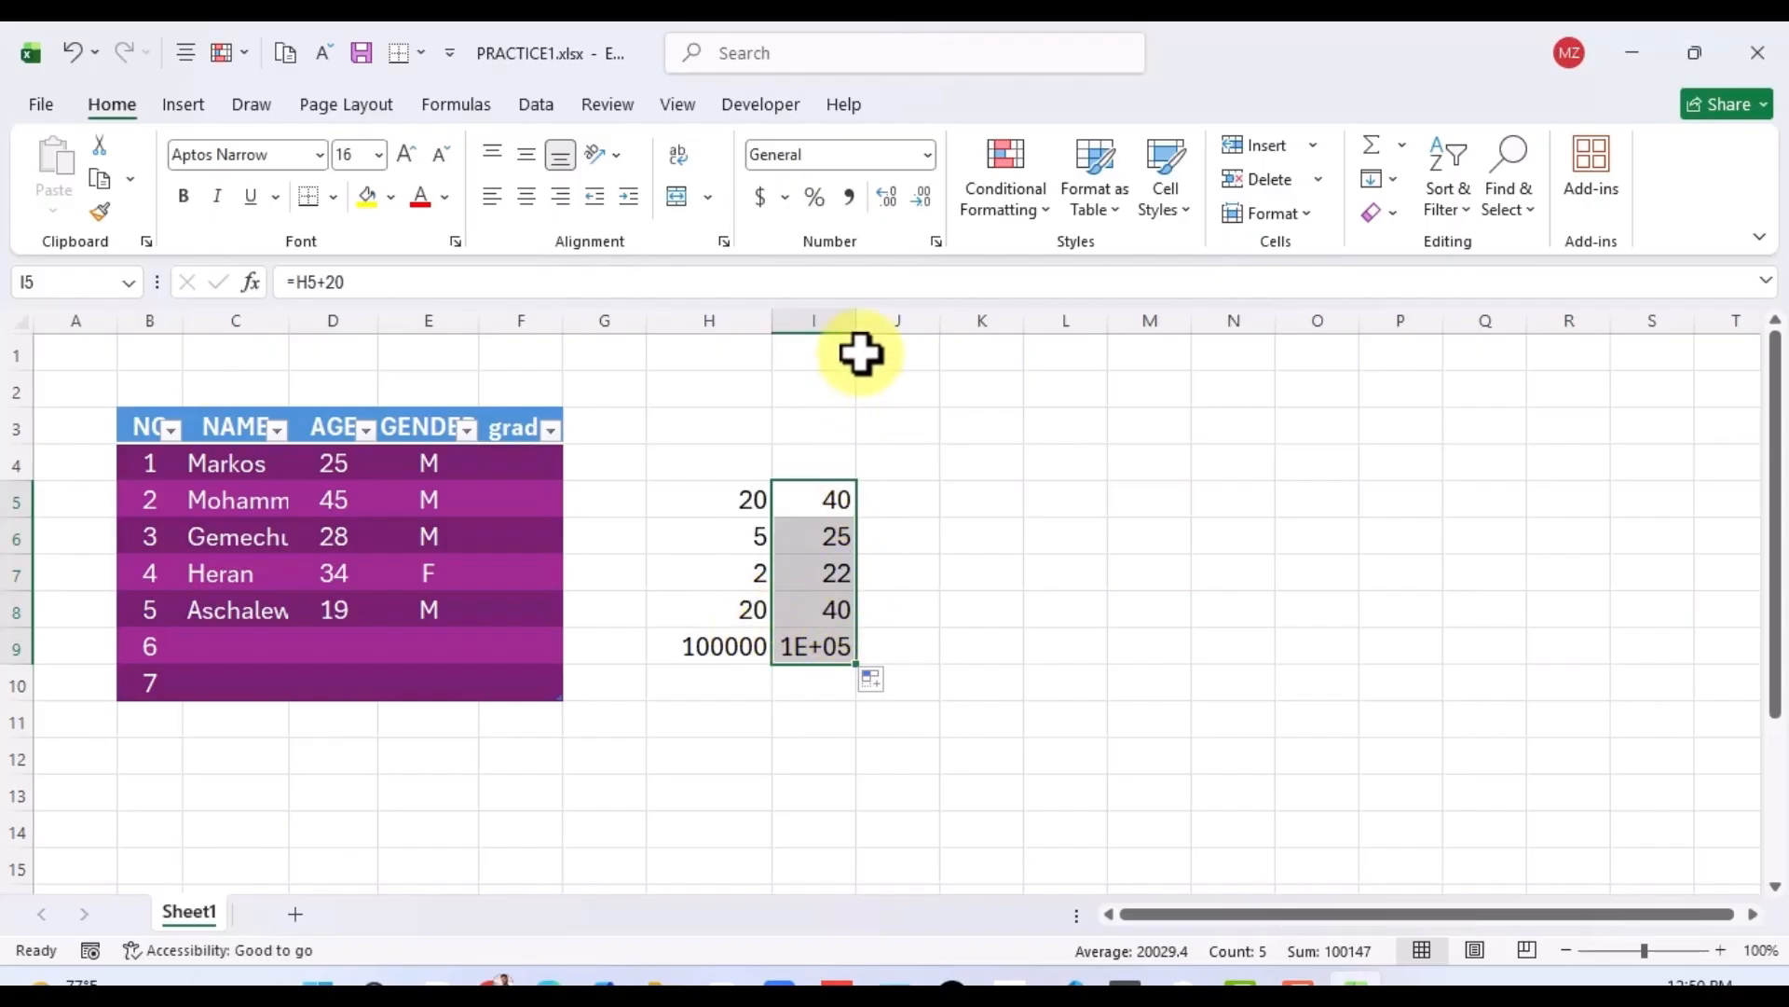
mouse_move(856, 320)
mouse_down()
mouse_move(906, 317)
mouse_move(848, 336)
mouse_up()
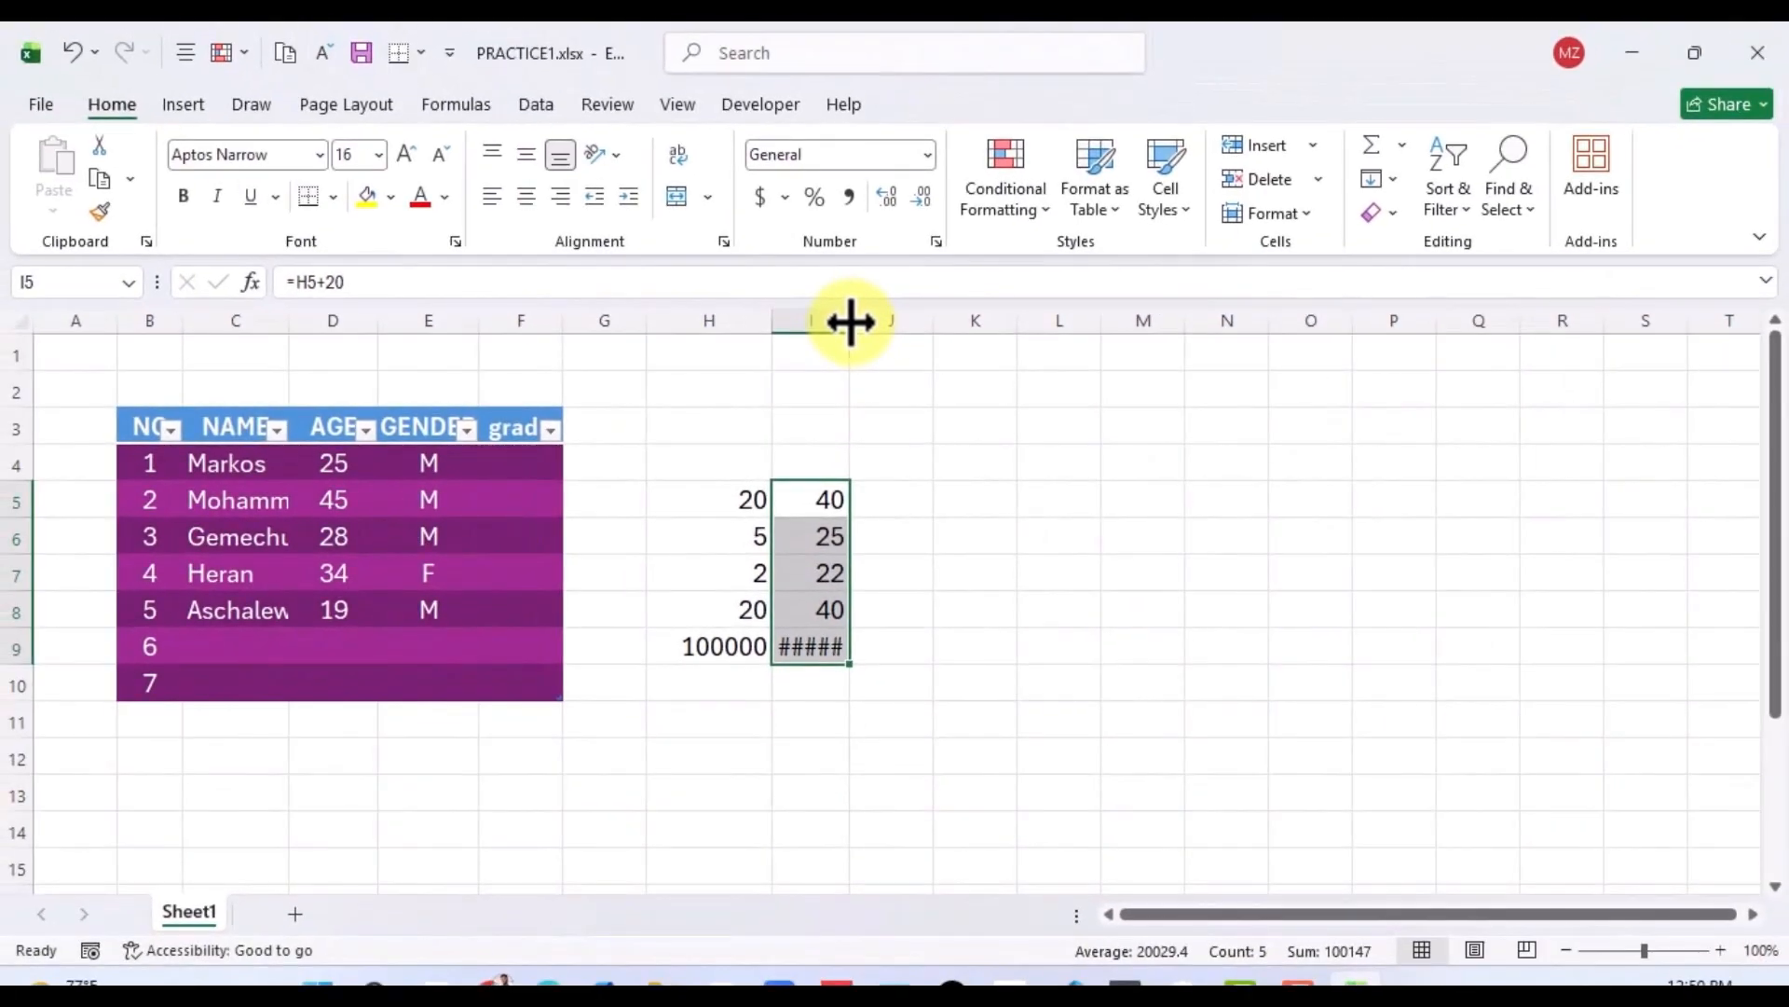
double_click(850, 322)
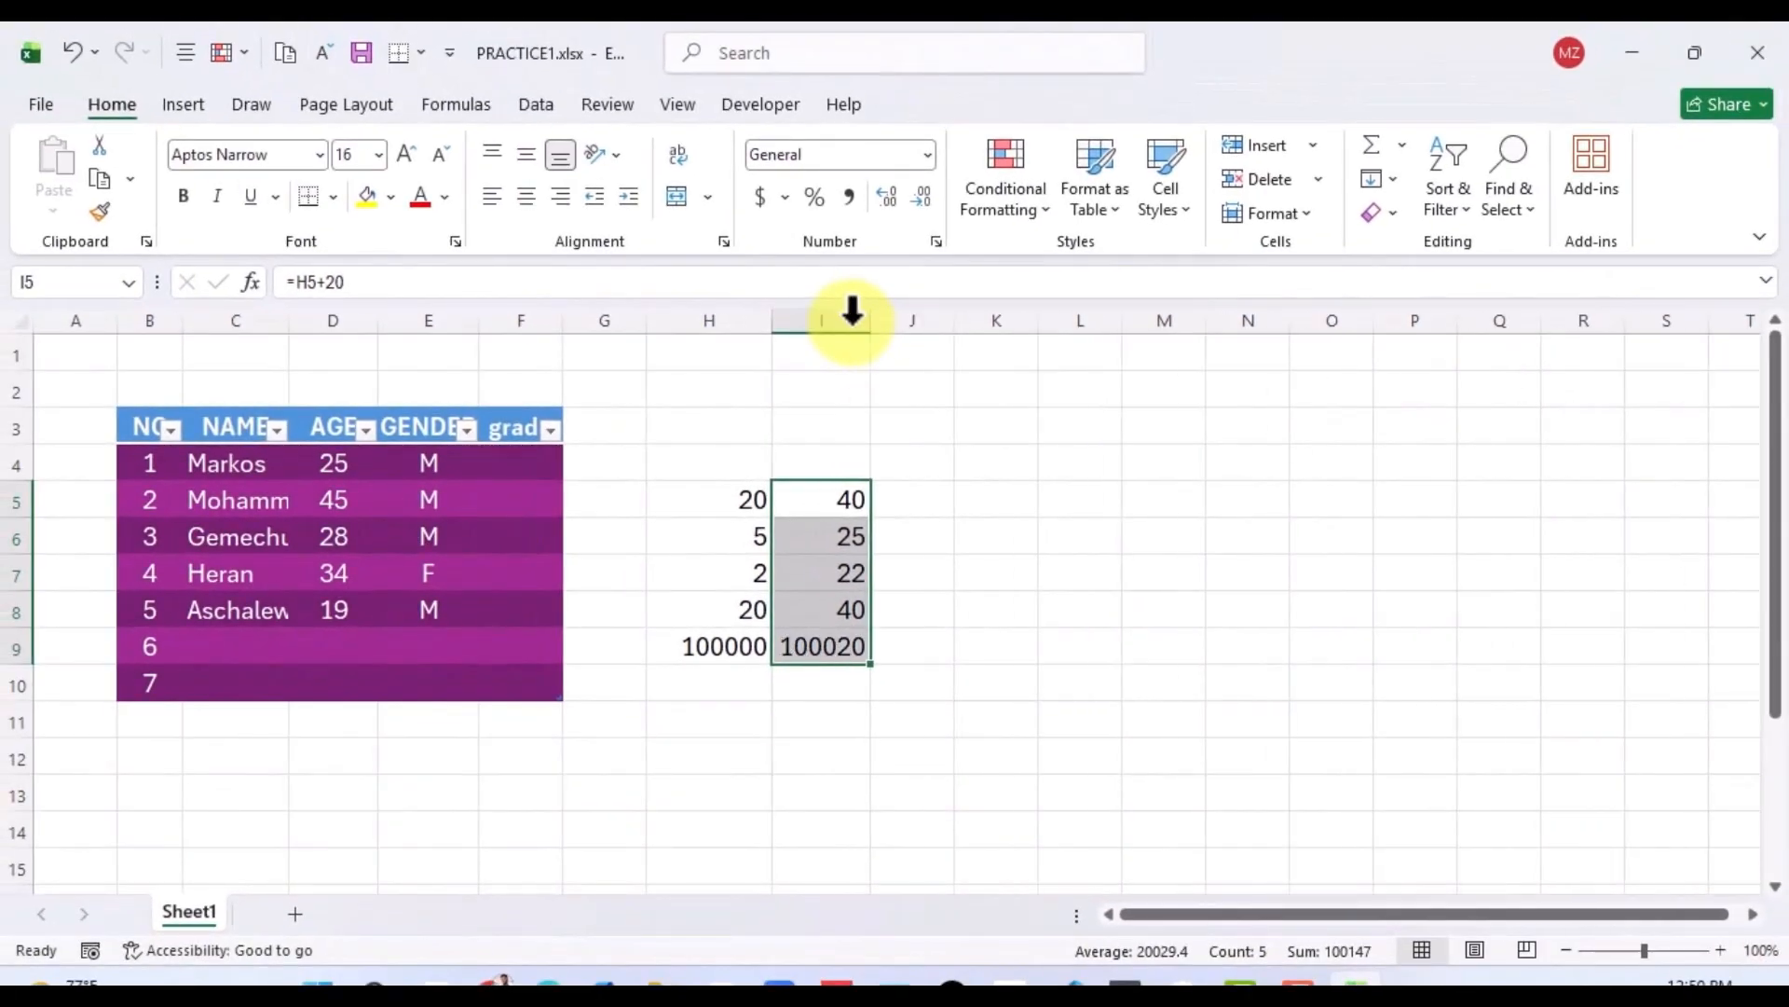
Examine the relative references in the filled formulas of I6 and I7, comparing them with H5 and I5.
click(821, 678)
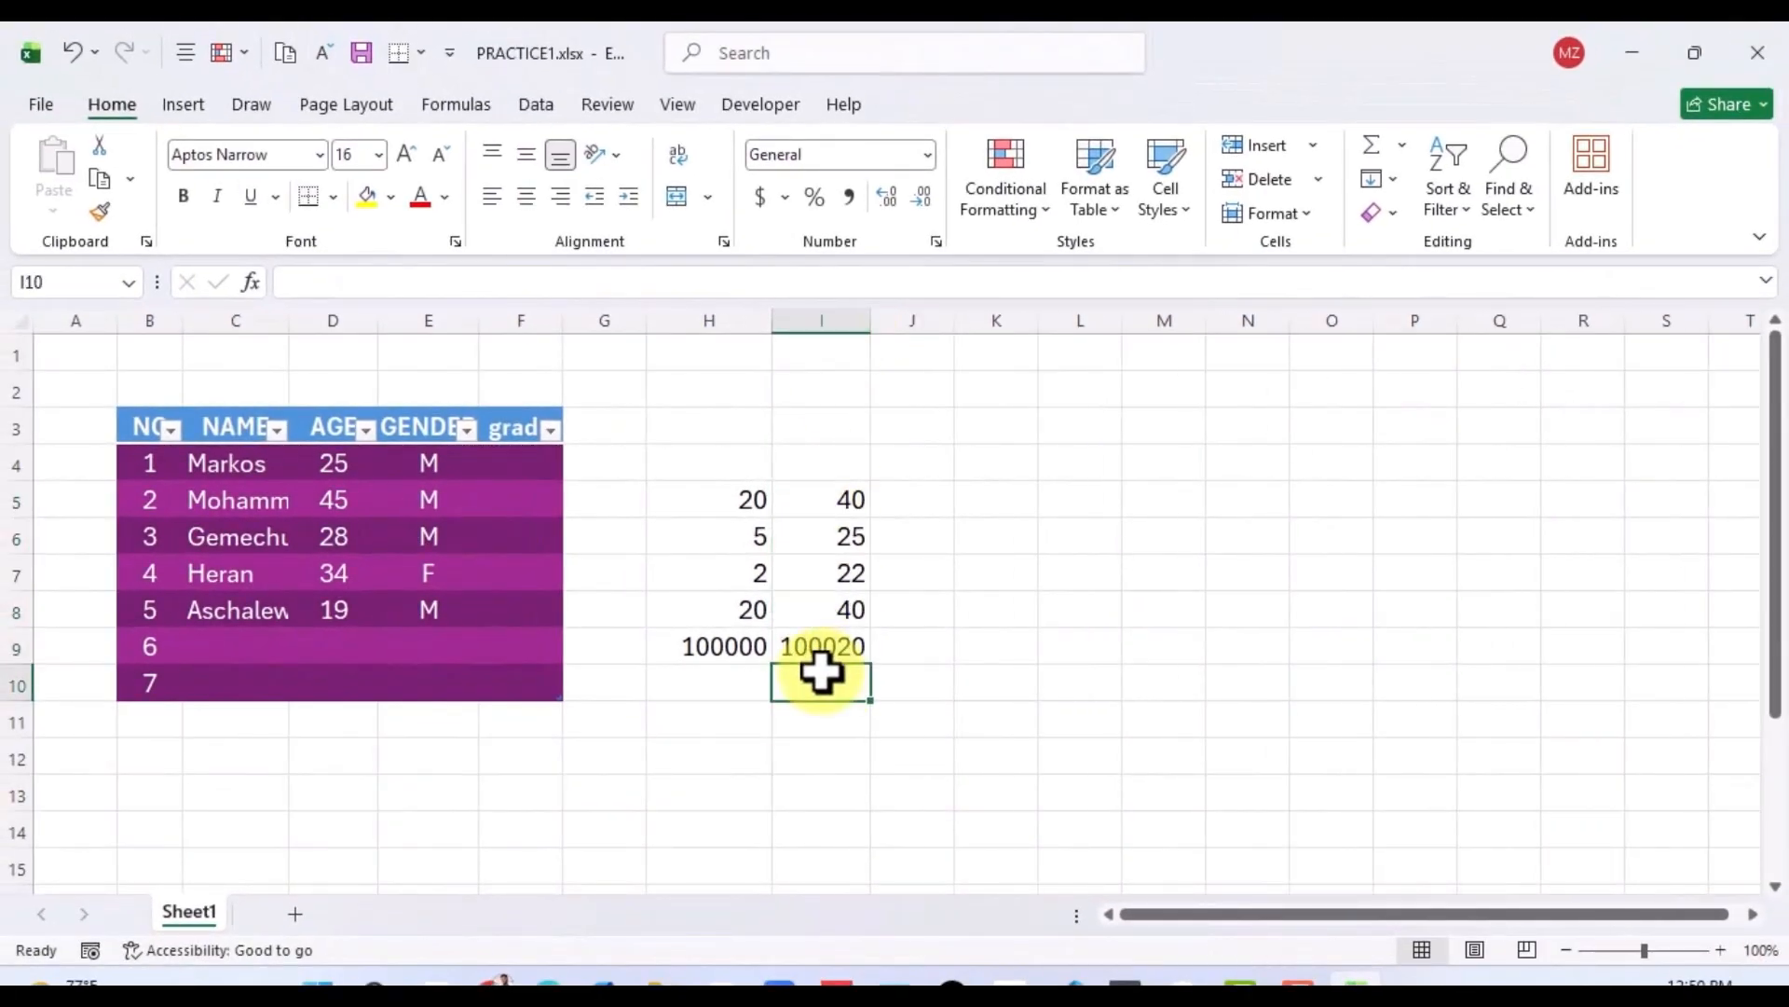
click(813, 550)
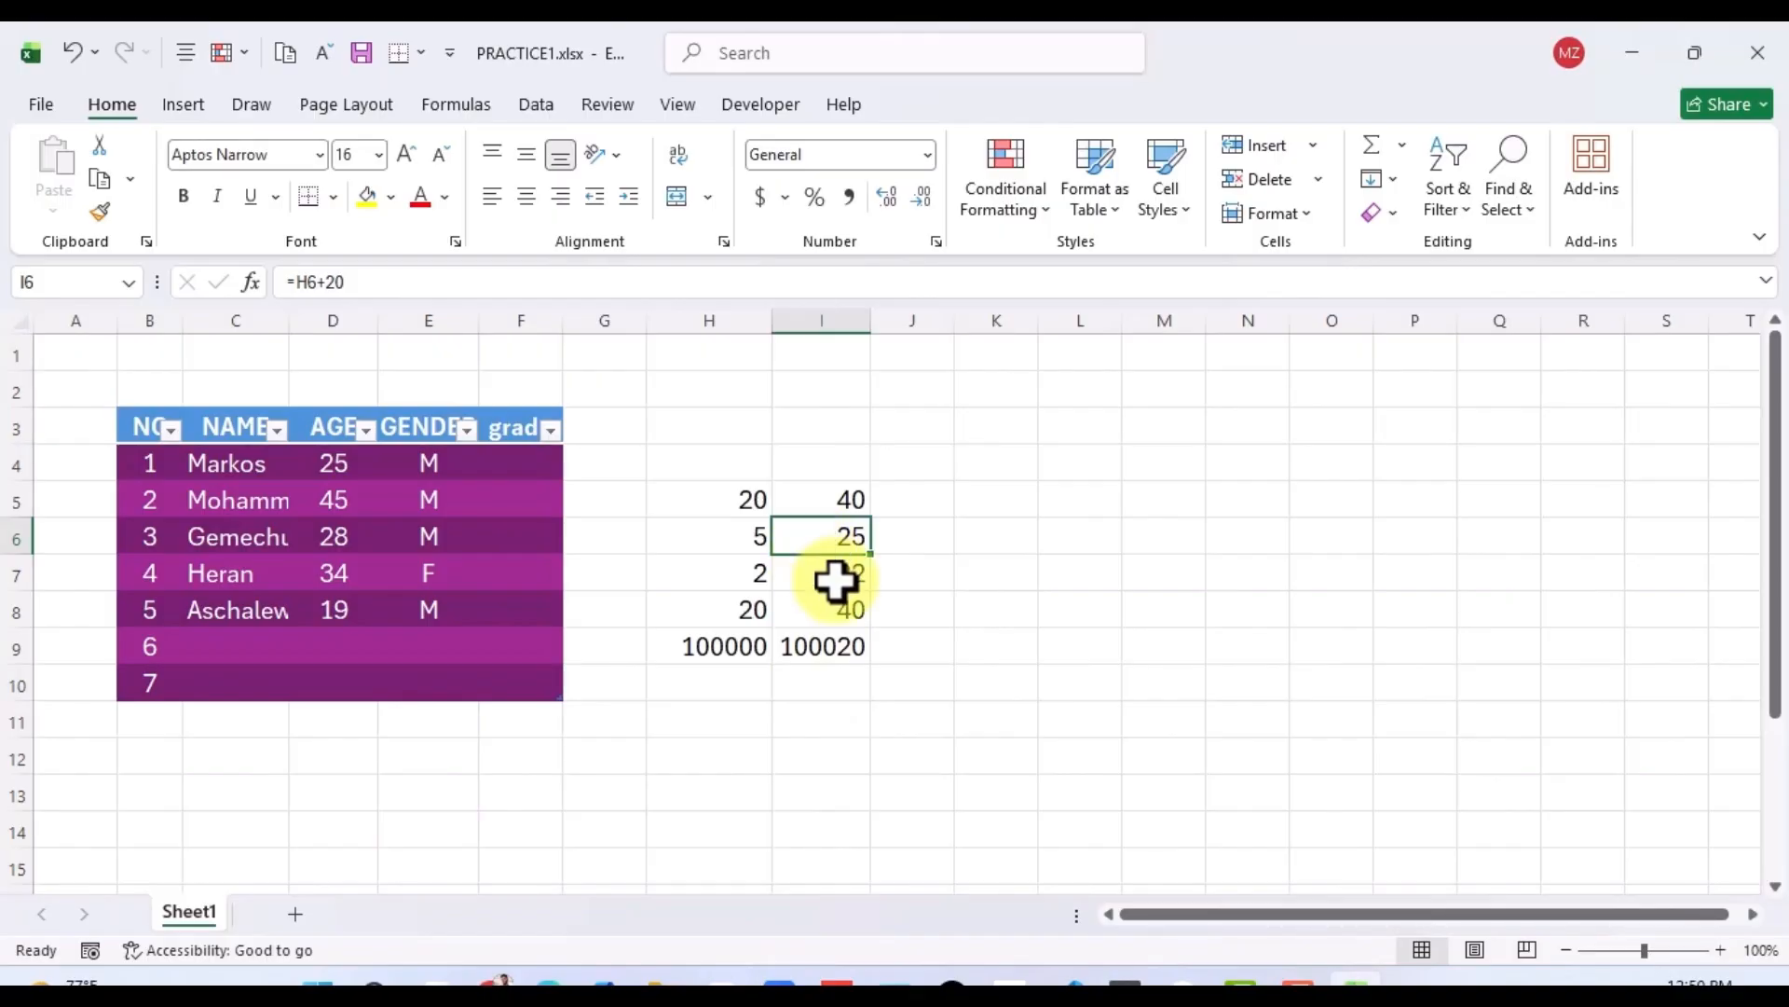
click(829, 576)
click(739, 501)
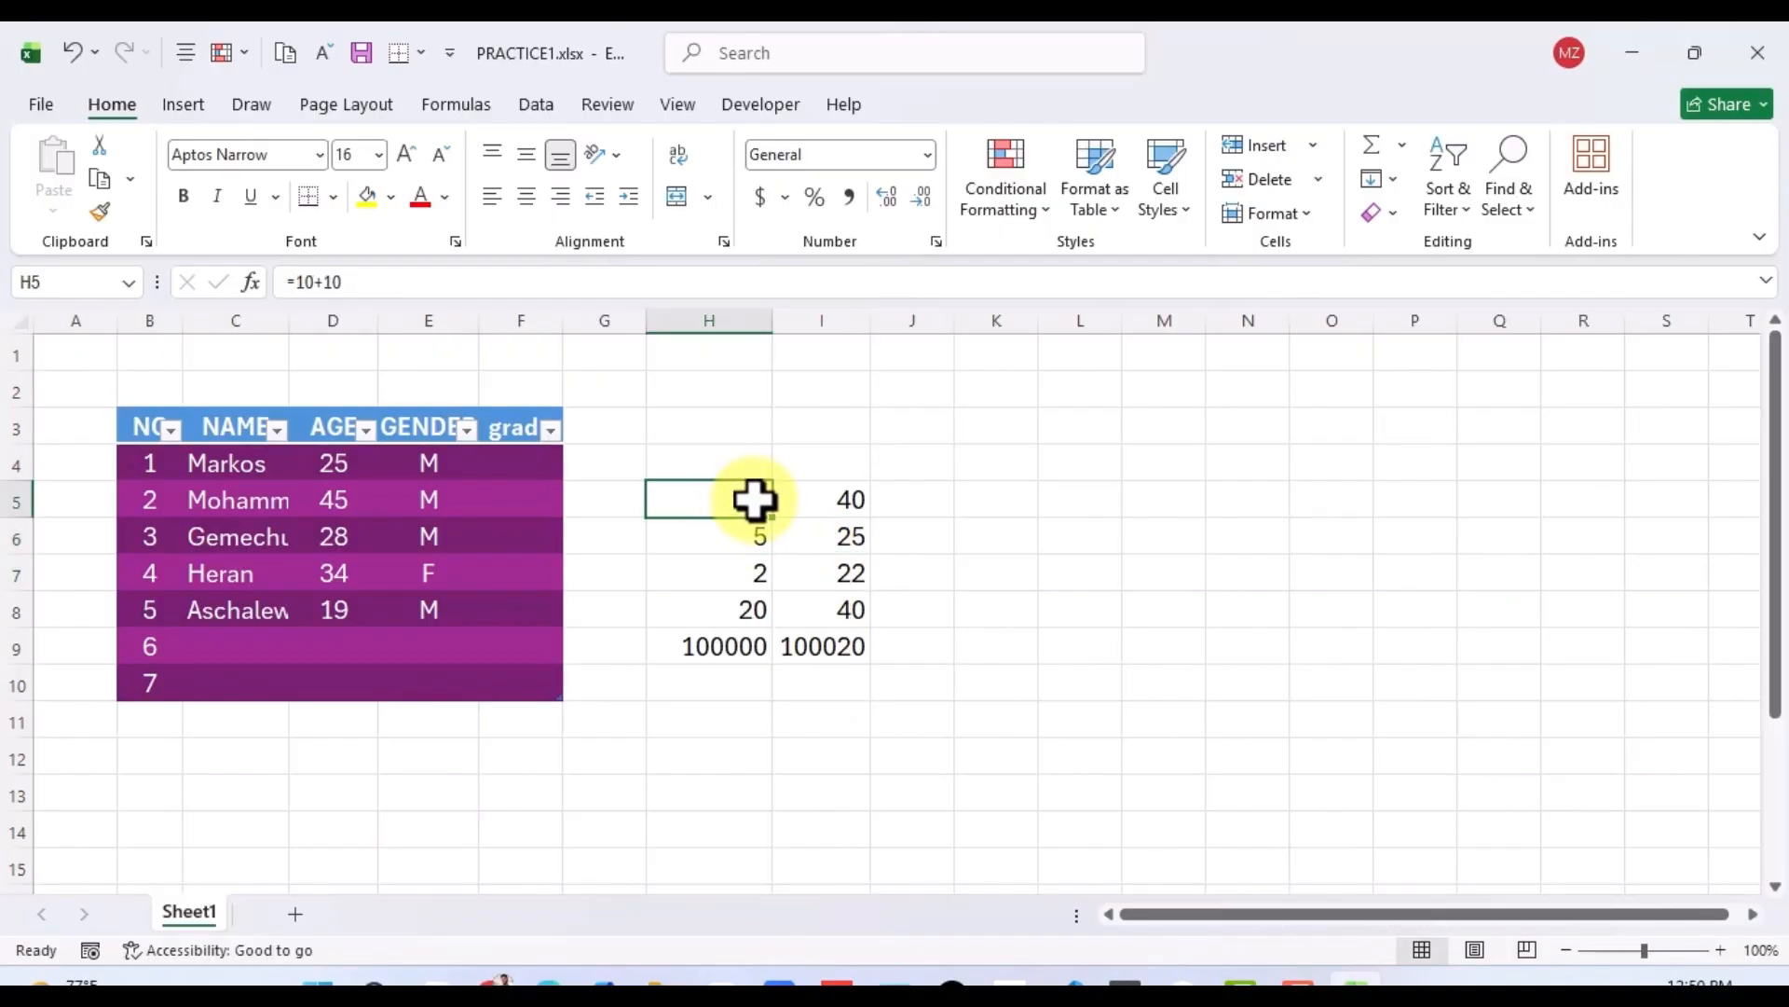
click(797, 499)
click(823, 580)
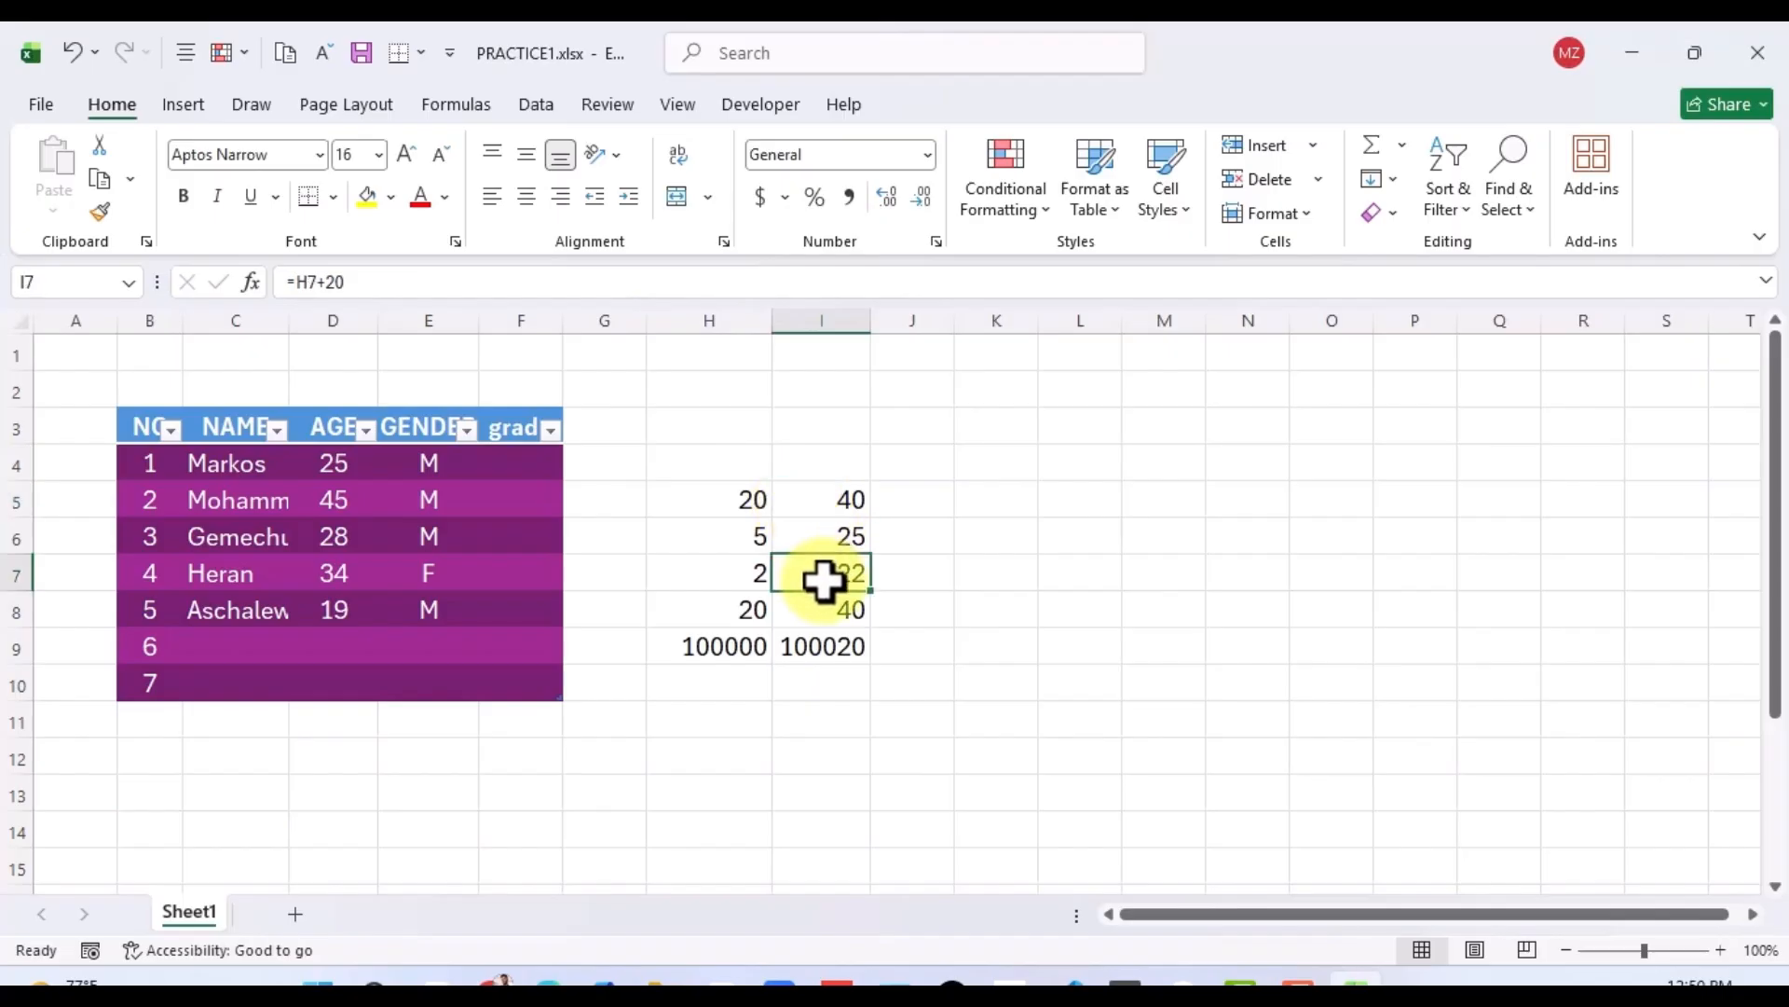
Enter a formula in cell J5 that adds cells H5 and I5 (=H5+I5).
click(914, 503)
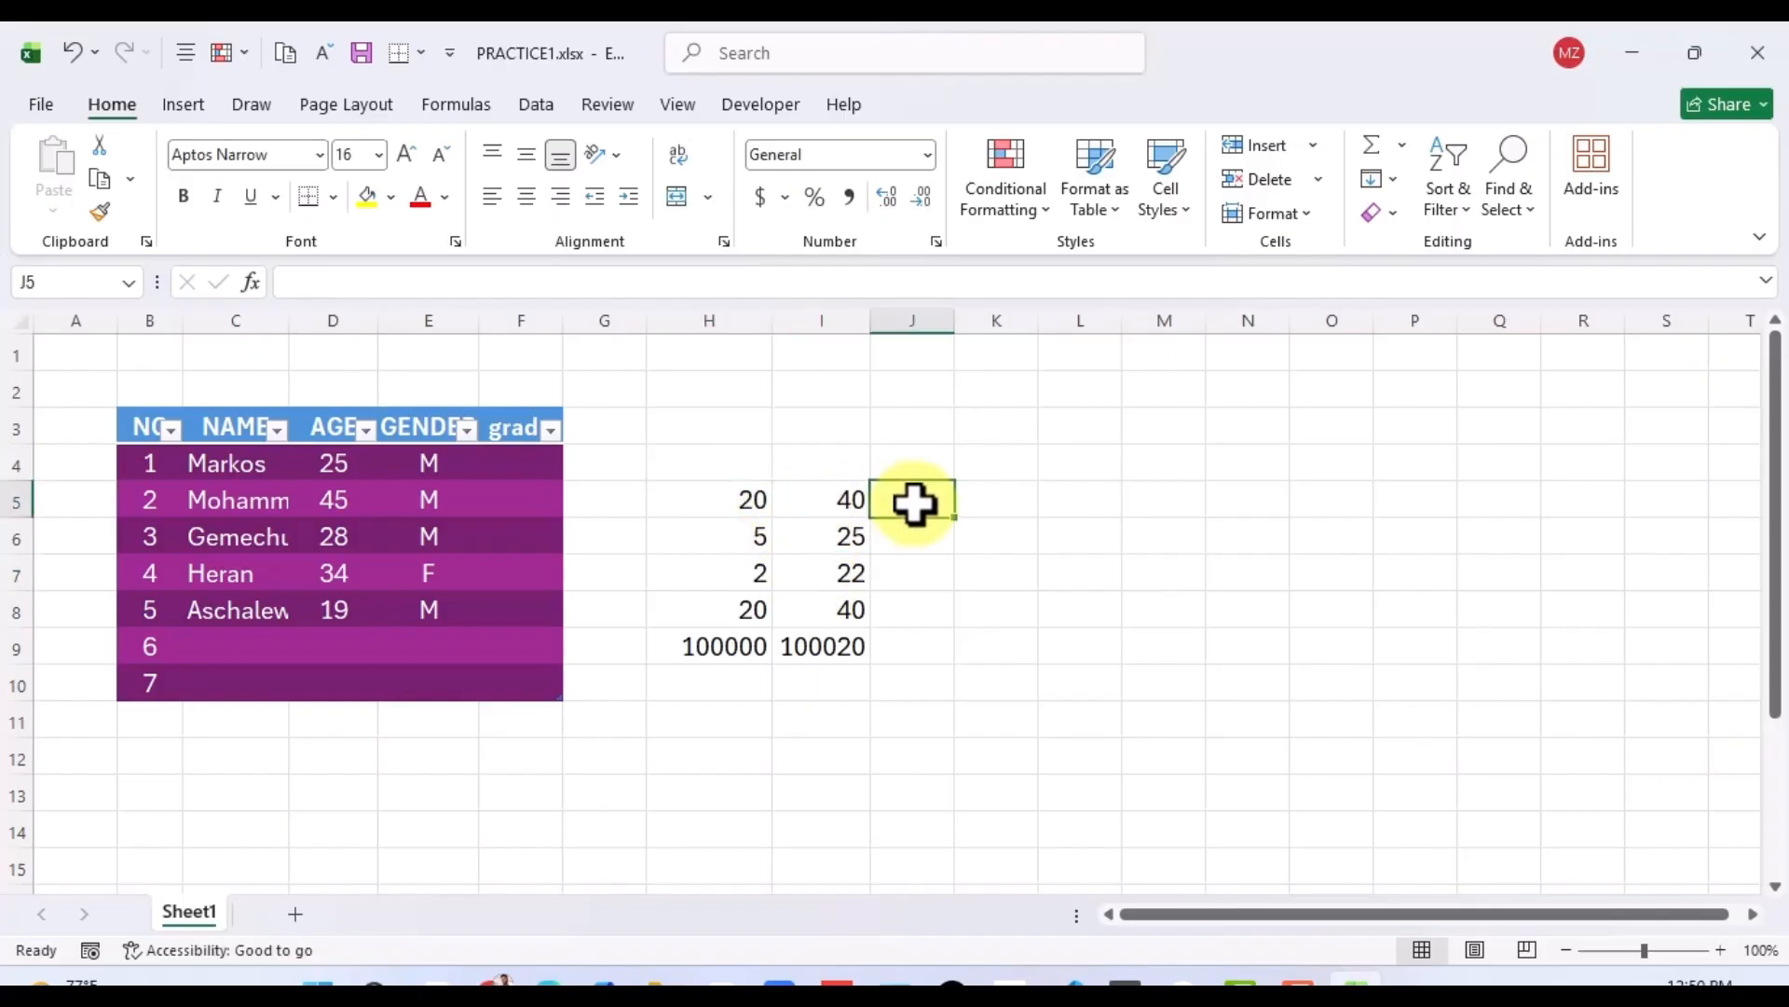
text(=)
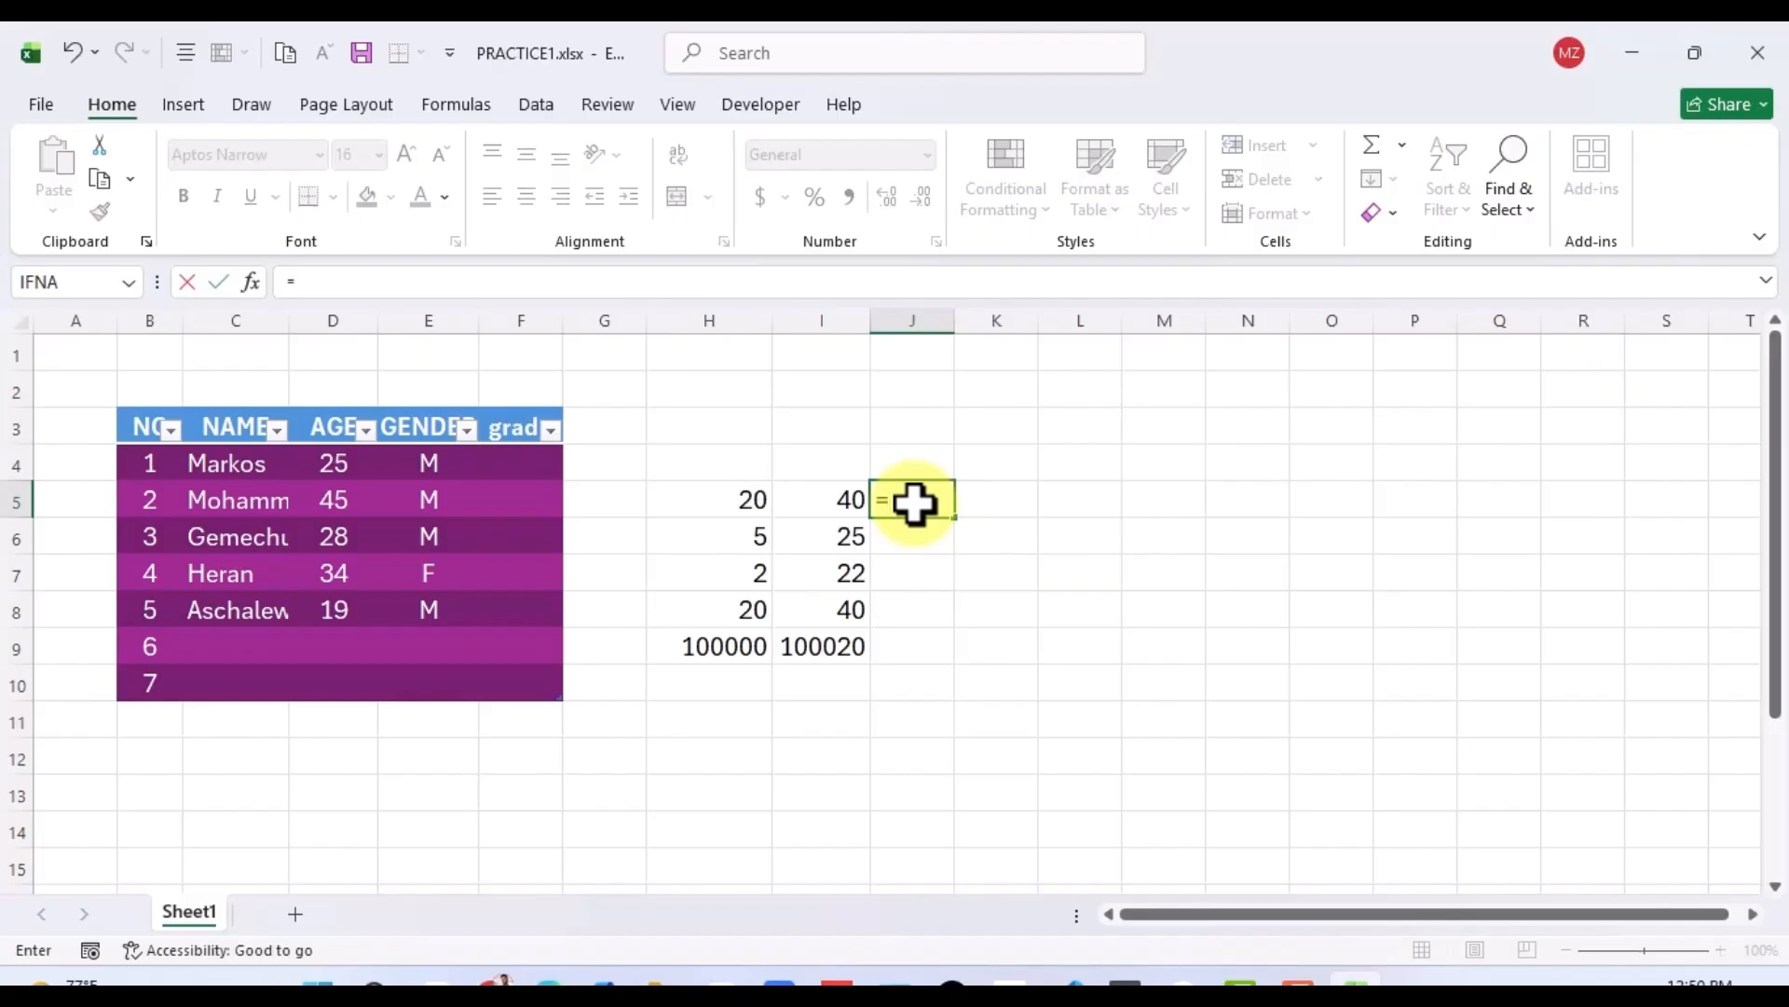
click(728, 506)
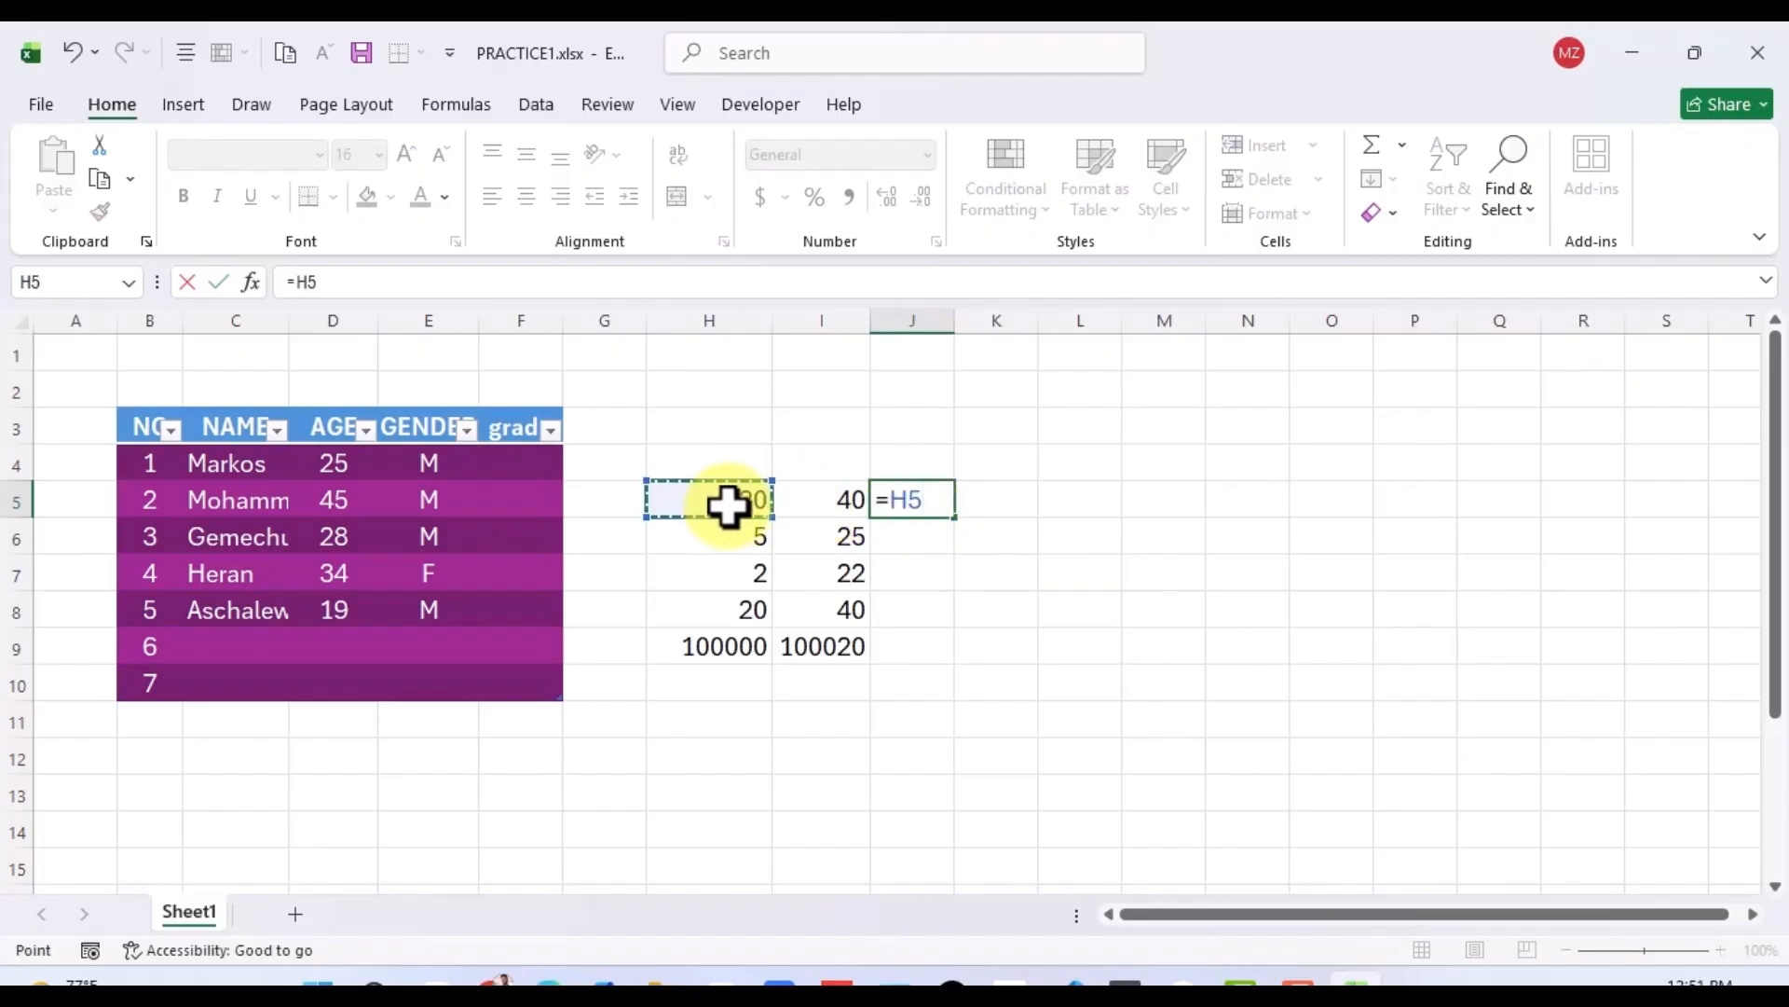
text(+)
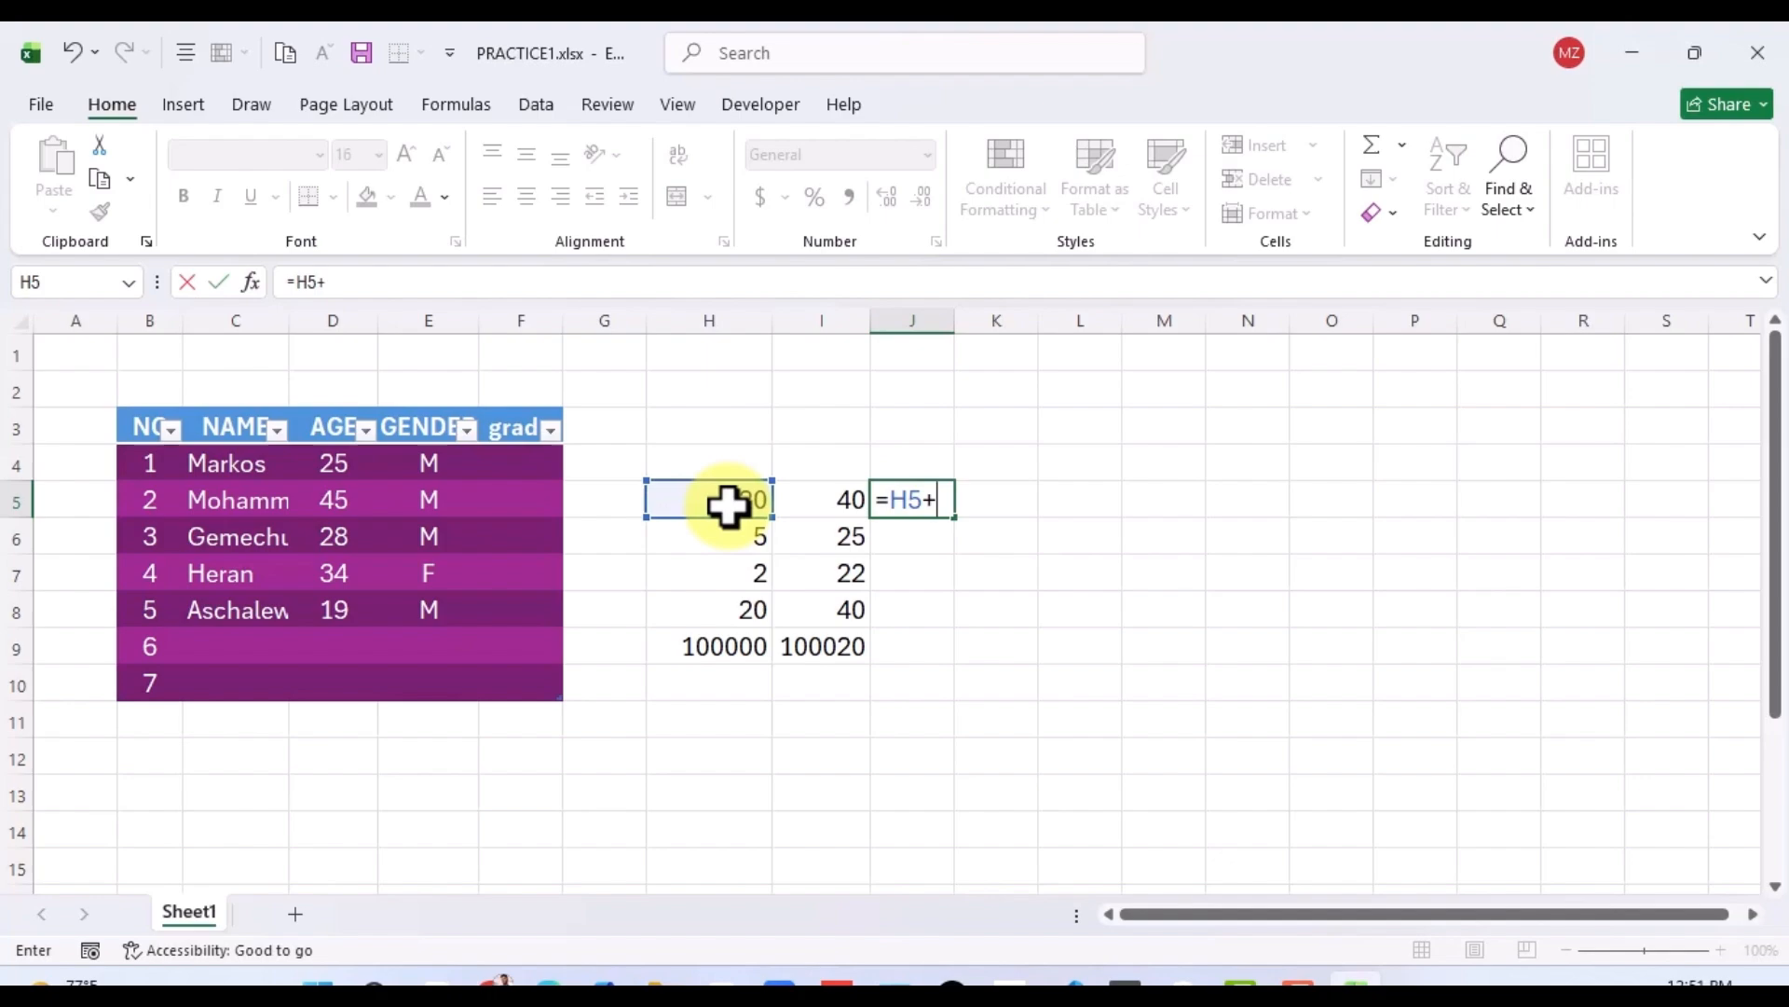
click(824, 504)
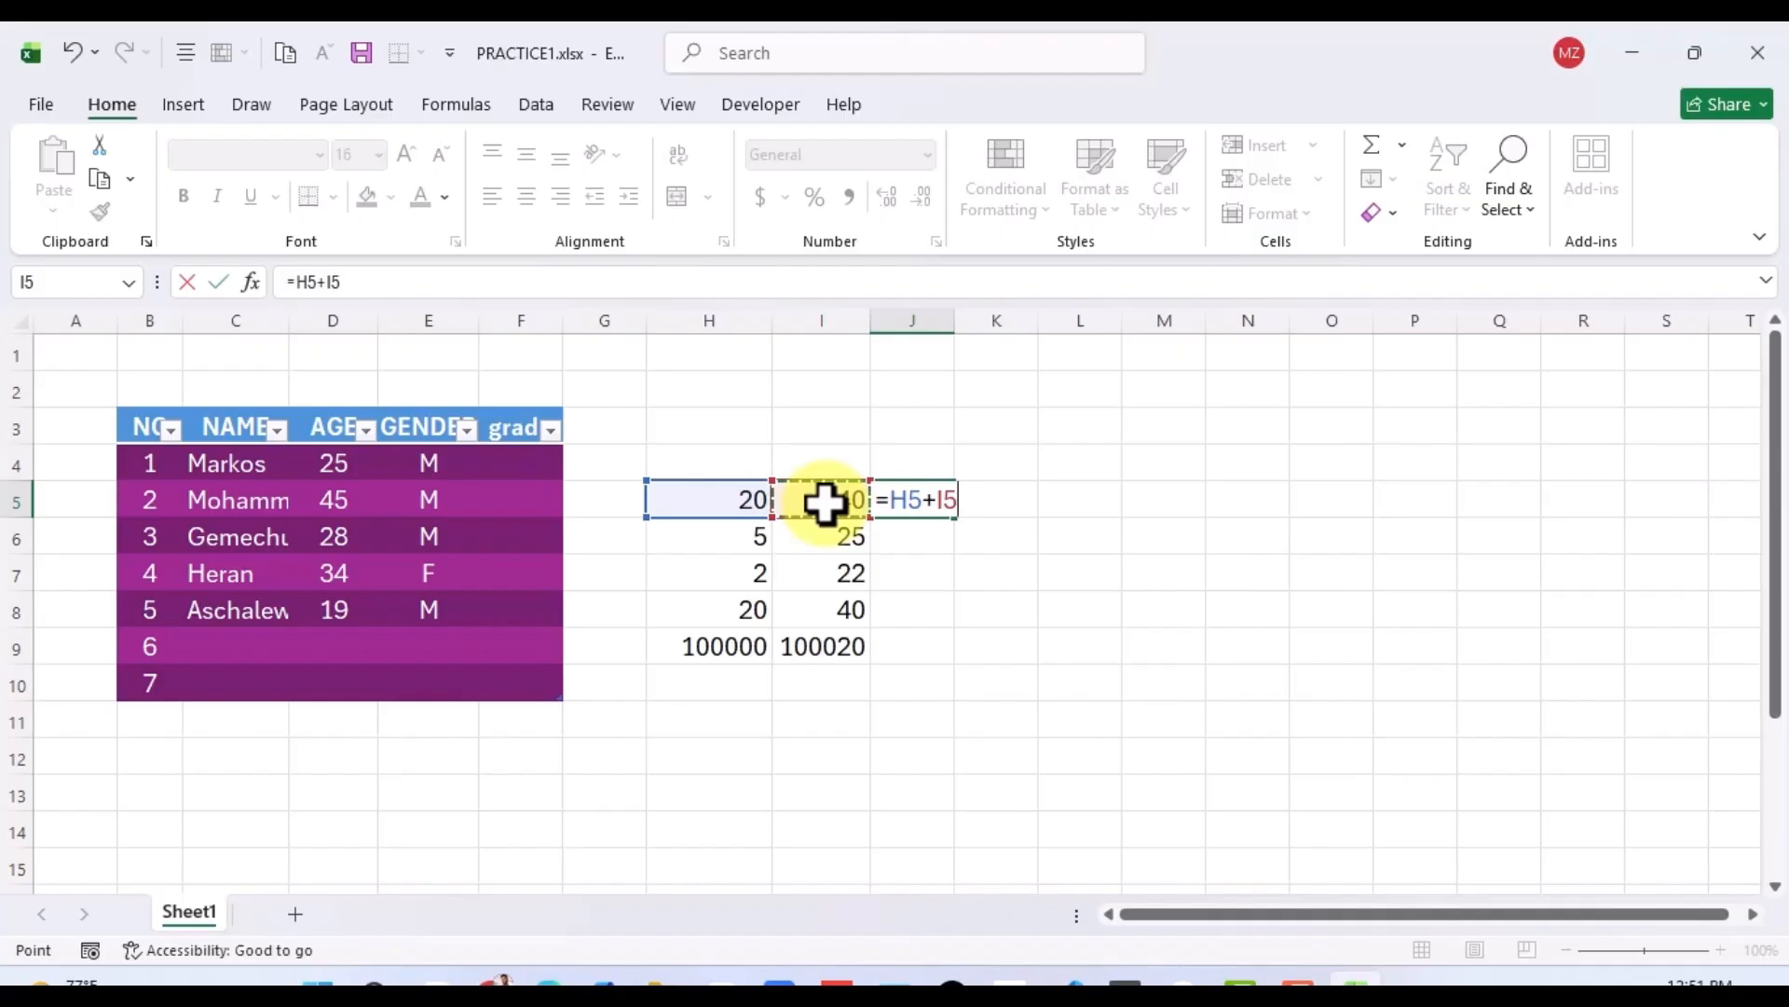
key(Return)
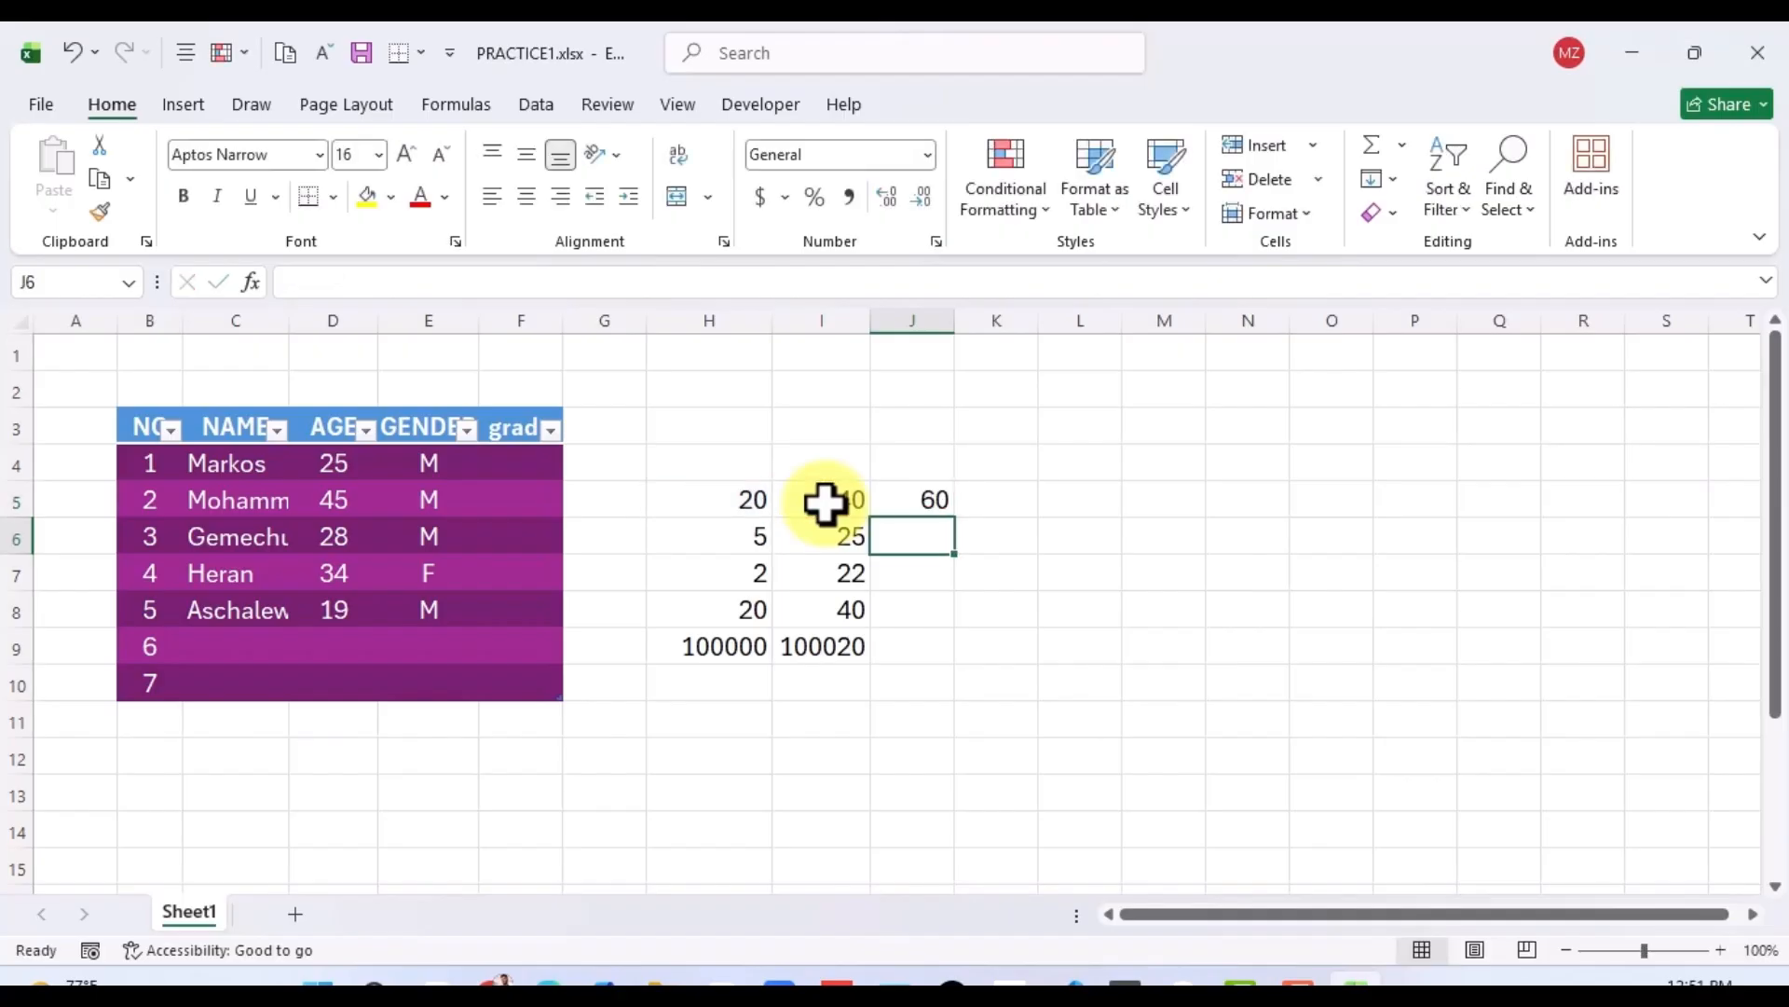
Fill the J5 formula down through J9 and autofit the width of column J to its contents.
click(733, 505)
click(795, 499)
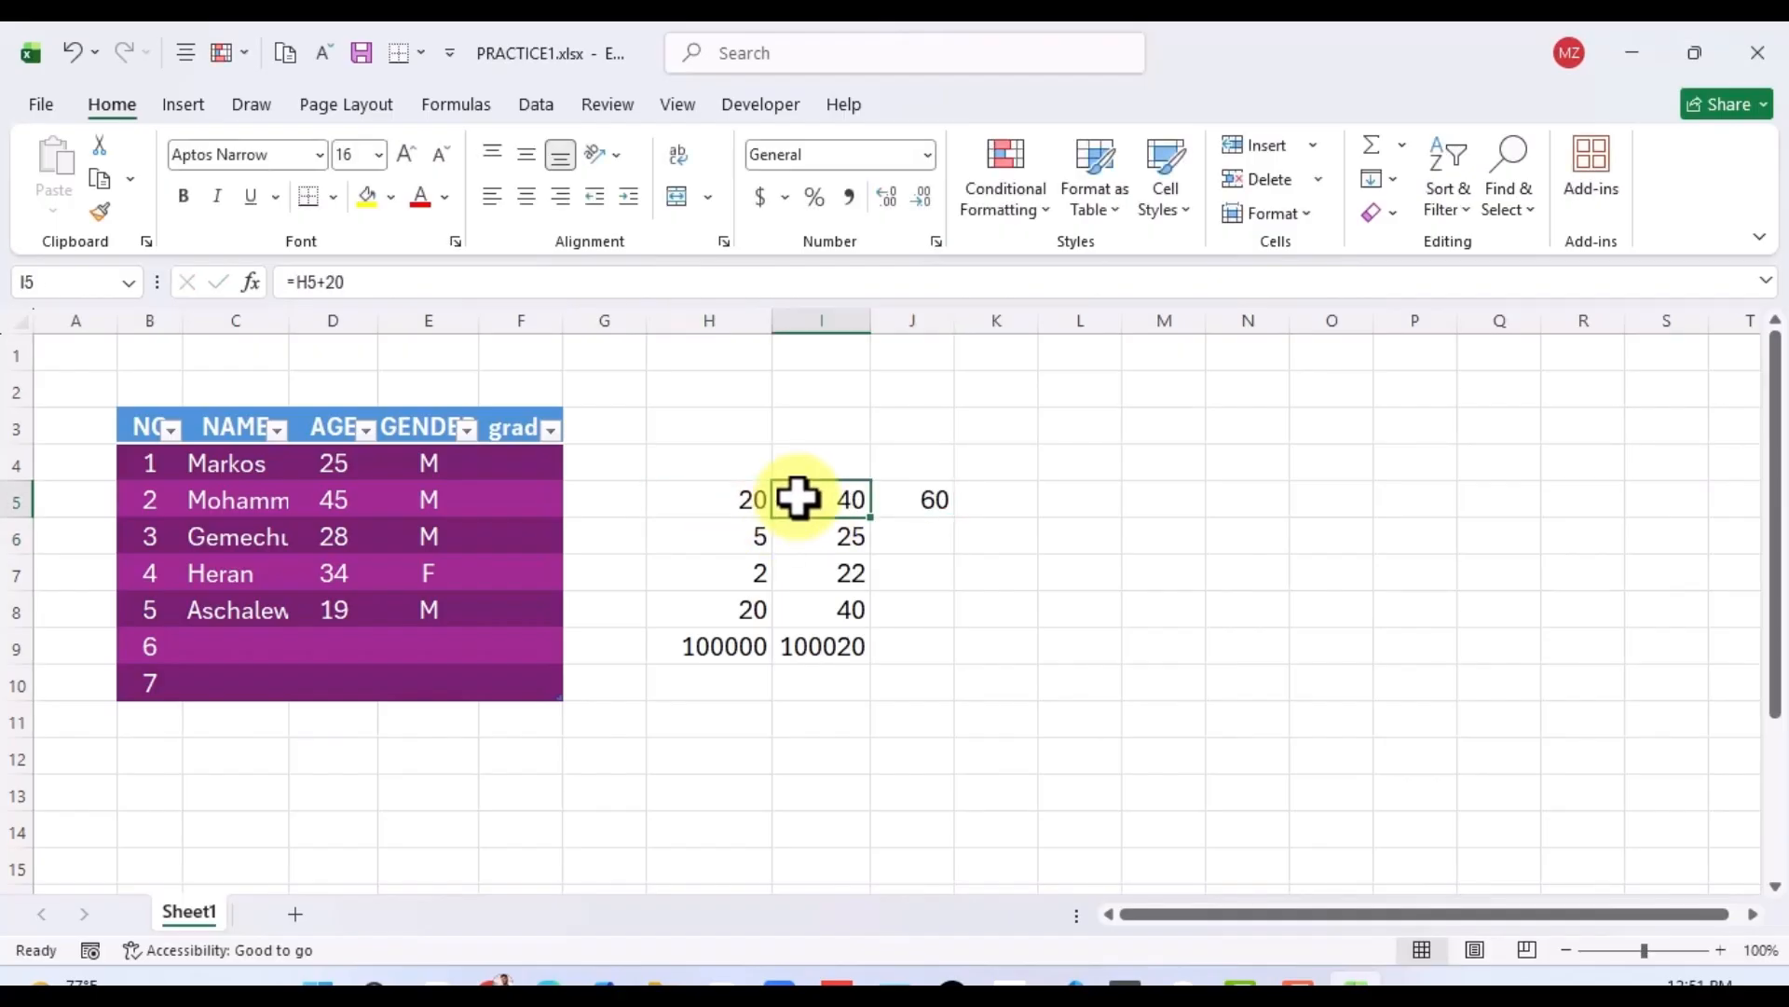
click(910, 503)
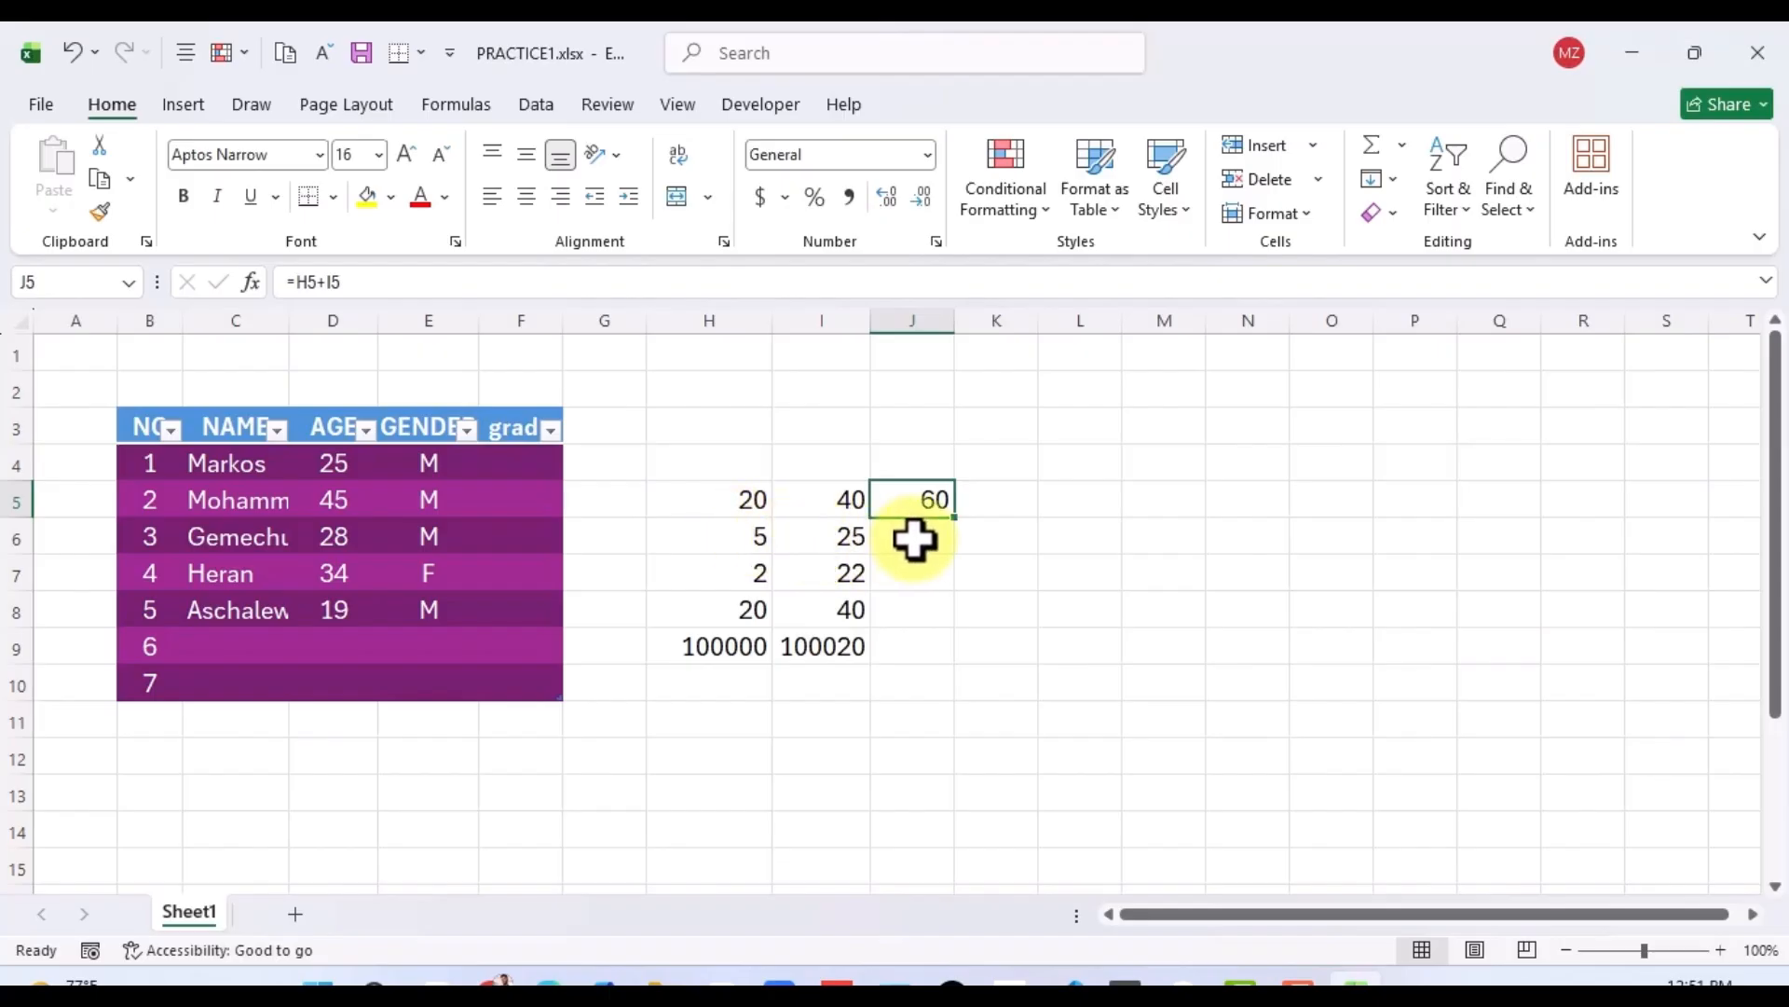
drag(957, 522, 955, 665)
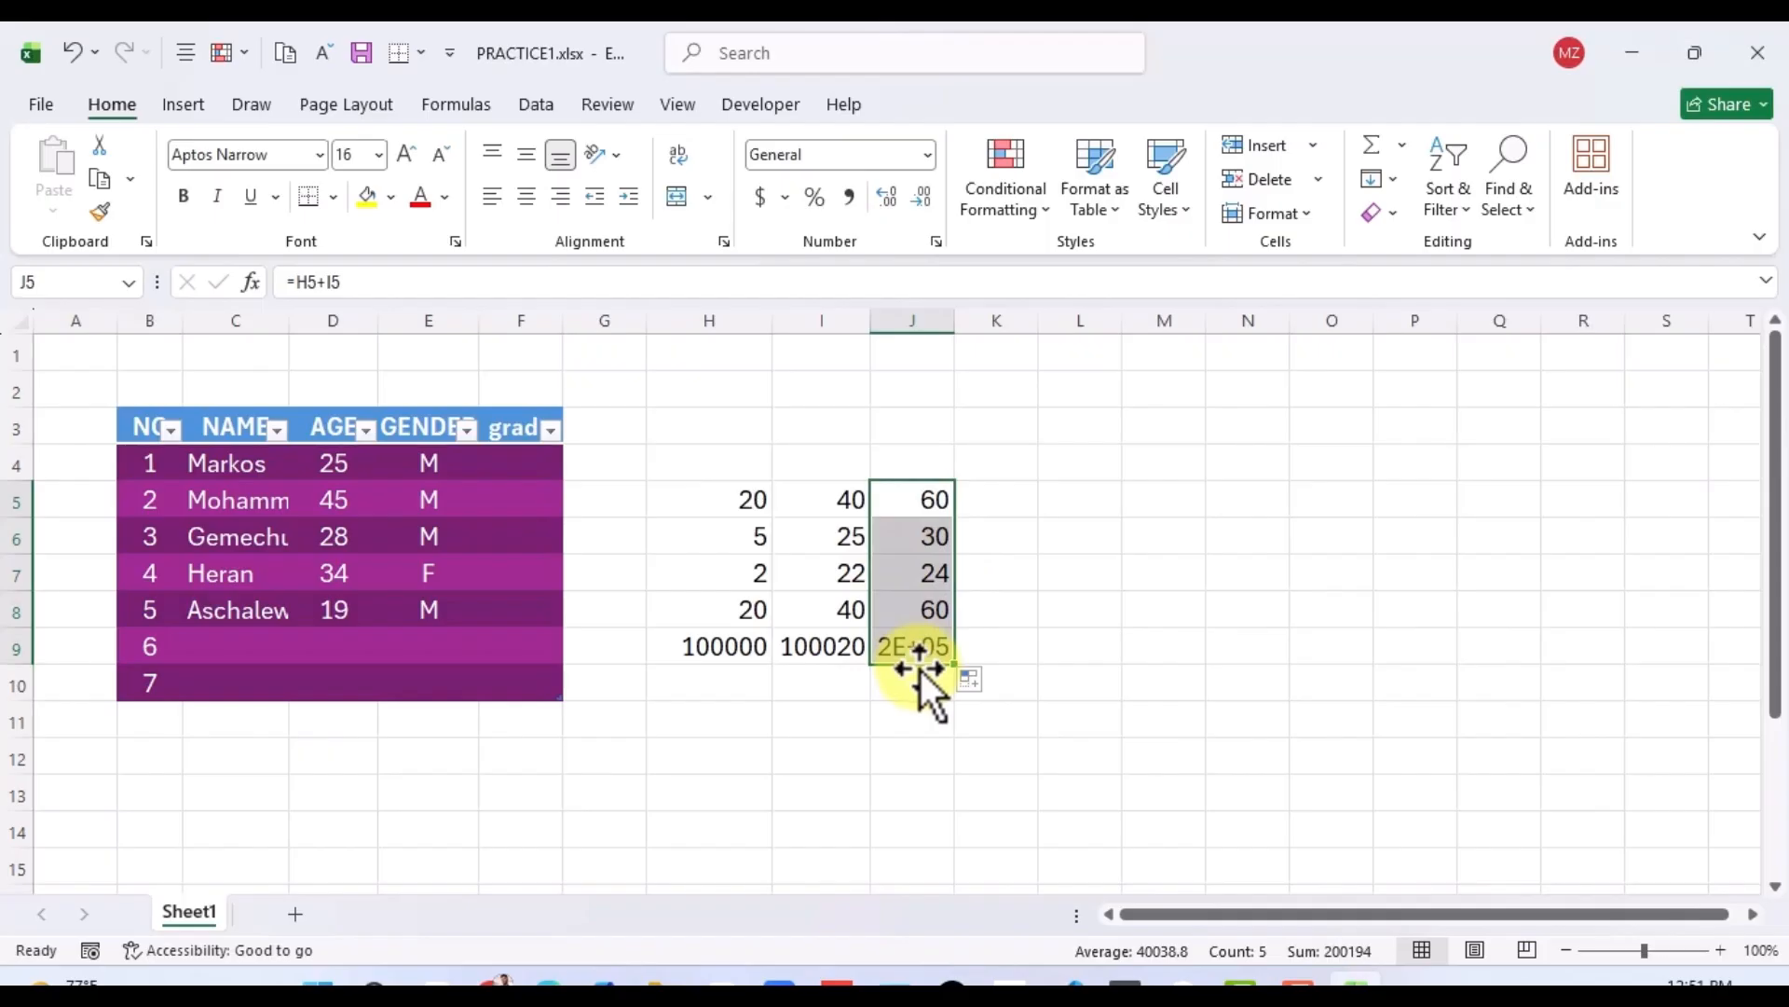
double_click(950, 321)
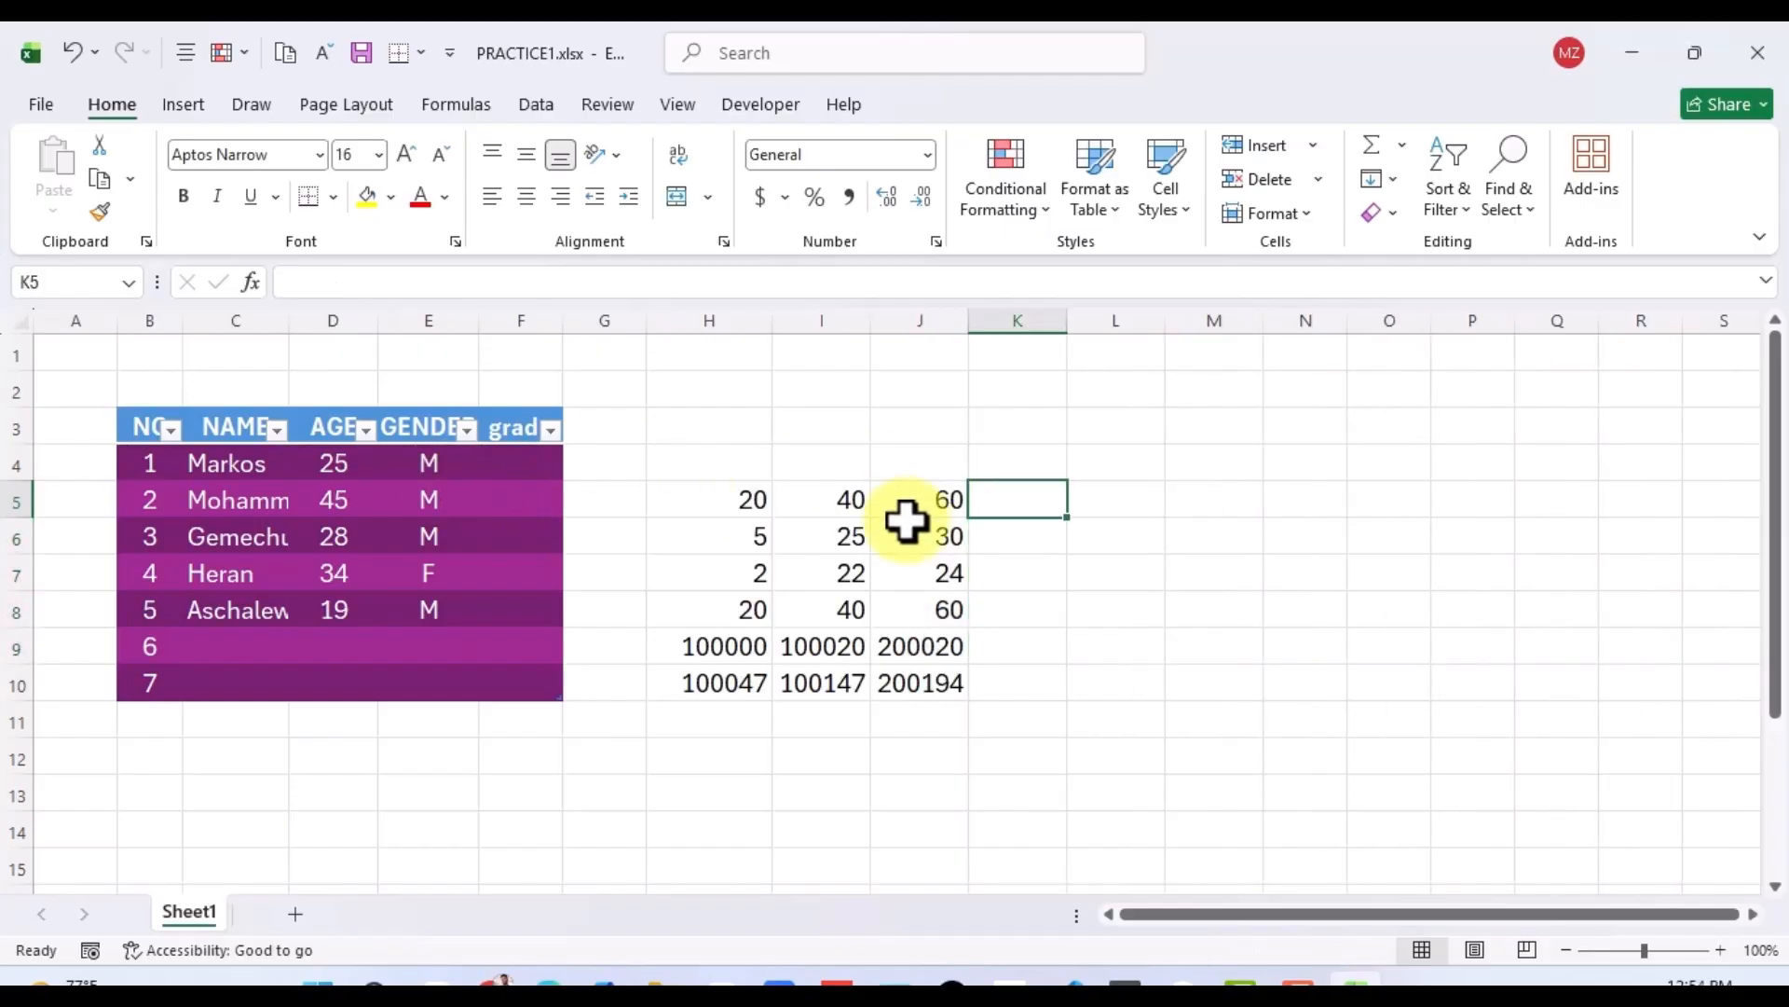
Use AutoSum on K5:K9 to total each row's values from columns H to J.
click(1087, 633)
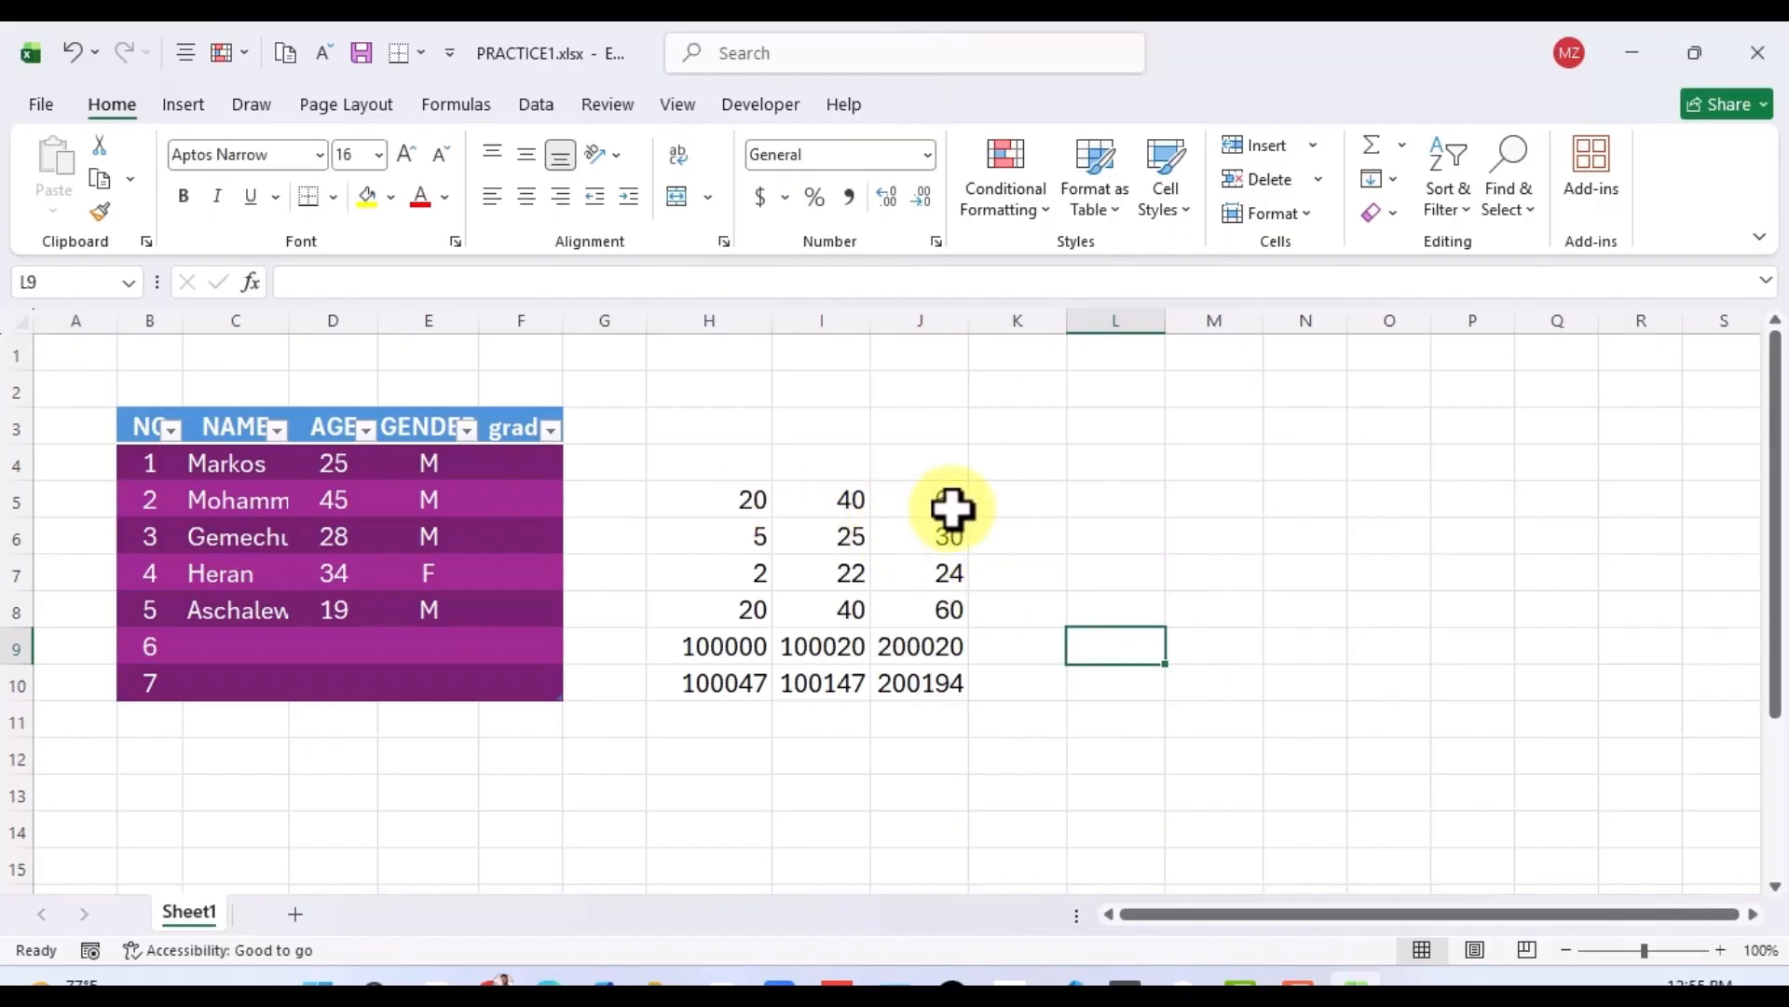
drag(1013, 486, 1026, 629)
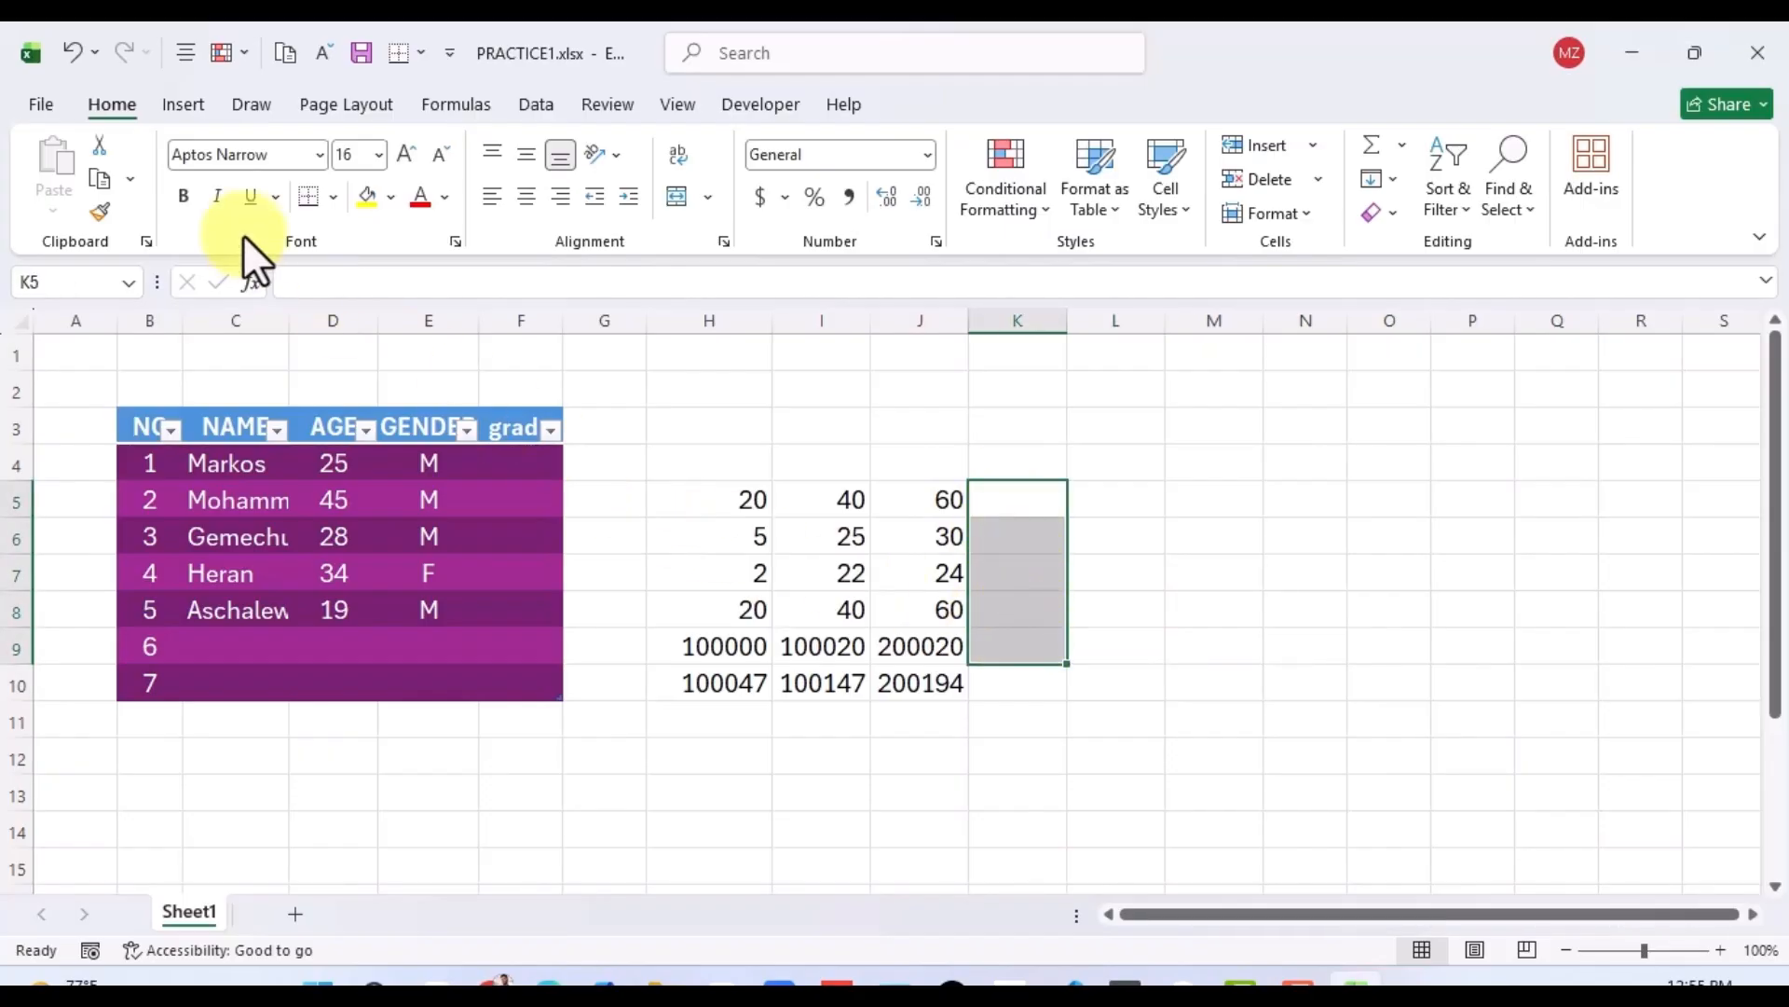
click(453, 108)
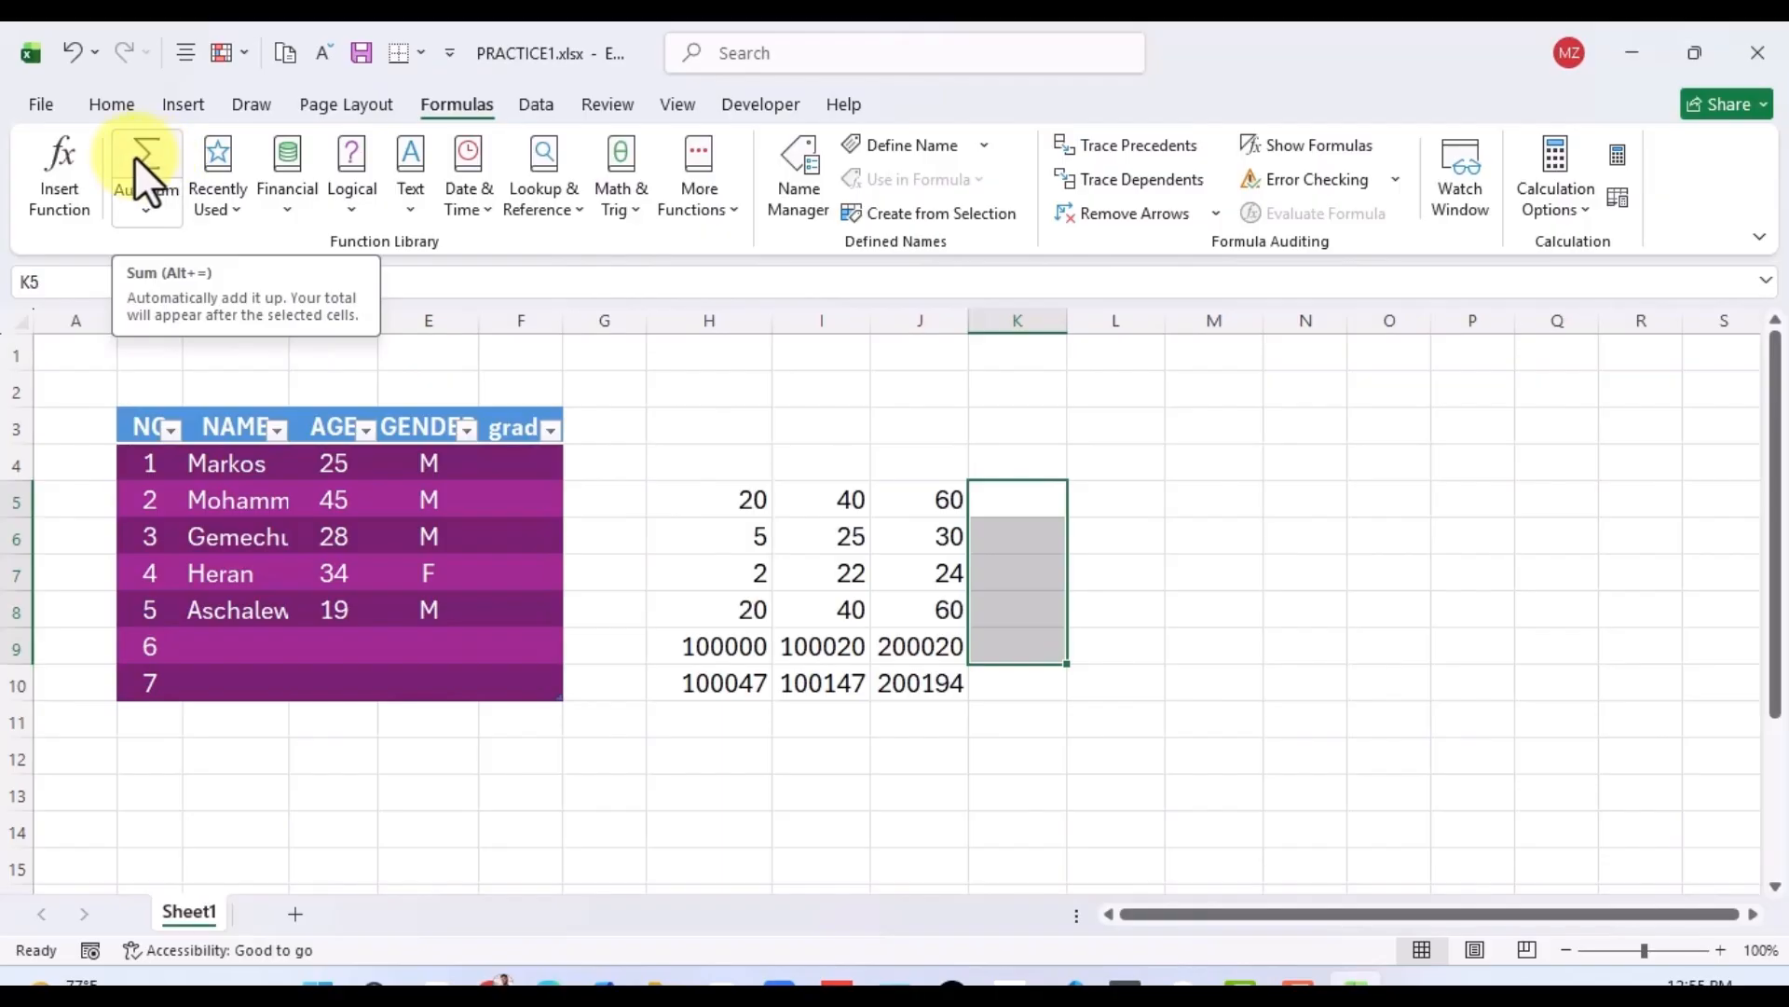
click(148, 153)
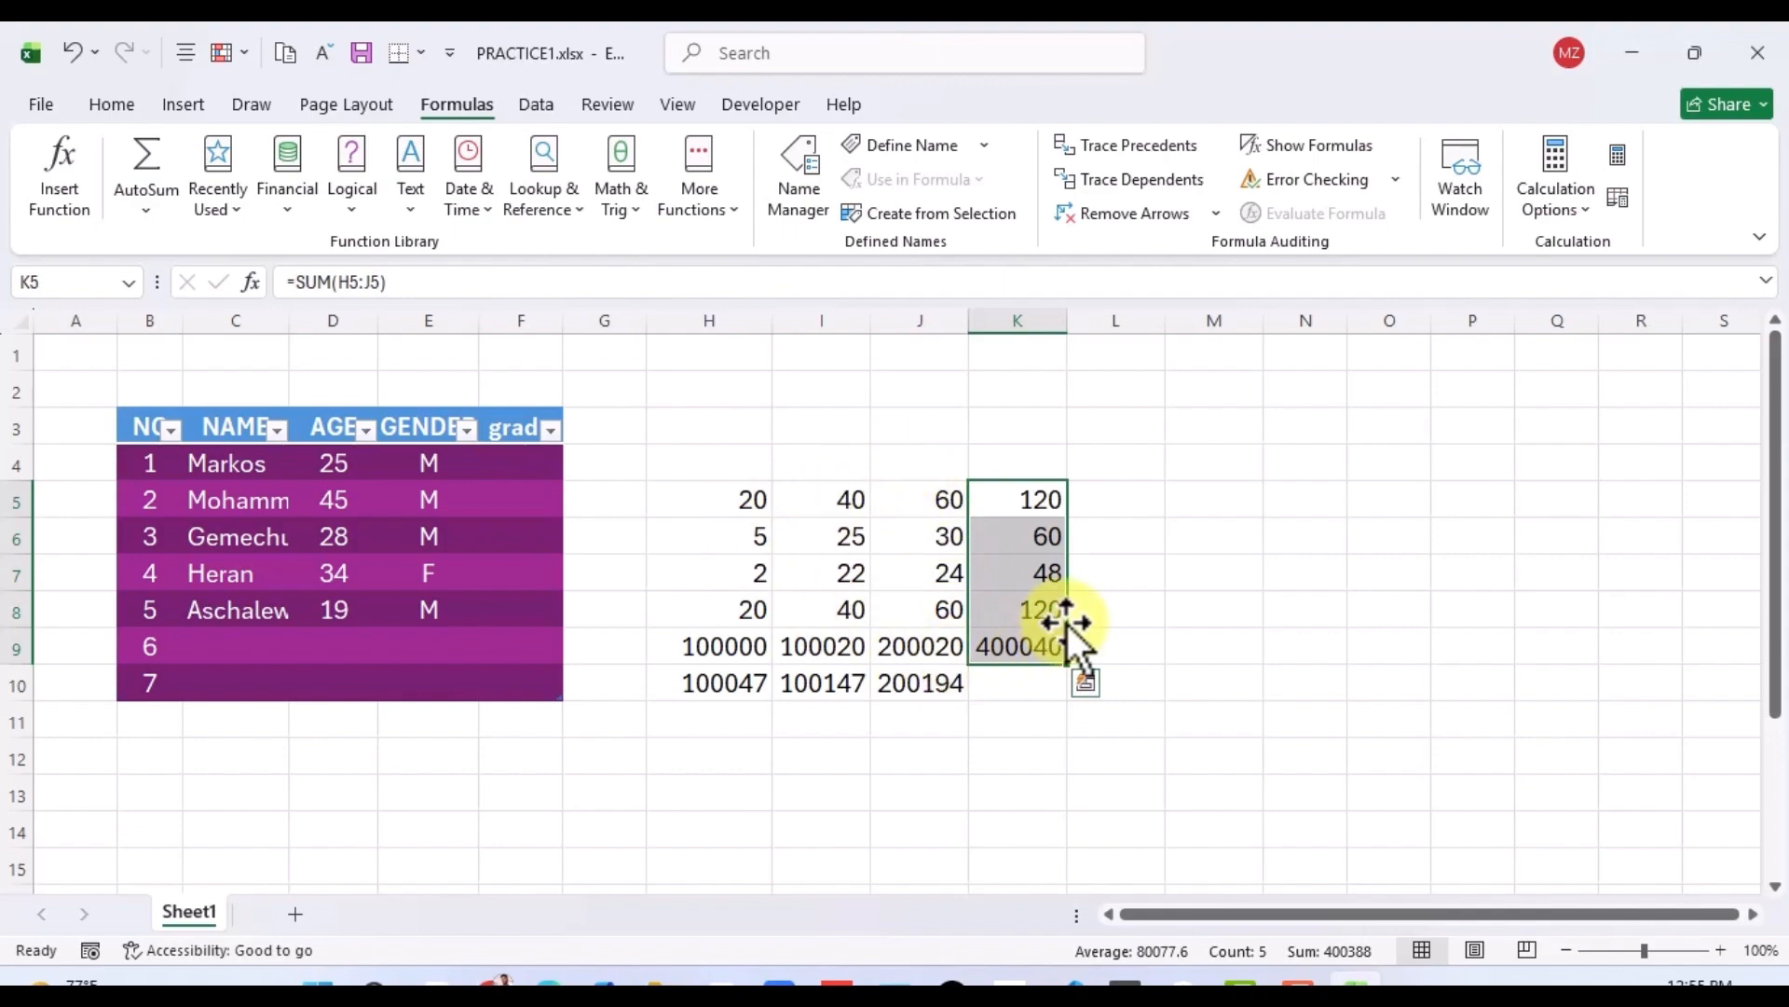
click(1105, 499)
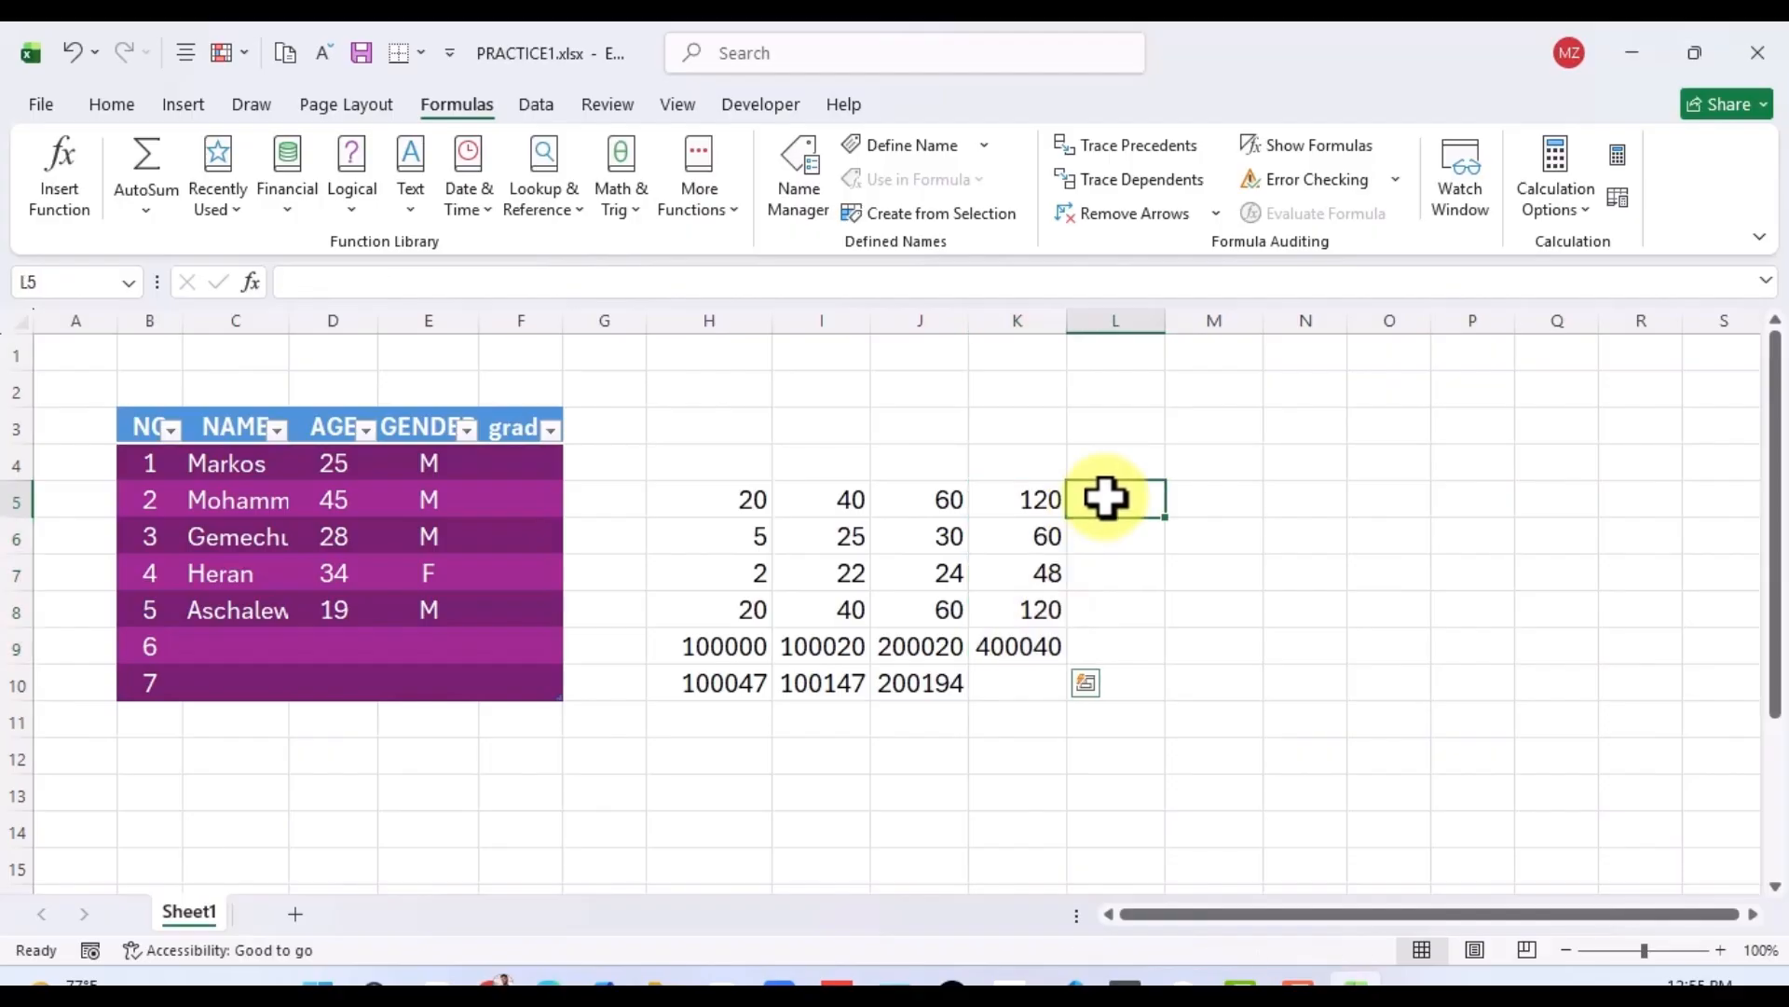
Use AutoSum's Average on L5:L9 to average each row's values from columns H to K.
drag(1104, 499, 1134, 647)
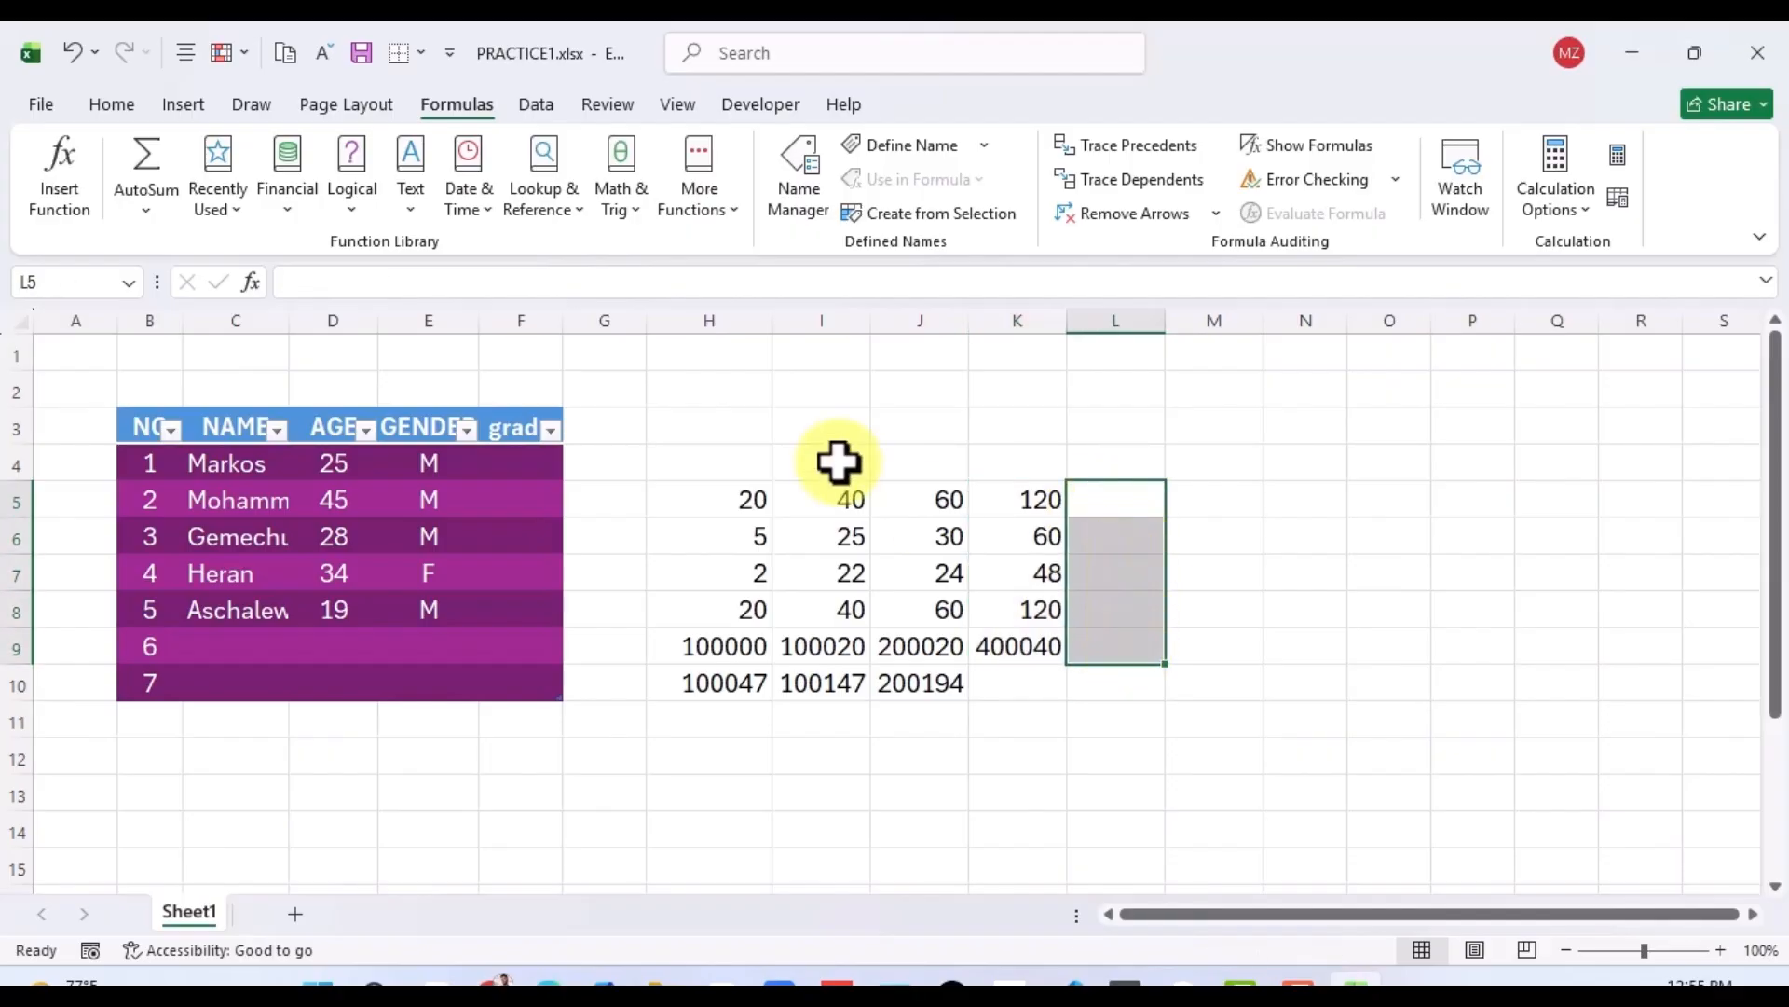
click(150, 212)
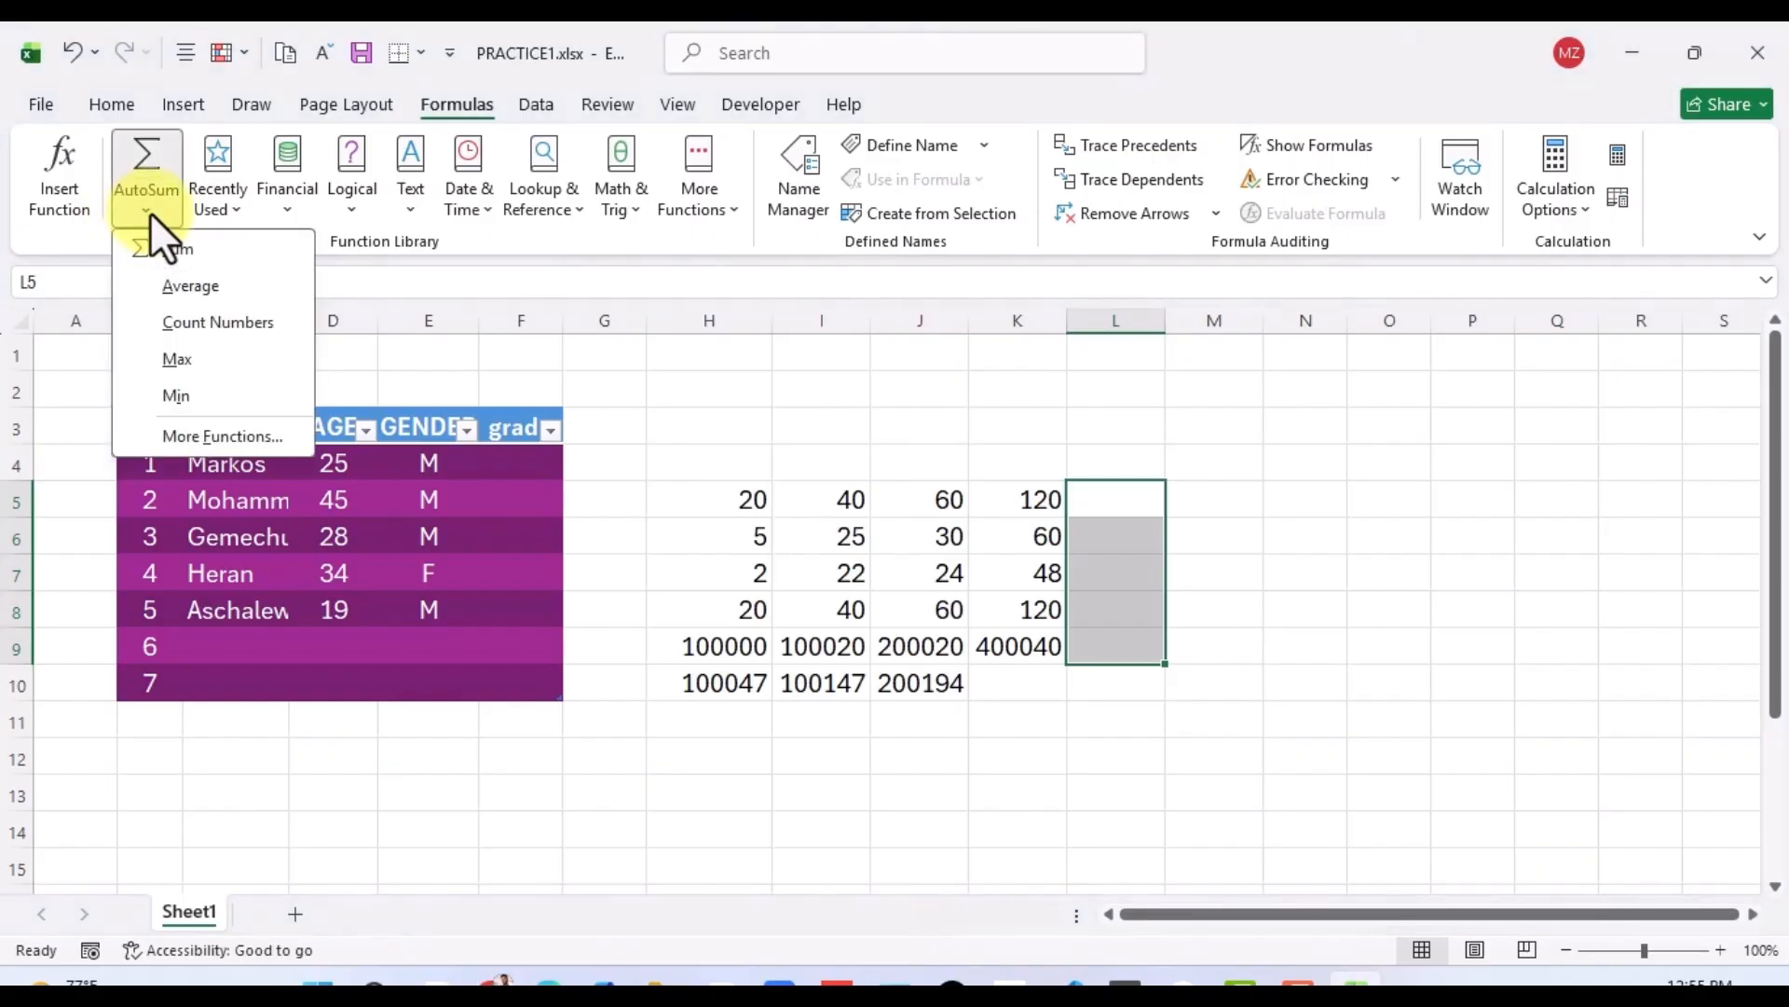
click(188, 289)
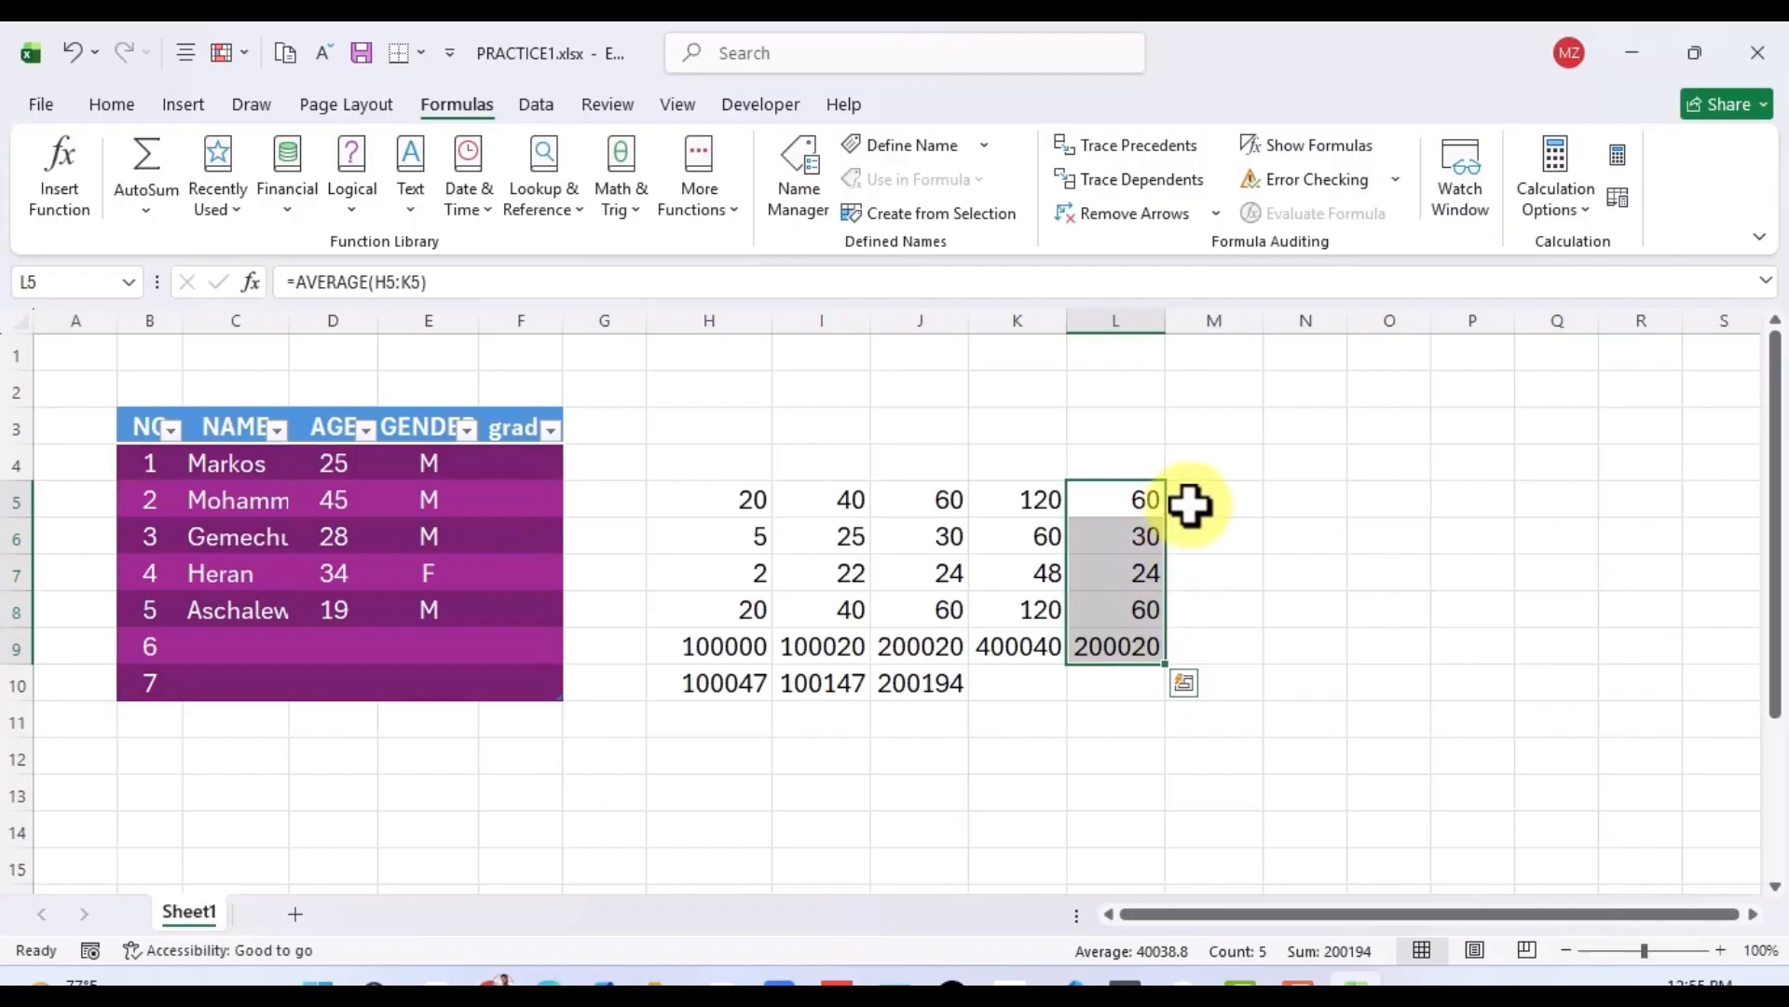
Use AutoSum's Max on M5:M9 to return each row's largest value from columns H to L.
drag(1190, 504, 1234, 659)
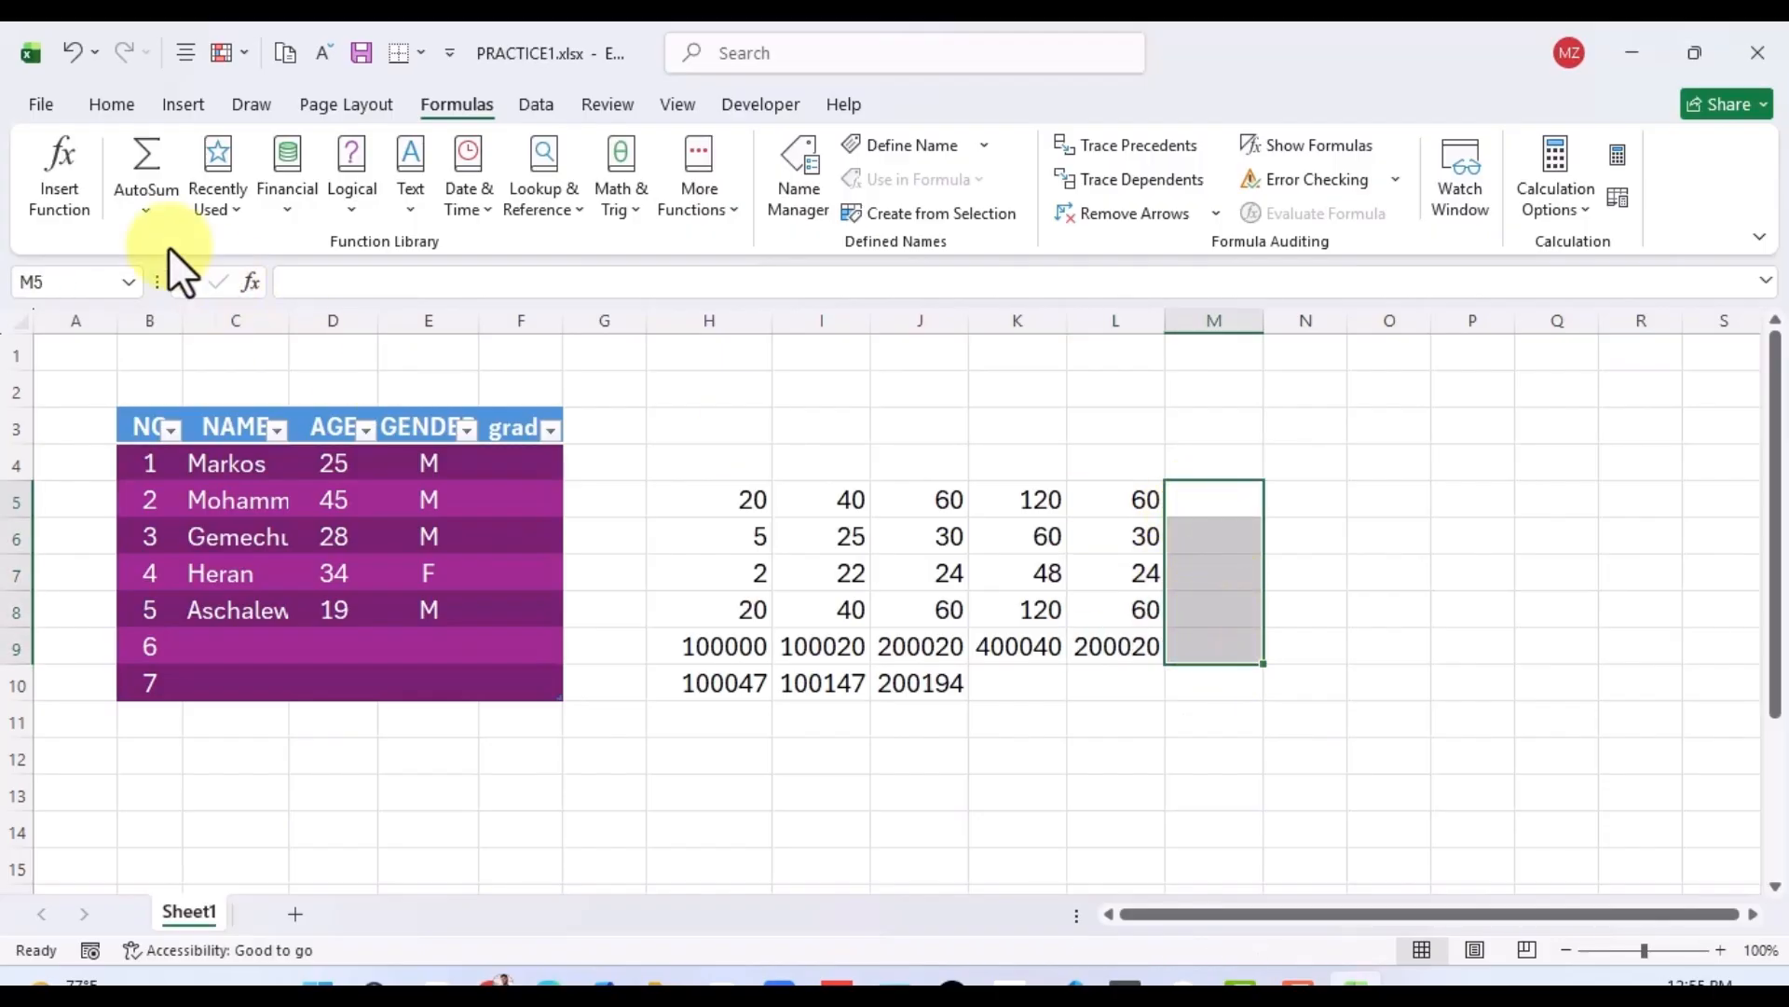
click(145, 213)
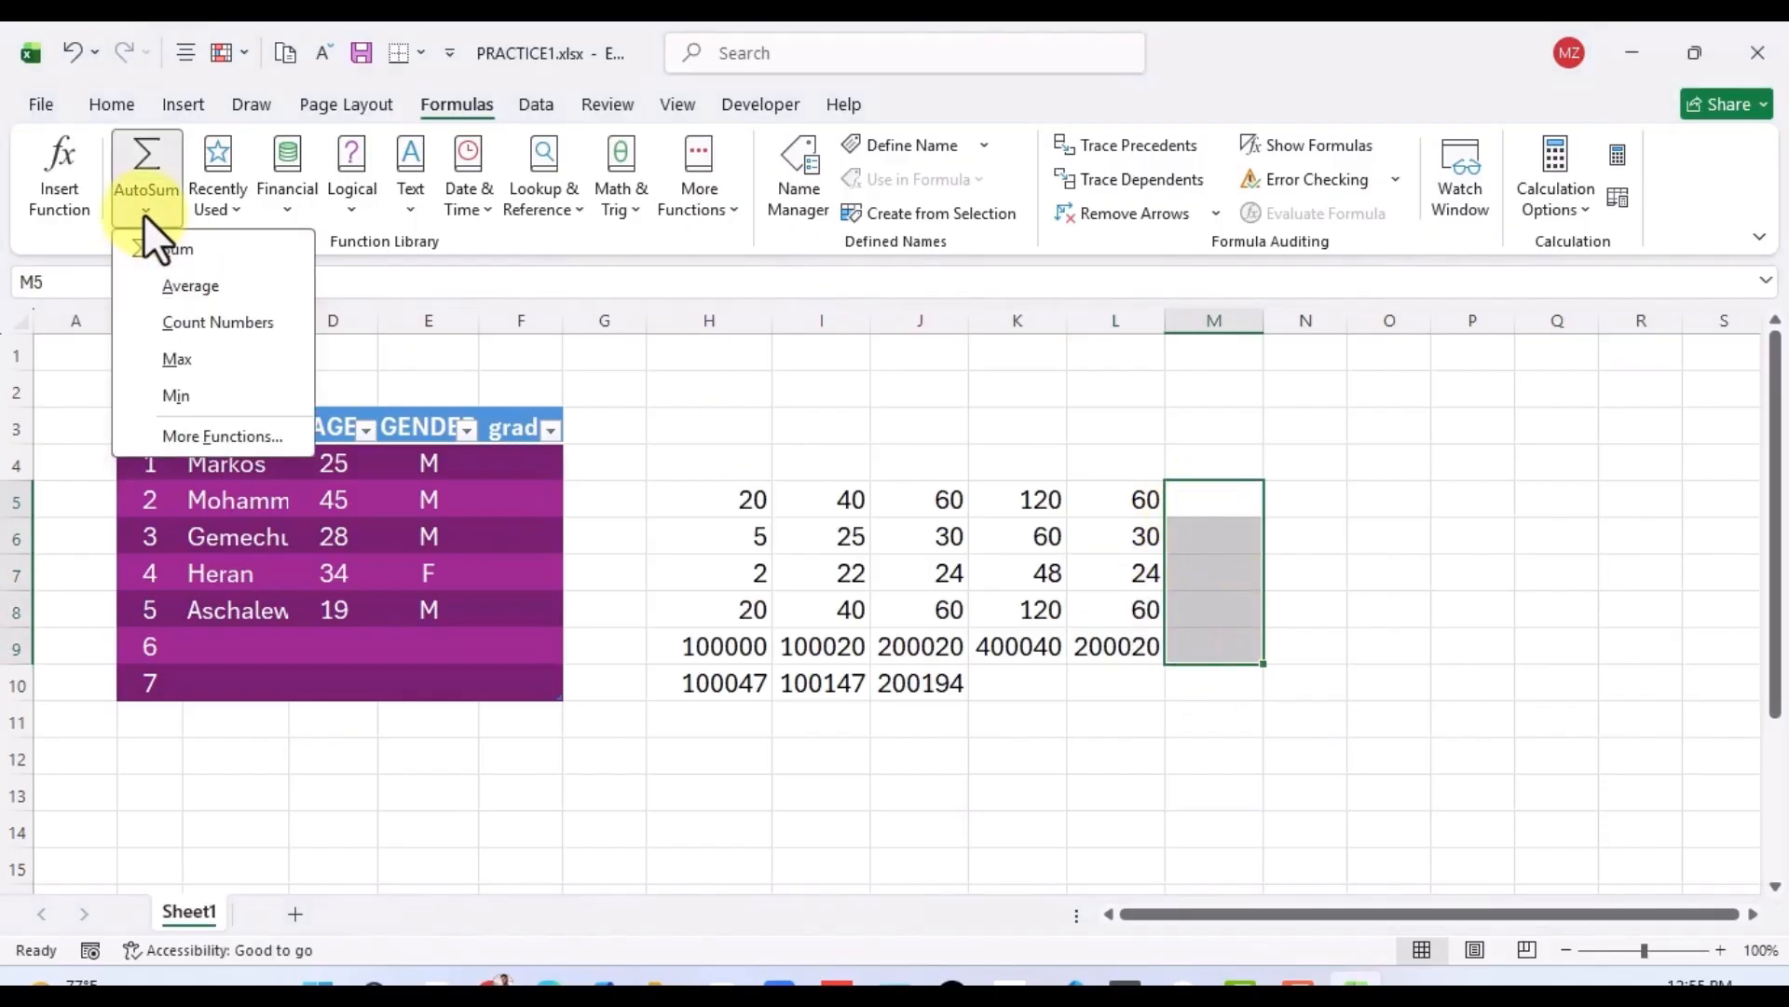
click(182, 358)
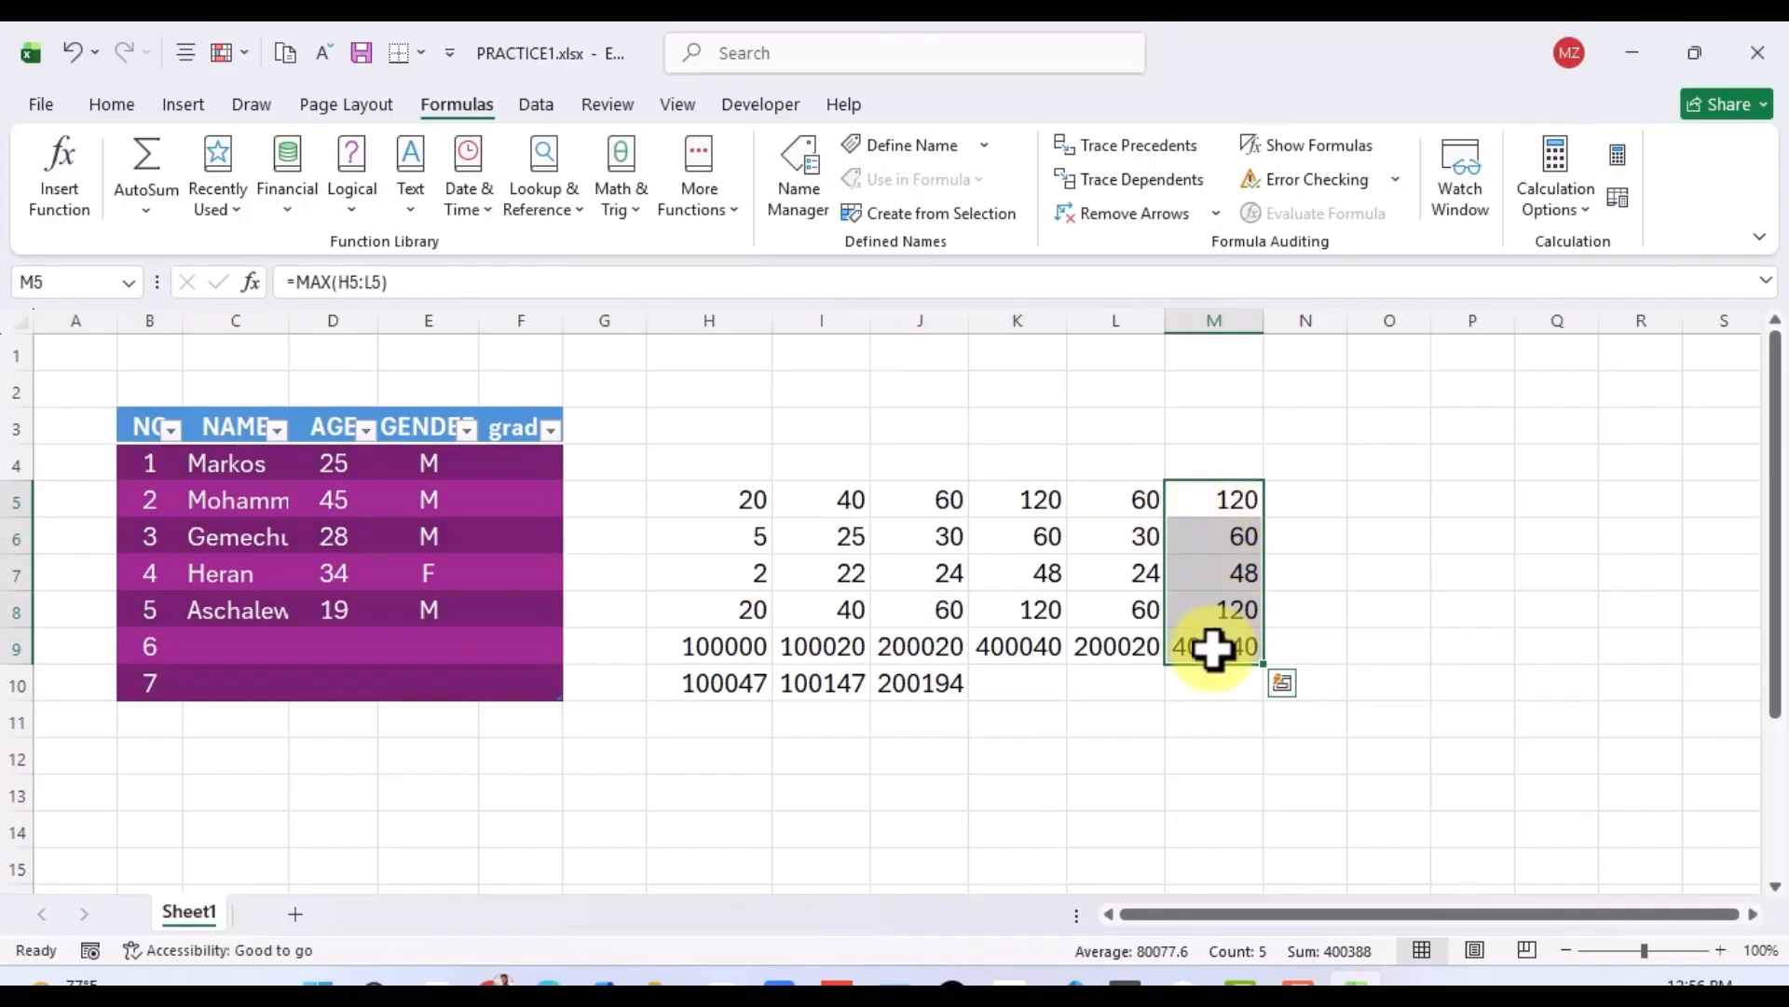
click(138, 219)
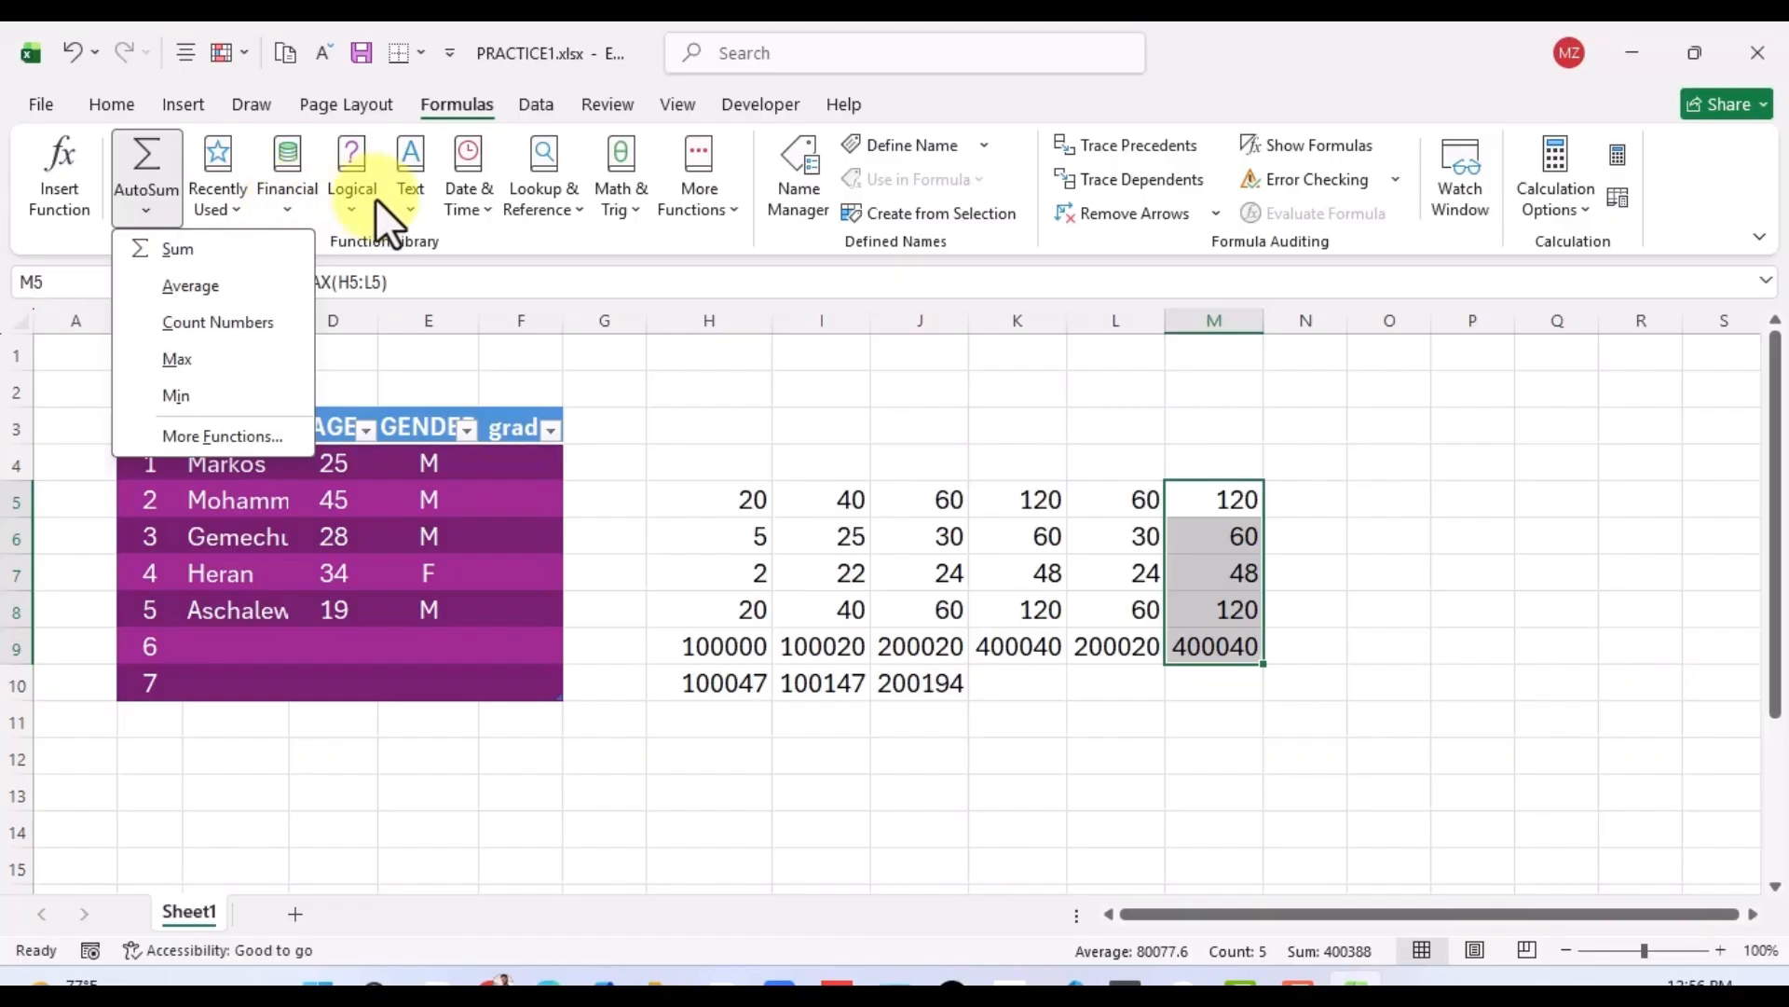
click(569, 255)
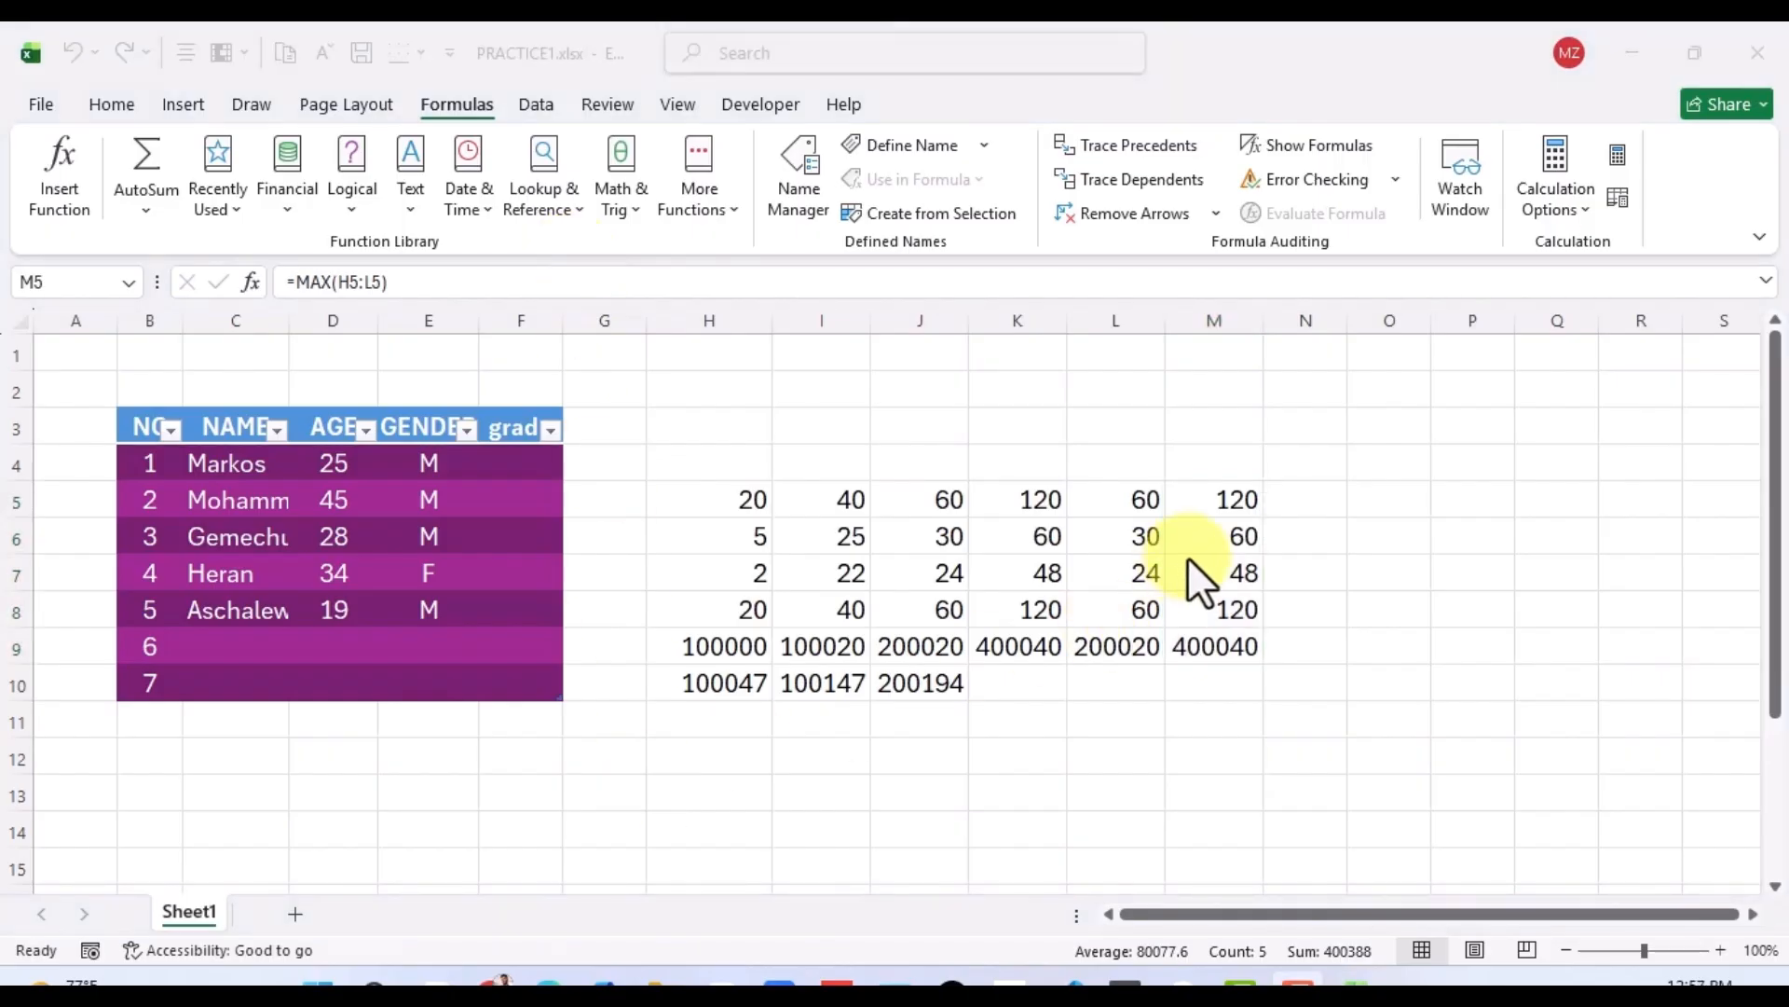
Enter a formula in cell N5 that calculates 13% of M5 (=M5*13%).
double_click(1301, 500)
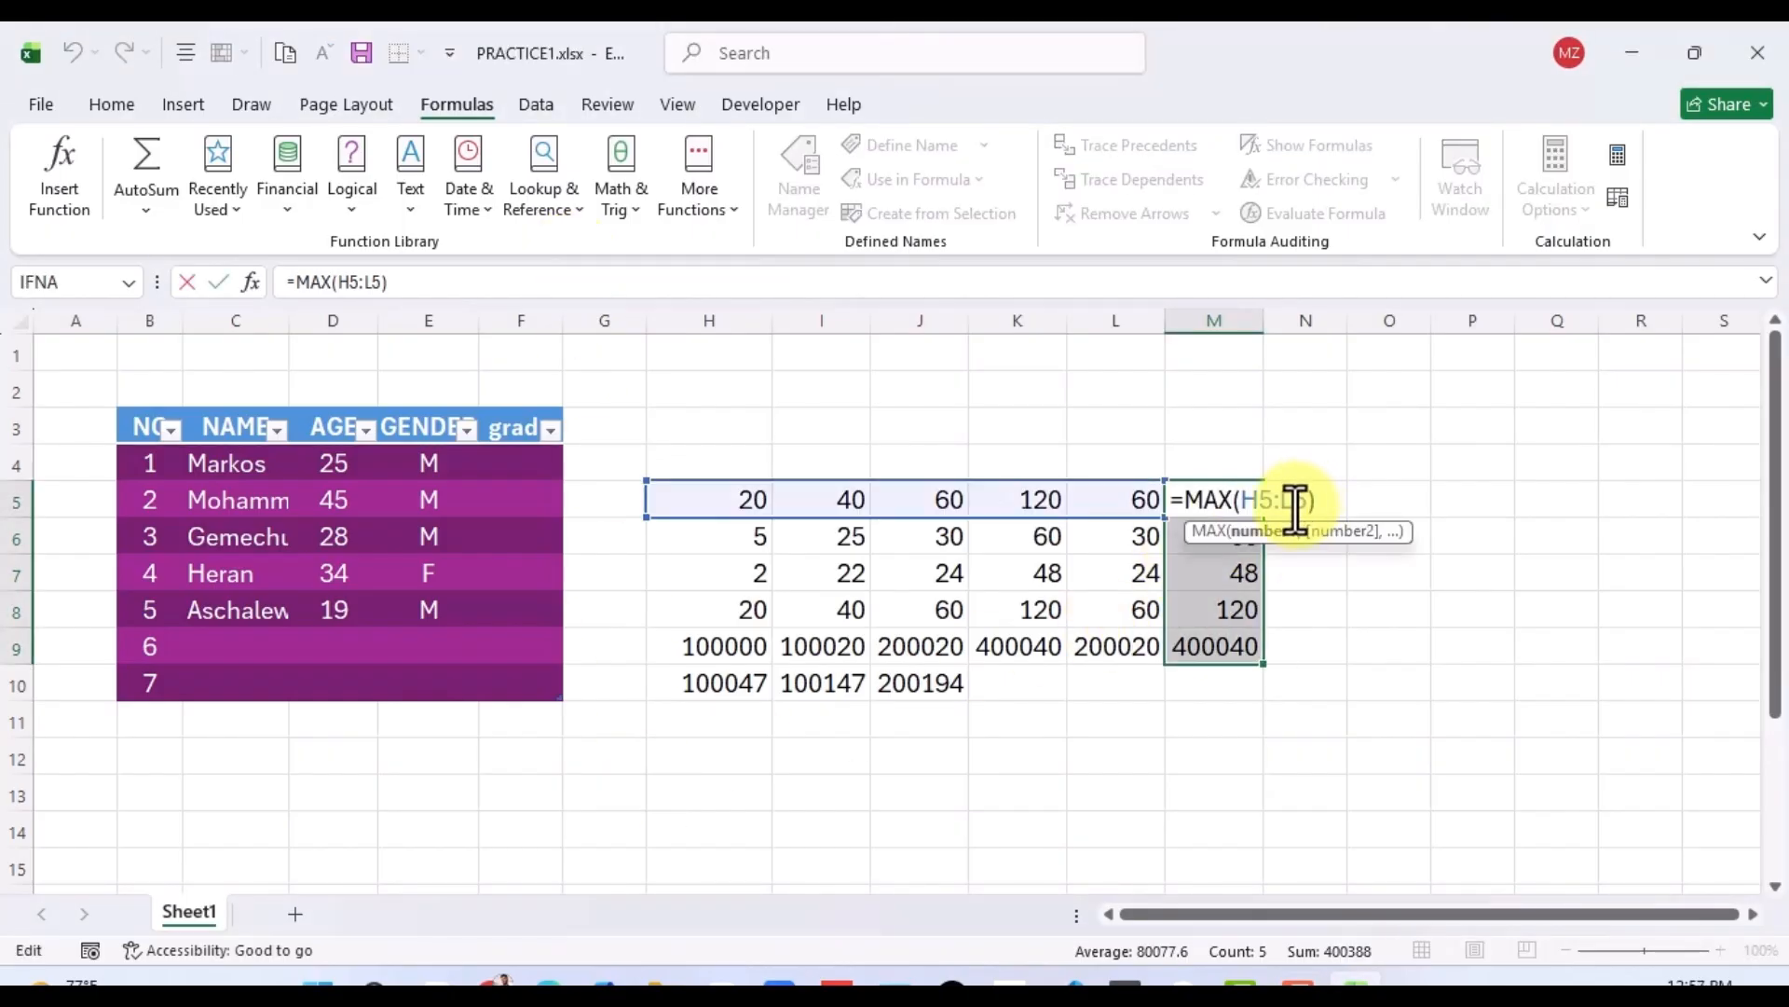
key(Escape)
click(1296, 508)
text(=)
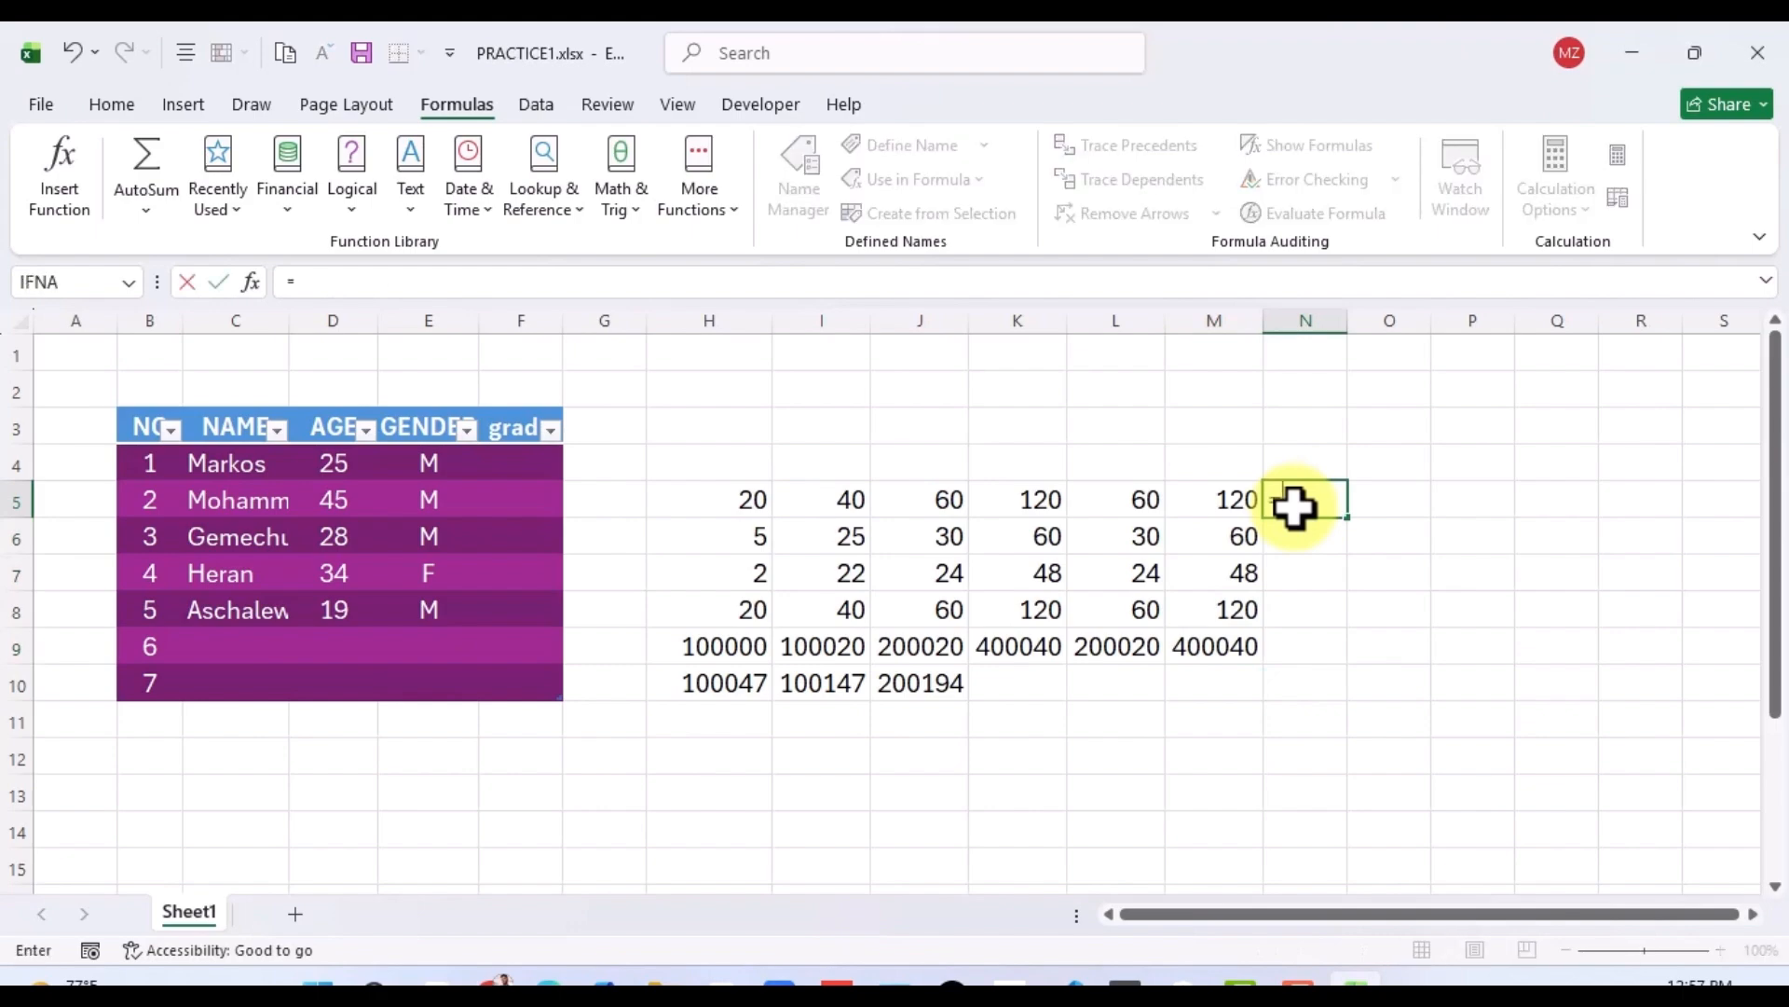
click(1234, 499)
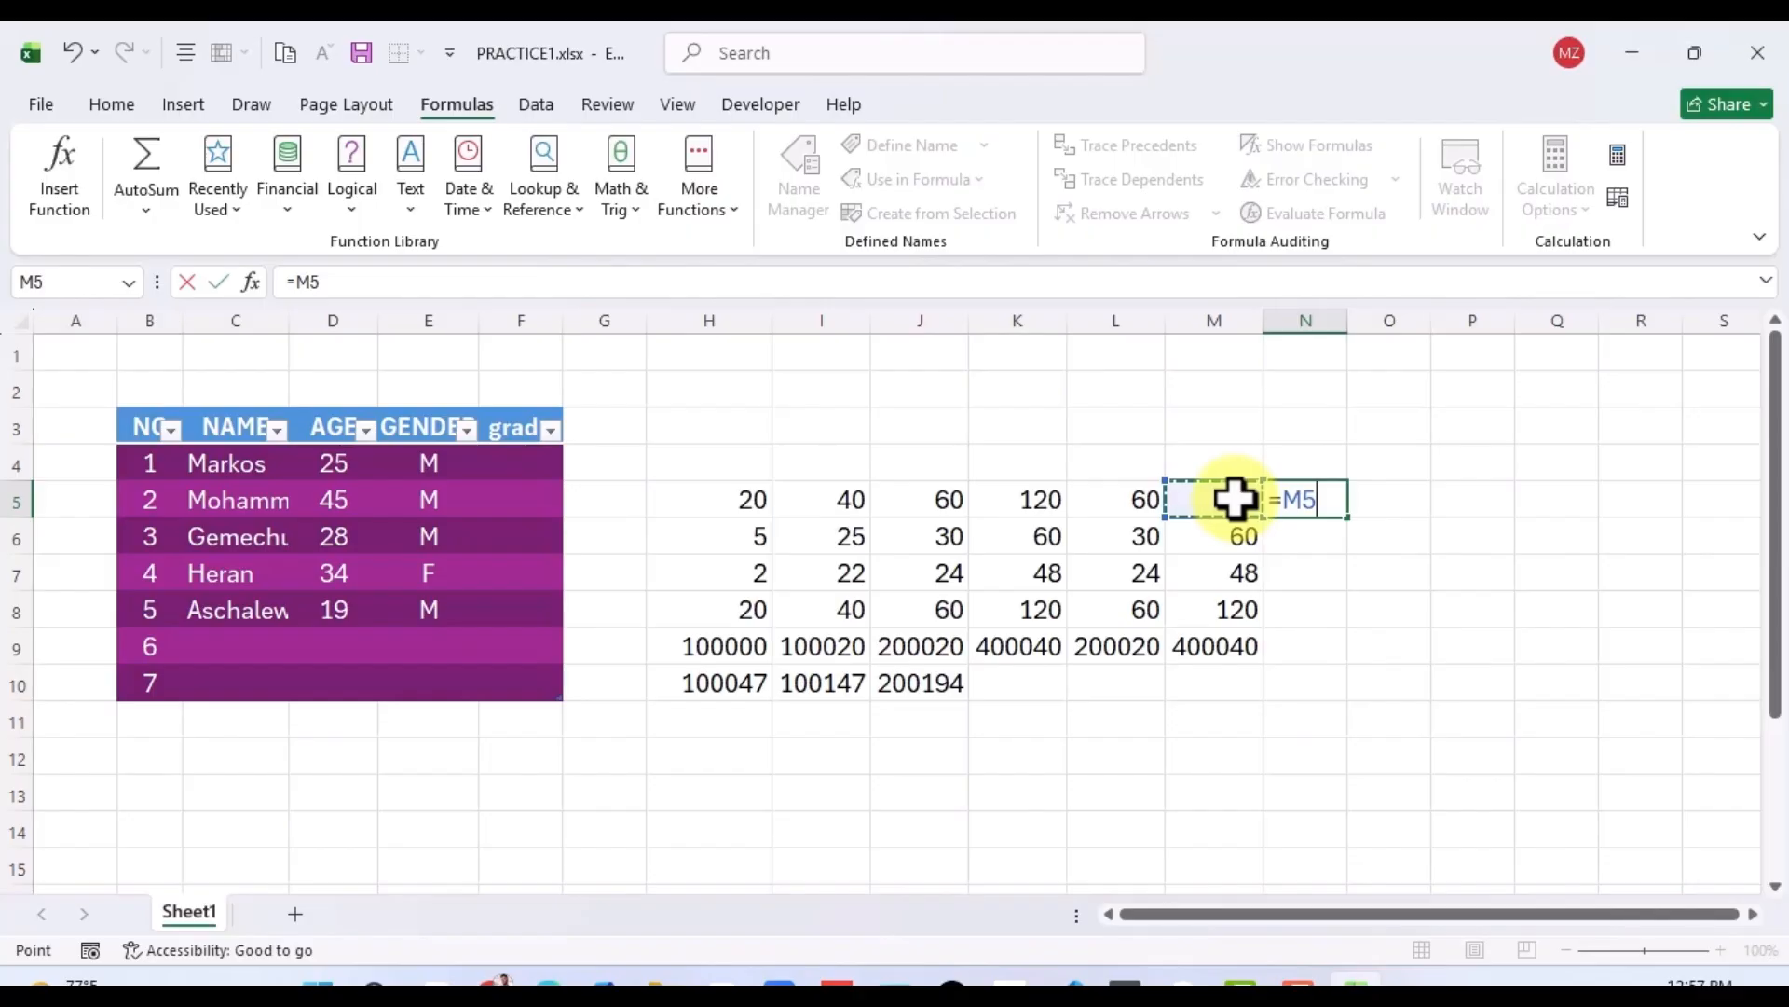
text(*13)
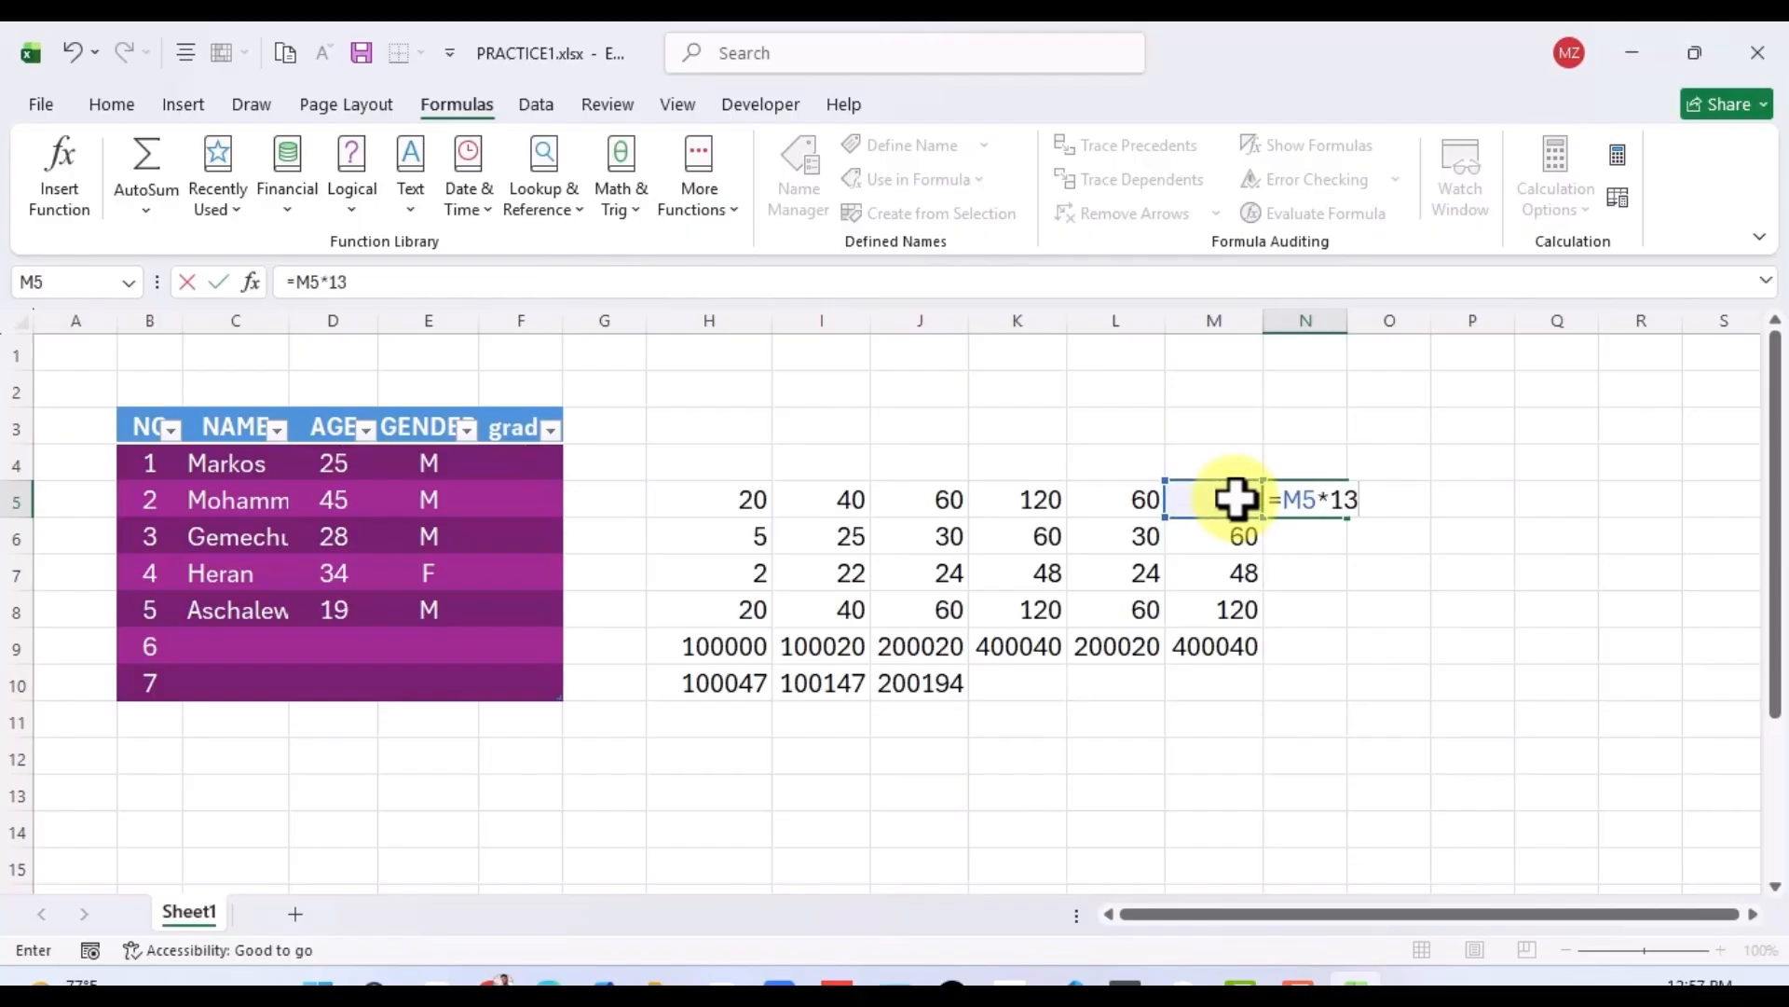
text(%)
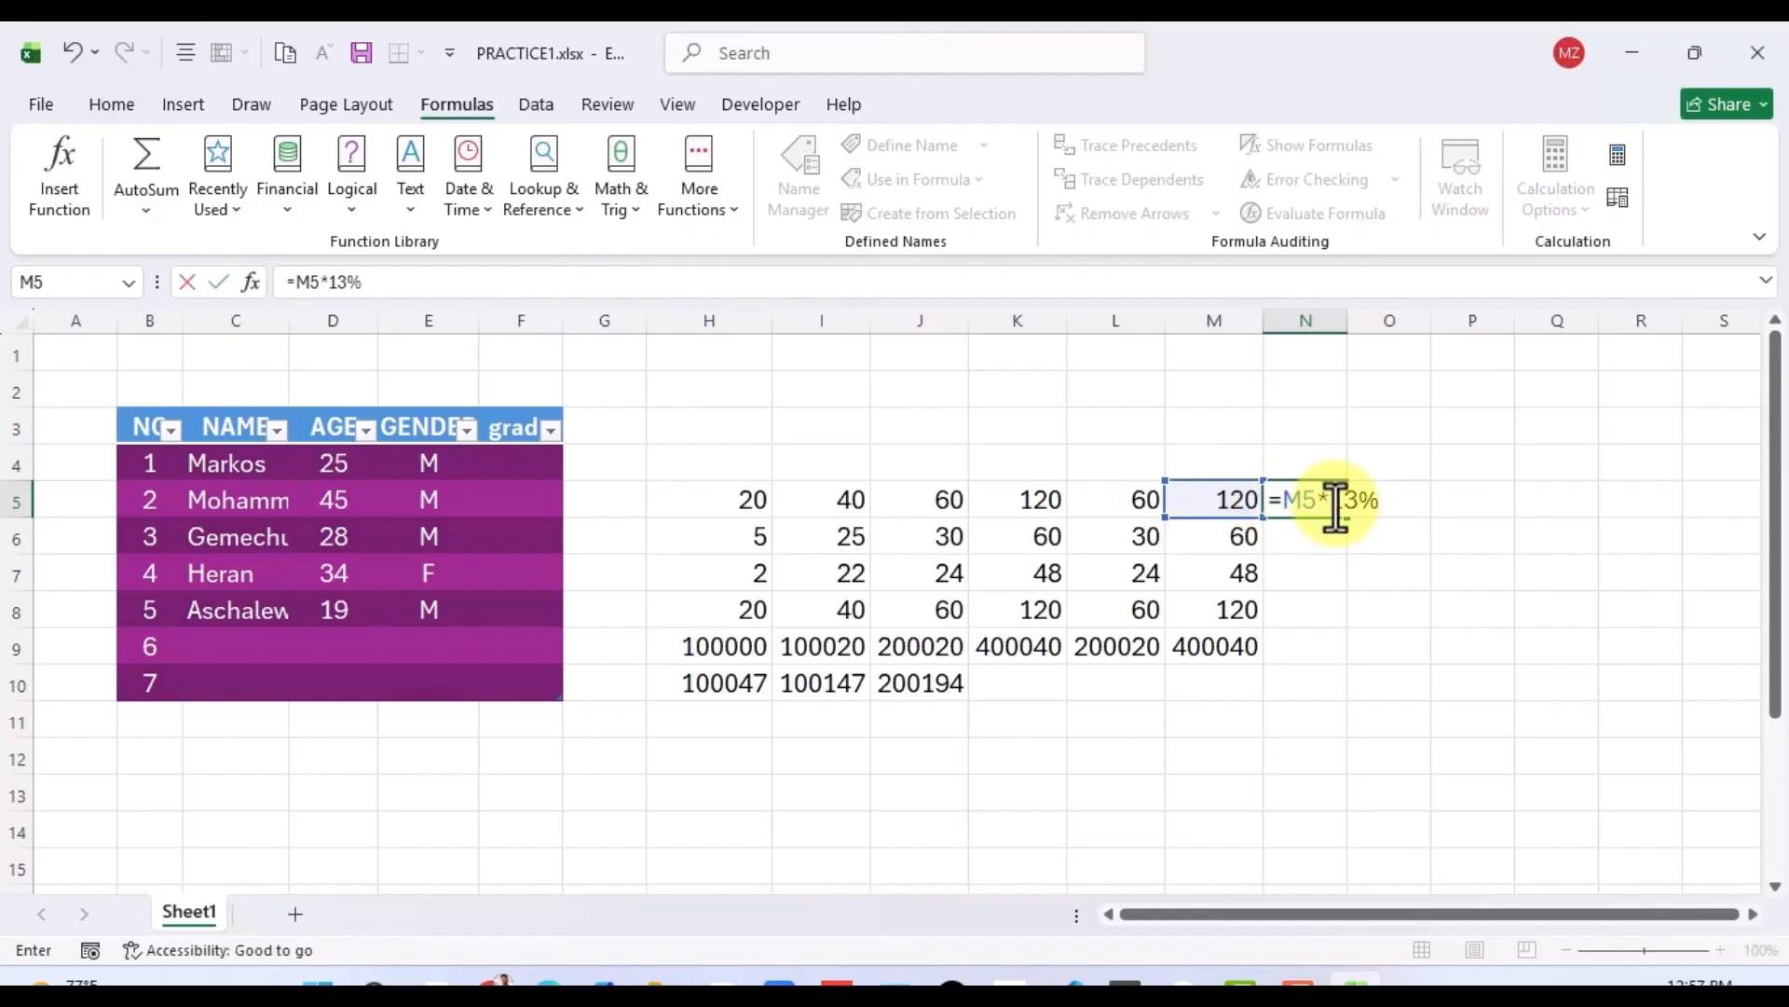
key(Return)
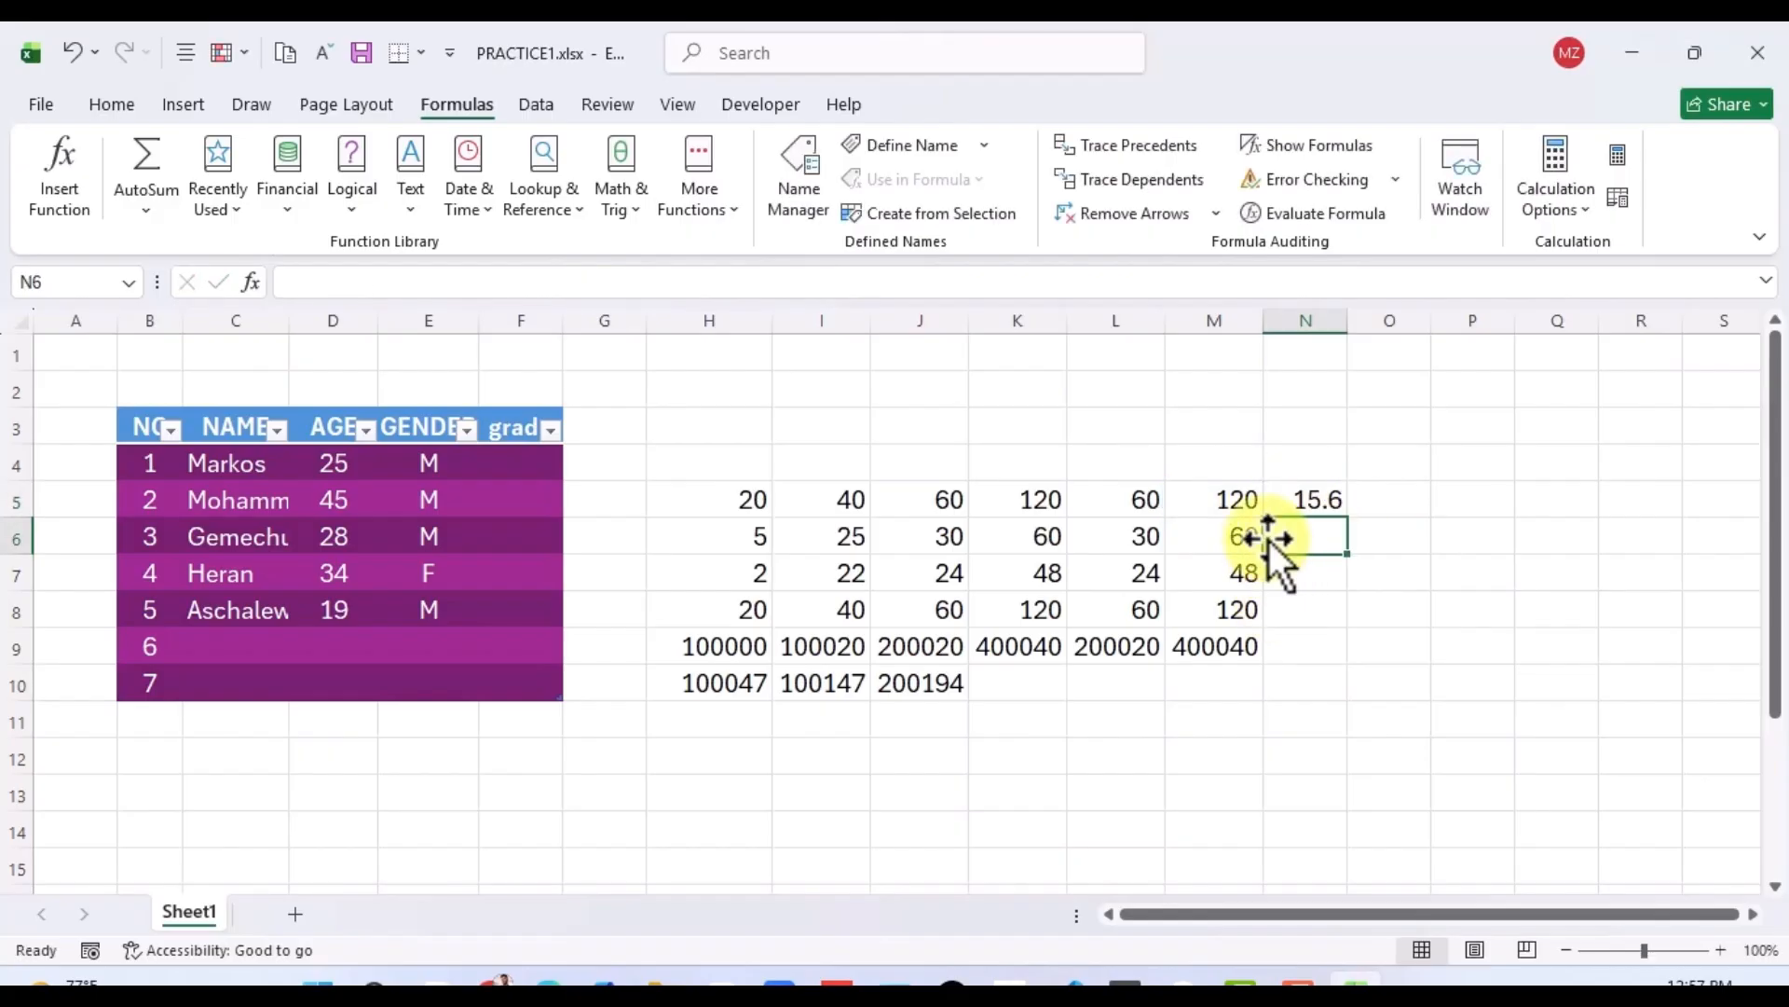
Fill the 13% formula from N5 down through N9 and compare the column M values with their percentages.
click(1226, 500)
click(1306, 502)
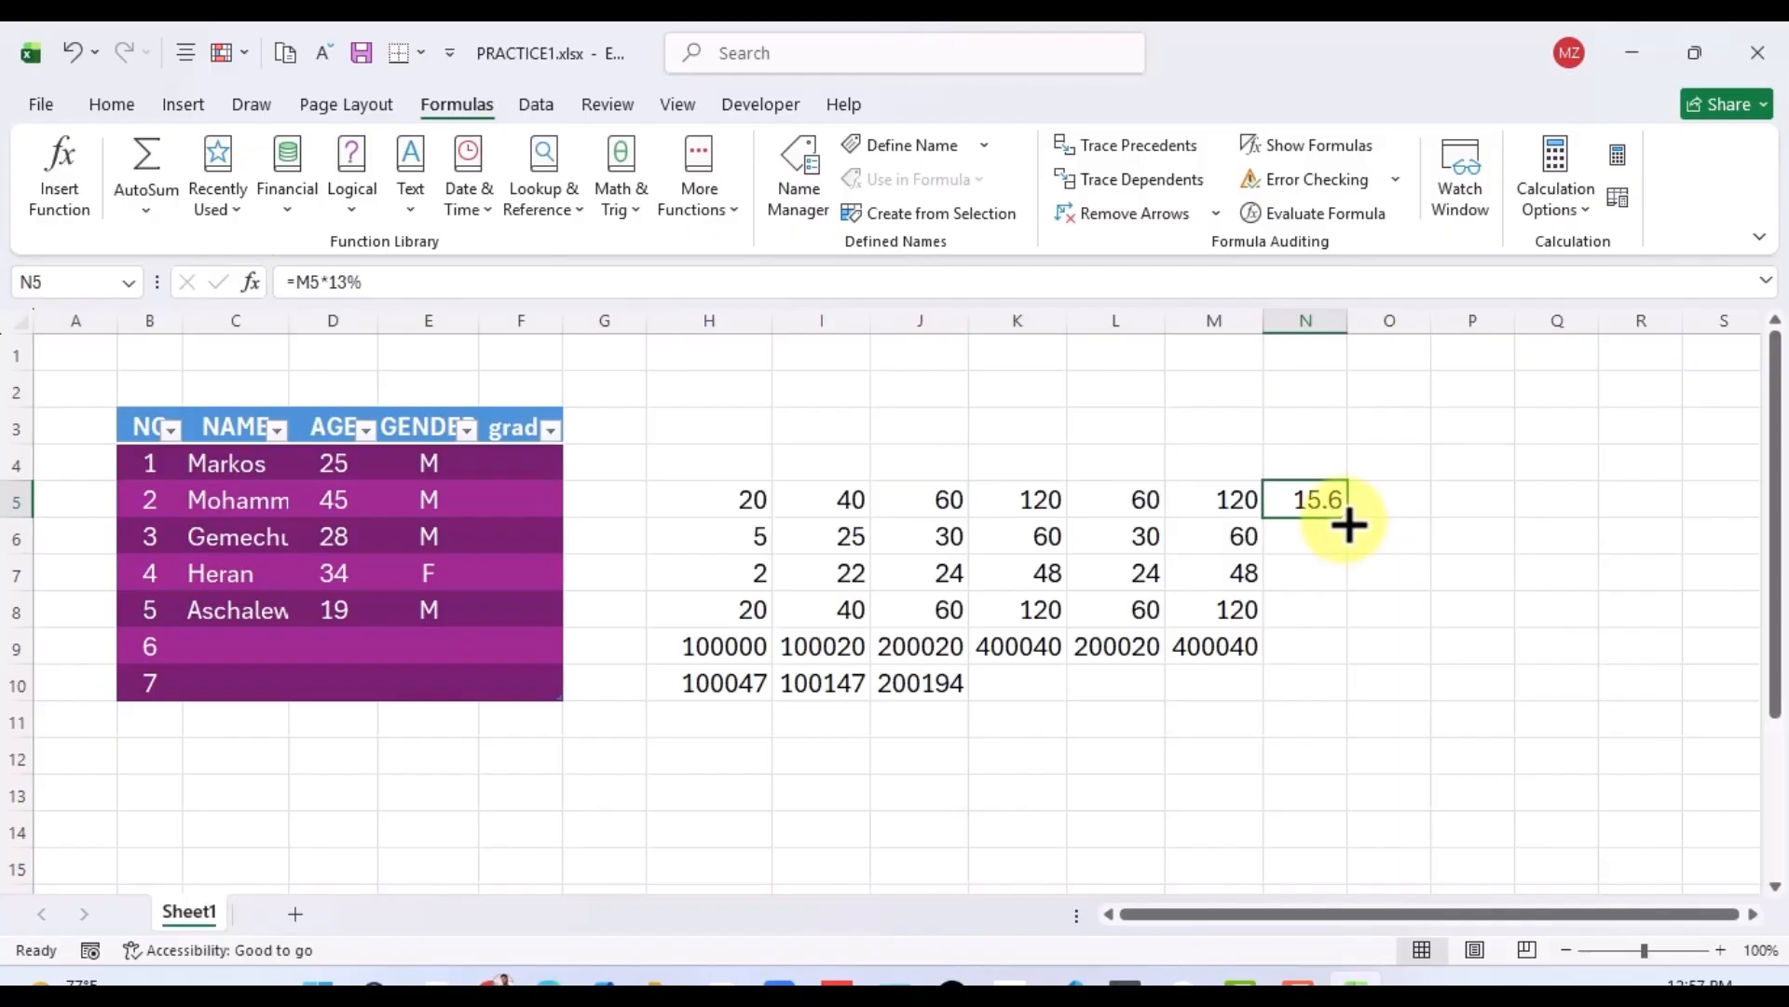
drag(1347, 517, 1342, 652)
click(1361, 612)
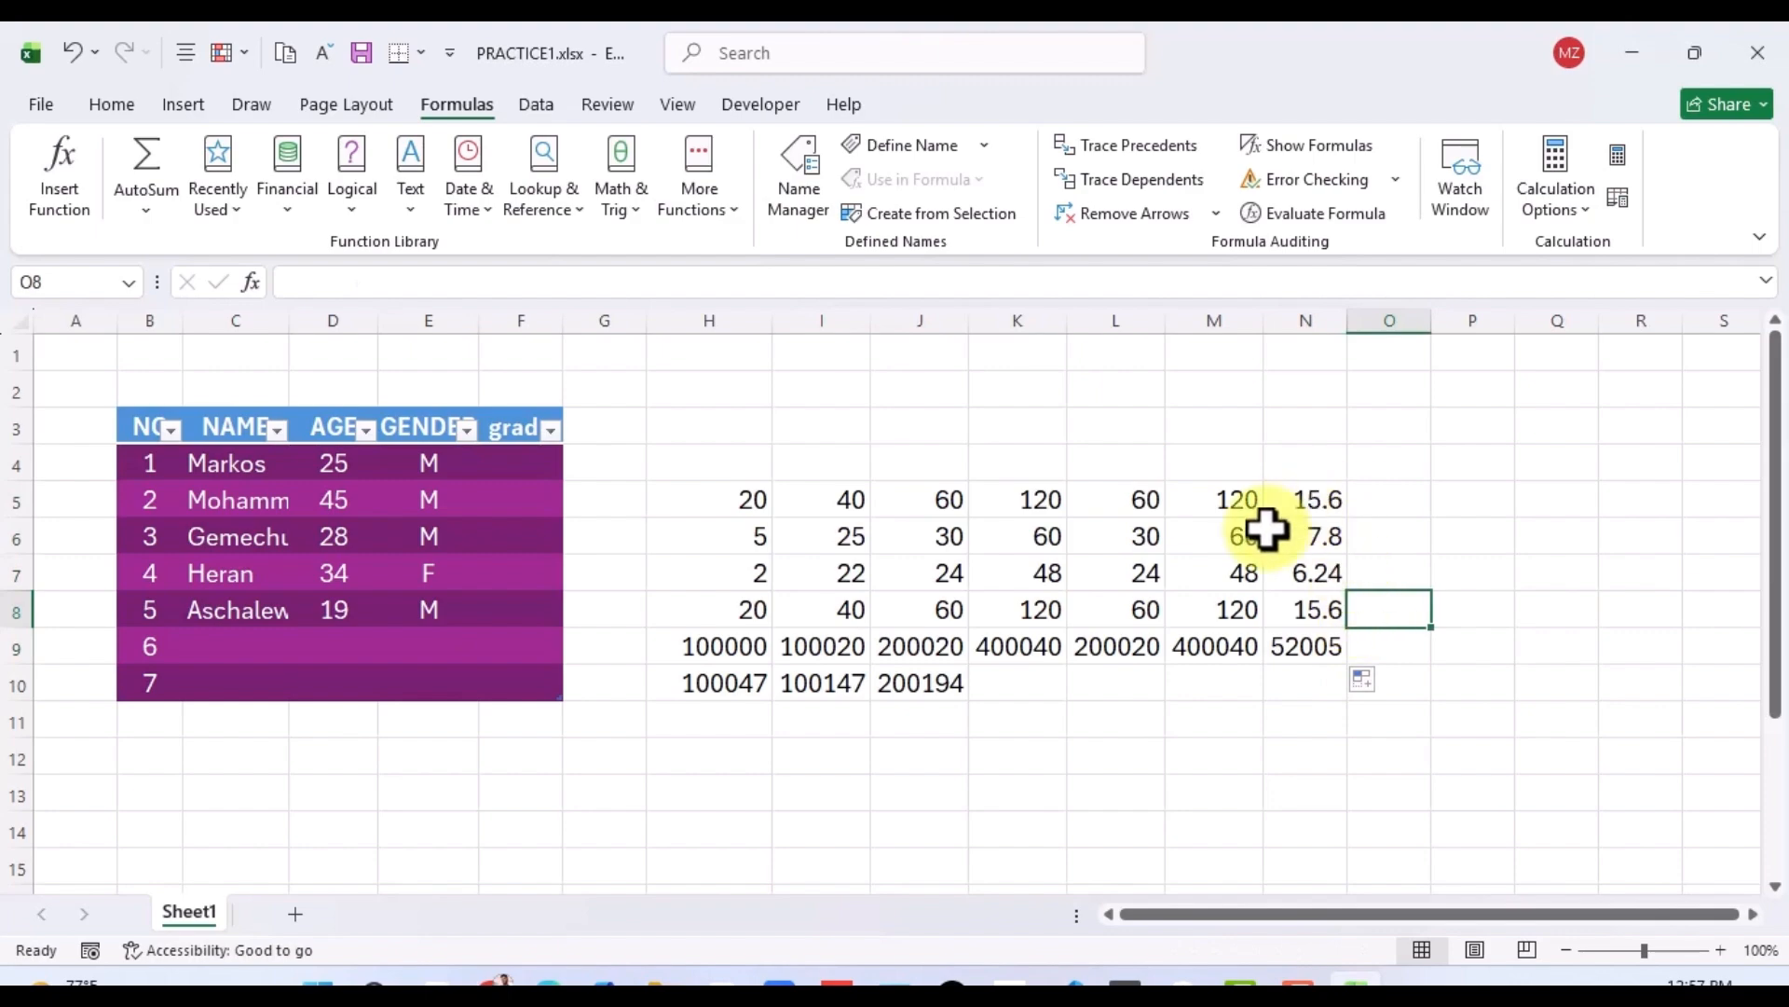
drag(1222, 494, 1221, 640)
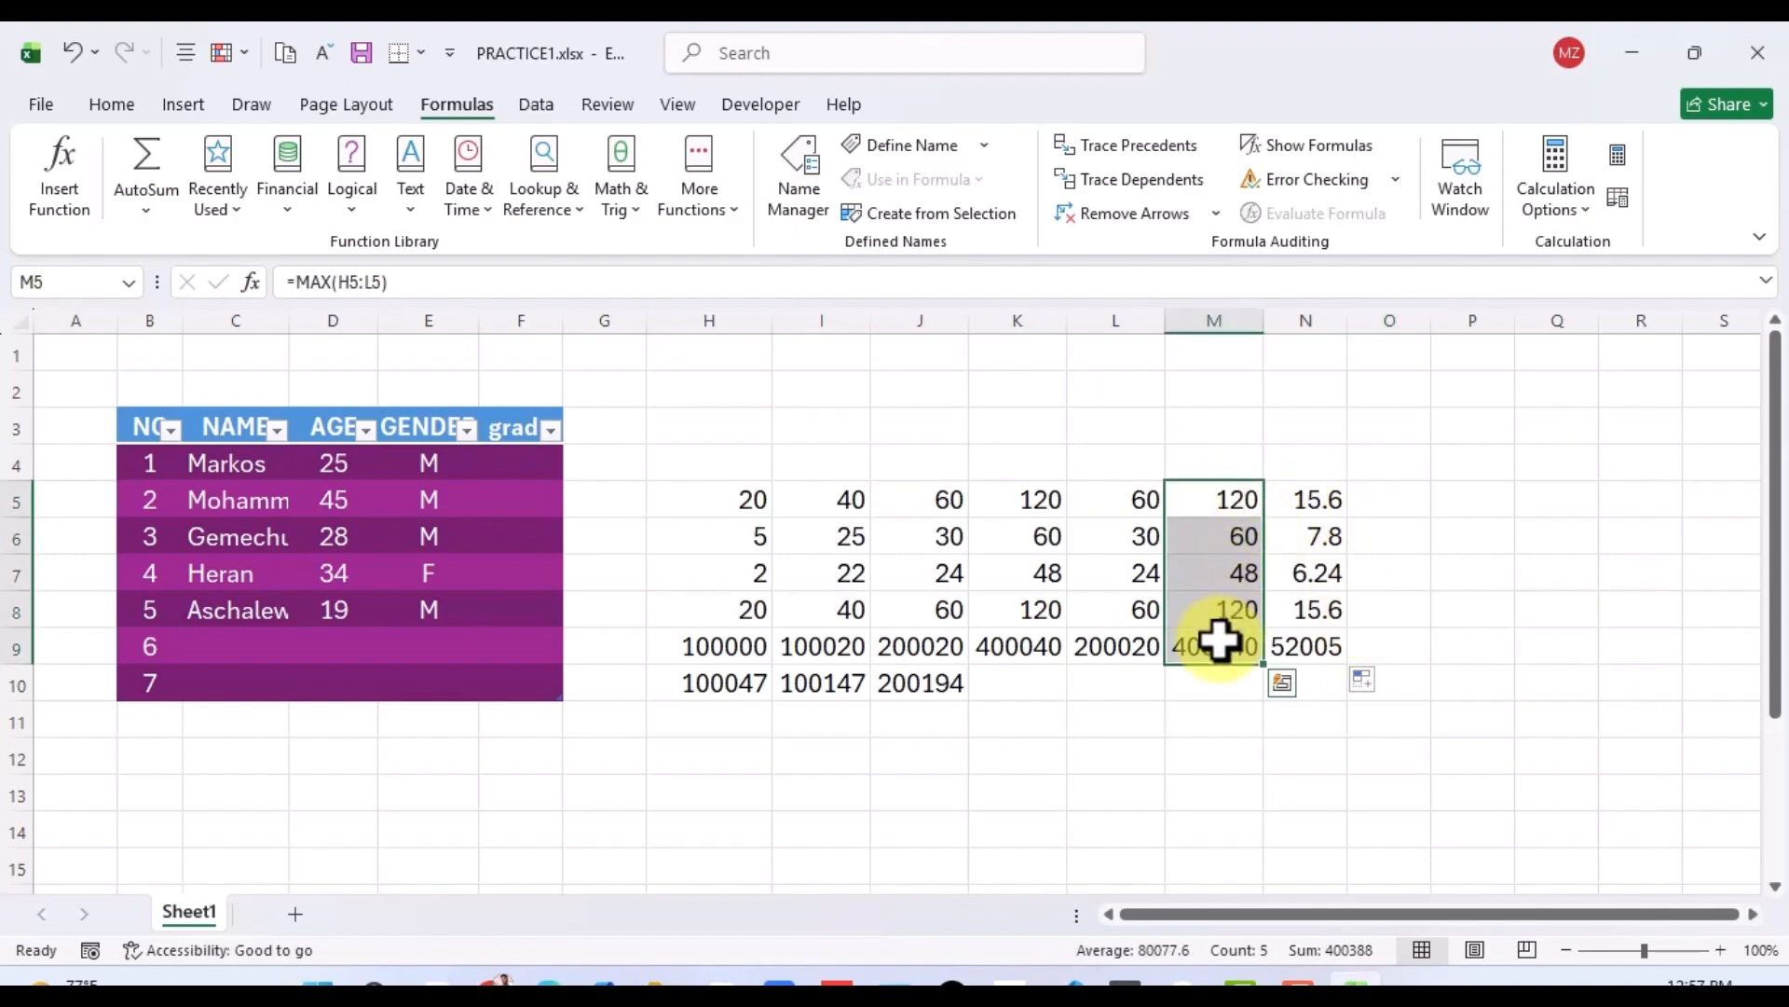
drag(1294, 500, 1317, 639)
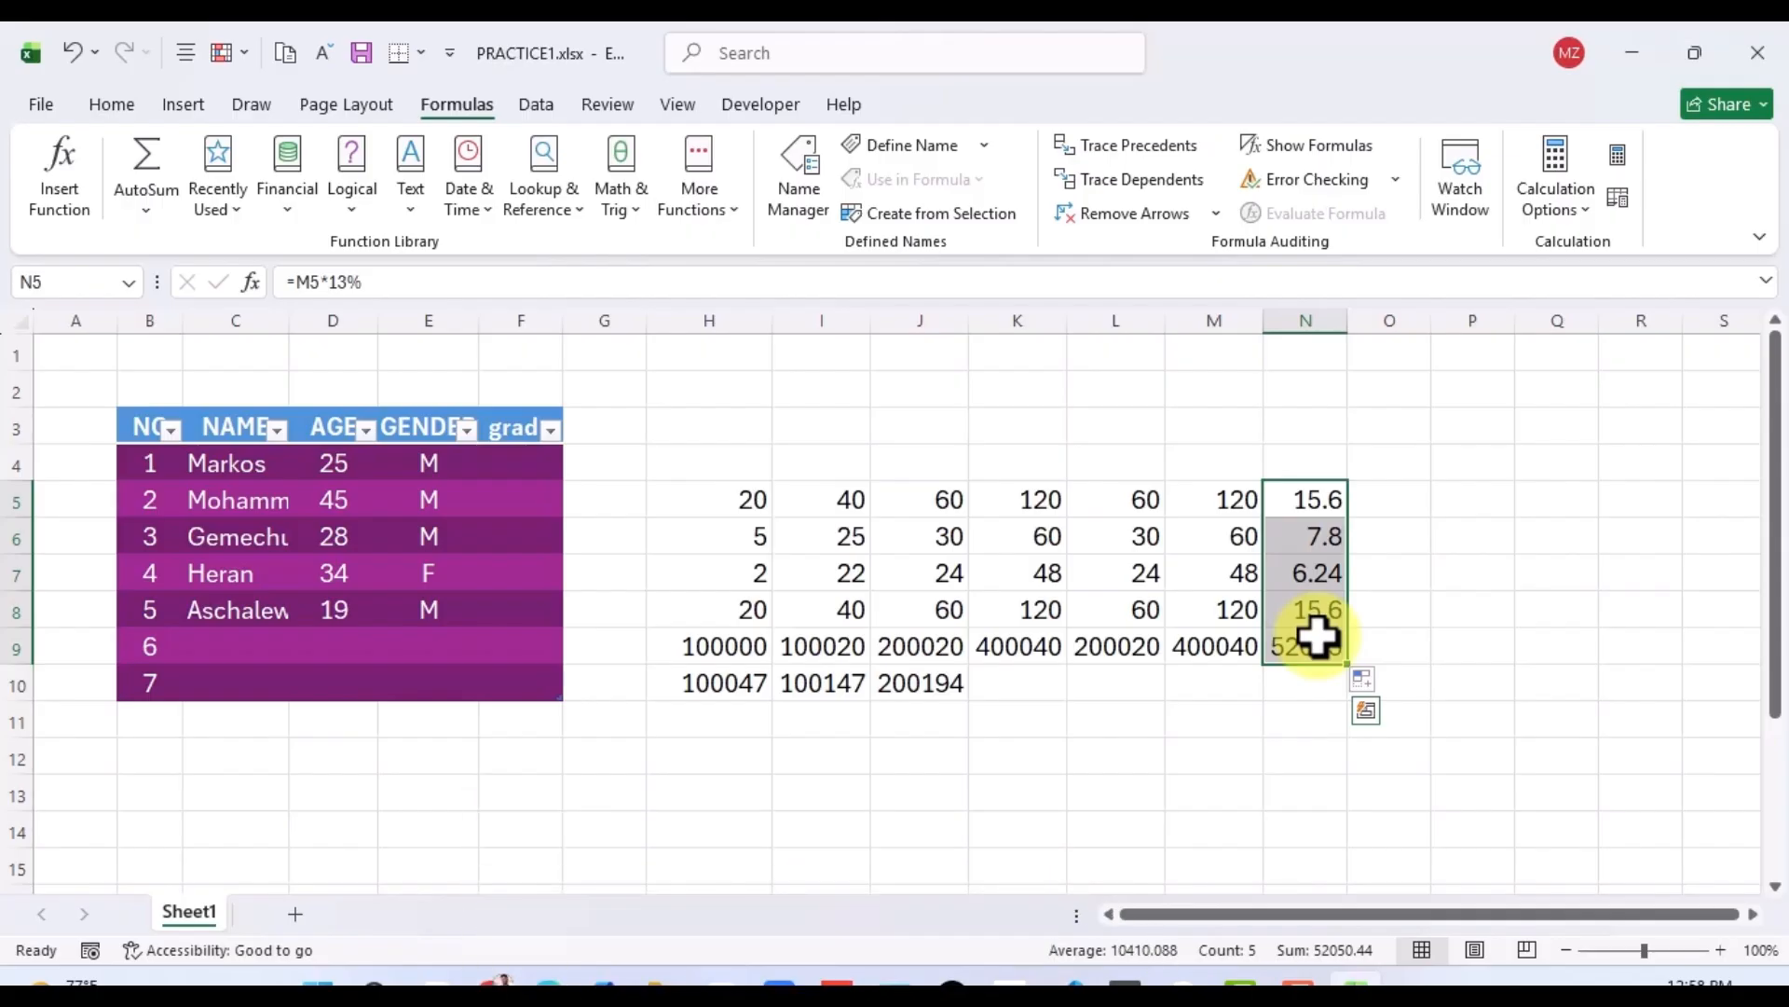
Start a formula in cell P5 and open the Insert Function dialog.
click(1468, 503)
click(1393, 501)
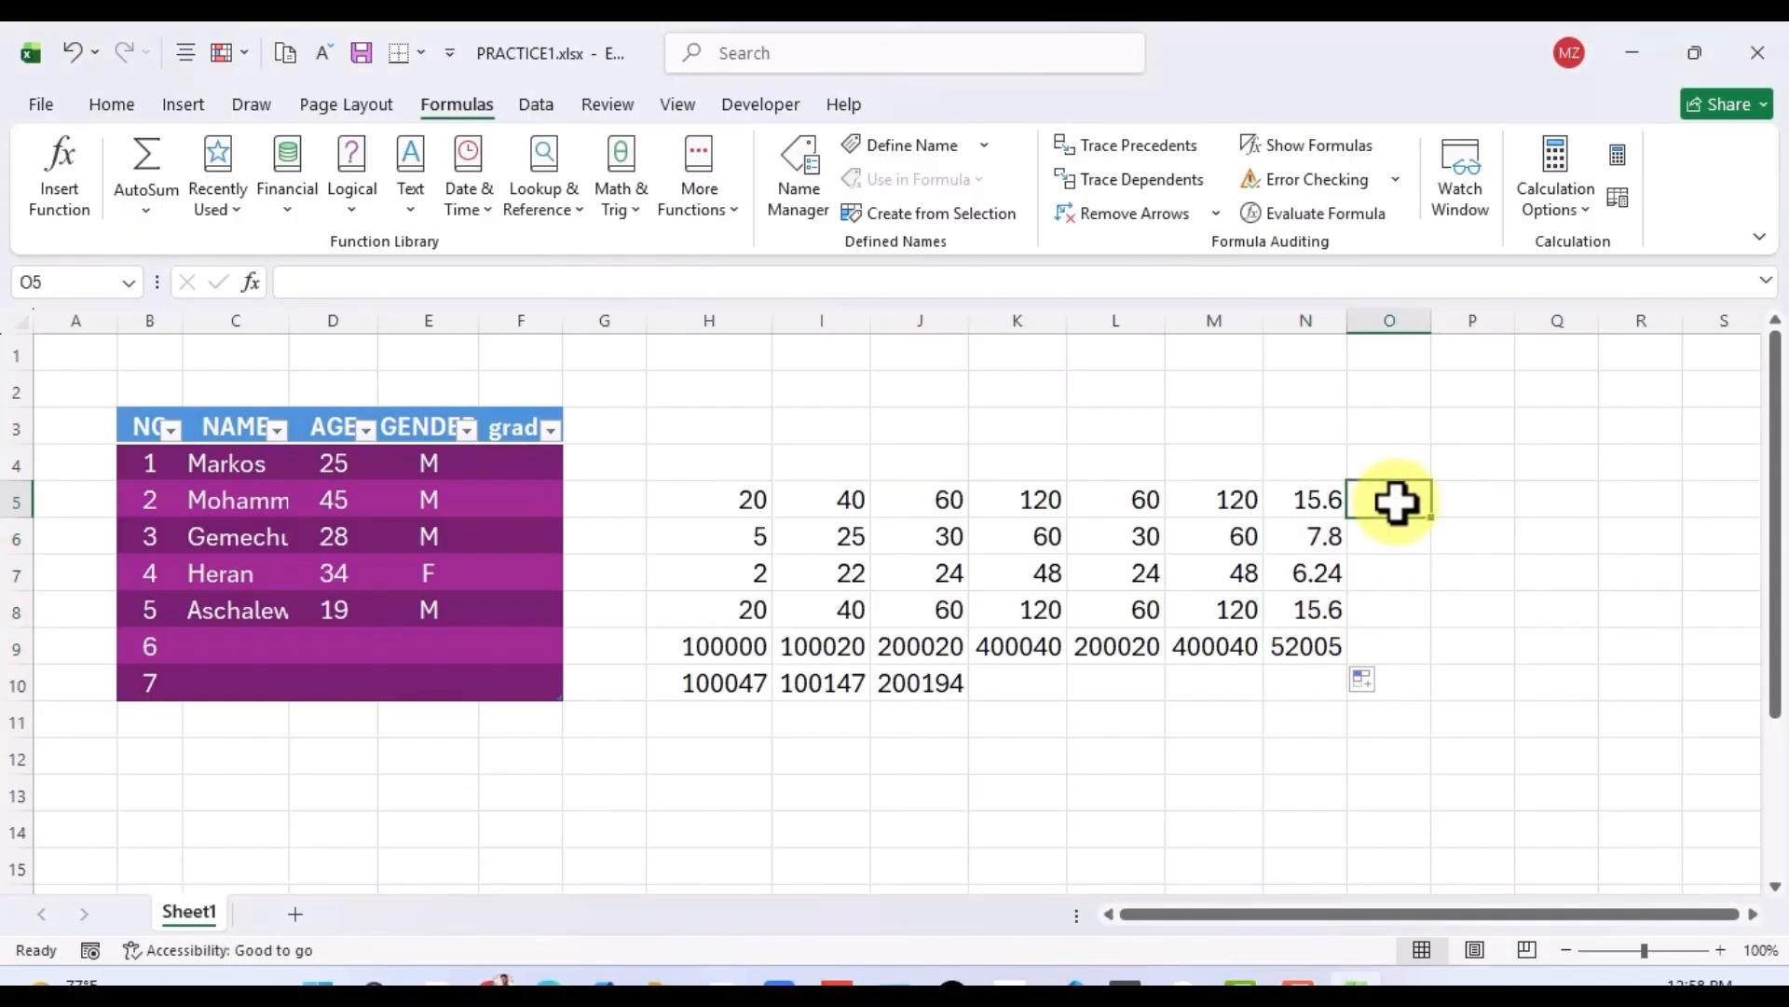
click(1472, 503)
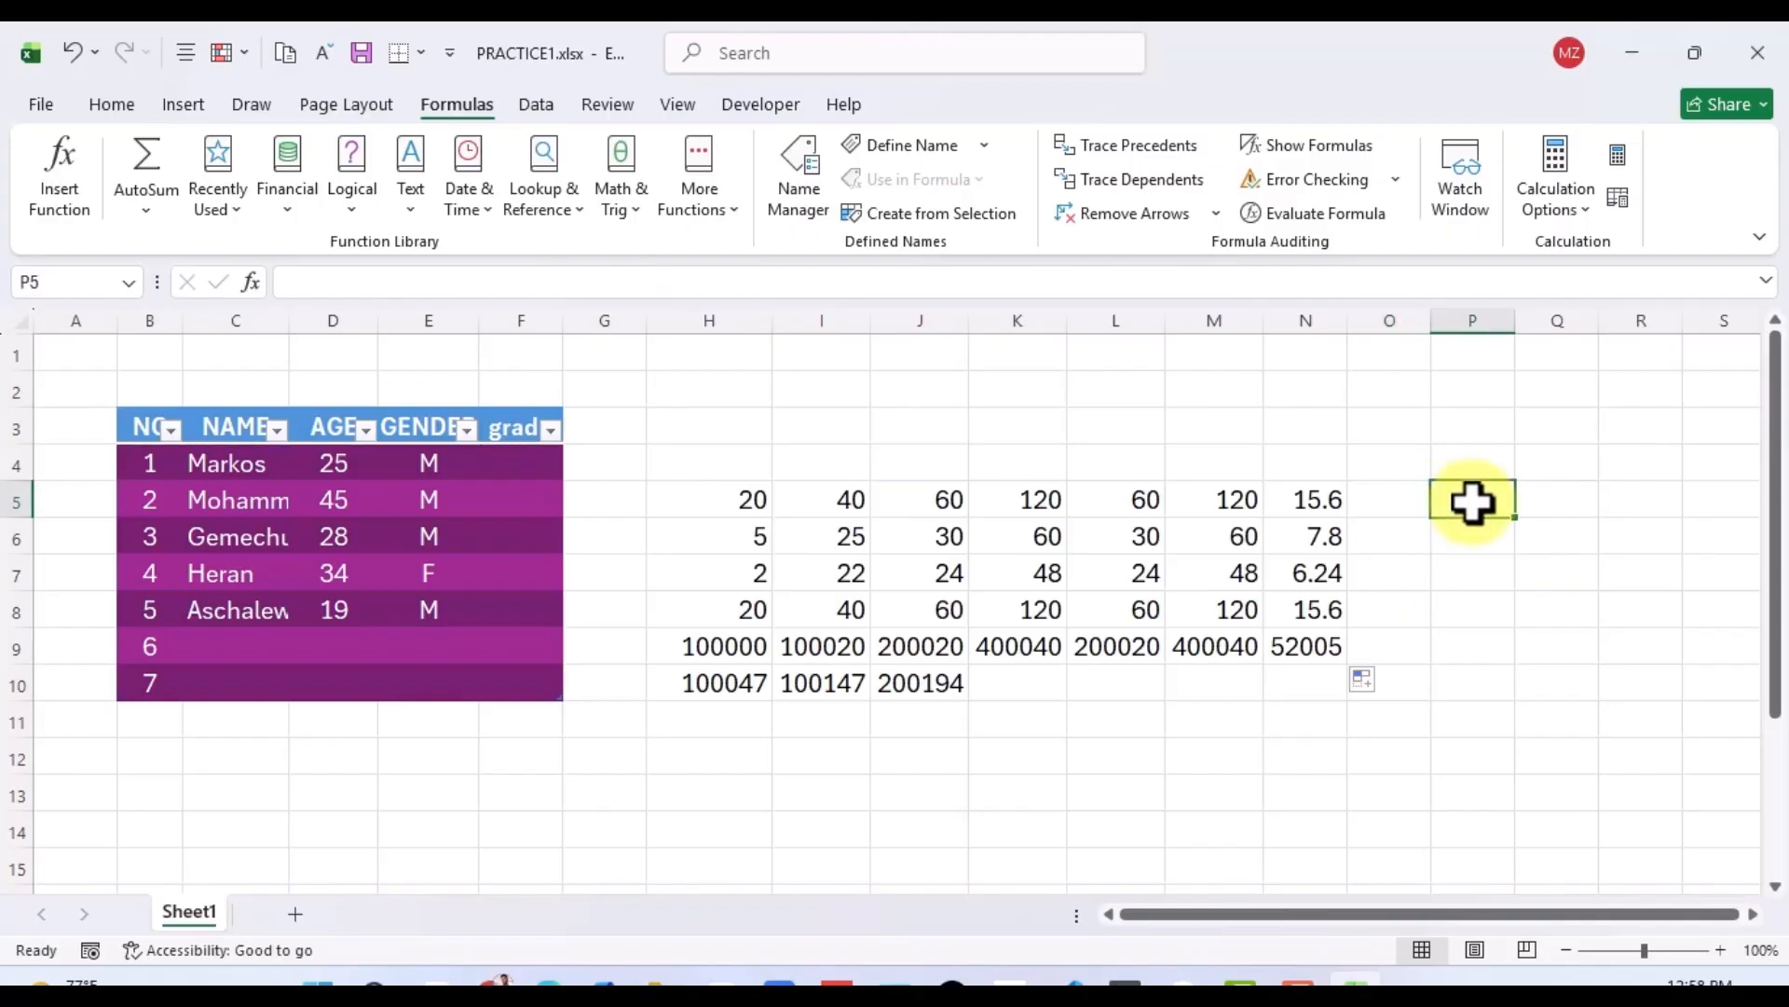
text(=c)
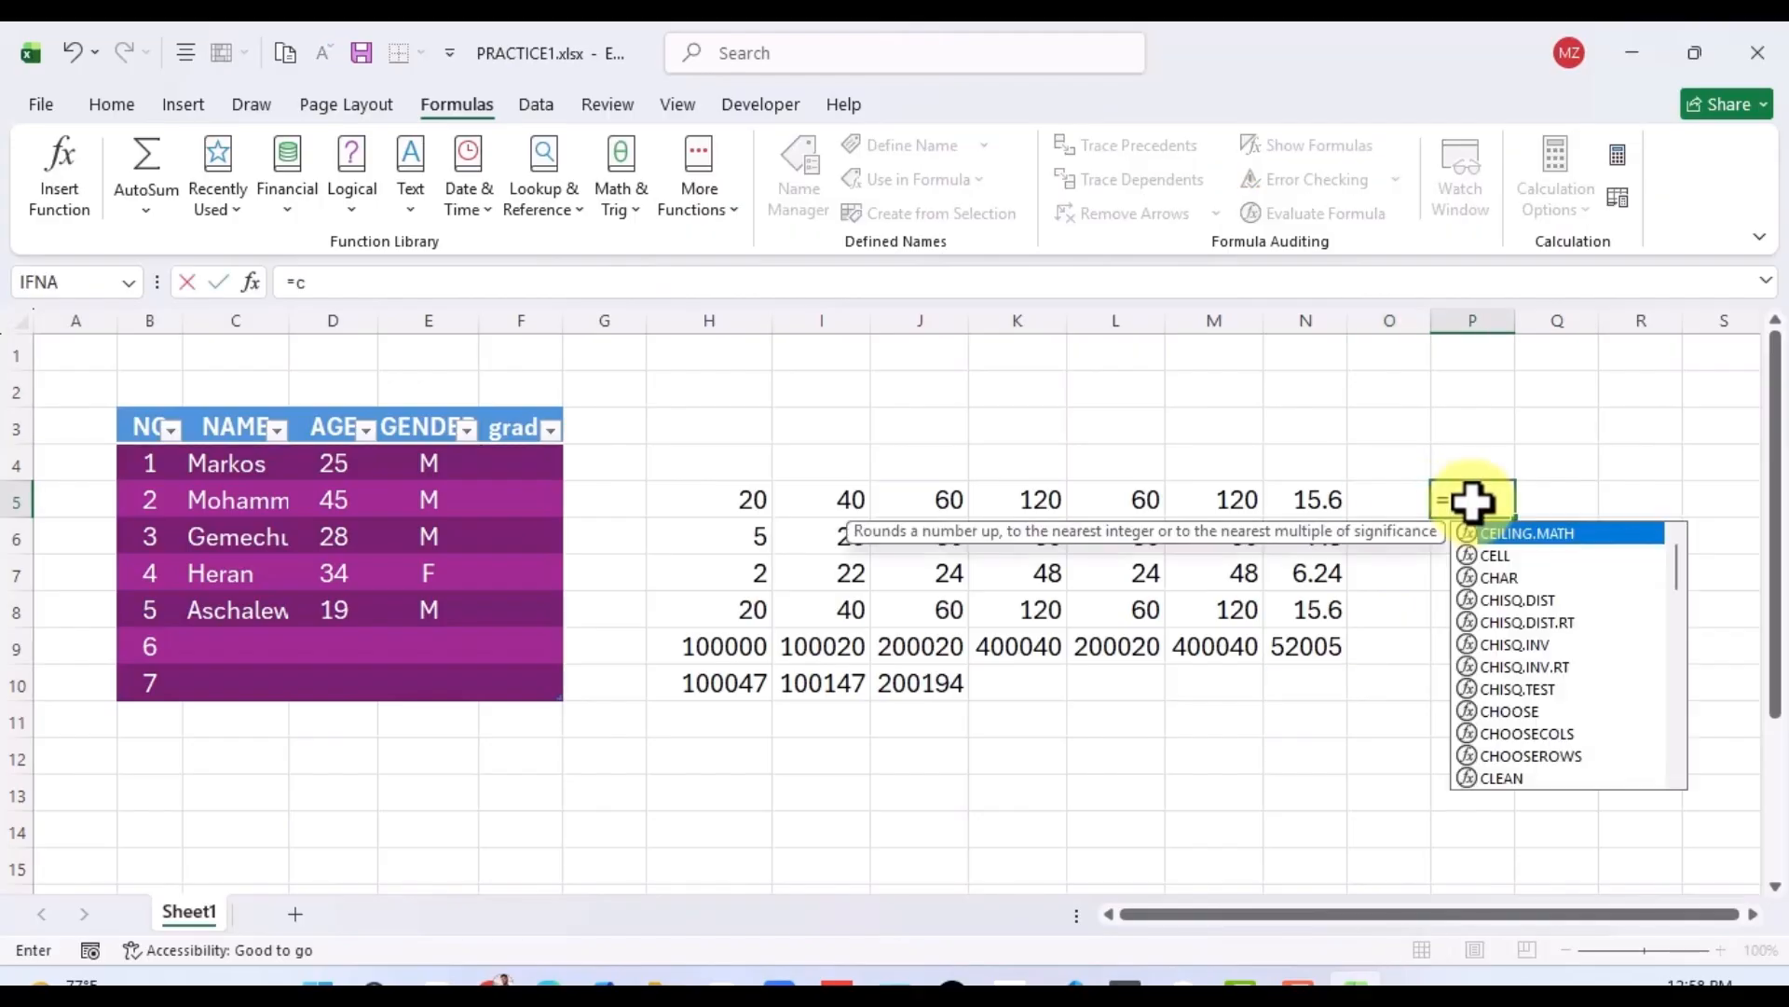
text(ou)
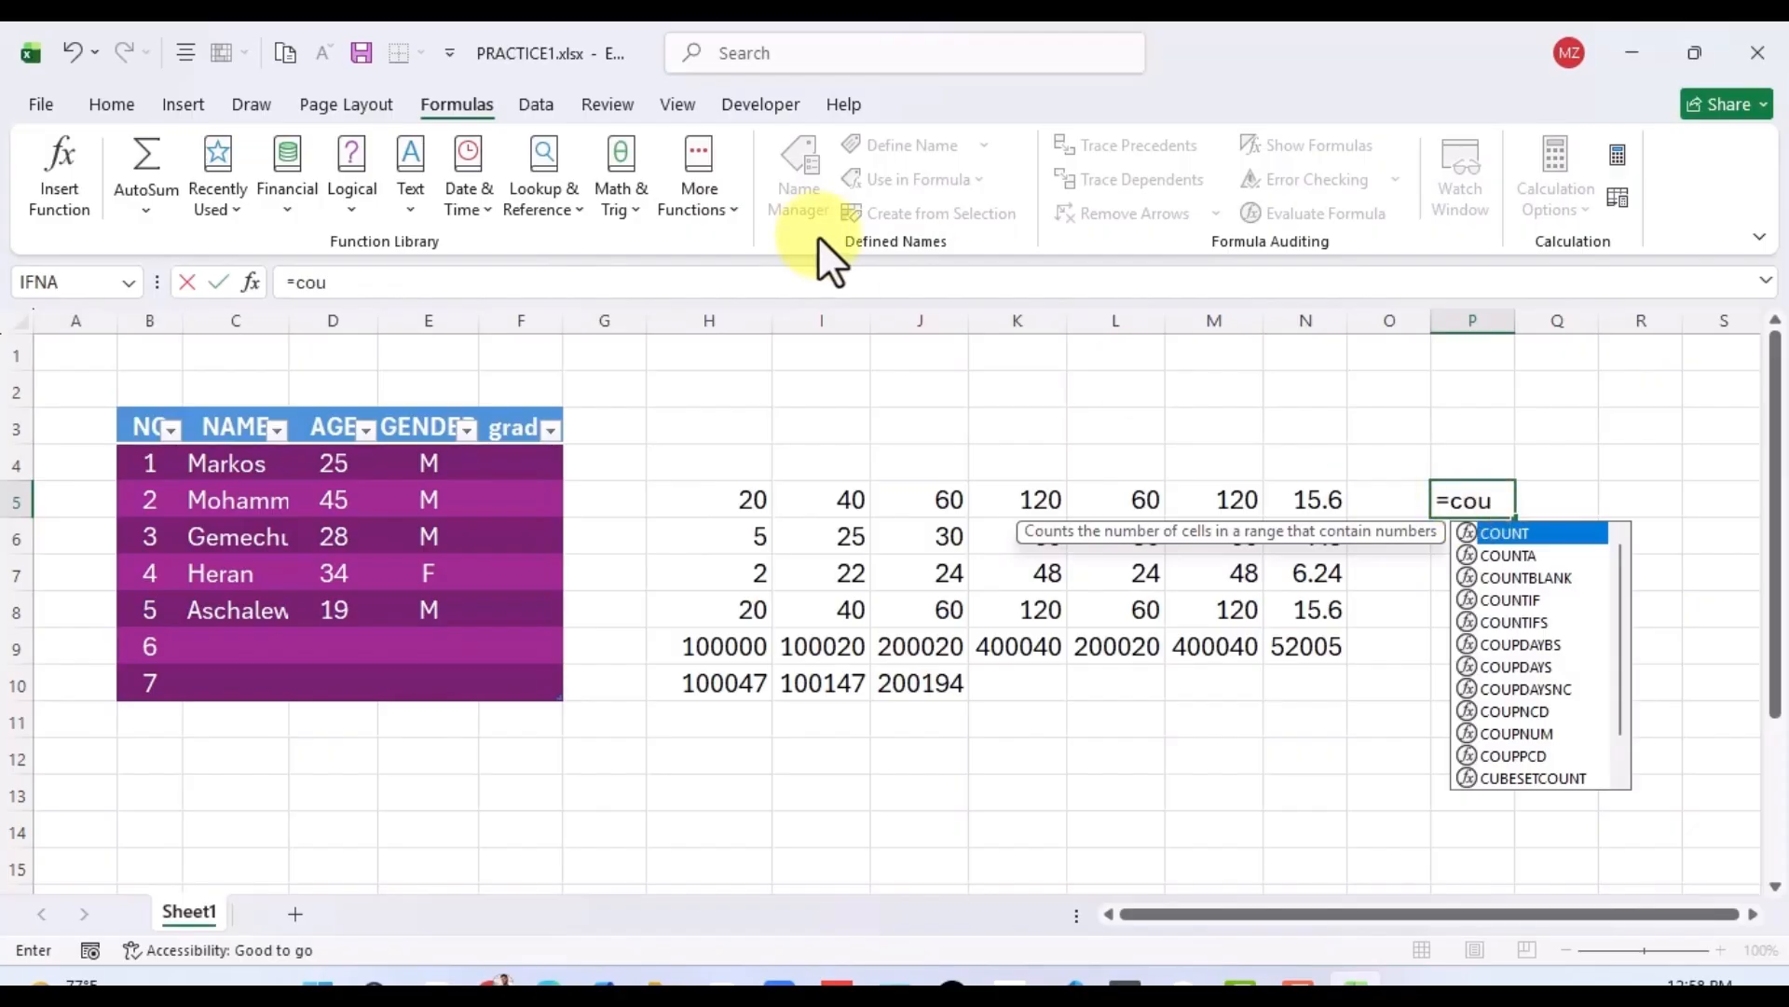
click(142, 209)
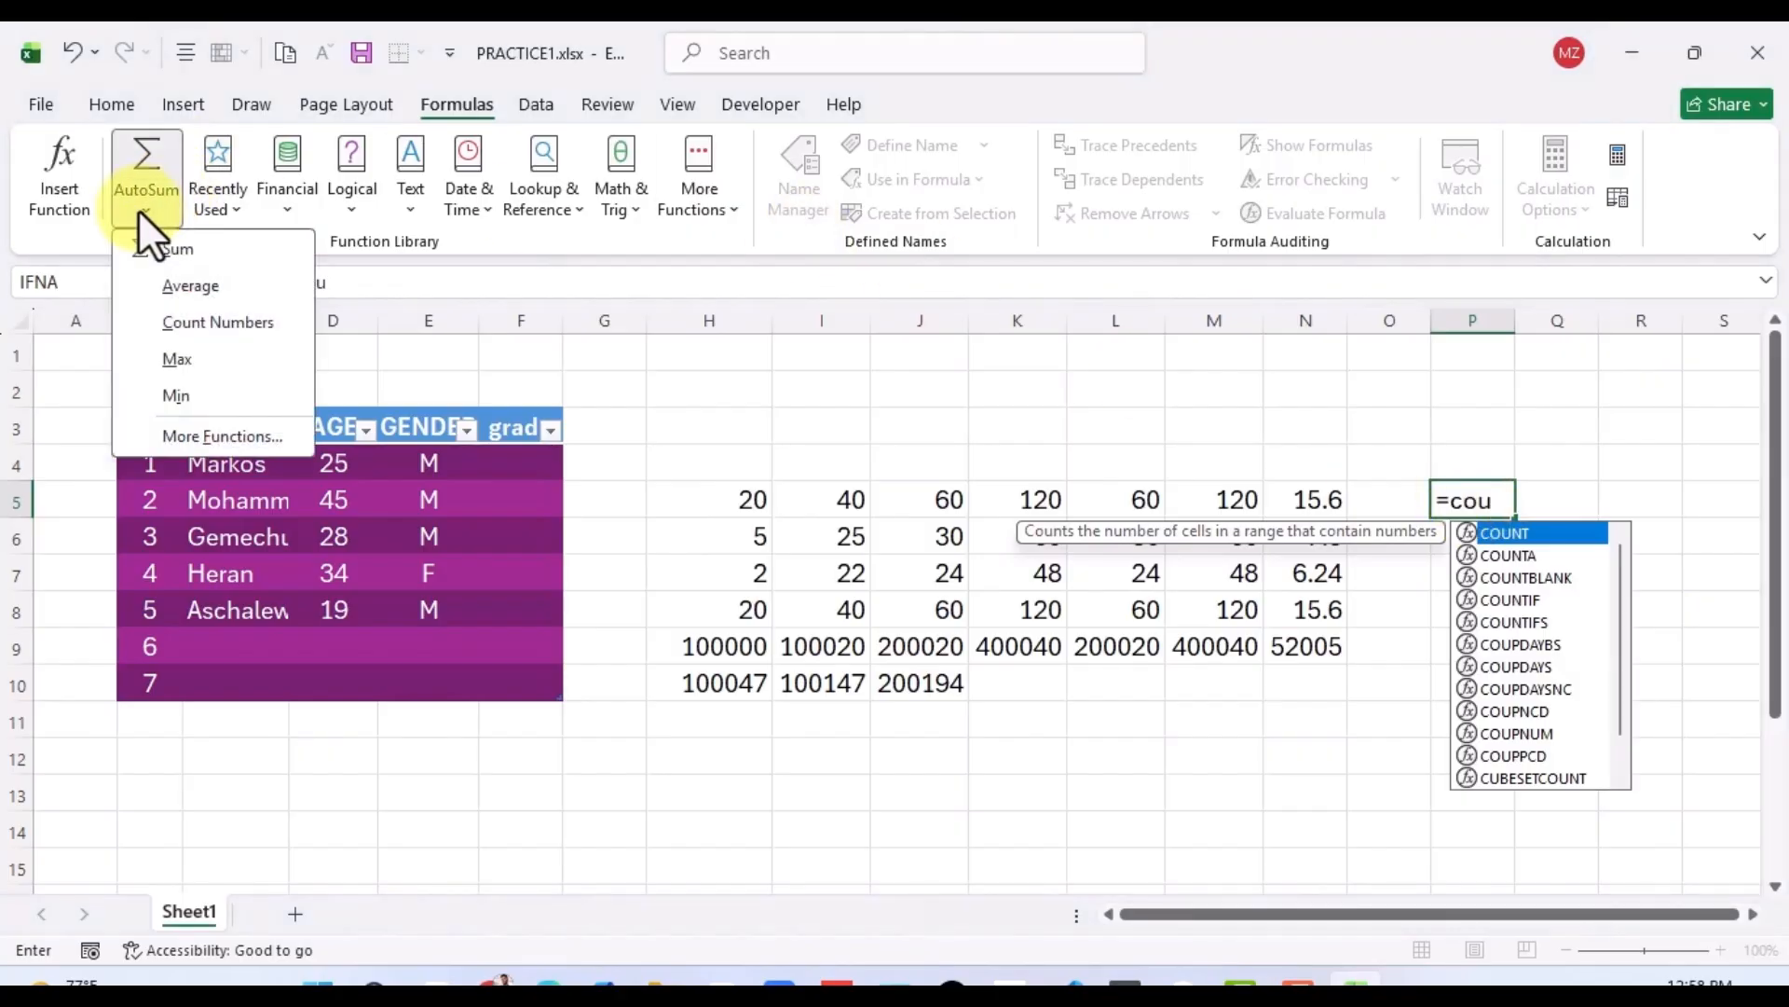
click(193, 451)
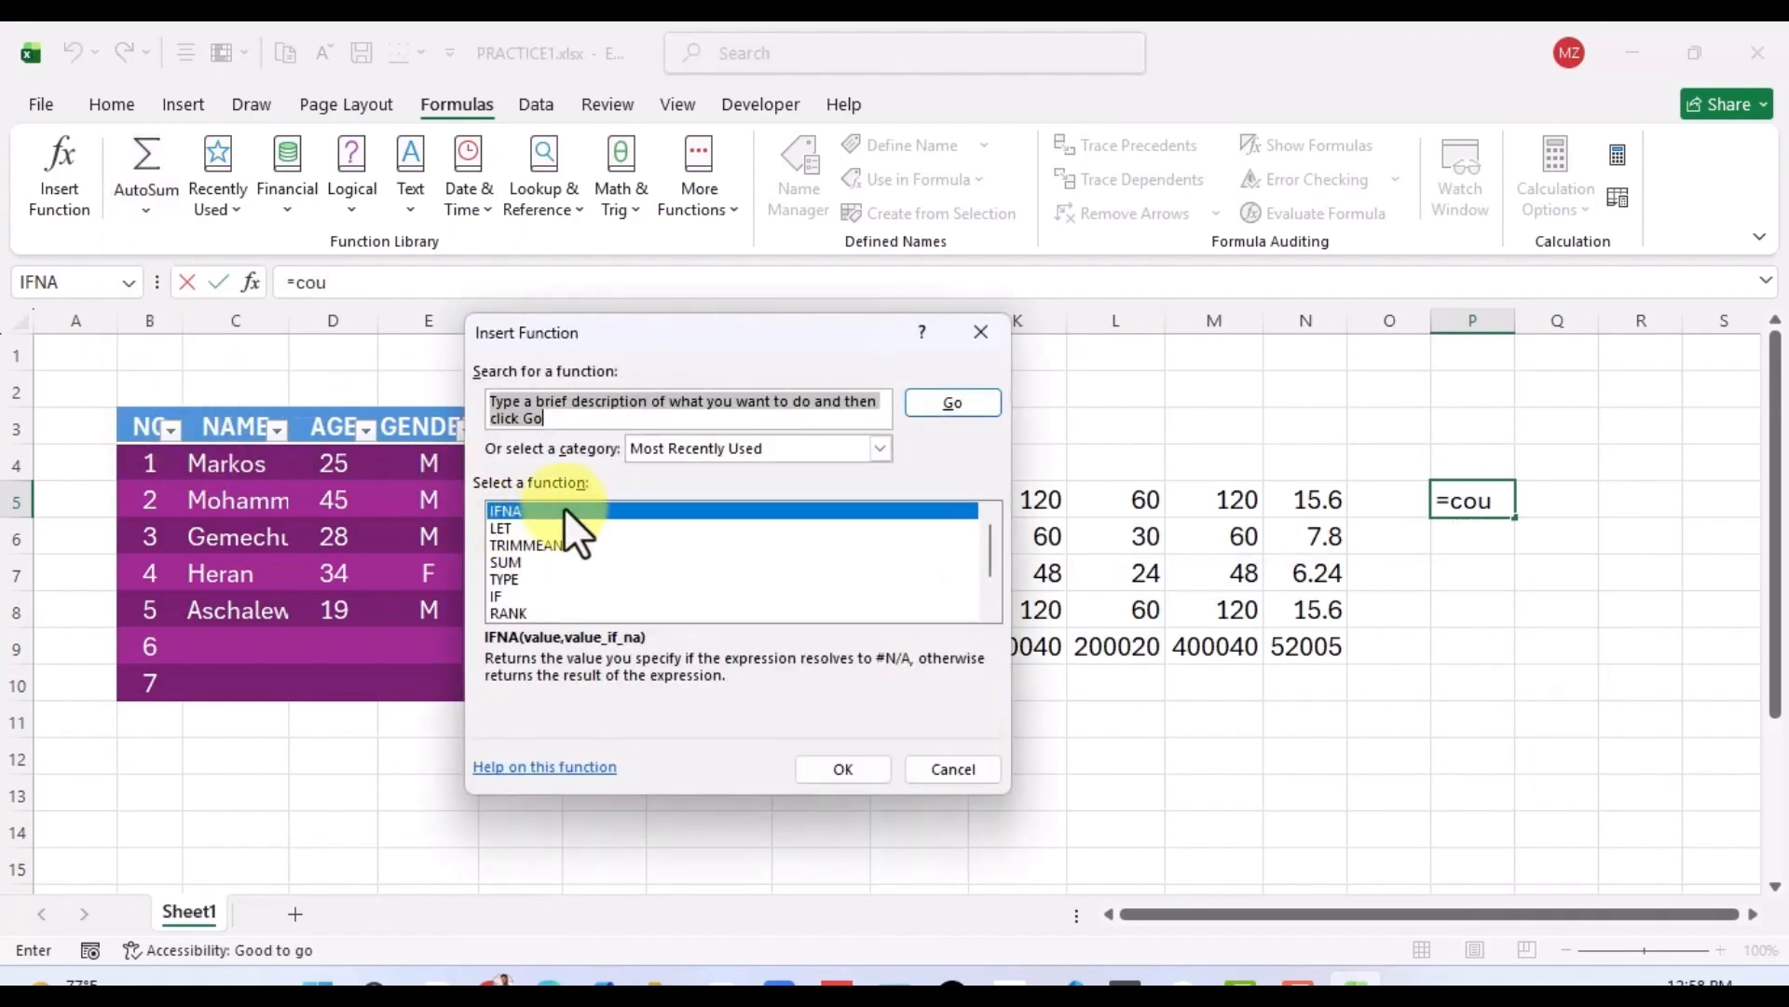
drag(684, 330, 696, 135)
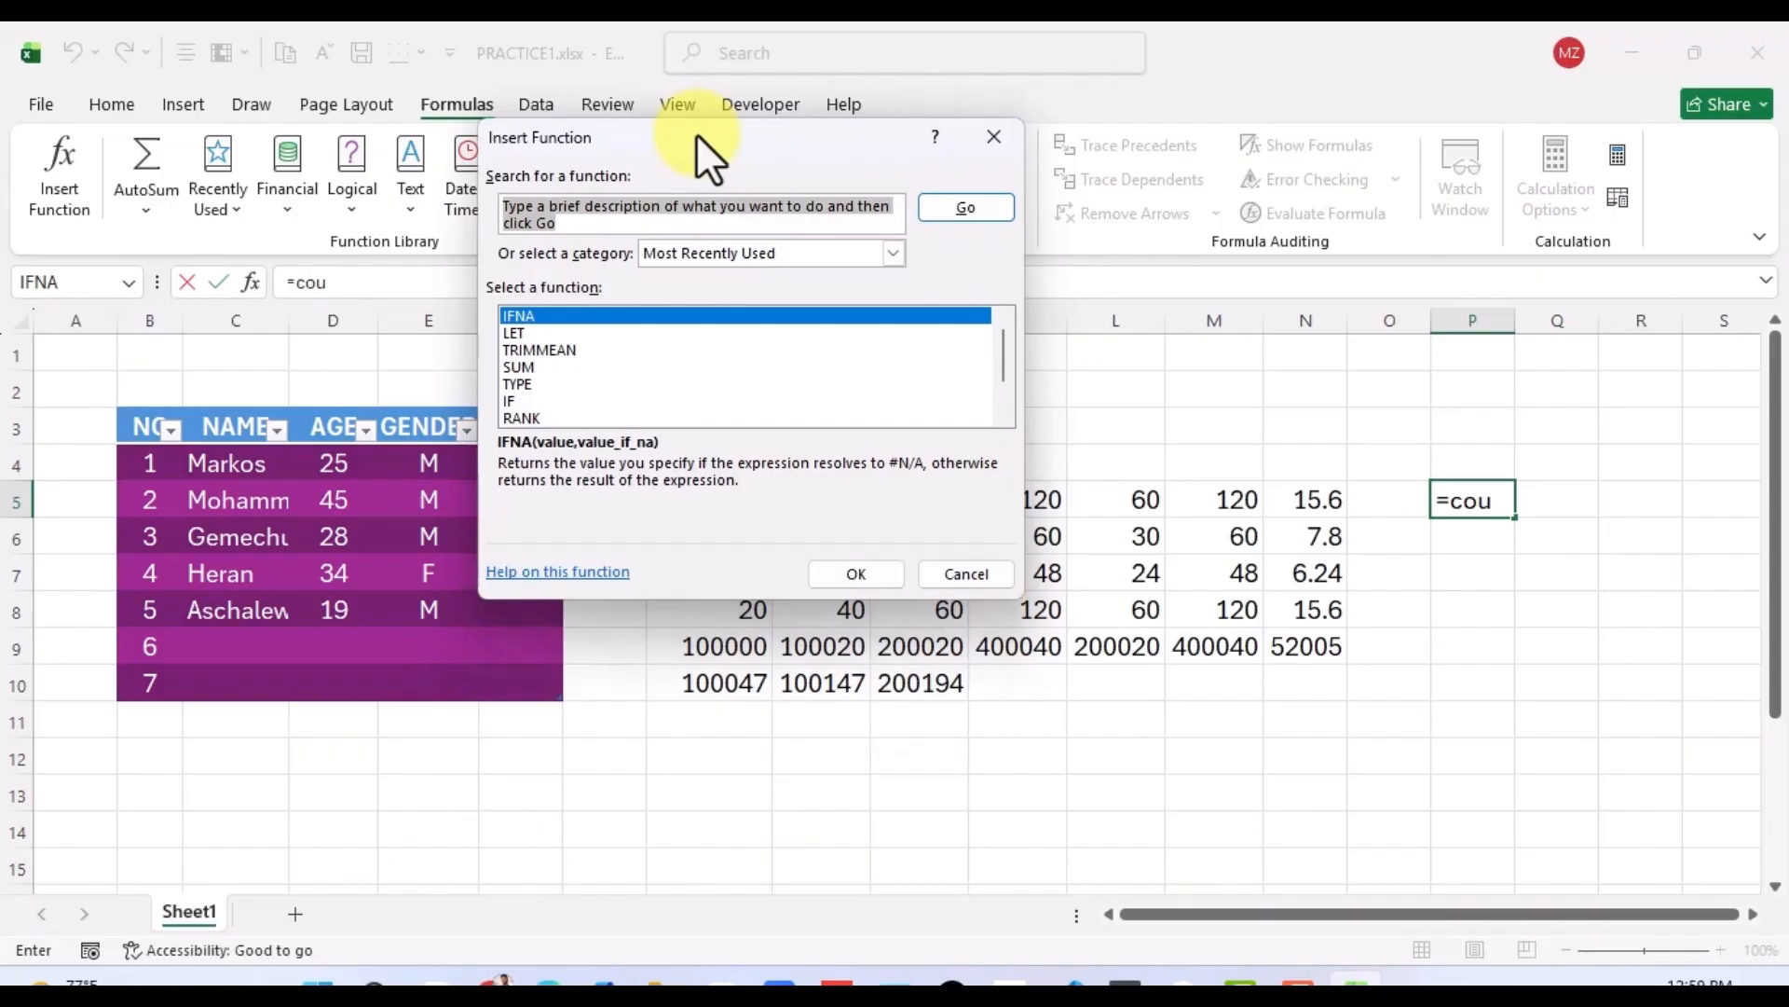
Search the available functions for "count" and insert COUNT into cell P5.
click(578, 224)
drag(578, 223, 477, 207)
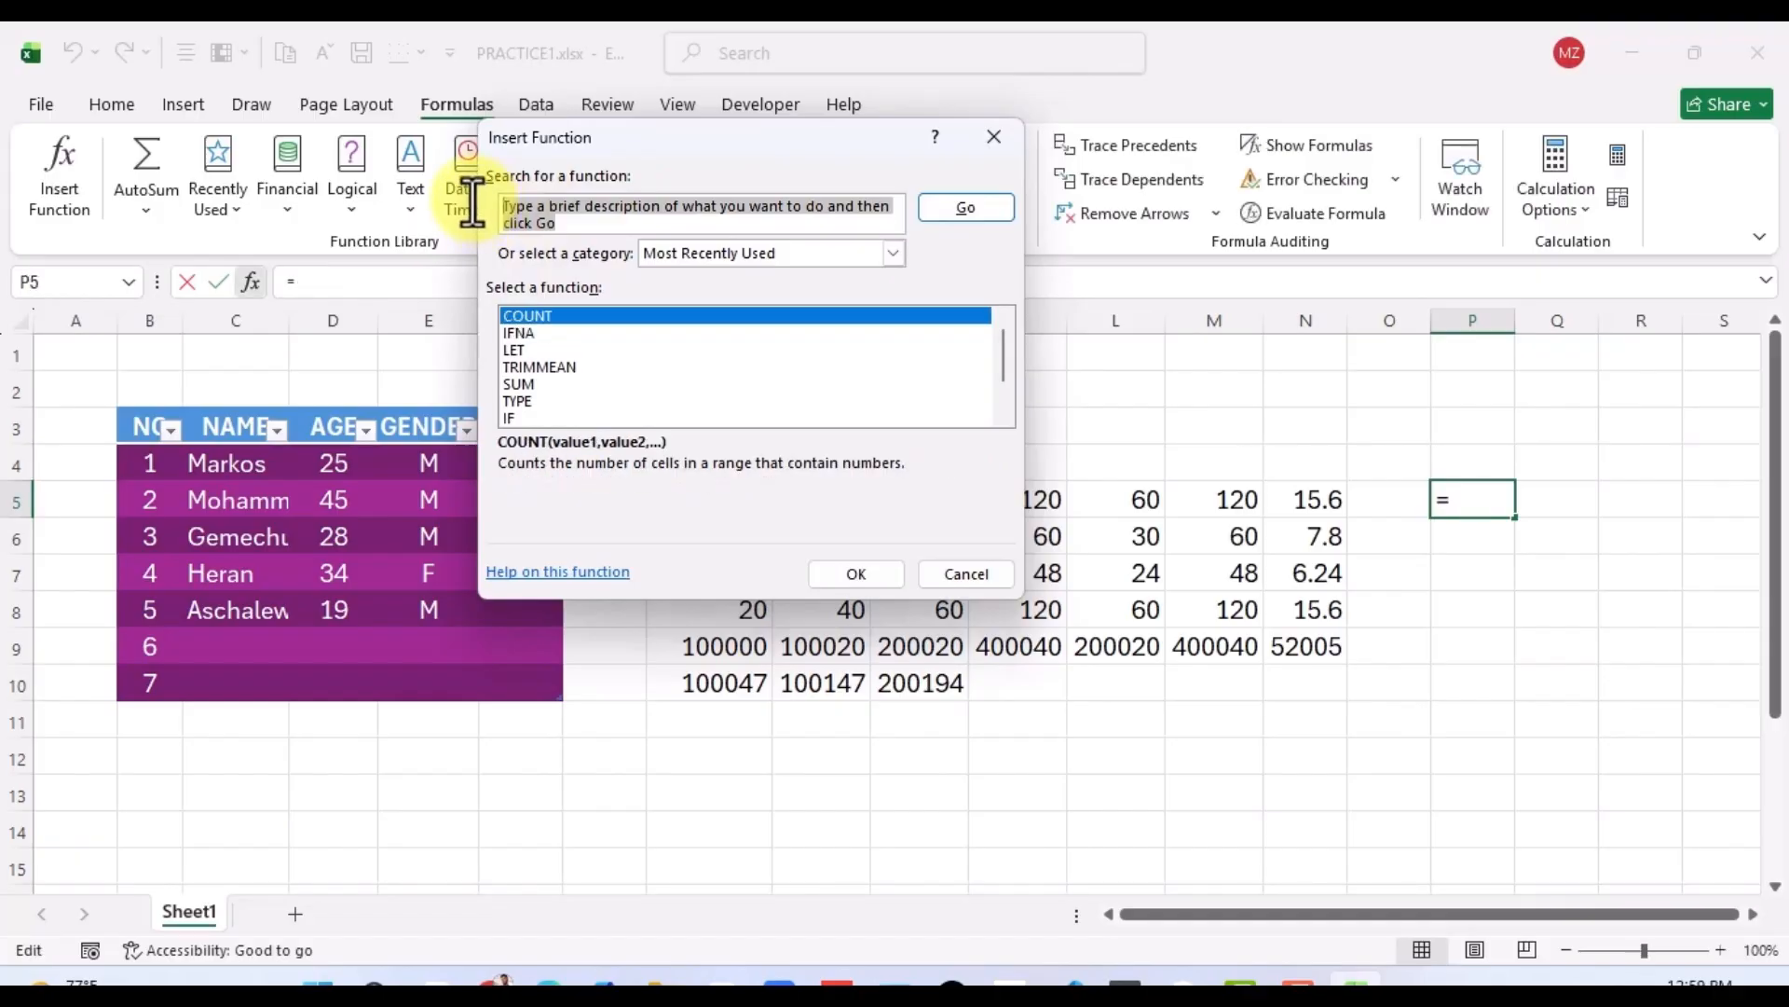
text(count)
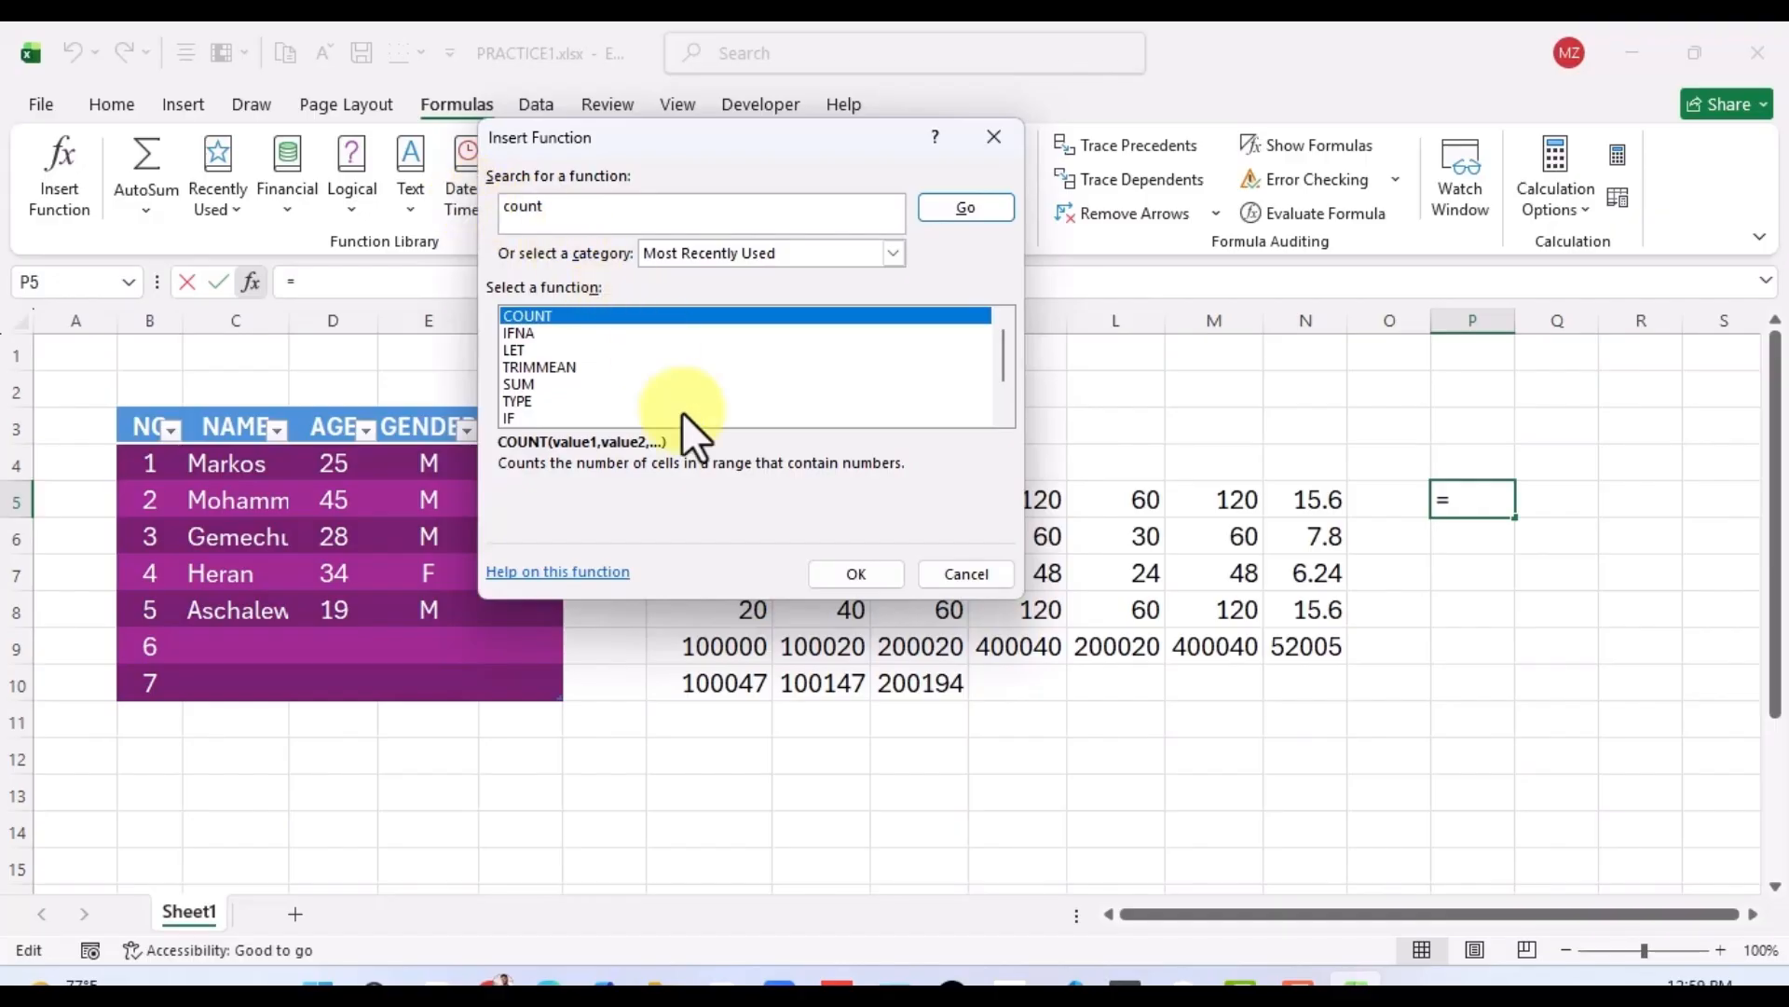
click(948, 211)
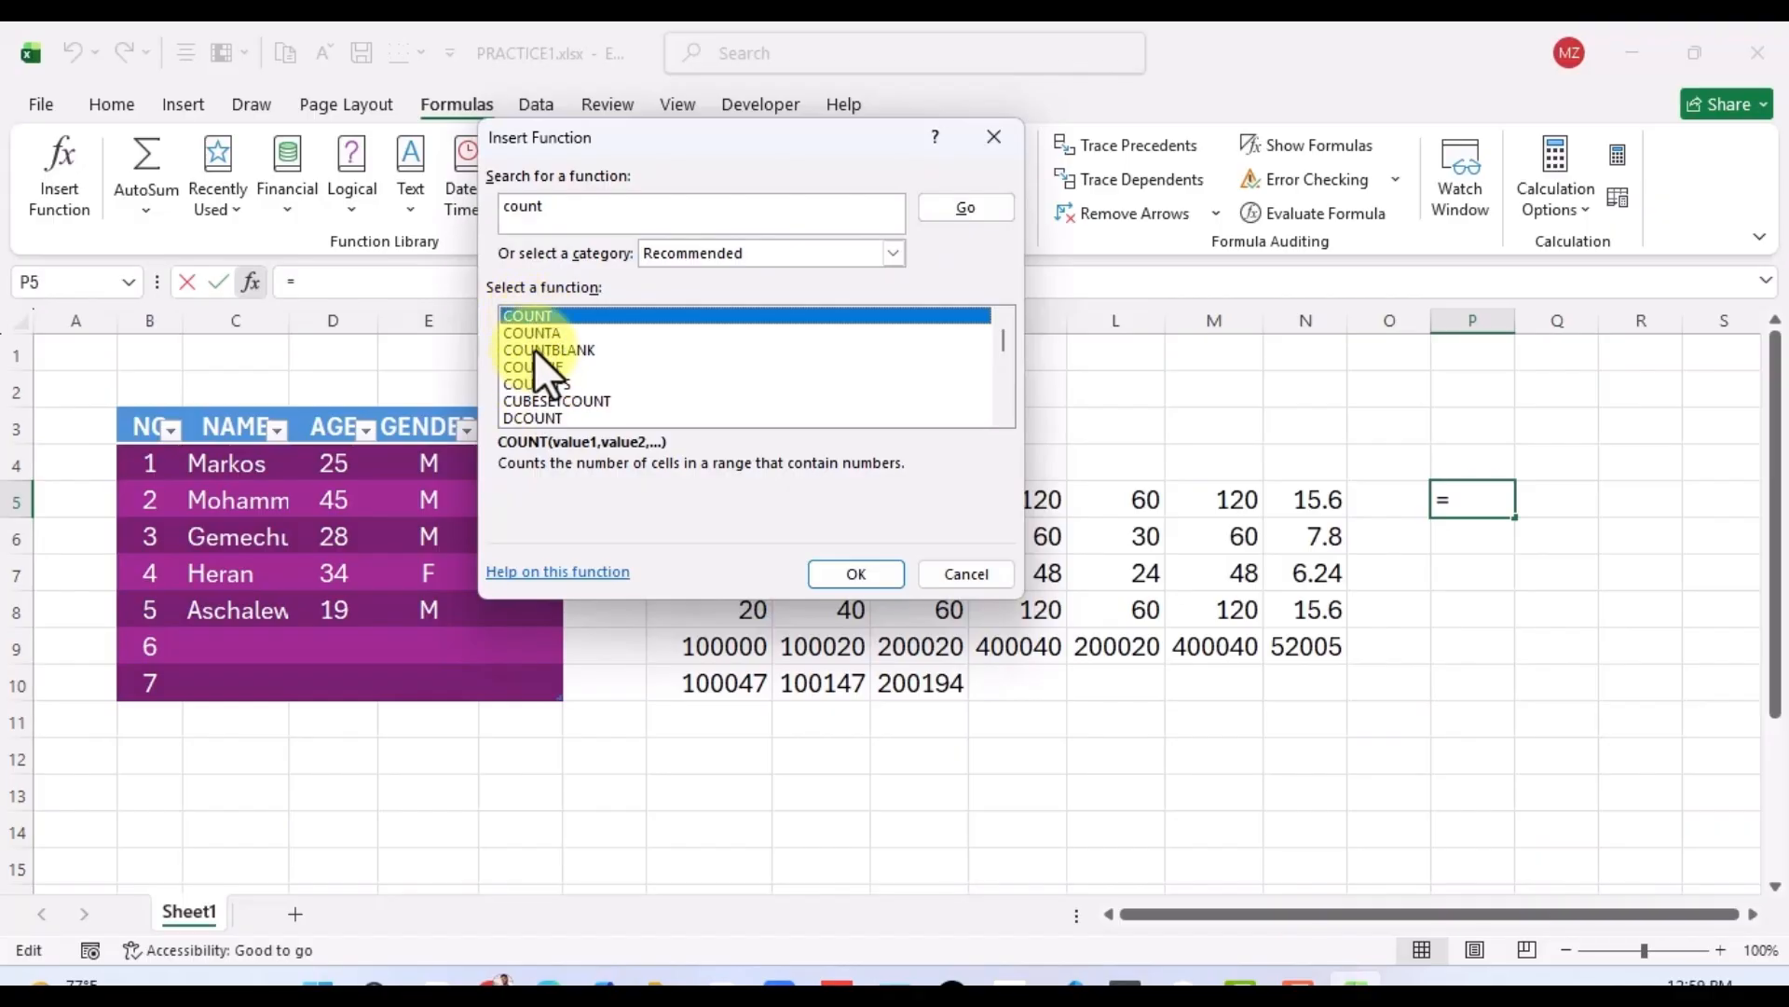
click(850, 573)
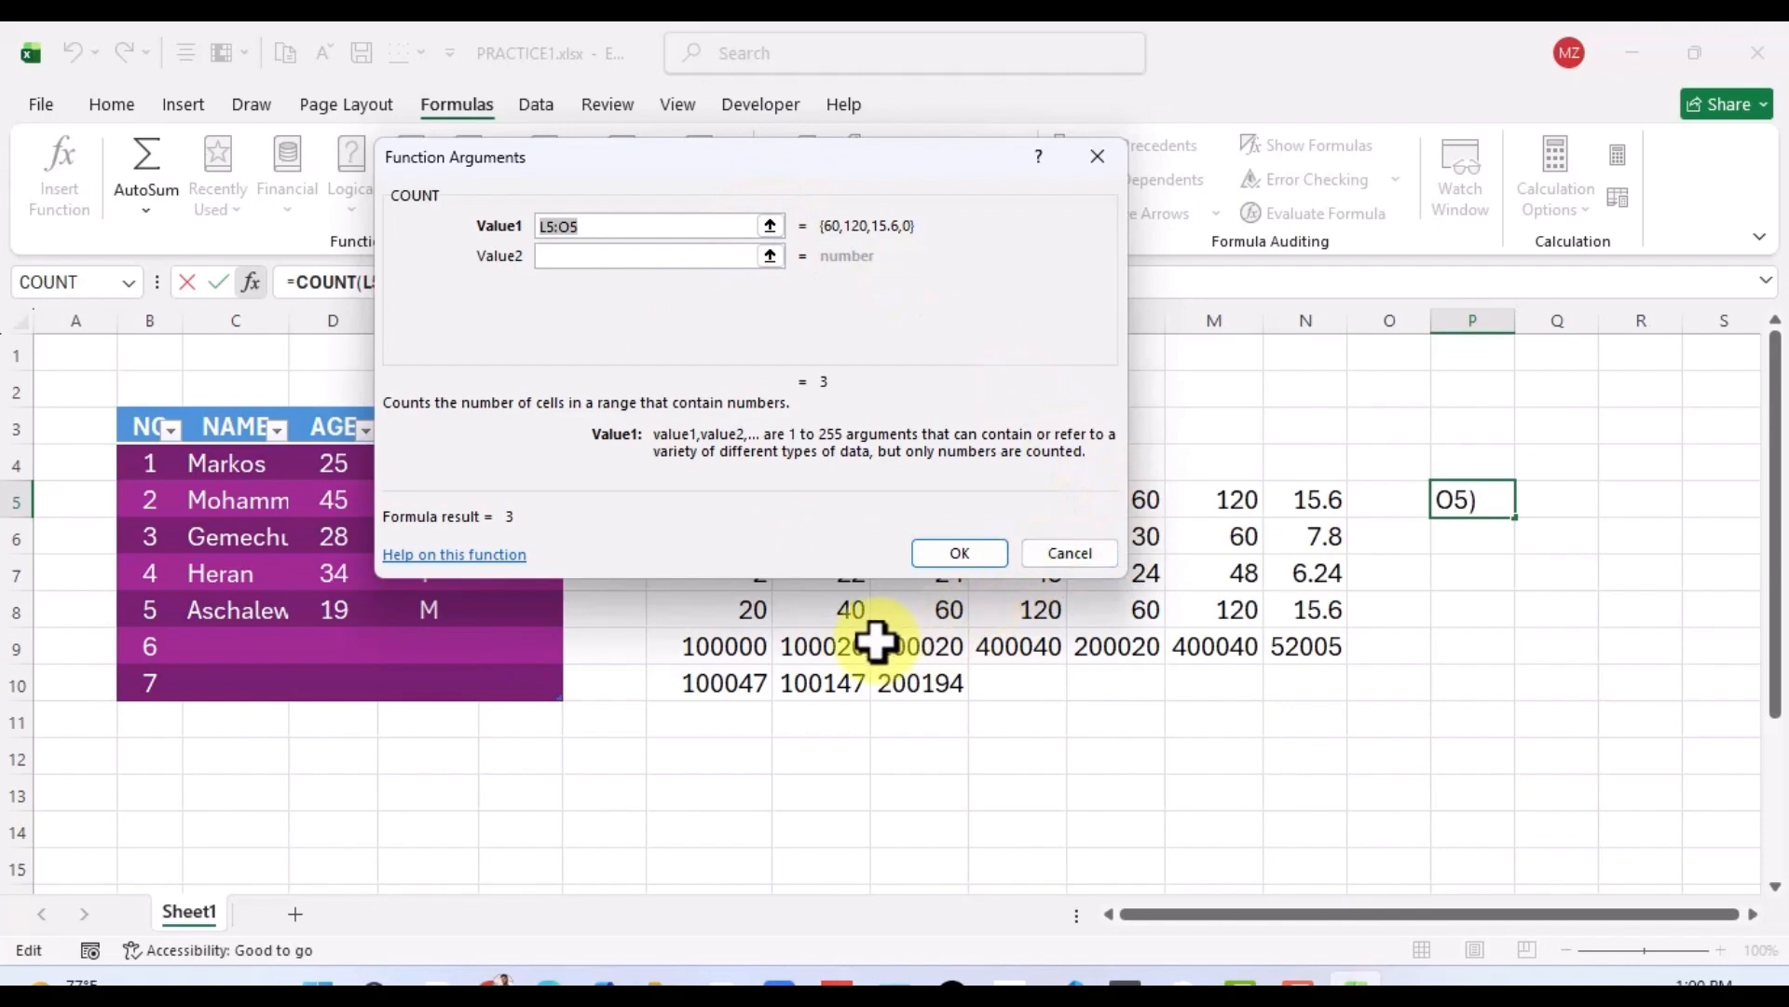
Set the first argument of COUNT in P5 to the range H5:O5 and finish the formula.
click(768, 230)
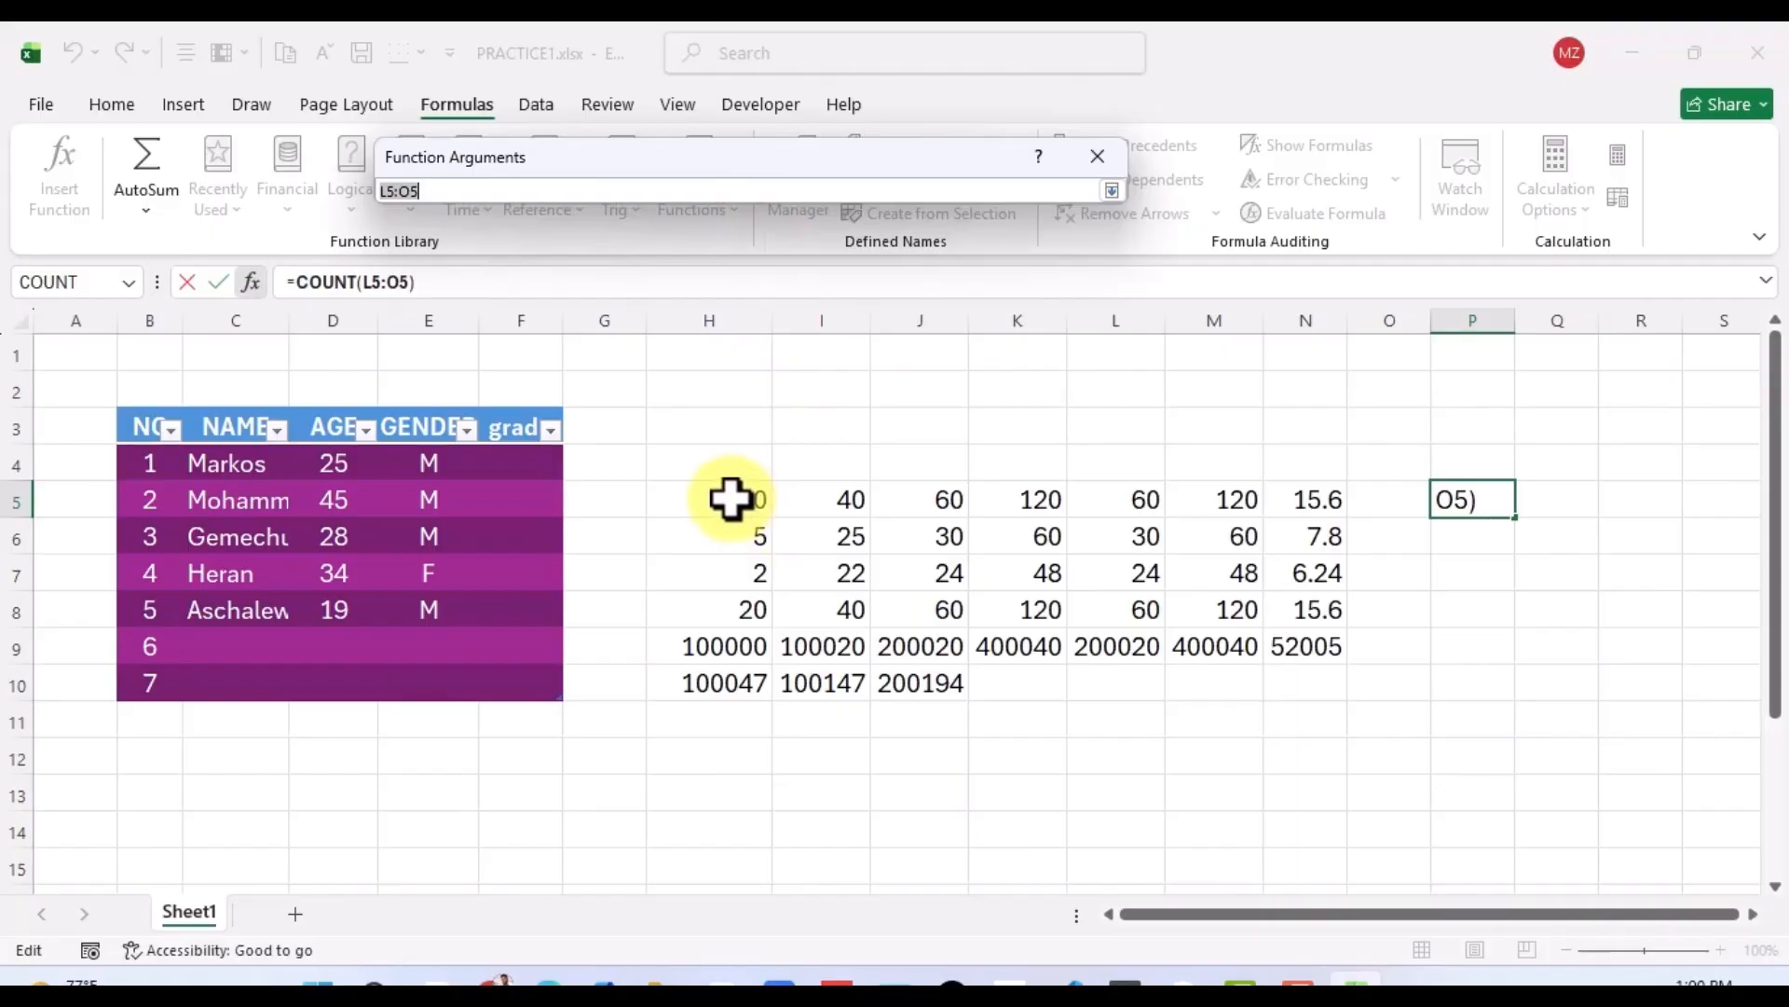
drag(731, 501, 1362, 502)
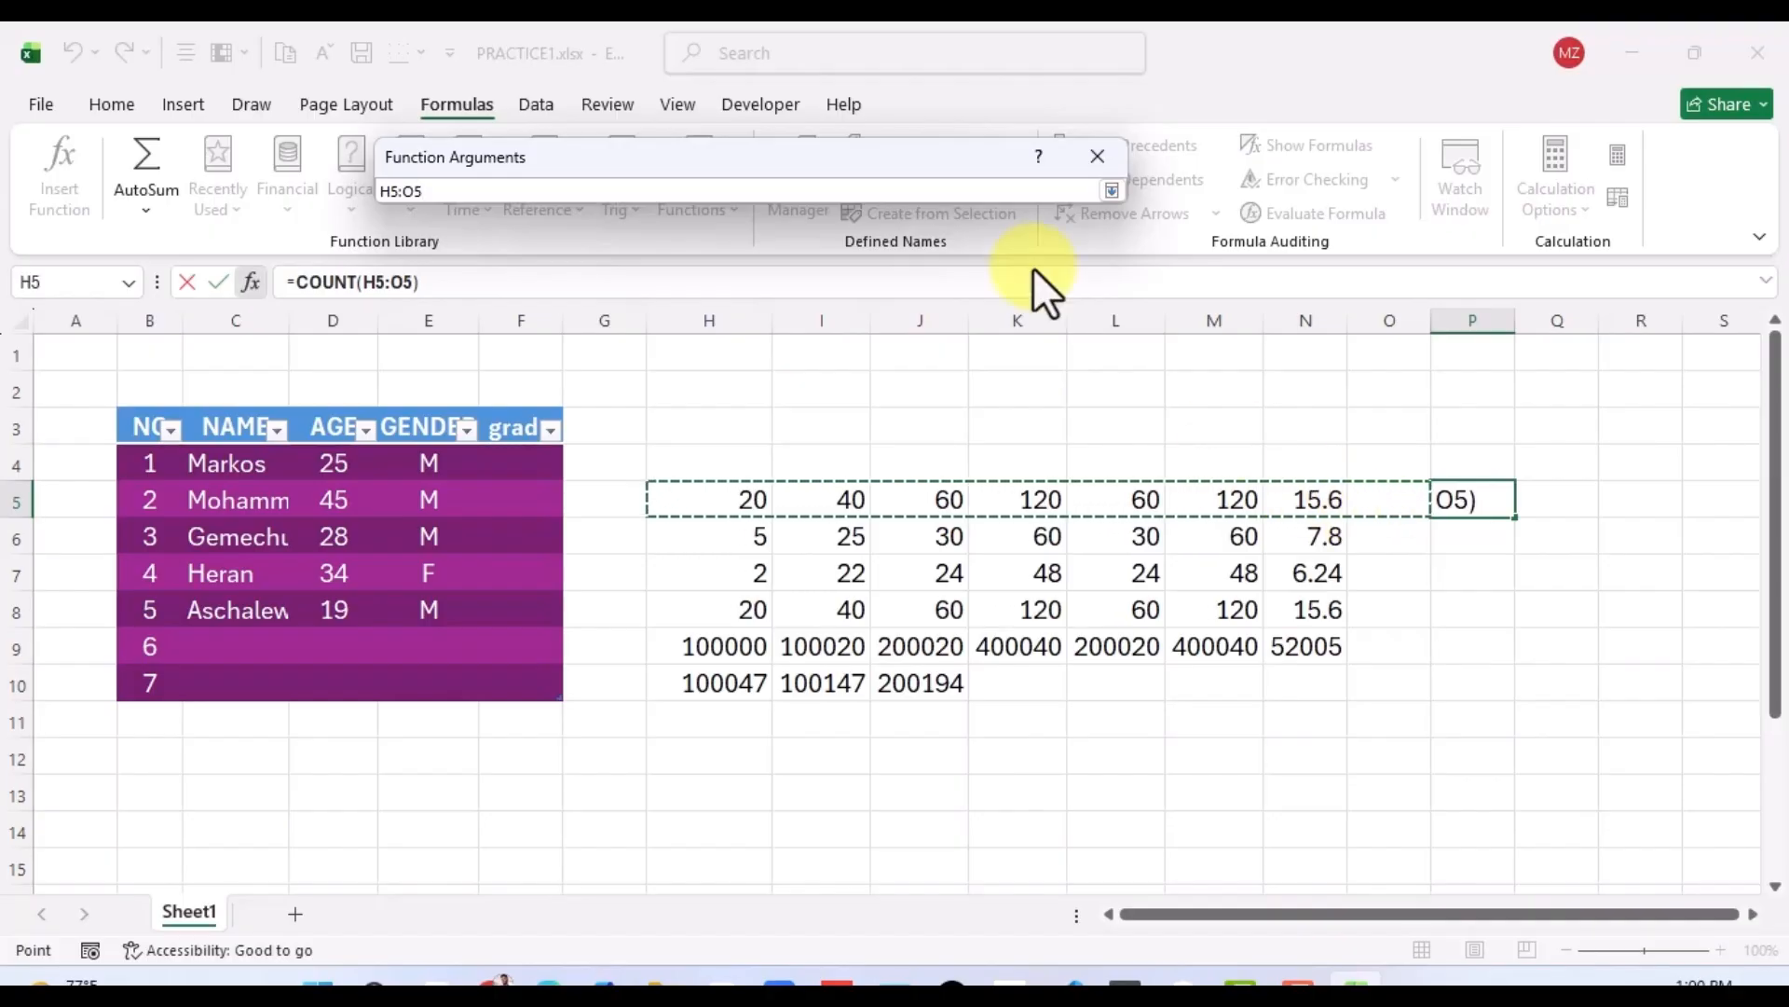
click(1118, 189)
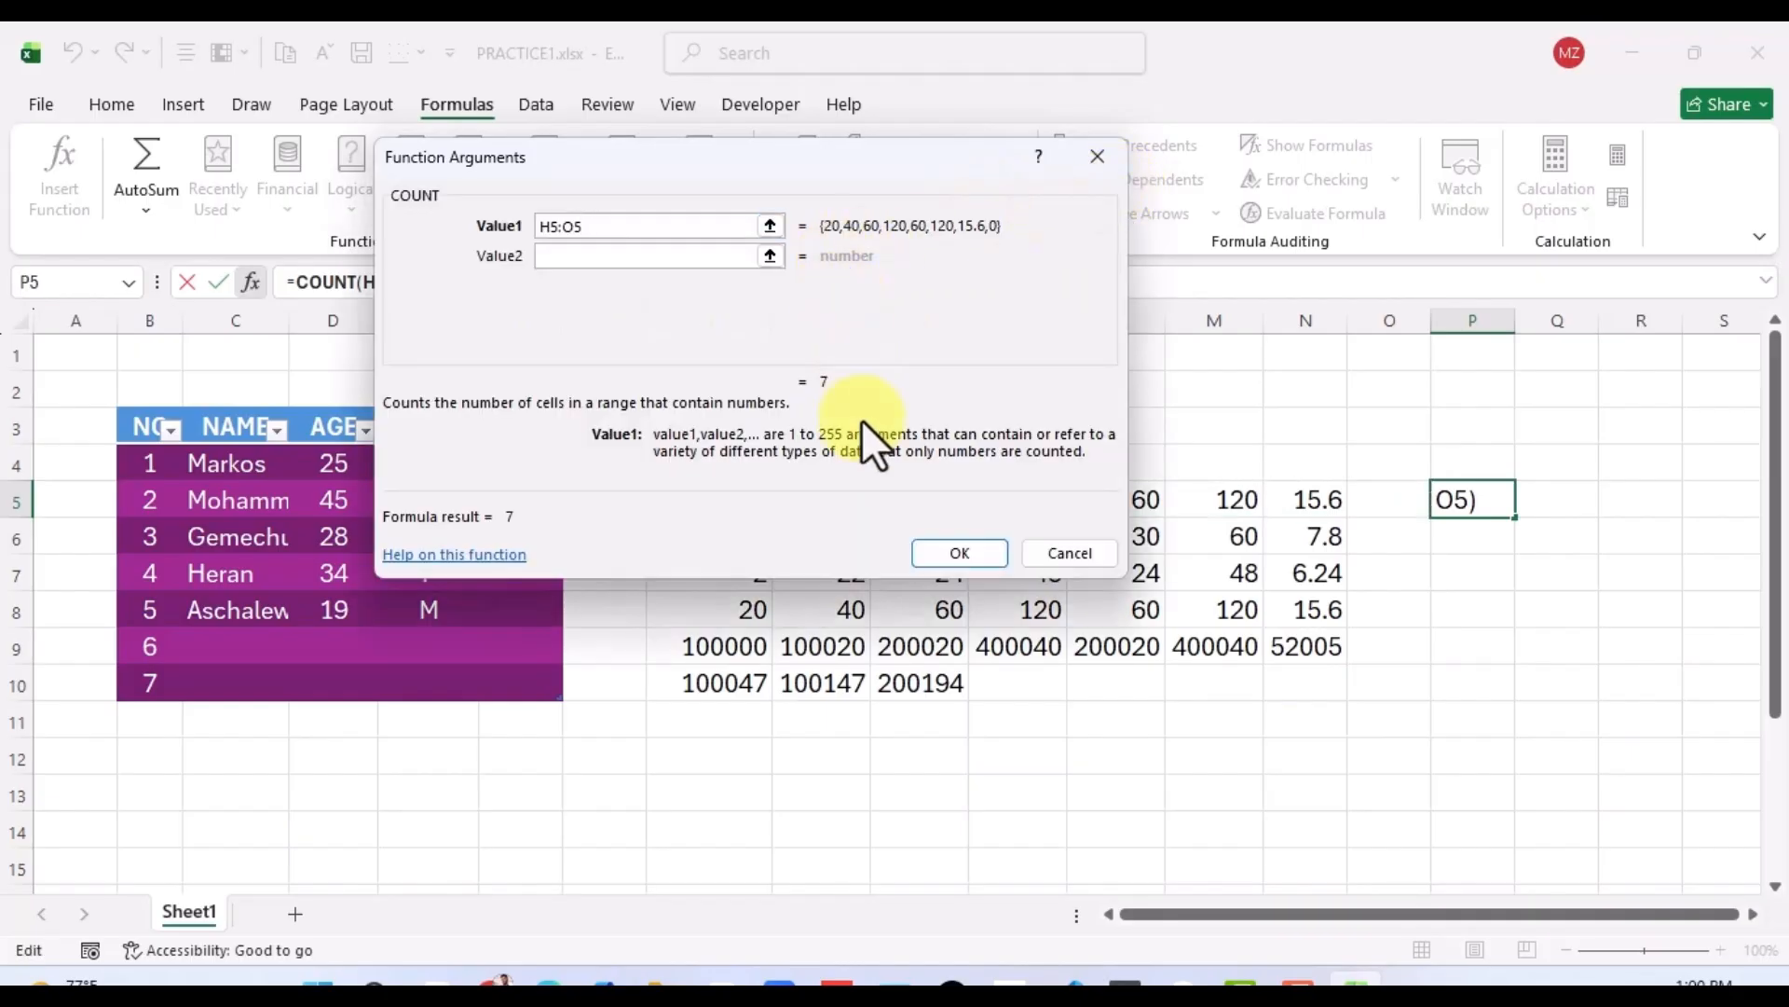
click(938, 551)
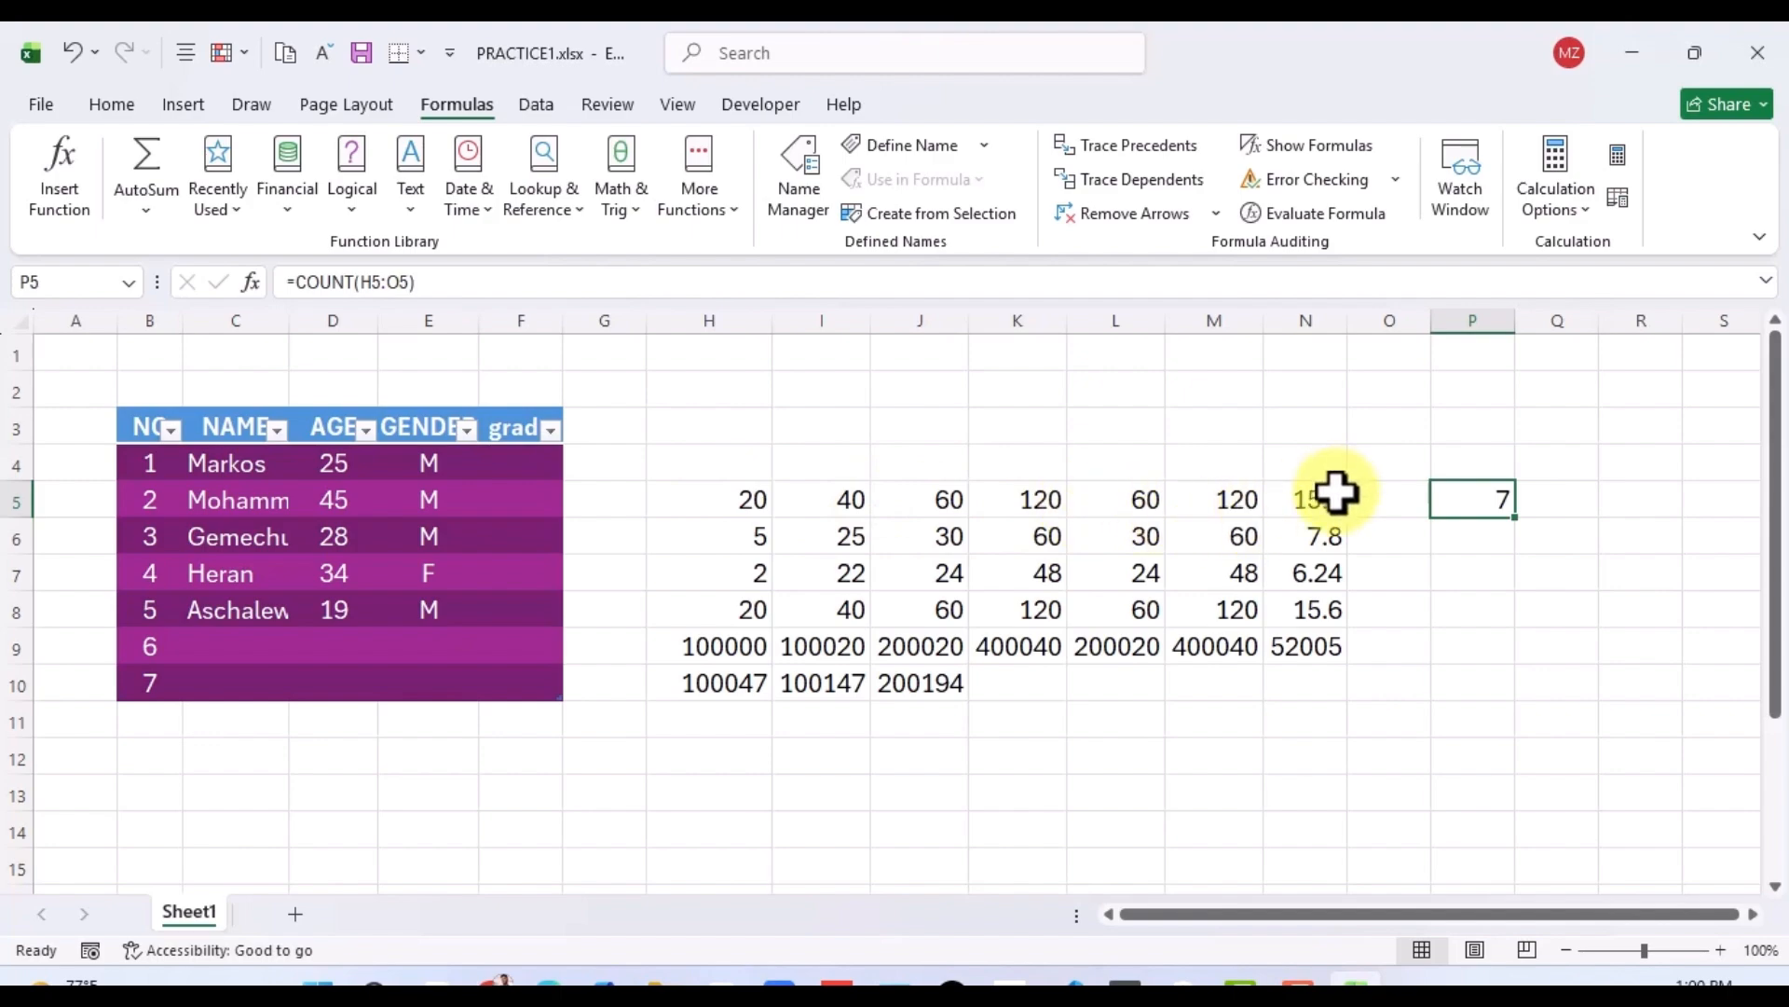
click(1384, 502)
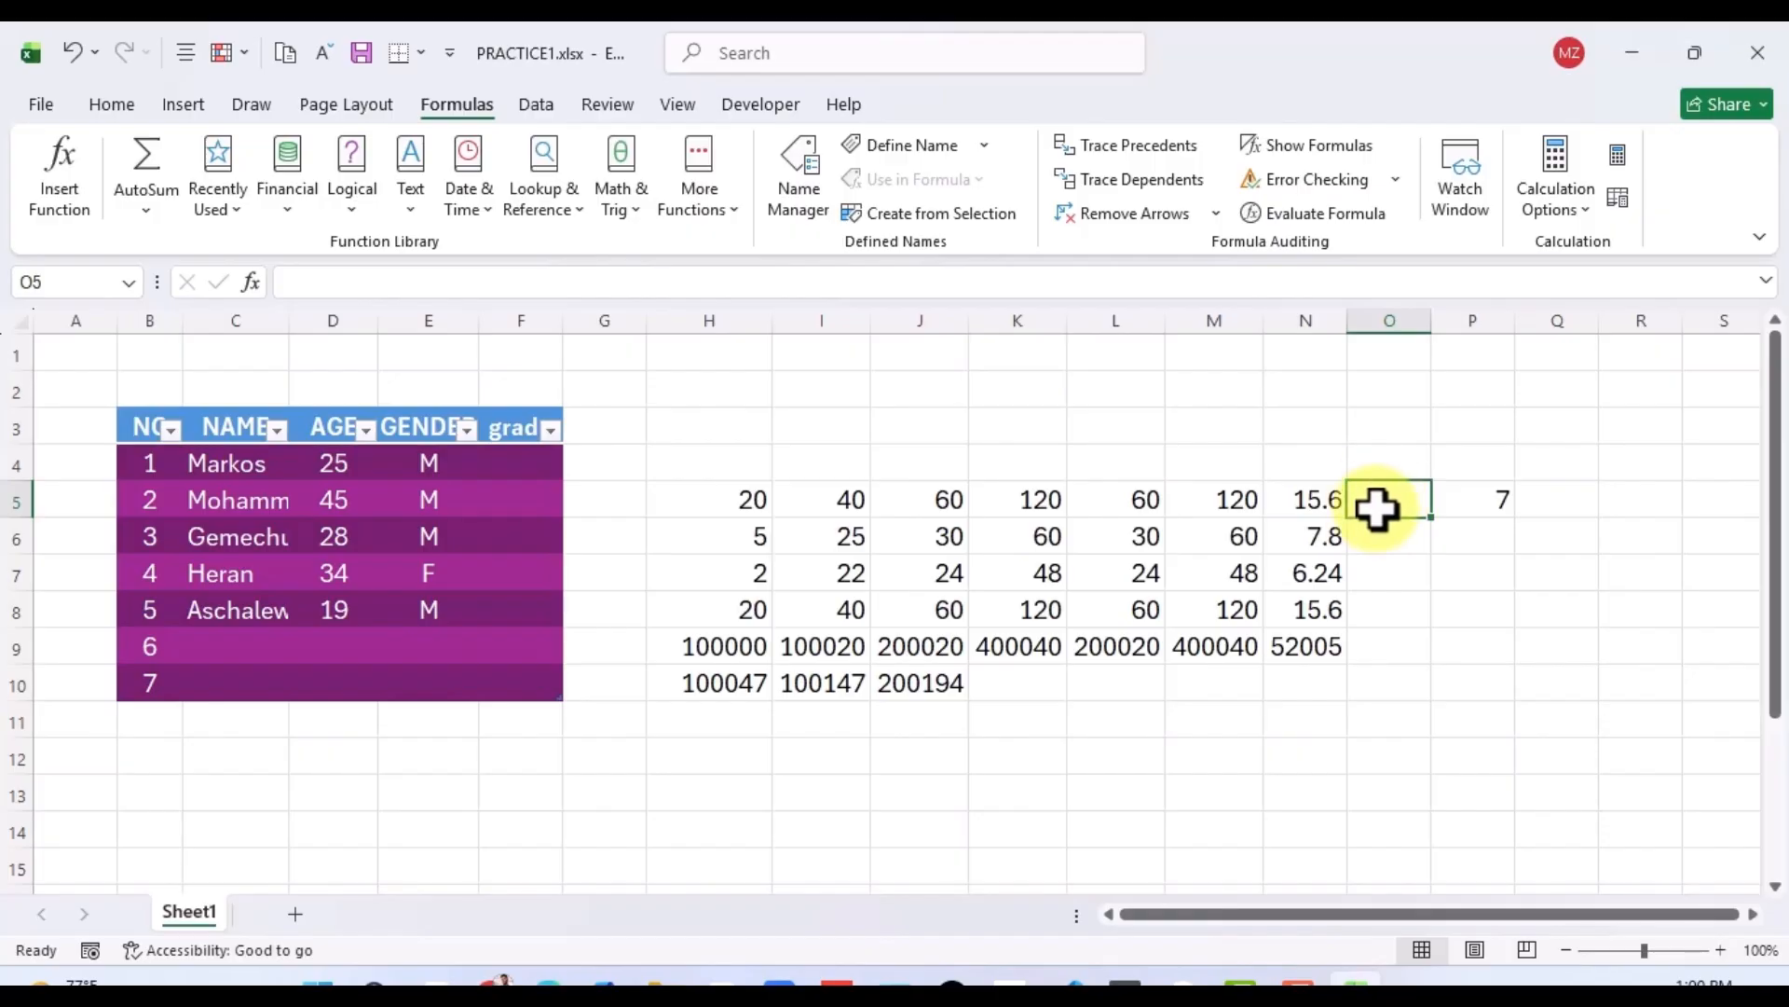
click(1107, 502)
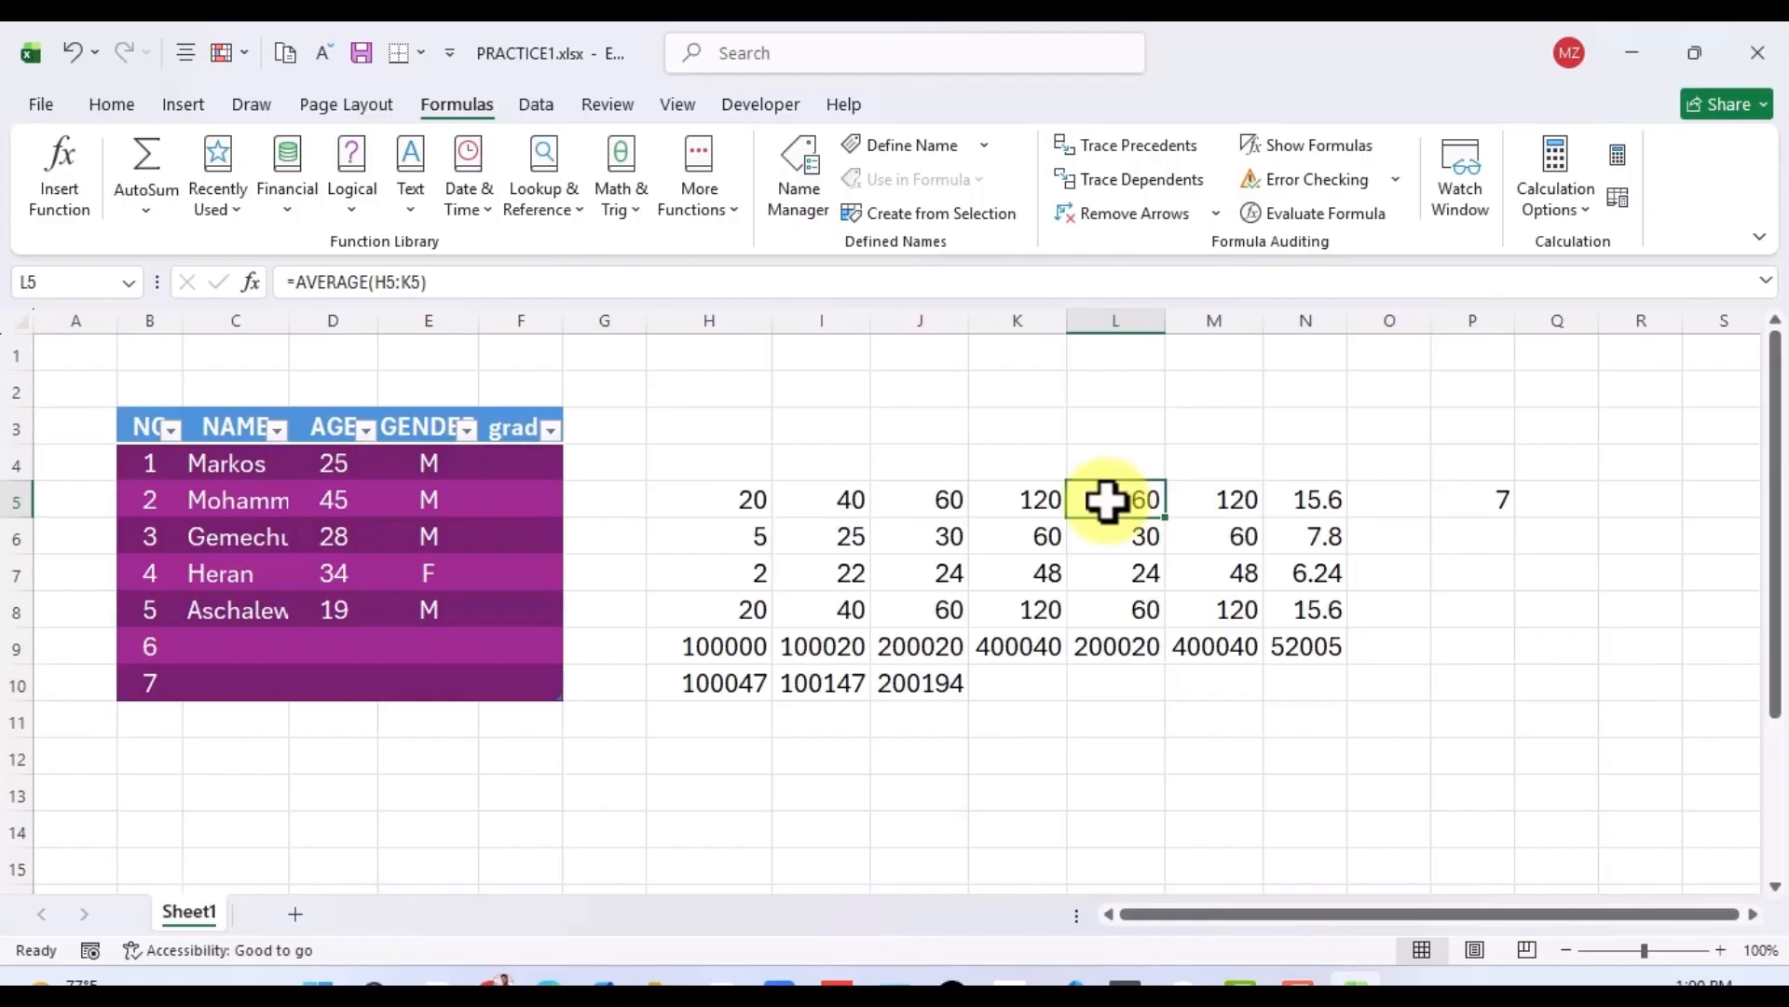
Search the available functions for "count" and insert COUNTA into cell P6.
click(1468, 538)
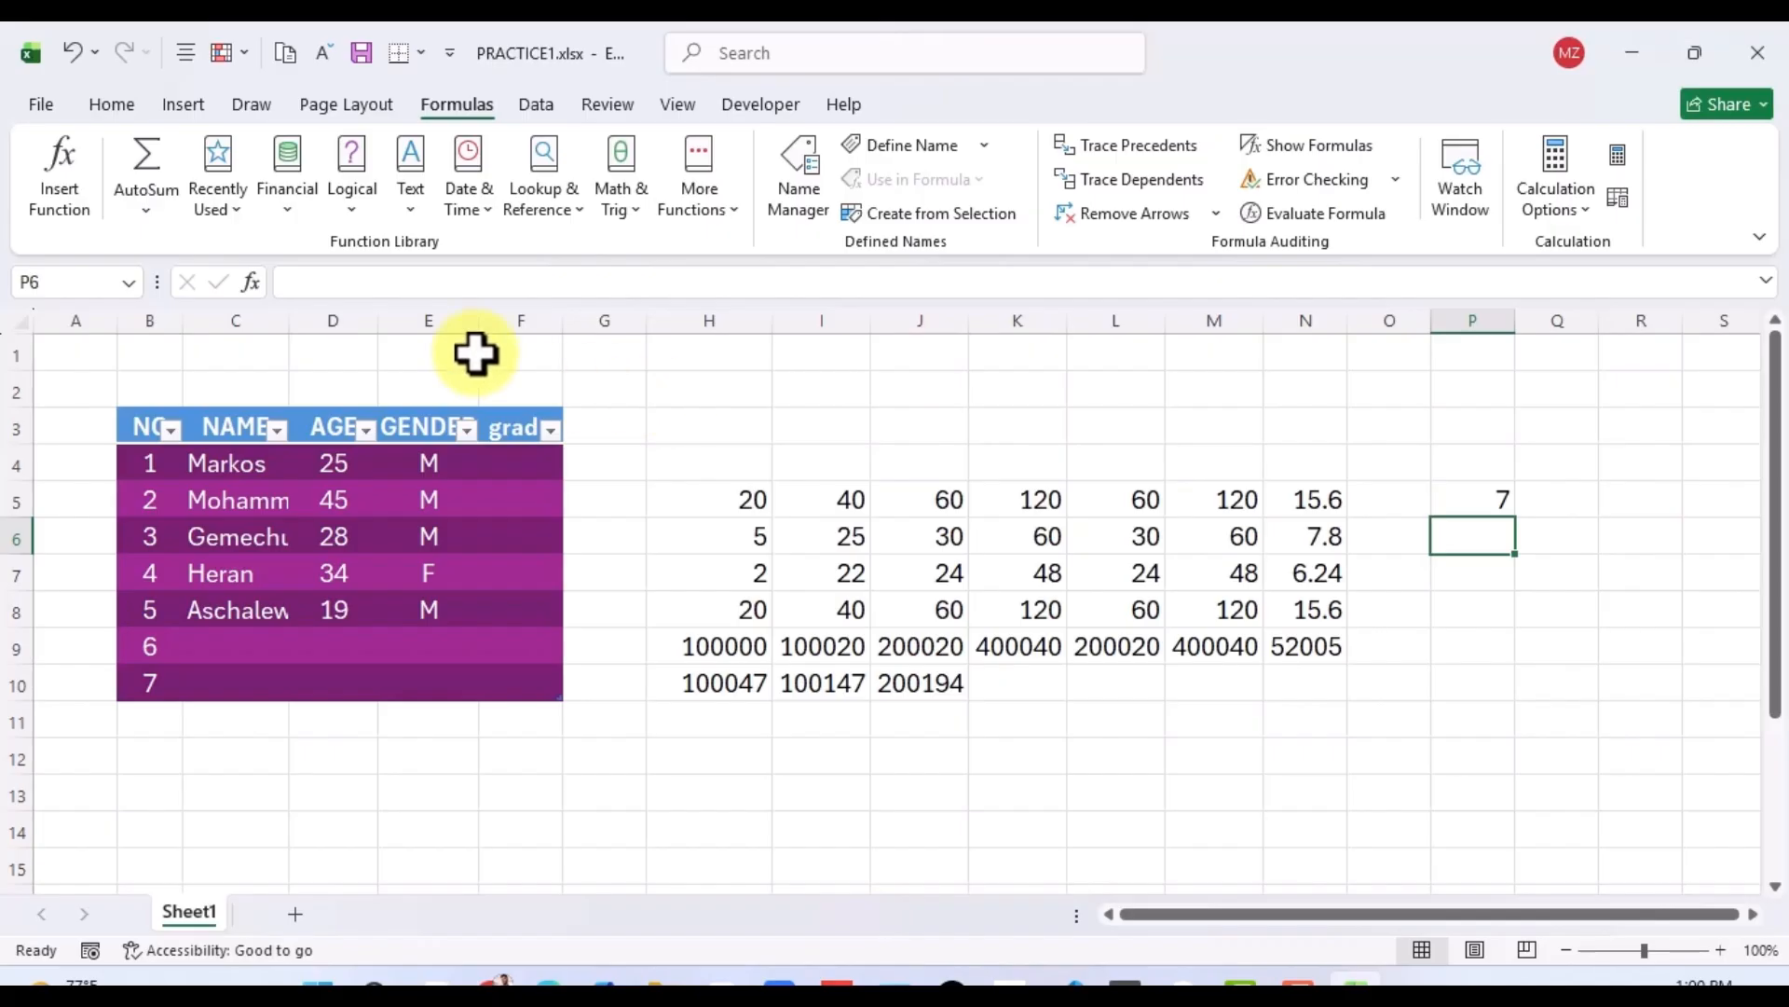
click(248, 282)
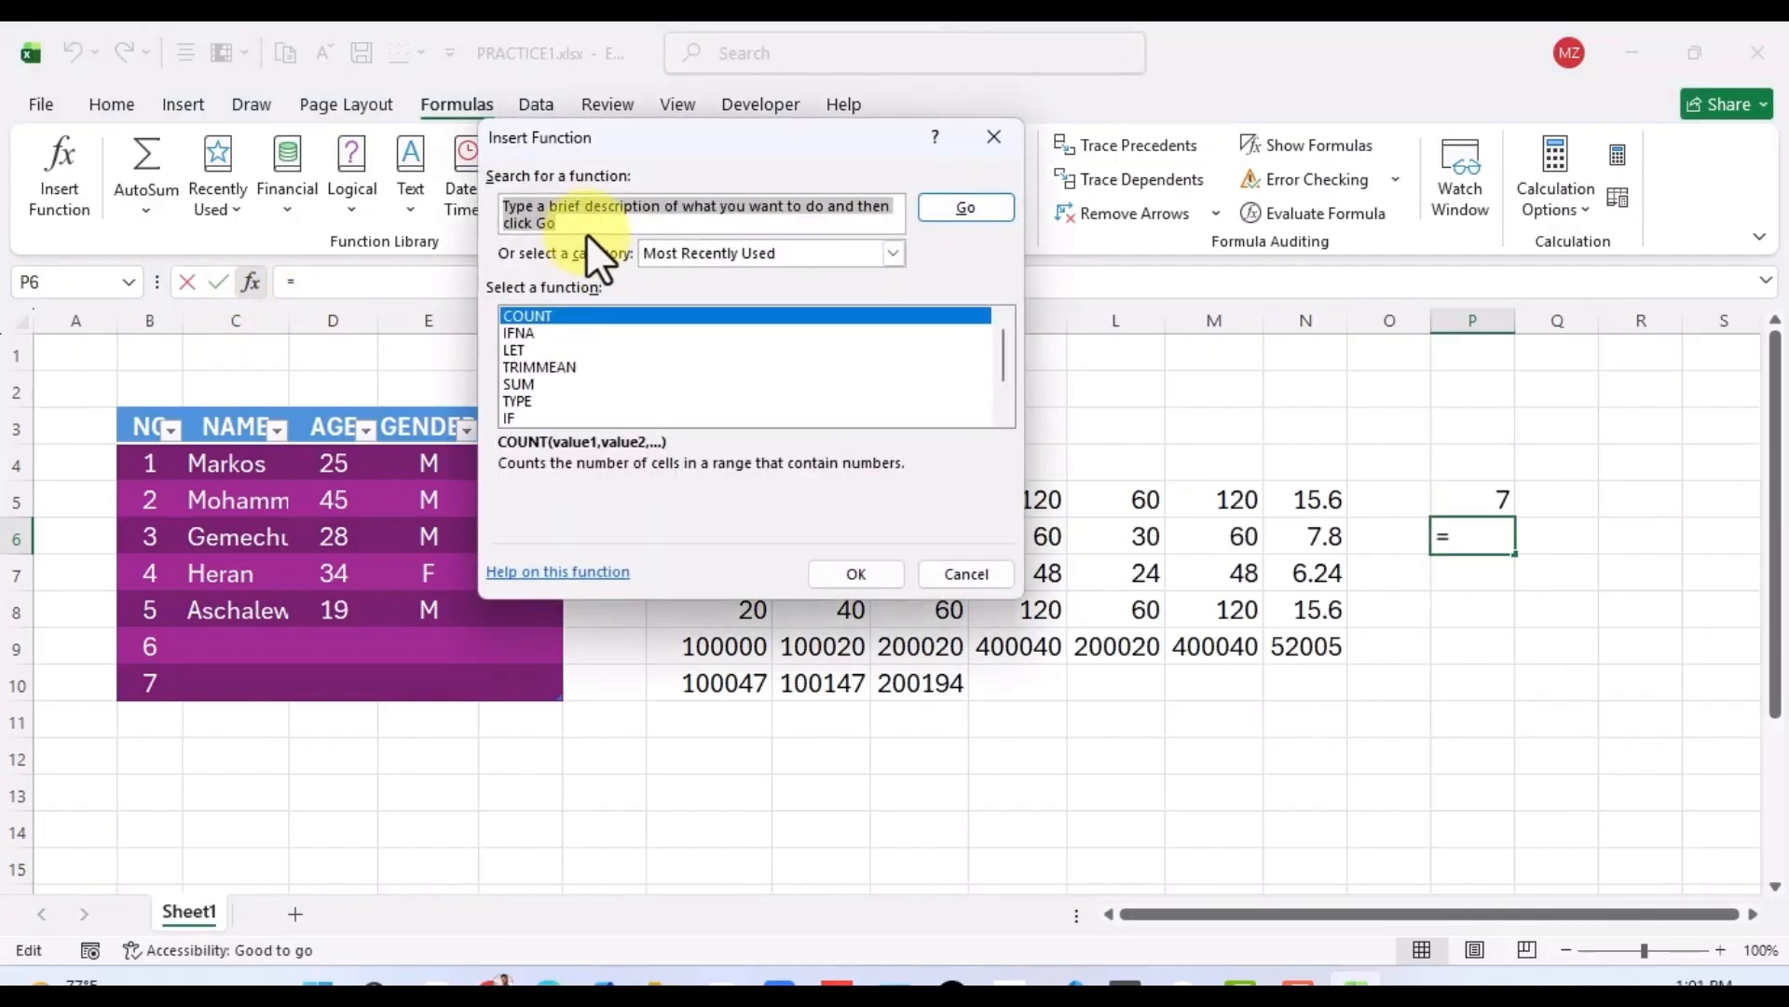
text(coun)
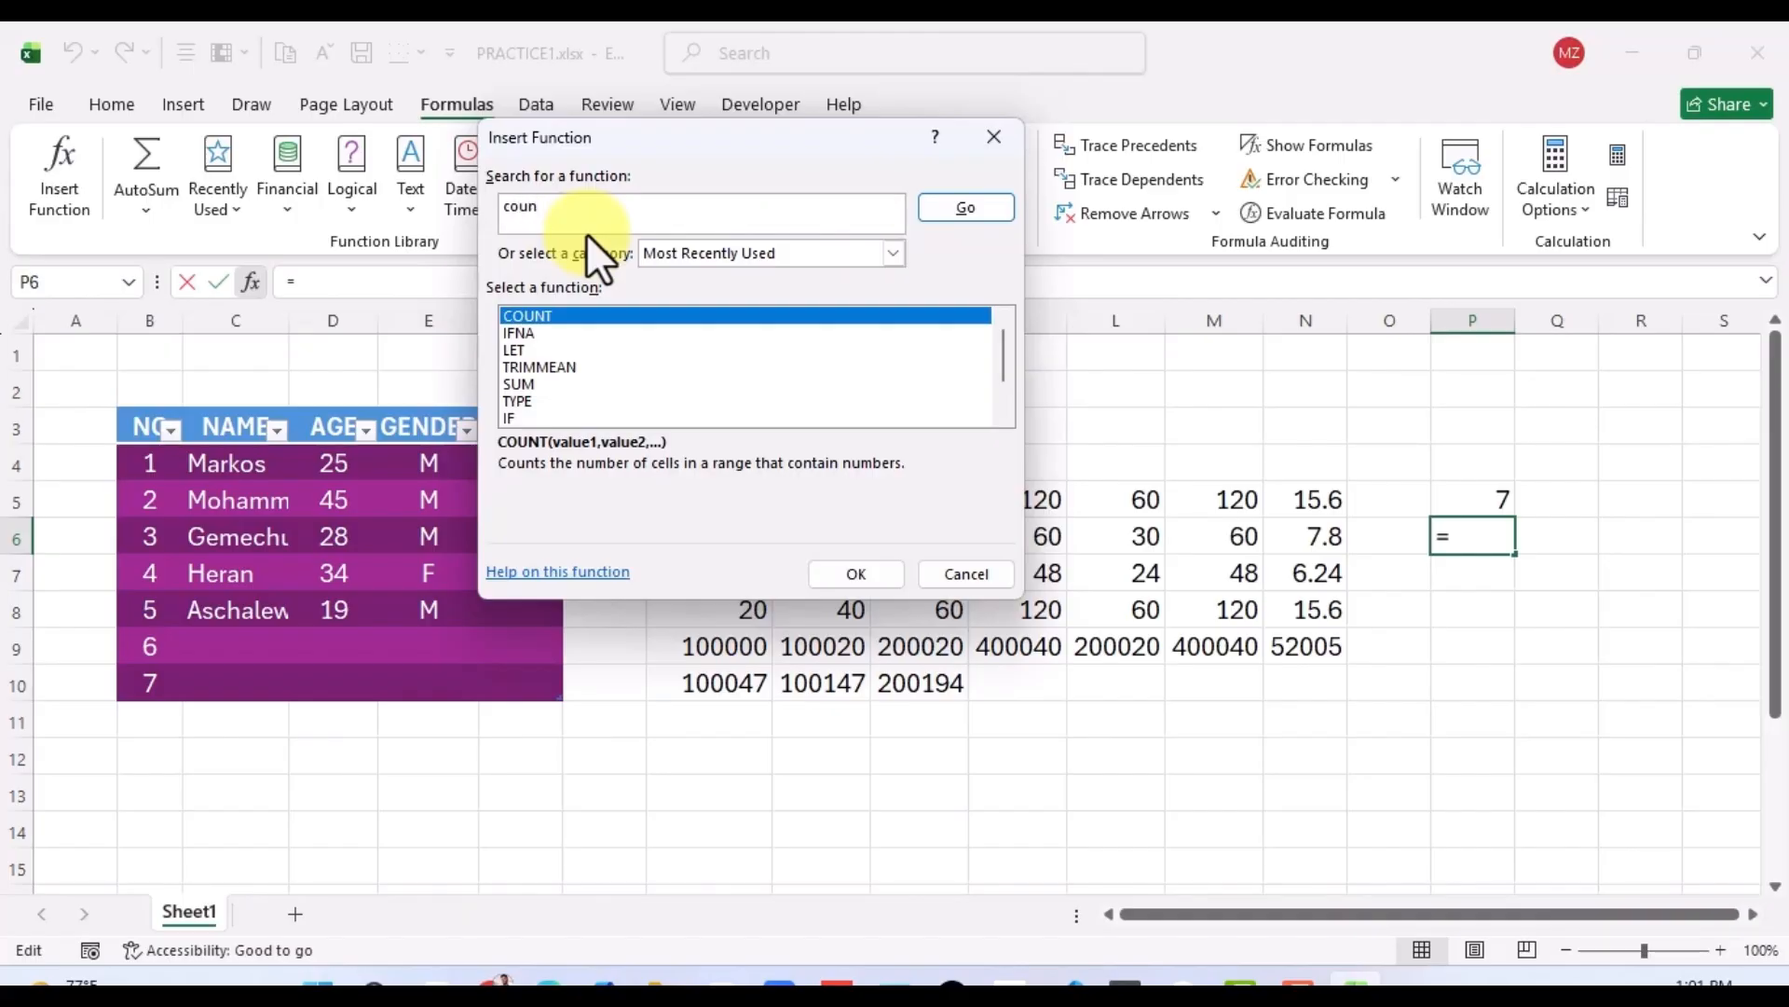
text(t)
click(947, 207)
click(707, 317)
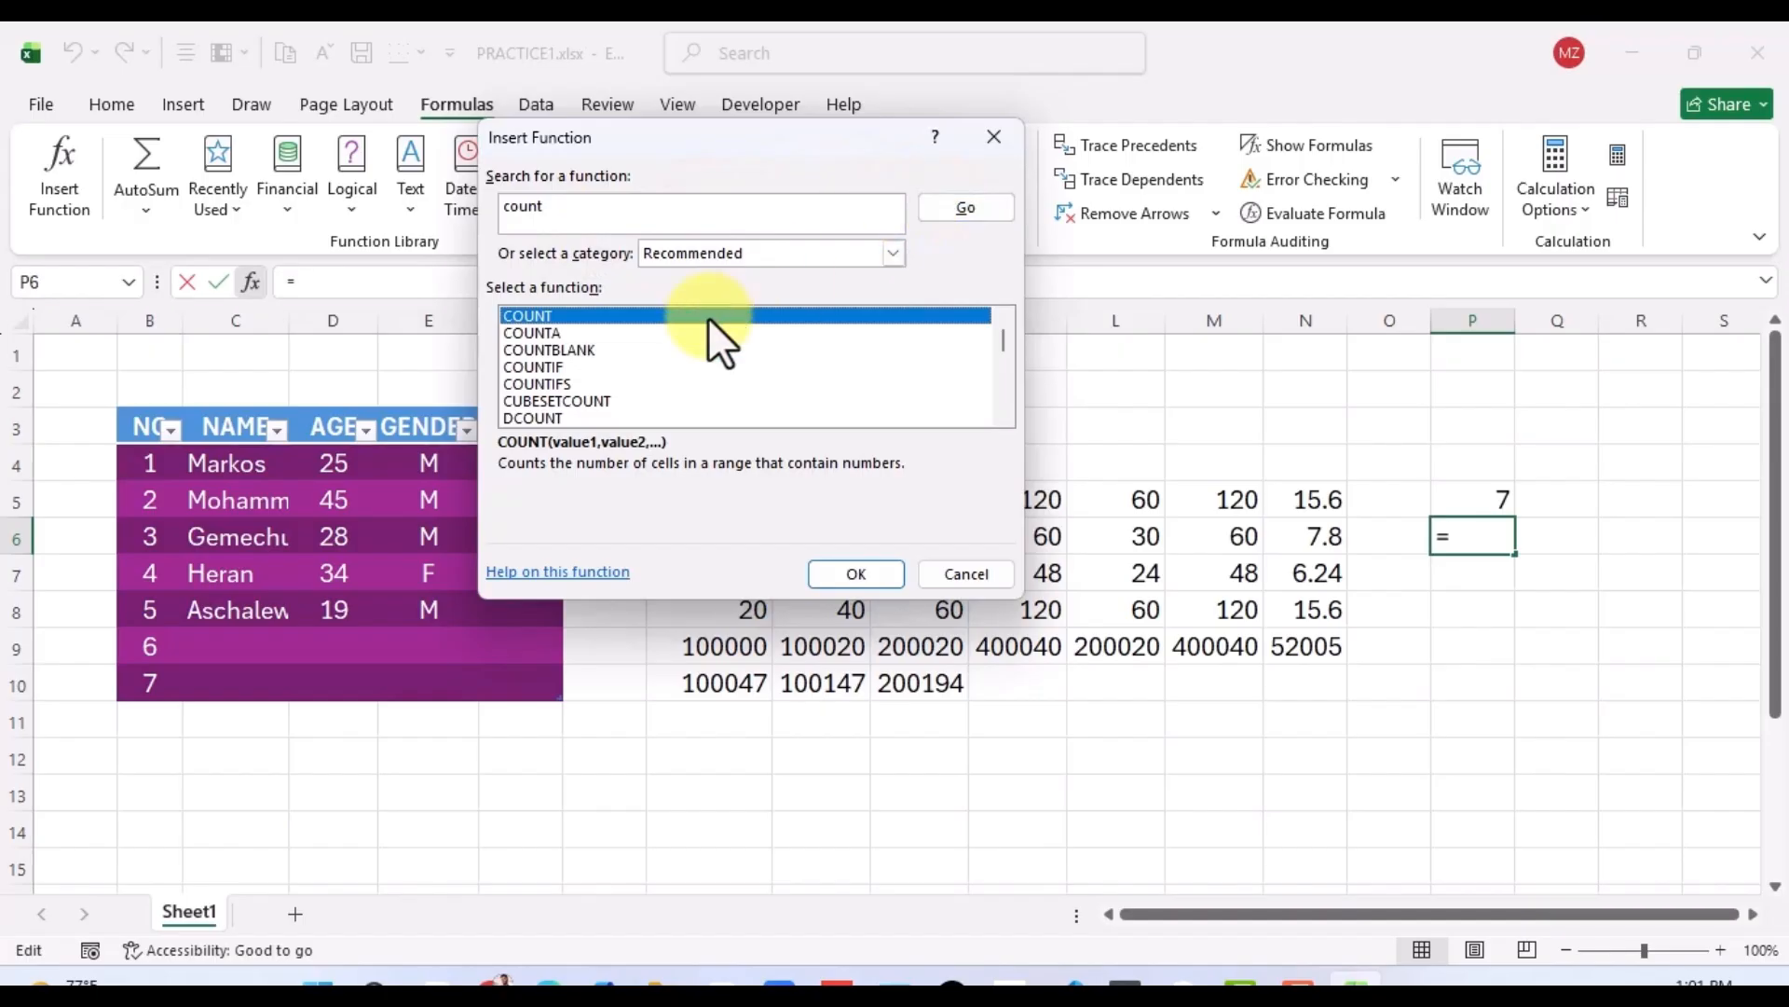
click(534, 333)
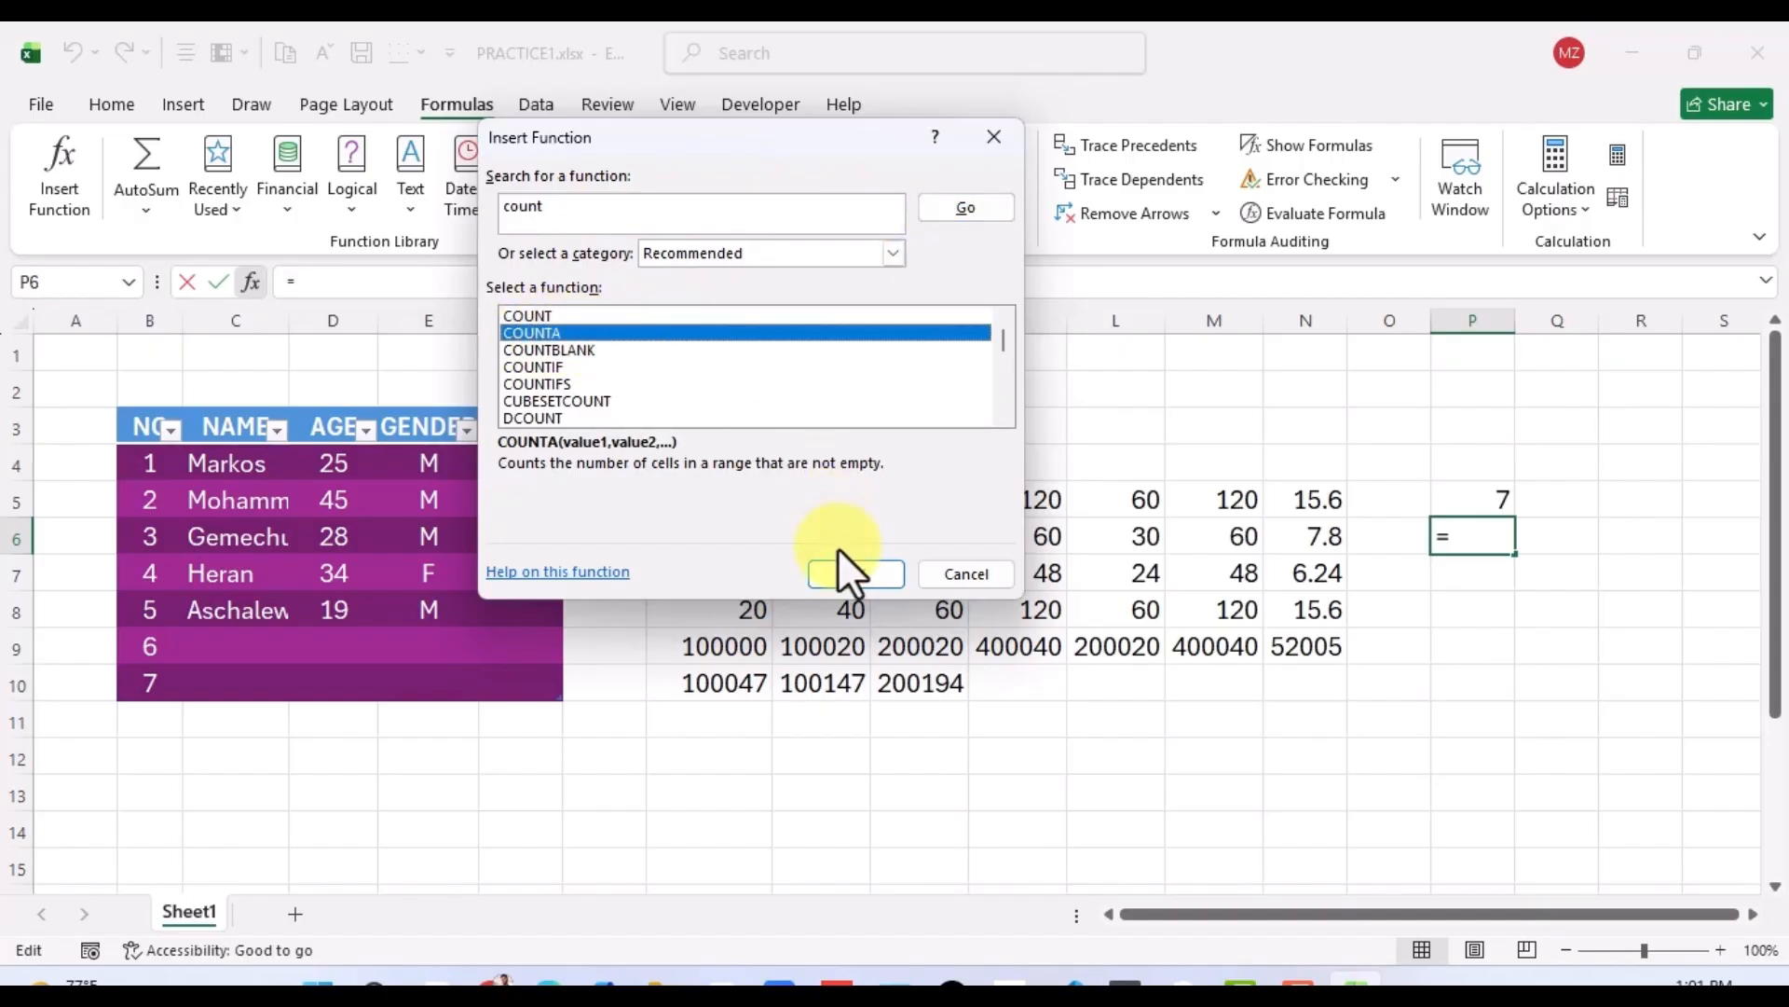
click(836, 572)
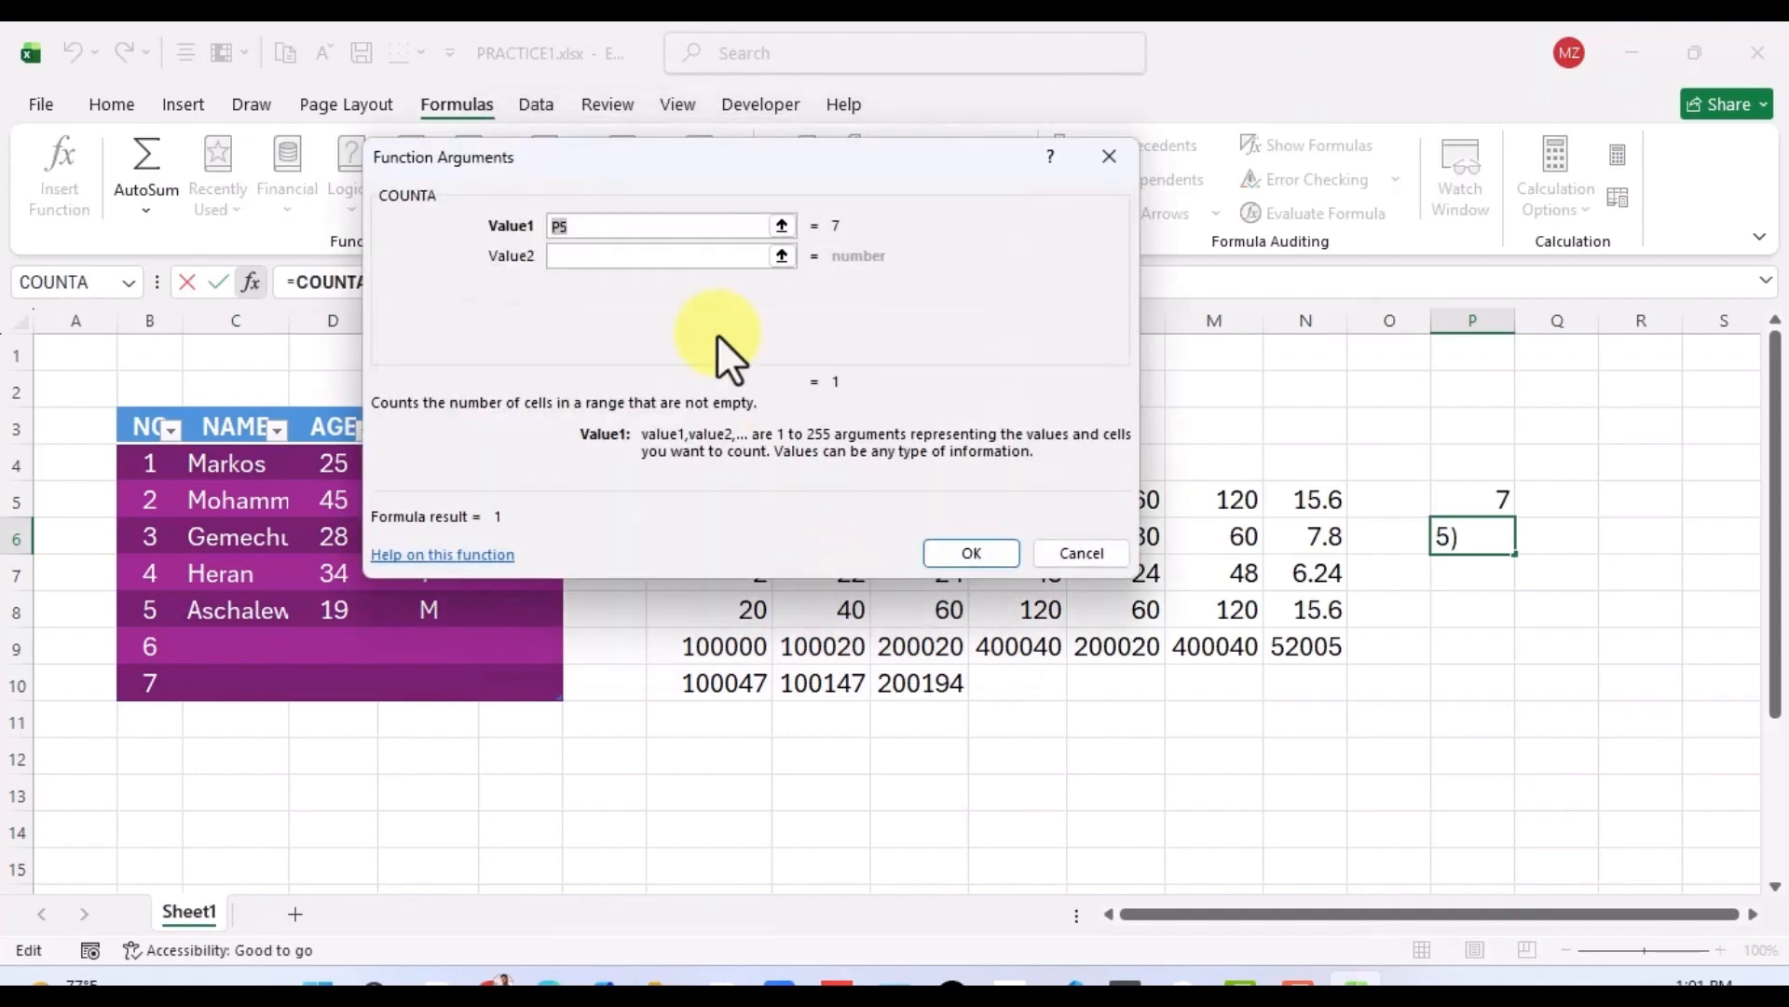
Set the first argument of COUNTA in P6 to the range H6:O6 and finish the formula.
click(783, 226)
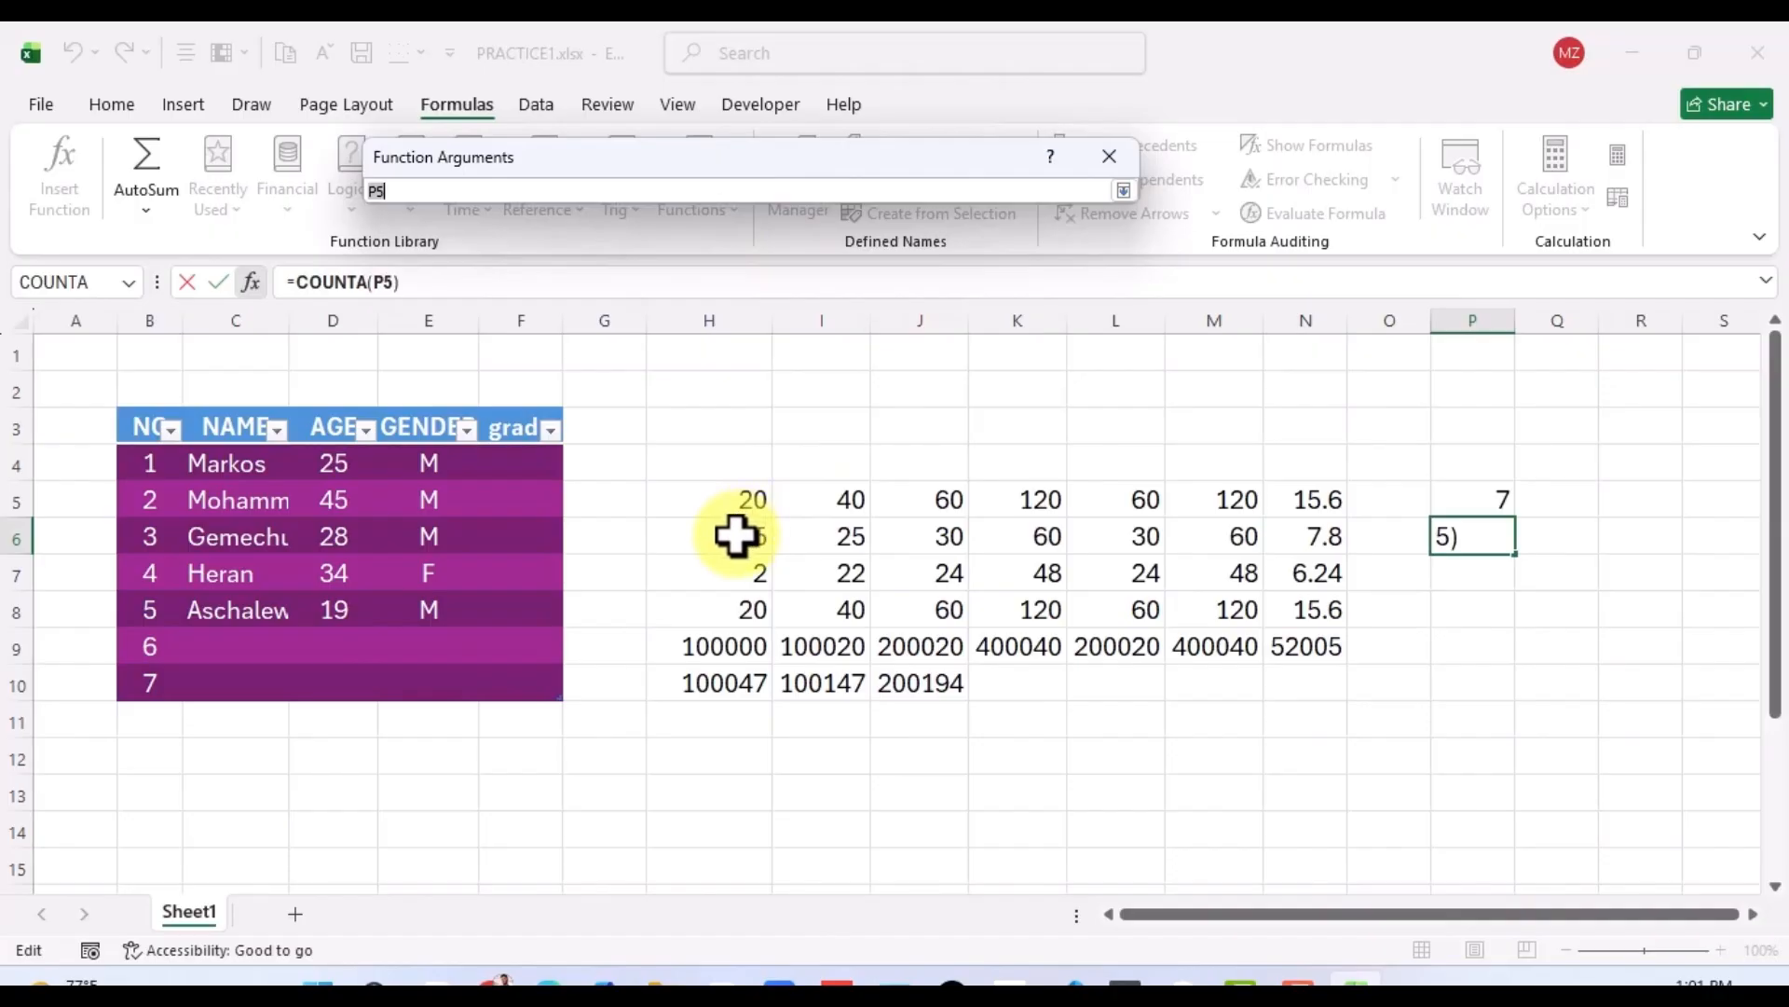
drag(737, 536, 1370, 548)
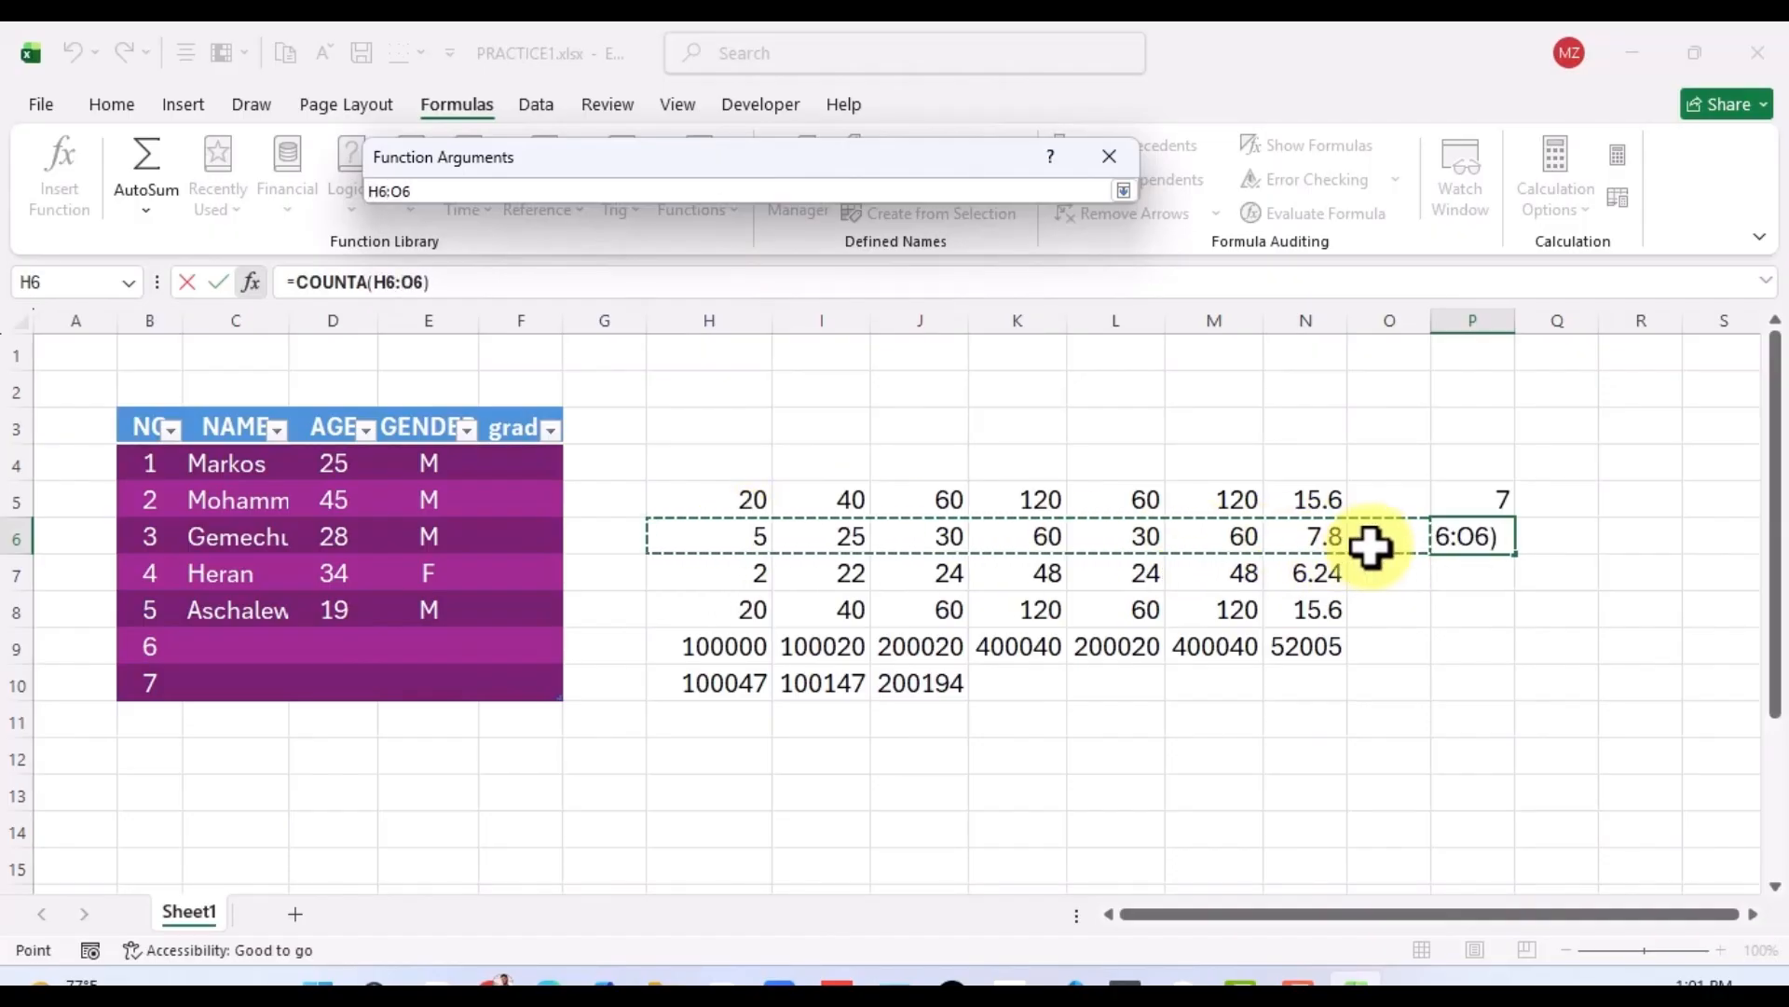
key(Return)
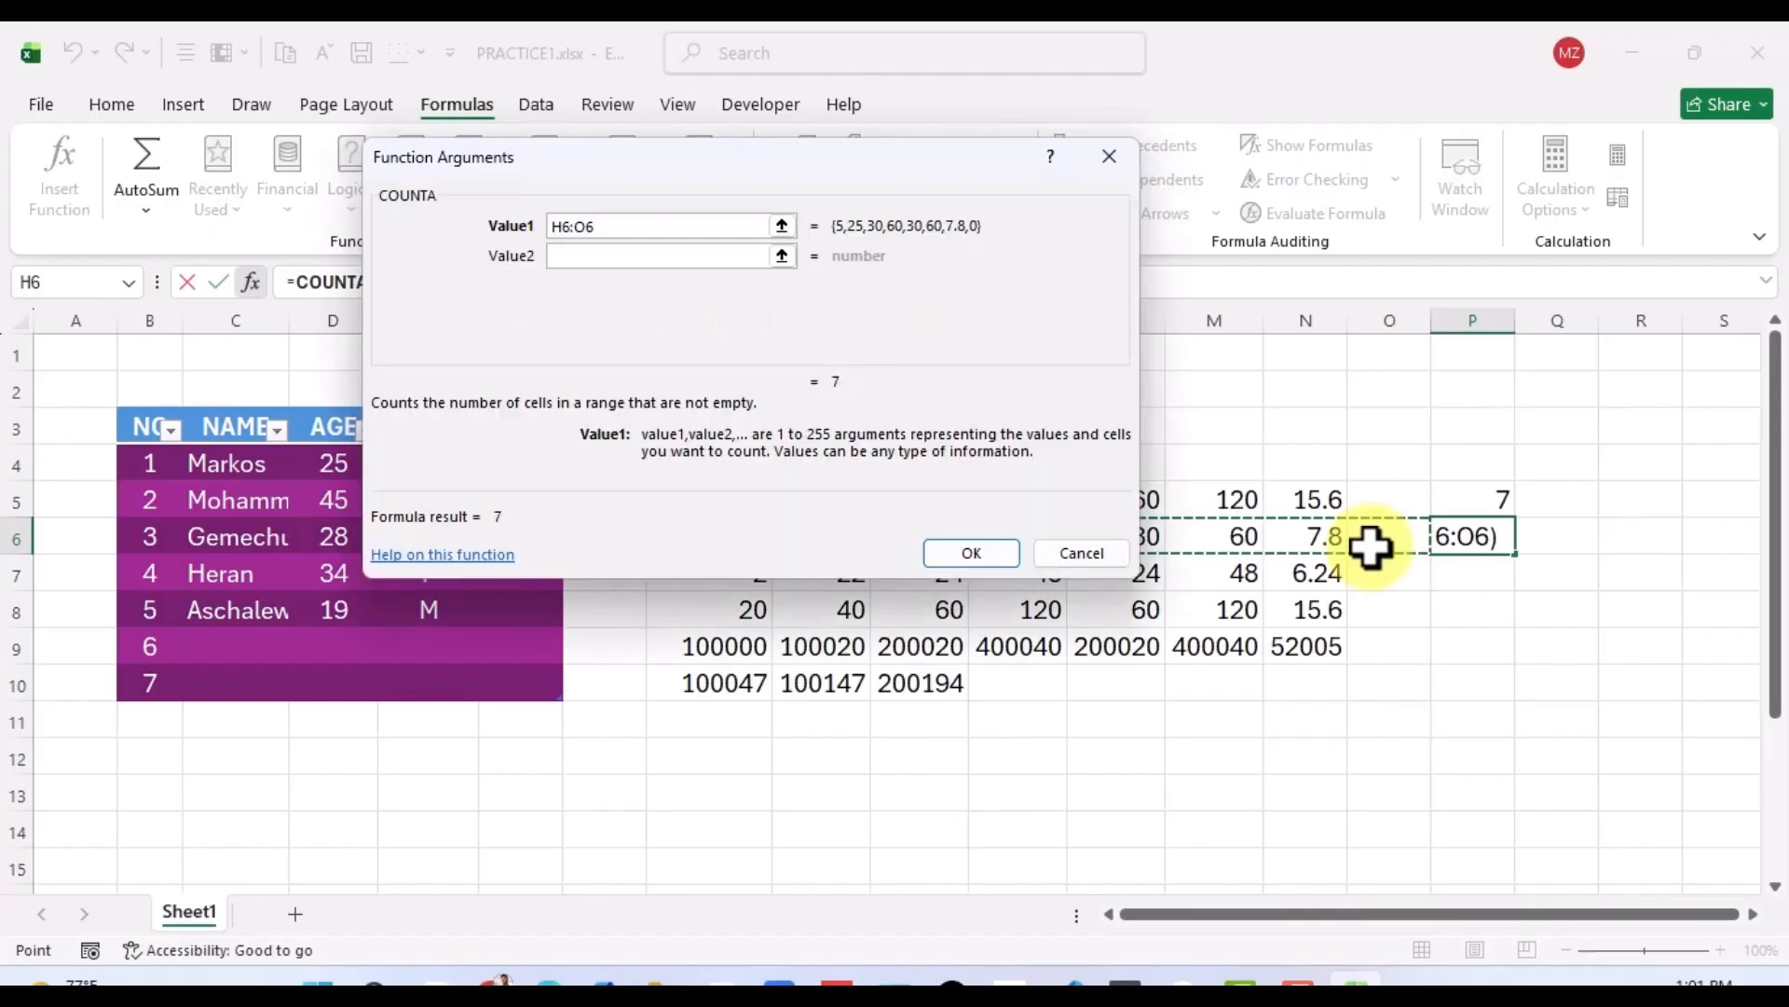
click(960, 551)
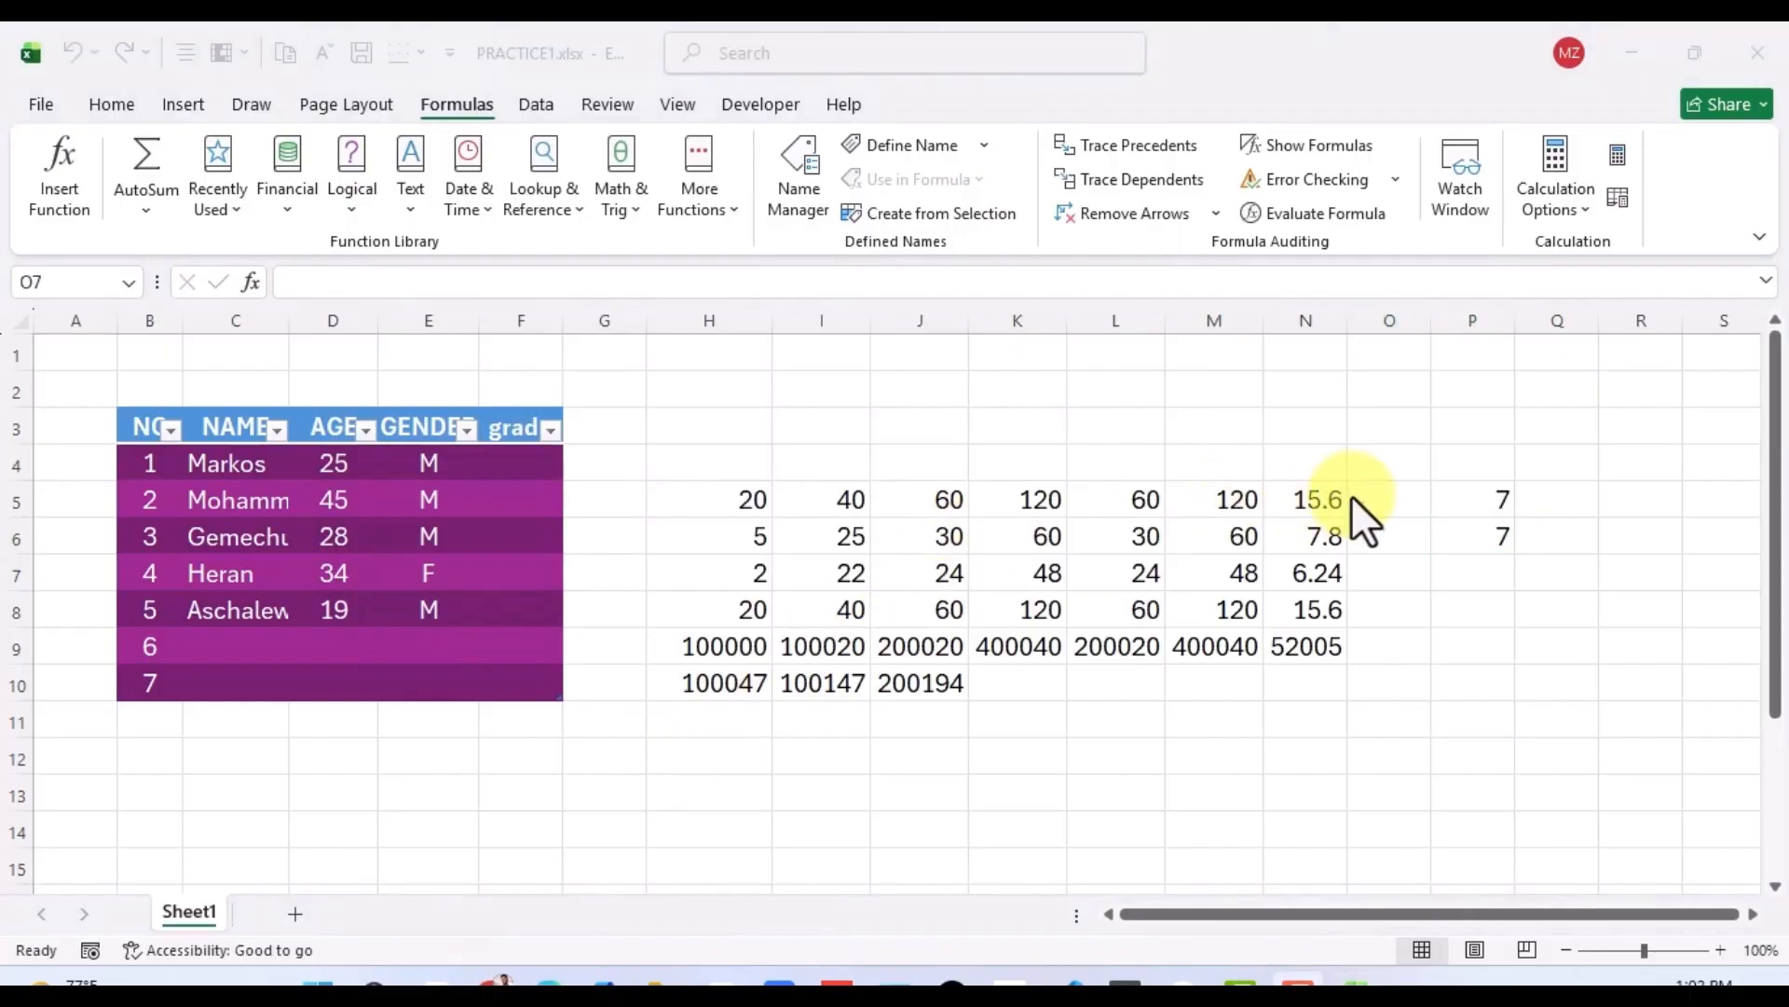
Enter the text "rew" in cell O5 and "yer" in cell O6, and check the COUNTA formula in P6.
click(1385, 493)
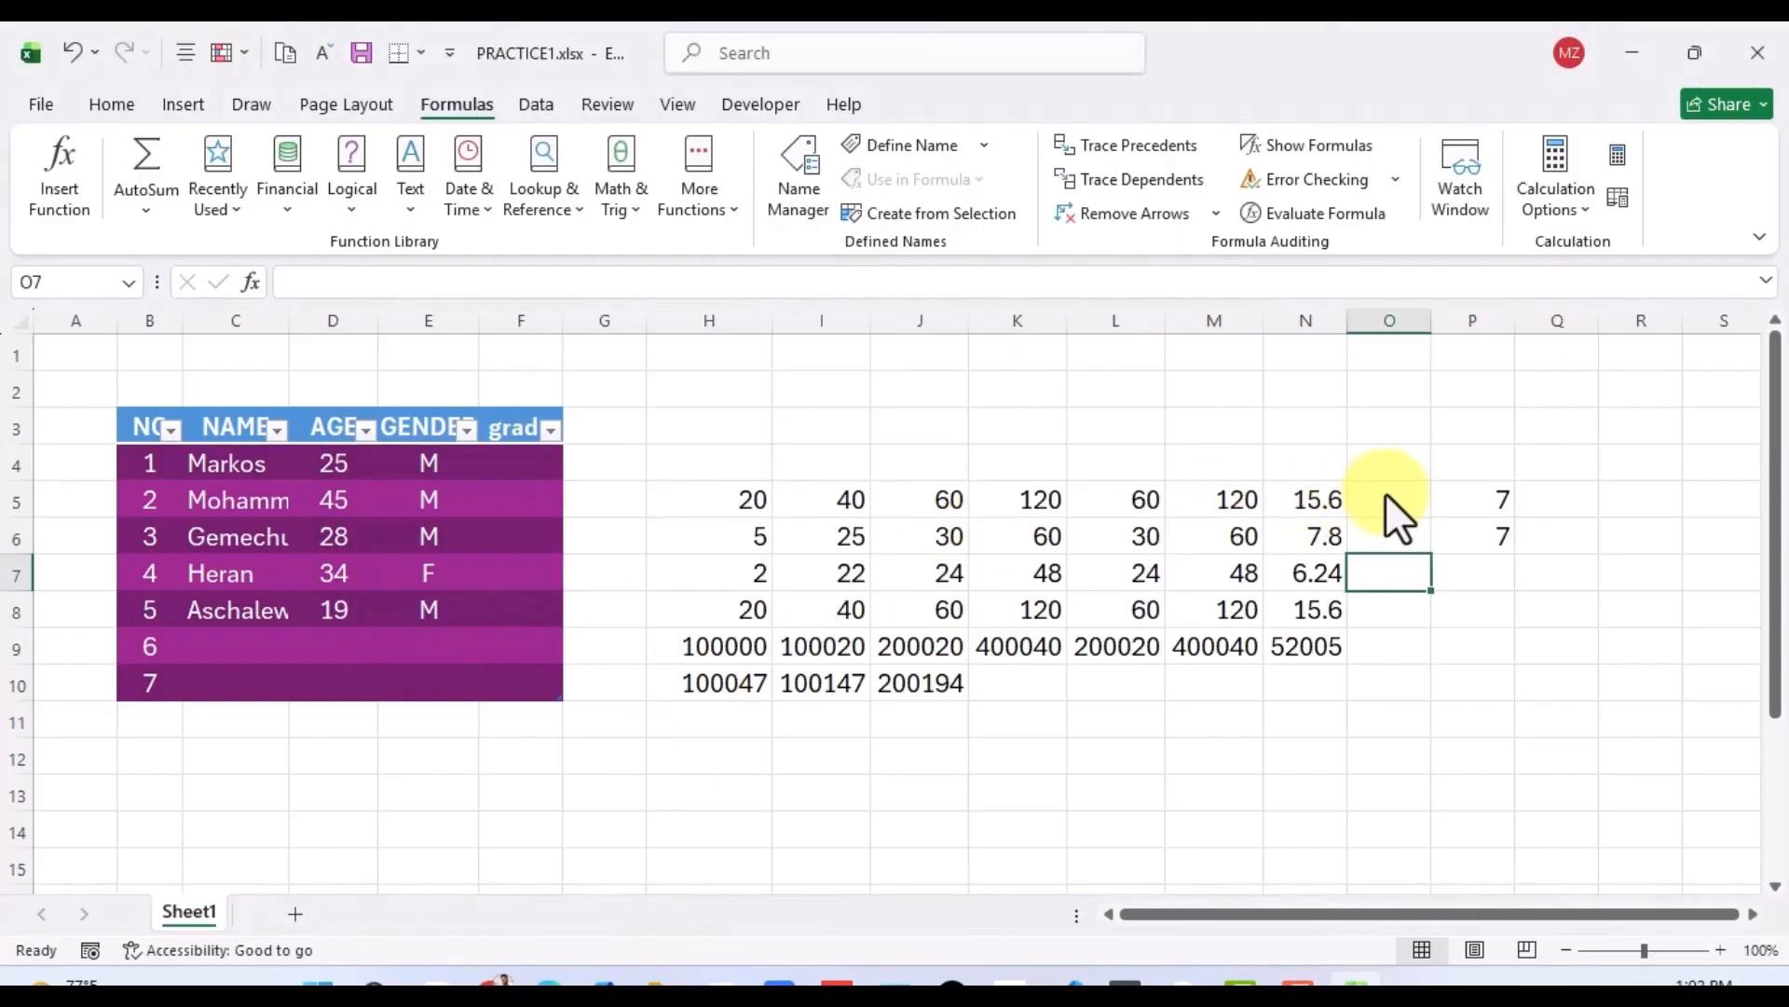
click(1384, 492)
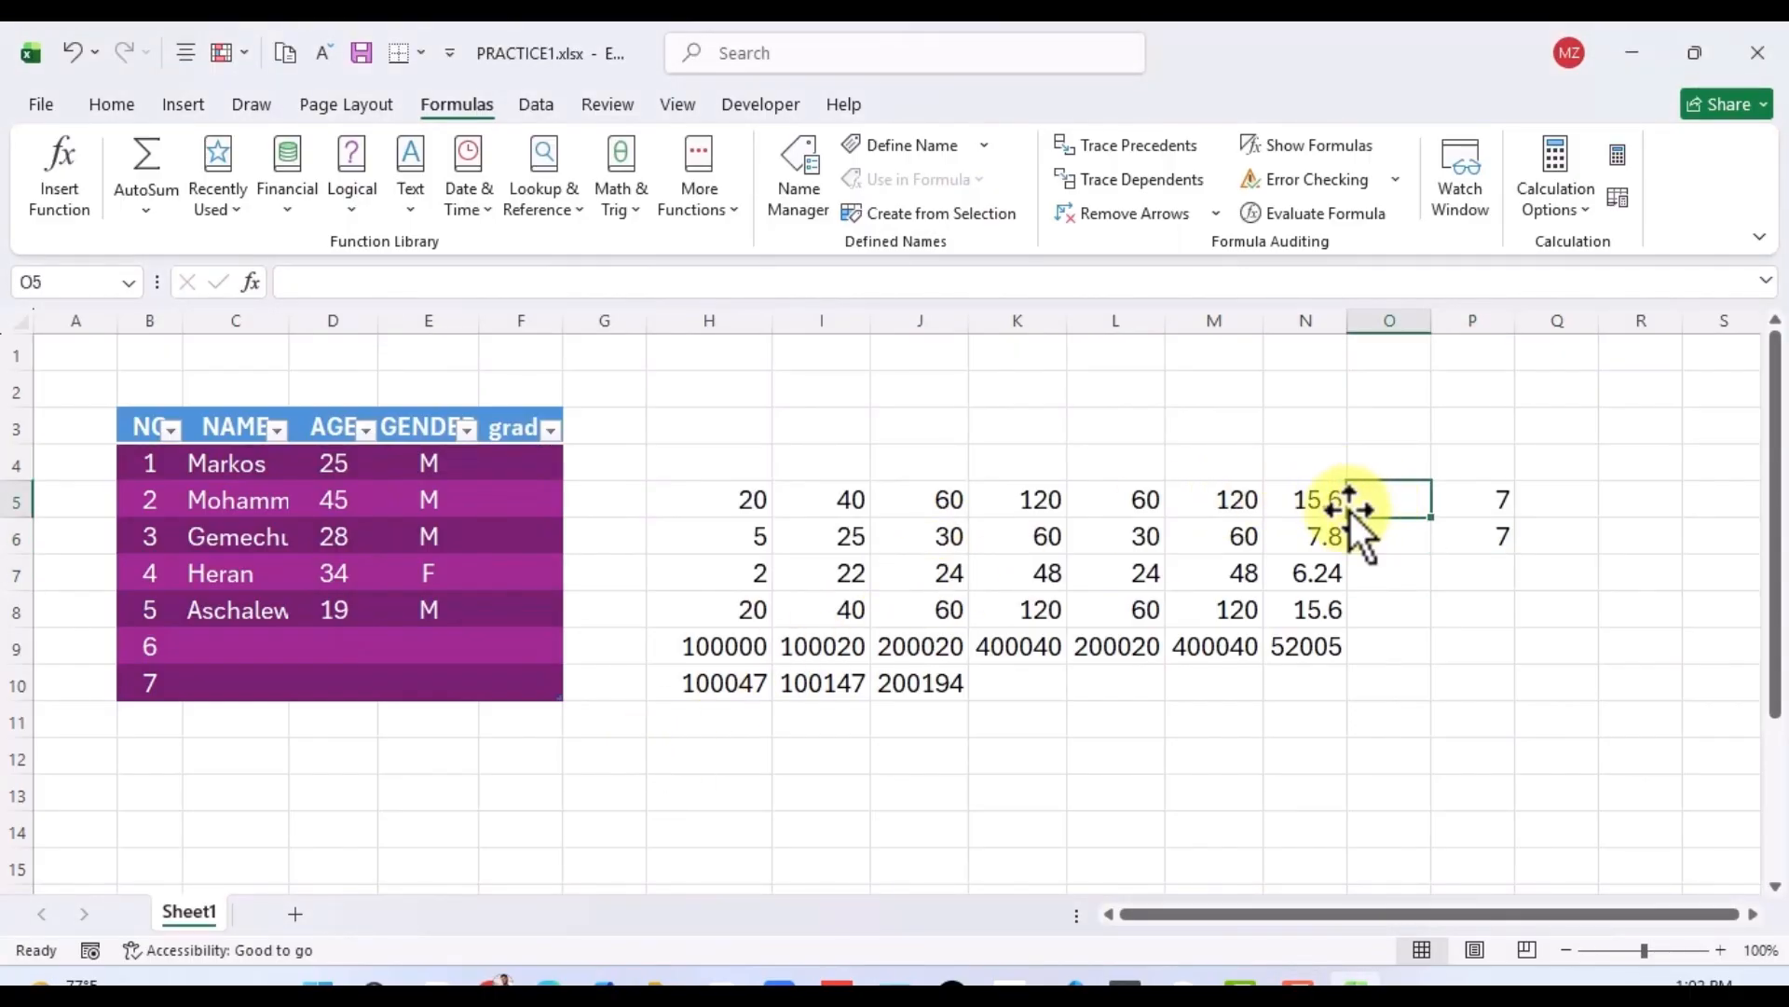
text(re)
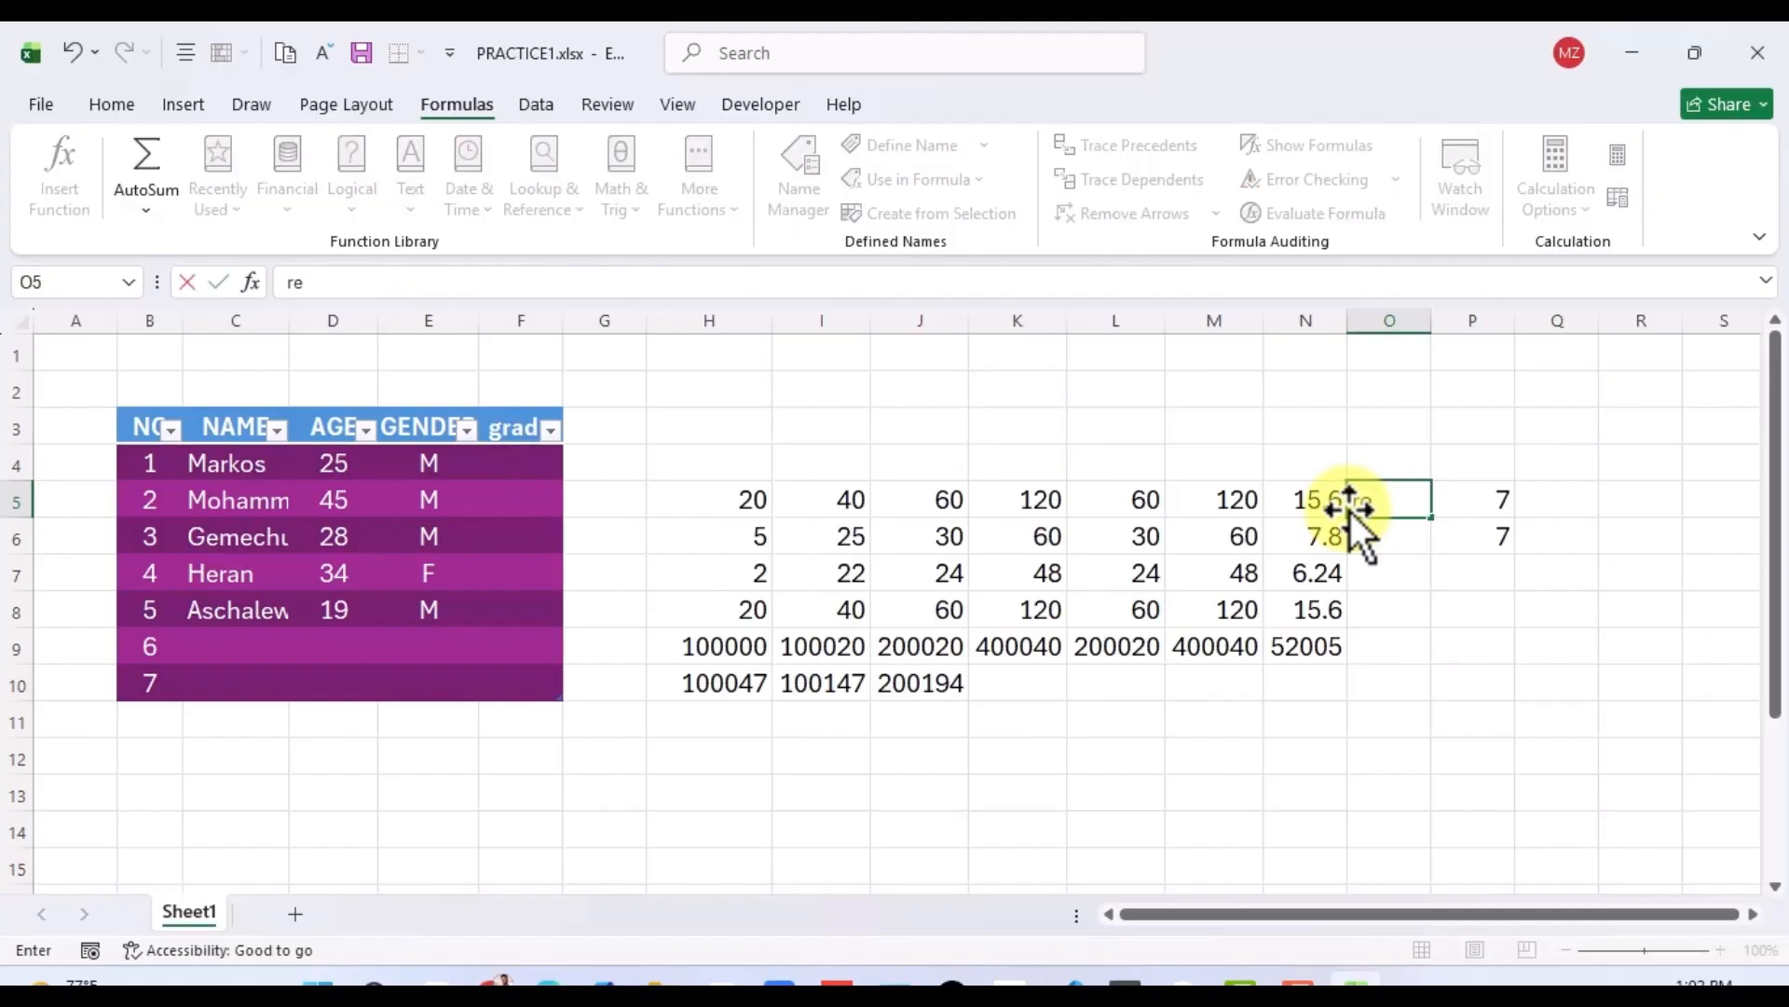
text(w)
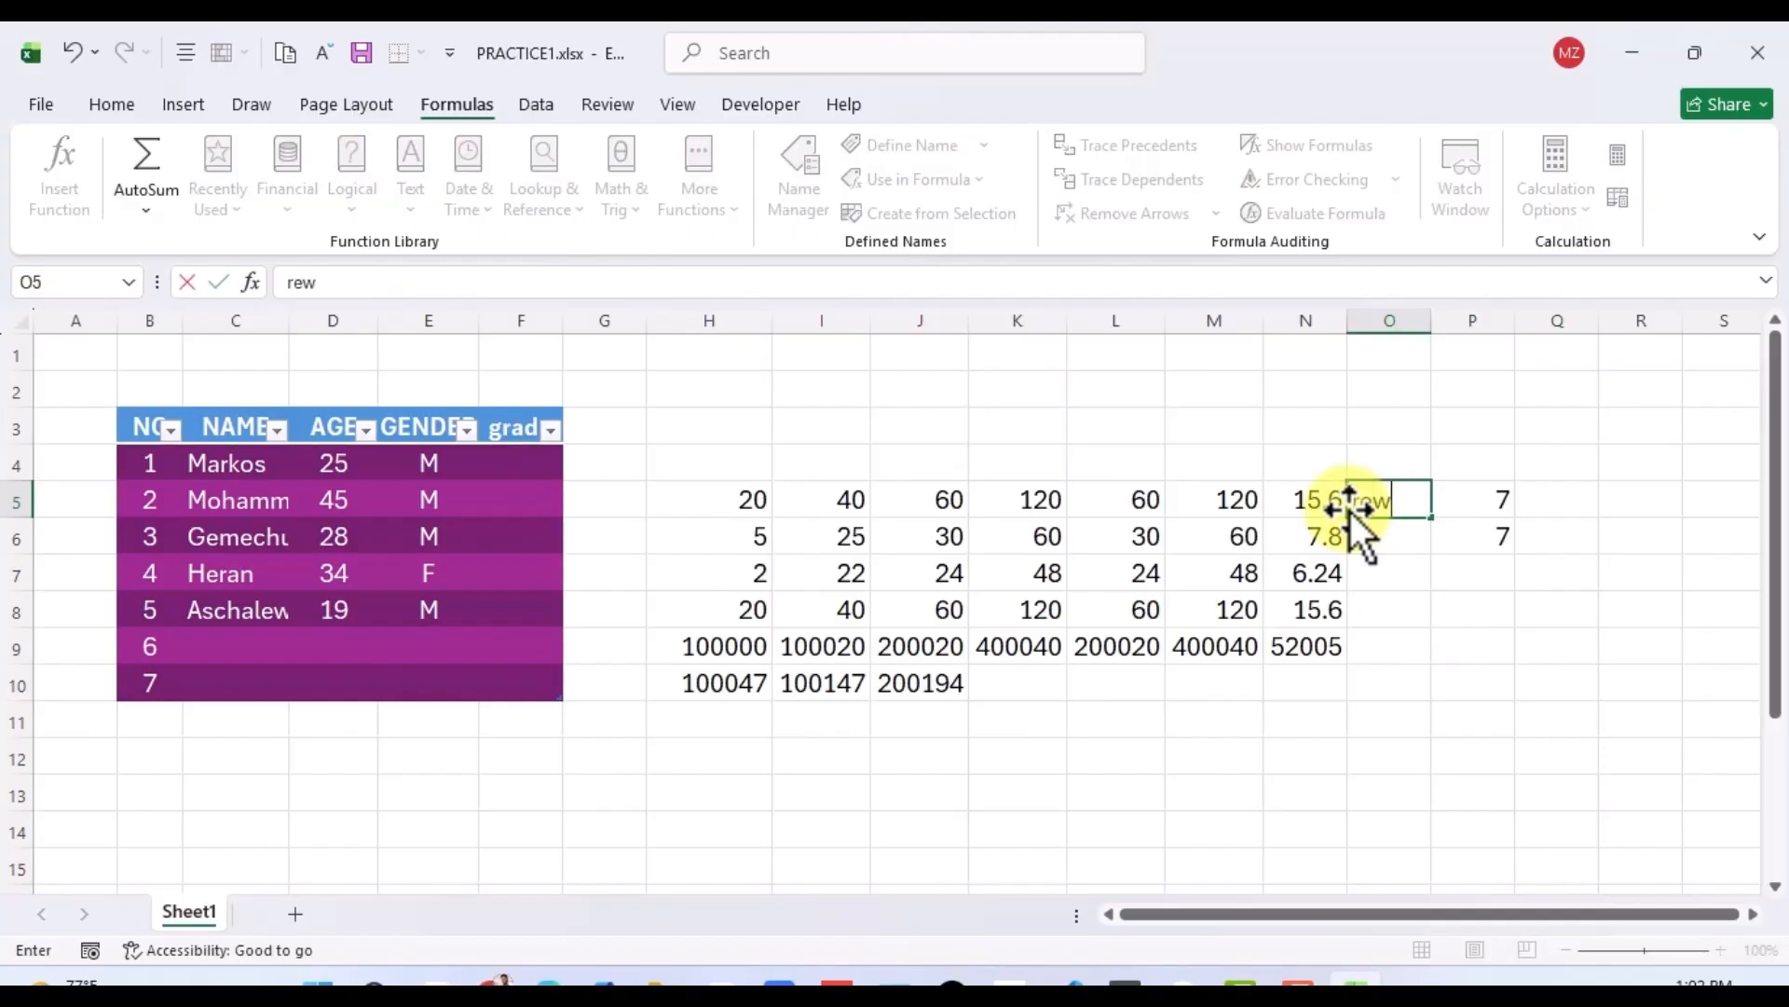
click(1426, 643)
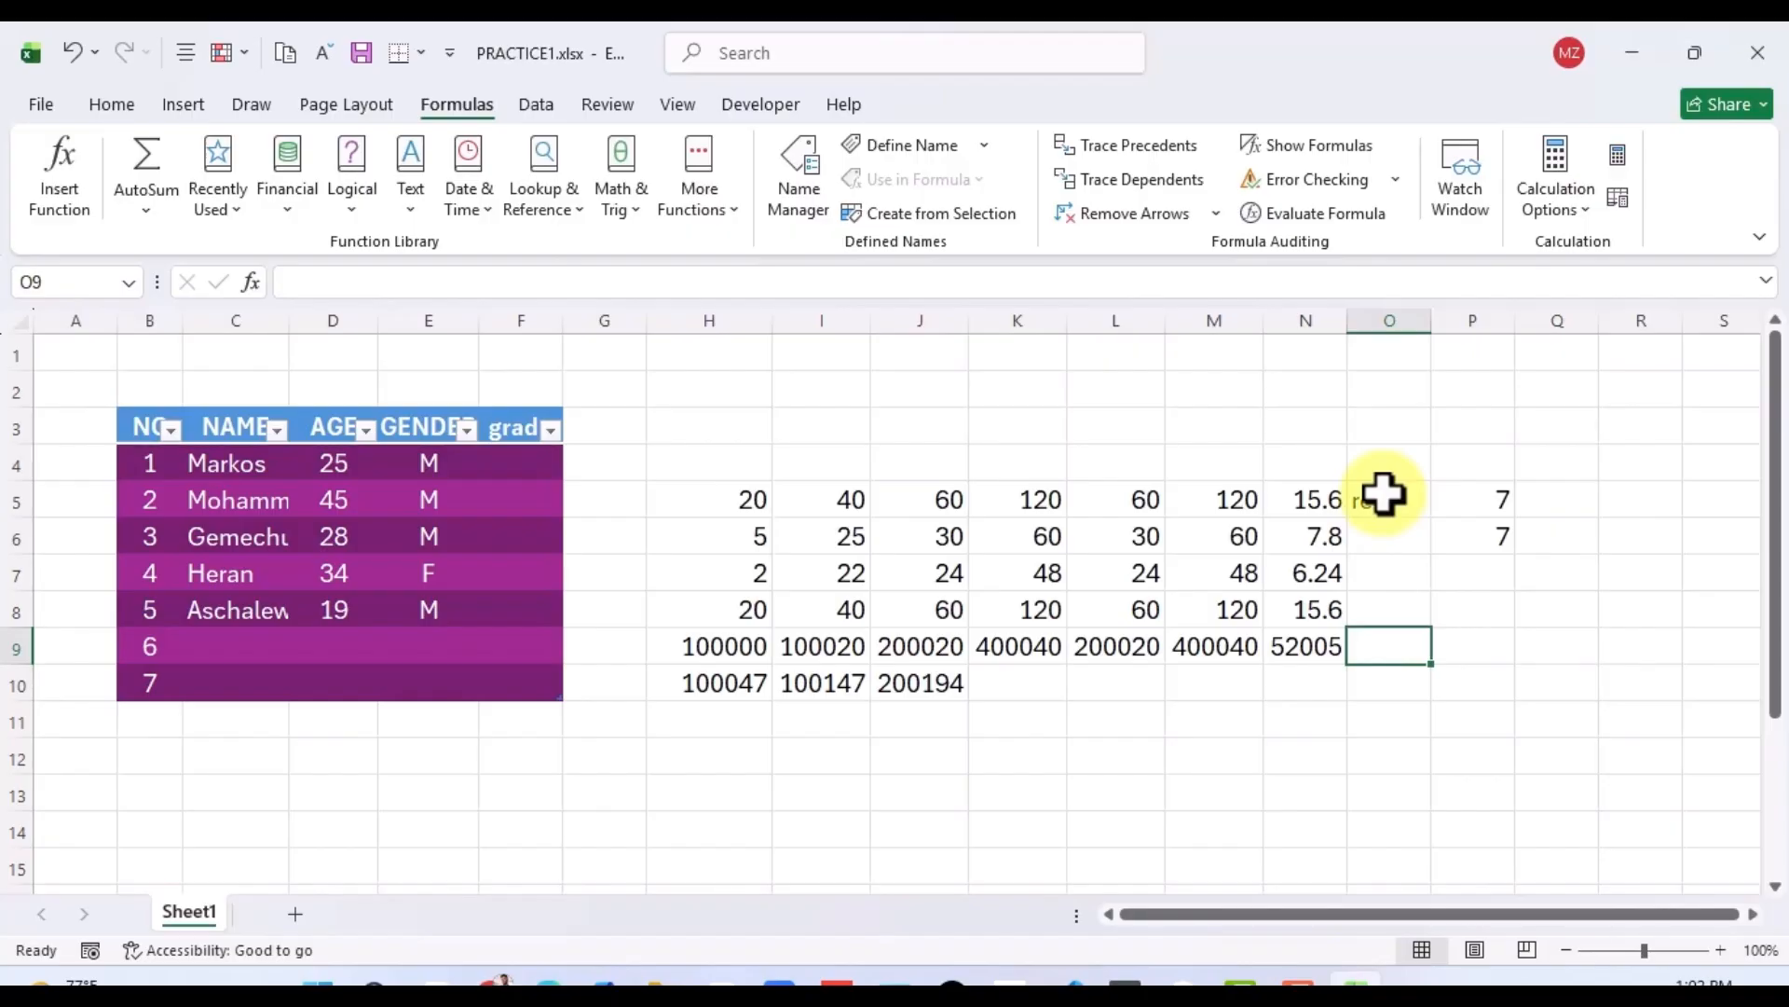
click(1387, 538)
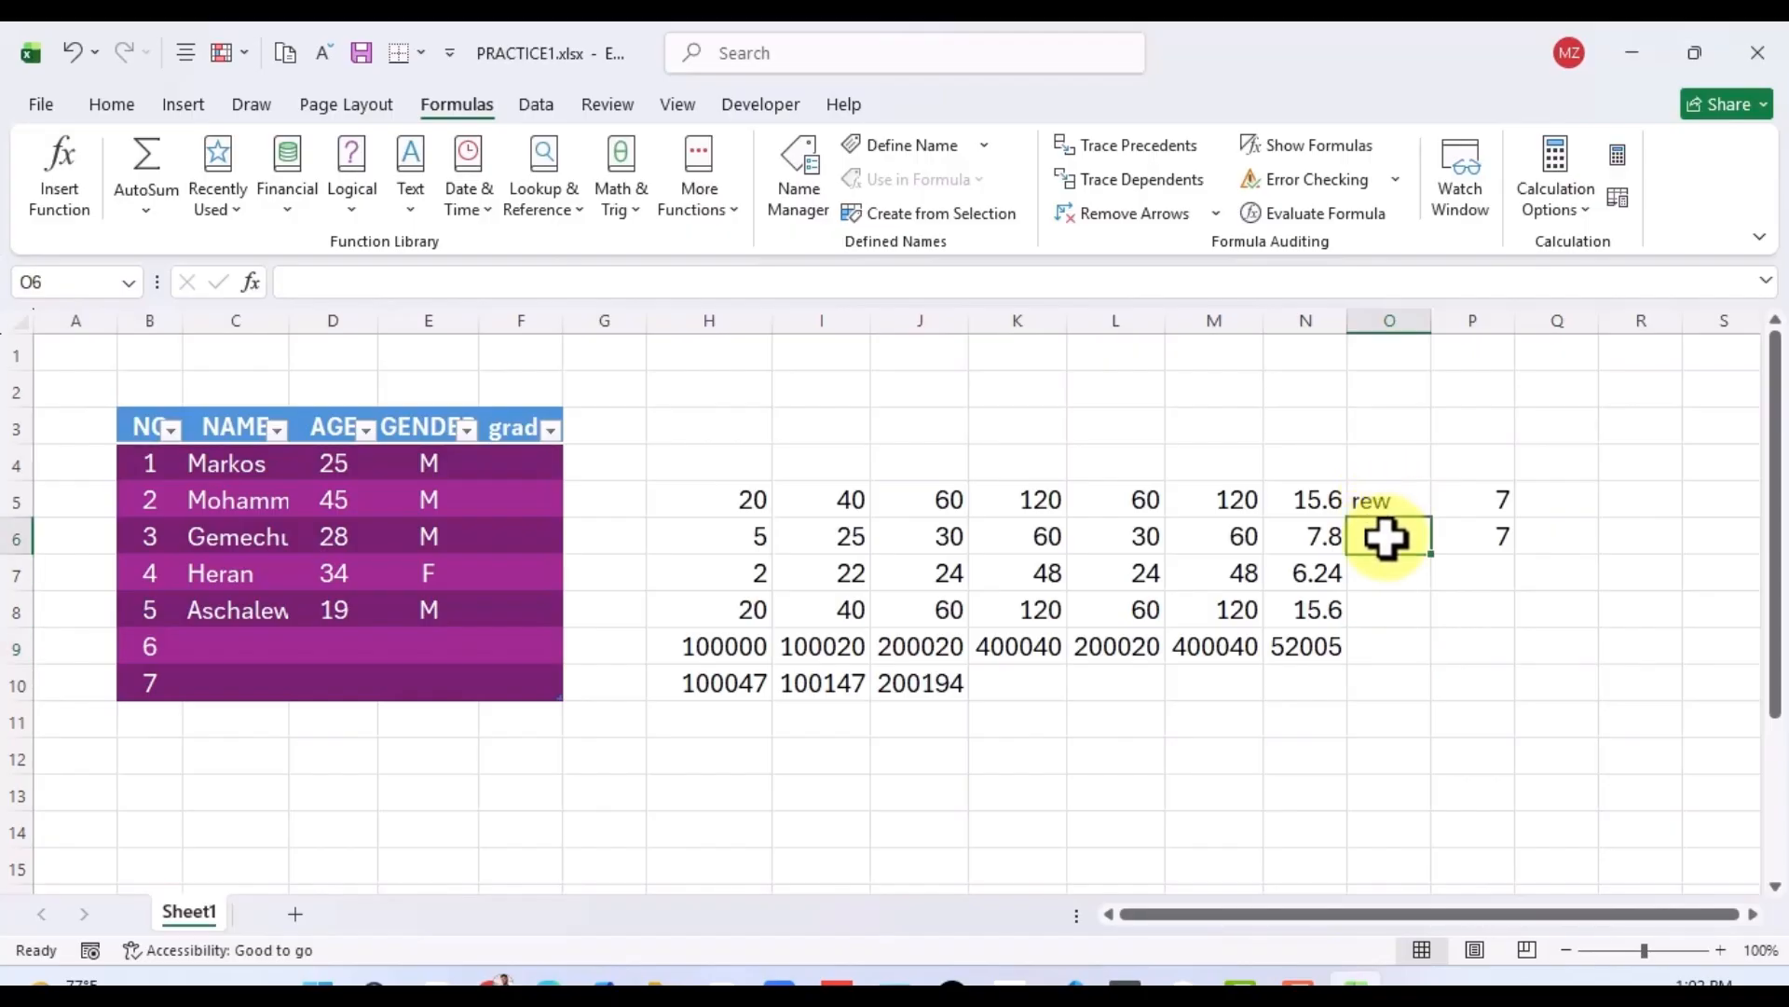
text(y)
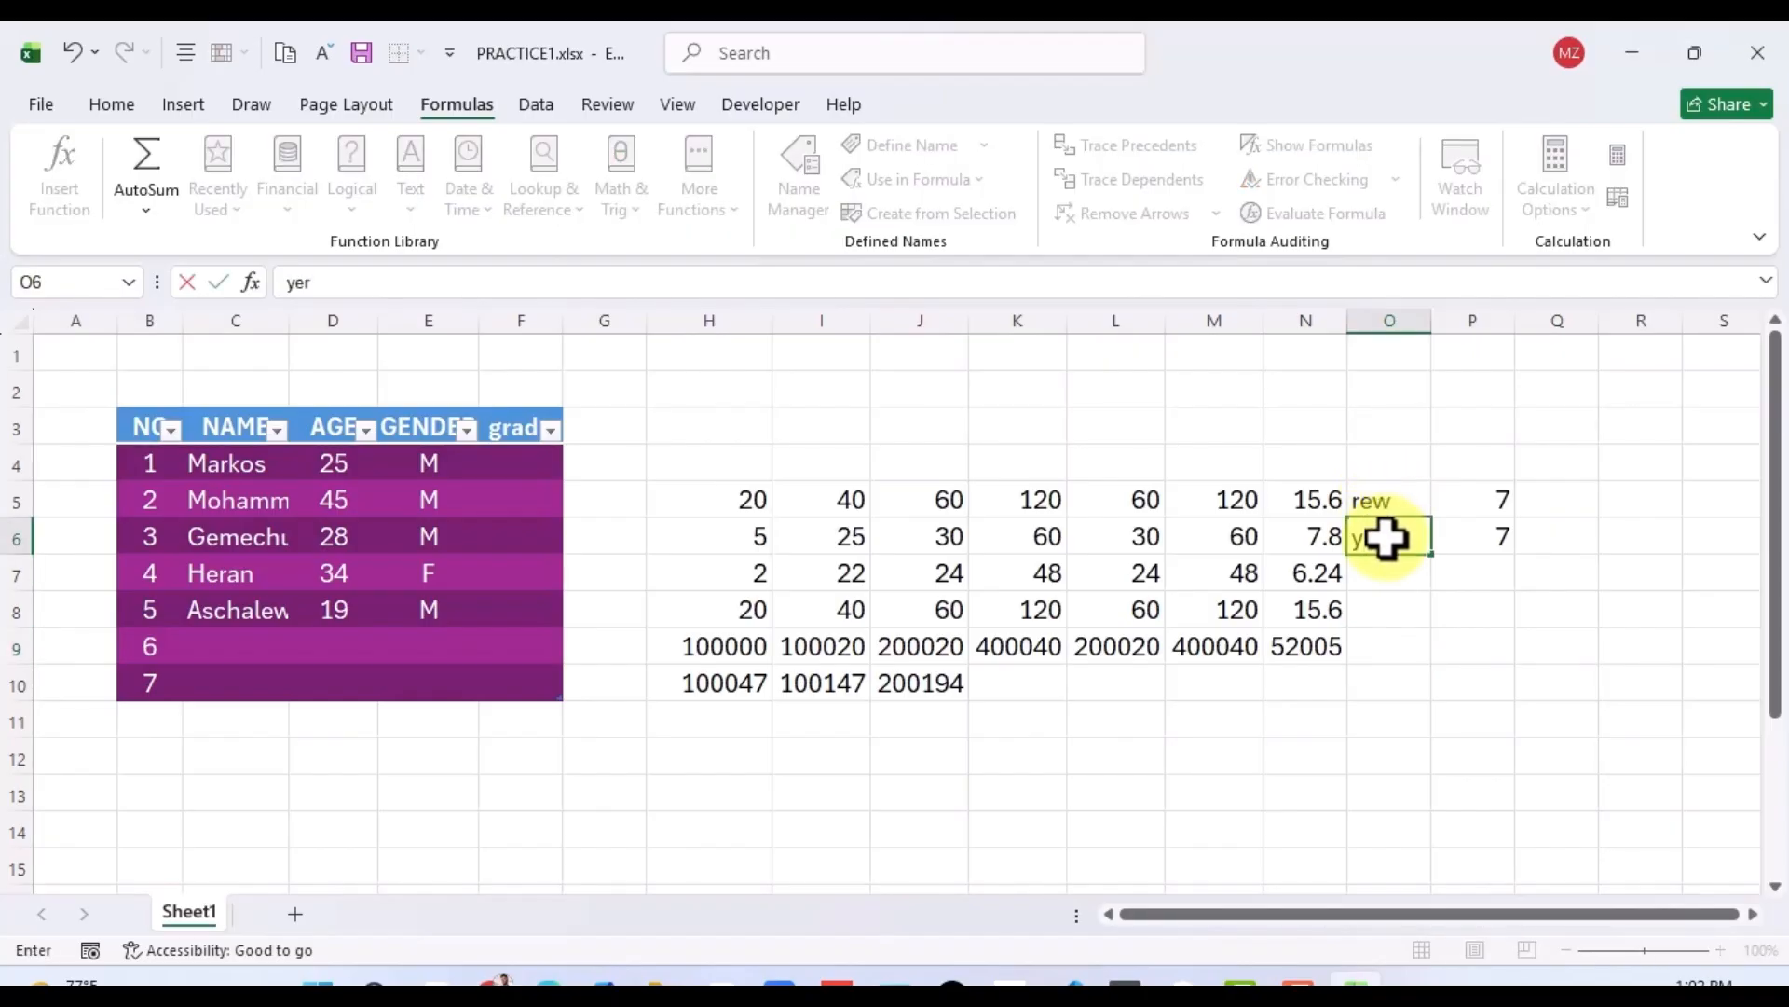
text(er)
click(1418, 617)
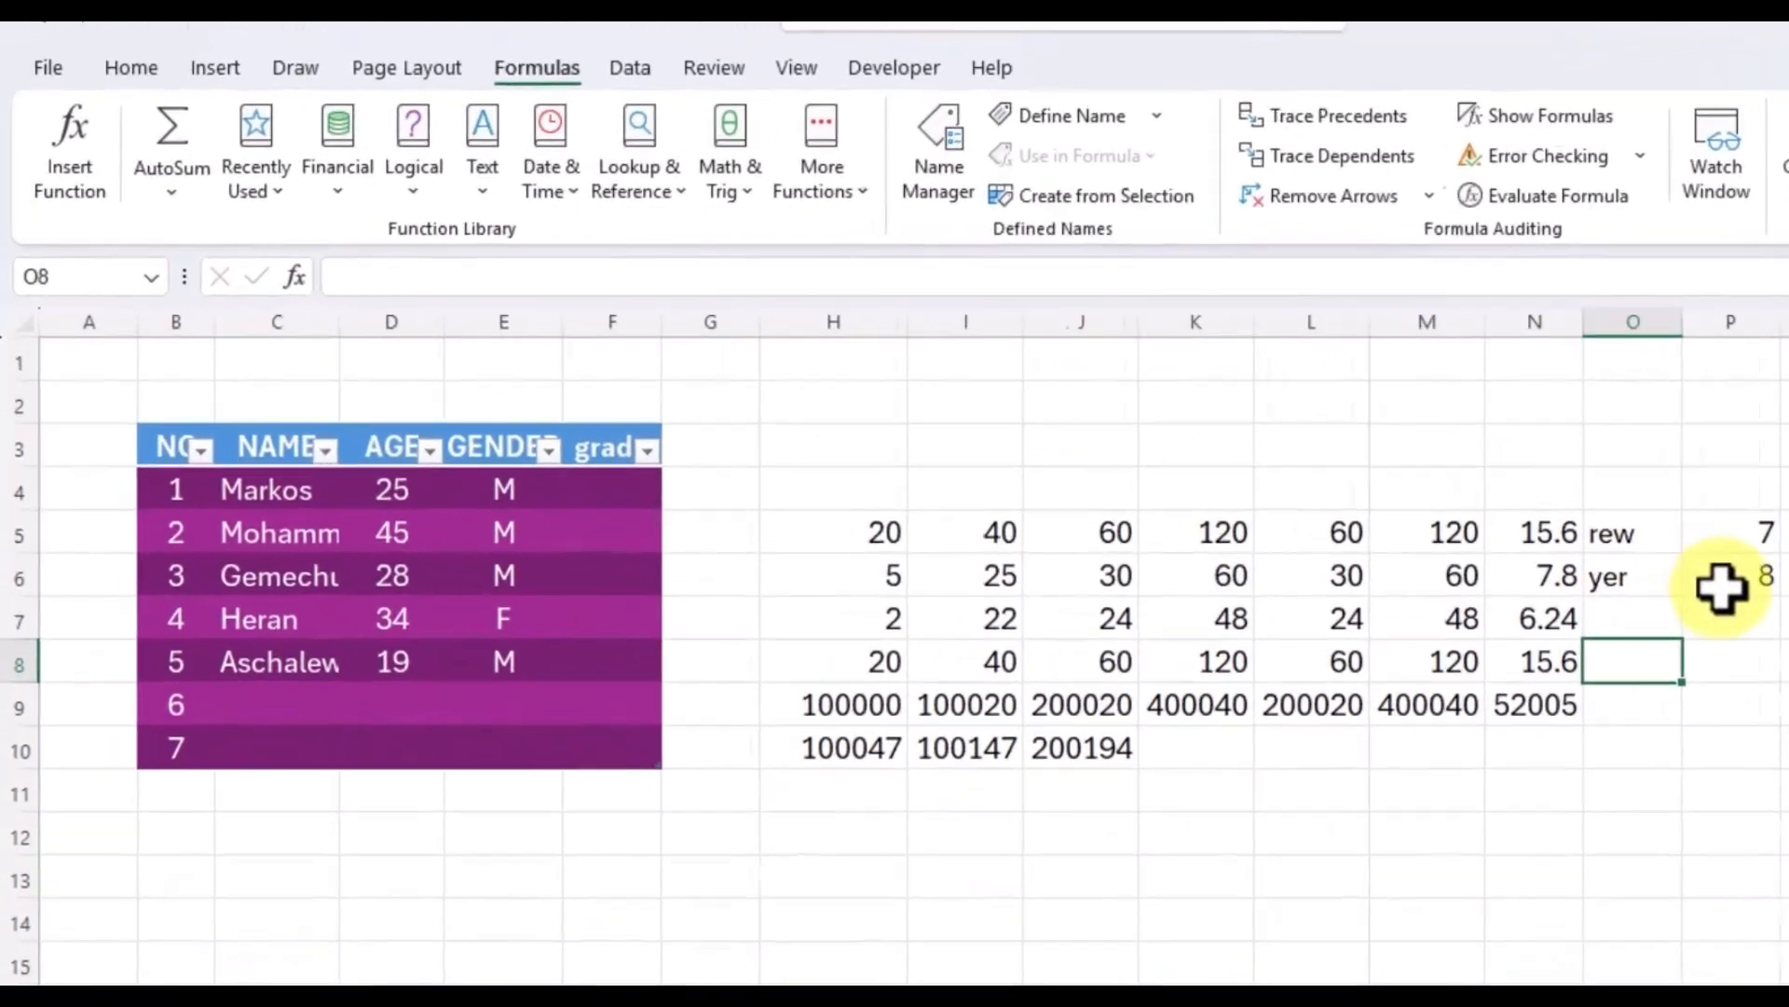
click(1501, 548)
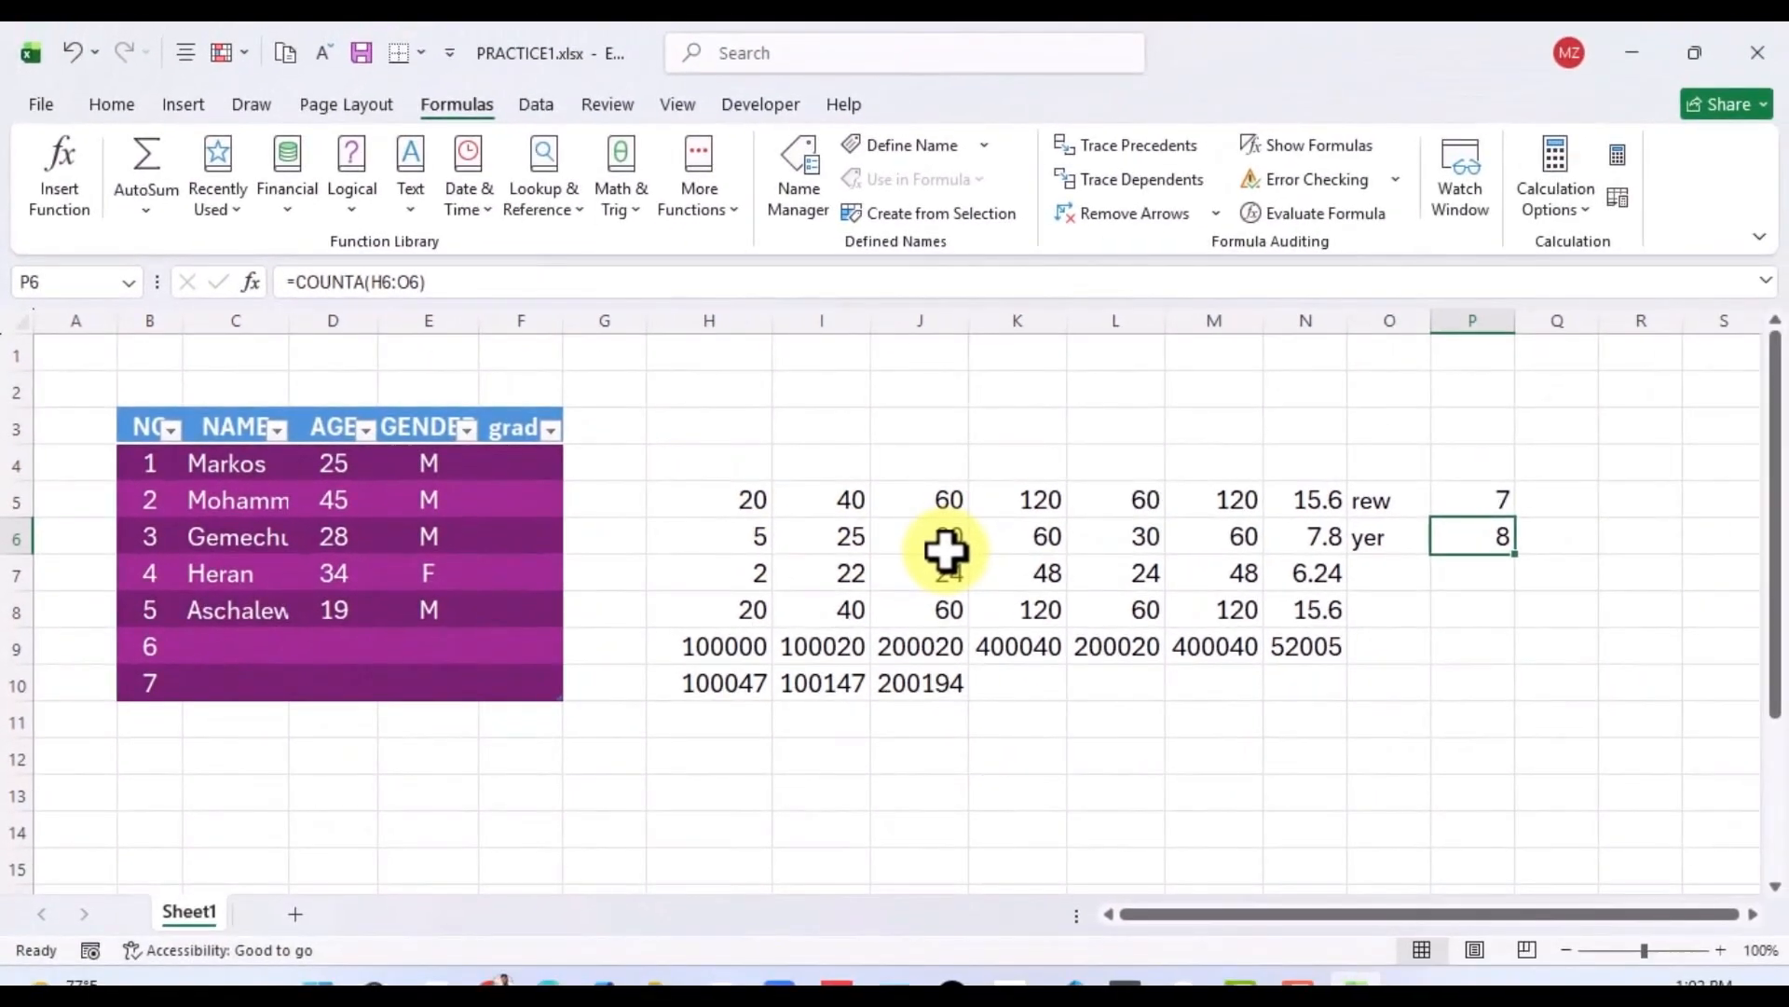
click(1168, 574)
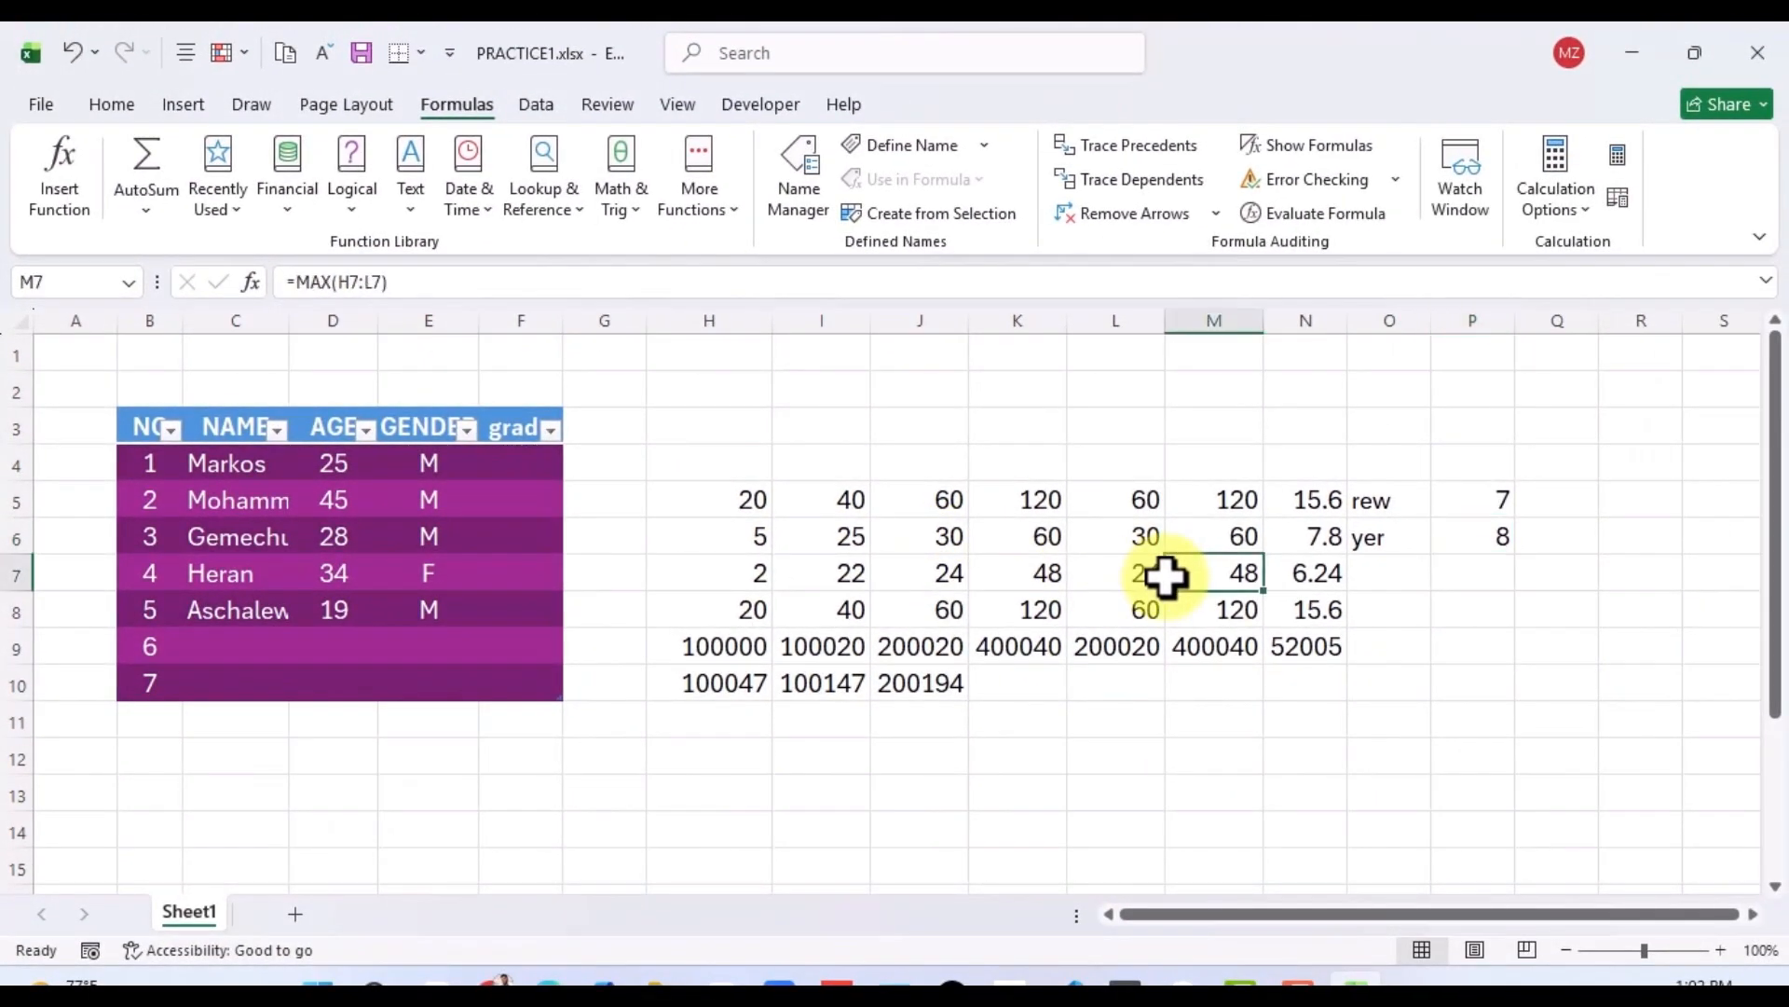
click(1376, 501)
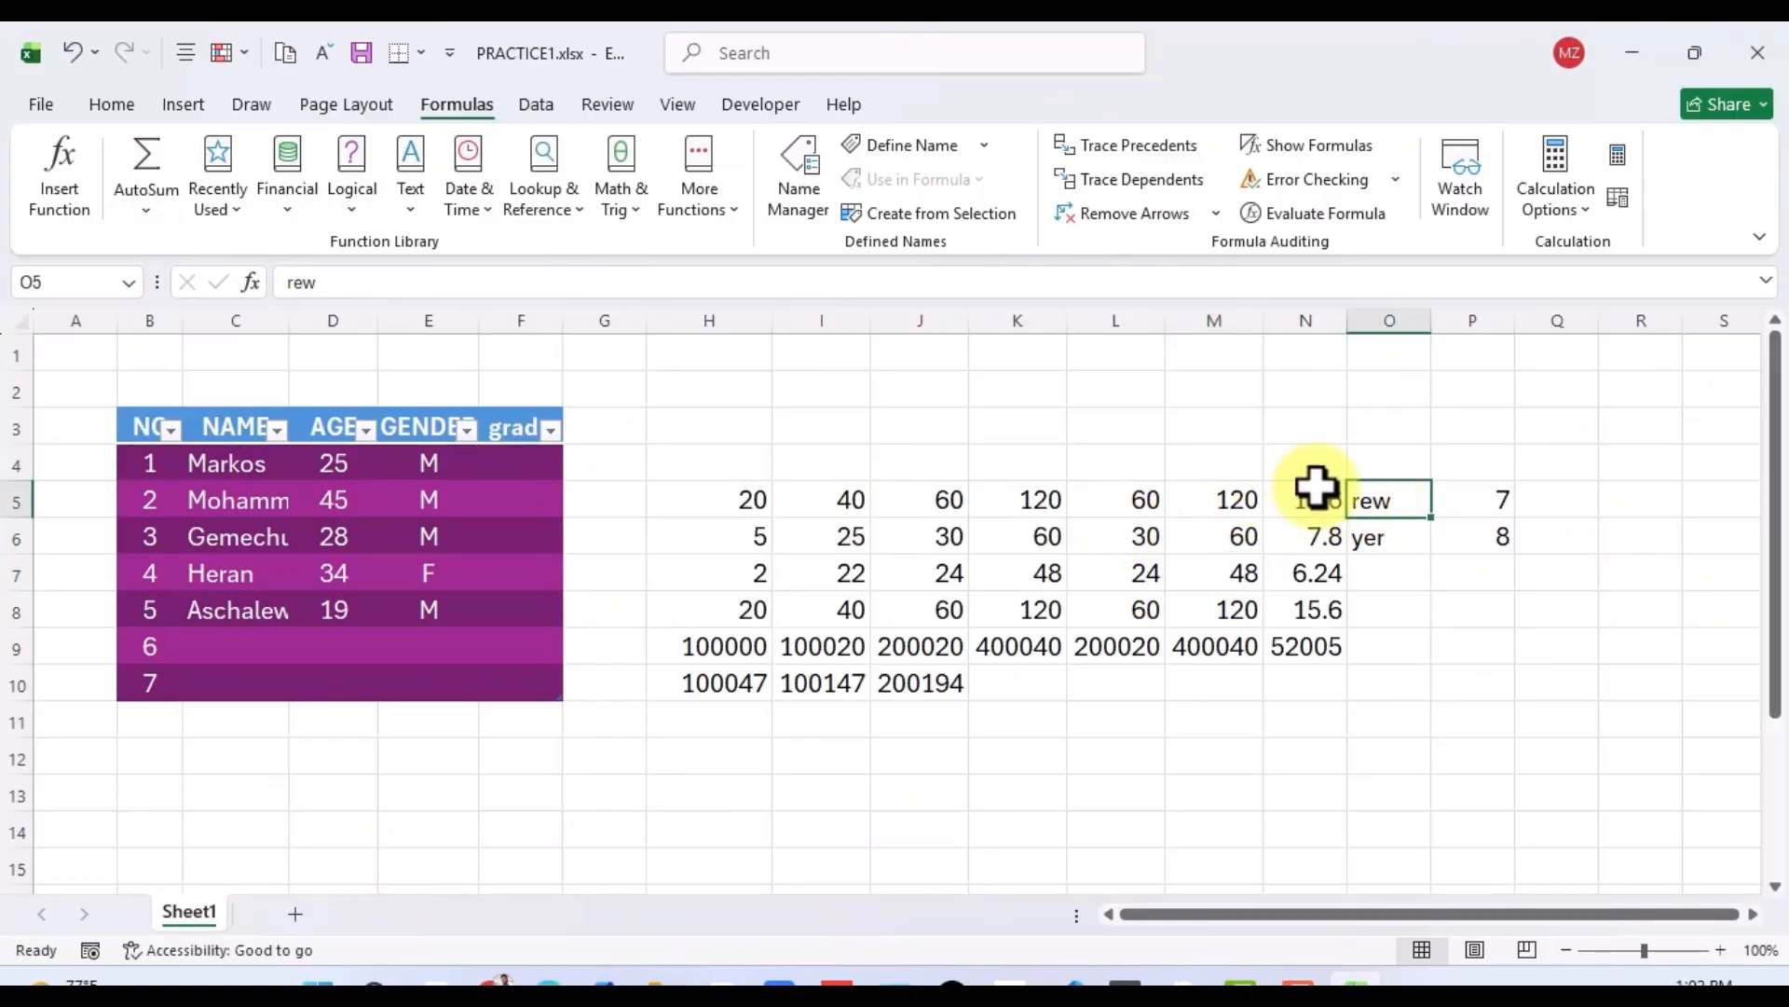
click(1270, 501)
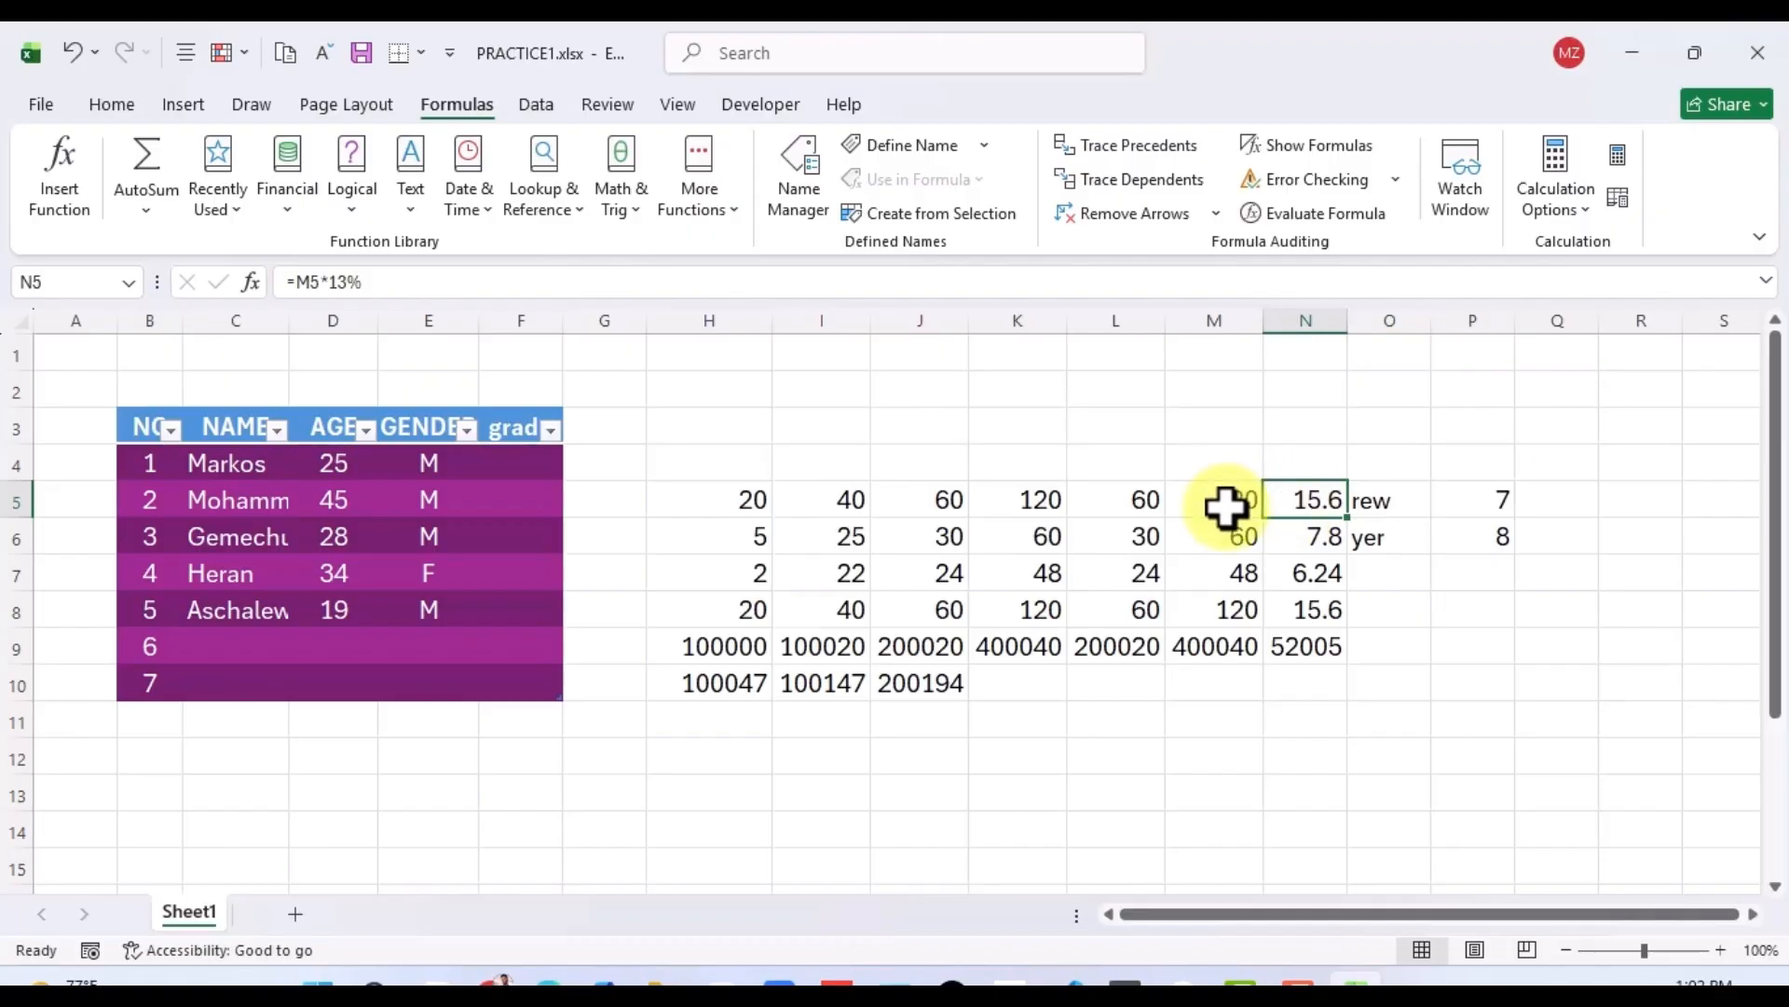
click(1225, 507)
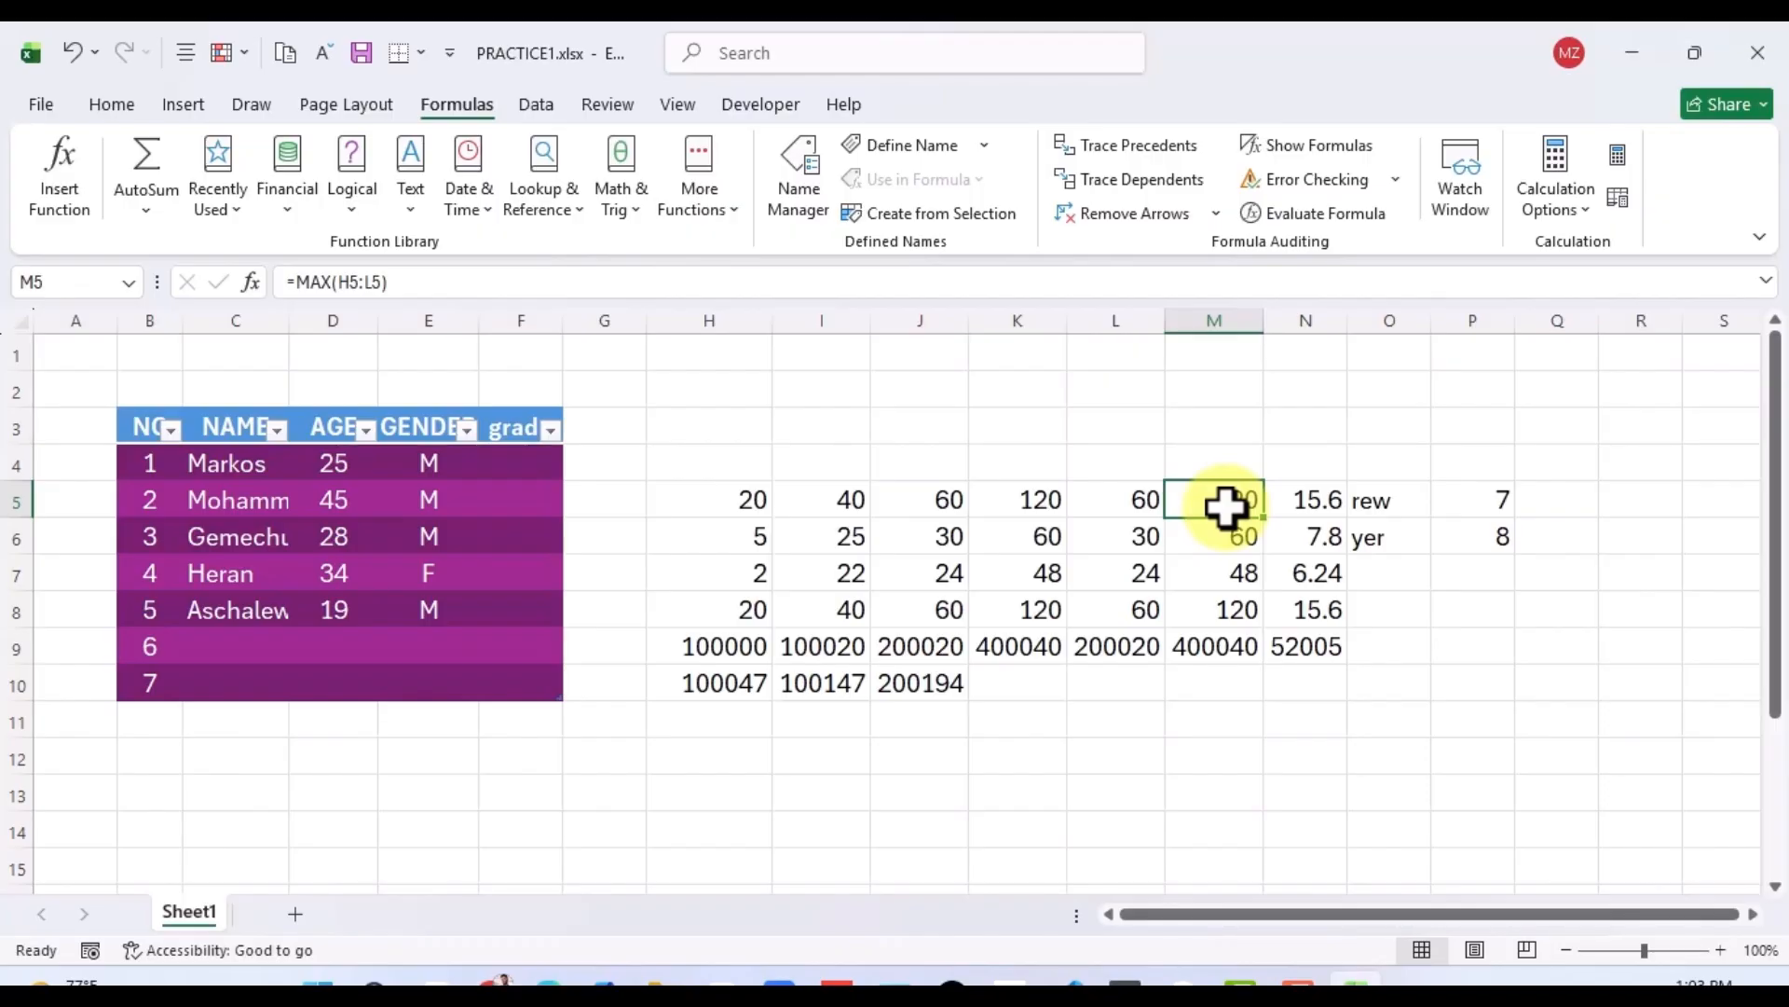
Enter a COUNTBLANK formula in cell P7 that counts the empty cells in the range H7:O7.
click(1471, 580)
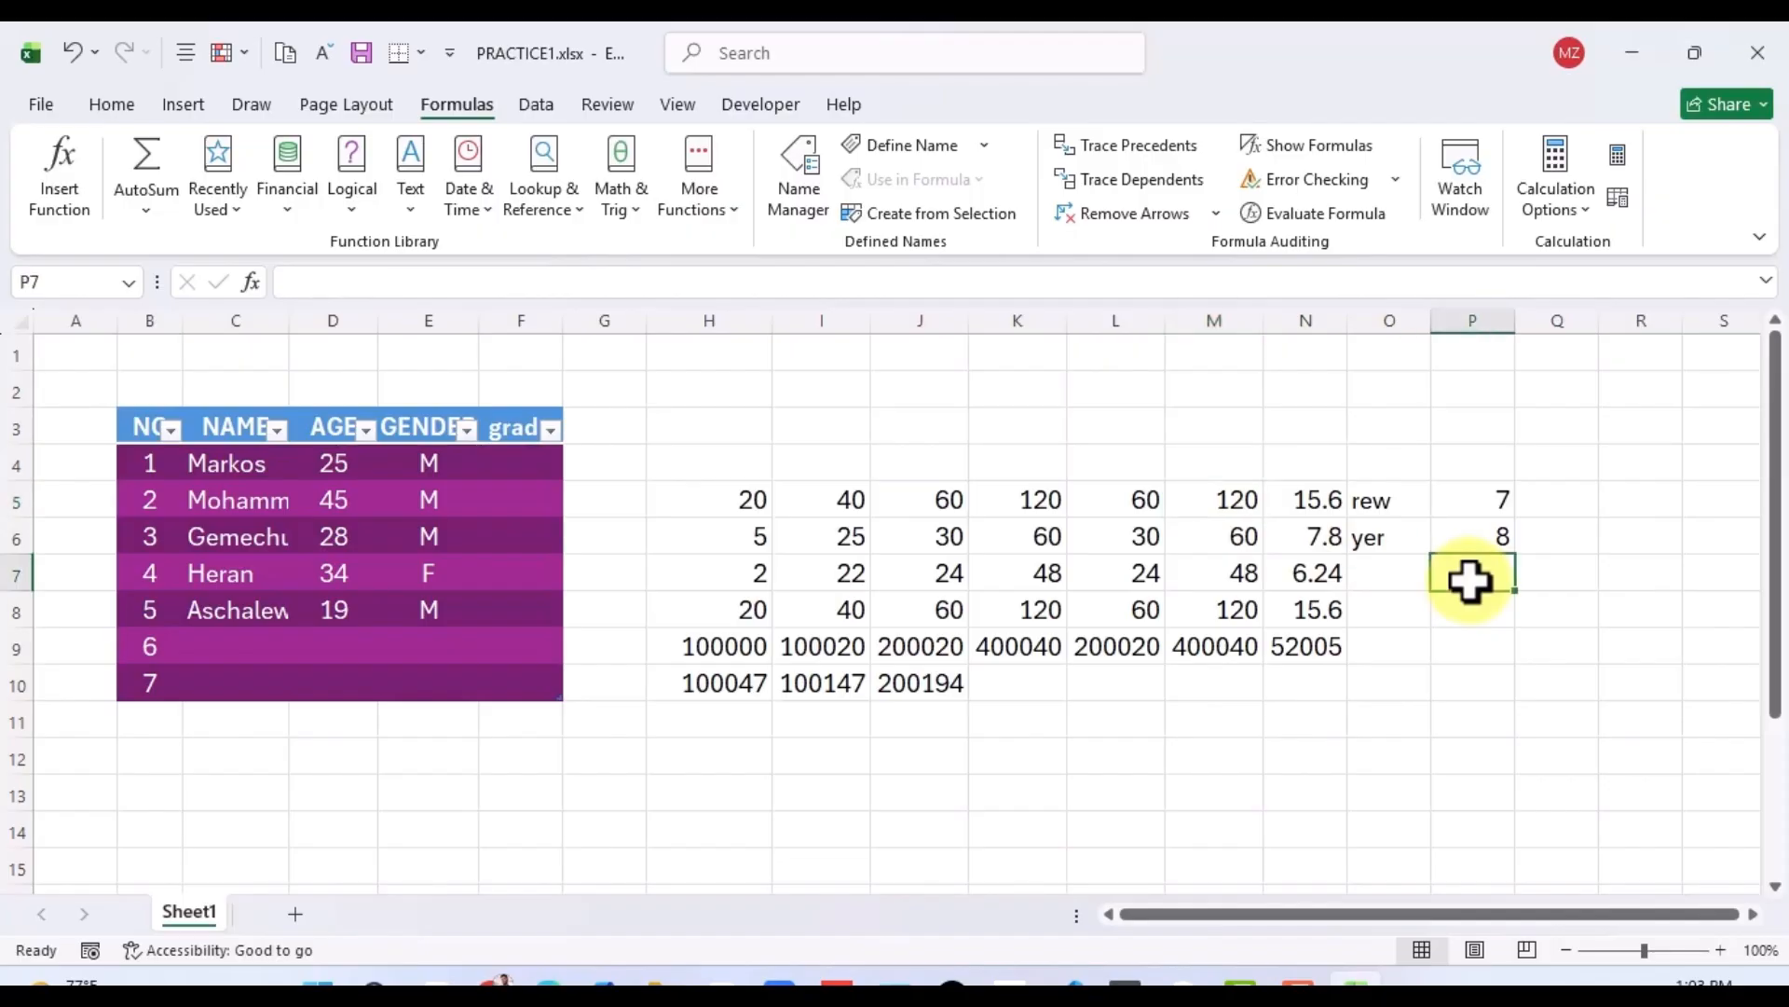
text(=)
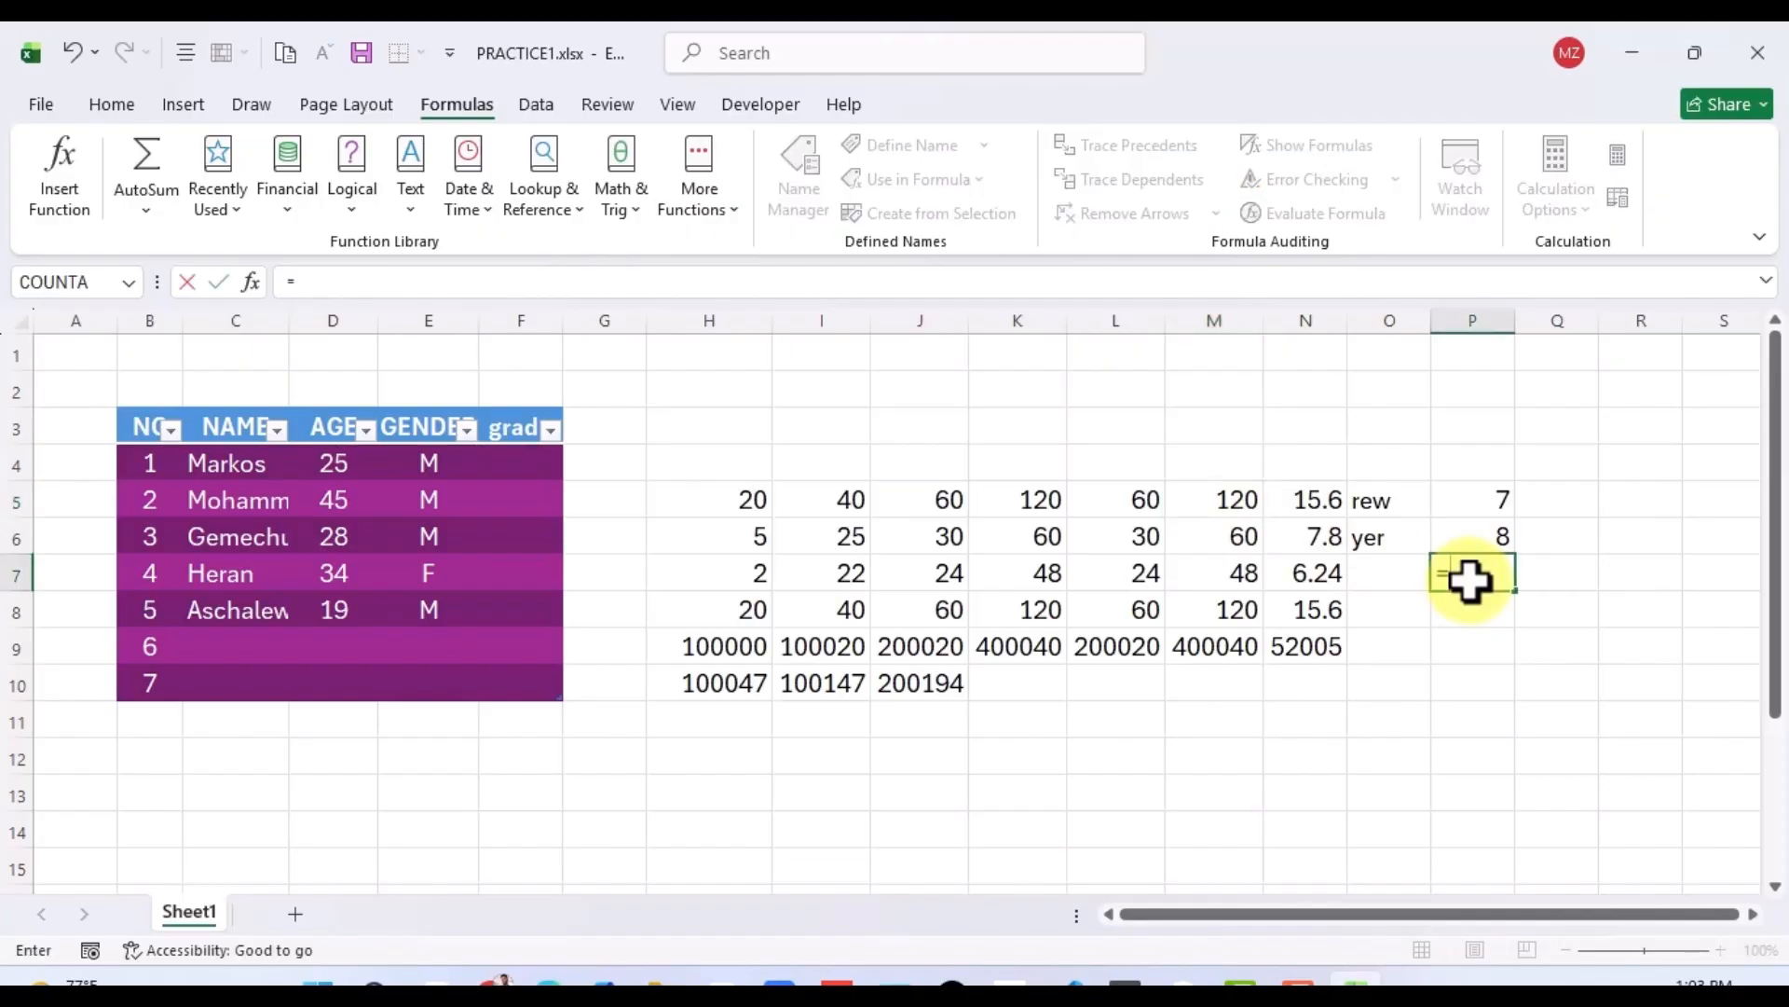
text(co)
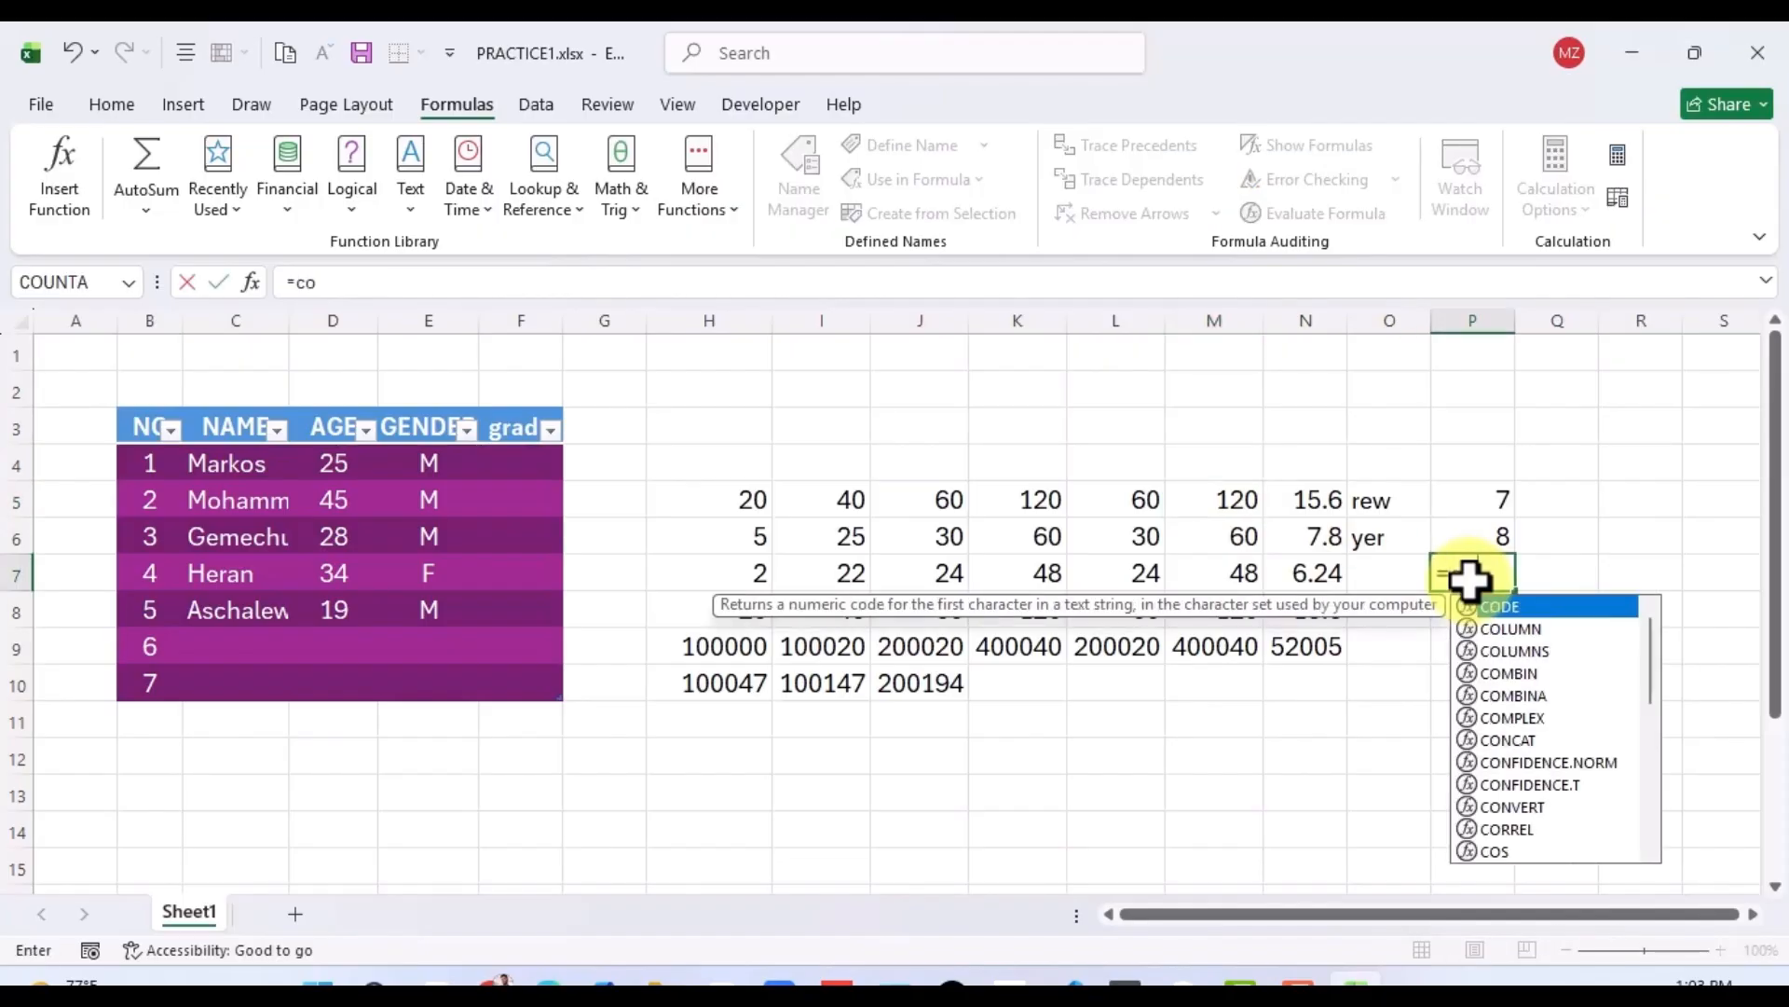
text(un)
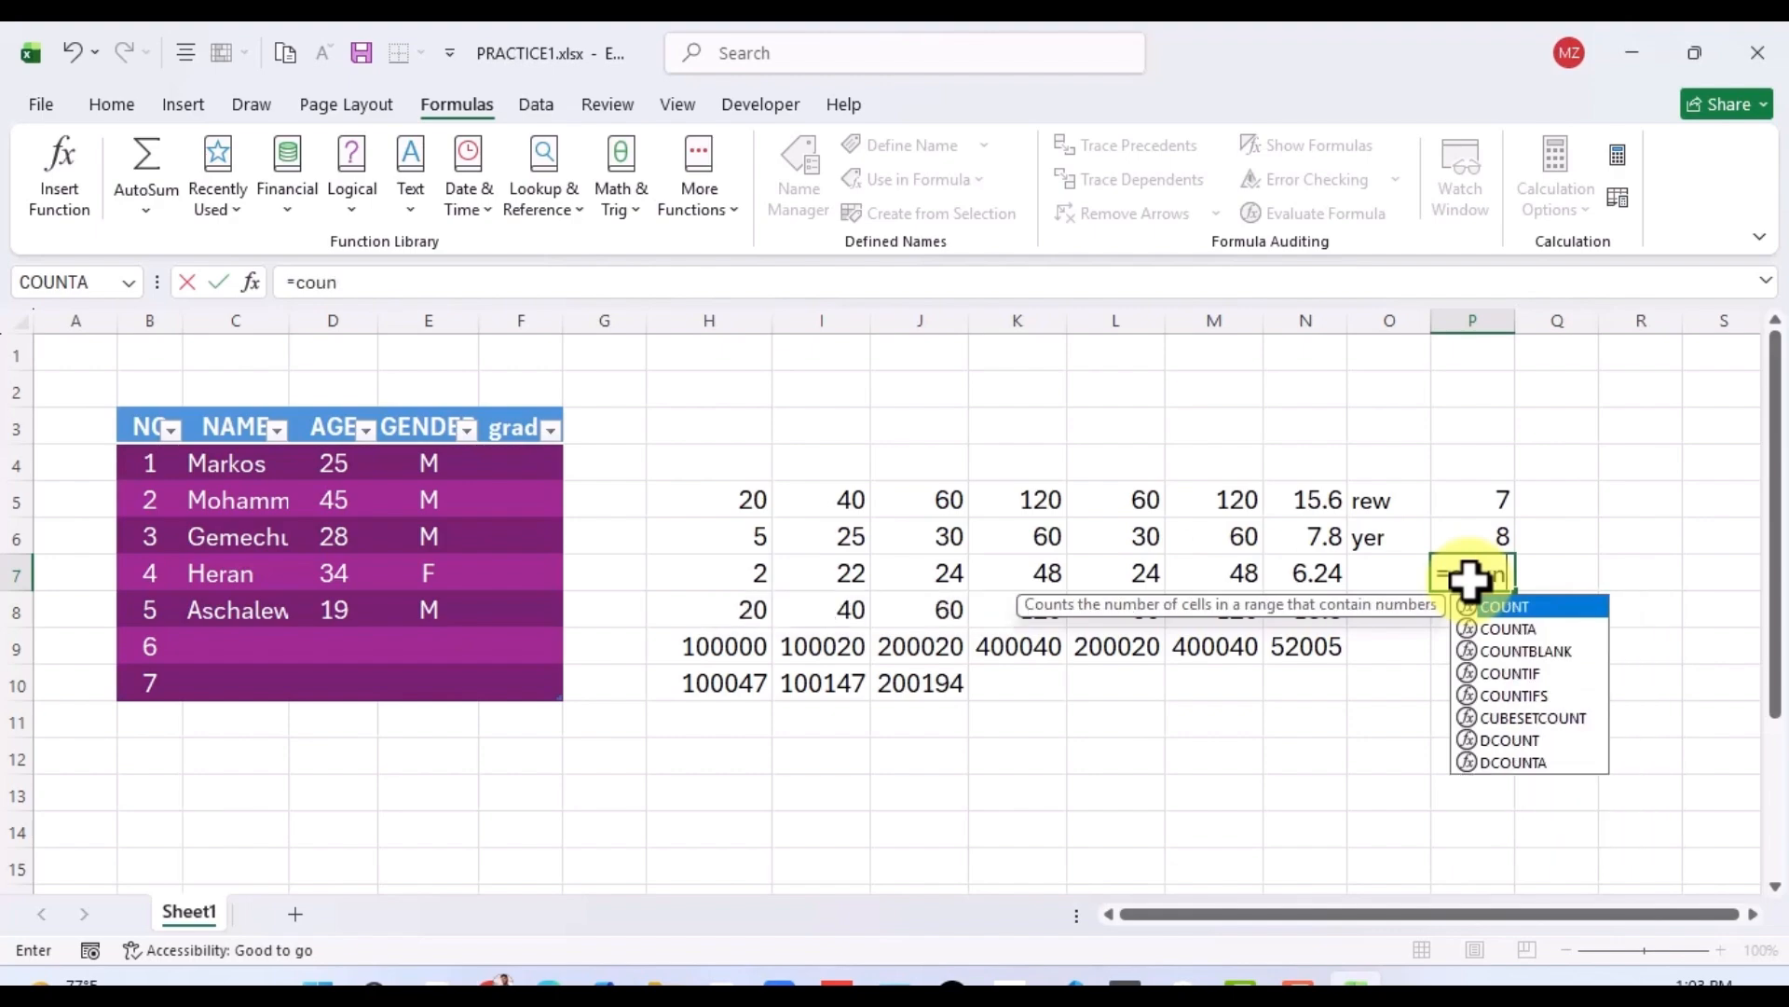
click(1500, 651)
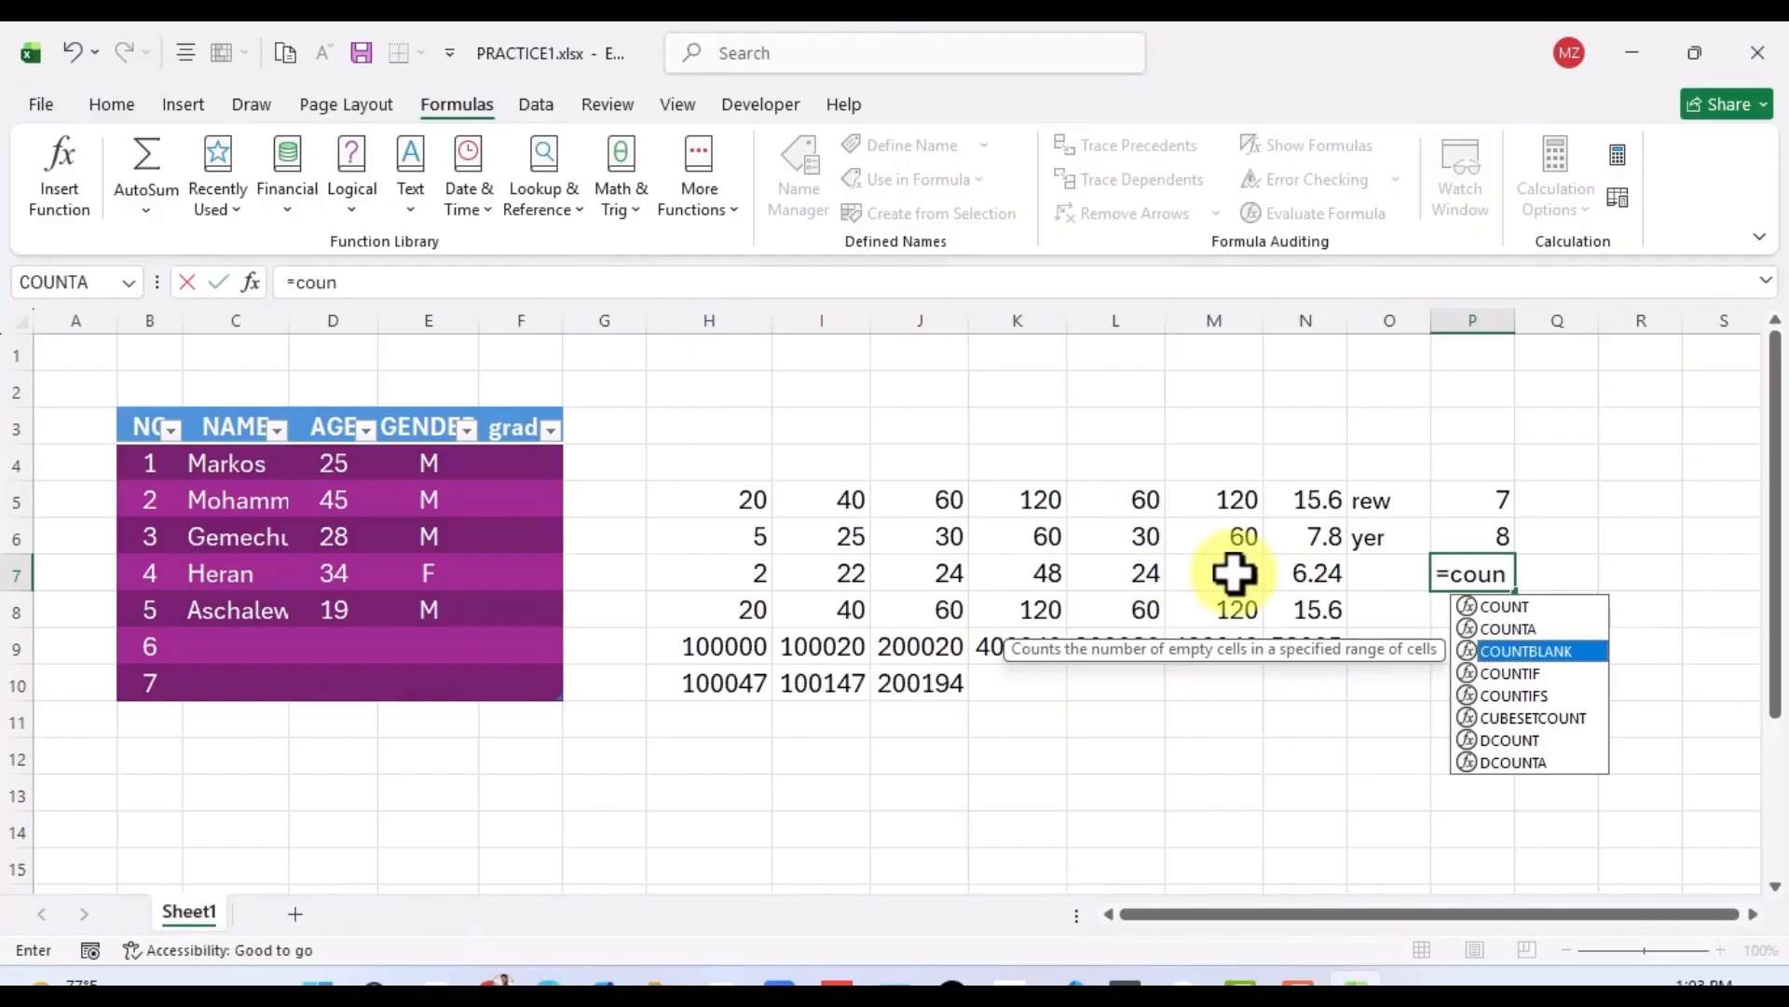
double_click(1506, 650)
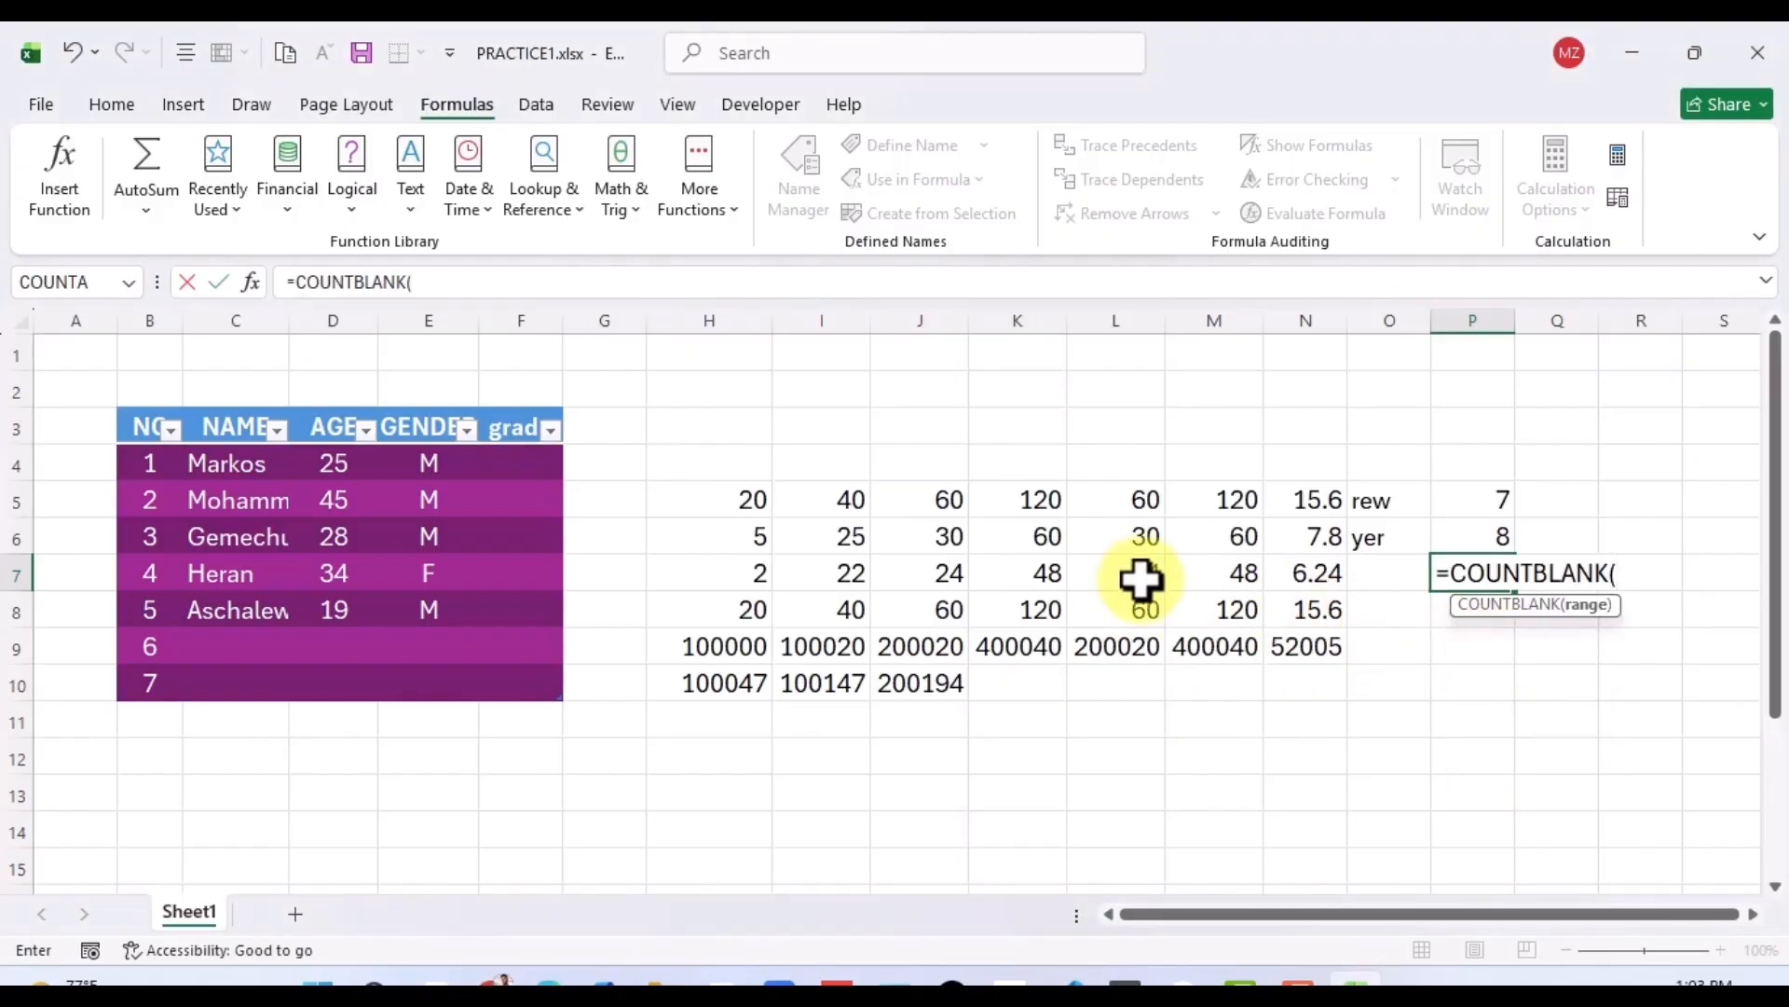
drag(767, 575, 1400, 576)
key(Return)
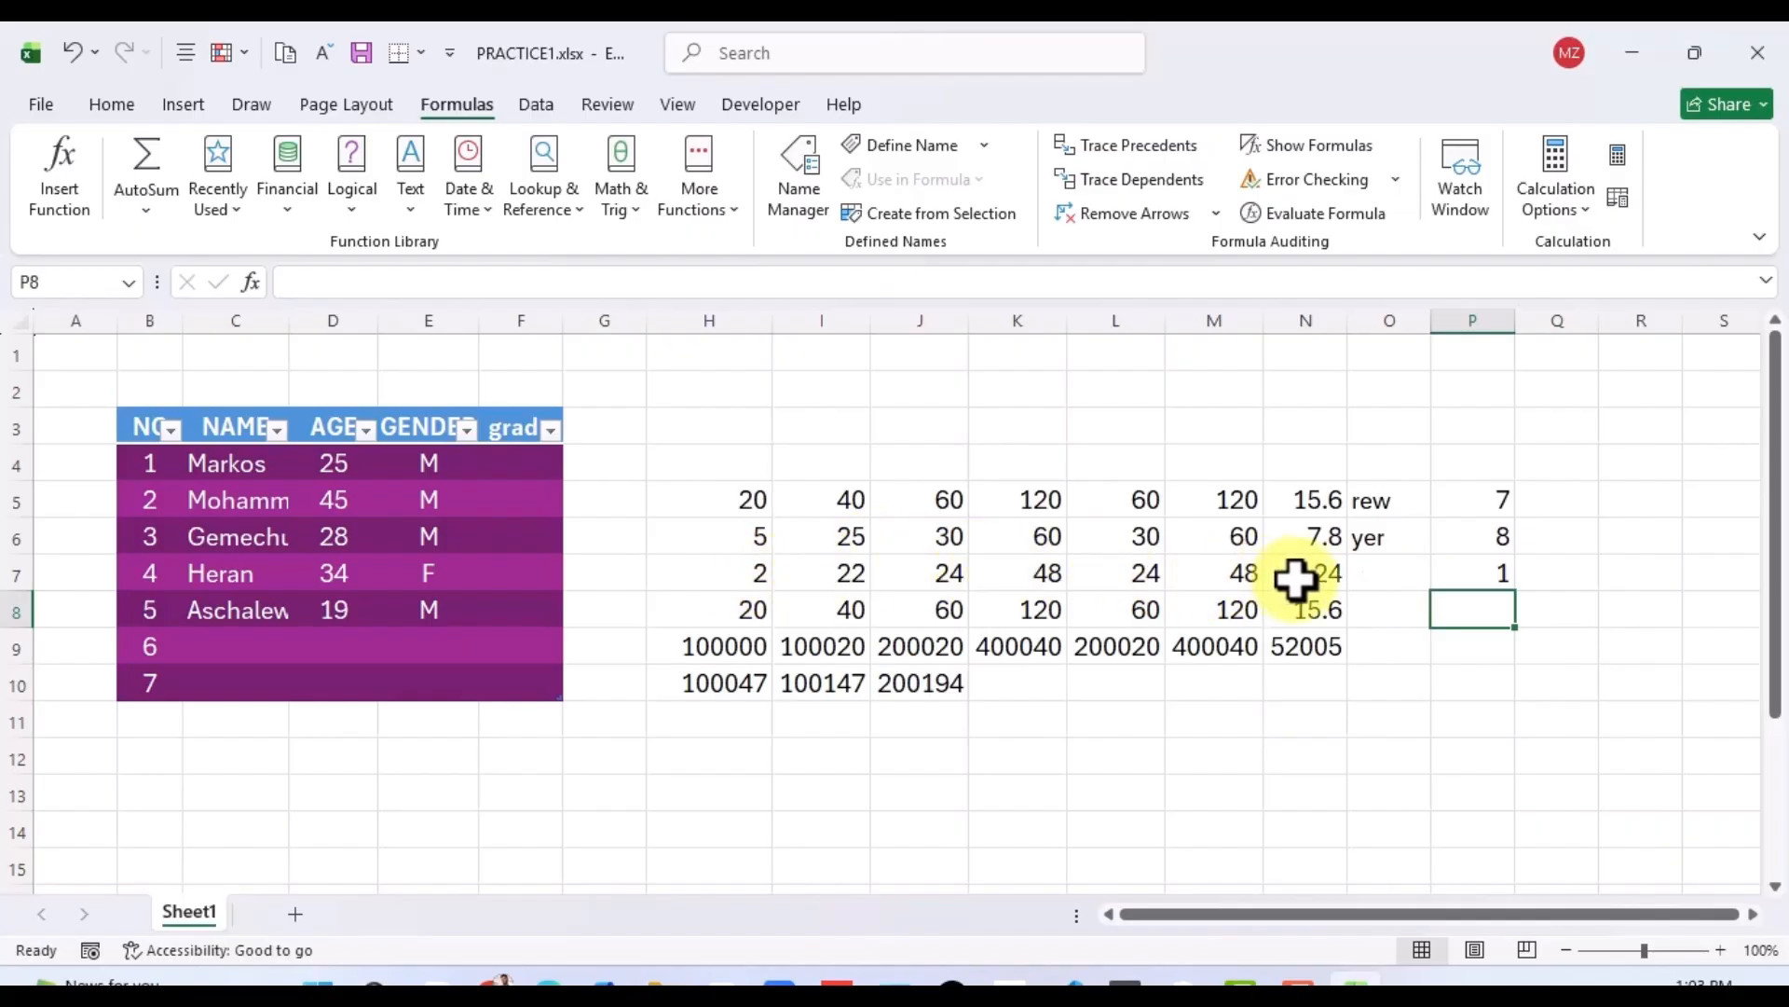
click(1395, 573)
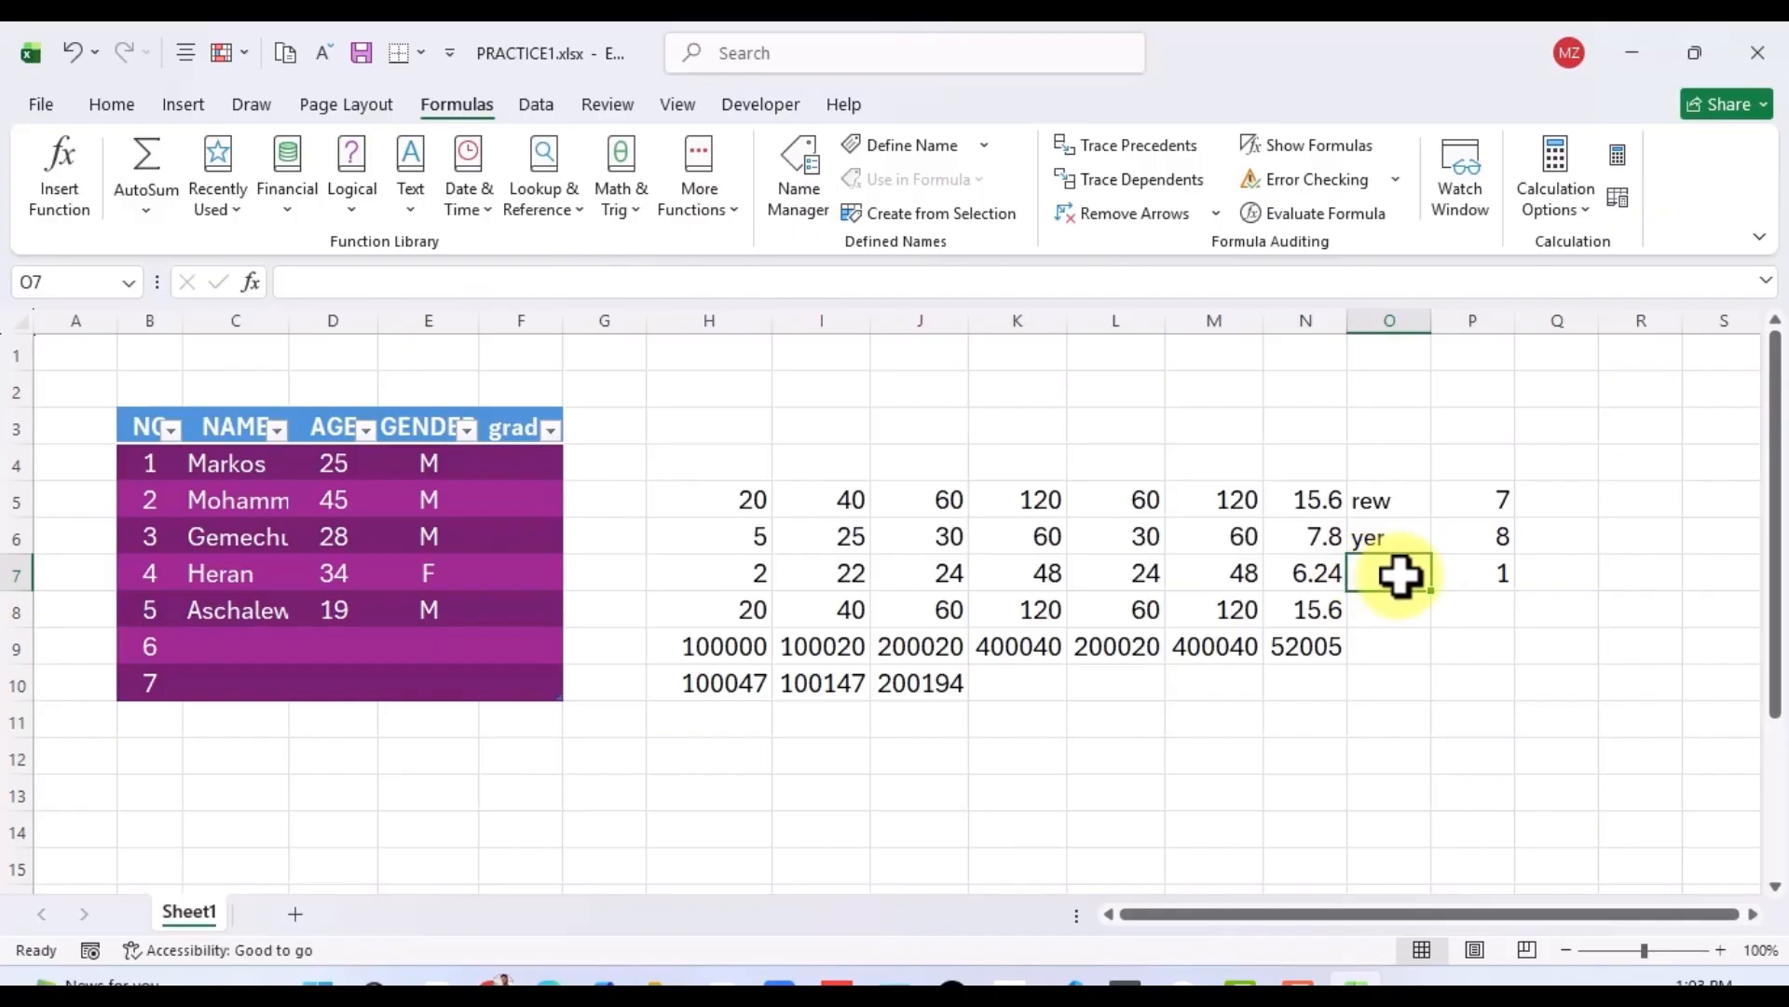
click(1498, 580)
click(1536, 685)
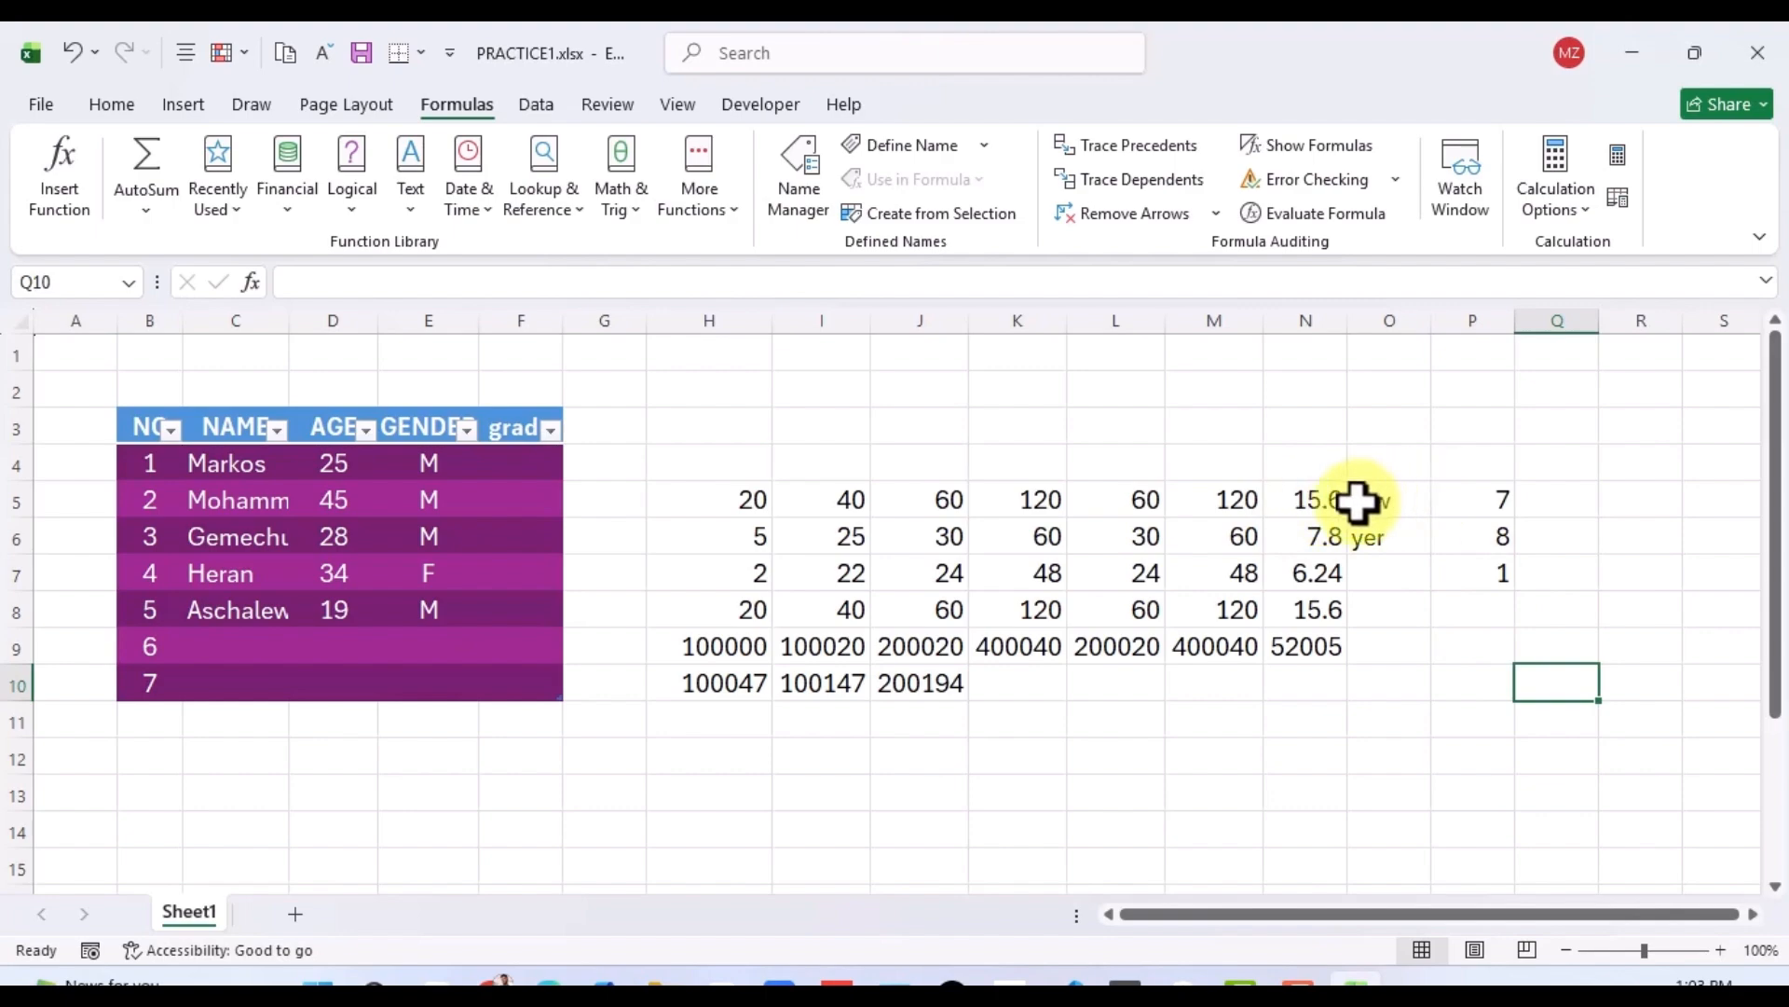
click(1319, 500)
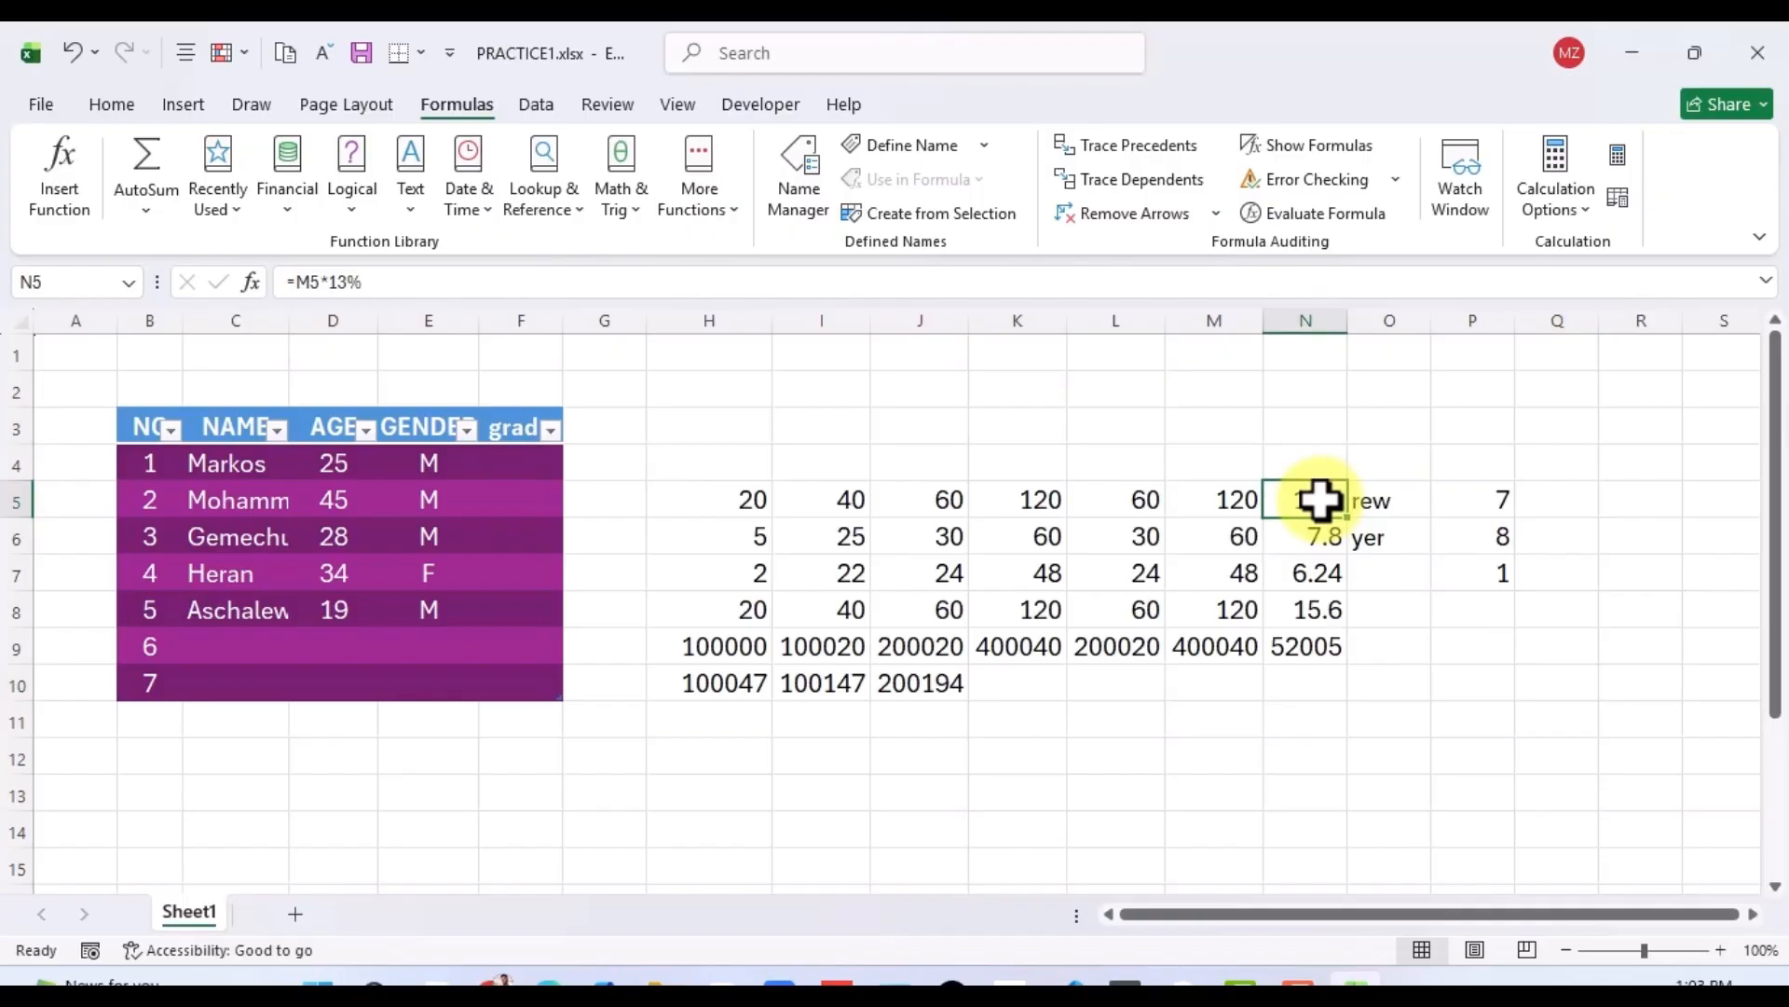
Examine the contents of cell O6 and the counting formulas in cells P6 and P7.
click(1386, 537)
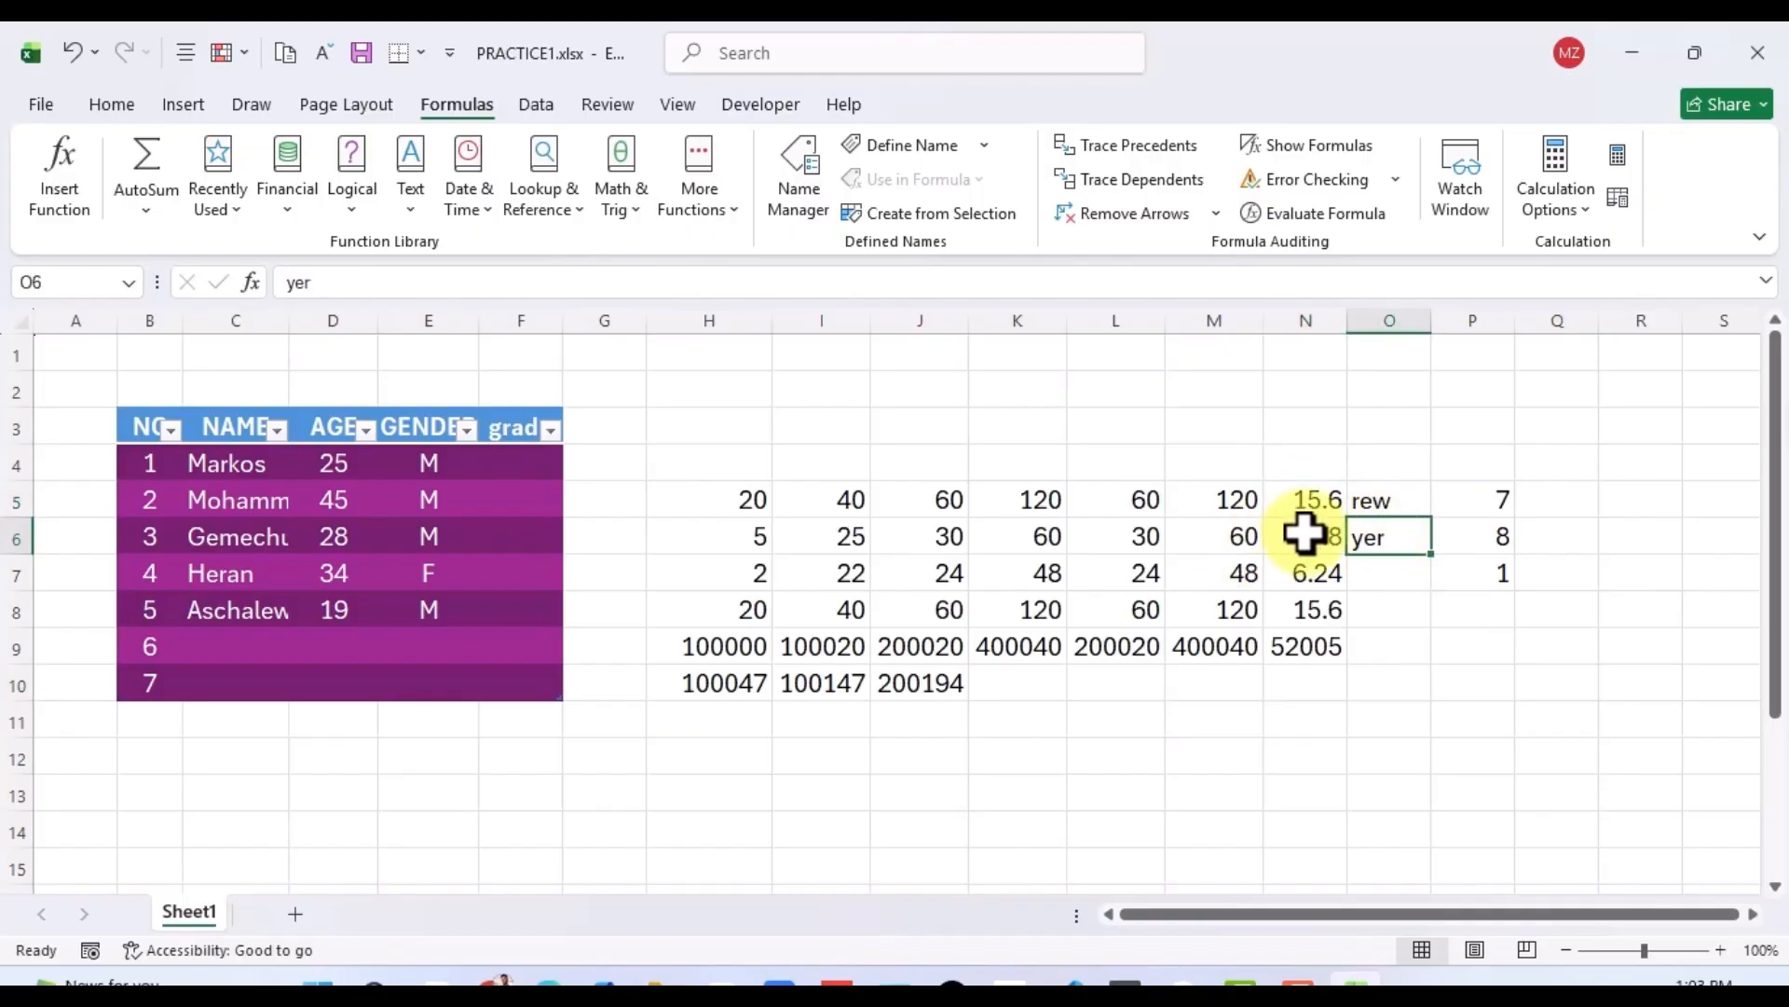
click(1481, 535)
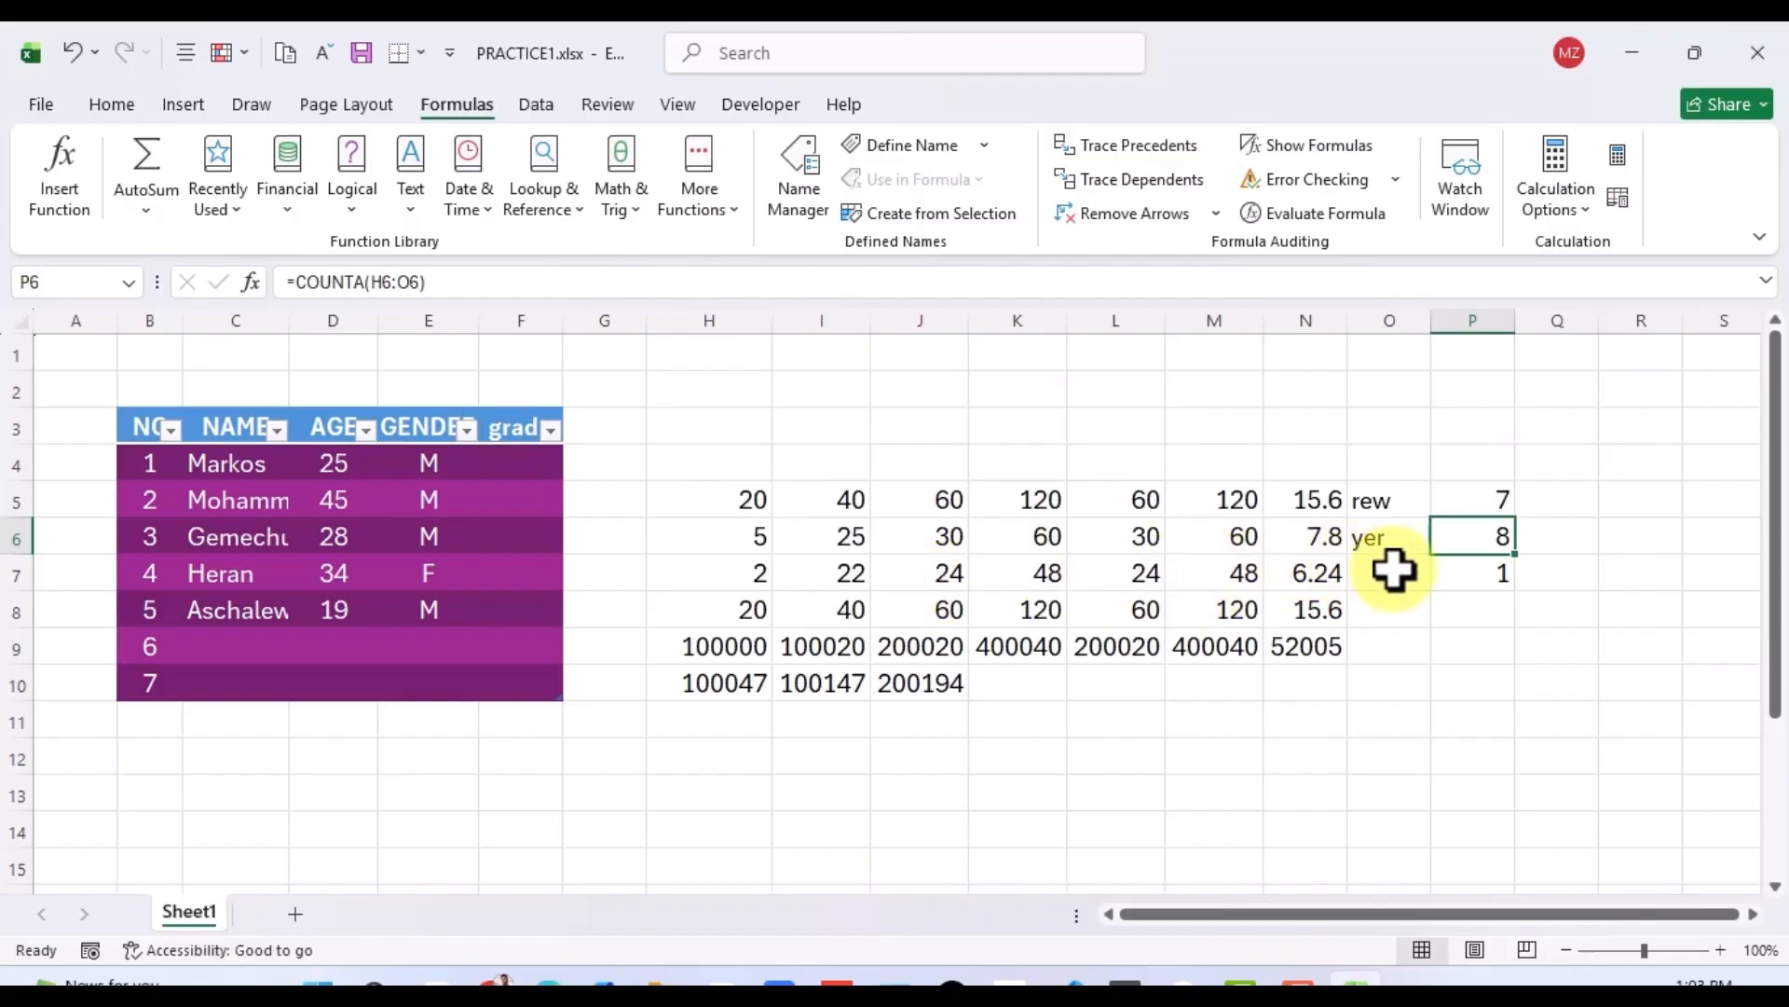
click(1472, 575)
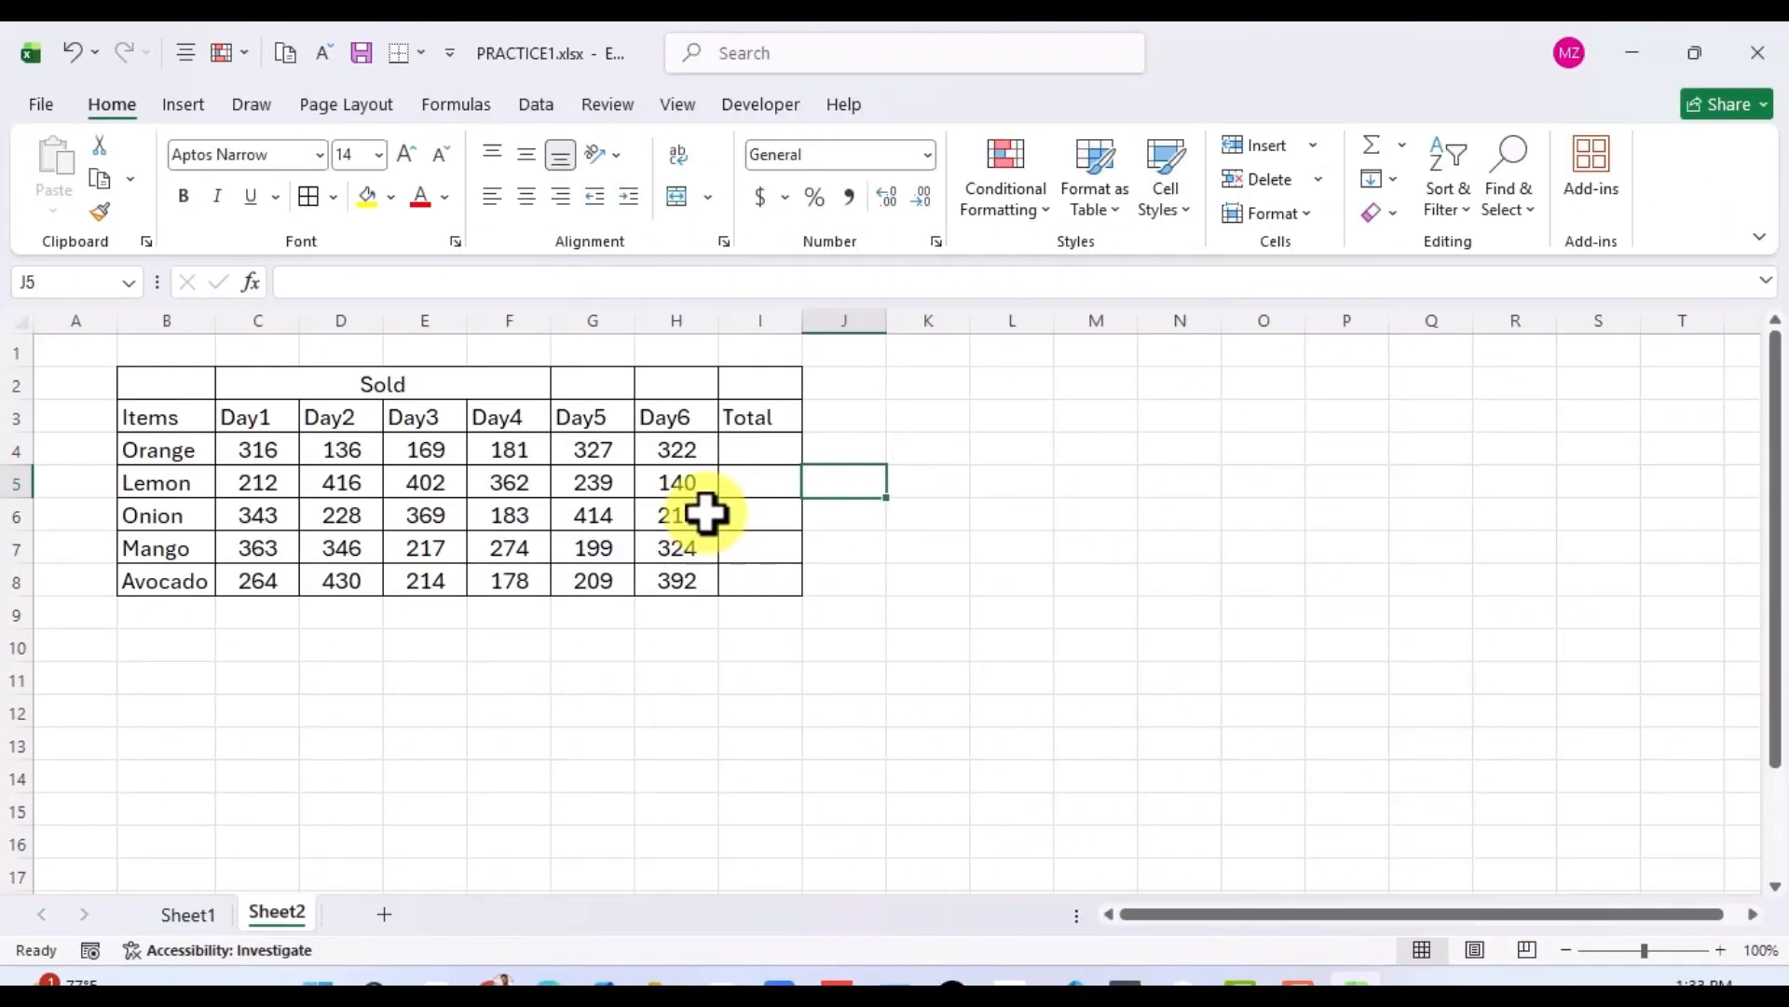
Fill the Total column cells I4:I8 on Sheet2 with row totals using AutoSum.
drag(756, 446, 759, 580)
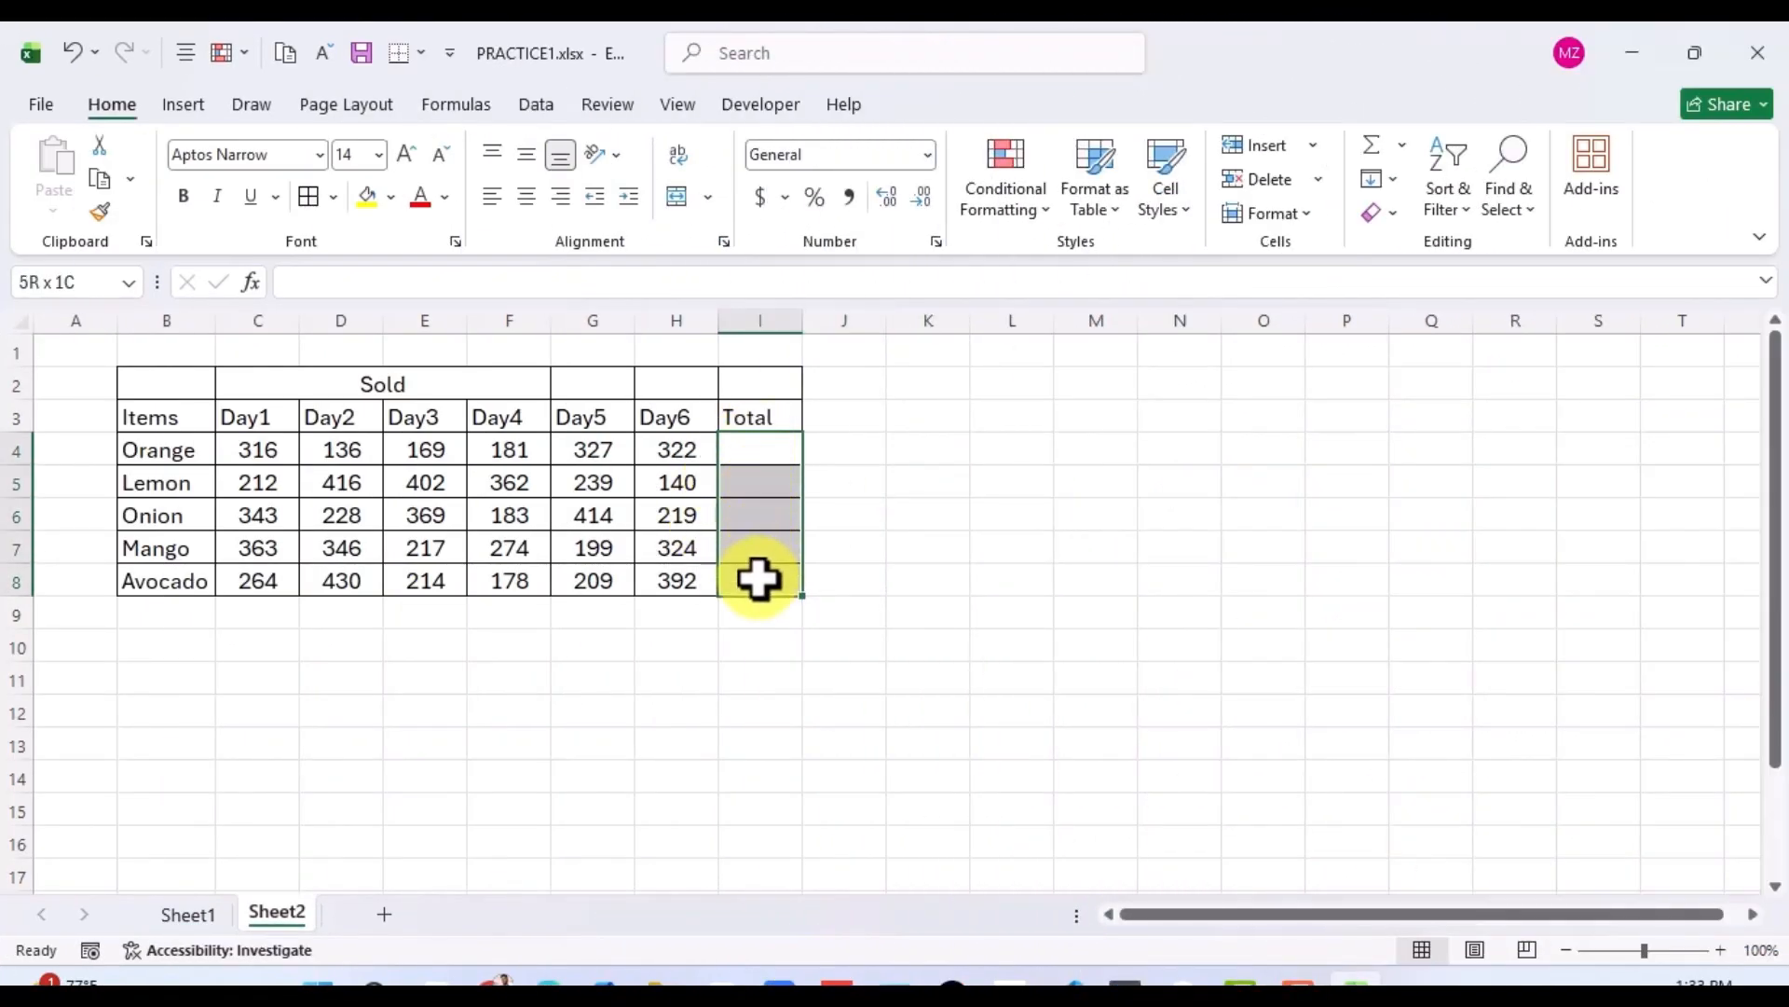
click(445, 106)
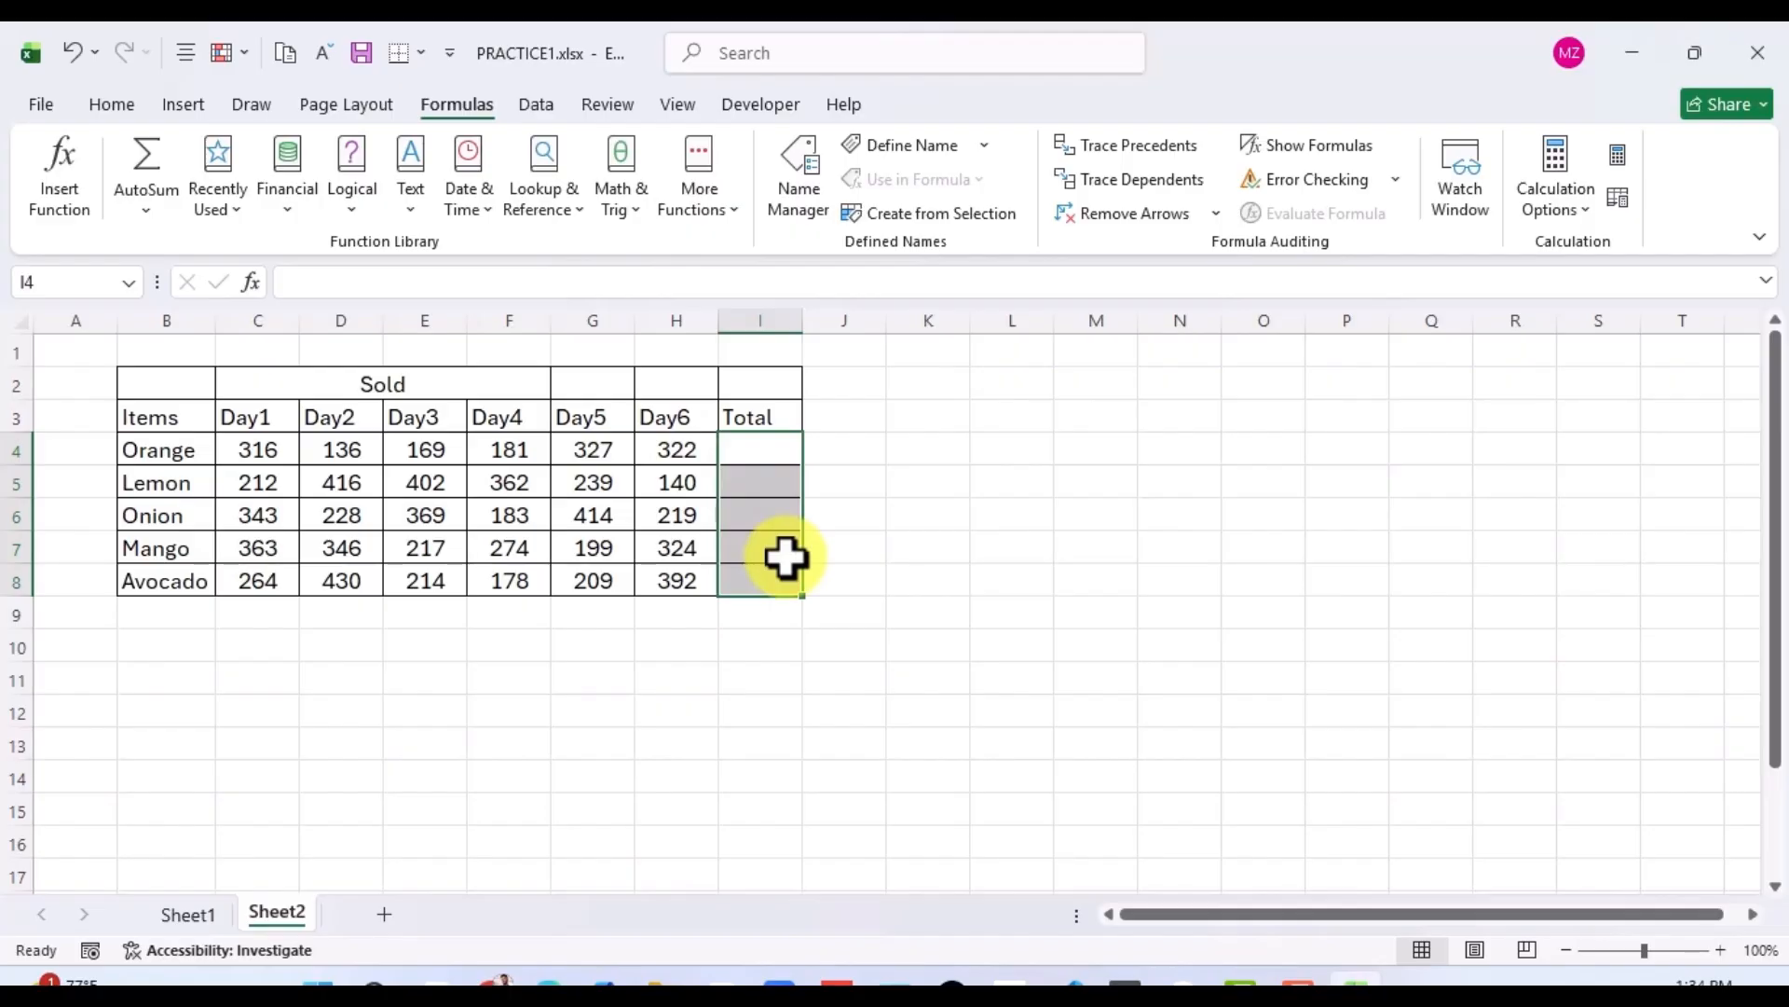
key(alt+equal)
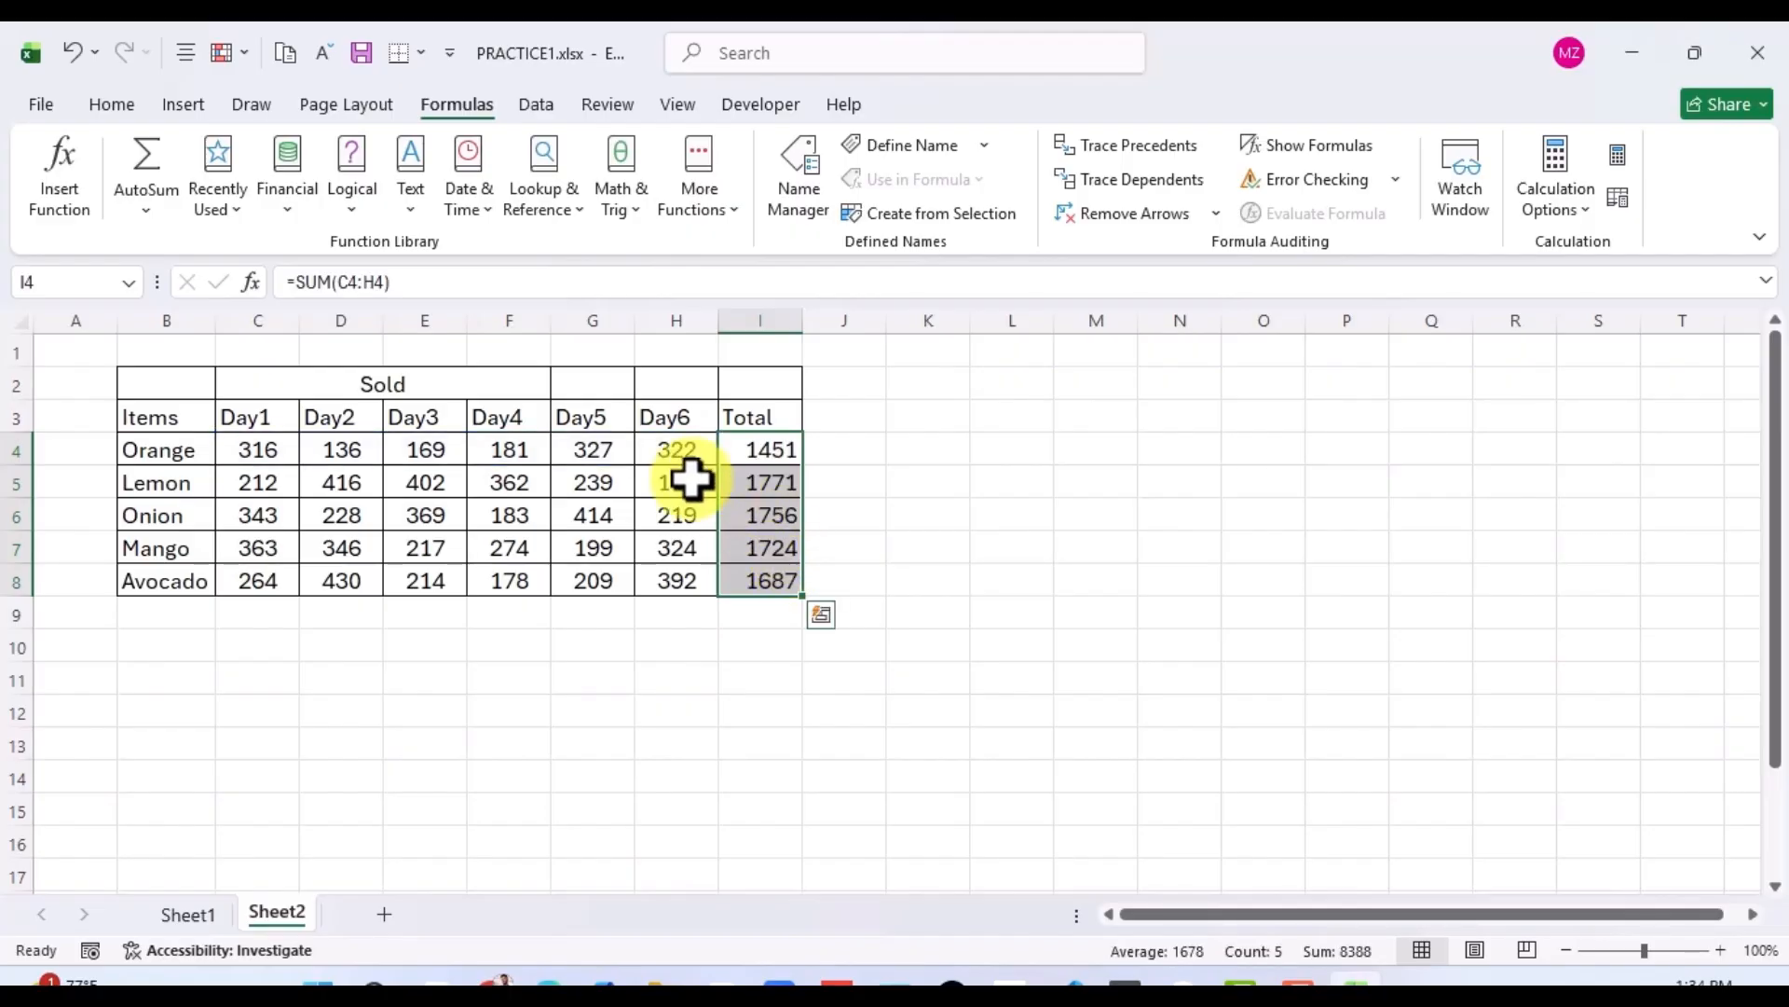
click(774, 482)
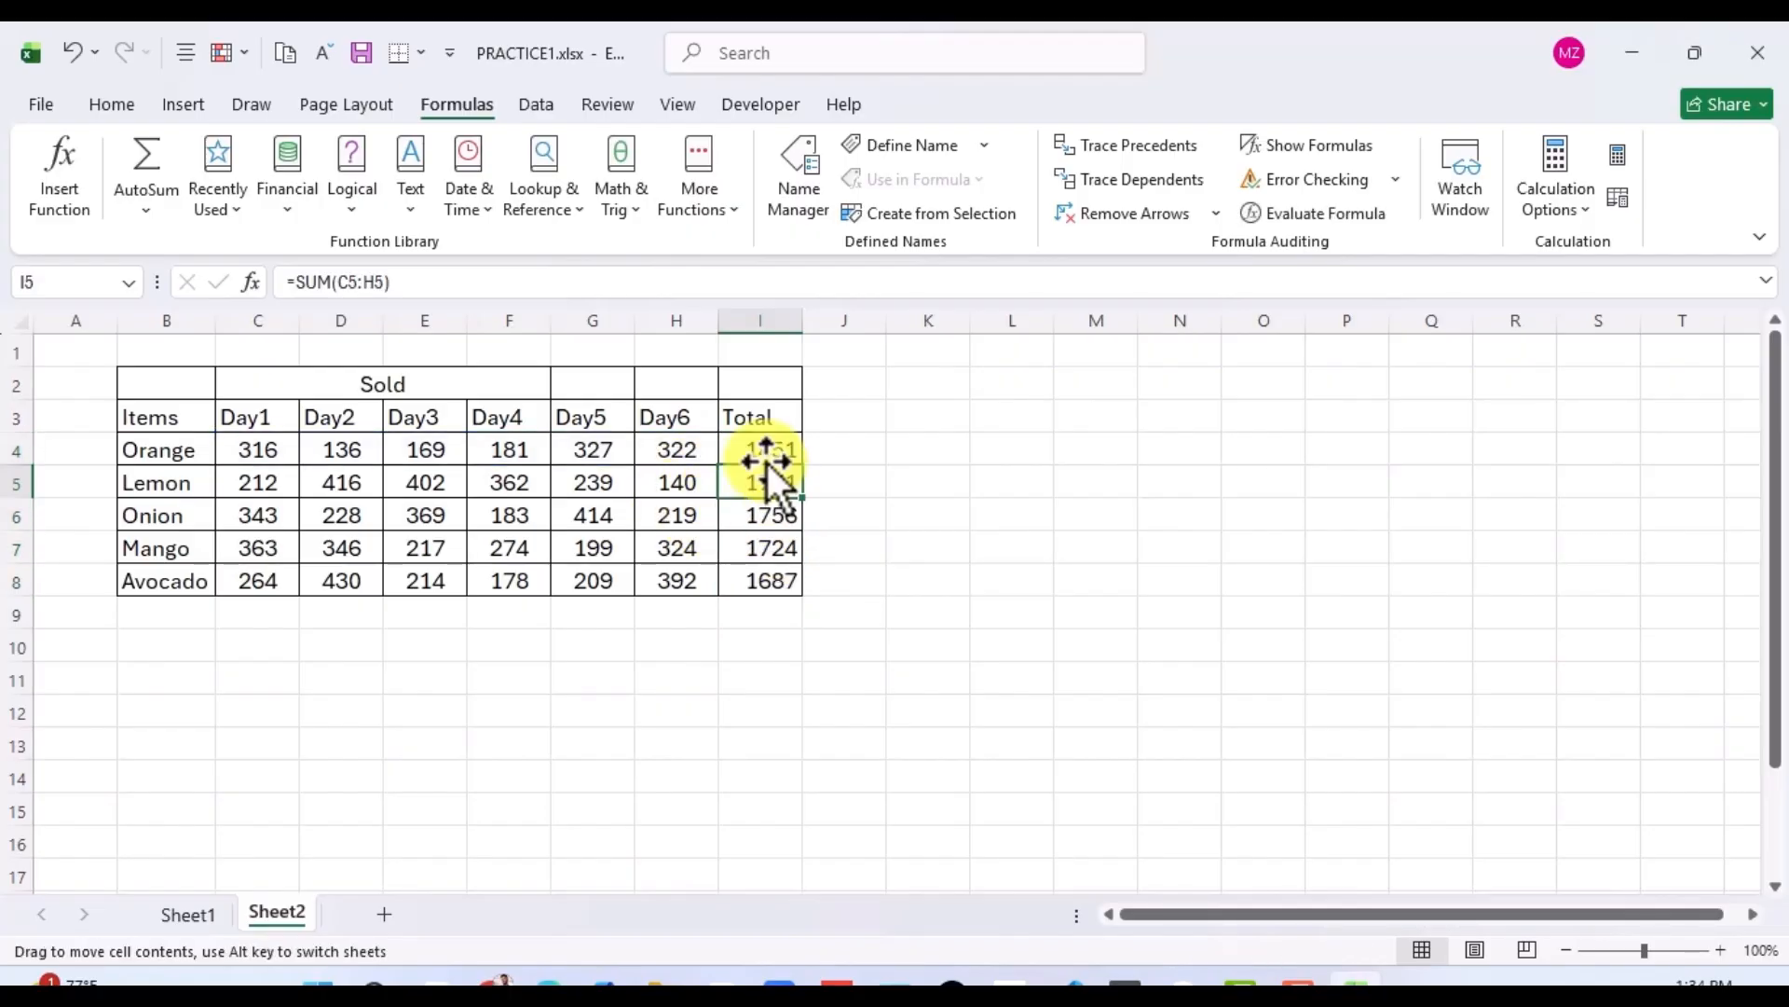
Clear the AutoSum totals from cells I4:I8.
click(757, 451)
drag(757, 451, 776, 584)
key(Delete)
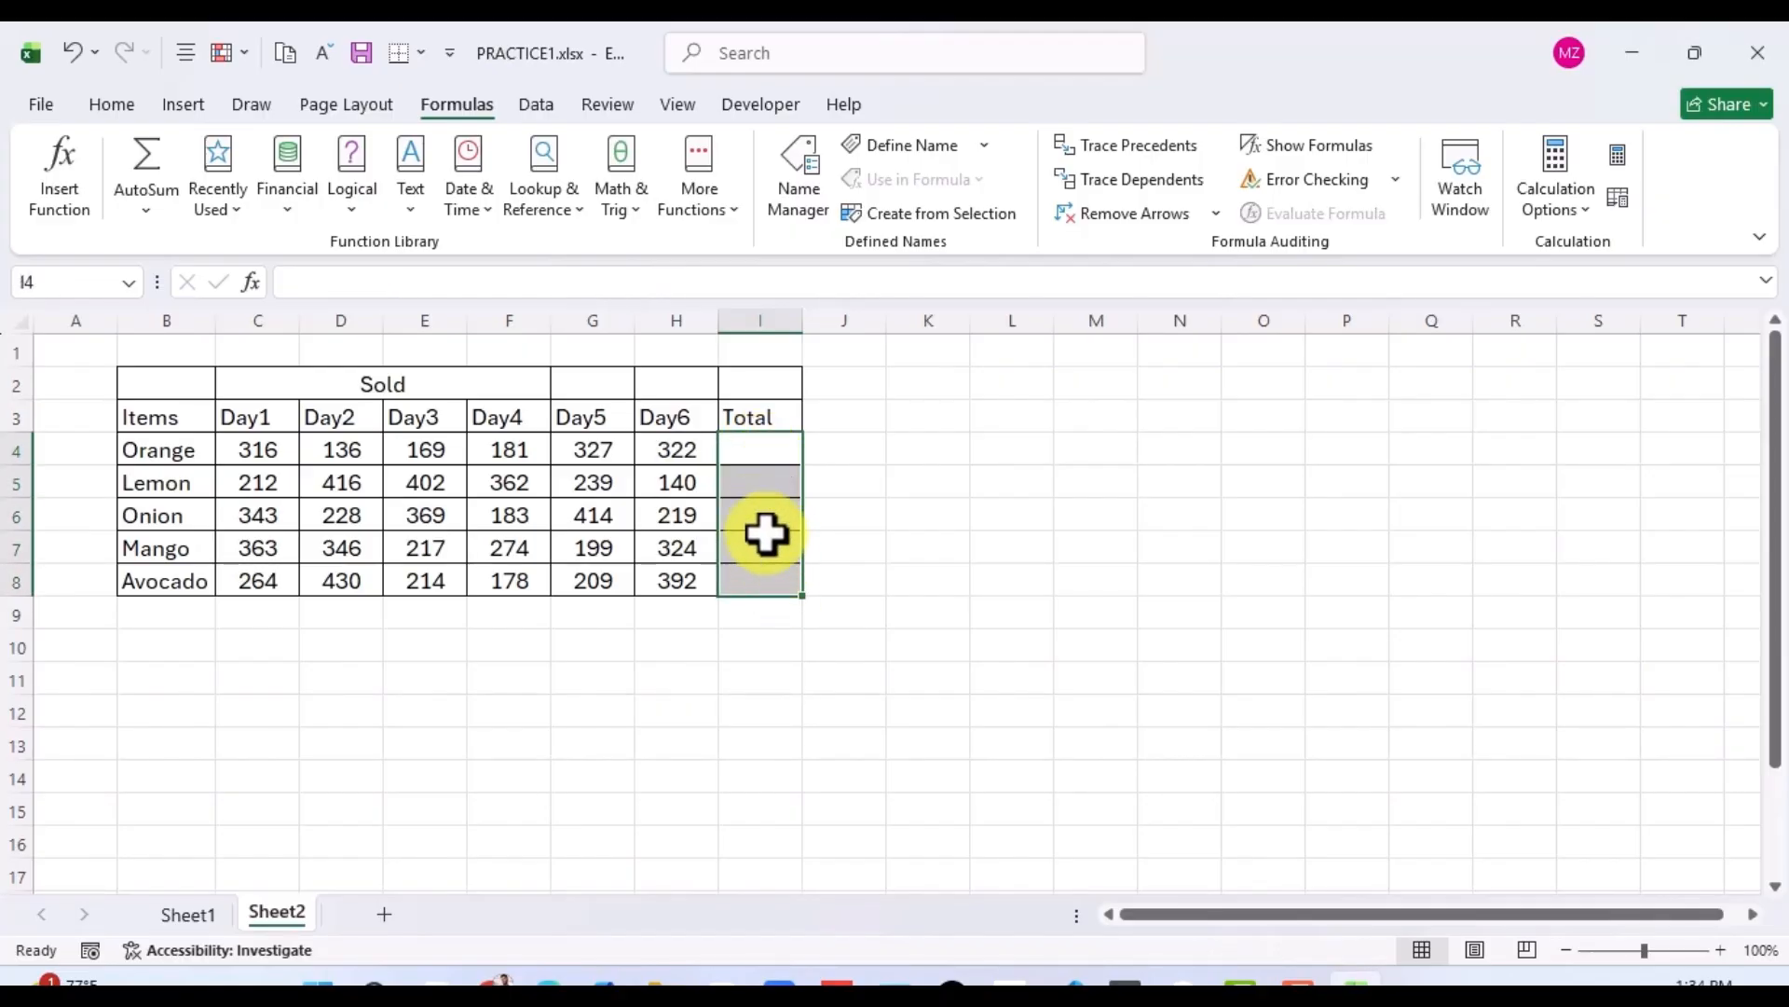
Enter the formula =SUM(C4:G4) in cell I4 for the Orange row.
click(753, 457)
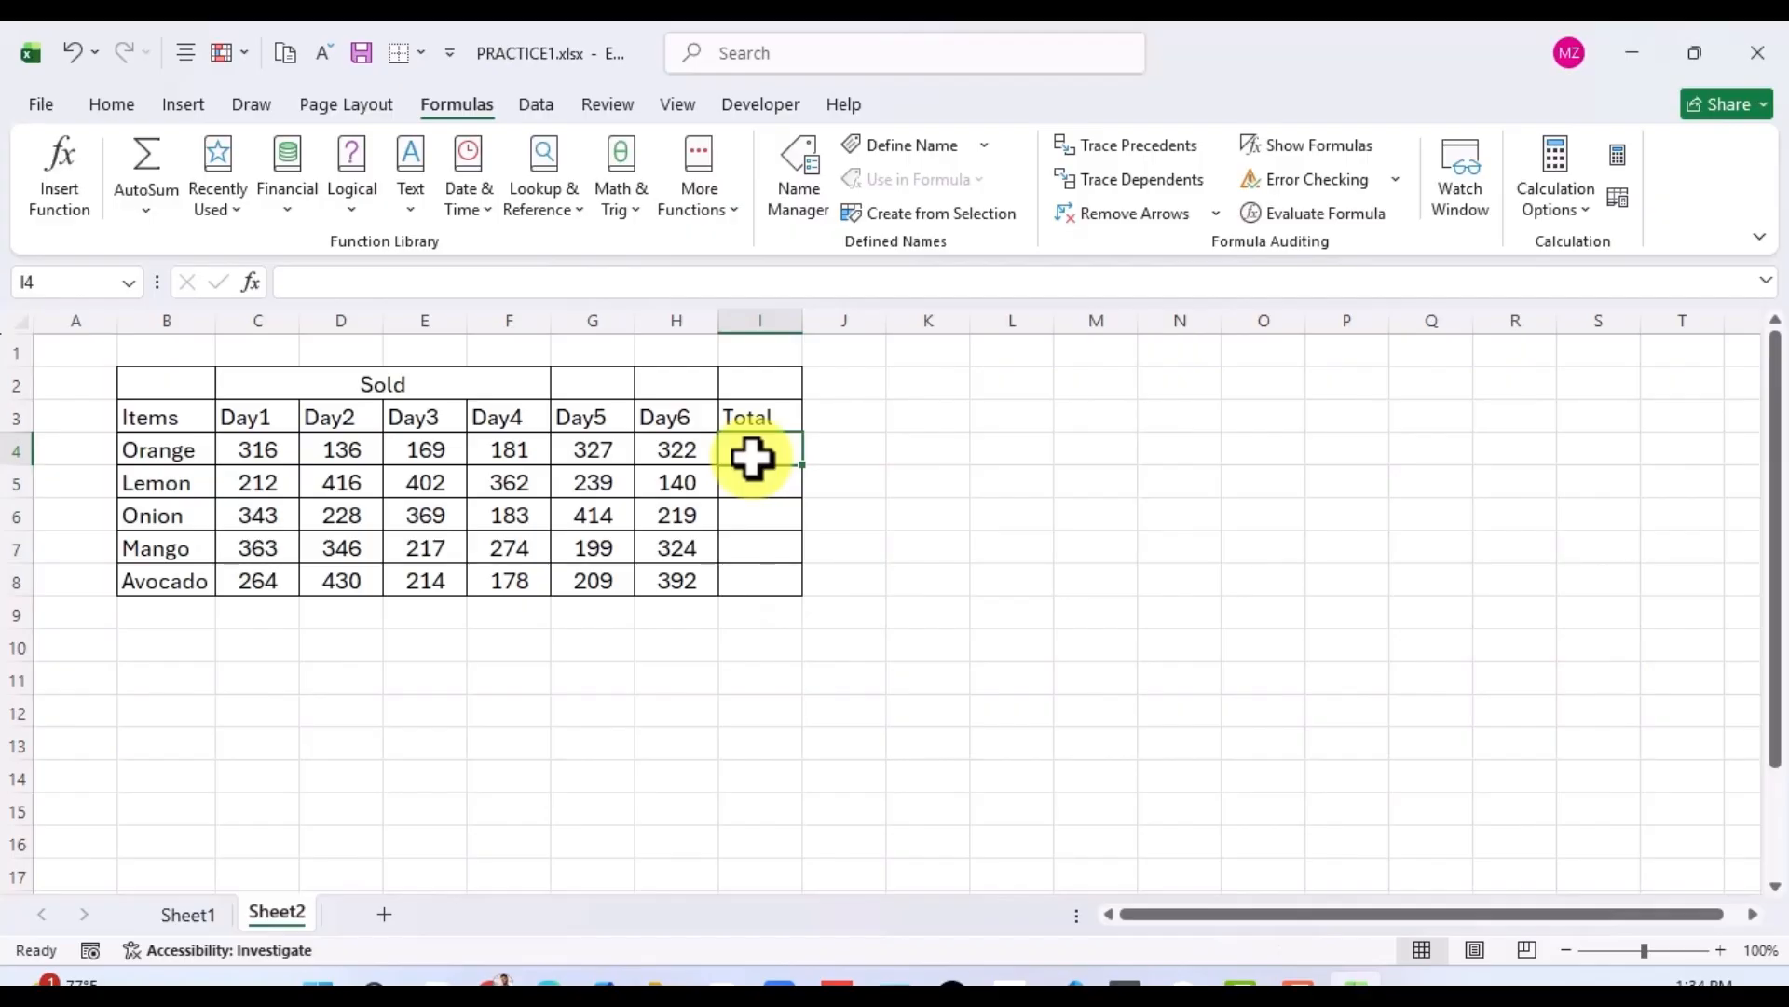
text(=sum)
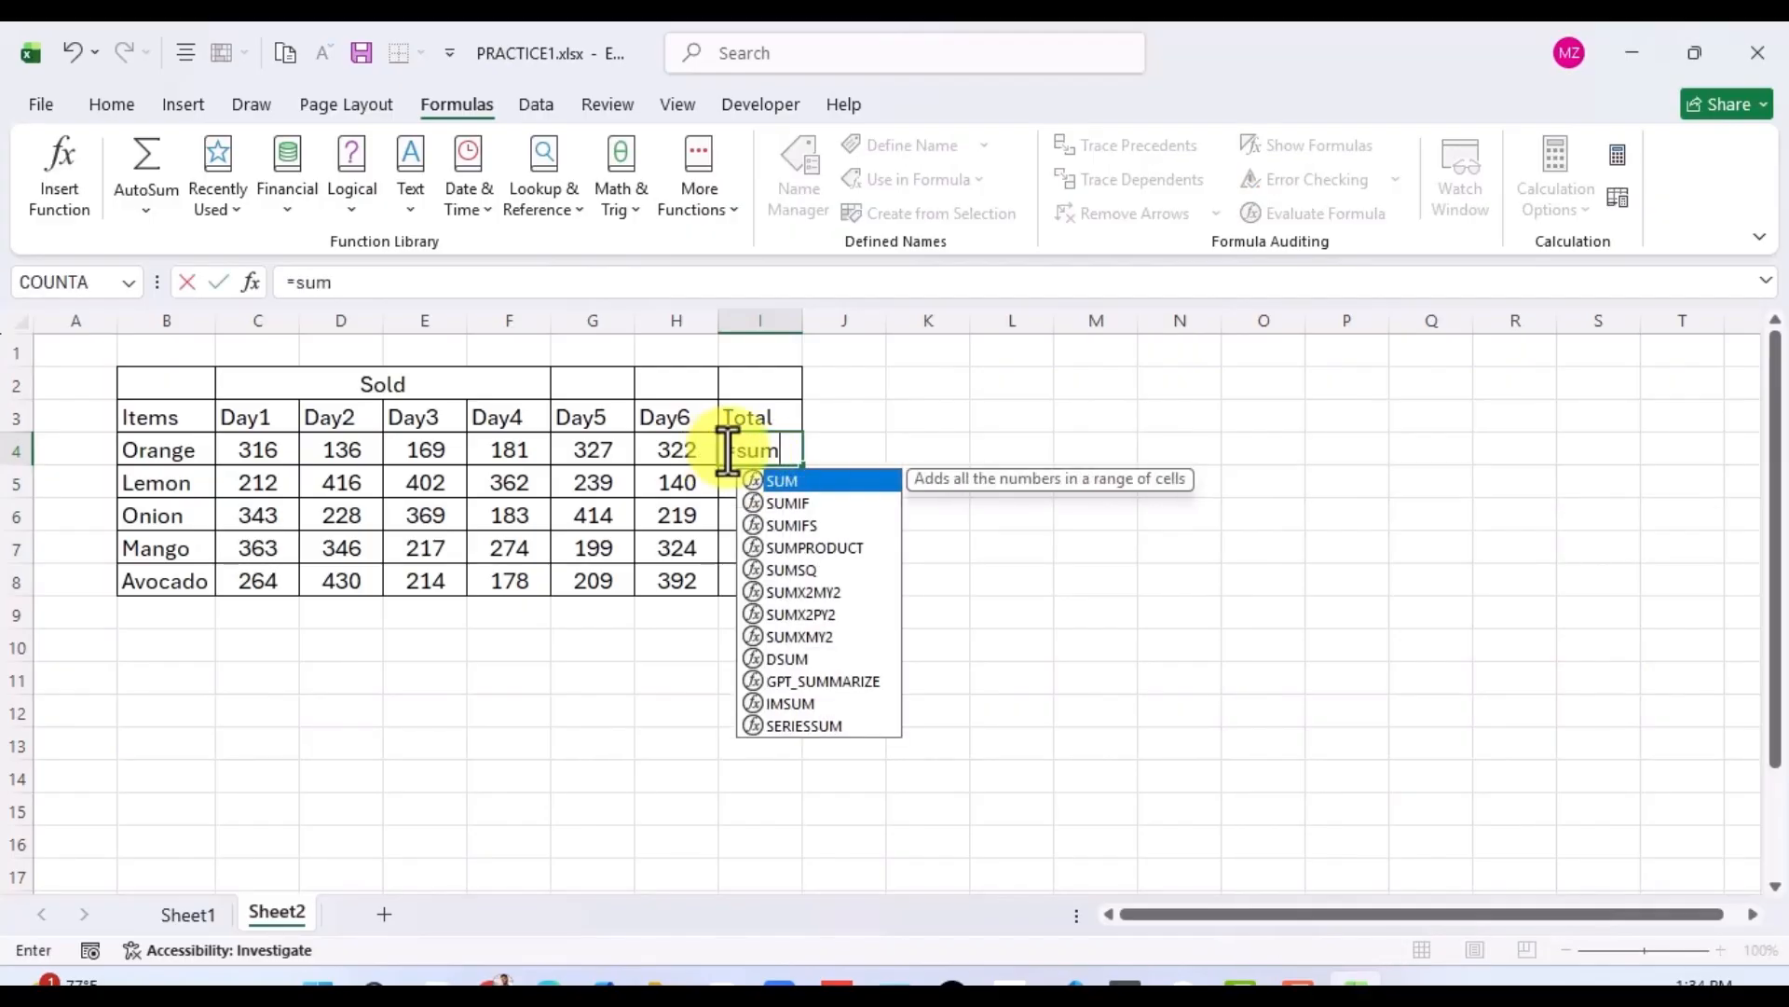
double_click(787, 481)
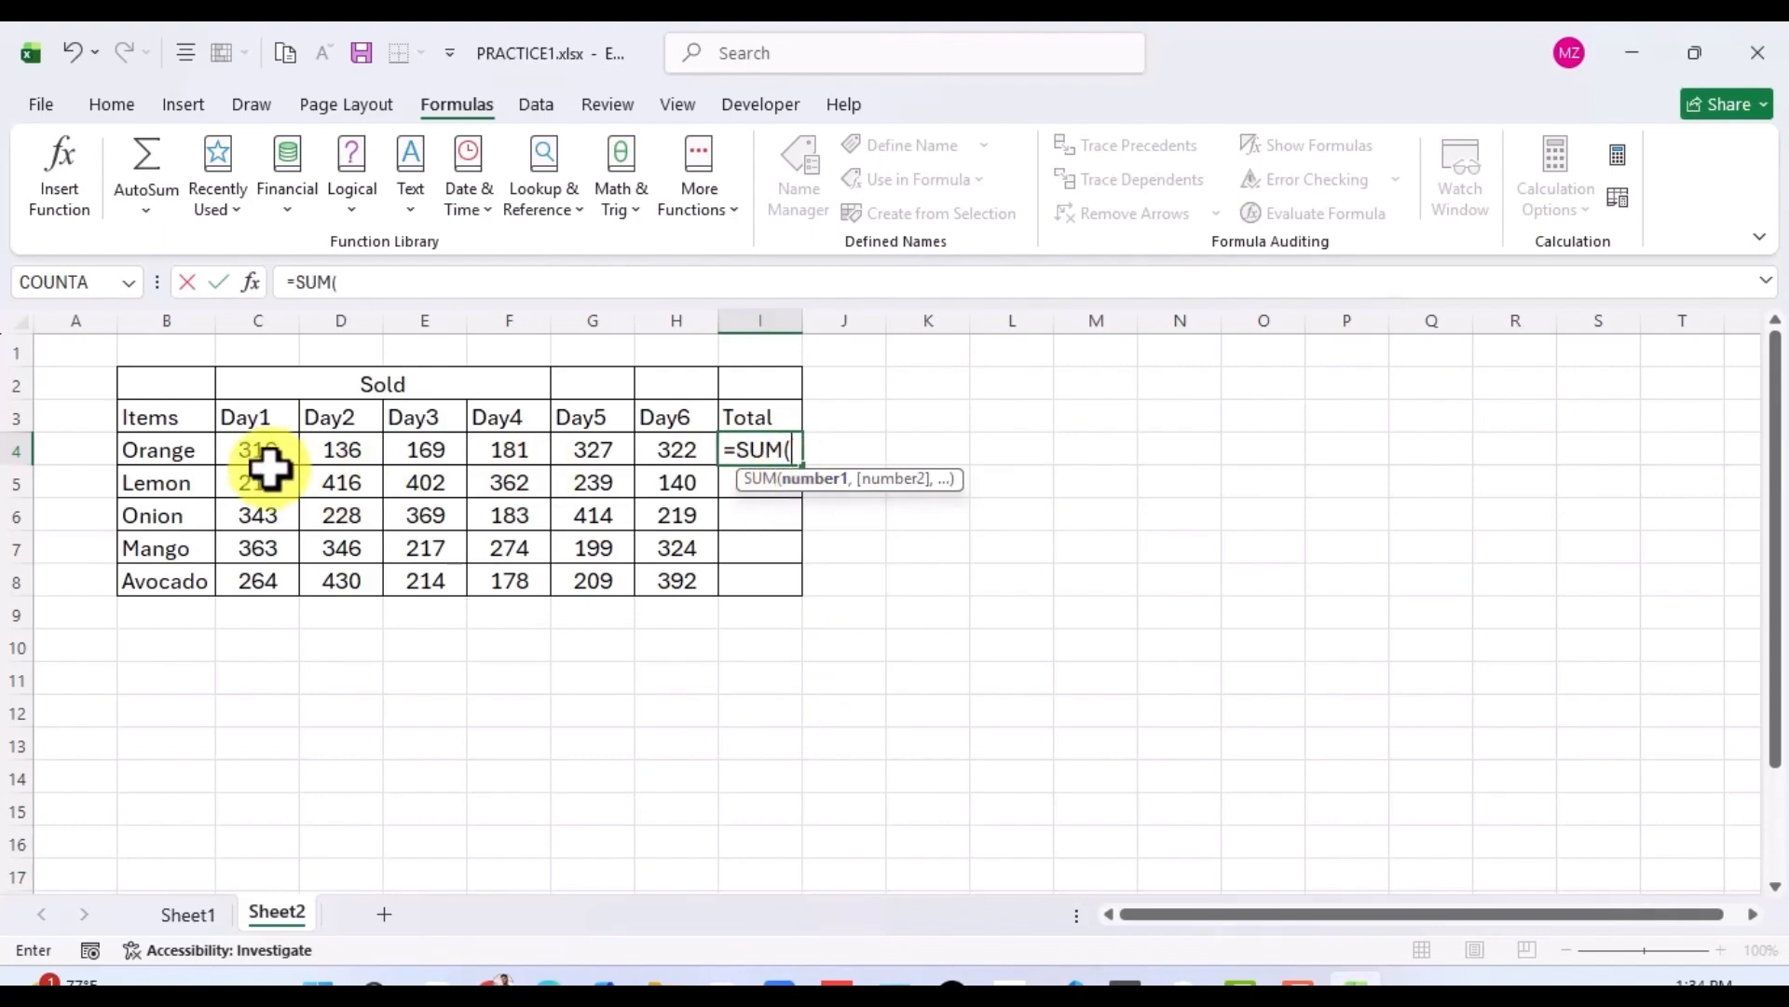
drag(248, 452, 589, 449)
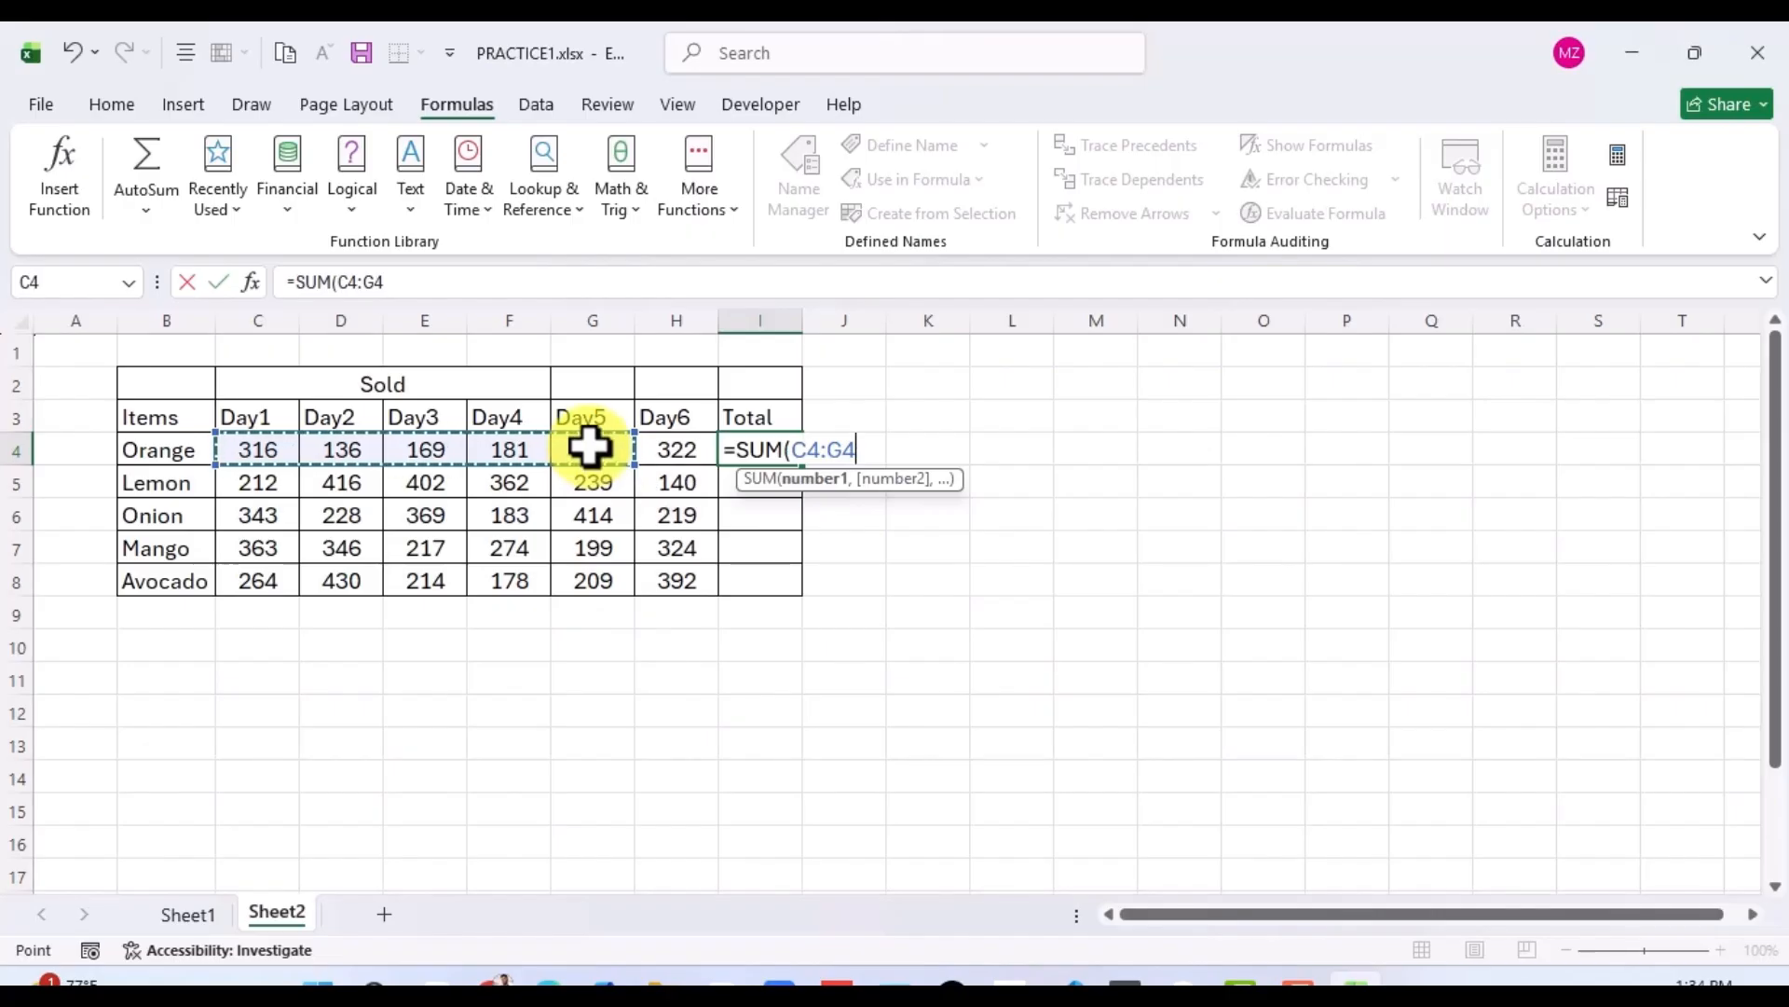
text())
key(ctrl+Return)
click(771, 582)
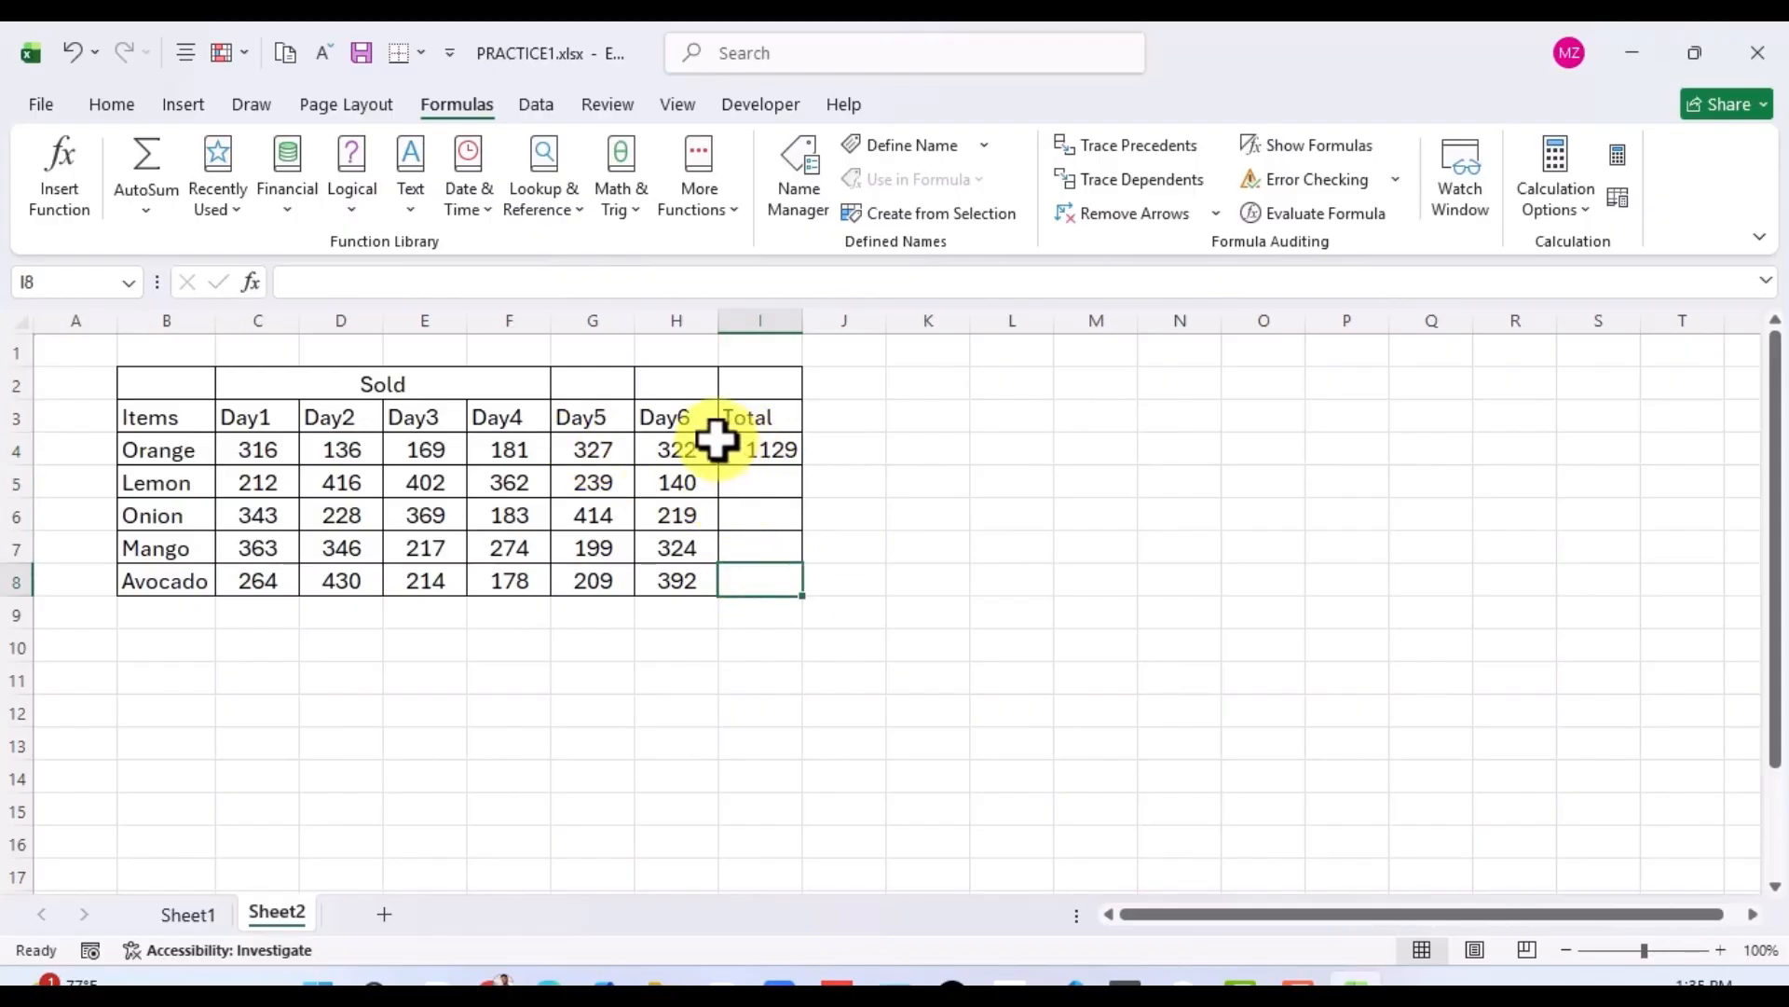
Change the SUM range in cell I4 to C4:H4 through its function arguments.
click(743, 451)
mouse_move(698, 446)
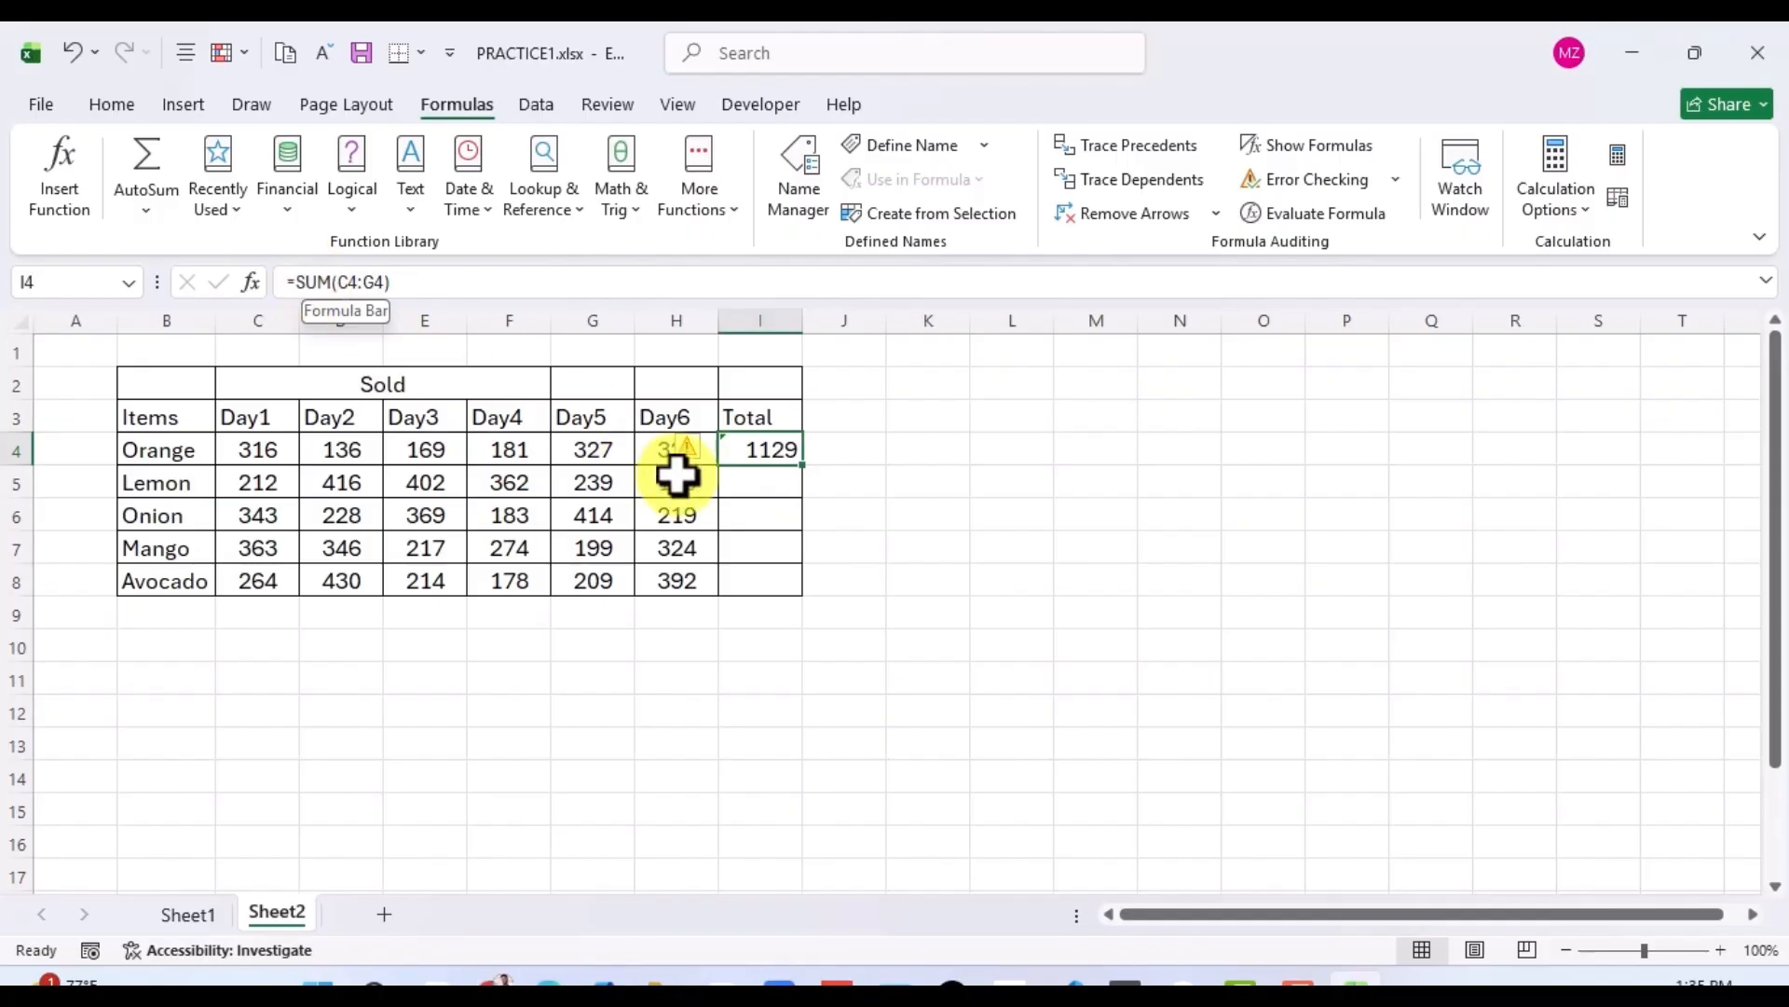
click(248, 281)
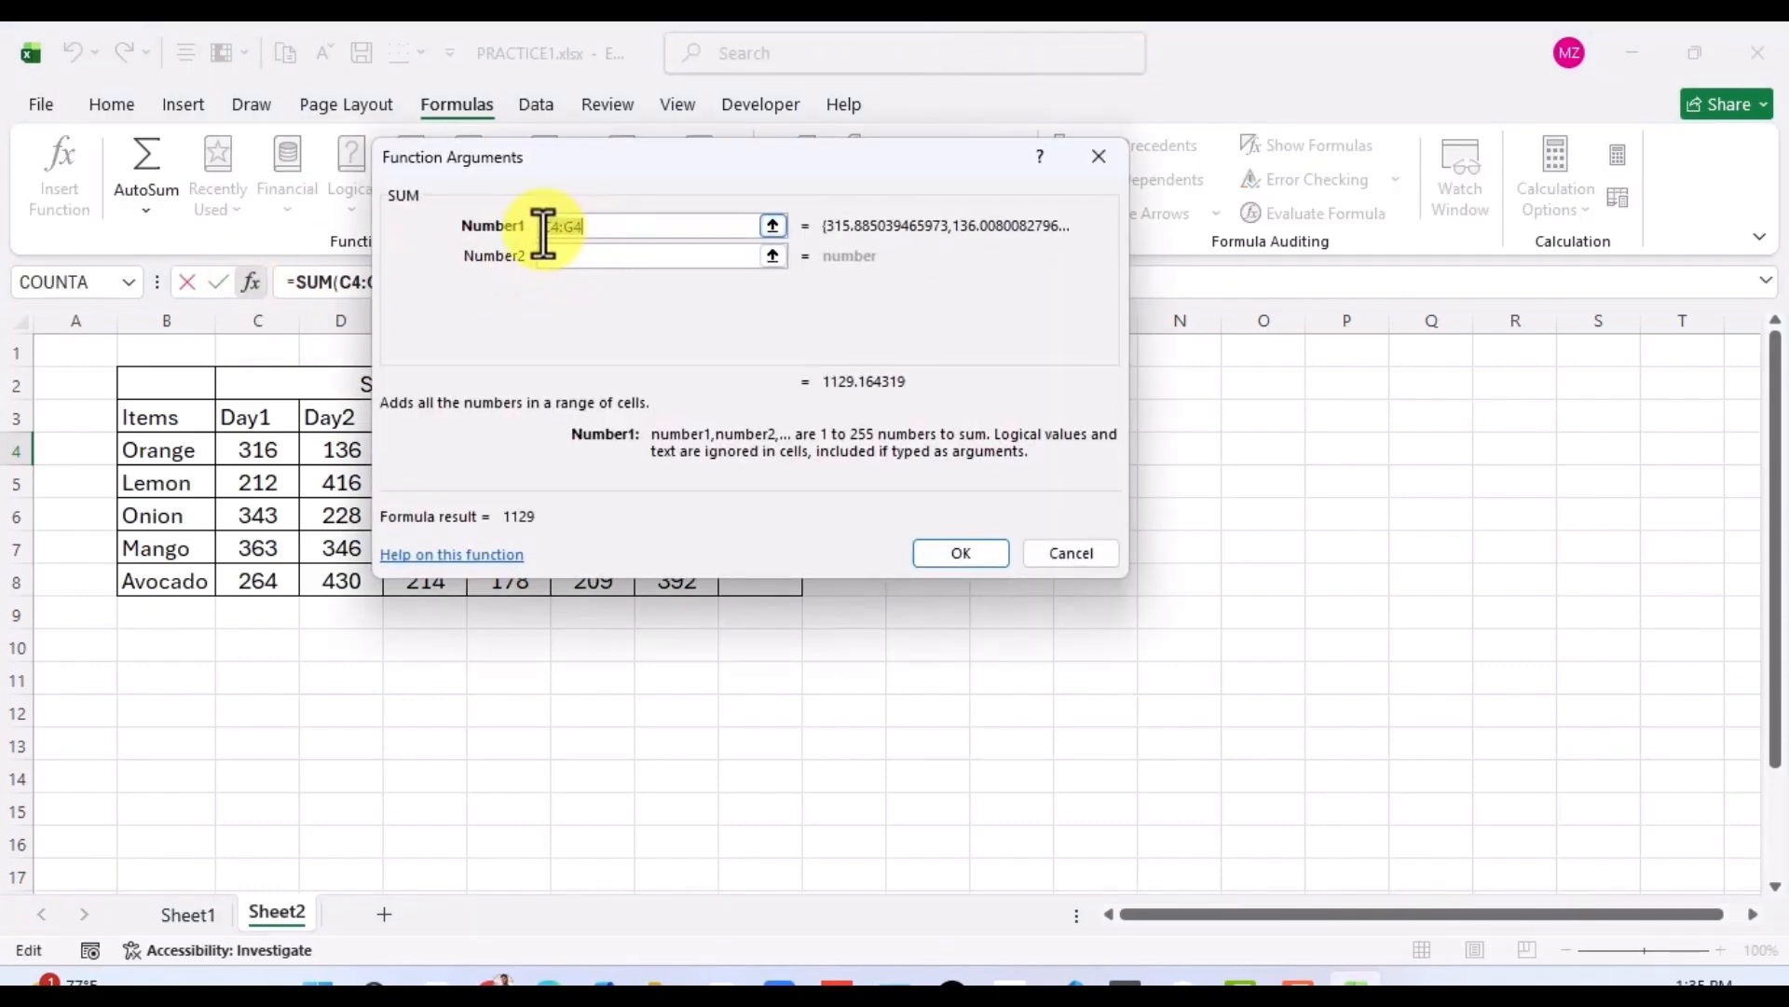
drag(640, 151, 916, 337)
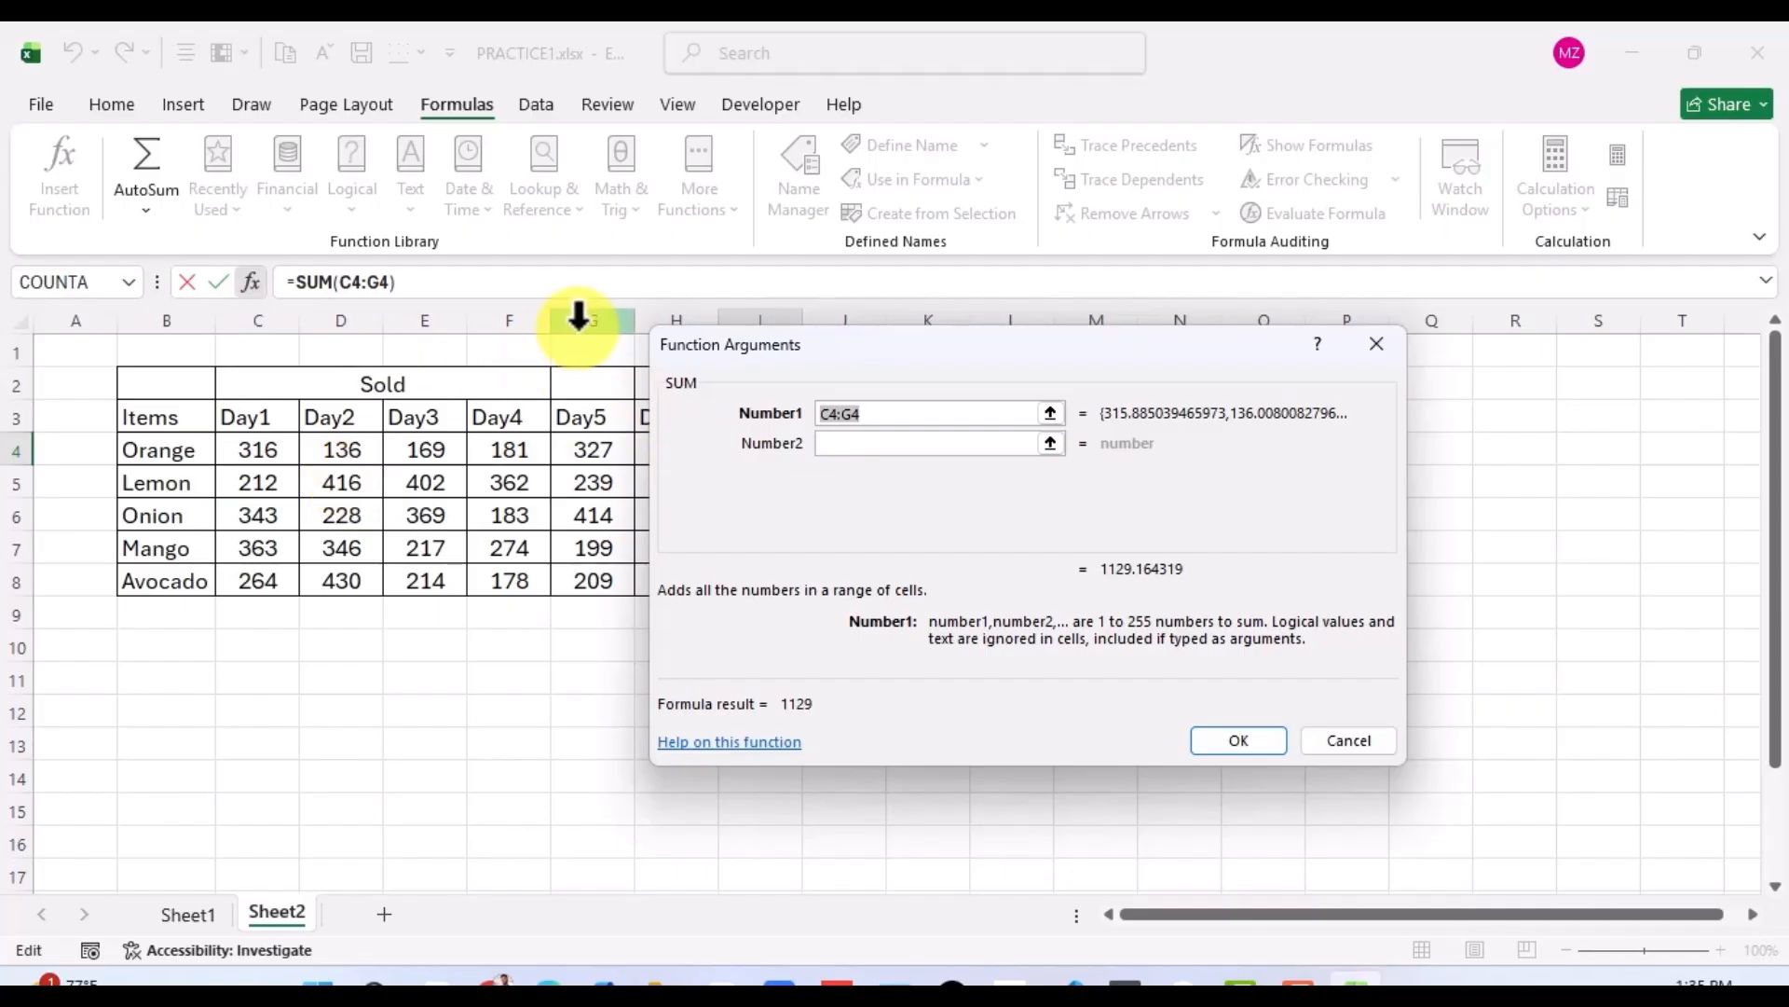
drag(816, 342, 1036, 354)
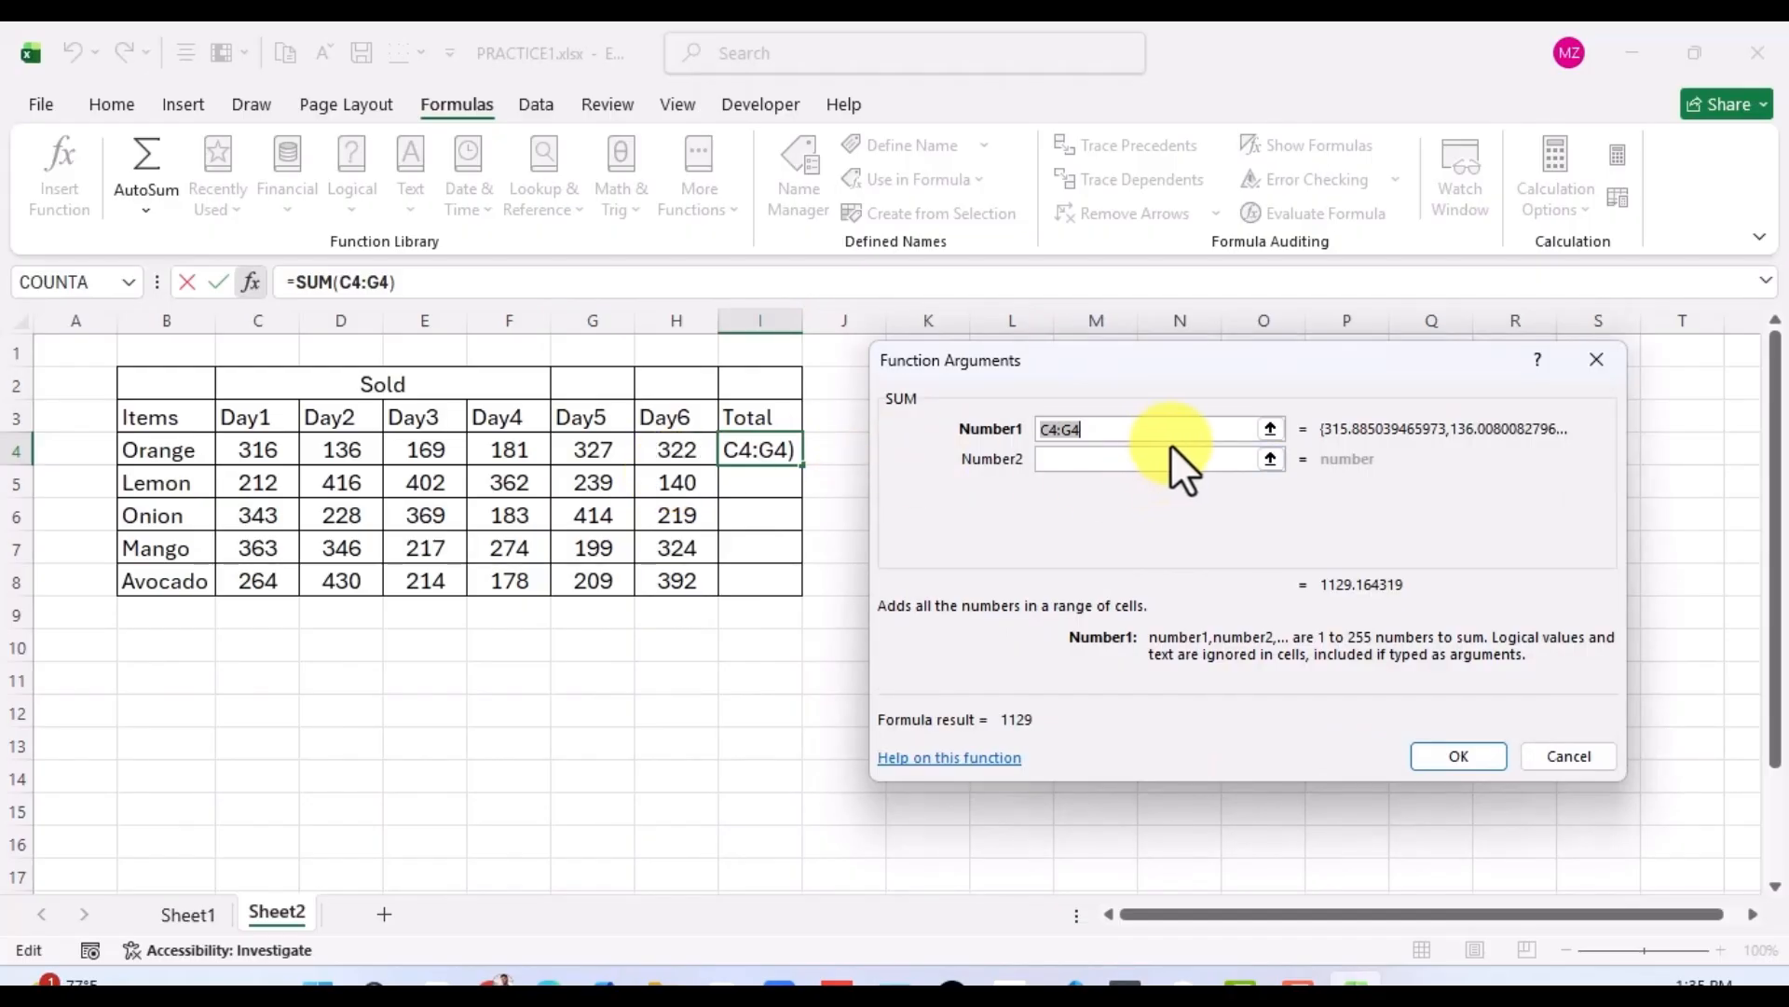
click(1271, 429)
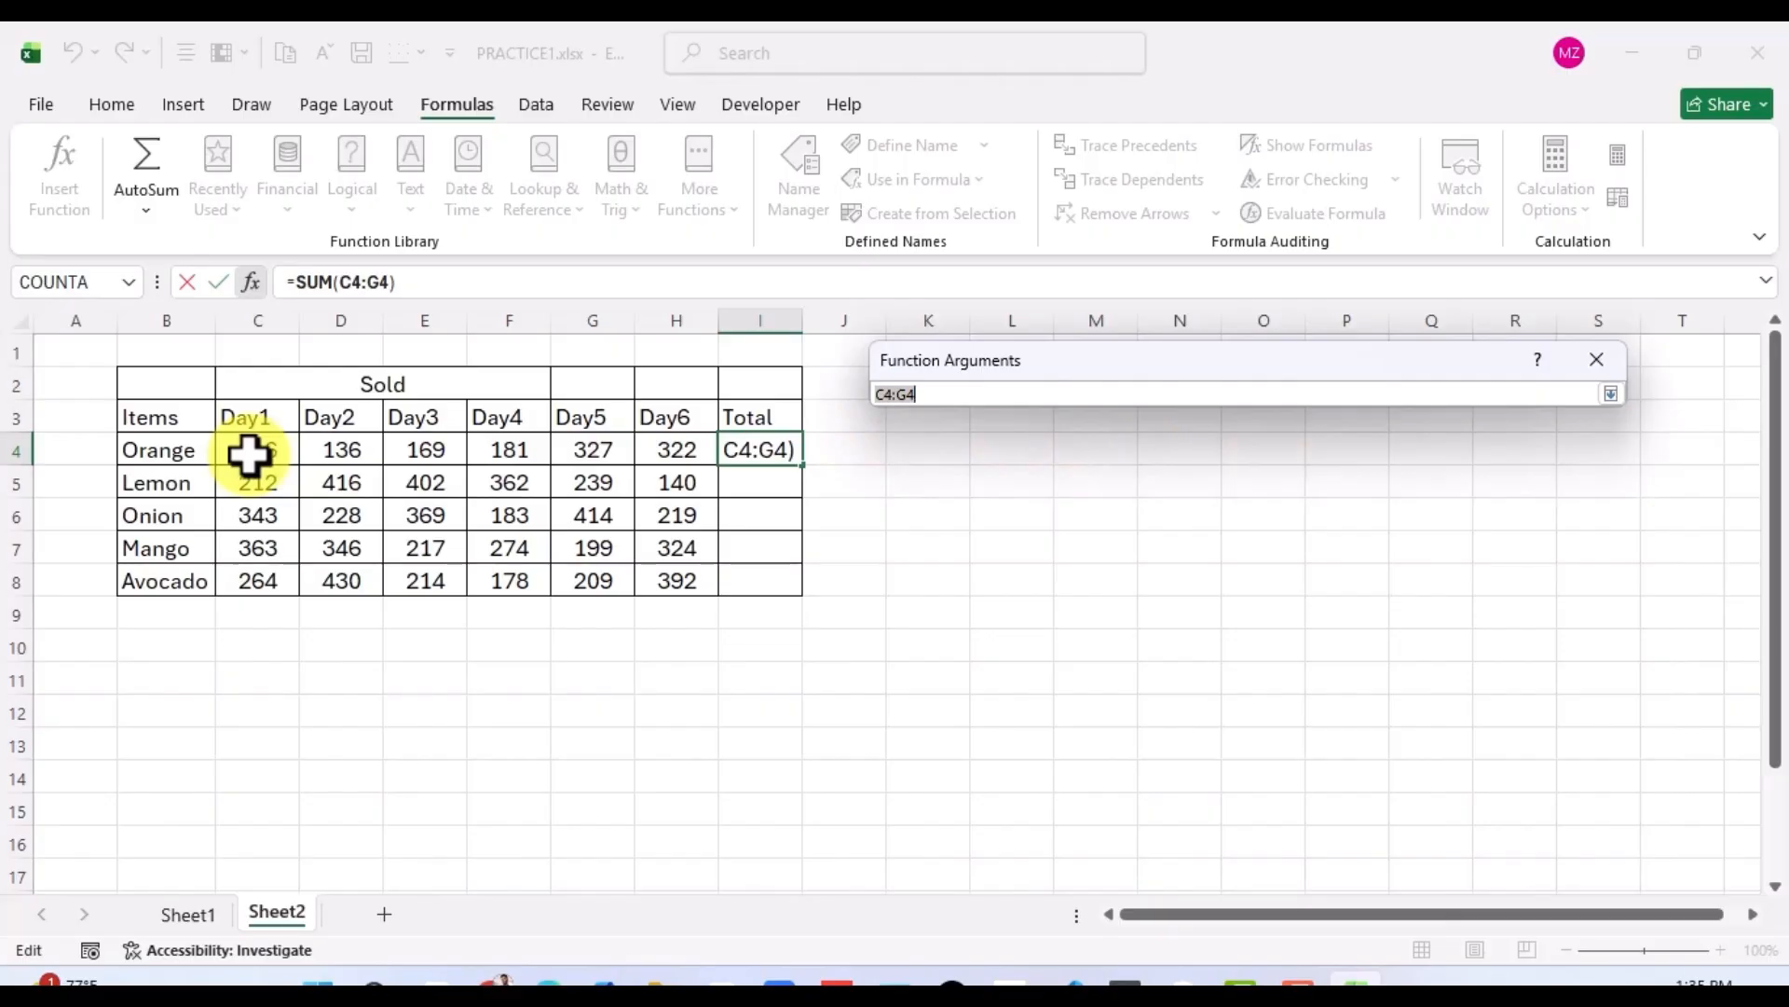
drag(248, 453, 653, 447)
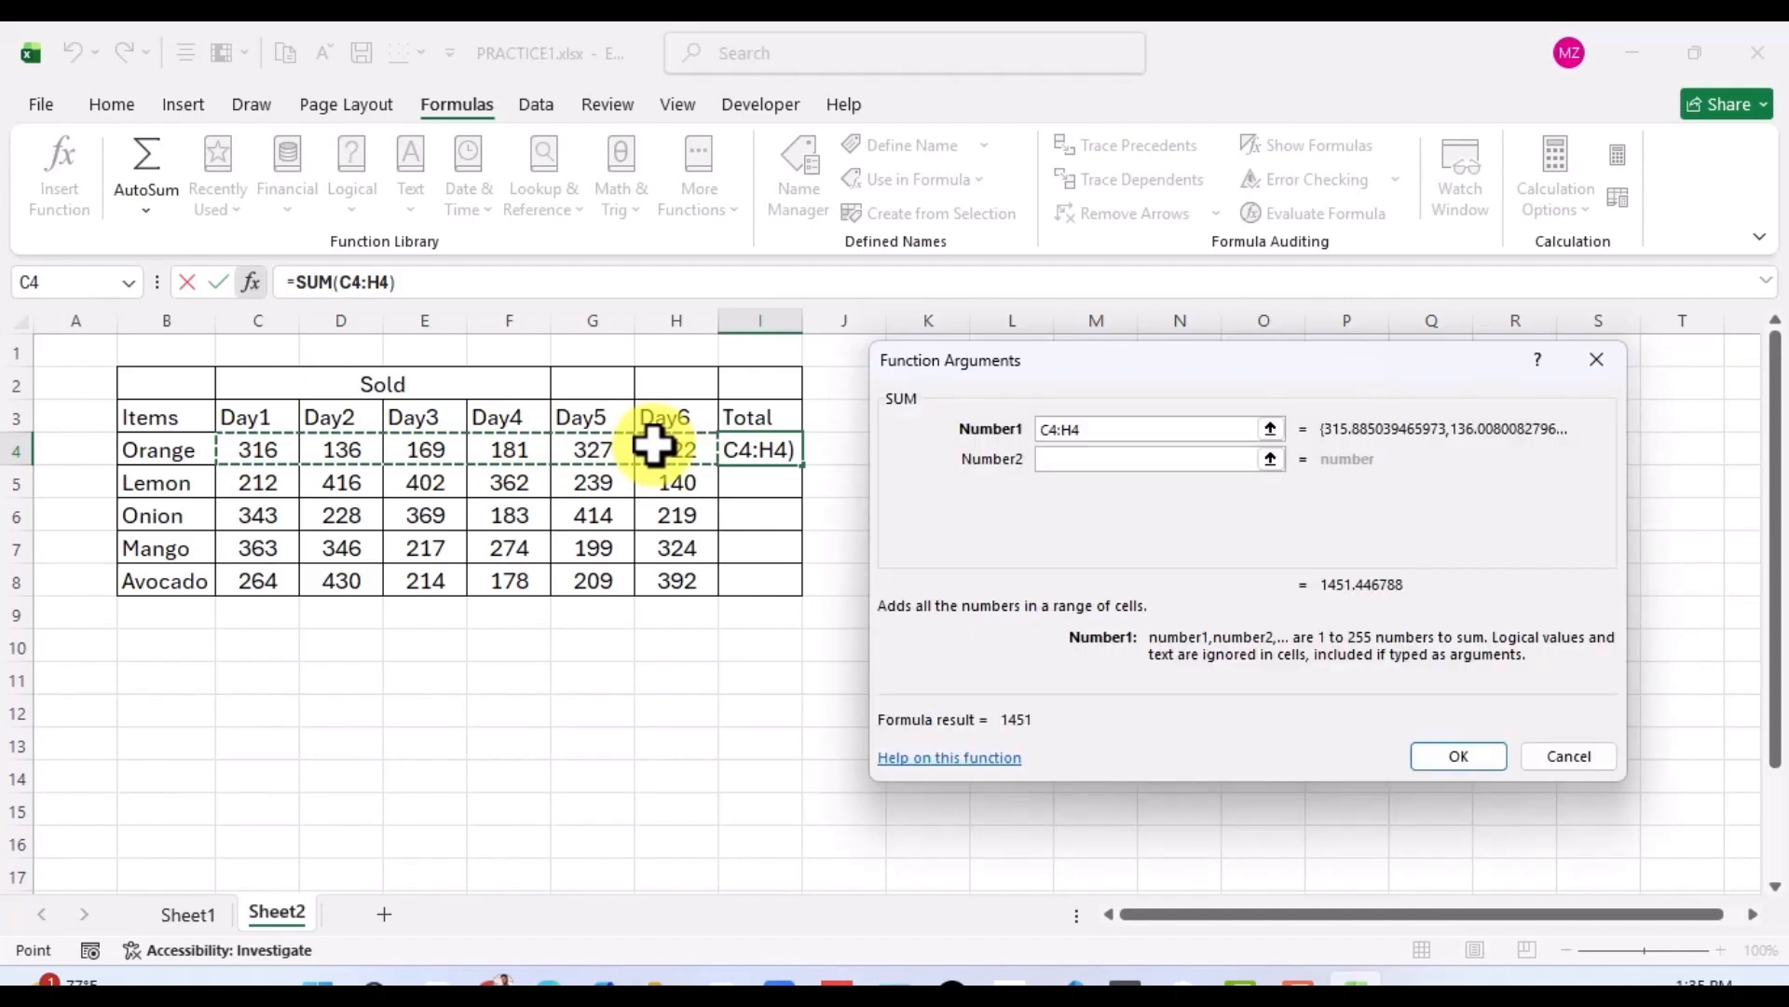
click(1457, 756)
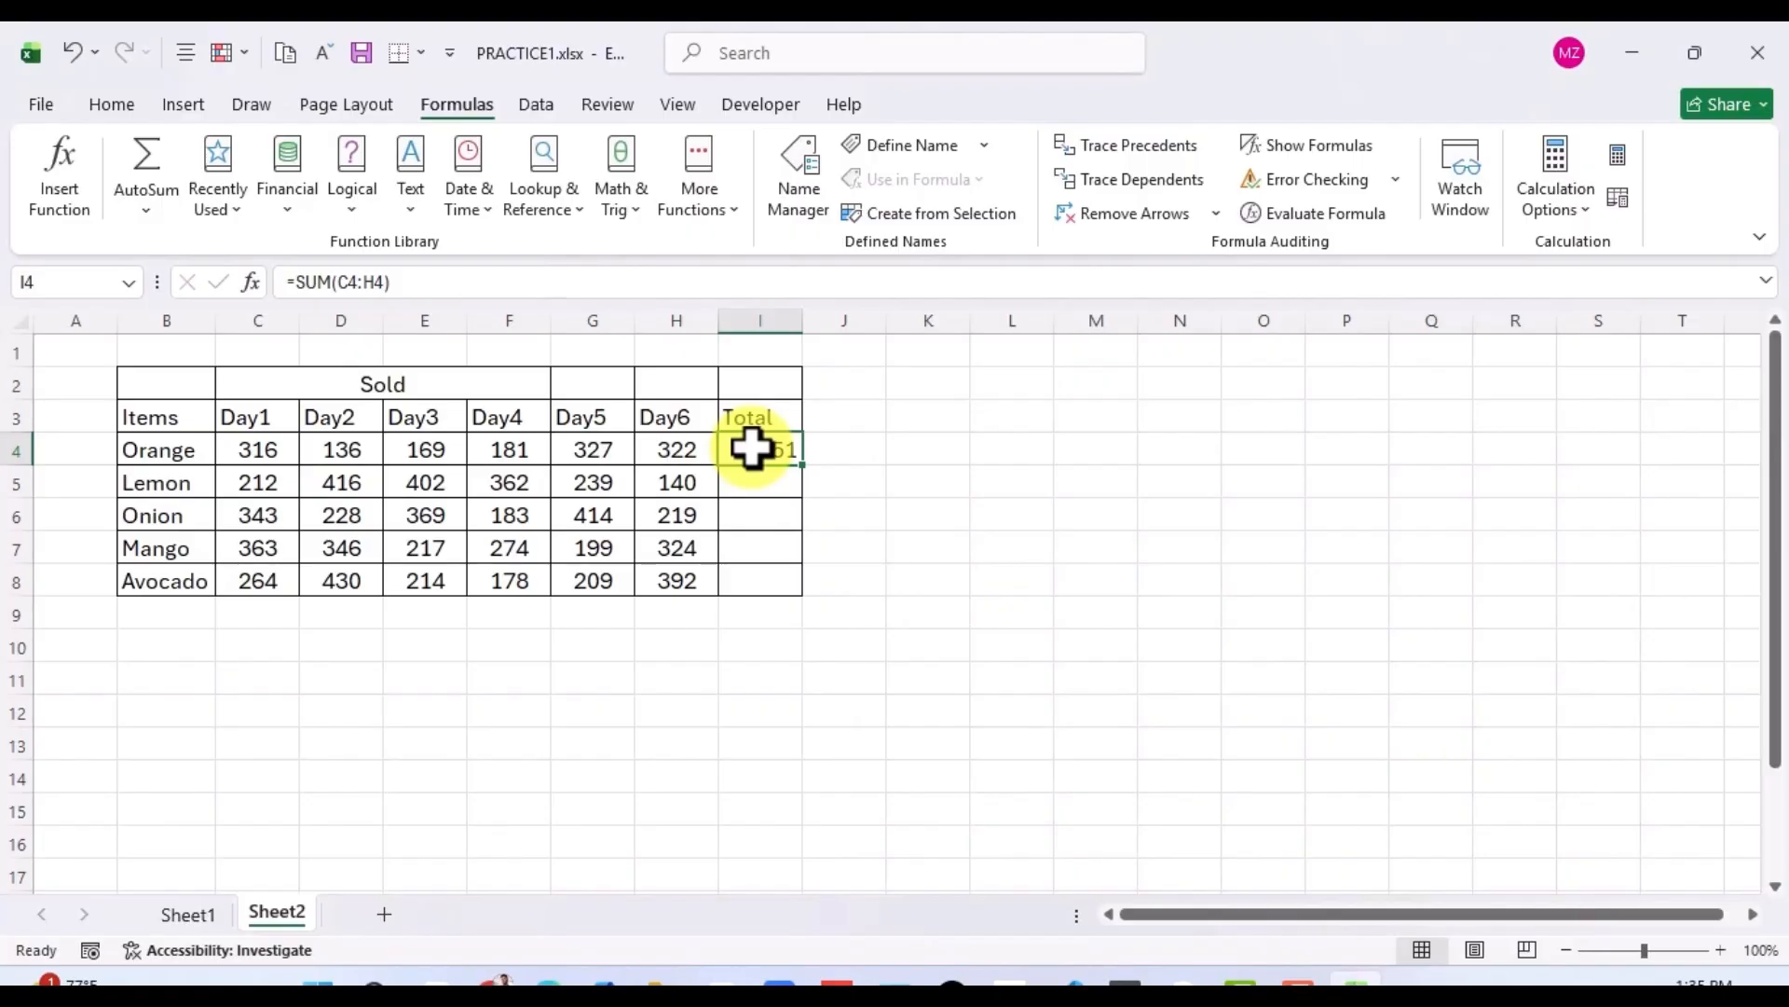
Copy the SUM formula from I4 down through I8 to total the remaining items.
click(668, 449)
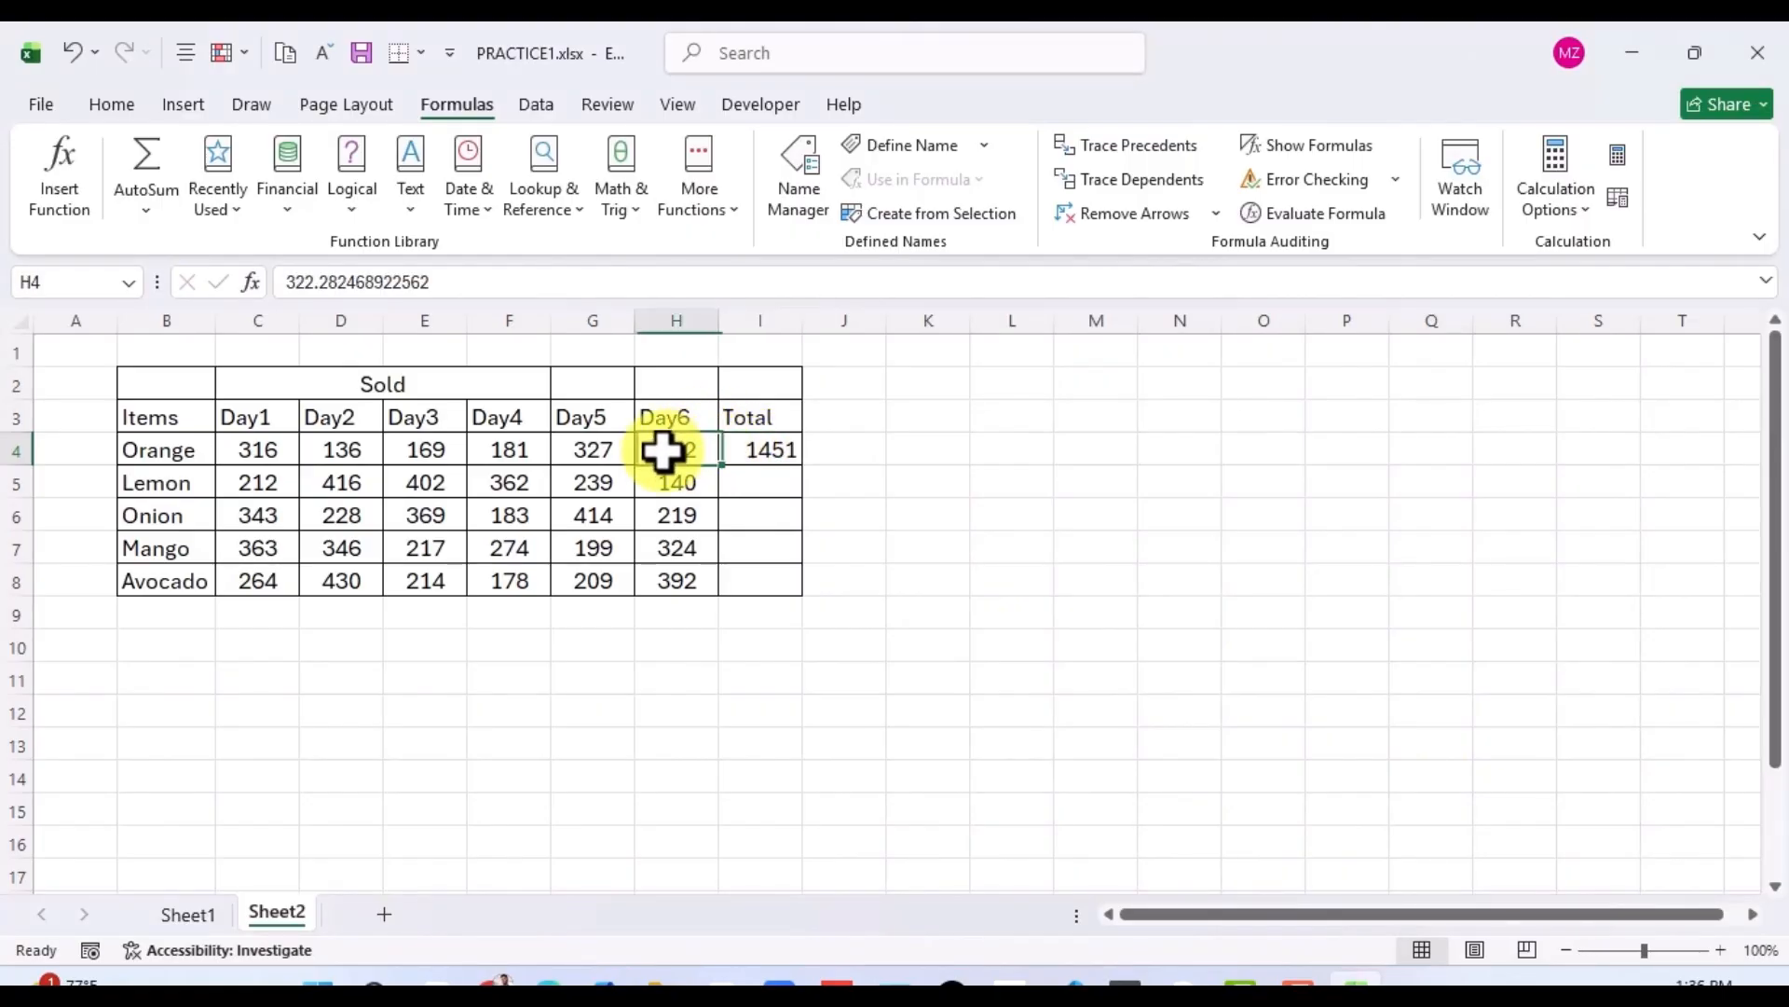
click(751, 451)
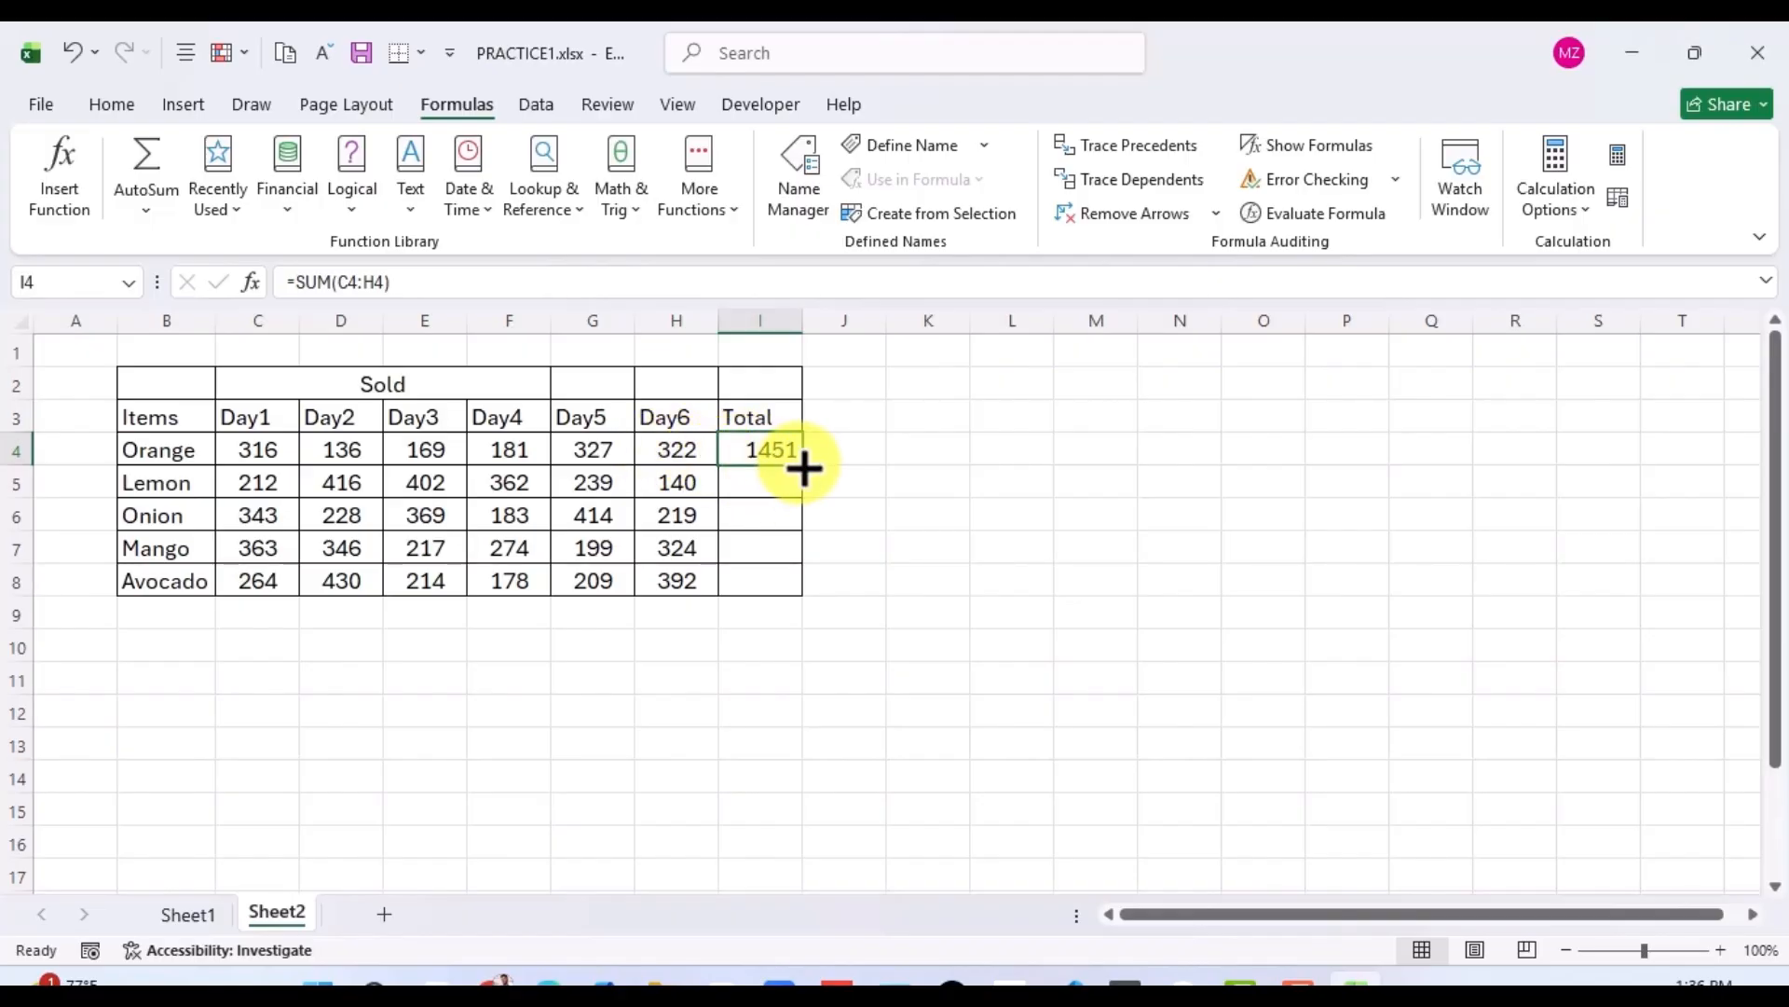
drag(801, 466, 795, 599)
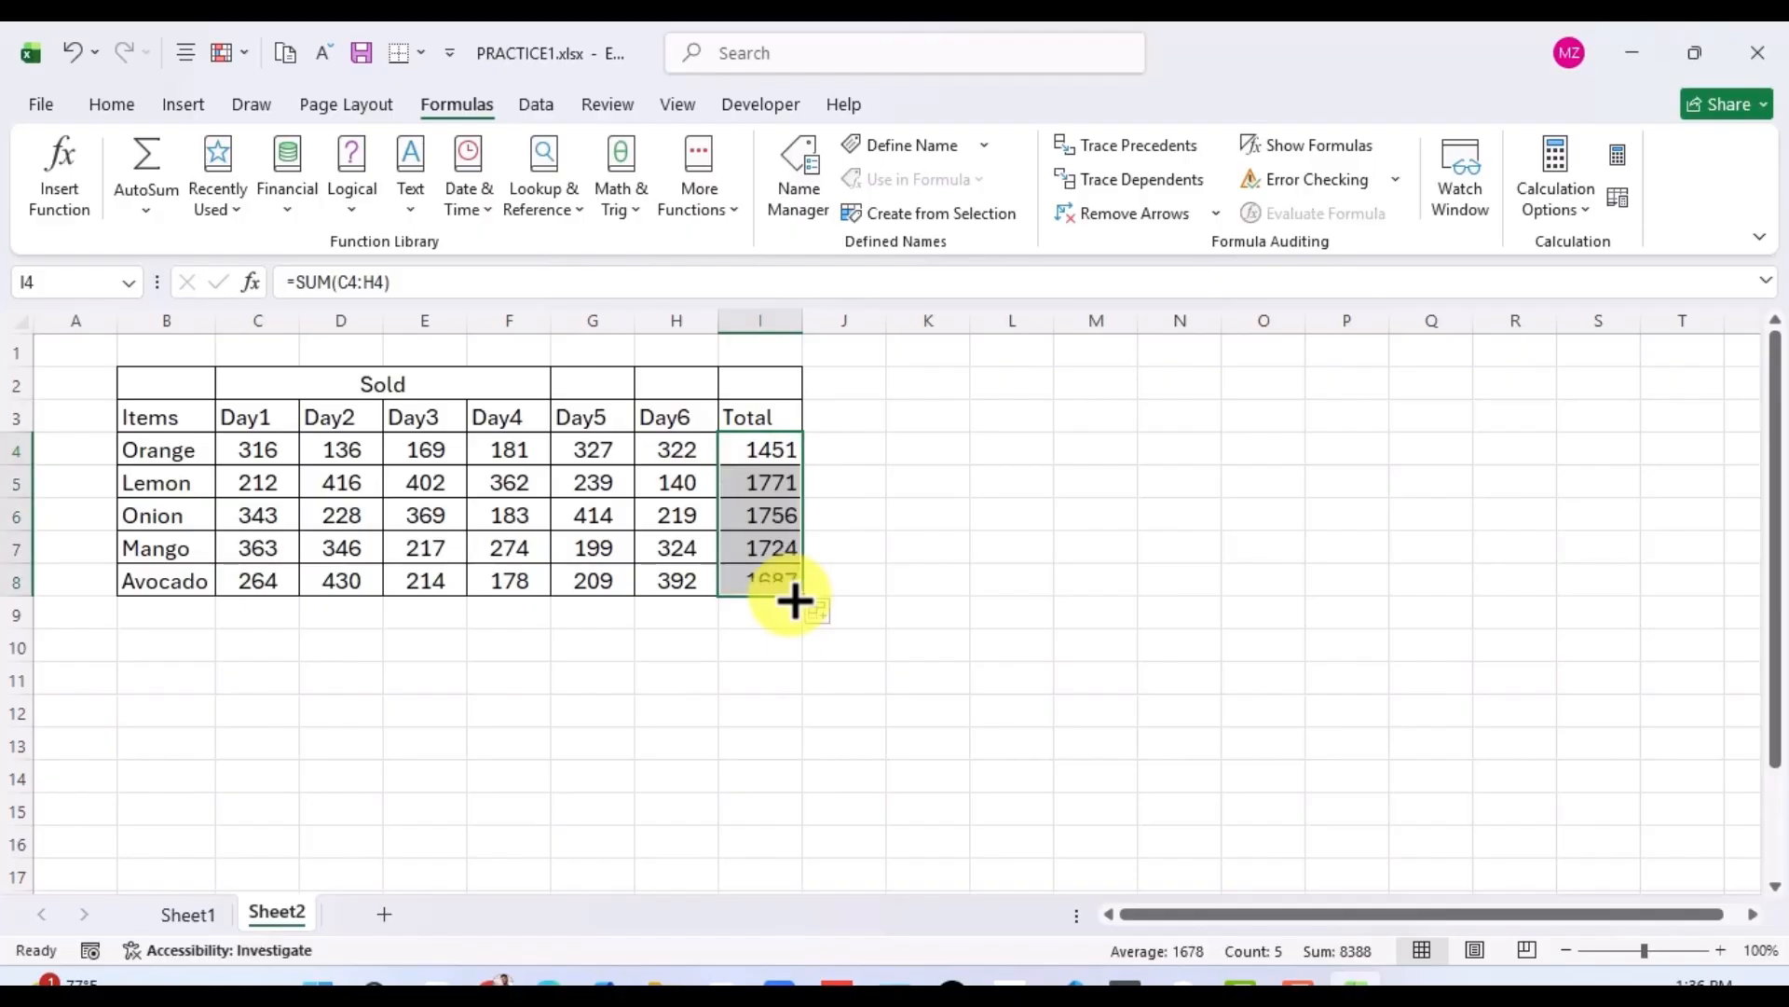
click(863, 528)
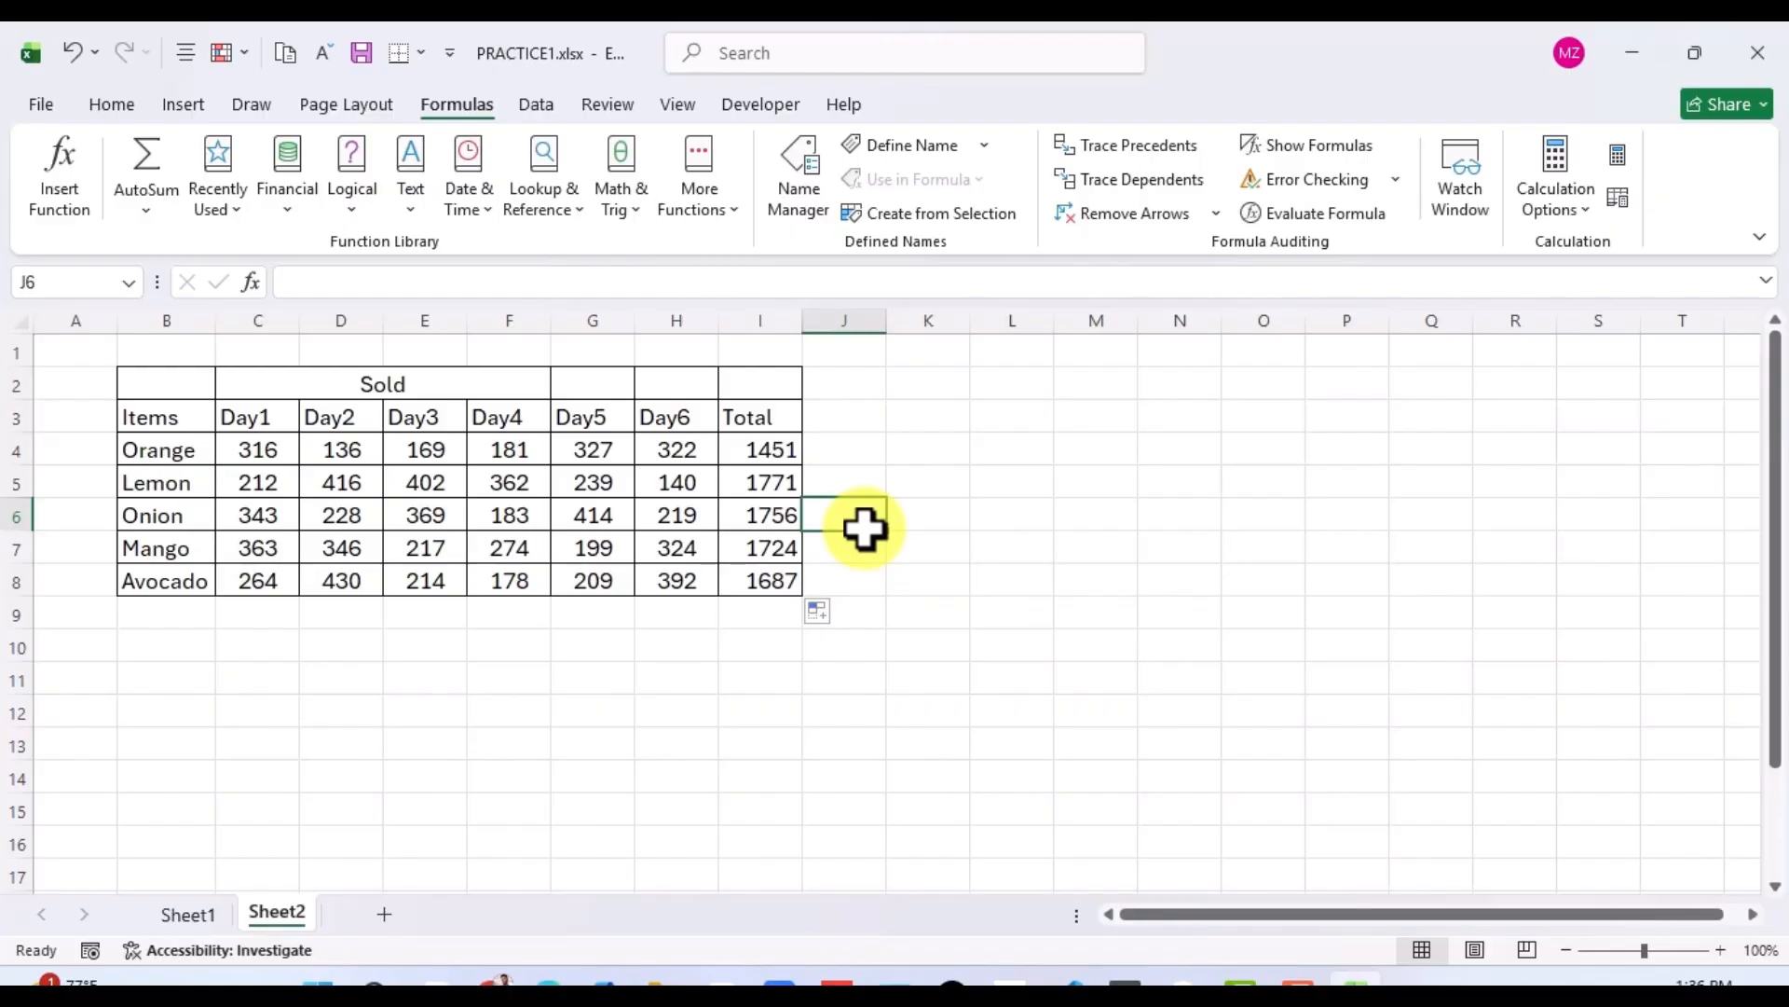
Inspect the SUM formula in cell I4 and its referenced range.
click(761, 456)
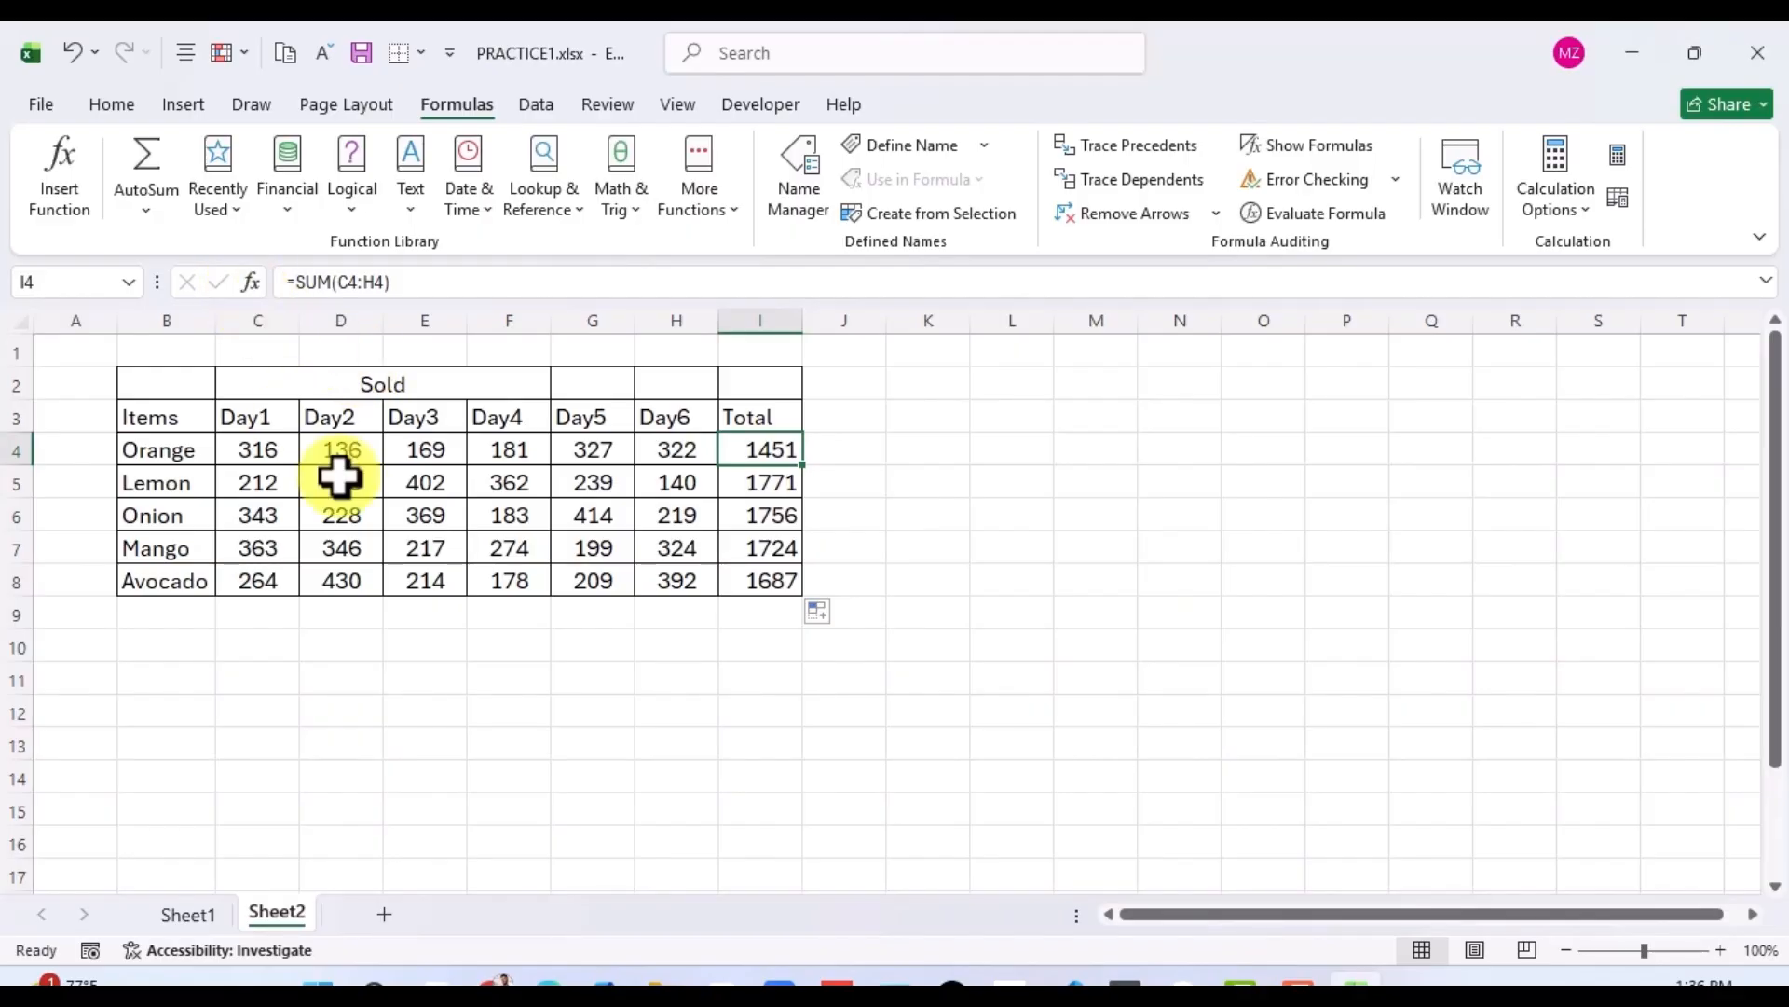
double_click(759, 454)
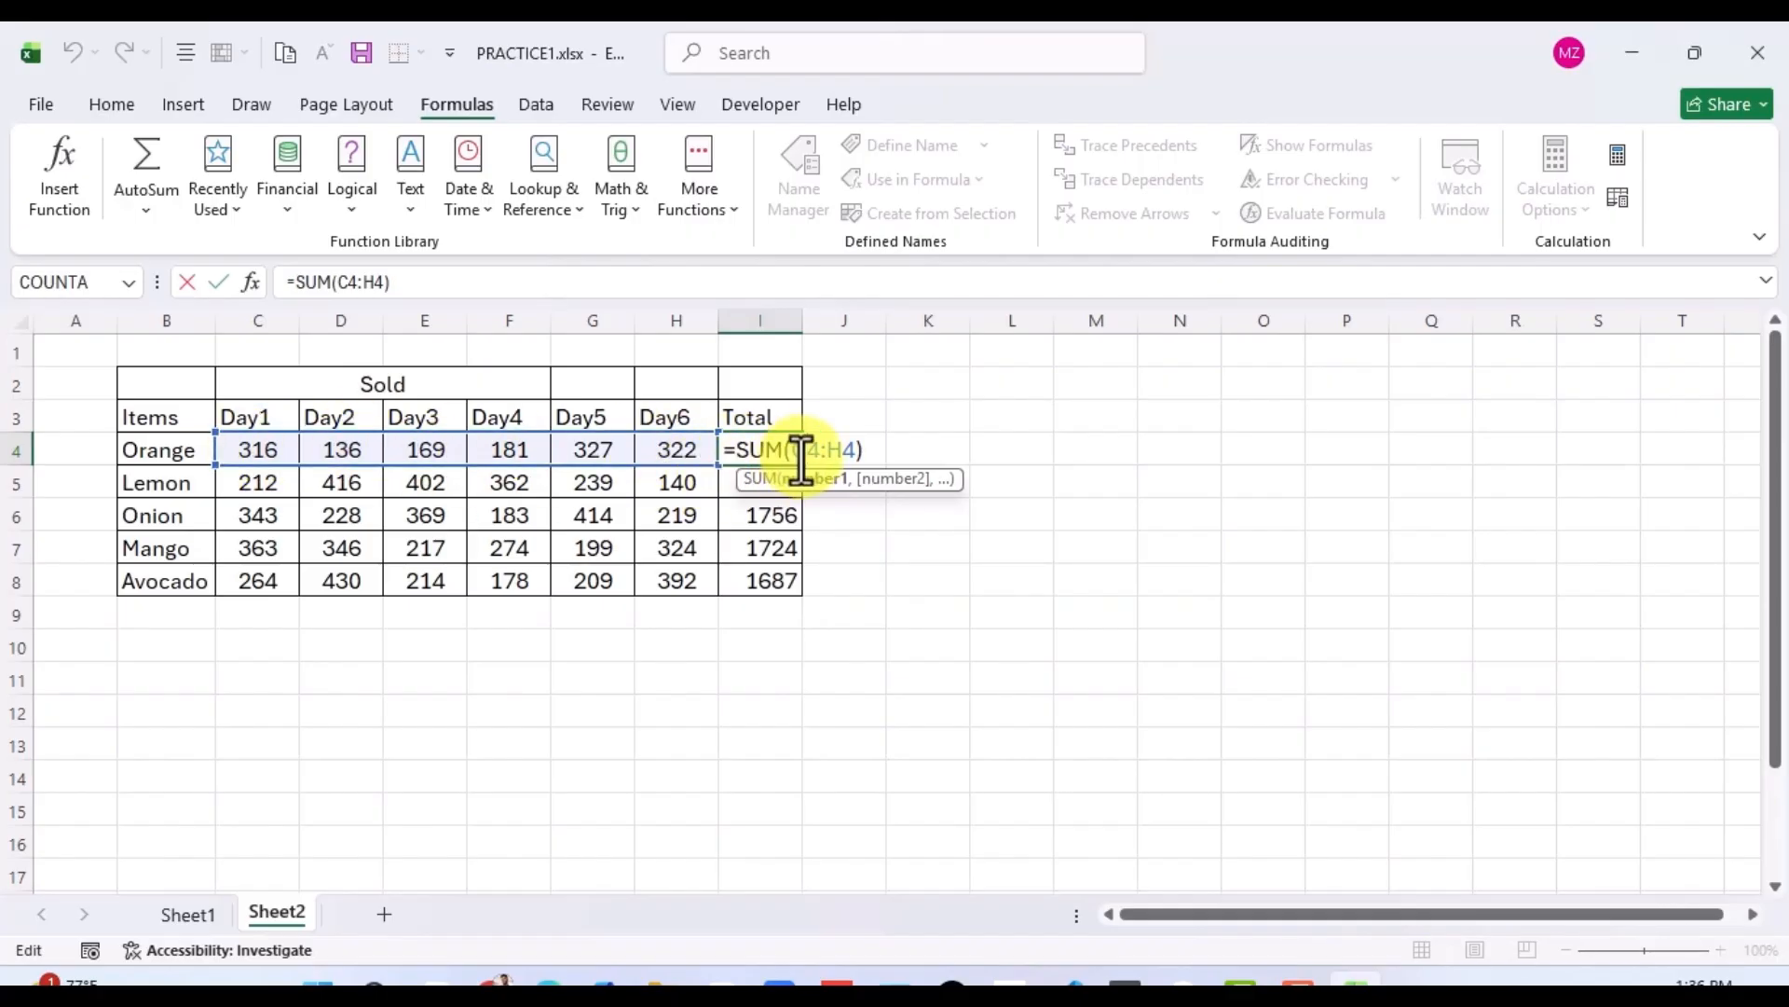
key(Return)
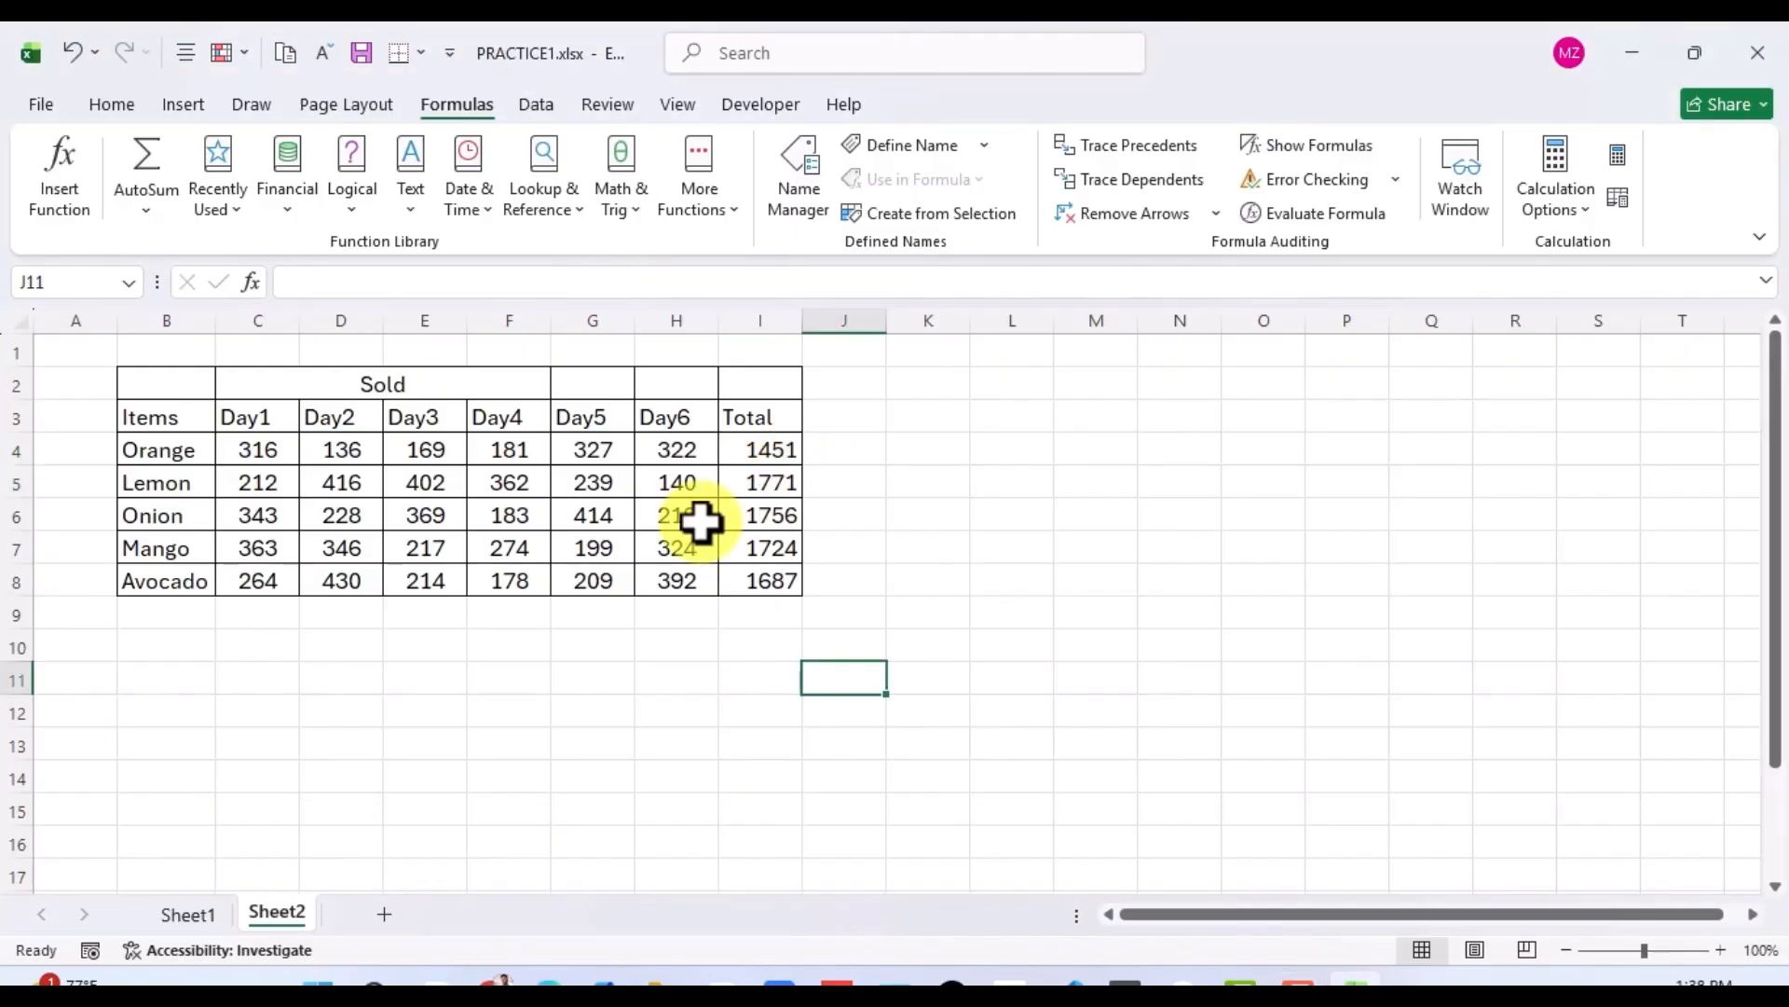
Clear the totals in I4:I8 and refill them with row sums of C4:H8 using the Quick Analysis Sum column option.
drag(758, 449, 773, 578)
key(Delete)
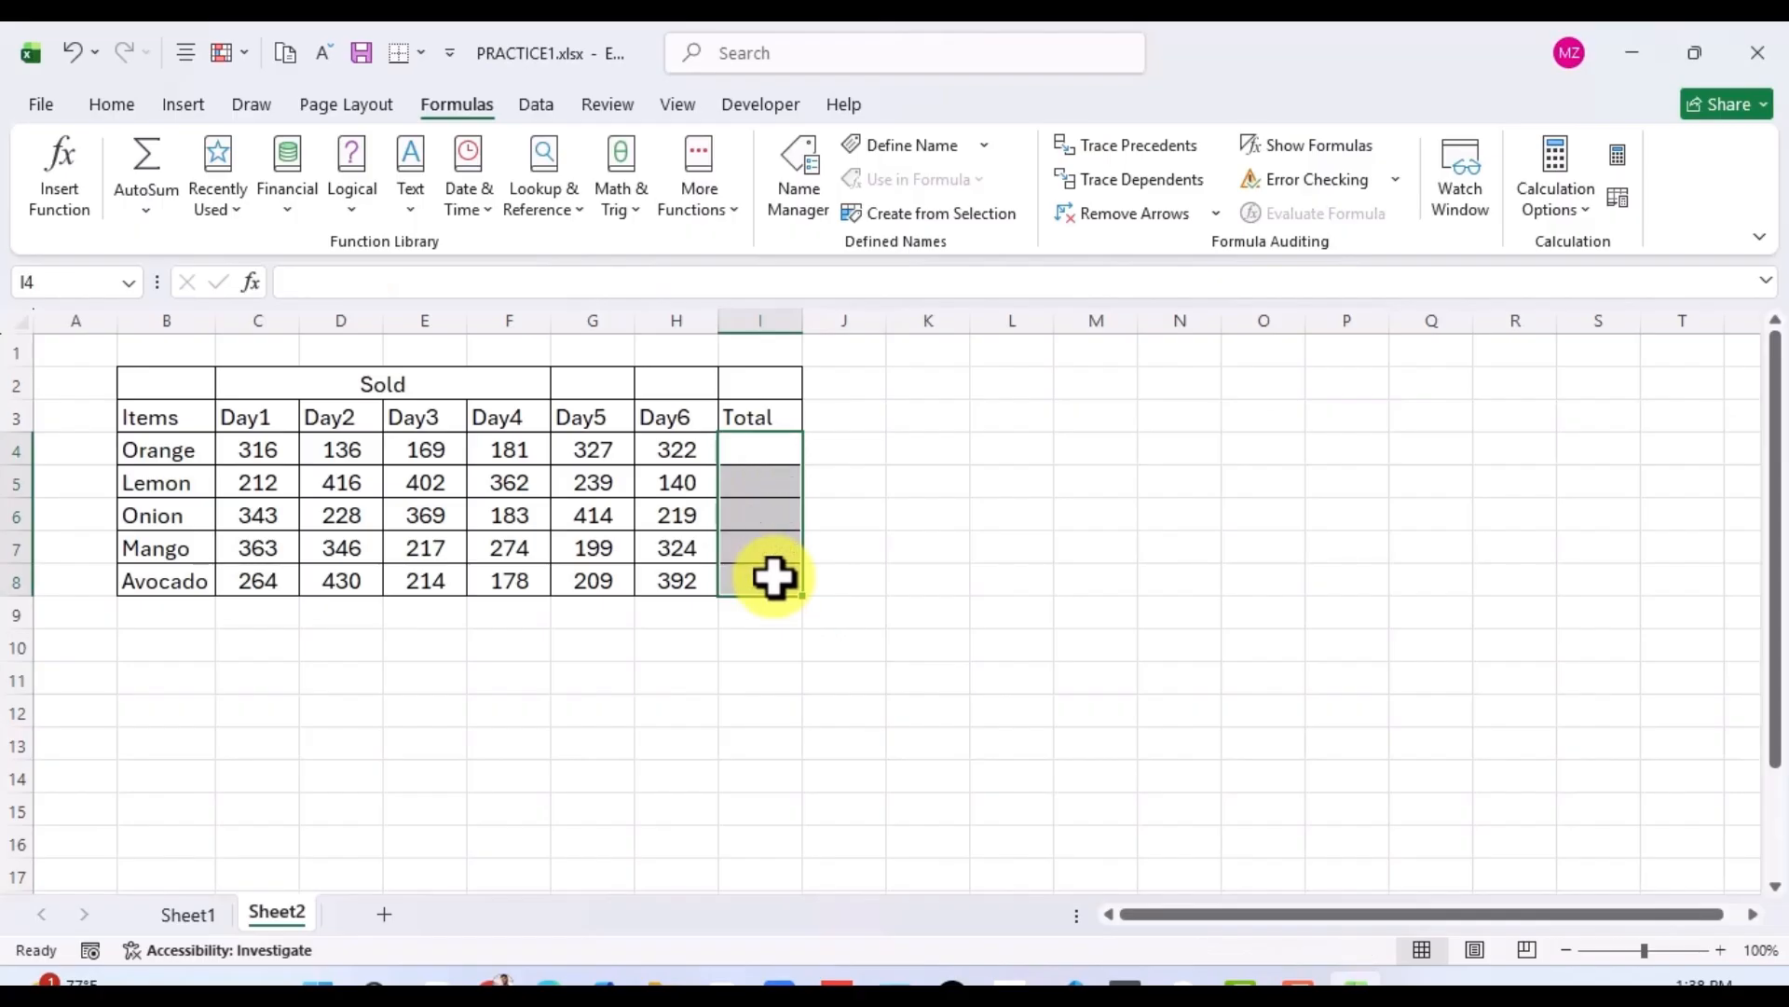
drag(252, 450, 671, 575)
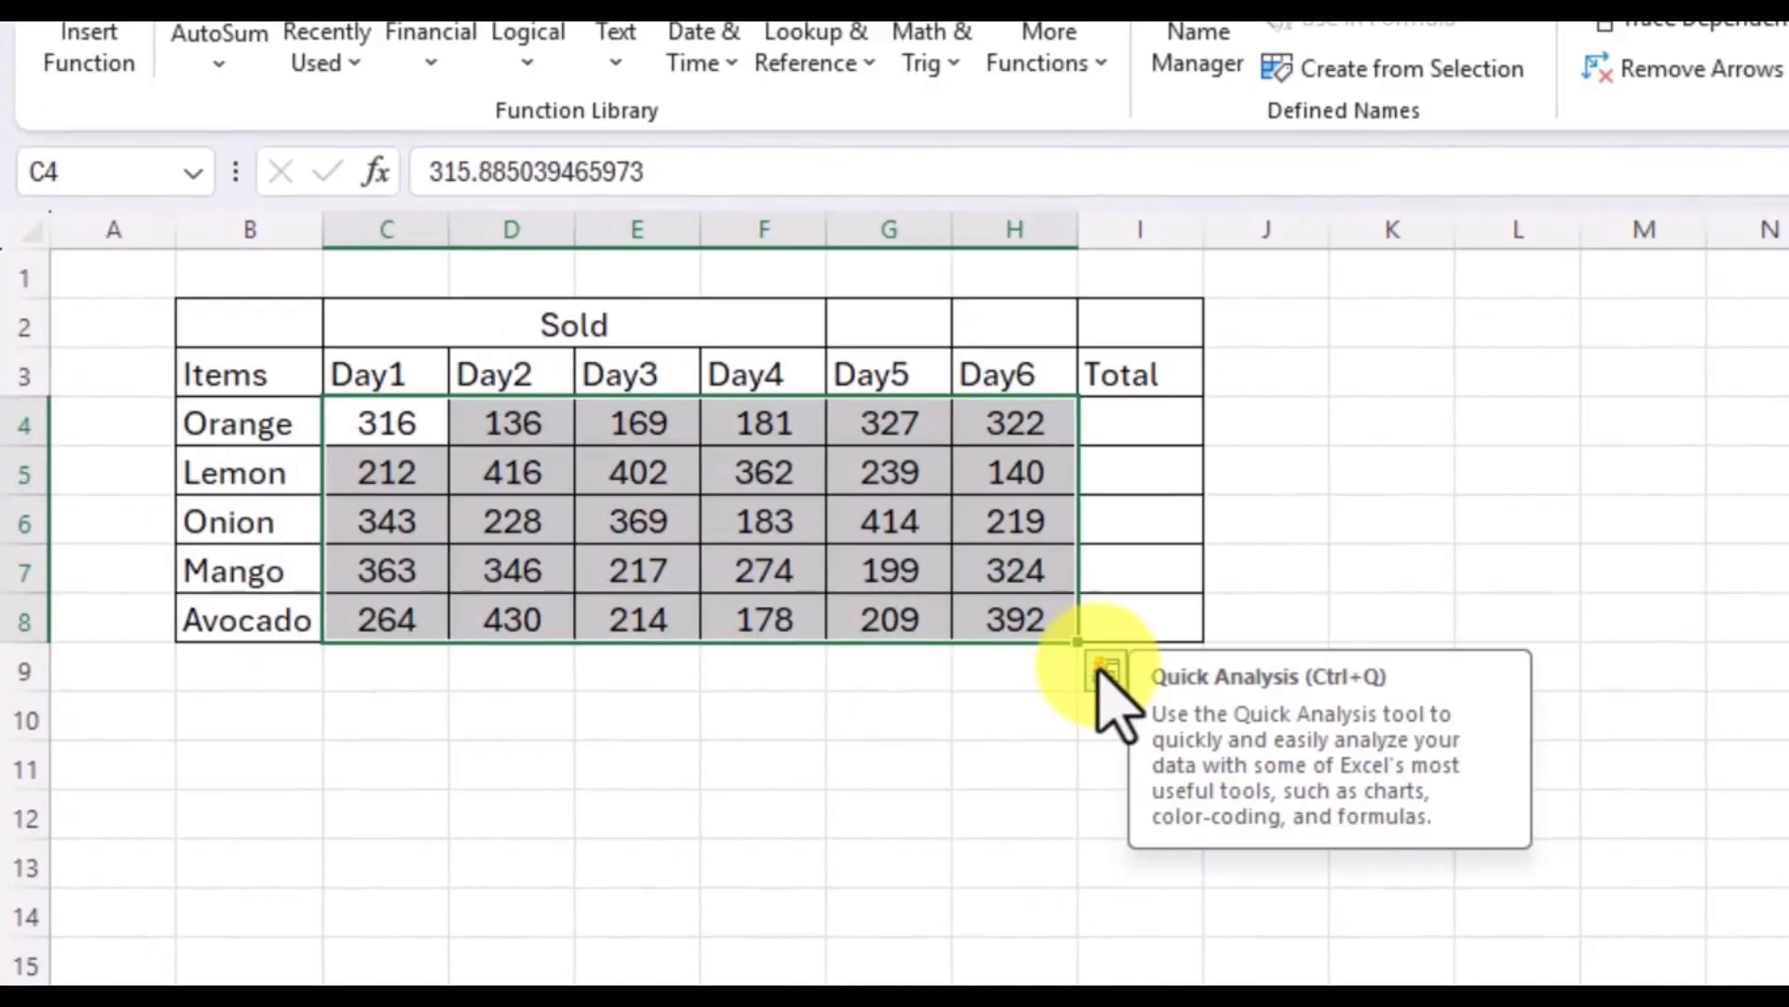
click(1102, 671)
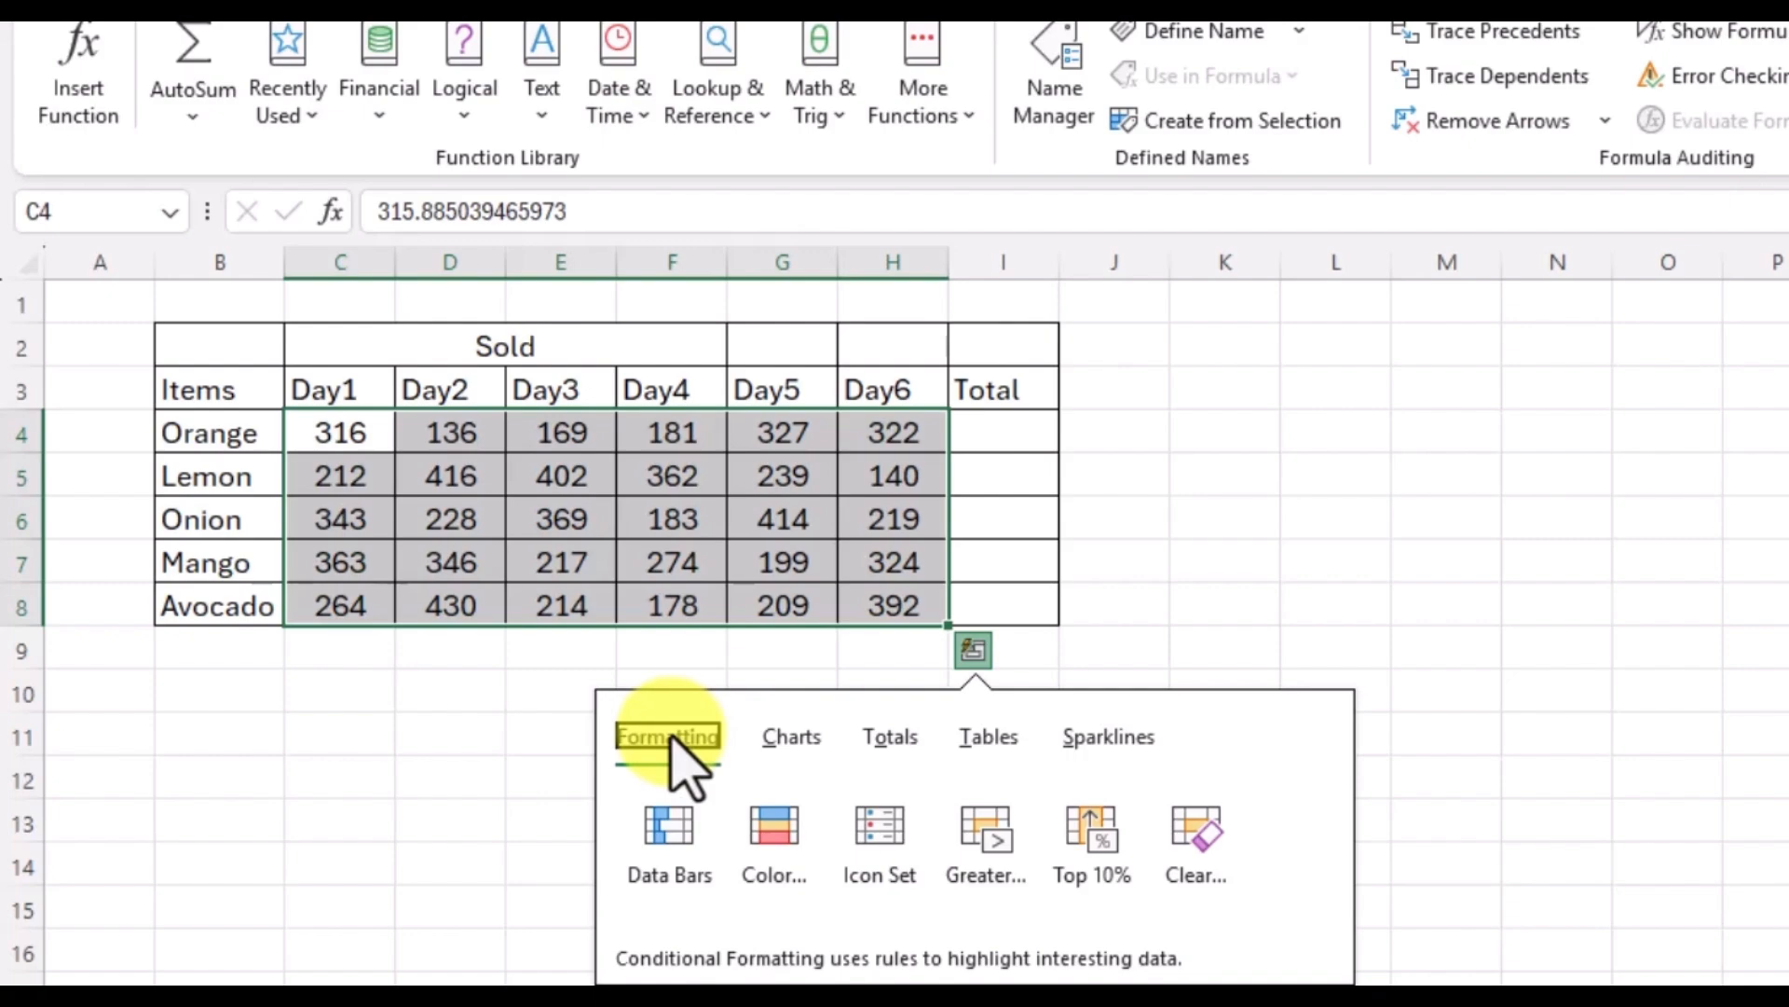
click(790, 741)
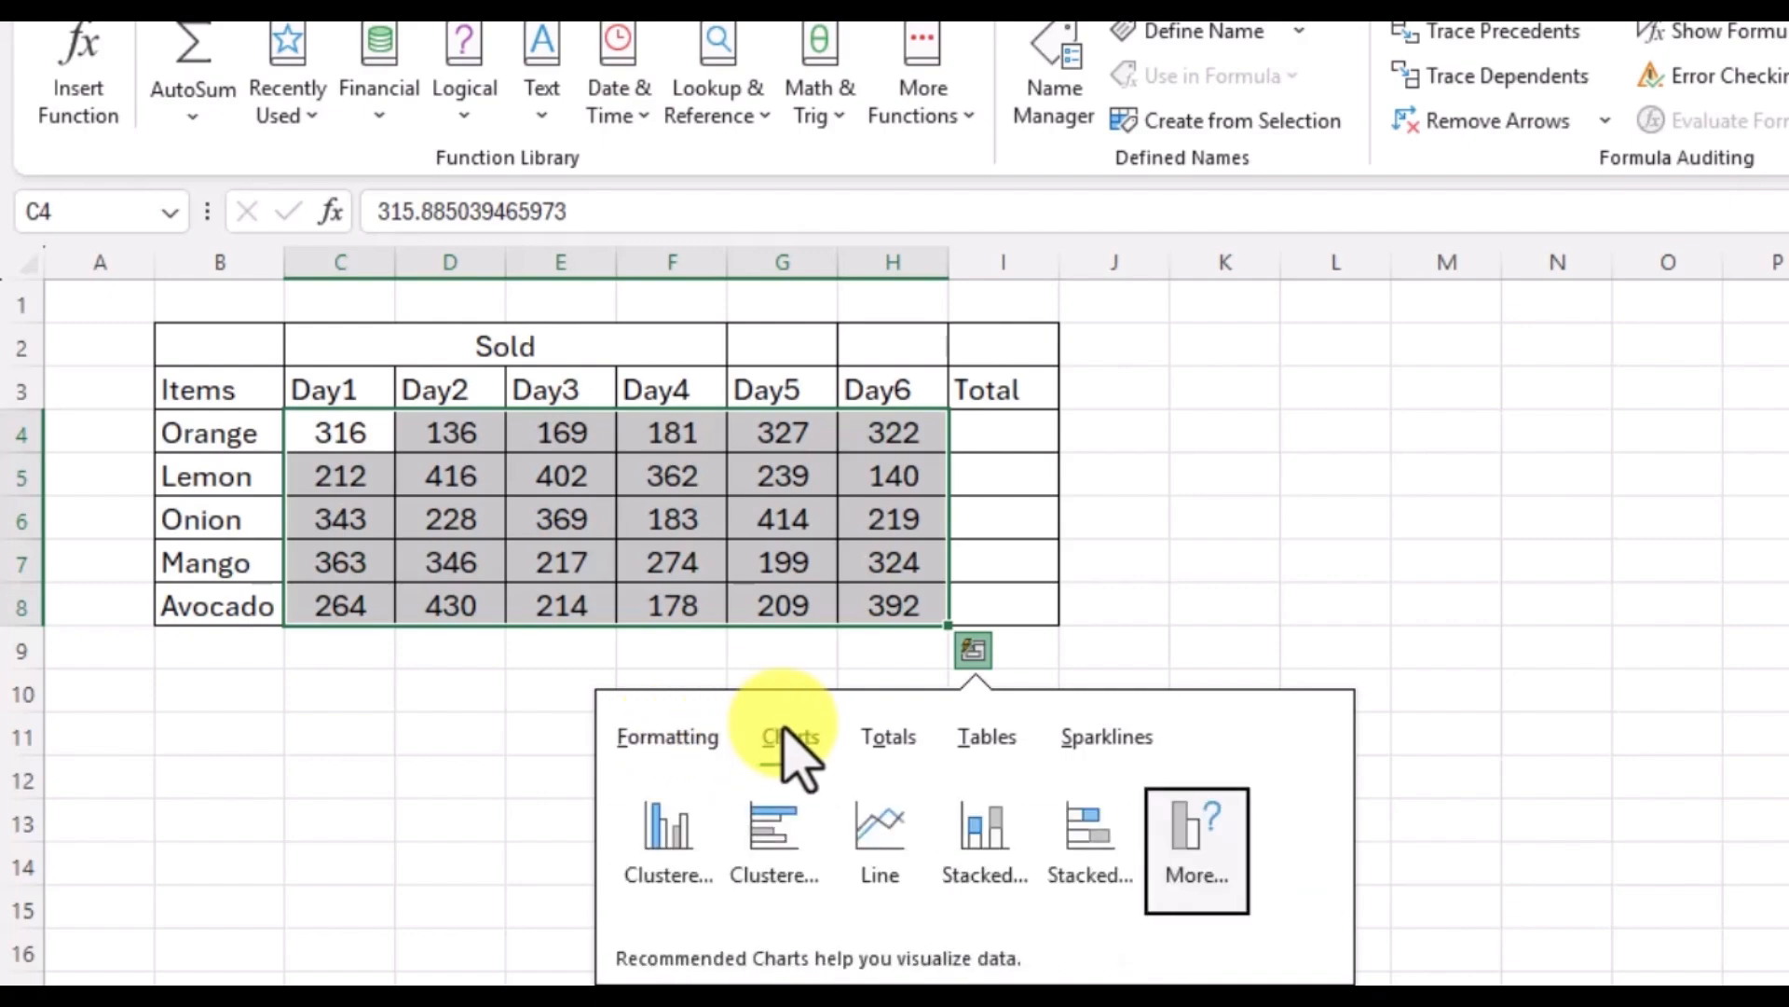
click(893, 736)
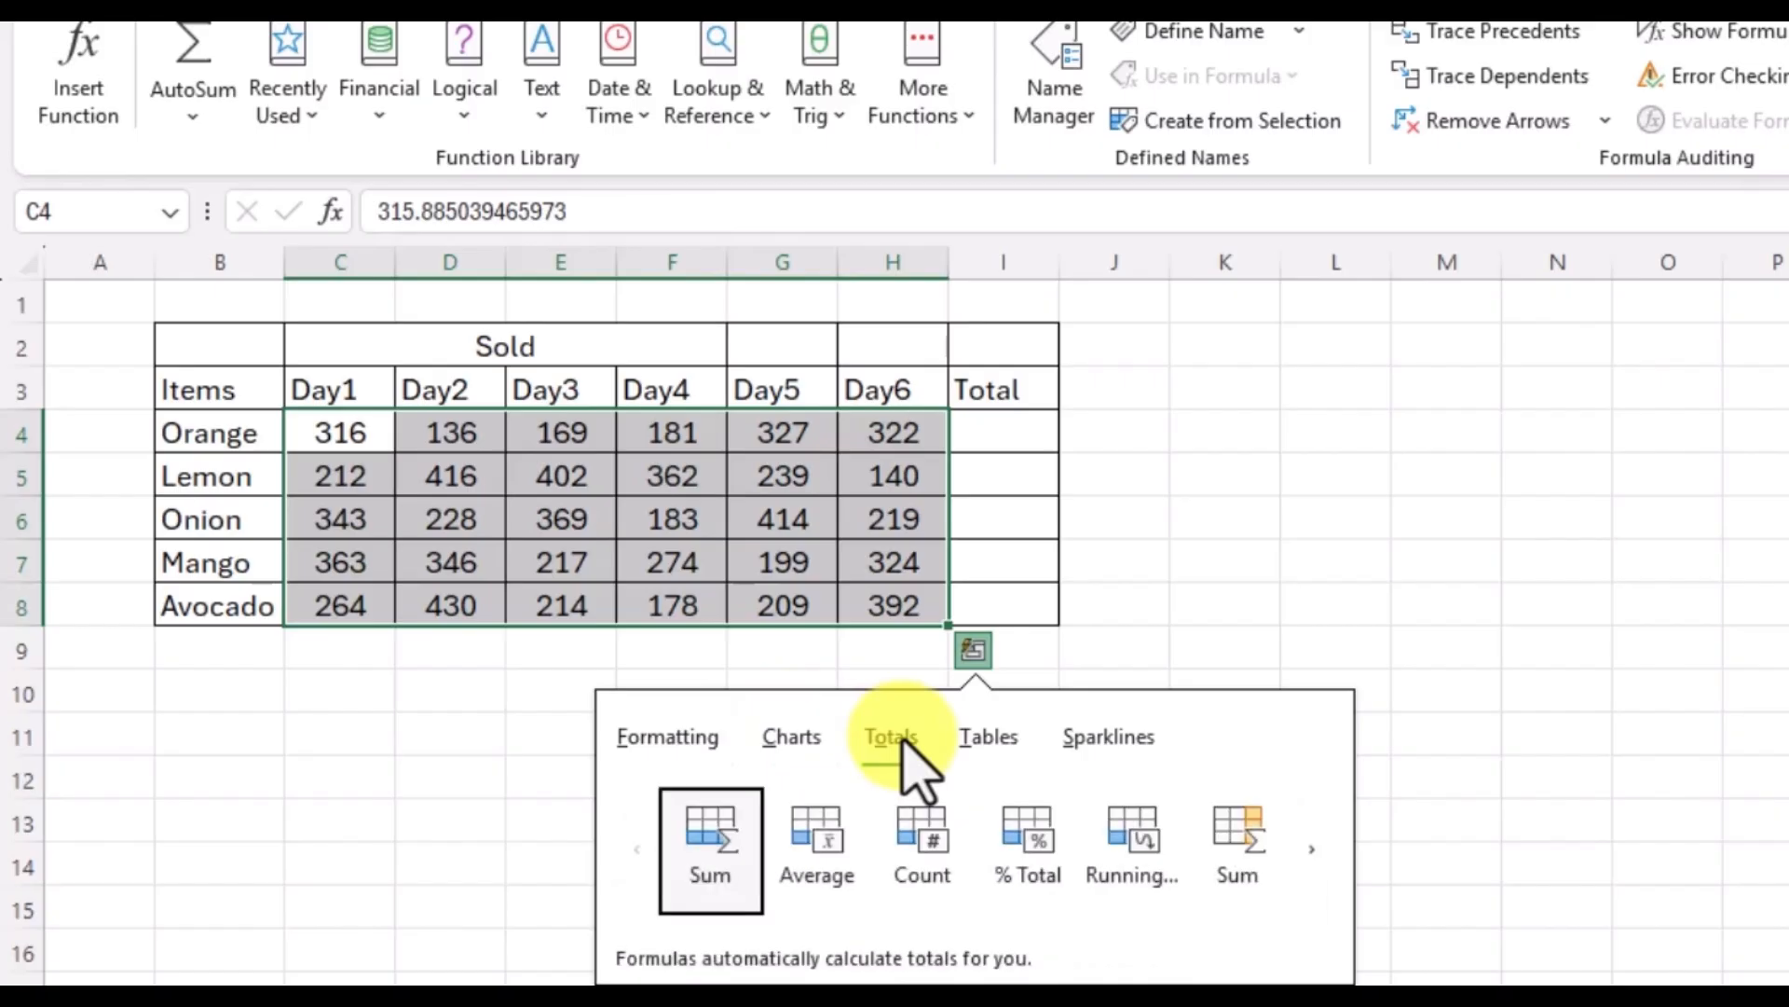
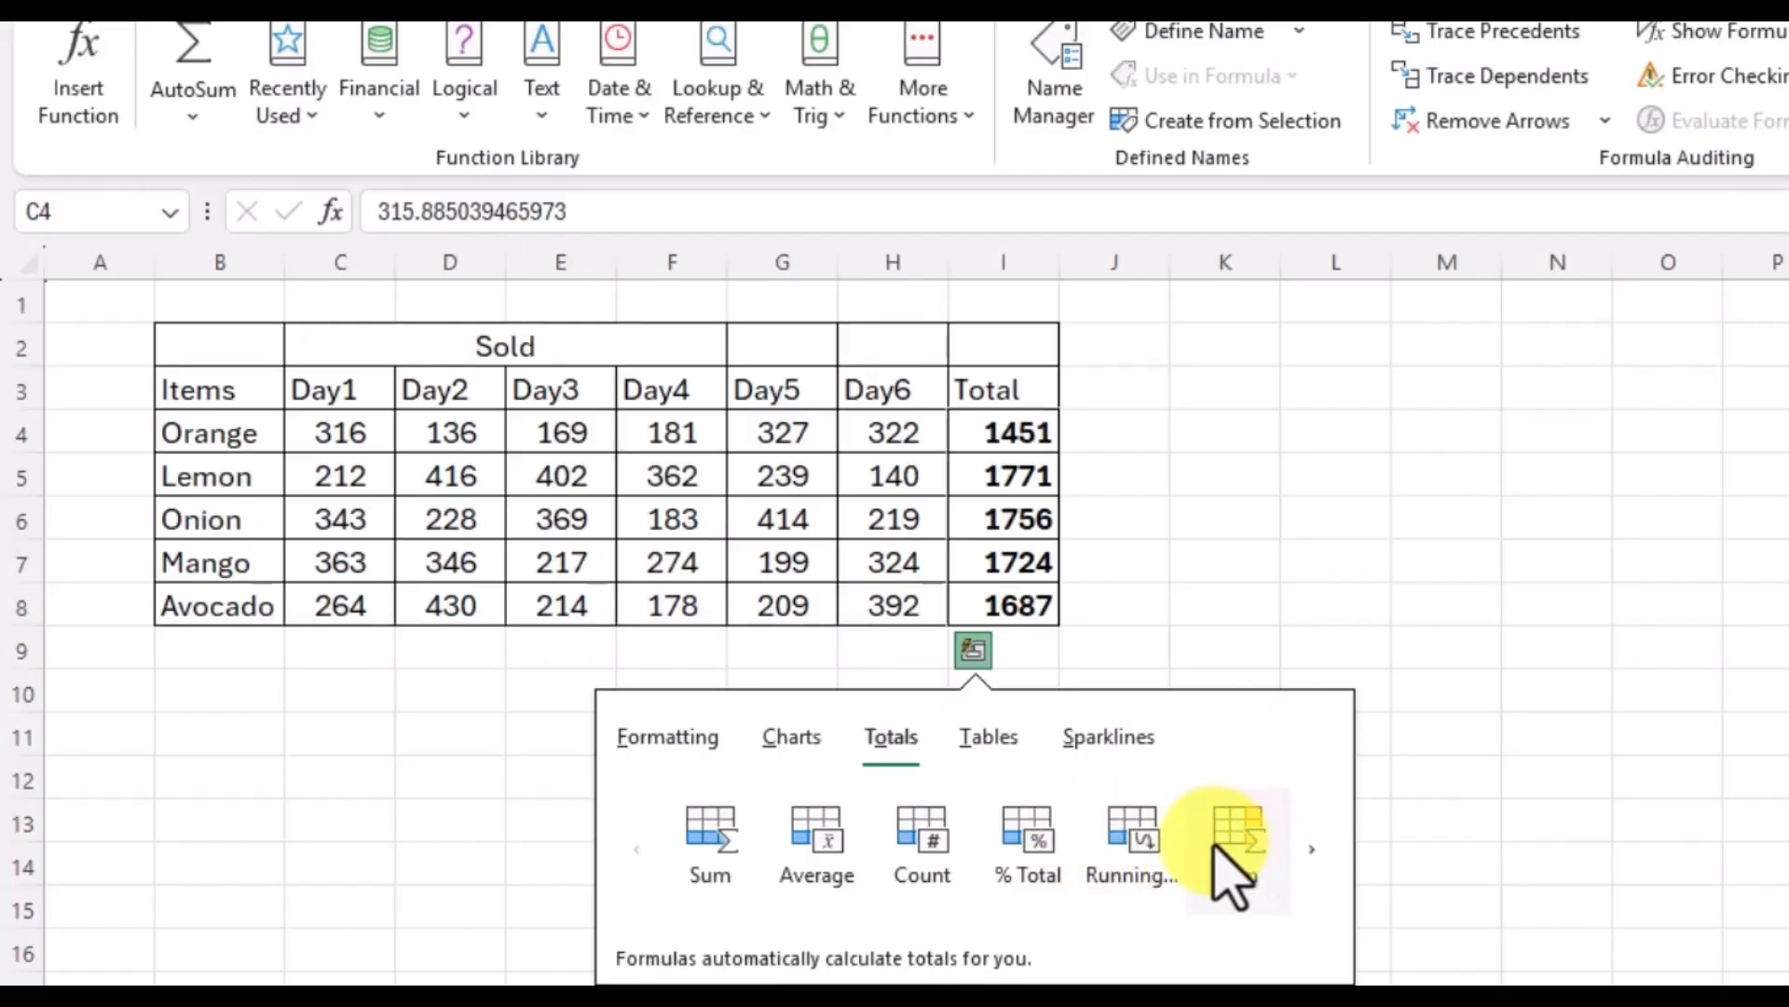
click(1253, 853)
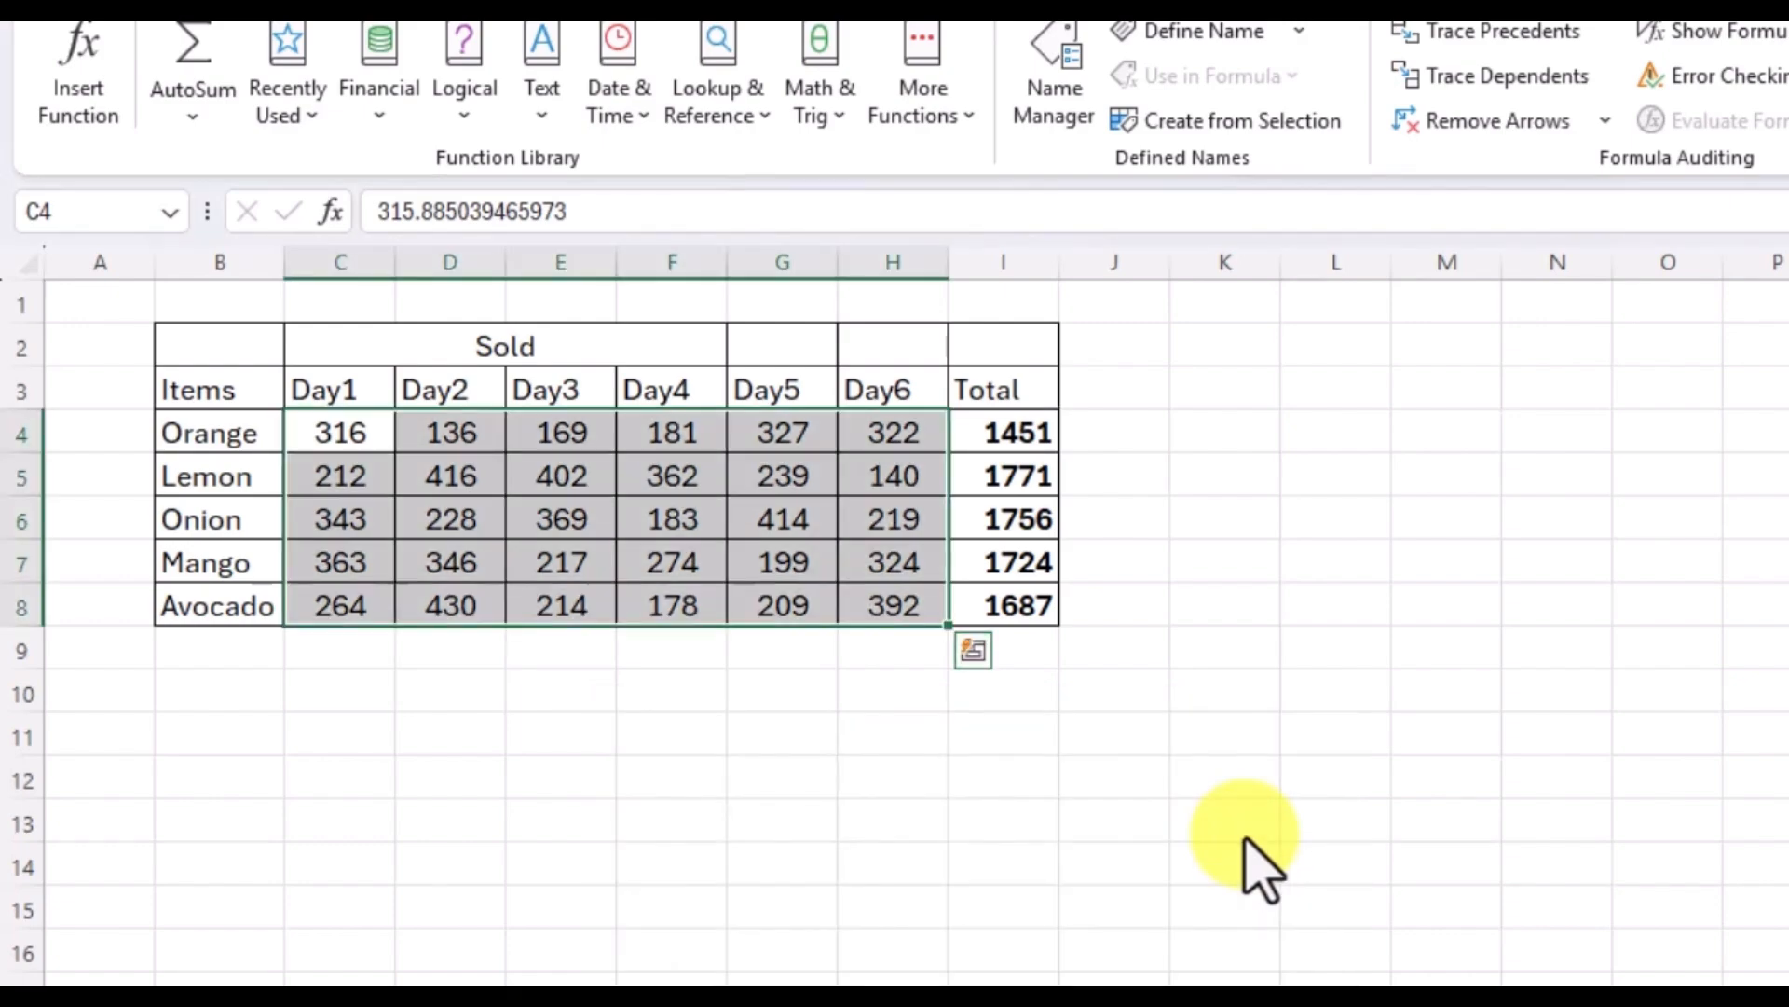
click(1082, 683)
click(970, 550)
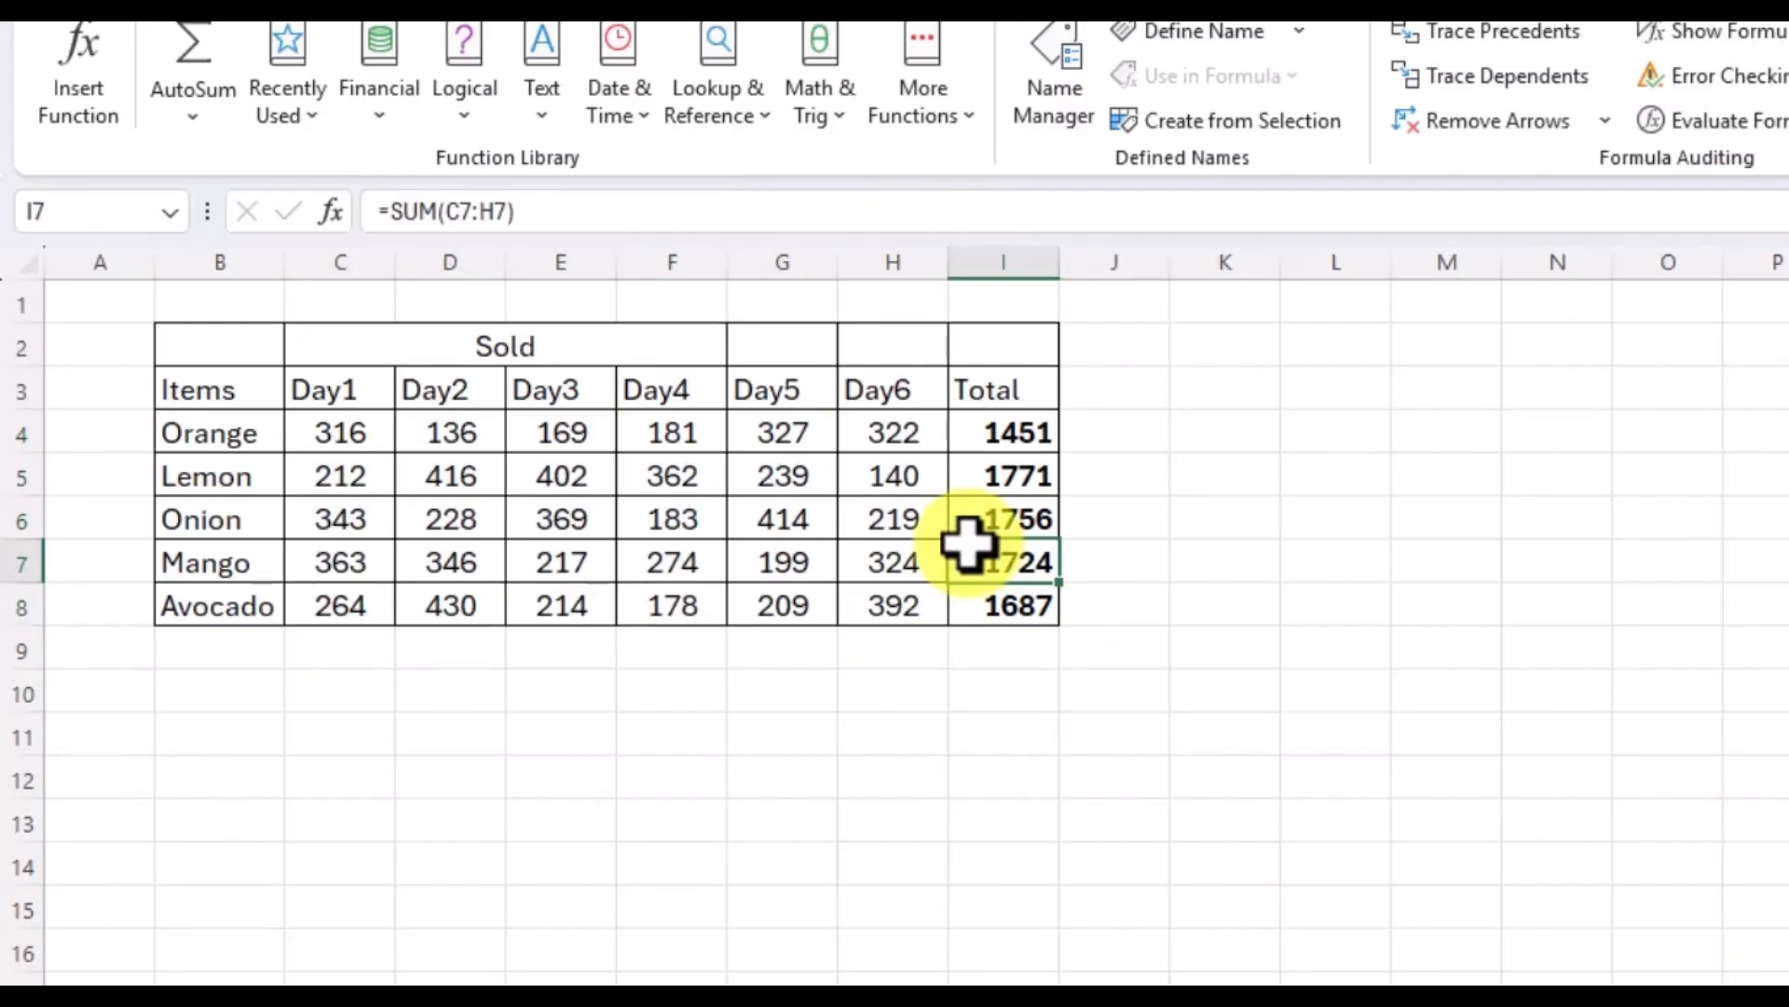
key(Down)
key(Down)
key(Down)
click(848, 680)
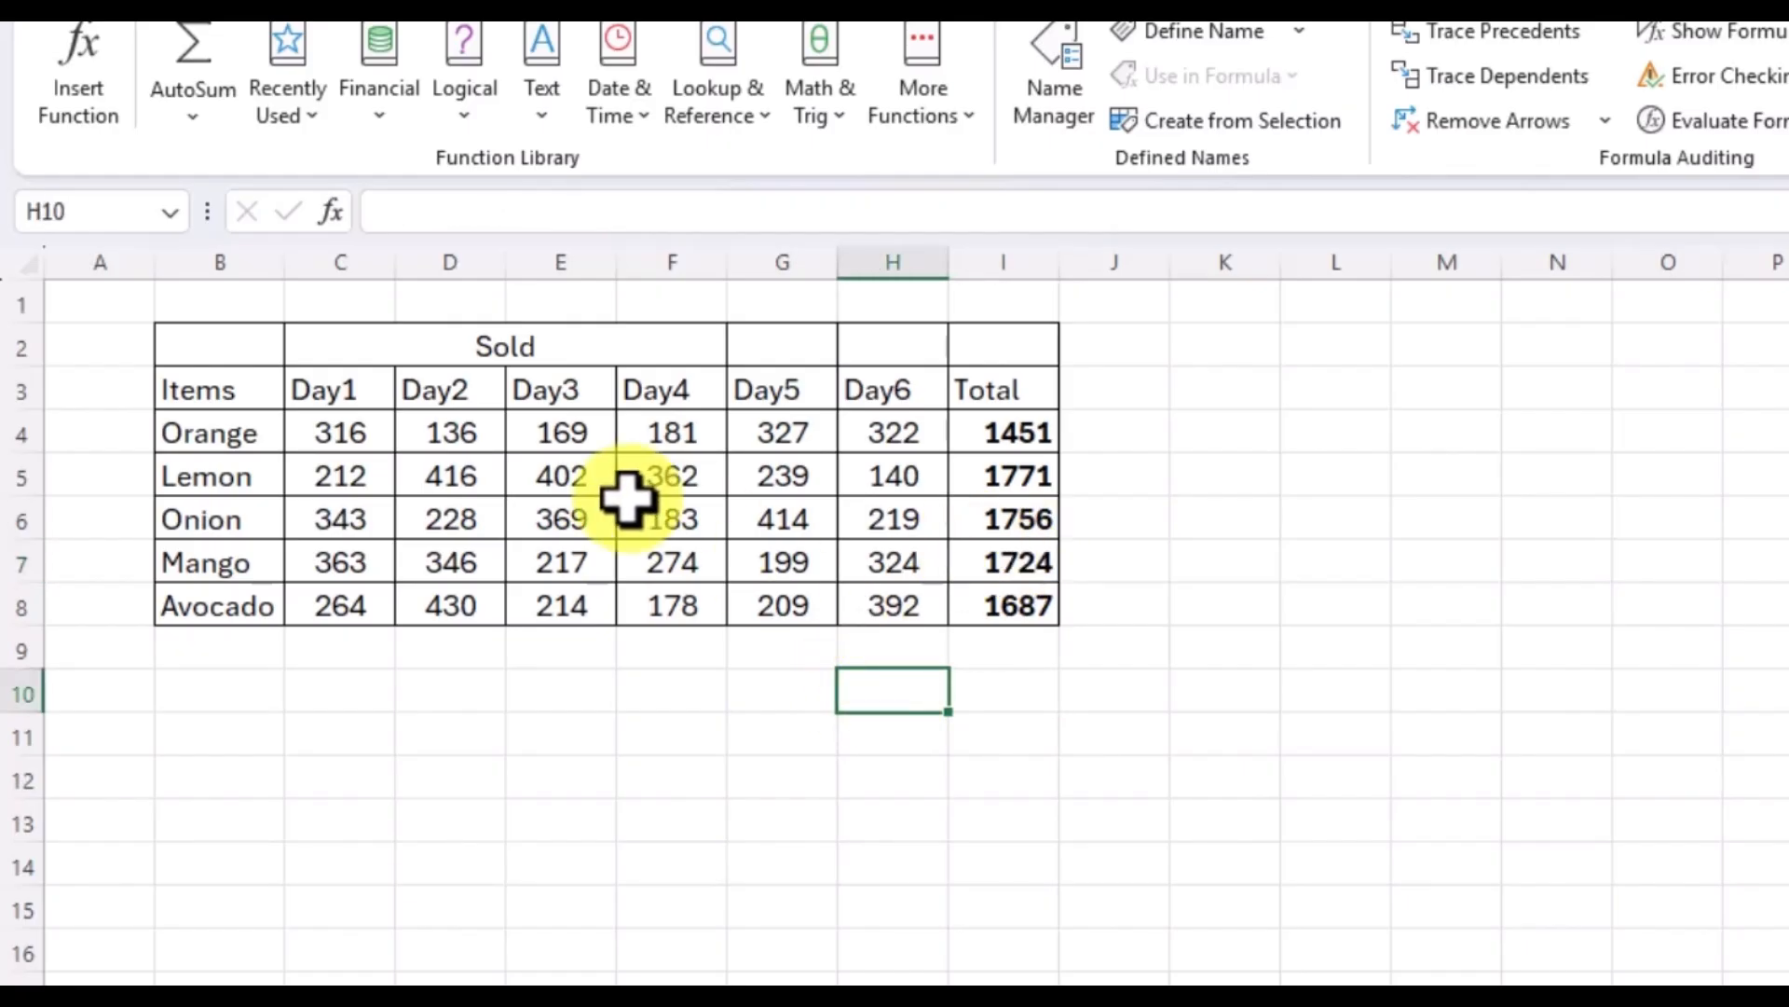
Enter the deliberately misspelled formula =summ() in cell H10 and check it.
click(887, 728)
click(888, 699)
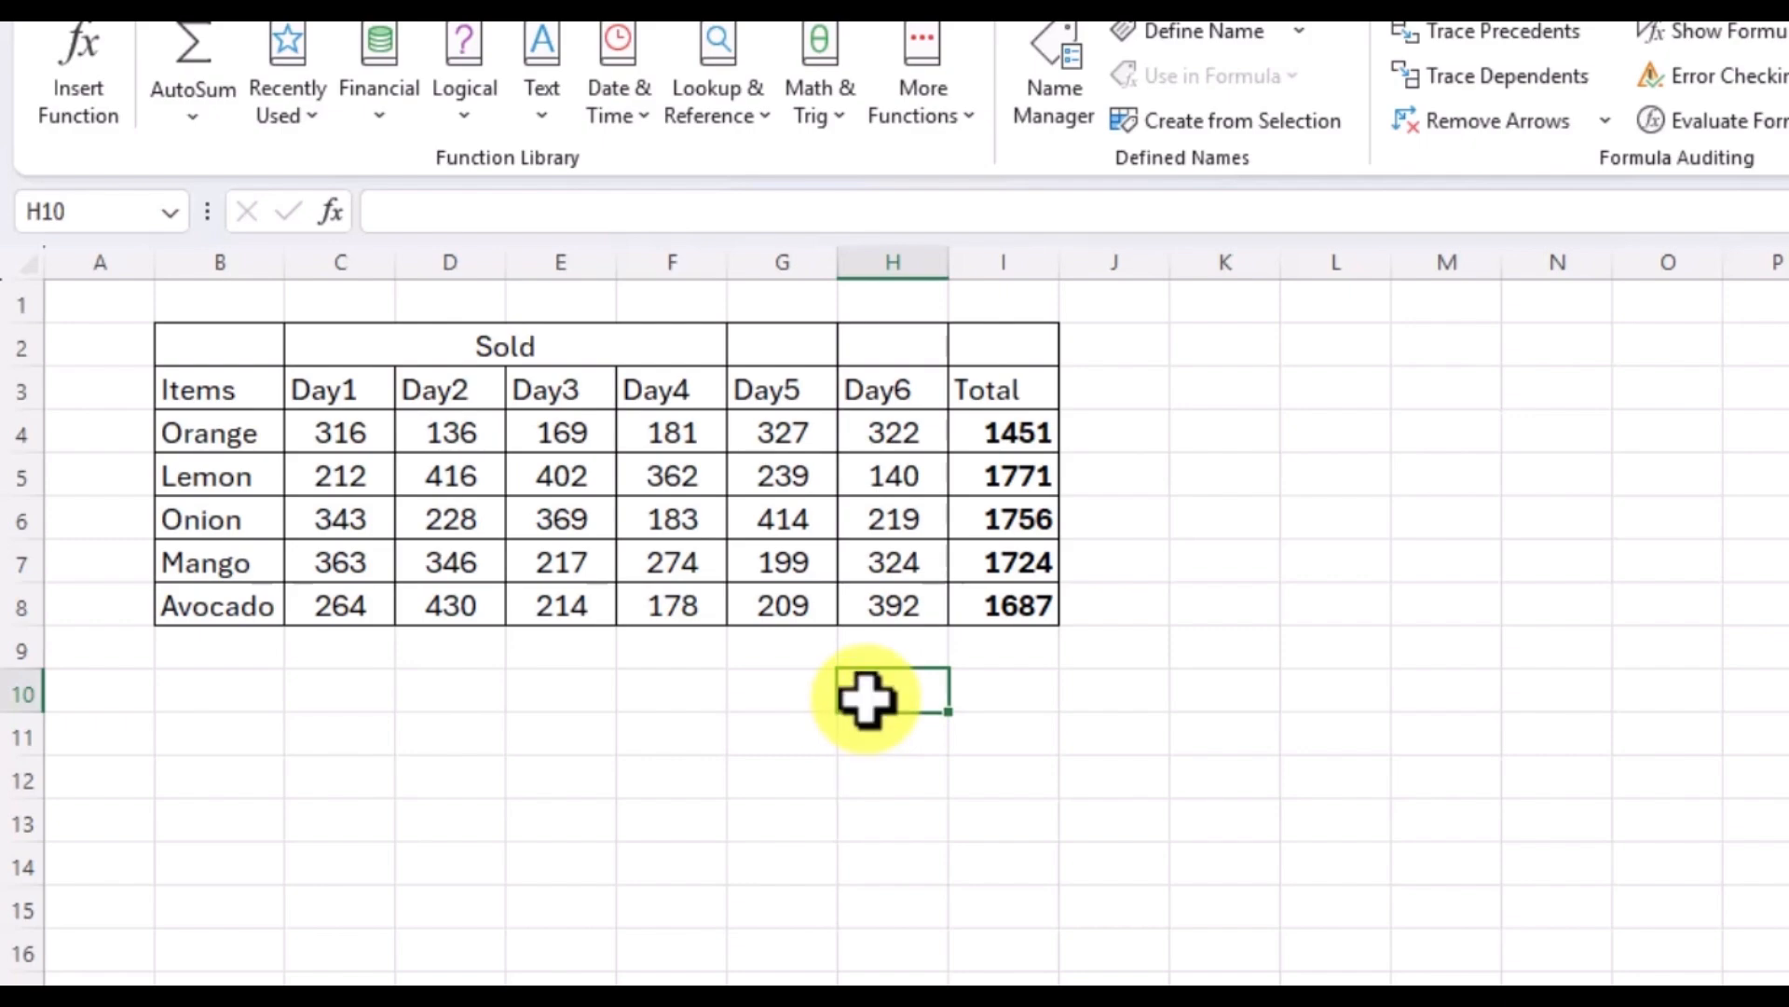
text(=)
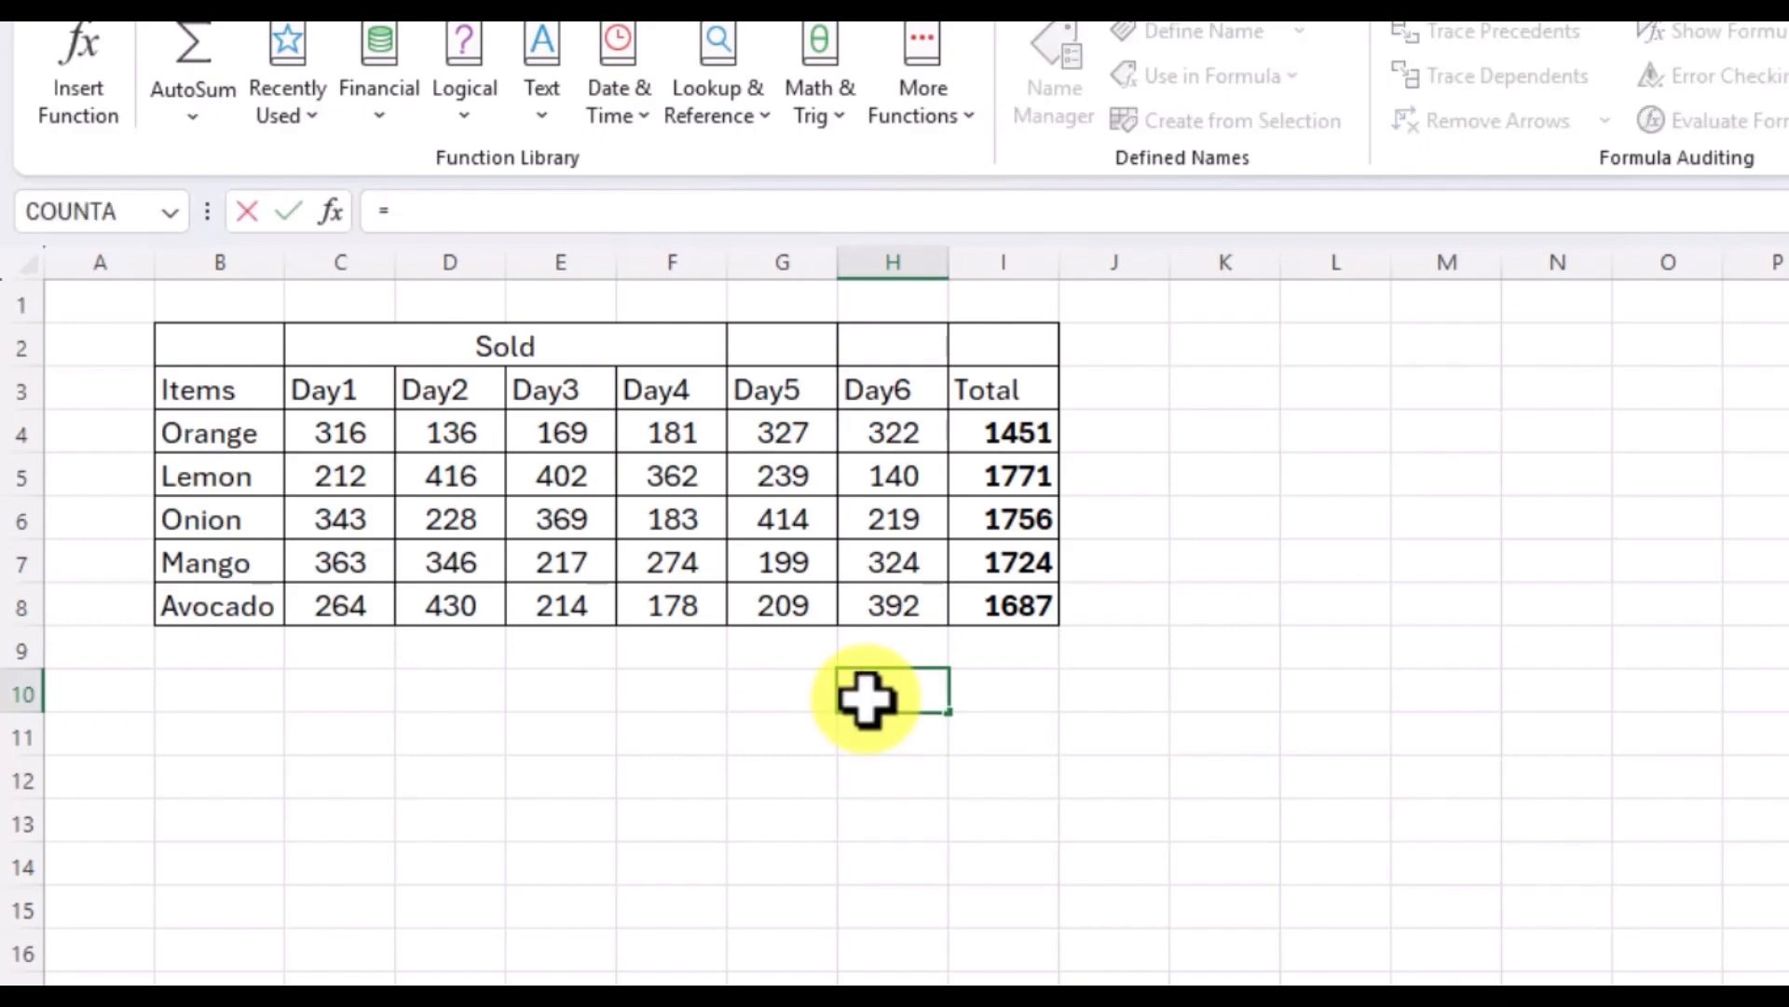
text(su)
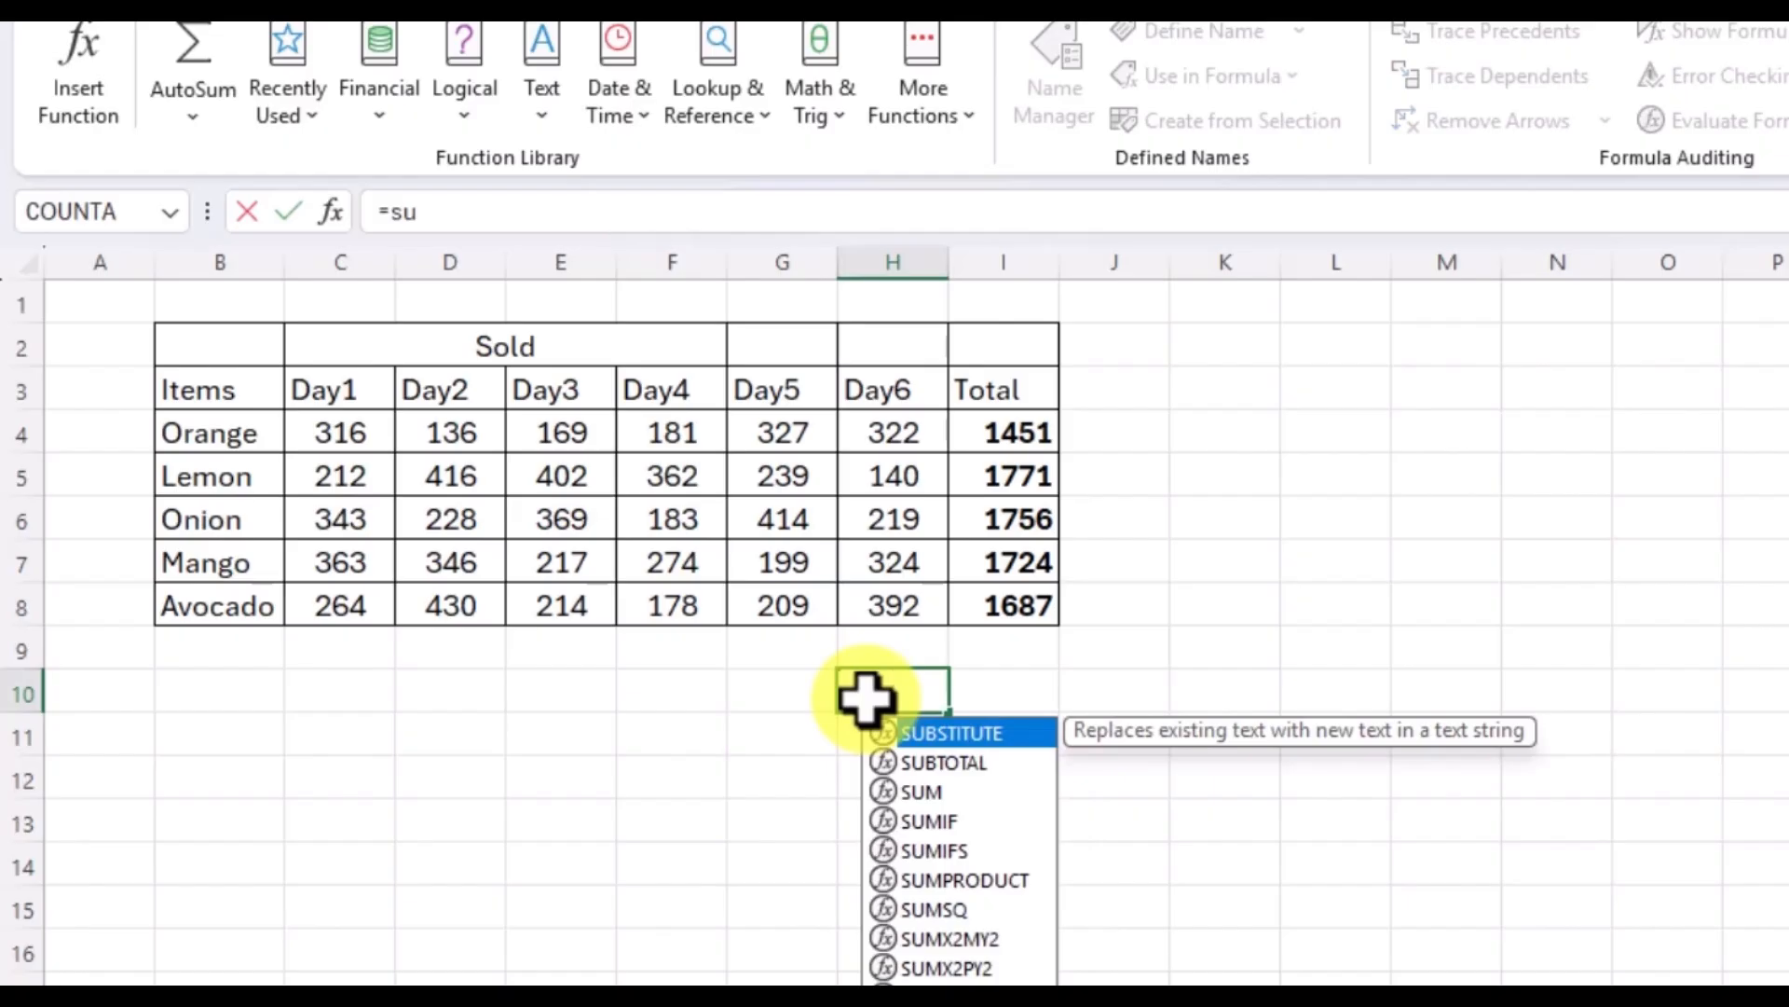
text(mm)
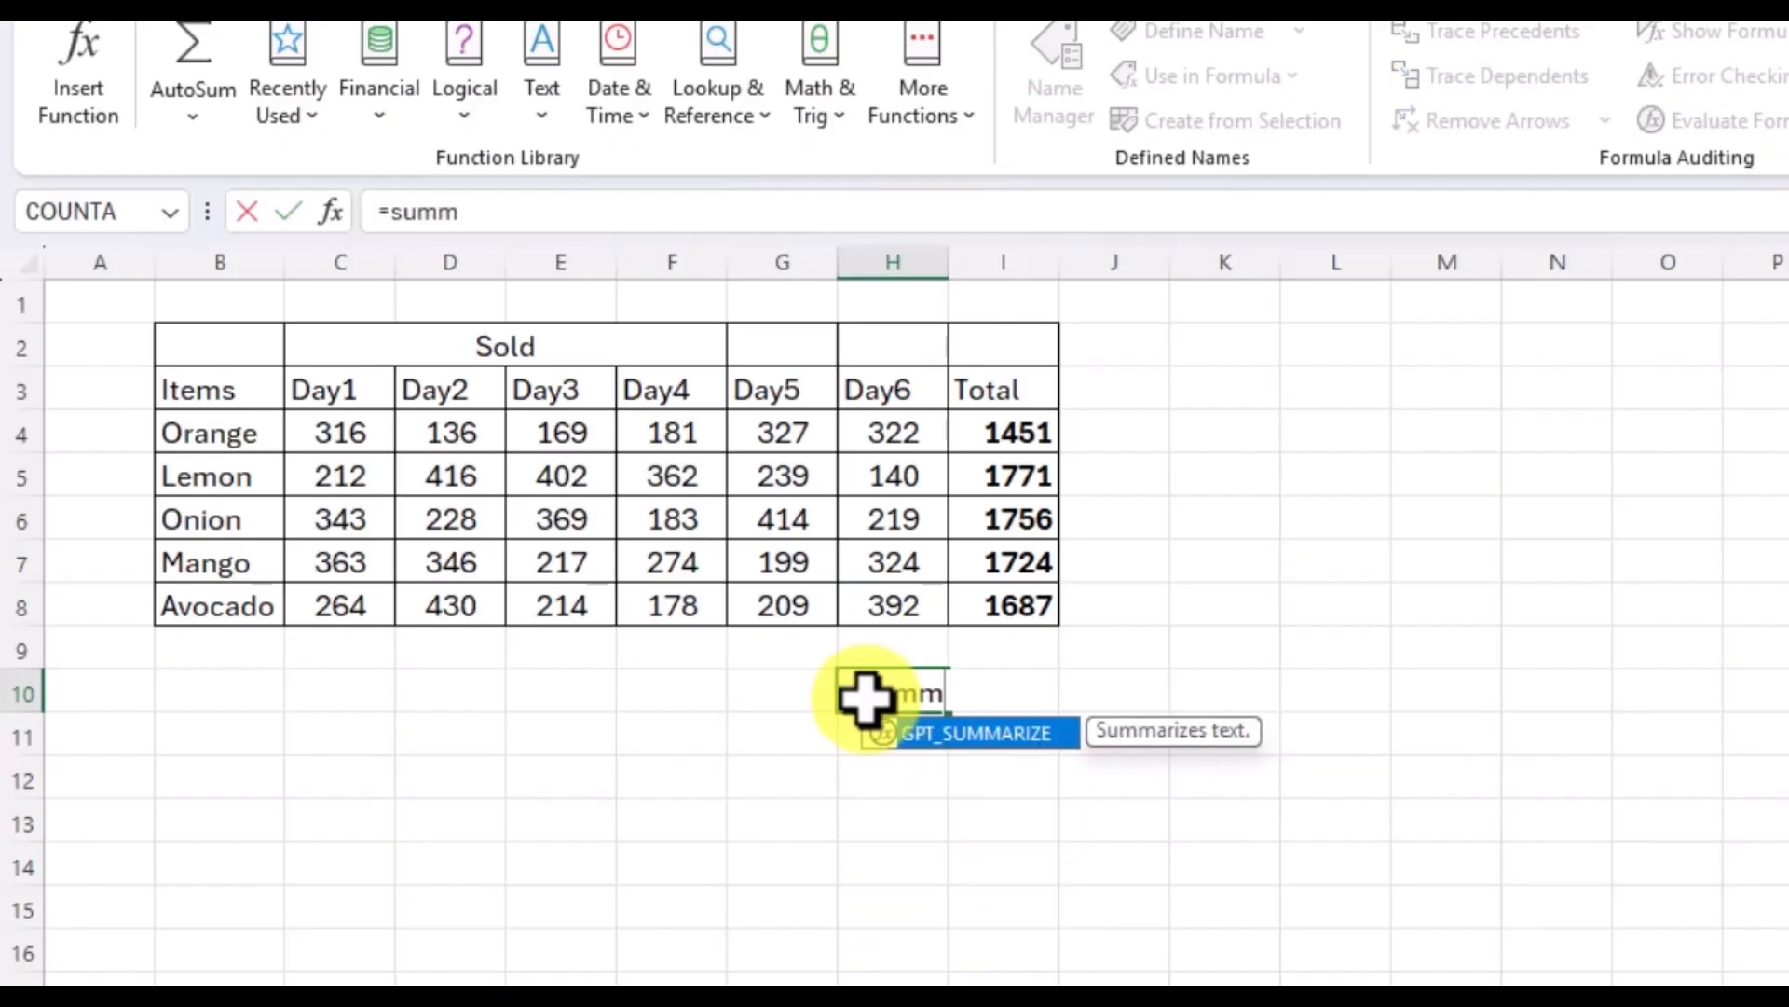
text(()
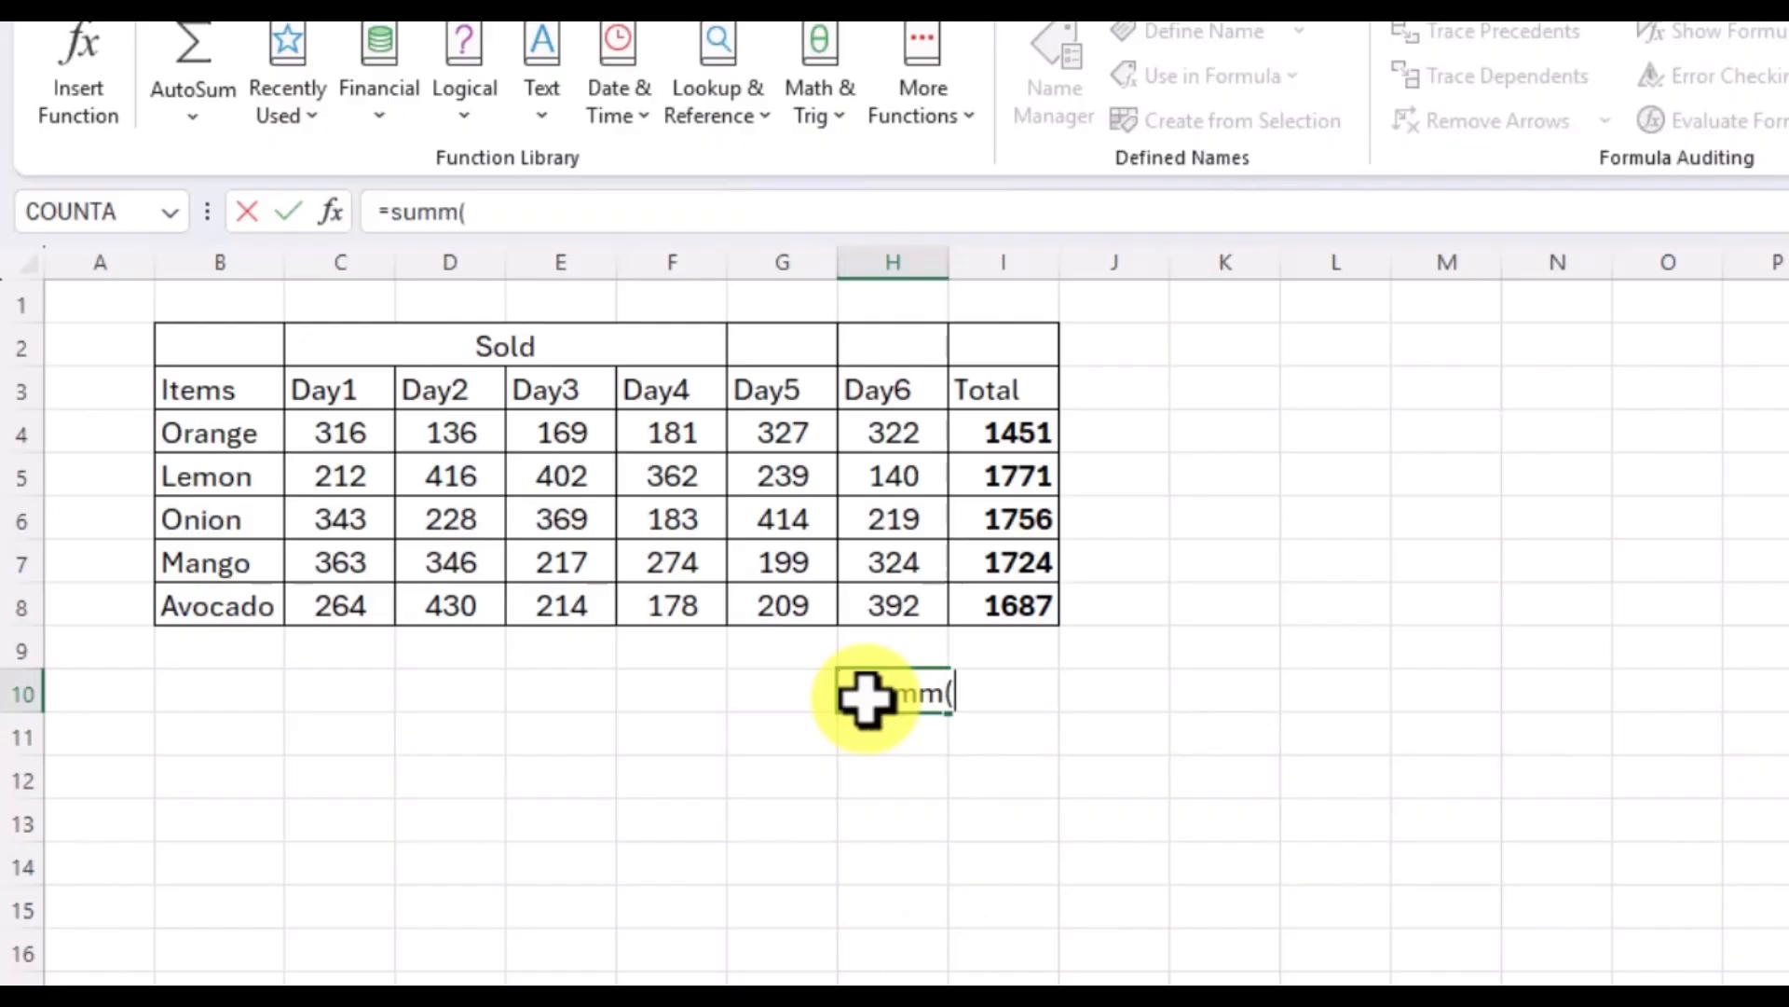
text())
key(Return)
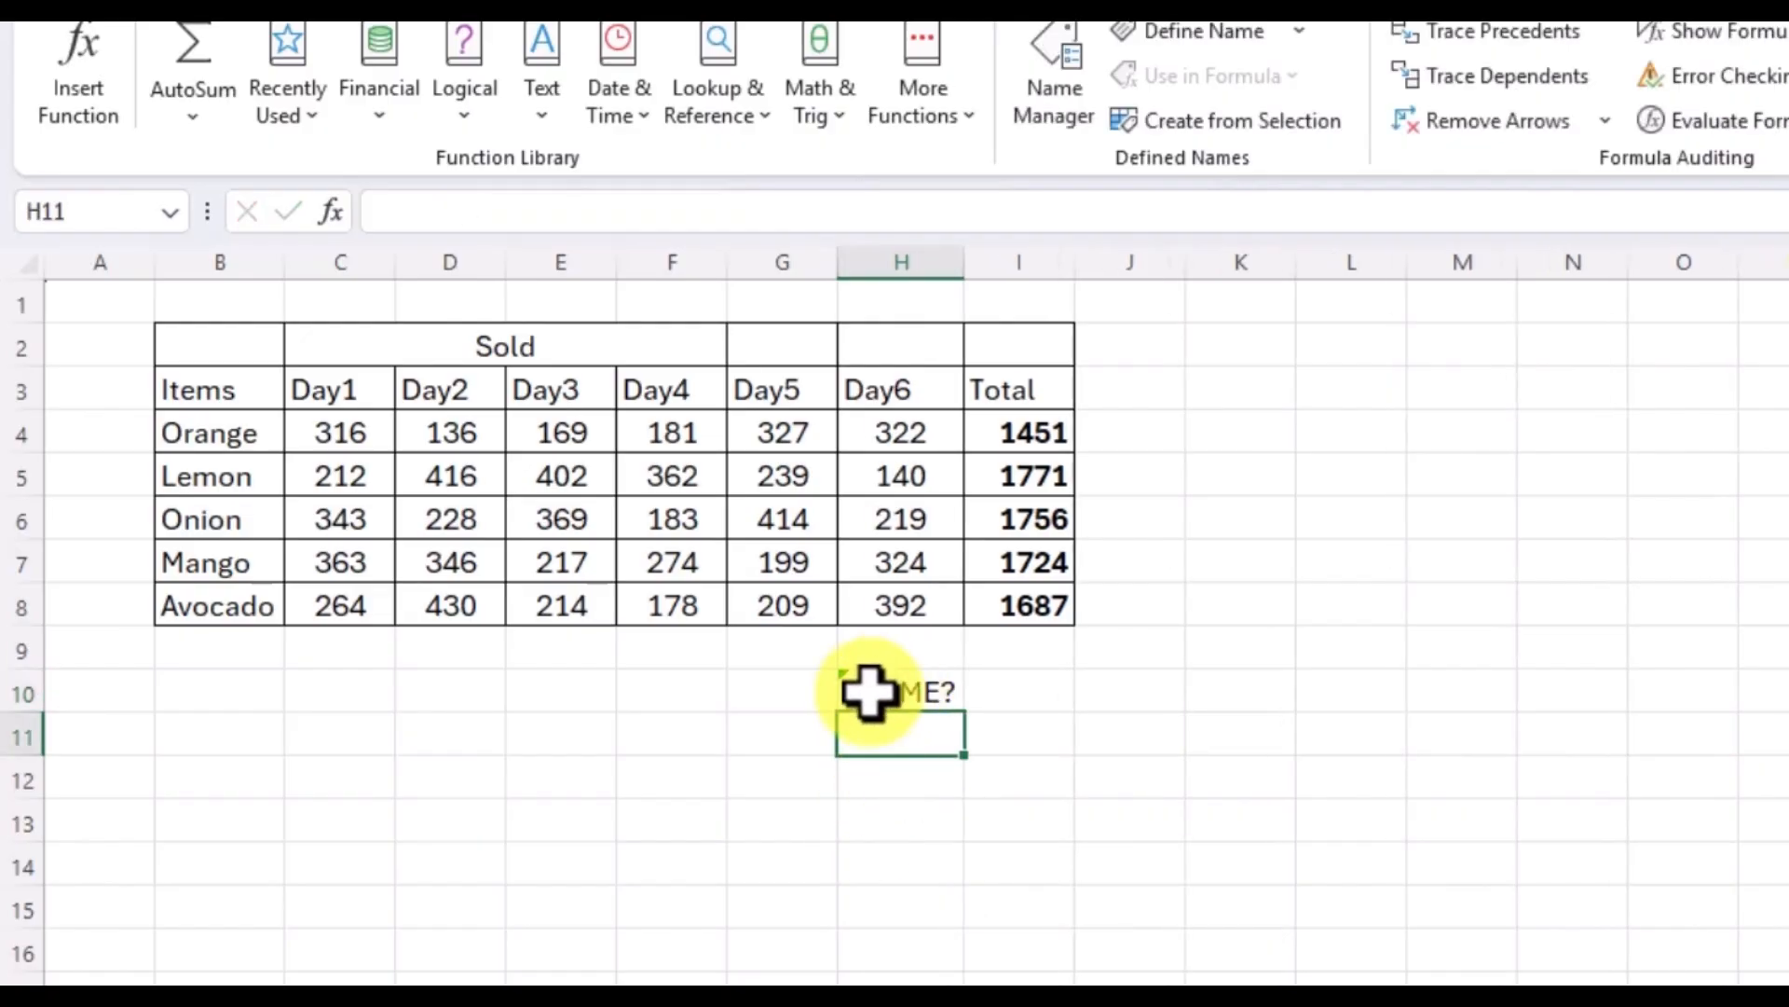
click(867, 691)
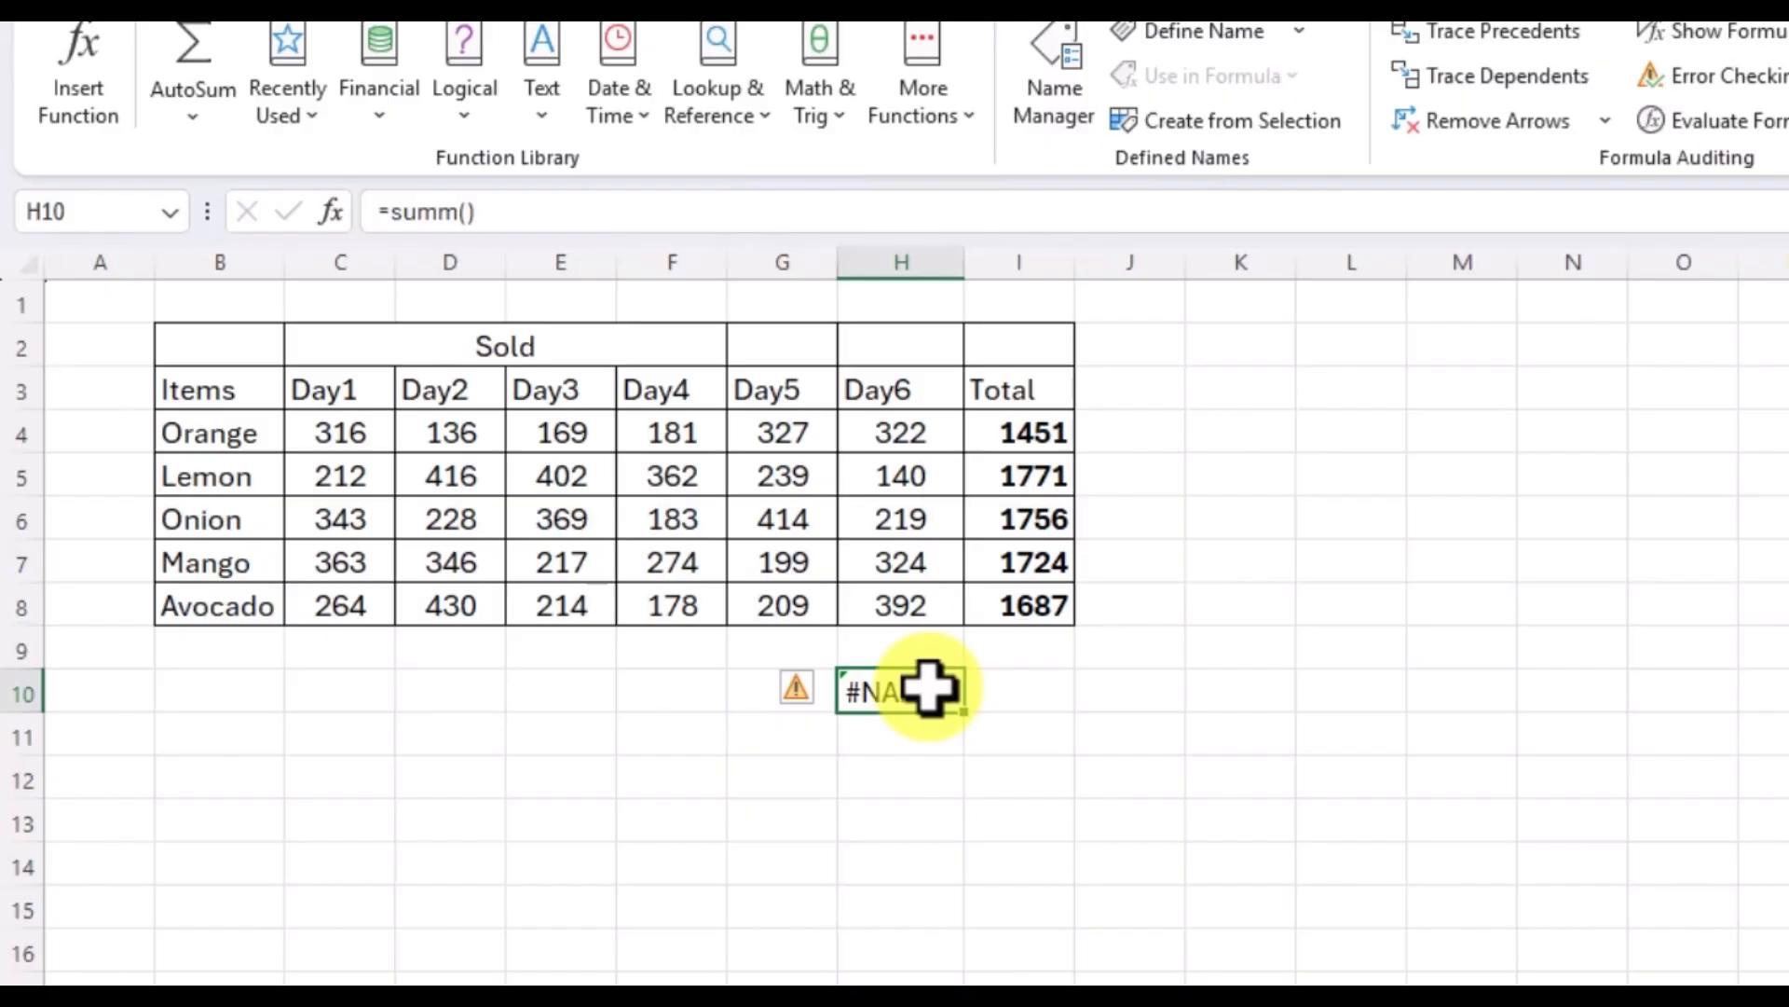
click(863, 743)
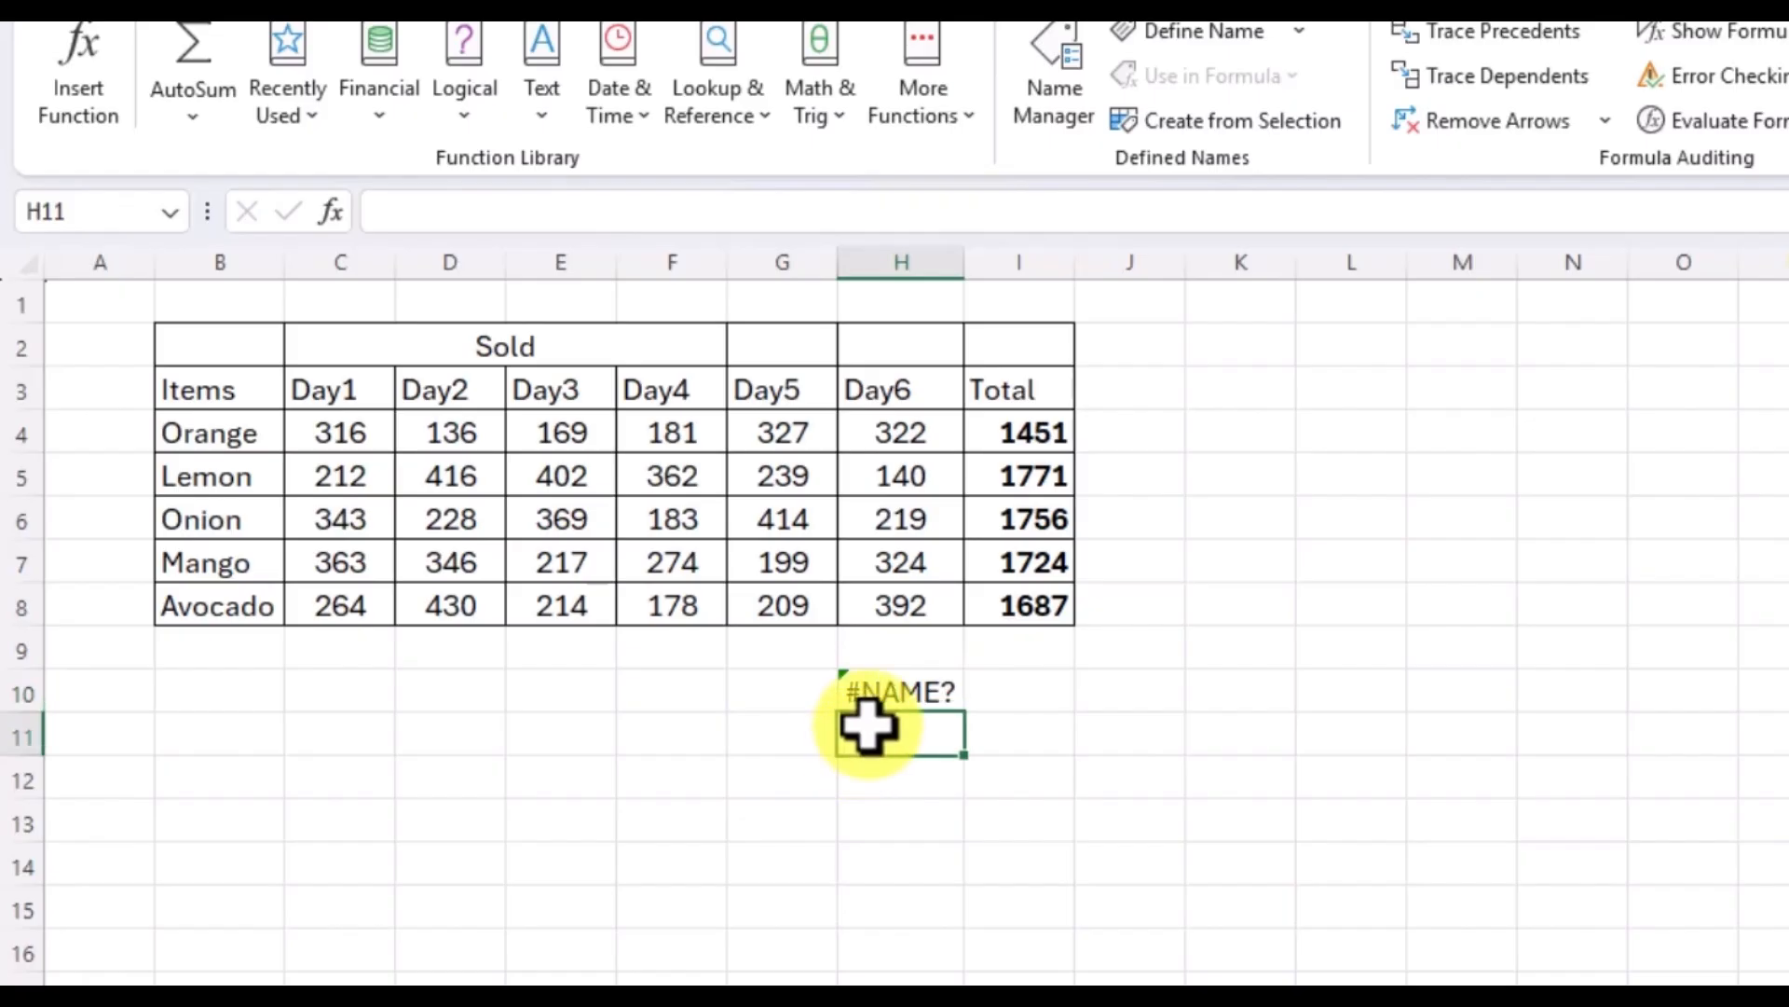
click(886, 689)
click(851, 722)
Enter 23 in cell F11, leaving the neighbouring cell G11 empty.
click(798, 739)
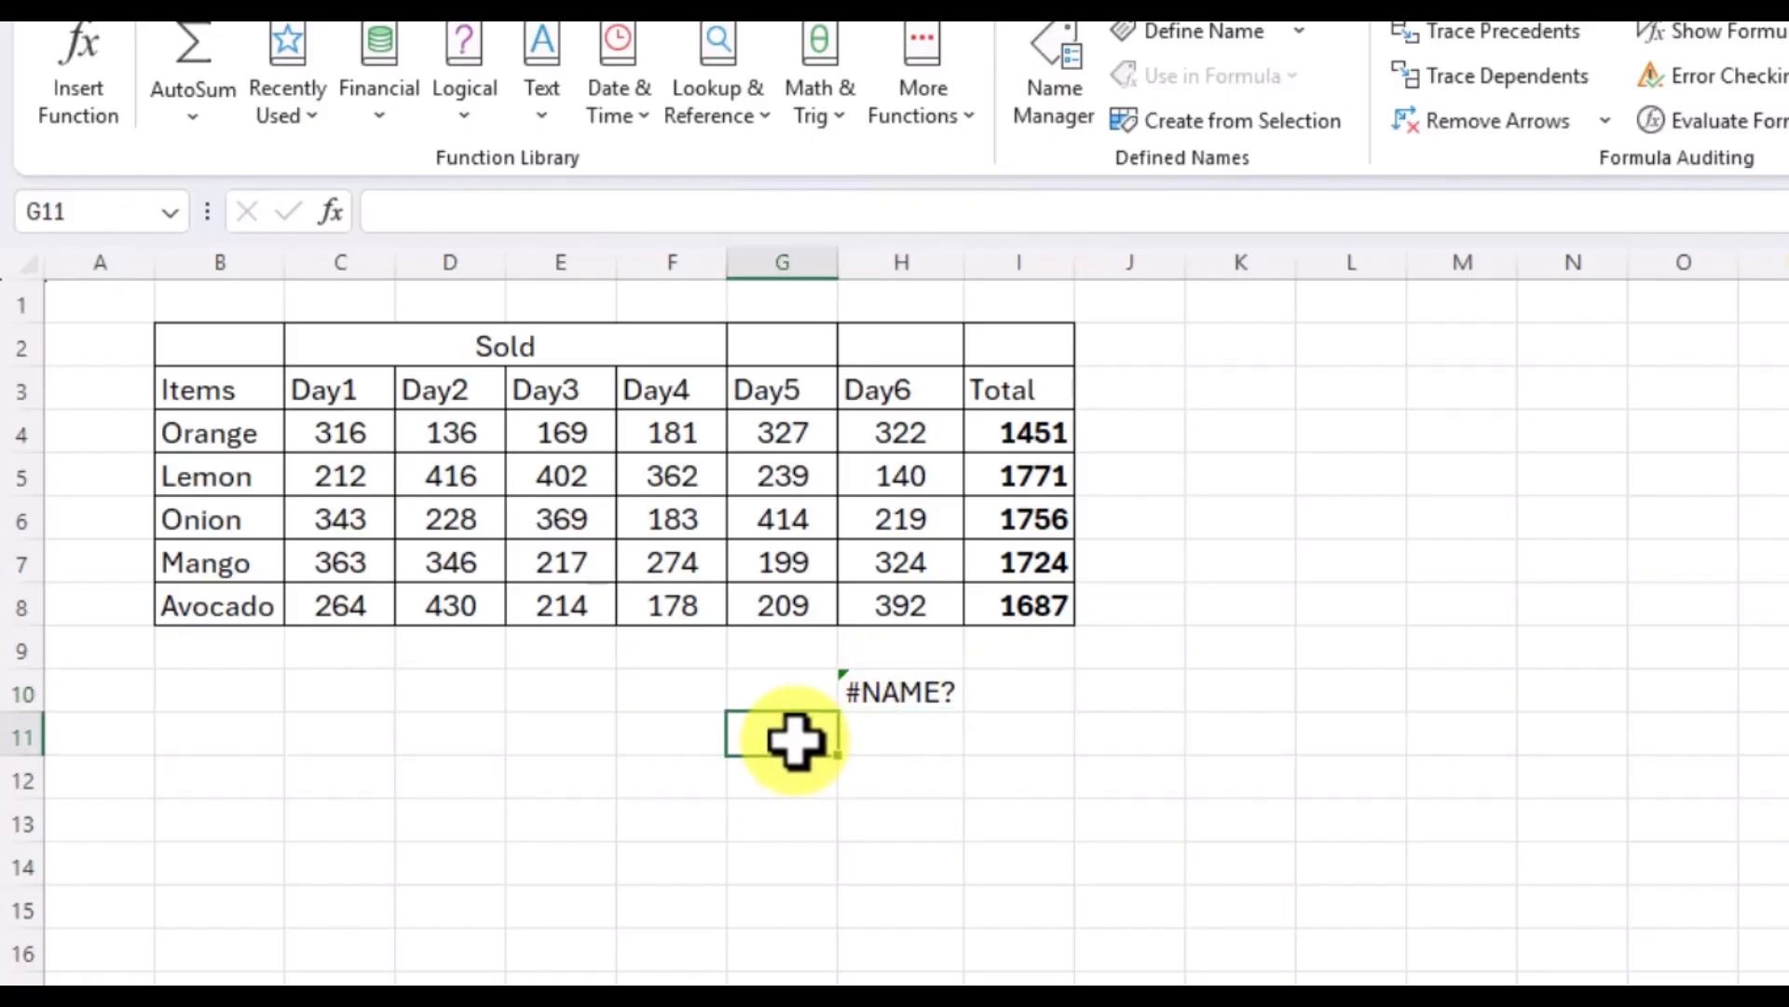
click(701, 736)
text(23)
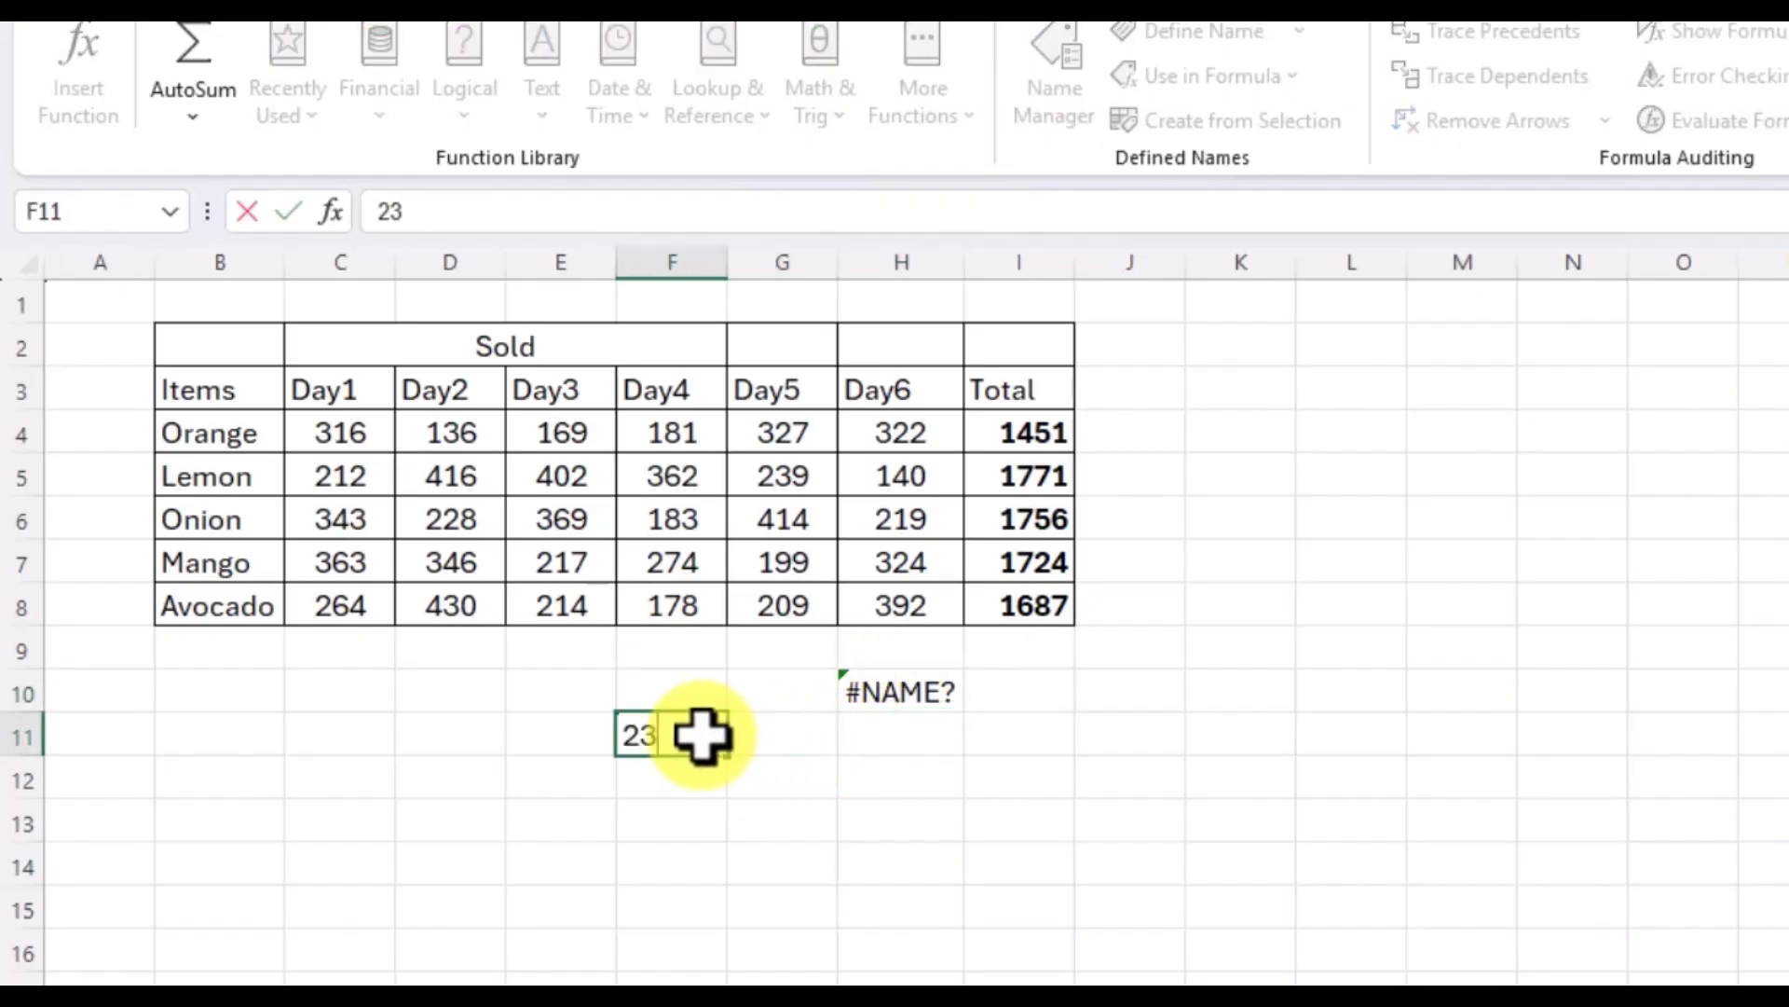
click(758, 733)
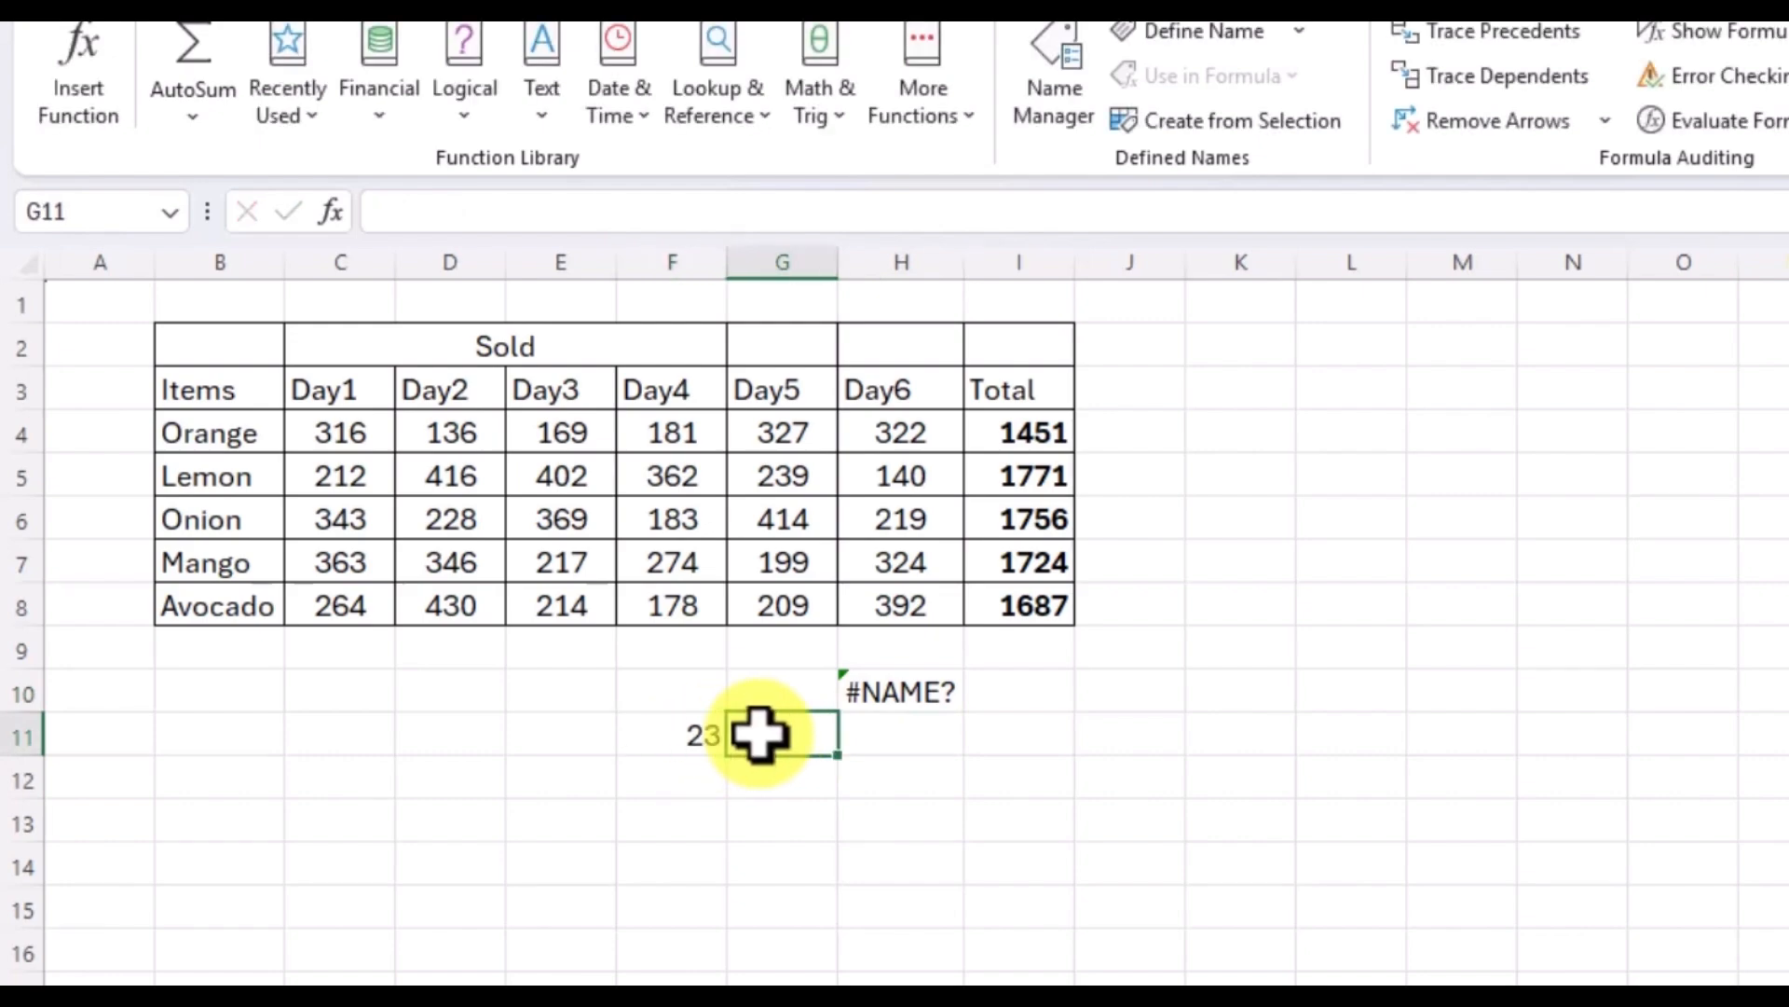
Enter the formula =F11/G11 in cell H11 to divide by an empty cell, and check the cells it references.
click(904, 733)
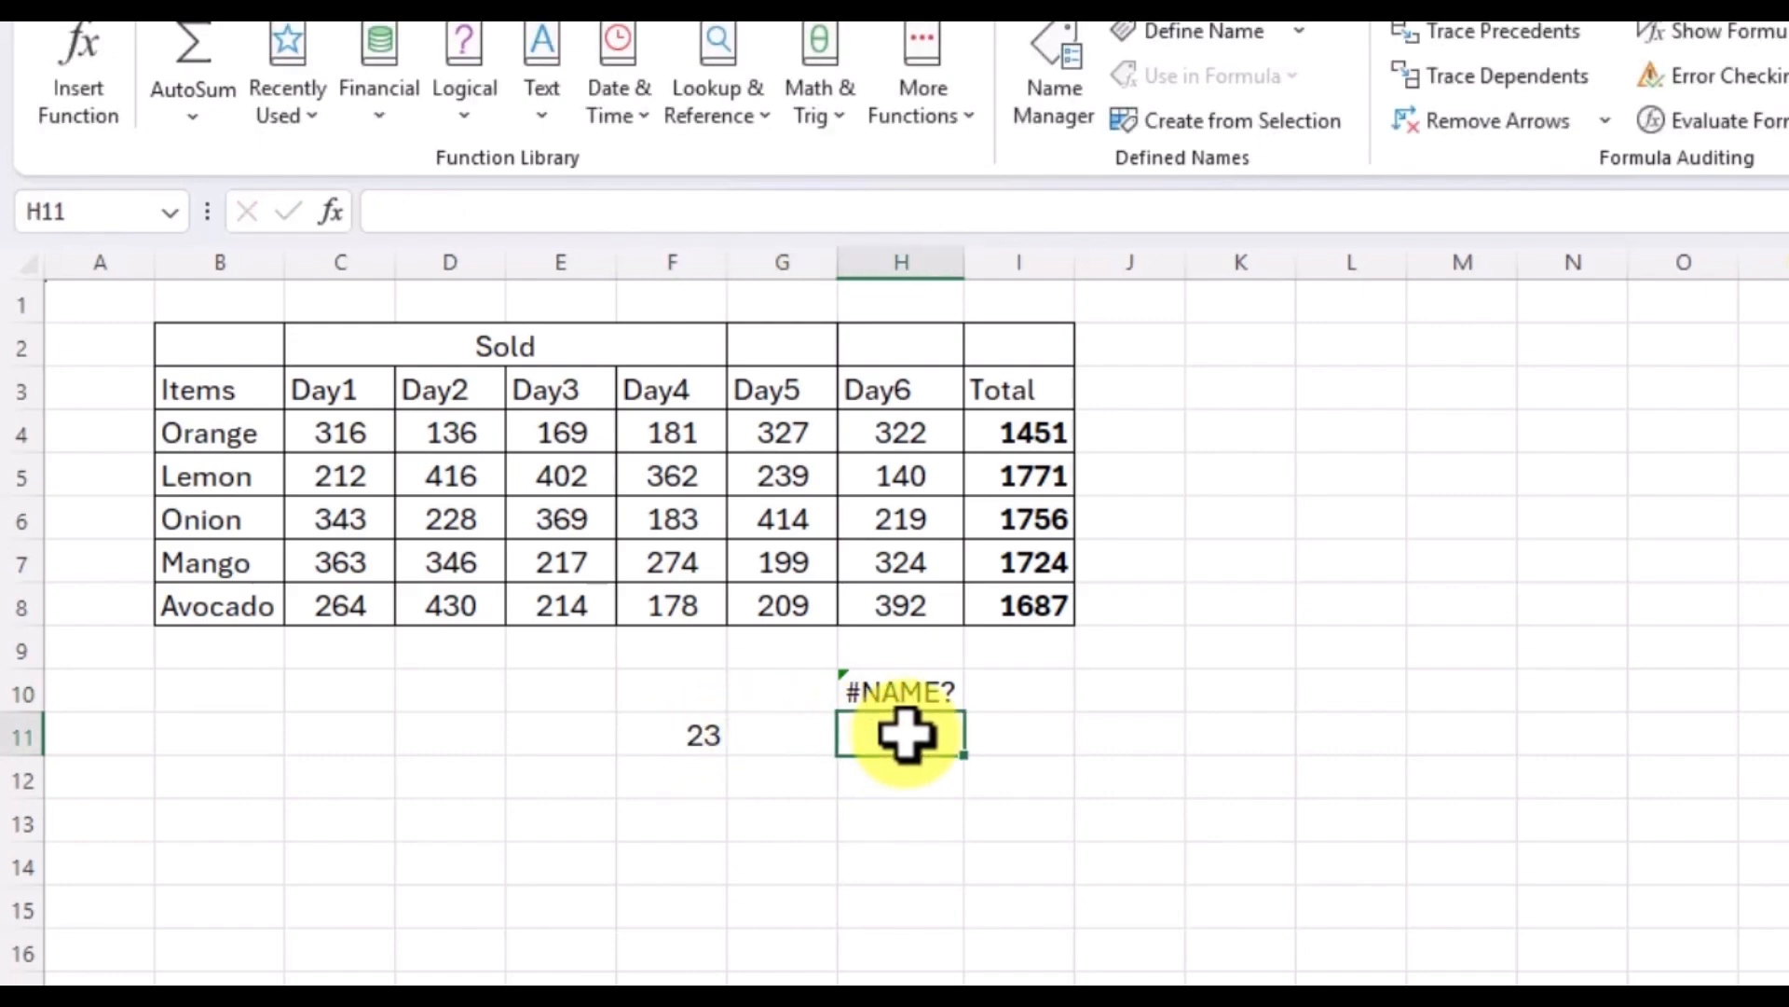
text(=)
click(685, 738)
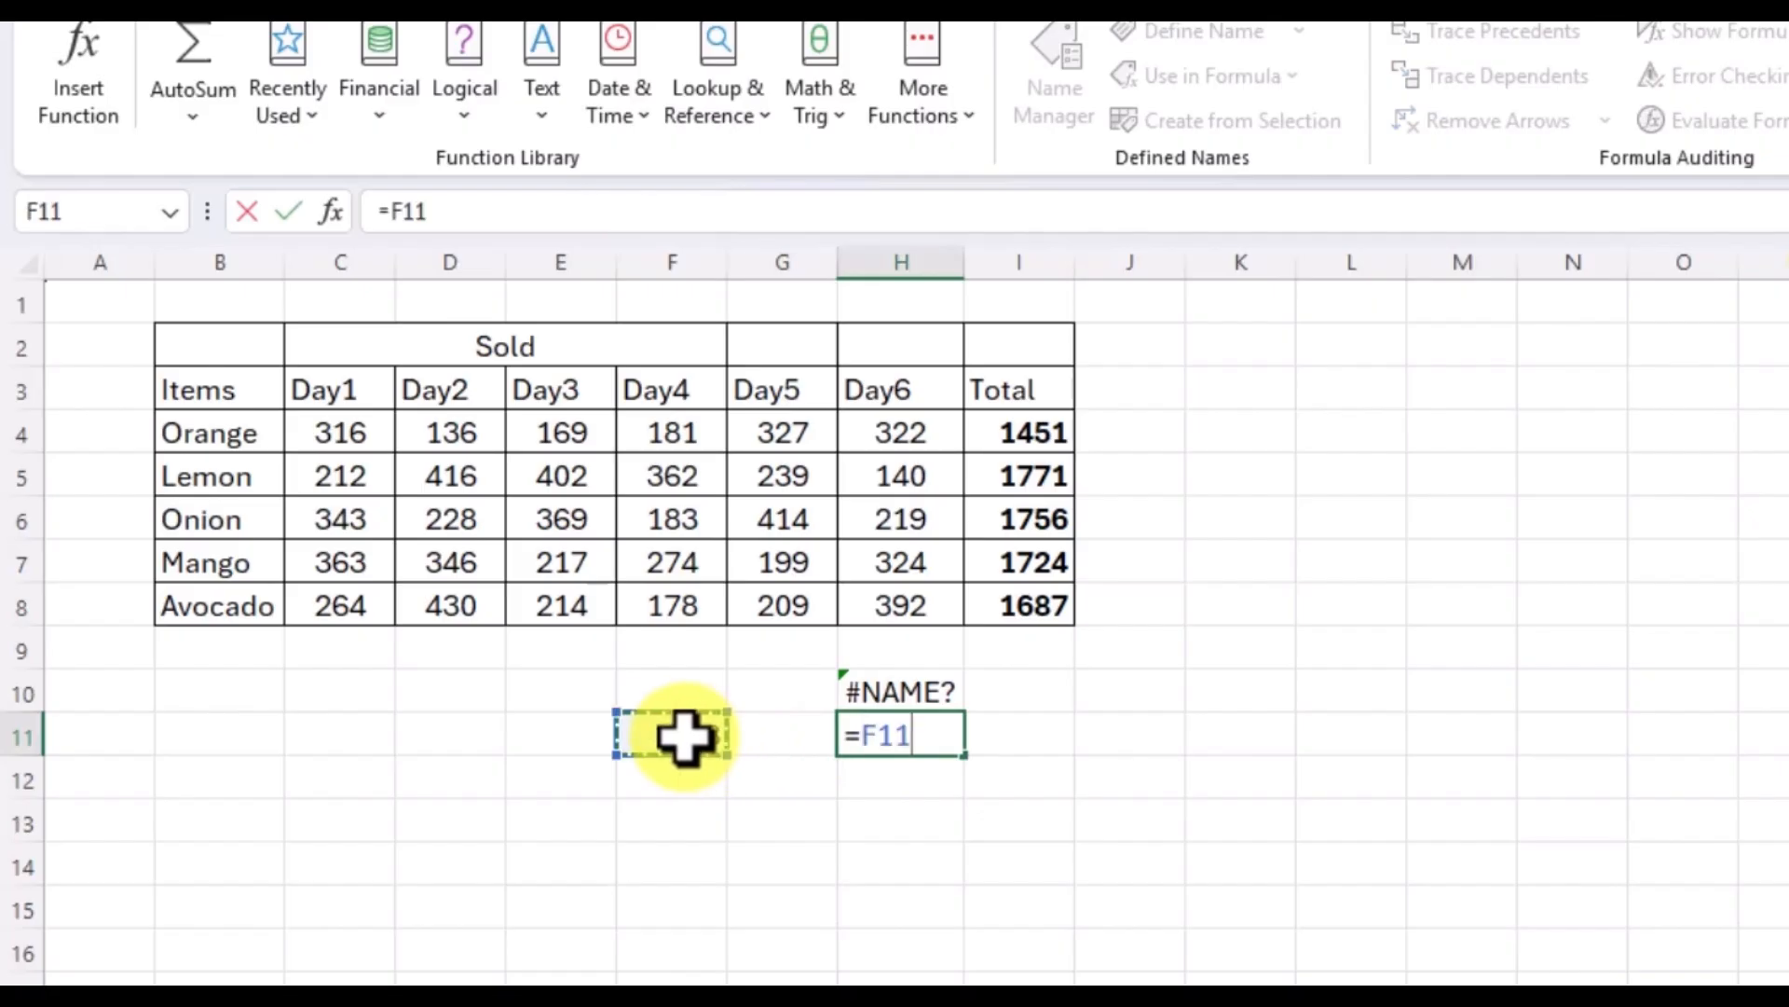
text(/)
click(774, 736)
key(Return)
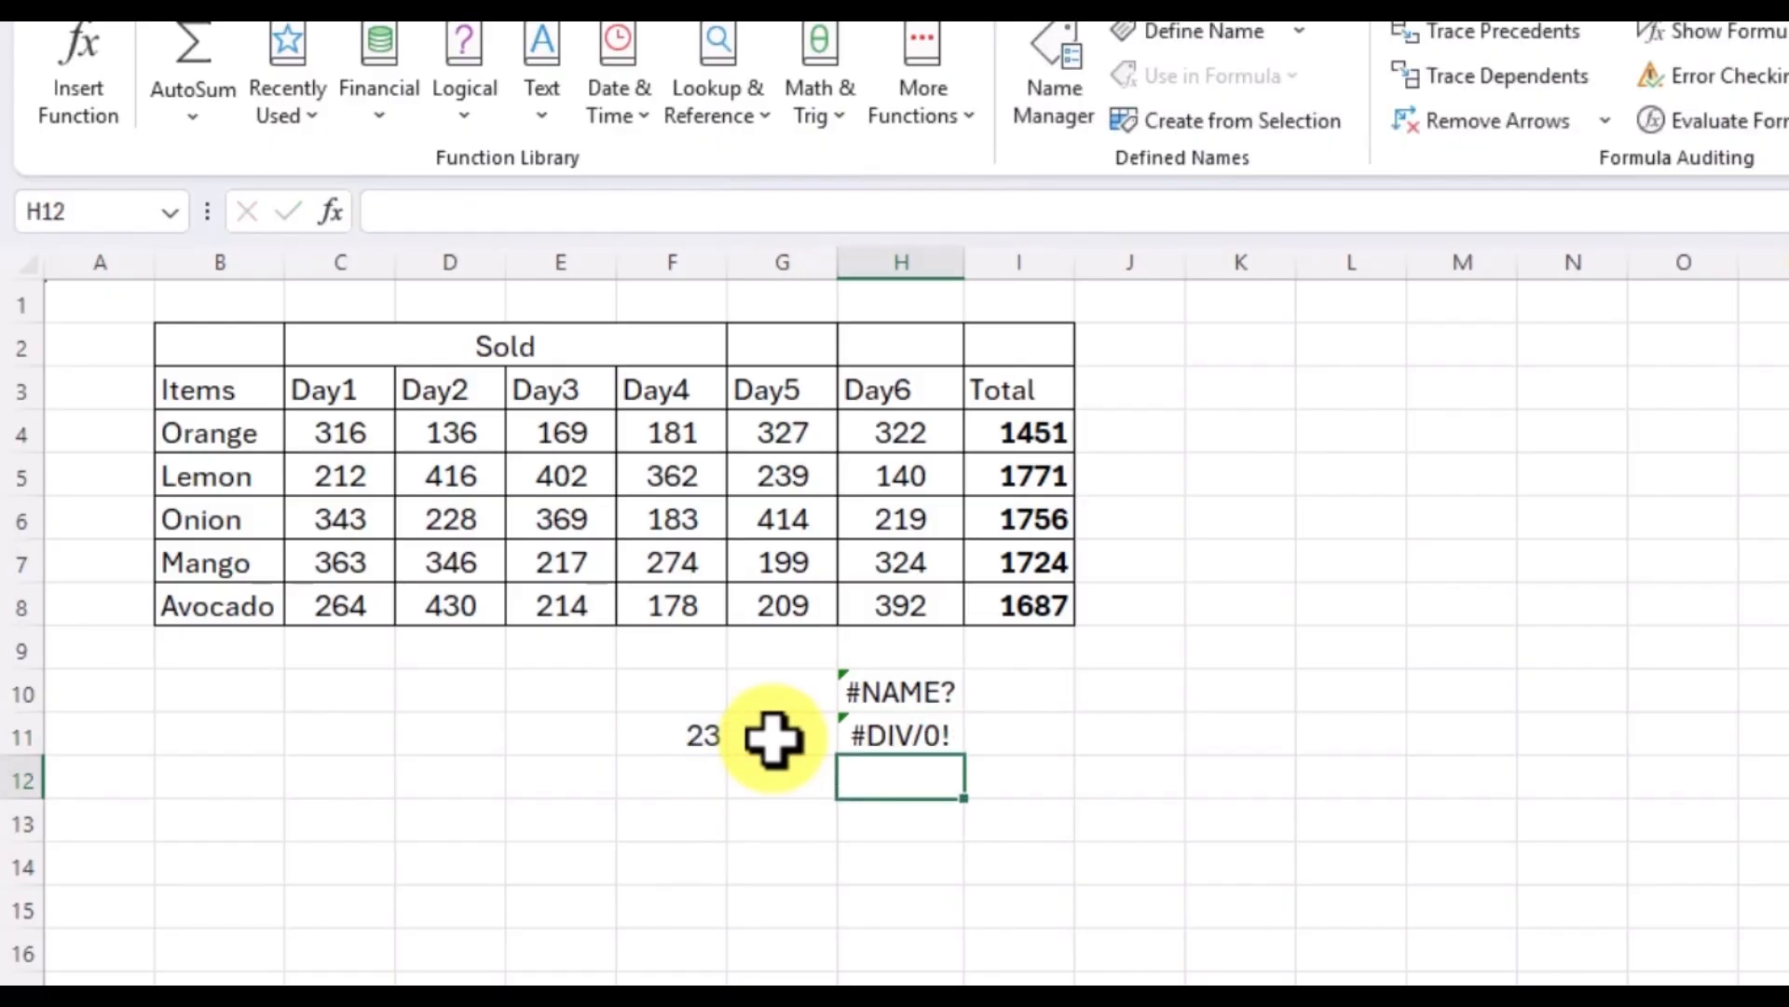
click(909, 736)
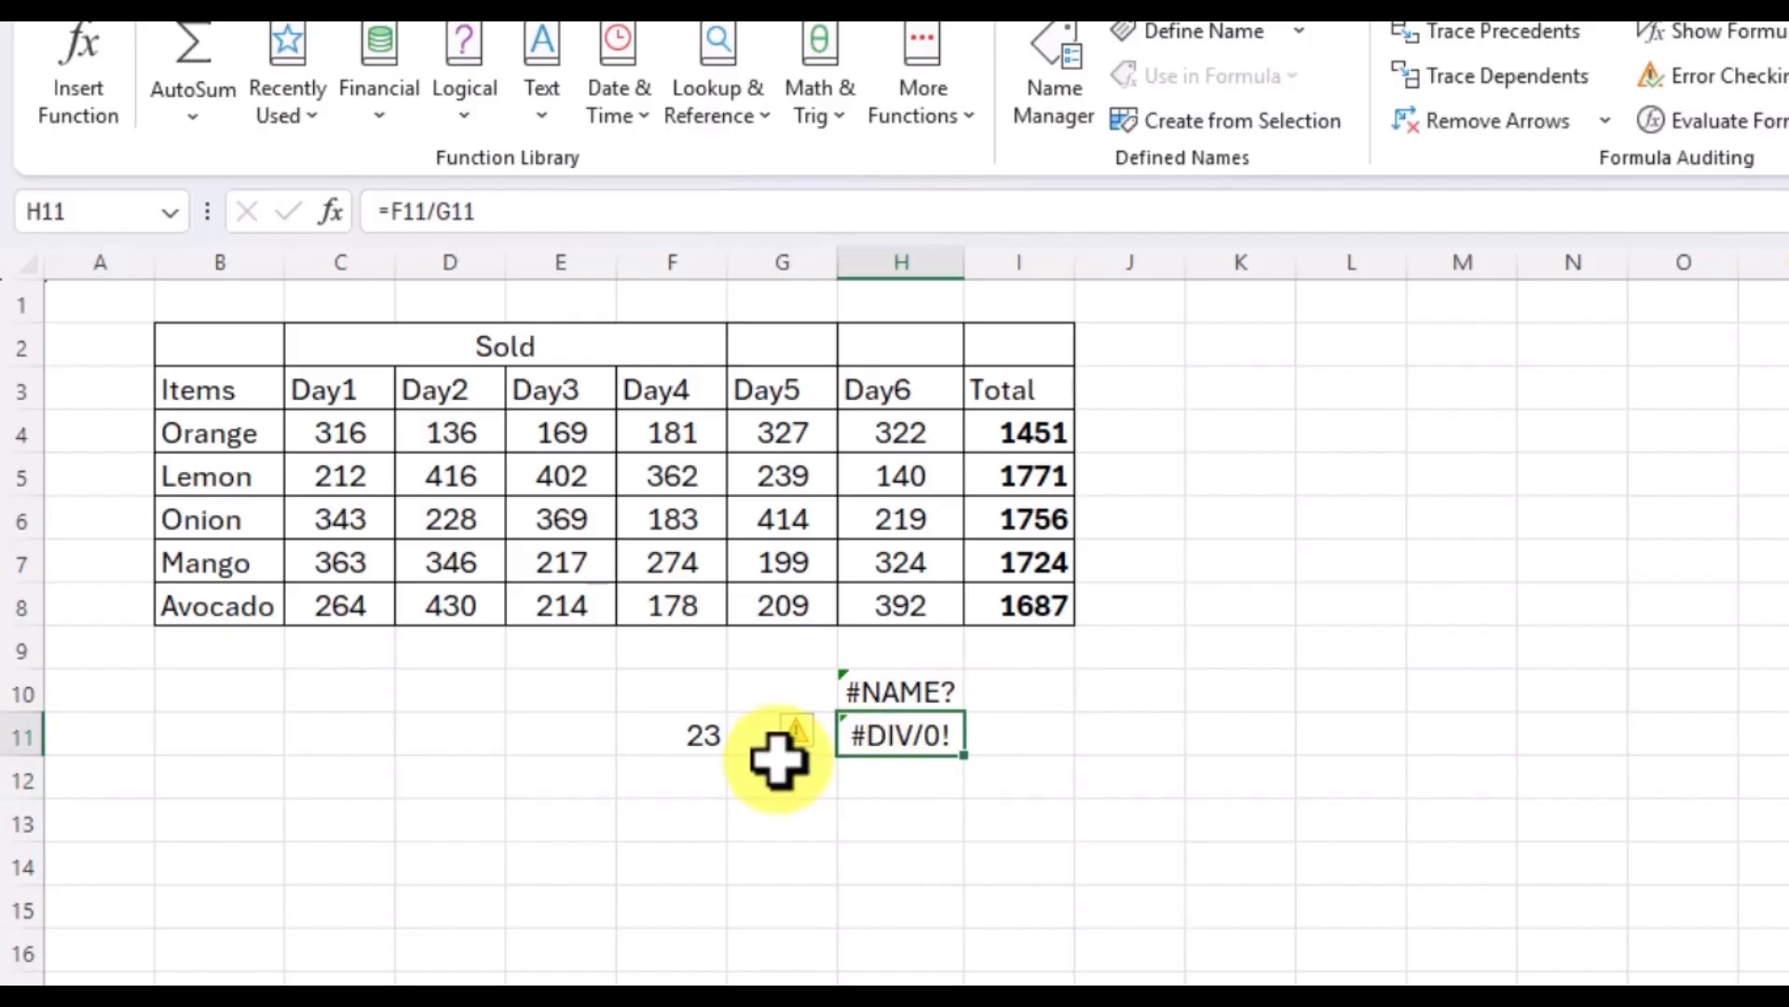
click(701, 739)
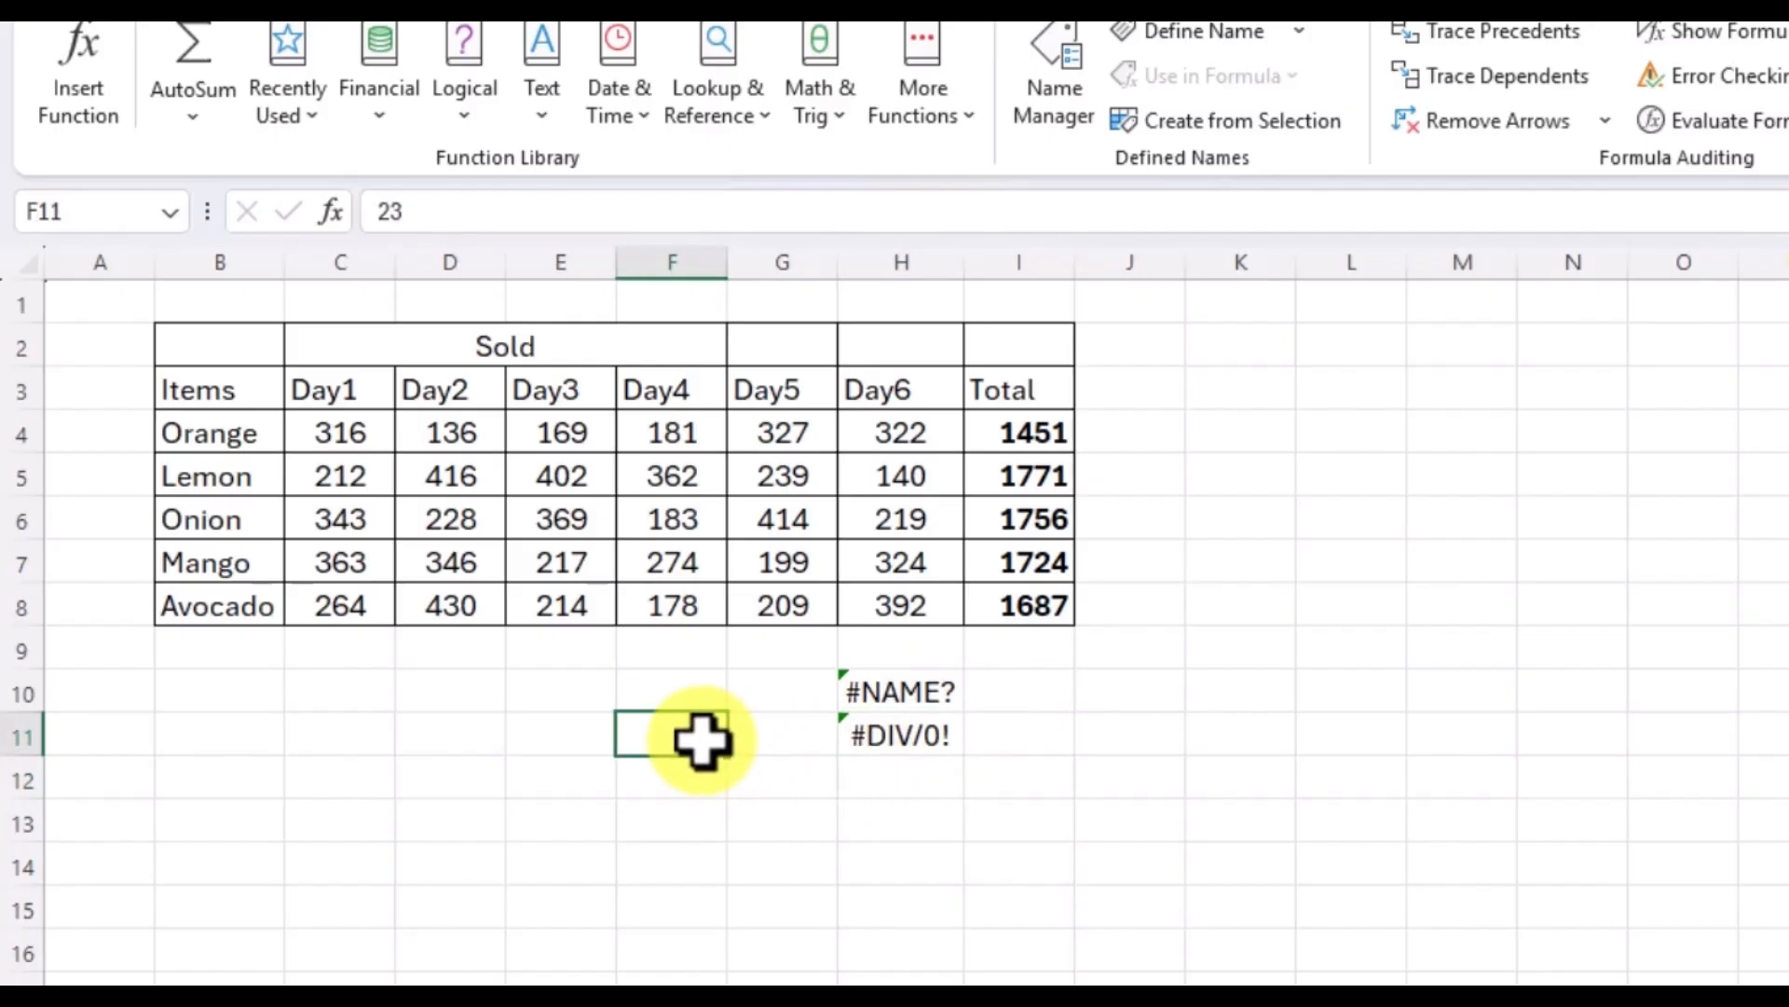
click(774, 735)
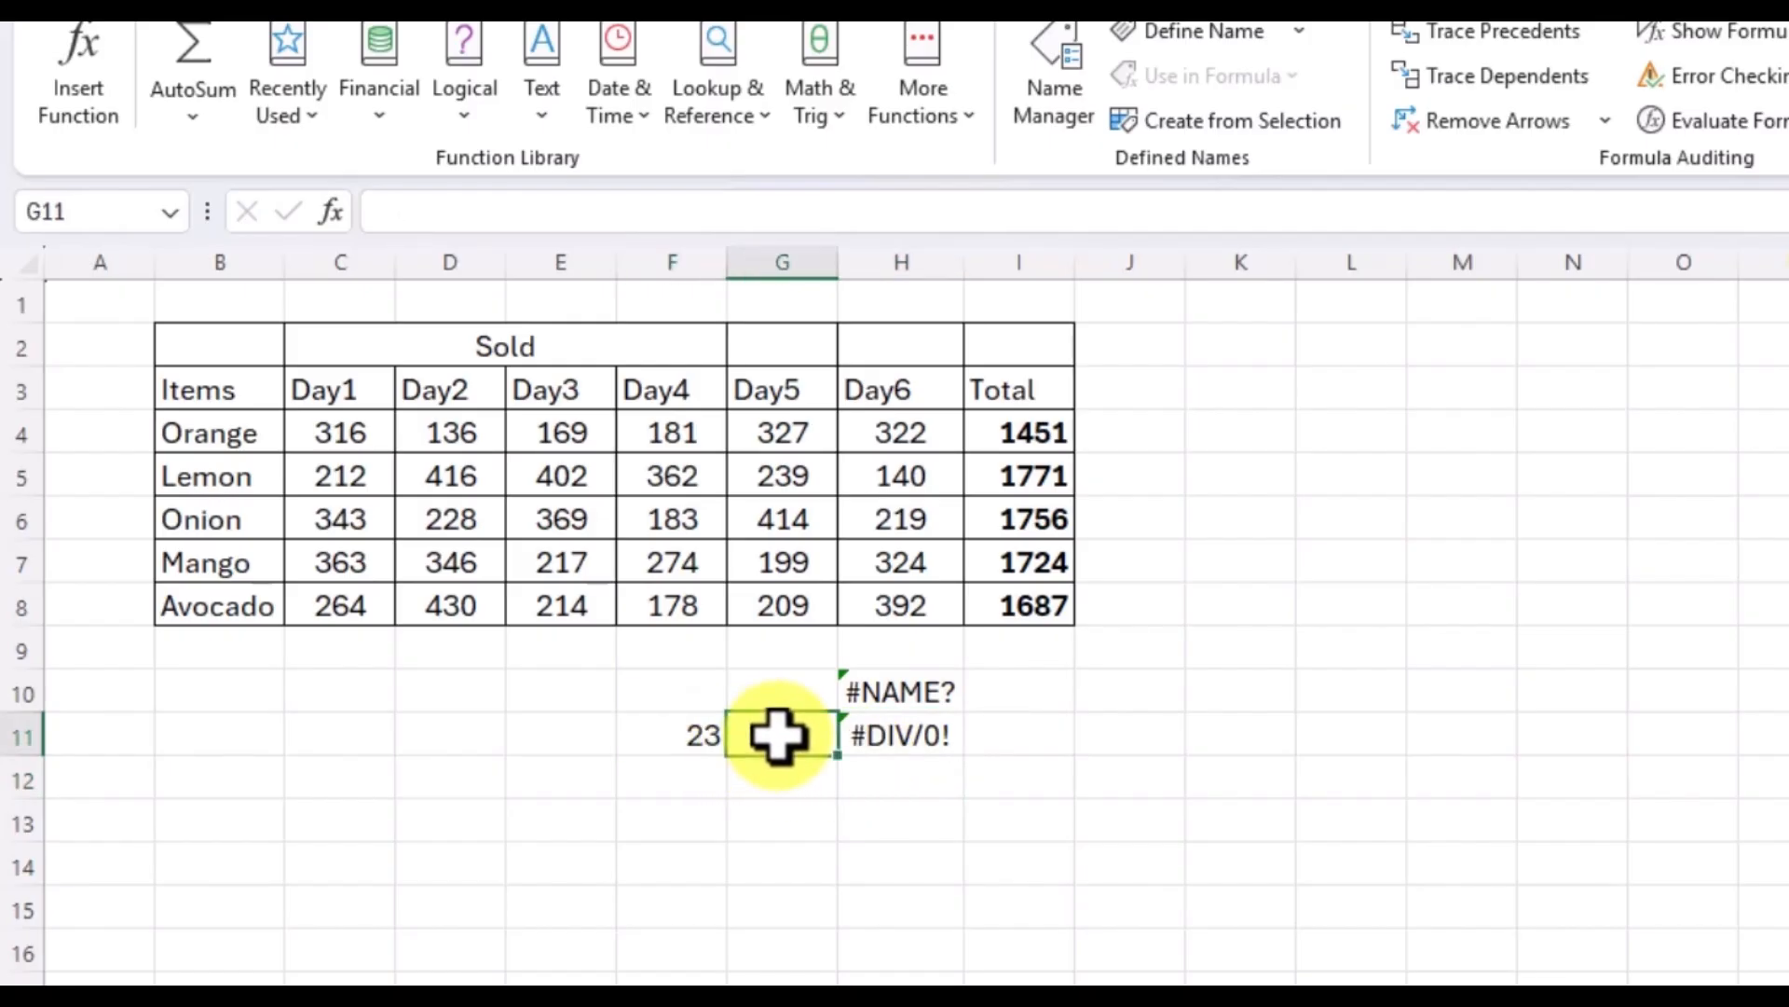
click(873, 737)
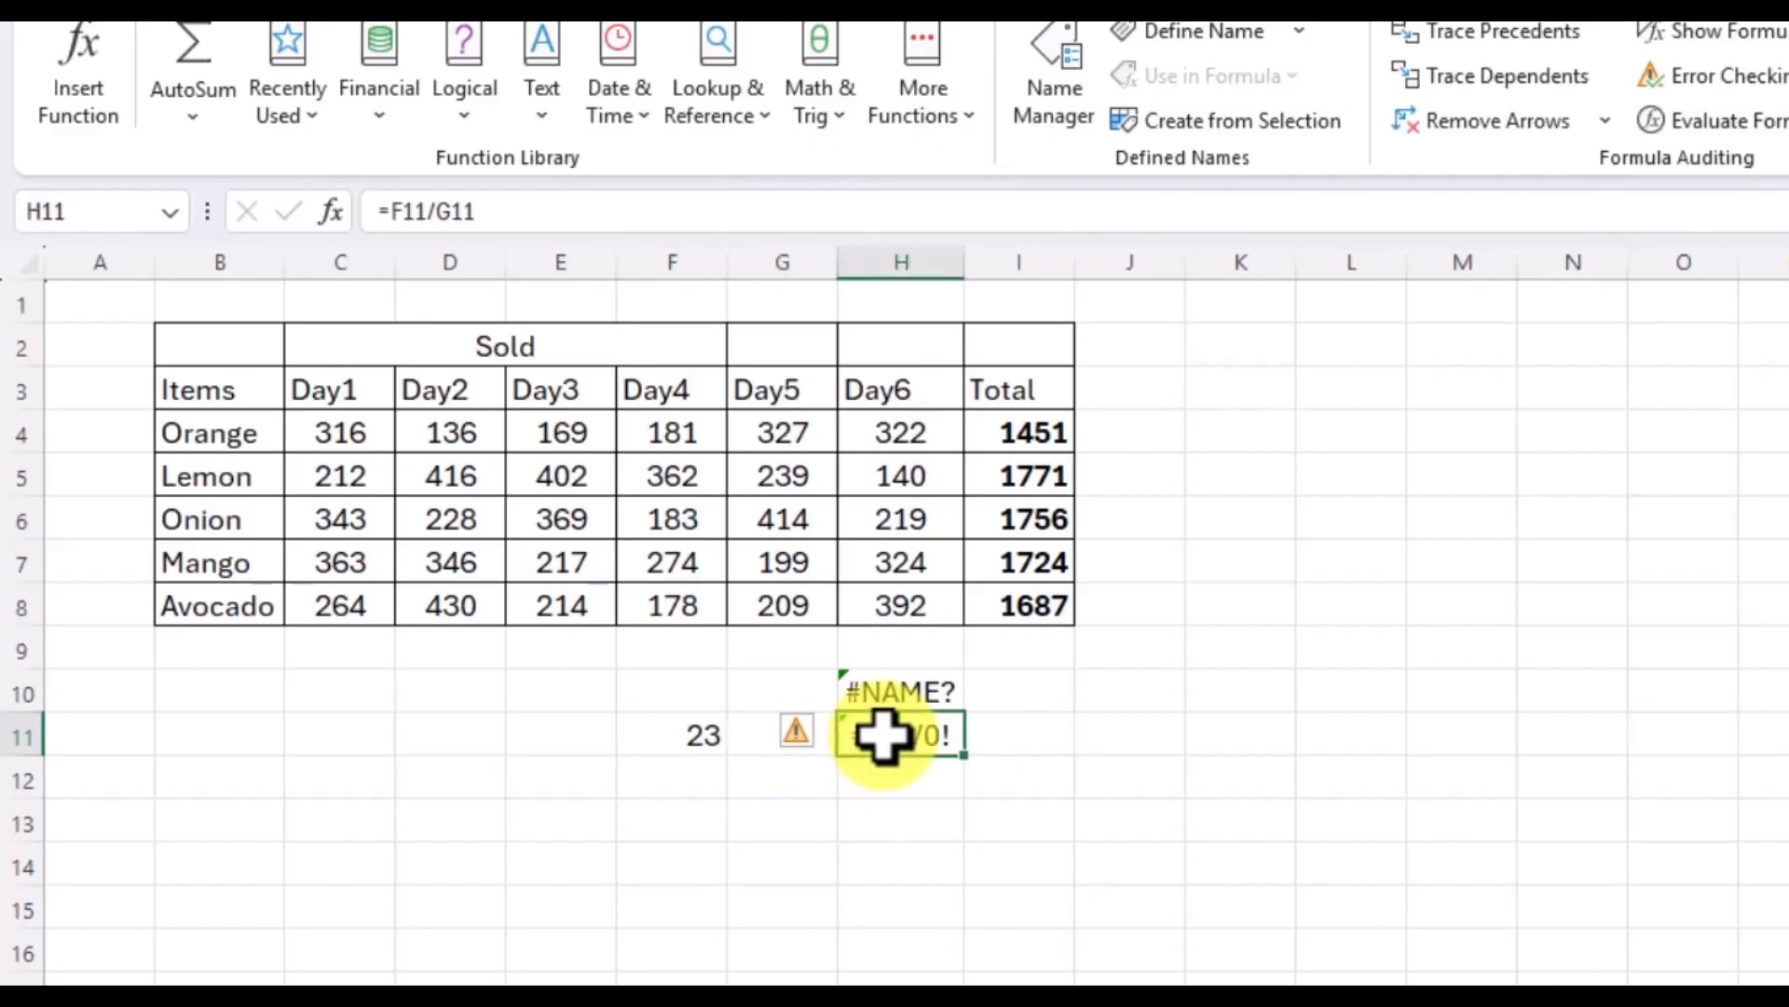
click(1249, 745)
text(878799988787878)
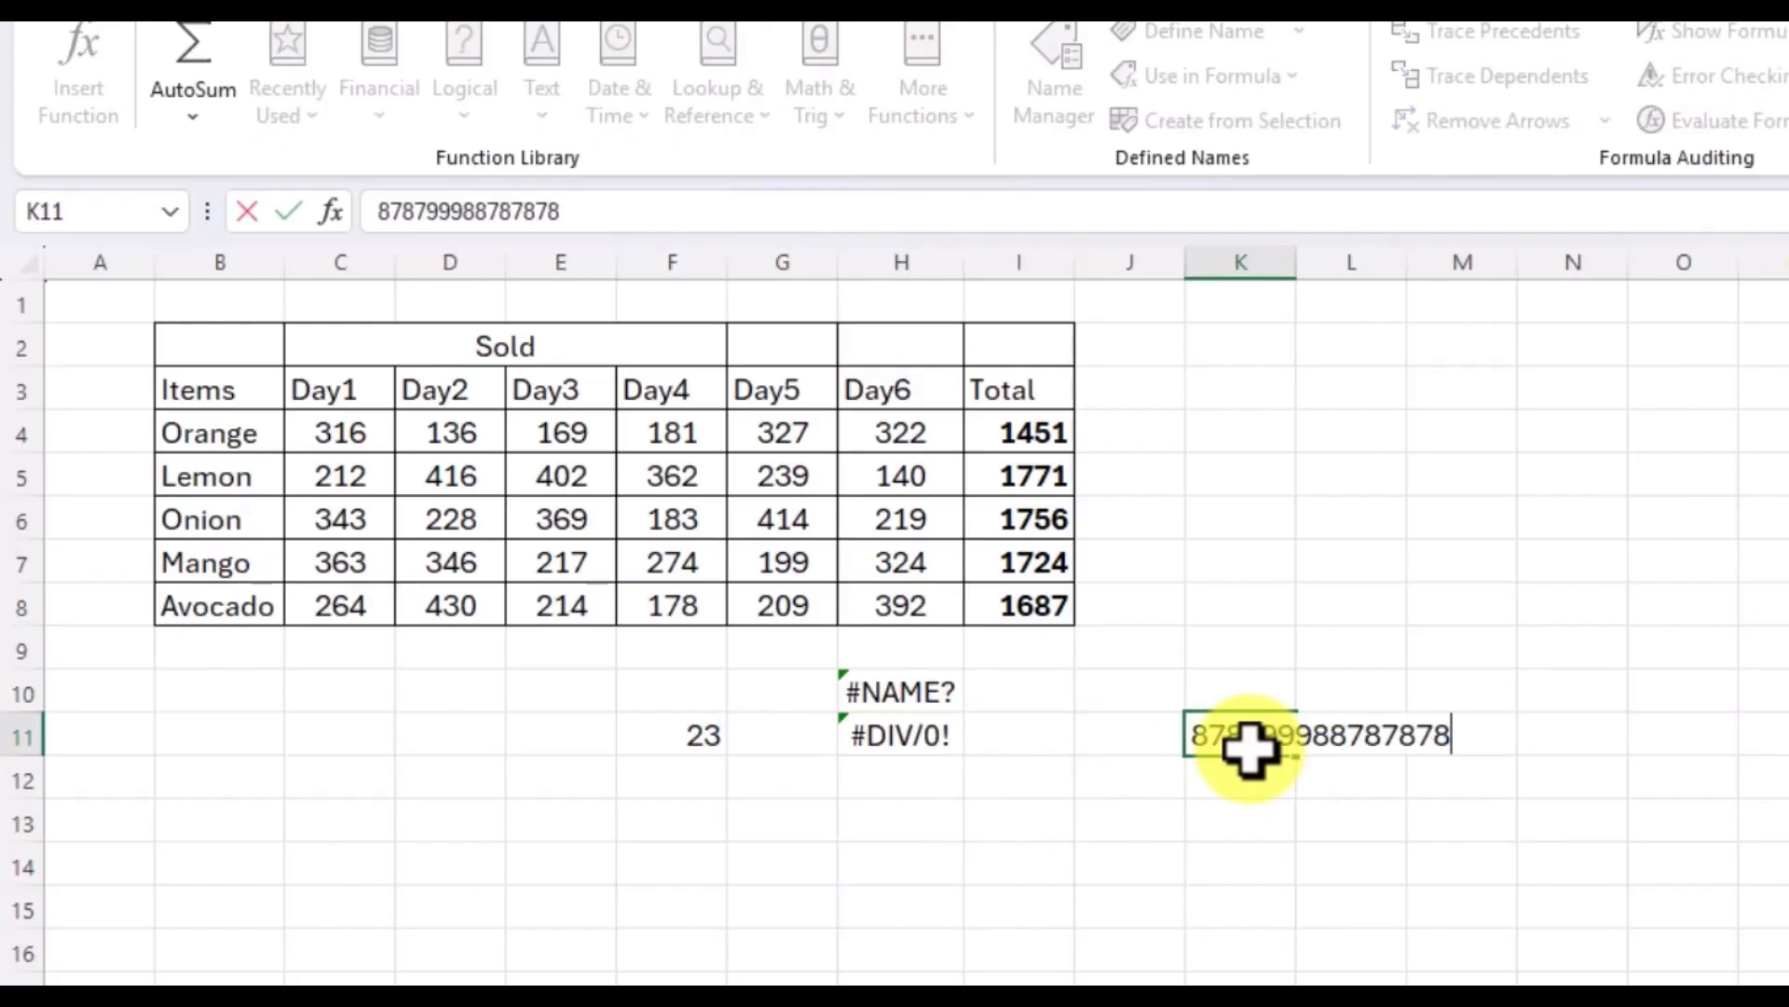
click(1271, 820)
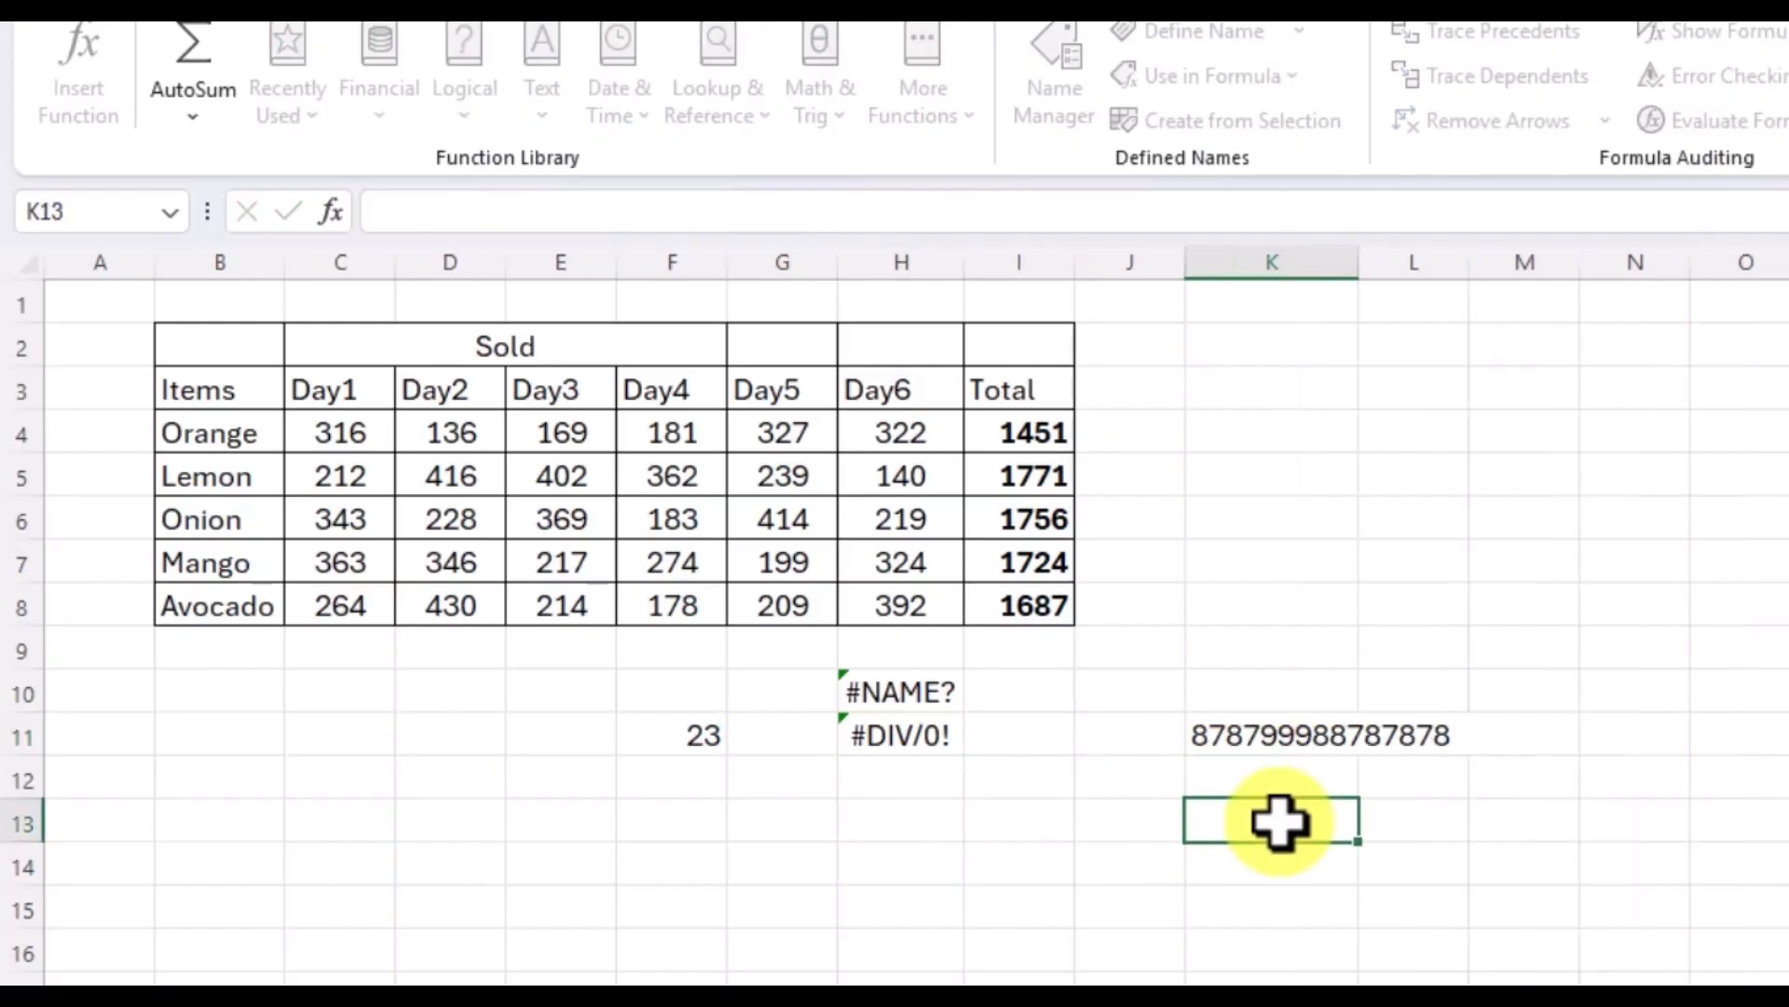
Narrow column K until it is too small for the number in K11, and check that cell.
drag(1362, 273, 1250, 264)
click(1210, 720)
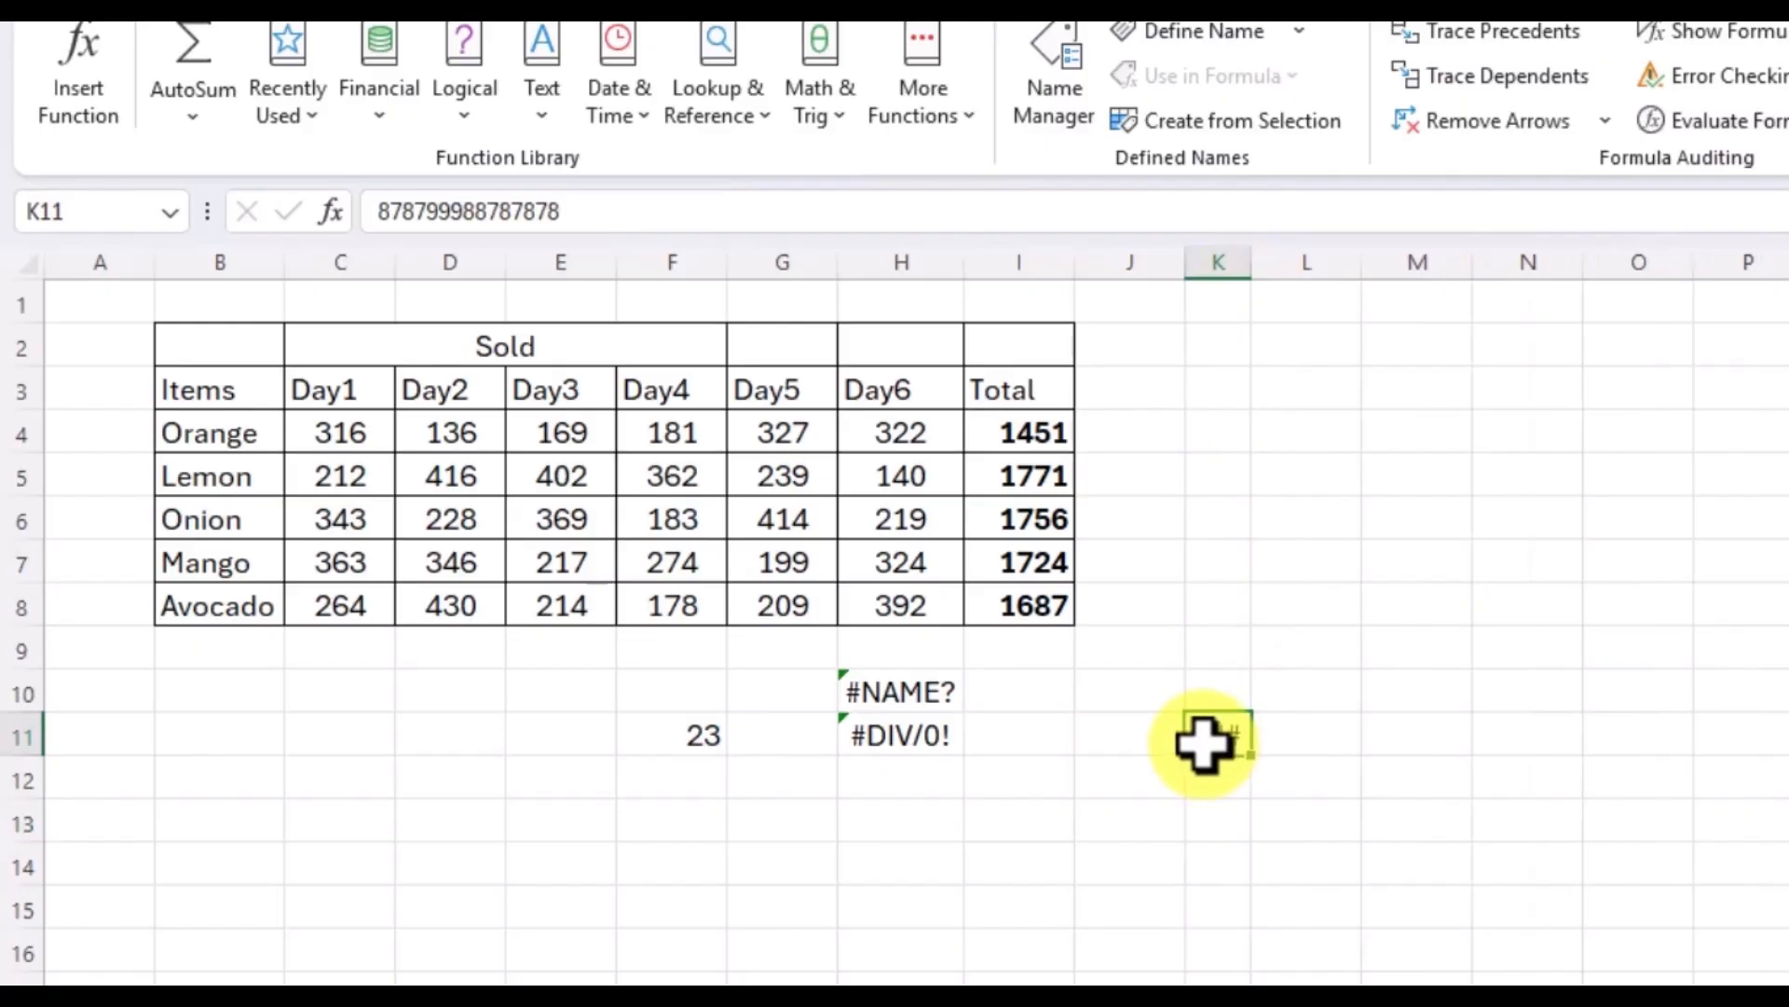
click(1220, 252)
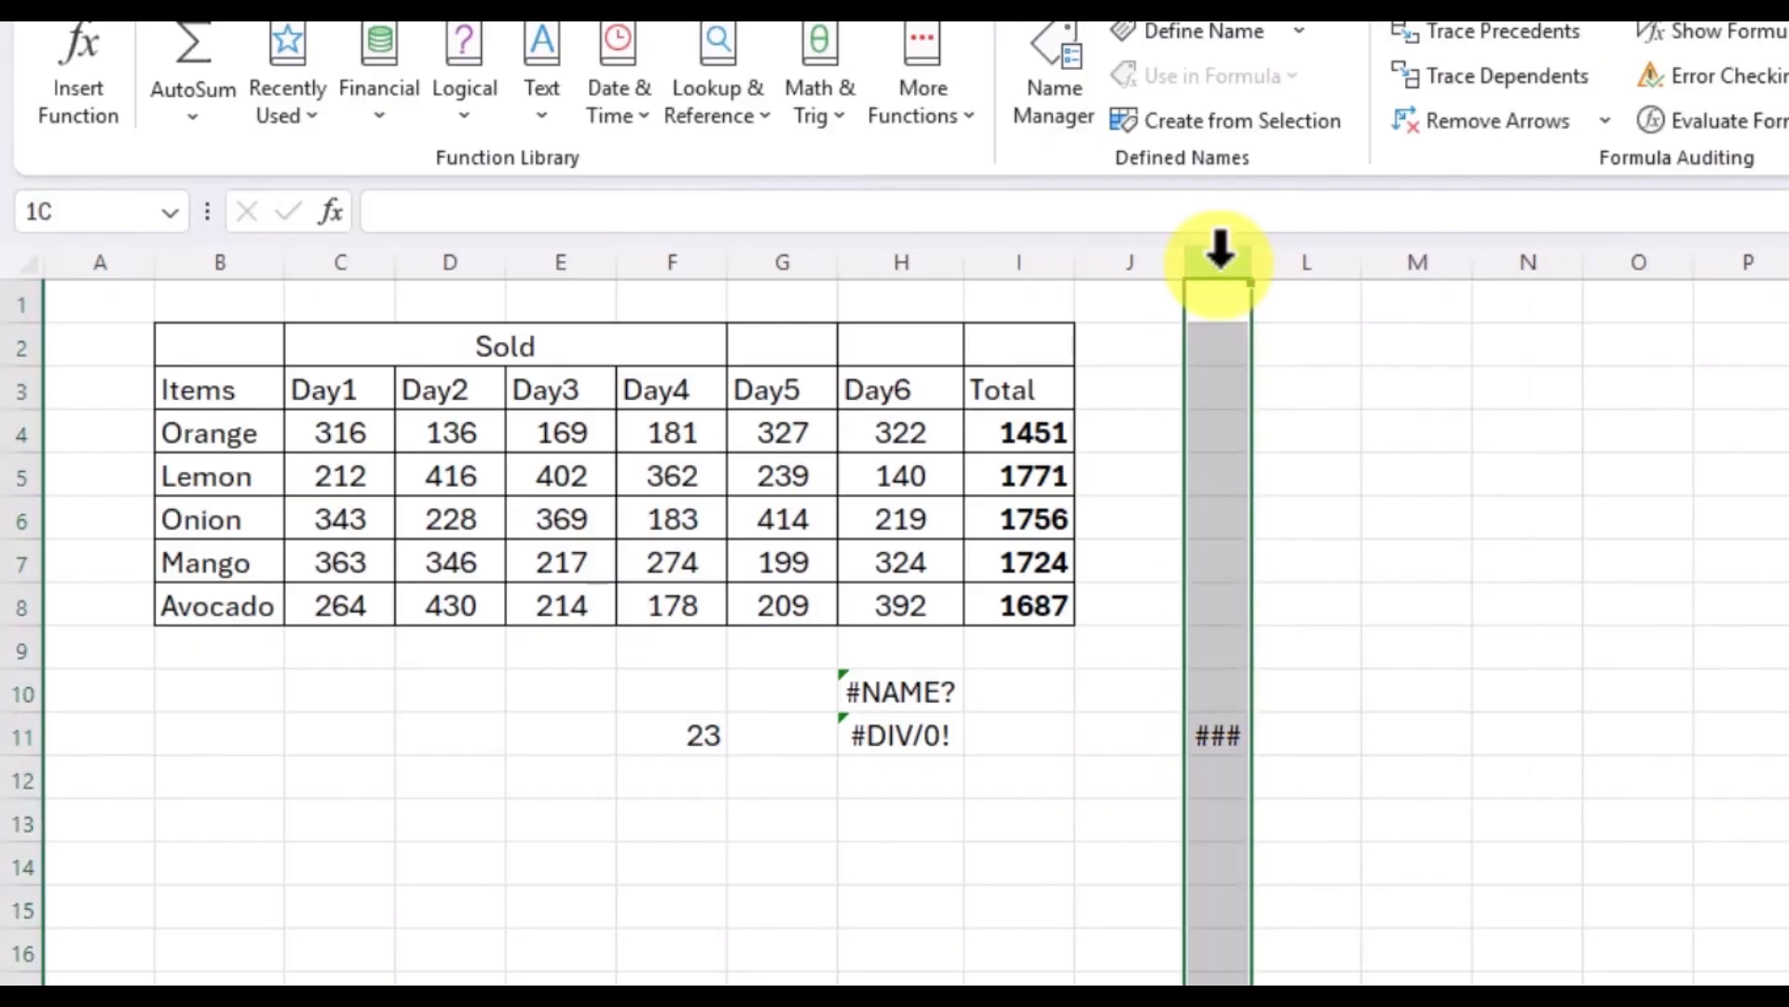
click(1306, 442)
click(1233, 731)
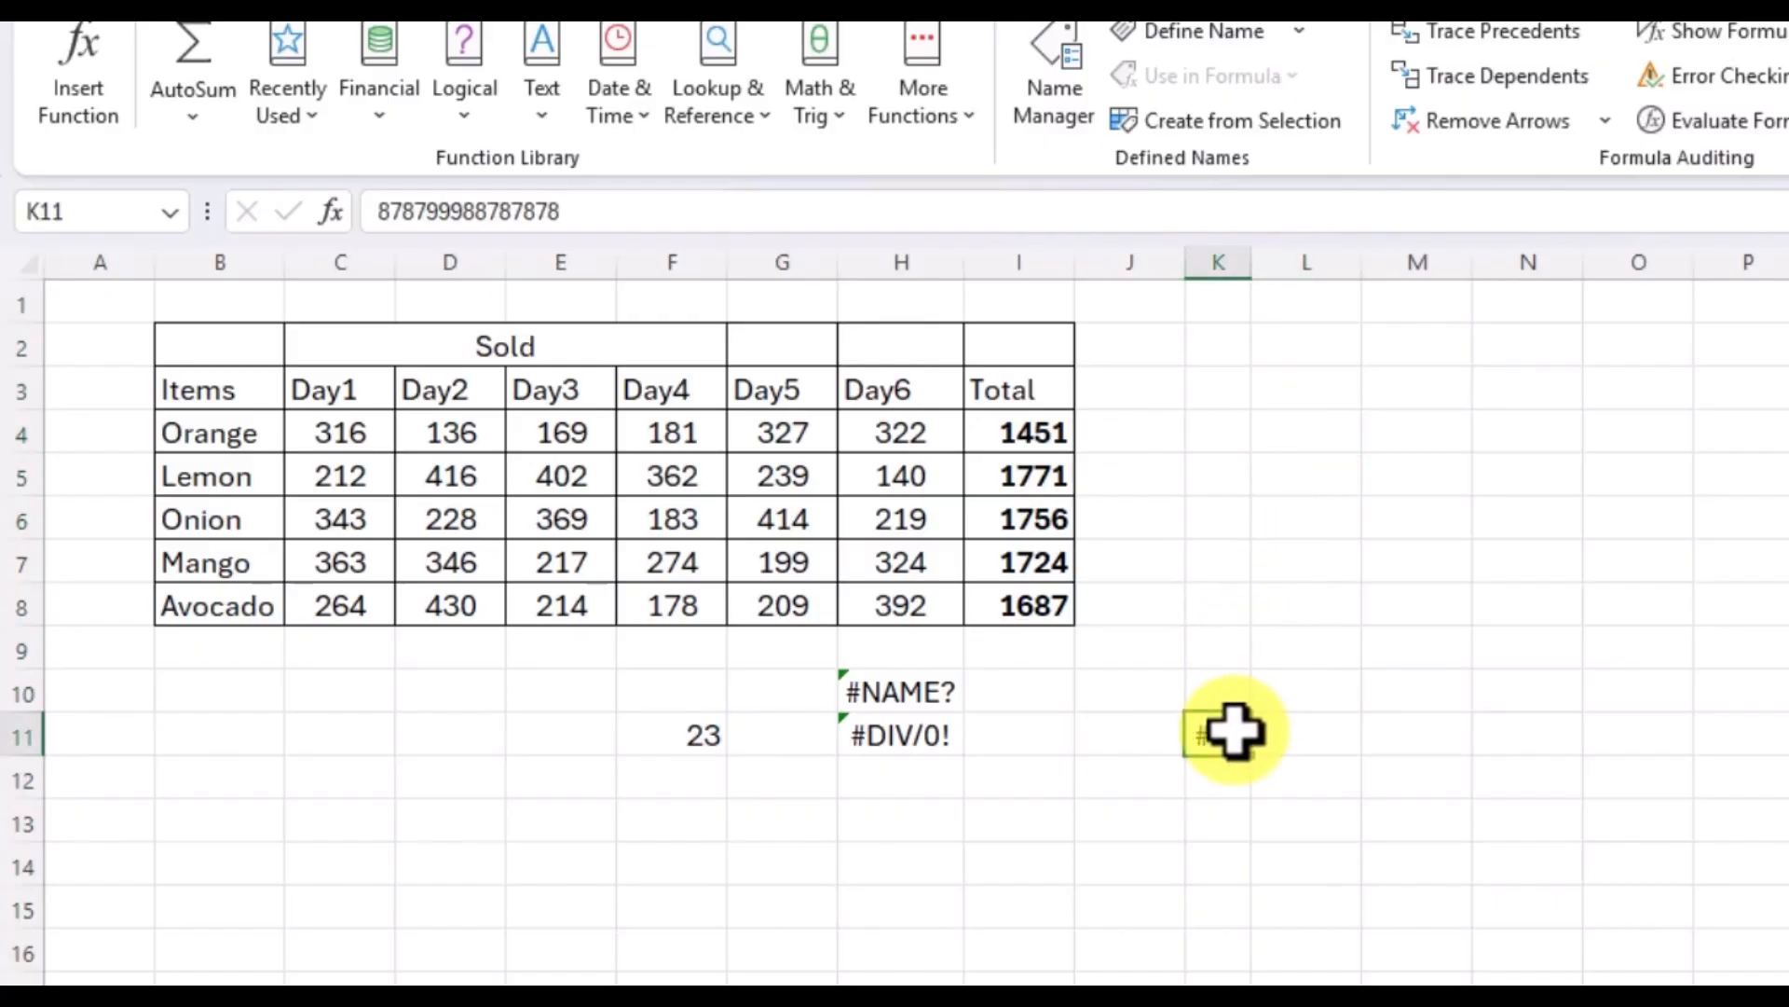
AutoFit column K, widen it further by hand, and check the full number in cell K11.
double_click(1255, 262)
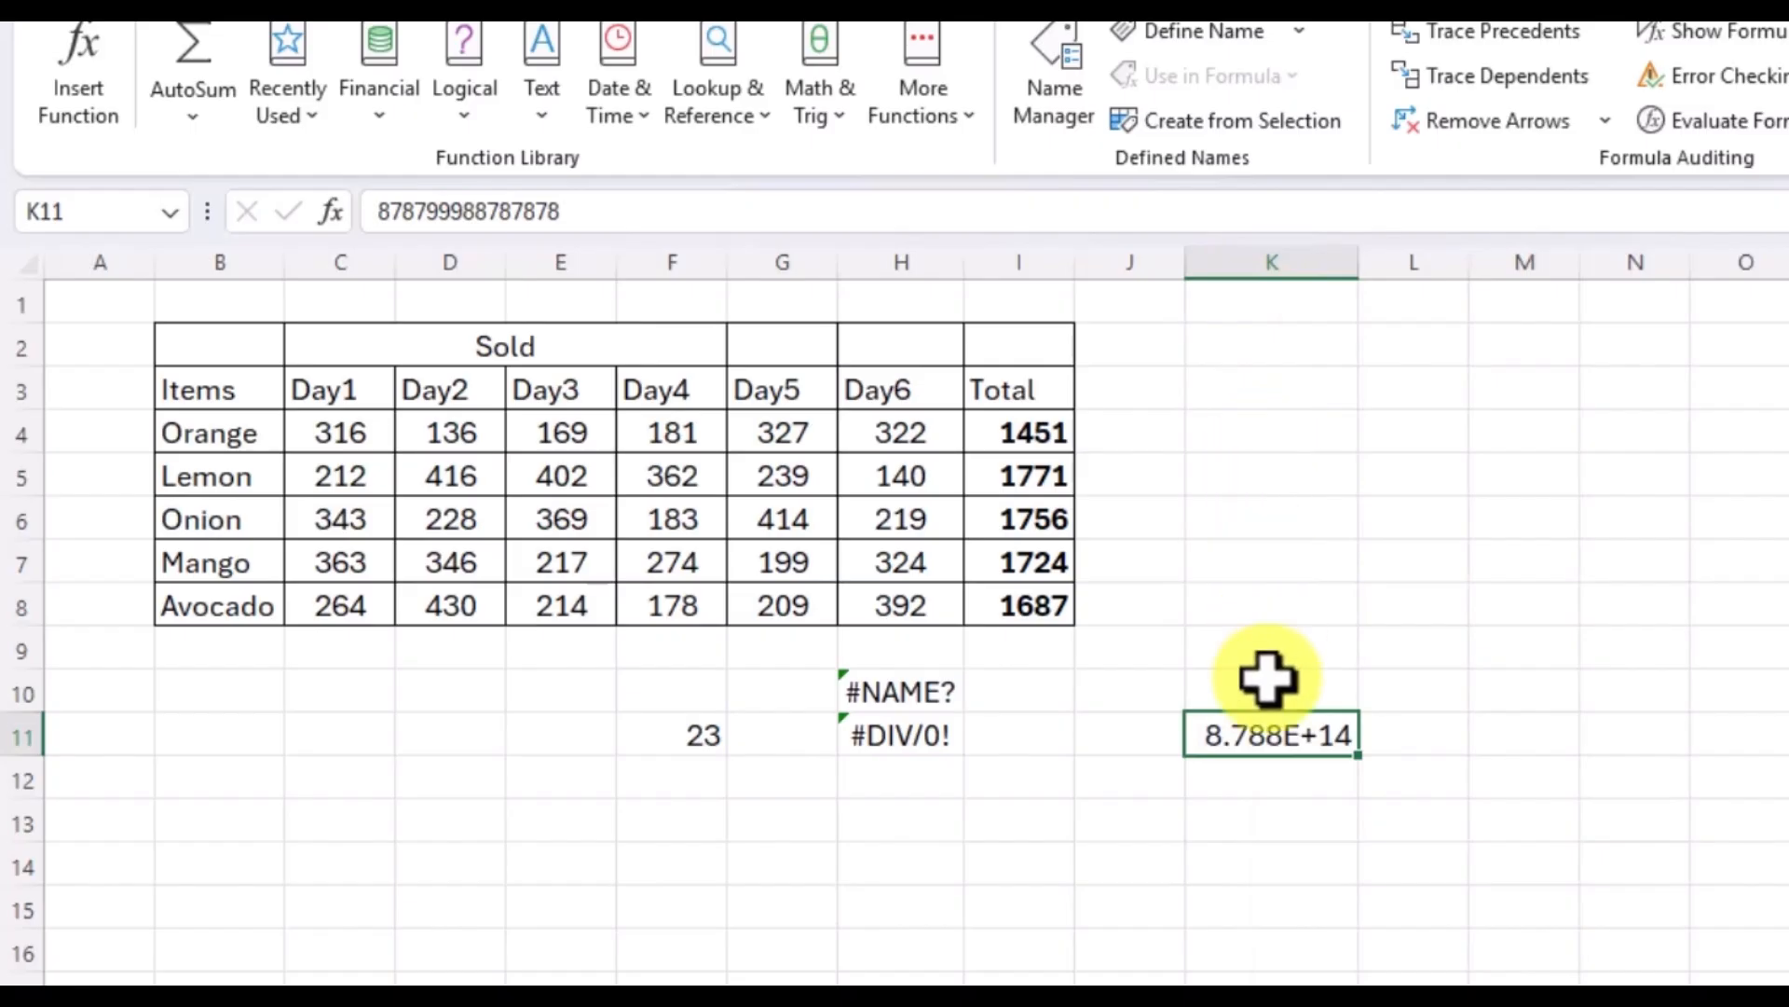
drag(1359, 261, 1482, 258)
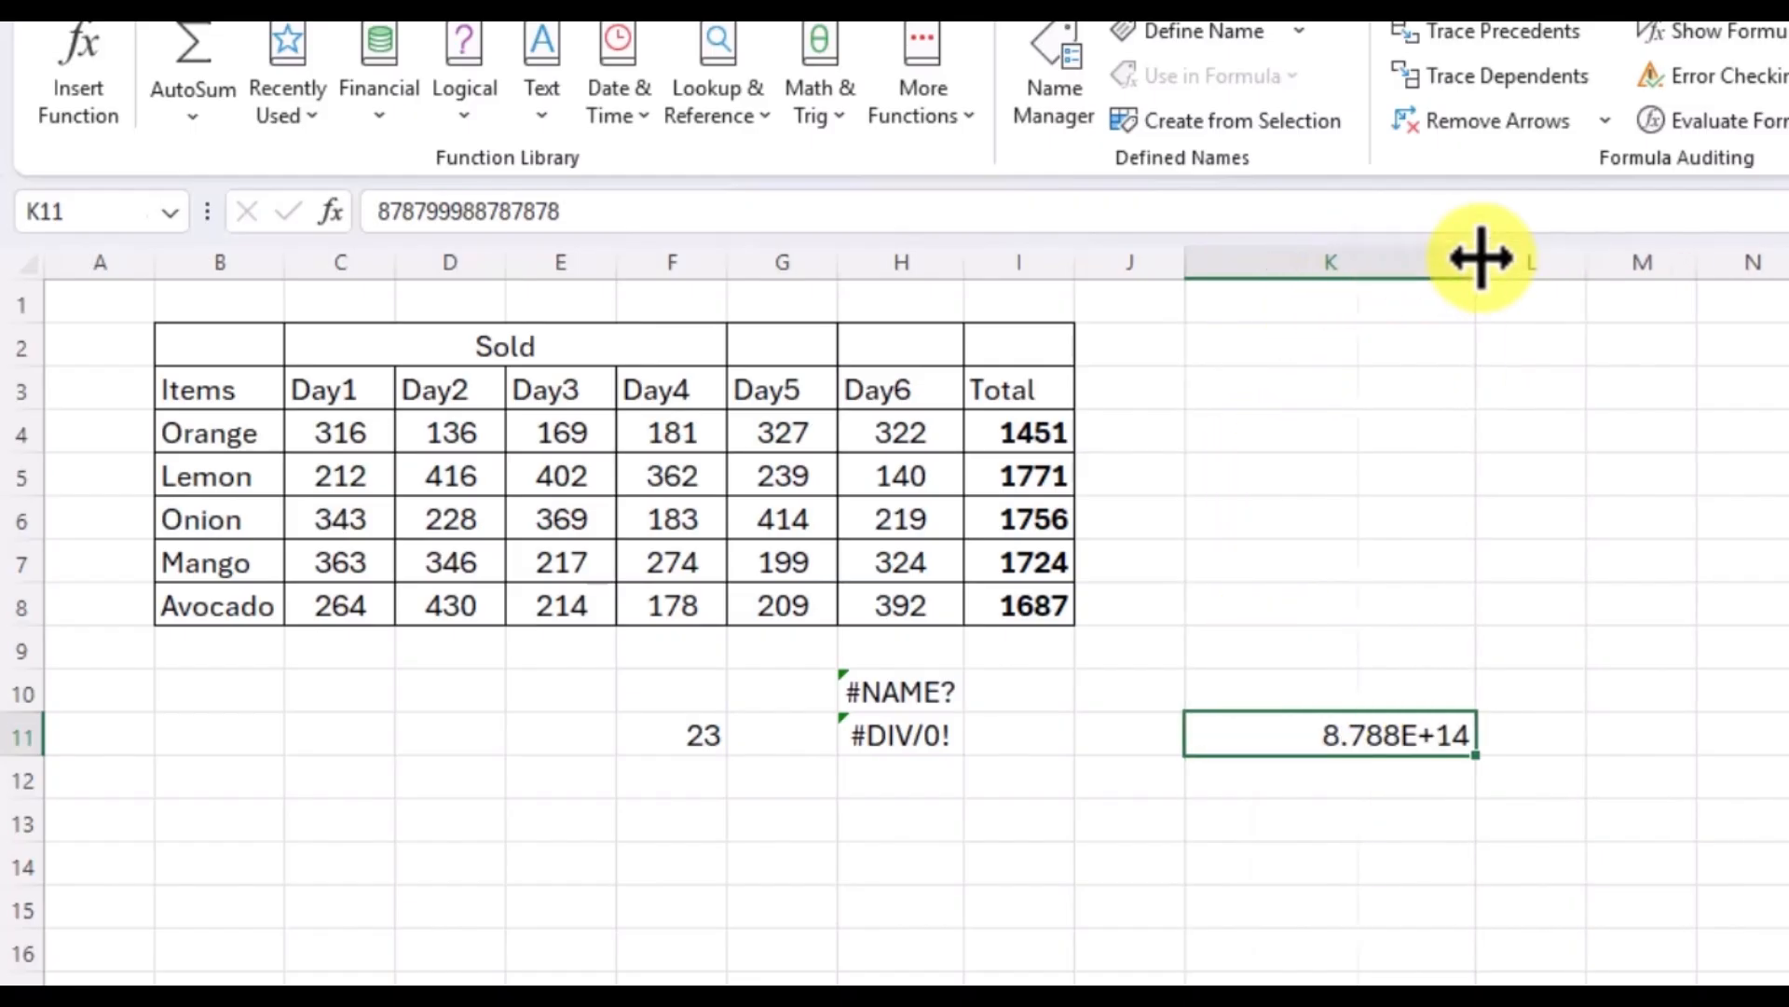
double_click(1322, 736)
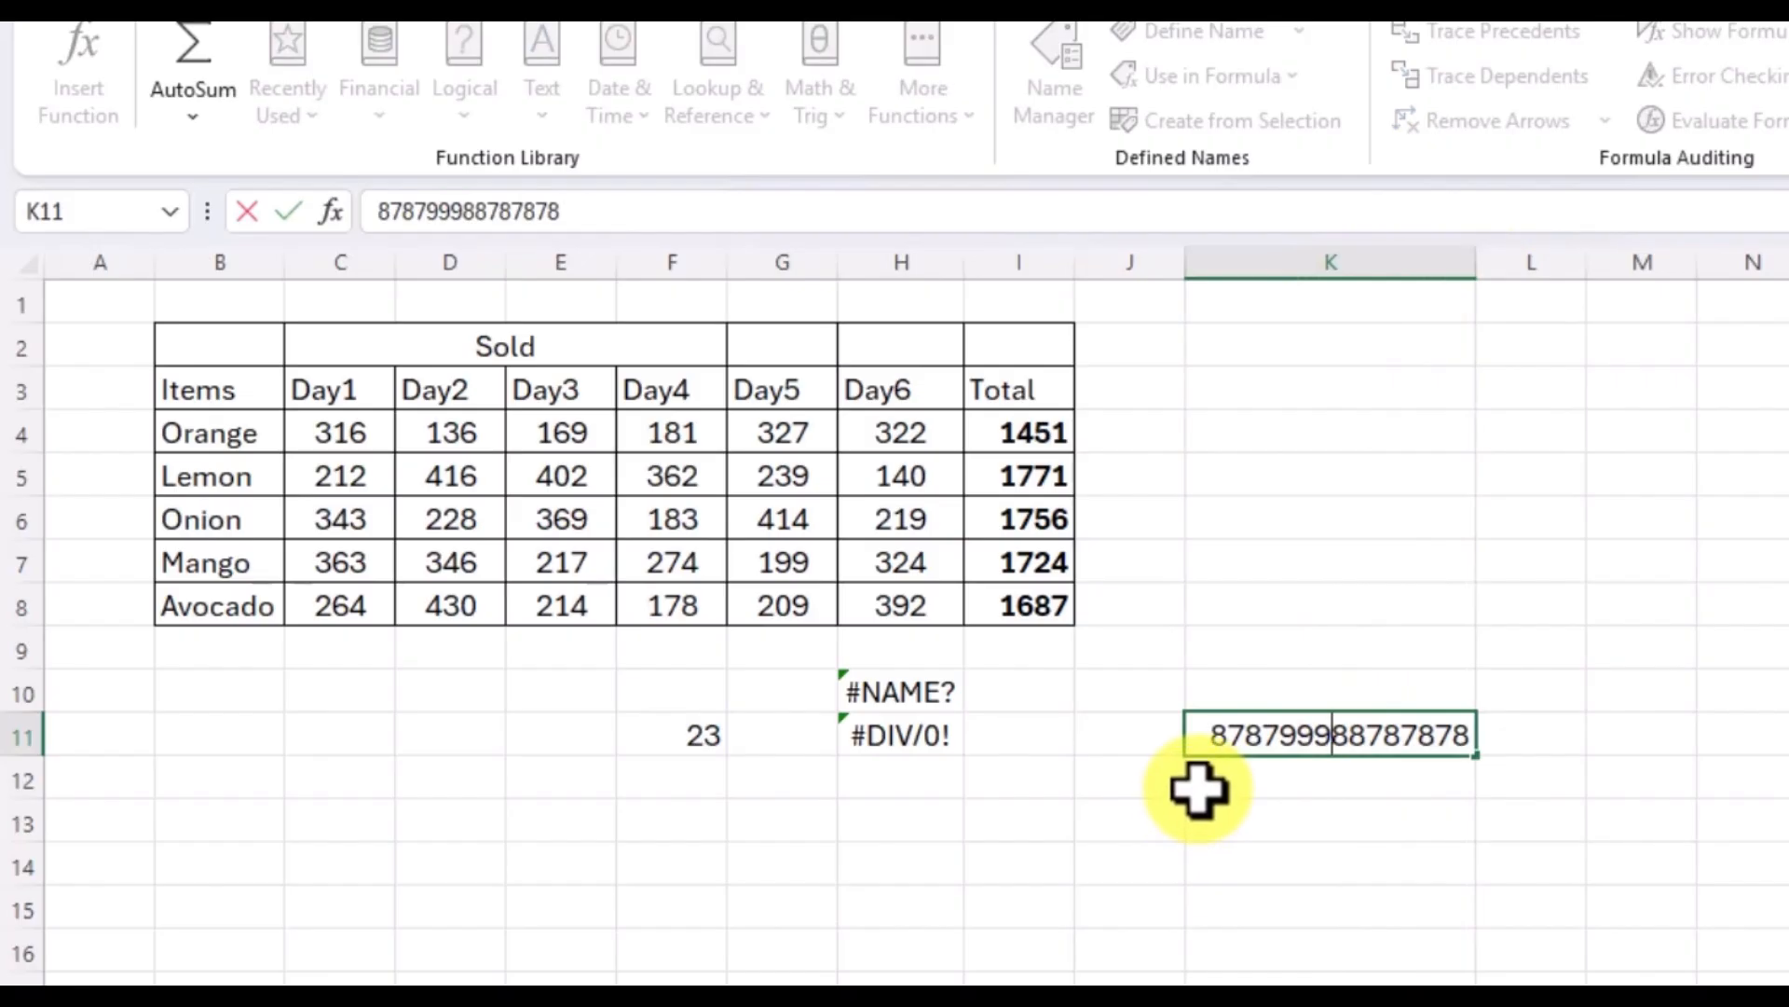
click(1114, 781)
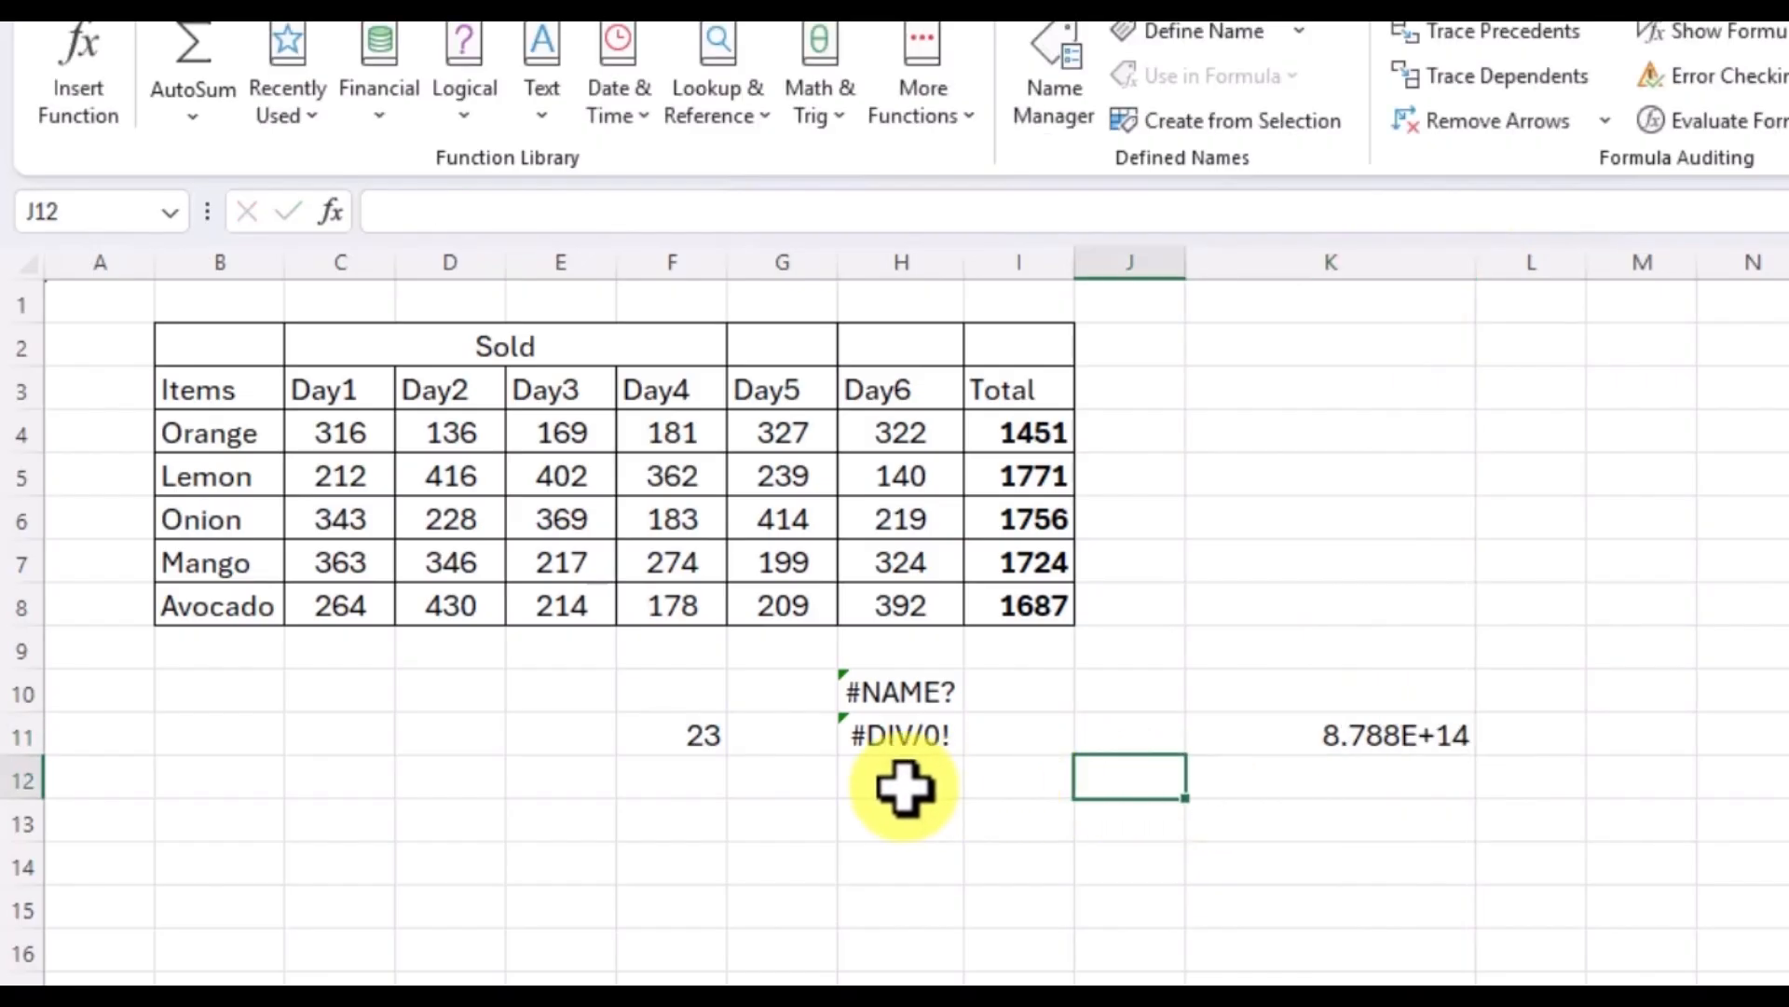
Enter 34 in cell F12 and the text hey in cell G12.
click(887, 688)
click(909, 742)
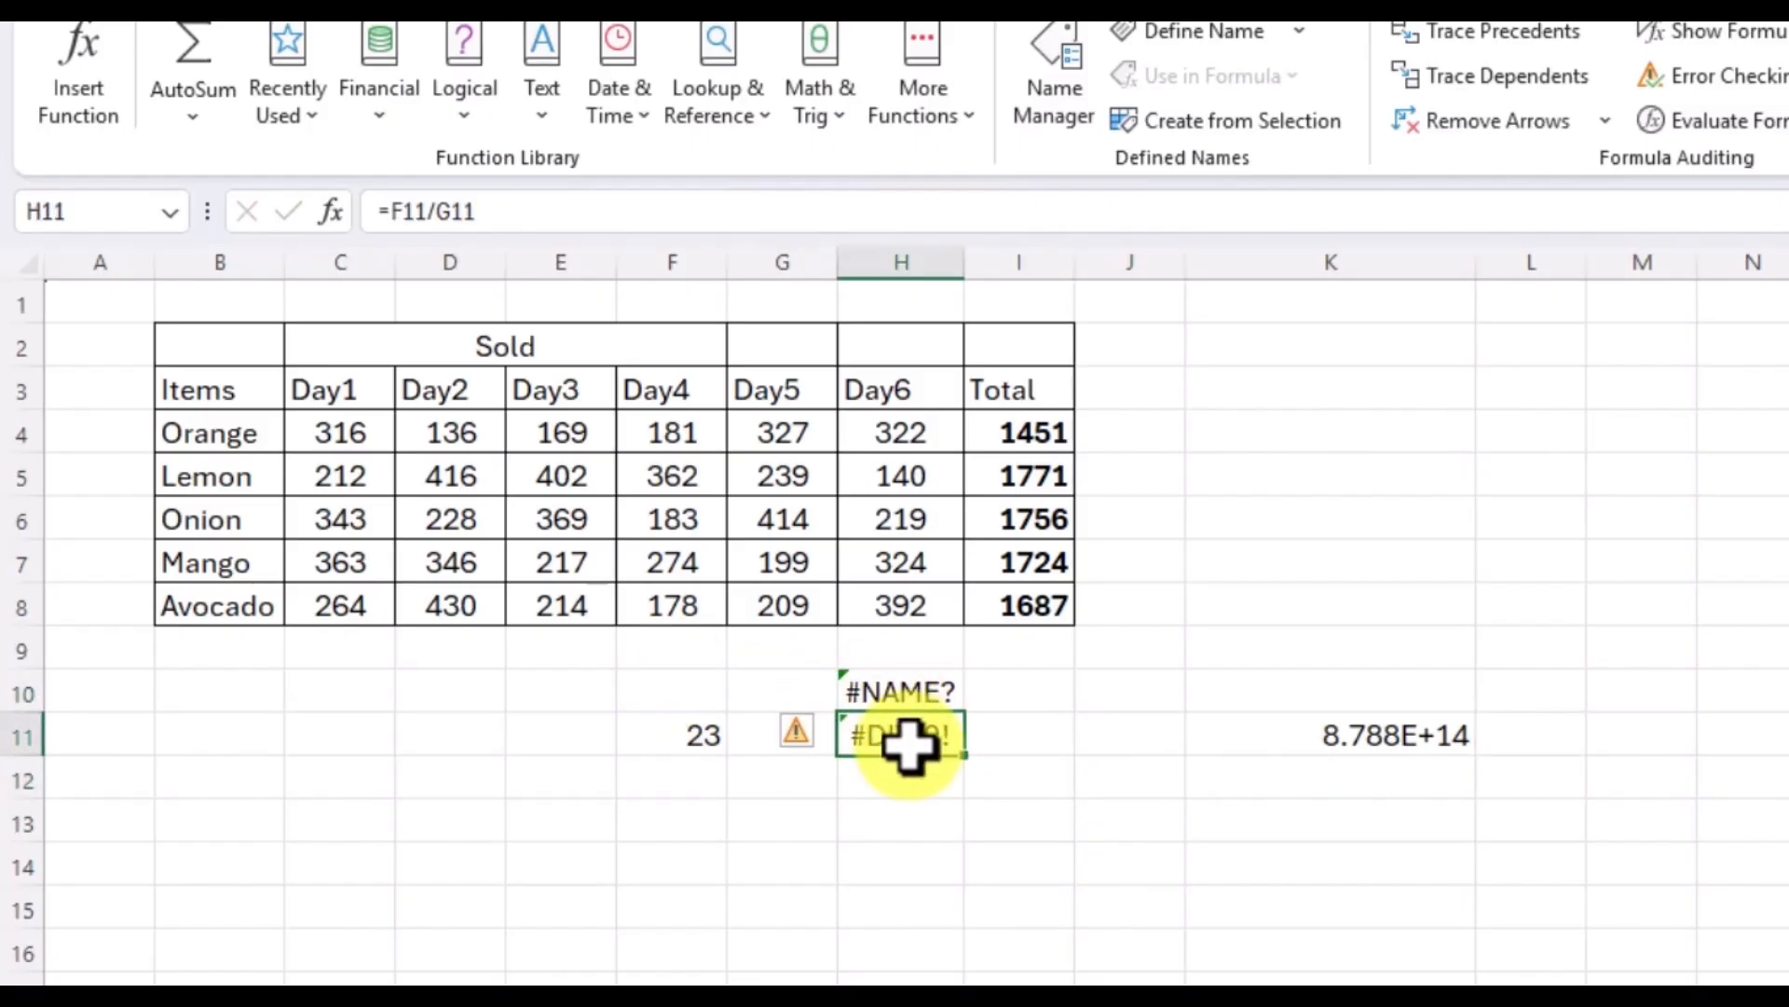
click(680, 785)
text(34)
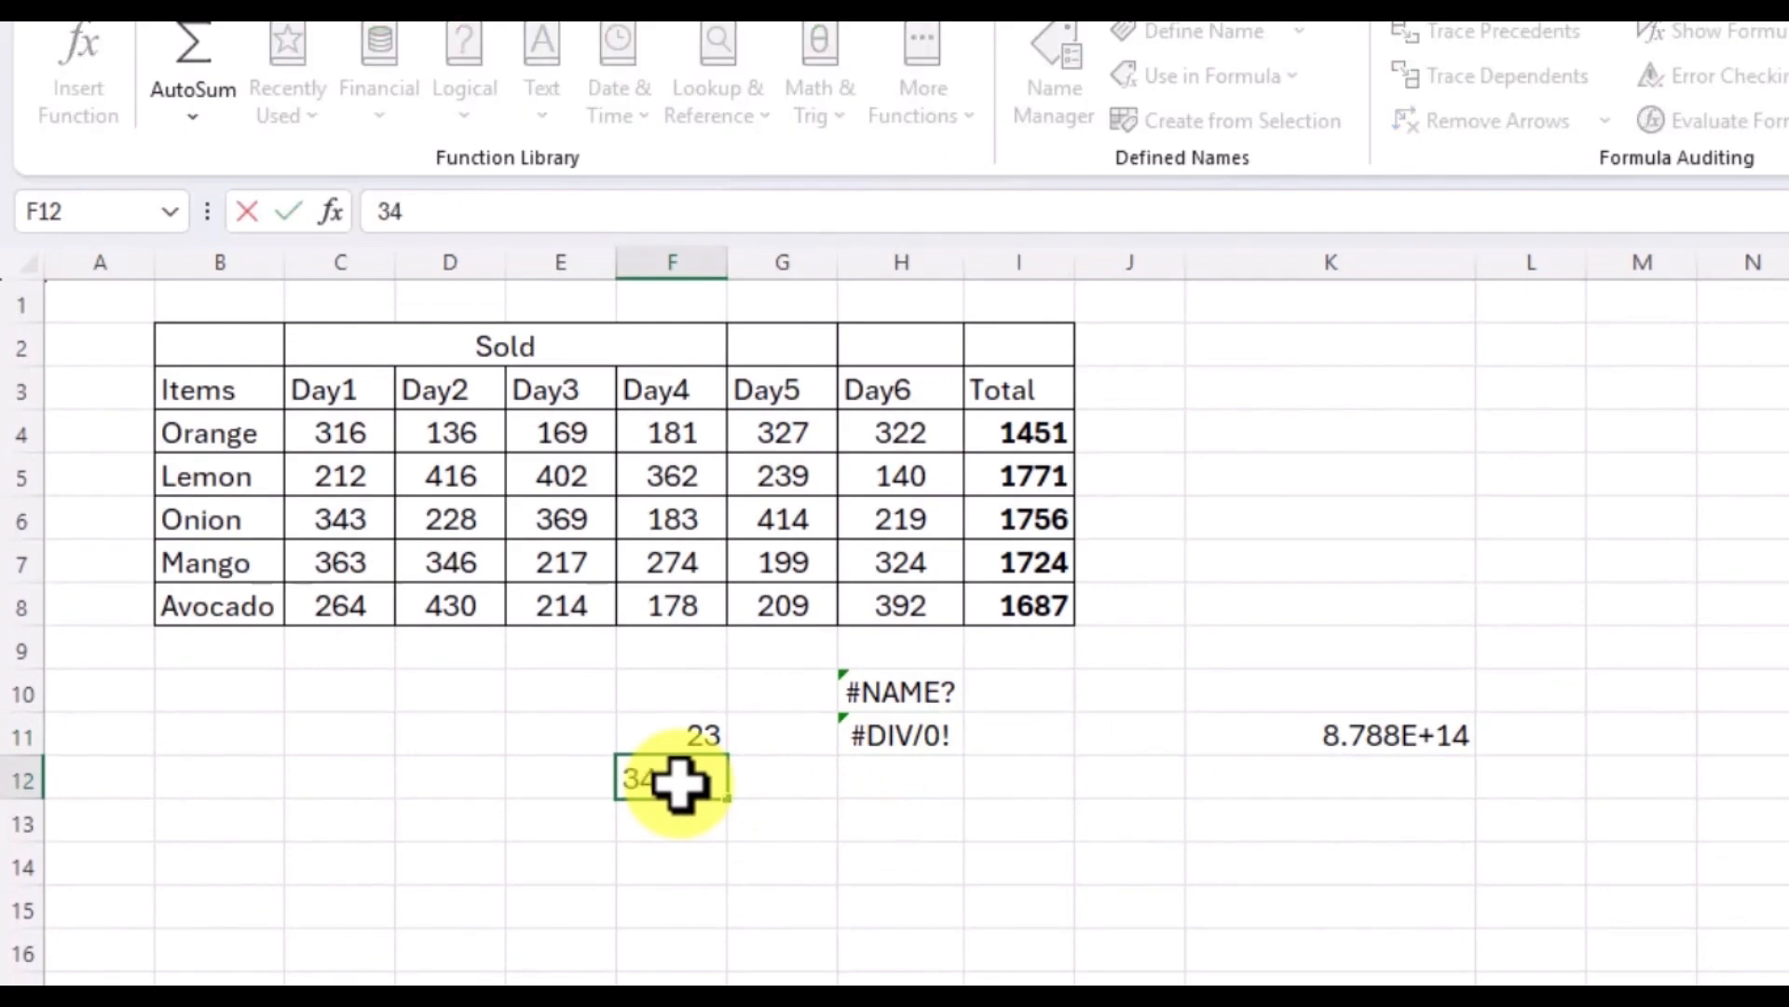
click(772, 764)
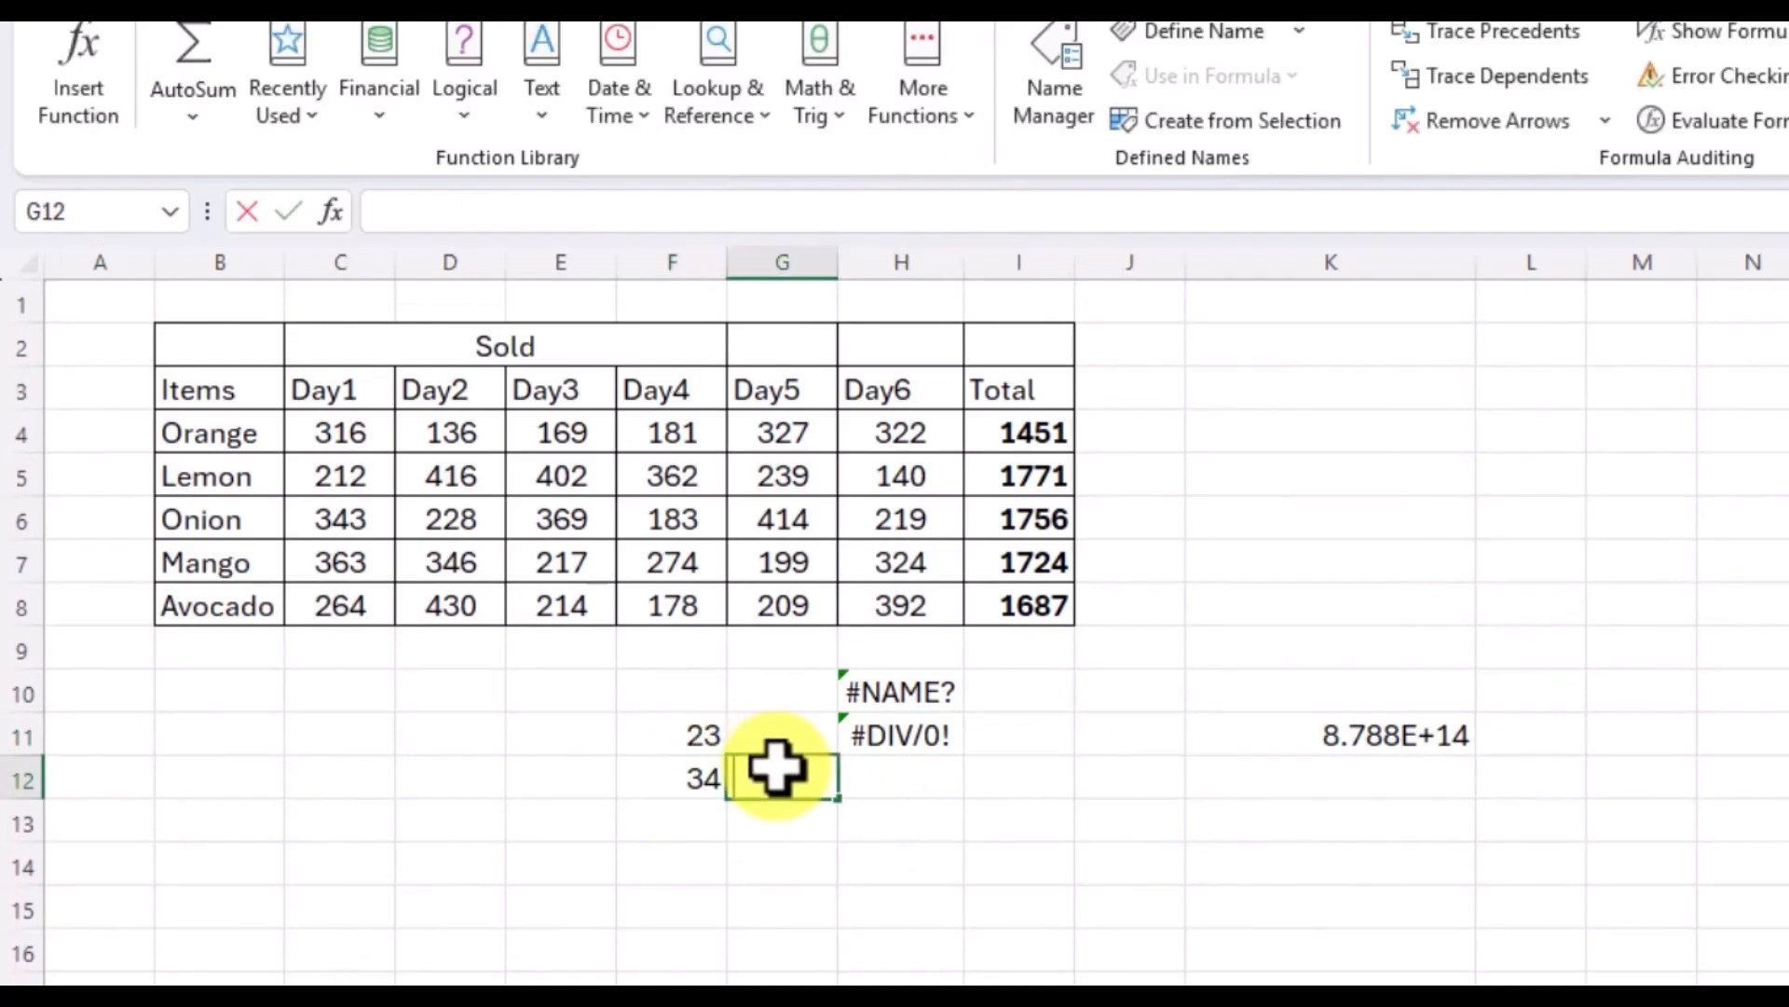
text(hey)
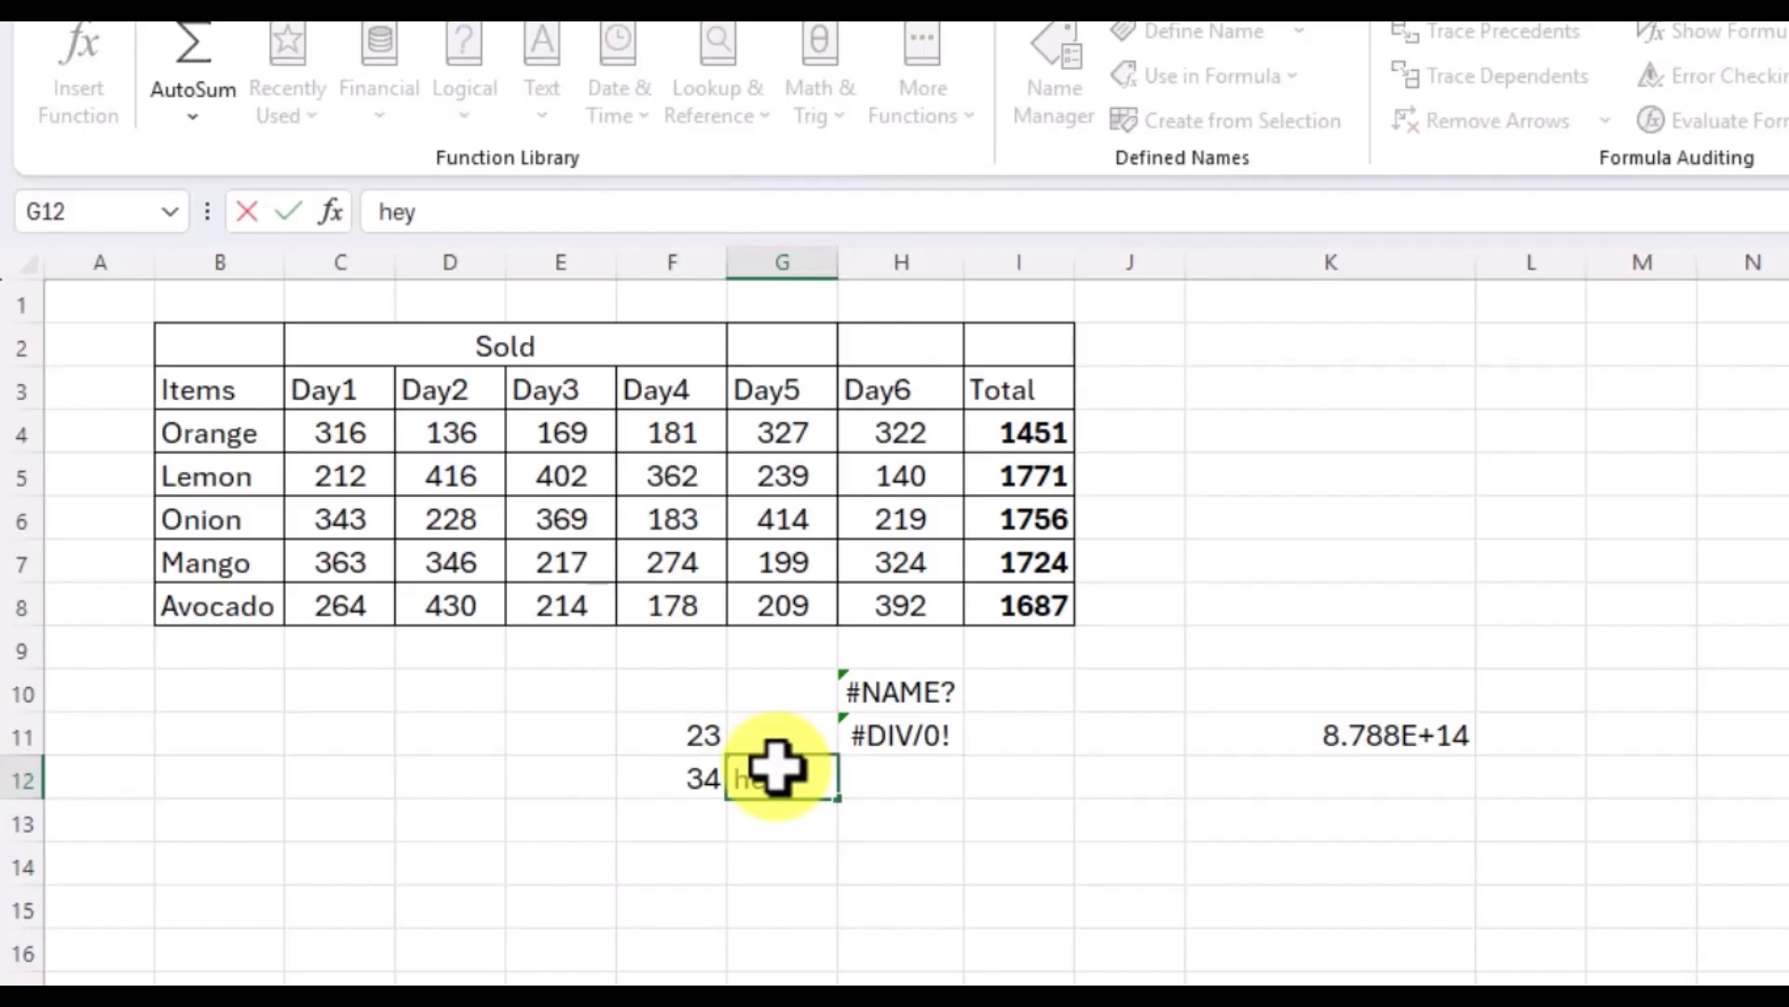
Enter the formula =F12+G12 in cell H12, adding the number and the text beside it.
click(882, 771)
text(=)
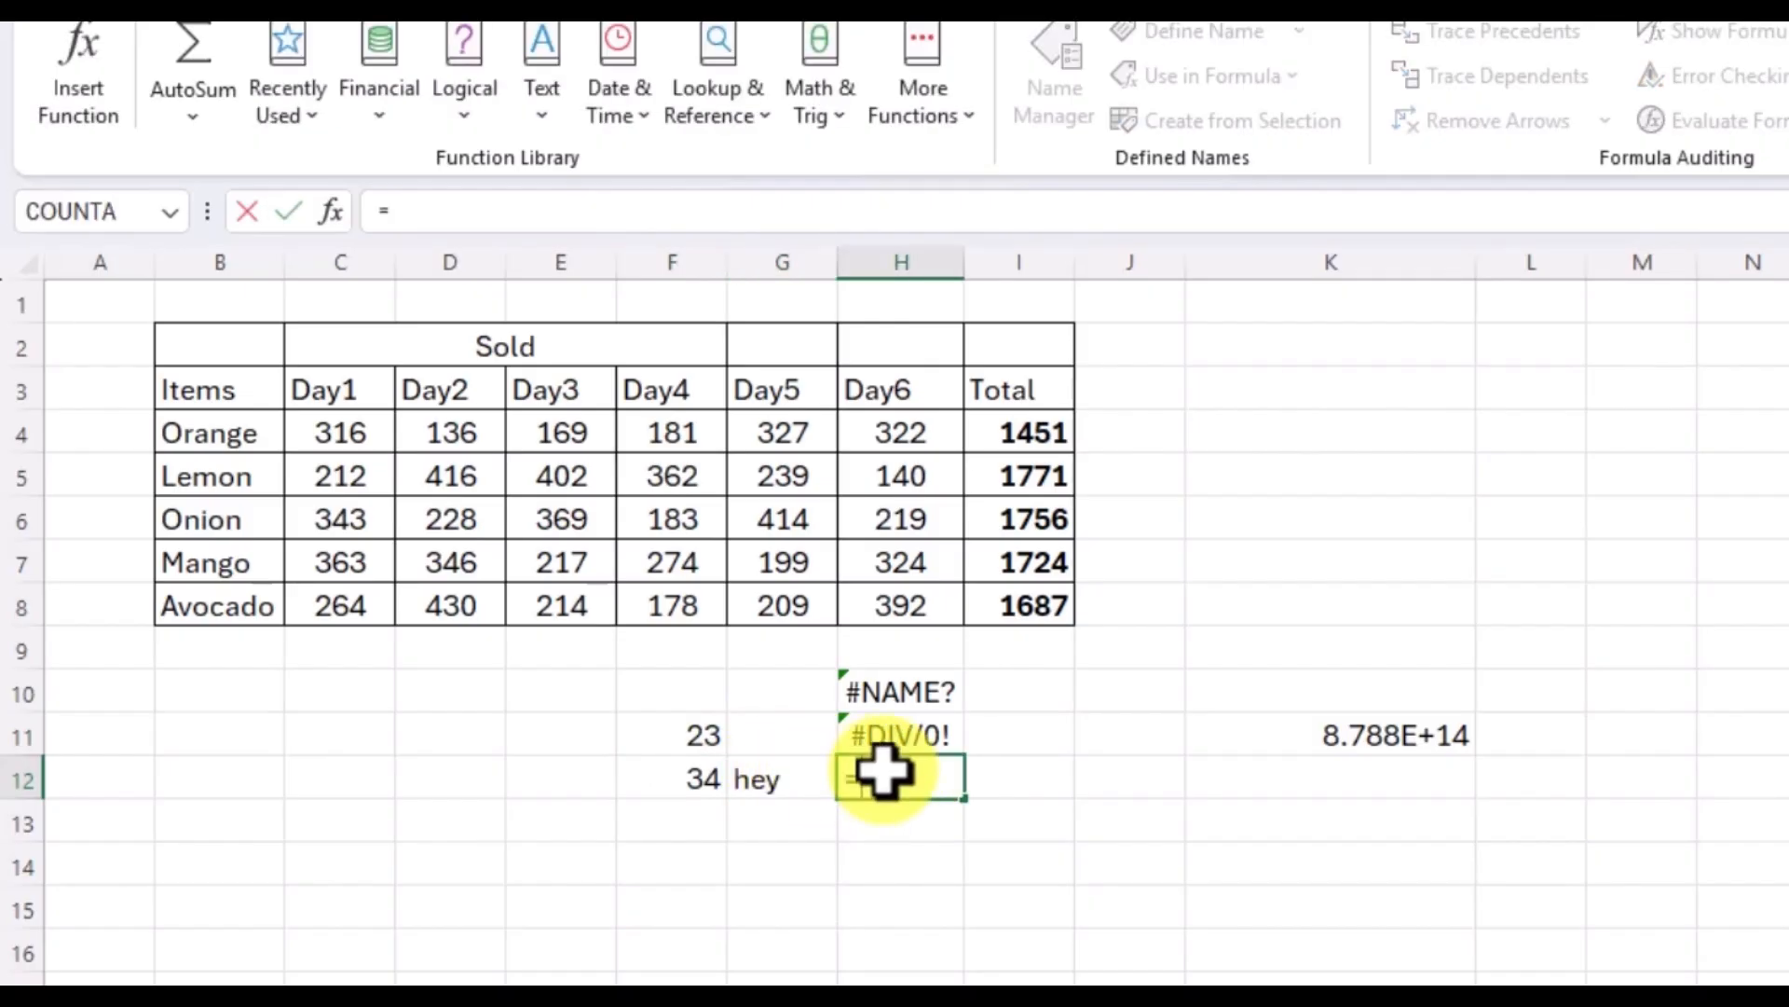
click(673, 779)
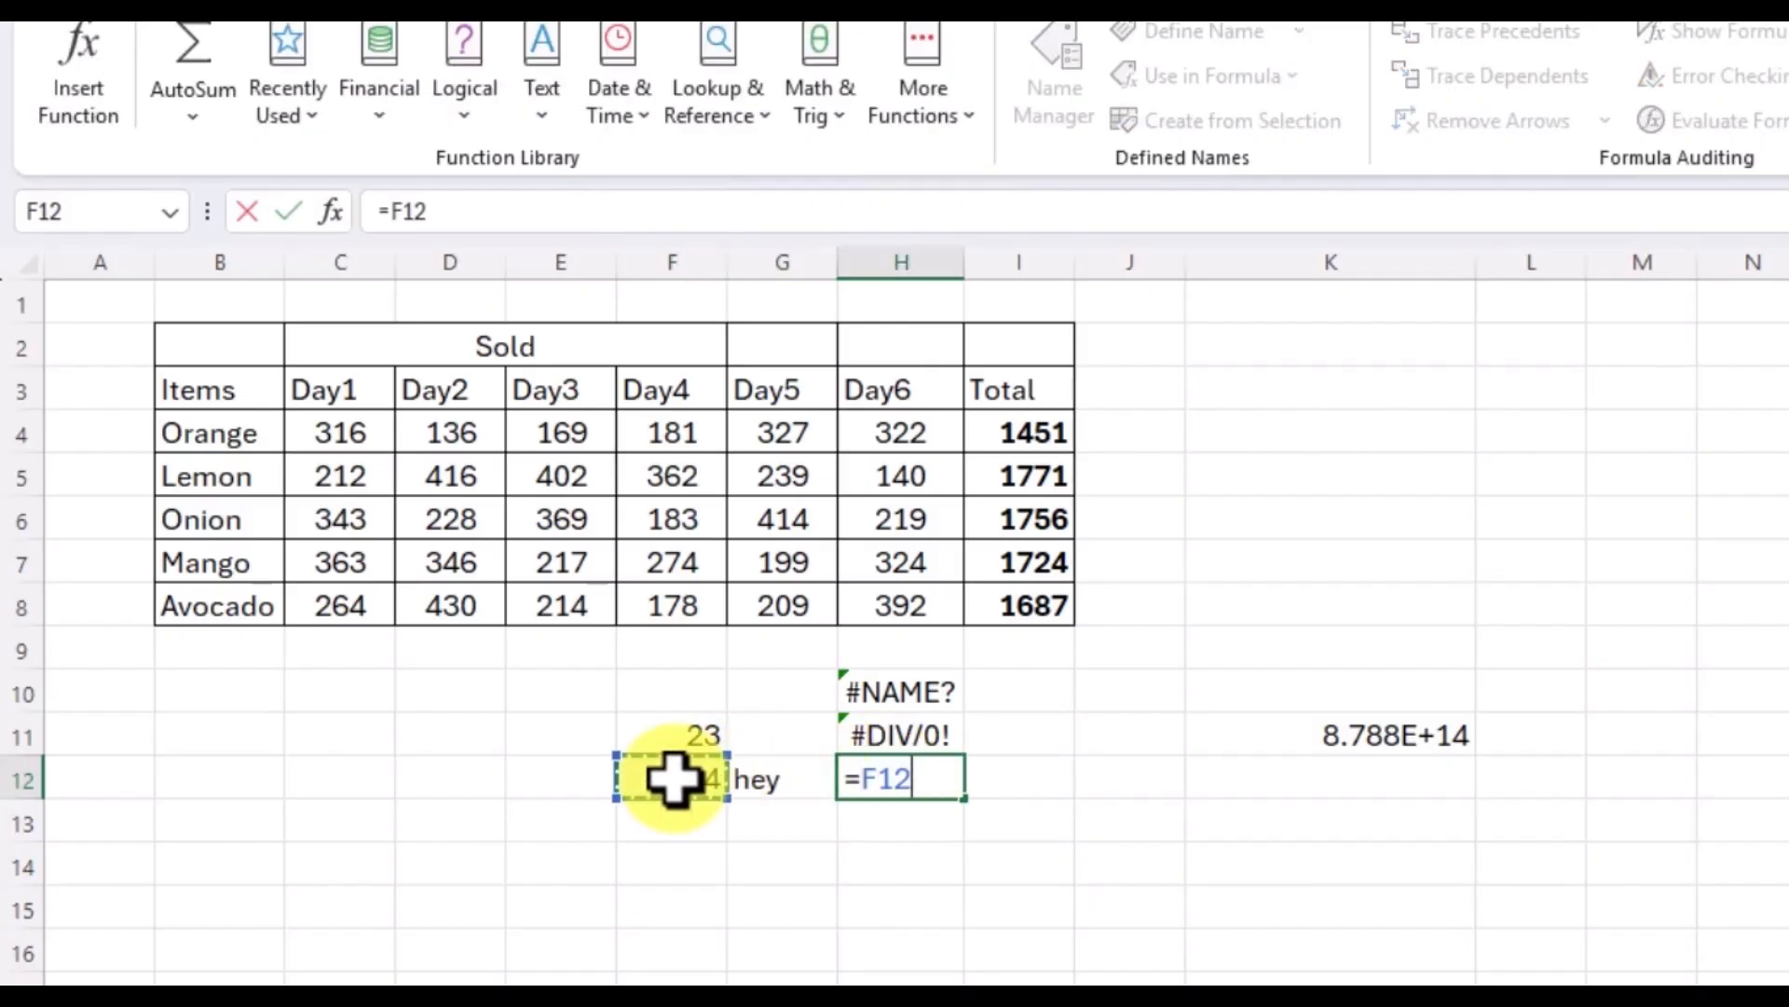
text(+)
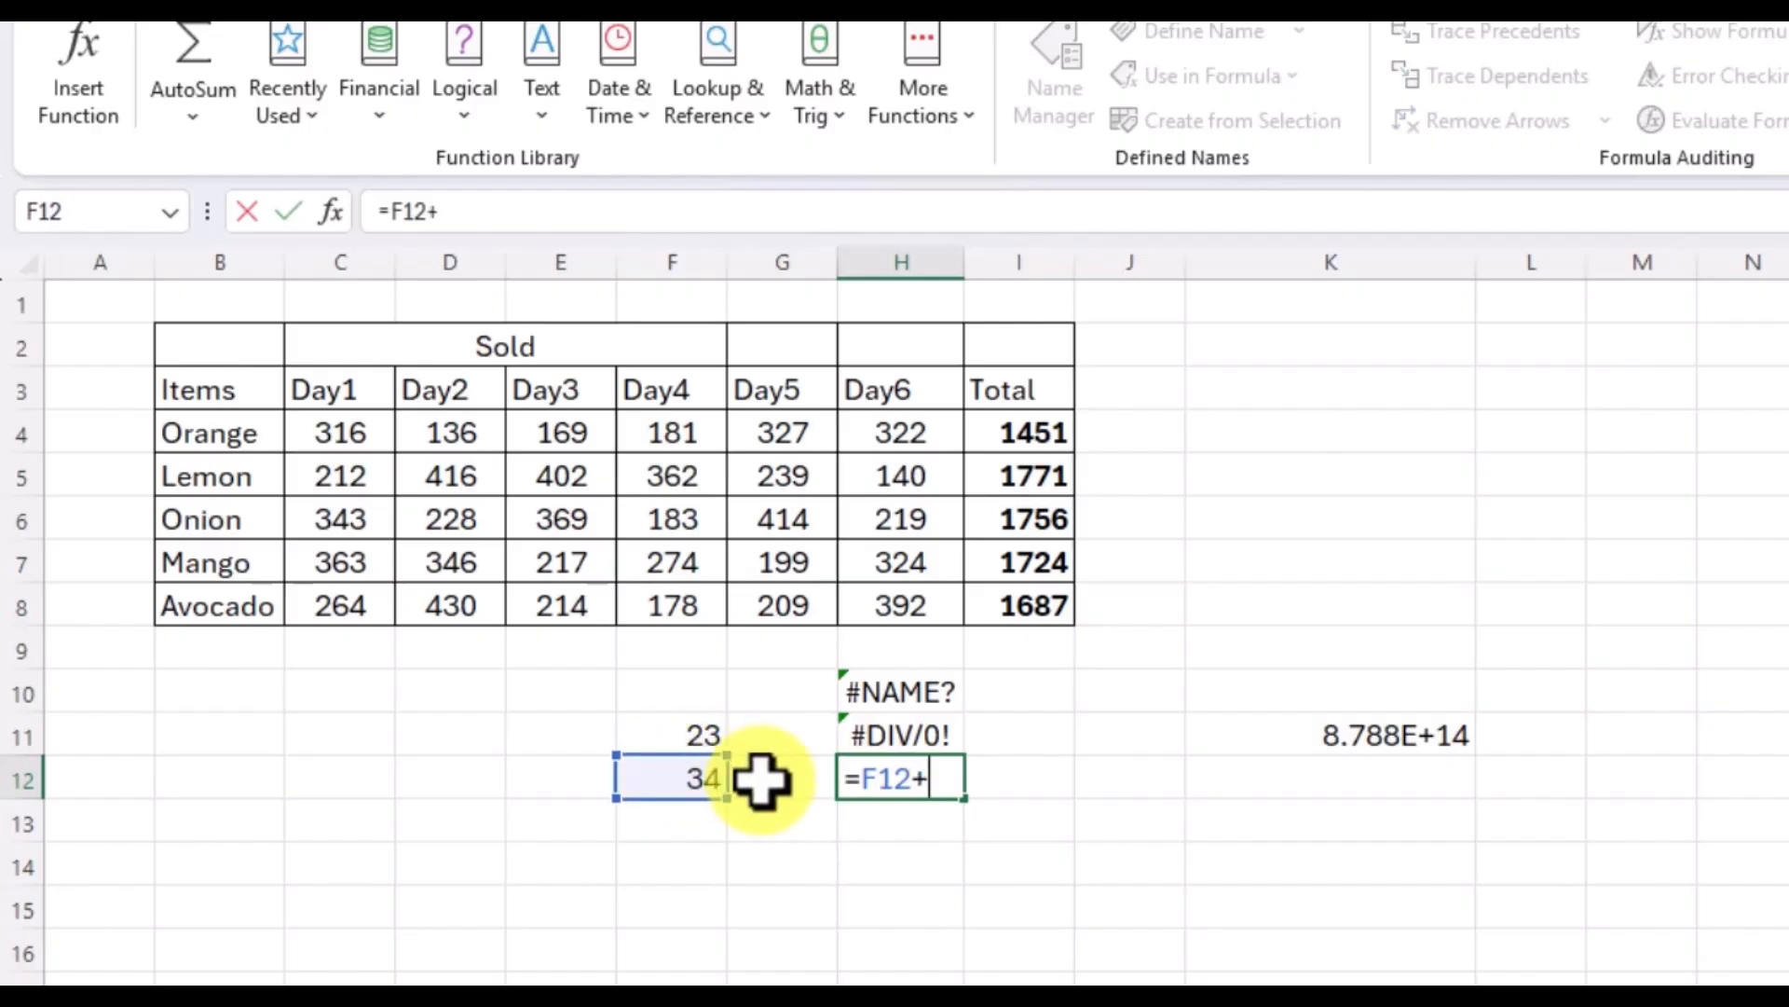
click(761, 779)
key(Return)
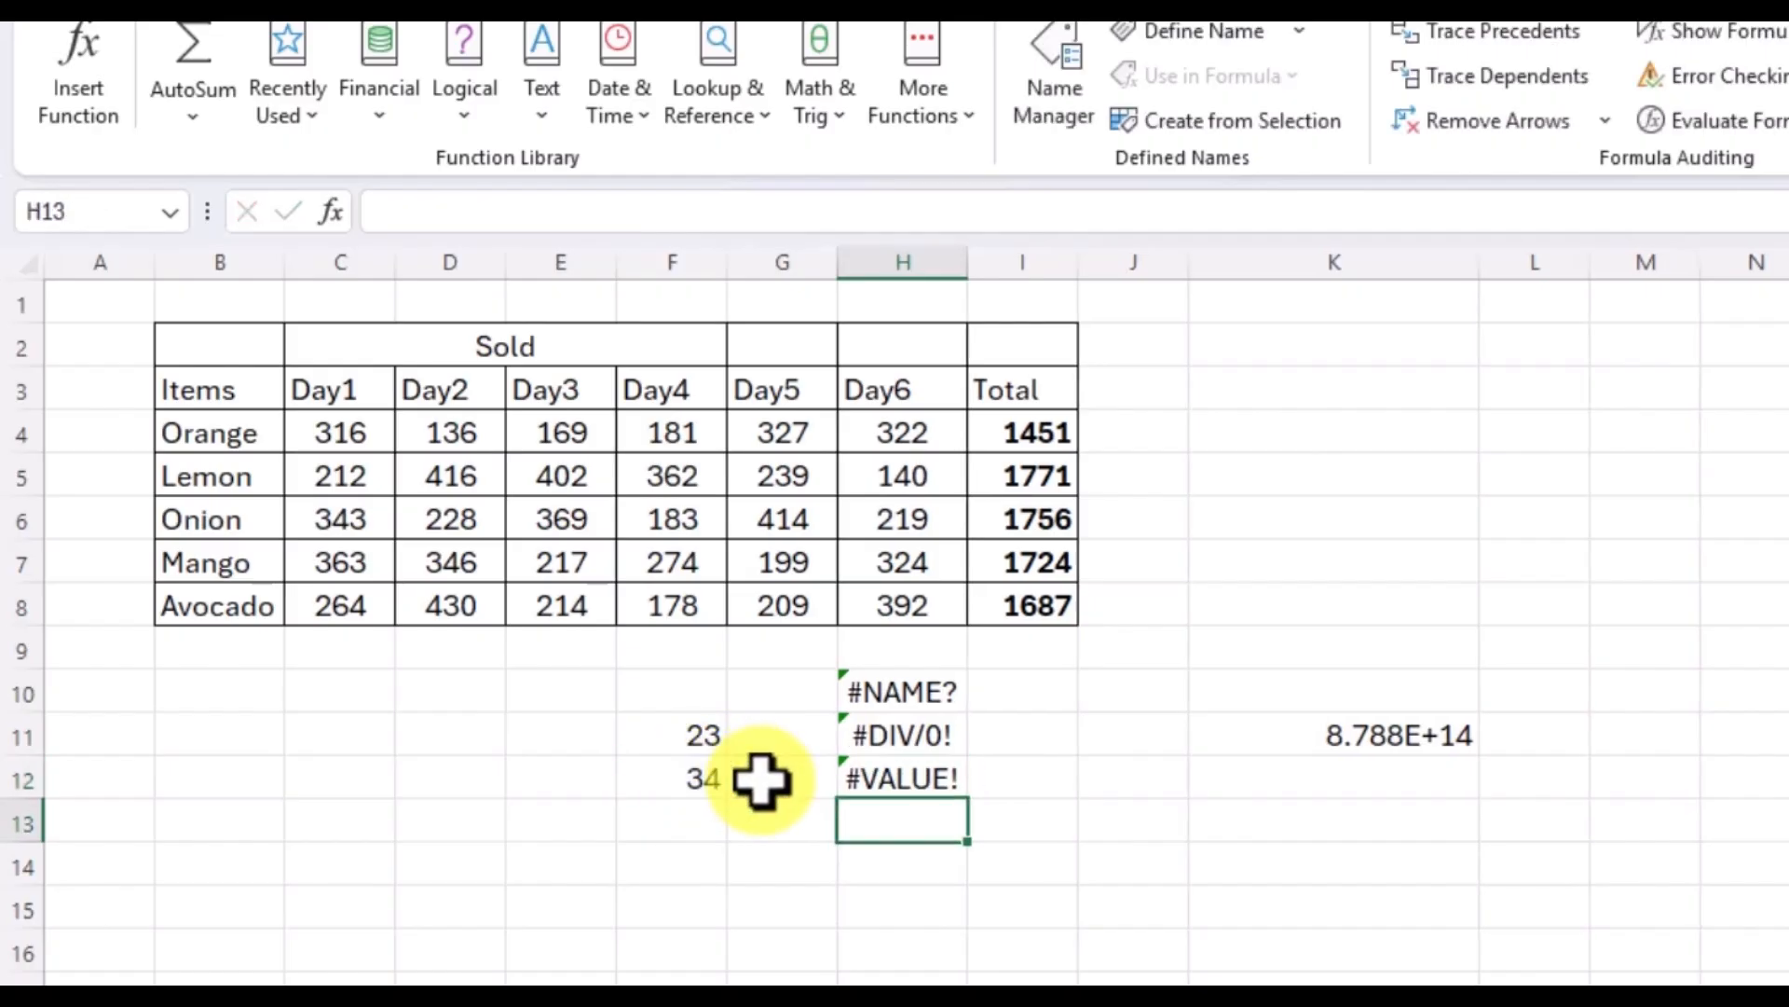
Check the formula in cell H12 and the contents of F12 and G12 that it adds.
click(886, 781)
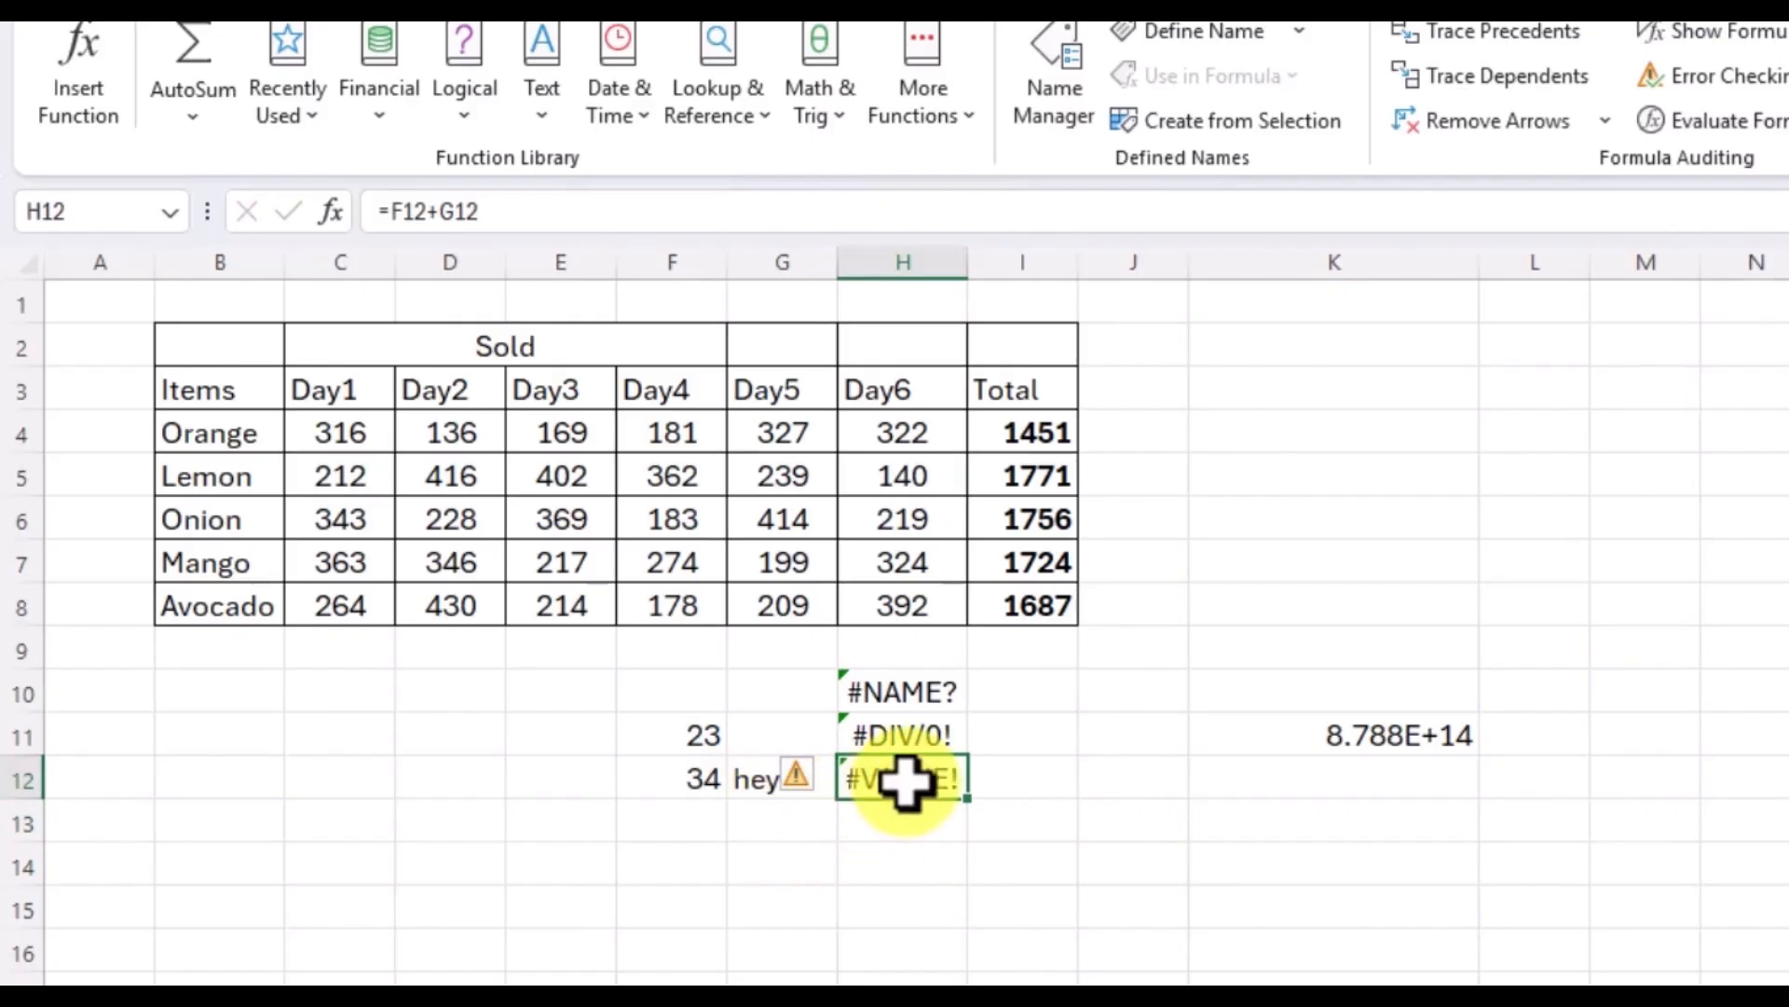
click(704, 779)
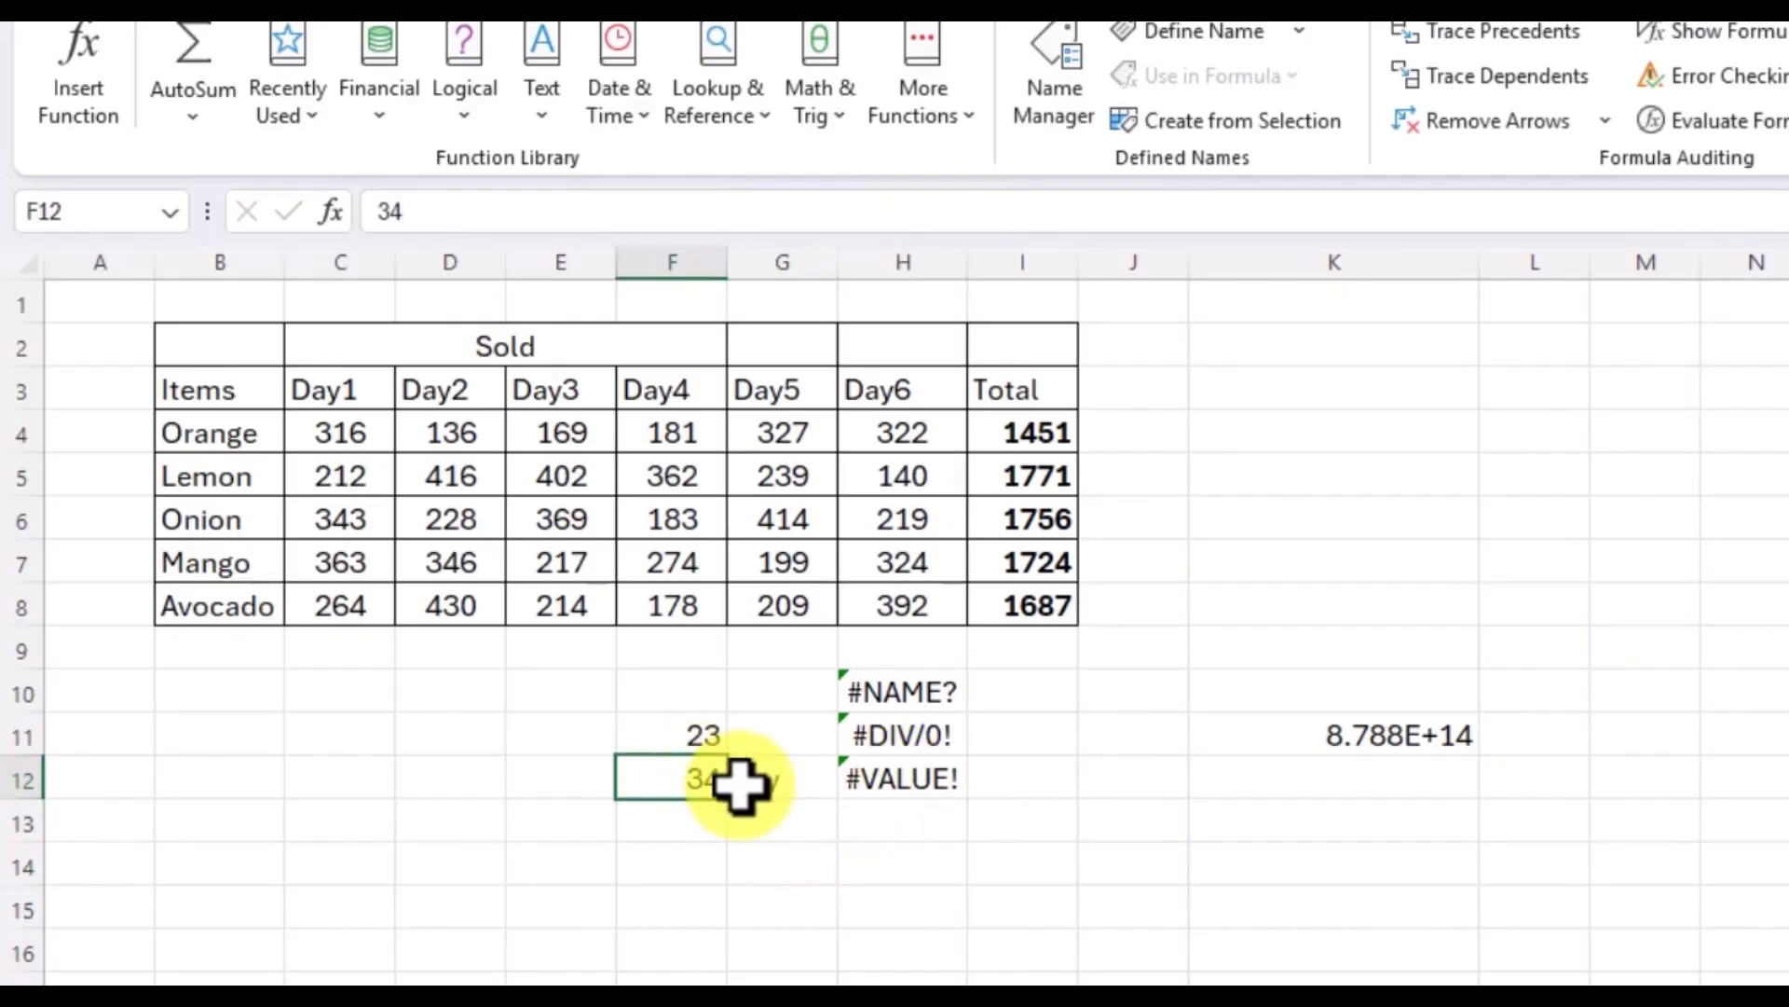
click(790, 783)
click(687, 781)
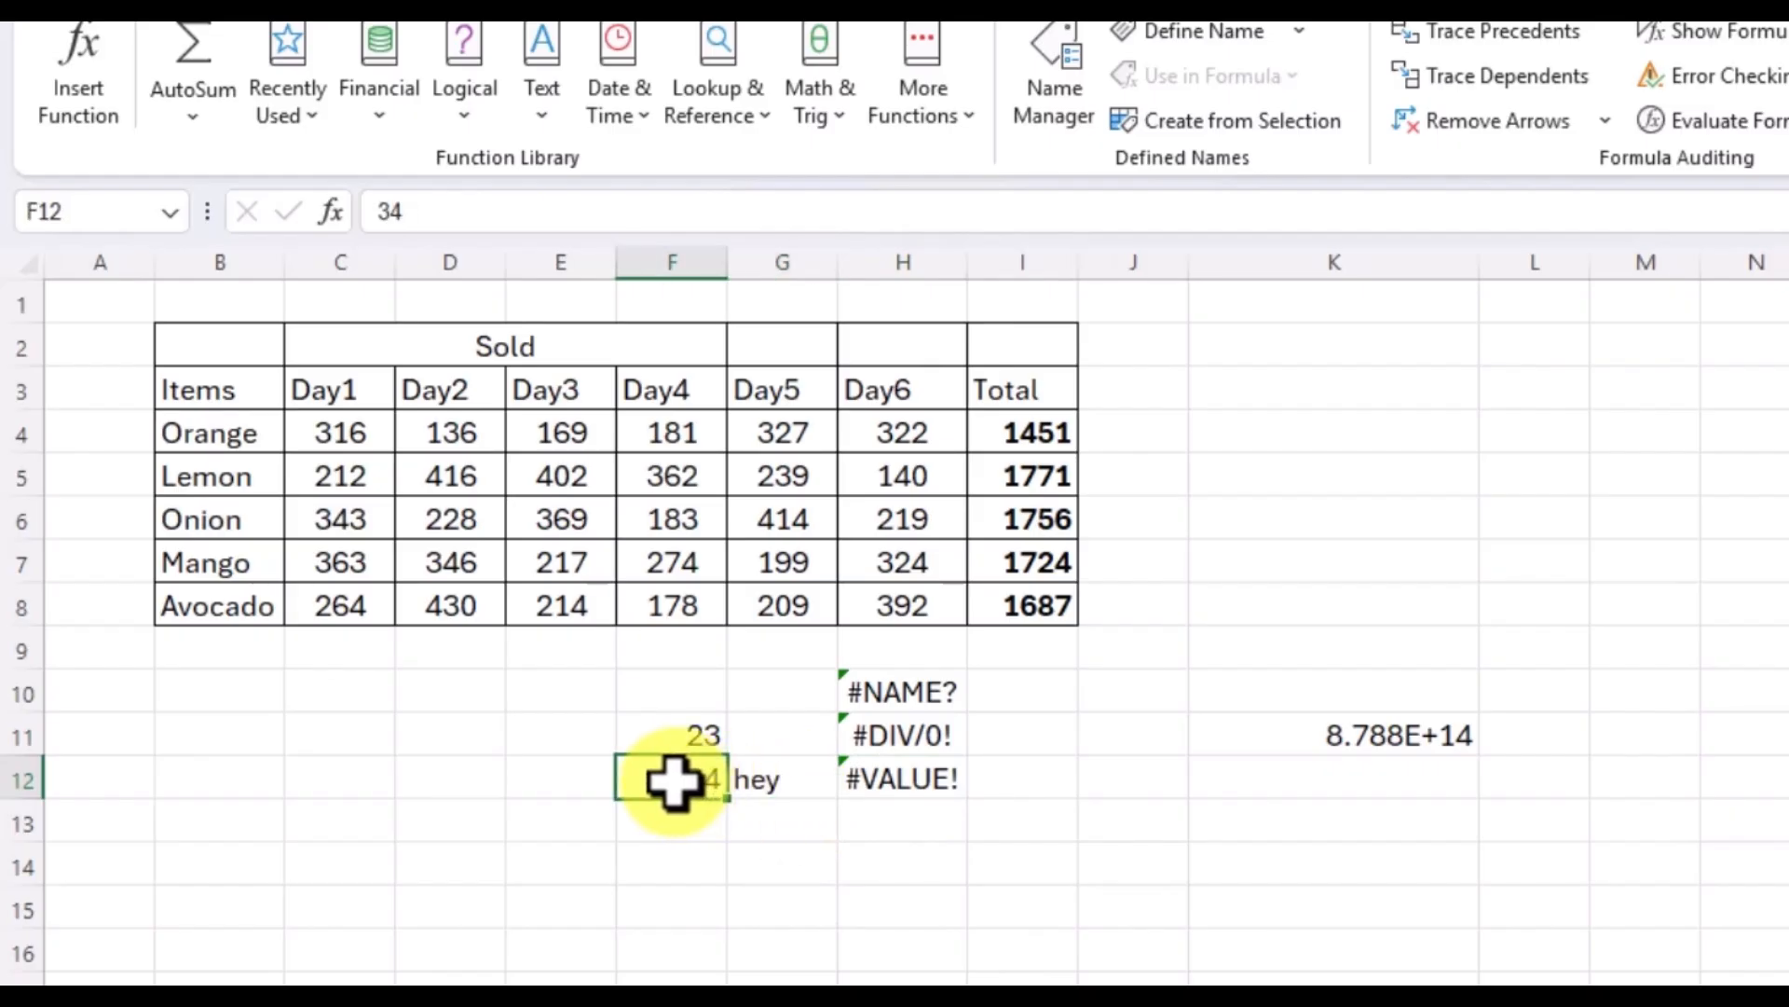
click(786, 783)
click(899, 781)
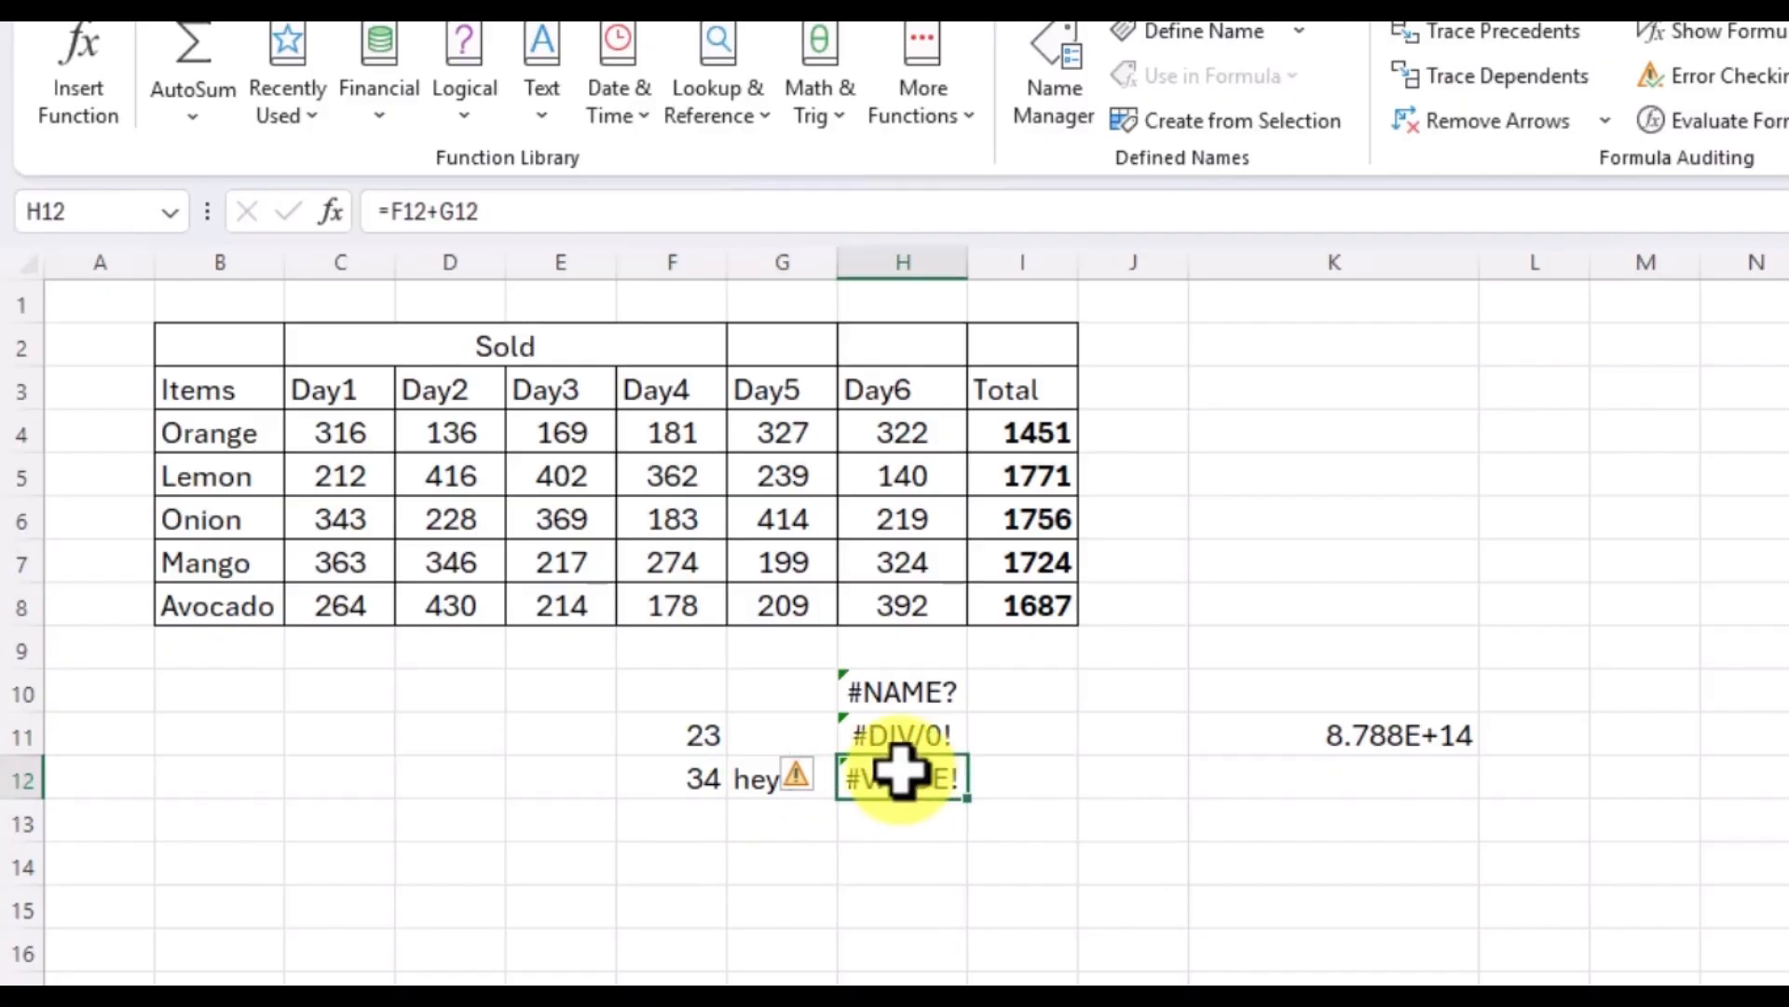
Open the error options for cell H12 and choose Ignore Error for its flagged value error.
click(798, 781)
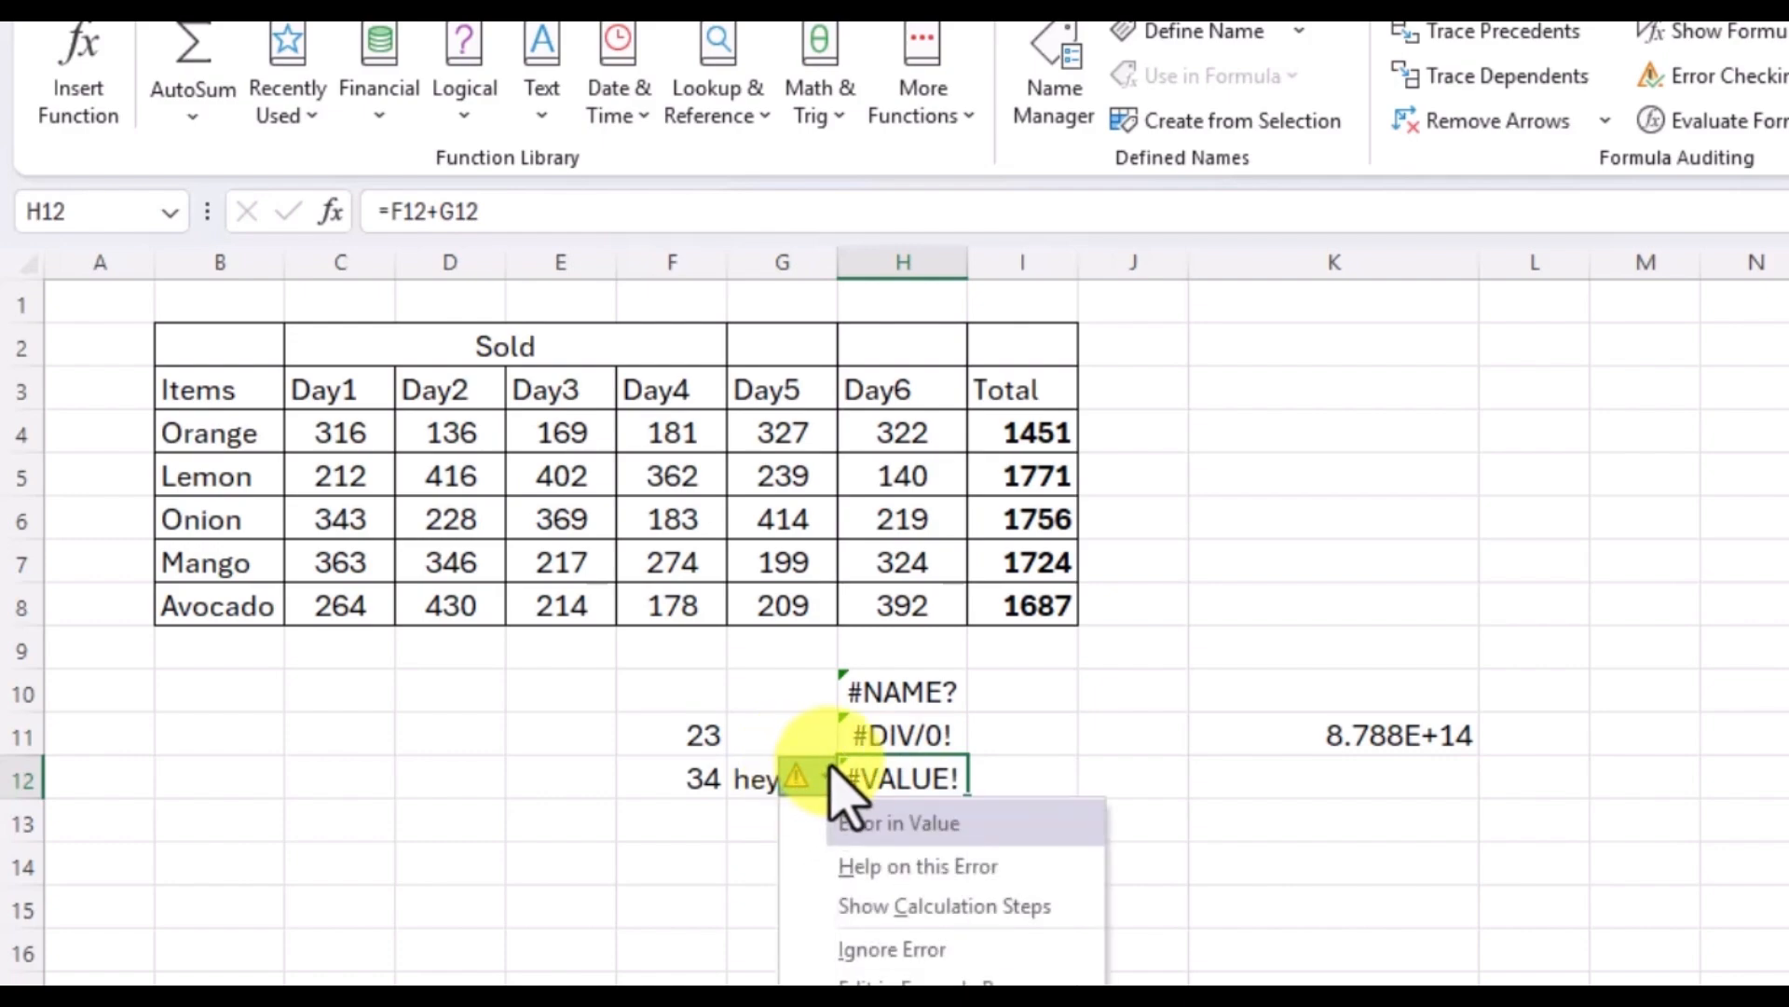
click(890, 719)
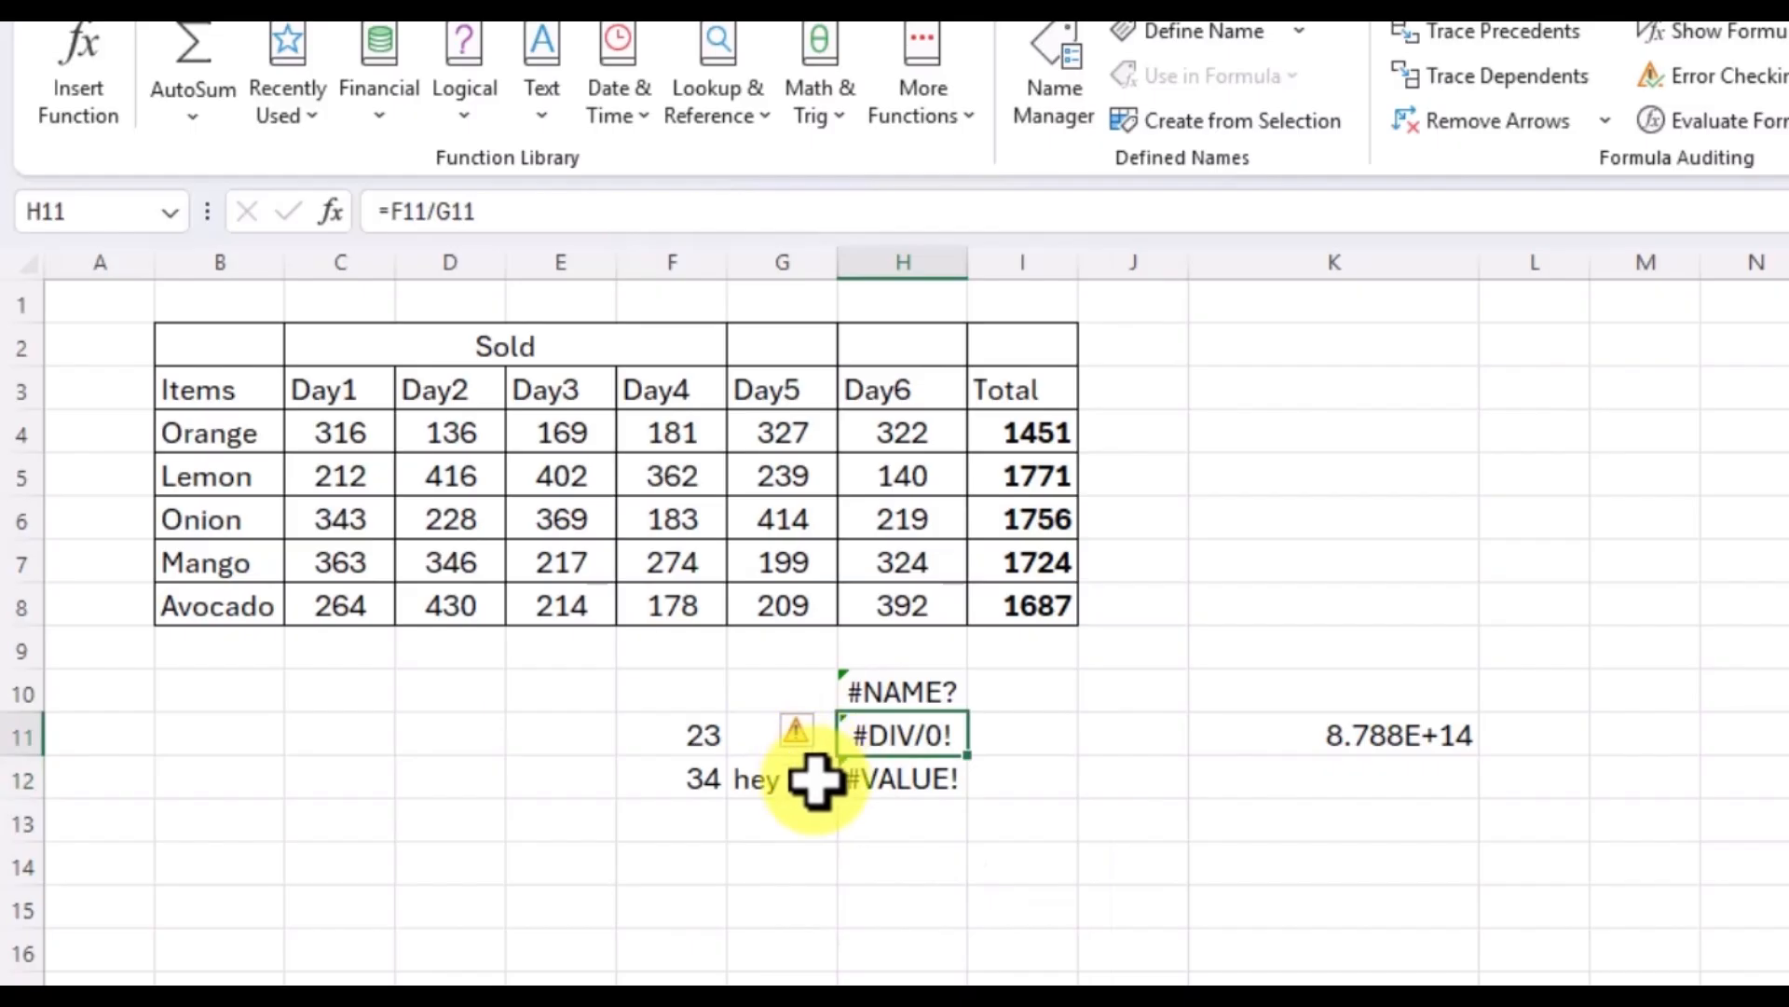
click(876, 778)
click(809, 781)
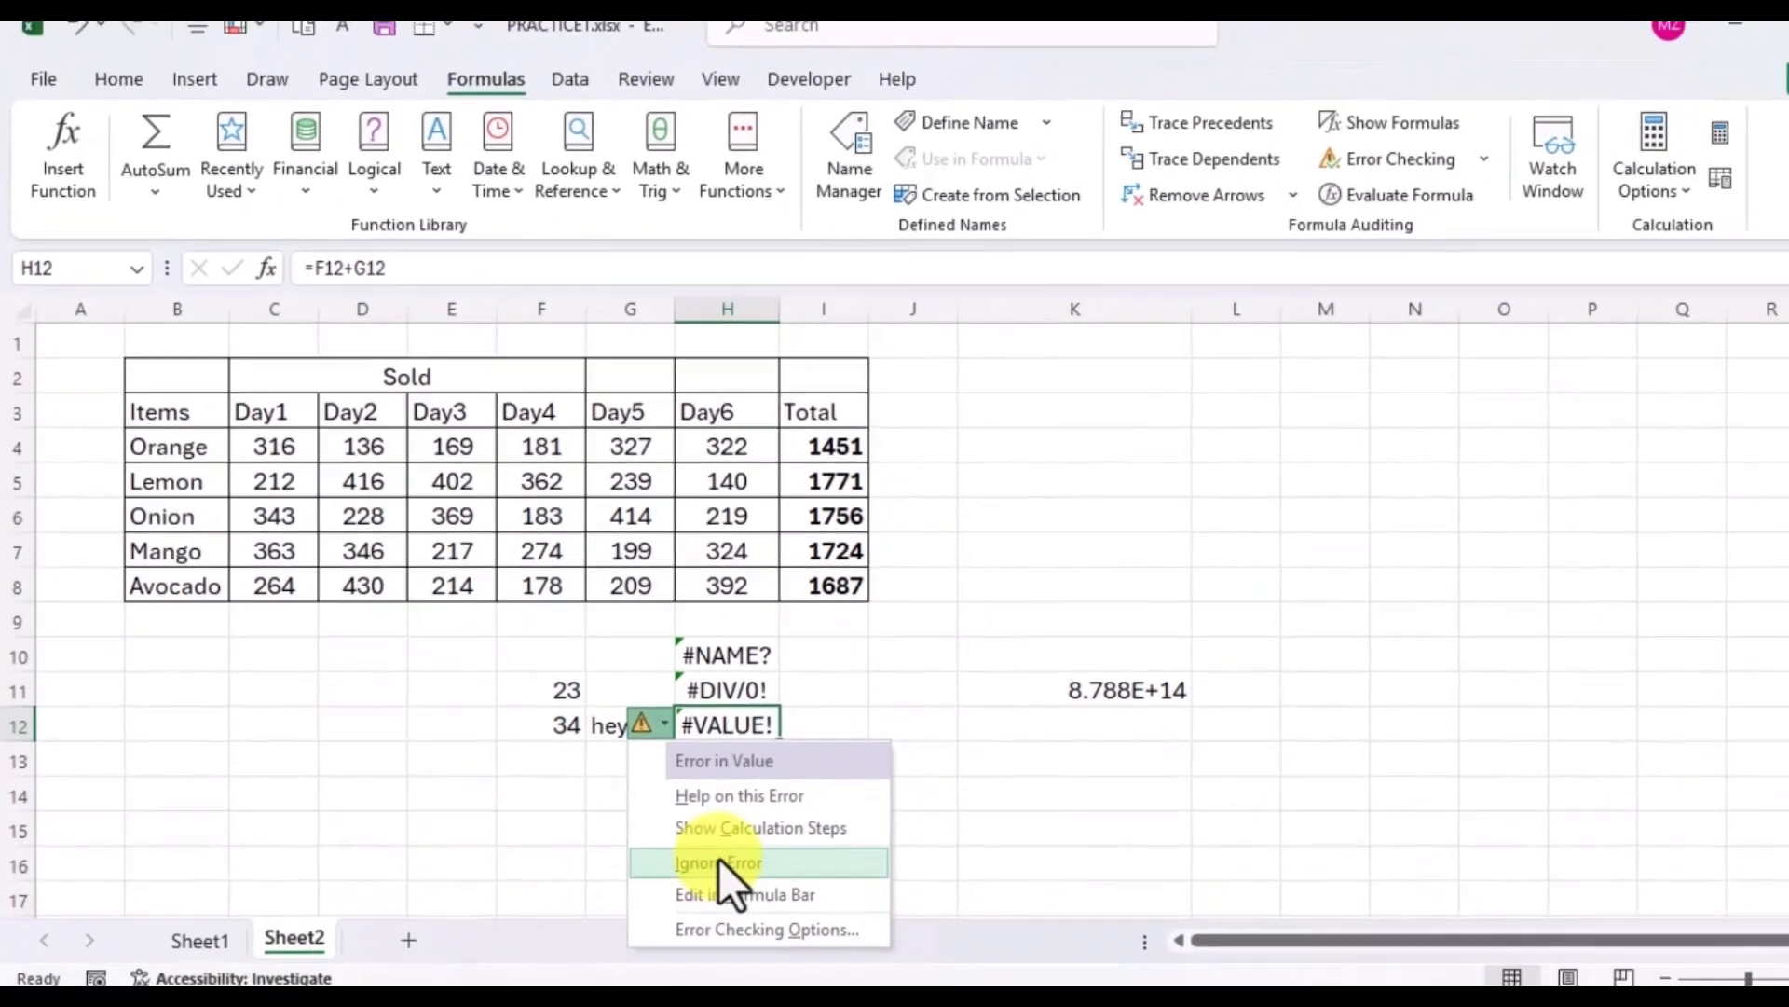
click(800, 913)
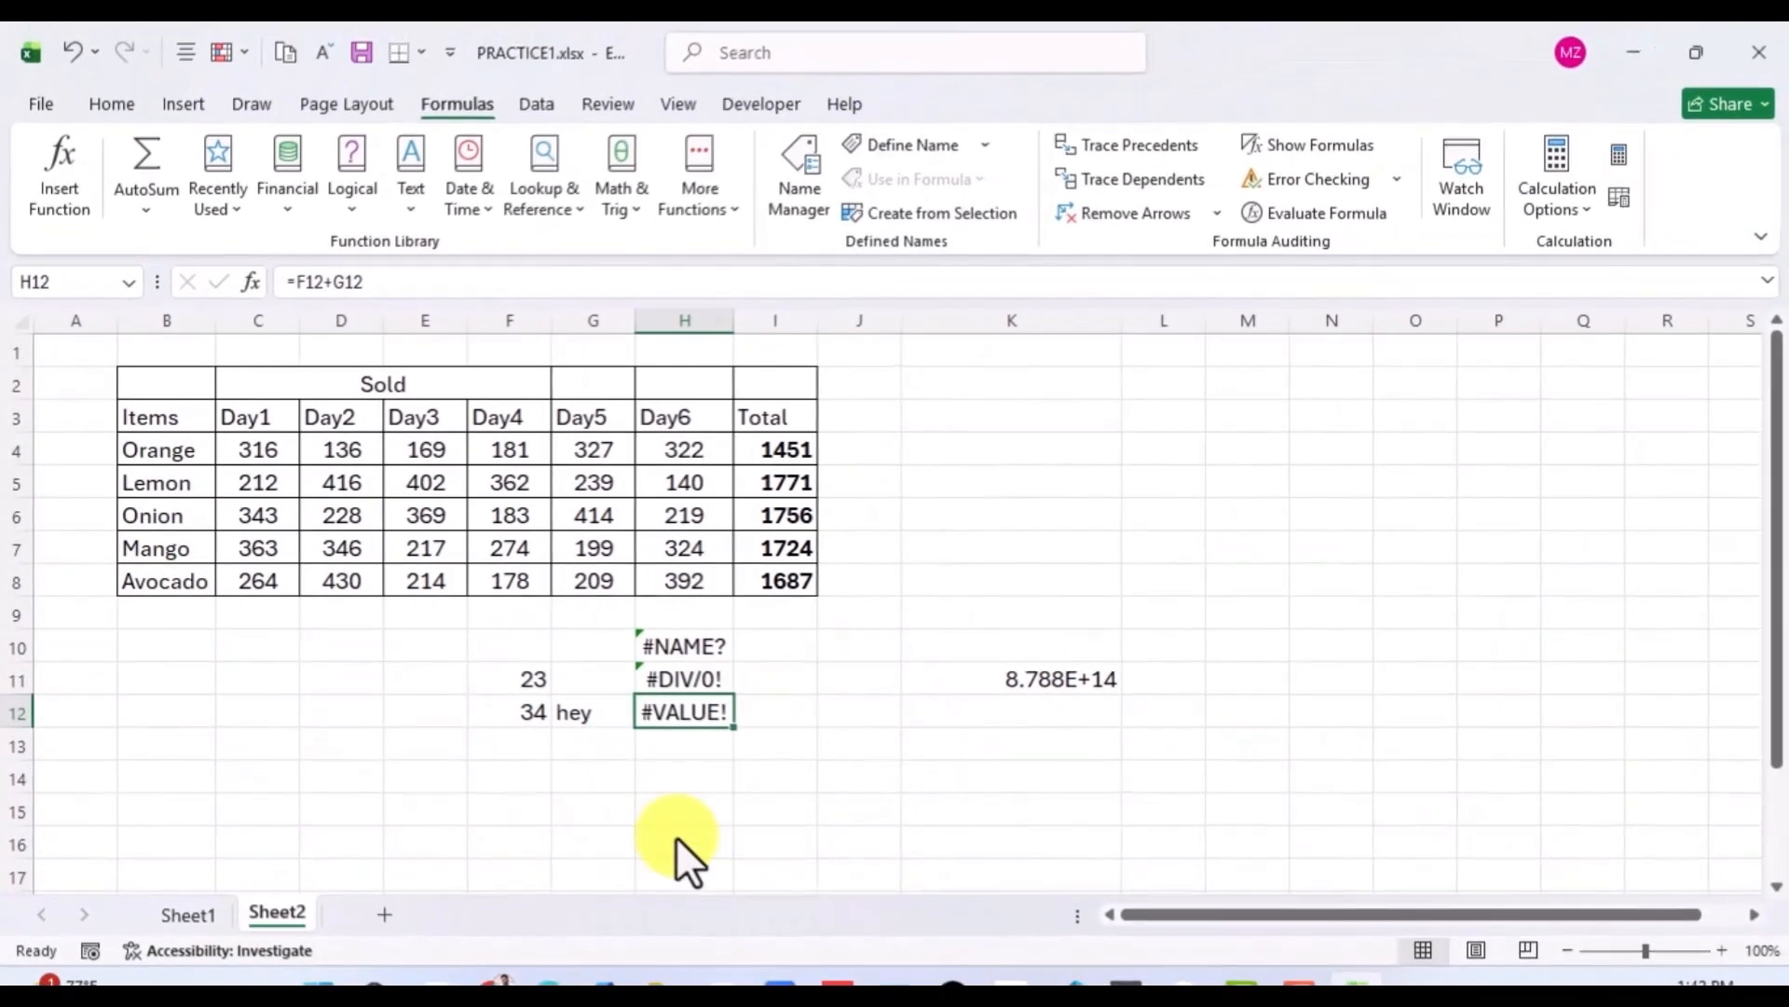
View the error options for the division formula in cell H11 and close them without choosing any.
click(643, 680)
click(604, 678)
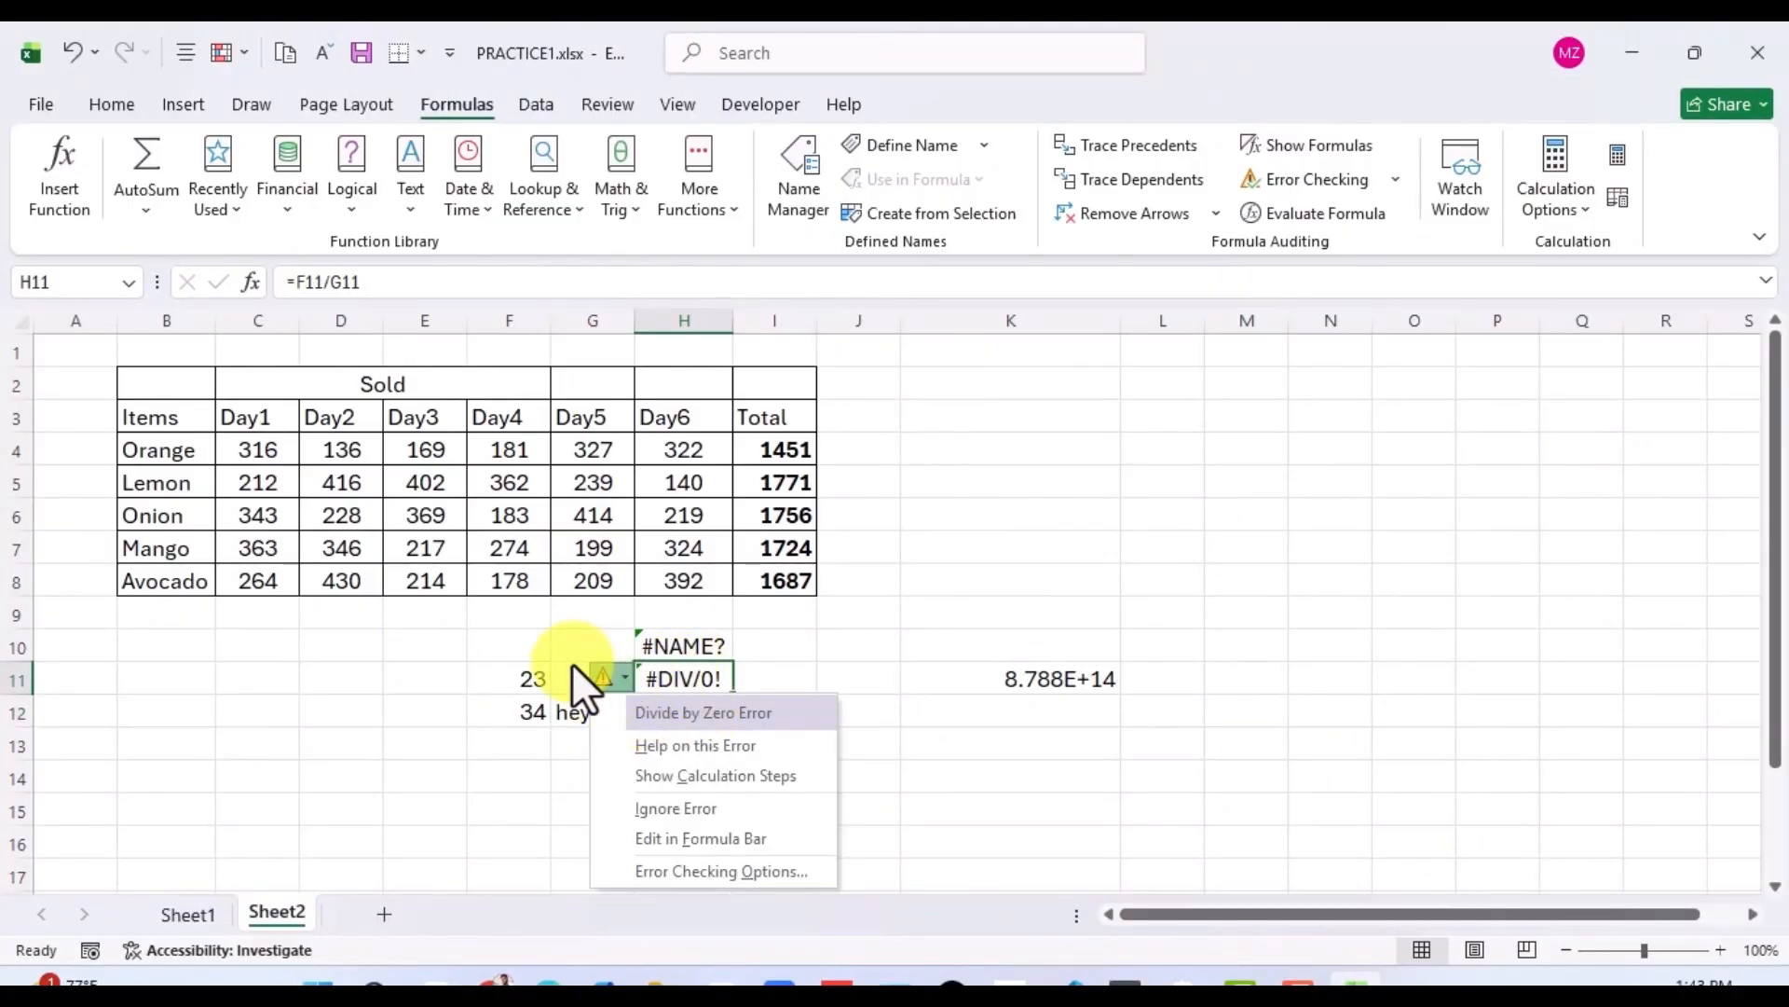
click(845, 685)
click(824, 735)
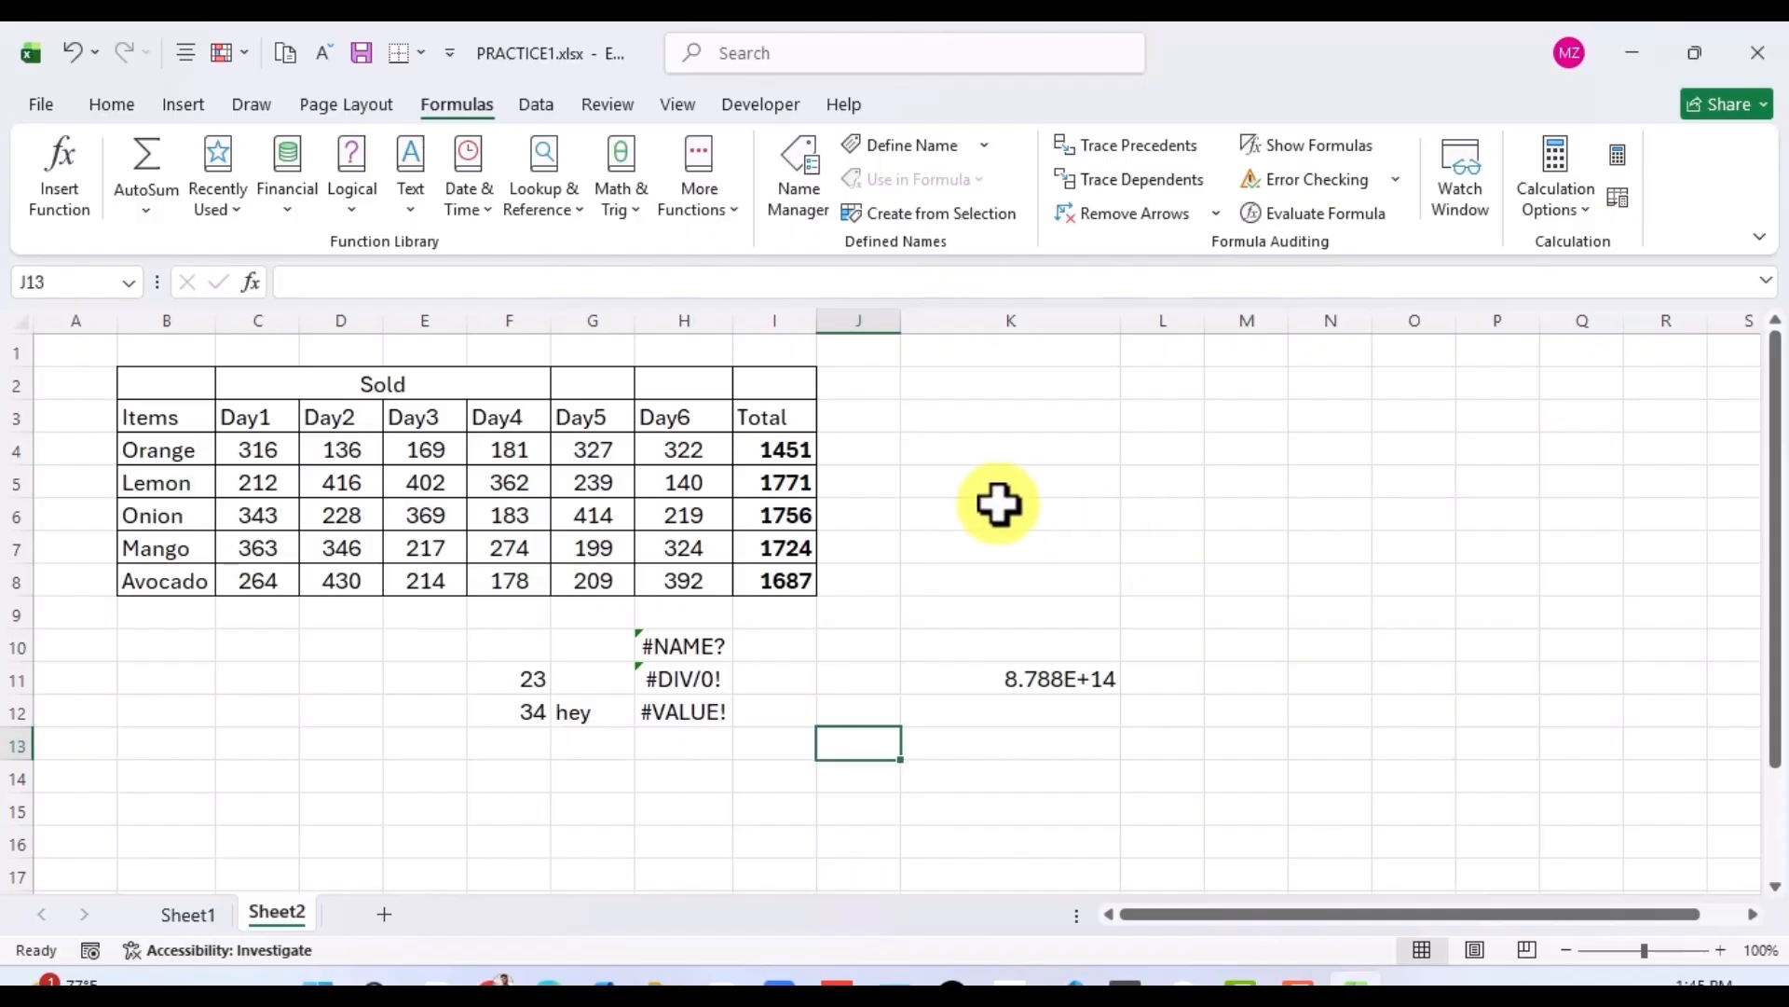
Enter the relative range formula =I4:I8 in cell K4 to repeat the item totals.
click(791, 451)
click(944, 457)
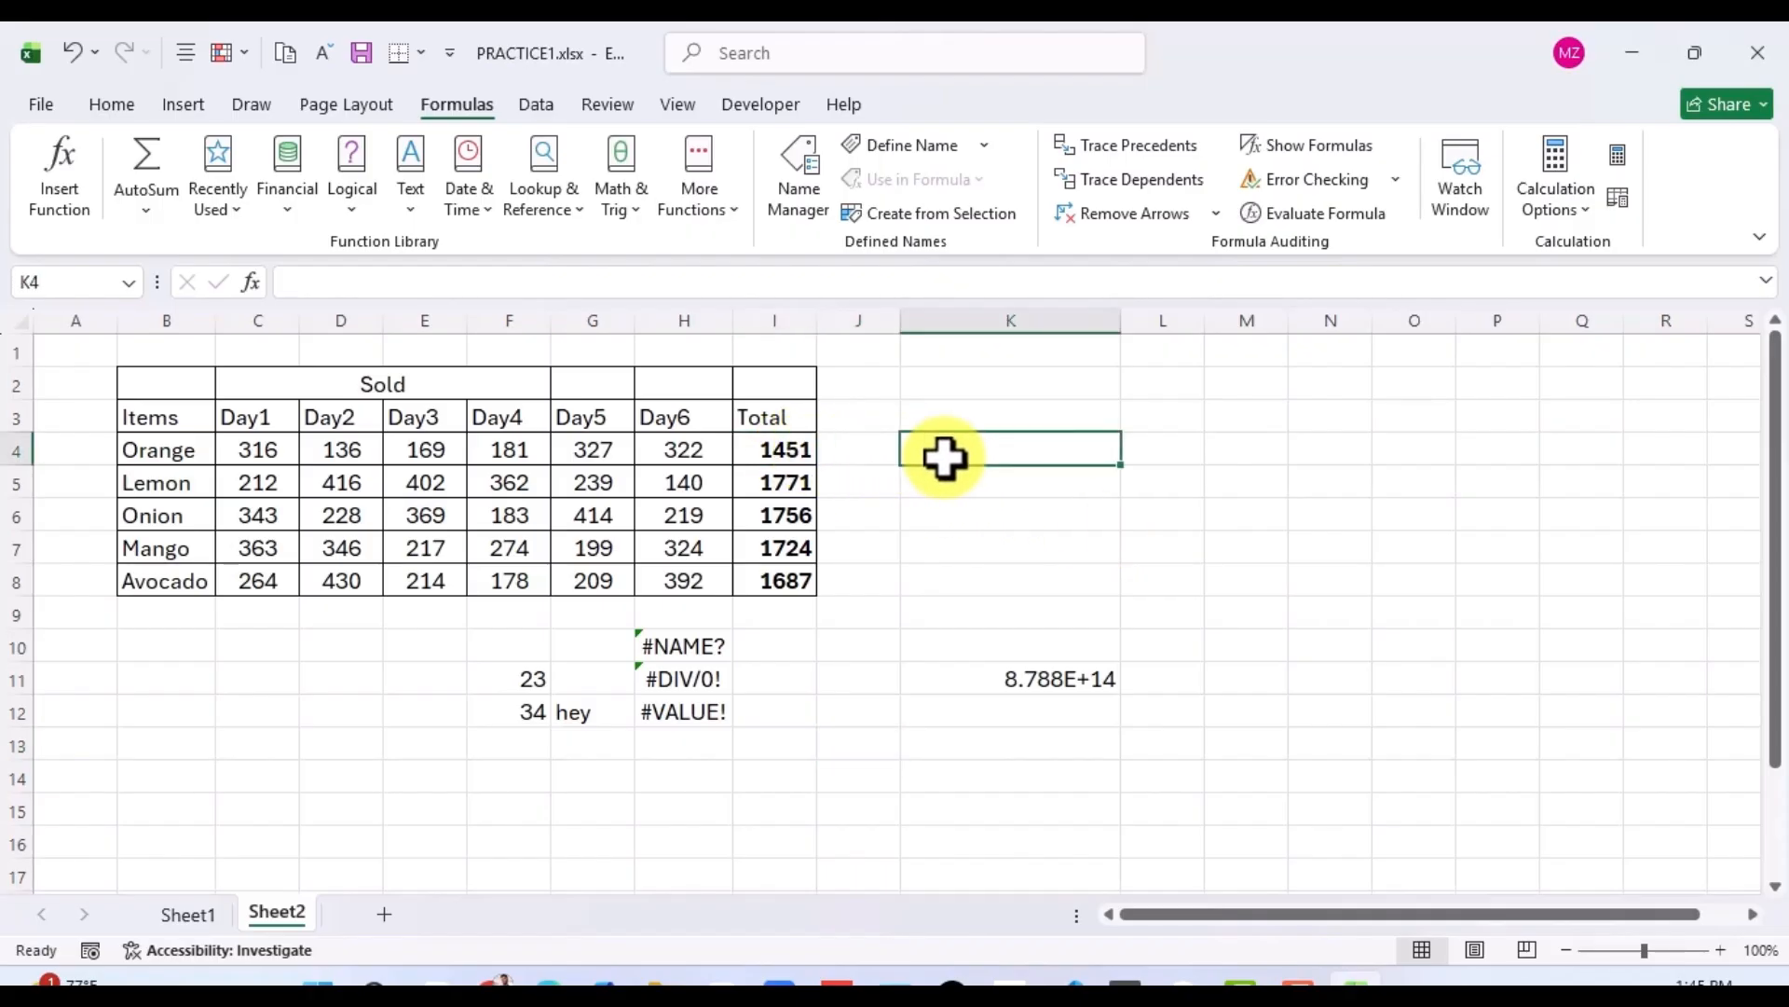
text(=)
drag(790, 452, 790, 573)
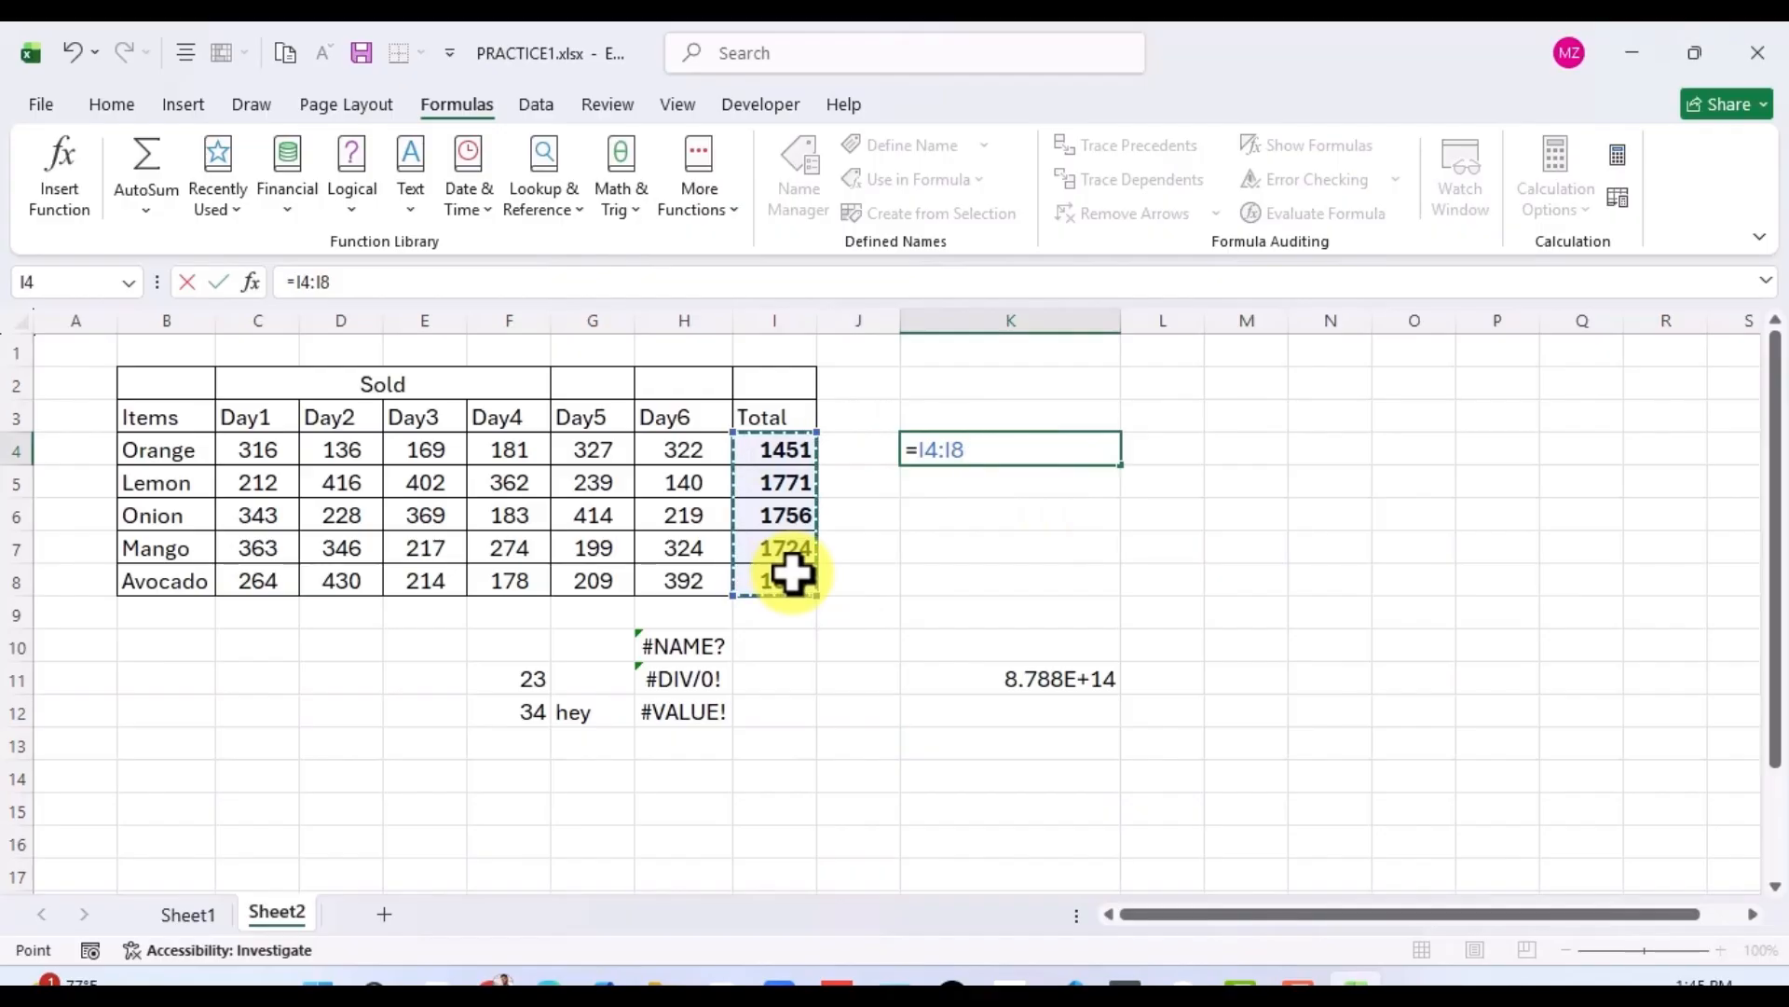
key(Return)
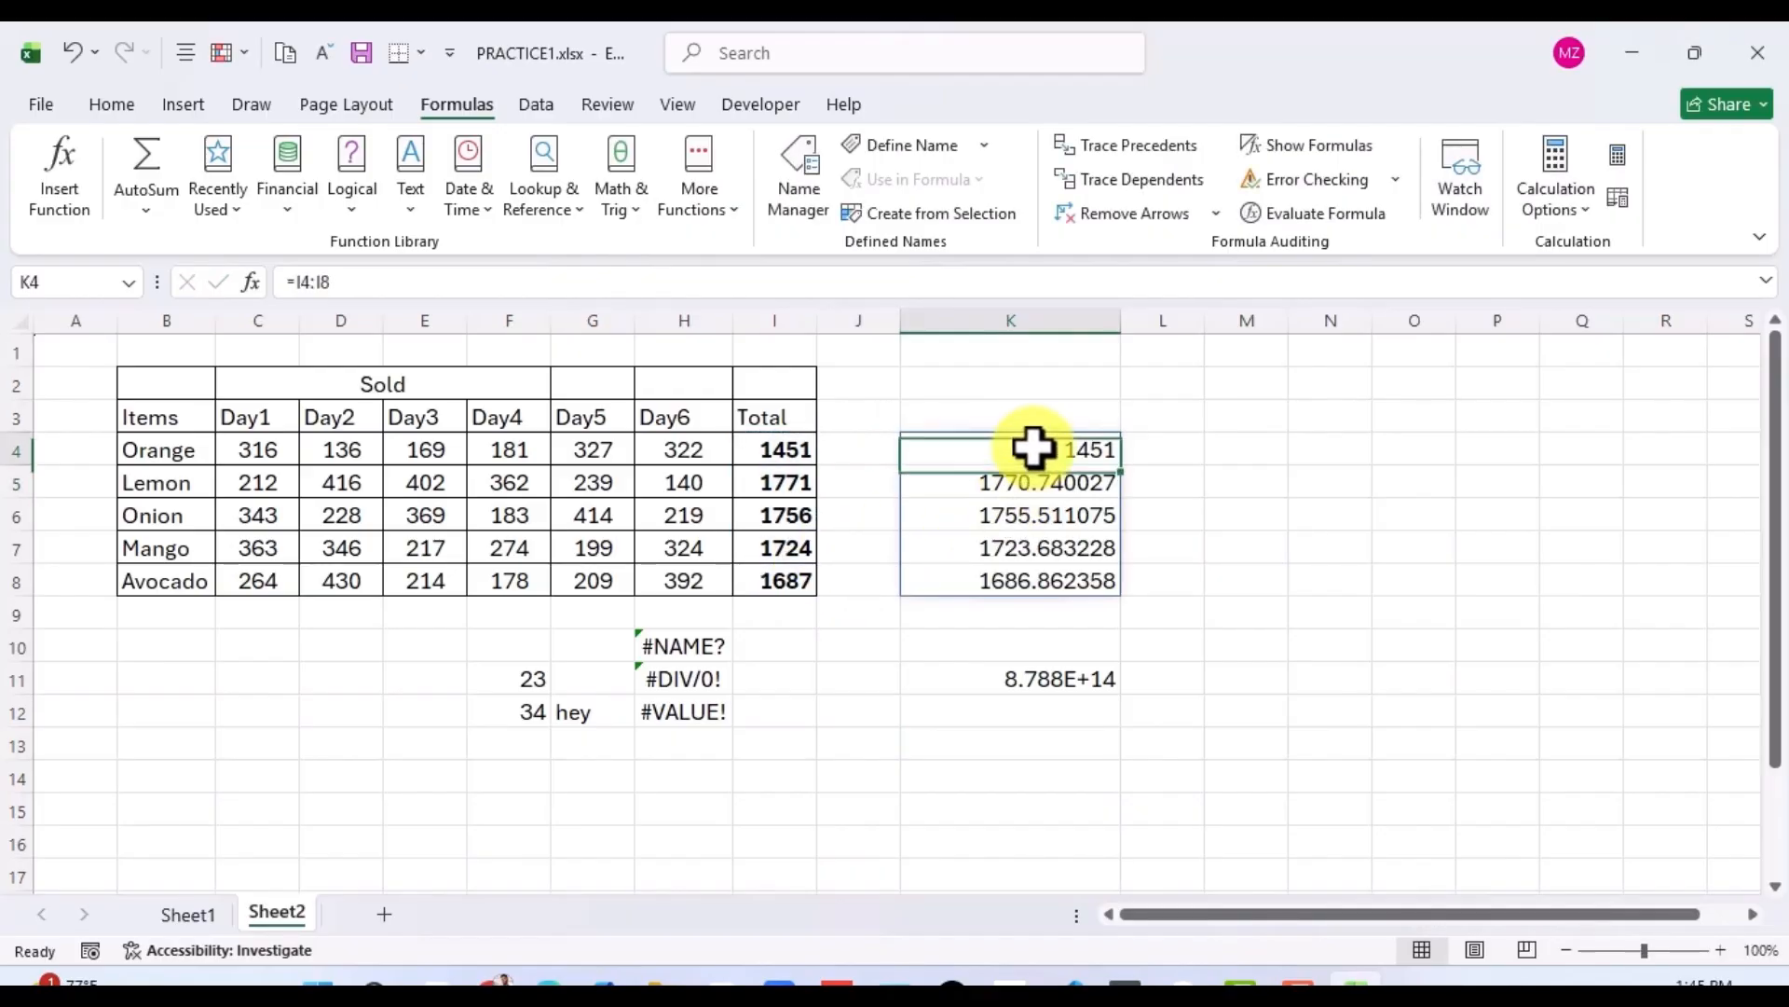
Select the results in K4:K8 and fill the relative formula down to cell K13.
drag(1031, 447, 1047, 579)
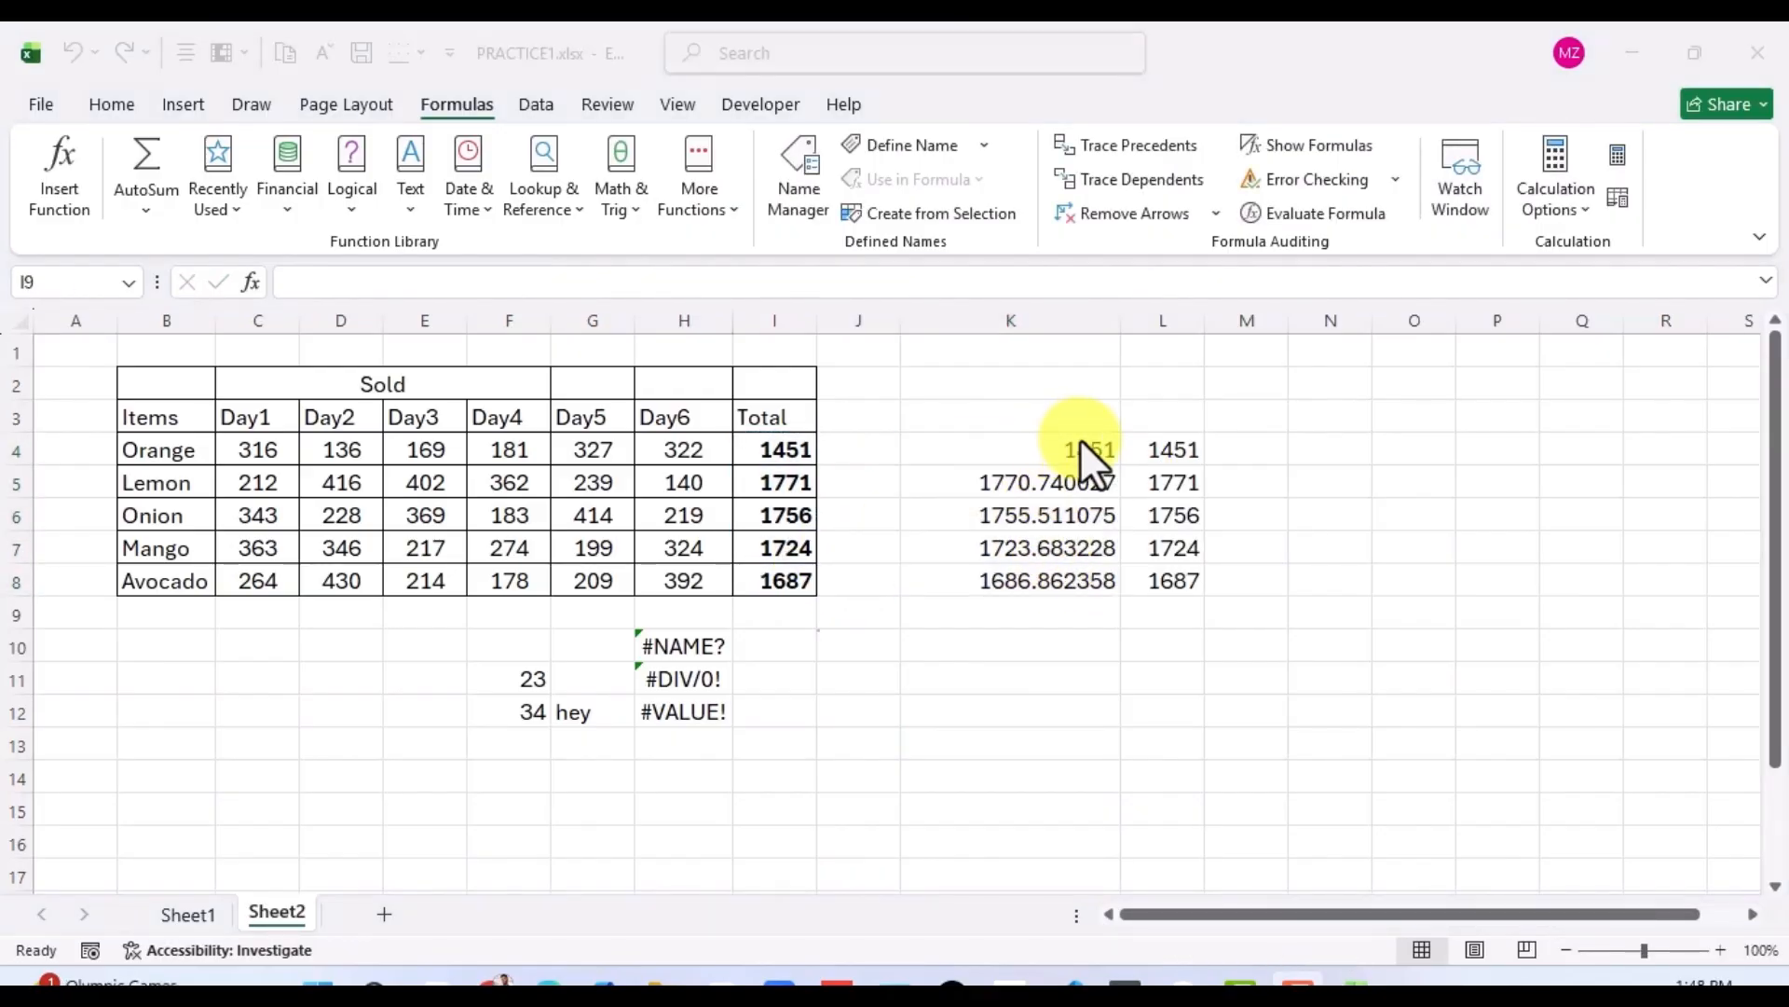
drag(1048, 456, 1060, 571)
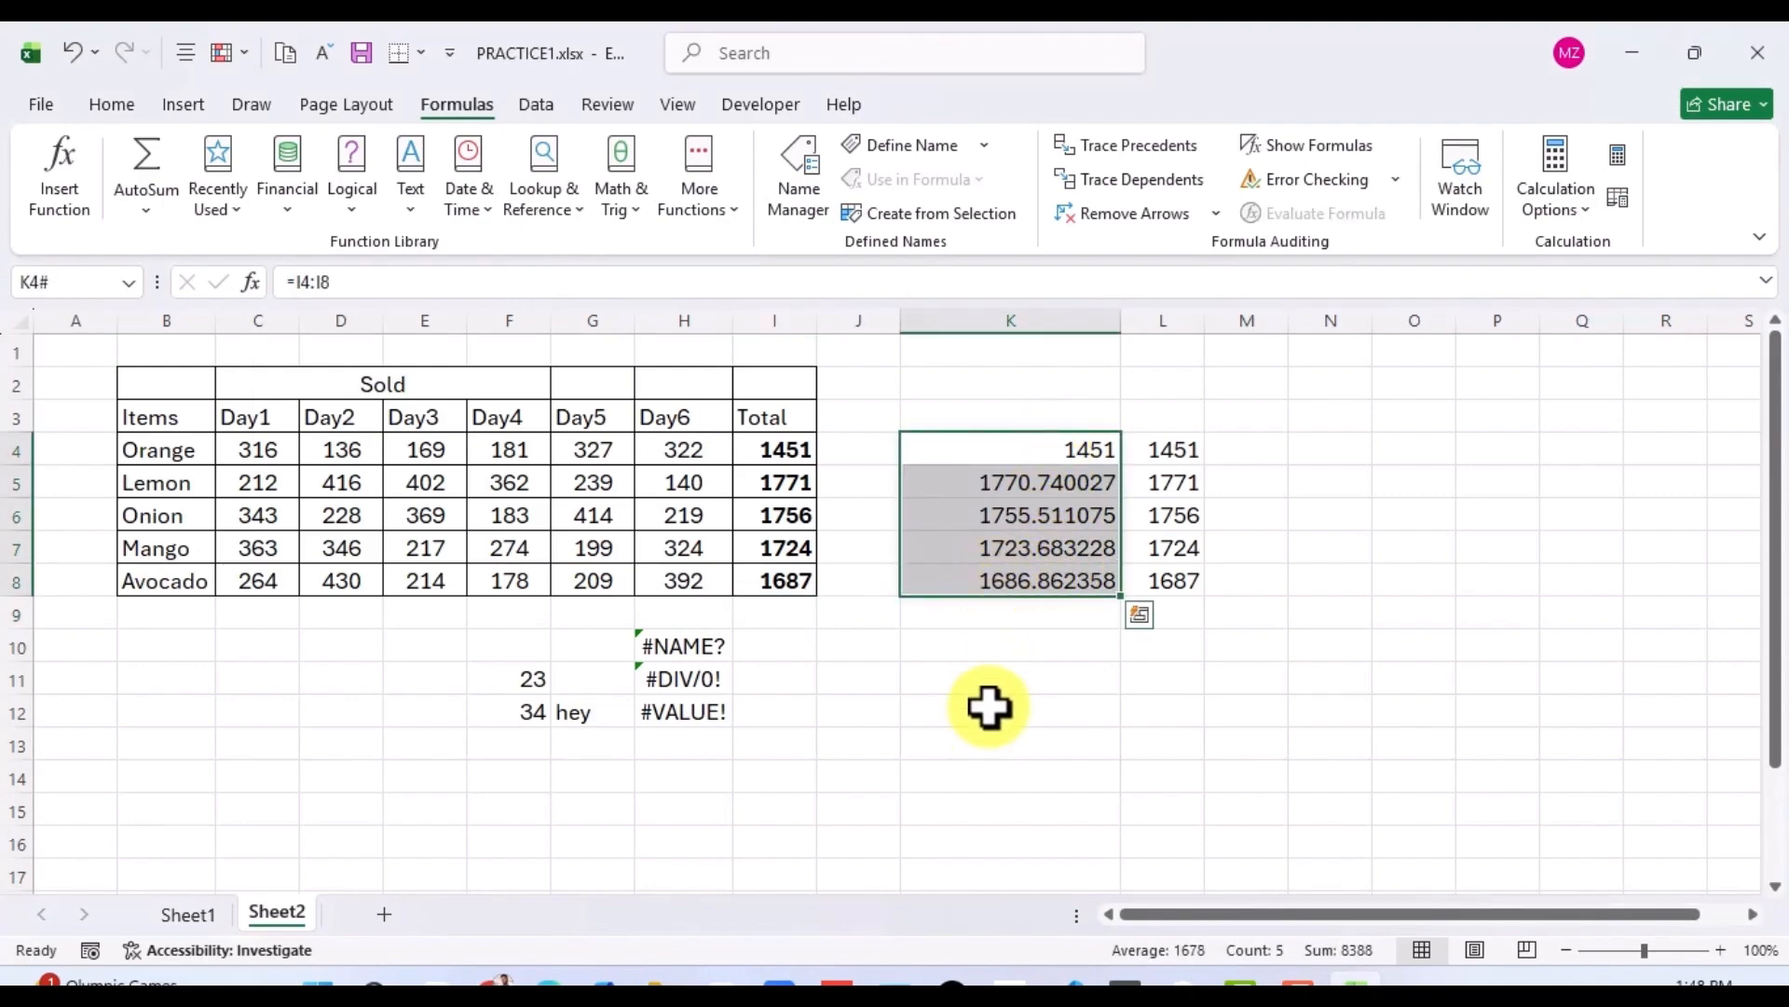
drag(1125, 605, 1112, 757)
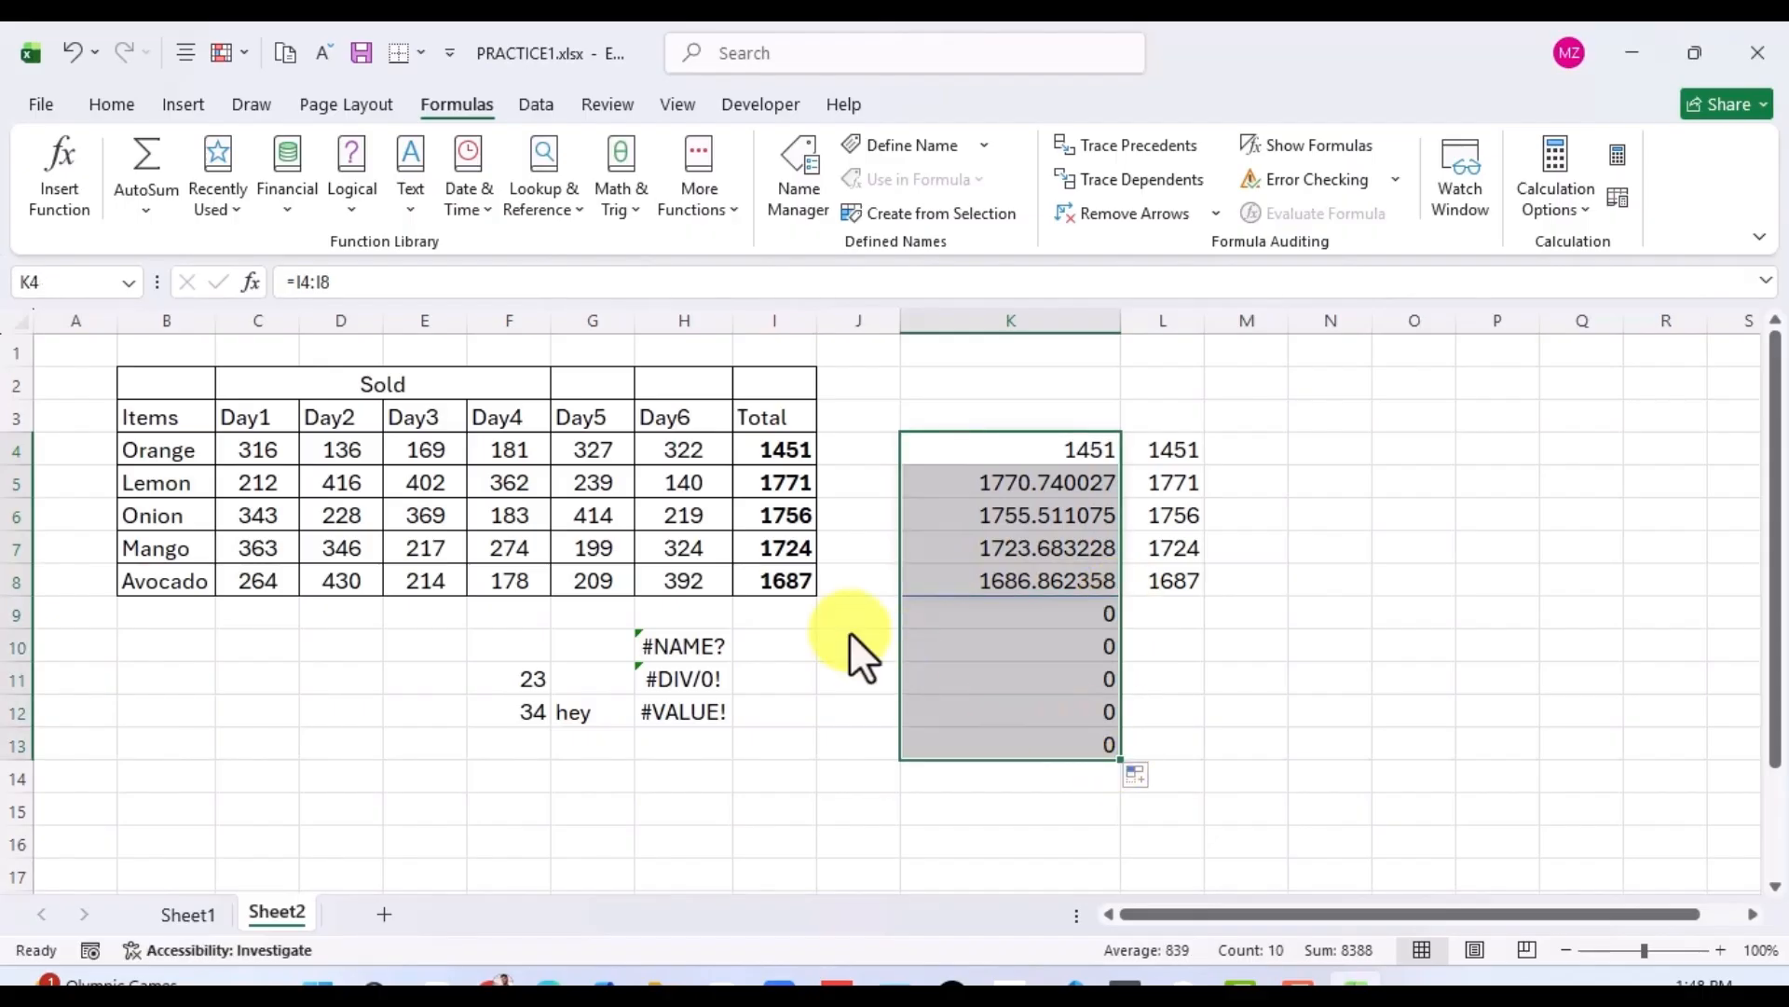
Enter 34 in cell I9 and 56 in cell I10, below the item totals.
click(779, 609)
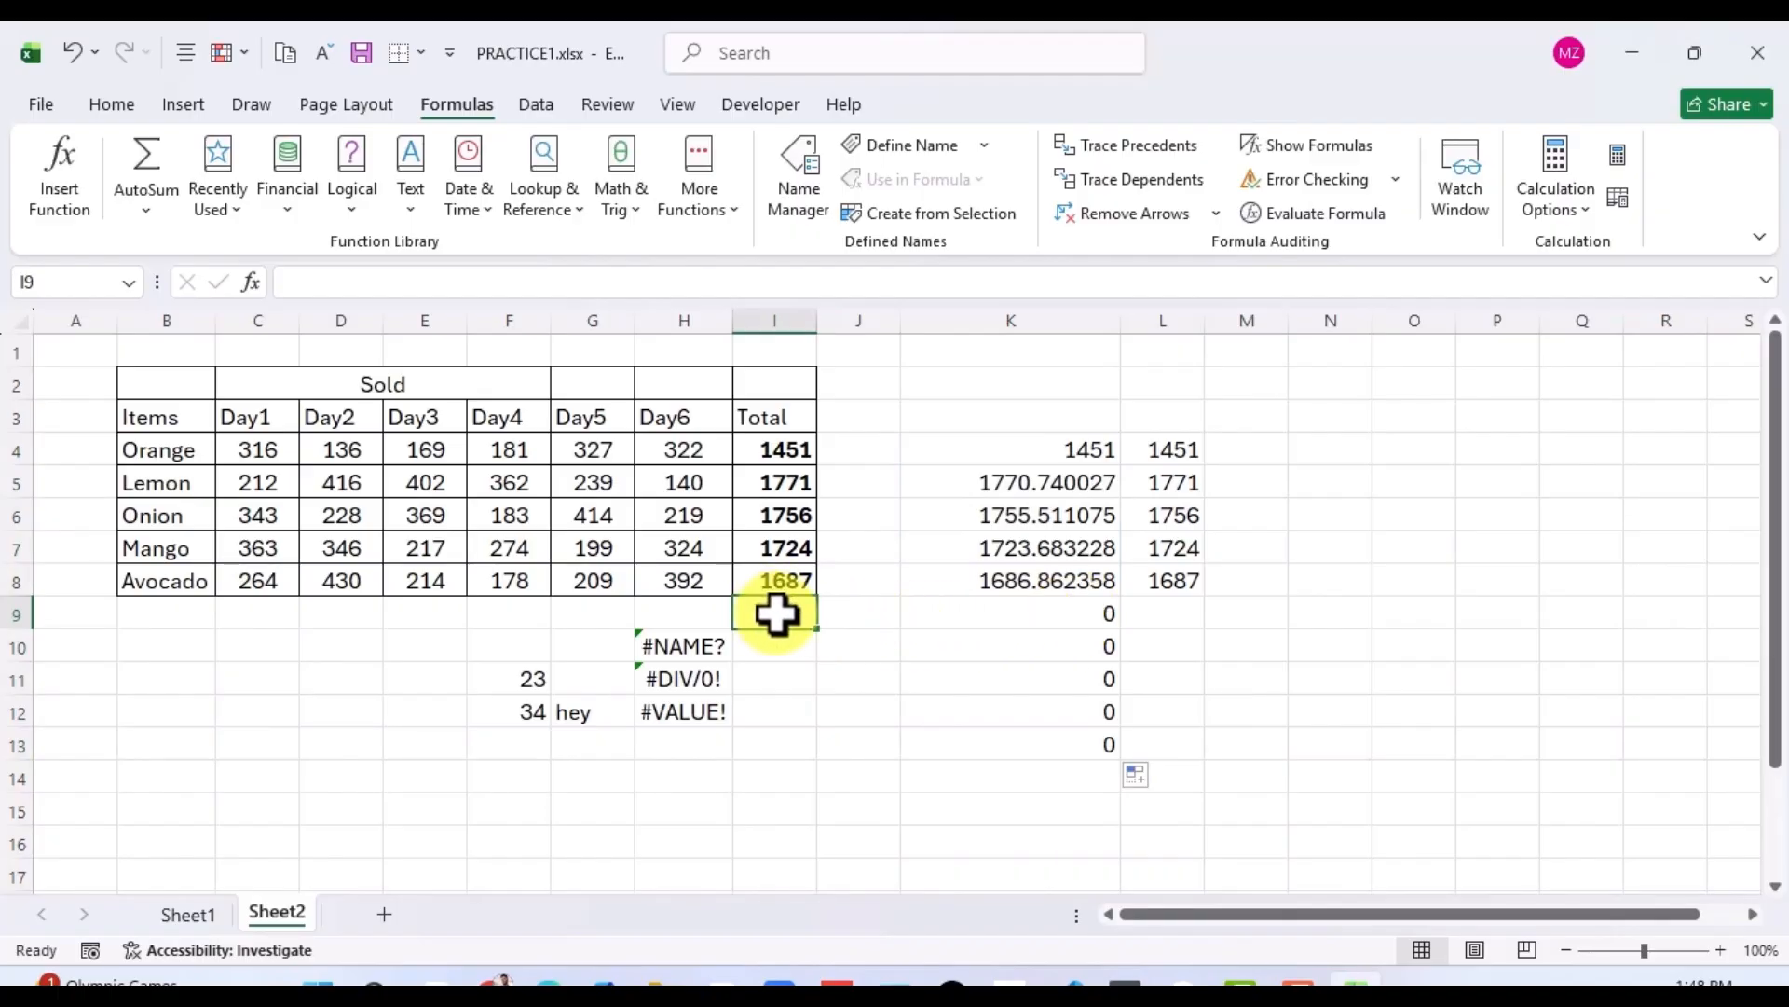
text(34)
click(947, 723)
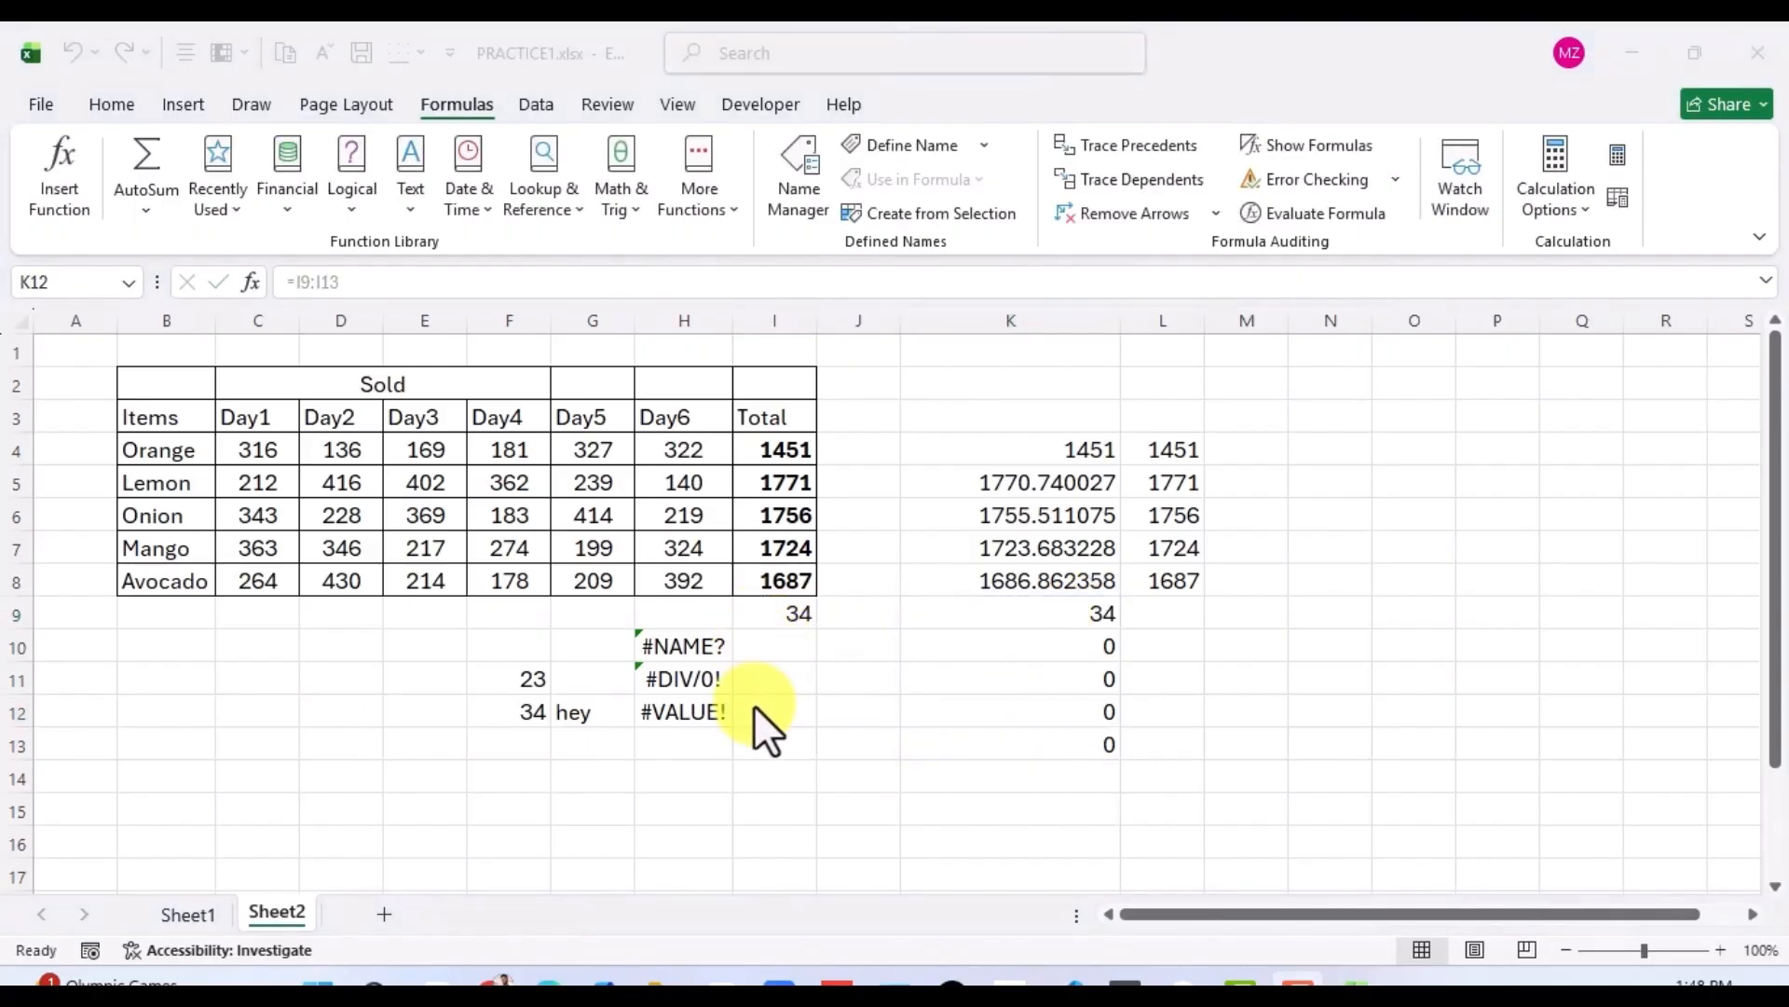
click(790, 645)
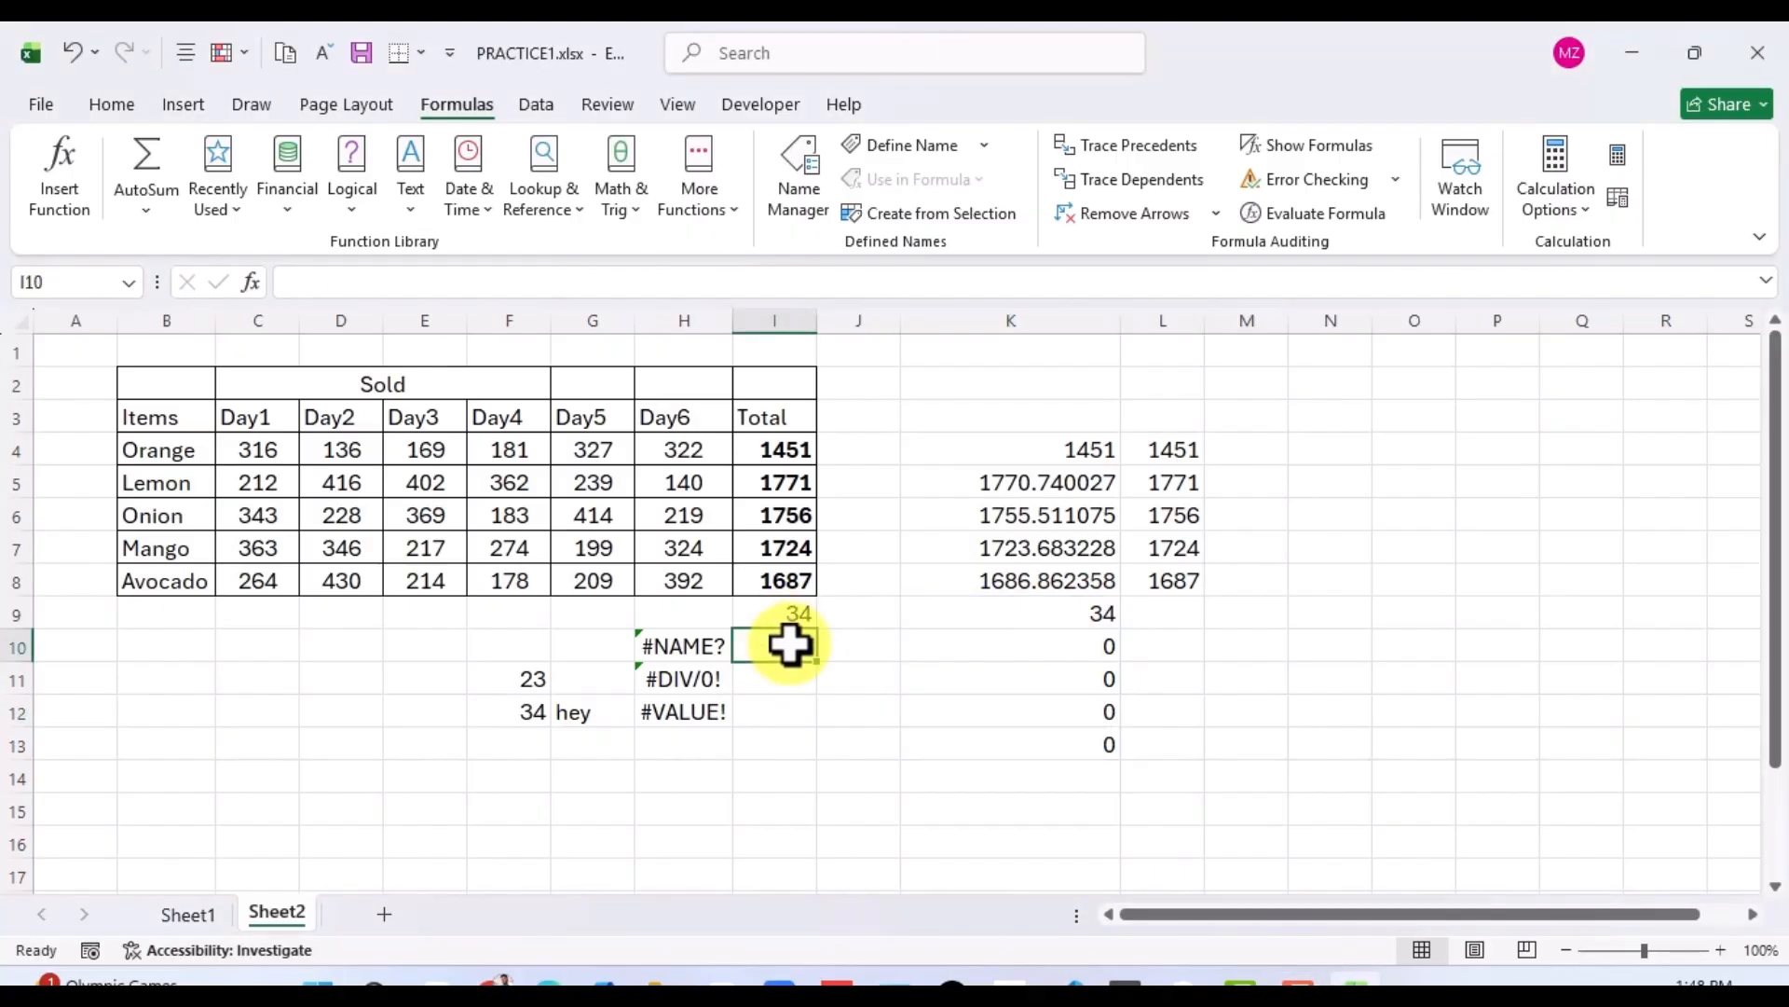
text(56)
click(1070, 747)
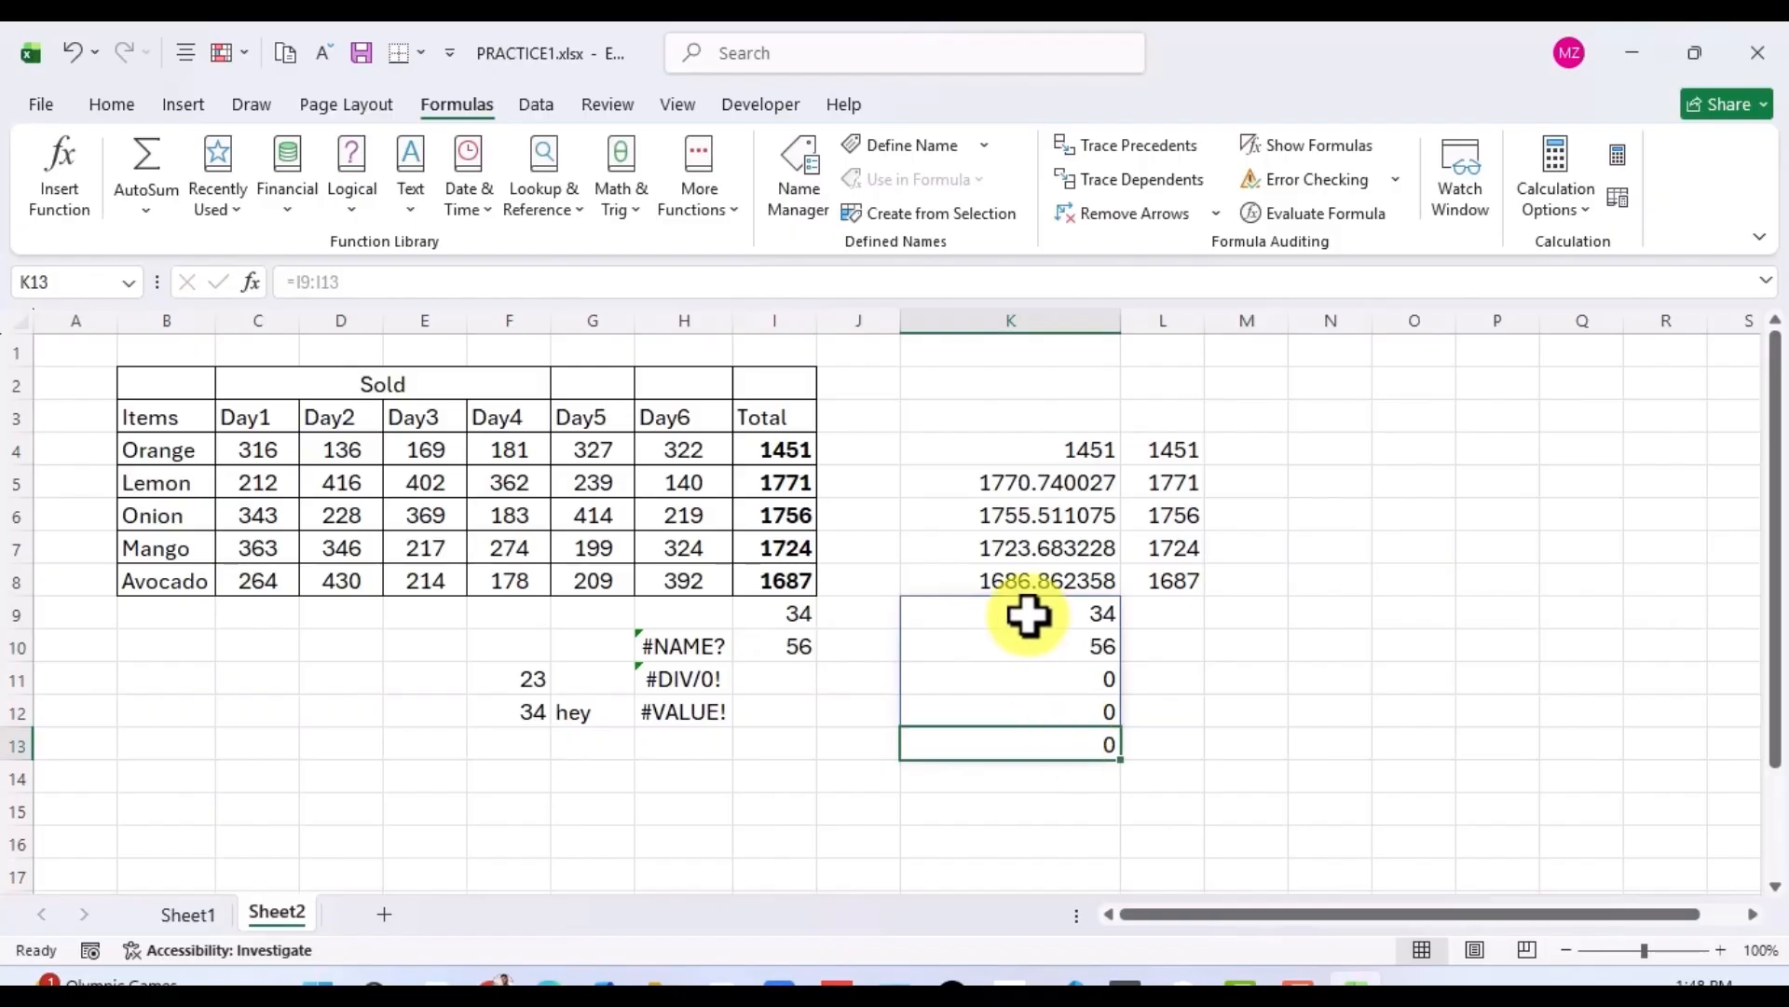
Fill the absolute formula =$I$4:$I$8 from L4 down to L13 and check copied cells L9 and L10.
click(1161, 454)
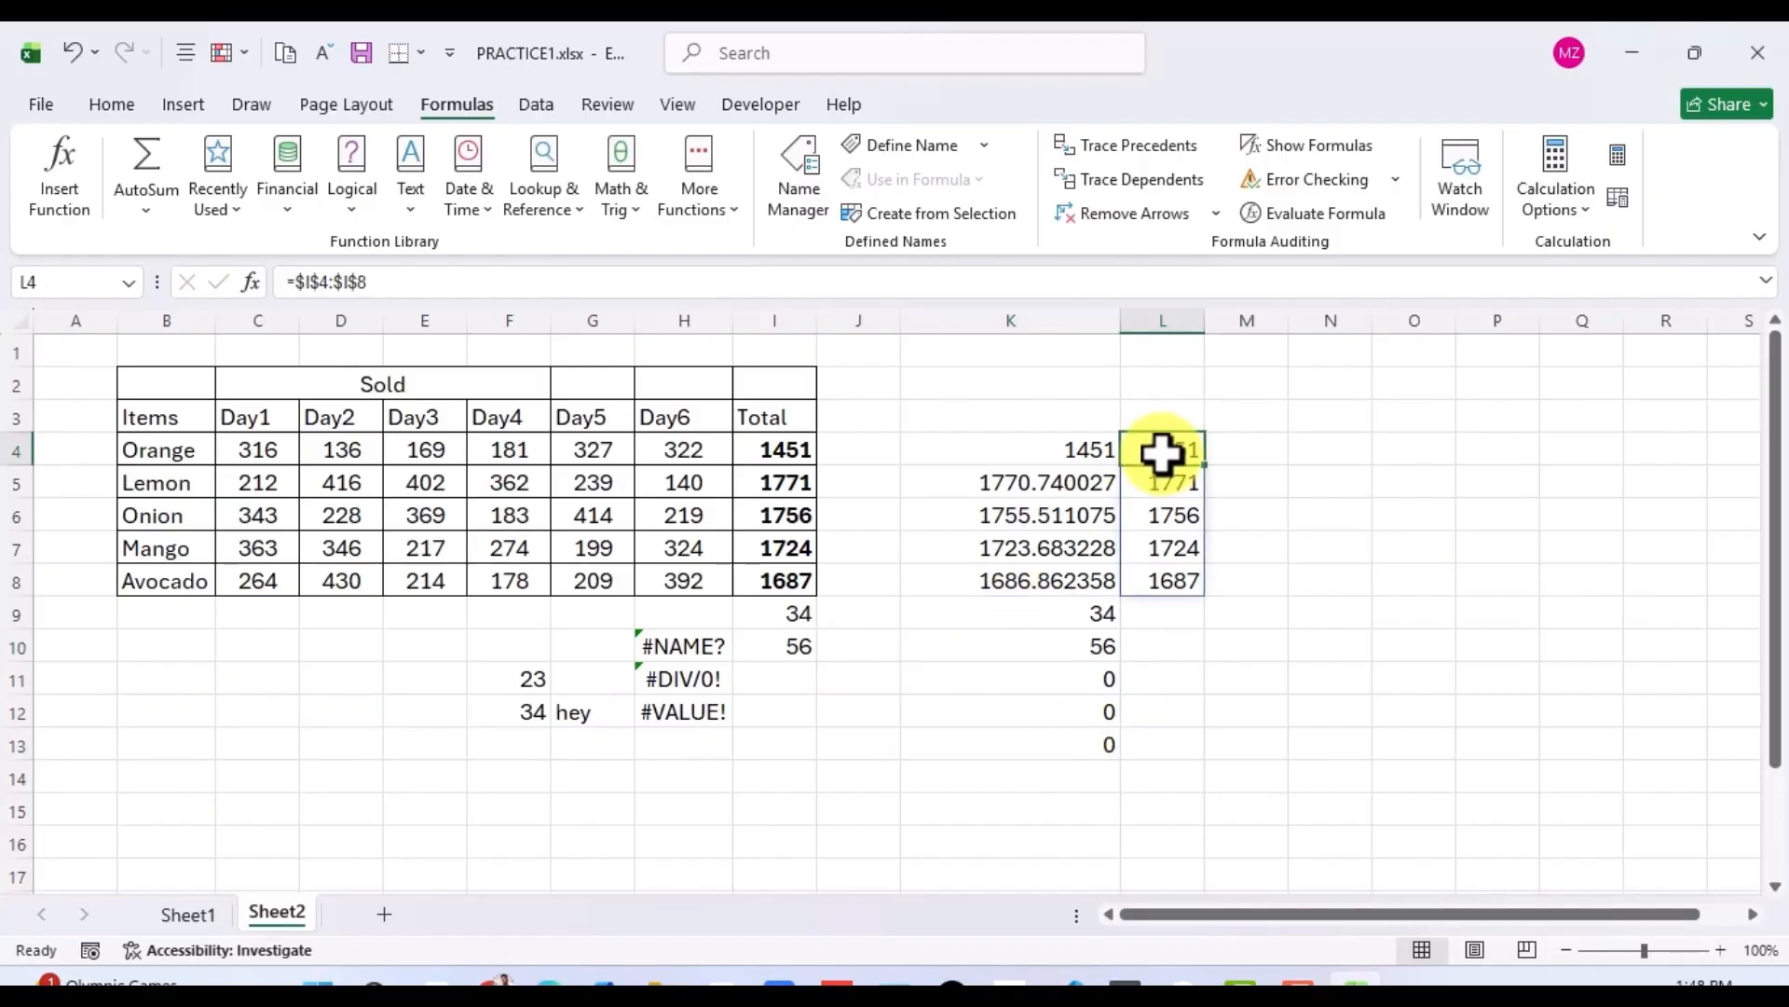
drag(1161, 454, 1190, 751)
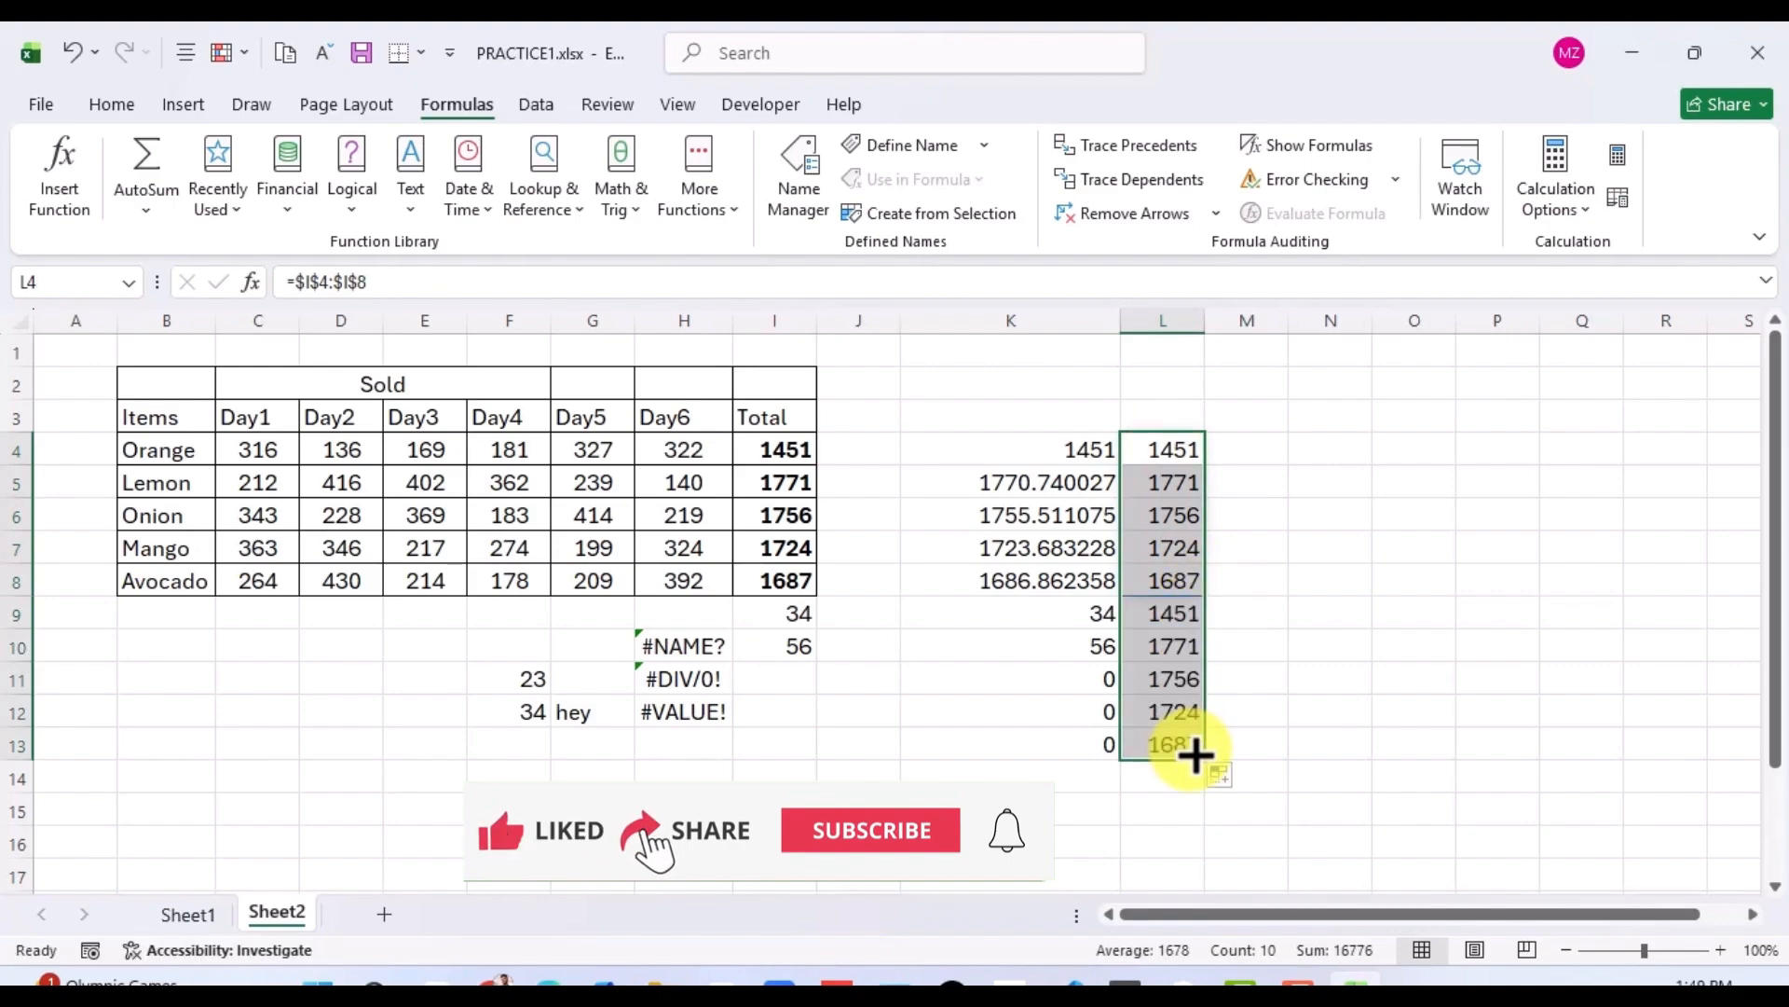
click(1163, 612)
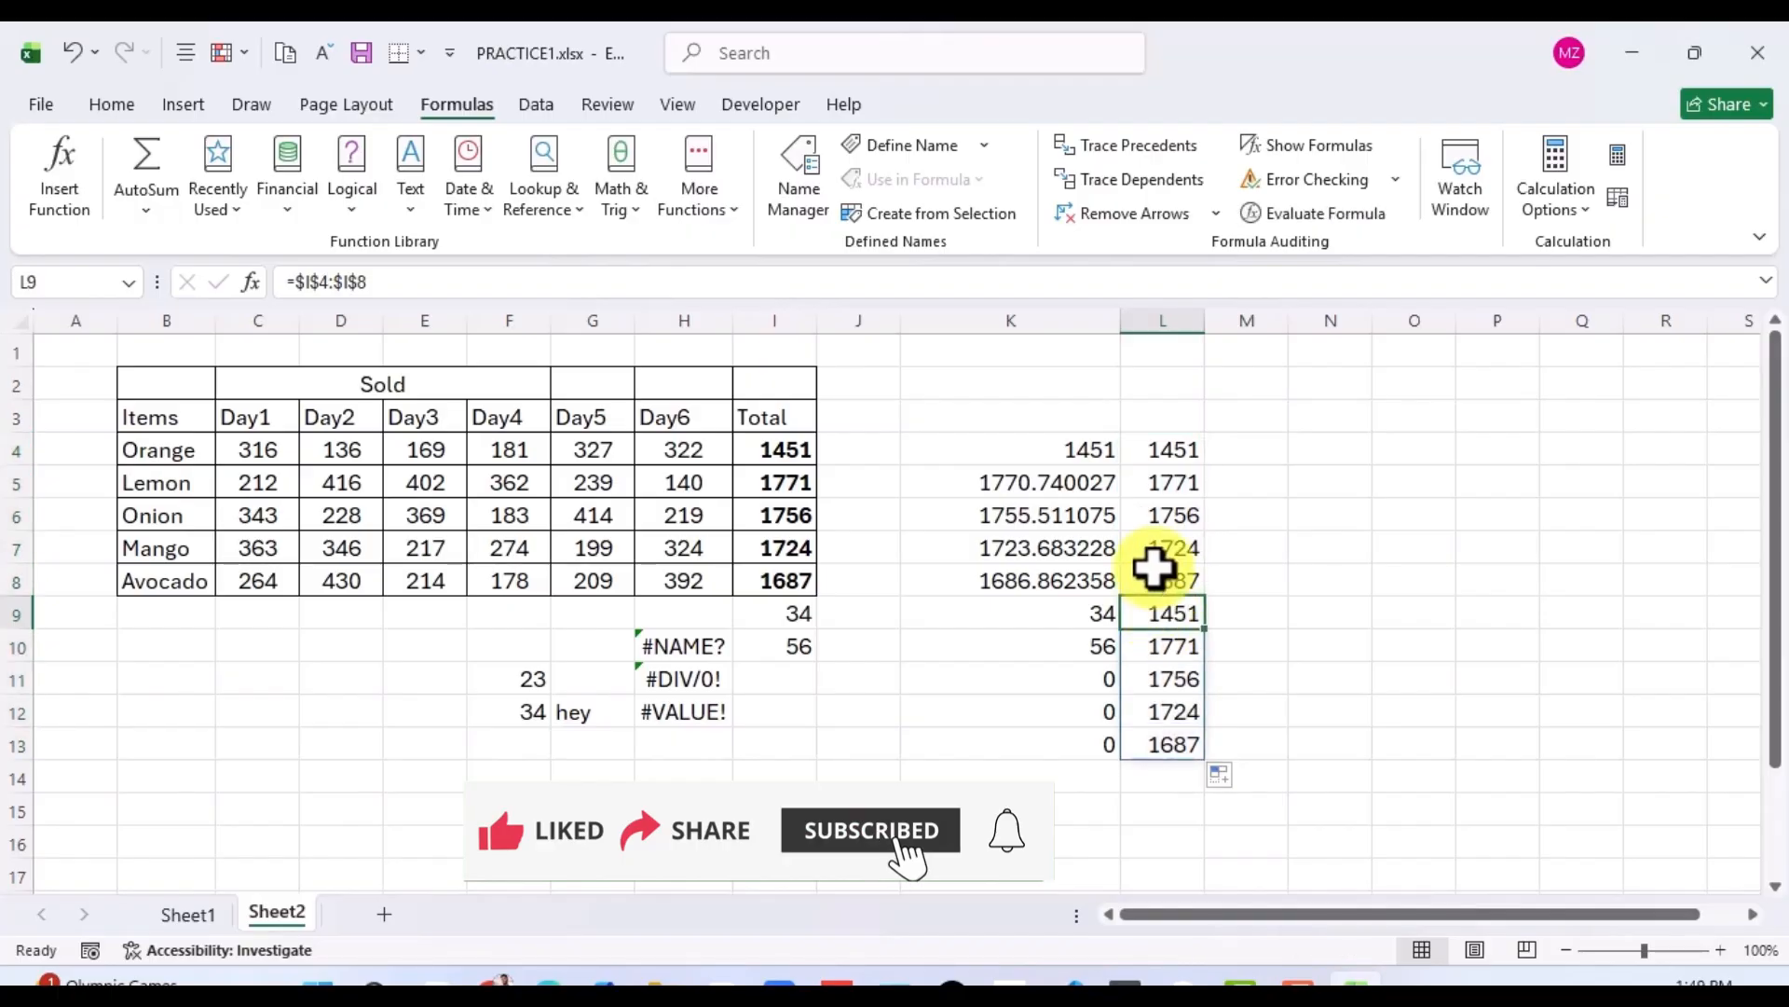
click(1171, 649)
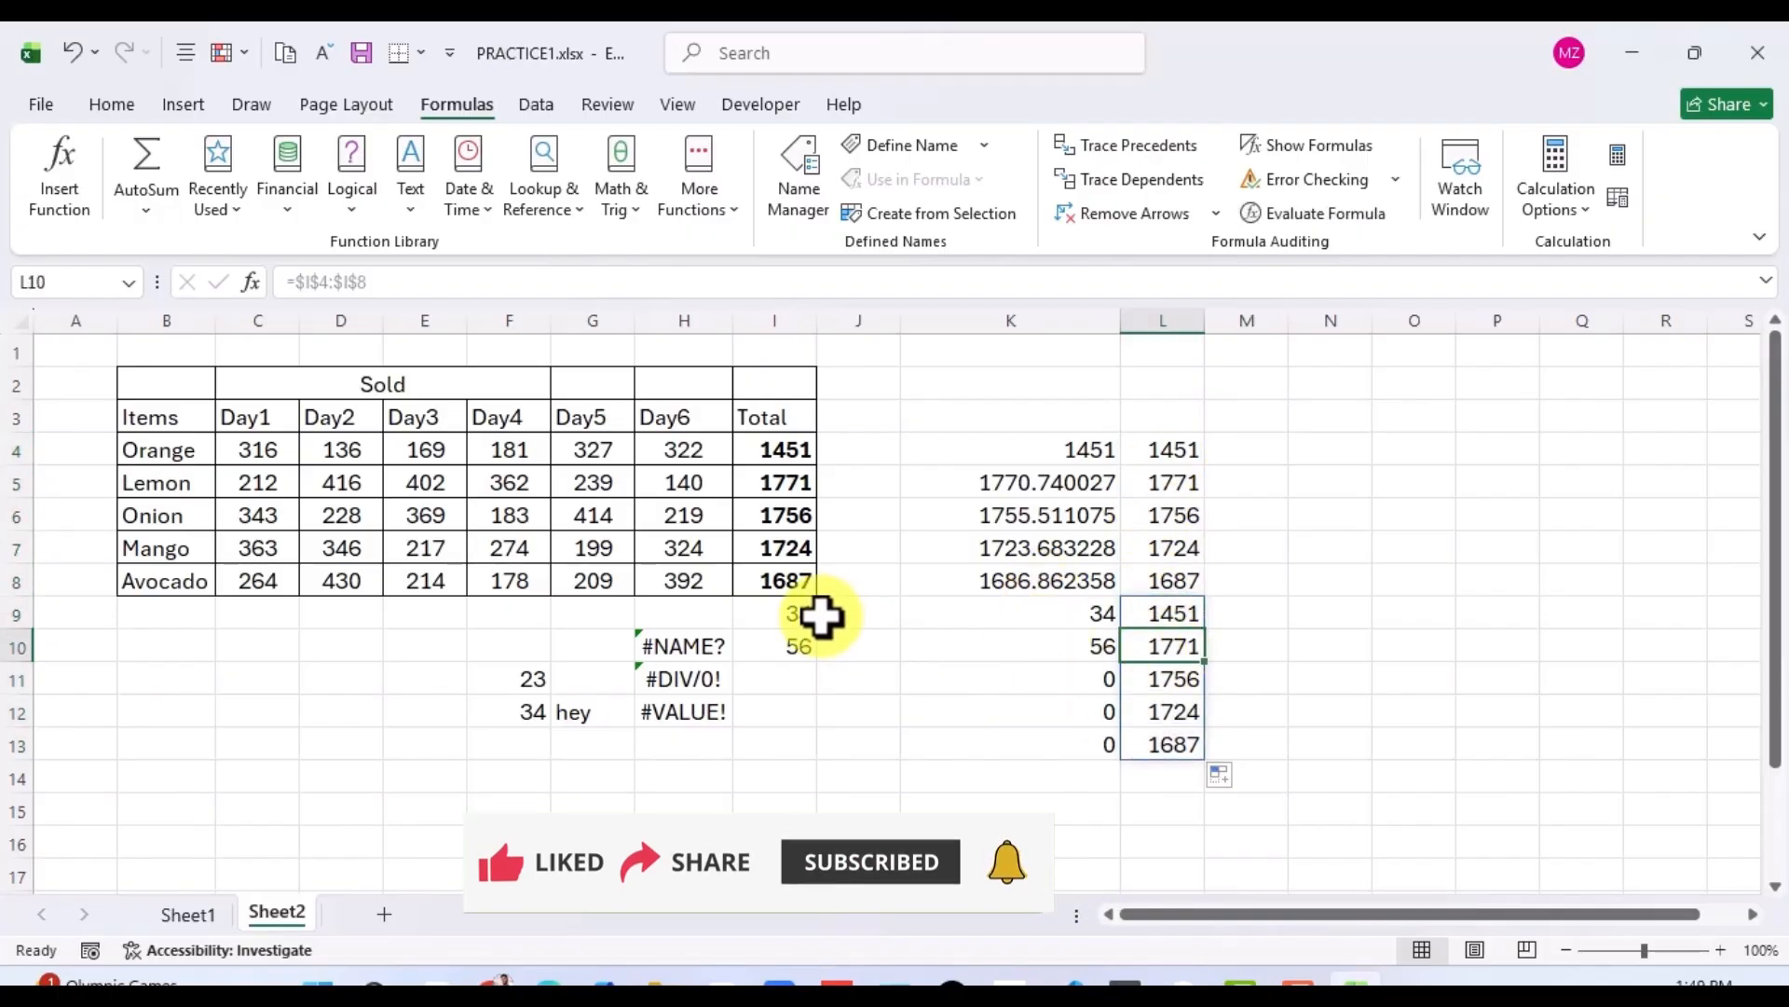
Compare the values in I9:I10 with K9:K10 and check the relative formula in cell K9.
drag(795, 612, 795, 639)
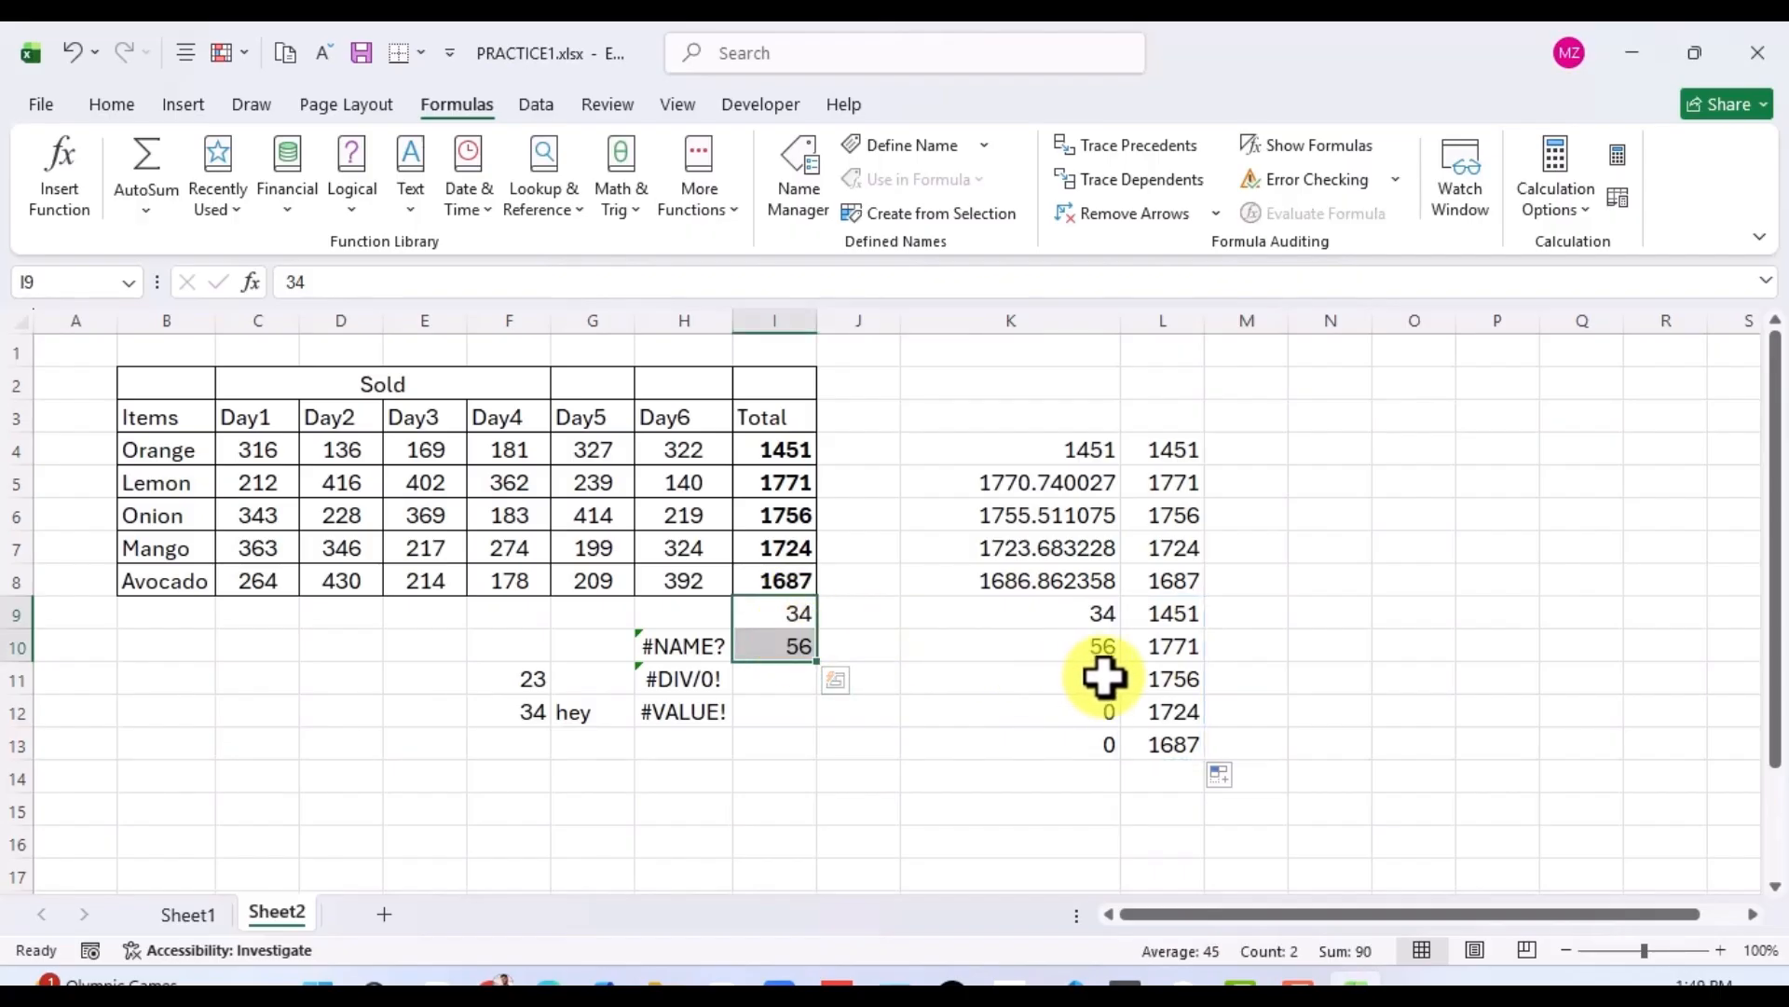
drag(1099, 611, 1097, 641)
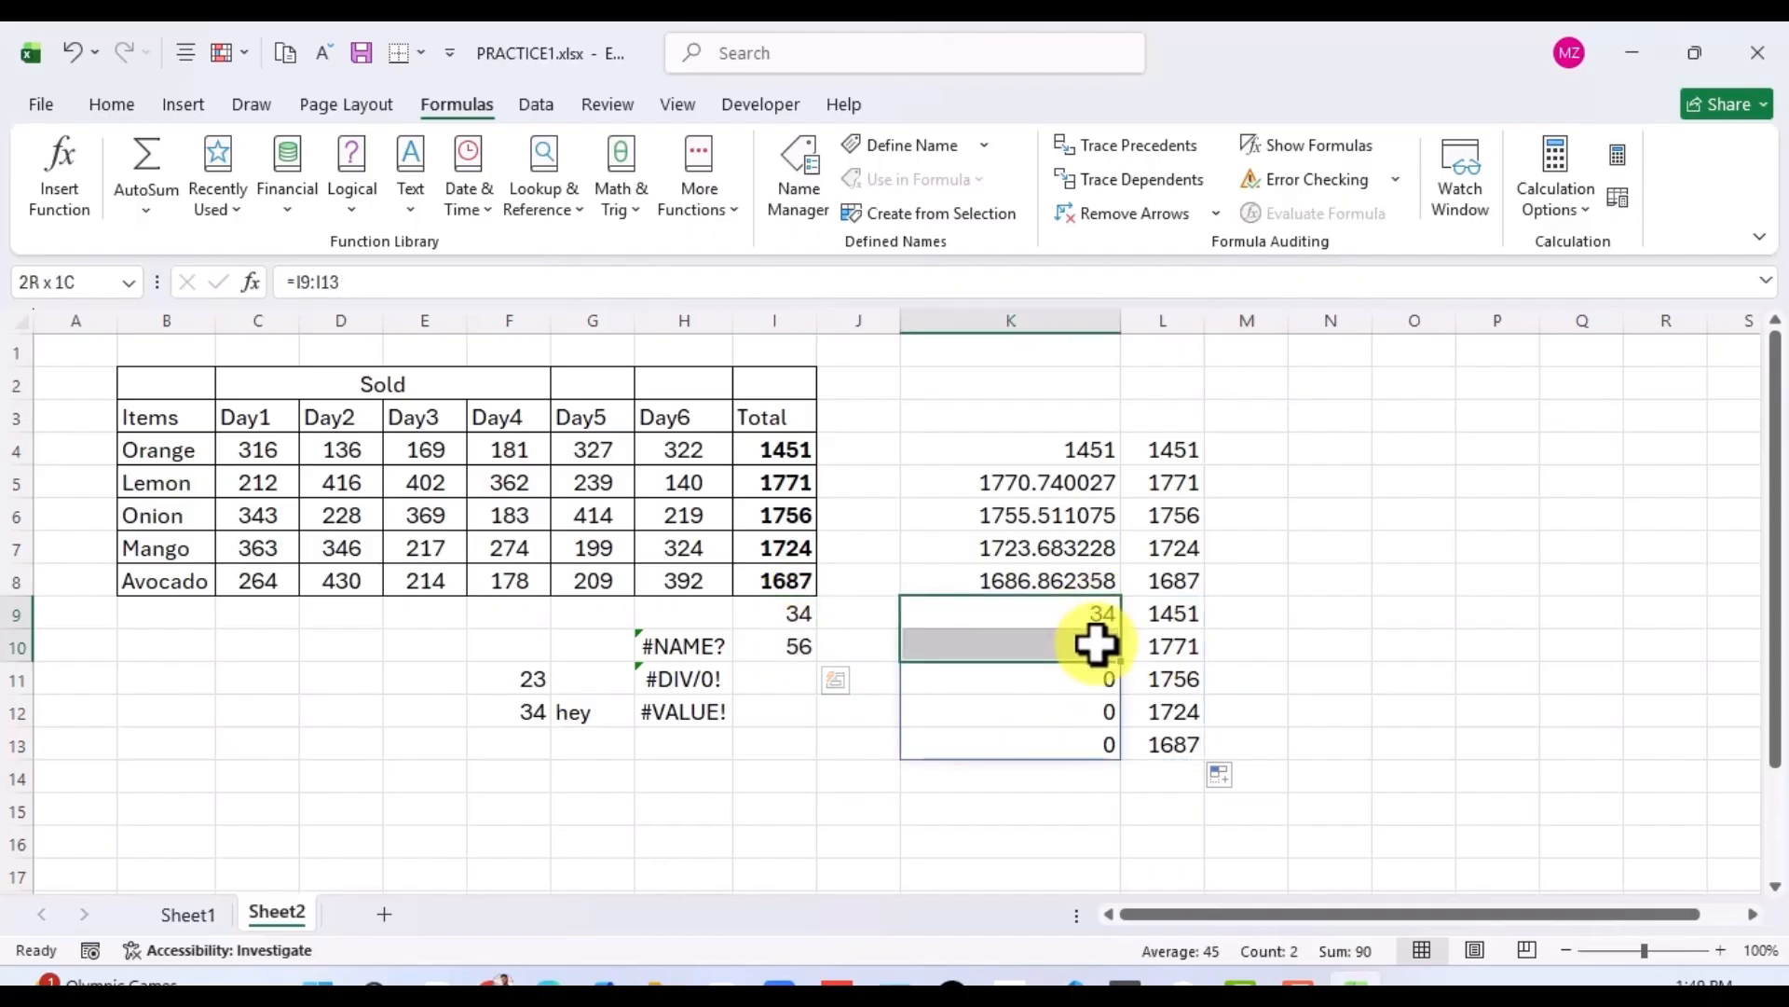
click(911, 547)
click(1051, 622)
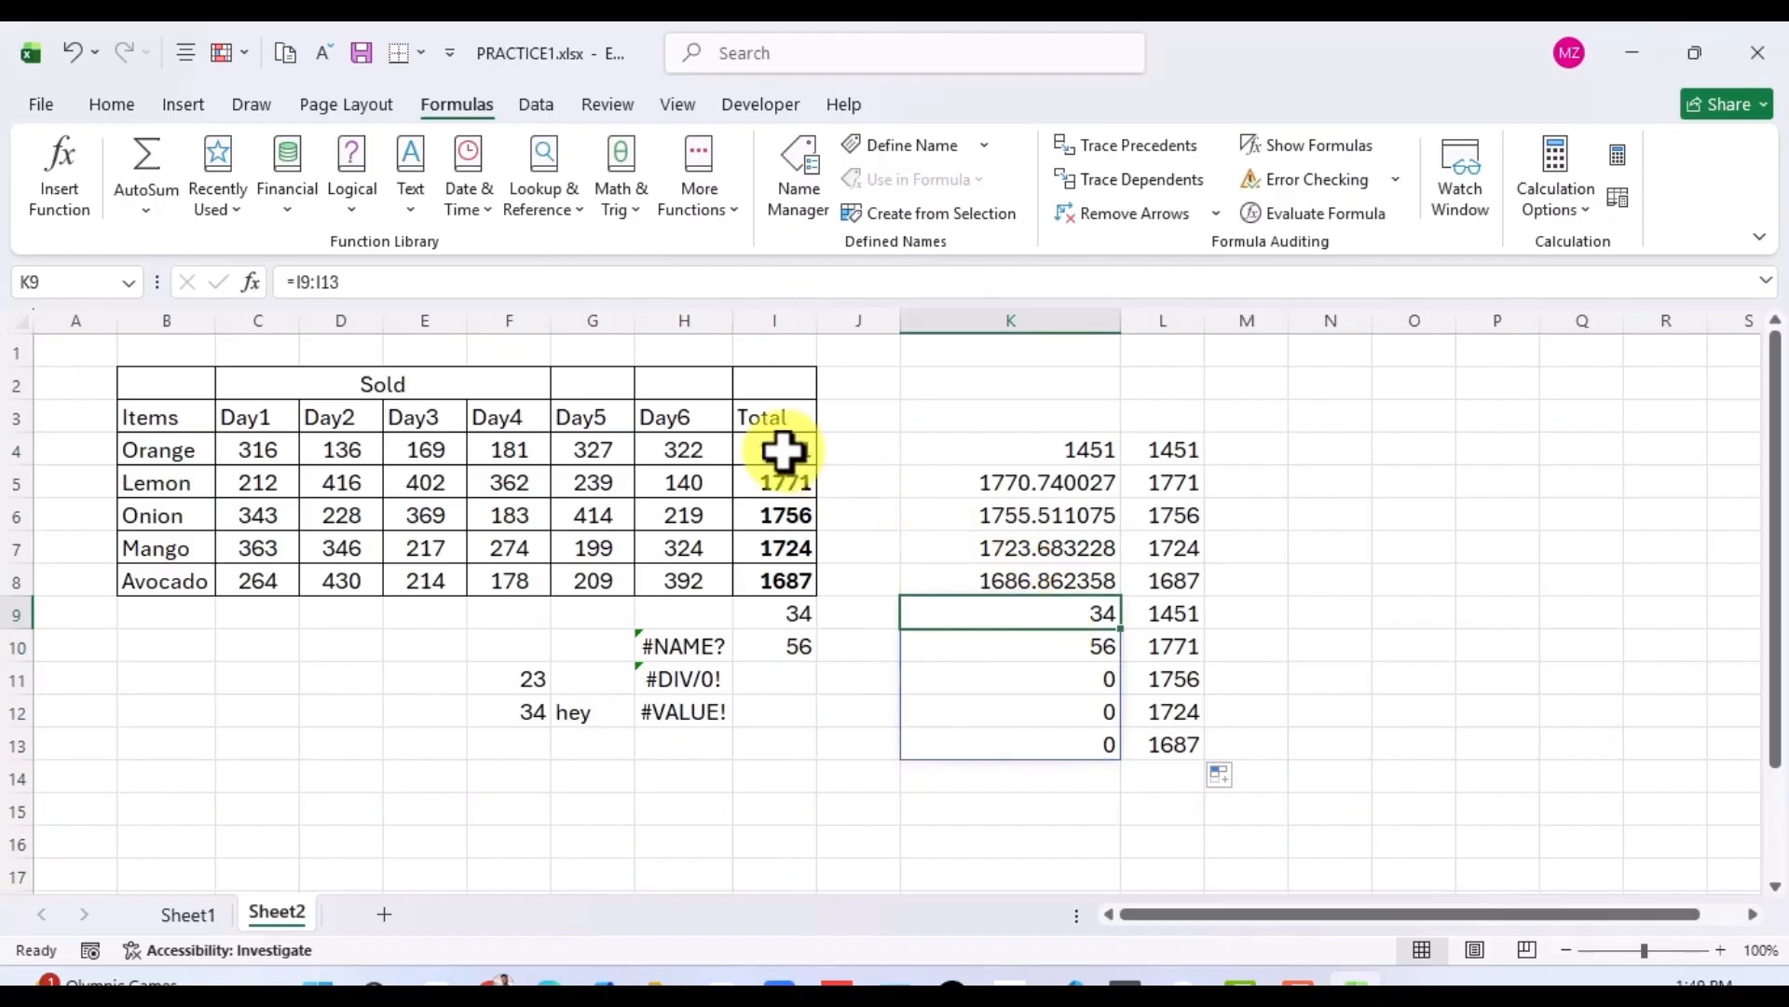
Compare the totals in I4:I8 with L4:L8 and examine the absolute references in the L4 formula.
drag(788, 451, 788, 578)
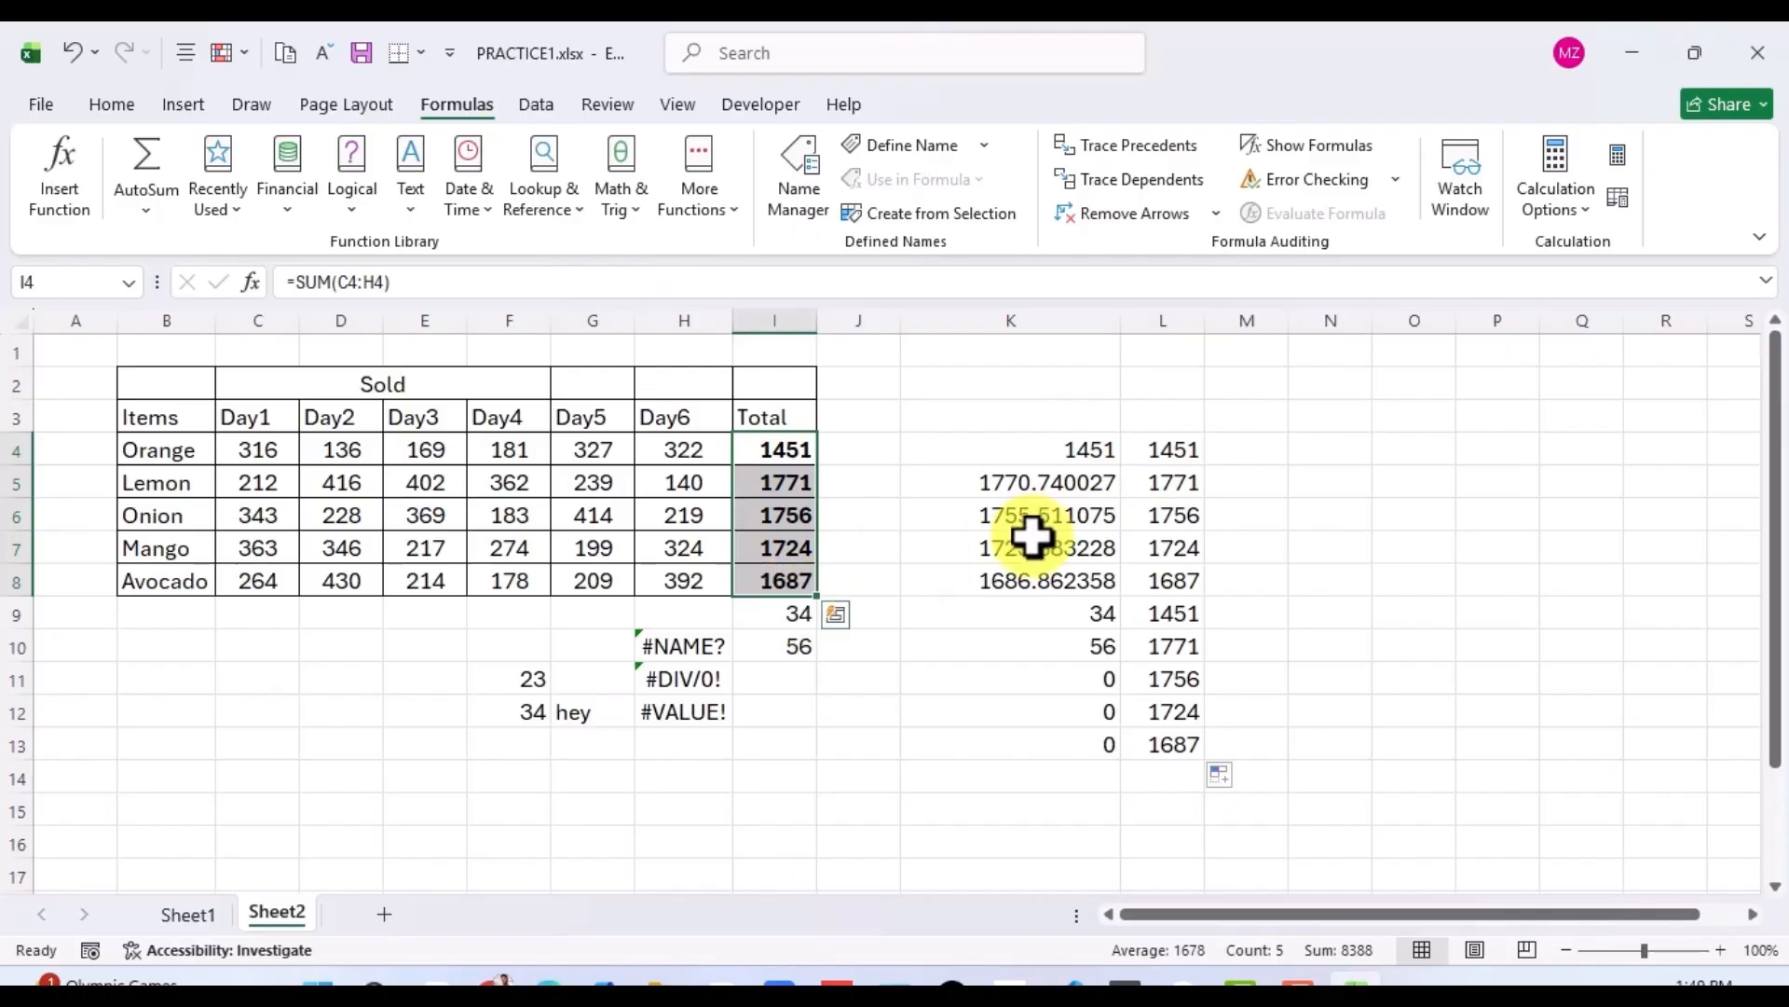
drag(1165, 449, 1178, 587)
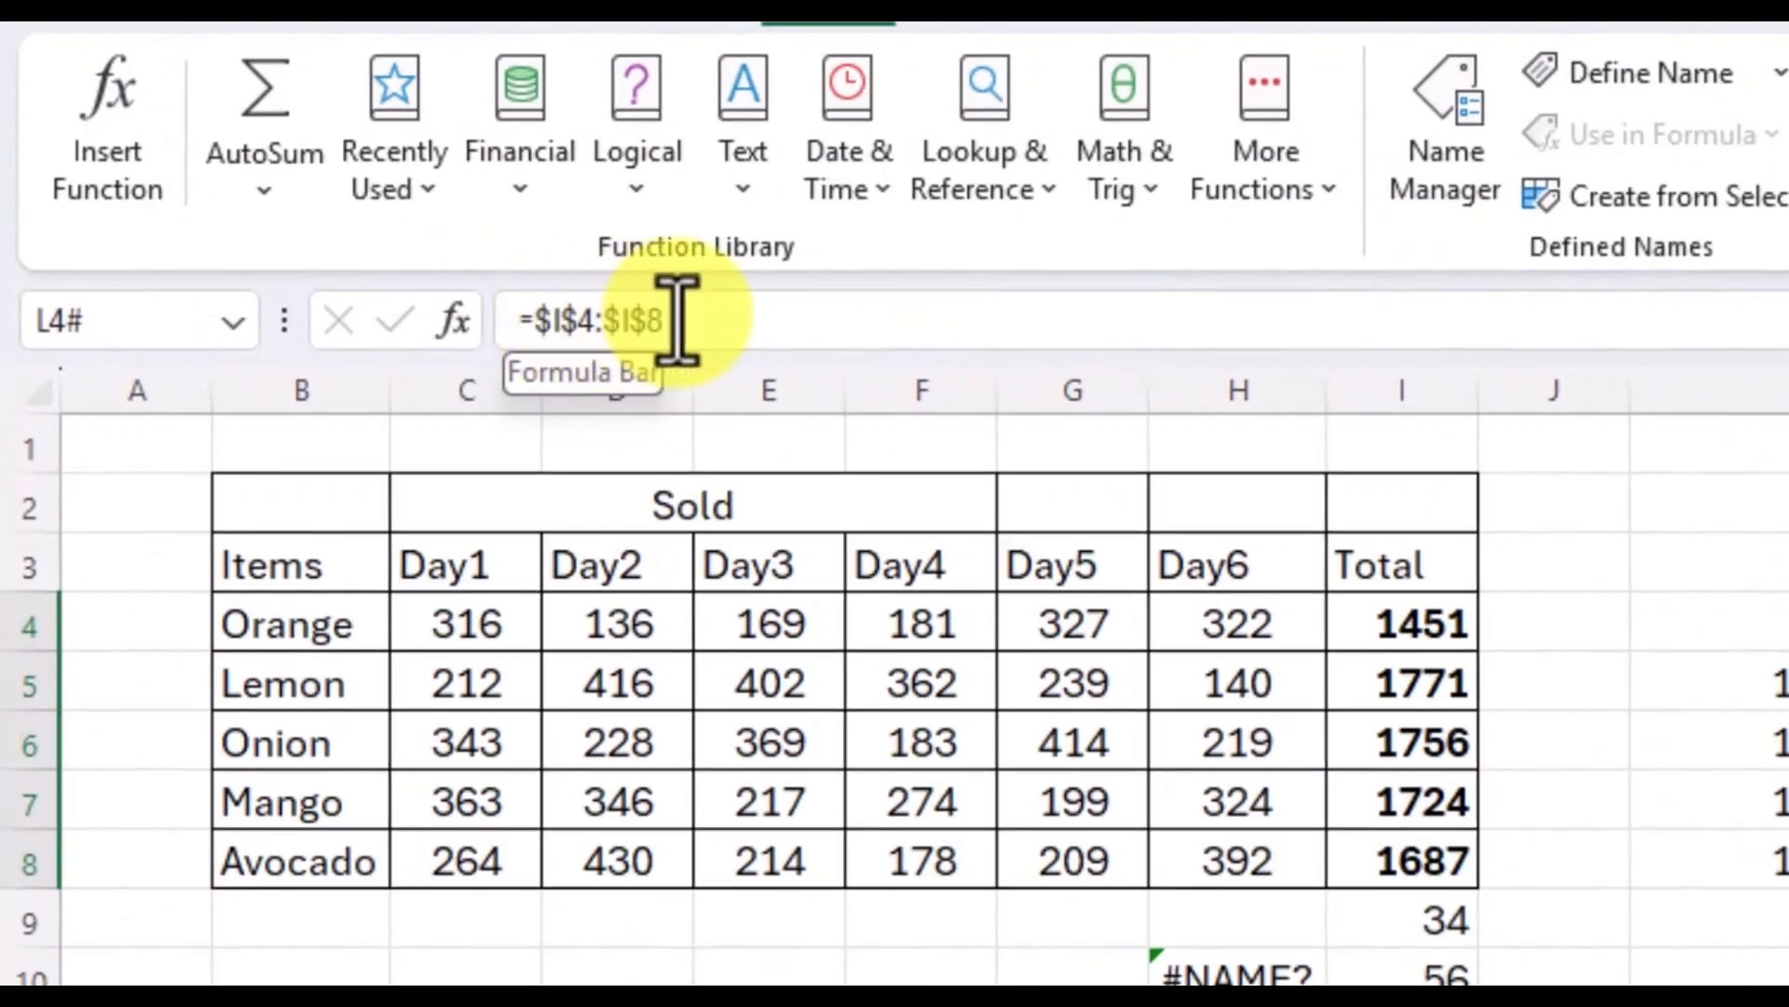
click(677, 320)
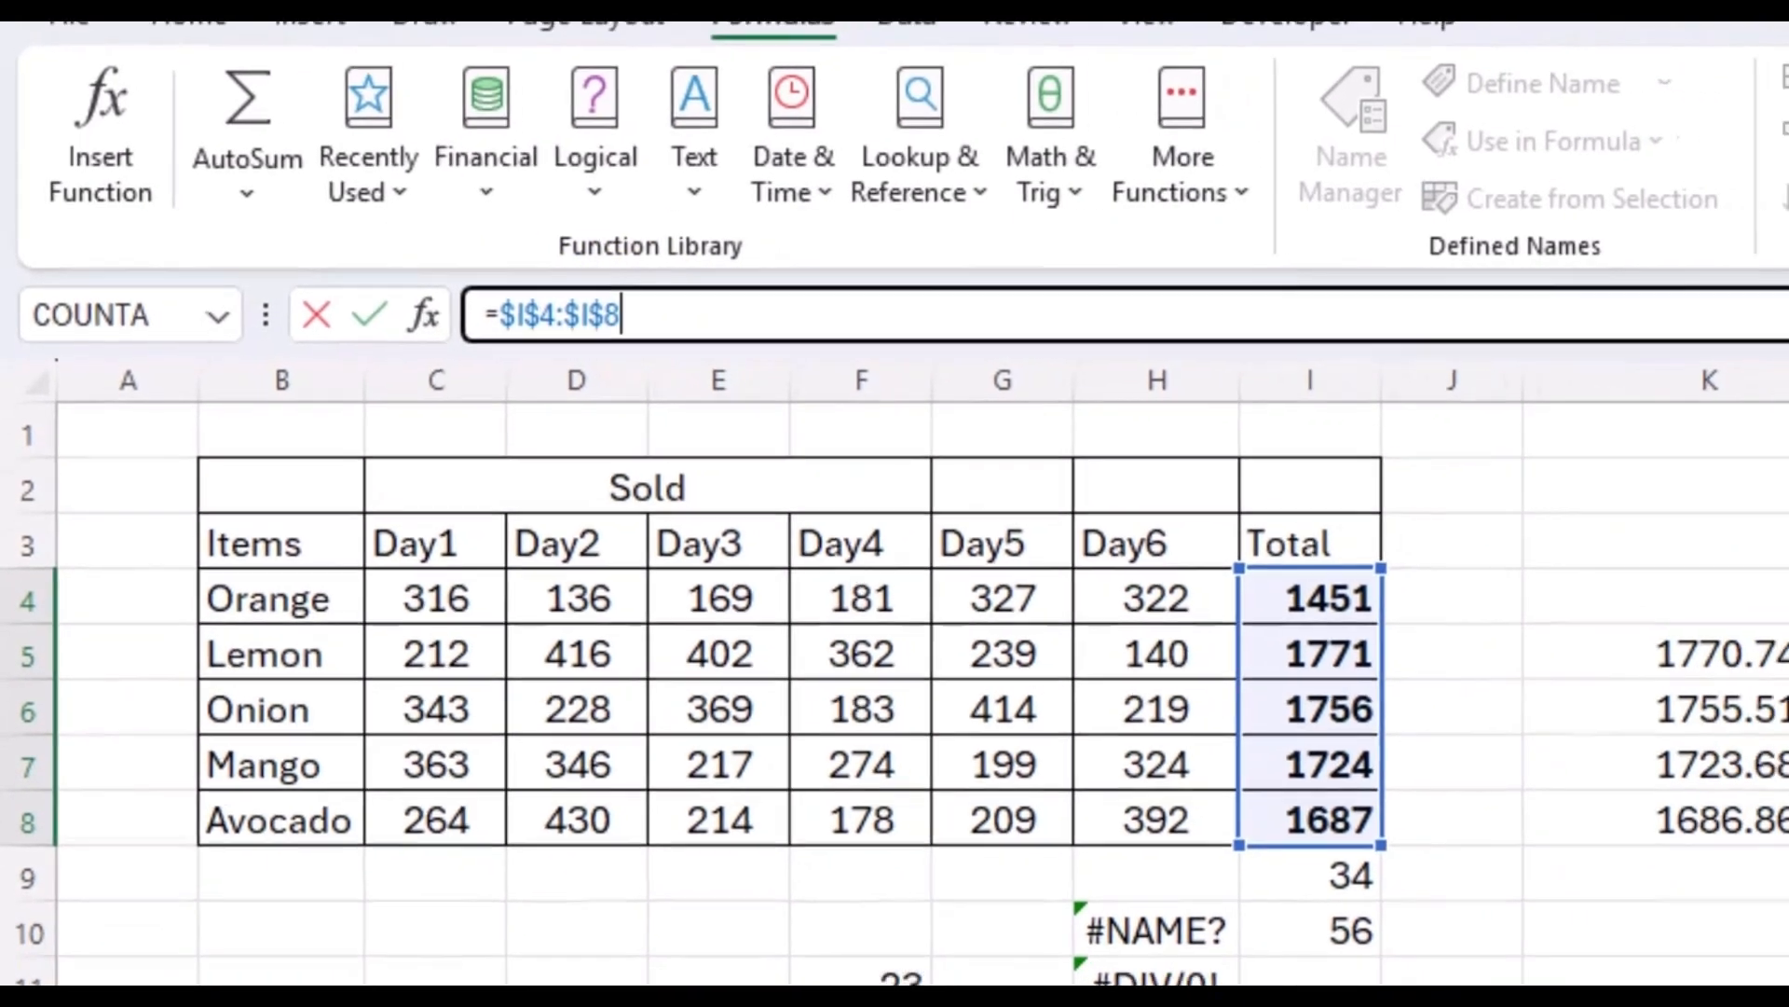
key(Return)
click(1746, 759)
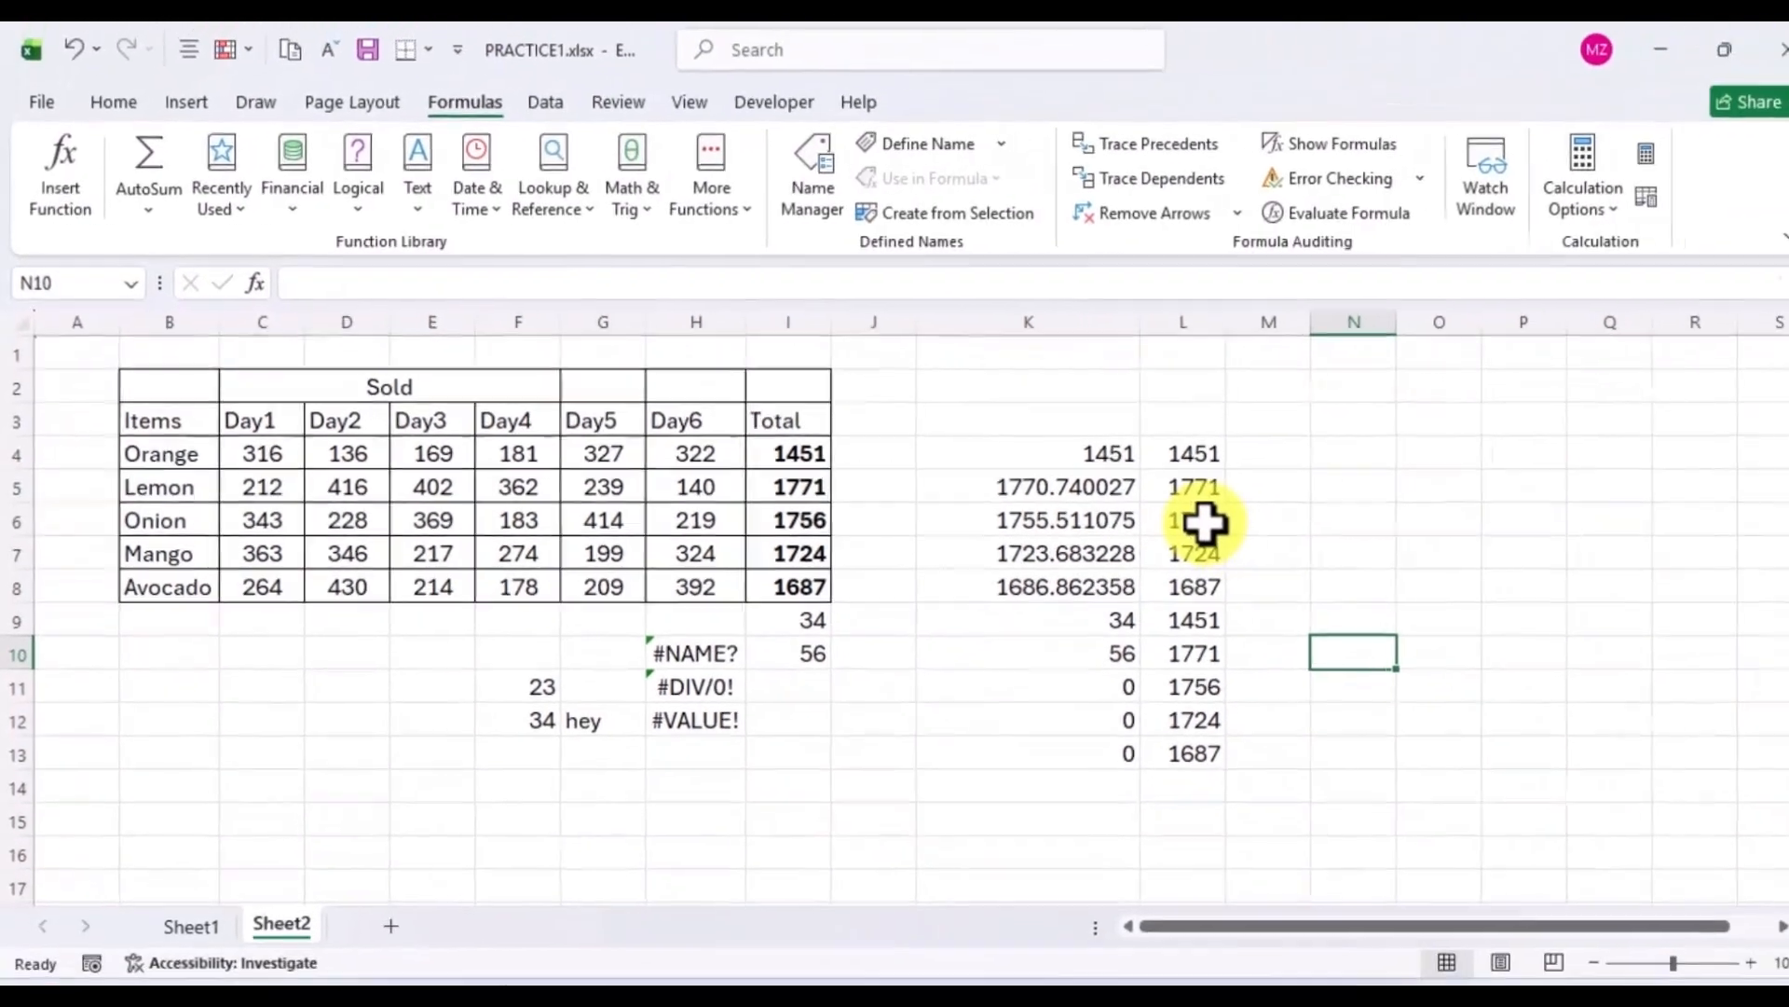
Check the relative formula in K4 and enter the row-locked formula =I$4:I$8 in cell M4.
click(1176, 518)
click(1075, 470)
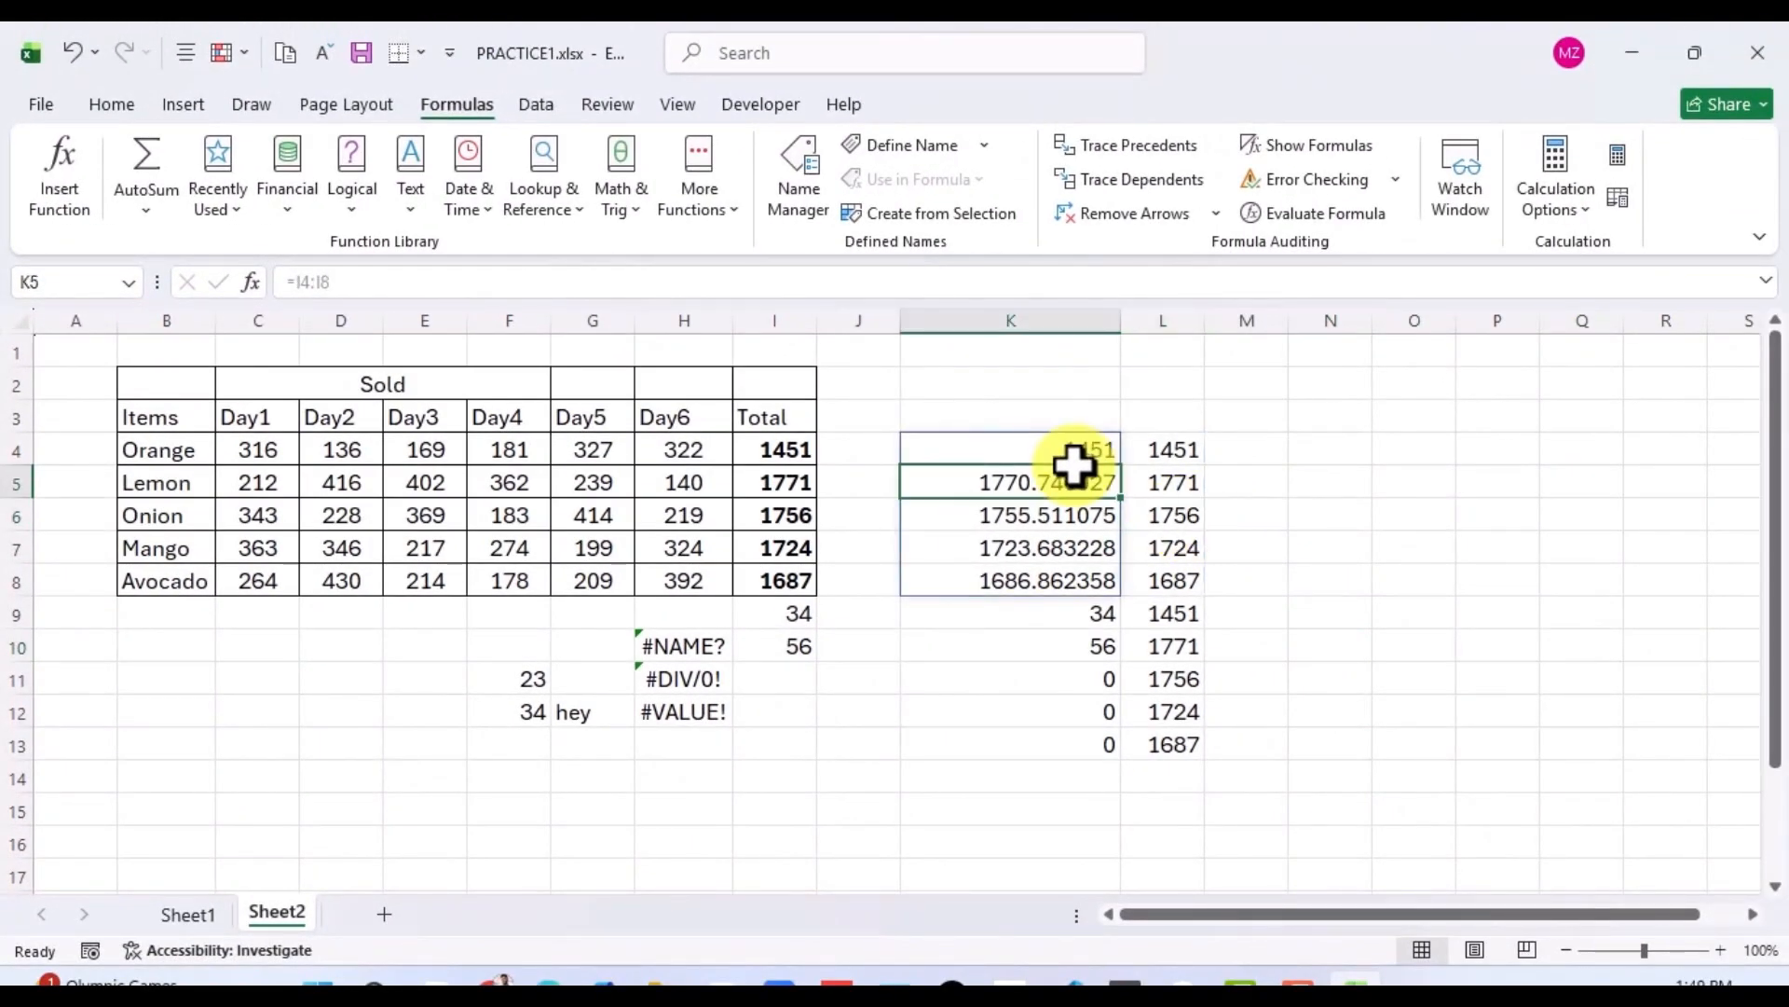
click(1080, 453)
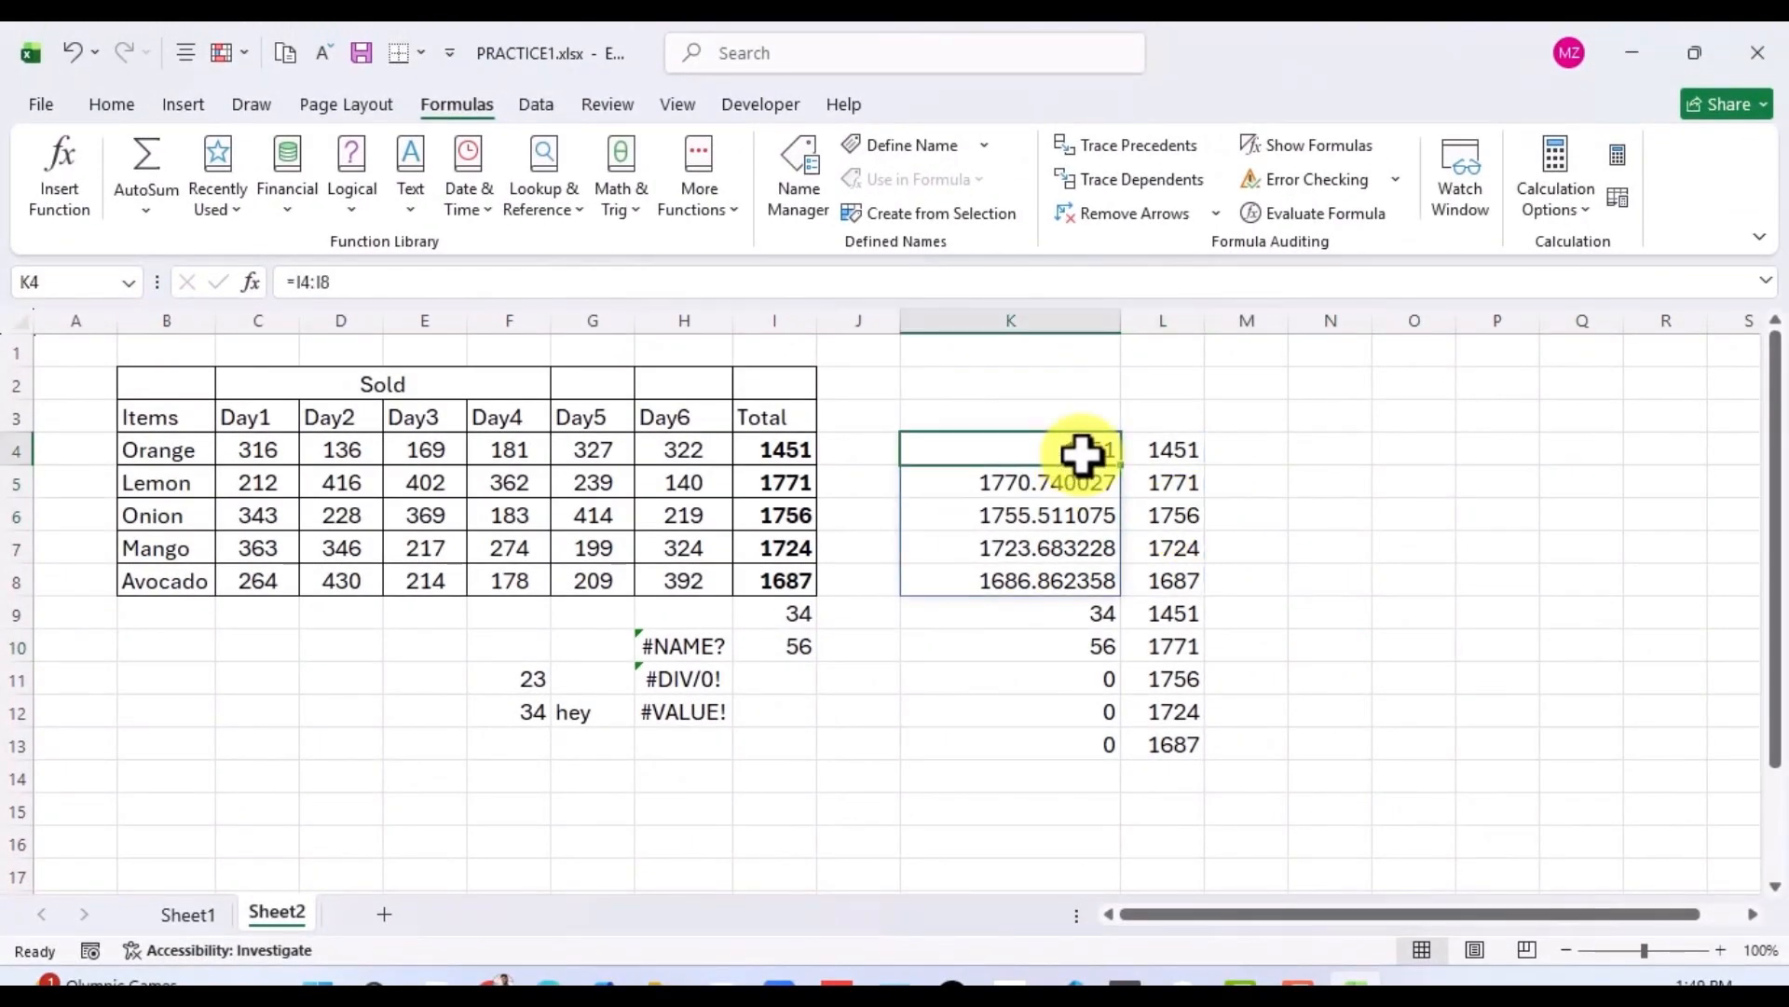
click(1246, 455)
text(=)
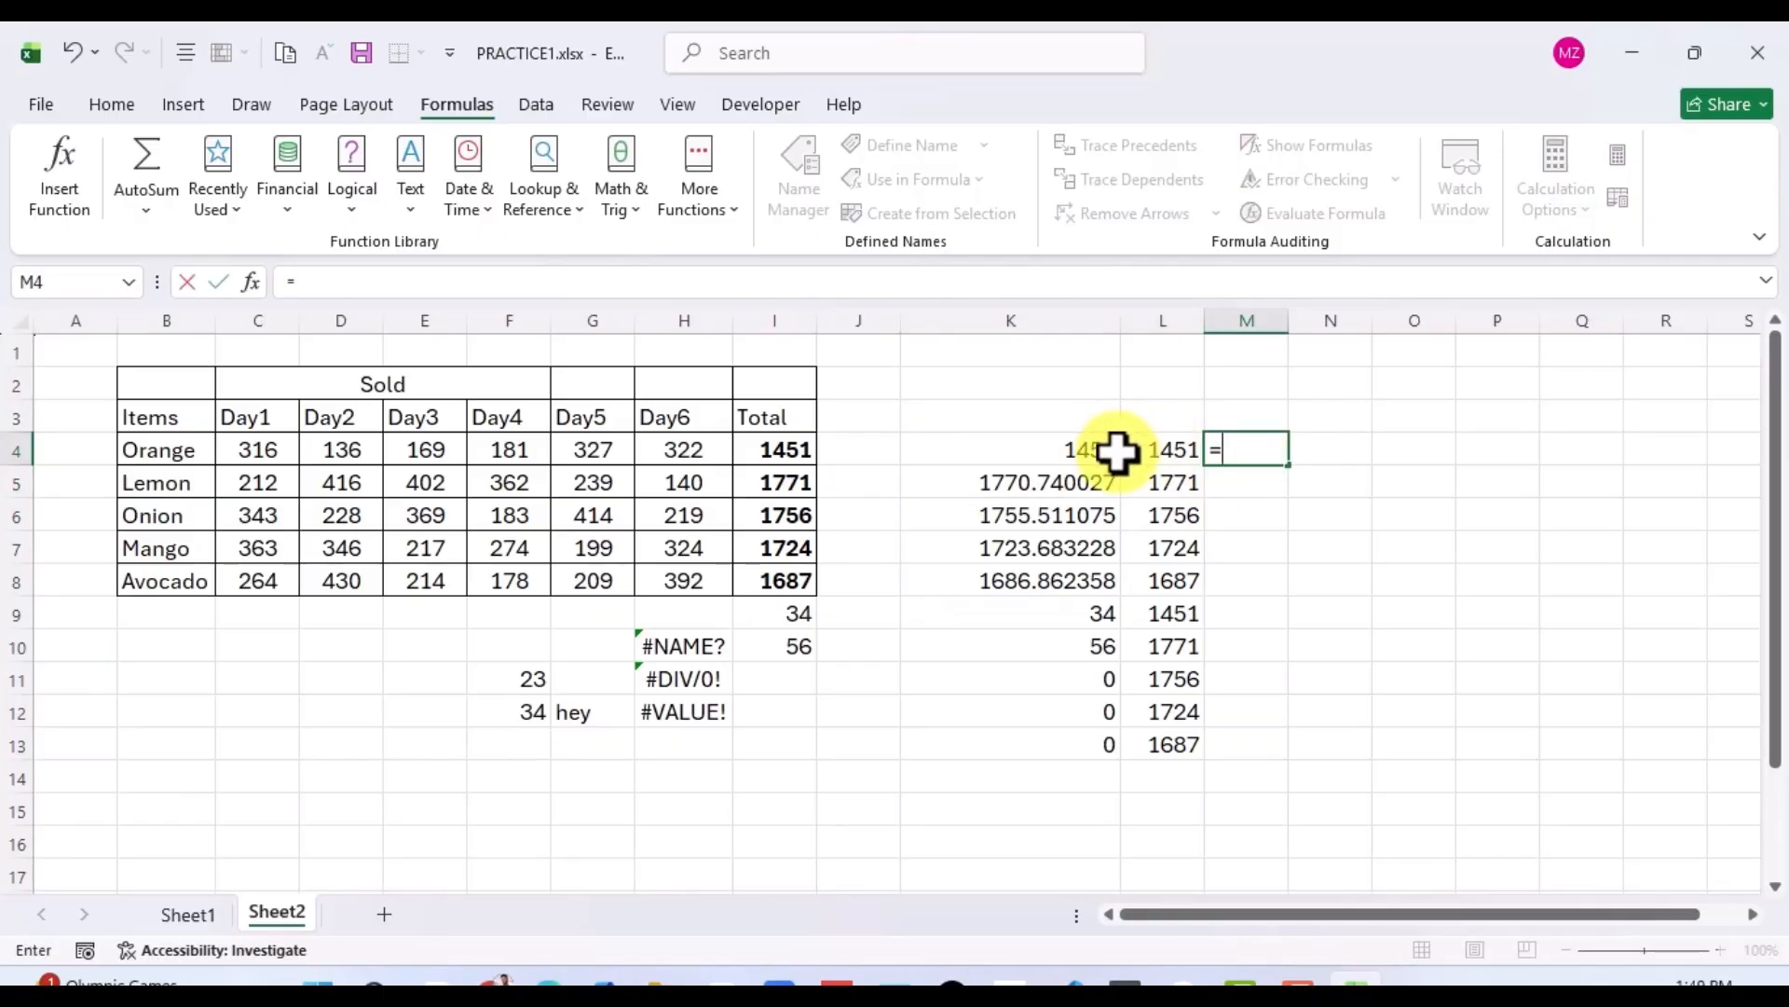
drag(787, 449, 793, 578)
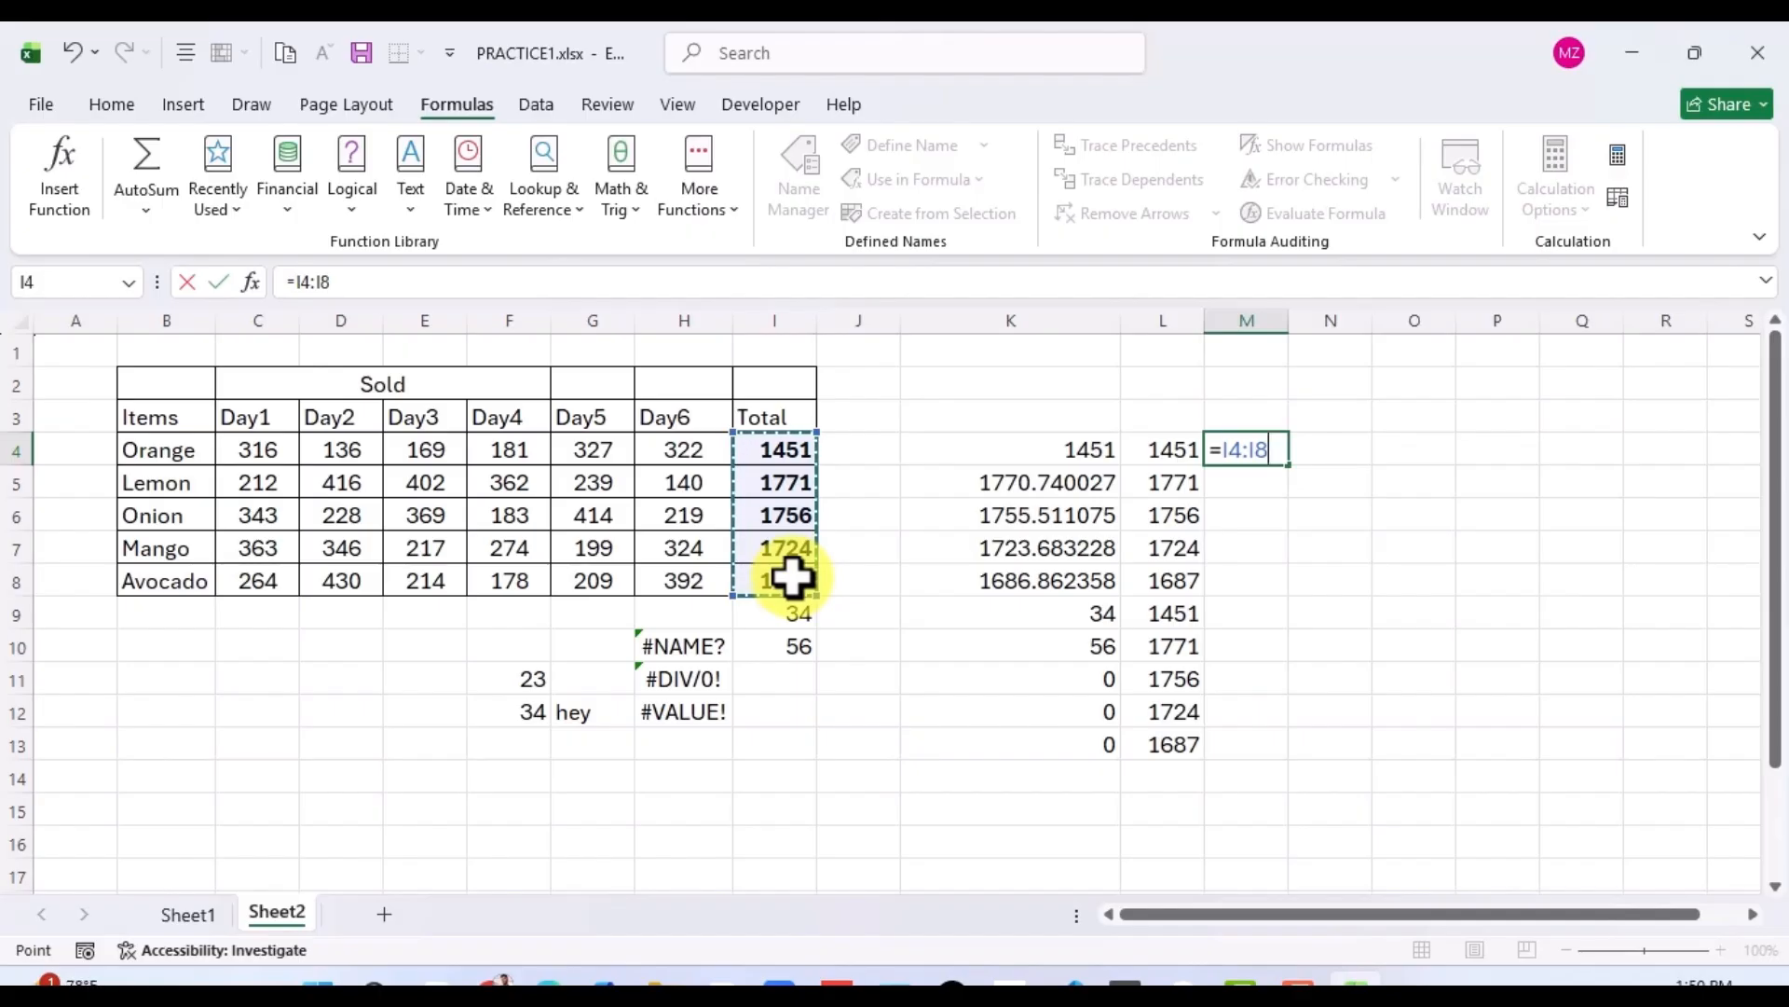
key(F4)
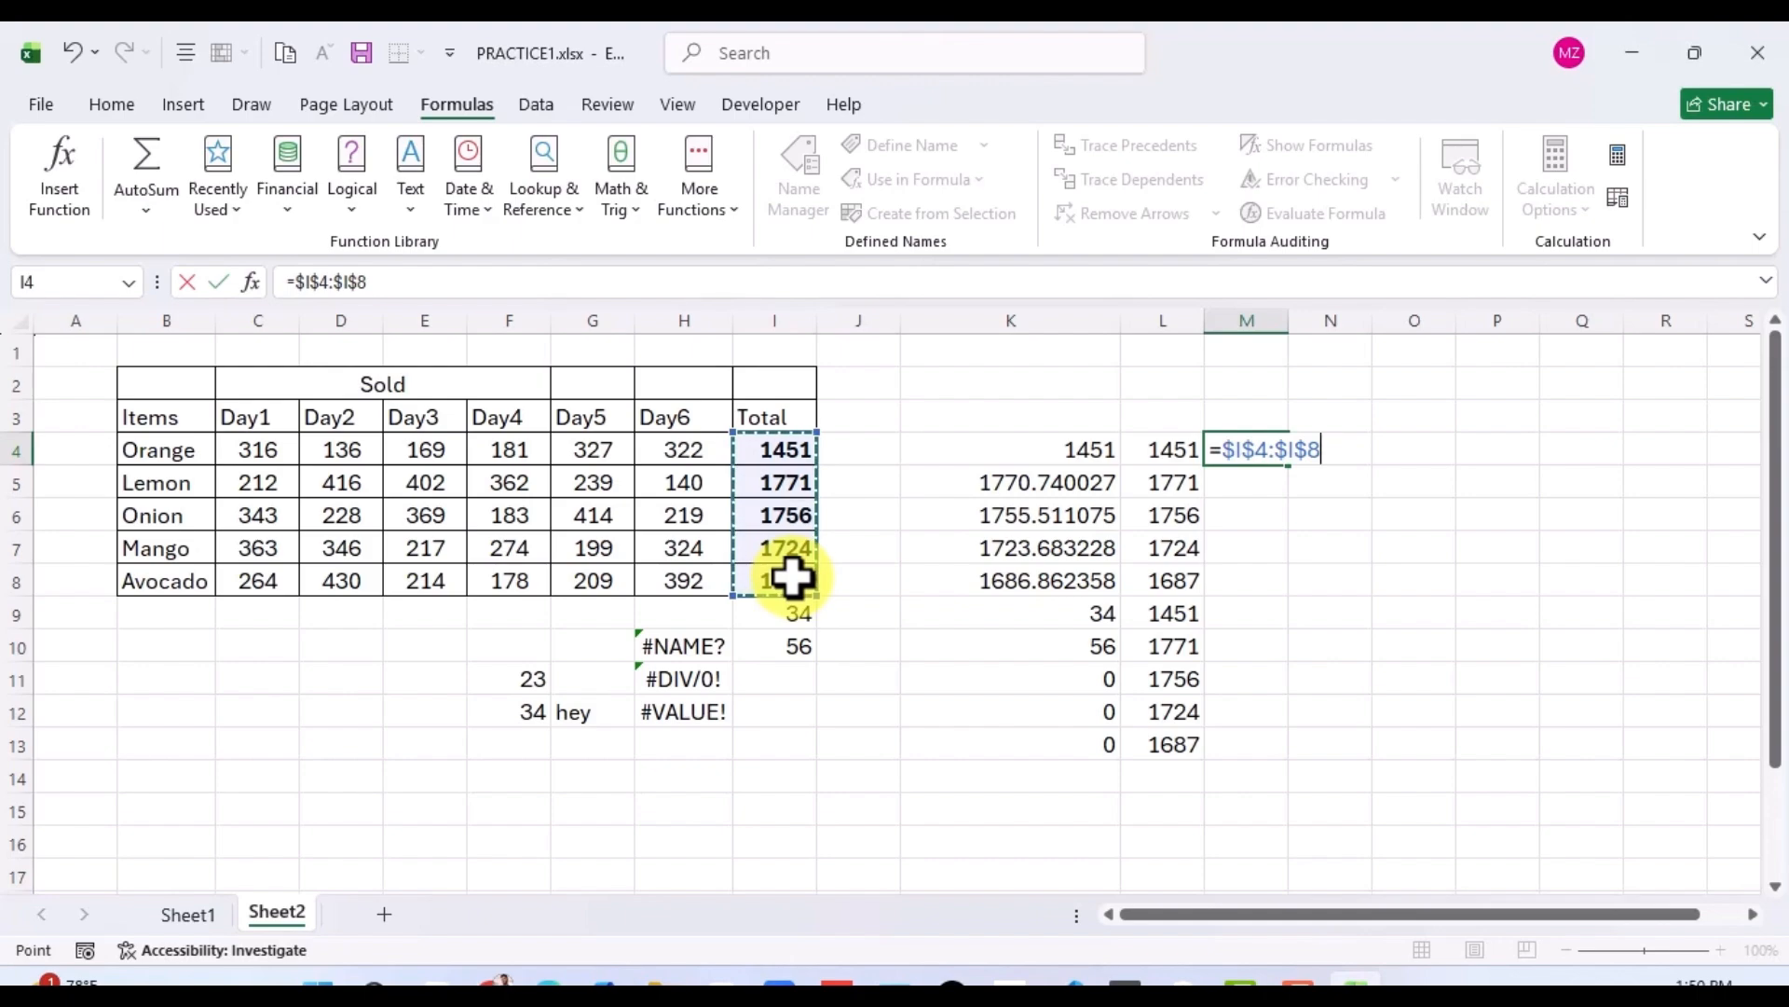
key(F4)
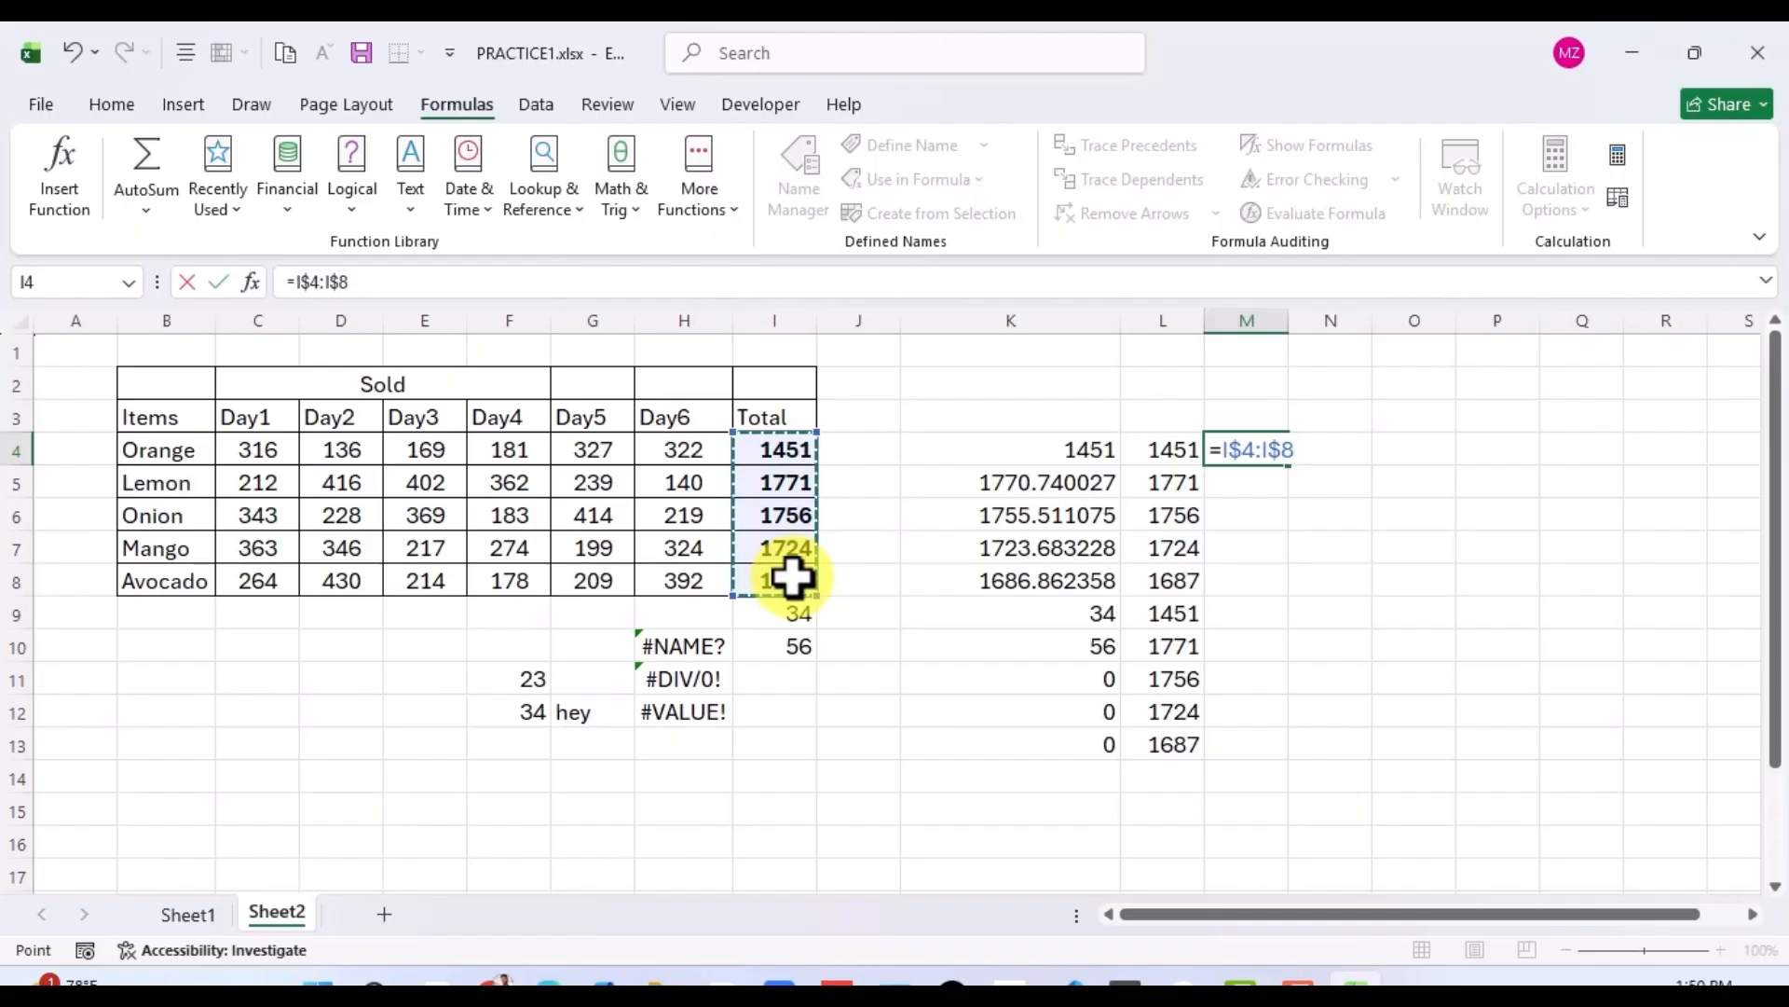
key(Return)
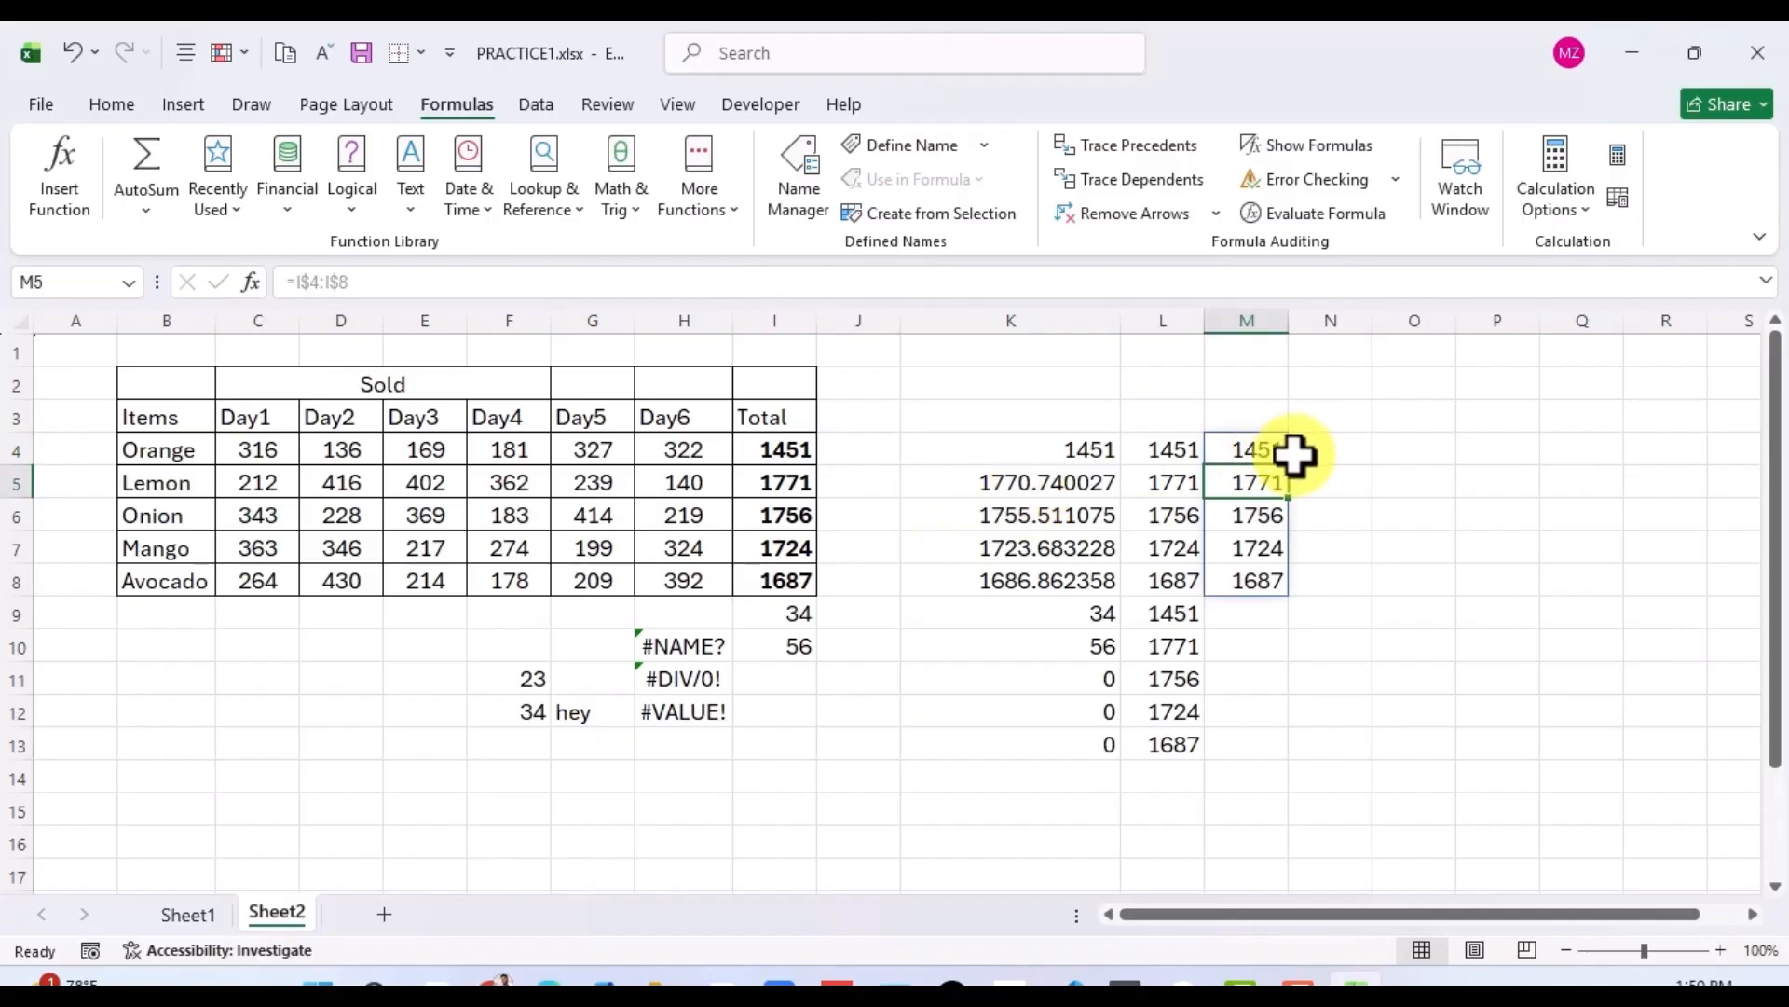
Enter the column-locked formula =$I4:$I8 in cell N4.
click(1327, 449)
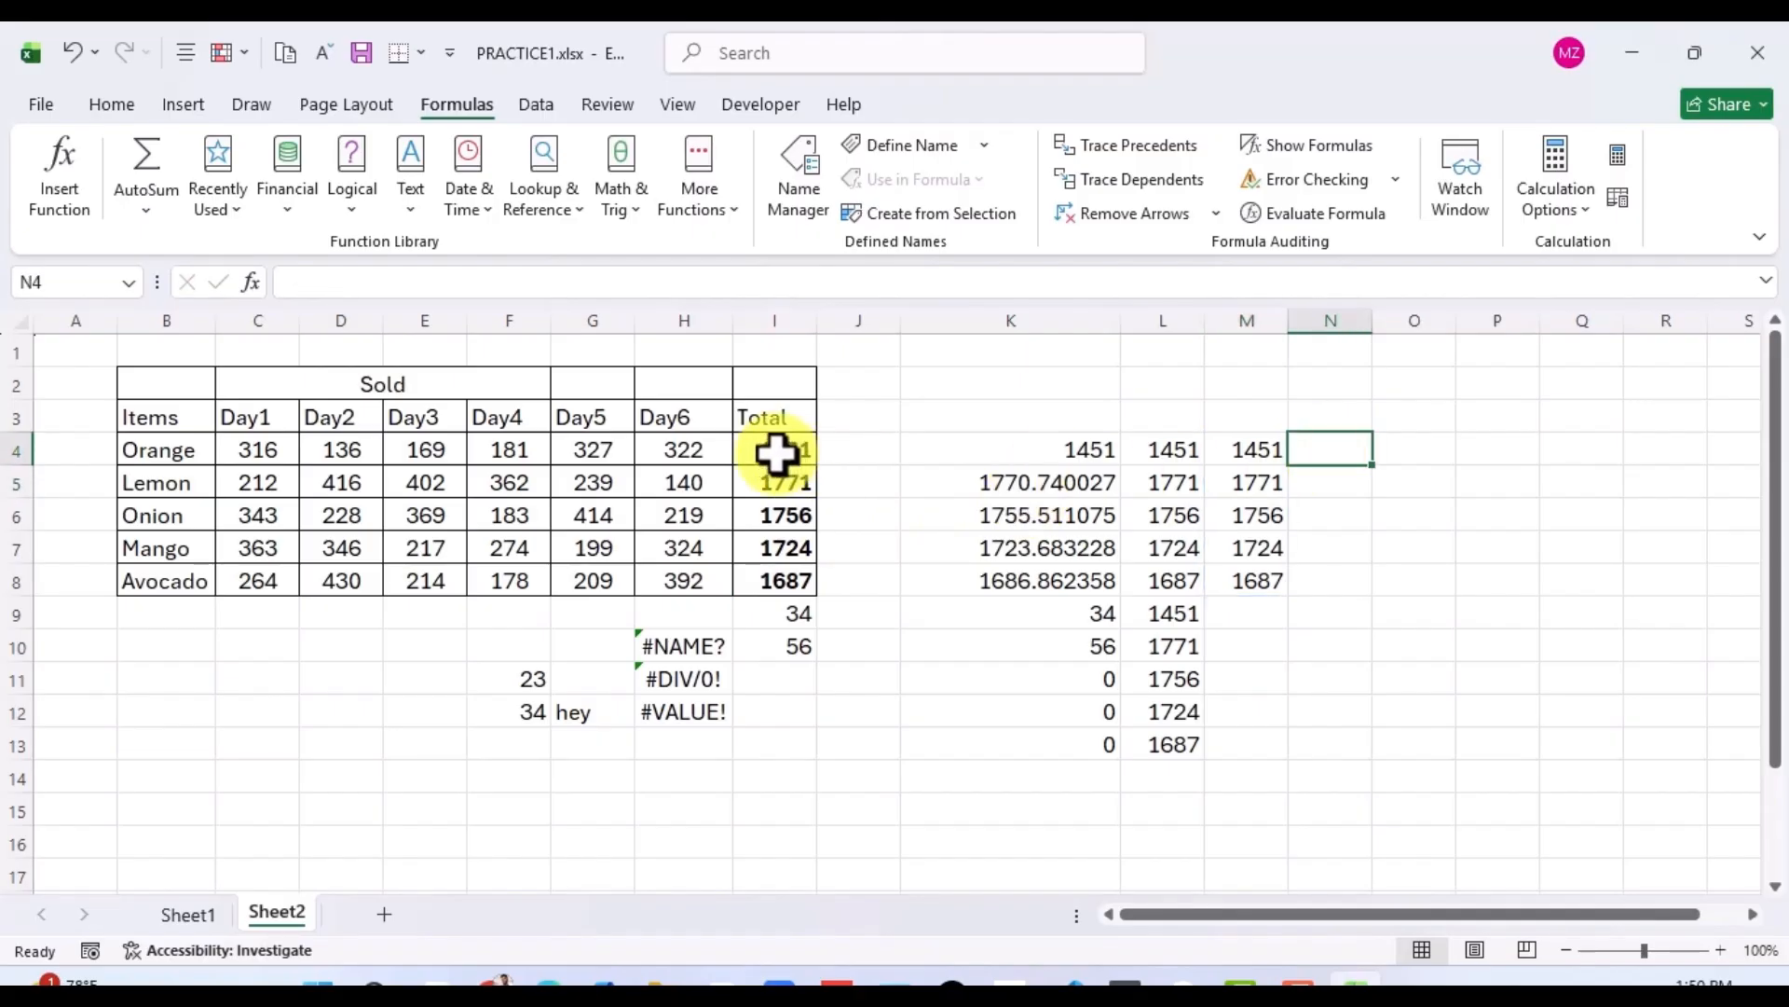
text(=)
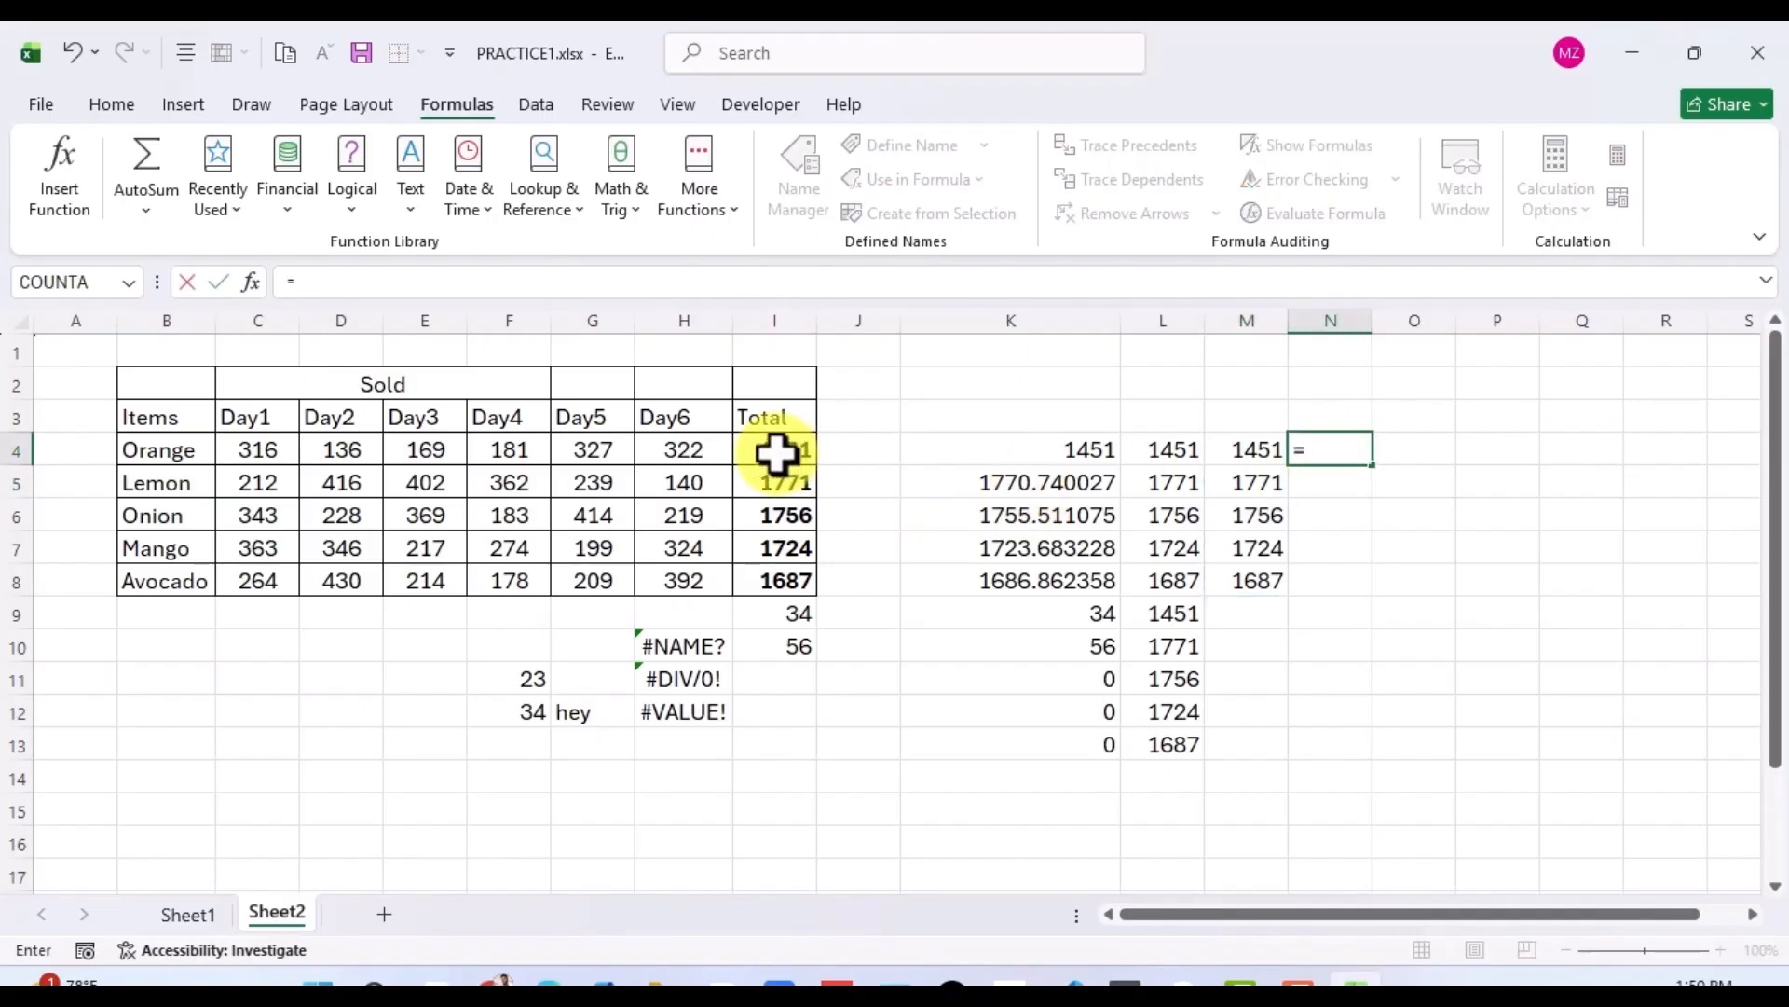
drag(783, 454, 783, 484)
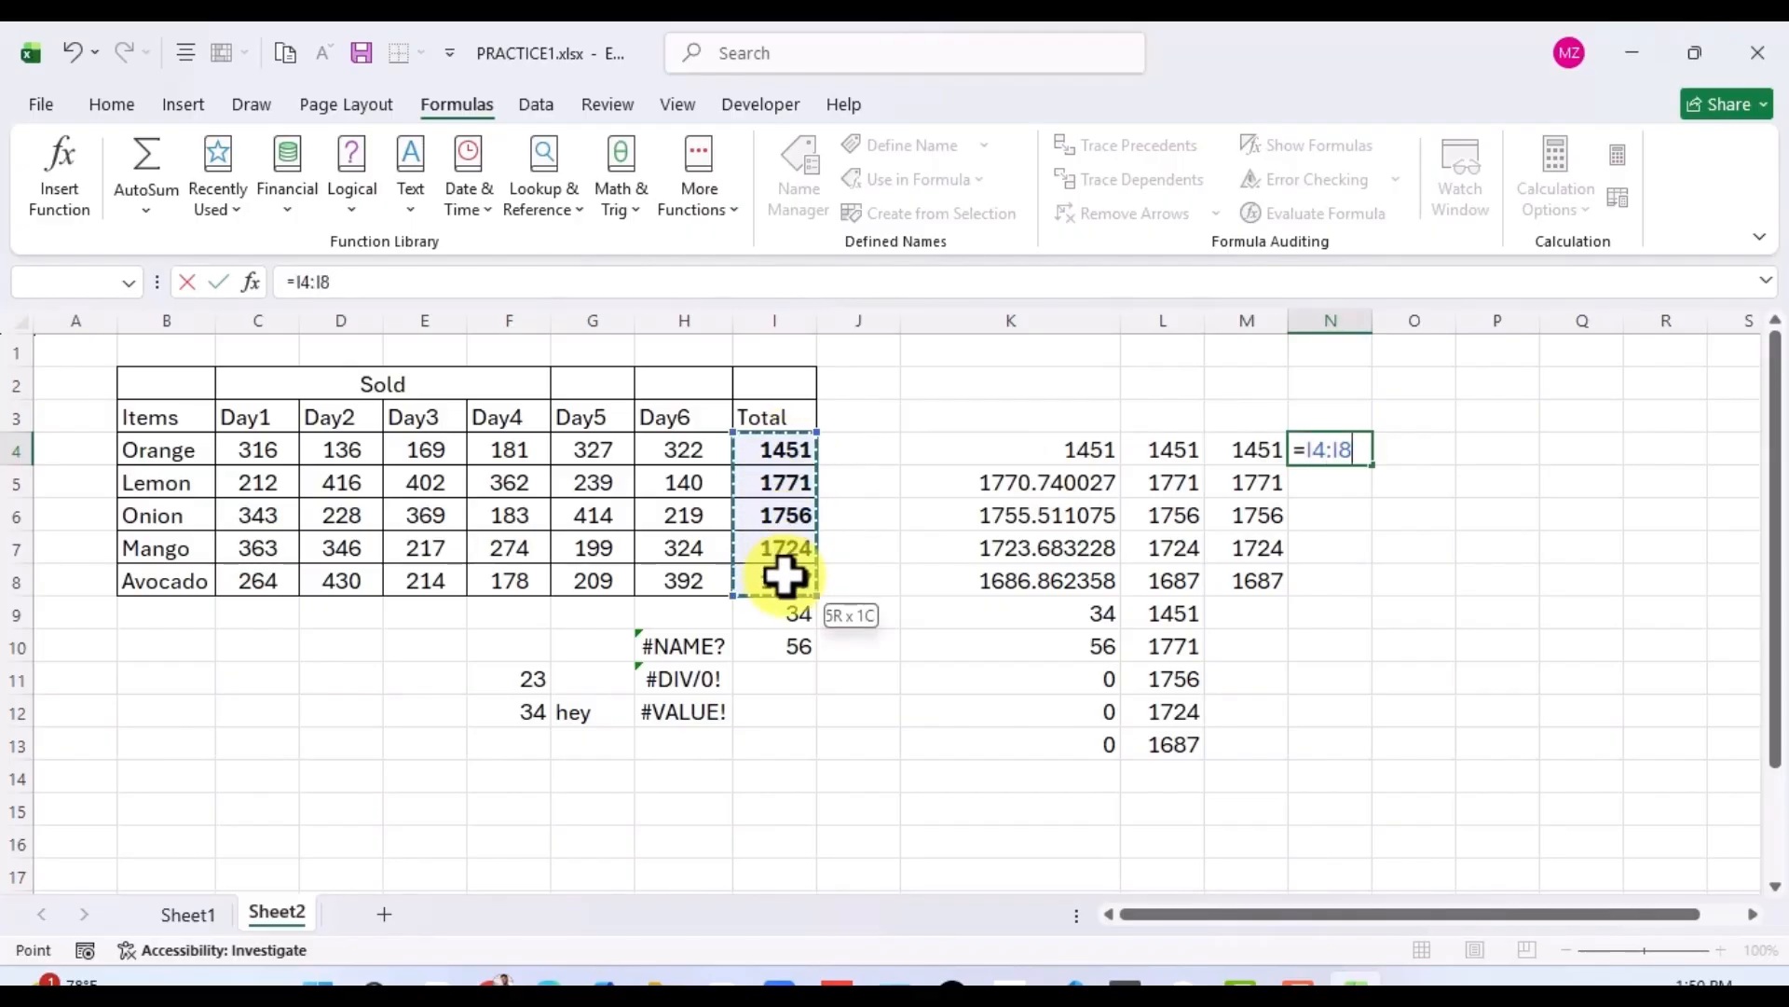
drag(783, 578, 783, 578)
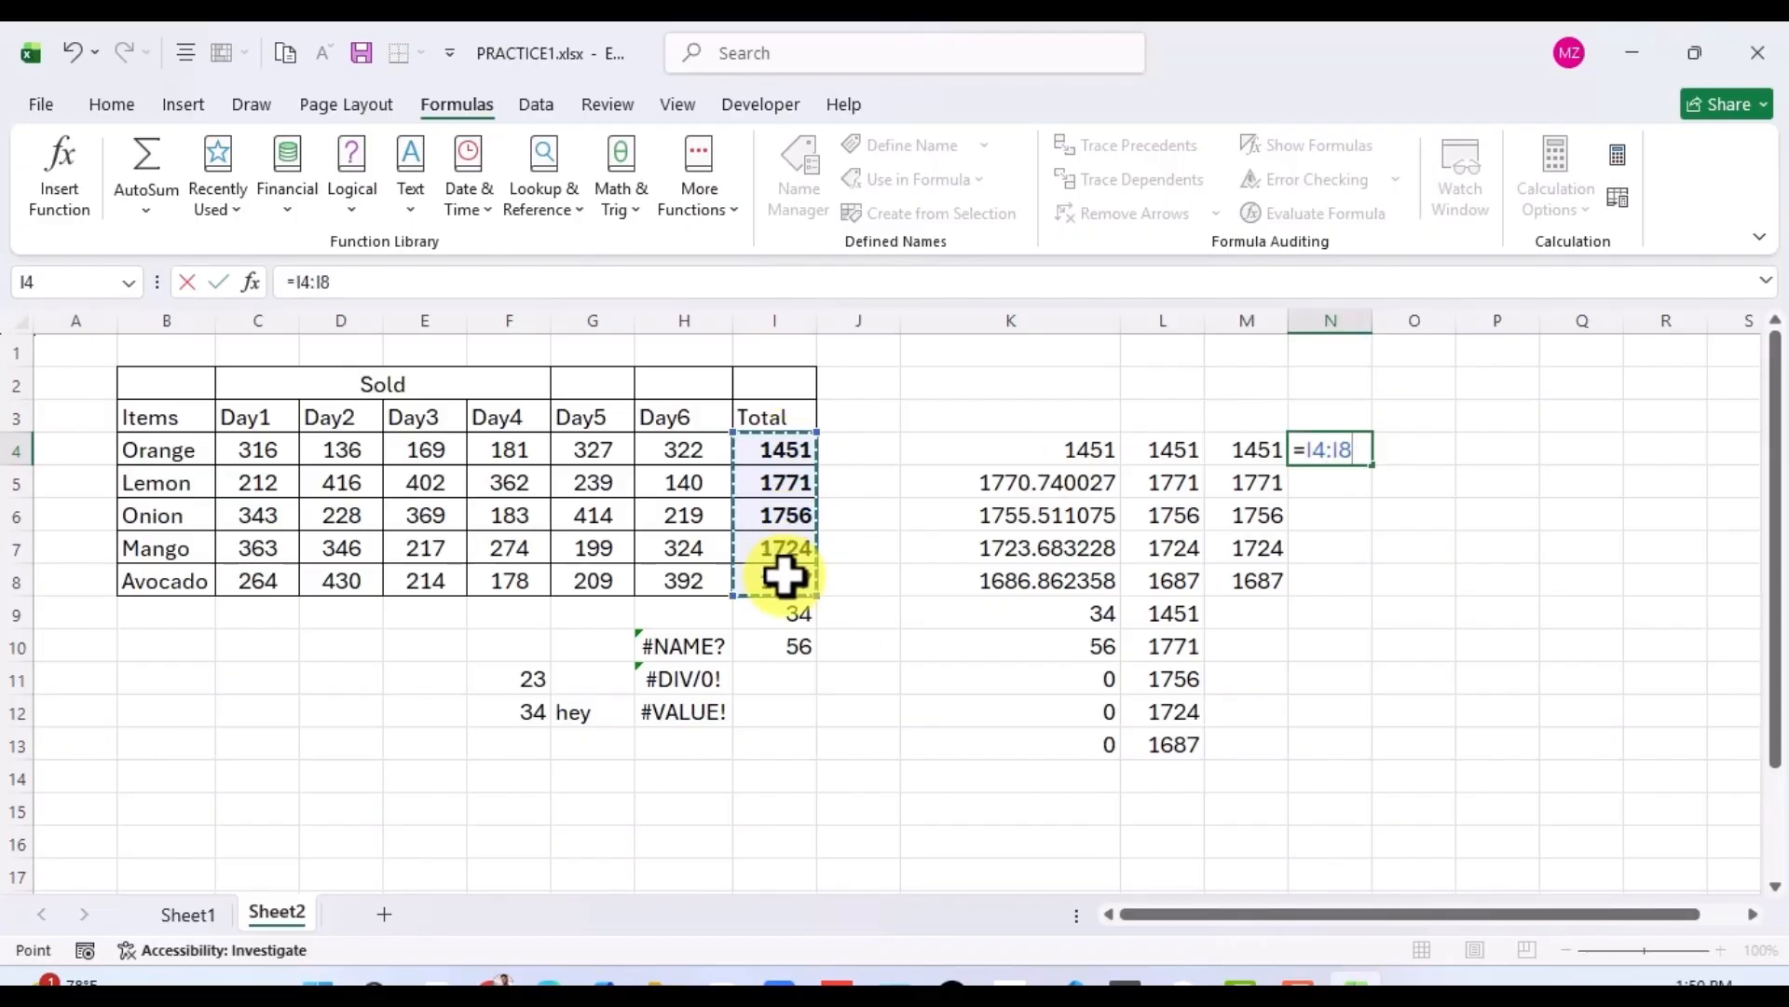
key(F4)
key(F4)
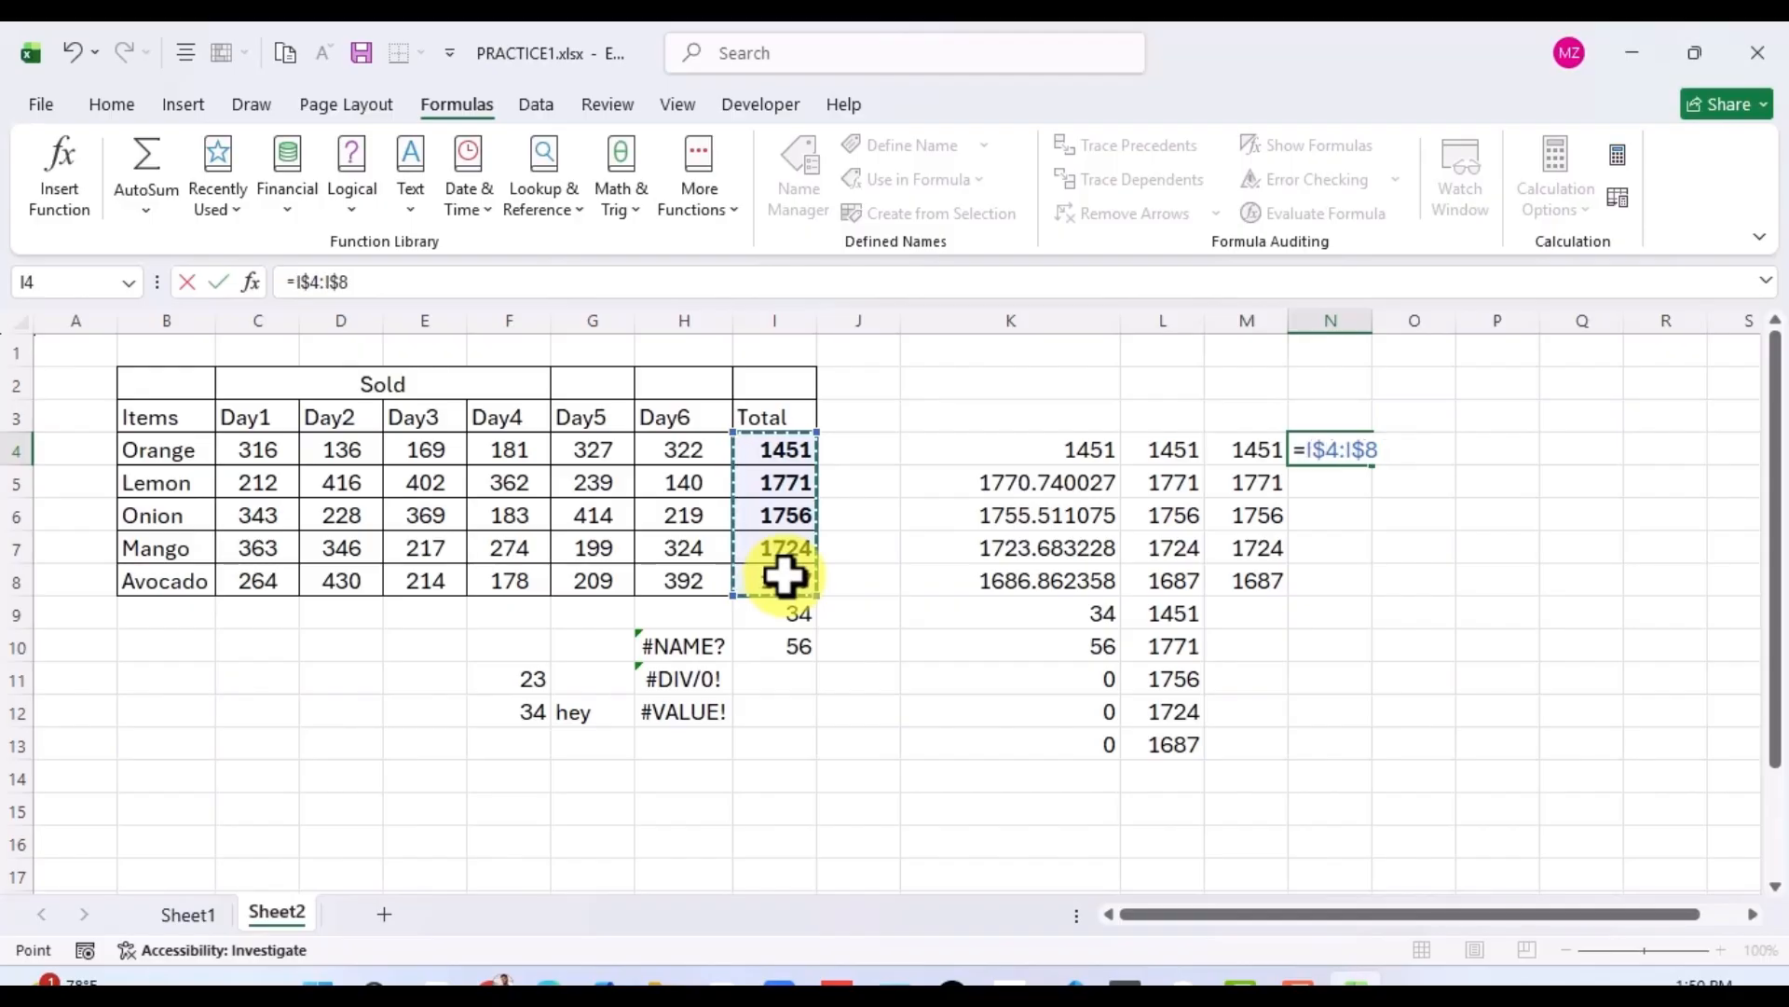
key(F4)
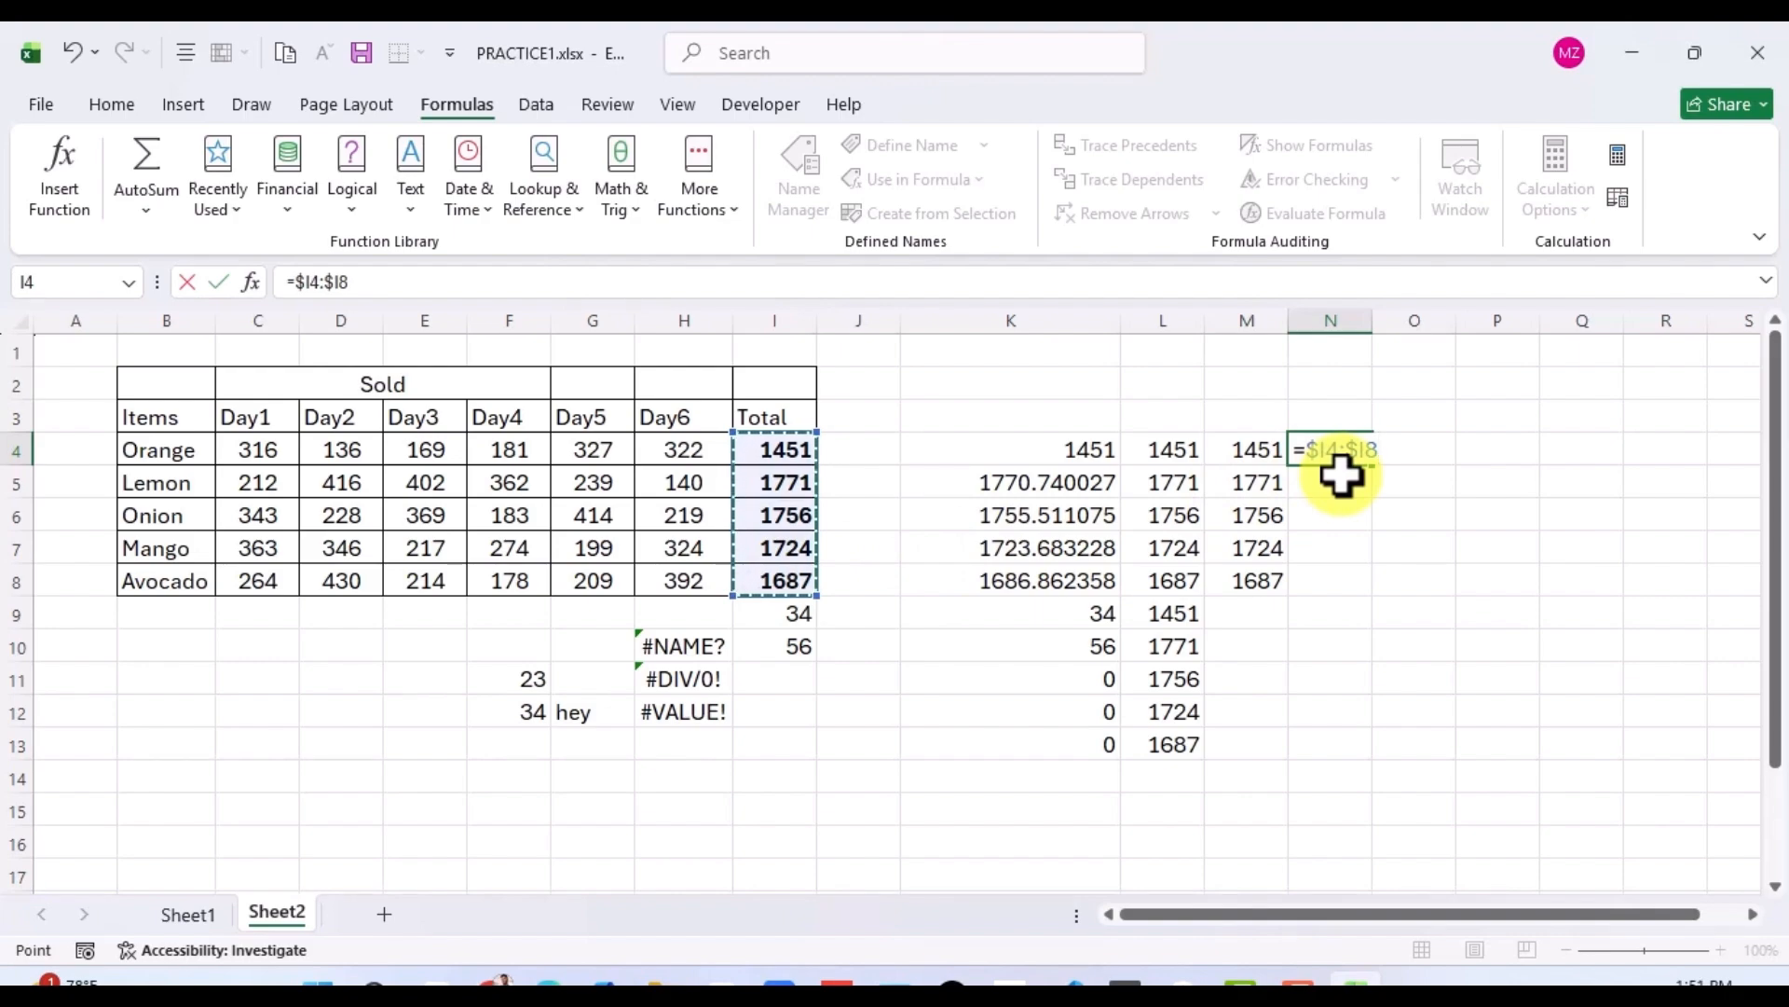
key(Return)
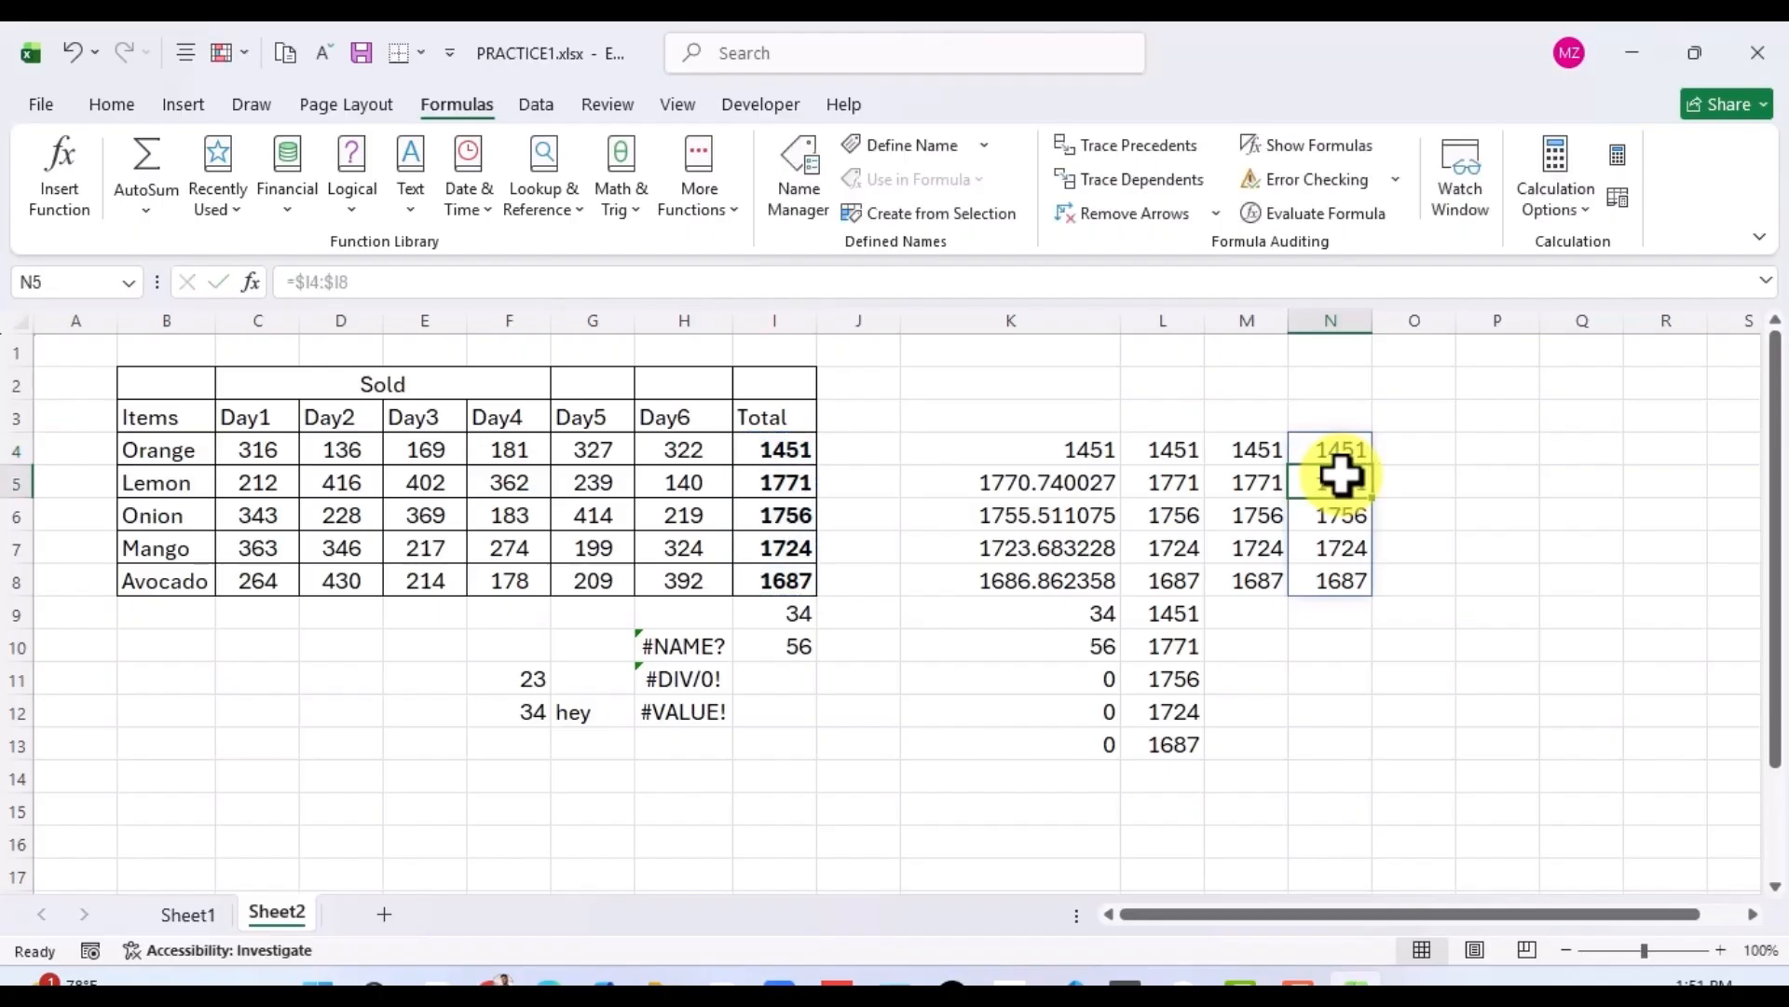
Fill the mixed-reference formulas from M4 down to M13 and from N4 down to N13, and check cell N12.
drag(1258, 449, 1287, 755)
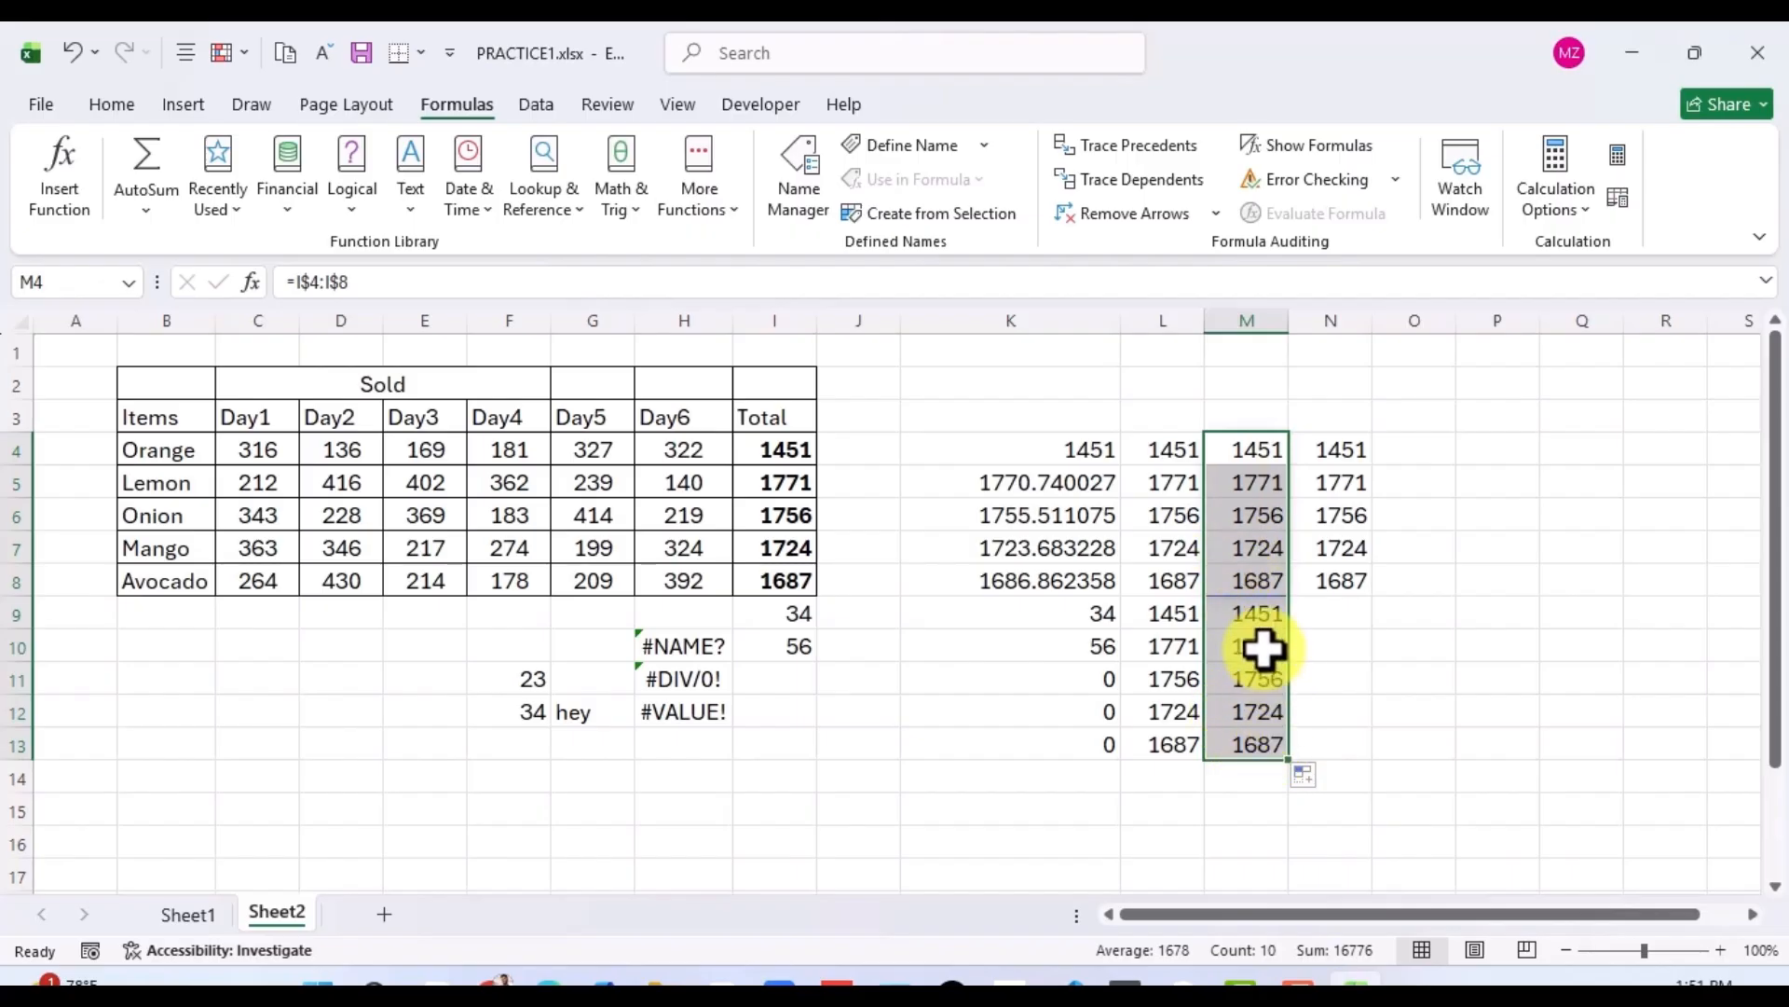
click(1334, 447)
drag(1334, 447, 1370, 756)
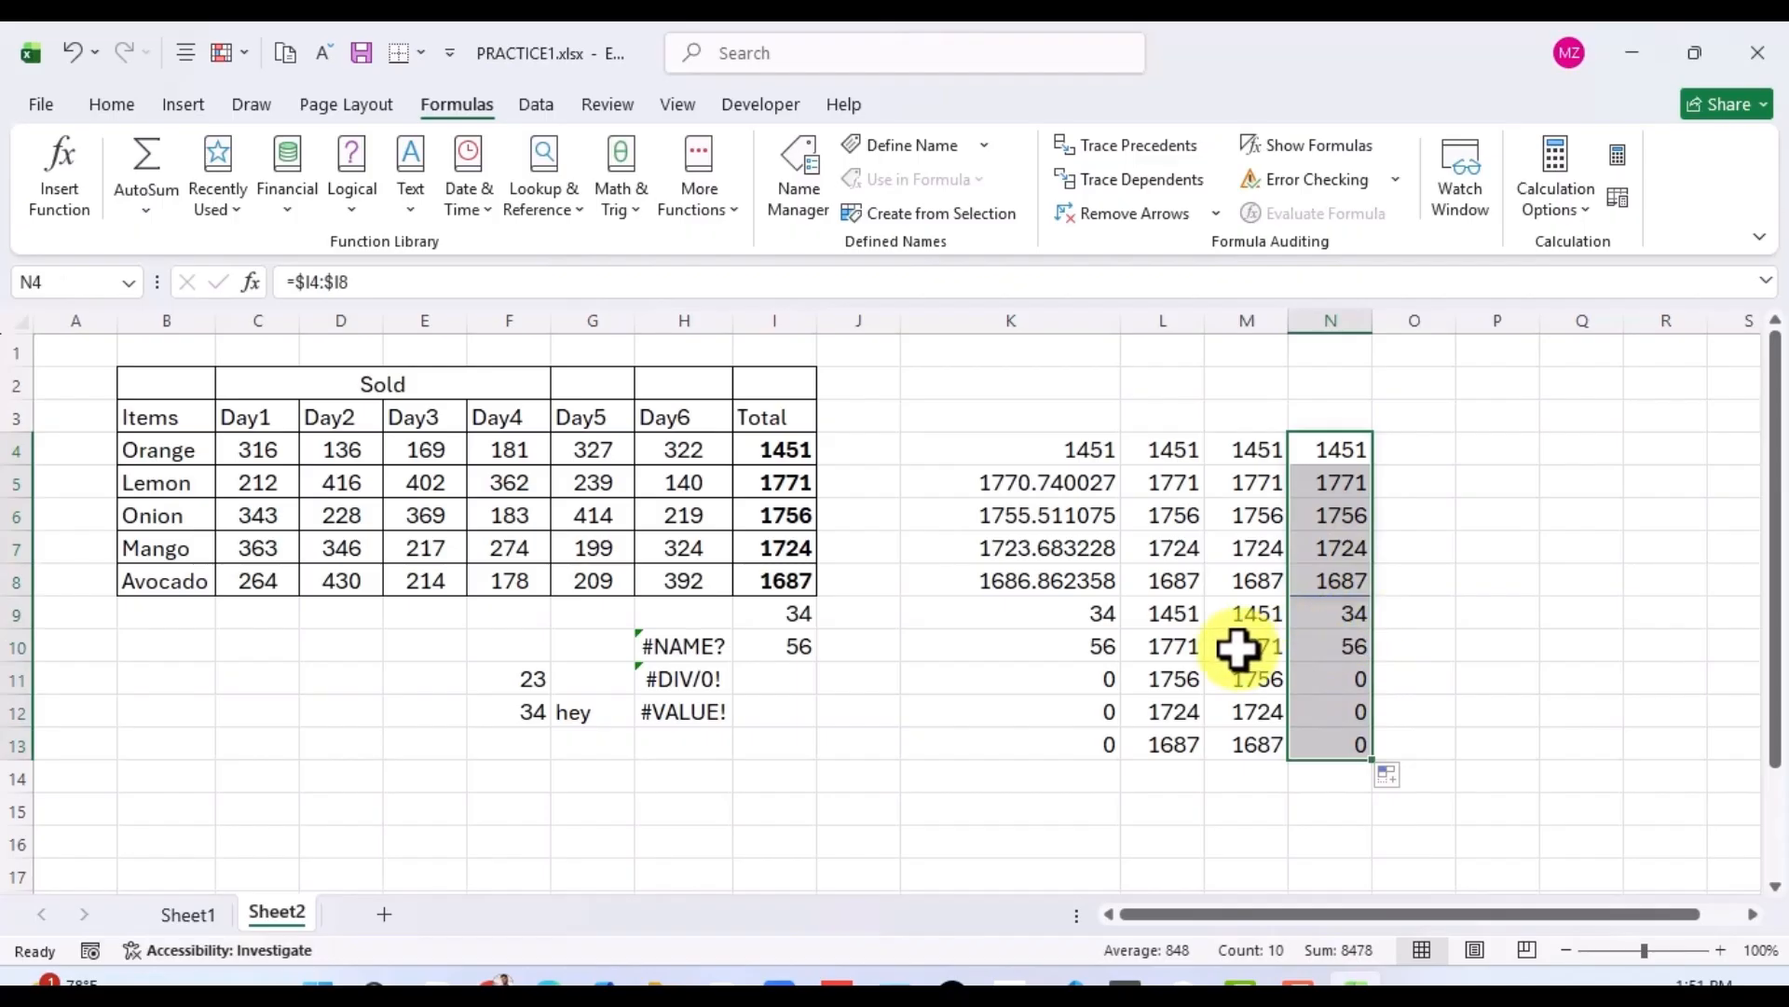
click(1340, 709)
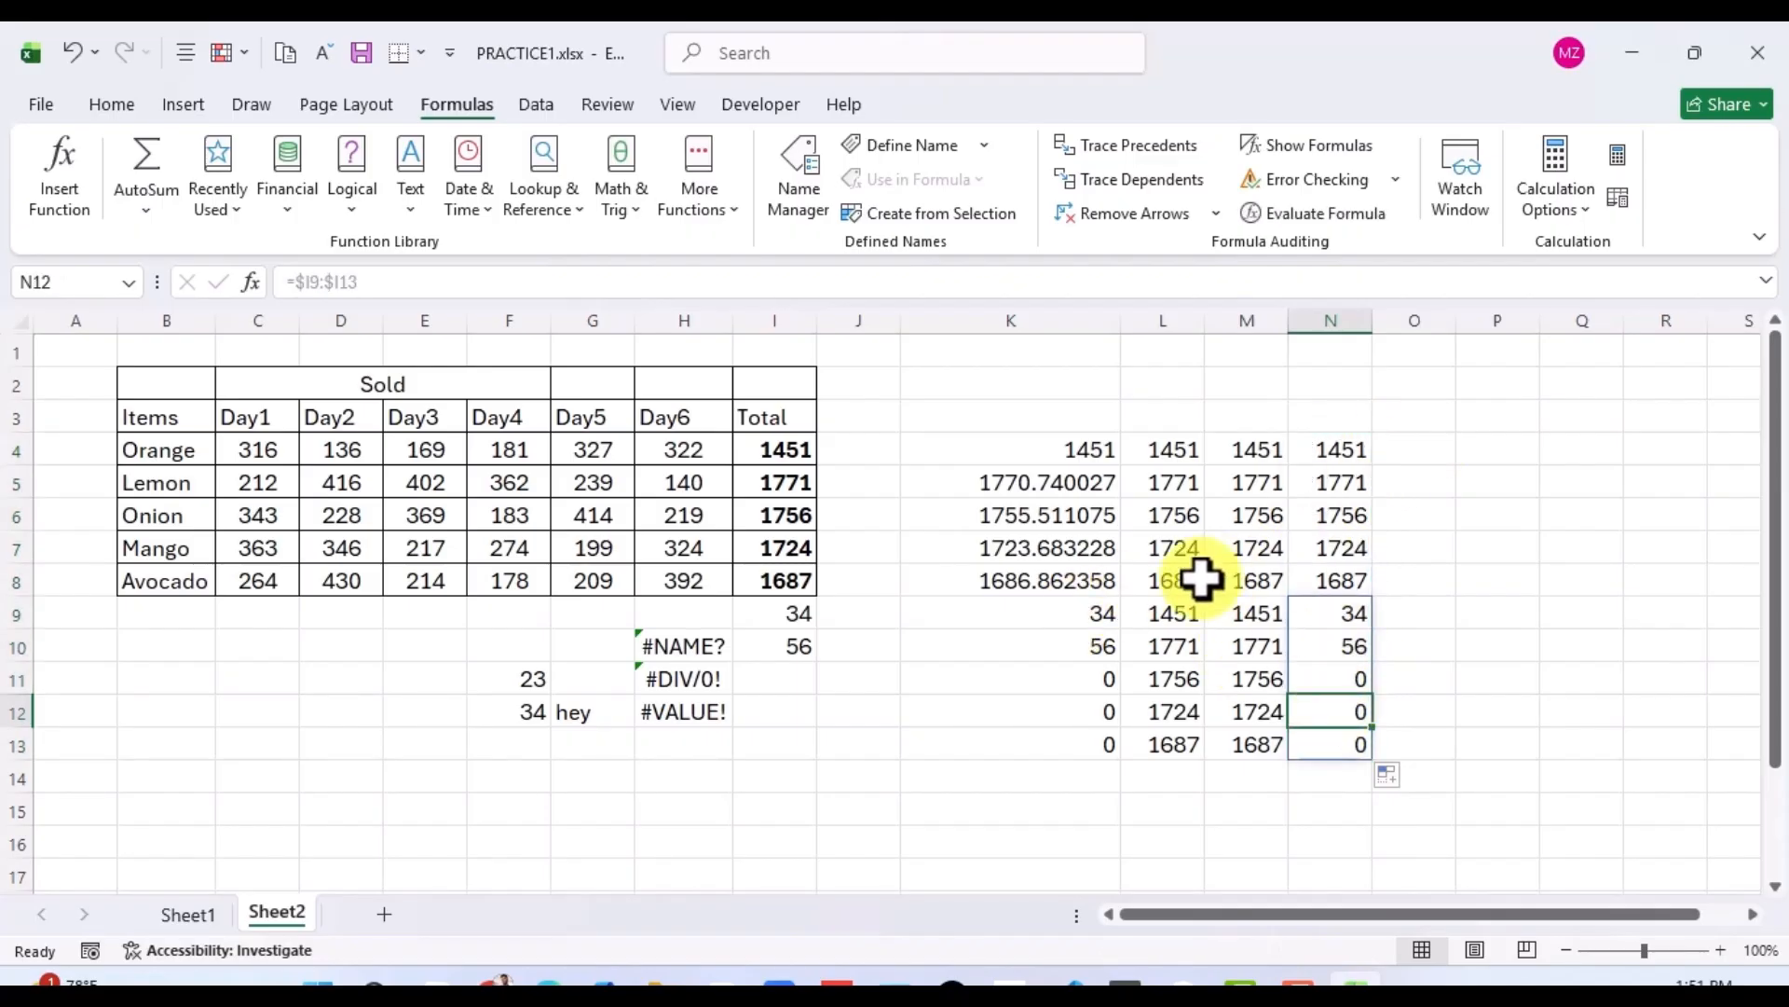
Enter 1 in cell L15 and 2 in cell L16, below the reference comparison columns.
scroll(1319, 519, down, 1)
scroll(1315, 522, down, 1)
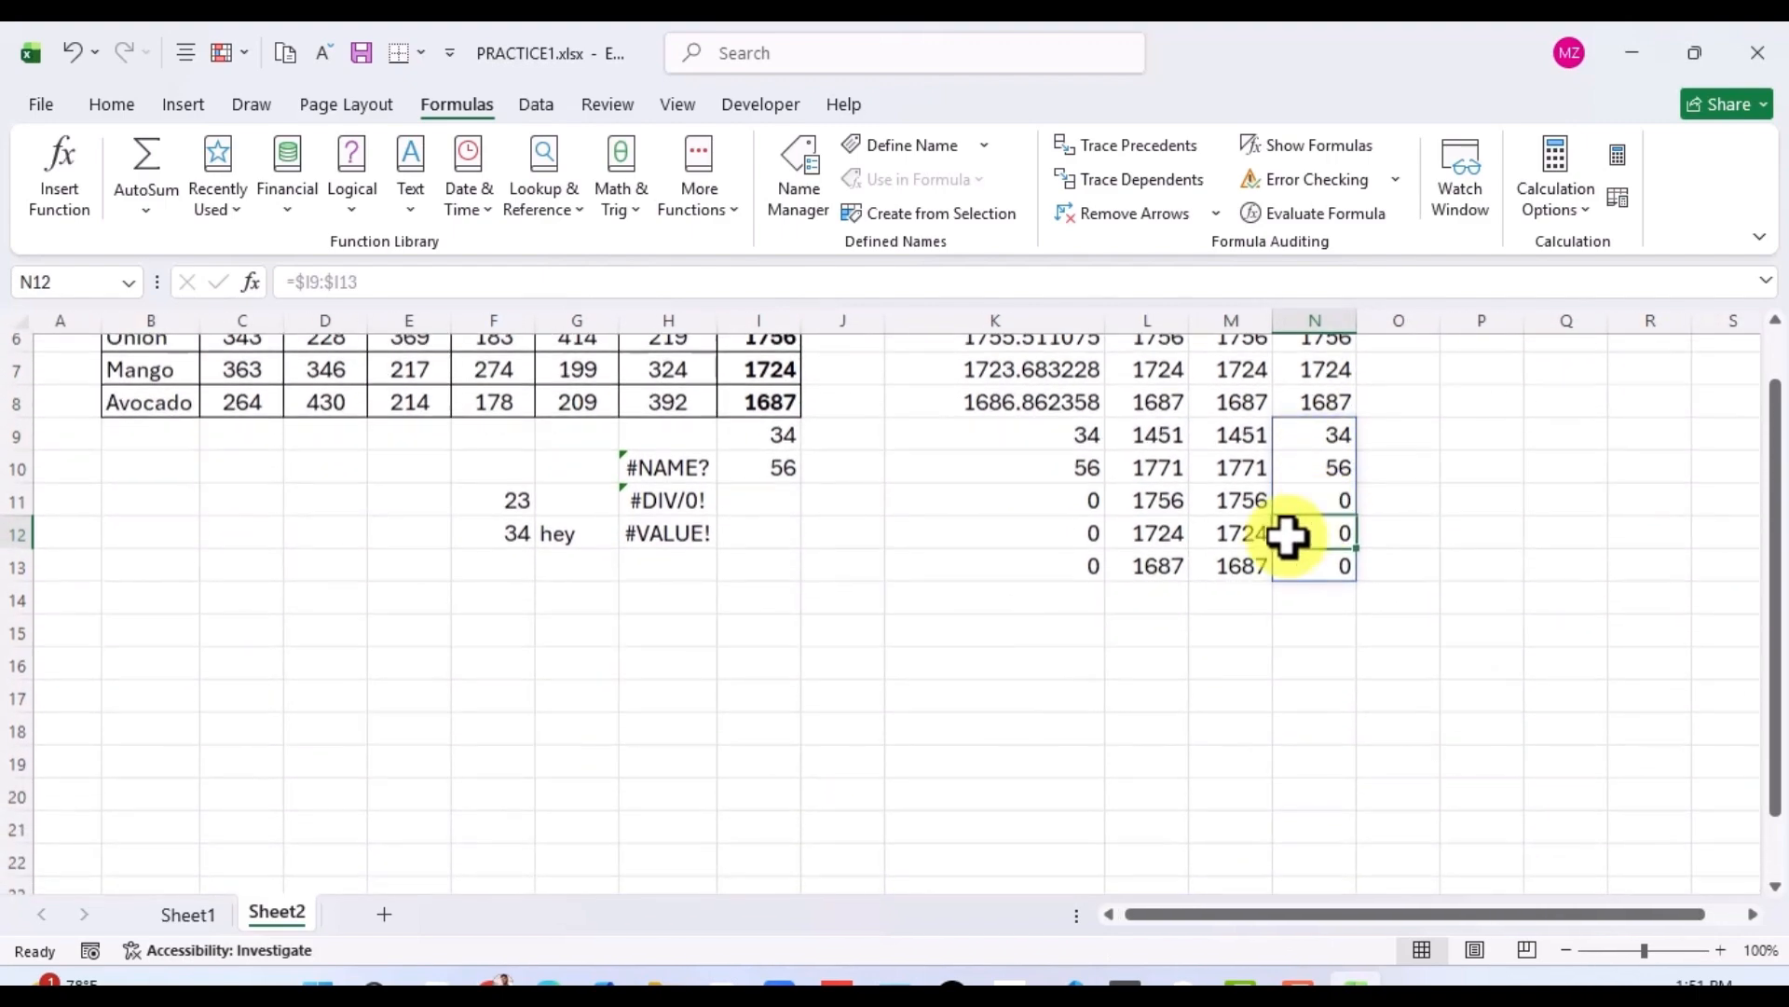
click(1167, 594)
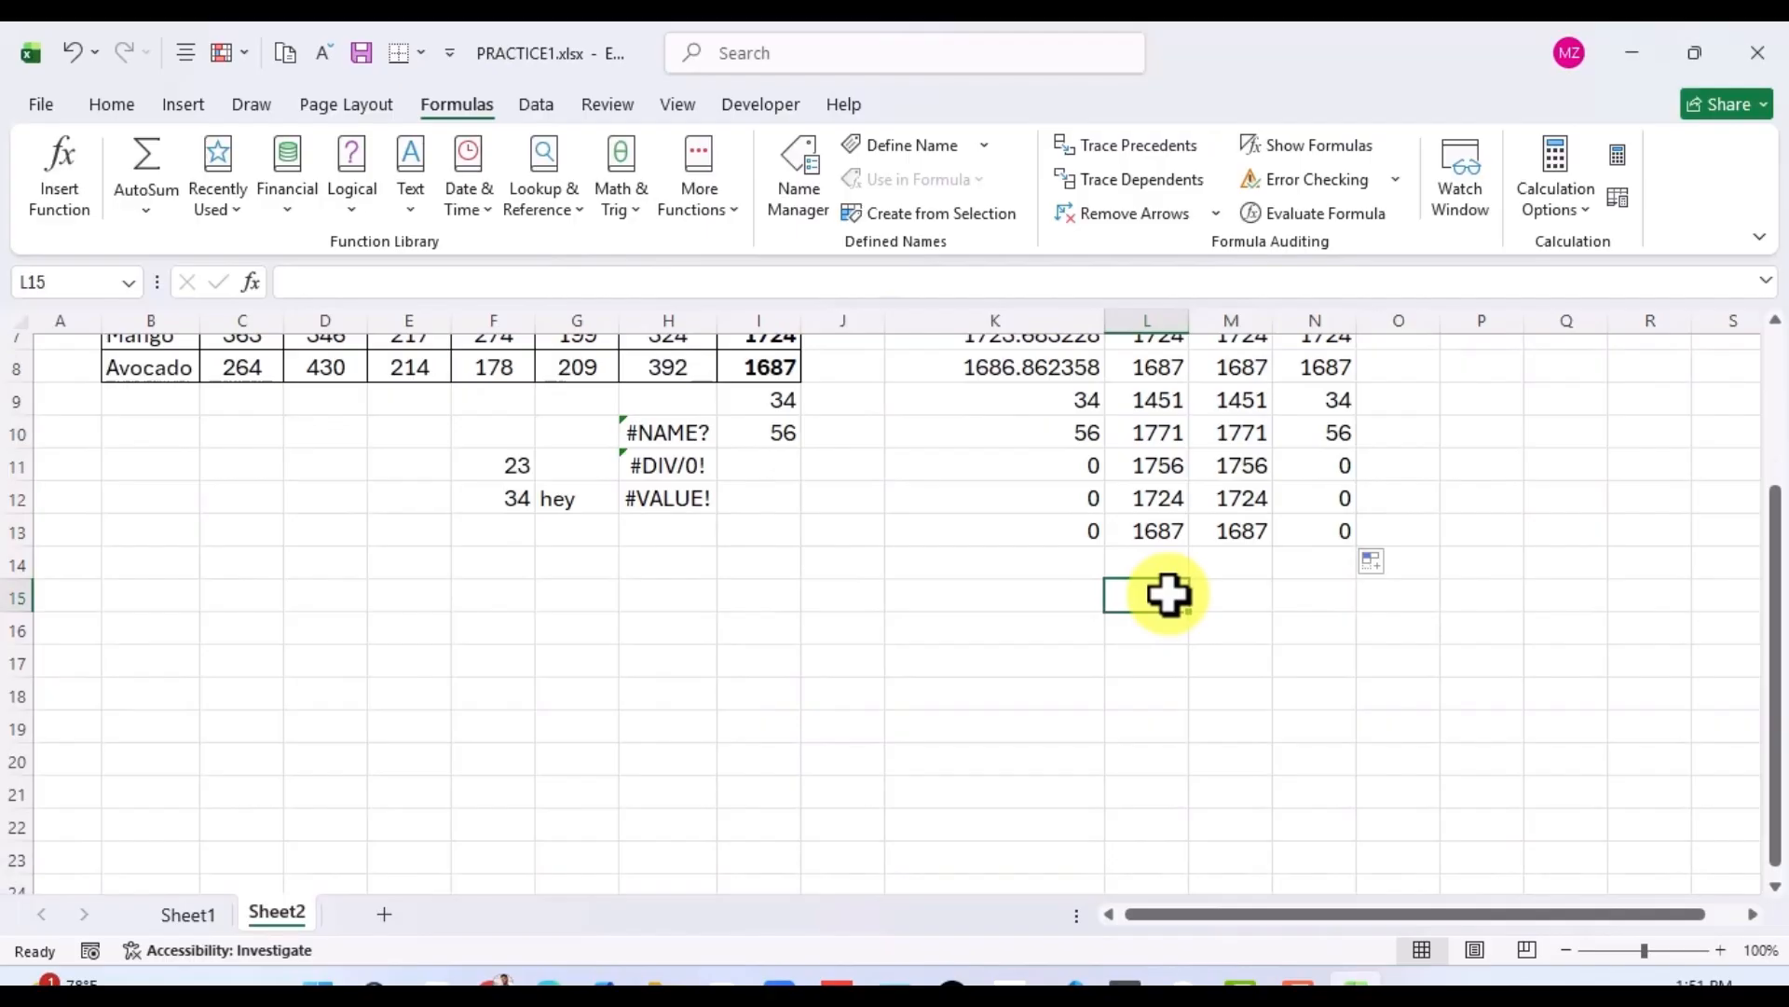
text(1)
key(Return)
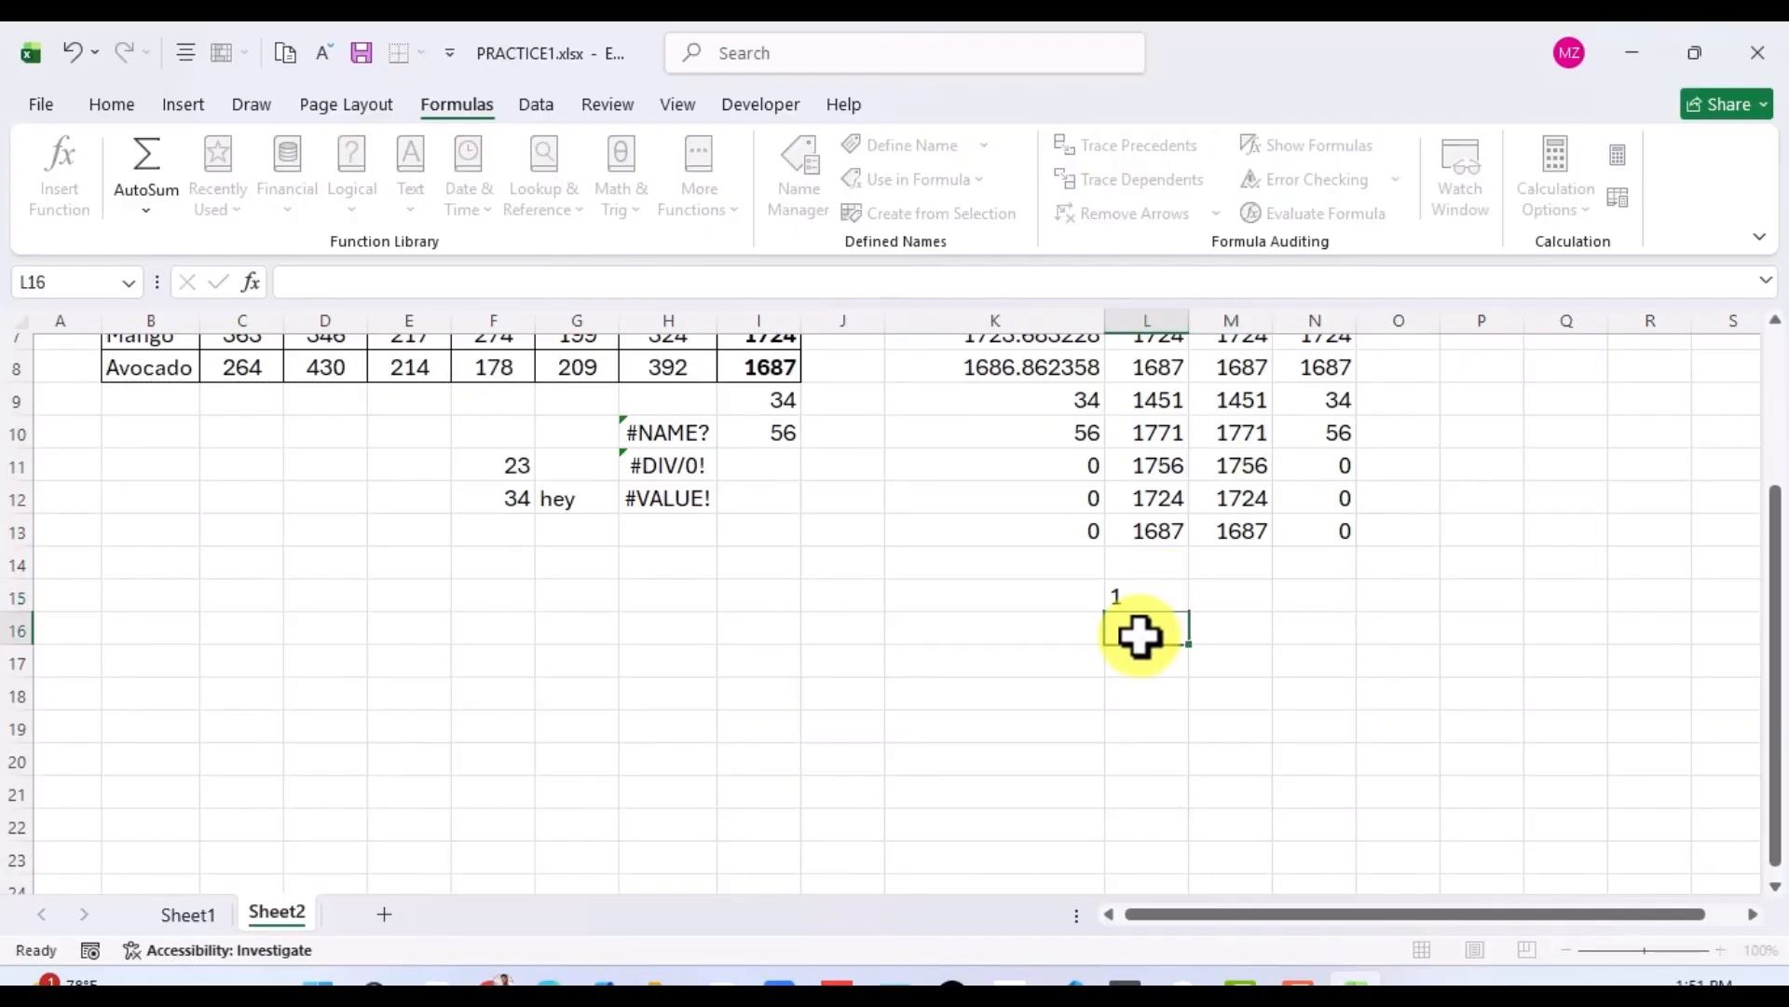
text(2)
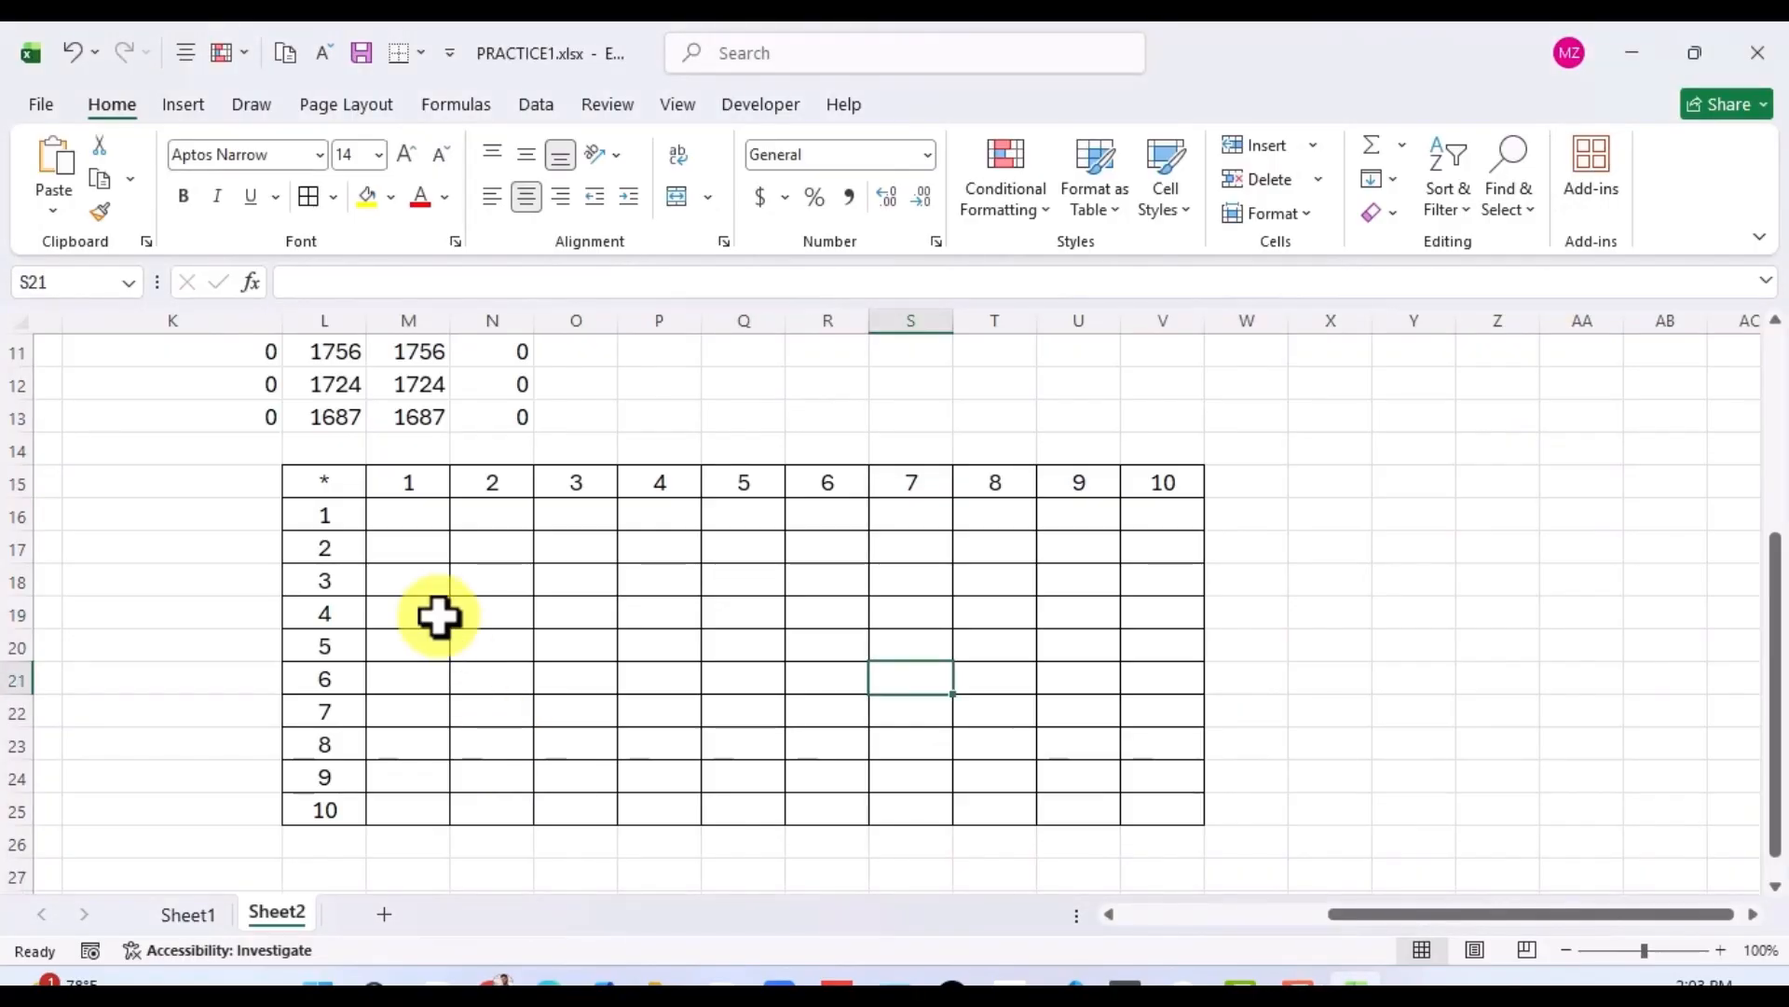
Examine the empty multiplication grid in L15:V25 and look back at the reference comparison values in columns K to N.
click(411, 552)
click(412, 520)
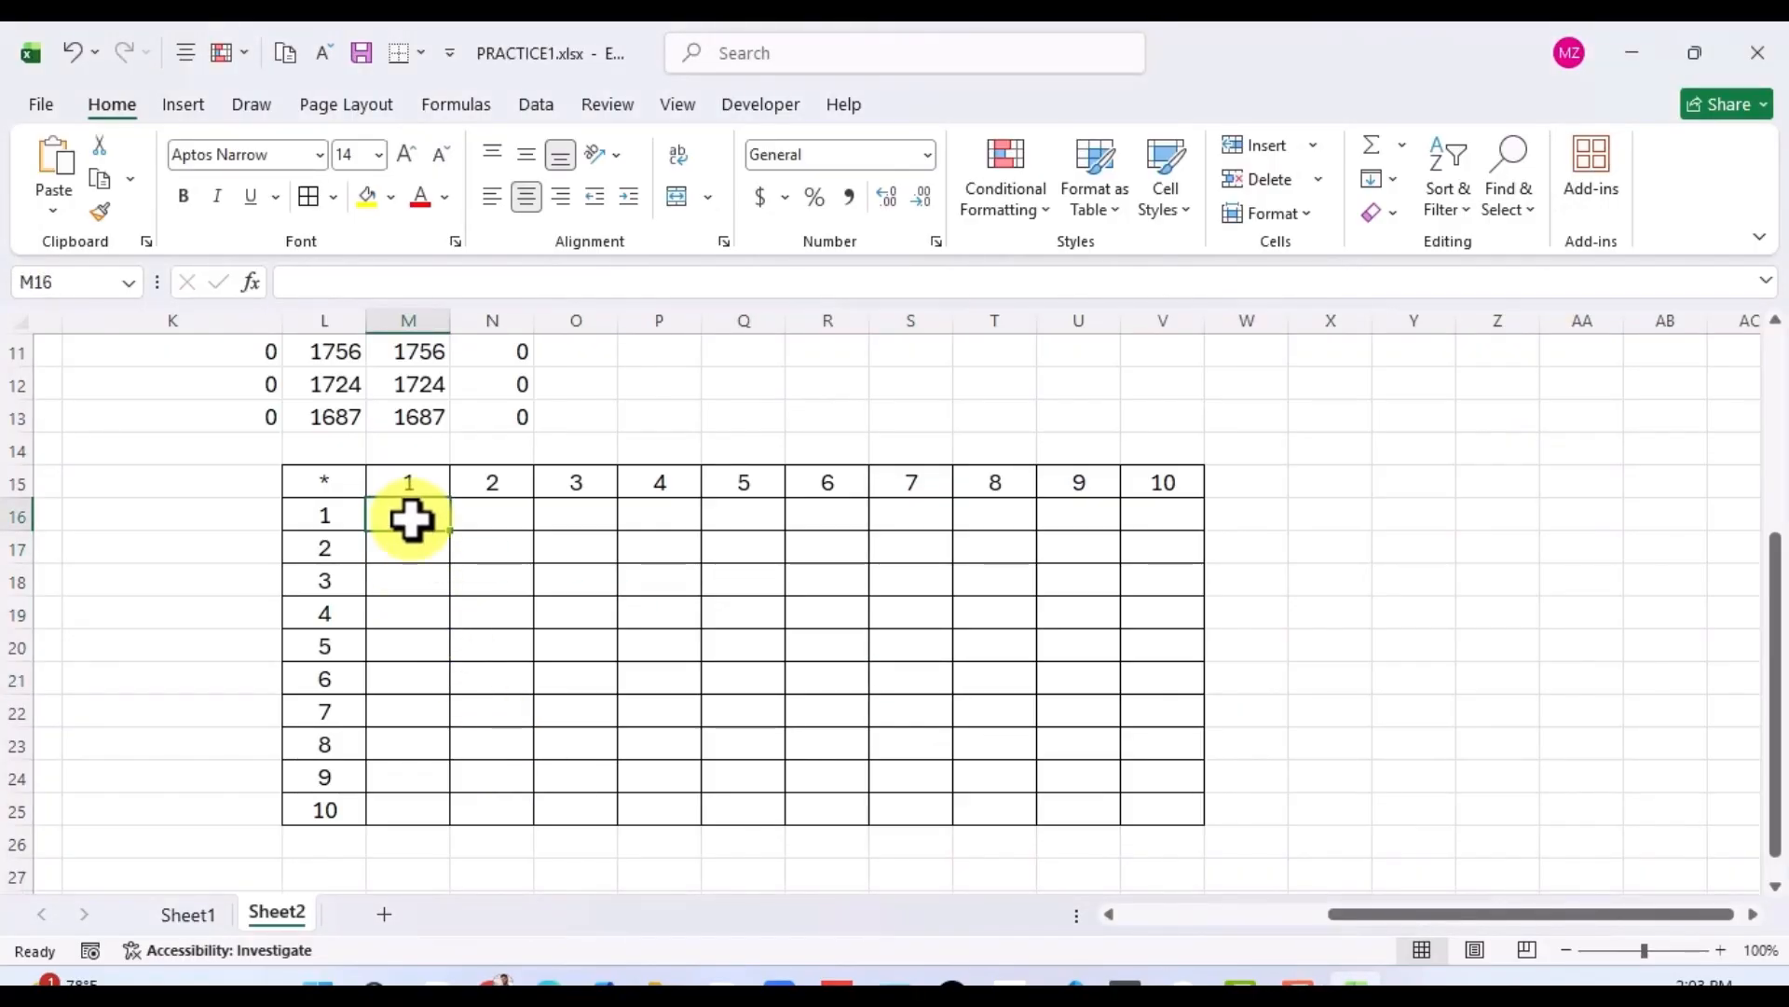
scroll(451, 490, up, 4)
scroll(451, 486, left, 5)
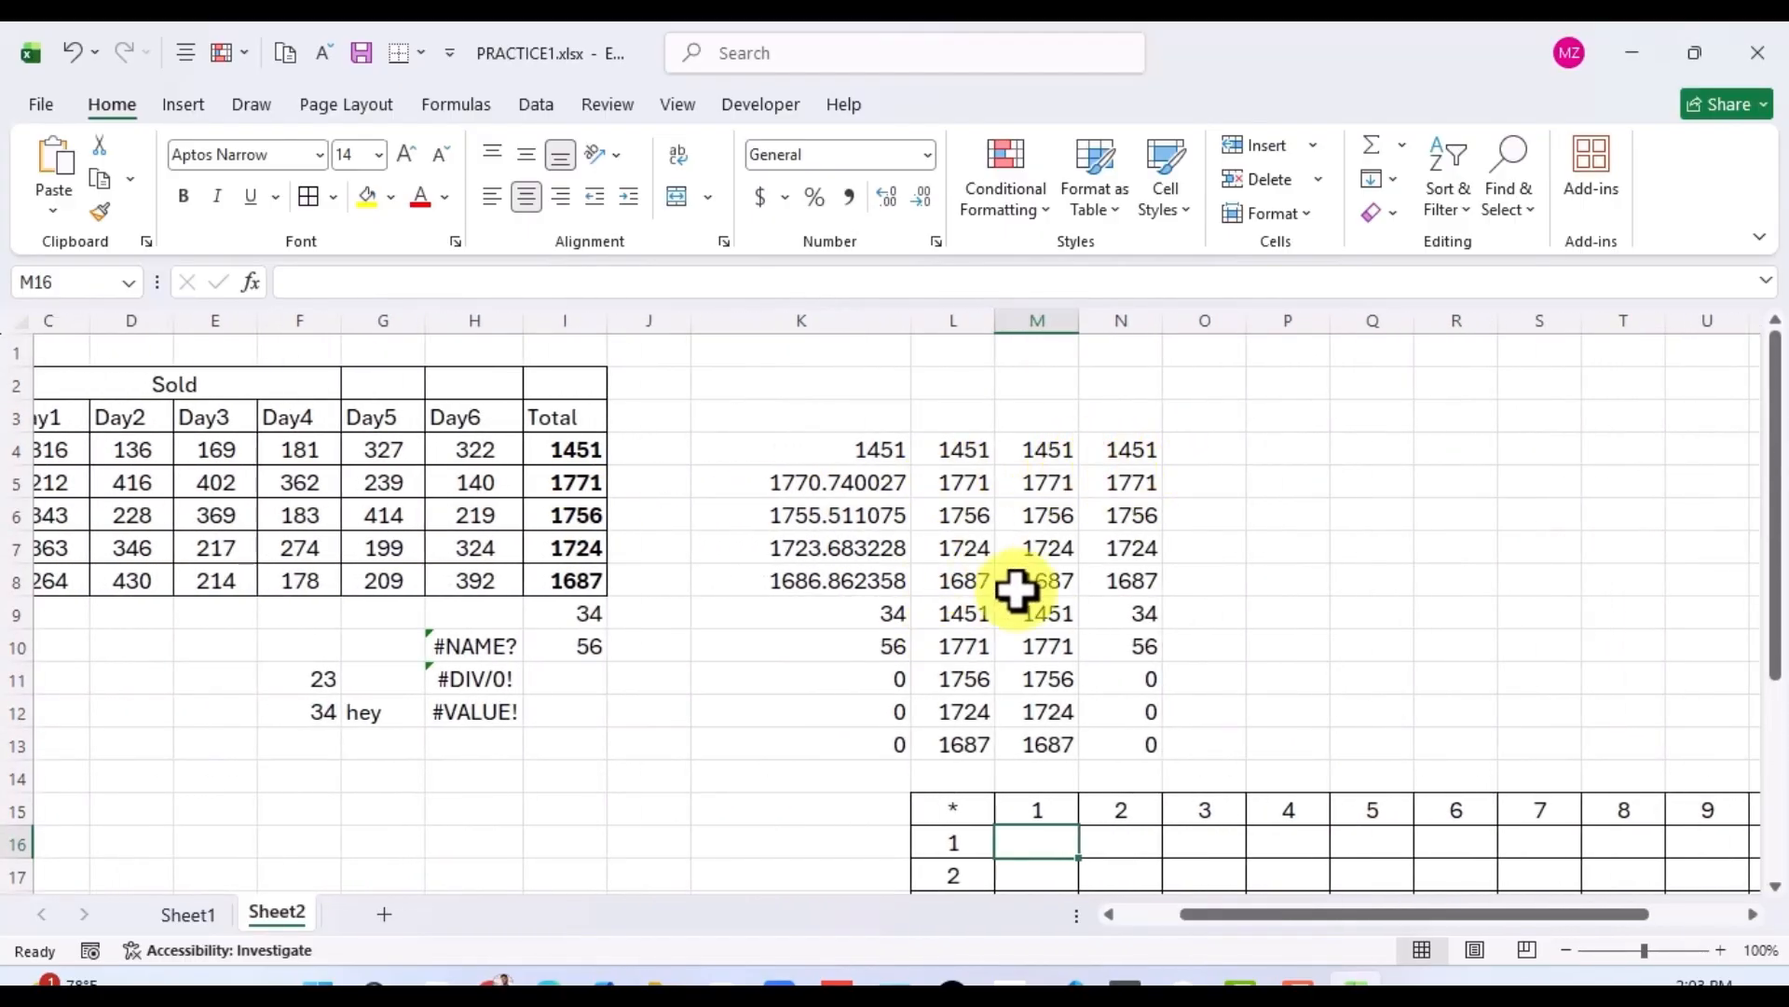
scroll(979, 615, right, 5)
scroll(979, 615, down, 3)
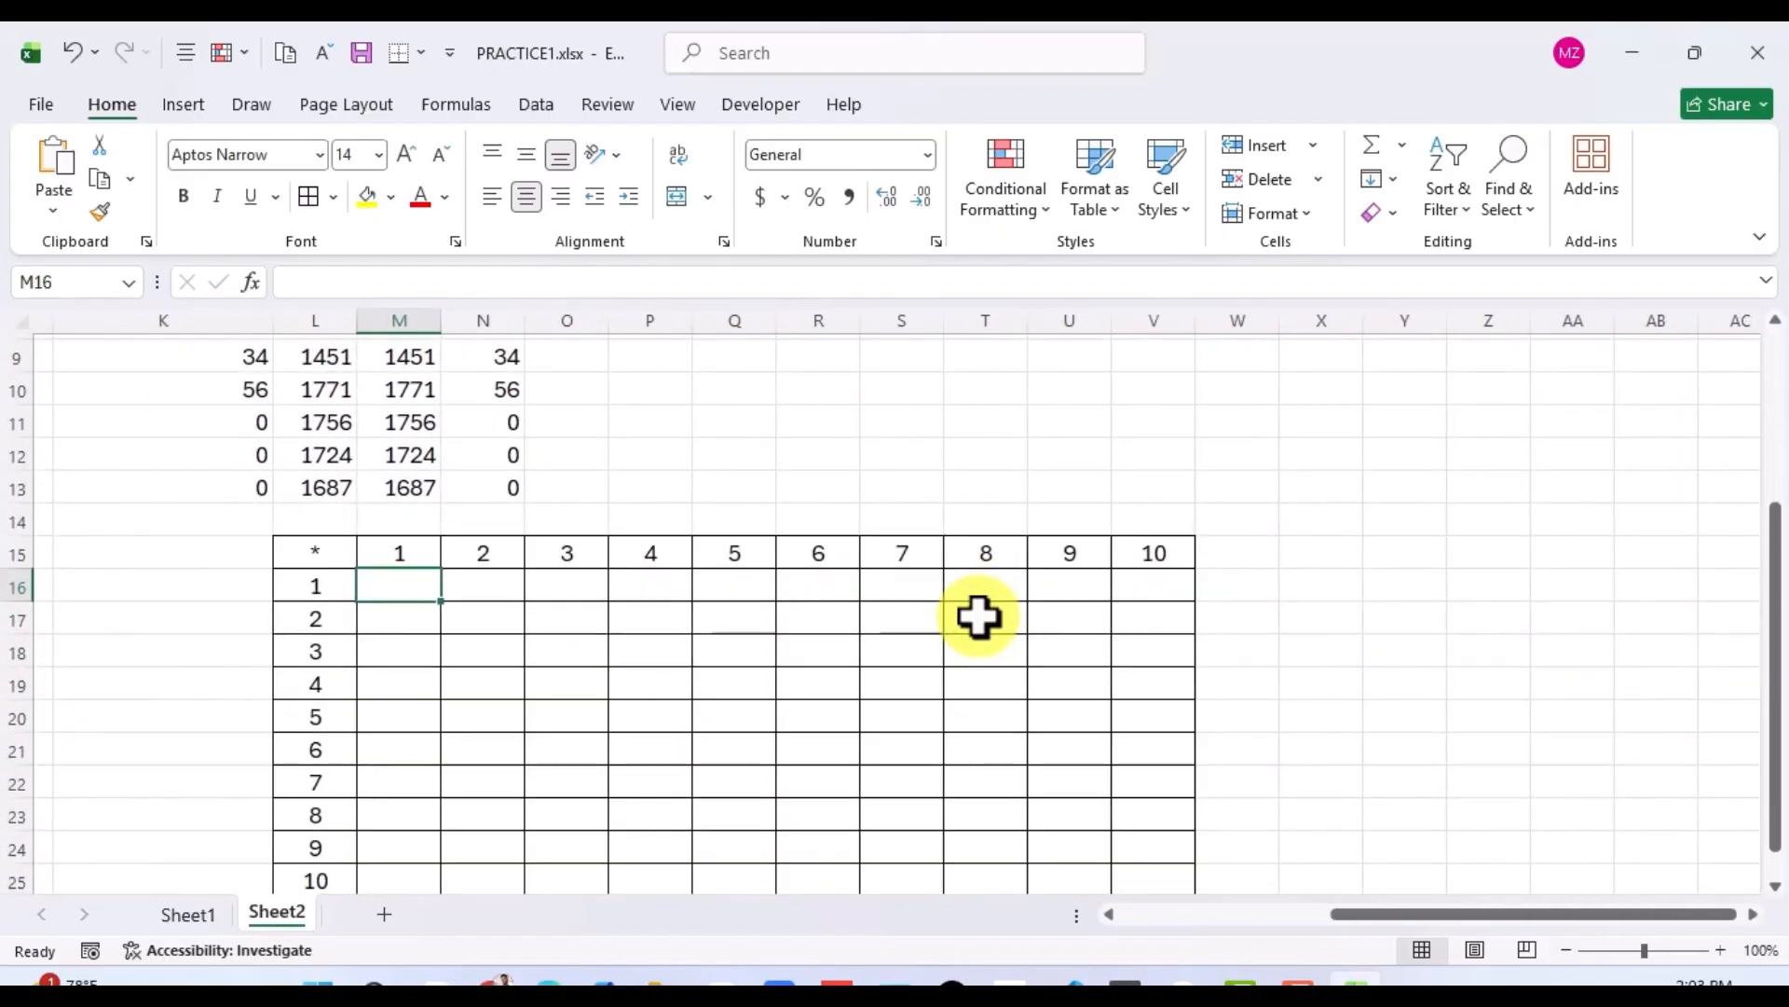
scroll(978, 615, down, 2)
click(589, 580)
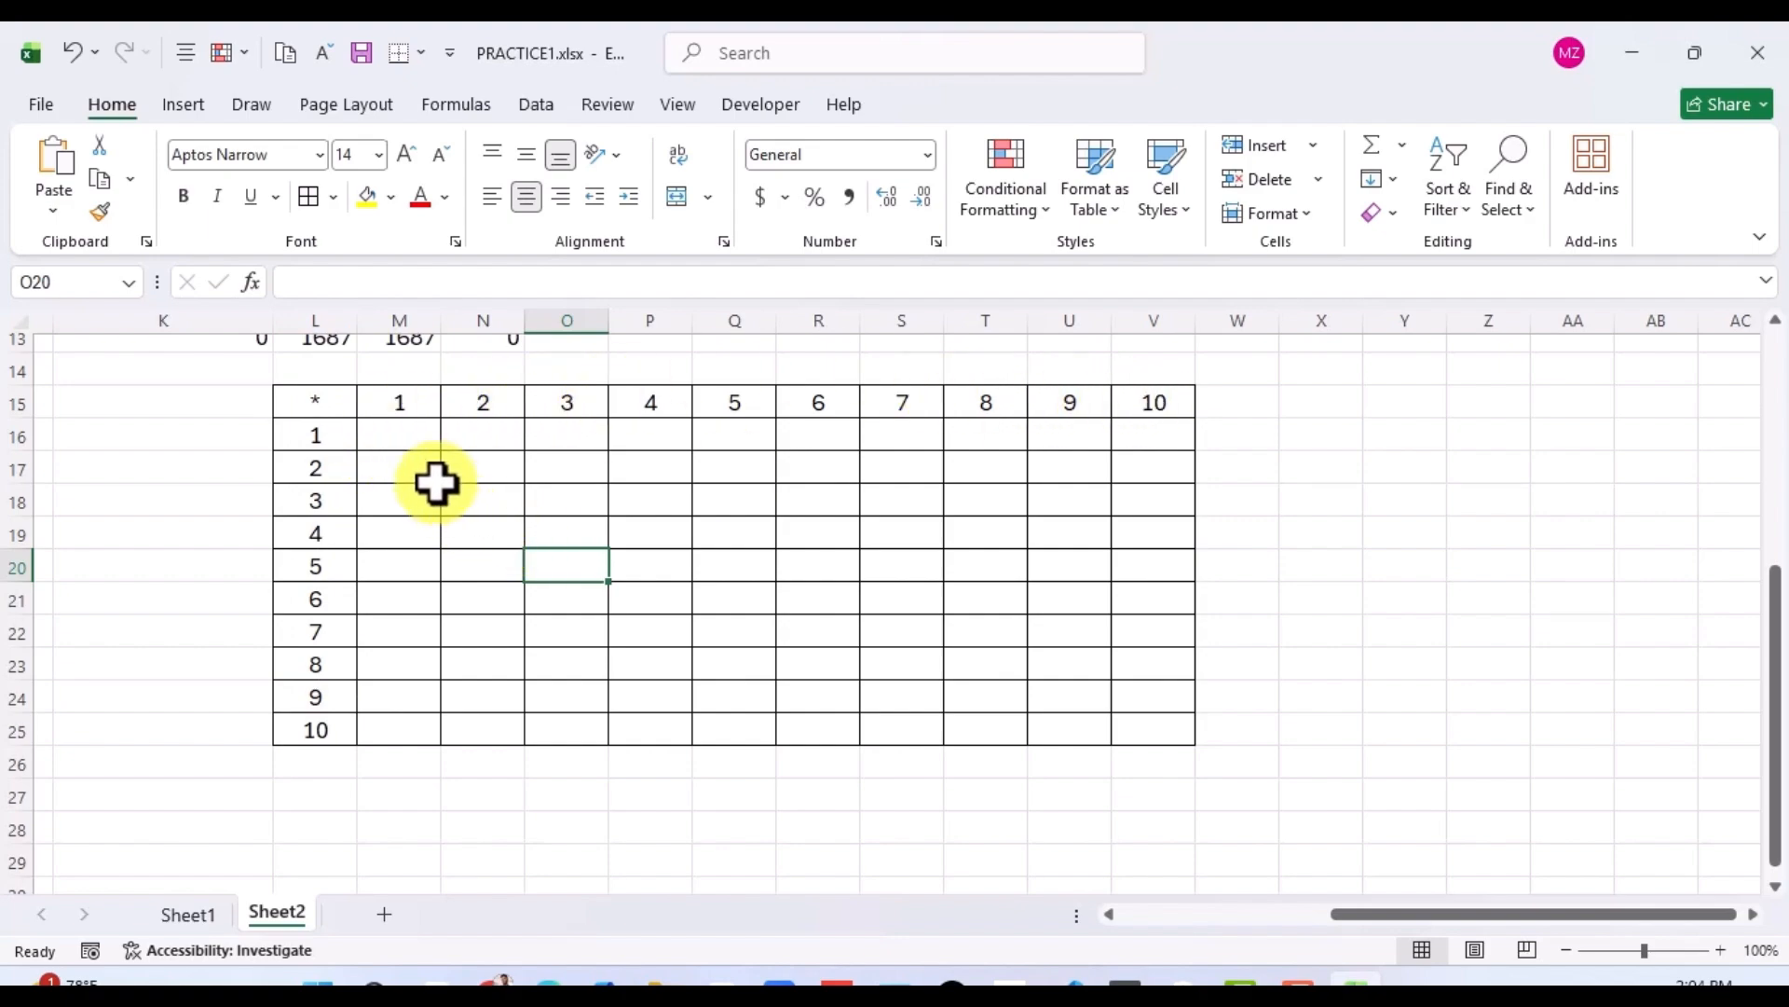
click(595, 508)
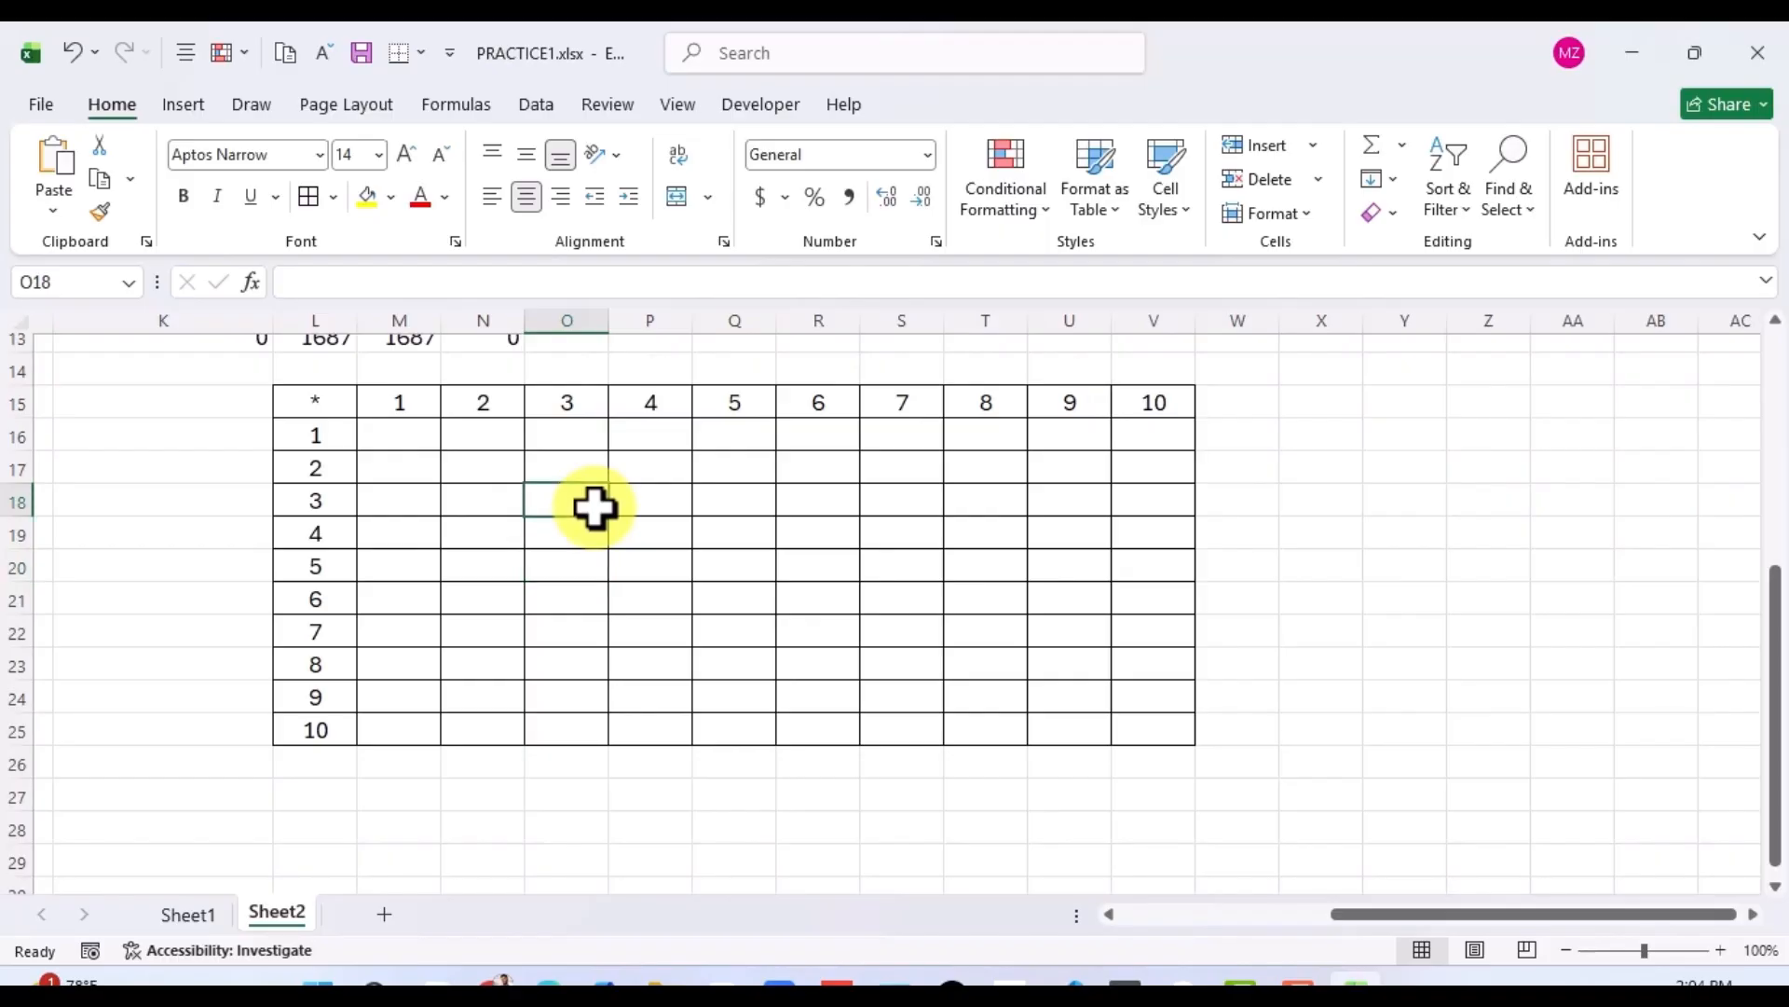
Try filling the multiplication grid M16:V25 with the relative formula =L16*M15 from cell M16, and clear the filled cells.
click(399, 448)
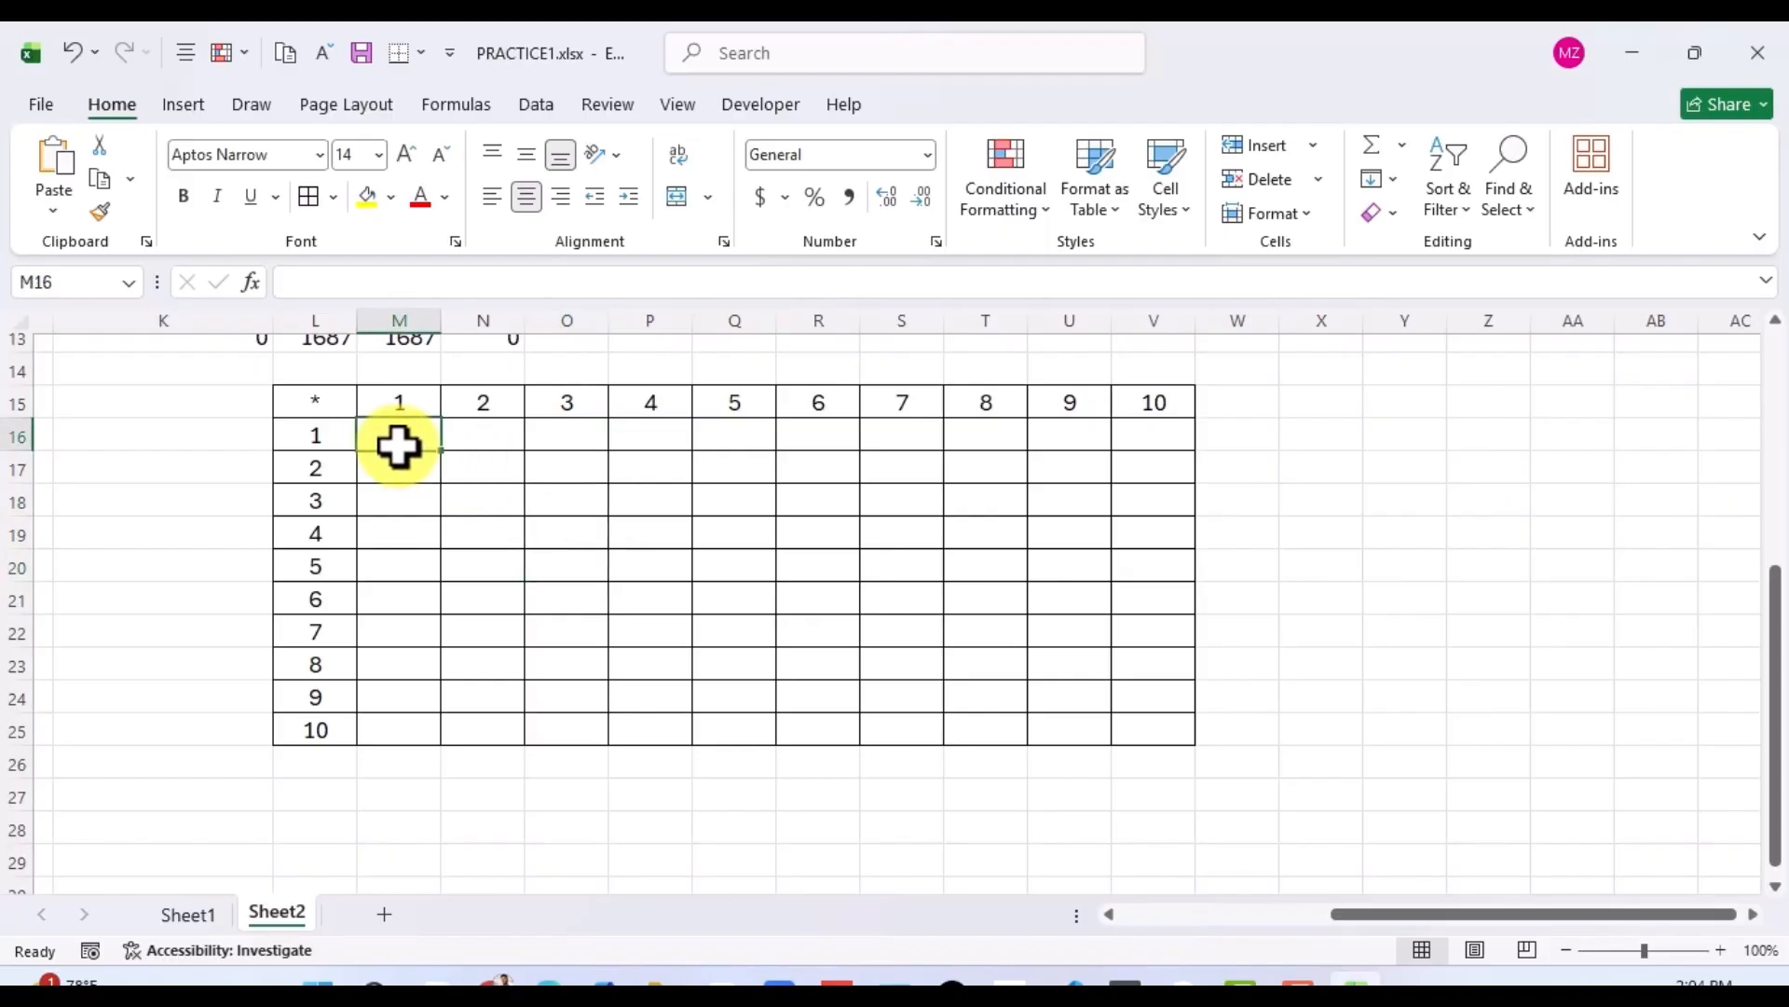
text(=)
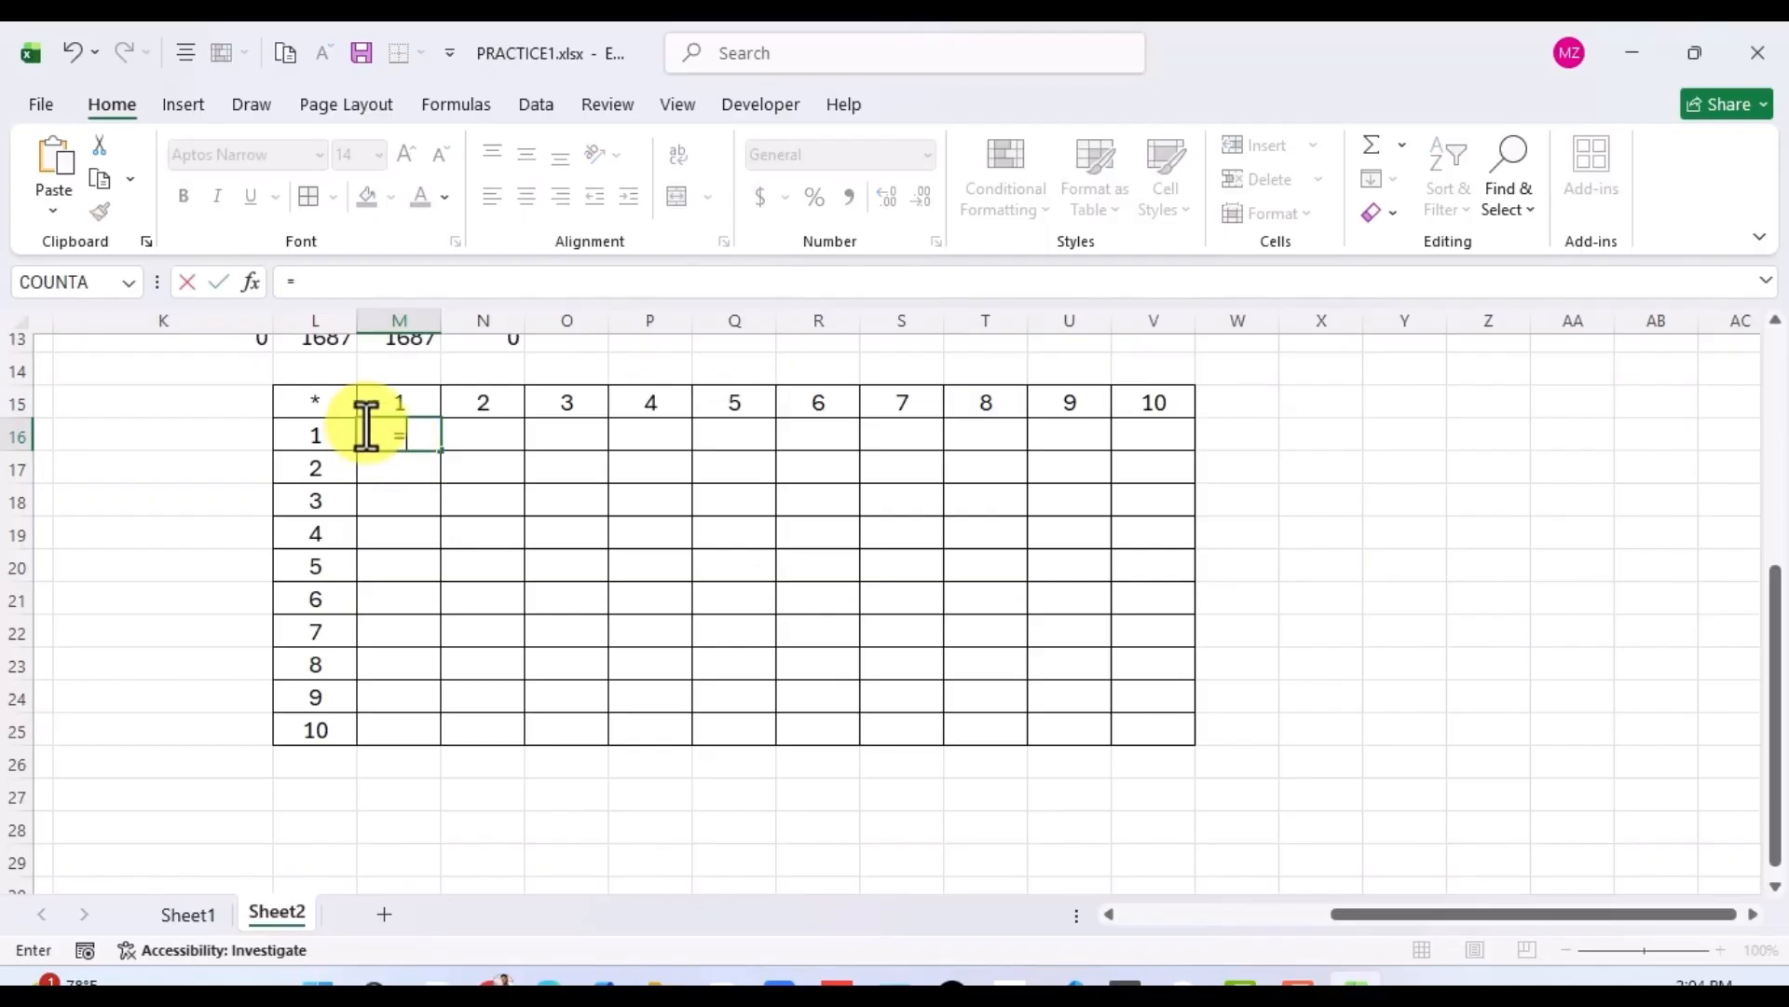
click(303, 440)
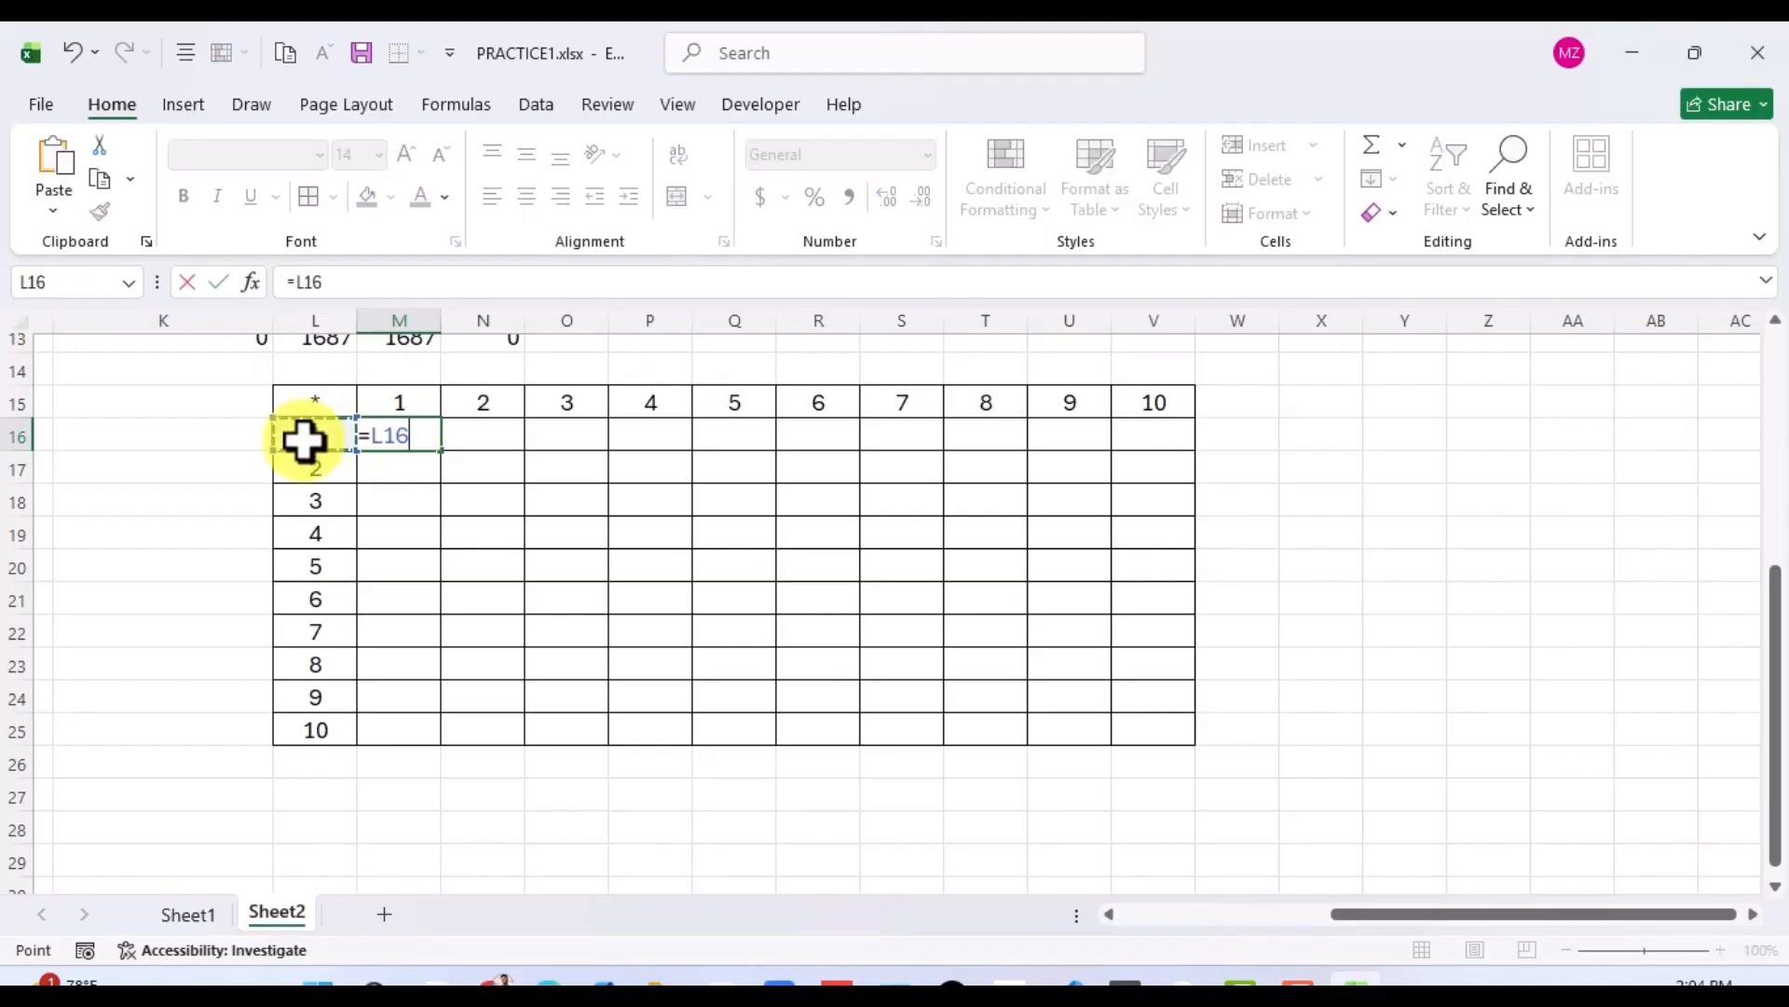
text(*)
click(400, 399)
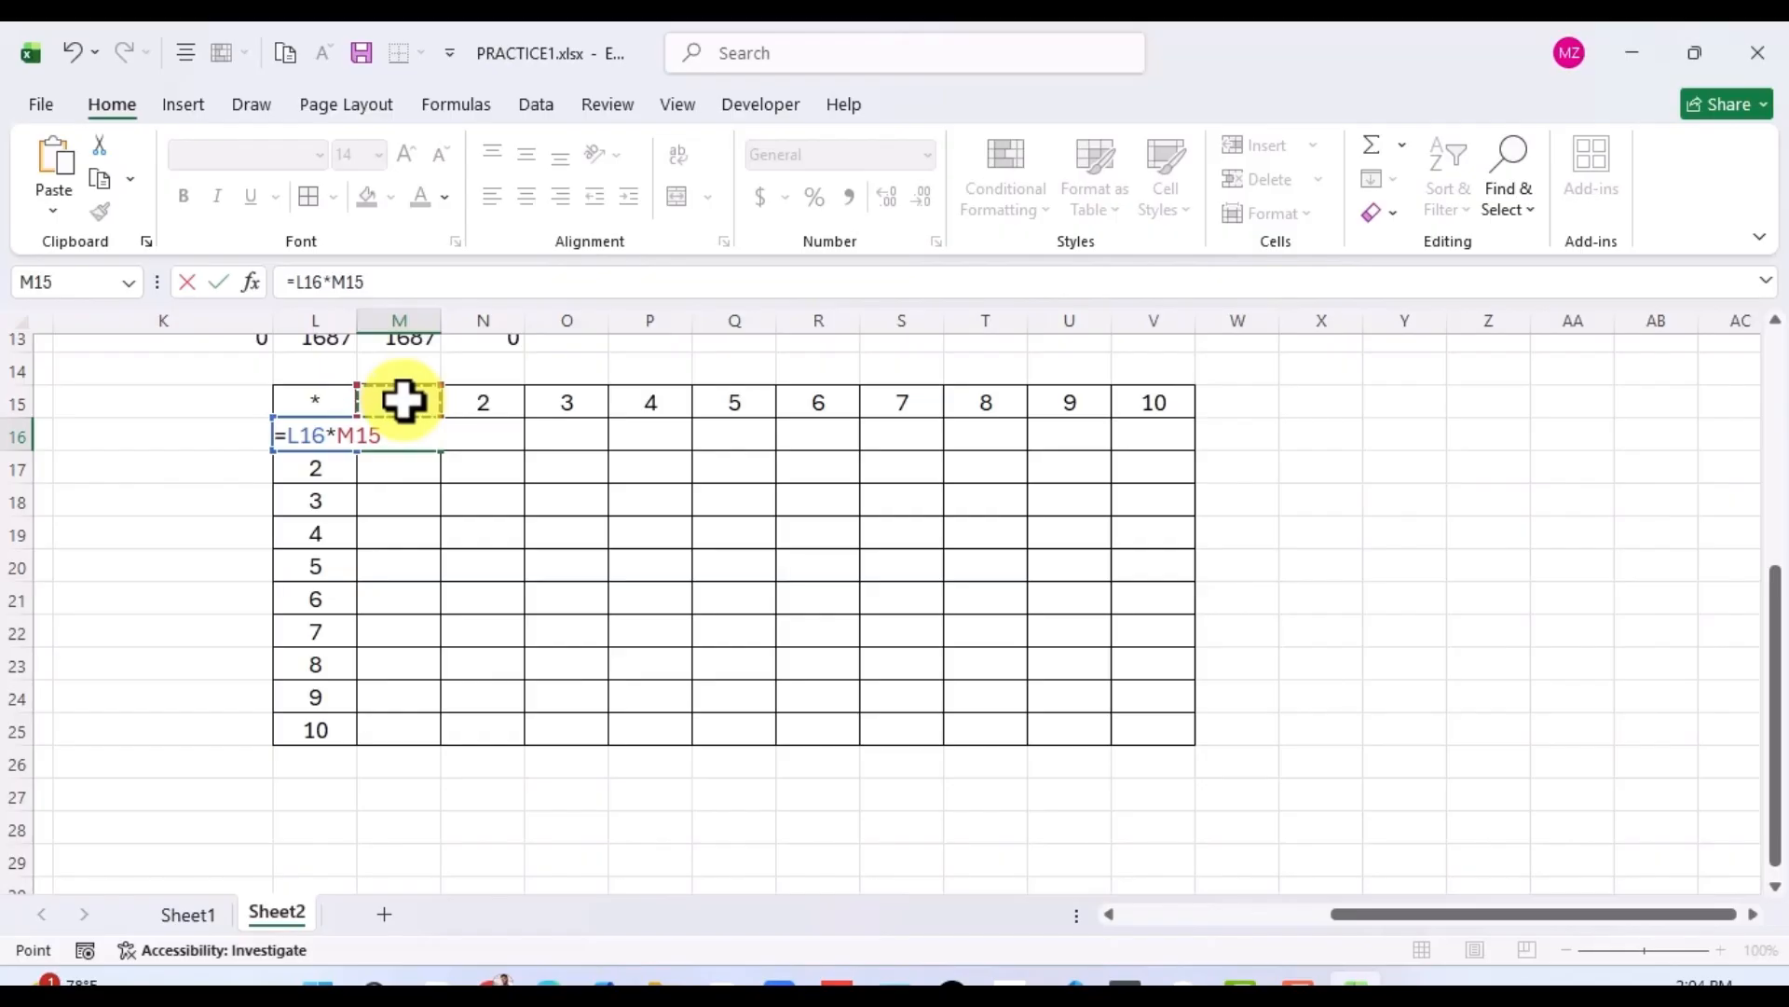
key(Return)
click(419, 438)
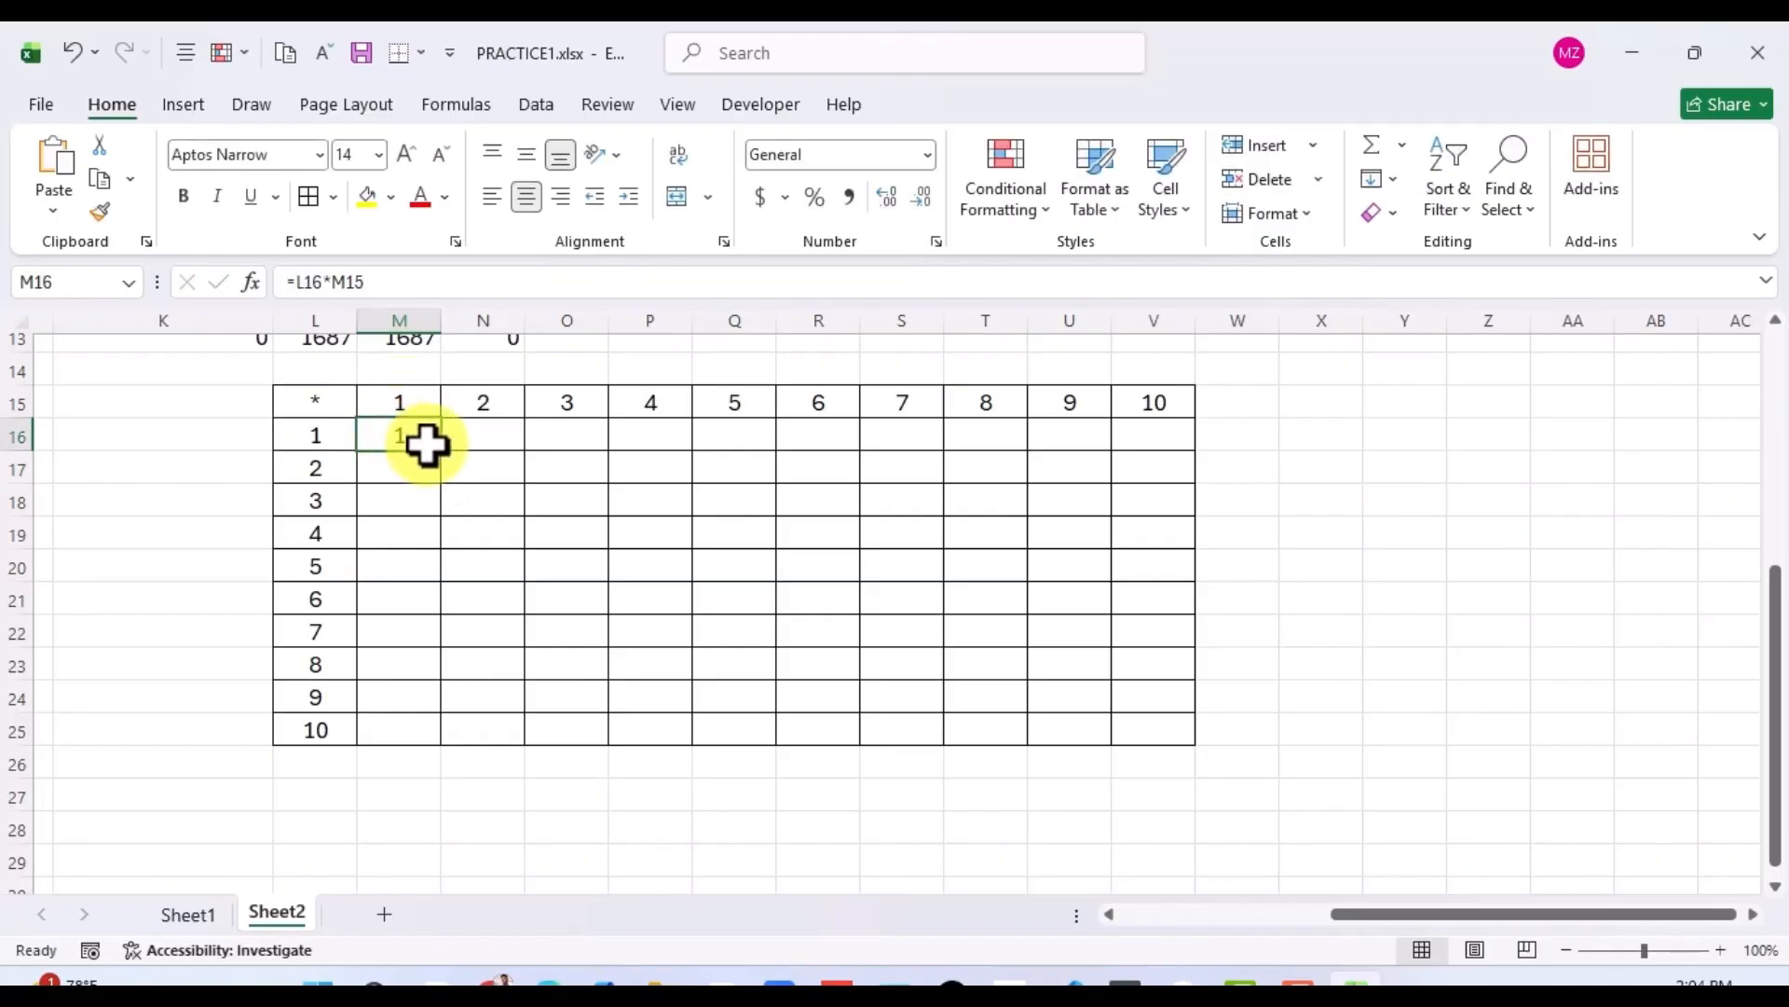
drag(442, 453, 1176, 742)
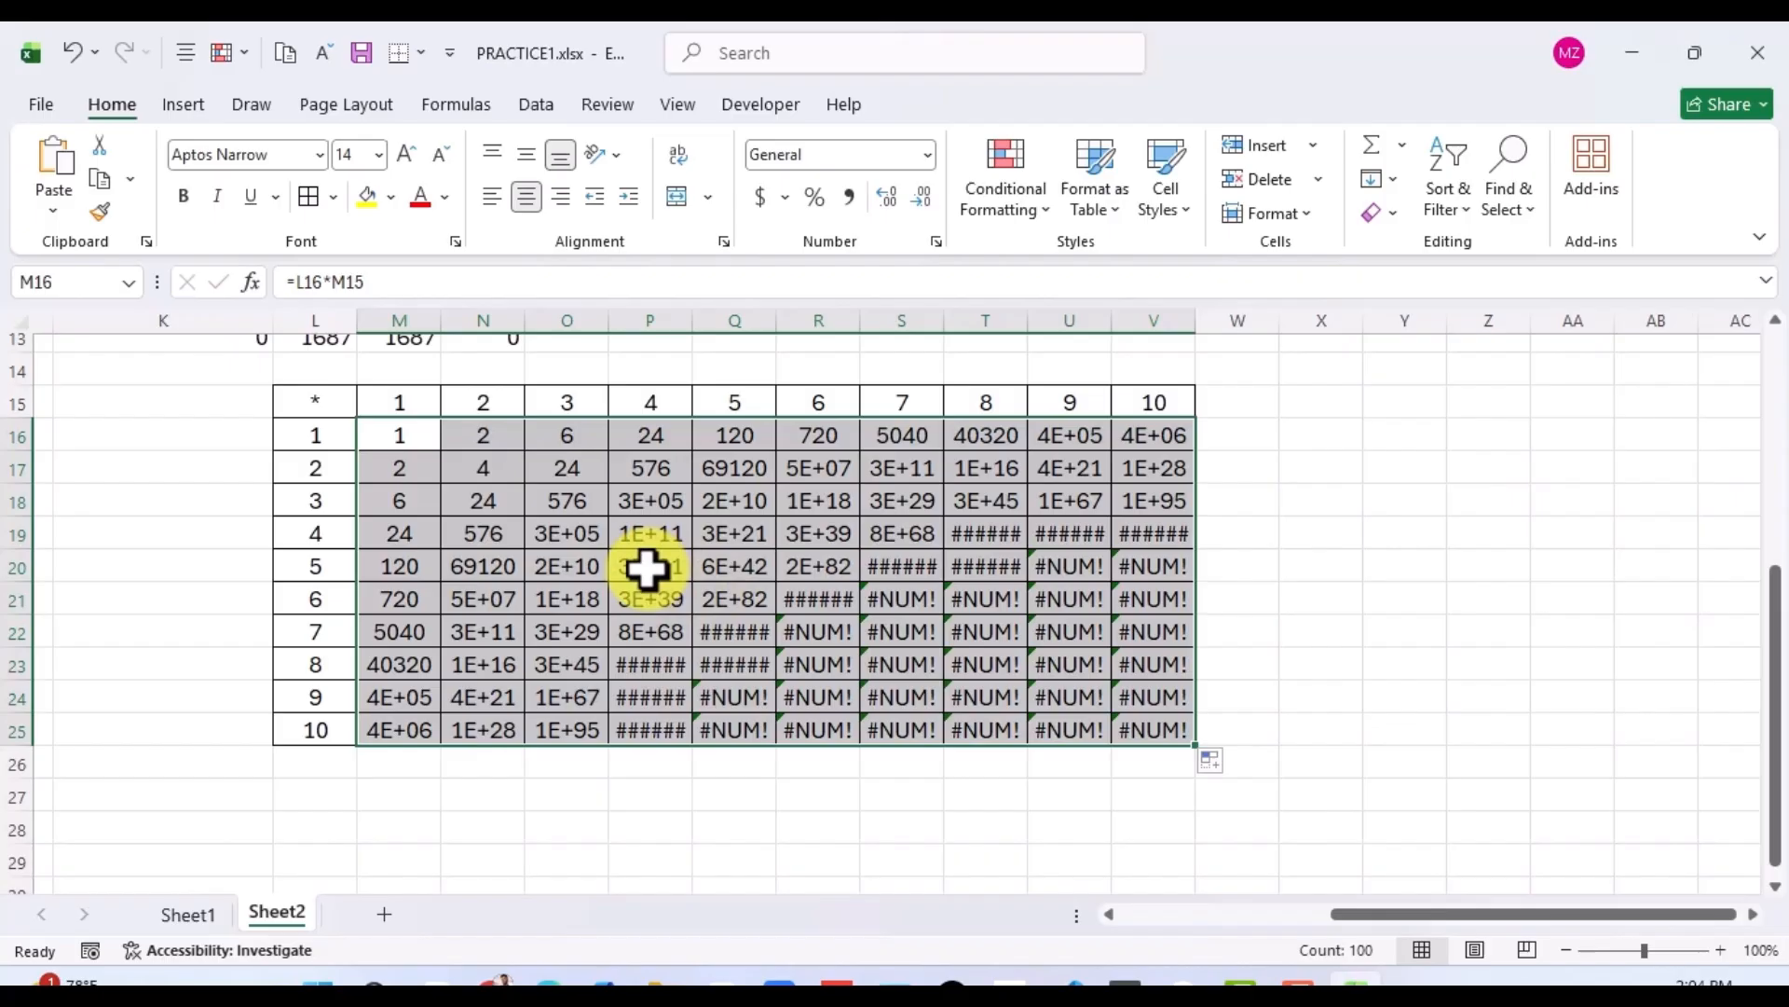
key(Delete)
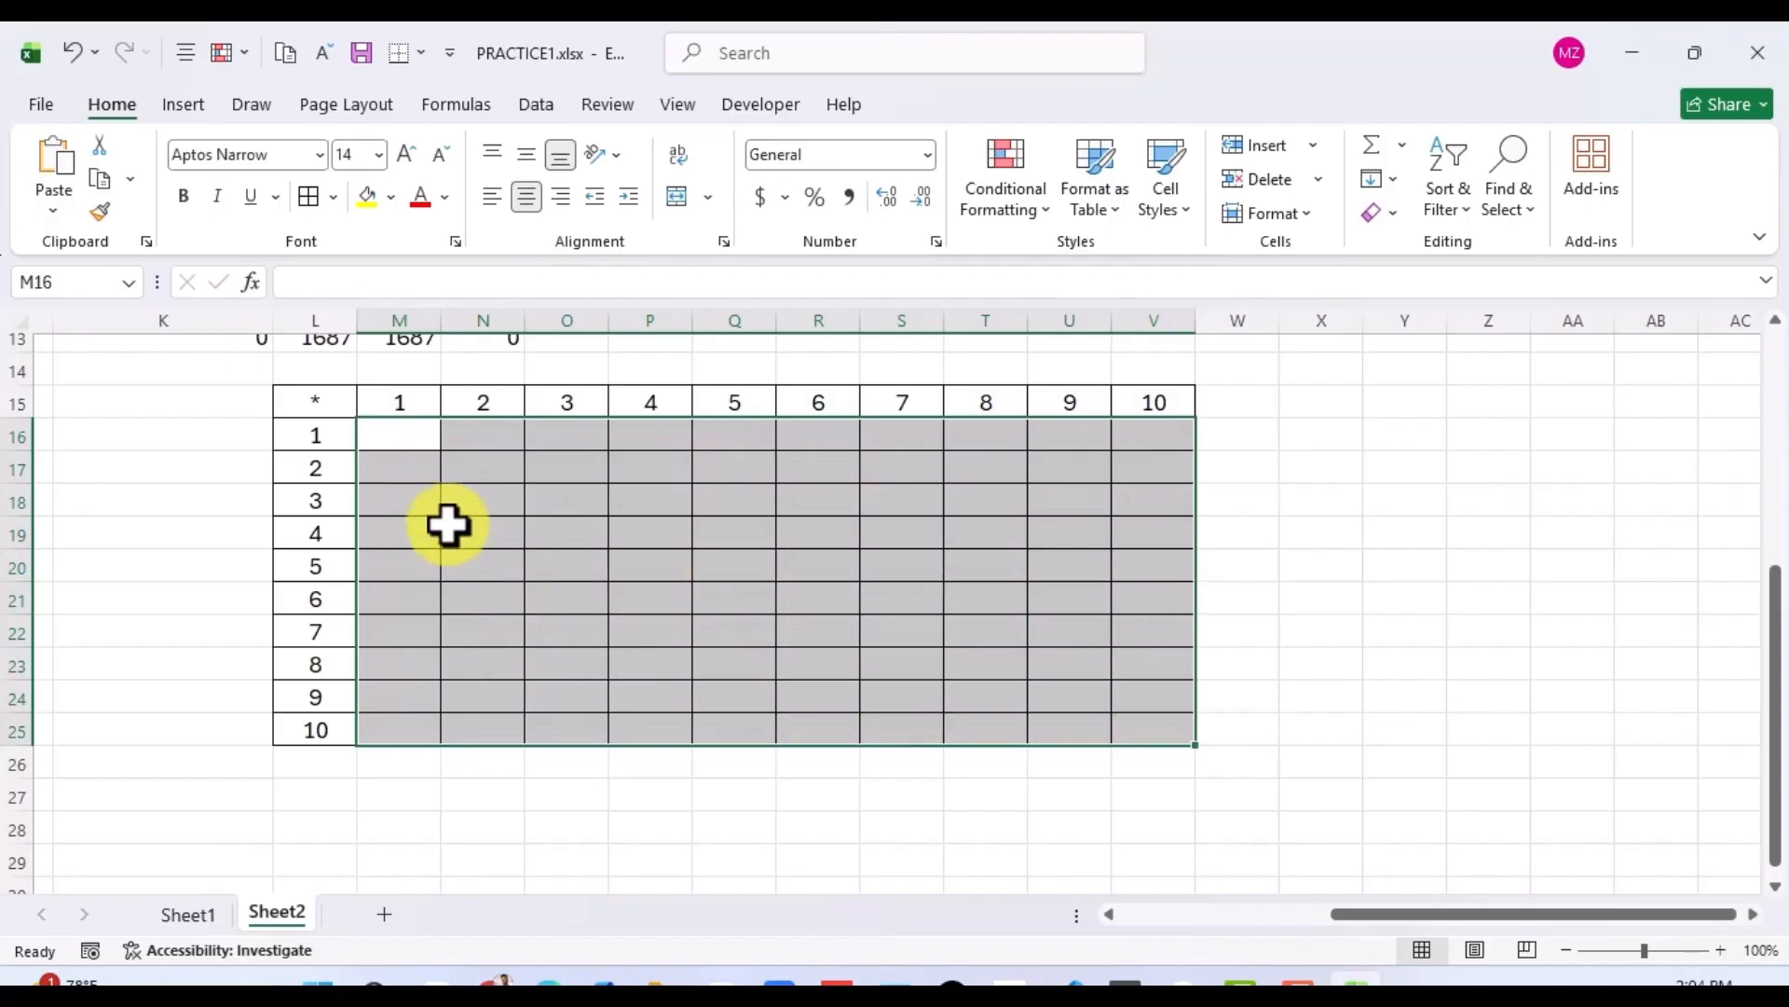
Enter the mixed-reference formula =$L16*M$15 in cell M16 of the multiplication grid.
click(394, 442)
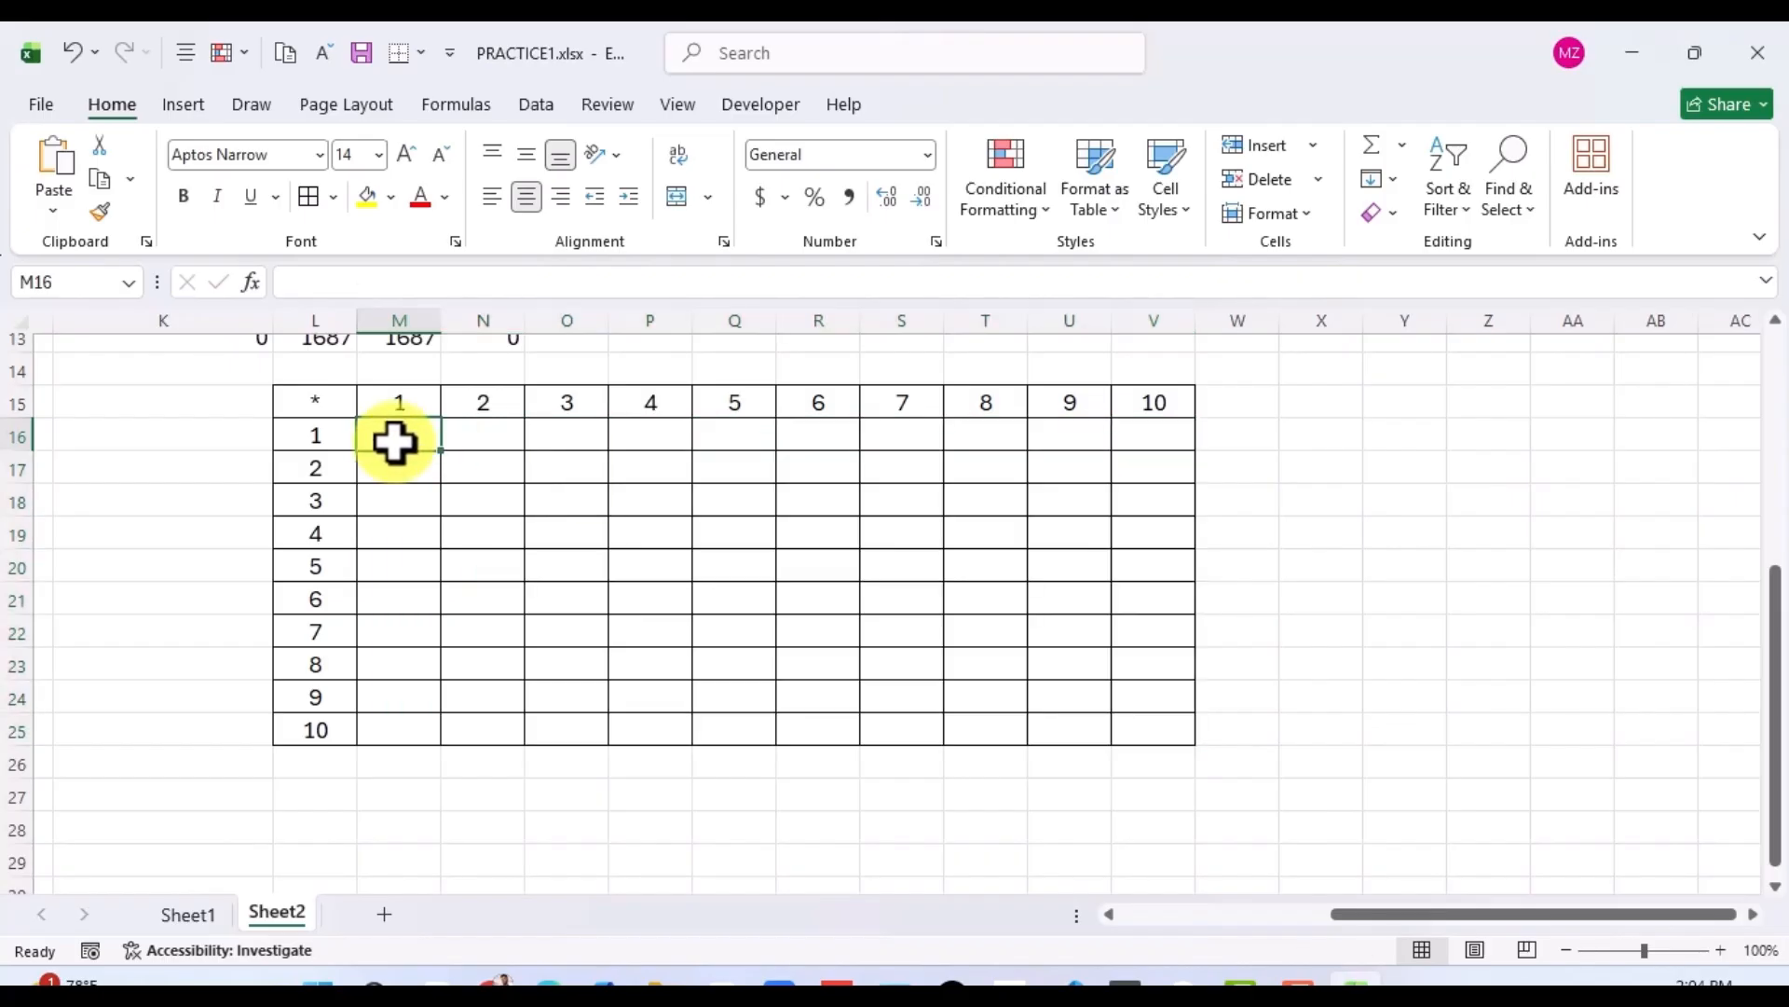
text(=)
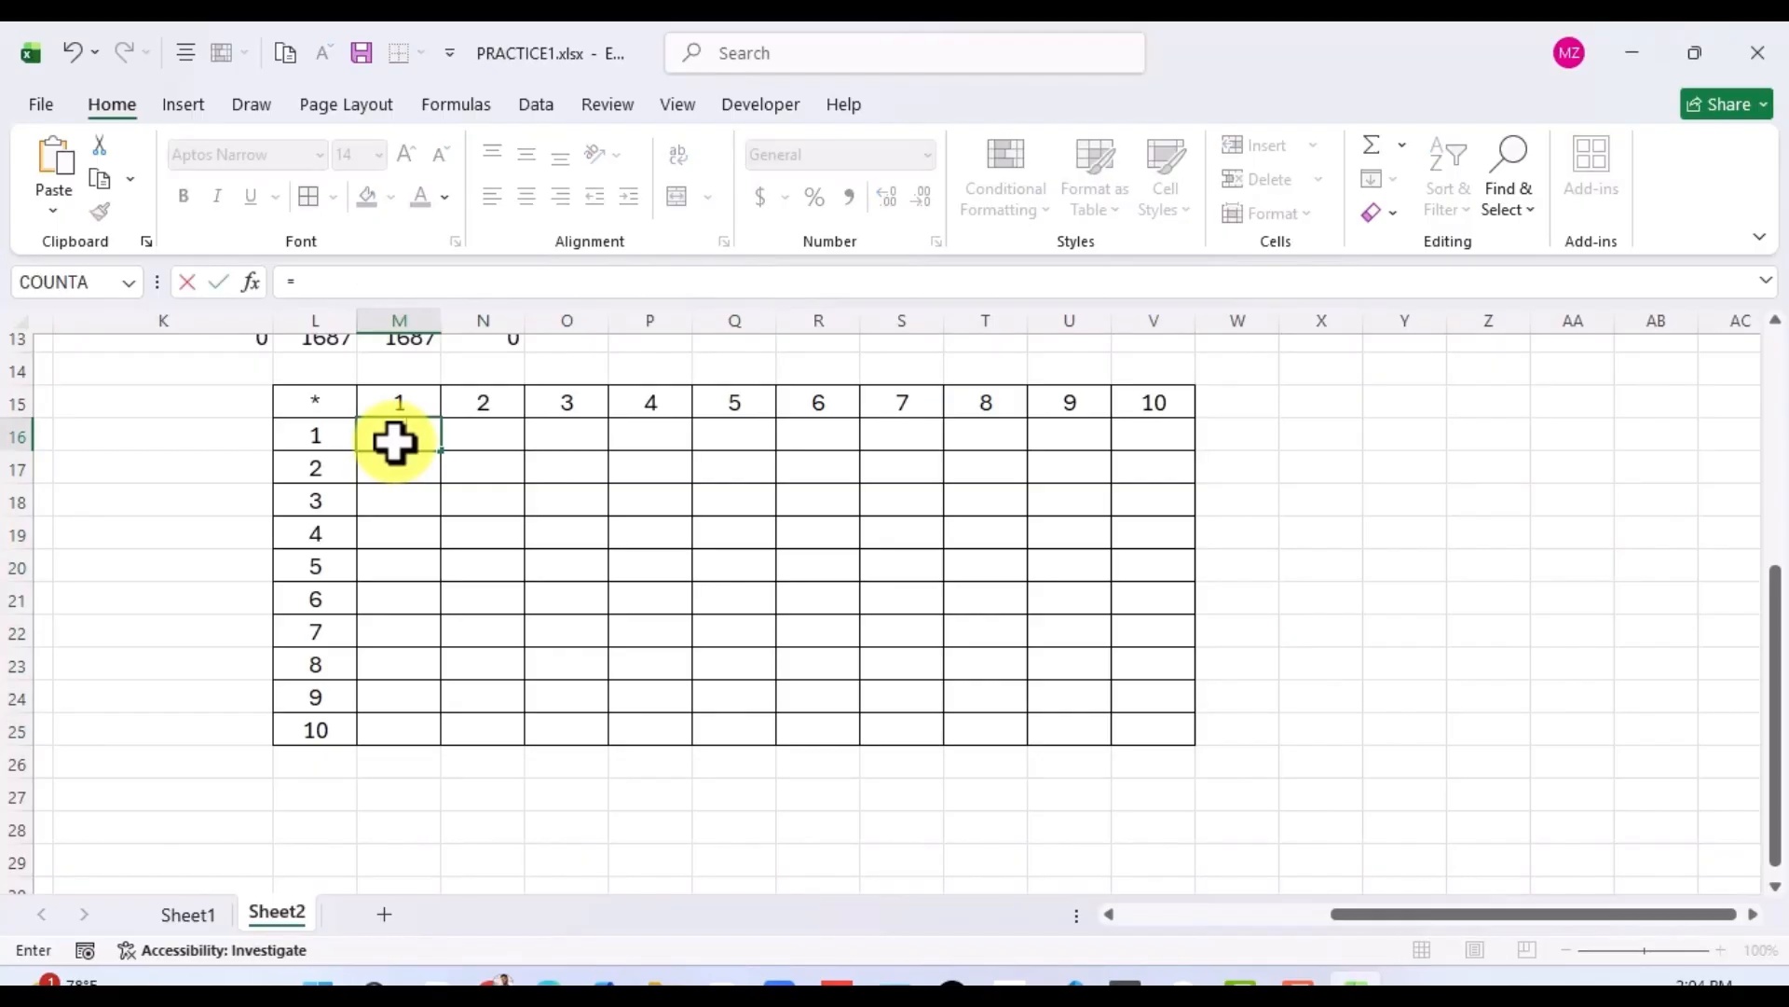
click(315, 436)
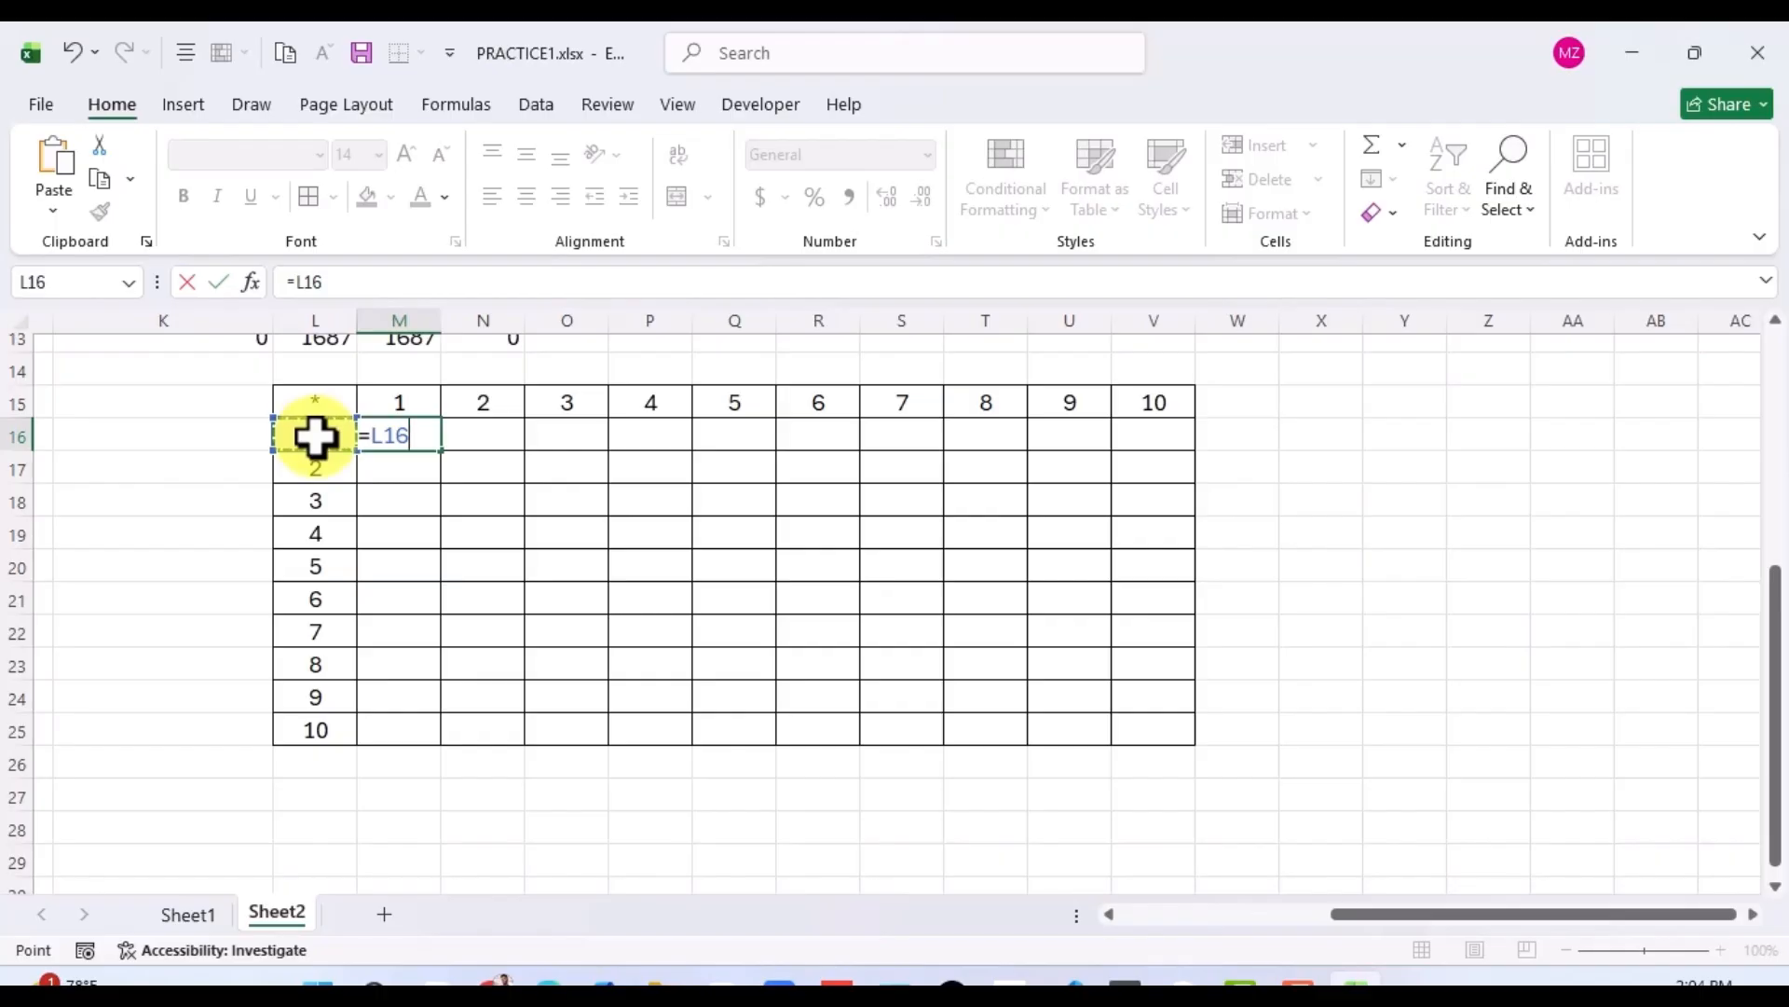
key(F4)
key(F4)
key(F4)
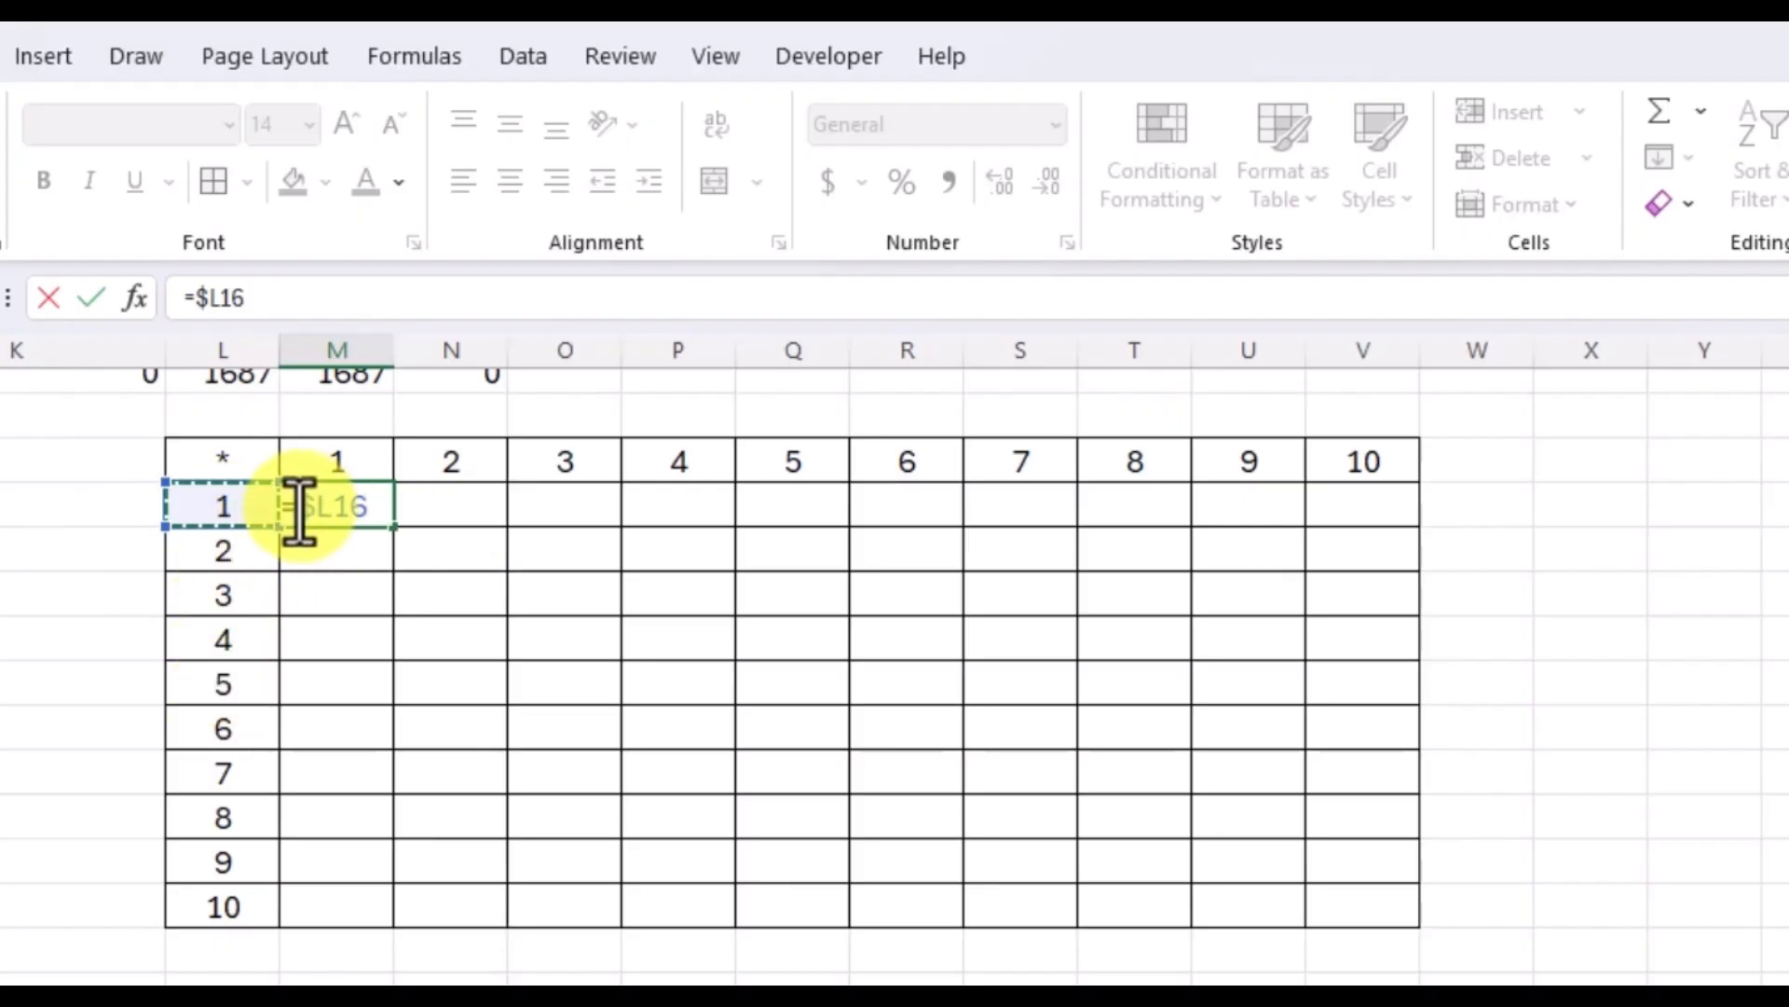
text(*)
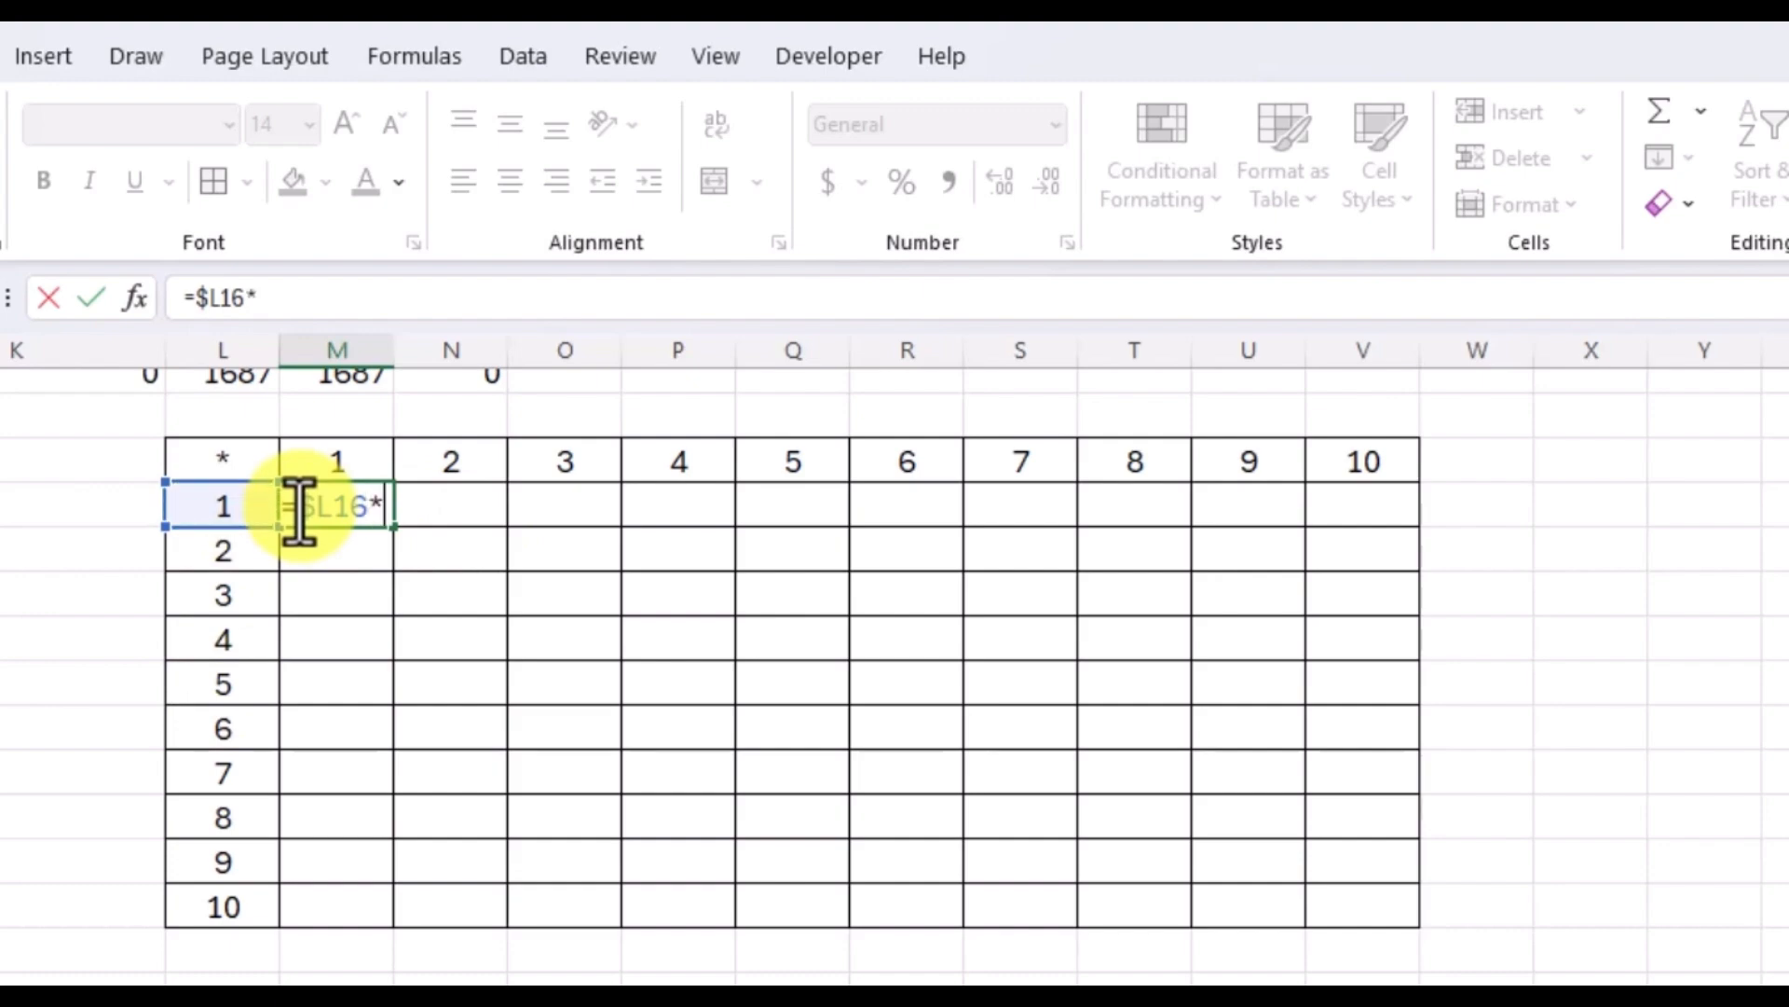
click(342, 459)
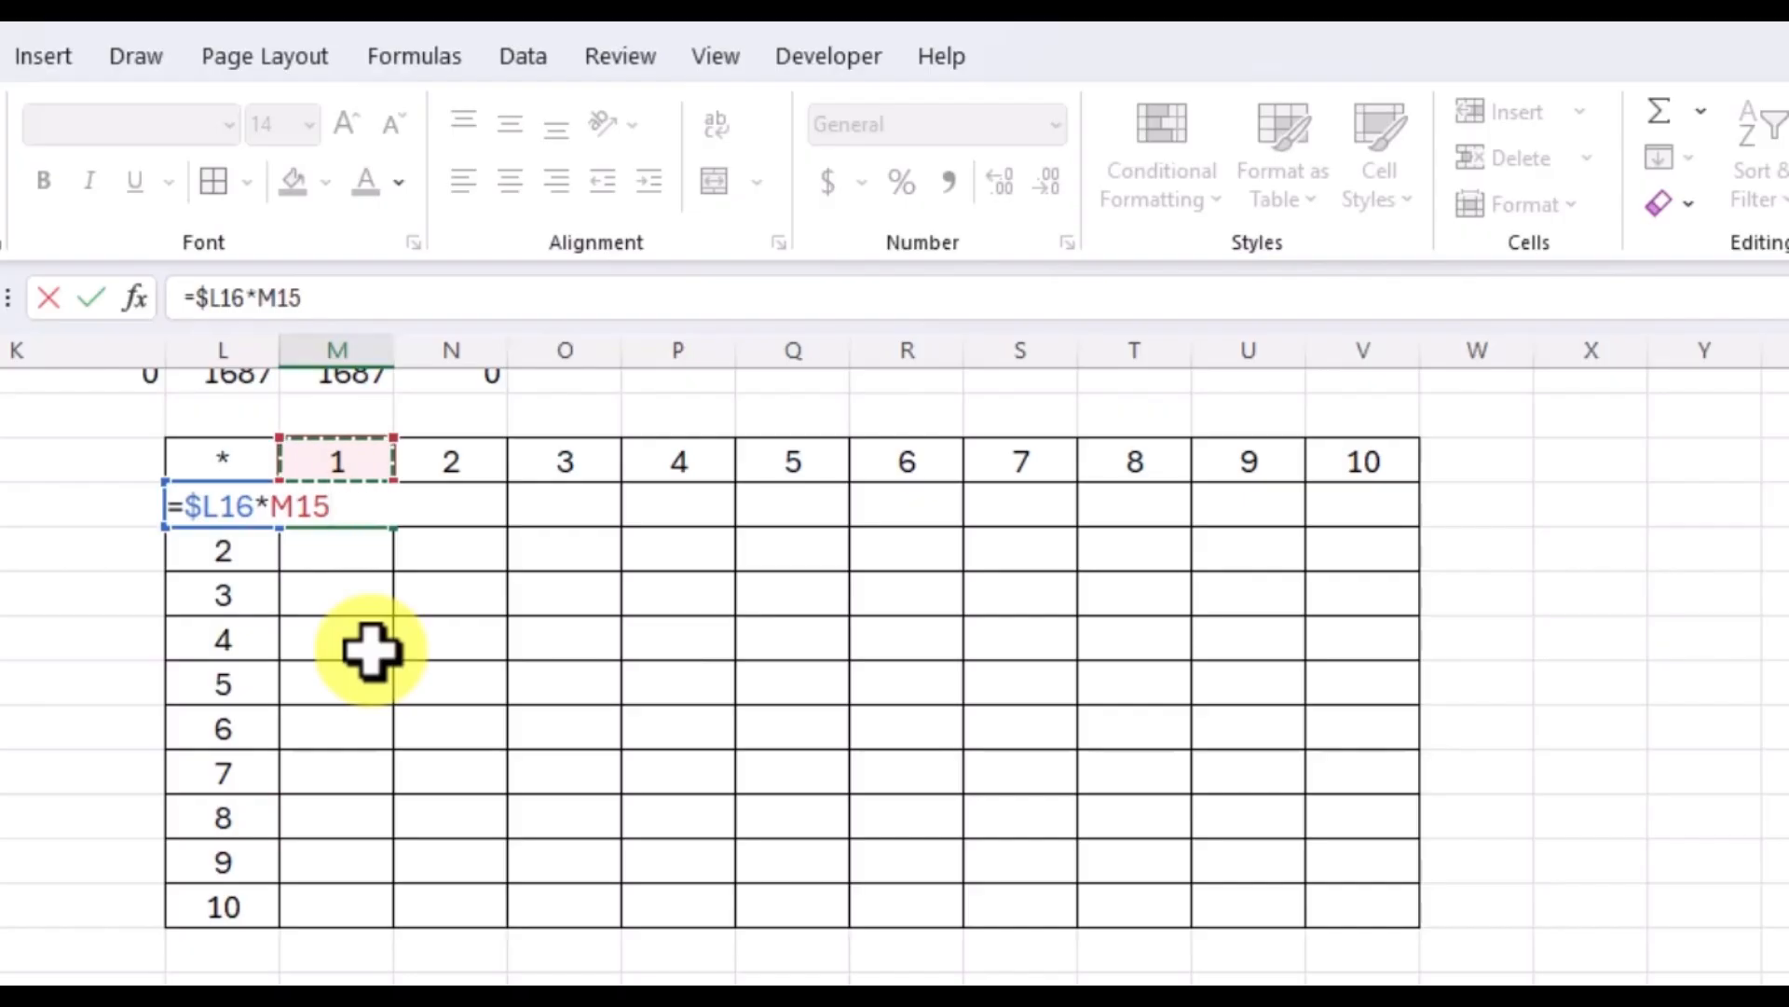
key(F2)
key(F4)
key(F4)
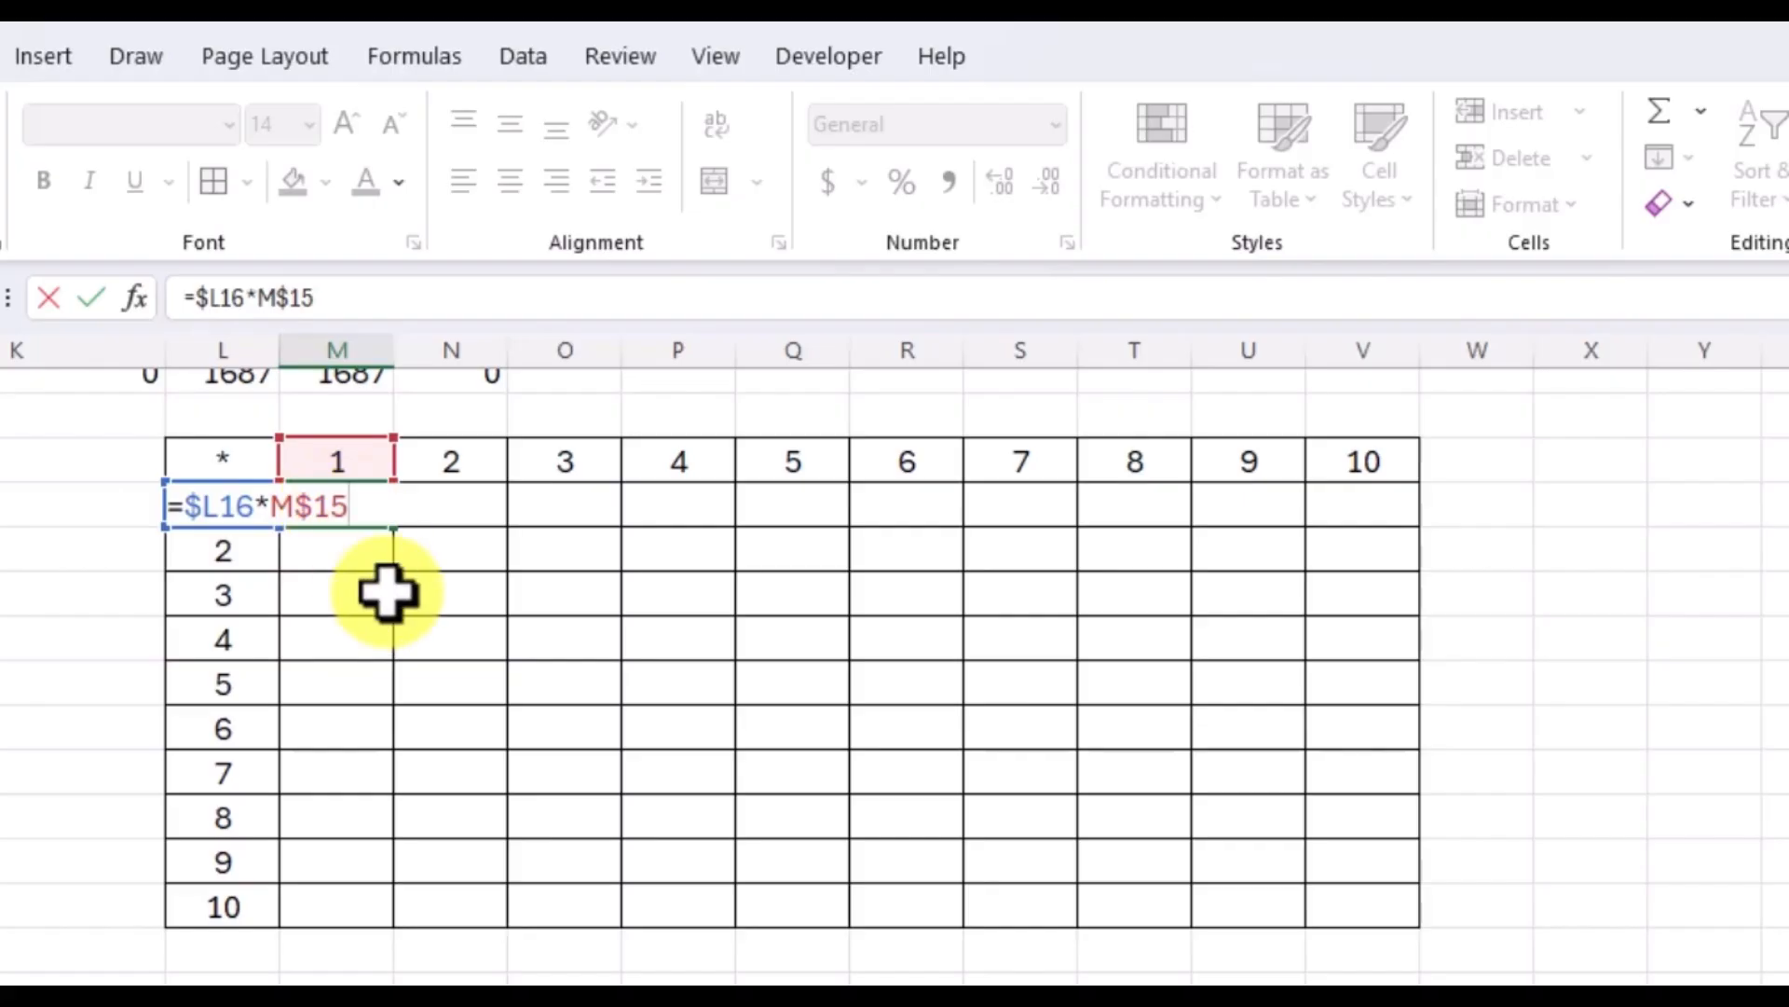
key(Return)
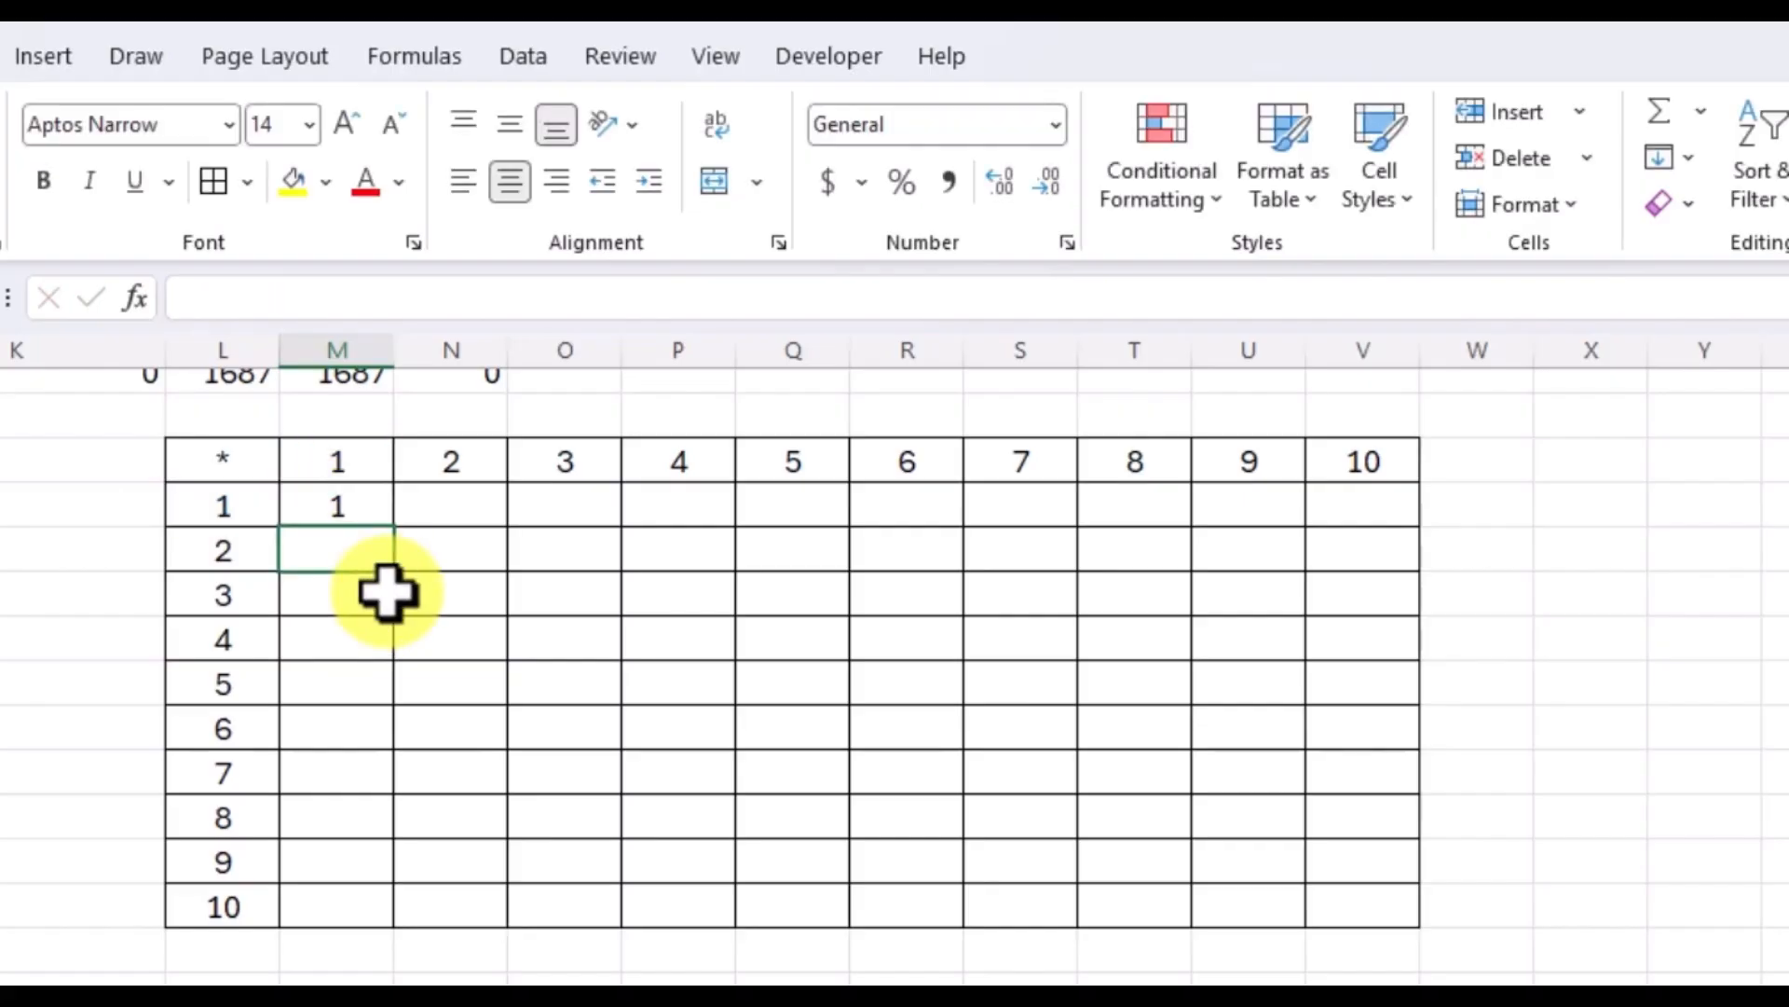
Fill the M16 formula across to V16 and down to row 25, and check the formula in cell V25.
click(315, 509)
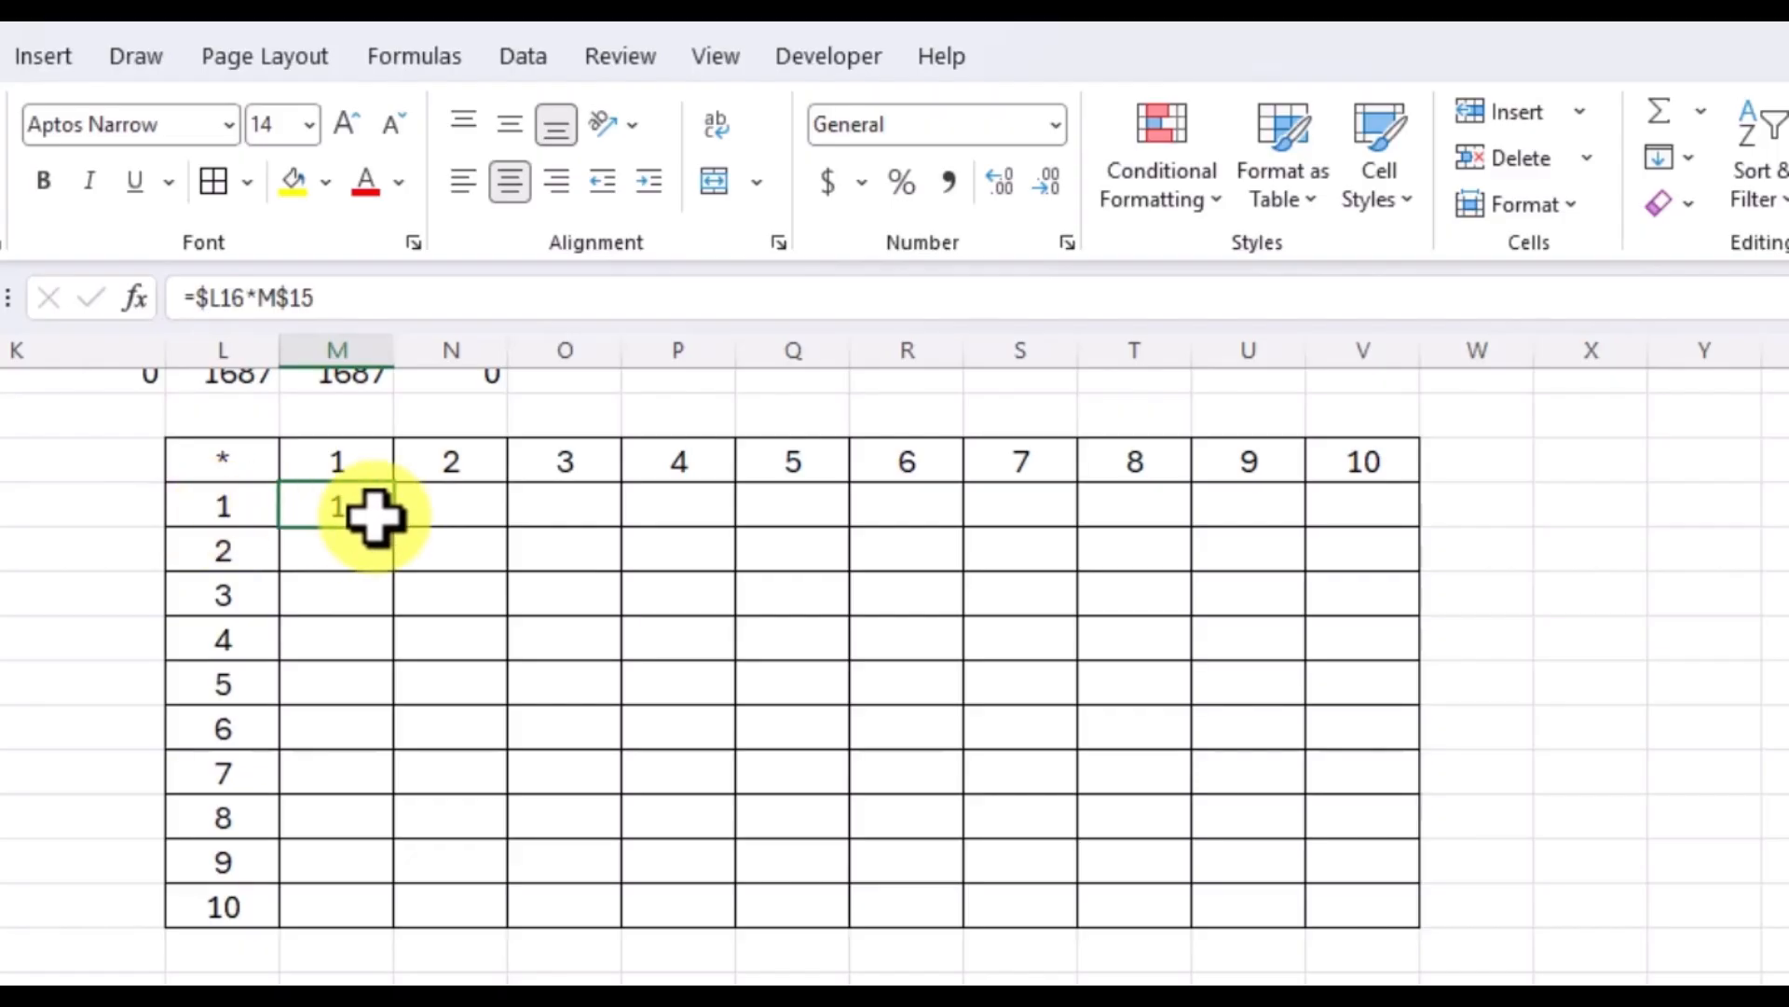
drag(397, 531, 1371, 547)
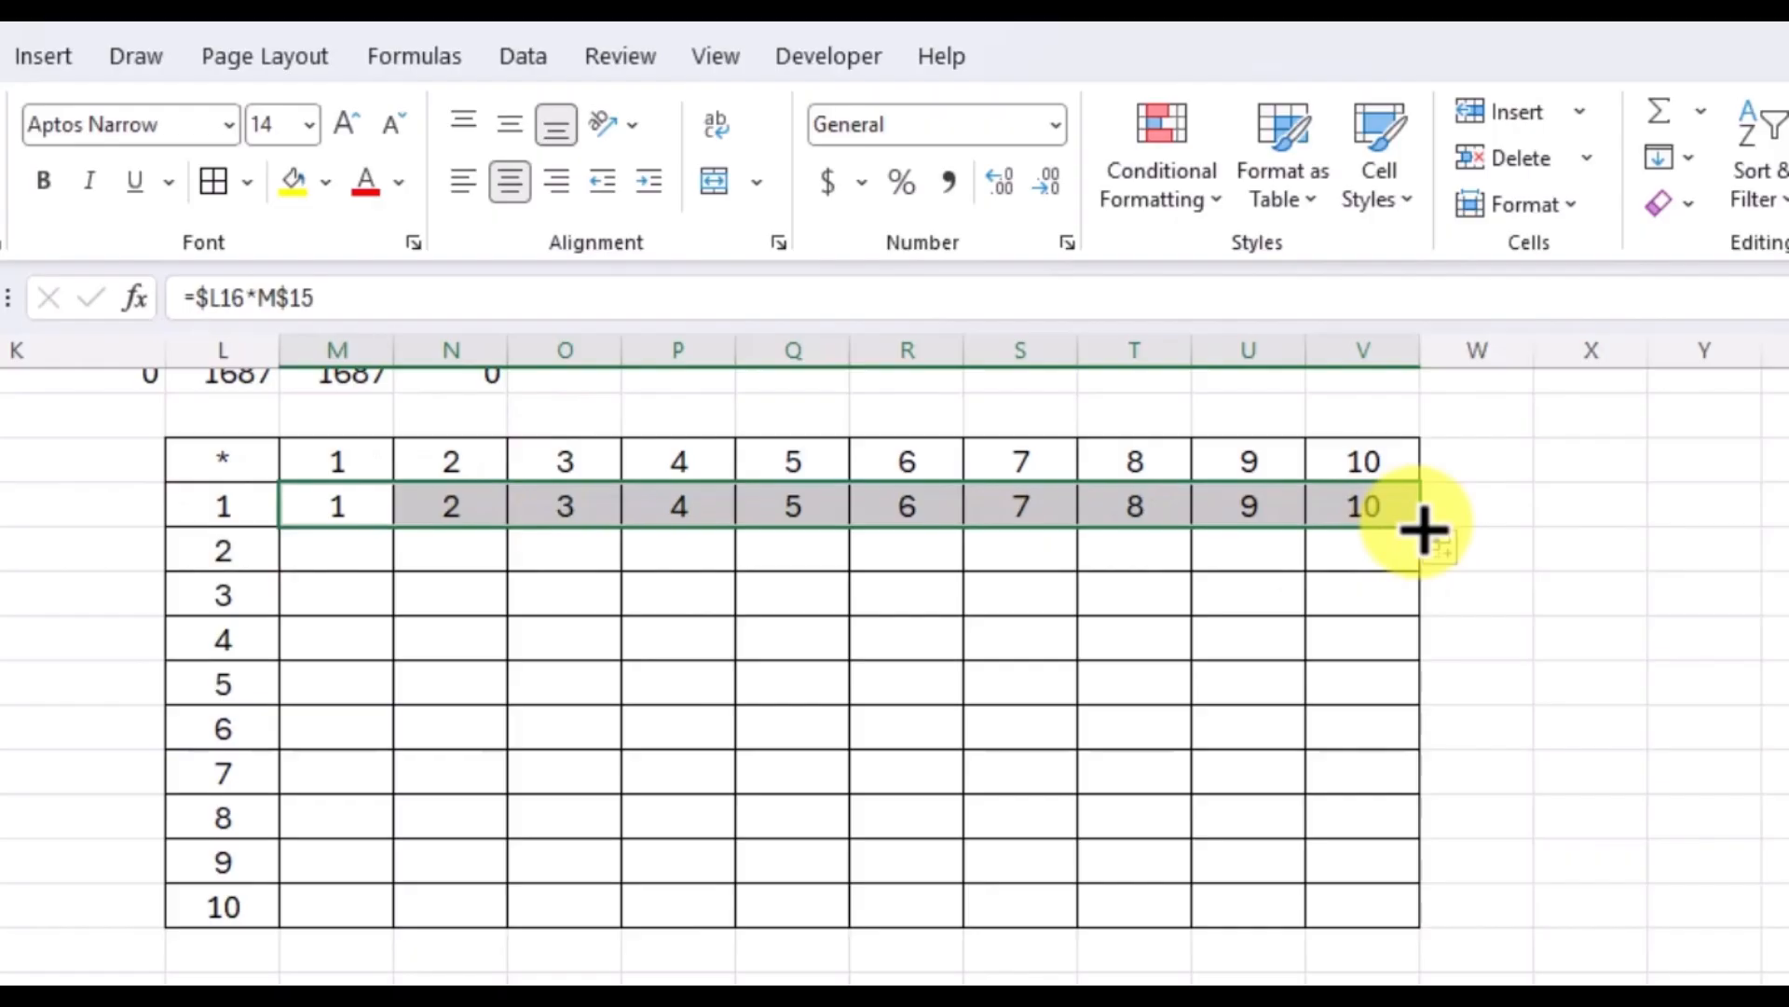
drag(1424, 527, 1409, 915)
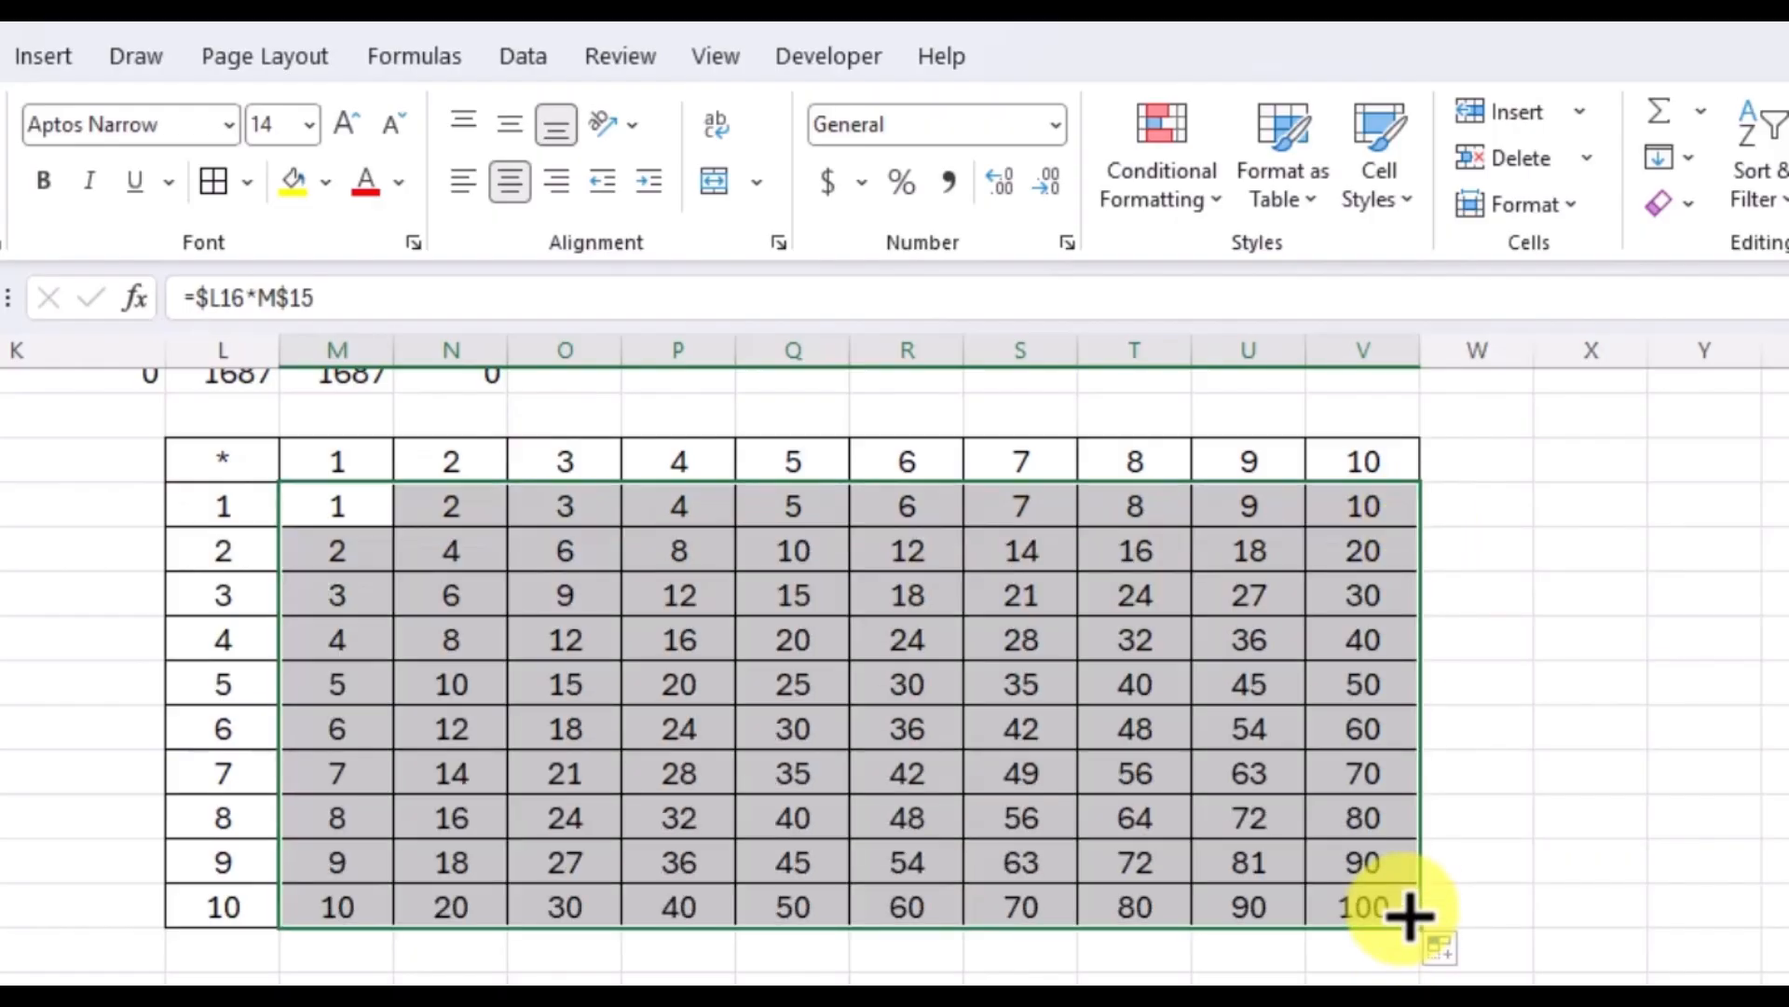
click(1374, 897)
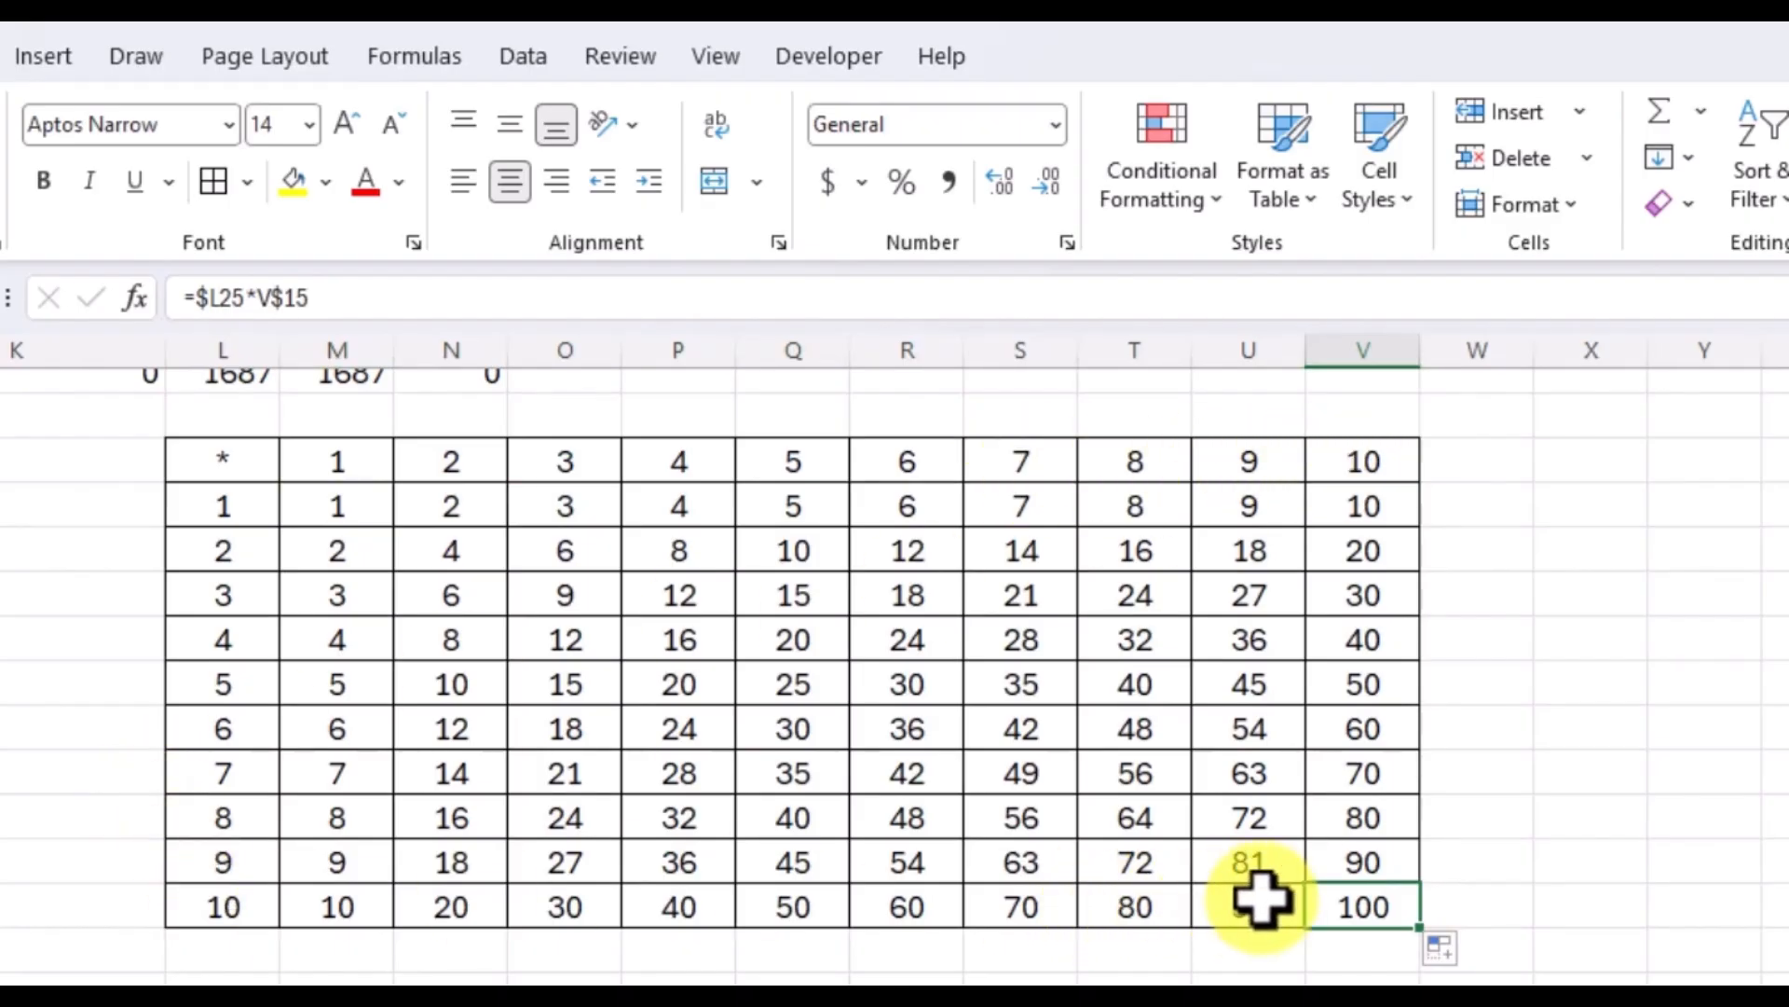
click(1519, 809)
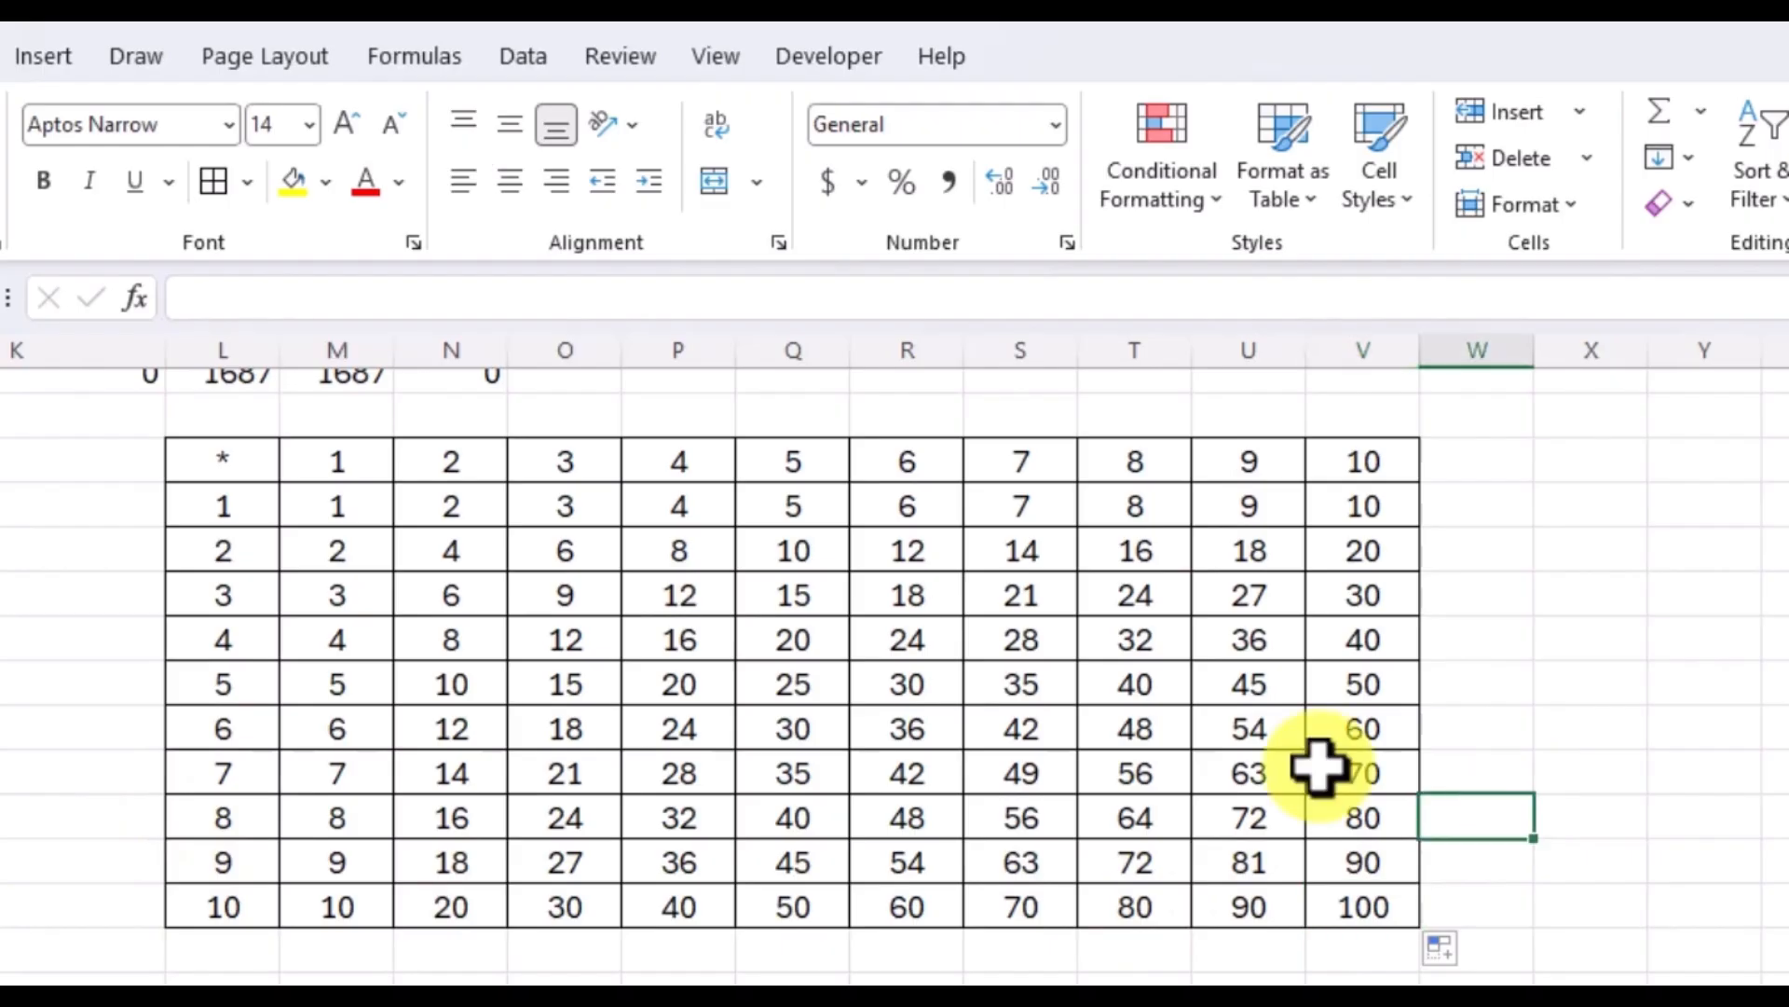
Check the mixed-reference formulas in cells Q19 and O22 of the multiplication table.
click(789, 652)
scroll(580, 976, down, 1)
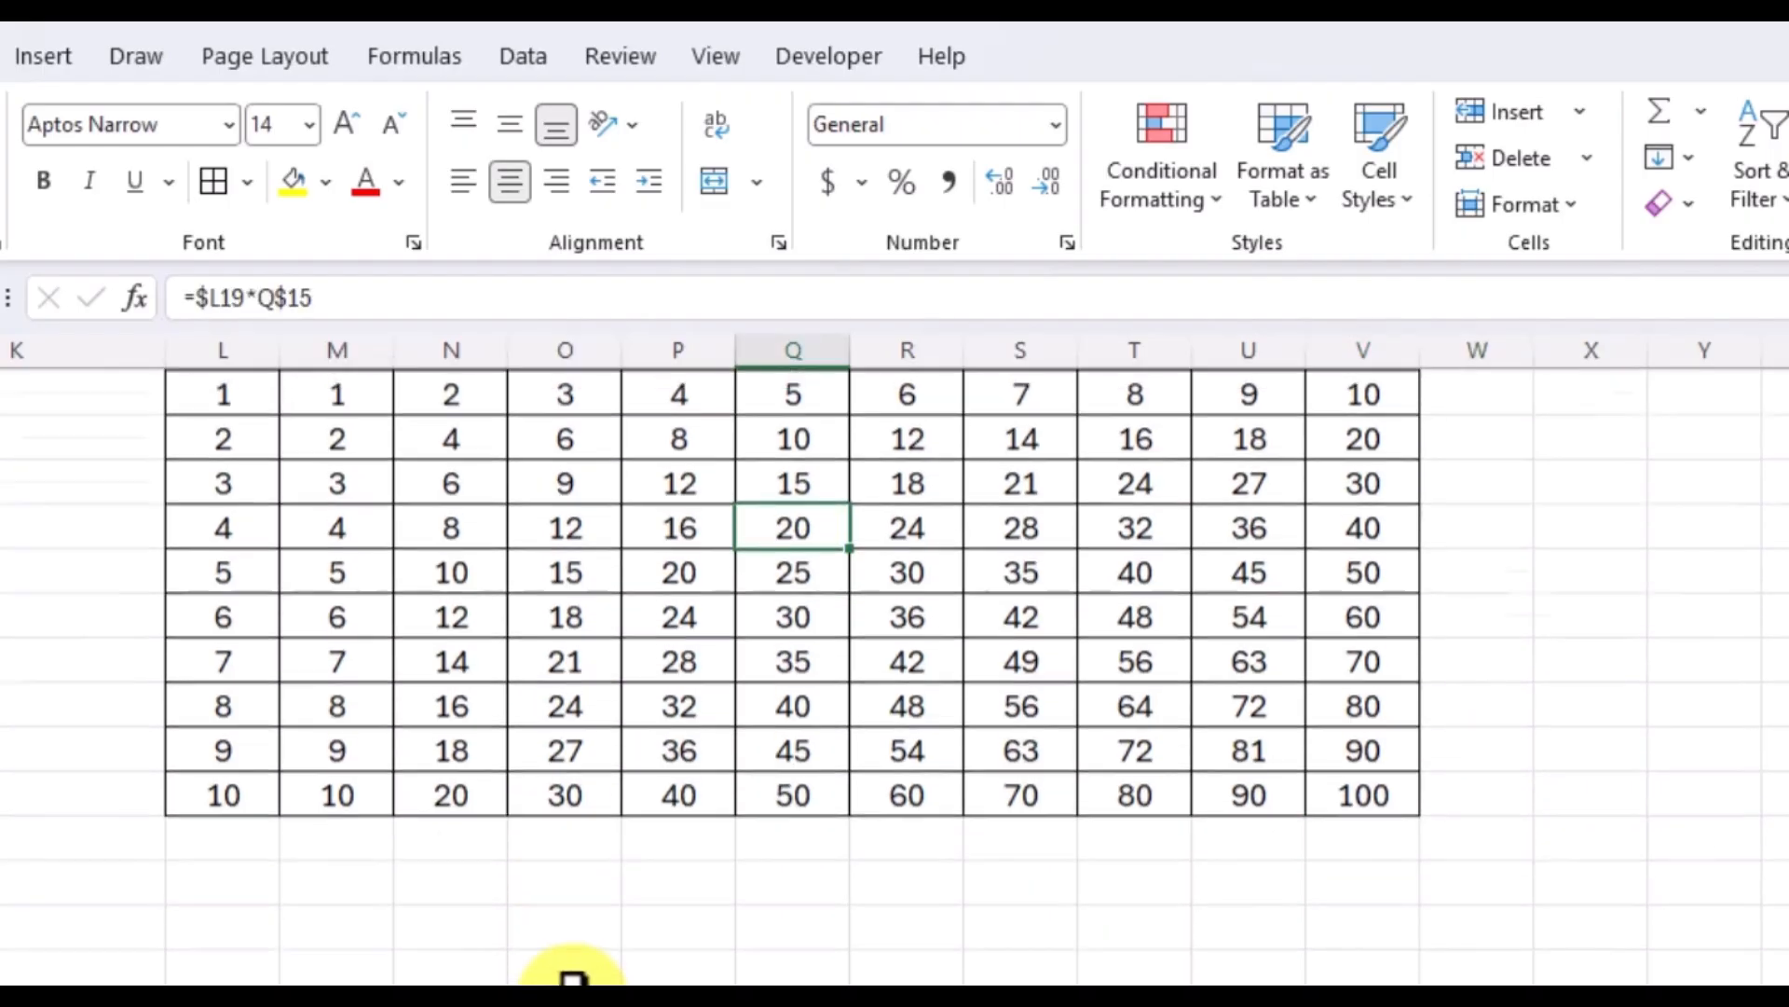
scroll(580, 977, up, 2)
click(619, 809)
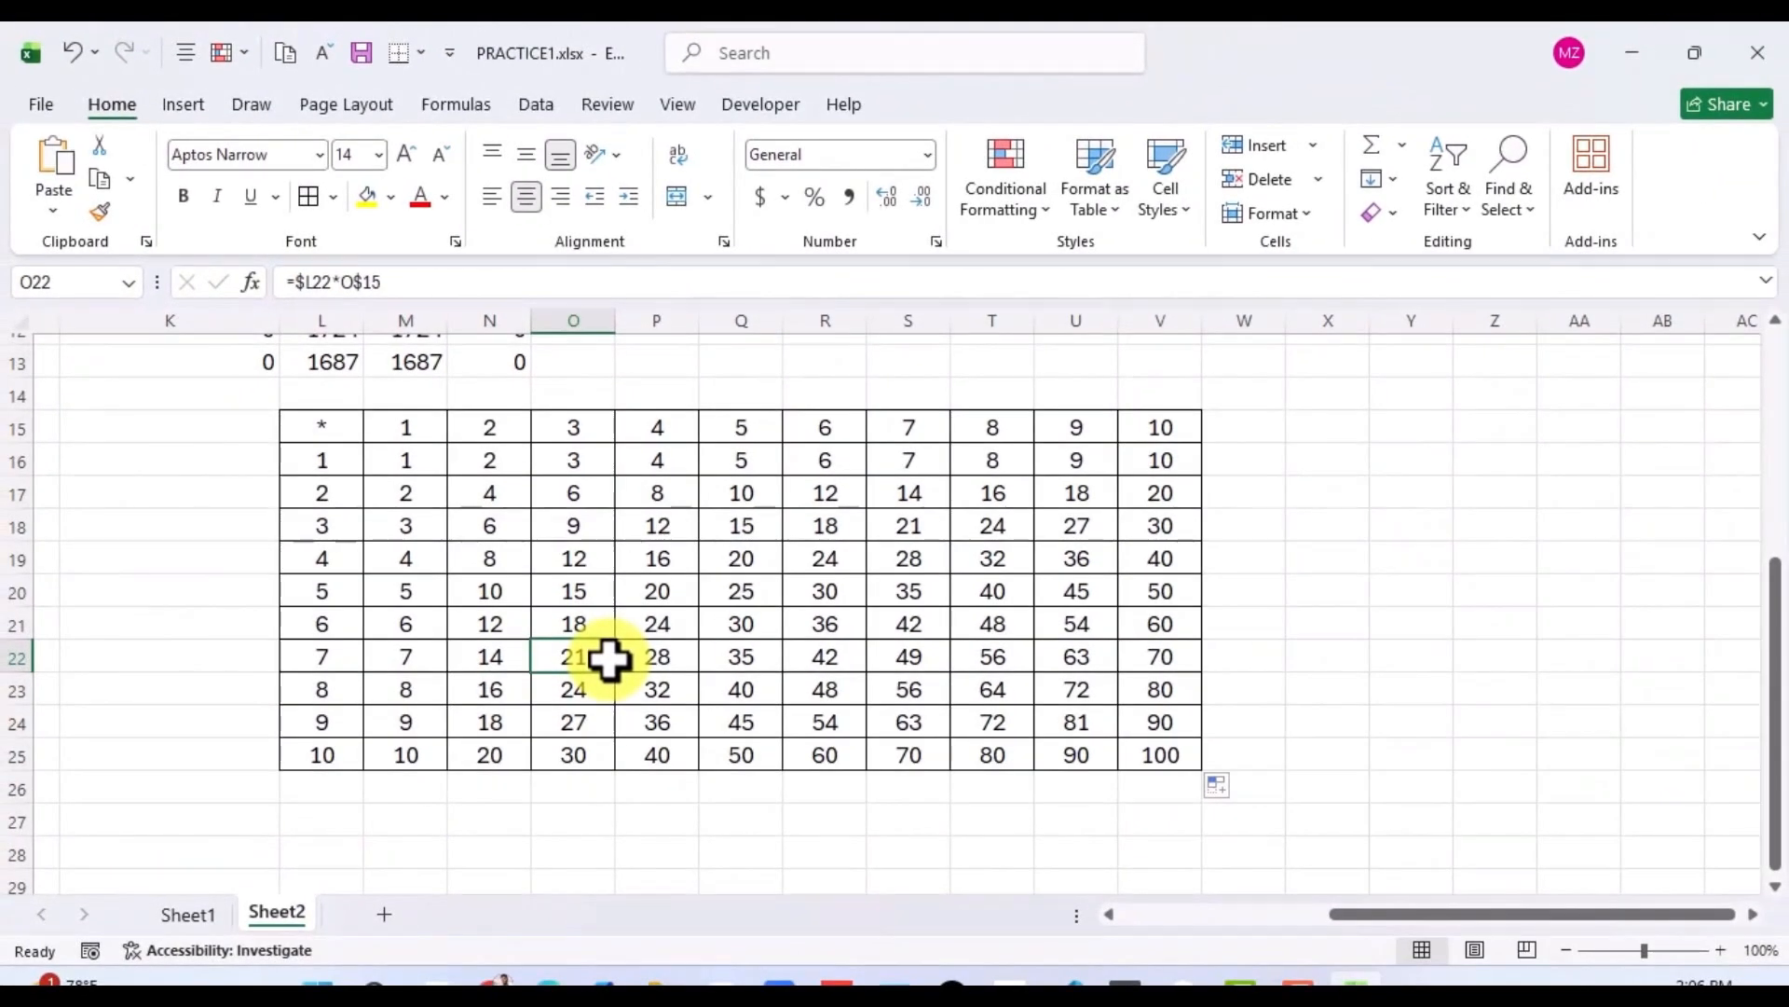
Highlight the table's corner cell L15 in yellow and check formulas in column N, including N23 and N16.
click(407, 525)
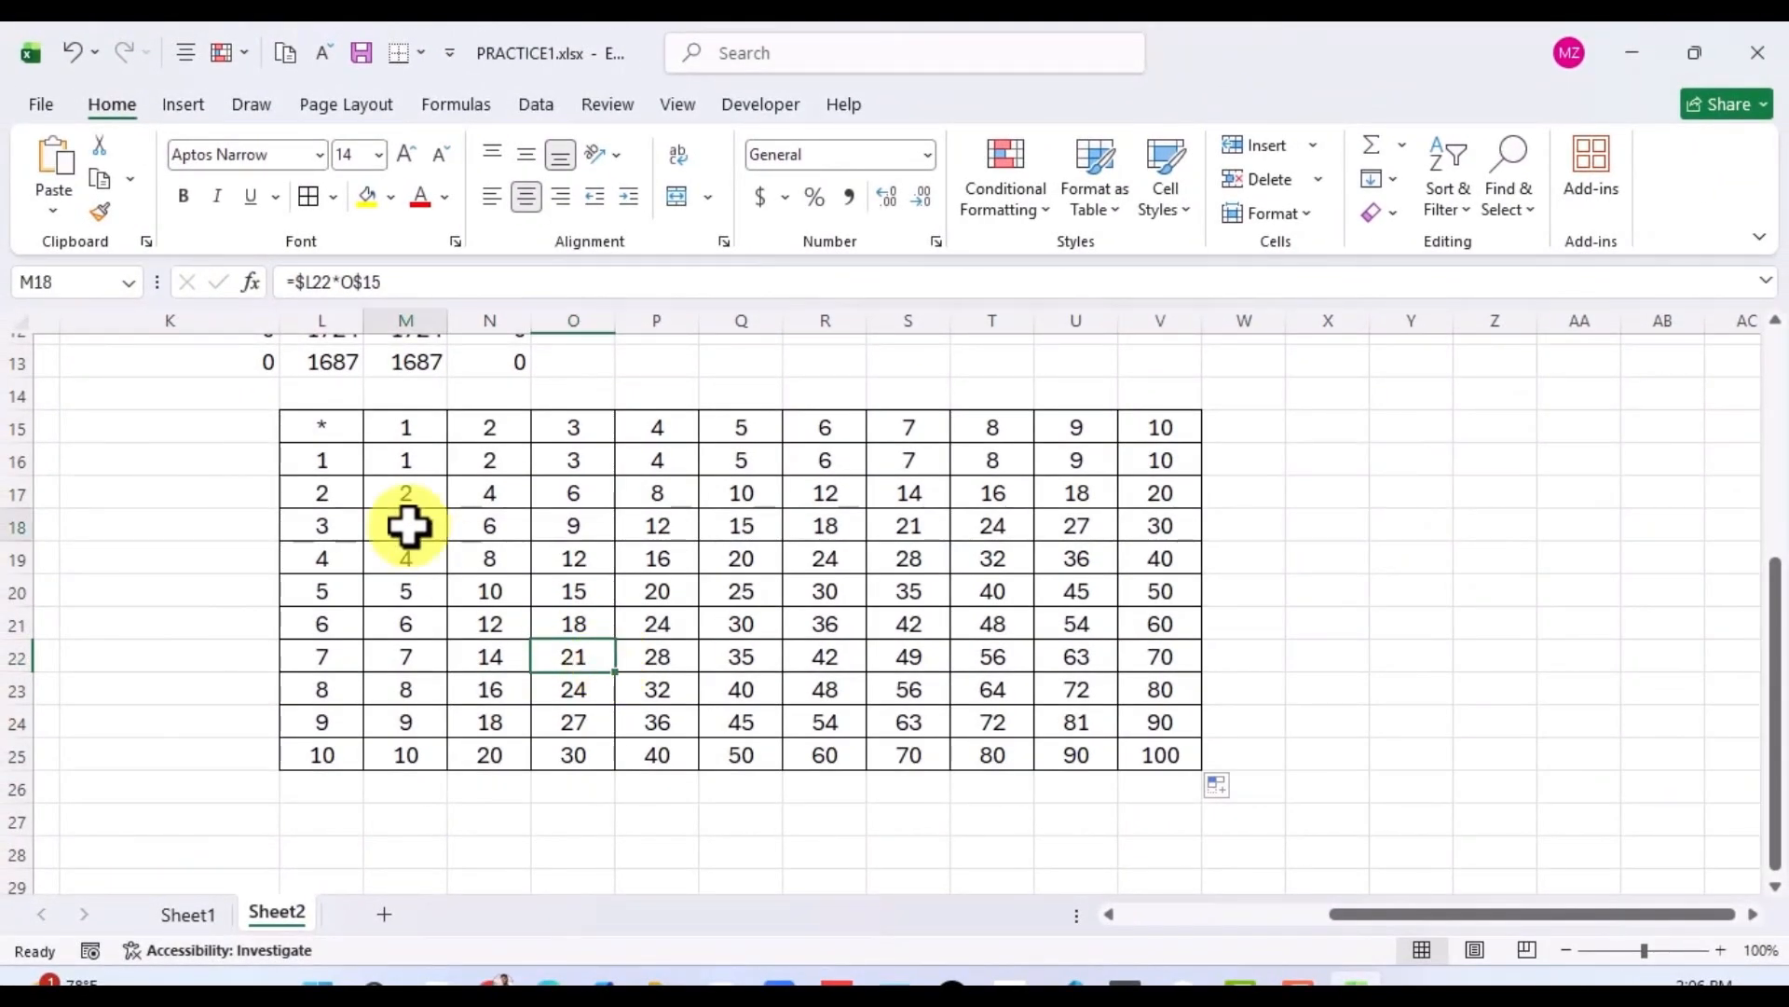
click(490, 683)
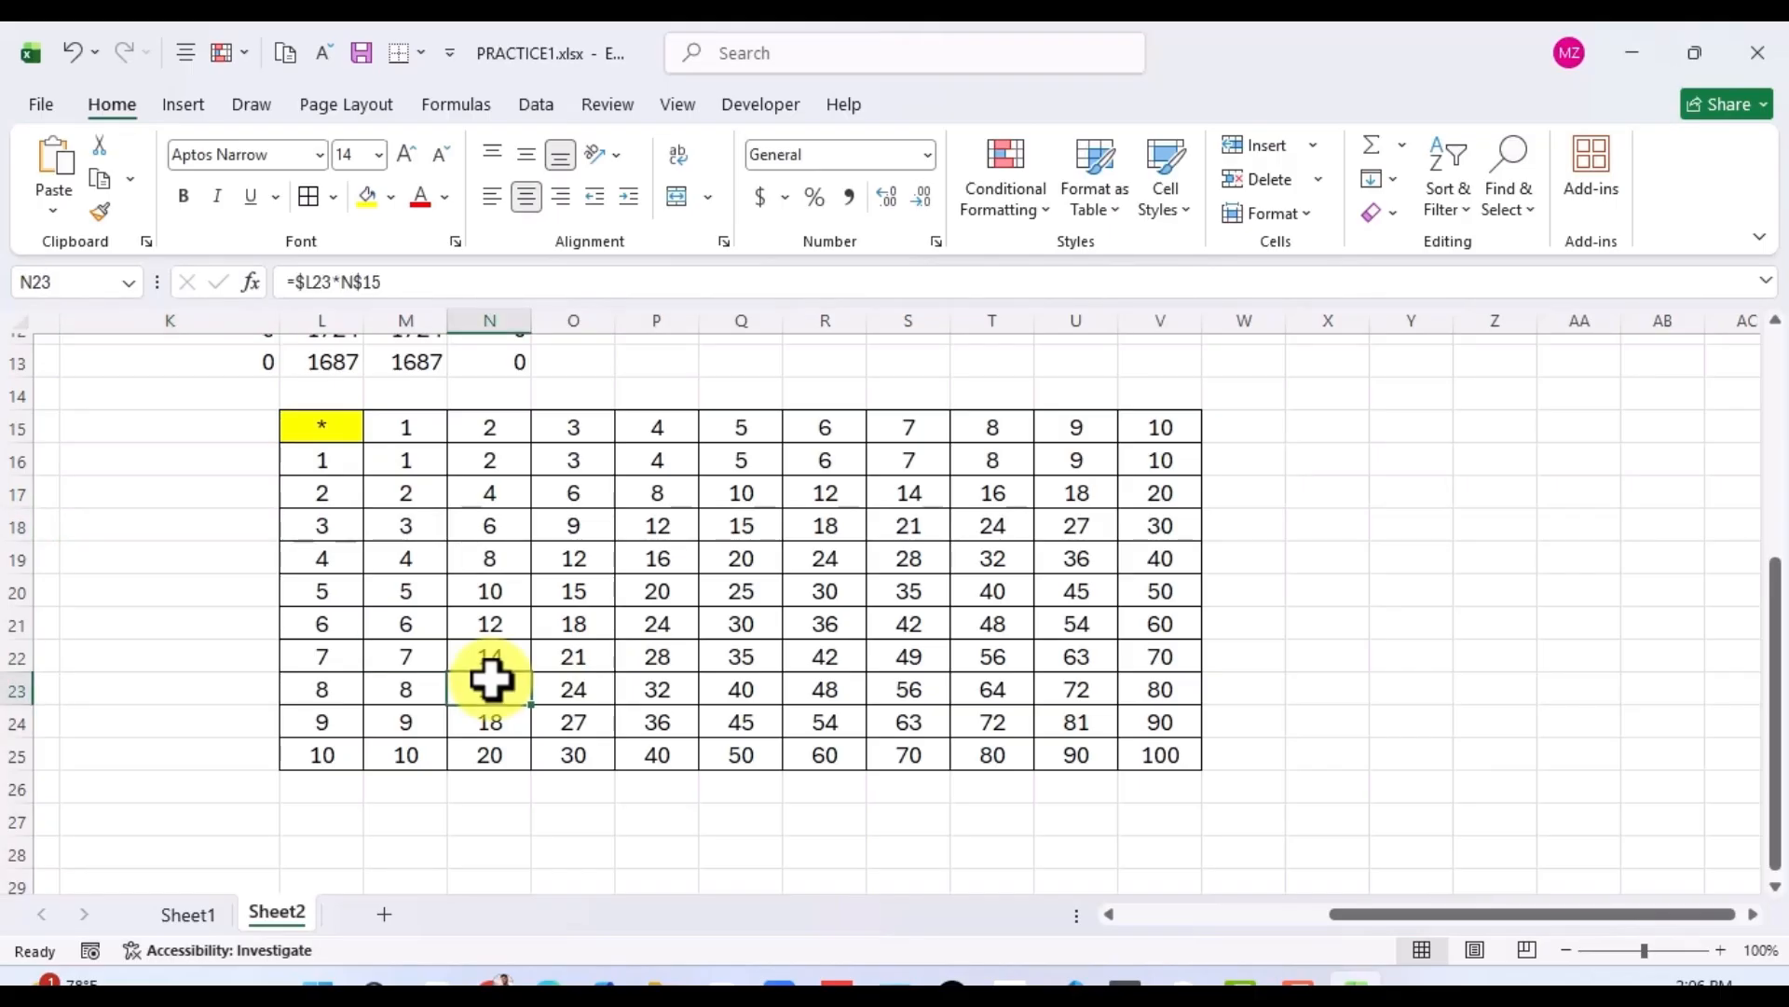
click(588, 581)
click(490, 495)
click(488, 456)
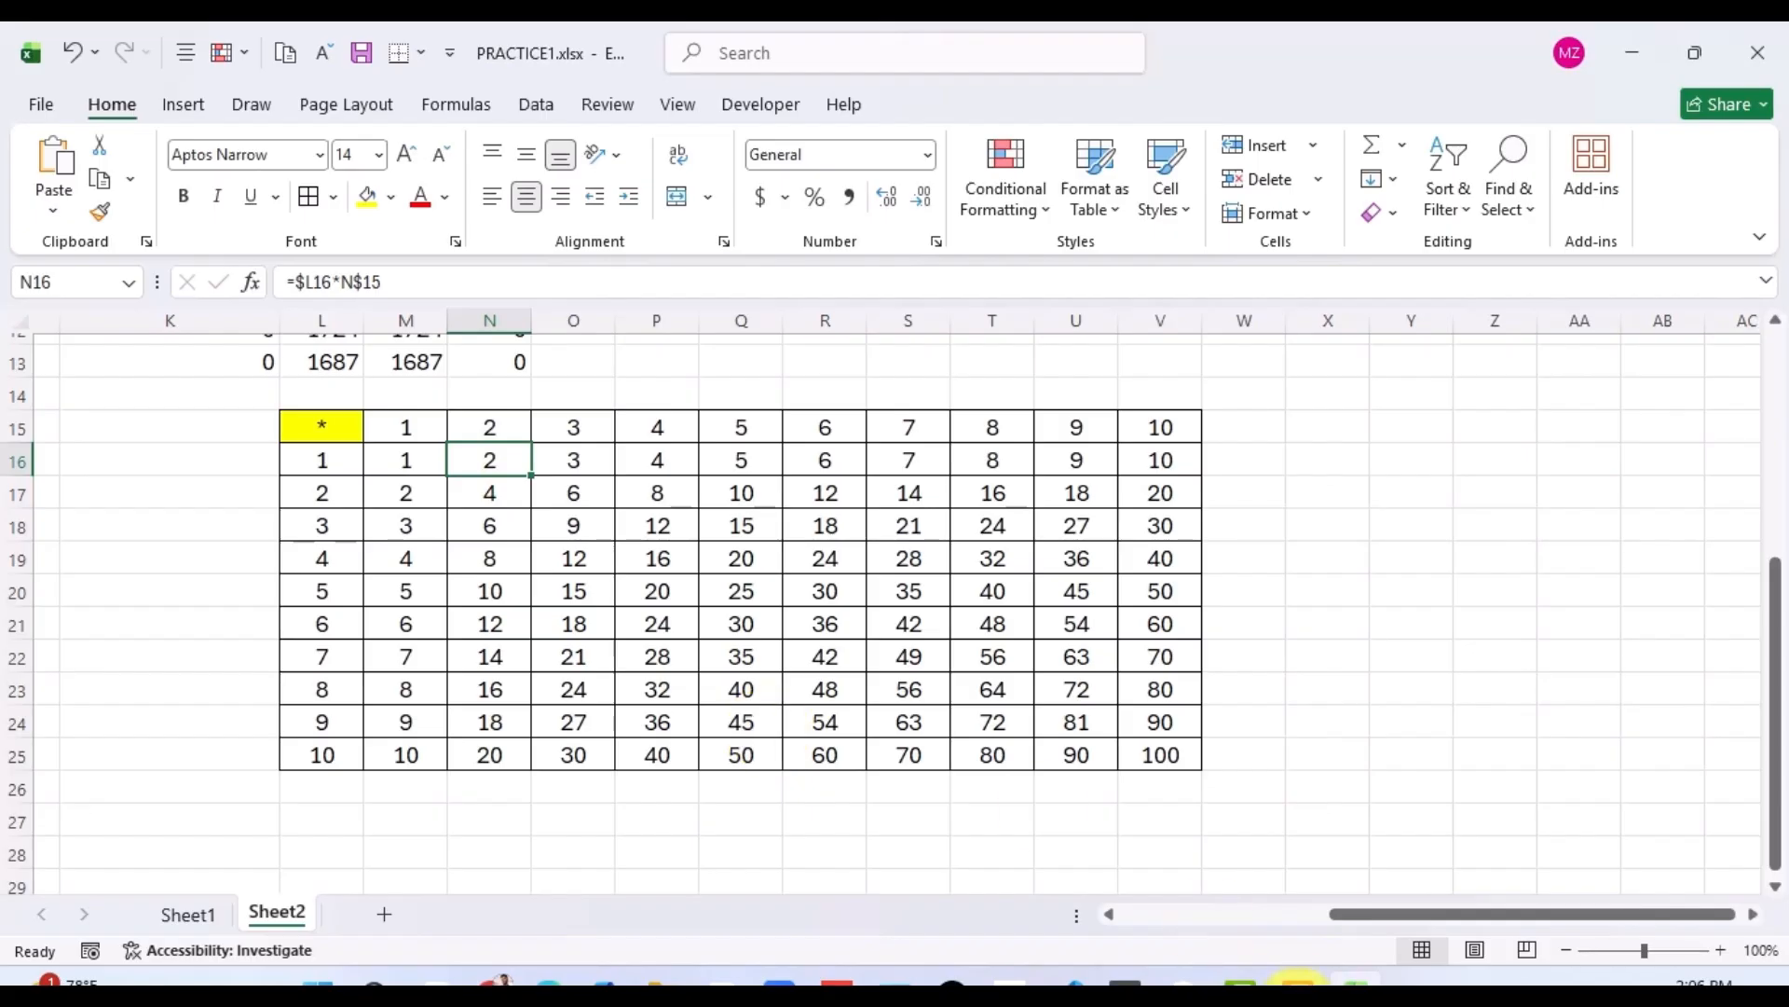
click(1298, 986)
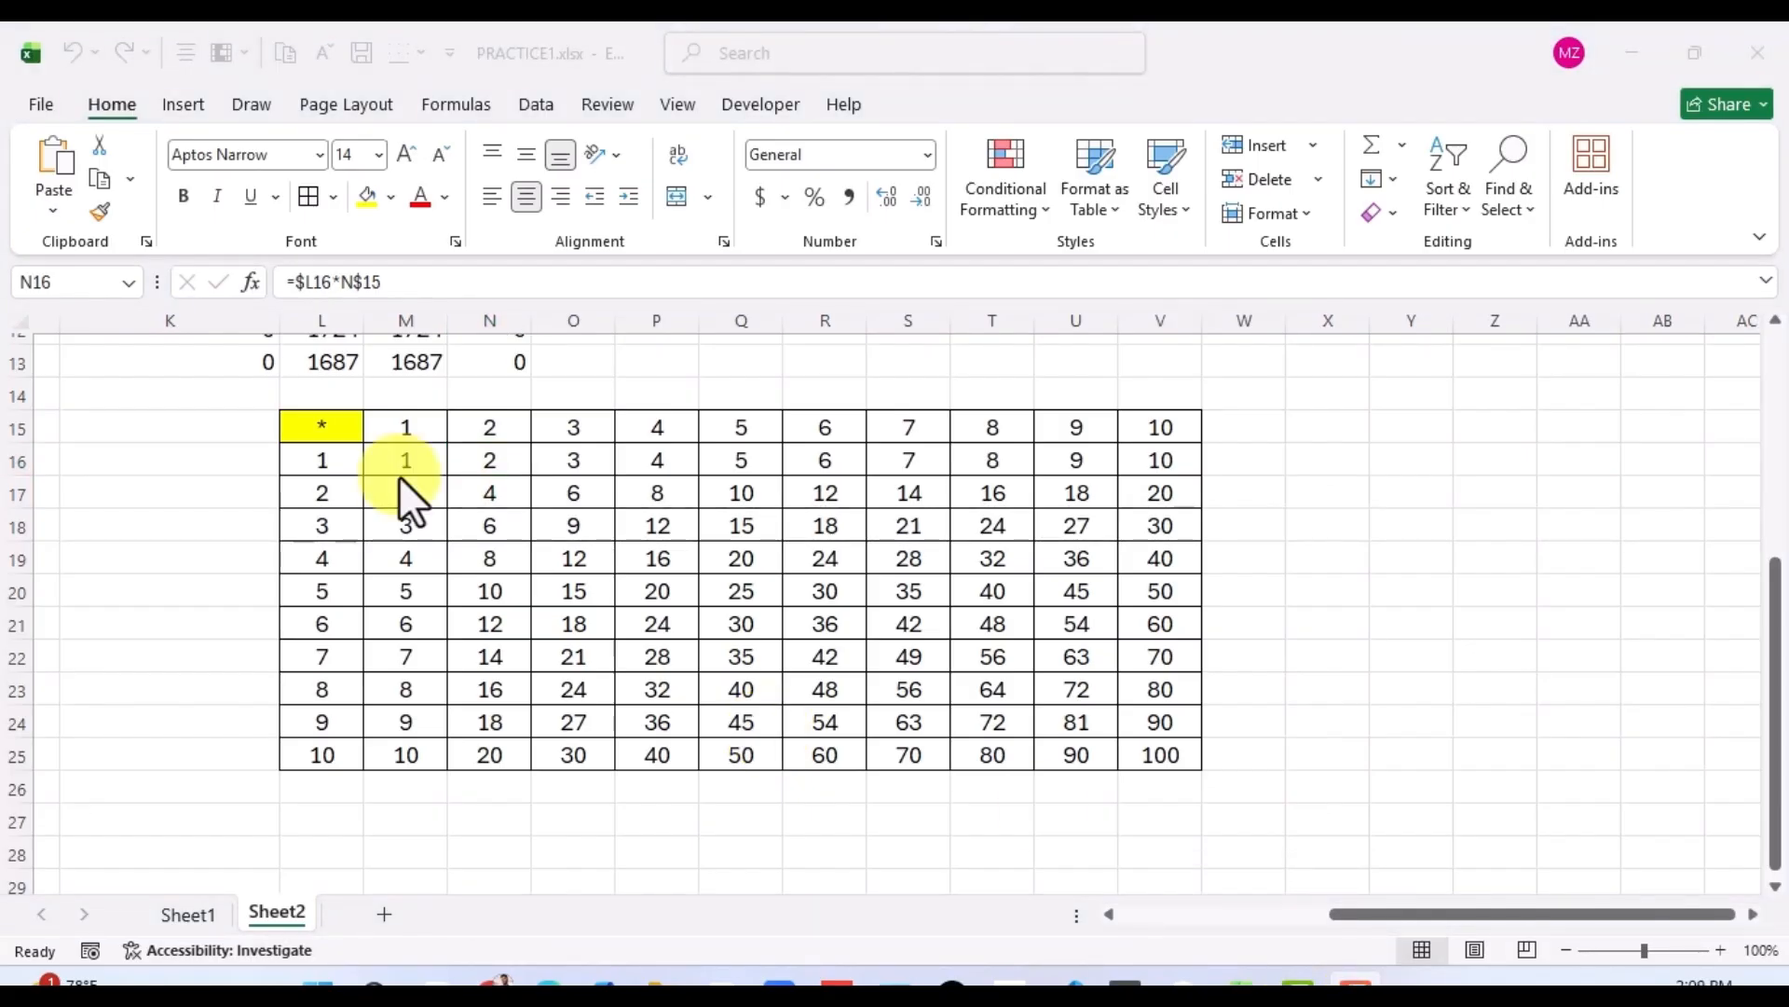
Examine how the mixed references change between cells M16, M19 and N18, inspecting the M16 formula without altering it.
click(410, 499)
drag(403, 464, 475, 519)
click(411, 459)
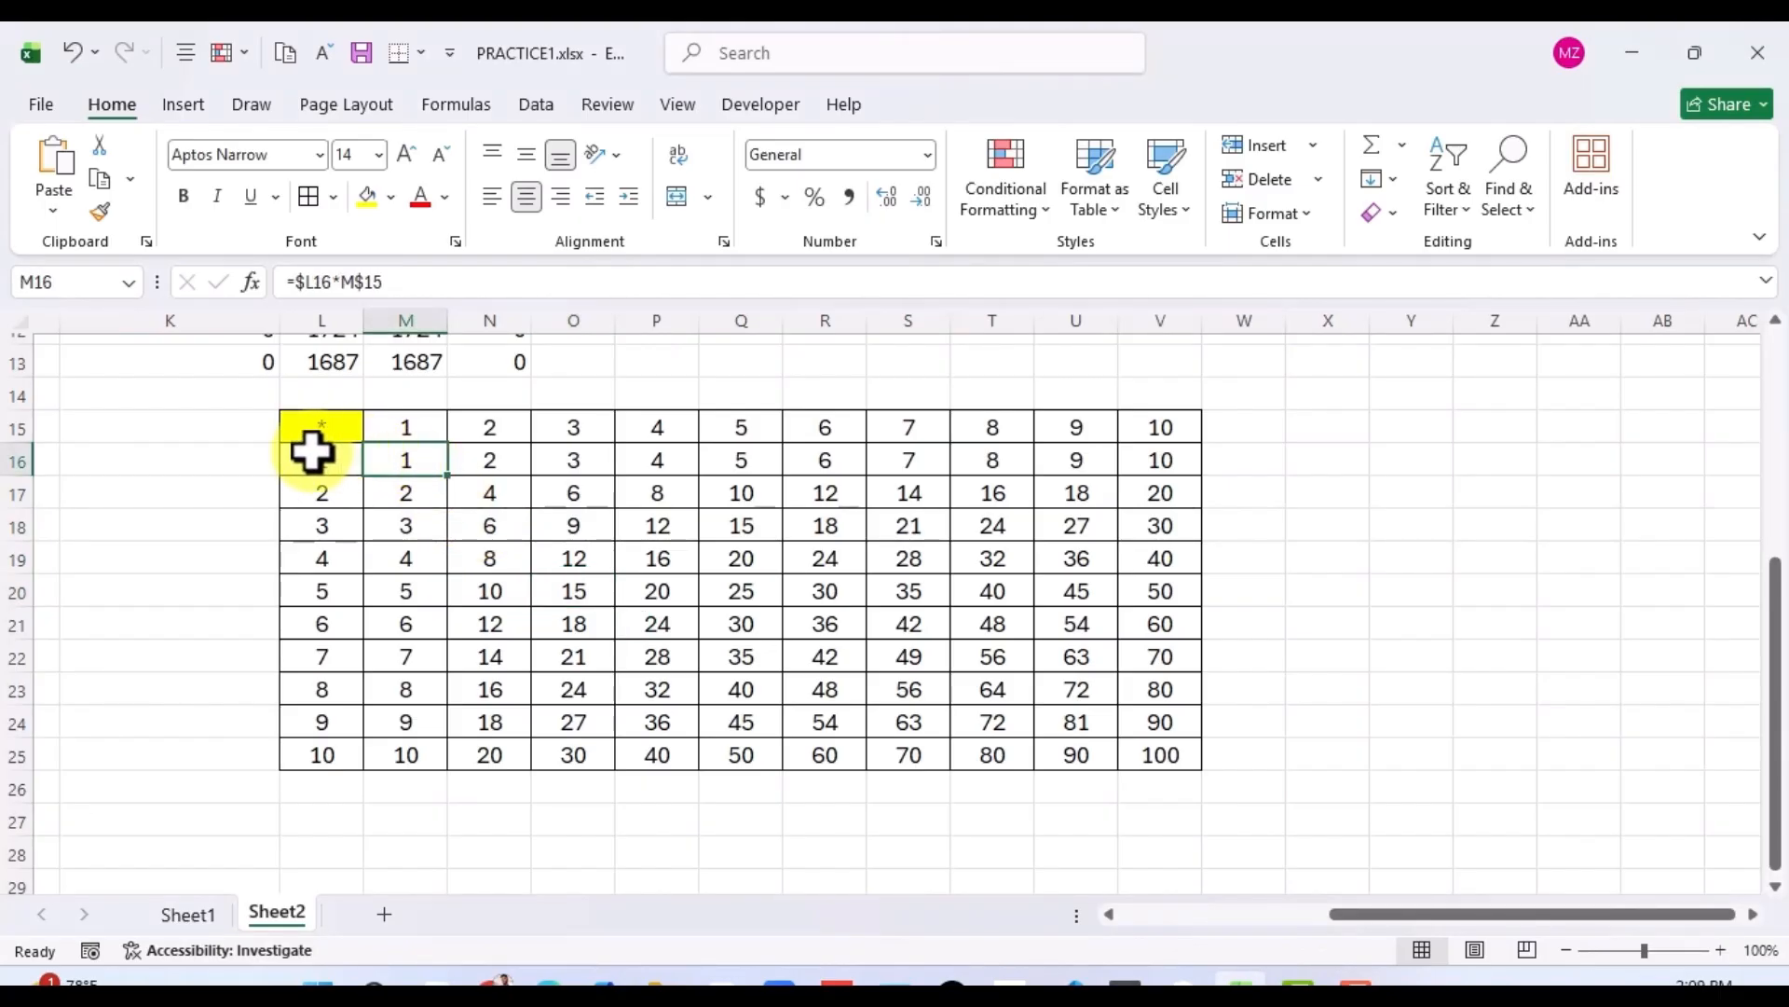
click(418, 558)
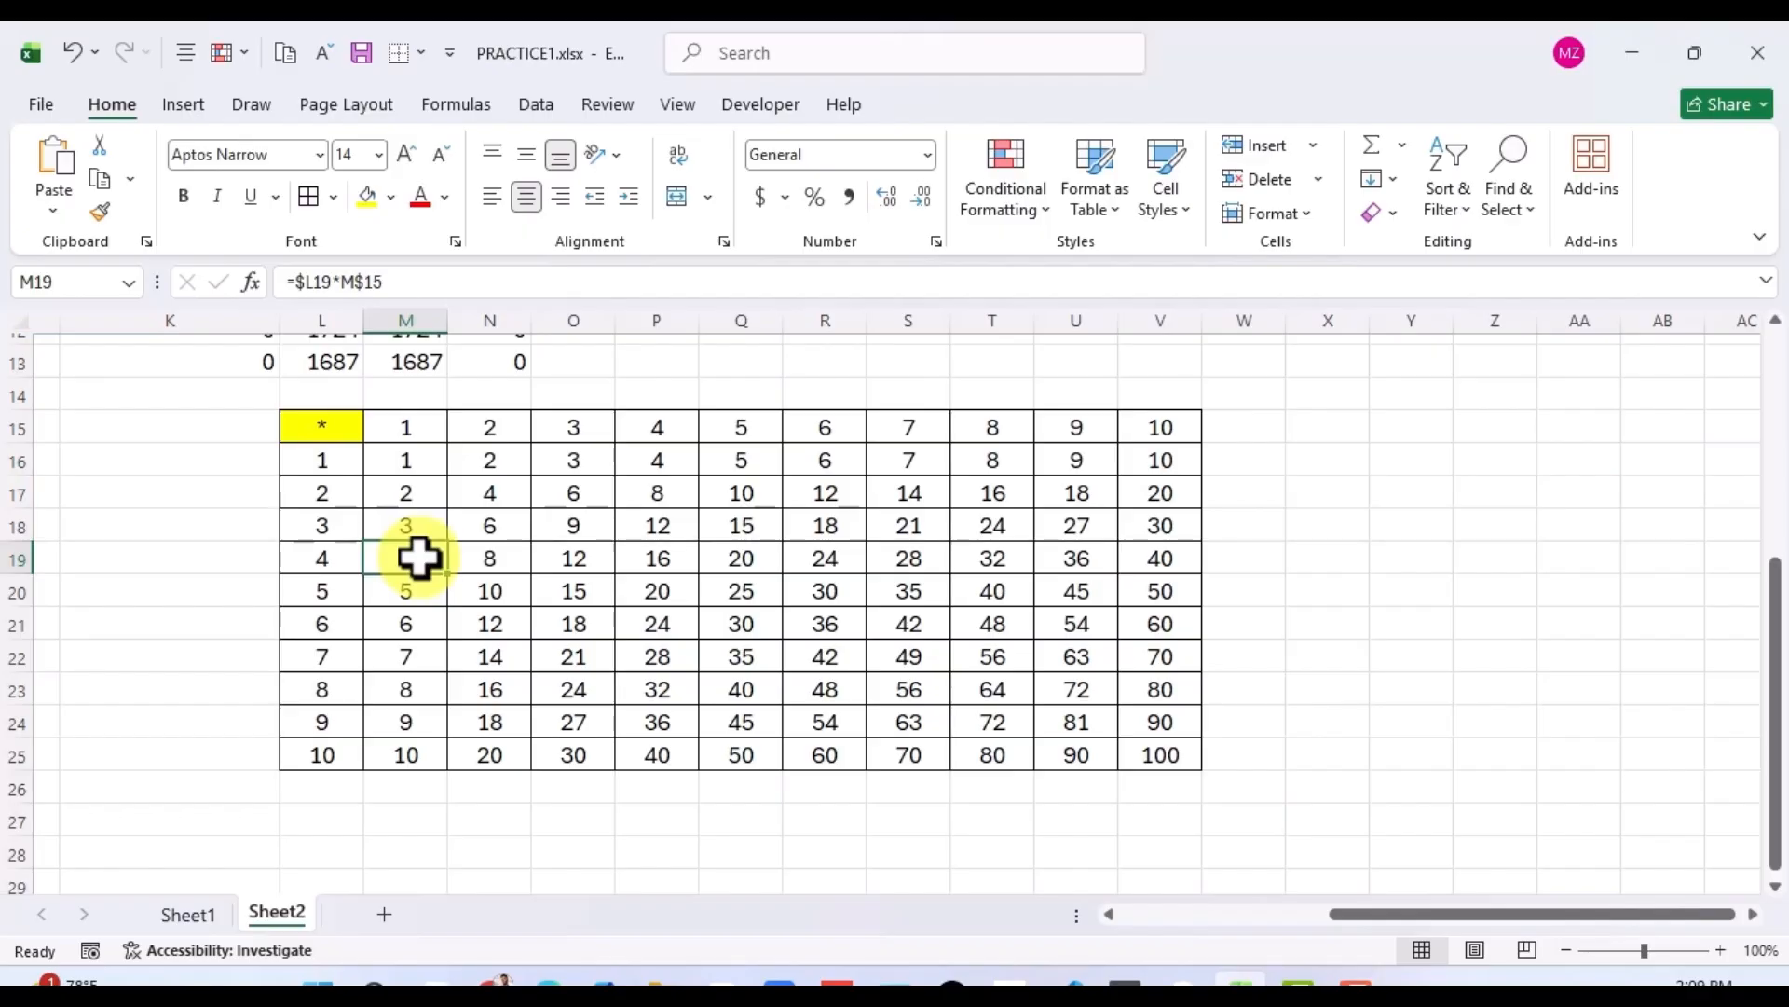
click(400, 460)
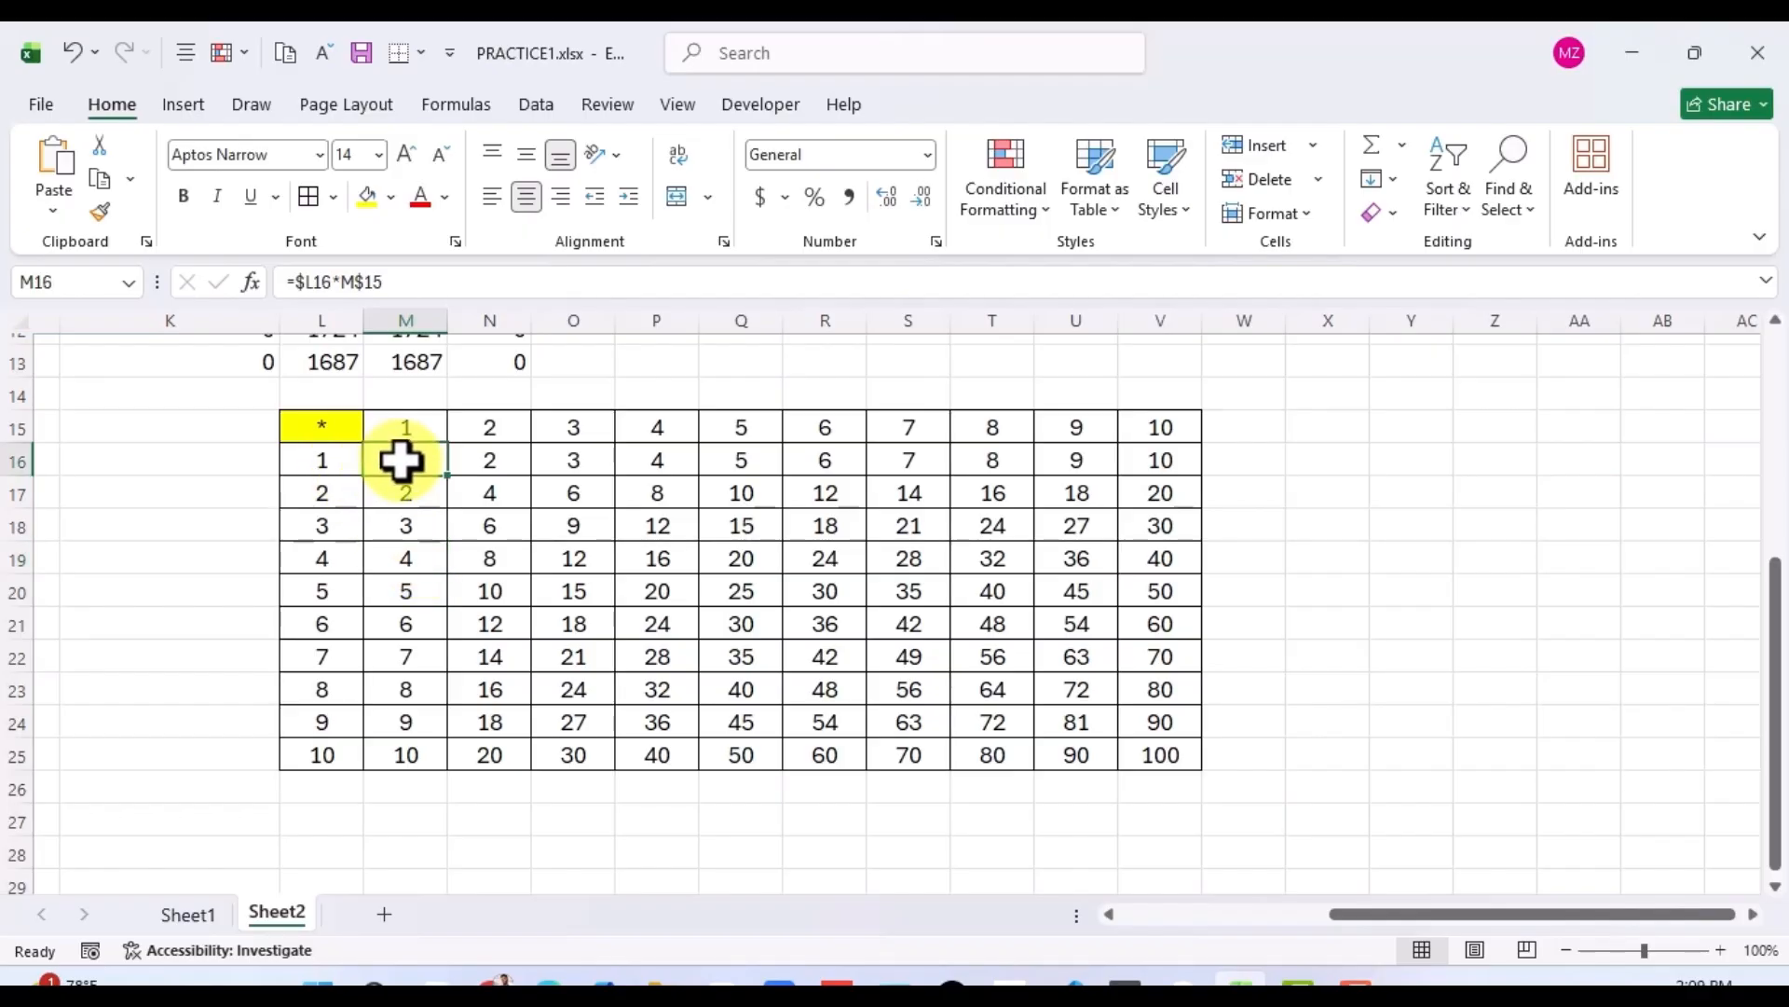
click(339, 283)
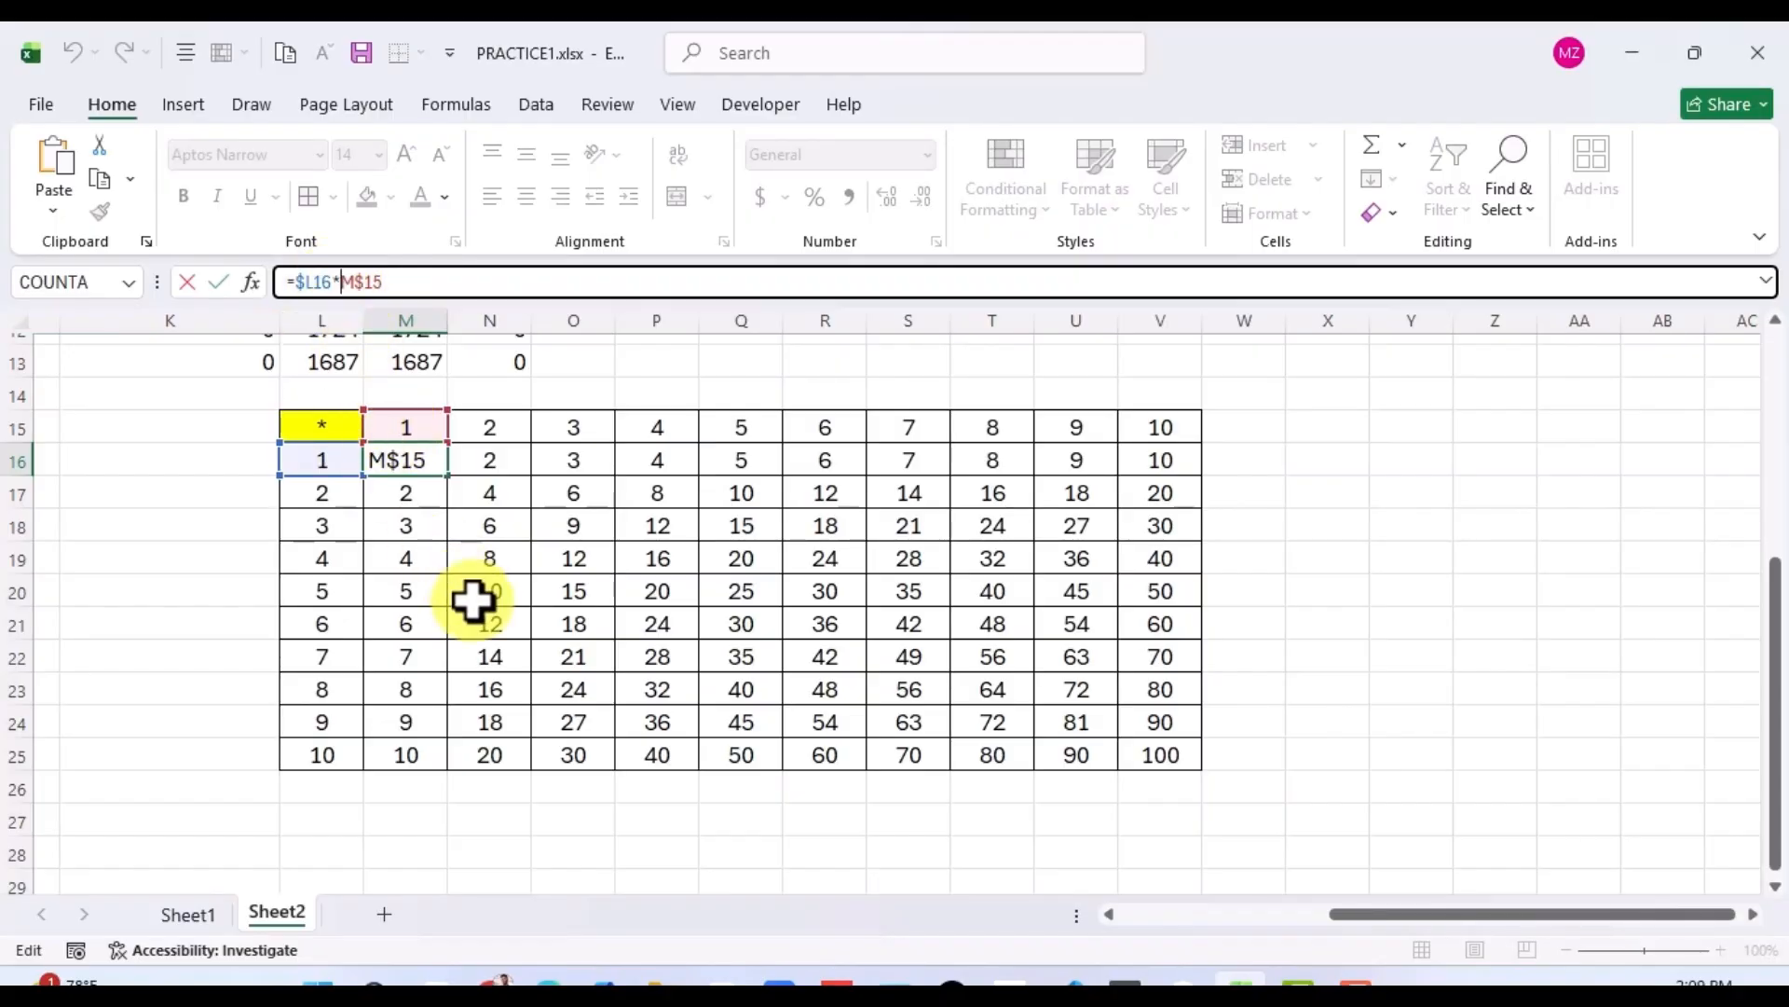
key(Return)
click(587, 619)
click(496, 532)
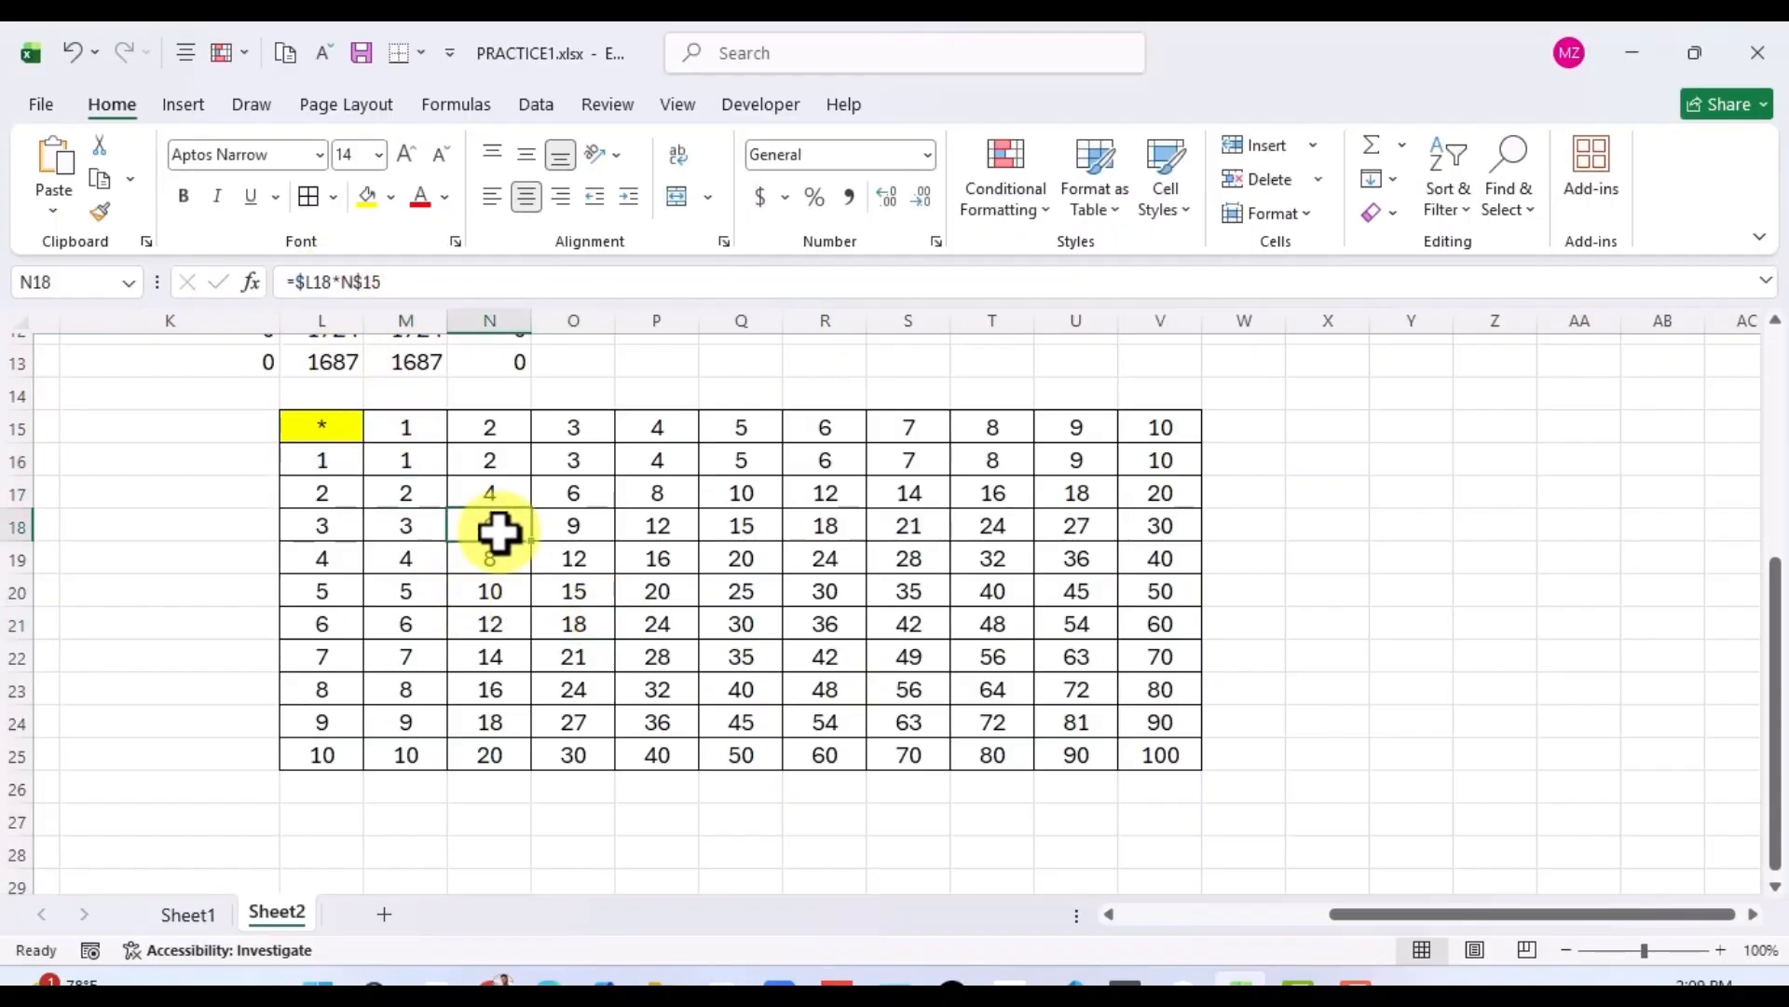
click(324, 431)
click(474, 522)
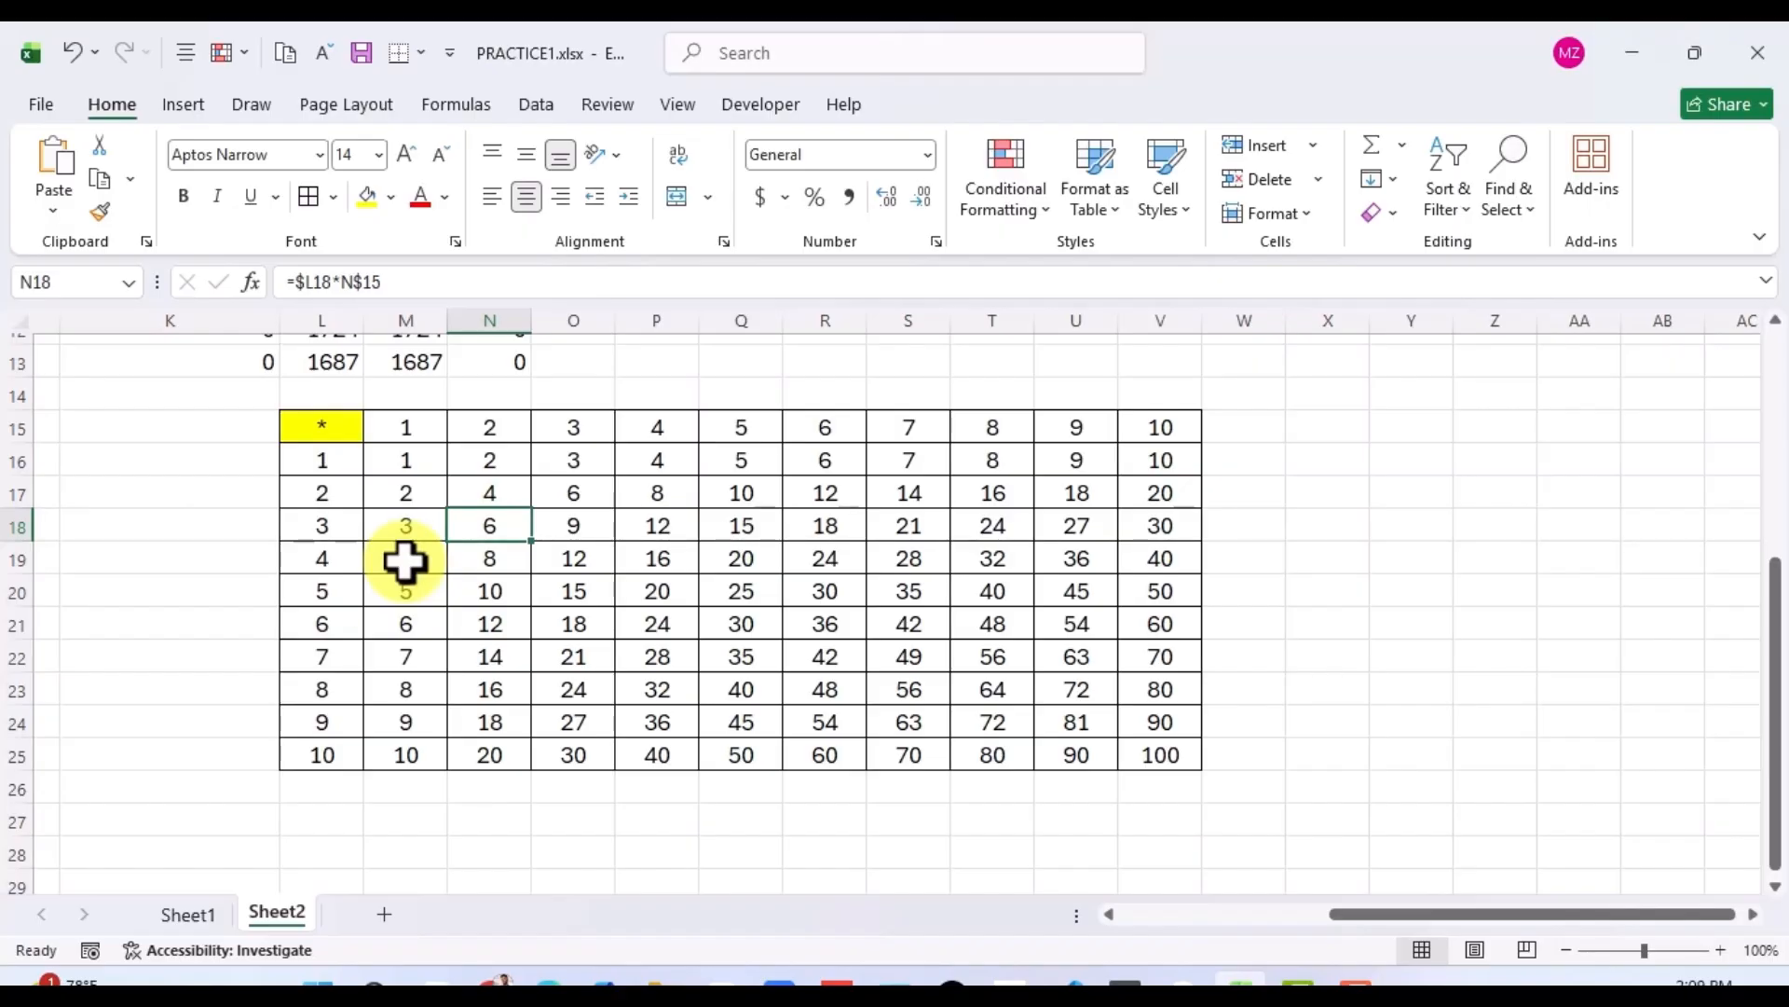
Search Insert Function for "if" in cell L28 below the multiplication table and open the IF function's arguments.
scroll(407, 491, down, 4)
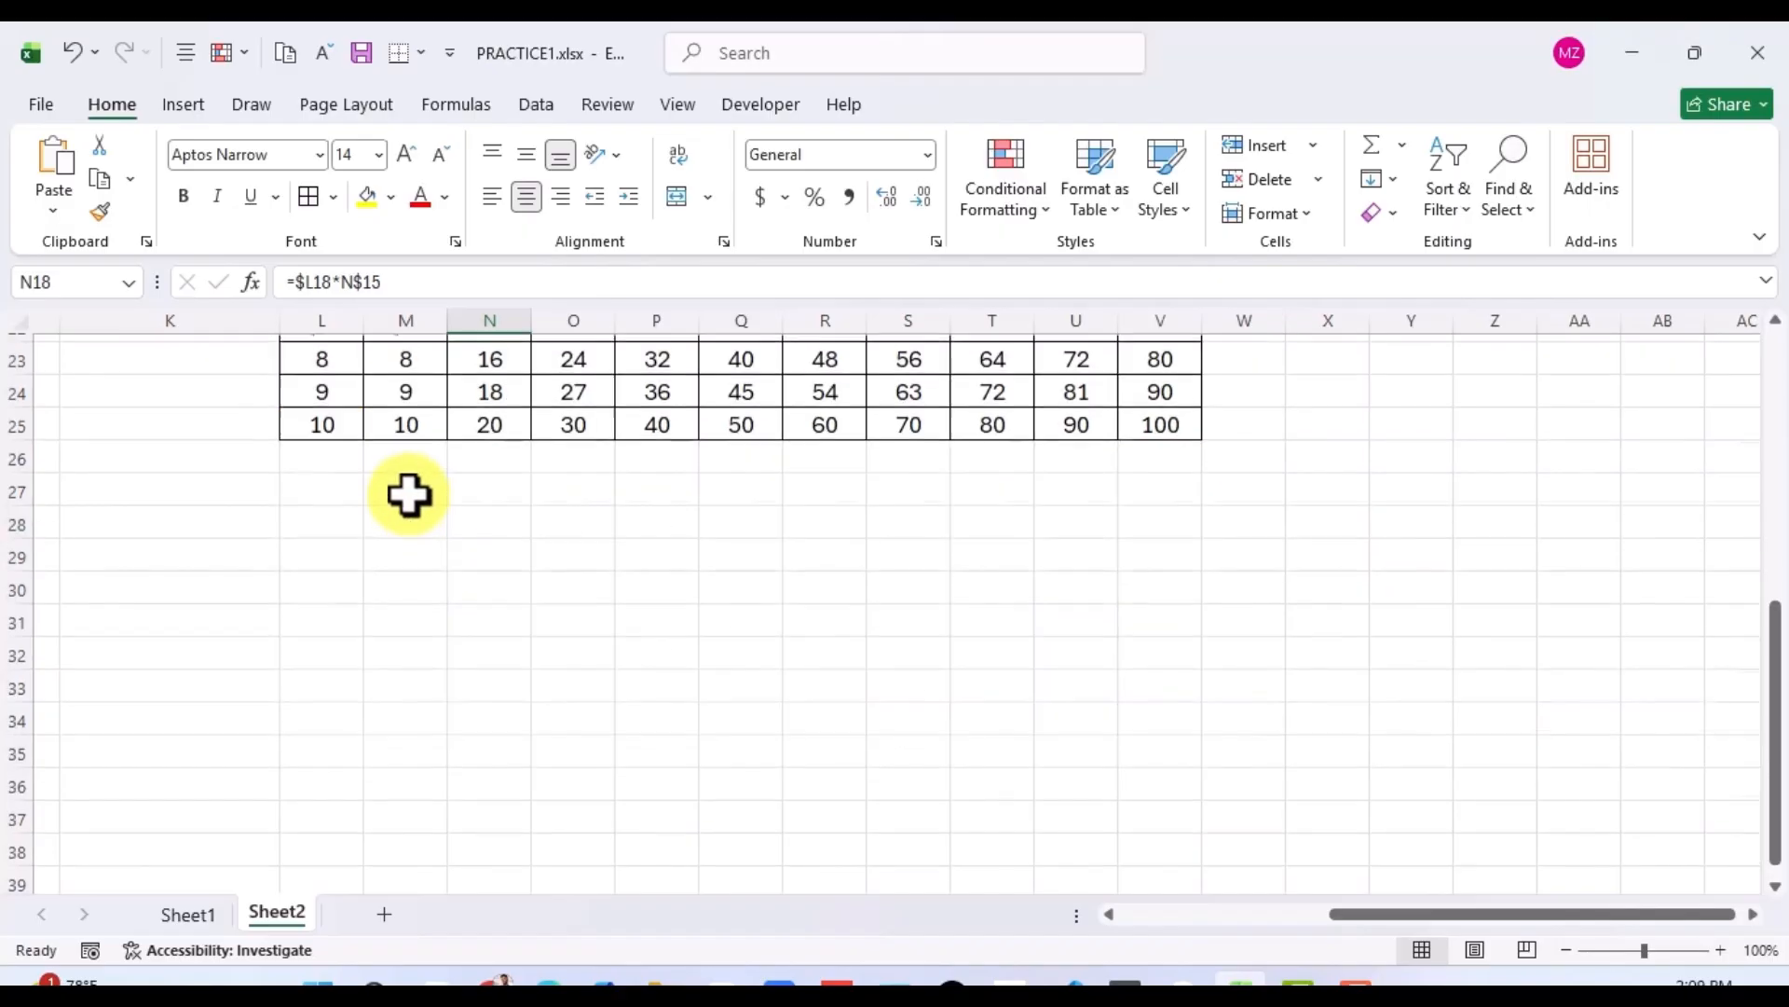
click(338, 494)
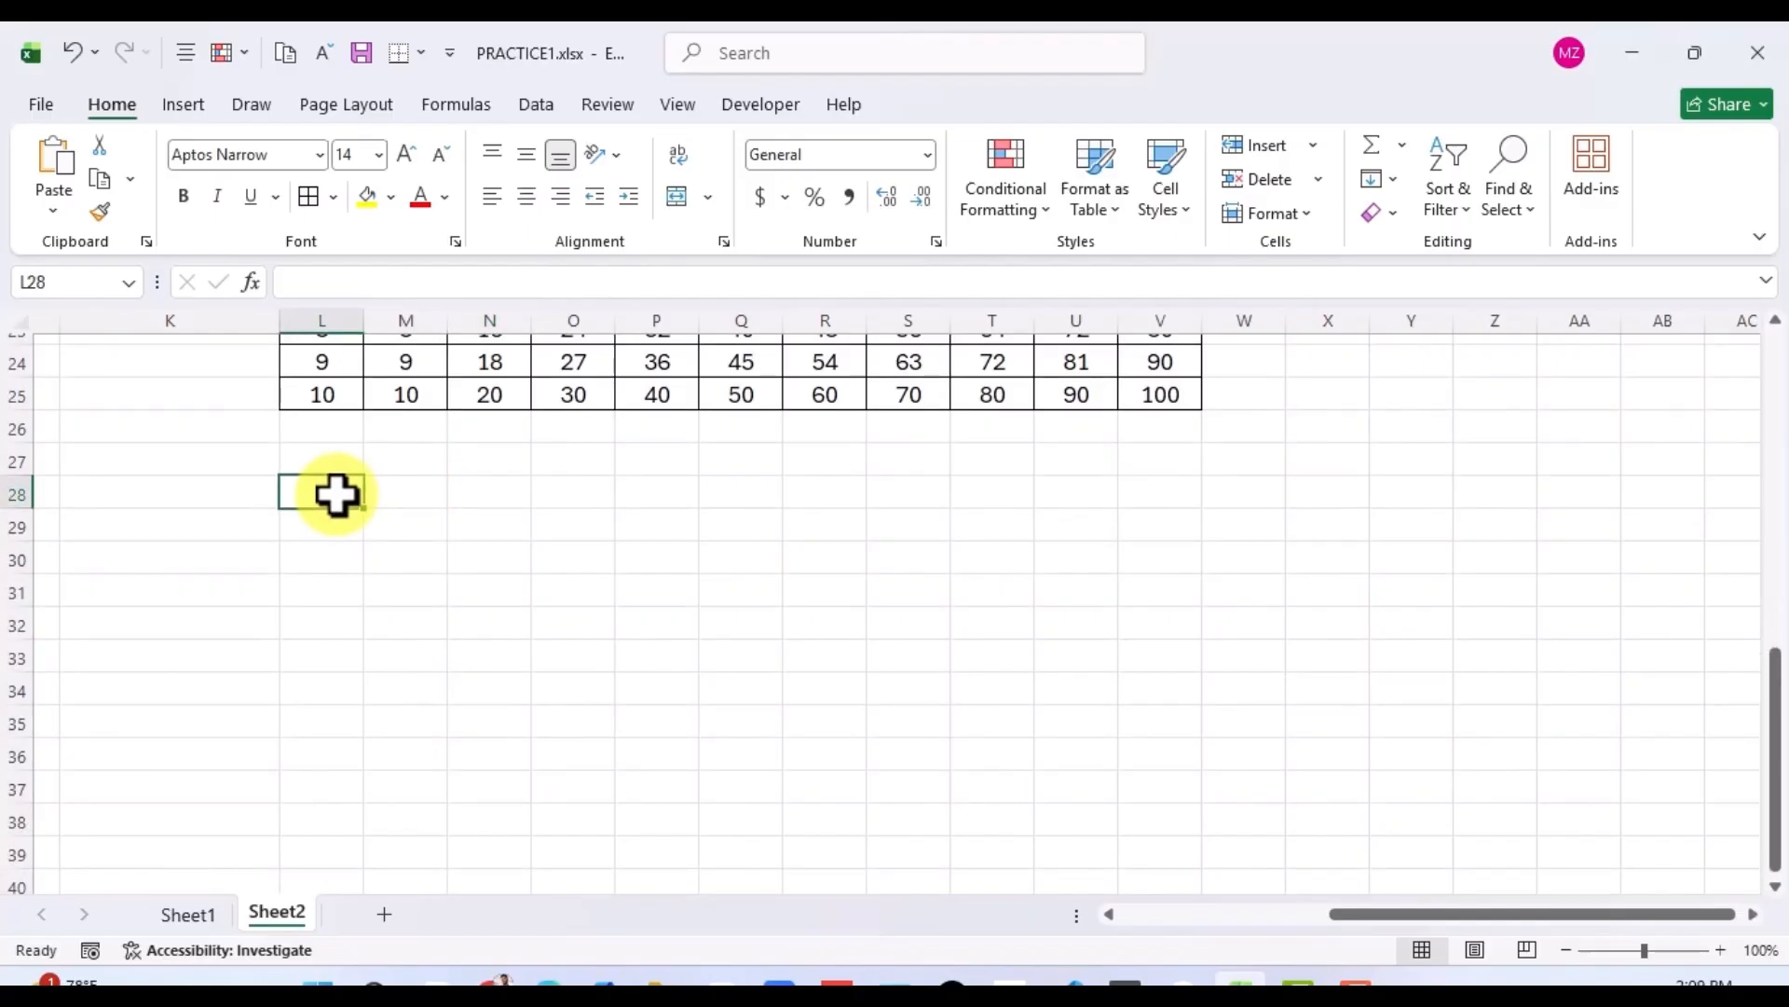
click(391, 559)
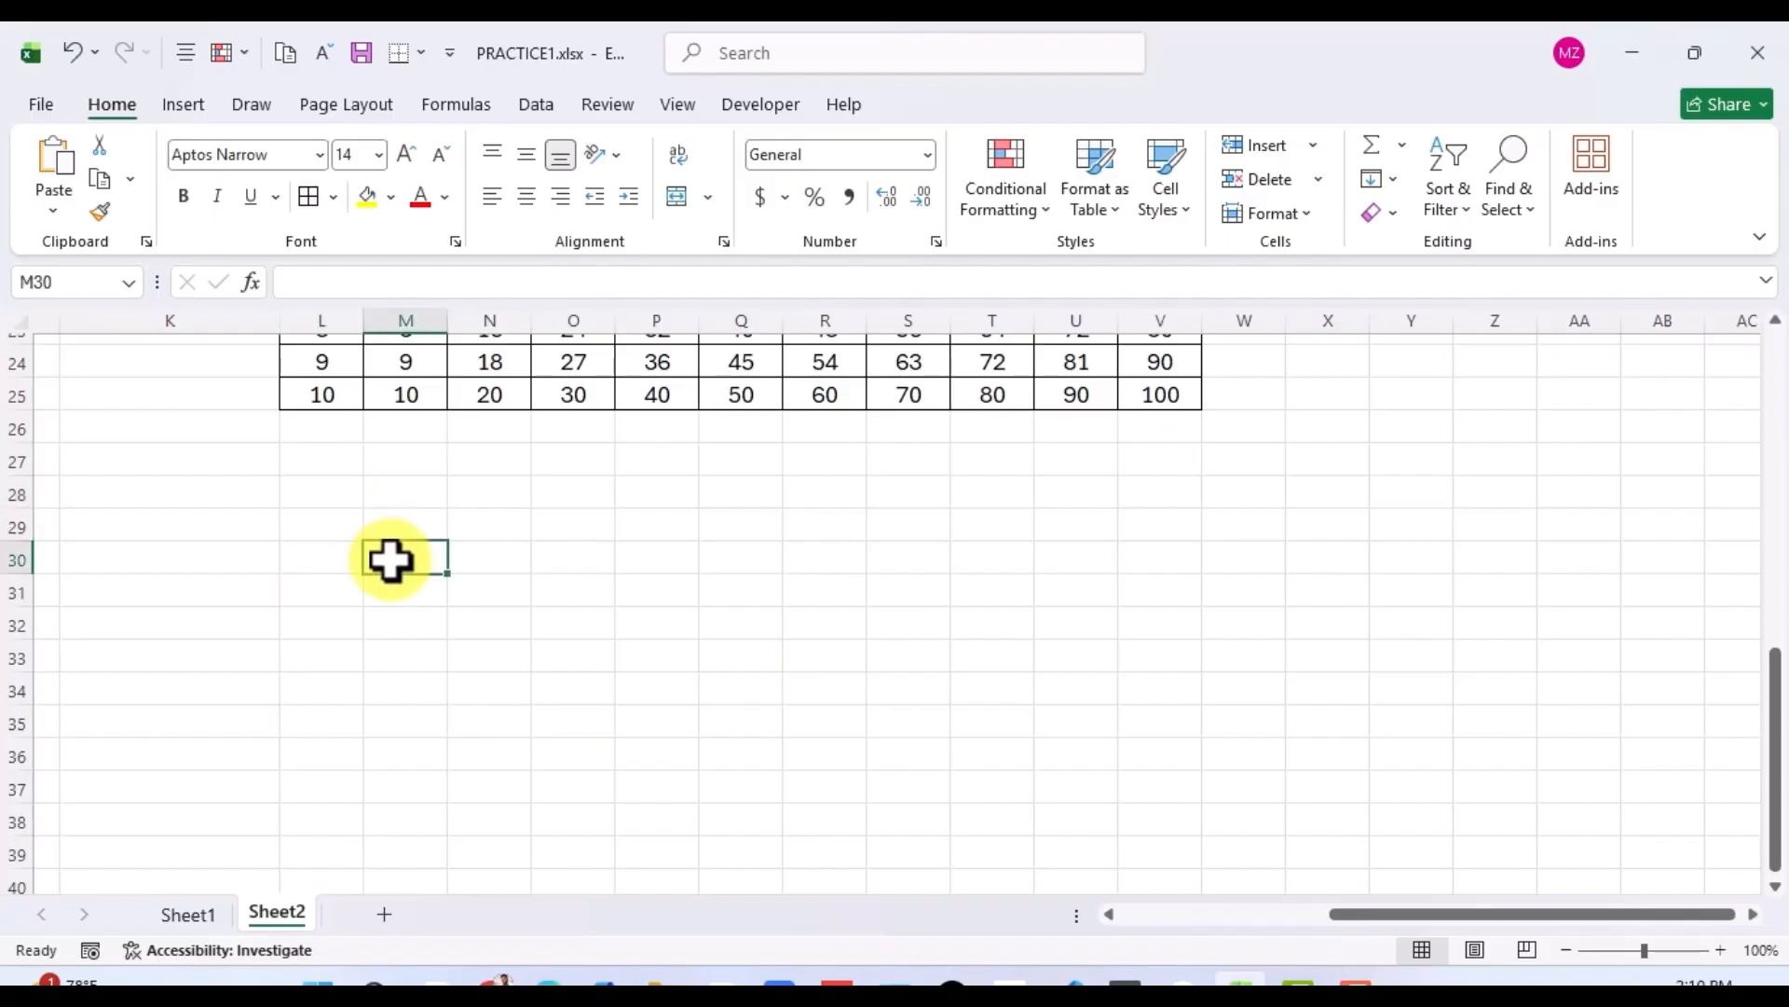
click(241, 494)
click(316, 488)
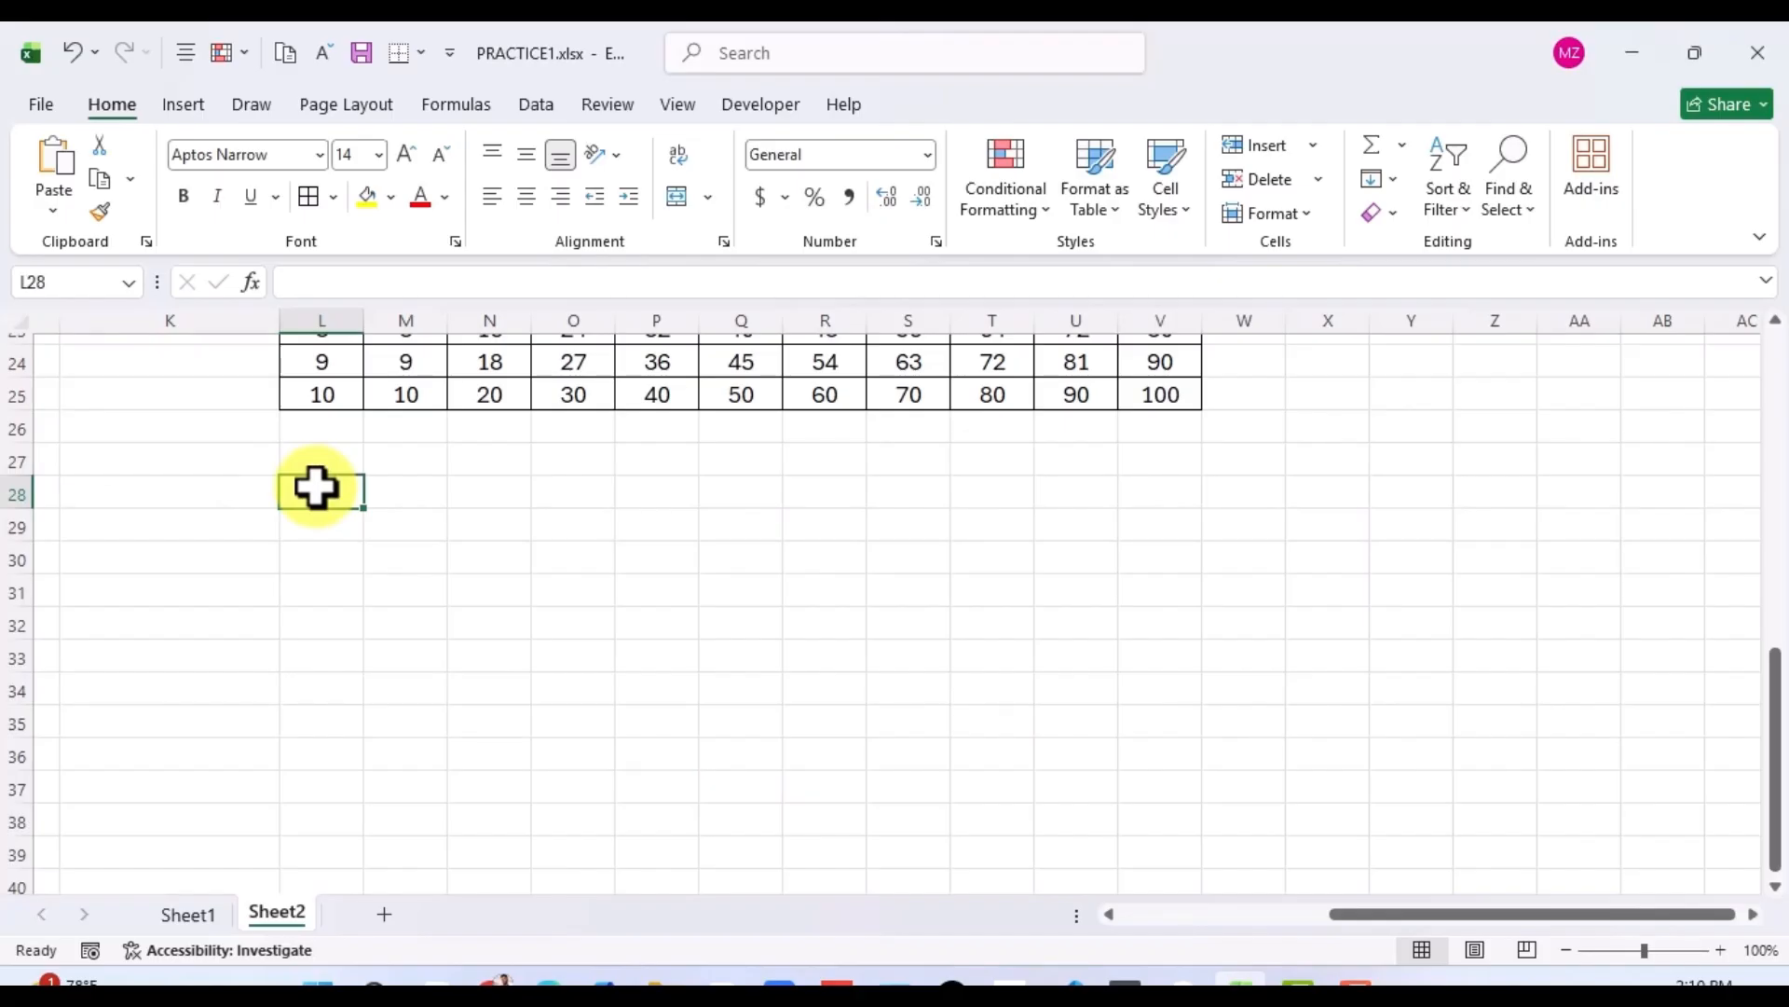
click(326, 523)
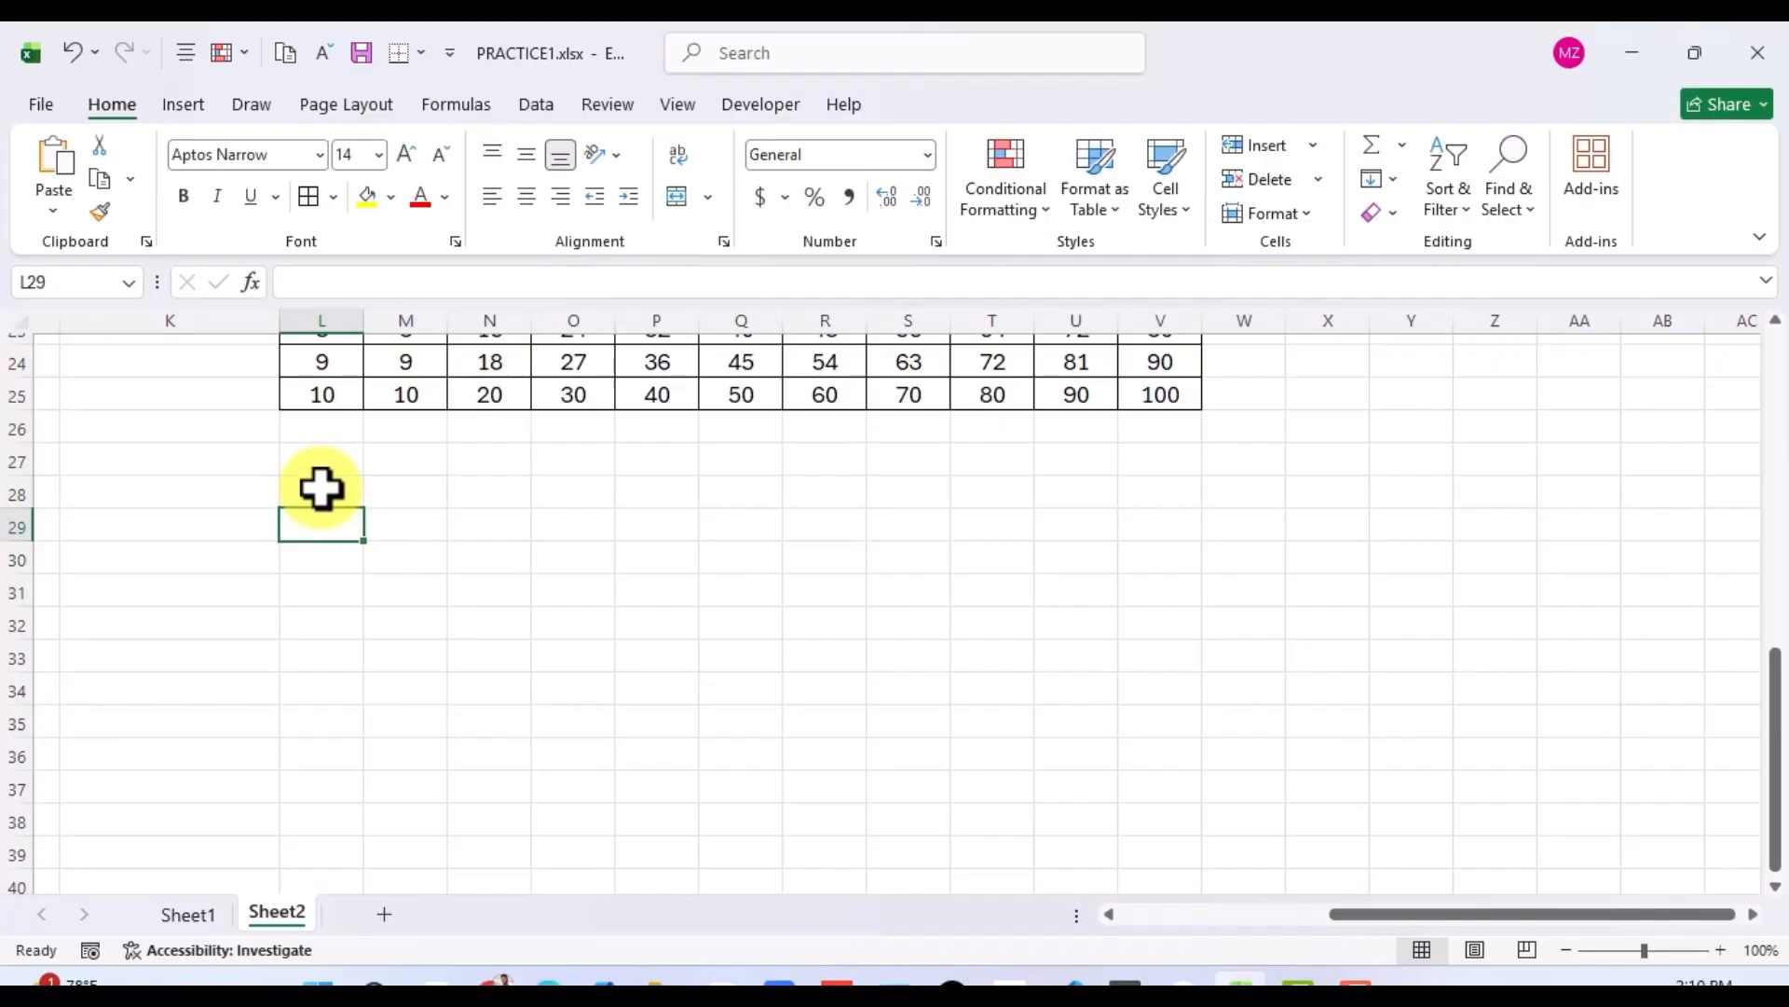
click(321, 488)
click(249, 281)
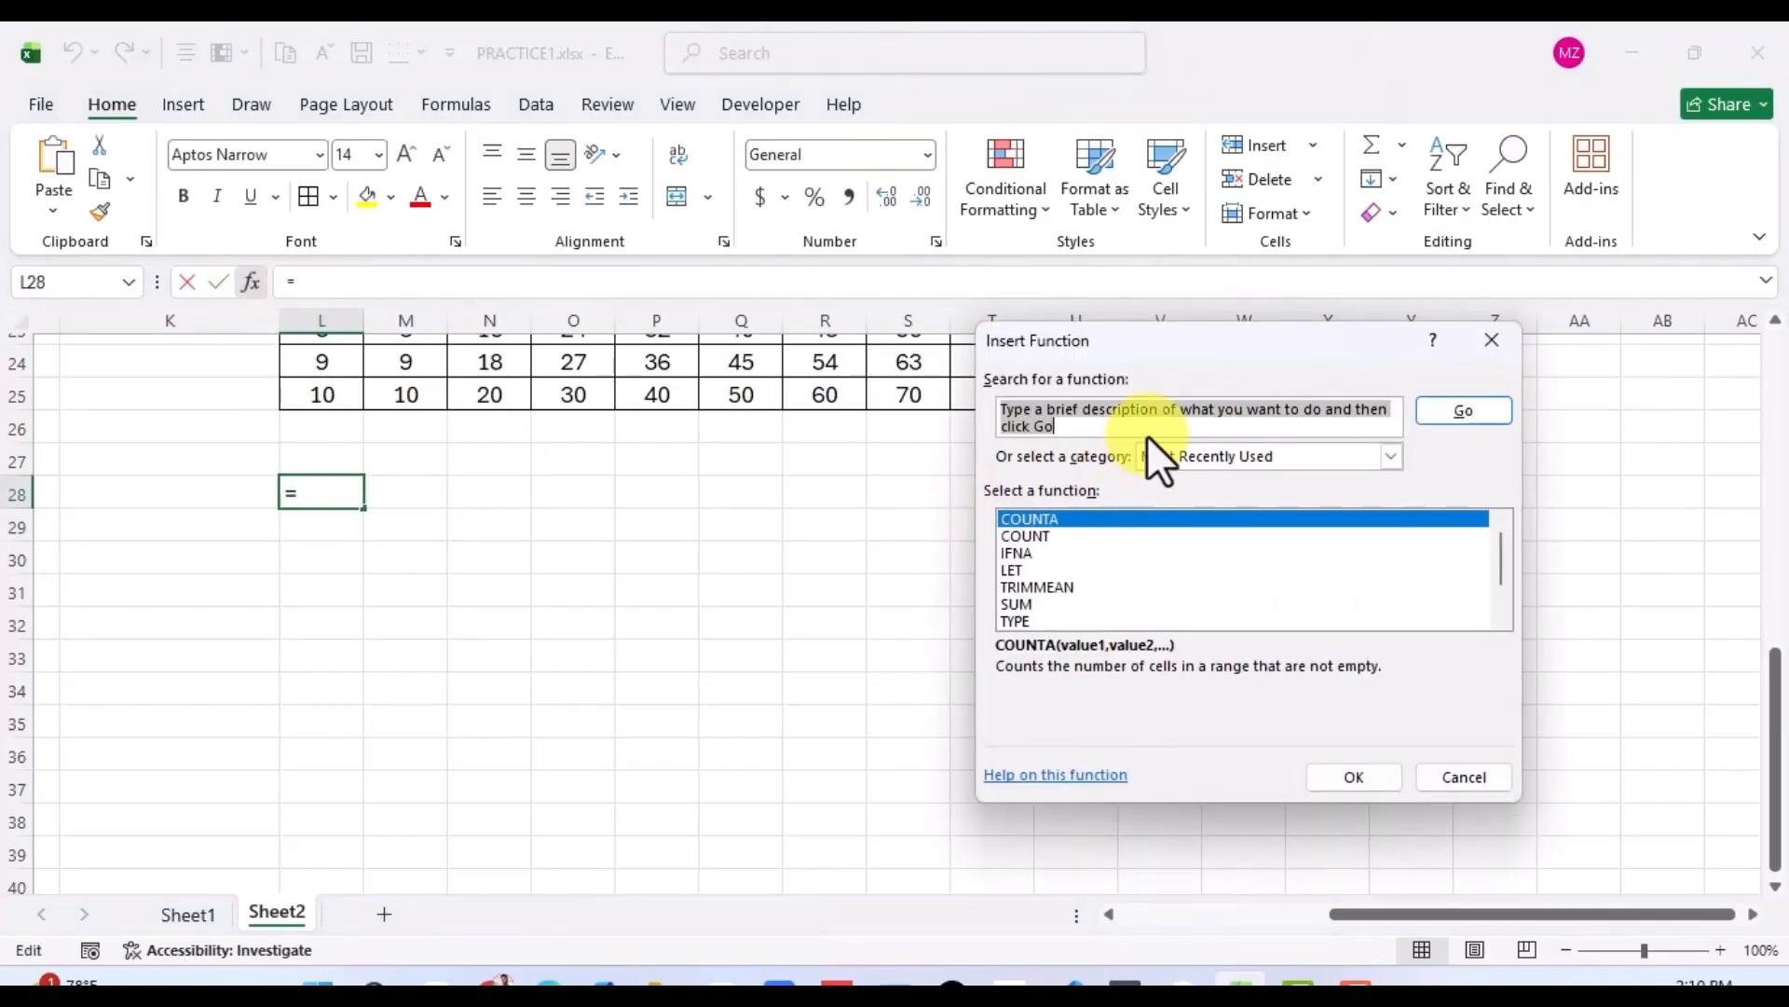
text(if)
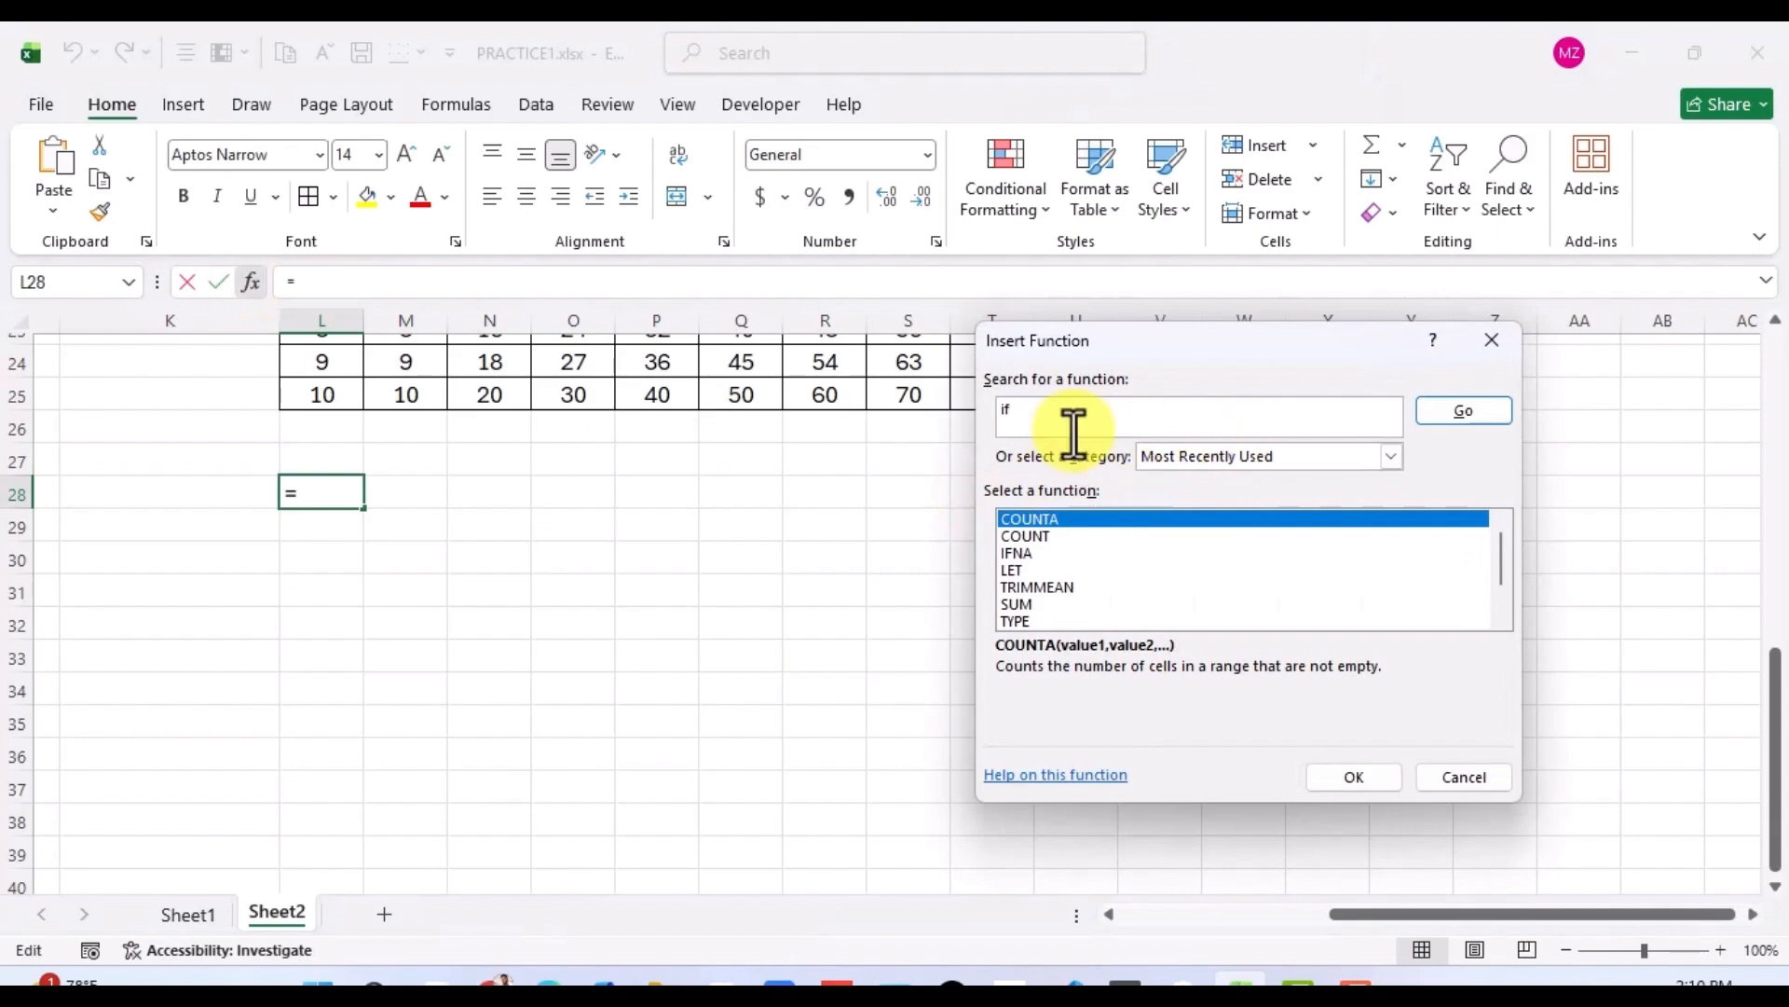
click(1463, 410)
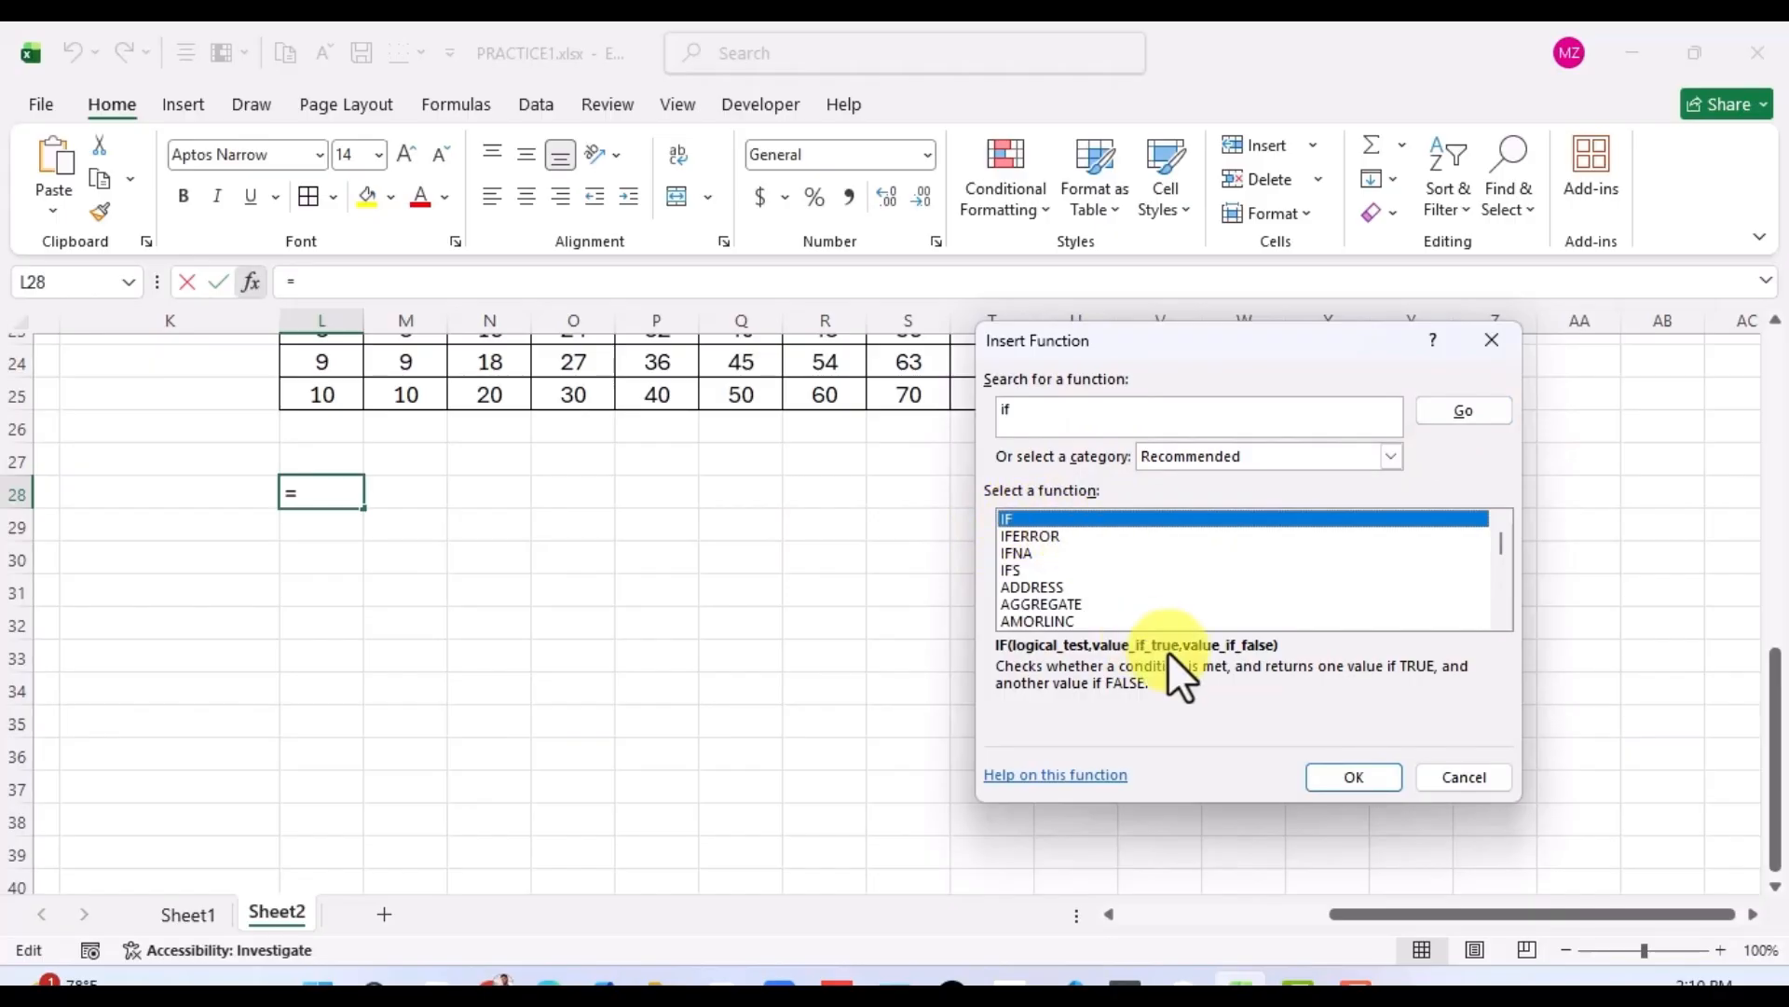
click(1357, 781)
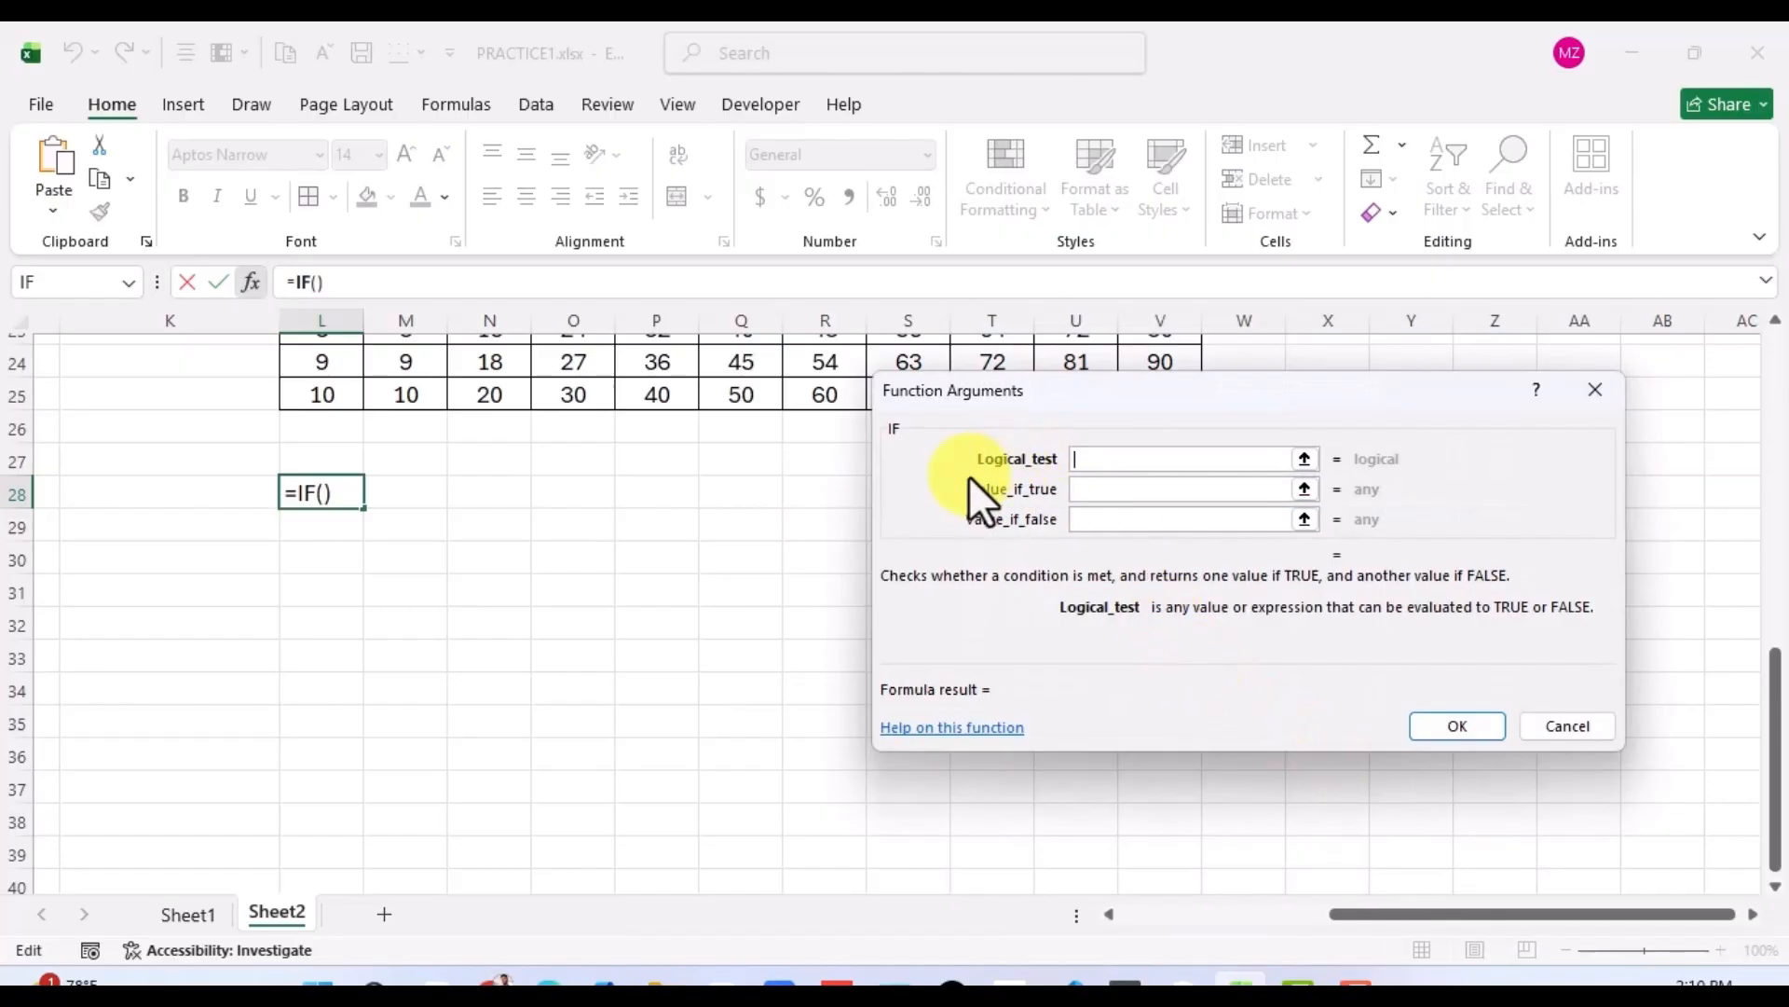
Examine the IF function's Logical_test, Value_if_true and Value_if_false arguments, and cancel without entering the formula.
drag(955, 445, 773, 442)
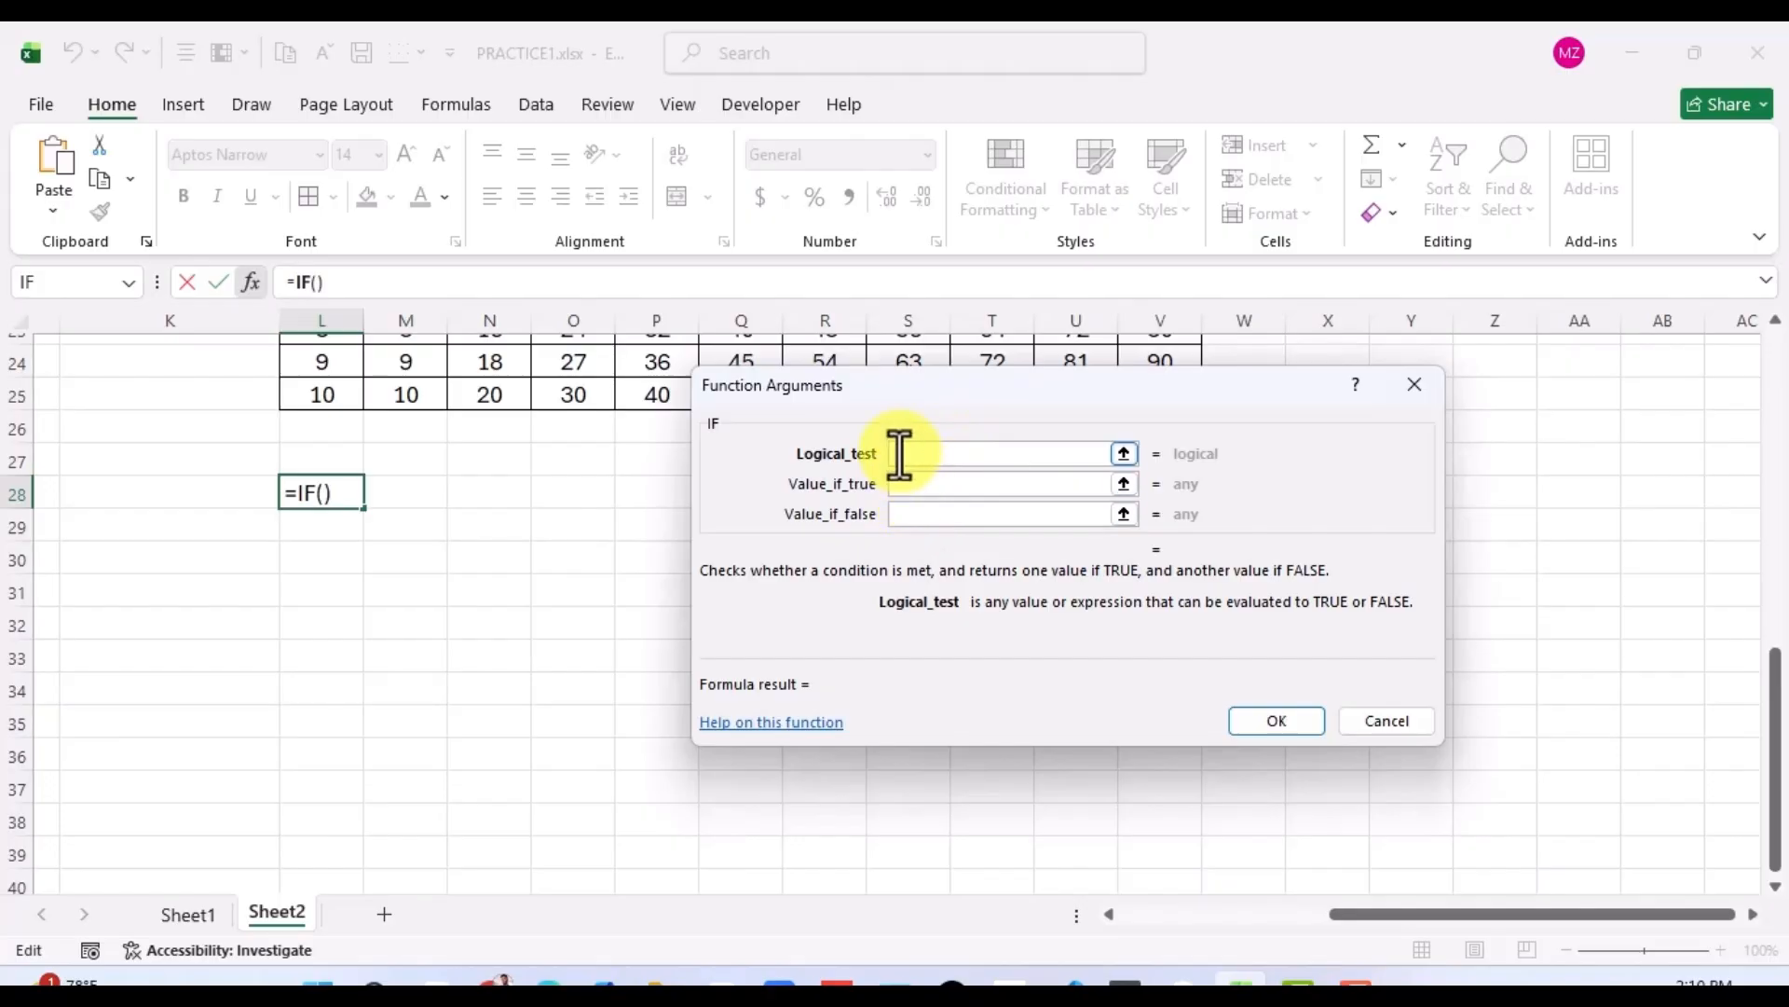
click(910, 485)
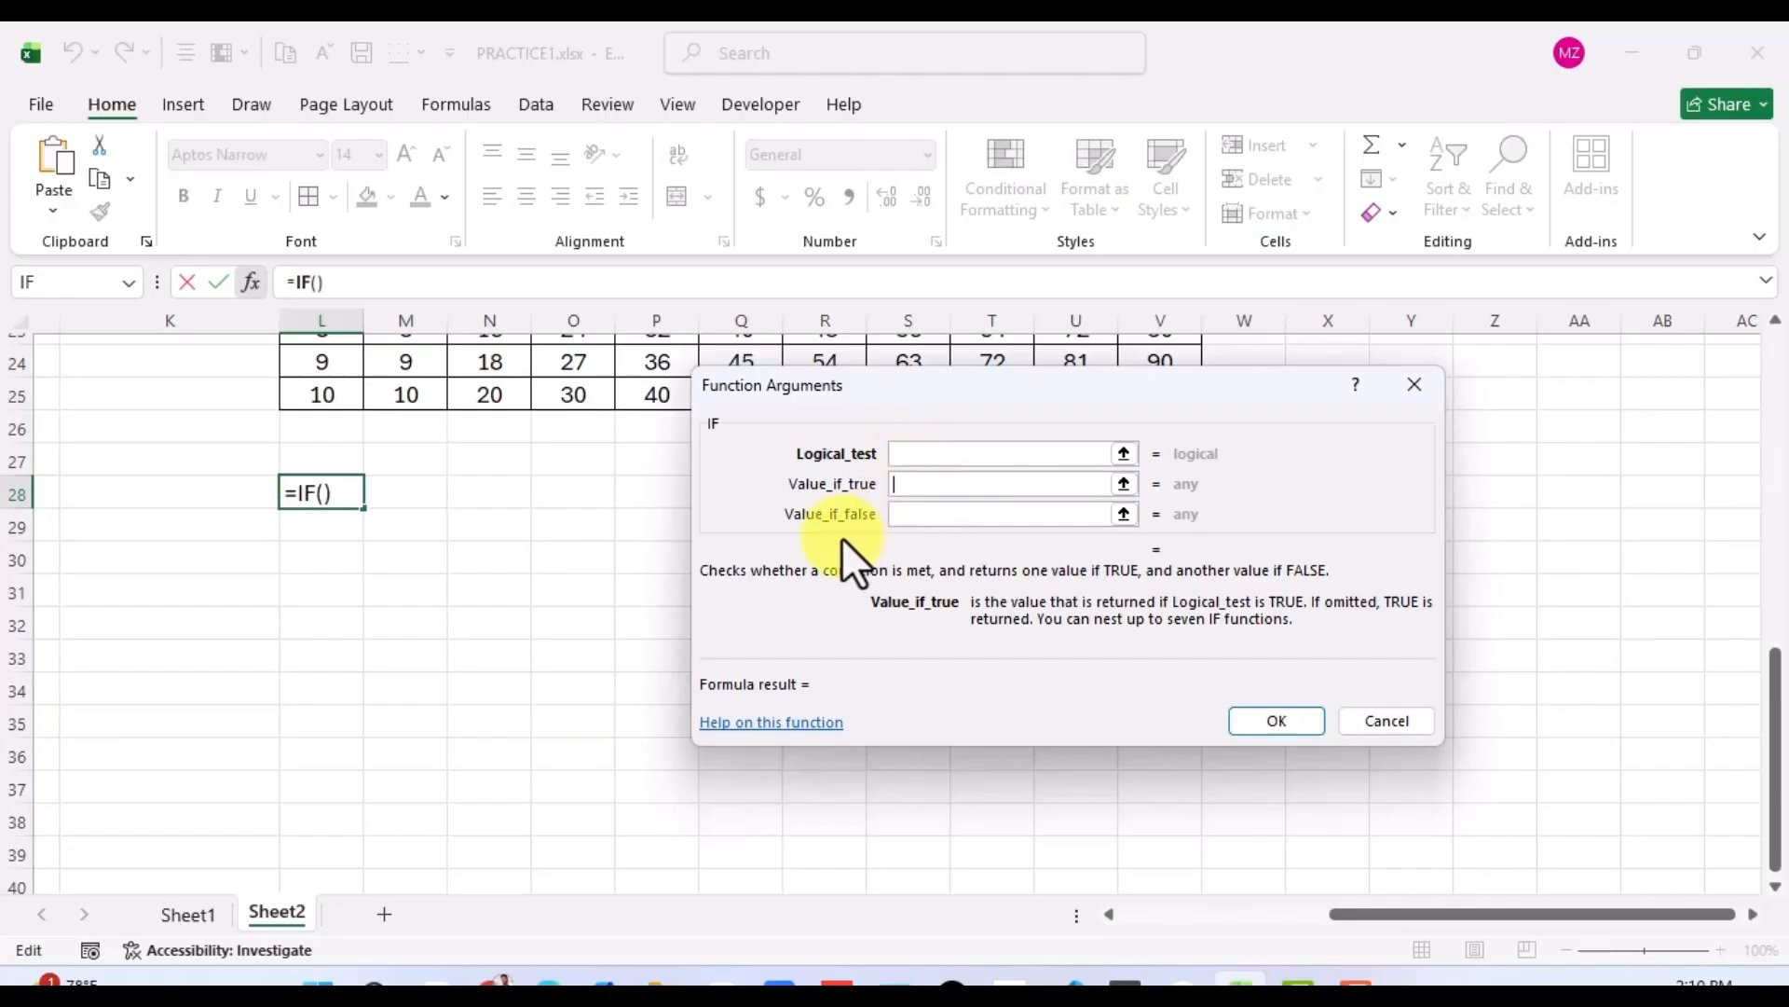
click(915, 516)
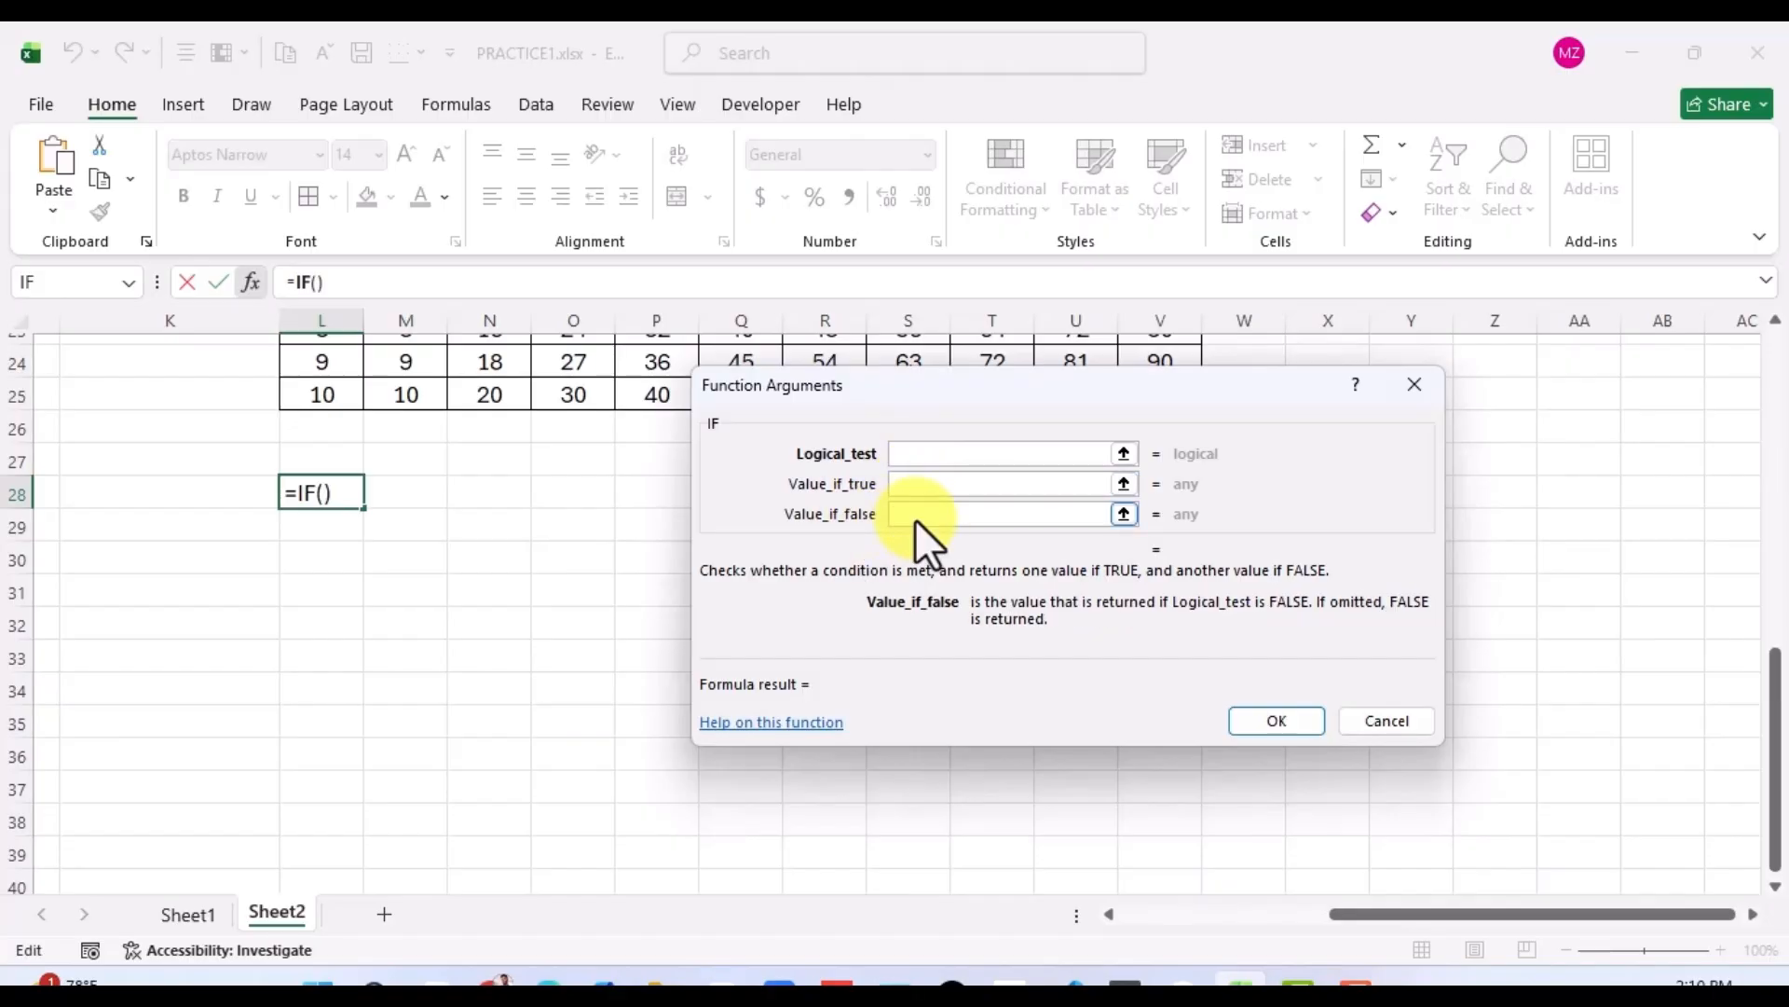
click(611, 519)
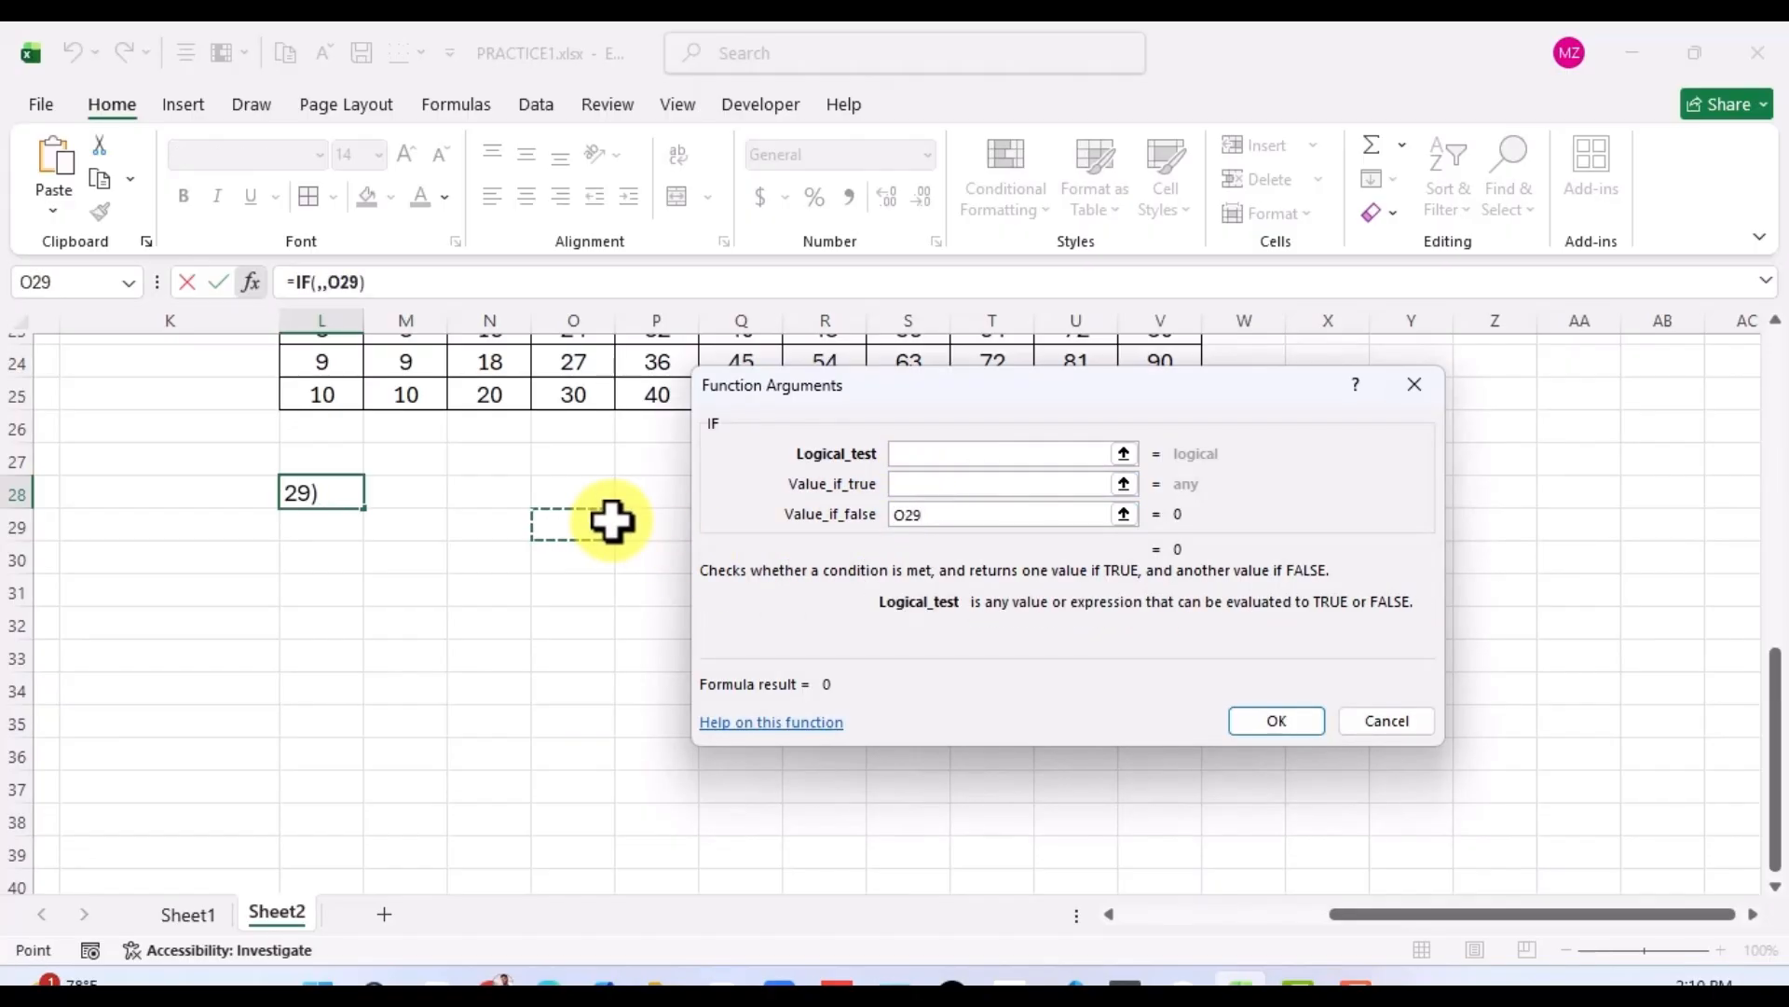
click(923, 514)
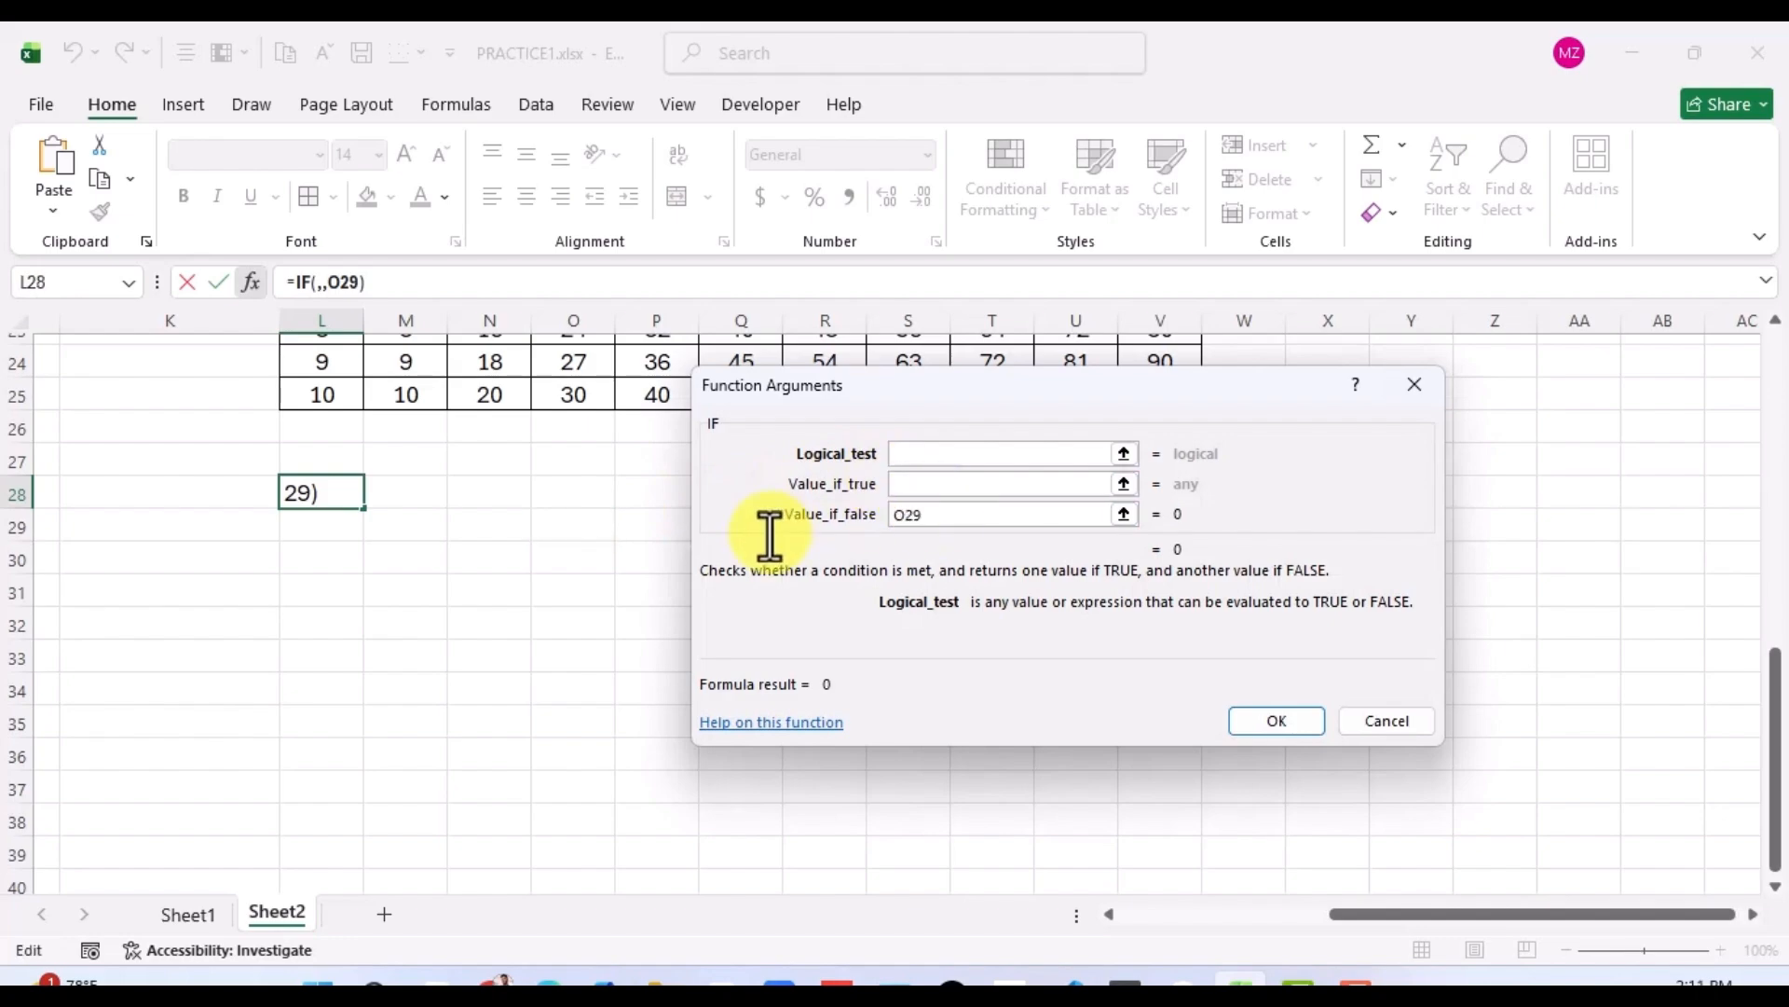
key(BackSpace)
key(BackSpace)
key(BackSpace)
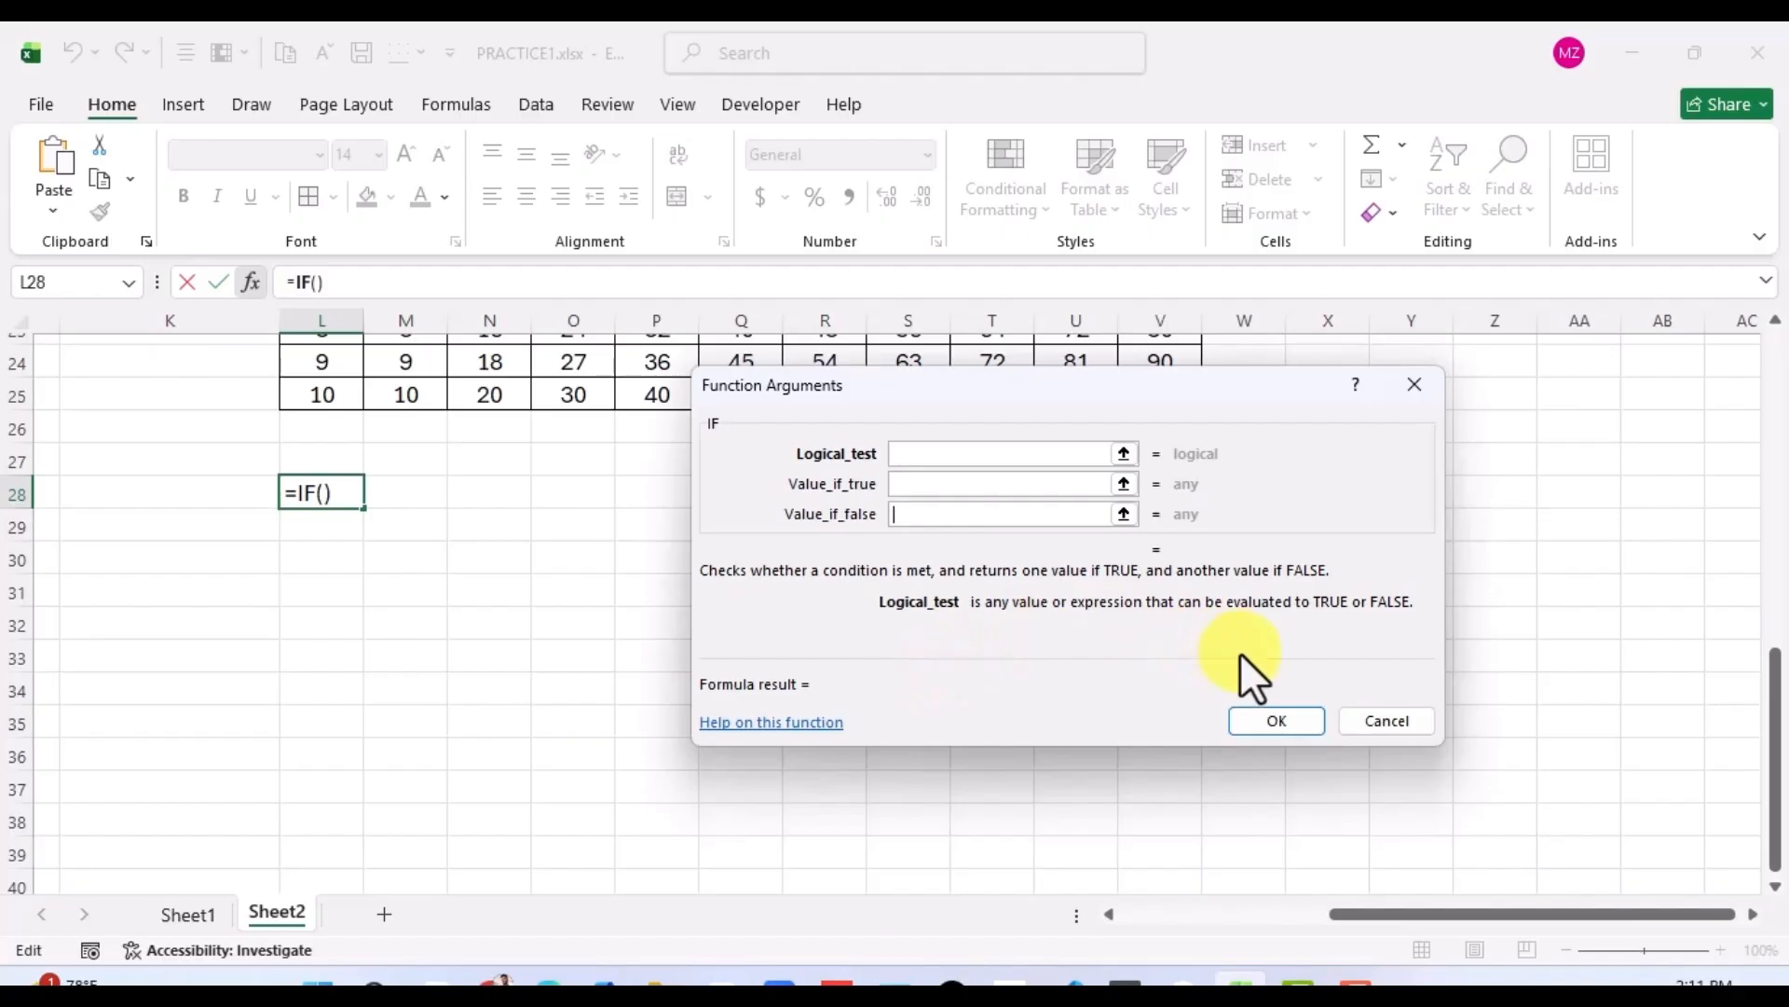
click(1376, 725)
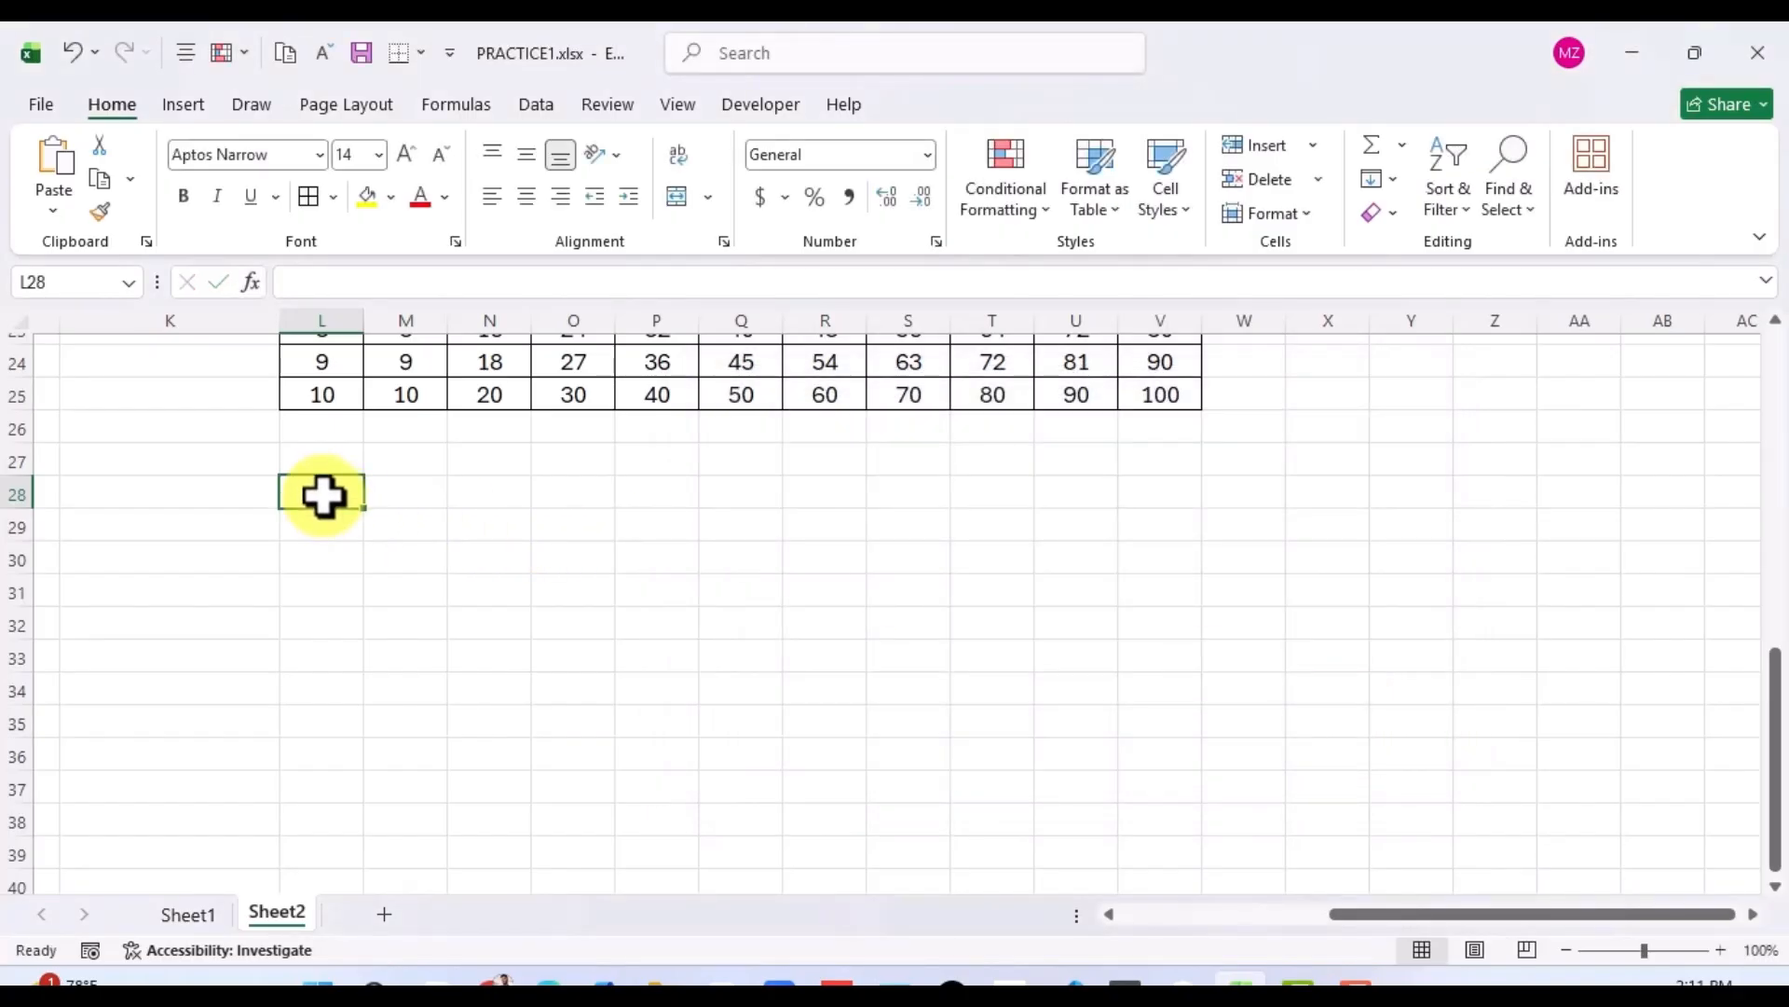
Enter the formula =IF(K28>50,"PASS","FAILED") in cell L28.
text(=)
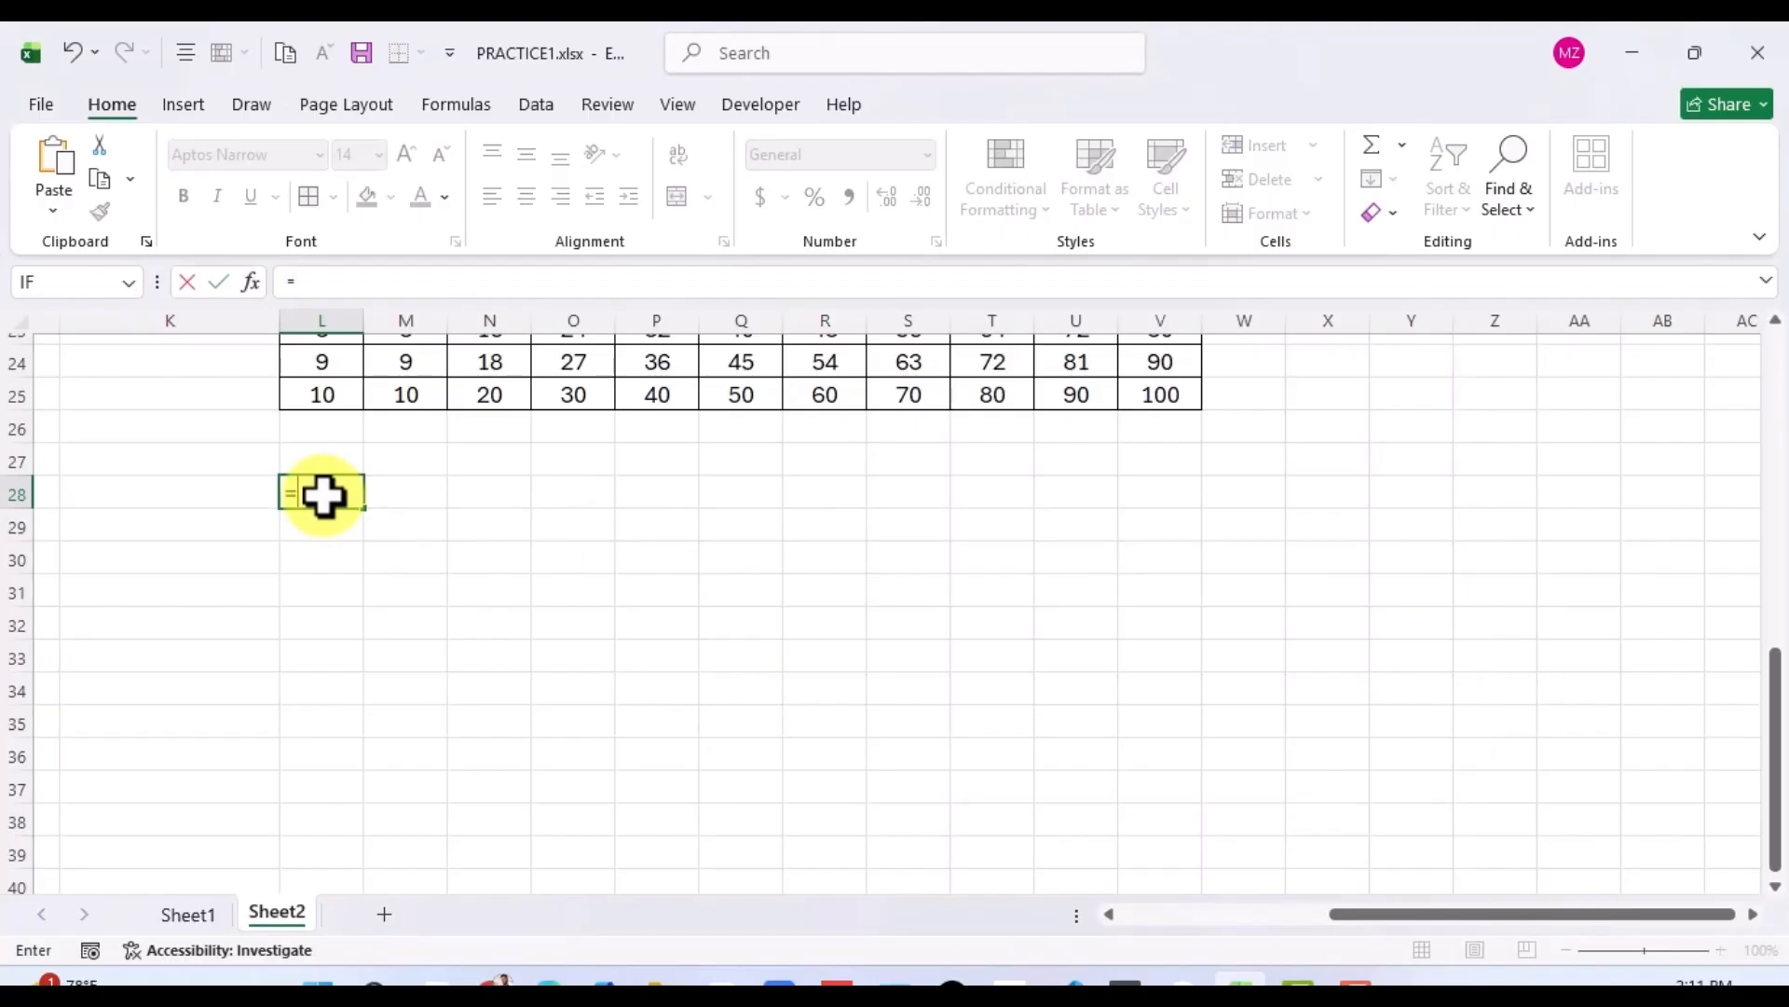
text(if)
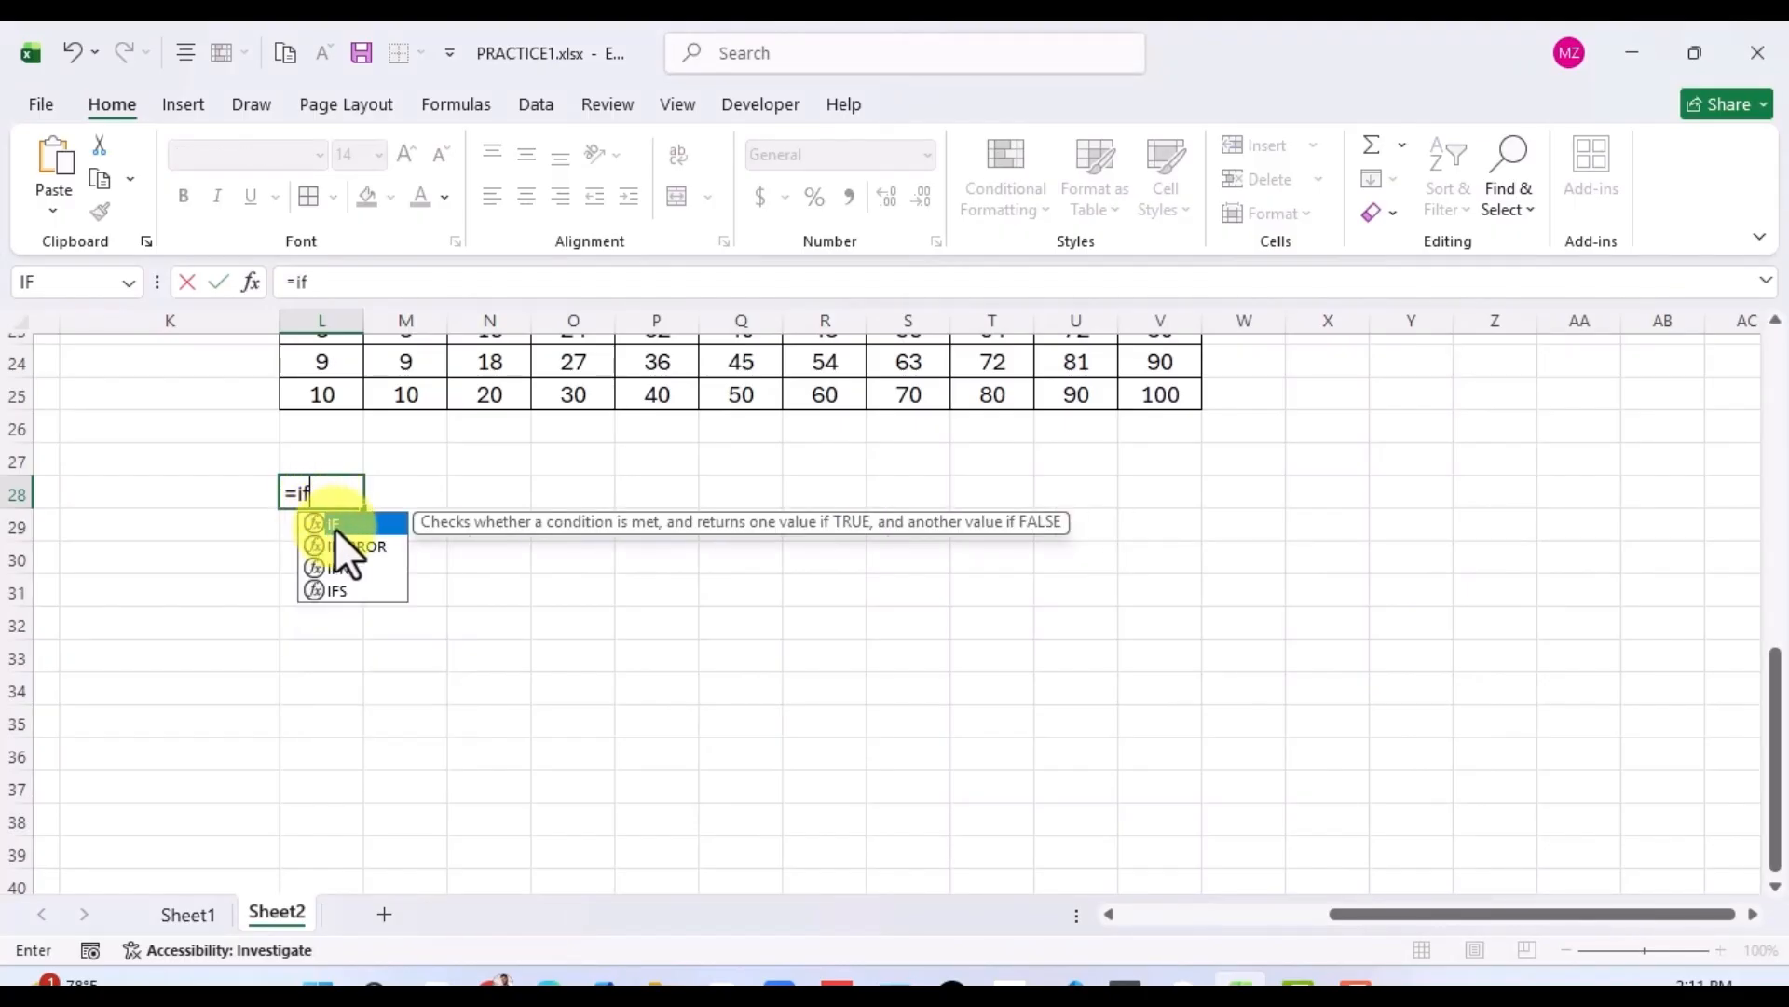
double_click(346, 522)
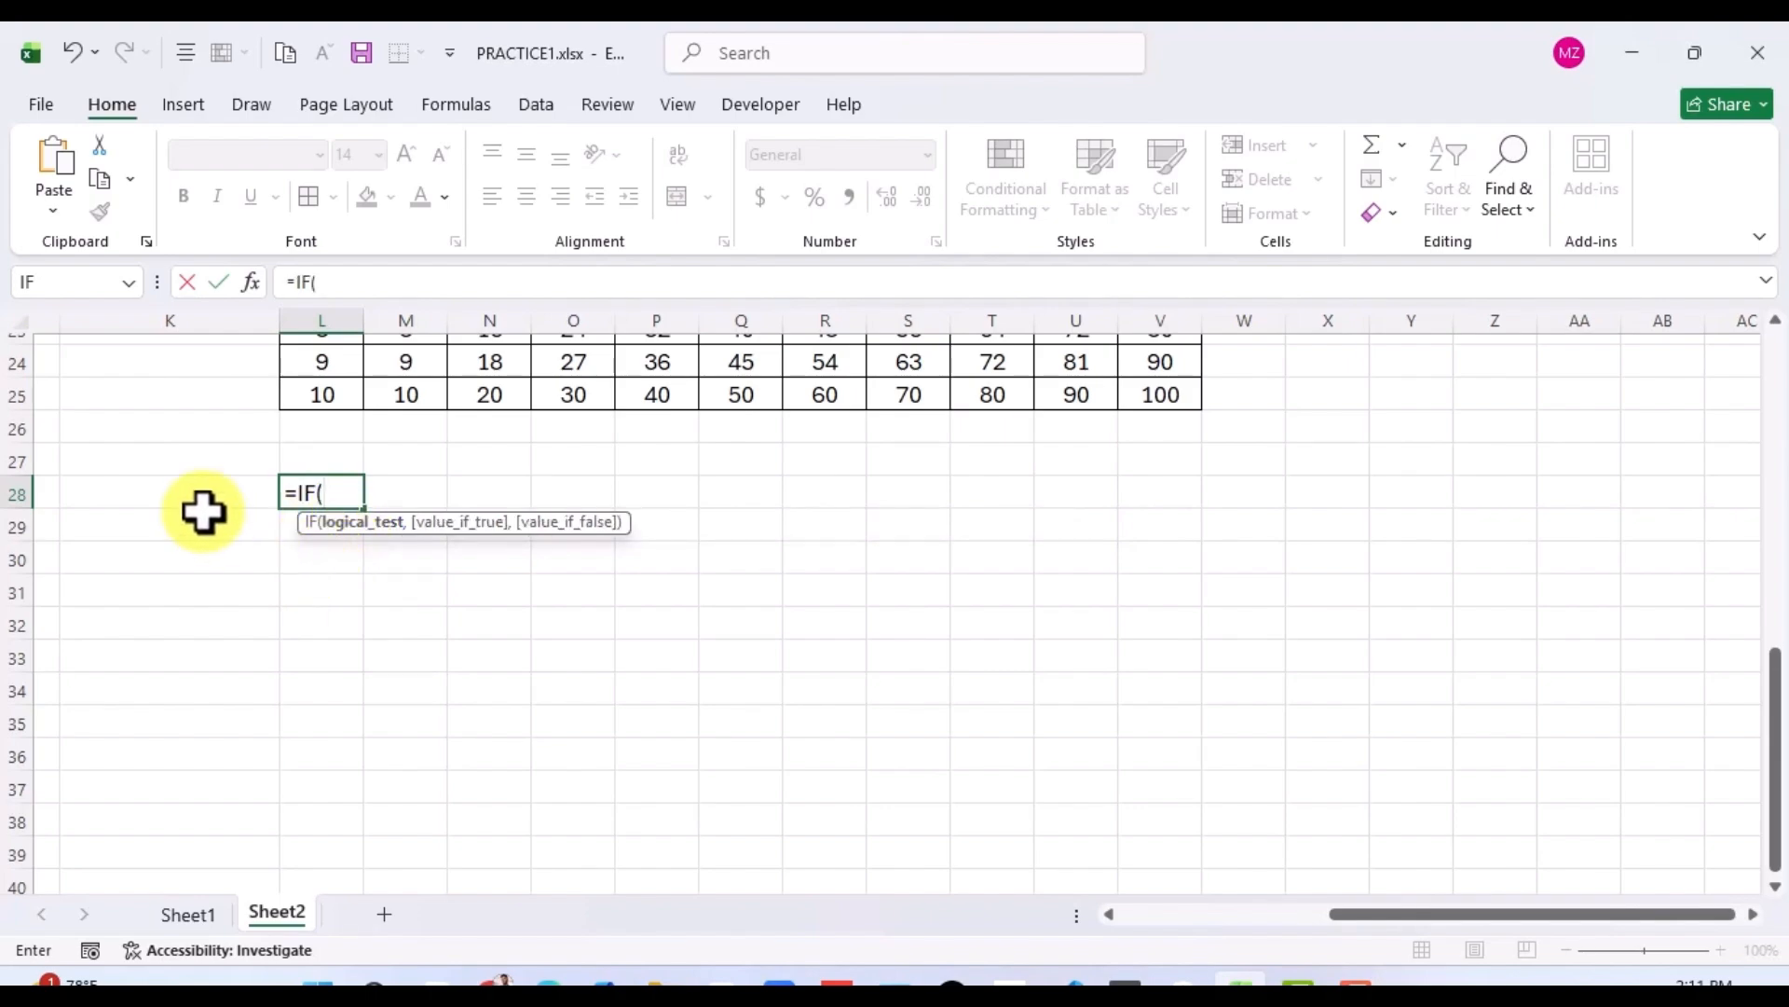
click(147, 496)
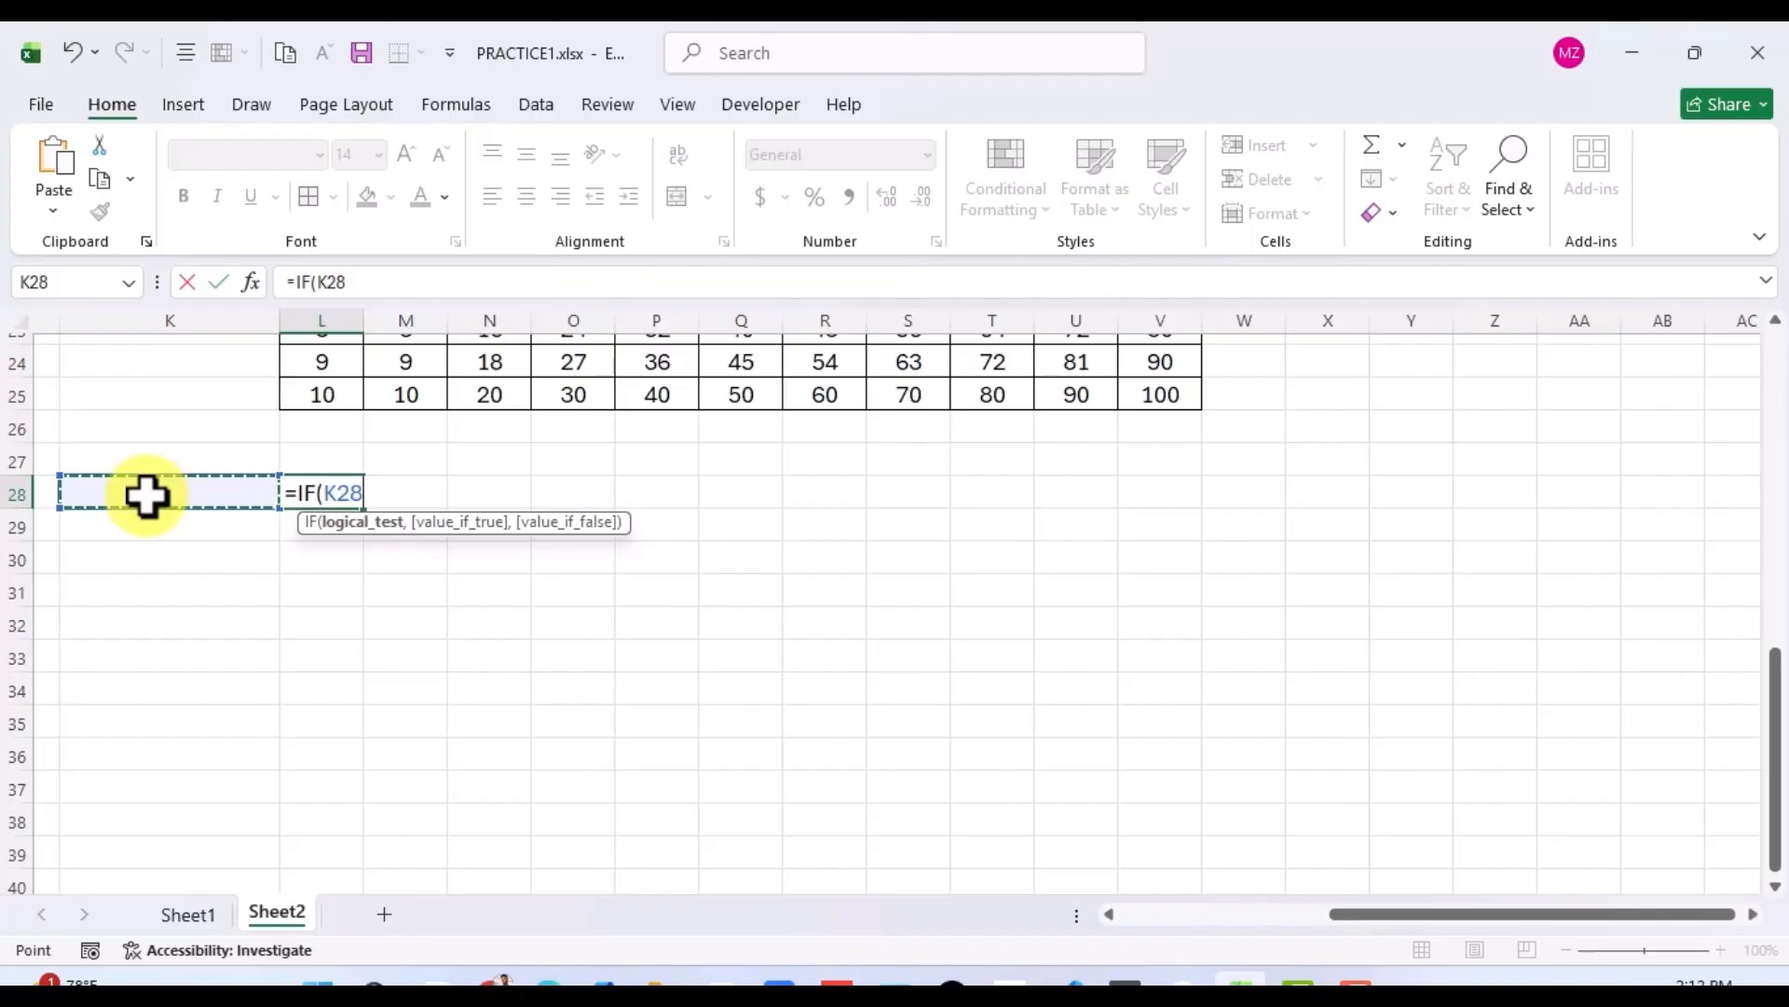
text(>50,)
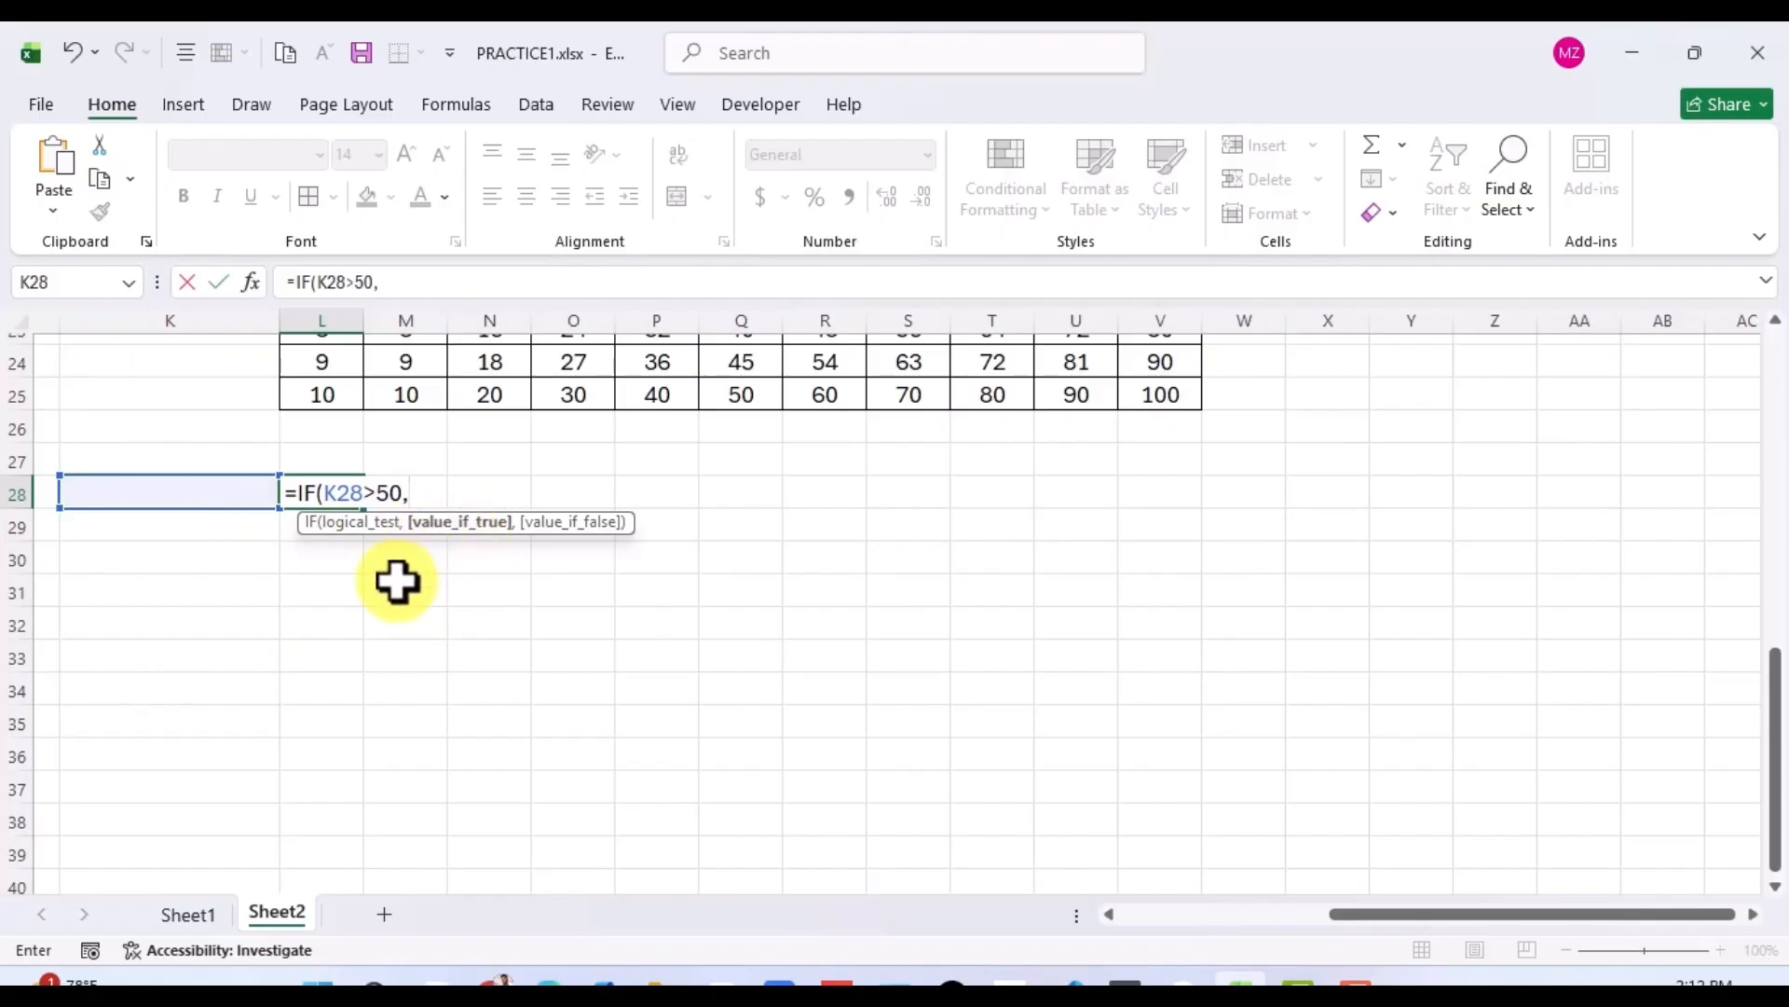
text("PASS")
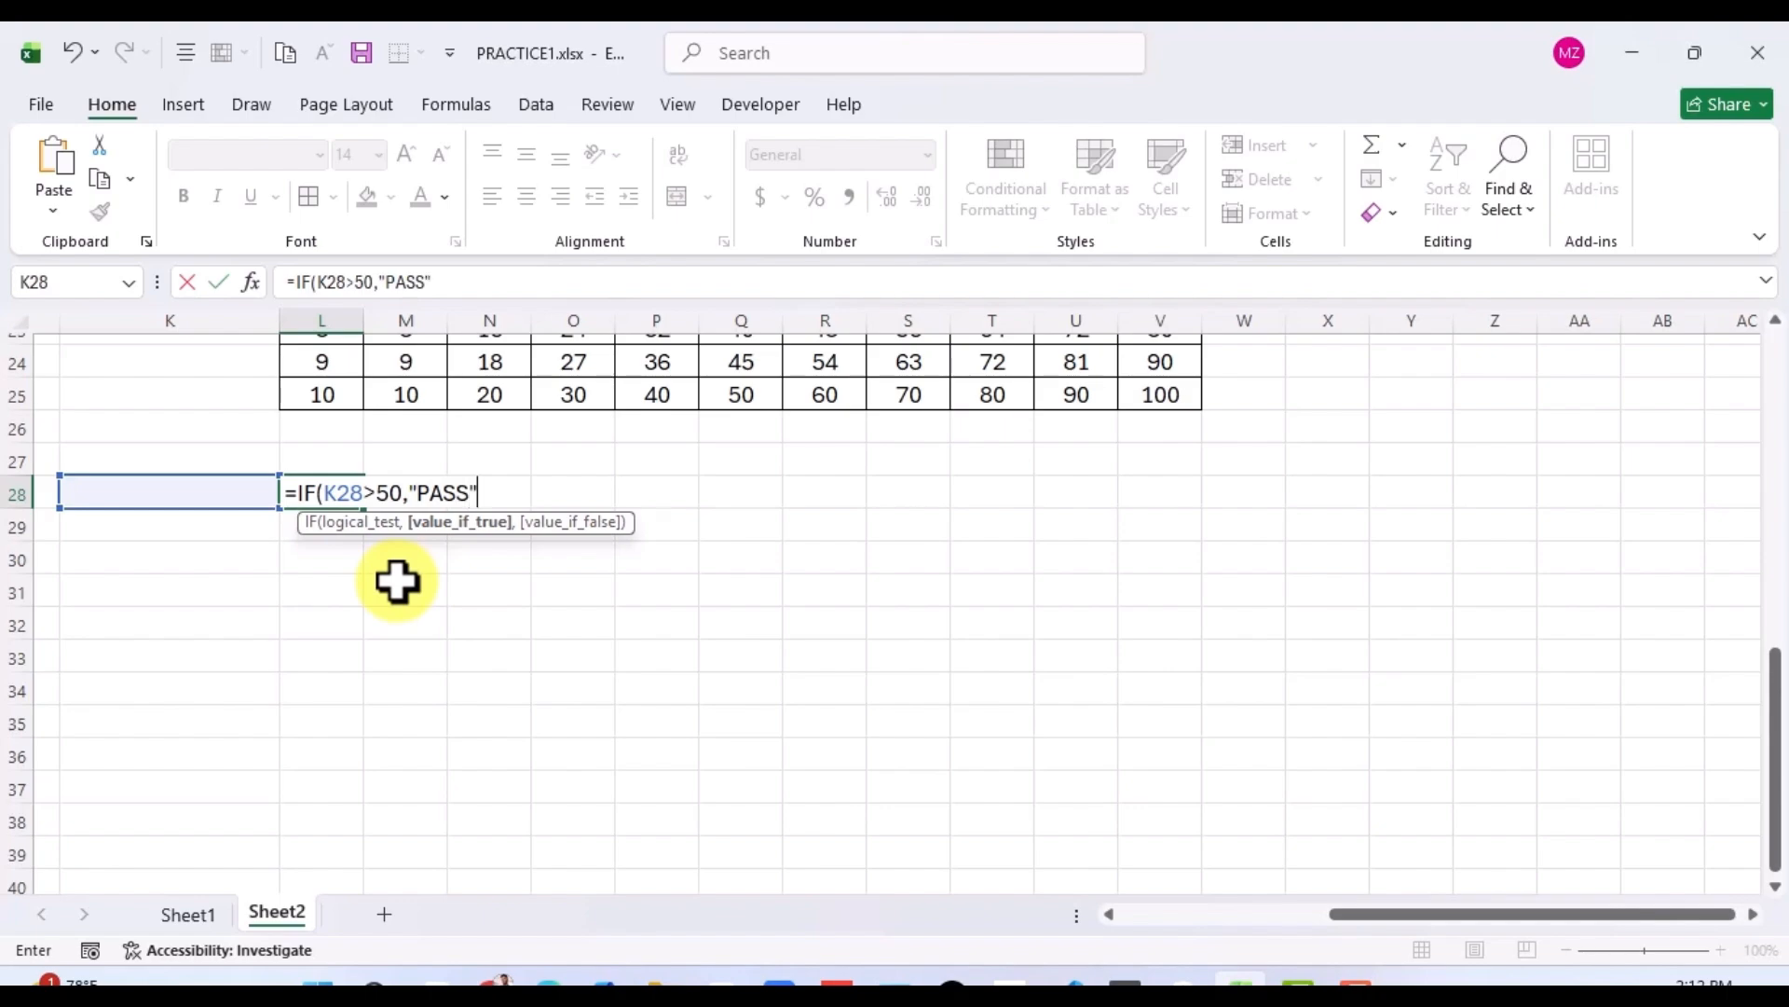
text(,"FAILED)
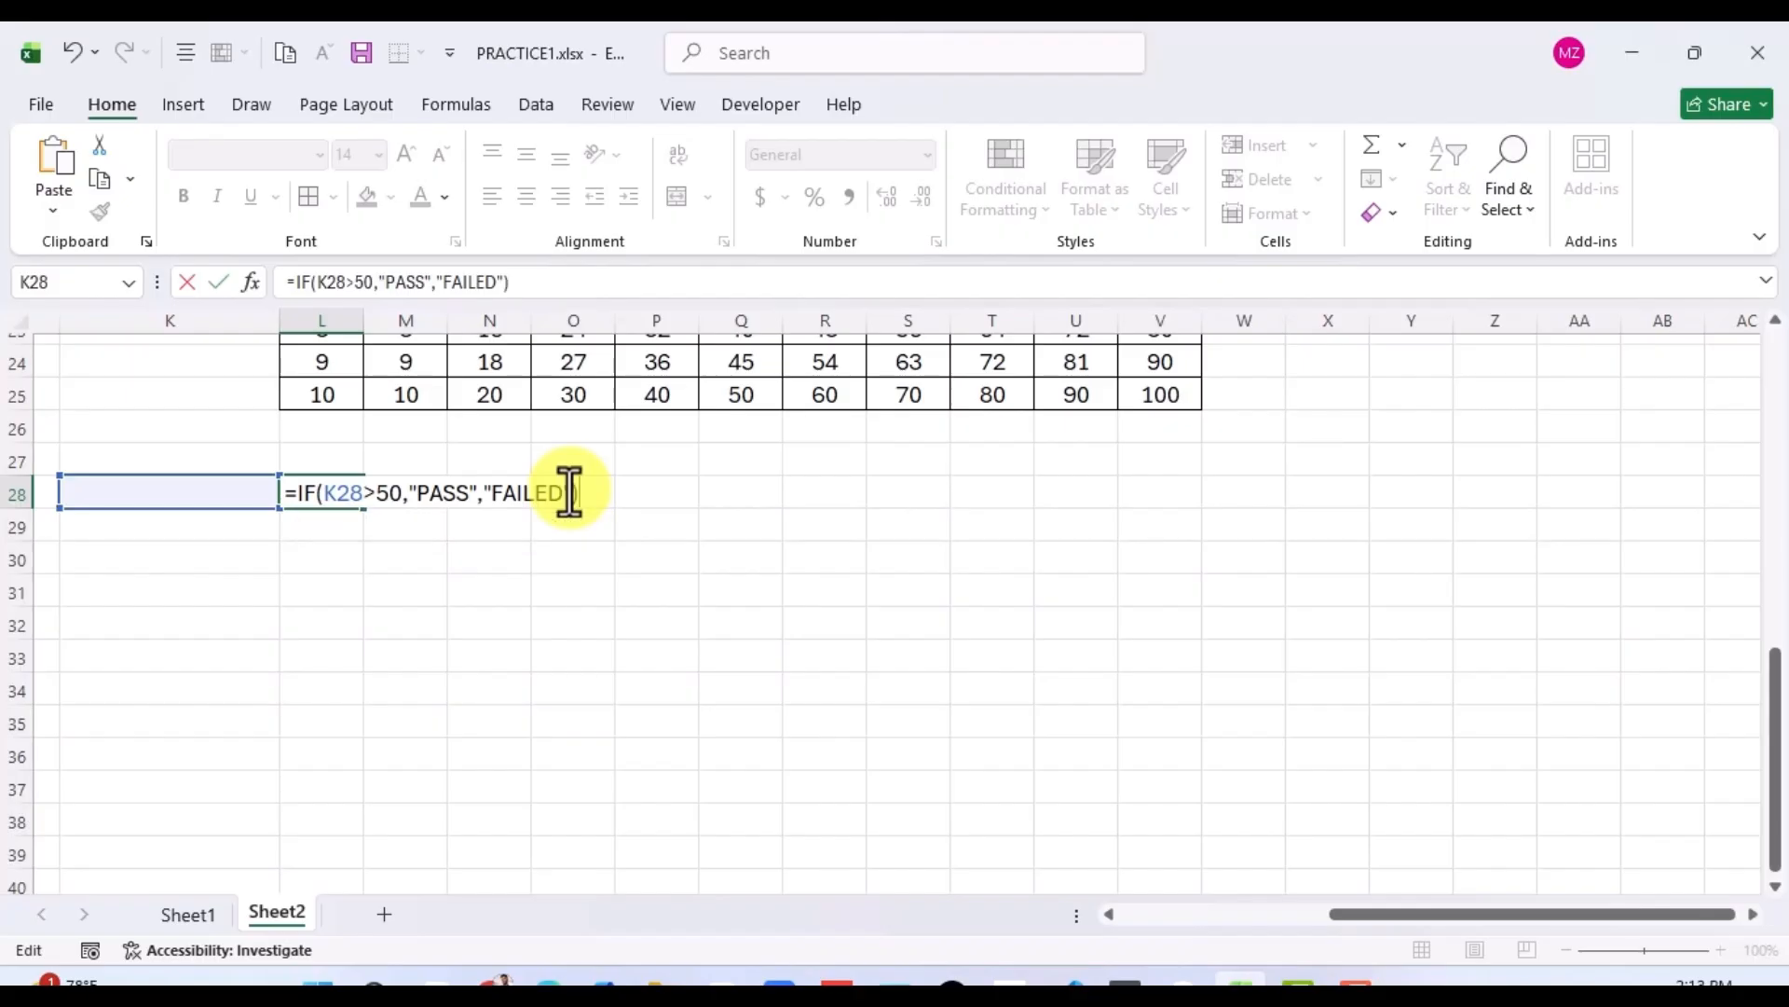
key(Return)
click(318, 490)
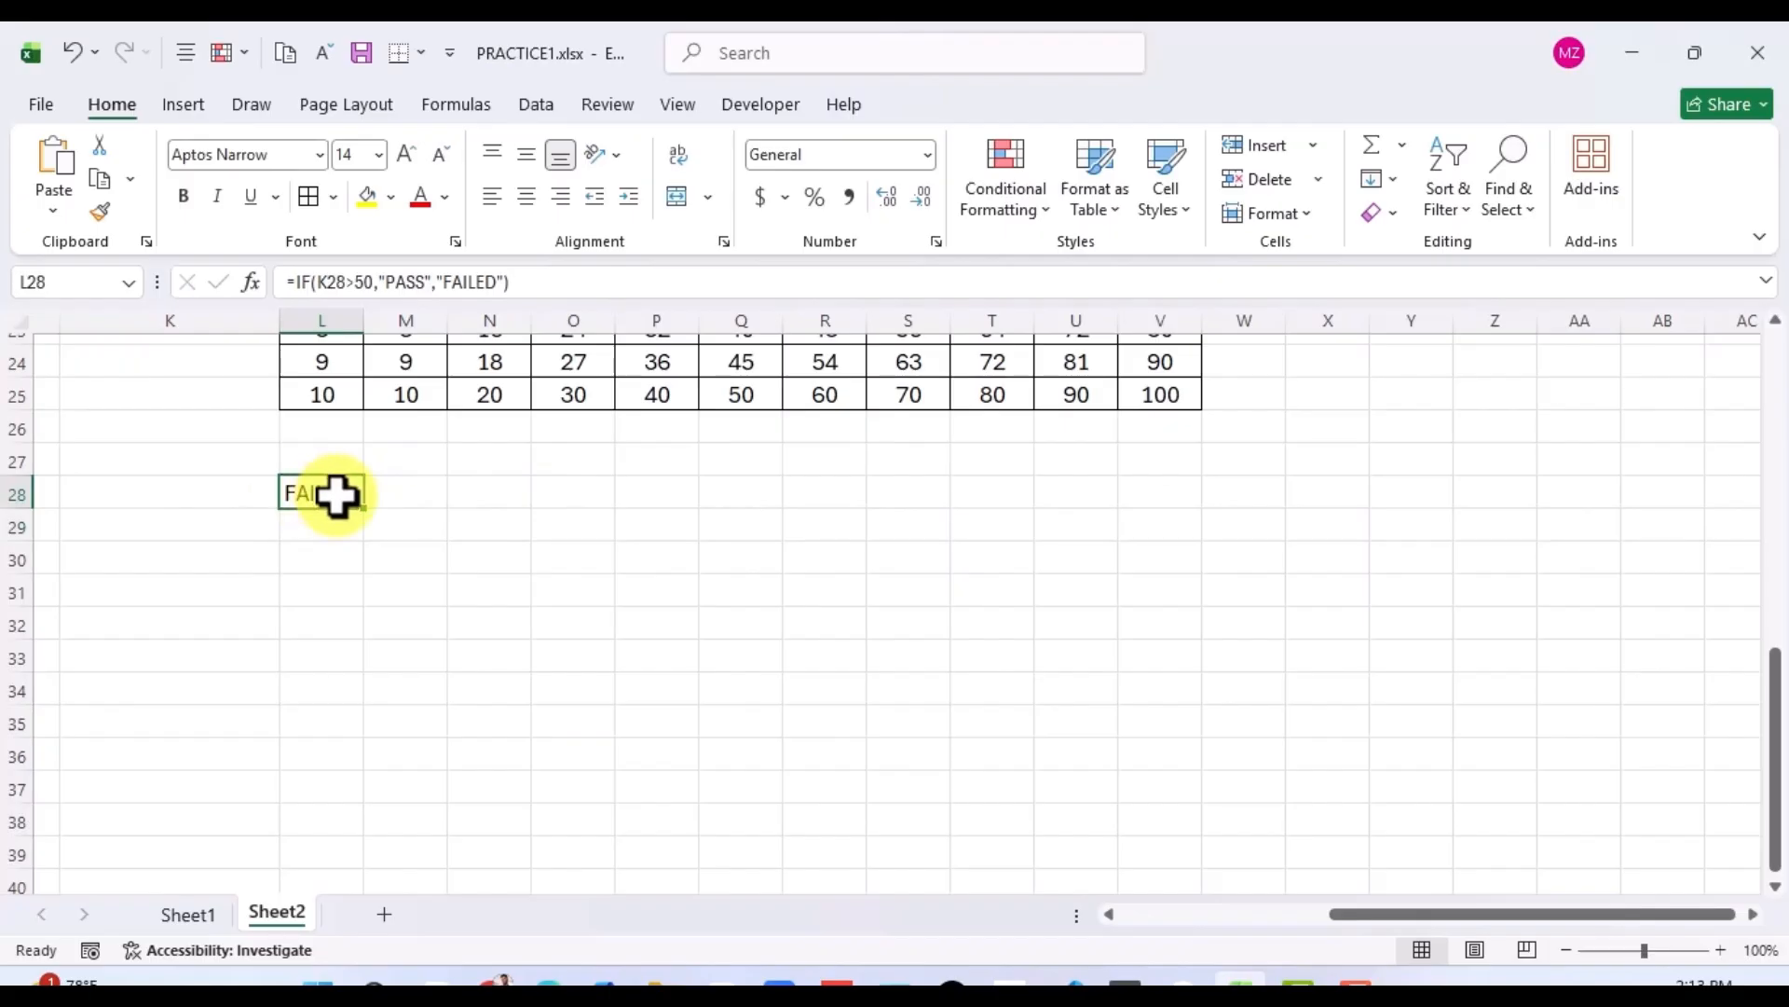
Enter 69 in cell K28 and check the result and IF formula in L28 without altering the formula.
click(218, 493)
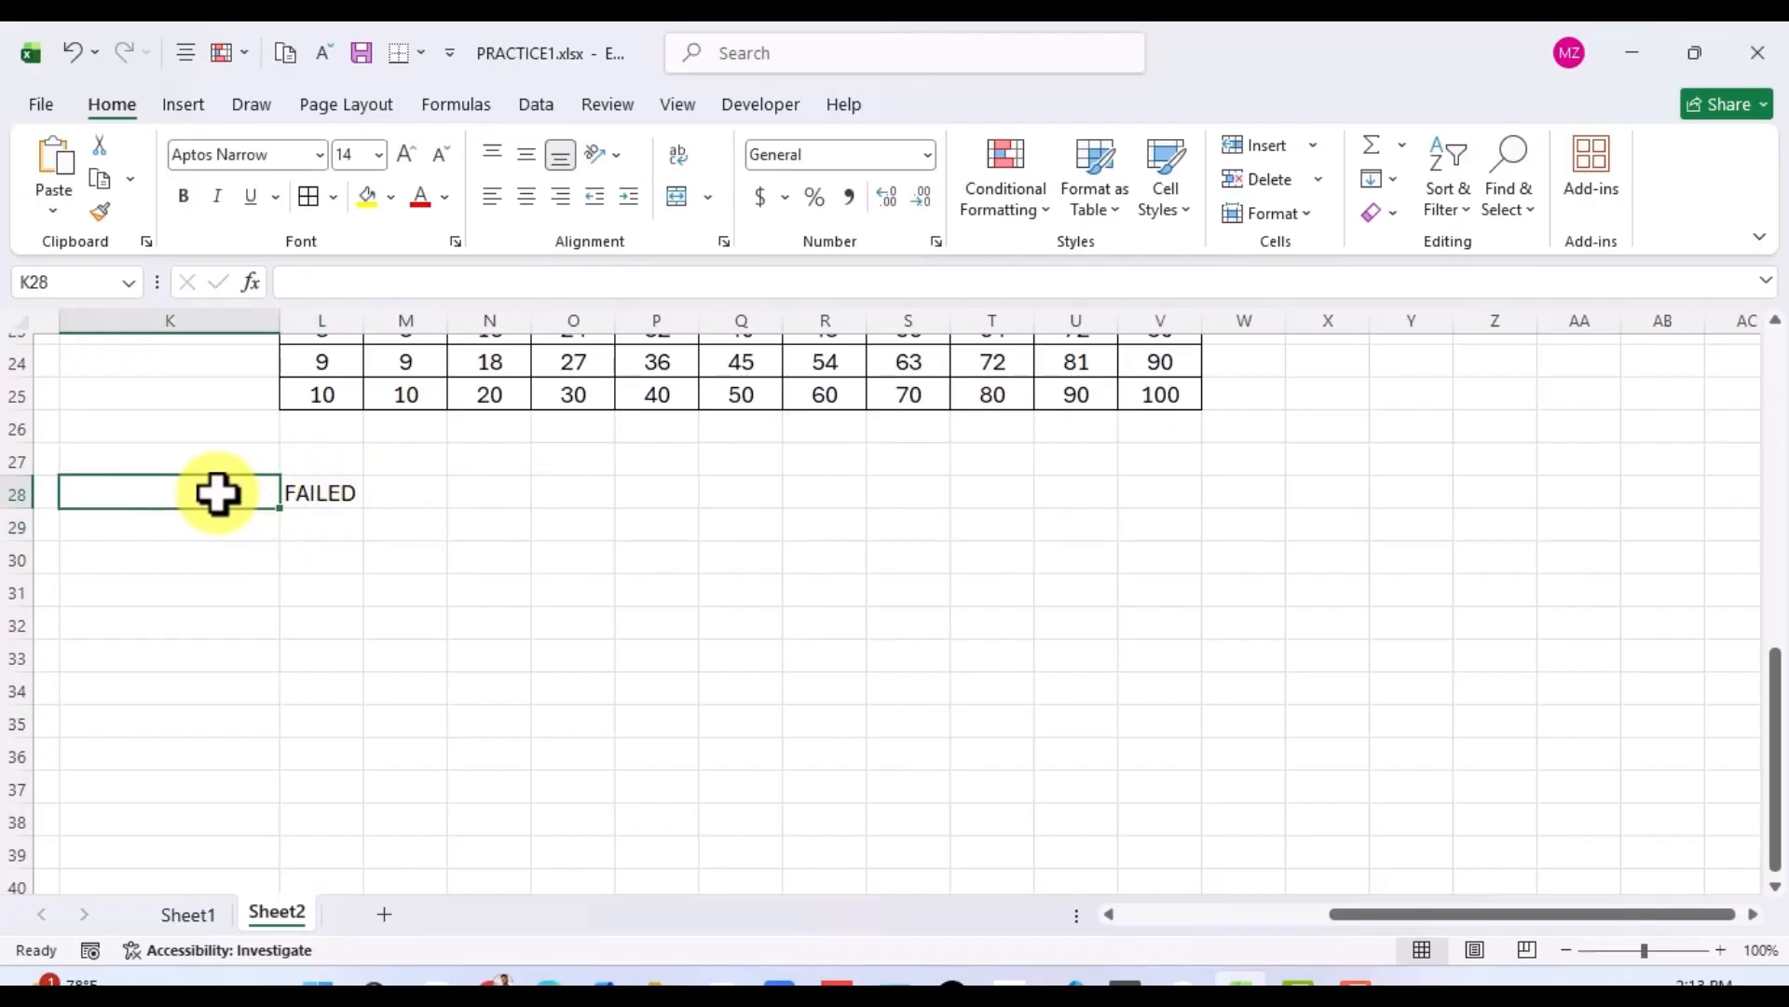
click(310, 492)
click(227, 492)
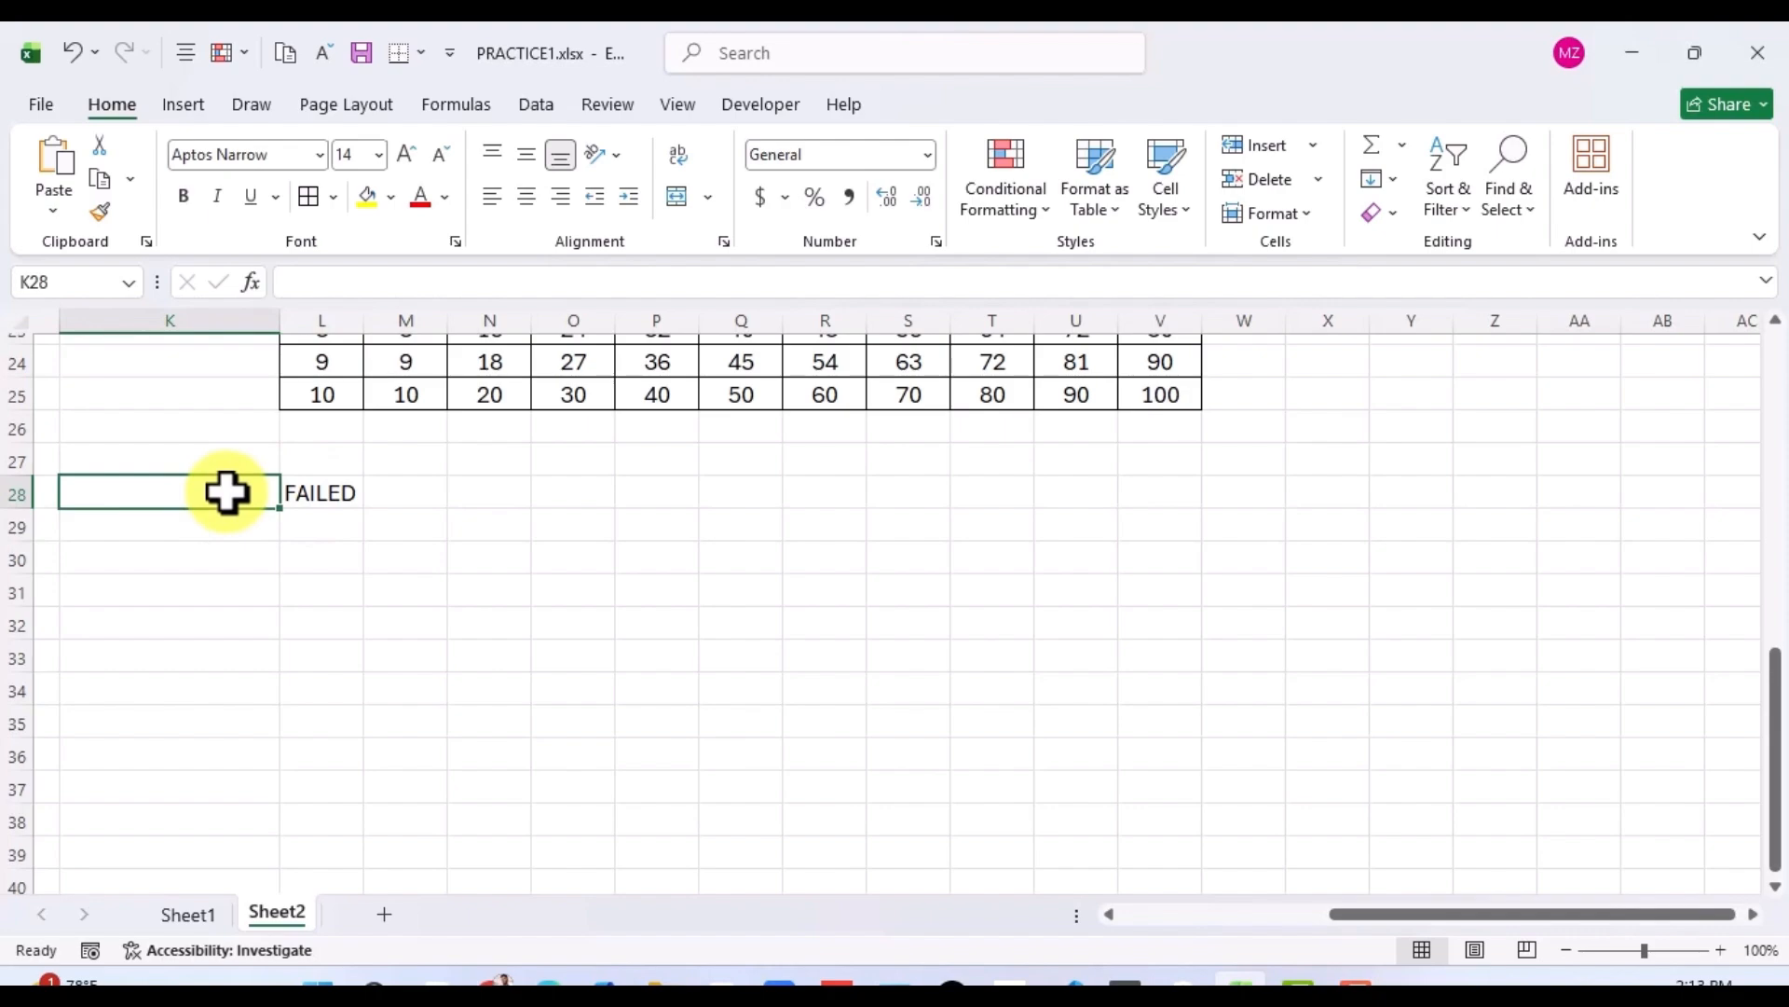
text(69)
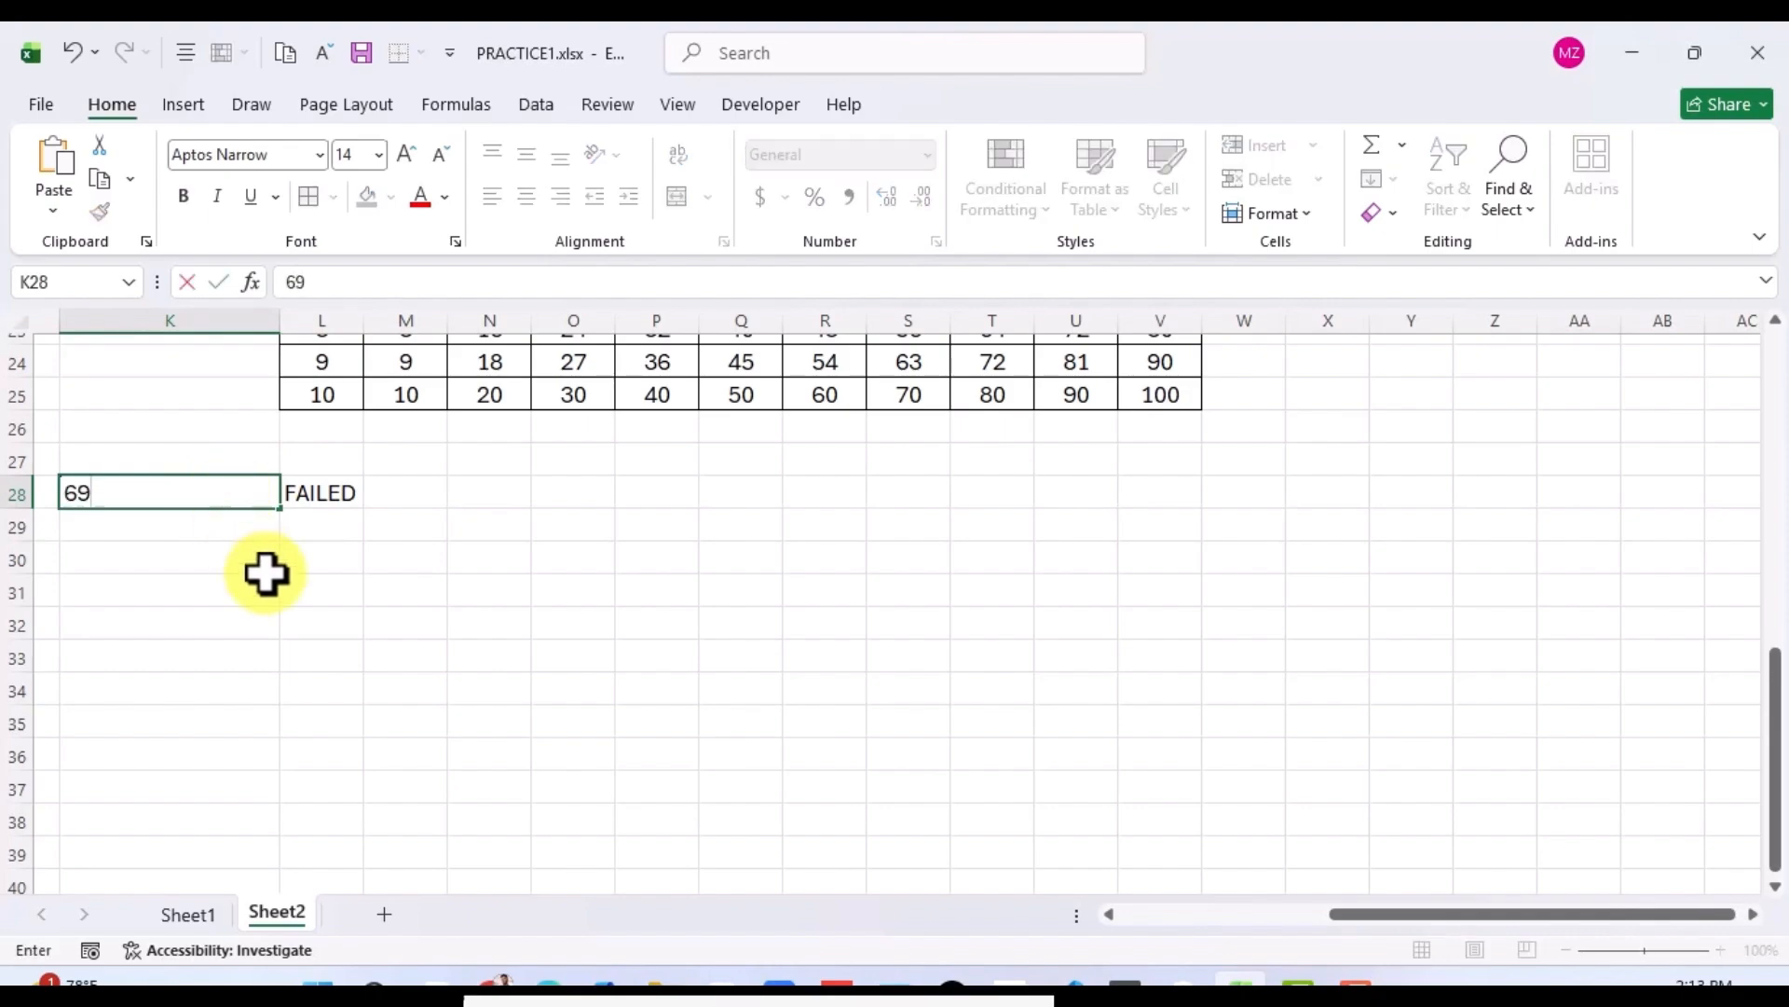
click(263, 571)
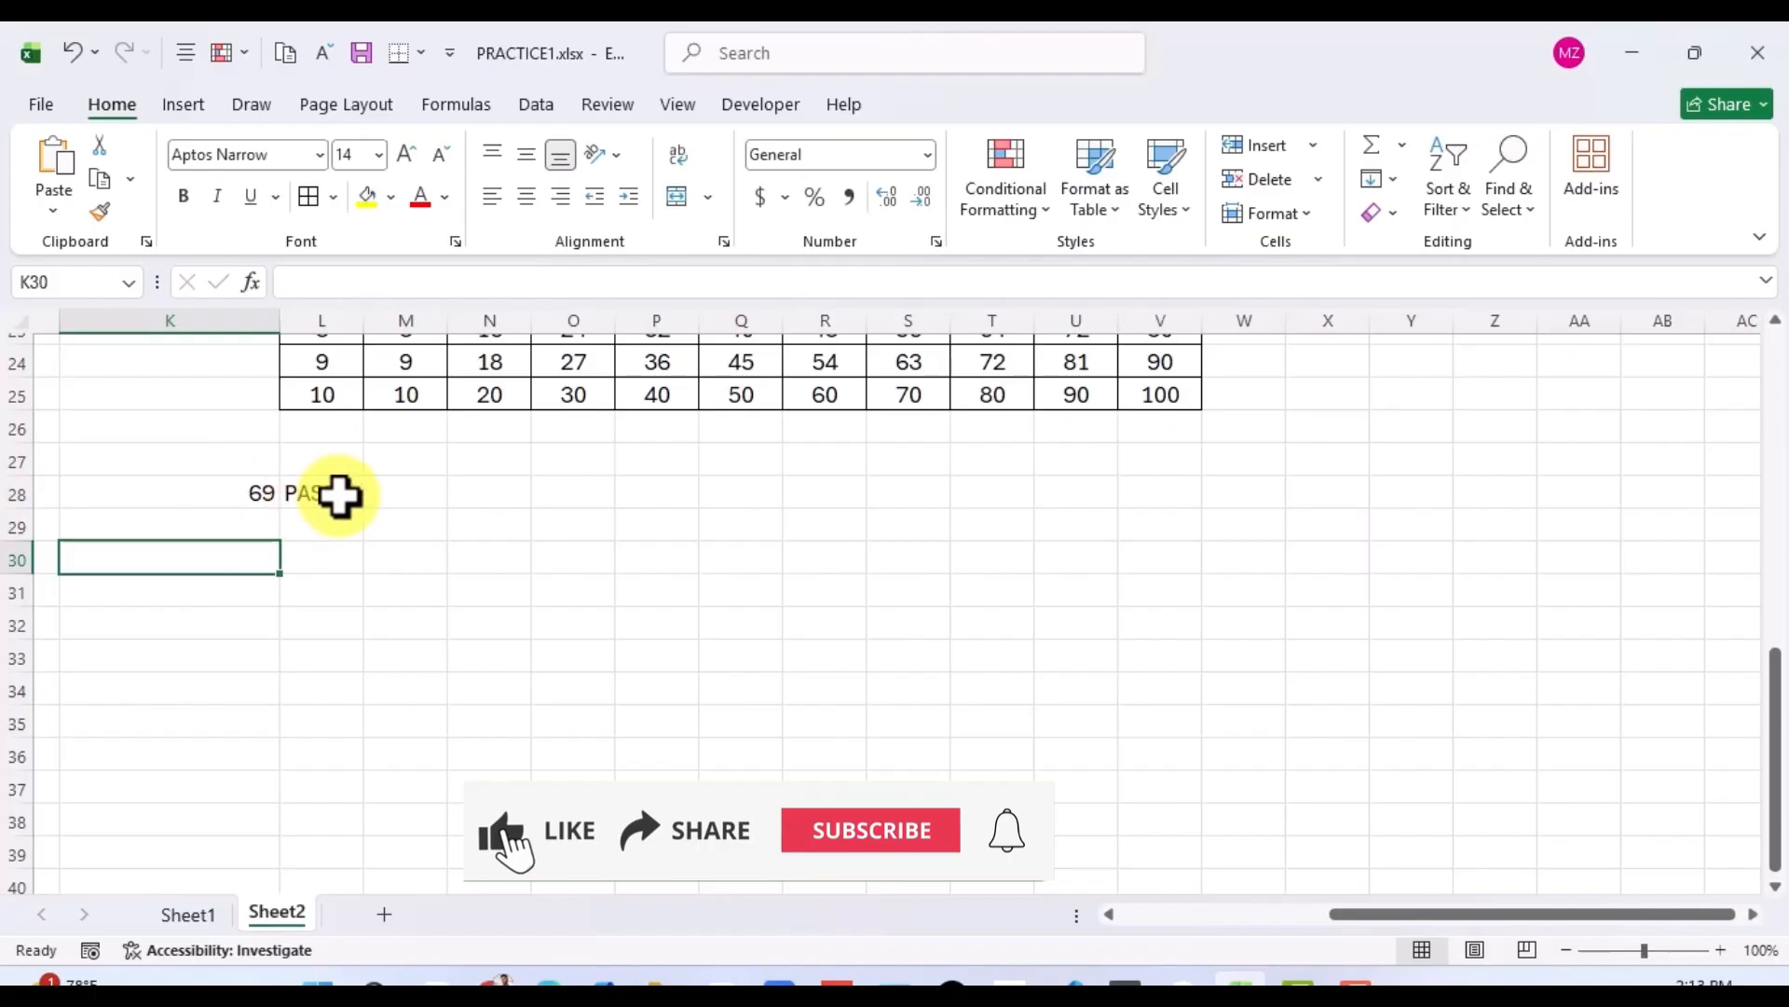
click(227, 489)
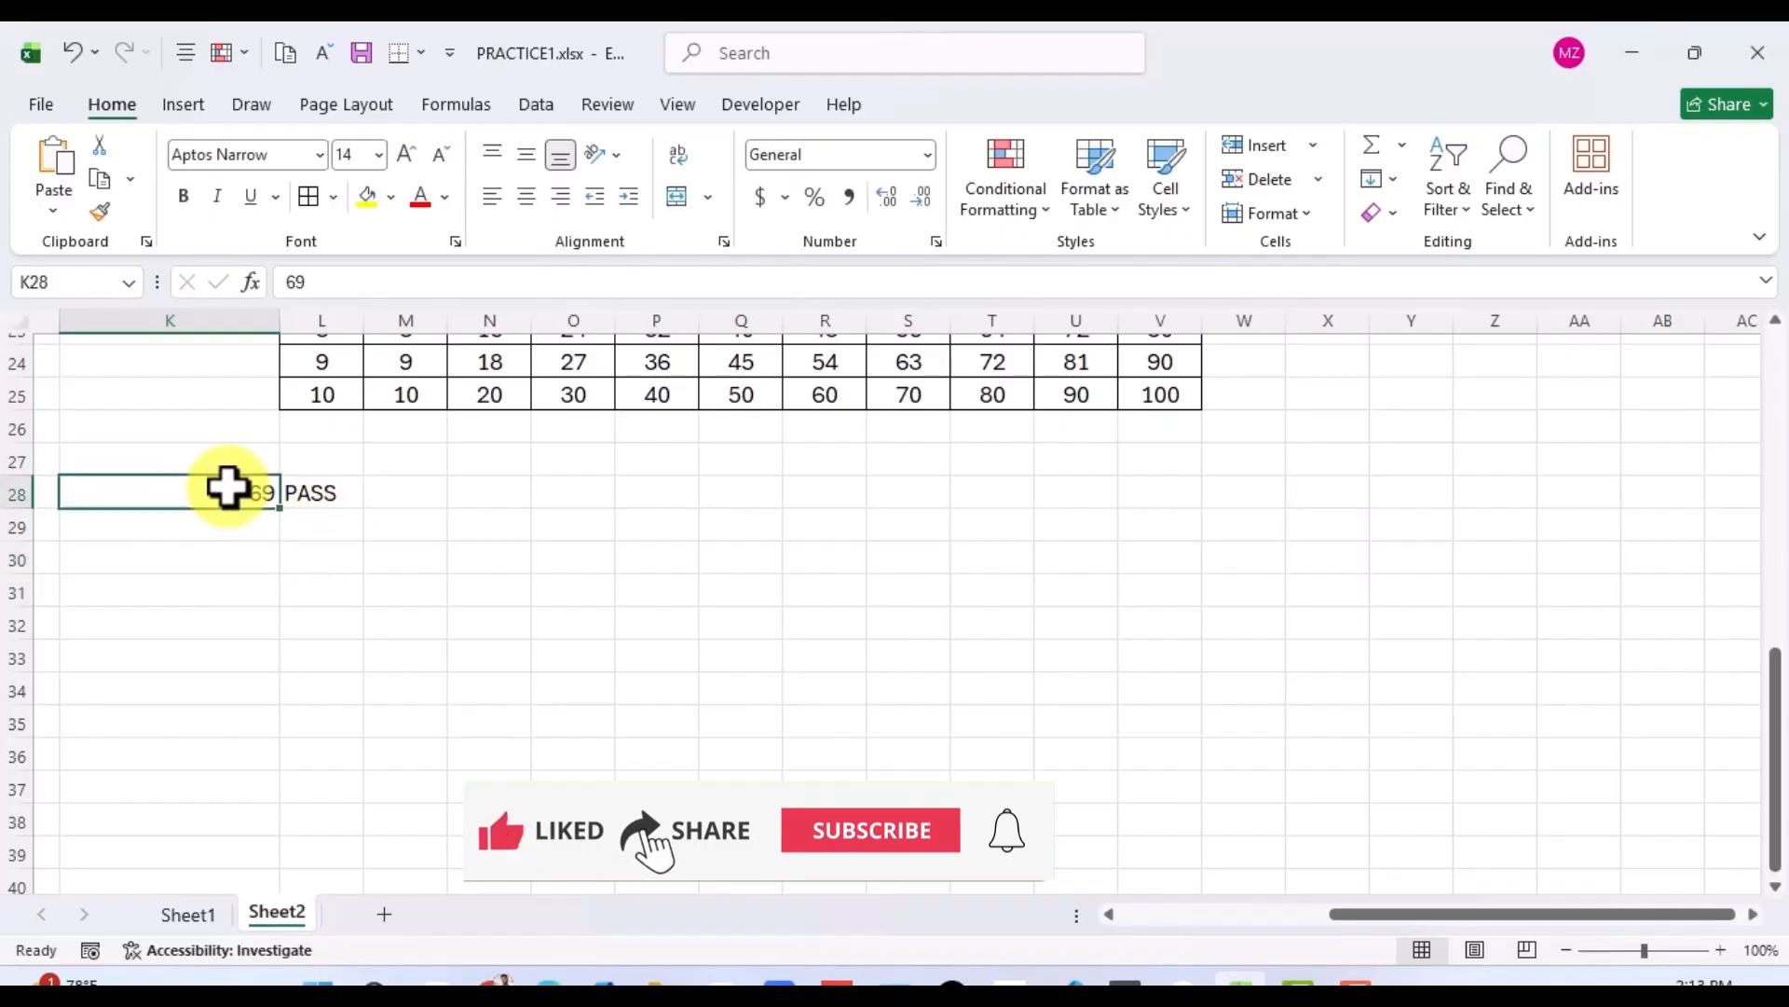
click(315, 493)
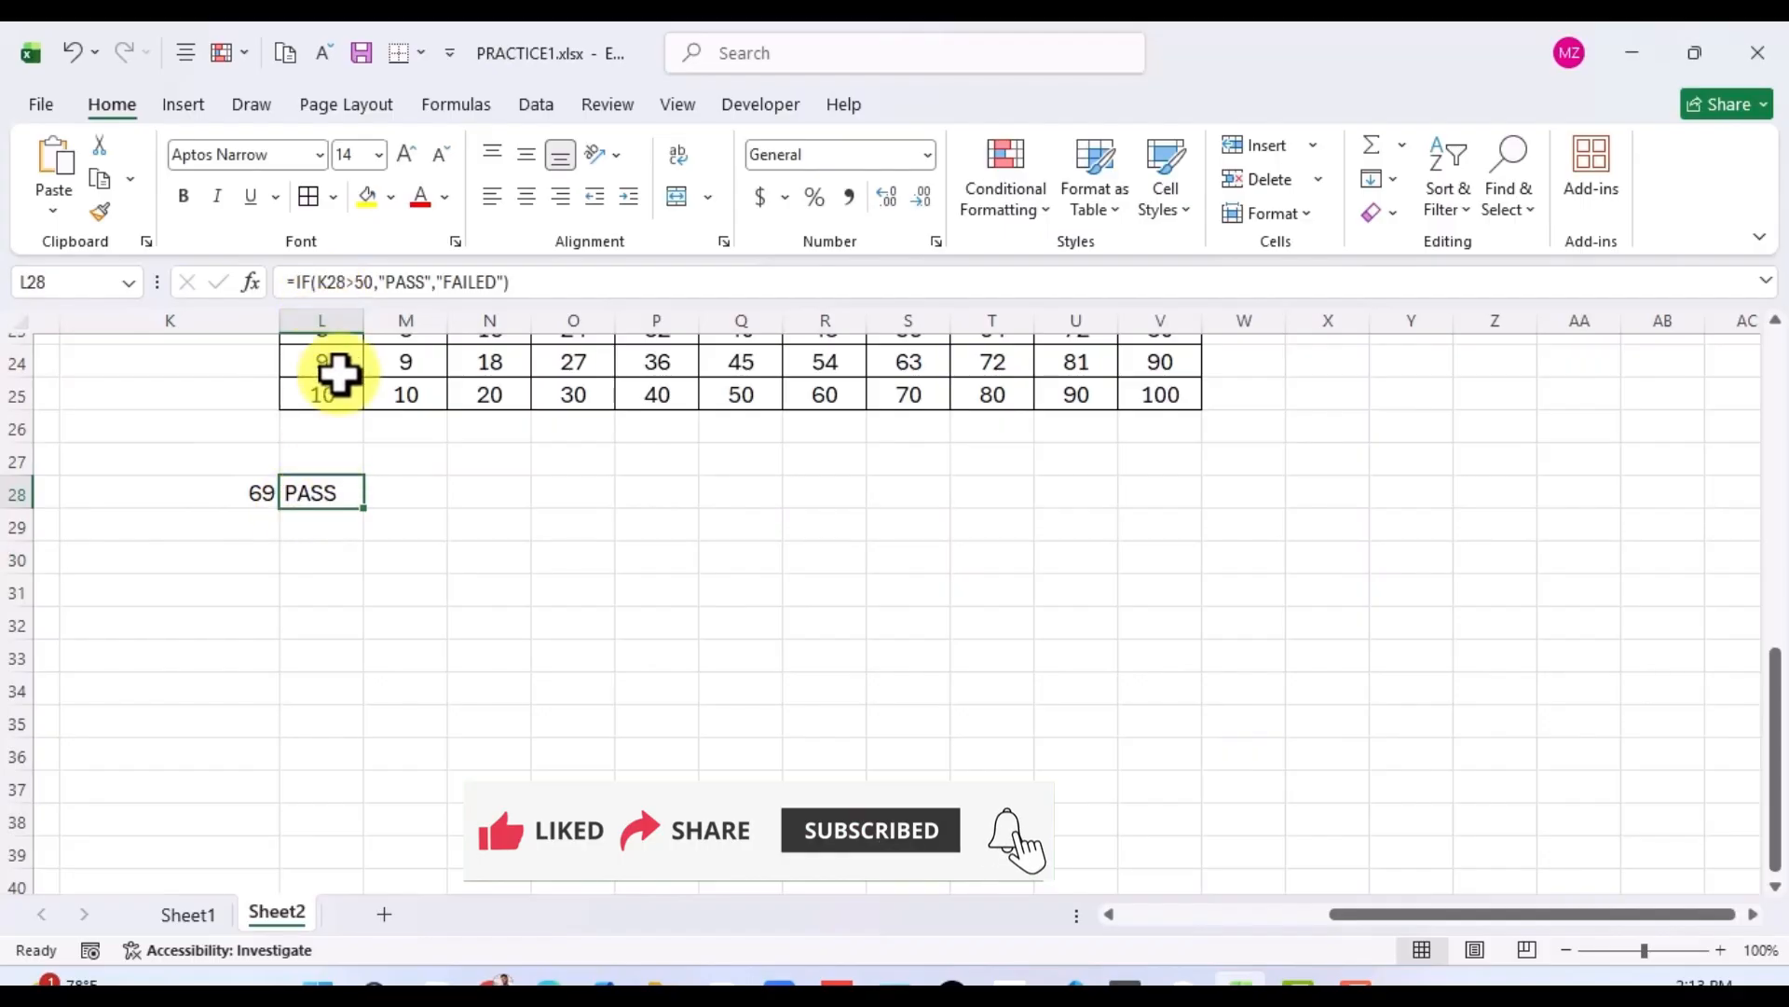
click(364, 281)
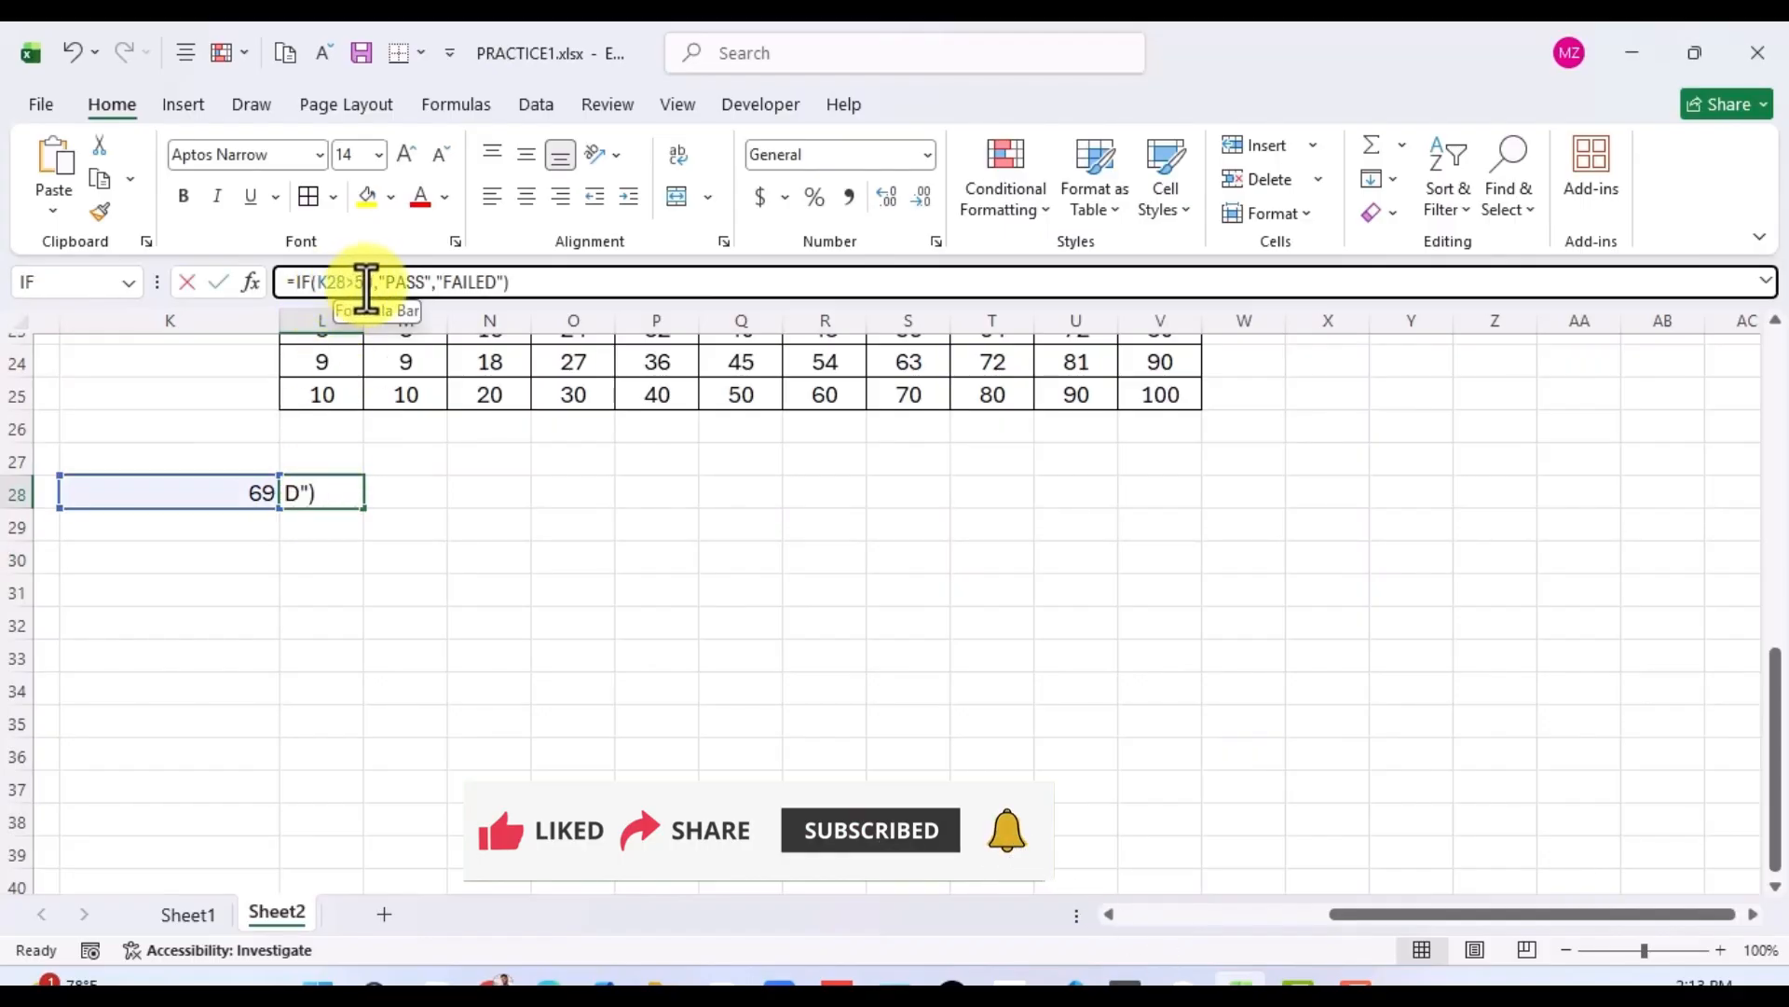
key(Return)
Change the score in cell K28 to 49 to test the IF formula's false case.
click(234, 491)
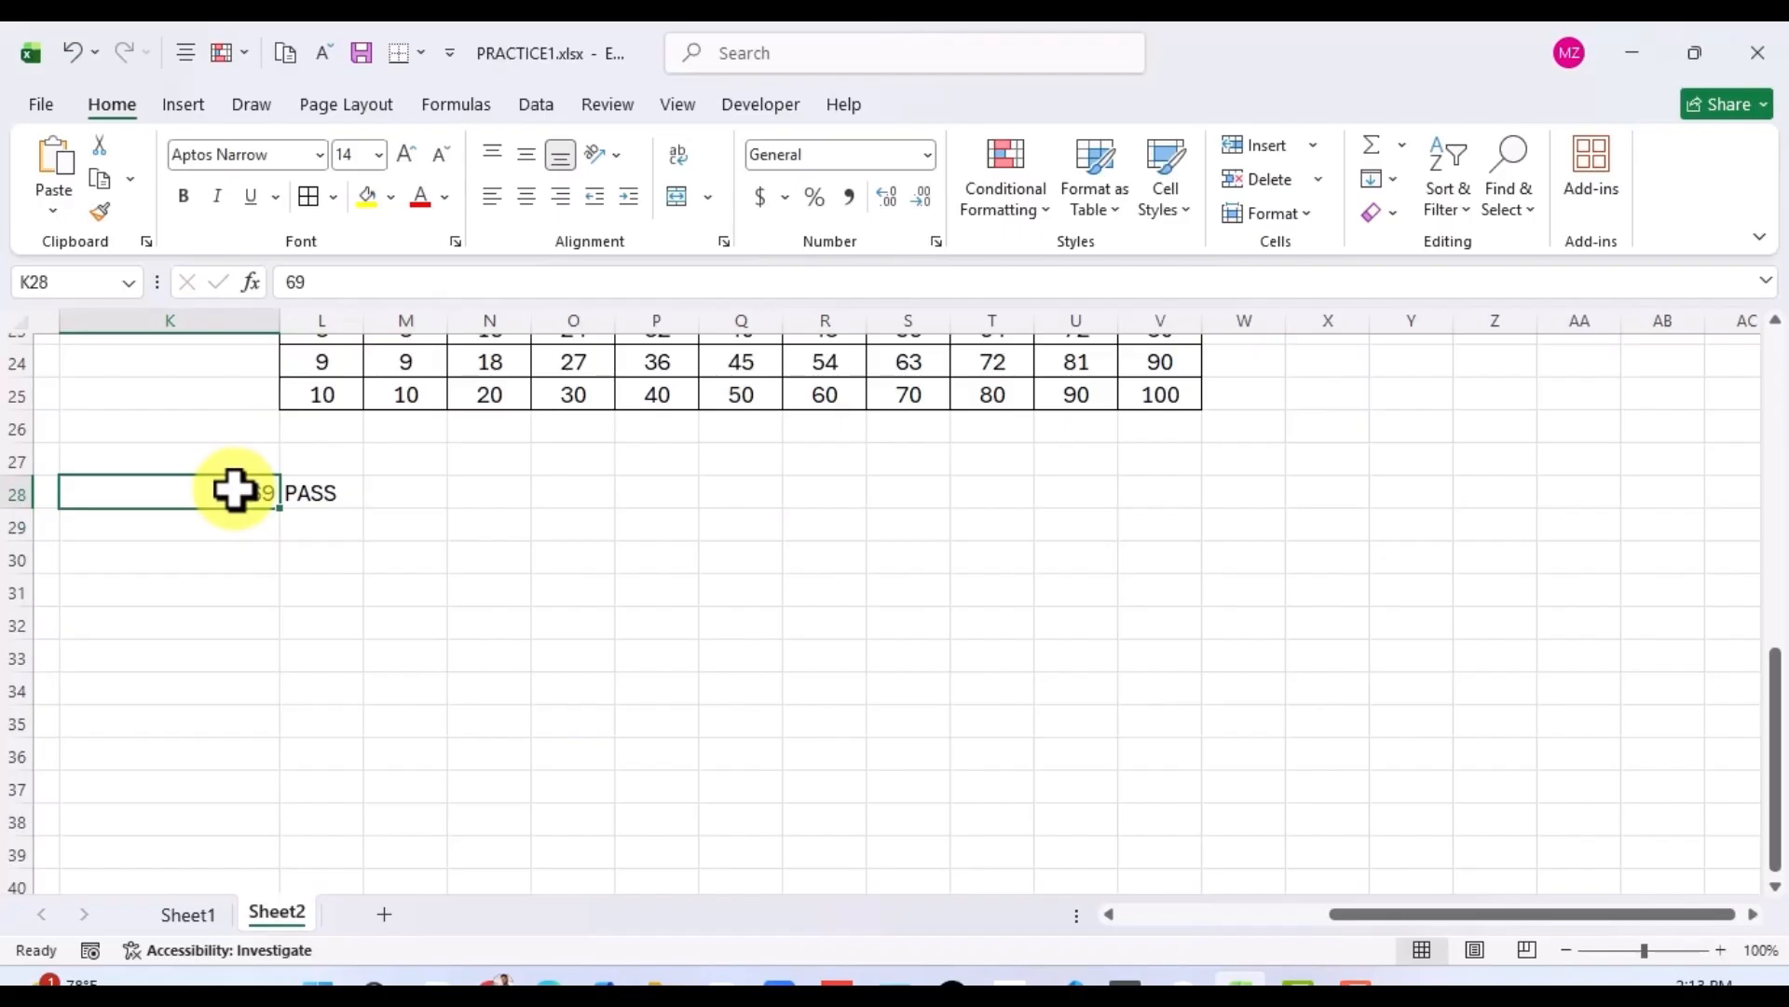
click(327, 491)
click(262, 491)
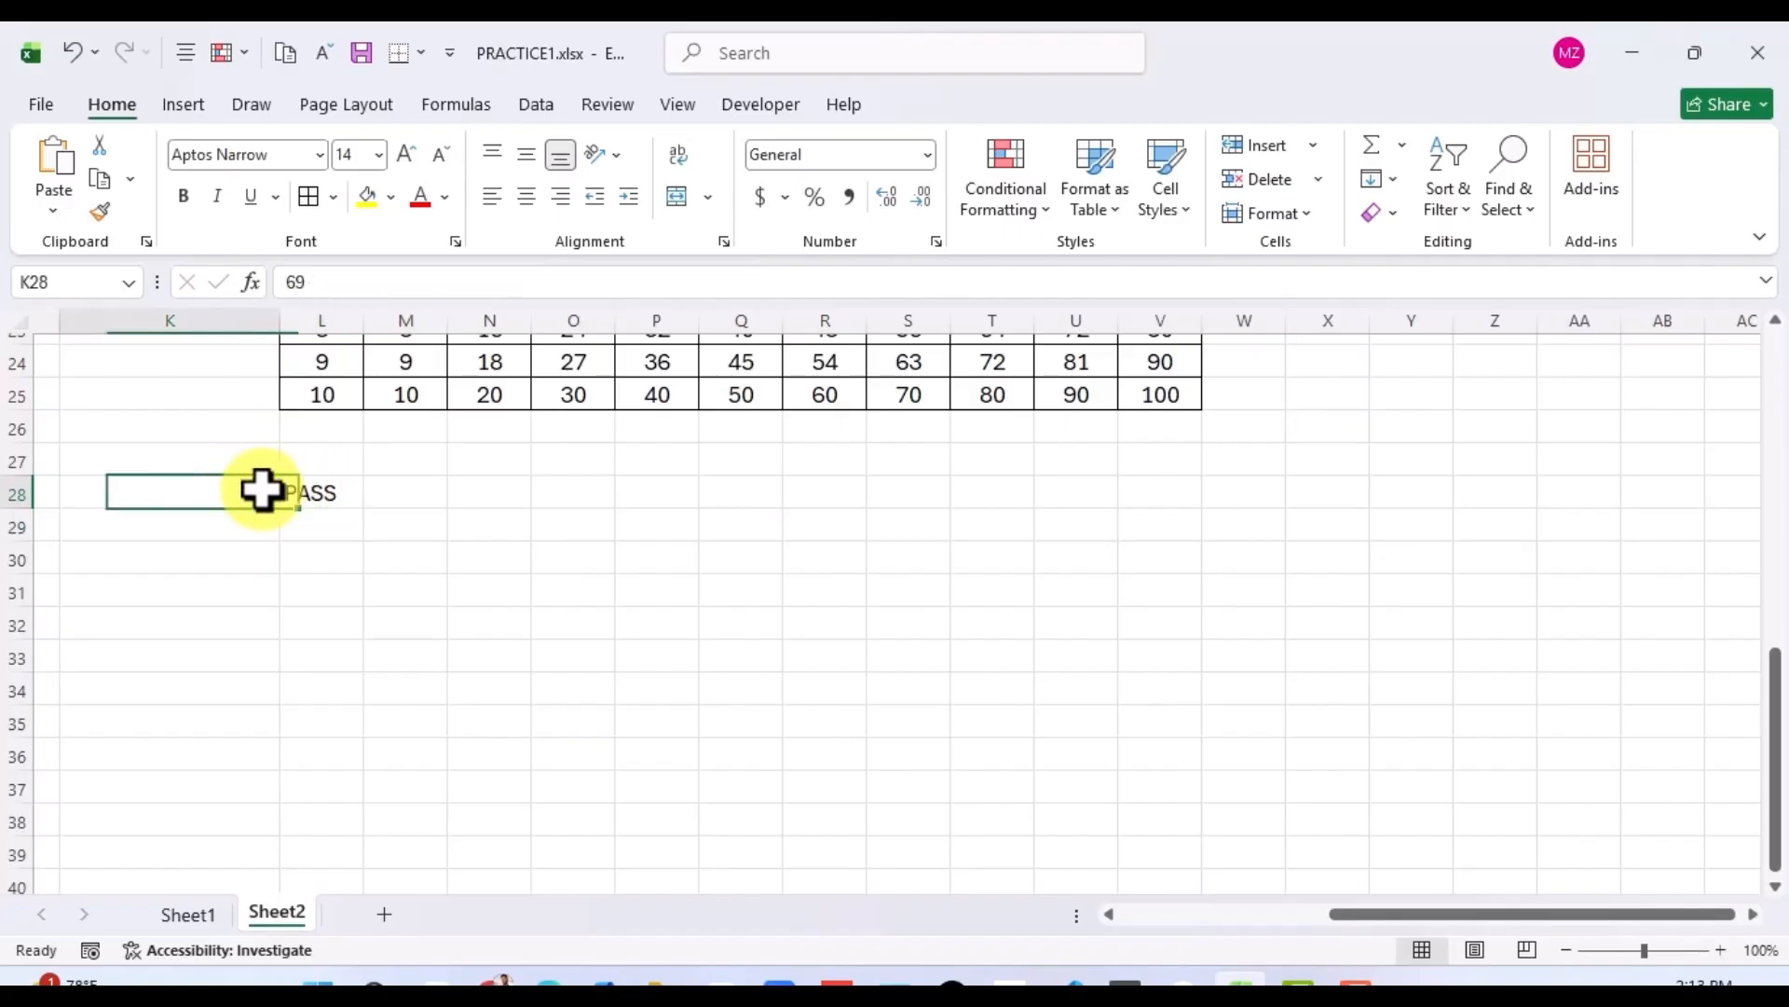
double_click(262, 491)
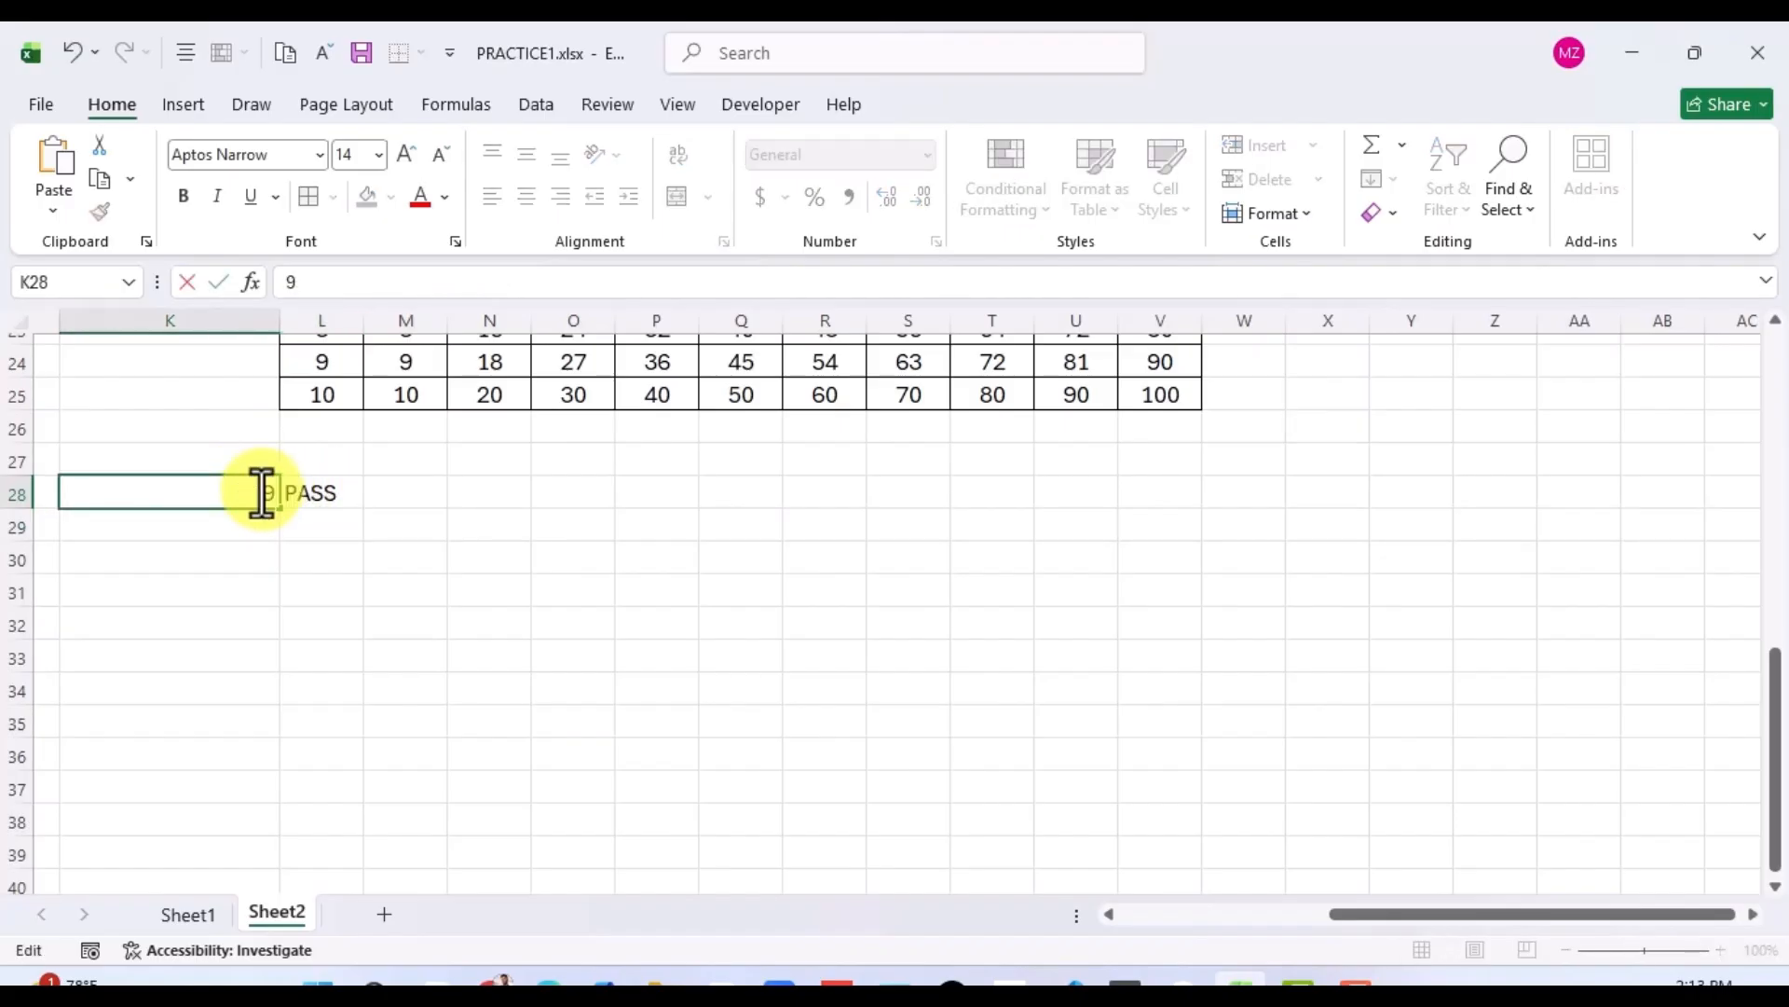
click(372, 564)
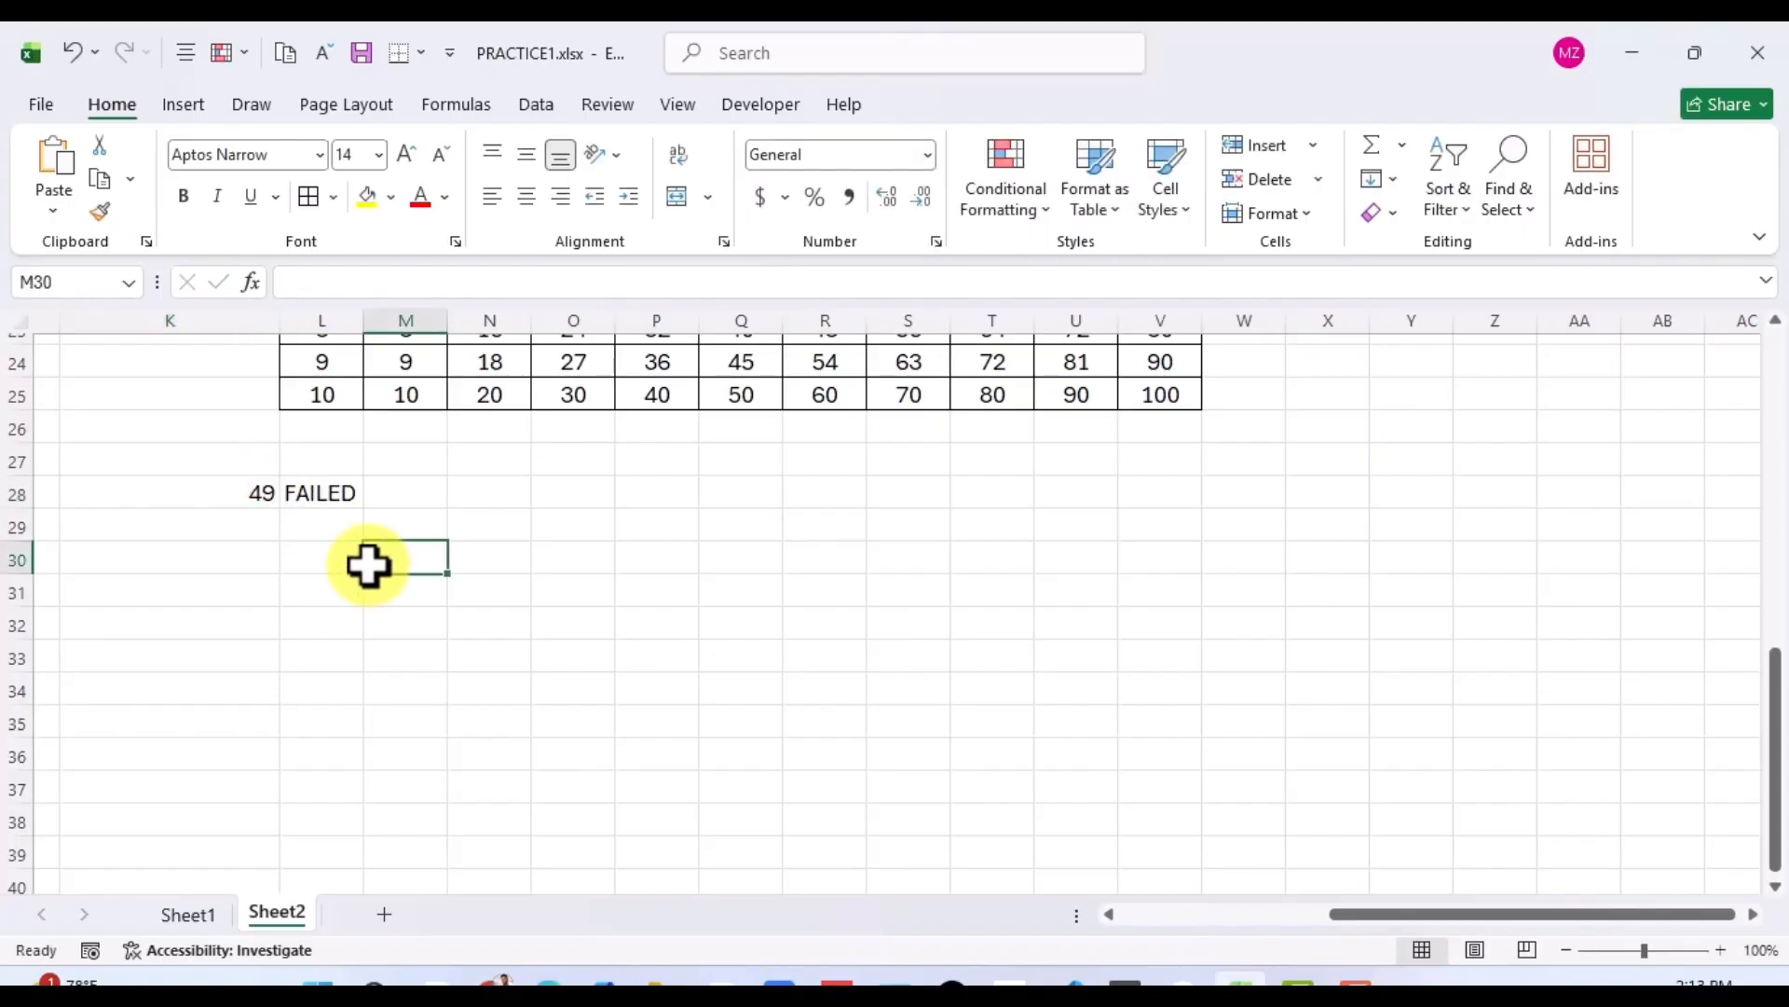
Compare the score in cell K28 with the result and IF formula in cell L28.
click(248, 492)
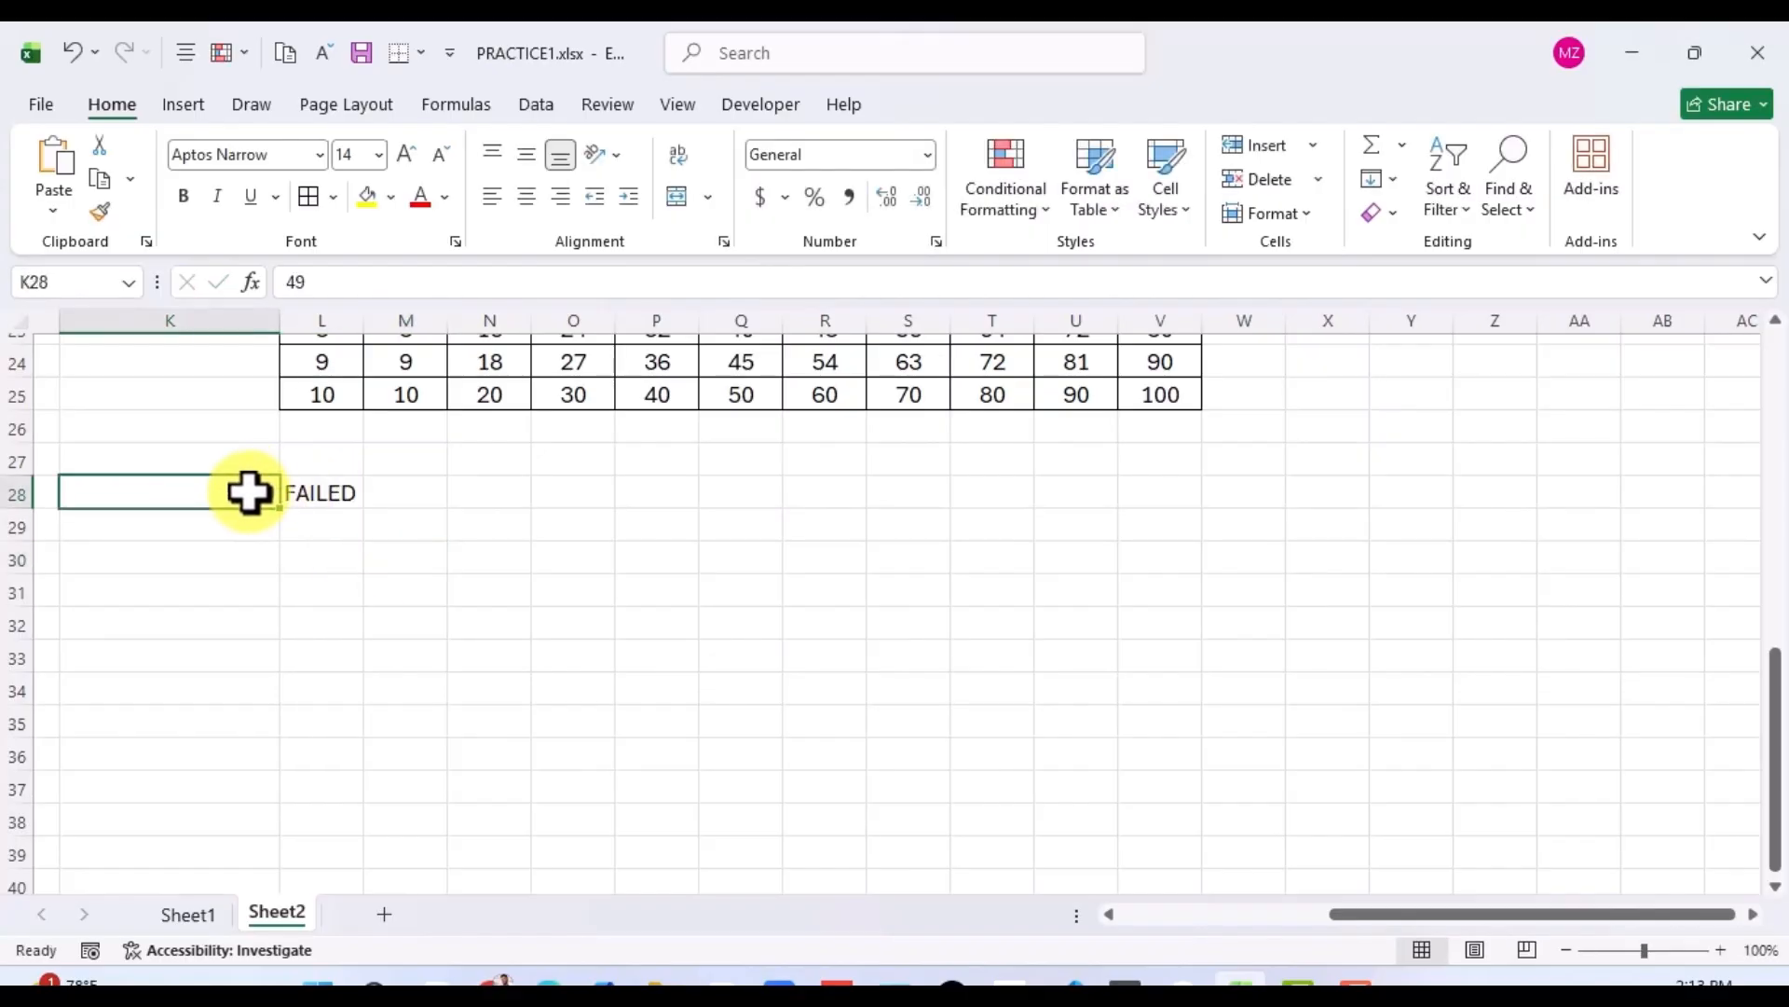
click(349, 501)
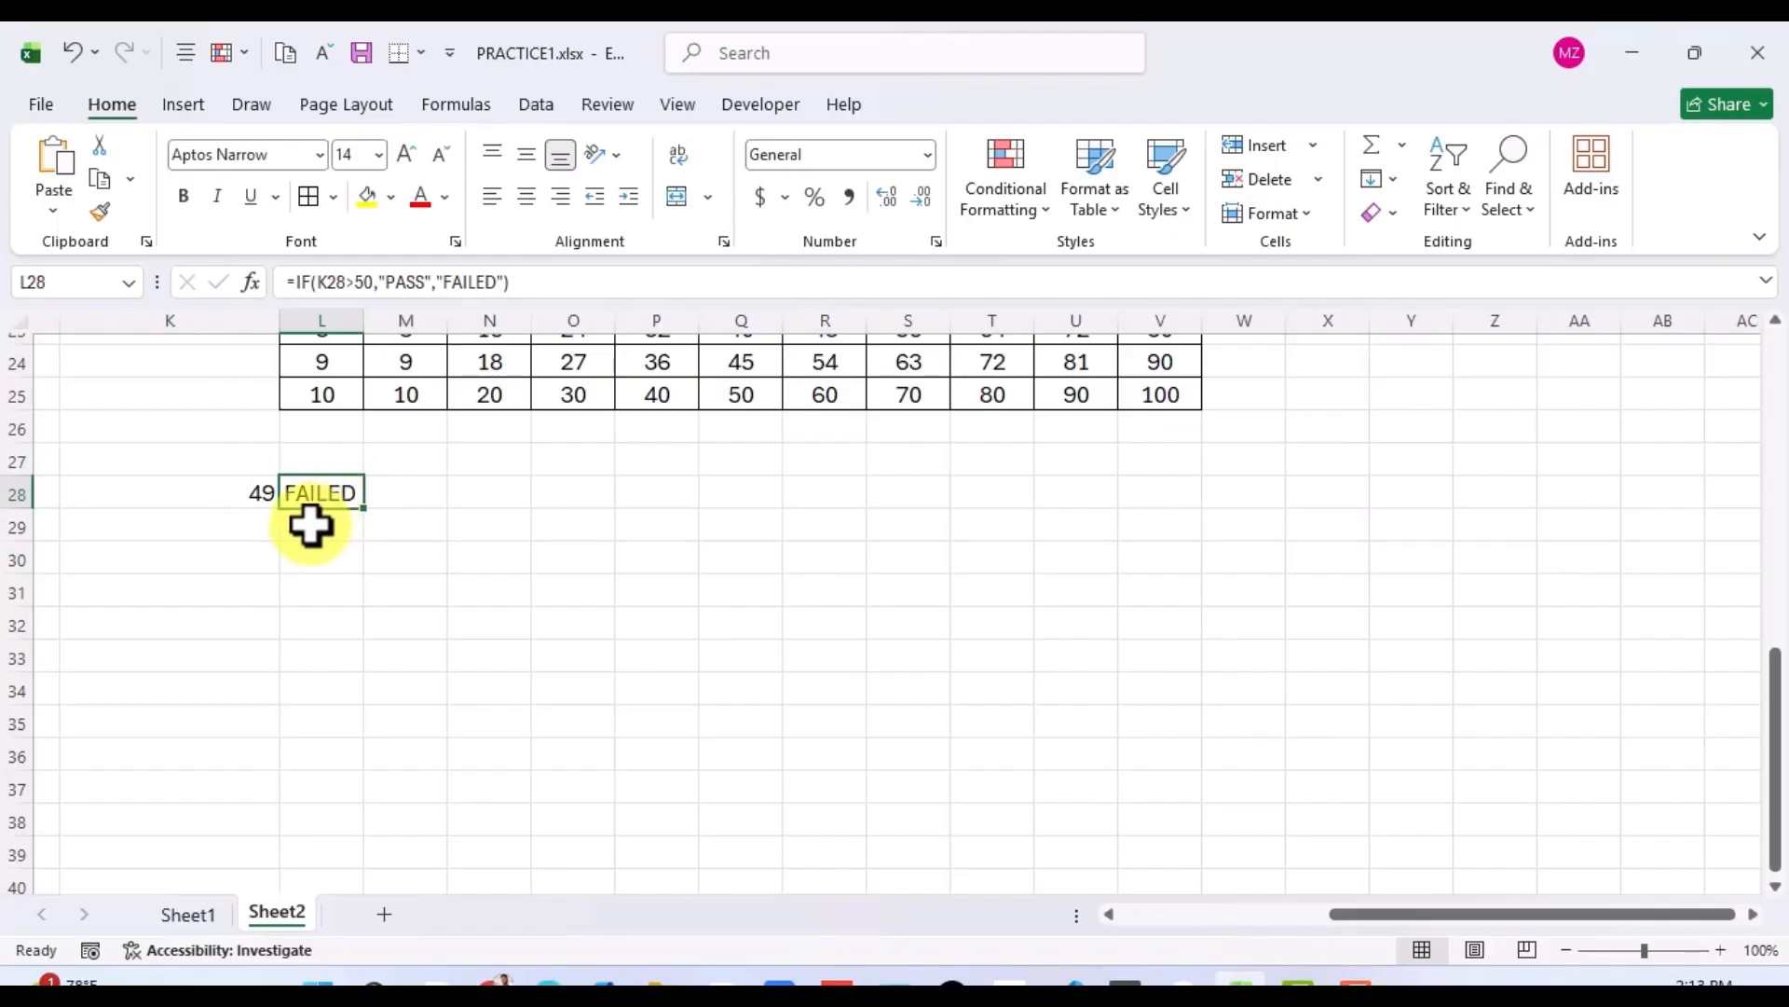
click(270, 550)
click(244, 483)
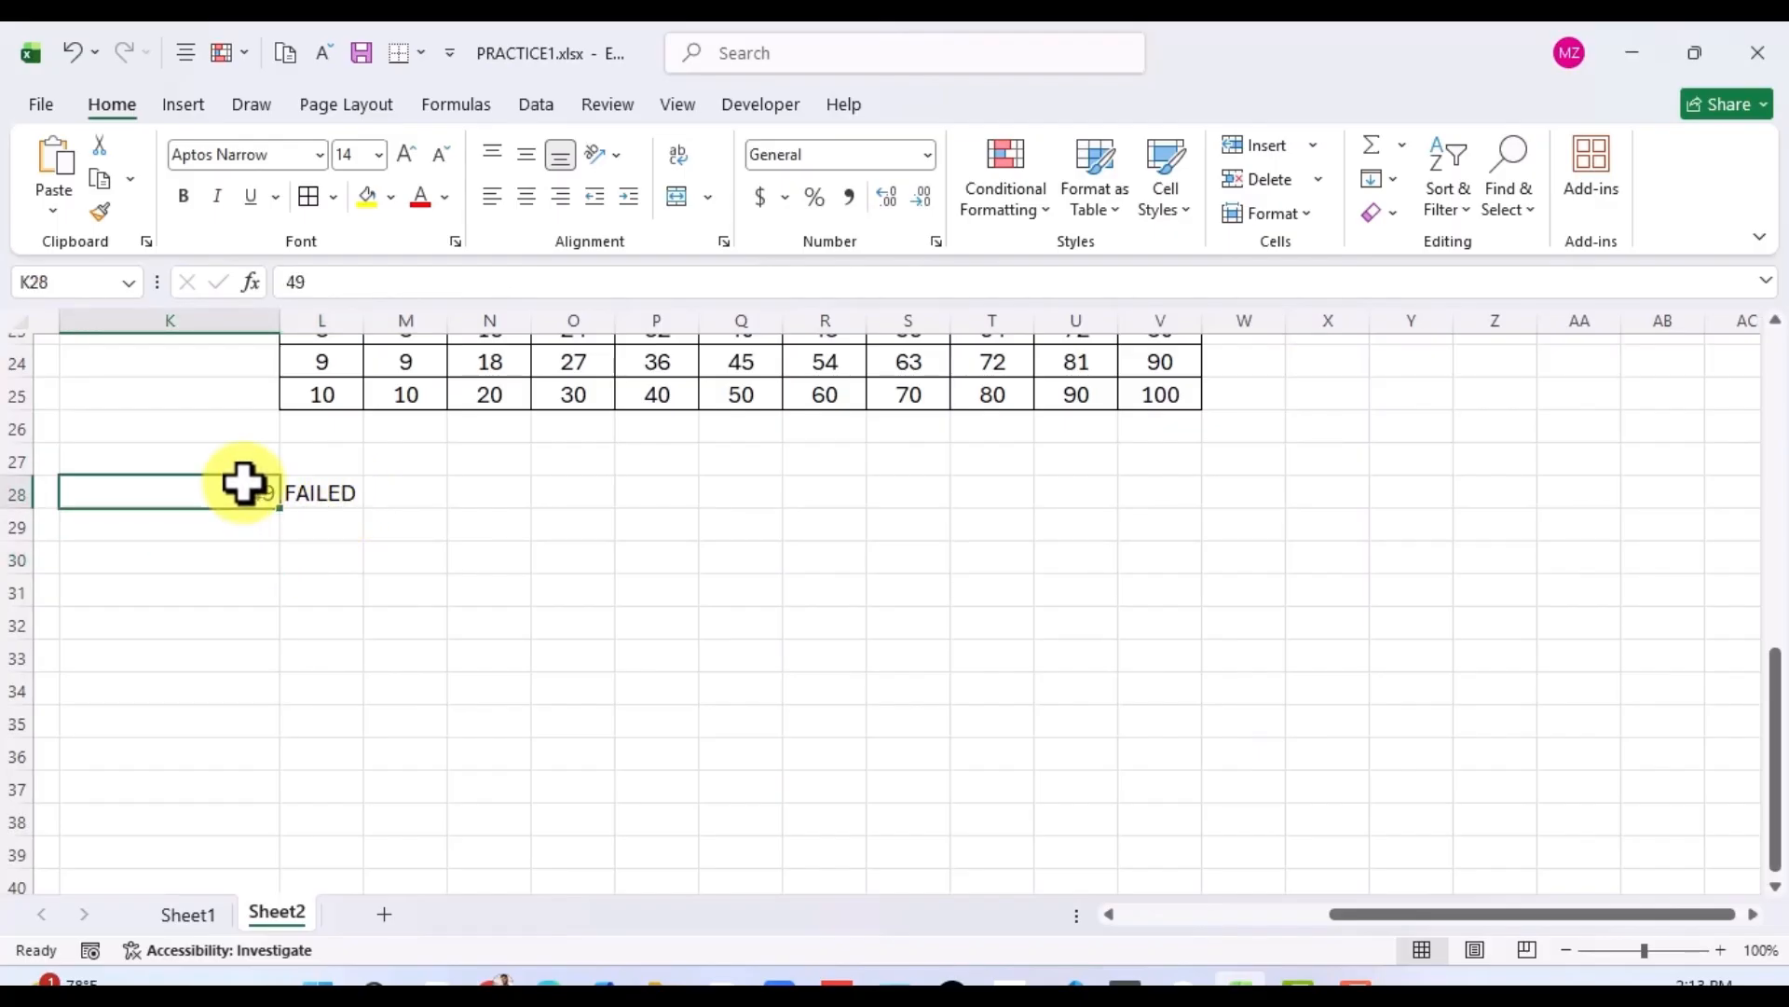
click(332, 494)
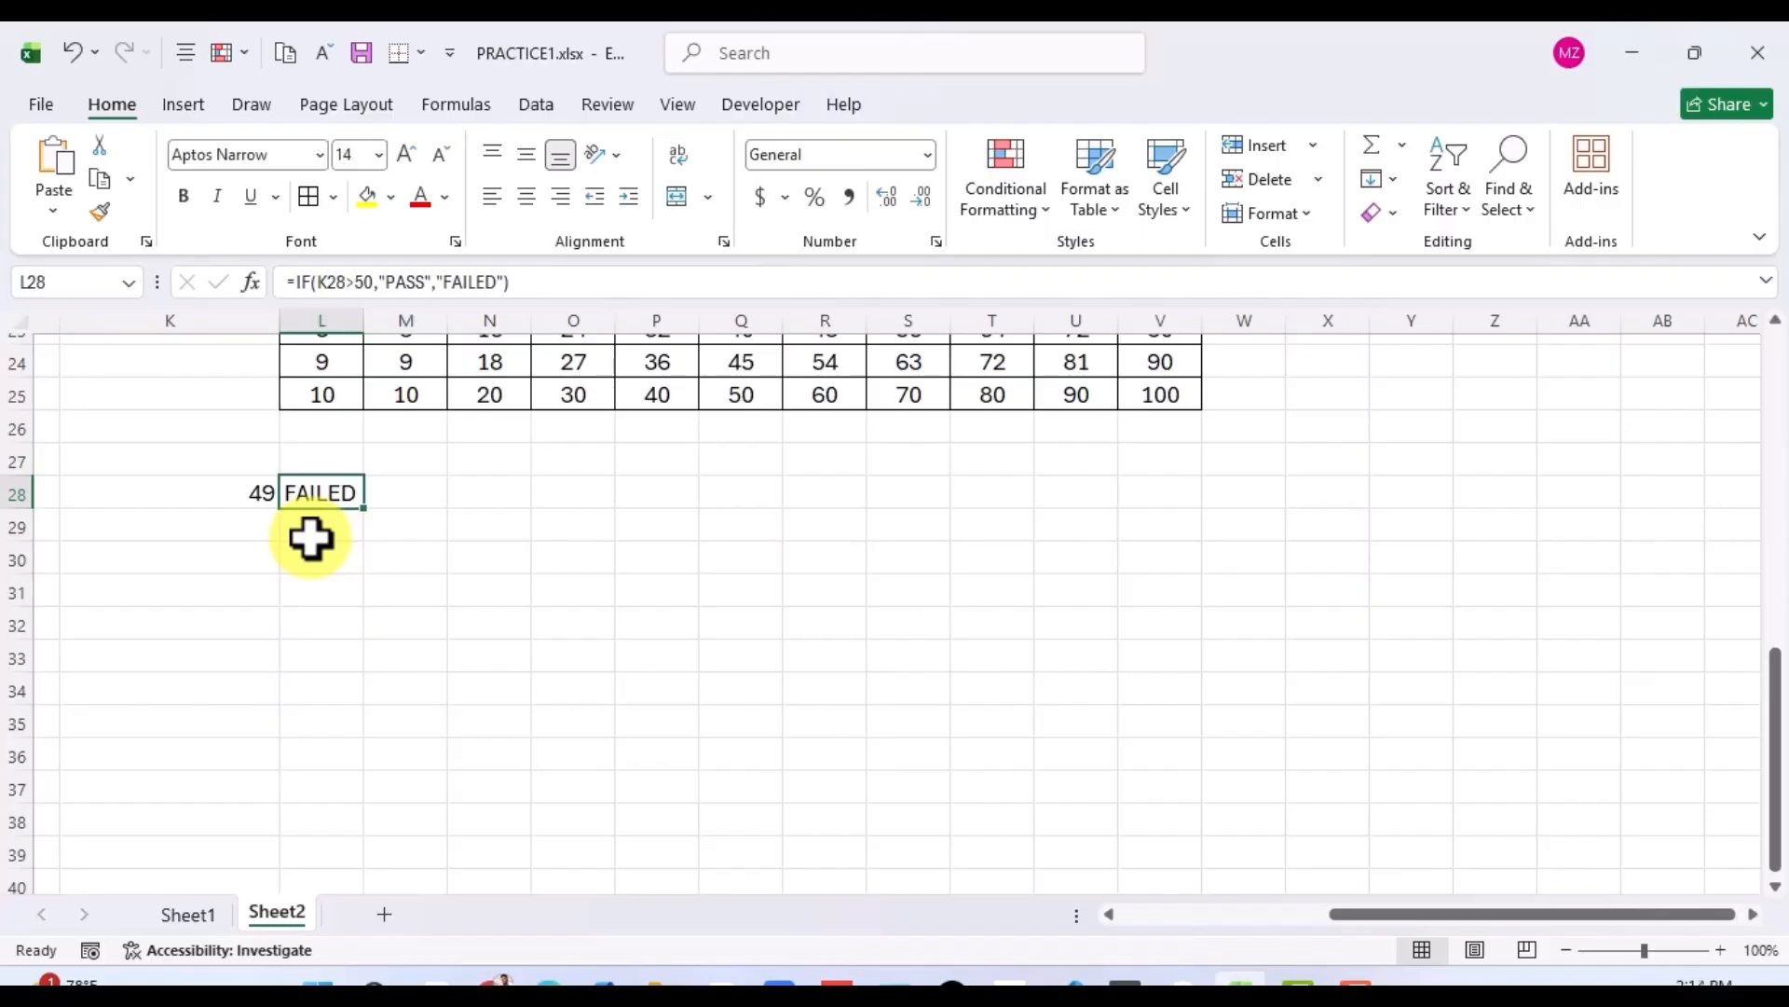
click(347, 554)
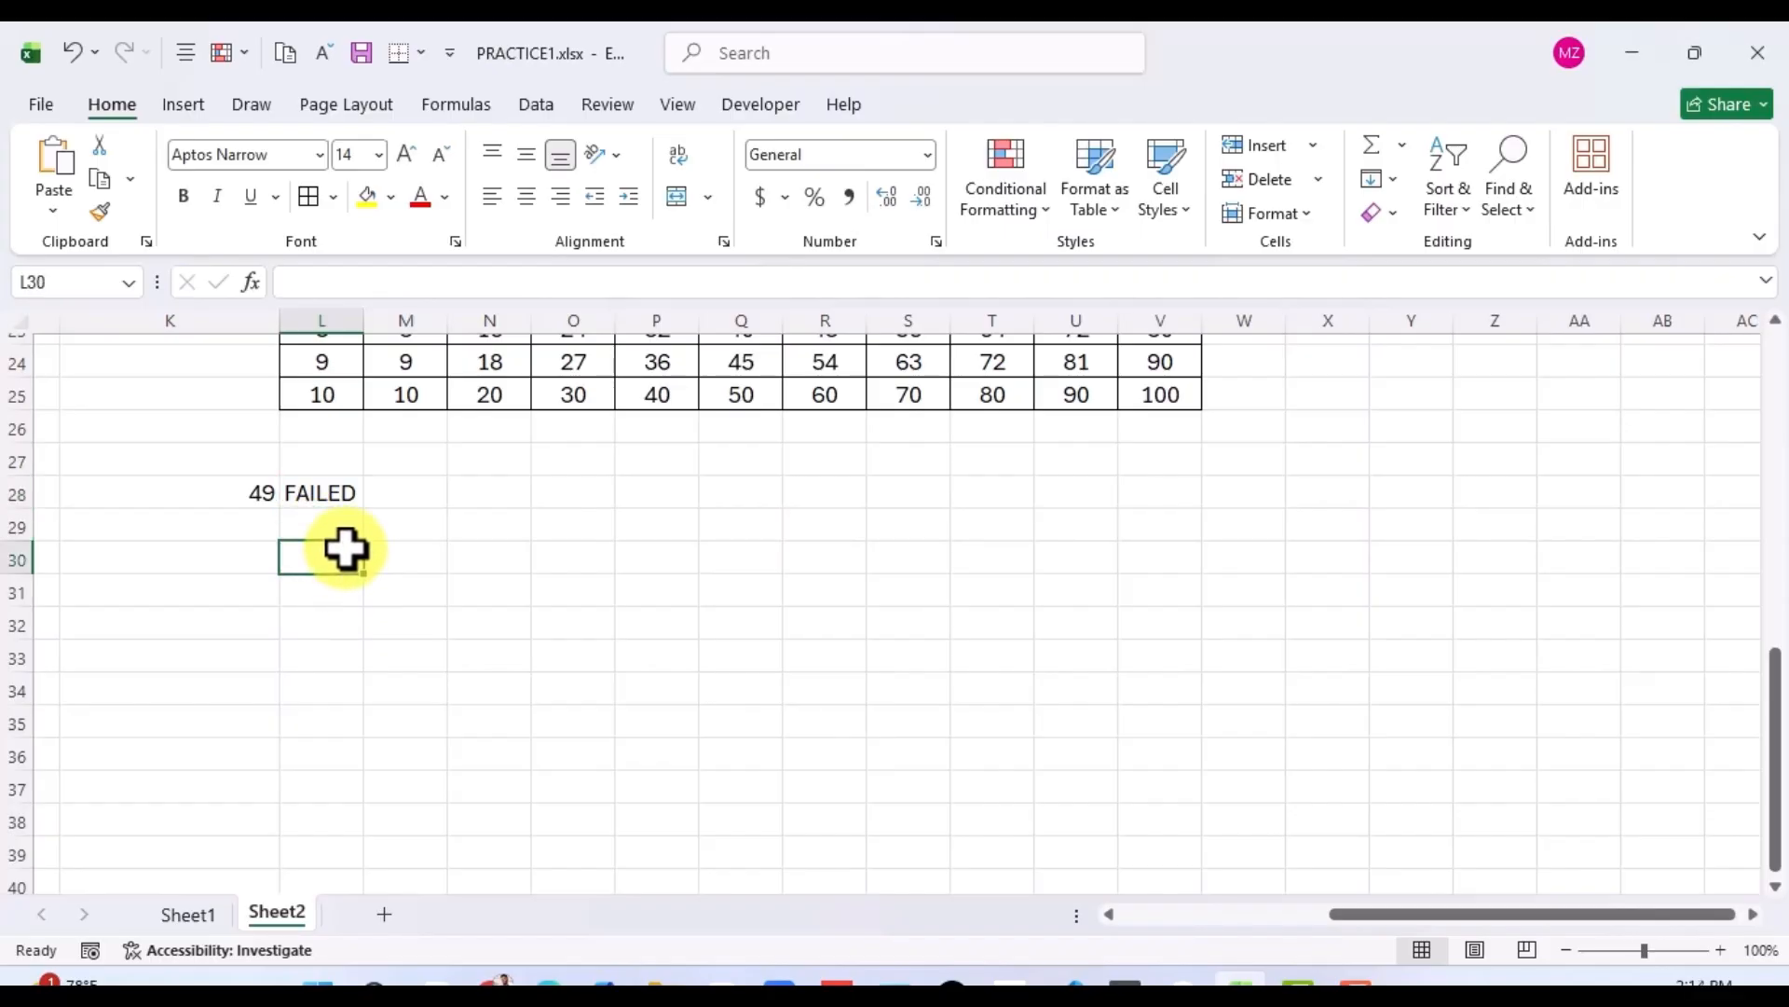
click(257, 499)
click(337, 494)
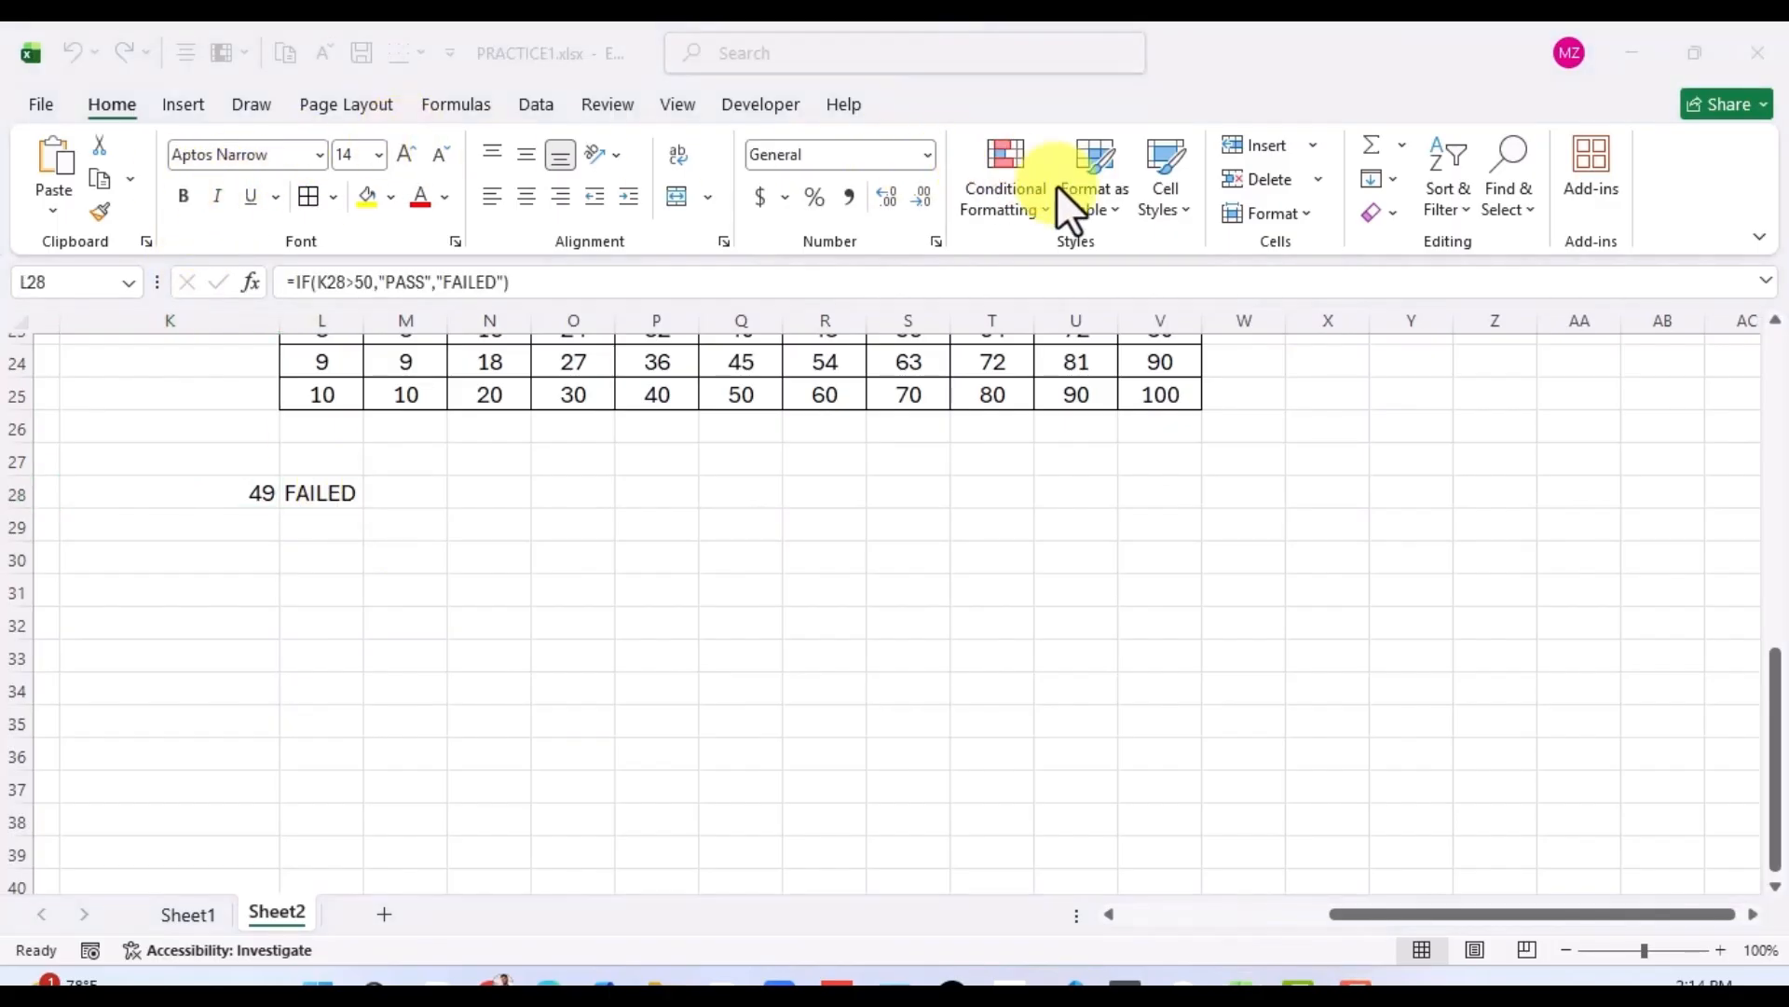
Add a Text That Contains conditional formatting rule to cell L28 for "FAILED" with Light Red Fill with Dark Red Text.
click(315, 501)
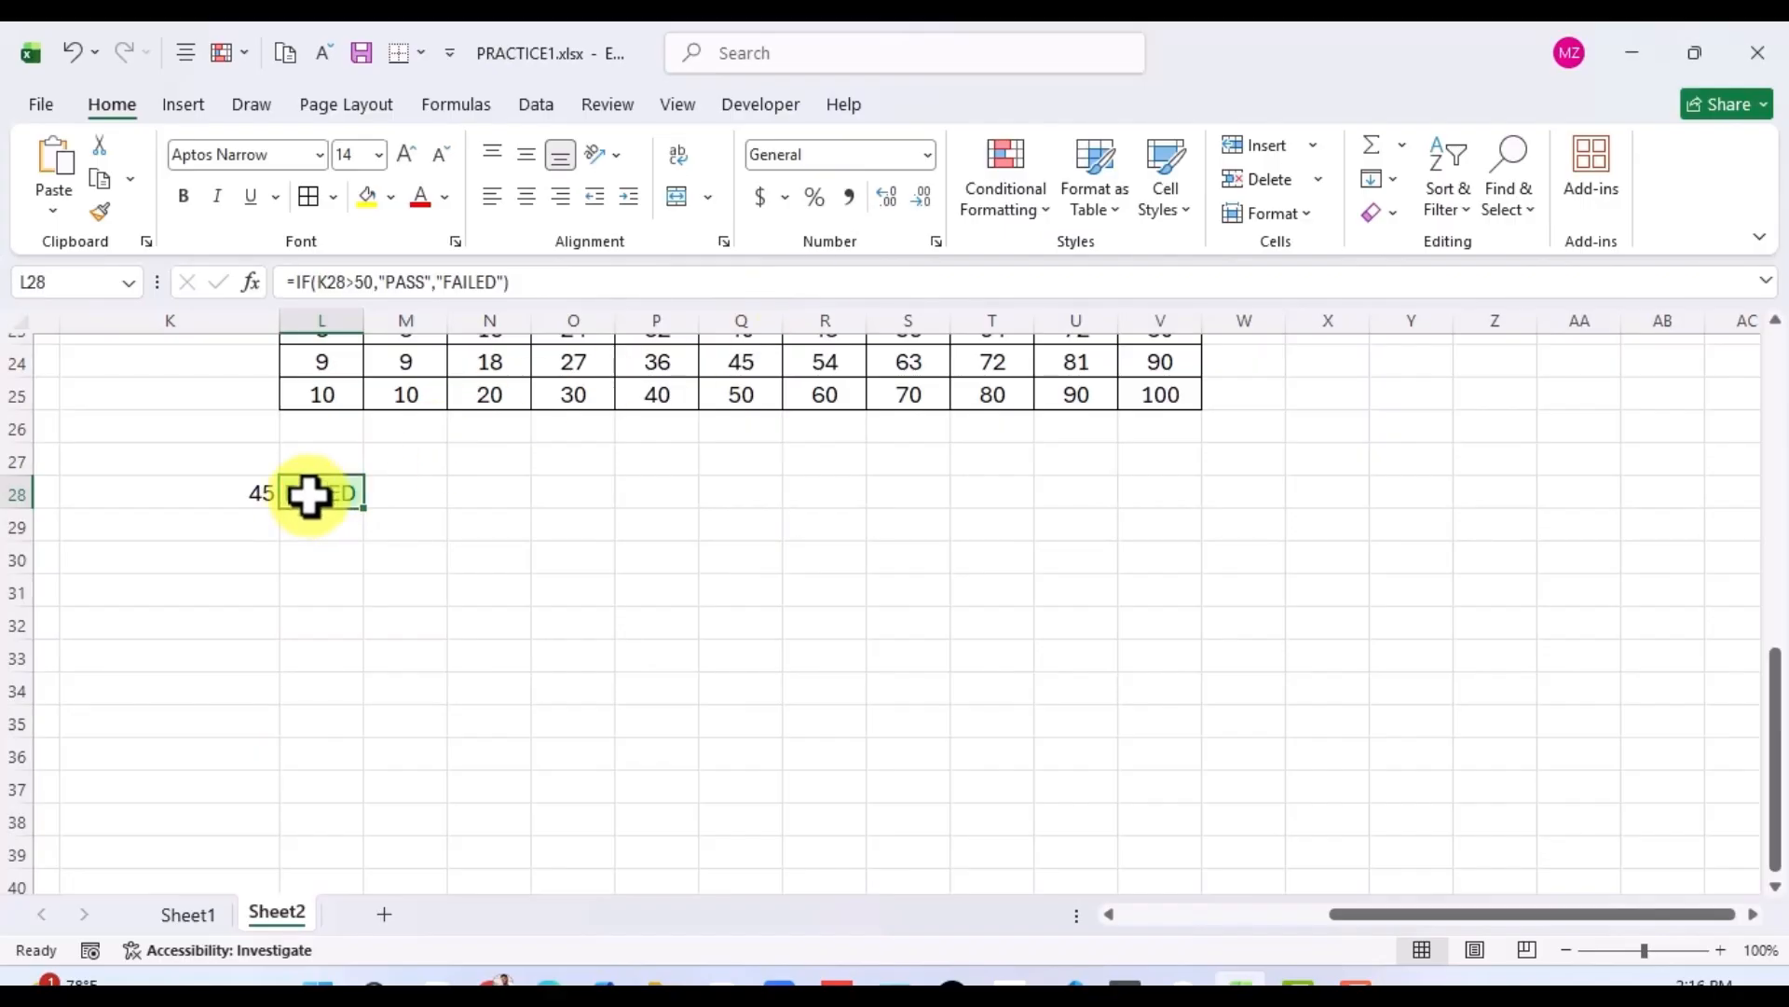
click(391, 559)
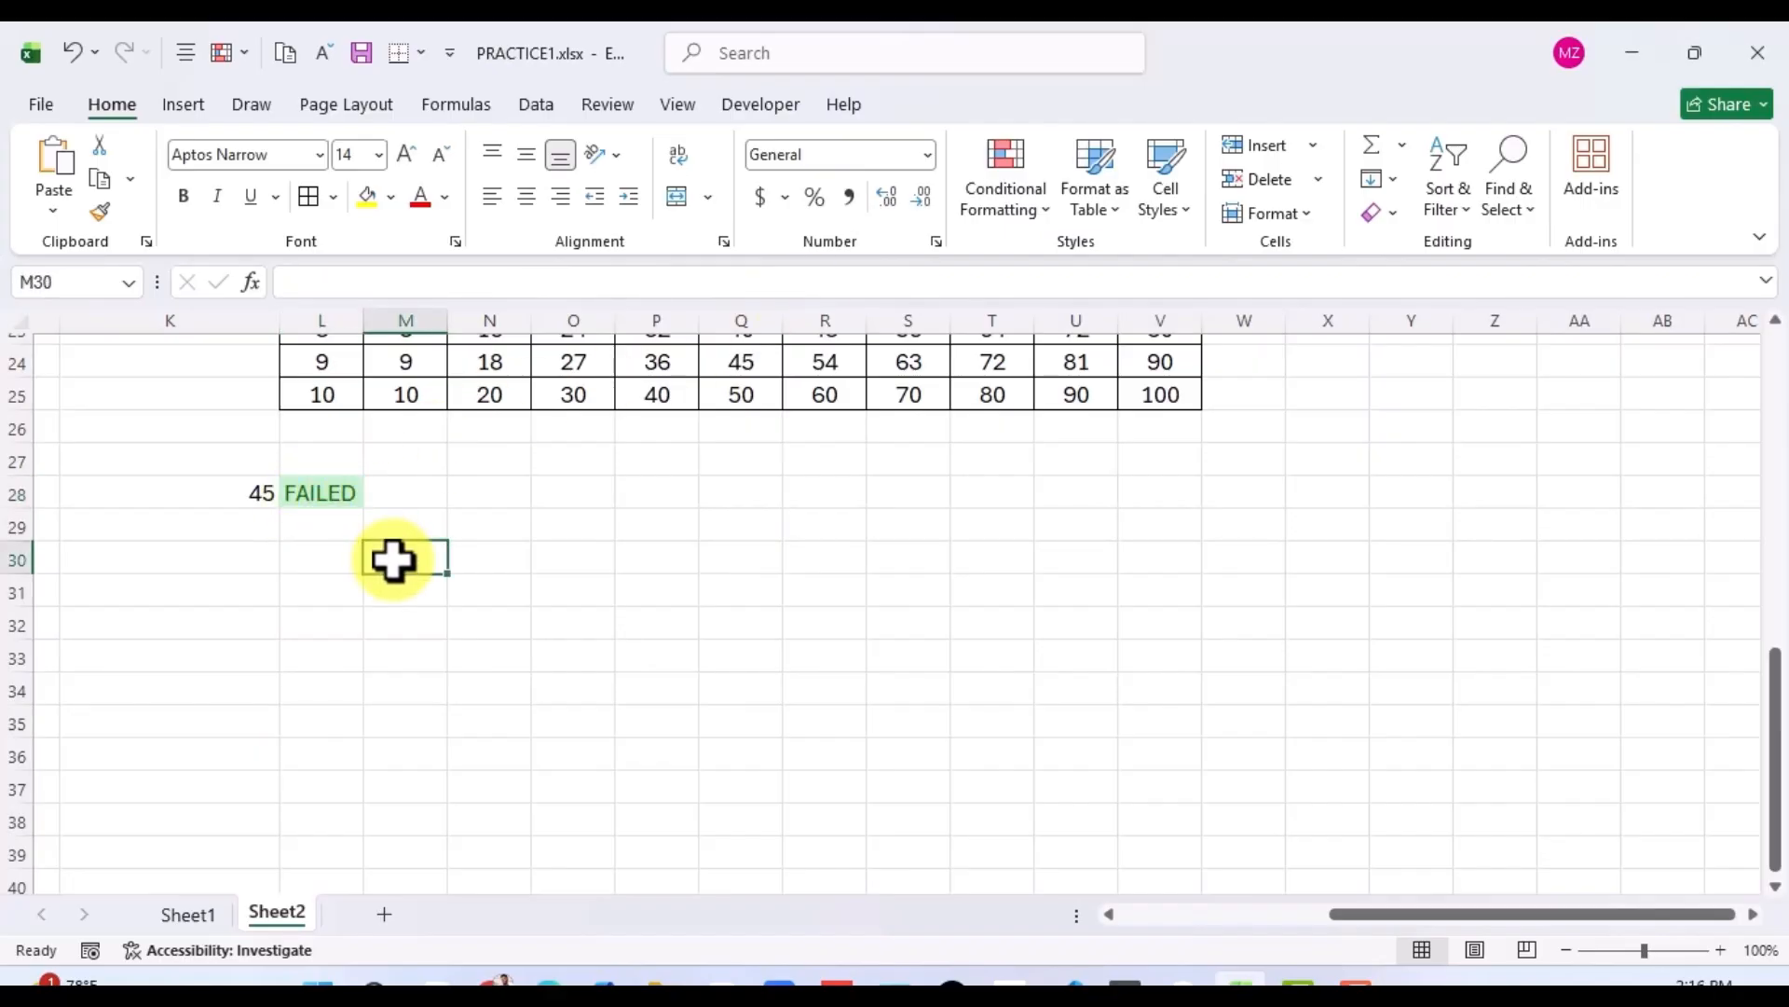
click(307, 492)
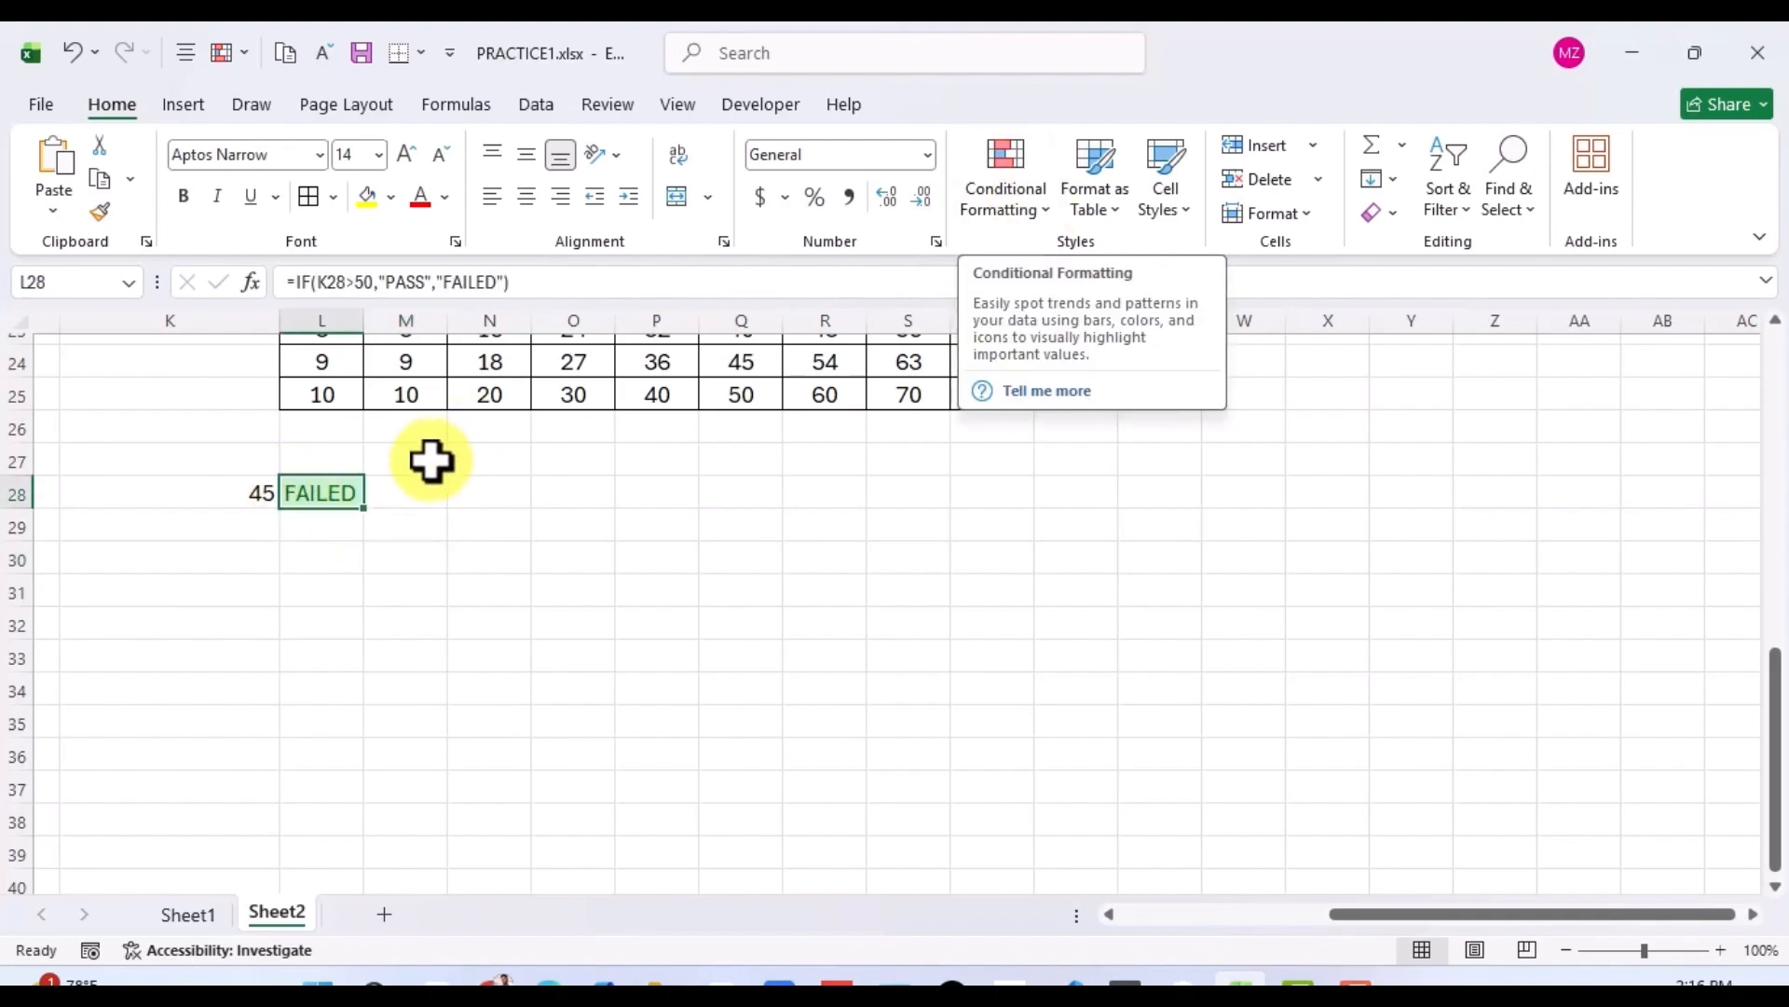
click(1012, 206)
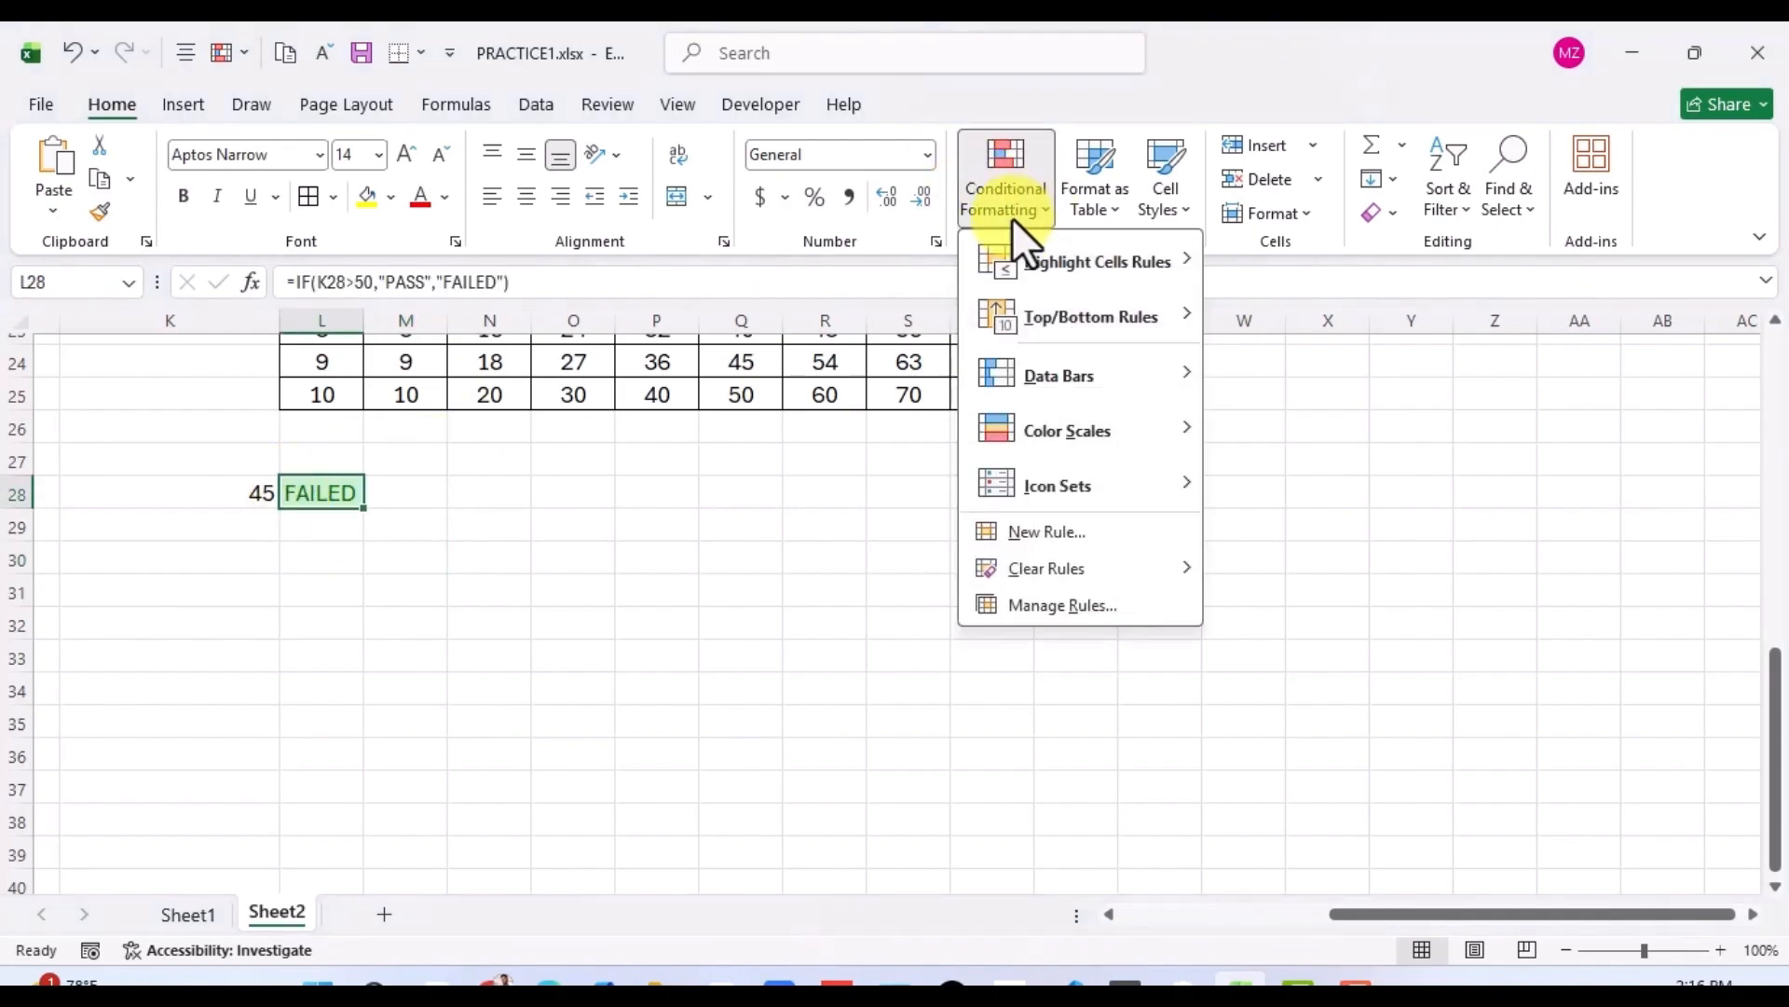
mouse_move(1060, 265)
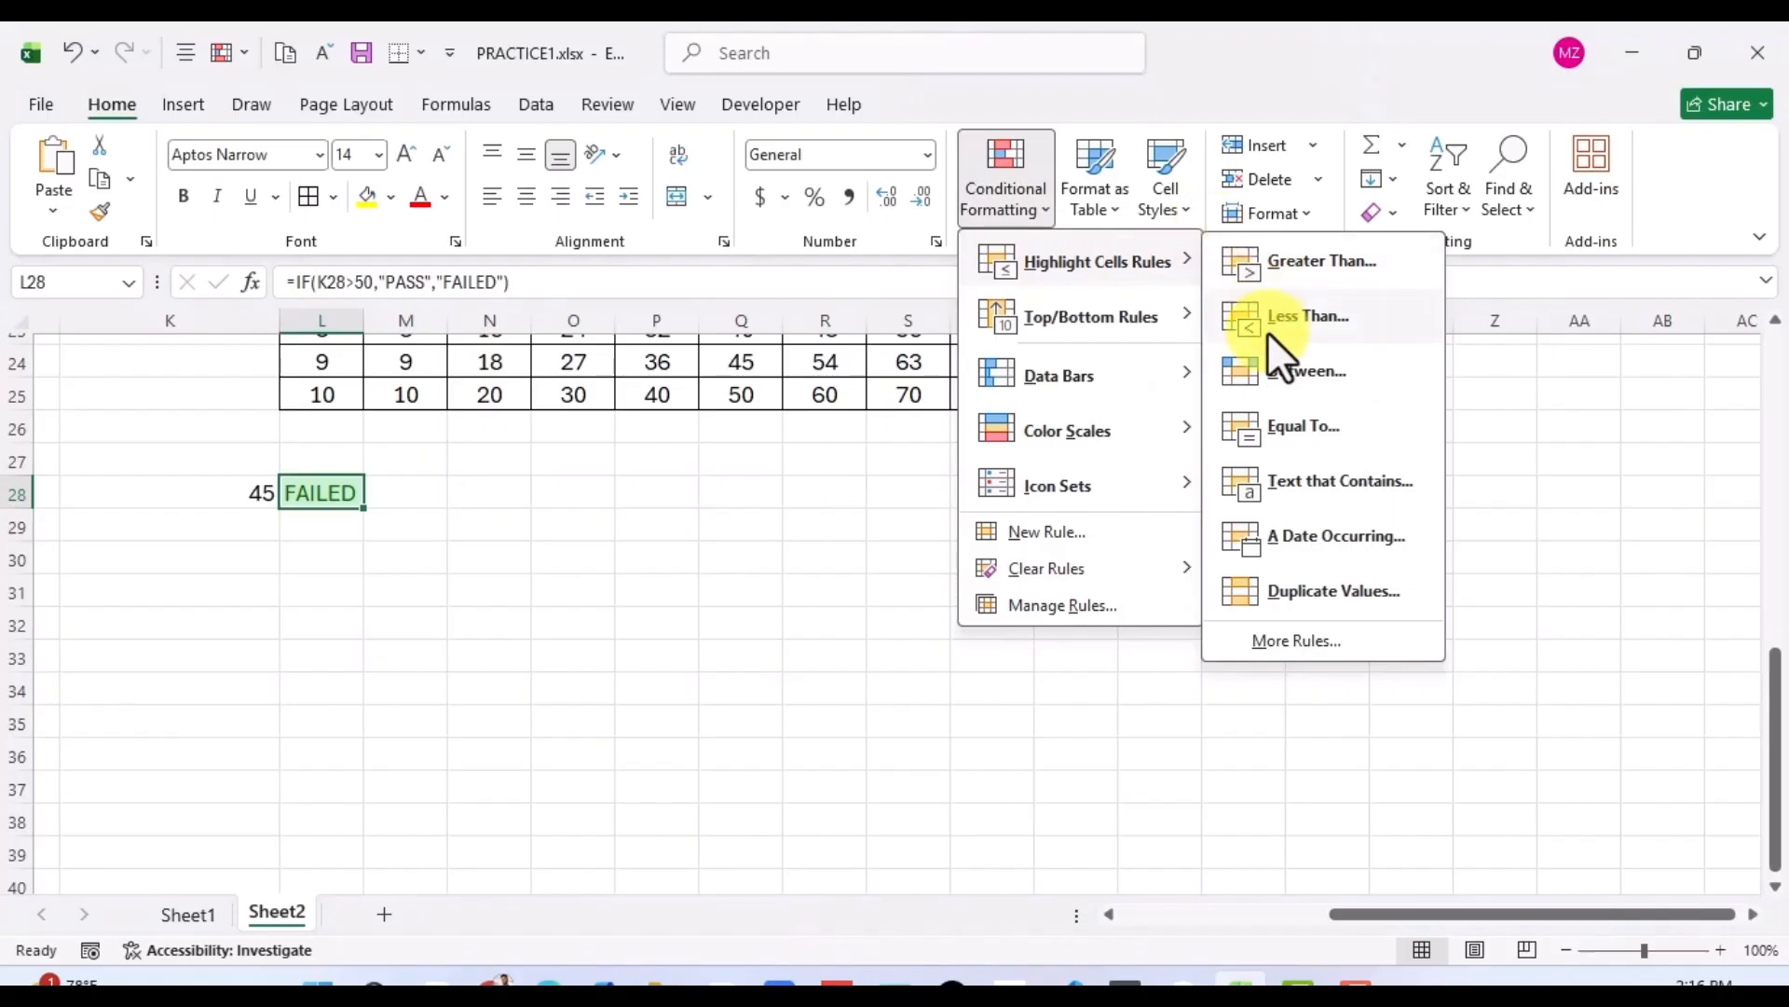
click(1303, 480)
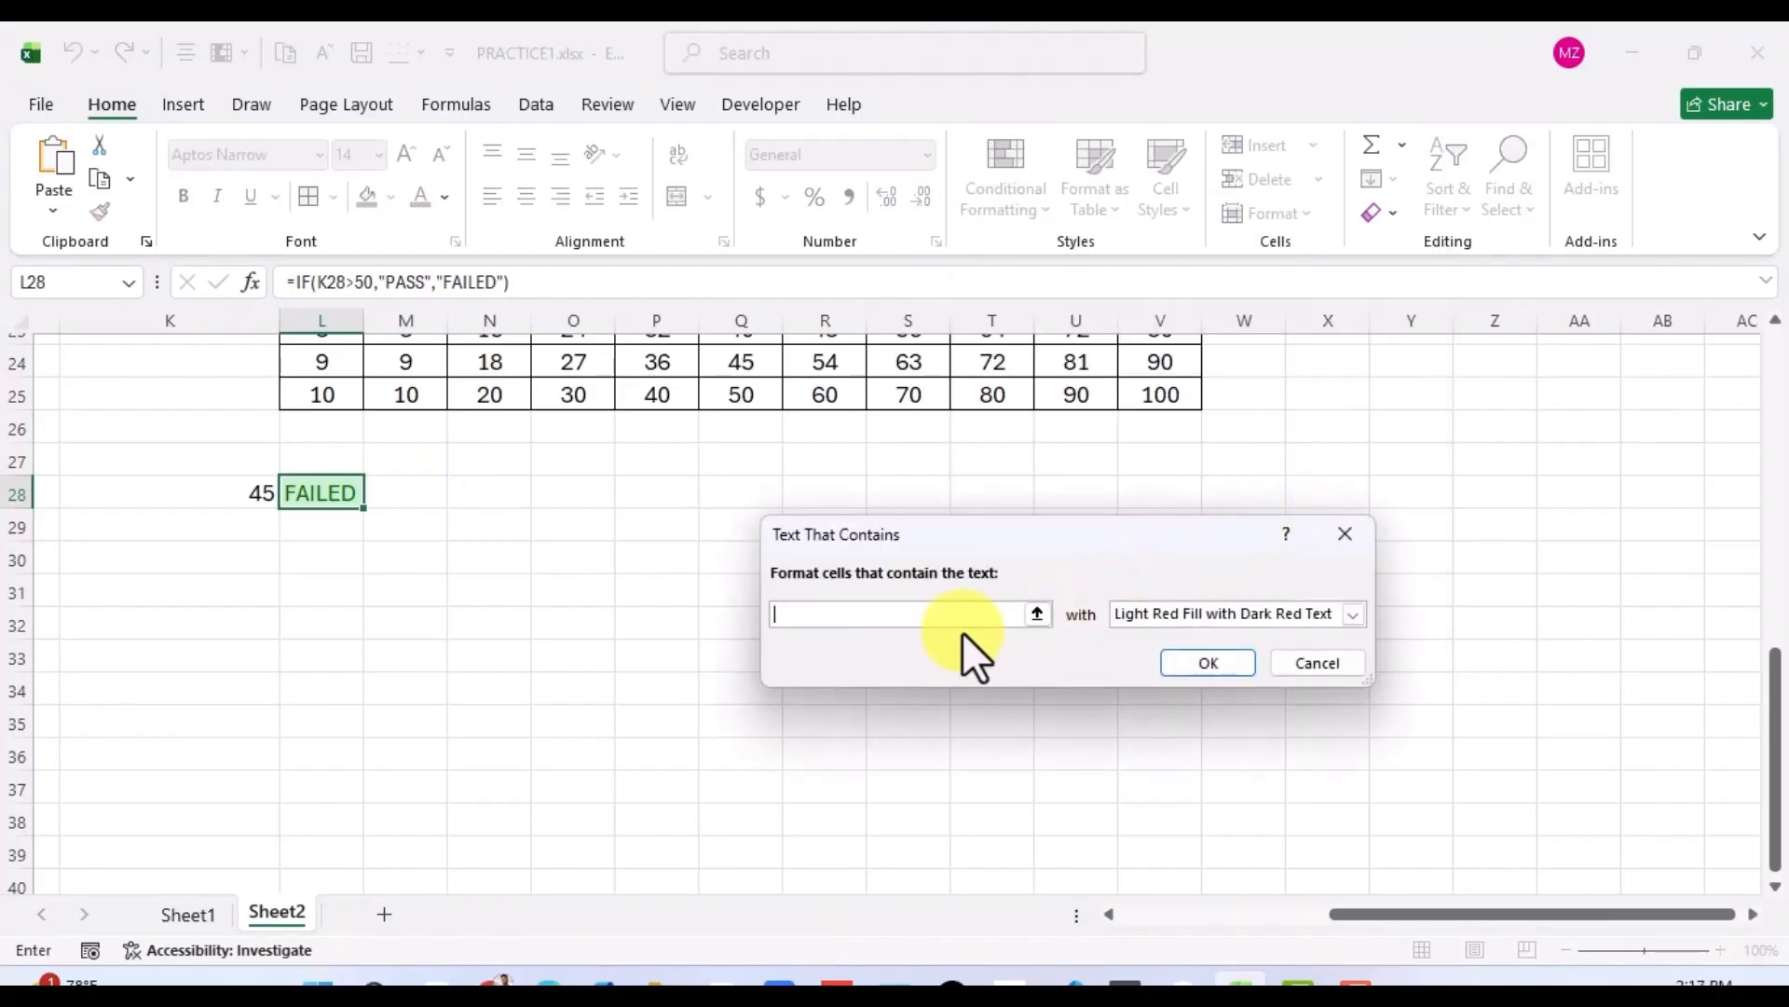
text(f)
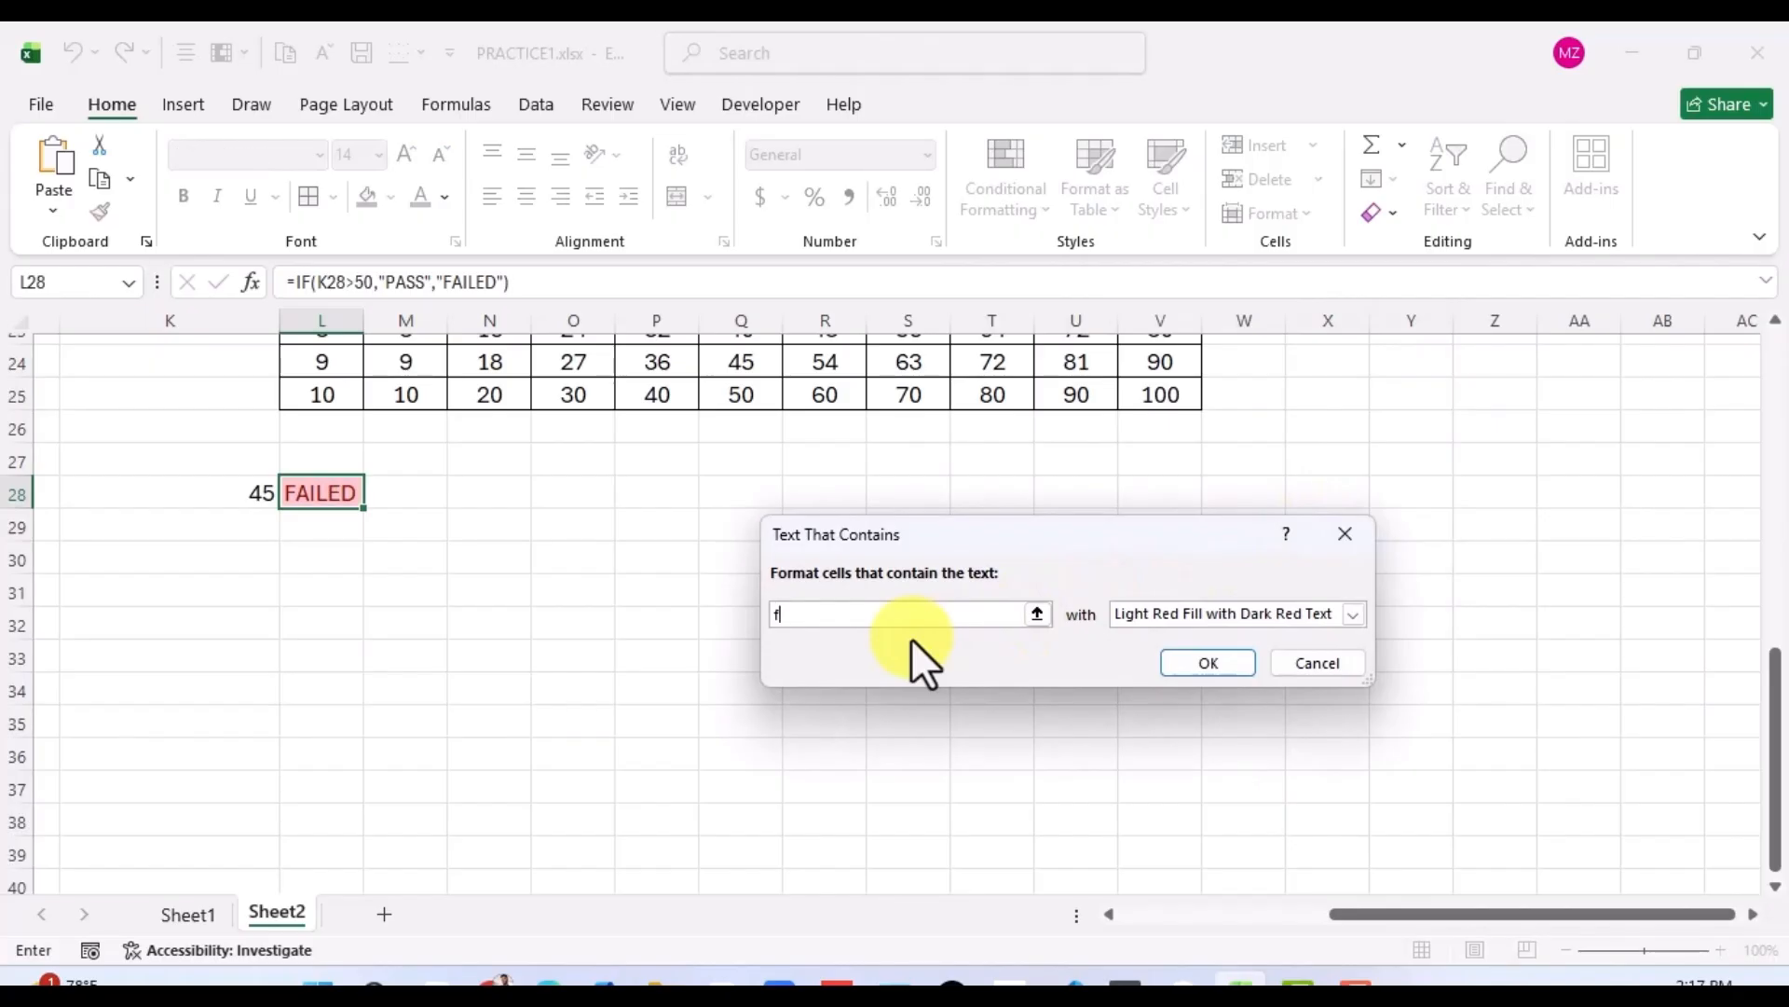
key(BackSpace)
text(FAILED)
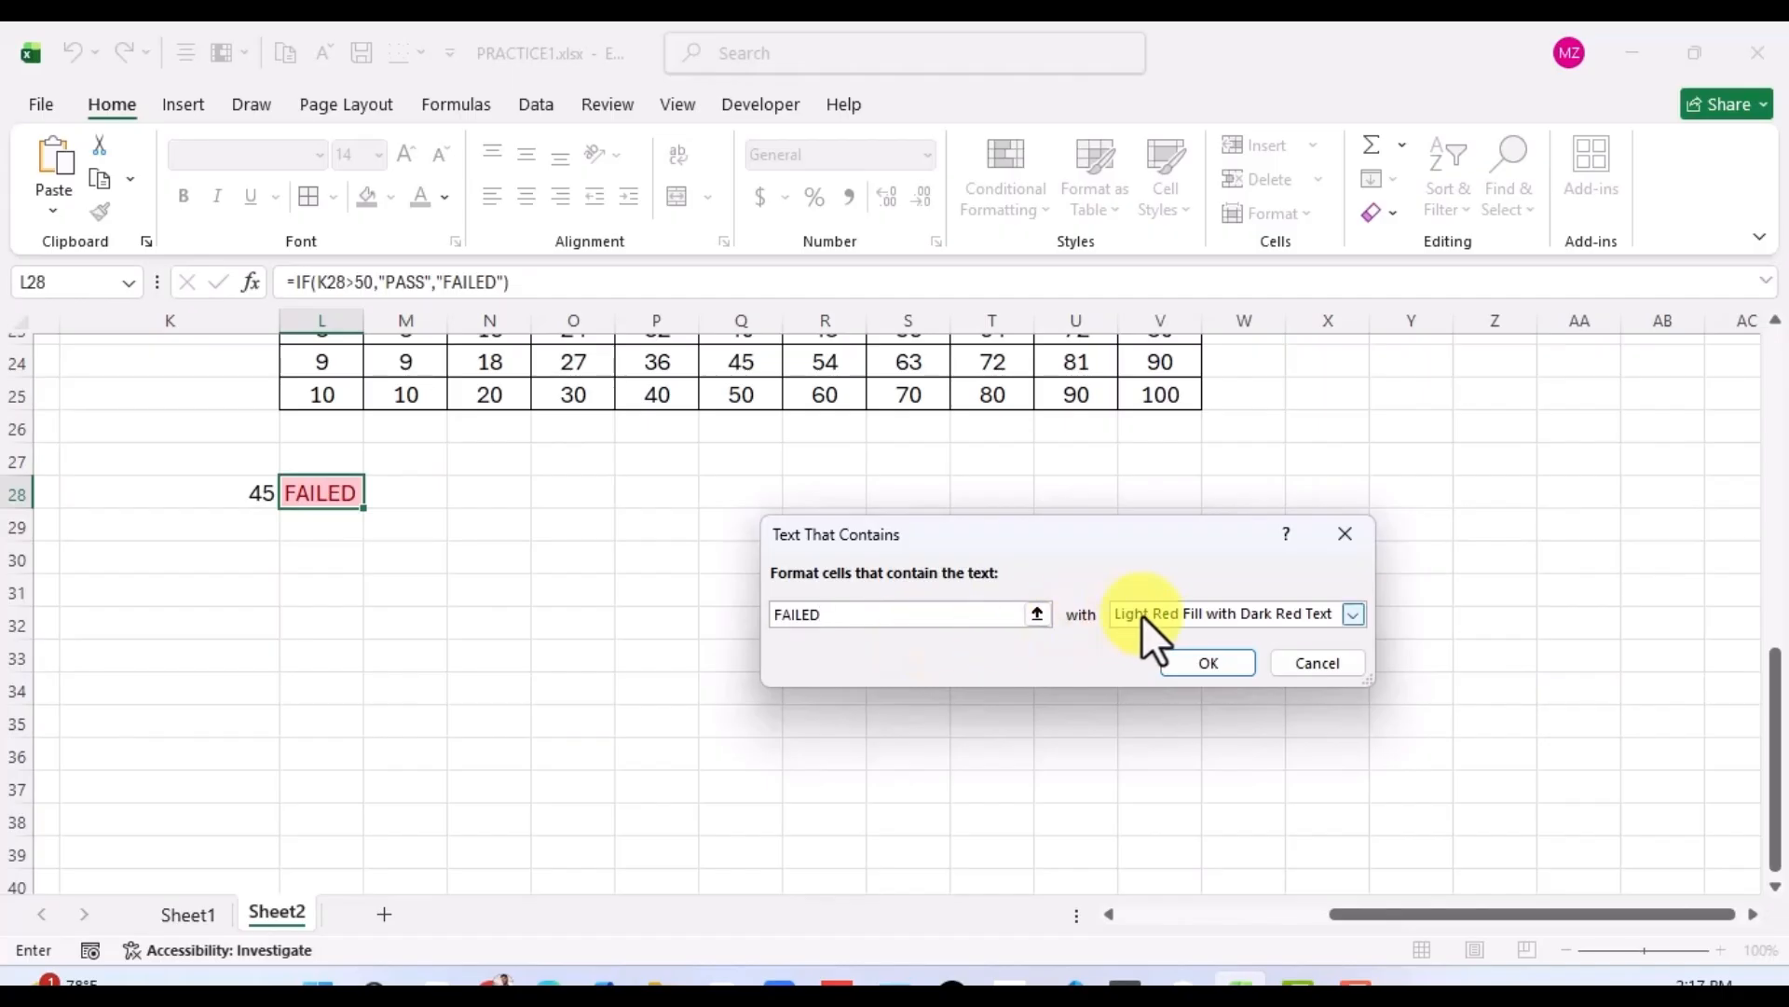
click(1208, 663)
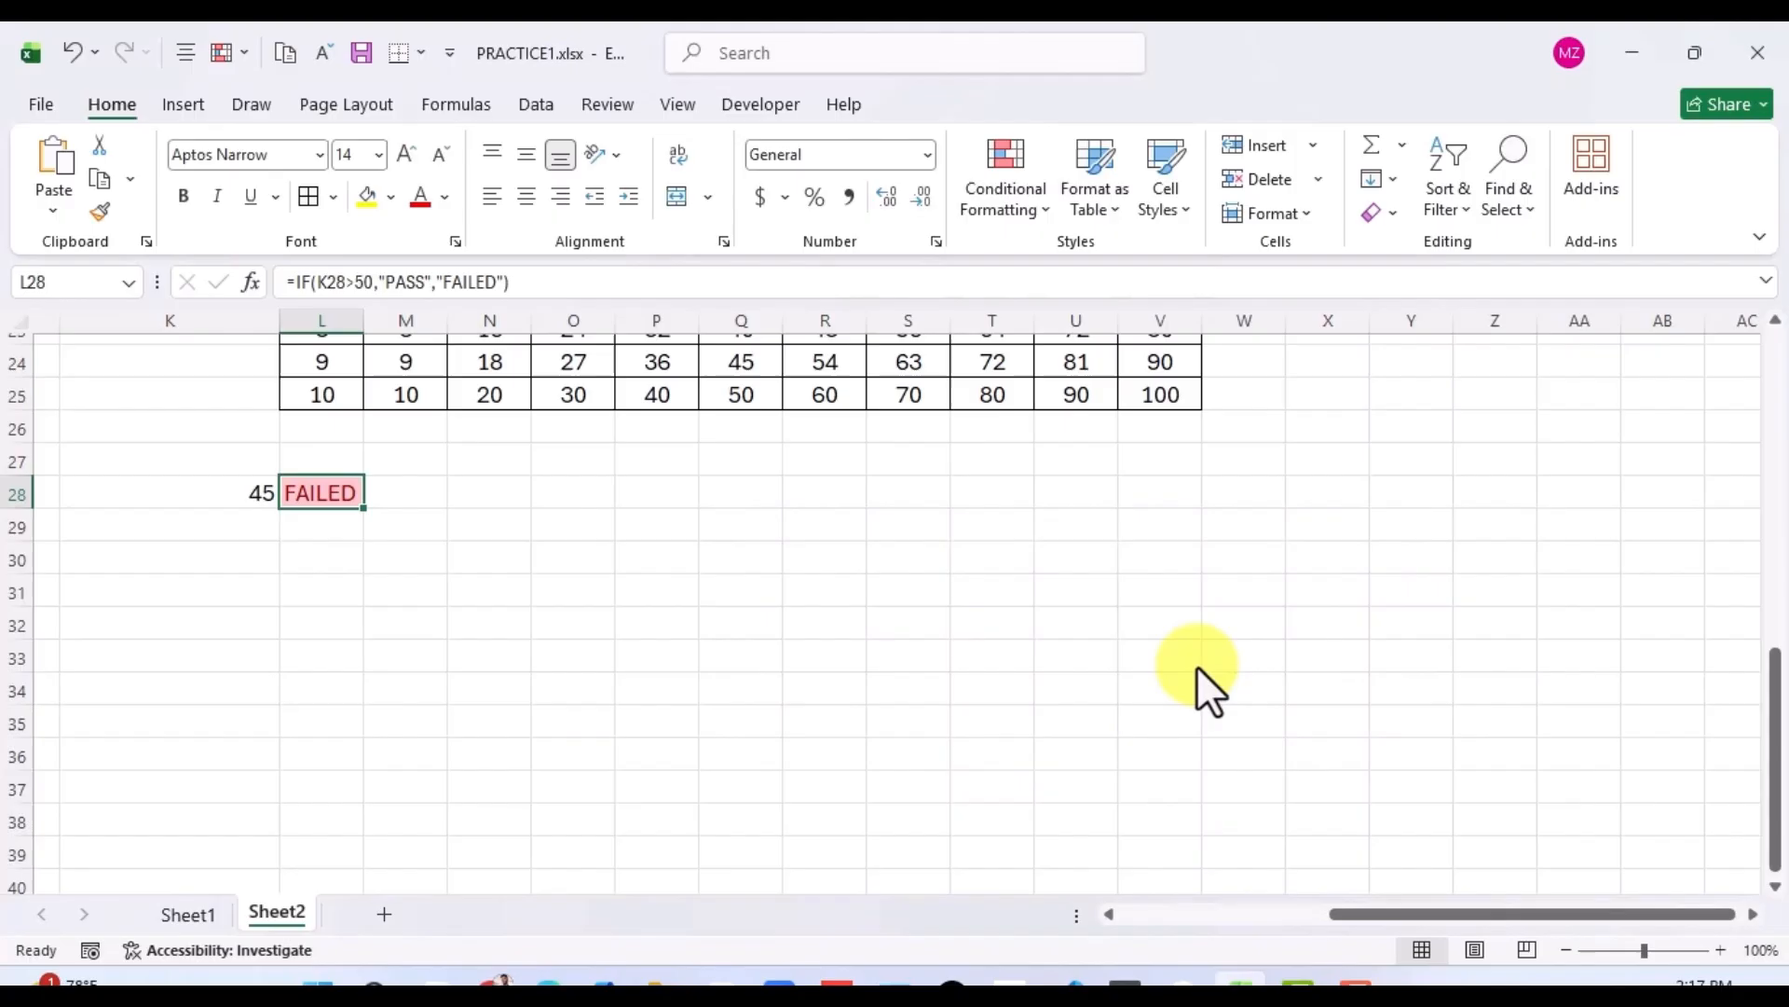
Add a second Text That Contains rule to cell L28 for "PASS" with Green Fill with Dark Green Text.
click(998, 220)
mouse_move(1119, 263)
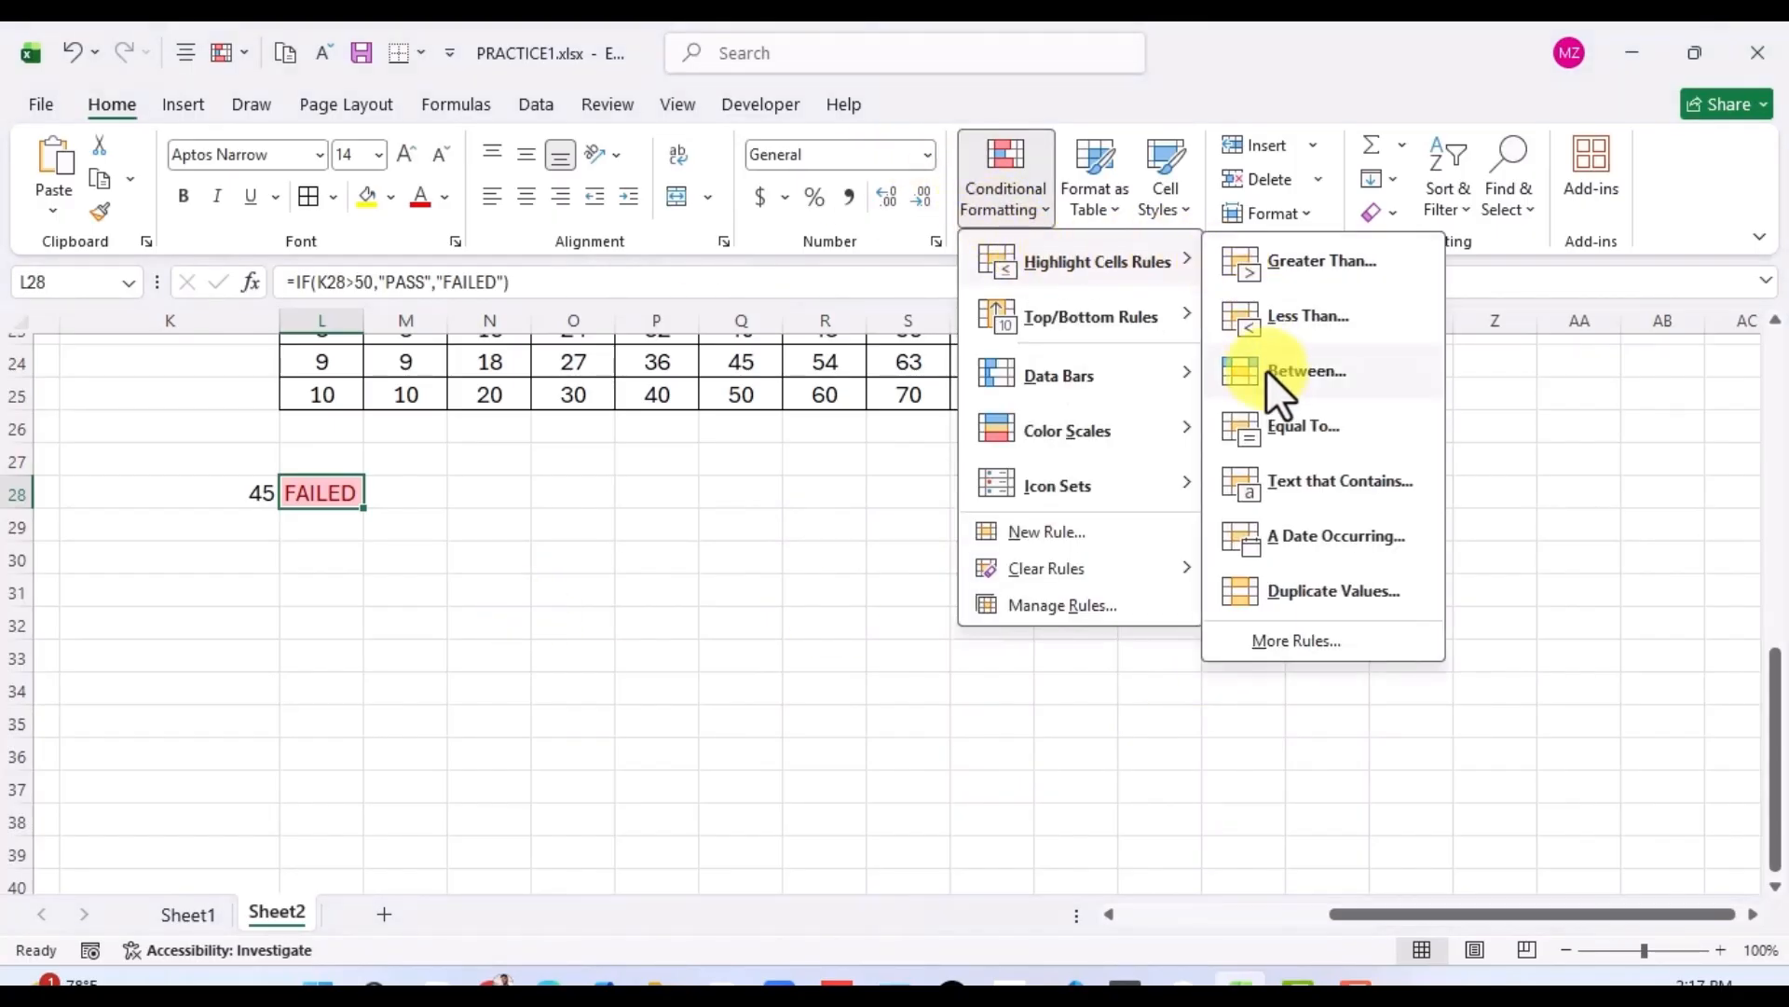
click(1289, 476)
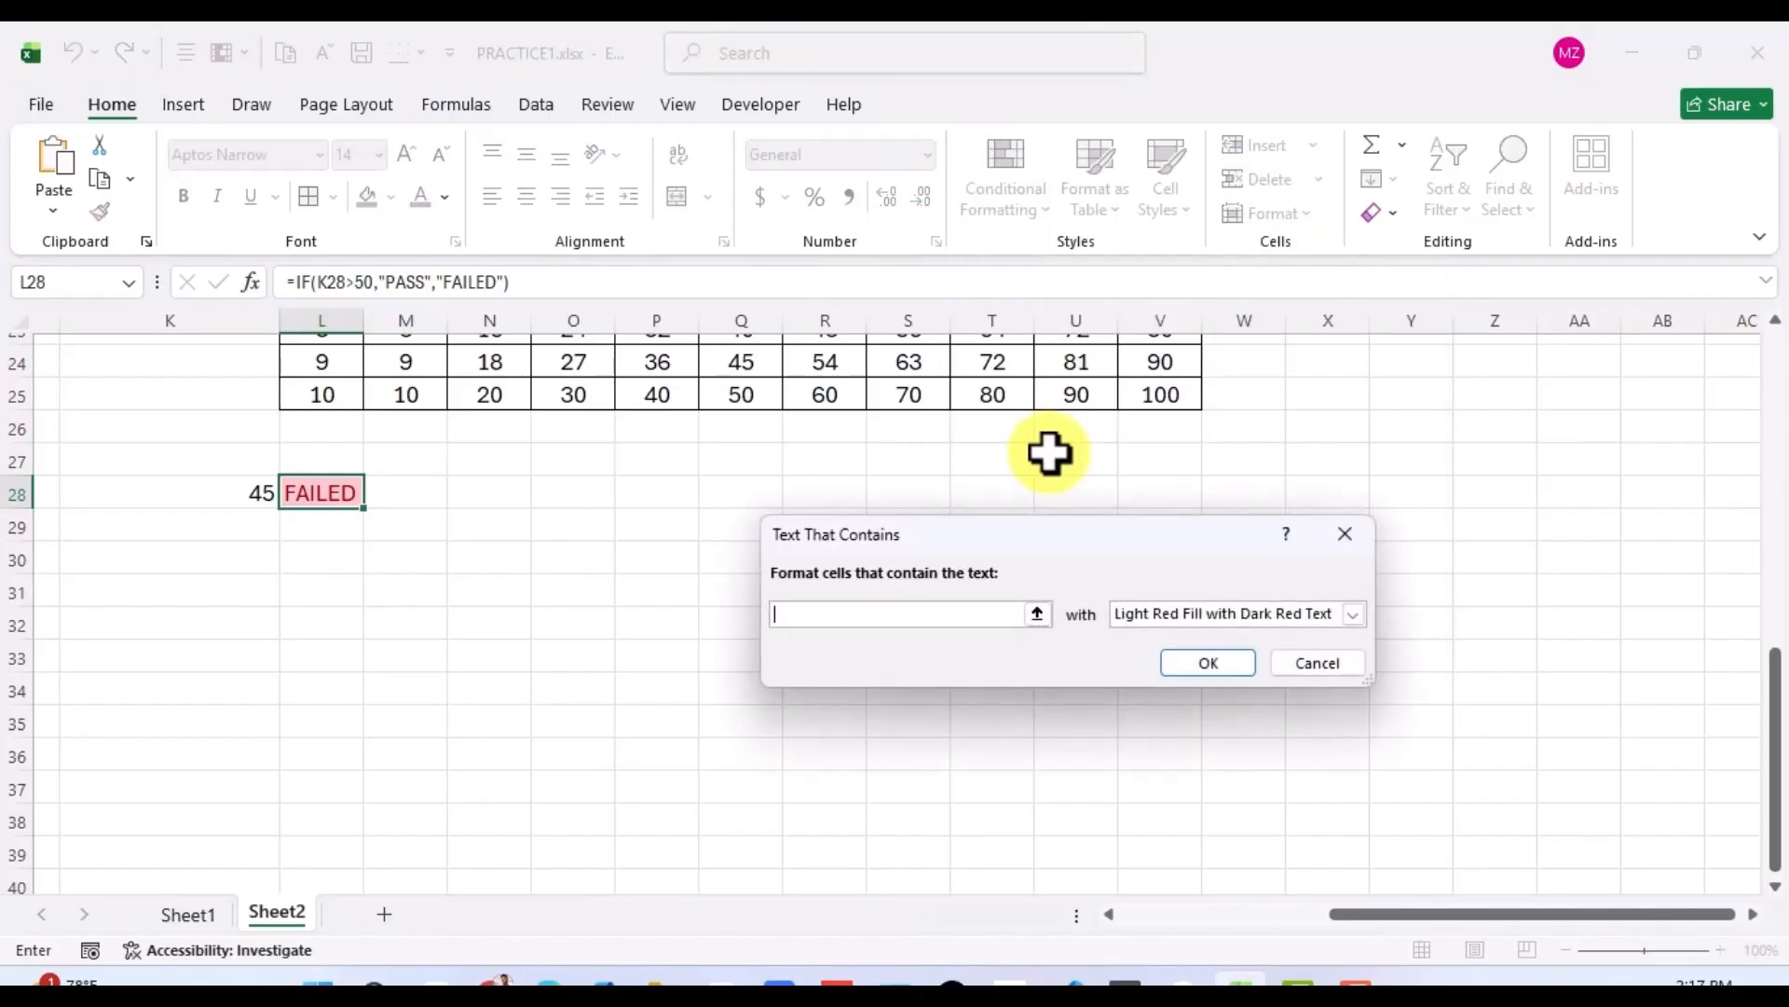
text(PASS)
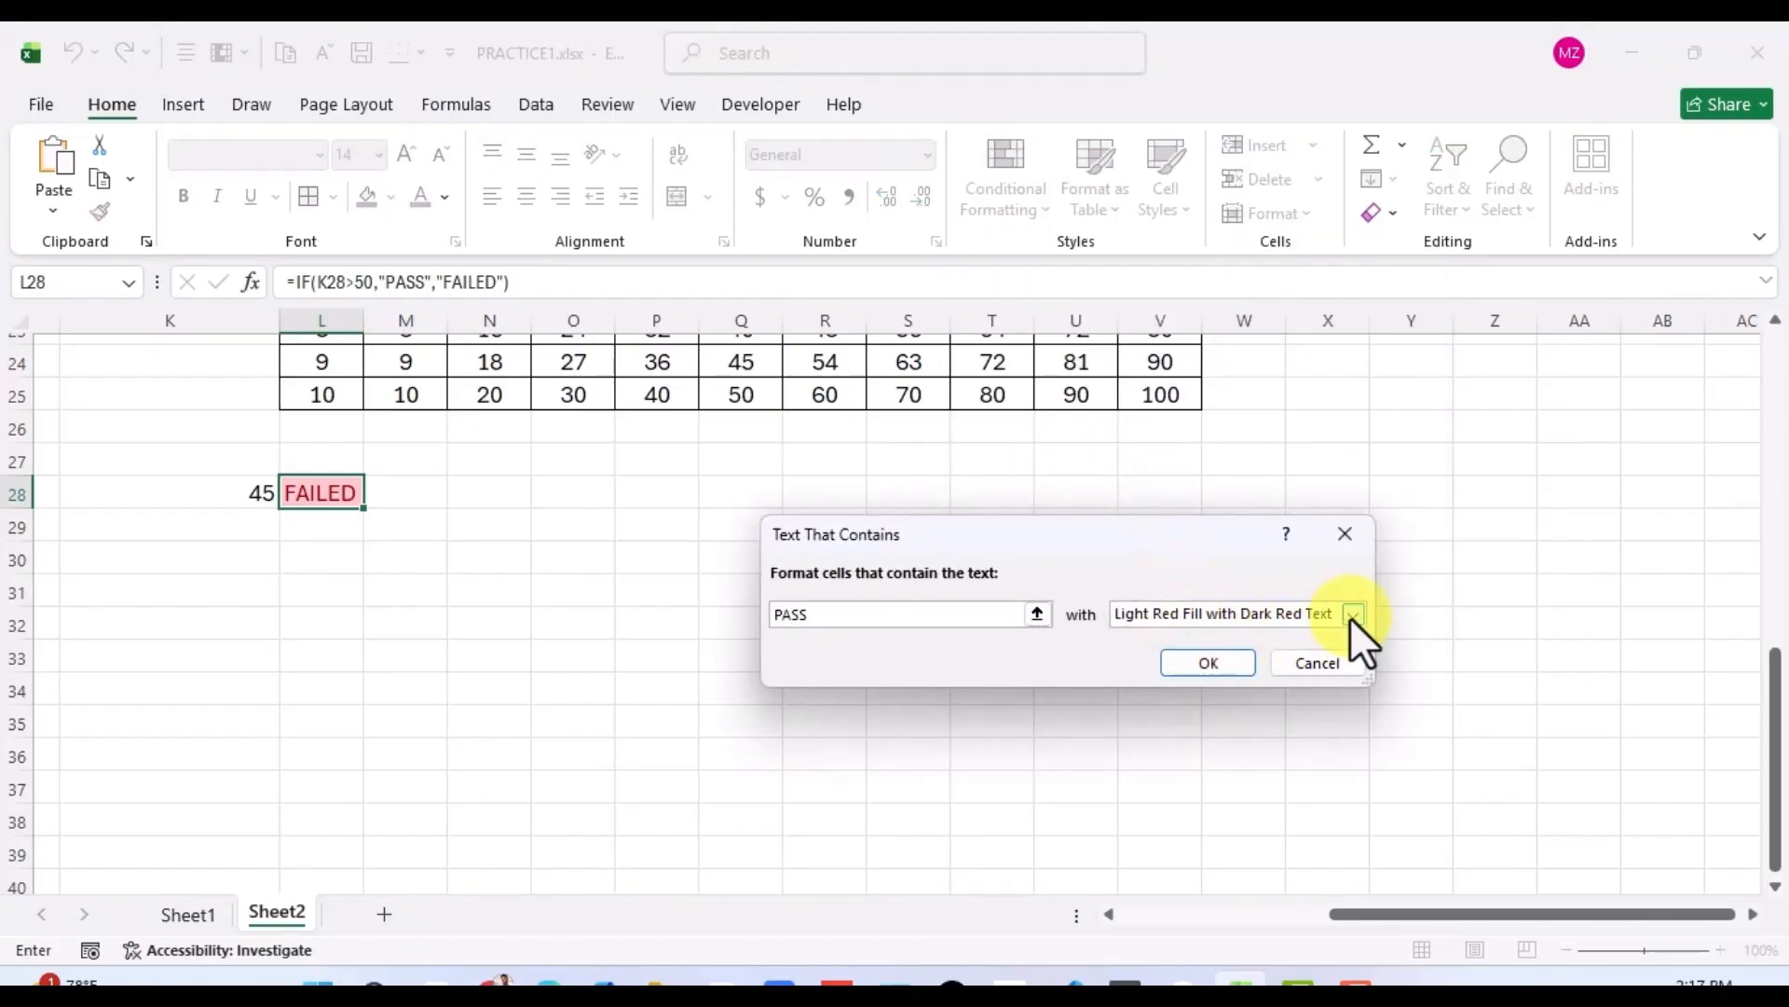
click(1353, 617)
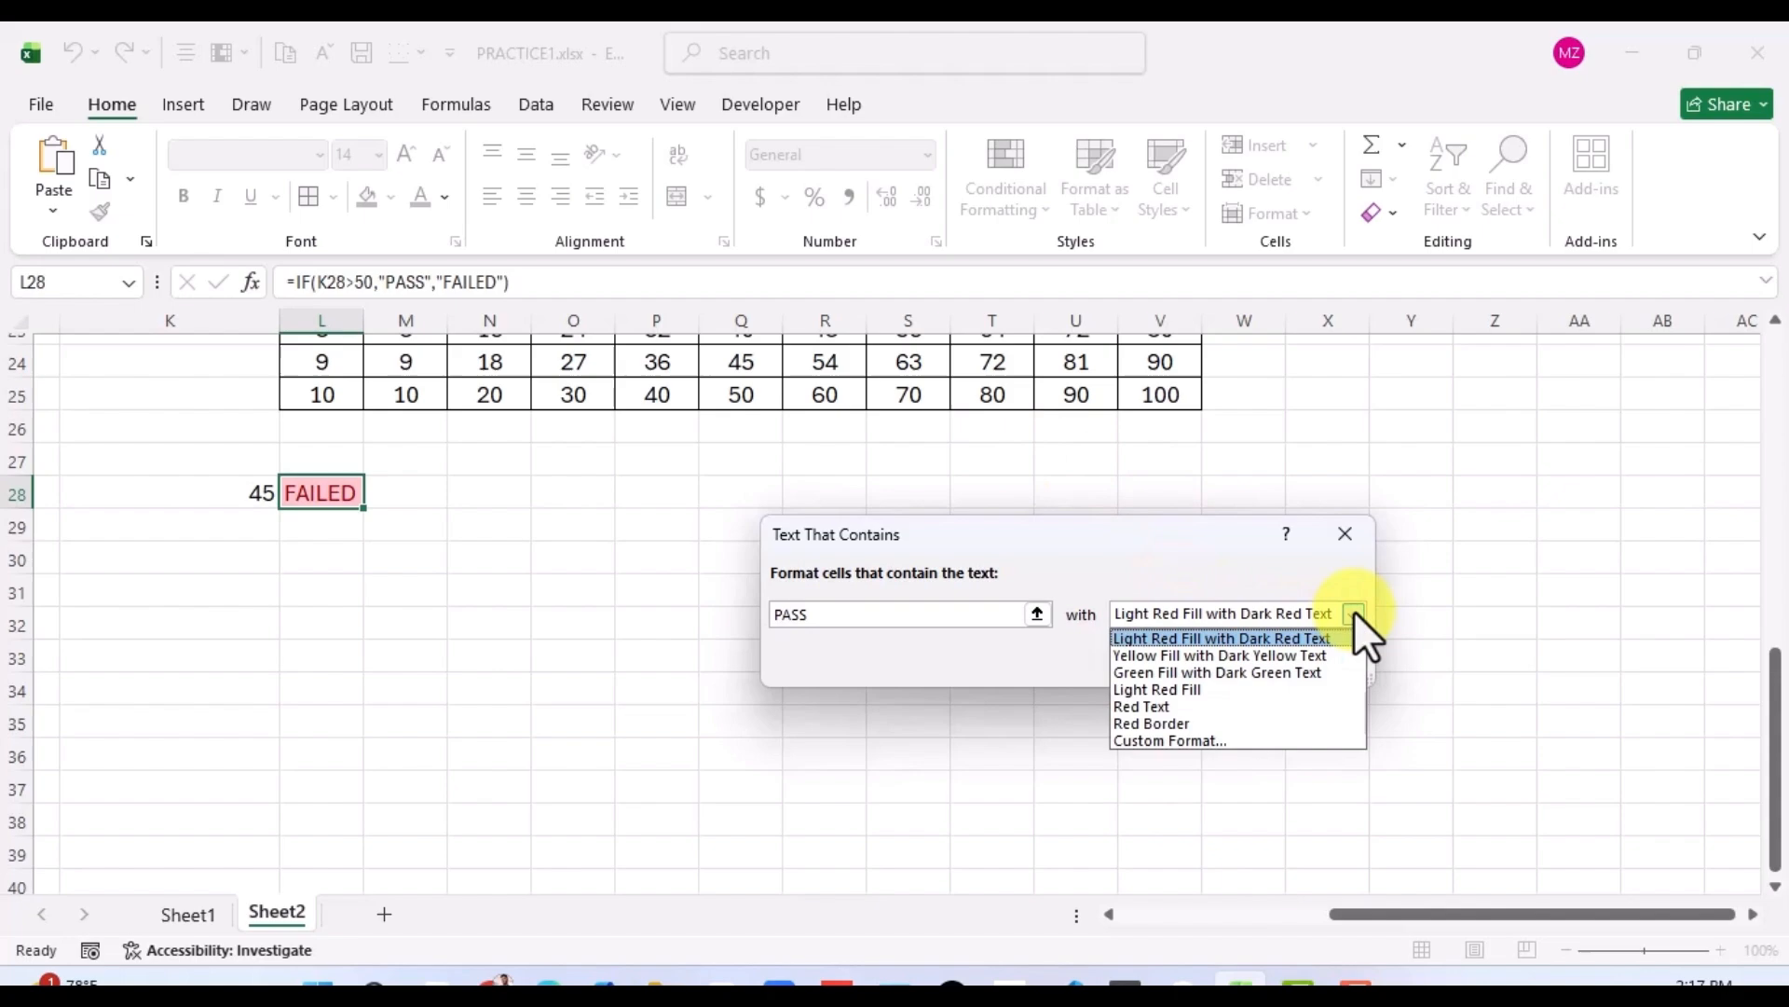
click(1137, 671)
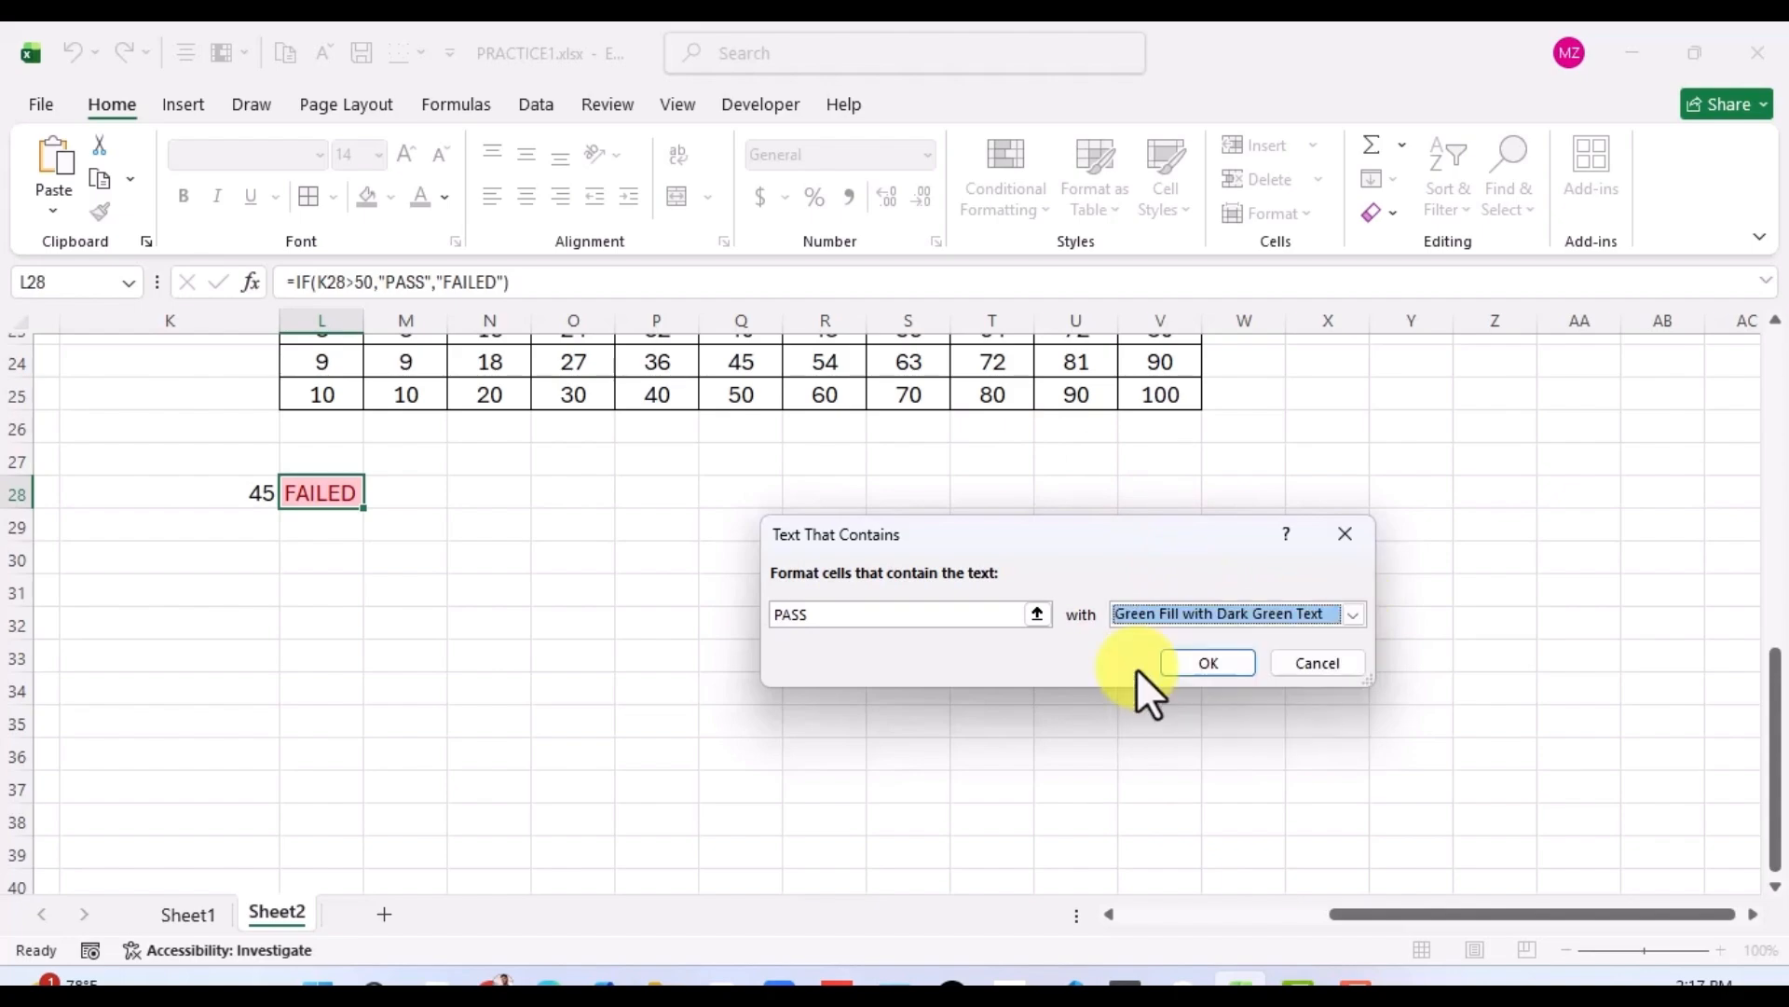
click(1200, 660)
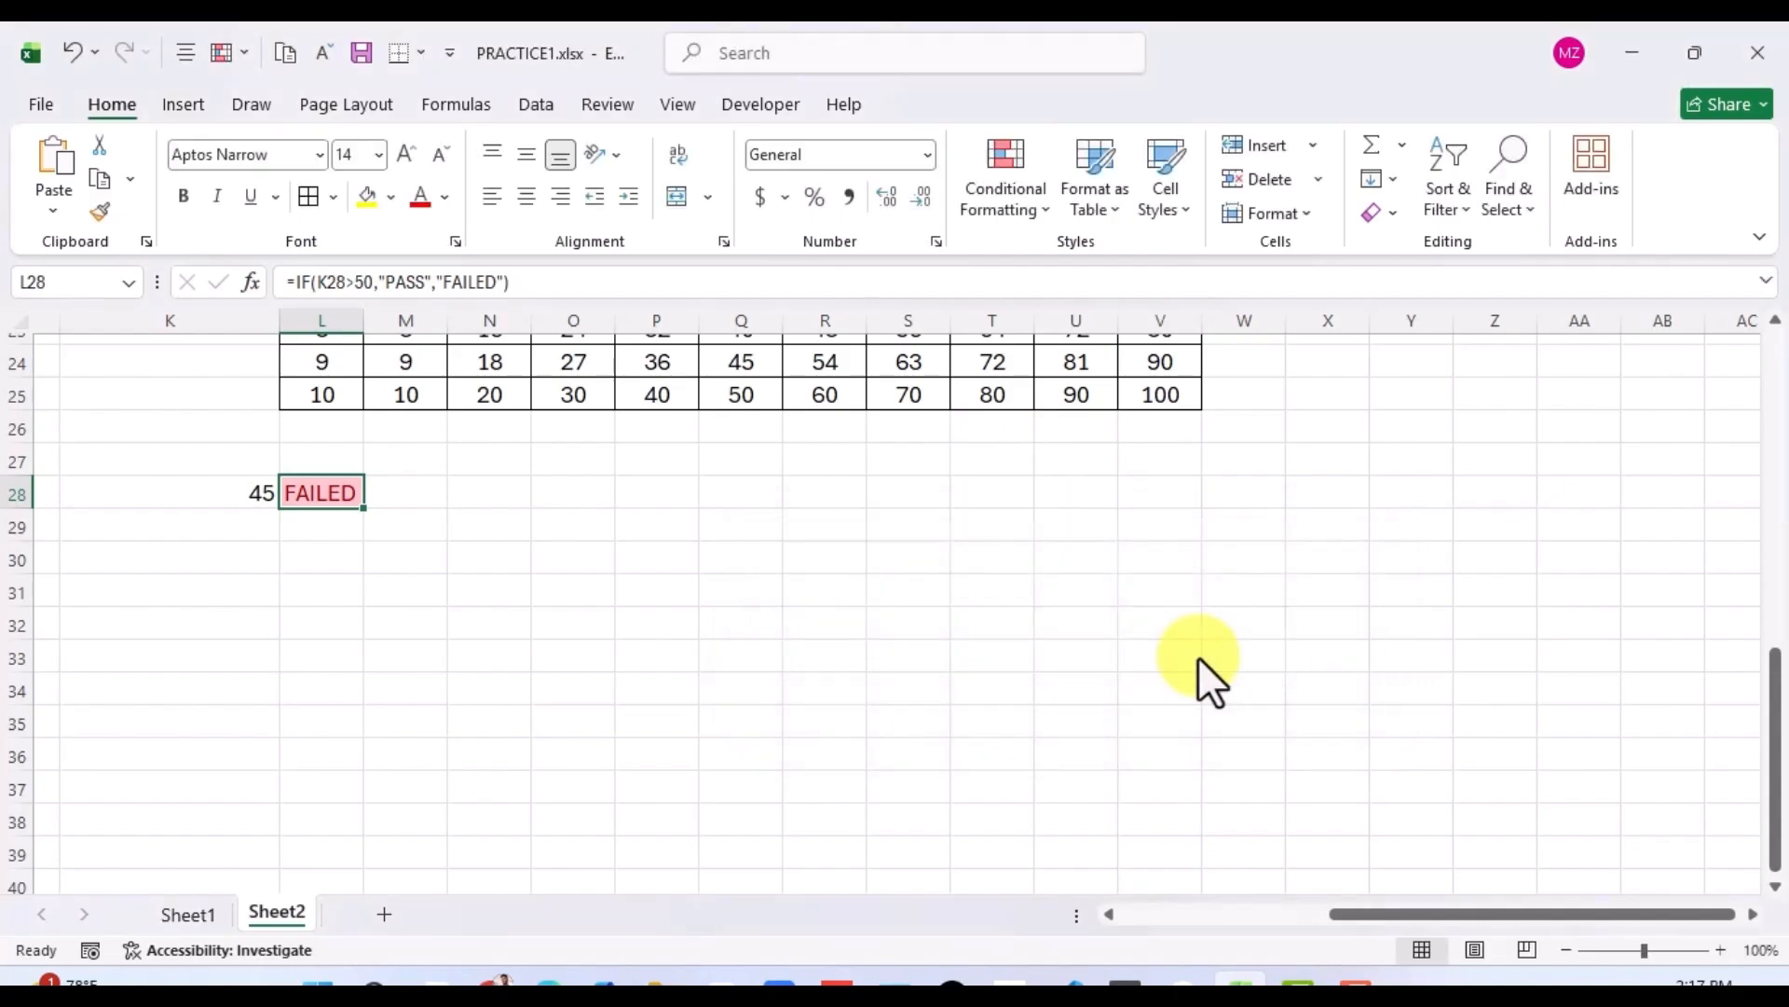
Enter 60 as the score in cell K28 and check the conditional formatting of the result in L28.
click(239, 495)
click(326, 494)
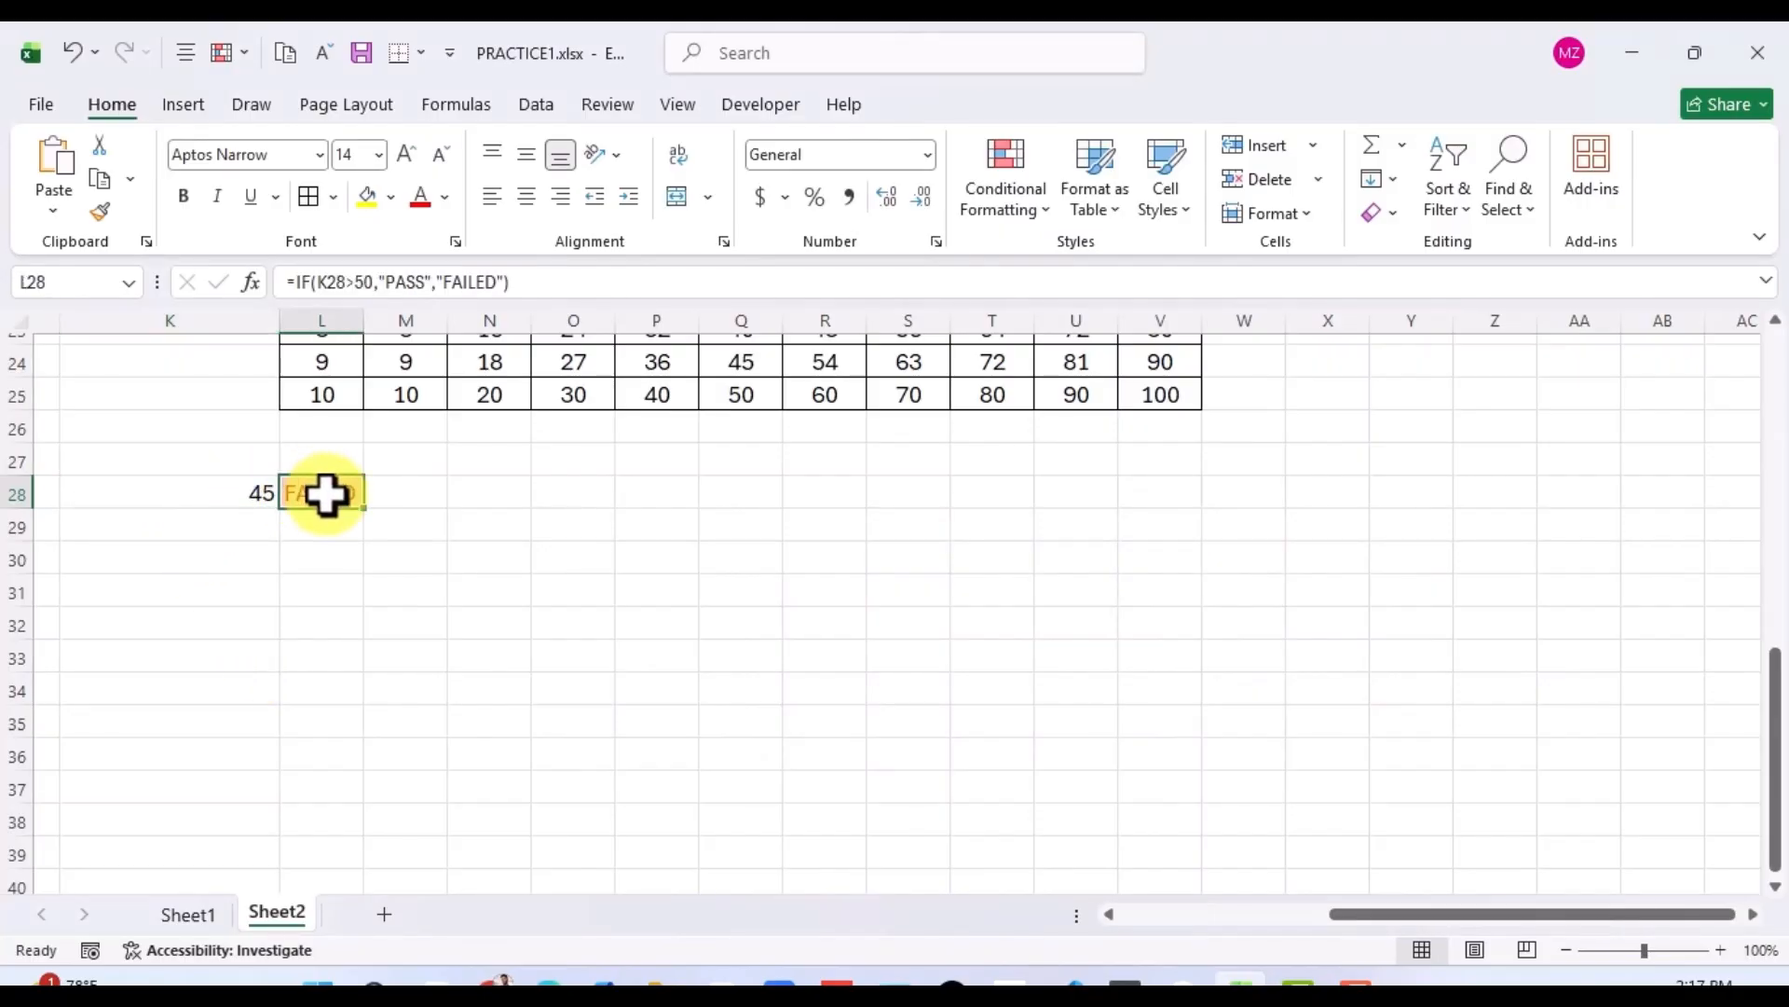
click(371, 557)
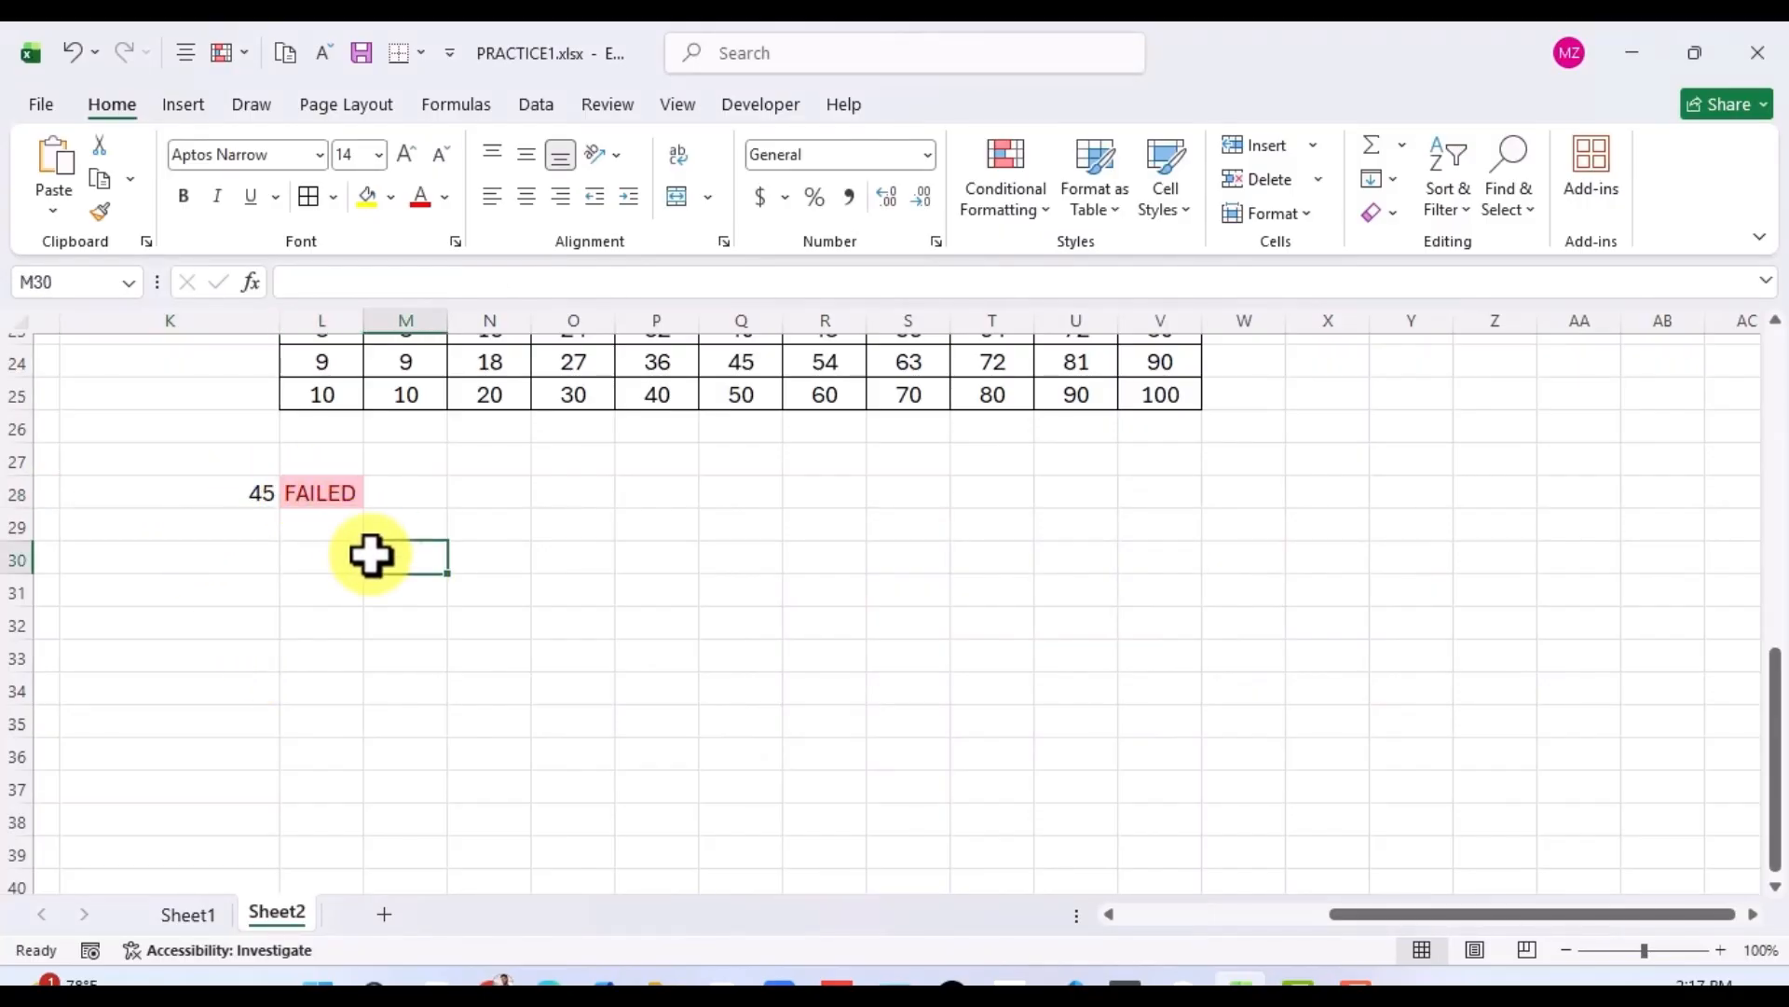
click(228, 496)
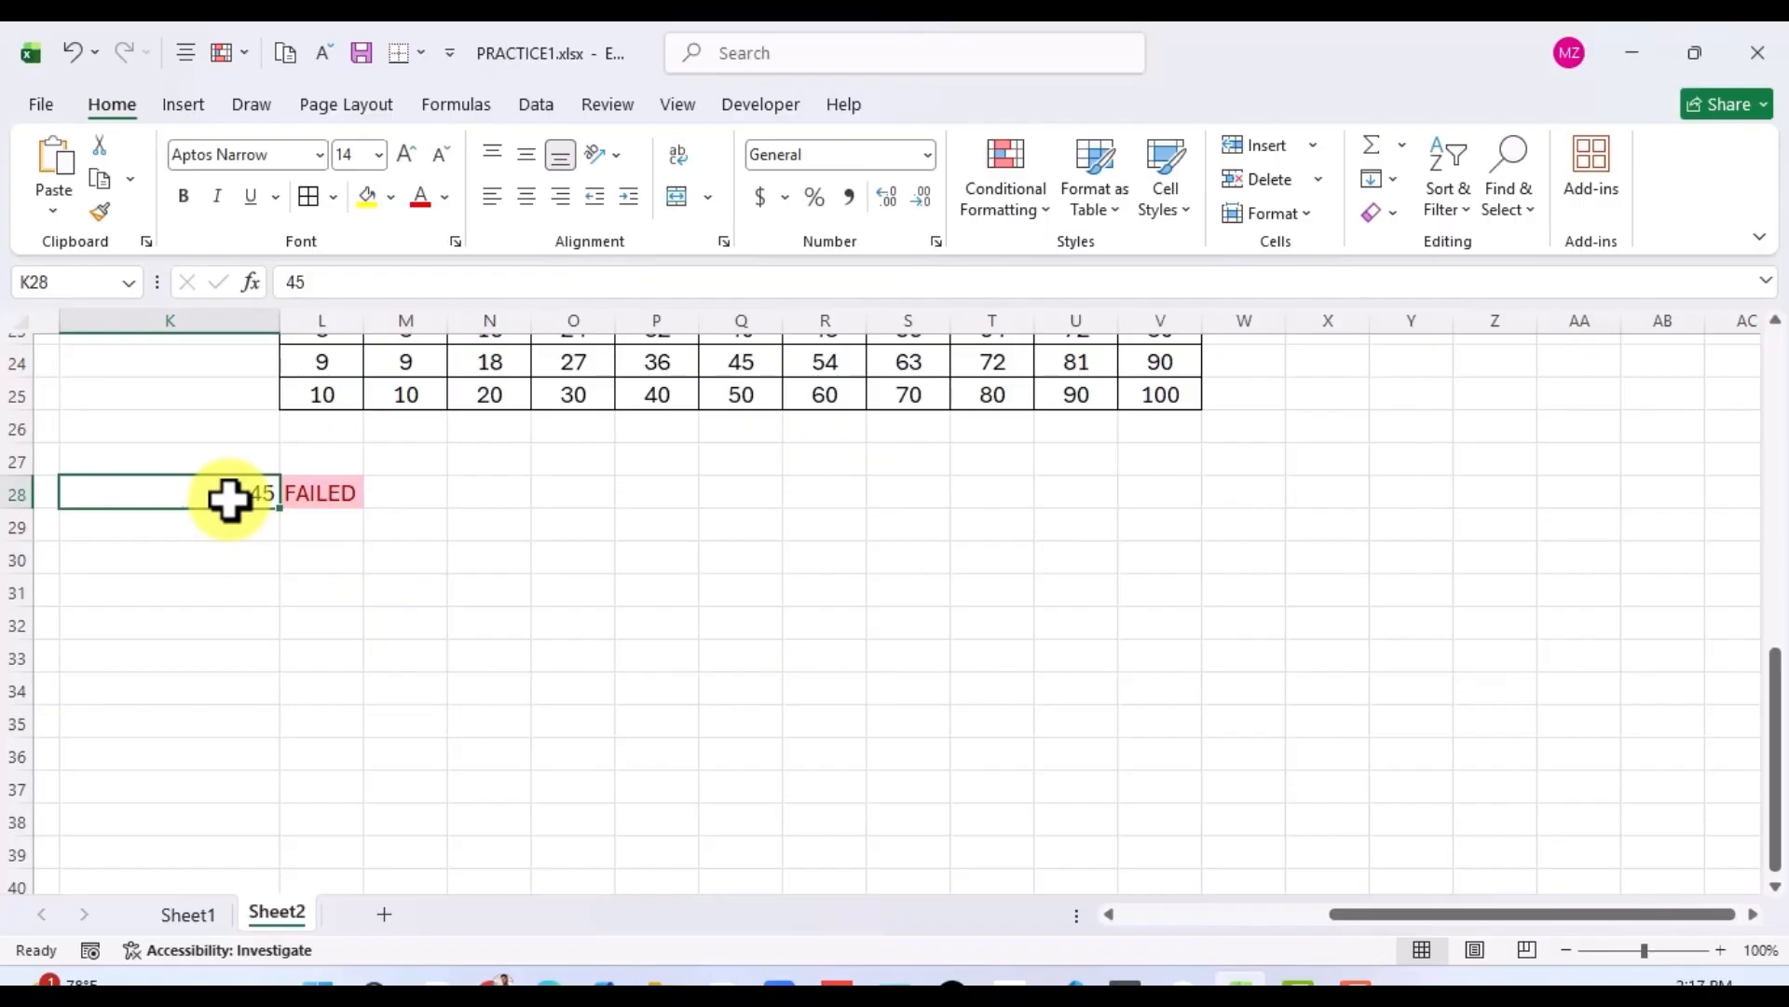
text(60)
click(351, 595)
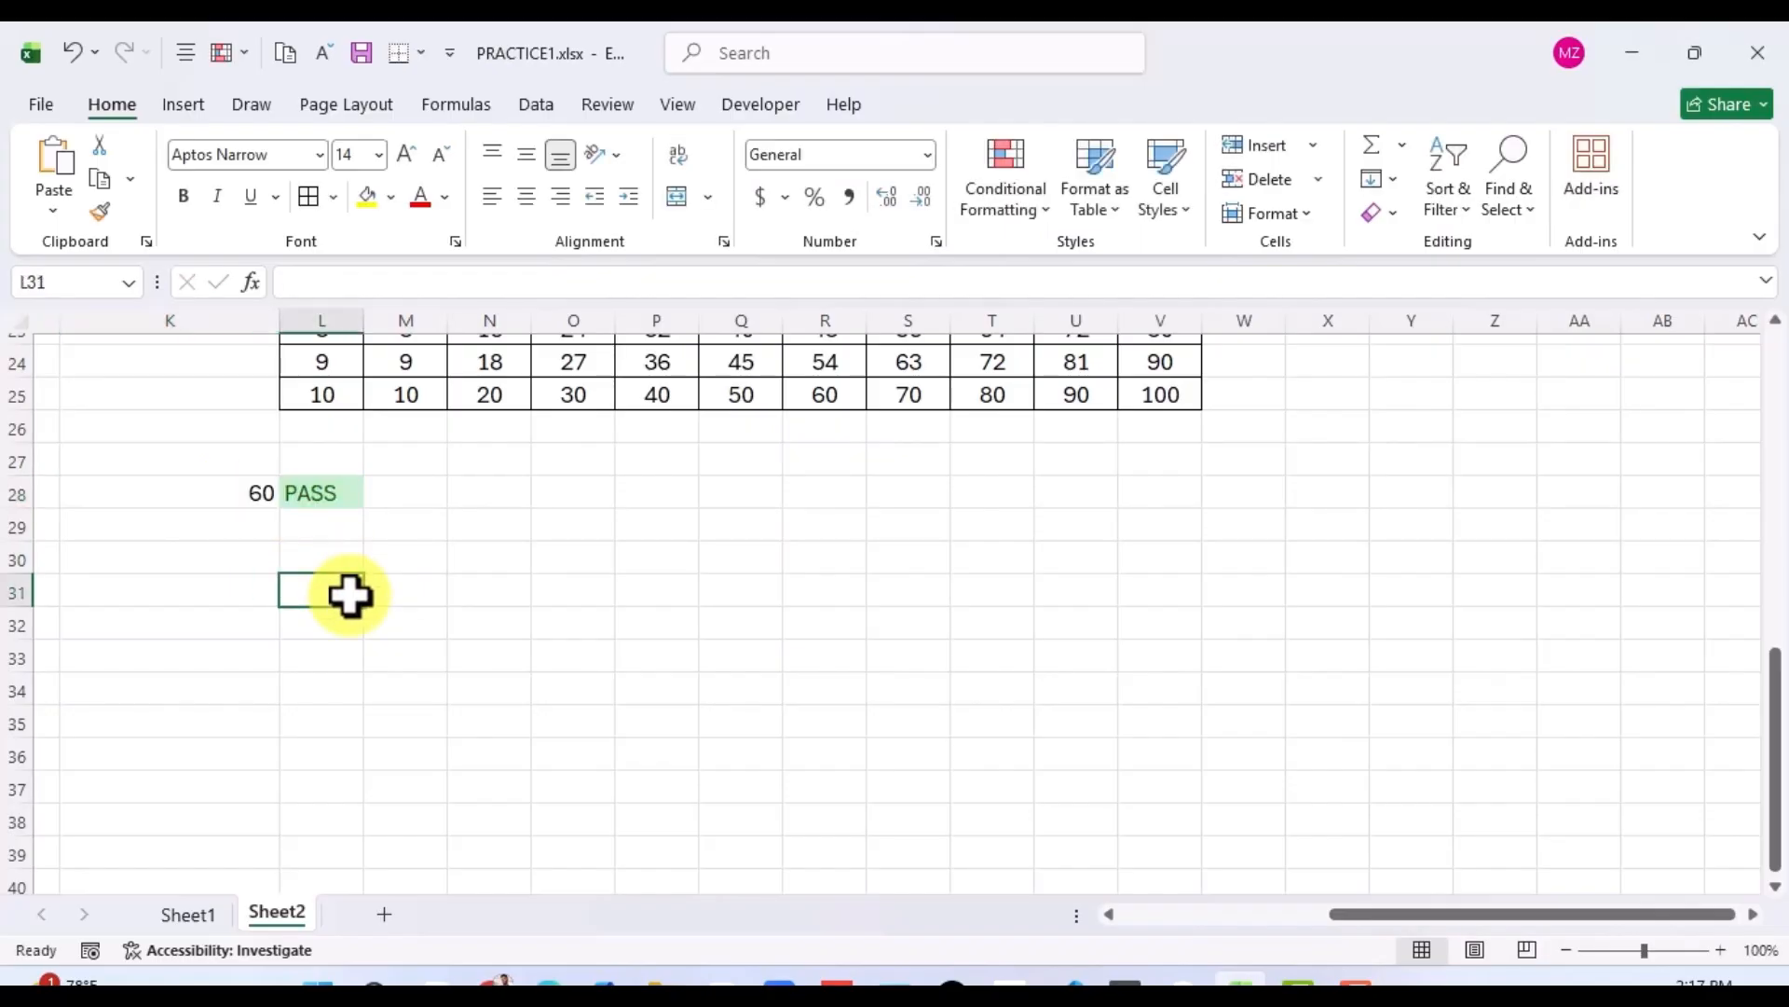
click(328, 494)
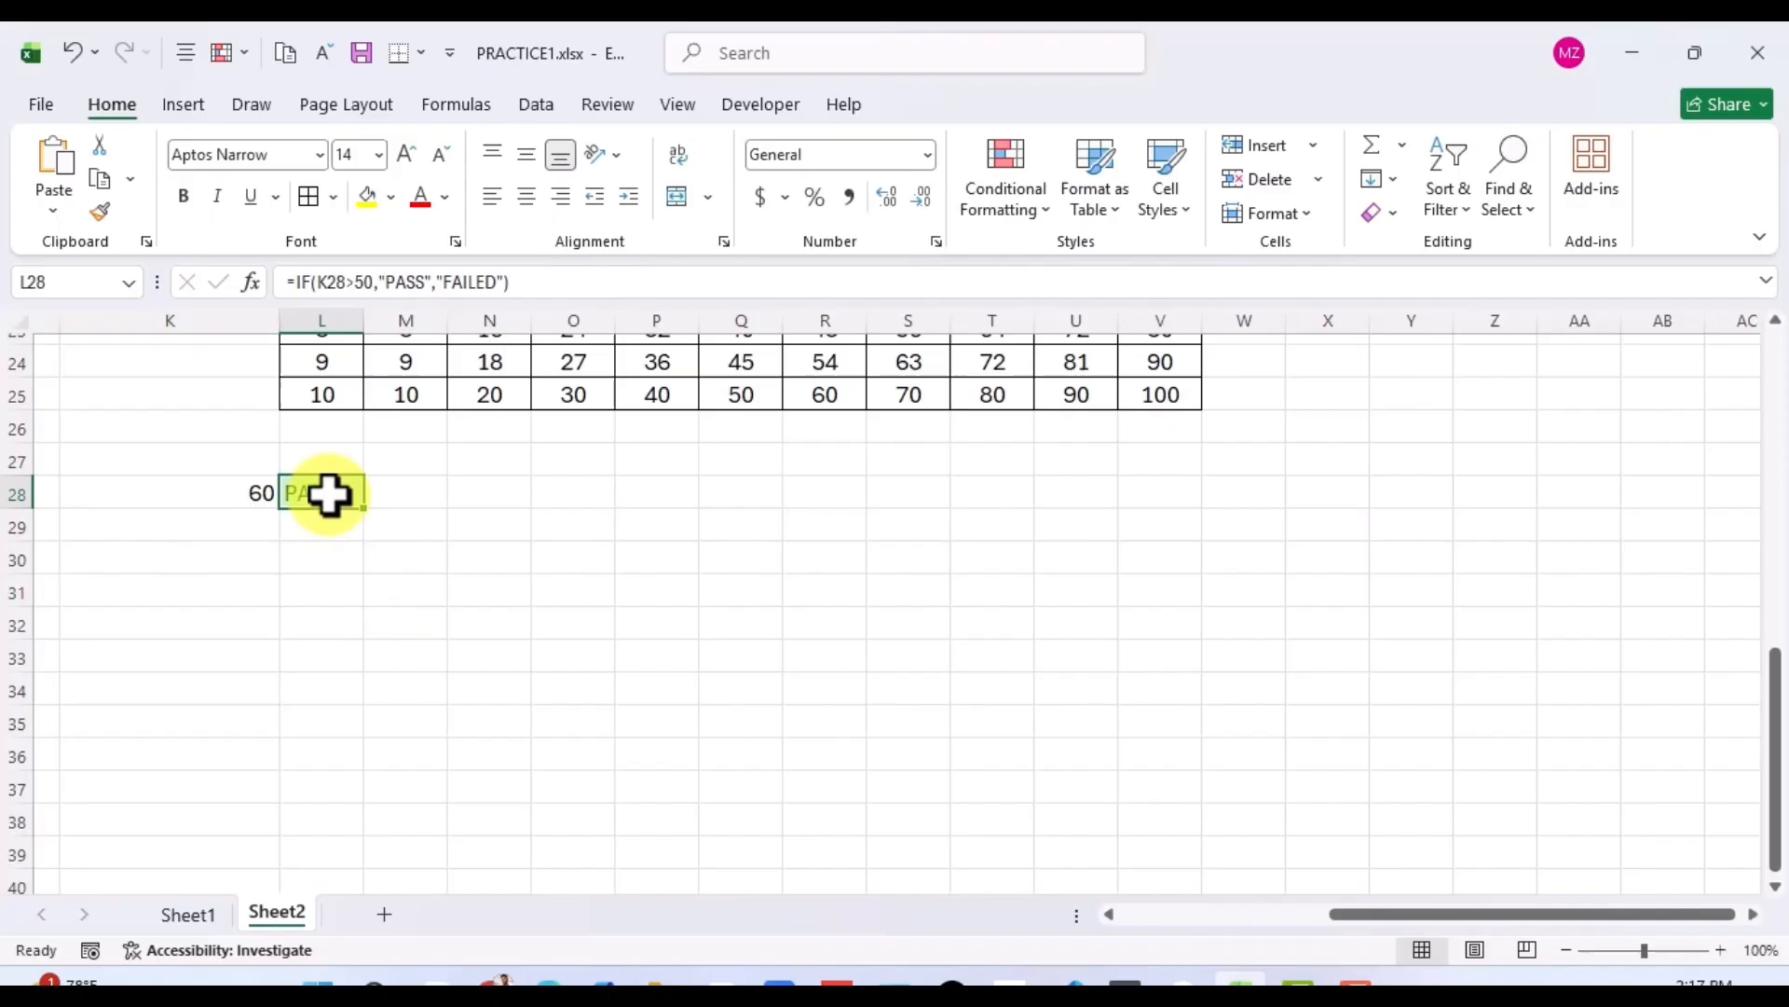
click(368, 557)
click(270, 556)
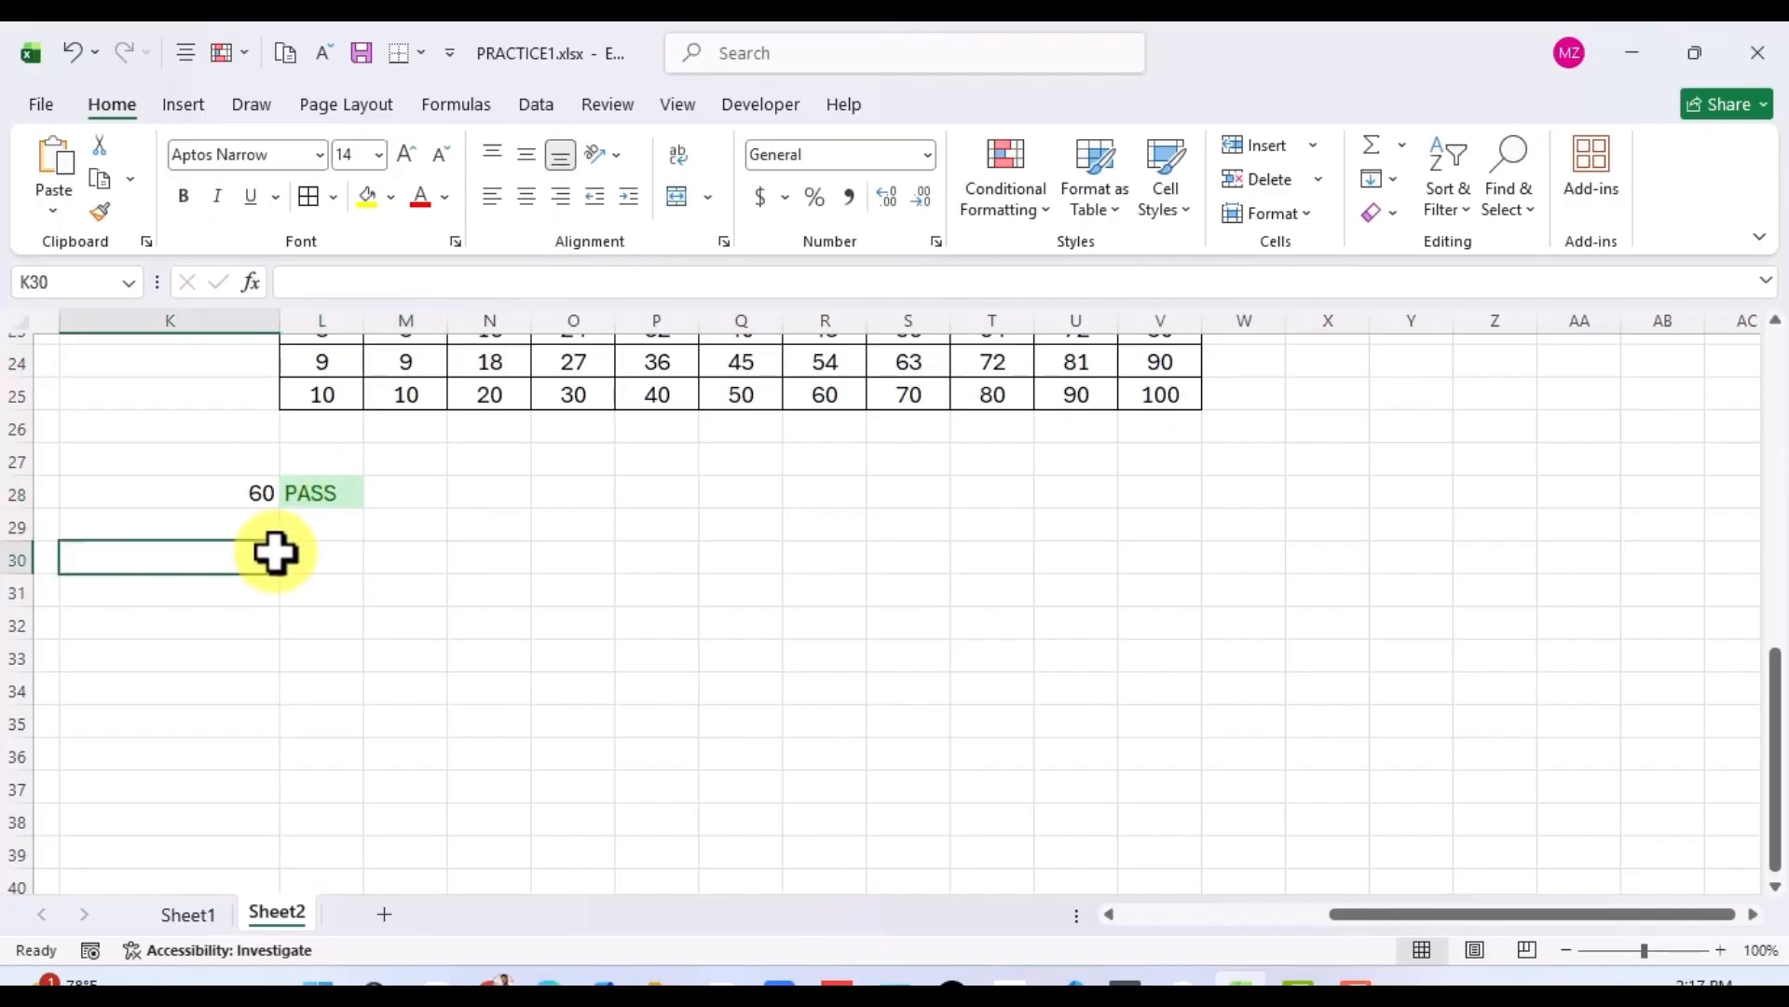
click(304, 495)
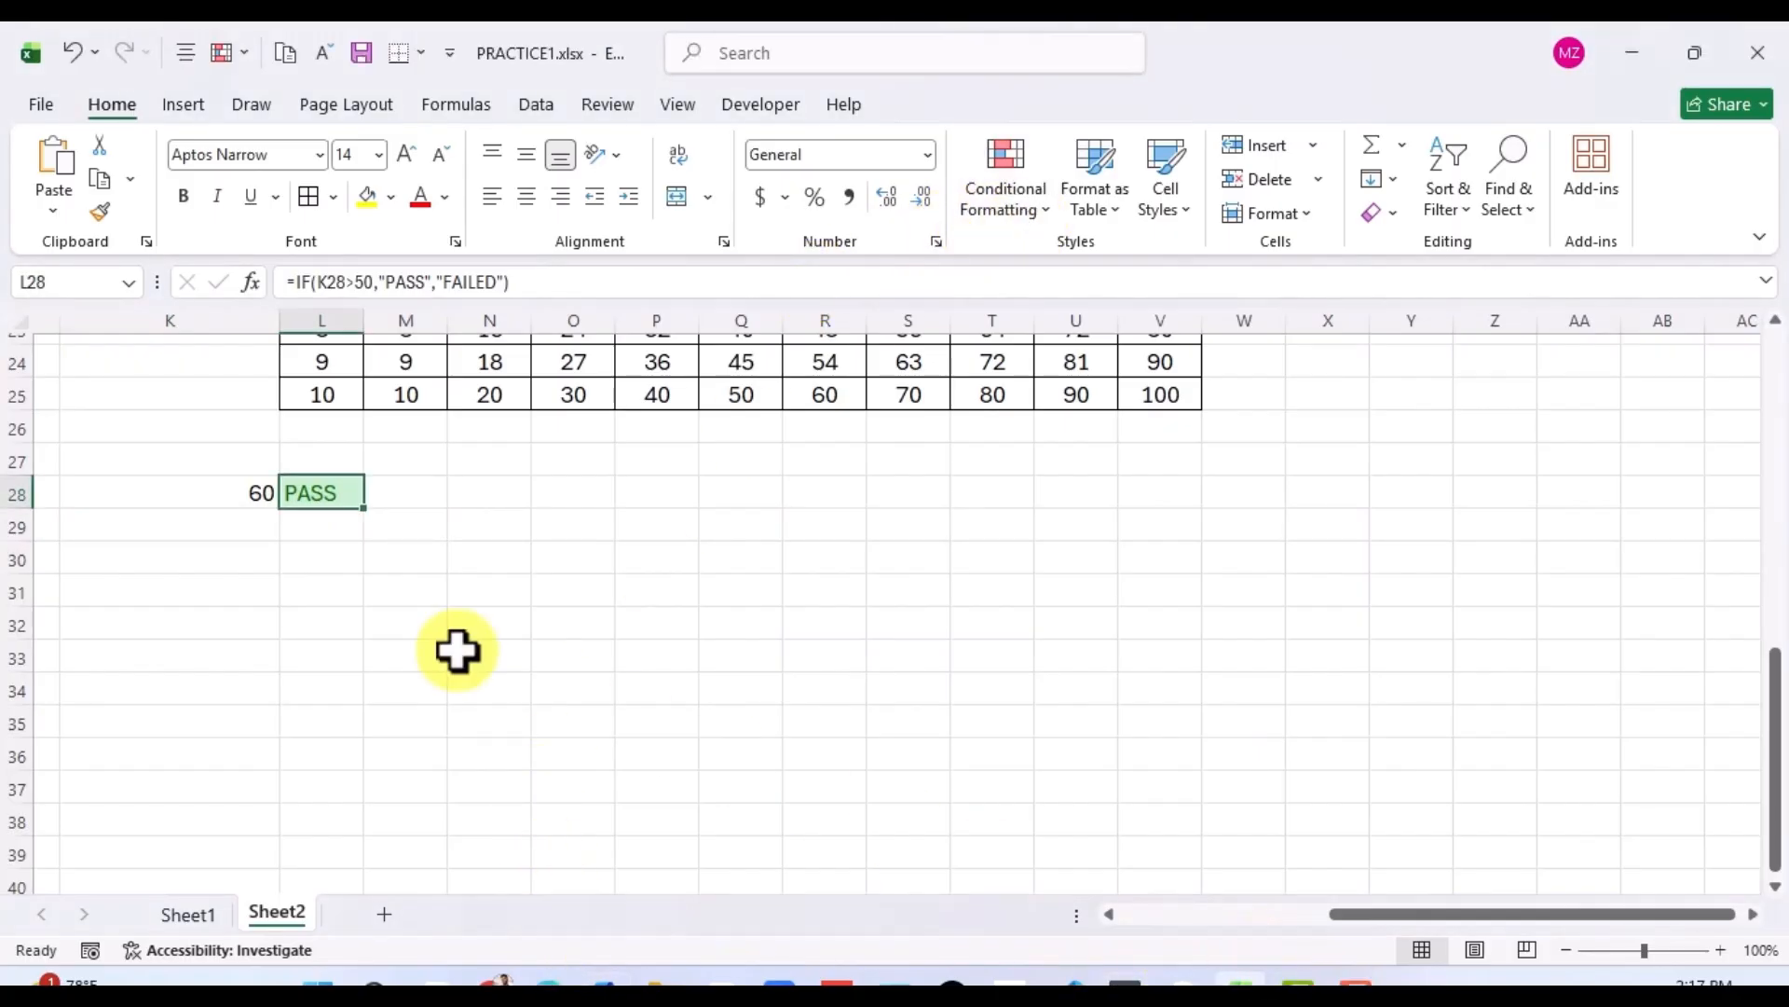
click(271, 498)
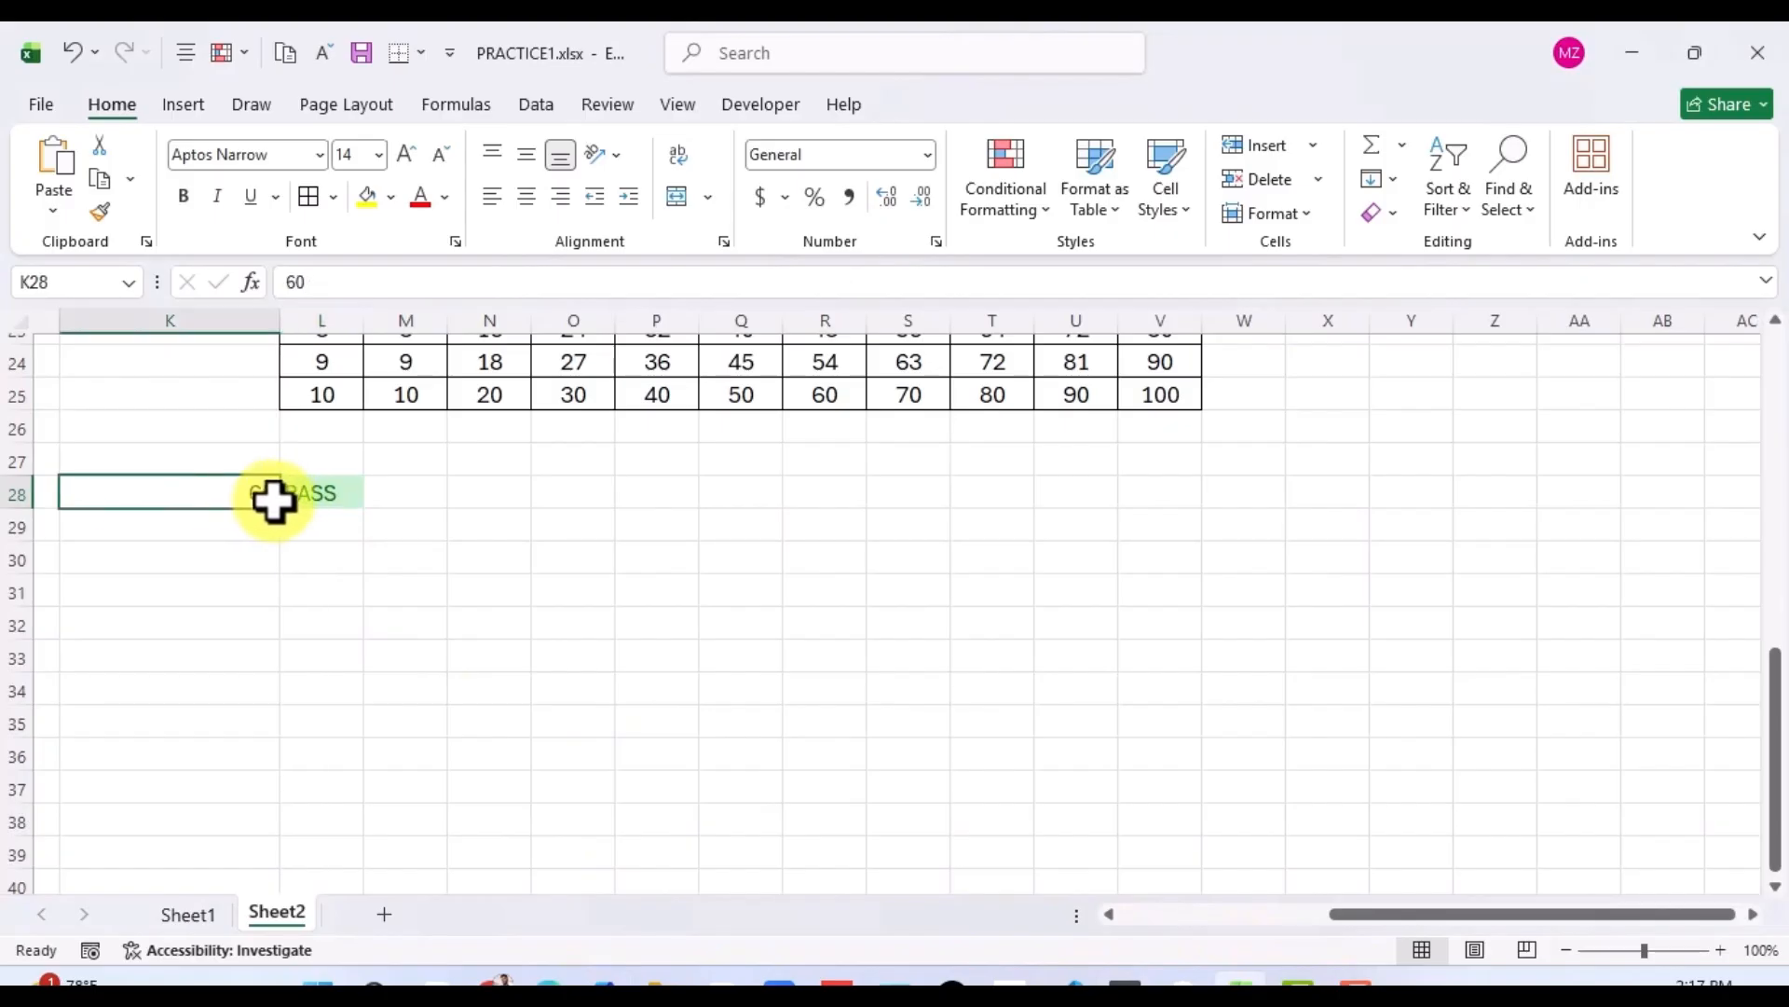
click(299, 503)
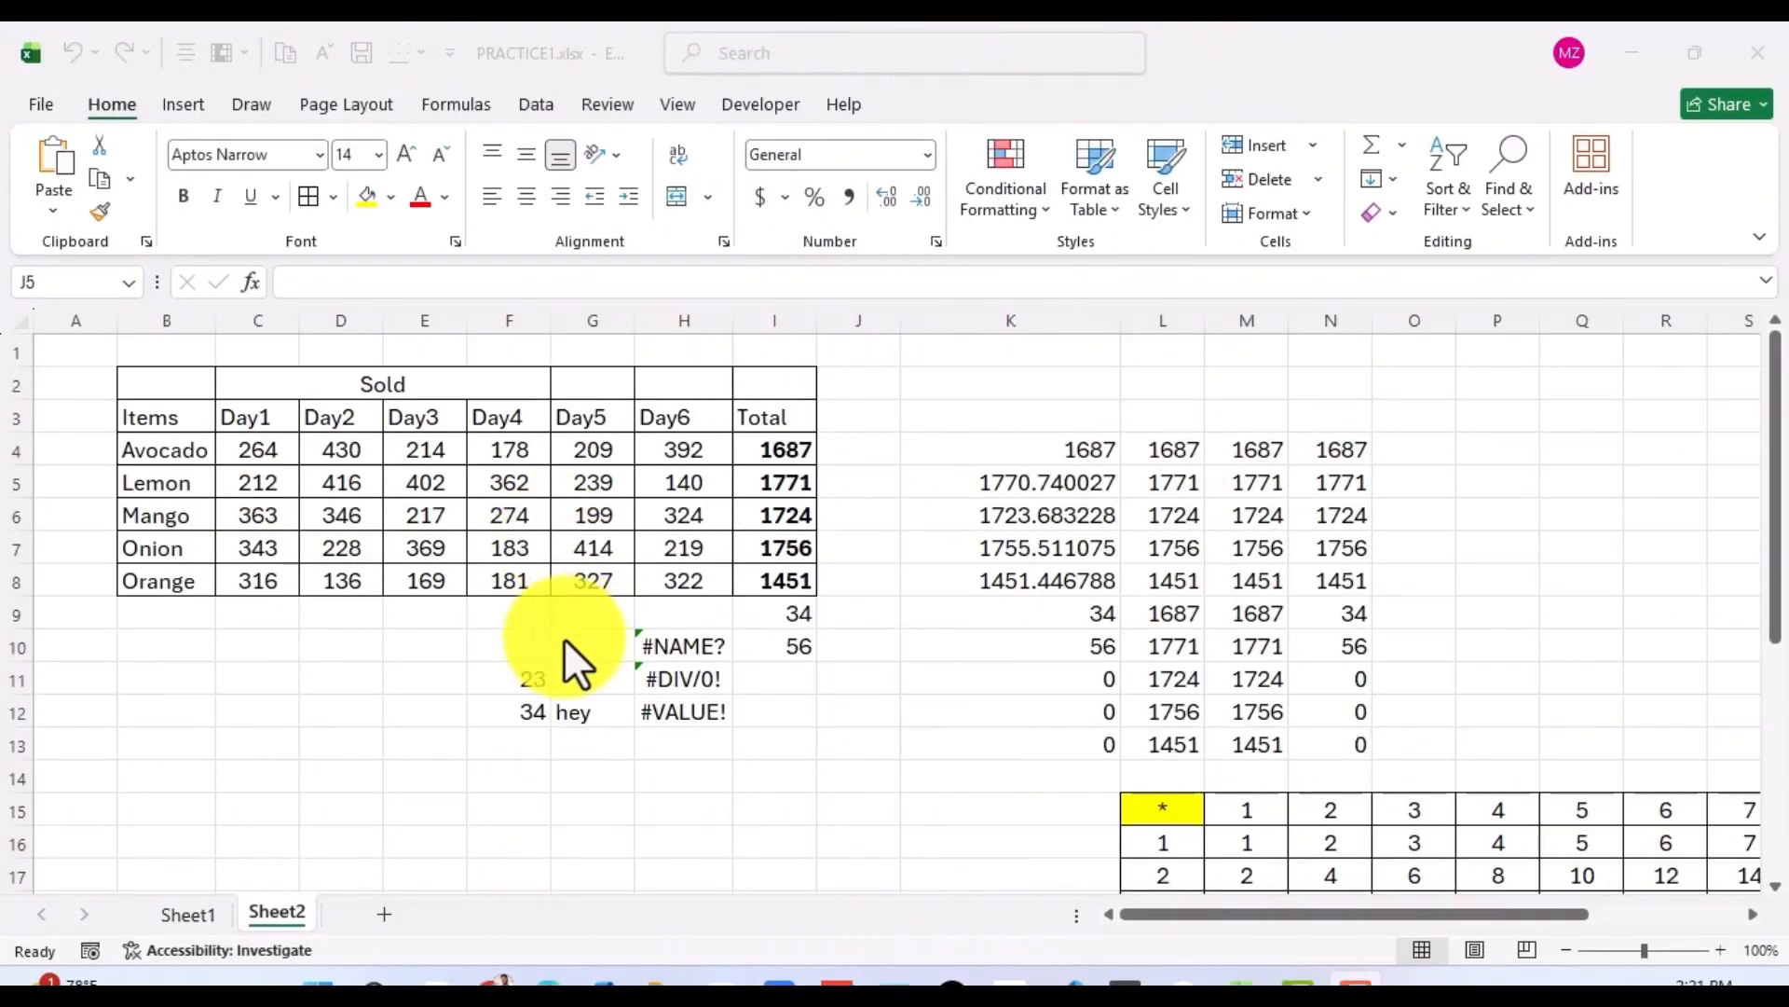
Sort the sales table in B3:I8 by item name from Z to A.
click(347, 545)
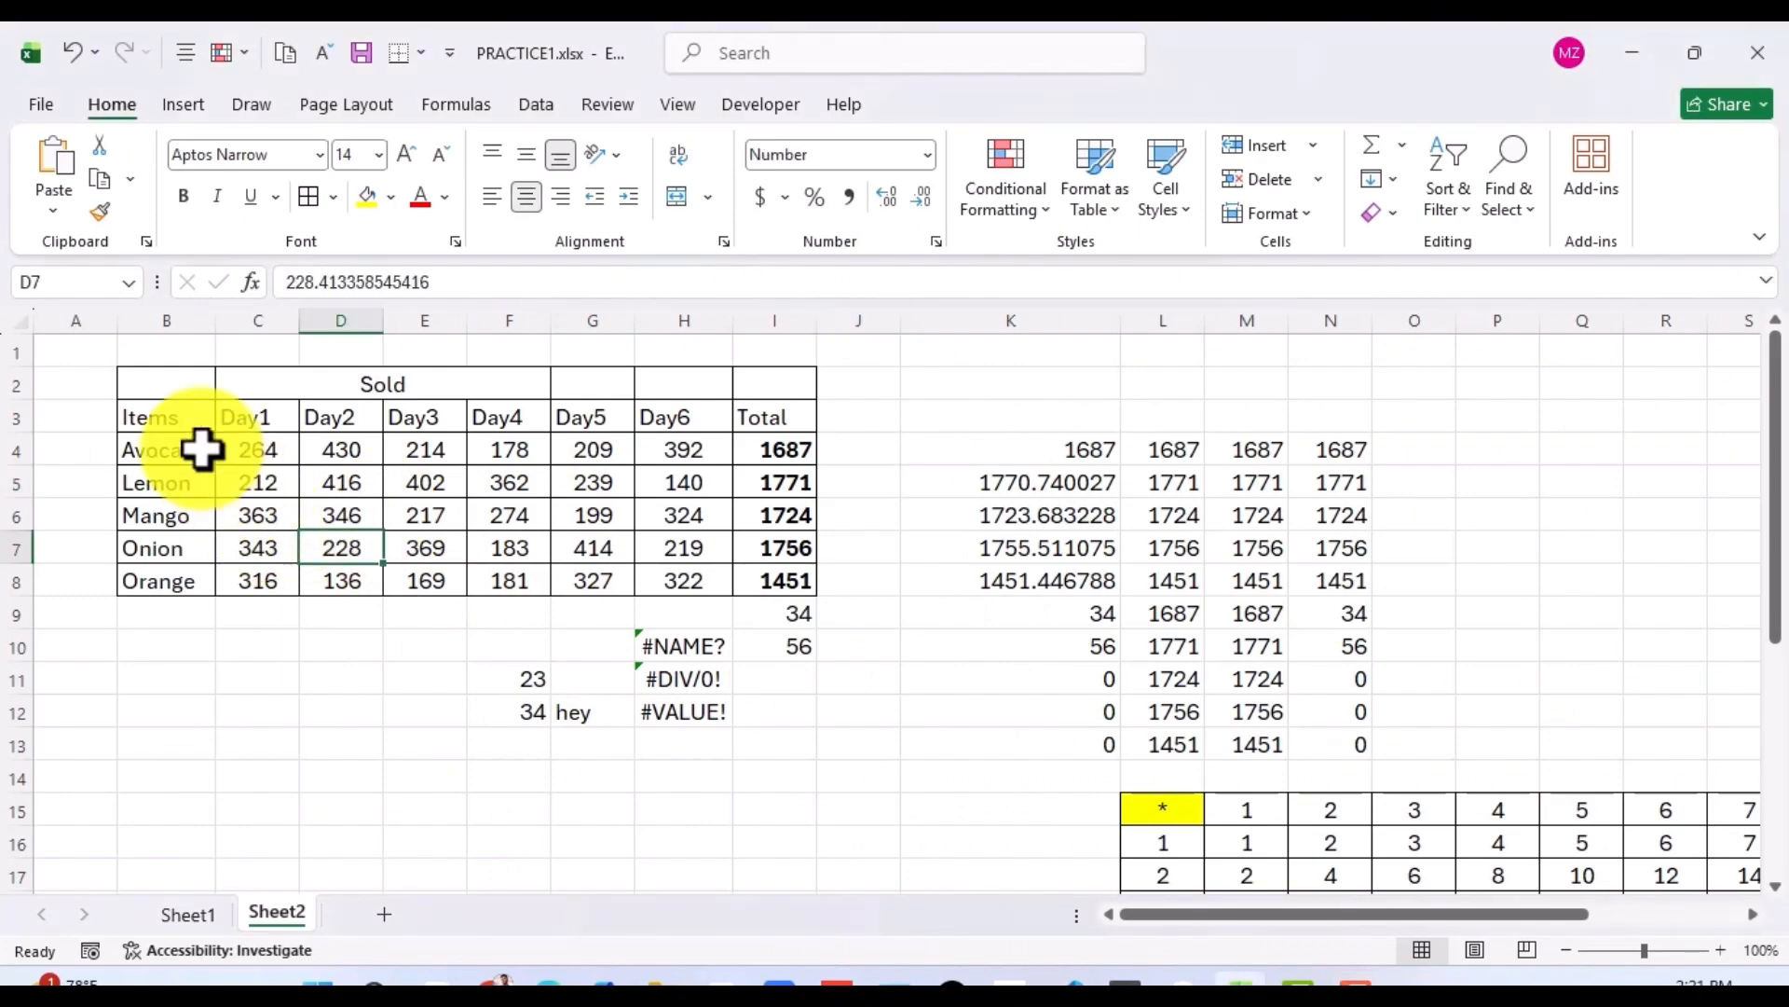
drag(158, 417, 758, 573)
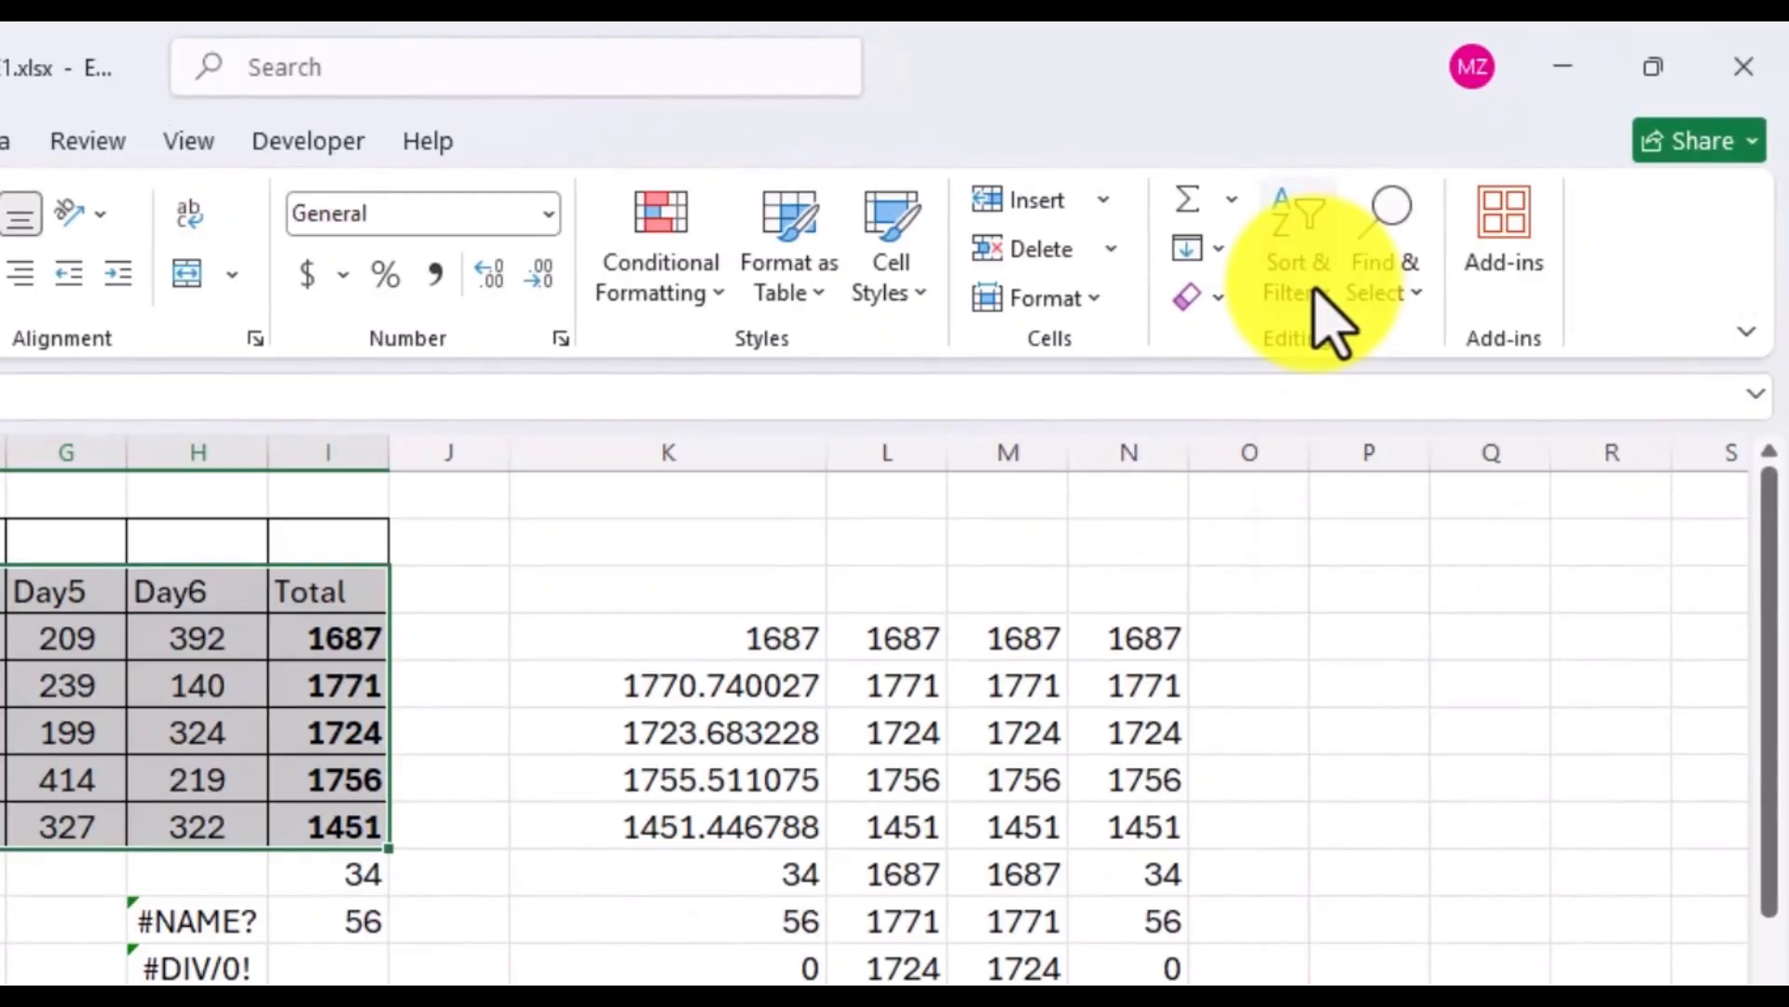
click(1328, 317)
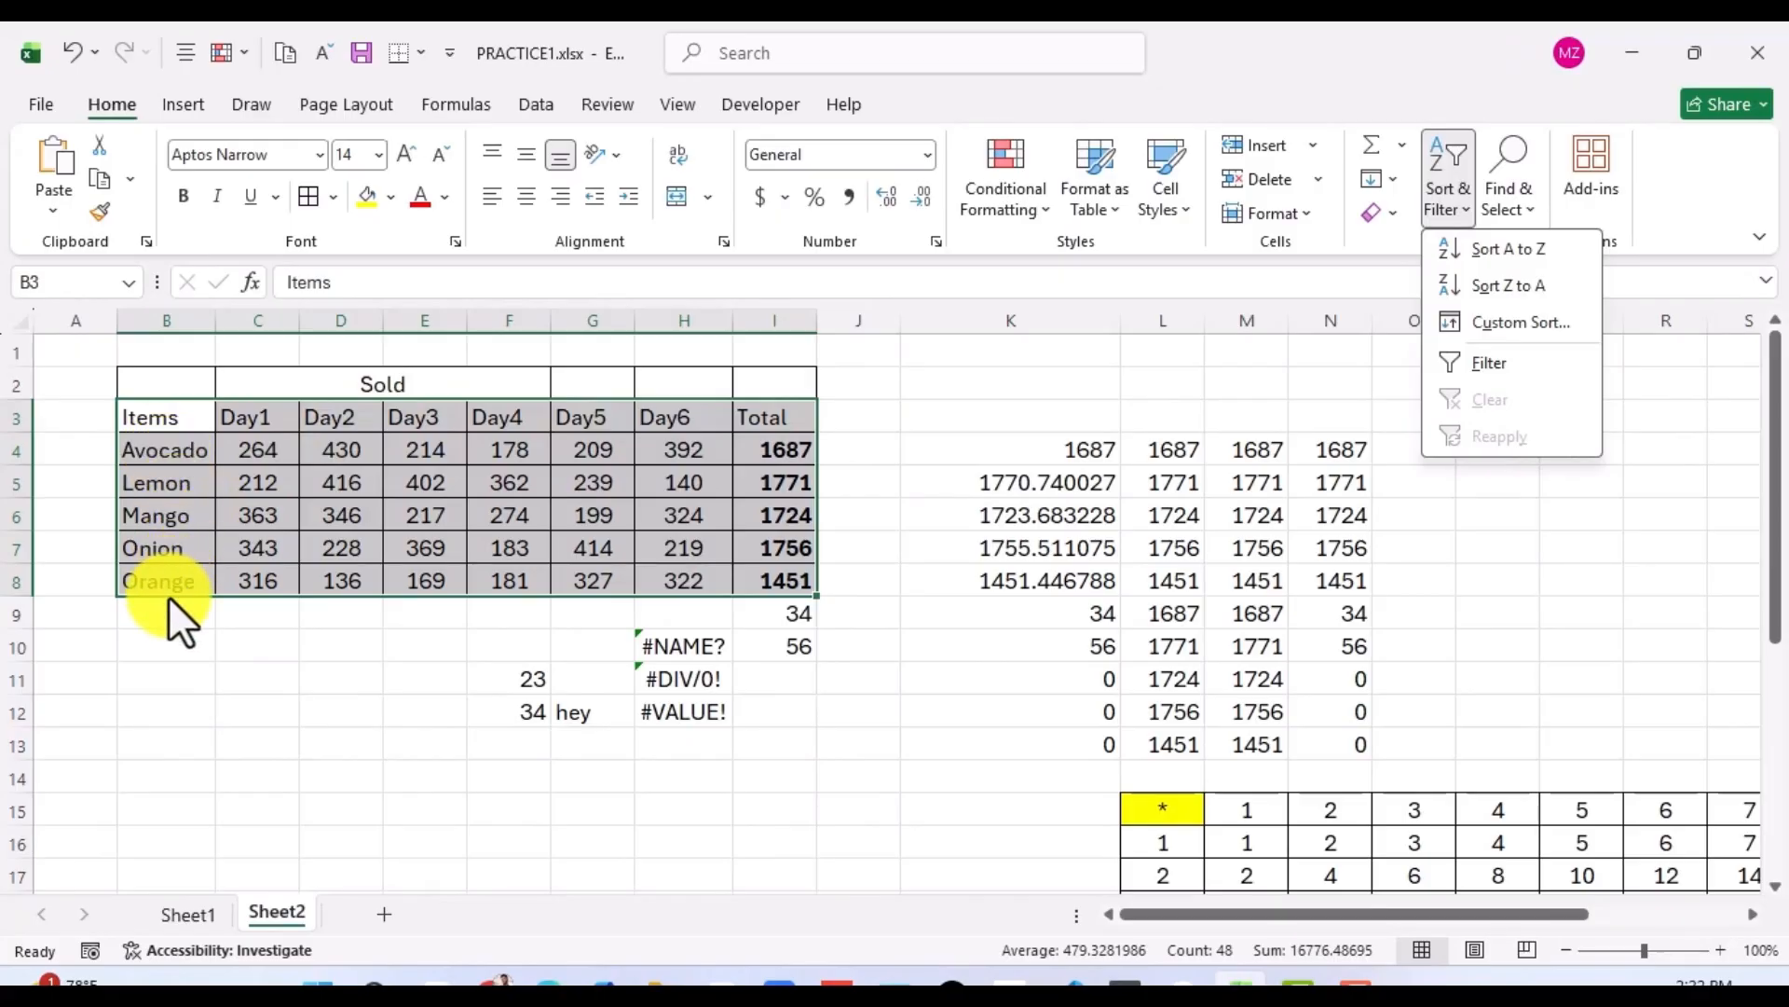
click(1503, 286)
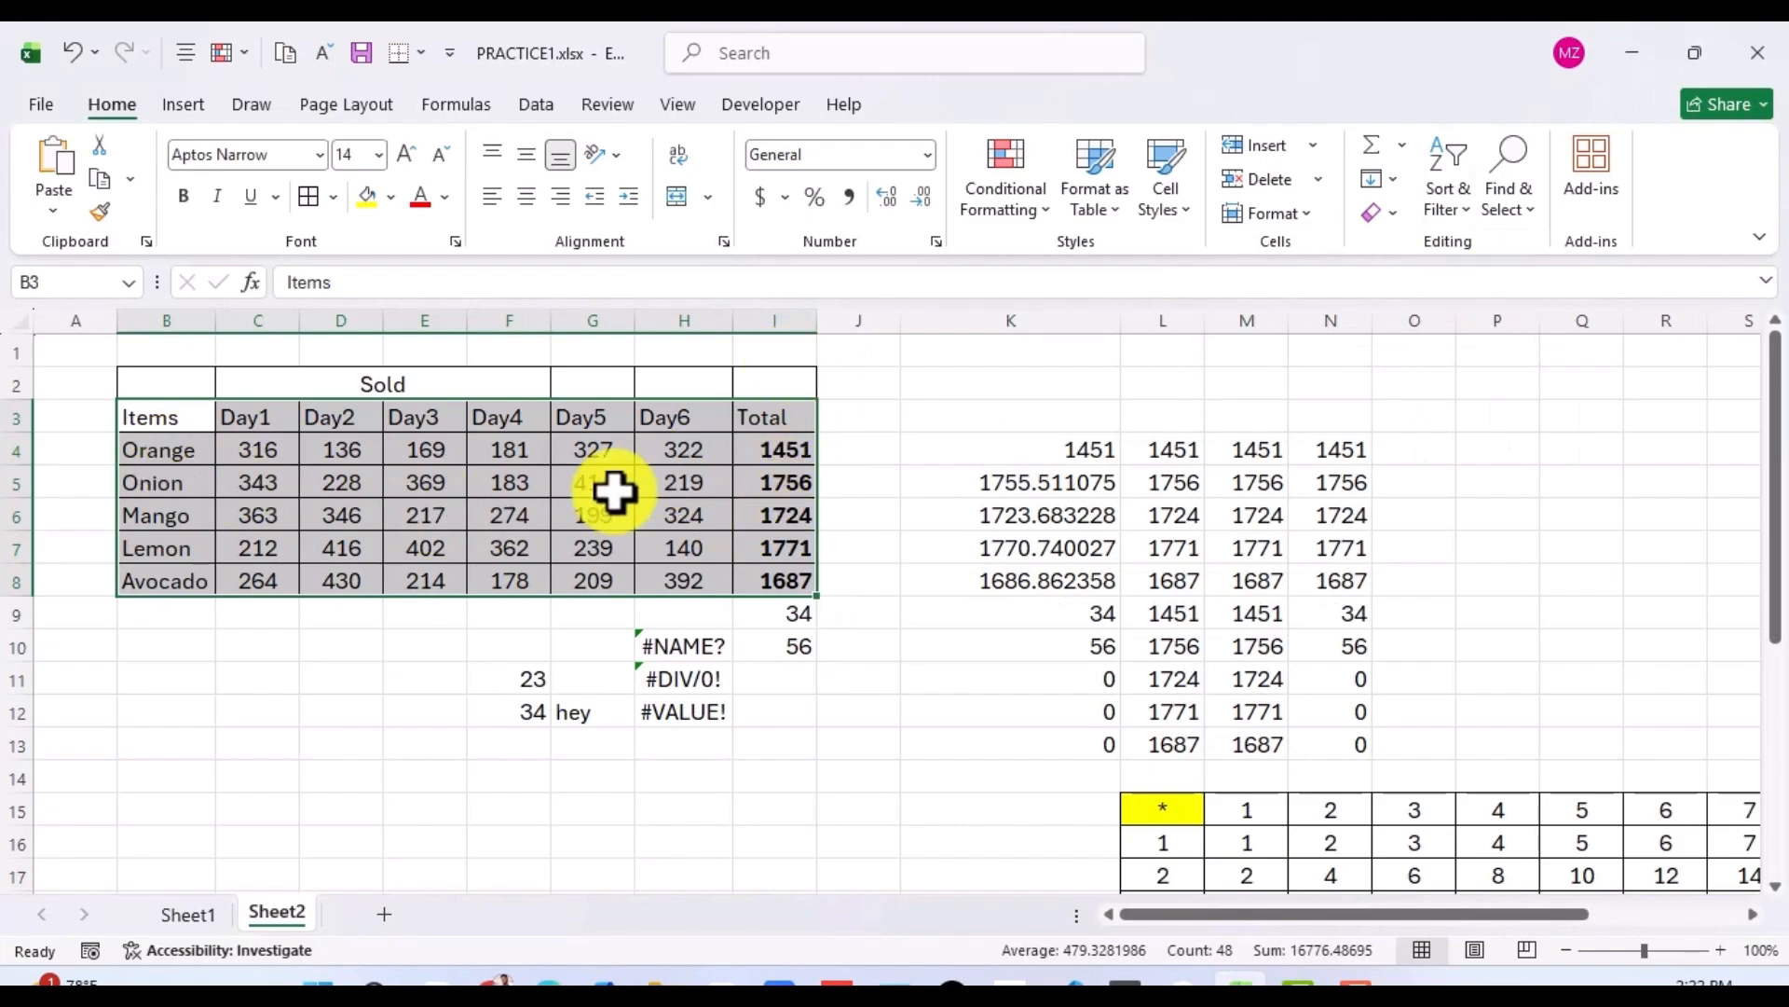
click(665, 485)
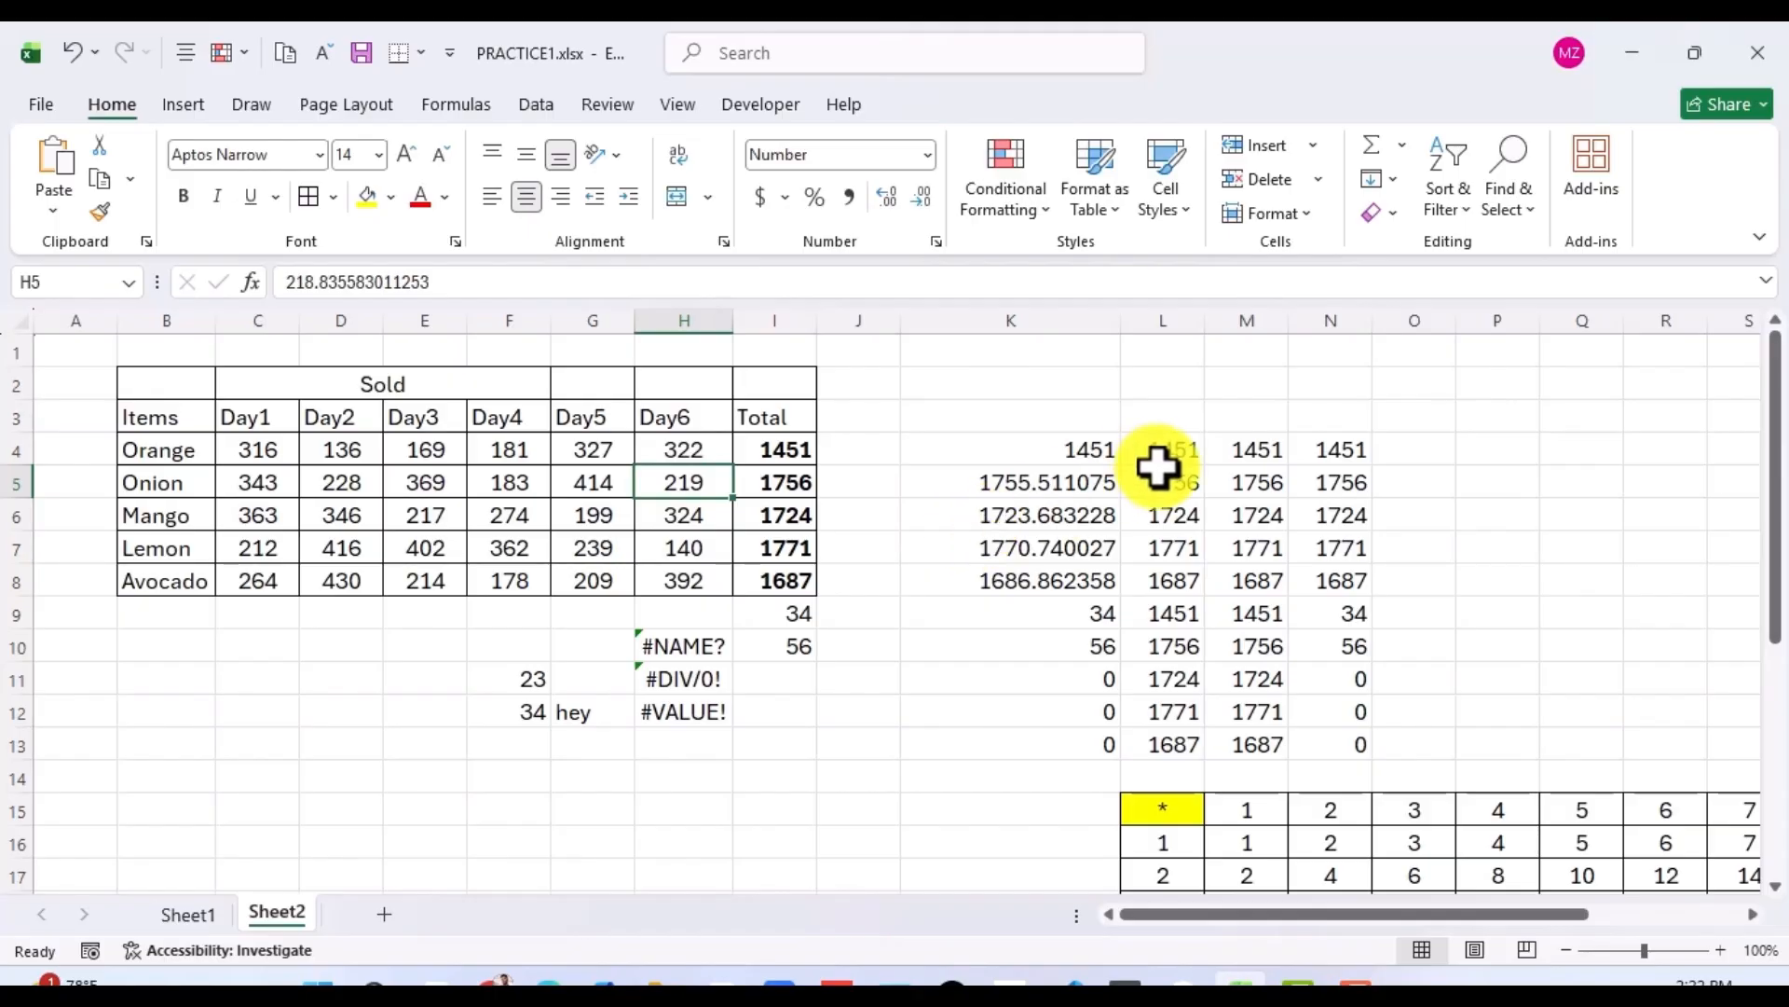
click(408, 545)
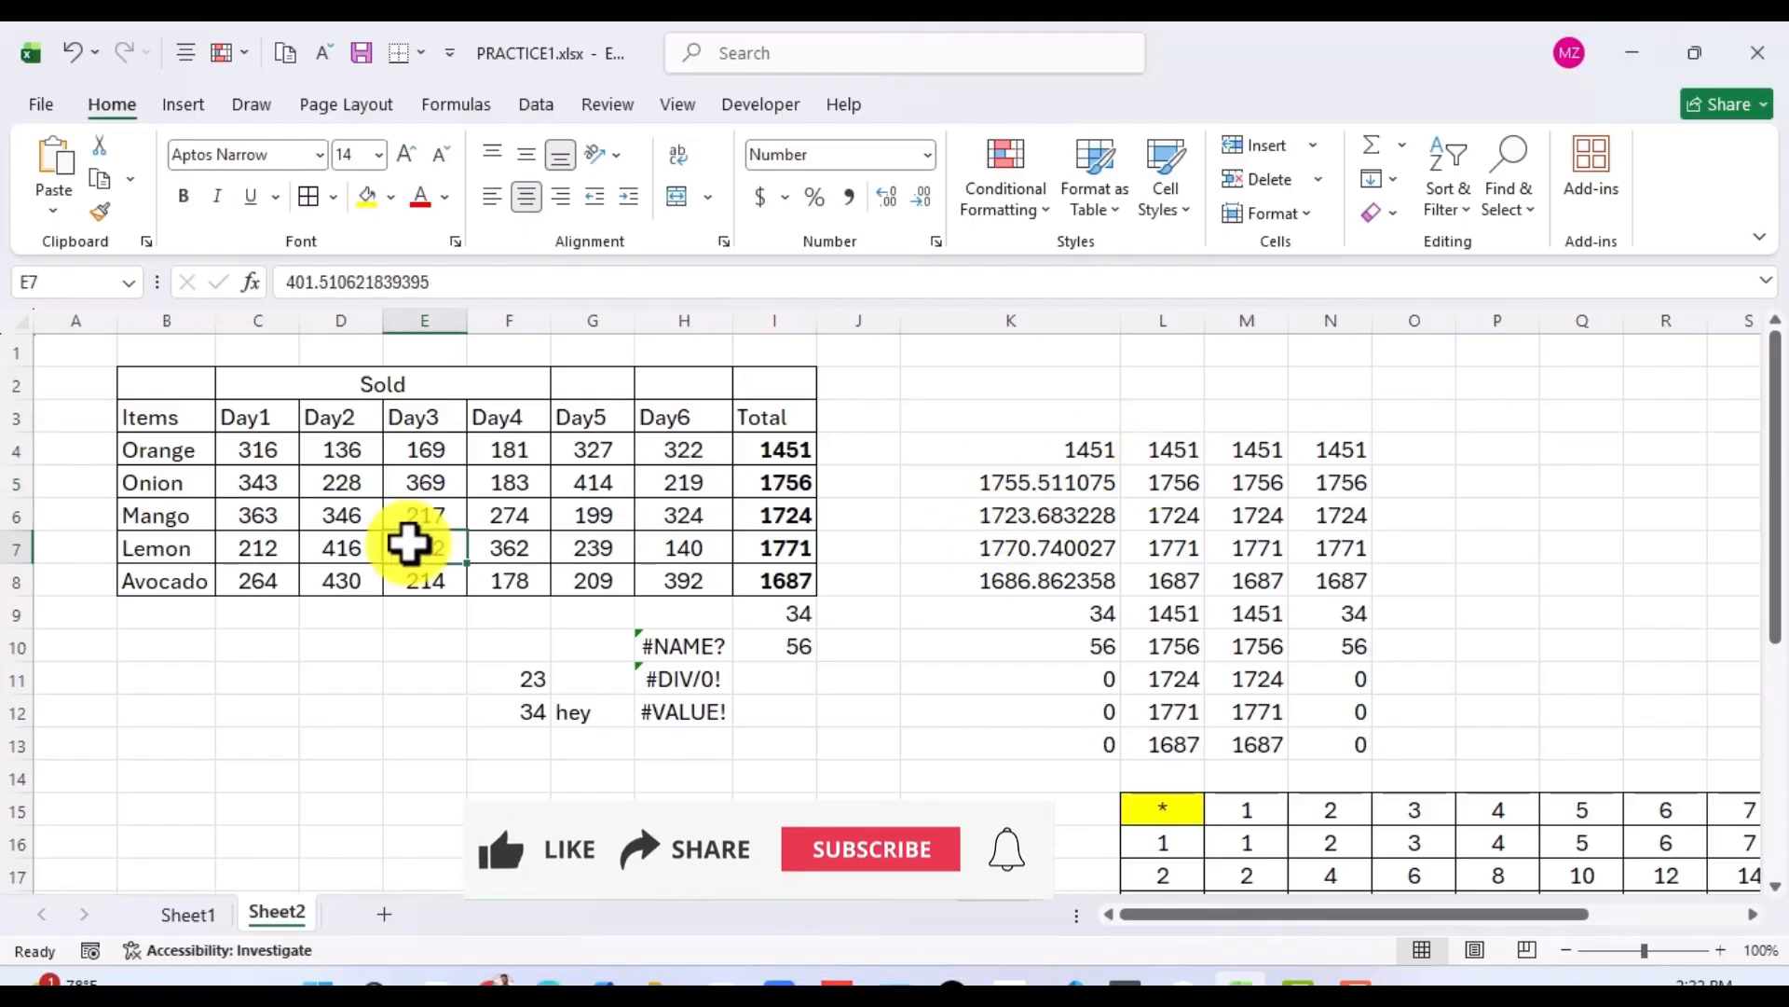
click(170, 453)
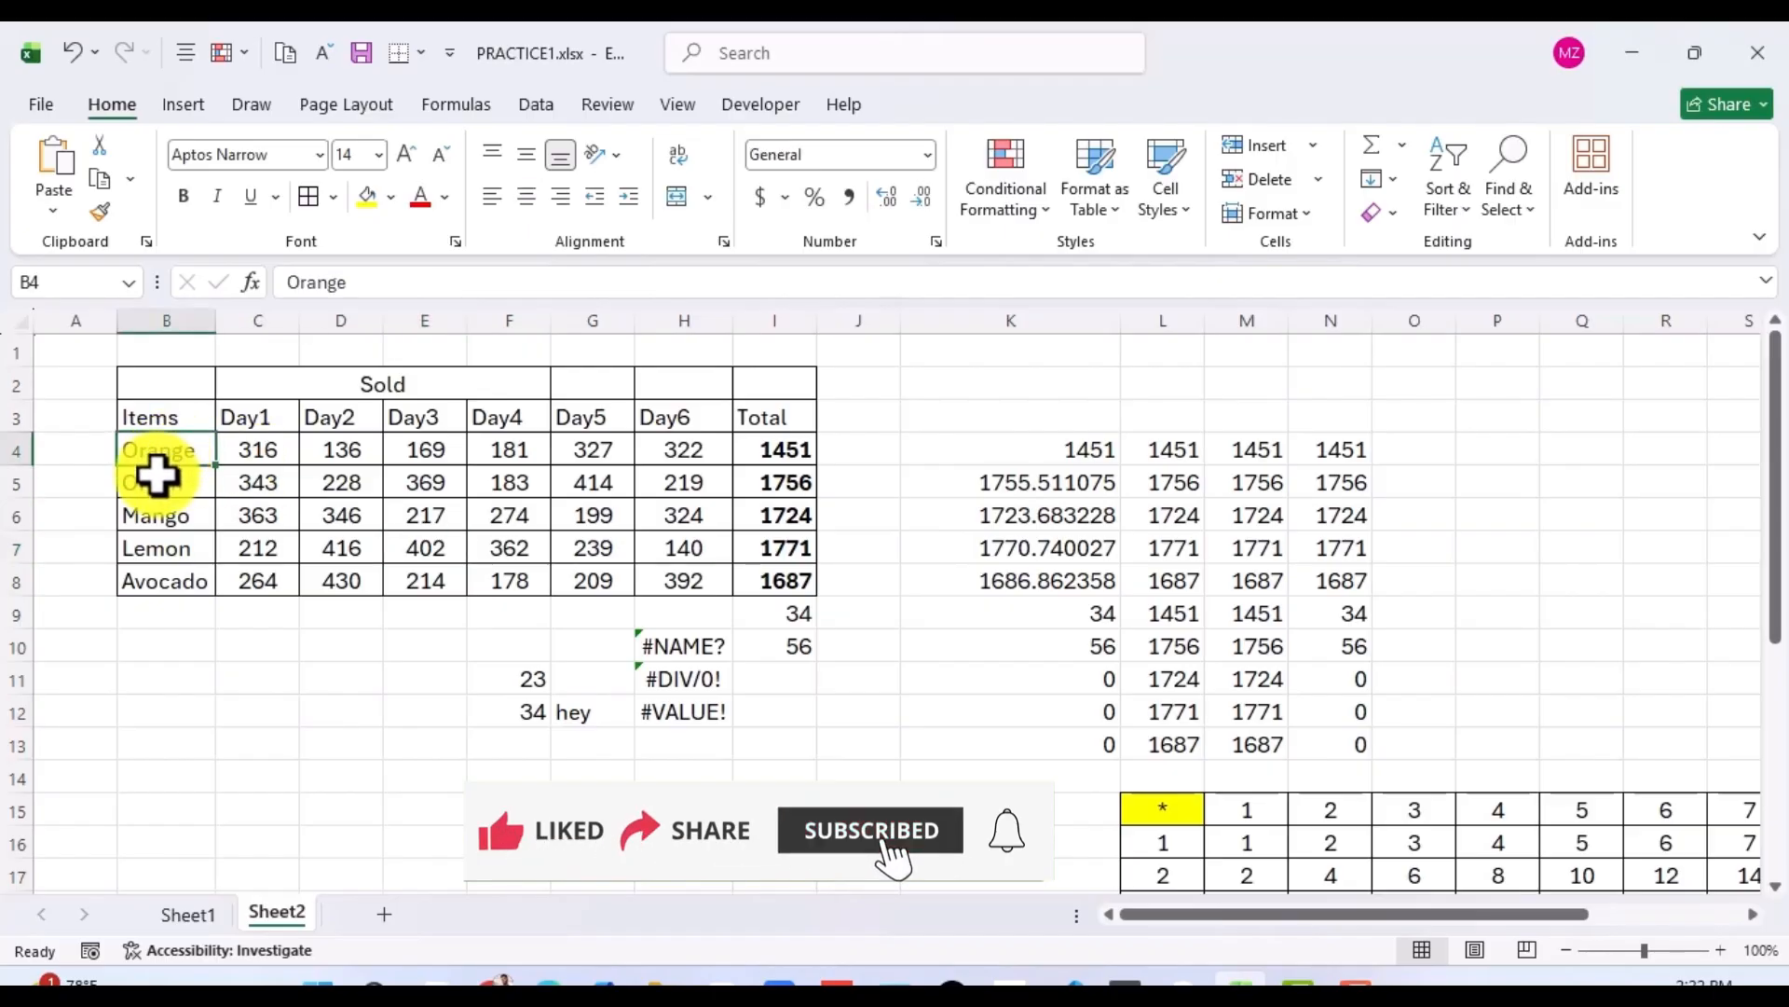
click(341, 481)
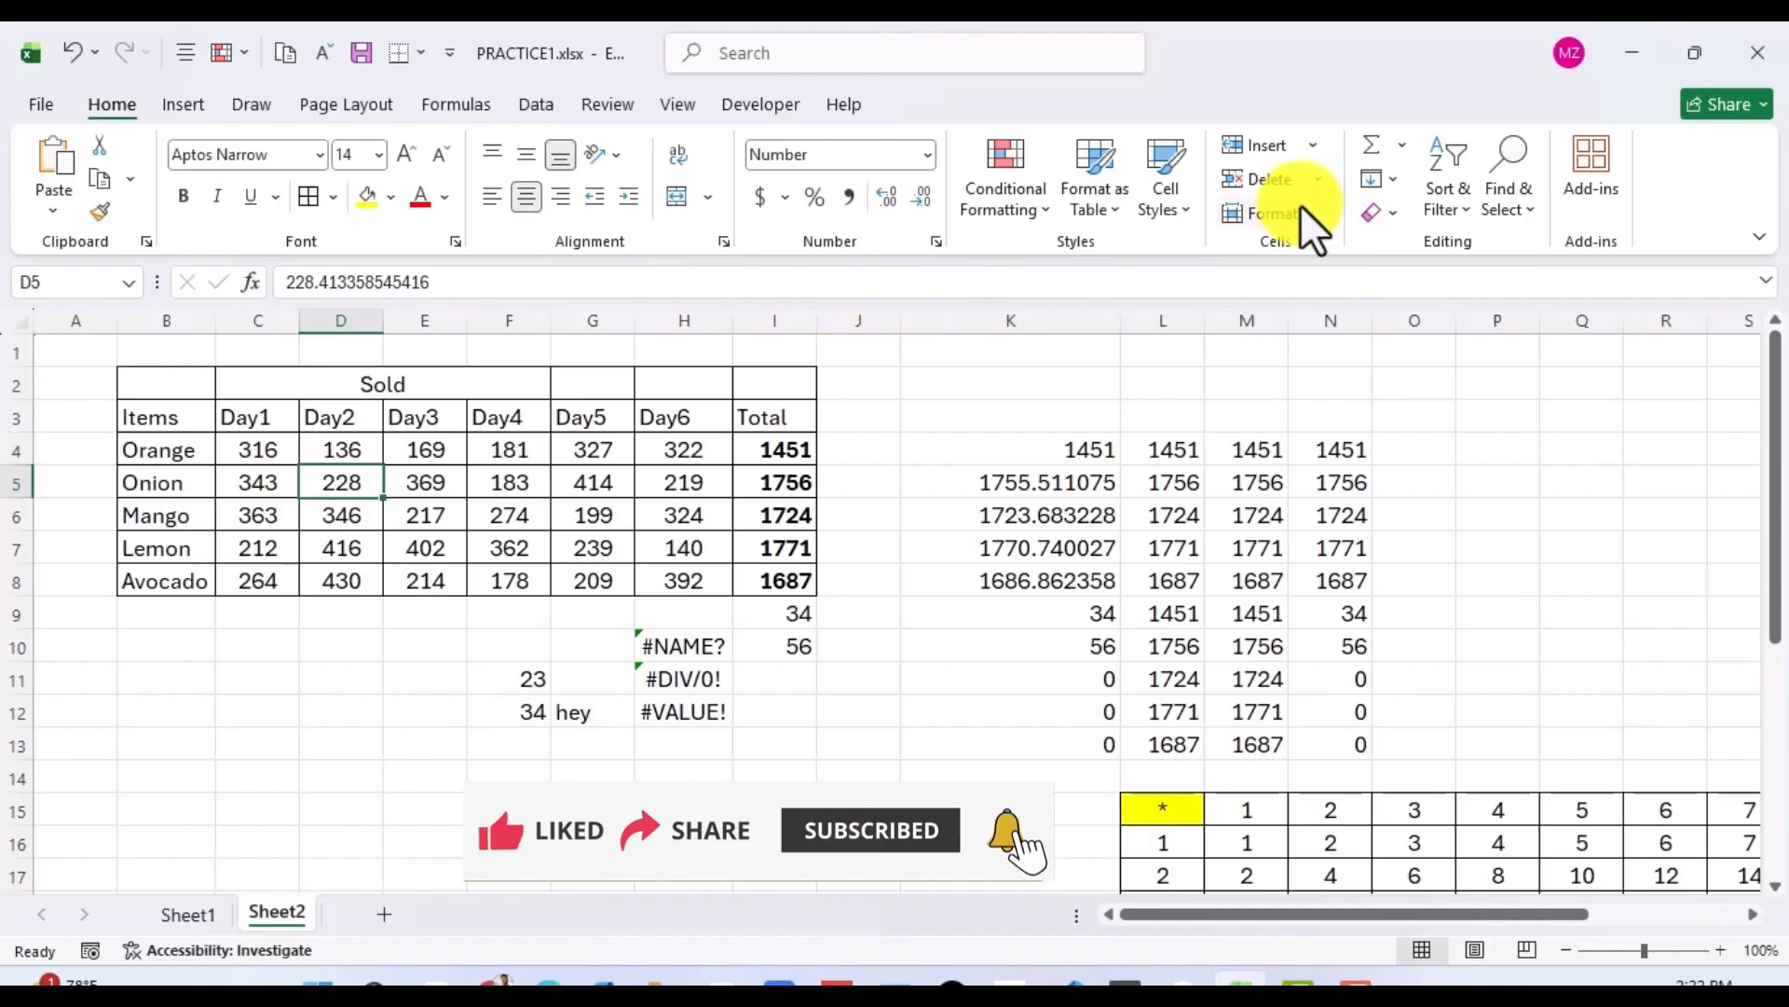
click(259, 503)
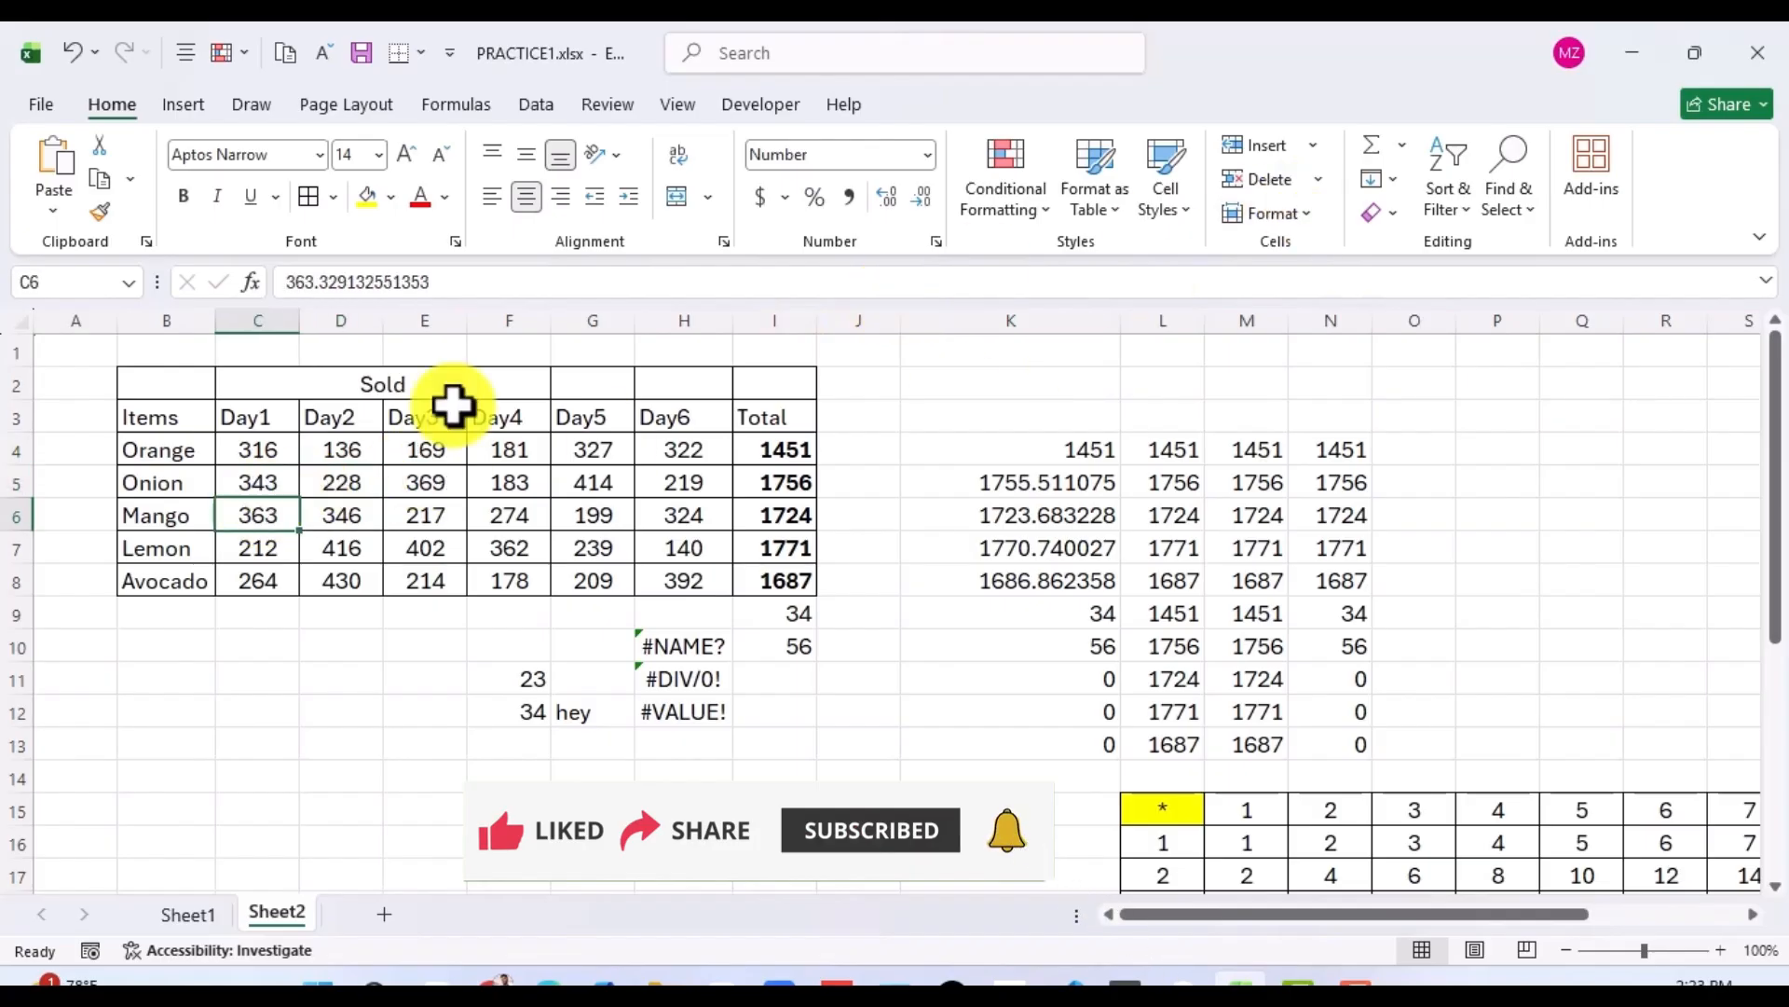
Search the sheet for "ONION" with Find, going to the next match, and close the search.
click(1522, 223)
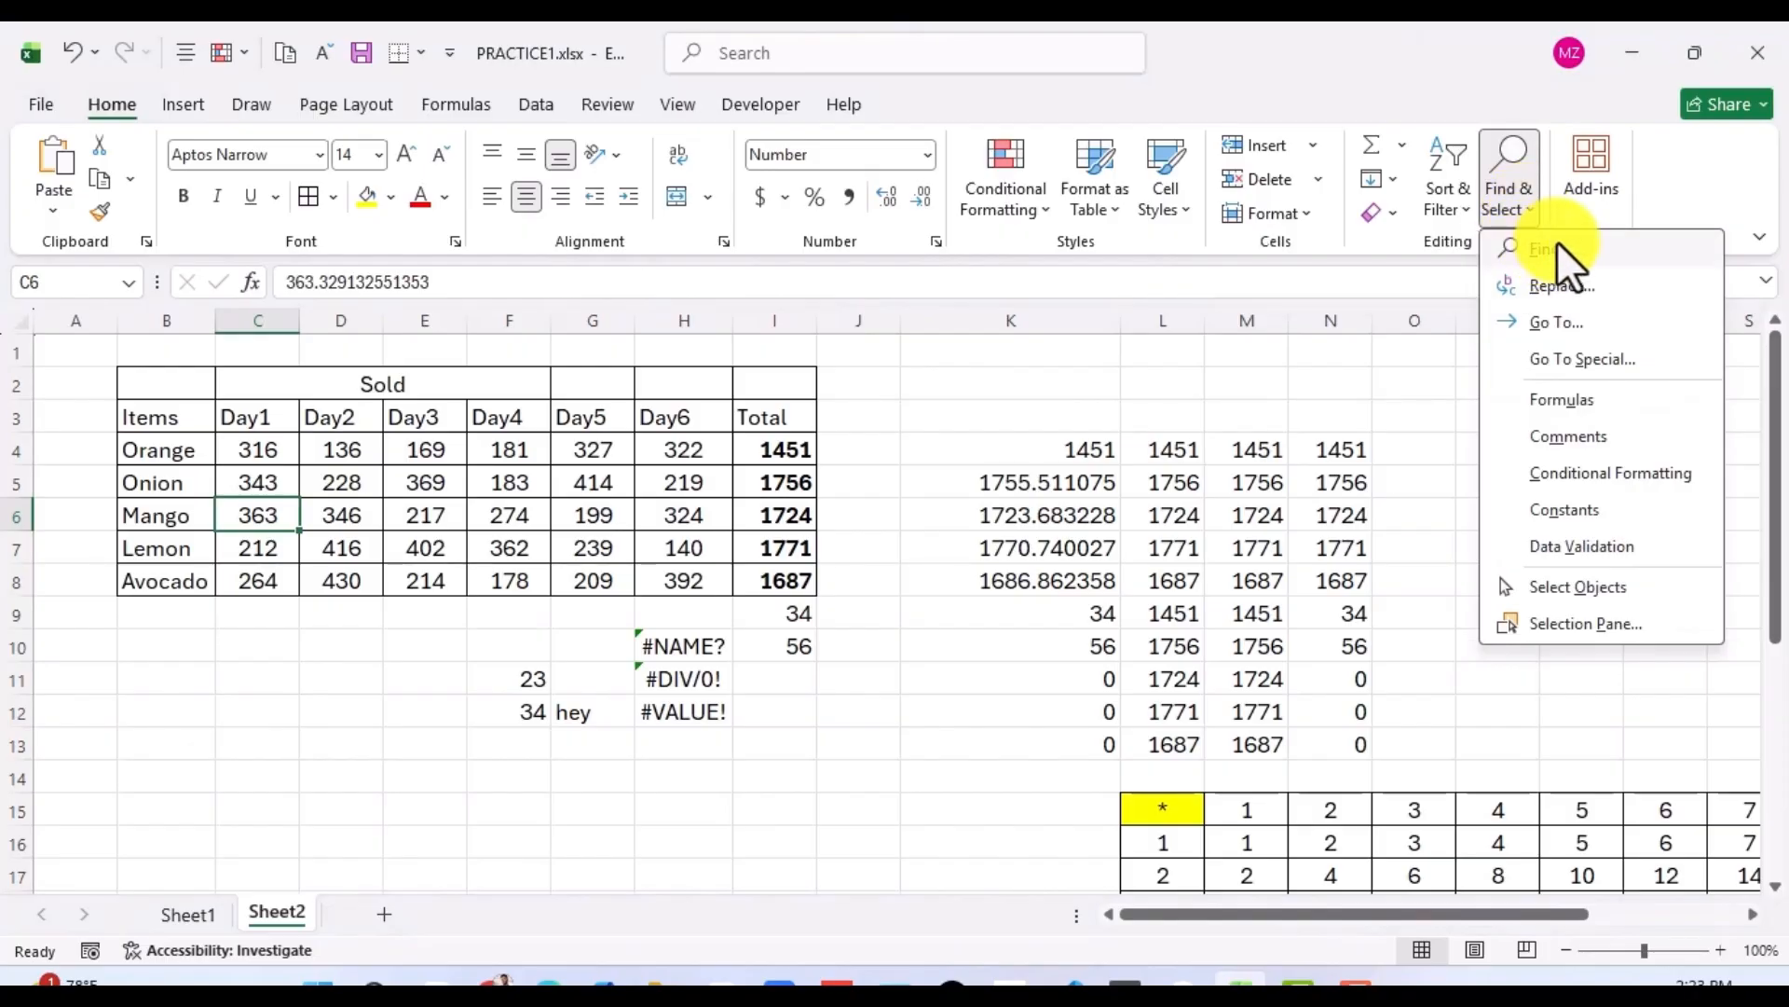
click(1555, 244)
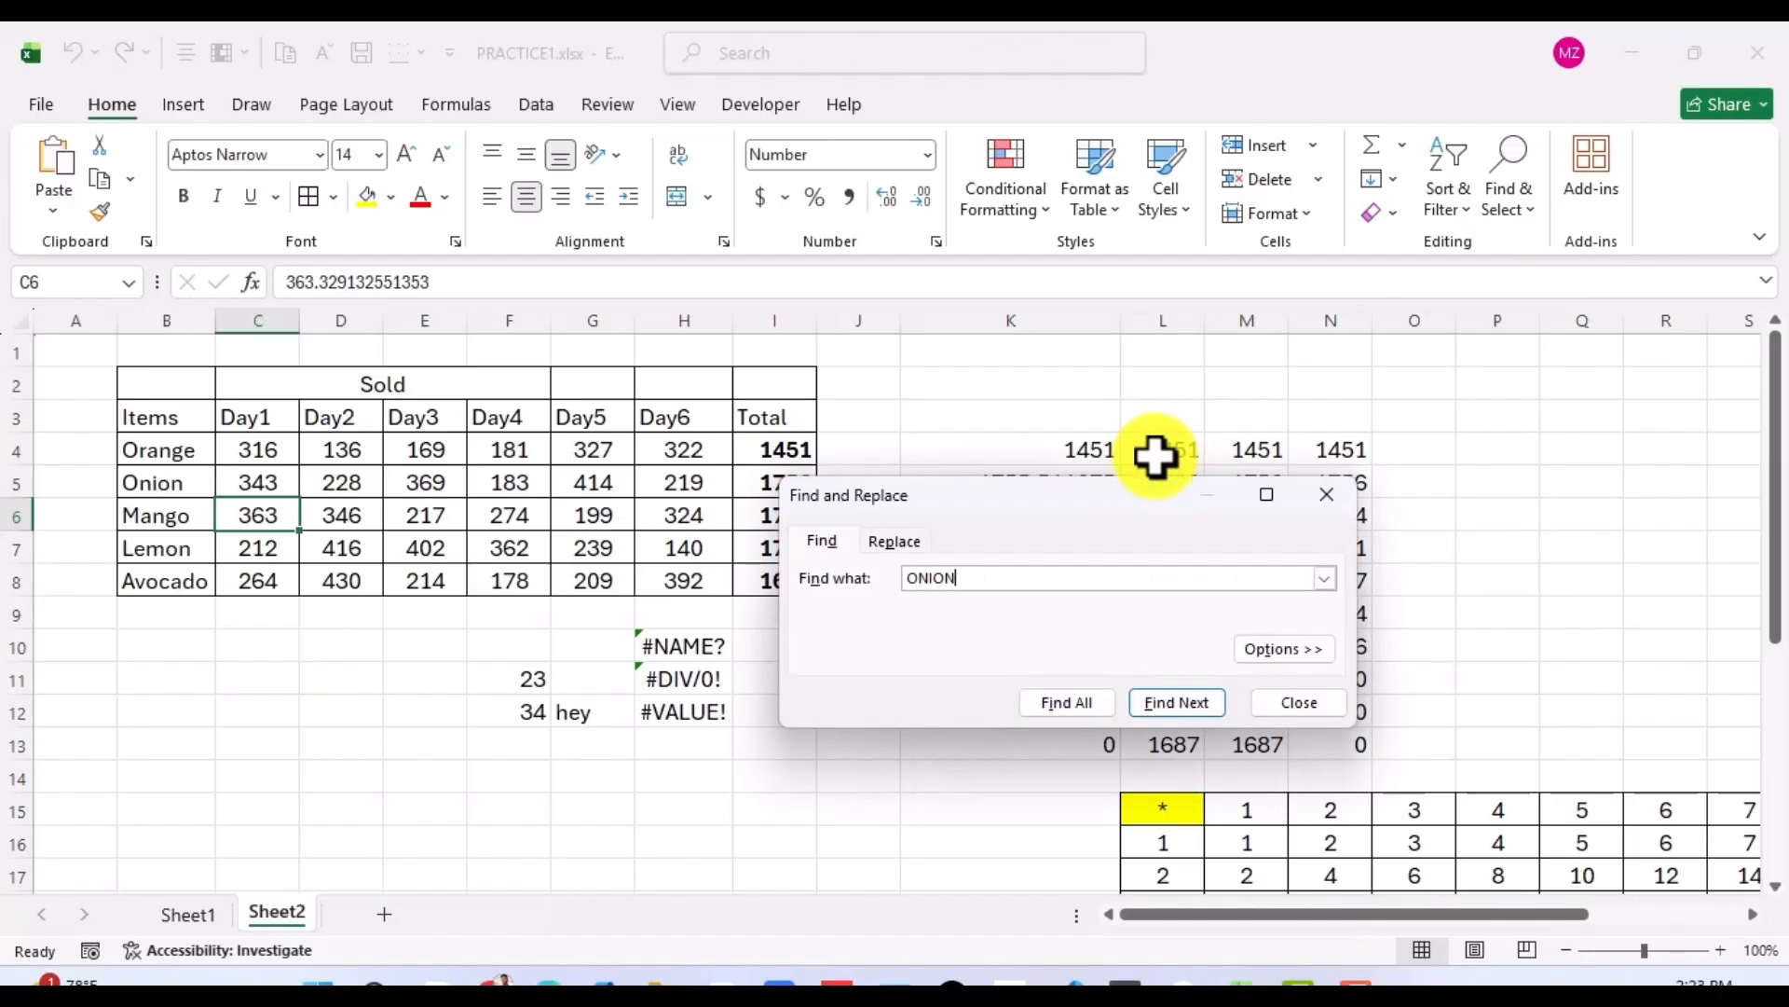
click(1167, 707)
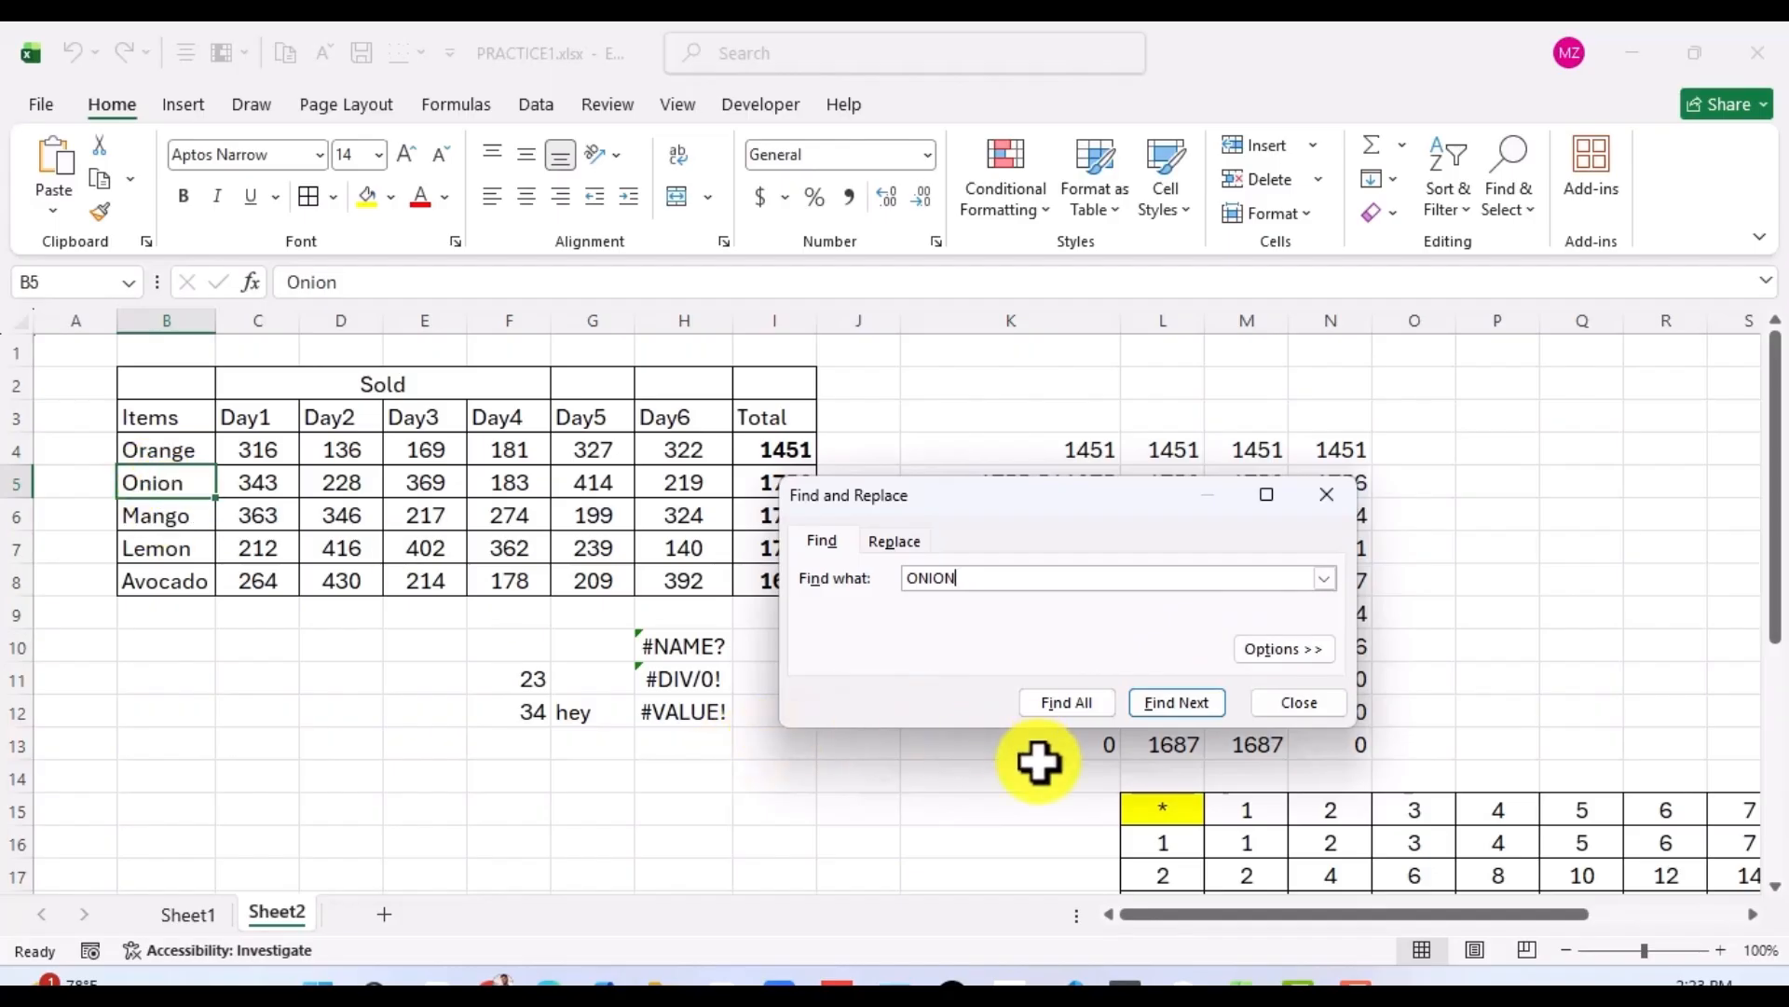
click(1298, 701)
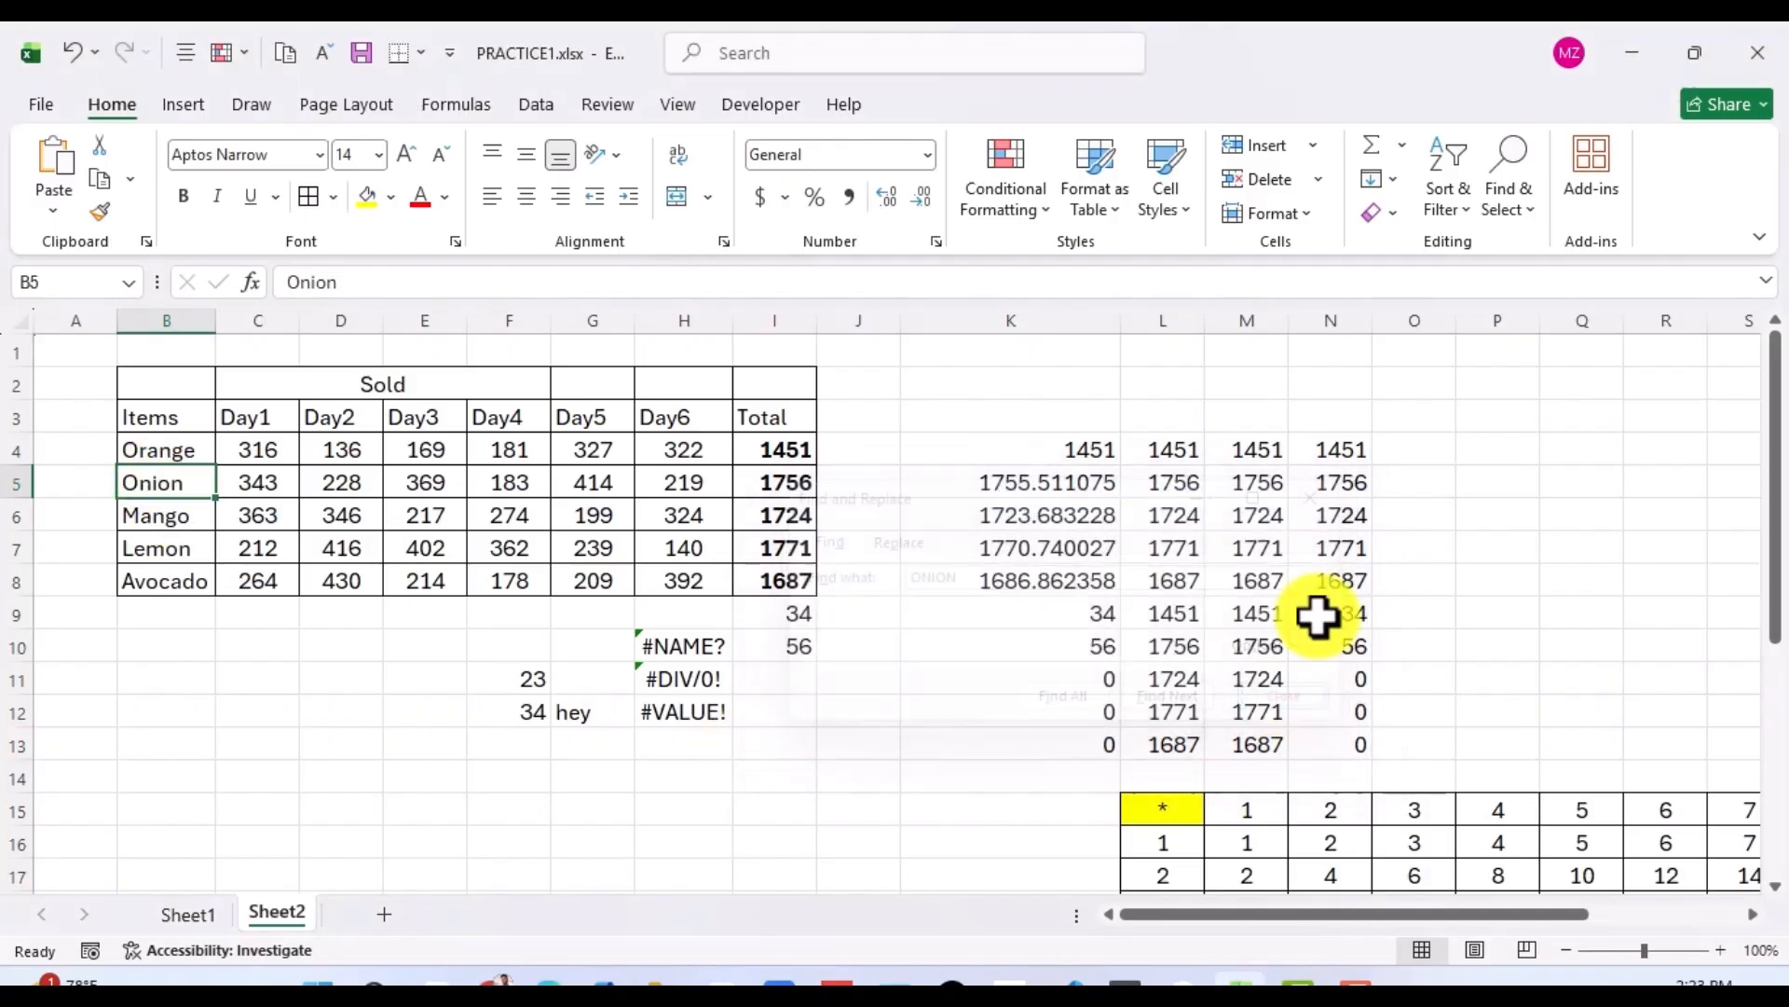
Replace "ONION" with "POTATO" in the sales table's item names using Find and Replace.
click(1520, 187)
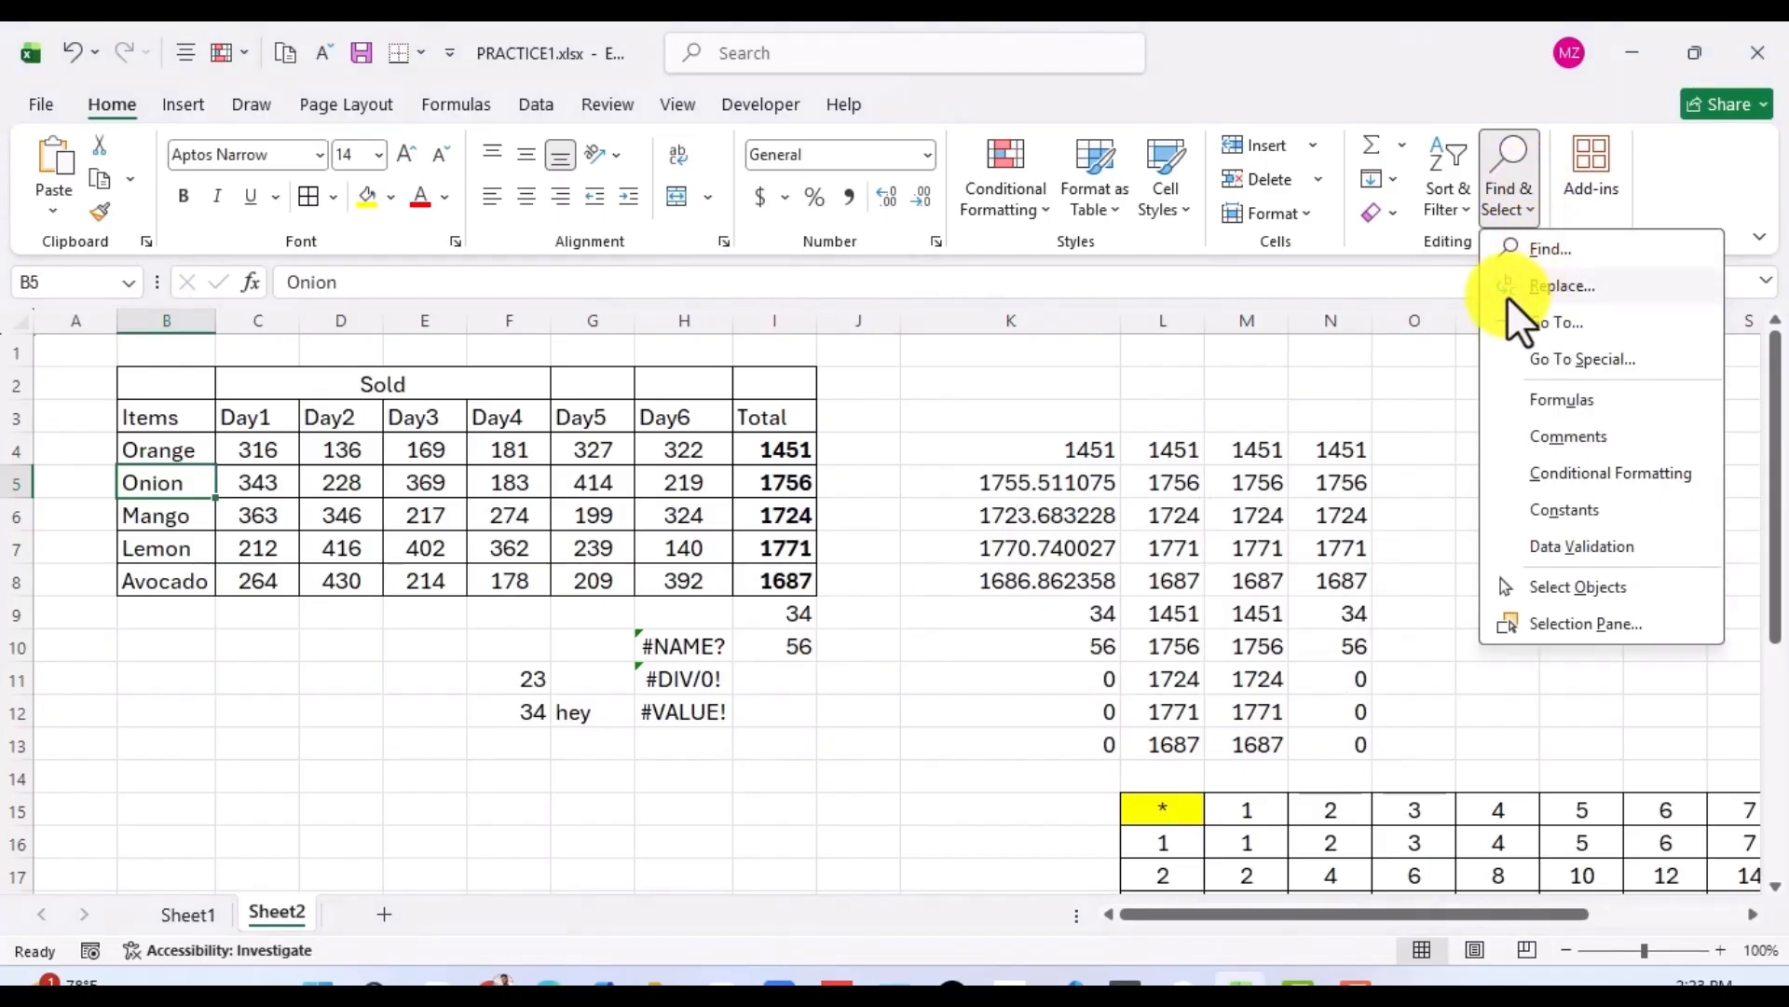
click(1546, 294)
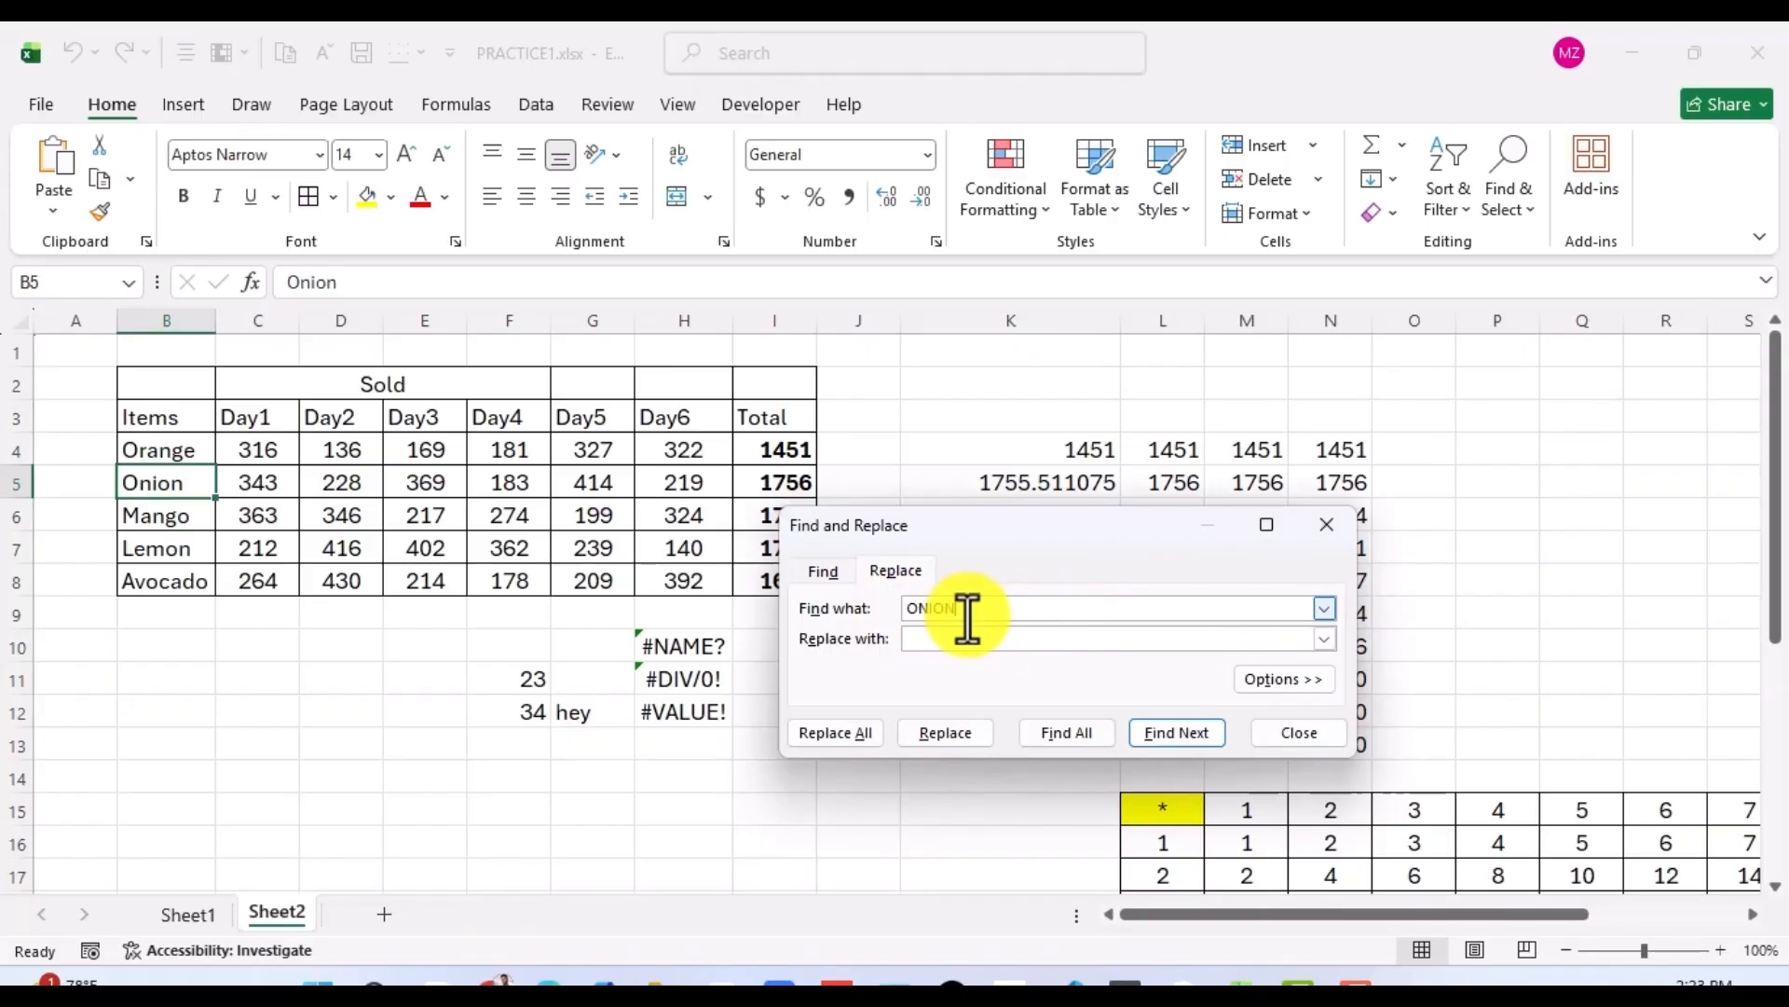
click(928, 643)
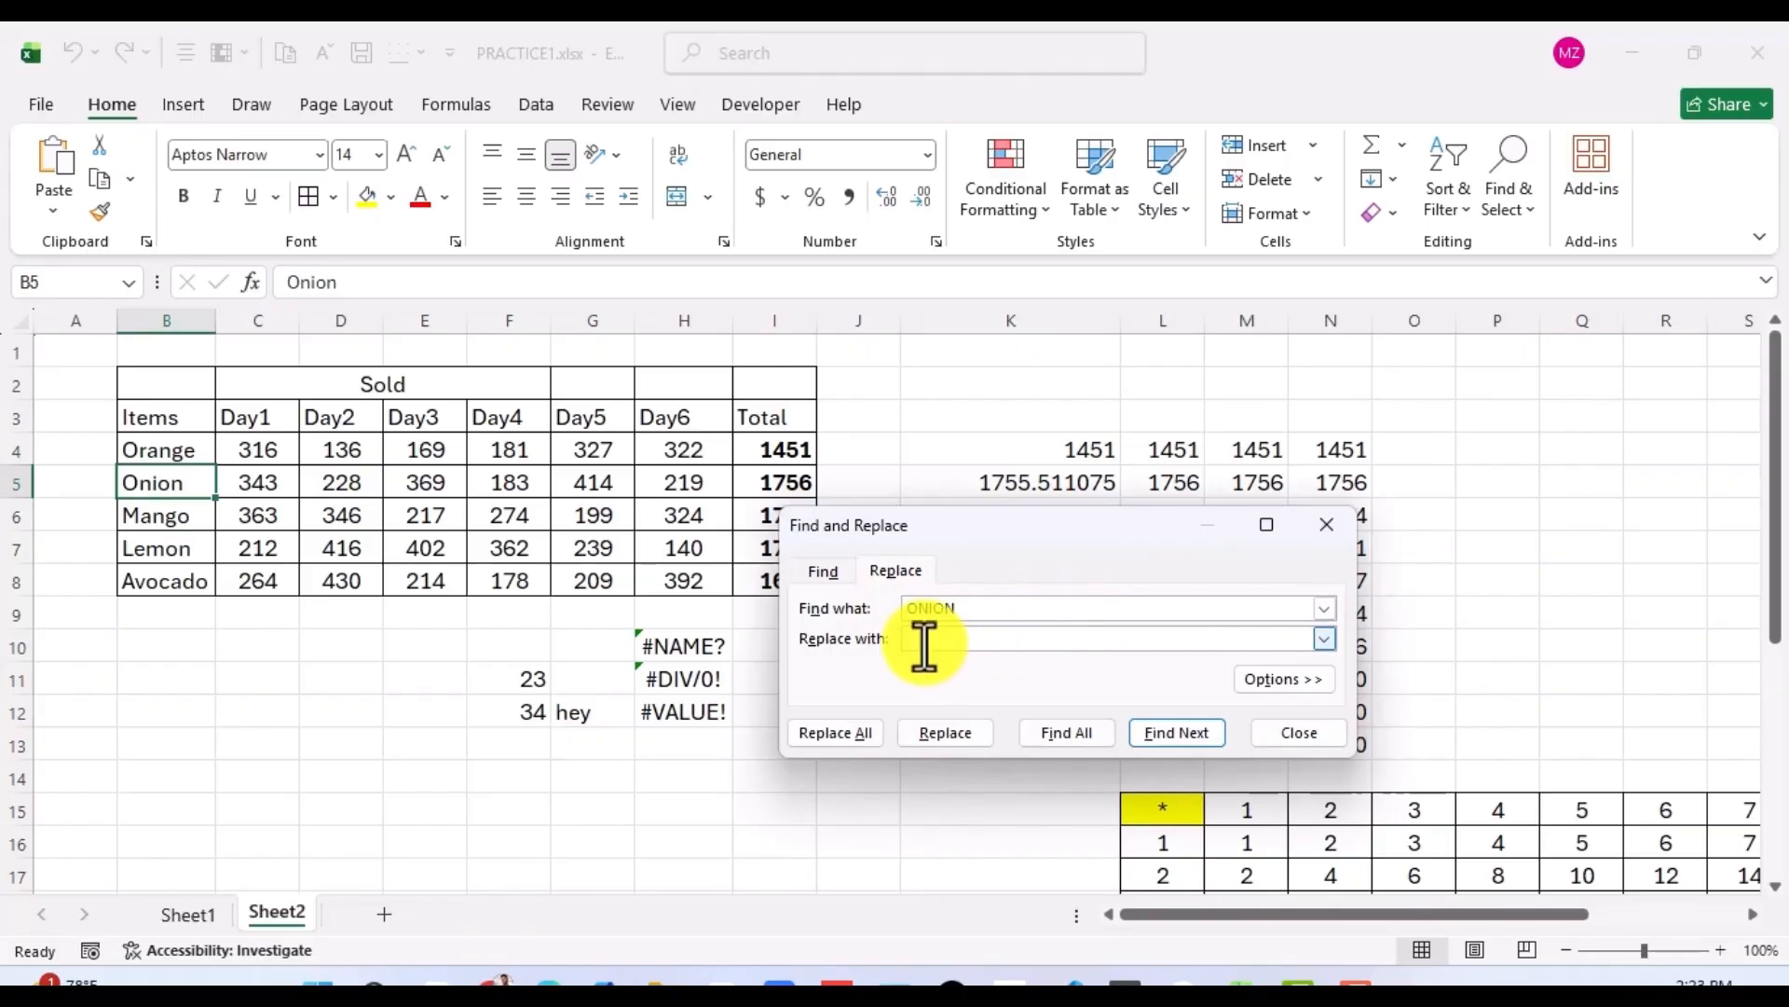
text(POTATO)
click(940, 608)
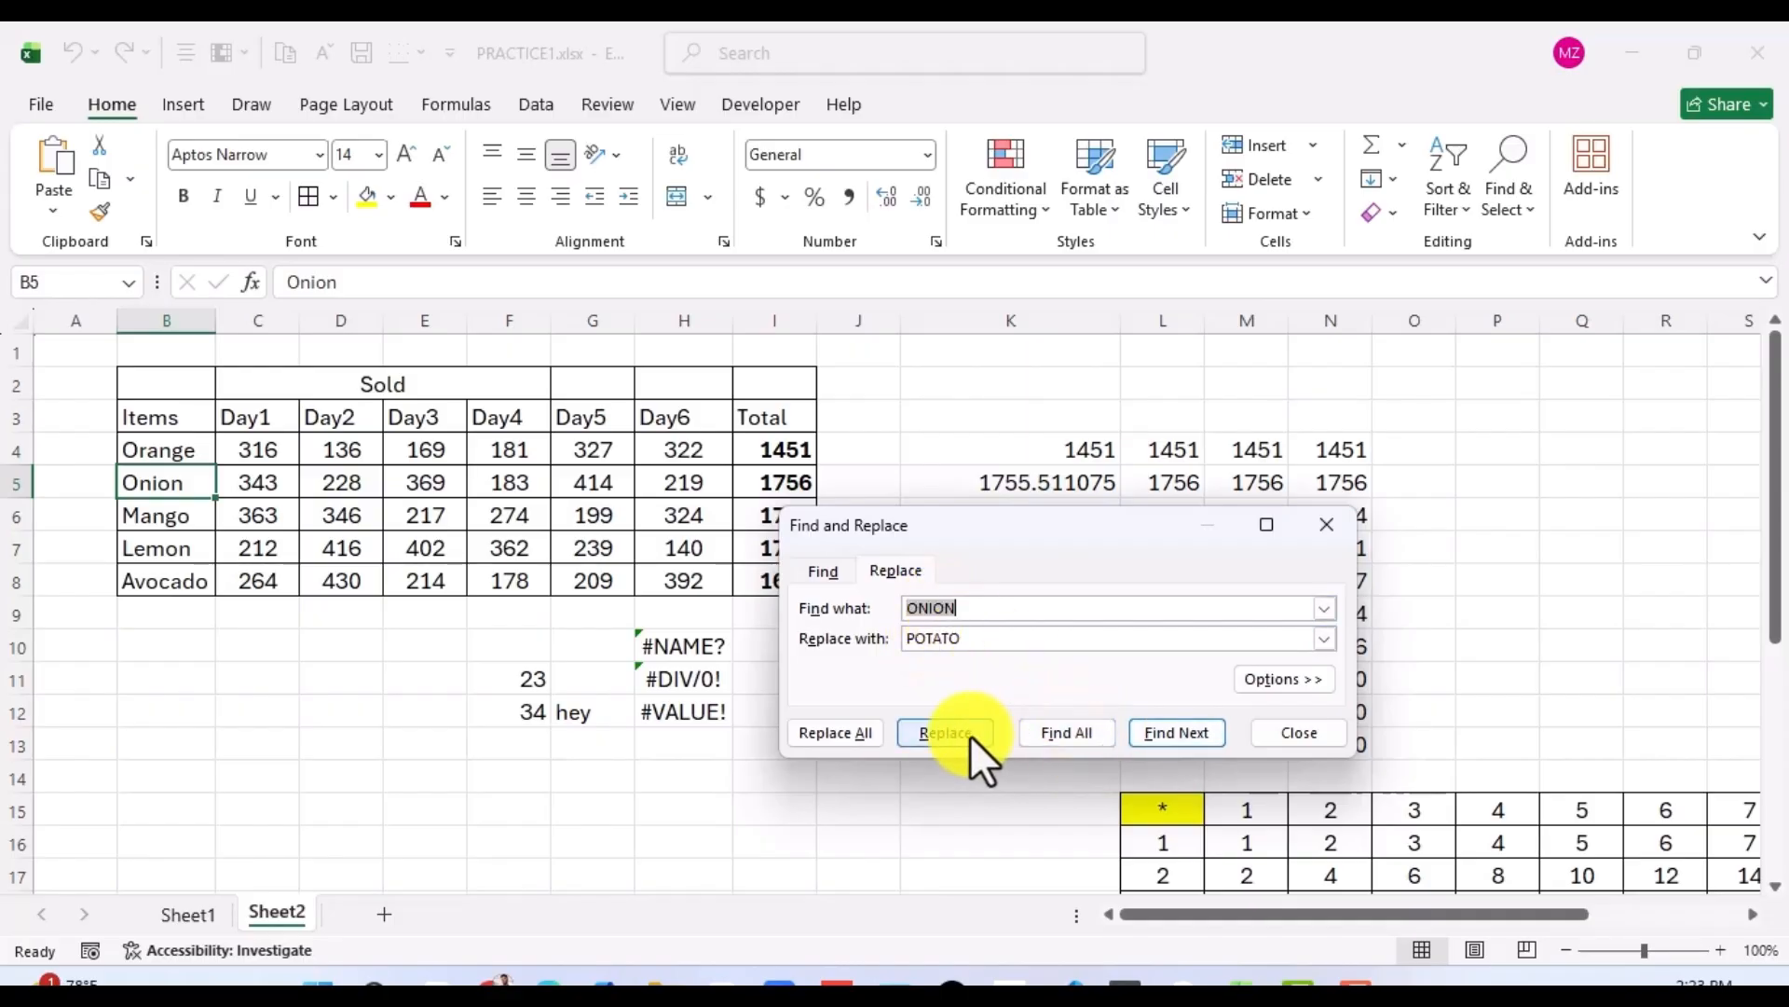
click(839, 735)
click(948, 730)
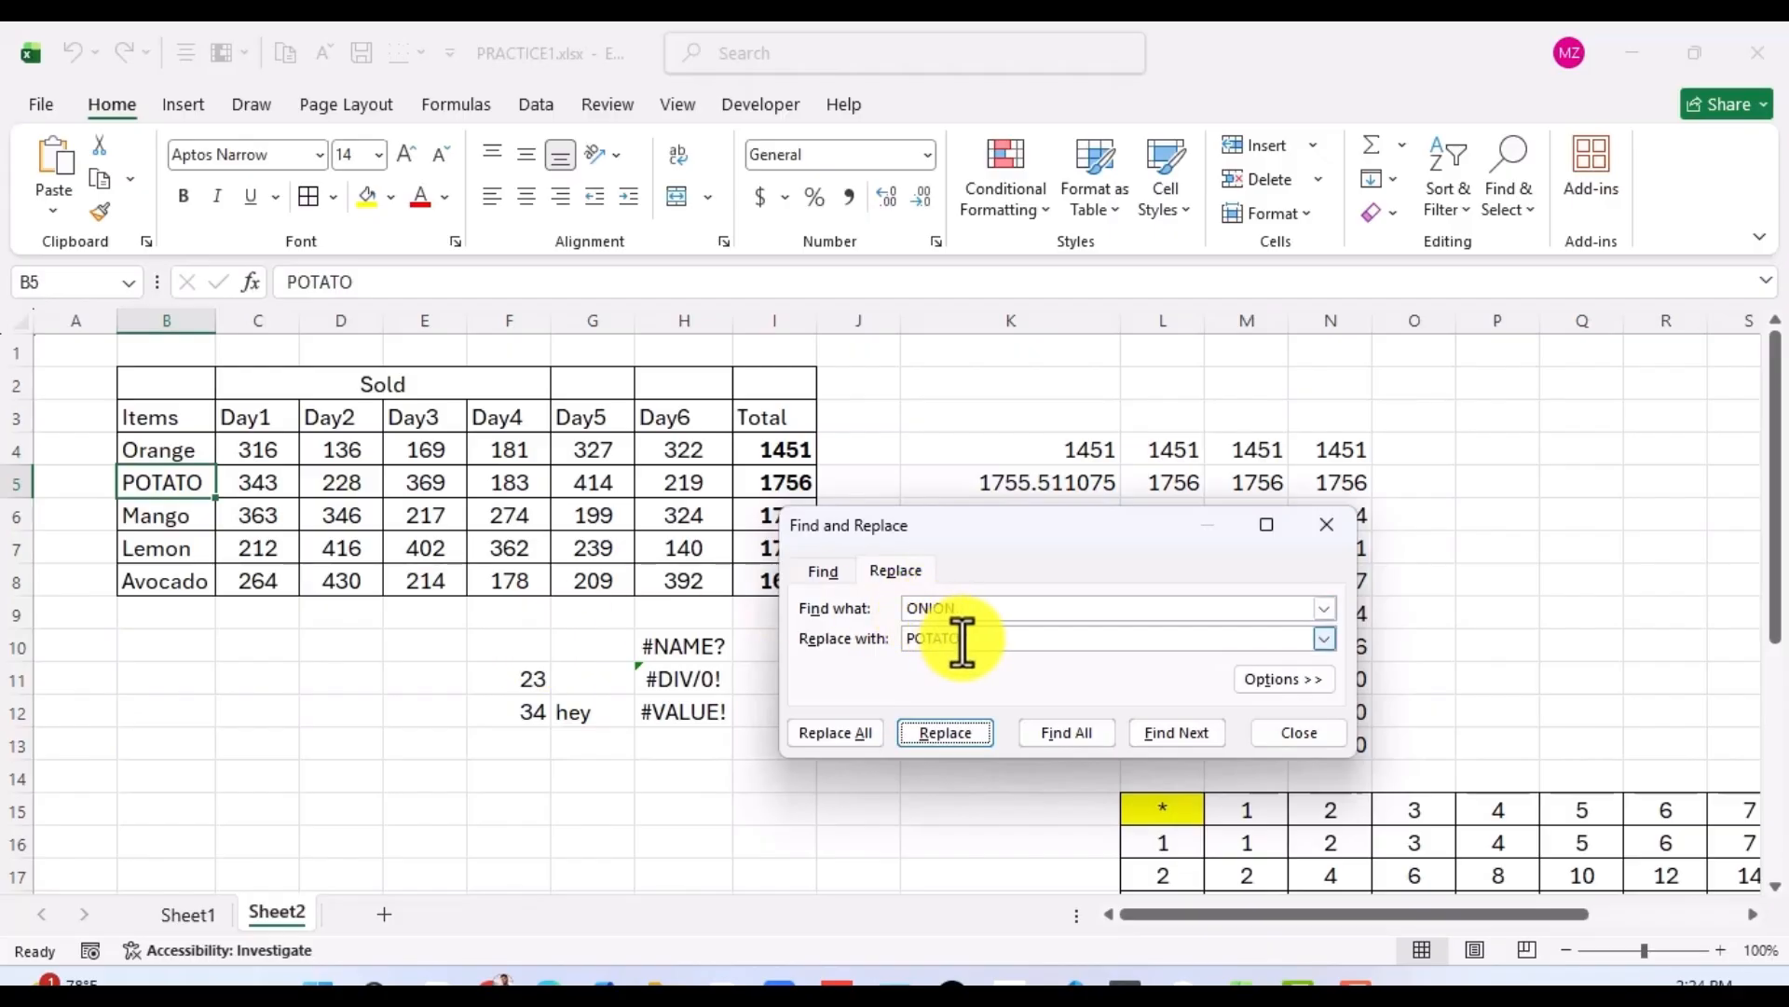
Change the replacement text to "Potato" and try to replace "ONION" with it.
drag(963, 641, 917, 640)
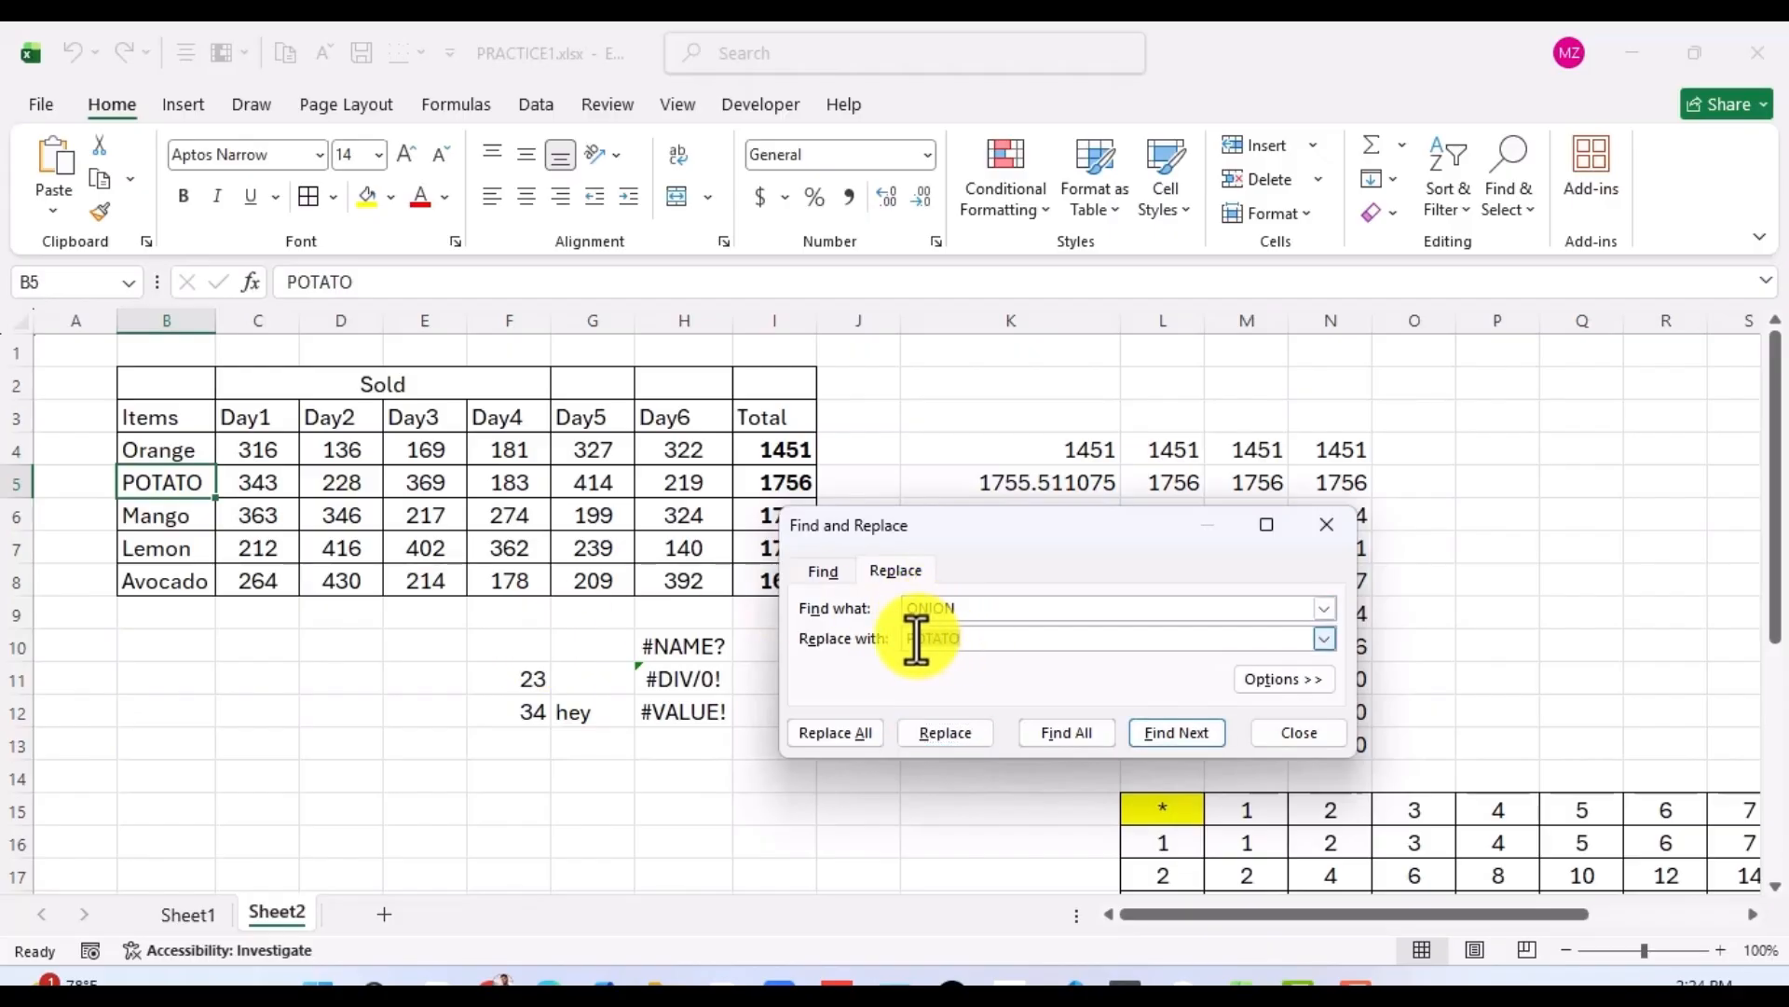
text(Potato)
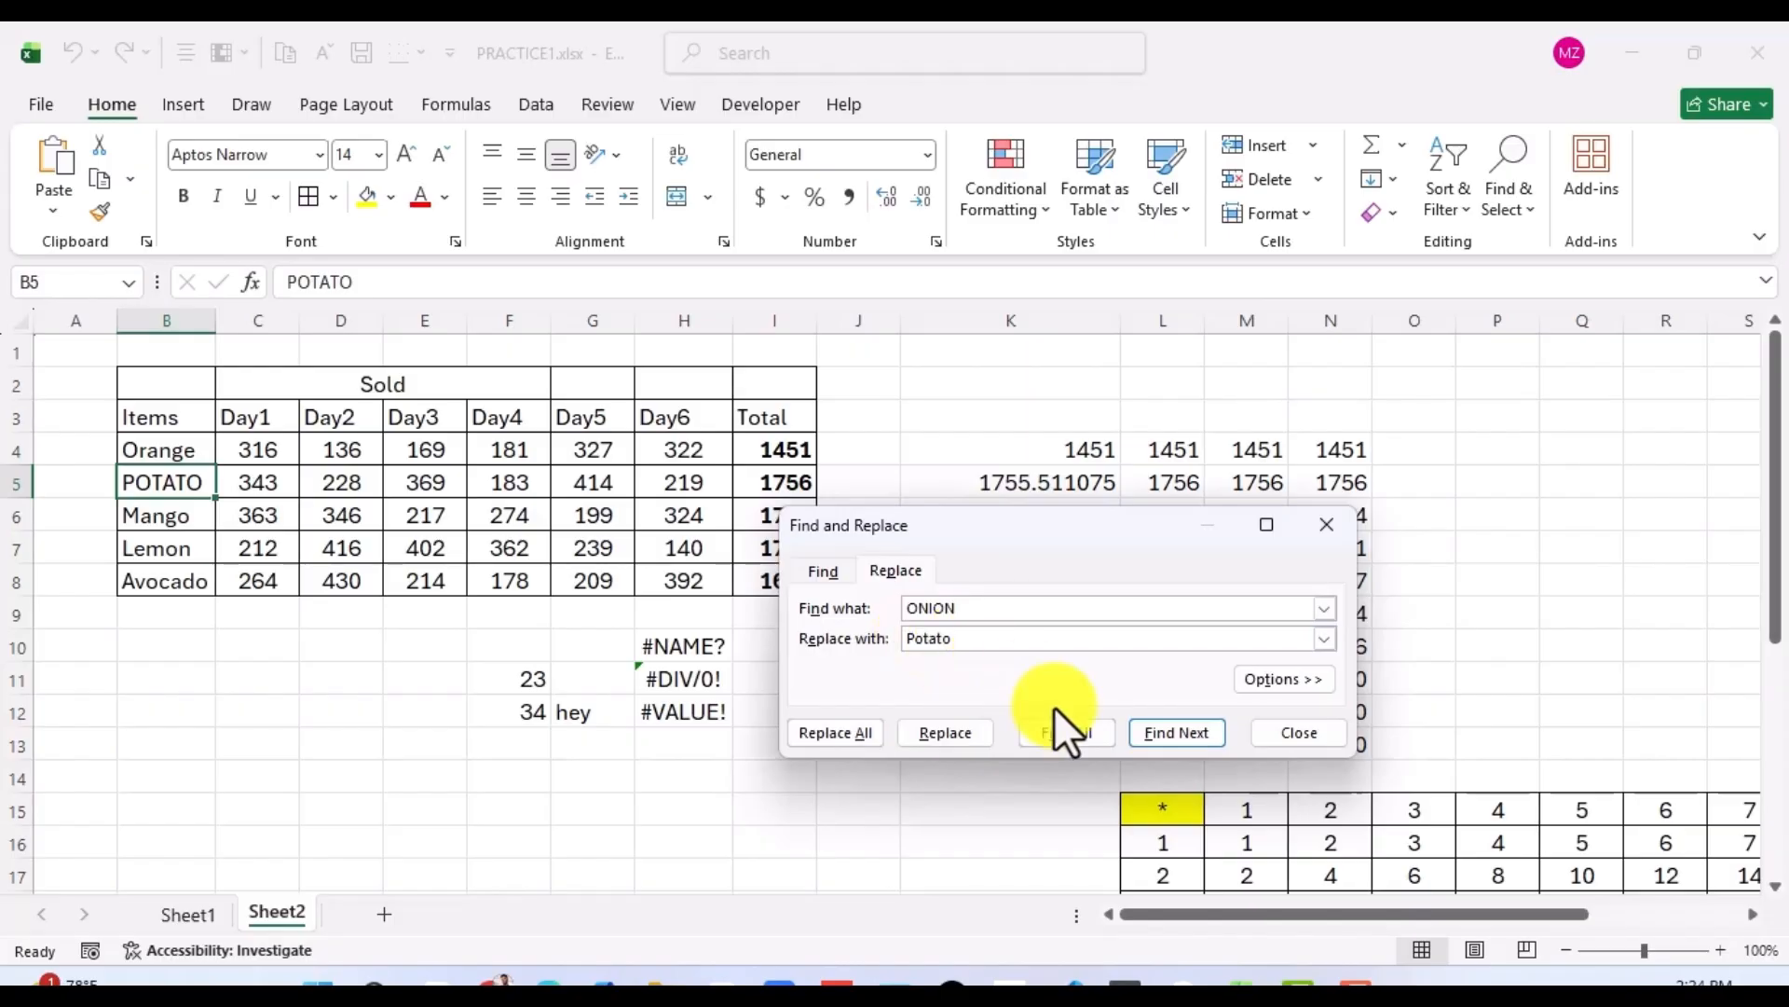
click(937, 741)
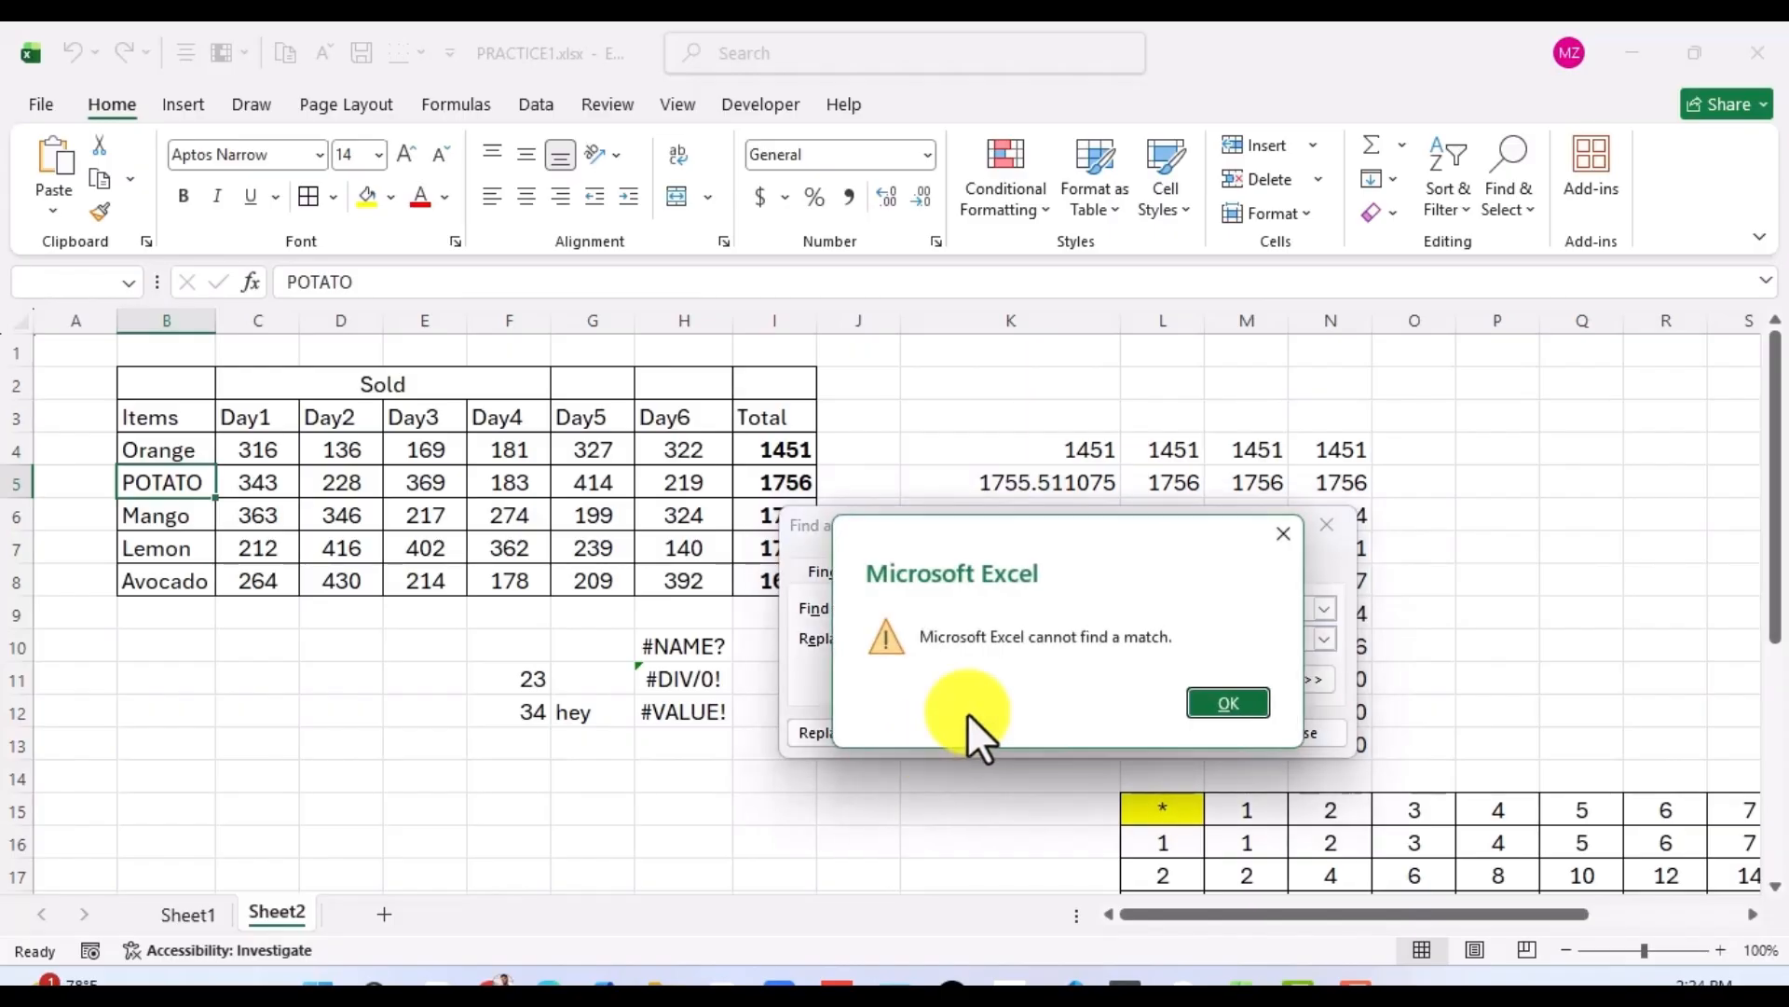
click(1215, 708)
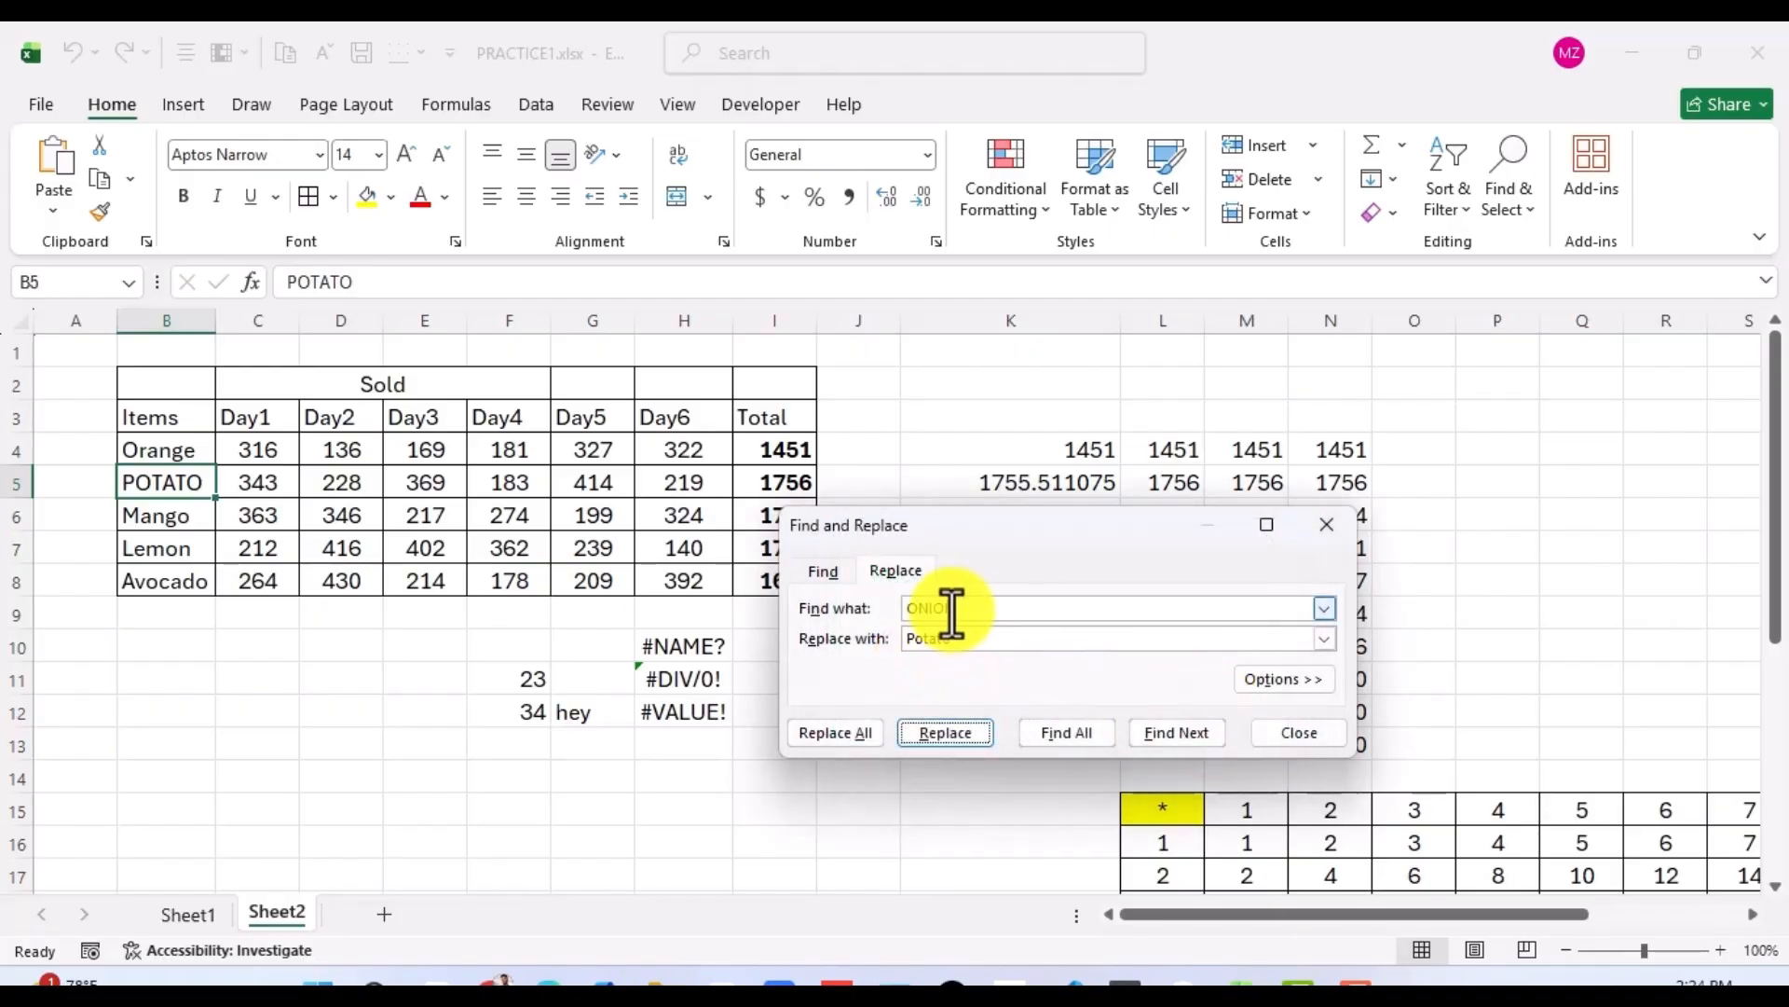
Set the search text to "POTATO", replace it with "Potato" in cell B5, and close Find and Replace.
double_click(910, 607)
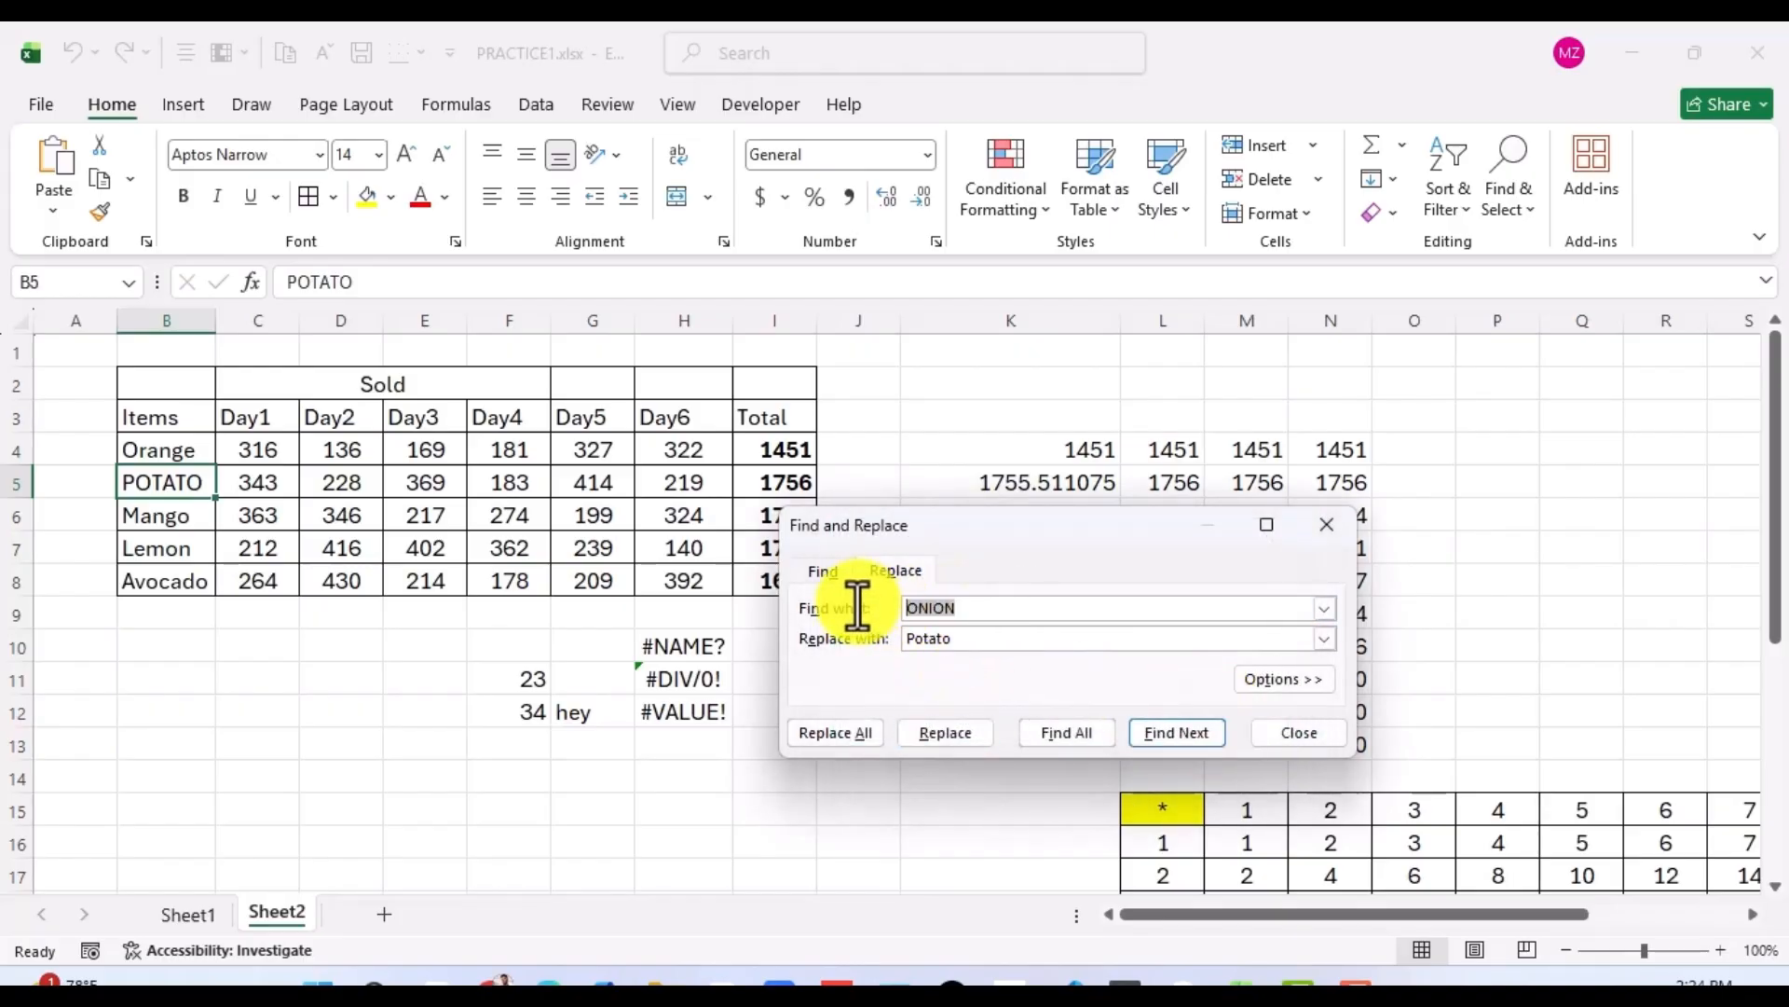
text(POATA)
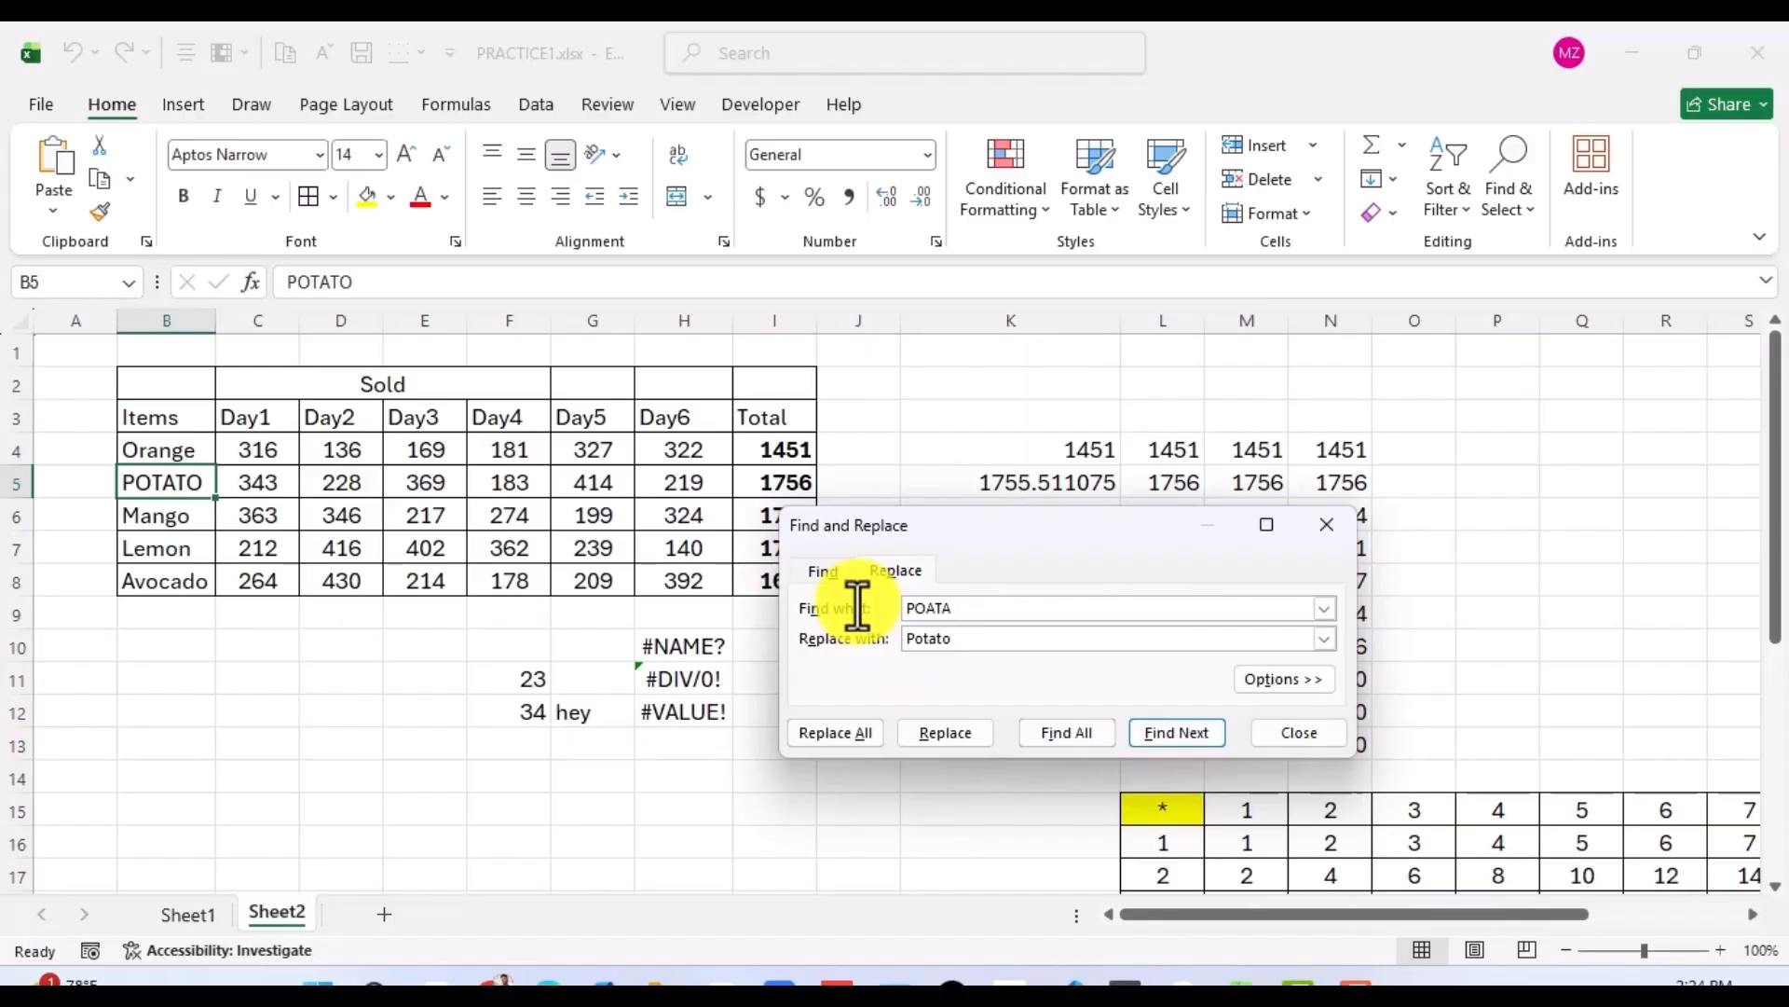
key(BackSpace)
key(BackSpace)
key(BackSpace)
text(TATO)
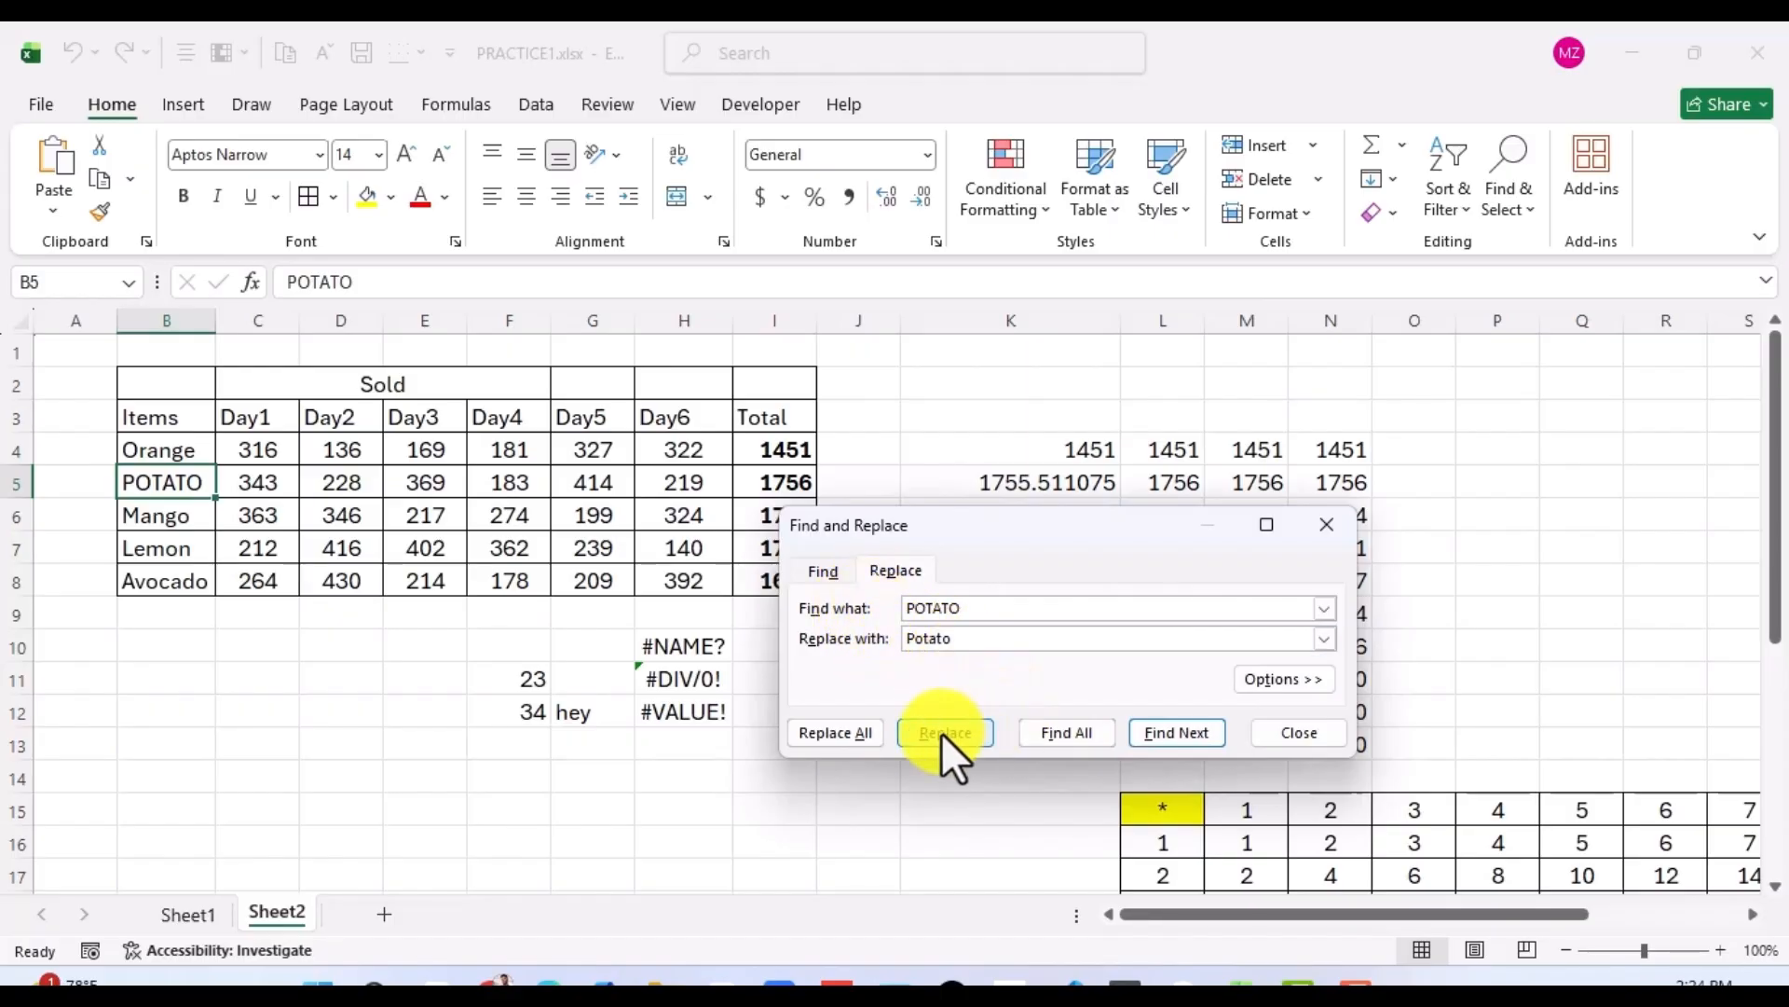
click(941, 732)
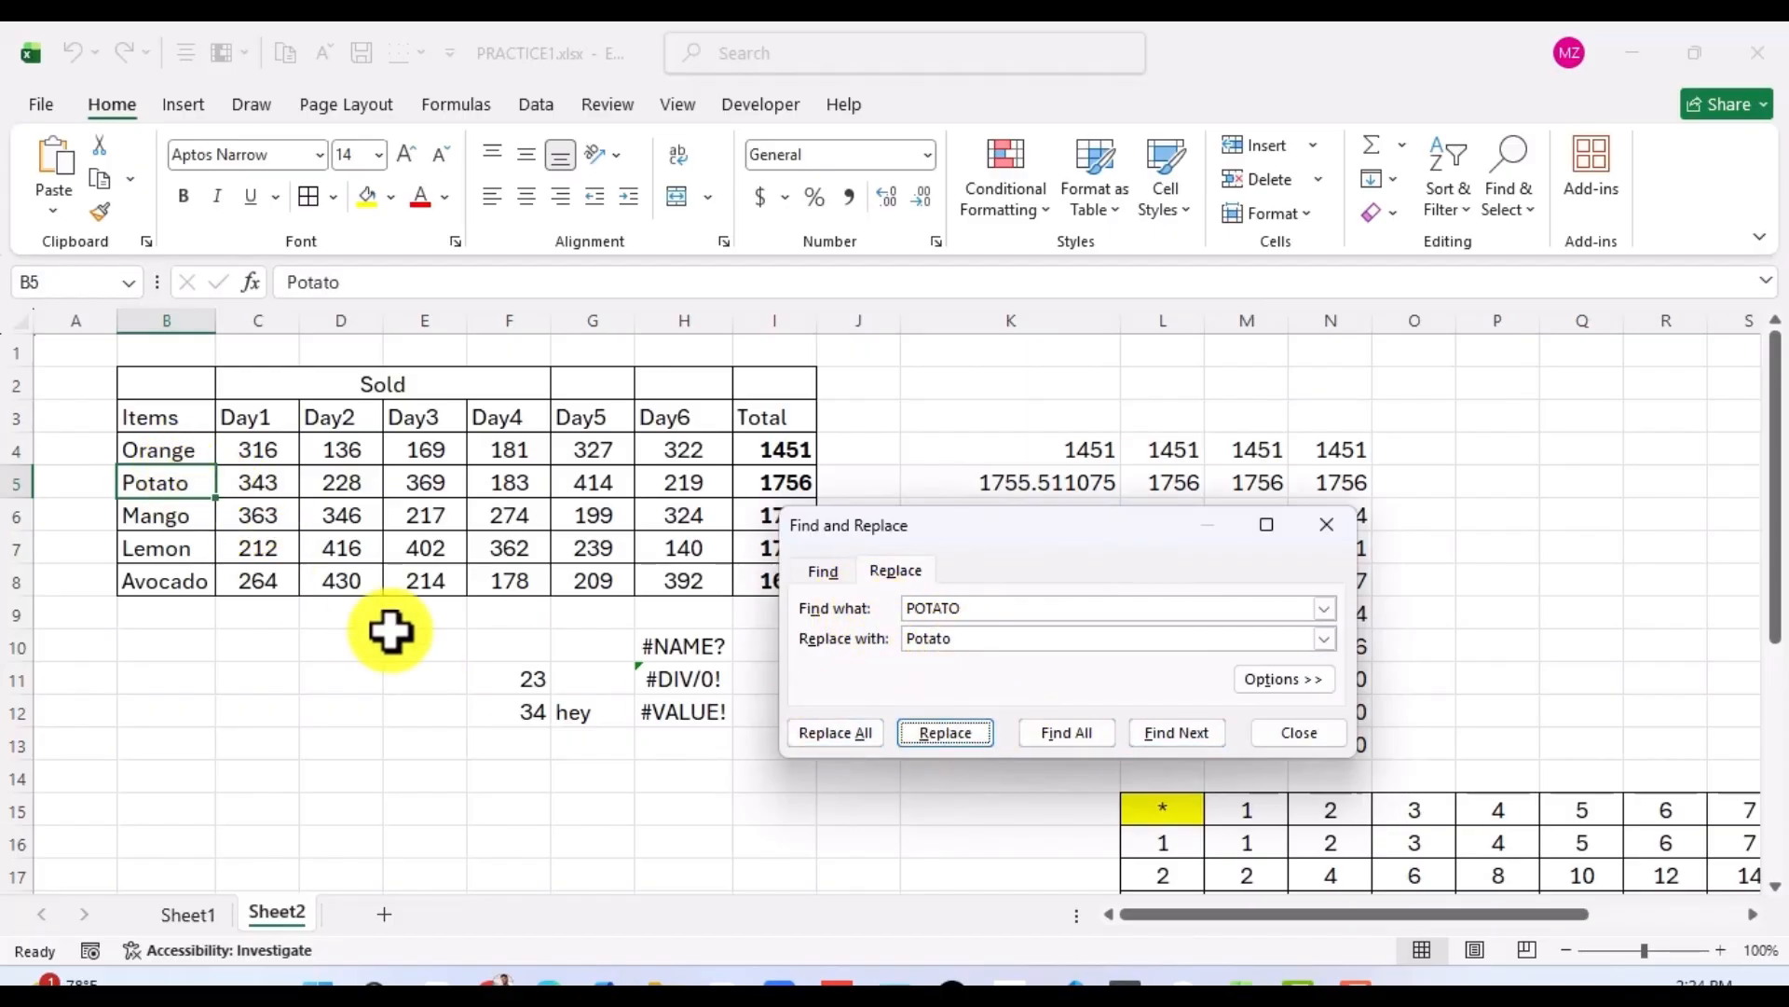
click(1297, 732)
click(888, 742)
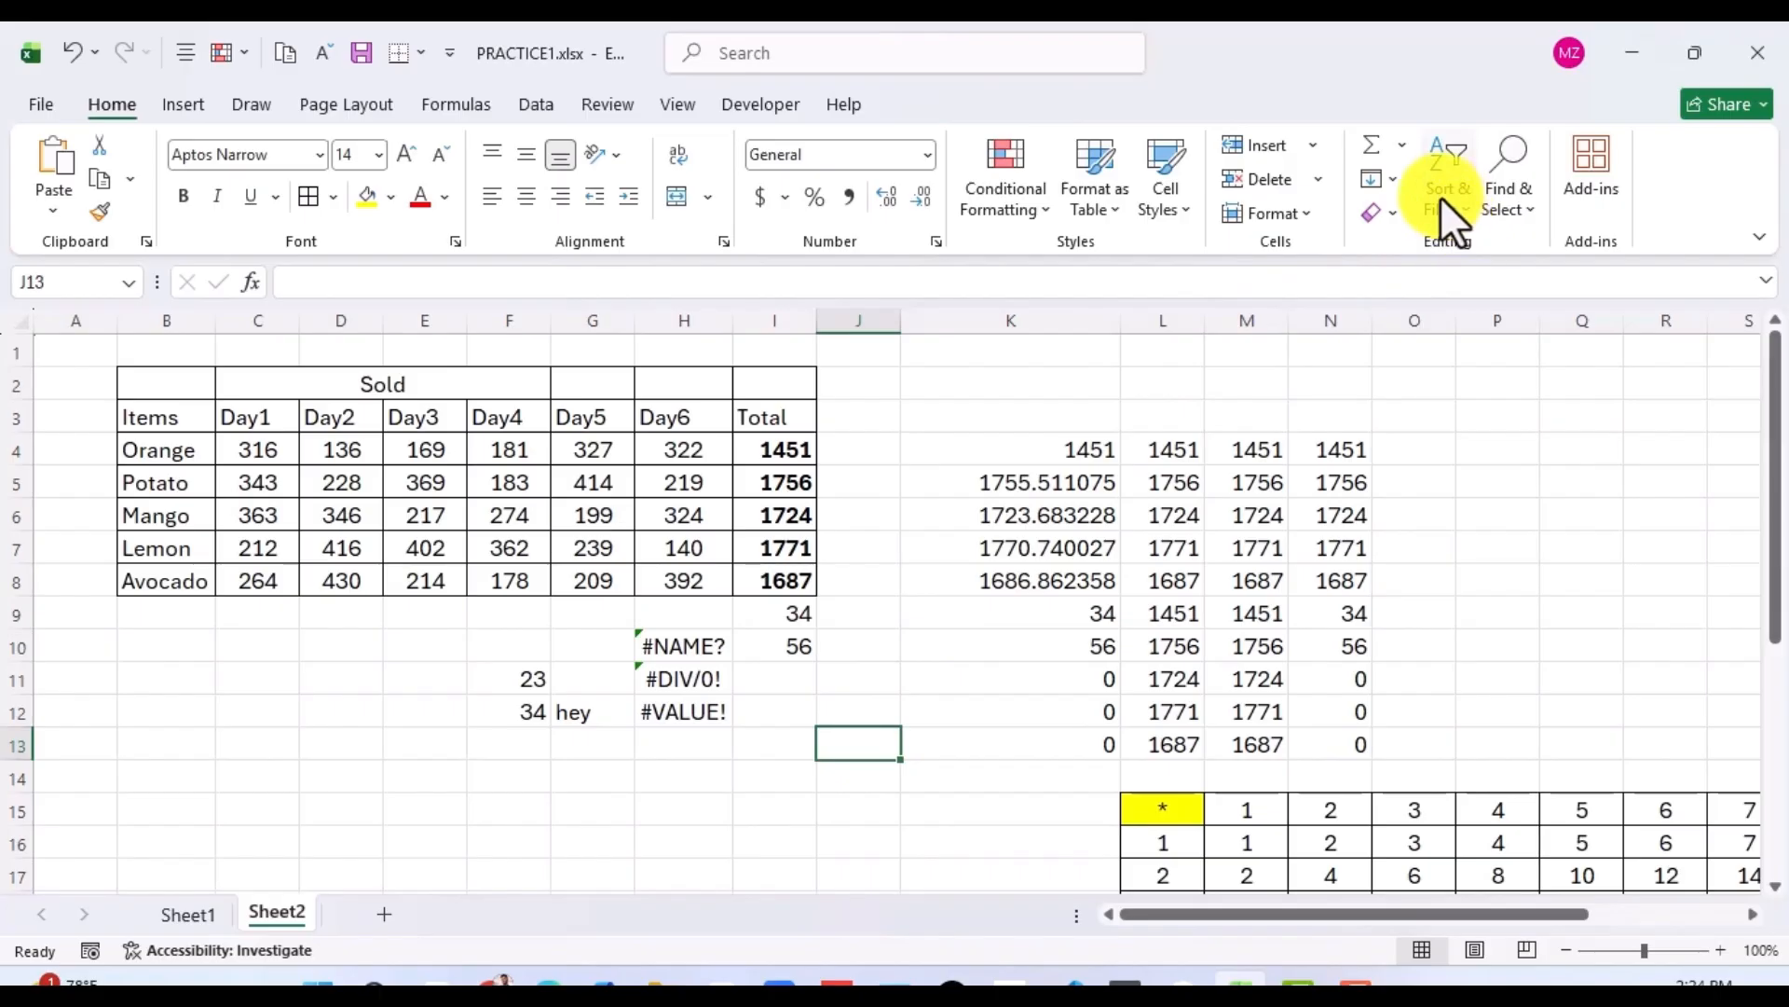
click(1515, 202)
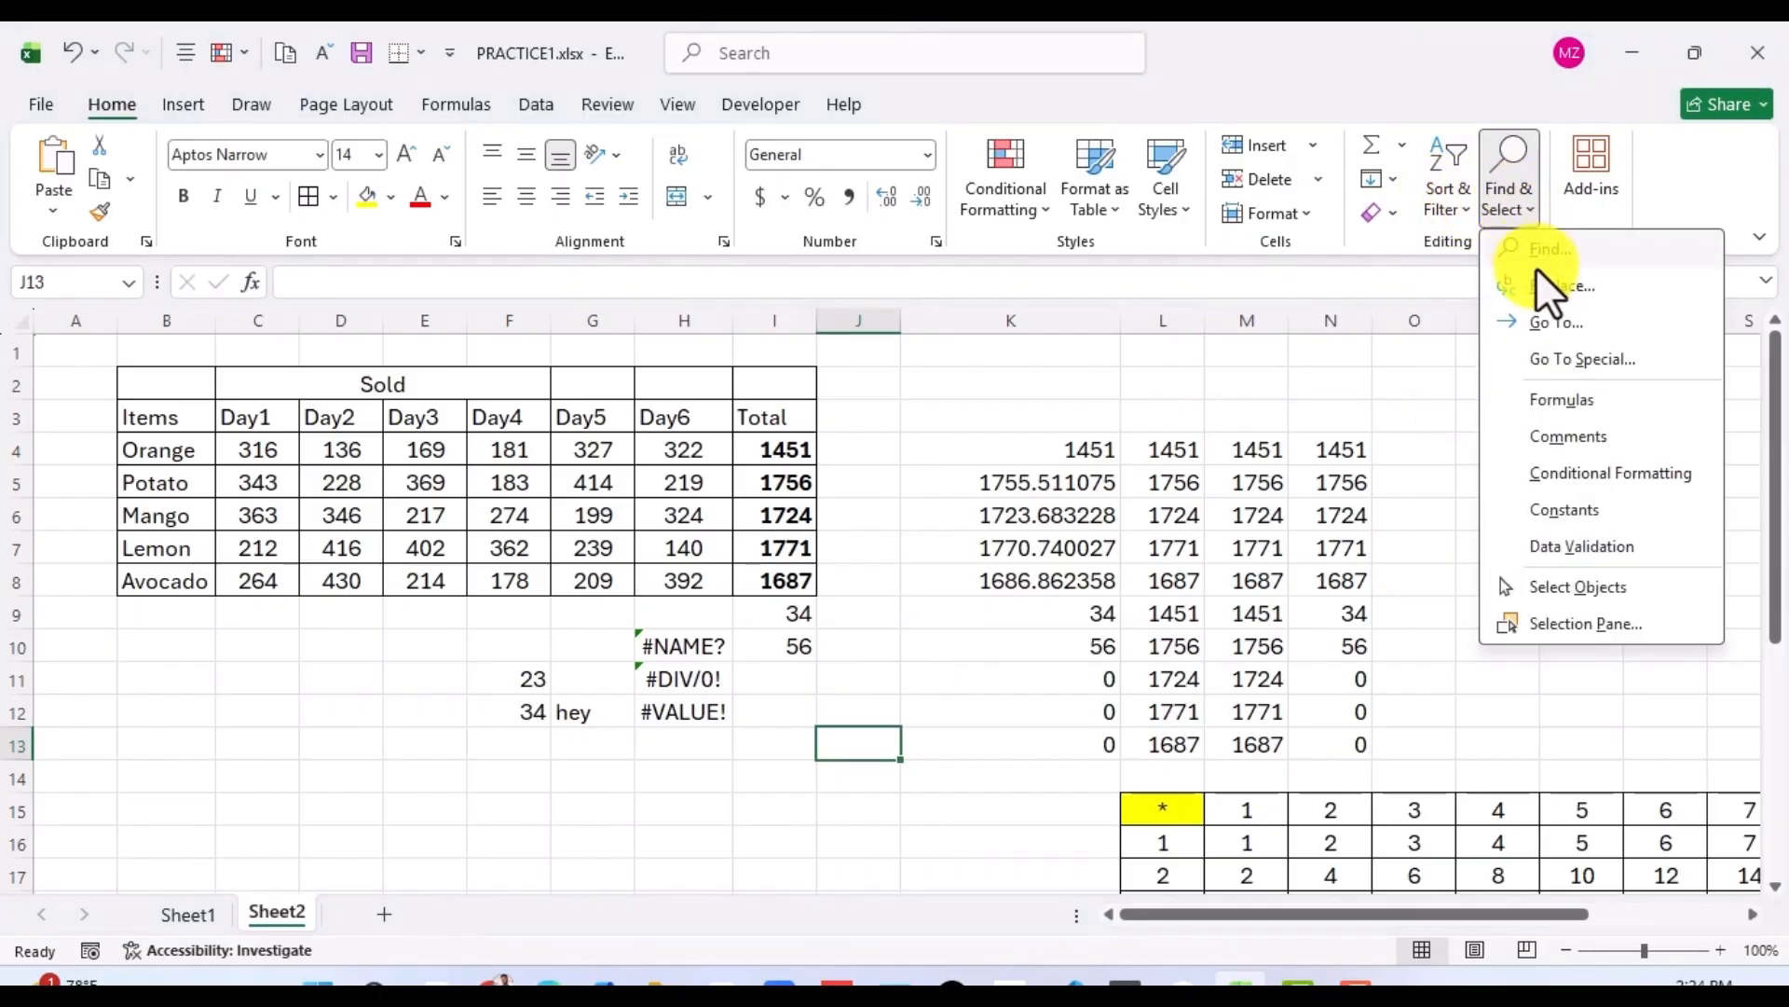
click(1177, 349)
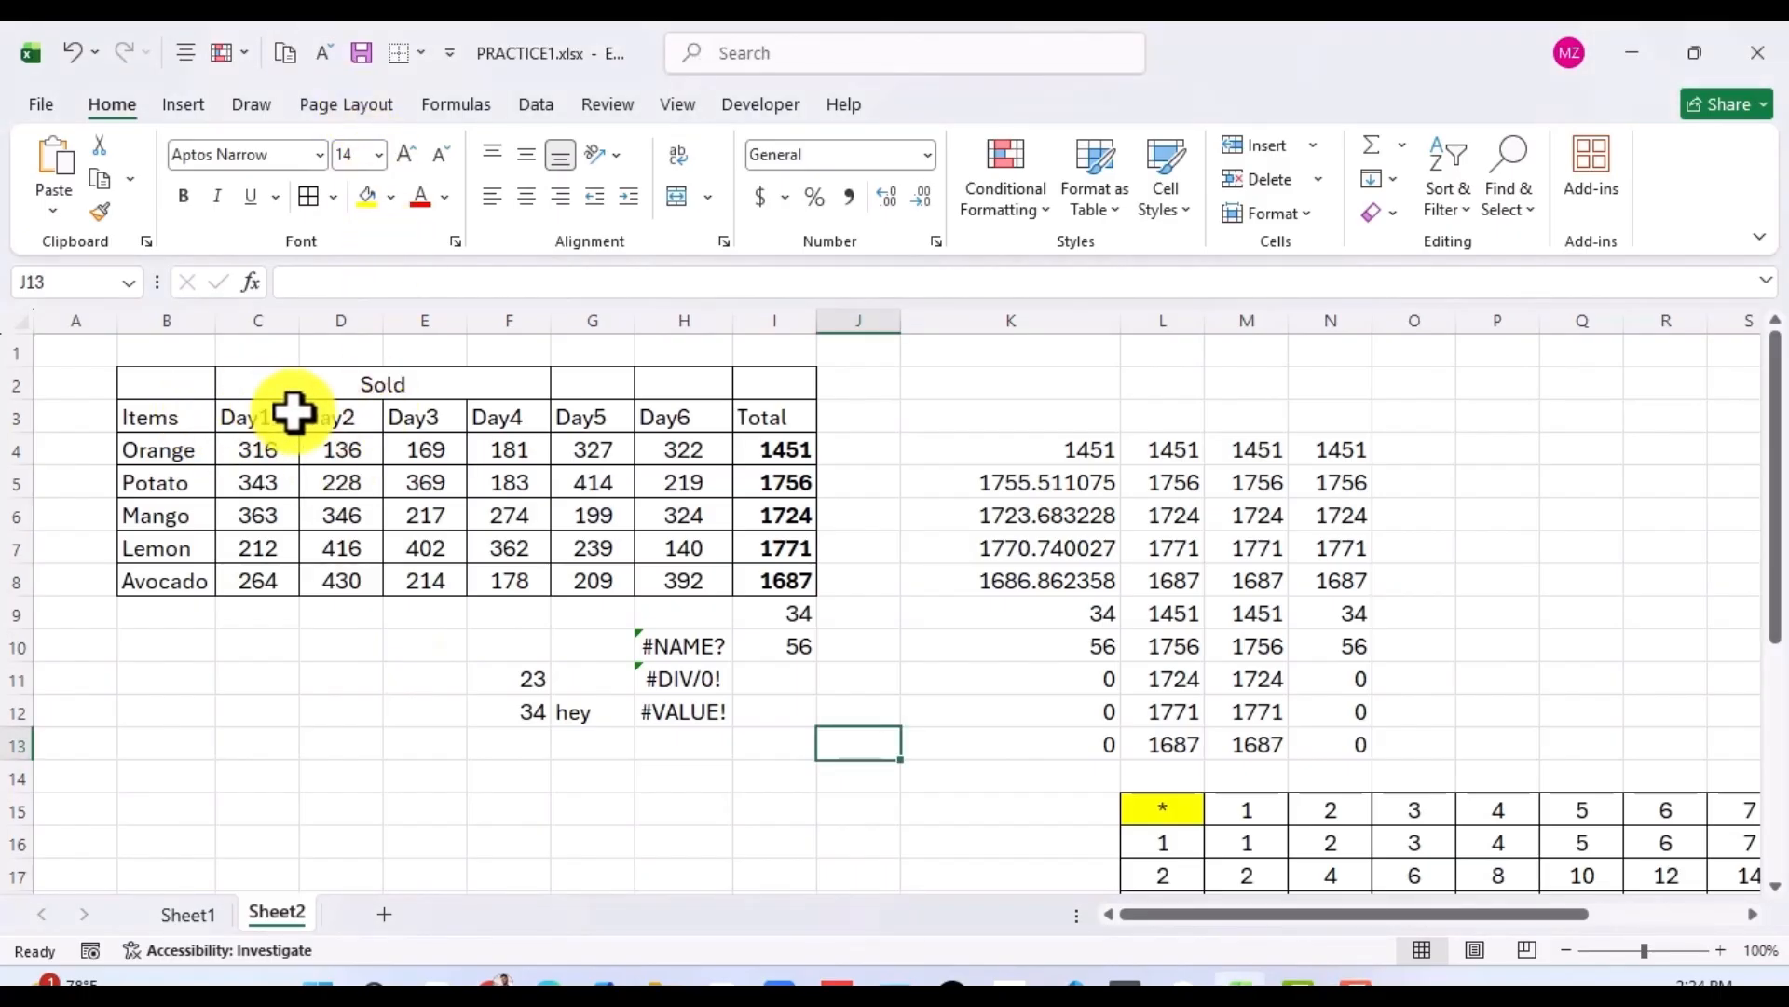
Insert the first recommended clustered column chart from the sales table in B3:I8, with days along the axis and items as series.
click(166, 417)
drag(166, 417, 759, 579)
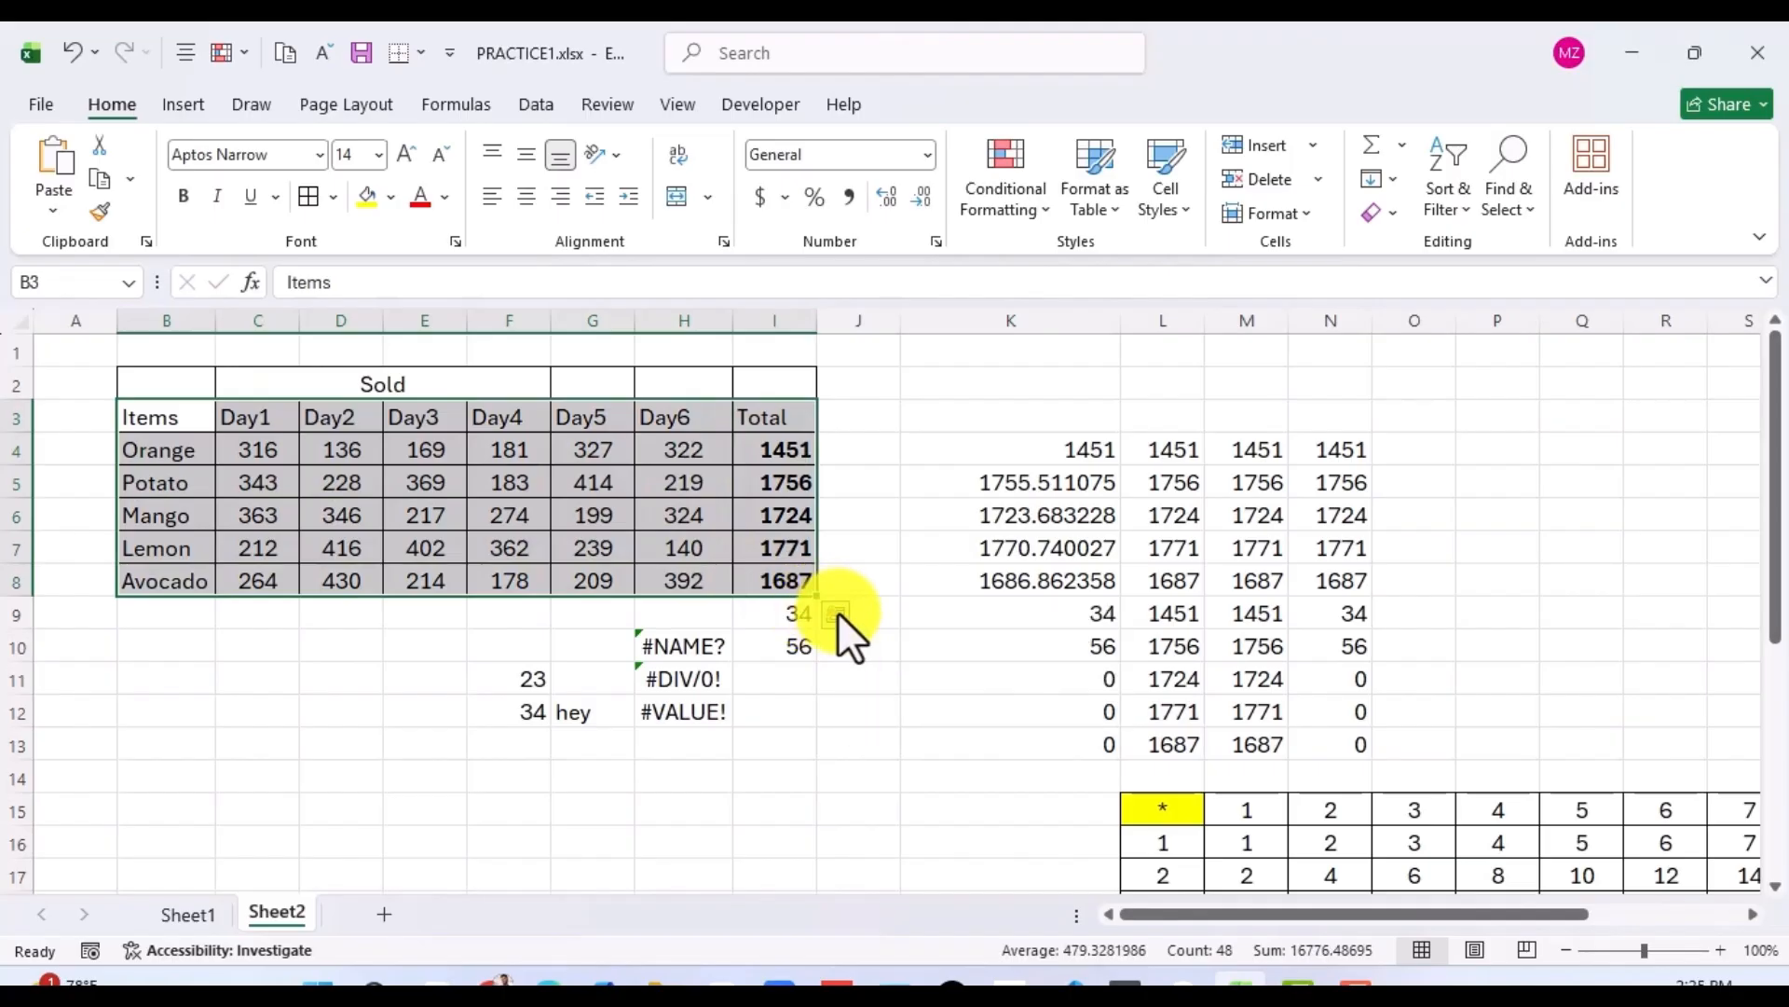
click(837, 613)
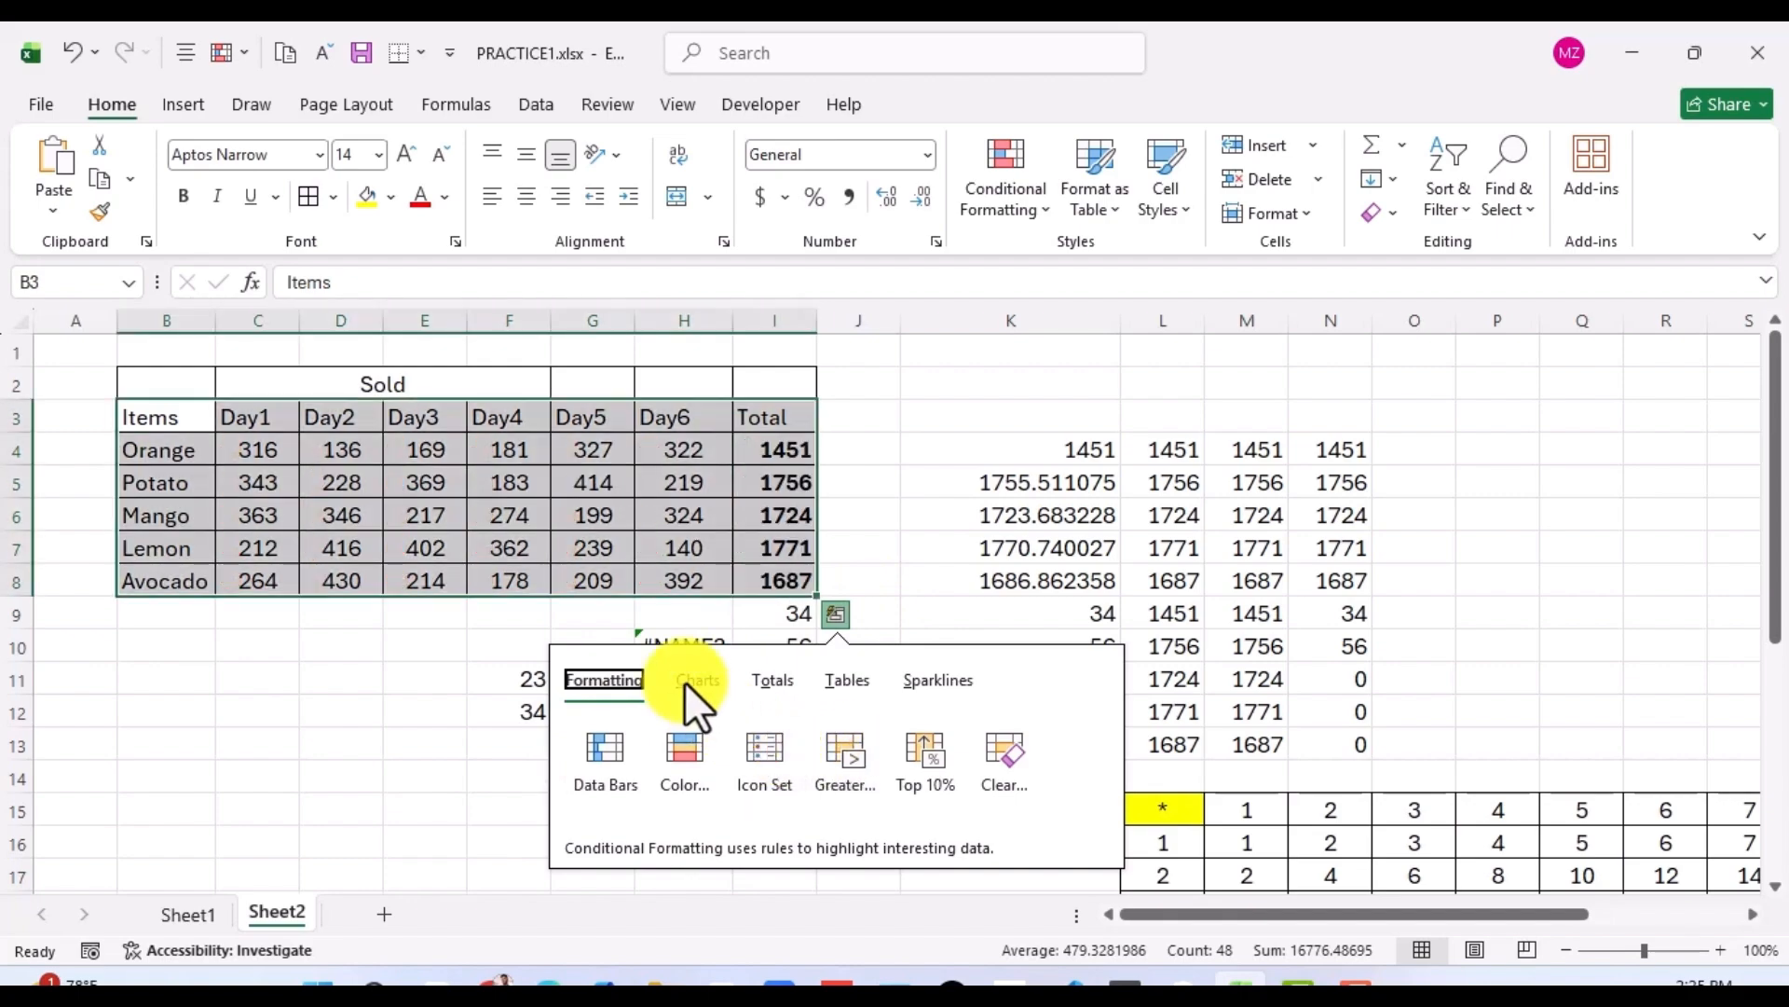
click(684, 681)
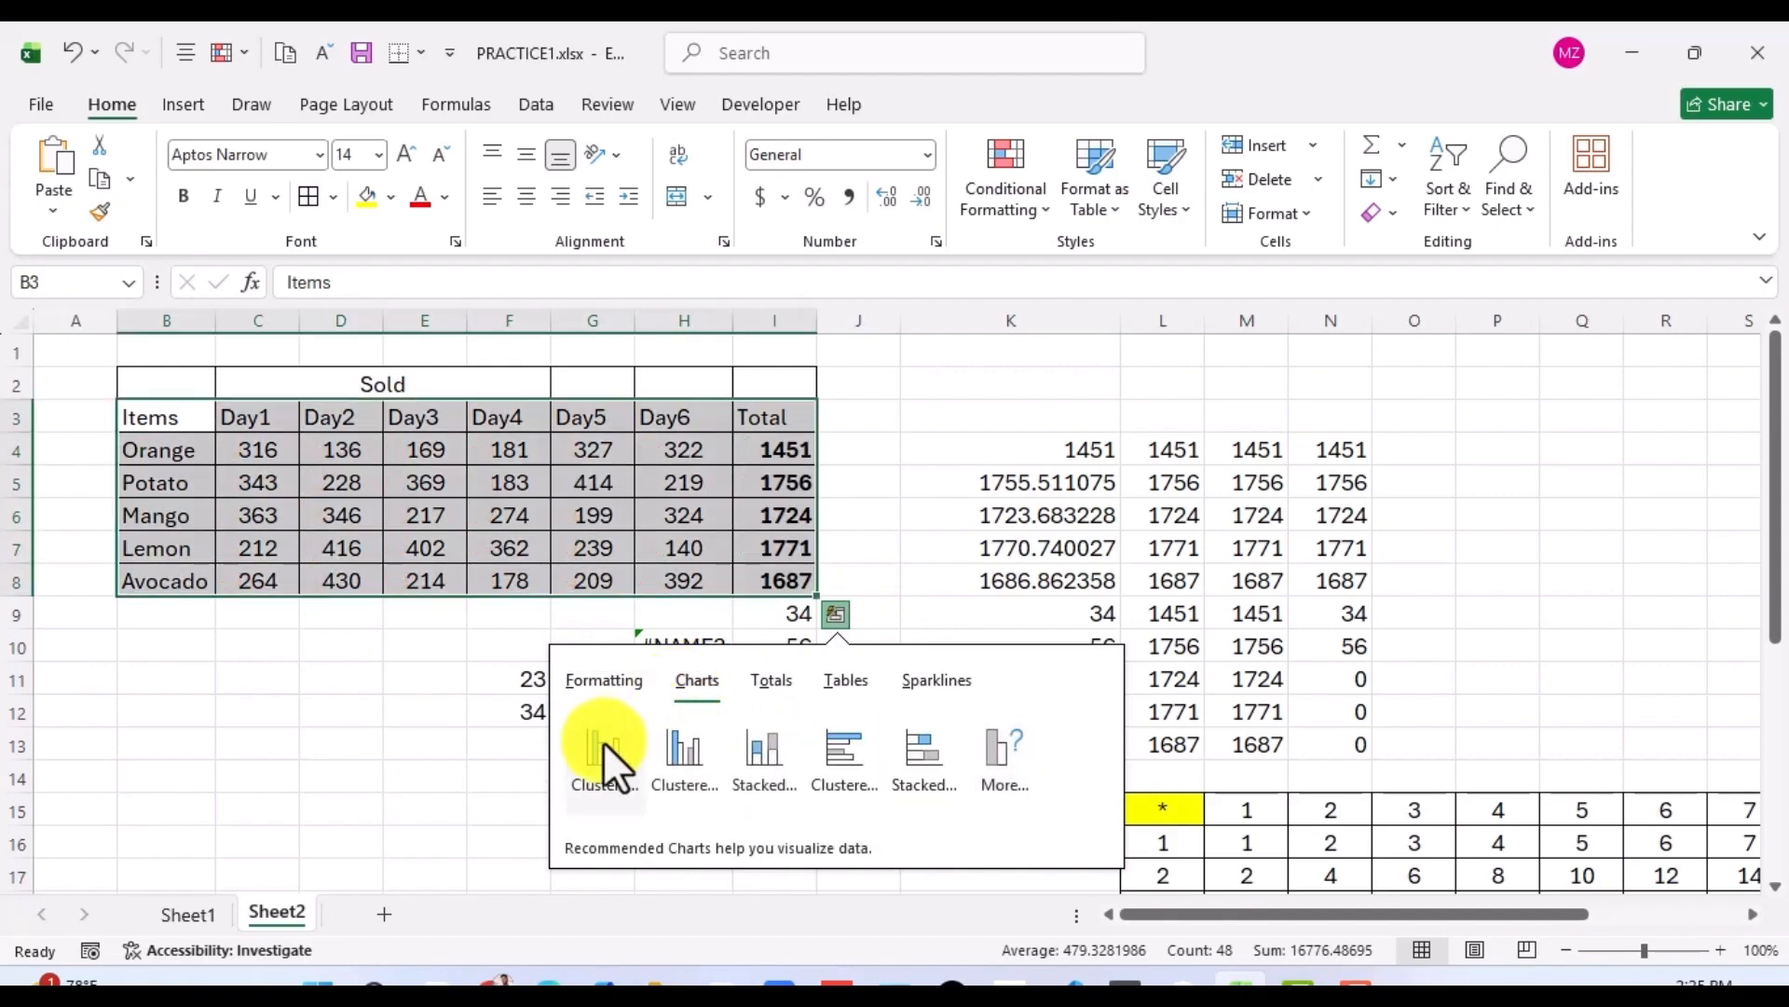
mouse_move(591, 745)
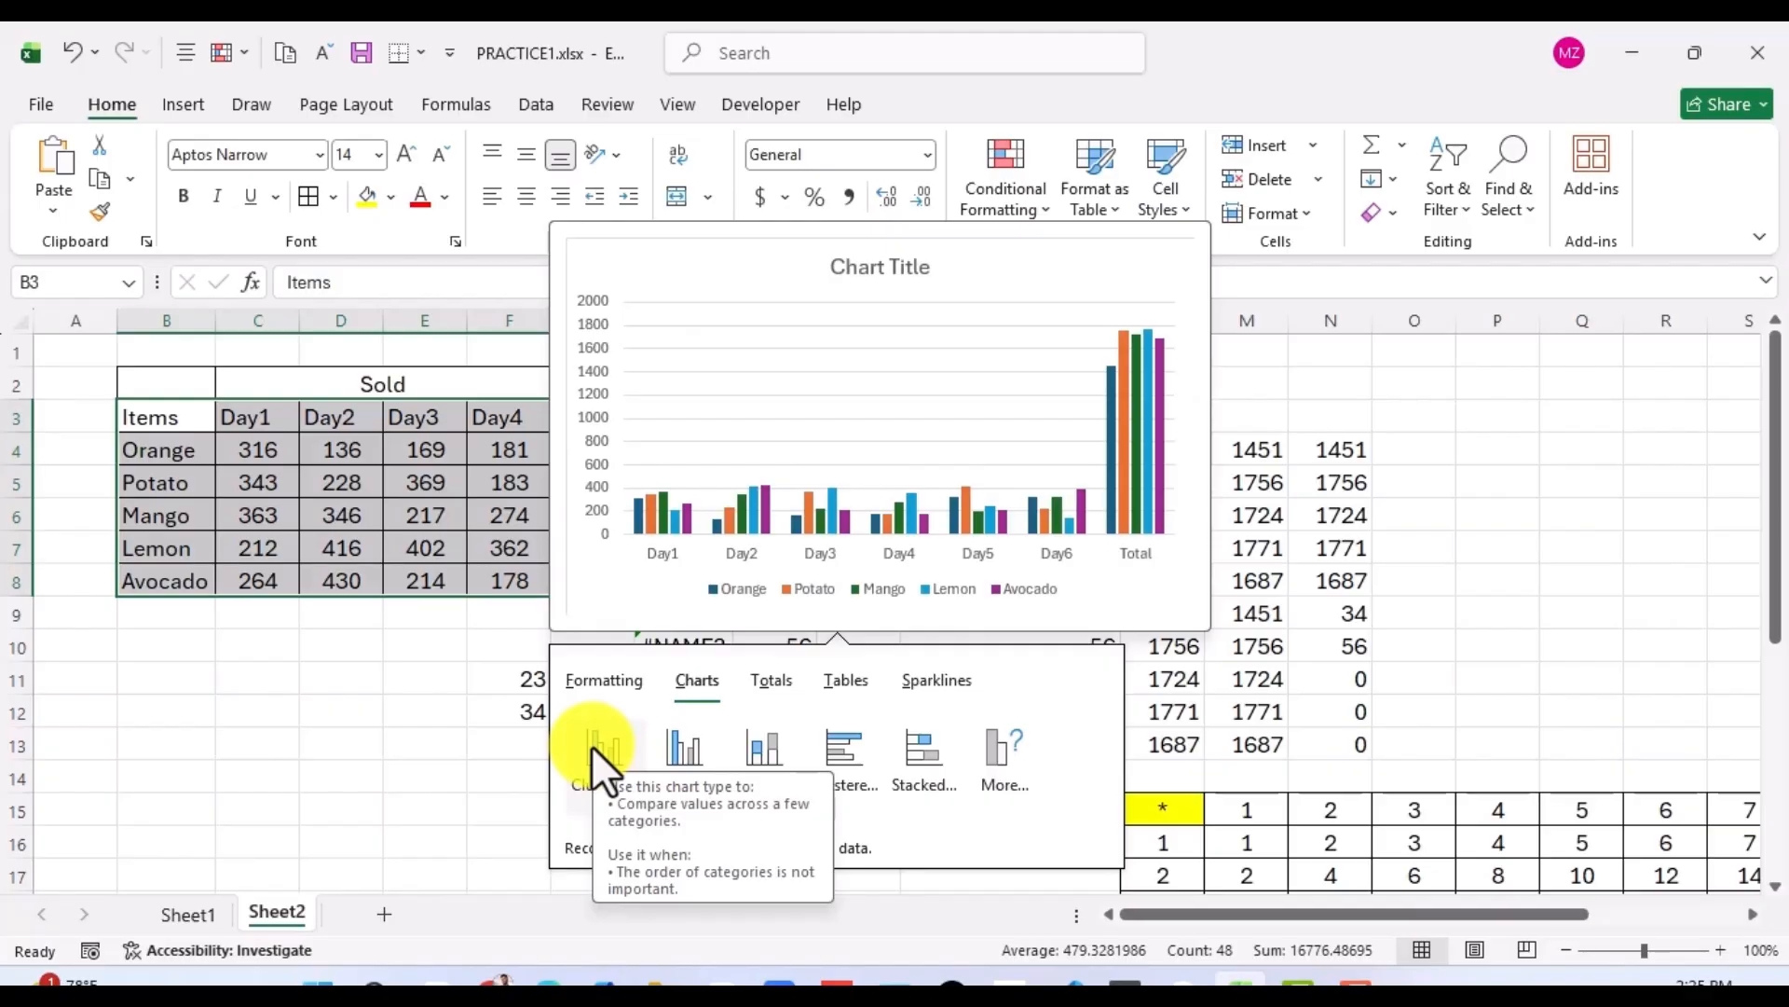
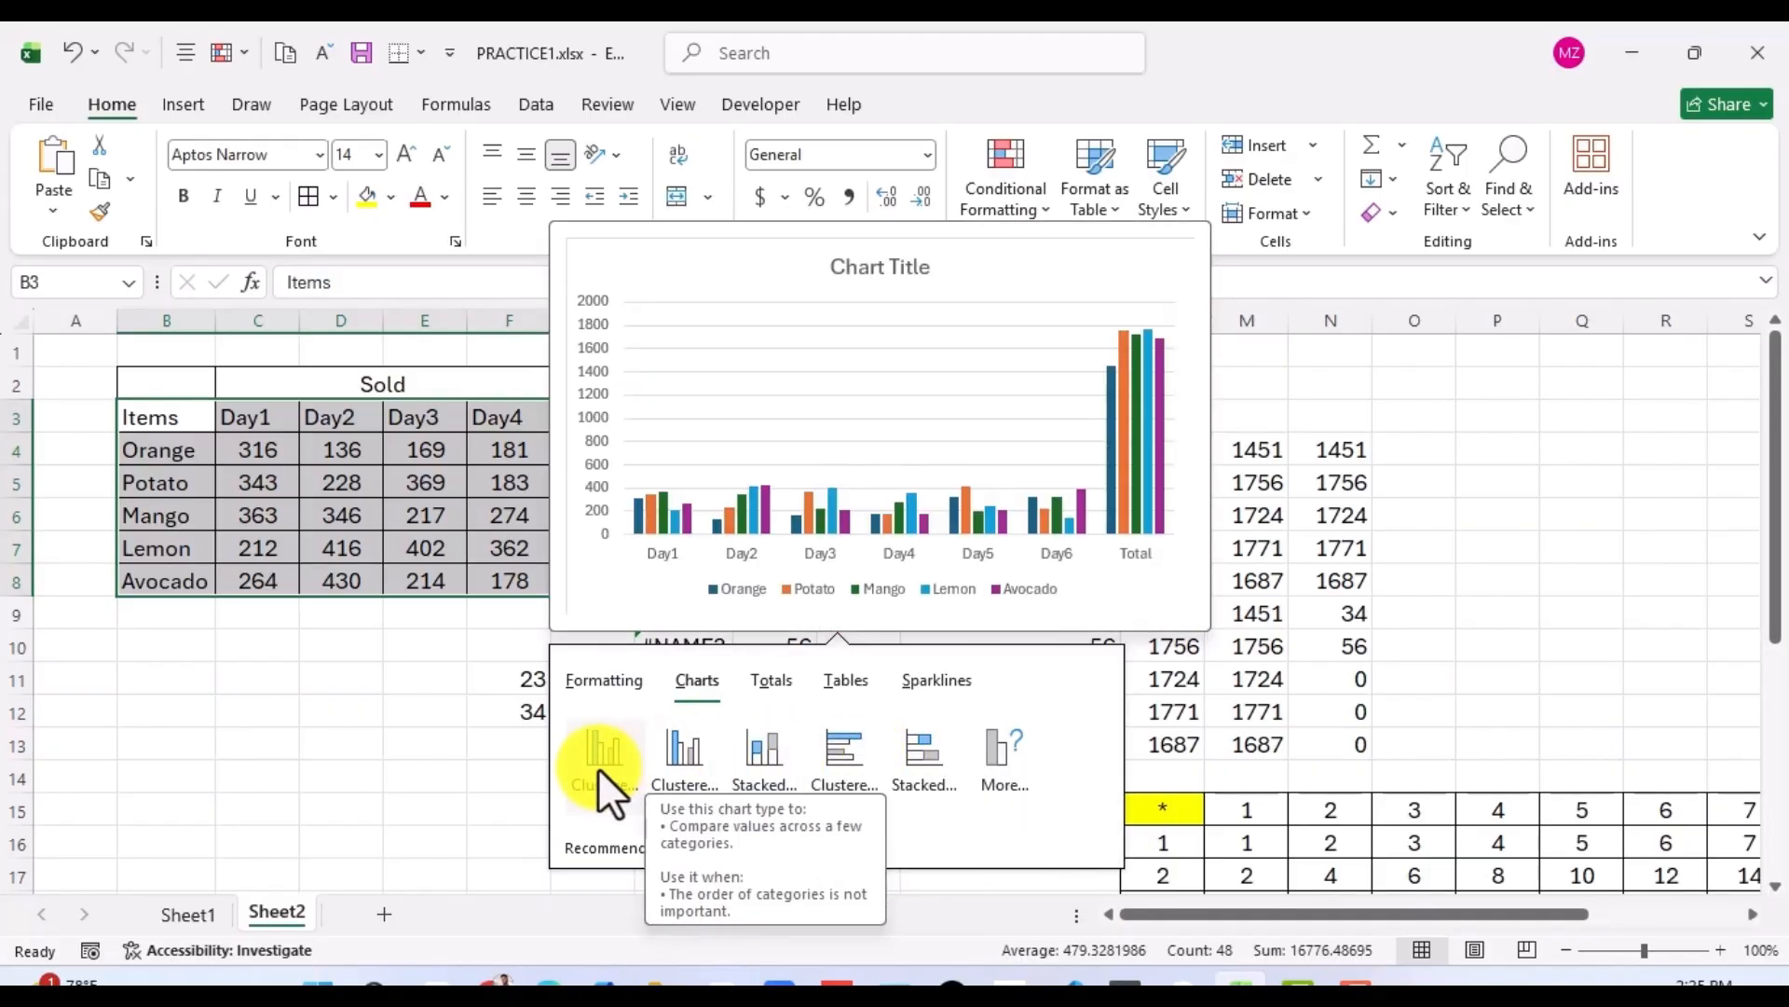
click(597, 768)
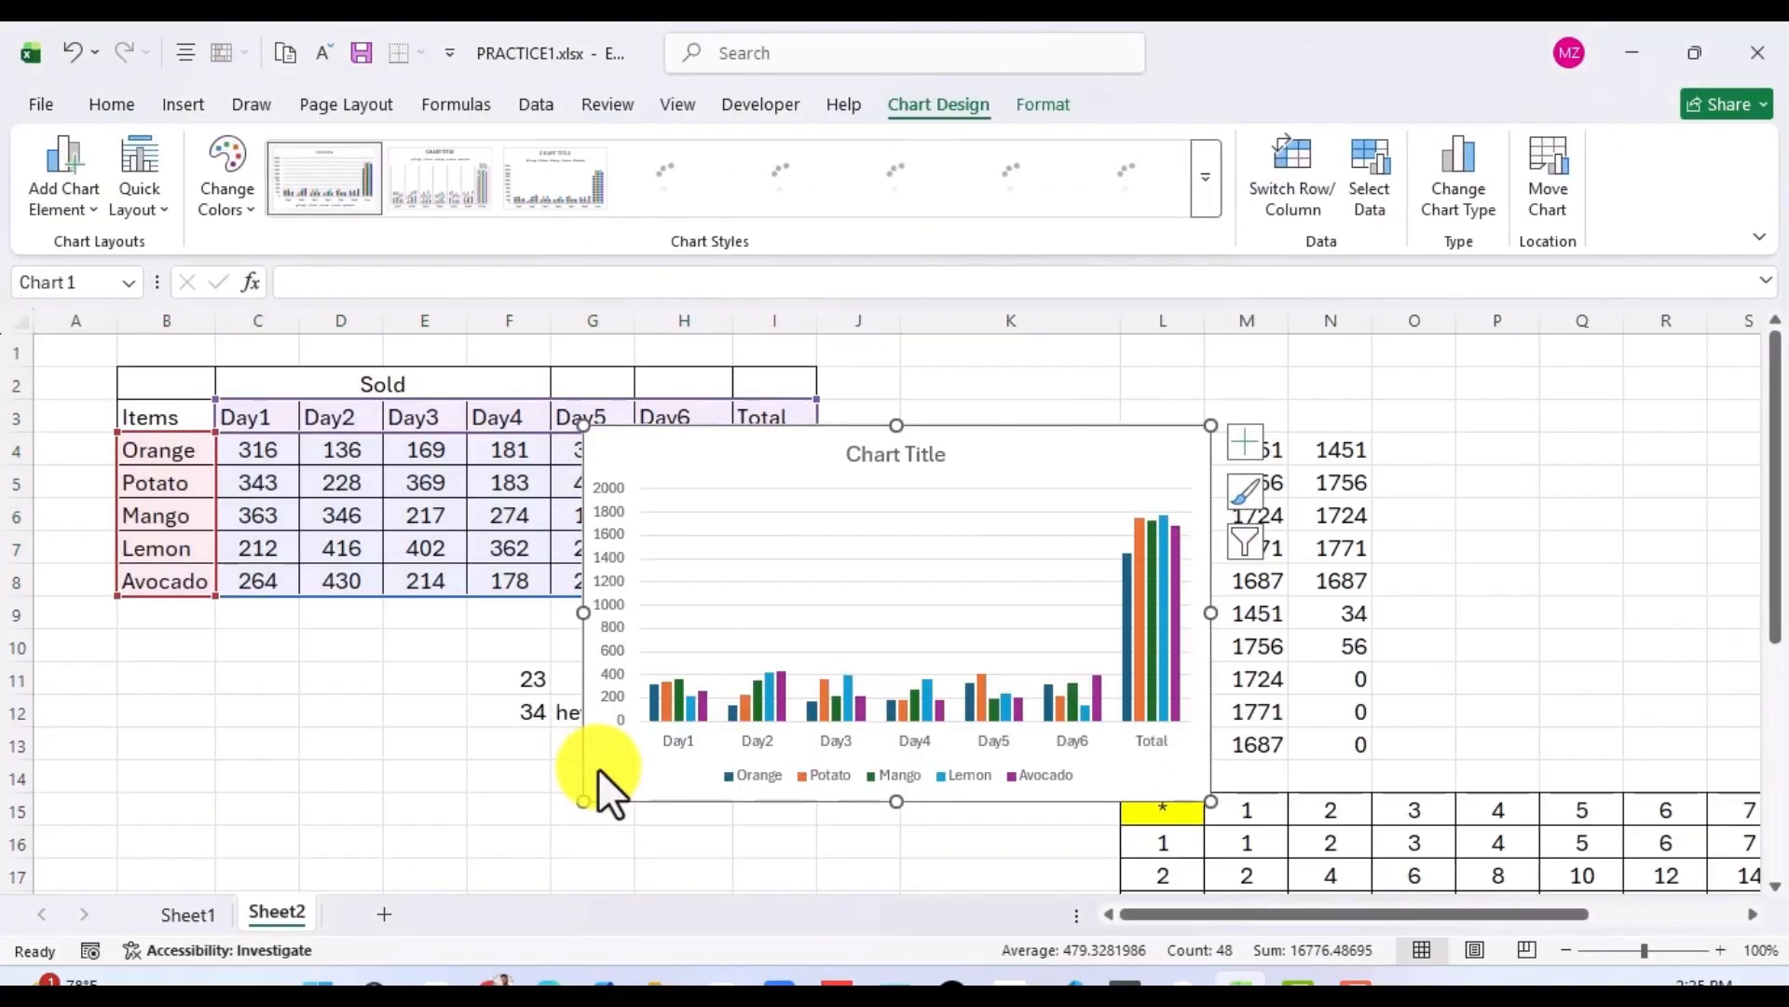
Move the chart below the sales table and shrink it to span about columns D to I, rows 9 to 17.
click(652, 624)
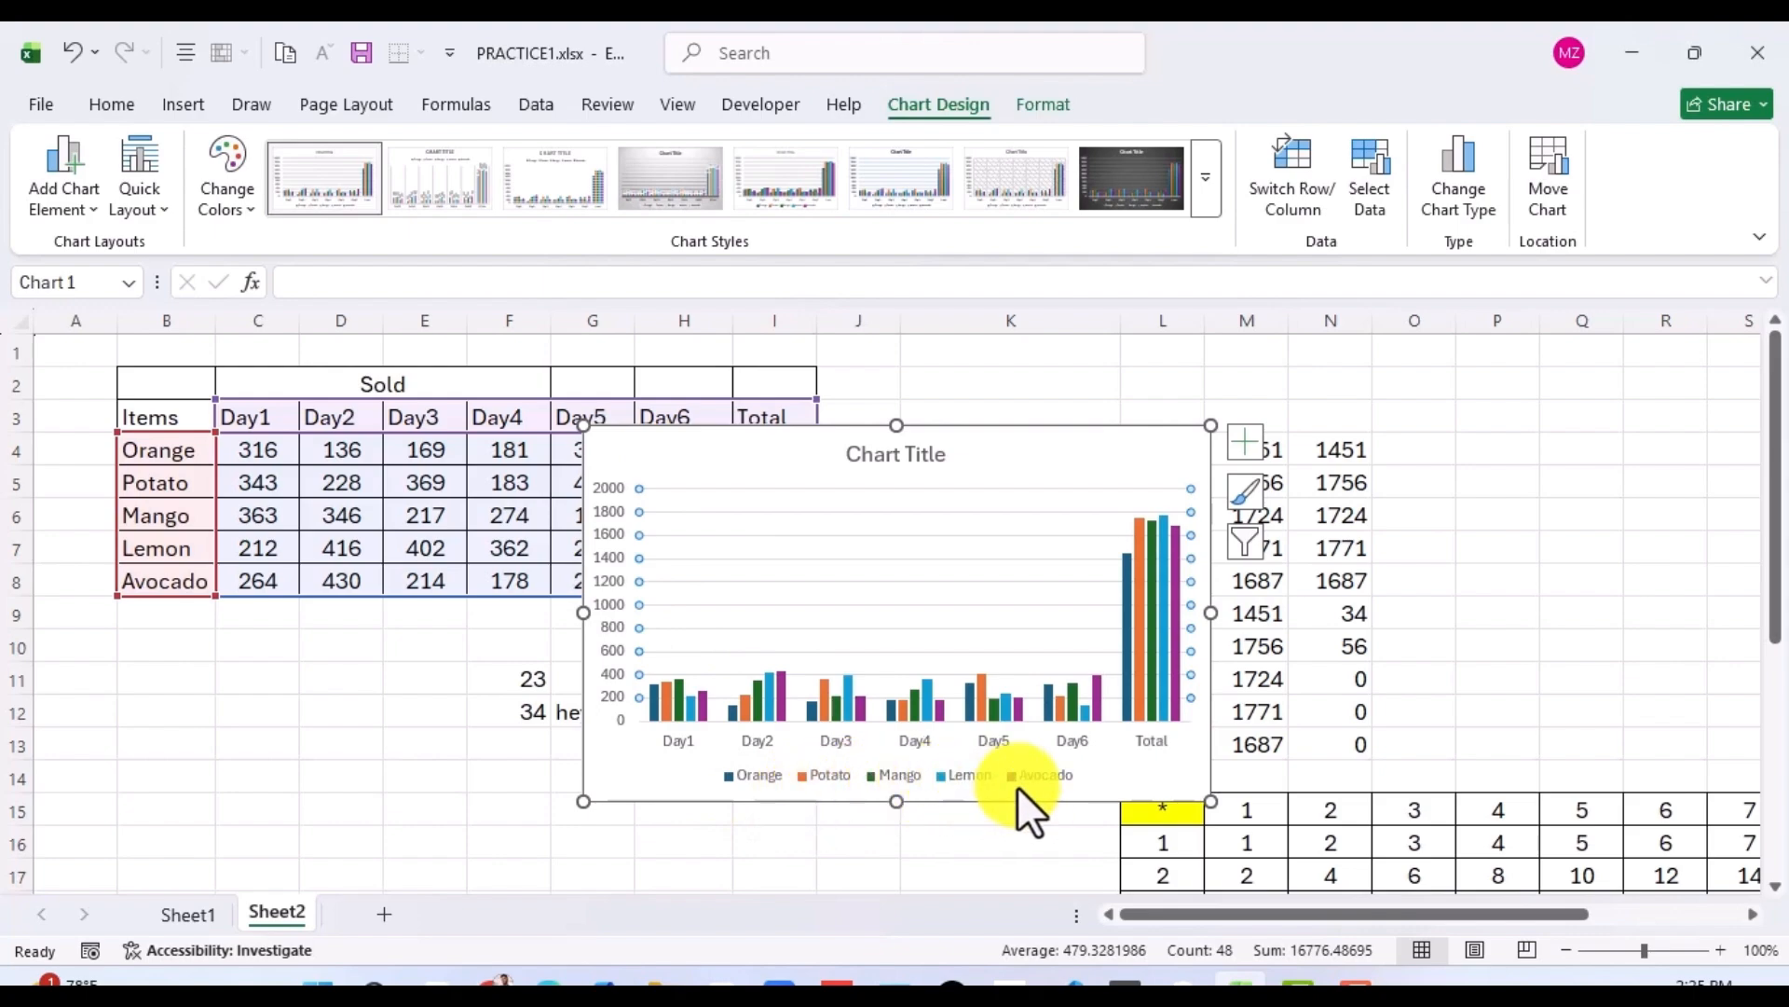
drag(971, 434, 719, 520)
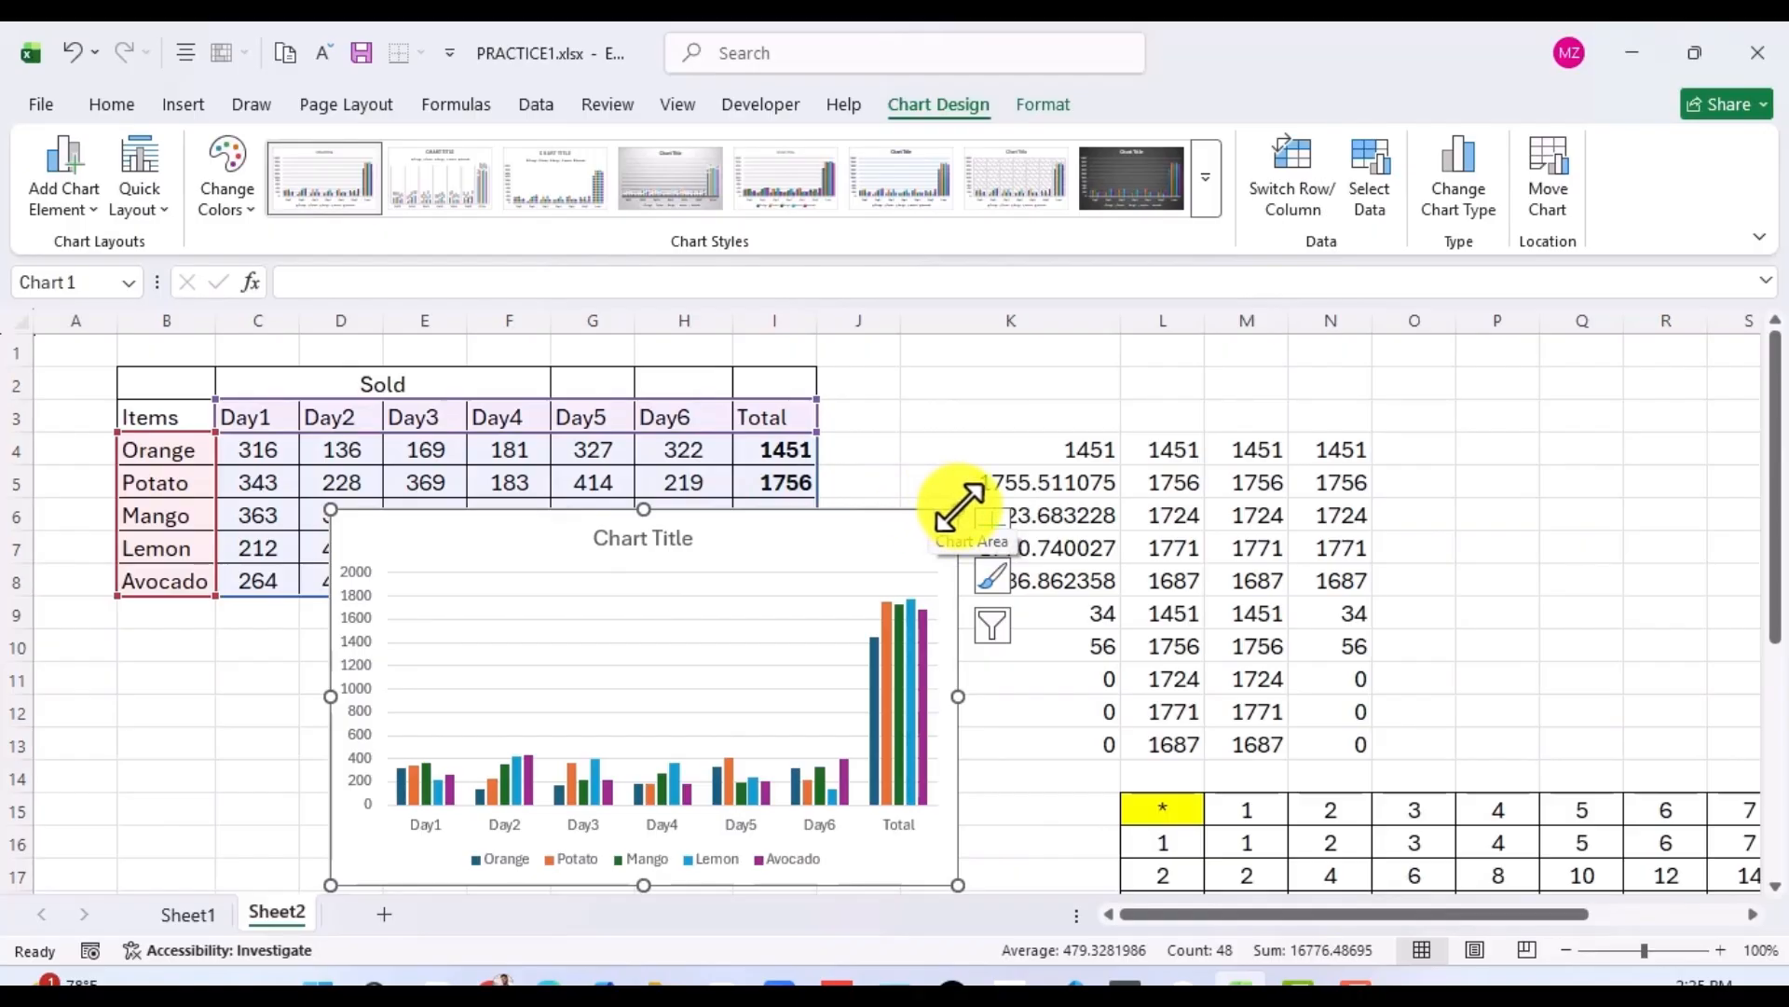
drag(958, 510, 759, 632)
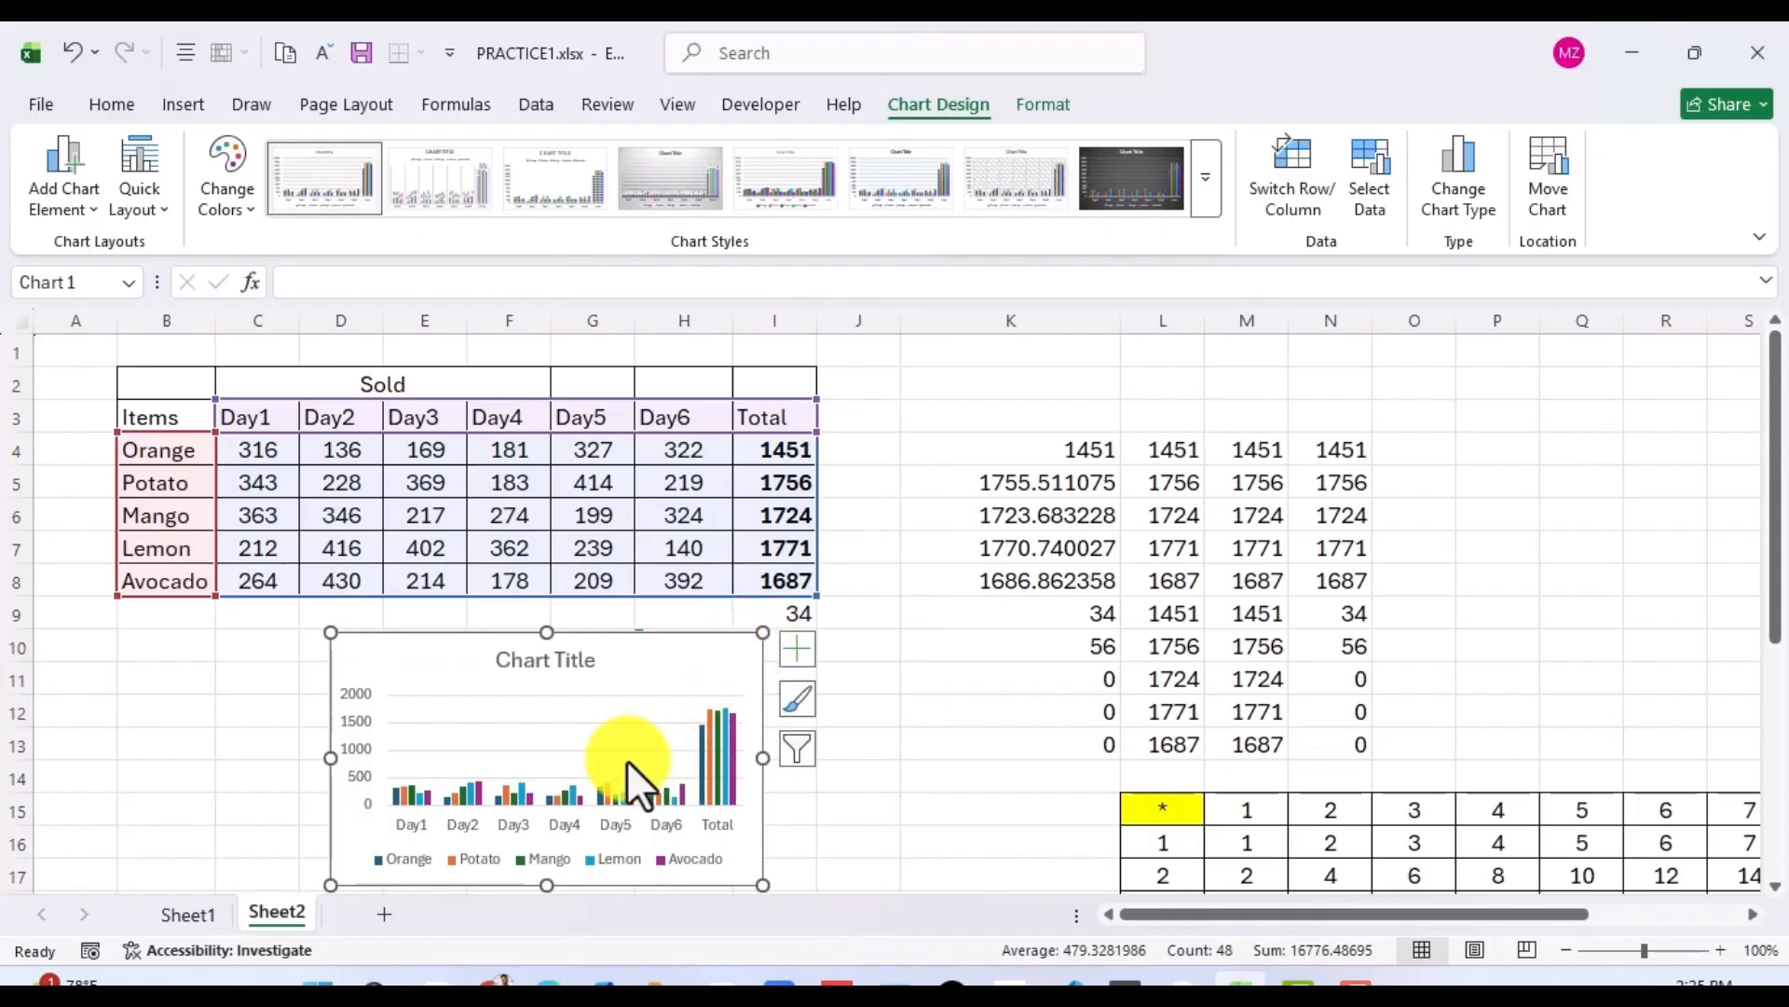
Replace the column chart's title with "Sold".
click(550, 662)
double_click(550, 662)
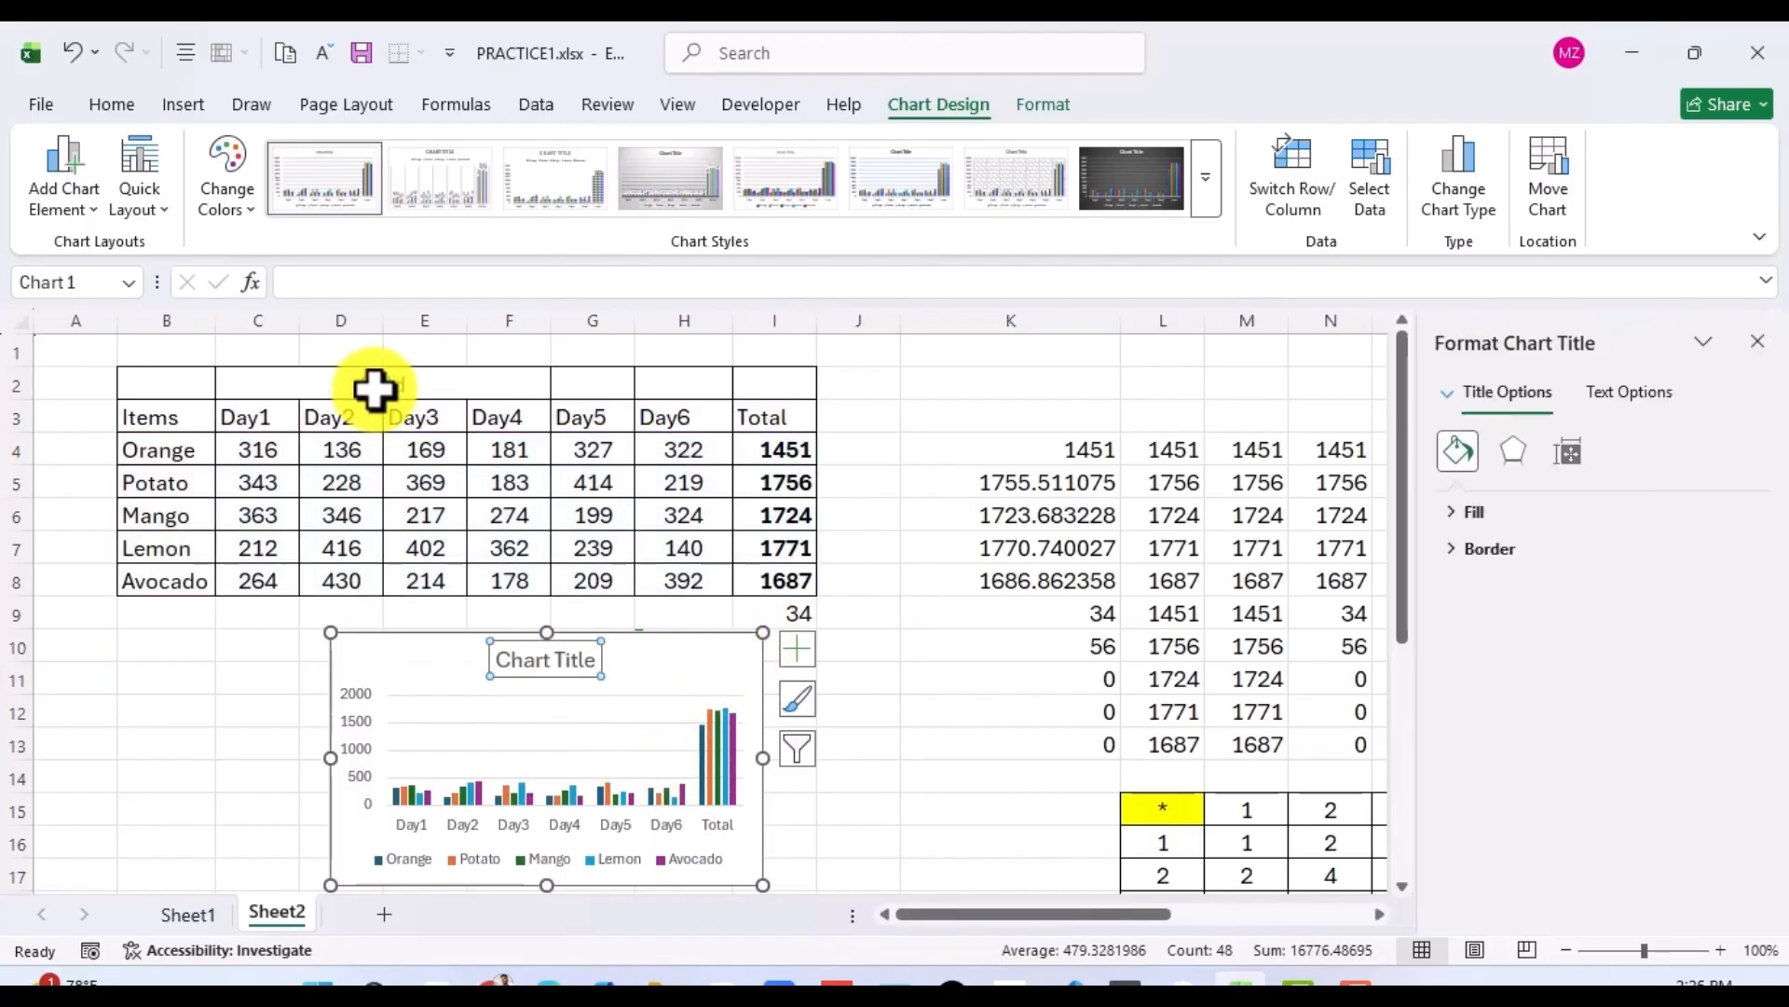
drag(571, 659, 494, 669)
key(BackSpace)
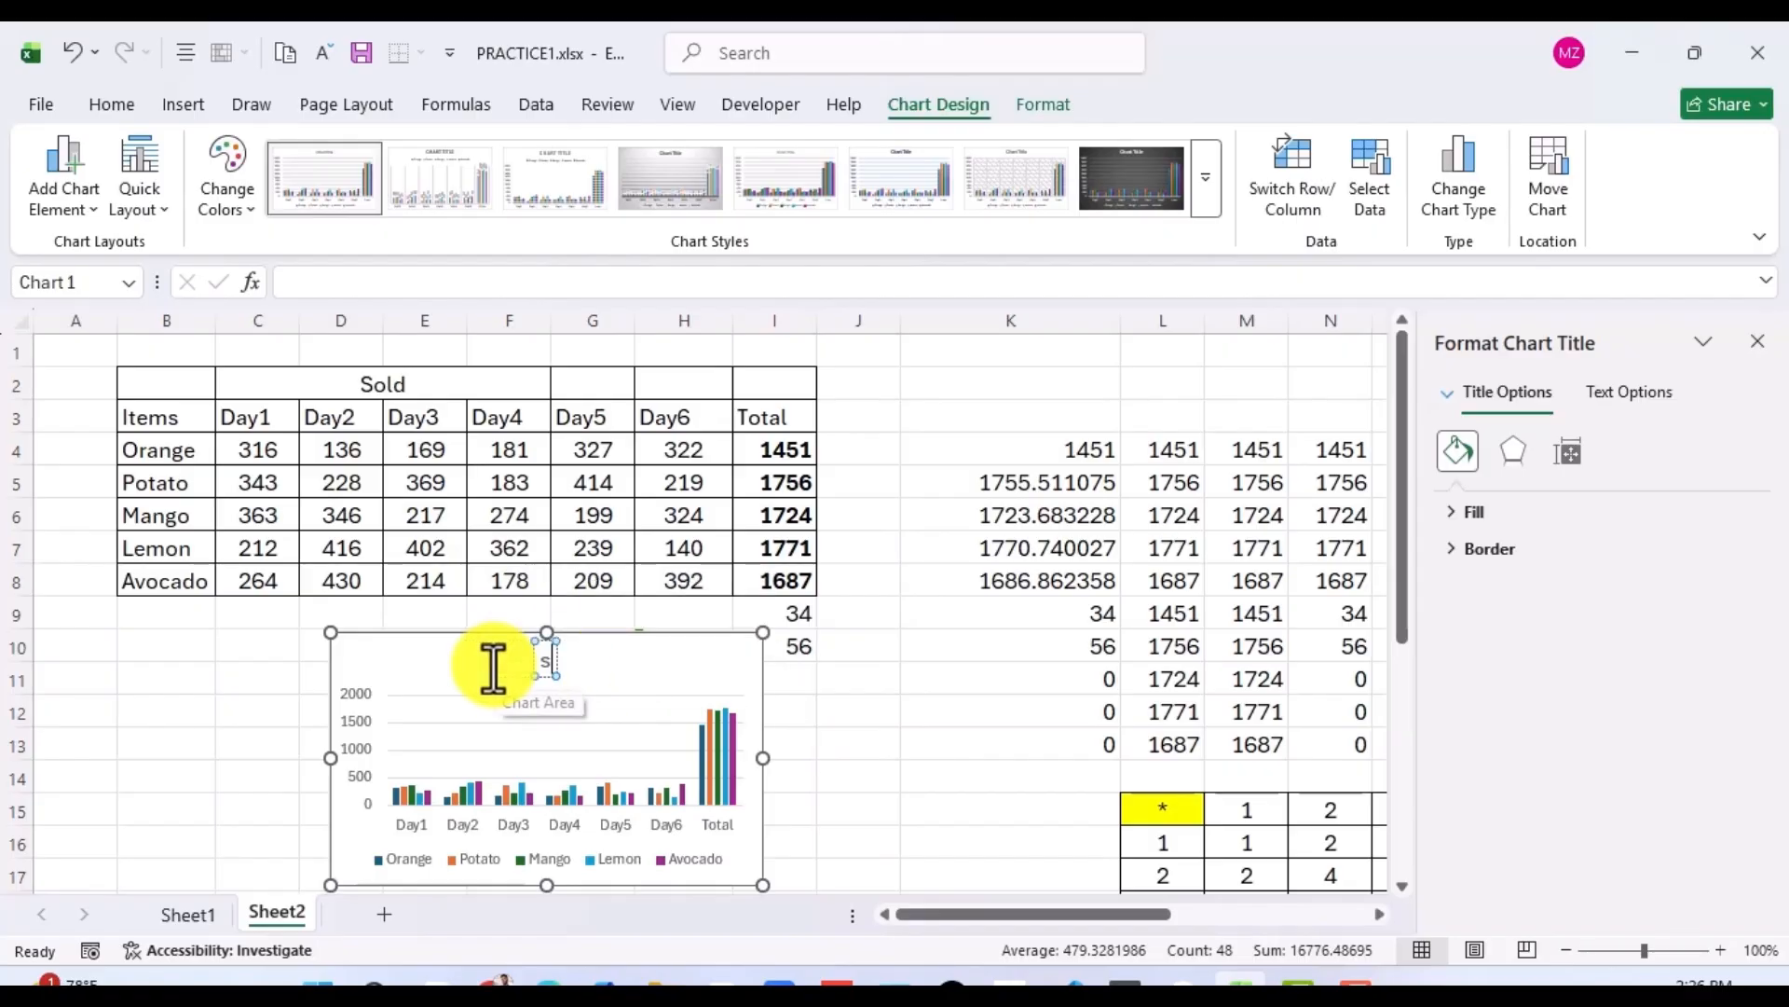
text(sOLD)
double_click(546, 666)
text(Sold)
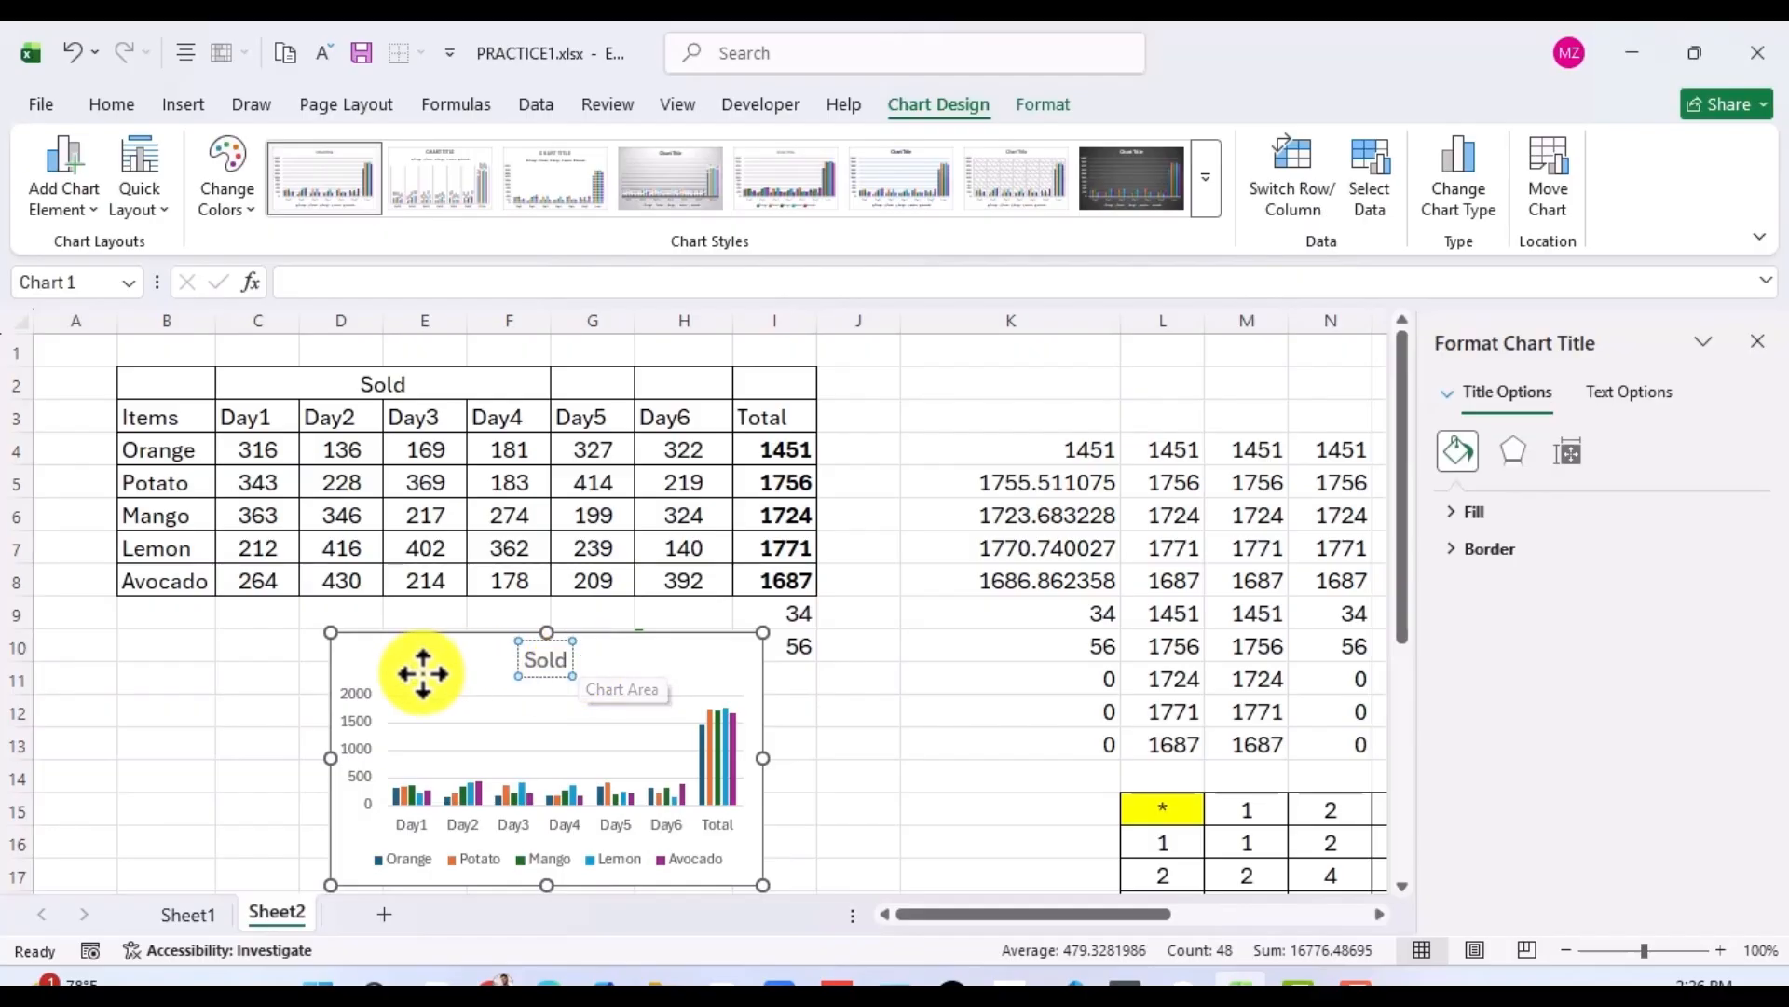
Move the "Sold" column chart left and up to directly below the sales table, spanning about columns C to H, rows 9 to 16.
click(183, 684)
mouse_move(364, 651)
mouse_down()
mouse_move(340, 640)
mouse_move(351, 622)
mouse_up()
click(763, 804)
click(516, 714)
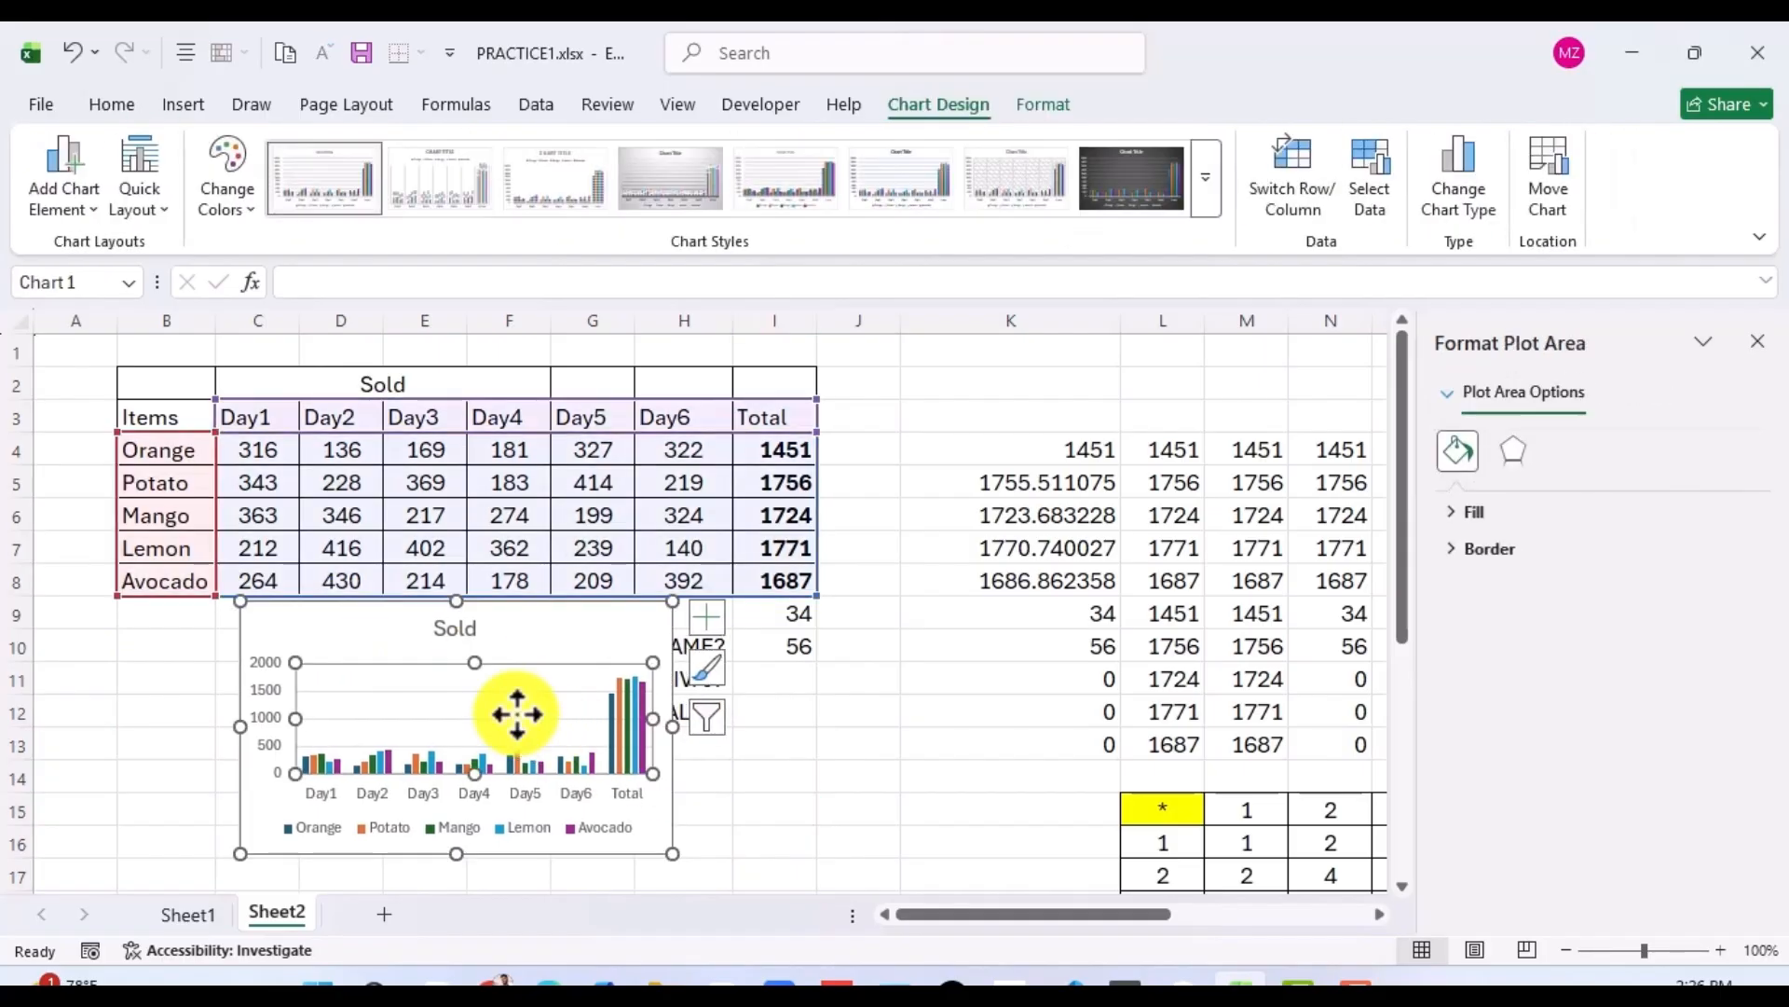
click(377, 640)
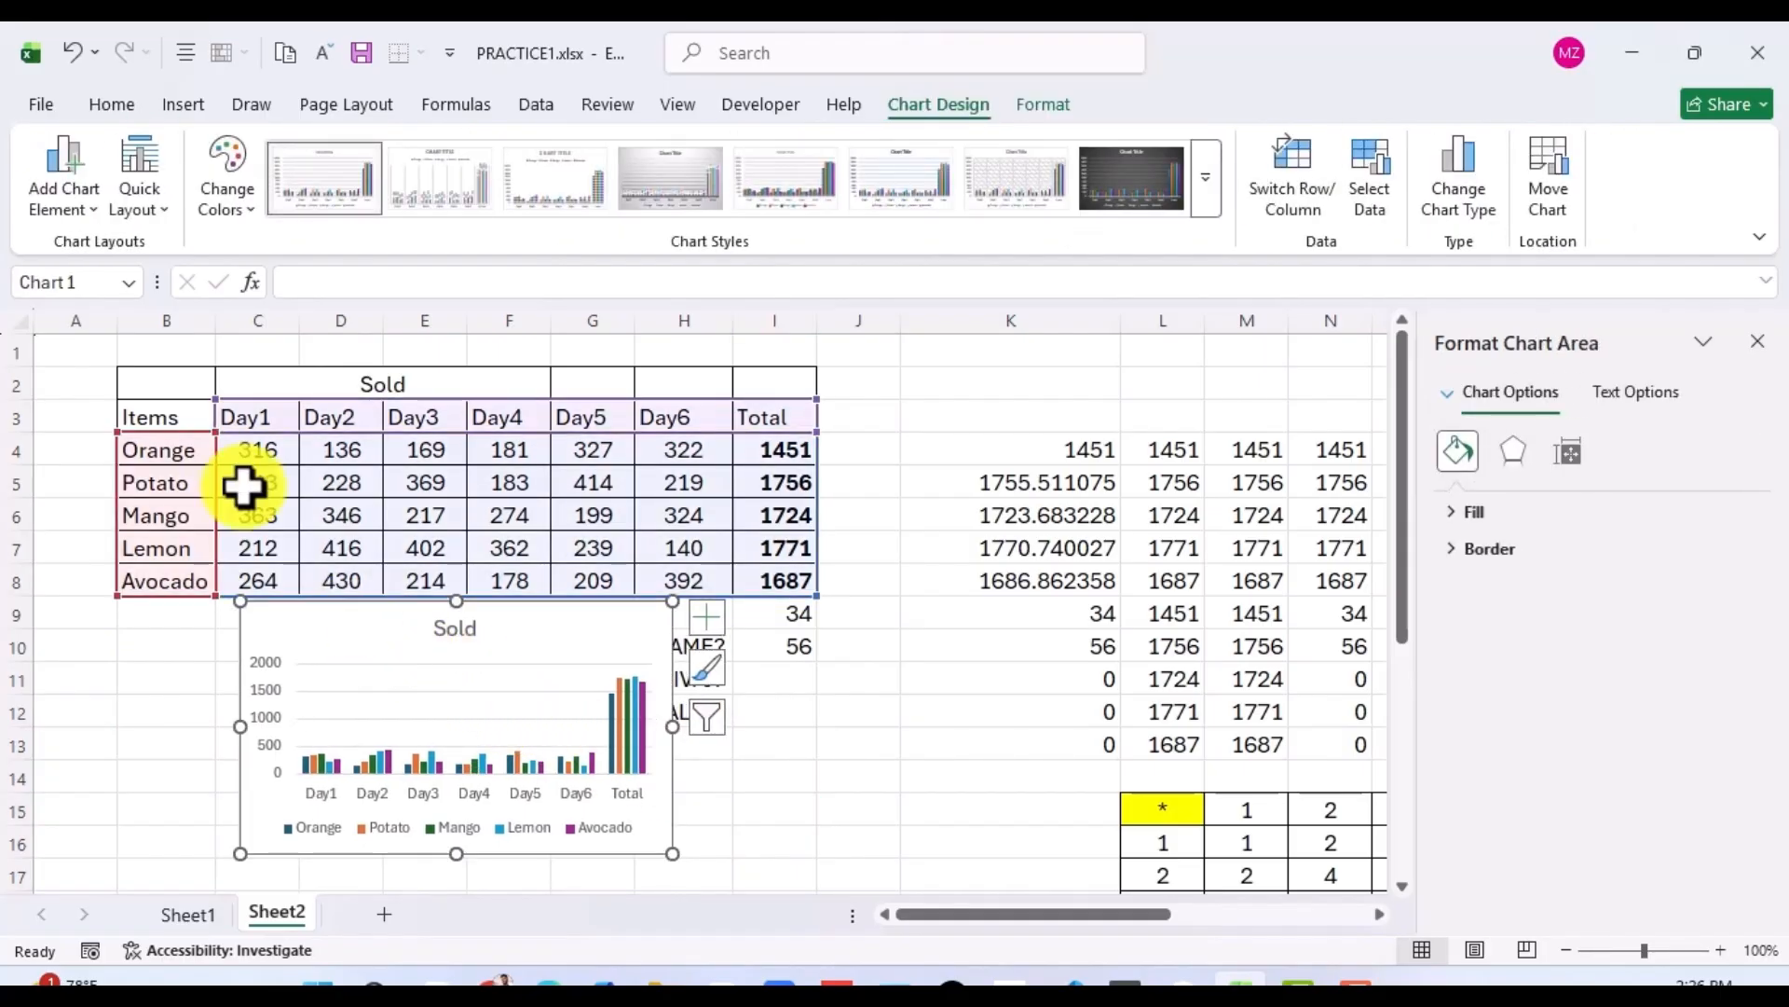
Select the sales table in B3:I8, preview the recommended Pareto chart, and leave the chart suggestions without inserting one.
click(189, 463)
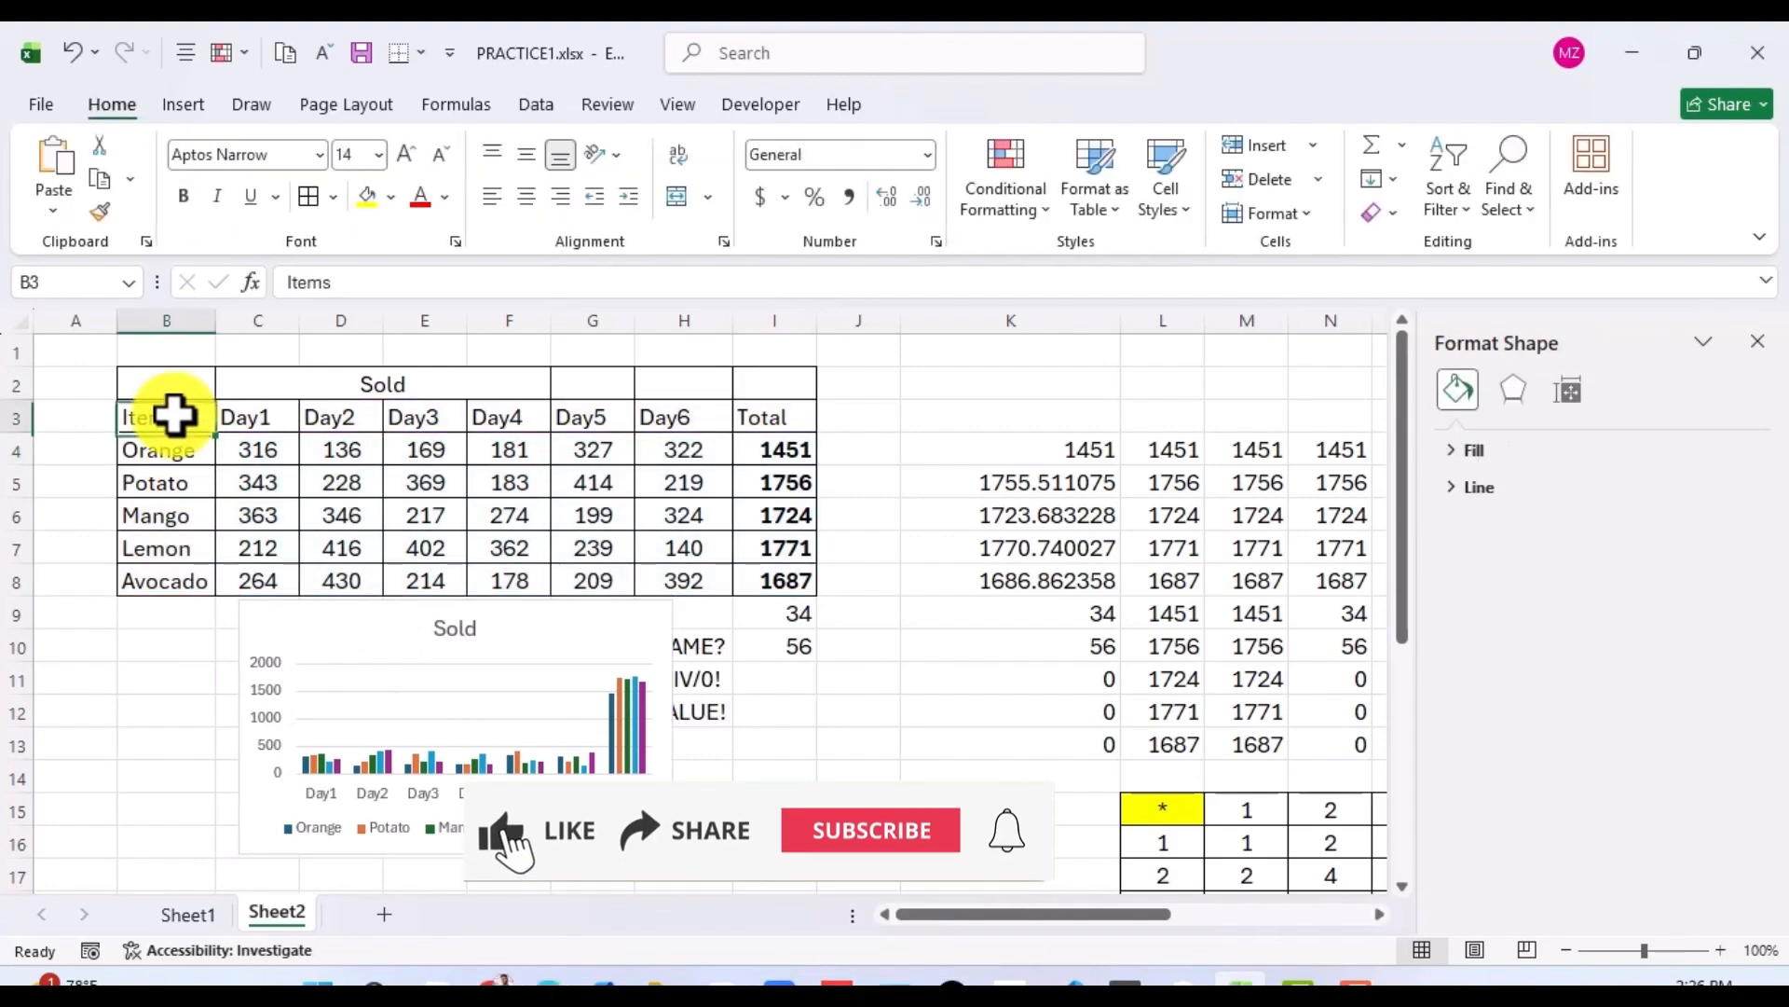
drag(176, 411, 767, 587)
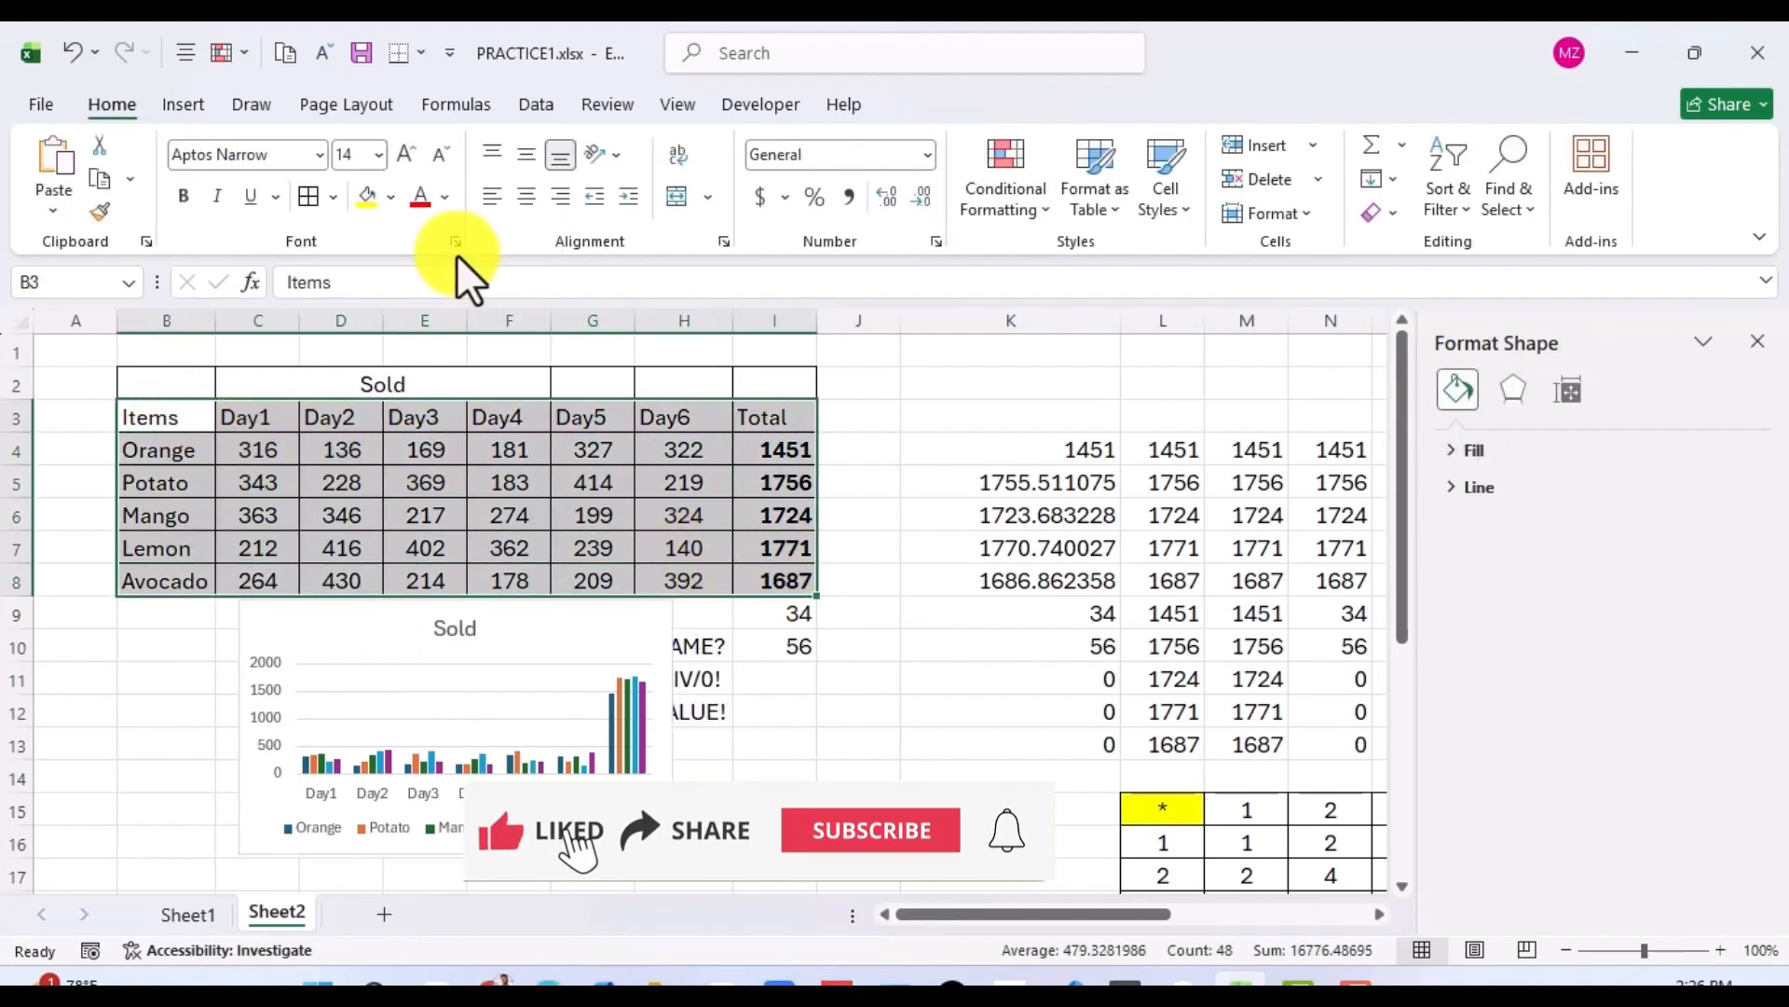
click(182, 108)
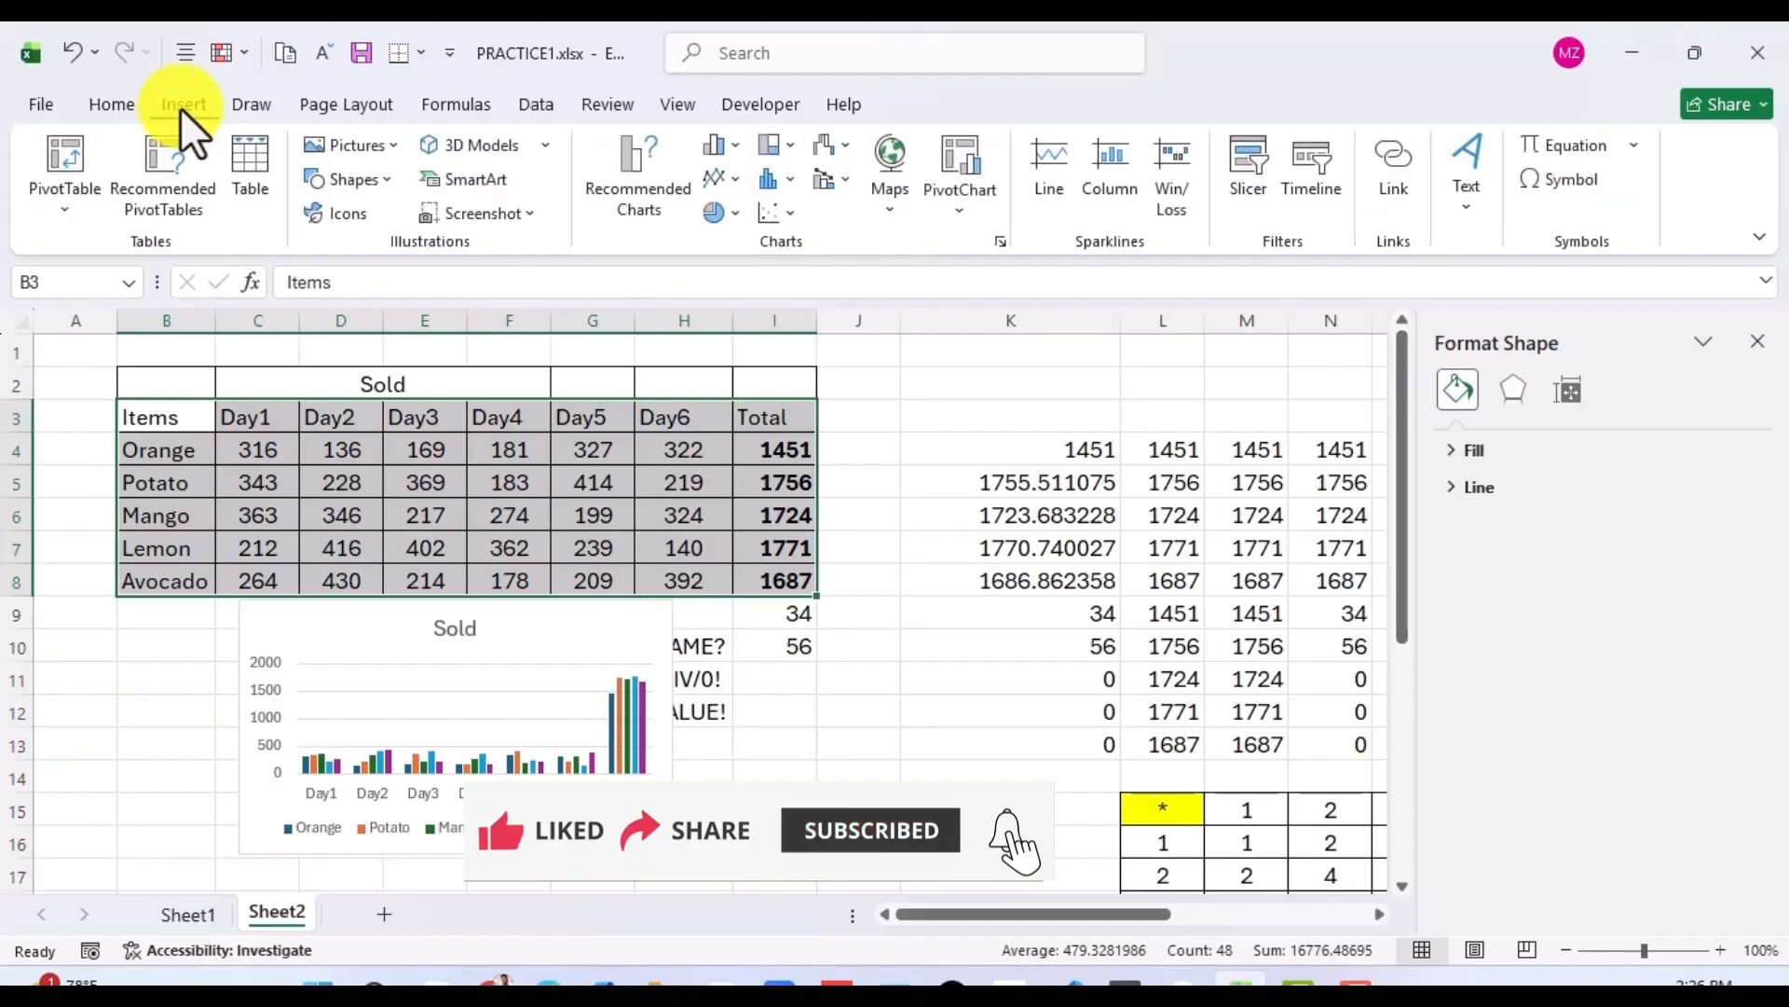
click(662, 210)
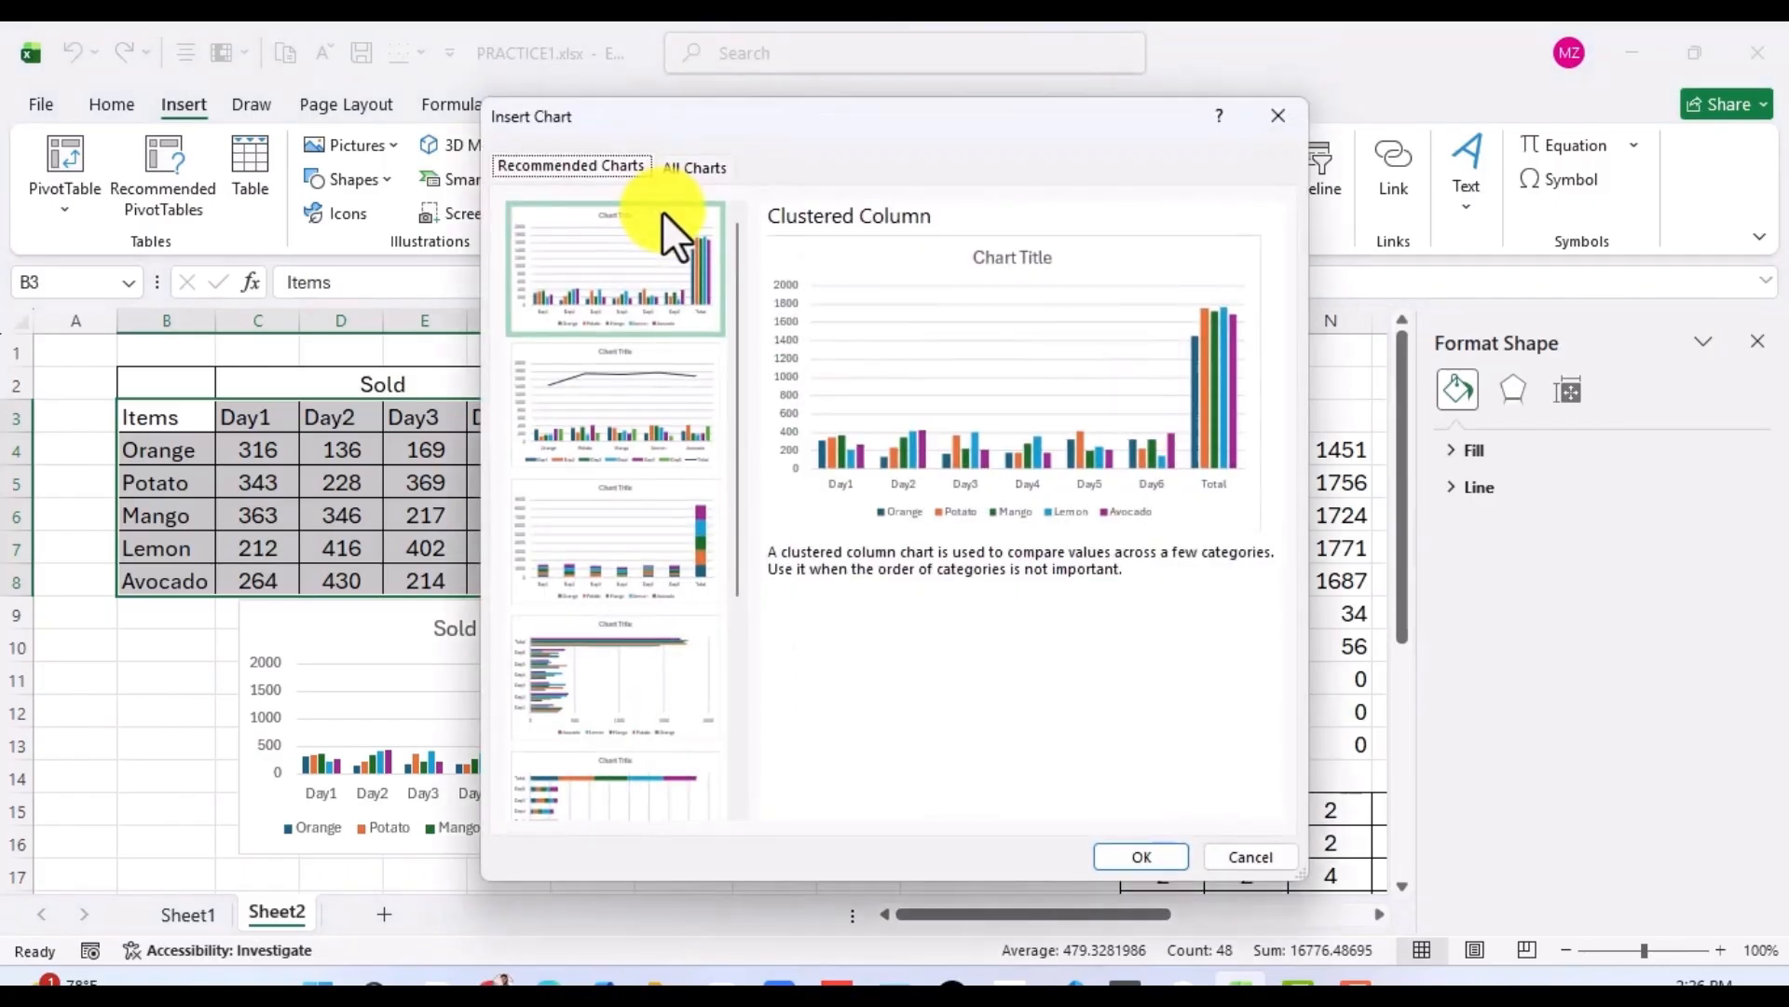
scroll(597, 641, down, 3)
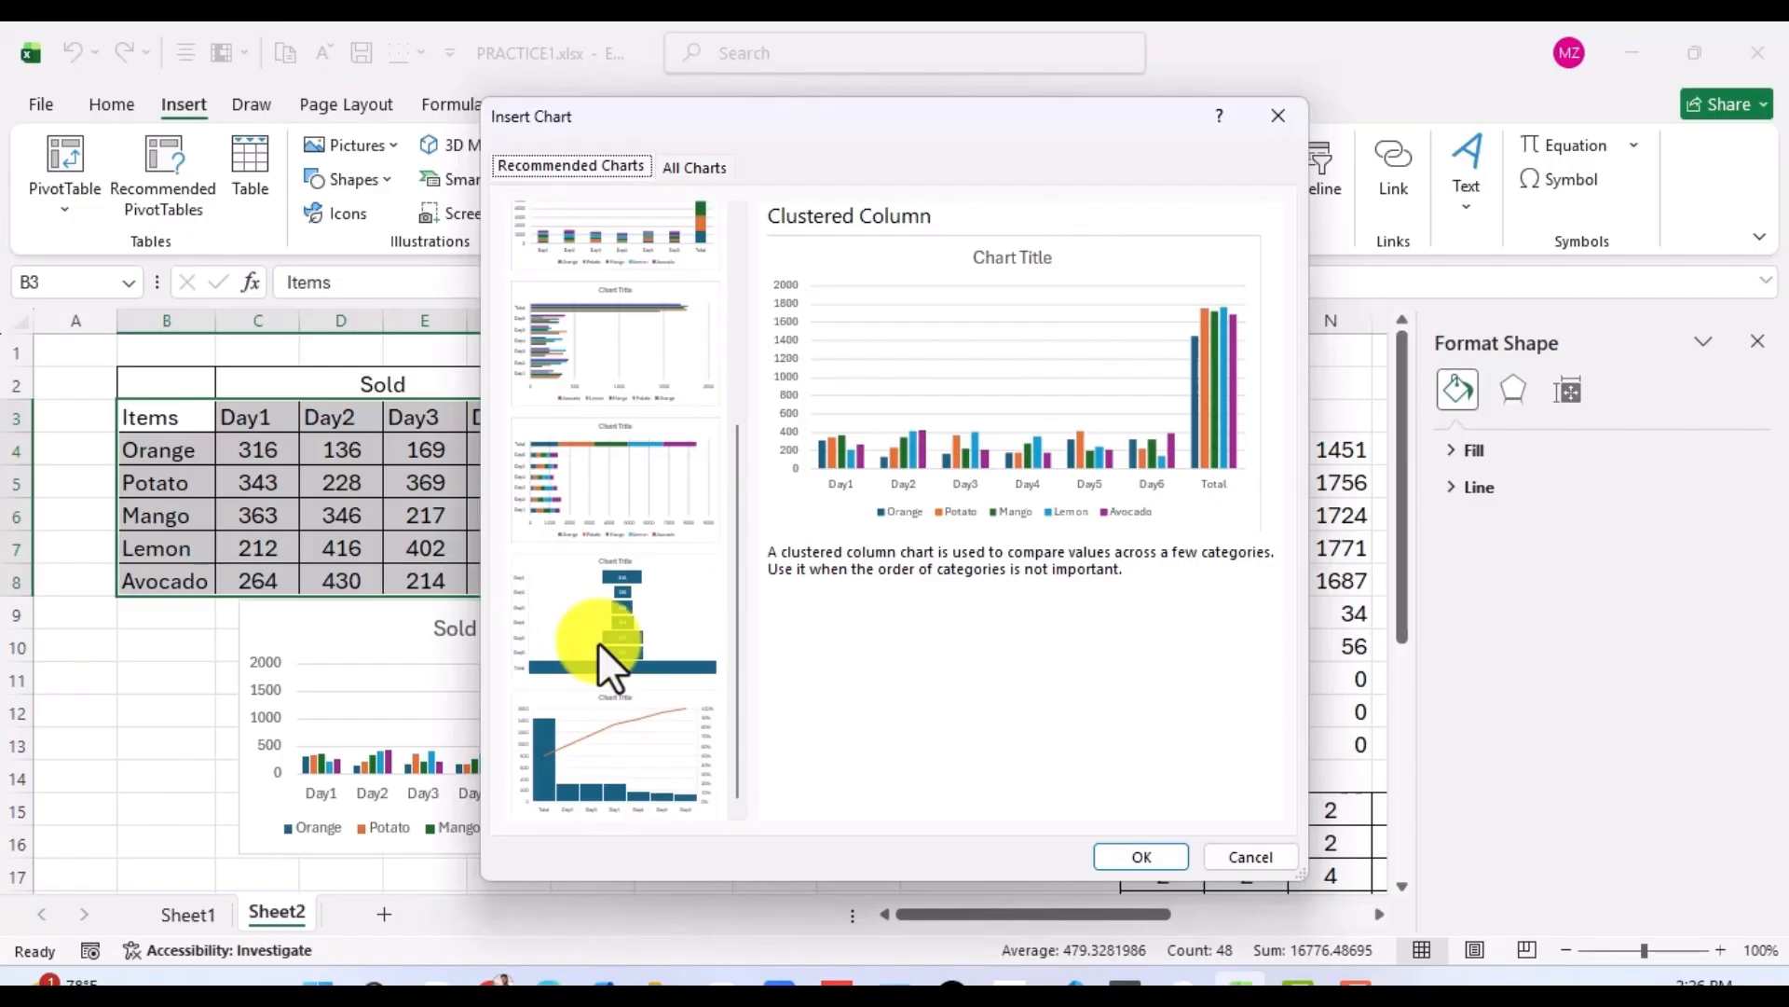
click(625, 734)
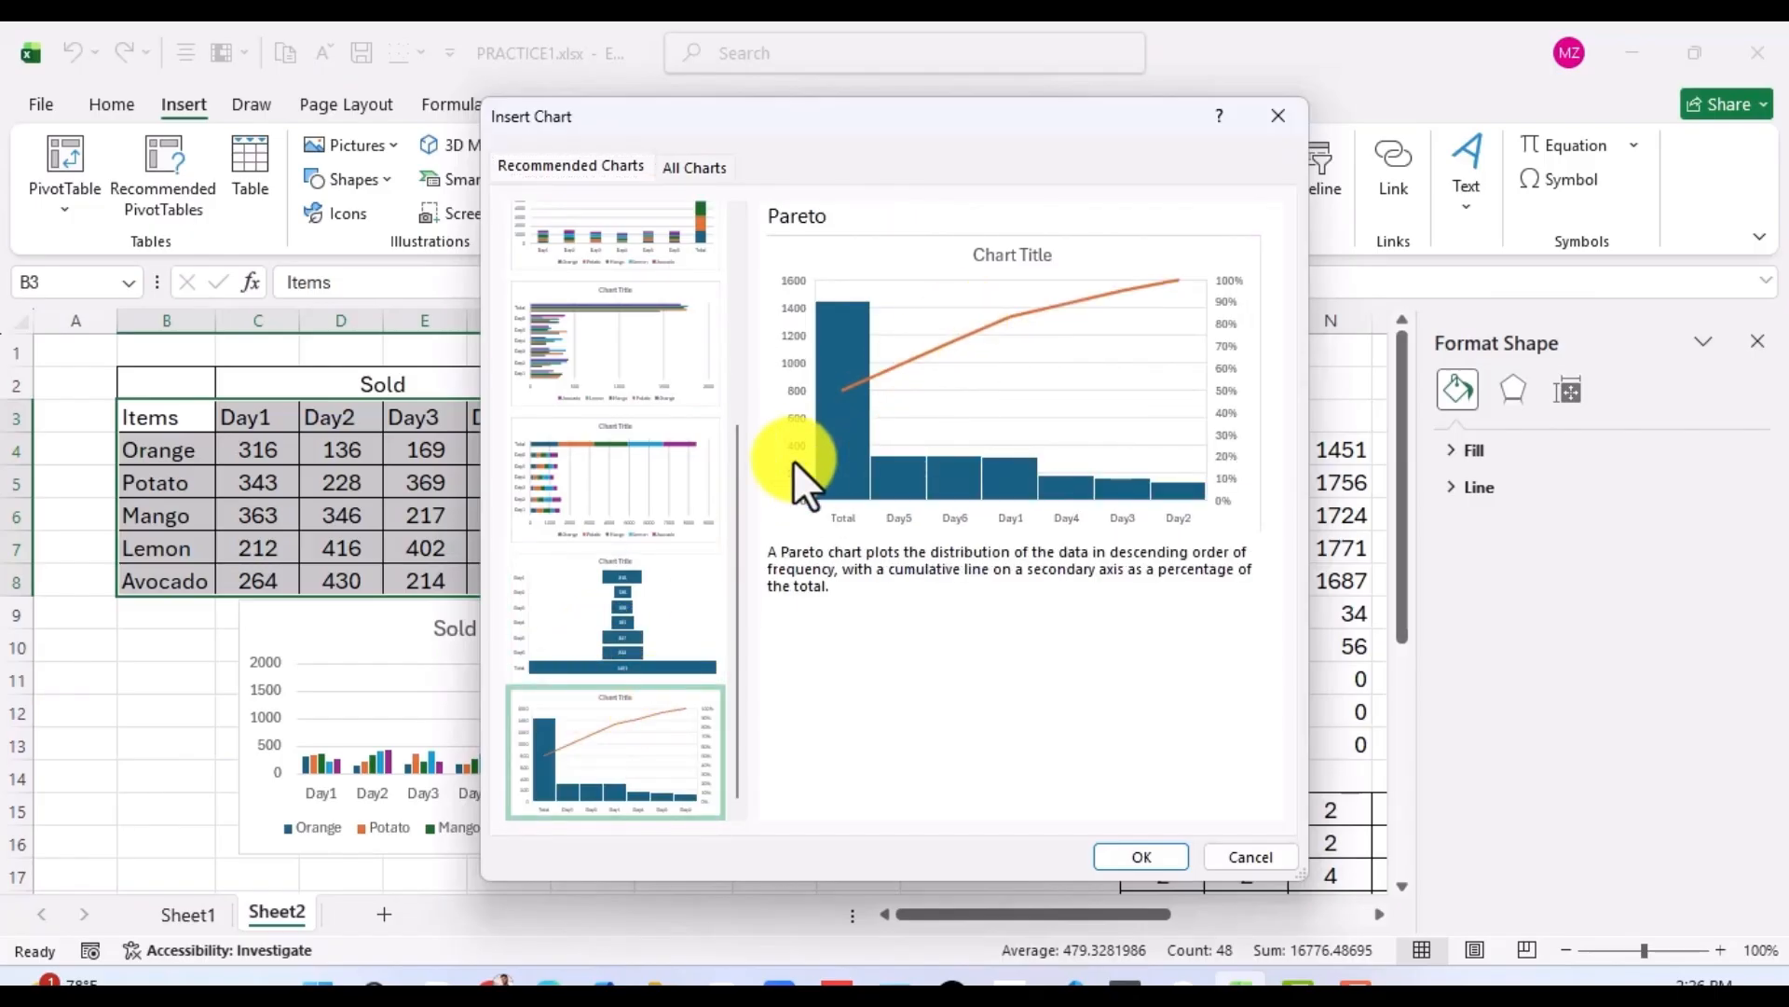
click(1267, 117)
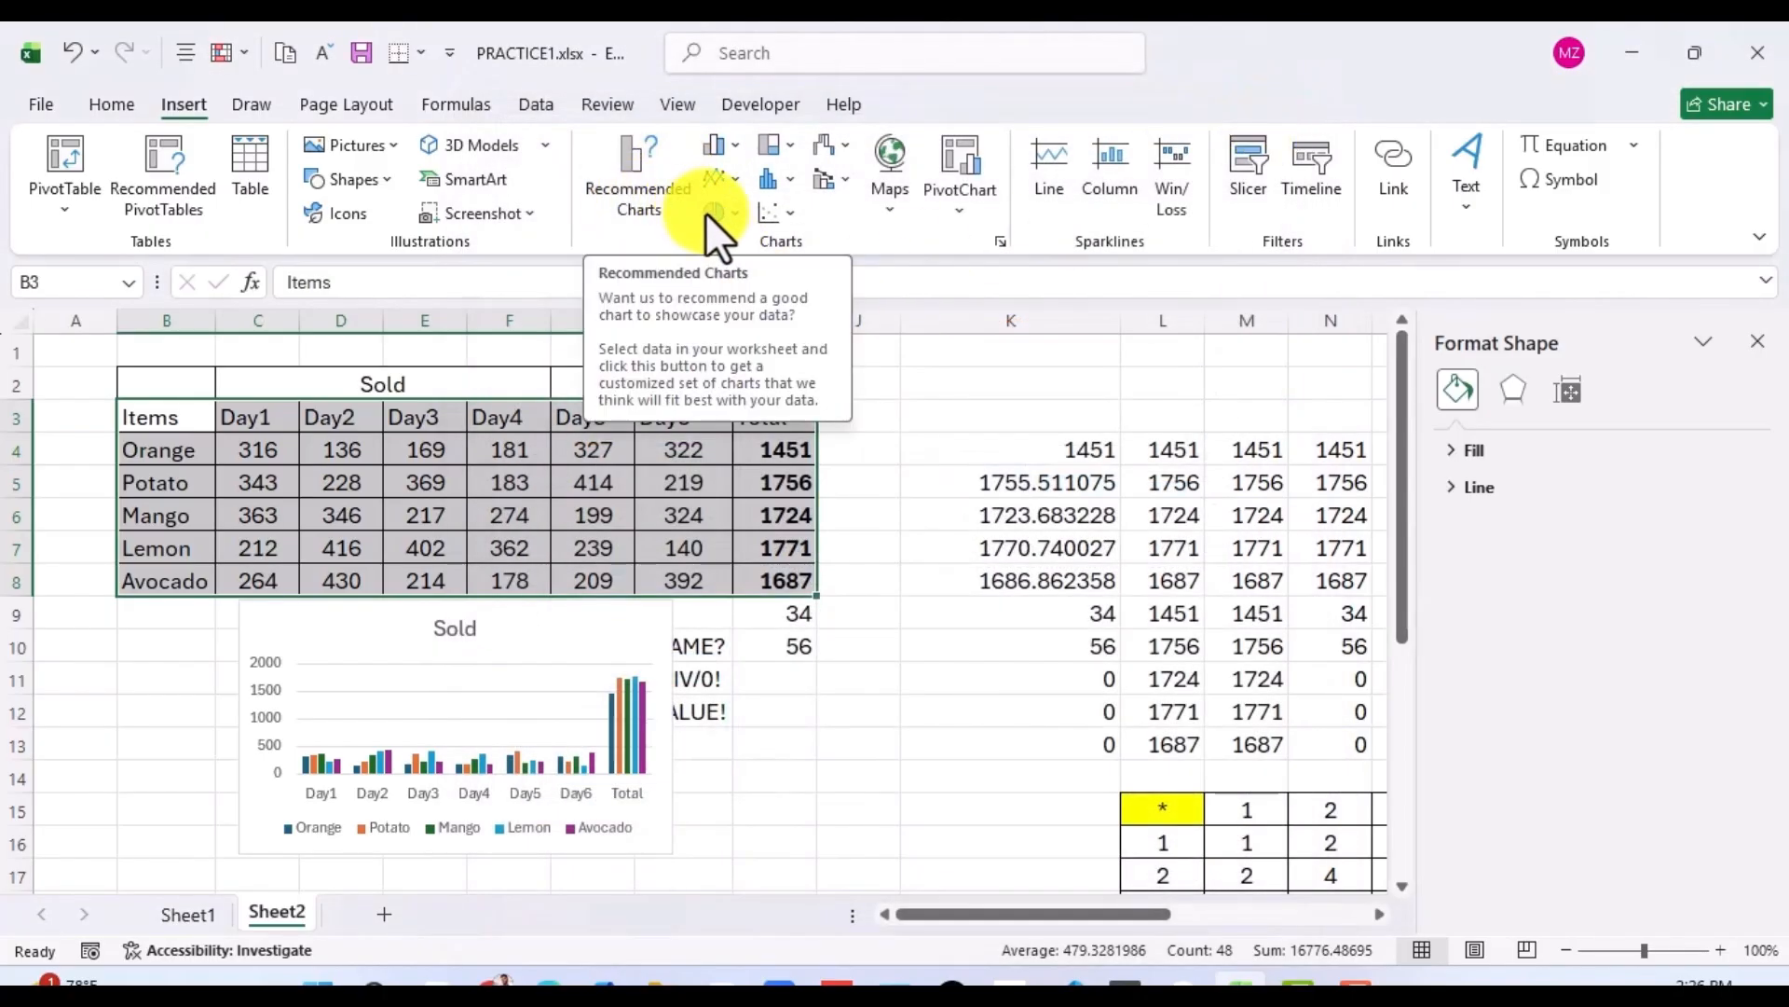
Insert a 3-D pie chart from the selected sales table, shrunk and placed below the table over the column chart.
click(736, 214)
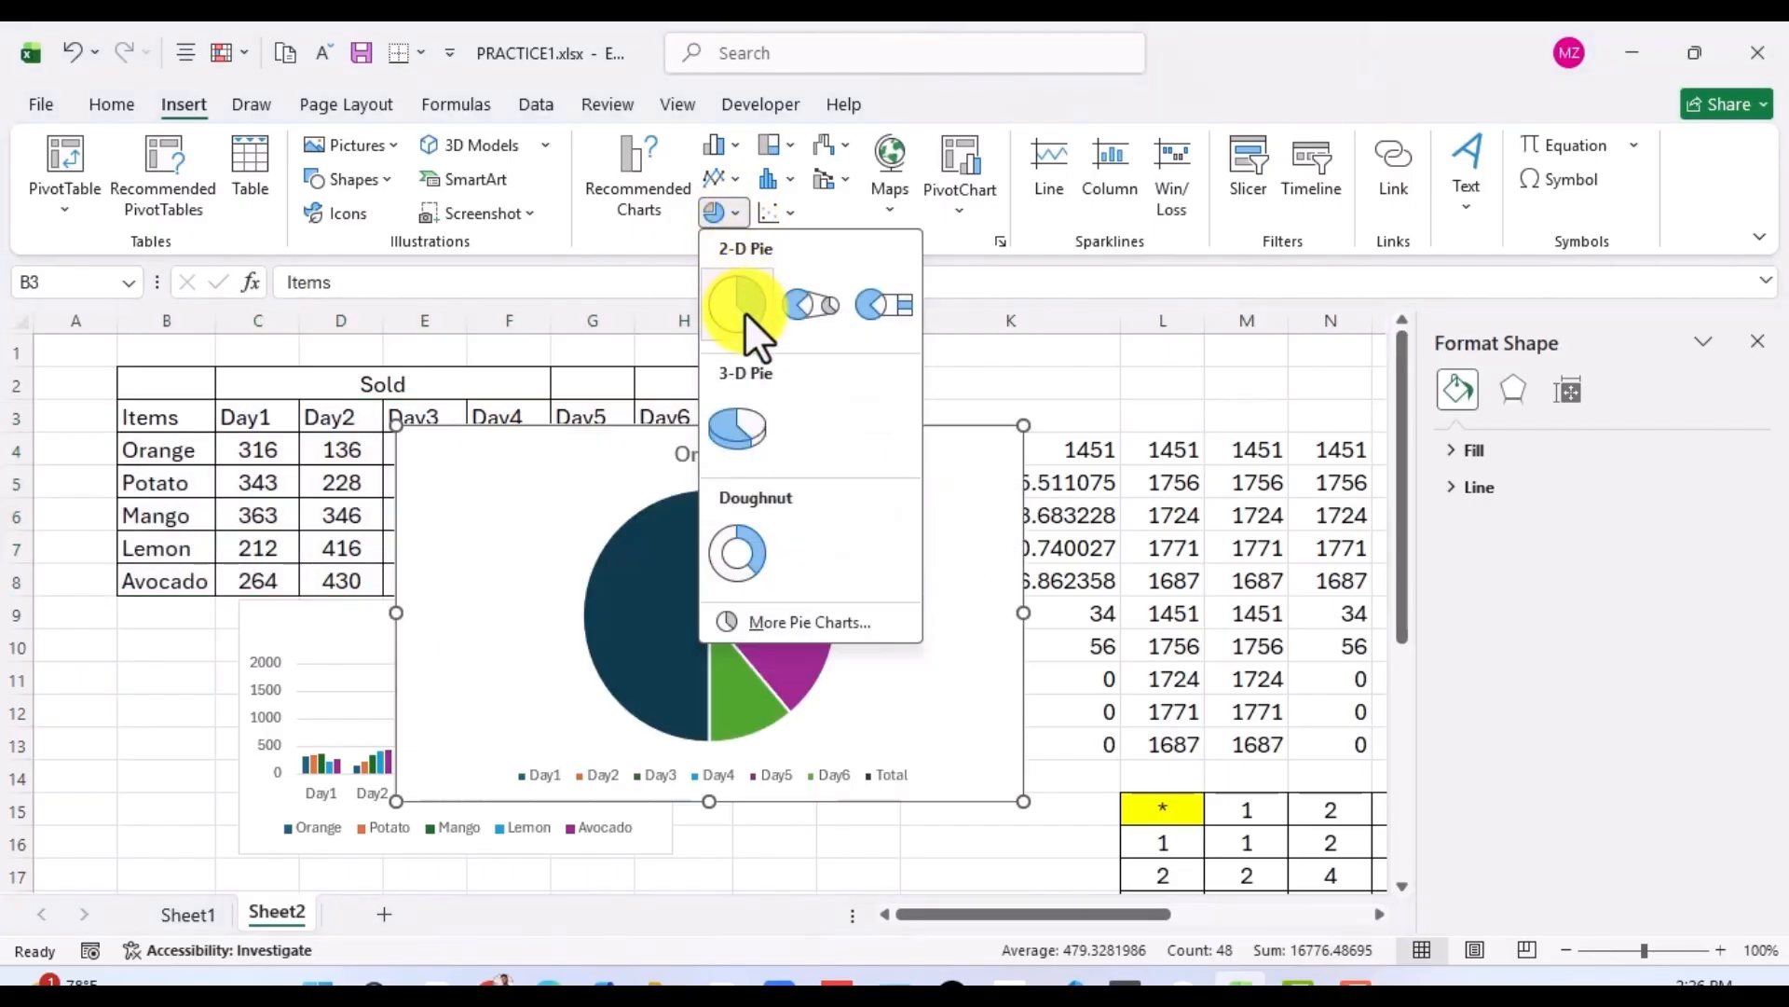
click(735, 434)
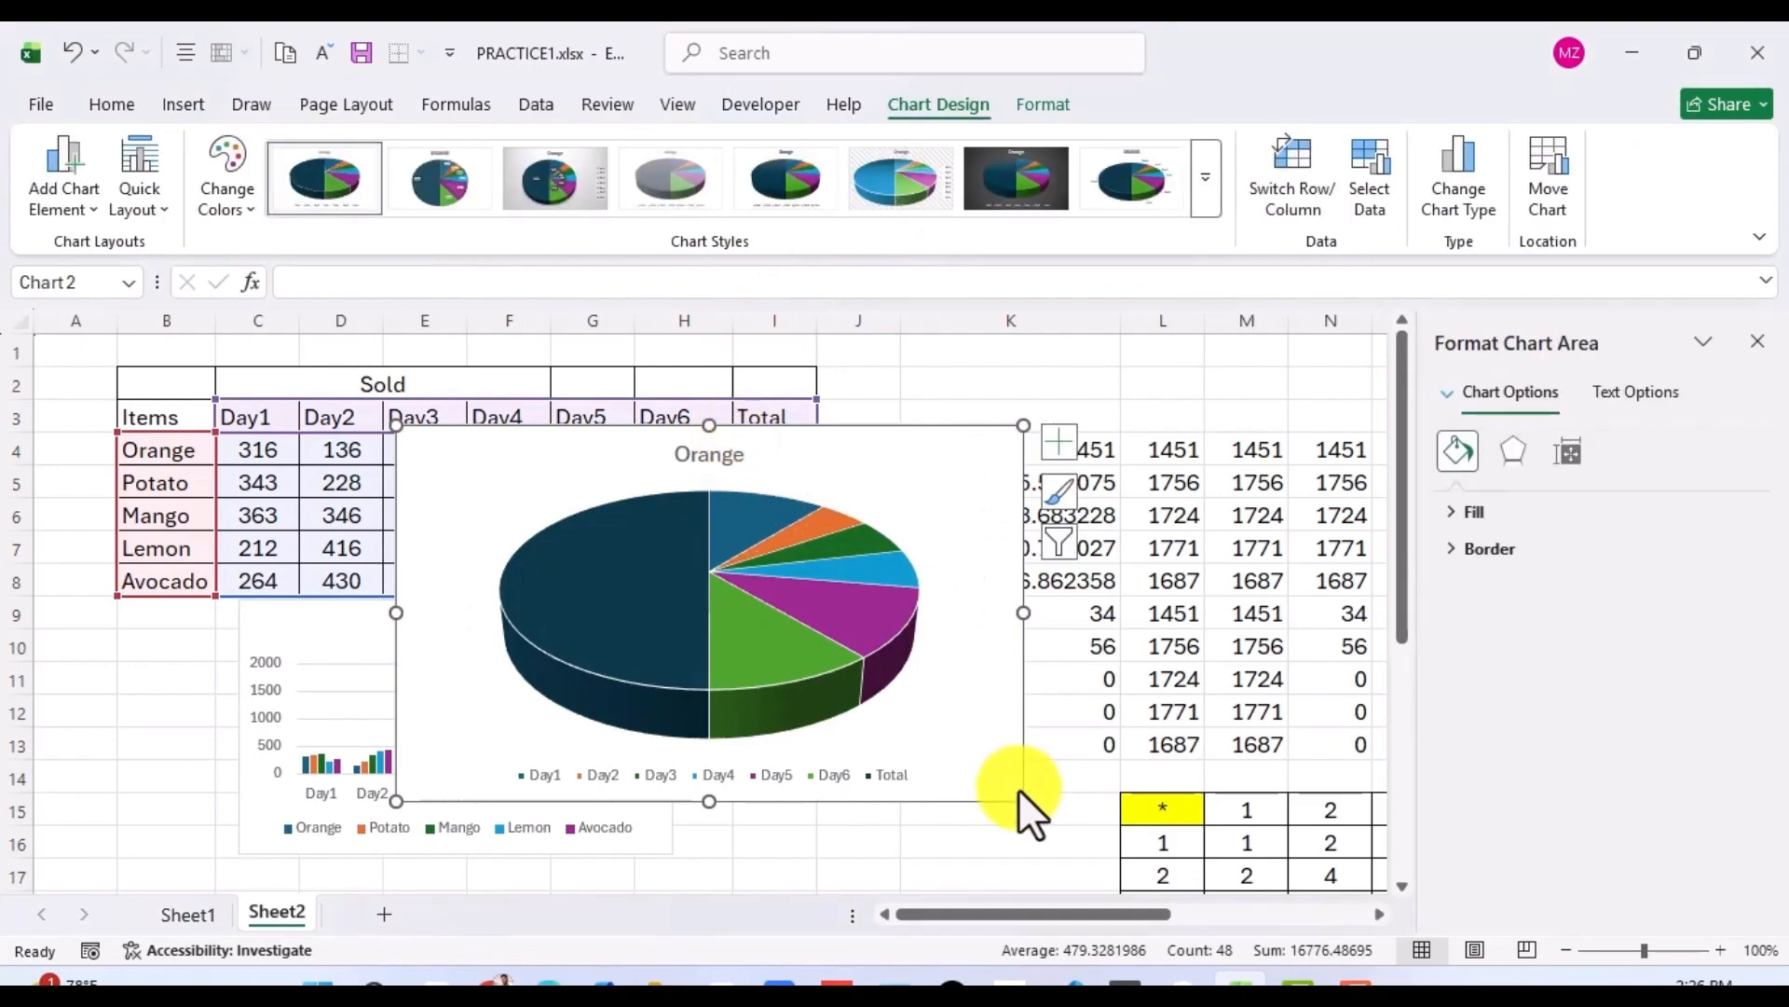
drag(1018, 790, 846, 674)
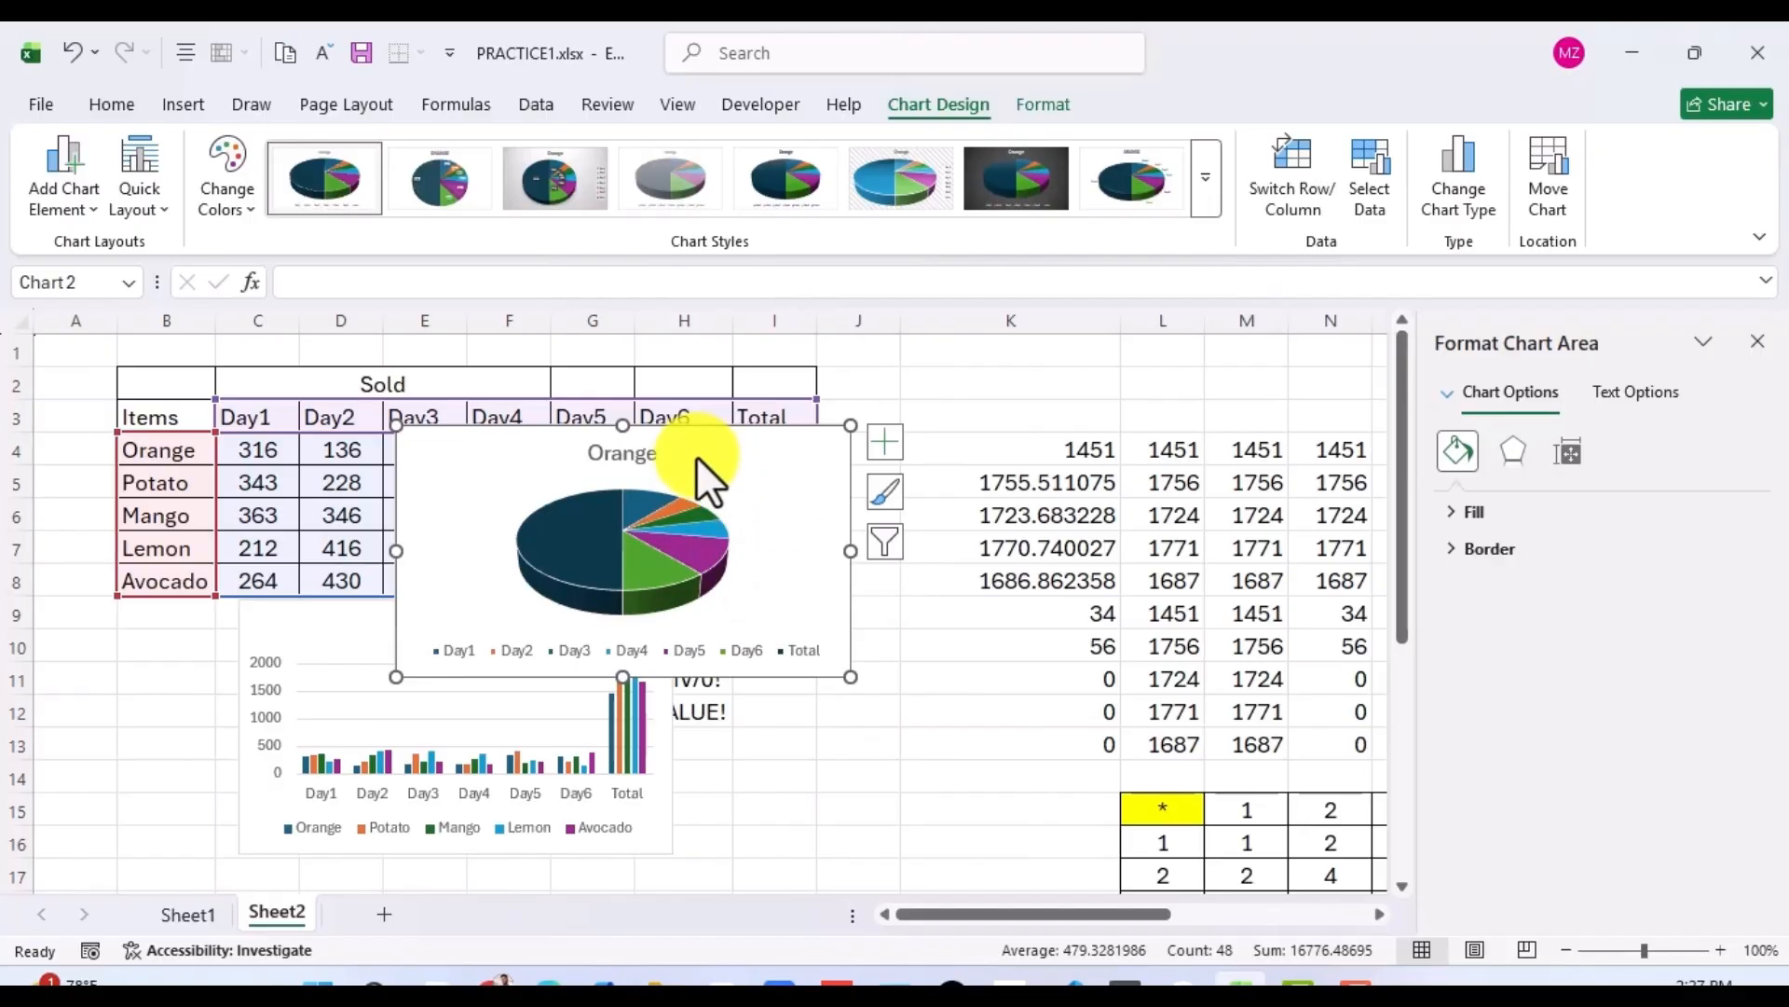
drag(691, 448, 504, 664)
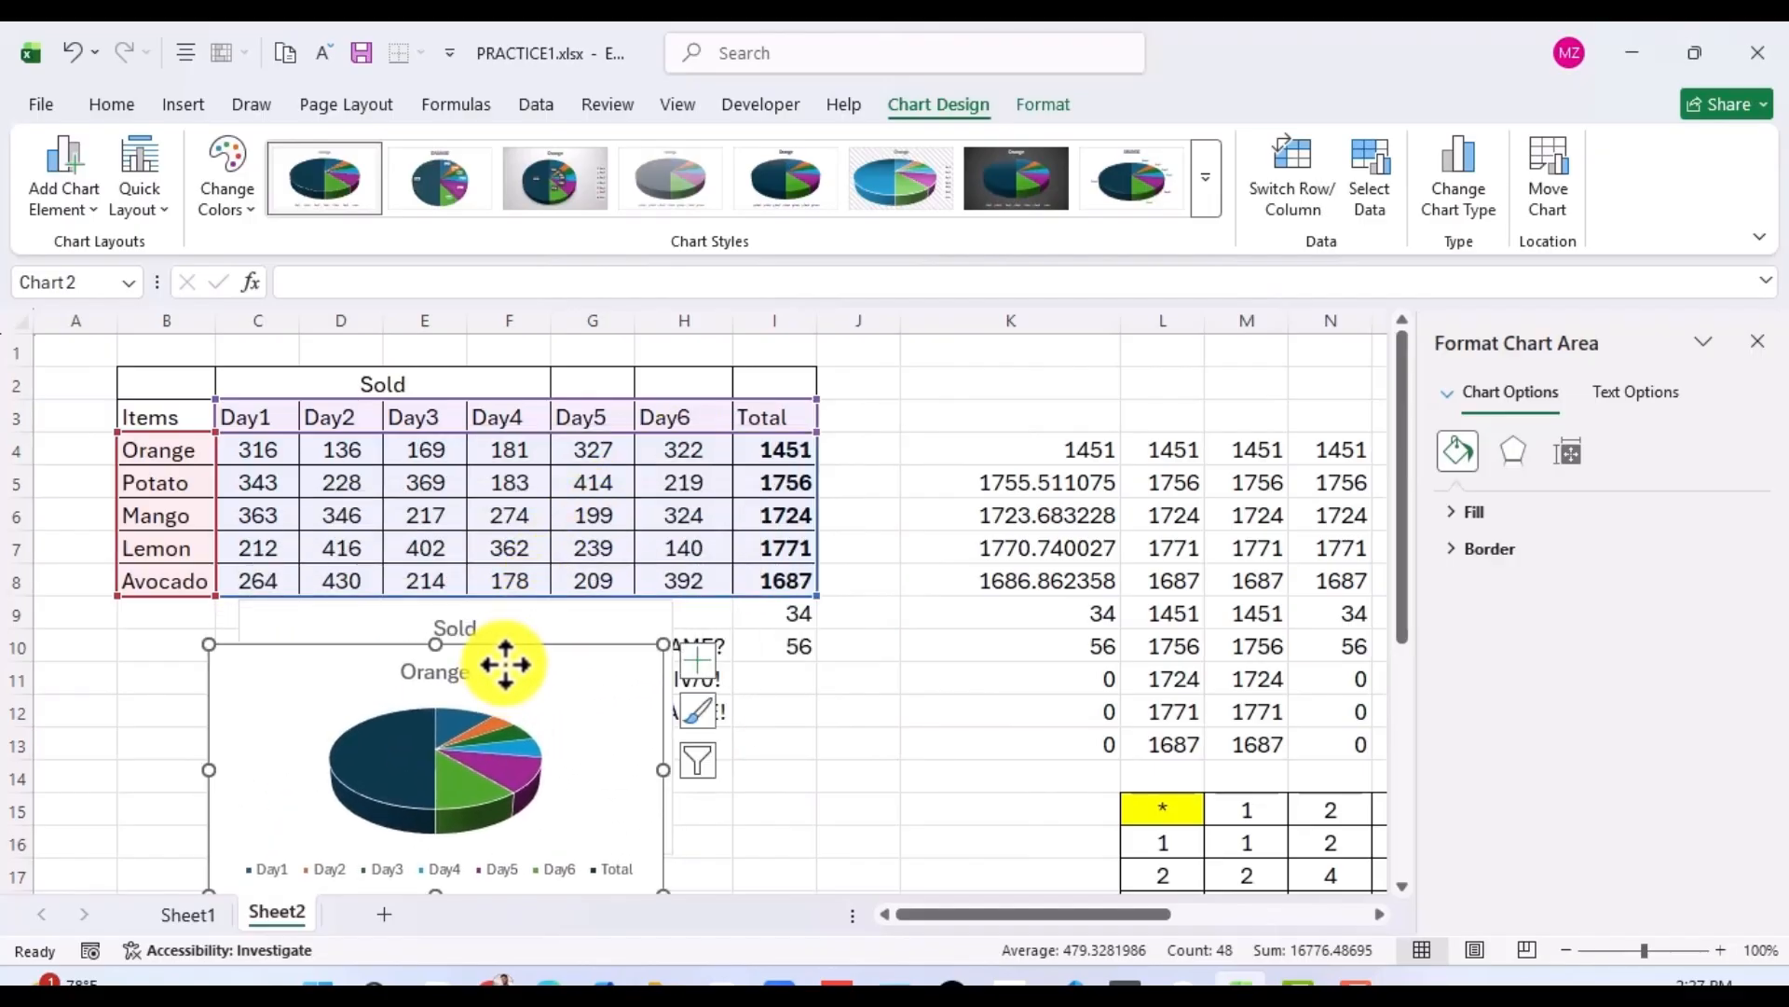
click(759, 804)
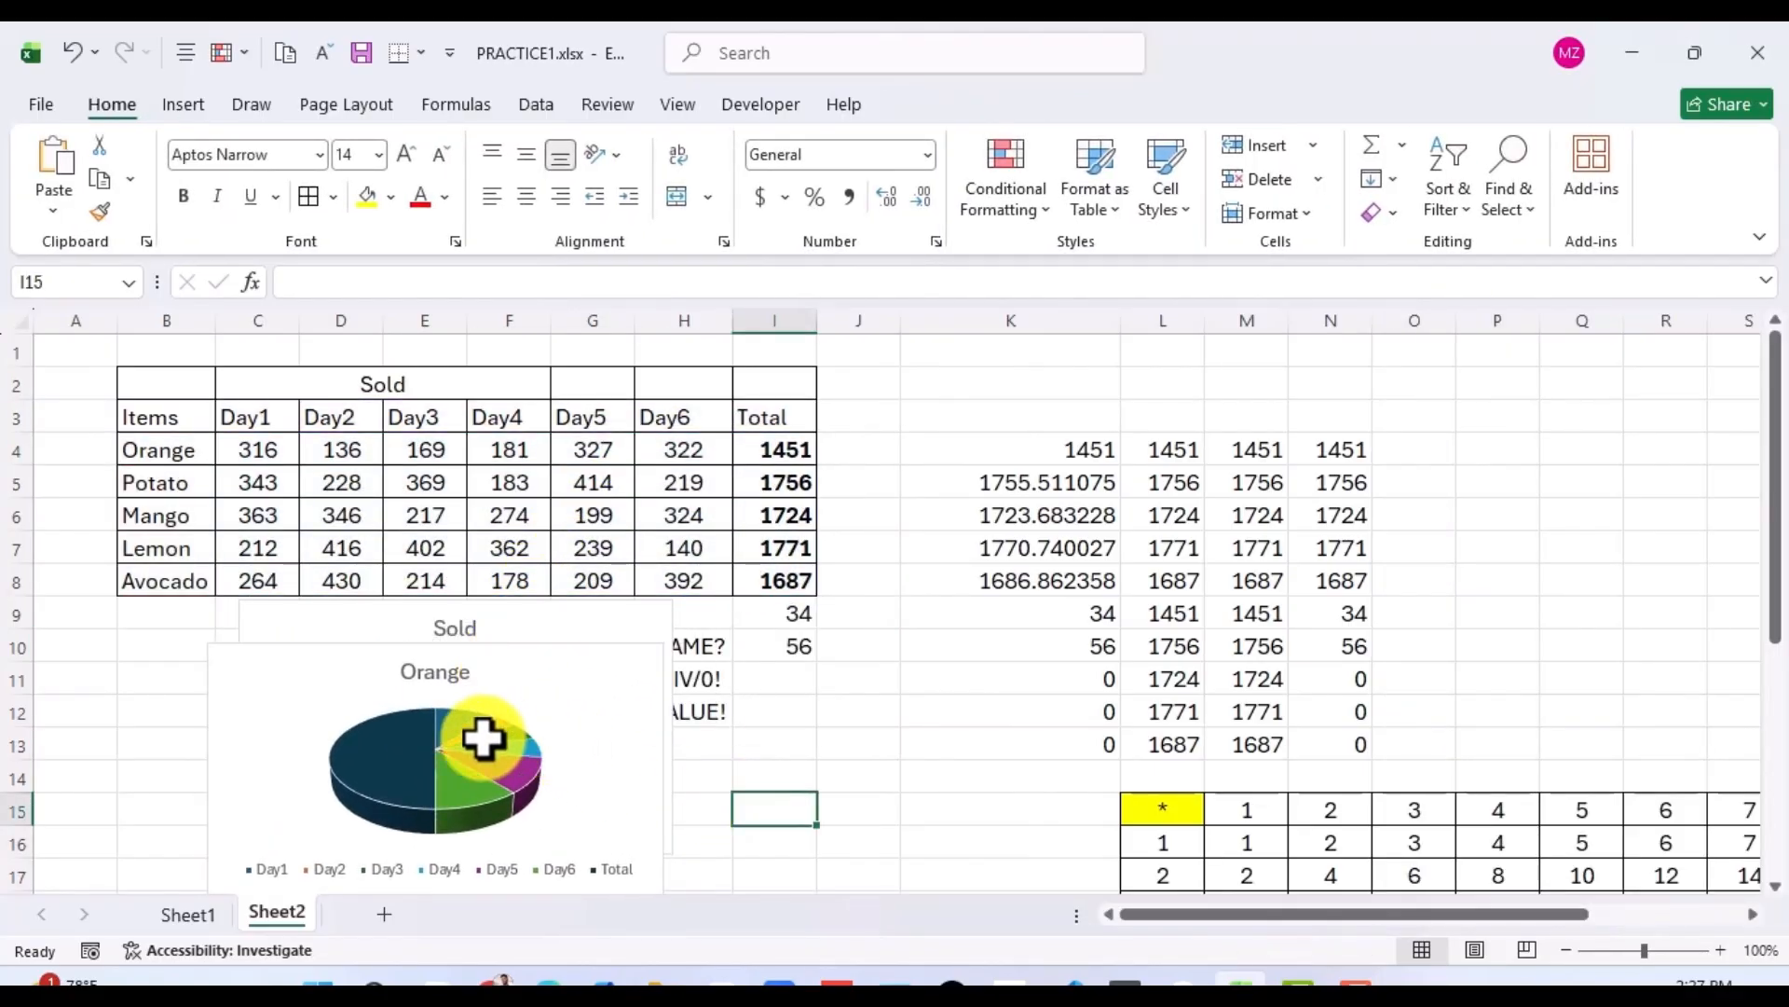
Try a smaller size for the pie chart and restore it to about columns C to H, rows 10 to 17.
scroll(482, 739, down, 1)
click(503, 685)
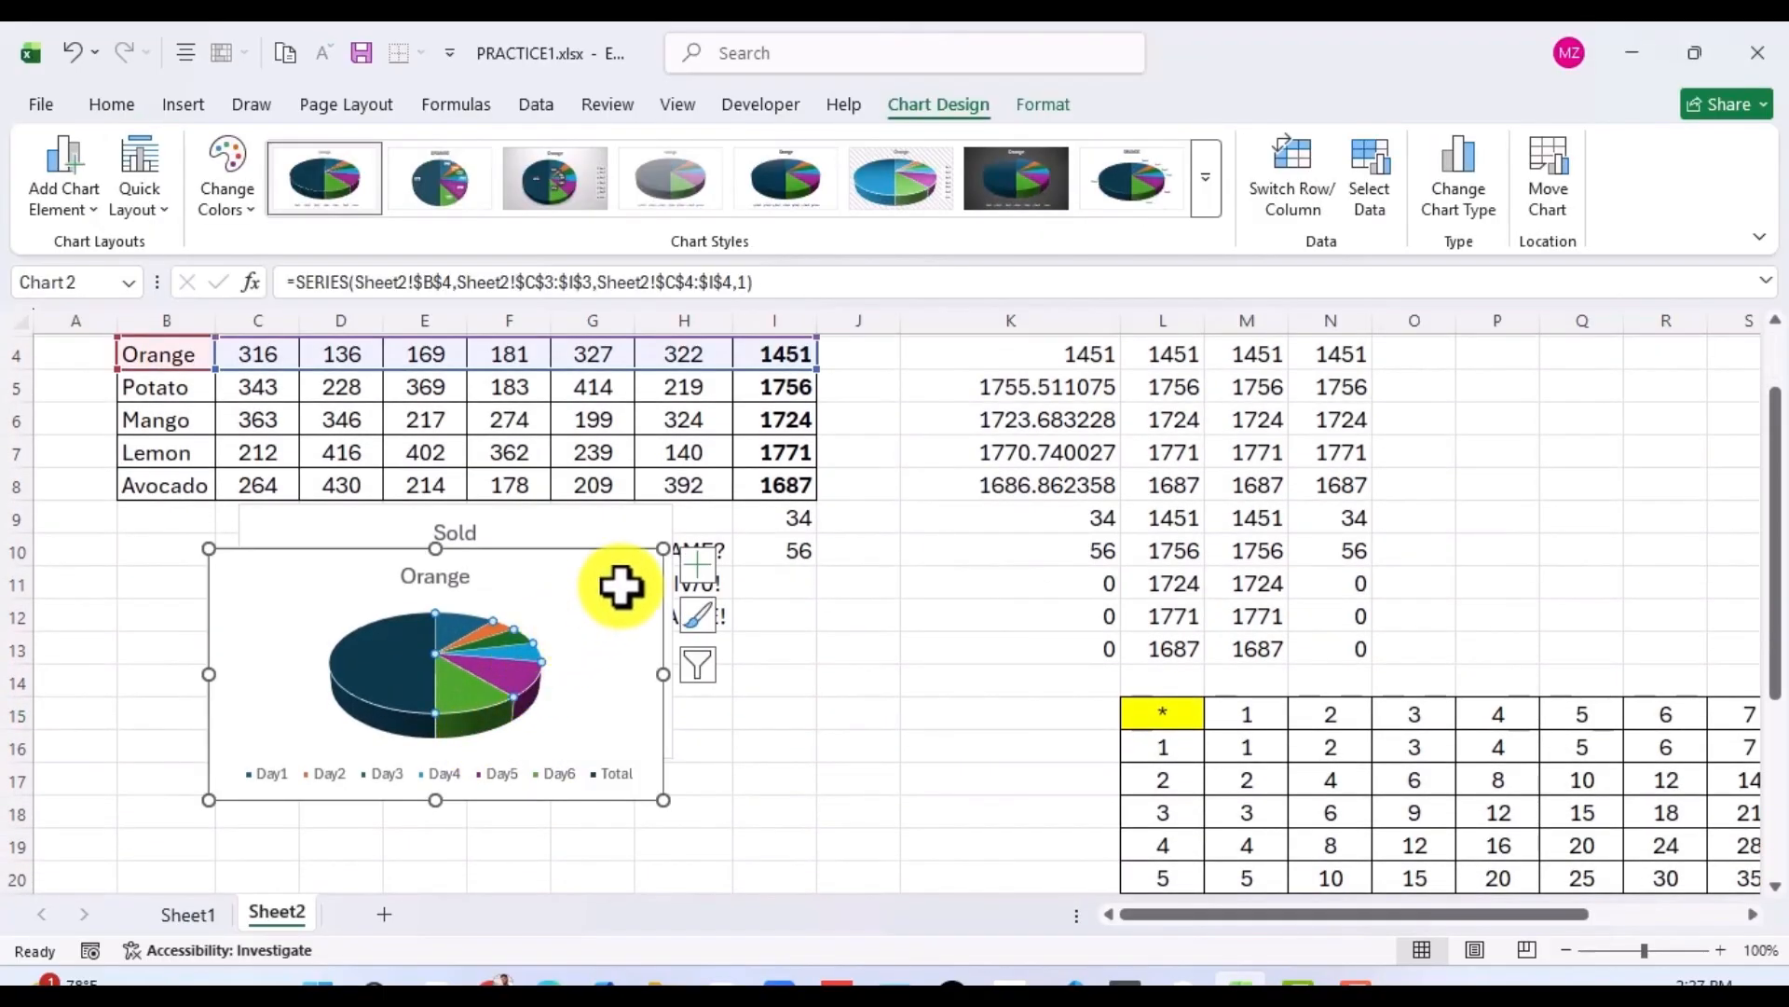
drag(664, 549, 564, 611)
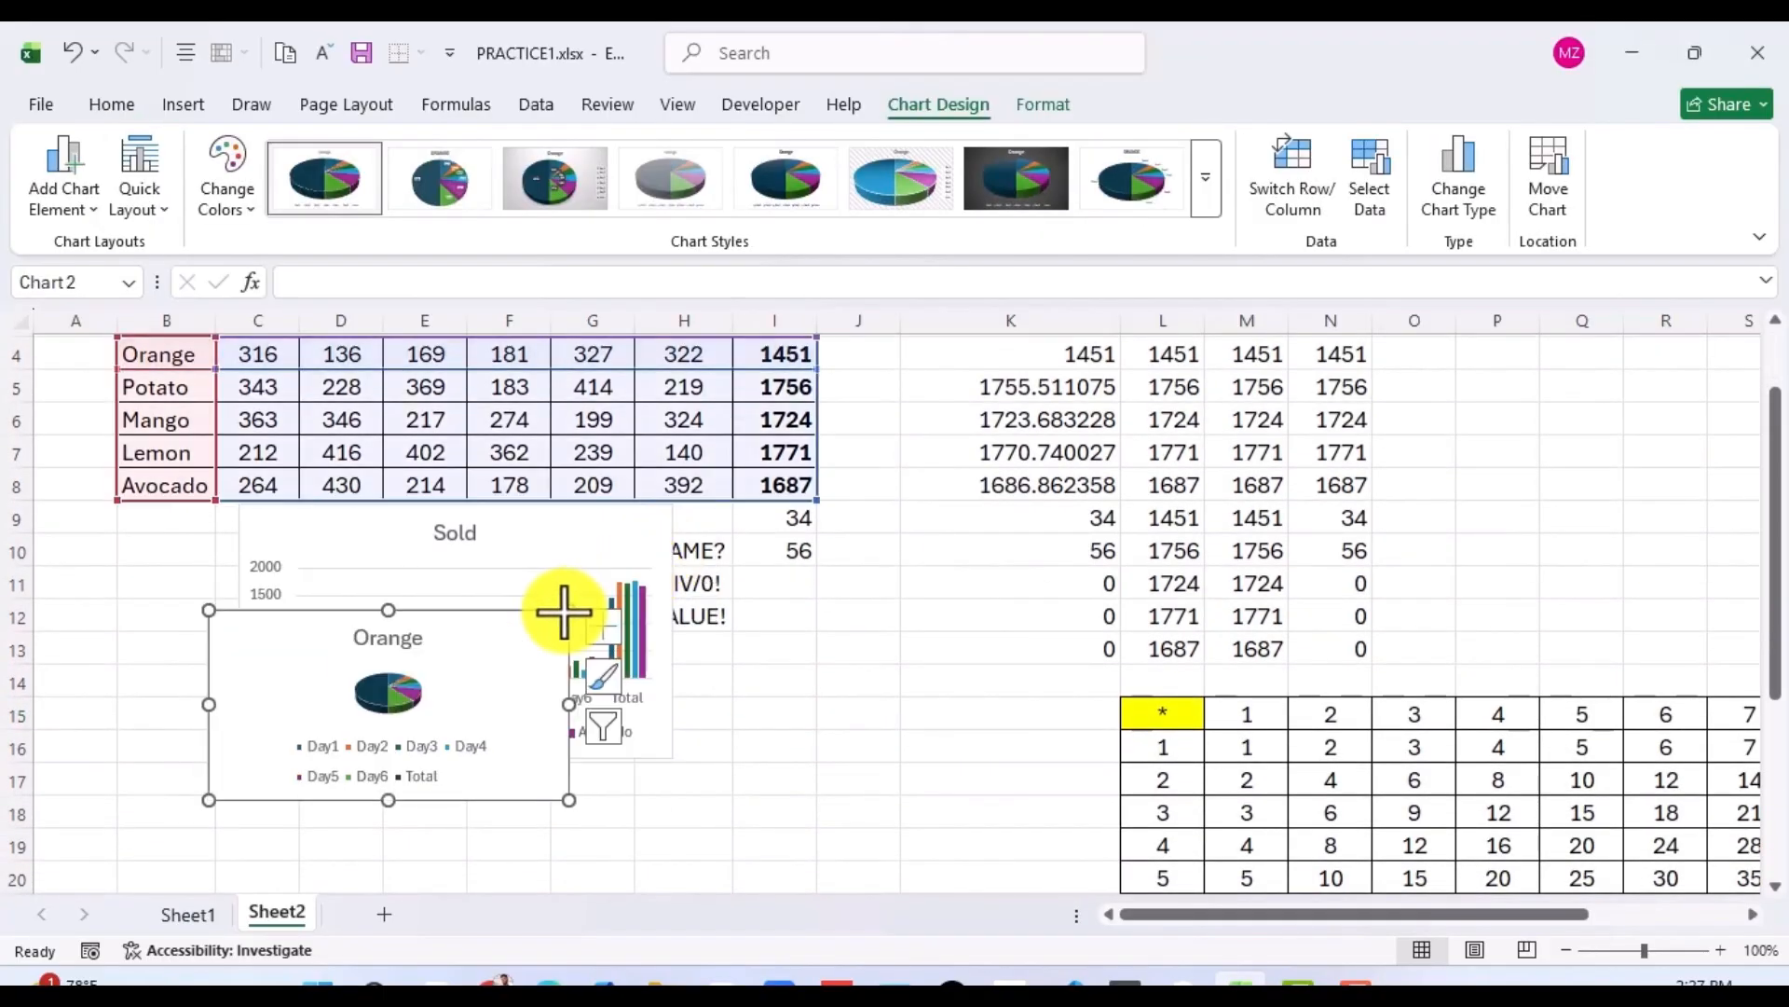
drag(547, 620, 657, 550)
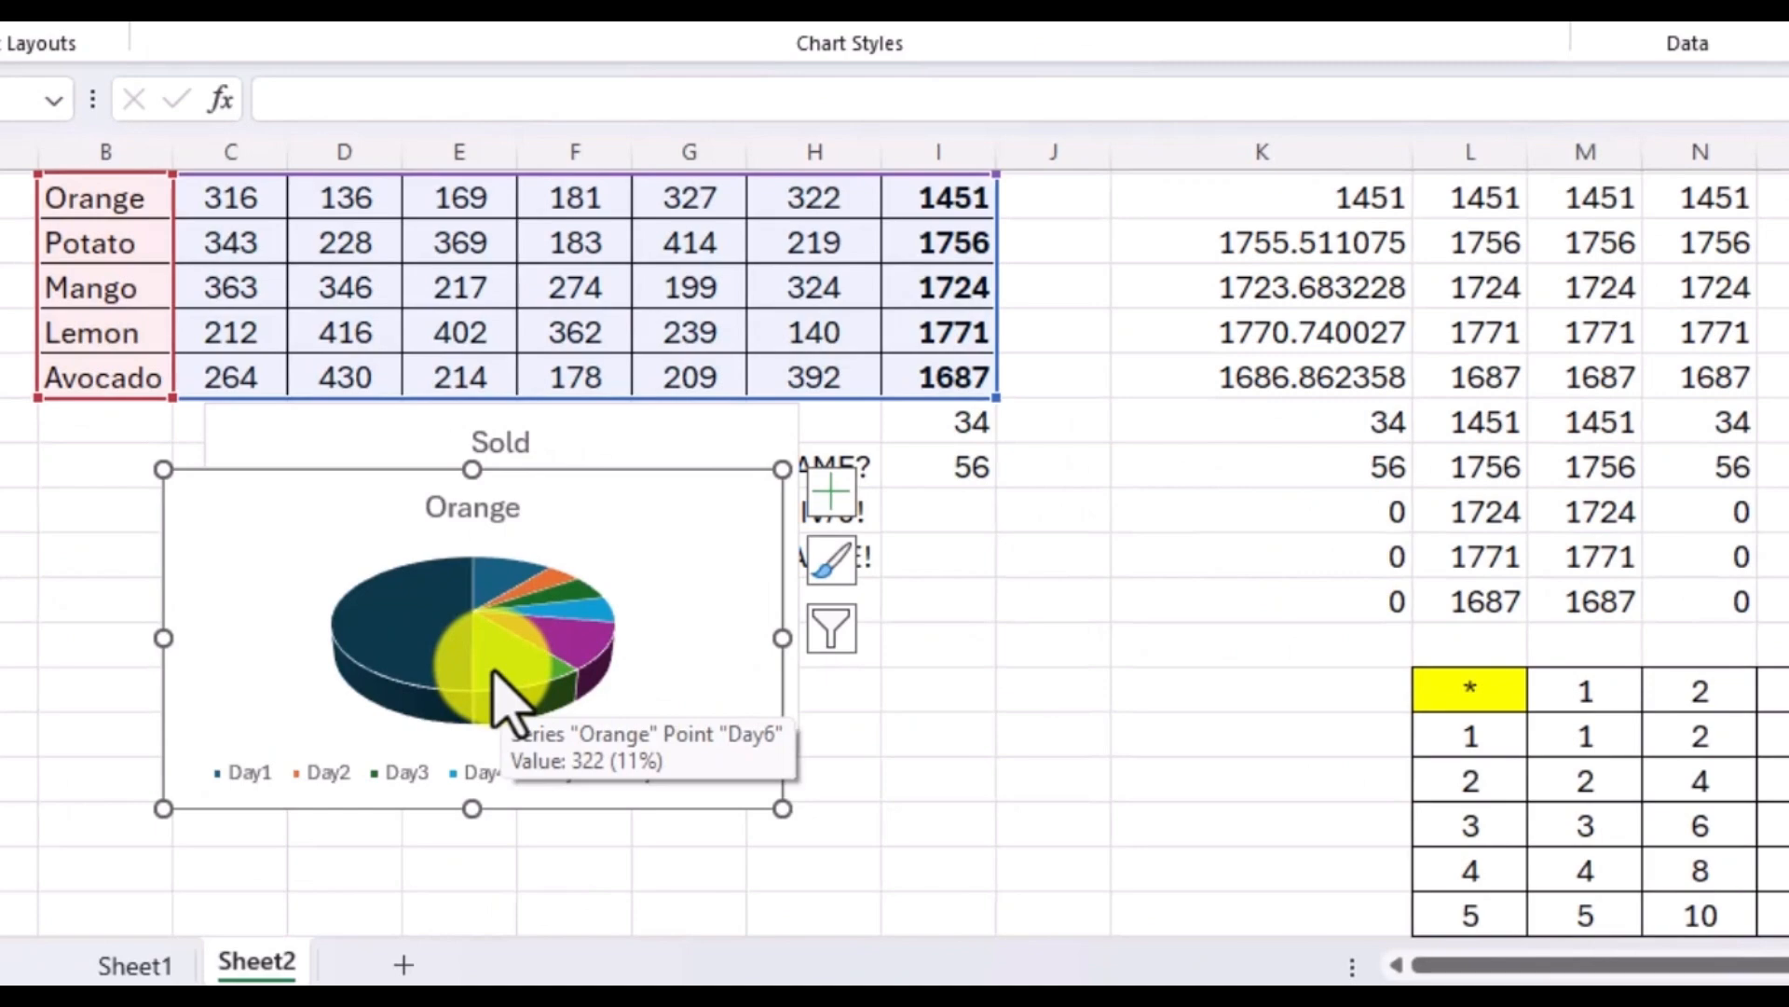
click(995, 813)
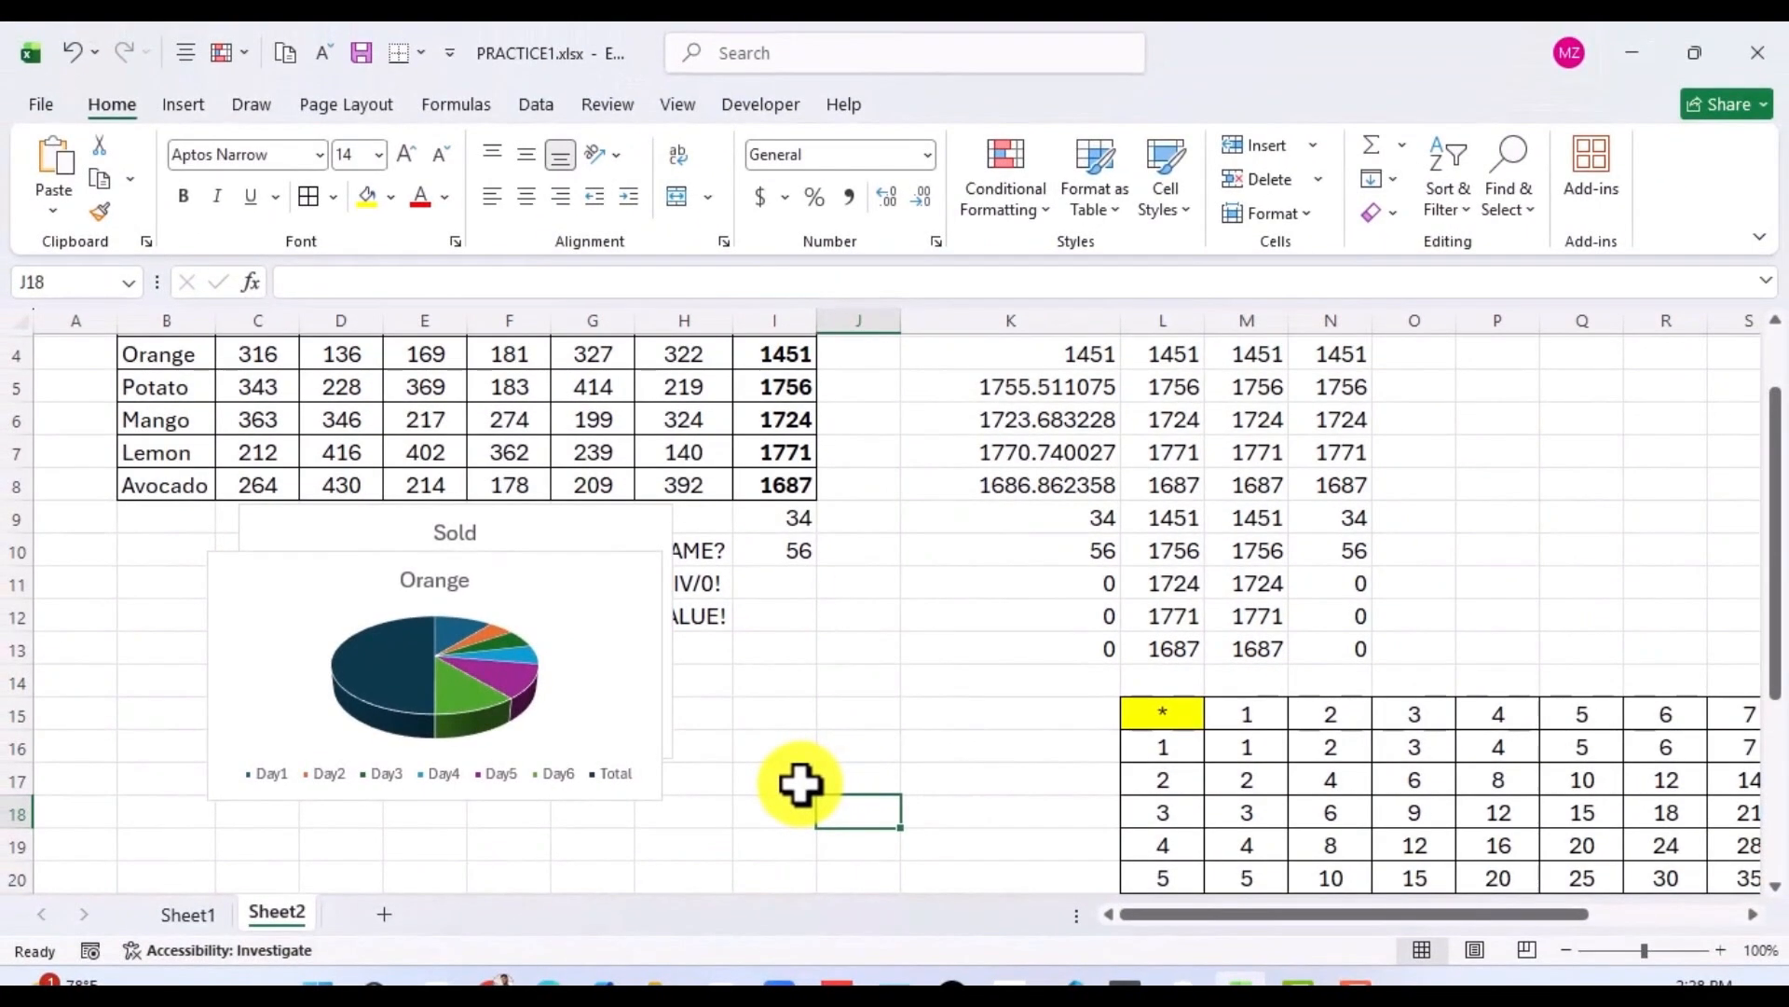
click(571, 93)
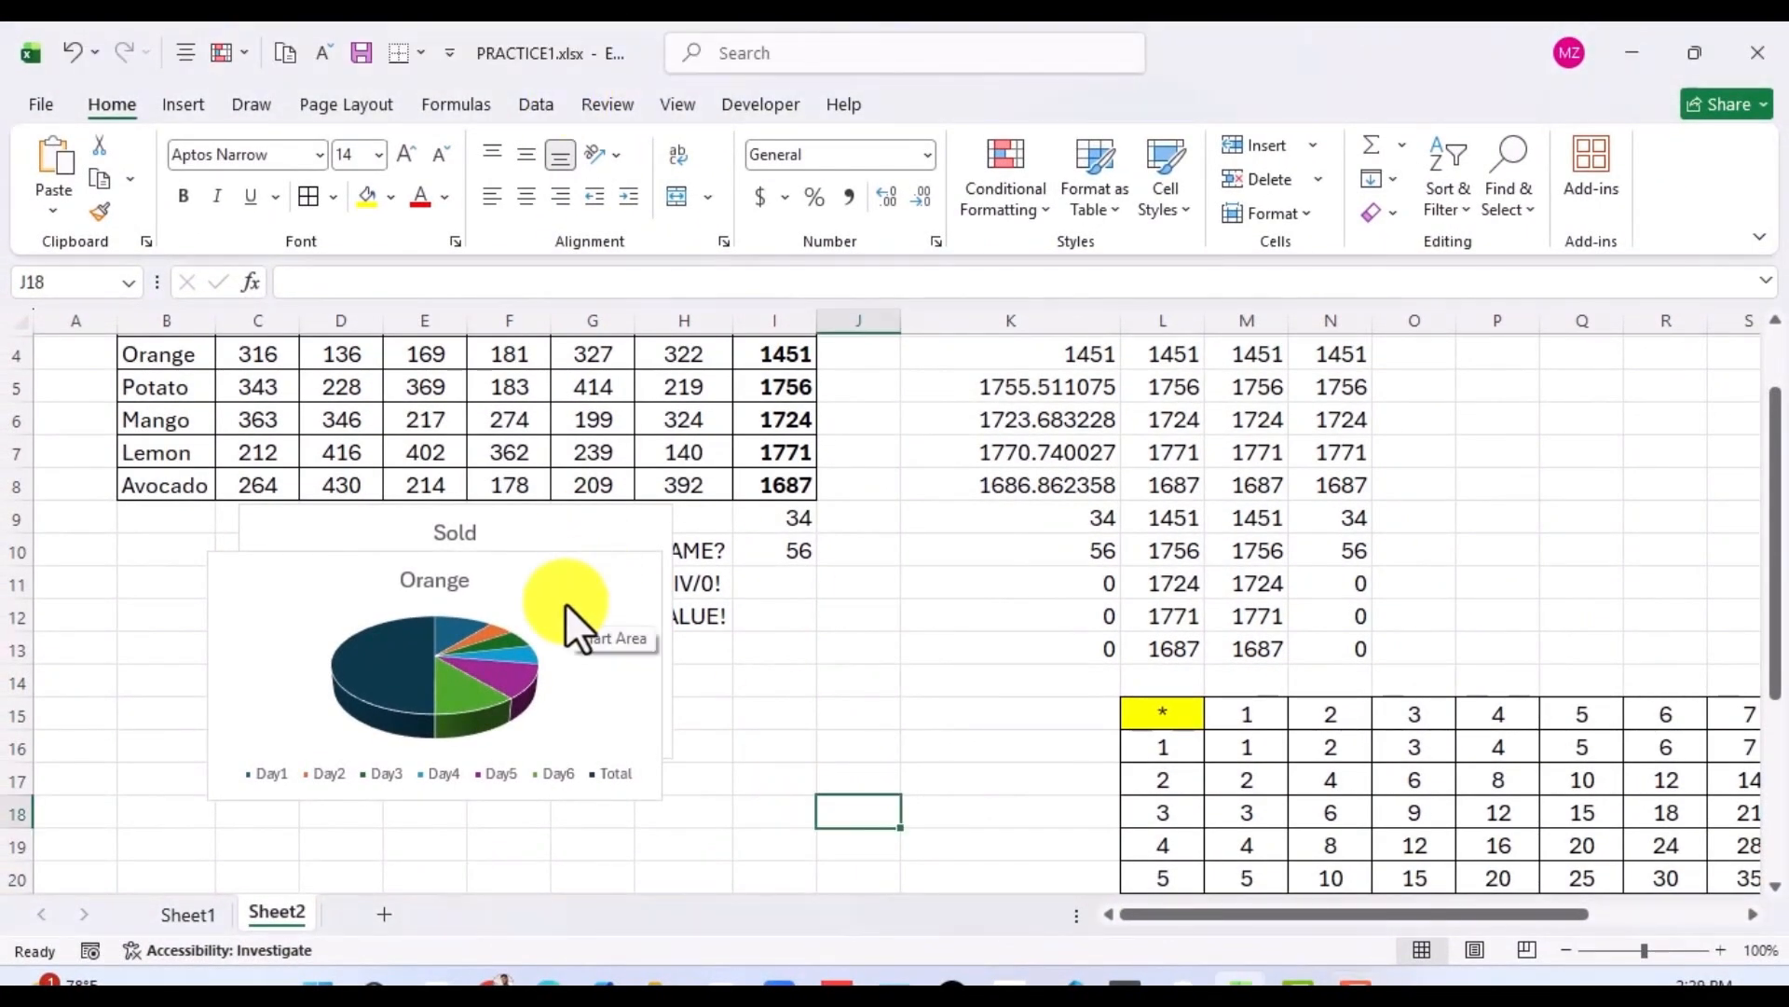
Open the chart area formatting of the pie chart and expand its fill options.
click(533, 610)
right_click(519, 579)
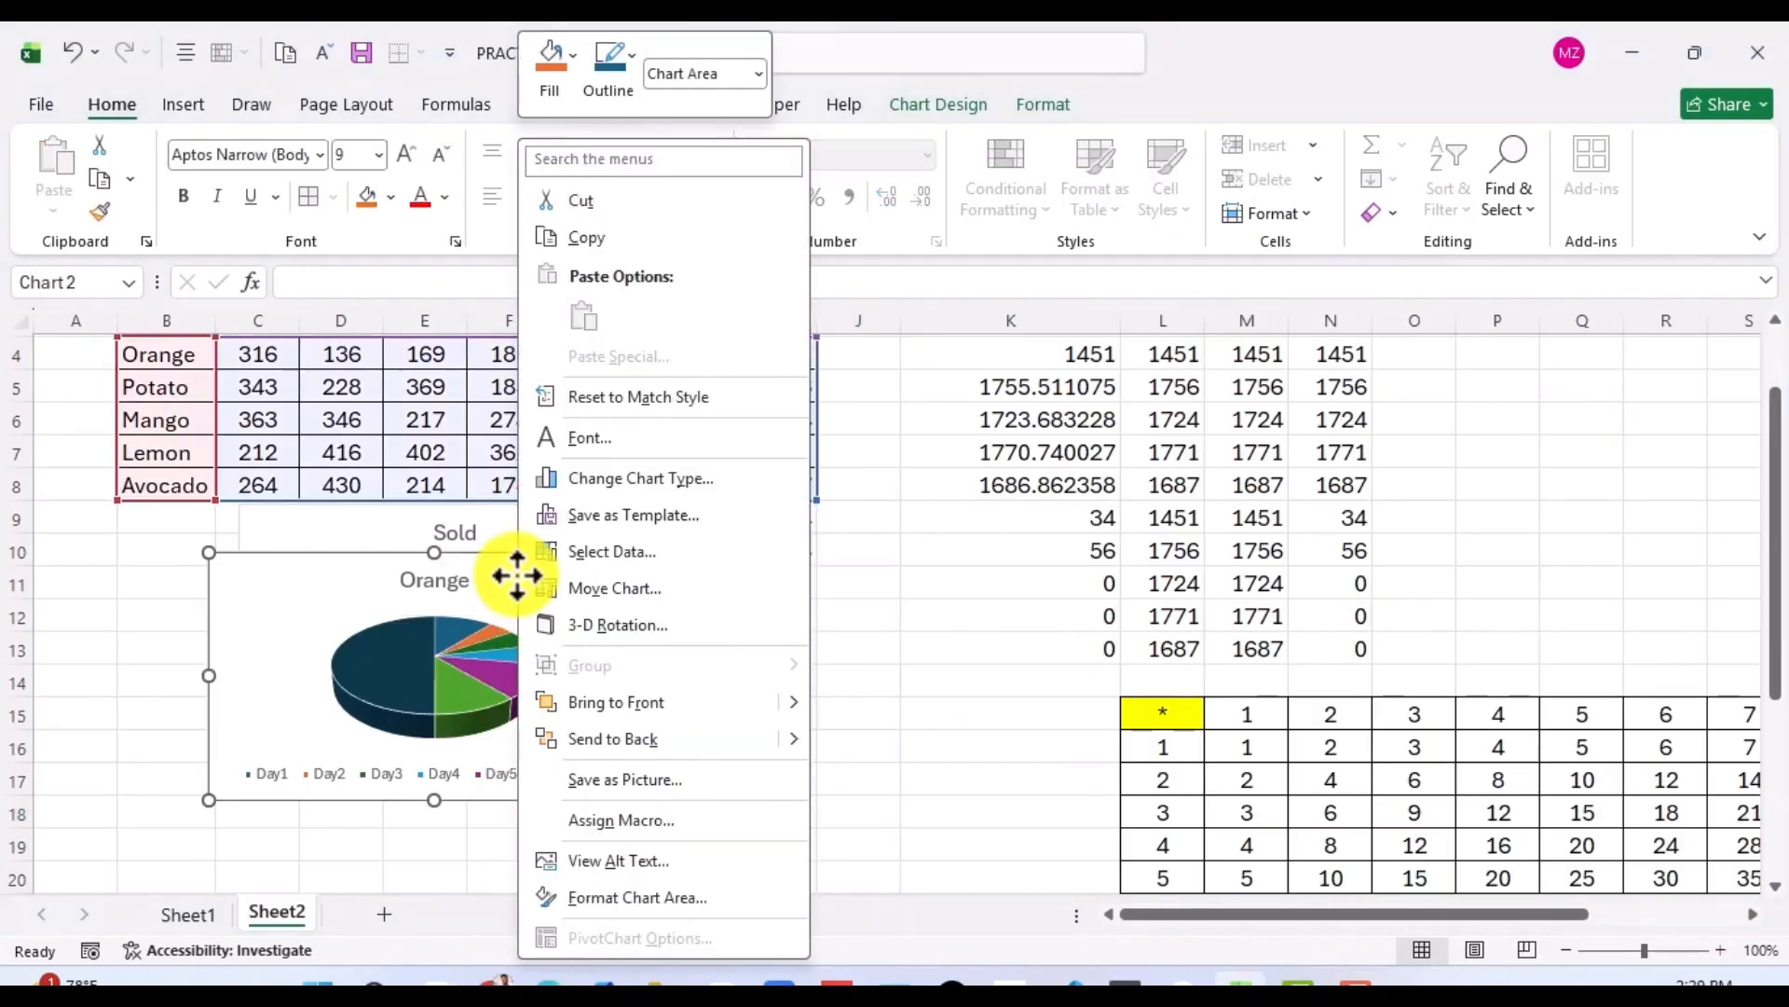
click(628, 899)
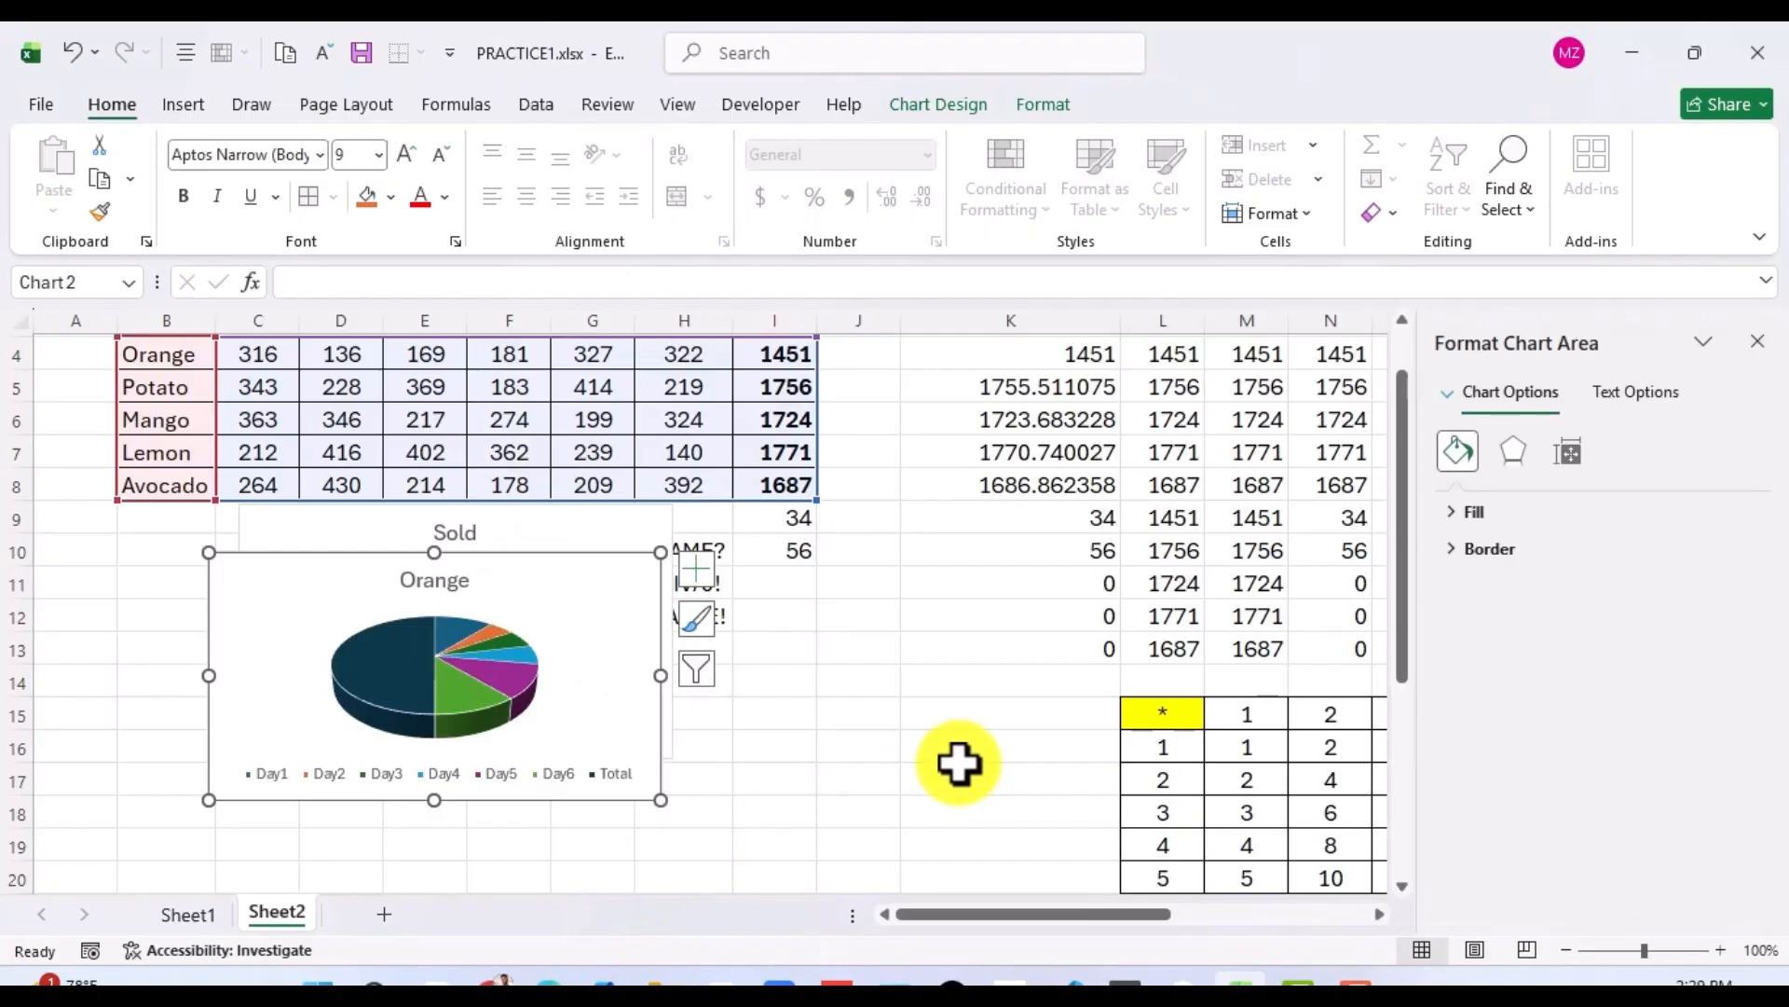
click(1452, 453)
click(1467, 511)
Try solid, gradient, texture and checkerboard pattern fills on the pie chart's background.
click(1473, 581)
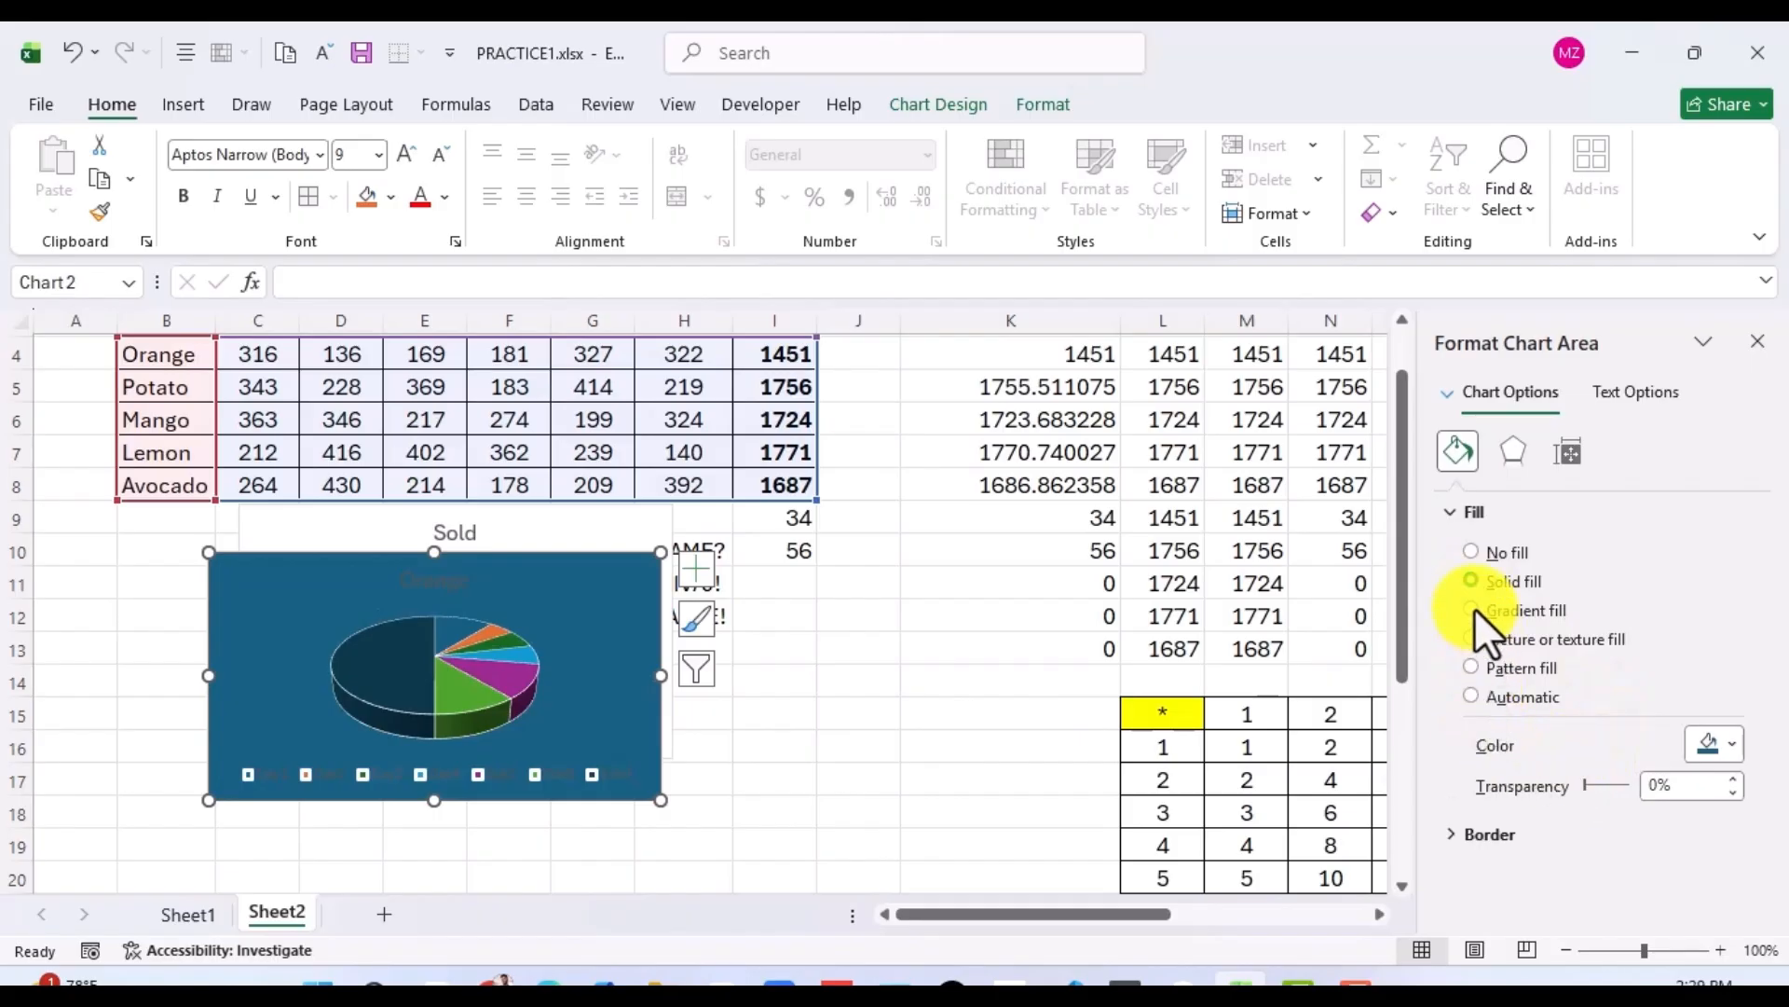
click(1473, 609)
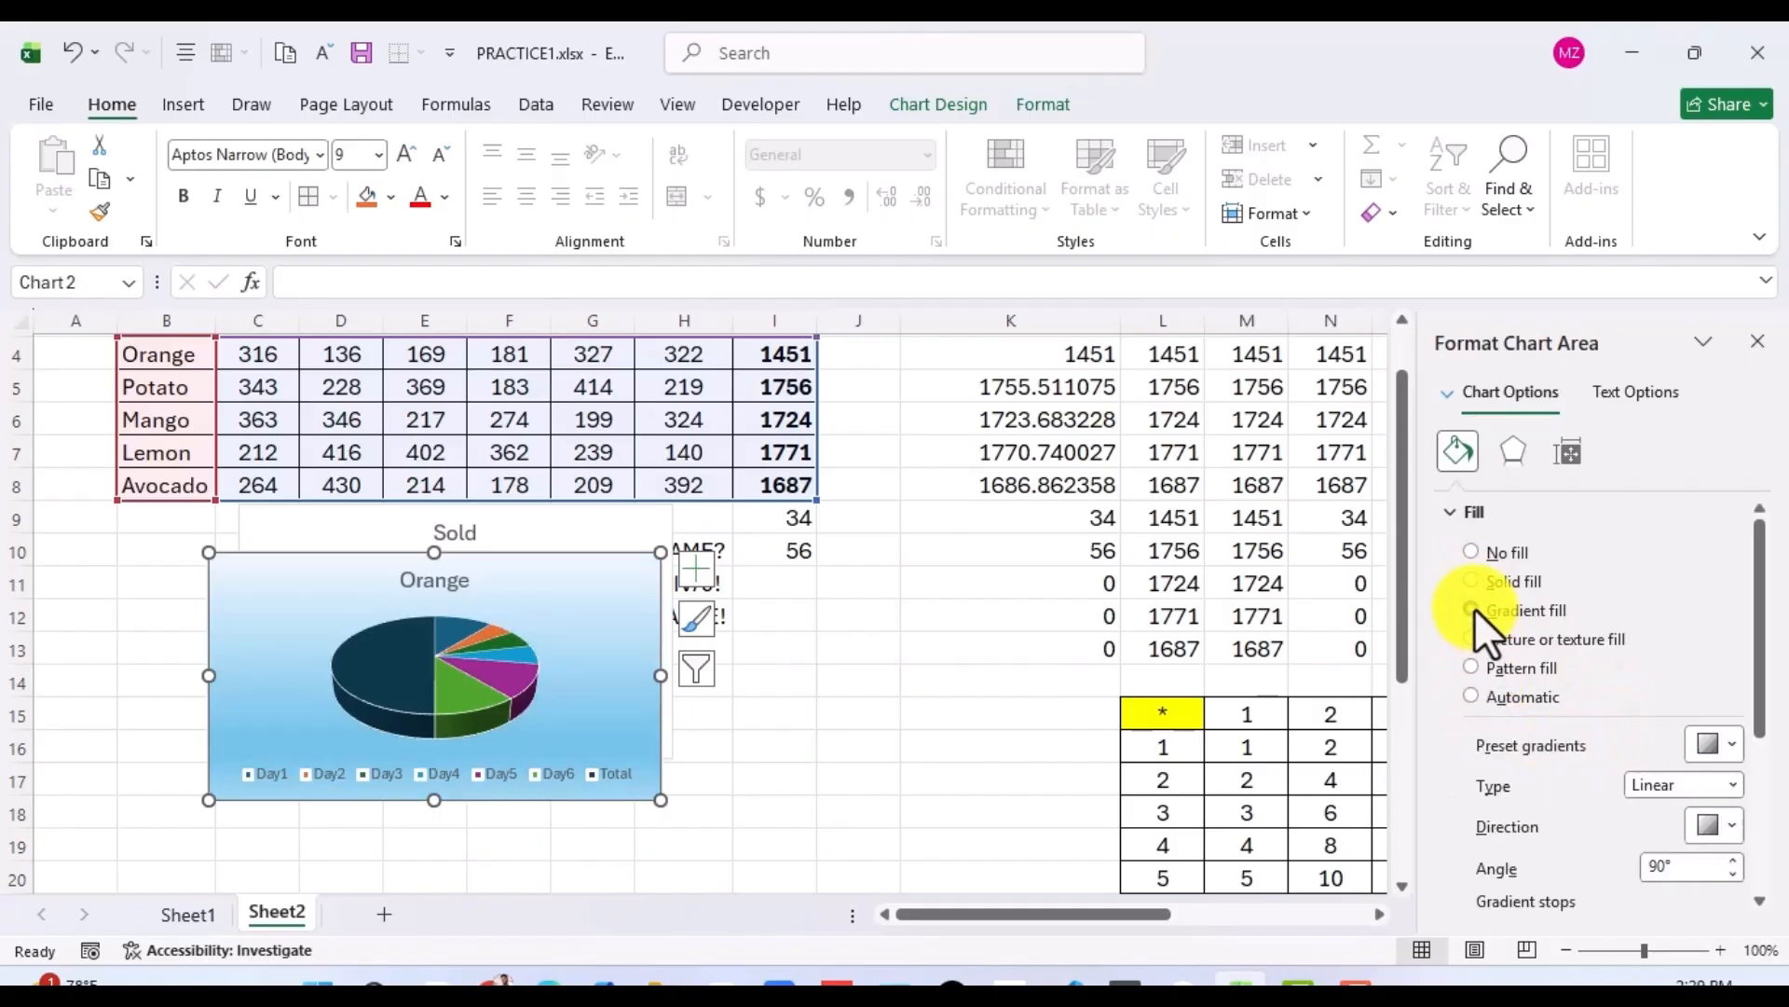
click(1474, 632)
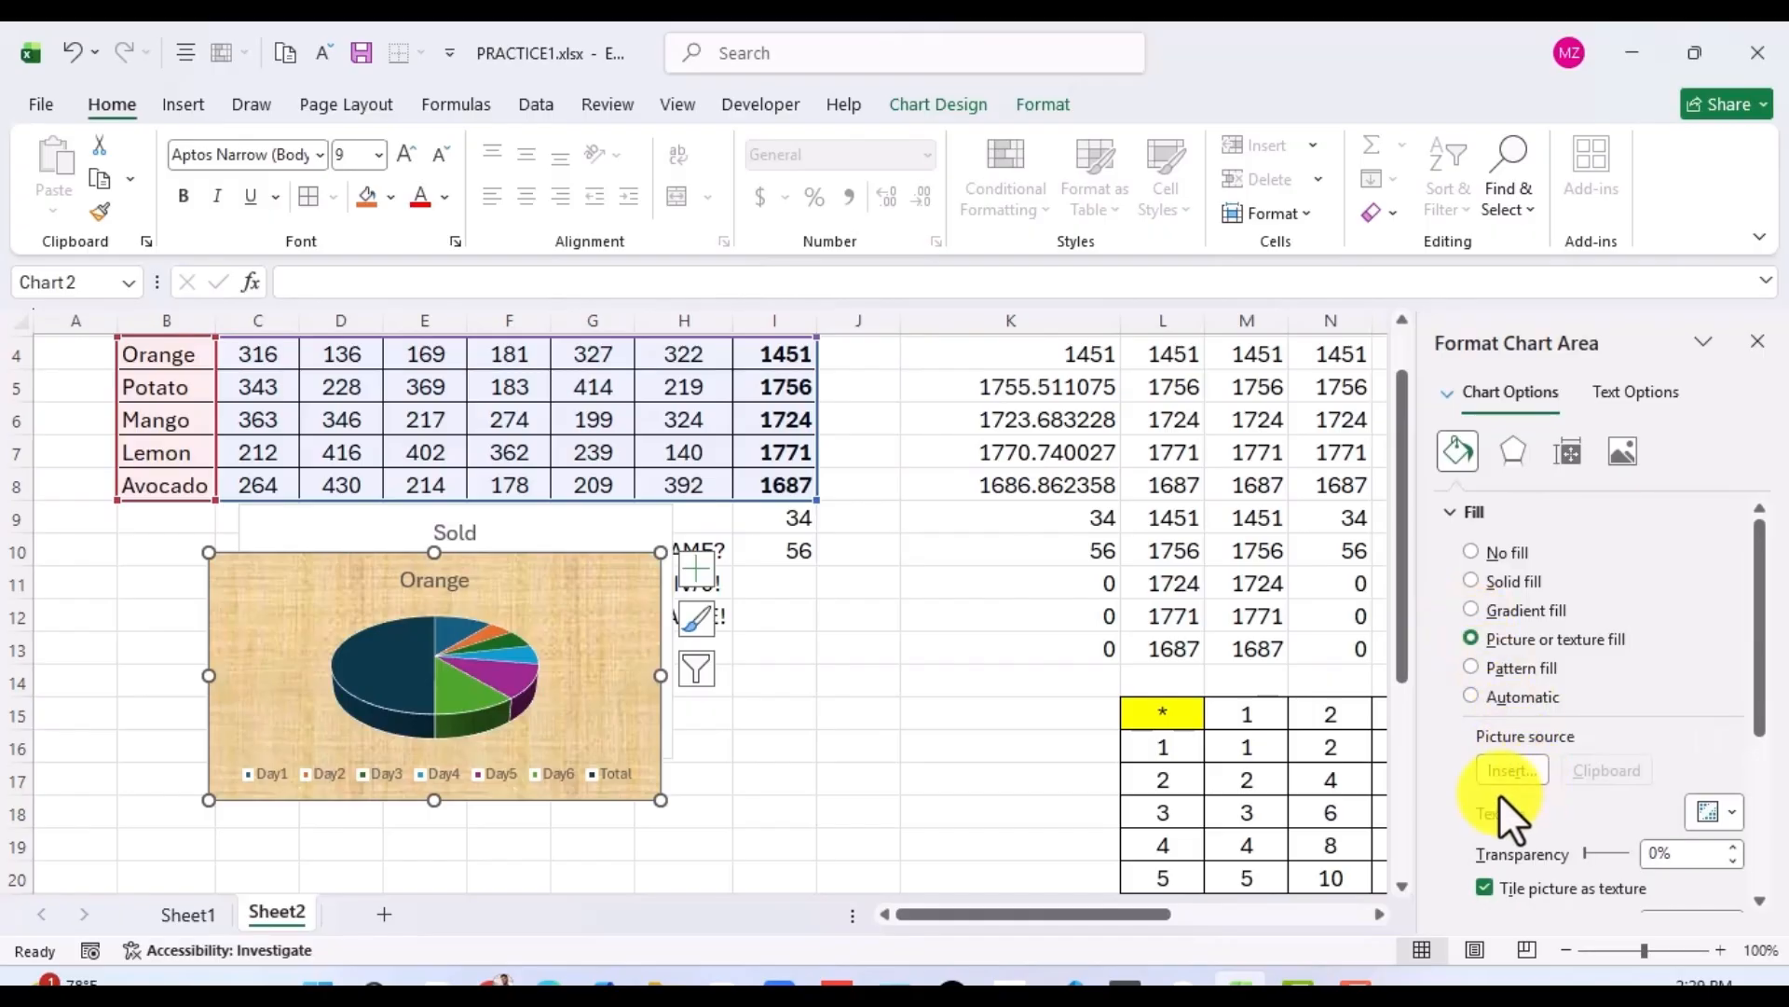
click(1472, 666)
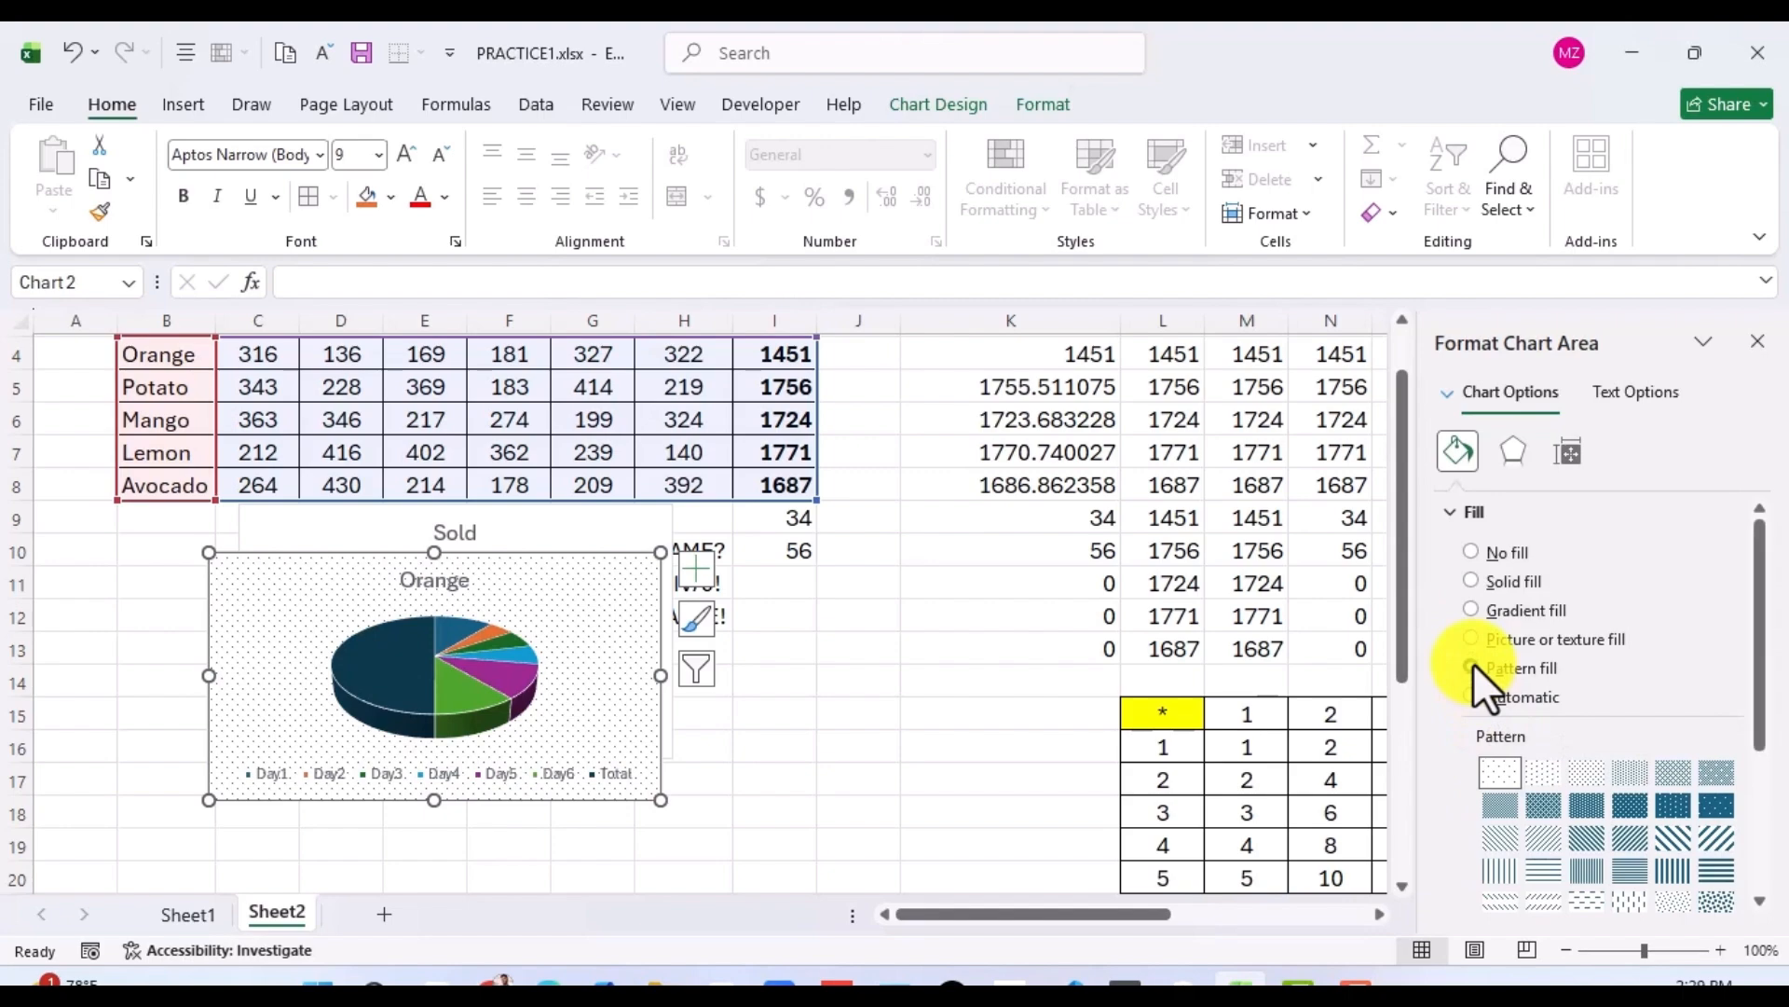
scroll(1592, 837, down, 2)
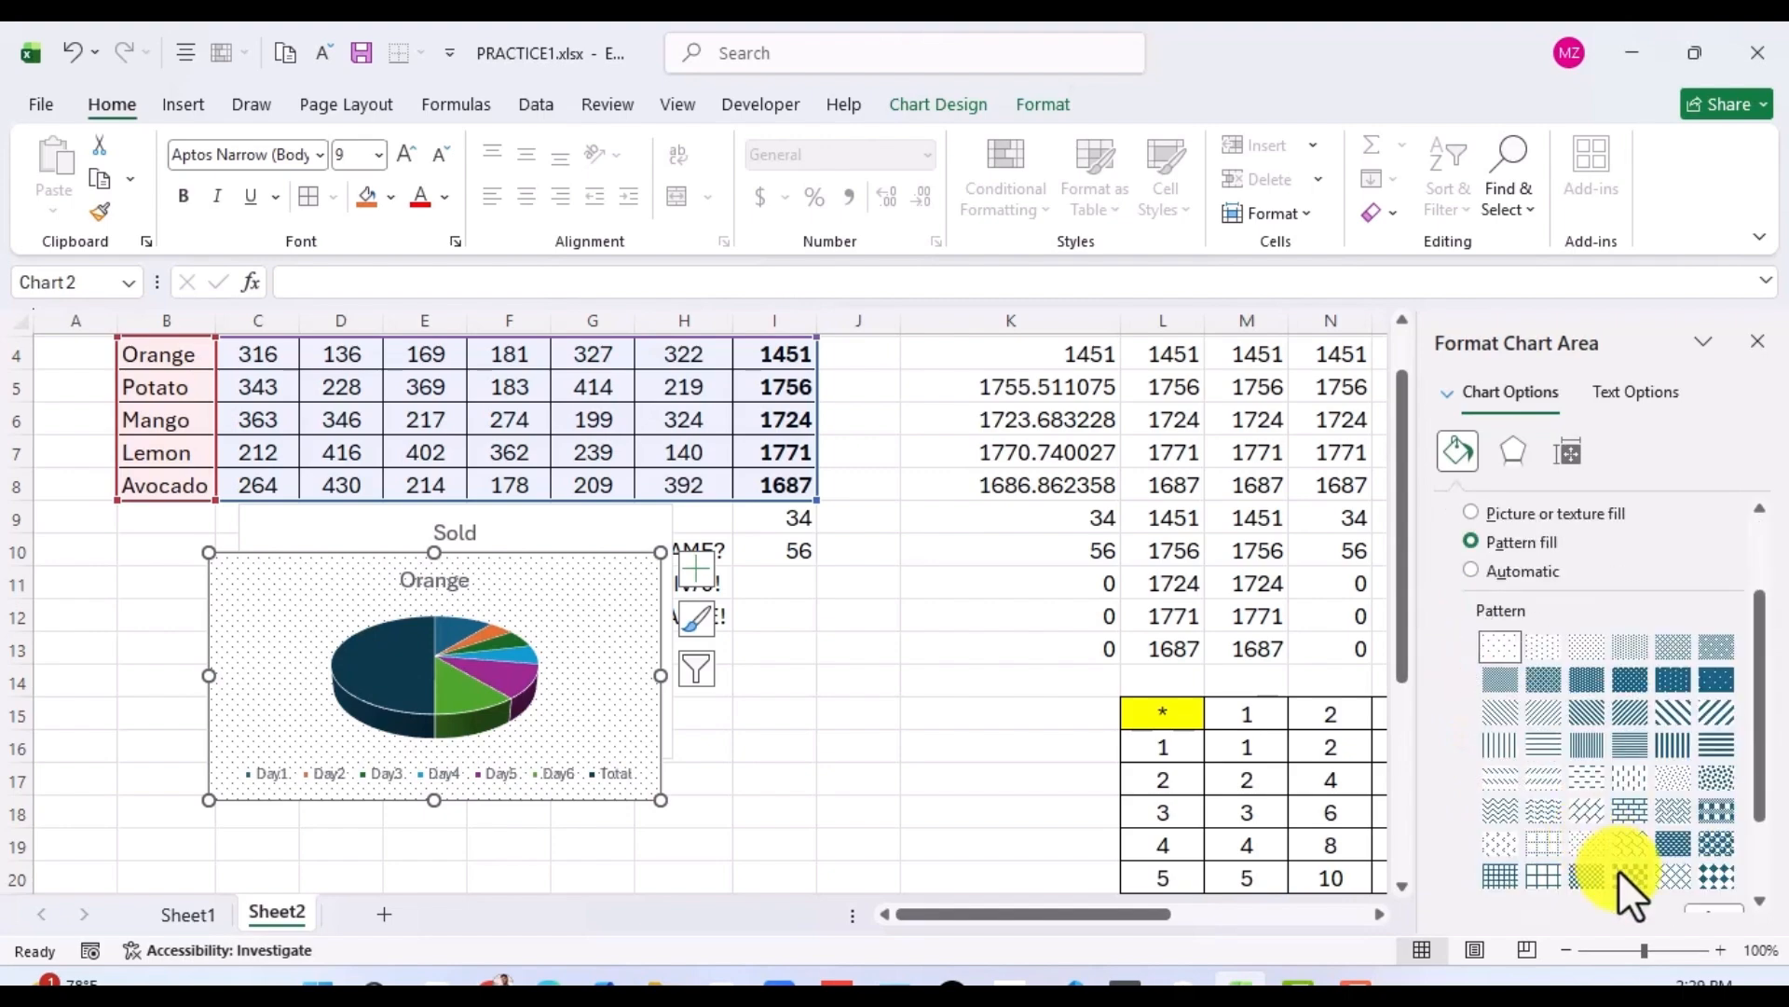
click(1618, 870)
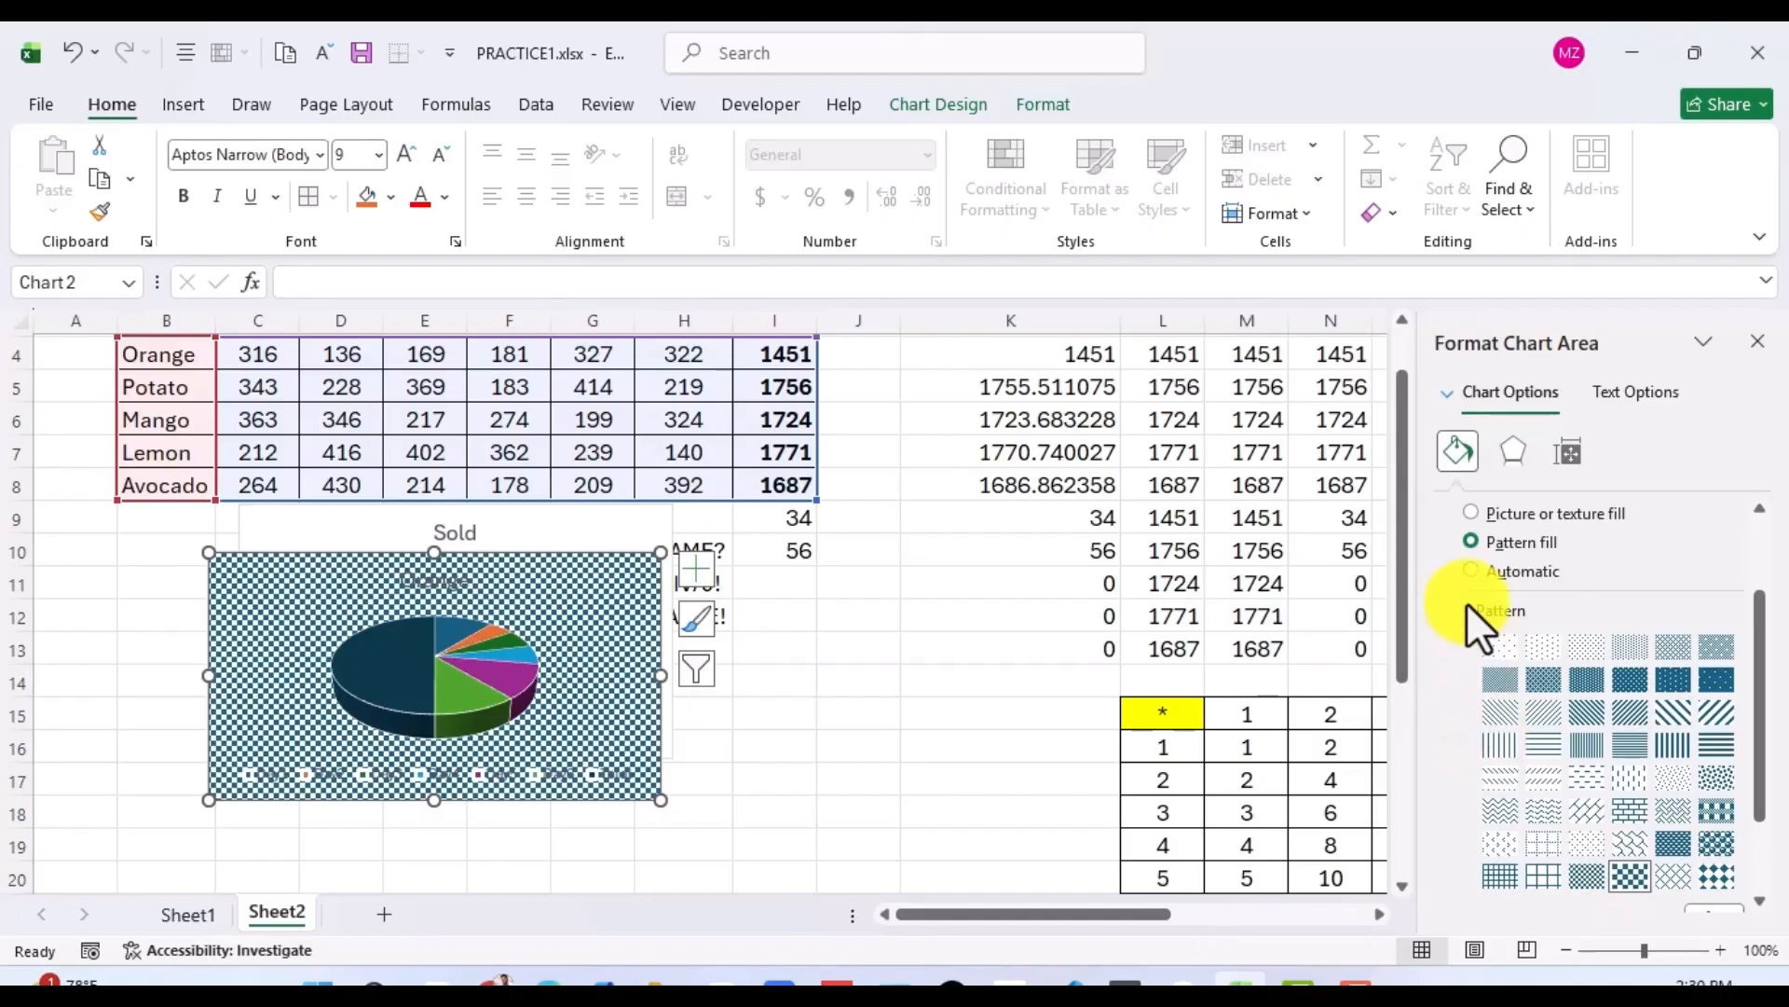
Apply a gradient fill to the pie chart's background and shift its first gradient stop about a quarter along the bar.
scroll(1467, 603, up, 1)
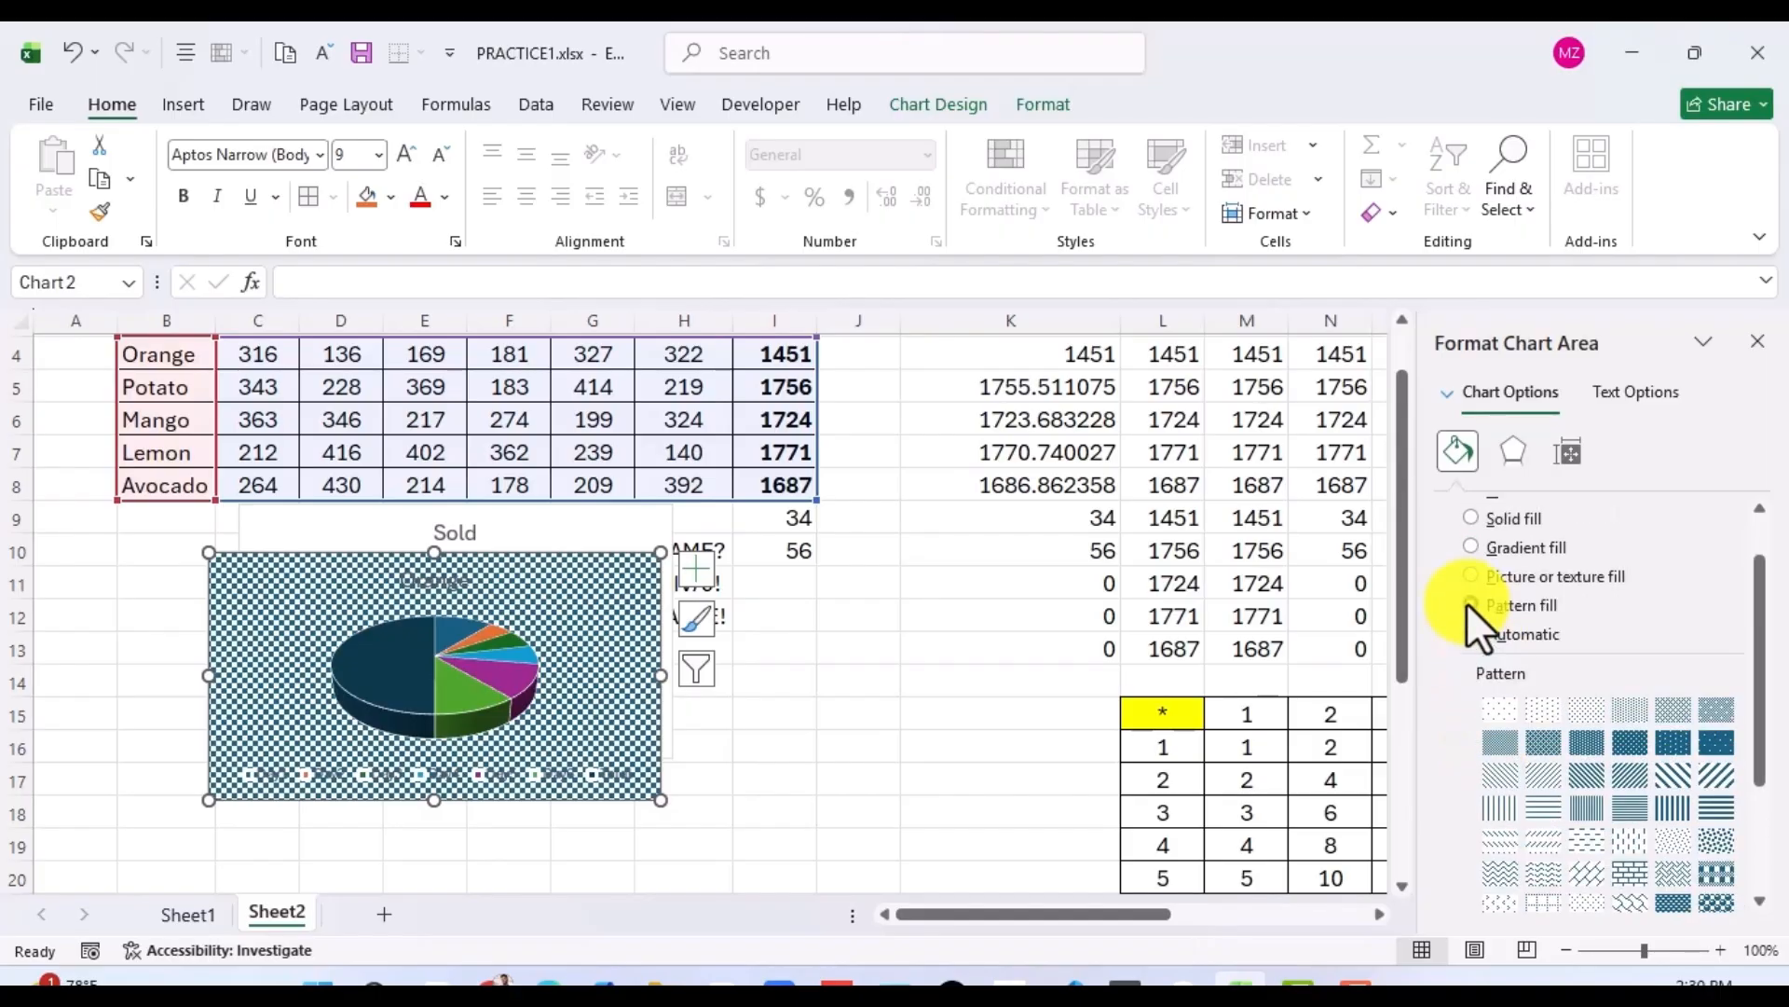
click(1471, 548)
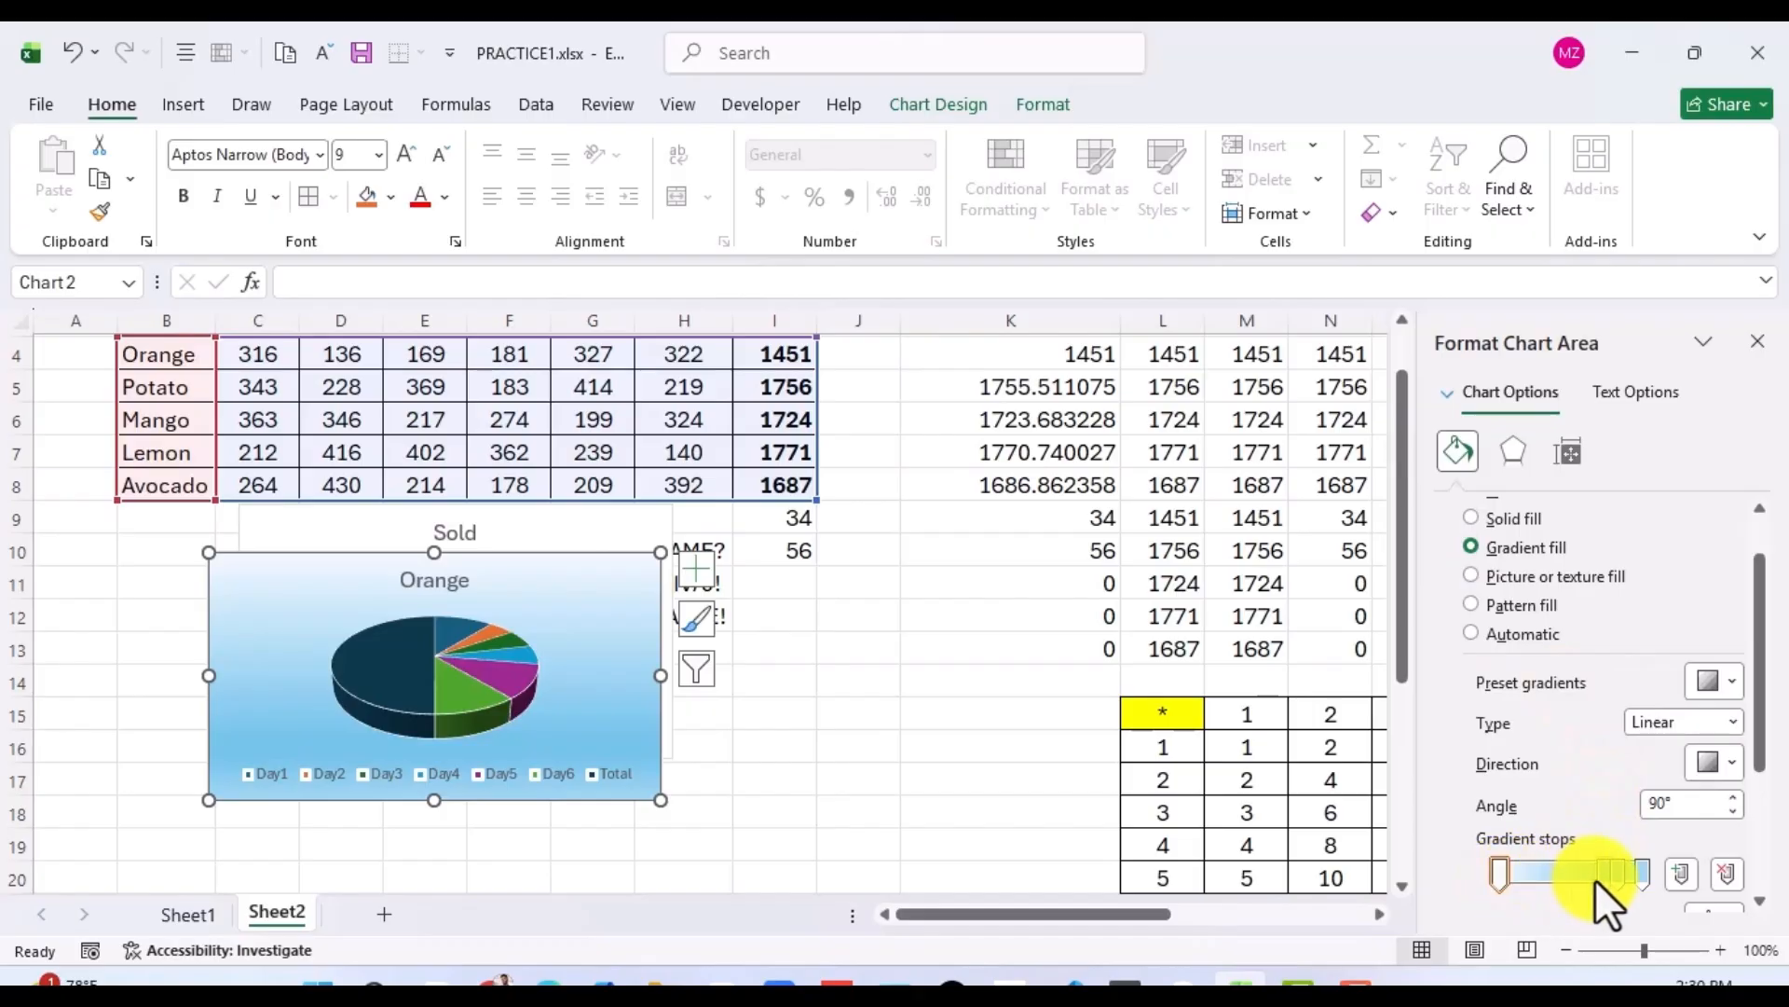
drag(1595, 880, 1663, 880)
mouse_move(1504, 882)
mouse_down()
mouse_move(1582, 879)
mouse_move(1540, 877)
mouse_up()
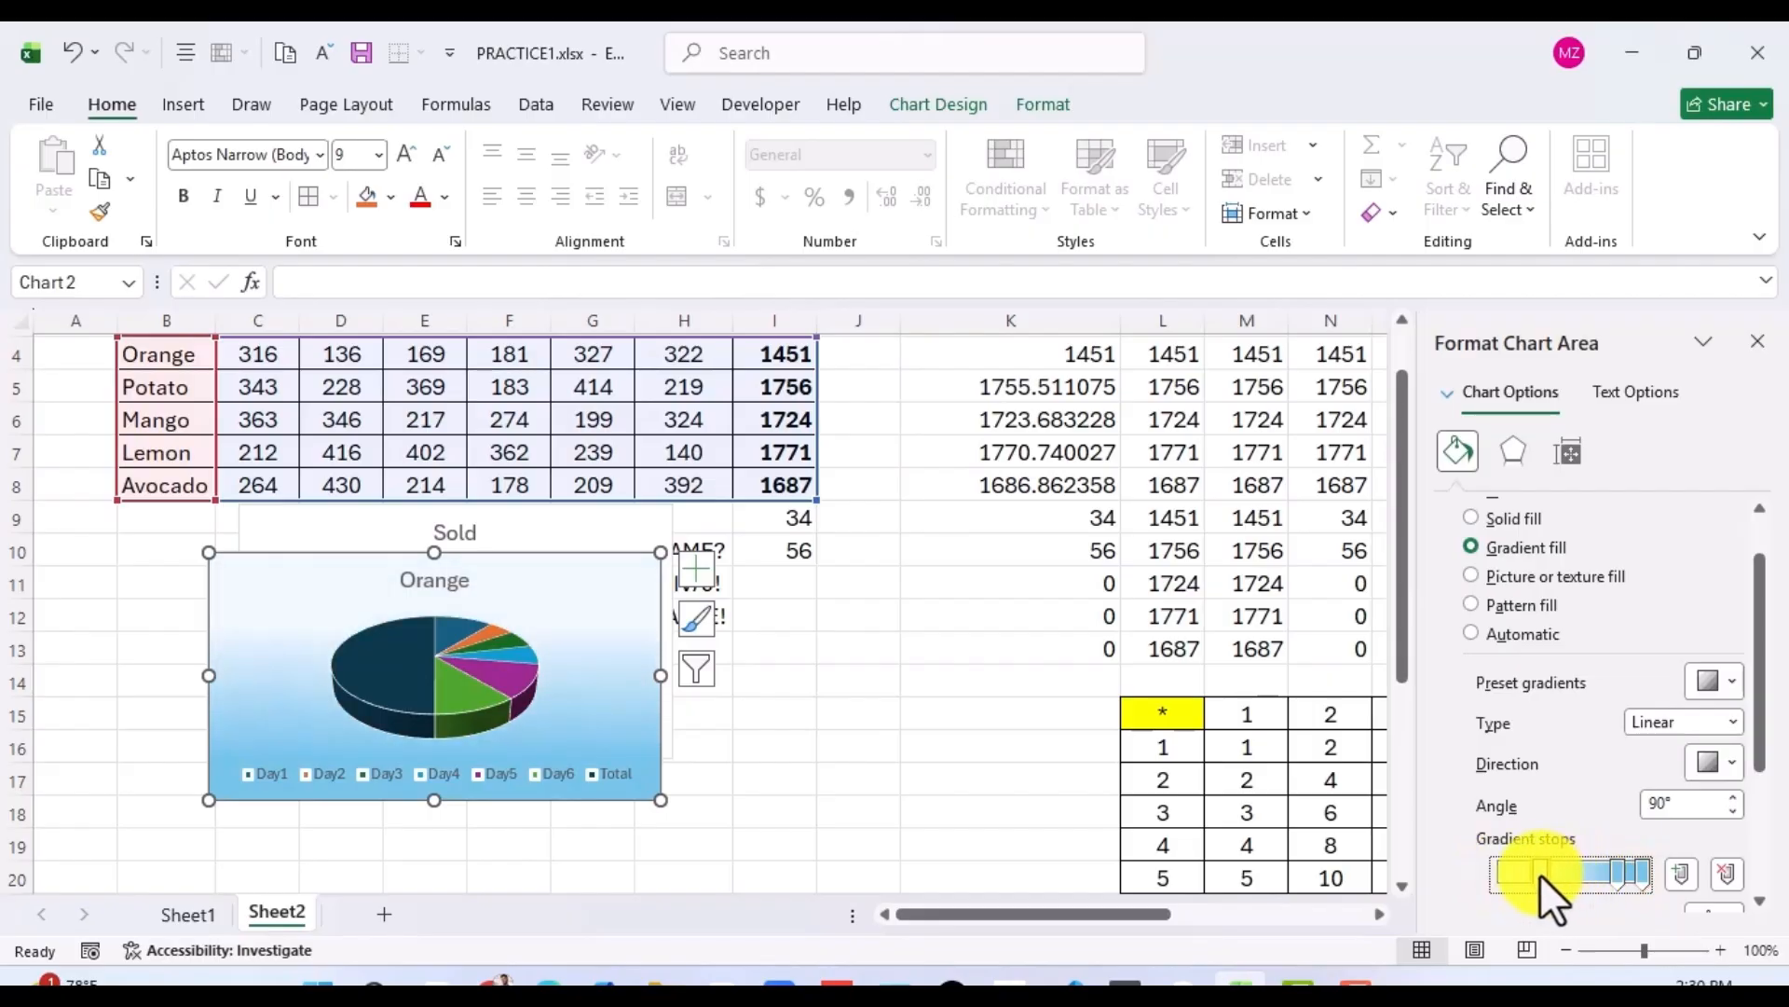
click(926, 743)
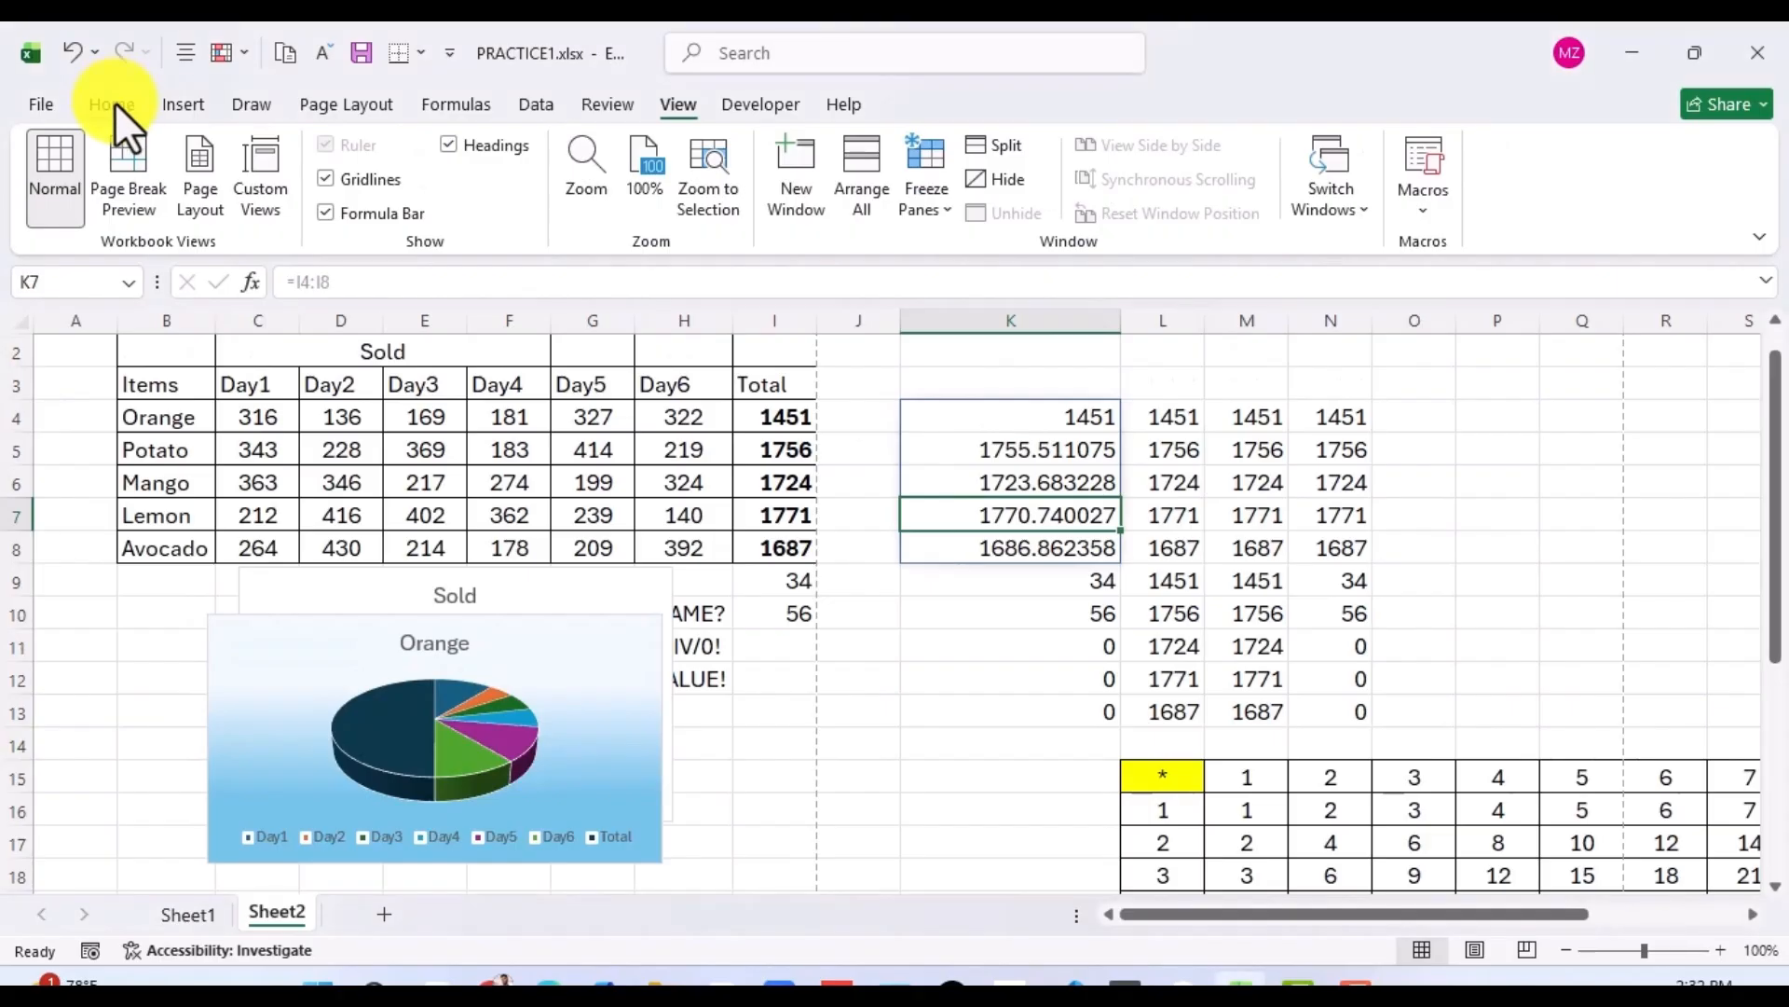
Move the pie chart off the column chart to the free area below the column K values, starting around row 9.
click(116, 107)
click(305, 406)
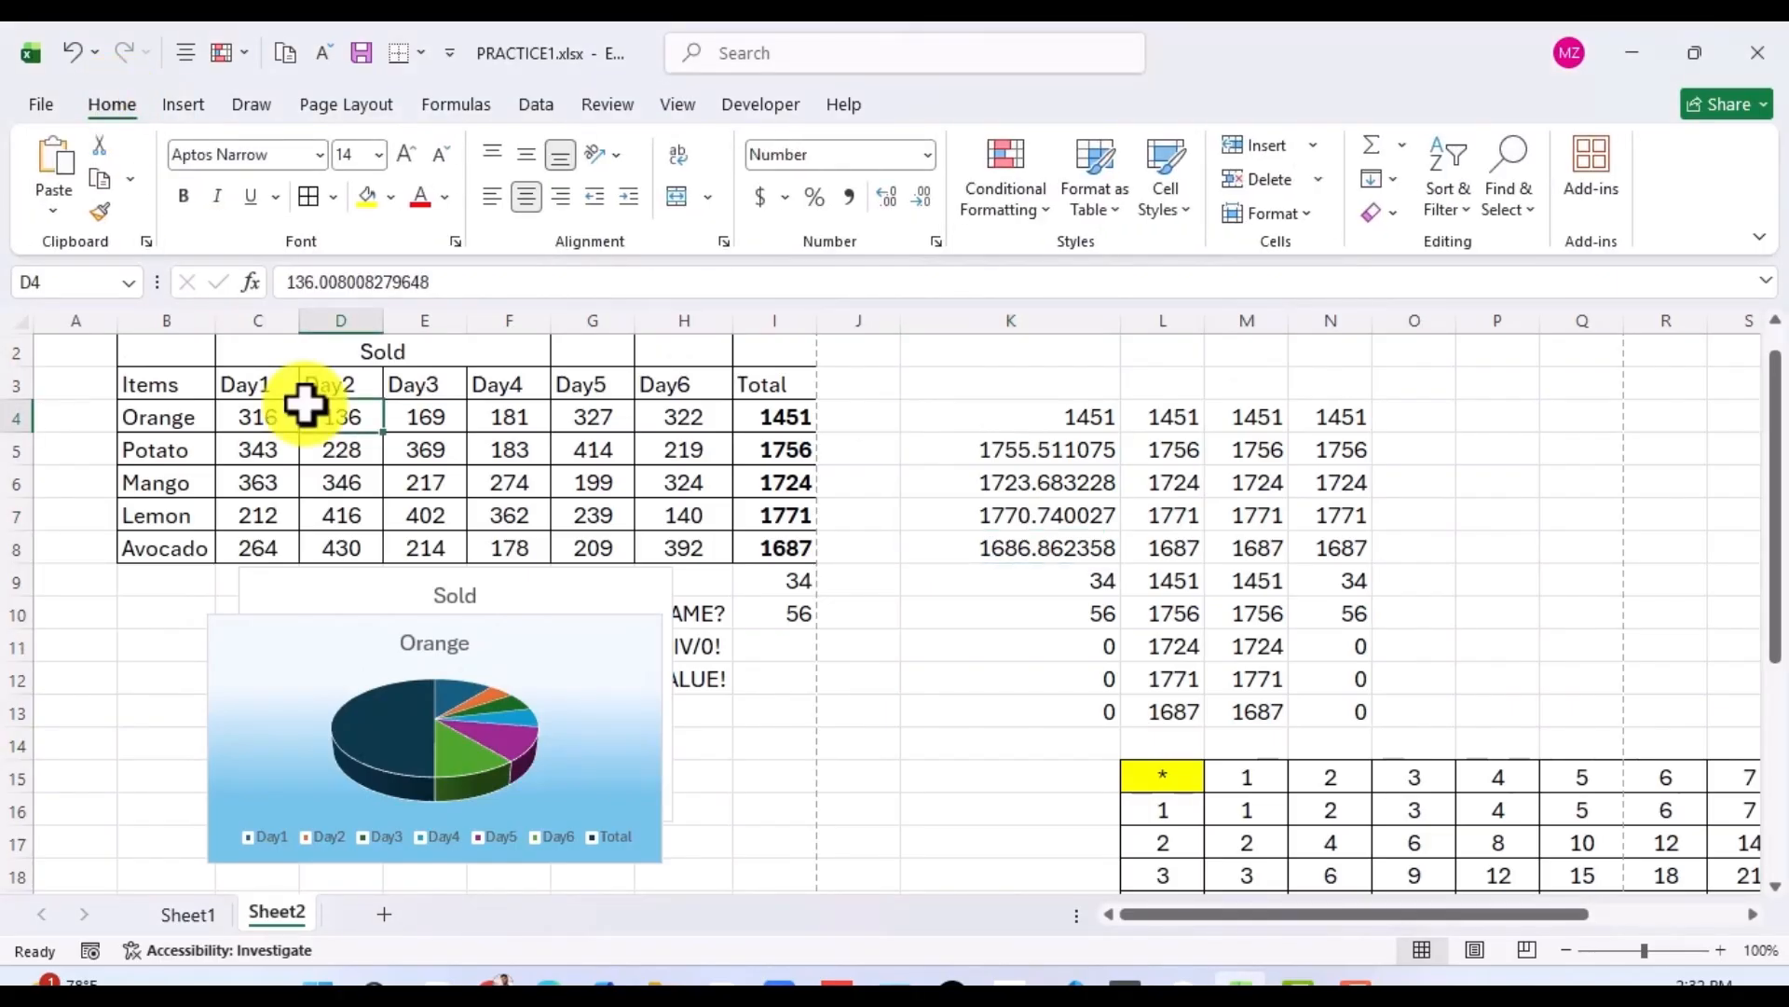
drag(304, 627, 978, 585)
click(783, 708)
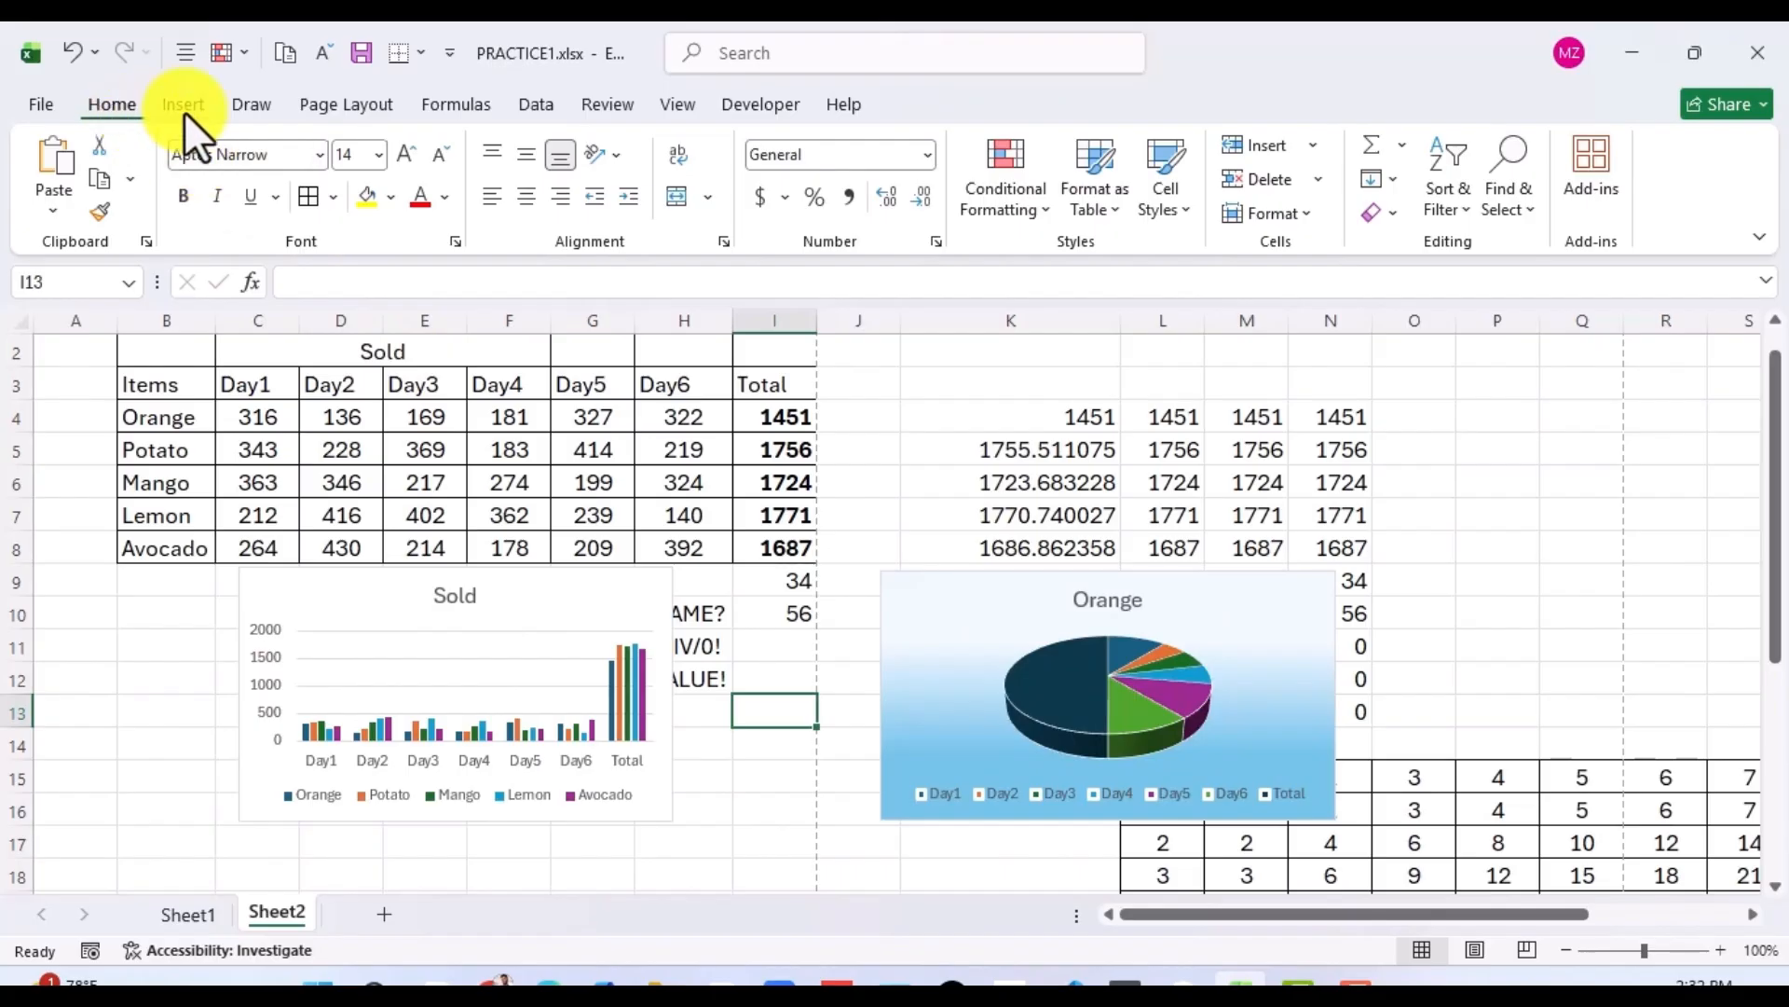
Switch the worksheet to Page Layout view and bring up the header area of the first page.
click(675, 105)
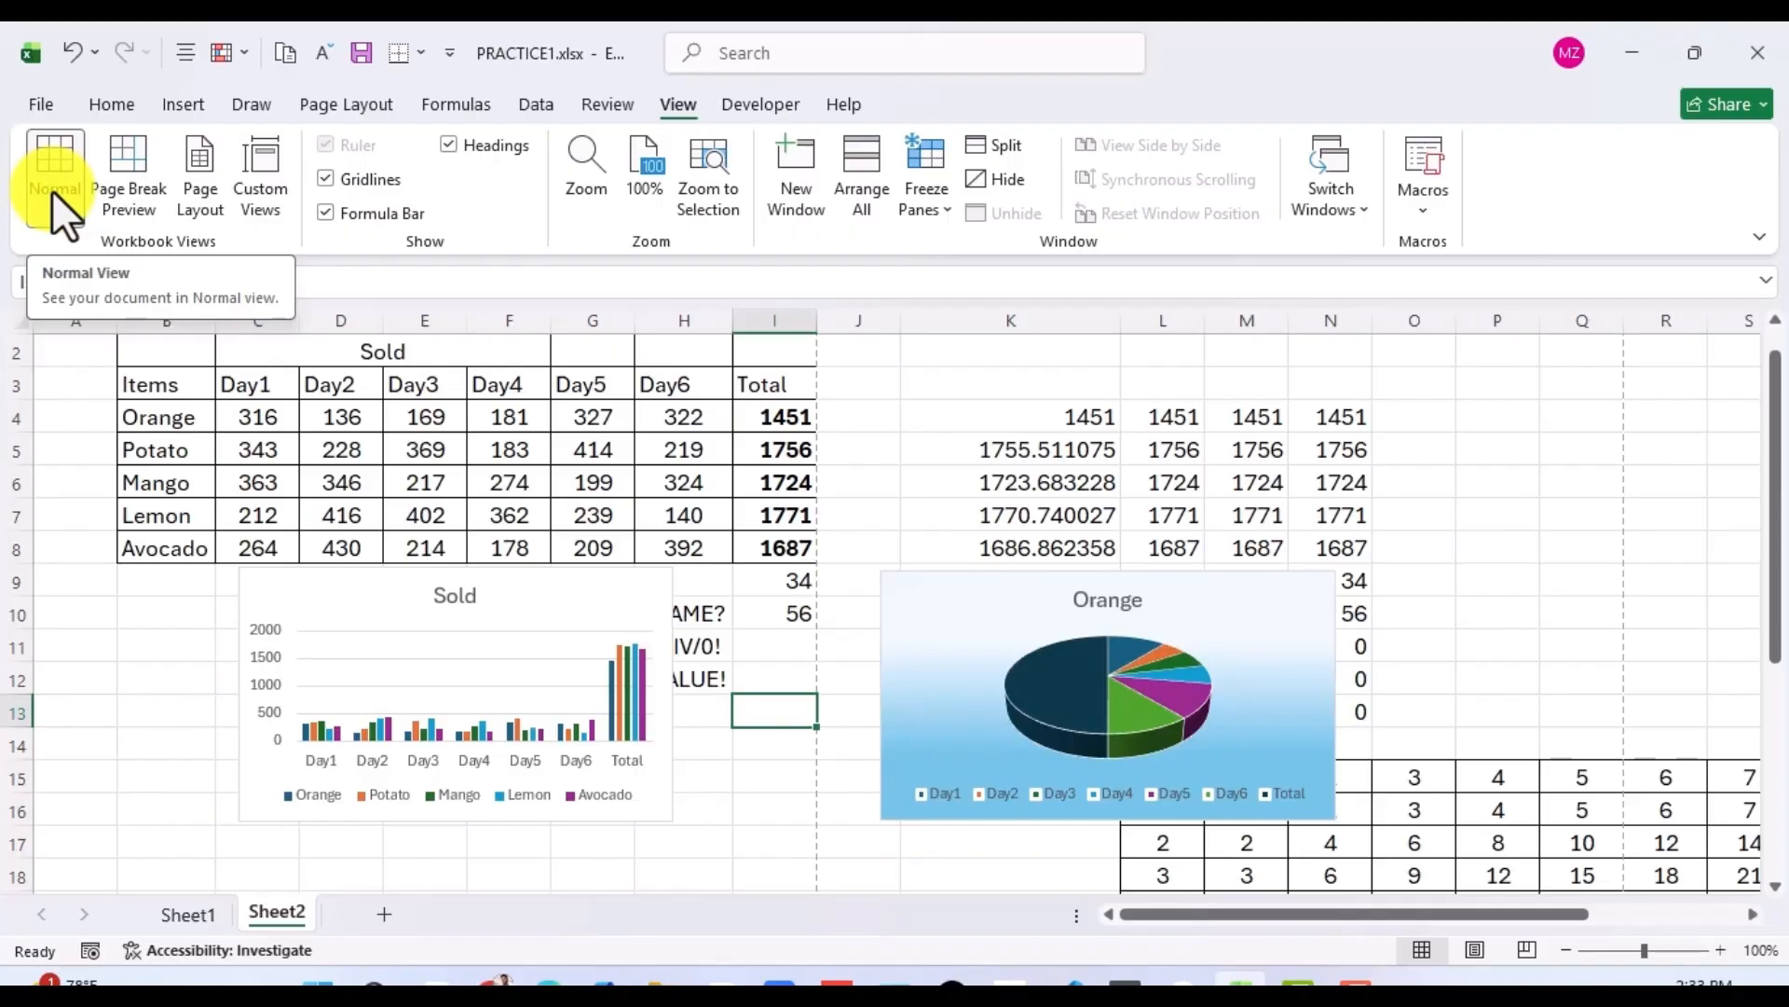
click(199, 184)
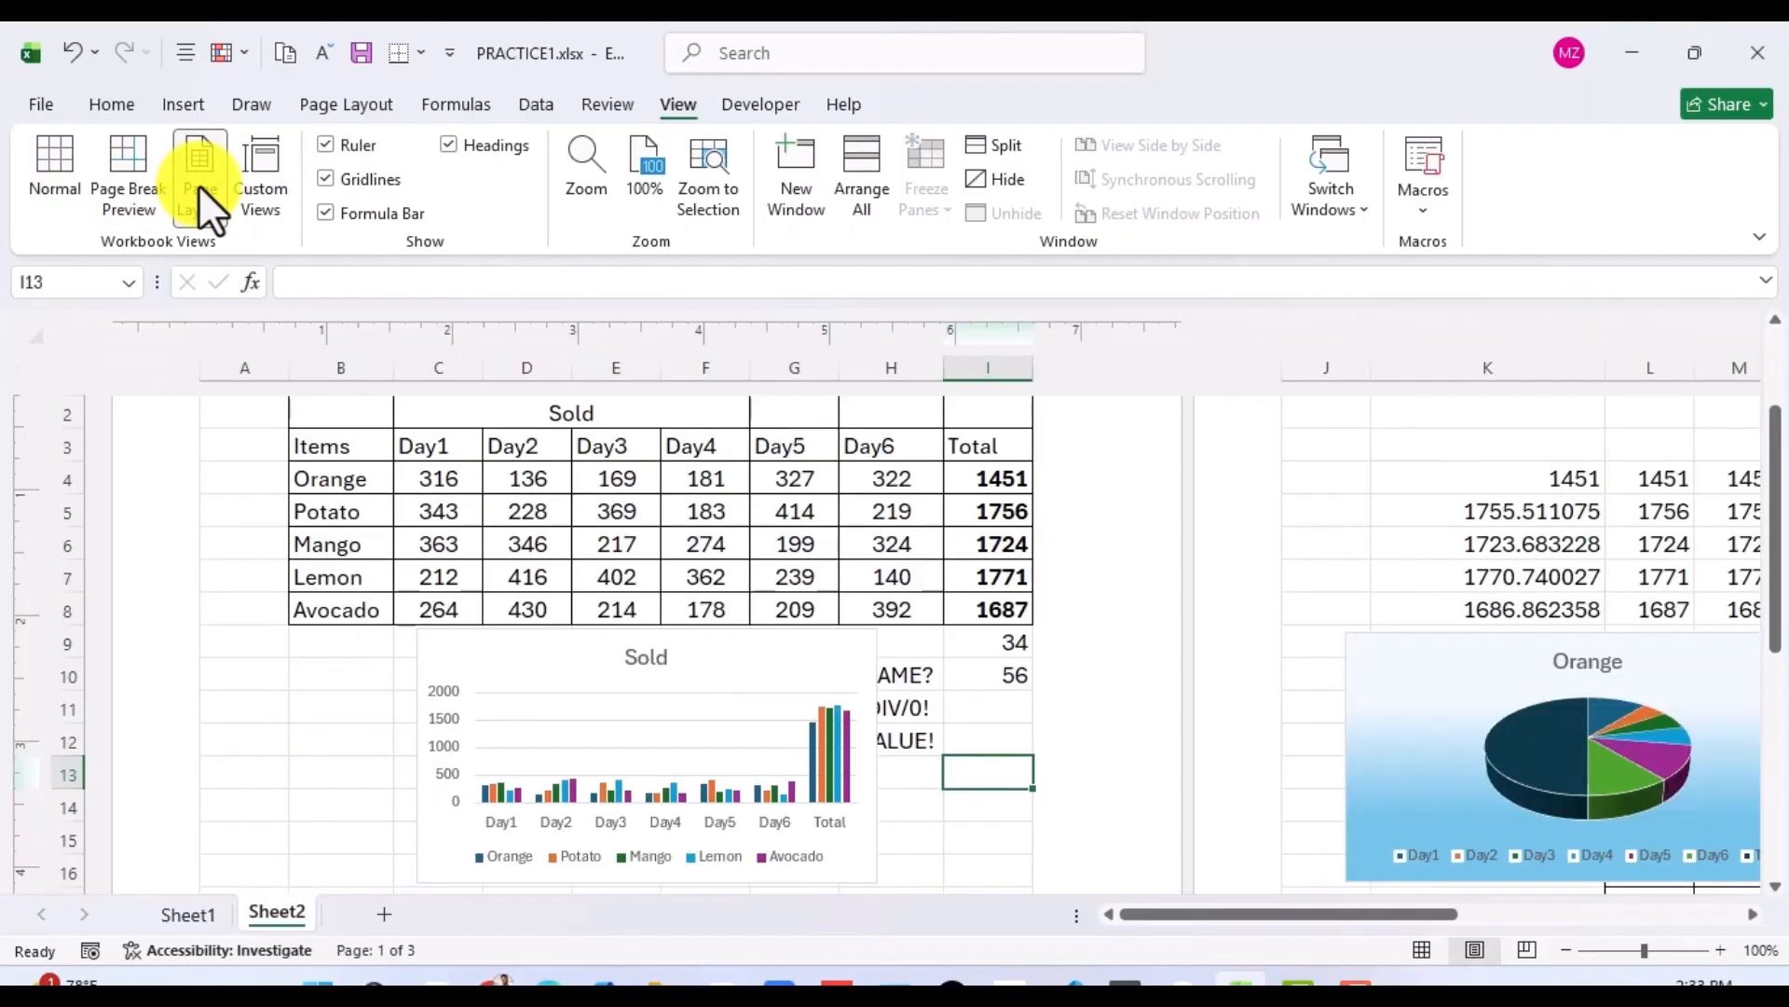
scroll(461, 593, down, 2)
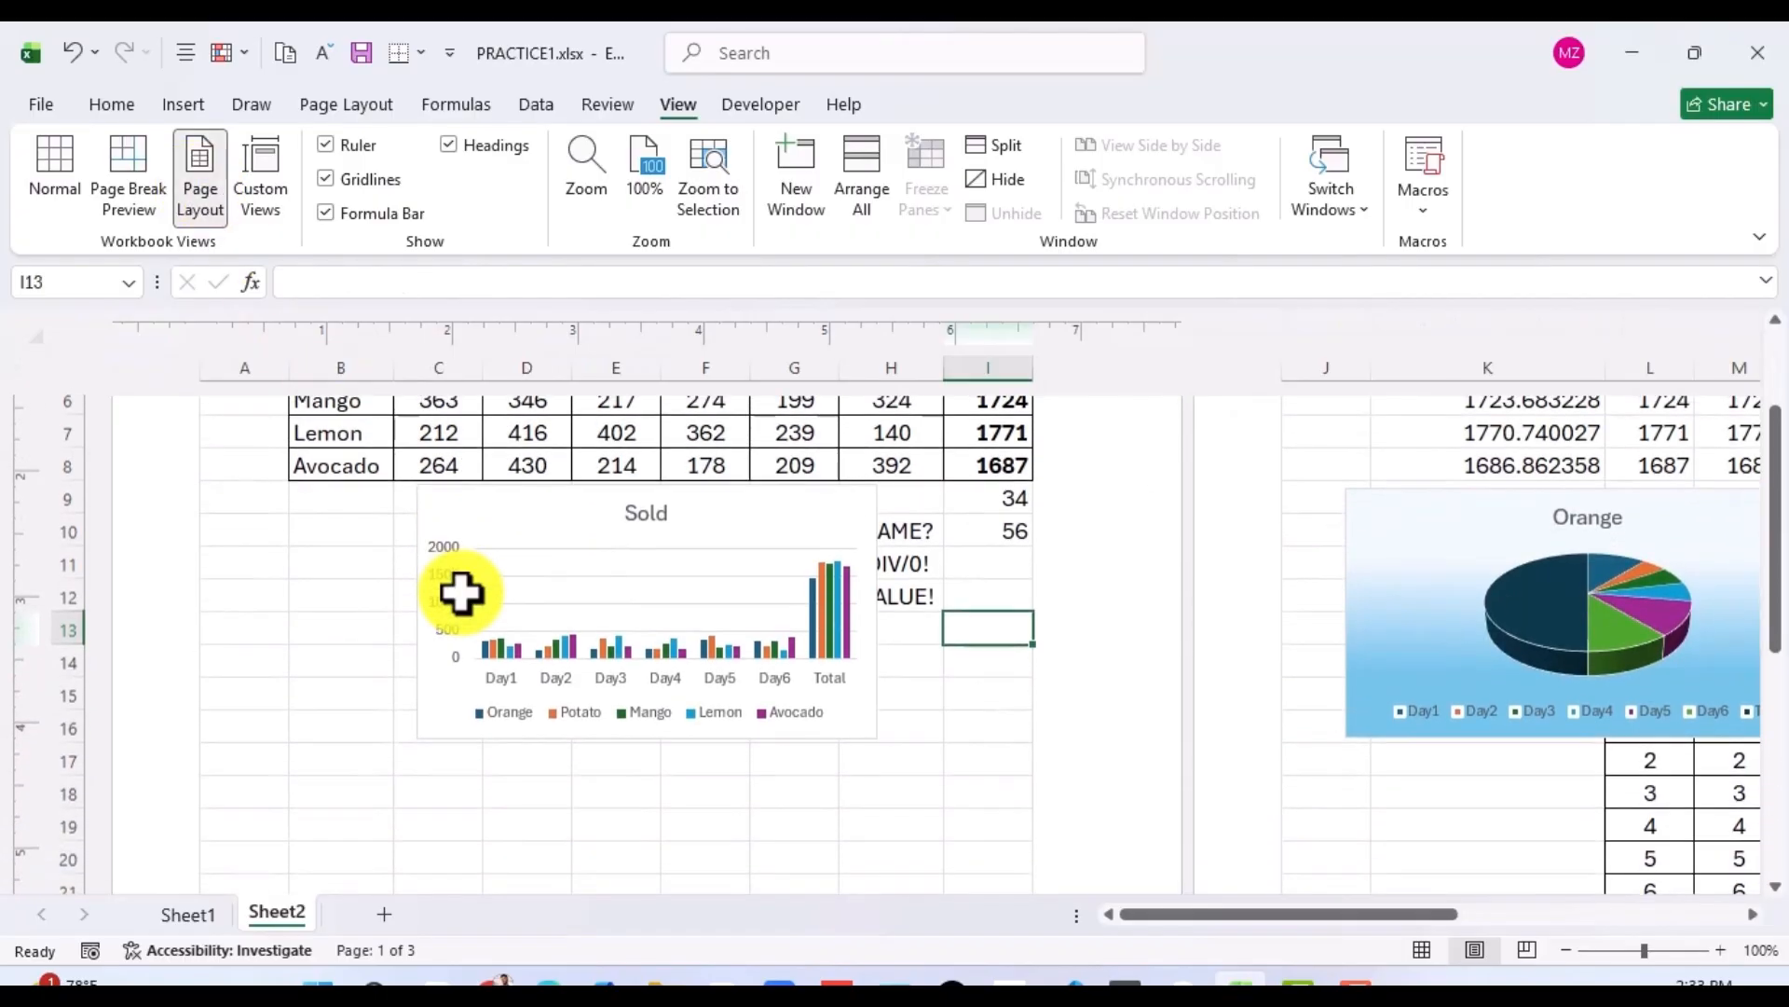
scroll(462, 593, up, 3)
scroll(462, 593, down, 1)
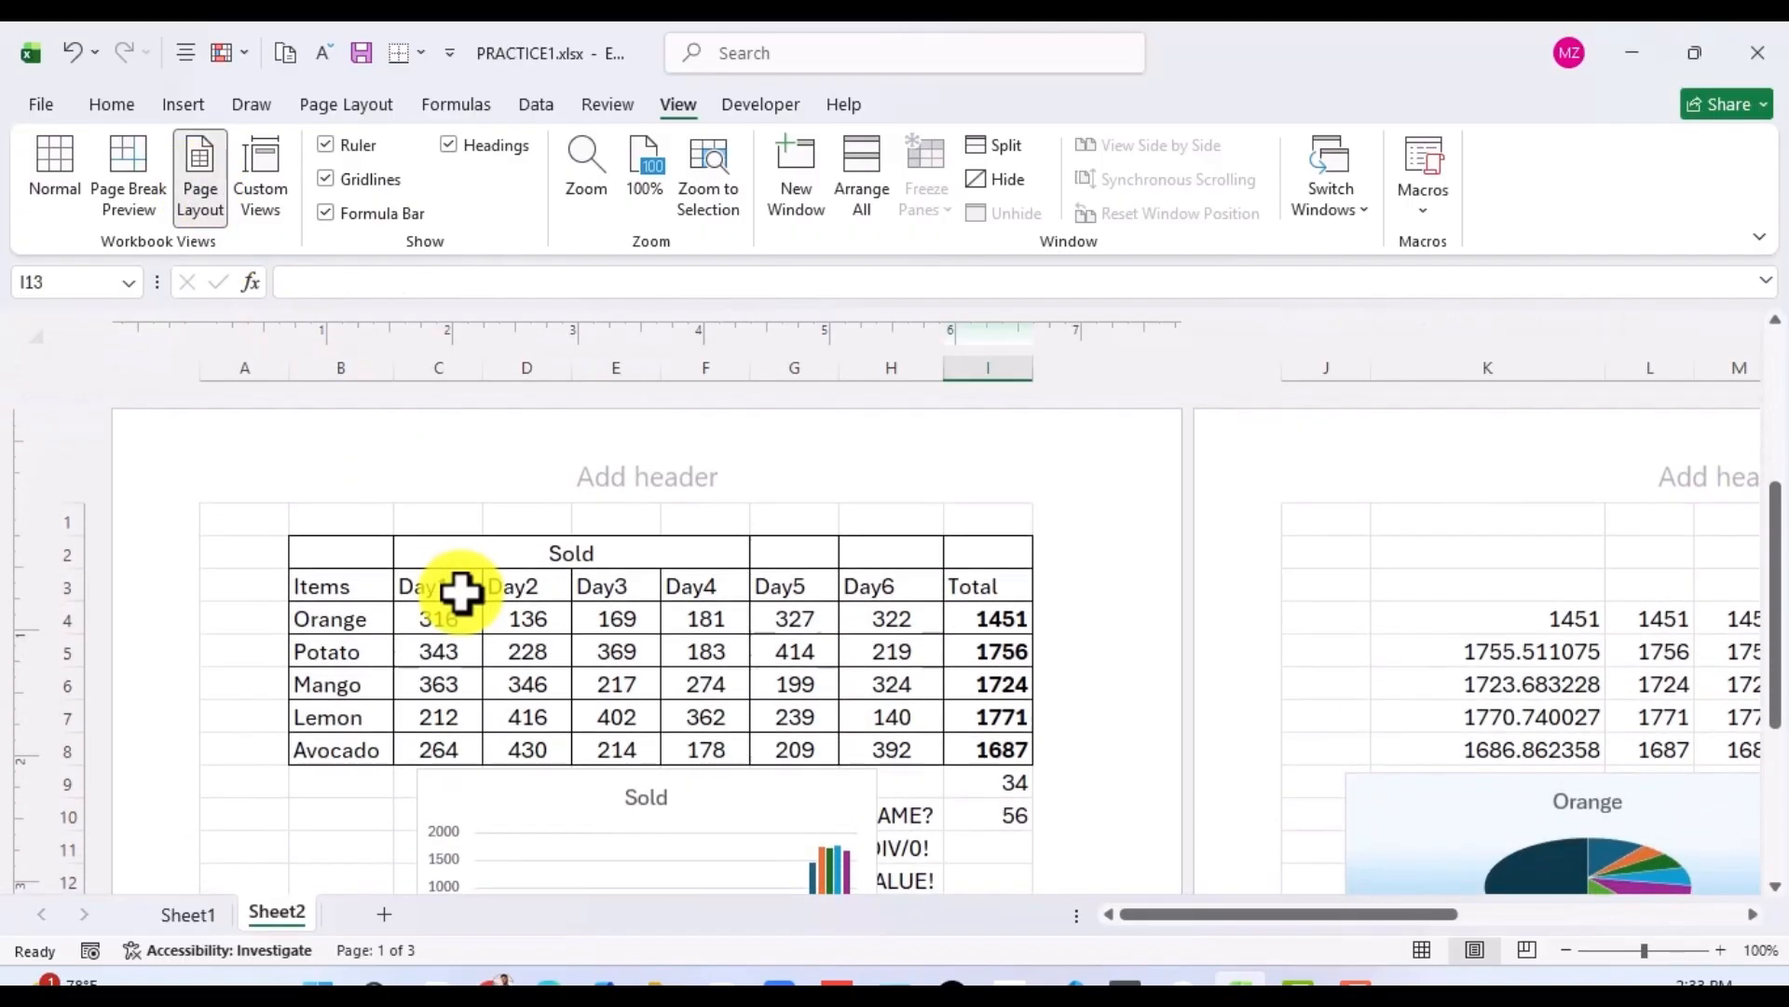
Go through the left, centre and right header sections of the first page without entering text.
click(411, 474)
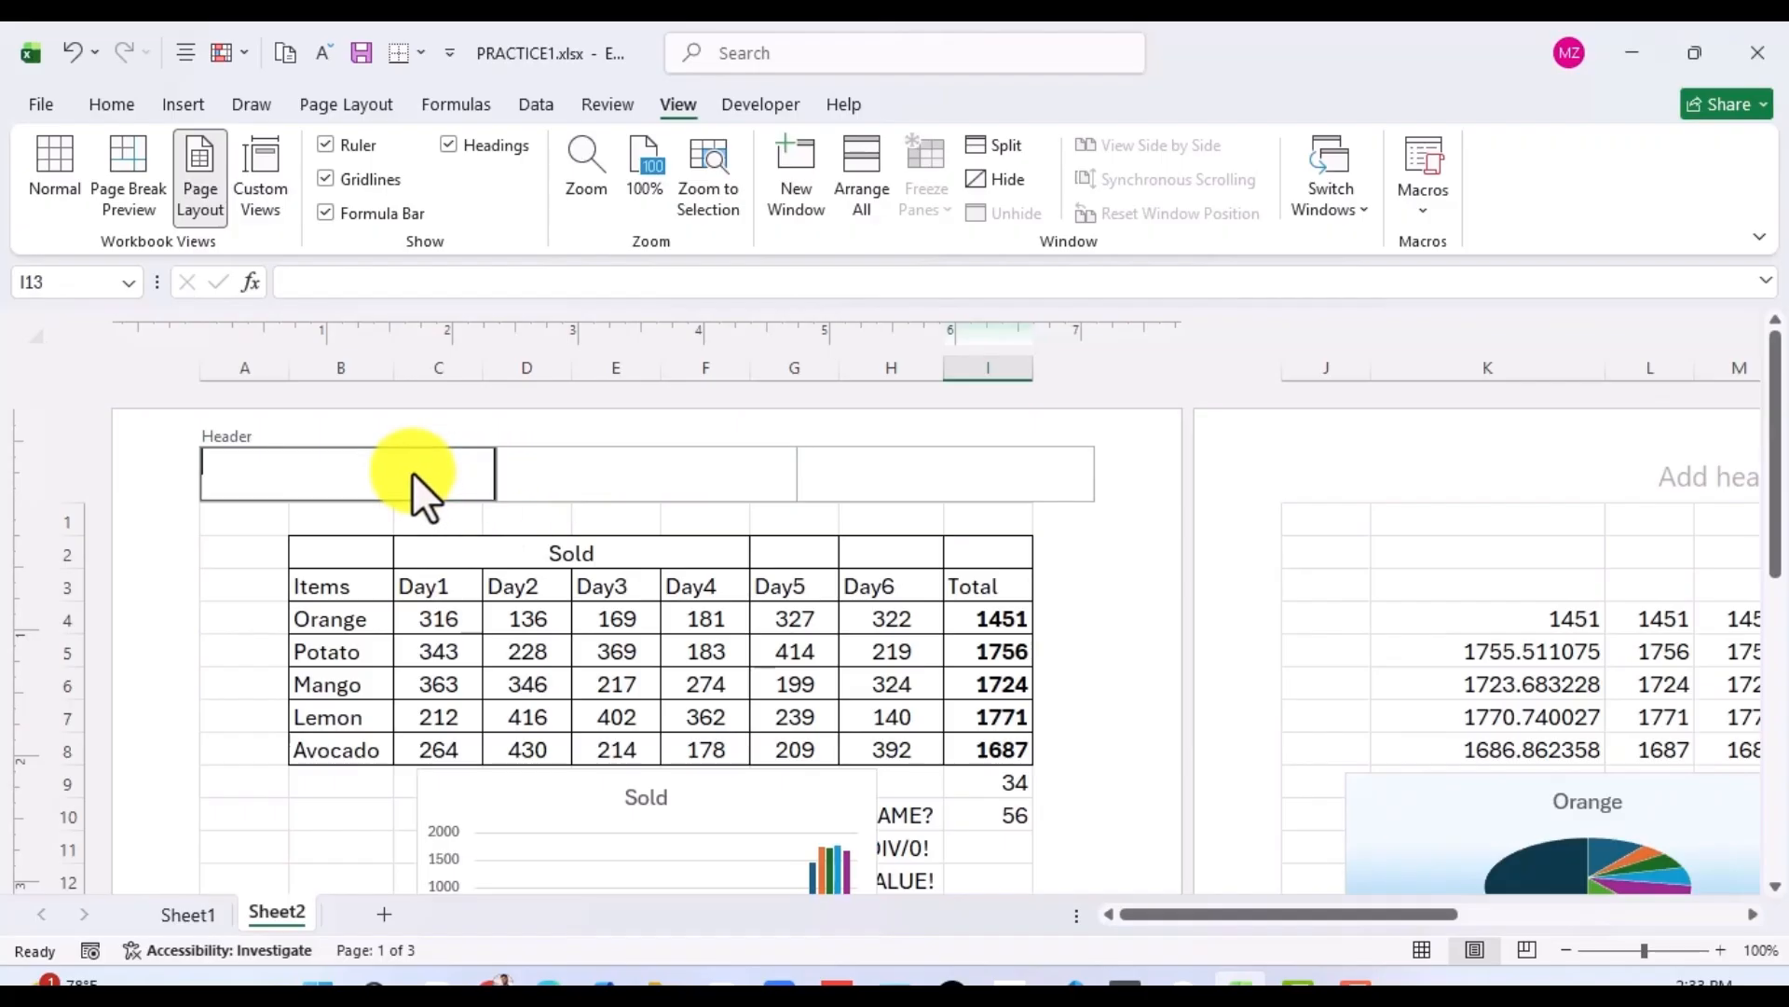
click(556, 462)
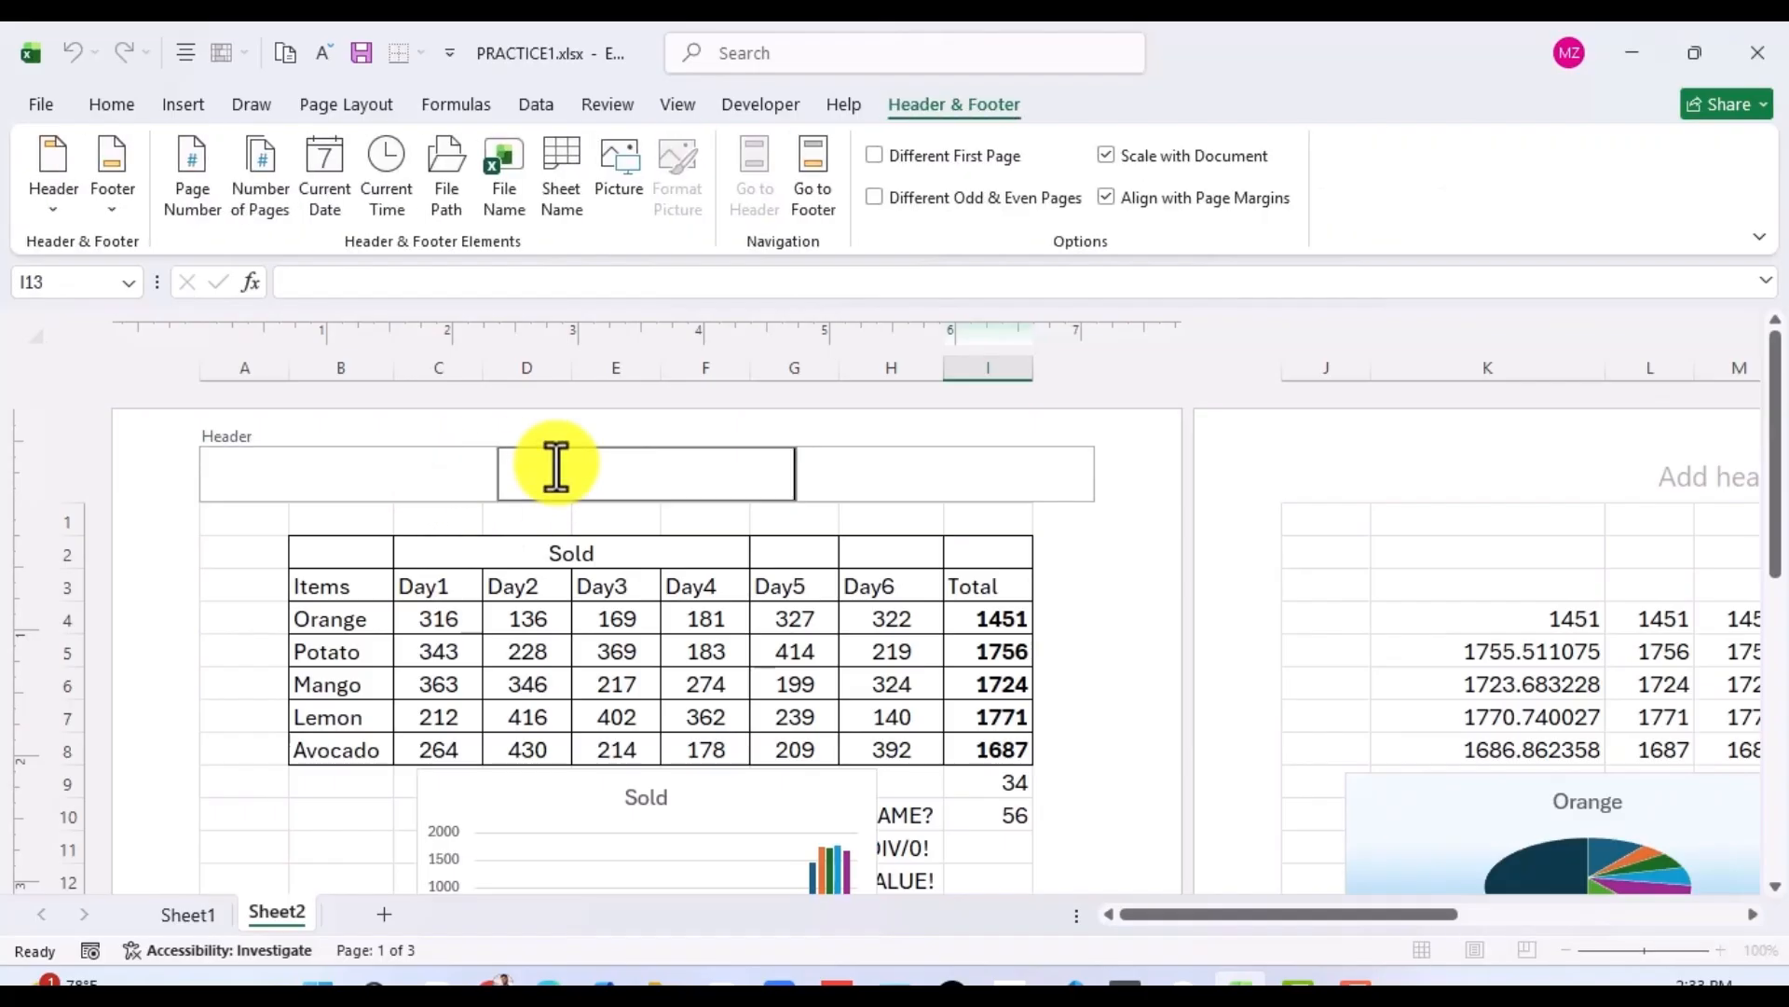
click(871, 456)
scroll(690, 522, down, 10)
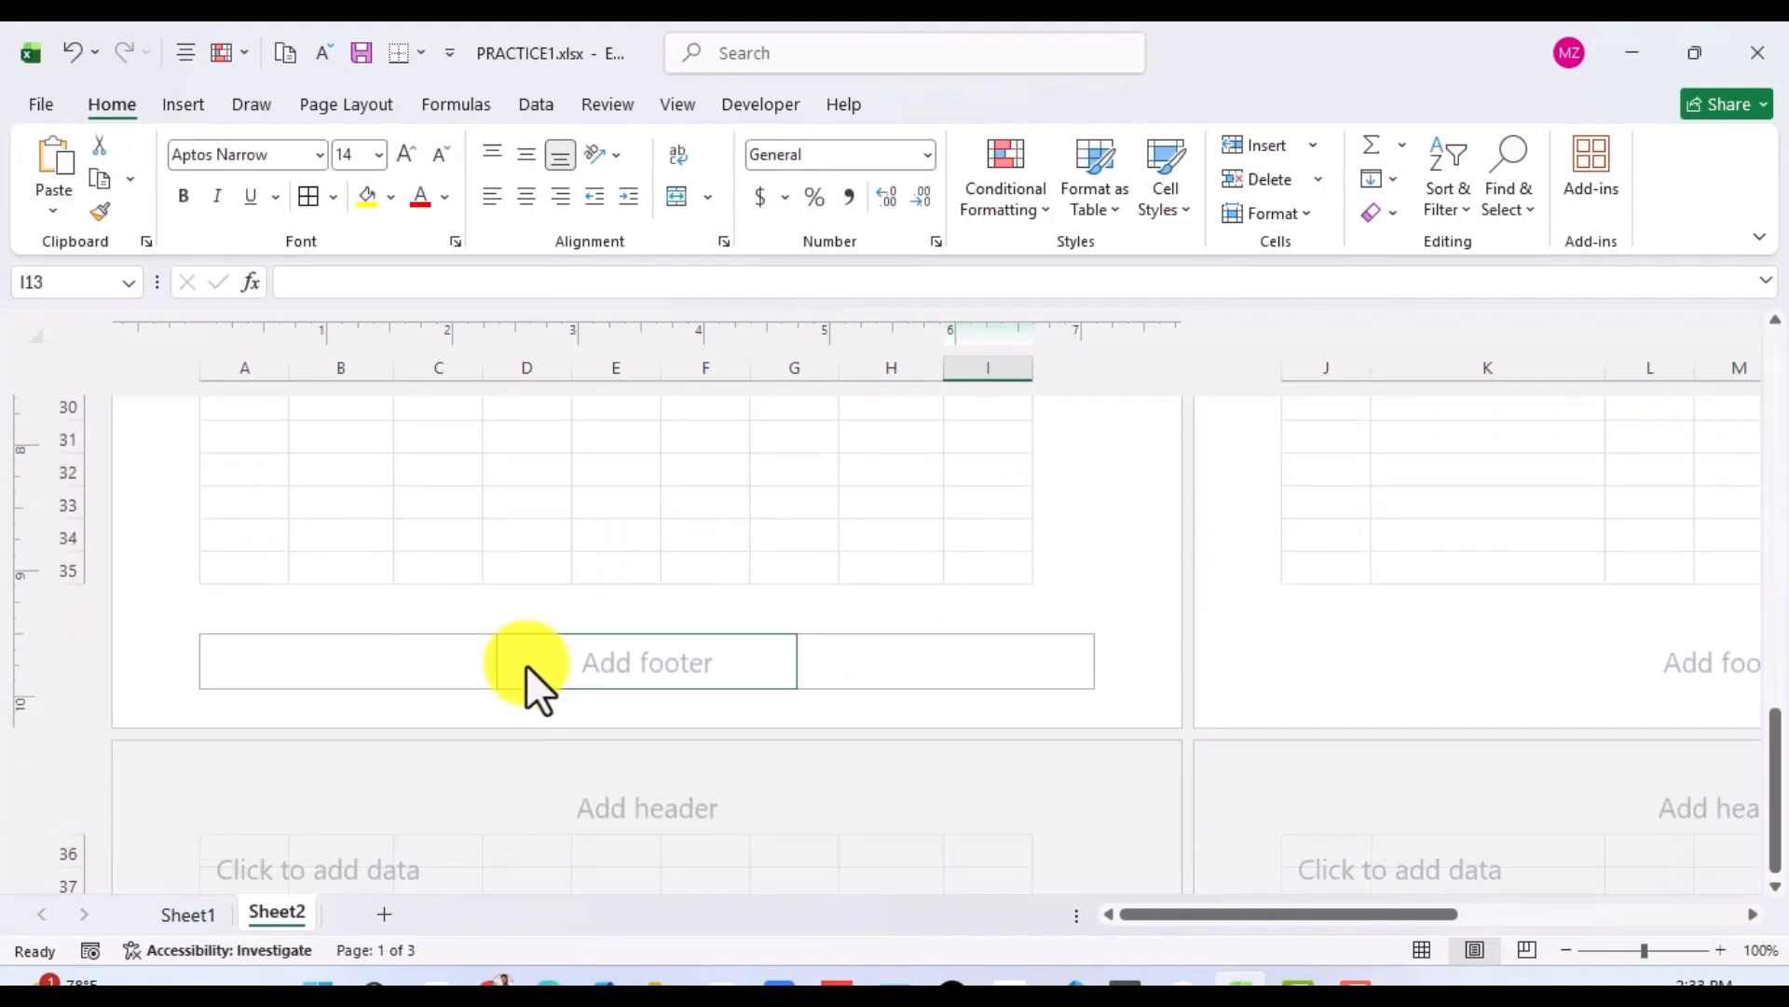
Go through the centre, left and right footer sections of the first page without entering text.
click(526, 664)
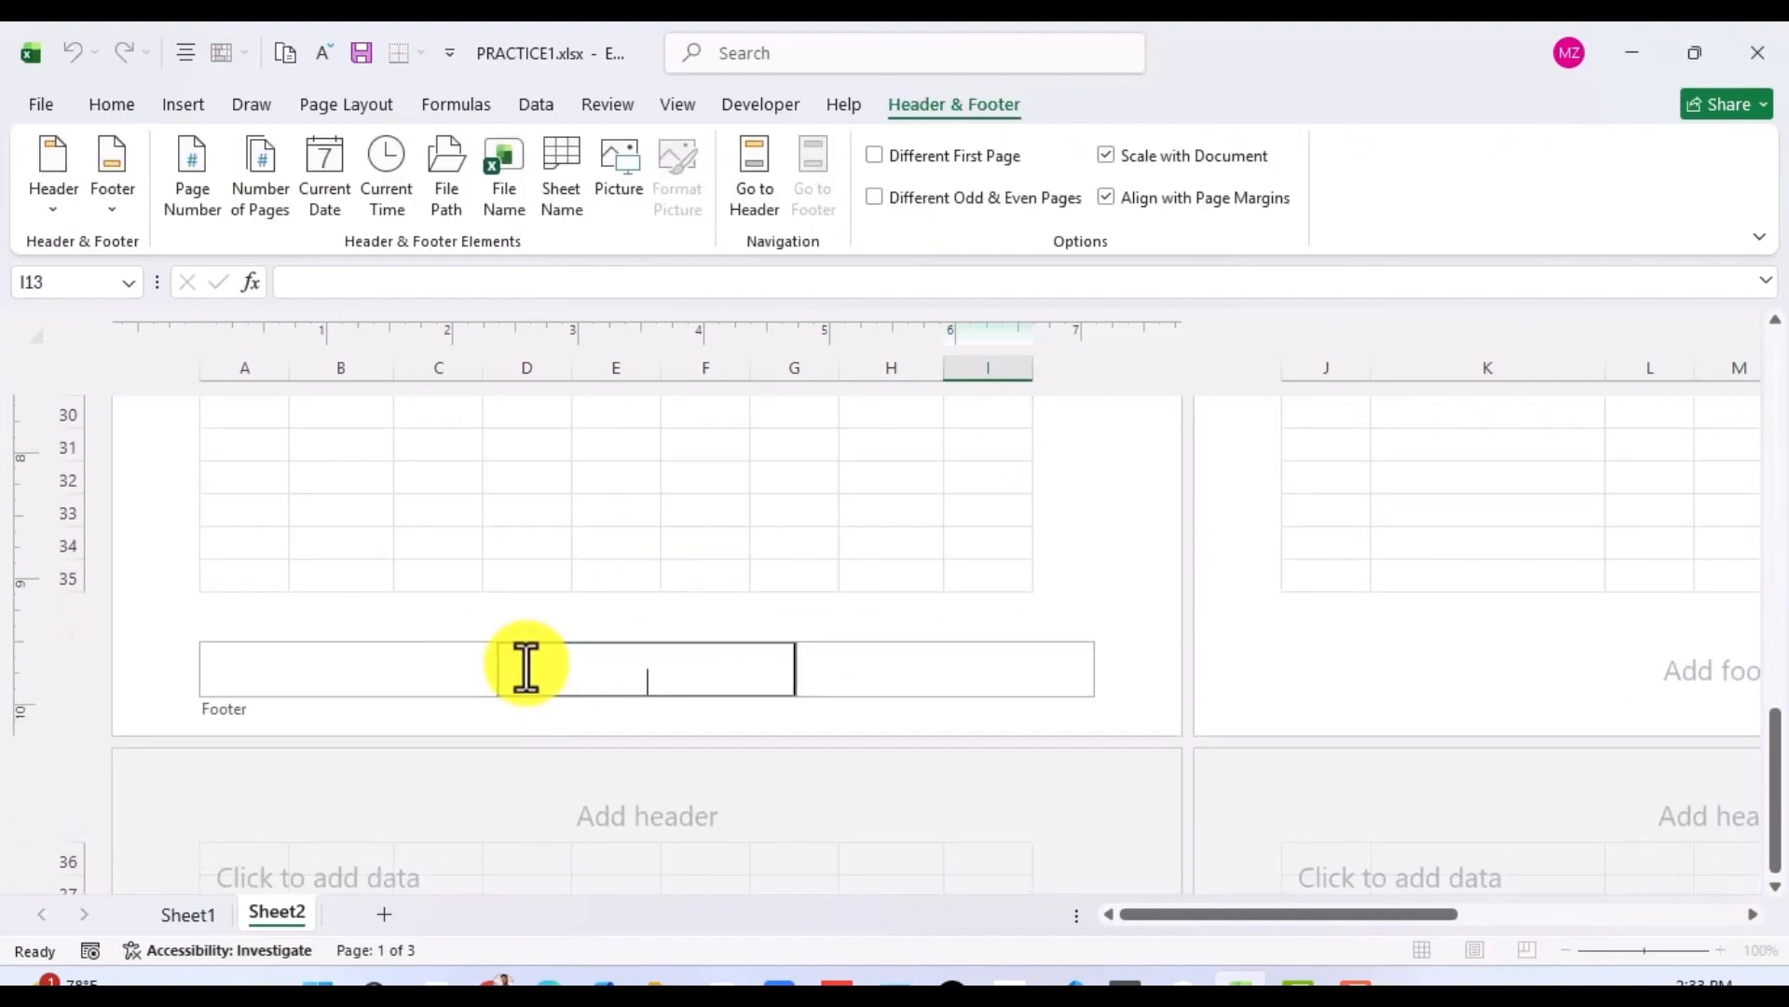
click(356, 675)
click(606, 665)
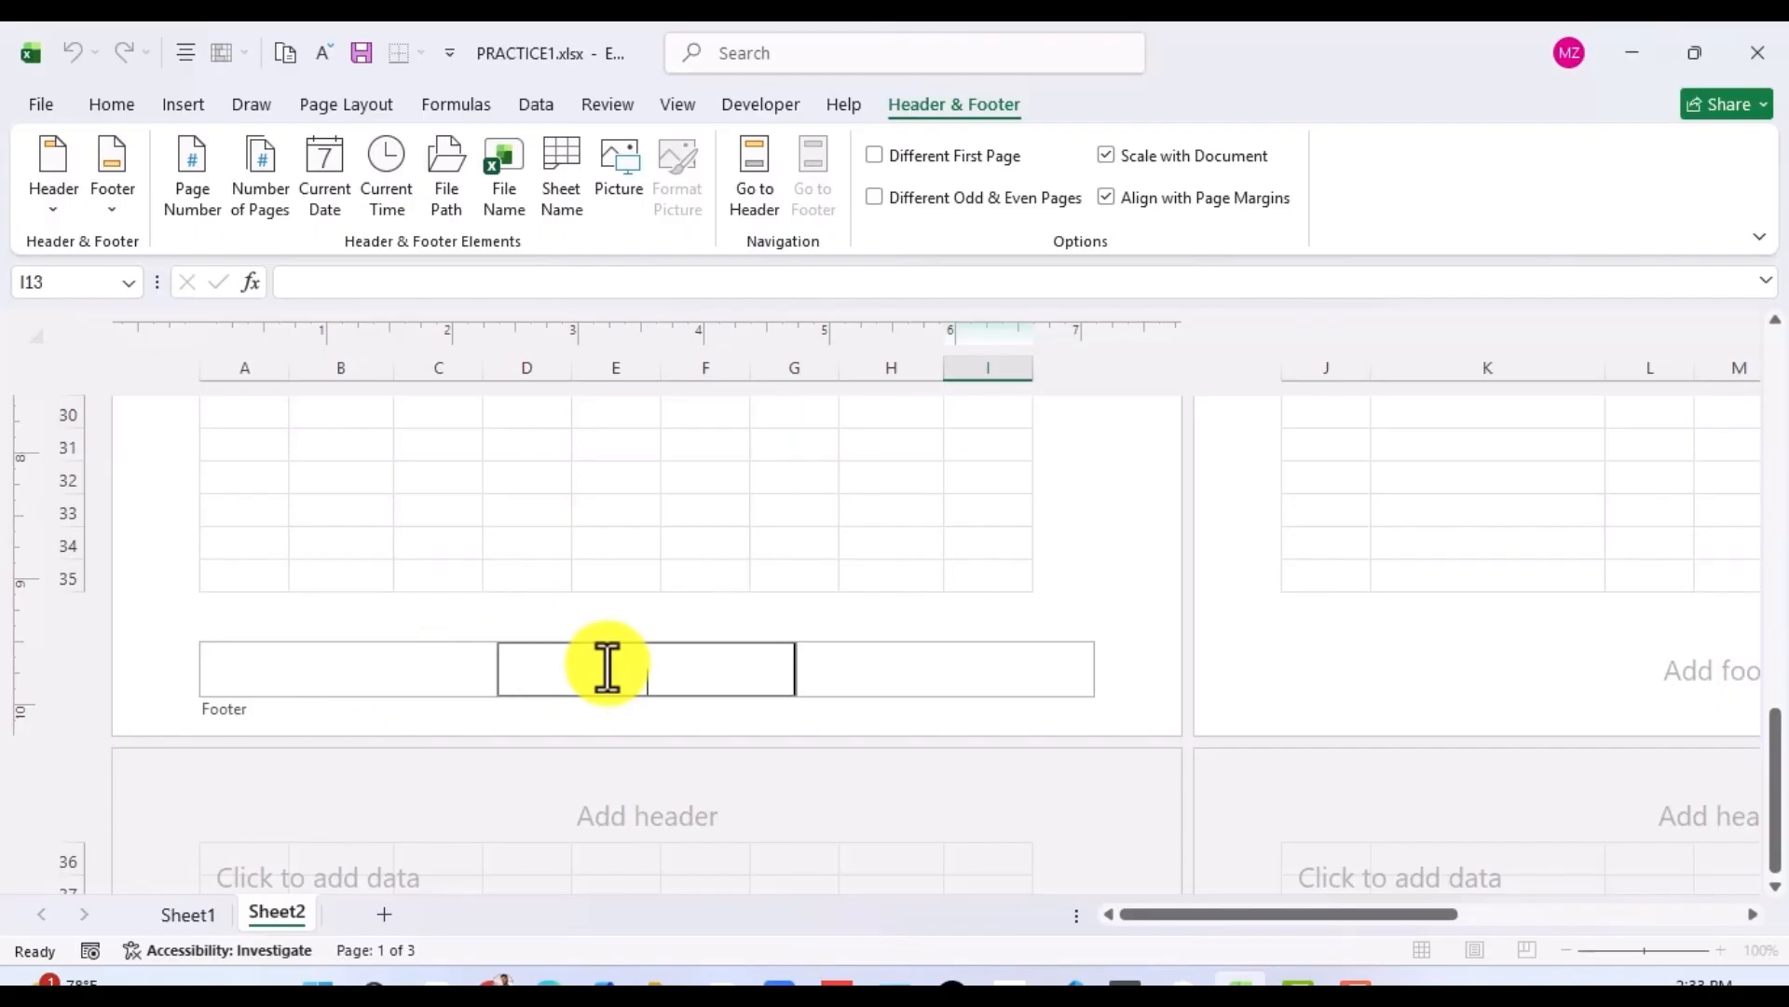
click(445, 670)
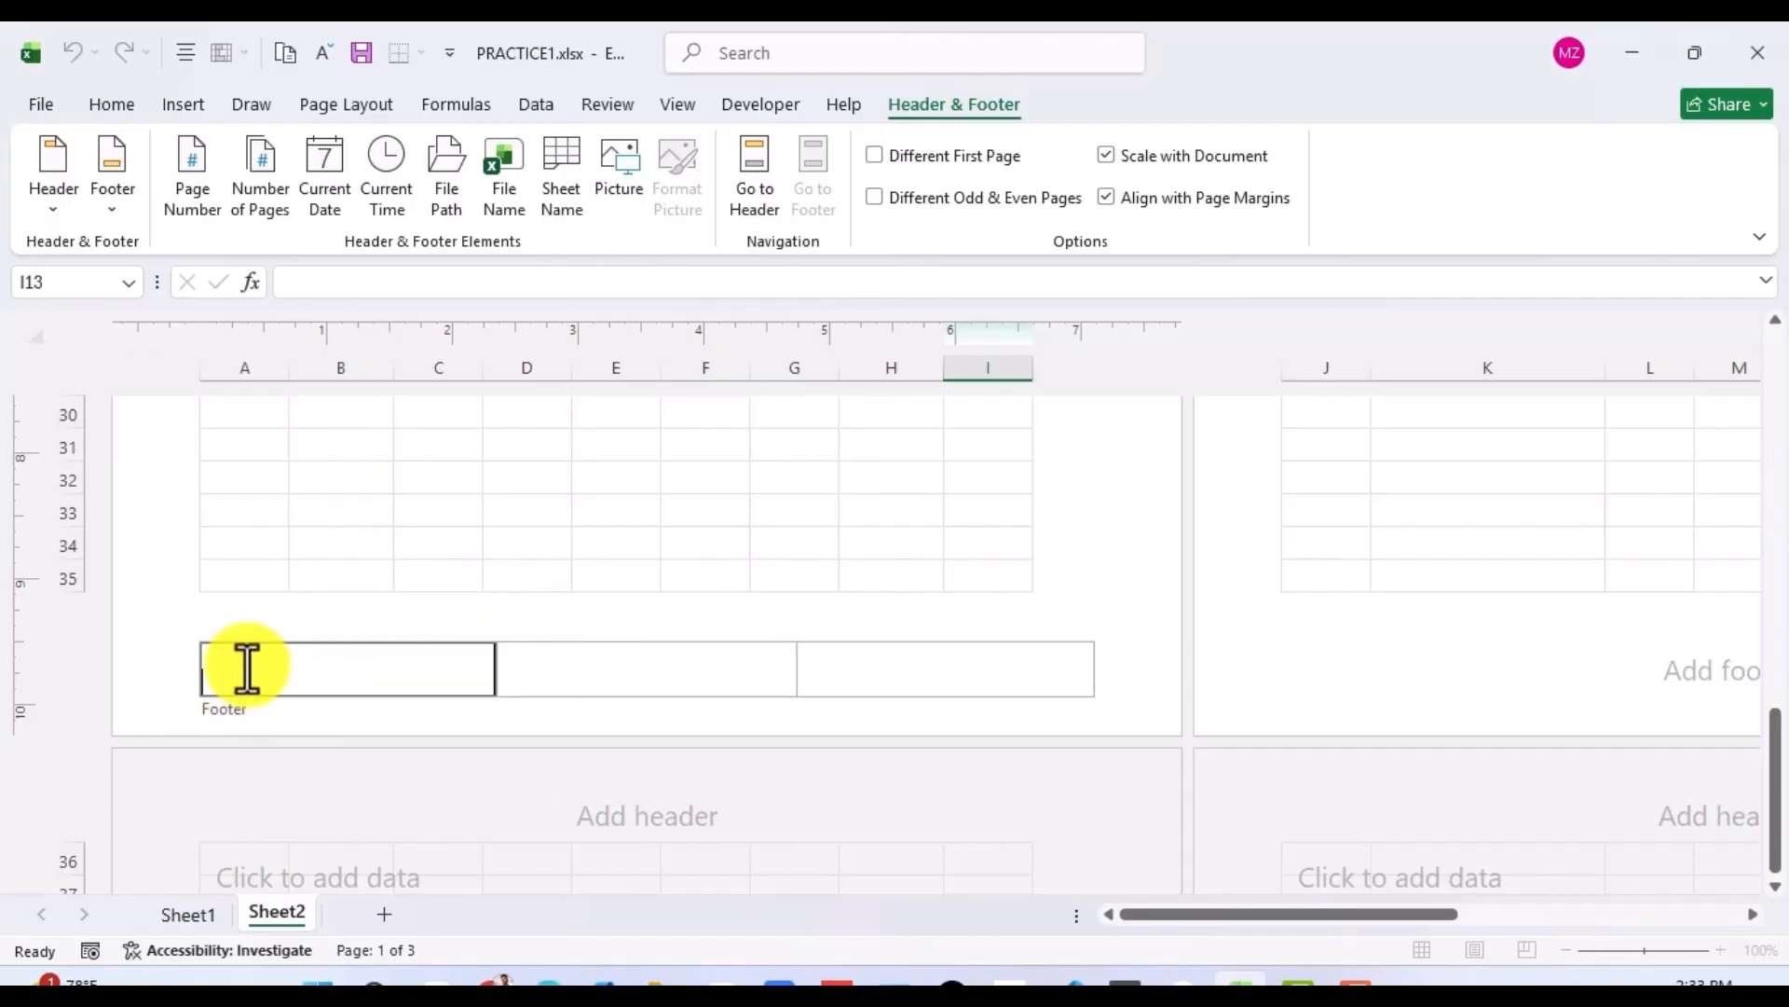
click(571, 673)
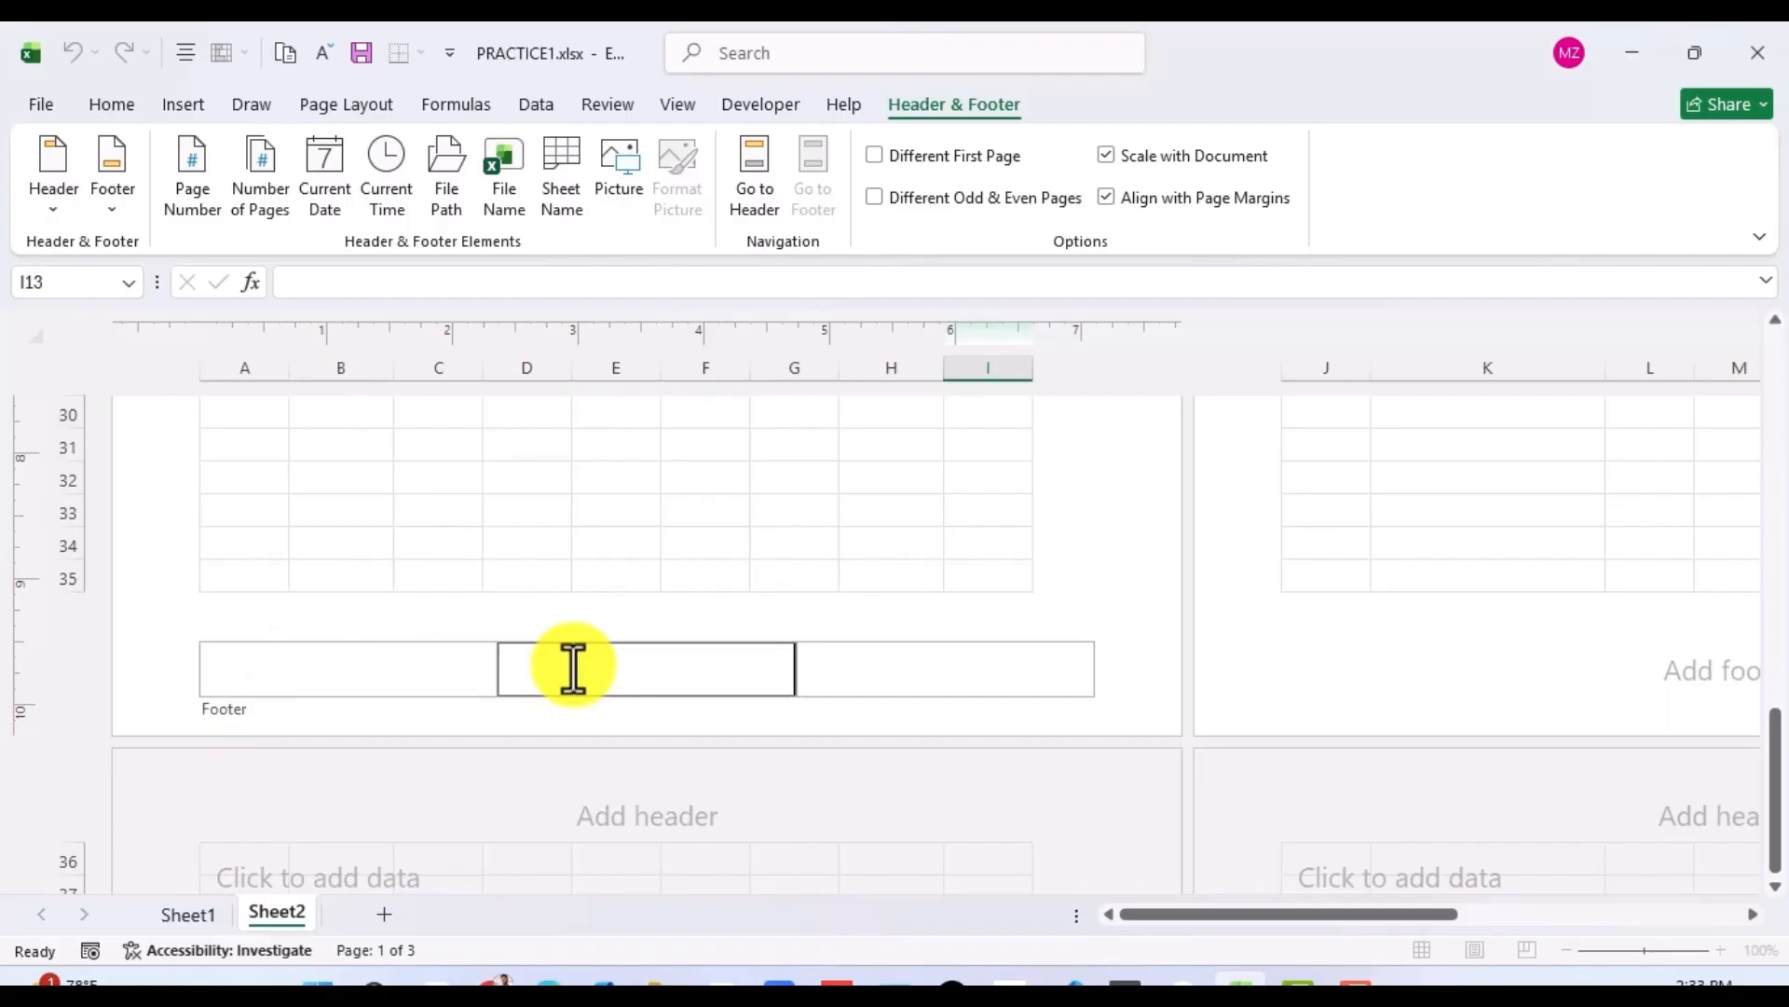
click(901, 669)
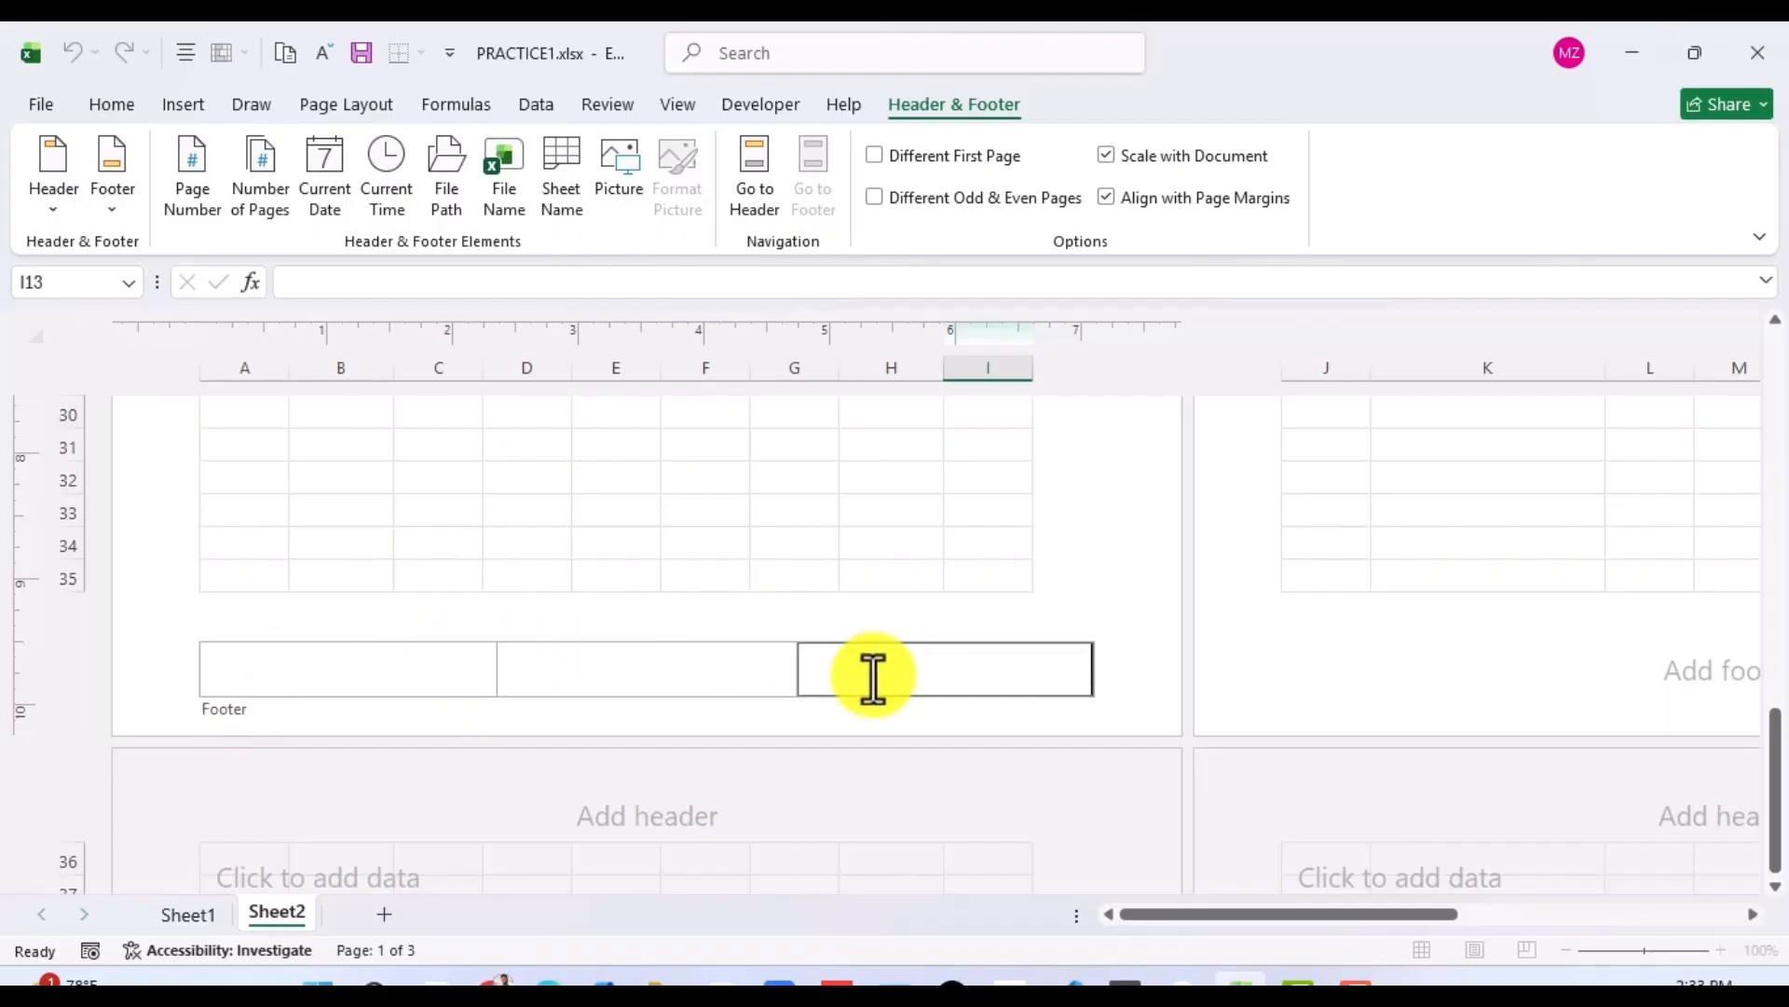
Return to the first page's header and revisit its sections, leaving them empty.
scroll(690, 563, up, 12)
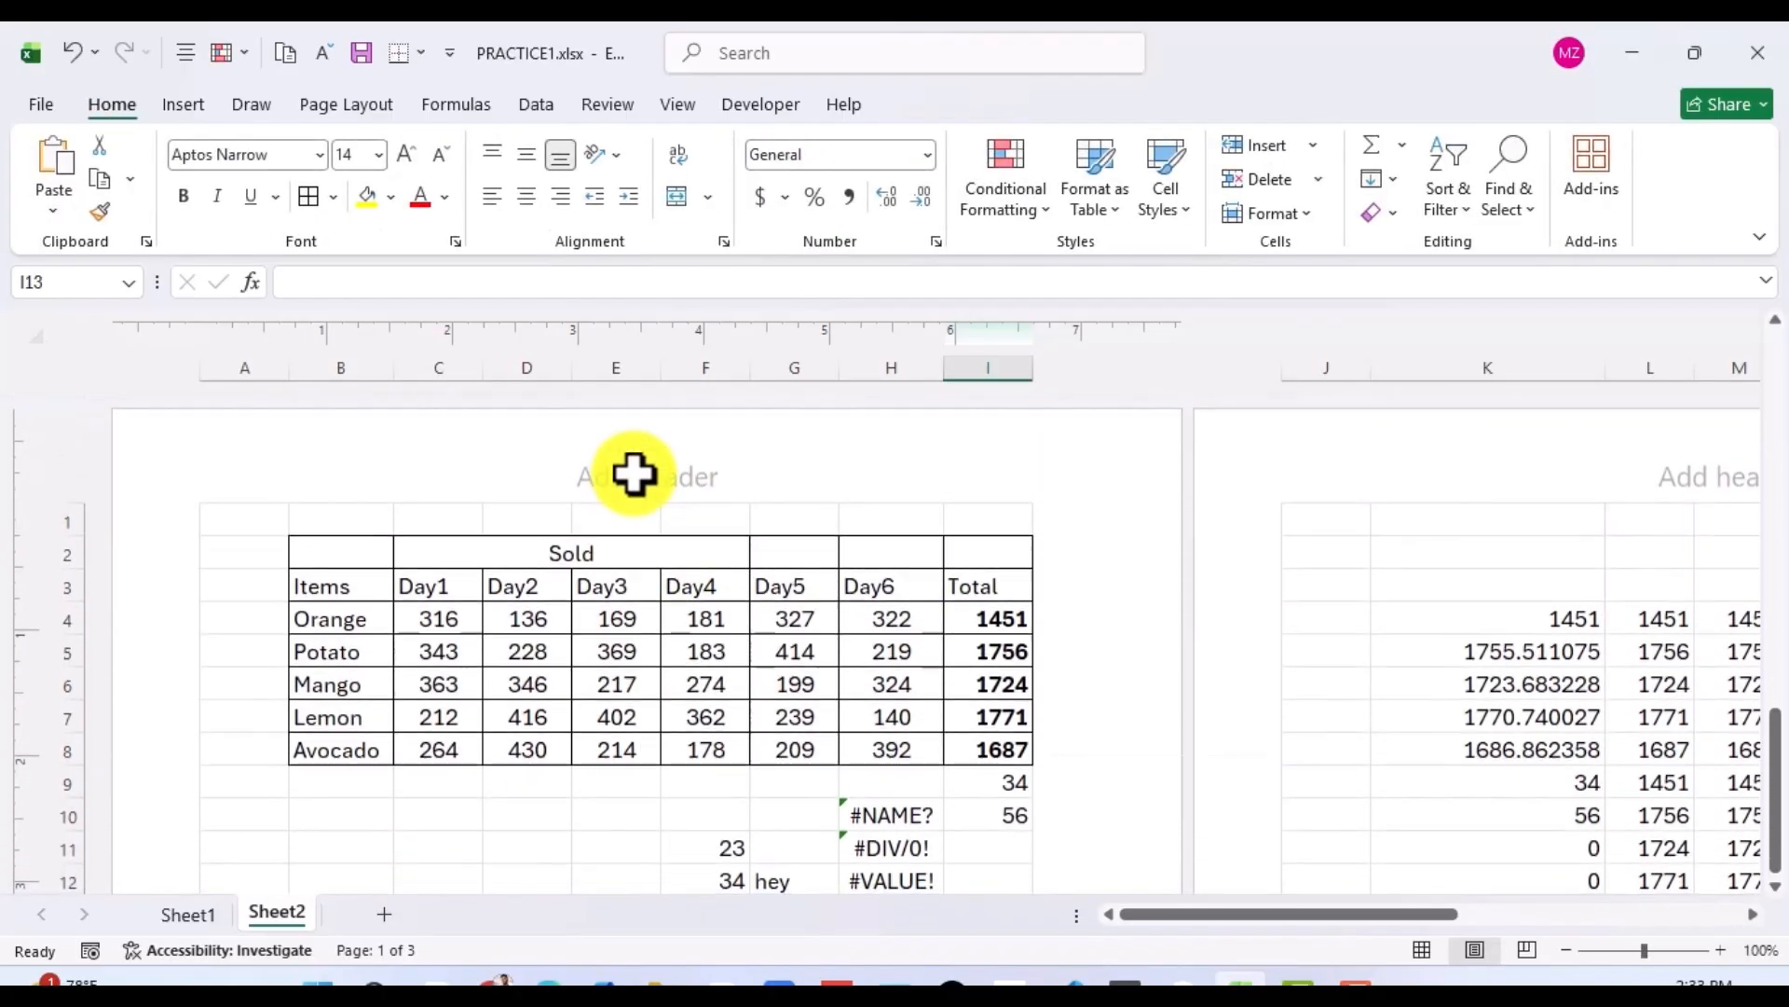
click(631, 472)
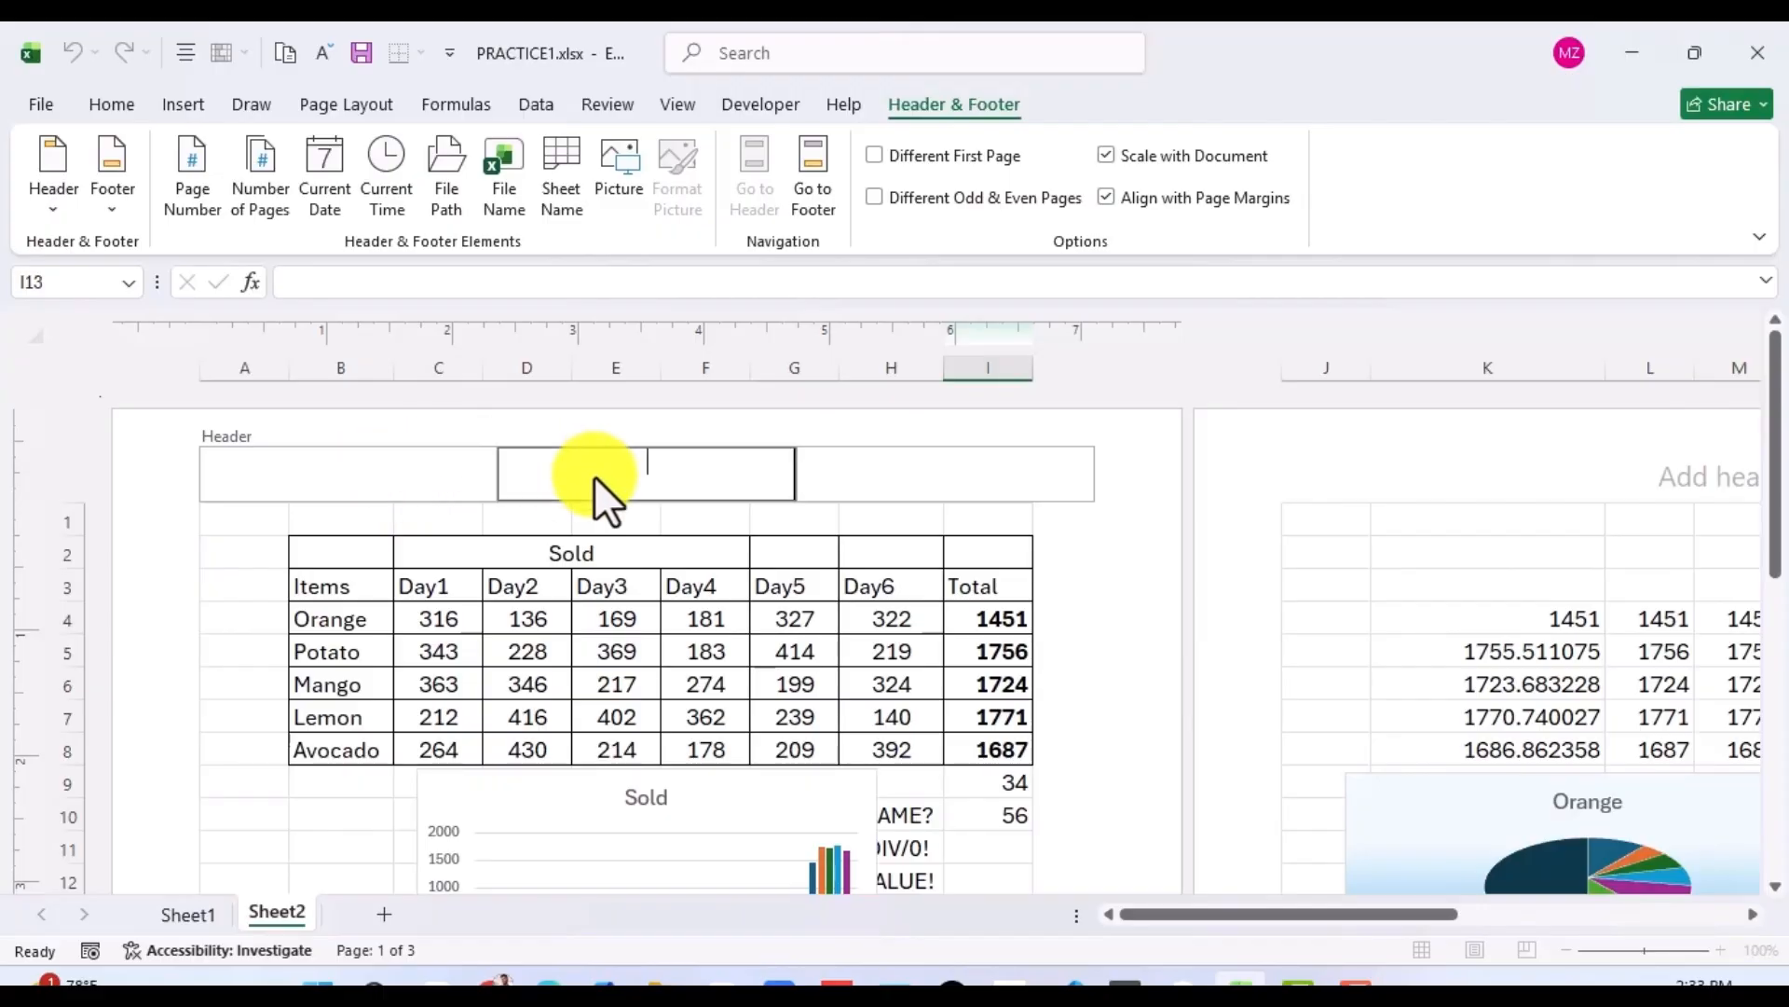
click(892, 485)
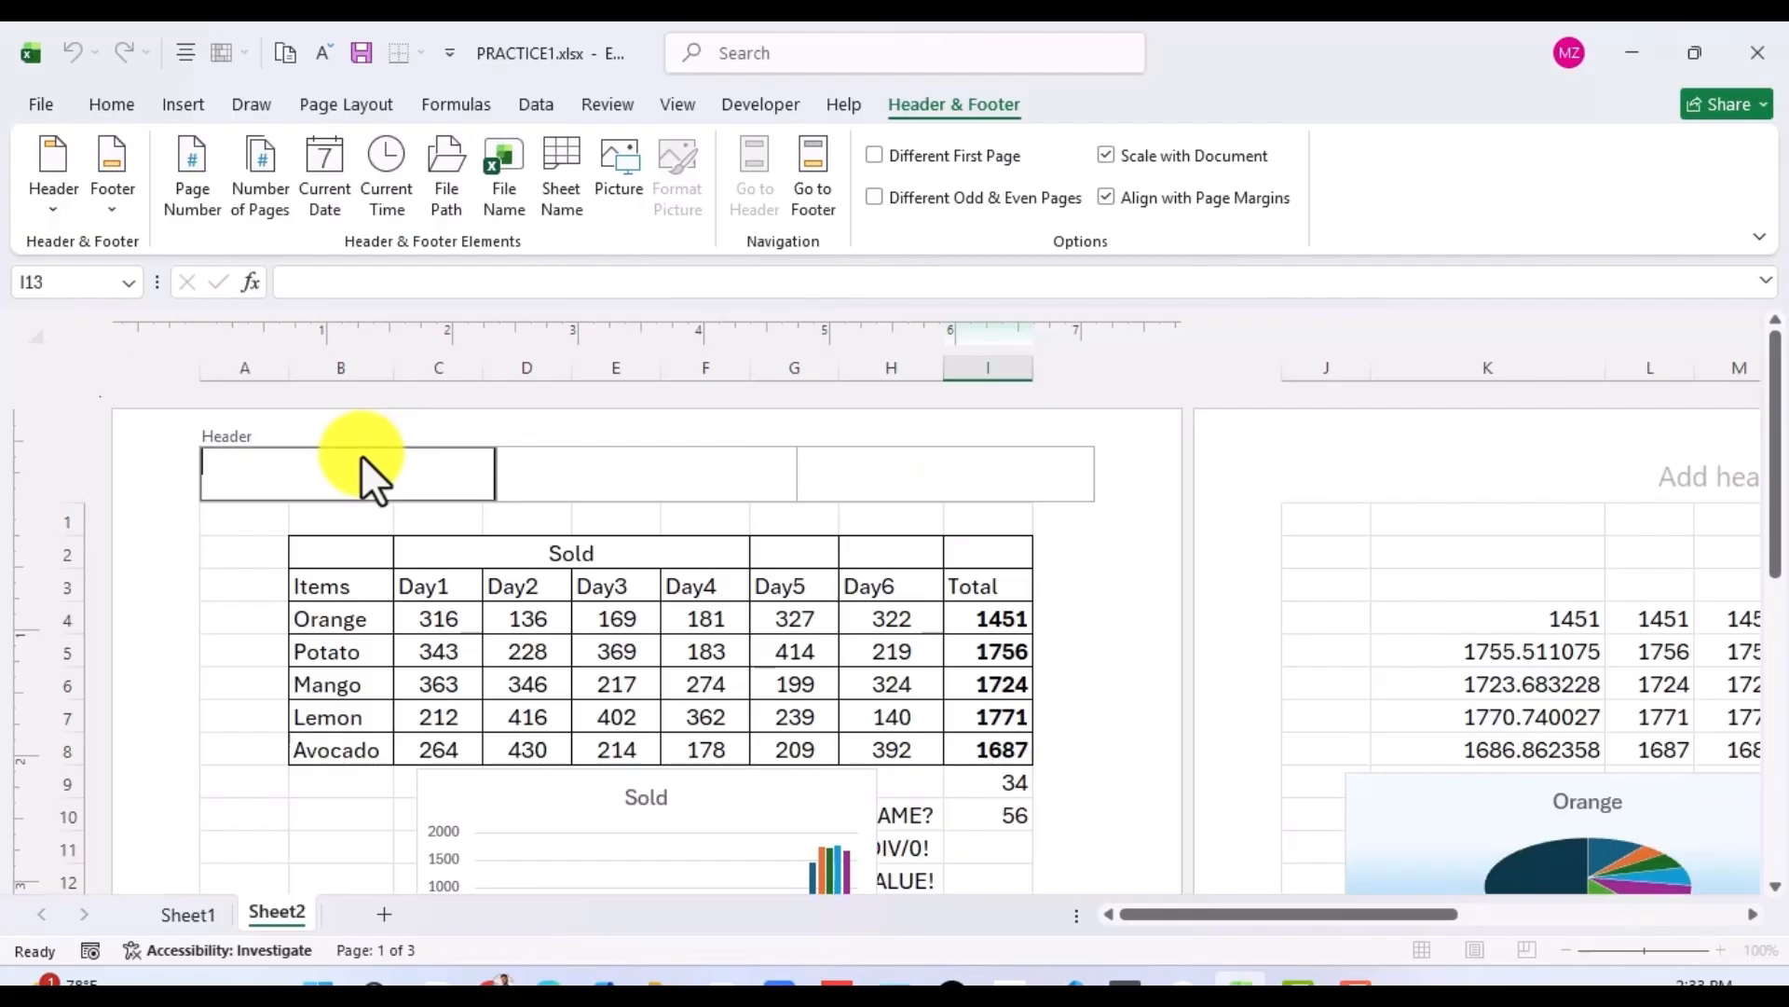
scroll(631, 687, down, 3)
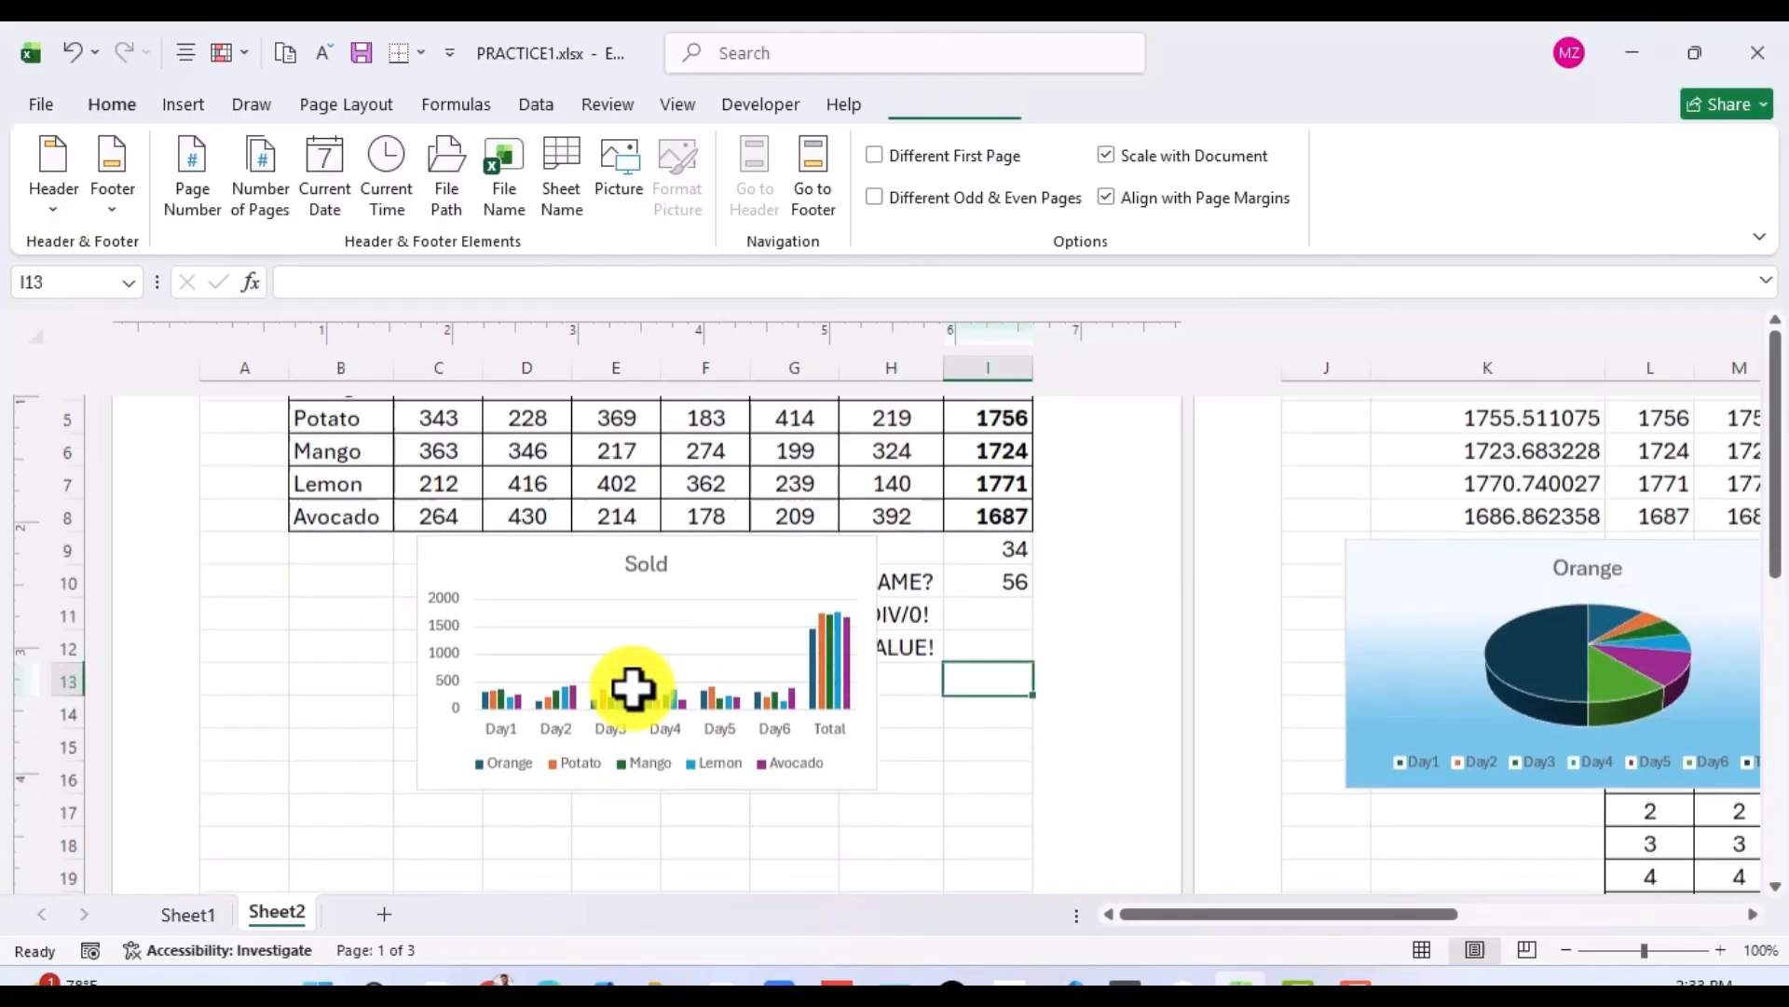
scroll(631, 687, up, 4)
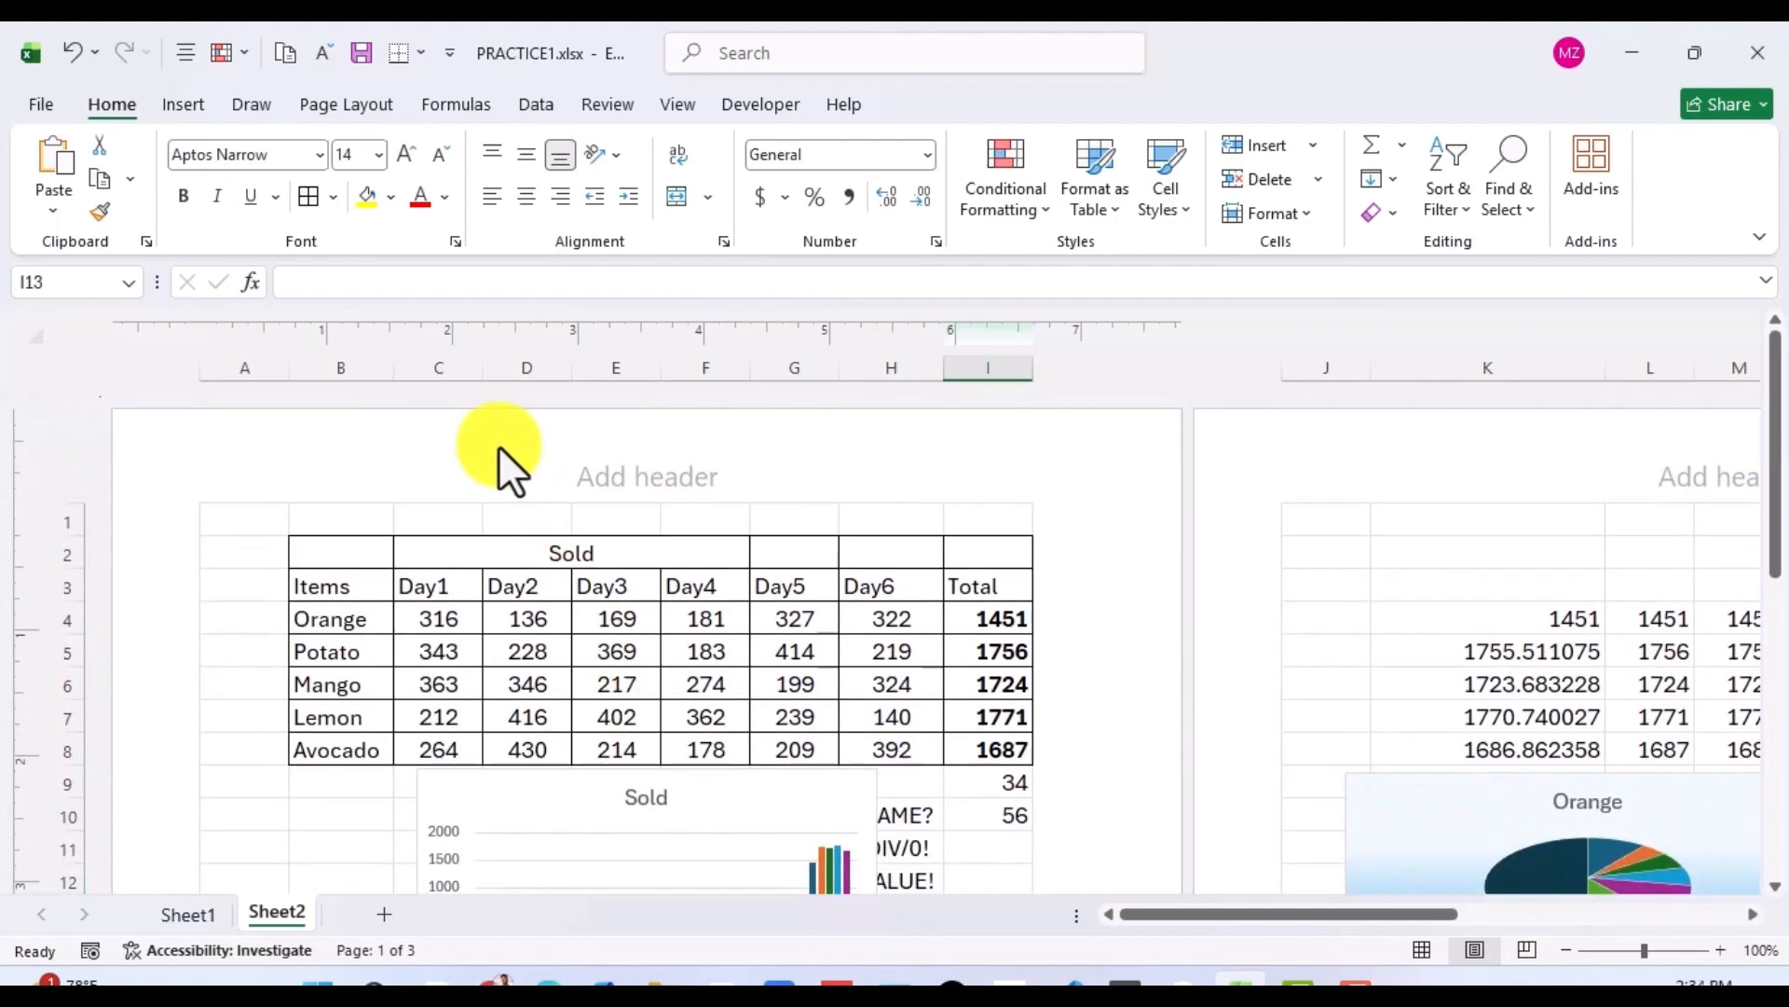
Examine how the sales table and both charts are laid out across the first two pages.
scroll(552, 608, down, 3)
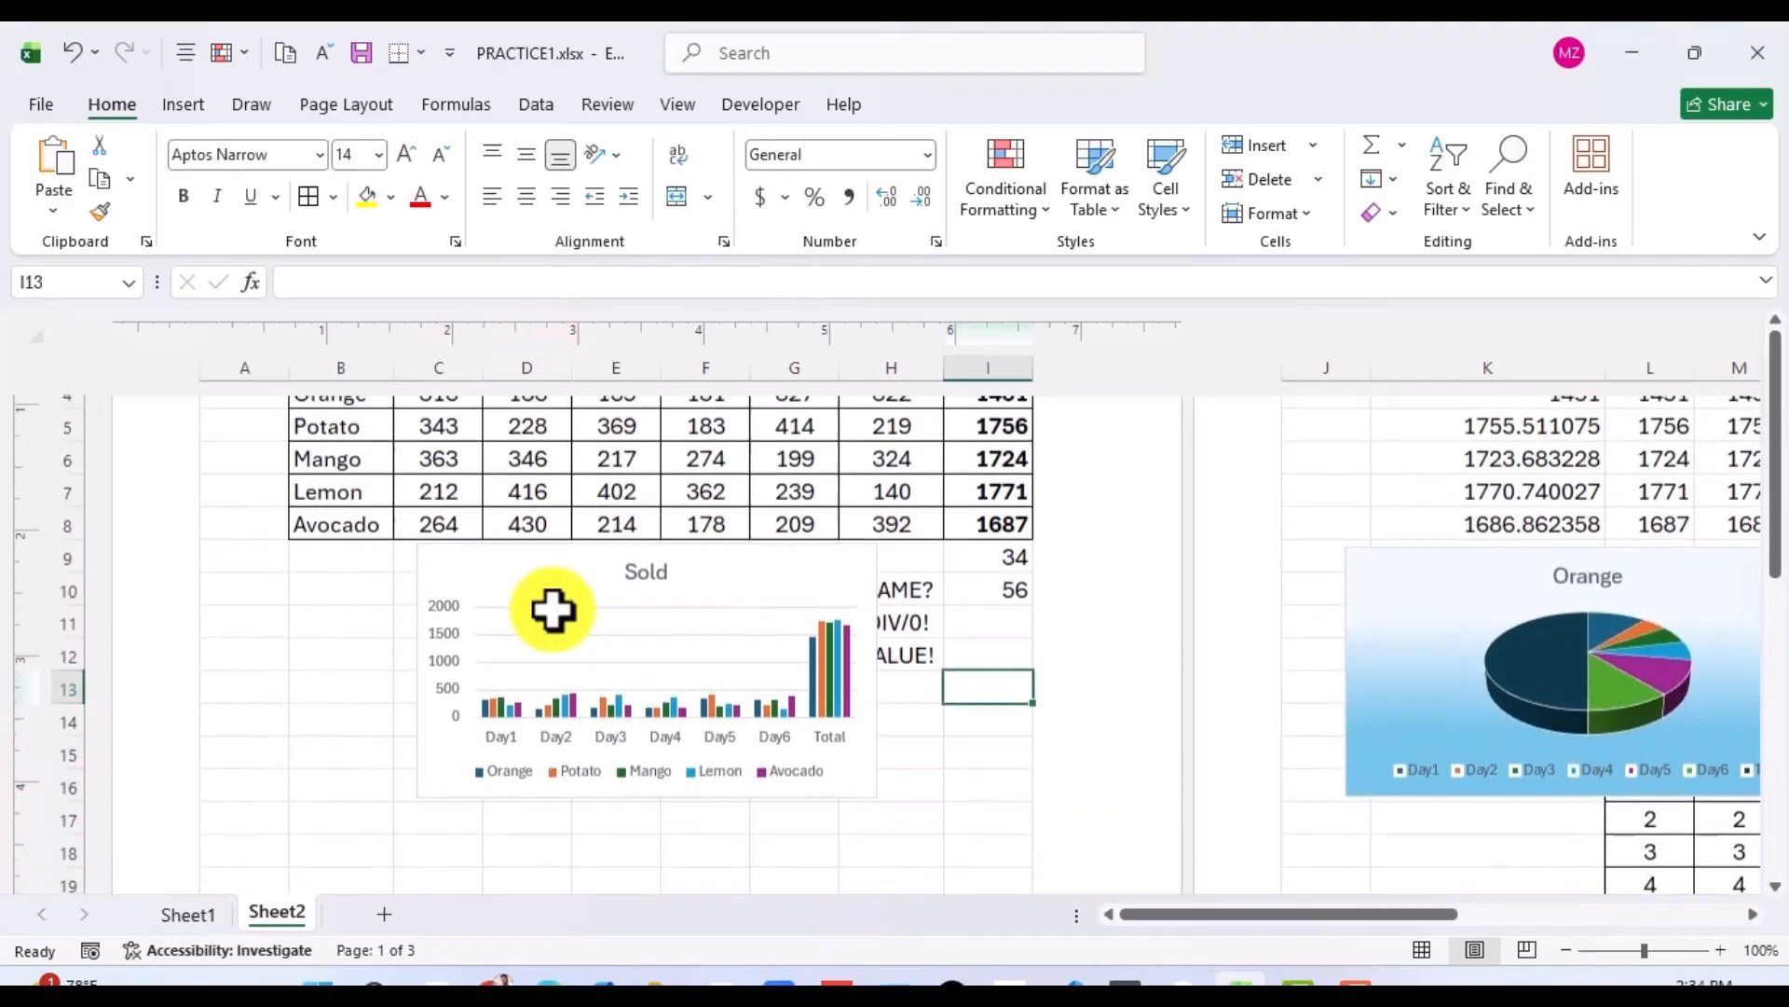
scroll(552, 610, down, 3)
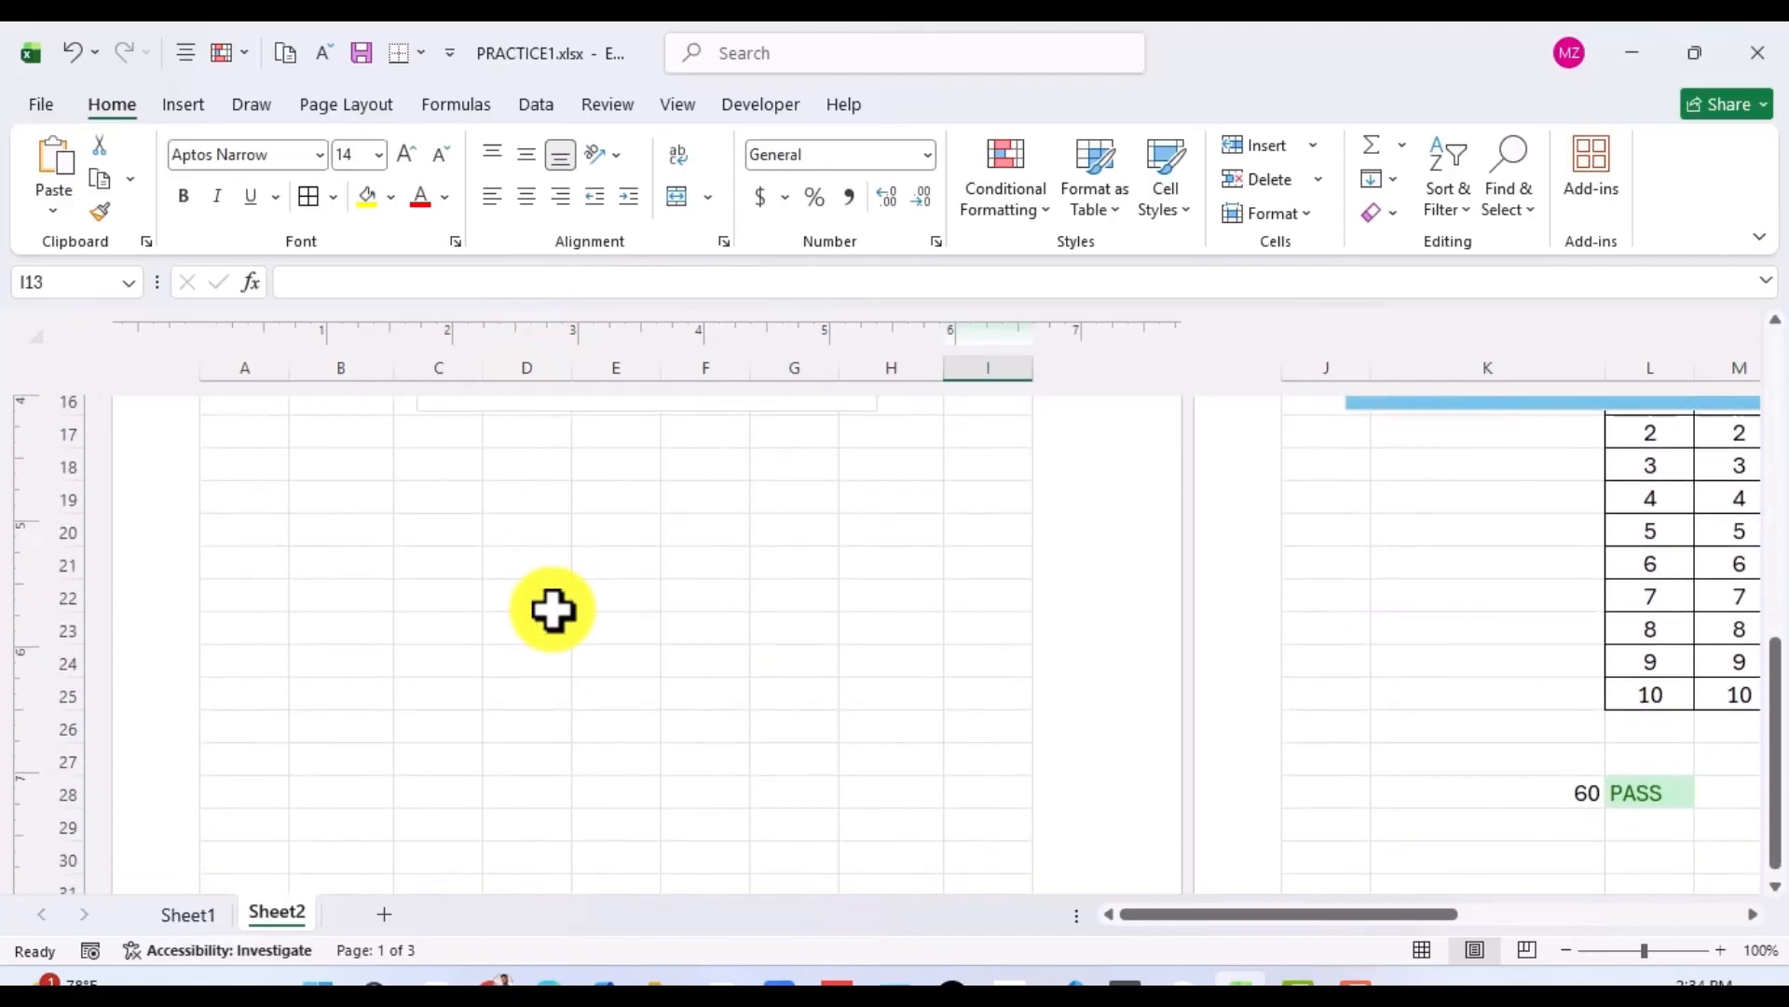
scroll(551, 610, up, 4)
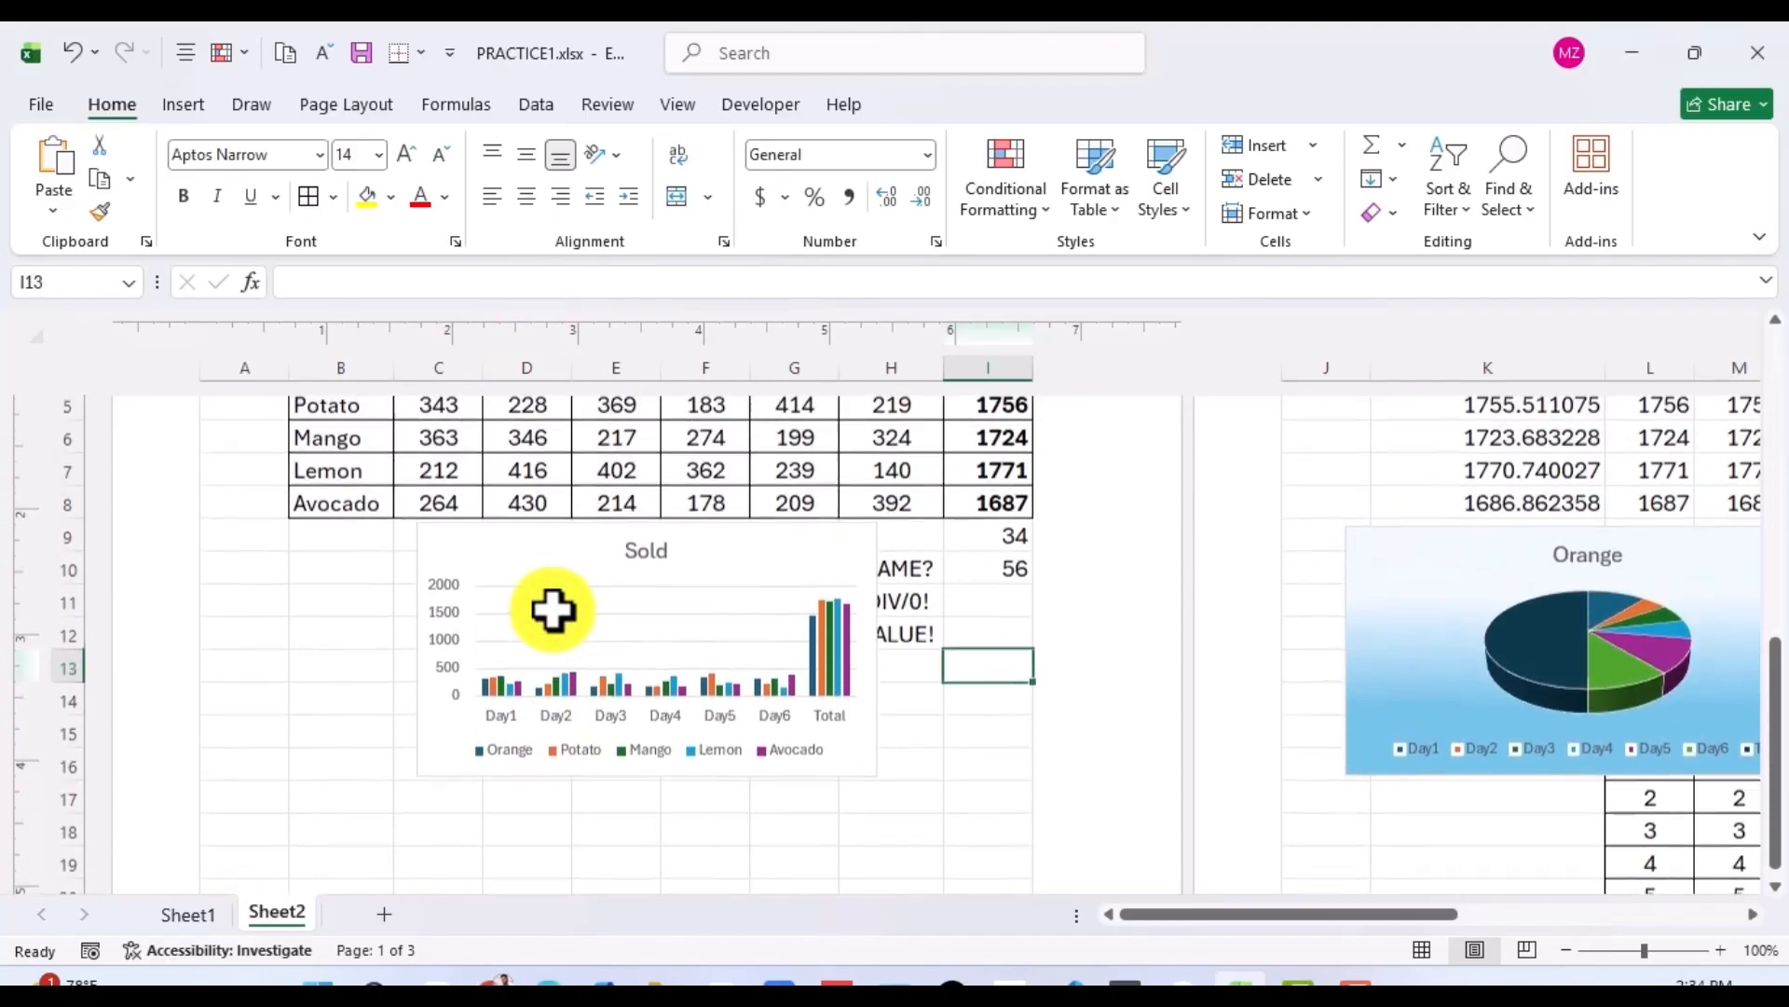
scroll(552, 610, right, 5)
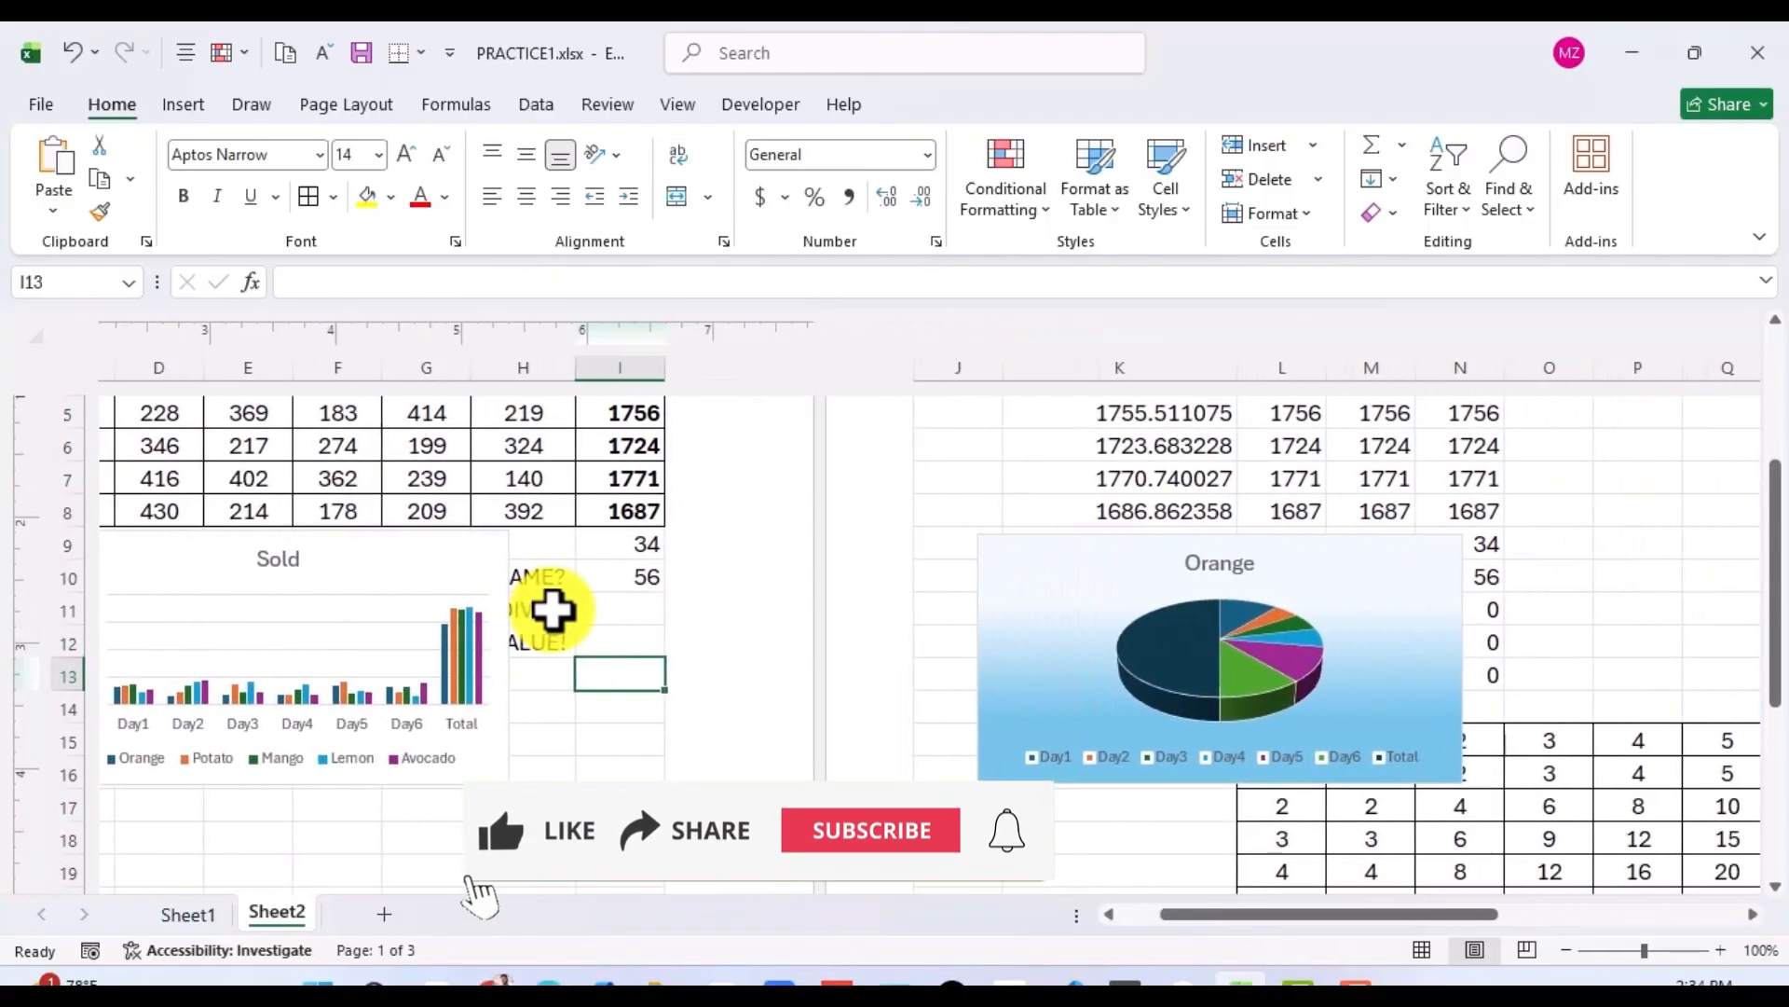
click(454, 671)
click(610, 685)
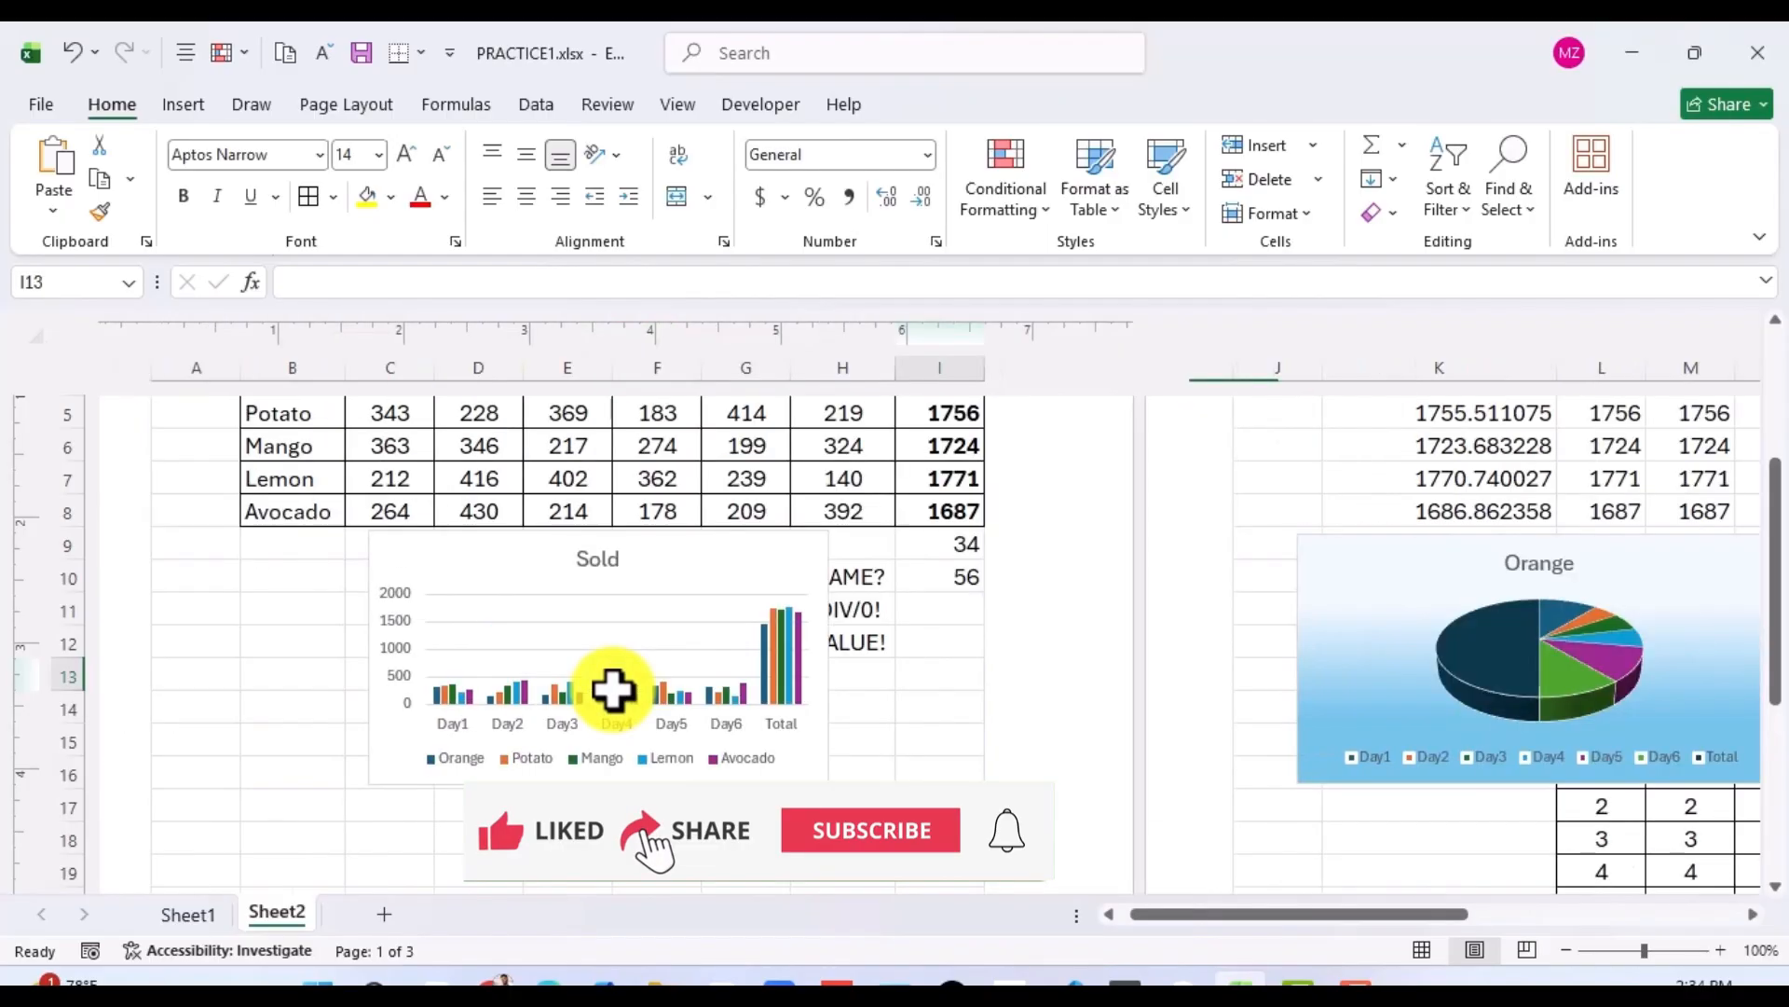
scroll(612, 688, left, 4)
Examine the page boundaries, header and footer areas and neighbouring pages in Page Layout view.
click(690, 104)
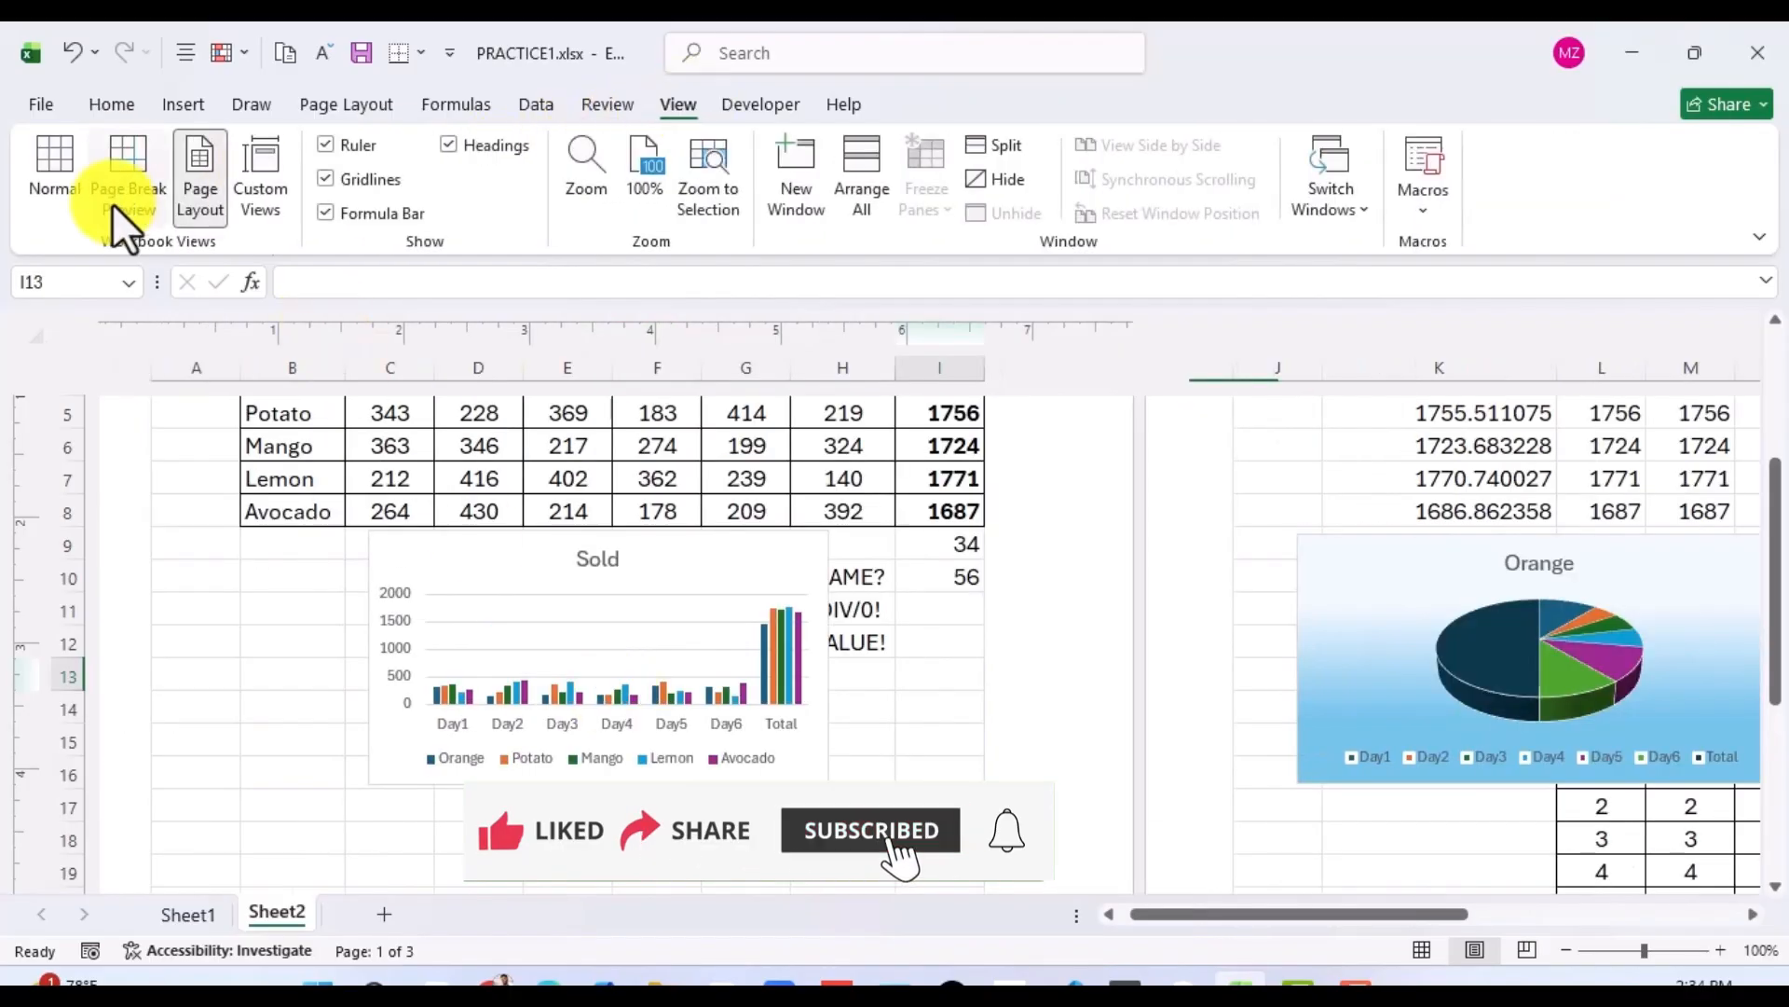
scroll(657, 722, down, 9)
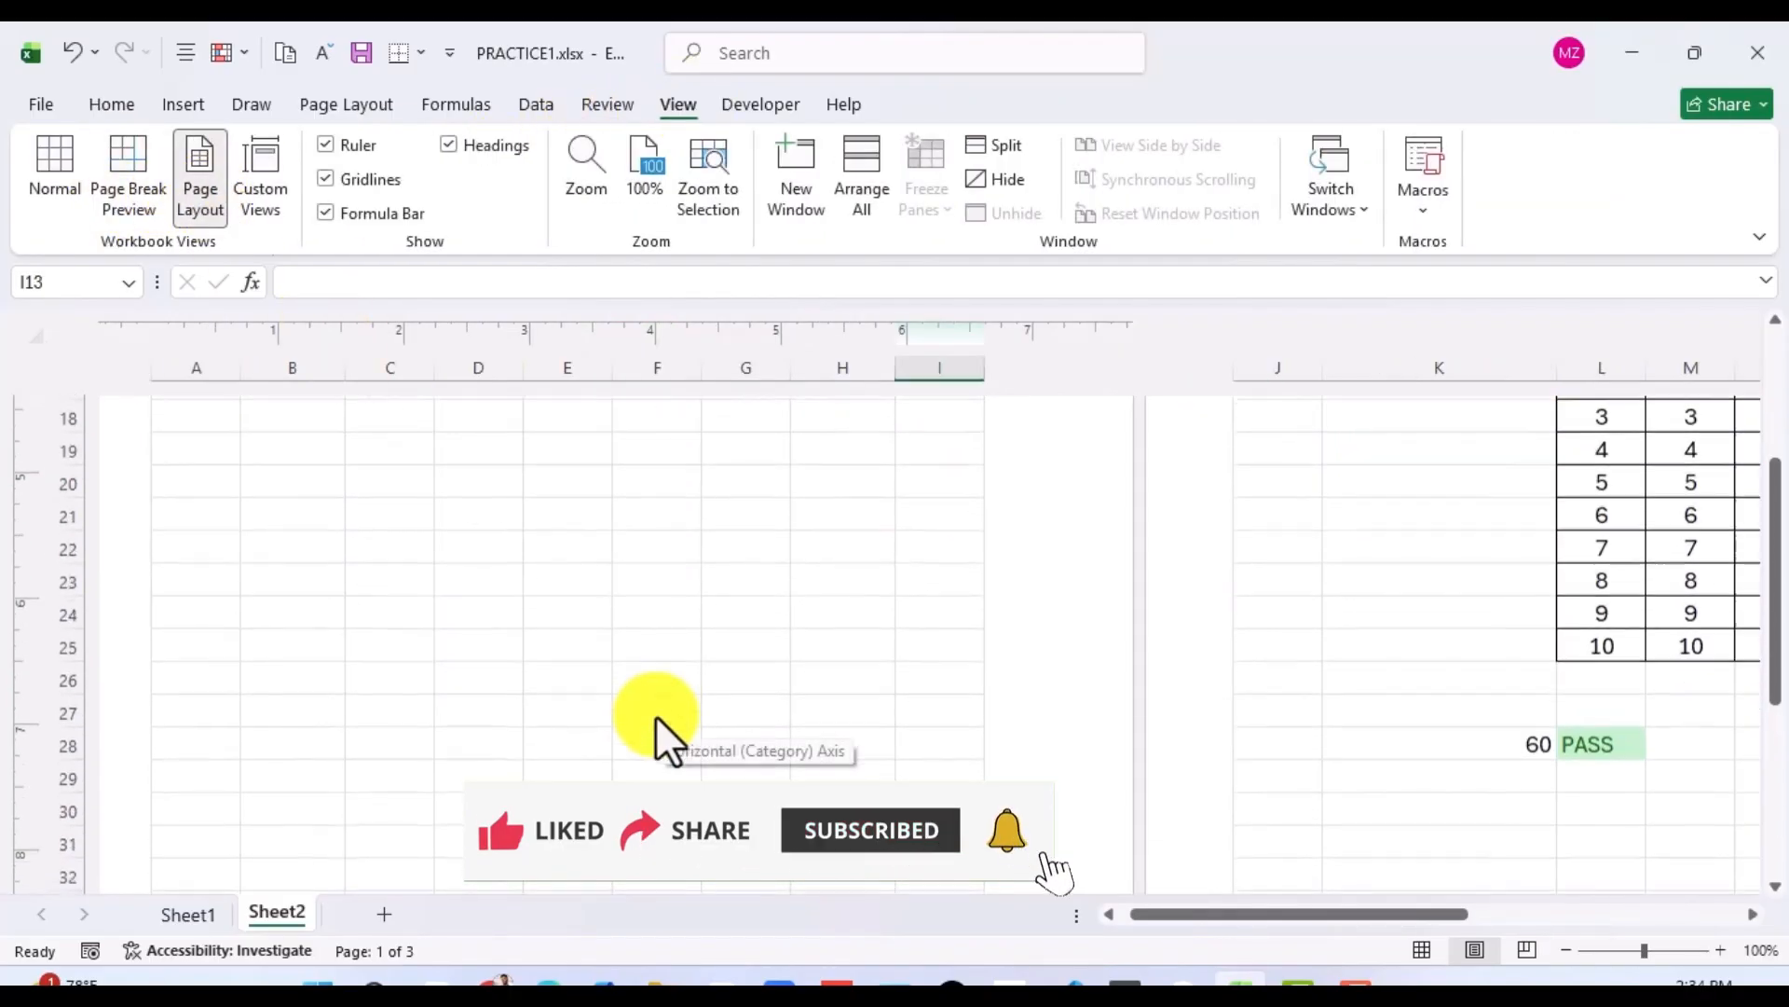
scroll(656, 714, down, 1)
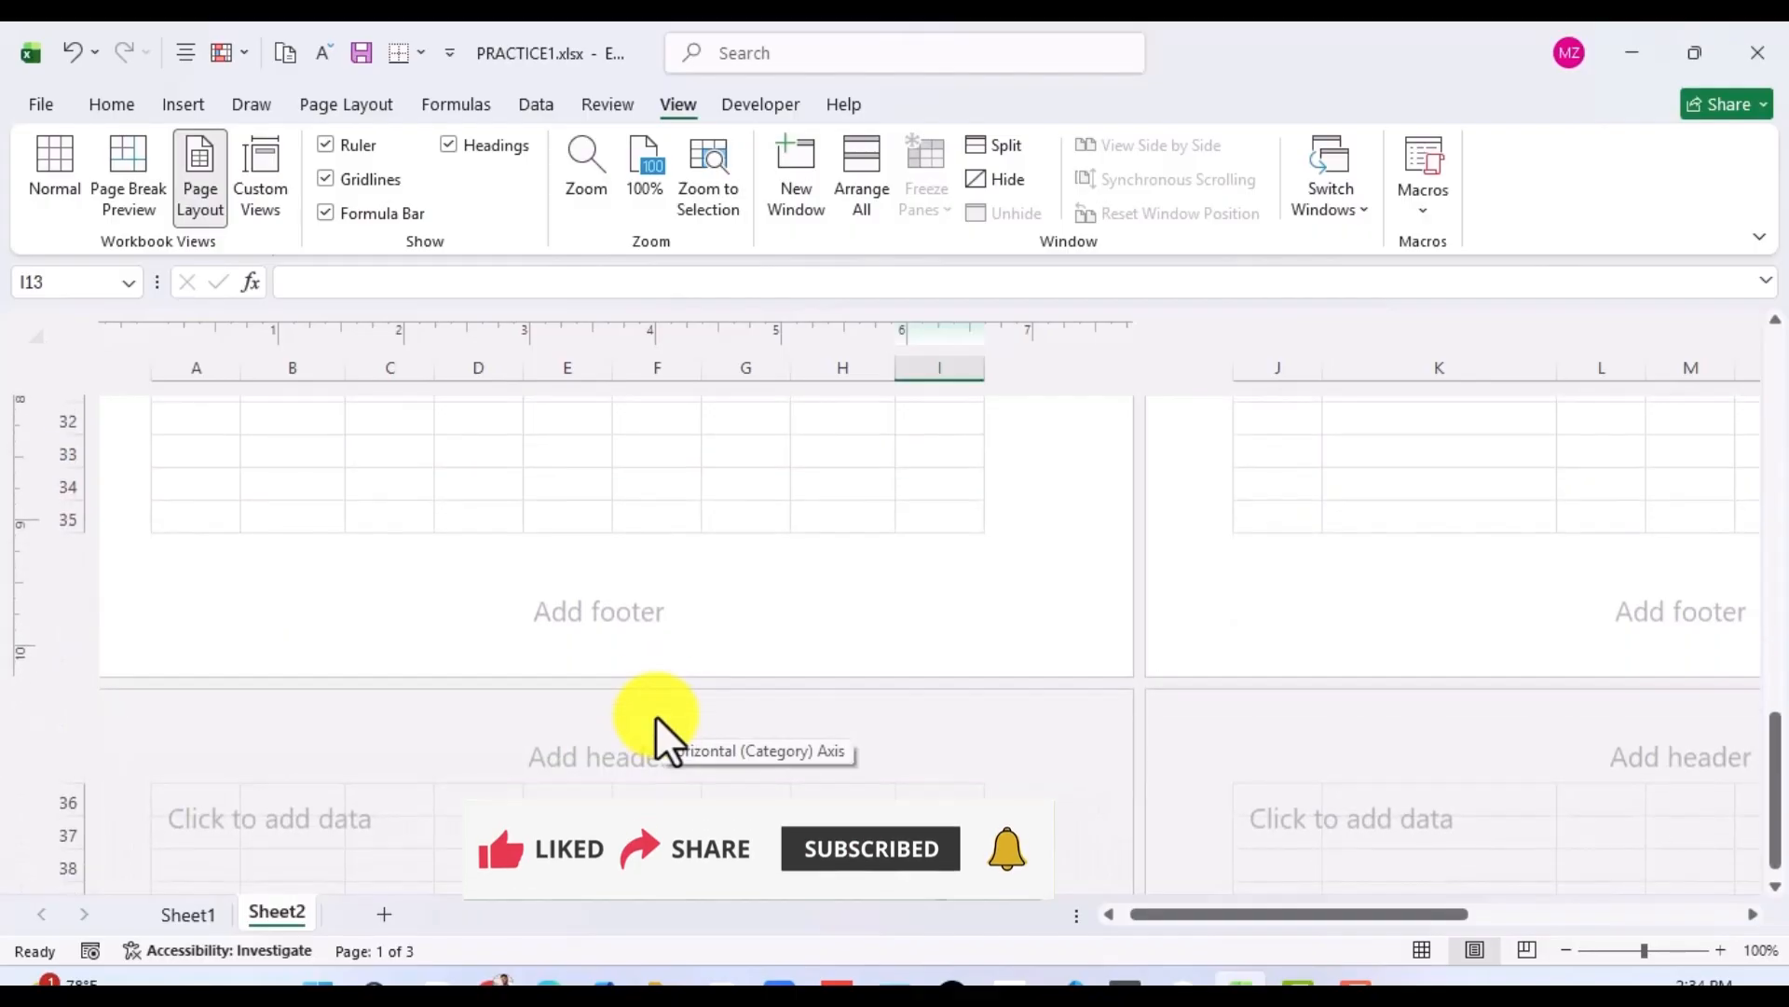
scroll(656, 713, up, 12)
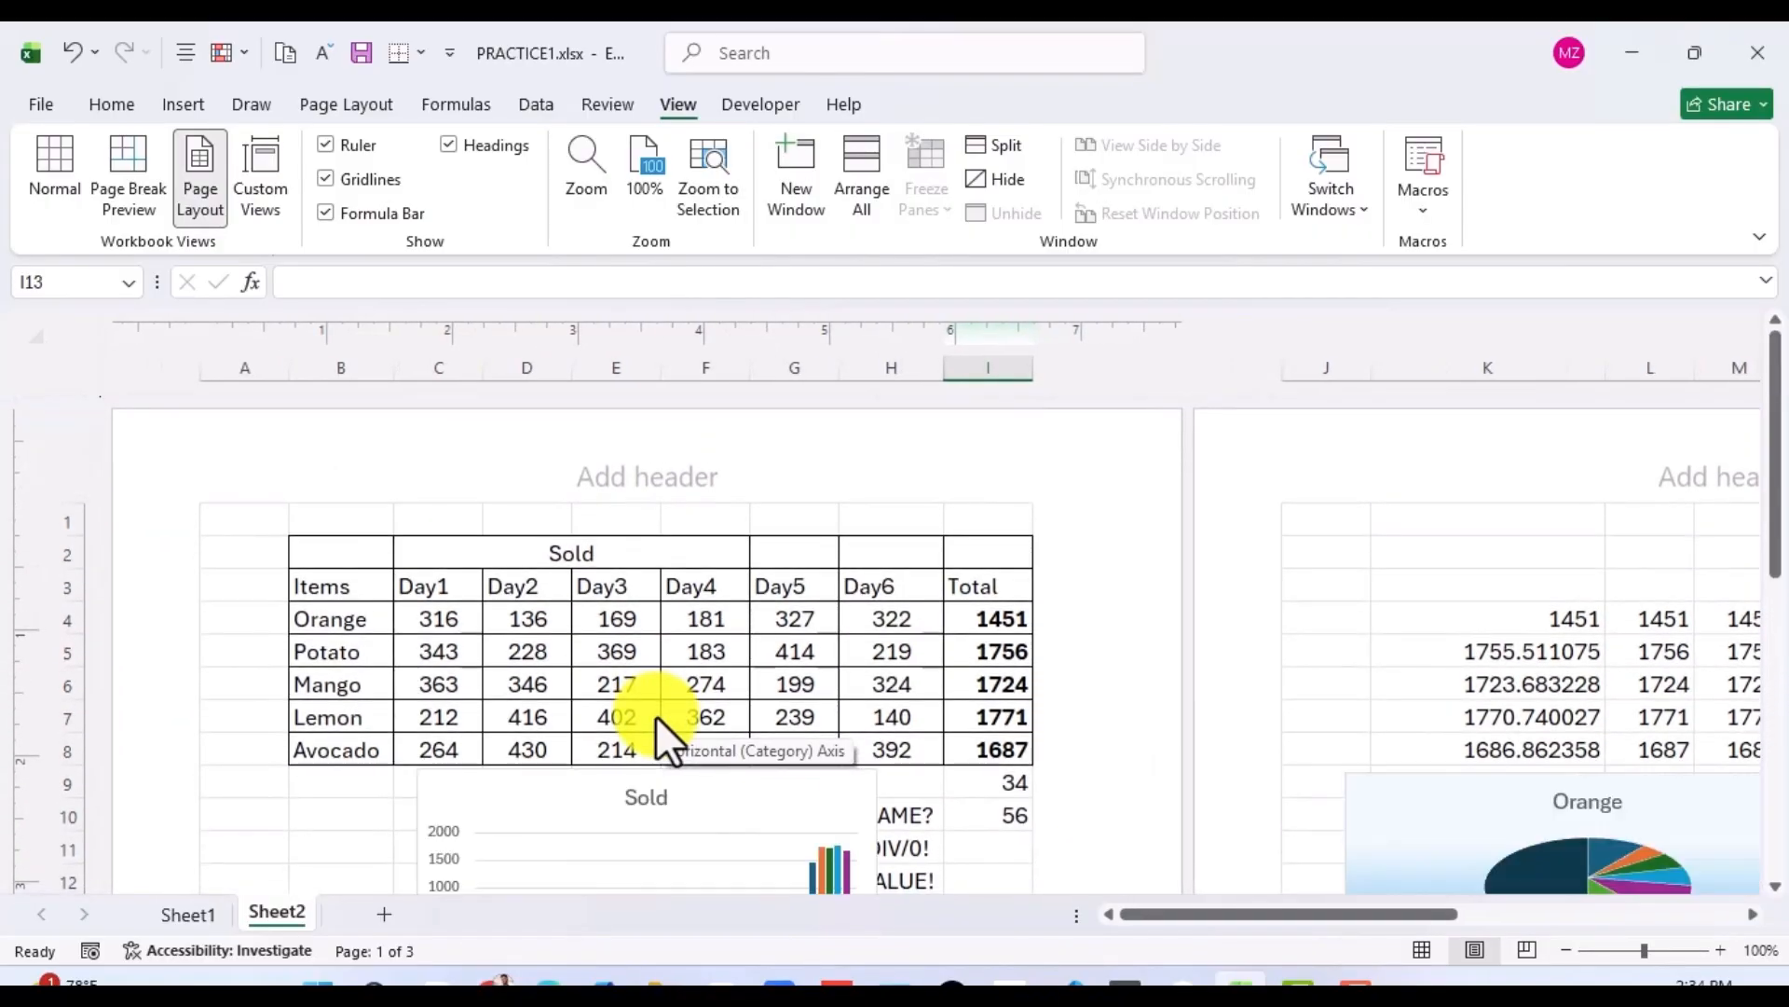
scroll(657, 713, down, 7)
scroll(656, 714, down, 2)
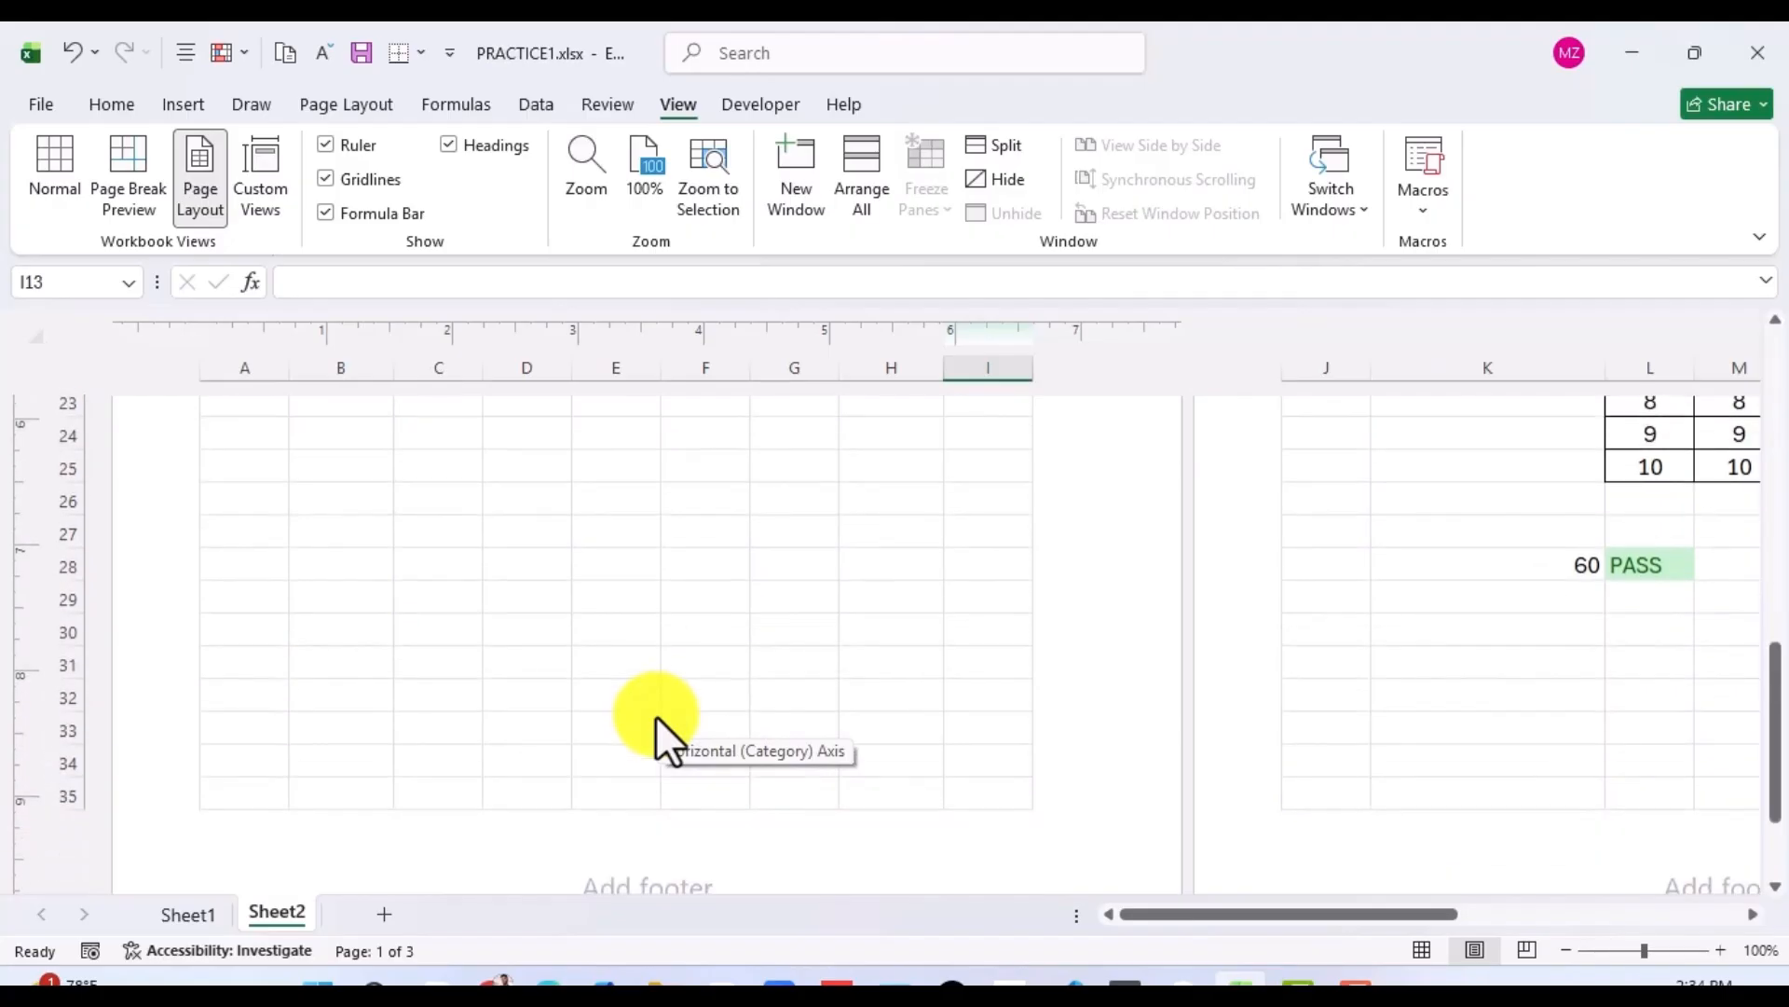
scroll(657, 714, down, 1)
scroll(656, 714, up, 10)
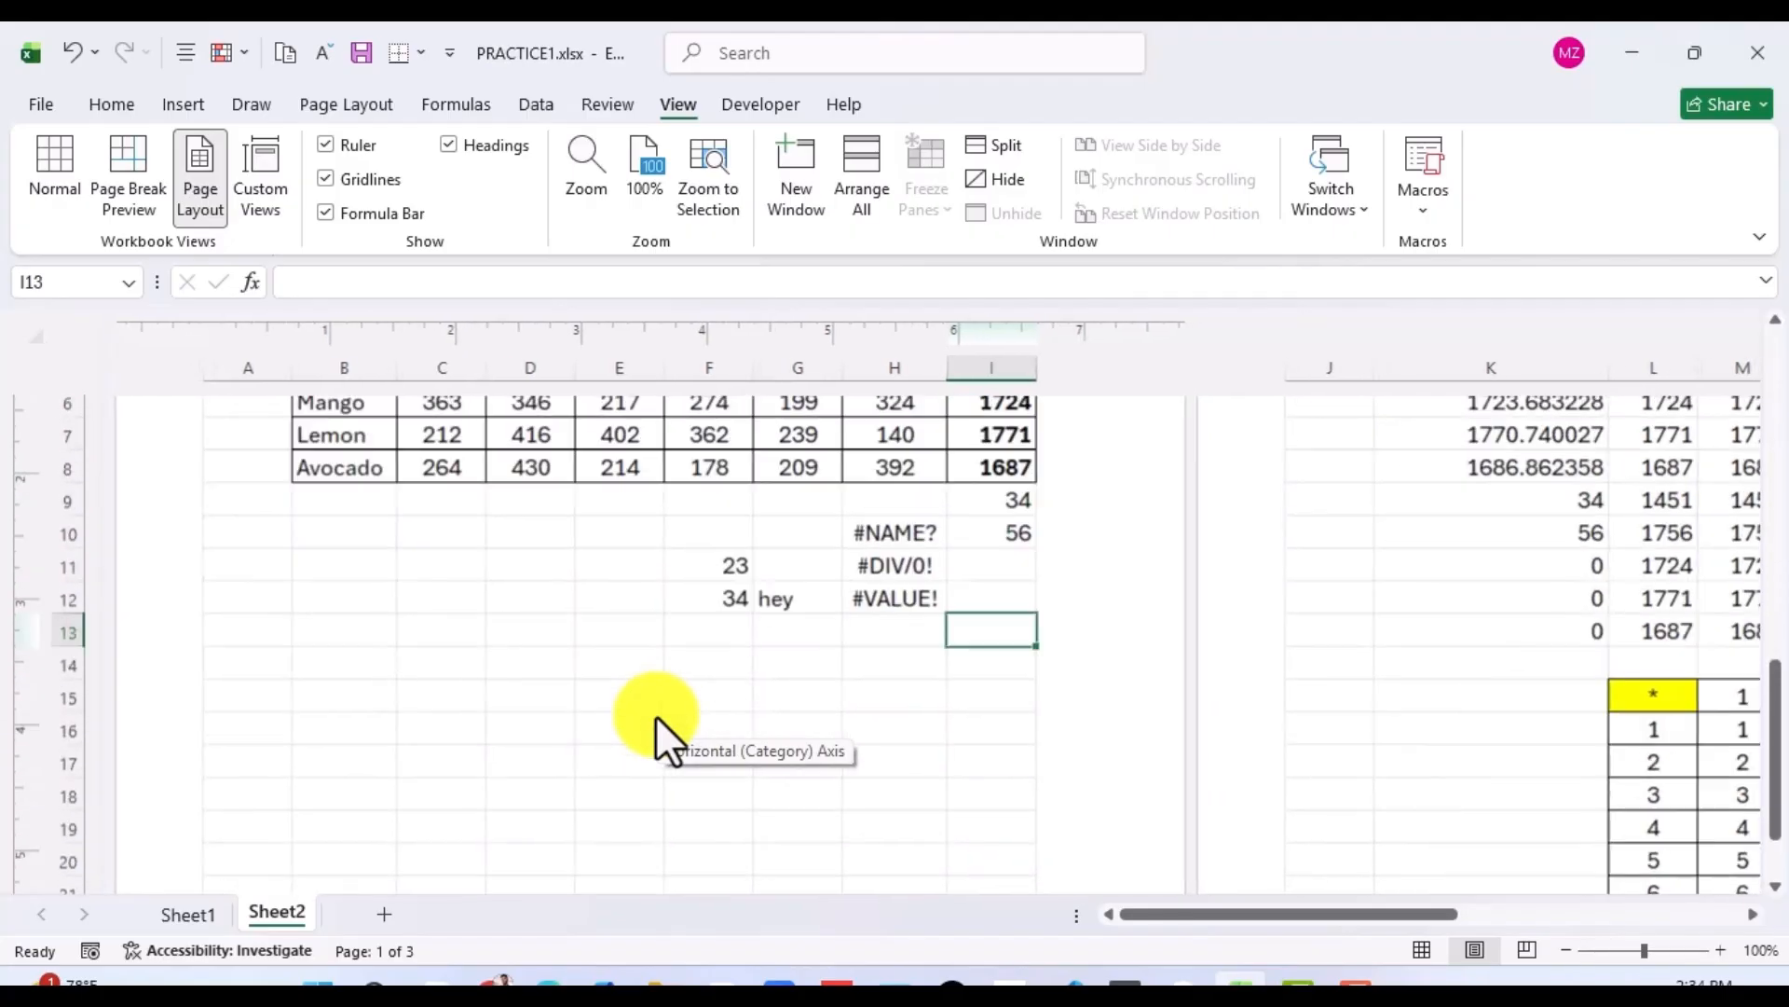
scroll(1304, 634, right, 2)
scroll(1295, 627, right, 6)
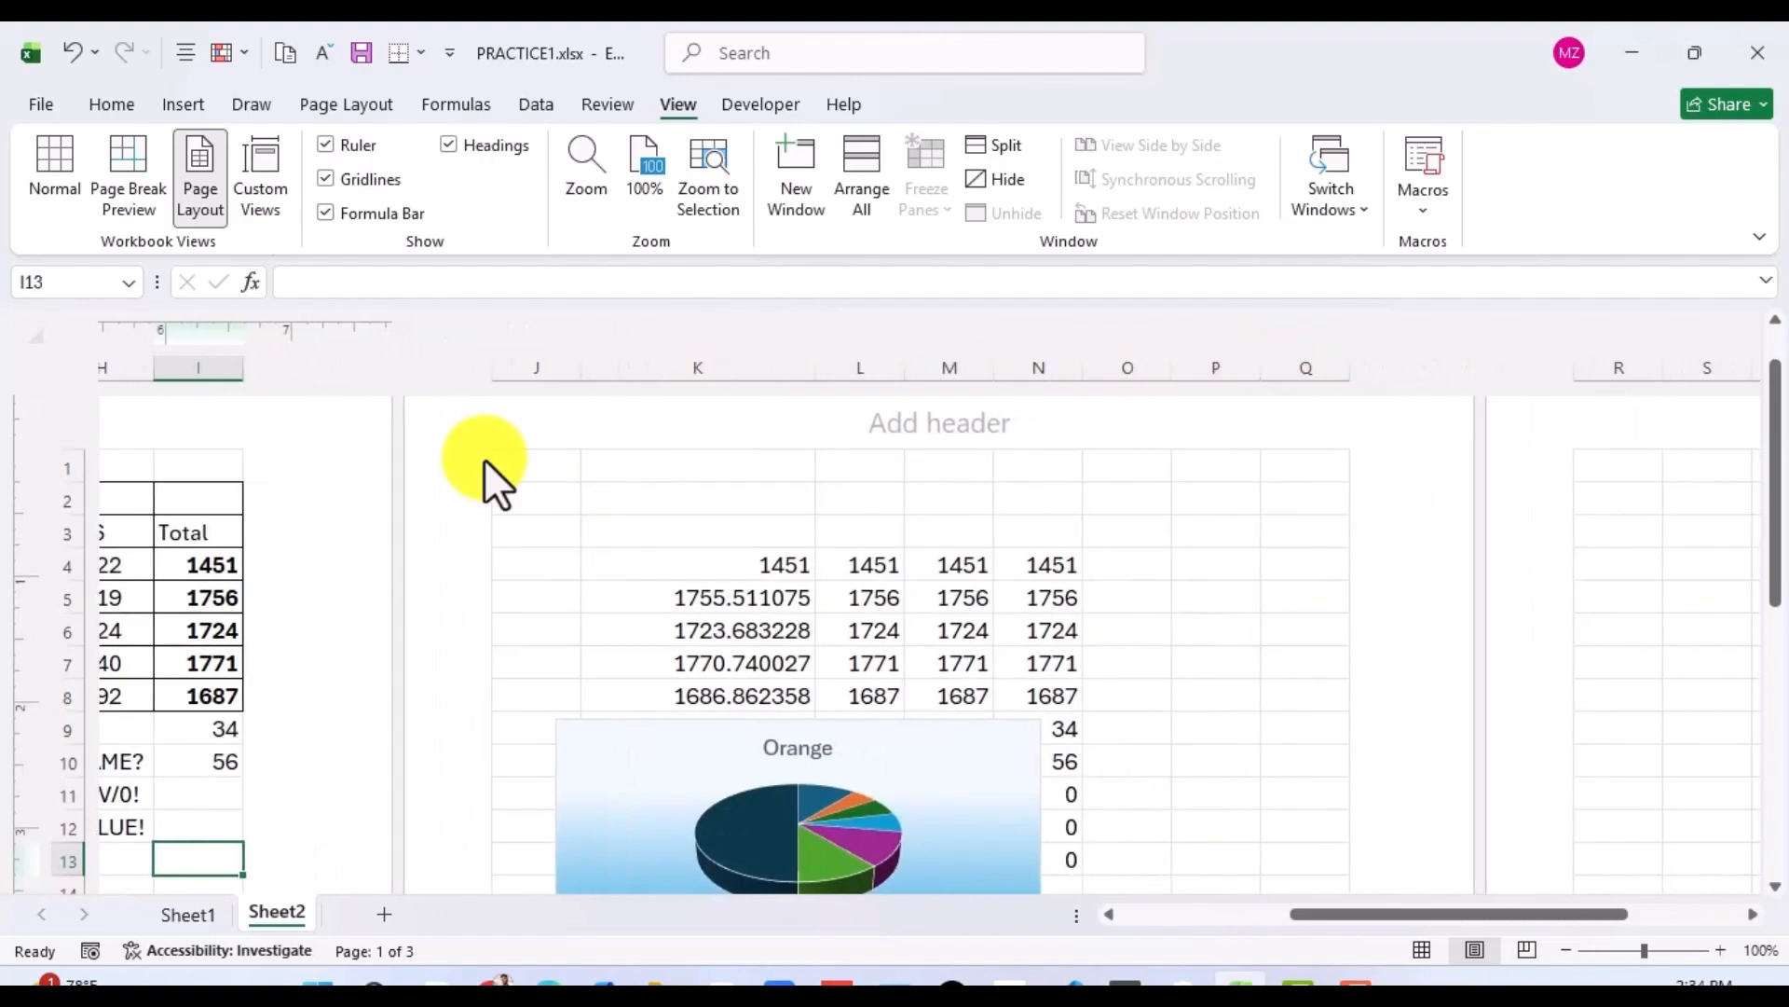
scroll(483, 458, left, 7)
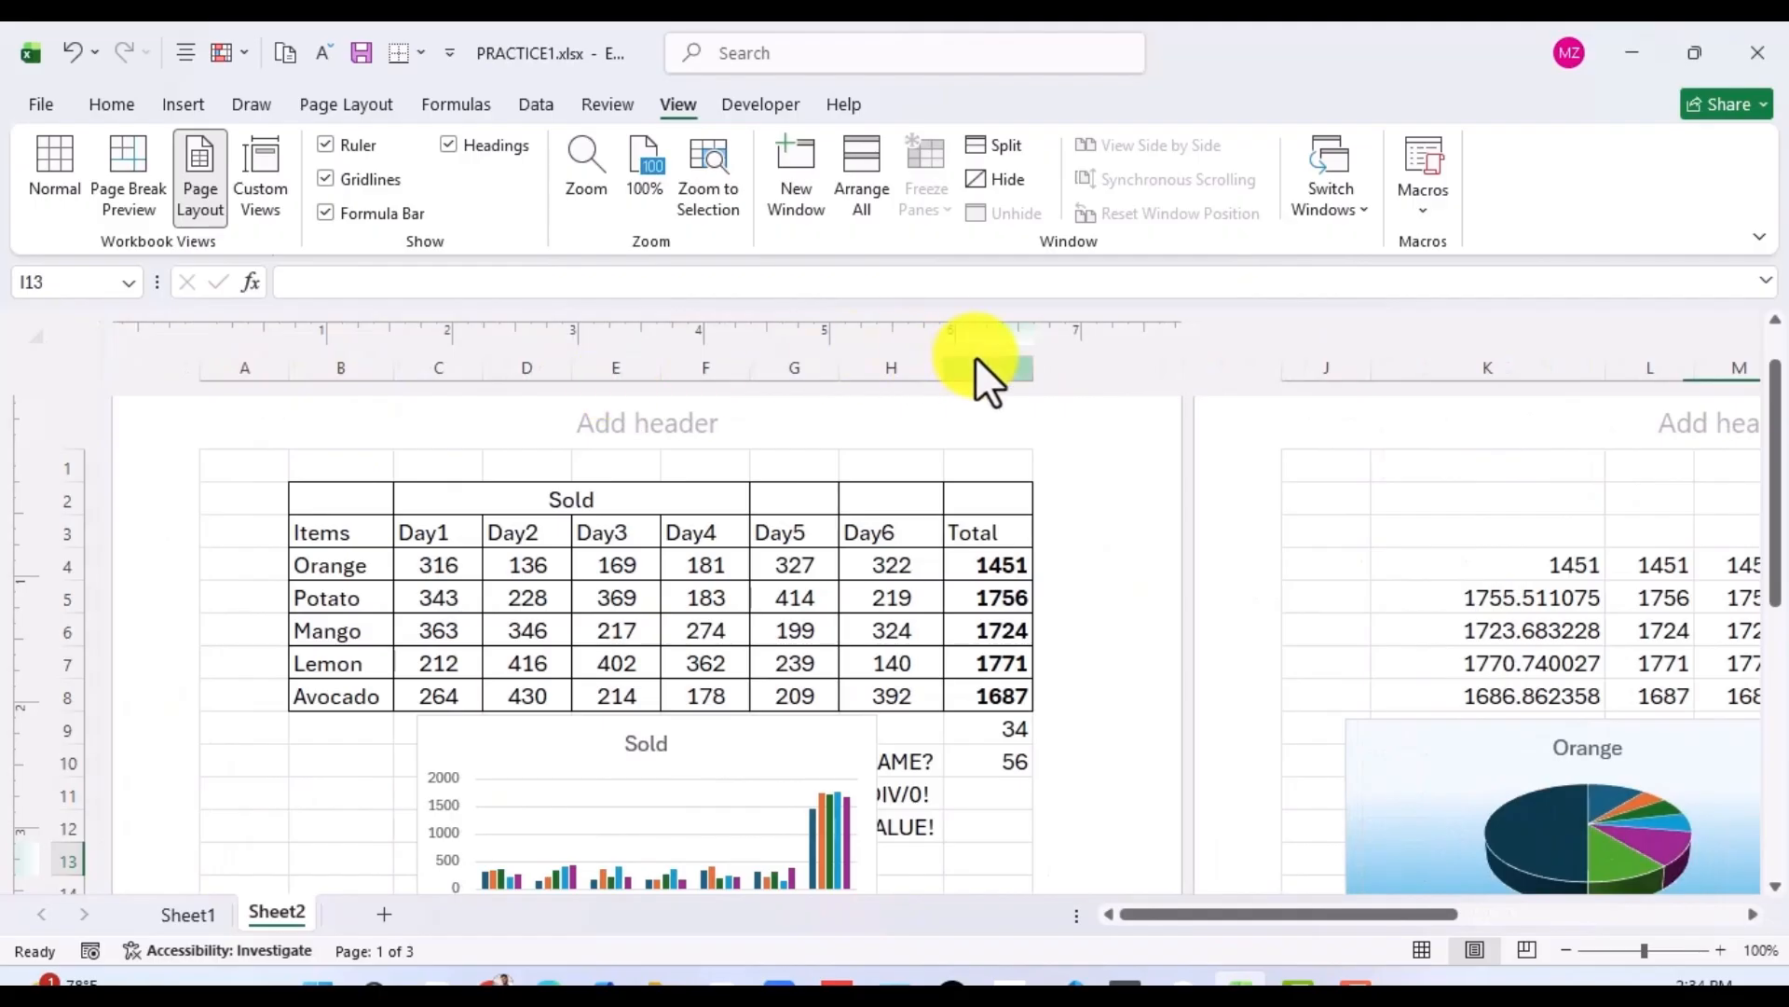
Return the worksheet to Normal view and select the Sold column chart.
click(658, 755)
click(519, 629)
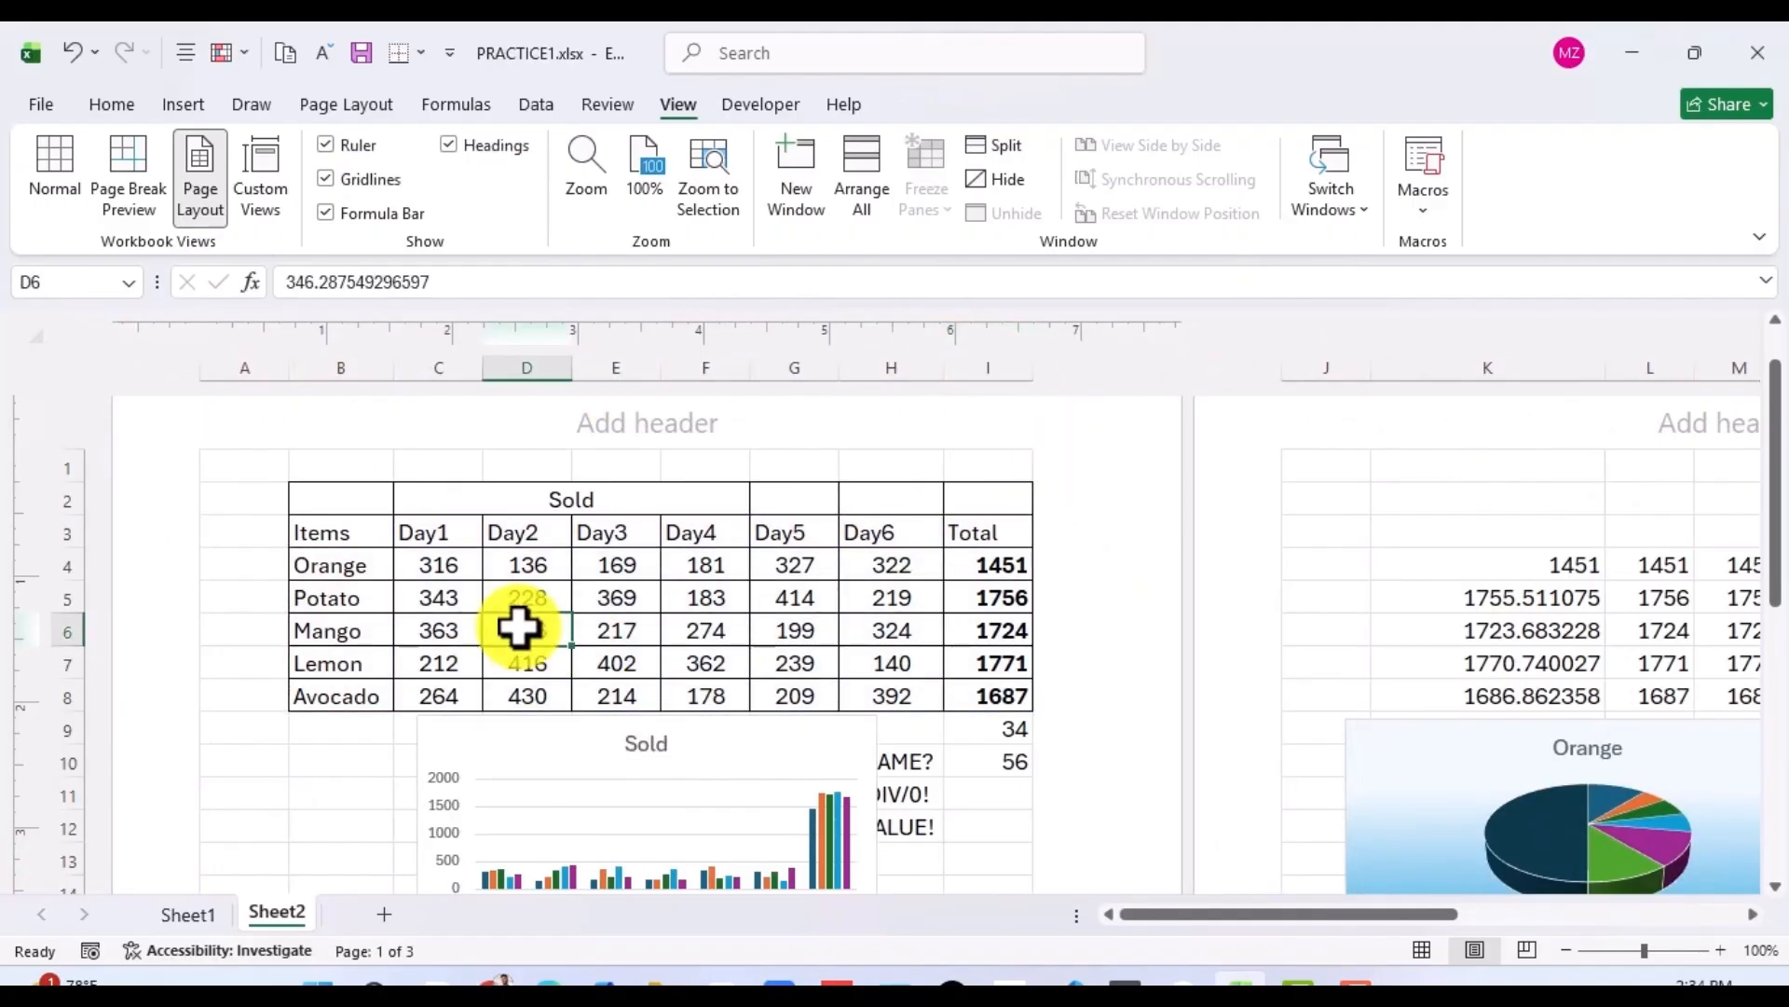
click(54, 179)
click(403, 591)
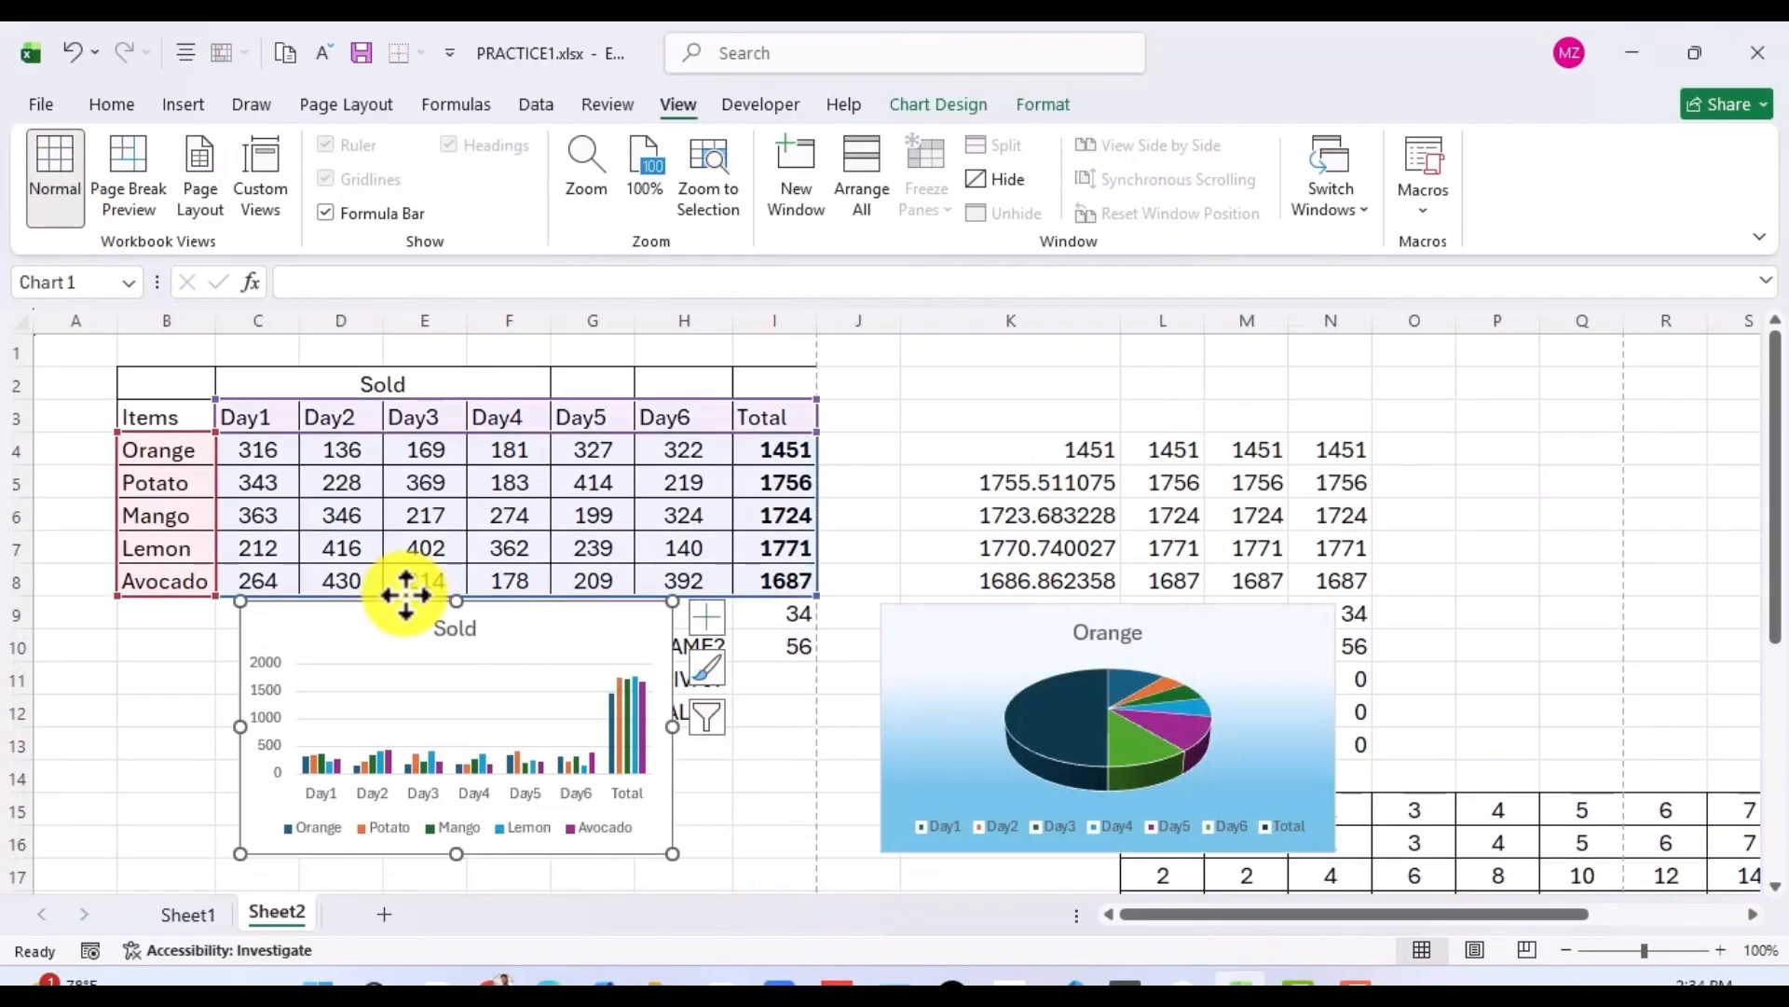
scroll(563, 722, down, 4)
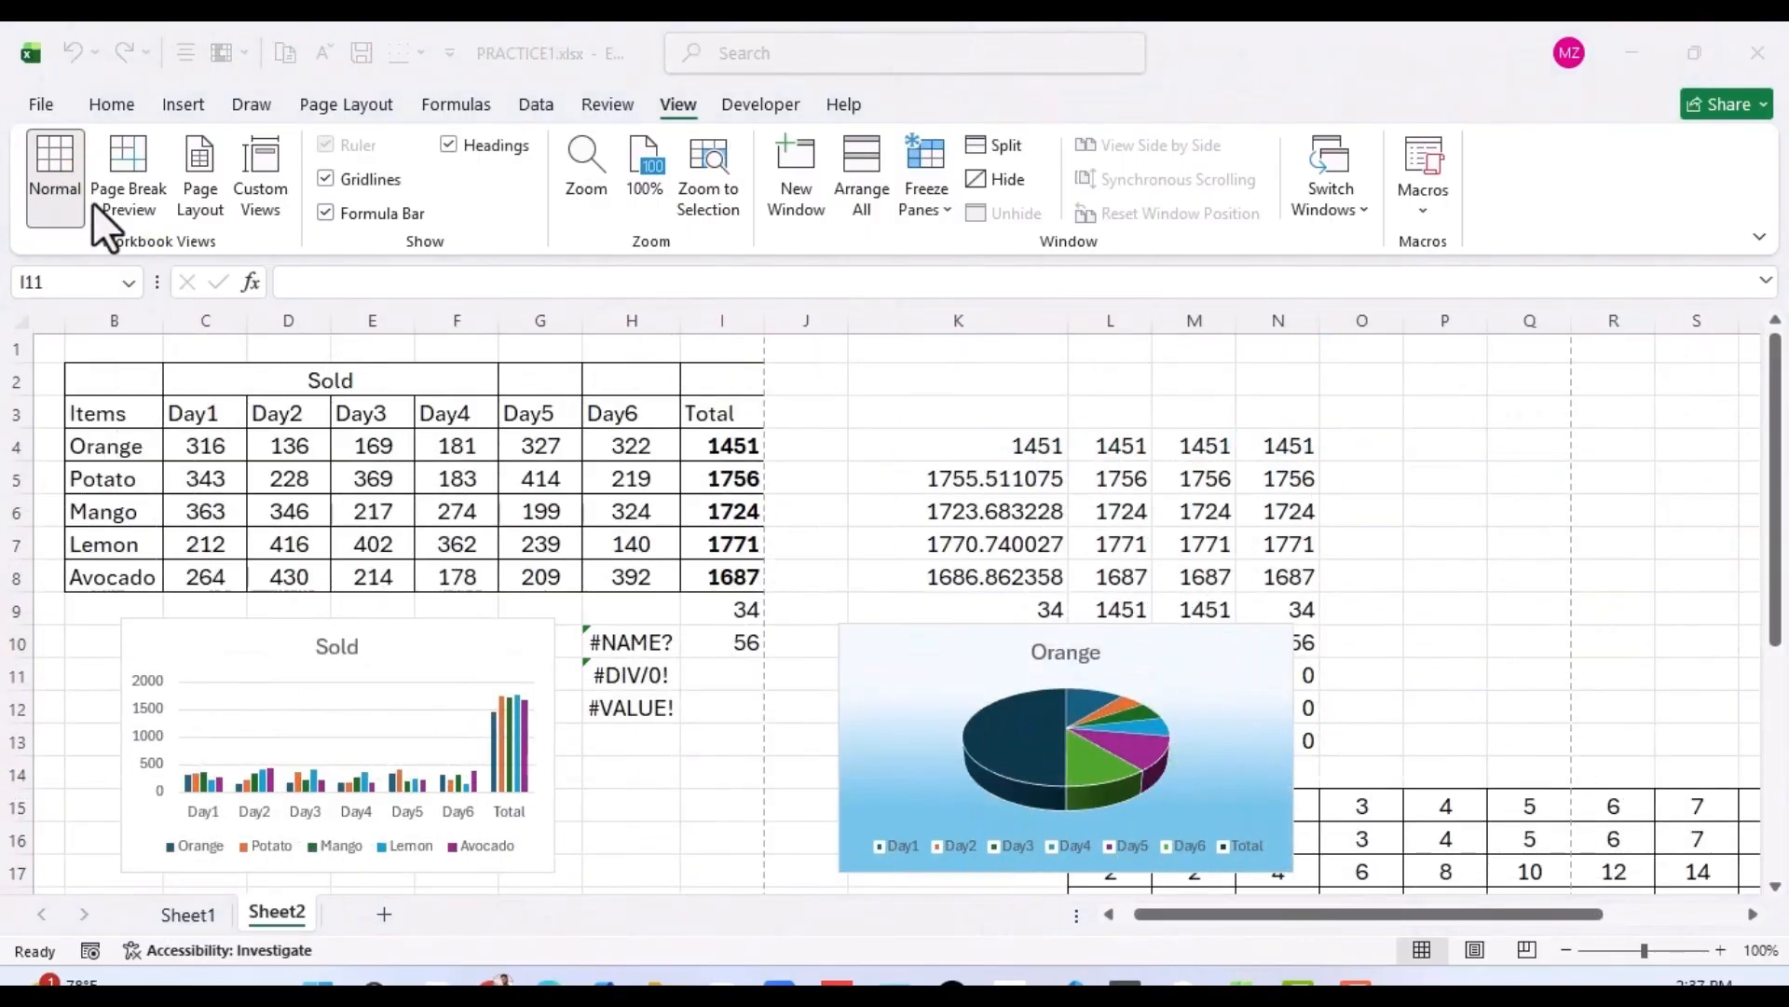
Switch Sheet2 to Page Break Preview and examine how the tables and charts are divided across the pages.
scroll(289, 556, down, 1)
scroll(289, 555, up, 1)
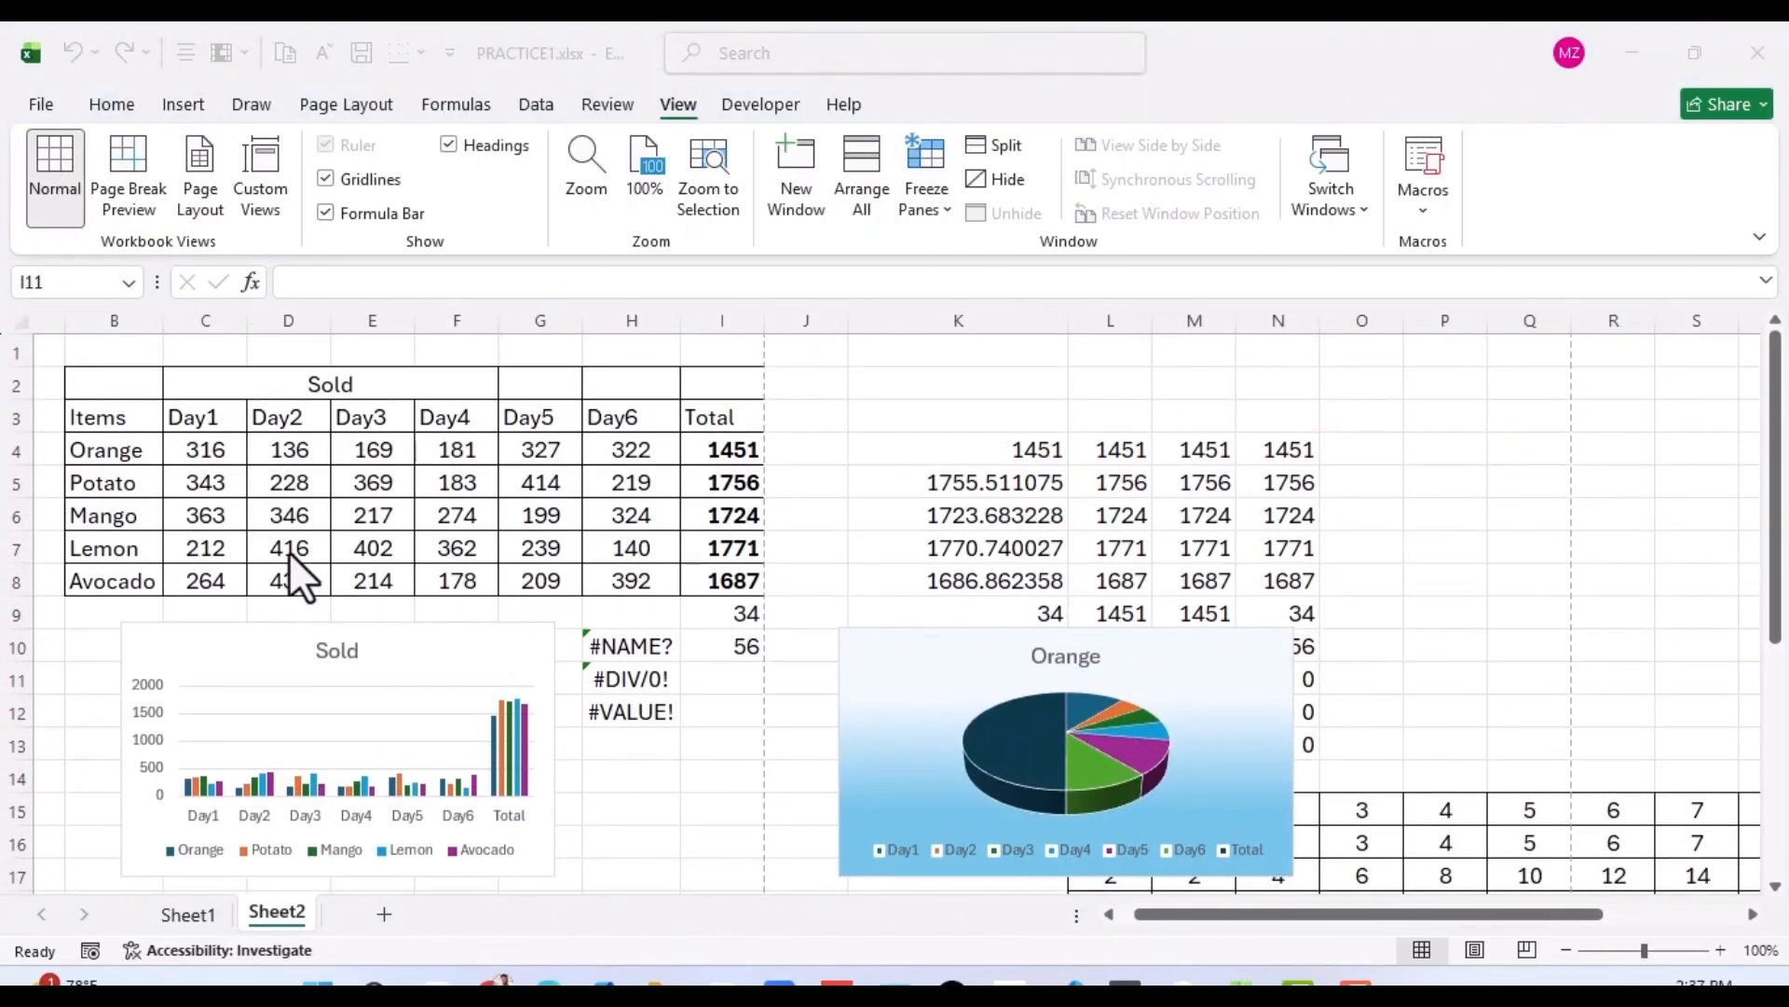
click(678, 102)
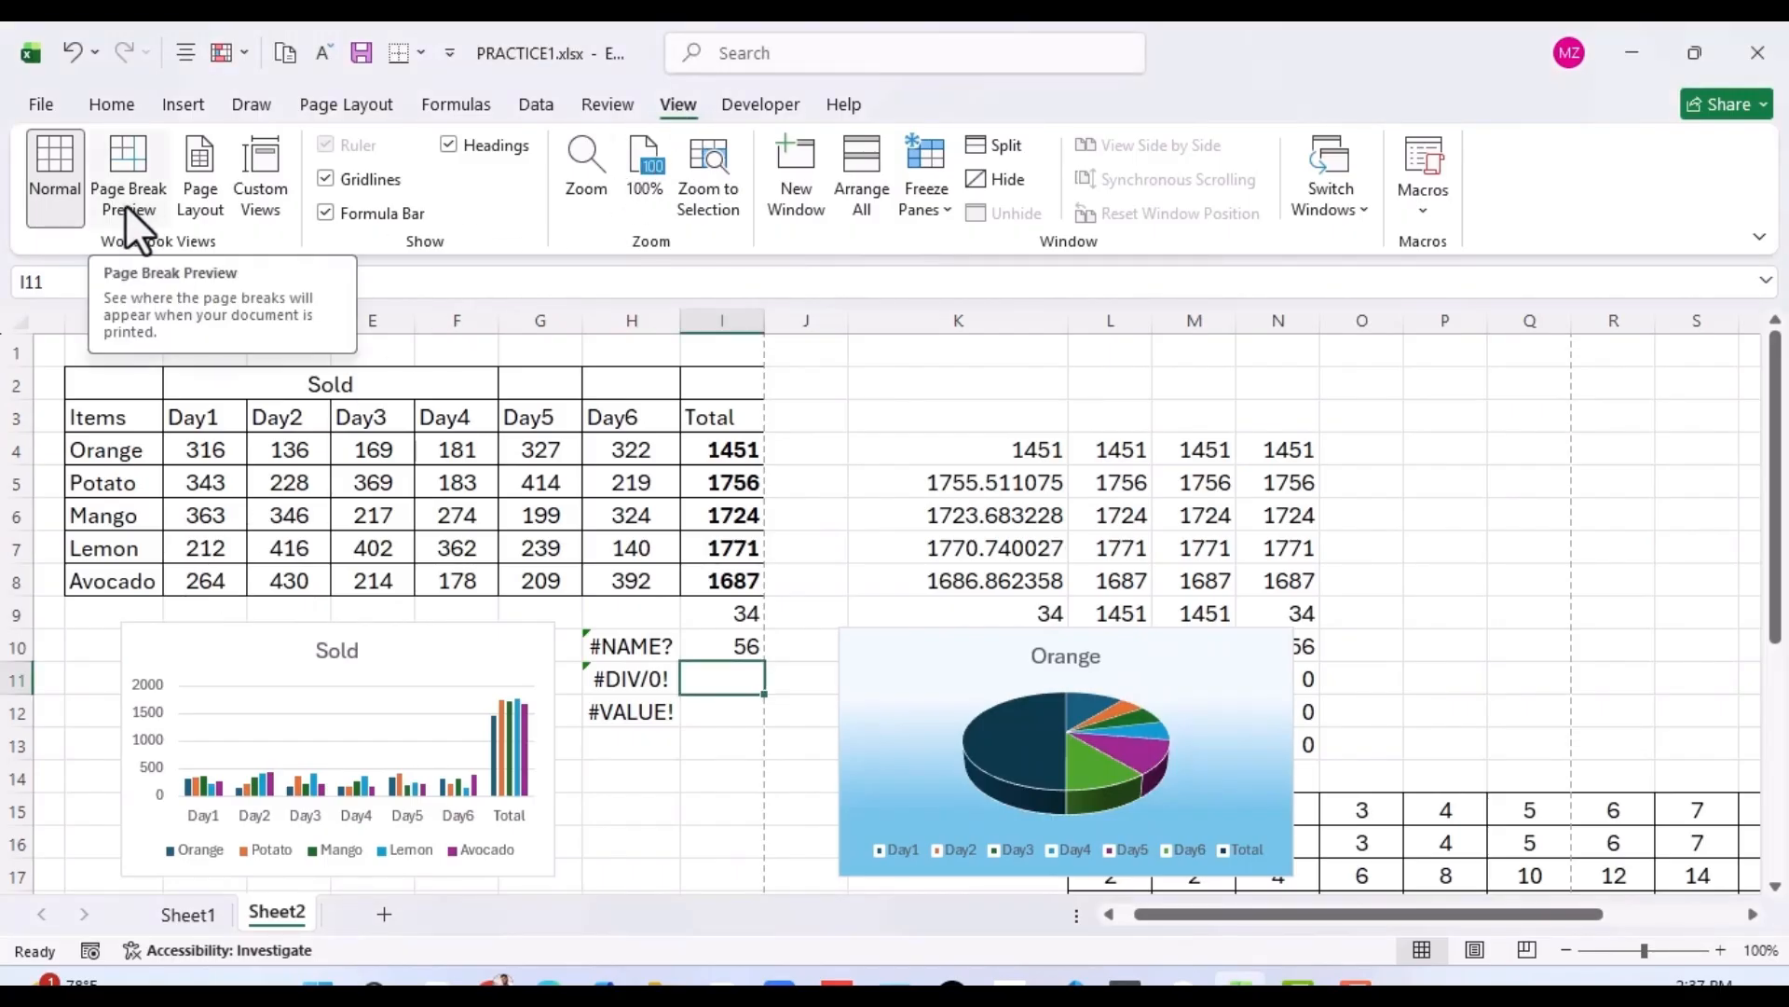
click(125, 157)
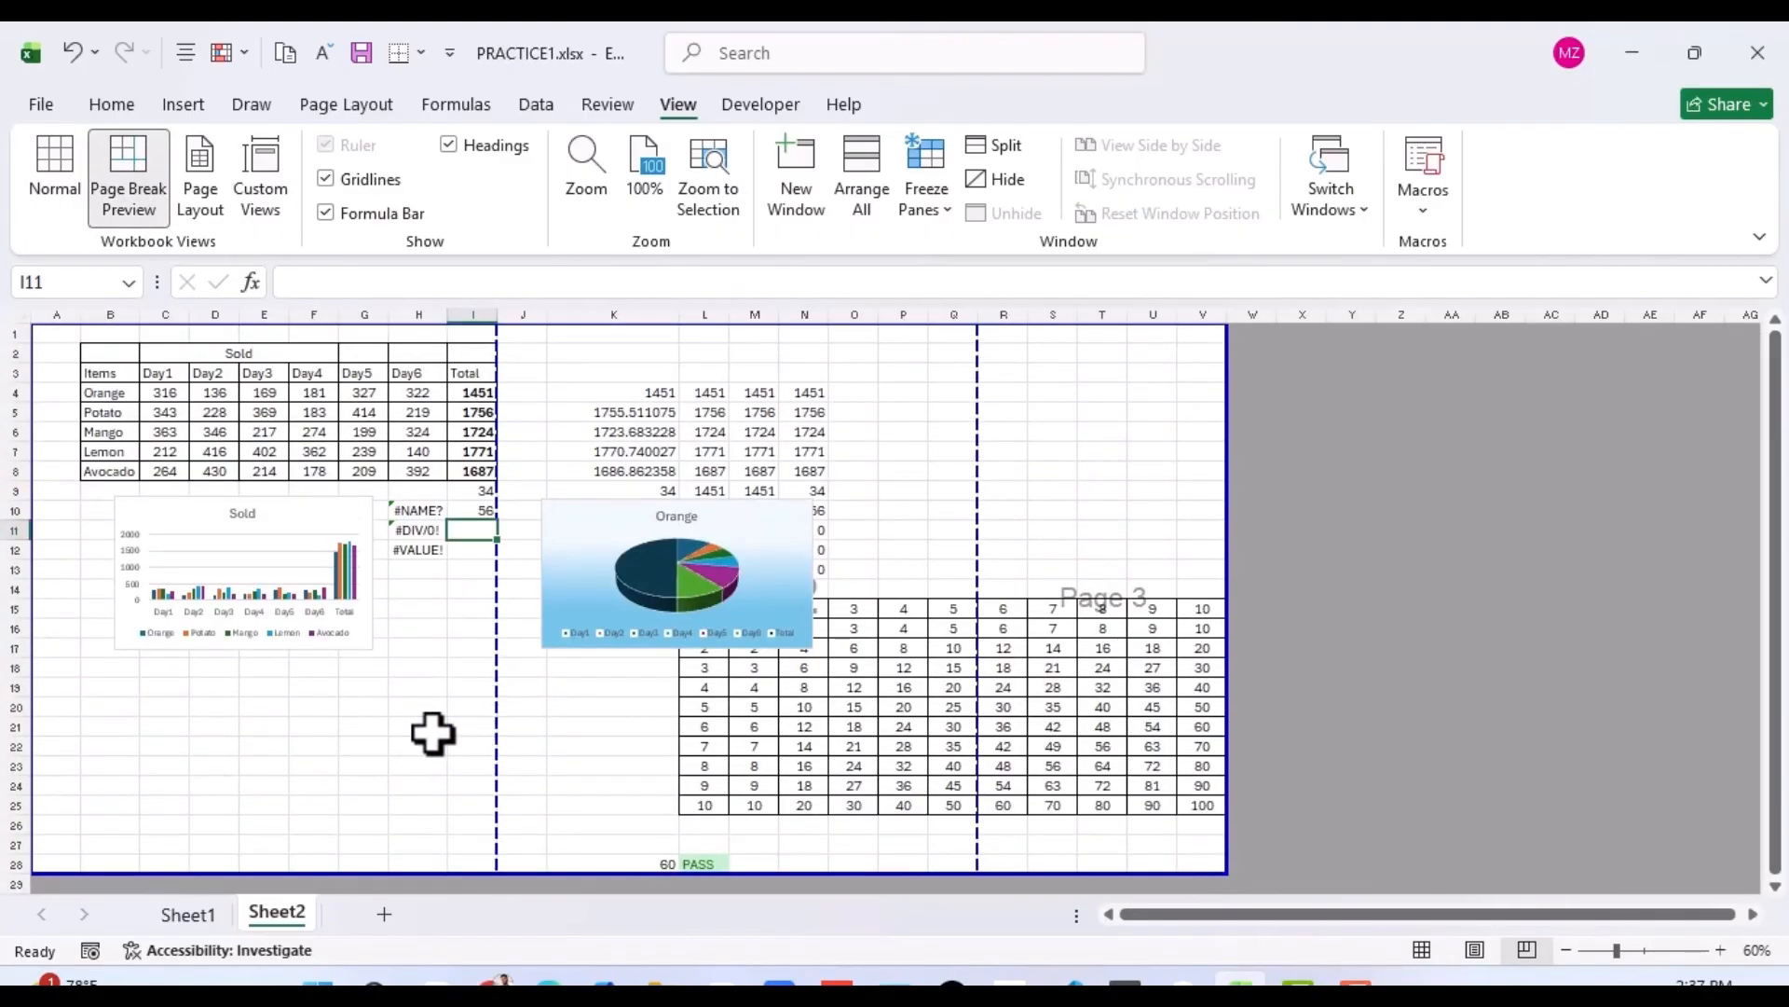
click(254, 613)
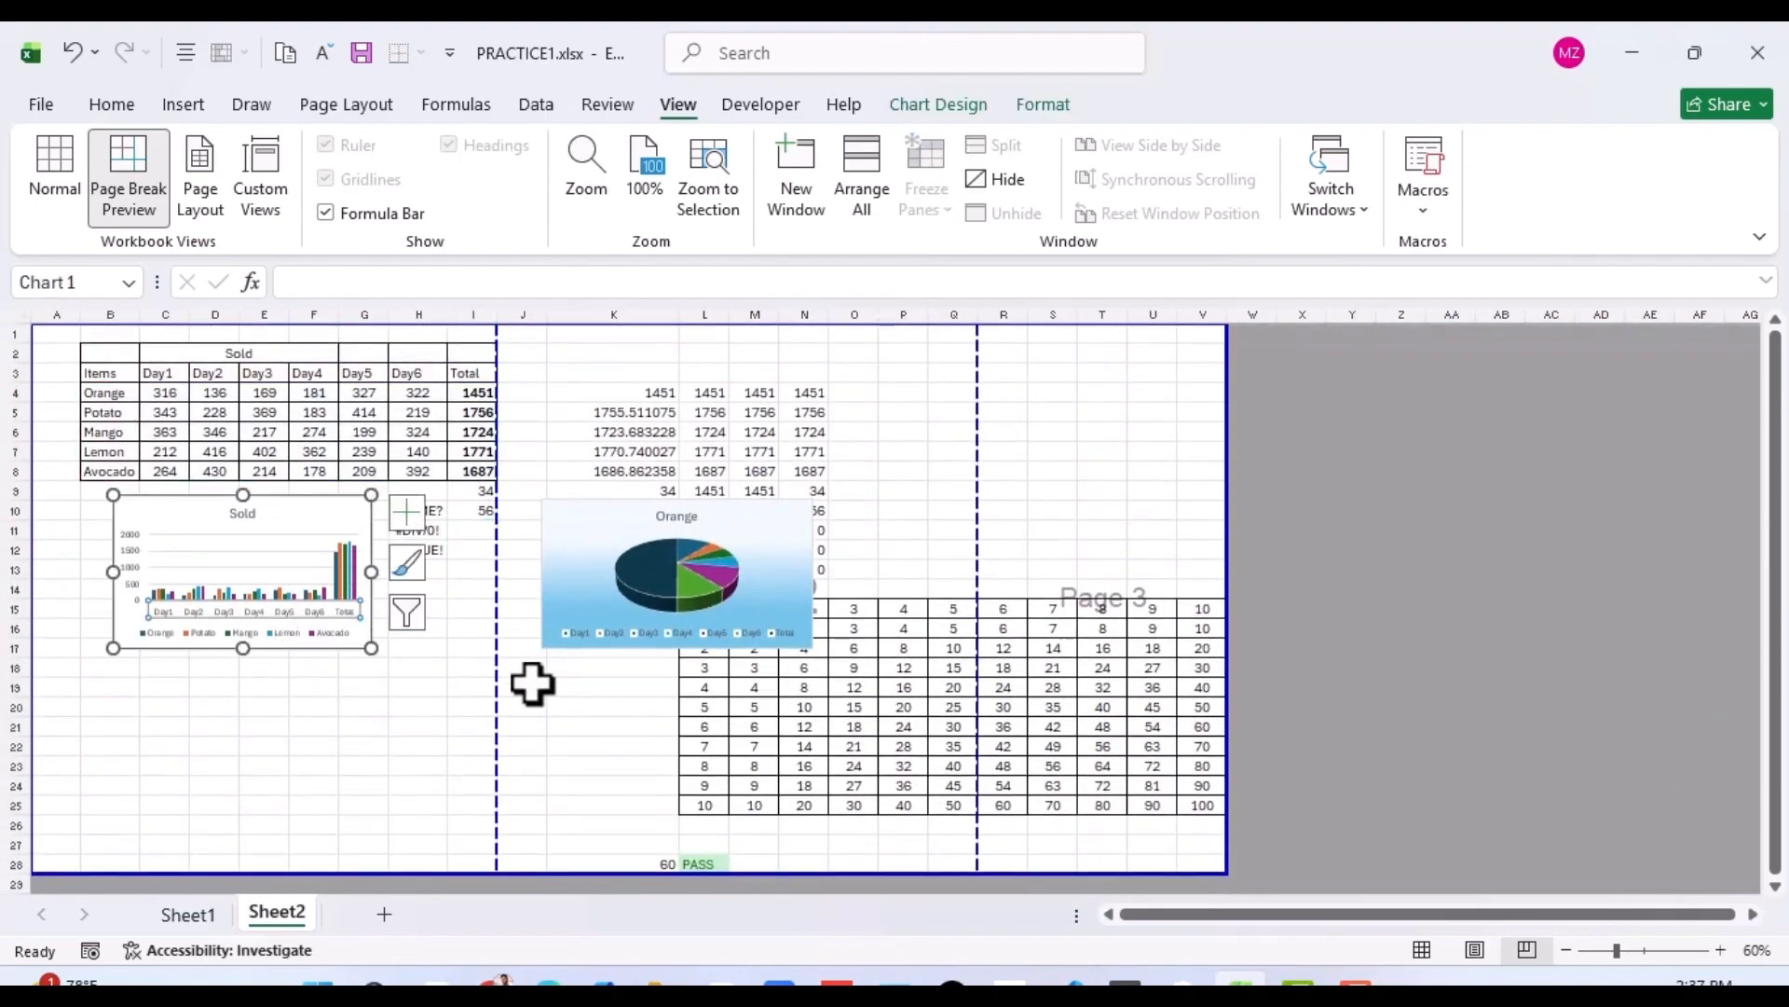
click(613, 727)
click(1113, 553)
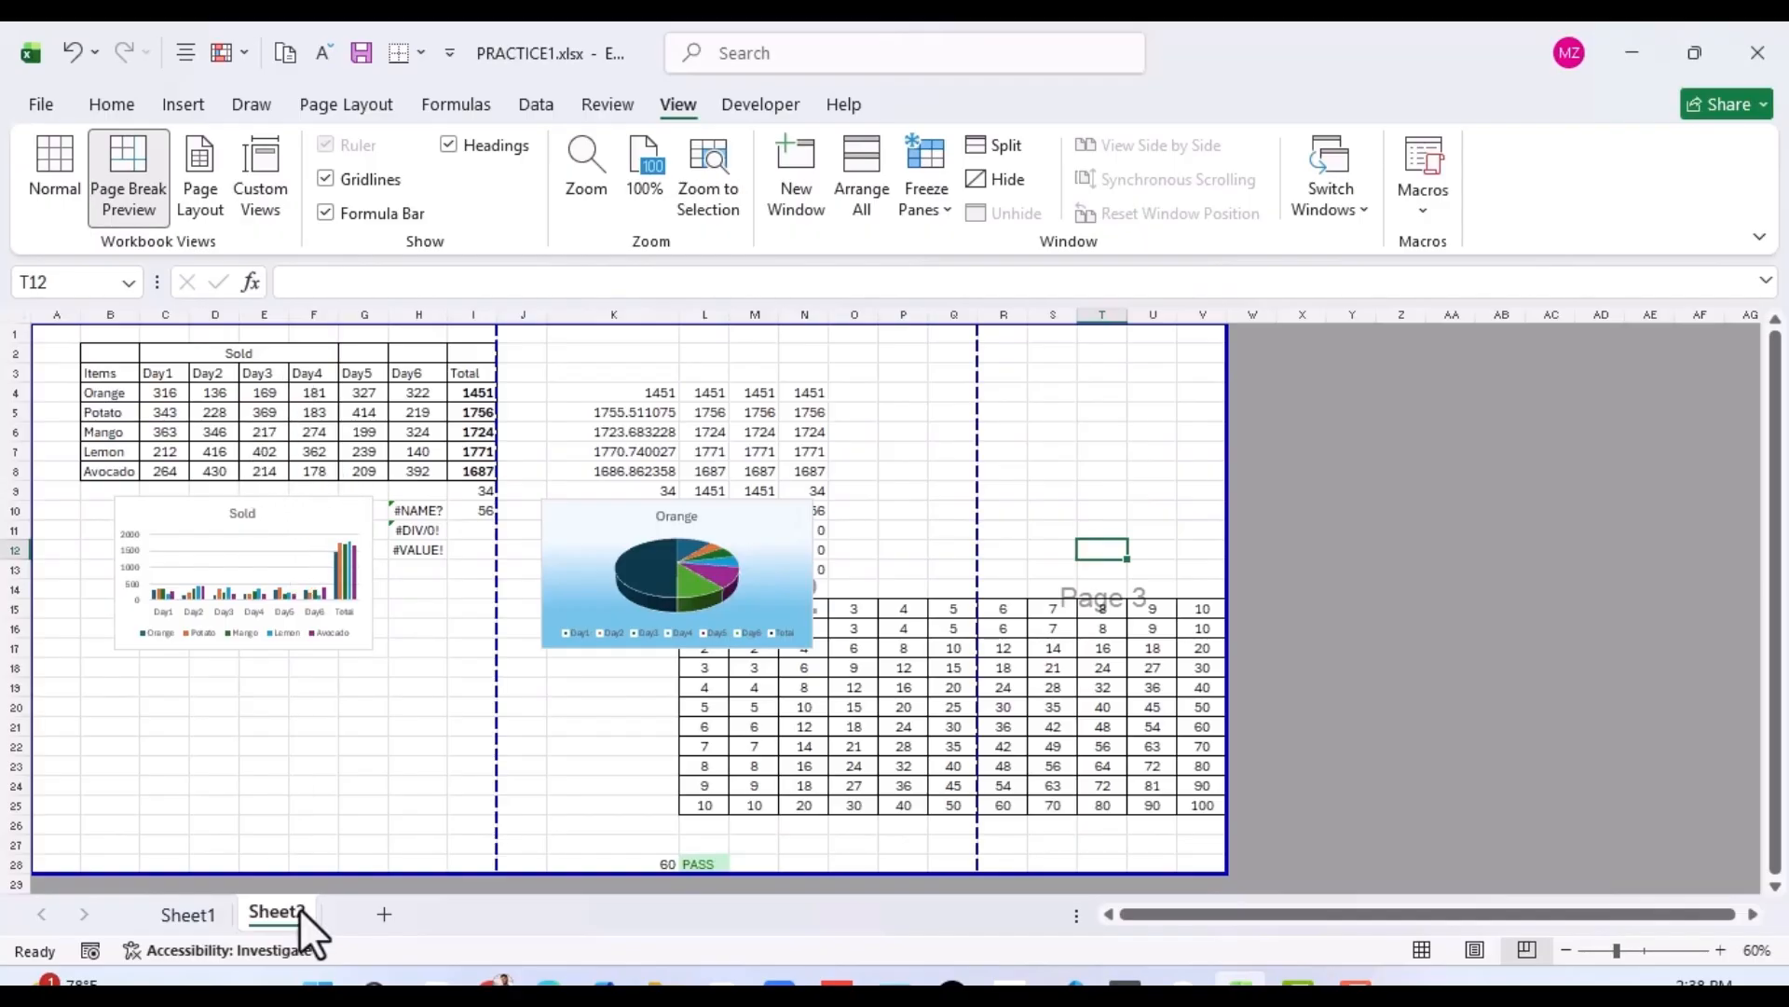
Move the Orange pie chart onto the first page, directly below the Sold column chart, and deselect it.
click(594, 576)
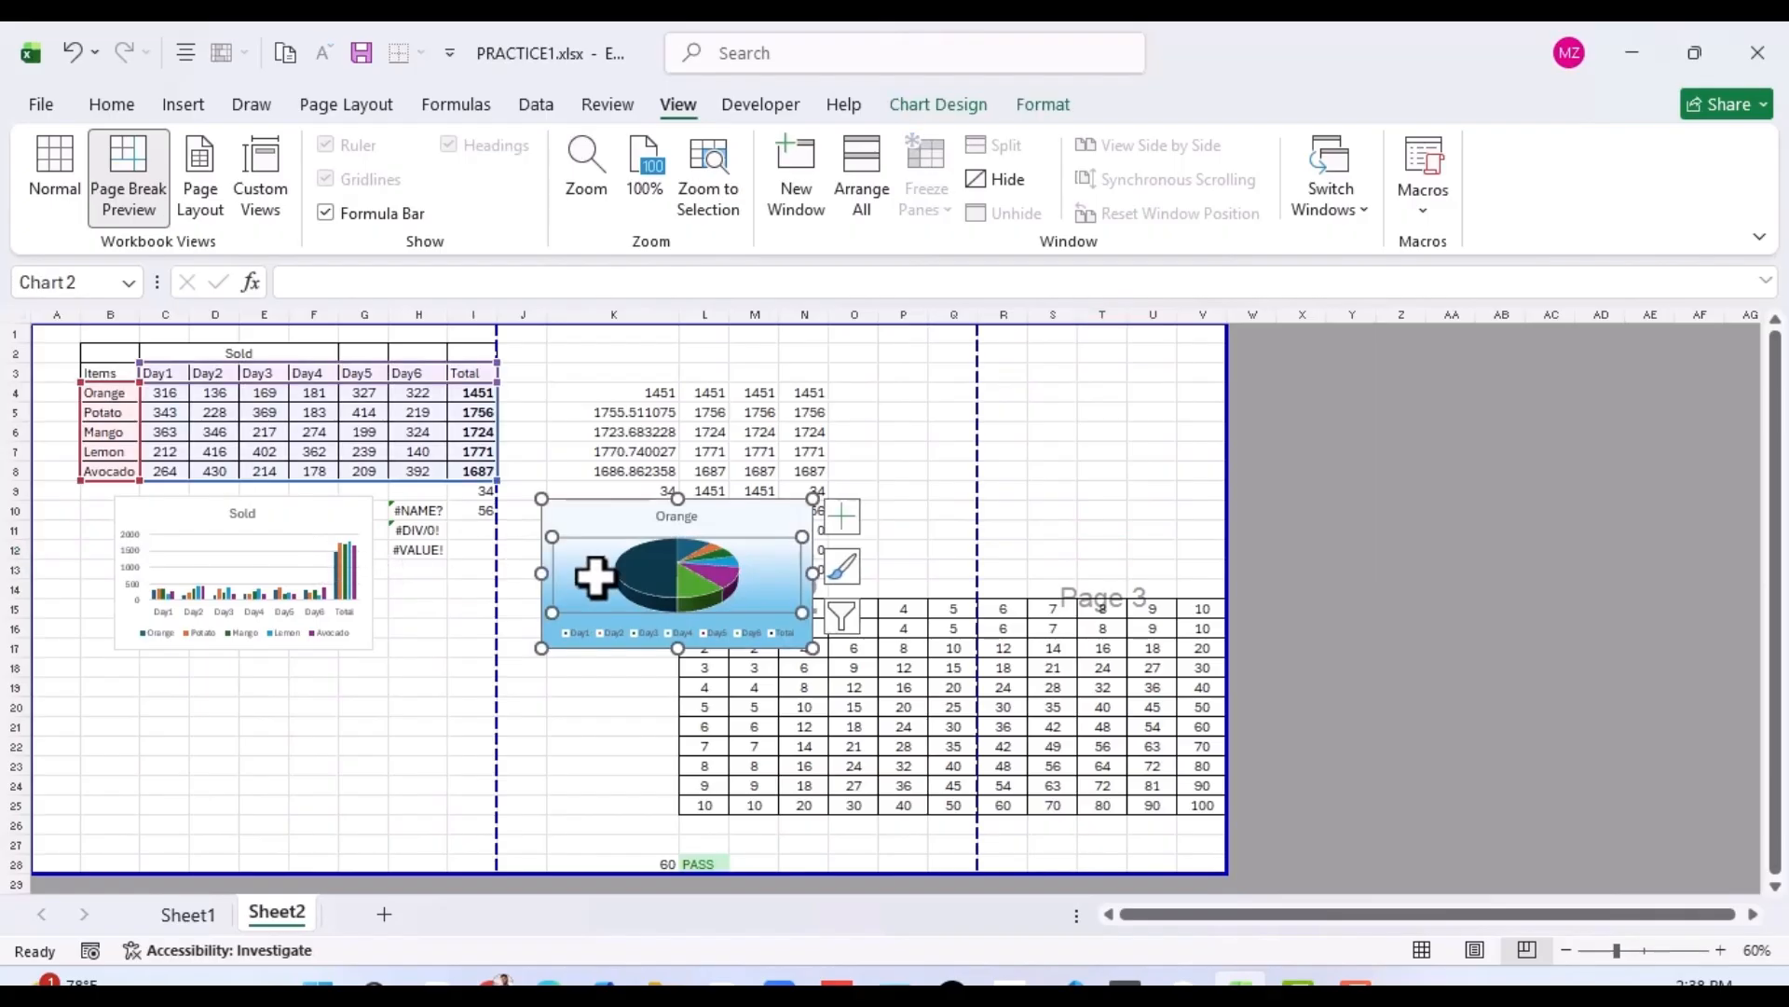
drag(594, 576, 199, 702)
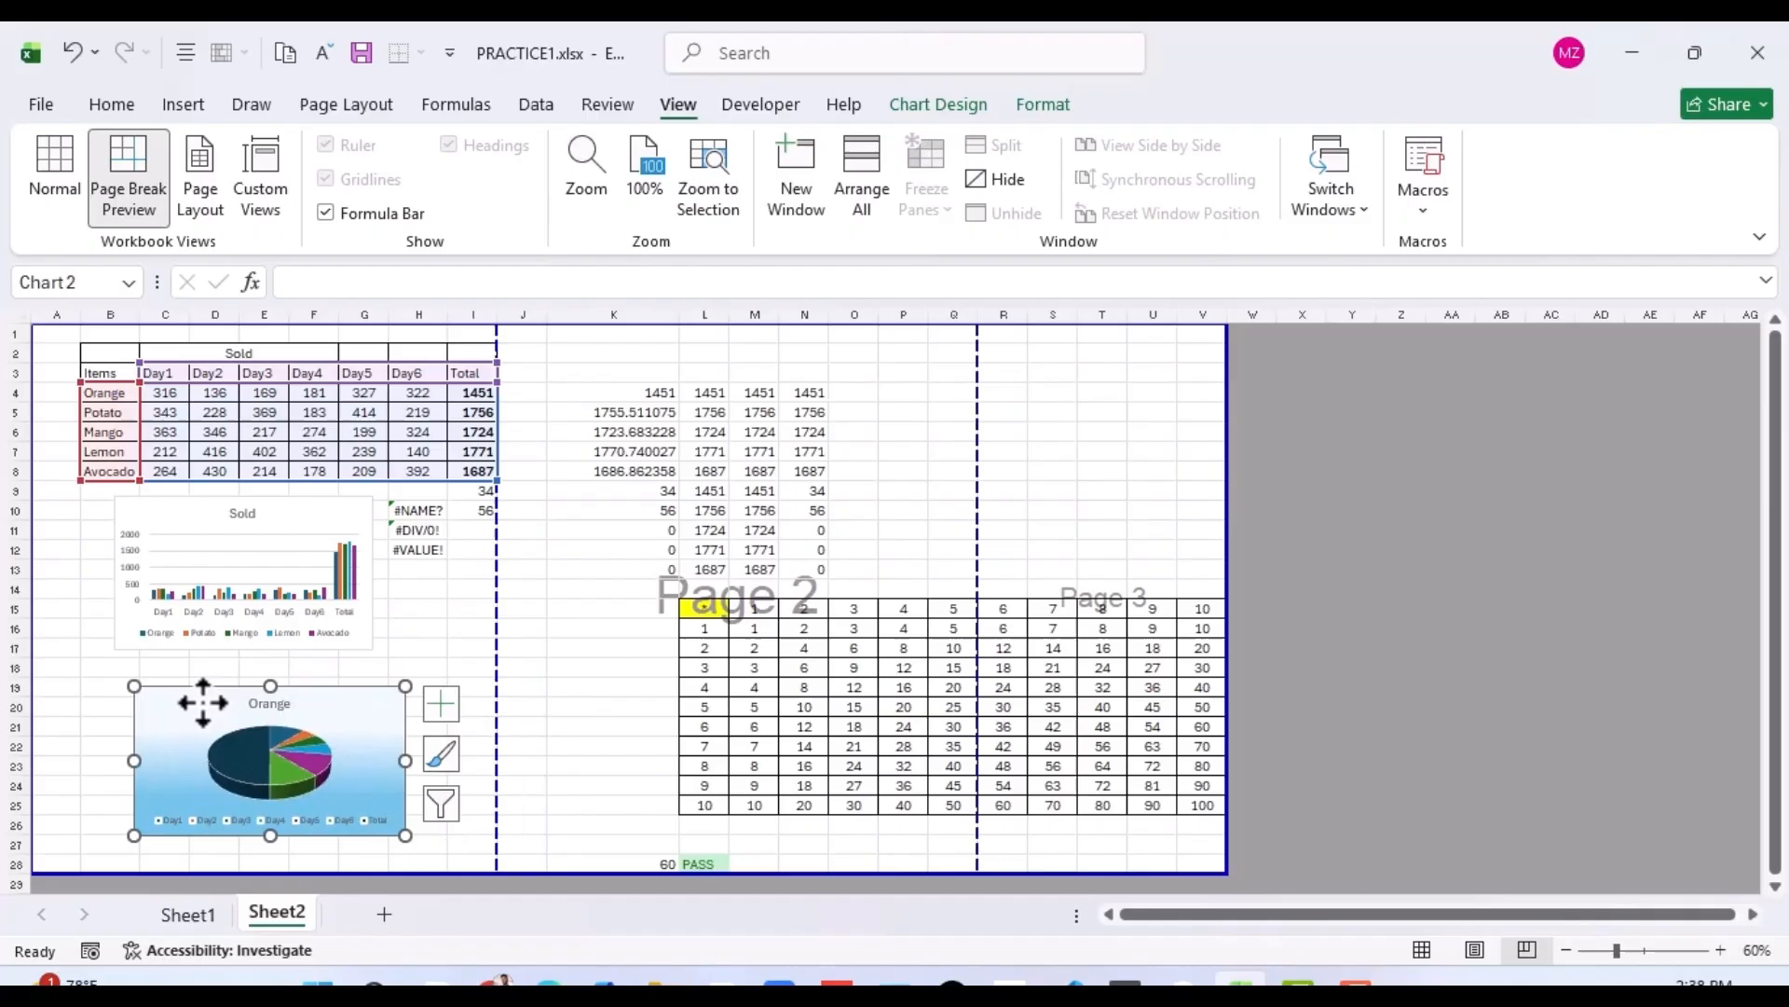
click(535, 577)
click(888, 644)
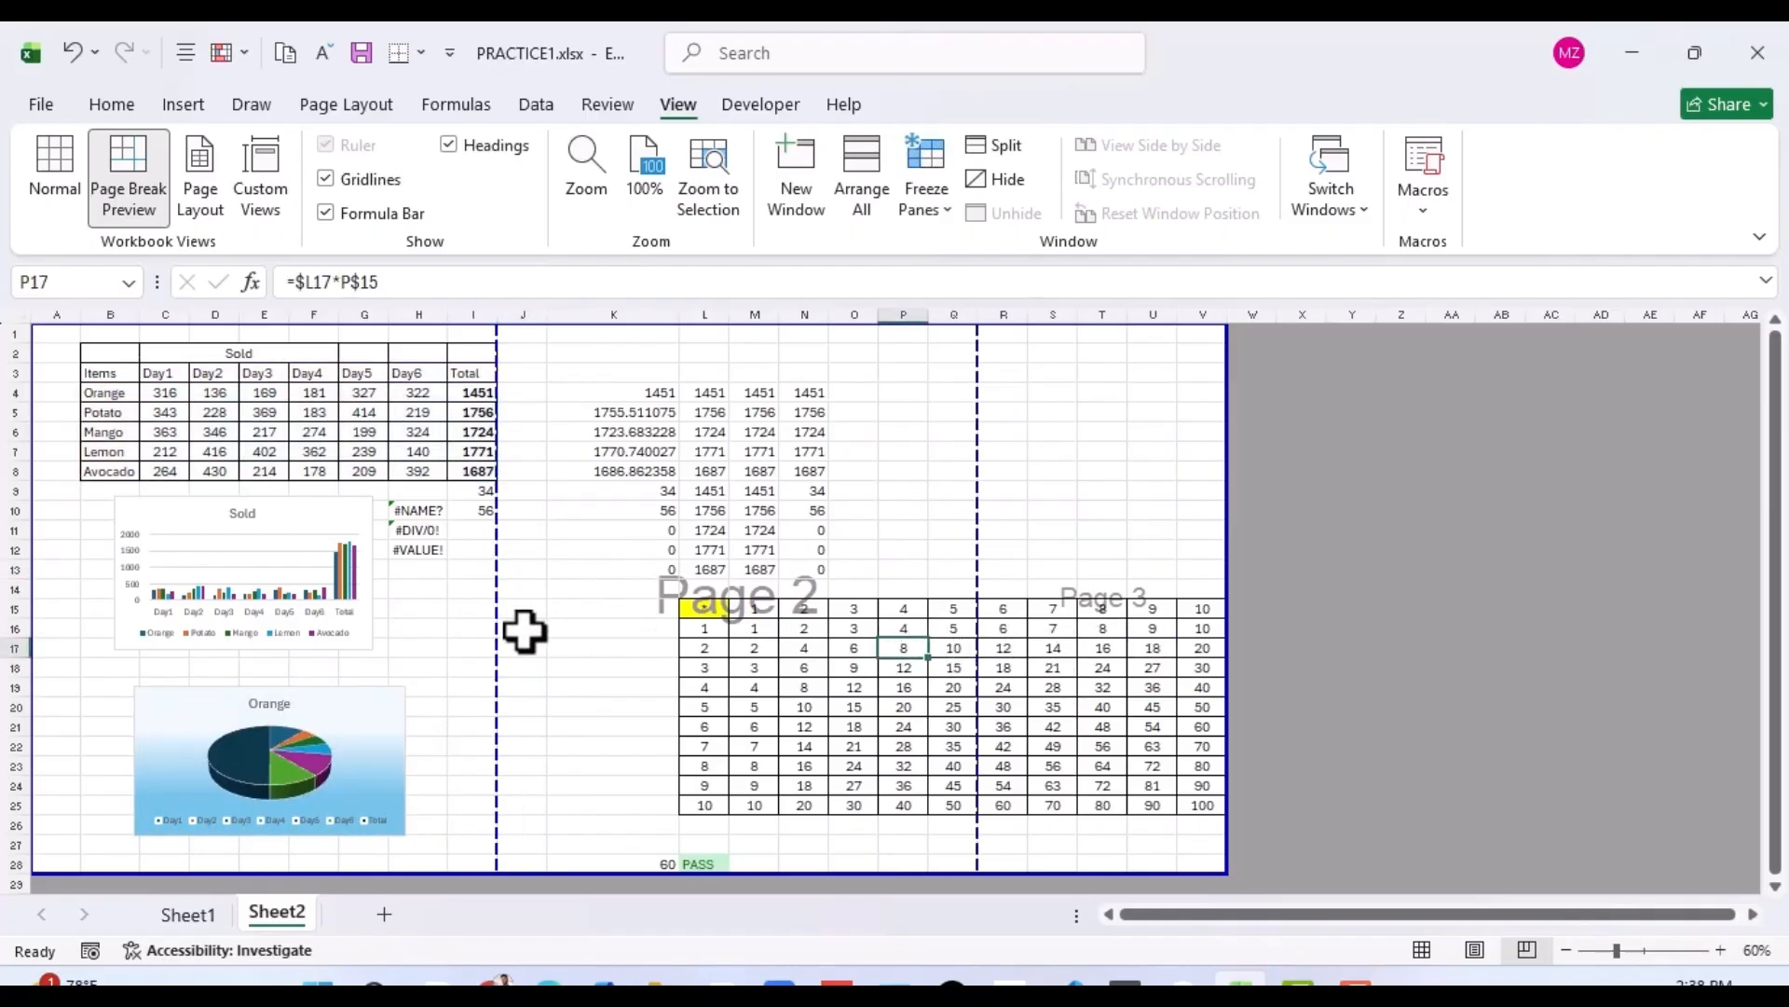
Shift the first page break to between columns J and K, and extend page 2 through column V to remove the second break.
drag(496, 620, 550, 619)
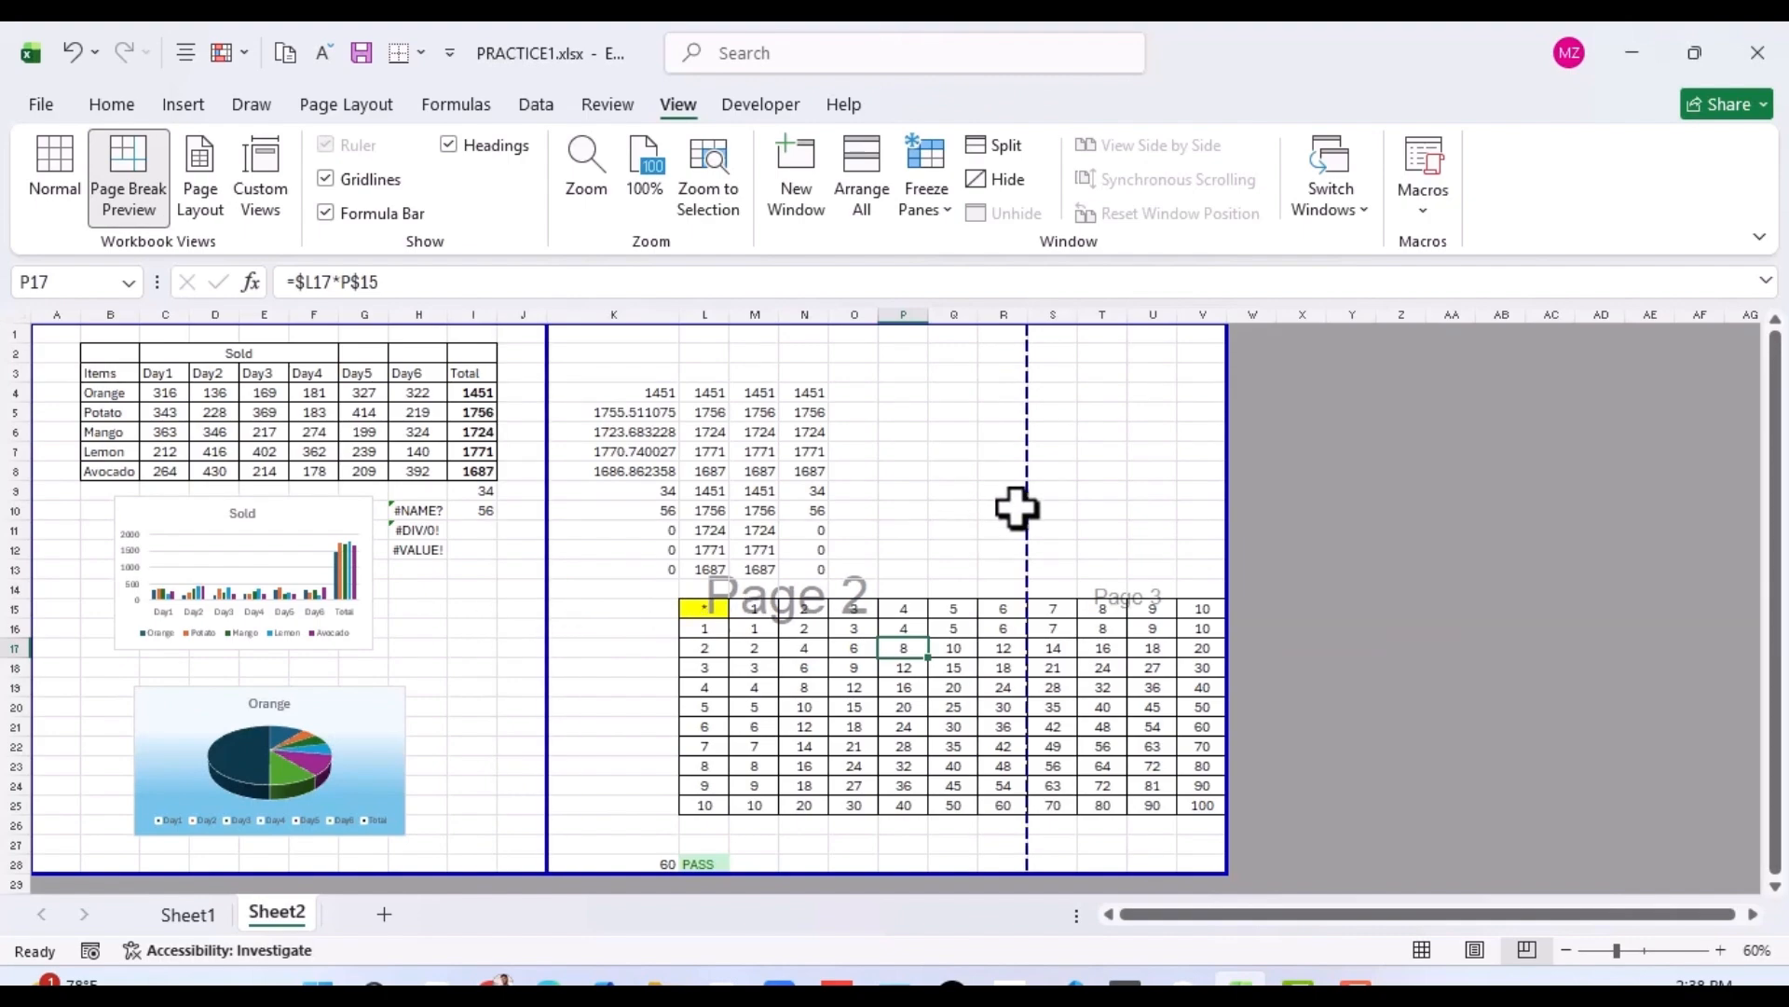
drag(1026, 504, 1231, 516)
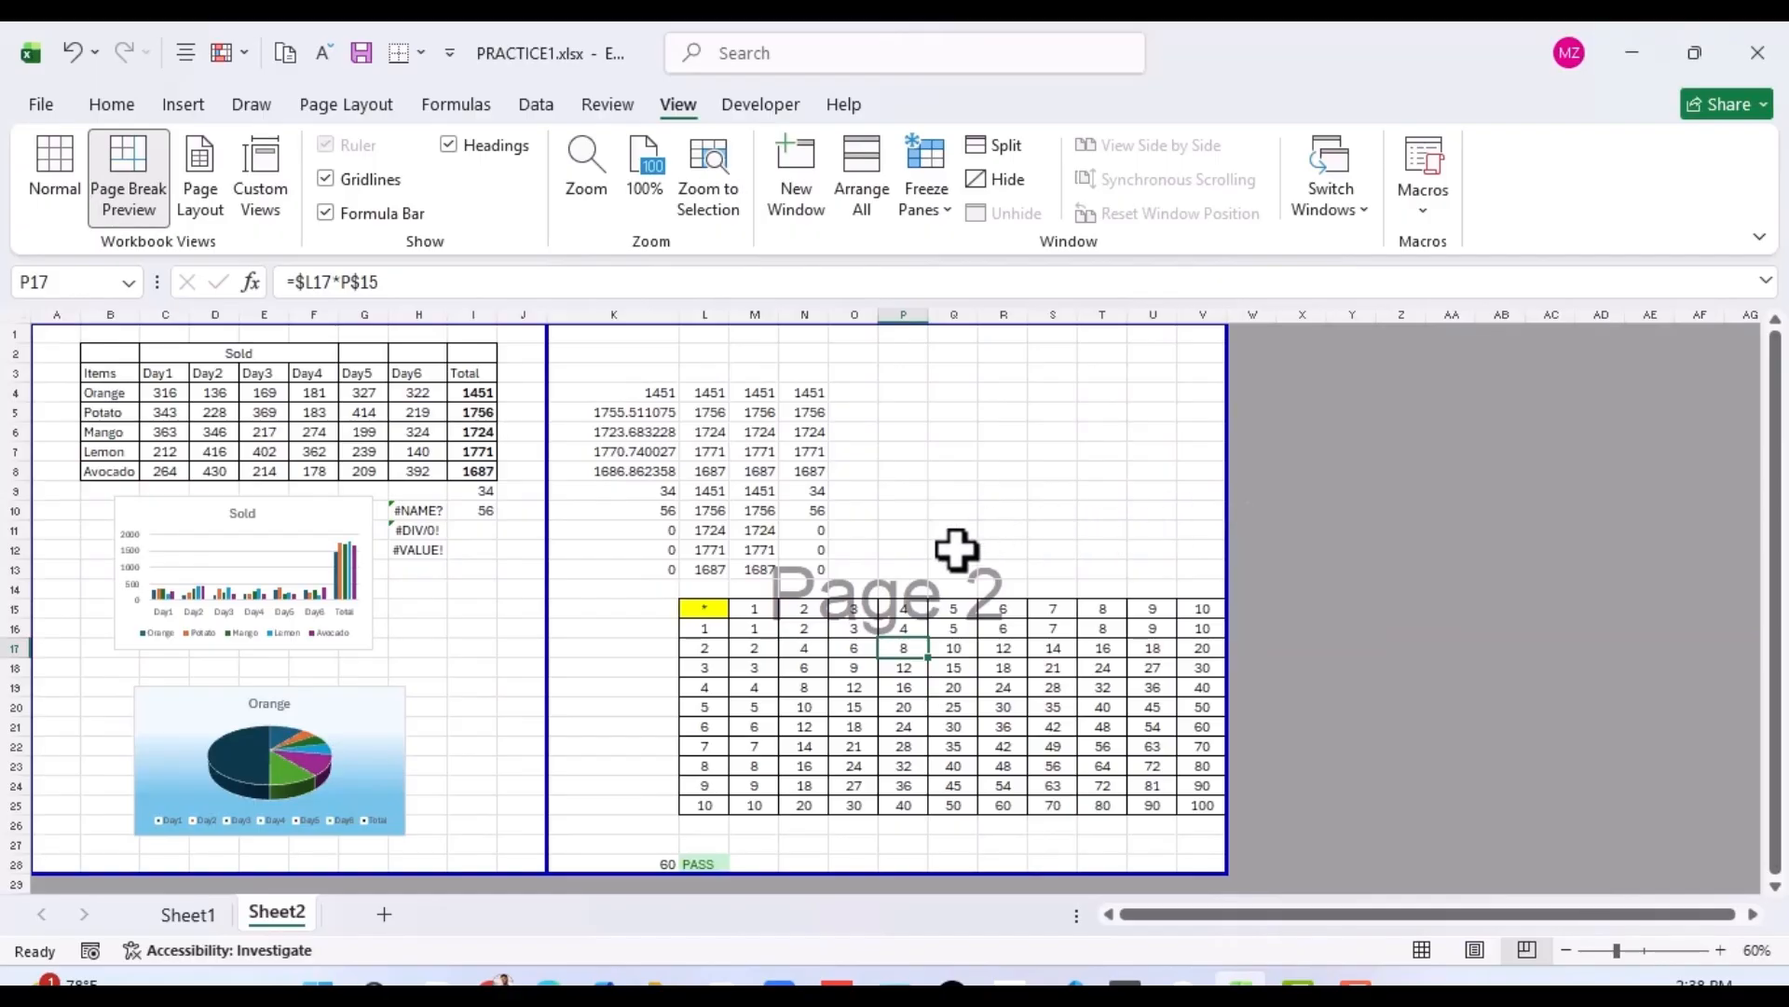
click(396, 510)
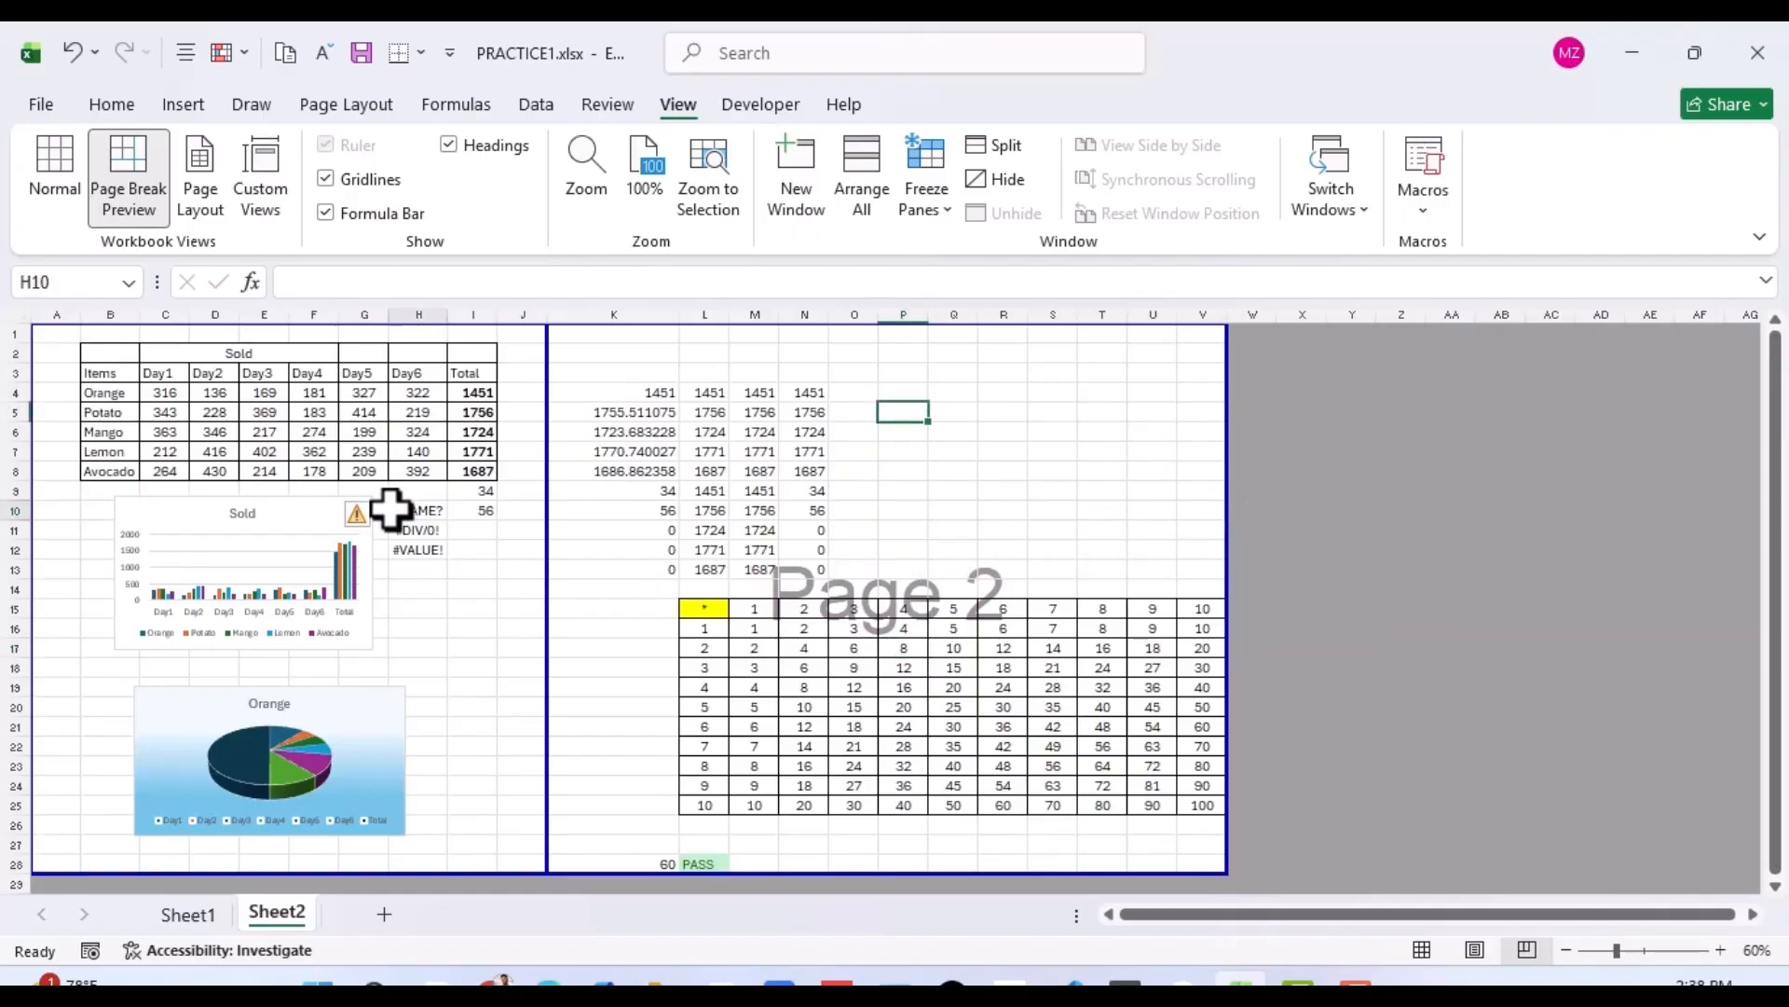
click(575, 673)
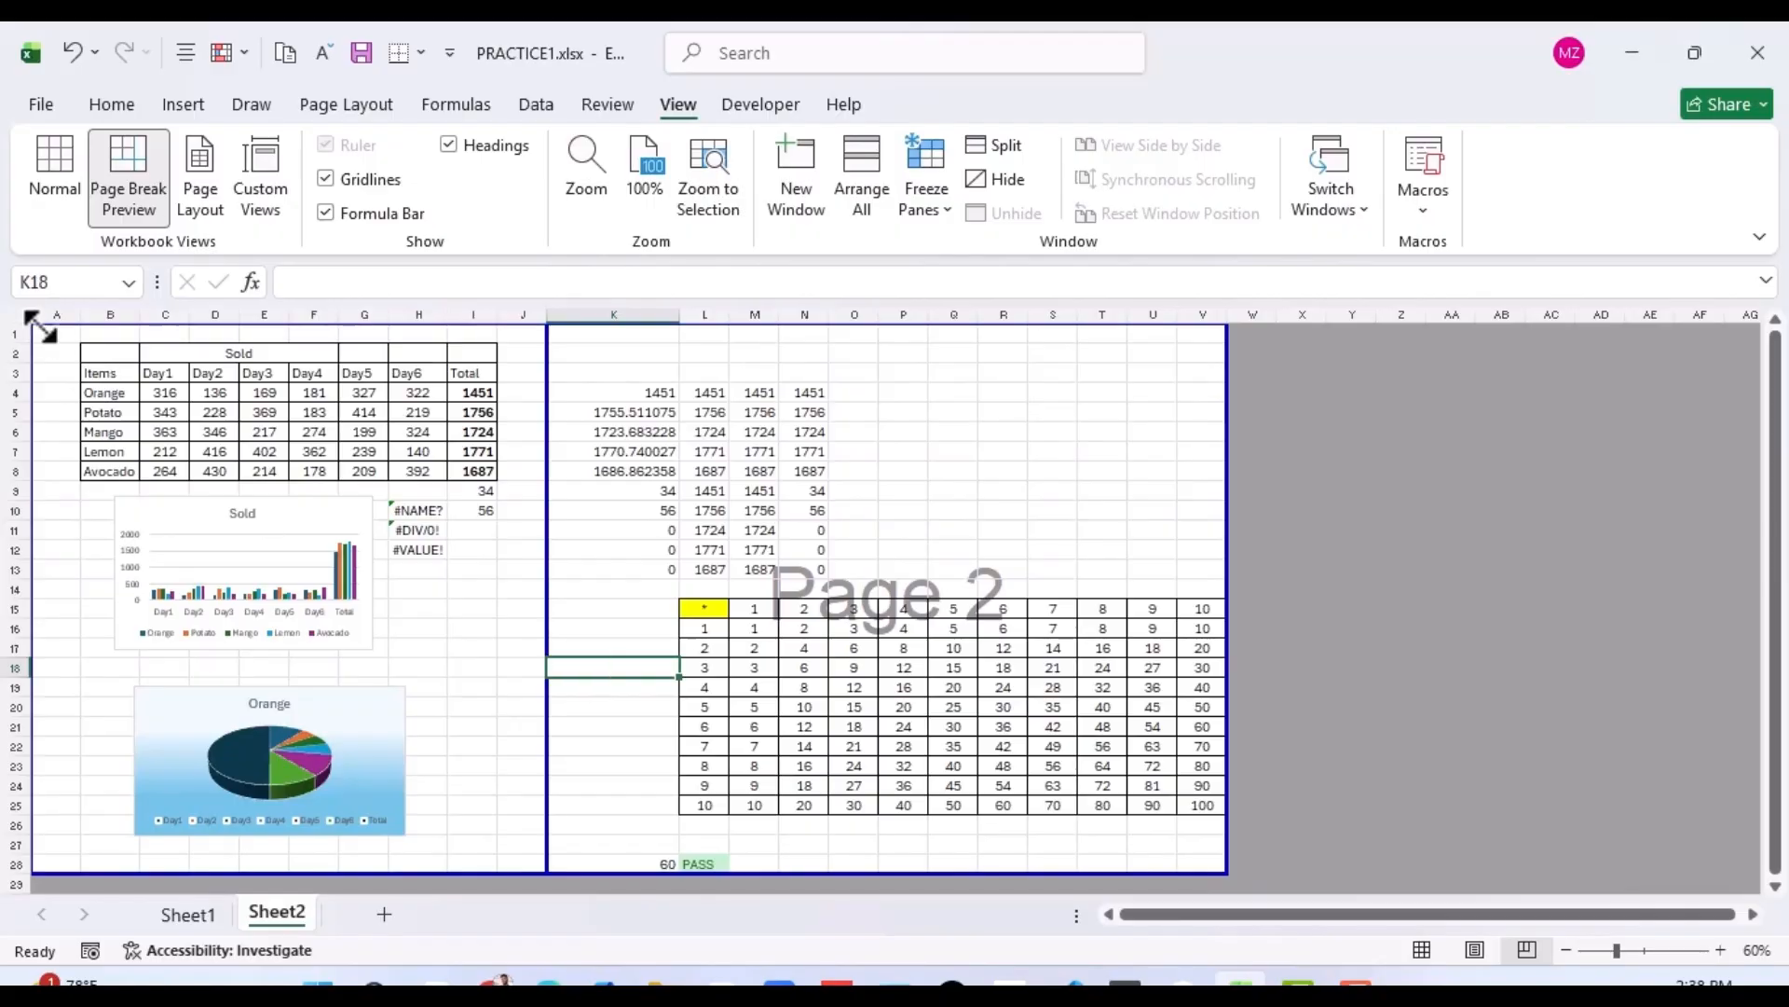
Return to Normal view and review the sales table, both charts and the neighbouring data.
click(51, 191)
scroll(633, 660, down, 2)
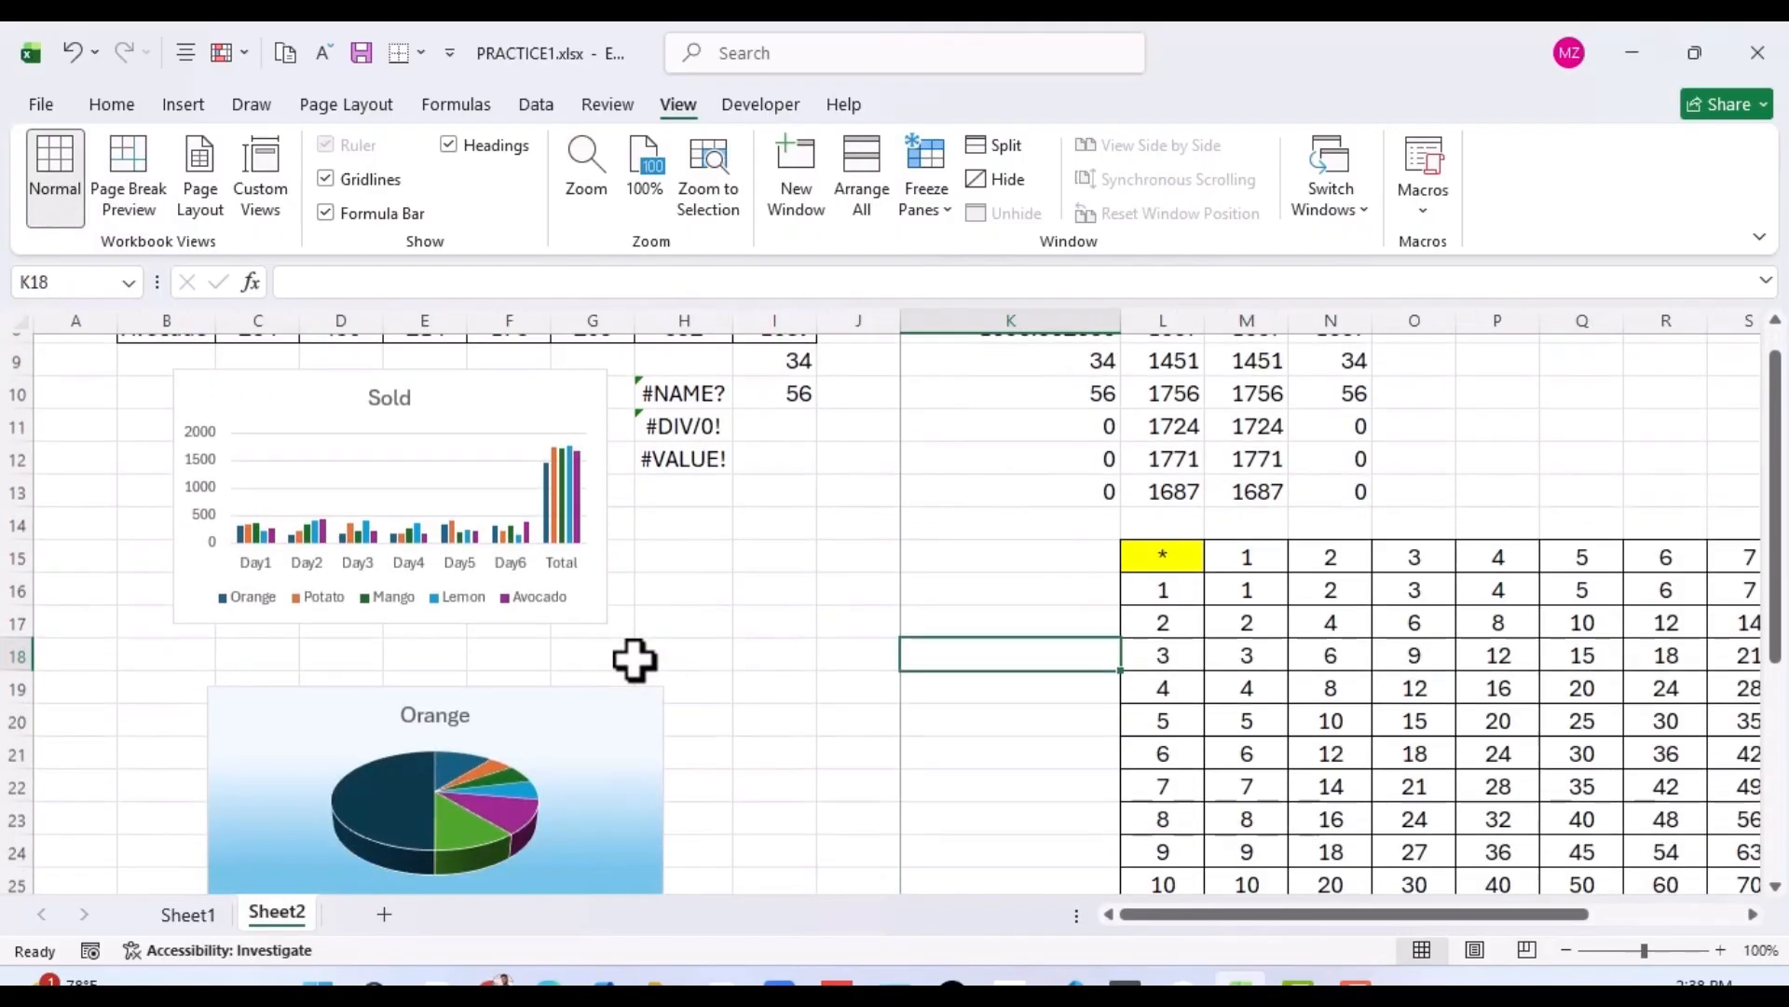
scroll(634, 660, up, 2)
scroll(911, 482, up, 1)
scroll(923, 580, right, 6)
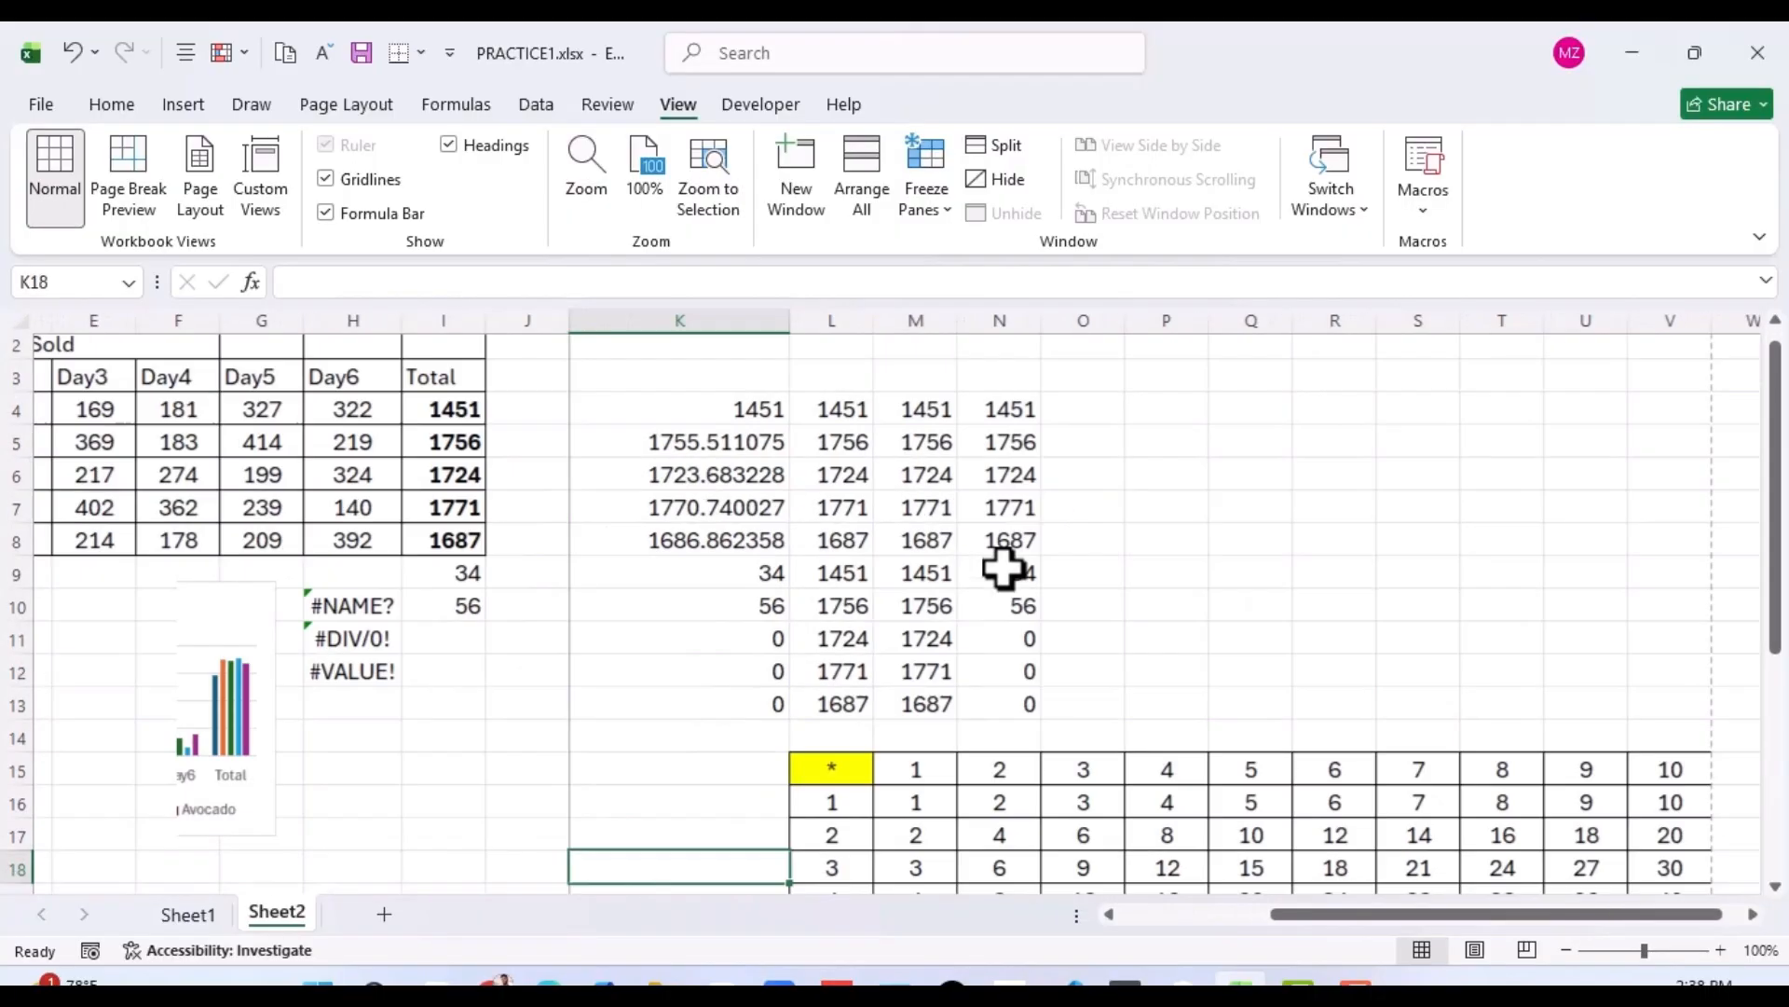
scroll(1007, 572, left, 6)
scroll(1003, 569, down, 1)
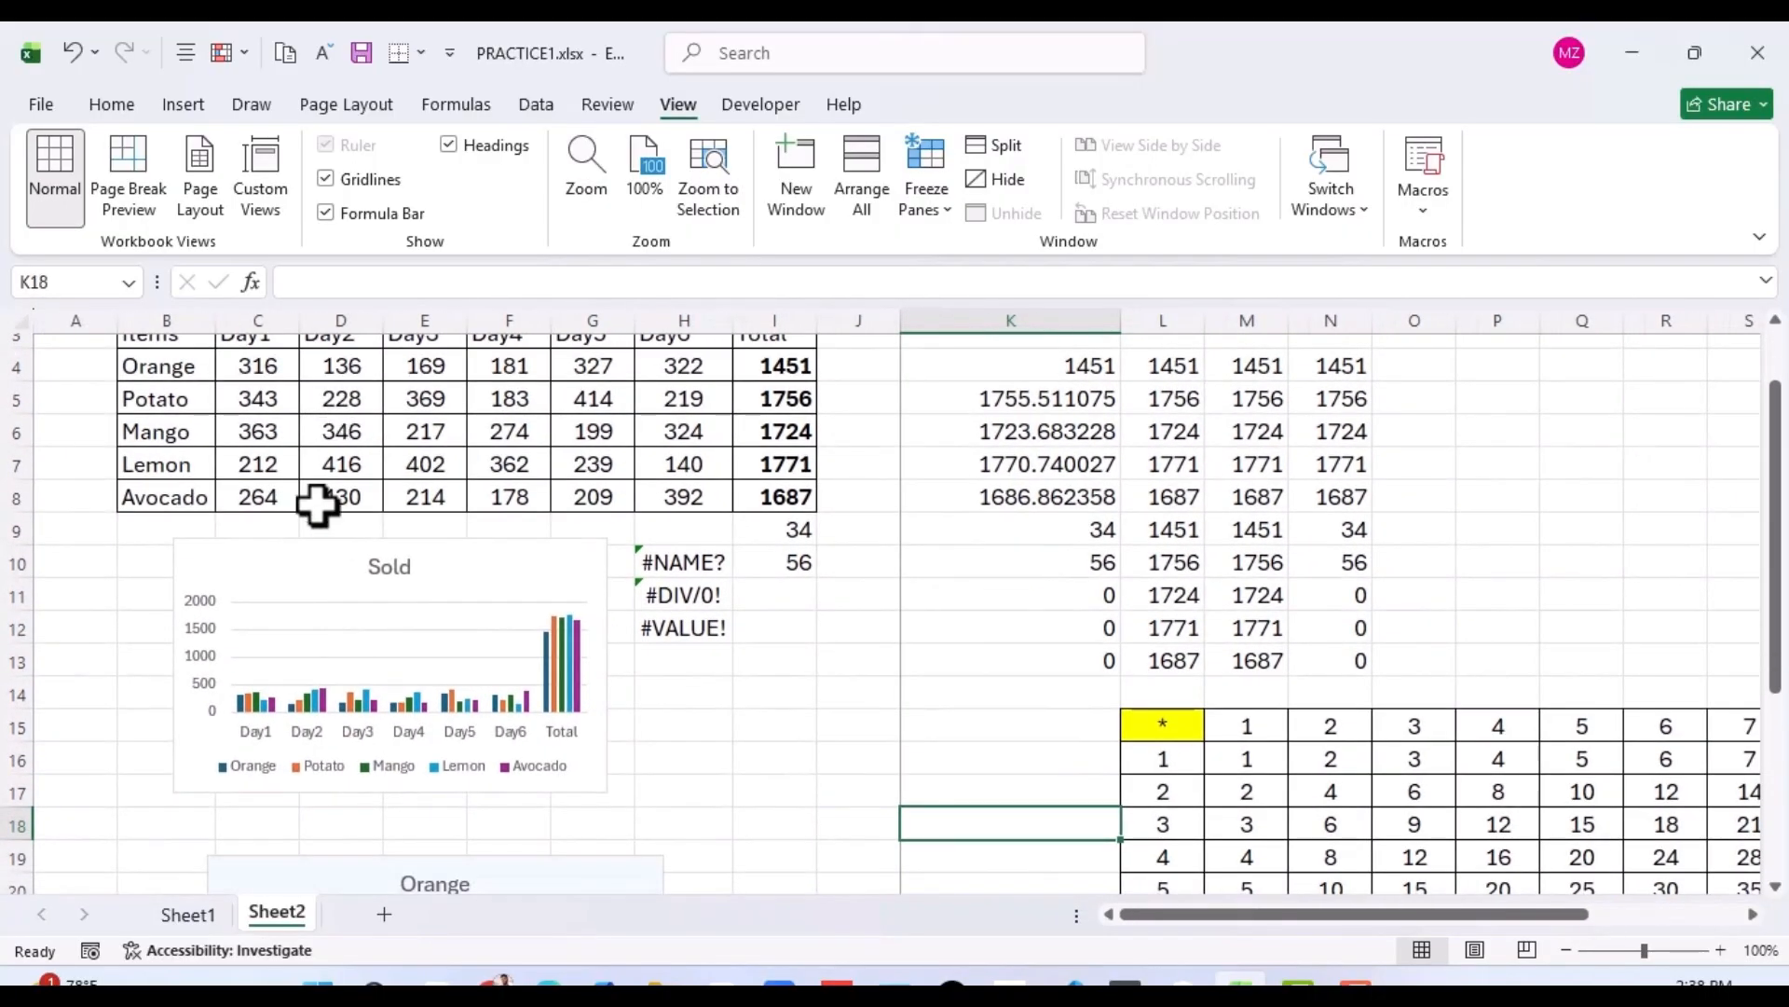
click(317, 504)
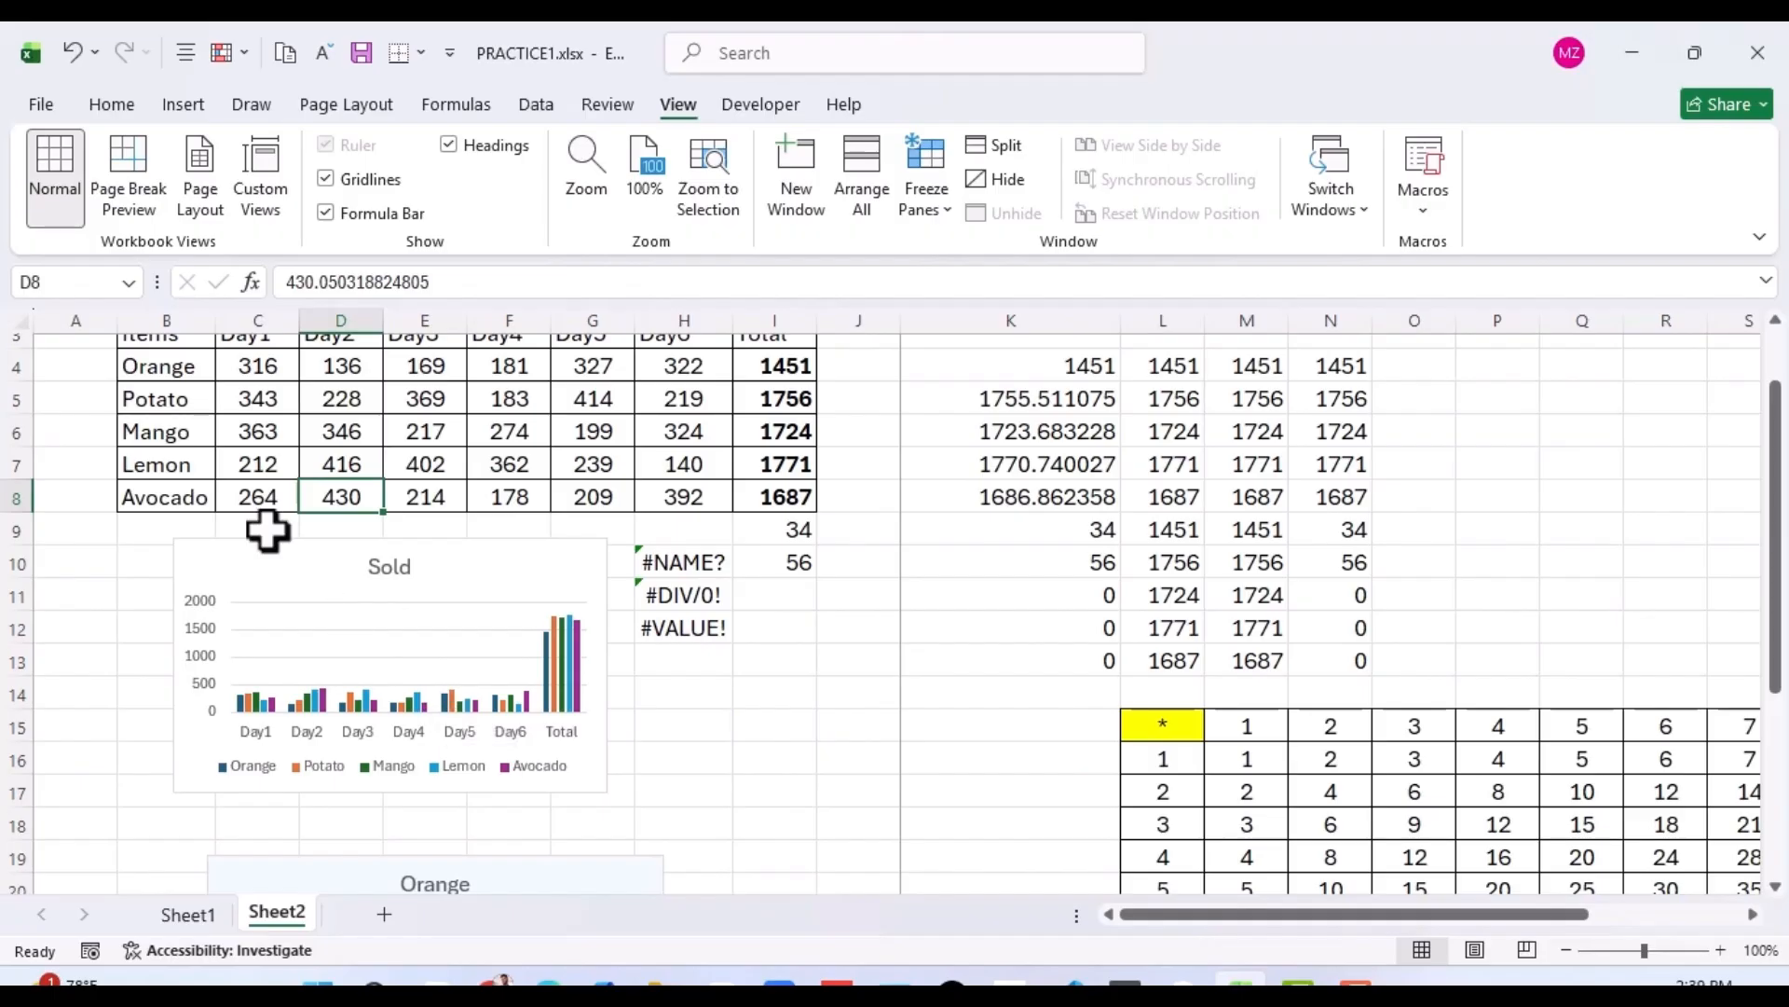
scroll(264, 528, up, 1)
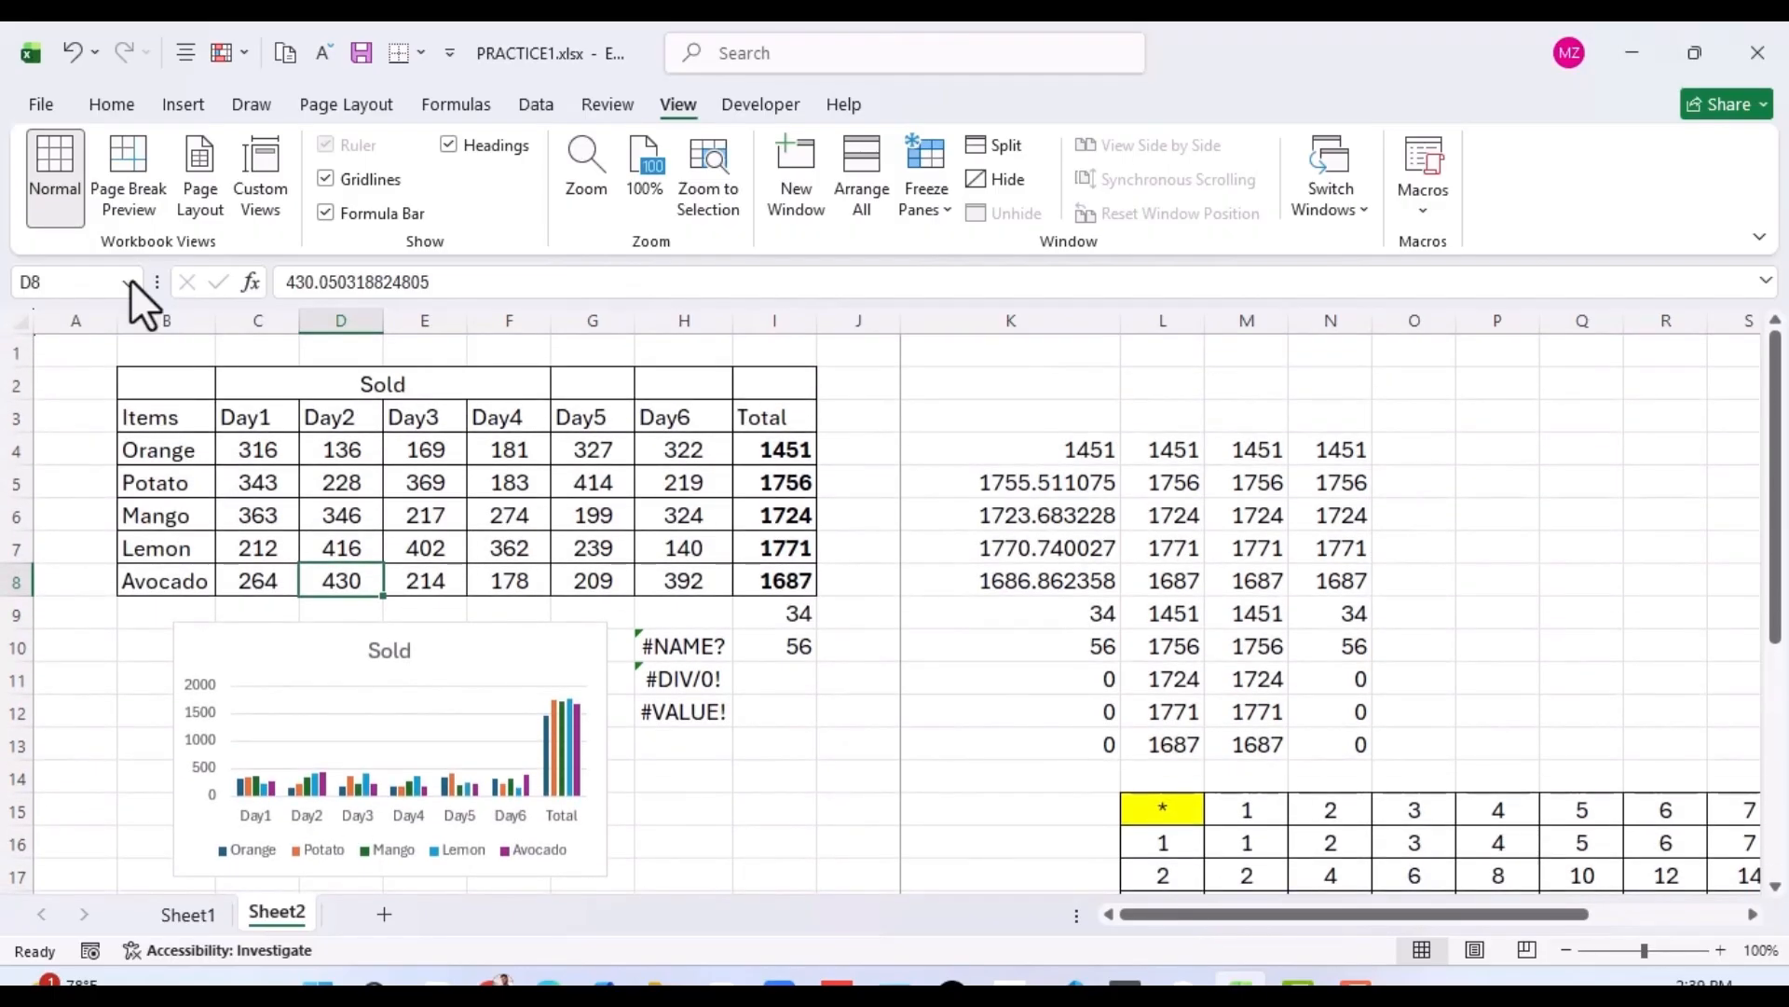
Open the workbook's print preview and inspect both pages, zooming in on the second before returning to the first.
click(48, 103)
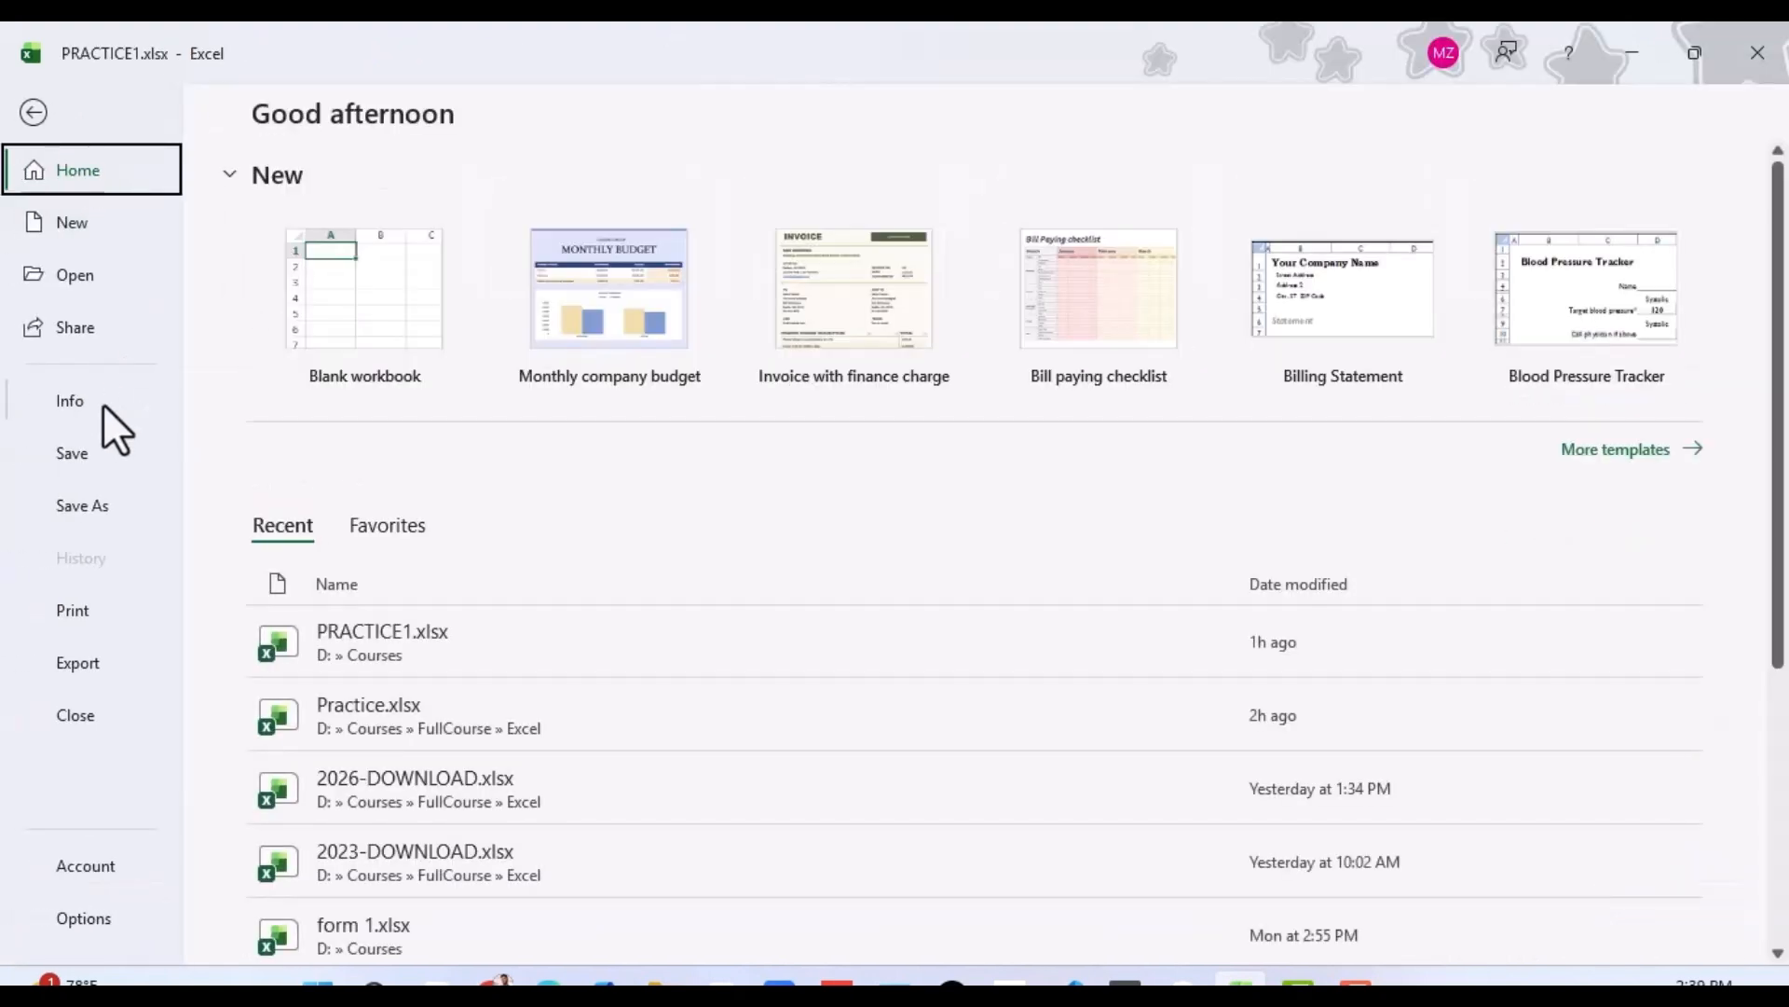
click(67, 608)
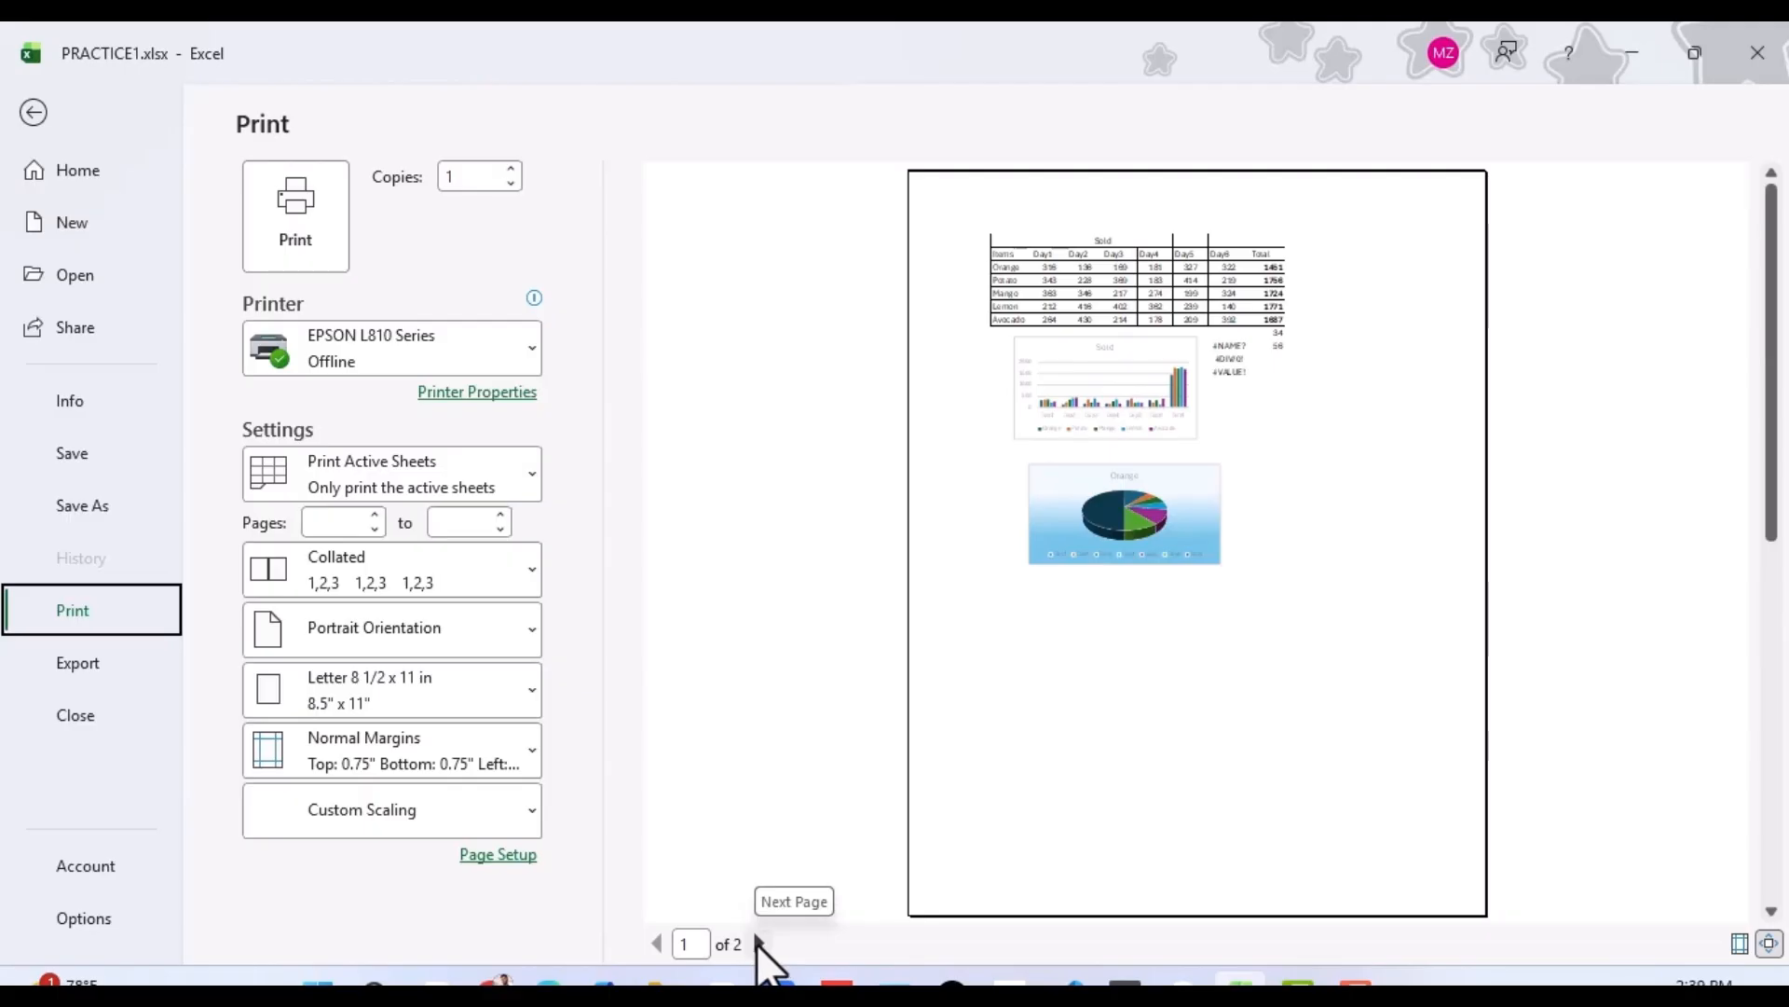
click(758, 943)
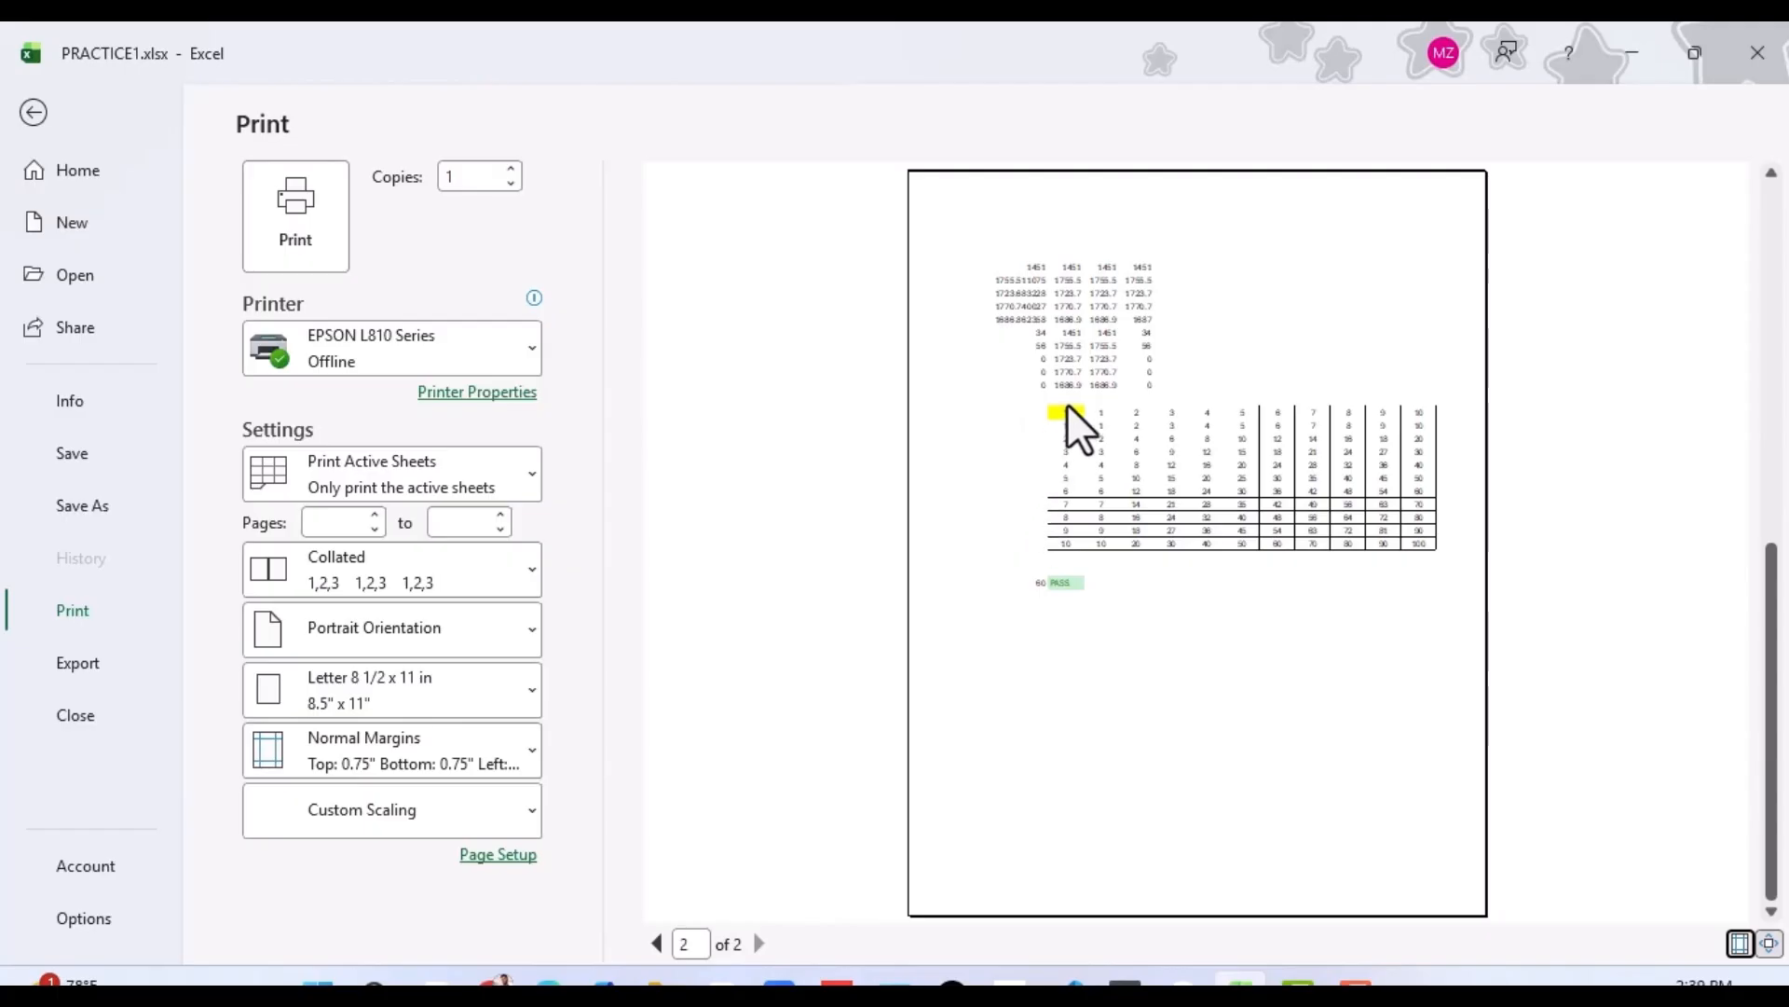
click(1770, 945)
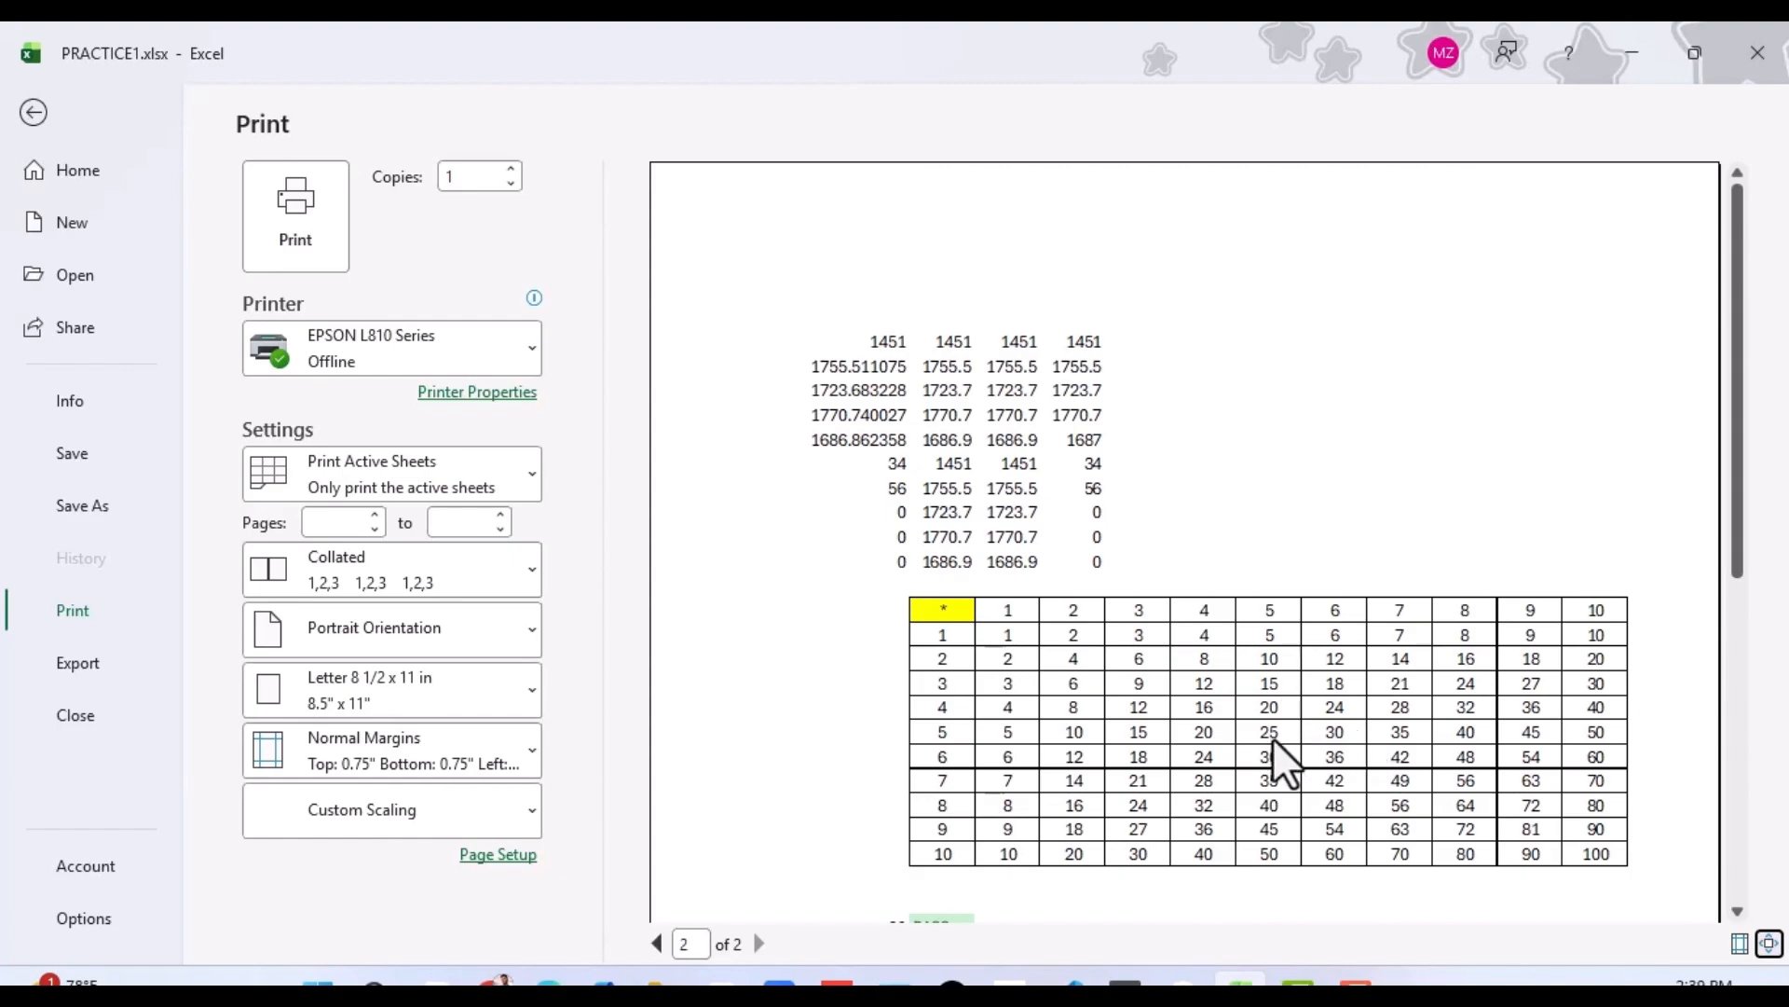
click(657, 944)
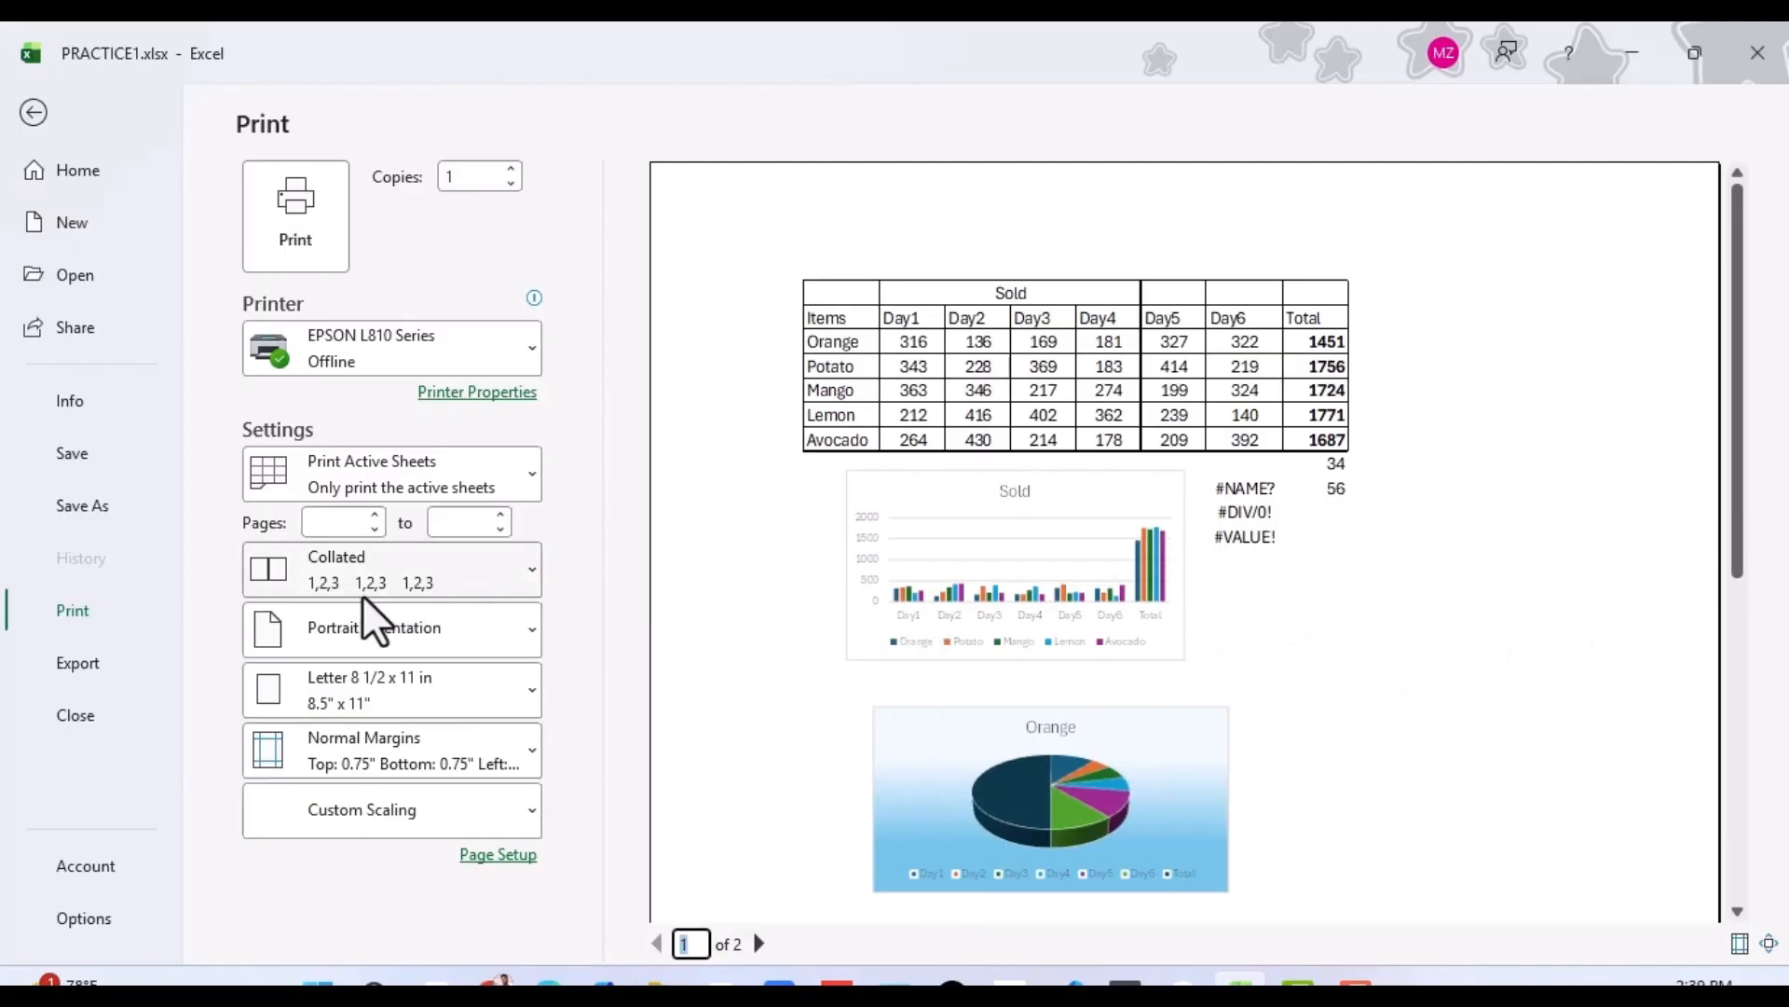
Set the printout to landscape orientation and try different paper sizes, including 16:9 wide size (102 x 181 mm).
click(531, 632)
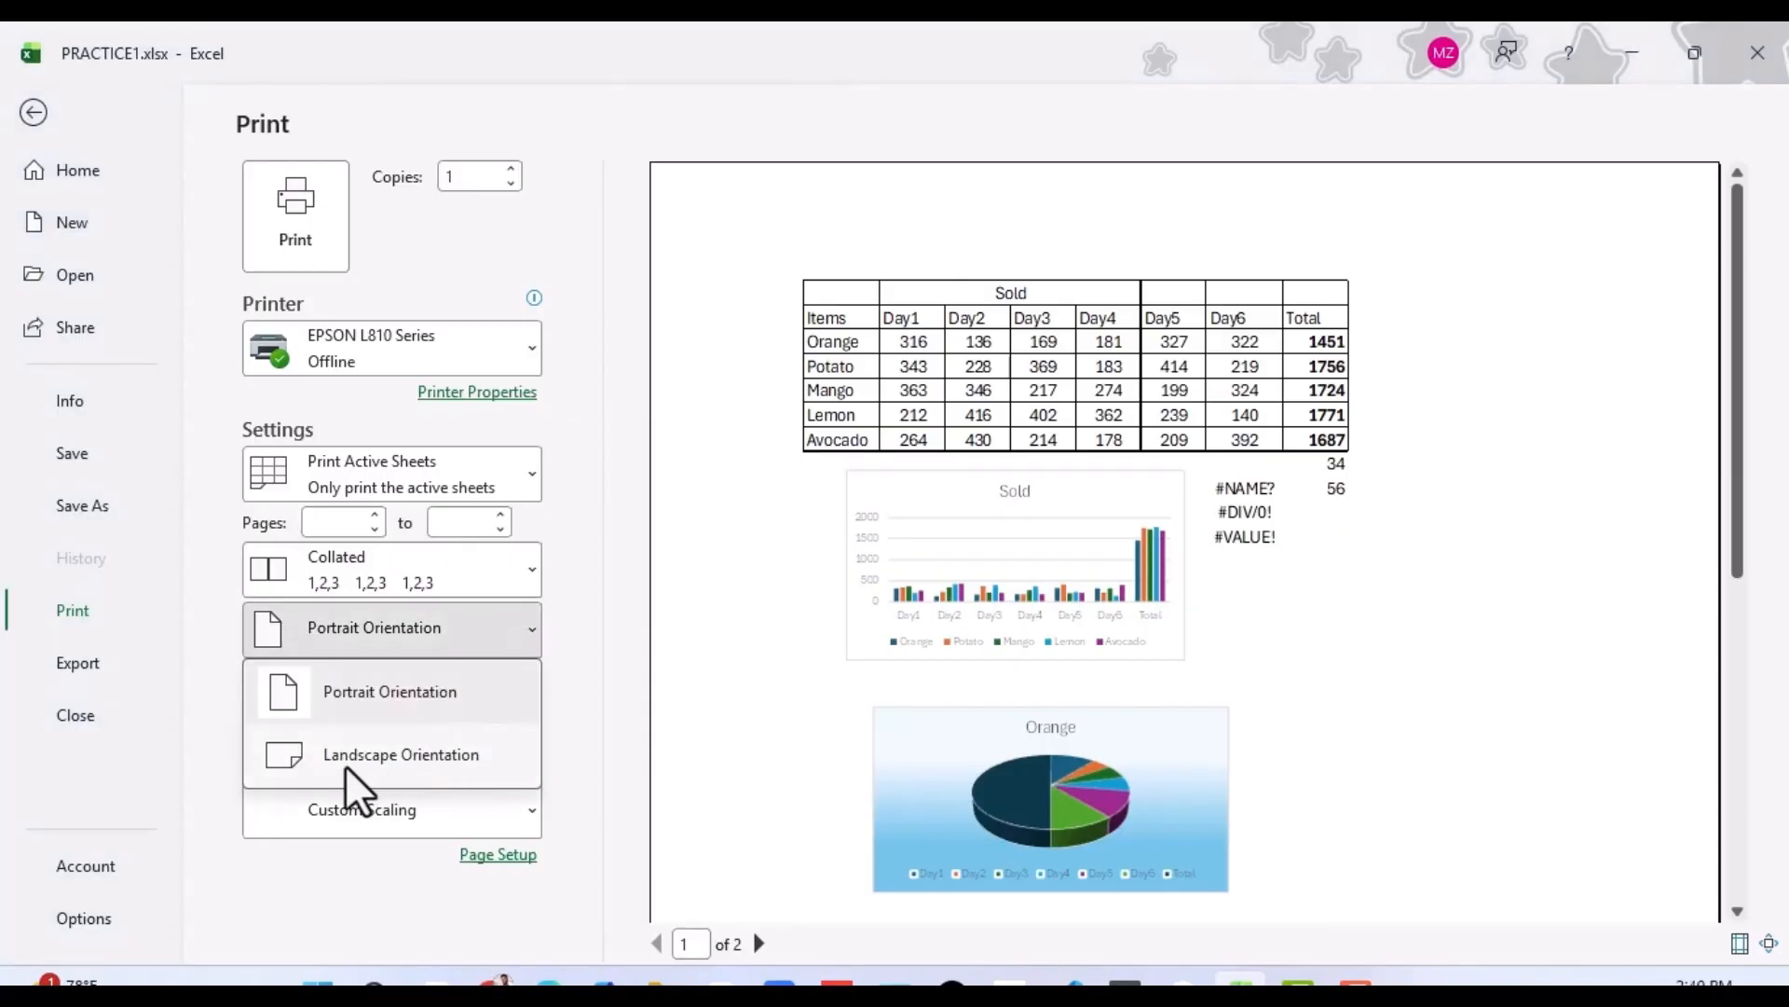
click(419, 769)
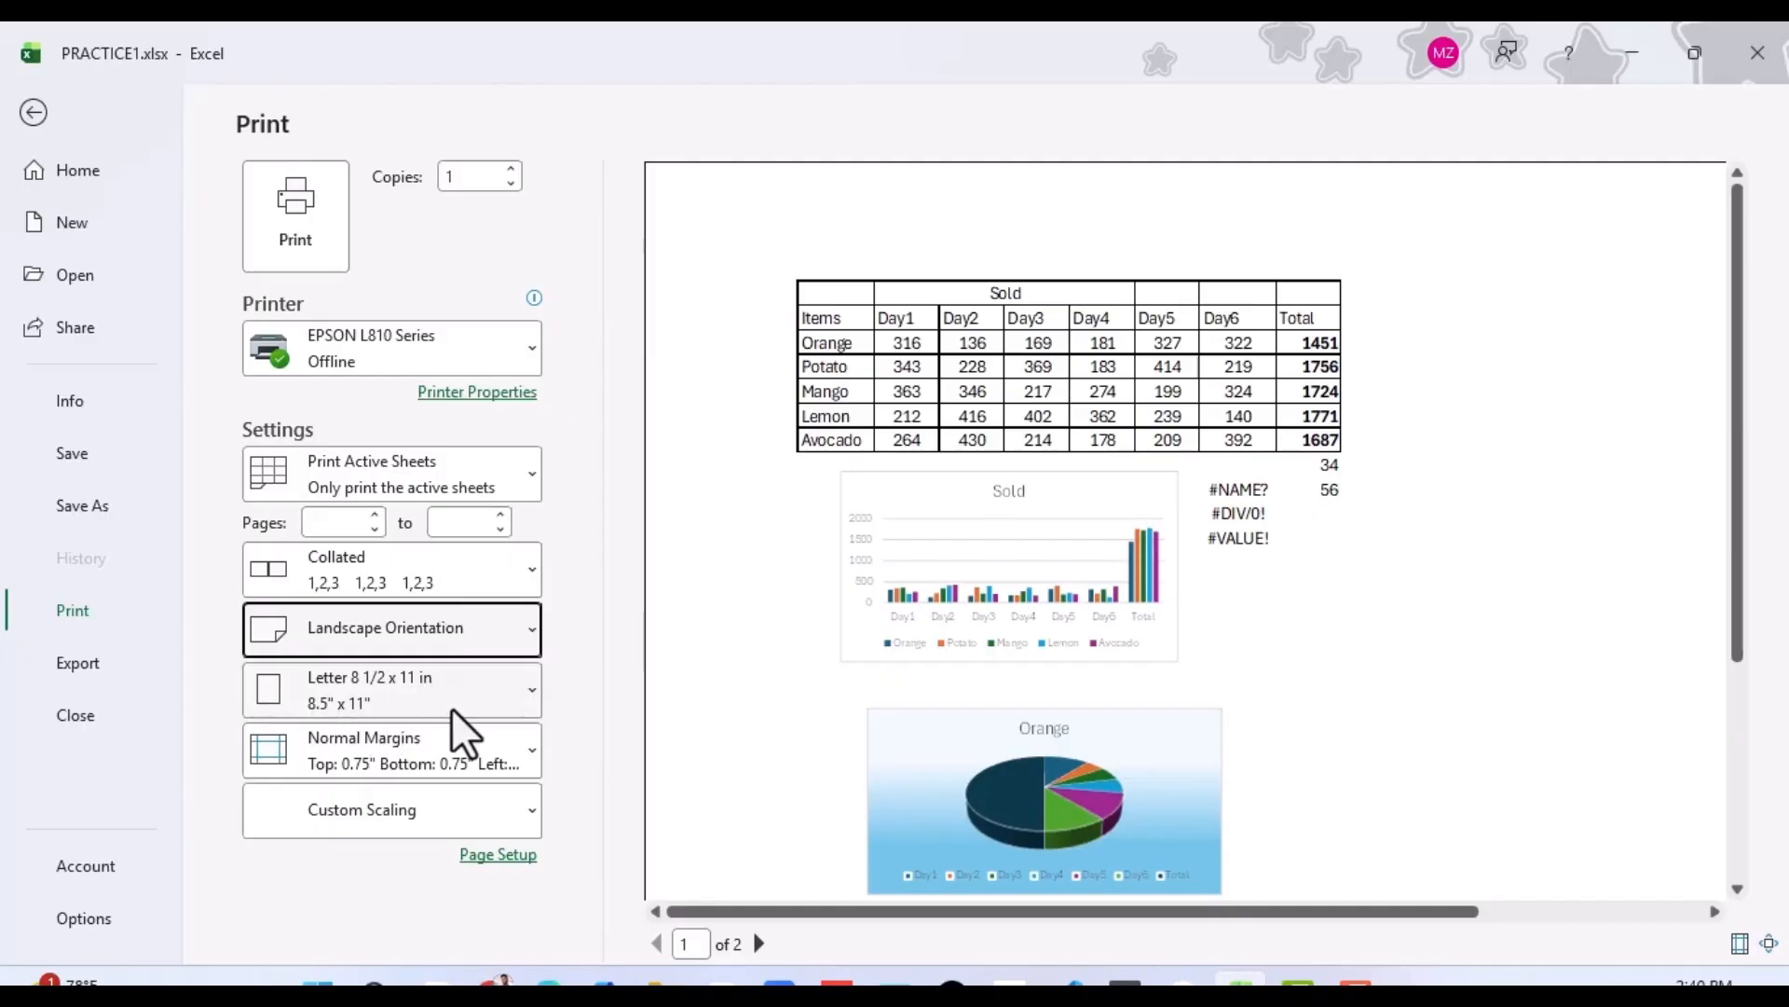
click(528, 691)
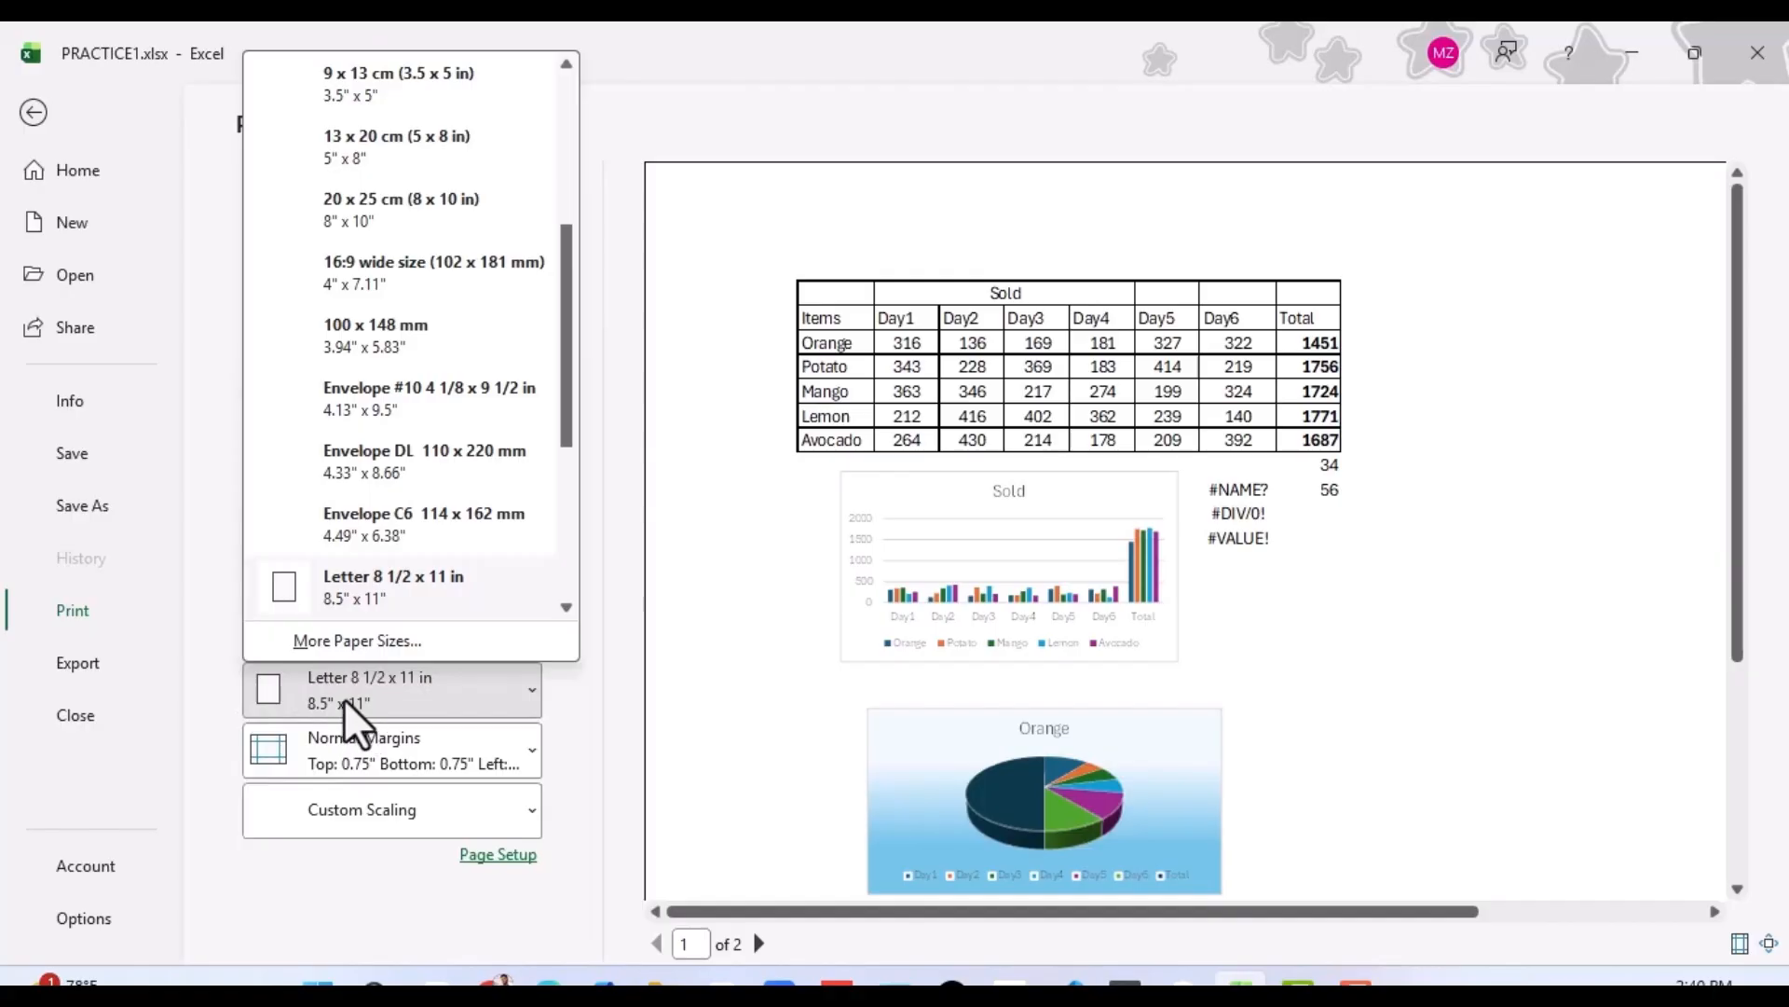
click(386, 279)
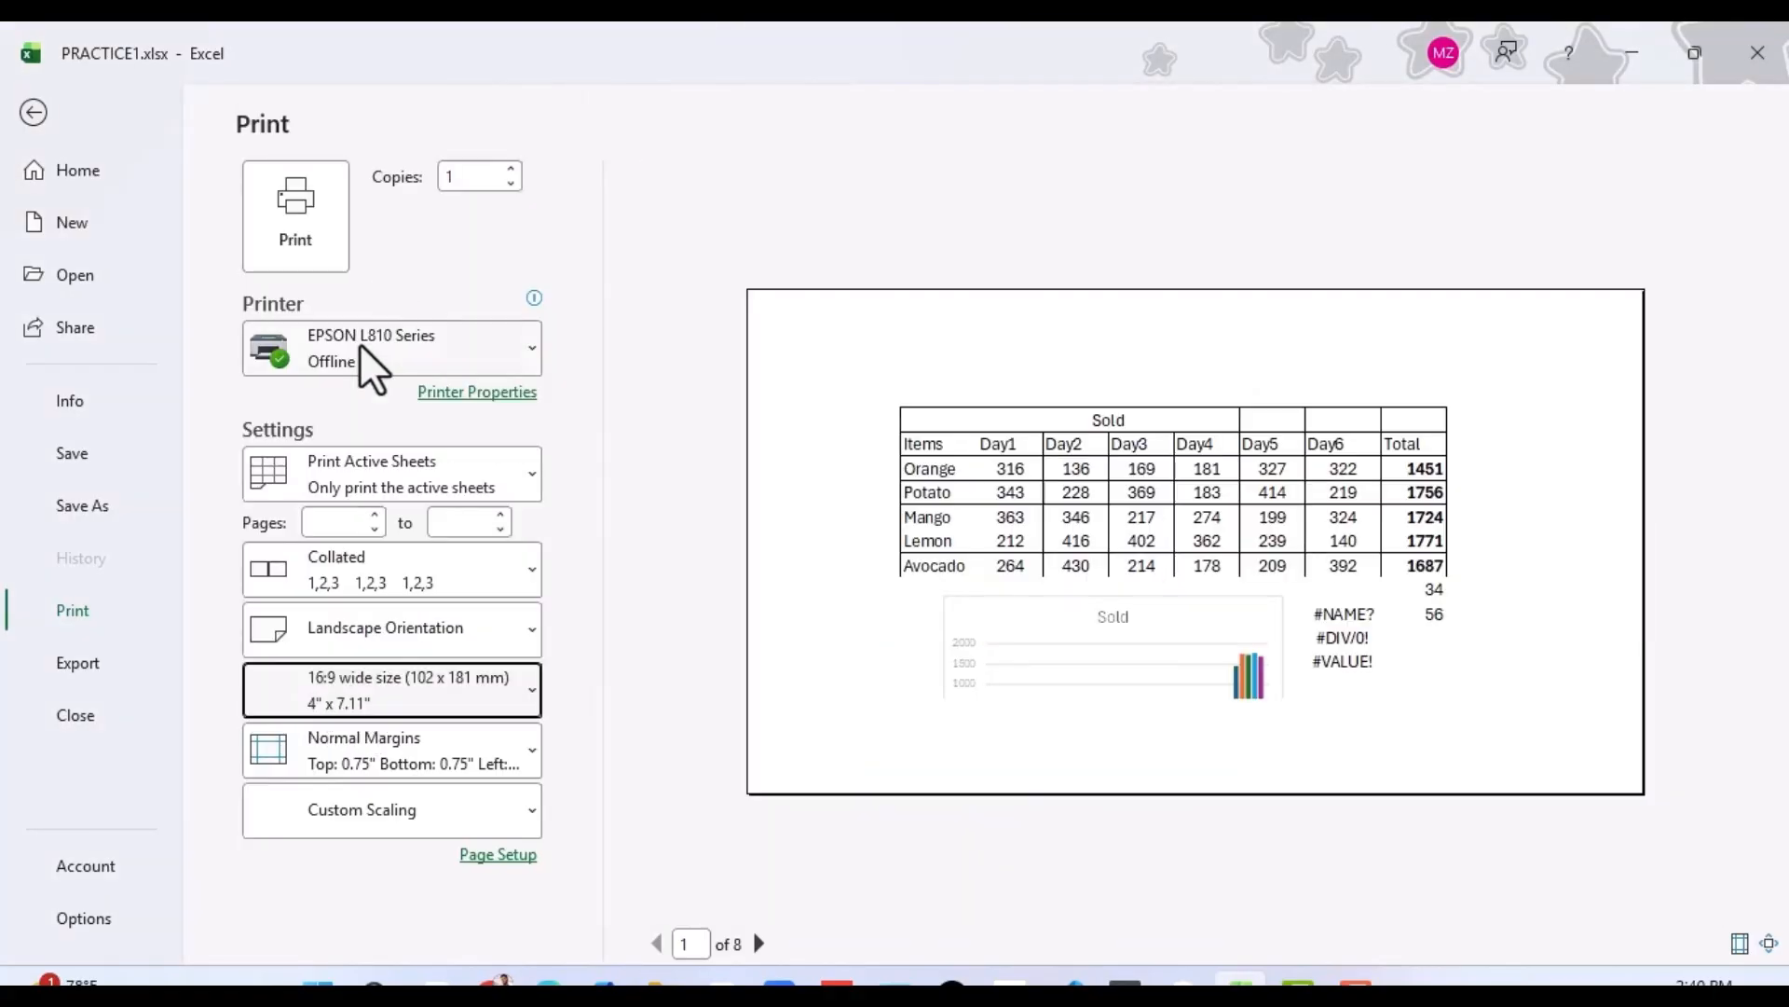
click(523, 690)
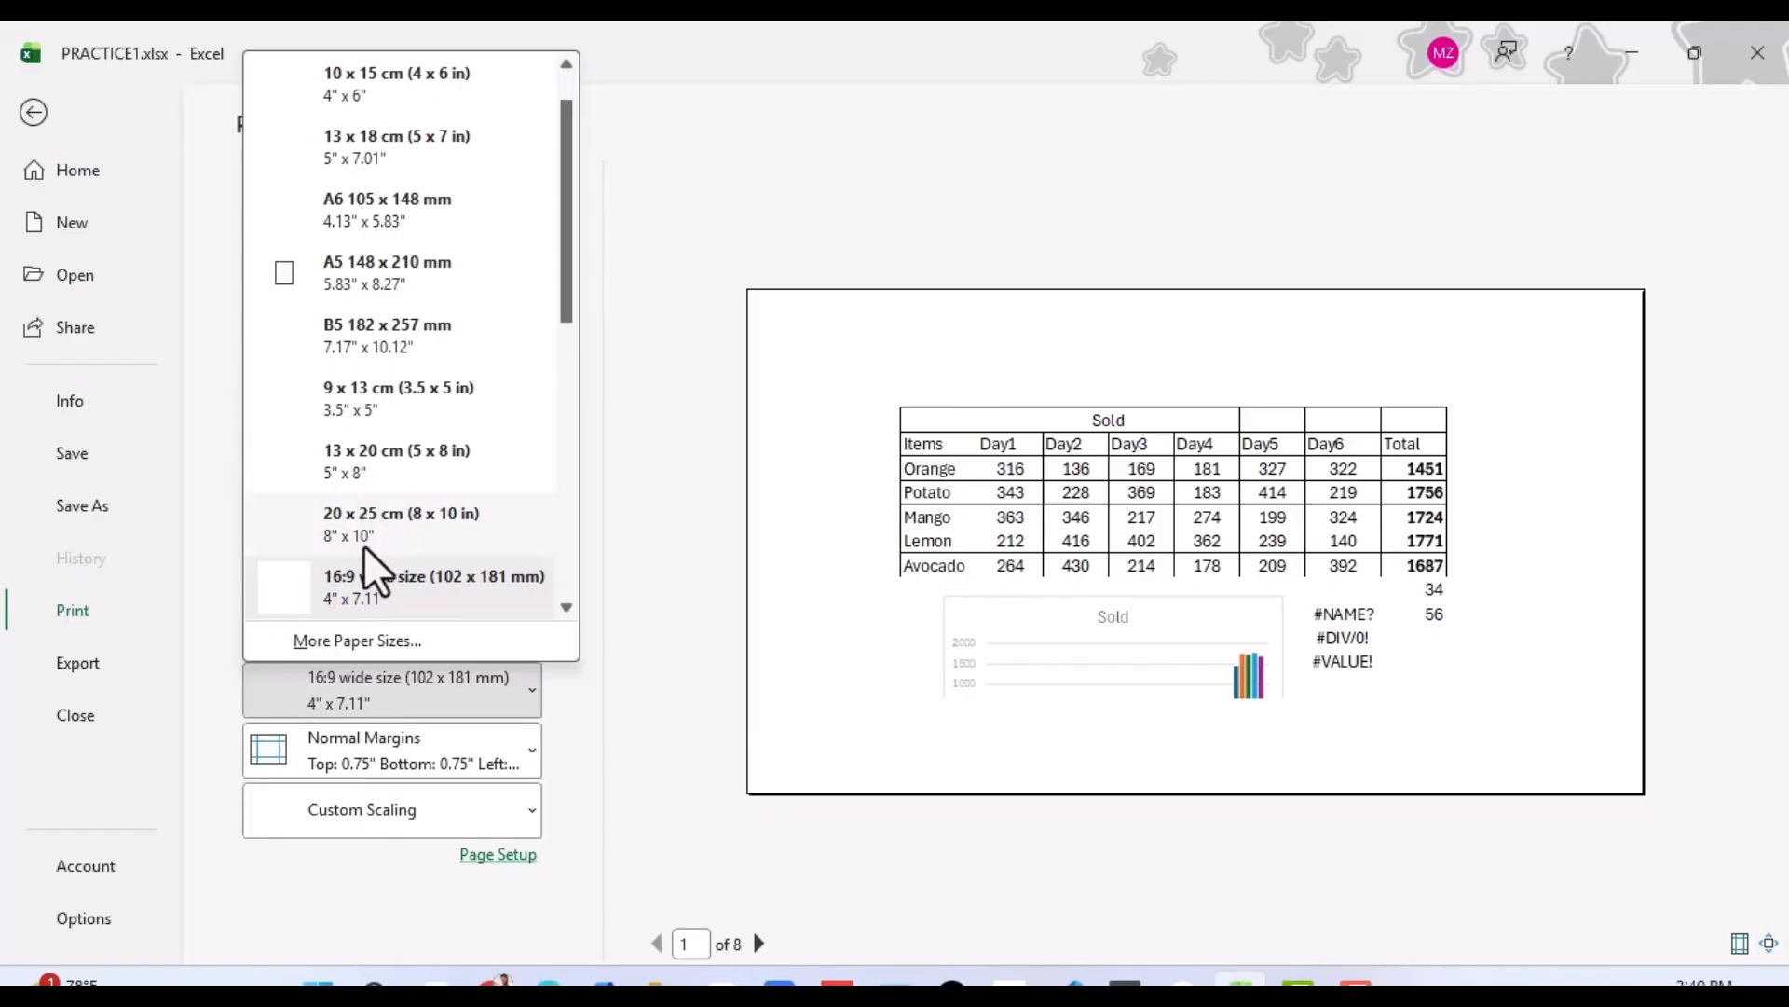
click(396, 457)
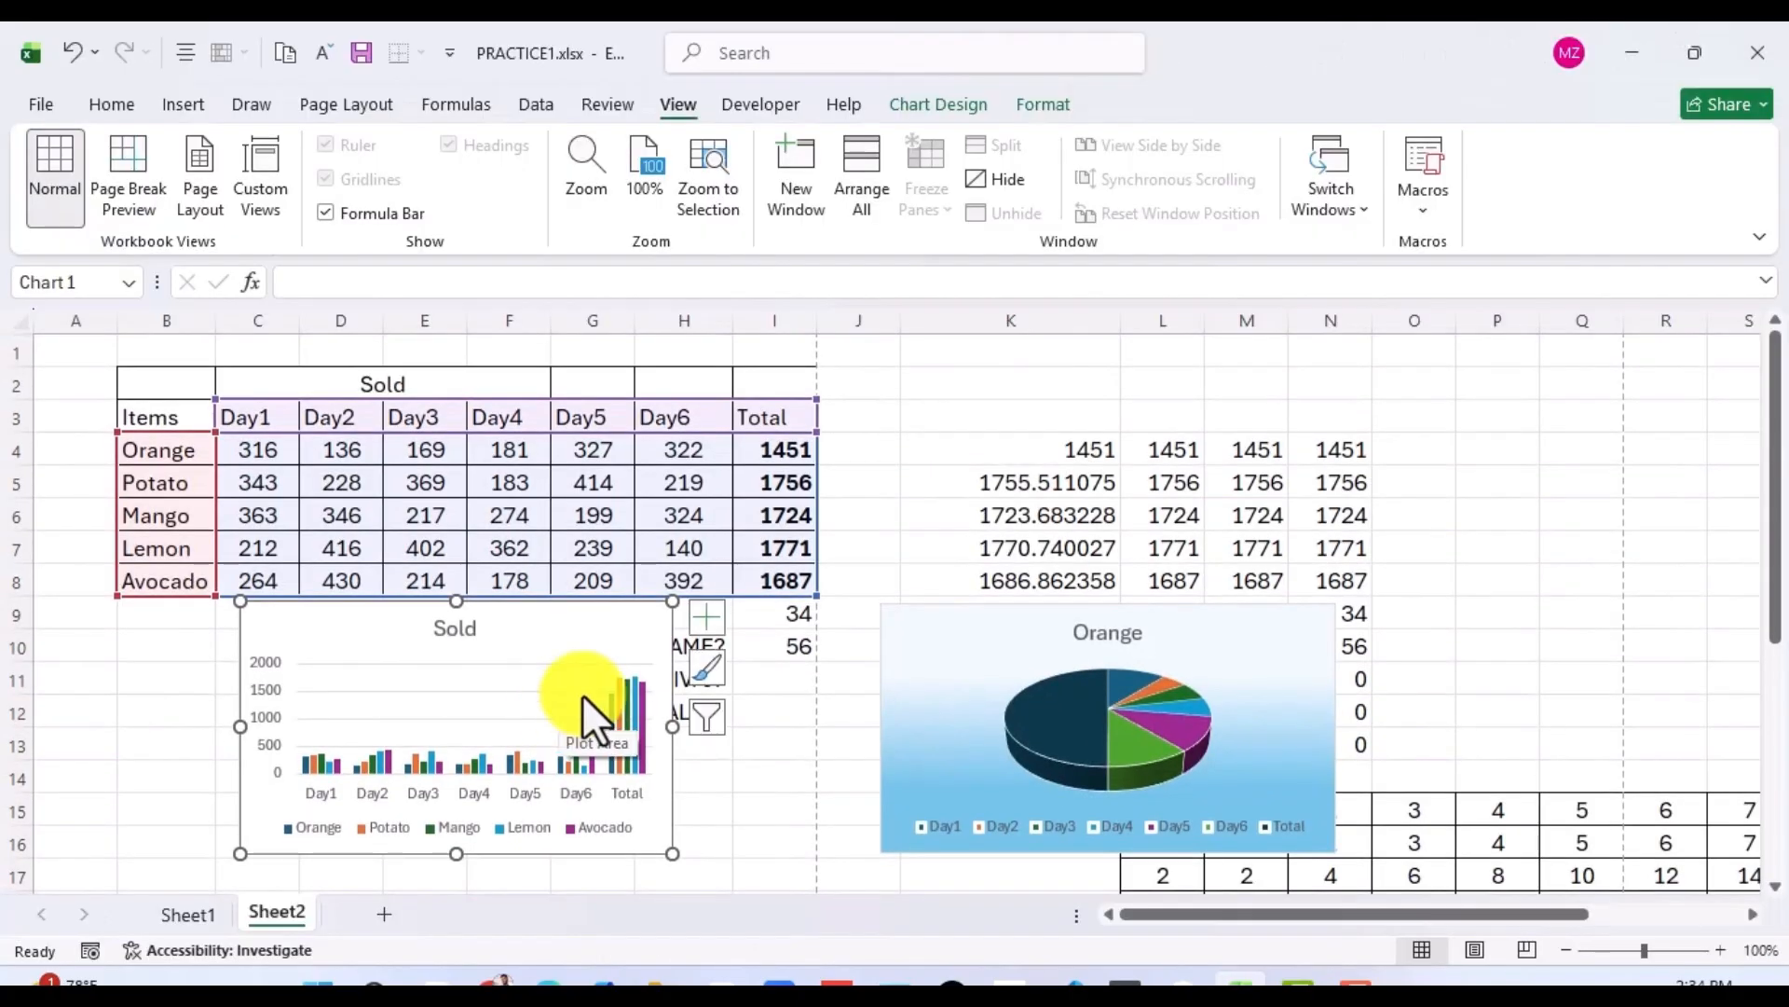
Reposition the Sold column chart and the Orange pie chart slightly lower, leaving a gap between the Sold chart and the sales table.
scroll(829, 577, right, 5)
scroll(830, 578, left, 3)
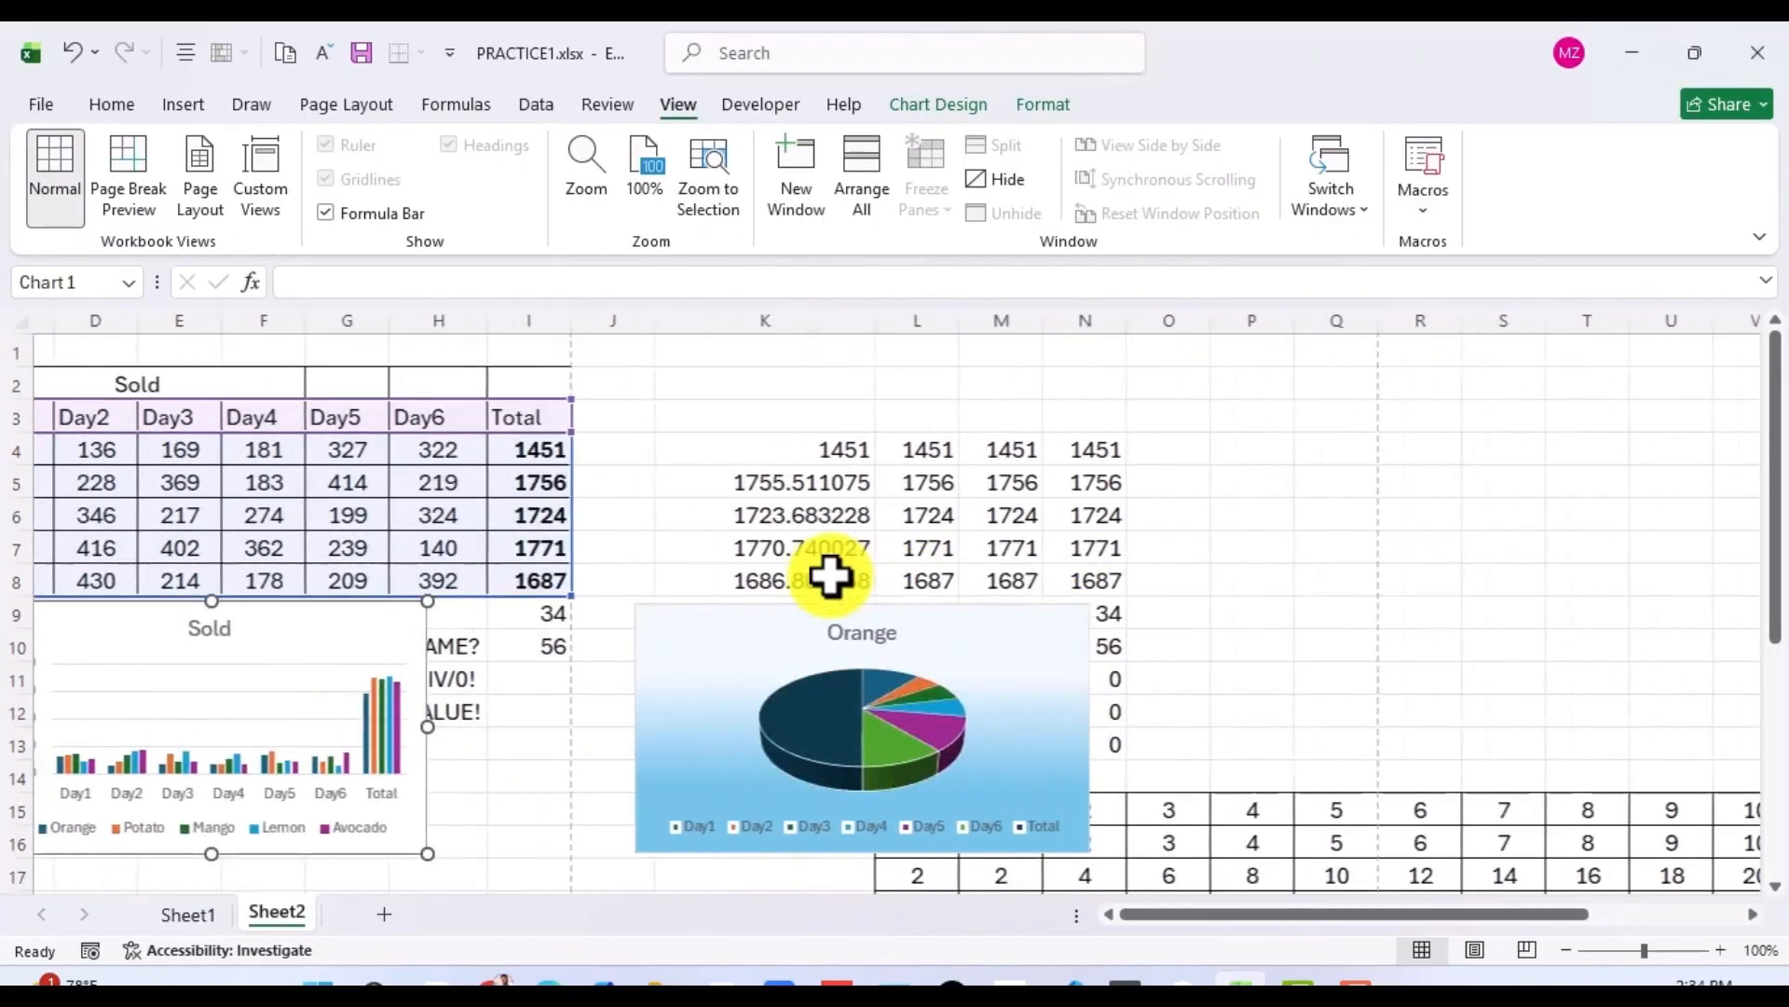
scroll(699, 569, left, 2)
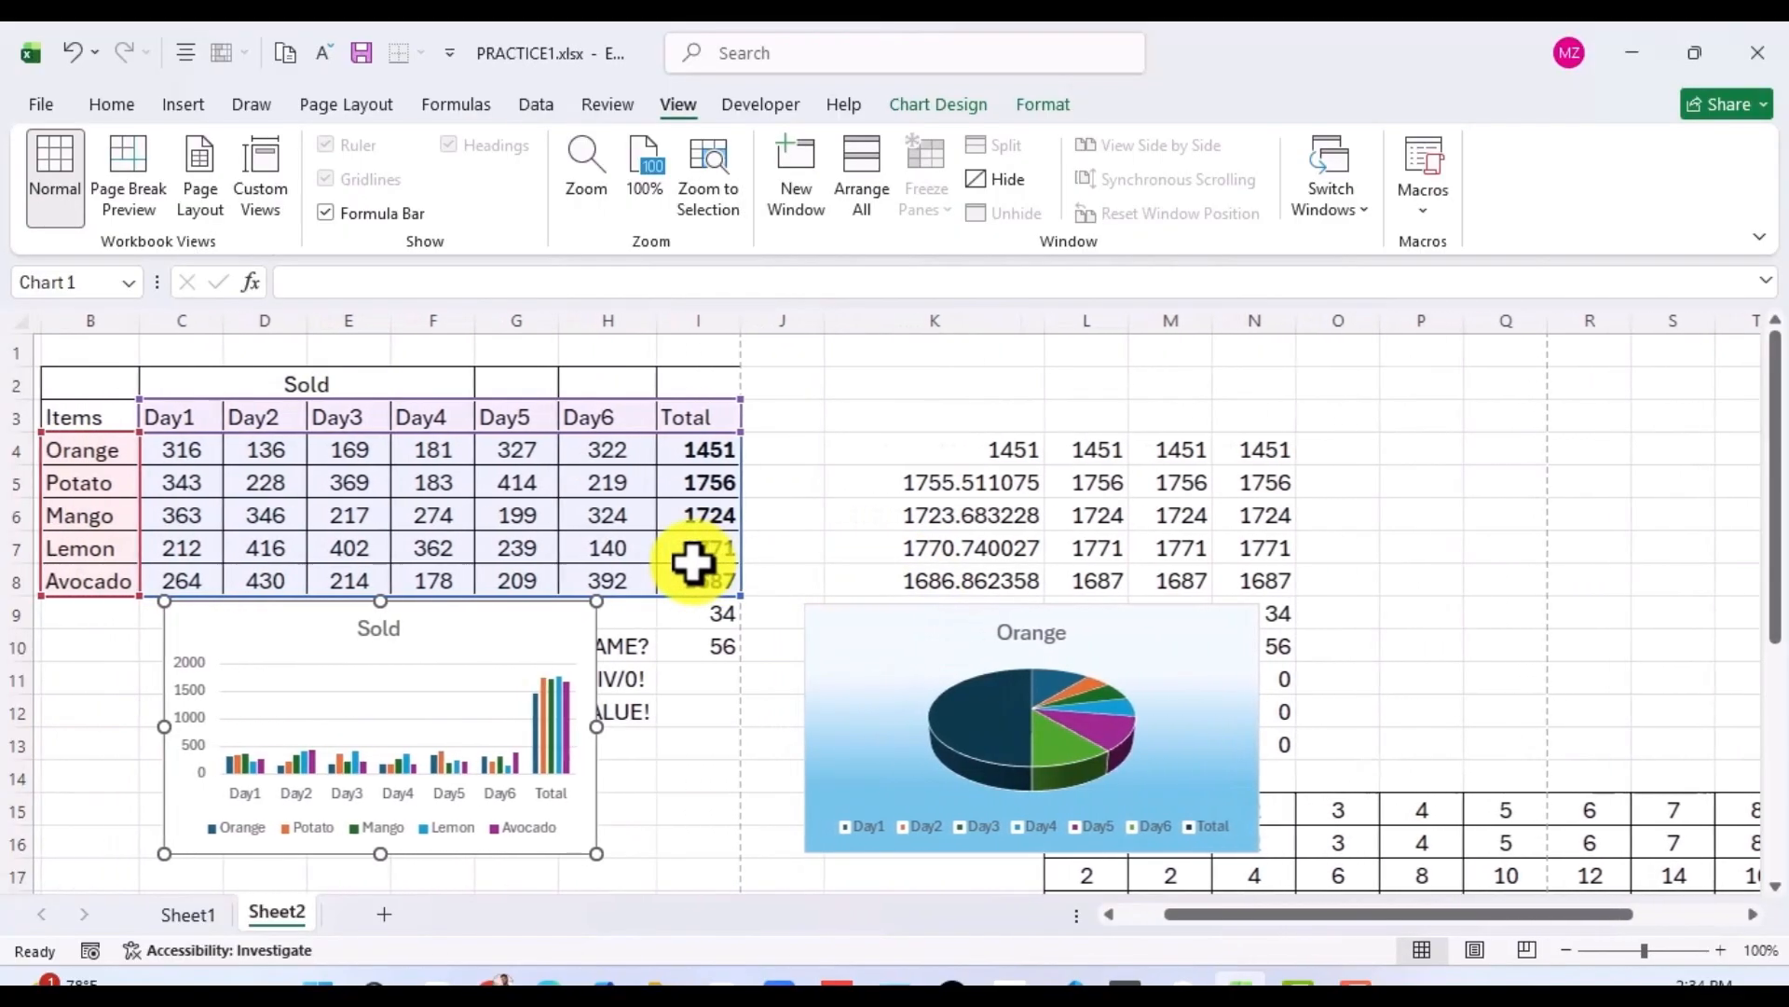
scroll(693, 562, left, 1)
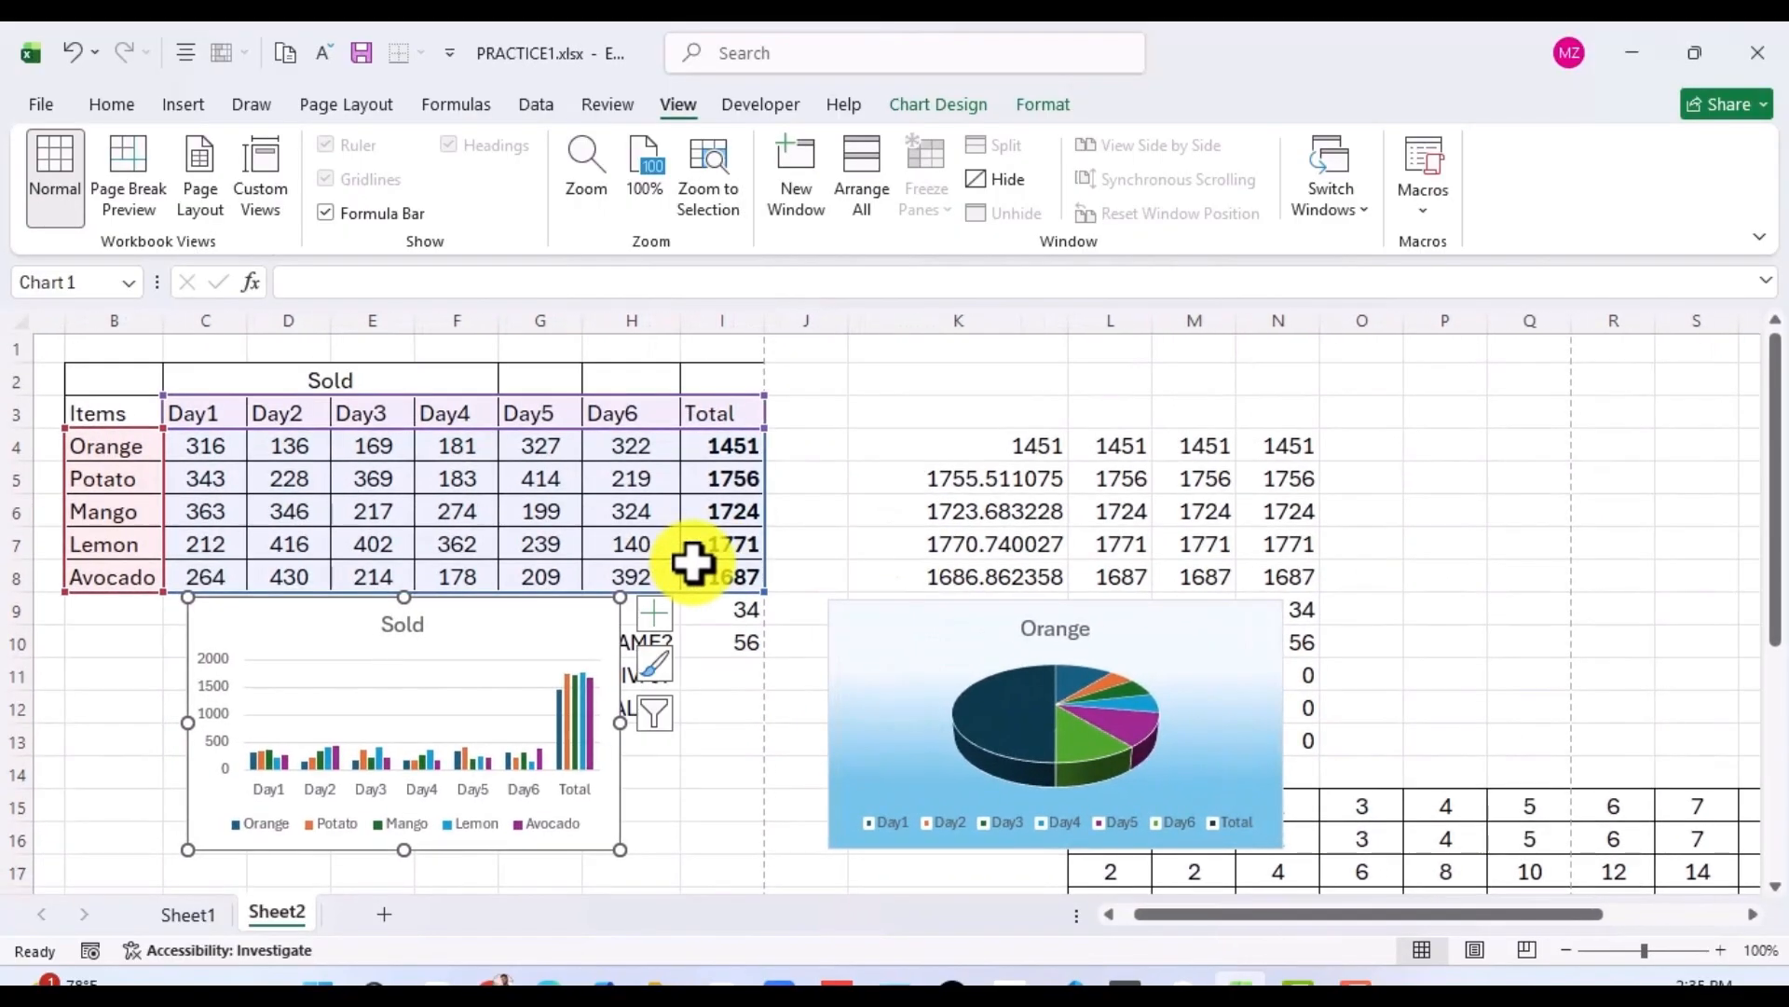
click(619, 541)
drag(293, 609, 254, 614)
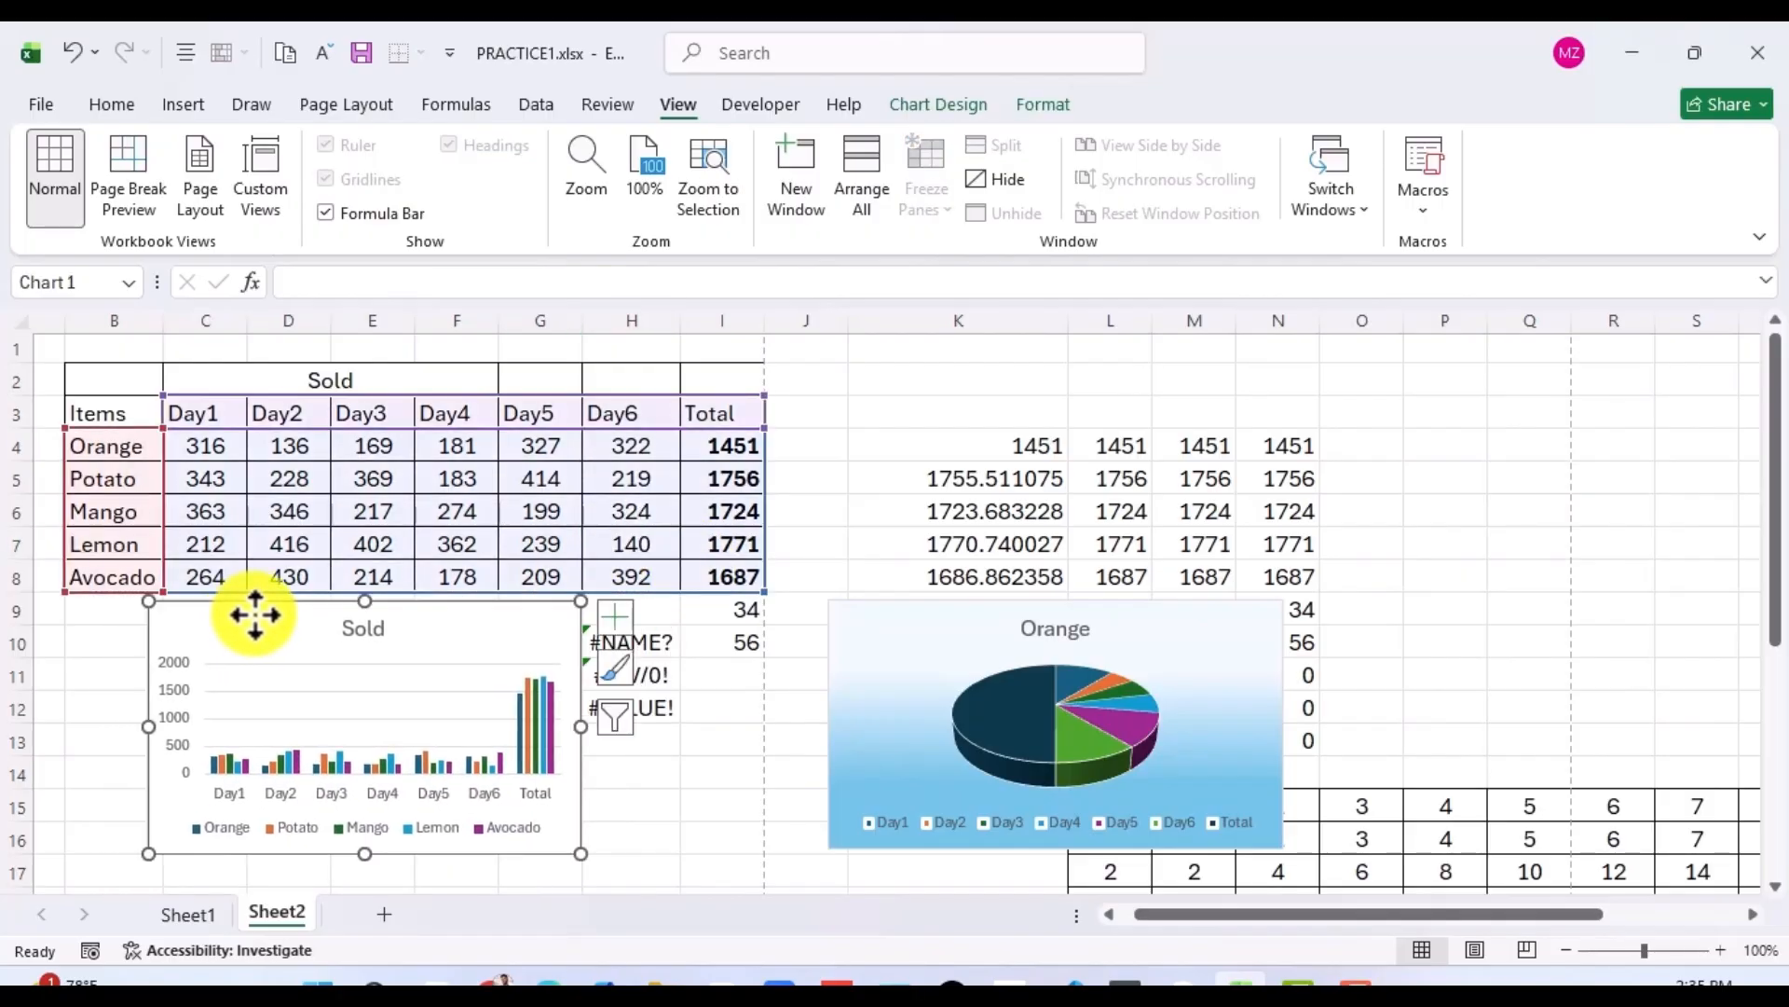
click(89, 617)
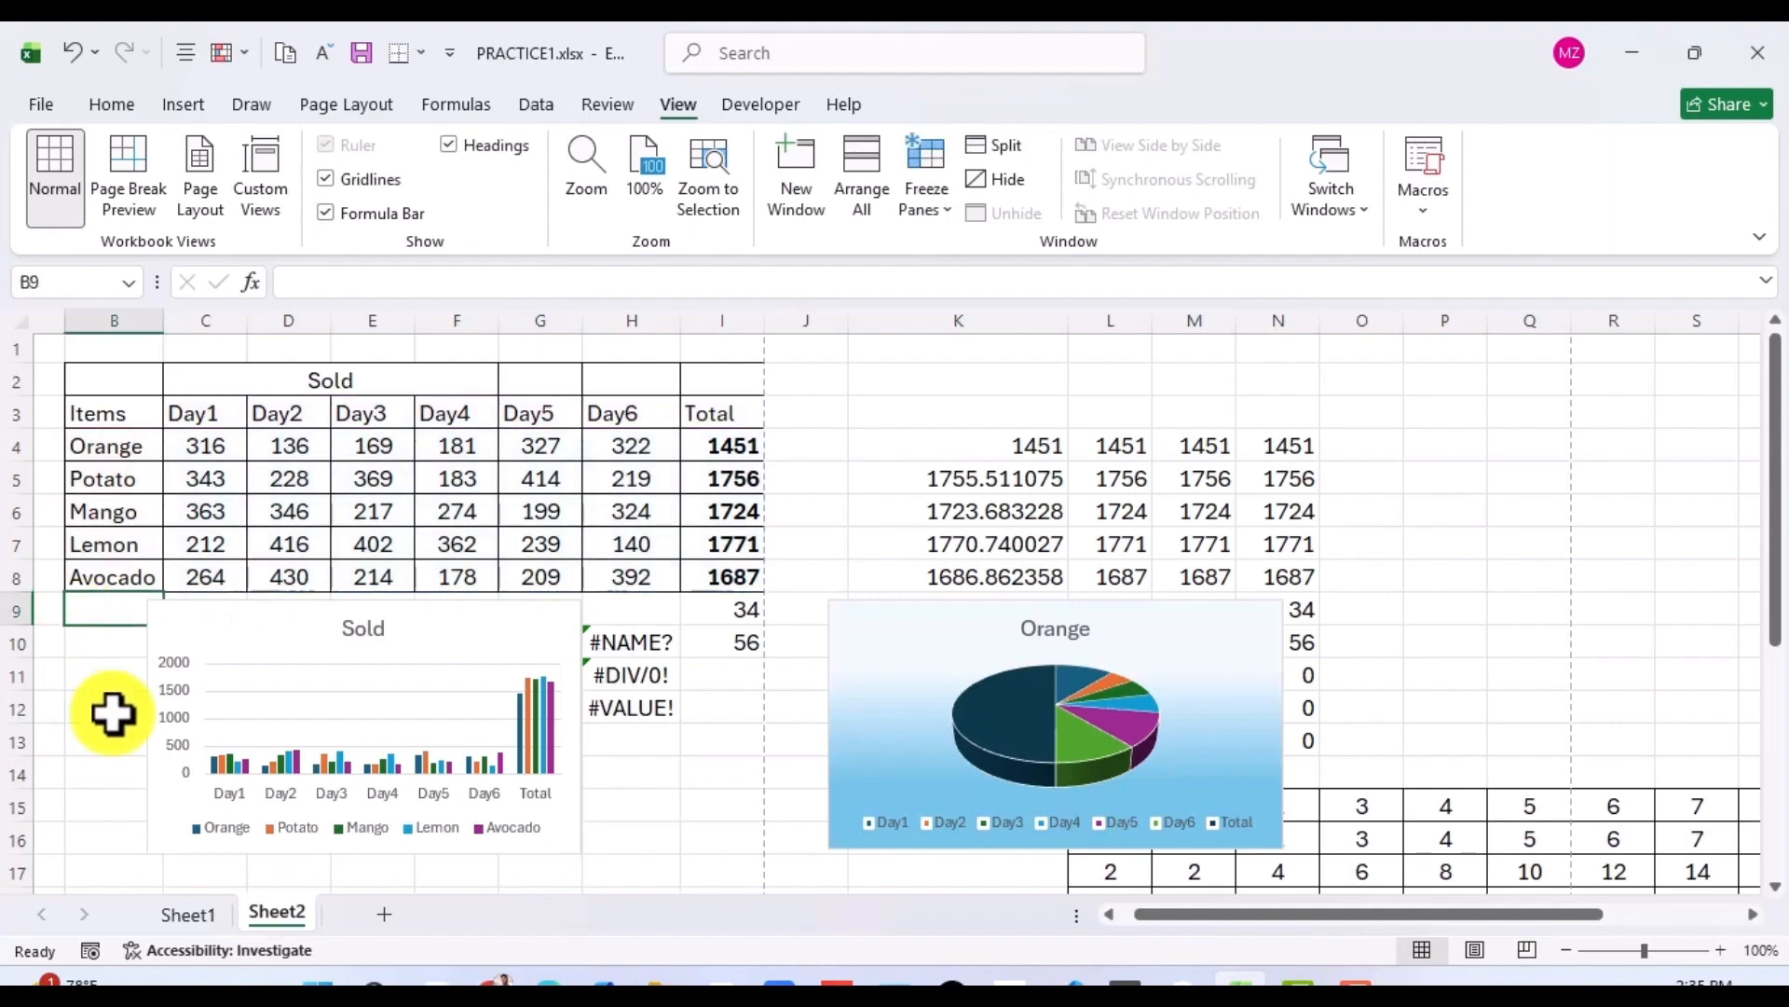
drag(294, 621, 261, 639)
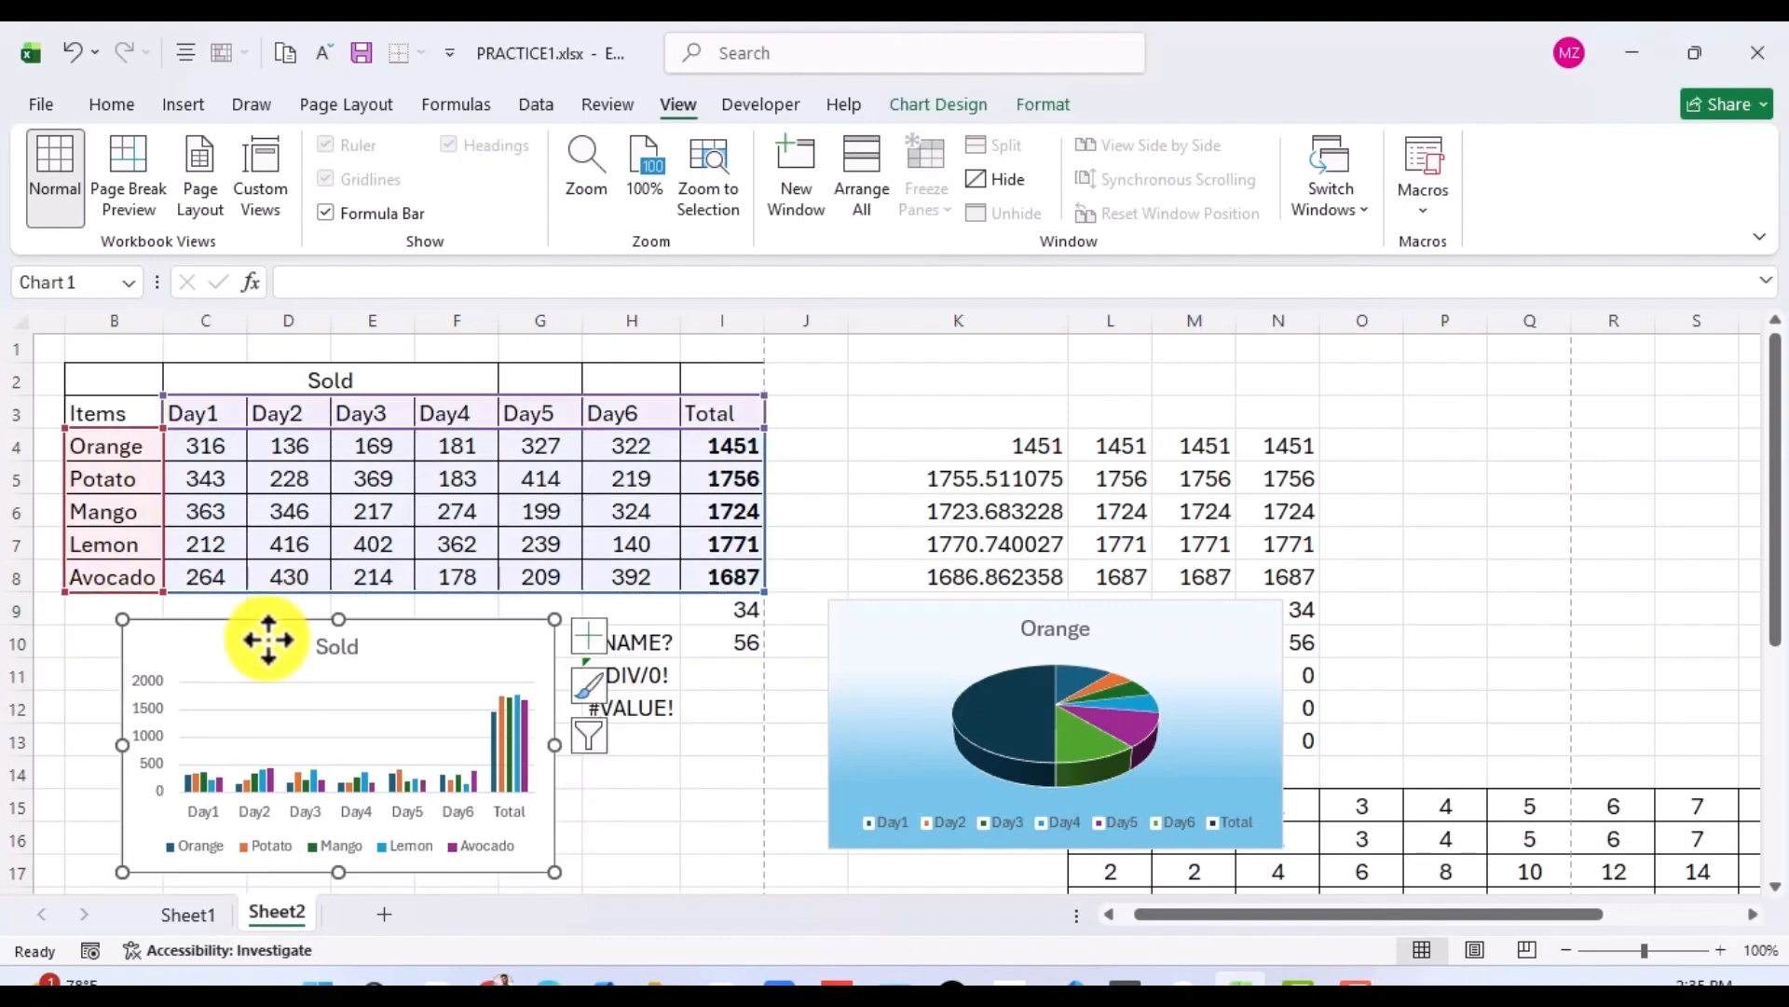
click(865, 631)
mouse_move(865, 631)
mouse_down()
mouse_move(844, 647)
mouse_move(872, 646)
mouse_up()
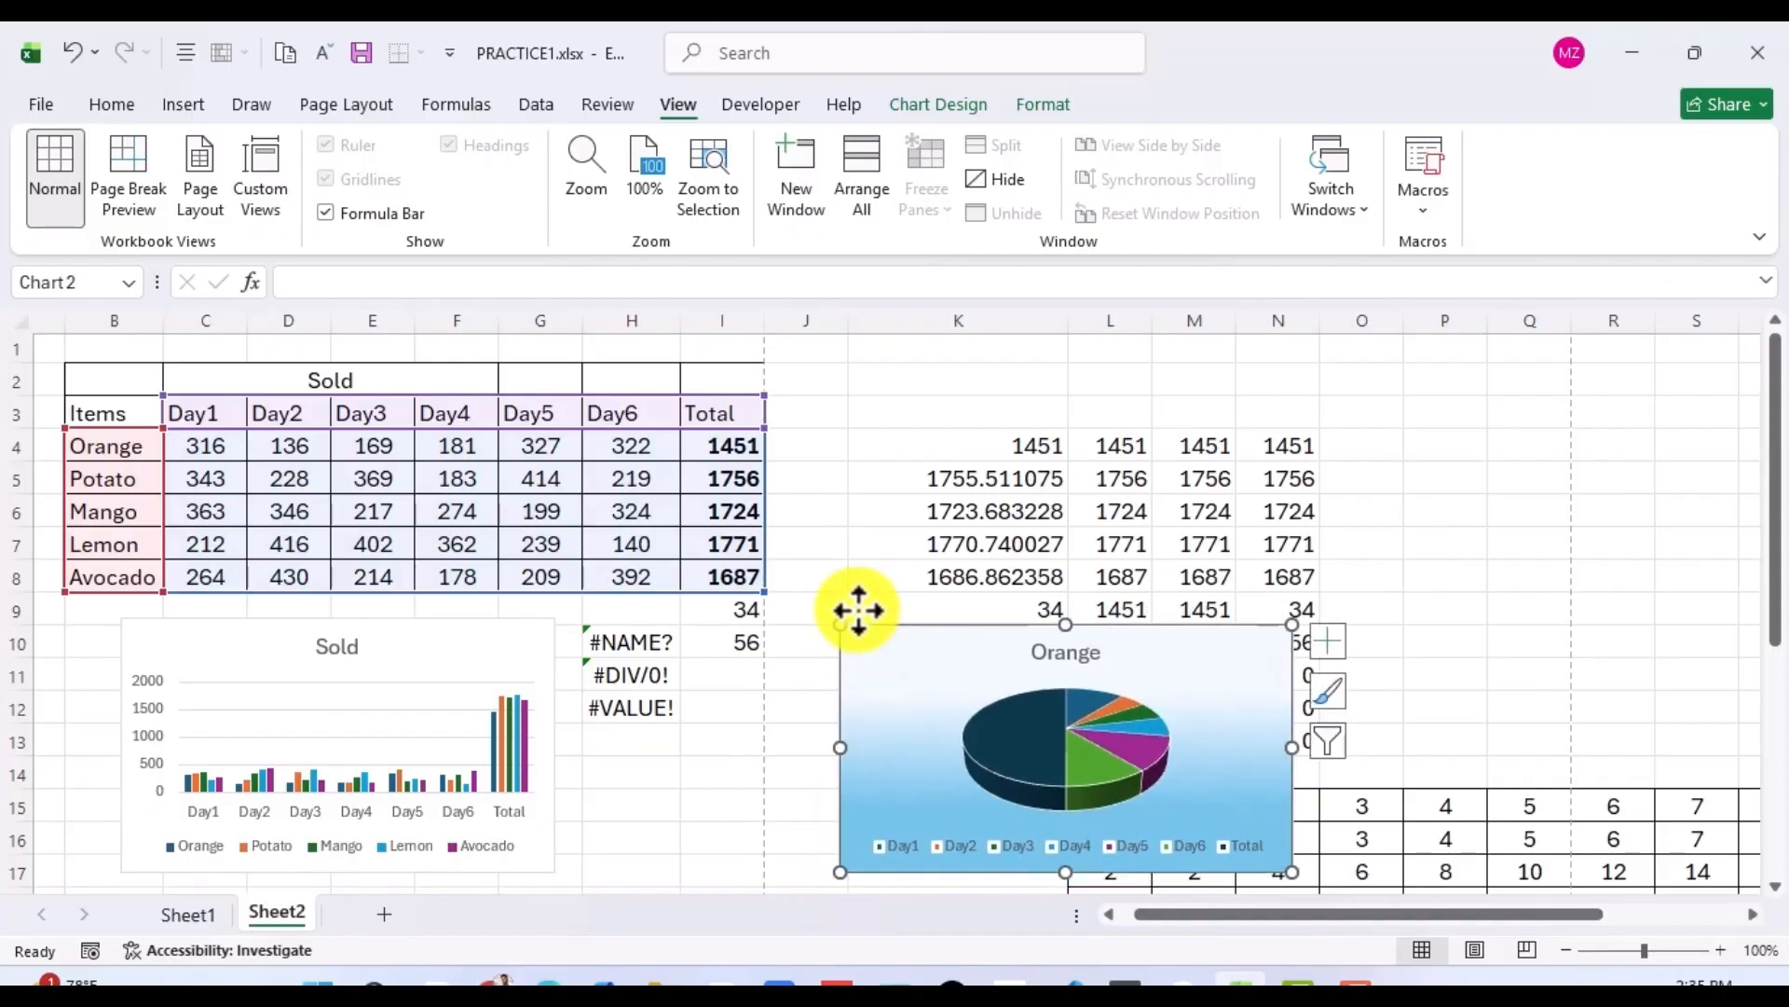
Deselect the pie chart and examine the dashed page boundary between columns I and J beside the sales table.
click(839, 555)
click(793, 489)
click(797, 513)
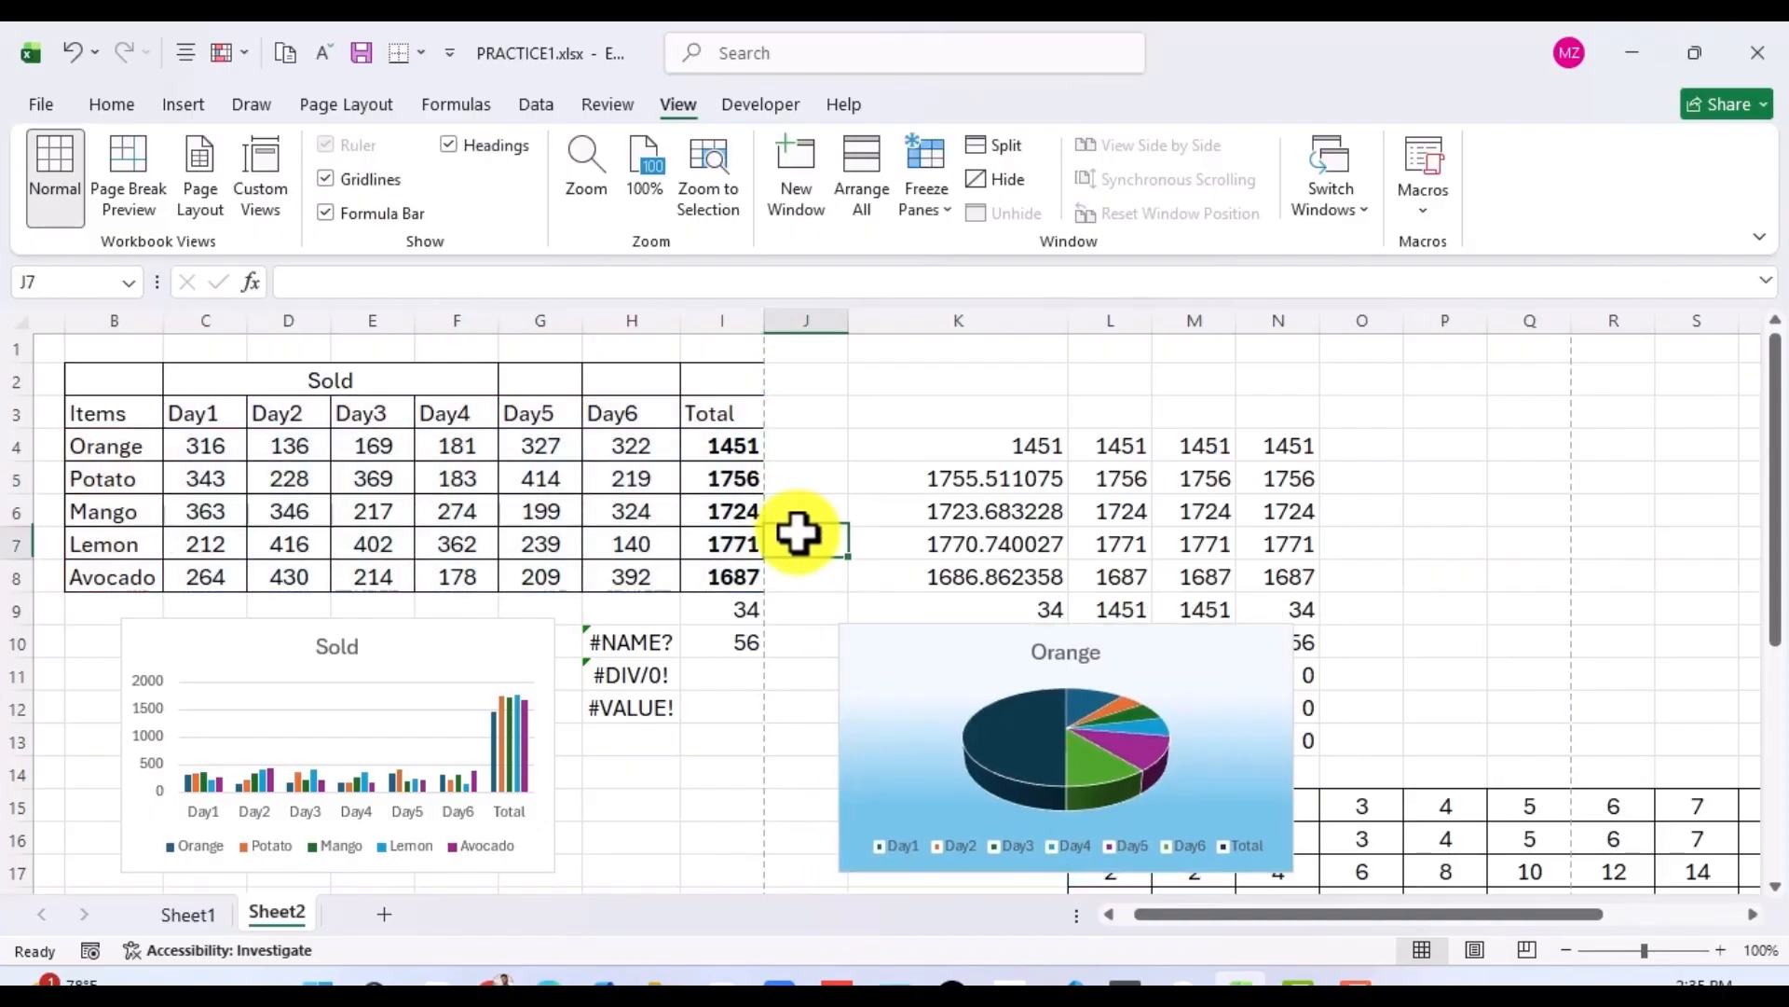
click(801, 560)
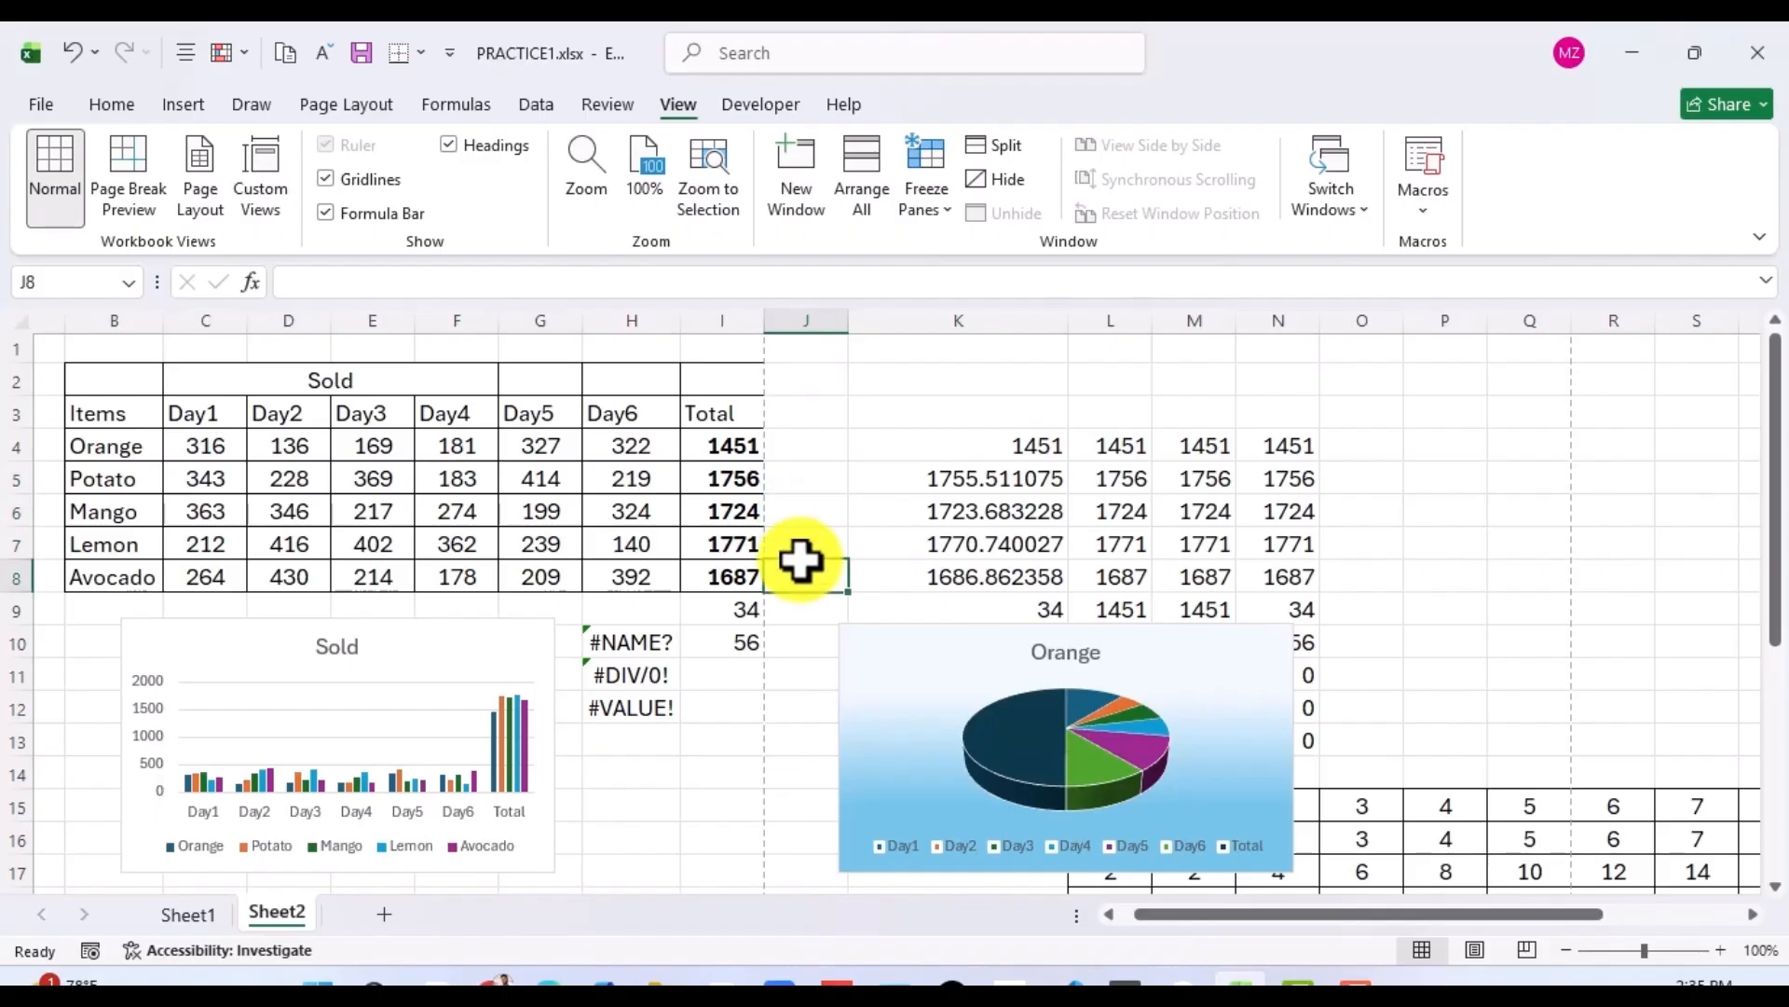
click(797, 648)
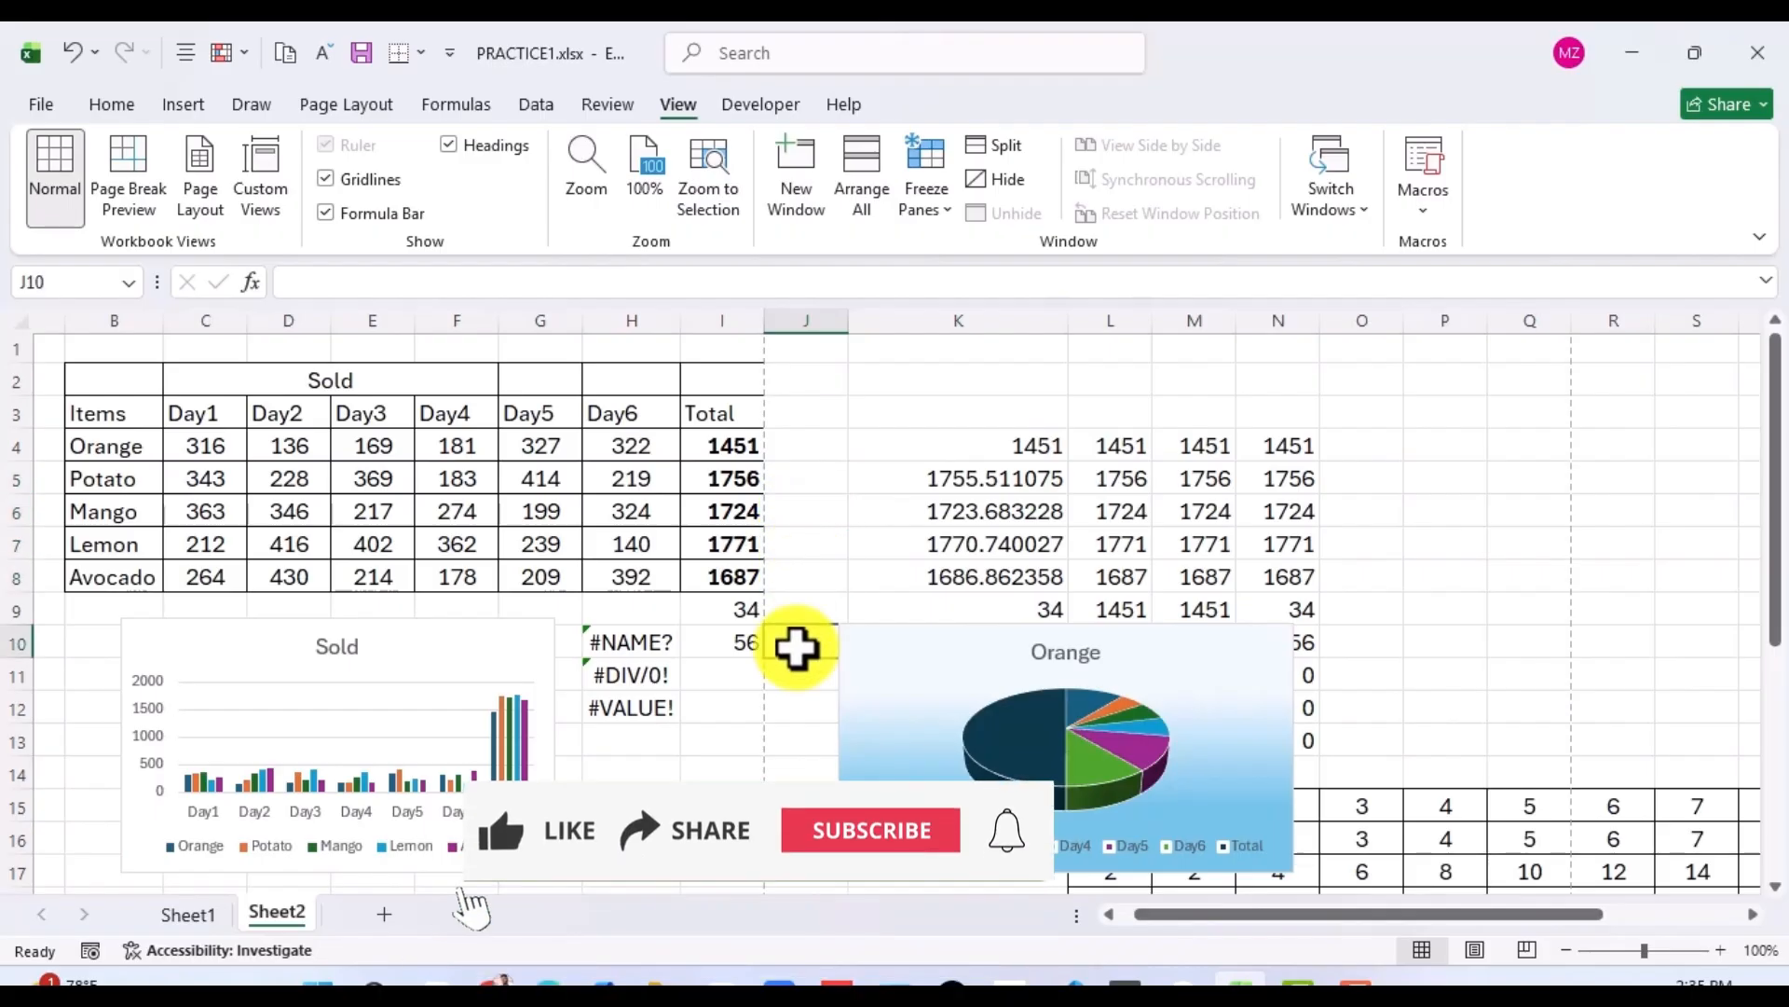